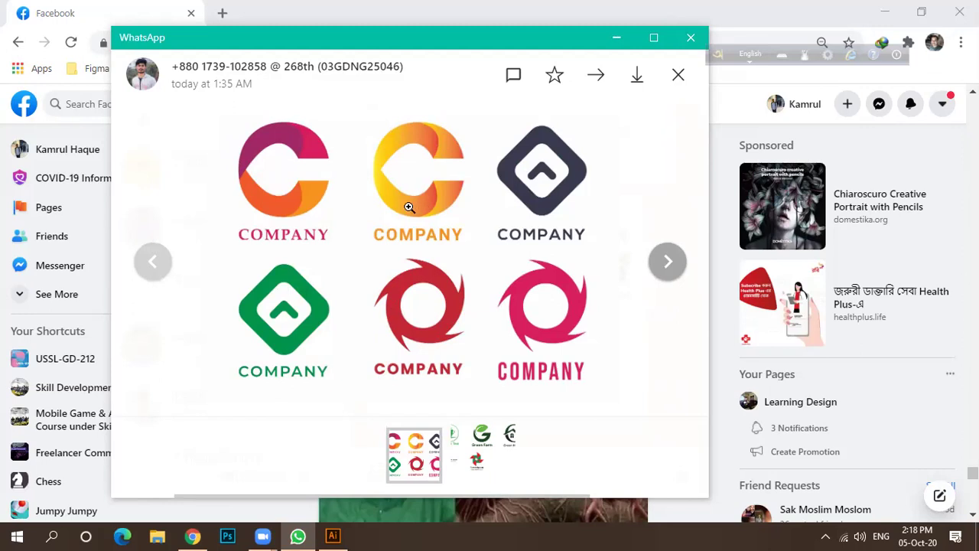
Step: Examine the six COMPANY logos in the shared image, enlarging the C-shaped marks and the red ring mark
{"action": "left_click", "coordinate": [409, 207]}
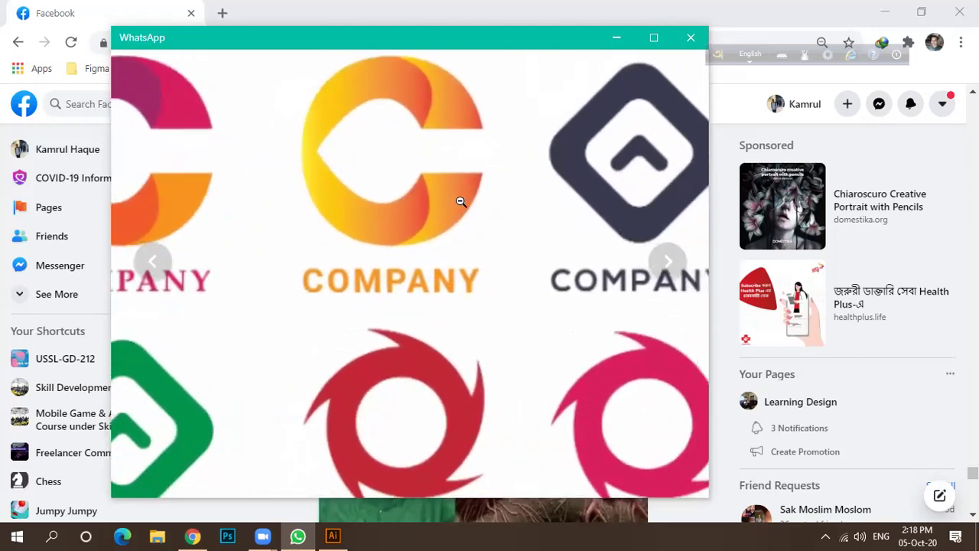
{"action": "left_click", "coordinate": [329, 205]}
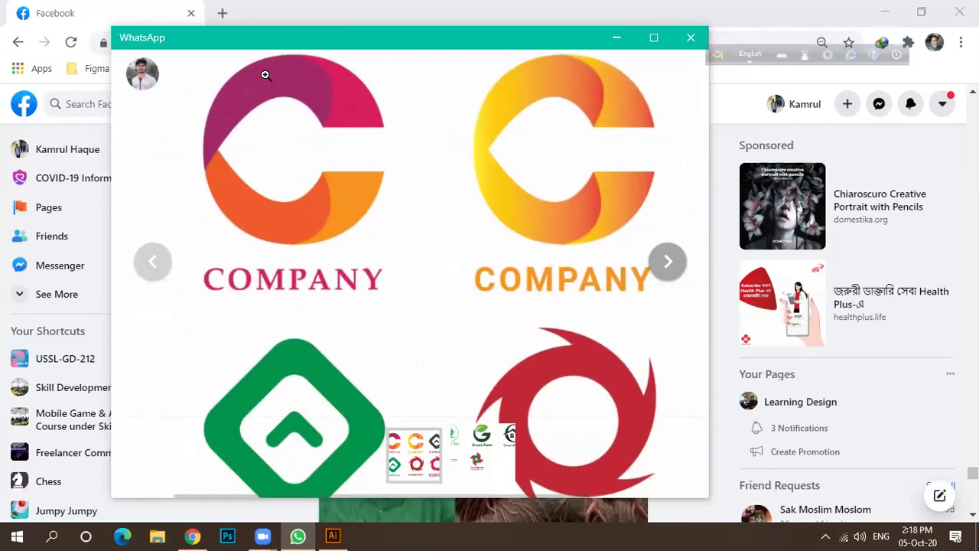
{"action": "left_click", "coordinate": [437, 227]}
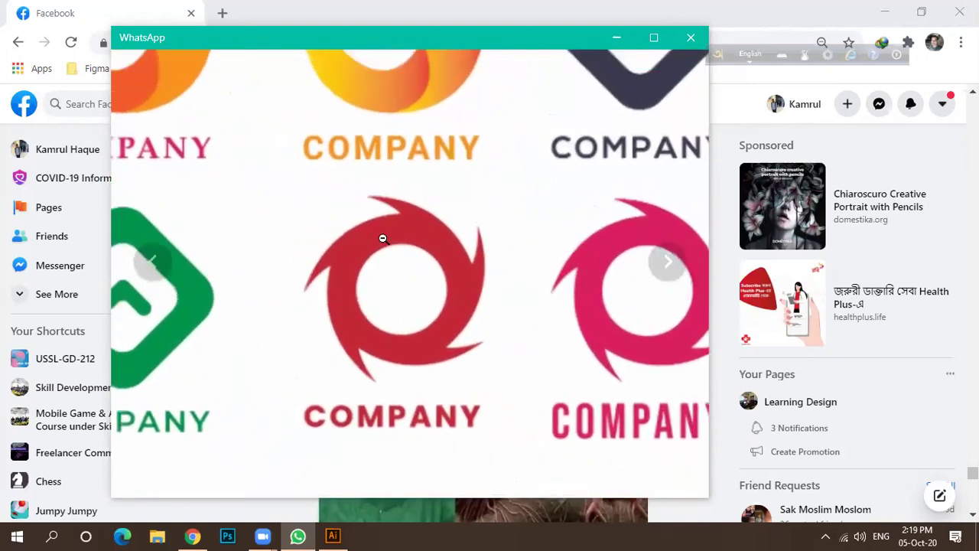
{"action": "left_click", "coordinate": [383, 235]}
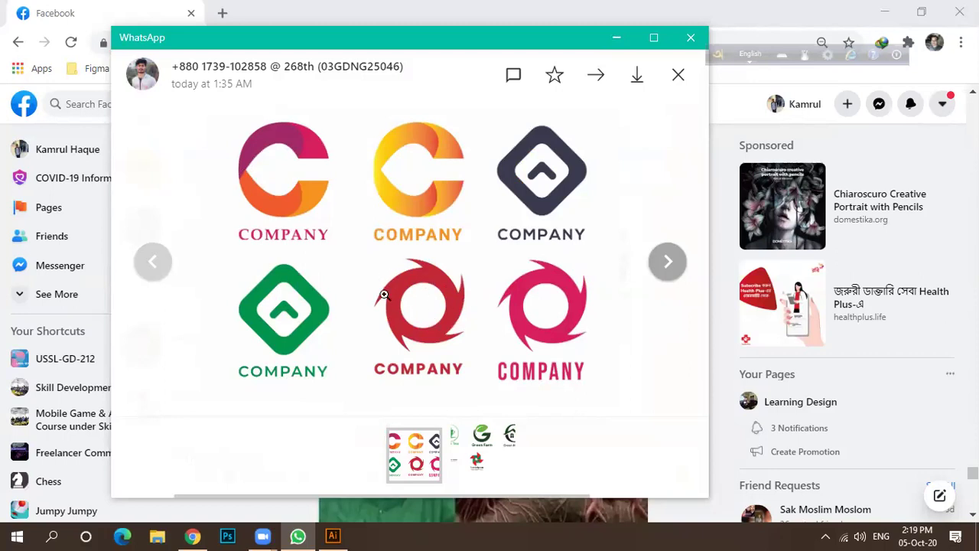
Step: View the shared image with the Green Tea, Green Farm and Green House logos, dismissing the Apple Software Update window, and examine its lower logos up close
{"action": "left_click", "coordinate": [470, 448]}
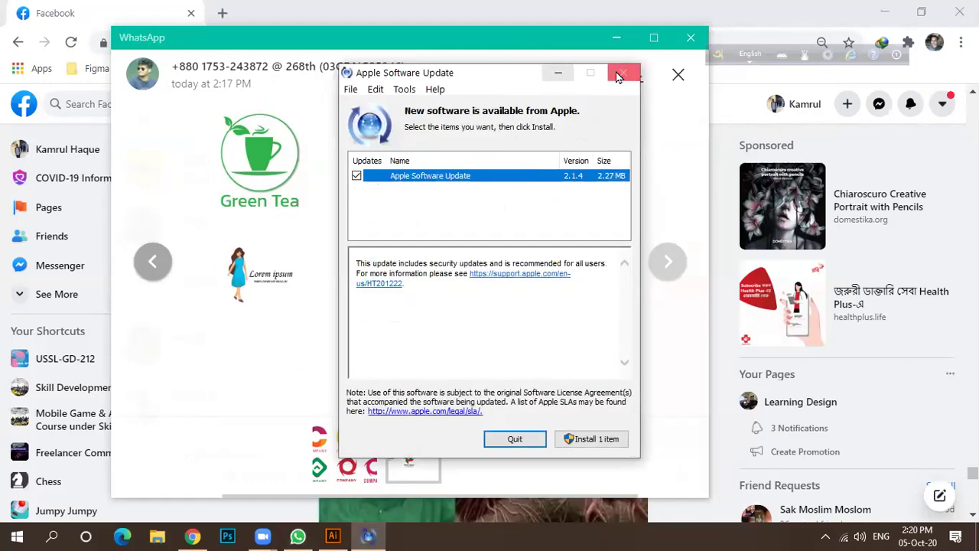
{"action": "left_click", "coordinate": [621, 74]}
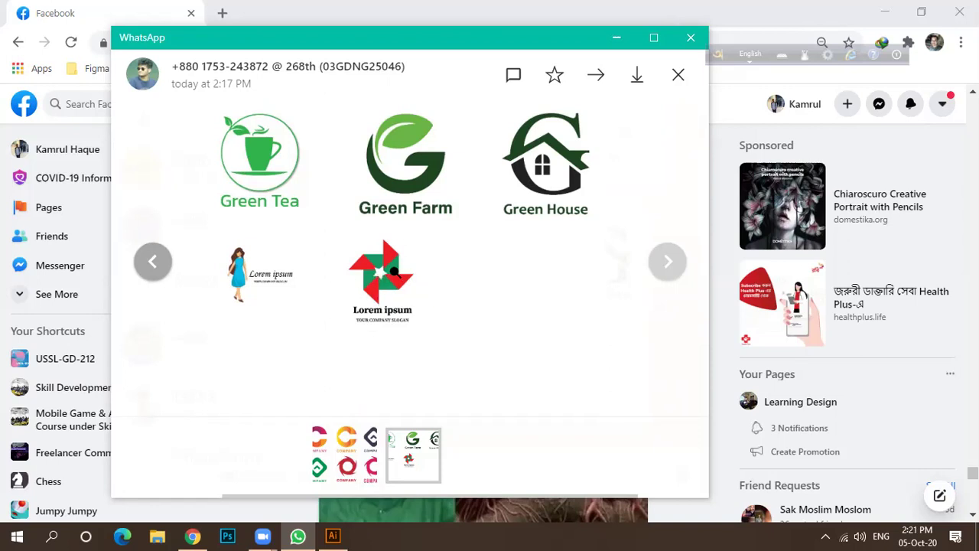
{"action": "left_click", "coordinate": [252, 279]}
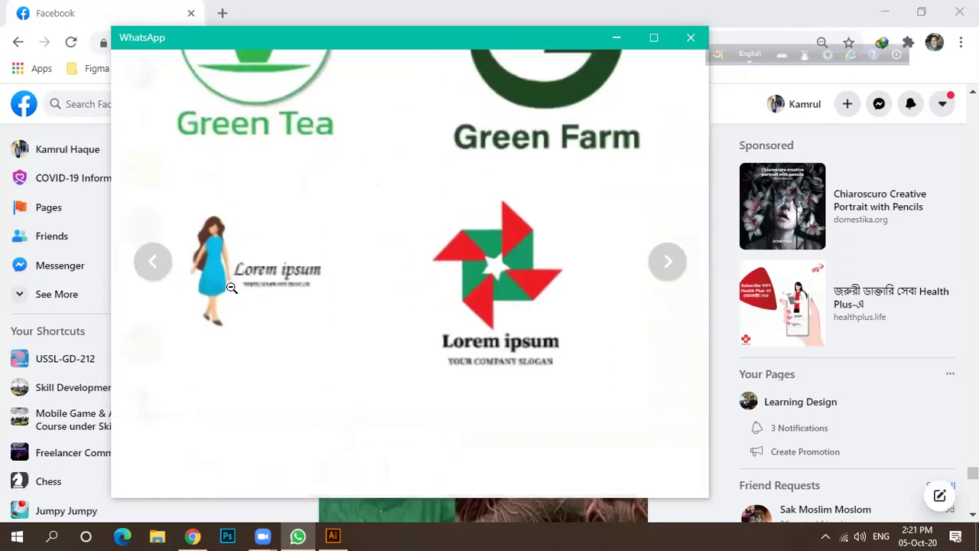
{"action": "left_click", "coordinate": [229, 291]}
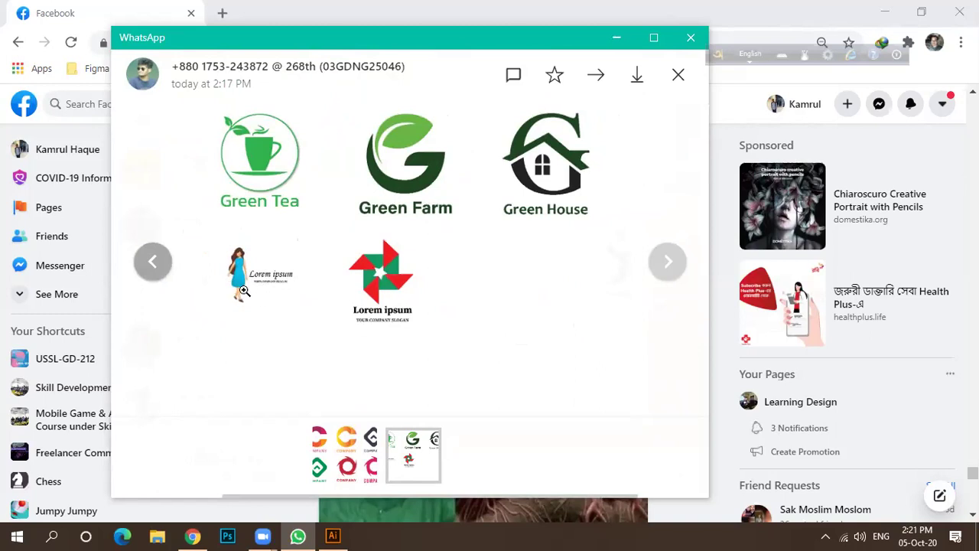
Step: Switch to Illustrator and delete the small stray path beside the circles near the separate black Apple logo outside the artboard
{"action": "left_click", "coordinate": [333, 536]}
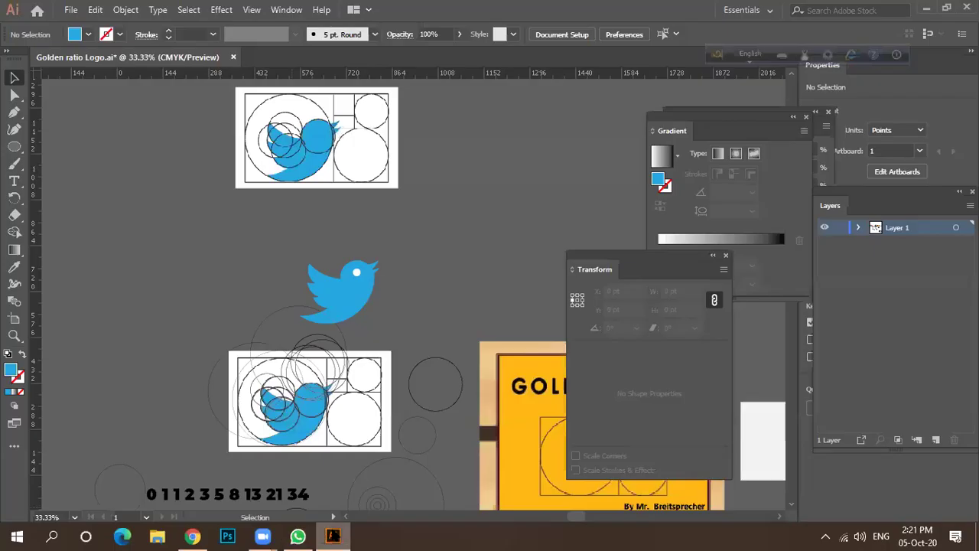
{"action": "scroll", "coordinate": [379, 300], "scroll_direction": "down", "scroll_amount": 2}
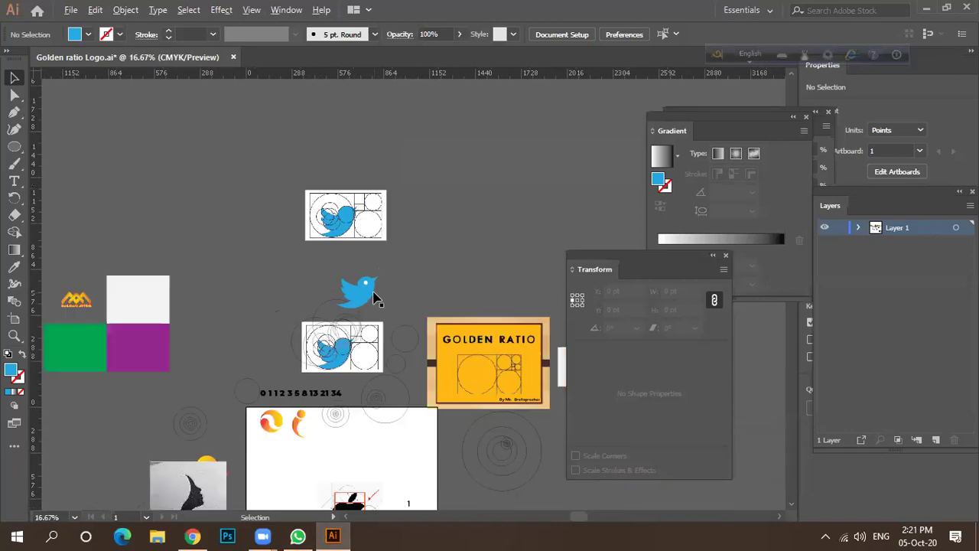
{"action": "left_click_drag", "start_coordinate": [388, 261], "coordinate": [341, 147]}
{"action": "left_click_drag", "start_coordinate": [260, 322], "coordinate": [382, 437]}
{"action": "left_click_drag", "start_coordinate": [363, 363], "coordinate": [548, 376]}
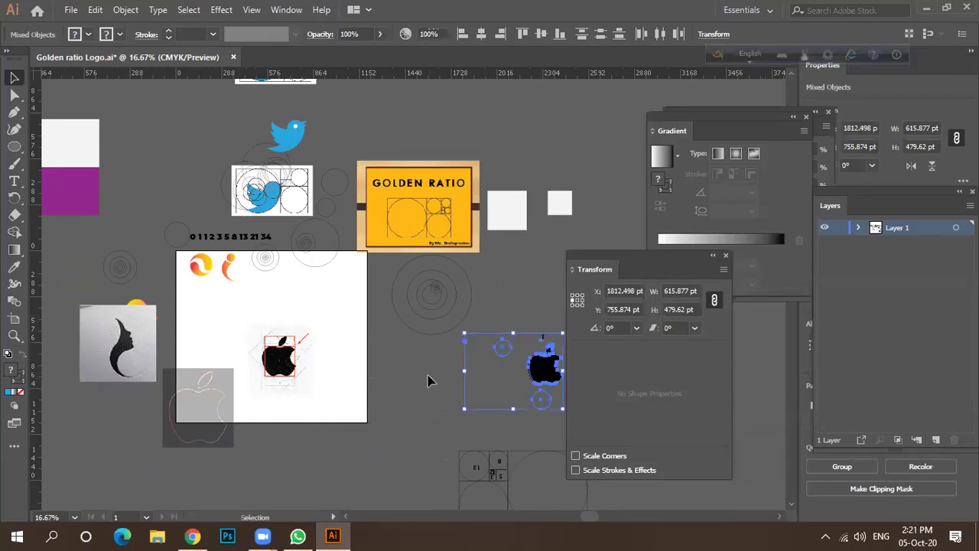
{"action": "left_click", "coordinate": [466, 350]}
{"action": "left_click", "coordinate": [469, 341]}
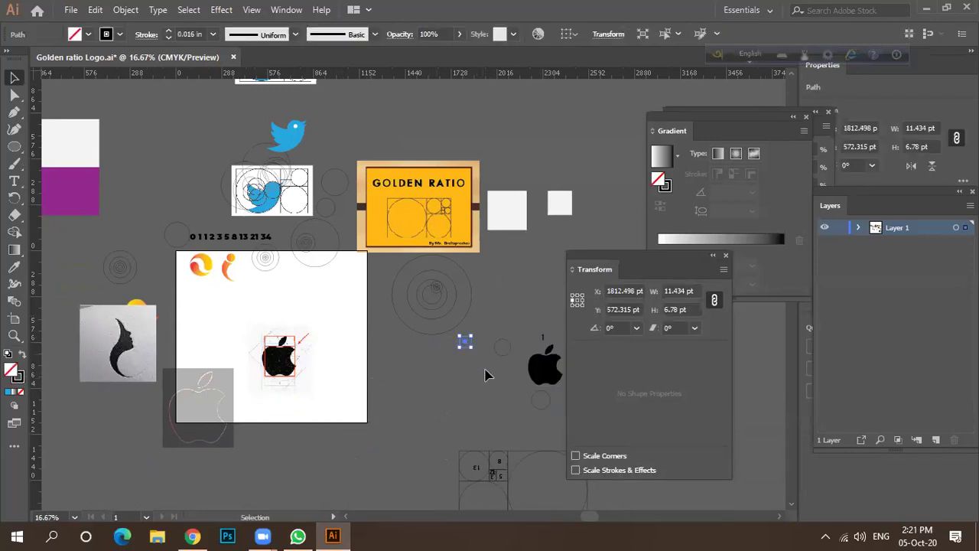
{"action": "key", "text": "Delete"}
Step: Examine the Apple logo construction image and the Twitter bird golden ratio image above the artboard
{"action": "scroll", "coordinate": [257, 358], "scroll_direction": "up", "scroll_amount": 4}
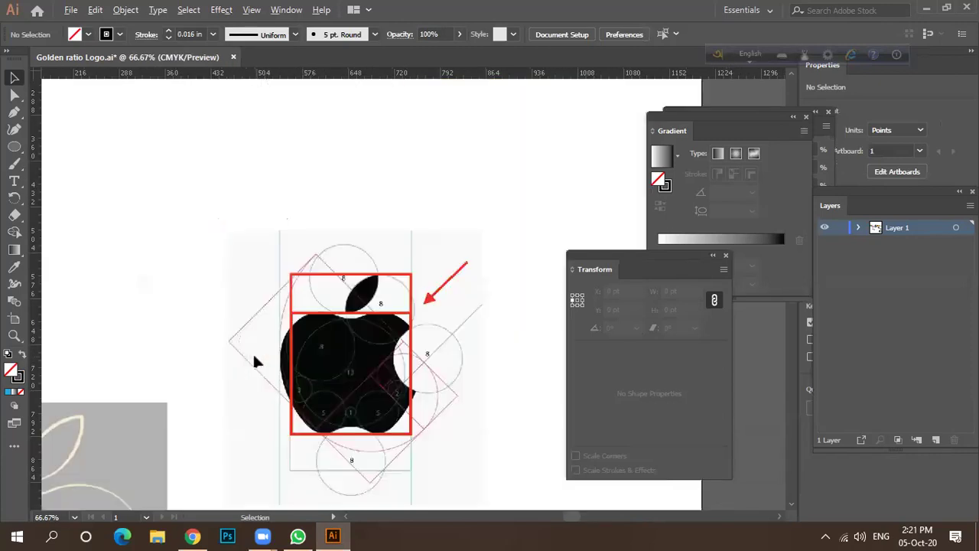
{"action": "scroll", "coordinate": [334, 367], "scroll_direction": "down", "scroll_amount": 3}
{"action": "scroll", "coordinate": [322, 134], "scroll_direction": "up", "scroll_amount": 2}
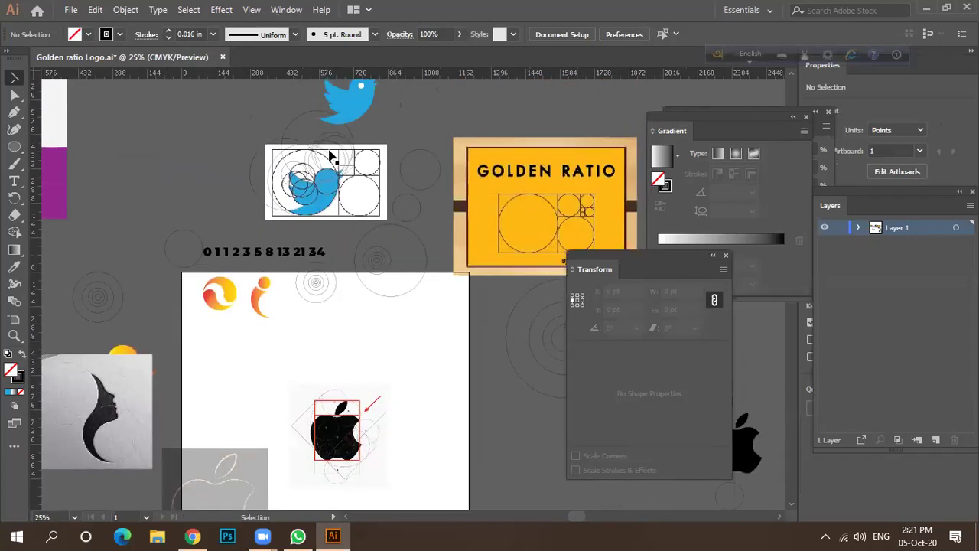
{"action": "left_click", "coordinate": [315, 195]}
{"action": "scroll", "coordinate": [317, 200], "scroll_direction": "up", "scroll_amount": 4}
{"action": "scroll", "coordinate": [316, 205], "scroll_direction": "down", "scroll_amount": 4}
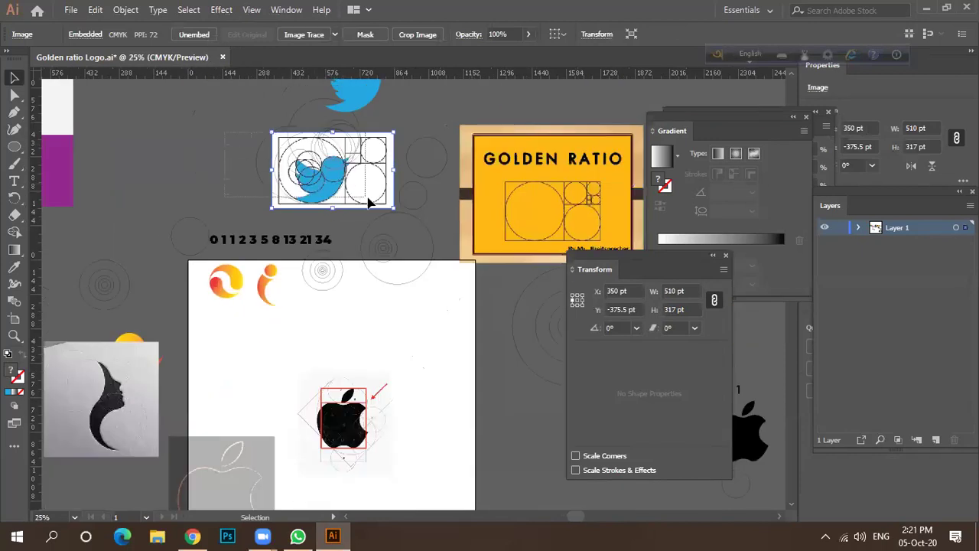
{"action": "left_click", "coordinate": [340, 188], "text": "shift"}
{"action": "left_click", "coordinate": [265, 189]}
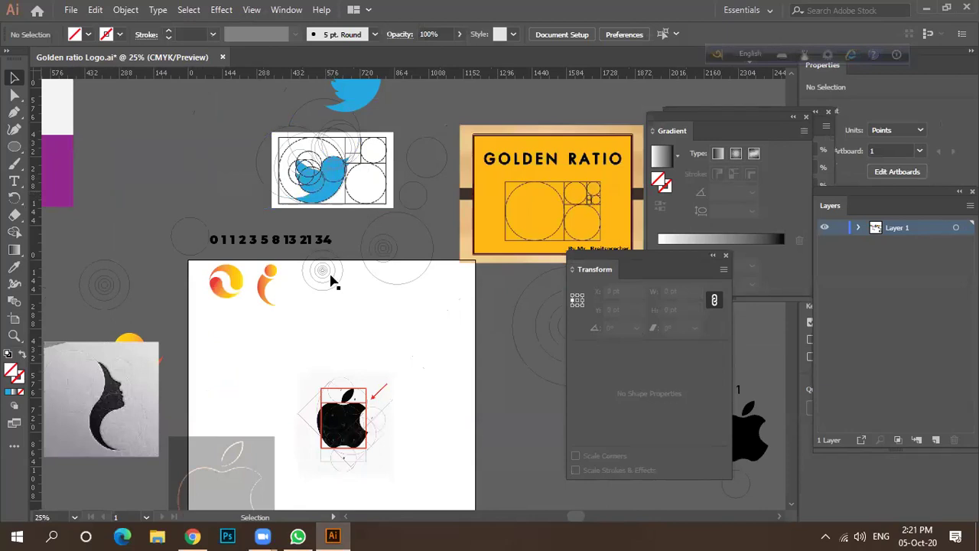
{"action": "scroll", "coordinate": [319, 230], "scroll_direction": "down", "scroll_amount": 3}
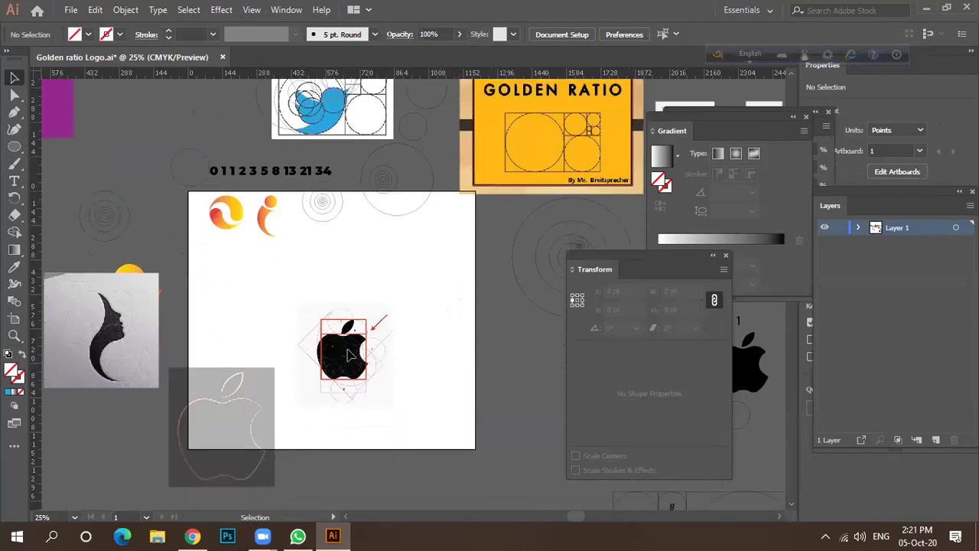
{"action": "scroll", "coordinate": [341, 312], "scroll_direction": "down", "scroll_amount": 2}
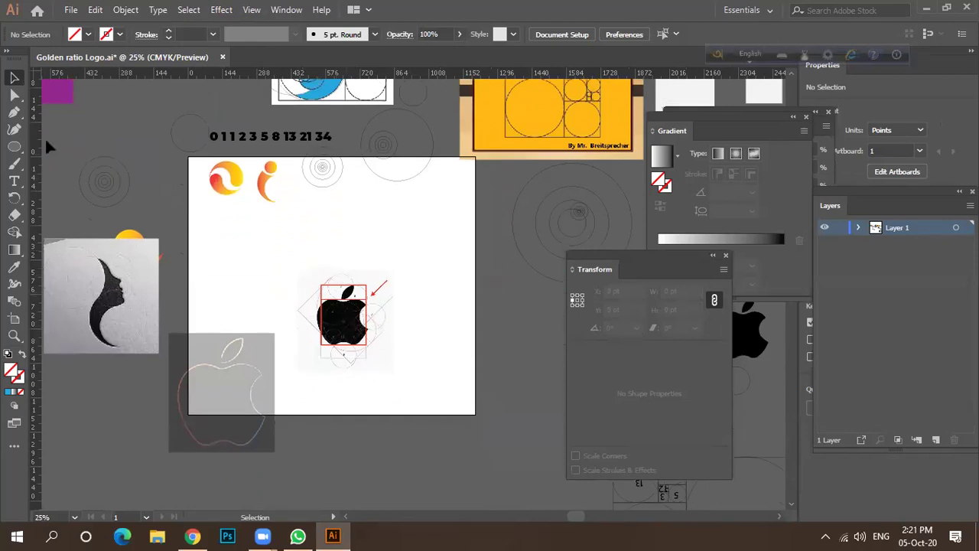
Step: Move the Apple logo construction image below the artboard and the faded Apple outline image off its lower-left corner
{"action": "left_click", "coordinate": [14, 94]}
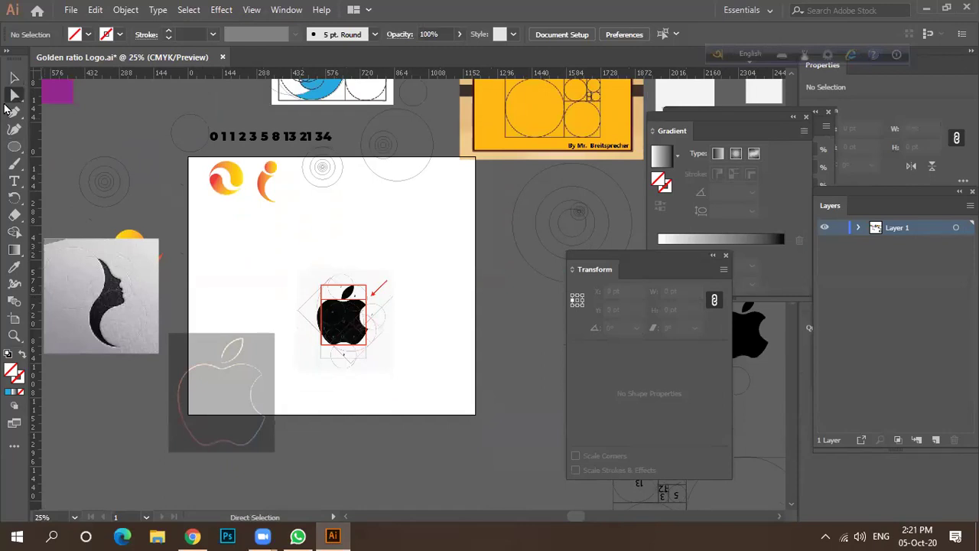
{"action": "left_click", "coordinate": [13, 78]}
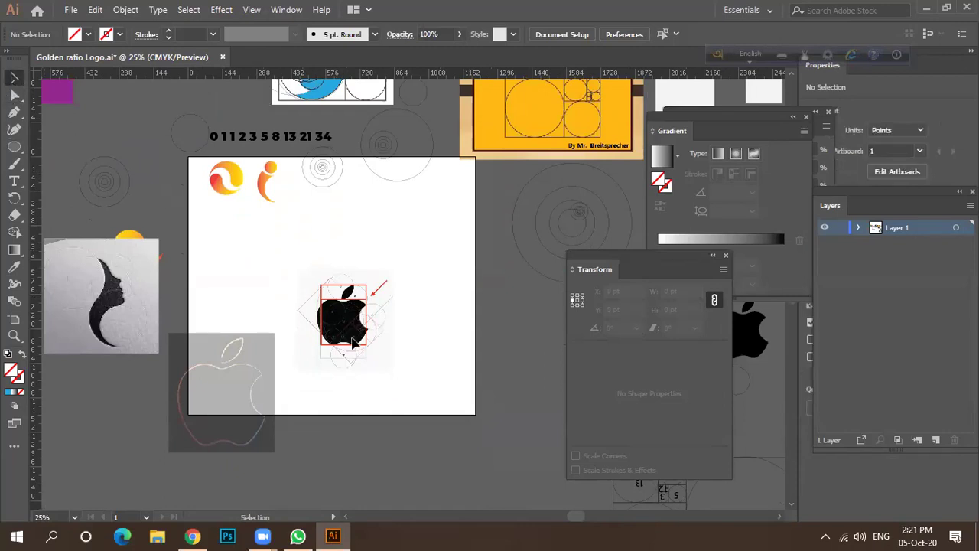
{"action": "key", "text": "a"}
{"action": "left_click", "coordinate": [358, 340], "text": "alt"}
{"action": "left_click_drag", "start_coordinate": [358, 340], "coordinate": [377, 453]}
{"action": "key", "text": "ctrl+minus"}
{"action": "left_click_drag", "start_coordinate": [269, 362], "coordinate": [197, 421]}
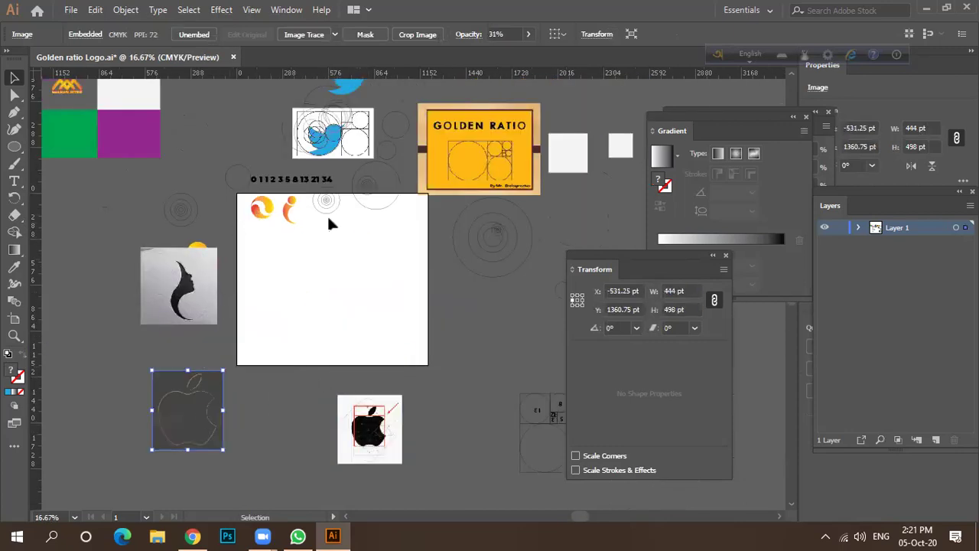
{"action": "left_click_drag", "start_coordinate": [290, 179], "coordinate": [316, 238]}
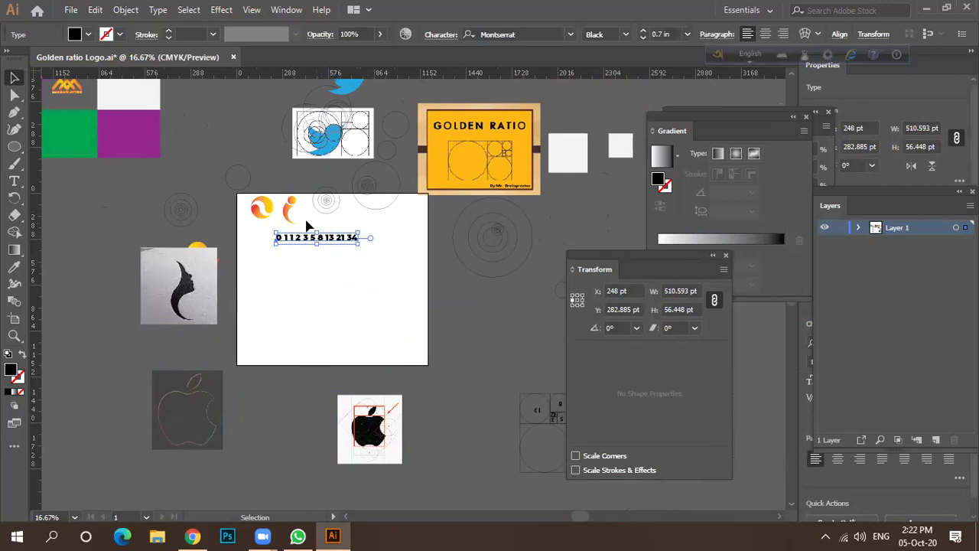
{"action": "scroll", "coordinate": [306, 227], "scroll_direction": "up", "scroll_amount": 3}
{"action": "left_click_drag", "start_coordinate": [326, 273], "coordinate": [330, 328]}
{"action": "scroll", "coordinate": [333, 286], "scroll_direction": "down", "scroll_amount": 3}
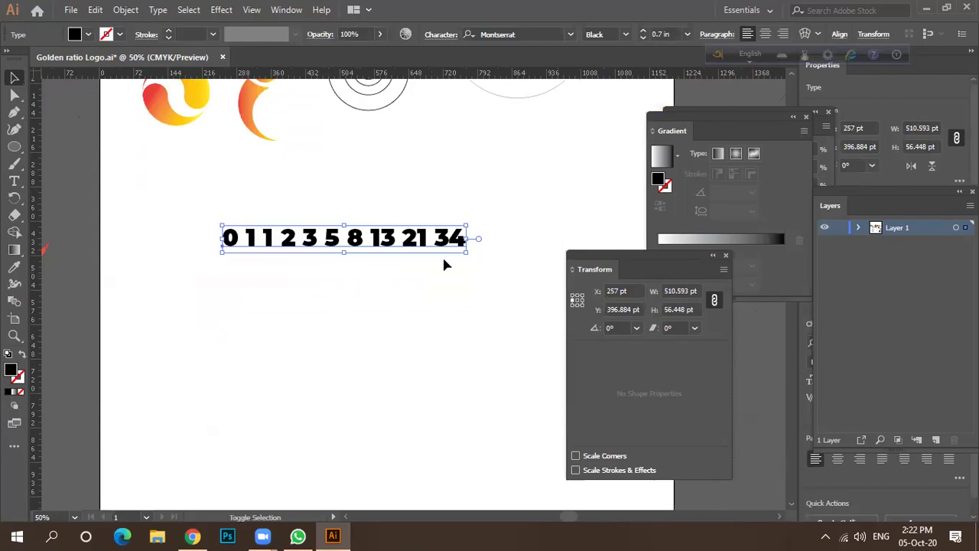
{"action": "left_click_drag", "start_coordinate": [470, 230], "coordinate": [587, 154]}
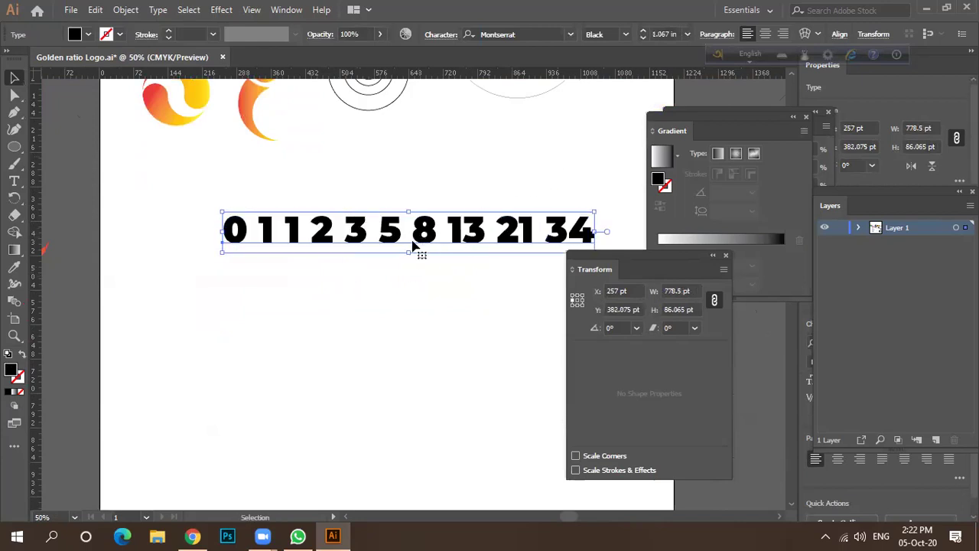
{"action": "scroll", "coordinate": [302, 268], "scroll_direction": "down", "scroll_amount": 2}
{"action": "left_click_drag", "start_coordinate": [337, 249], "coordinate": [336, 219]}
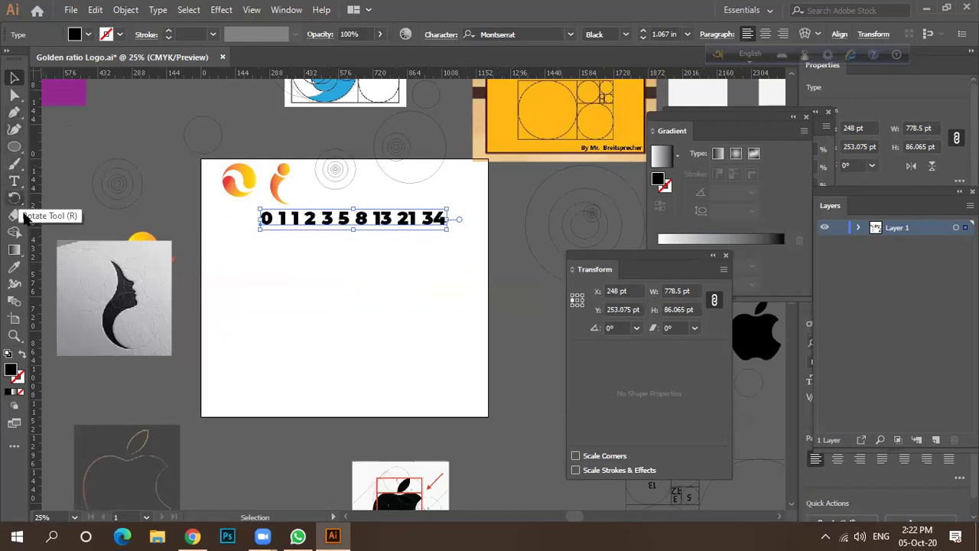
Step: Add a text object reading 0 below the number sequence and enlarge it to about 1.793 in
{"action": "left_click", "coordinate": [14, 181]}
{"action": "left_click", "coordinate": [260, 303]}
{"action": "key", "text": "BackSpace"}
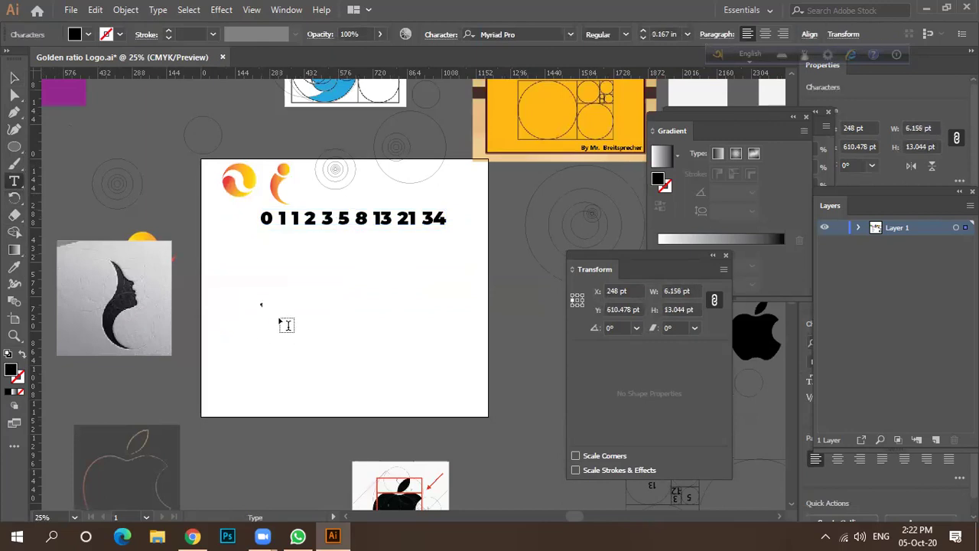
{"action": "left_click", "coordinate": [13, 77]}
{"action": "left_click_drag", "start_coordinate": [267, 312], "coordinate": [375, 400]}
Step: Duplicate the large 0 beside itself and change the copy to 1
{"action": "left_click_drag", "start_coordinate": [257, 287], "coordinate": [283, 292]}
{"action": "key", "text": "t"}
{"action": "double_click", "coordinate": [277, 277]}
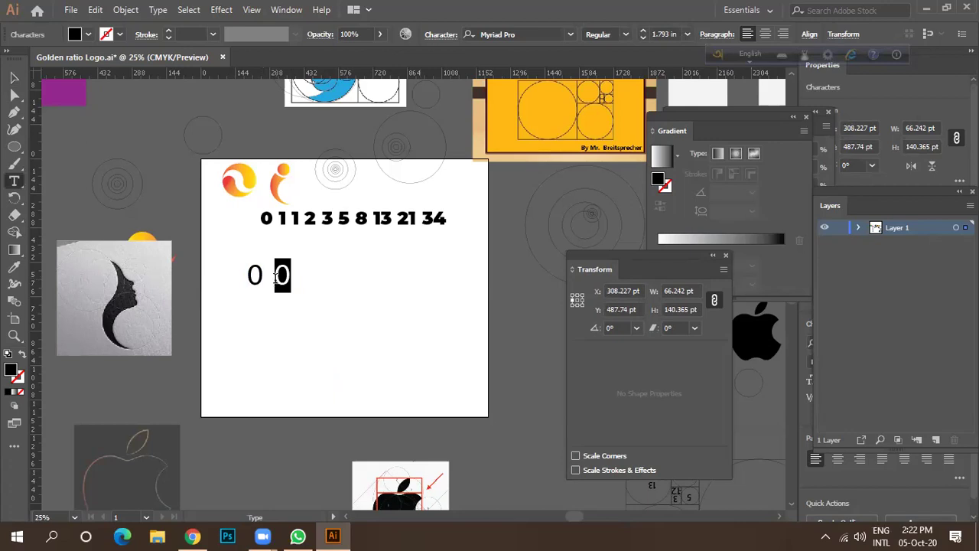
{"action": "type", "text": "1"}
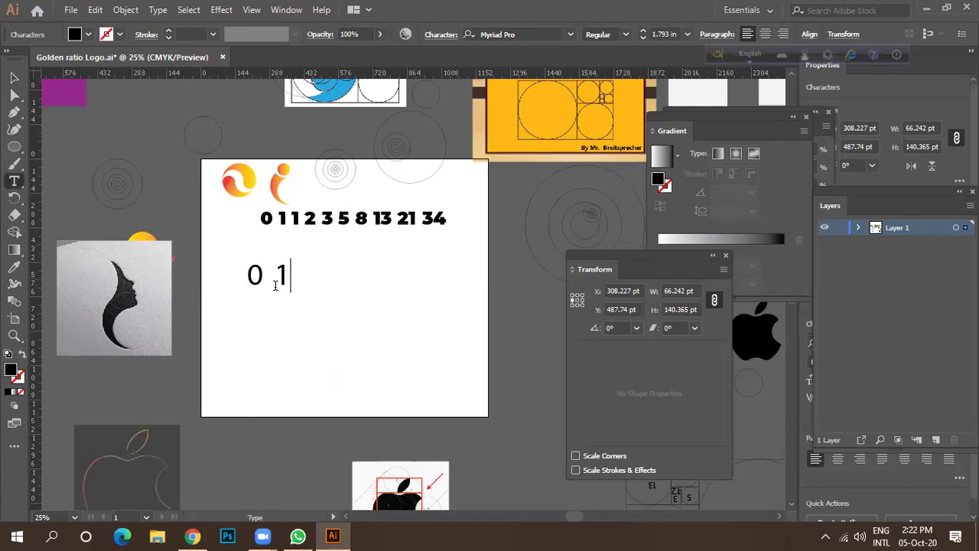
Step: Enlarge the 1 to about 2.106 in and place a duplicate of it to its right
{"action": "left_click", "coordinate": [14, 78]}
{"action": "key", "text": "ctrl+shift+period"}
{"action": "key", "text": "ctrl+shift+period"}
{"action": "key", "text": "ctrl+shift+period"}
{"action": "key", "text": "ctrl+shift+period"}
{"action": "left_click_drag", "start_coordinate": [284, 280], "coordinate": [306, 279]}
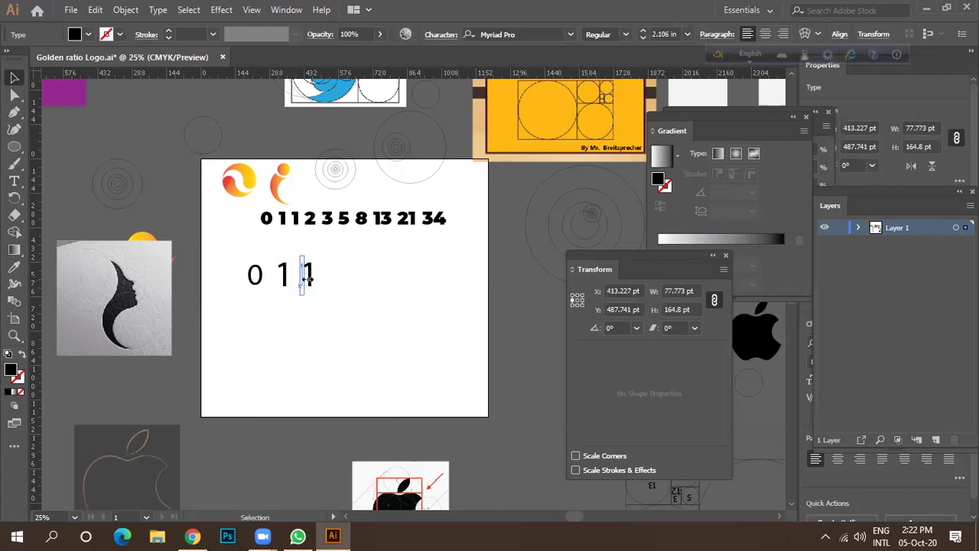
{"action": "key", "text": "t"}
{"action": "double_click", "coordinate": [310, 274]}
{"action": "left_click", "coordinate": [308, 280]}
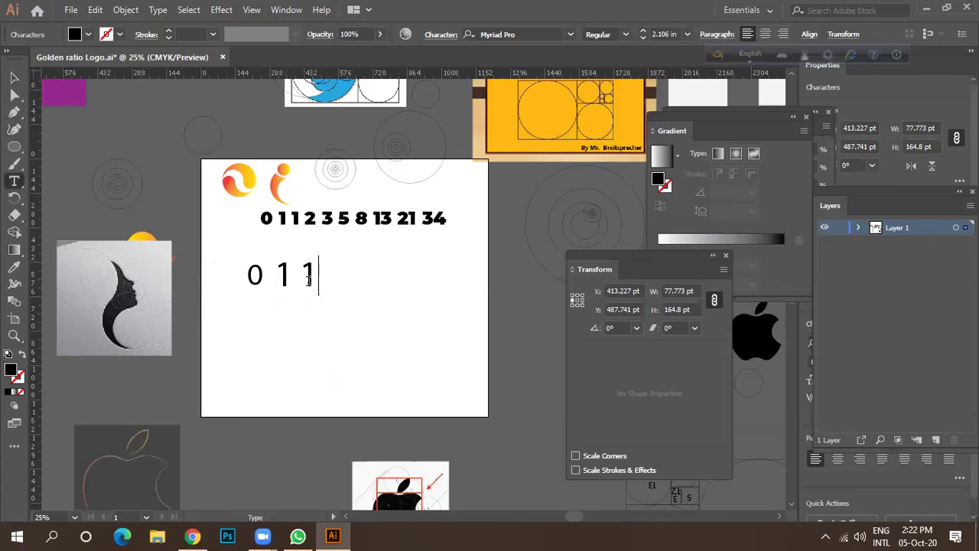
{"action": "left_click", "coordinate": [14, 77]}
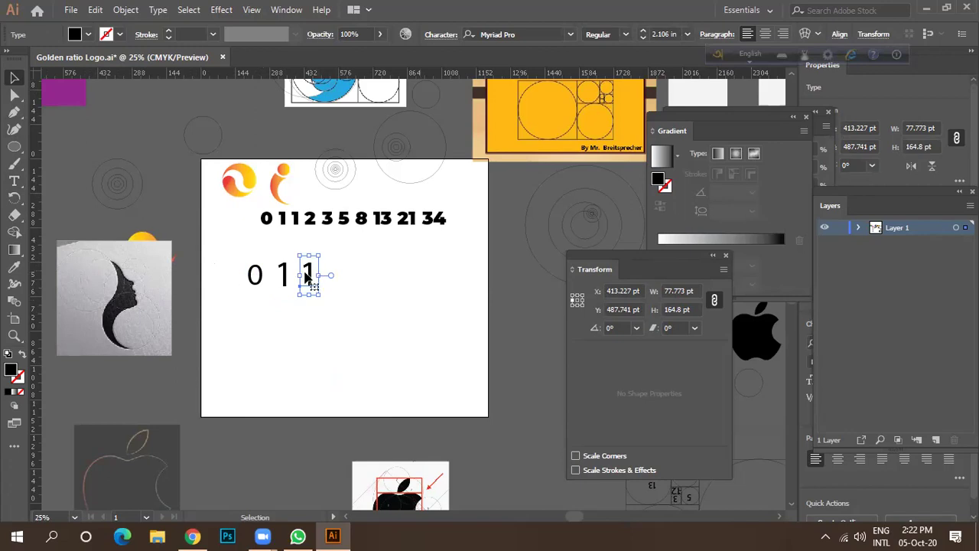
Step: Duplicate the second large 1 to its right and replace the copy's text with 2 3 5
{"action": "double_click", "coordinate": [318, 281]}
{"action": "left_click_drag", "start_coordinate": [325, 282], "coordinate": [341, 278]}
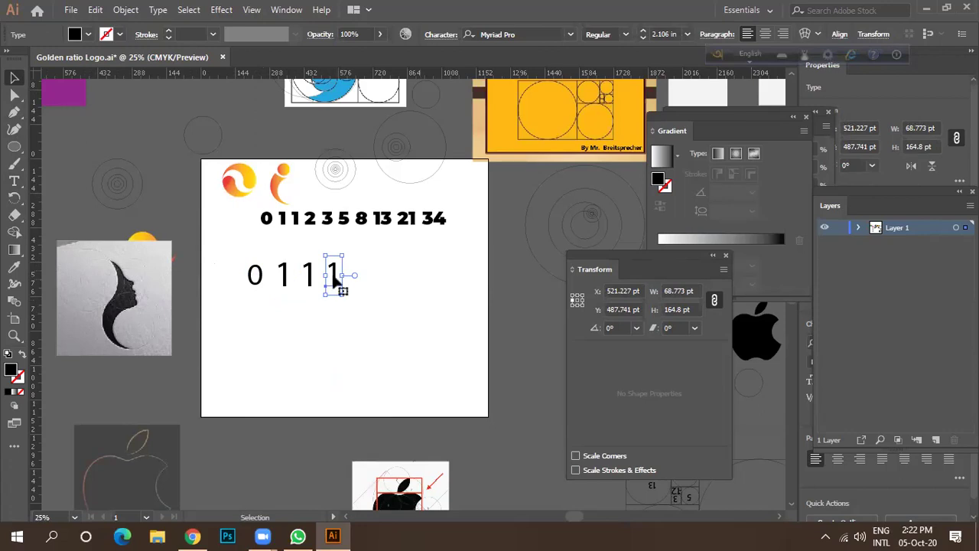
{"action": "double_click", "coordinate": [334, 281]}
{"action": "double_click", "coordinate": [333, 281]}
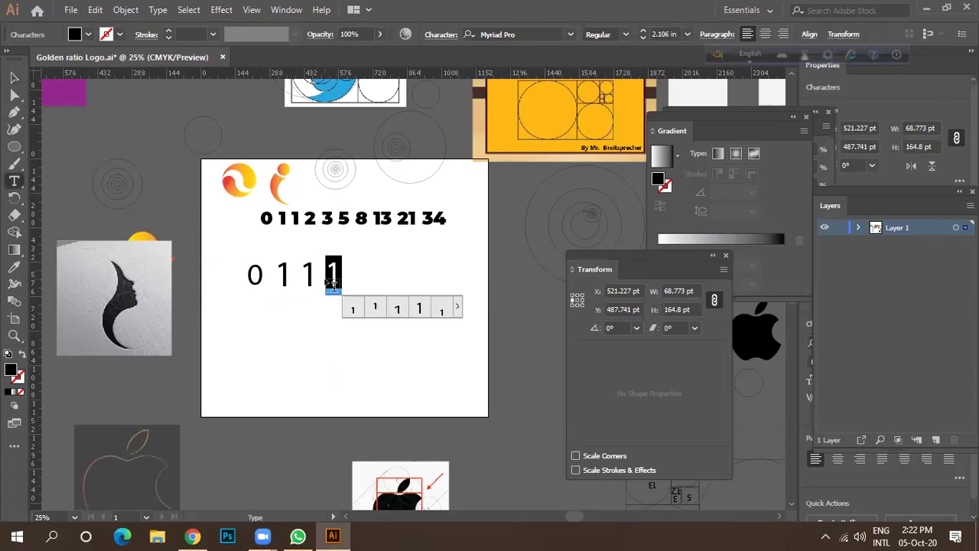
{"action": "type", "text": "2"}
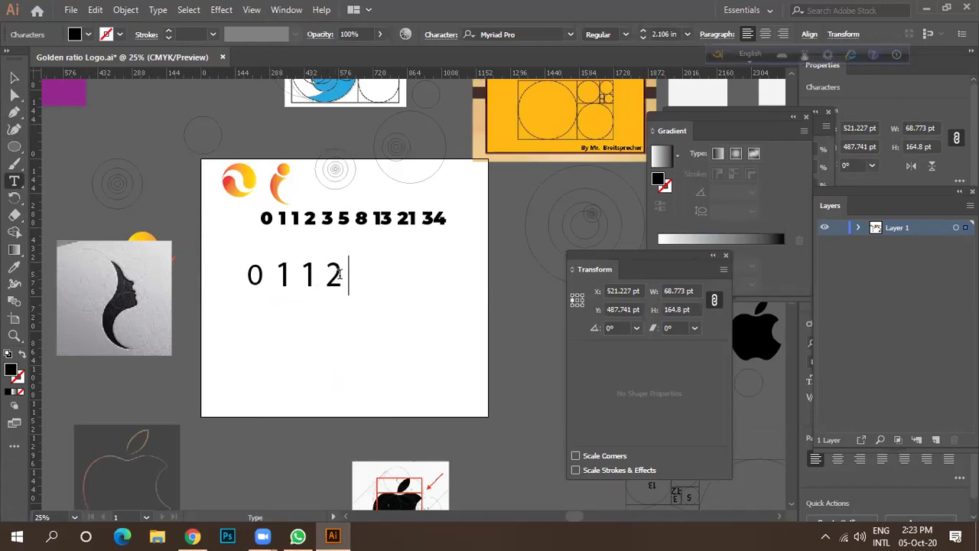
{"action": "type", "text": " 3 5"}
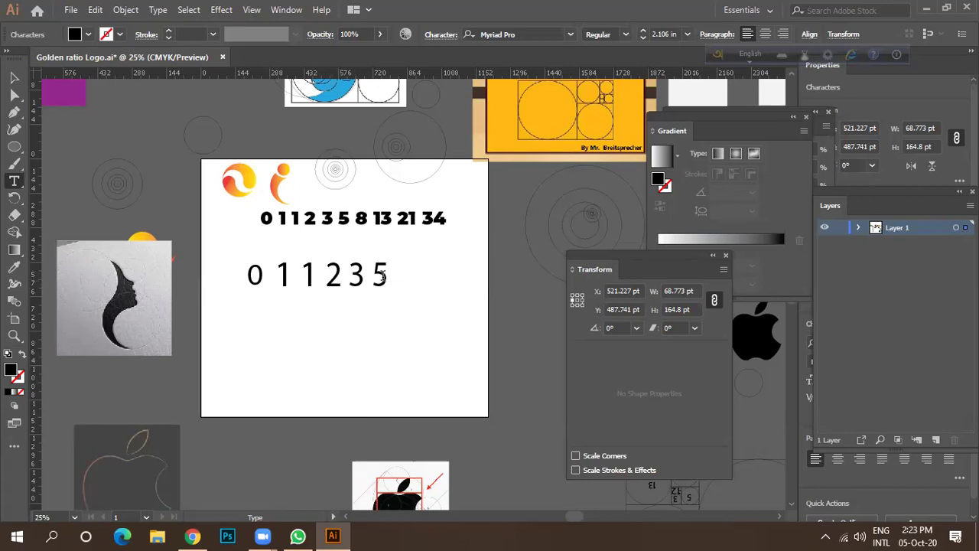
Step: Extend the large number sequence by adding 8 13 21 34 after the 5
{"action": "type", "text": " 8 13"}
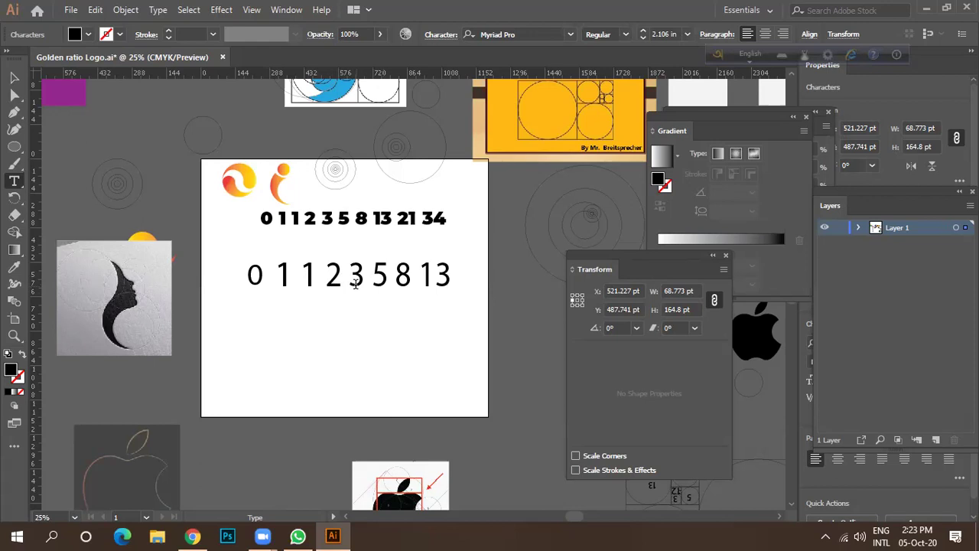
{"action": "type", "text": " 21"}
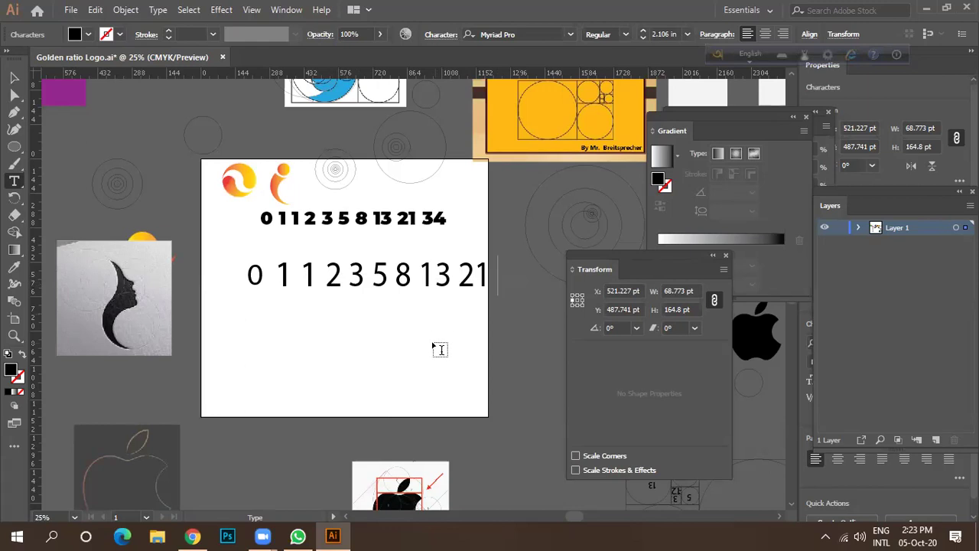
{"action": "type", "text": "34"}
{"action": "left_click", "coordinate": [14, 78]}
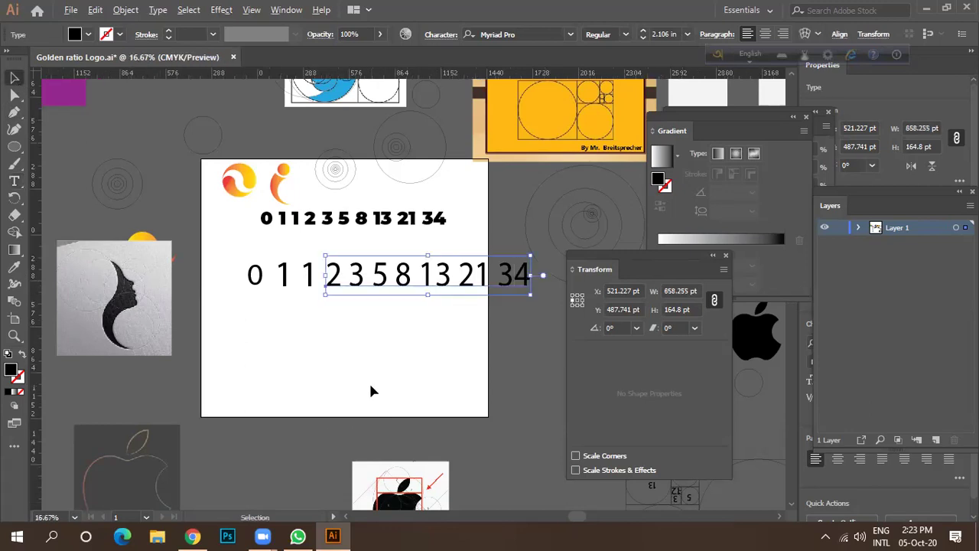
Step: Move the whole large number row off the artboard to just above the Golden Ratio card
{"action": "scroll", "coordinate": [372, 391], "scroll_direction": "down", "scroll_amount": 1}
{"action": "left_click", "coordinate": [293, 312], "text": "shift"}
{"action": "left_click_drag", "start_coordinate": [406, 330], "coordinate": [539, 115]}
{"action": "left_click", "coordinate": [329, 362]}
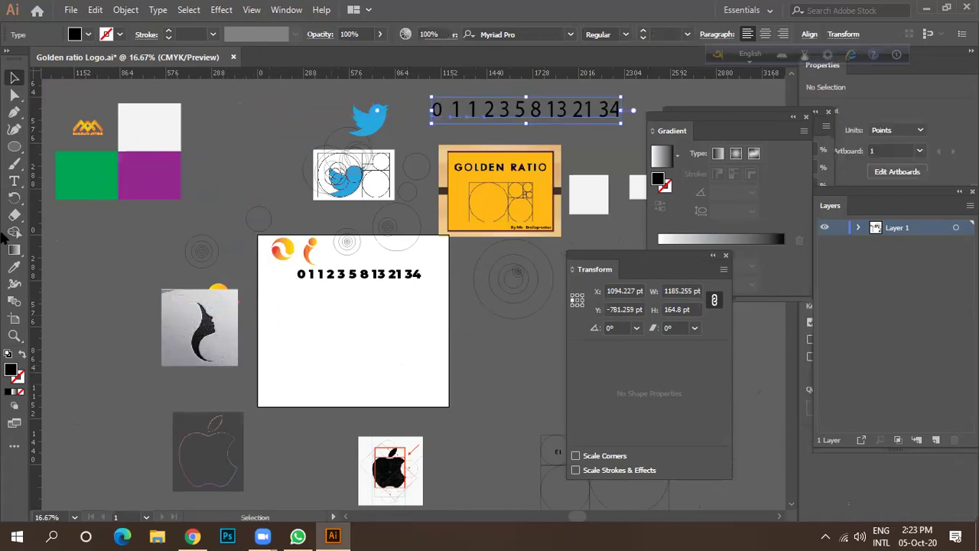
Step: Draw a square about 378 pt wide below the bold number sequence and swap its fill and stroke to leave a black outline
{"action": "left_click", "coordinate": [13, 146]}
{"action": "left_click", "coordinate": [76, 146]}
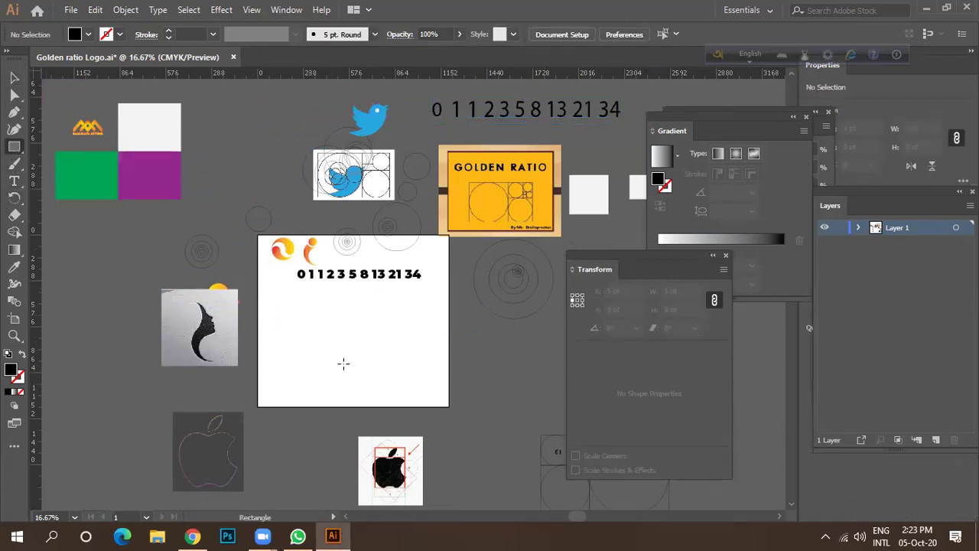
{"action": "left_click_drag", "start_coordinate": [333, 346], "coordinate": [364, 374]}
{"action": "scroll", "coordinate": [326, 349], "scroll_direction": "up", "scroll_amount": 1}
{"action": "key", "text": "v"}
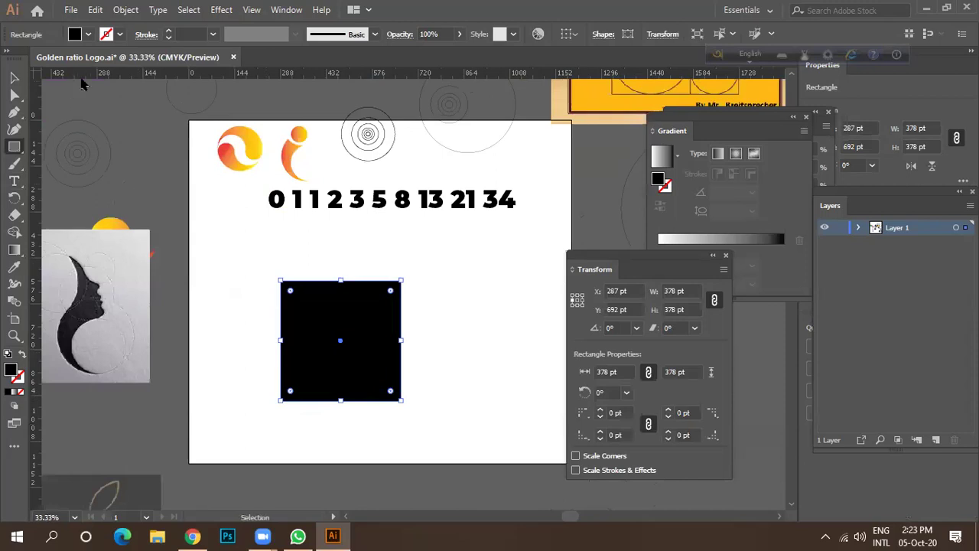
{"action": "left_click", "coordinate": [23, 355]}
{"action": "key", "text": "m"}
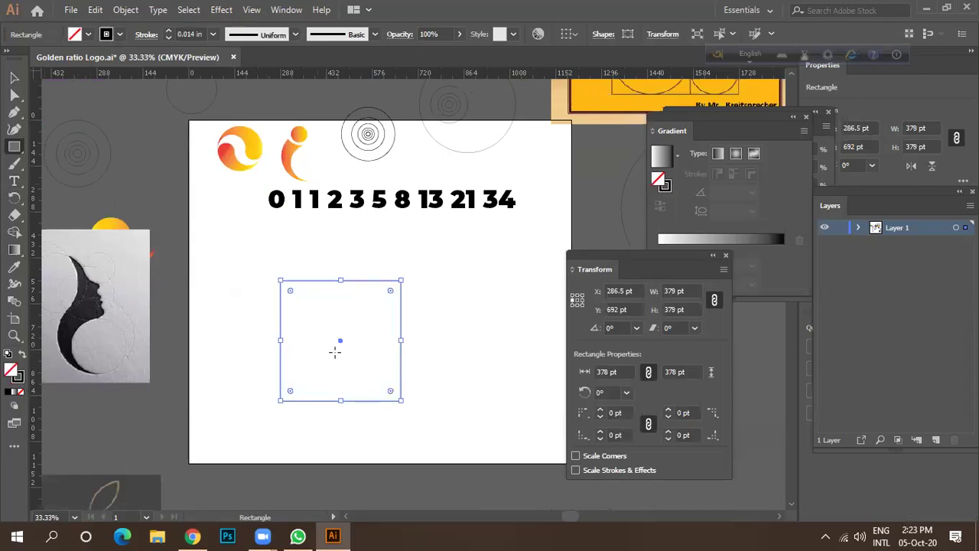
Step: Scale the outlined square down around its centre to about 156 pt
{"action": "left_click", "coordinate": [14, 74]}
{"action": "left_click", "coordinate": [458, 388]}
{"action": "scroll", "coordinate": [332, 308], "scroll_direction": "down", "scroll_amount": 1}
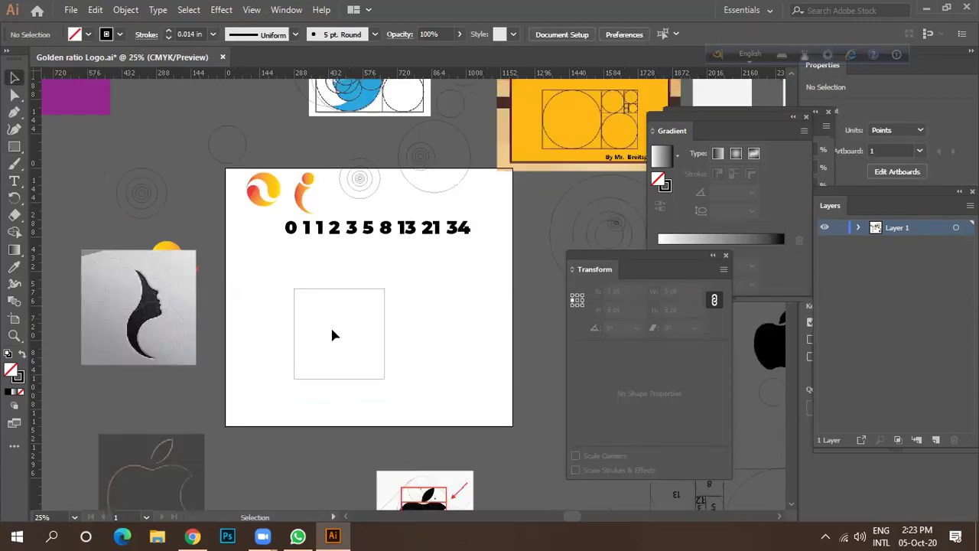
{"action": "left_click", "coordinate": [385, 380]}
{"action": "left_click_drag", "start_coordinate": [383, 378], "coordinate": [360, 363]}
{"action": "left_click", "coordinate": [360, 347]}
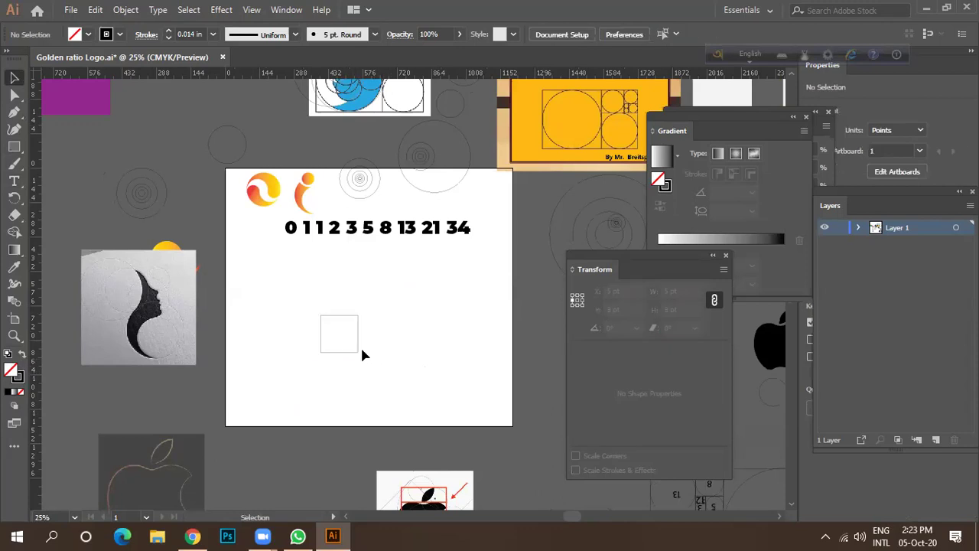
{"action": "scroll", "coordinate": [353, 343], "scroll_direction": "up", "scroll_amount": 2}
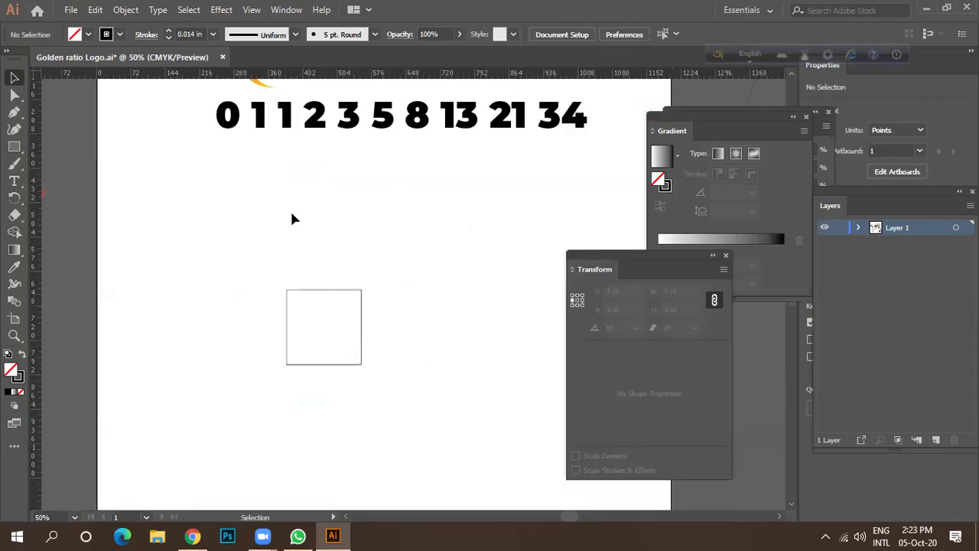
{"action": "scroll", "coordinate": [294, 219], "scroll_direction": "down", "scroll_amount": 1}
{"action": "left_click", "coordinate": [273, 154]}
{"action": "left_click_drag", "start_coordinate": [257, 228], "coordinate": [227, 300]}
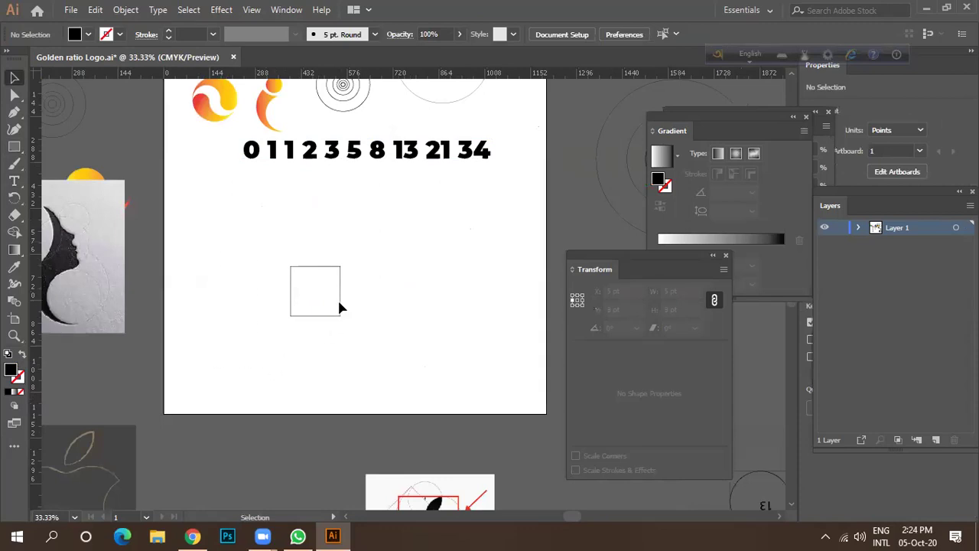
Step: Turn on Smart Guides
{"action": "left_click_drag", "start_coordinate": [283, 260], "coordinate": [338, 306]}
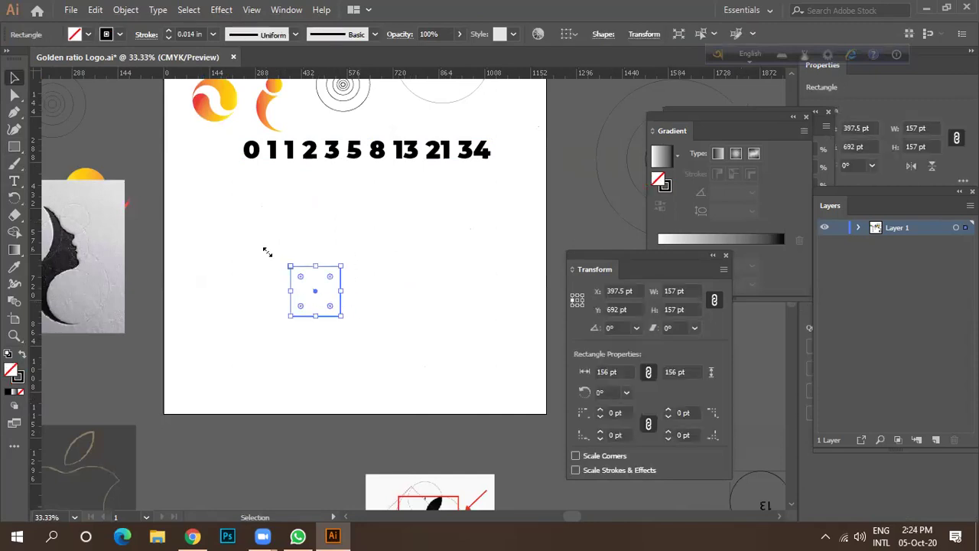
{"action": "left_click", "coordinate": [250, 9]}
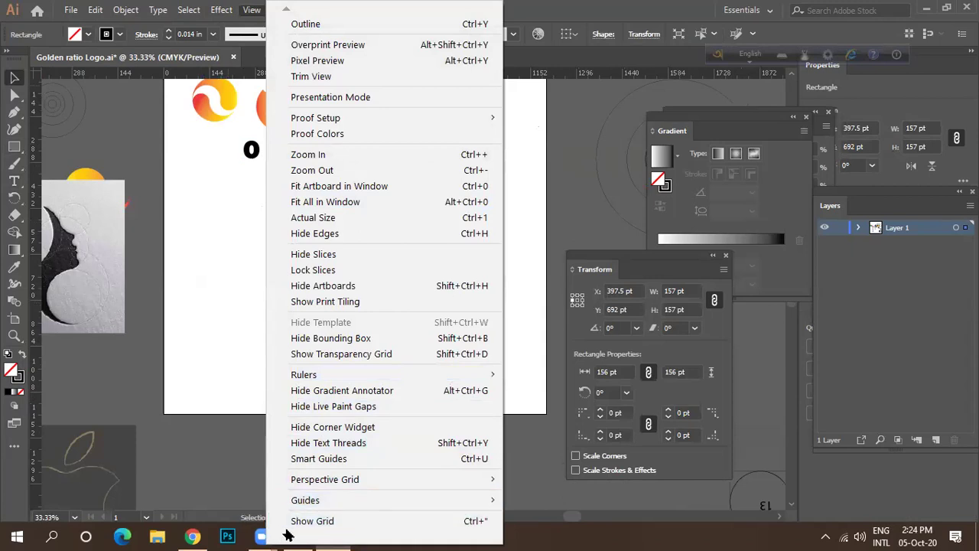
{"action": "mouse_move", "coordinate": [287, 534]}
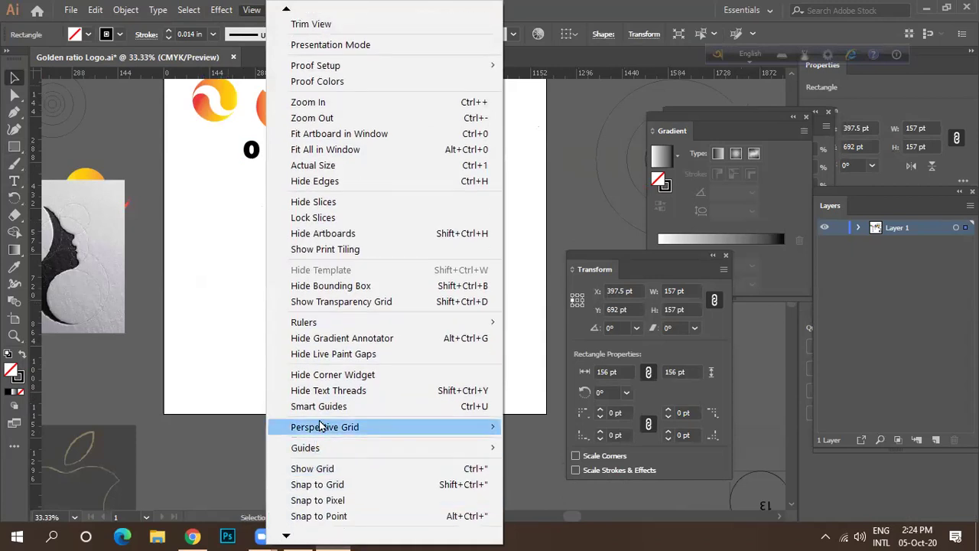
{"action": "left_click", "coordinate": [328, 405]}
{"action": "left_click", "coordinate": [391, 347]}
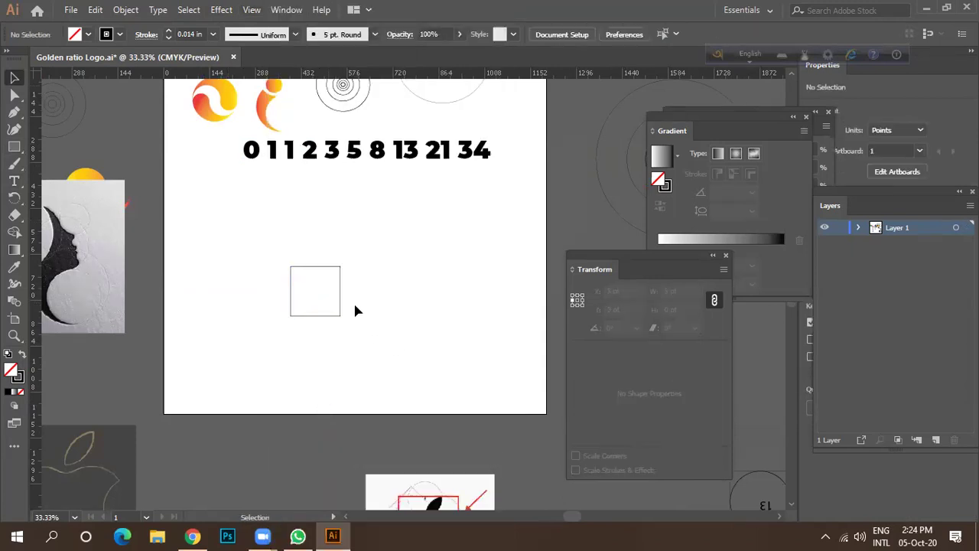
Step: Duplicate the small square directly to its right and inspect the gap between the two edges
{"action": "left_click_drag", "start_coordinate": [301, 300], "coordinate": [313, 306]}
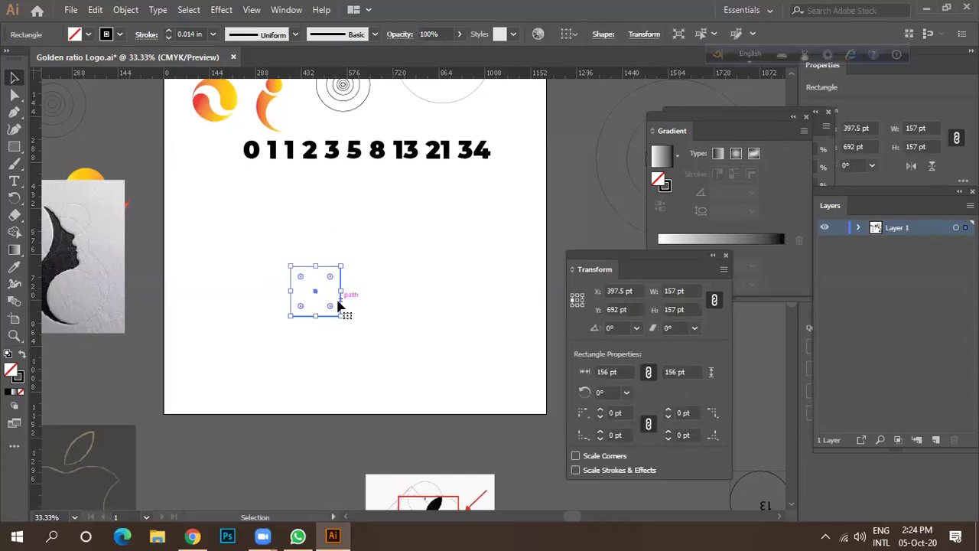
{"action": "left_click_drag", "start_coordinate": [344, 305], "coordinate": [390, 306]}
{"action": "scroll", "coordinate": [348, 291], "scroll_direction": "up", "scroll_amount": 4}
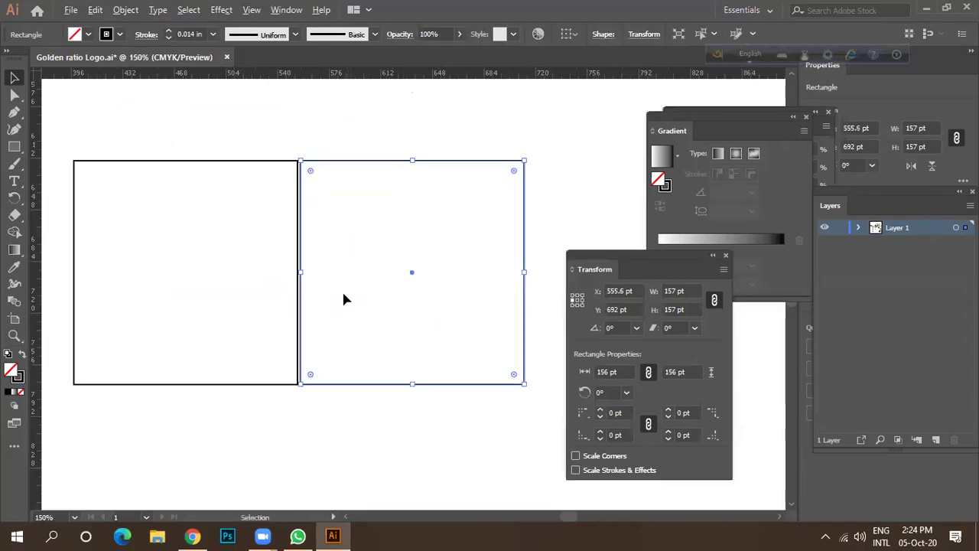
{"action": "left_click_drag", "start_coordinate": [309, 319], "coordinate": [301, 313]}
{"action": "scroll", "coordinate": [300, 313], "scroll_direction": "up", "scroll_amount": 3}
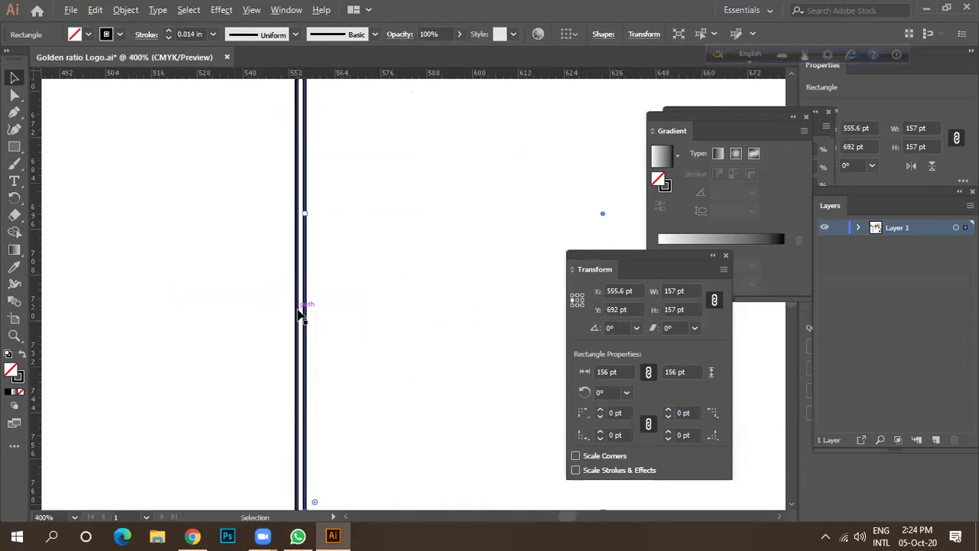
{"action": "scroll", "coordinate": [314, 306], "scroll_direction": "down", "scroll_amount": 4}
{"action": "scroll", "coordinate": [311, 214], "scroll_direction": "up", "scroll_amount": 3}
Step: Turn off Smart Guides and shift the copied square left to close the gap with the first square
{"action": "left_click", "coordinate": [253, 10]}
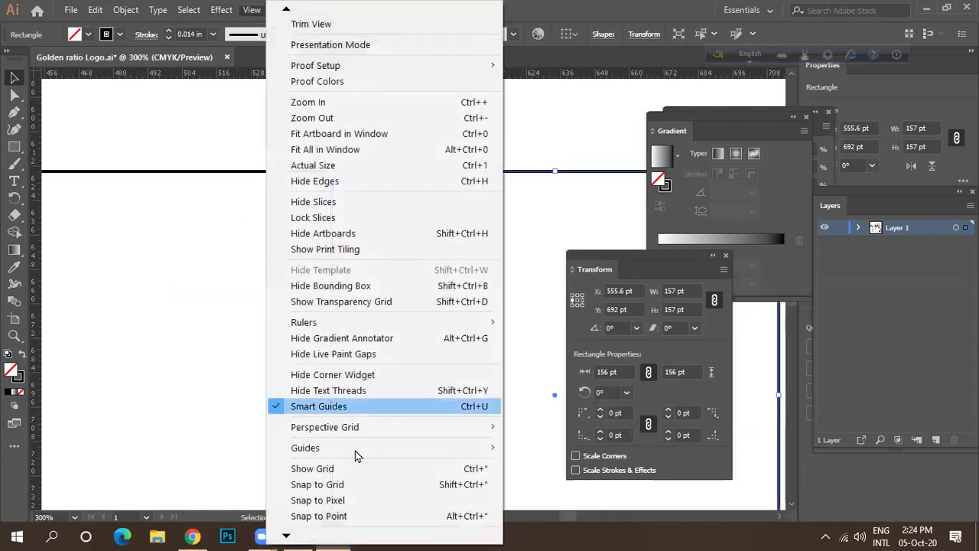
{"action": "mouse_move", "coordinate": [286, 536]}
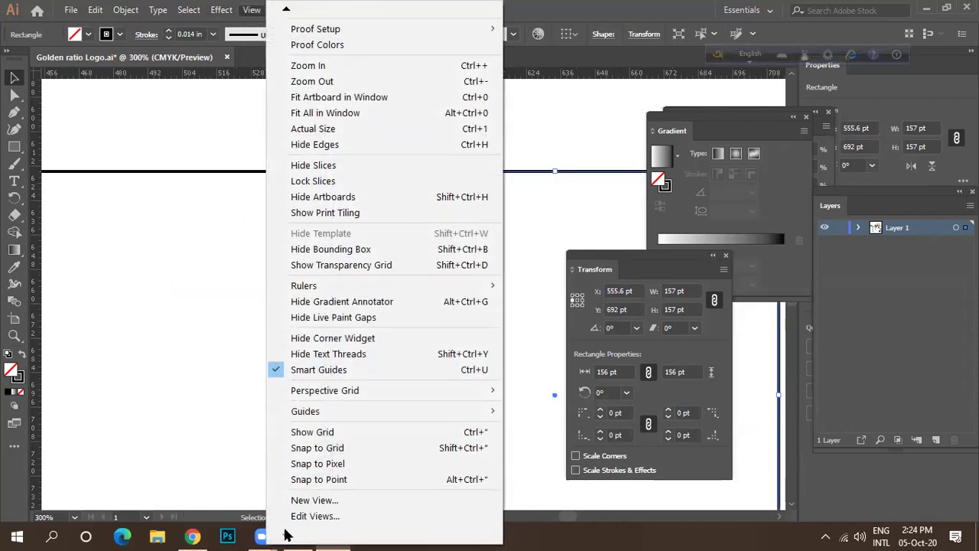
{"action": "left_click", "coordinate": [334, 374]}
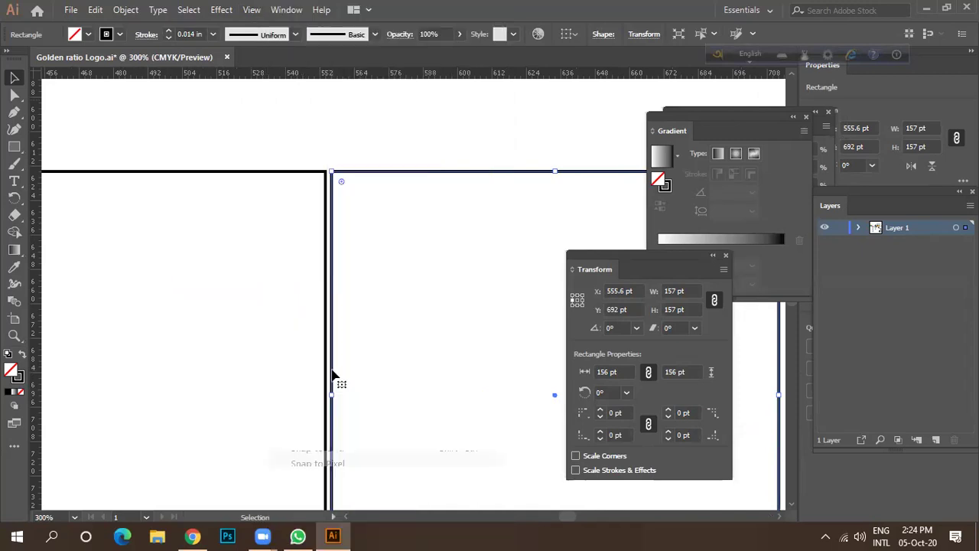
{"action": "left_click_drag", "start_coordinate": [384, 175], "coordinate": [372, 175]}
{"action": "left_click_drag", "start_coordinate": [302, 136], "coordinate": [364, 233]}
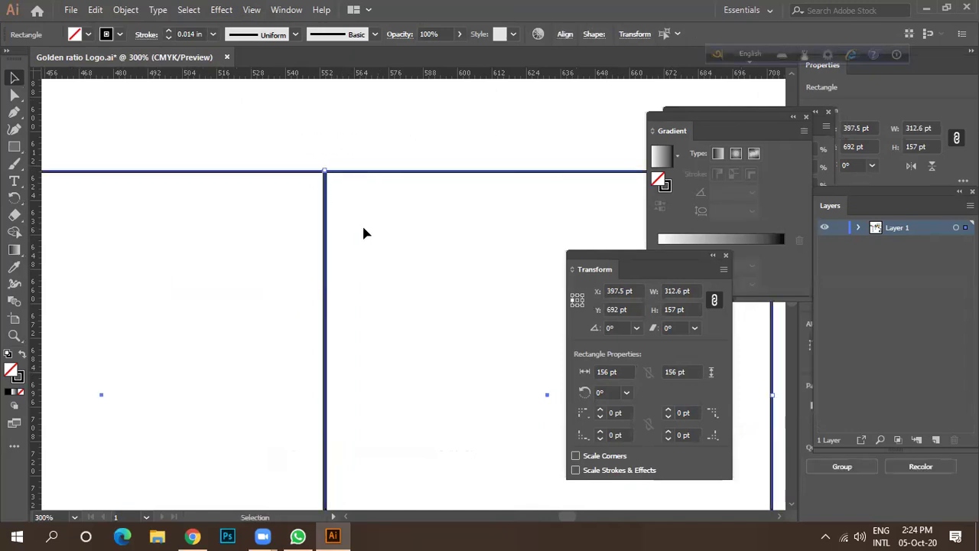
Step: Switch to Outline view and fine-adjust the second square so its left edge meets the first square's right edge
{"action": "left_click", "coordinate": [251, 9]}
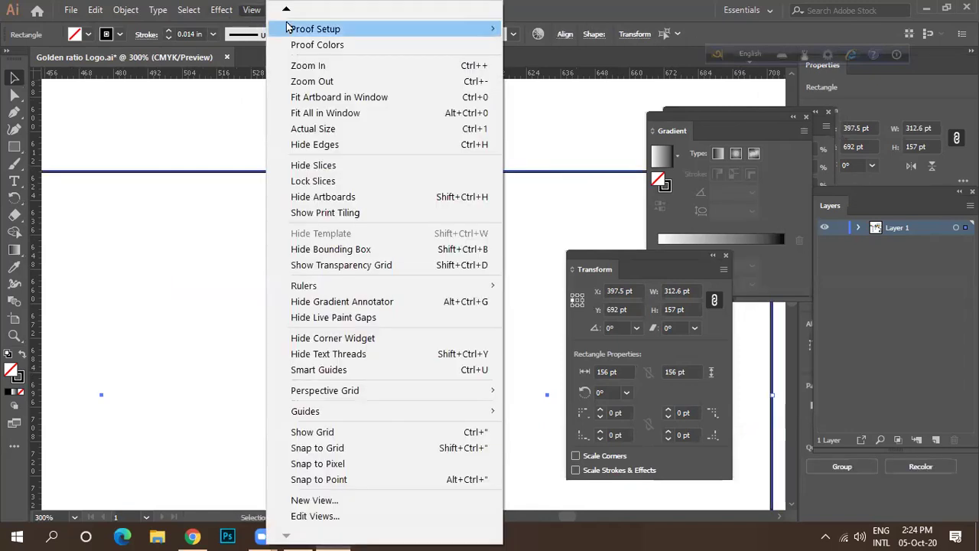
{"action": "mouse_move", "coordinate": [286, 9]}
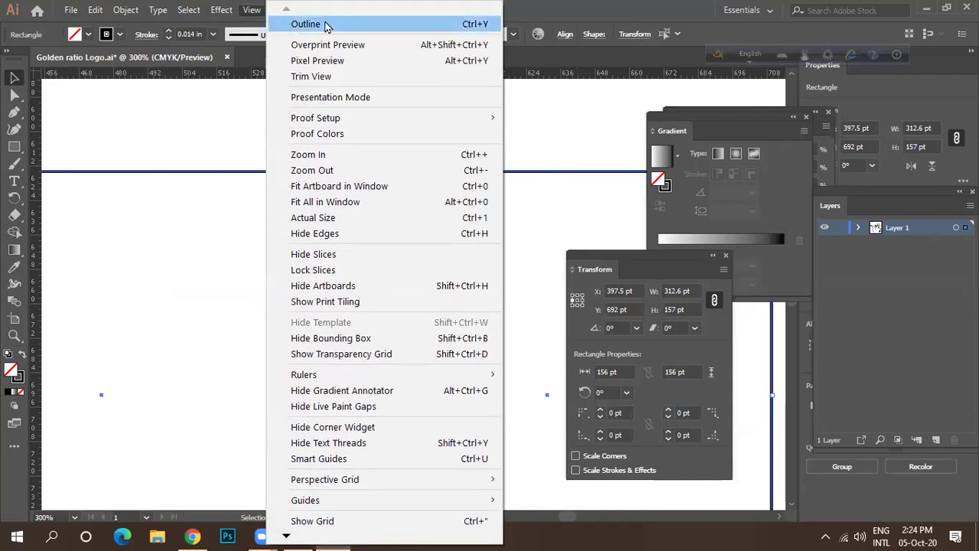
{"action": "left_click", "coordinate": [324, 23]}
{"action": "left_click", "coordinate": [330, 136]}
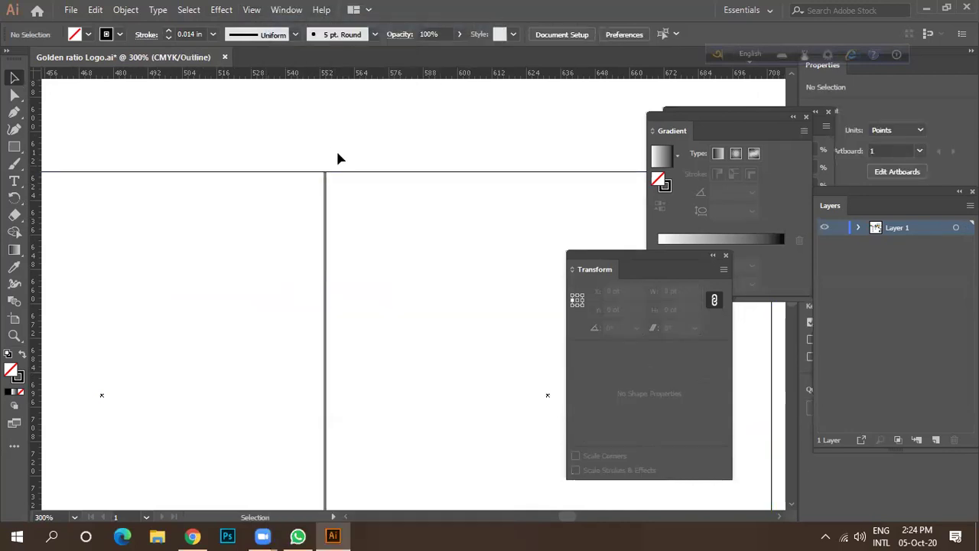
{"action": "scroll", "coordinate": [330, 170], "scroll_direction": "up", "scroll_amount": 3}
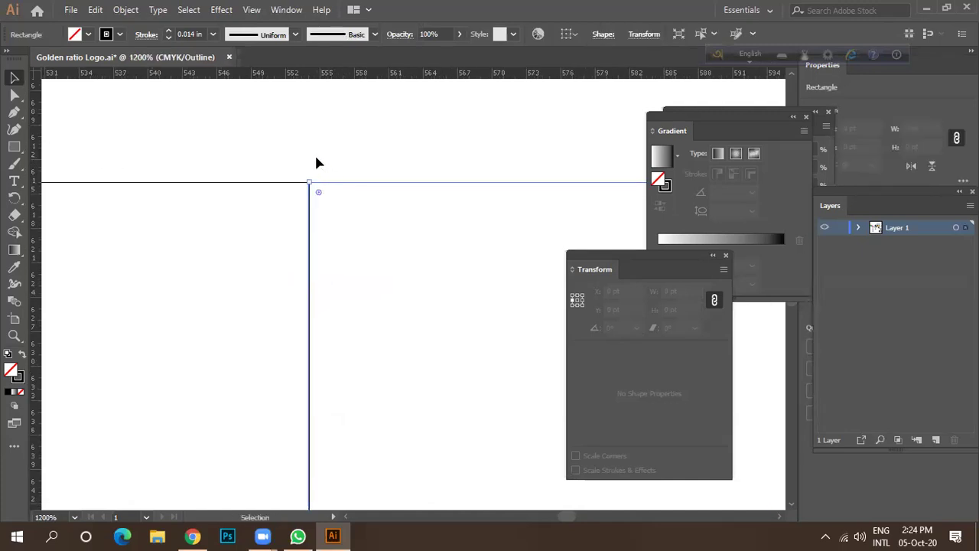
{"action": "scroll", "coordinate": [299, 155], "scroll_direction": "down", "scroll_amount": 2}
{"action": "scroll", "coordinate": [299, 168], "scroll_direction": "down", "scroll_amount": 7}
Step: Return to Preview display and rotate the pair of squares 90° clockwise into a vertical stack
{"action": "left_click_drag", "start_coordinate": [264, 144], "coordinate": [373, 242]}
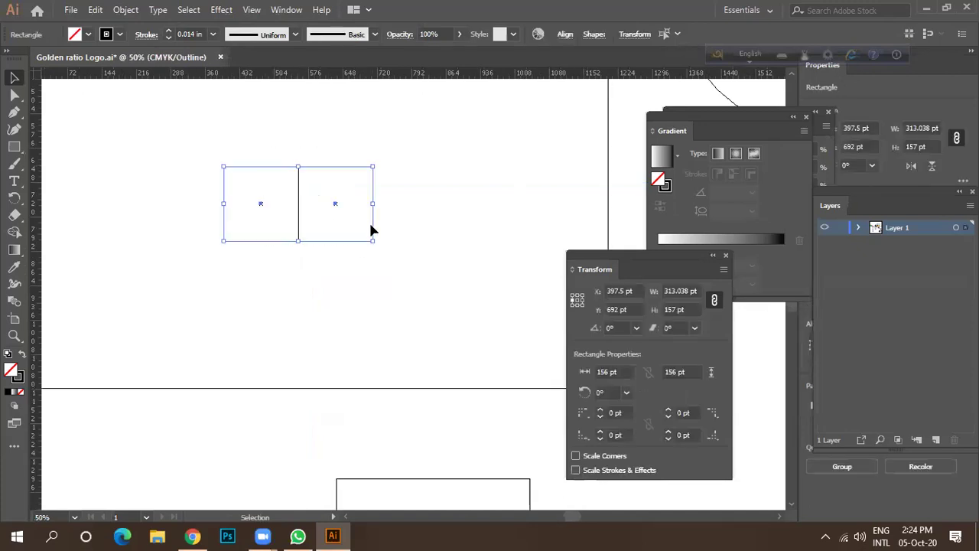
{"action": "left_click", "coordinate": [252, 9]}
{"action": "left_click", "coordinate": [306, 23]}
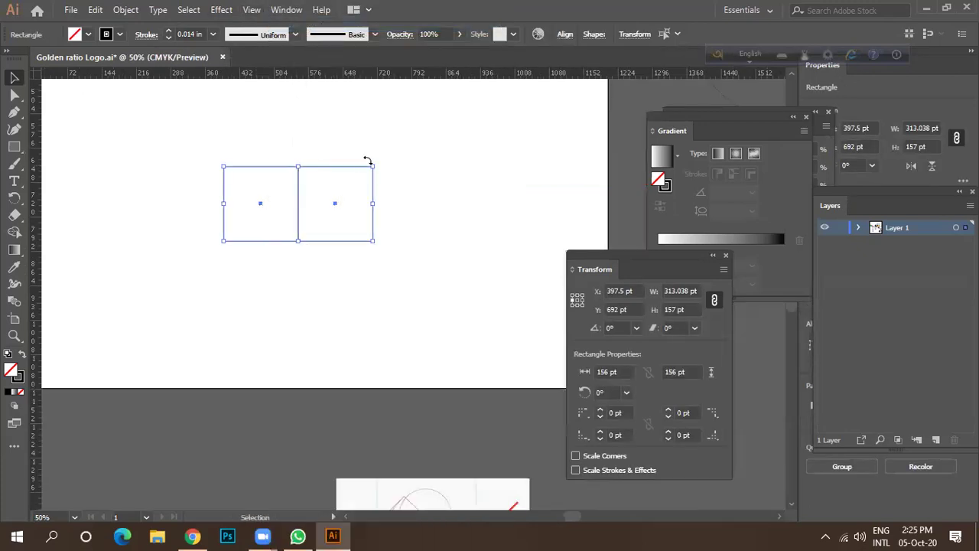
{"action": "left_click_drag", "start_coordinate": [376, 163], "coordinate": [365, 264]}
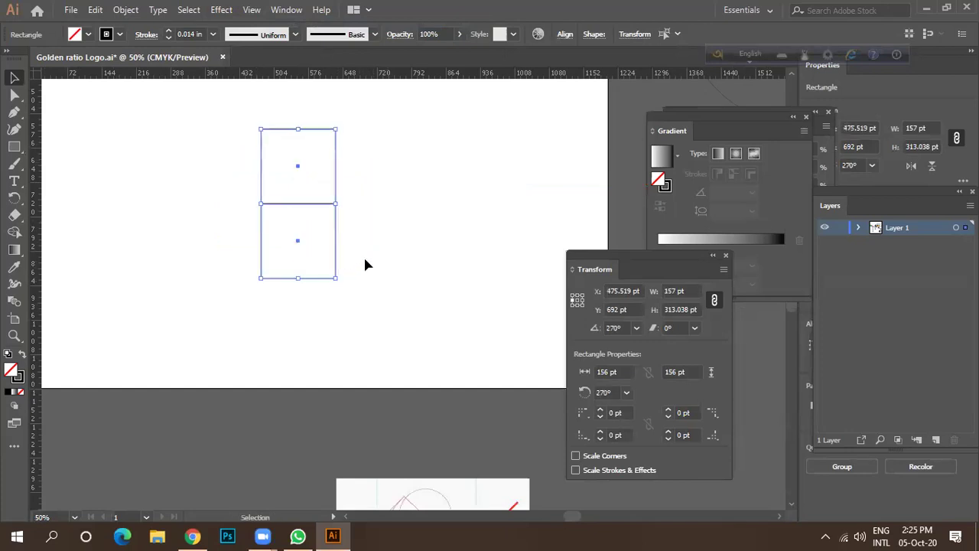
{"action": "left_click", "coordinate": [303, 157]}
Step: Turn Smart Guides back on and draw a square about 312 pt wide against the right side of the stacked pair
{"action": "left_click", "coordinate": [14, 146]}
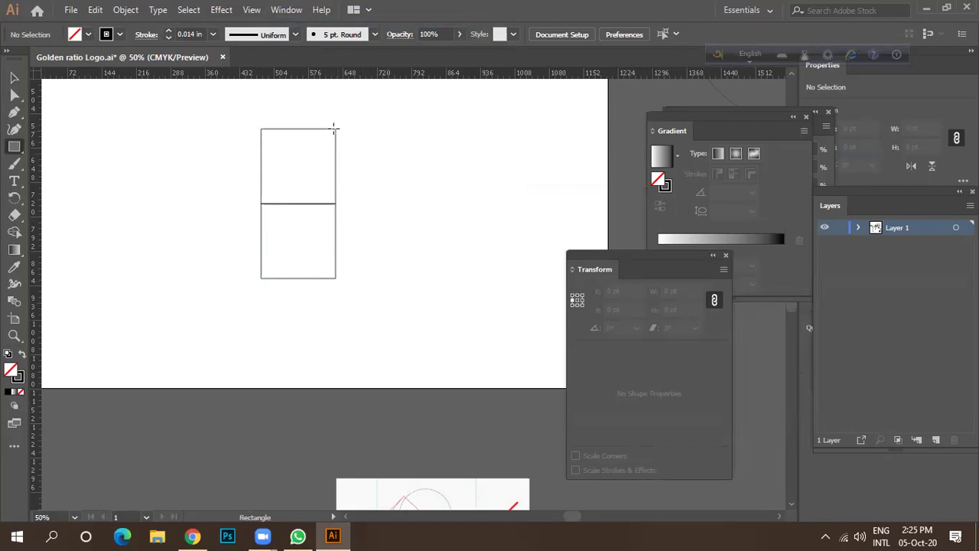
{"action": "left_click", "coordinate": [252, 10]}
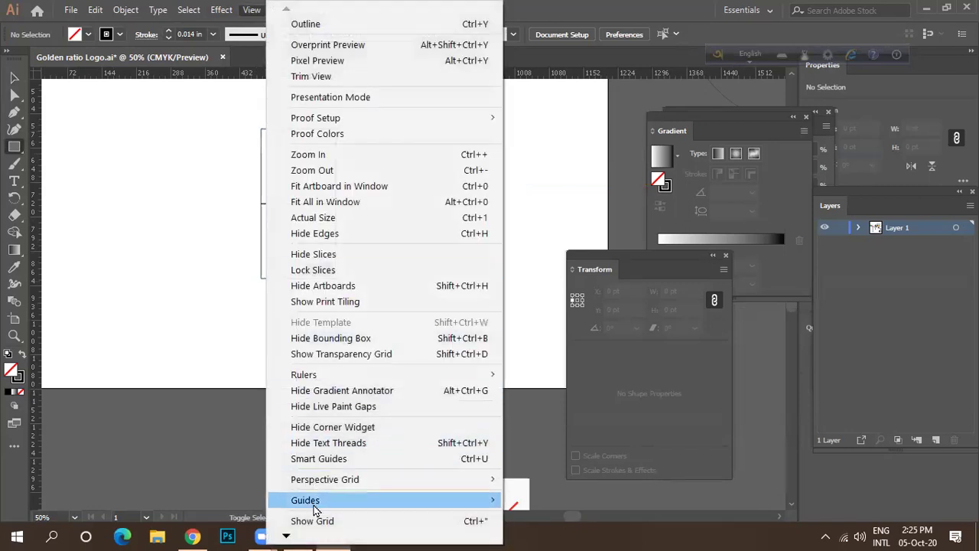
{"action": "left_click", "coordinate": [321, 459]}
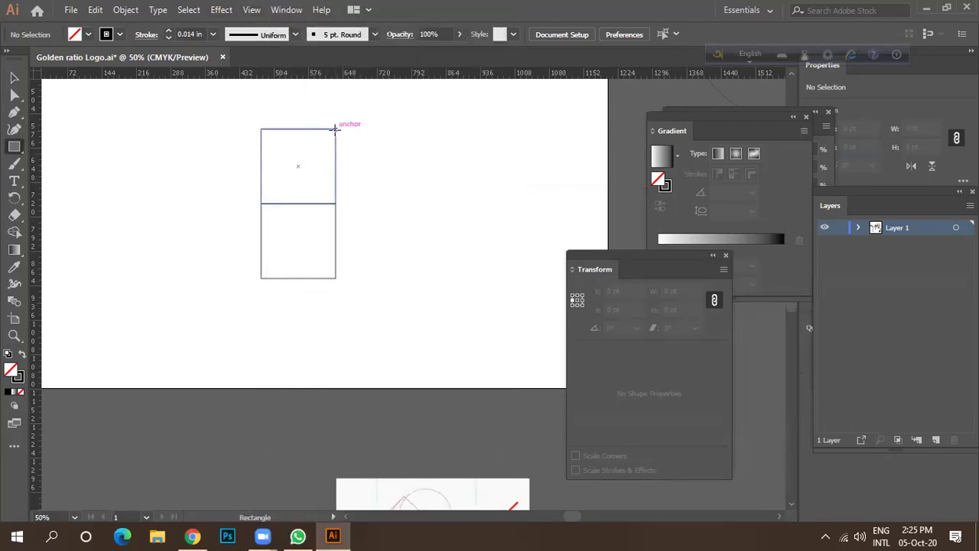
{"action": "left_click_drag", "start_coordinate": [334, 128], "coordinate": [423, 278]}
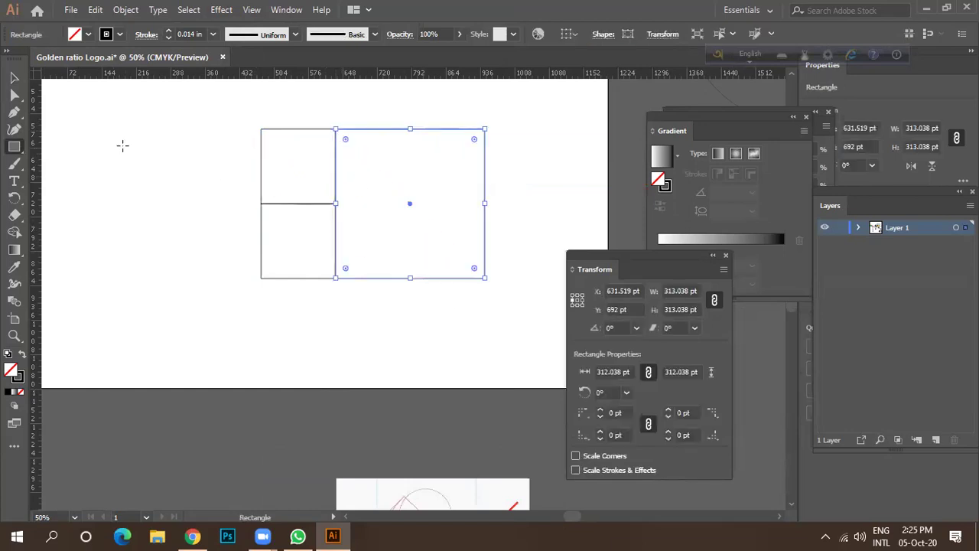
Step: Rotate all three squares together 90° clockwise so the large square sits below the two small ones
{"action": "key", "text": "v"}
{"action": "left_click_drag", "start_coordinate": [221, 126], "coordinate": [546, 353]}
{"action": "left_click_drag", "start_coordinate": [492, 128], "coordinate": [405, 327]}
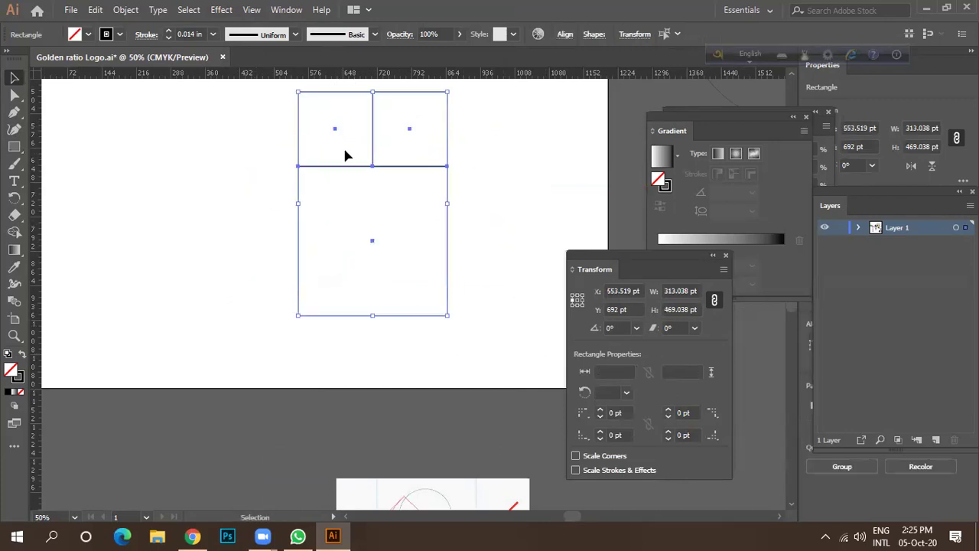
{"action": "left_click", "coordinate": [411, 230]}
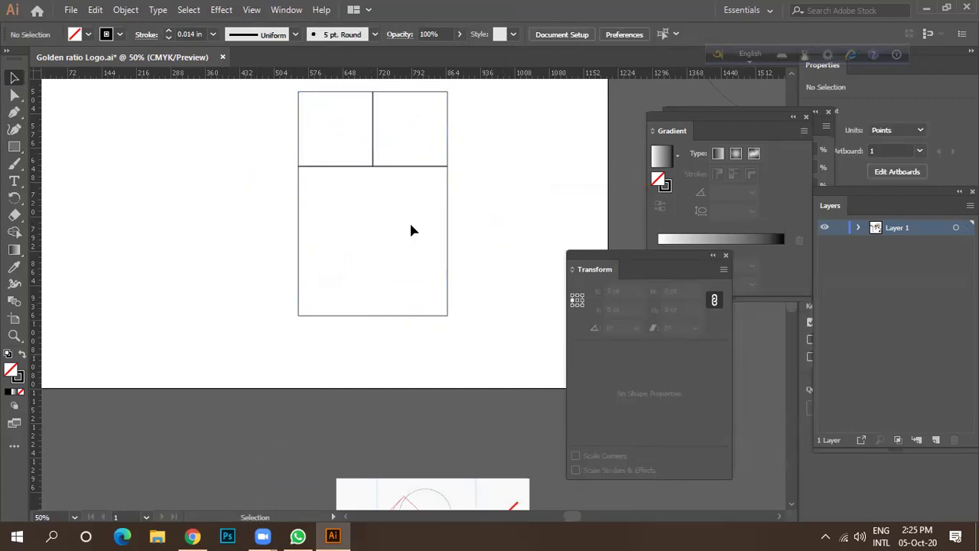
Step: Draw a square about 468 pt wide against the right side of the three squares, matching their full height
{"action": "left_click", "coordinate": [345, 168]}
{"action": "left_click", "coordinate": [302, 157]}
{"action": "left_click", "coordinate": [298, 247]}
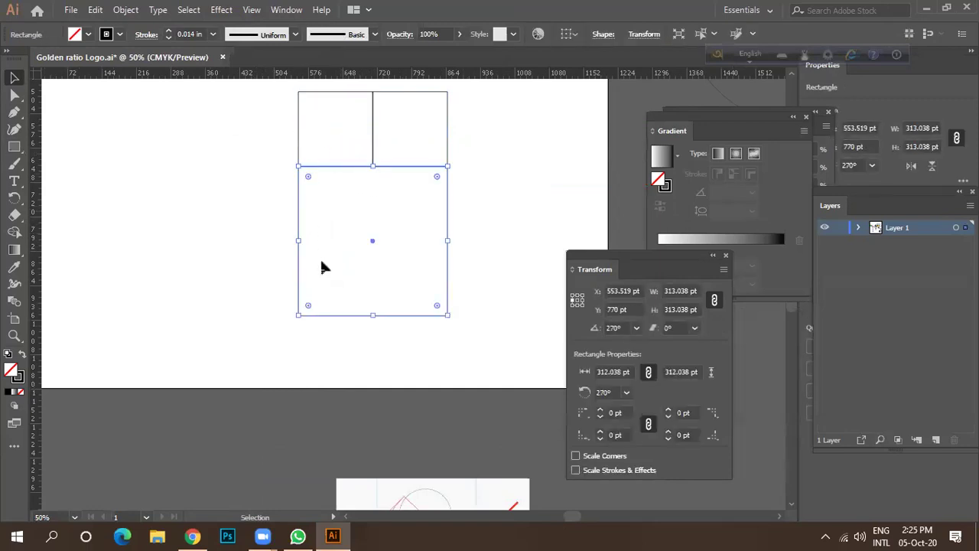
{"action": "left_click_drag", "start_coordinate": [278, 131], "coordinate": [321, 184]}
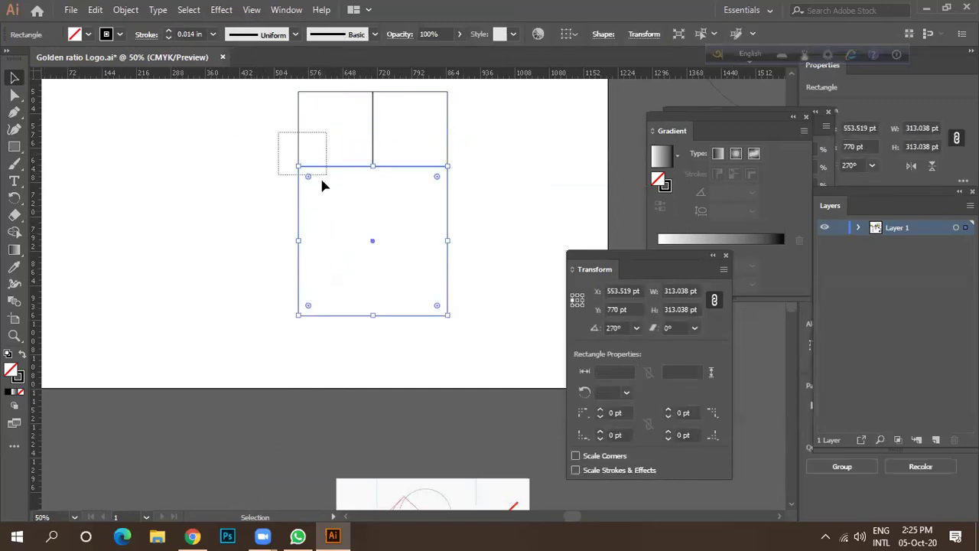
{"action": "left_click", "coordinate": [295, 248]}
{"action": "left_click", "coordinate": [14, 148]}
{"action": "left_click_drag", "start_coordinate": [448, 92], "coordinate": [525, 315]}
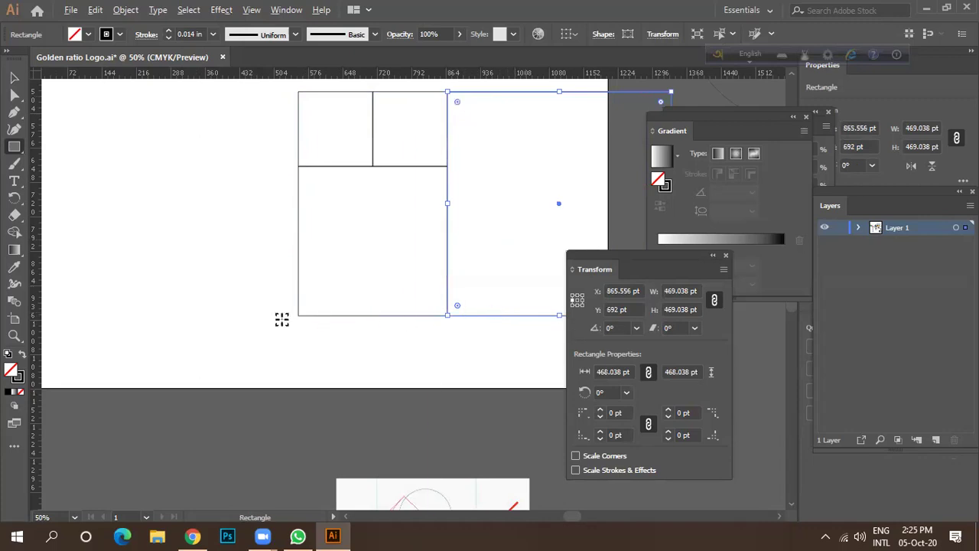
{"action": "scroll", "coordinate": [280, 316], "scroll_direction": "down", "scroll_amount": 2}
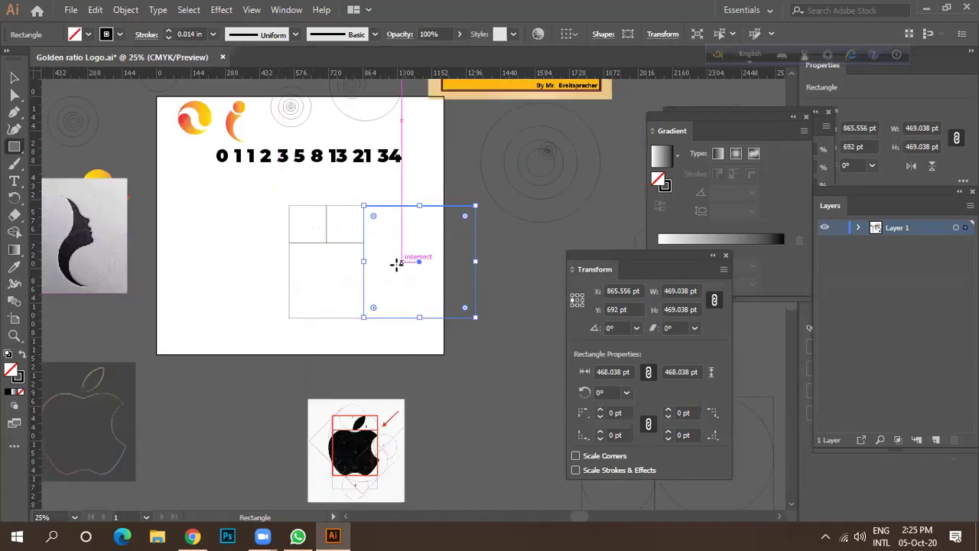
Step: Rotate the four squares together 90° clockwise and scale them down to about 262 by 436 pt
{"action": "key", "text": "v"}
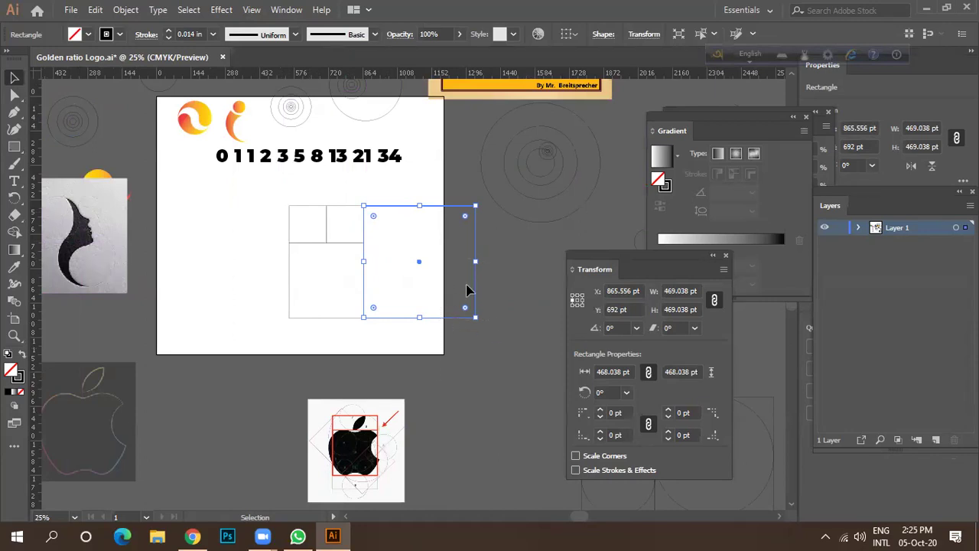
{"action": "left_click_drag", "start_coordinate": [299, 242], "coordinate": [300, 243]}
{"action": "left_click_drag", "start_coordinate": [262, 268], "coordinate": [295, 291]}
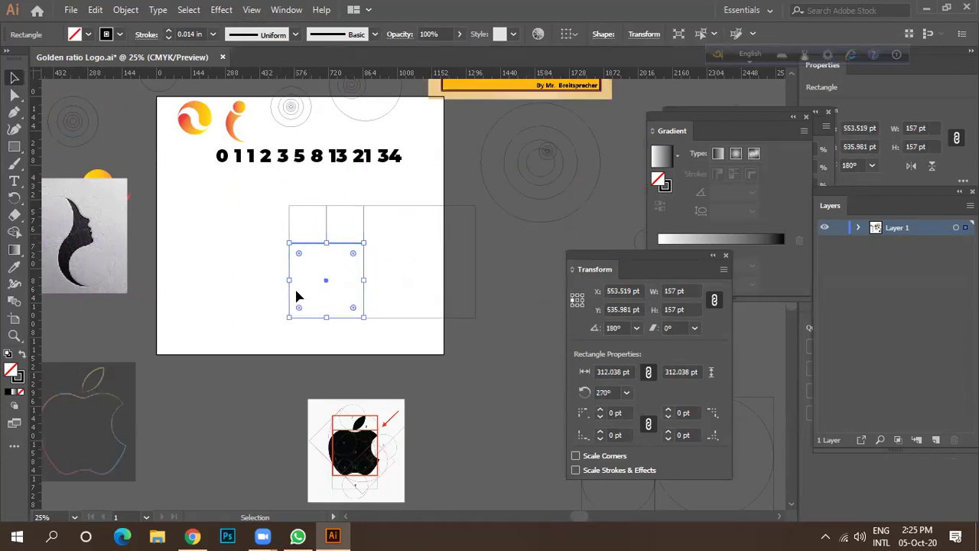
{"action": "left_click", "coordinate": [394, 267]}
{"action": "left_click_drag", "start_coordinate": [269, 179], "coordinate": [475, 345]}
{"action": "left_click_drag", "start_coordinate": [477, 205], "coordinate": [287, 284]}
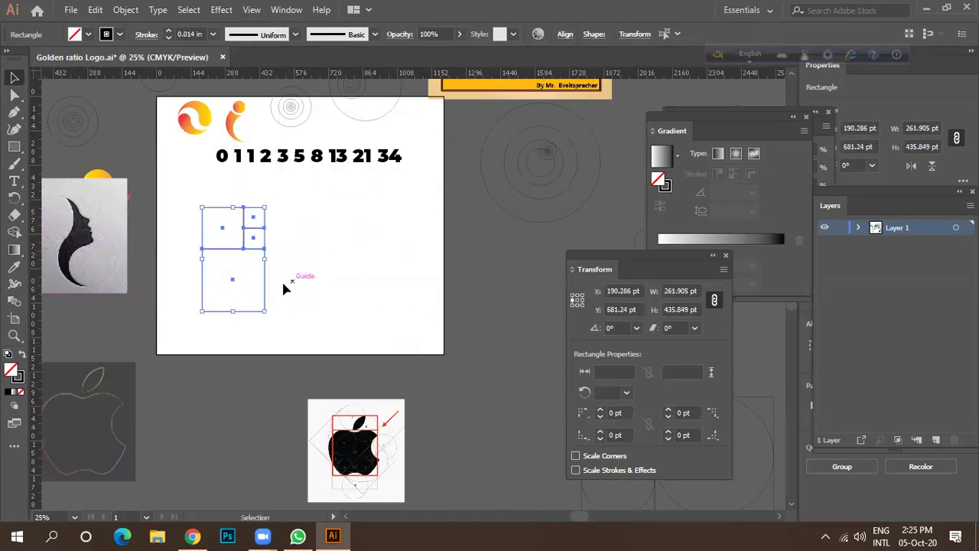
Step: Draw a fifth square against the right side of the group, spanning the group's full height
{"action": "left_click", "coordinate": [171, 234]}
{"action": "left_click_drag", "start_coordinate": [218, 247], "coordinate": [218, 247]}
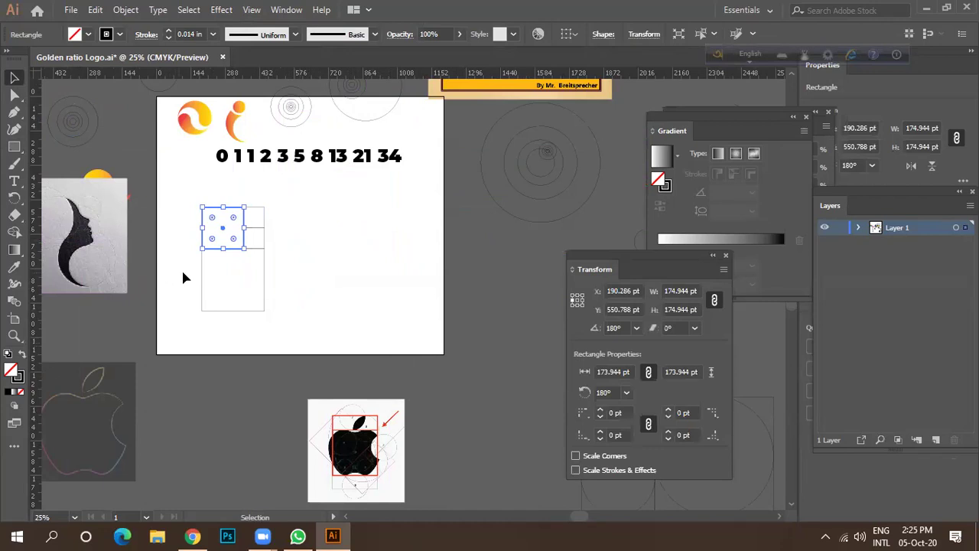
{"action": "left_click_drag", "start_coordinate": [184, 276], "coordinate": [225, 286]}
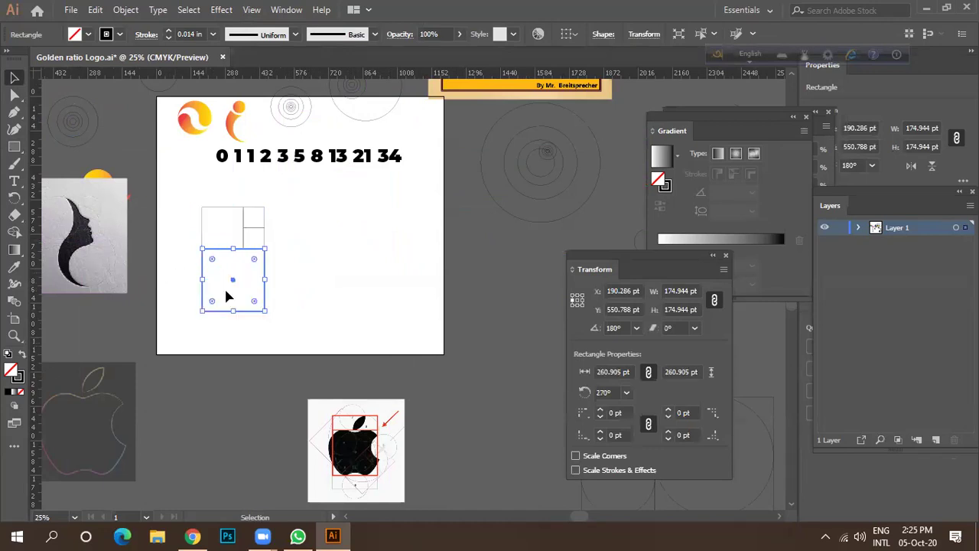
{"action": "left_click", "coordinate": [14, 146]}
{"action": "left_click_drag", "start_coordinate": [266, 210], "coordinate": [322, 311]}
{"action": "key", "text": "v"}
Step: Rotate the five squares 90° clockwise, scale them to about 262 by 419 pt and place them below the number sequence
{"action": "left_click", "coordinate": [14, 76]}
{"action": "left_click_drag", "start_coordinate": [188, 195], "coordinate": [387, 321]}
{"action": "left_click_drag", "start_coordinate": [372, 205], "coordinate": [296, 275]}
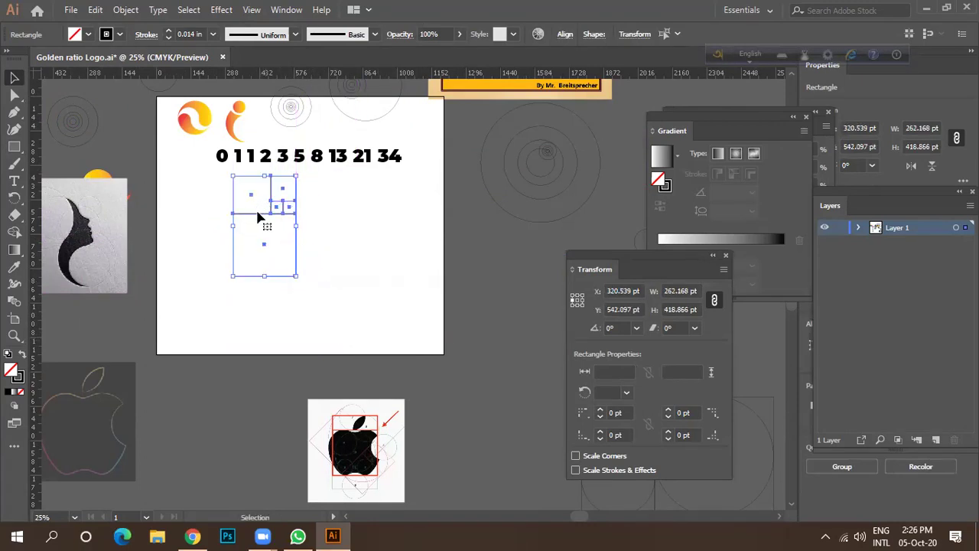
{"action": "left_click_drag", "start_coordinate": [260, 216], "coordinate": [246, 238]}
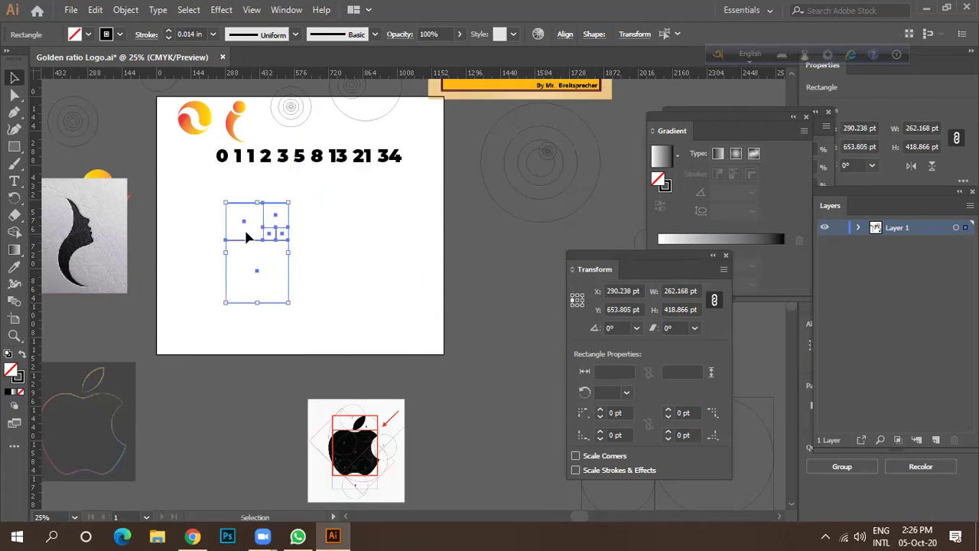
Step: Draw a sixth square, about 418 pt wide, against the right side of the five squares
{"action": "left_click", "coordinate": [10, 150]}
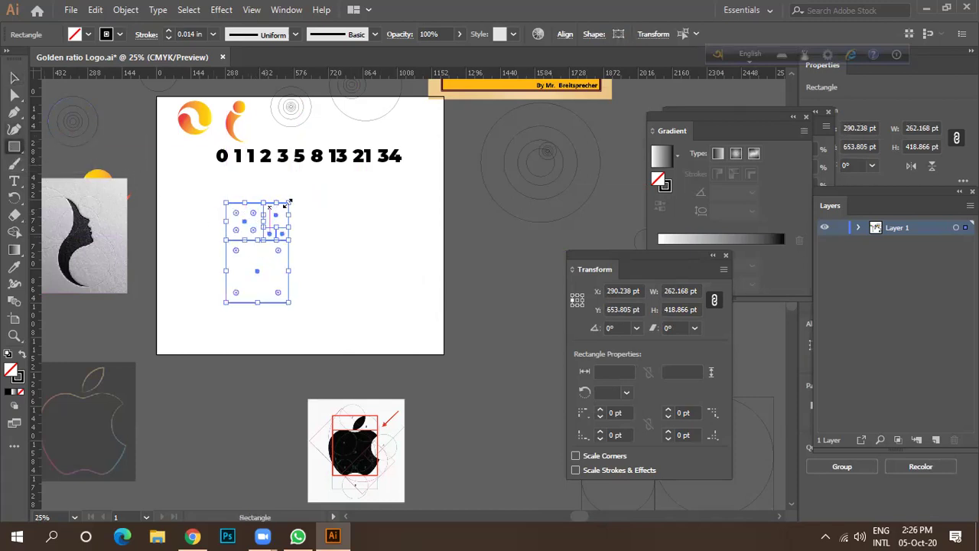
{"action": "left_click", "coordinate": [15, 77]}
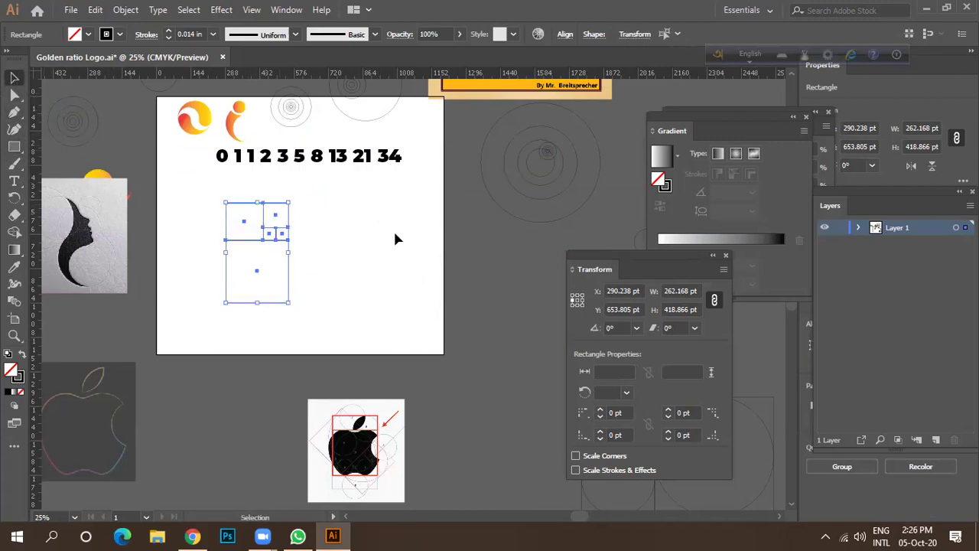
{"action": "left_click", "coordinate": [308, 218]}
{"action": "left_click", "coordinate": [14, 147]}
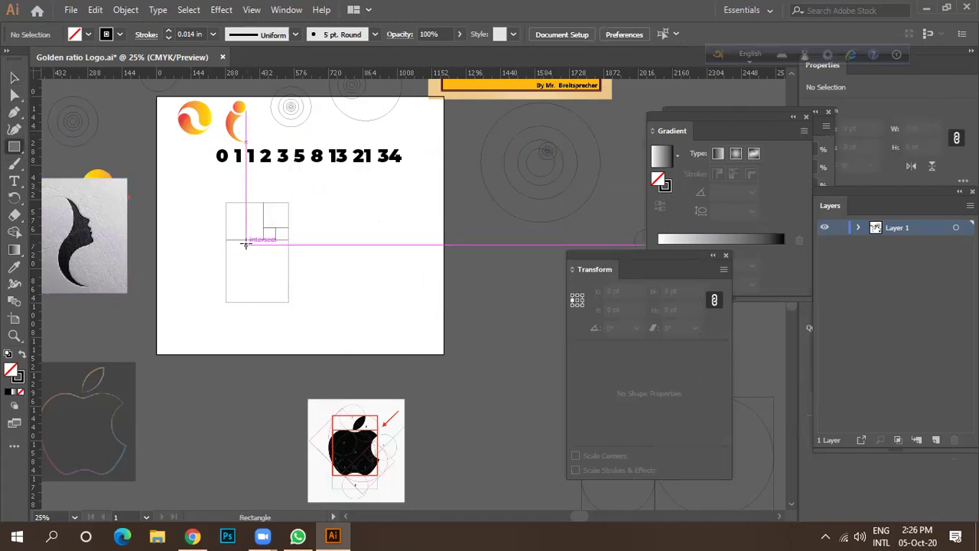
{"action": "left_click_drag", "start_coordinate": [226, 239], "coordinate": [288, 302]}
{"action": "mouse_move", "coordinate": [263, 227]}
{"action": "left_mouse_down"}
{"action": "mouse_move", "coordinate": [288, 202]}
{"action": "mouse_move", "coordinate": [367, 302]}
{"action": "left_mouse_up"}
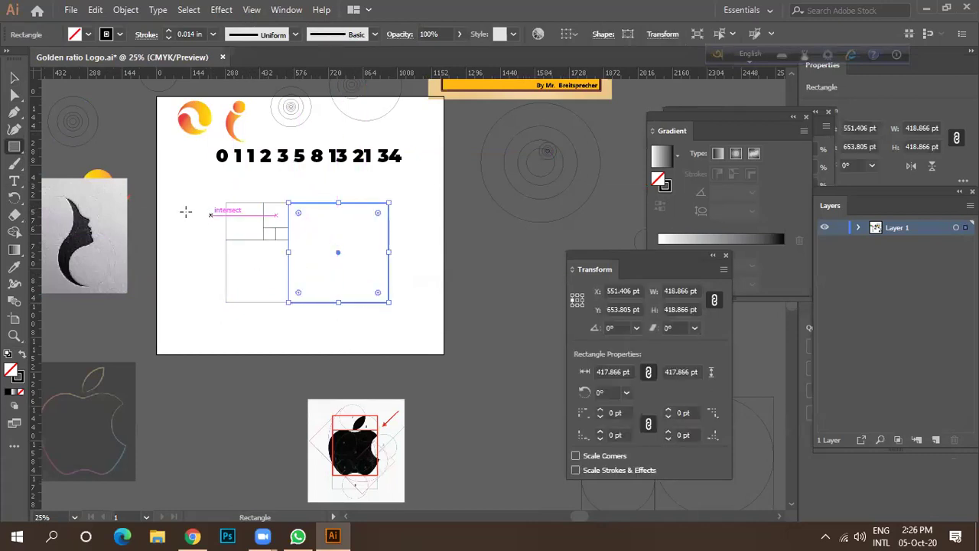
Step: Rotate the six squares 90° clockwise, scale them to about 288 by 468 pt and shift them toward the artboard's left edge
{"action": "key", "text": "v"}
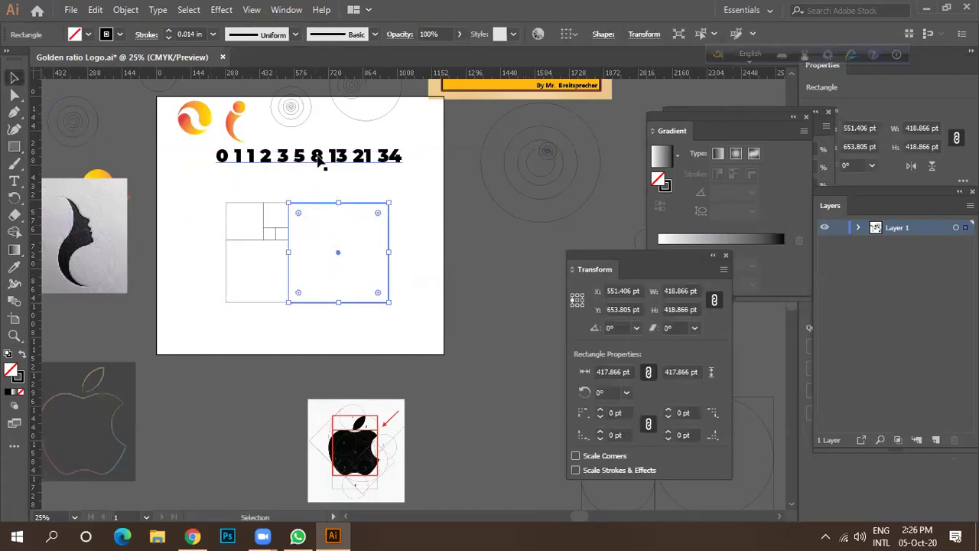
{"action": "left_click_drag", "start_coordinate": [221, 190], "coordinate": [413, 316]}
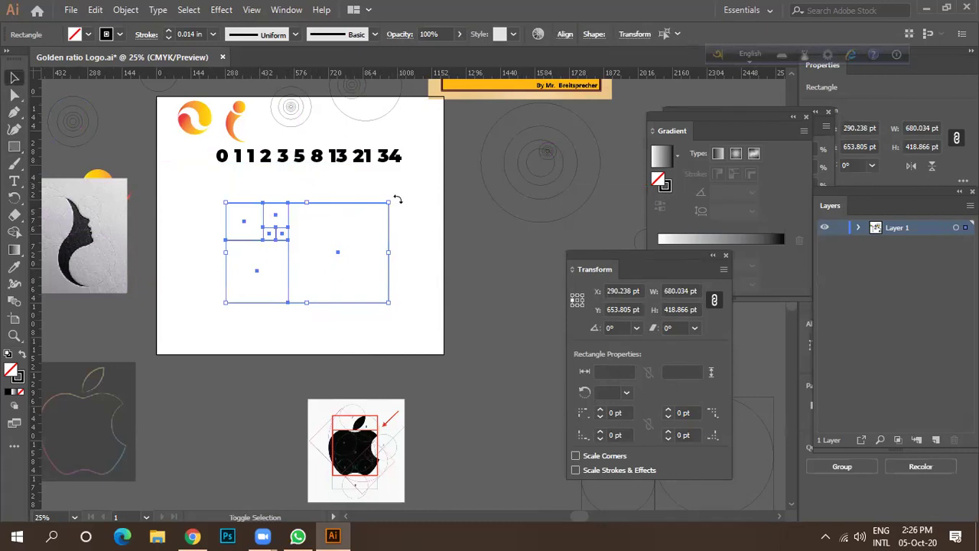
{"action": "left_click_drag", "start_coordinate": [396, 199], "coordinate": [326, 285]}
{"action": "left_click_drag", "start_coordinate": [280, 221], "coordinate": [186, 240]}
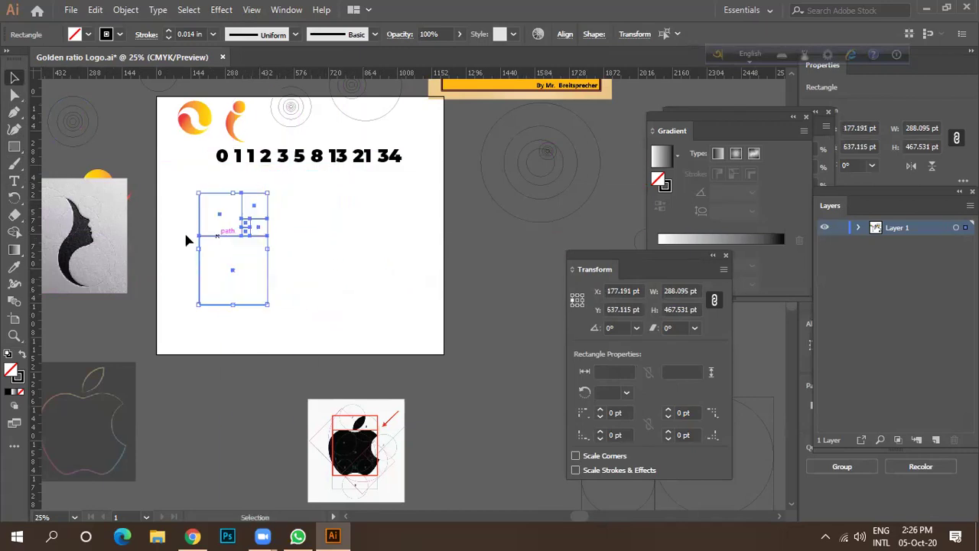
Step: Draw a seventh square, about 467 pt wide, against the right side of the six squares
{"action": "left_click", "coordinate": [55, 166]}
{"action": "left_click", "coordinate": [14, 146]}
{"action": "left_click_drag", "start_coordinate": [267, 192], "coordinate": [355, 303]}
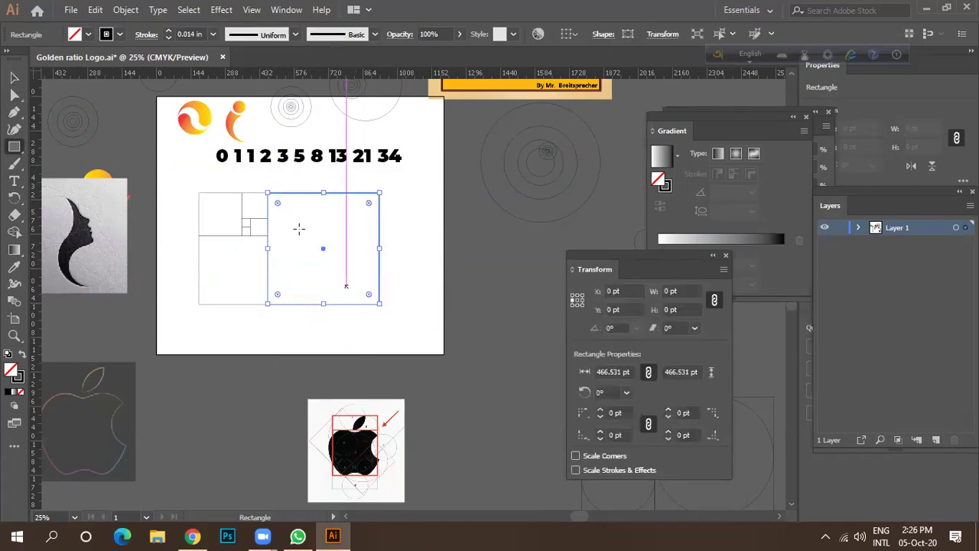
{"action": "scroll", "coordinate": [255, 190], "scroll_direction": "up", "scroll_amount": 7}
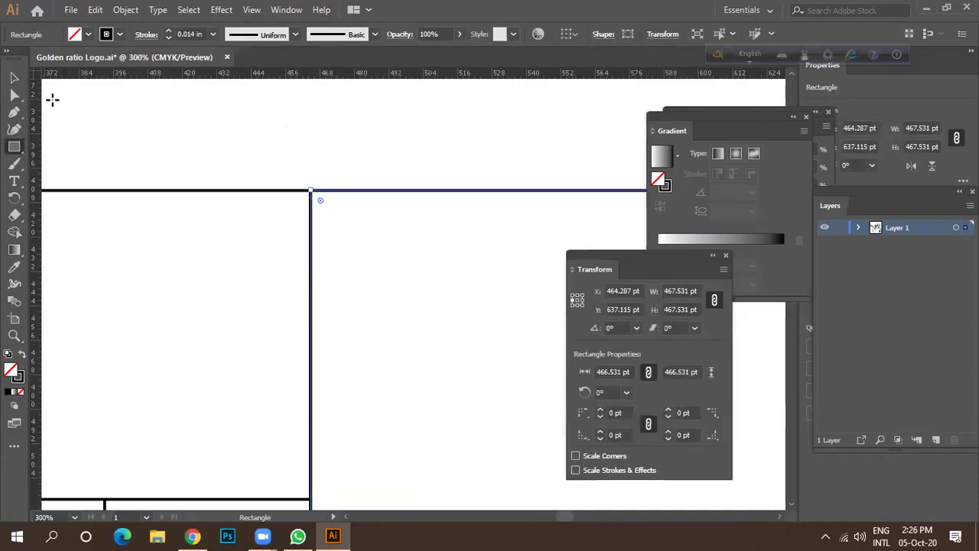
Step: Rotate the seven squares 90° clockwise and resize them together to about 360 by 580 pt
{"action": "left_click", "coordinate": [14, 77]}
{"action": "left_click", "coordinate": [224, 172]}
{"action": "scroll", "coordinate": [264, 192], "scroll_direction": "down", "scroll_amount": 7}
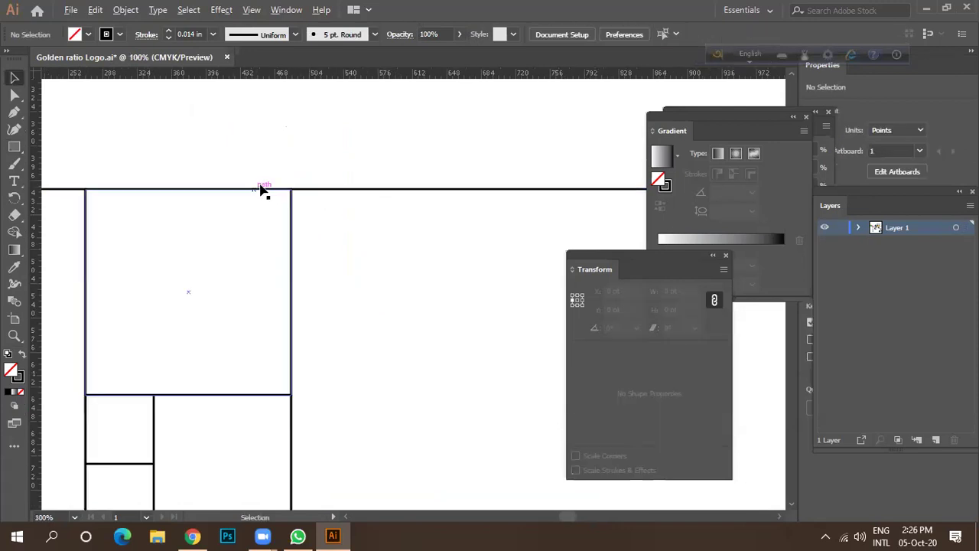
{"action": "left_click_drag", "start_coordinate": [330, 279], "coordinate": [322, 301]}
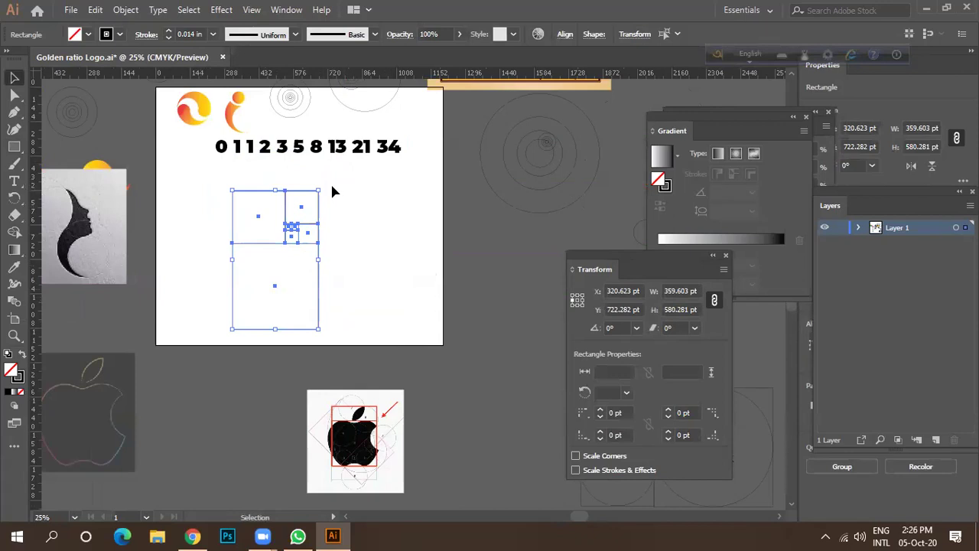
{"action": "left_click", "coordinate": [13, 146]}
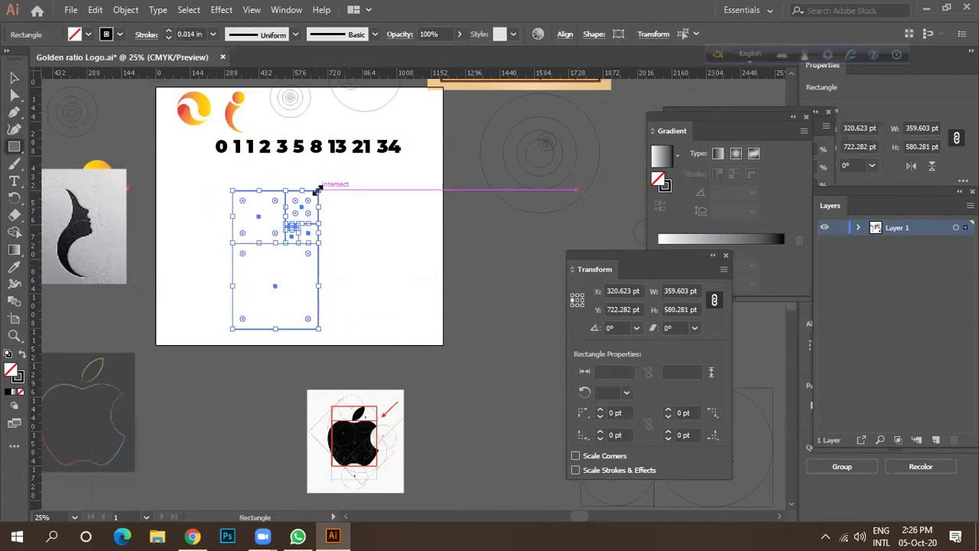
{"action": "left_click", "coordinate": [88, 145]}
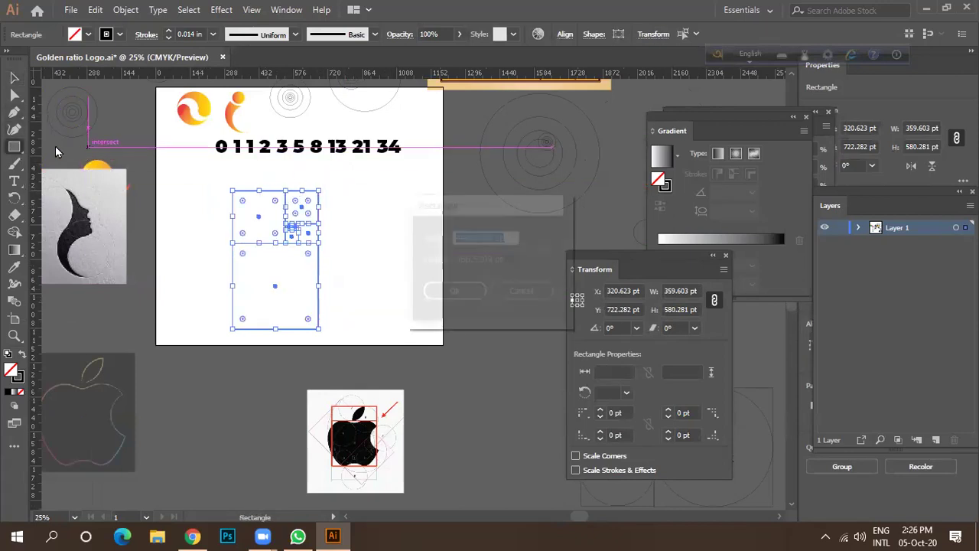
{"action": "left_click", "coordinate": [545, 295]}
{"action": "left_click", "coordinate": [15, 78]}
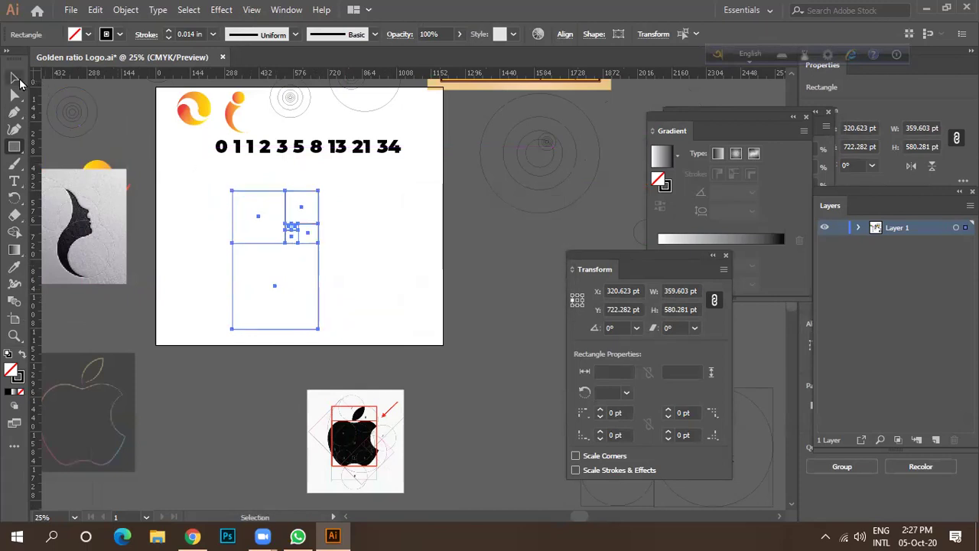
Step: Draw an eighth square, about 579 pt wide, against the right side of the seven squares
{"action": "left_click", "coordinate": [365, 190]}
{"action": "key", "text": "m"}
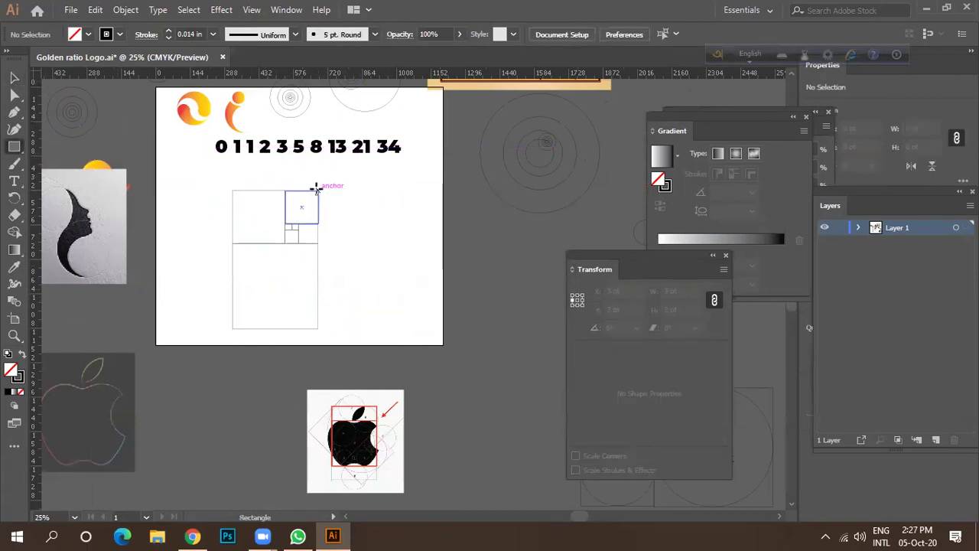
{"action": "left_click_drag", "start_coordinate": [319, 190], "coordinate": [424, 316]}
{"action": "left_click", "coordinate": [14, 77]}
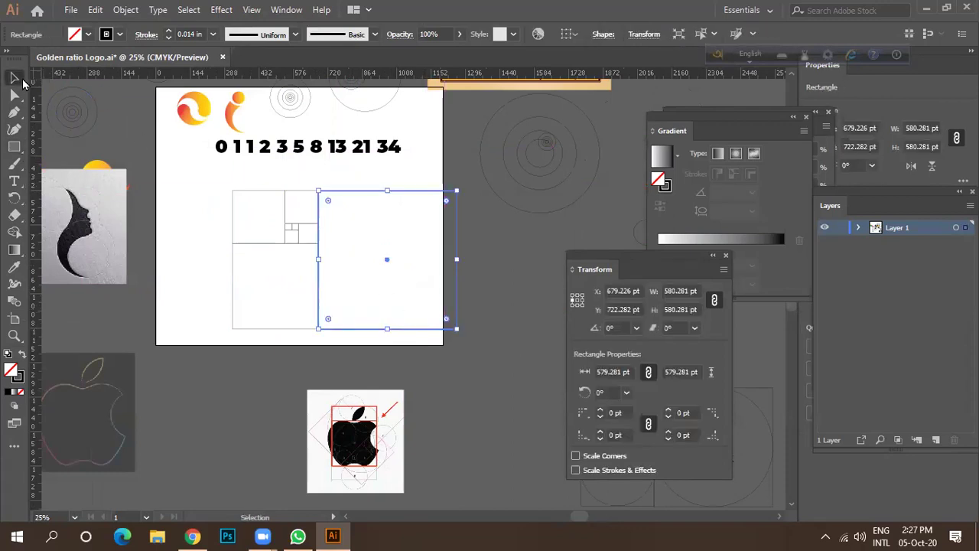
{"action": "scroll", "coordinate": [329, 234], "scroll_direction": "up", "scroll_amount": 3}
{"action": "scroll", "coordinate": [306, 223], "scroll_direction": "down", "scroll_amount": 3}
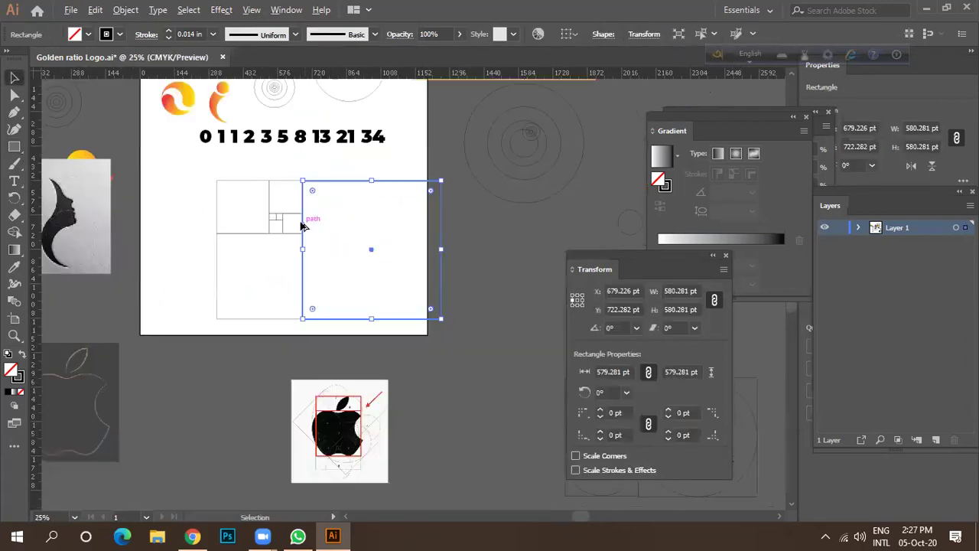
{"action": "left_click", "coordinate": [244, 225]}
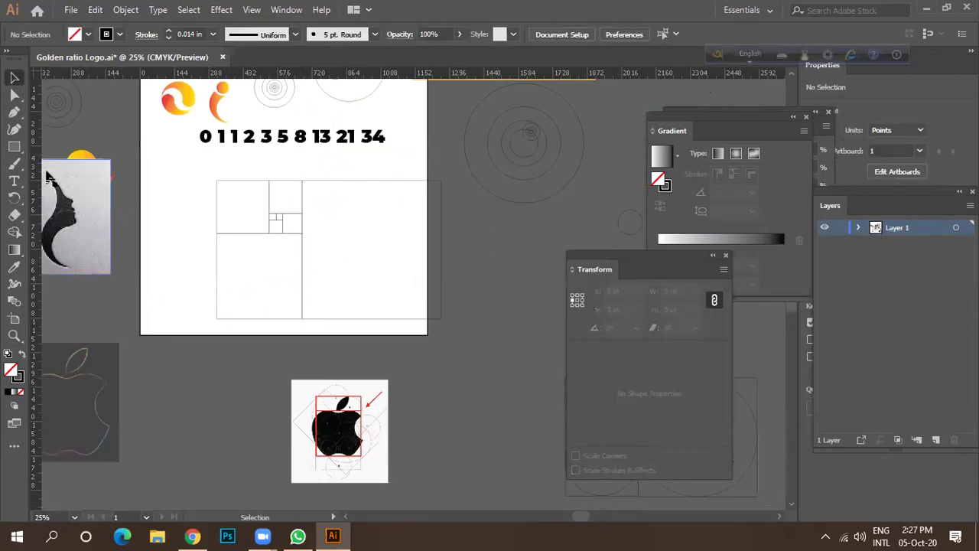
{"action": "mouse_move", "coordinate": [568, 265]}
{"action": "left_mouse_down"}
{"action": "mouse_move", "coordinate": [526, 262]}
{"action": "mouse_move", "coordinate": [574, 277]}
{"action": "left_mouse_up"}
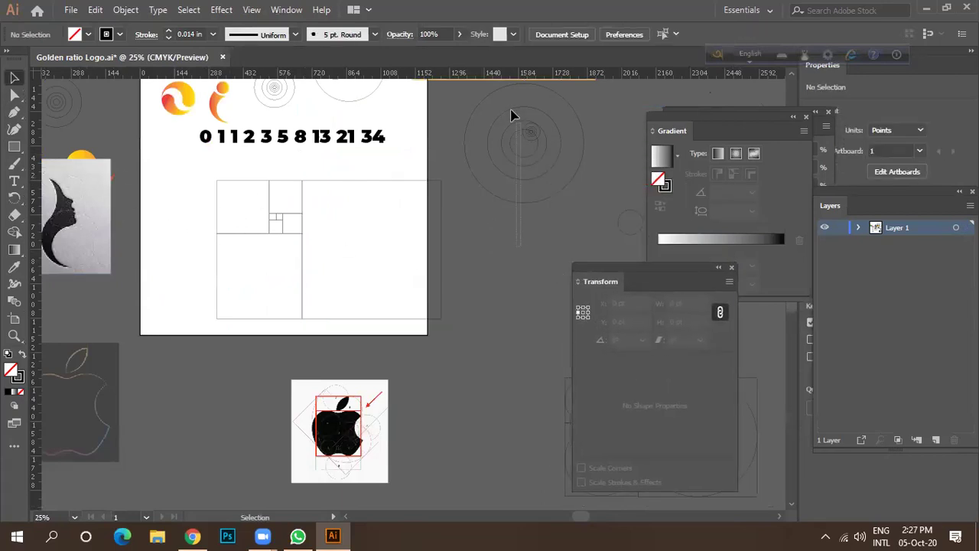
{"action": "left_click_drag", "start_coordinate": [512, 114], "coordinate": [457, 113]}
{"action": "left_click", "coordinate": [343, 148]}
Step: Draw a circle about 28 pt in diameter inside each of the two smallest squares, touching their edges
{"action": "left_click_drag", "start_coordinate": [13, 146], "coordinate": [65, 161]}
{"action": "scroll", "coordinate": [257, 223], "scroll_direction": "up", "scroll_amount": 6}
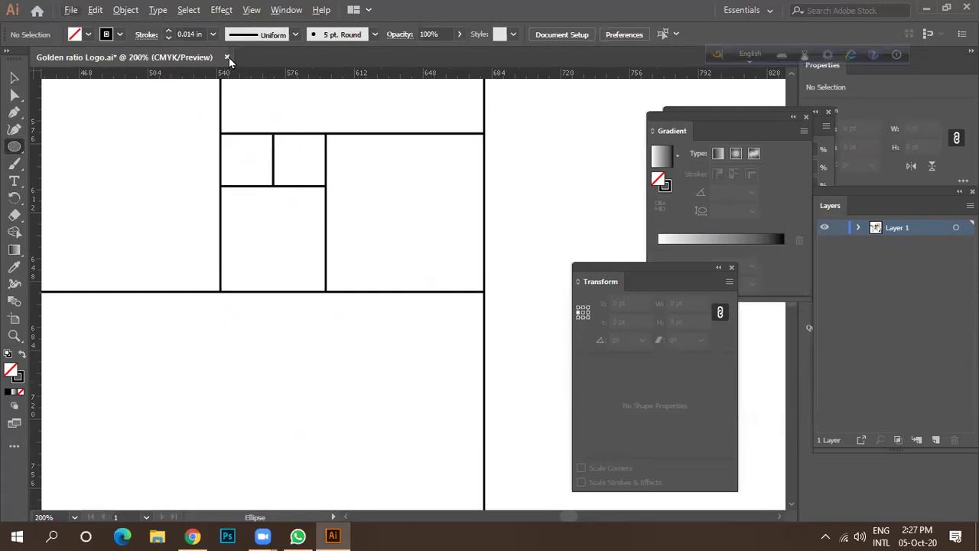
{"action": "left_click", "coordinate": [252, 10]}
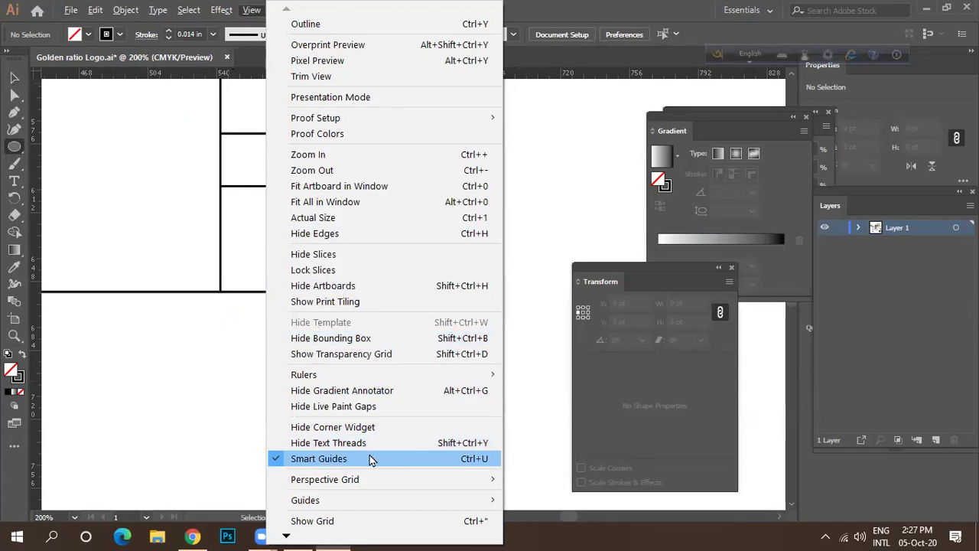
{"action": "left_click", "coordinate": [15, 149]}
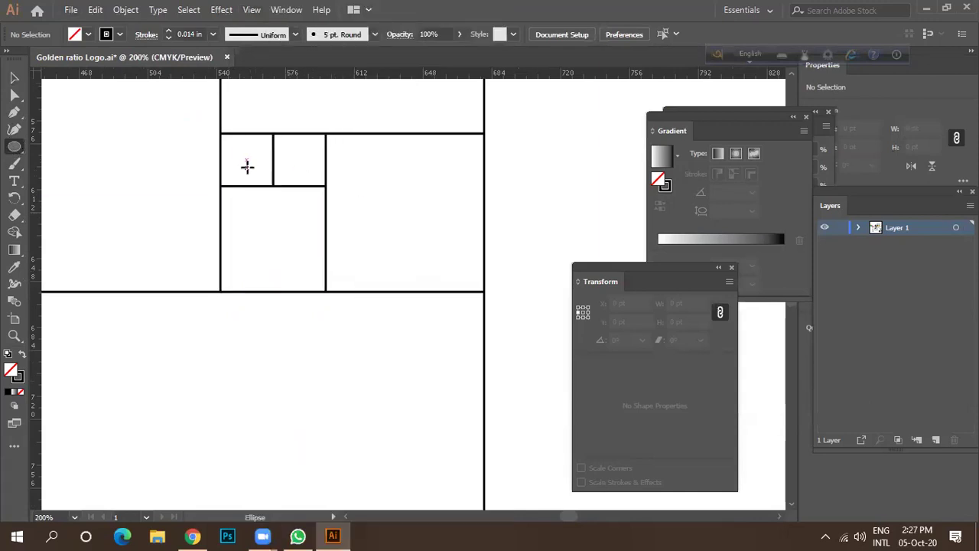
{"action": "mouse_move", "coordinate": [246, 159]}
{"action": "left_mouse_down"}
{"action": "mouse_move", "coordinate": [273, 179]}
{"action": "mouse_move", "coordinate": [270, 170]}
{"action": "mouse_move", "coordinate": [316, 184]}
{"action": "left_mouse_up"}
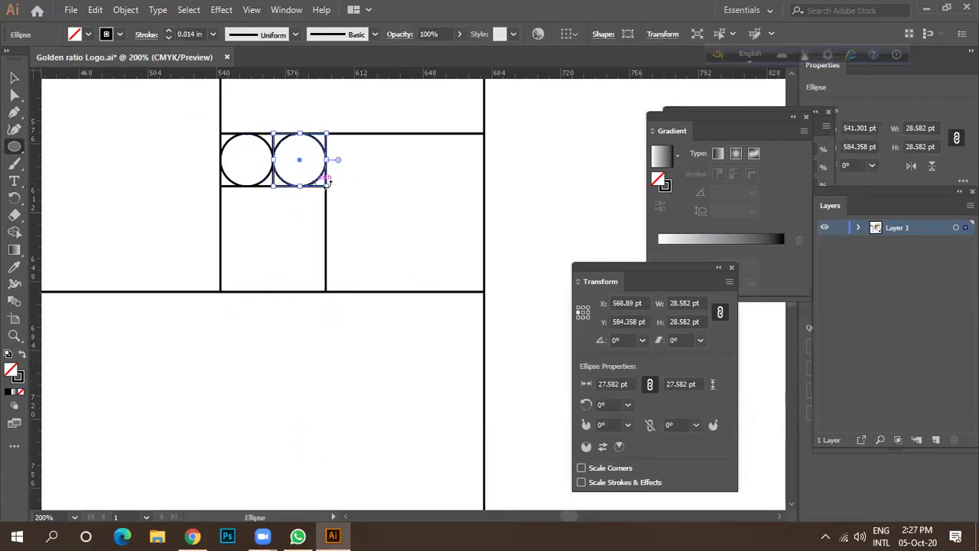
Step: Draw a circle about 55 pt in diameter inside the square directly below the two smallest ones
{"action": "left_click_drag", "start_coordinate": [276, 241], "coordinate": [319, 286]}
{"action": "key", "text": "ctrl+minus"}
{"action": "key", "text": "ctrl+minus"}
{"action": "key", "text": "ctrl+minus"}
{"action": "key", "text": "ctrl+minus"}
{"action": "key", "text": "v"}
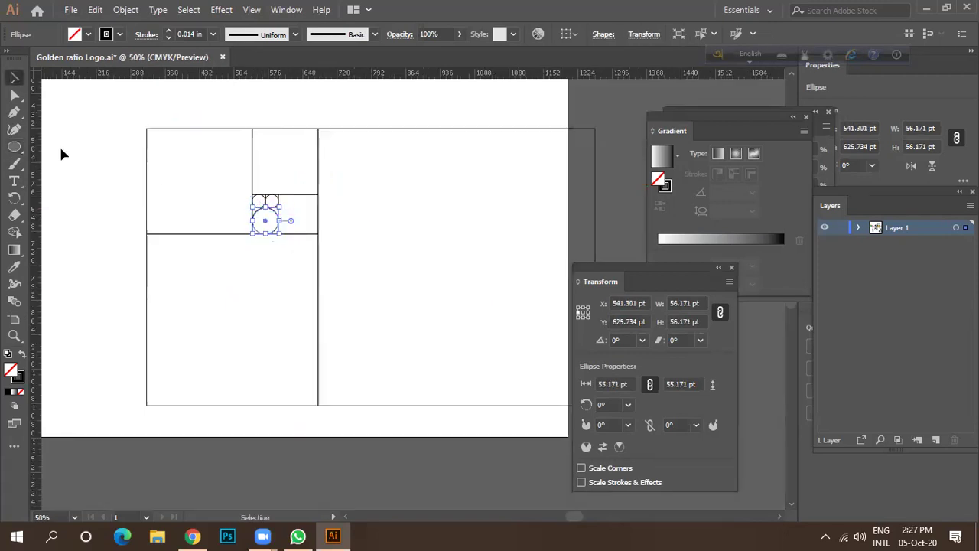
{"action": "mouse_move", "coordinate": [262, 536]}
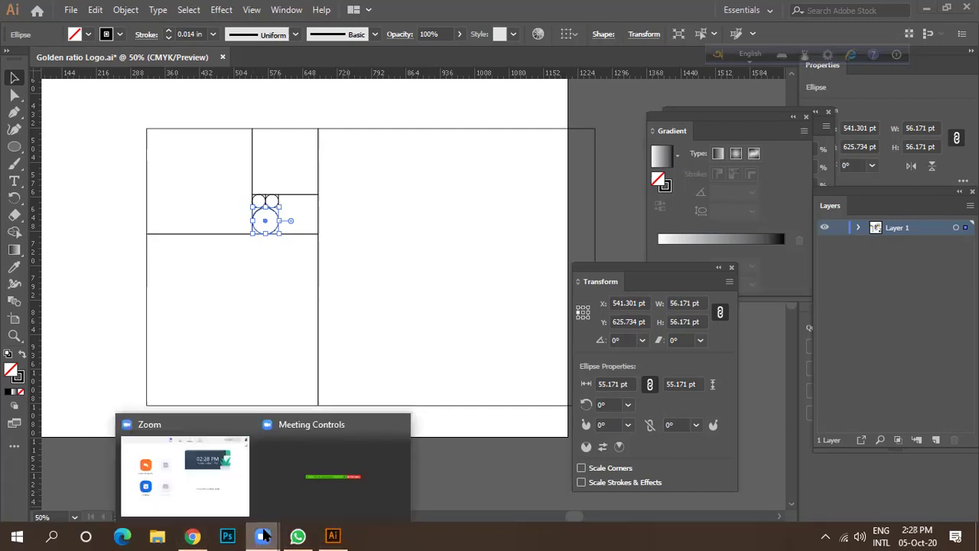
{"action": "left_click", "coordinate": [176, 484]}
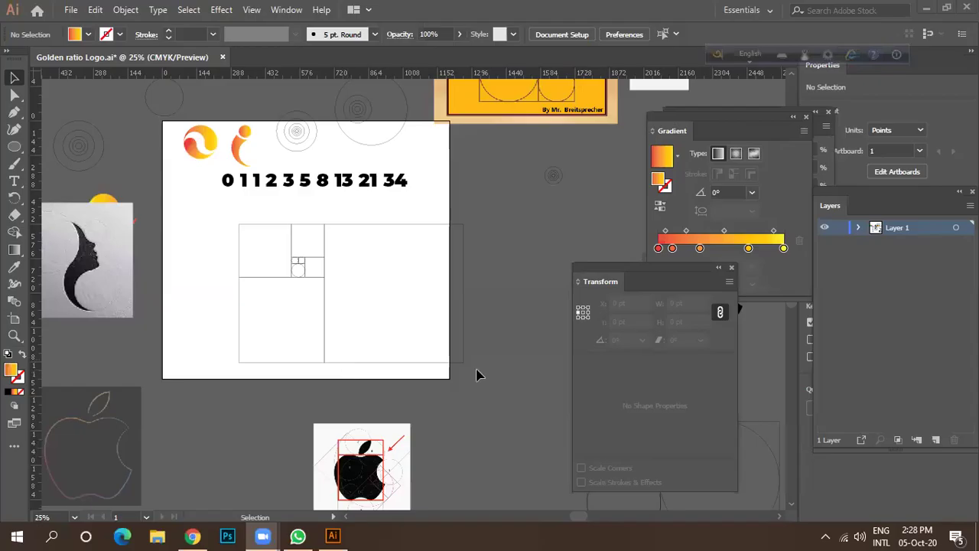
{"action": "left_click_drag", "start_coordinate": [218, 205], "coordinate": [472, 373]}
{"action": "left_click", "coordinate": [472, 372]}
Step: Draw a circle about 83 pt in diameter inside the square immediately right of the three small circles, touching its edges
{"action": "scroll", "coordinate": [291, 272], "scroll_direction": "up", "scroll_amount": 1}
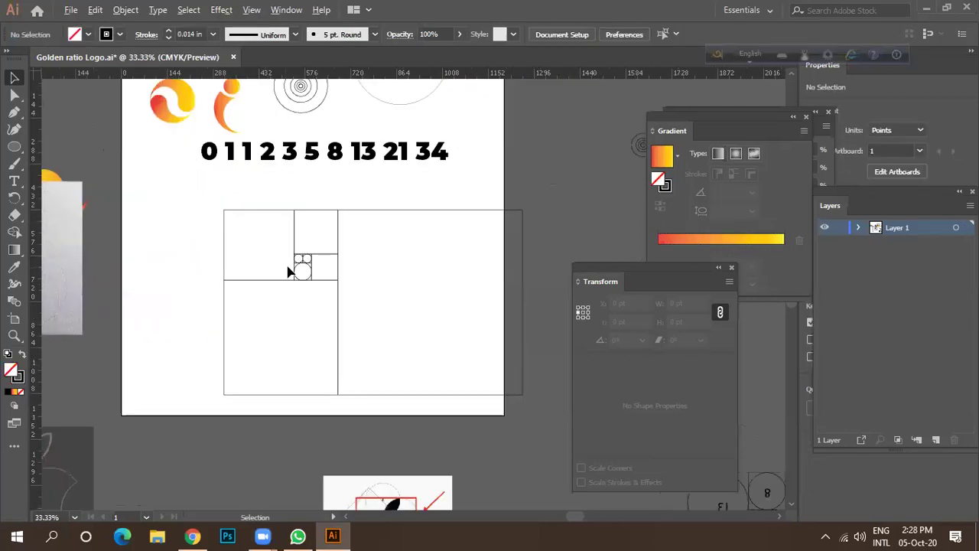
{"action": "scroll", "coordinate": [309, 271], "scroll_direction": "up", "scroll_amount": 2}
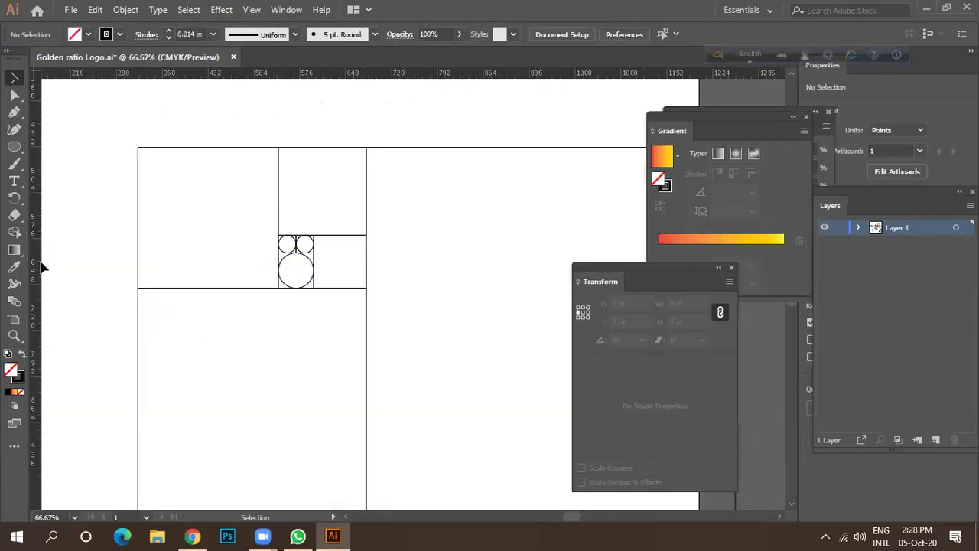
{"action": "left_click", "coordinate": [14, 146]}
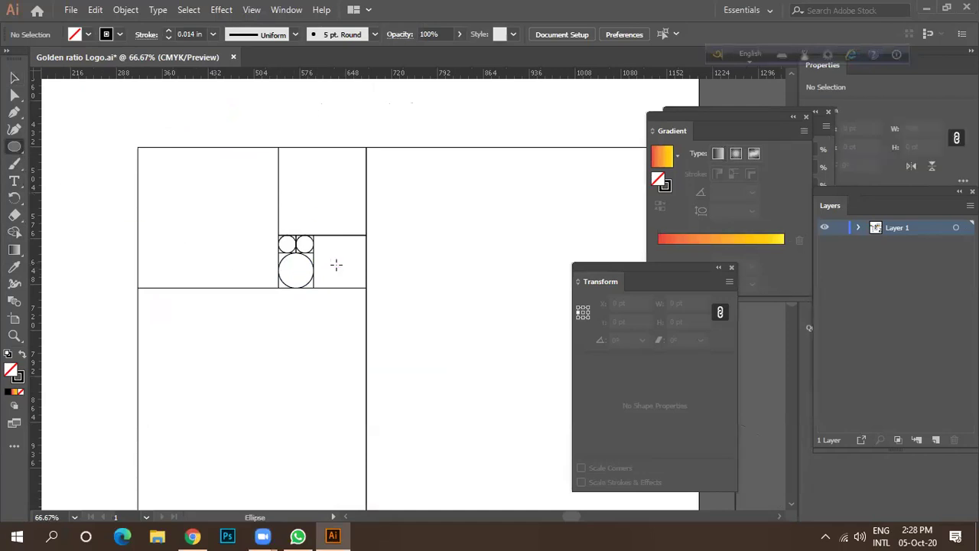
{"action": "left_click_drag", "start_coordinate": [340, 262], "coordinate": [366, 288]}
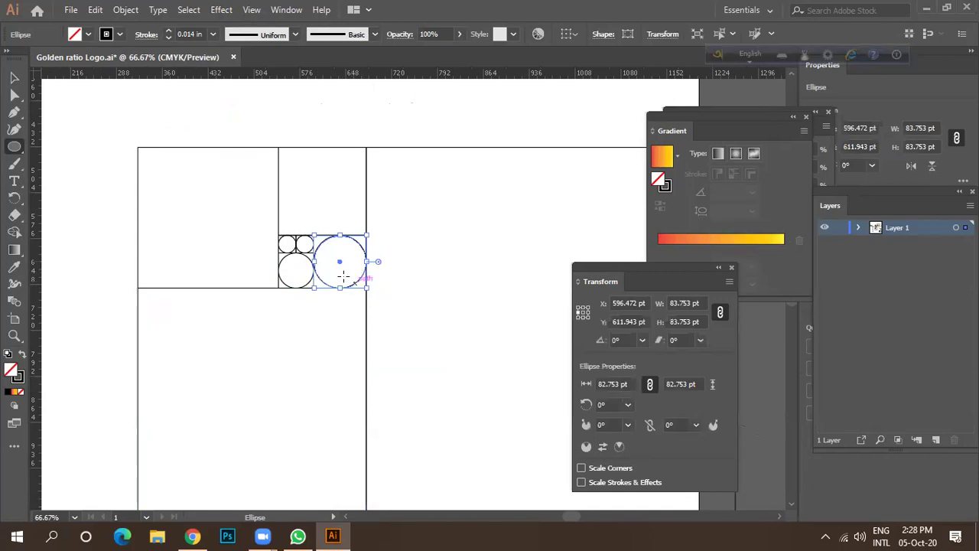
Step: Draw a circle about 137 pt in diameter in the upper middle square and one about 221 pt in the upper-left square
{"action": "scroll", "coordinate": [341, 268], "scroll_direction": "up", "scroll_amount": 5}
{"action": "scroll", "coordinate": [293, 260], "scroll_direction": "up", "scroll_amount": 3}
{"action": "scroll", "coordinate": [293, 261], "scroll_direction": "down", "scroll_amount": 6}
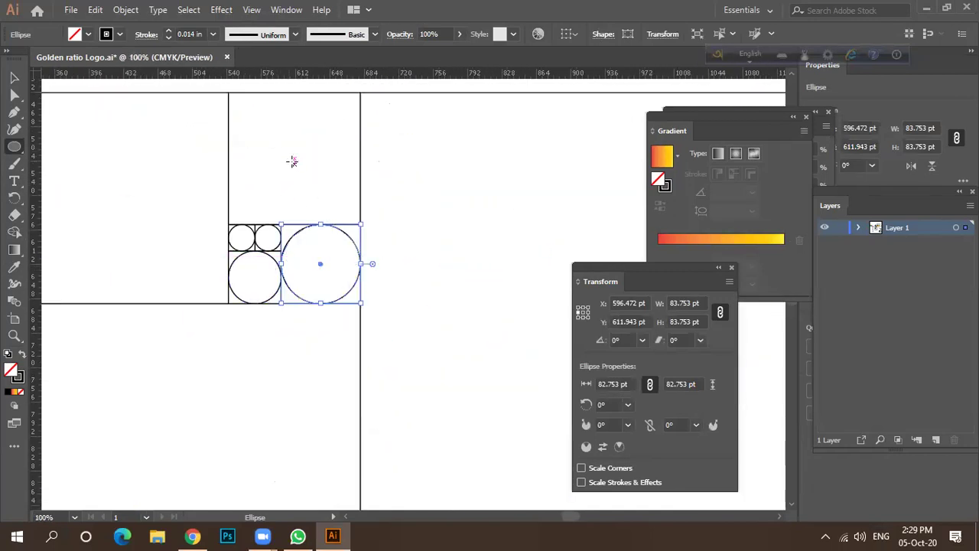
{"action": "left_click_drag", "start_coordinate": [294, 159], "coordinate": [372, 213]}
{"action": "scroll", "coordinate": [370, 217], "scroll_direction": "down", "scroll_amount": 3}
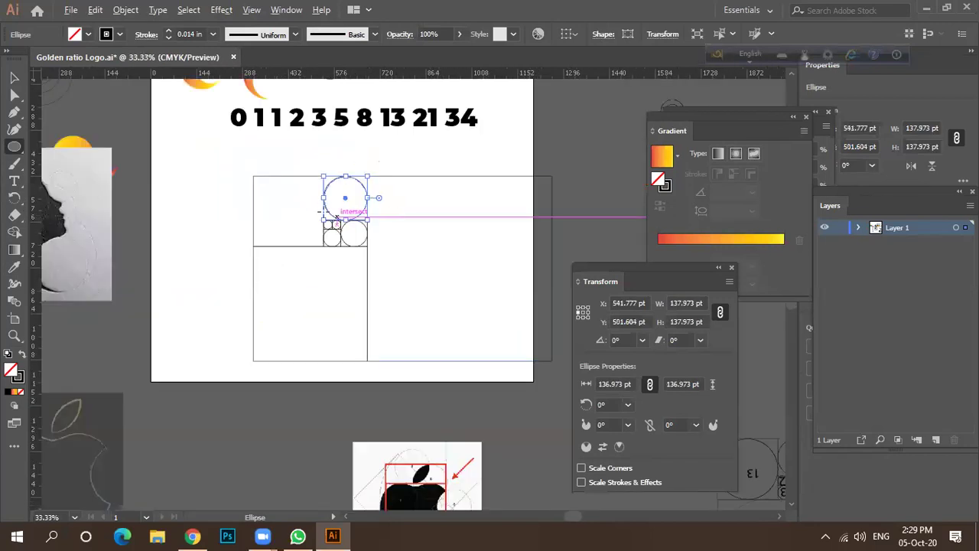
{"action": "left_click_drag", "start_coordinate": [289, 213], "coordinate": [324, 247]}
{"action": "scroll", "coordinate": [313, 230], "scroll_direction": "down", "scroll_amount": 3}
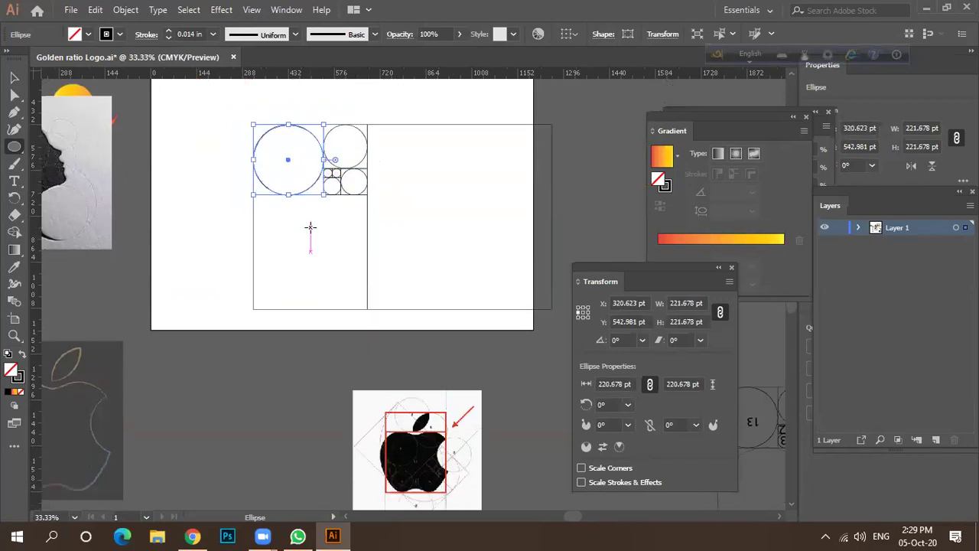
Step: Draw circles about 359 pt and 579 pt in diameter inside the lower-left square and the largest square
{"action": "left_click_drag", "start_coordinate": [310, 251], "coordinate": [348, 303]}
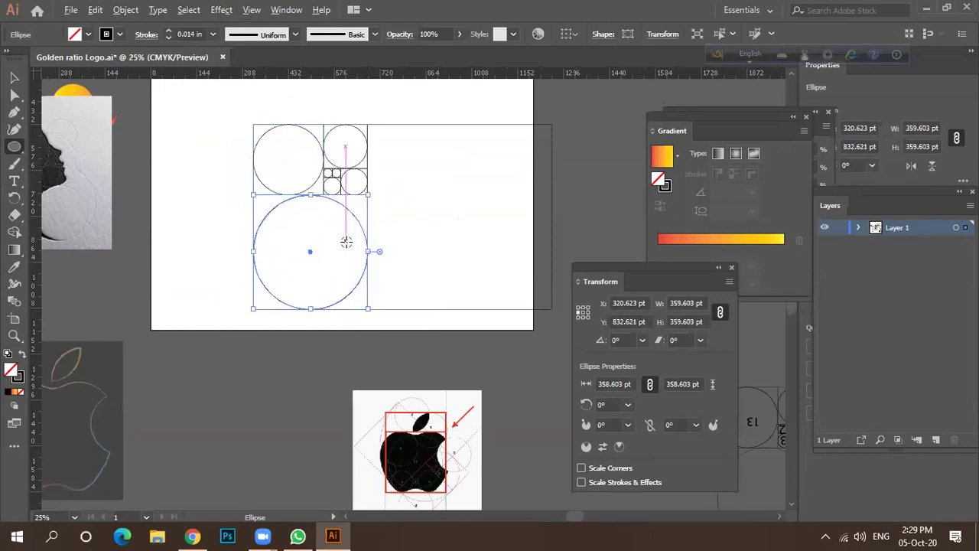
{"action": "scroll", "coordinate": [345, 241], "scroll_direction": "down", "scroll_amount": 2}
{"action": "scroll", "coordinate": [431, 222], "scroll_direction": "up", "scroll_amount": 3}
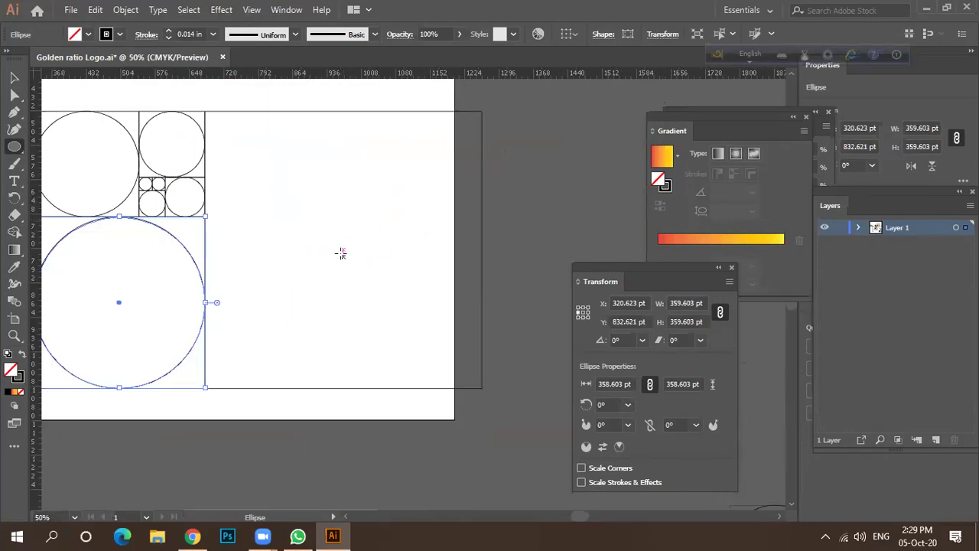
{"action": "left_click_drag", "start_coordinate": [343, 249], "coordinate": [448, 387]}
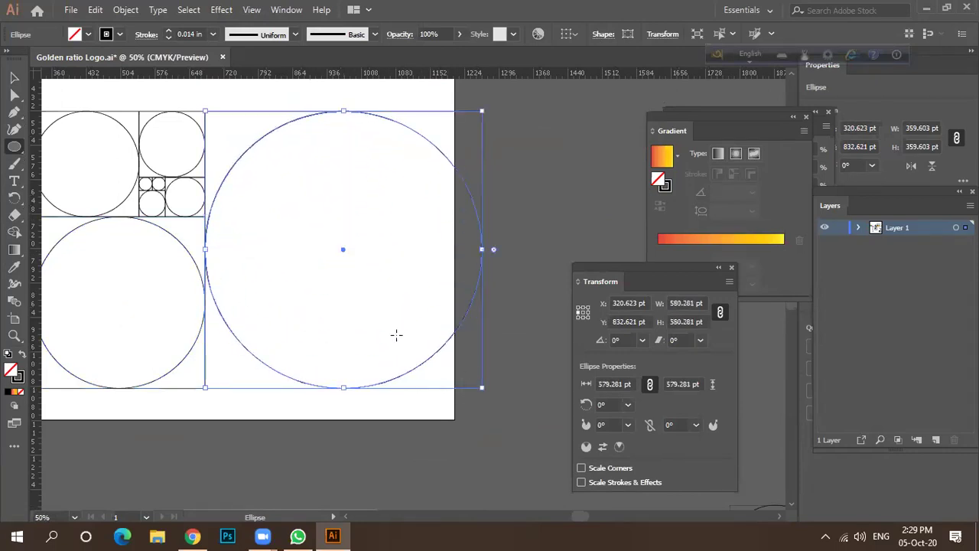
{"action": "scroll", "coordinate": [324, 252], "scroll_direction": "down", "scroll_amount": 3}
Step: Duplicate the complete construction of squares and circles and place the copy outside the artboard, to its upper right
{"action": "key", "text": "v"}
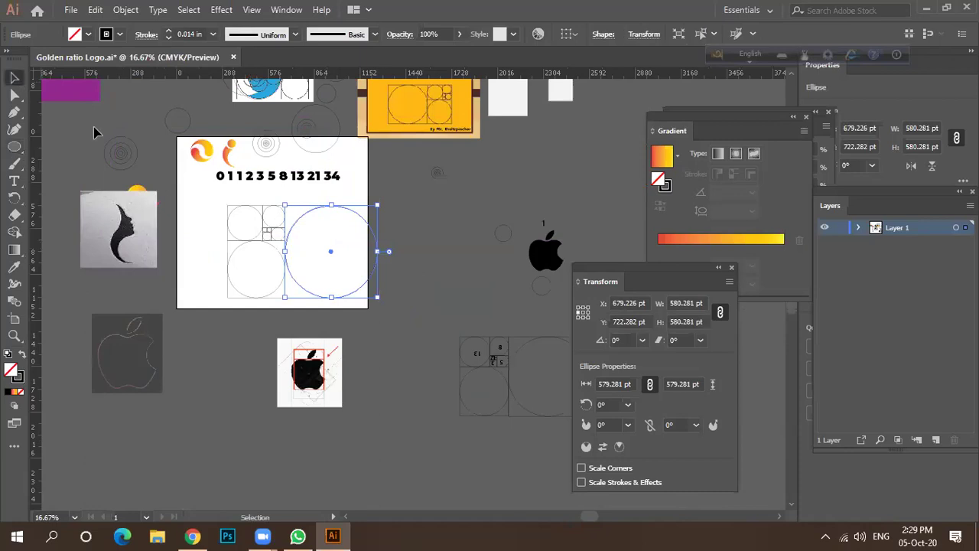
{"action": "scroll", "coordinate": [420, 272], "scroll_direction": "down", "scroll_amount": 1}
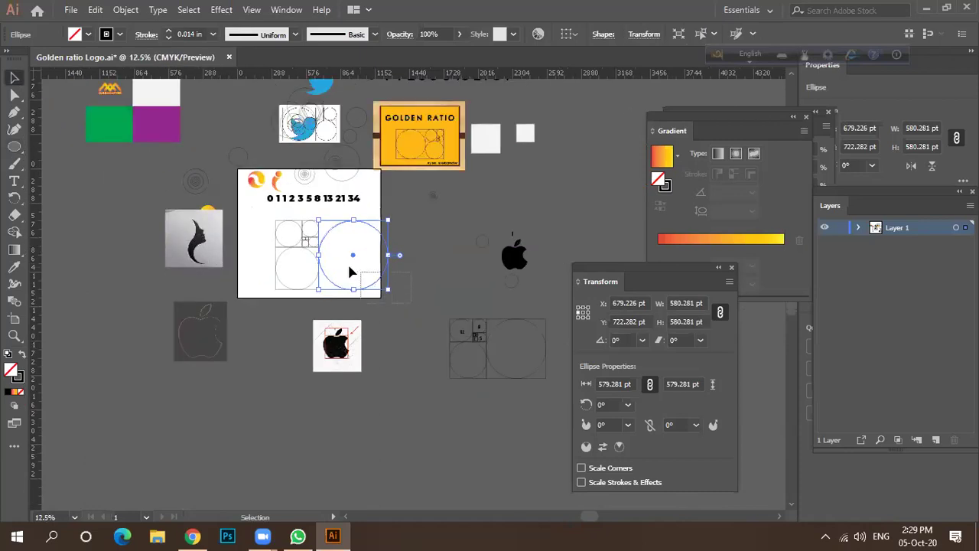
{"action": "left_click_drag", "start_coordinate": [367, 295], "coordinate": [279, 214]}
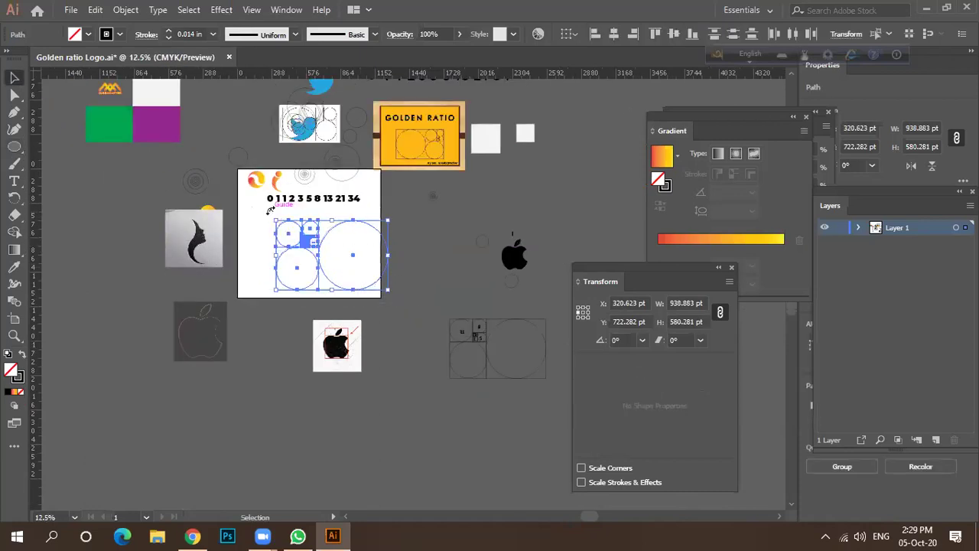
{"action": "left_click_drag", "start_coordinate": [365, 291], "coordinate": [560, 227]}
Step: Move the black Apple logo, the numbered golden ratio construction and the Apple reference image farther down, away from the artboard
{"action": "left_click_drag", "start_coordinate": [509, 249], "coordinate": [509, 249]}
{"action": "left_click_drag", "start_coordinate": [536, 400], "coordinate": [470, 376]}
{"action": "left_click_drag", "start_coordinate": [327, 344], "coordinate": [289, 430]}
Step: Delete the Apple outline image, the face silhouette image and the block of four coloured squares beside the artboard
{"action": "left_click_drag", "start_coordinate": [199, 337], "coordinate": [142, 392]}
{"action": "key", "text": "Delete"}
{"action": "left_click_drag", "start_coordinate": [182, 248], "coordinate": [121, 314]}
{"action": "key", "text": "Delete"}
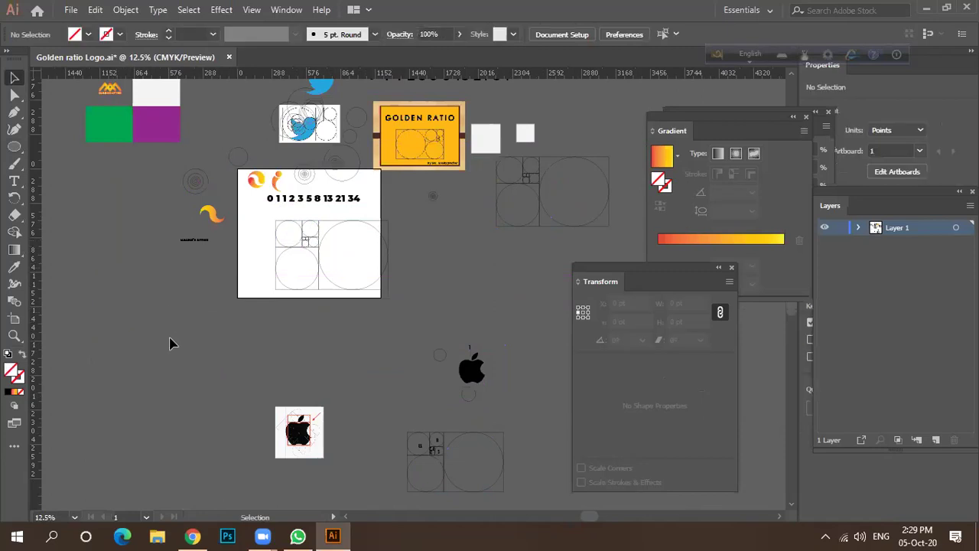
{"action": "scroll", "coordinate": [141, 337], "scroll_direction": "down", "scroll_amount": 1, "text": "alt"}
{"action": "left_click", "coordinate": [156, 225]}
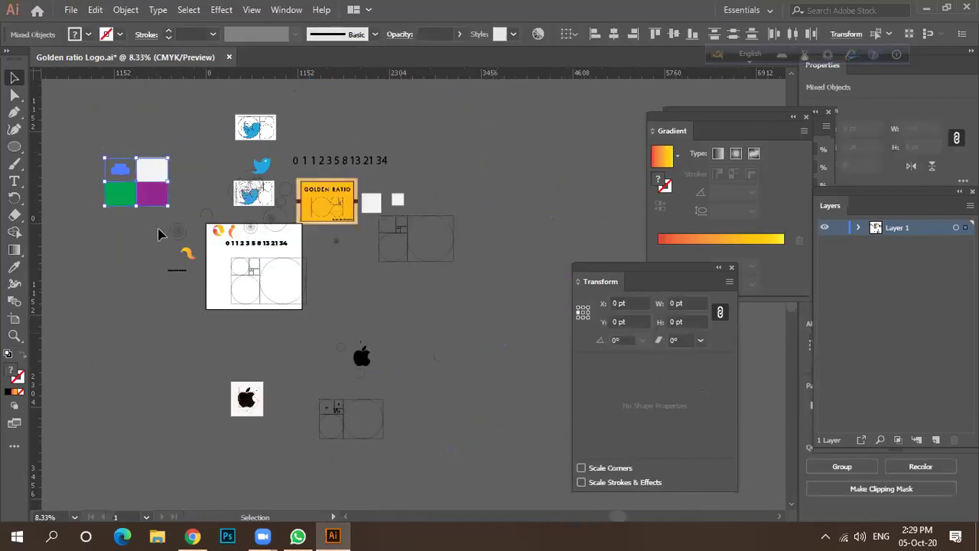
{"action": "key", "text": "Delete"}
Step: Delete the three largest squares of the construction on the artboard, keeping the circles inside them
{"action": "scroll", "coordinate": [243, 238], "scroll_direction": "up", "scroll_amount": 2, "text": "alt"}
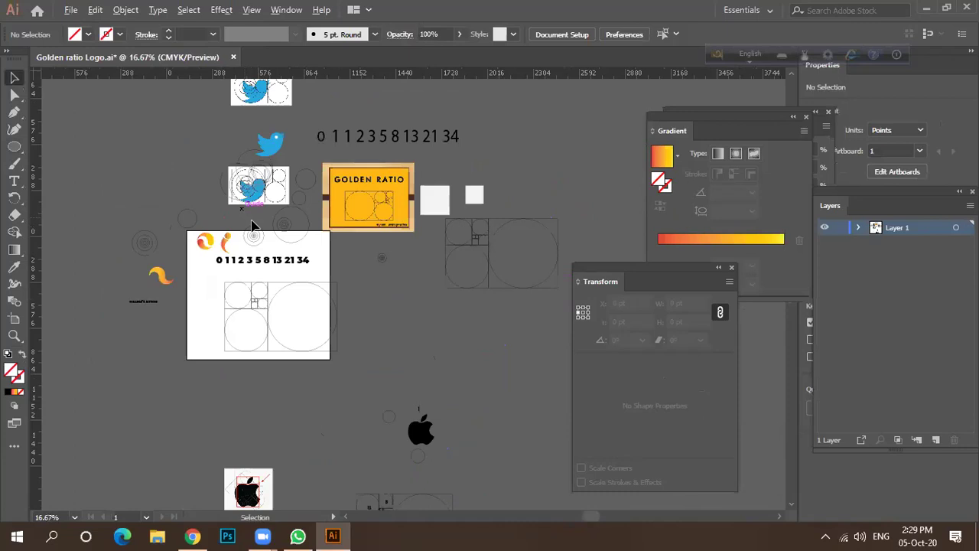
{"action": "scroll", "coordinate": [325, 363], "scroll_direction": "up", "scroll_amount": 1, "text": "alt"}
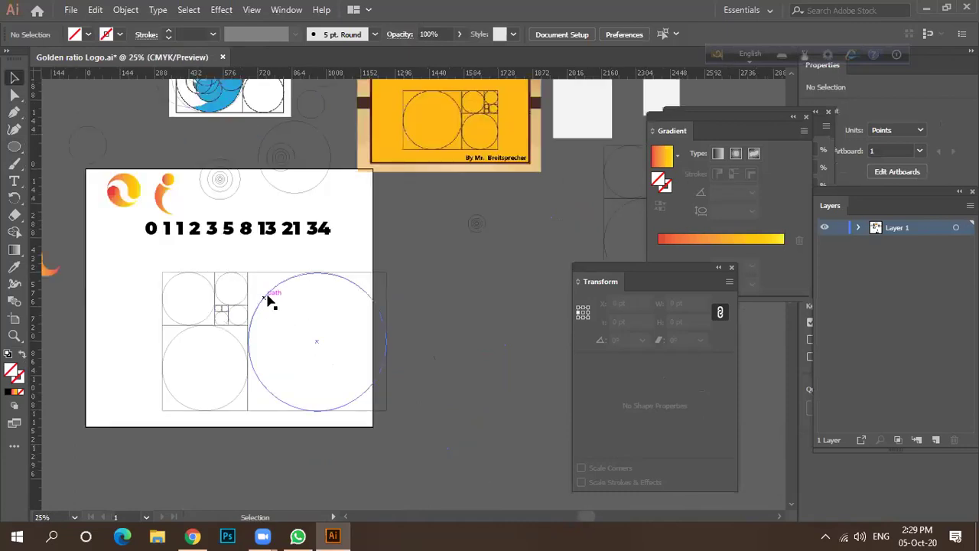
{"action": "scroll", "coordinate": [323, 285], "scroll_direction": "down", "scroll_amount": 2, "text": "alt"}
{"action": "left_click_drag", "start_coordinate": [375, 404], "coordinate": [340, 350]}
{"action": "left_click", "coordinate": [295, 290]}
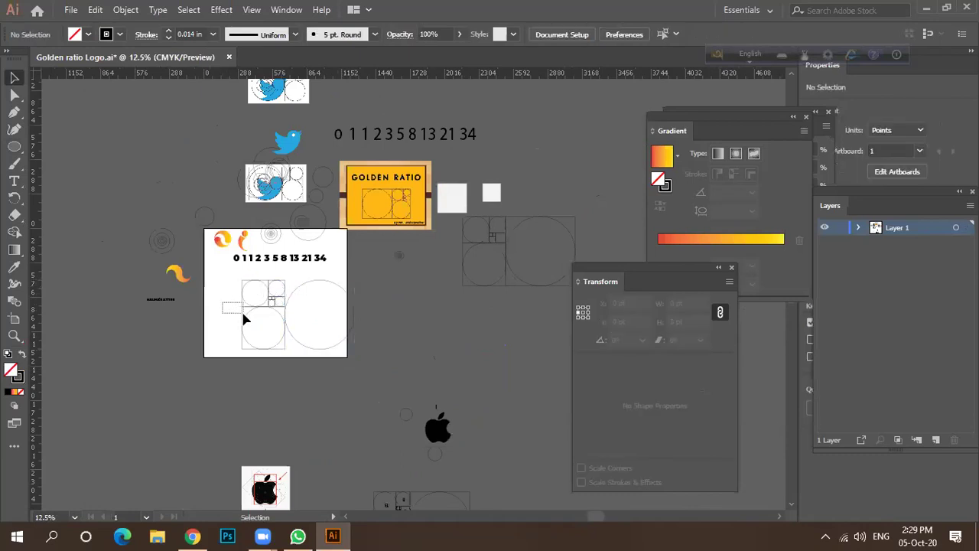
{"action": "left_click_drag", "start_coordinate": [204, 331], "coordinate": [196, 332]}
{"action": "left_click", "coordinate": [198, 317]}
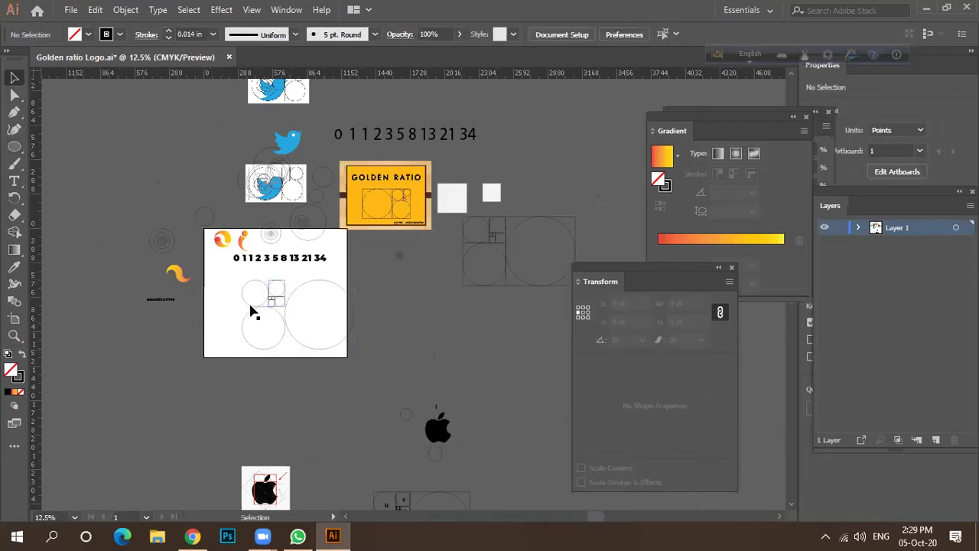
Step: Delete the five remaining small squares around the circles on the artboard, keeping only the circles
{"action": "scroll", "coordinate": [312, 284], "scroll_direction": "up", "scroll_amount": 3}
{"action": "left_click", "coordinate": [229, 269]}
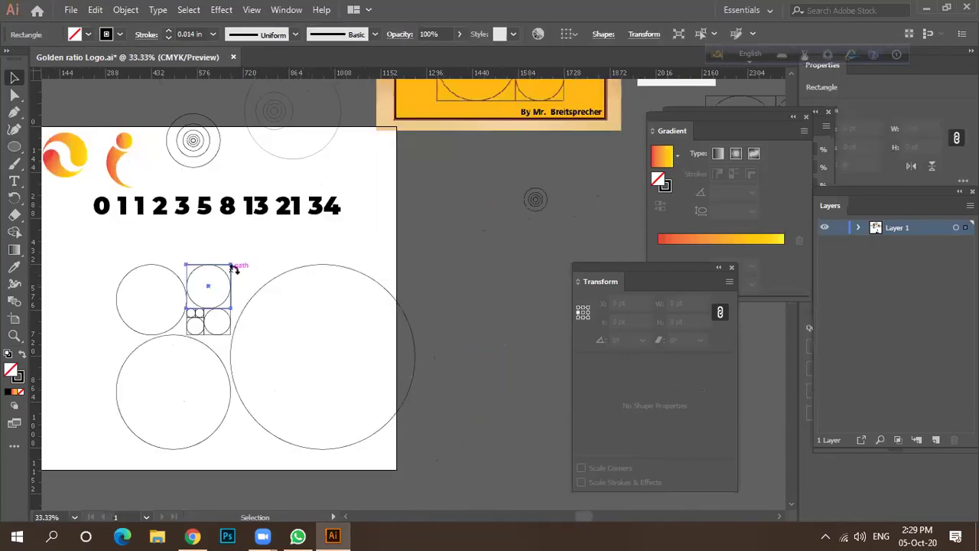
{"action": "left_click", "coordinate": [232, 332]}
{"action": "left_click", "coordinate": [219, 336]}
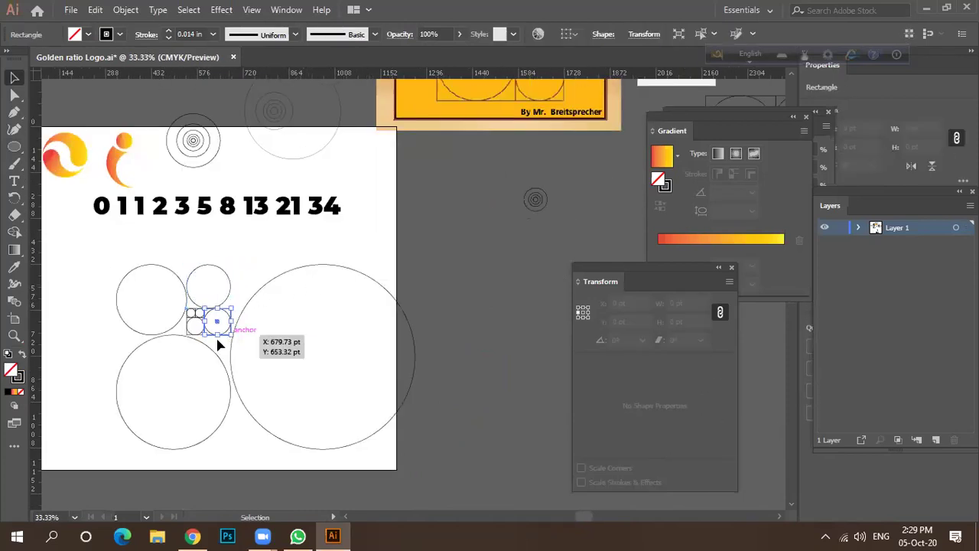
{"action": "left_click", "coordinate": [207, 339]}
{"action": "left_click_drag", "start_coordinate": [211, 341], "coordinate": [192, 314]}
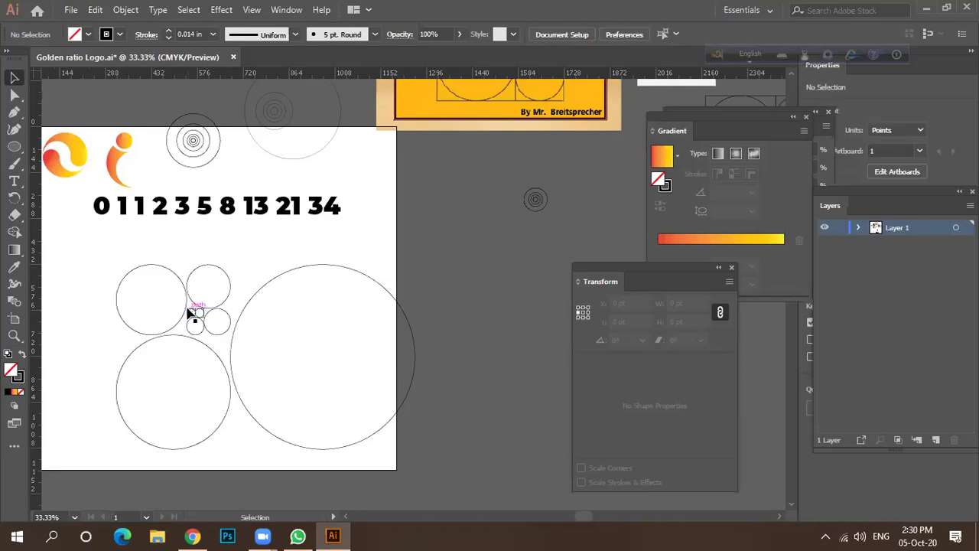
{"action": "scroll", "coordinate": [187, 308], "scroll_direction": "up", "scroll_amount": 4}
{"action": "left_click", "coordinate": [258, 295]}
{"action": "left_click", "coordinate": [270, 306]}
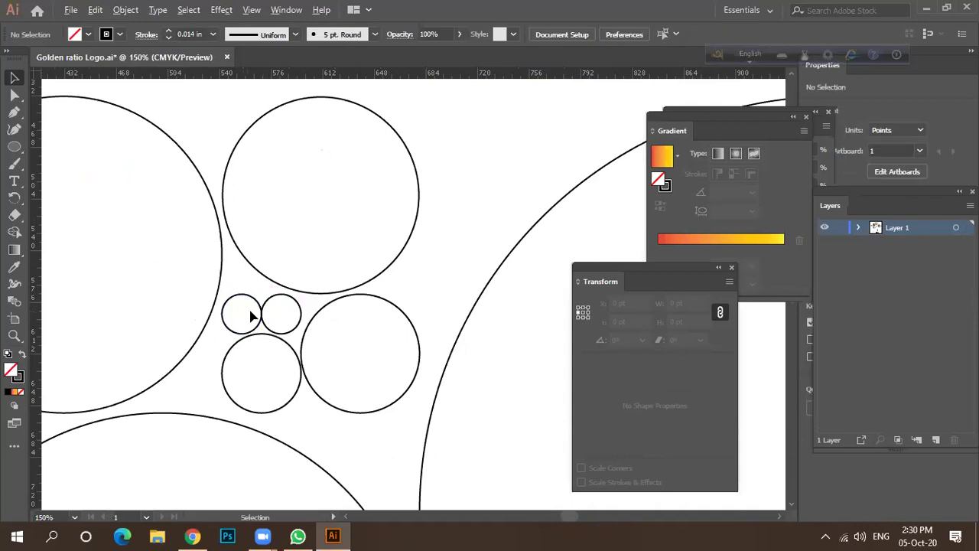
Step: Align all eight circles on the artboard to their horizontal and vertical centers to make them concentric
{"action": "scroll", "coordinate": [248, 317], "scroll_direction": "down", "scroll_amount": 5}
{"action": "left_click_drag", "start_coordinate": [177, 269], "coordinate": [397, 429]}
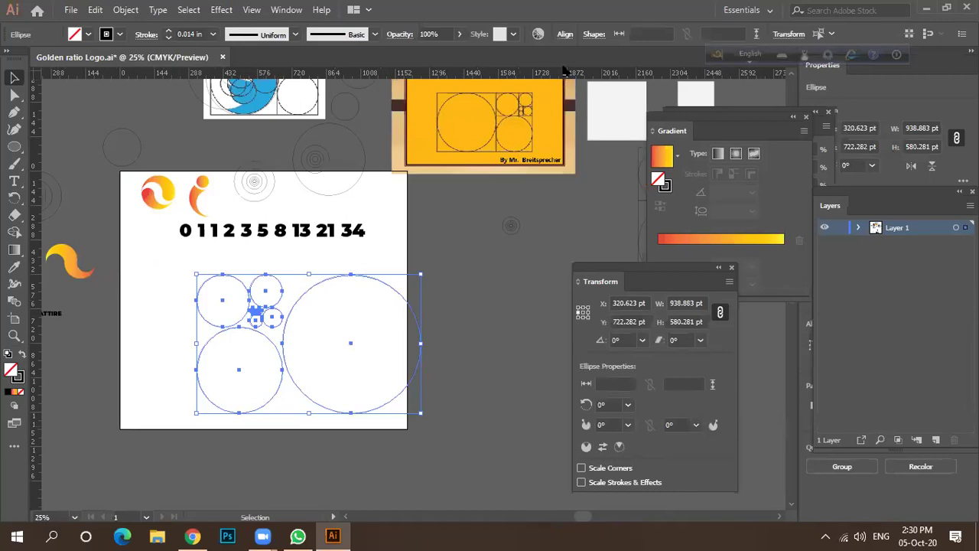
{"action": "left_click", "coordinate": [565, 34]}
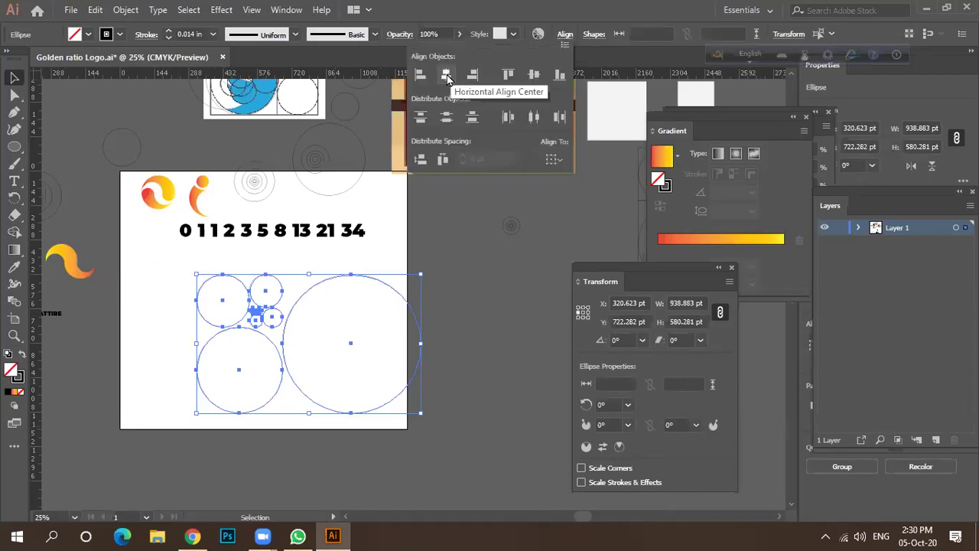
{"action": "left_click", "coordinate": [554, 160]}
{"action": "left_click", "coordinate": [570, 175]}
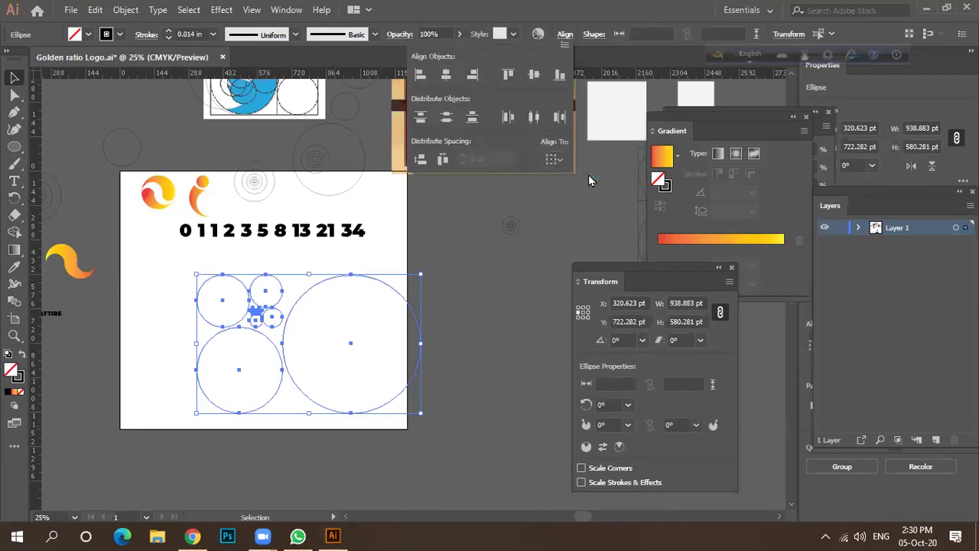
{"action": "left_click", "coordinate": [446, 74]}
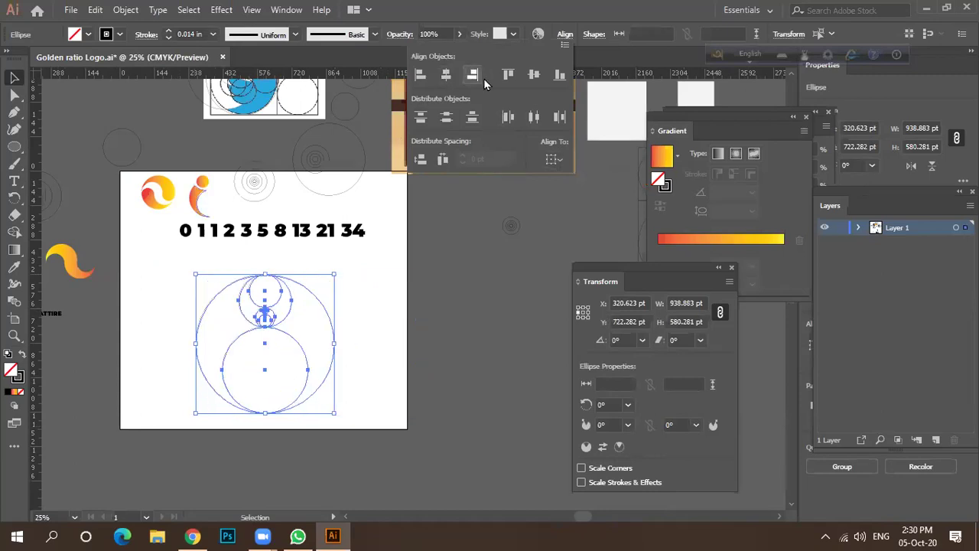
{"action": "left_click", "coordinate": [534, 74]}
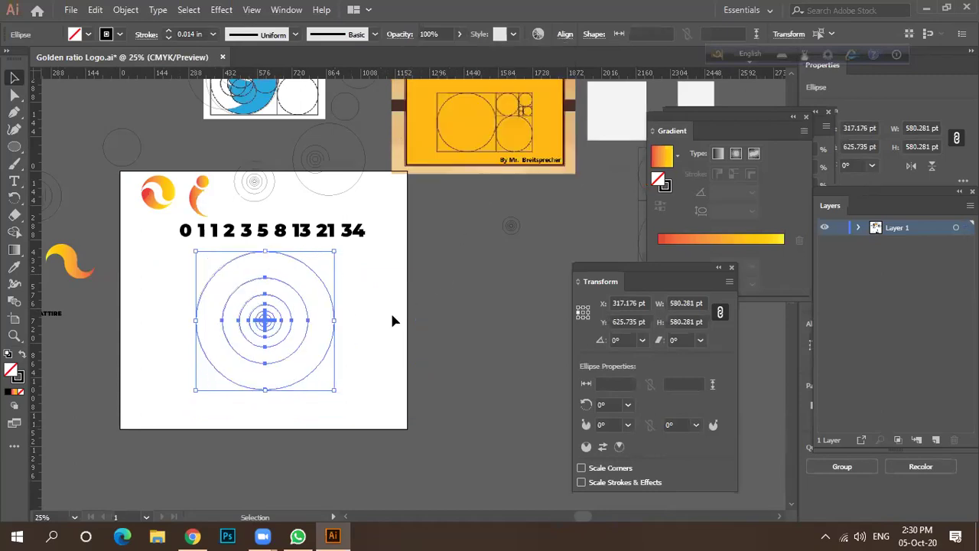
Step: Move the concentric circles off the artboard to its right side and shift the orange gradient swoosh slightly farther left
{"action": "left_click", "coordinate": [366, 337]}
{"action": "left_click_drag", "start_coordinate": [297, 342], "coordinate": [211, 308]}
{"action": "left_click_drag", "start_coordinate": [325, 359], "coordinate": [548, 364]}
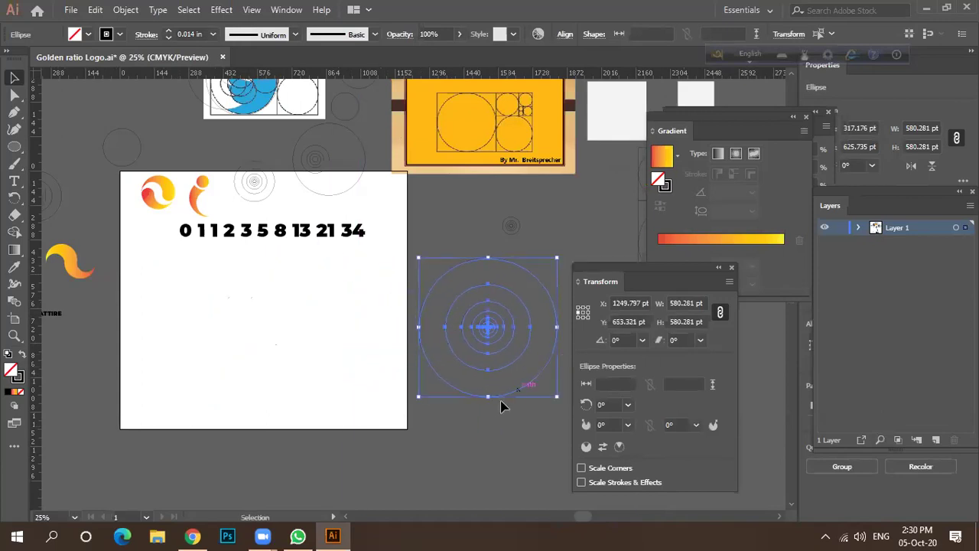
{"action": "left_click", "coordinate": [326, 360]}
{"action": "scroll", "coordinate": [326, 360], "scroll_direction": "down", "scroll_amount": 1}
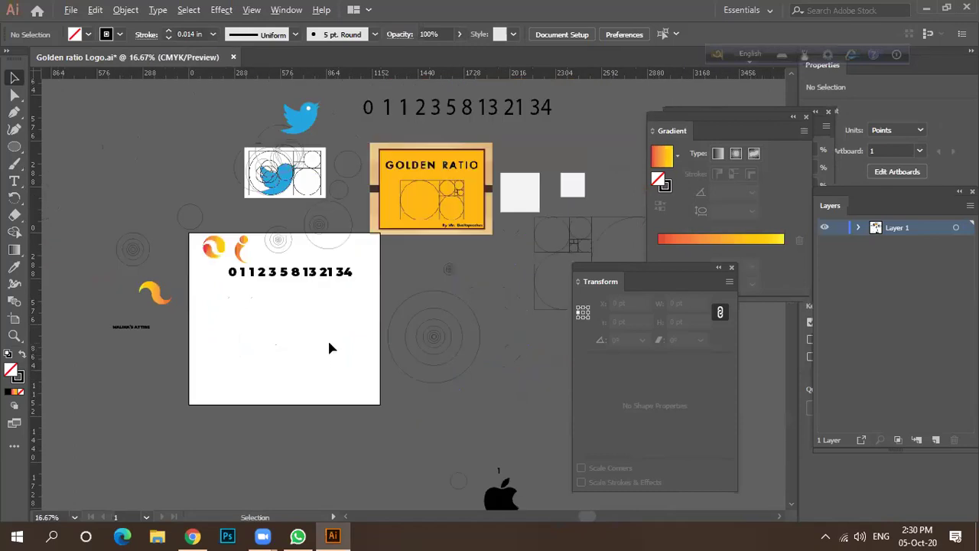
{"action": "left_click_drag", "start_coordinate": [163, 301], "coordinate": [143, 306]}
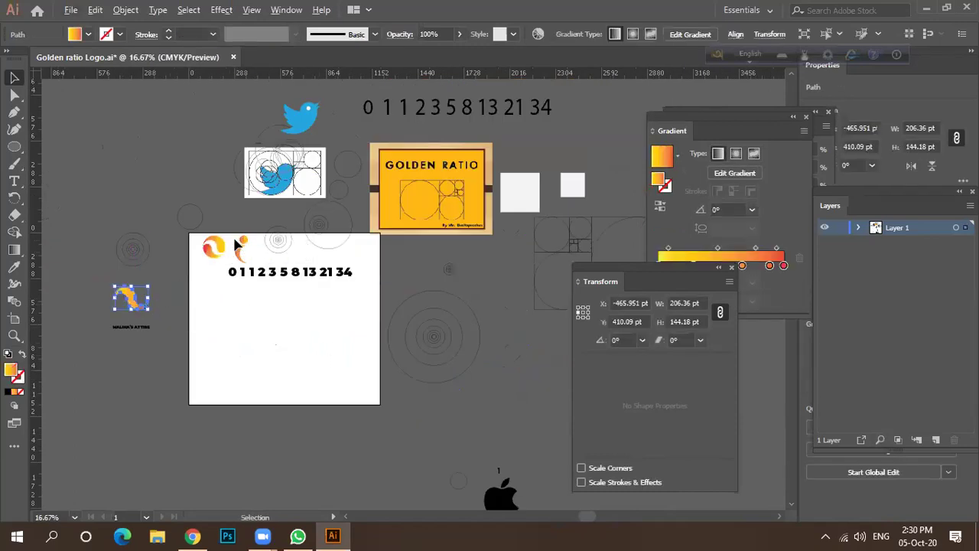
Step: Examine the circles that build the Twitter bird in the golden ratio construction above the artboard
{"action": "left_click", "coordinate": [280, 189]}
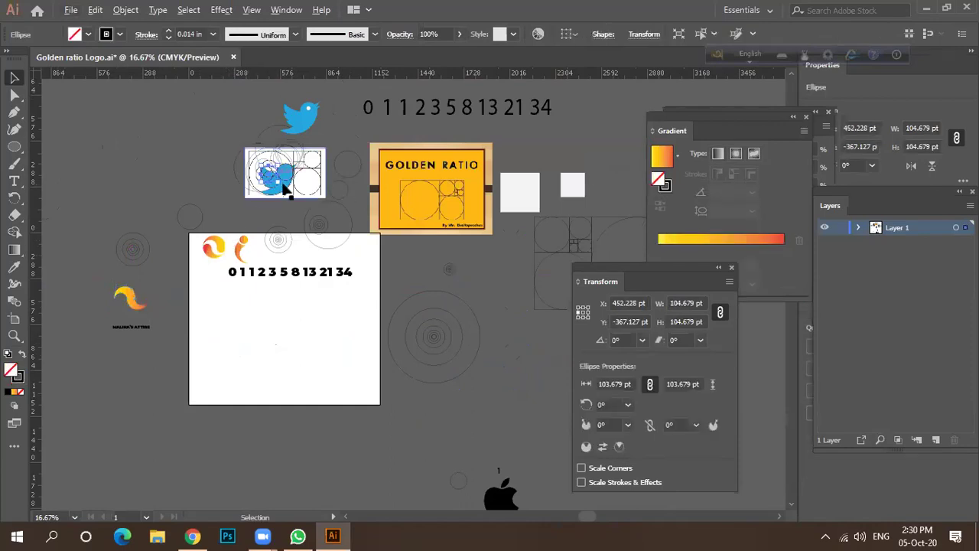
{"action": "scroll", "coordinate": [284, 192], "scroll_direction": "up", "scroll_amount": 3}
{"action": "scroll", "coordinate": [331, 172], "scroll_direction": "down", "scroll_amount": 1}
{"action": "scroll", "coordinate": [329, 175], "scroll_direction": "down", "scroll_amount": 2}
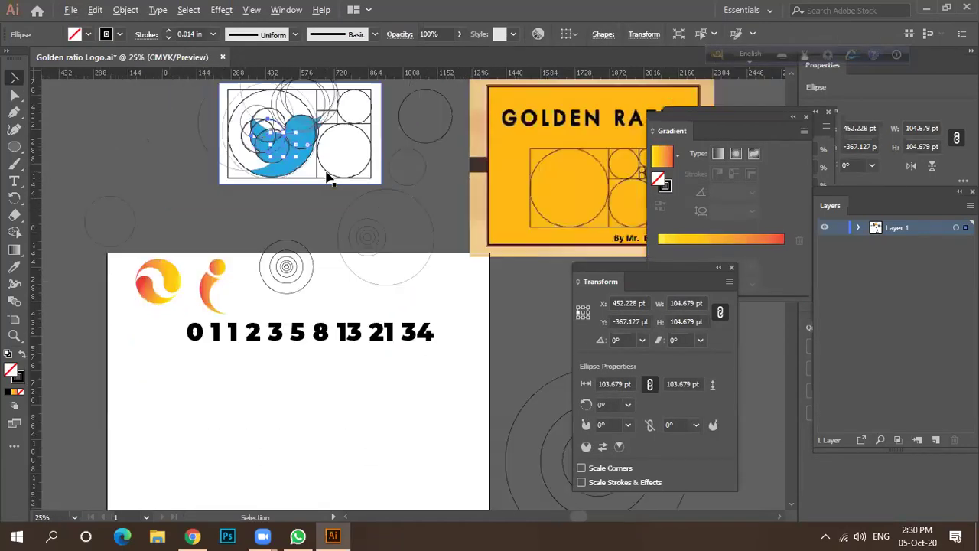
Step: Copy the Twitter bird golden ratio construction image from above the artboard onto the artboard below the number sequence
{"action": "left_click", "coordinate": [264, 175]}
{"action": "left_click_drag", "start_coordinate": [343, 182], "coordinate": [317, 398]}
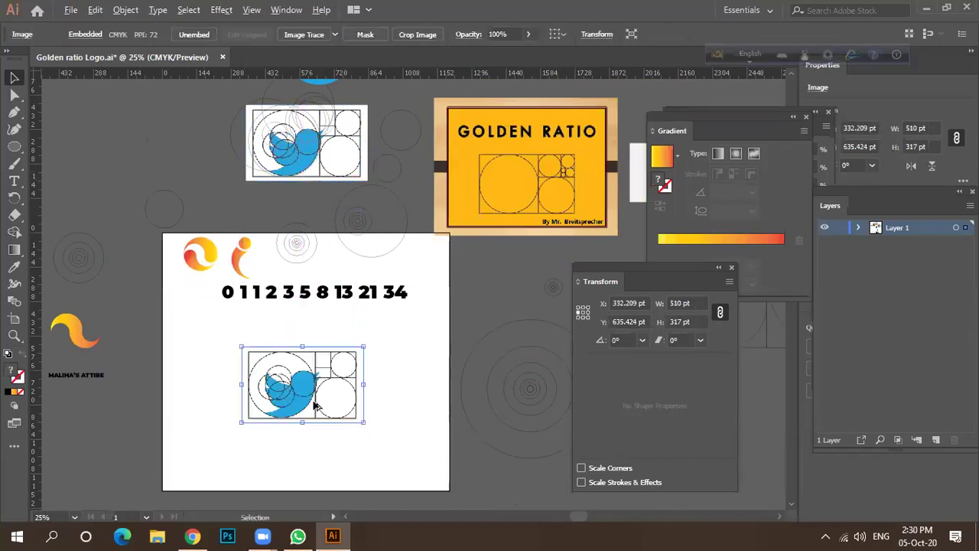
{"action": "scroll", "coordinate": [316, 397], "scroll_direction": "up", "scroll_amount": 3}
{"action": "scroll", "coordinate": [313, 309], "scroll_direction": "down", "scroll_amount": 2}
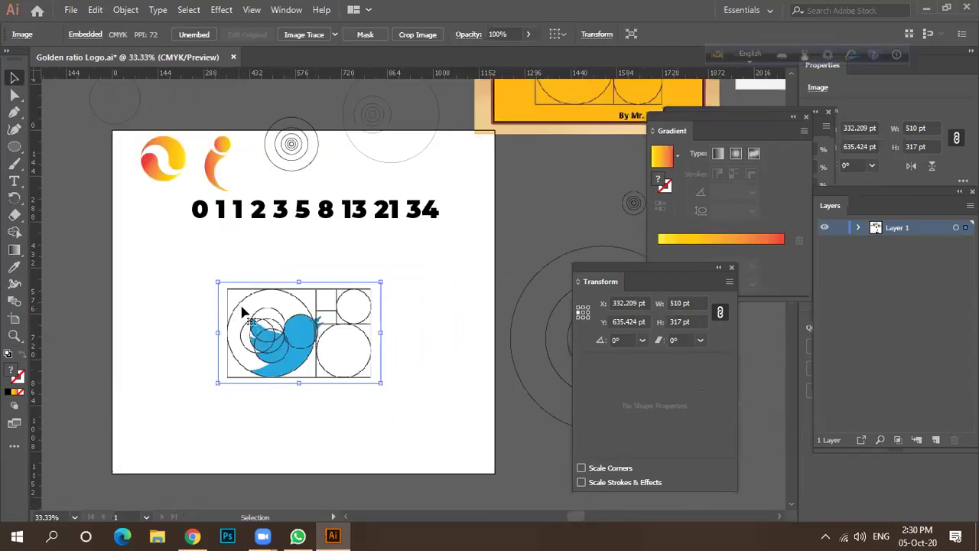
{"action": "scroll", "coordinate": [400, 363], "scroll_direction": "down", "scroll_amount": 2}
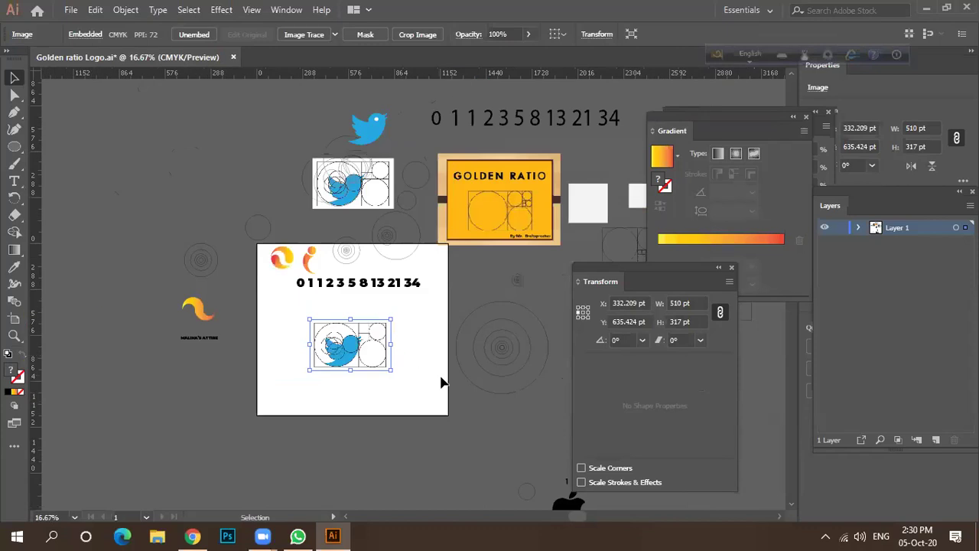
{"action": "scroll", "coordinate": [405, 372], "scroll_direction": "up", "scroll_amount": 2}
{"action": "scroll", "coordinate": [339, 328], "scroll_direction": "down", "scroll_amount": 2}
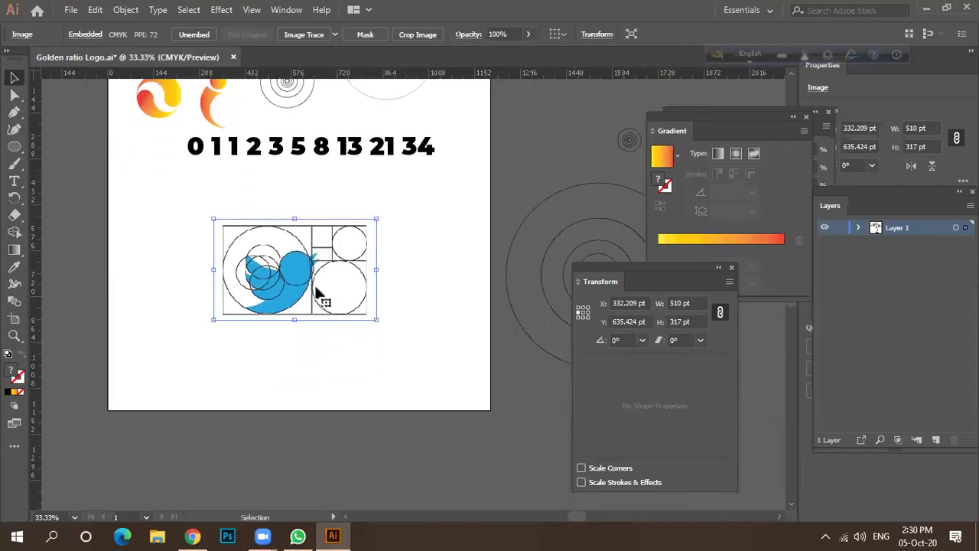
{"action": "scroll", "coordinate": [296, 287], "scroll_direction": "up", "scroll_amount": 1}
{"action": "scroll", "coordinate": [316, 253], "scroll_direction": "down", "scroll_amount": 1}
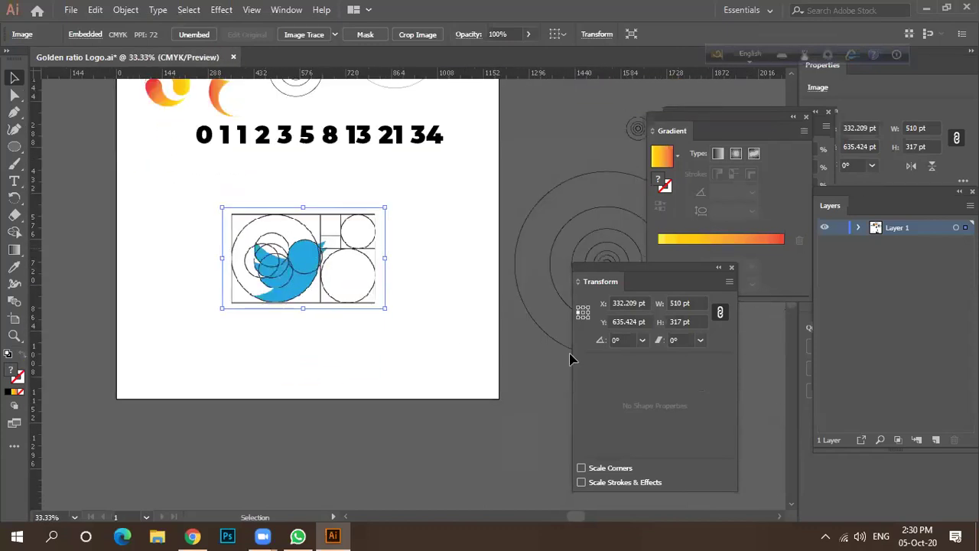
{"action": "scroll", "coordinate": [431, 306], "scroll_direction": "down", "scroll_amount": 1}
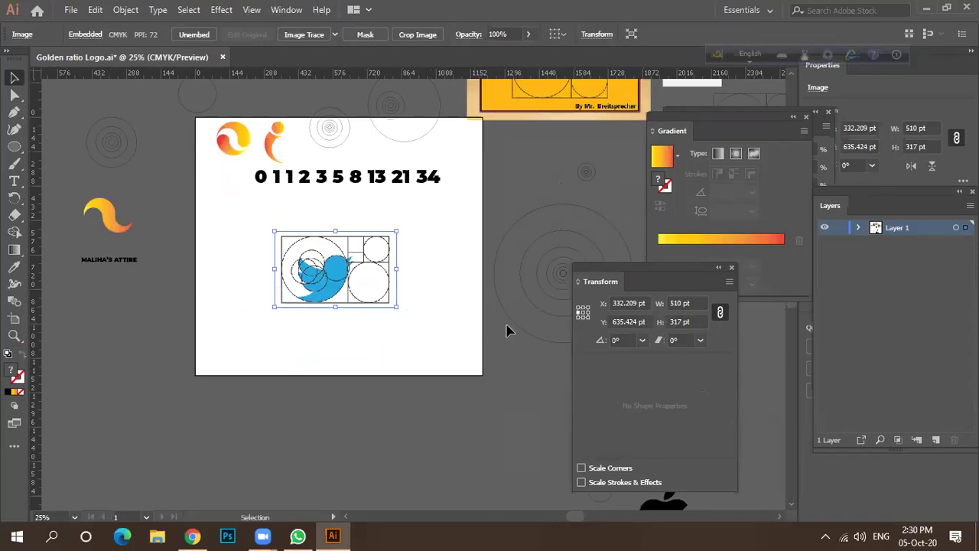
Step: Try a copy of the outermost 580 pt concentric circle against the Twitter bird's belly curve
{"action": "left_click_drag", "start_coordinate": [516, 330], "coordinate": [242, 299]}
{"action": "scroll", "coordinate": [336, 302], "scroll_direction": "up", "scroll_amount": 3}
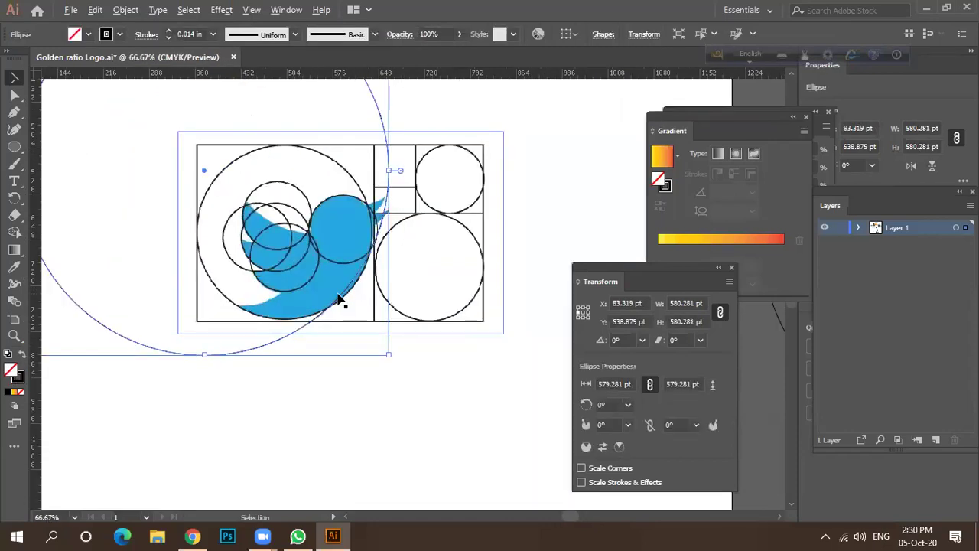
{"action": "scroll", "coordinate": [334, 304], "scroll_direction": "down", "scroll_amount": 3}
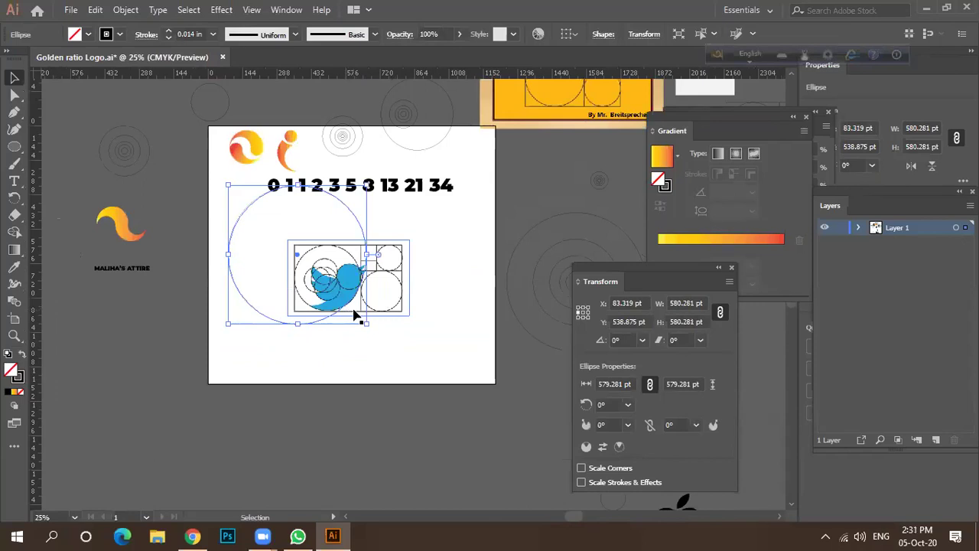
Step: Try a copy of the second-largest circle, about 360 pt wide, against the bird's belly curve and shift it below the construction
{"action": "left_click", "coordinate": [554, 319]}
{"action": "left_click_drag", "start_coordinate": [550, 316], "coordinate": [357, 299]}
{"action": "scroll", "coordinate": [348, 306], "scroll_direction": "up", "scroll_amount": 4}
{"action": "scroll", "coordinate": [357, 299], "scroll_direction": "down", "scroll_amount": 2}
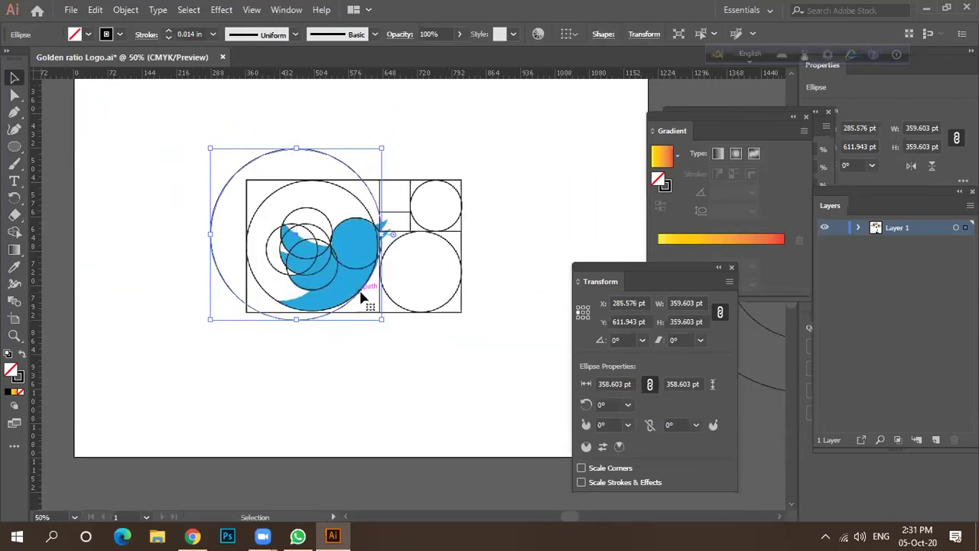
{"action": "mouse_move", "coordinate": [359, 291]}
{"action": "left_mouse_down"}
{"action": "mouse_move", "coordinate": [378, 299]}
{"action": "mouse_move", "coordinate": [368, 302]}
{"action": "left_mouse_up"}
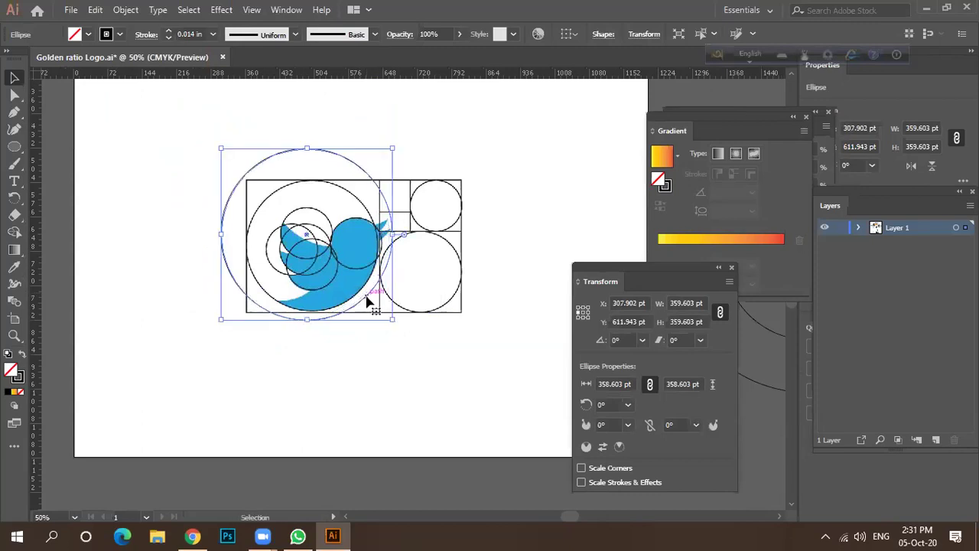
{"action": "scroll", "coordinate": [367, 302], "scroll_direction": "down", "scroll_amount": 2}
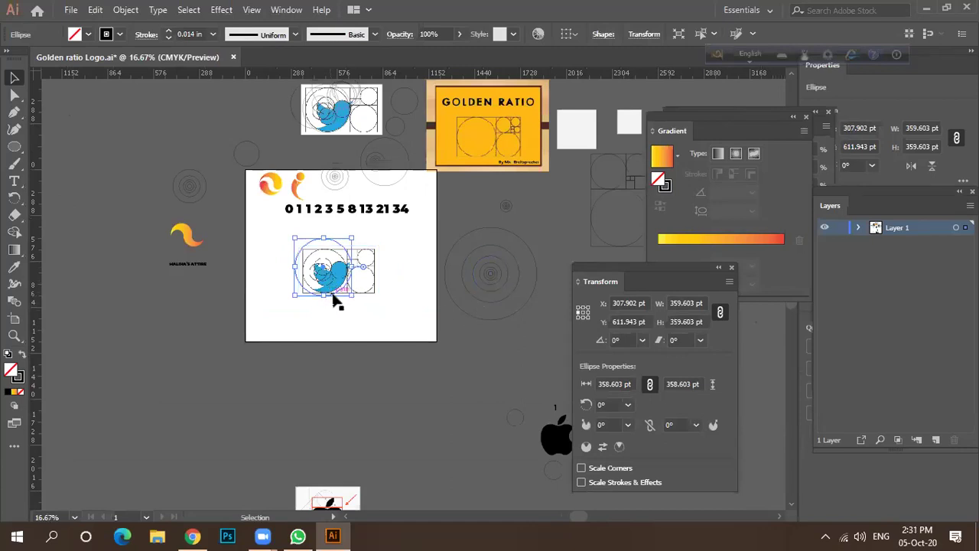
{"action": "left_click_drag", "start_coordinate": [338, 306], "coordinate": [352, 347]}
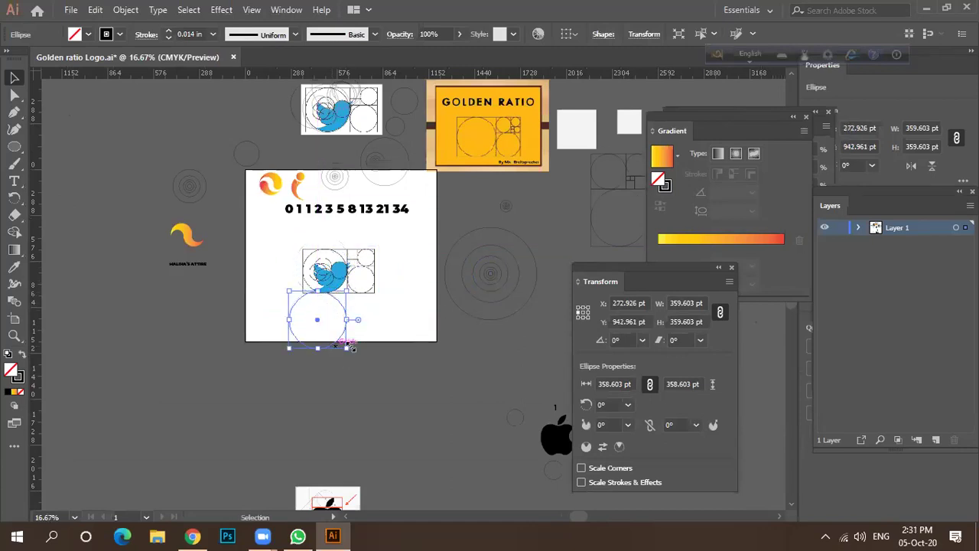
{"action": "left_click", "coordinate": [469, 302]}
{"action": "left_click_drag", "start_coordinate": [483, 293], "coordinate": [323, 354]}
Step: Select the whole concentric circle set beside the artboard and scale it down about its centre to about 414 pt wide
{"action": "left_click", "coordinate": [444, 240]}
{"action": "left_click", "coordinate": [528, 334]}
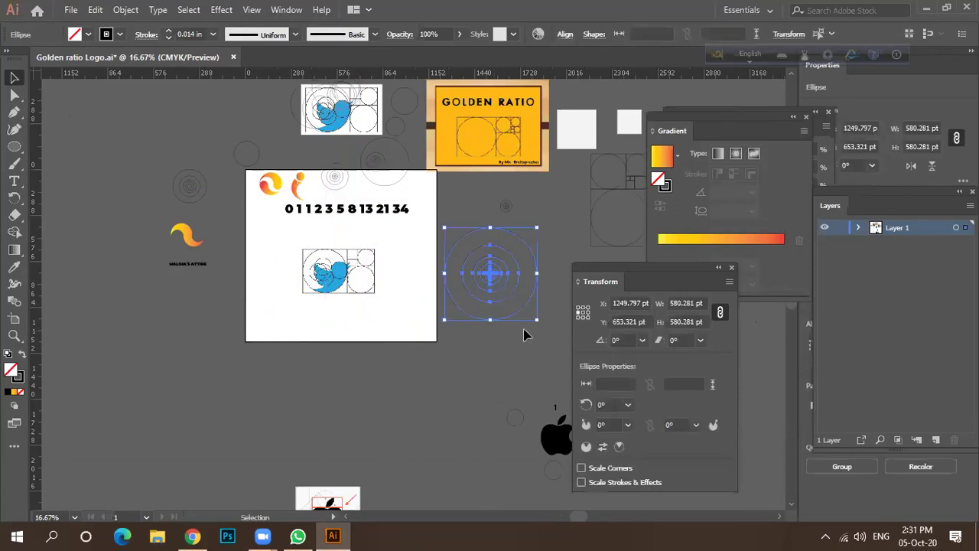
{"action": "left_click_drag", "start_coordinate": [533, 331], "coordinate": [490, 334]}
{"action": "left_click", "coordinate": [495, 301]}
Step: Add the text label 1 inside the innermost concentric circle
{"action": "scroll", "coordinate": [495, 302], "scroll_direction": "up", "scroll_amount": 3}
{"action": "scroll", "coordinate": [477, 362], "scroll_direction": "down", "scroll_amount": 1}
{"action": "scroll", "coordinate": [490, 273], "scroll_direction": "up", "scroll_amount": 6}
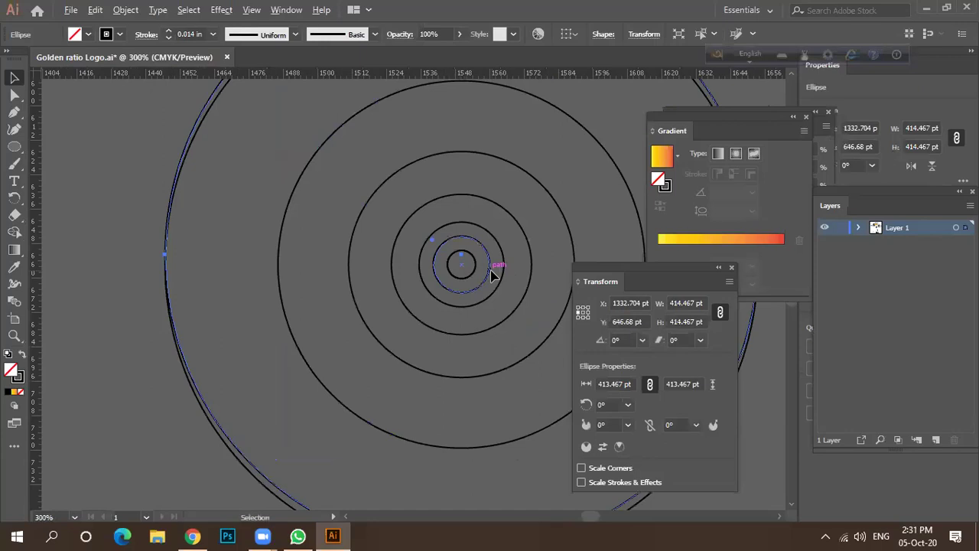
{"action": "scroll", "coordinate": [494, 274], "scroll_direction": "up", "scroll_amount": 1}
{"action": "left_click", "coordinate": [403, 263]}
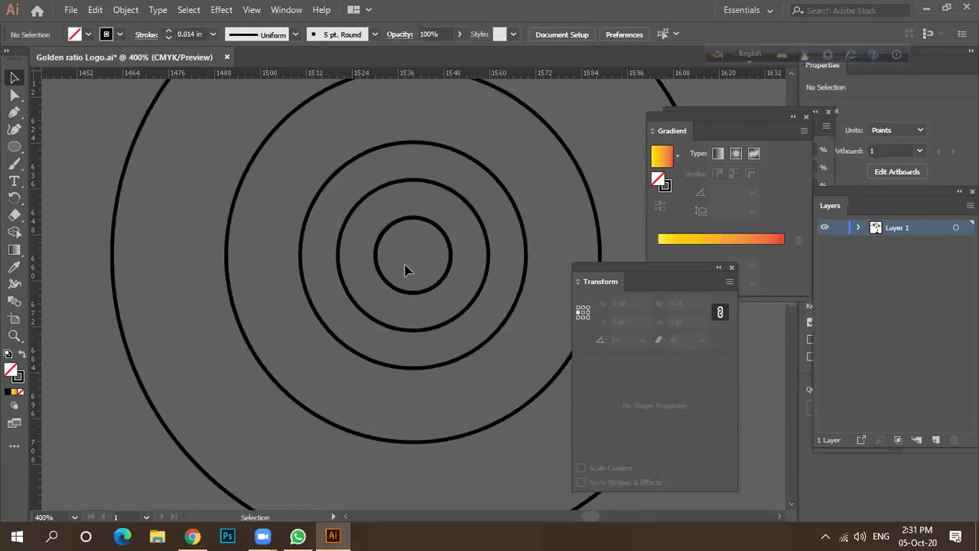
{"action": "key", "text": "t"}
{"action": "left_click", "coordinate": [404, 268]}
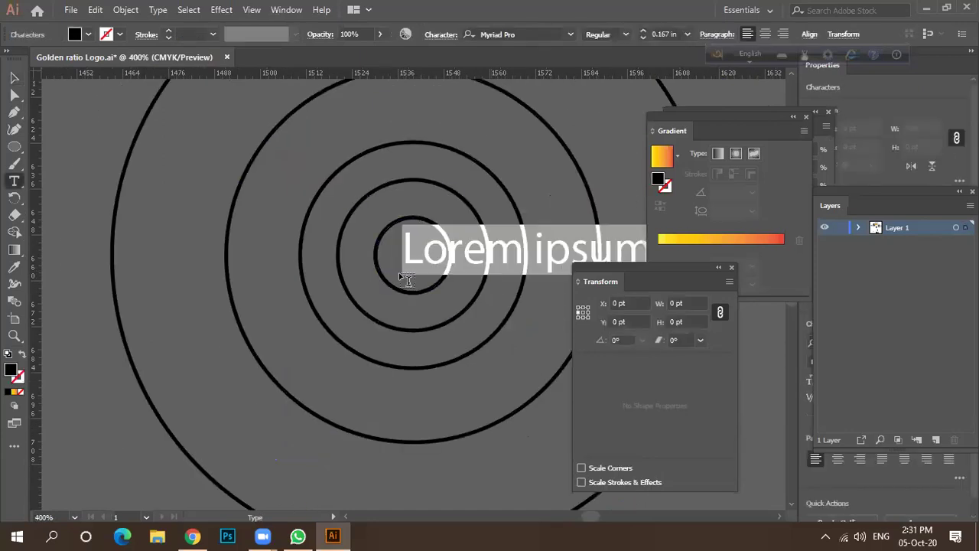
{"action": "type", "text": "1"}
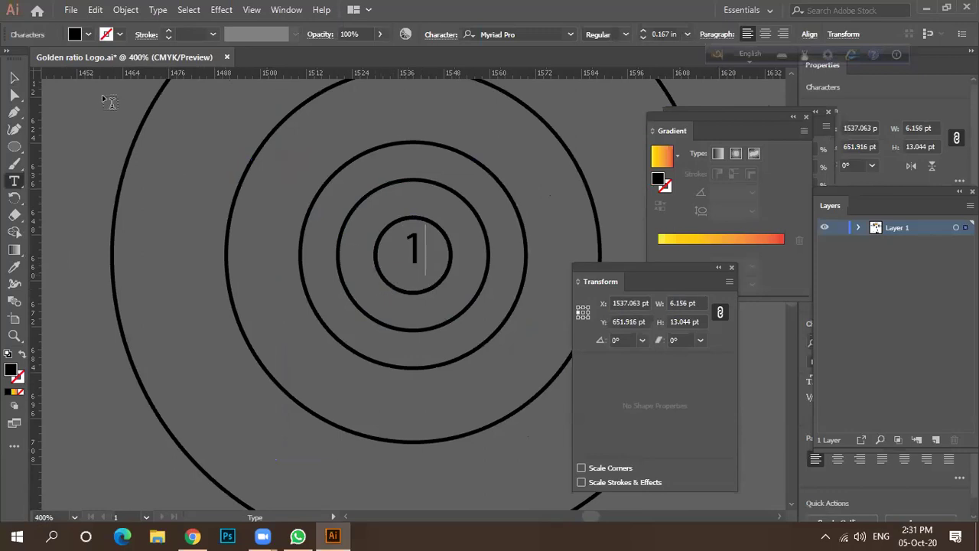
{"action": "left_click", "coordinate": [14, 77]}
Step: Copy the 1 label into the second ring of the concentric circles and change its text to 2
{"action": "left_click_drag", "start_coordinate": [417, 260], "coordinate": [361, 284]}
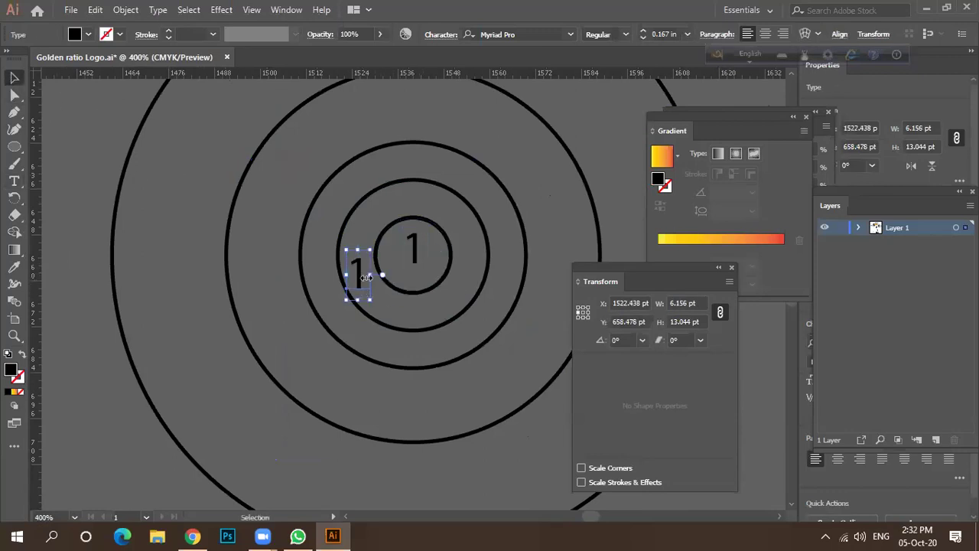
{"action": "key", "text": "t"}
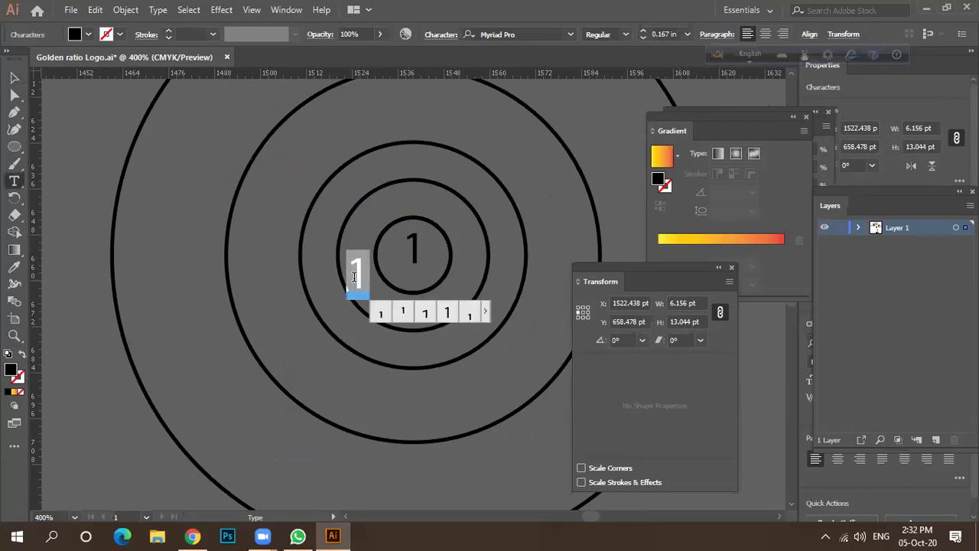
{"action": "type", "text": "2"}
{"action": "left_click", "coordinate": [13, 77]}
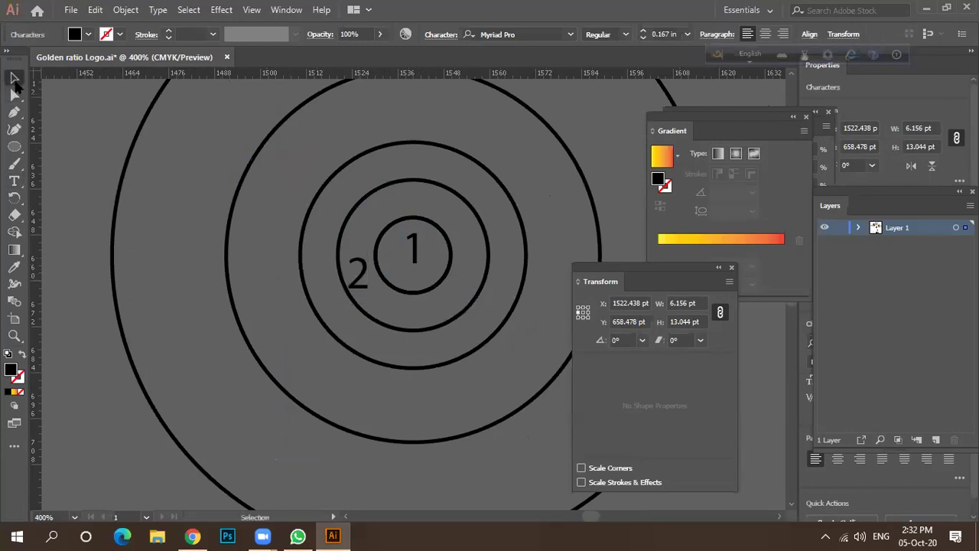
Step: Copy the 2 label into the third ring and change its text to 3
{"action": "left_click_drag", "start_coordinate": [363, 280], "coordinate": [339, 290]}
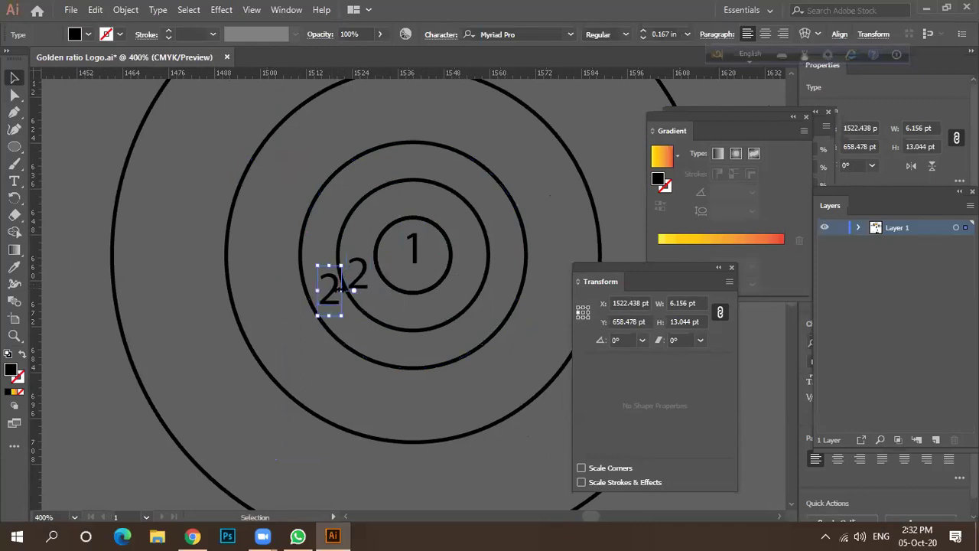
{"action": "double_click", "coordinate": [329, 291]}
{"action": "double_click", "coordinate": [327, 291]}
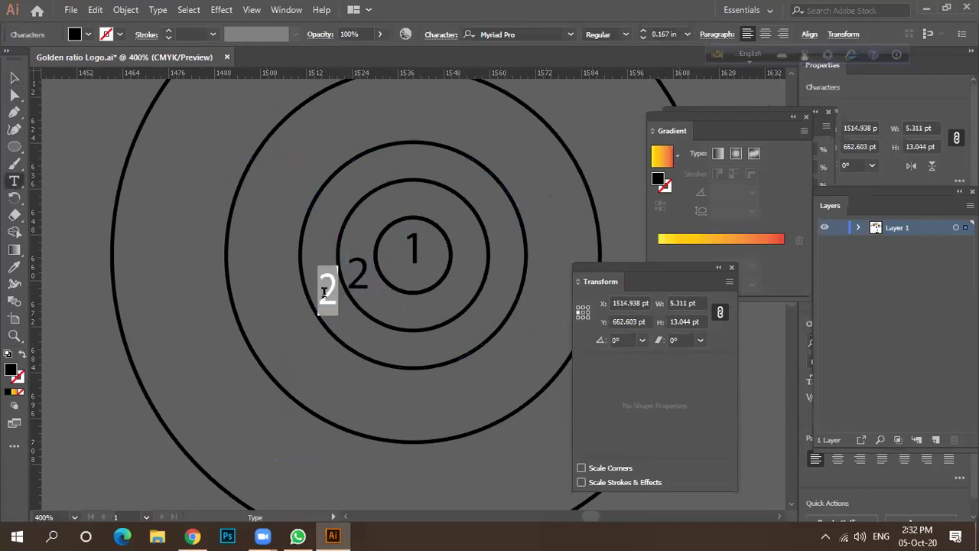
{"action": "type", "text": "3"}
{"action": "left_click", "coordinate": [13, 77]}
Step: Copy the 3 label into the fourth ring and change its text to 5
{"action": "left_click", "coordinate": [328, 292]}
{"action": "left_click_drag", "start_coordinate": [327, 292], "coordinate": [272, 322]}
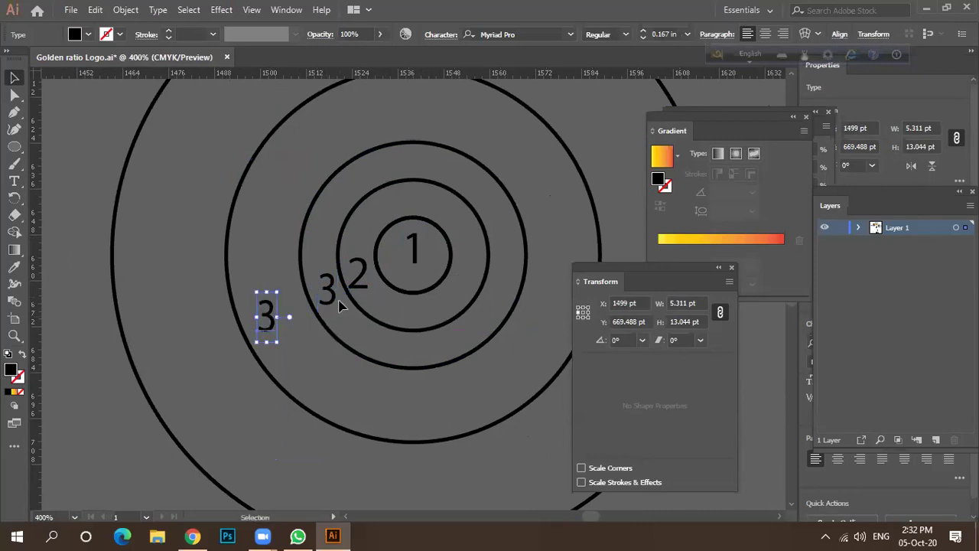
{"action": "double_click", "coordinate": [264, 319]}
{"action": "double_click", "coordinate": [264, 310]}
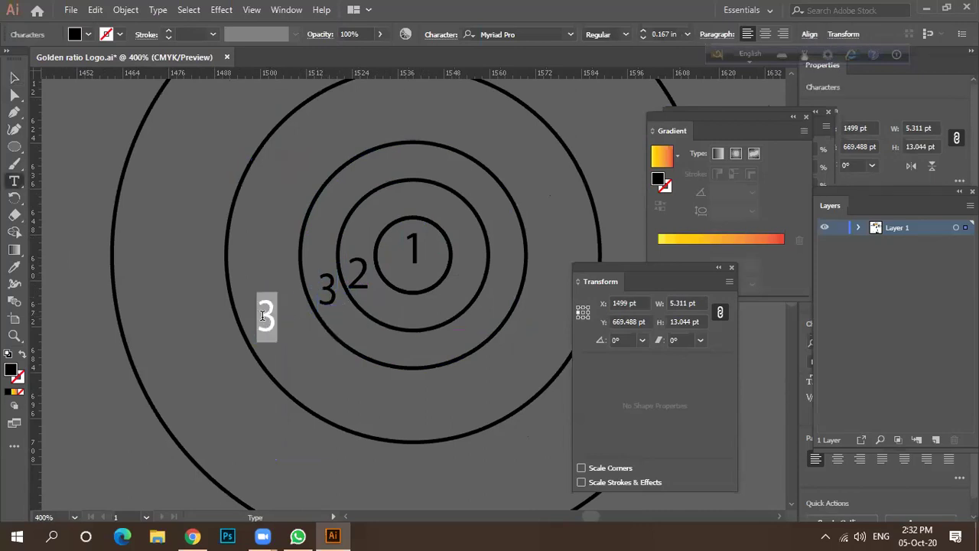
{"action": "type", "text": "5"}
{"action": "key", "text": "ctrl+minus"}
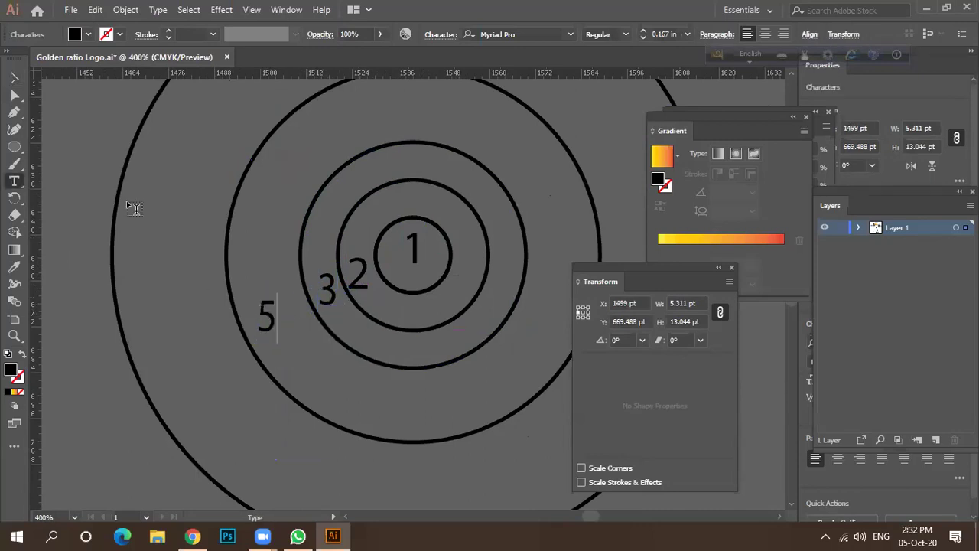
{"action": "left_click", "coordinate": [14, 78]}
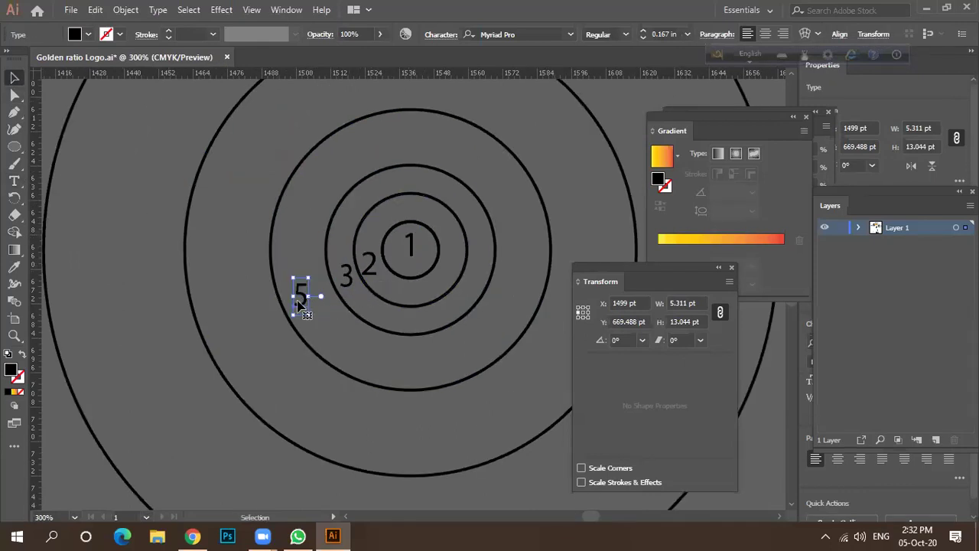
Step: Copy the 5 label into the fifth ring and change its text to 8
{"action": "left_click_drag", "start_coordinate": [300, 302], "coordinate": [249, 325]}
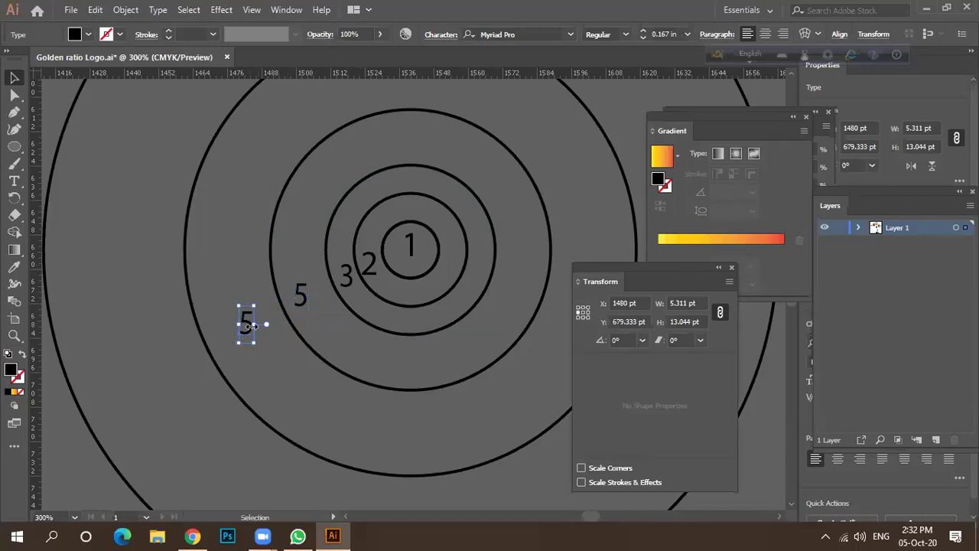
{"action": "double_click", "coordinate": [247, 325]}
{"action": "double_click", "coordinate": [245, 320]}
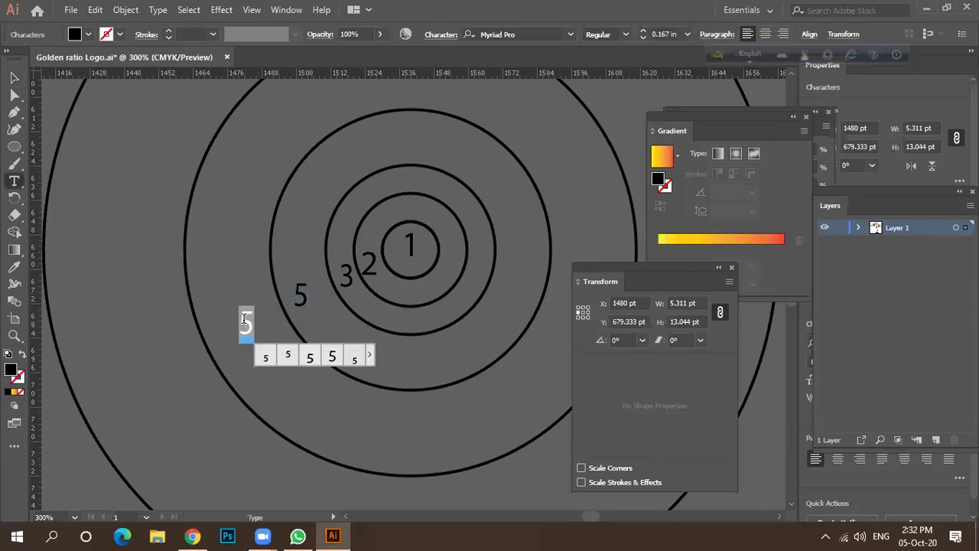
{"action": "type", "text": "8"}
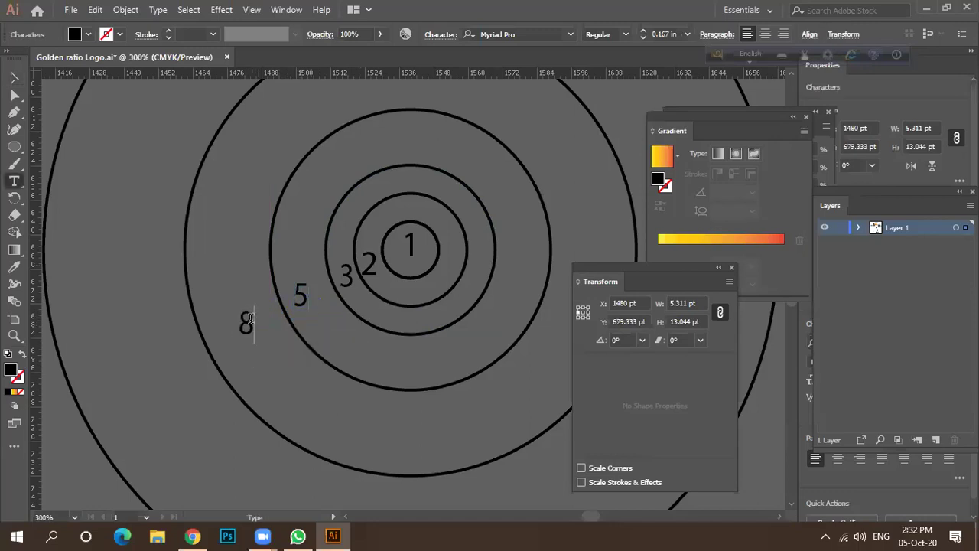
{"action": "left_click", "coordinate": [14, 77]}
Step: Copy the 8 label into the sixth ring and change its text to 13
{"action": "left_click_drag", "start_coordinate": [250, 334], "coordinate": [157, 367]}
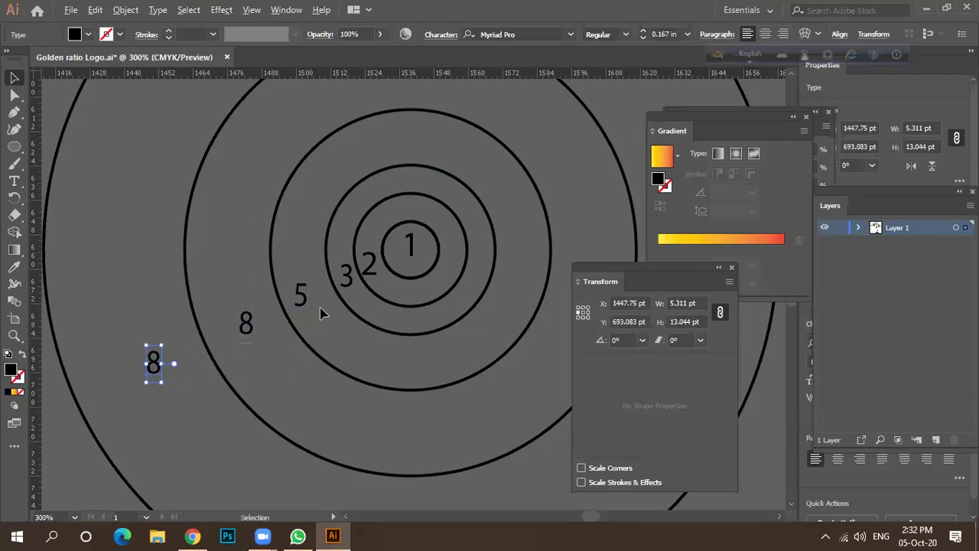
{"action": "scroll", "coordinate": [321, 310], "scroll_direction": "down", "scroll_amount": 2}
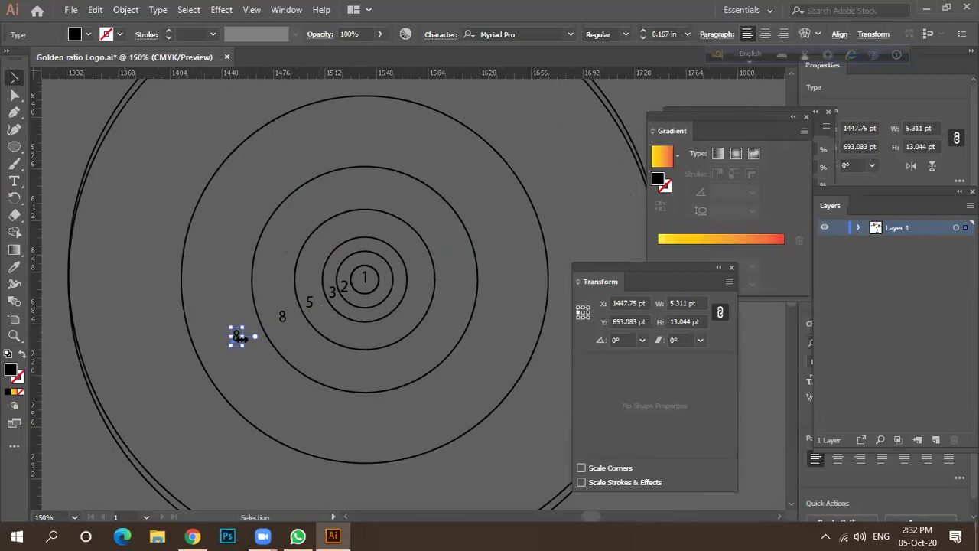
{"action": "double_click", "coordinate": [237, 338]}
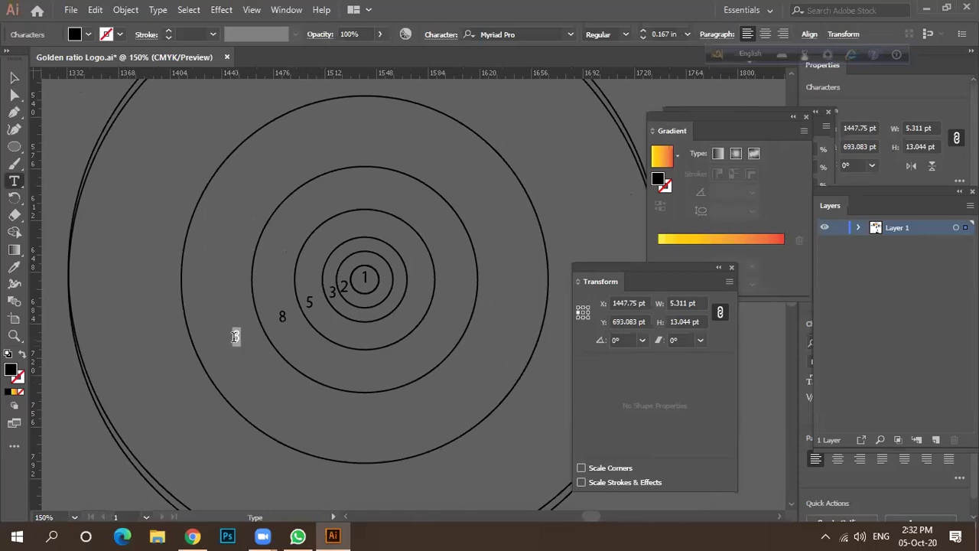
{"action": "key", "text": "BackSpace"}
{"action": "type", "text": "13"}
{"action": "left_click", "coordinate": [14, 78]}
{"action": "scroll", "coordinate": [434, 264], "scroll_direction": "down", "scroll_amount": 2, "text": "alt"}
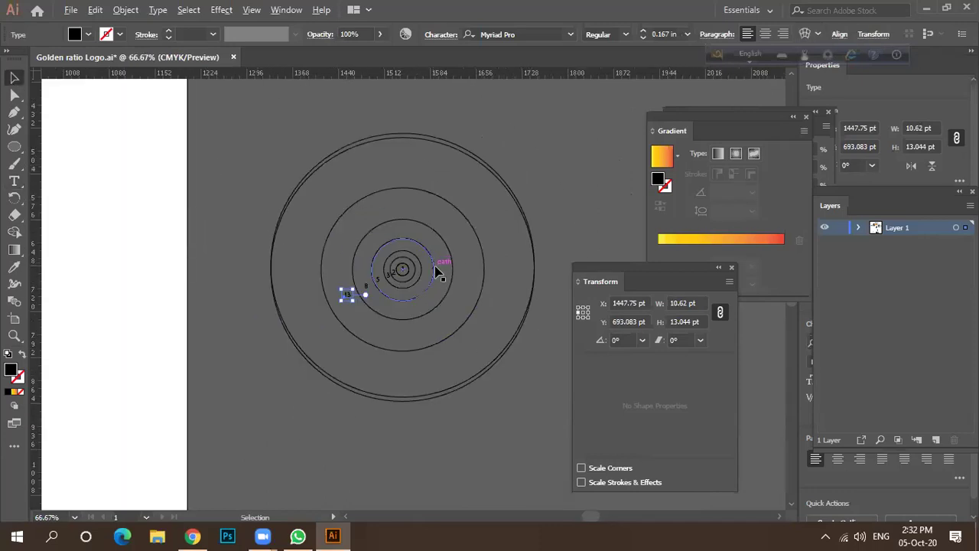
Step: Remove the duplicate outermost circle and align the concentric circles to a common vertical centre
{"action": "left_click_drag", "start_coordinate": [435, 397], "coordinate": [423, 436]}
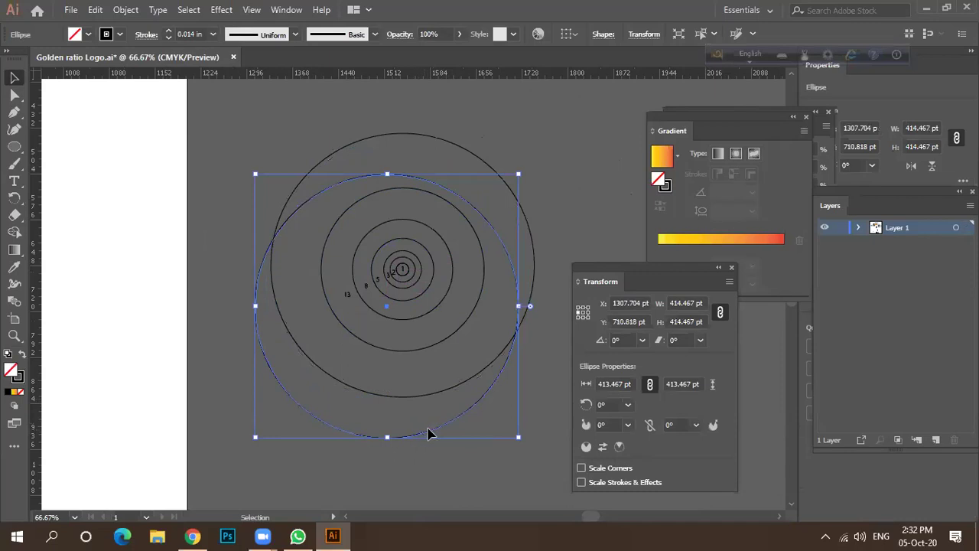
{"action": "key", "text": "ctrl+z"}
{"action": "left_click_drag", "start_coordinate": [255, 156], "coordinate": [491, 237]}
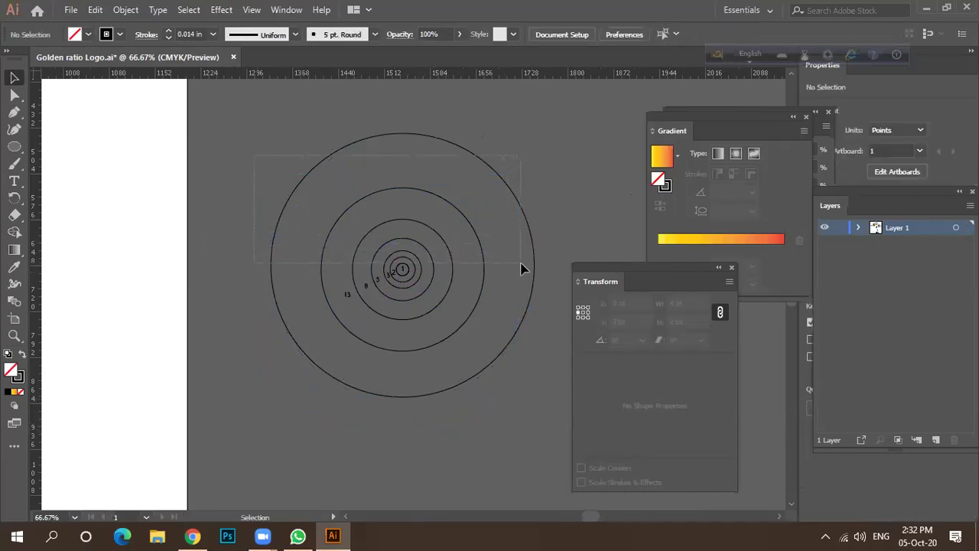
{"action": "left_click_drag", "start_coordinate": [520, 267], "coordinate": [520, 264]}
{"action": "scroll", "coordinate": [426, 269], "scroll_direction": "up", "scroll_amount": 3}
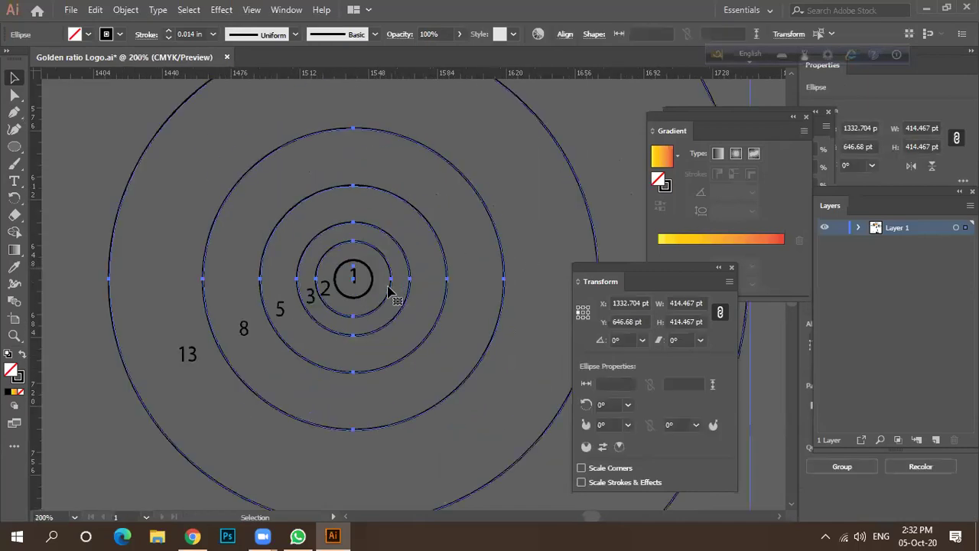
{"action": "scroll", "coordinate": [410, 287], "scroll_direction": "down", "scroll_amount": 1}
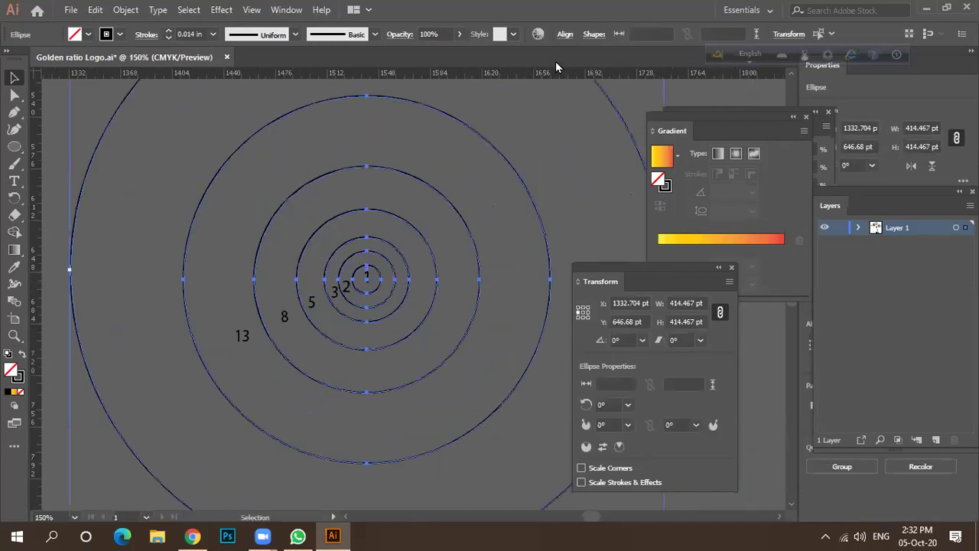
{"action": "left_click", "coordinate": [565, 34]}
{"action": "left_click", "coordinate": [534, 75]}
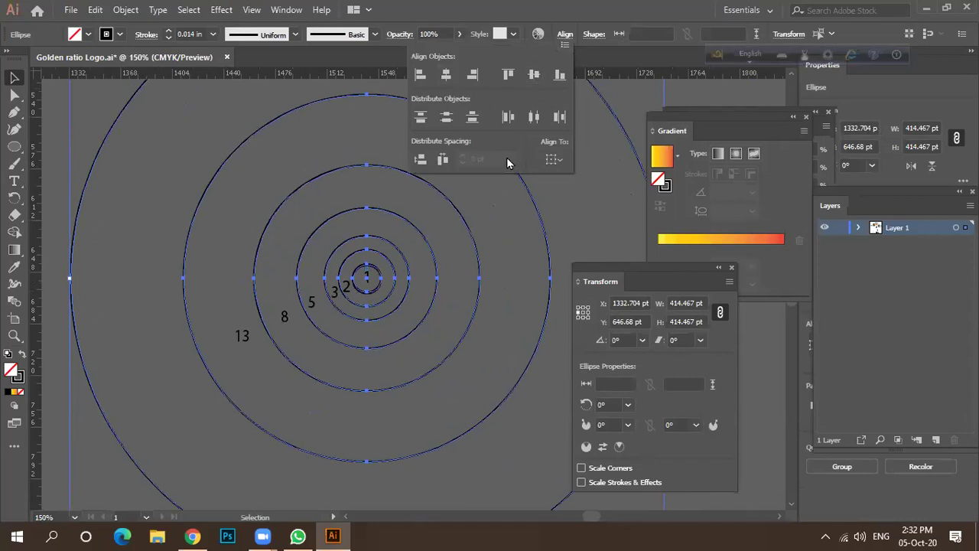
{"action": "left_click", "coordinate": [459, 289]}
{"action": "scroll", "coordinate": [264, 265], "scroll_direction": "down", "scroll_amount": 3}
{"action": "left_click", "coordinate": [448, 300]}
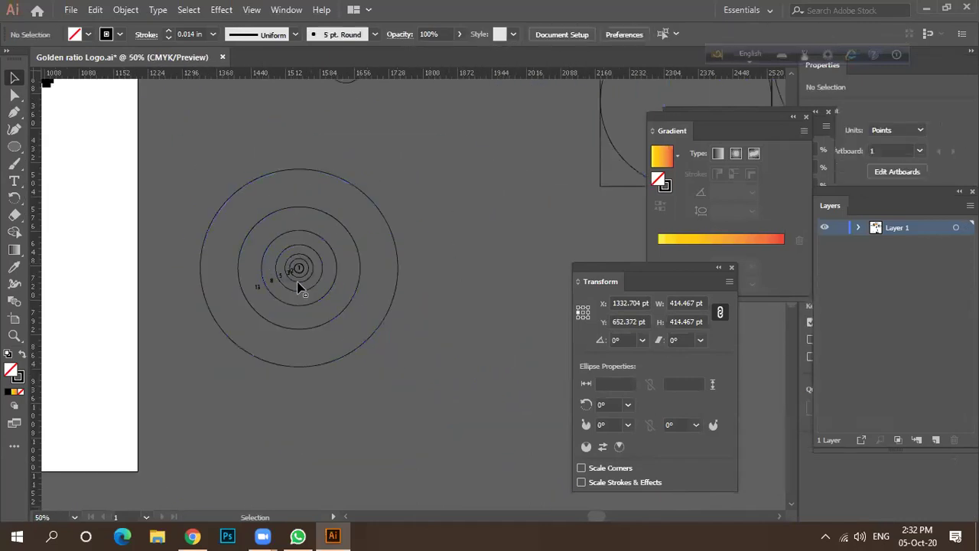
Step: Copy the 13 label into the outermost ring and change its text to 21
{"action": "scroll", "coordinate": [300, 285], "scroll_direction": "up", "scroll_amount": 3}
{"action": "scroll", "coordinate": [291, 287], "scroll_direction": "down", "scroll_amount": 2}
{"action": "left_click_drag", "start_coordinate": [277, 285], "coordinate": [243, 313]}
{"action": "key", "text": "t"}
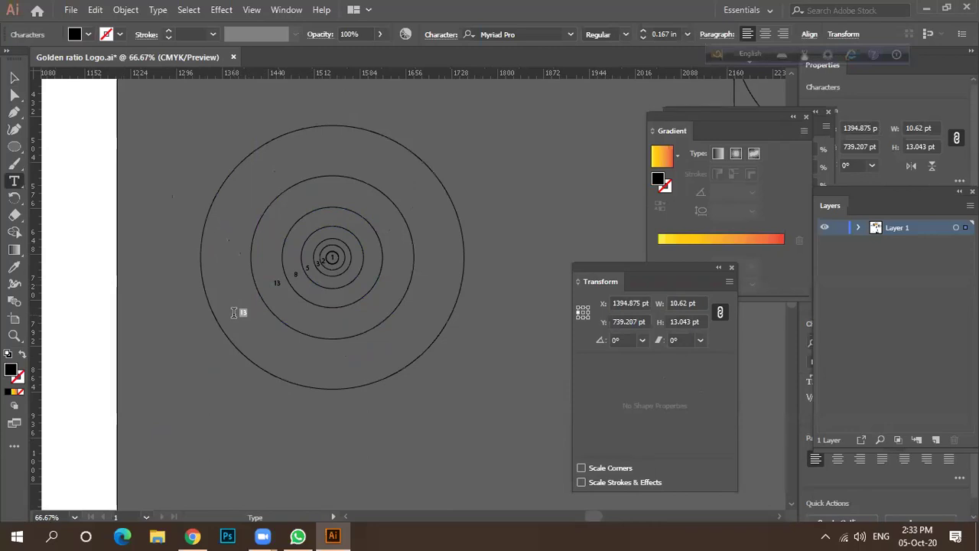
{"action": "type", "text": "21"}
{"action": "key", "text": "Escape"}
{"action": "scroll", "coordinate": [527, 297], "scroll_direction": "down", "scroll_amount": 2}
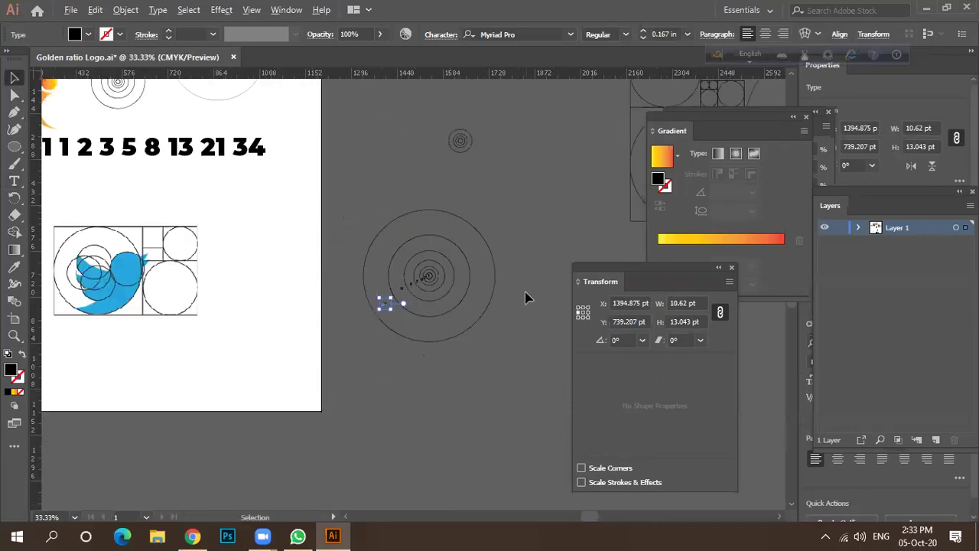
{"action": "scroll", "coordinate": [526, 298], "scroll_direction": "down", "scroll_amount": 1}
{"action": "left_click", "coordinate": [422, 306]}
Step: Enlarge the Twitter bird golden ratio image on the artboard to about 786 by 488 pt
{"action": "scroll", "coordinate": [419, 306], "scroll_direction": "up", "scroll_amount": 3}
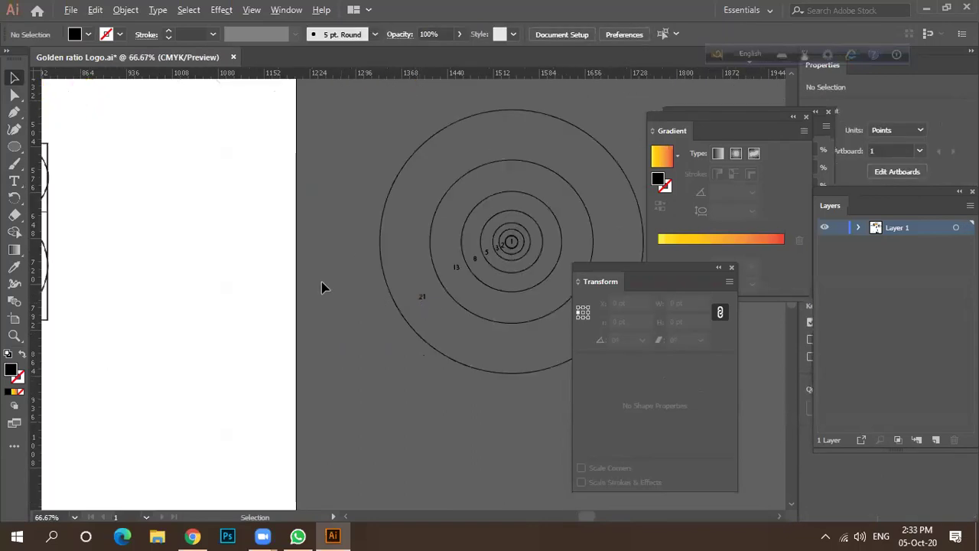
{"action": "scroll", "coordinate": [303, 278], "scroll_direction": "down", "scroll_amount": 2}
{"action": "scroll", "coordinate": [366, 269], "scroll_direction": "down", "scroll_amount": 1}
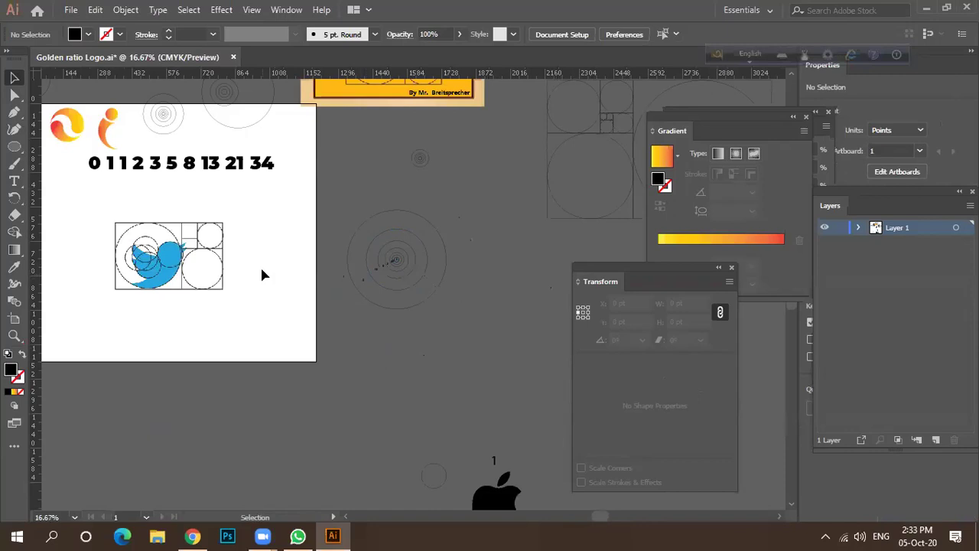
{"action": "scroll", "coordinate": [262, 276], "scroll_direction": "down", "scroll_amount": 1}
{"action": "left_click_drag", "start_coordinate": [127, 225], "coordinate": [259, 299]}
{"action": "left_click", "coordinate": [260, 306]}
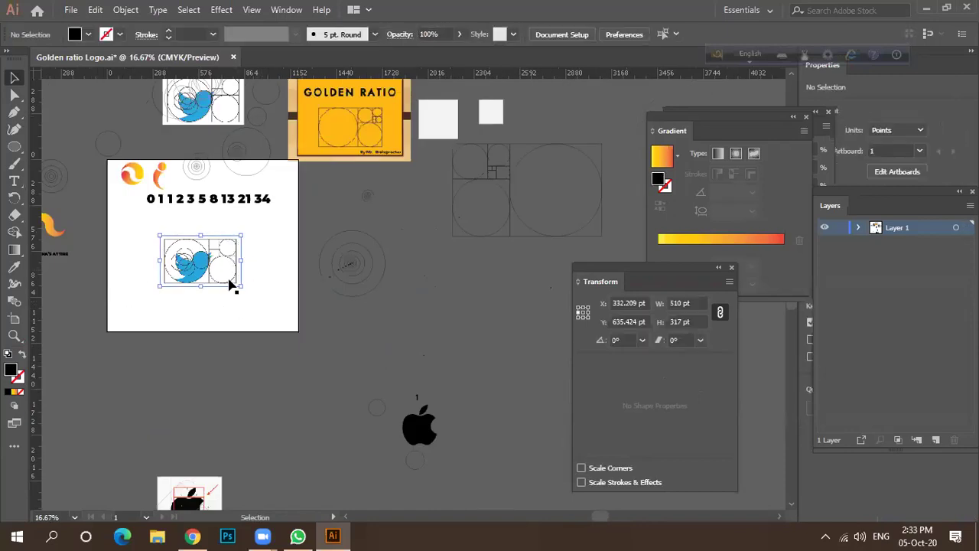
{"action": "left_click", "coordinate": [235, 282]}
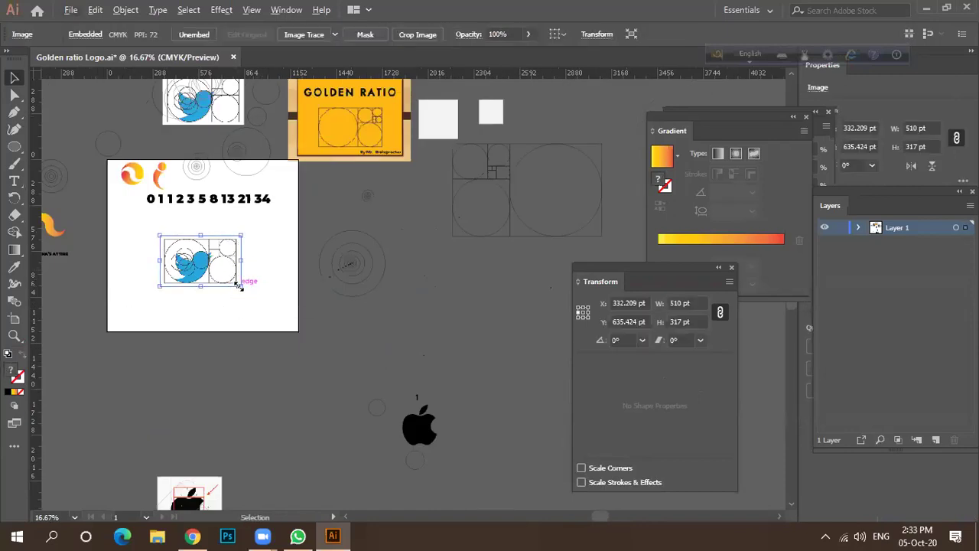
{"action": "left_click_drag", "start_coordinate": [241, 286], "coordinate": [264, 300]}
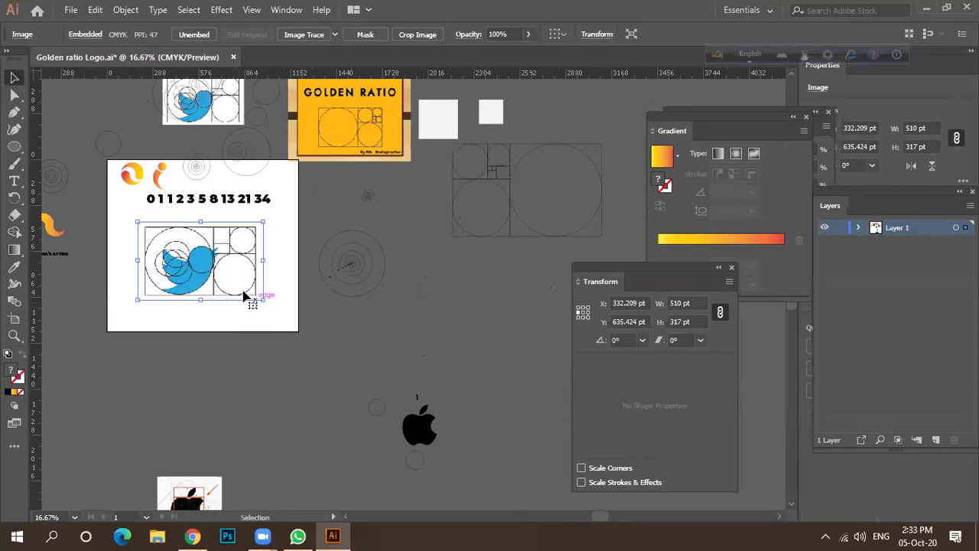
{"action": "scroll", "coordinate": [164, 262], "scroll_direction": "up", "scroll_amount": 2}
{"action": "scroll", "coordinate": [261, 285], "scroll_direction": "down", "scroll_amount": 1}
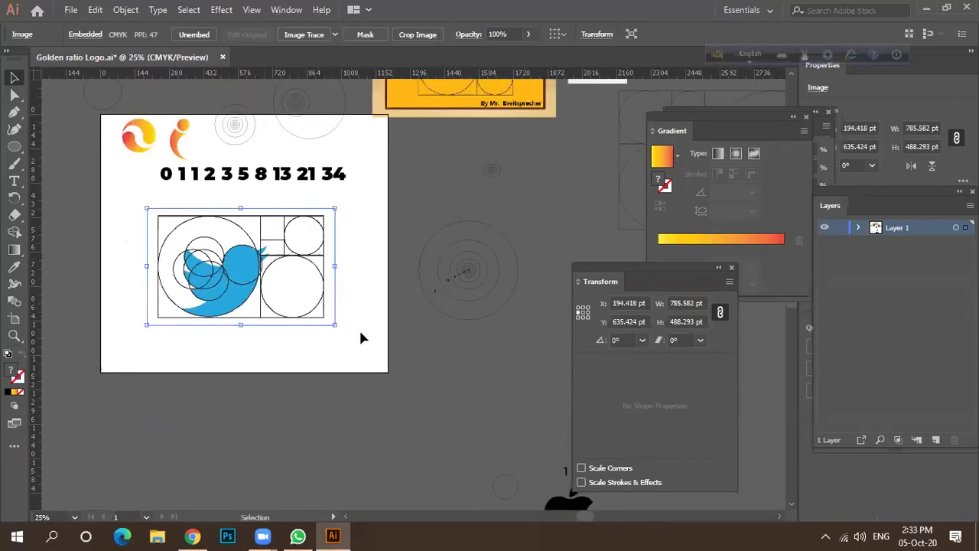
{"action": "left_click", "coordinate": [442, 329]}
Step: Place a copy of the 414.467 pt outermost circle over the large circle around the Twitter bird's body
{"action": "left_click_drag", "start_coordinate": [331, 333], "coordinate": [189, 312]}
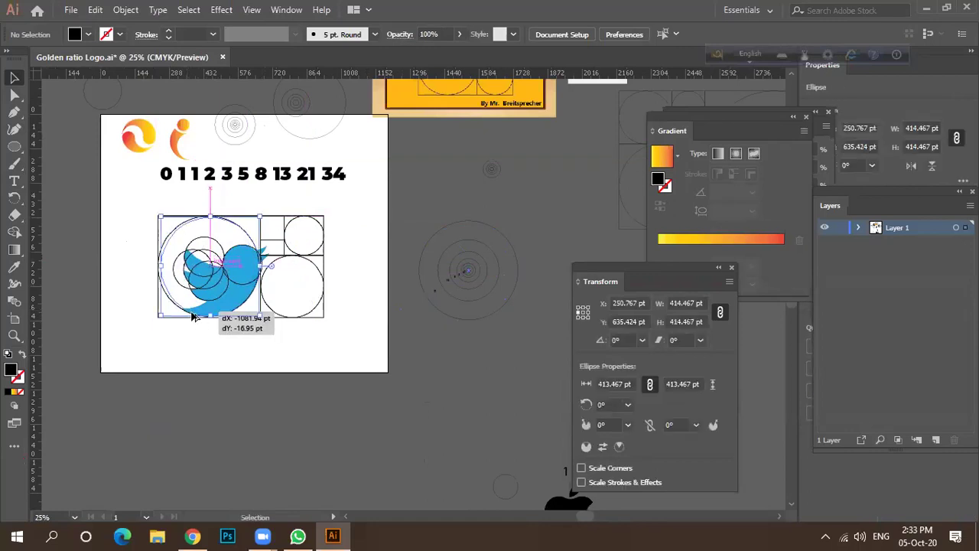
{"action": "scroll", "coordinate": [189, 313], "scroll_direction": "up", "scroll_amount": 4}
{"action": "scroll", "coordinate": [221, 308], "scroll_direction": "down", "scroll_amount": 2}
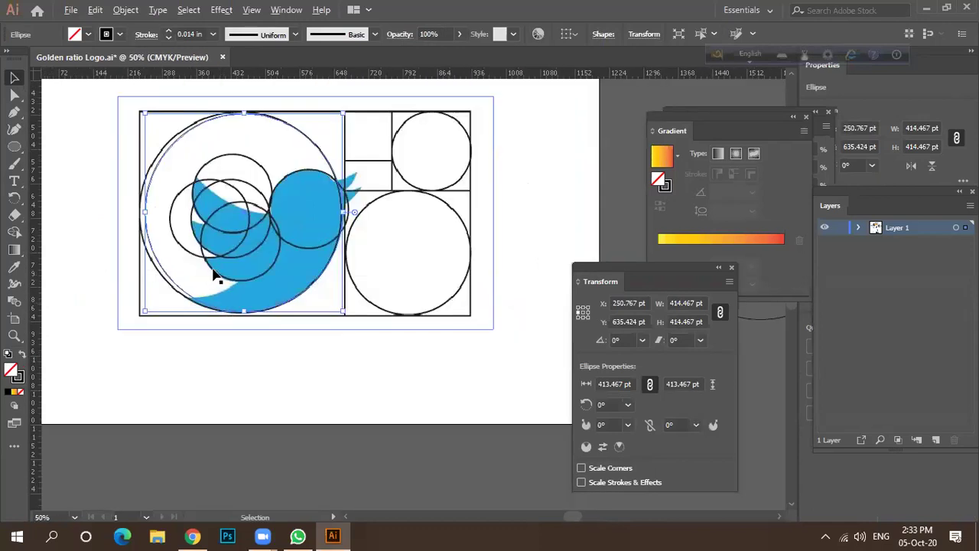
{"action": "scroll", "coordinate": [330, 247], "scroll_direction": "up", "scroll_amount": 3}
{"action": "left_click_drag", "start_coordinate": [336, 269], "coordinate": [330, 274]}
{"action": "scroll", "coordinate": [343, 269], "scroll_direction": "down", "scroll_amount": 3}
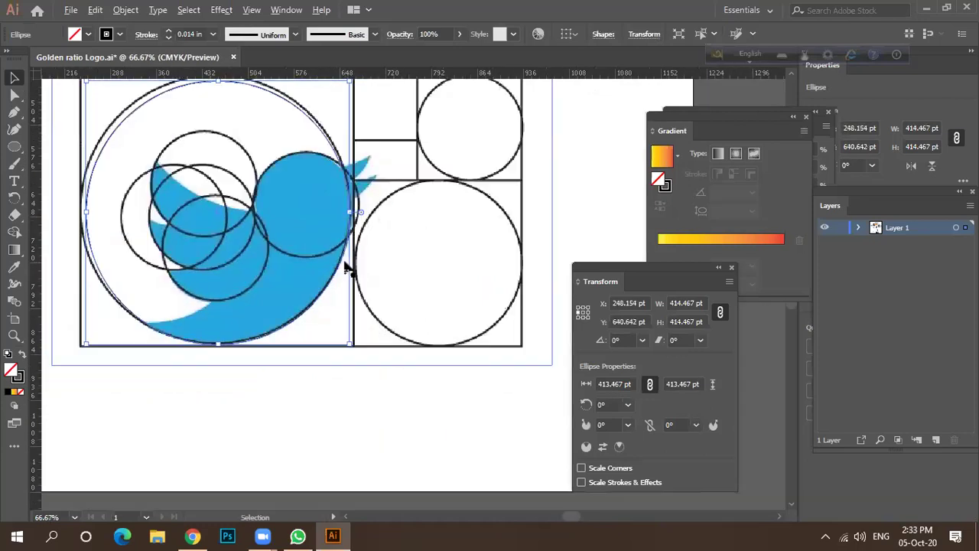
{"action": "scroll", "coordinate": [284, 269], "scroll_direction": "down", "scroll_amount": 1}
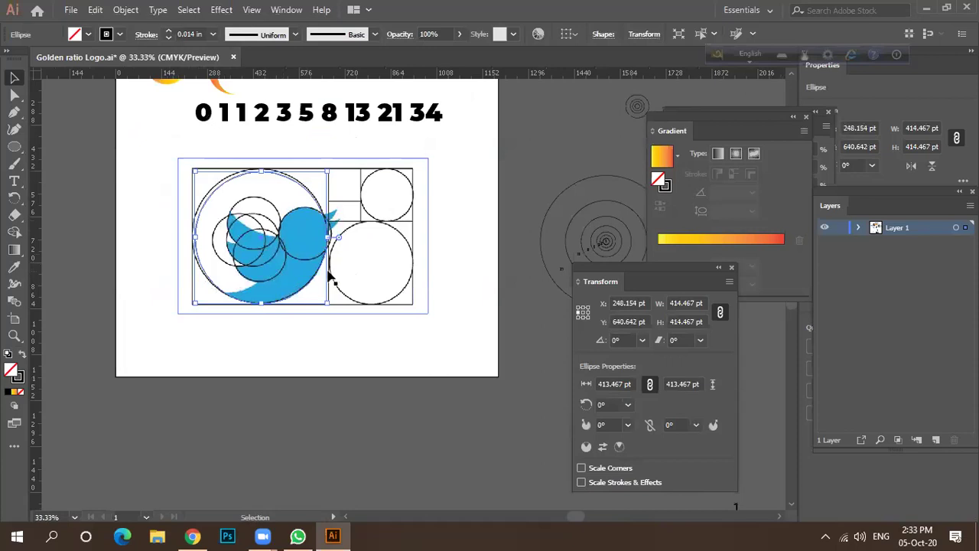
{"action": "scroll", "coordinate": [331, 280], "scroll_direction": "down", "scroll_amount": 1}
Step: Place a copy of the 158.511 pt circle over the Twitter bird's head circle
{"action": "left_click_drag", "start_coordinate": [320, 283], "coordinate": [374, 370]}
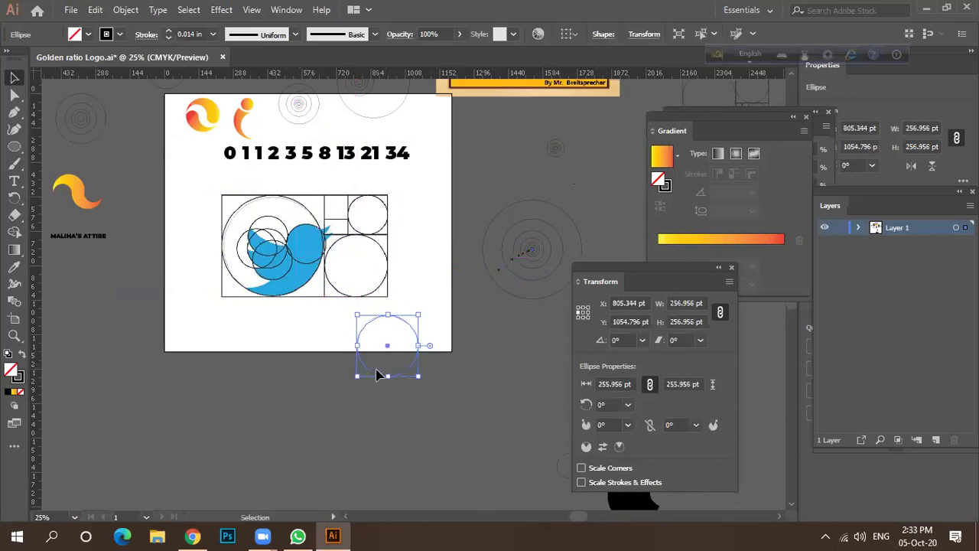
{"action": "left_click", "coordinate": [436, 355]}
{"action": "left_click_drag", "start_coordinate": [524, 267], "coordinate": [340, 275]}
{"action": "scroll", "coordinate": [302, 261], "scroll_direction": "up", "scroll_amount": 4}
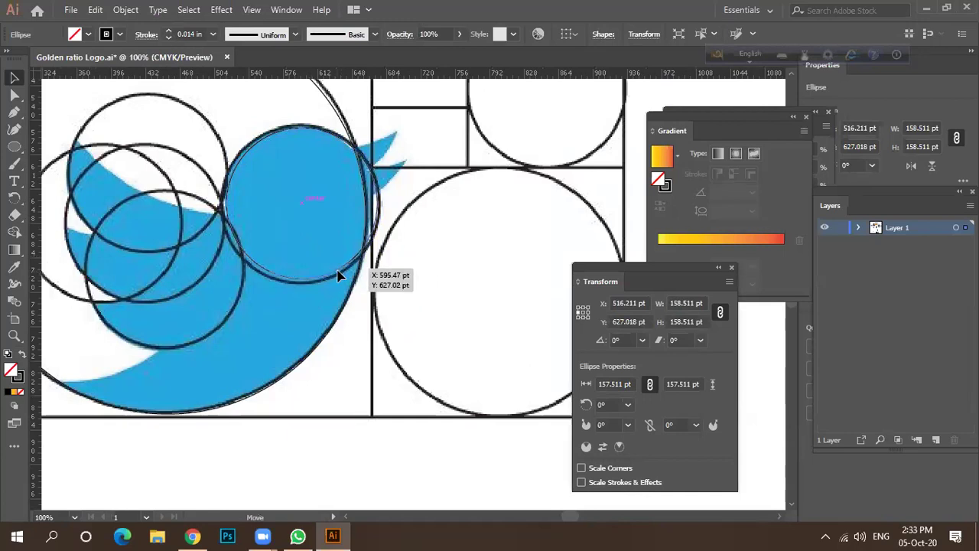
{"action": "left_click_drag", "start_coordinate": [338, 274], "coordinate": [336, 274]}
{"action": "scroll", "coordinate": [345, 277], "scroll_direction": "down", "scroll_amount": 3}
{"action": "scroll", "coordinate": [352, 282], "scroll_direction": "down", "scroll_amount": 1}
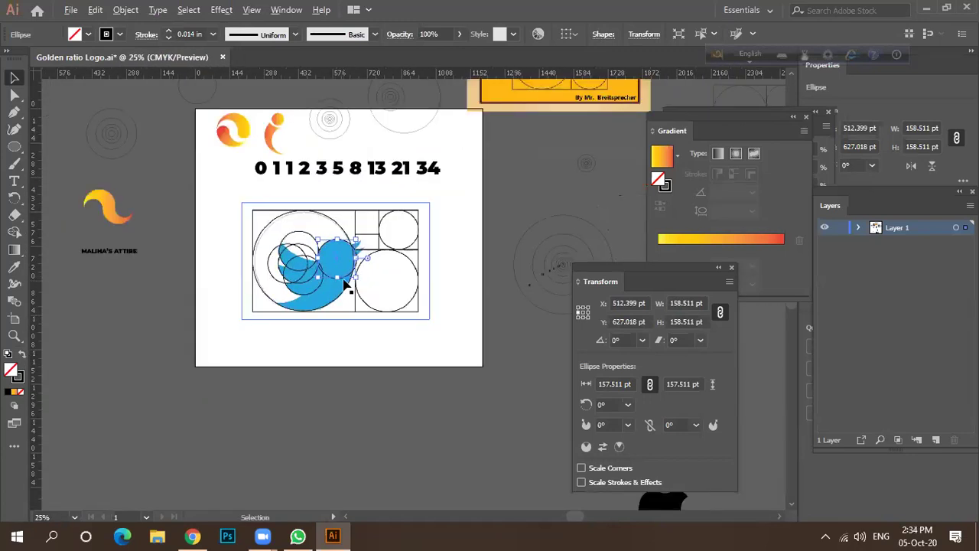
Step: Place copies of the 158.511 pt head circle over the four overlapping circles that shape the bird's wing
{"action": "scroll", "coordinate": [348, 283], "scroll_direction": "up", "scroll_amount": 2}
{"action": "left_click_drag", "start_coordinate": [335, 283], "coordinate": [281, 258]}
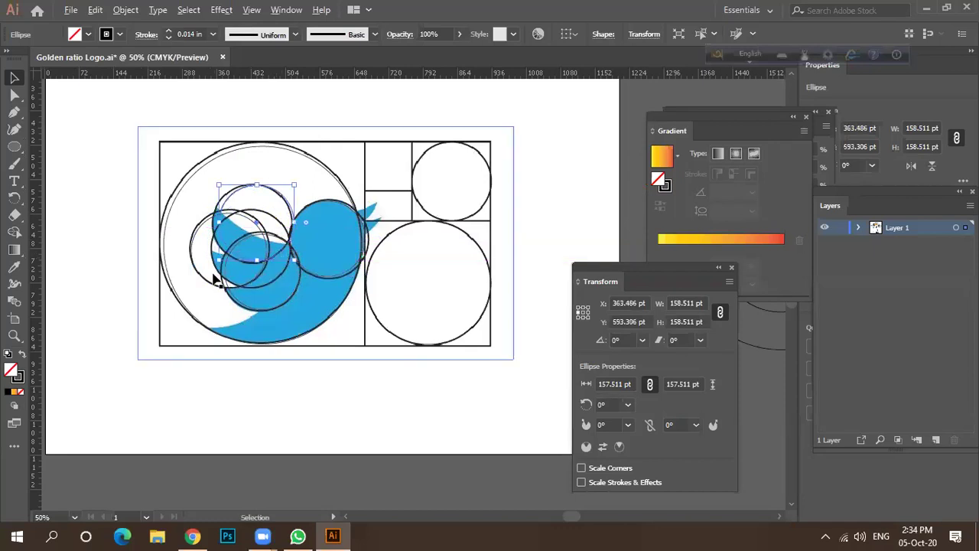
{"action": "scroll", "coordinate": [215, 280], "scroll_direction": "up", "scroll_amount": 2}
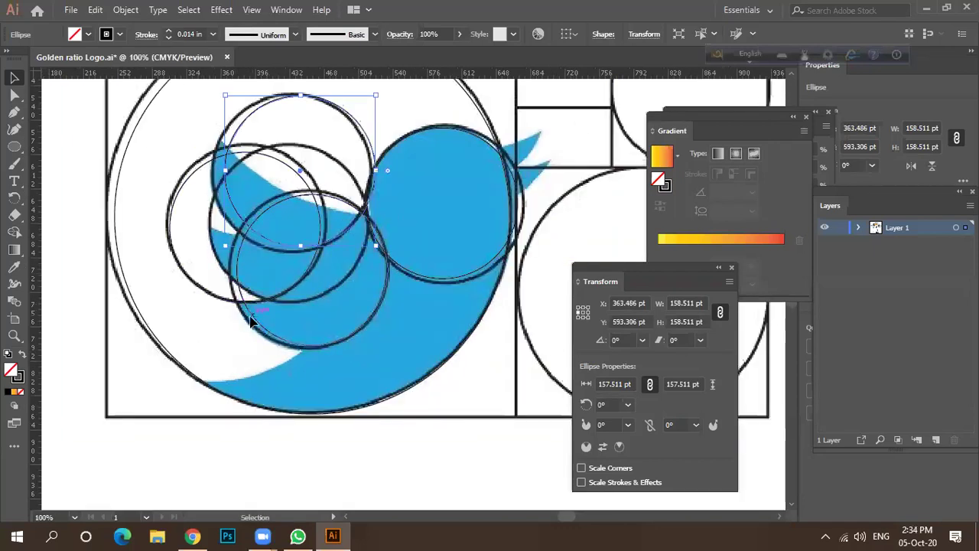
{"action": "left_click", "coordinate": [252, 322]}
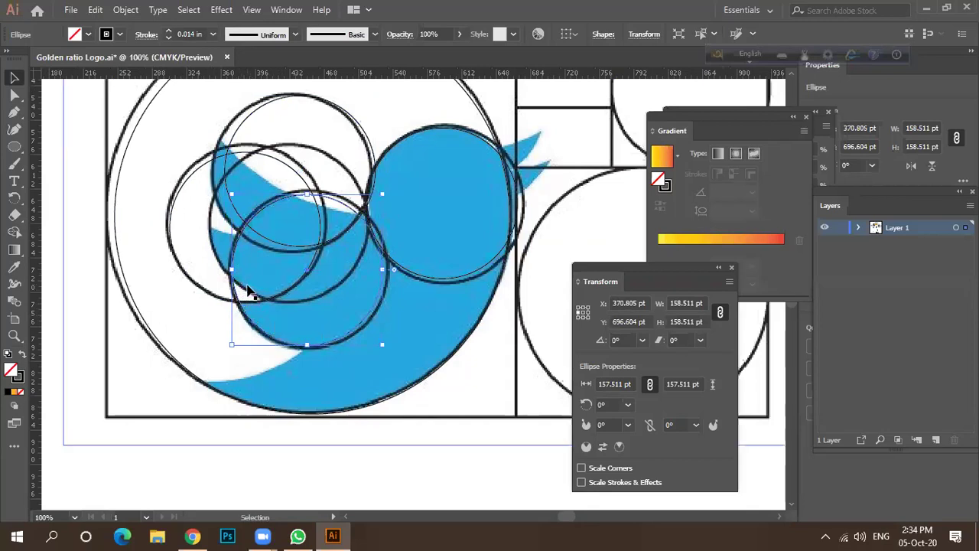
{"action": "left_click", "coordinate": [214, 257]}
{"action": "left_click_drag", "start_coordinate": [241, 223], "coordinate": [254, 280]}
{"action": "scroll", "coordinate": [262, 277], "scroll_direction": "down", "scroll_amount": 1}
{"action": "scroll", "coordinate": [247, 303], "scroll_direction": "down", "scroll_amount": 1}
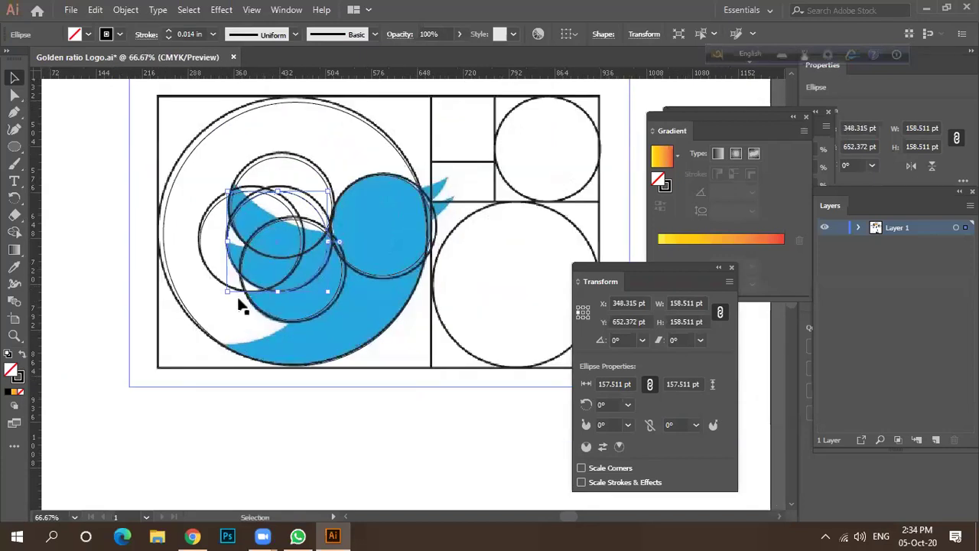
Step: Copy the 256.956 pt circle from the concentric set and fit it to the white curve above the bird's tail
{"action": "scroll", "coordinate": [244, 300], "scroll_direction": "up", "scroll_amount": 3}
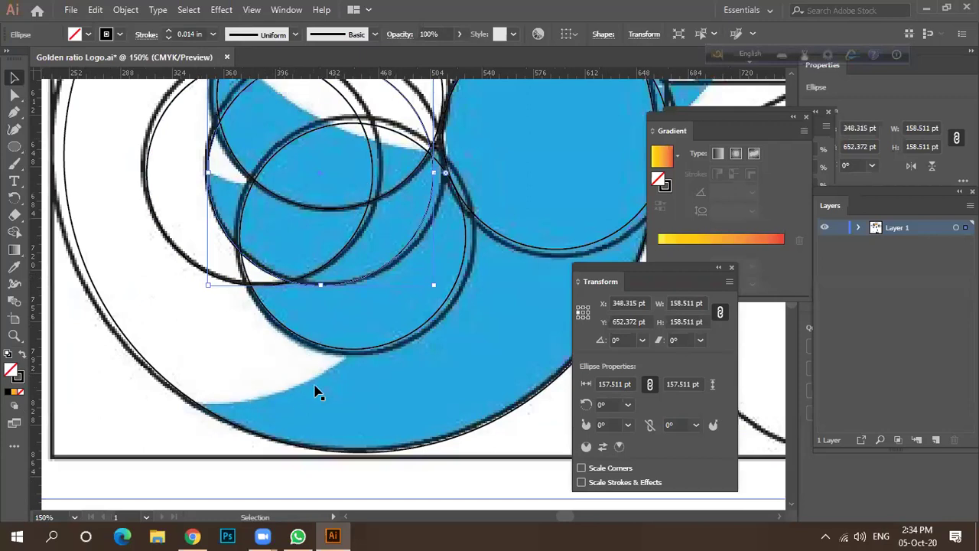
{"action": "scroll", "coordinate": [274, 367], "scroll_direction": "down", "scroll_amount": 1}
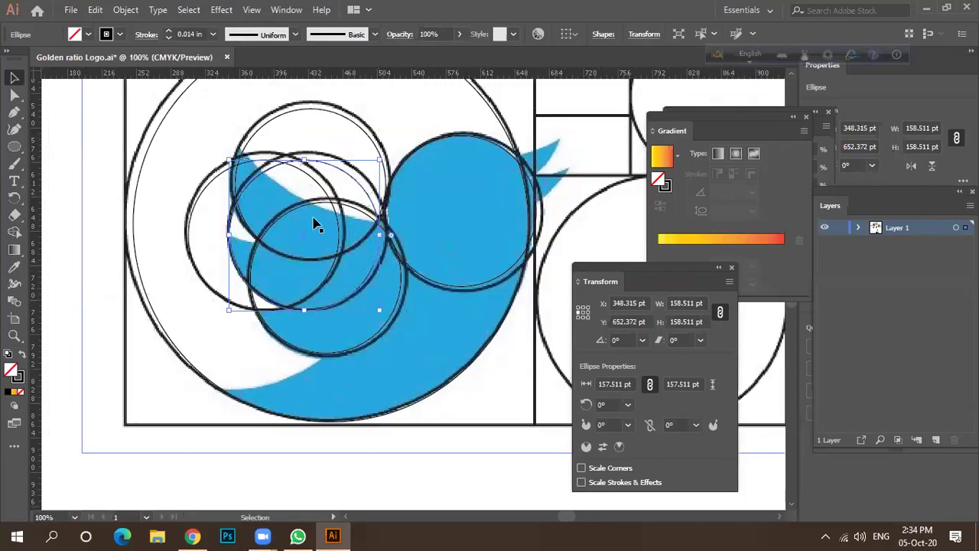
{"action": "scroll", "coordinate": [225, 313], "scroll_direction": "down", "scroll_amount": 3}
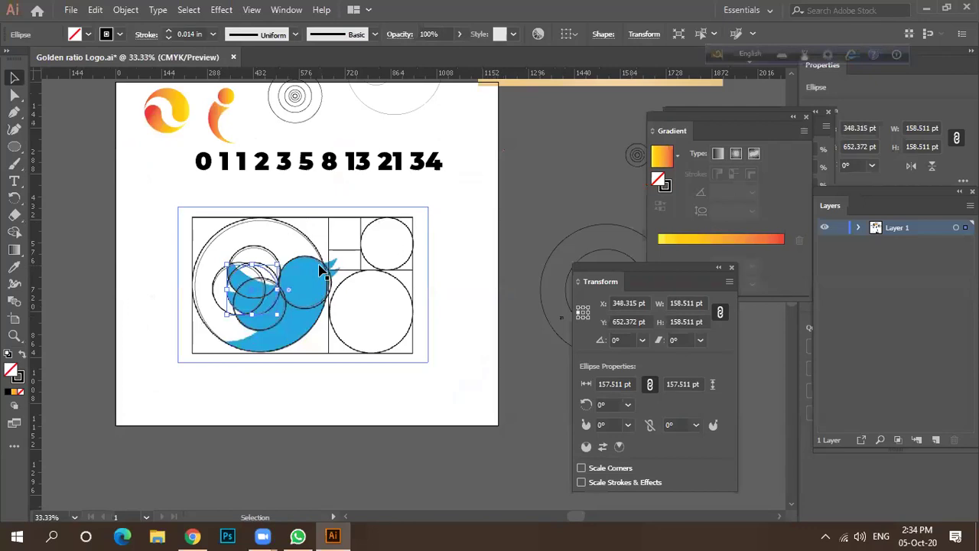
{"action": "scroll", "coordinate": [342, 289], "scroll_direction": "down", "scroll_amount": 1}
{"action": "scroll", "coordinate": [511, 341], "scroll_direction": "up", "scroll_amount": 2}
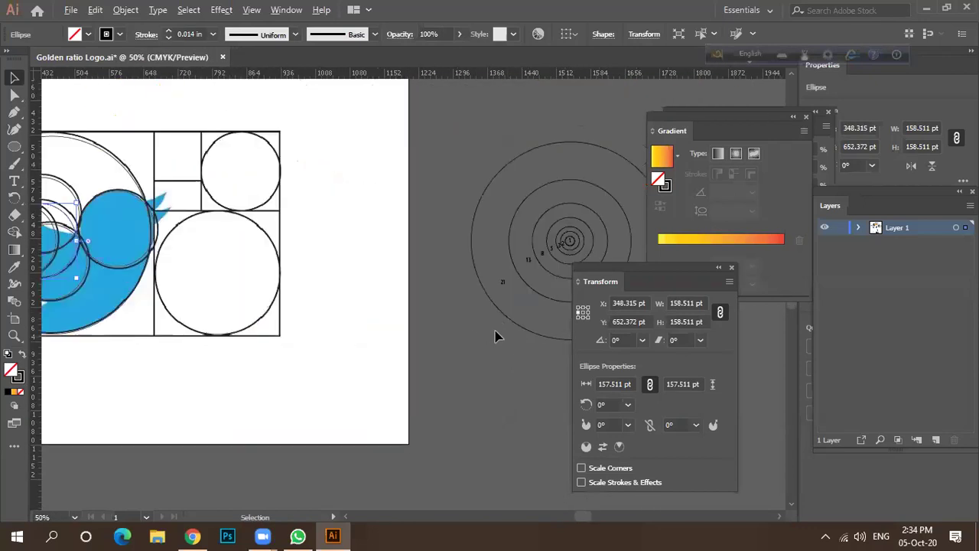
{"action": "scroll", "coordinate": [474, 328], "scroll_direction": "down", "scroll_amount": 2}
{"action": "left_click_drag", "start_coordinate": [537, 309], "coordinate": [230, 323], "text": "alt"}
{"action": "left_click", "coordinate": [230, 323]}
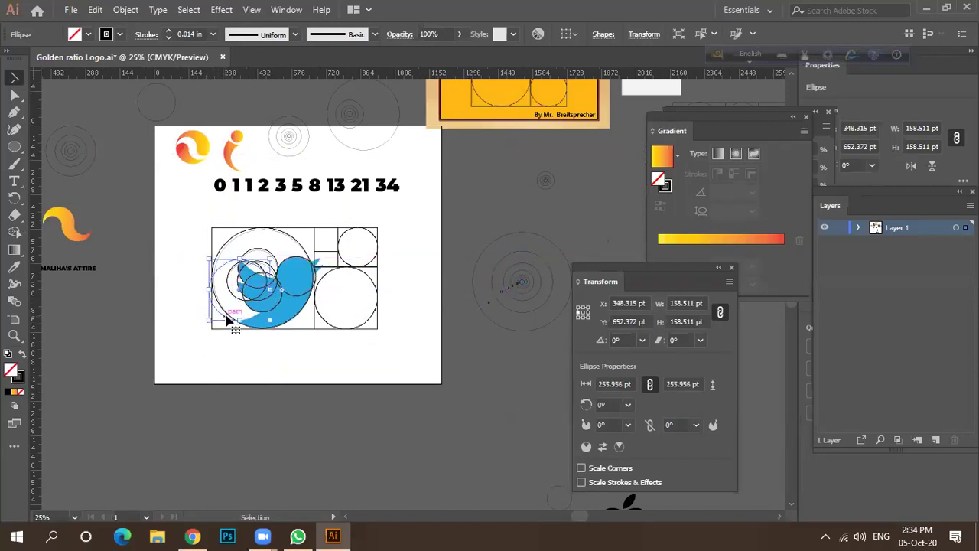
{"action": "scroll", "coordinate": [237, 325], "scroll_direction": "up", "scroll_amount": 4}
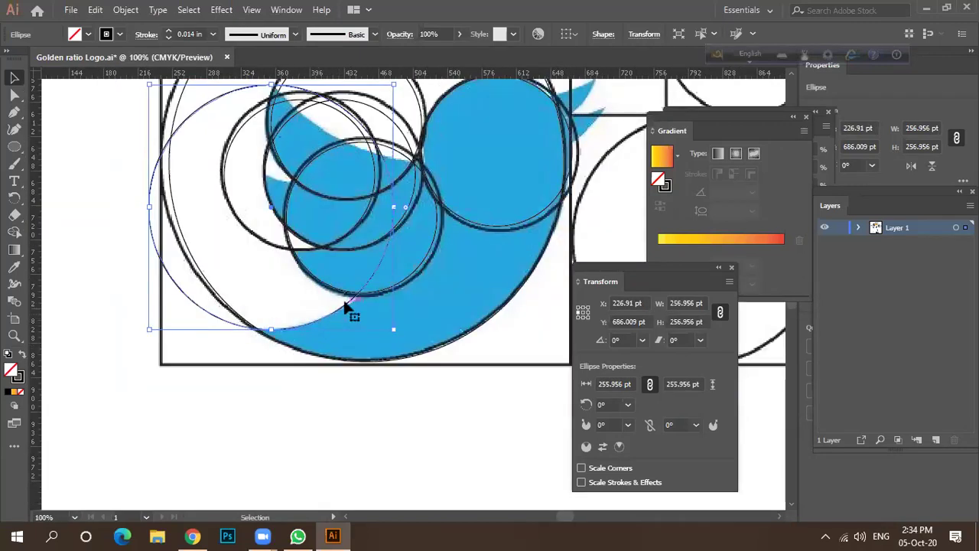
{"action": "left_click_drag", "start_coordinate": [343, 311], "coordinate": [306, 334]}
{"action": "scroll", "coordinate": [314, 324], "scroll_direction": "up", "scroll_amount": 2}
{"action": "scroll", "coordinate": [302, 329], "scroll_direction": "down", "scroll_amount": 3}
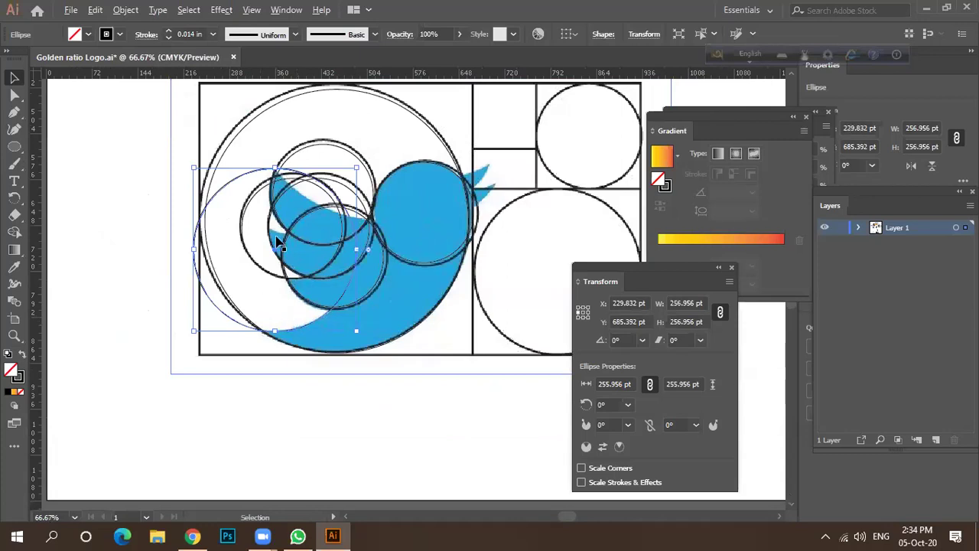
{"action": "scroll", "coordinate": [265, 279], "scroll_direction": "down", "scroll_amount": 2}
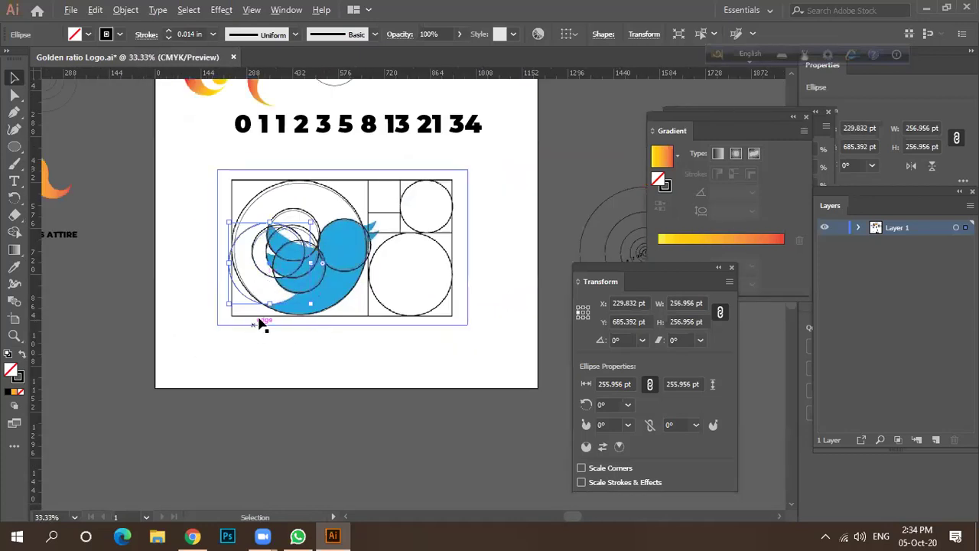
Step: Copy the 414.467 pt circle upward and fit its lower arc to the curved upper edge of the bird's wing
{"action": "left_click_drag", "start_coordinate": [340, 181], "coordinate": [284, 280]}
{"action": "scroll", "coordinate": [283, 280], "scroll_direction": "up", "scroll_amount": 3}
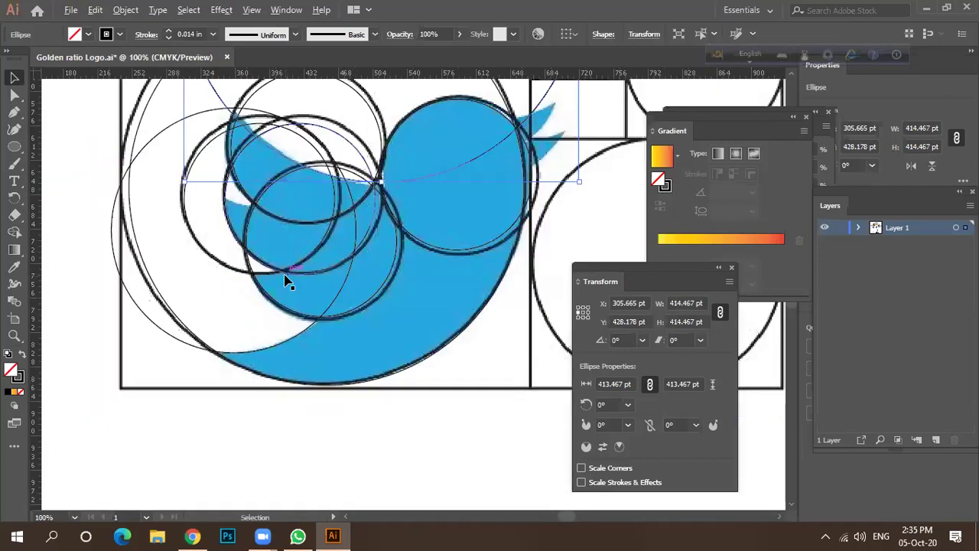
{"action": "left_click_drag", "start_coordinate": [222, 102], "coordinate": [226, 102]}
{"action": "scroll", "coordinate": [217, 145], "scroll_direction": "down", "scroll_amount": 1}
{"action": "scroll", "coordinate": [375, 165], "scroll_direction": "down", "scroll_amount": 1}
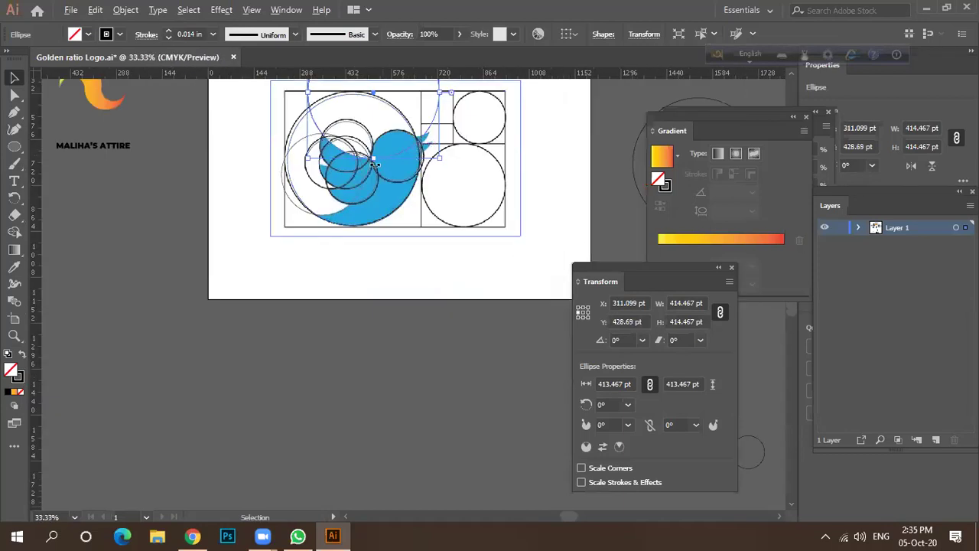
Step: Place copies of the 414.467 pt circle so their lower arcs fit the upper and lower edges of the bird's beak
{"action": "scroll", "coordinate": [323, 212], "scroll_direction": "up", "scroll_amount": 3}
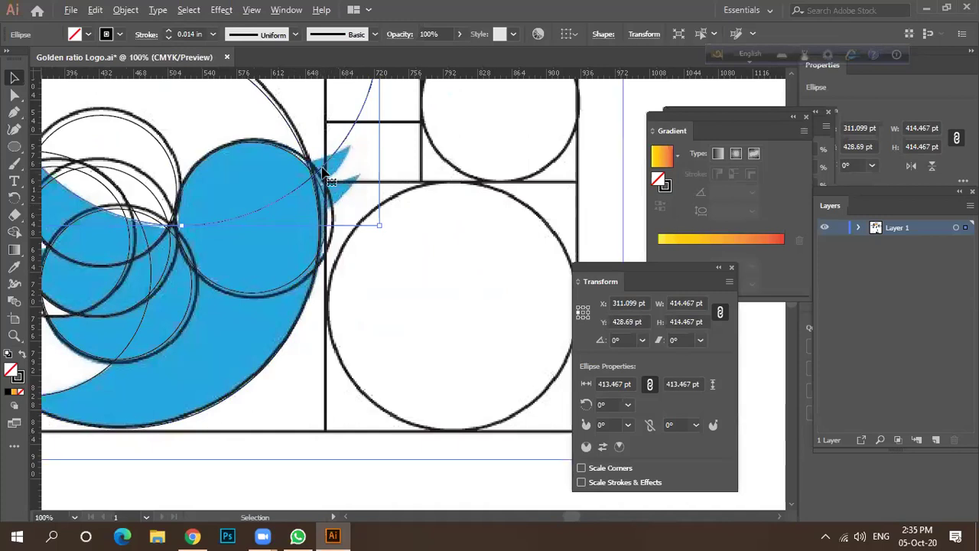
{"action": "left_click_drag", "start_coordinate": [310, 183], "coordinate": [395, 124]}
{"action": "left_click_drag", "start_coordinate": [393, 124], "coordinate": [317, 215]}
{"action": "left_click_drag", "start_coordinate": [360, 153], "coordinate": [386, 166], "text": "alt"}
{"action": "scroll", "coordinate": [391, 166], "scroll_direction": "down", "scroll_amount": 2}
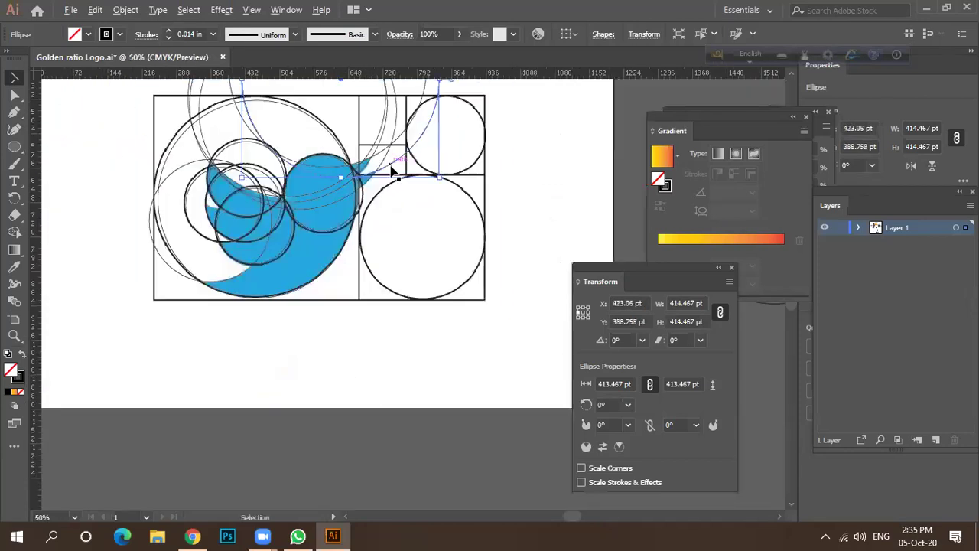
Step: Try moving the Twitter bird reference image below the artboard, and select all the traced circles
{"action": "scroll", "coordinate": [341, 218], "scroll_direction": "down", "scroll_amount": 2}
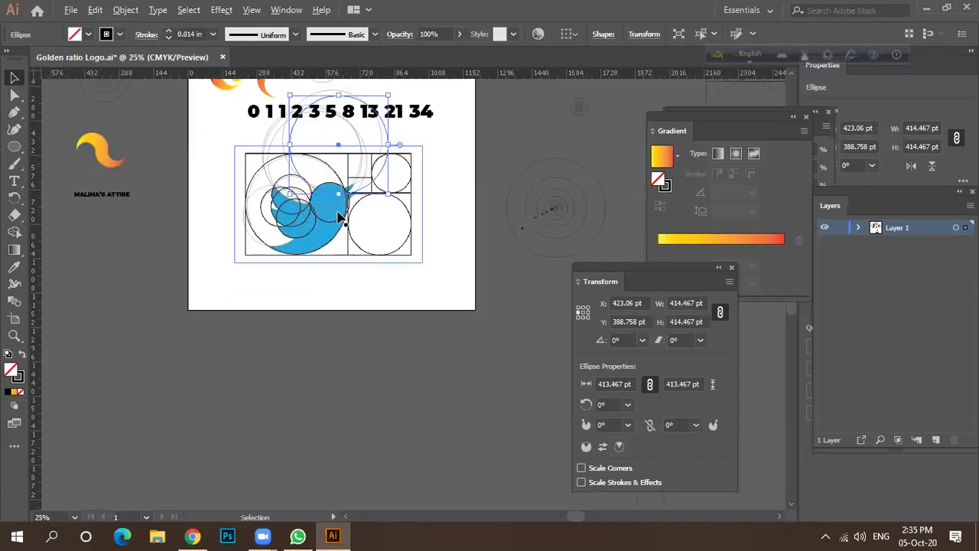
{"action": "left_click_drag", "start_coordinate": [240, 260], "coordinate": [100, 451]}
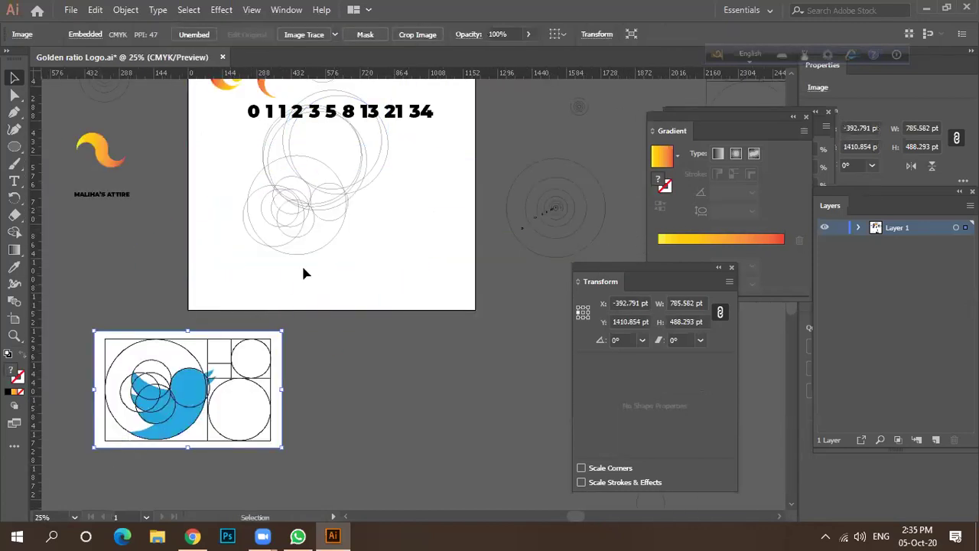
{"action": "left_click_drag", "start_coordinate": [221, 207], "coordinate": [382, 258]}
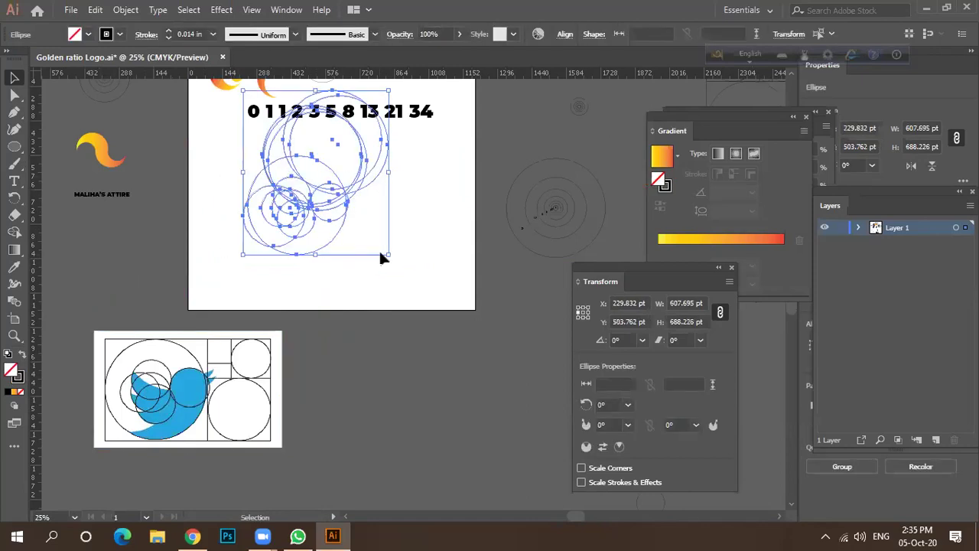
{"action": "scroll", "coordinate": [348, 198], "scroll_direction": "up", "scroll_amount": 3}
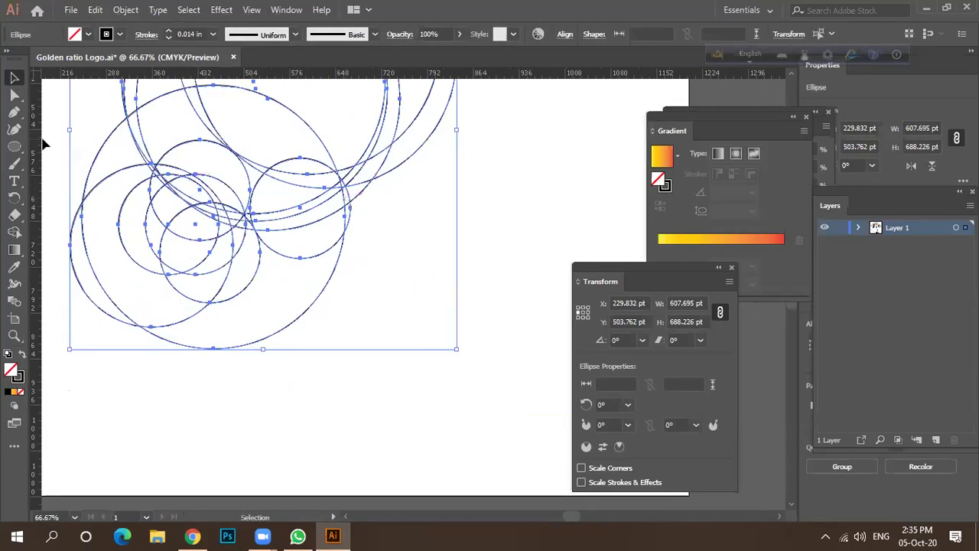
Step: Try to merge the regions inside the head circle and the lower beak into one shape with the Shape Builder tool
{"action": "left_click", "coordinate": [13, 232]}
{"action": "scroll", "coordinate": [329, 217], "scroll_direction": "down", "scroll_amount": 1}
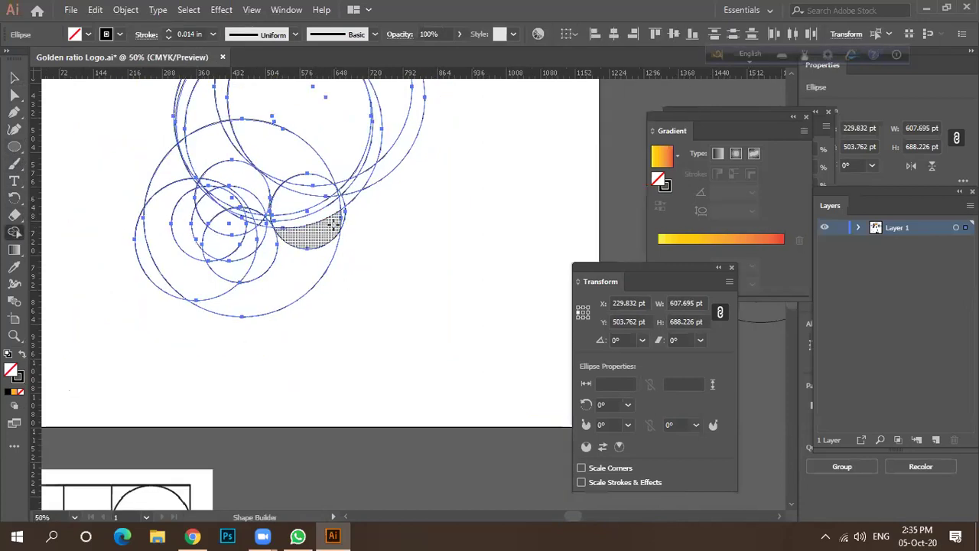
{"action": "scroll", "coordinate": [338, 193], "scroll_direction": "up", "scroll_amount": 3}
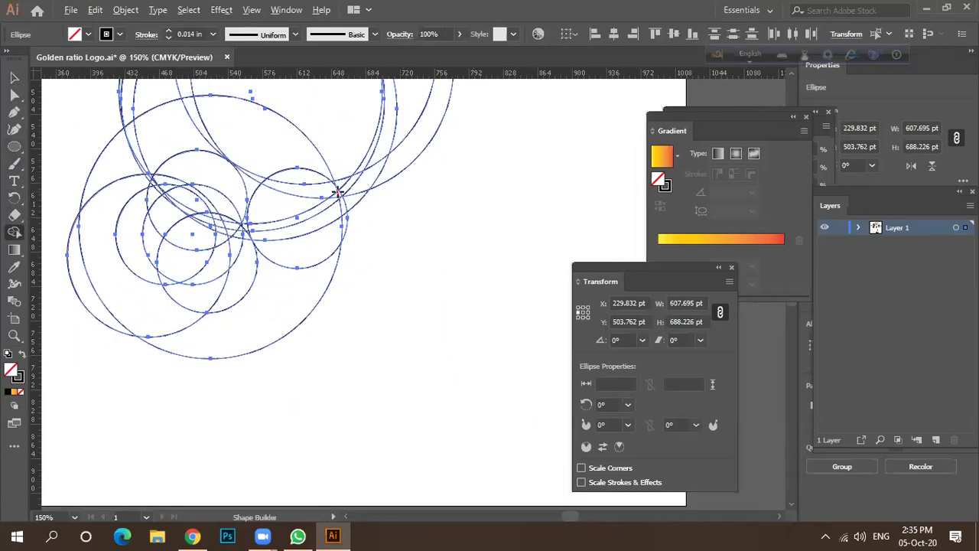
{"action": "scroll", "coordinate": [338, 192], "scroll_direction": "up", "scroll_amount": 1}
{"action": "scroll", "coordinate": [316, 182], "scroll_direction": "down", "scroll_amount": 1}
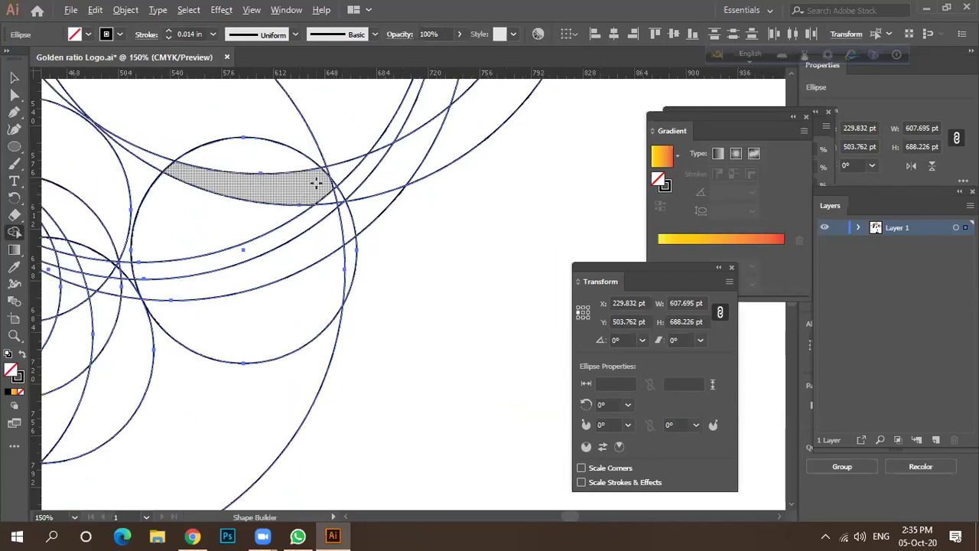
{"action": "mouse_move", "coordinate": [250, 160]}
{"action": "left_mouse_down"}
{"action": "mouse_move", "coordinate": [247, 295]}
{"action": "mouse_move", "coordinate": [258, 311]}
{"action": "left_mouse_up"}
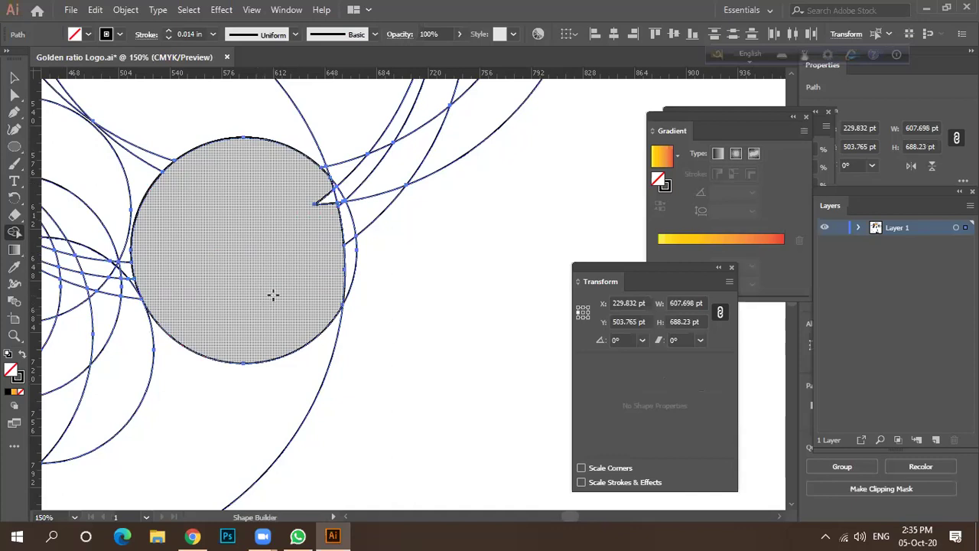
{"action": "mouse_move", "coordinate": [332, 201]}
{"action": "left_mouse_down"}
{"action": "mouse_move", "coordinate": [343, 263]}
{"action": "mouse_move", "coordinate": [286, 268]}
{"action": "left_mouse_up"}
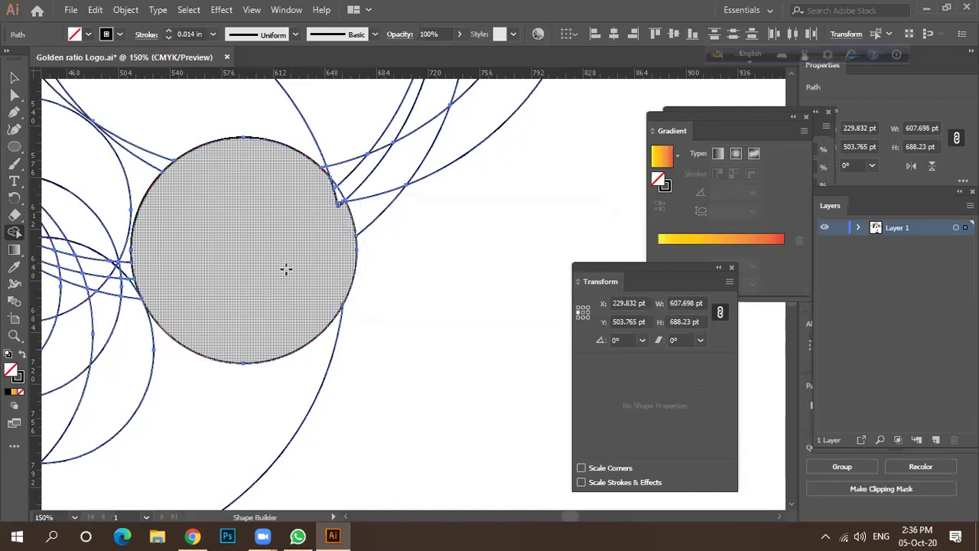
{"action": "left_click_drag", "start_coordinate": [327, 222], "coordinate": [370, 207]}
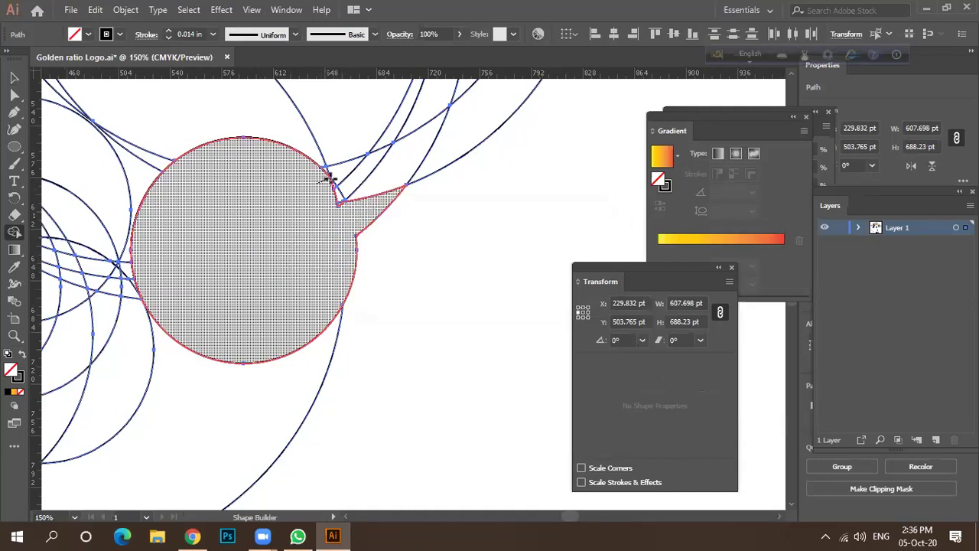
{"action": "left_click_drag", "start_coordinate": [328, 175], "coordinate": [331, 173]}
Step: Undo the head and beak merges and the move of the reference image
{"action": "key", "text": "ctrl"}
{"action": "key", "text": "ctrl+z"}
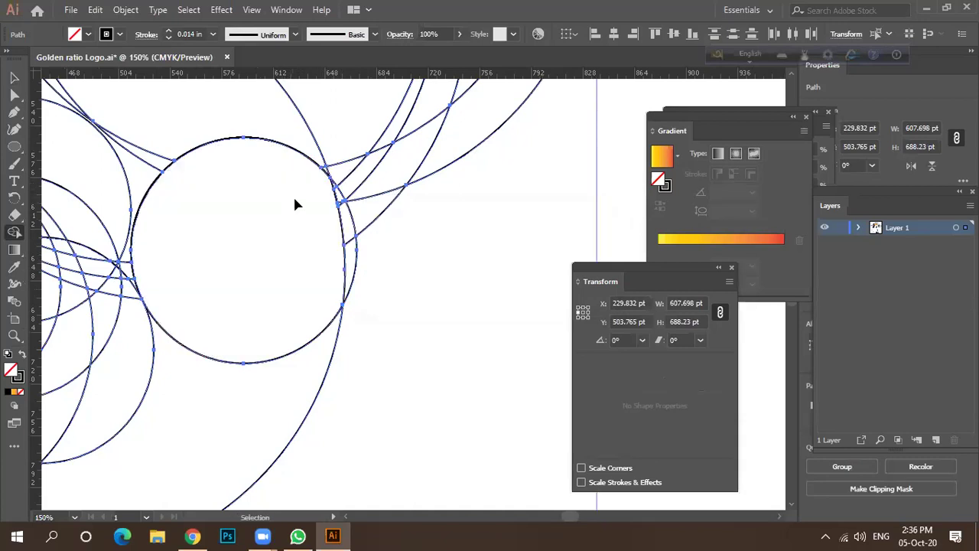
{"action": "key", "text": "ctrl+z"}
{"action": "key", "text": "ctrl+z"}
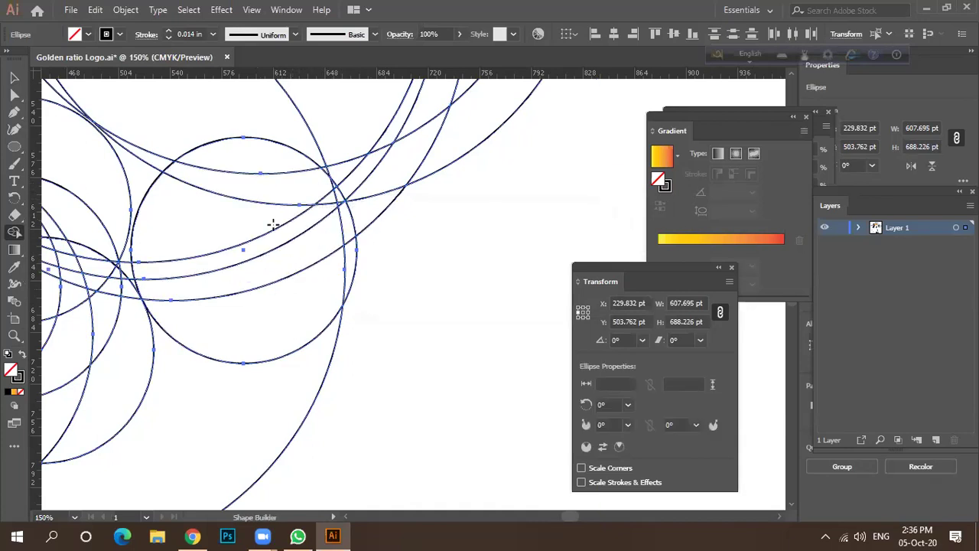
{"action": "key", "text": "a"}
{"action": "scroll", "coordinate": [284, 219], "scroll_direction": "down", "scroll_amount": 2}
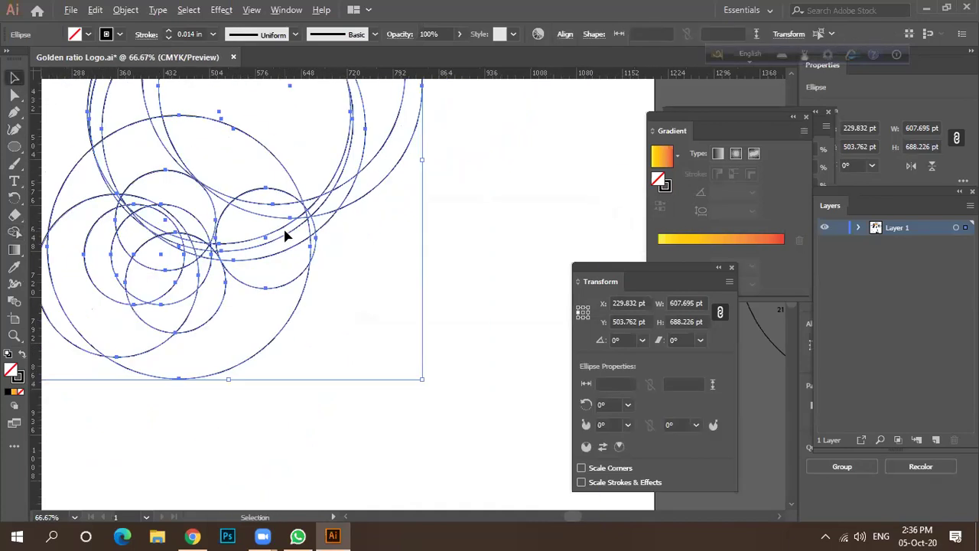
{"action": "key", "text": "ctrl+alt+3"}
{"action": "key", "text": "v"}
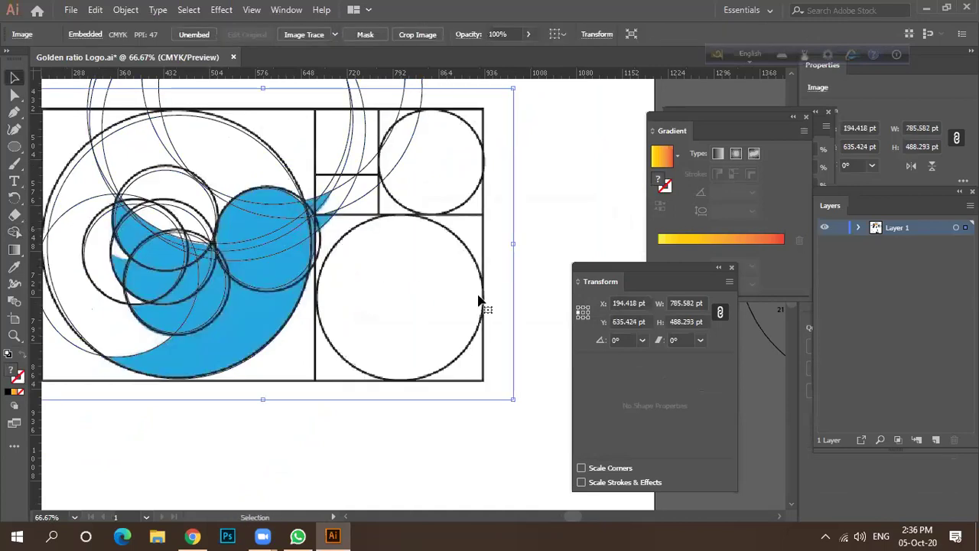
Step: Reposition the 414.467 pt circles over the beak so their arcs follow the upper edges of both beak halves
{"action": "left_click", "coordinate": [534, 301]}
{"action": "scroll", "coordinate": [376, 220], "scroll_direction": "up", "scroll_amount": 3}
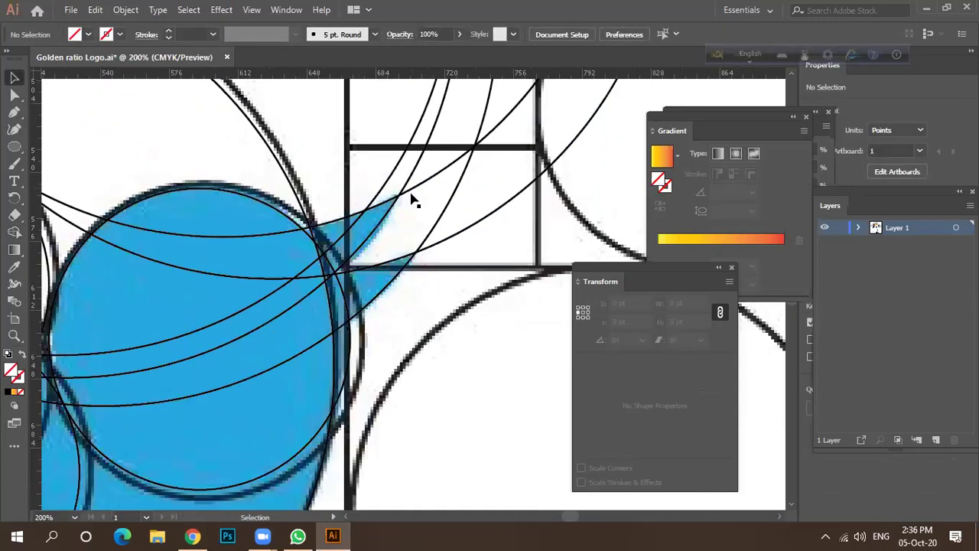
{"action": "left_click_drag", "start_coordinate": [407, 193], "coordinate": [408, 257]}
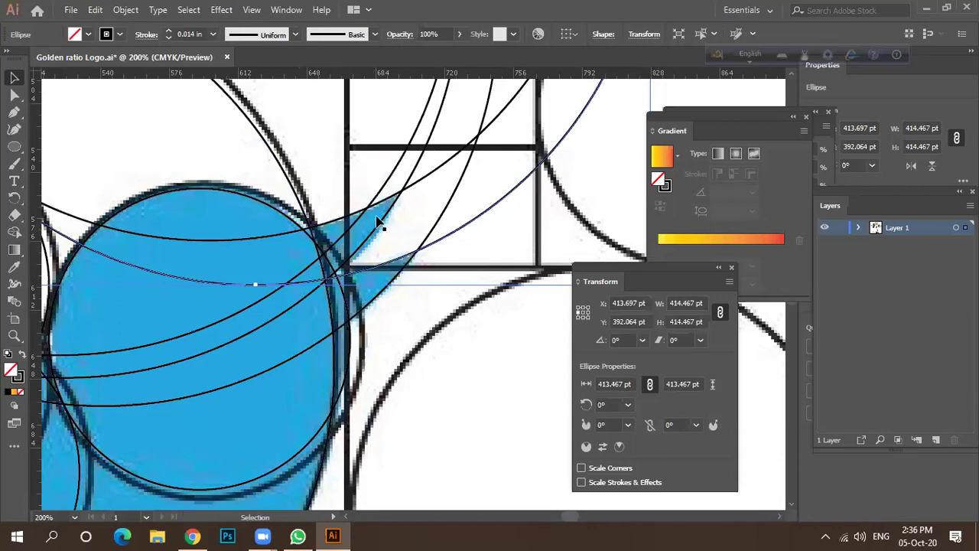
Step: Select the bird image with all traced circles and merge the head regions with the upper and lower beak using Shape Builder
{"action": "scroll", "coordinate": [372, 219], "scroll_direction": "down", "scroll_amount": 3}
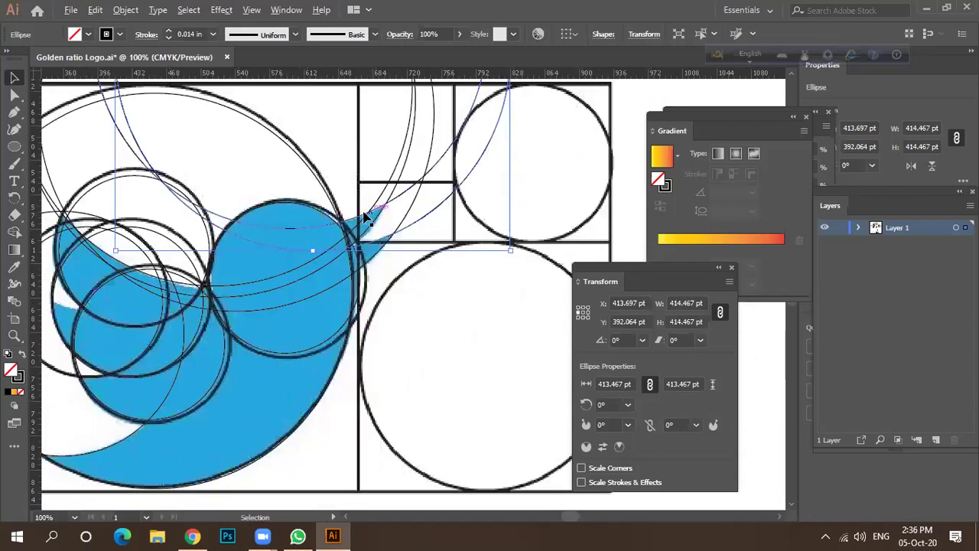
{"action": "scroll", "coordinate": [348, 207], "scroll_direction": "down", "scroll_amount": 1}
{"action": "left_click_drag", "start_coordinate": [90, 151], "coordinate": [443, 360]}
{"action": "key", "text": "shift+m"}
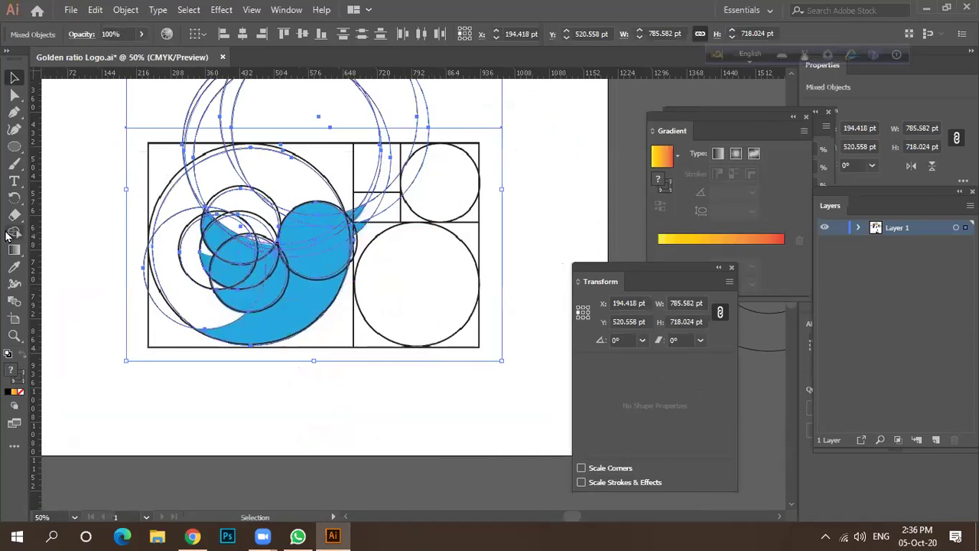
{"action": "key", "text": "slash"}
{"action": "scroll", "coordinate": [340, 227], "scroll_direction": "up", "scroll_amount": 3}
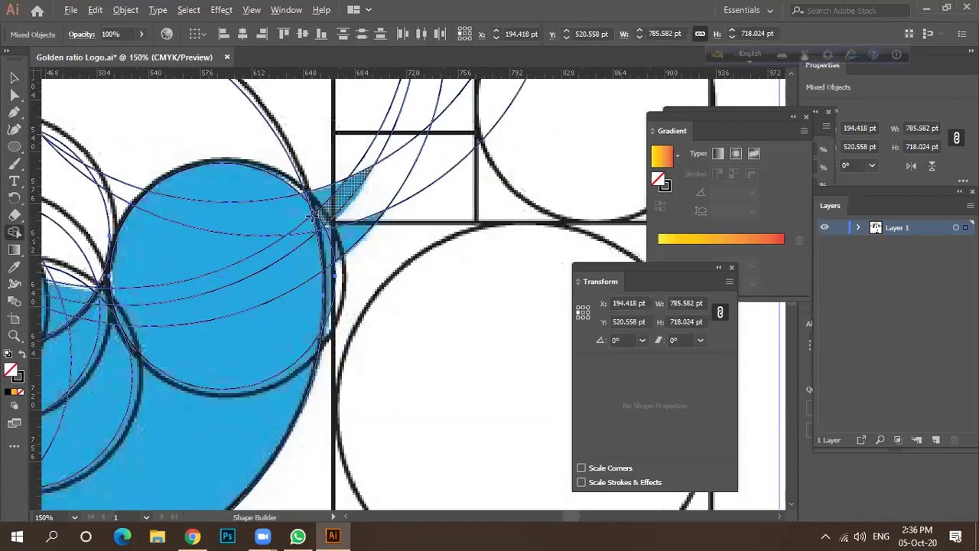
{"action": "left_click_drag", "start_coordinate": [273, 215], "coordinate": [360, 180]}
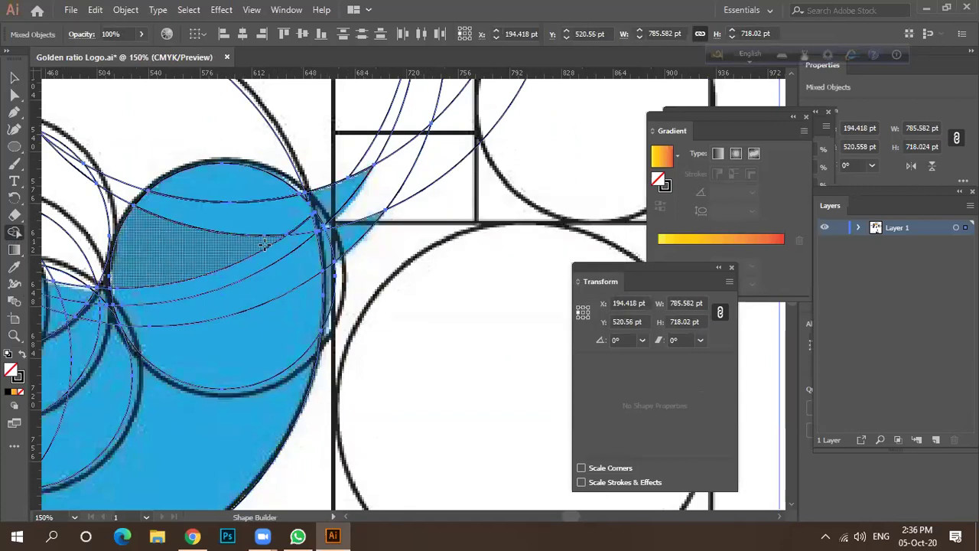
{"action": "mouse_move", "coordinate": [249, 193]}
{"action": "left_mouse_down"}
{"action": "mouse_move", "coordinate": [280, 321]}
{"action": "mouse_move", "coordinate": [328, 219]}
{"action": "mouse_move", "coordinate": [295, 221]}
{"action": "left_mouse_up"}
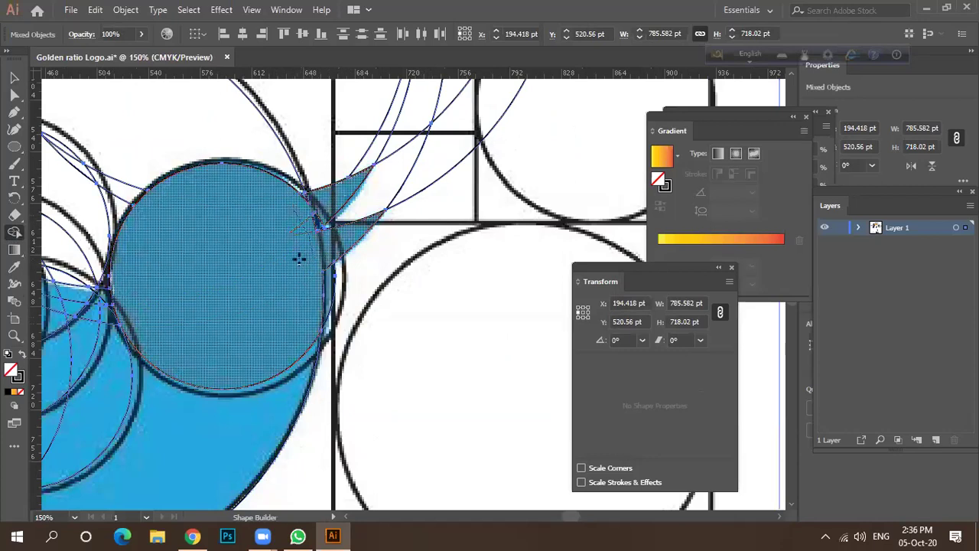
{"action": "scroll", "coordinate": [313, 234], "scroll_direction": "up", "scroll_amount": 3}
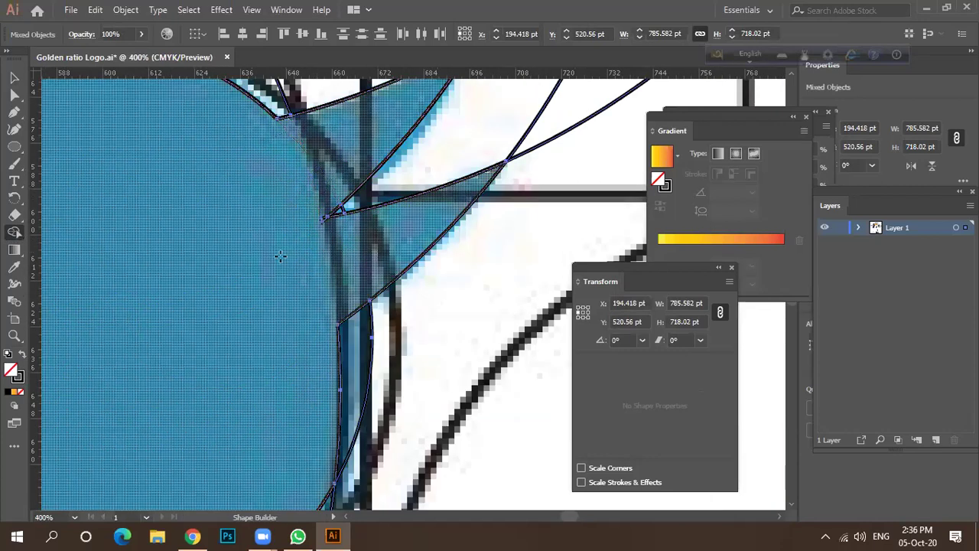
{"action": "scroll", "coordinate": [280, 257], "scroll_direction": "down", "scroll_amount": 1}
{"action": "scroll", "coordinate": [313, 241], "scroll_direction": "up", "scroll_amount": 2}
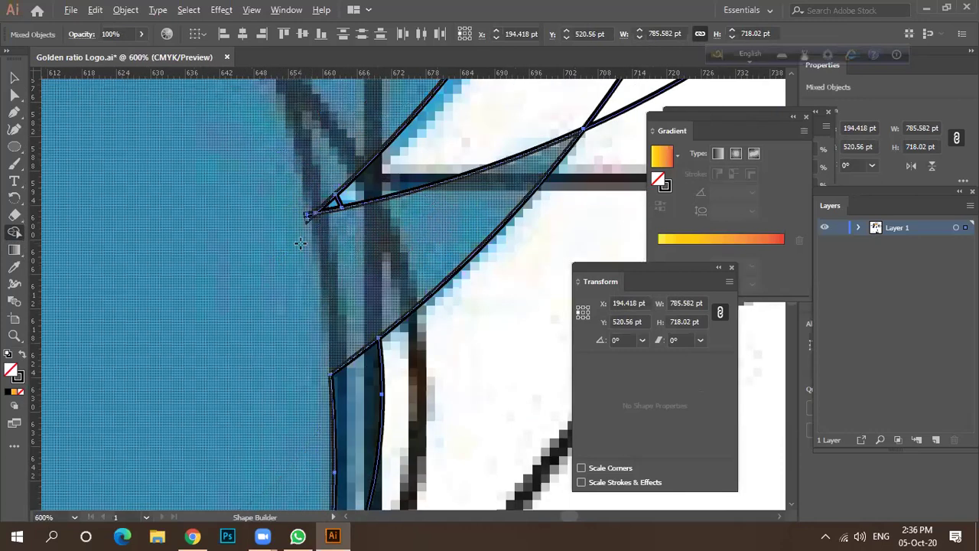
{"action": "scroll", "coordinate": [334, 207], "scroll_direction": "down", "scroll_amount": 3}
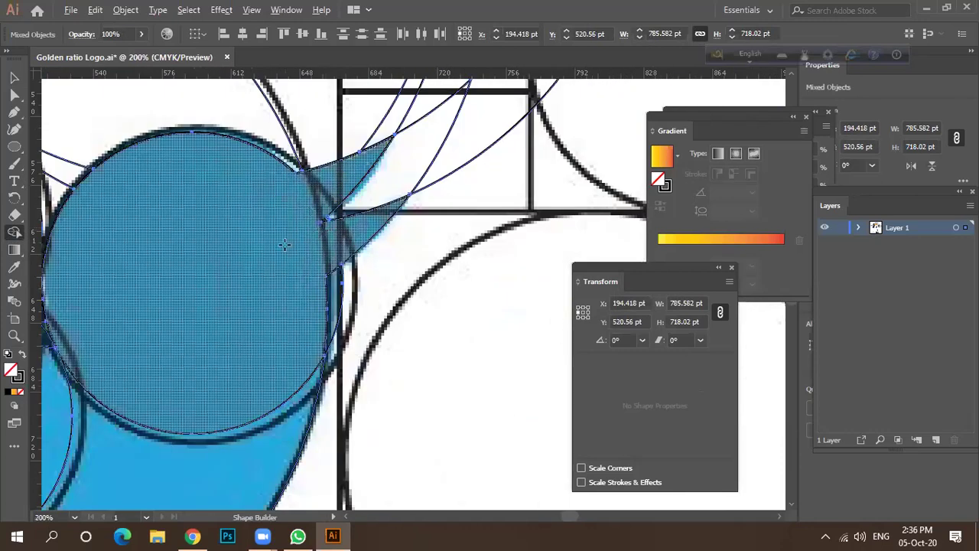
Step: Merge the head shape with the bird's body, tail and lower wing regions using Shape Builder
{"action": "mouse_move", "coordinate": [324, 265]}
{"action": "left_mouse_down"}
{"action": "mouse_move", "coordinate": [331, 298]}
{"action": "mouse_move", "coordinate": [304, 322]}
{"action": "mouse_move", "coordinate": [309, 266]}
{"action": "mouse_move", "coordinate": [235, 320]}
{"action": "mouse_move", "coordinate": [219, 393]}
{"action": "mouse_move", "coordinate": [177, 410]}
{"action": "mouse_move", "coordinate": [220, 395]}
{"action": "mouse_move", "coordinate": [227, 389]}
{"action": "mouse_move", "coordinate": [138, 375]}
{"action": "left_mouse_up"}
{"action": "scroll", "coordinate": [303, 277], "scroll_direction": "down", "scroll_amount": 2}
{"action": "scroll", "coordinate": [298, 330], "scroll_direction": "down", "scroll_amount": 2}
{"action": "mouse_move", "coordinate": [257, 350]}
{"action": "left_mouse_down"}
{"action": "mouse_move", "coordinate": [176, 307]}
{"action": "mouse_move", "coordinate": [188, 321]}
{"action": "left_mouse_up"}
{"action": "scroll", "coordinate": [189, 322], "scroll_direction": "up", "scroll_amount": 4}
{"action": "mouse_move", "coordinate": [230, 364]}
{"action": "left_mouse_down"}
{"action": "mouse_move", "coordinate": [339, 396]}
{"action": "mouse_move", "coordinate": [194, 293]}
{"action": "mouse_move", "coordinate": [265, 313]}
{"action": "left_mouse_up"}
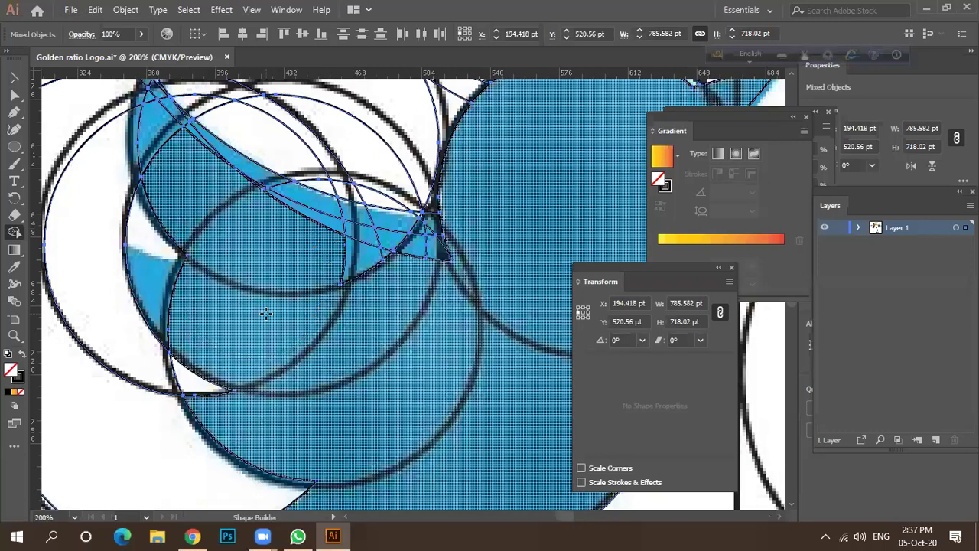
Step: Add a copy of the wing-sized circle and fit its lower arc to the white notch in the wing's outer edge
{"action": "scroll", "coordinate": [228, 310], "scroll_direction": "down", "scroll_amount": 2}
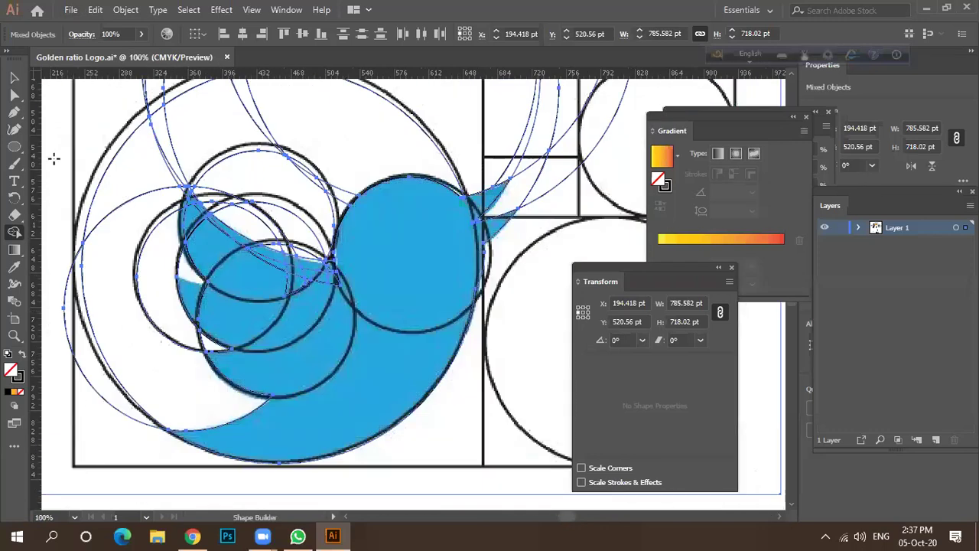
{"action": "left_click", "coordinate": [13, 78]}
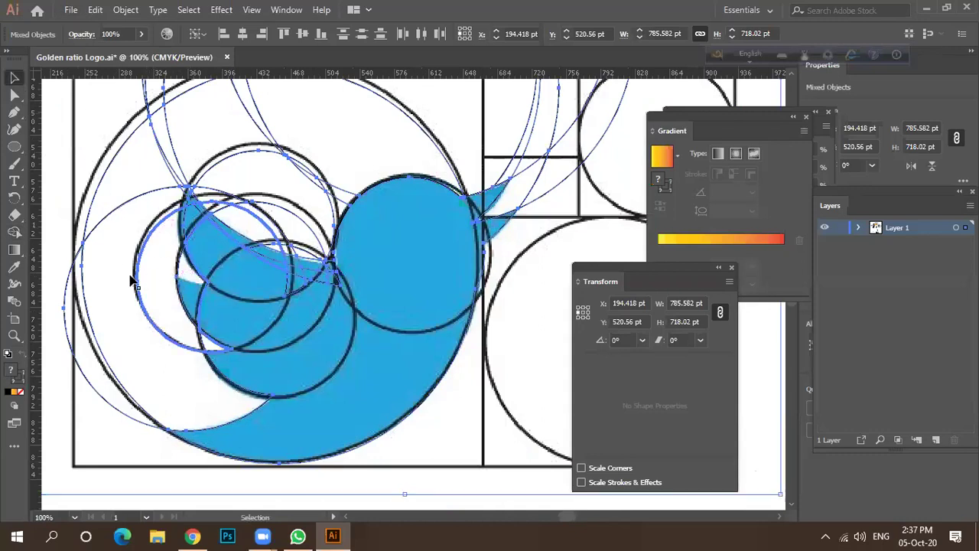
{"action": "scroll", "coordinate": [140, 260], "scroll_direction": "down", "scroll_amount": 1}
{"action": "scroll", "coordinate": [147, 282], "scroll_direction": "up", "scroll_amount": 1}
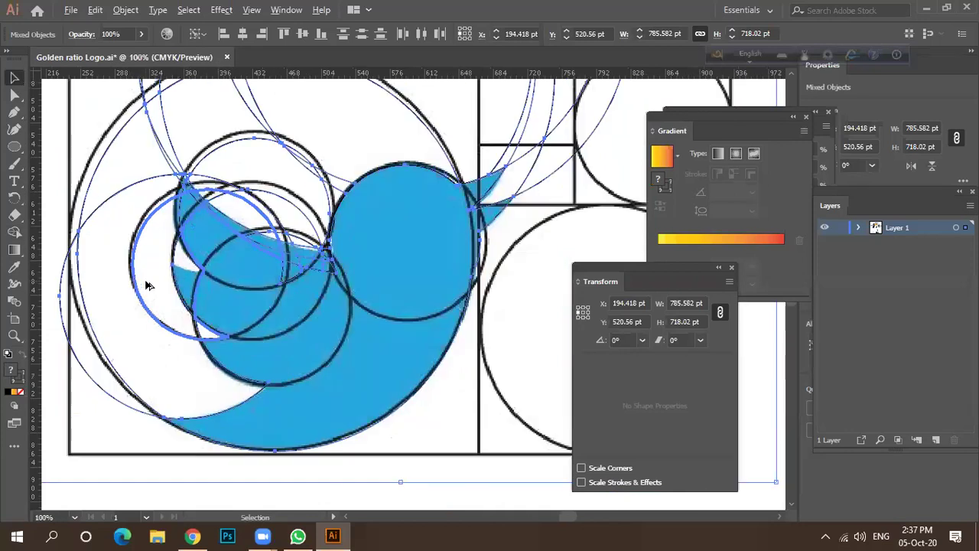
{"action": "scroll", "coordinate": [147, 272], "scroll_direction": "down", "scroll_amount": 3}
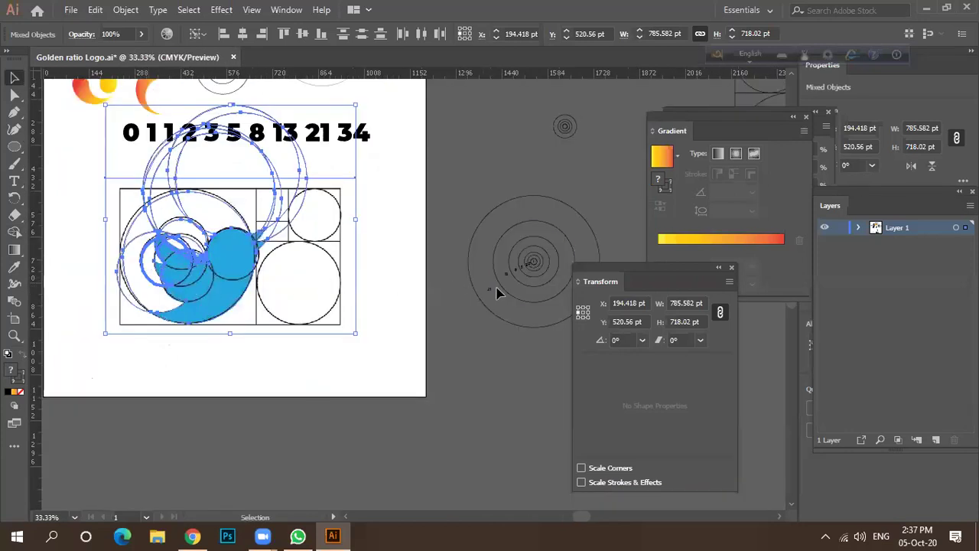
{"action": "left_click_drag", "start_coordinate": [507, 292], "coordinate": [295, 313]}
{"action": "scroll", "coordinate": [153, 252], "scroll_direction": "up", "scroll_amount": 4}
{"action": "scroll", "coordinate": [158, 258], "scroll_direction": "down", "scroll_amount": 4}
{"action": "scroll", "coordinate": [190, 255], "scroll_direction": "down", "scroll_amount": 2}
Step: Remove the outer circle regions beside the wing and above the bird and beak with Shape Builder
{"action": "left_click", "coordinate": [15, 232]}
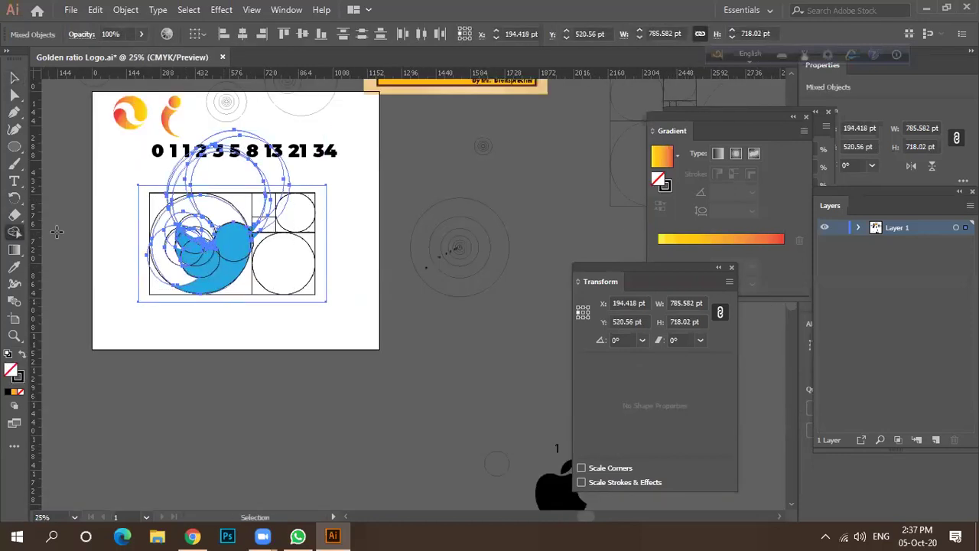
{"action": "scroll", "coordinate": [170, 222], "scroll_direction": "up", "scroll_amount": 3}
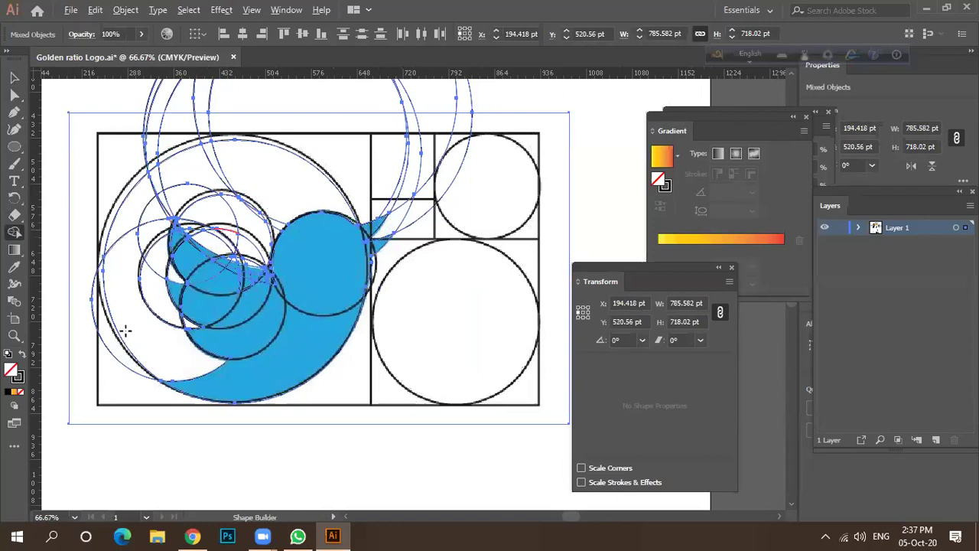
{"action": "left_click_drag", "start_coordinate": [106, 377], "coordinate": [113, 306]}
{"action": "left_click_drag", "start_coordinate": [125, 252], "coordinate": [150, 269]}
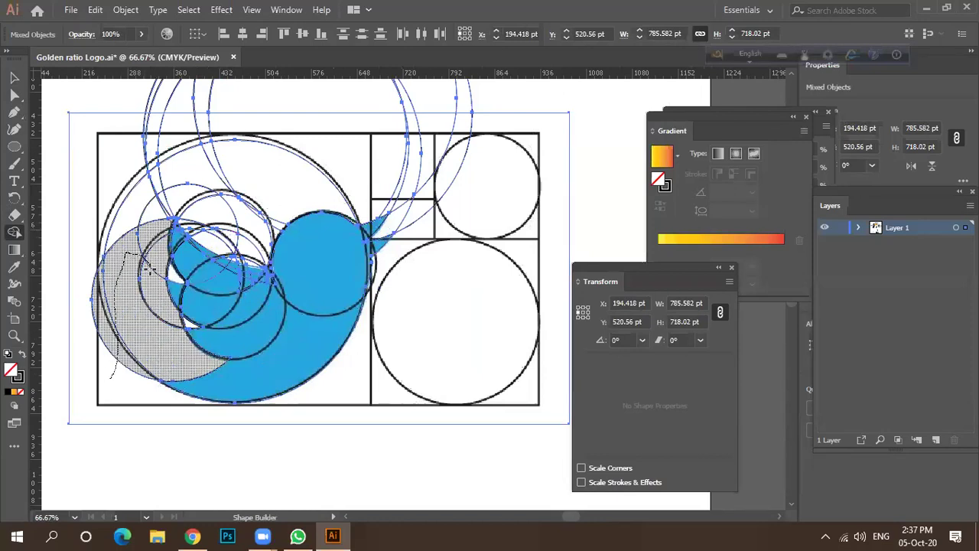
{"action": "left_click_drag", "start_coordinate": [131, 330], "coordinate": [130, 326]}
{"action": "mouse_move", "coordinate": [104, 289]}
{"action": "left_mouse_down"}
{"action": "mouse_move", "coordinate": [142, 196]}
{"action": "mouse_move", "coordinate": [173, 167]}
{"action": "mouse_move", "coordinate": [247, 147]}
{"action": "left_mouse_up"}
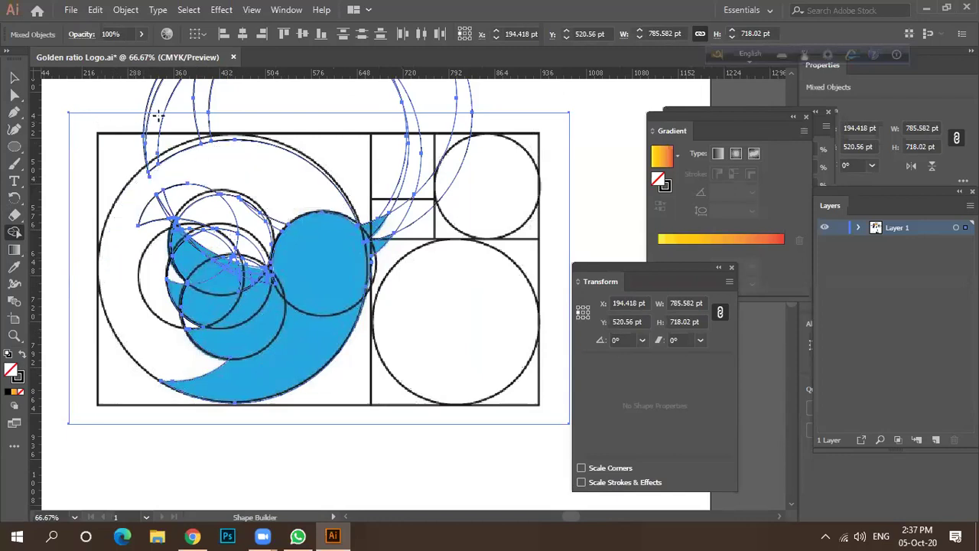
{"action": "left_click", "coordinate": [344, 125], "text": "alt"}
{"action": "left_click", "coordinate": [468, 207], "text": "alt"}
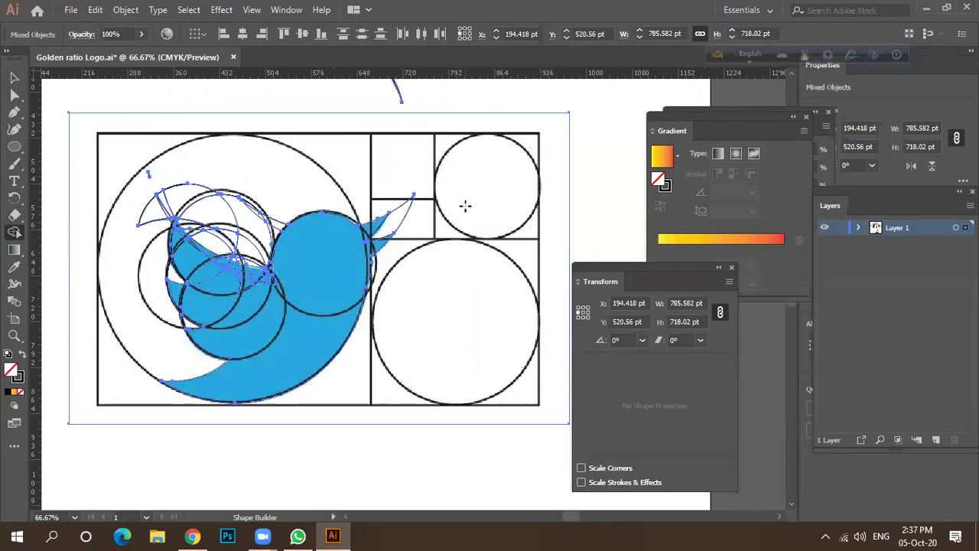
Step: Merge the small slivers where the two beak halves meet into the head shape with Shape Builder
{"action": "scroll", "coordinate": [390, 252], "scroll_direction": "up", "scroll_amount": 4, "text": "alt"}
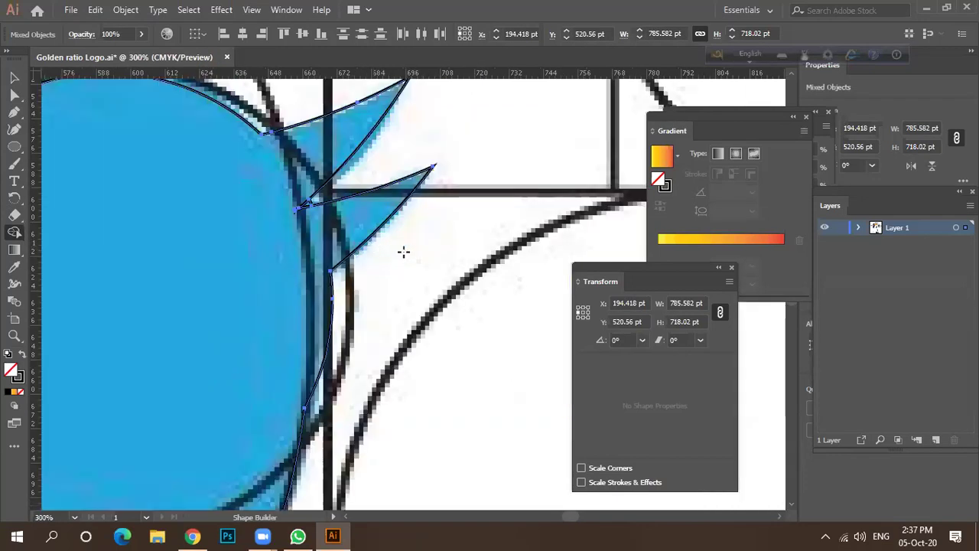
{"action": "scroll", "coordinate": [452, 244], "scroll_direction": "down", "scroll_amount": 3, "text": "alt"}
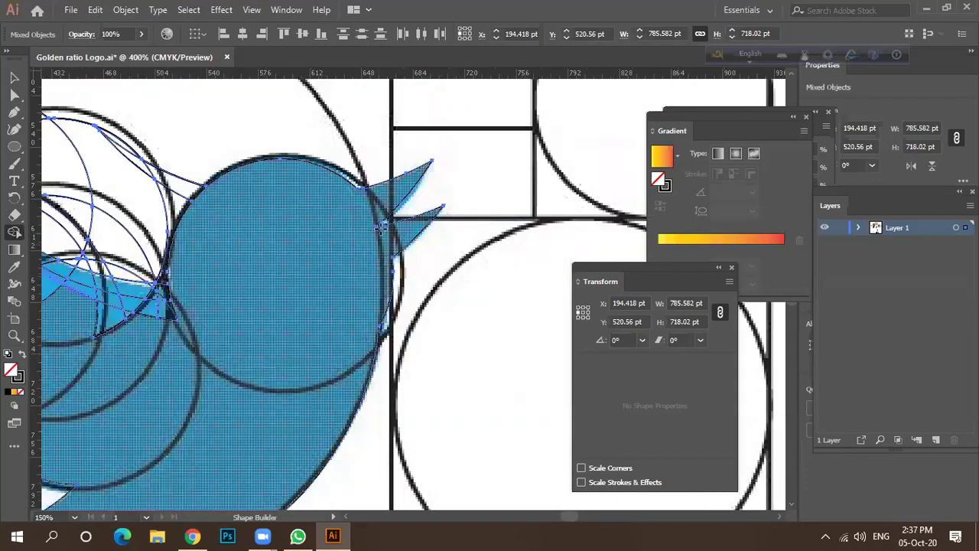
{"action": "scroll", "coordinate": [392, 215], "scroll_direction": "up", "scroll_amount": 4, "text": "alt"}
{"action": "scroll", "coordinate": [396, 207], "scroll_direction": "up", "scroll_amount": 3, "text": "alt"}
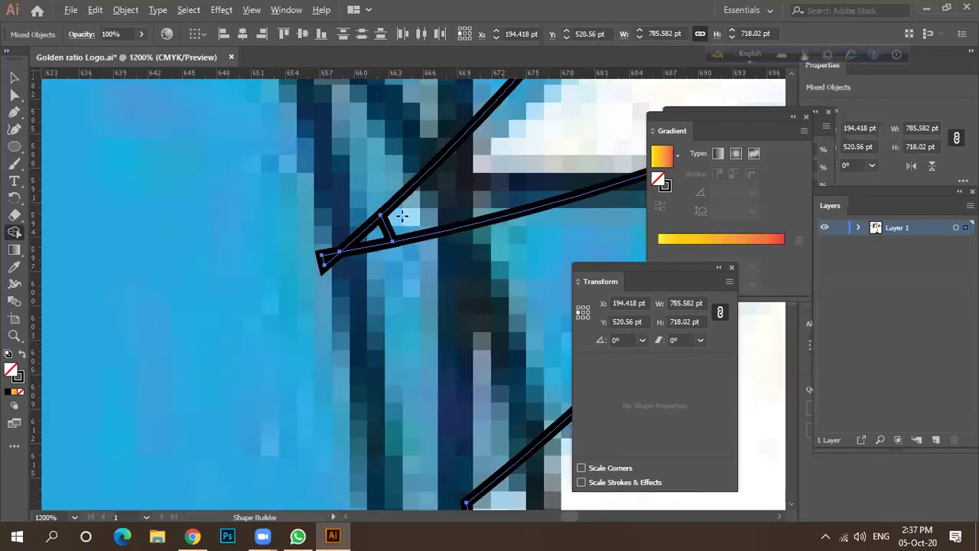
{"action": "left_click_drag", "start_coordinate": [371, 234], "coordinate": [398, 218]}
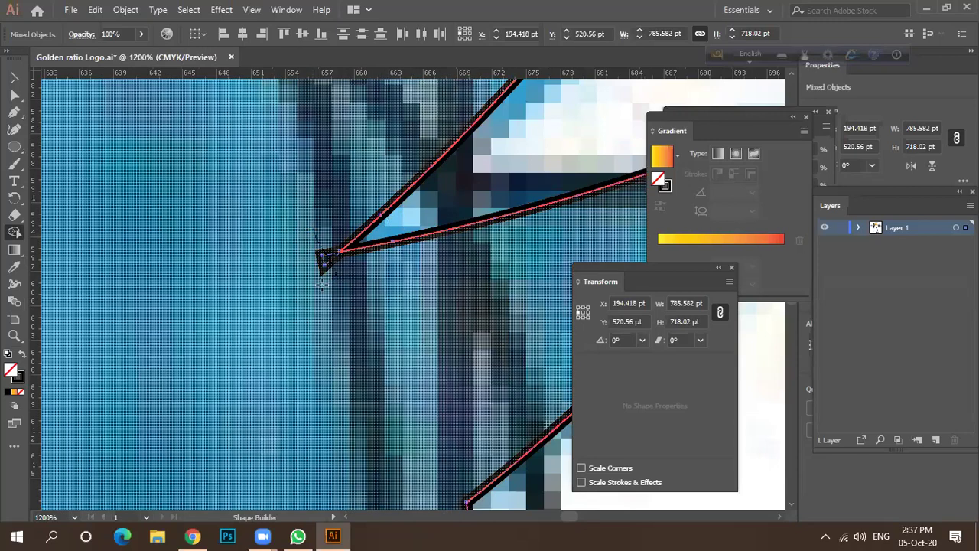
{"action": "scroll", "coordinate": [323, 286], "scroll_direction": "down", "scroll_amount": 6, "text": "alt"}
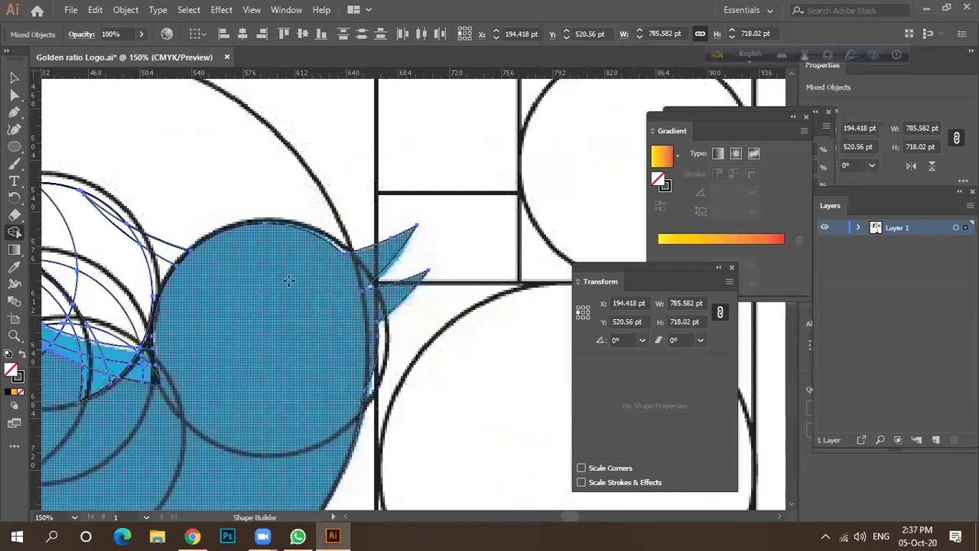
Step: Delete the large leftover circle regions above the upper wing and outside its tip with Shape Builder
{"action": "scroll", "coordinate": [264, 252], "scroll_direction": "down", "scroll_amount": 2, "text": "alt"}
{"action": "left_click", "coordinate": [209, 283]}
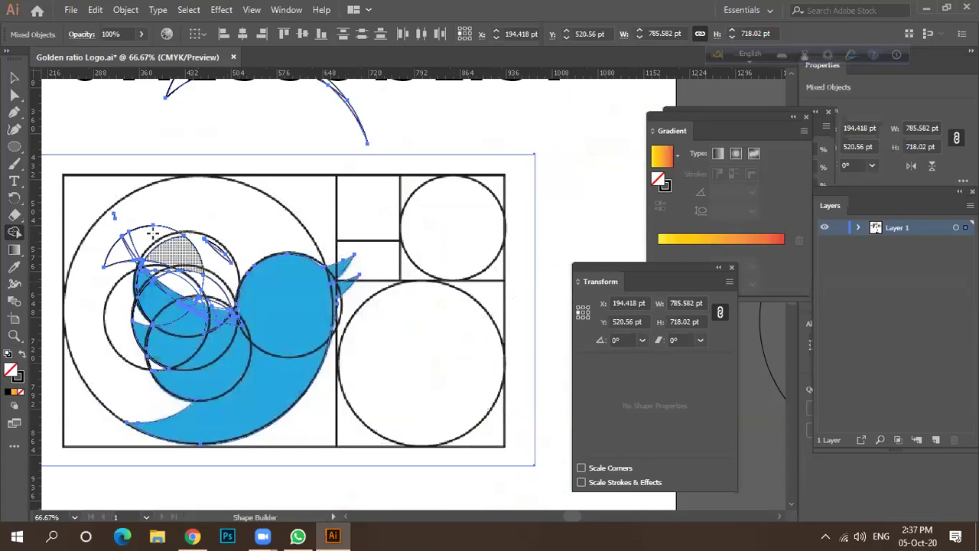
{"action": "left_click_drag", "start_coordinate": [143, 263], "coordinate": [184, 270], "text": "alt"}
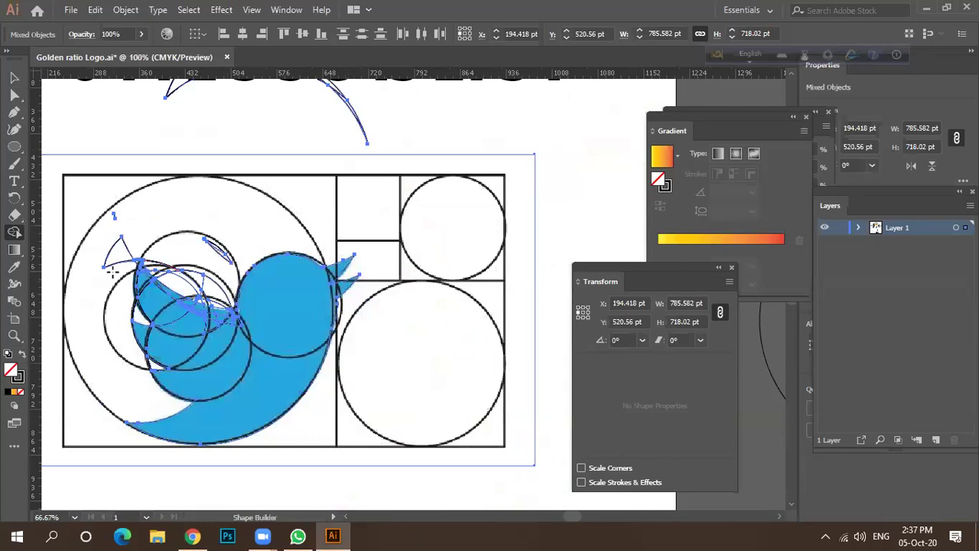
{"action": "scroll", "coordinate": [118, 273], "scroll_direction": "up", "scroll_amount": 2, "text": "alt"}
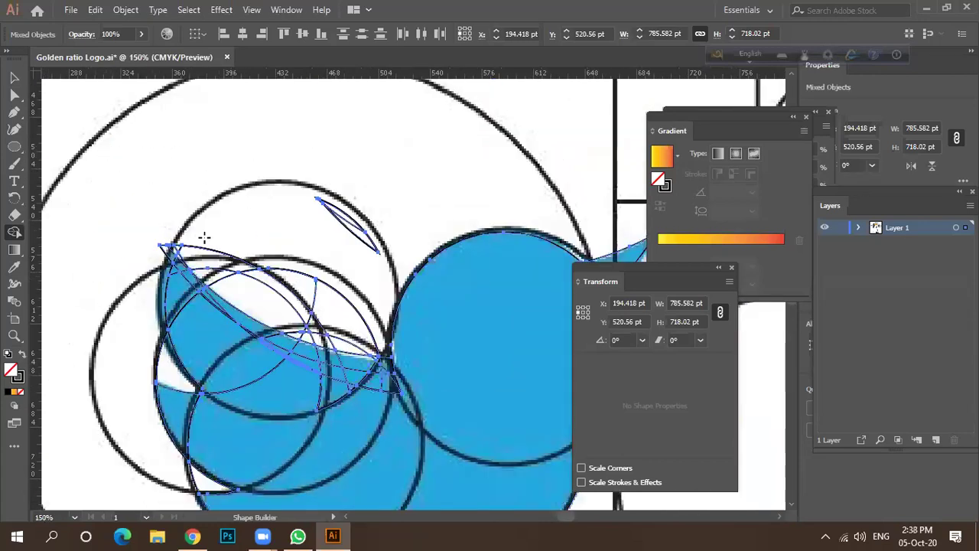
{"action": "left_click_drag", "start_coordinate": [135, 258], "coordinate": [198, 232]}
{"action": "left_click_drag", "start_coordinate": [255, 217], "coordinate": [255, 218]}
Step: Clear the remaining white regions between the wing's upper edge and the back of the head with Shape Builder
{"action": "scroll", "coordinate": [187, 252], "scroll_direction": "up", "scroll_amount": 3}
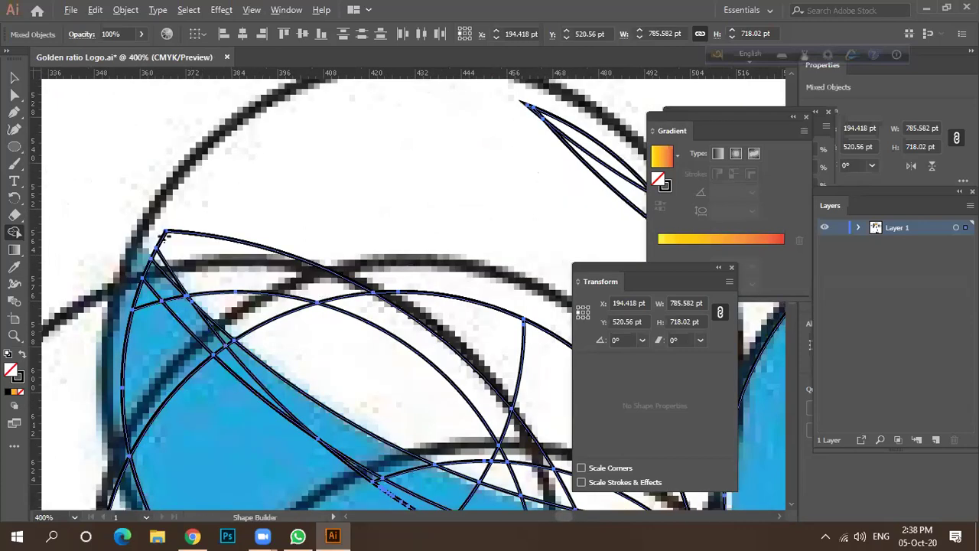
{"action": "left_click", "coordinate": [228, 254], "text": "alt"}
{"action": "left_click_drag", "start_coordinate": [226, 267], "coordinate": [329, 337]}
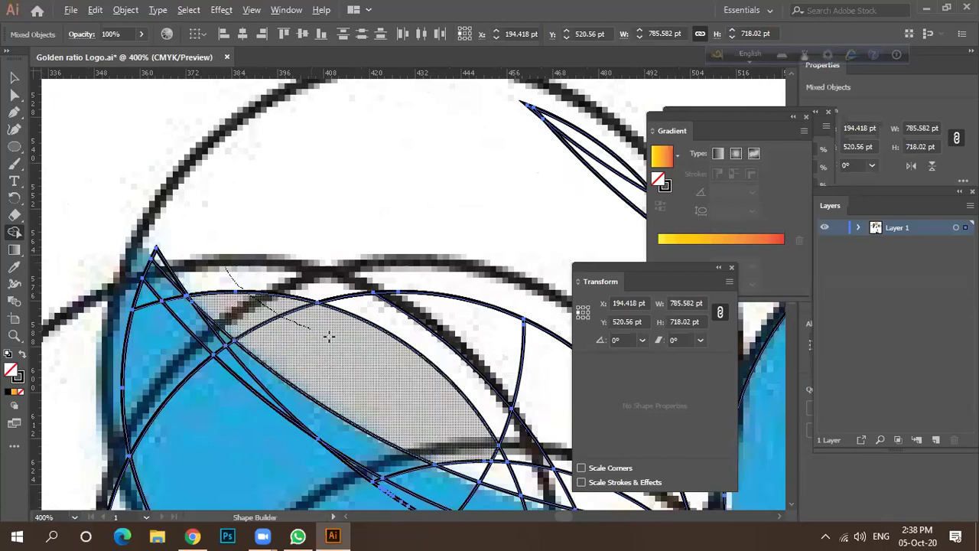
{"action": "left_click_drag", "start_coordinate": [232, 177], "coordinate": [227, 173]}
{"action": "scroll", "coordinate": [227, 173], "scroll_direction": "down", "scroll_amount": 2}
{"action": "mouse_move", "coordinate": [292, 248]}
{"action": "left_mouse_down"}
{"action": "mouse_move", "coordinate": [421, 218]}
{"action": "mouse_move", "coordinate": [392, 153]}
{"action": "left_mouse_up"}
{"action": "left_click", "coordinate": [417, 152], "text": "alt"}
{"action": "left_click_drag", "start_coordinate": [377, 116], "coordinate": [378, 115]}
Step: Merge the upper wing regions with the bird's body using Shape Builder
{"action": "mouse_move", "coordinate": [352, 280]}
{"action": "left_mouse_down"}
{"action": "mouse_move", "coordinate": [376, 299]}
{"action": "mouse_move", "coordinate": [419, 303]}
{"action": "mouse_move", "coordinate": [416, 284]}
{"action": "mouse_move", "coordinate": [371, 275]}
{"action": "left_mouse_up"}
{"action": "mouse_move", "coordinate": [532, 353]}
{"action": "left_mouse_down"}
{"action": "mouse_move", "coordinate": [459, 340]}
{"action": "mouse_move", "coordinate": [365, 361]}
{"action": "mouse_move", "coordinate": [368, 378]}
{"action": "left_mouse_up"}
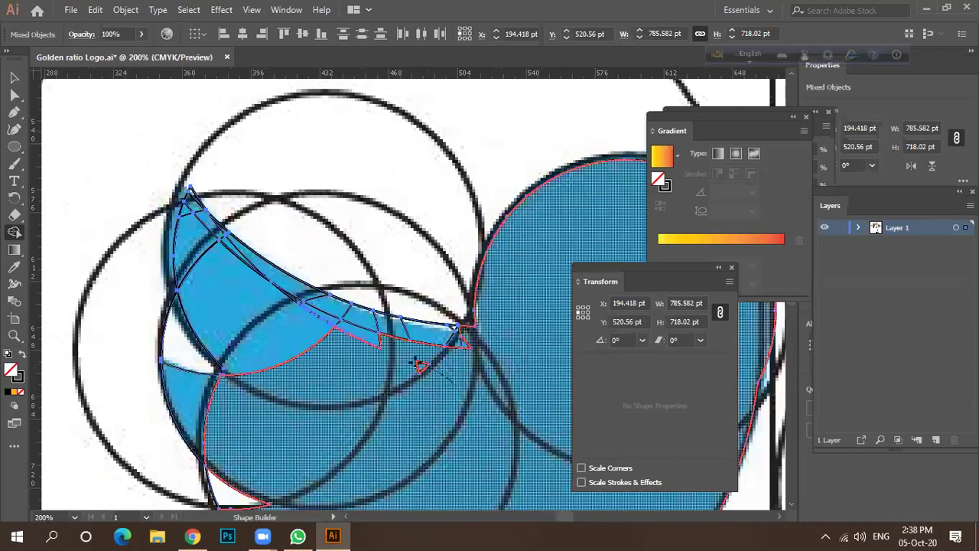
{"action": "mouse_move", "coordinate": [453, 341]}
{"action": "left_mouse_down"}
{"action": "mouse_move", "coordinate": [289, 329]}
{"action": "mouse_move", "coordinate": [399, 333]}
{"action": "mouse_move", "coordinate": [263, 286]}
{"action": "left_mouse_up"}
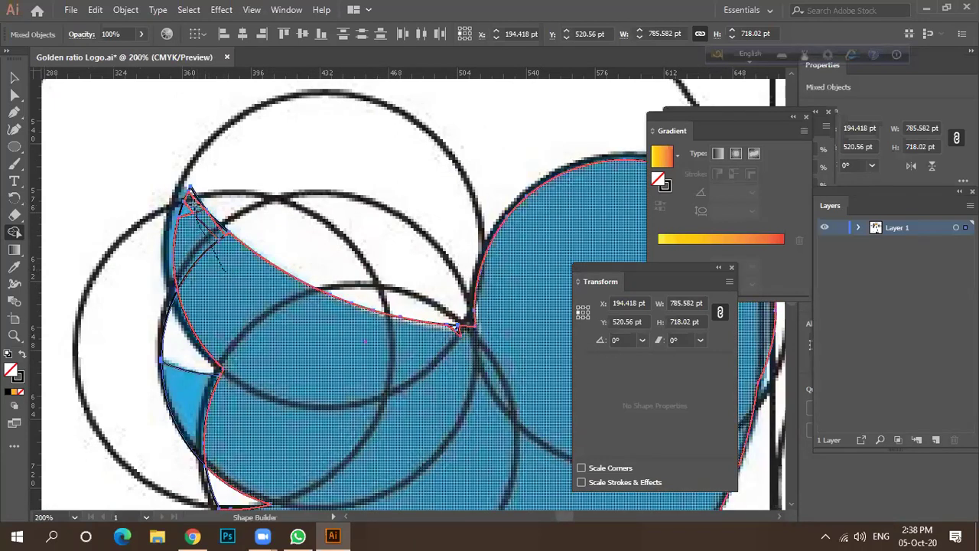
Step: Merge the tiny leftover slivers along the upper wing's tip and edge into the body shape
{"action": "scroll", "coordinate": [215, 233], "scroll_direction": "up", "scroll_amount": 4, "text": "alt"}
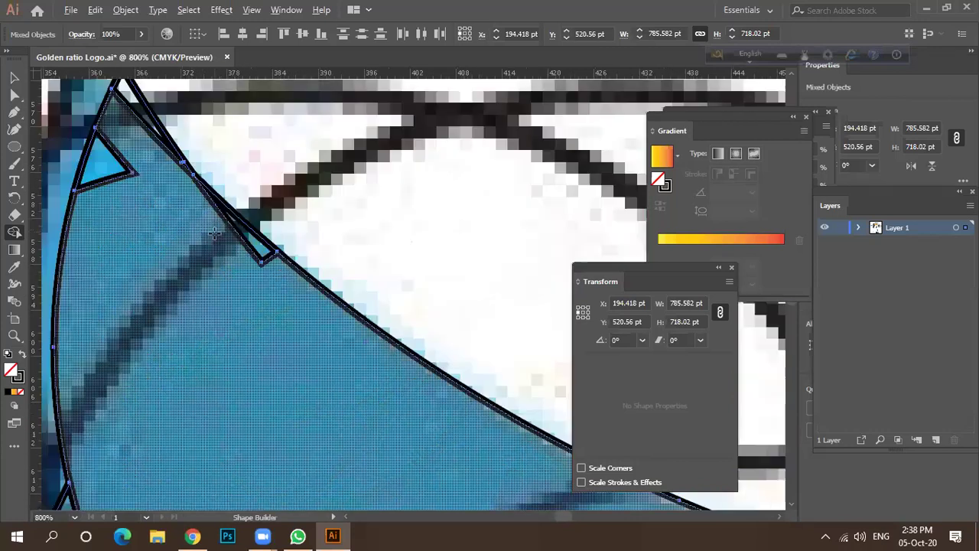
{"action": "mouse_move", "coordinate": [258, 262]}
{"action": "left_mouse_down"}
{"action": "mouse_move", "coordinate": [229, 230]}
{"action": "mouse_move", "coordinate": [115, 191]}
{"action": "mouse_move", "coordinate": [108, 165]}
{"action": "mouse_move", "coordinate": [143, 157]}
{"action": "left_mouse_up"}
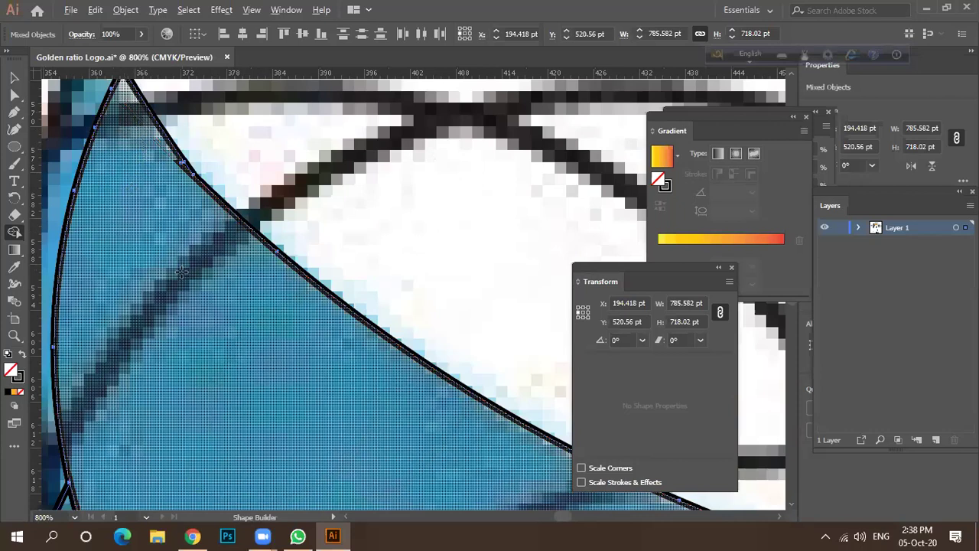
{"action": "scroll", "coordinate": [182, 272], "scroll_direction": "up", "scroll_amount": 2, "text": "alt"}
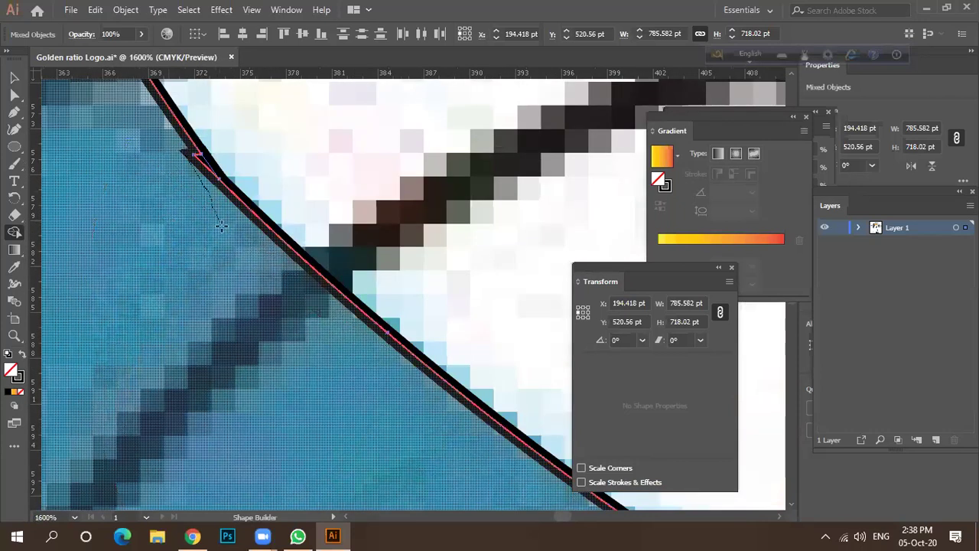
{"action": "scroll", "coordinate": [196, 166], "scroll_direction": "up", "scroll_amount": 3, "text": "alt"}
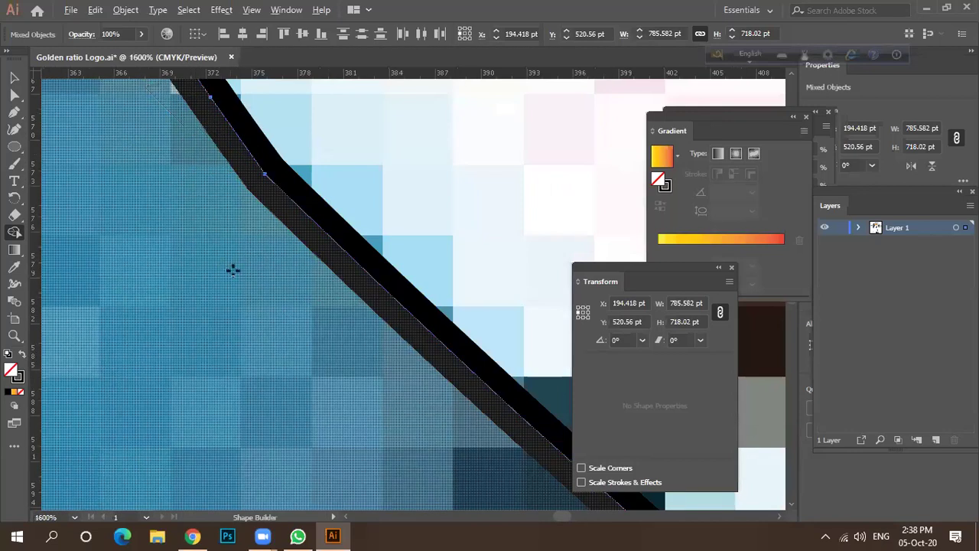
{"action": "scroll", "coordinate": [234, 269], "scroll_direction": "down", "scroll_amount": 6, "text": "alt"}
{"action": "scroll", "coordinate": [234, 270], "scroll_direction": "down", "scroll_amount": 3, "text": "alt"}
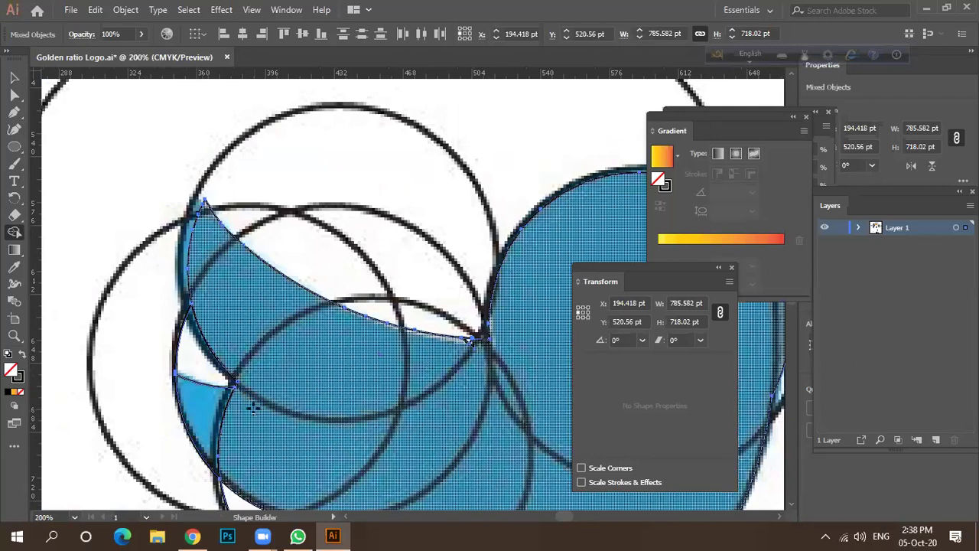
Step: Try to join the lower wing feather to the body and clear the white notch region with Shape Builder
{"action": "left_click_drag", "start_coordinate": [195, 408], "coordinate": [260, 364]}
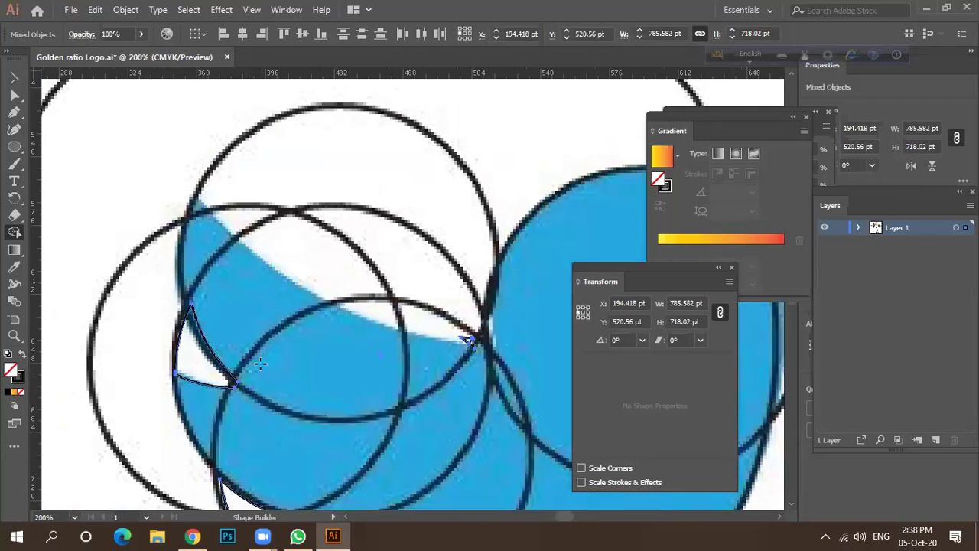
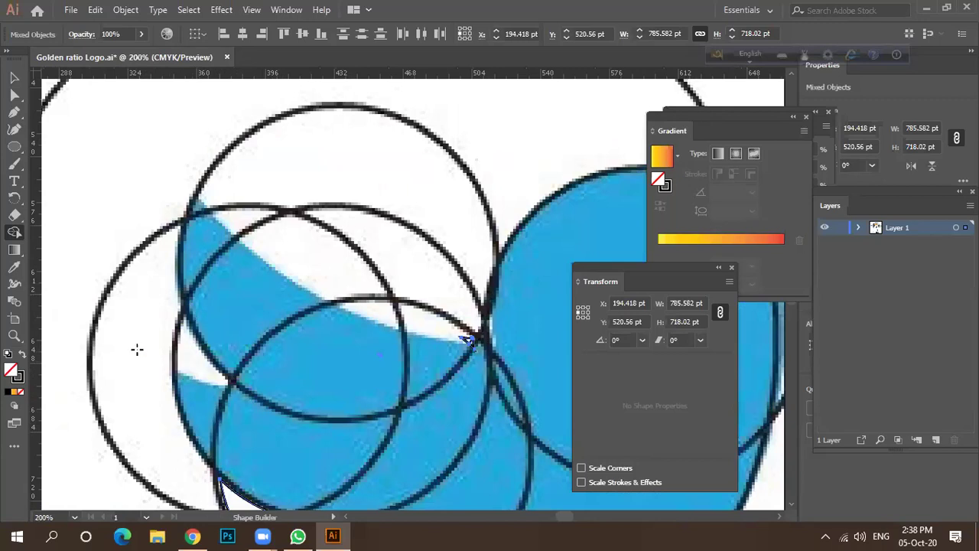
{"action": "scroll", "coordinate": [177, 348], "scroll_direction": "up", "scroll_amount": 2}
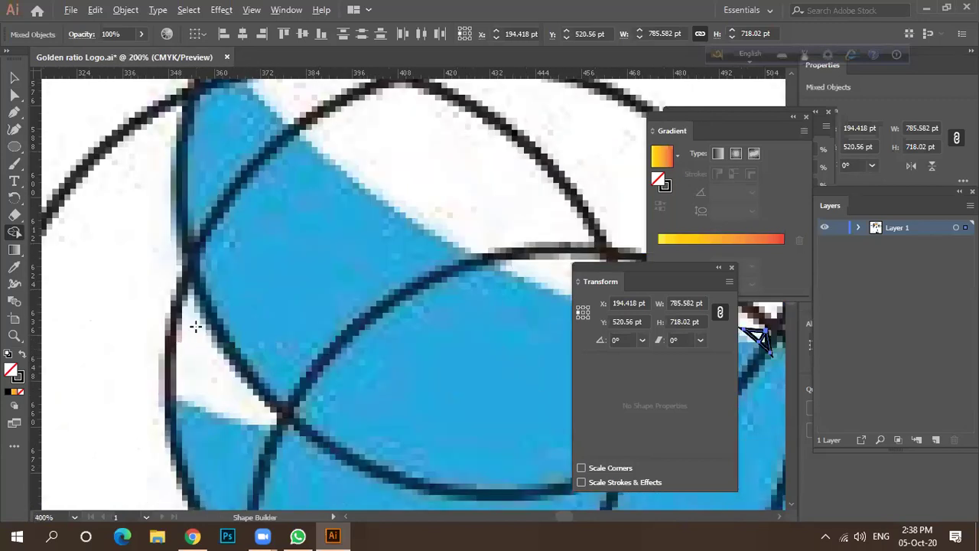
{"action": "scroll", "coordinate": [196, 326], "scroll_direction": "down", "scroll_amount": 3}
{"action": "scroll", "coordinate": [164, 291], "scroll_direction": "down", "scroll_amount": 1}
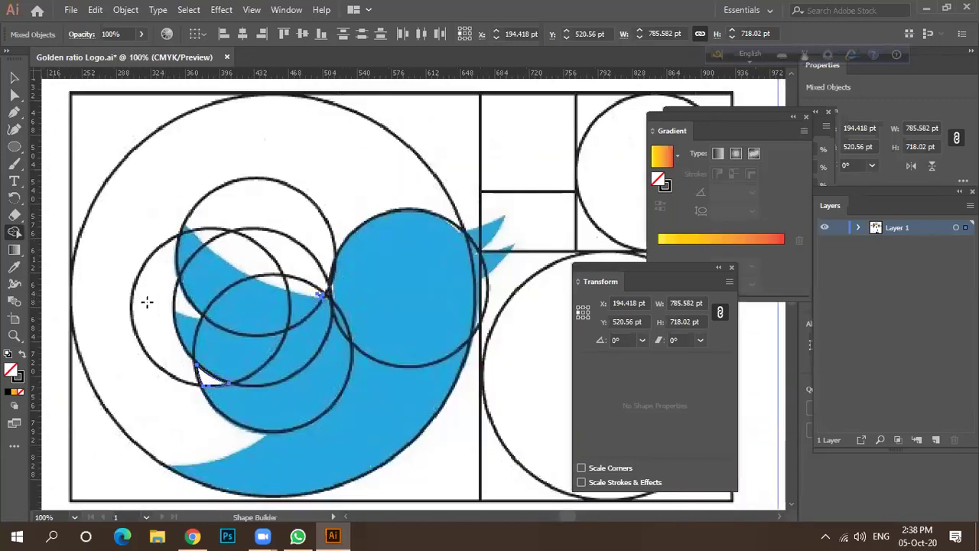
{"action": "scroll", "coordinate": [123, 304], "scroll_direction": "down", "scroll_amount": 1}
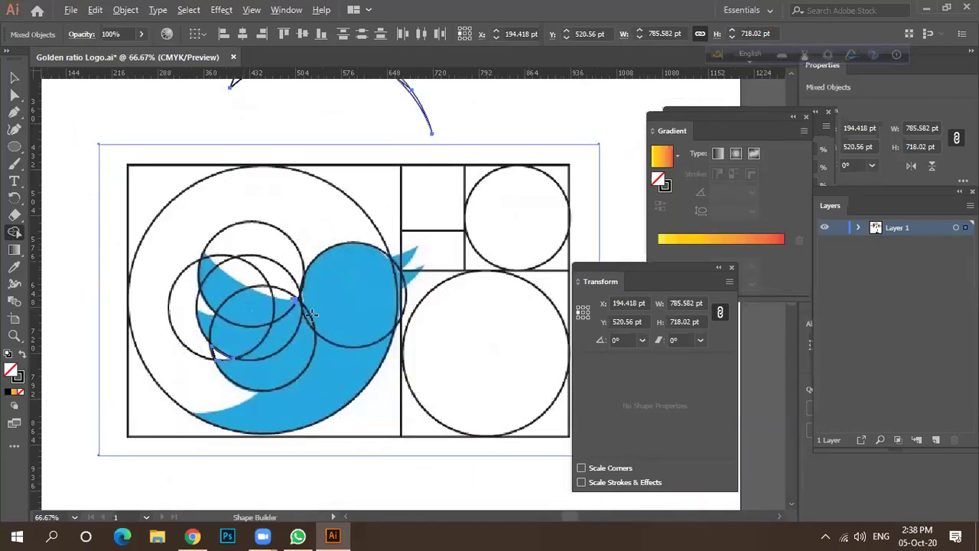
{"action": "scroll", "coordinate": [313, 314], "scroll_direction": "up", "scroll_amount": 4}
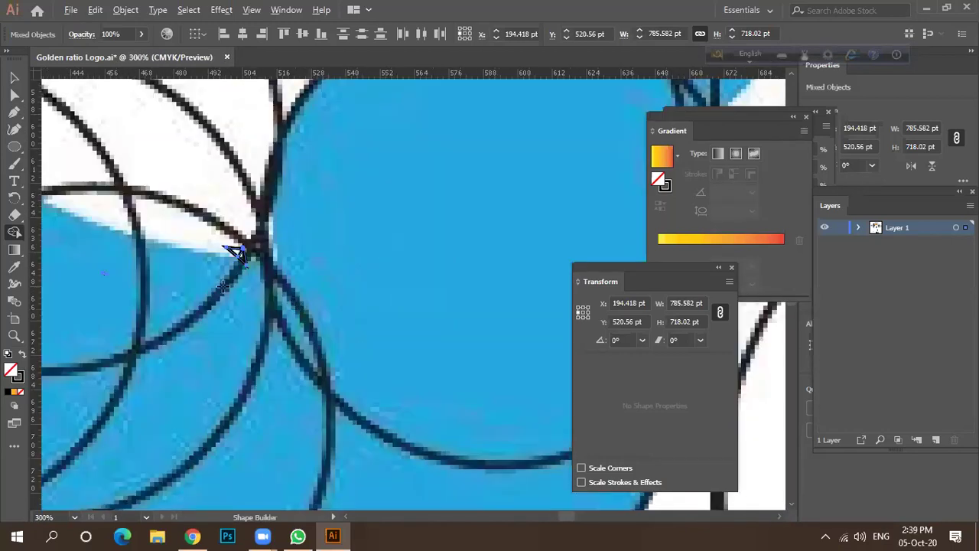
{"action": "scroll", "coordinate": [226, 249], "scroll_direction": "down", "scroll_amount": 4}
Step: Move the selected bird image and leftover outline pieces slightly lower on the artboard
{"action": "left_click", "coordinate": [14, 77]}
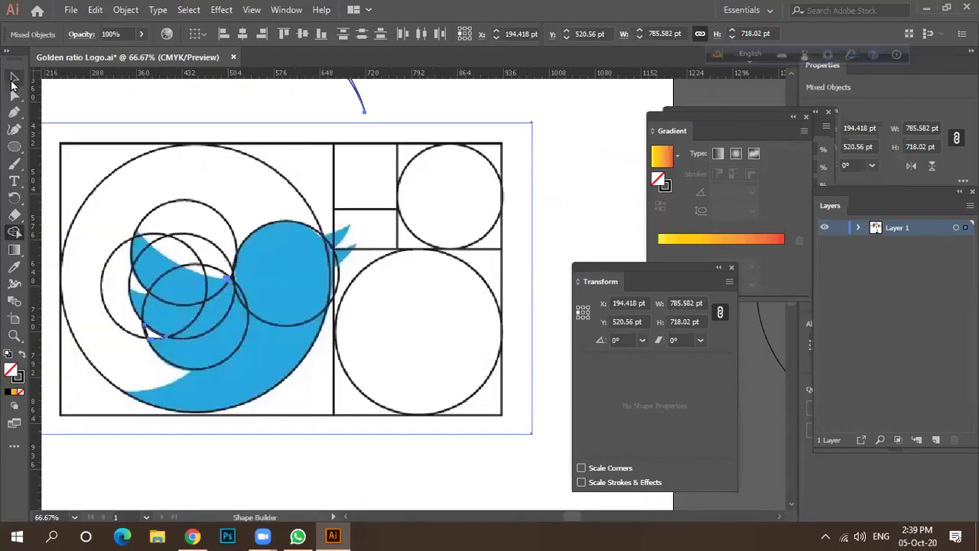
{"action": "left_click_drag", "start_coordinate": [229, 348], "coordinate": [279, 403]}
{"action": "scroll", "coordinate": [230, 264], "scroll_direction": "down", "scroll_amount": 2}
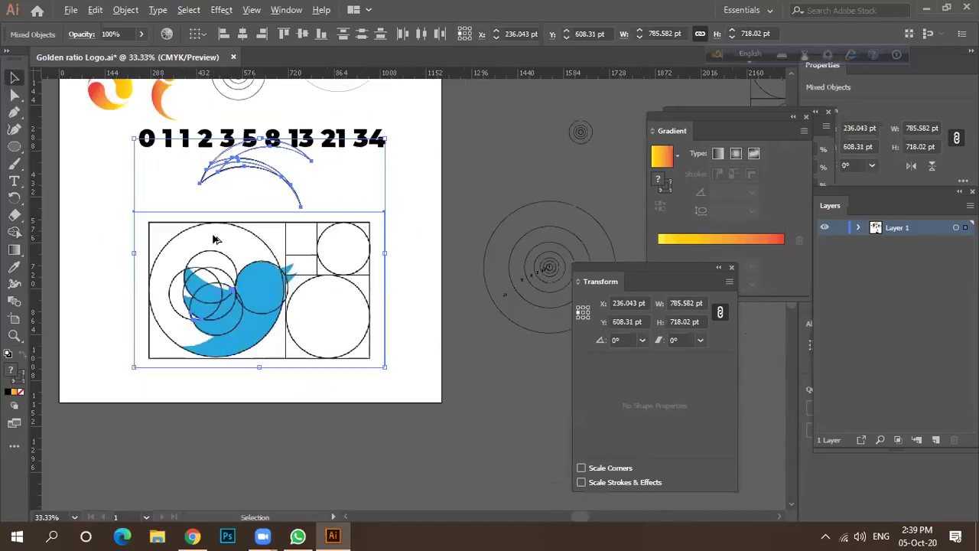
Step: Undo the move, all the Shape Builder edits and the placement of the beak circles
{"action": "left_click", "coordinate": [277, 280]}
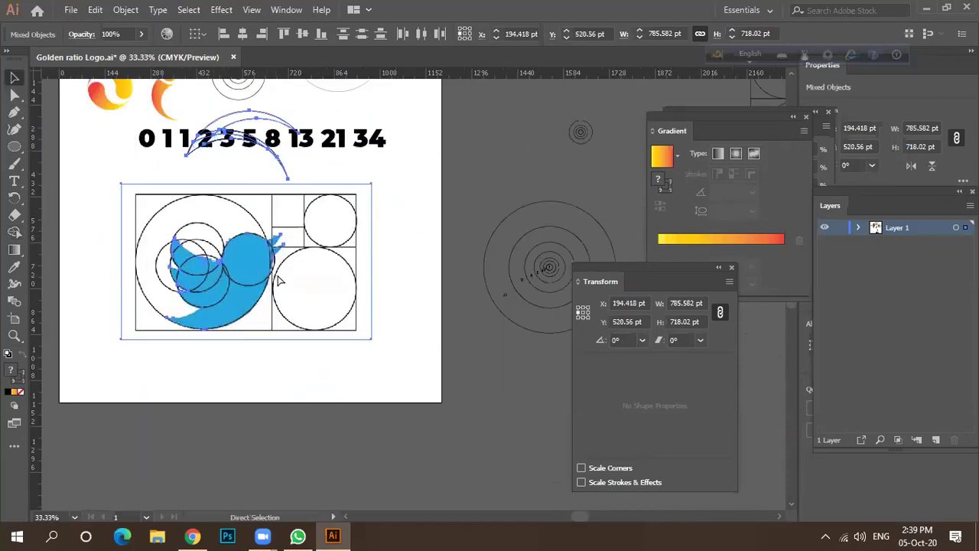
{"action": "left_click", "coordinate": [252, 358]}
{"action": "key", "text": "ctrl+z"}
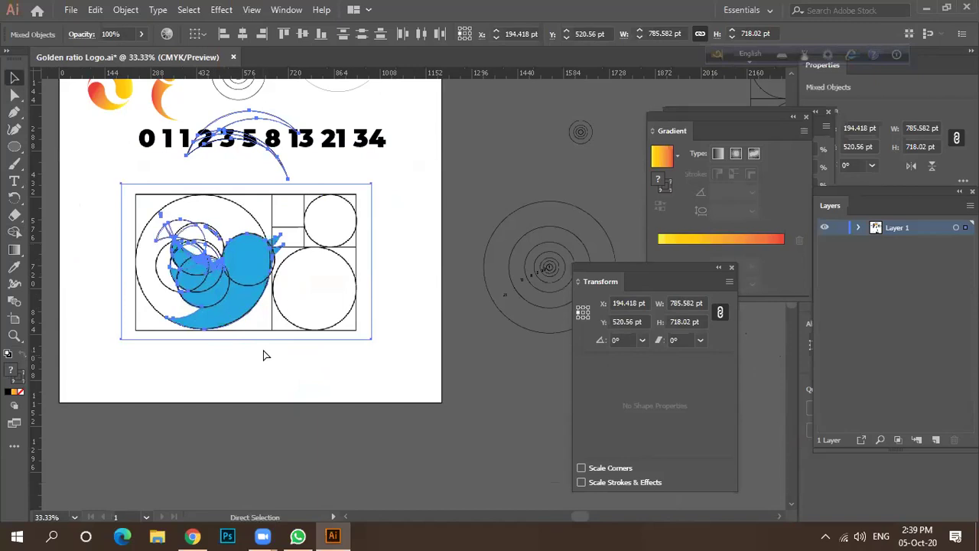
{"action": "key", "text": "ctrl+z"}
{"action": "key", "text": "ctrl+z"}
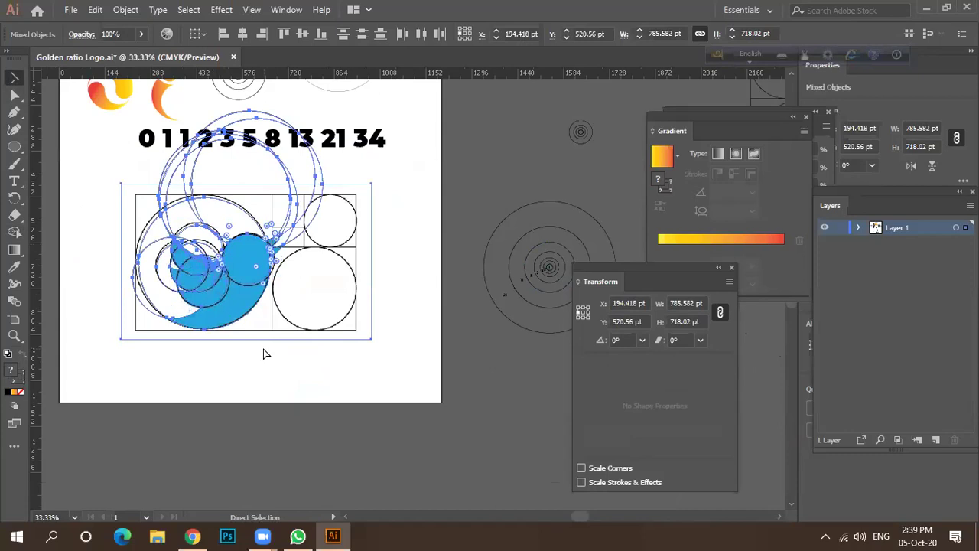
{"action": "key", "text": "ctrl+z"}
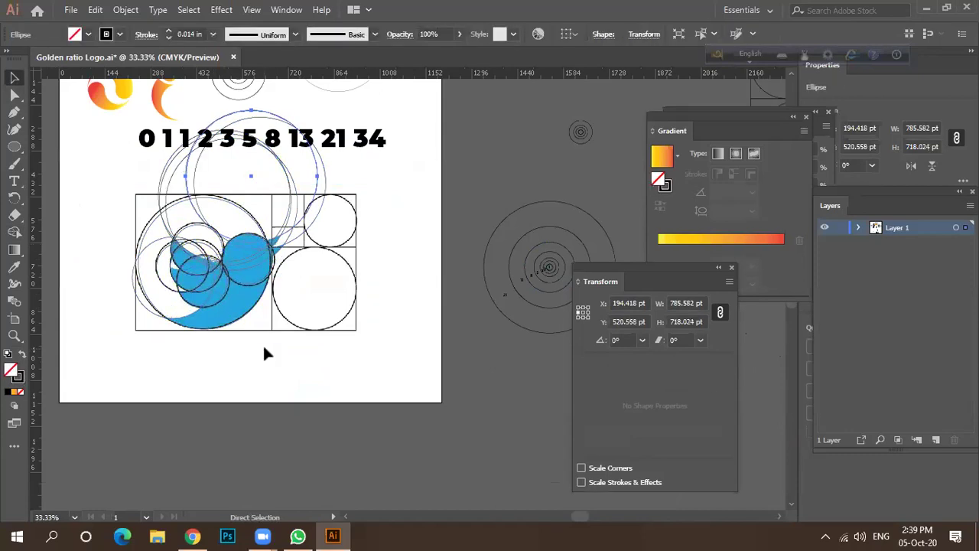
{"action": "key", "text": "ctrl+z"}
{"action": "key", "text": "ctrl+z"}
{"action": "key", "text": "ctrl+z"}
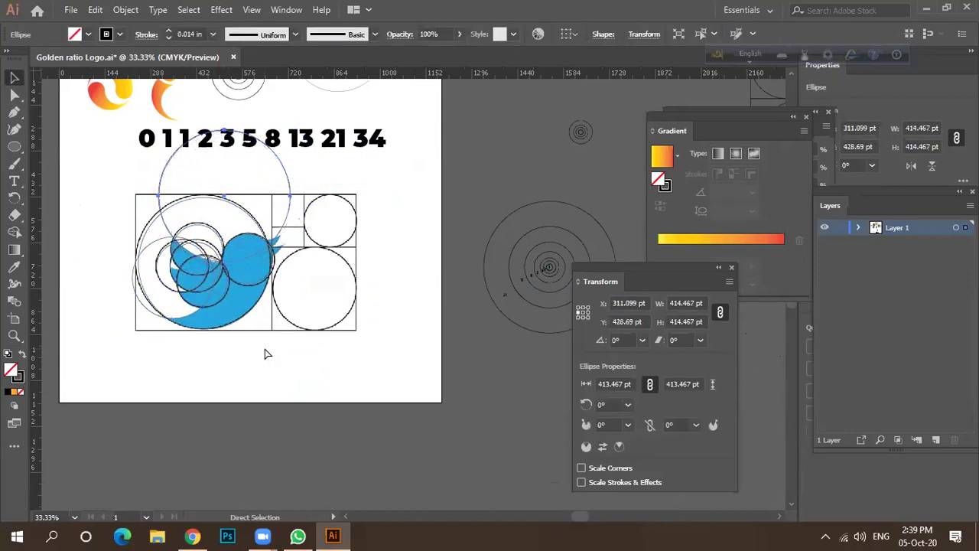
Step: Place a copy of the 157.511 pt circle against the notch between the upper and middle wing feathers
{"action": "key", "text": "v"}
{"action": "scroll", "coordinate": [178, 304], "scroll_direction": "up", "scroll_amount": 3}
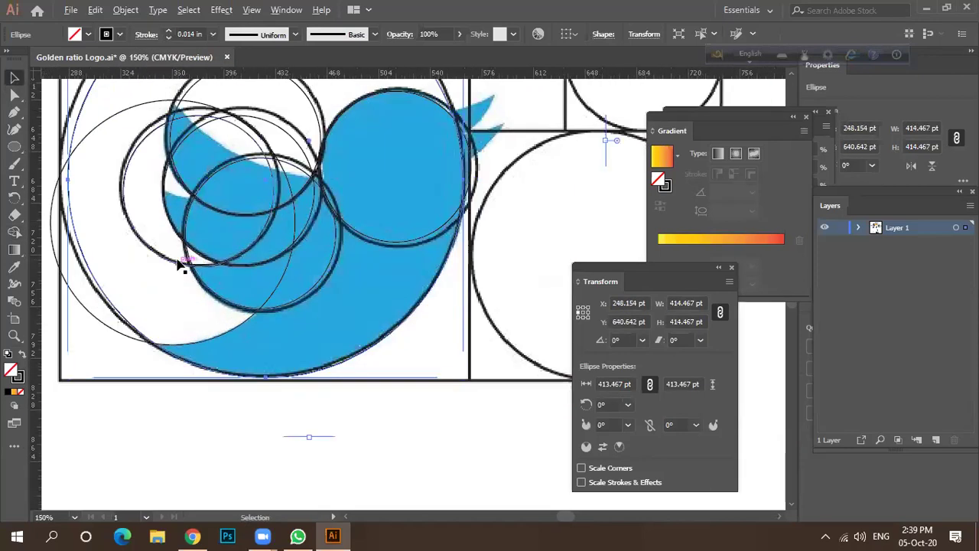
{"action": "scroll", "coordinate": [176, 266], "scroll_direction": "up", "scroll_amount": 1}
{"action": "left_click", "coordinate": [169, 272]}
{"action": "left_click", "coordinate": [179, 234]}
{"action": "scroll", "coordinate": [172, 274], "scroll_direction": "down", "scroll_amount": 1}
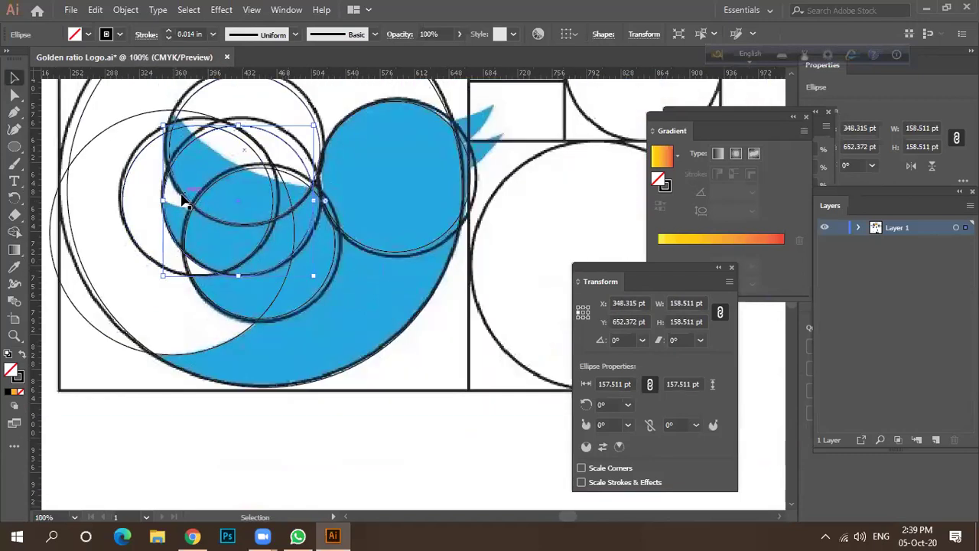
{"action": "left_click_drag", "start_coordinate": [178, 199], "coordinate": [130, 181]}
Step: Place copies of the large 413.467 pt circle along the upper and lower edges of the beak
{"action": "key", "text": "ctrl+minus"}
{"action": "left_click_drag", "start_coordinate": [311, 300], "coordinate": [258, 315]}
{"action": "scroll", "coordinate": [375, 186], "scroll_direction": "up", "scroll_amount": 1}
{"action": "scroll", "coordinate": [394, 165], "scroll_direction": "up", "scroll_amount": 3}
{"action": "left_click_drag", "start_coordinate": [328, 254], "coordinate": [523, 126]}
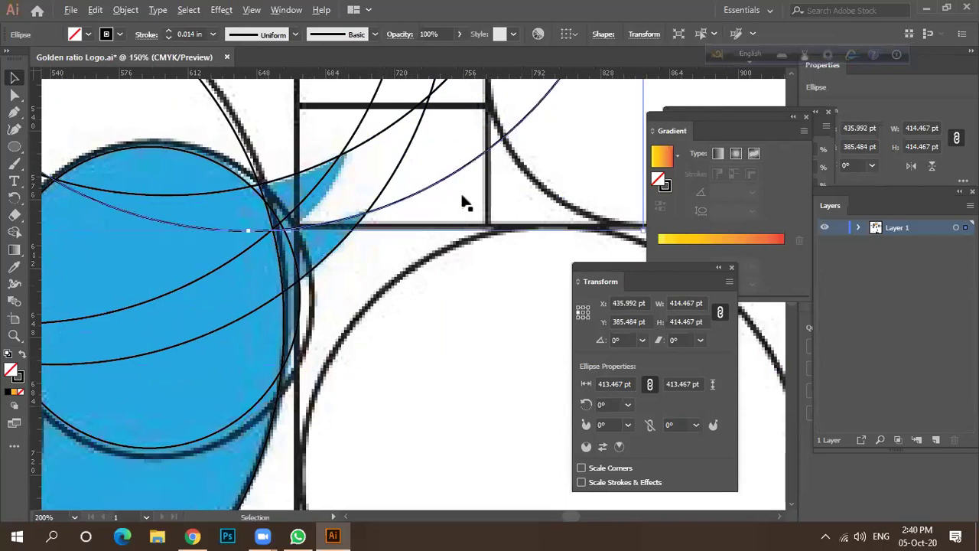
Step: Select the bird image with all tracing circles and merge the body, head and wing regions with Shape Builder
{"action": "scroll", "coordinate": [466, 203], "scroll_direction": "down", "scroll_amount": 2}
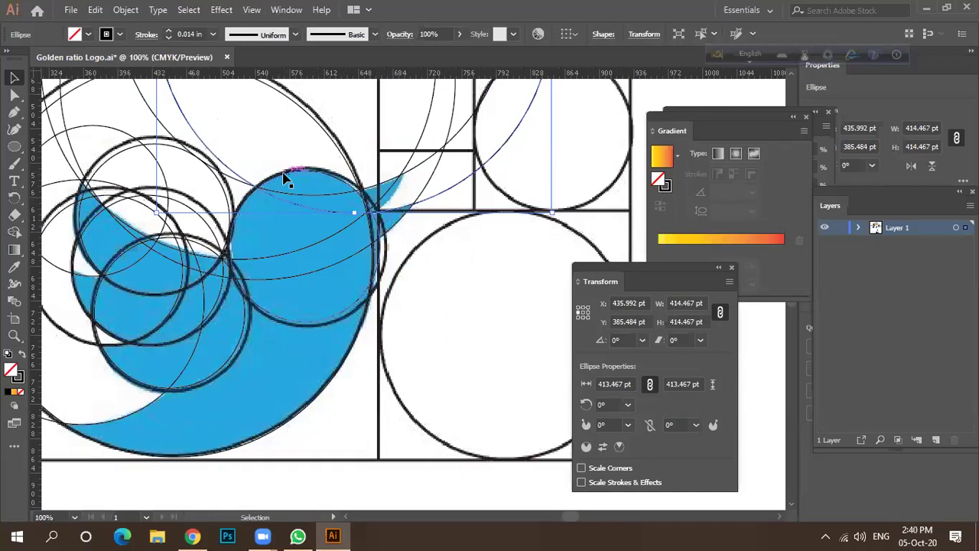
{"action": "scroll", "coordinate": [297, 253], "scroll_direction": "down", "scroll_amount": 1}
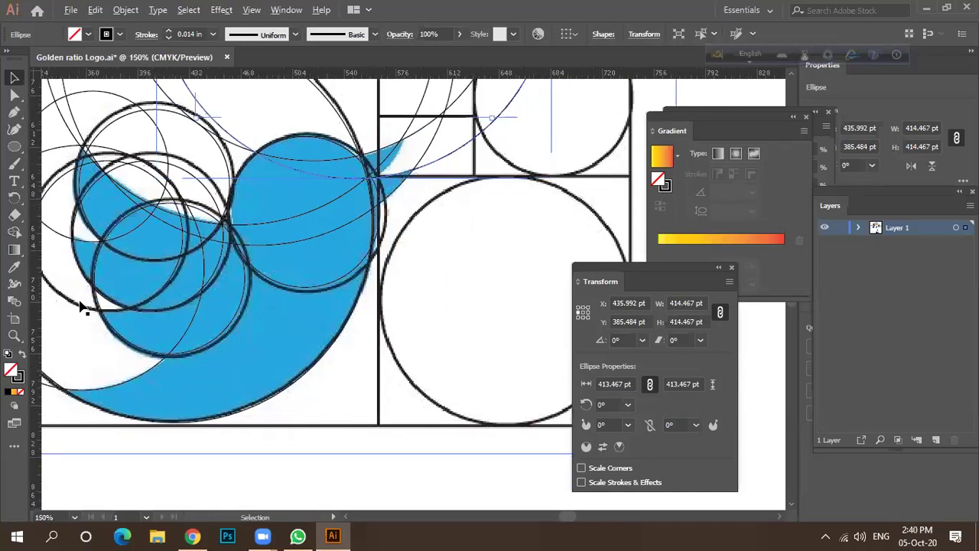
{"action": "scroll", "coordinate": [85, 306], "scroll_direction": "up", "scroll_amount": 2}
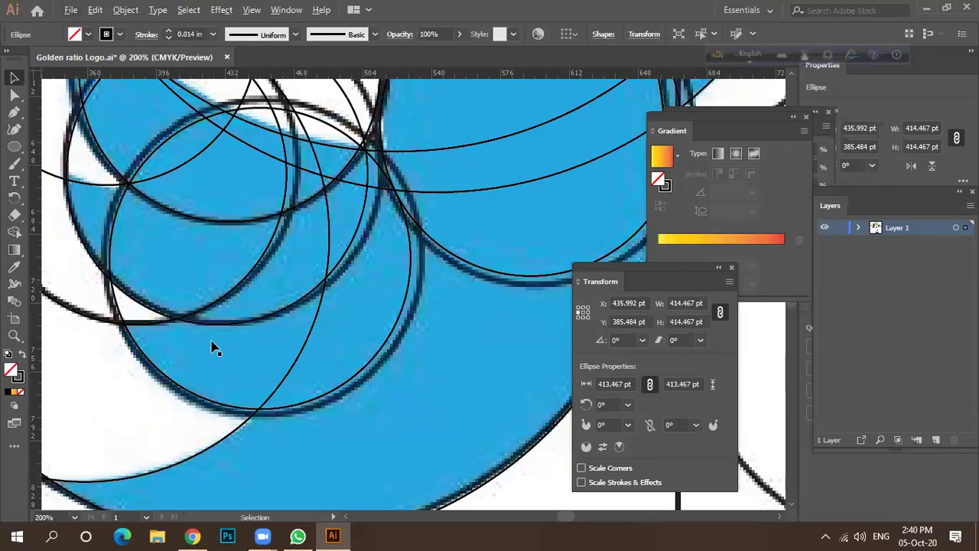
{"action": "scroll", "coordinate": [234, 324], "scroll_direction": "down", "scroll_amount": 1}
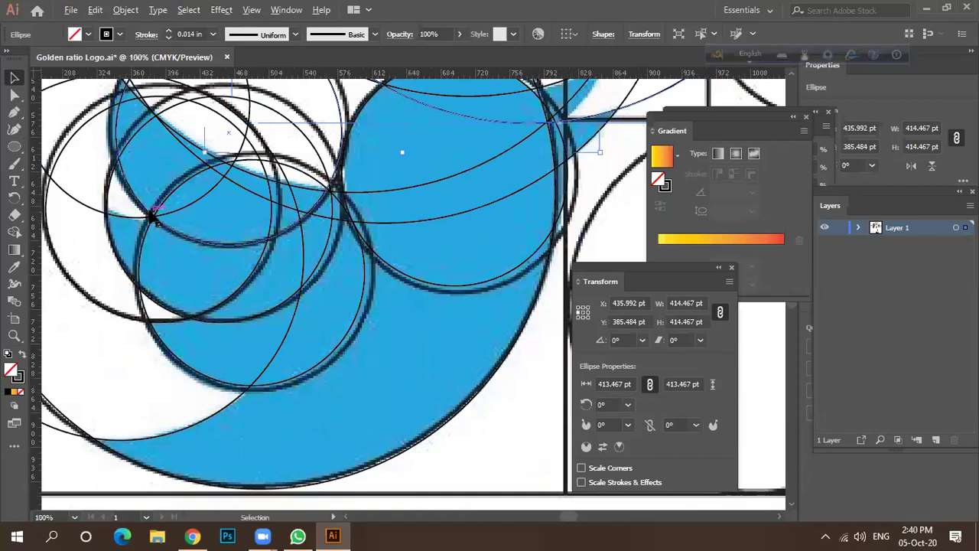
{"action": "scroll", "coordinate": [153, 176], "scroll_direction": "down", "scroll_amount": 1}
{"action": "scroll", "coordinate": [186, 220], "scroll_direction": "down", "scroll_amount": 2}
{"action": "left_click_drag", "start_coordinate": [64, 131], "coordinate": [319, 339]}
{"action": "scroll", "coordinate": [318, 339], "scroll_direction": "down", "scroll_amount": 1}
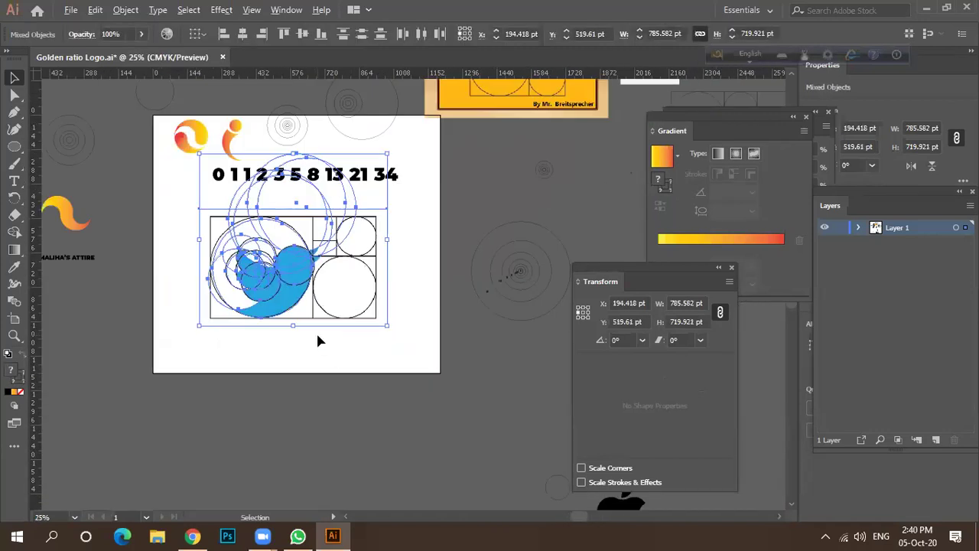
{"action": "left_click", "coordinate": [15, 232]}
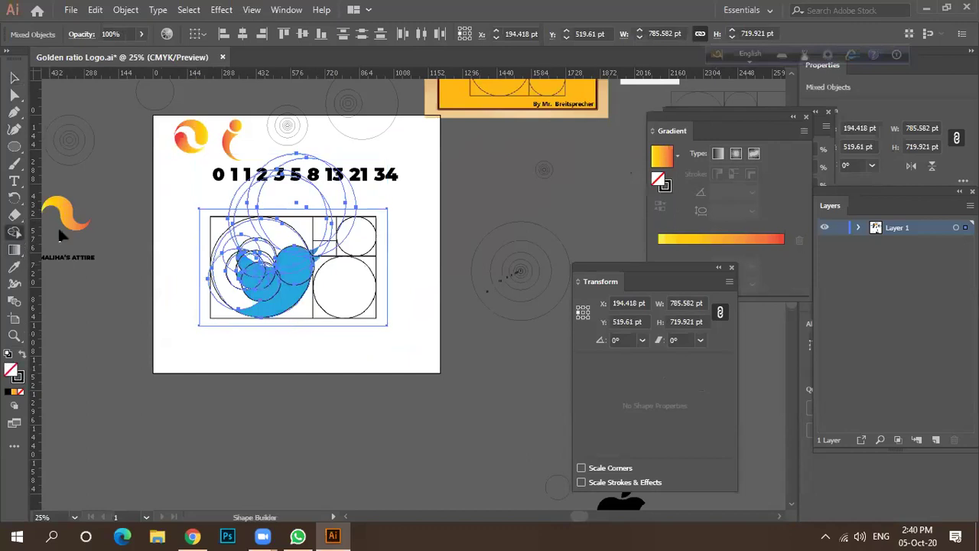
{"action": "scroll", "coordinate": [323, 327], "scroll_direction": "up", "scroll_amount": 2}
{"action": "mouse_move", "coordinate": [183, 266]}
{"action": "left_mouse_down"}
{"action": "mouse_move", "coordinate": [128, 171]}
{"action": "mouse_move", "coordinate": [155, 186]}
{"action": "mouse_move", "coordinate": [249, 184]}
{"action": "mouse_move", "coordinate": [237, 221]}
{"action": "mouse_move", "coordinate": [253, 133]}
{"action": "mouse_move", "coordinate": [245, 123]}
{"action": "left_mouse_up"}
{"action": "left_click_drag", "start_coordinate": [176, 196], "coordinate": [193, 164]}
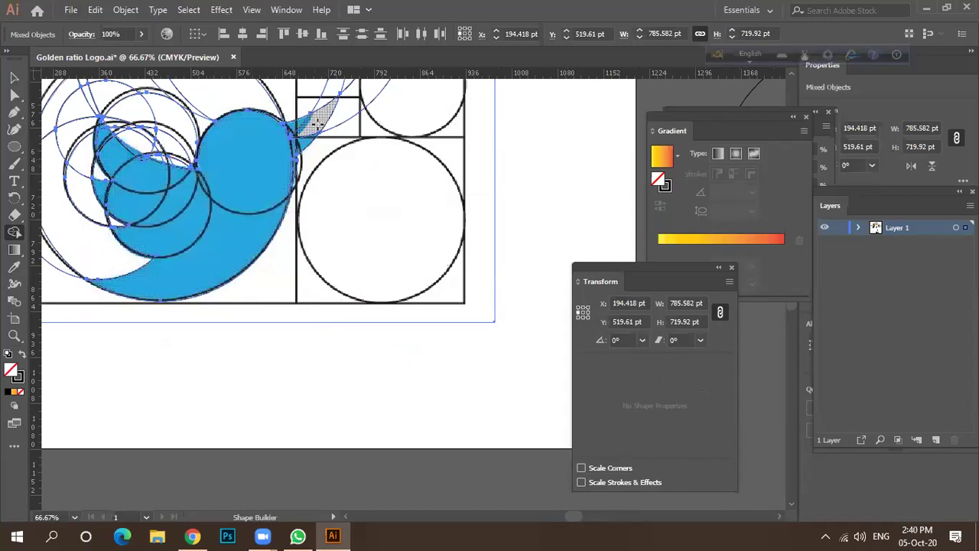
Step: Merge the lower beak and the narrow strip beneath it into the body shape
{"action": "scroll", "coordinate": [318, 122], "scroll_direction": "up", "scroll_amount": 3}
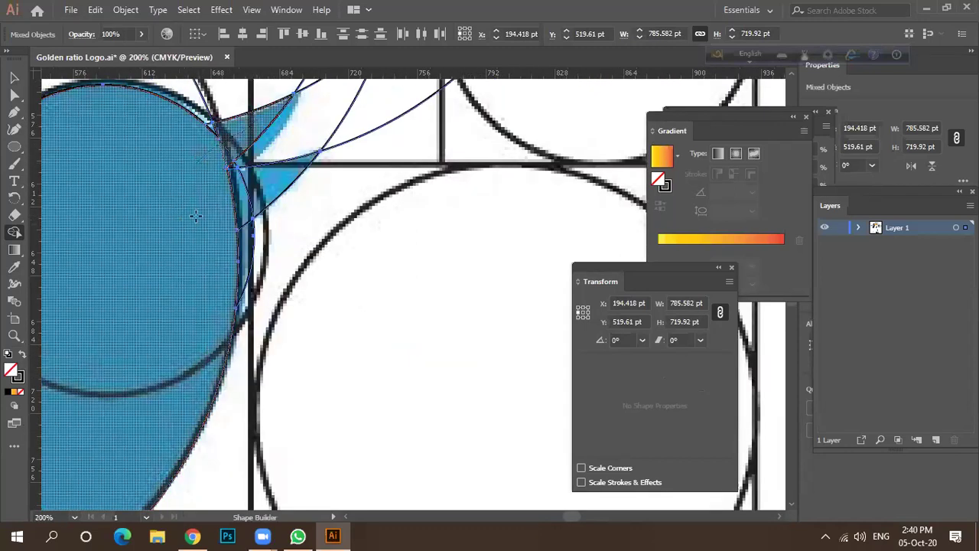
{"action": "scroll", "coordinate": [187, 191], "scroll_direction": "up", "scroll_amount": 2}
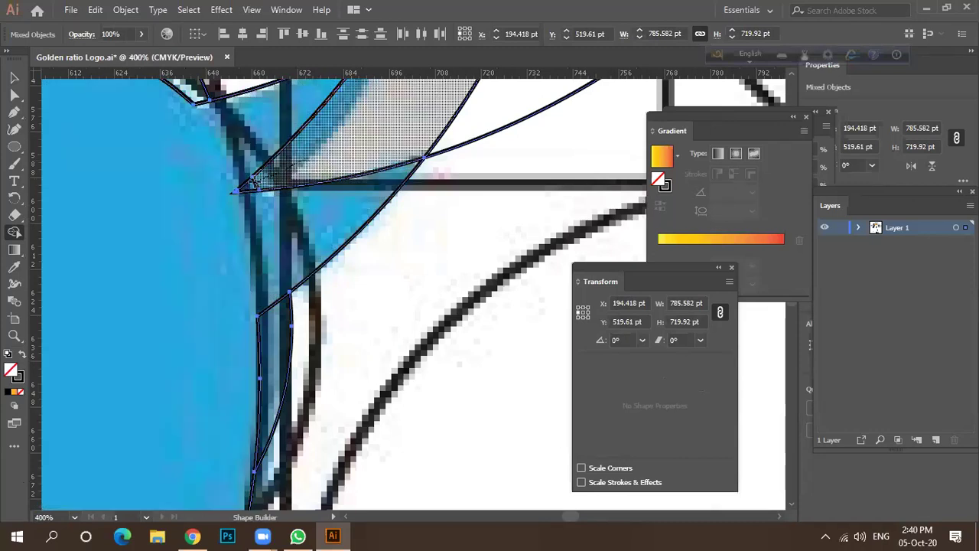
{"action": "mouse_move", "coordinate": [268, 287]}
{"action": "left_mouse_down"}
{"action": "mouse_move", "coordinate": [247, 370]}
{"action": "mouse_move", "coordinate": [225, 358]}
{"action": "left_mouse_up"}
{"action": "scroll", "coordinate": [188, 240], "scroll_direction": "down", "scroll_amount": 3}
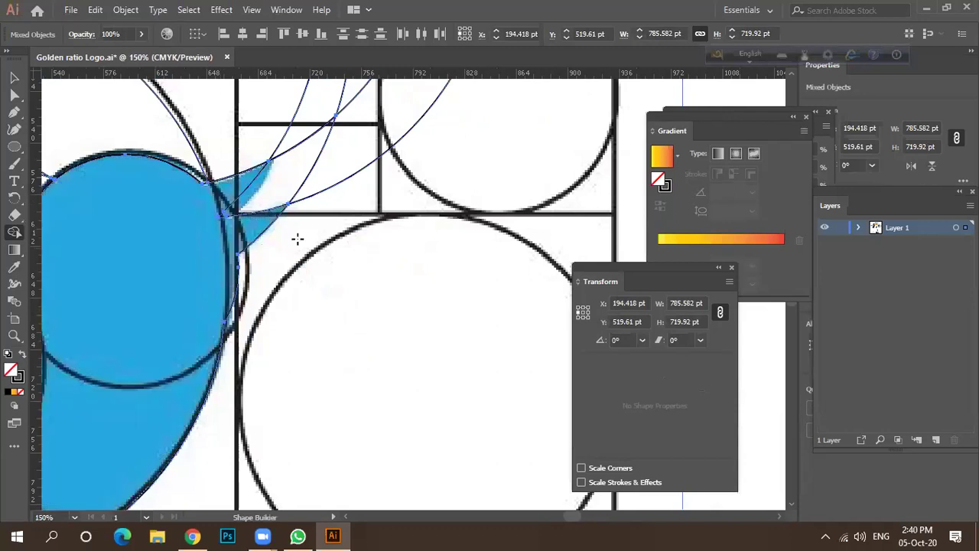
Step: Remove the excess circle regions around the beak, above the head and above the wing
{"action": "left_click_drag", "start_coordinate": [318, 144], "coordinate": [304, 123]}
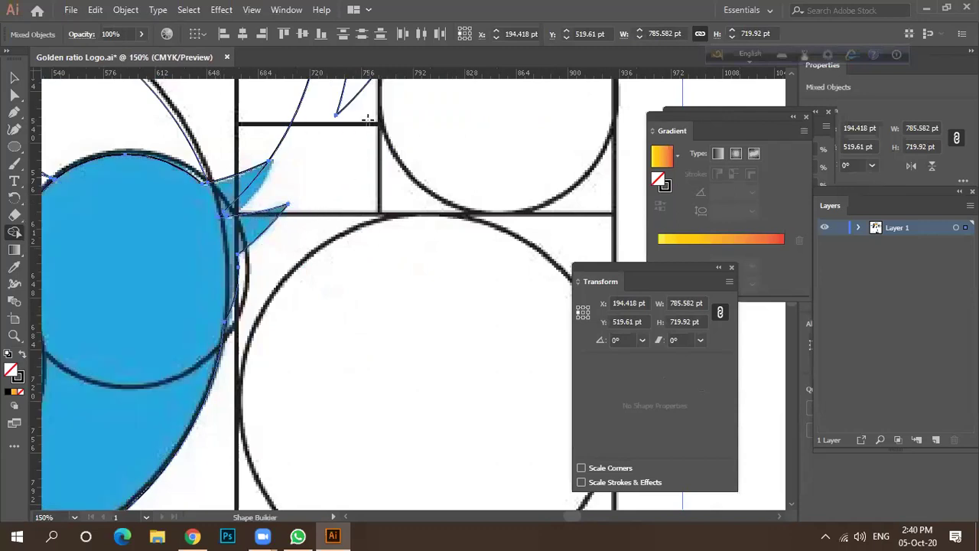
{"action": "scroll", "coordinate": [386, 216], "scroll_direction": "down", "scroll_amount": 2}
{"action": "mouse_move", "coordinate": [307, 158]}
{"action": "left_mouse_down"}
{"action": "mouse_move", "coordinate": [235, 166]}
{"action": "mouse_move", "coordinate": [168, 195]}
{"action": "mouse_move", "coordinate": [179, 217]}
{"action": "left_mouse_up"}
{"action": "scroll", "coordinate": [179, 220], "scroll_direction": "up", "scroll_amount": 3}
{"action": "mouse_move", "coordinate": [199, 145]}
{"action": "left_mouse_down"}
{"action": "mouse_move", "coordinate": [150, 210]}
{"action": "mouse_move", "coordinate": [165, 222]}
{"action": "mouse_move", "coordinate": [250, 233]}
{"action": "left_mouse_up"}
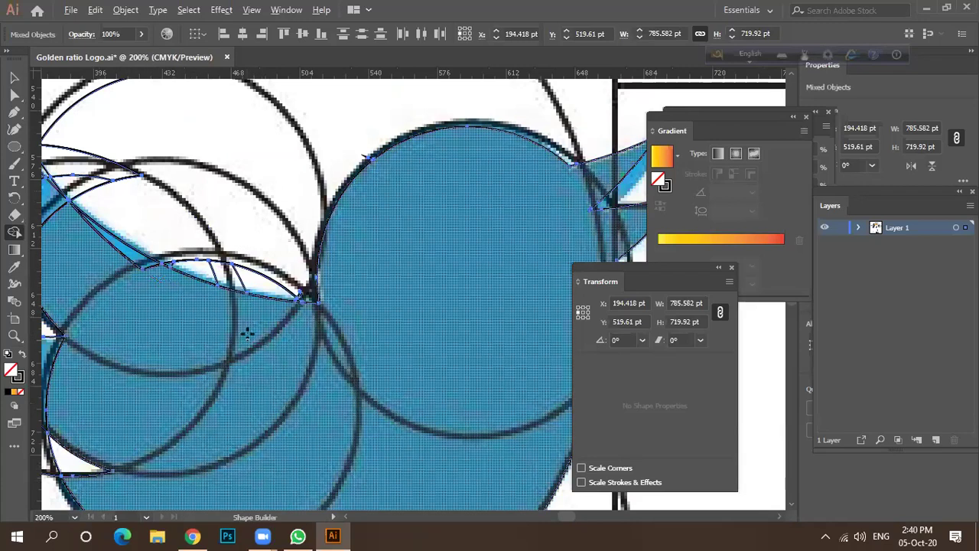
Step: Merge the sliver along the wing's upper edge, the wing tip pieces and the middle feather into the body
{"action": "scroll", "coordinate": [247, 332], "scroll_direction": "down", "scroll_amount": 2}
{"action": "scroll", "coordinate": [181, 299], "scroll_direction": "up", "scroll_amount": 3}
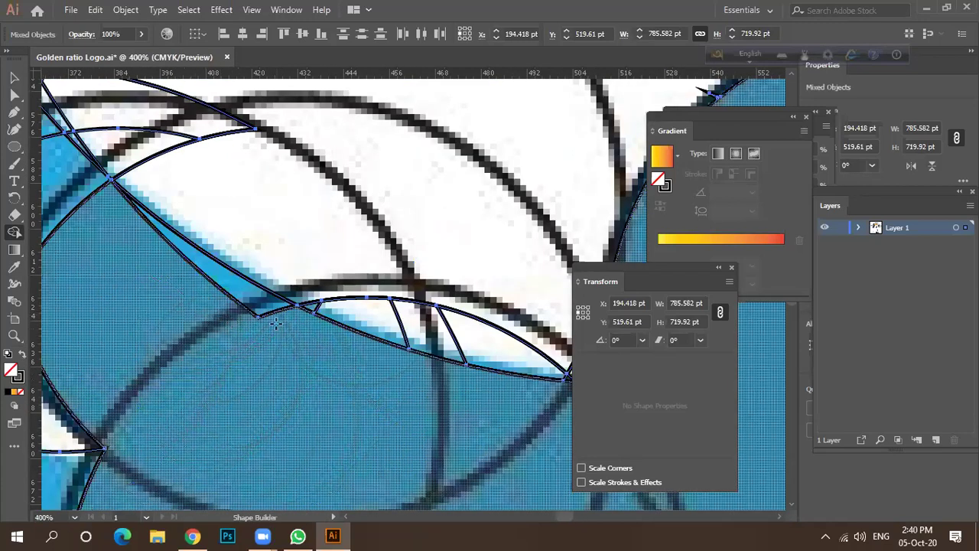
{"action": "scroll", "coordinate": [234, 335], "scroll_direction": "down", "scroll_amount": 2}
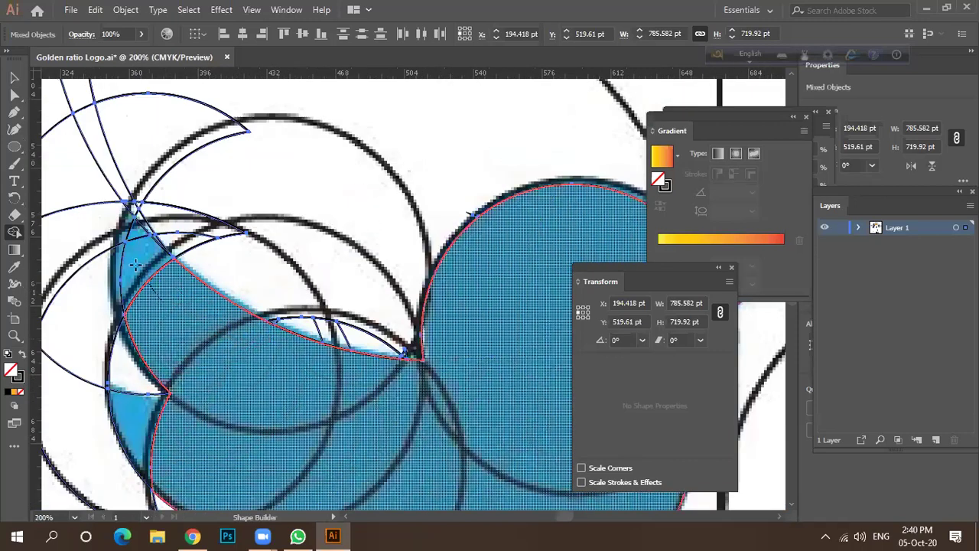
{"action": "left_click_drag", "start_coordinate": [125, 233], "coordinate": [149, 264]}
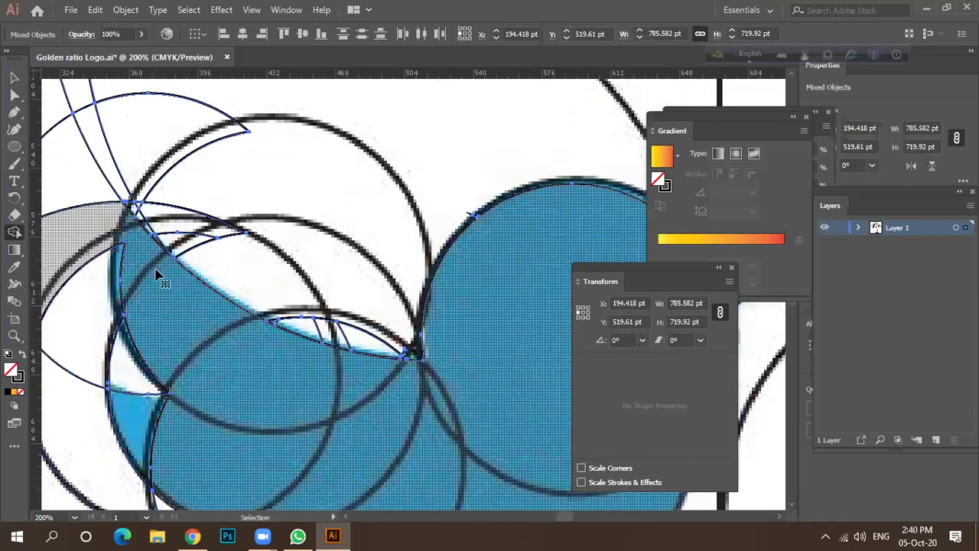
{"action": "scroll", "coordinate": [127, 243], "scroll_direction": "up", "scroll_amount": 3}
{"action": "mouse_move", "coordinate": [214, 376]}
{"action": "left_mouse_down"}
{"action": "mouse_move", "coordinate": [164, 229]}
{"action": "mouse_move", "coordinate": [170, 220]}
{"action": "mouse_move", "coordinate": [198, 336]}
{"action": "left_mouse_up"}
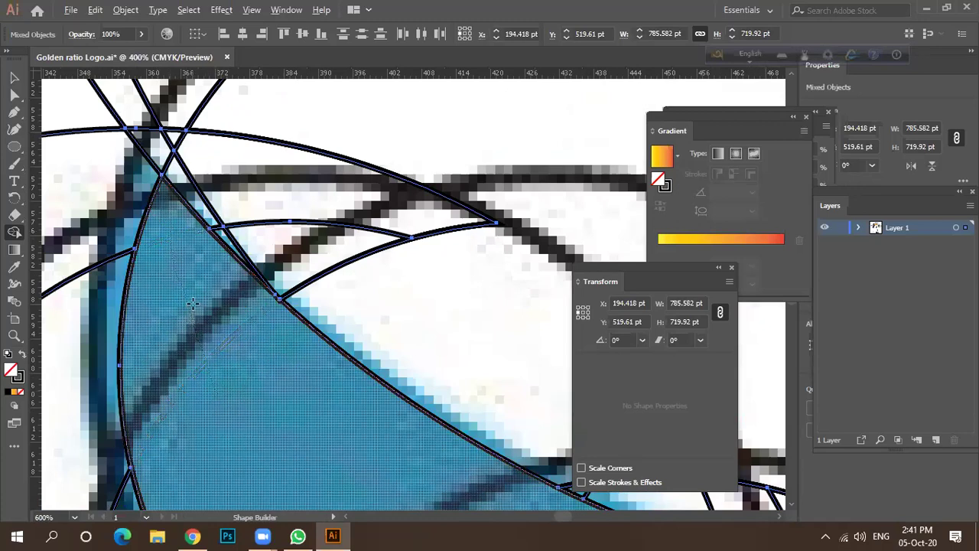
{"action": "scroll", "coordinate": [192, 304], "scroll_direction": "down", "scroll_amount": 4}
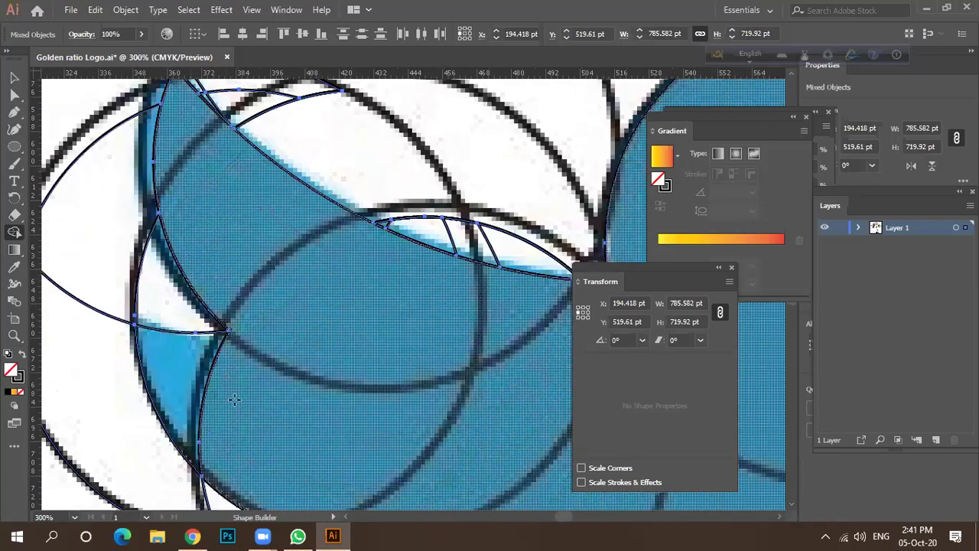
{"action": "scroll", "coordinate": [229, 367], "scroll_direction": "down", "scroll_amount": 2}
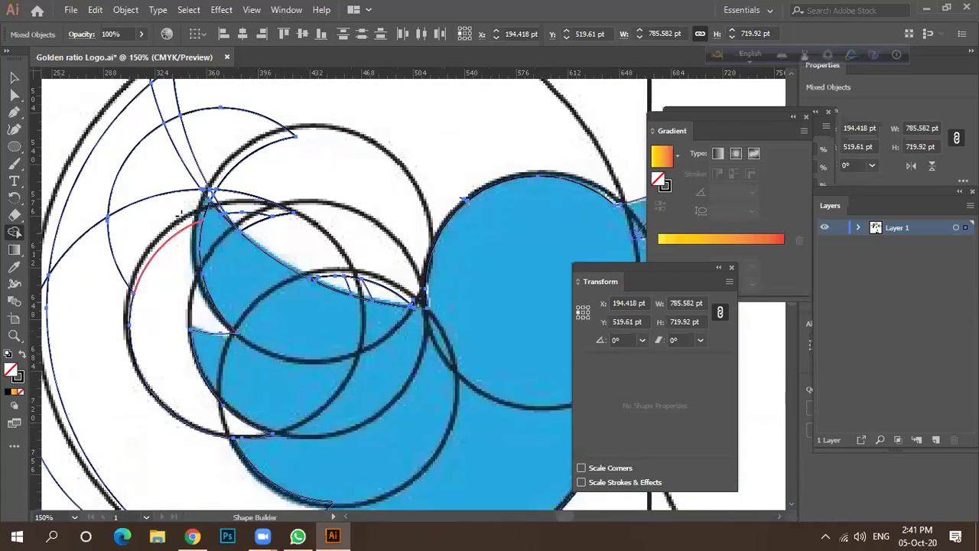
Step: Remove the circle regions outside the wing and the small surplus pieces at the upper wing tip
{"action": "mouse_move", "coordinate": [214, 141]}
{"action": "left_mouse_down"}
{"action": "mouse_move", "coordinate": [182, 207]}
{"action": "mouse_move", "coordinate": [158, 305]}
{"action": "mouse_move", "coordinate": [132, 295]}
{"action": "left_mouse_up"}
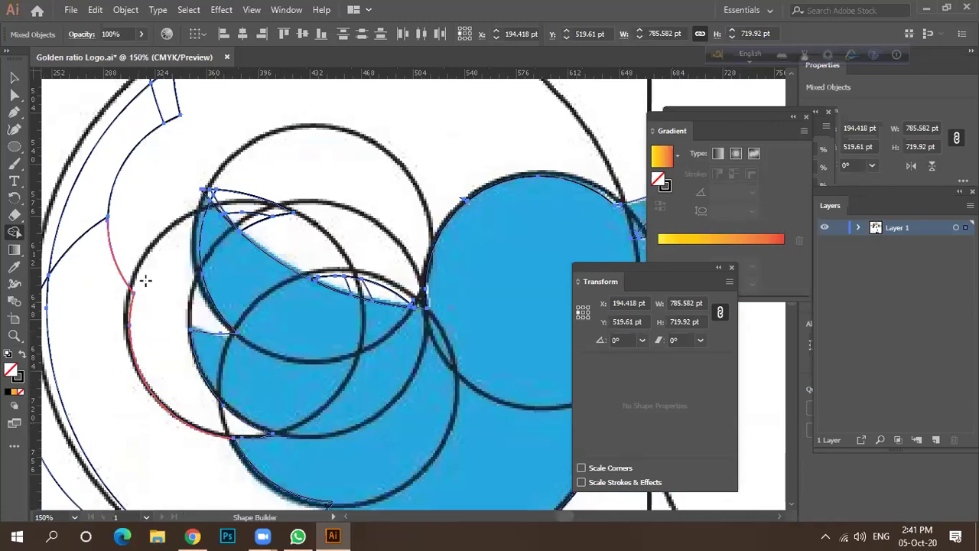
{"action": "scroll", "coordinate": [197, 203], "scroll_direction": "up", "scroll_amount": 2}
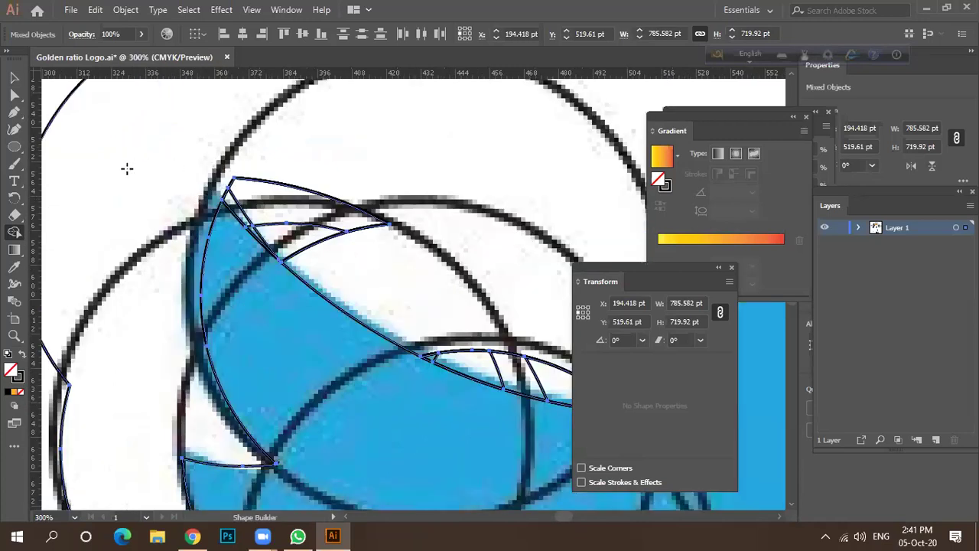
{"action": "left_click", "coordinate": [267, 173], "text": "alt"}
{"action": "scroll", "coordinate": [259, 201], "scroll_direction": "up", "scroll_amount": 3}
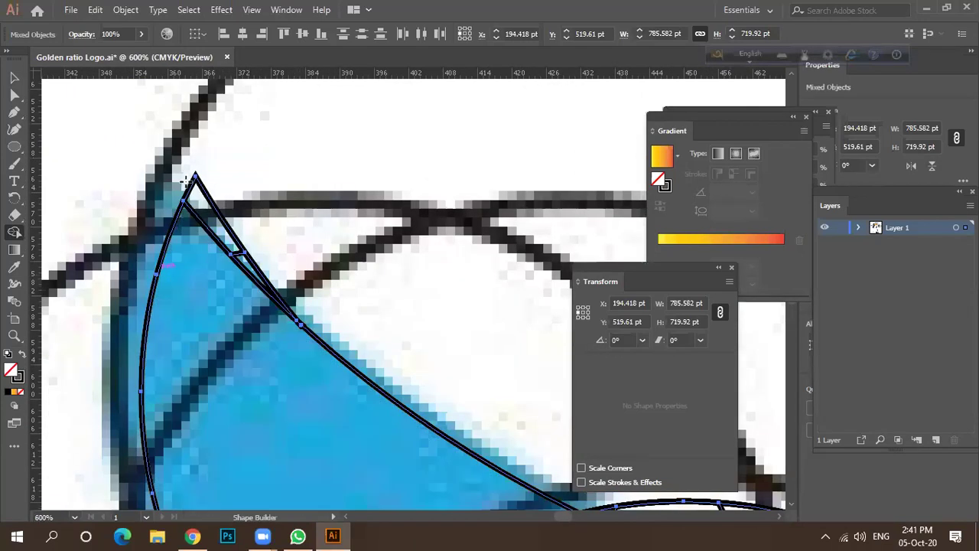
{"action": "left_click", "coordinate": [241, 215], "text": "alt"}
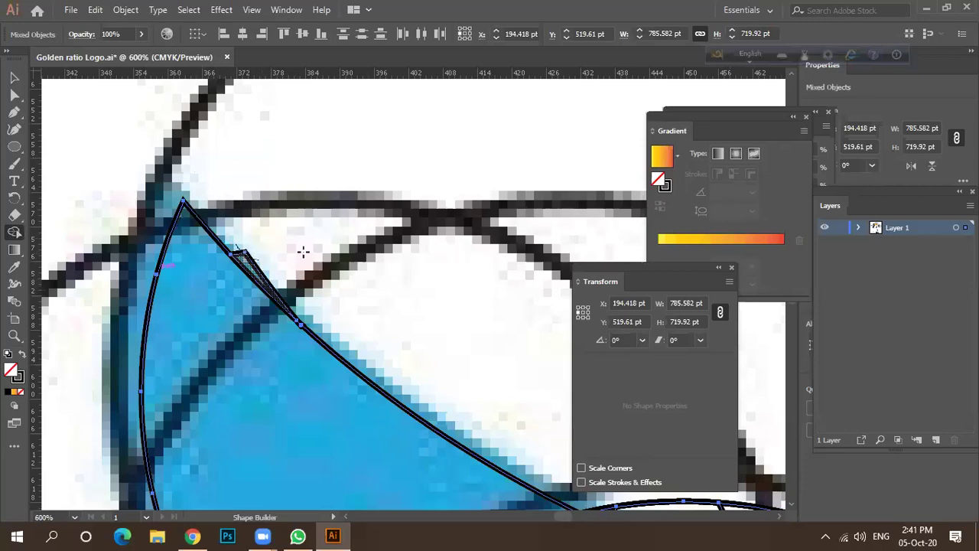
Step: Remove the remaining large circle regions outside the wings on the tail side of the bird
{"action": "scroll", "coordinate": [262, 177], "scroll_direction": "down", "scroll_amount": 5}
{"action": "scroll", "coordinate": [264, 177], "scroll_direction": "down", "scroll_amount": 1}
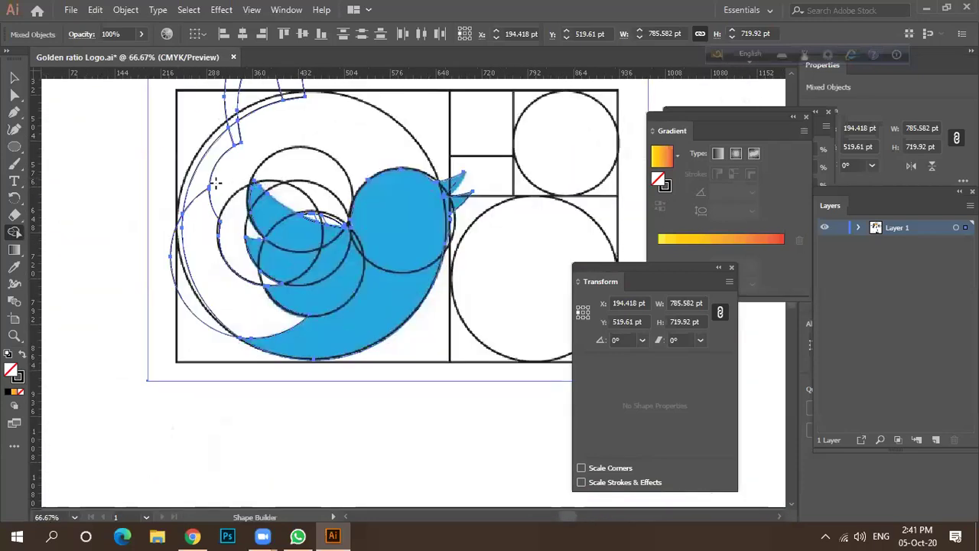
{"action": "left_click", "coordinate": [212, 130], "text": "alt"}
{"action": "left_click", "coordinate": [284, 93], "text": "alt"}
{"action": "left_click", "coordinate": [231, 133], "text": "alt"}
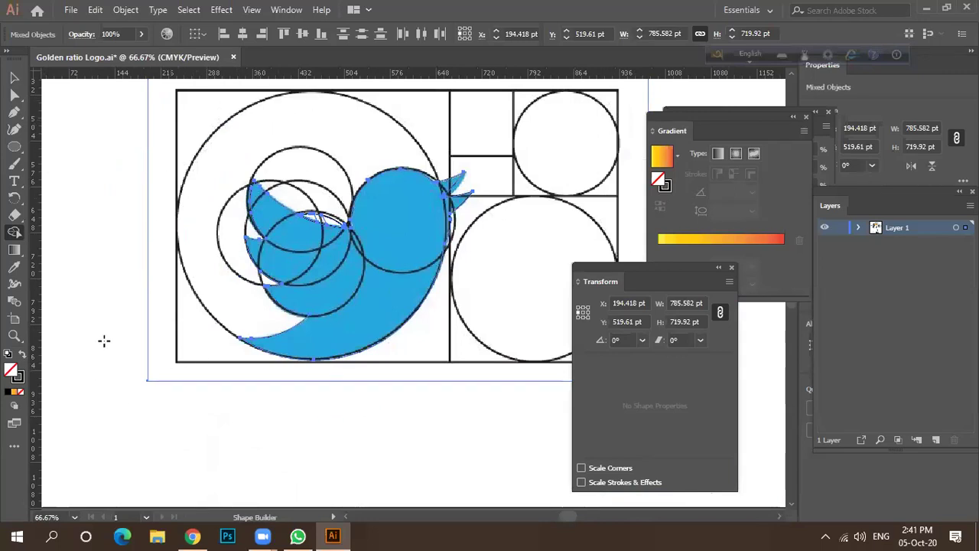
{"action": "key", "text": "v"}
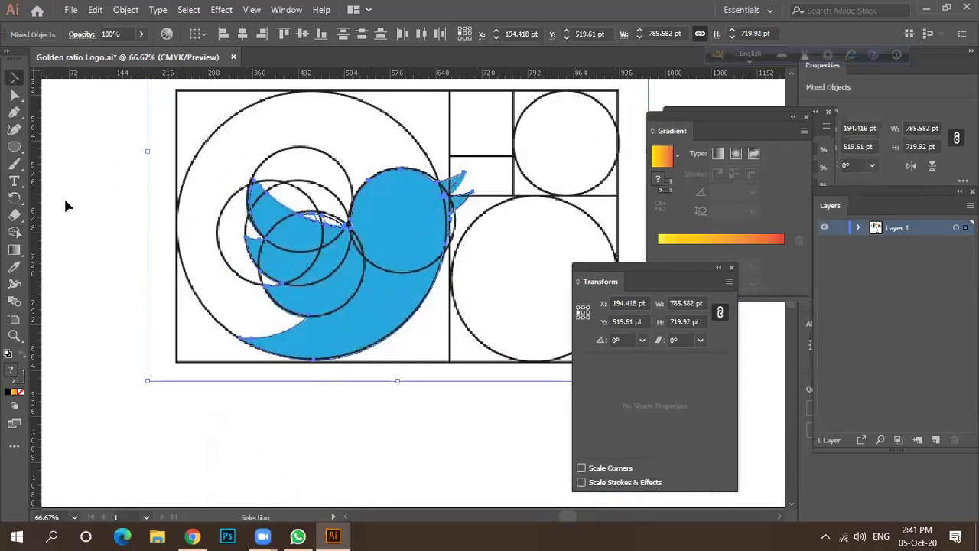
{"action": "scroll", "coordinate": [86, 233], "scroll_direction": "down", "scroll_amount": 3}
{"action": "left_click_drag", "start_coordinate": [222, 269], "coordinate": [393, 409]}
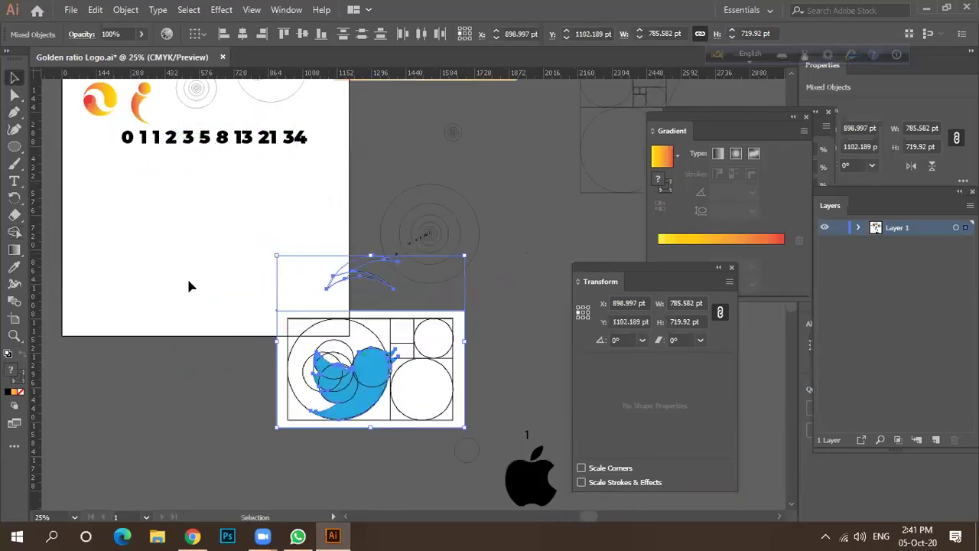
{"action": "key", "text": "a"}
{"action": "key", "text": "ctrl+z"}
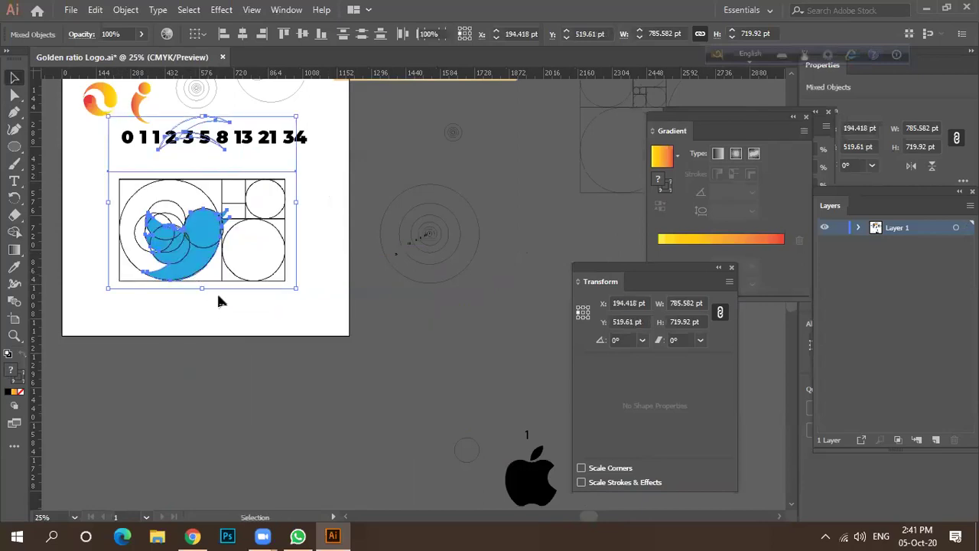
Step: Move the bird reference image off below the artboard and select the traced bird outline for Shape Builder
{"action": "key", "text": "v"}
{"action": "left_click_drag", "start_coordinate": [211, 273], "coordinate": [321, 371]}
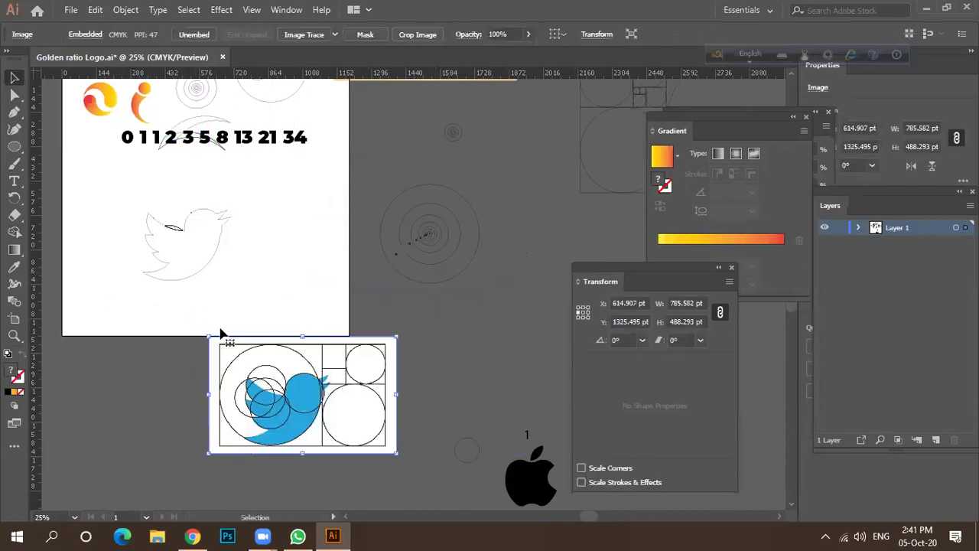
{"action": "scroll", "coordinate": [141, 210], "scroll_direction": "up", "scroll_amount": 3}
{"action": "left_click_drag", "start_coordinate": [105, 160], "coordinate": [371, 387]}
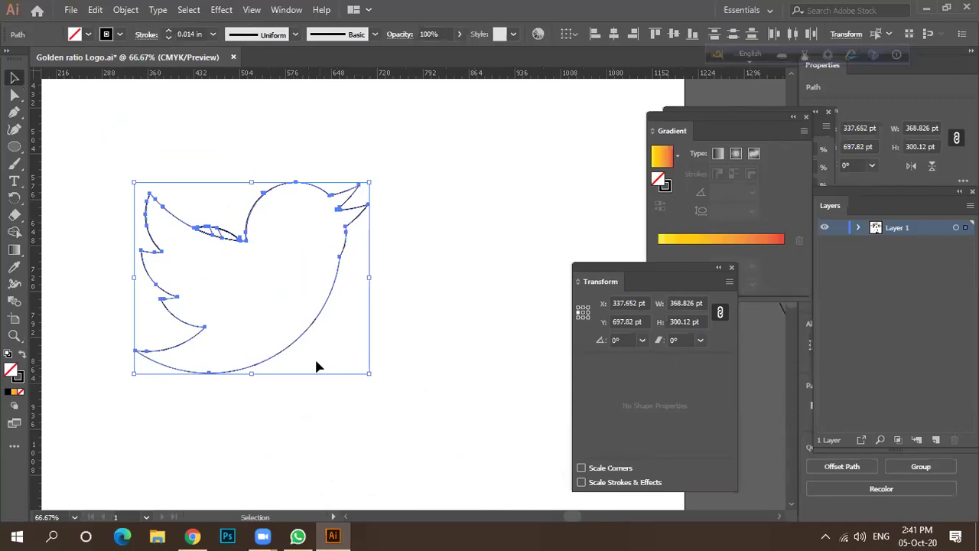
{"action": "left_click", "coordinate": [14, 231]}
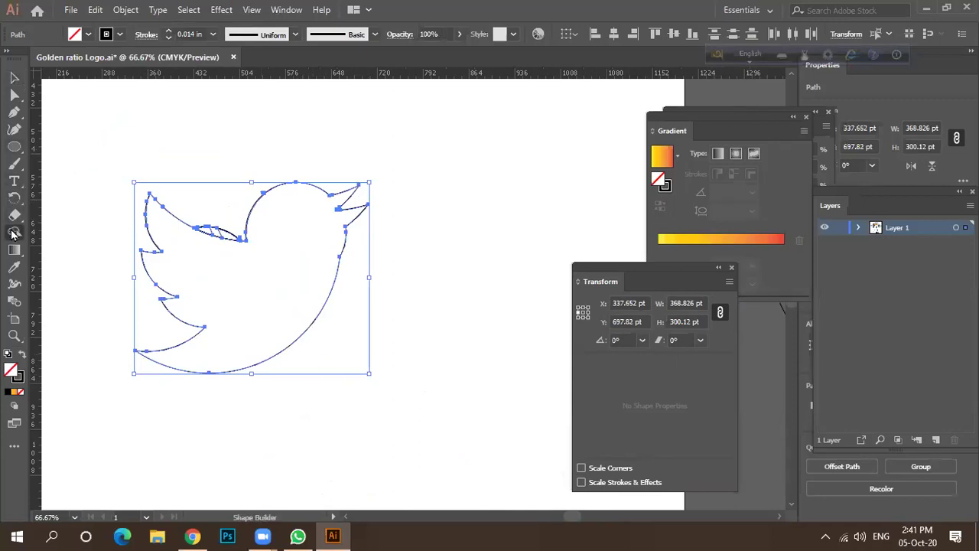
Step: Merge the remaining slivers along the wing's upper edge near the neck into the bird's body with Shape Builder
{"action": "scroll", "coordinate": [192, 222], "scroll_direction": "up", "scroll_amount": 3}
{"action": "scroll", "coordinate": [192, 221], "scroll_direction": "up", "scroll_amount": 1}
{"action": "mouse_move", "coordinate": [206, 223]}
{"action": "left_mouse_down"}
{"action": "mouse_move", "coordinate": [260, 249]}
{"action": "mouse_move", "coordinate": [314, 254]}
{"action": "left_mouse_up"}
{"action": "scroll", "coordinate": [340, 272], "scroll_direction": "up", "scroll_amount": 3}
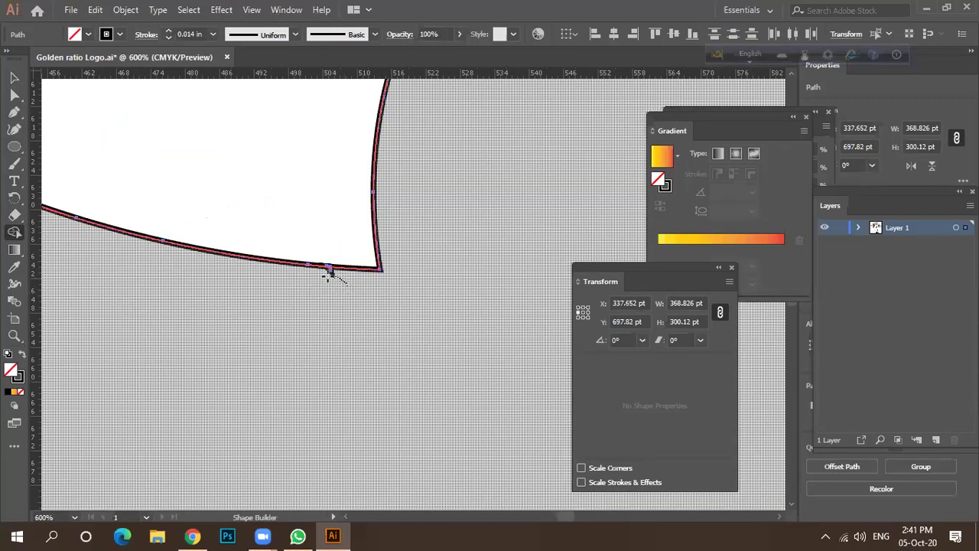
{"action": "scroll", "coordinate": [333, 280], "scroll_direction": "up", "scroll_amount": 2}
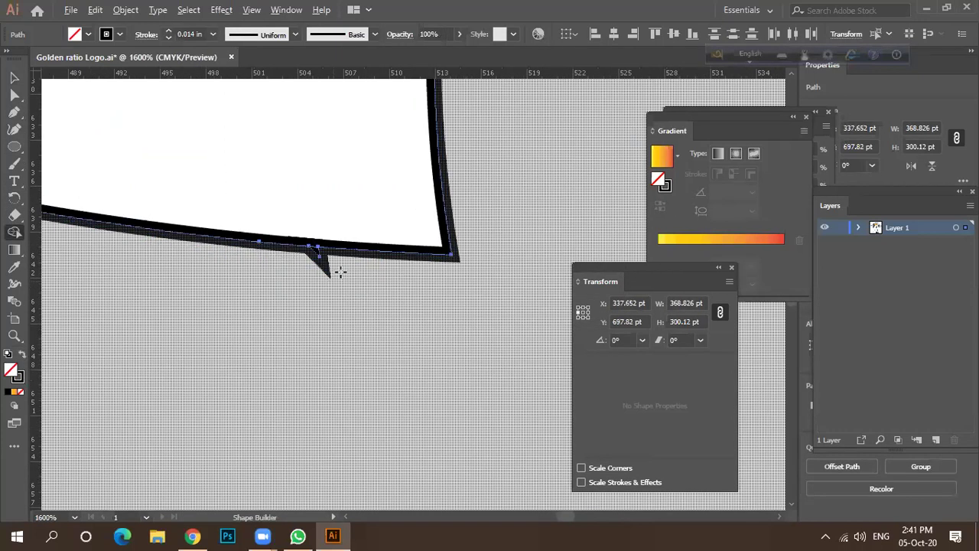
{"action": "scroll", "coordinate": [336, 323], "scroll_direction": "down", "scroll_amount": 3}
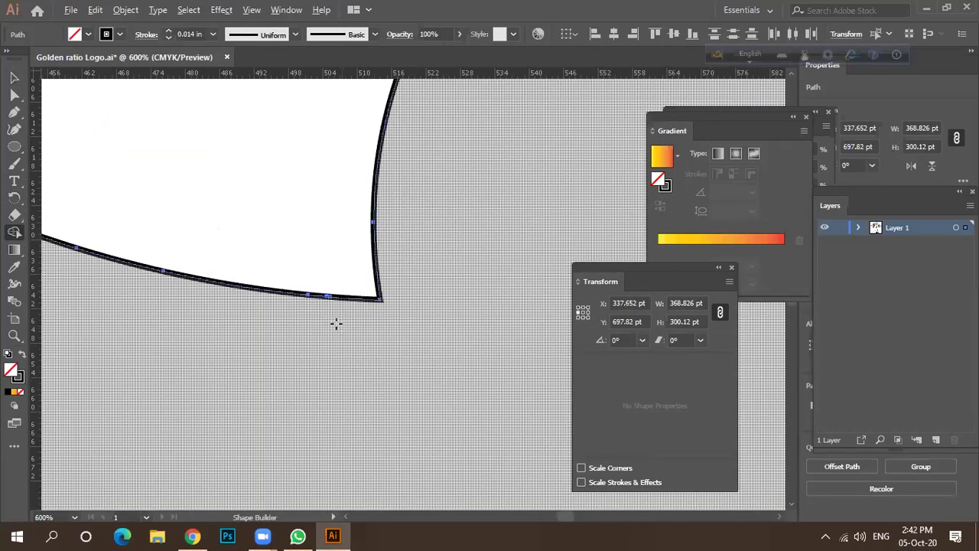
{"action": "scroll", "coordinate": [329, 315], "scroll_direction": "down", "scroll_amount": 3}
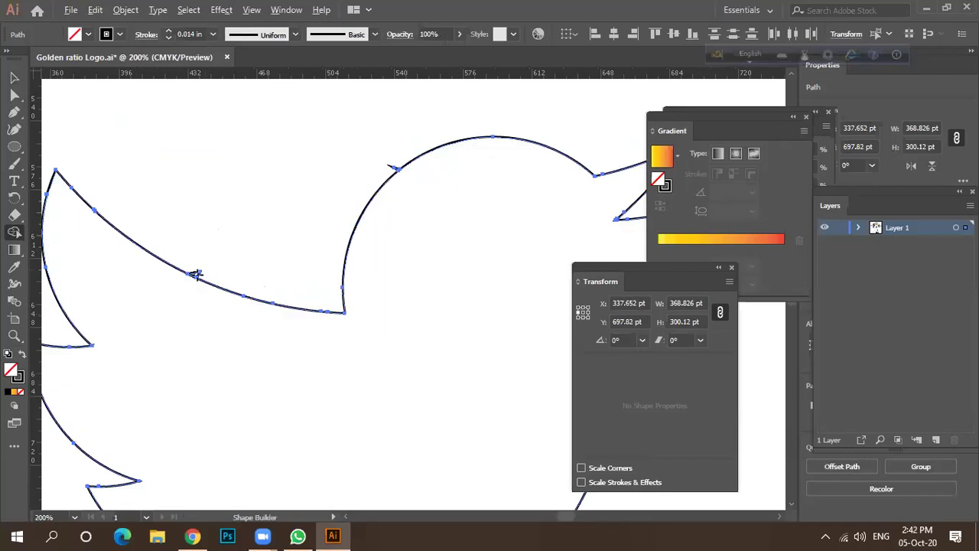
Step: Clean up the tiny leftover pieces on the wing's upper edge and the back of the head with Shape Builder
{"action": "scroll", "coordinate": [195, 268], "scroll_direction": "up", "scroll_amount": 4}
{"action": "left_click_drag", "start_coordinate": [240, 276], "coordinate": [237, 271]}
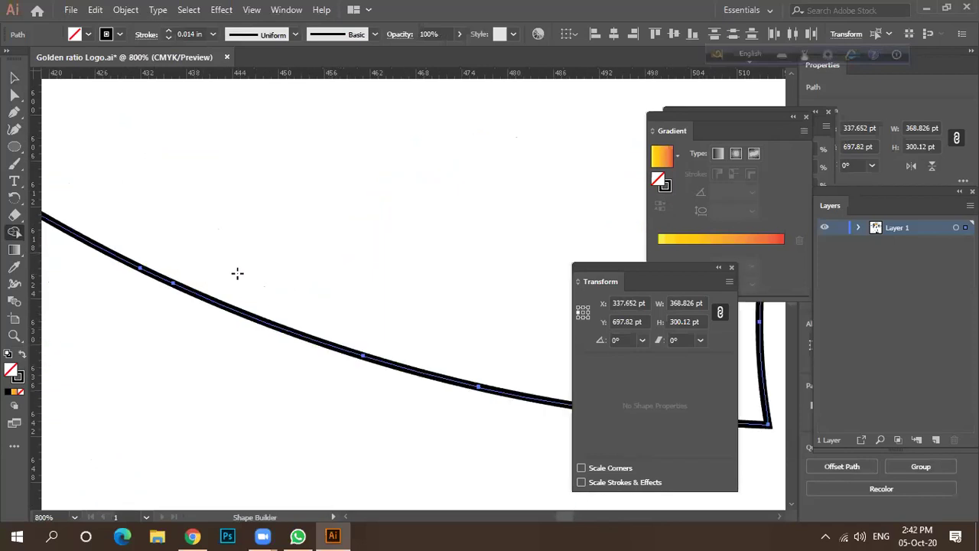
{"action": "scroll", "coordinate": [236, 273], "scroll_direction": "down", "scroll_amount": 4}
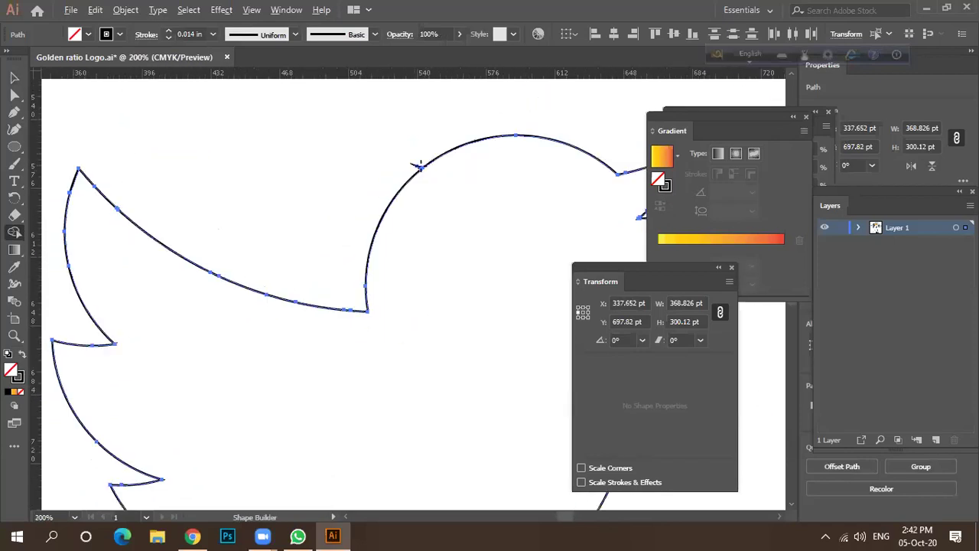
{"action": "scroll", "coordinate": [417, 164], "scroll_direction": "up", "scroll_amount": 3}
{"action": "left_click", "coordinate": [417, 166]}
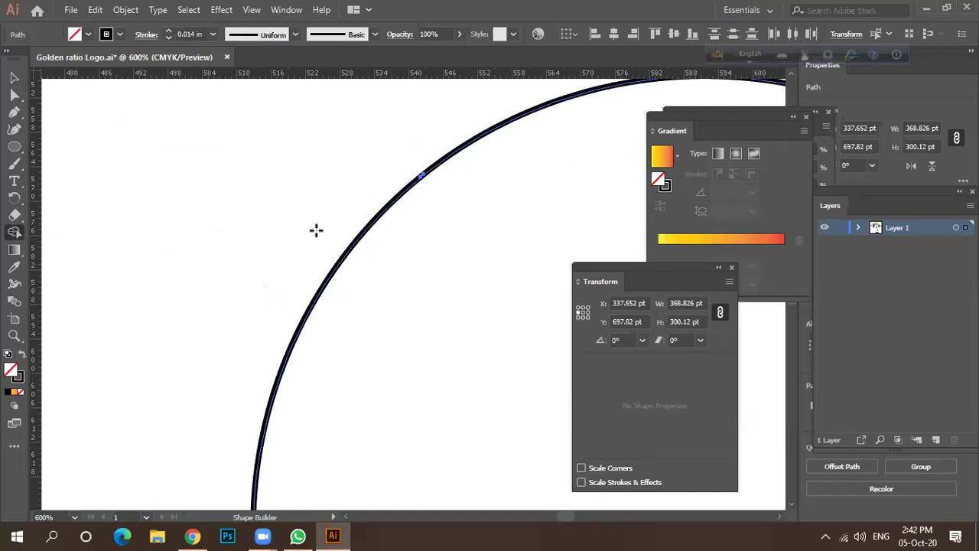
{"action": "scroll", "coordinate": [298, 276], "scroll_direction": "down", "scroll_amount": 6}
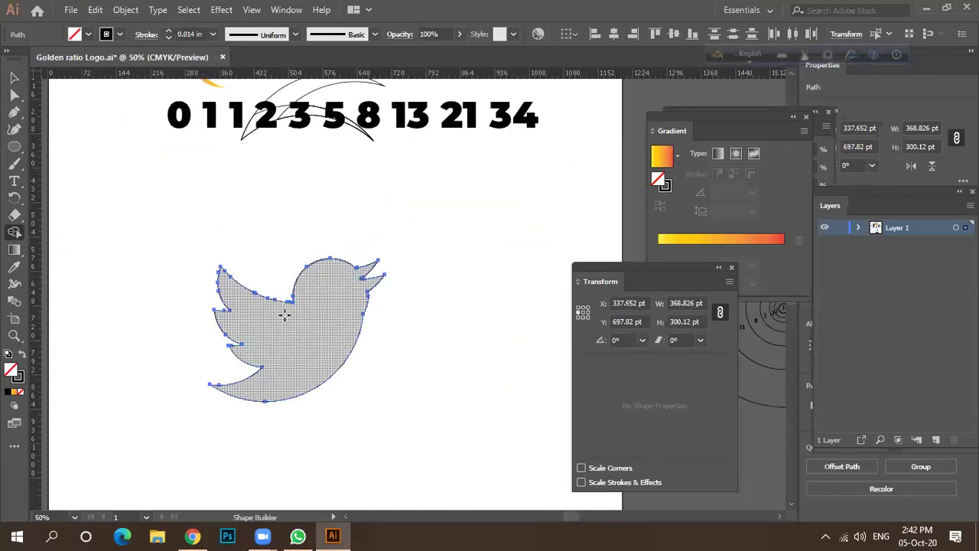
{"action": "scroll", "coordinate": [287, 321], "scroll_direction": "down", "scroll_amount": 1}
Step: Swap the bird outline's fill and stroke to give it a solid black fill without a stroke, and deselect it
{"action": "left_click", "coordinate": [14, 78]}
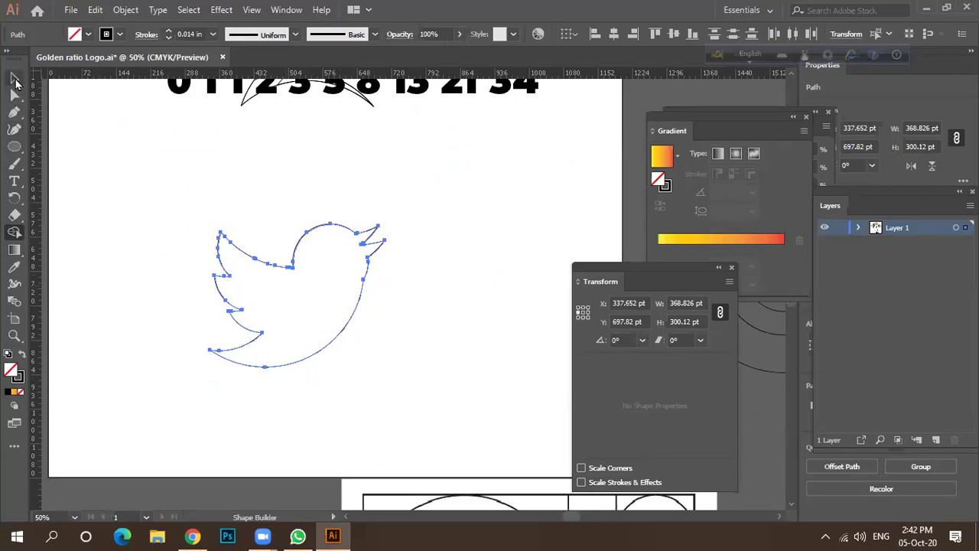
{"action": "left_click", "coordinate": [22, 355]}
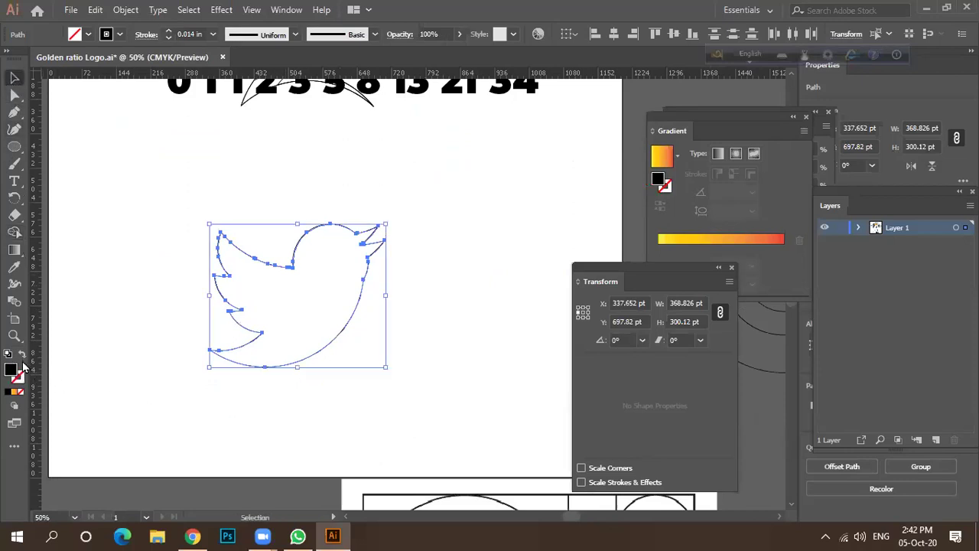
{"action": "scroll", "coordinate": [281, 394], "scroll_direction": "down", "scroll_amount": 3}
{"action": "left_click", "coordinate": [361, 333]}
{"action": "scroll", "coordinate": [356, 325], "scroll_direction": "down", "scroll_amount": 2}
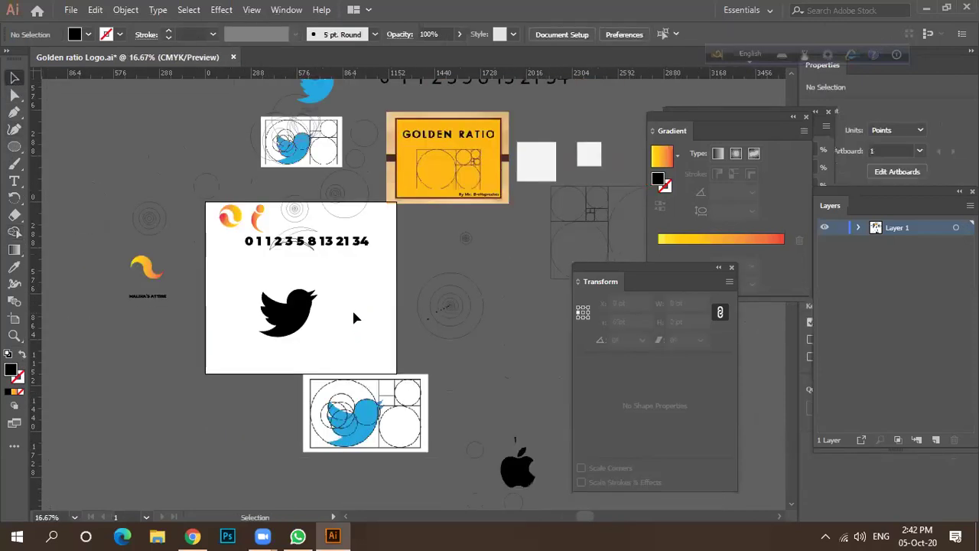
Step: Fill the bird with the blue sampled from the Twitter reference image using the Eyedropper, and deselect it
{"action": "left_click", "coordinate": [309, 315]}
{"action": "key", "text": "i"}
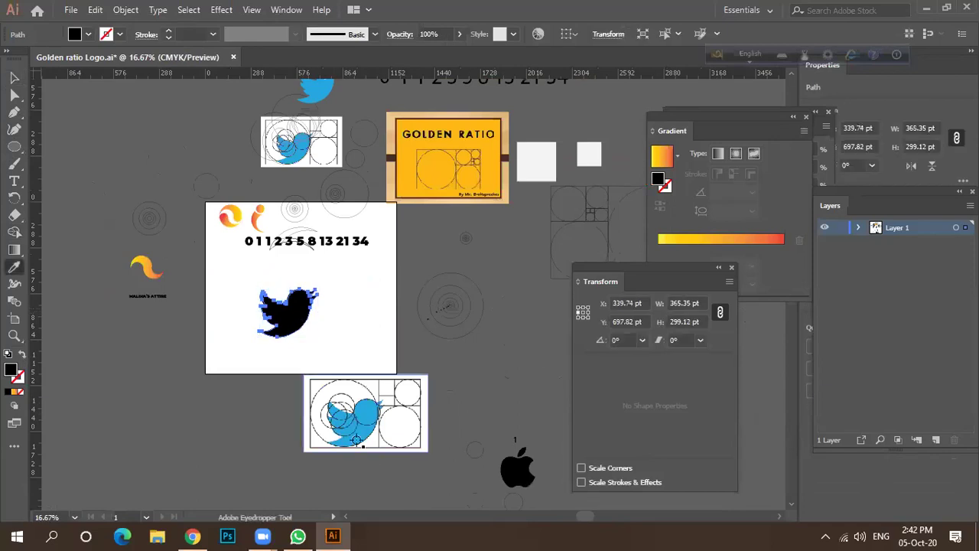
{"action": "left_click", "coordinate": [346, 444]}
{"action": "key", "text": "v"}
{"action": "left_click", "coordinate": [88, 107]}
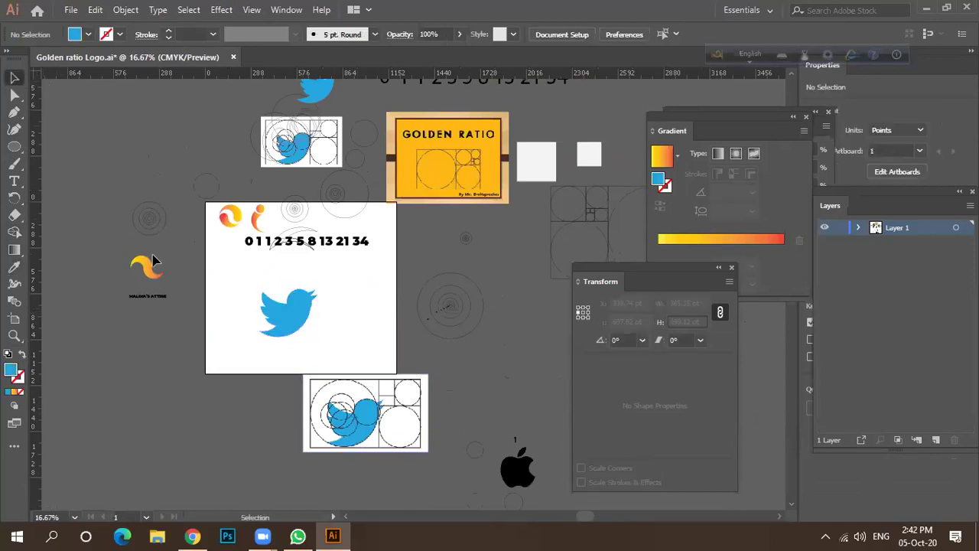
Step: Examine the finished blue bird's silhouette up close, including the beak, chest and back contours
{"action": "scroll", "coordinate": [309, 312], "scroll_direction": "up", "scroll_amount": 4}
{"action": "scroll", "coordinate": [374, 296], "scroll_direction": "down", "scroll_amount": 2}
{"action": "scroll", "coordinate": [334, 277], "scroll_direction": "up", "scroll_amount": 3}
{"action": "scroll", "coordinate": [337, 274], "scroll_direction": "down", "scroll_amount": 3}
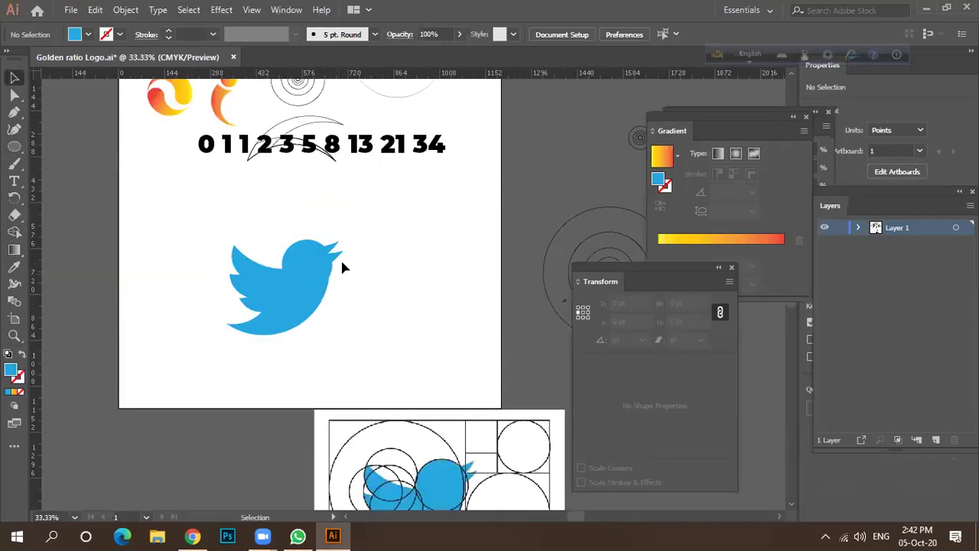
{"action": "scroll", "coordinate": [341, 258], "scroll_direction": "down", "scroll_amount": 2}
{"action": "scroll", "coordinate": [344, 233], "scroll_direction": "up", "scroll_amount": 4}
{"action": "left_click", "coordinate": [324, 201]}
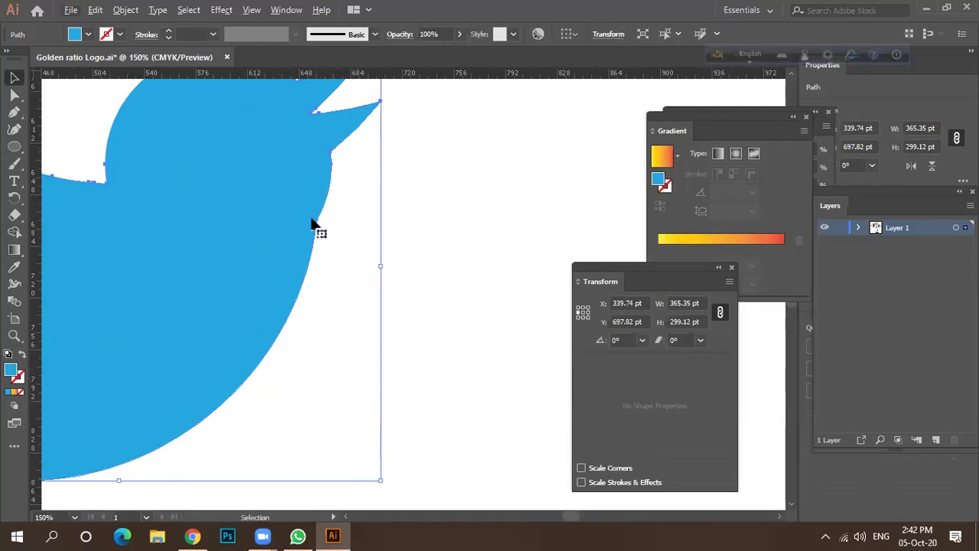
{"action": "scroll", "coordinate": [317, 253], "scroll_direction": "down", "scroll_amount": 2}
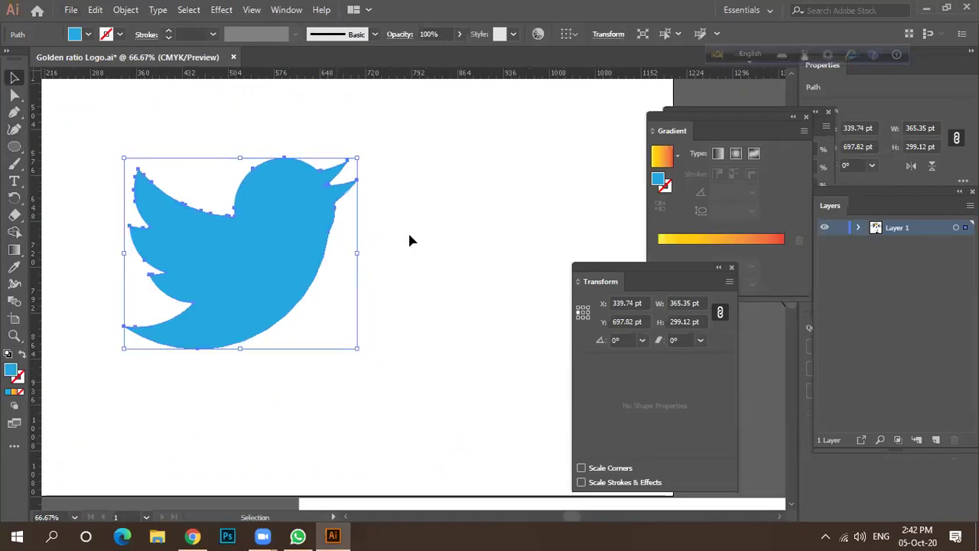
Step: Move the Twitter reference image and a crescent arc shape to the empty canvas below and left of the artboard
{"action": "scroll", "coordinate": [284, 262], "scroll_direction": "down", "scroll_amount": 2}
{"action": "left_click", "coordinate": [283, 262]}
{"action": "scroll", "coordinate": [329, 262], "scroll_direction": "down", "scroll_amount": 2}
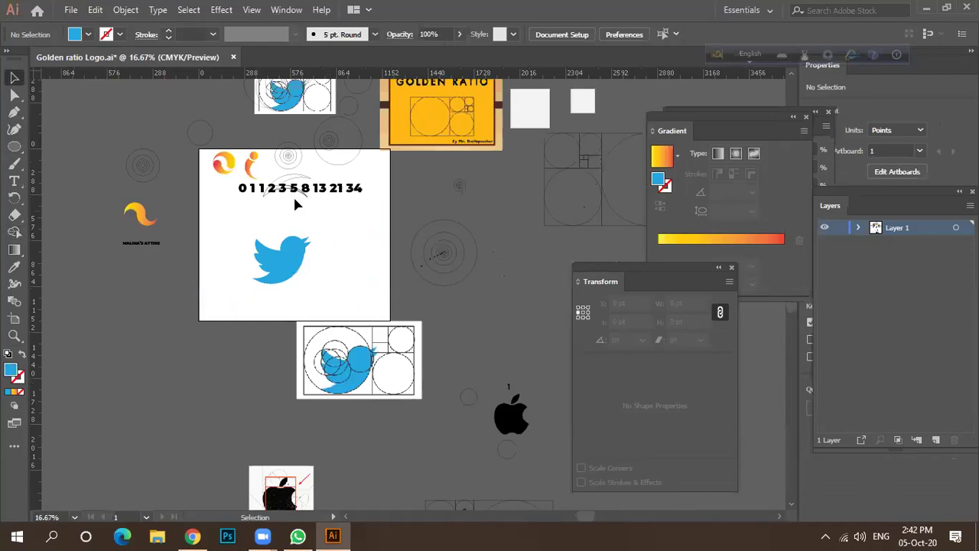
{"action": "left_click_drag", "start_coordinate": [290, 180], "coordinate": [148, 413]}
{"action": "left_click", "coordinate": [193, 536]}
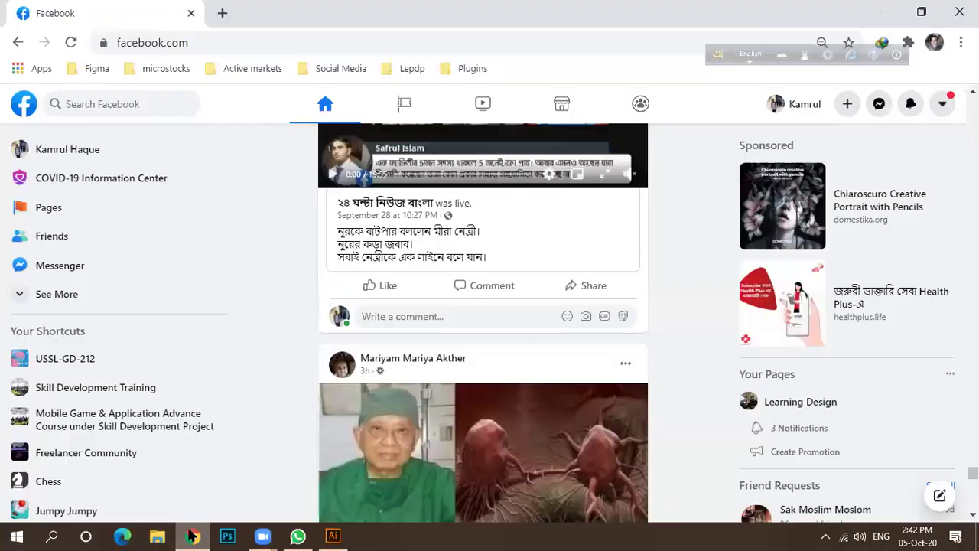
{"action": "left_click", "coordinate": [193, 535]}
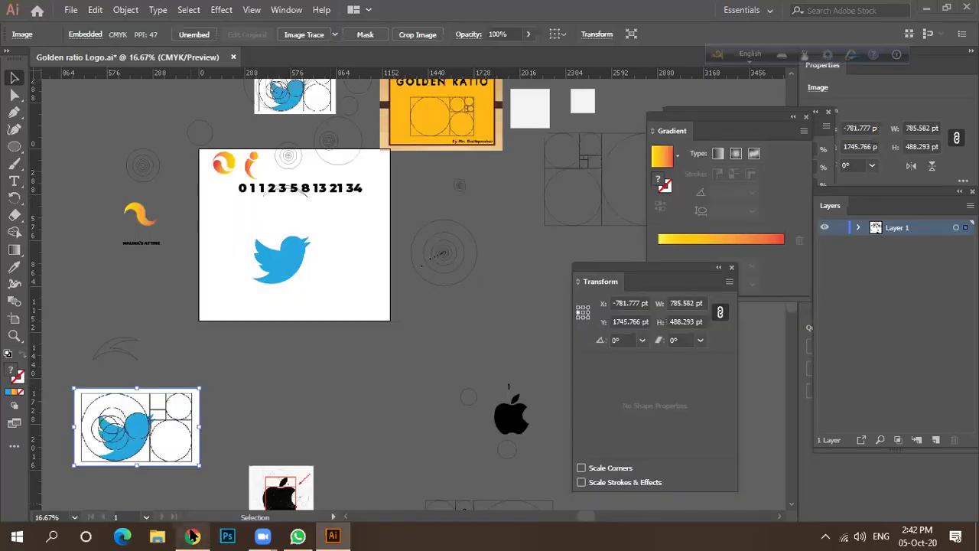
{"action": "left_click", "coordinate": [193, 536]}
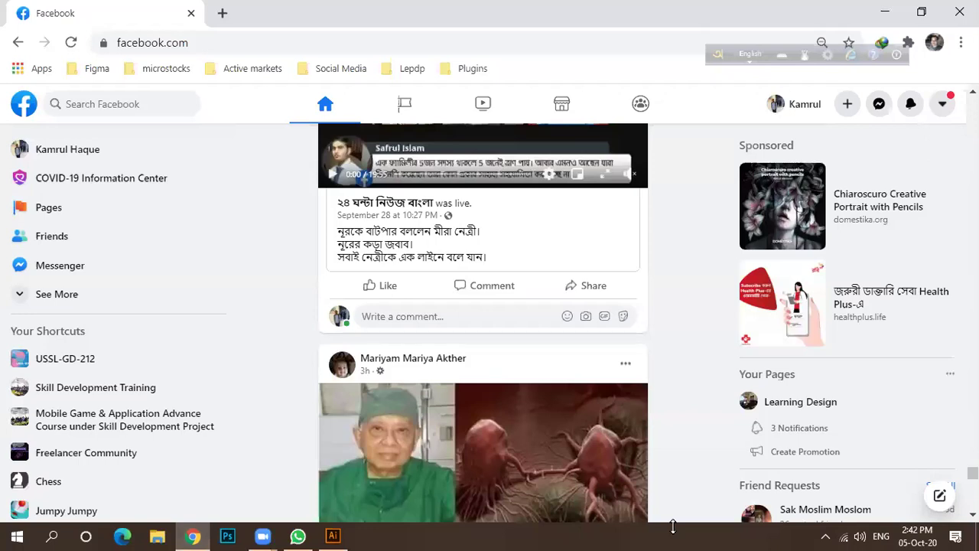
{"action": "left_click", "coordinate": [333, 535]}
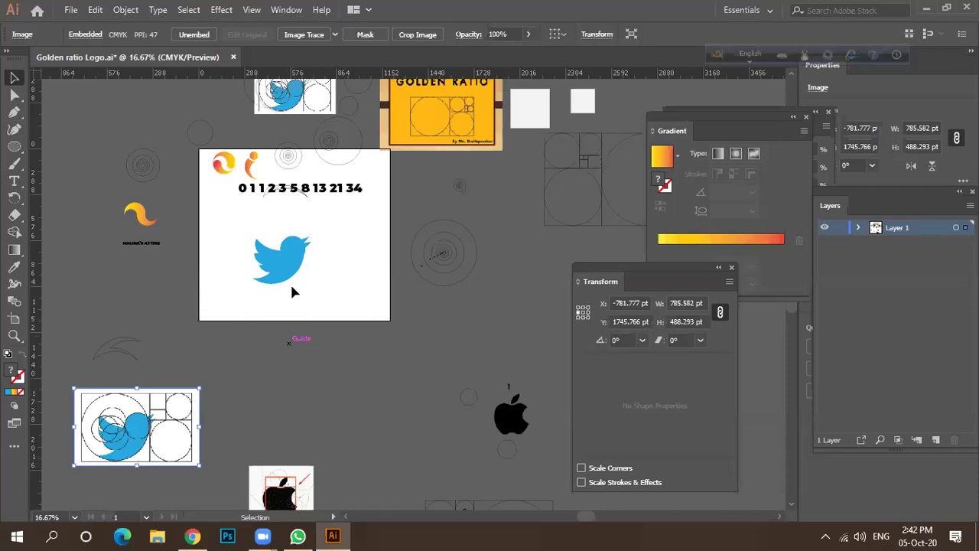
Step: Move the blue bird across the artboard's left edge, to about X -75 pt and Y 682 pt
{"action": "left_click", "coordinate": [281, 264]}
{"action": "key", "text": "ctrl+equal"}
{"action": "key", "text": "ctrl+equal"}
{"action": "key", "text": "ctrl+equal"}
{"action": "left_click_drag", "start_coordinate": [271, 264], "coordinate": [195, 306]}
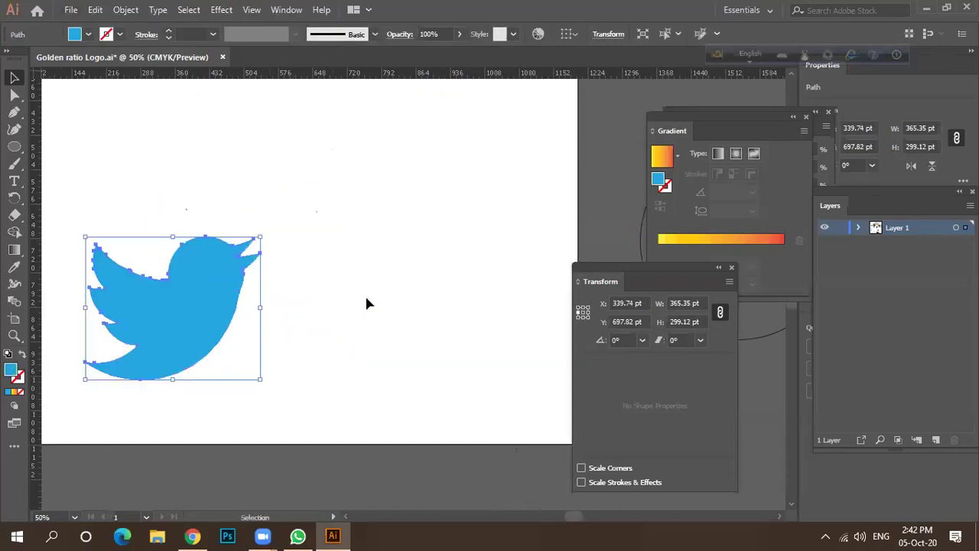
{"action": "key", "text": "ctrl+minus"}
{"action": "left_click_drag", "start_coordinate": [267, 316], "coordinate": [188, 279]}
{"action": "scroll", "coordinate": [337, 298], "scroll_direction": "down", "scroll_amount": 1}
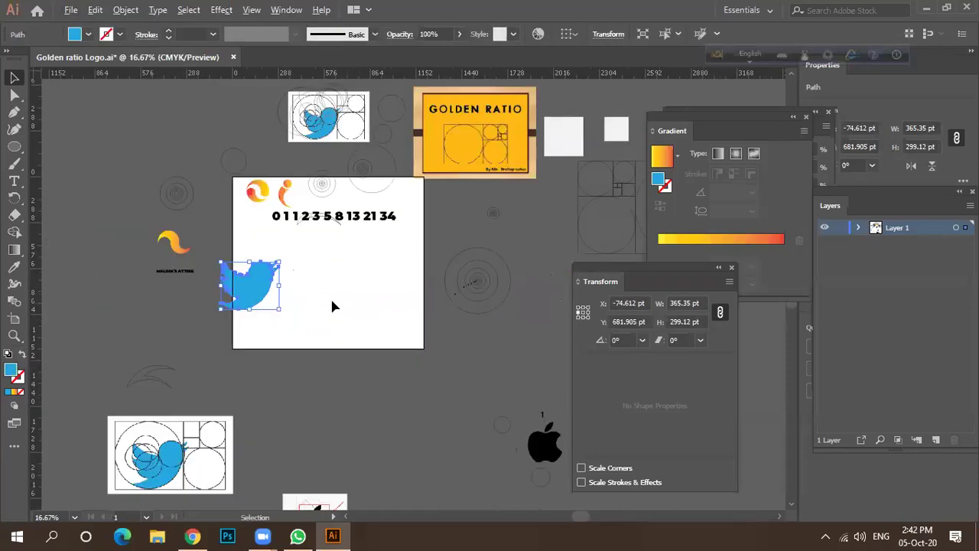
Step: Copy the outermost concentric circle, about 414 pt wide, onto the artboard to the right of the bird
{"action": "left_click", "coordinate": [459, 269]}
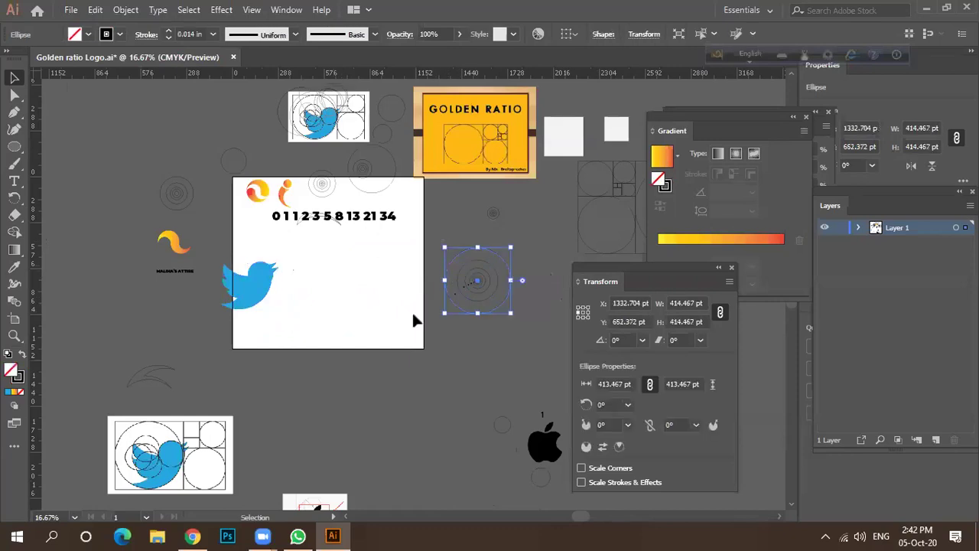
{"action": "left_click", "coordinate": [440, 305]}
{"action": "scroll", "coordinate": [449, 298], "scroll_direction": "up", "scroll_amount": 1}
{"action": "left_click_drag", "start_coordinate": [450, 298], "coordinate": [250, 303]}
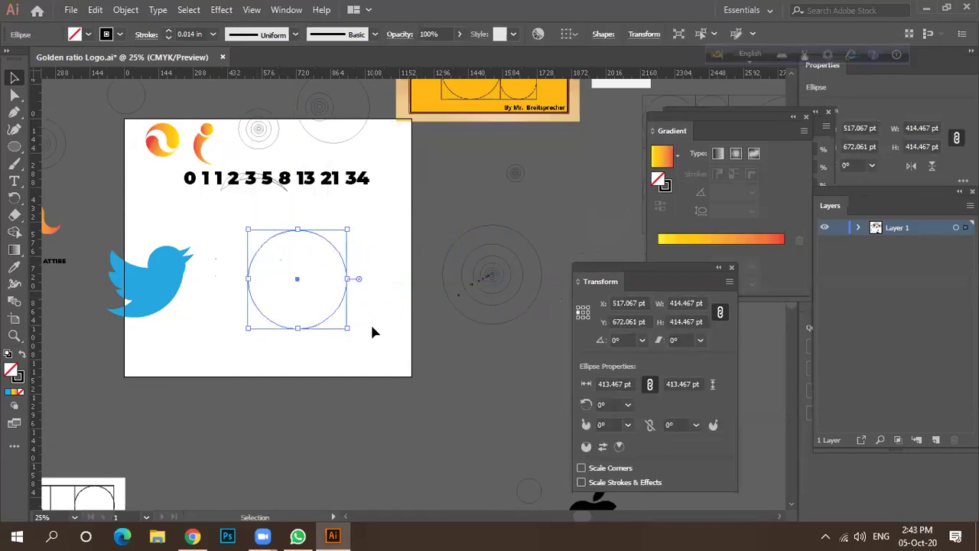
{"action": "left_click", "coordinate": [342, 295]}
{"action": "scroll", "coordinate": [342, 295], "scroll_direction": "up", "scroll_amount": 2}
{"action": "scroll", "coordinate": [395, 284], "scroll_direction": "down", "scroll_amount": 3}
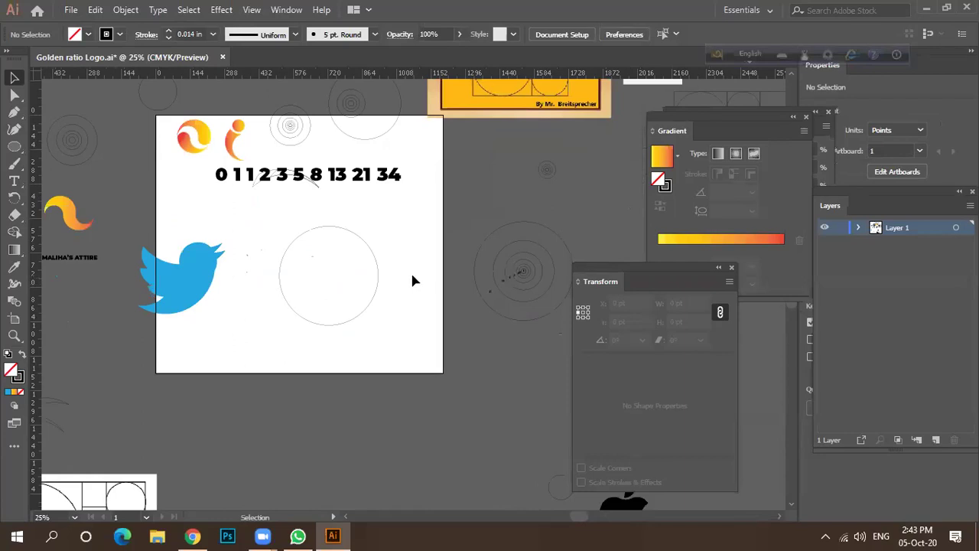
{"action": "mouse_move", "coordinate": [264, 535]}
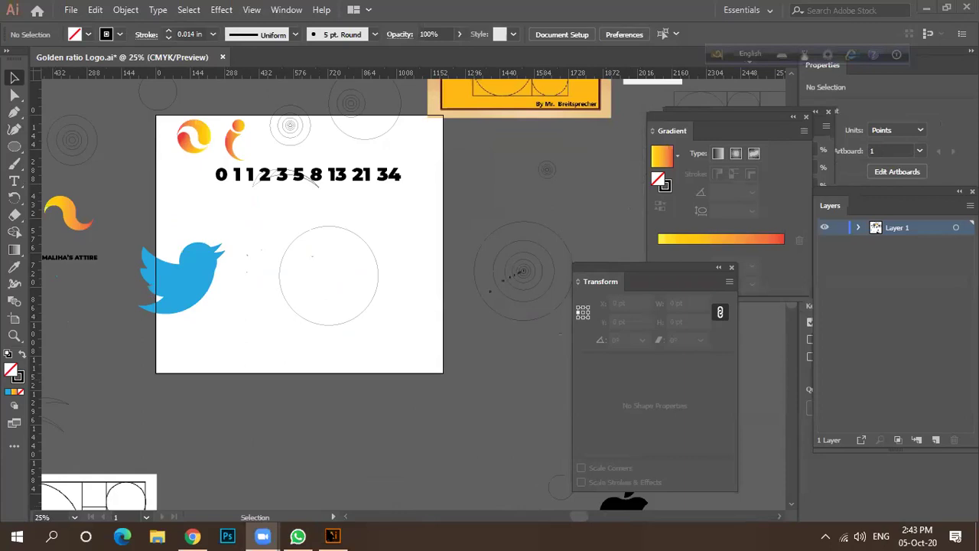
{"action": "scroll", "coordinate": [323, 329], "scroll_direction": "up", "scroll_amount": 1}
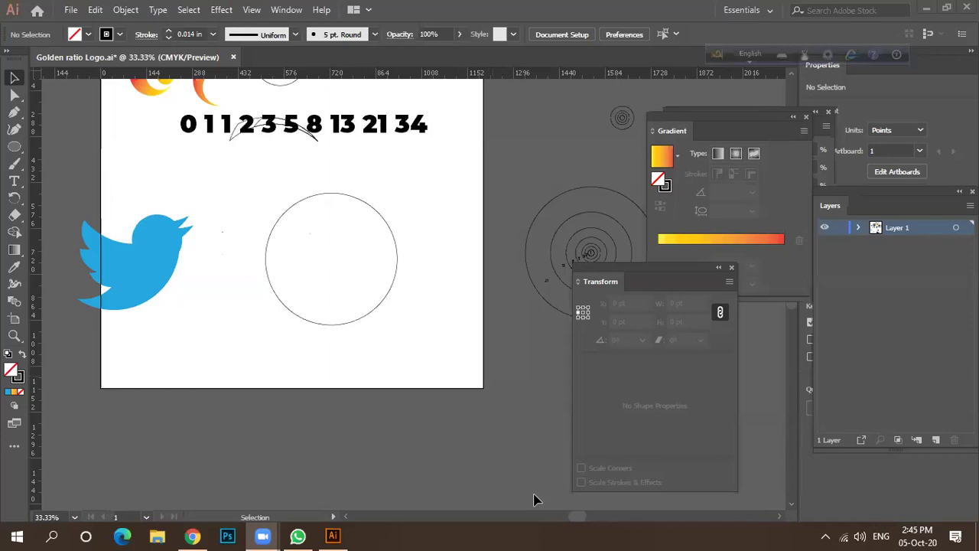
{"action": "left_click", "coordinate": [276, 308]}
{"action": "left_click", "coordinate": [311, 323]}
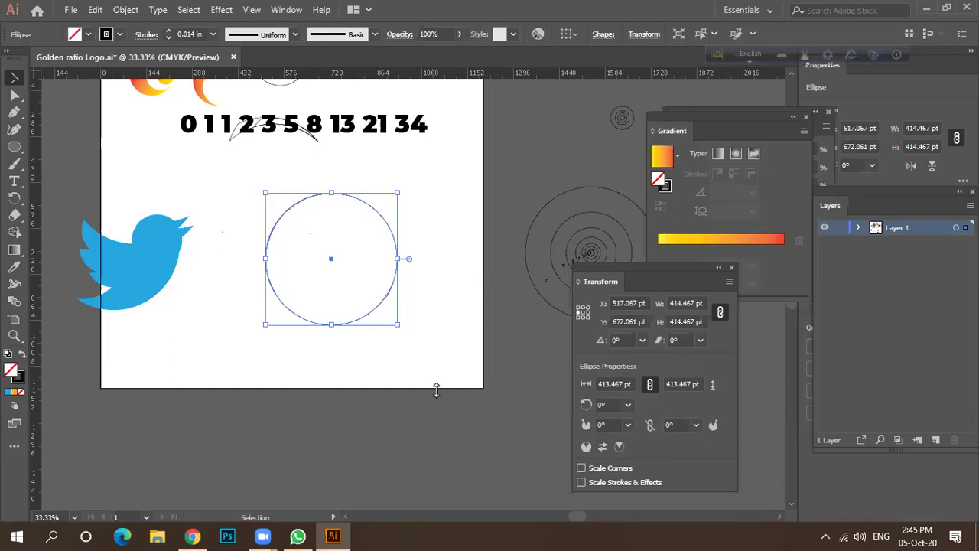
Step: Switch to Chrome and open the 268th Attandence Sheet in Google Sheets from the Lepdp bookmarks
{"action": "left_click", "coordinate": [193, 536]}
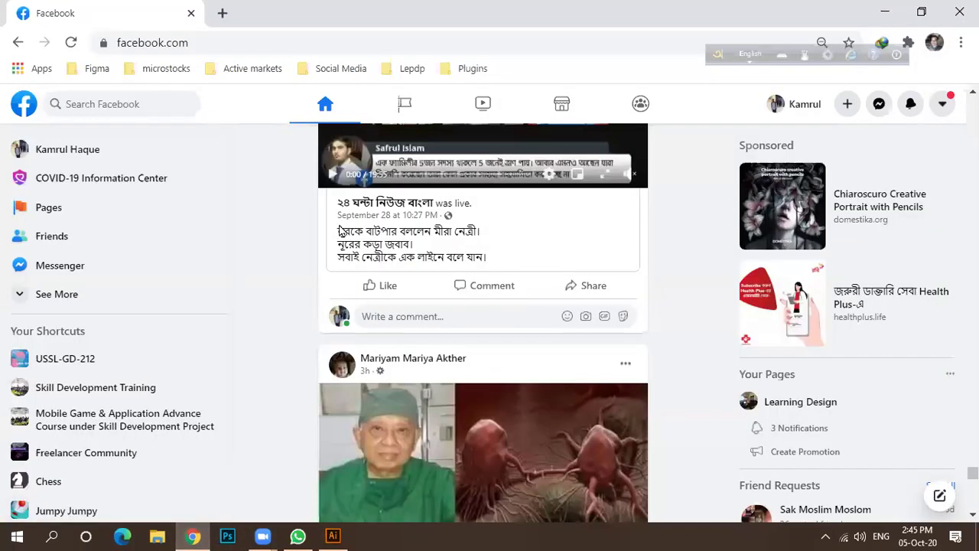
{"action": "left_click", "coordinate": [333, 71]}
{"action": "left_click", "coordinate": [330, 67]}
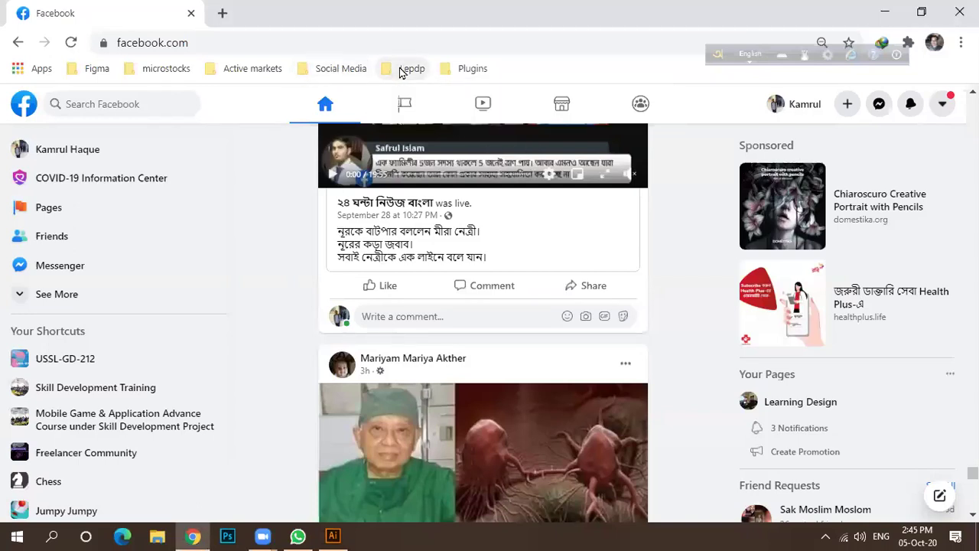
{"action": "left_click", "coordinate": [403, 70]}
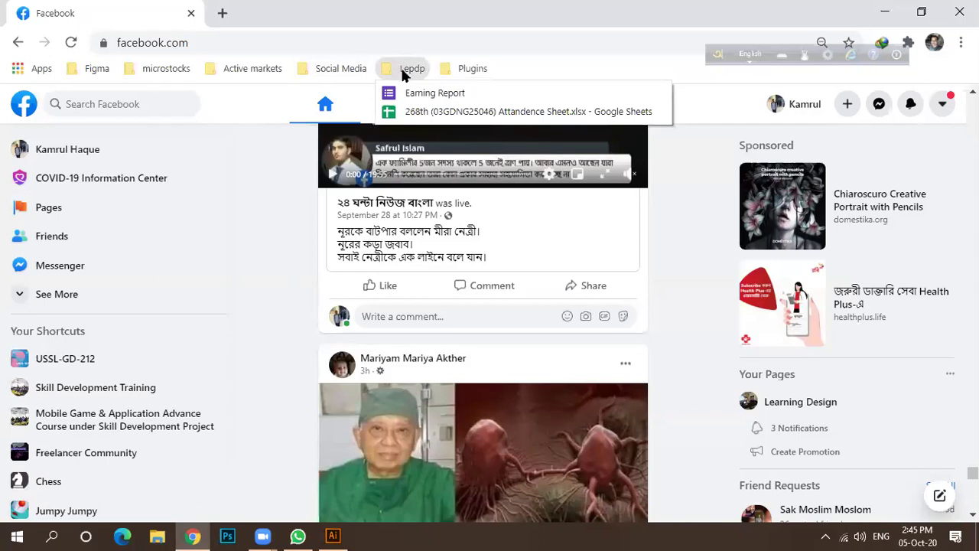
{"action": "left_click", "coordinate": [422, 111]}
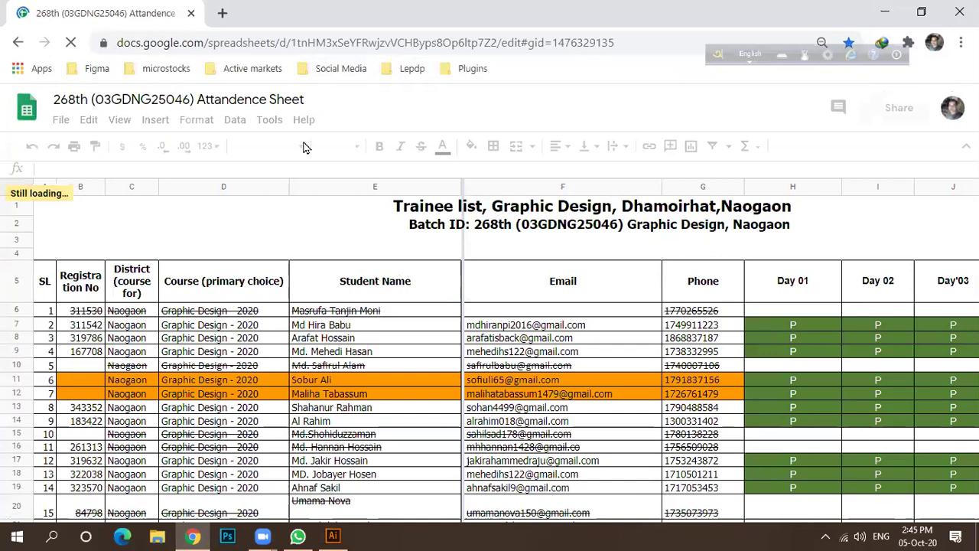
Step: Open Gmail in a new browser tab
{"action": "left_click", "coordinate": [223, 13]}
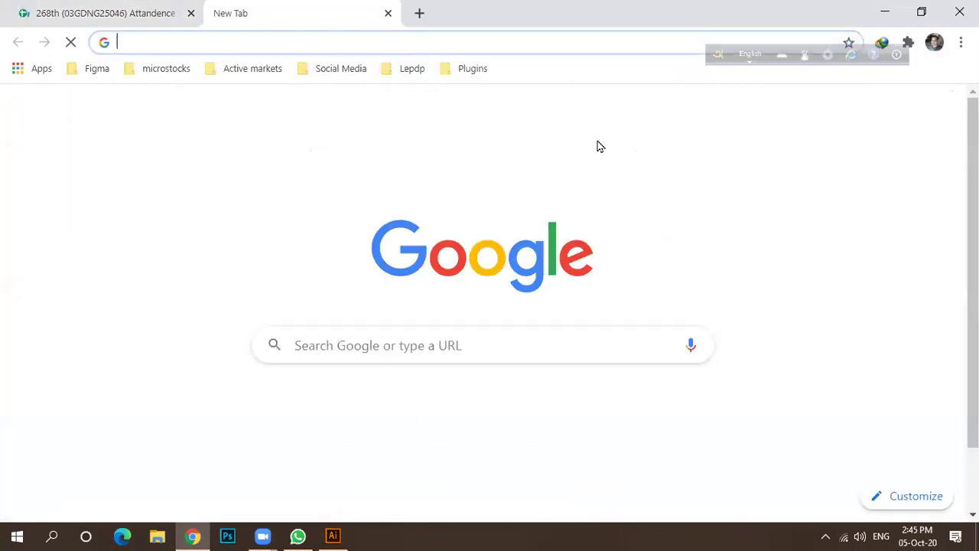
{"action": "left_click", "coordinate": [335, 430]}
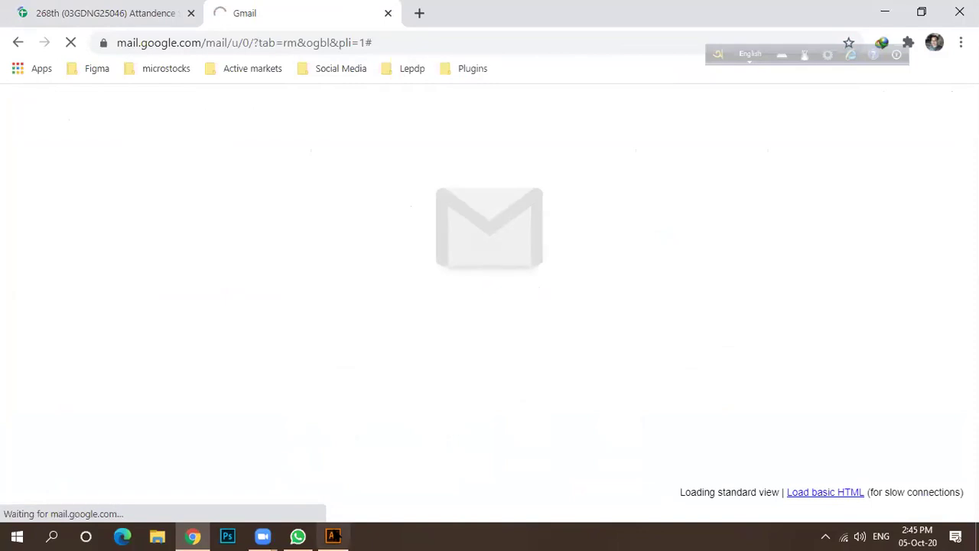
Step: Switch to Illustrator and copy the about 257 pt concentric circle inside the large artboard circle, touching its left side at about X 517 pt
{"action": "left_click", "coordinate": [333, 535]}
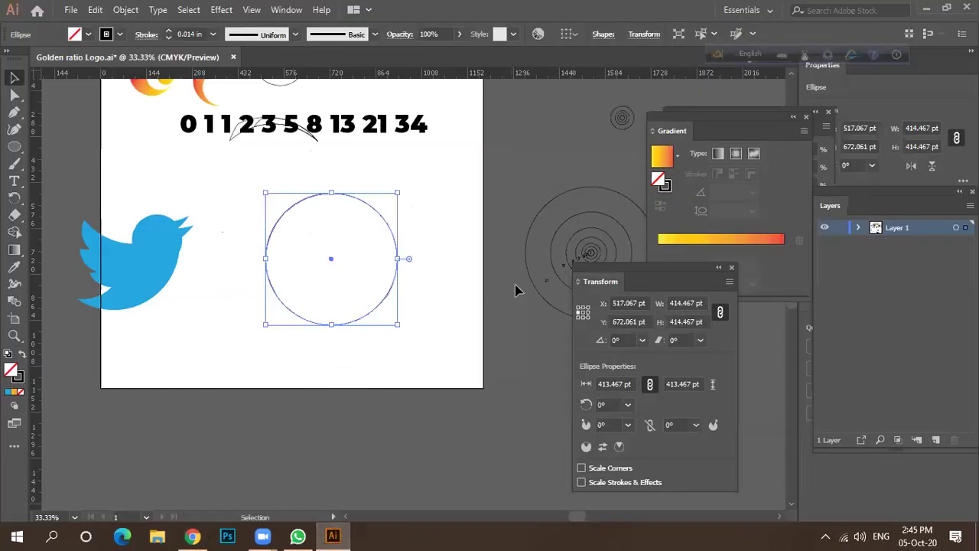
{"action": "key", "text": "space"}
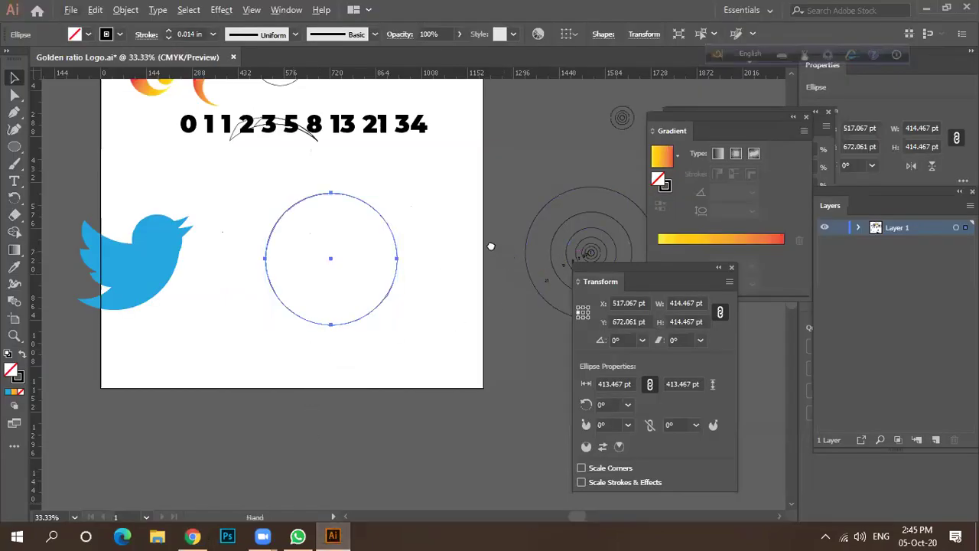
{"action": "left_click_drag", "start_coordinate": [491, 246], "coordinate": [422, 225]}
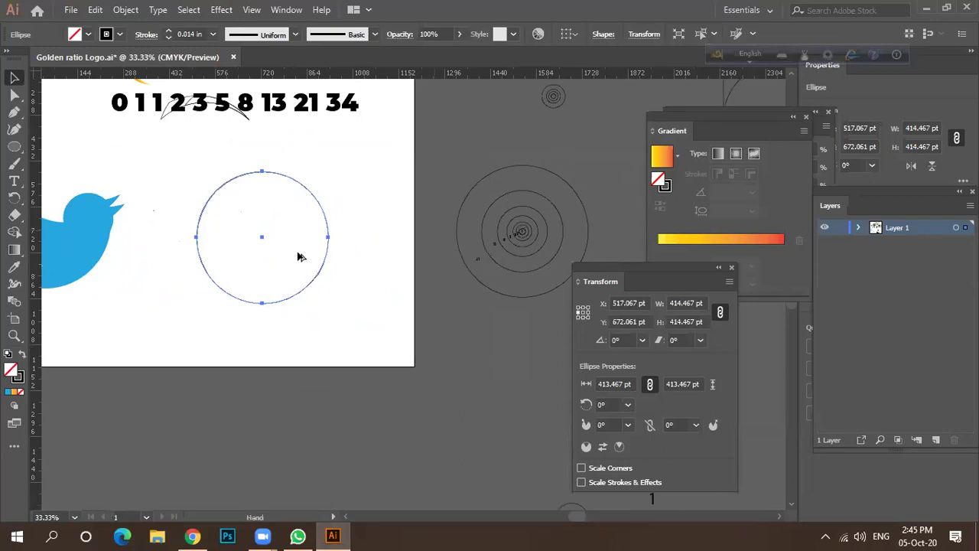
{"action": "left_click_drag", "start_coordinate": [207, 263], "coordinate": [207, 264]}
{"action": "scroll", "coordinate": [251, 228], "scroll_direction": "up", "scroll_amount": 1, "text": "alt"}
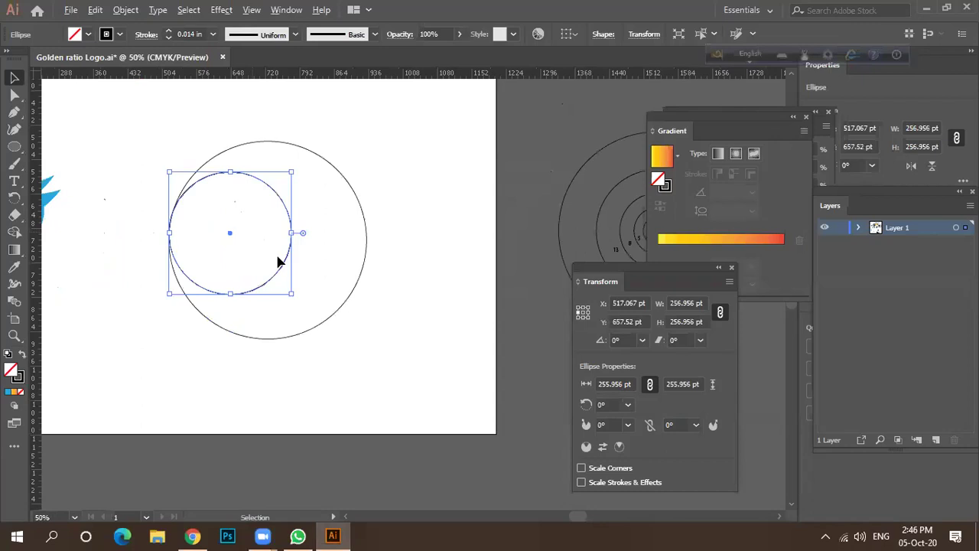
Step: Place a second circle about 257 pt wide inside the large circle, touching its right side, at about X 675 pt
{"action": "scroll", "coordinate": [504, 277], "scroll_direction": "down", "scroll_amount": 1}
{"action": "left_click_drag", "start_coordinate": [504, 278], "coordinate": [248, 265]}
{"action": "scroll", "coordinate": [232, 253], "scroll_direction": "up", "scroll_amount": 2}
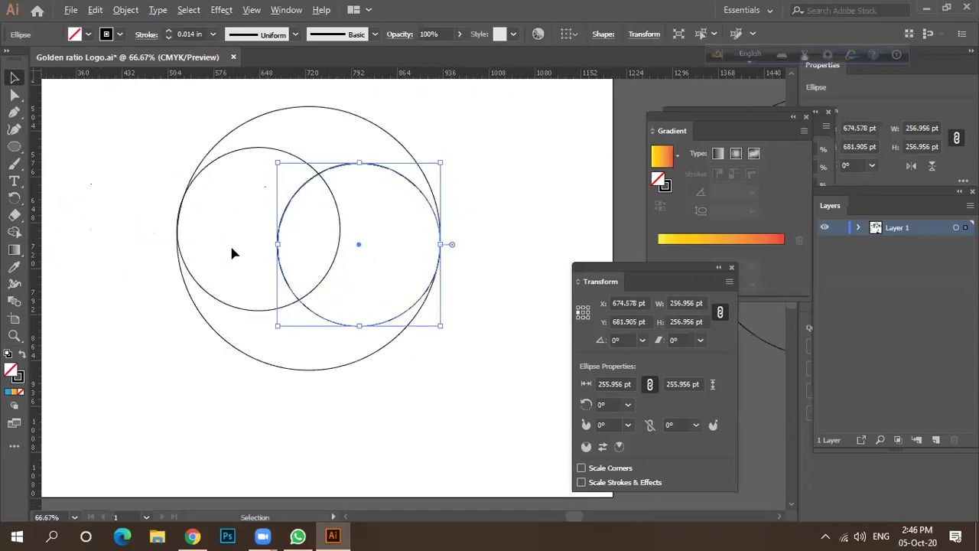
{"action": "scroll", "coordinate": [232, 253], "scroll_direction": "down", "scroll_amount": 1}
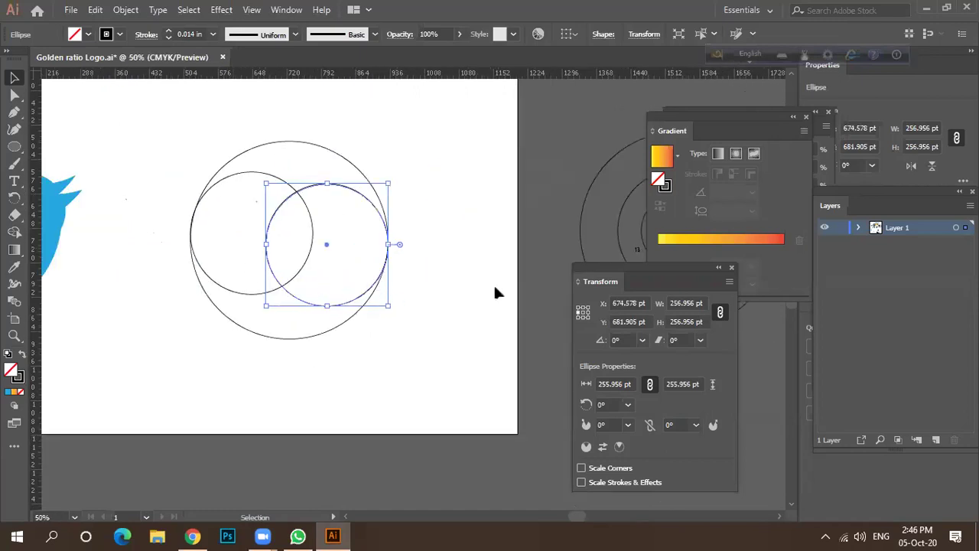
Step: Copy the about 99 pt concentric circle into the right-hand medium circle, touching its right side at about X 831 pt
{"action": "key", "text": "ctrl+minus"}
{"action": "left_click_drag", "start_coordinate": [553, 266], "coordinate": [343, 280]}
{"action": "scroll", "coordinate": [343, 279], "scroll_direction": "up", "scroll_amount": 4}
{"action": "scroll", "coordinate": [339, 291], "scroll_direction": "down", "scroll_amount": 1}
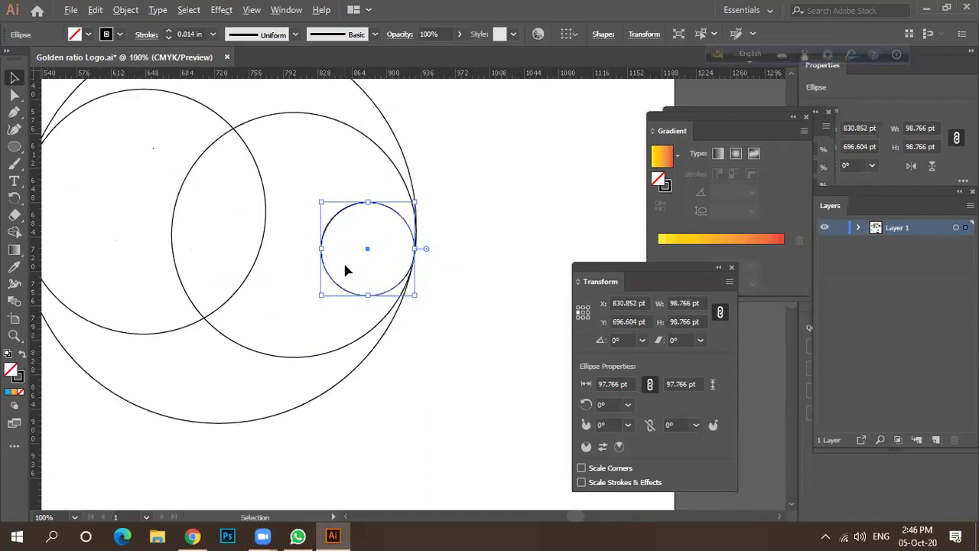
{"action": "scroll", "coordinate": [343, 263], "scroll_direction": "down", "scroll_amount": 1}
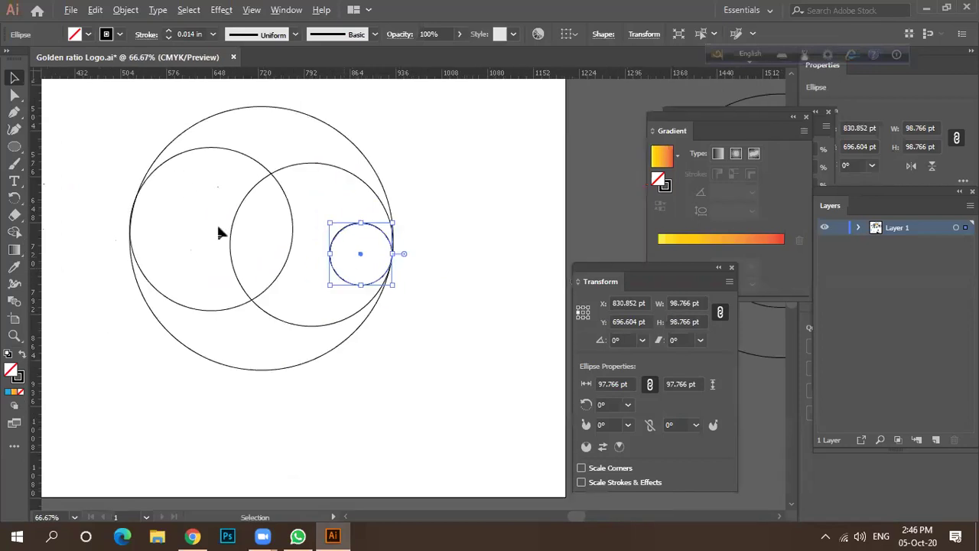
Step: Align the large, two medium and small circles on the artboard to a common vertical centre and deselect them
{"action": "scroll", "coordinate": [365, 325], "scroll_direction": "down", "scroll_amount": 1}
{"action": "left_click", "coordinate": [355, 313]}
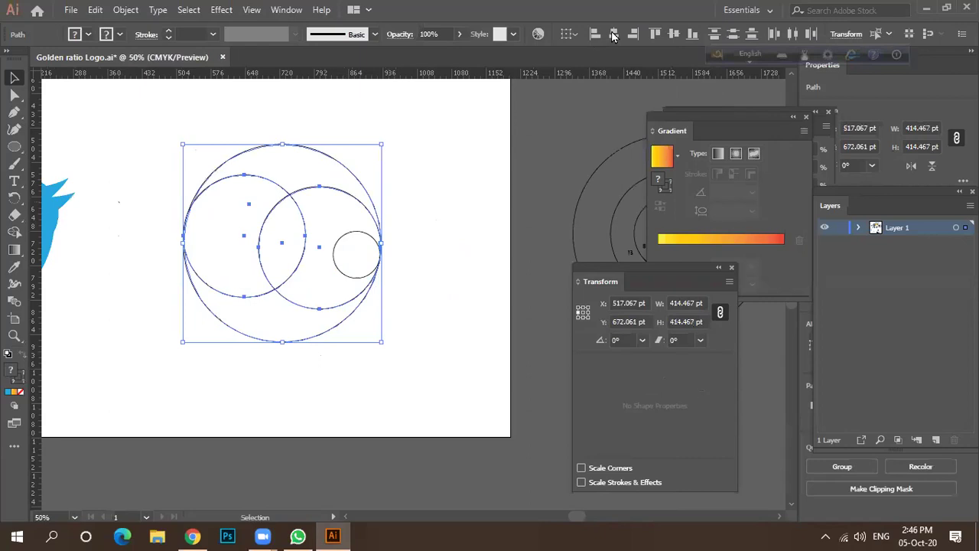
{"action": "left_click", "coordinate": [673, 34]}
{"action": "left_click", "coordinate": [673, 35]}
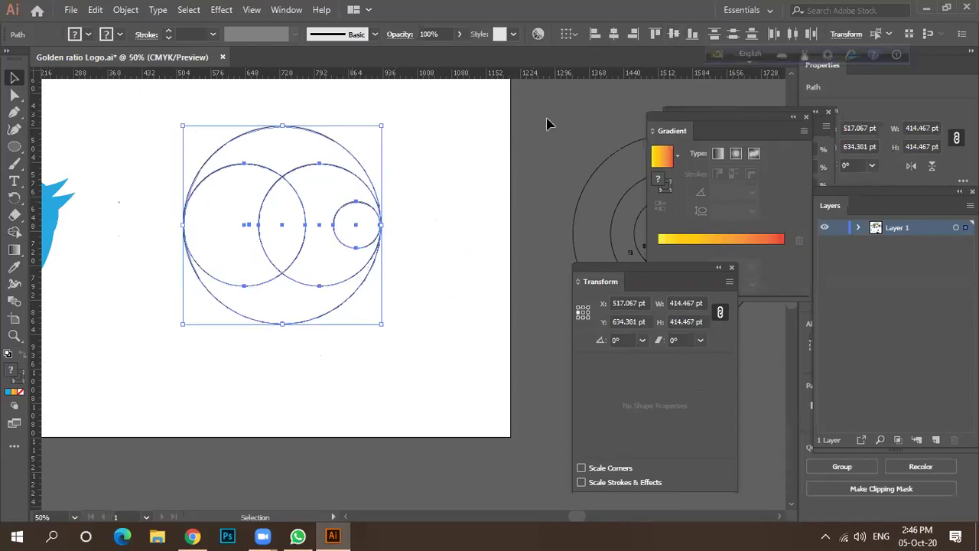
{"action": "left_click", "coordinate": [327, 205]}
{"action": "scroll", "coordinate": [321, 214], "scroll_direction": "down", "scroll_amount": 2}
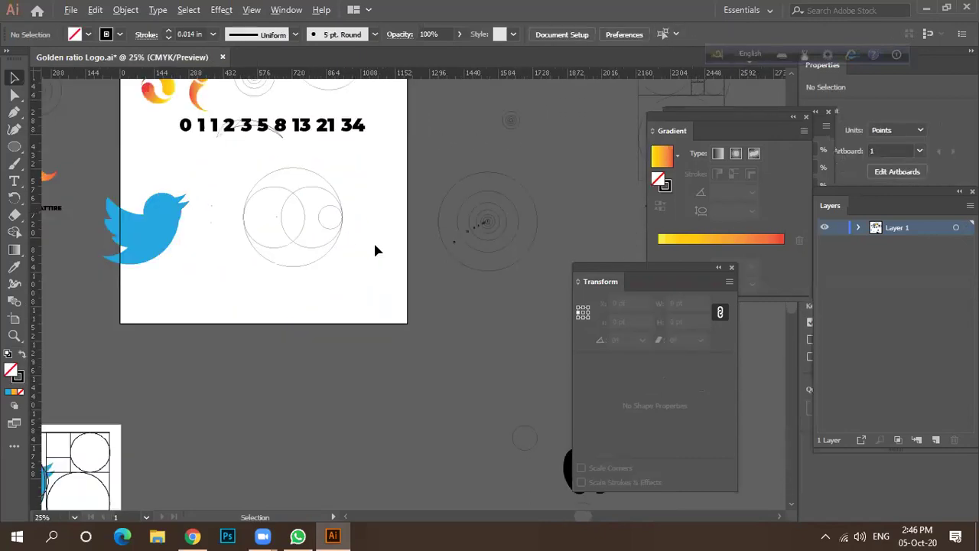
{"action": "scroll", "coordinate": [306, 231], "scroll_direction": "up", "scroll_amount": 1}
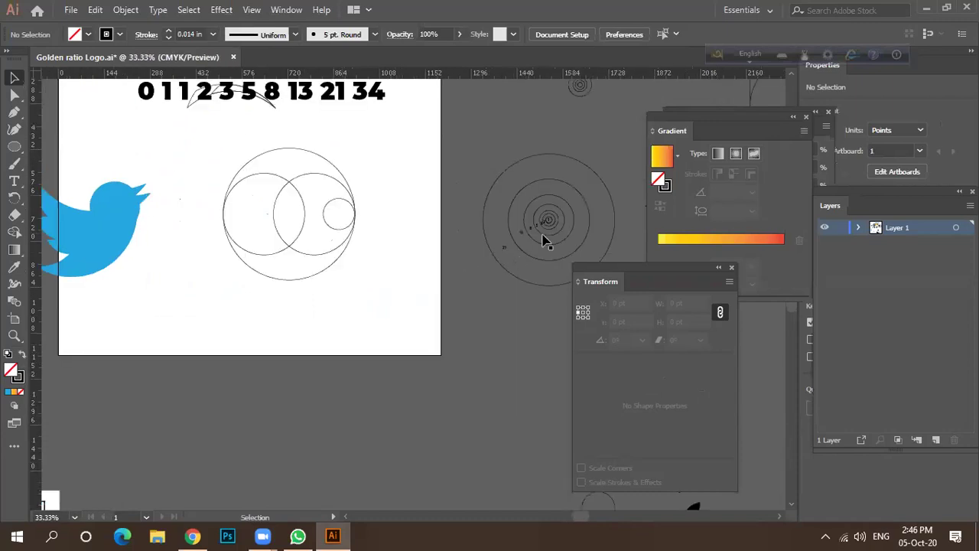
Step: Move the 60 pt circle from the concentric set inside the large circle, against its left edge
{"action": "left_click_drag", "start_coordinate": [538, 234], "coordinate": [234, 225]}
{"action": "scroll", "coordinate": [291, 273], "scroll_direction": "up", "scroll_amount": 2}
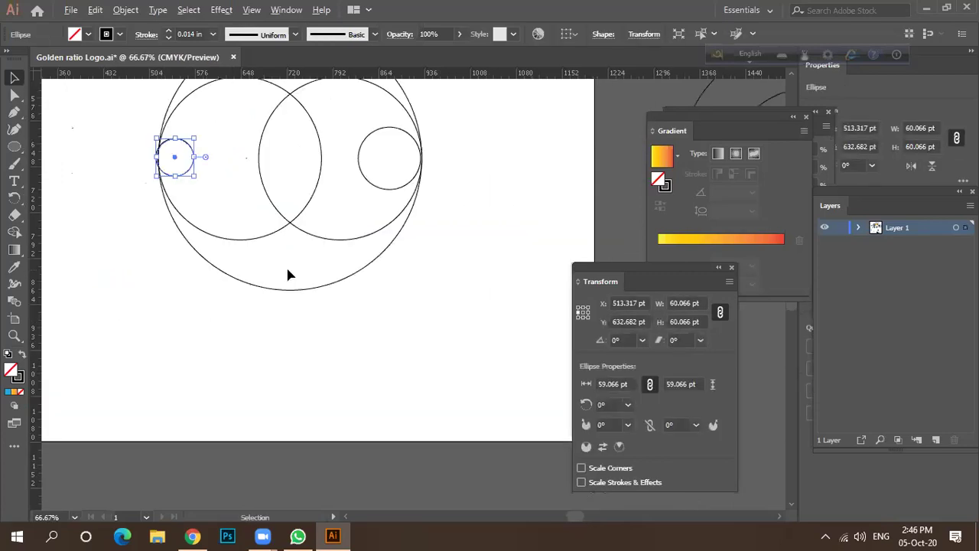
{"action": "scroll", "coordinate": [294, 264], "scroll_direction": "down", "scroll_amount": 2}
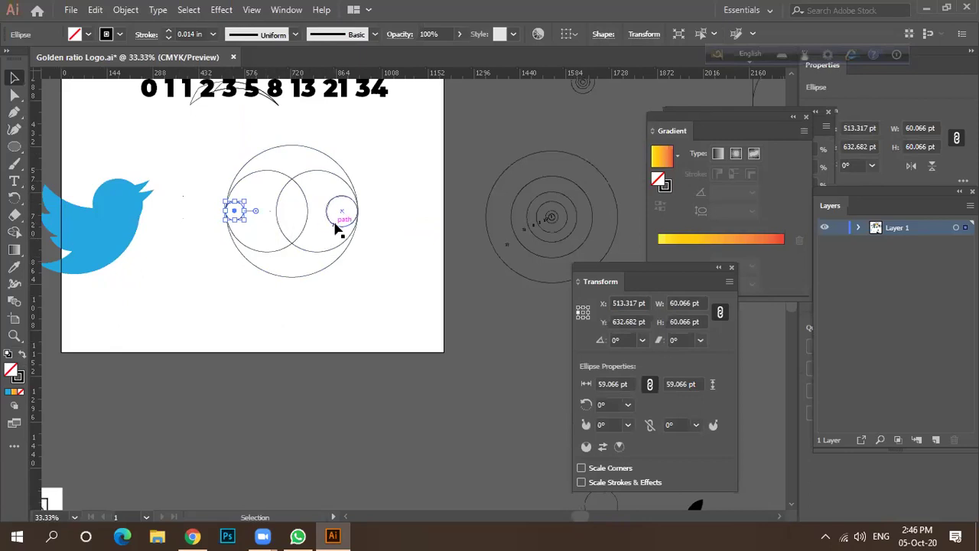
Step: Replace the circle at the large circle's inner right edge with the 158.5 pt circle from the concentric set, moving the old one outside
{"action": "left_click_drag", "start_coordinate": [334, 224], "coordinate": [416, 258]}
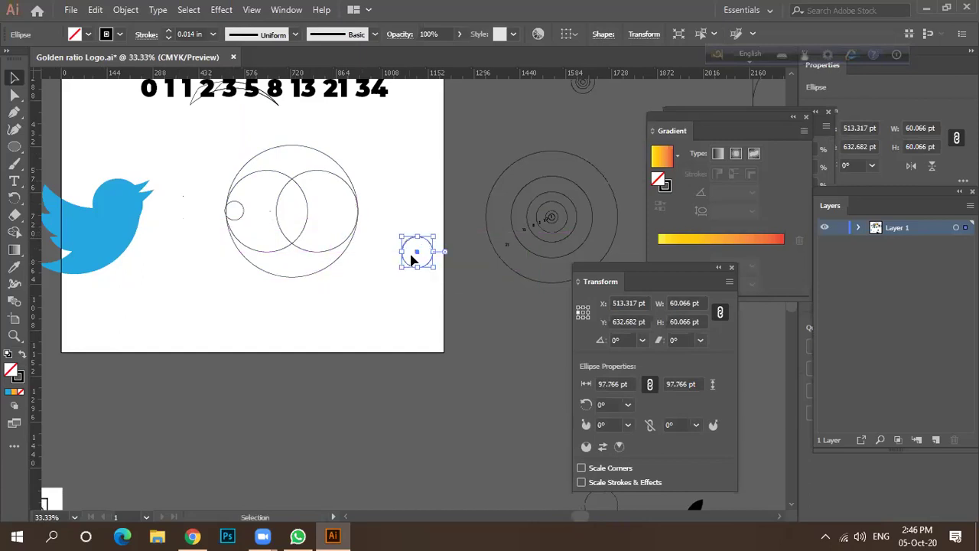
{"action": "left_click_drag", "start_coordinate": [541, 246], "coordinate": [321, 238]}
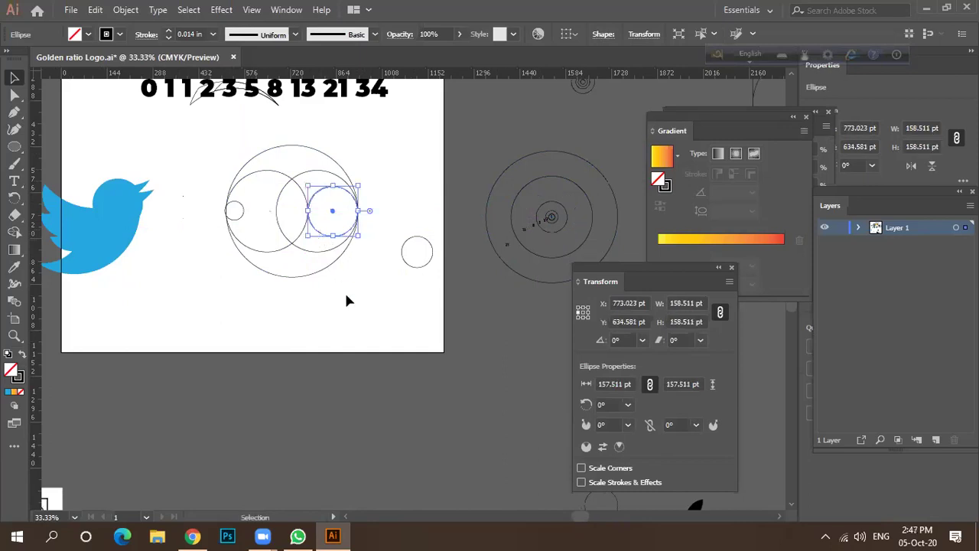
{"action": "left_click", "coordinate": [325, 248]}
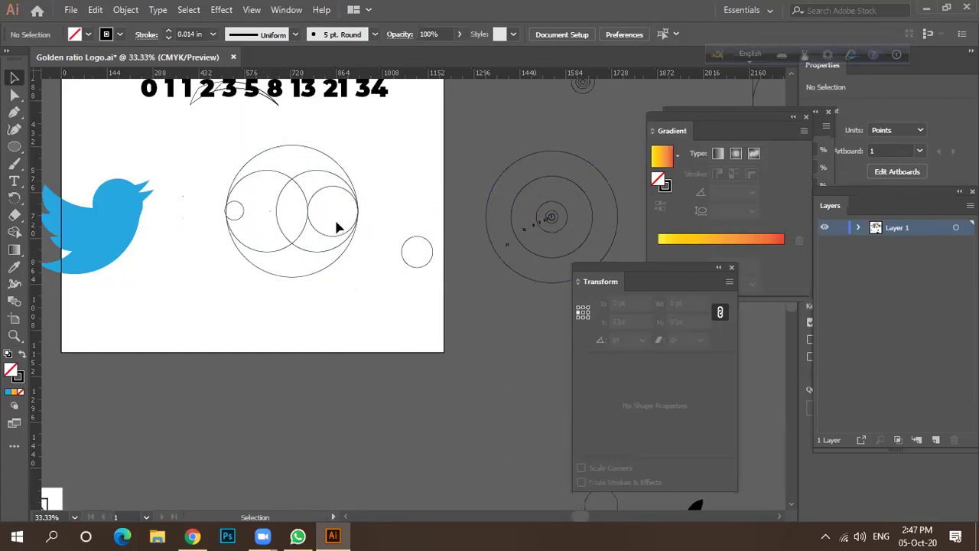
{"action": "scroll", "coordinate": [340, 214], "scroll_direction": "up", "scroll_amount": 3, "text": "alt"}
{"action": "scroll", "coordinate": [346, 207], "scroll_direction": "down", "scroll_amount": 2, "text": "alt"}
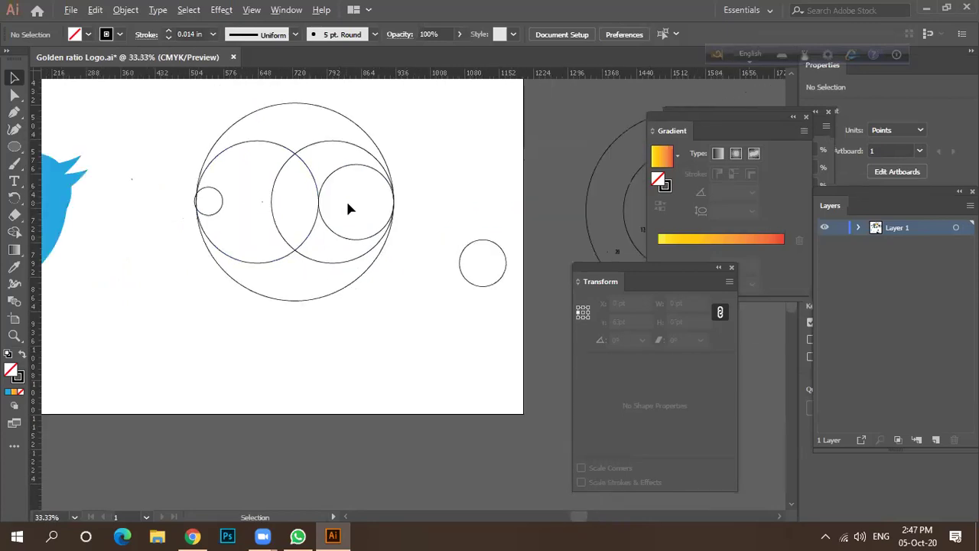
{"action": "scroll", "coordinate": [352, 210], "scroll_direction": "down", "scroll_amount": 2, "text": "alt"}
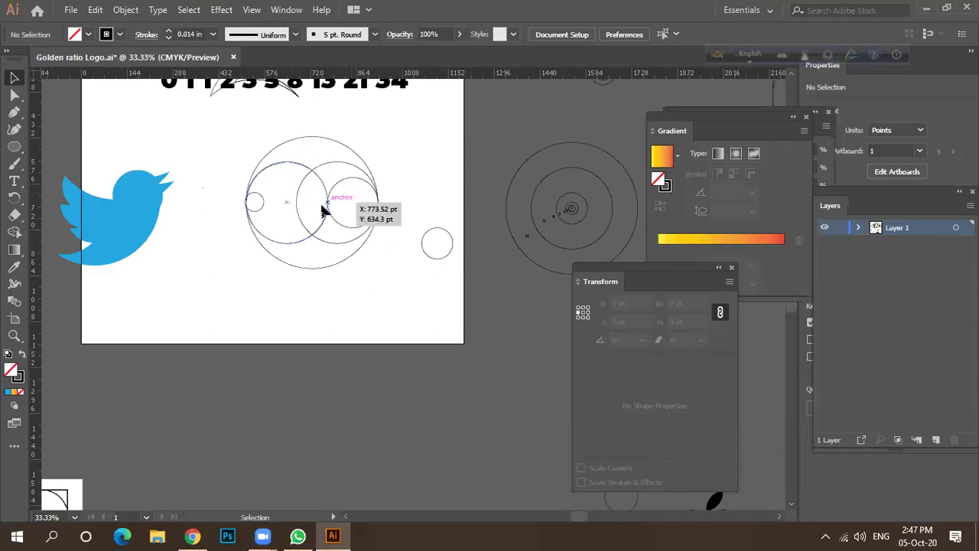
Step: Copy the right 257 pt circle over the left one at the large circle's left edge, and delete the right one
{"action": "left_click_drag", "start_coordinate": [298, 224], "coordinate": [251, 225]}
{"action": "scroll", "coordinate": [243, 204], "scroll_direction": "up", "scroll_amount": 1}
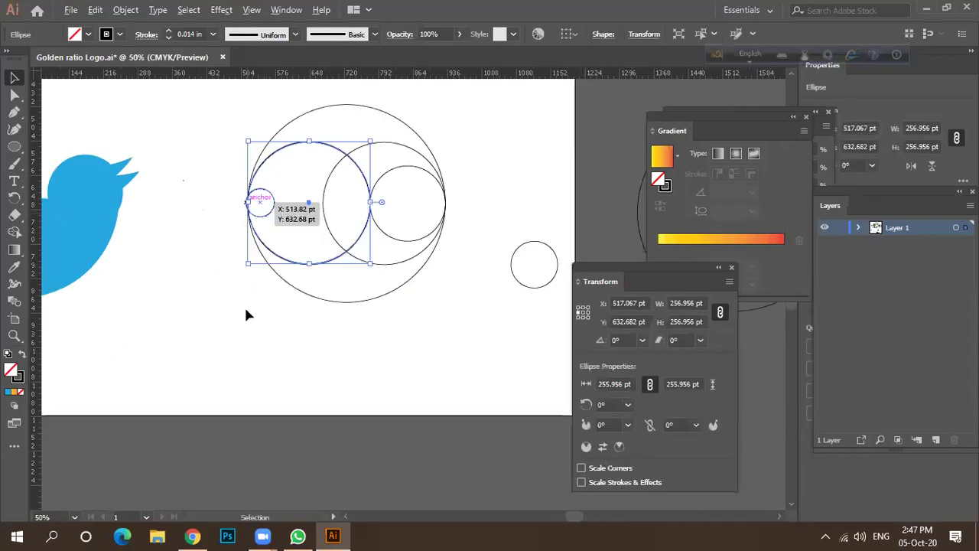
{"action": "left_click", "coordinate": [258, 329]}
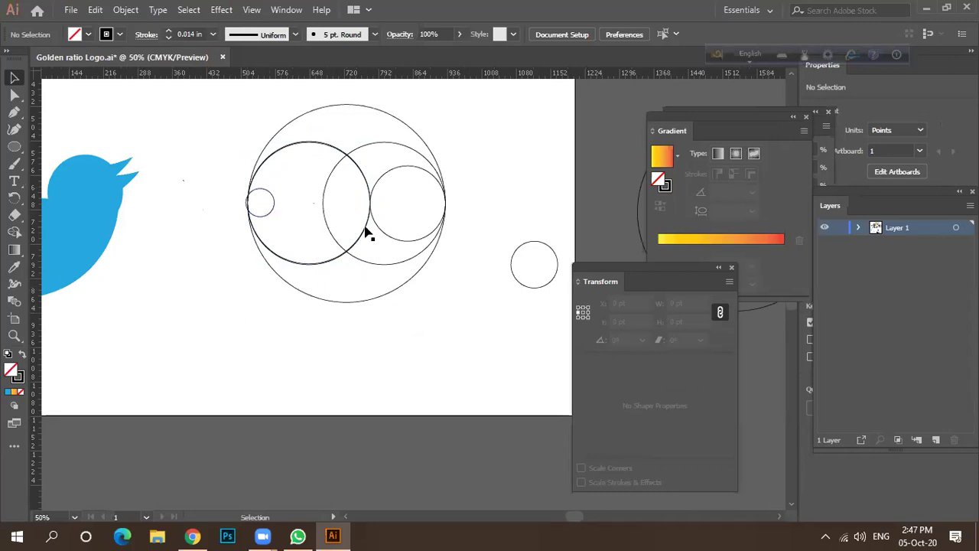
{"action": "left_click_drag", "start_coordinate": [338, 244], "coordinate": [447, 355]}
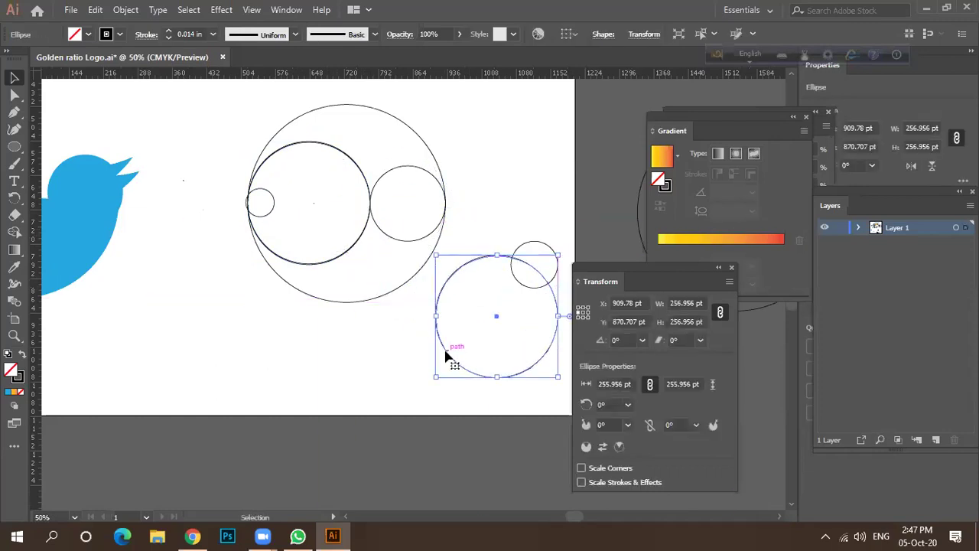
{"action": "key", "text": "Delete"}
Step: Copy the right 158.5 pt circle to the large circle's inner left edge, at X 517.067 pt
{"action": "left_click_drag", "start_coordinate": [410, 243], "coordinate": [283, 242]}
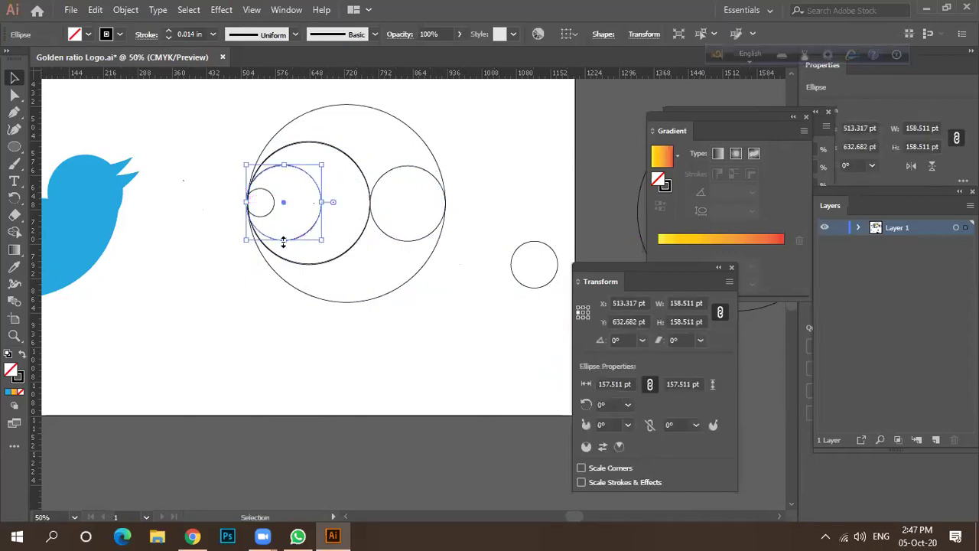
{"action": "key", "text": "ctrl+equal"}
{"action": "key", "text": "ctrl+equal"}
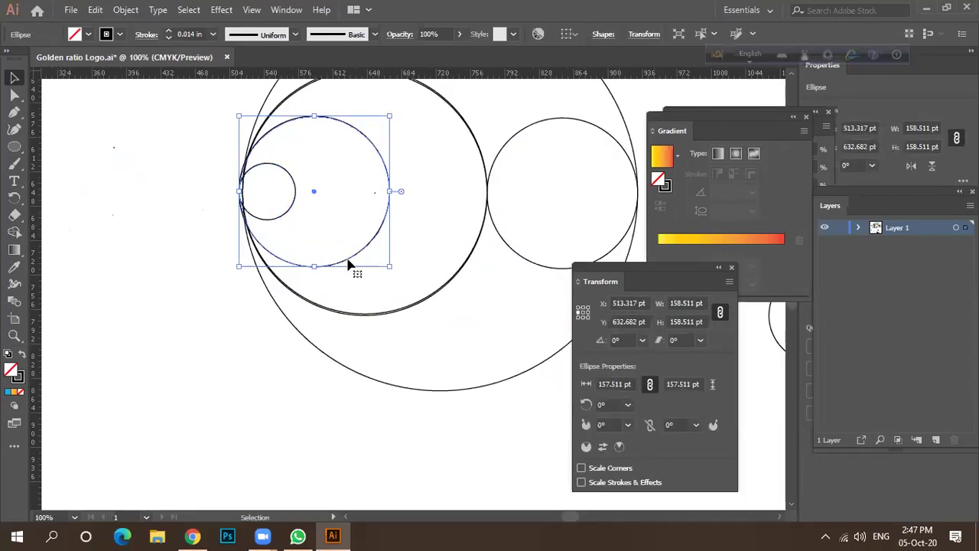
{"action": "left_click_drag", "start_coordinate": [348, 259], "coordinate": [353, 265]}
{"action": "key", "text": "ctrl+minus"}
{"action": "key", "text": "ctrl+minus"}
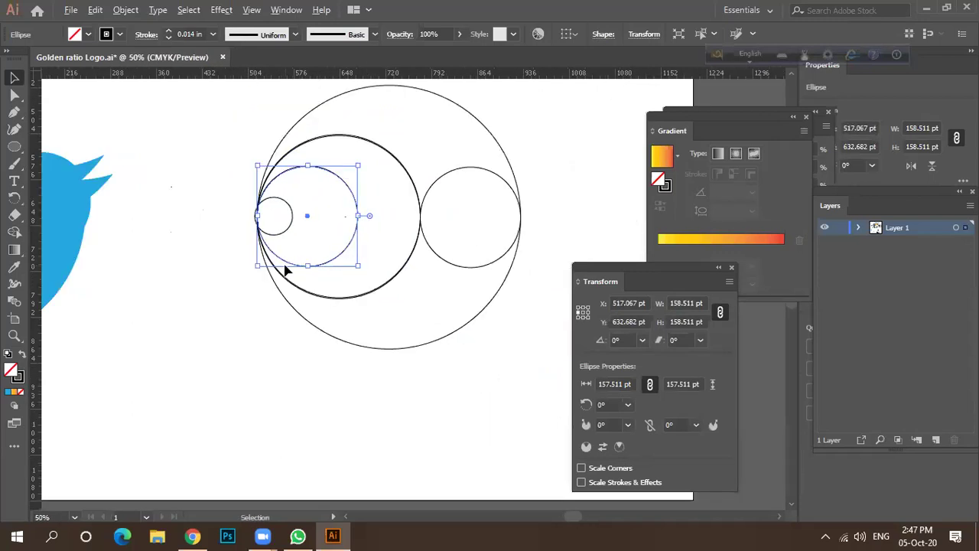
{"action": "left_click", "coordinate": [249, 327]}
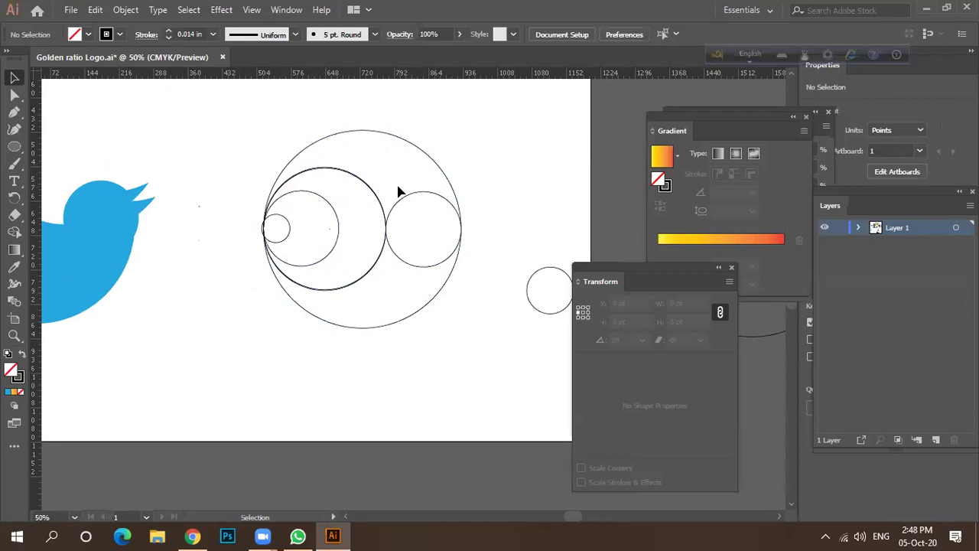
Step: Move the 60 pt circle out of the large circle to the blank area at its upper right
{"action": "left_click_drag", "start_coordinate": [277, 229], "coordinate": [475, 188]}
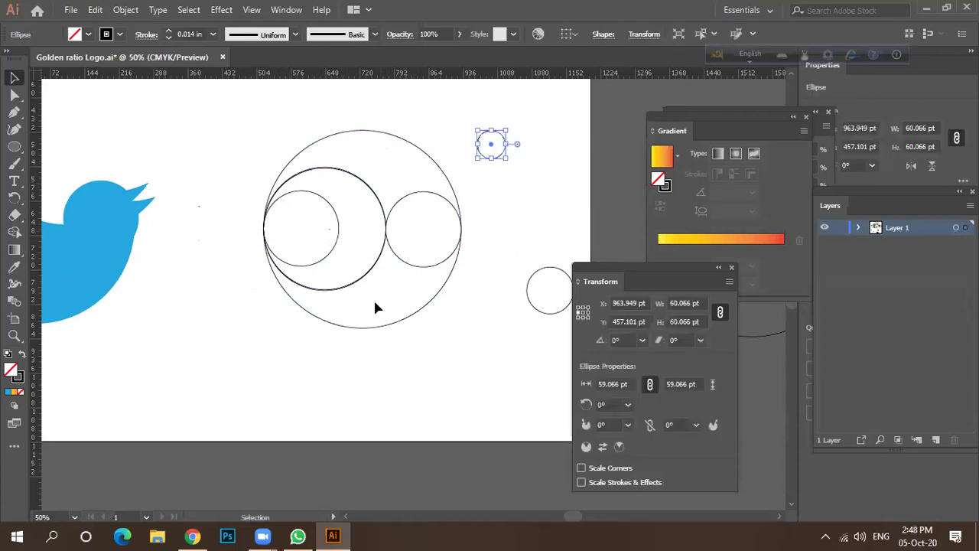
{"action": "left_click_drag", "start_coordinate": [437, 273], "coordinate": [377, 262]}
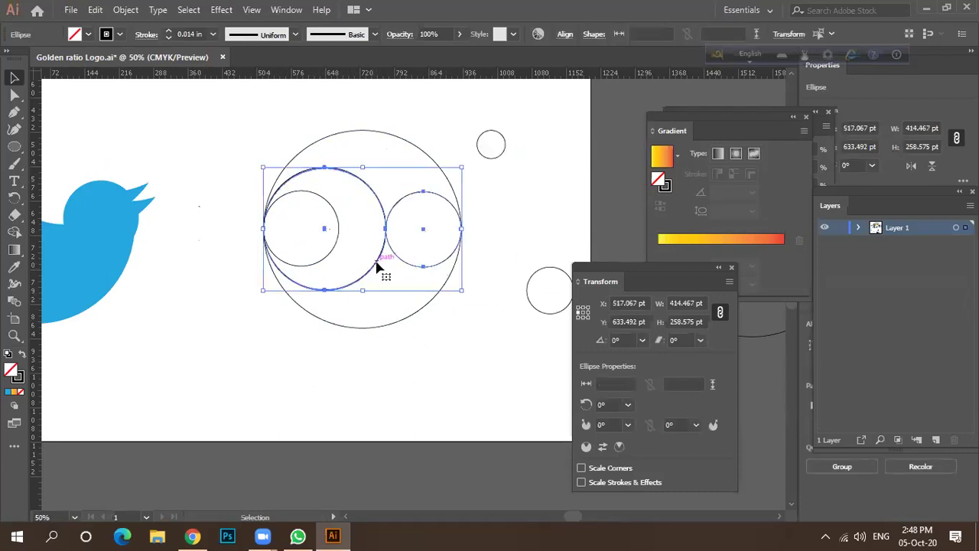
{"action": "left_click", "coordinate": [462, 327]}
Step: Copy the left 257 pt circle to the right so it touches the left 158.5 pt circle and the large circle's right edge
{"action": "left_click_drag", "start_coordinate": [382, 261], "coordinate": [454, 265]}
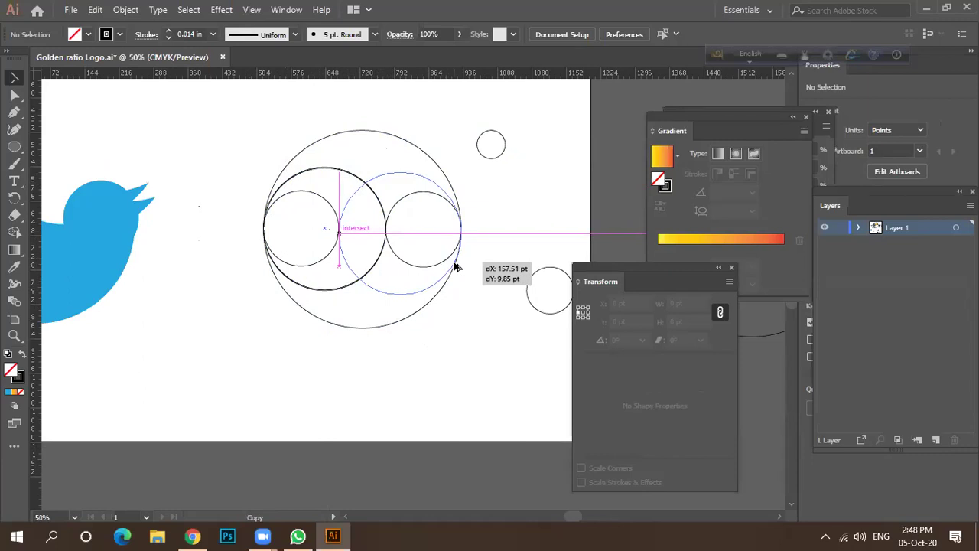
{"action": "left_click_drag", "start_coordinate": [454, 266], "coordinate": [456, 267]}
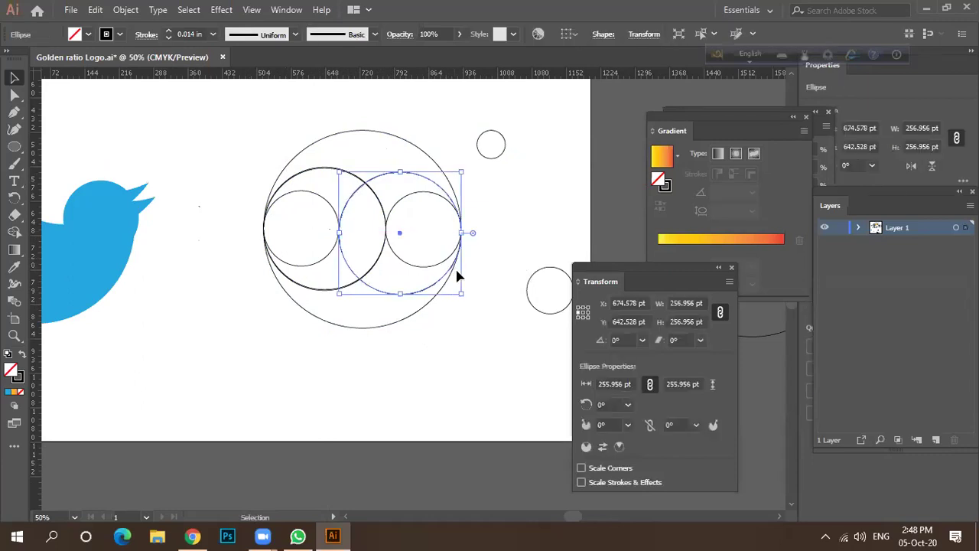
{"action": "left_click", "coordinate": [413, 304]}
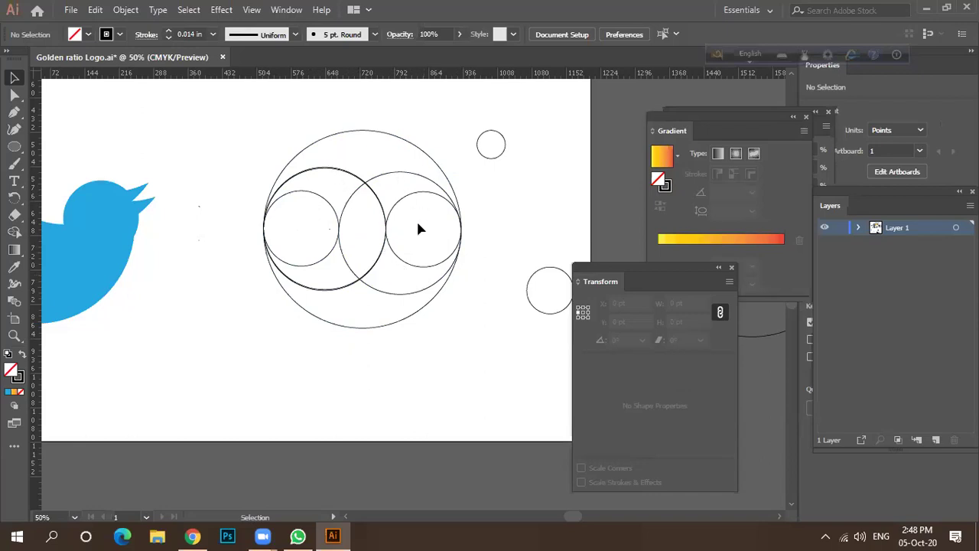
{"action": "scroll", "coordinate": [345, 240], "scroll_direction": "up", "scroll_amount": 2}
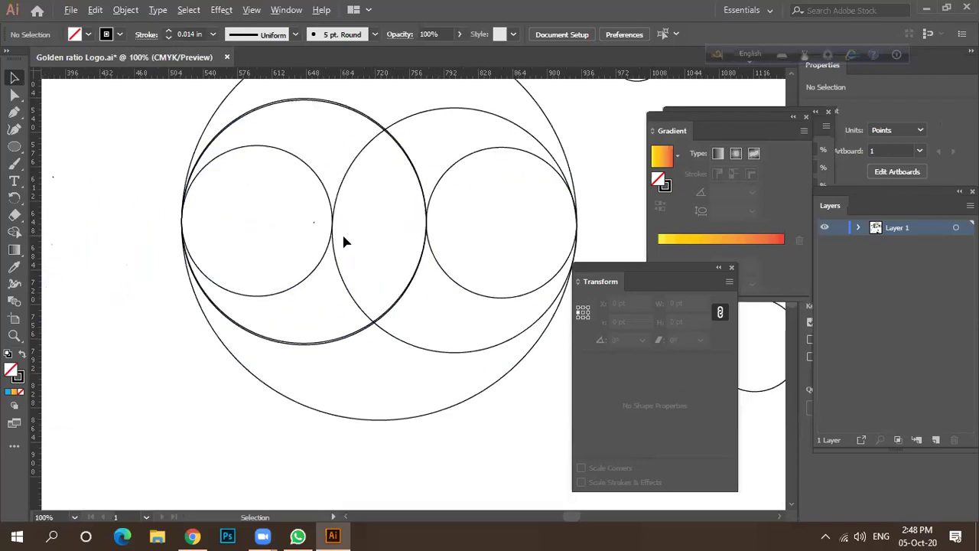
Step: Try to merge the left and lower regions of the nested circles into one crescent with the Shape Builder
{"action": "scroll", "coordinate": [345, 240], "scroll_direction": "down", "scroll_amount": 2}
{"action": "left_click_drag", "start_coordinate": [236, 149], "coordinate": [425, 337]}
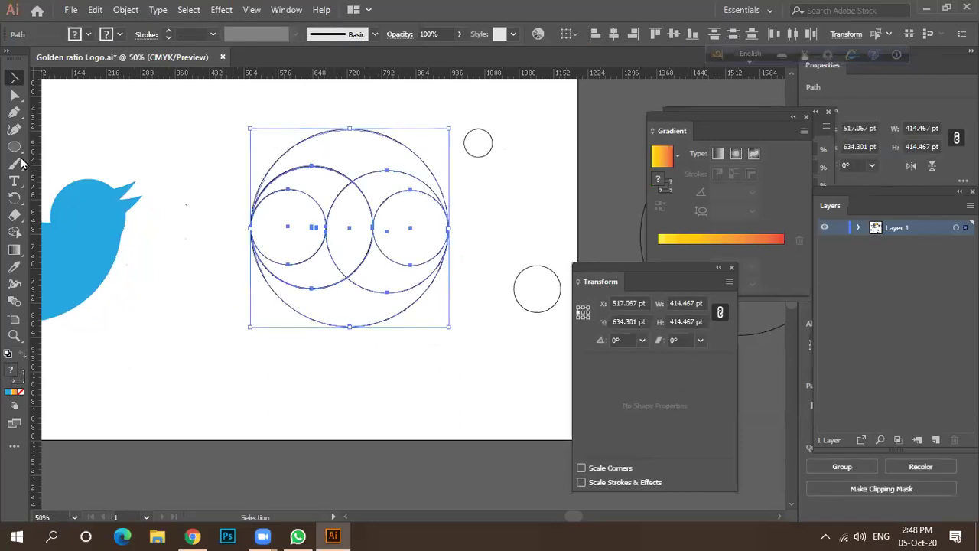
{"action": "left_click", "coordinate": [14, 231]}
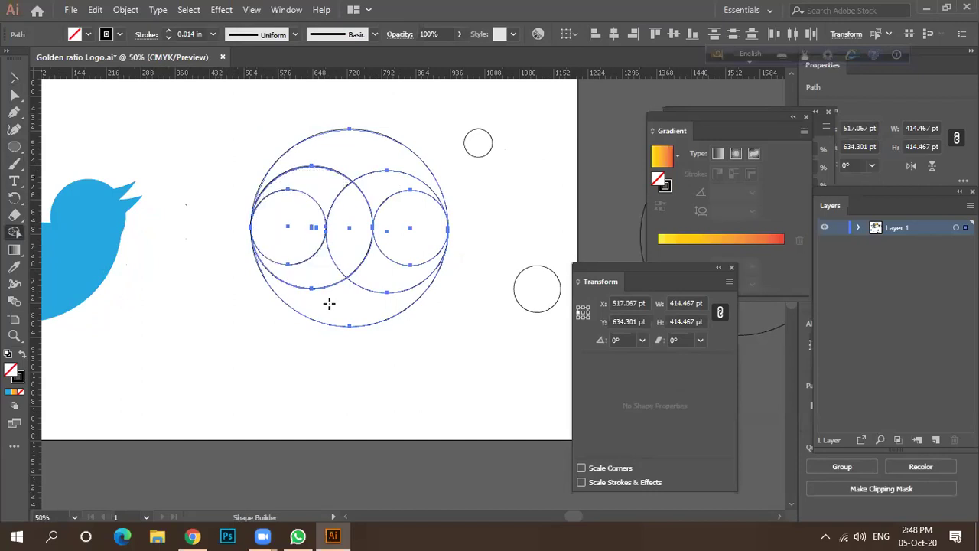
{"action": "mouse_move", "coordinate": [310, 280]}
{"action": "left_mouse_down"}
{"action": "mouse_move", "coordinate": [338, 304]}
{"action": "mouse_move", "coordinate": [375, 310]}
{"action": "left_mouse_up"}
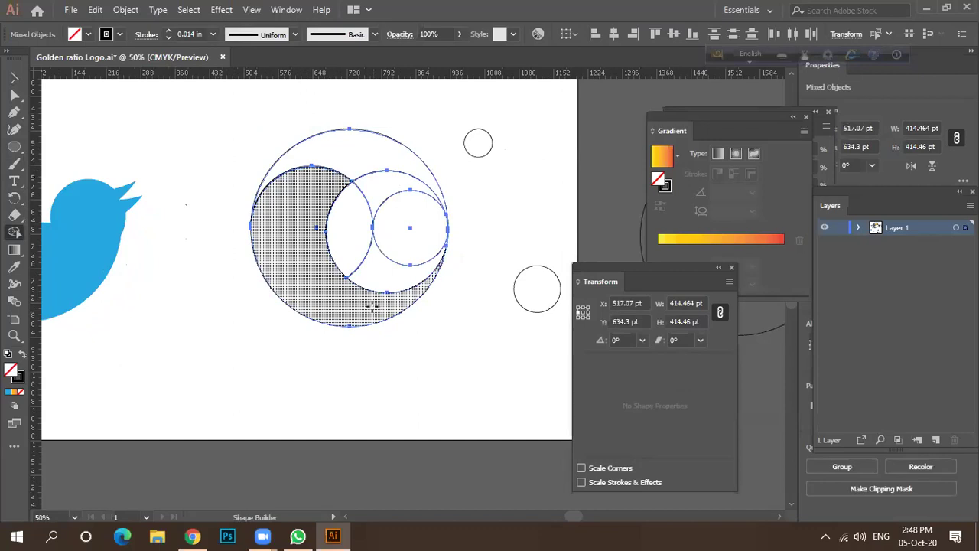
{"action": "key", "text": "ctrl+z"}
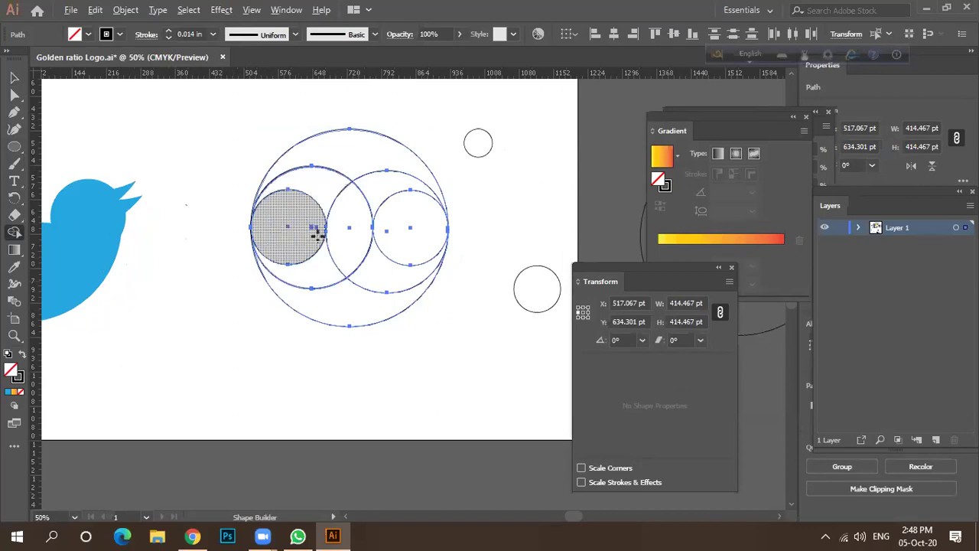
Step: Examine up close where the left 158.5 pt circle meets the right 257 pt circle and the large circle's left edge
{"action": "scroll", "coordinate": [316, 225], "scroll_direction": "up", "scroll_amount": 3}
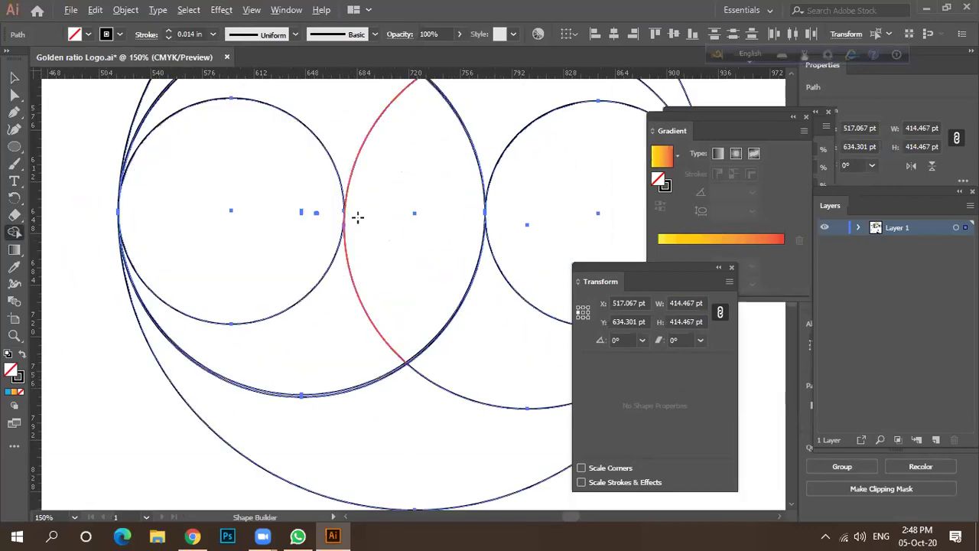
{"action": "scroll", "coordinate": [351, 215], "scroll_direction": "up", "scroll_amount": 3}
{"action": "scroll", "coordinate": [302, 225], "scroll_direction": "up", "scroll_amount": 5}
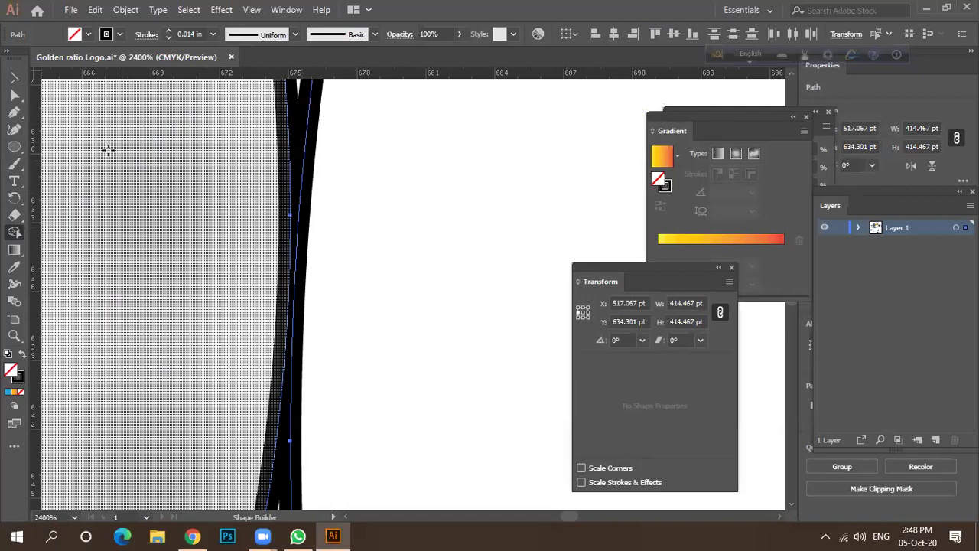
{"action": "key", "text": "v"}
{"action": "scroll", "coordinate": [302, 231], "scroll_direction": "down", "scroll_amount": 6}
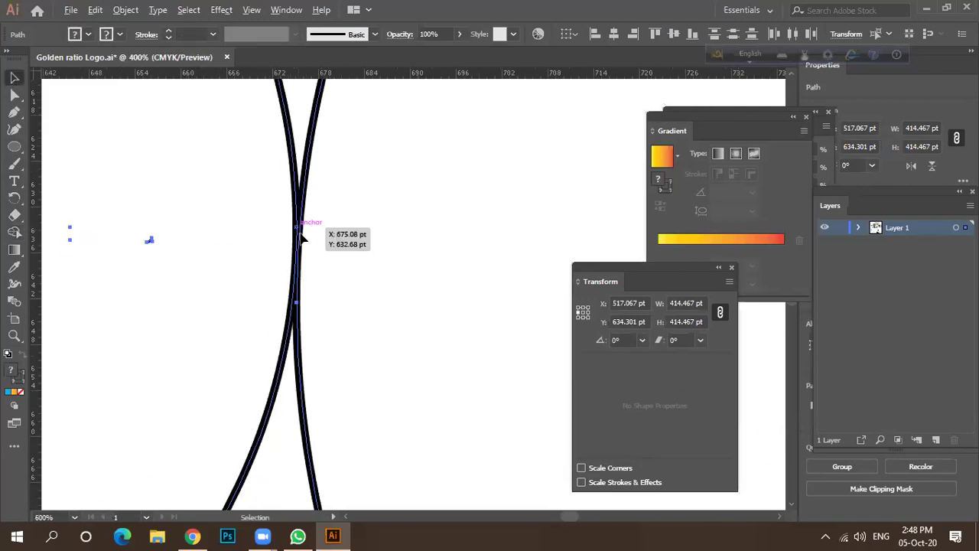
{"action": "scroll", "coordinate": [303, 238], "scroll_direction": "down", "scroll_amount": 1}
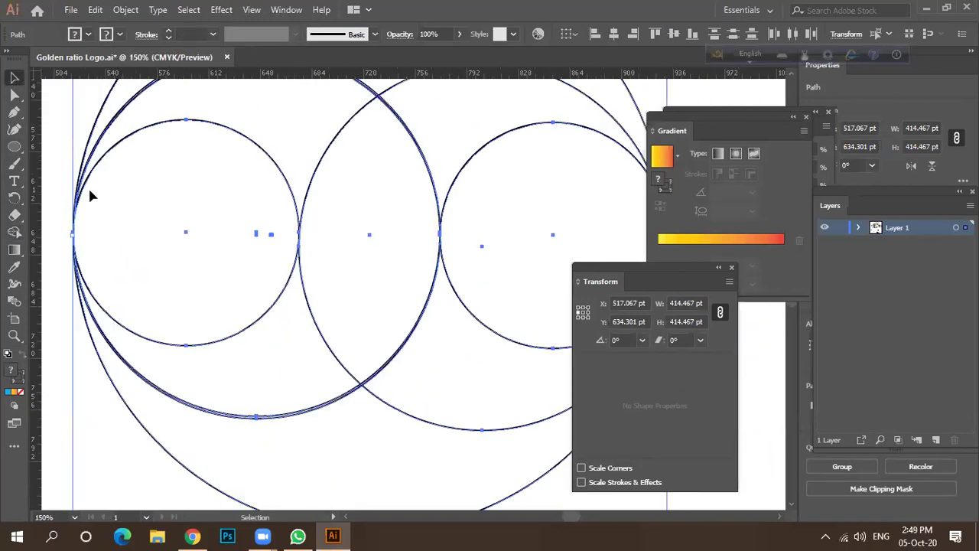
{"action": "scroll", "coordinate": [97, 239], "scroll_direction": "up", "scroll_amount": 3}
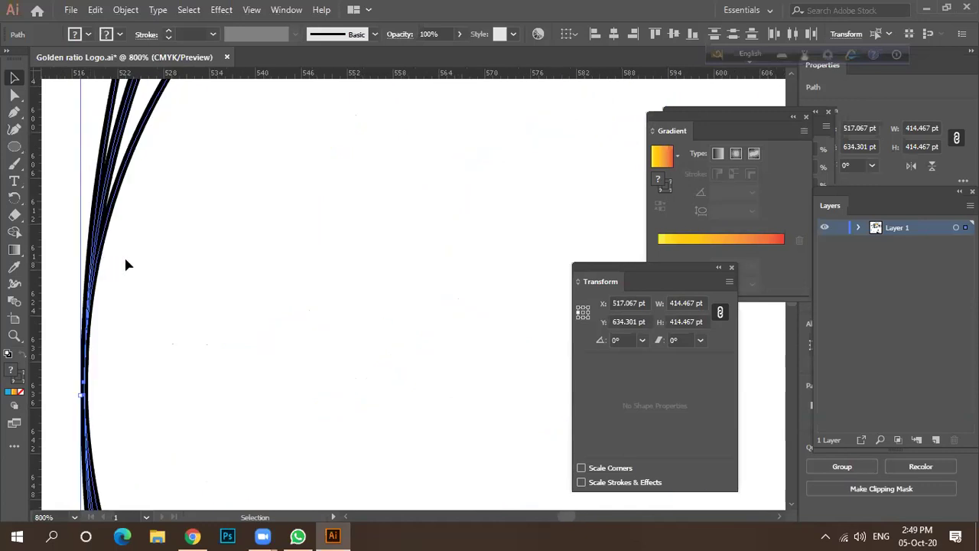
{"action": "scroll", "coordinate": [151, 227], "scroll_direction": "down", "scroll_amount": 1}
{"action": "scroll", "coordinate": [156, 216], "scroll_direction": "down", "scroll_amount": 4}
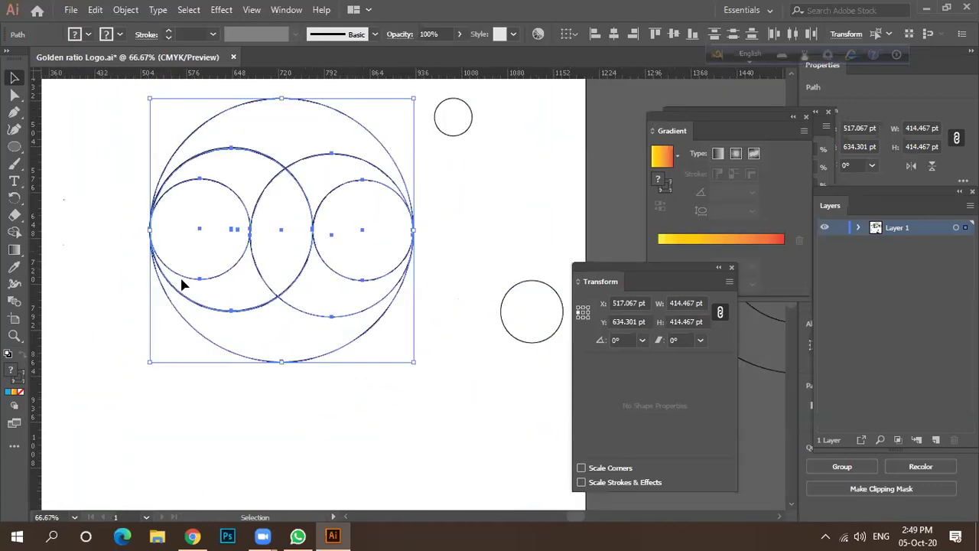
{"action": "scroll", "coordinate": [235, 268], "scroll_direction": "up", "scroll_amount": 3}
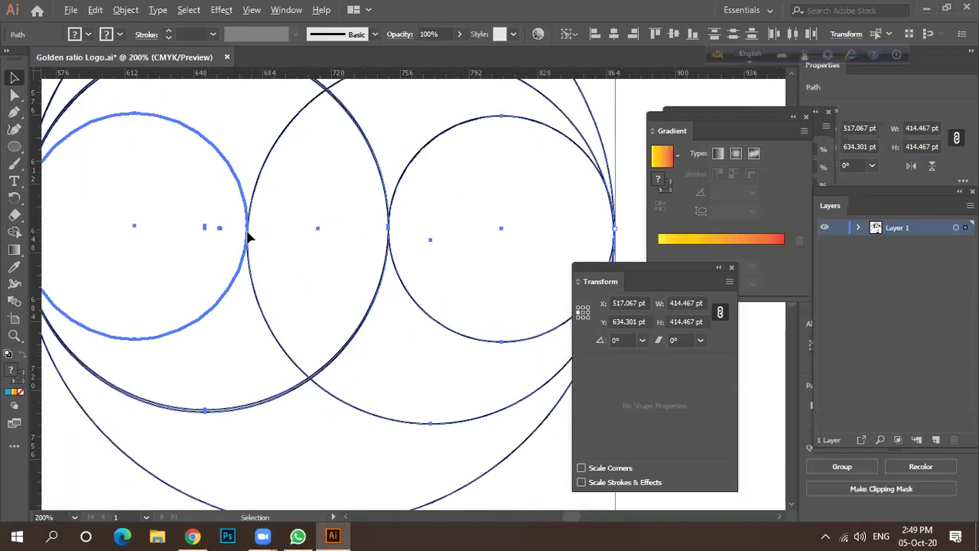
{"action": "scroll", "coordinate": [247, 238], "scroll_direction": "up", "scroll_amount": 2}
{"action": "scroll", "coordinate": [242, 239], "scroll_direction": "up", "scroll_amount": 3}
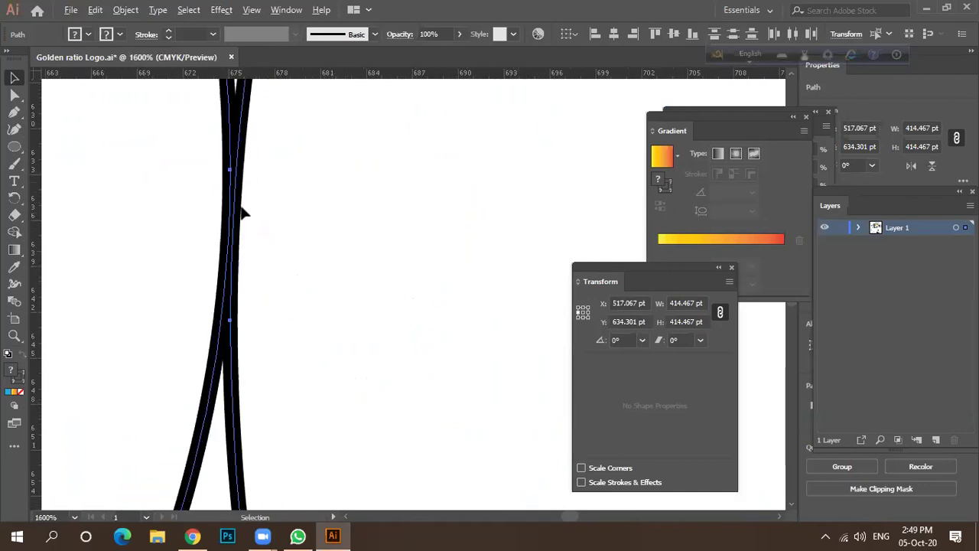
Step: Shift the nested circles slightly right, and move the left 158.5 pt circle until it meets the right 257 pt circle's left edge
{"action": "left_click_drag", "start_coordinate": [234, 196], "coordinate": [242, 225]}
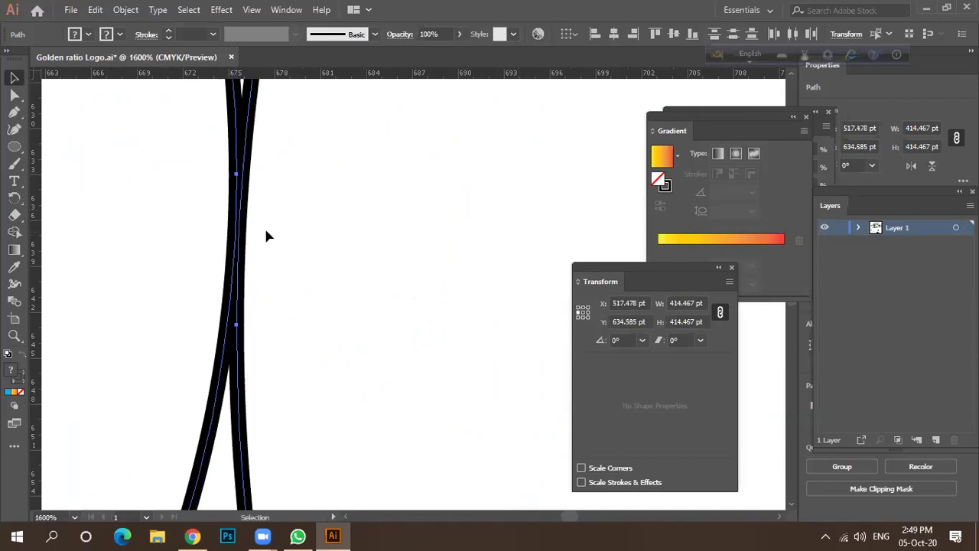
{"action": "left_click", "coordinate": [265, 233]}
{"action": "left_click", "coordinate": [237, 239]}
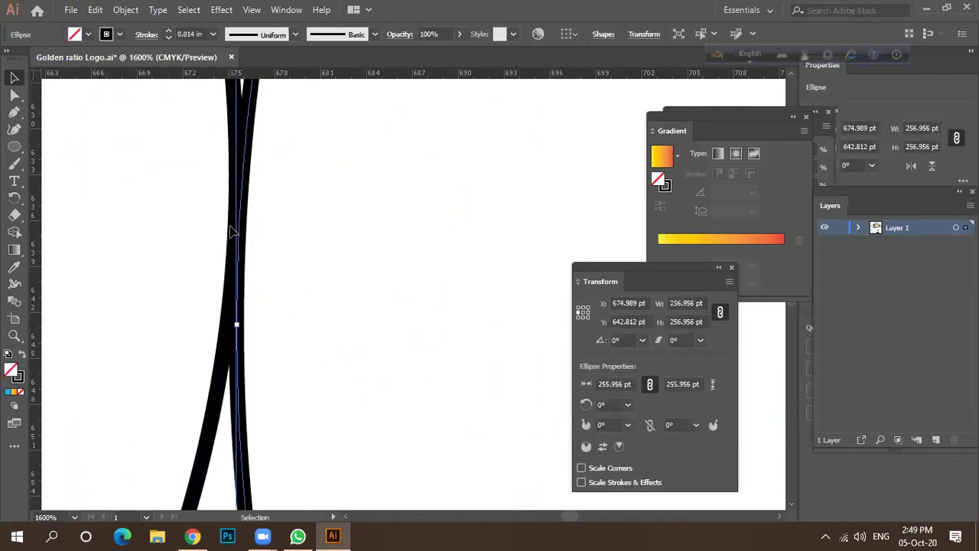
{"action": "scroll", "coordinate": [234, 239], "scroll_direction": "up", "scroll_amount": 2, "text": "alt"}
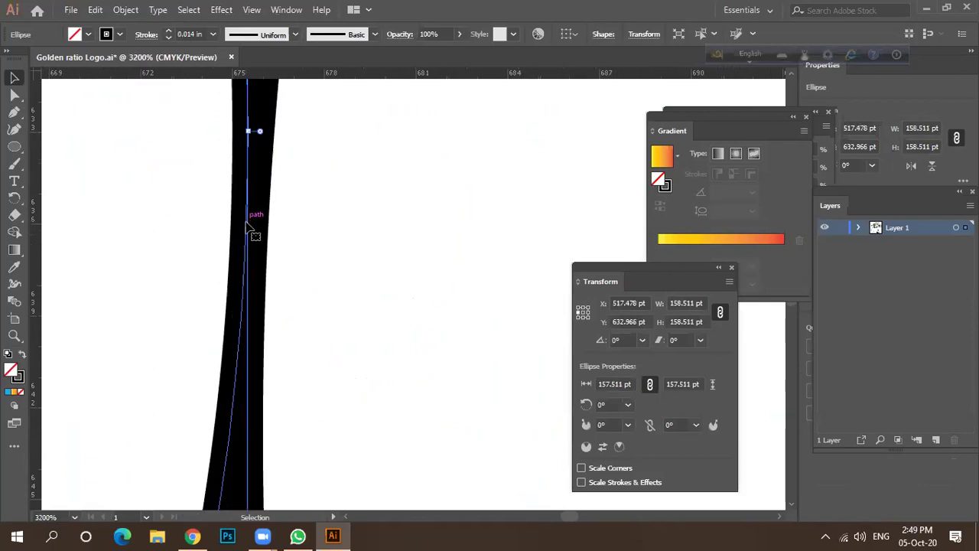
{"action": "mouse_move", "coordinate": [246, 222]}
{"action": "left_mouse_down"}
{"action": "mouse_move", "coordinate": [260, 220]}
{"action": "mouse_move", "coordinate": [234, 230]}
{"action": "left_mouse_up"}
{"action": "scroll", "coordinate": [236, 225], "scroll_direction": "down", "scroll_amount": 7, "text": "alt"}
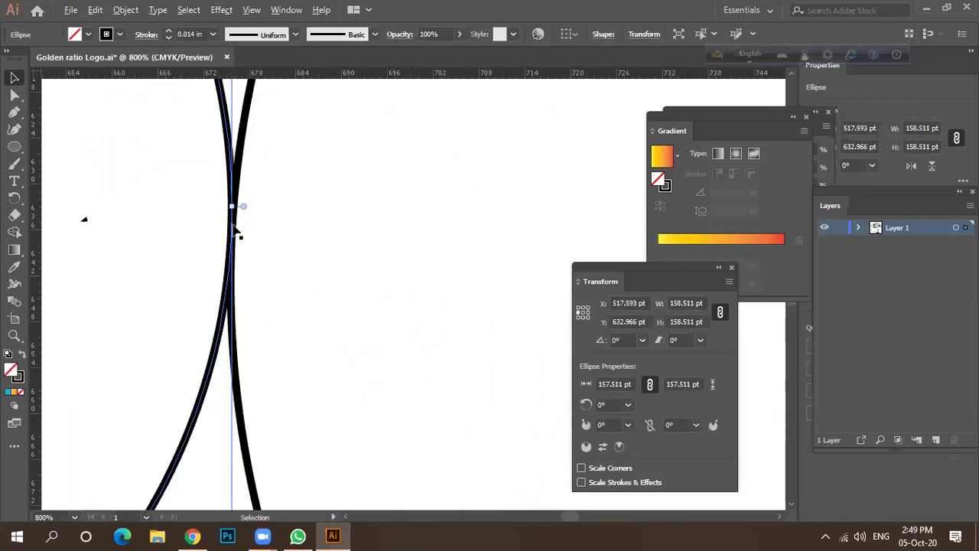
{"action": "scroll", "coordinate": [236, 226], "scroll_direction": "down", "scroll_amount": 4, "text": "alt"}
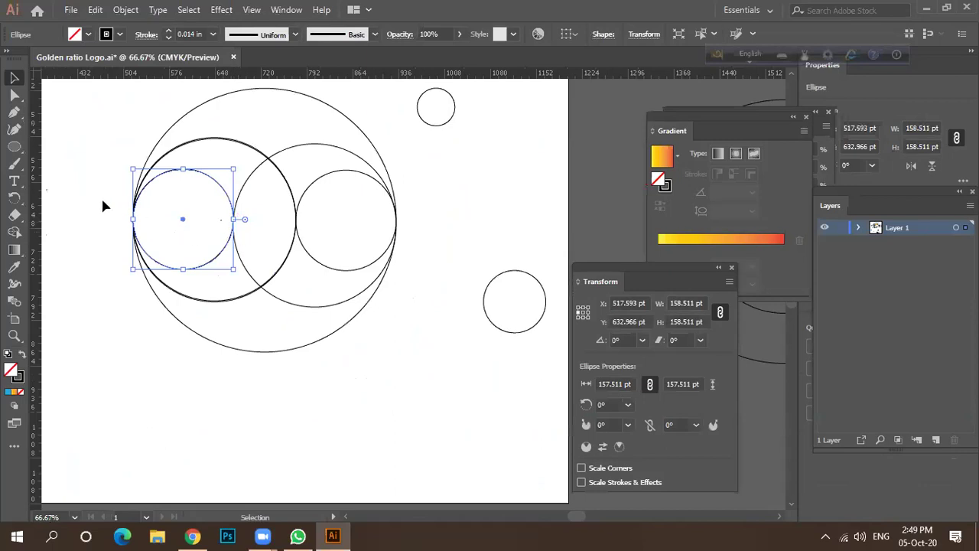
{"action": "scroll", "coordinate": [102, 204], "scroll_direction": "up", "scroll_amount": 3, "text": "alt"}
{"action": "scroll", "coordinate": [132, 220], "scroll_direction": "up", "scroll_amount": 4, "text": "alt"}
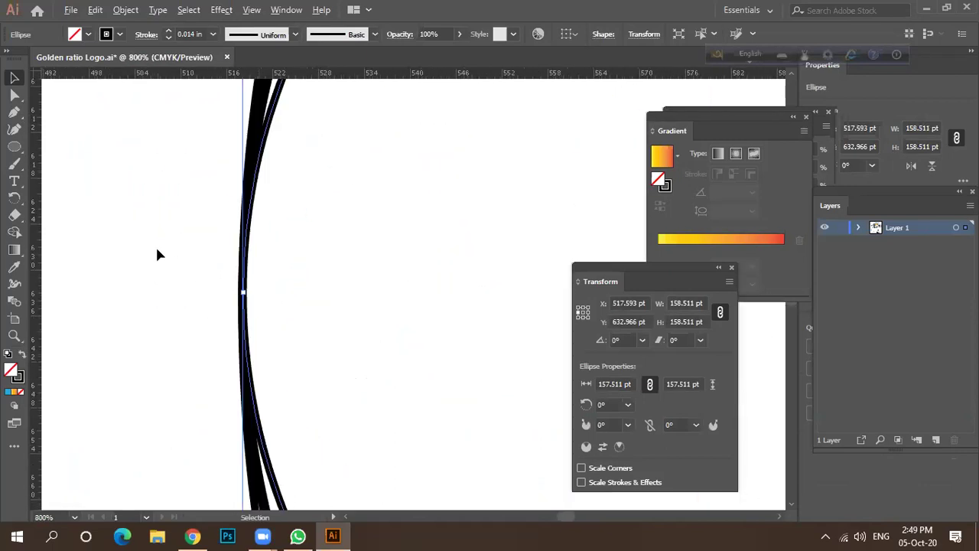
{"action": "scroll", "coordinate": [157, 246], "scroll_direction": "down", "scroll_amount": 6, "text": "alt"}
{"action": "scroll", "coordinate": [159, 231], "scroll_direction": "down", "scroll_amount": 2, "text": "alt"}
Step: Check with the Shape Builder how the region around the left 158.5 pt circle is divided
{"action": "left_click_drag", "start_coordinate": [142, 184], "coordinate": [313, 339]}
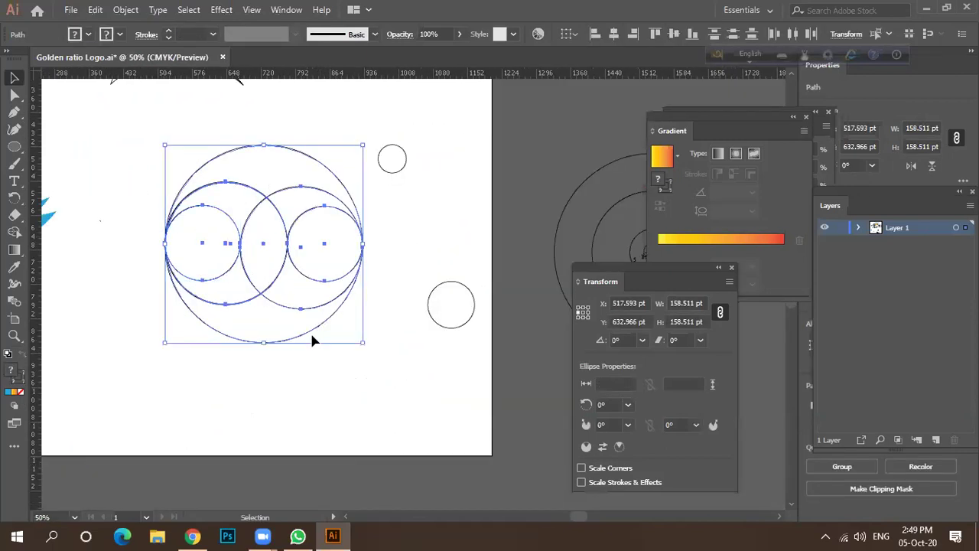
{"action": "left_click", "coordinate": [14, 231]}
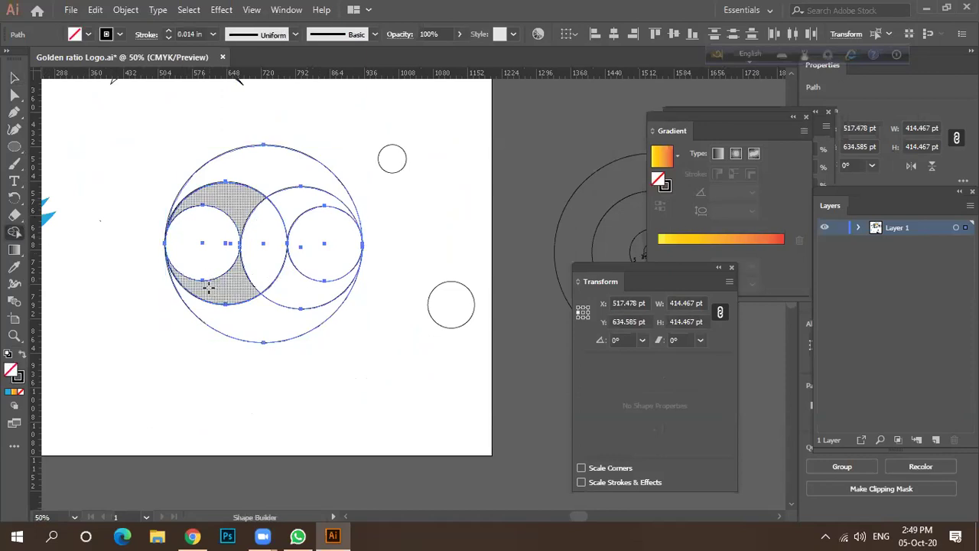
{"action": "left_click", "coordinate": [14, 77]}
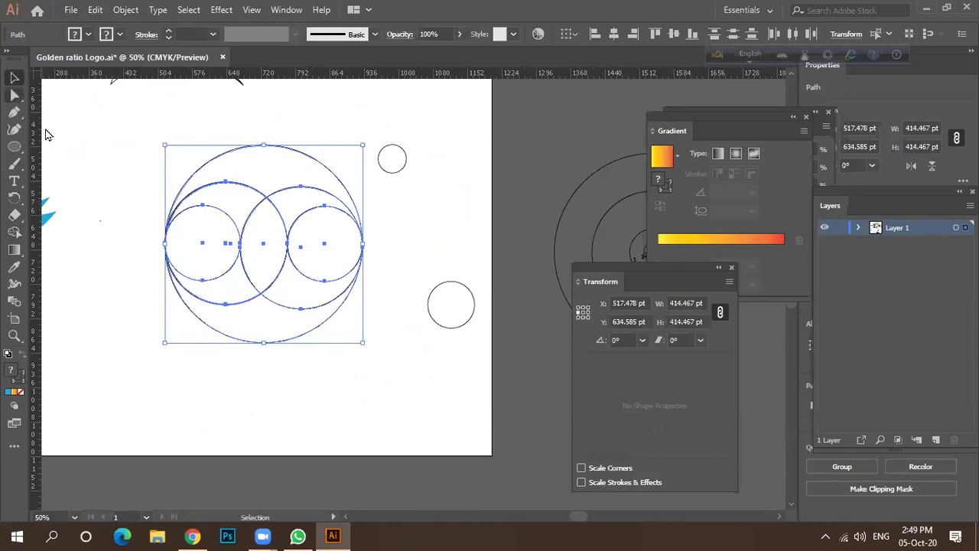
Step: In outline view, stretch the left 158.5 pt circle leftwards to a width of 158.838 pt at the large circle's left edge
{"action": "scroll", "coordinate": [175, 244], "scroll_direction": "up", "scroll_amount": 4, "text": "alt"}
{"action": "scroll", "coordinate": [205, 274], "scroll_direction": "up", "scroll_amount": 2, "text": "alt"}
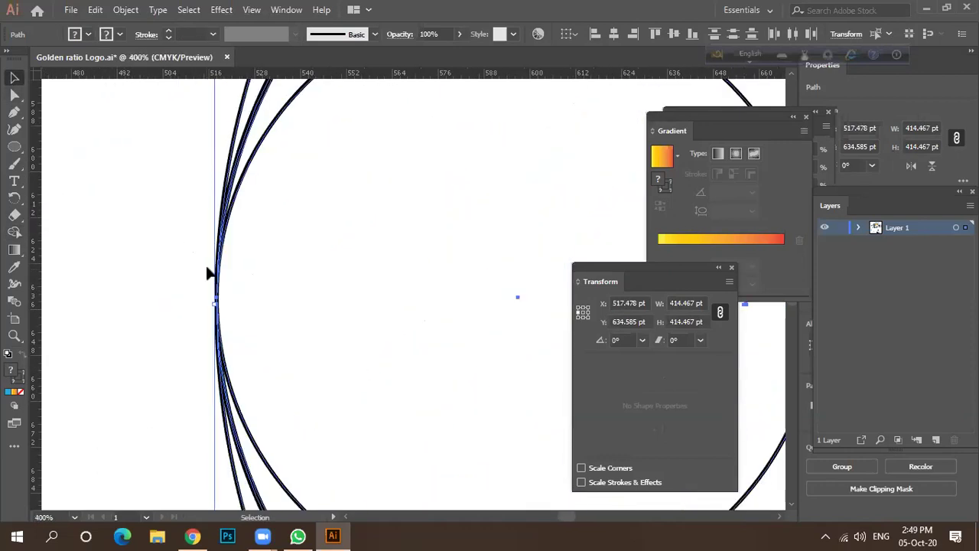
{"action": "key", "text": "ctrl+y"}
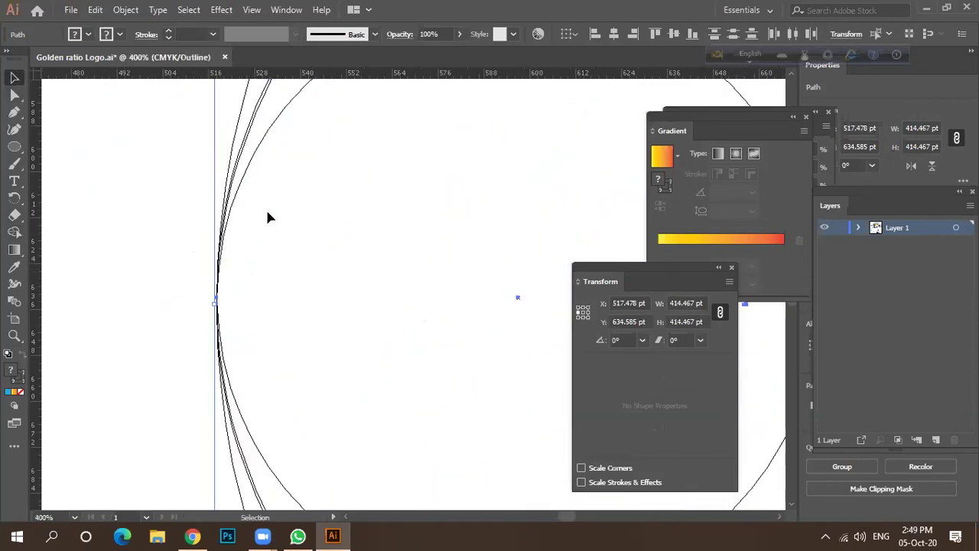
{"action": "left_click", "coordinate": [268, 217]}
{"action": "left_click", "coordinate": [267, 153]}
{"action": "scroll", "coordinate": [223, 296], "scroll_direction": "up", "scroll_amount": 4, "text": "alt"}
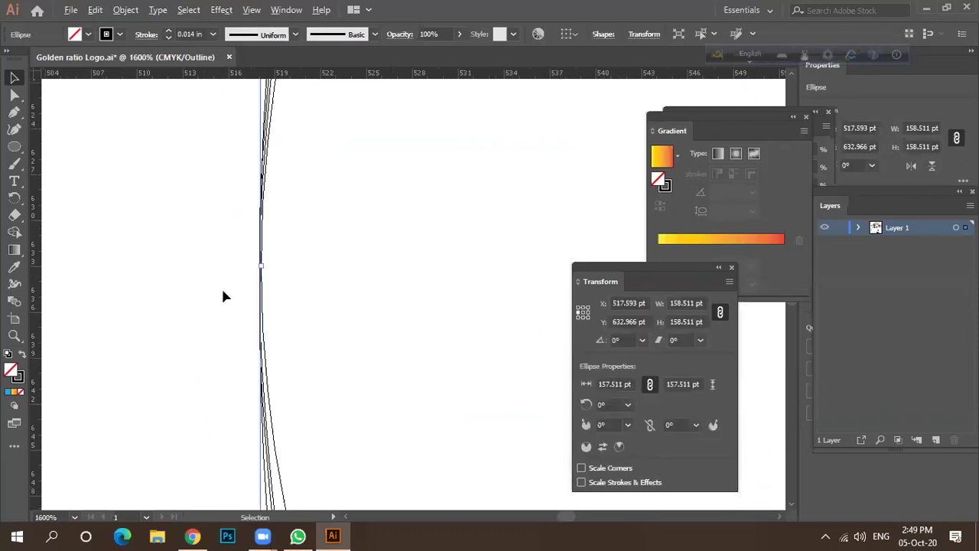
{"action": "left_click_drag", "start_coordinate": [262, 266], "coordinate": [254, 267]}
{"action": "scroll", "coordinate": [213, 287], "scroll_direction": "down", "scroll_amount": 9, "text": "alt"}
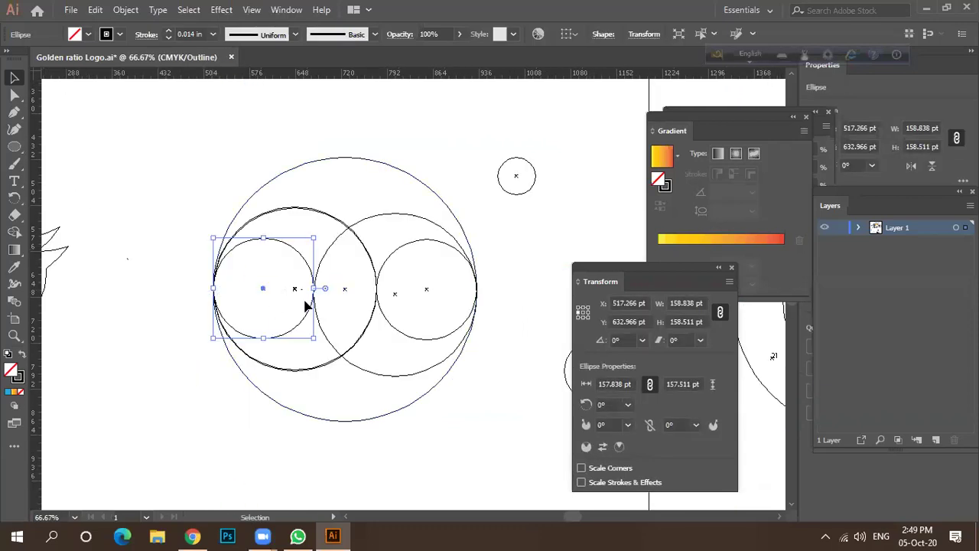
Step: Stretch the left inner circle rightwards to a width of 159.119 pt at the right 257 pt circle's edge, and restore preview mode
{"action": "scroll", "coordinate": [308, 301], "scroll_direction": "up", "scroll_amount": 4, "text": "alt"}
{"action": "scroll", "coordinate": [323, 267], "scroll_direction": "up", "scroll_amount": 4, "text": "alt"}
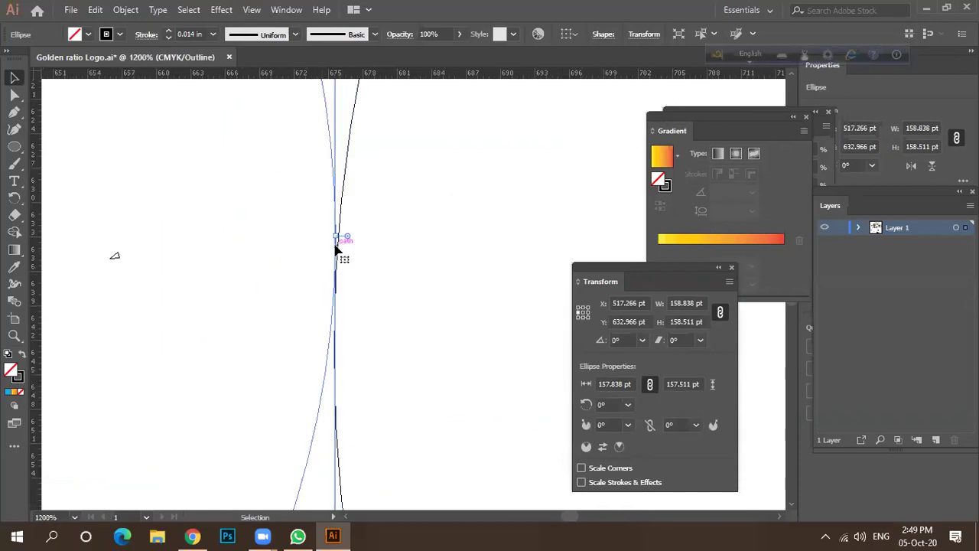
{"action": "left_click_drag", "start_coordinate": [335, 237], "coordinate": [342, 234]}
{"action": "scroll", "coordinate": [311, 257], "scroll_direction": "down", "scroll_amount": 10, "text": "alt"}
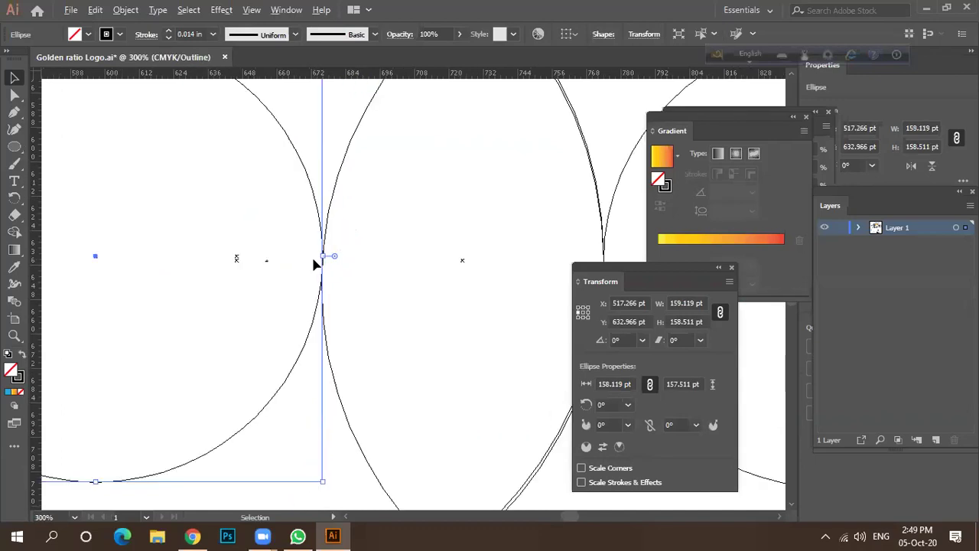
{"action": "key", "text": "ctrl+y"}
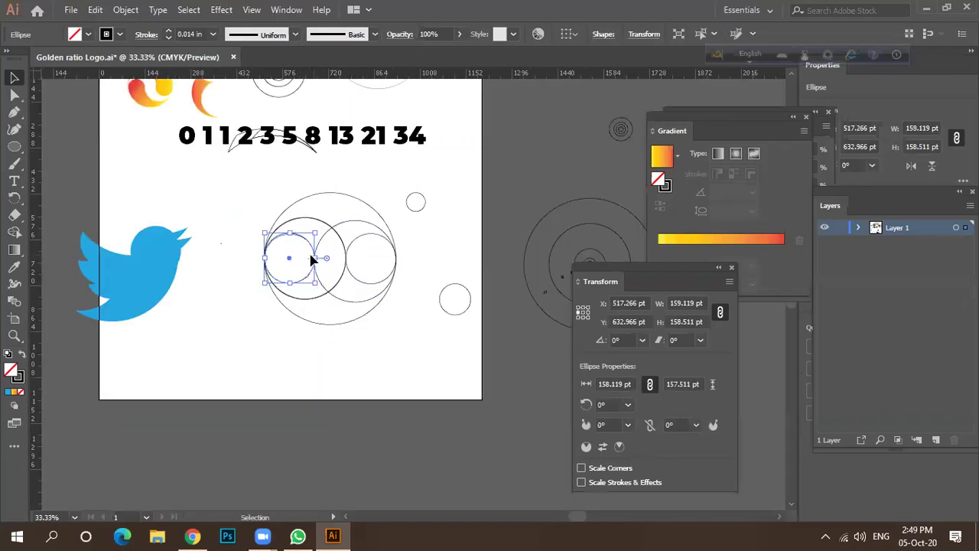
Step: Merge the nested circles' regions into a lower-left shape, an upper-right shape and an S-shaped band between them with the Shape Builder
{"action": "left_click_drag", "start_coordinate": [245, 229], "coordinate": [385, 329]}
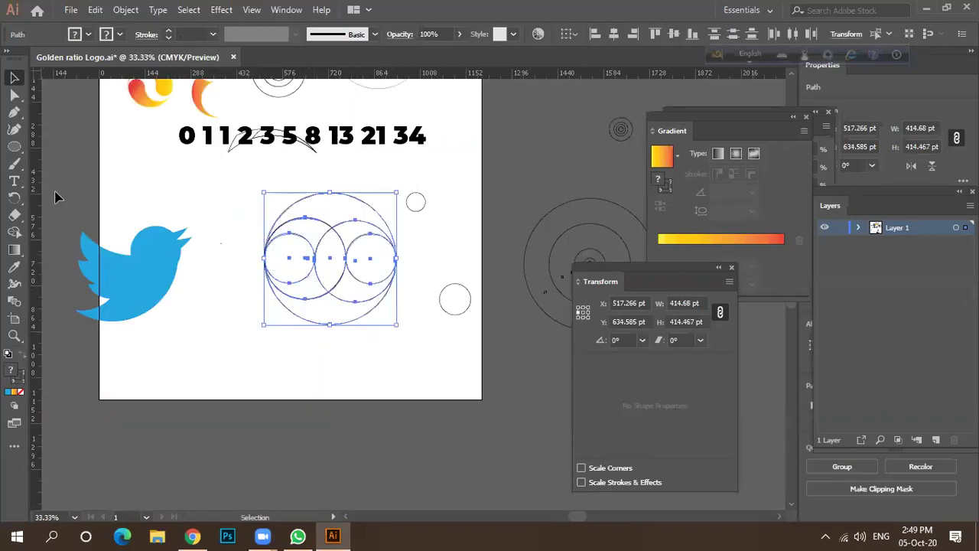
{"action": "left_click", "coordinate": [14, 232]}
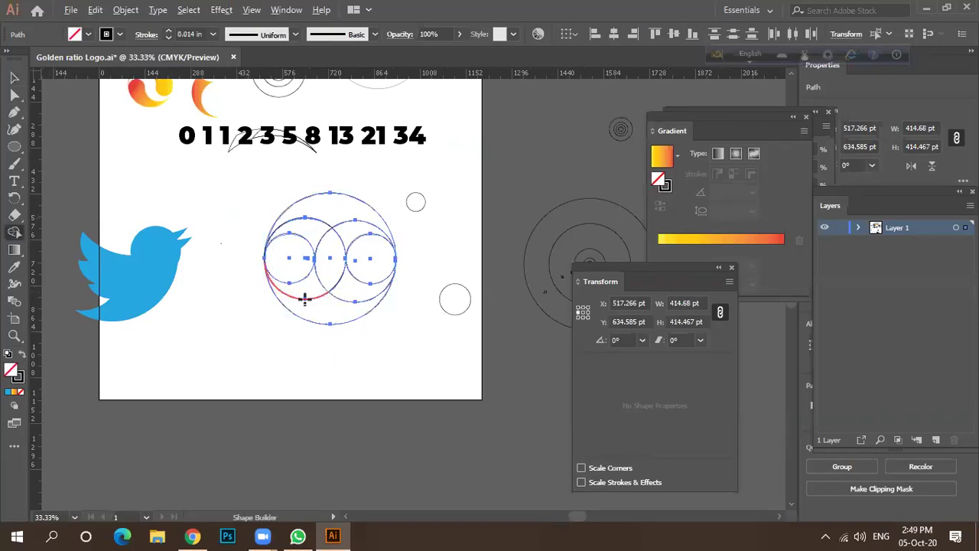
{"action": "scroll", "coordinate": [308, 289], "scroll_direction": "up", "scroll_amount": 2}
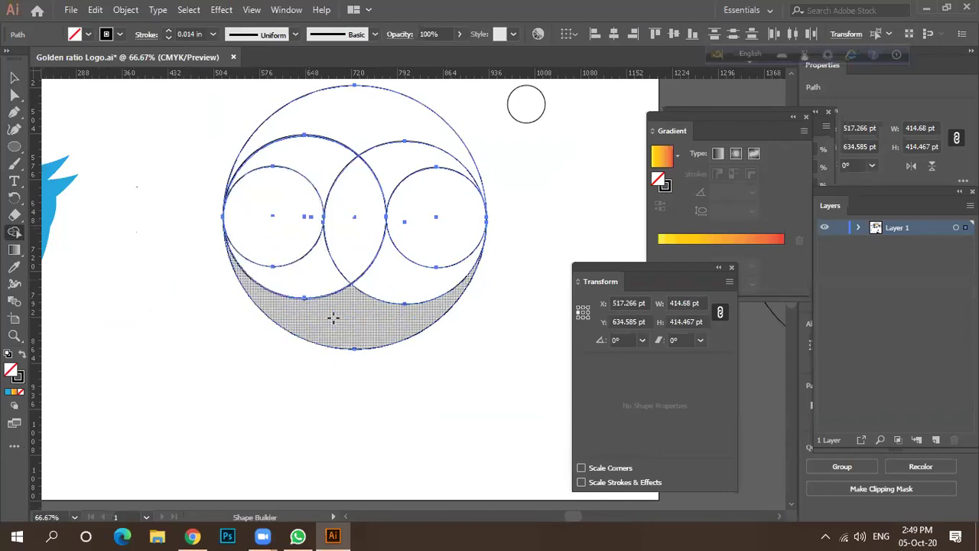
{"action": "left_click_drag", "start_coordinate": [324, 310], "coordinate": [358, 328]}
{"action": "left_click_drag", "start_coordinate": [357, 113], "coordinate": [439, 207]}
{"action": "left_click_drag", "start_coordinate": [295, 157], "coordinate": [398, 264]}
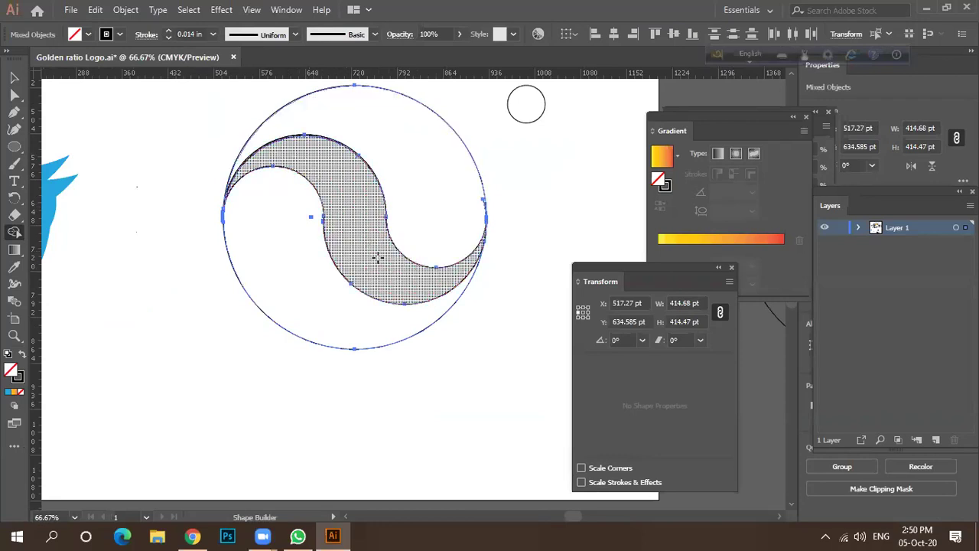
{"action": "left_click", "coordinate": [14, 78]}
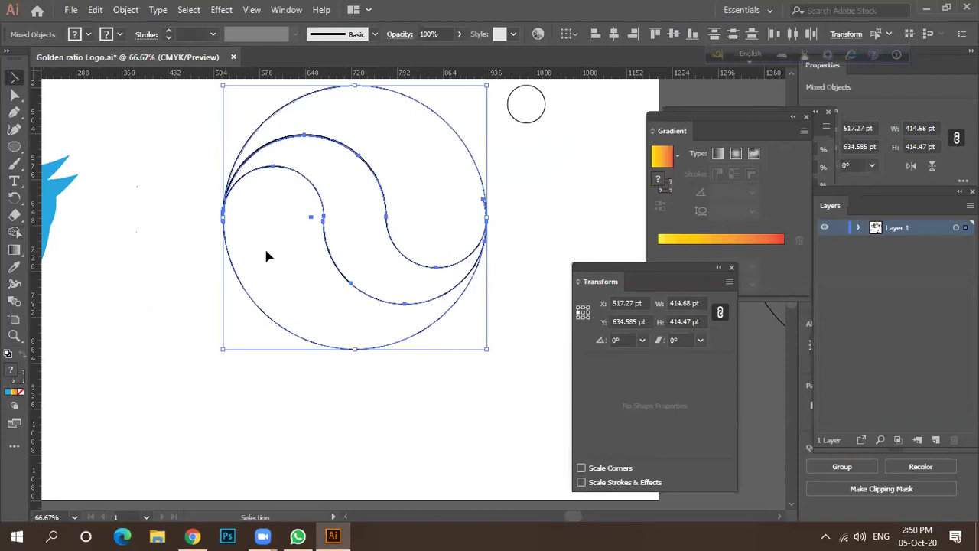
{"action": "scroll", "coordinate": [267, 257], "scroll_direction": "down", "scroll_amount": 2}
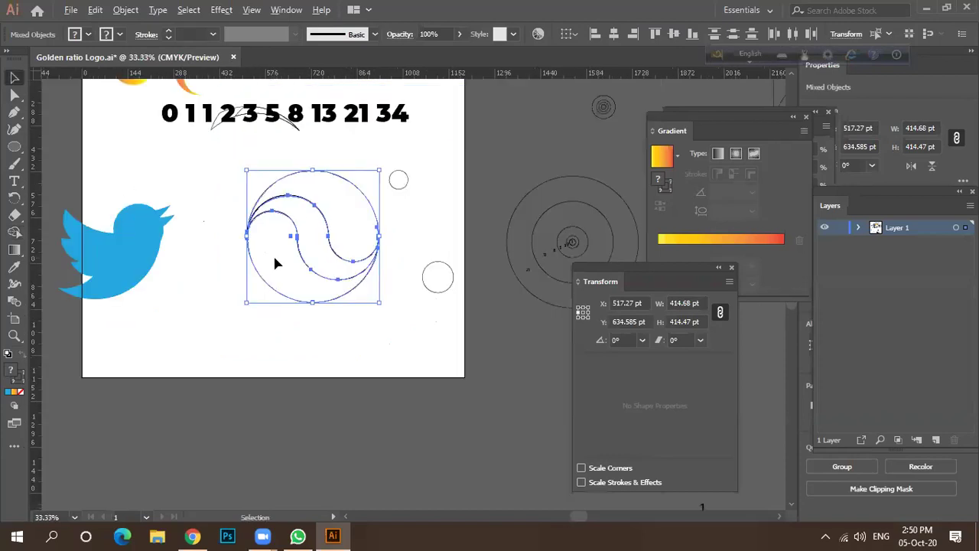
{"action": "left_click", "coordinate": [274, 317]}
{"action": "left_click", "coordinate": [283, 297]}
{"action": "left_click", "coordinate": [222, 266]}
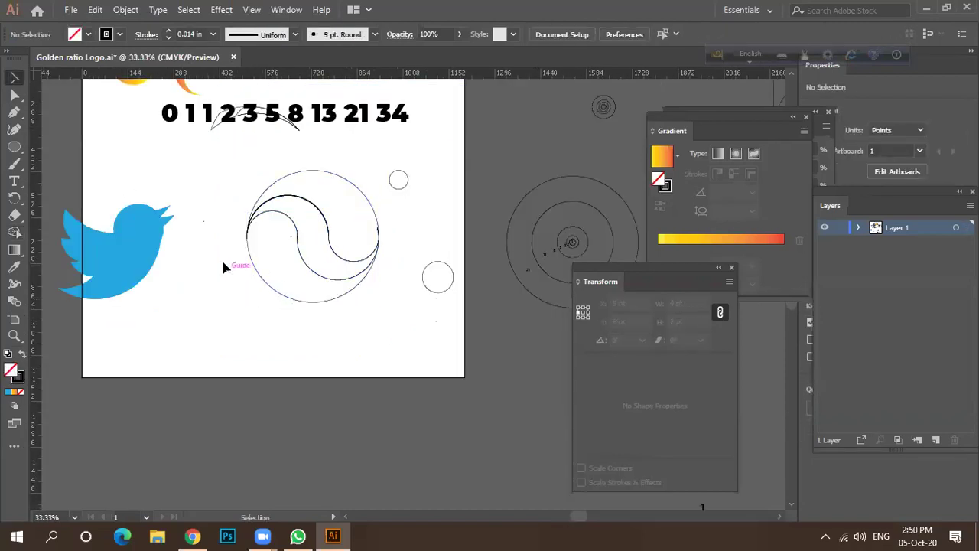
Step: Draw a square about 102.7 pt wide, place it outside the artboard's right edge, and fill it with the yellow-to-red gradient
{"action": "left_click", "coordinate": [15, 249]}
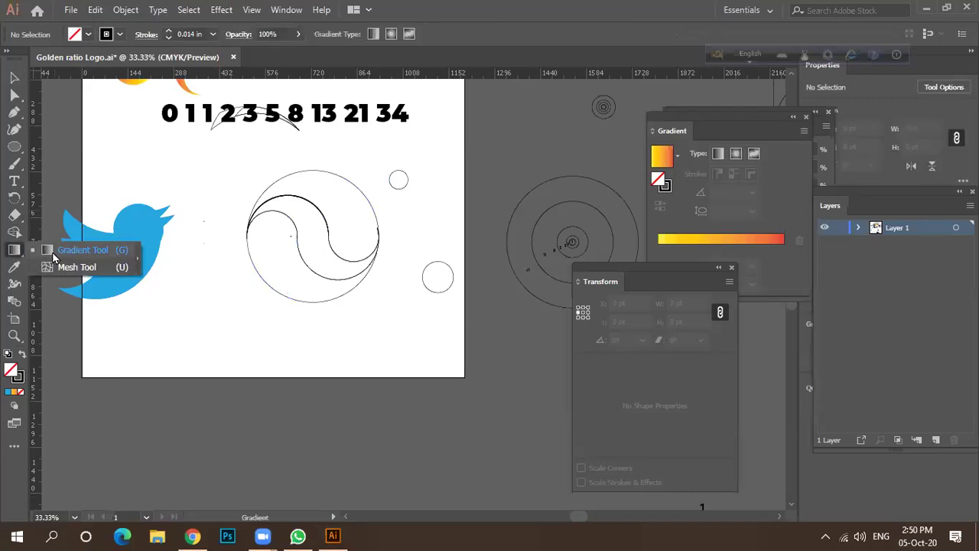
{"action": "left_click", "coordinate": [14, 146]}
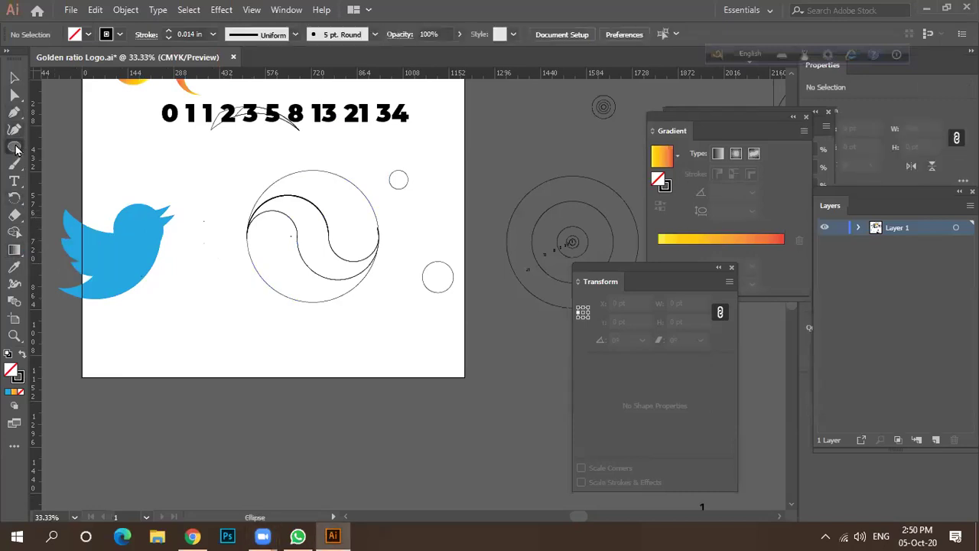
{"action": "left_click", "coordinate": [69, 147]}
{"action": "left_click_drag", "start_coordinate": [367, 350], "coordinate": [509, 170]}
{"action": "key", "text": "v"}
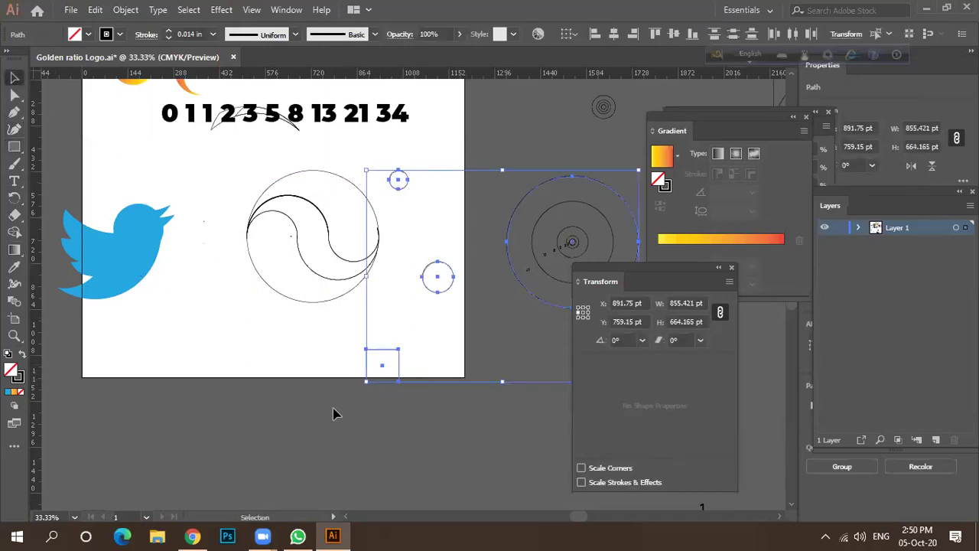
{"action": "left_click", "coordinate": [348, 433]}
{"action": "left_click_drag", "start_coordinate": [399, 375], "coordinate": [497, 191]}
{"action": "left_click", "coordinate": [659, 240]}
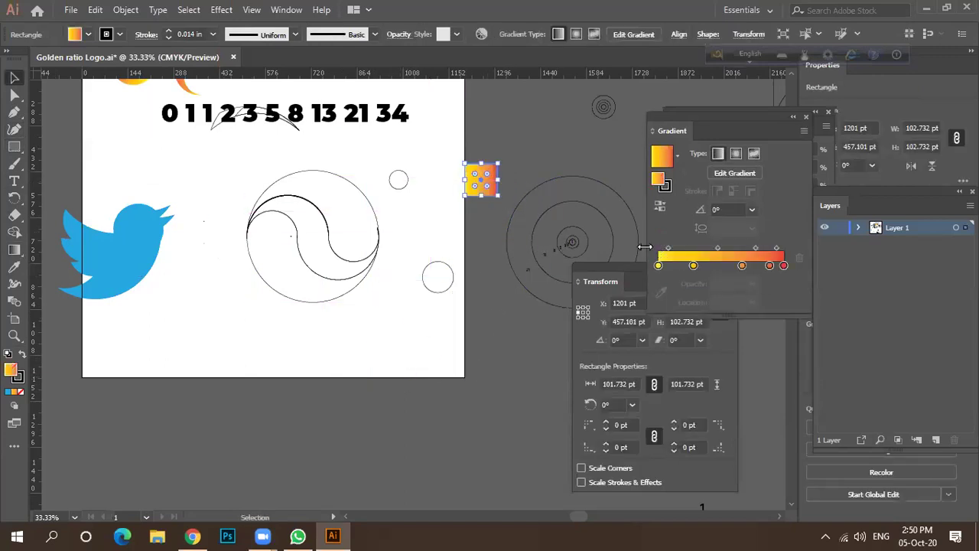
Step: Try the blue-to-transparent gradient on a copy of the square directly below it, and delete the copy
{"action": "scroll", "coordinate": [485, 188], "scroll_direction": "up", "scroll_amount": 2}
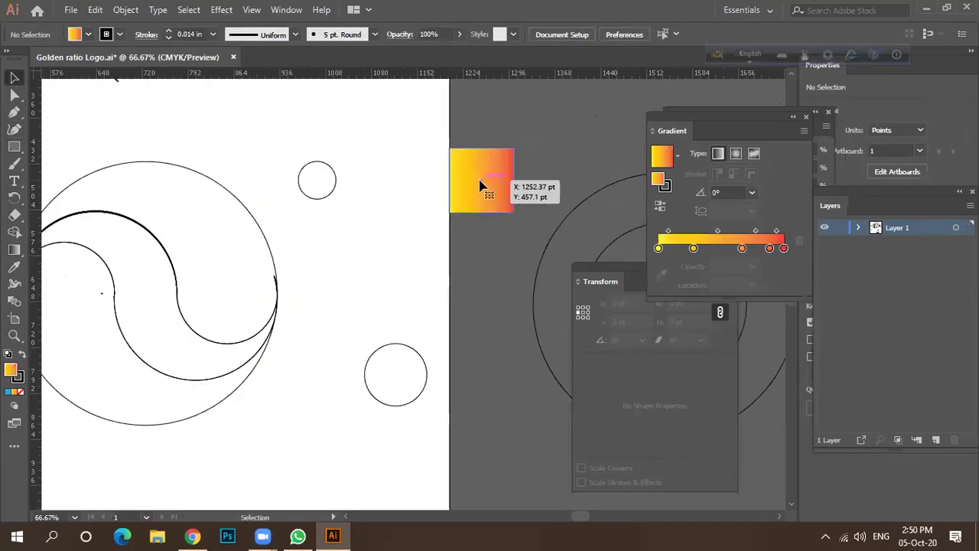
{"action": "left_click_drag", "start_coordinate": [490, 195], "coordinate": [484, 261]}
{"action": "left_click", "coordinate": [544, 176]}
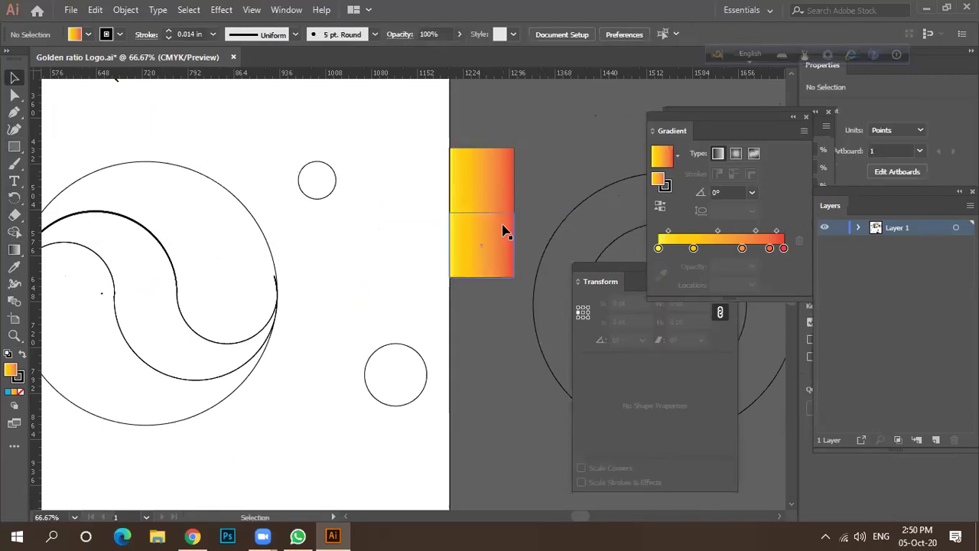
{"action": "left_click", "coordinate": [677, 161]}
{"action": "left_click", "coordinate": [610, 232]}
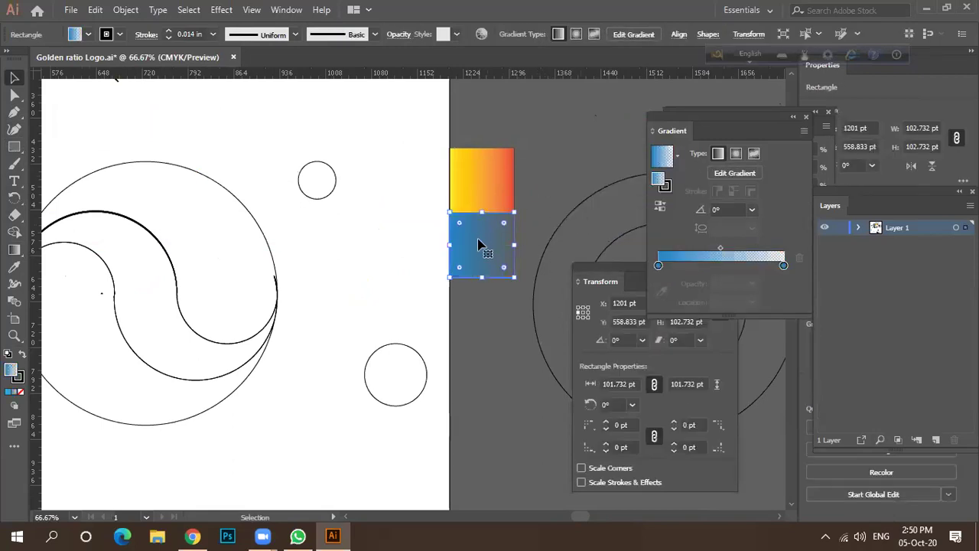
{"action": "key", "text": "Delete"}
Step: Apply the white-to-black gradient to the square and recolour its start stop purple (C 60.78, M 100, Y 16.08, K 4.31)
{"action": "left_click", "coordinate": [499, 181]}
{"action": "left_click", "coordinate": [658, 266]}
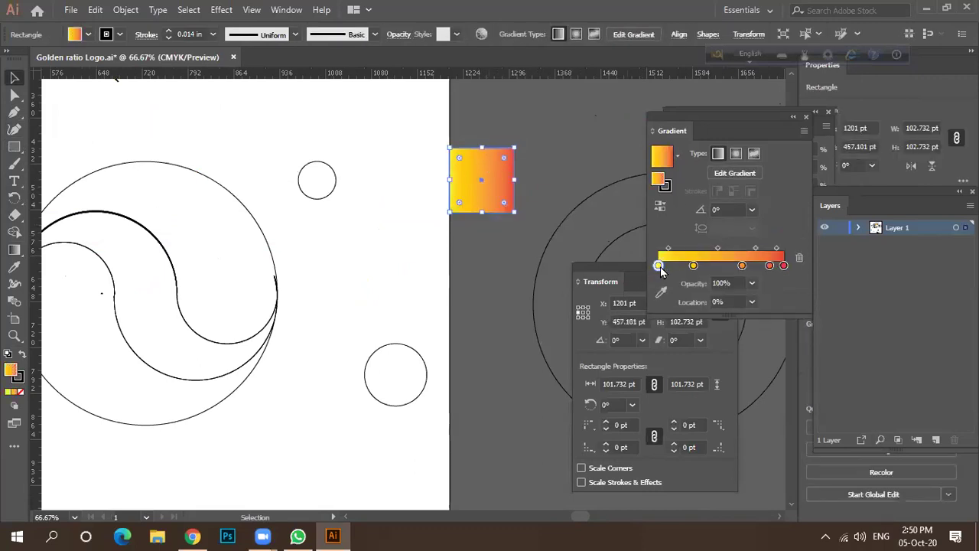
{"action": "left_click", "coordinate": [677, 157]}
{"action": "left_click", "coordinate": [595, 183]}
{"action": "double_click", "coordinate": [658, 265]}
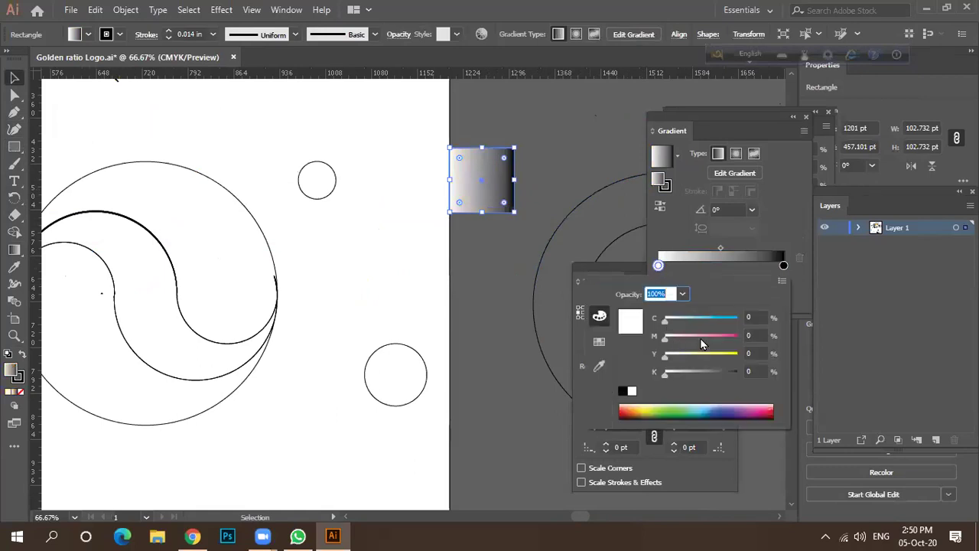
{"action": "left_click", "coordinate": [750, 409]}
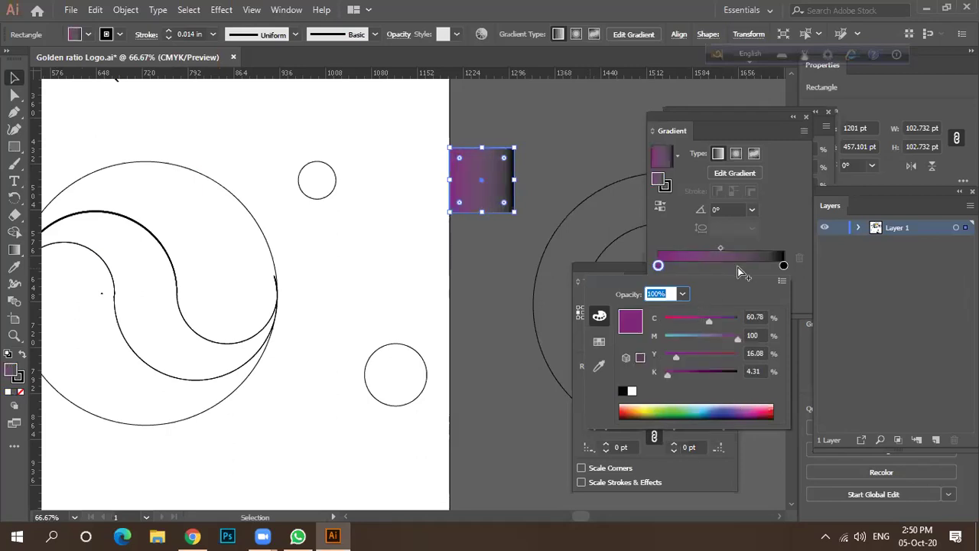
Step: Recolour the end stop of the square's gradient dark red (C 29.02, M 100, Y 89.41, K 37.65)
{"action": "left_click", "coordinate": [782, 267]}
{"action": "double_click", "coordinate": [783, 267]}
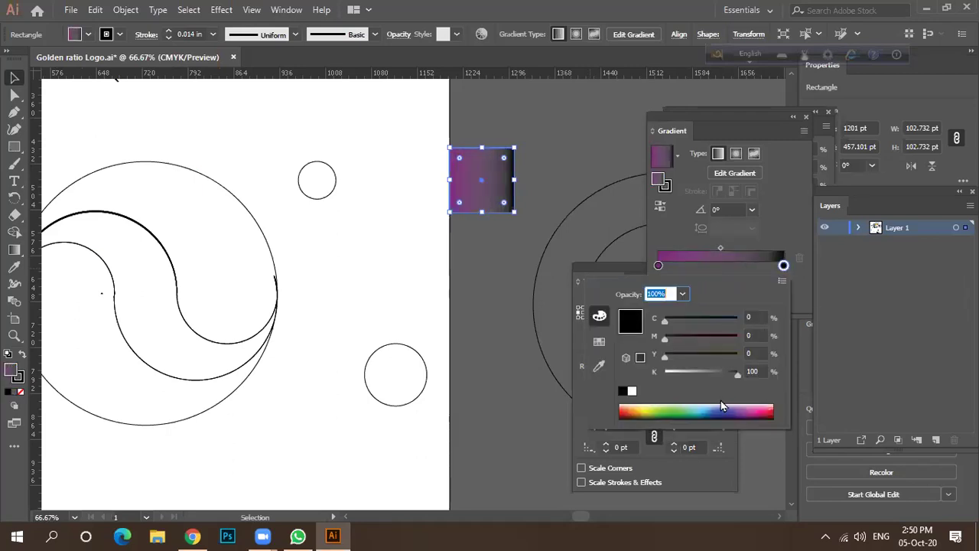
{"action": "left_click", "coordinate": [771, 410]}
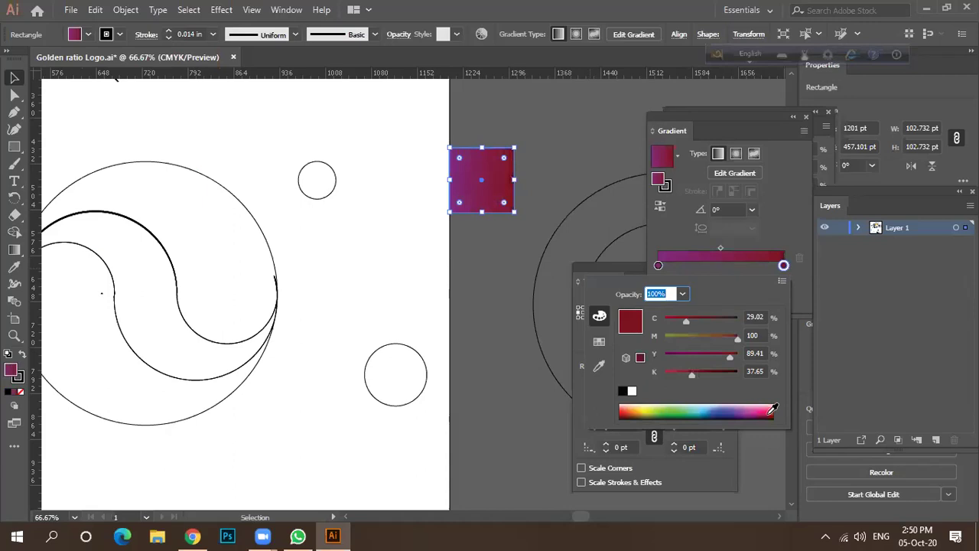
Step: Fill the logo's upper swirl shape with the purple-to-dark-red gradient sampled from the square using the Eyedropper
{"action": "key", "text": "Escape"}
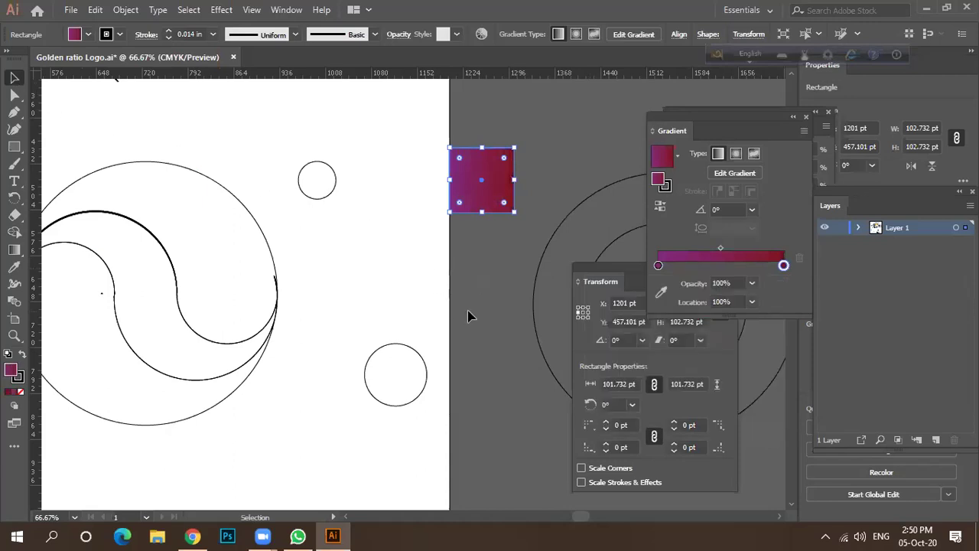
{"action": "left_click", "coordinate": [467, 313]}
{"action": "scroll", "coordinate": [429, 264], "scroll_direction": "down", "scroll_amount": 2}
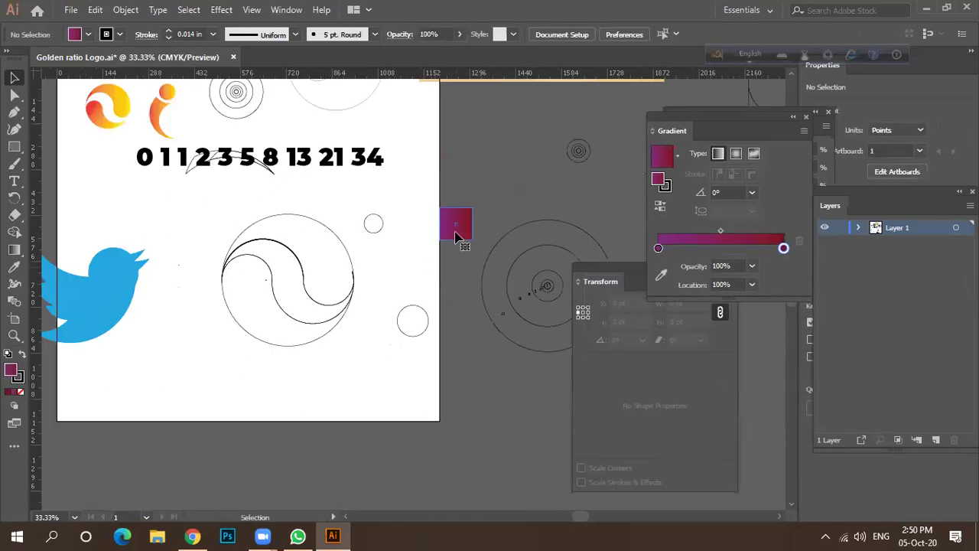
{"action": "left_click", "coordinate": [456, 237]}
{"action": "left_click", "coordinate": [330, 247]}
{"action": "left_click", "coordinate": [329, 260]}
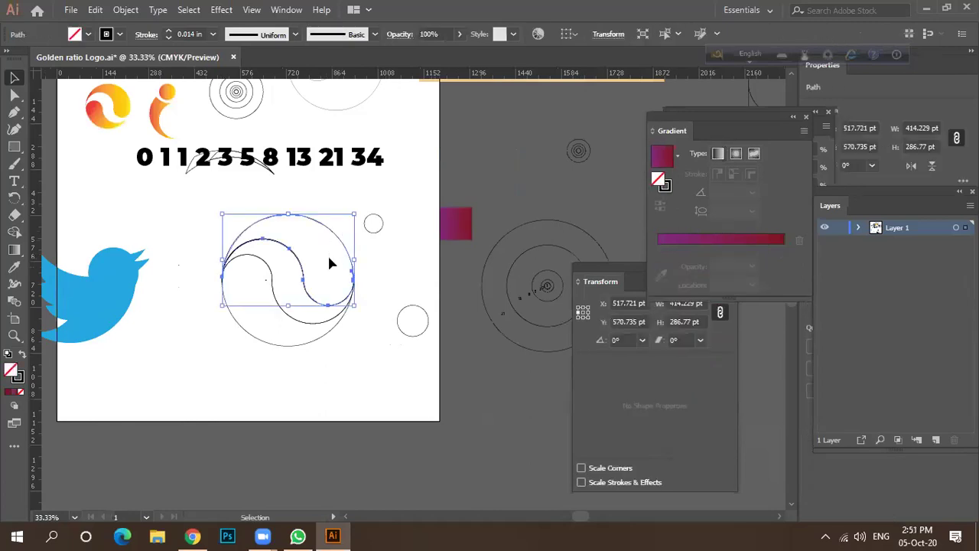
{"action": "key", "text": "i"}
{"action": "left_click", "coordinate": [451, 223]}
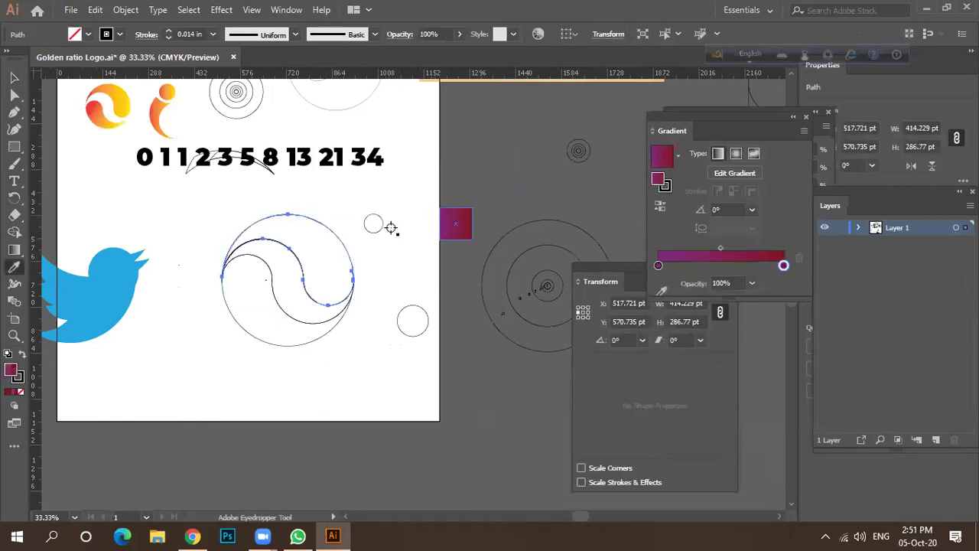
{"action": "left_click", "coordinate": [14, 77]}
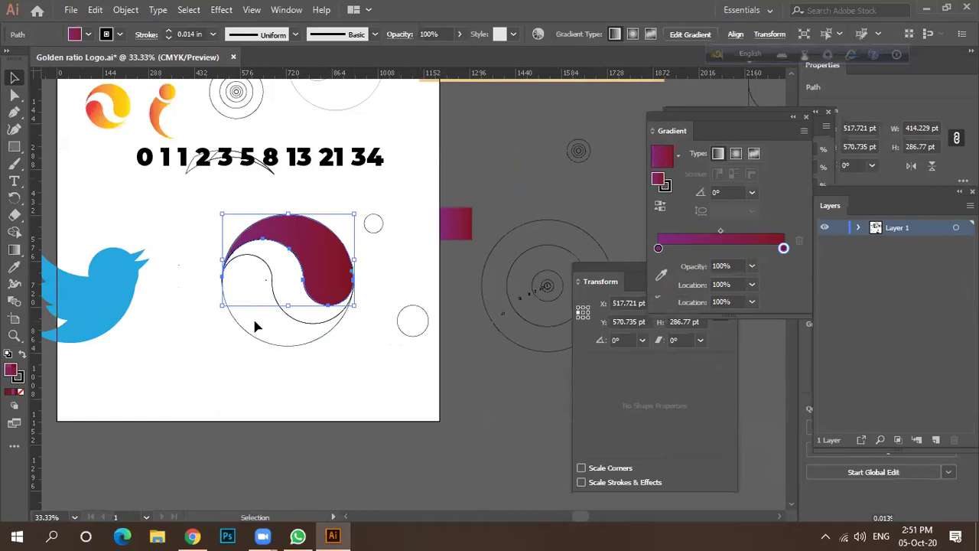
Step: Fill the logo's lower swirl shape with the same gradient by sampling the upper swirl
{"action": "left_click", "coordinate": [249, 348]}
{"action": "left_click", "coordinate": [265, 337]}
{"action": "key", "text": "i"}
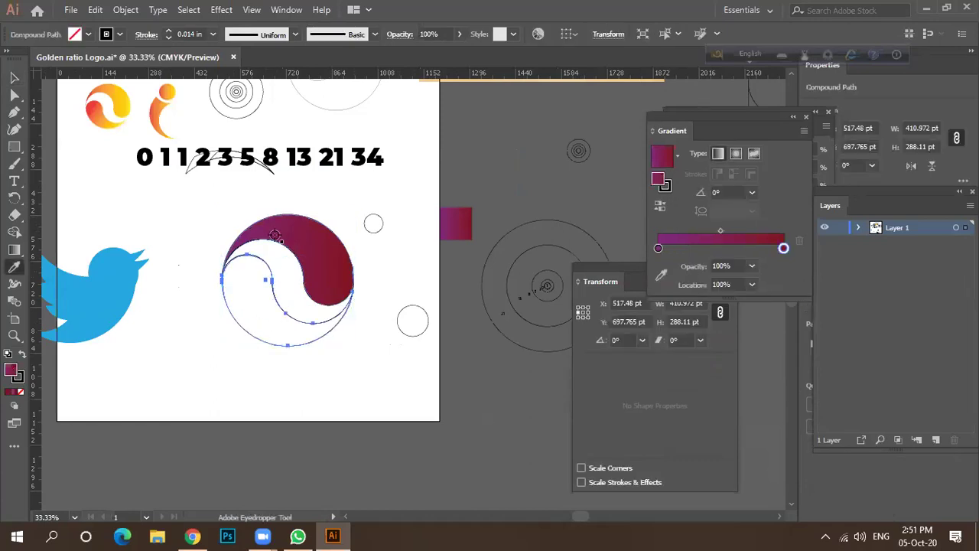
{"action": "left_click", "coordinate": [294, 245]}
{"action": "left_click", "coordinate": [13, 77]}
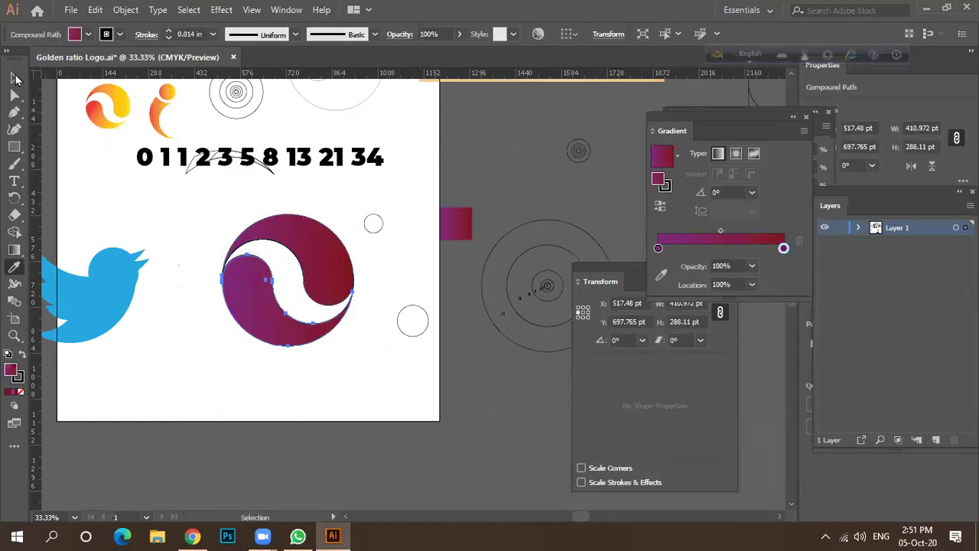
Step: Remove the stroke from both gradient-filled swirl shapes of the logo
{"action": "left_click", "coordinate": [348, 392]}
{"action": "scroll", "coordinate": [319, 327], "scroll_direction": "up", "scroll_amount": 2}
{"action": "scroll", "coordinate": [311, 317], "scroll_direction": "down", "scroll_amount": 2}
{"action": "left_click_drag", "start_coordinate": [222, 215], "coordinate": [319, 337]}
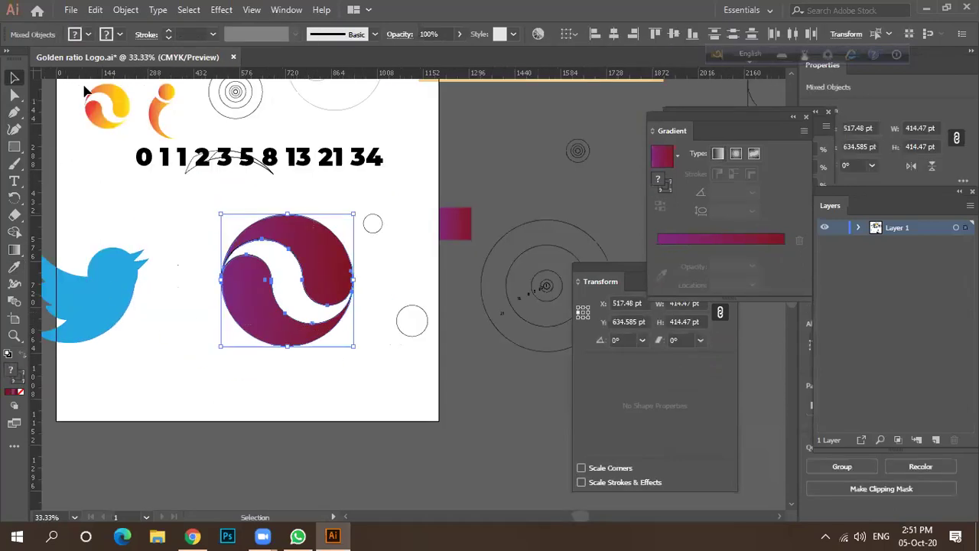
{"action": "left_click", "coordinate": [118, 35]}
{"action": "left_click", "coordinate": [10, 63]}
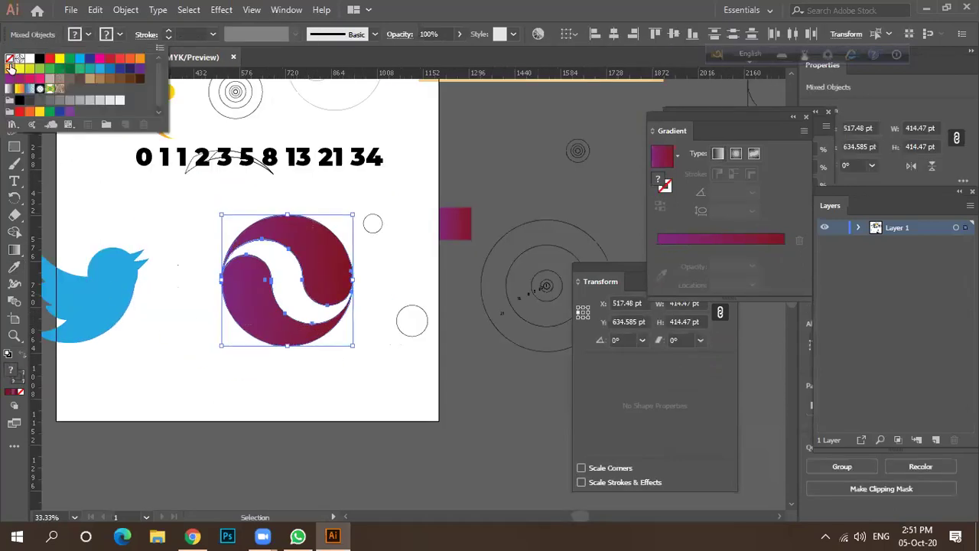
{"action": "left_click", "coordinate": [295, 368]}
{"action": "left_click", "coordinate": [340, 365]}
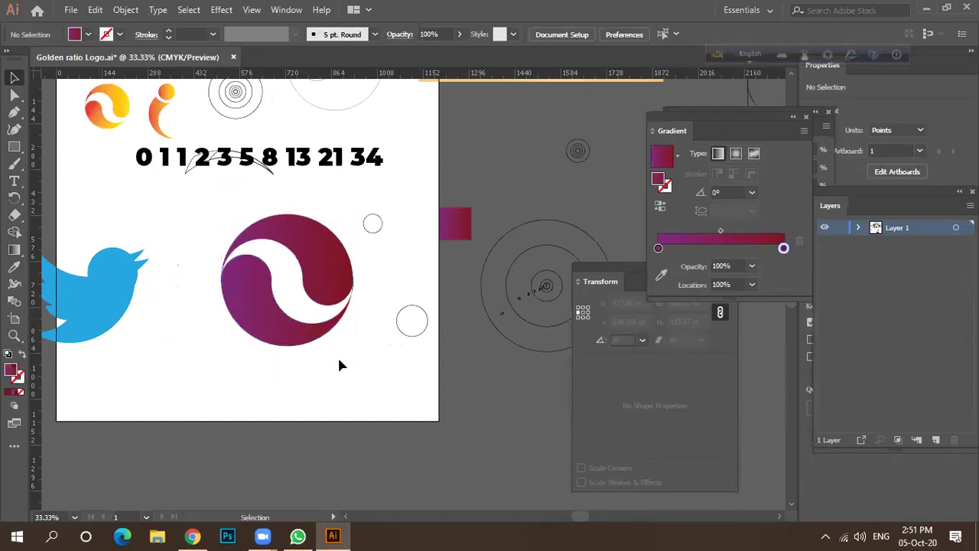
Step: Move the purple-red logo towards the artboard's lower edge and shift the blue bird upward
{"action": "scroll", "coordinate": [359, 344], "scroll_direction": "down", "scroll_amount": 1}
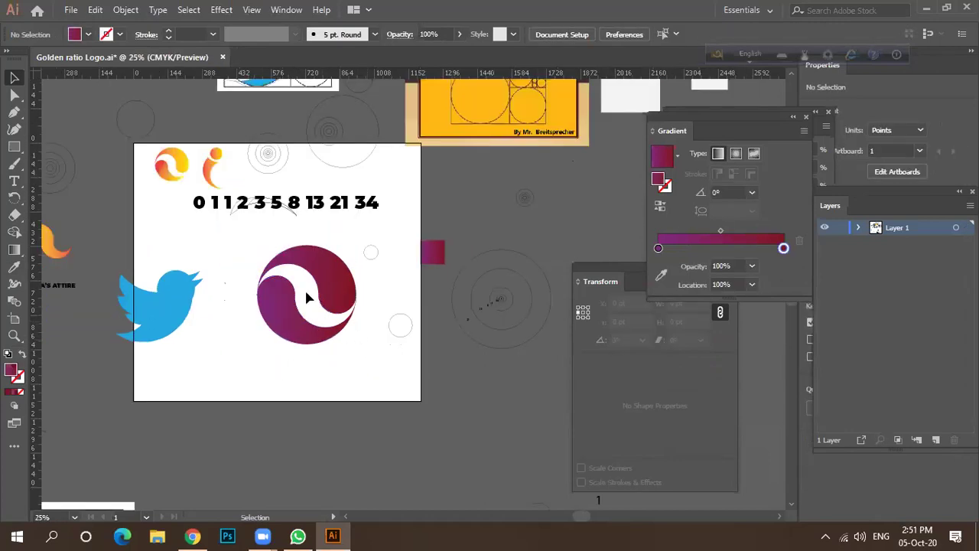
{"action": "left_click_drag", "start_coordinate": [237, 243], "coordinate": [365, 356]}
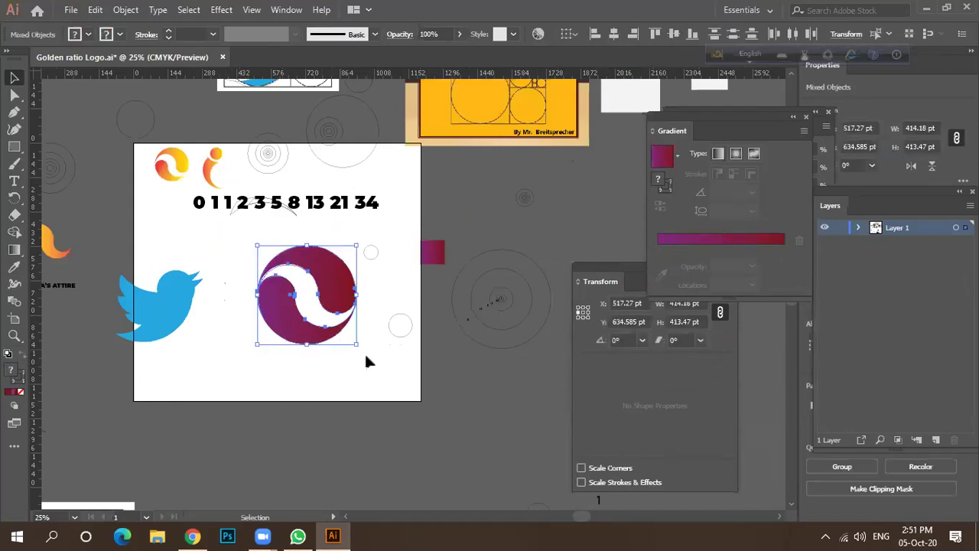
{"action": "scroll", "coordinate": [321, 312], "scroll_direction": "up", "scroll_amount": 3}
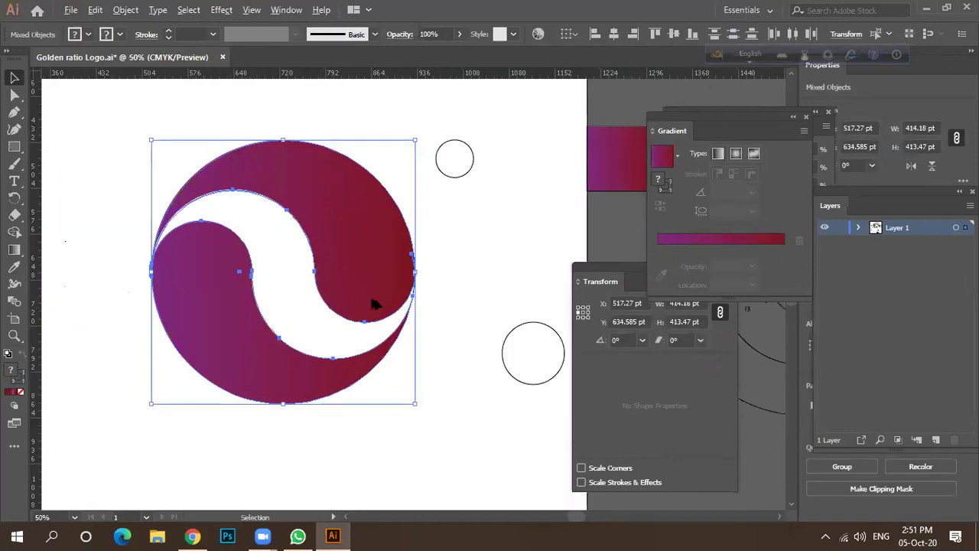
{"action": "scroll", "coordinate": [376, 304], "scroll_direction": "down", "scroll_amount": 2}
{"action": "scroll", "coordinate": [373, 303], "scroll_direction": "down", "scroll_amount": 1}
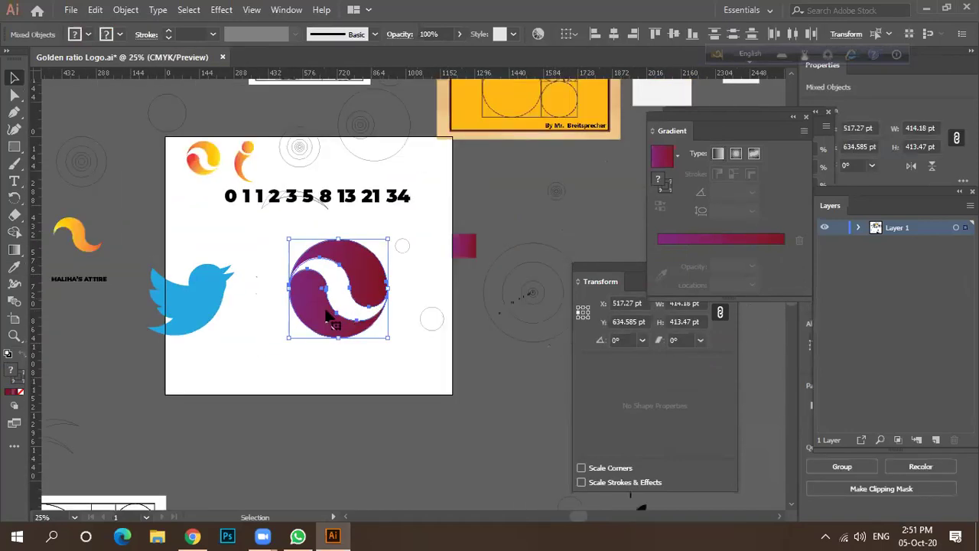
{"action": "left_click_drag", "start_coordinate": [316, 309], "coordinate": [246, 401]}
{"action": "left_click_drag", "start_coordinate": [201, 320], "coordinate": [182, 272]}
Step: Delete the Fibonacci number row, the leftover arcs and the loose construction circles from the artboard
{"action": "left_click_drag", "start_coordinate": [342, 247], "coordinate": [284, 170]}
{"action": "key", "text": "Delete"}
{"action": "left_click_drag", "start_coordinate": [430, 184], "coordinate": [291, 126]}
{"action": "key", "text": "Delete"}
{"action": "left_click_drag", "start_coordinate": [433, 343], "coordinate": [359, 237]}
{"action": "key", "text": "Delete"}
Step: Move the purple-red logo up beside the two orange logos and scale it down proportionally
{"action": "left_click_drag", "start_coordinate": [261, 370], "coordinate": [314, 173]}
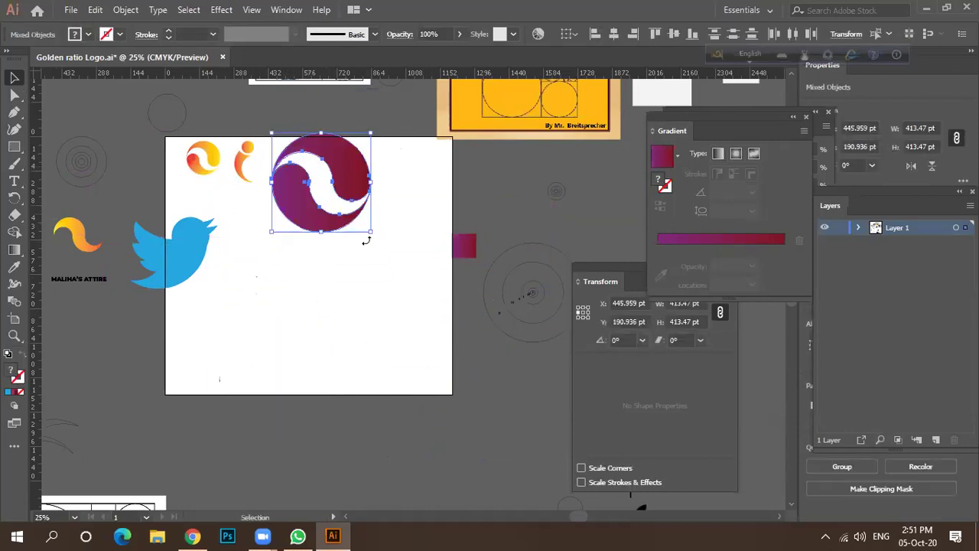
{"action": "left_click_drag", "start_coordinate": [372, 230], "coordinate": [316, 186]}
{"action": "left_click", "coordinate": [262, 231]}
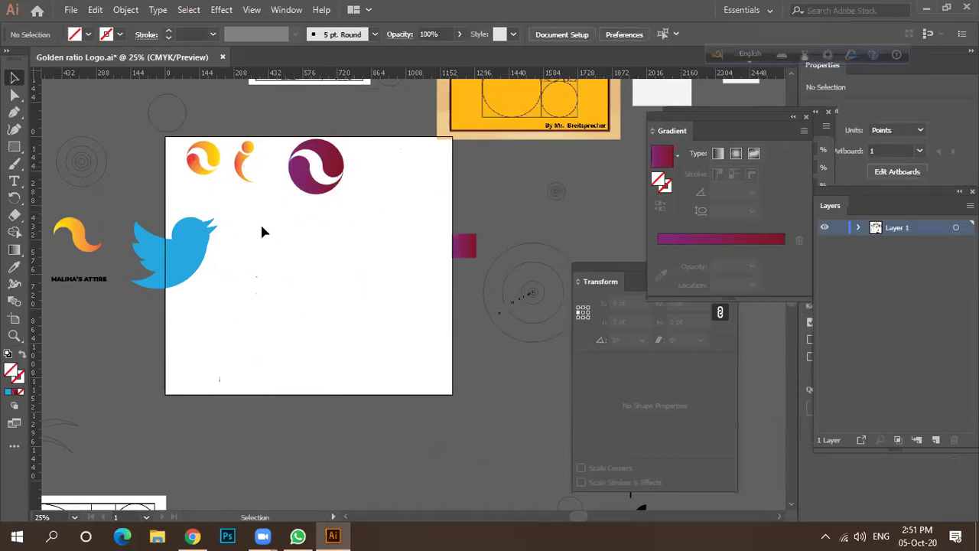
{"action": "left_click", "coordinate": [13, 149]}
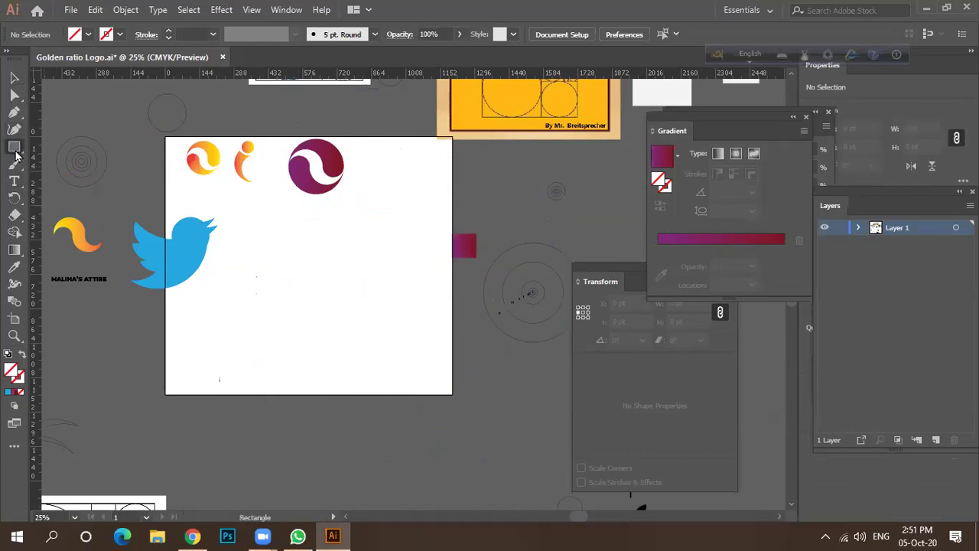
{"action": "left_click", "coordinate": [14, 78]}
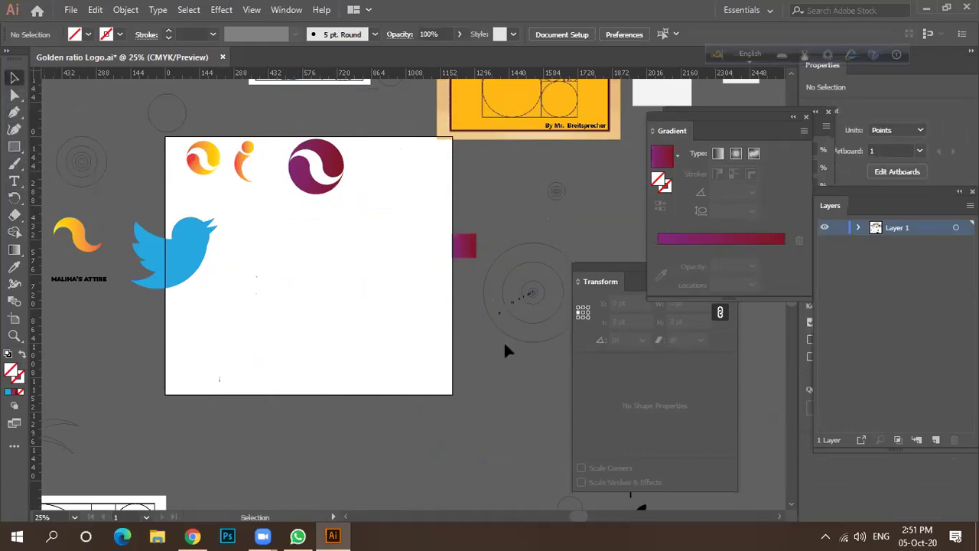
Step: Copy the 414.5 pt circle and two 257 pt circles from the nested set onto the artboard, with the smaller ones inside the large one
{"action": "left_click_drag", "start_coordinate": [527, 328], "coordinate": [304, 322]}
{"action": "left_click_drag", "start_coordinate": [507, 344], "coordinate": [320, 343]}
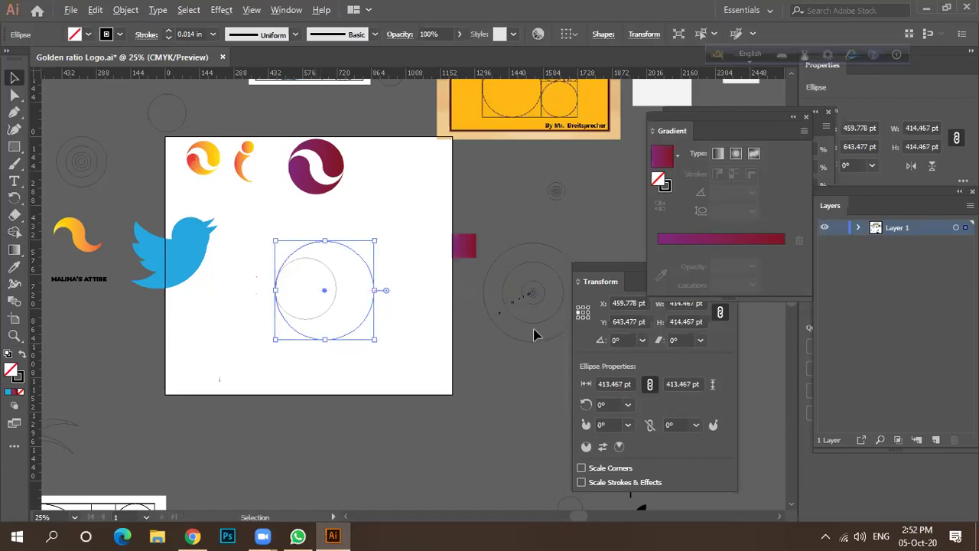
{"action": "left_click_drag", "start_coordinate": [536, 329], "coordinate": [427, 331]}
{"action": "left_click_drag", "start_coordinate": [364, 326], "coordinate": [339, 325]}
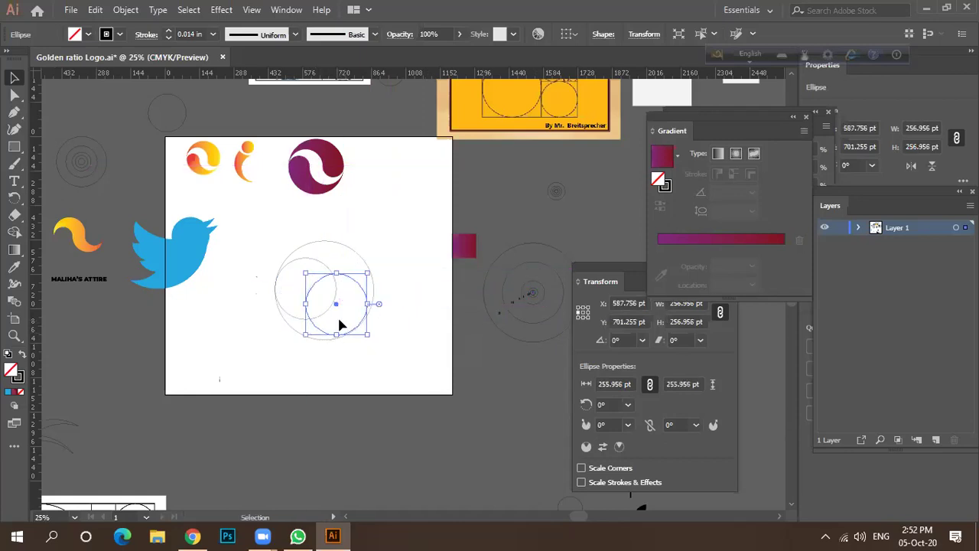
Step: Try stacking slightly offset copies of the 257 pt circle against the large circle's upper-left edge
{"action": "scroll", "coordinate": [343, 263], "scroll_direction": "up", "scroll_amount": 3}
{"action": "scroll", "coordinate": [344, 253], "scroll_direction": "down", "scroll_amount": 1}
{"action": "scroll", "coordinate": [361, 262], "scroll_direction": "down", "scroll_amount": 1}
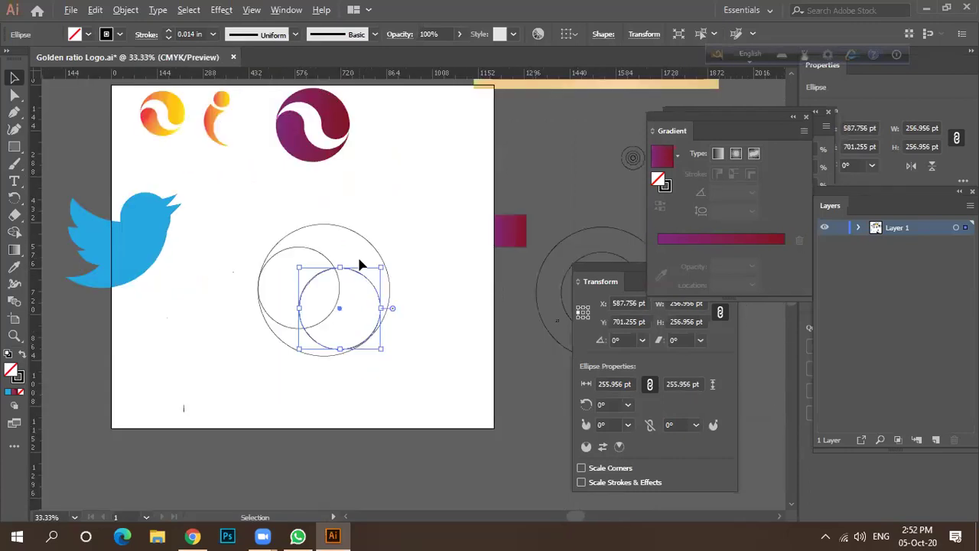
{"action": "scroll", "coordinate": [297, 337], "scroll_direction": "up", "scroll_amount": 3}
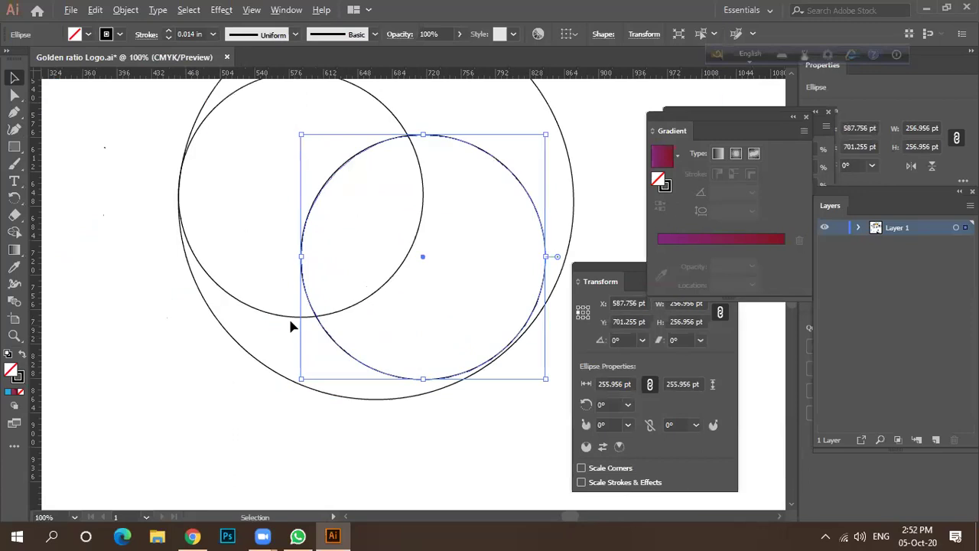
{"action": "scroll", "coordinate": [292, 325], "scroll_direction": "down", "scroll_amount": 2}
{"action": "left_click_drag", "start_coordinate": [309, 331], "coordinate": [258, 293]}
{"action": "key", "text": "ctrl+equal"}
{"action": "key", "text": "ctrl+equal"}
{"action": "key", "text": "ctrl+equal"}
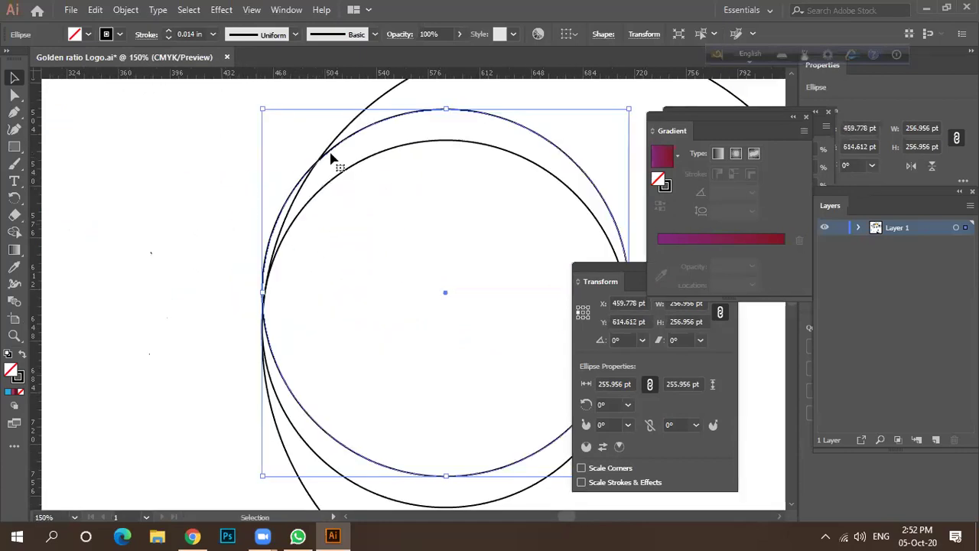
{"action": "mouse_move", "coordinate": [335, 153]}
{"action": "left_mouse_down"}
{"action": "mouse_move", "coordinate": [343, 153]}
{"action": "mouse_move", "coordinate": [338, 163]}
{"action": "left_mouse_up"}
{"action": "scroll", "coordinate": [299, 186], "scroll_direction": "down", "scroll_amount": 2}
{"action": "mouse_move", "coordinate": [402, 154]}
{"action": "left_mouse_down"}
{"action": "mouse_move", "coordinate": [411, 140]}
{"action": "mouse_move", "coordinate": [396, 155]}
{"action": "left_mouse_up"}
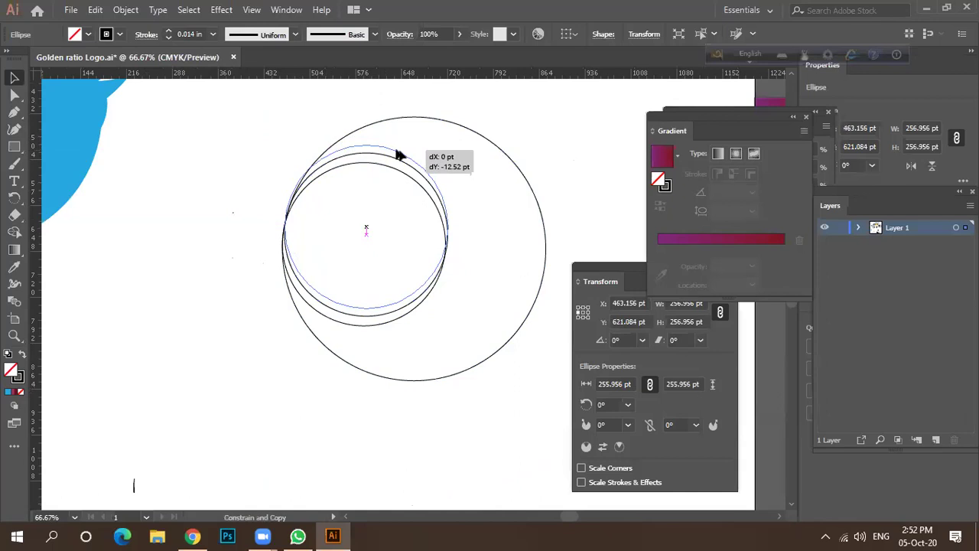
{"action": "left_click_drag", "start_coordinate": [397, 151], "coordinate": [398, 153]}
{"action": "scroll", "coordinate": [354, 158], "scroll_direction": "up", "scroll_amount": 2}
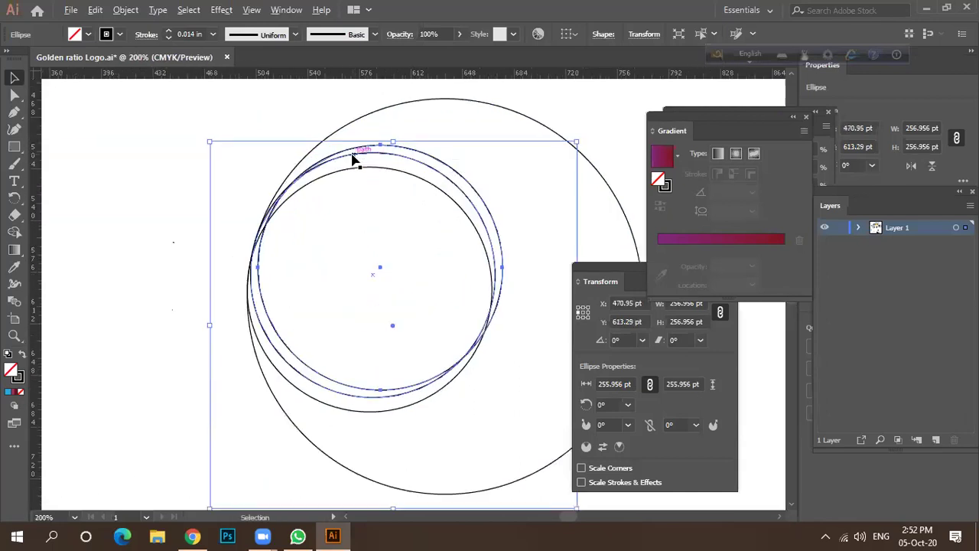
Step: Delete all the 257 pt circles inside the large circle
{"action": "scroll", "coordinate": [332, 170], "scroll_direction": "down", "scroll_amount": 2}
{"action": "left_click_drag", "start_coordinate": [400, 334], "coordinate": [350, 291]}
{"action": "key", "text": "Delete"}
{"action": "scroll", "coordinate": [278, 258], "scroll_direction": "down", "scroll_amount": 3}
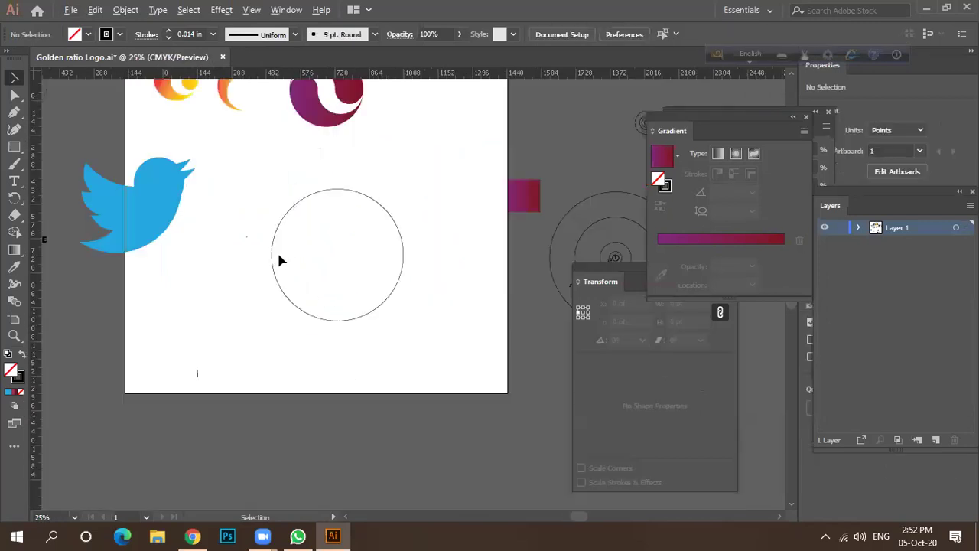
Step: Copy the 98.8 pt circle from the nested set to the inside of the large circle's right edge
{"action": "left_click_drag", "start_coordinate": [534, 273], "coordinate": [403, 281]}
{"action": "scroll", "coordinate": [354, 268], "scroll_direction": "up", "scroll_amount": 4}
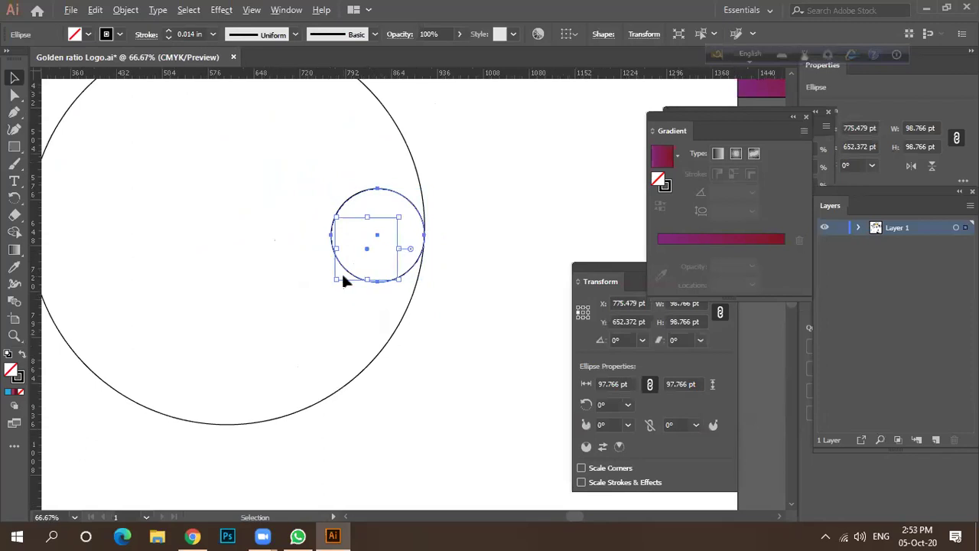
{"action": "scroll", "coordinate": [345, 275], "scroll_direction": "down", "scroll_amount": 4}
Step: Copy a 257 pt circle and another 98.8 pt circle from the nested set to the inside of the large circle's top
{"action": "left_click_drag", "start_coordinate": [502, 299], "coordinate": [313, 278]}
{"action": "left_click_drag", "start_coordinate": [523, 273], "coordinate": [351, 230]}
{"action": "scroll", "coordinate": [317, 220], "scroll_direction": "up", "scroll_amount": 3}
{"action": "scroll", "coordinate": [339, 228], "scroll_direction": "up", "scroll_amount": 3}
{"action": "scroll", "coordinate": [352, 225], "scroll_direction": "down", "scroll_amount": 5}
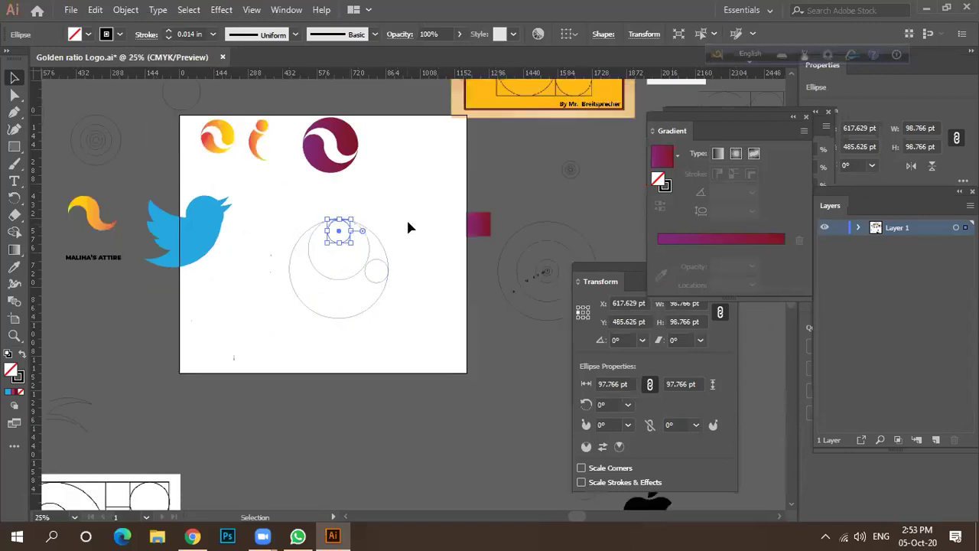
Step: Copy another 257 pt circle from the nested set to the inside of the large circle's bottom edge, overlapping the upper one
{"action": "left_click_drag", "start_coordinate": [537, 300], "coordinate": [332, 321]}
{"action": "scroll", "coordinate": [350, 240], "scroll_direction": "up", "scroll_amount": 2}
{"action": "scroll", "coordinate": [349, 240], "scroll_direction": "down", "scroll_amount": 1}
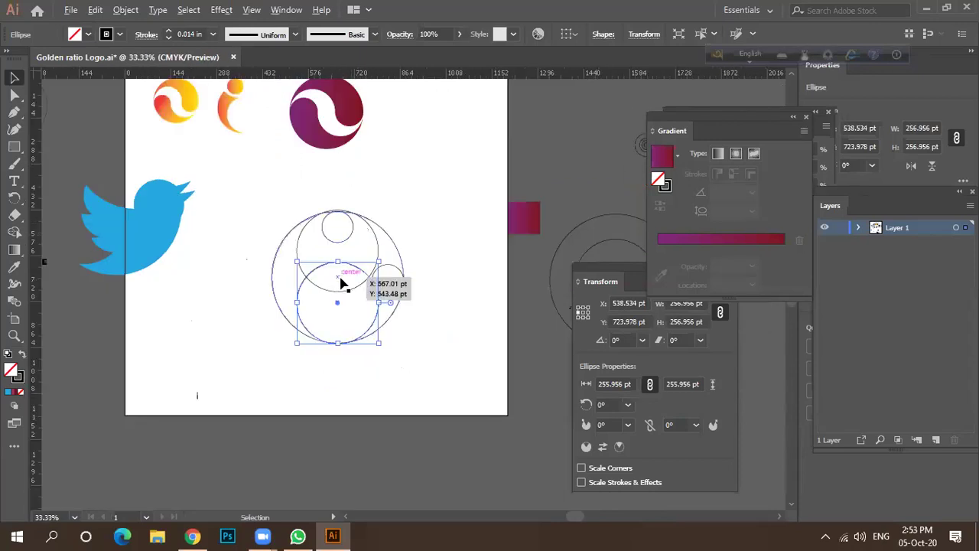
{"action": "scroll", "coordinate": [343, 282], "scroll_direction": "up", "scroll_amount": 1}
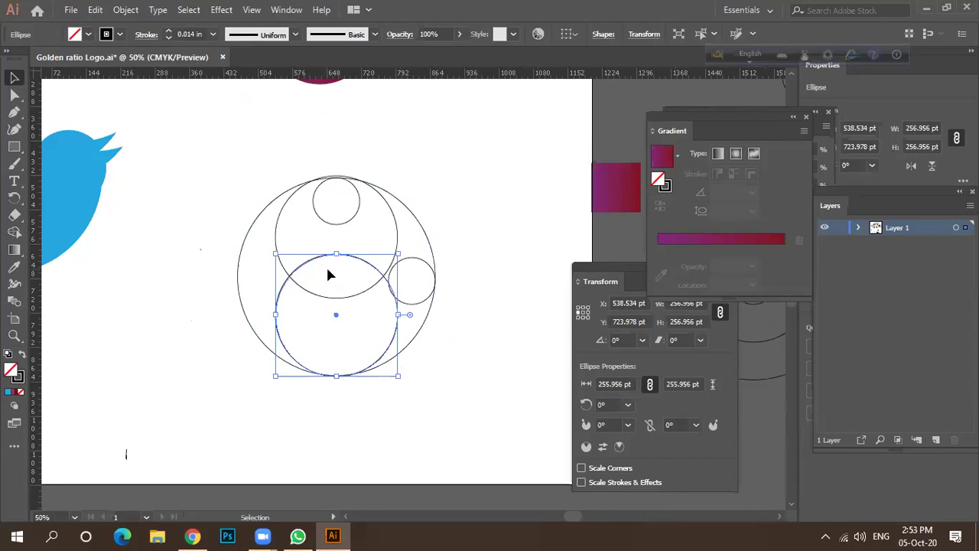
{"action": "scroll", "coordinate": [330, 274], "scroll_direction": "down", "scroll_amount": 2}
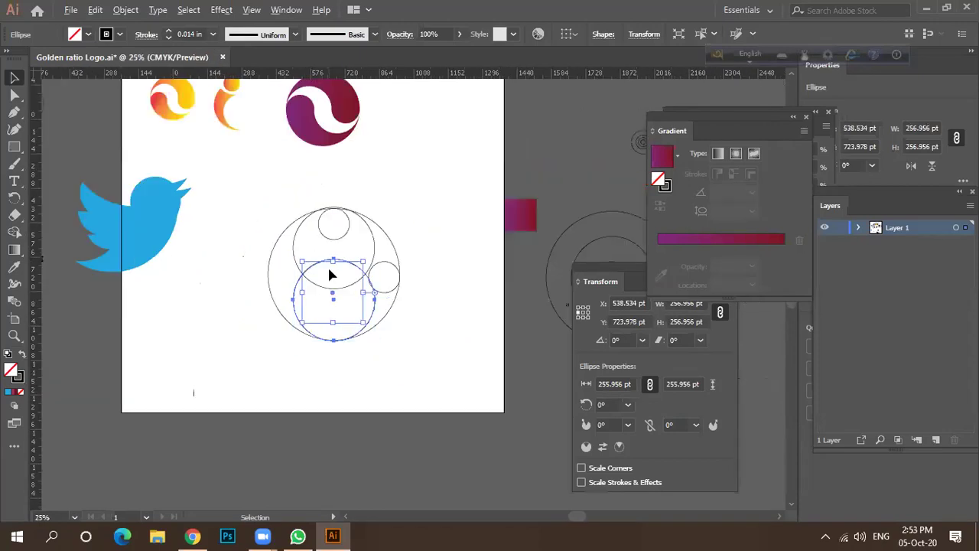
{"action": "scroll", "coordinate": [380, 311], "scroll_direction": "up", "scroll_amount": 3}
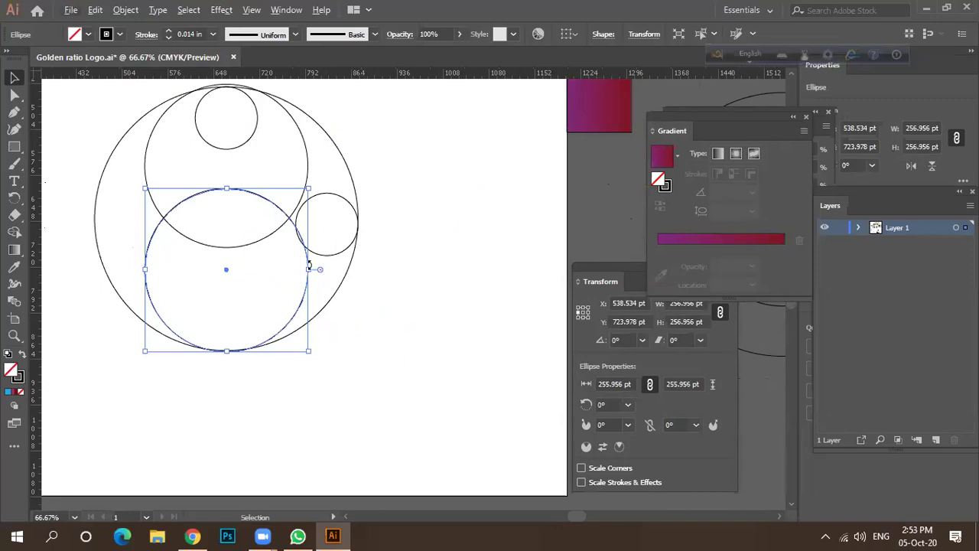
Step: Shift the bottom 257 pt circle slightly left and the upper one slightly right so both meet the small right-hand circle
{"action": "scroll", "coordinate": [298, 276], "scroll_direction": "down", "scroll_amount": 1}
{"action": "mouse_move", "coordinate": [303, 288]}
{"action": "left_mouse_down"}
{"action": "mouse_move", "coordinate": [298, 296]}
{"action": "mouse_move", "coordinate": [304, 276]}
{"action": "left_mouse_up"}
{"action": "scroll", "coordinate": [299, 280], "scroll_direction": "up", "scroll_amount": 2}
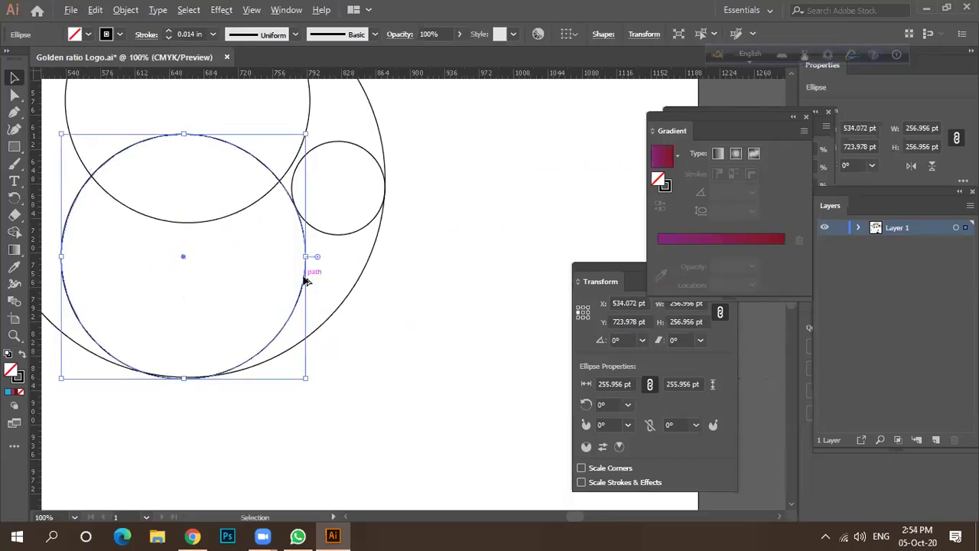
{"action": "left_click_drag", "start_coordinate": [289, 175], "coordinate": [301, 192]}
Step: Copy the 98.8 pt circle at the large circle's right edge to the inside of its left edge
{"action": "scroll", "coordinate": [322, 234], "scroll_direction": "down", "scroll_amount": 1}
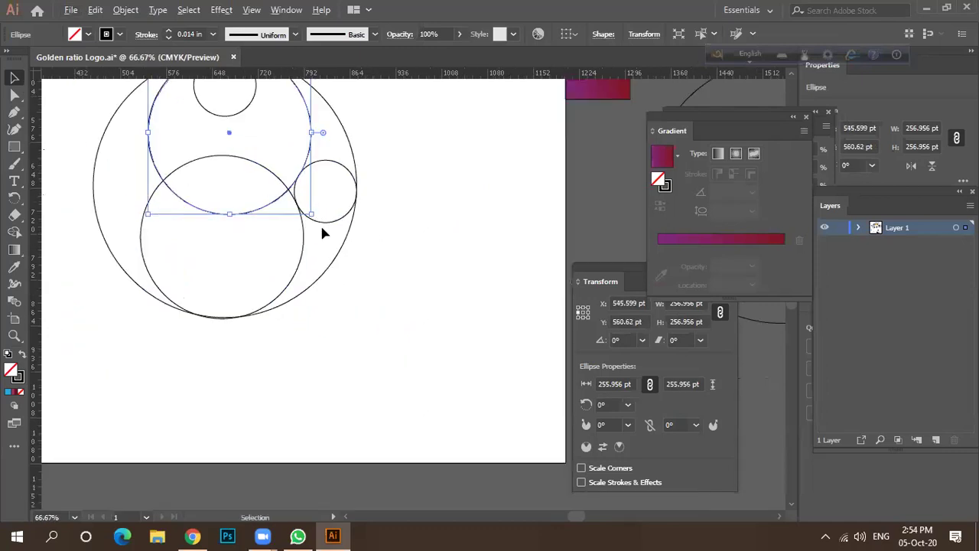
{"action": "scroll", "coordinate": [341, 332], "scroll_direction": "down", "scroll_amount": 1}
{"action": "left_click_drag", "start_coordinate": [371, 334], "coordinate": [131, 160]}
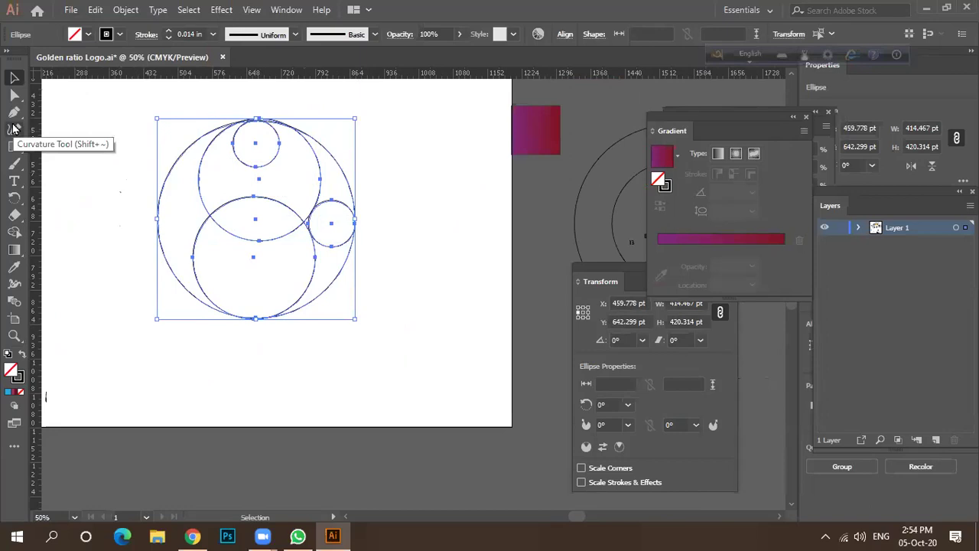
{"action": "left_click", "coordinate": [319, 257]}
{"action": "left_click_drag", "start_coordinate": [324, 250], "coordinate": [176, 245]}
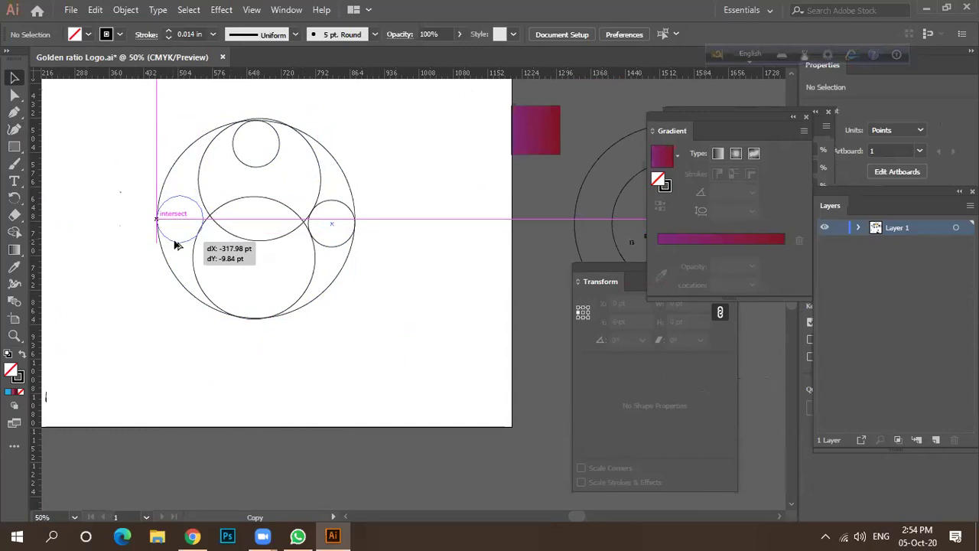
{"action": "left_click_drag", "start_coordinate": [176, 245], "coordinate": [176, 242]}
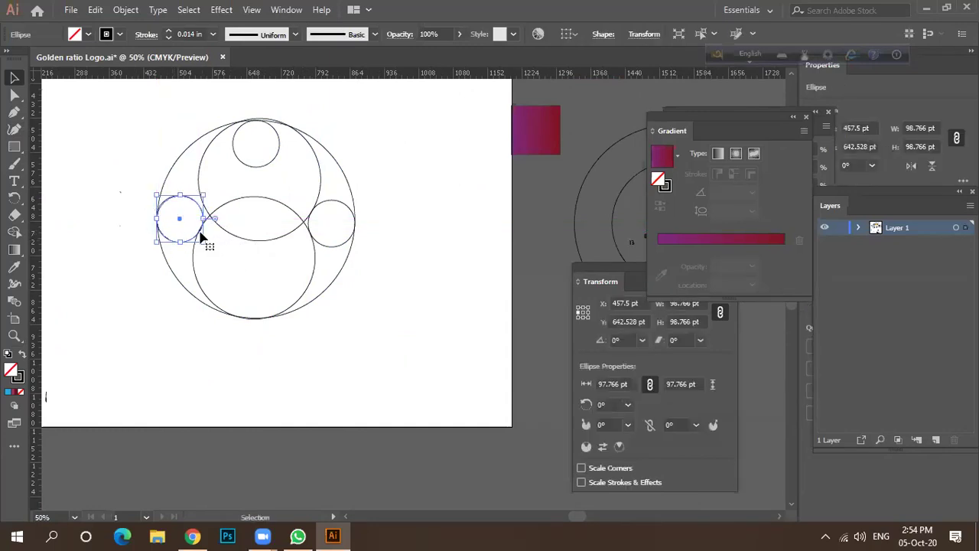
Step: Align the left and right 98.8 pt circles to each other on their vertical centres
{"action": "left_click", "coordinate": [332, 243], "text": "shift"}
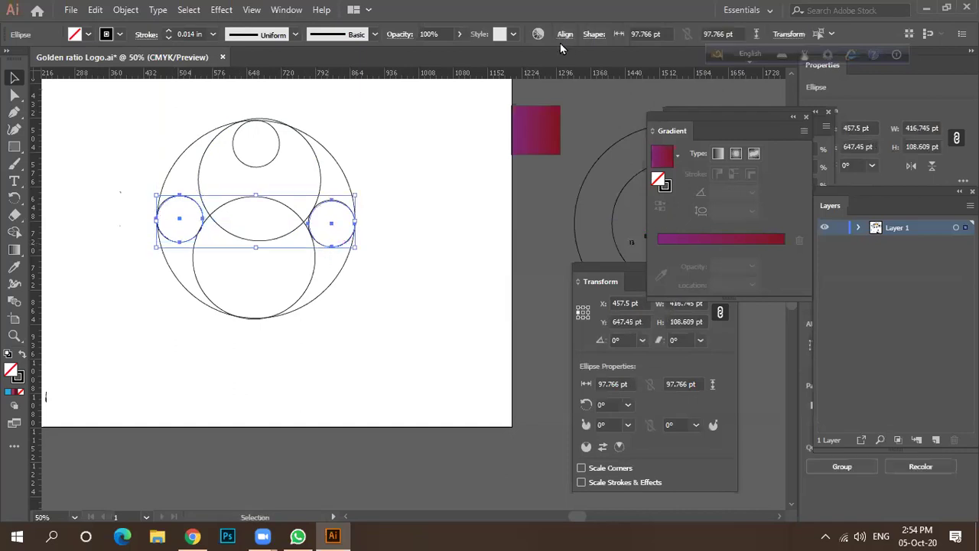
{"action": "left_click", "coordinate": [563, 35]}
{"action": "left_click", "coordinate": [534, 80]}
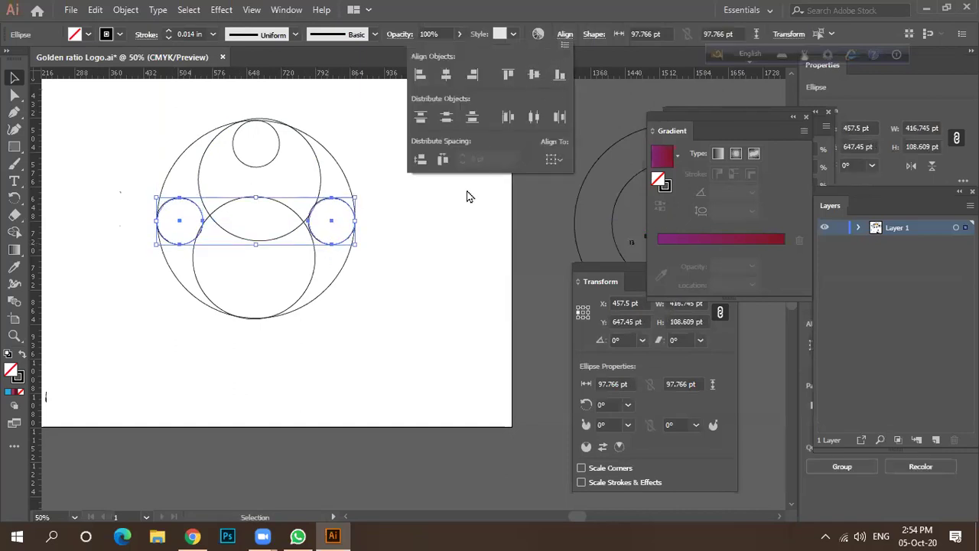
Step: Shift the lower 257 pt circle slightly right and down, and the left 98.8 pt circle slightly right, so the circles meet
{"action": "scroll", "coordinate": [325, 230], "scroll_direction": "up", "scroll_amount": 2}
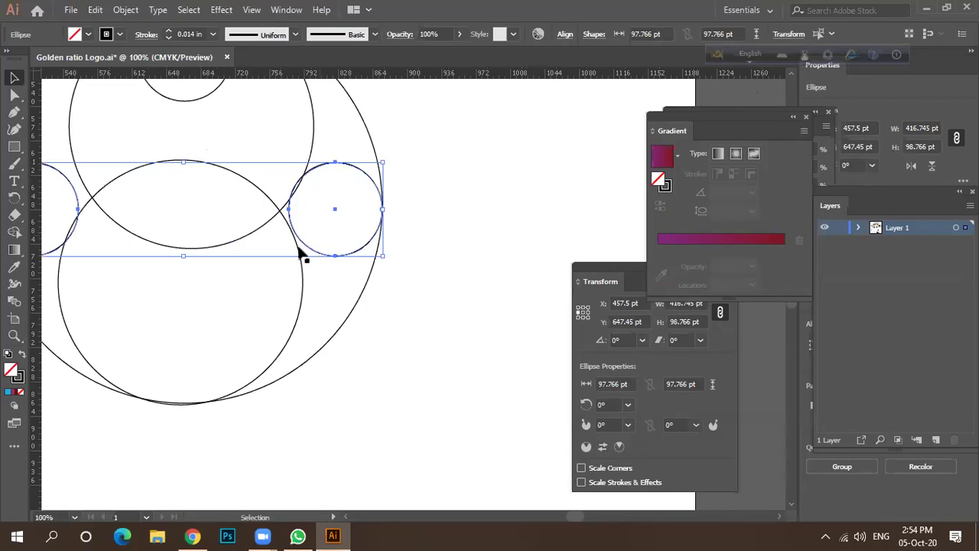
{"action": "left_click", "coordinate": [300, 256]}
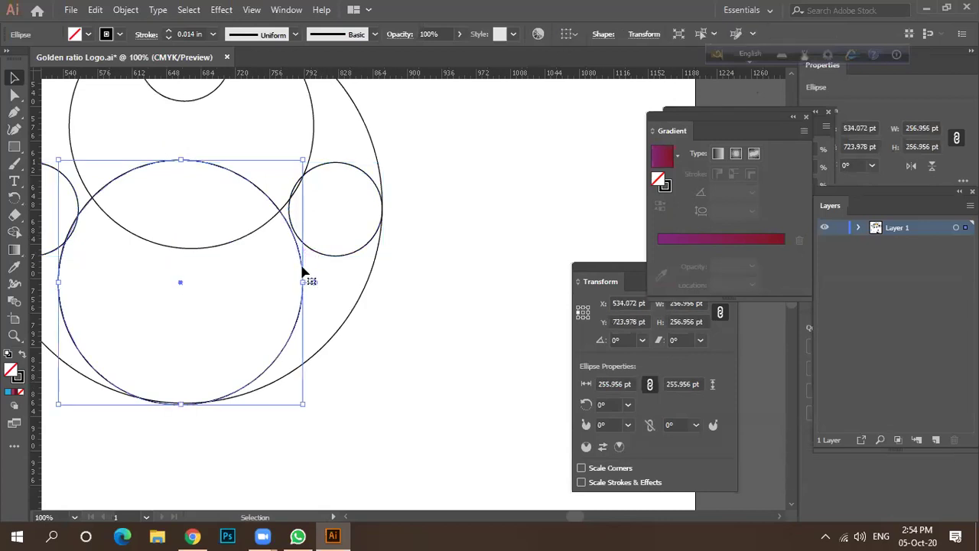
{"action": "left_click_drag", "start_coordinate": [302, 271], "coordinate": [306, 272]}
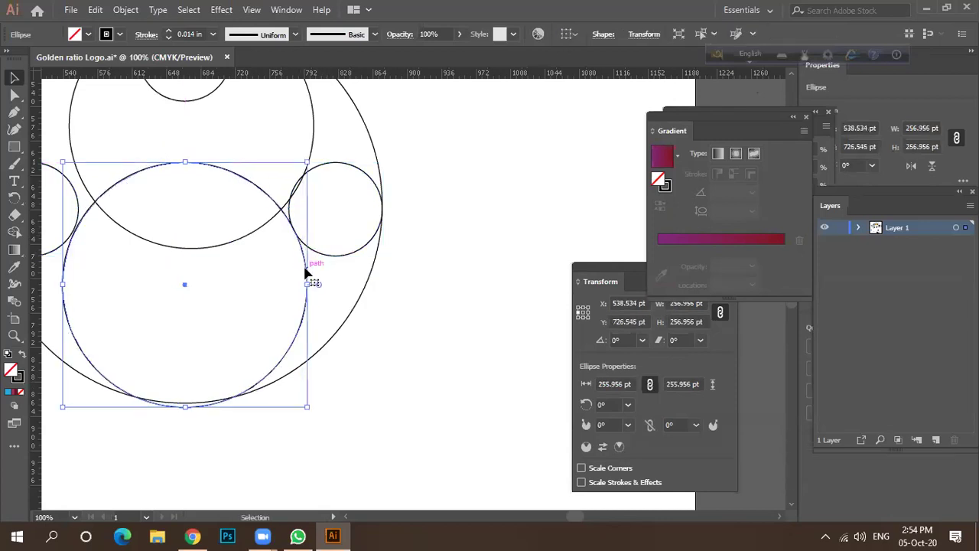
{"action": "scroll", "coordinate": [294, 253], "scroll_direction": "up", "scroll_amount": 3}
{"action": "scroll", "coordinate": [314, 236], "scroll_direction": "down", "scroll_amount": 4}
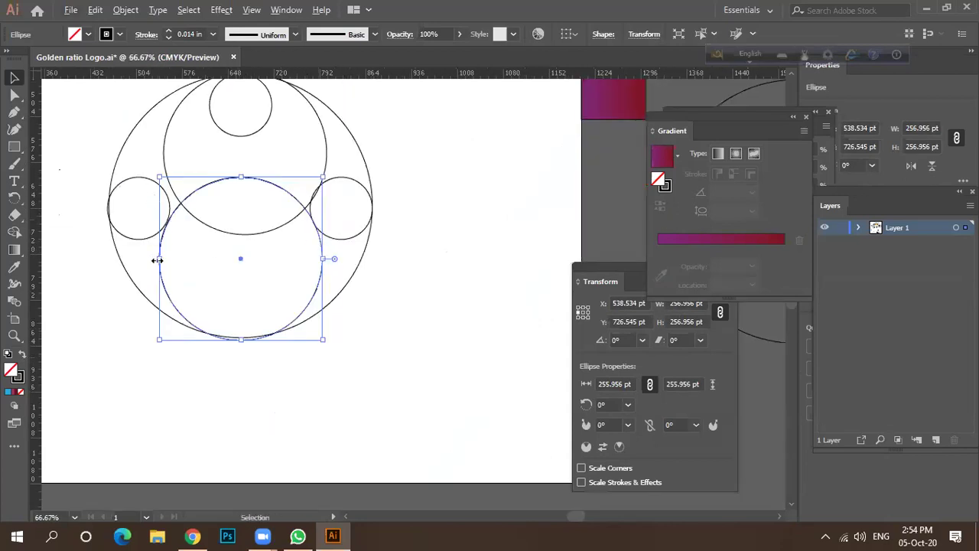
{"action": "scroll", "coordinate": [159, 226], "scroll_direction": "up", "scroll_amount": 4}
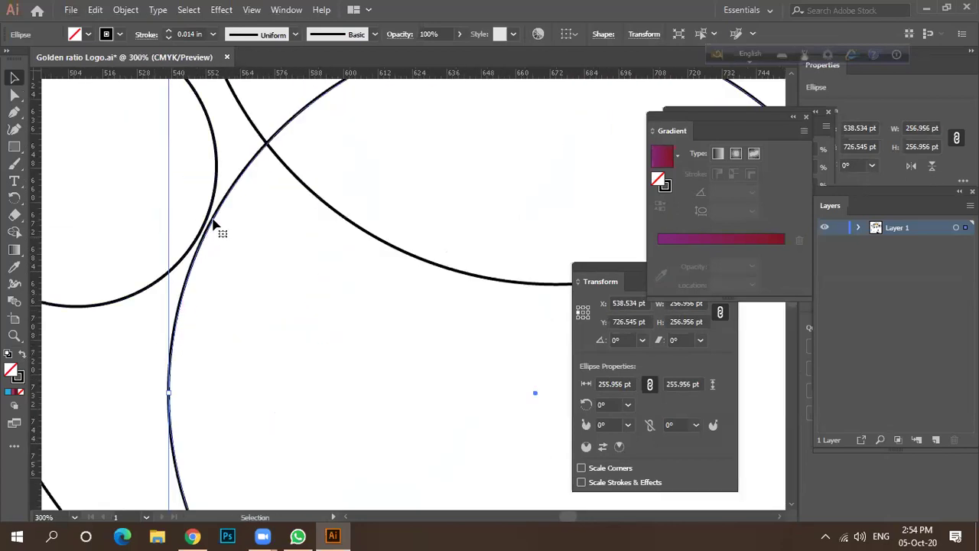
{"action": "scroll", "coordinate": [216, 233], "scroll_direction": "down", "scroll_amount": 5}
{"action": "scroll", "coordinate": [205, 237], "scroll_direction": "down", "scroll_amount": 4}
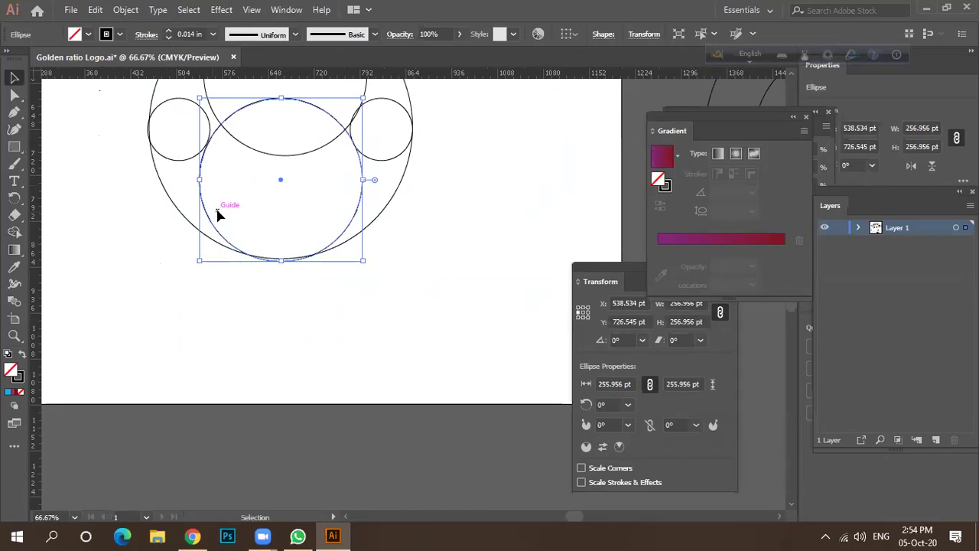
{"action": "scroll", "coordinate": [210, 174], "scroll_direction": "up", "scroll_amount": 2}
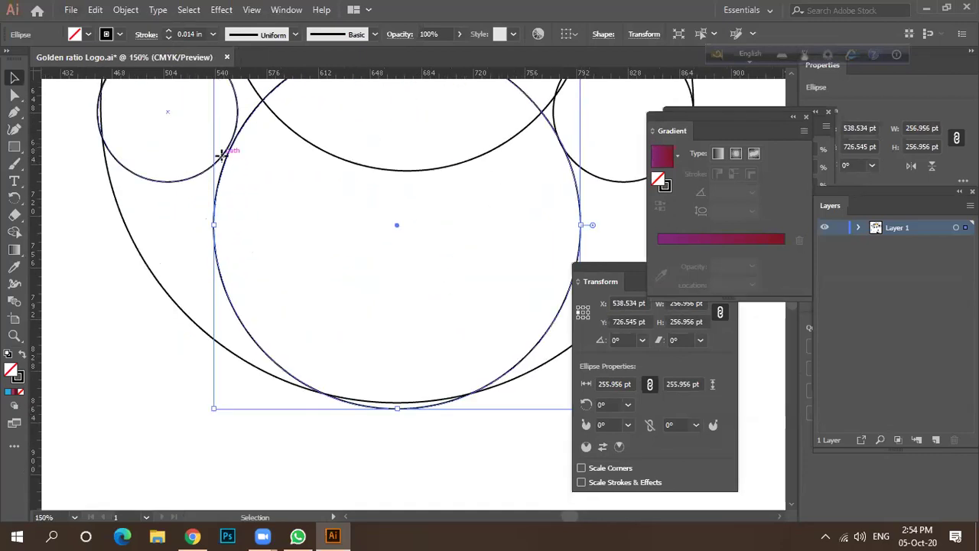
{"action": "left_click_drag", "start_coordinate": [223, 157], "coordinate": [229, 161]}
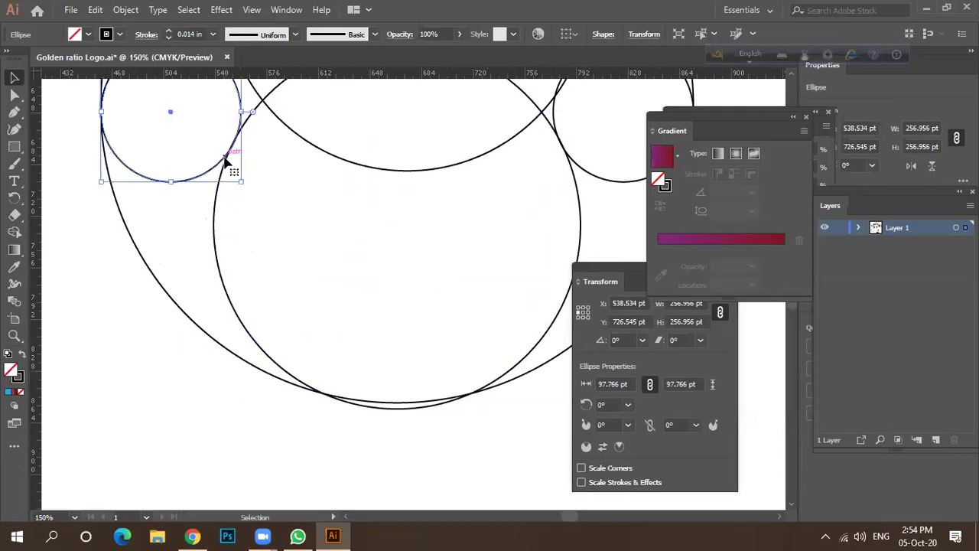
Step: Select all the construction circles and use Shape Builder to merge each small side circle with the crescent below it
{"action": "scroll", "coordinate": [222, 162], "scroll_direction": "down", "scroll_amount": 3}
{"action": "left_click_drag", "start_coordinate": [140, 139], "coordinate": [396, 265]}
{"action": "scroll", "coordinate": [266, 251], "scroll_direction": "down", "scroll_amount": 2}
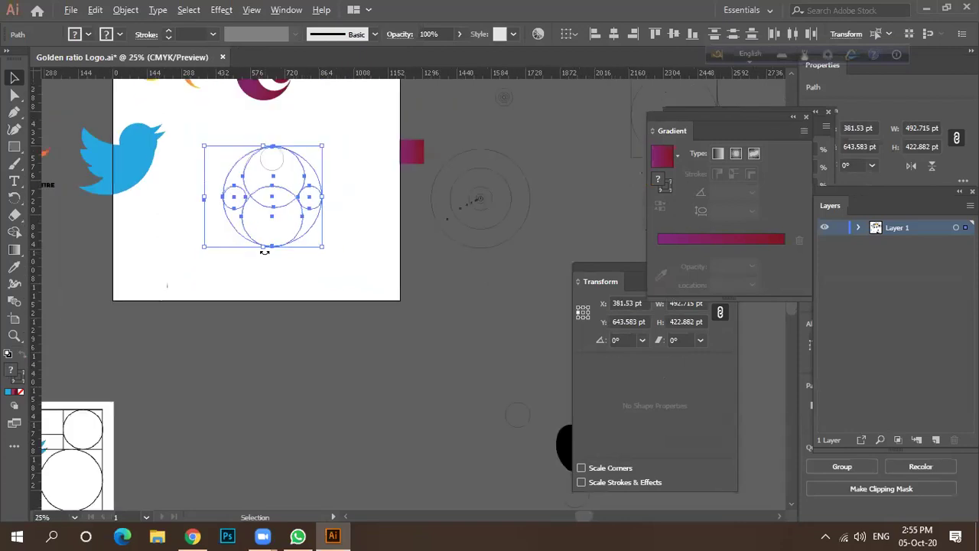
{"action": "left_click", "coordinate": [264, 185]}
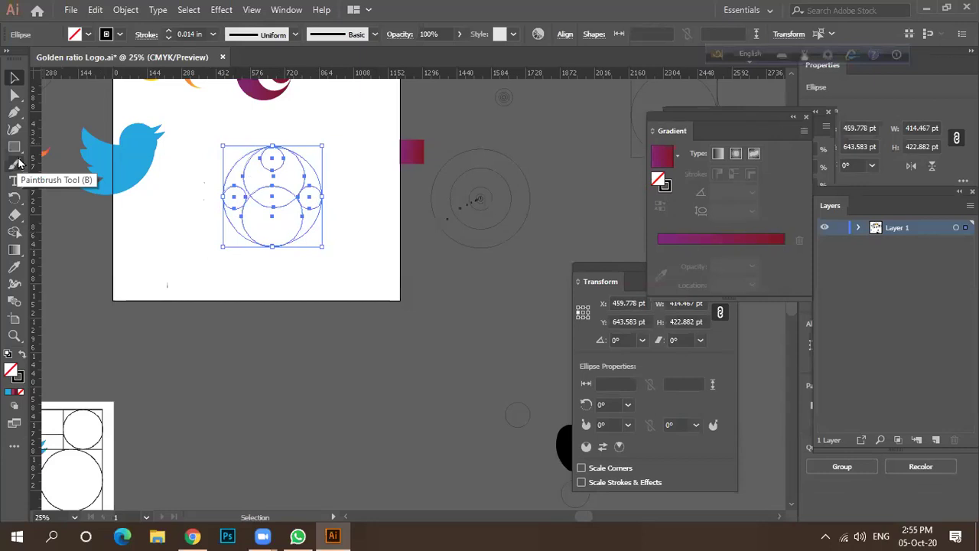
{"action": "left_click", "coordinate": [15, 231]}
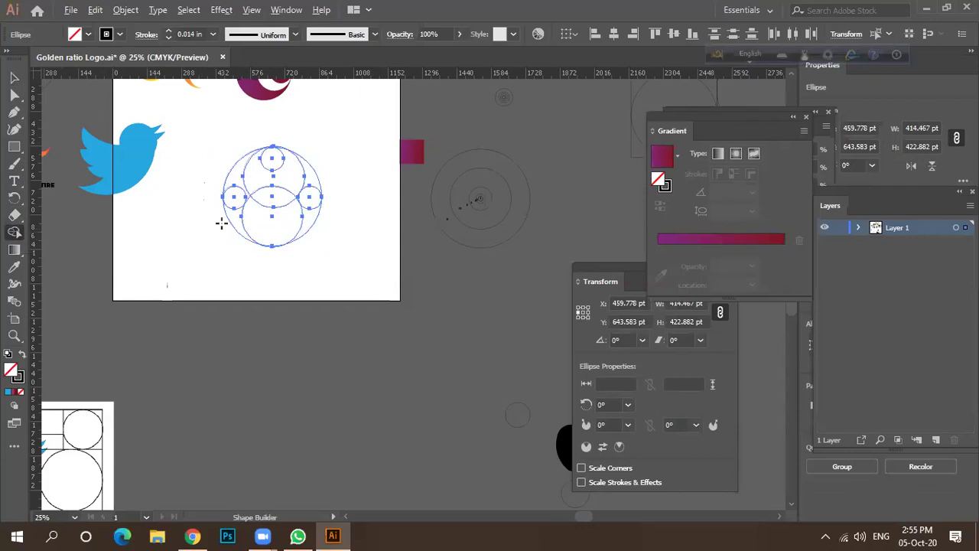
{"action": "mouse_move", "coordinate": [234, 199]}
{"action": "left_mouse_down"}
{"action": "mouse_move", "coordinate": [238, 230]}
{"action": "mouse_move", "coordinate": [252, 220]}
{"action": "left_mouse_up"}
{"action": "left_click_drag", "start_coordinate": [311, 196], "coordinate": [291, 239]}
Step: Remove all other regions of the circle construction with Shape Builder, keeping only the two mirrored teardrop shapes
{"action": "mouse_move", "coordinate": [269, 156]}
{"action": "left_mouse_down"}
{"action": "mouse_move", "coordinate": [271, 253]}
{"action": "mouse_move", "coordinate": [222, 268]}
{"action": "left_mouse_up"}
{"action": "left_click_drag", "start_coordinate": [249, 172], "coordinate": [336, 161]}
{"action": "key", "text": "v"}
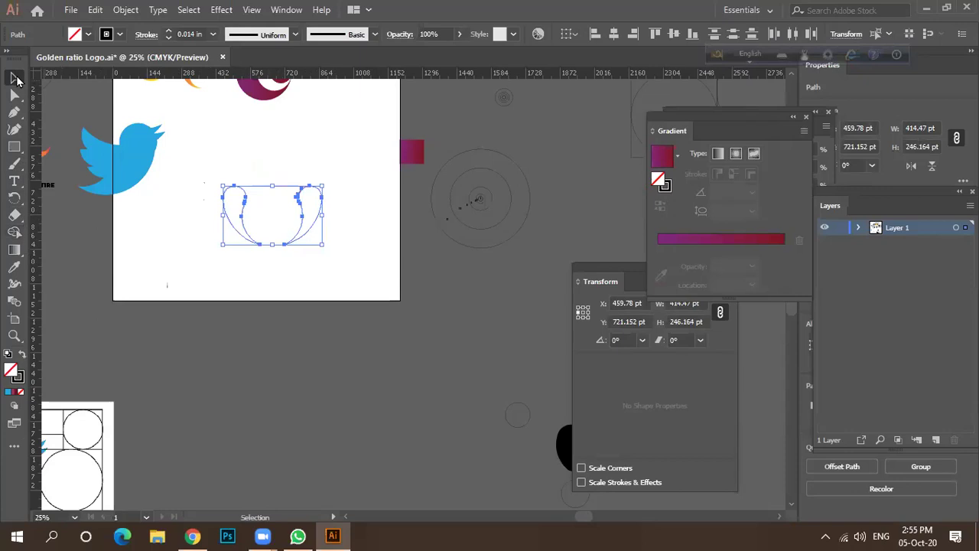
{"action": "left_click", "coordinate": [241, 163]}
Step: Clean up the right teardrop with Shape Builder by removing the pointed piece on its inner edge and merging the sliver beside it
{"action": "scroll", "coordinate": [234, 197], "scroll_direction": "up", "scroll_amount": 1}
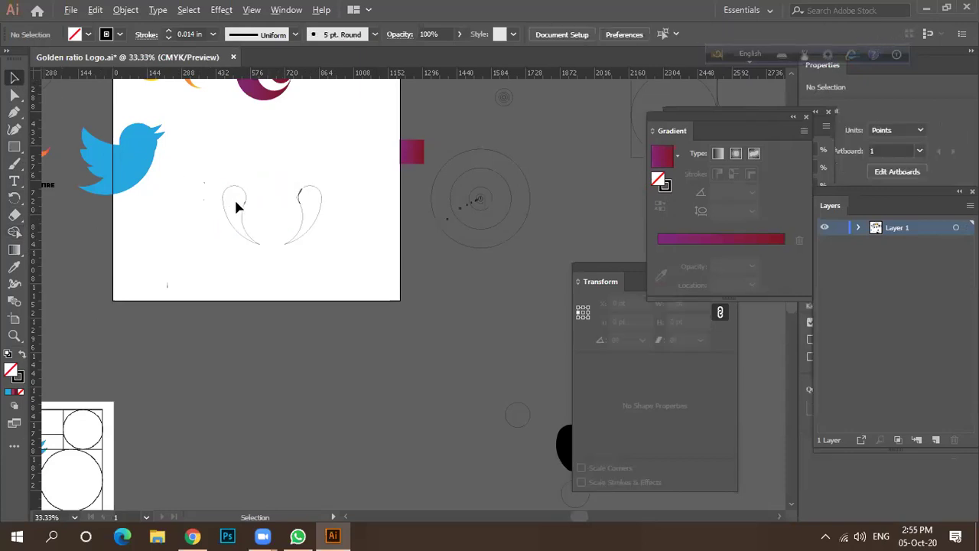
{"action": "left_click_drag", "start_coordinate": [245, 125], "coordinate": [375, 280]}
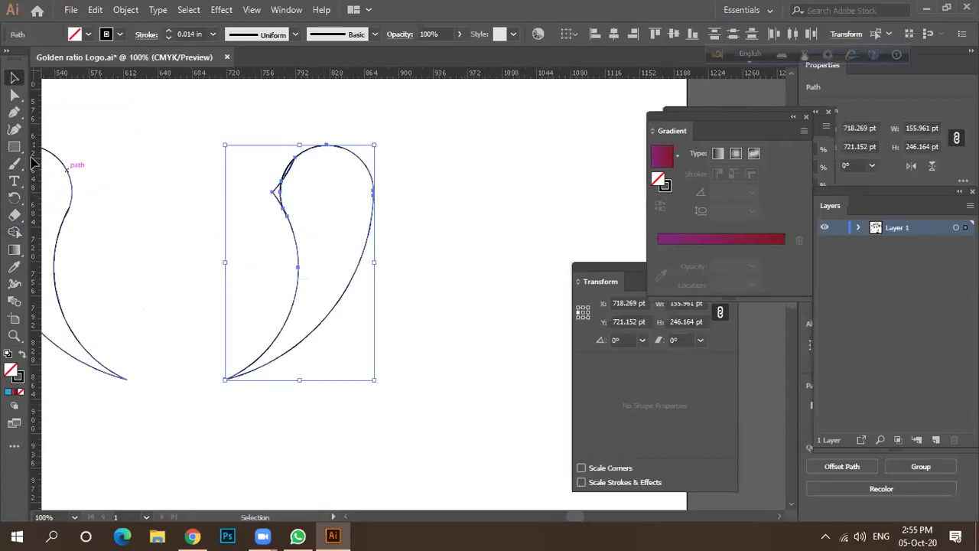
{"action": "left_click", "coordinate": [12, 223]}
{"action": "scroll", "coordinate": [260, 190], "scroll_direction": "up", "scroll_amount": 3}
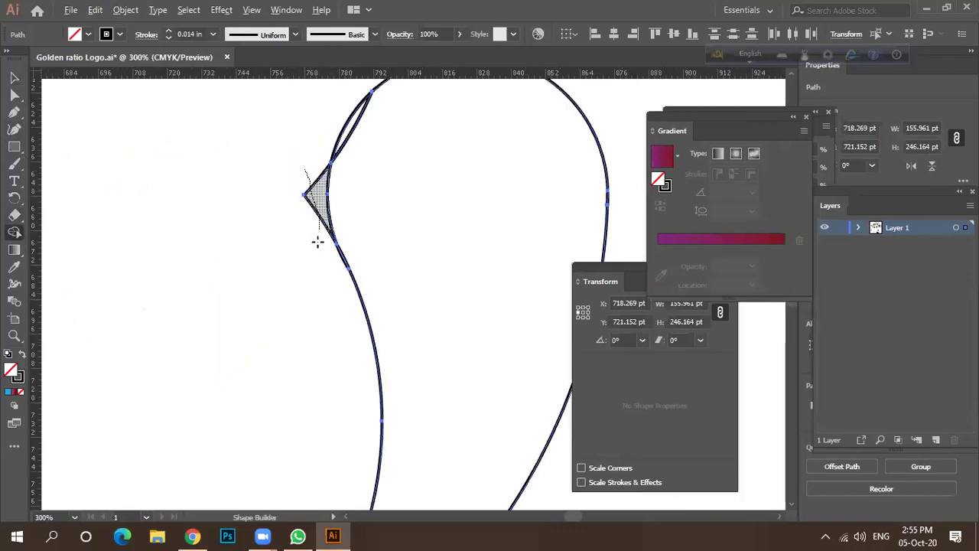
{"action": "left_click_drag", "start_coordinate": [360, 163], "coordinate": [349, 136]}
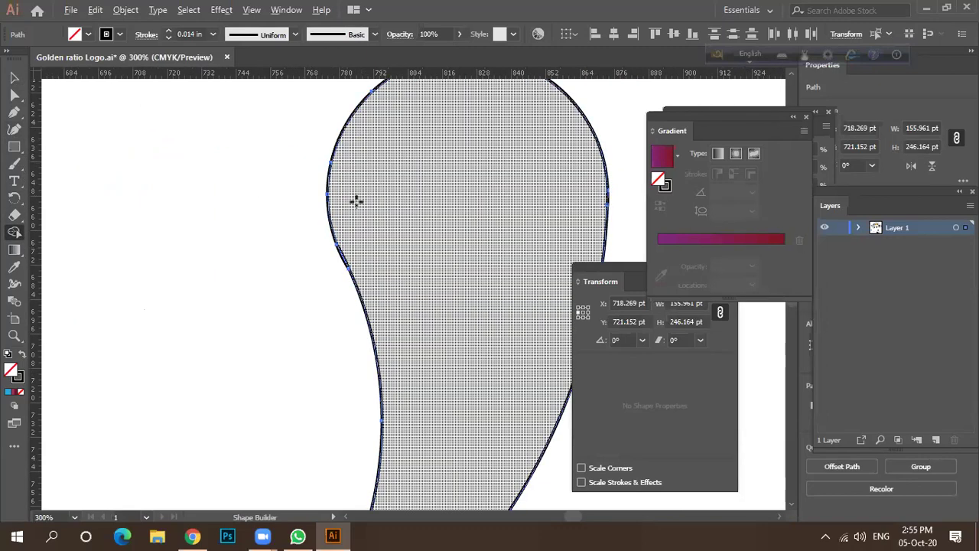
{"action": "scroll", "coordinate": [356, 201], "scroll_direction": "down", "scroll_amount": 4}
{"action": "scroll", "coordinate": [141, 207], "scroll_direction": "up", "scroll_amount": 3}
{"action": "scroll", "coordinate": [142, 207], "scroll_direction": "down", "scroll_amount": 3}
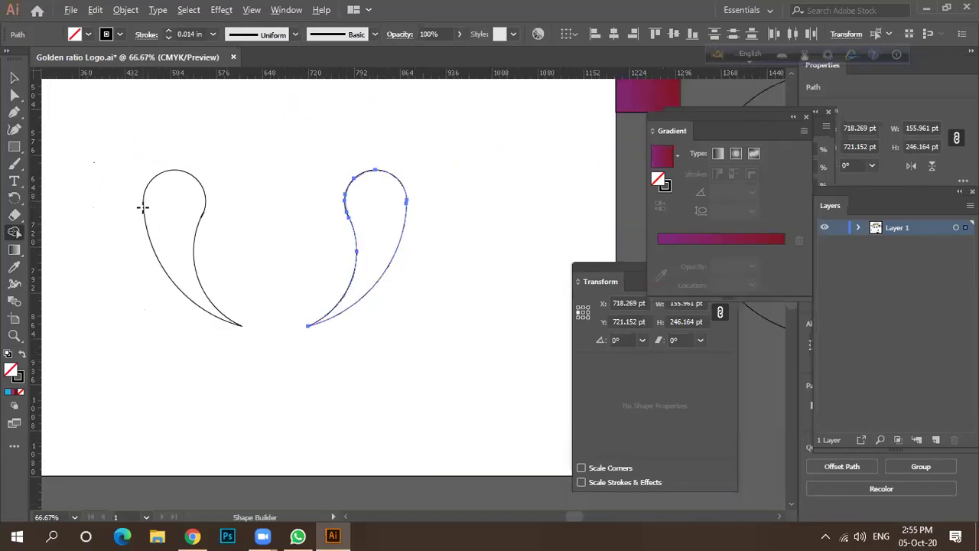
Step: Swap fill and stroke on the right teardrop so it has a solid black fill and no outline
{"action": "left_click", "coordinate": [16, 79]}
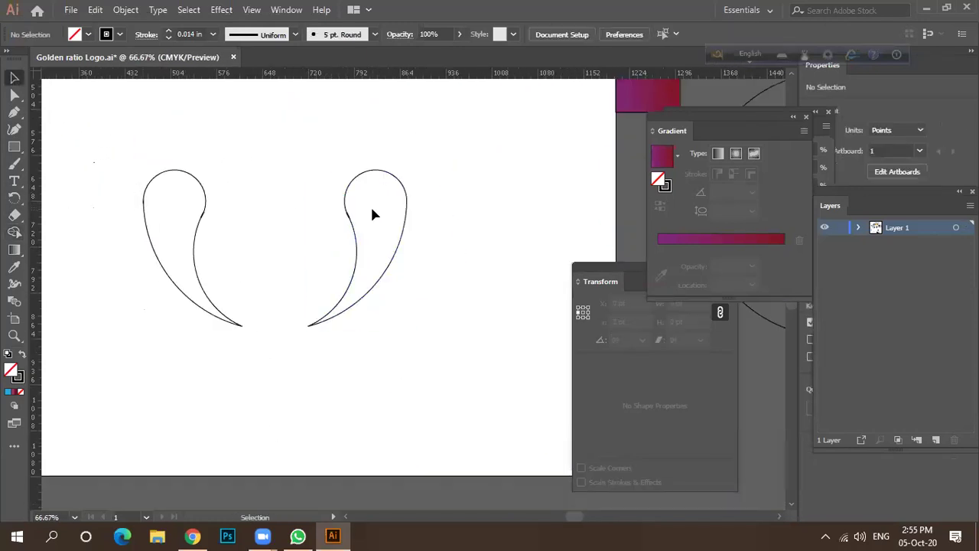
{"action": "left_click_drag", "start_coordinate": [324, 171], "coordinate": [383, 278]}
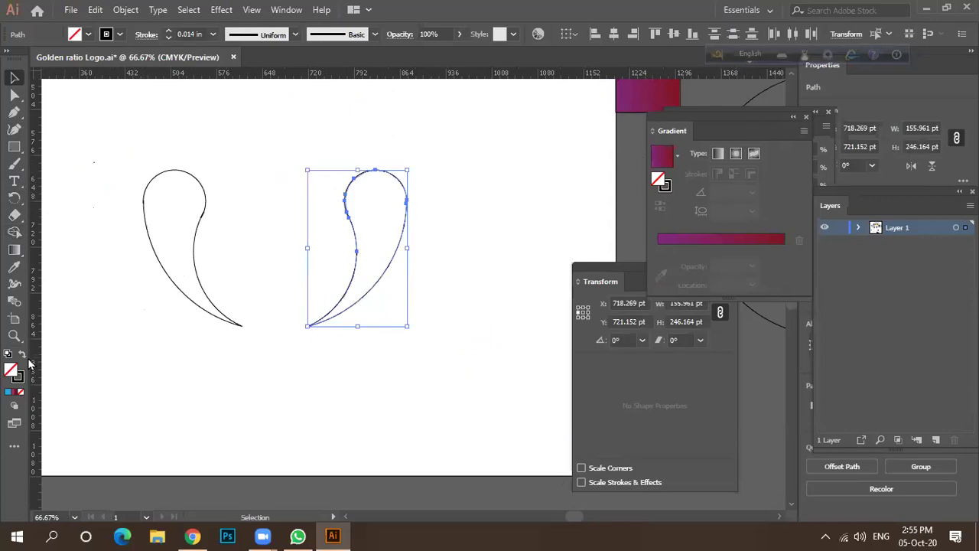
{"action": "left_click", "coordinate": [23, 355]}
{"action": "left_click", "coordinate": [237, 404]}
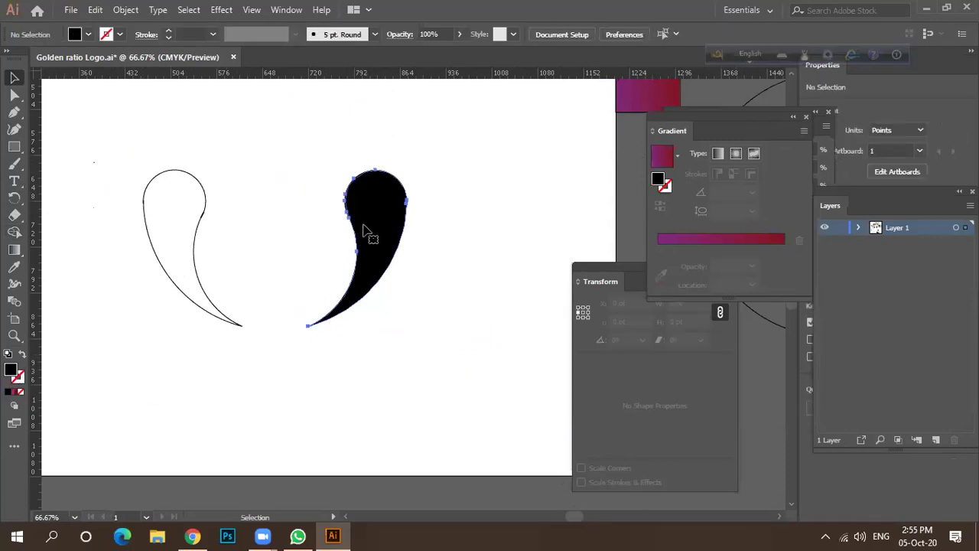
Step: Duplicate the black teardrop, rotate the copy 180°, and place it up and to the left so the two shapes interlock
{"action": "left_click", "coordinate": [375, 201]}
{"action": "left_click", "coordinate": [378, 200]}
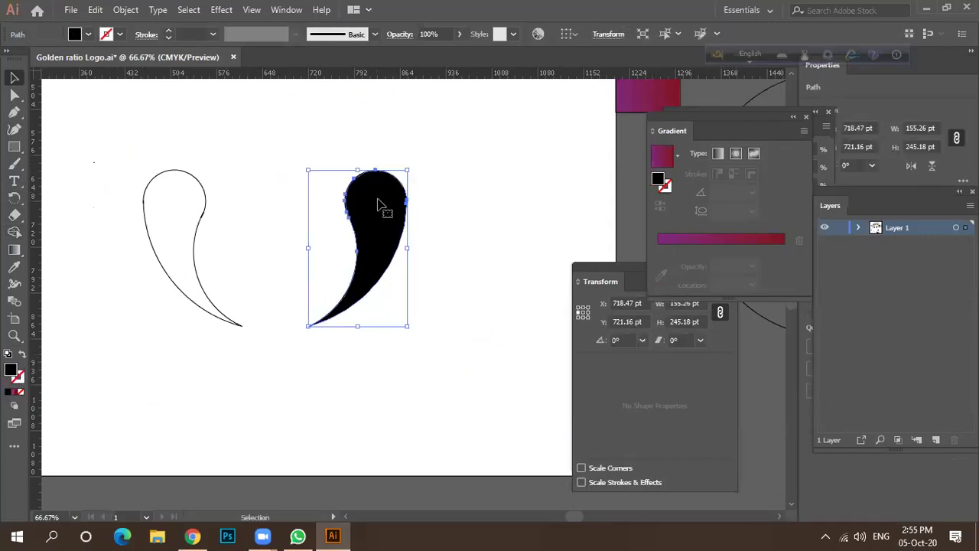
{"action": "left_click_drag", "start_coordinate": [411, 162], "coordinate": [295, 374]}
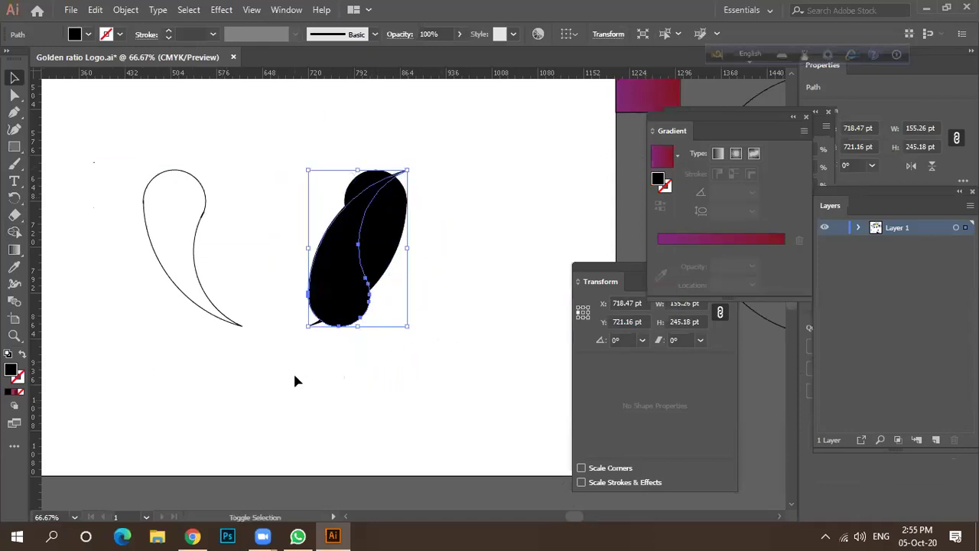
{"action": "left_click_drag", "start_coordinate": [349, 299], "coordinate": [328, 267]}
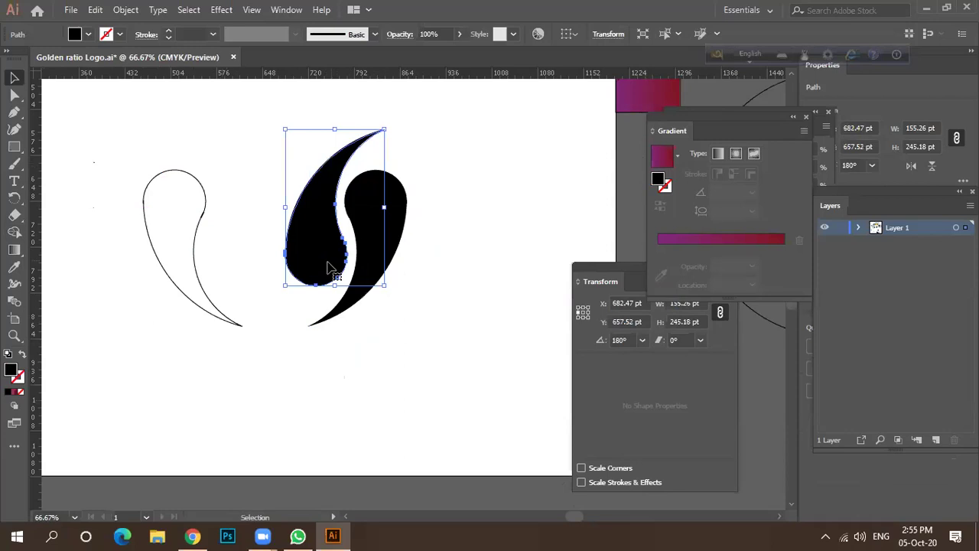
{"action": "scroll", "coordinate": [335, 281], "scroll_direction": "down", "scroll_amount": 2}
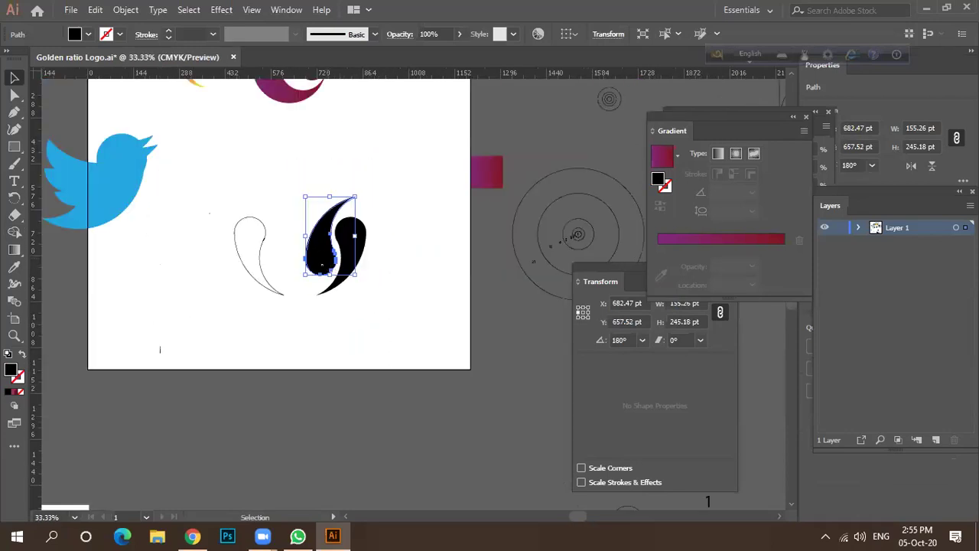
{"action": "scroll", "coordinate": [349, 250], "scroll_direction": "up", "scroll_amount": 2}
{"action": "left_click", "coordinate": [342, 305]}
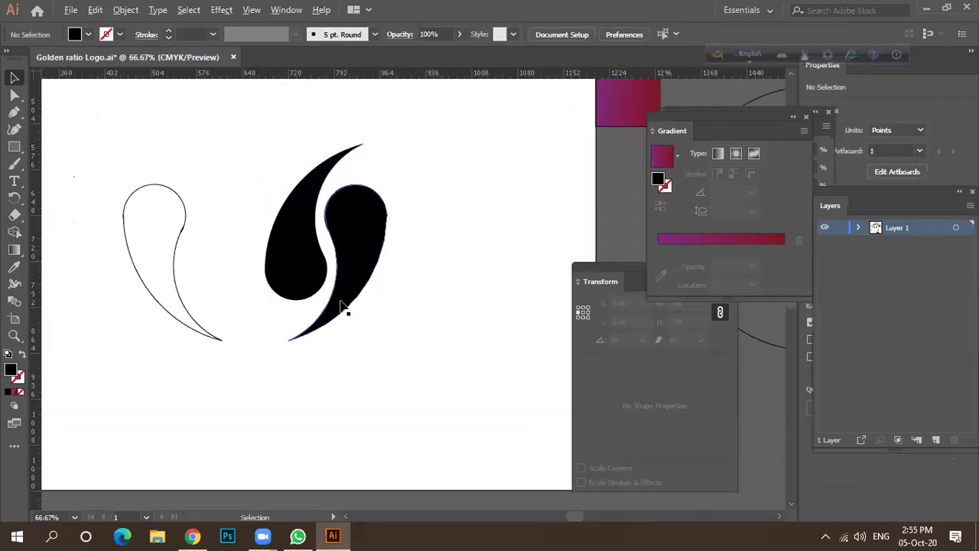
Step: Apply the purple-to-red gradient of the square beside the artboard to both black teardrops with the Eyedropper
{"action": "scroll", "coordinate": [342, 305], "scroll_direction": "down", "scroll_amount": 2}
{"action": "left_click_drag", "start_coordinate": [298, 249], "coordinate": [365, 319]}
{"action": "key", "text": "i"}
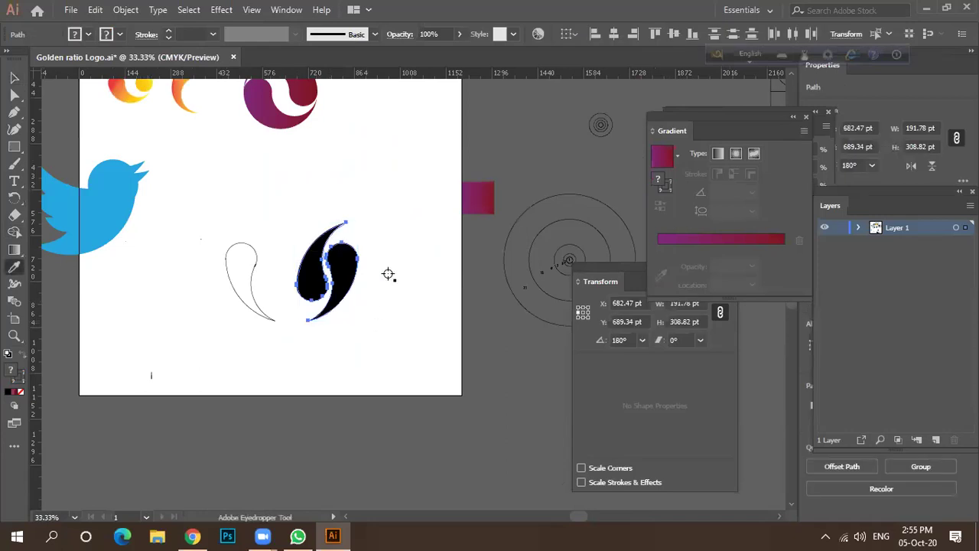
{"action": "left_click", "coordinate": [464, 208]}
{"action": "key", "text": "v"}
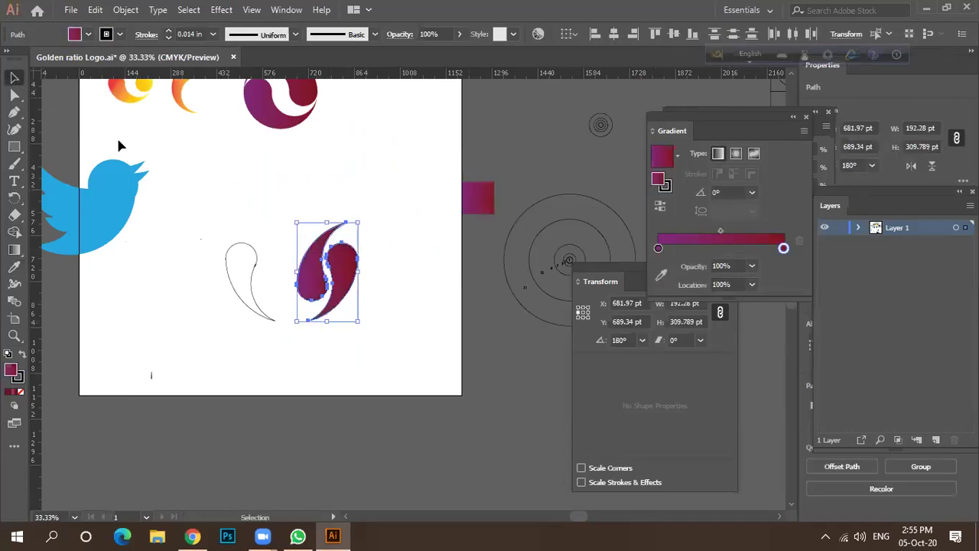
{"action": "left_click", "coordinate": [321, 206]}
Step: Move the upper gradient teardrop slightly left, widening the gap to the other teardrop
{"action": "left_click", "coordinate": [345, 289]}
{"action": "scroll", "coordinate": [341, 297], "scroll_direction": "up", "scroll_amount": 1}
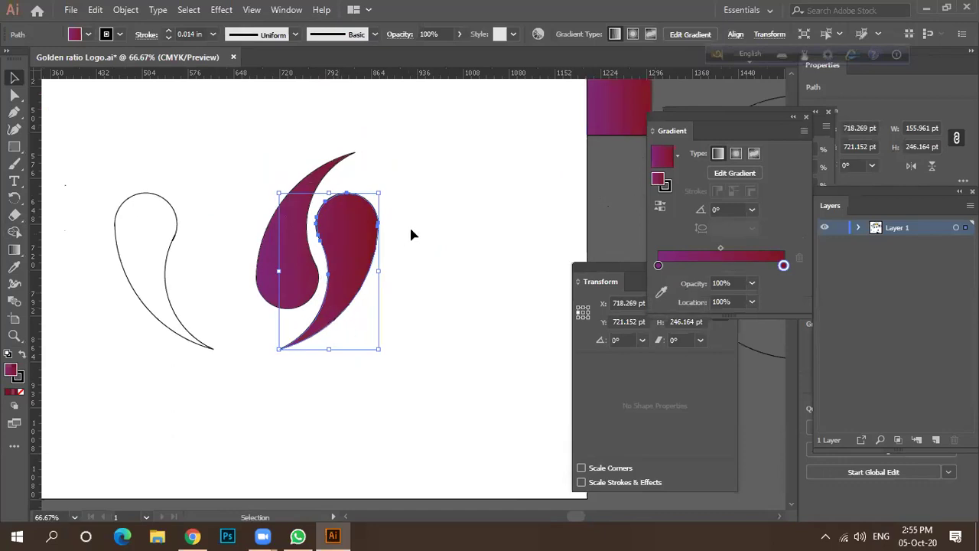
{"action": "left_click", "coordinate": [410, 227]}
{"action": "left_click", "coordinate": [300, 279]}
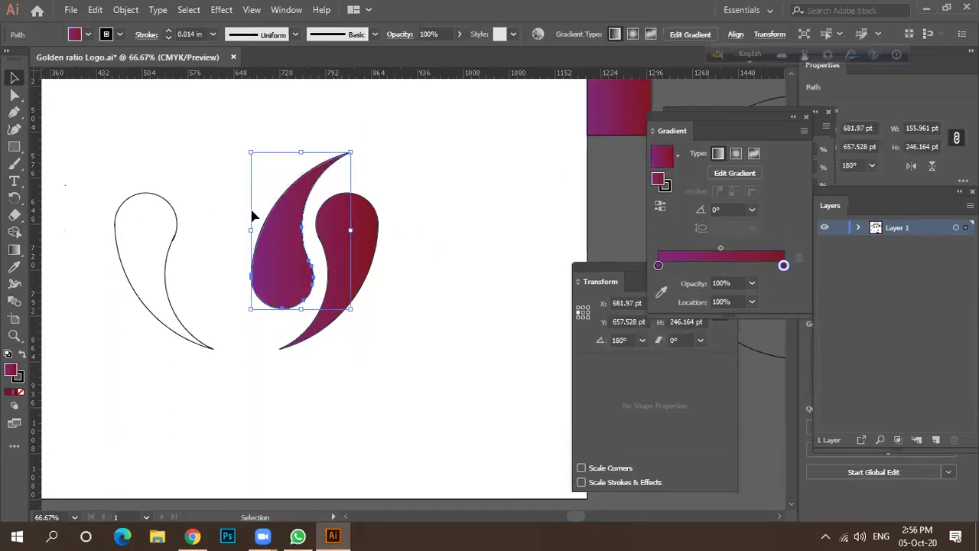
Step: Remove the stroke from both gradient teardrops so only their purple-to-red fill remains
{"action": "left_click", "coordinate": [336, 253], "text": "shift"}
{"action": "left_click", "coordinate": [74, 34]}
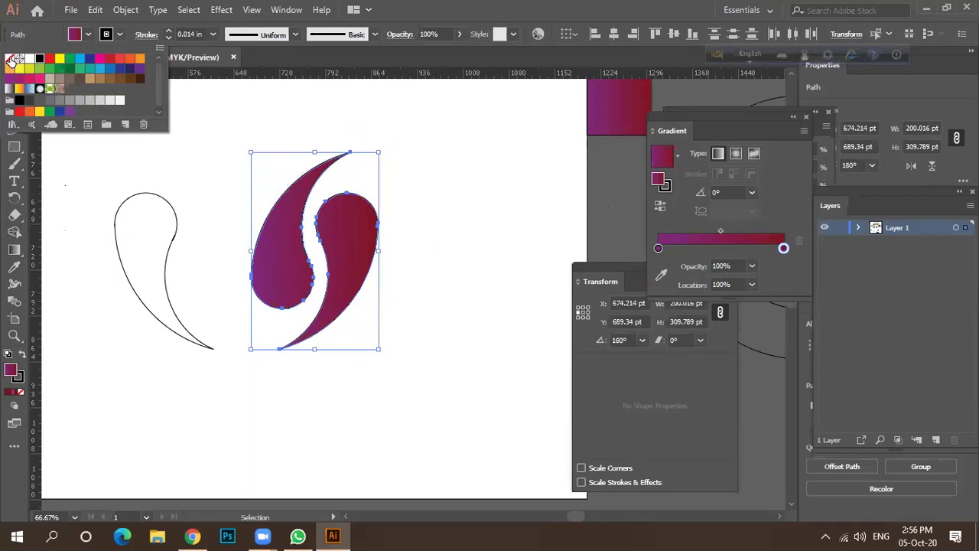
{"action": "left_click", "coordinate": [11, 59]}
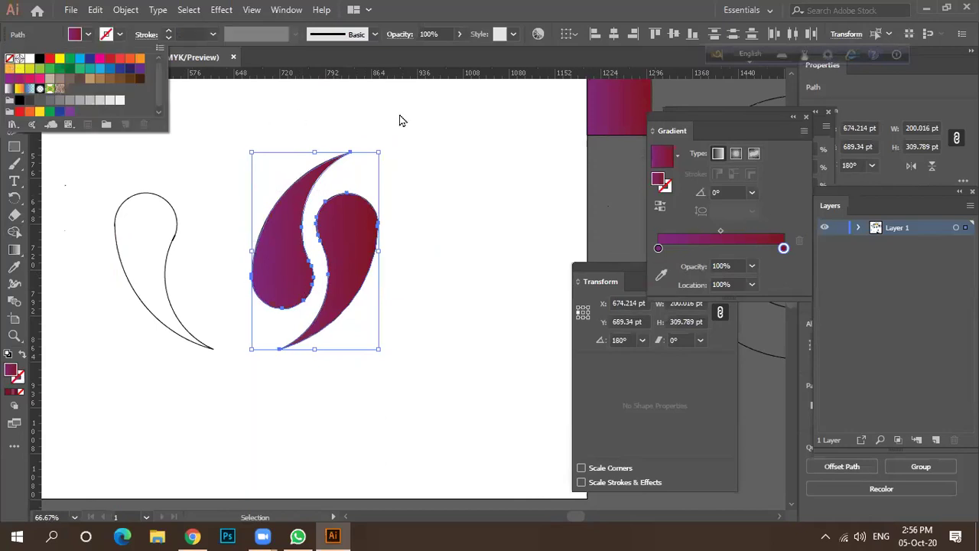
{"action": "left_click", "coordinate": [439, 237]}
Step: Delete the leftover unfilled teardrop outline beside the gradient teardrop logo
{"action": "scroll", "coordinate": [350, 227], "scroll_direction": "down", "scroll_amount": 2, "text": "alt"}
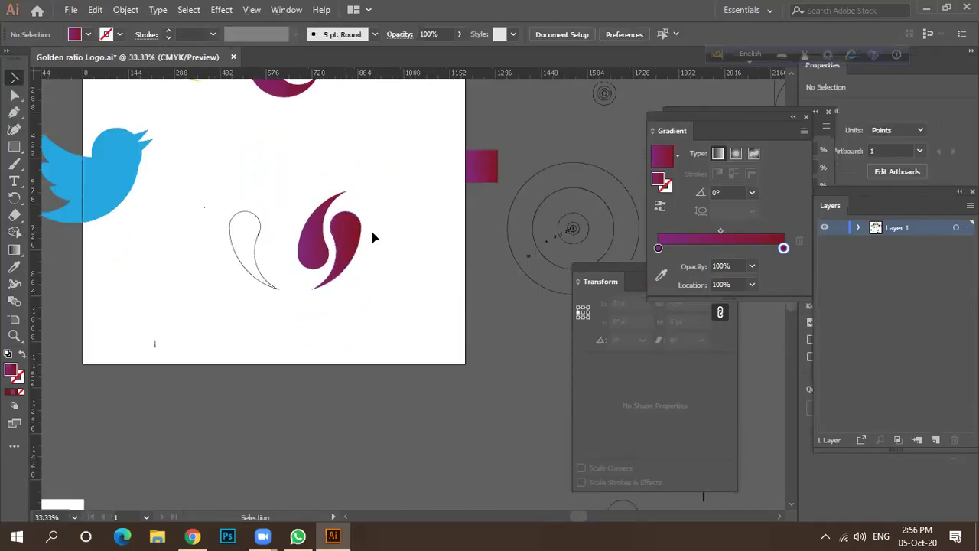
{"action": "scroll", "coordinate": [372, 214], "scroll_direction": "down", "scroll_amount": 1, "text": "alt"}
{"action": "left_click_drag", "start_coordinate": [226, 213], "coordinate": [329, 306]}
{"action": "left_click_drag", "start_coordinate": [238, 195], "coordinate": [295, 274]}
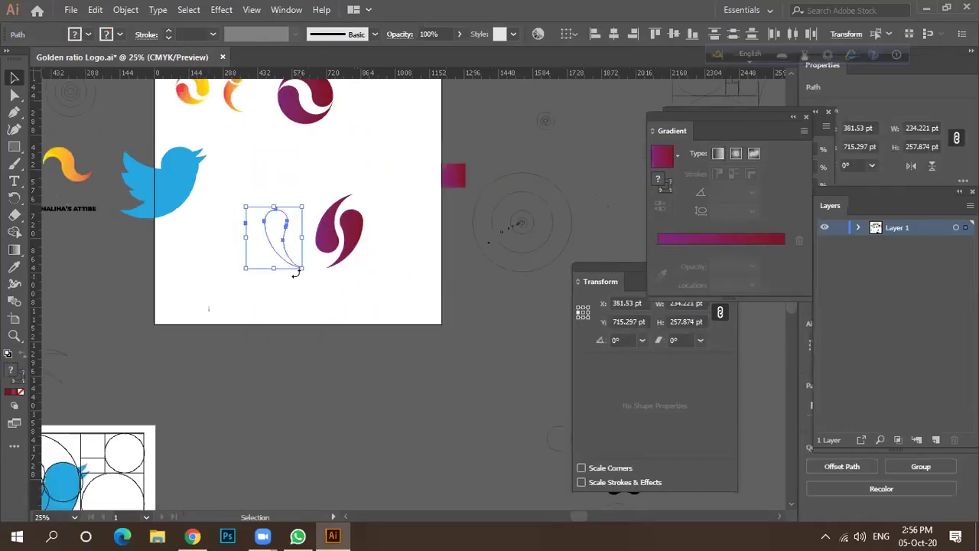
{"action": "left_click", "coordinate": [307, 269]}
Step: Examine the interlocking gradient teardrops and the gap between them at several magnifications
{"action": "scroll", "coordinate": [348, 246], "scroll_direction": "up", "scroll_amount": 4, "text": "alt"}
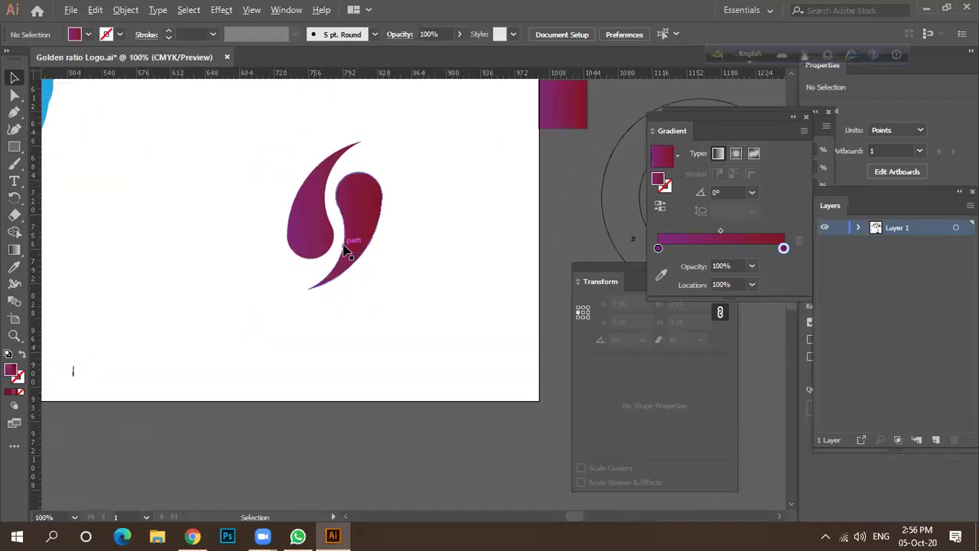
{"action": "scroll", "coordinate": [346, 251], "scroll_direction": "up", "scroll_amount": 1, "text": "alt"}
{"action": "scroll", "coordinate": [352, 242], "scroll_direction": "down", "scroll_amount": 2, "text": "alt"}
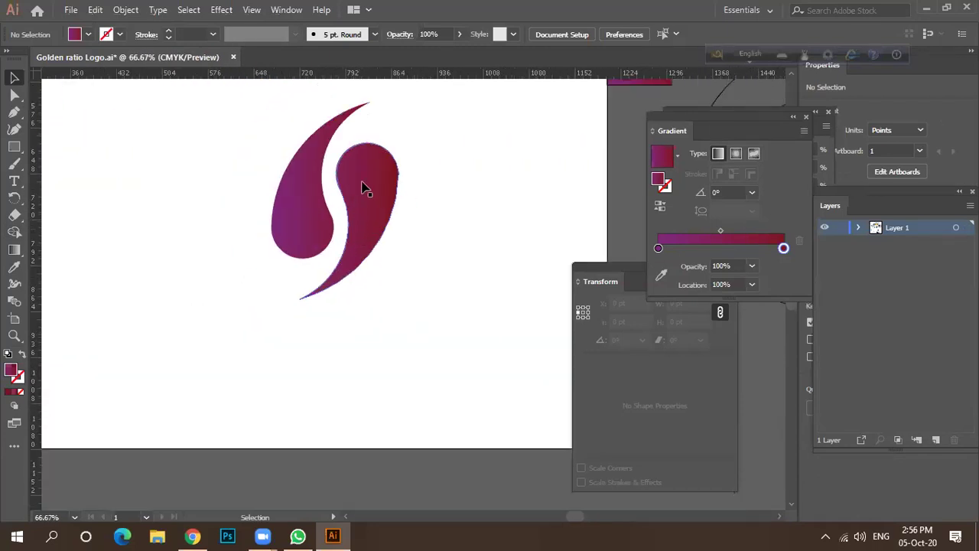
{"action": "scroll", "coordinate": [360, 250], "scroll_direction": "down", "scroll_amount": 1, "text": "alt"}
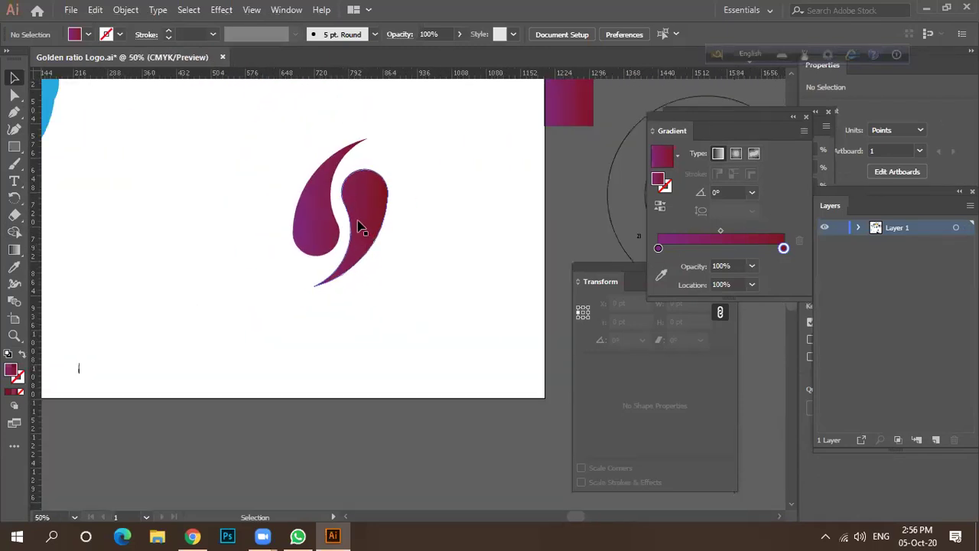
{"action": "scroll", "coordinate": [359, 226], "scroll_direction": "down", "scroll_amount": 1}
{"action": "left_click", "coordinate": [367, 163]}
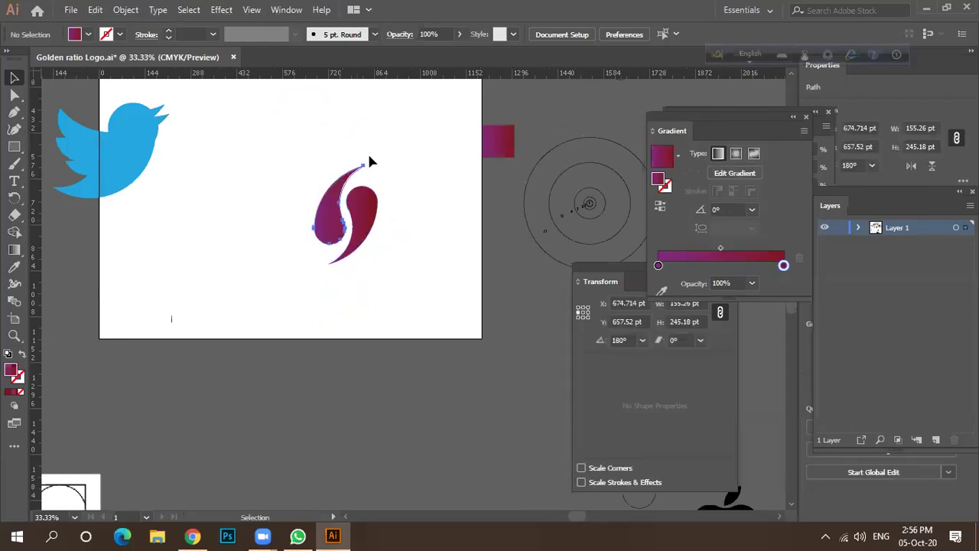
{"action": "scroll", "coordinate": [369, 162], "scroll_direction": "up", "scroll_amount": 2, "text": "alt"}
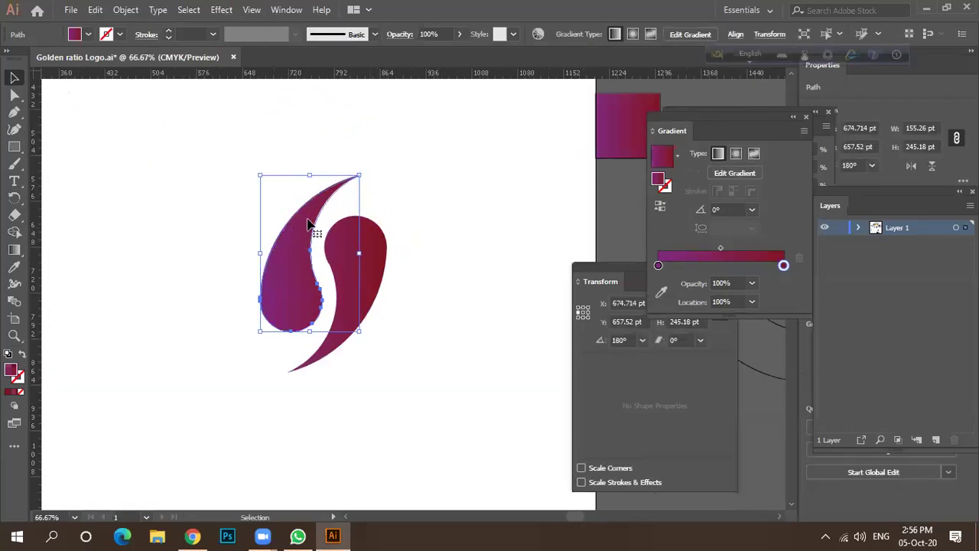
{"action": "scroll", "coordinate": [361, 186], "scroll_direction": "down", "scroll_amount": 1, "text": "alt"}
Step: Scale the two-teardrop logo down to about 156 × 241 pt and place it beside the round purple-to-red logo
{"action": "left_click_drag", "start_coordinate": [243, 189], "coordinate": [383, 317]}
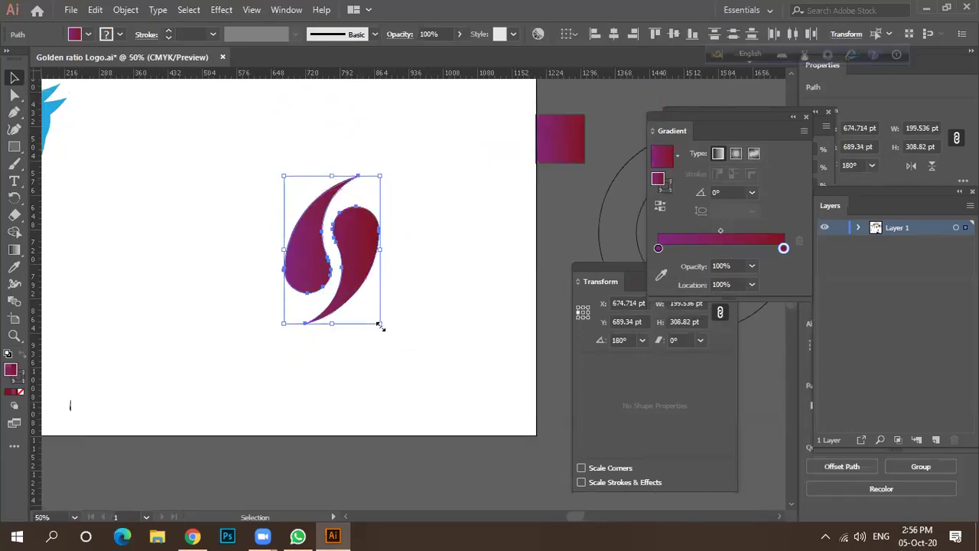
{"action": "left_click_drag", "start_coordinate": [379, 323], "coordinate": [403, 130]}
{"action": "scroll", "coordinate": [355, 333], "scroll_direction": "down", "scroll_amount": 1, "text": "alt"}
{"action": "key", "text": "ctrl+z"}
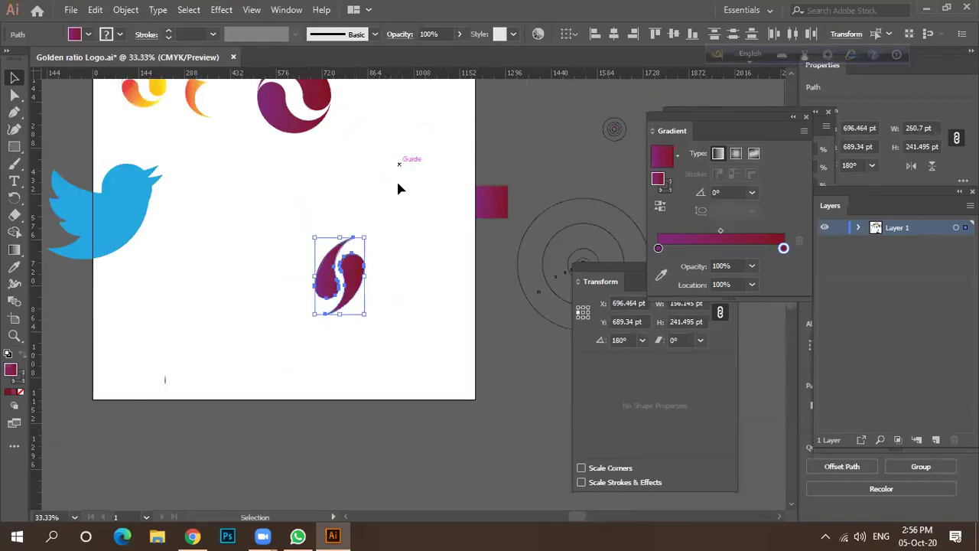
{"action": "left_click_drag", "start_coordinate": [354, 284], "coordinate": [399, 120]}
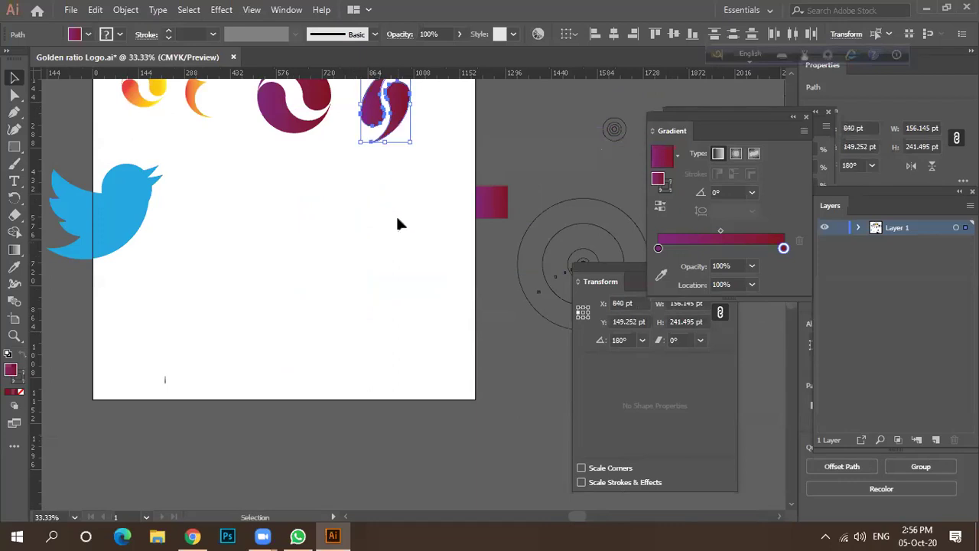
{"action": "left_click", "coordinate": [354, 260]}
Step: Move the Apple logo golden ratio reference image from below onto the empty area of the artboard
{"action": "scroll", "coordinate": [354, 260], "scroll_direction": "down", "scroll_amount": 2}
{"action": "scroll", "coordinate": [348, 157], "scroll_direction": "up", "scroll_amount": 2}
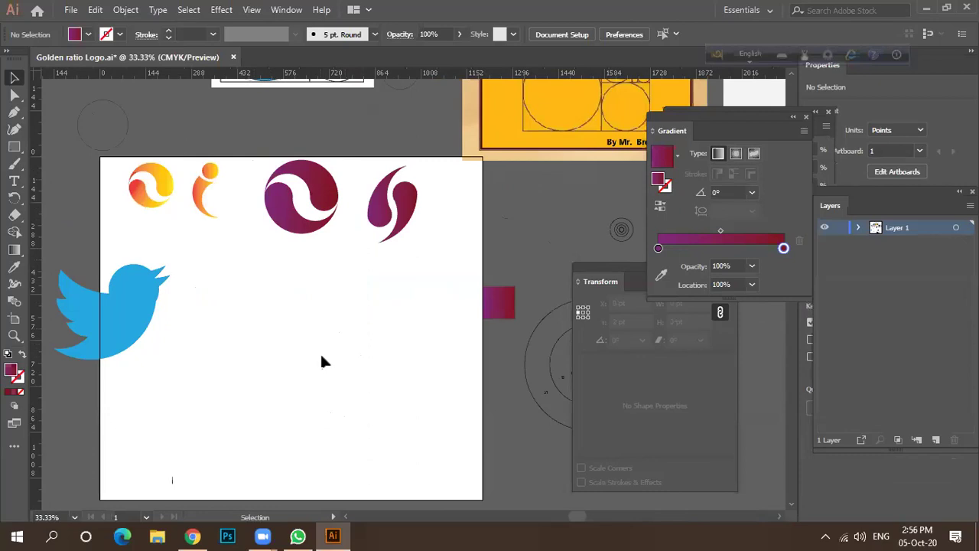
{"action": "scroll", "coordinate": [334, 350], "scroll_direction": "down", "scroll_amount": 2}
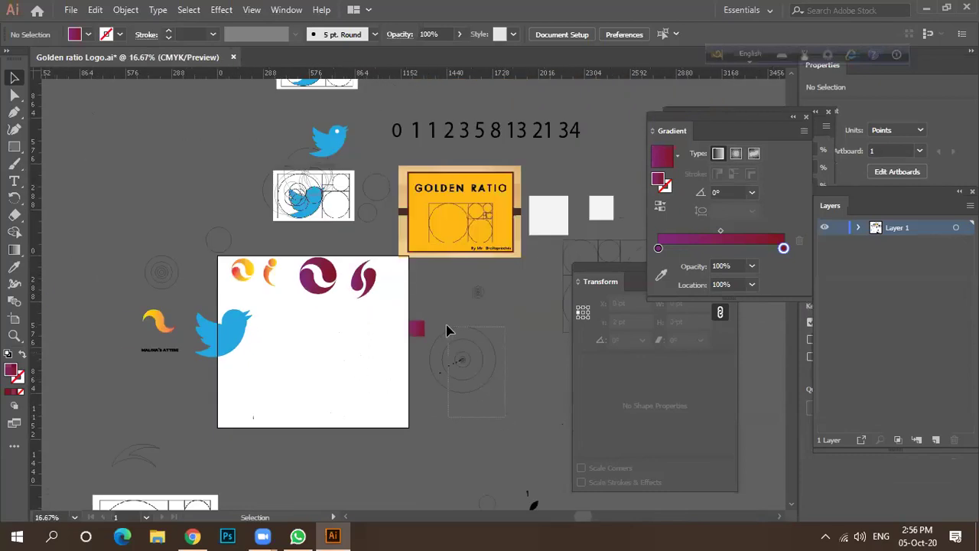
{"action": "left_click_drag", "start_coordinate": [448, 331], "coordinate": [459, 368]}
{"action": "scroll", "coordinate": [460, 367], "scroll_direction": "up", "scroll_amount": 3}
{"action": "scroll", "coordinate": [422, 313], "scroll_direction": "down", "scroll_amount": 2}
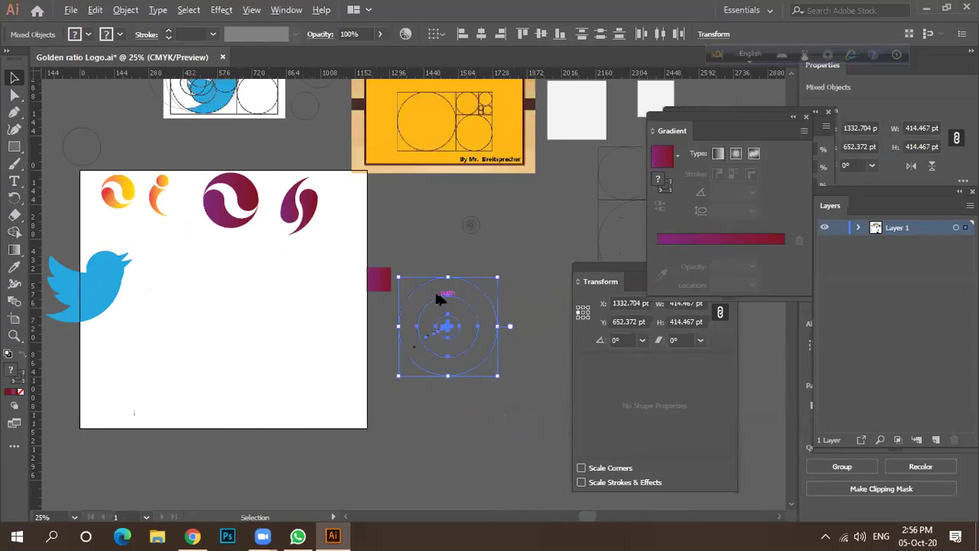
{"action": "scroll", "coordinate": [438, 299], "scroll_direction": "down", "scroll_amount": 2}
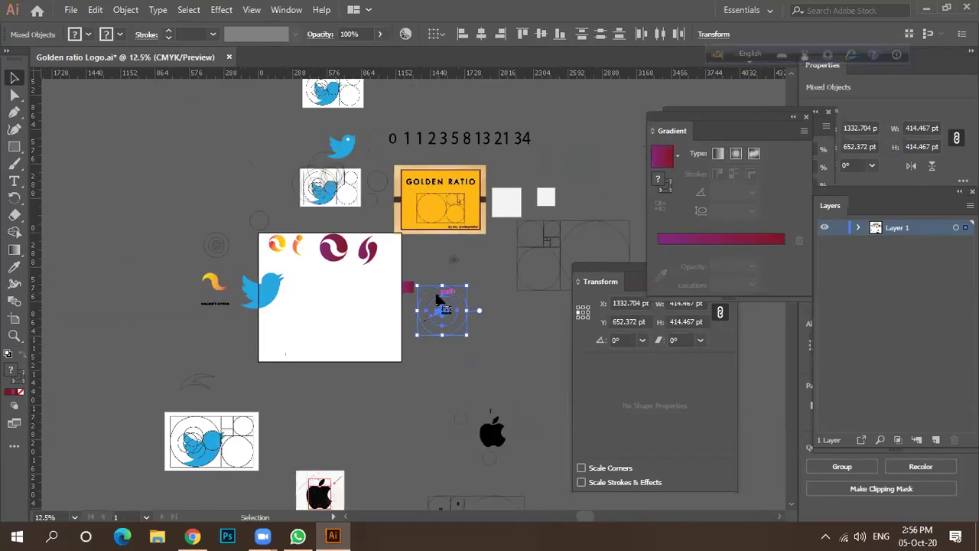
{"action": "scroll", "coordinate": [336, 332], "scroll_direction": "down", "scroll_amount": 2}
{"action": "left_click_drag", "start_coordinate": [327, 419], "coordinate": [331, 261]}
Step: Examine the numbered construction circles and rectangles in the Apple logo reference image
{"action": "scroll", "coordinate": [337, 264], "scroll_direction": "up", "scroll_amount": 3}
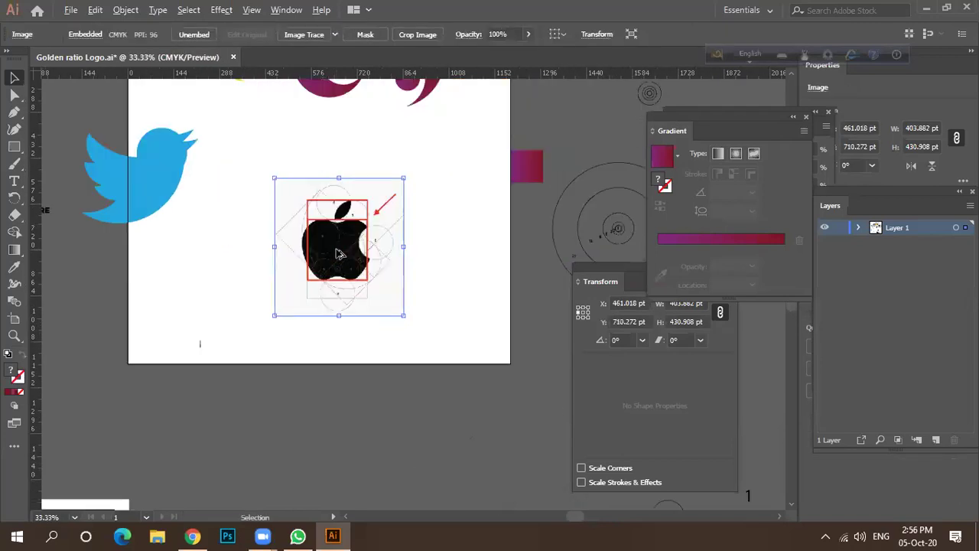
{"action": "scroll", "coordinate": [343, 260], "scroll_direction": "up", "scroll_amount": 4}
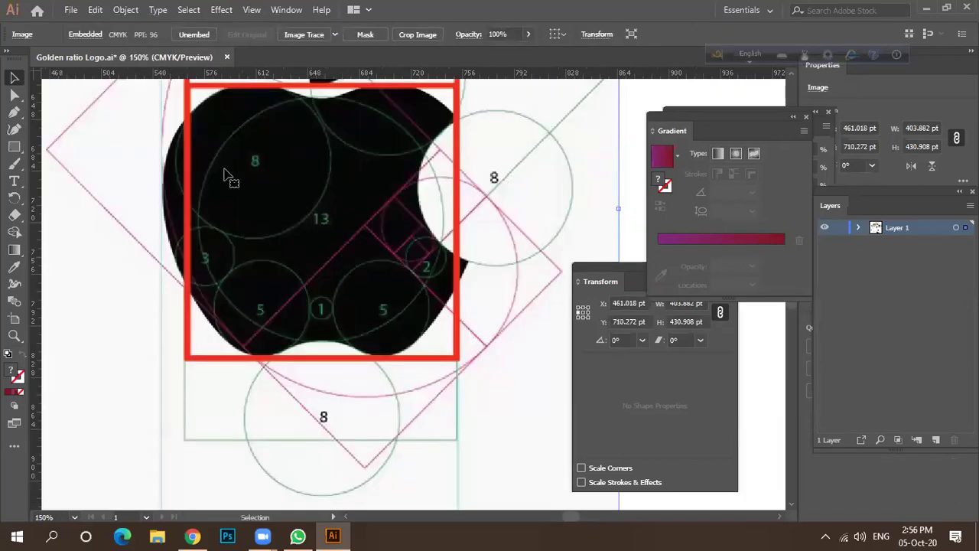
{"action": "scroll", "coordinate": [370, 322], "scroll_direction": "down", "scroll_amount": 2}
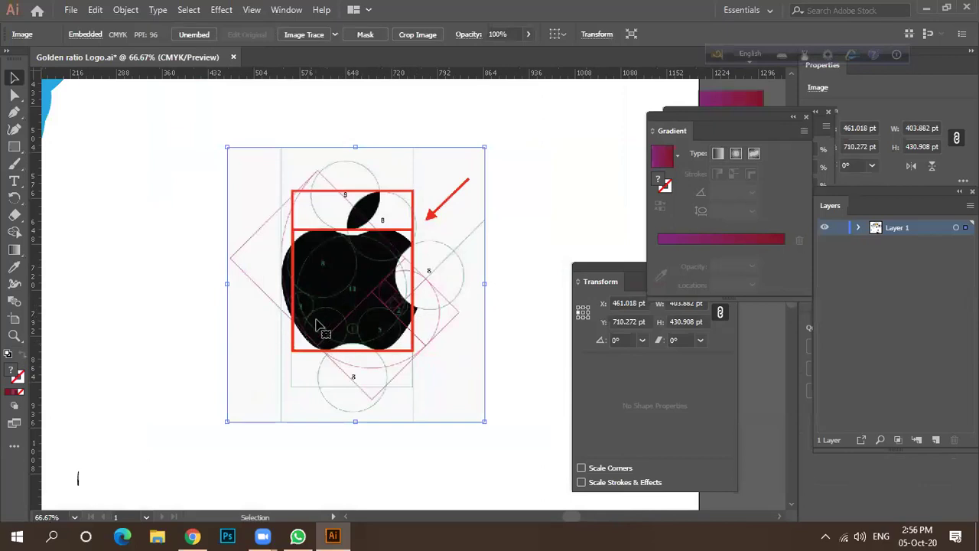
{"action": "scroll", "coordinate": [344, 302], "scroll_direction": "down", "scroll_amount": 4}
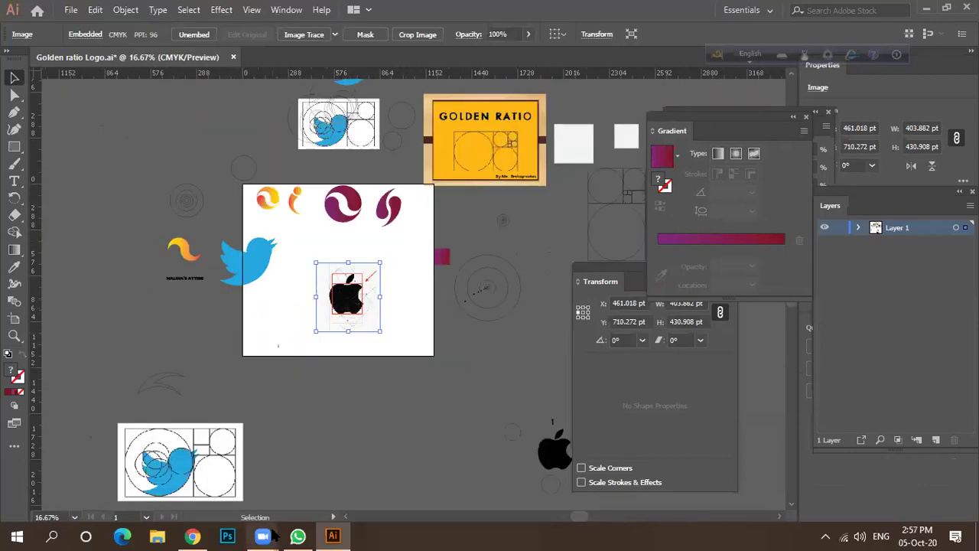
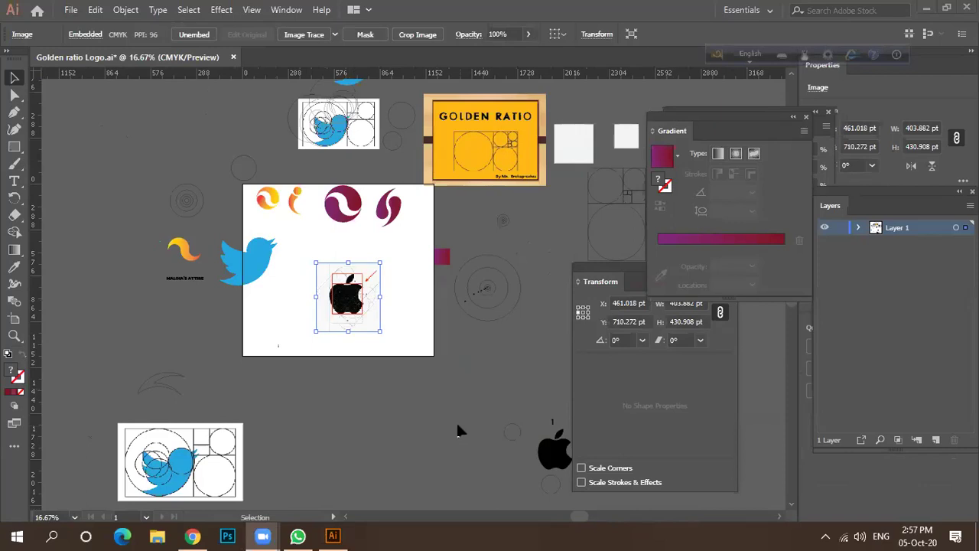
{"action": "scroll", "coordinate": [367, 273], "scroll_direction": "up", "scroll_amount": 1}
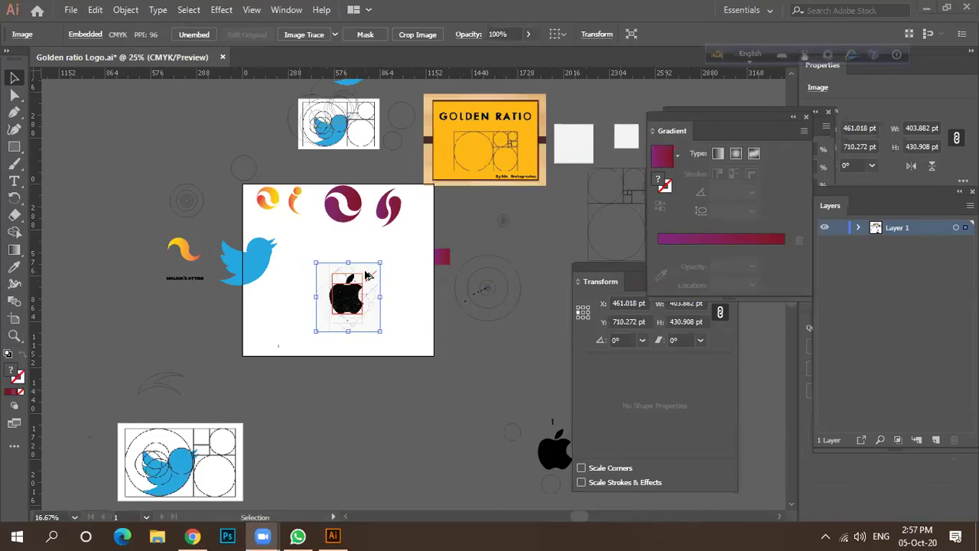
{"action": "scroll", "coordinate": [367, 274], "scroll_direction": "up", "scroll_amount": 2}
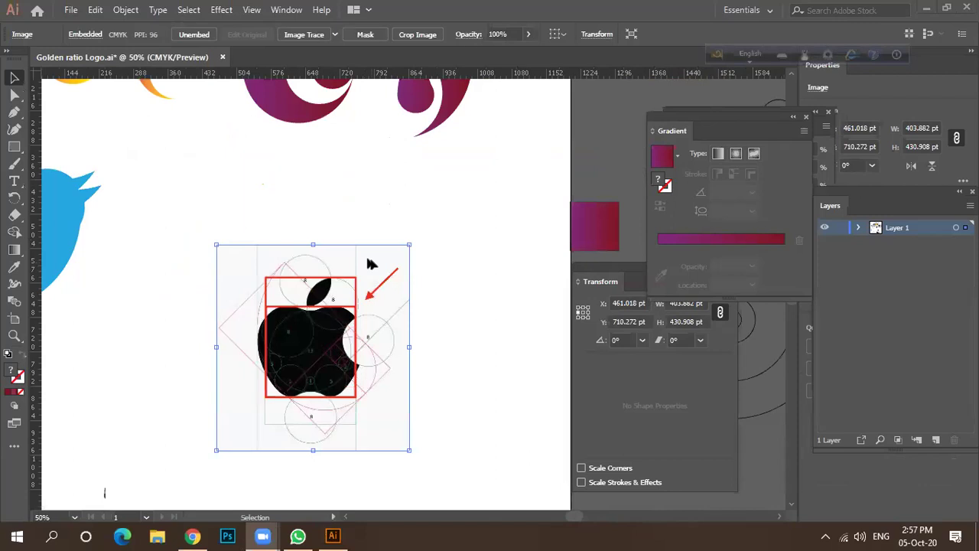
{"action": "scroll", "coordinate": [406, 312], "scroll_direction": "down", "scroll_amount": 2}
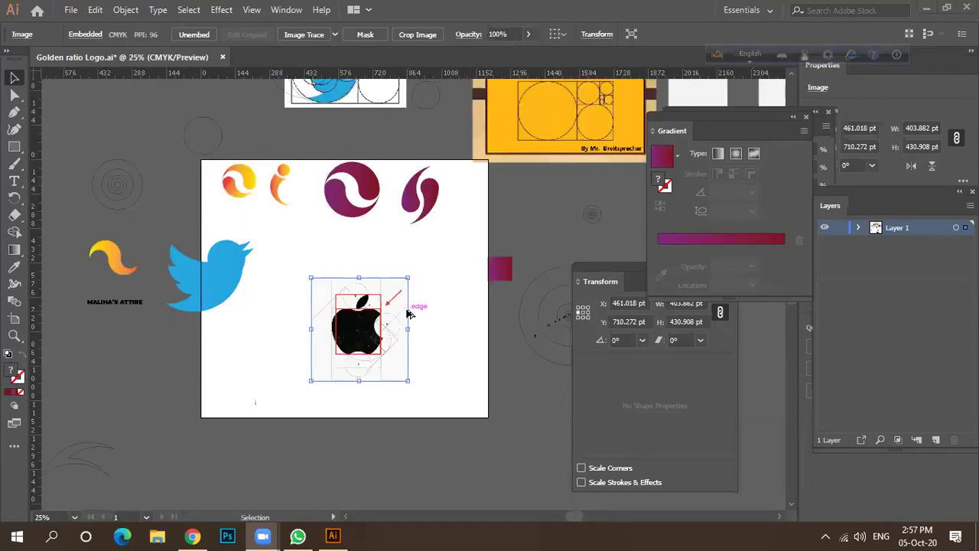
Step: Switch to Chrome, view the daily training report invitation in Gmail, and open Google Drive
{"action": "left_click", "coordinate": [192, 536]}
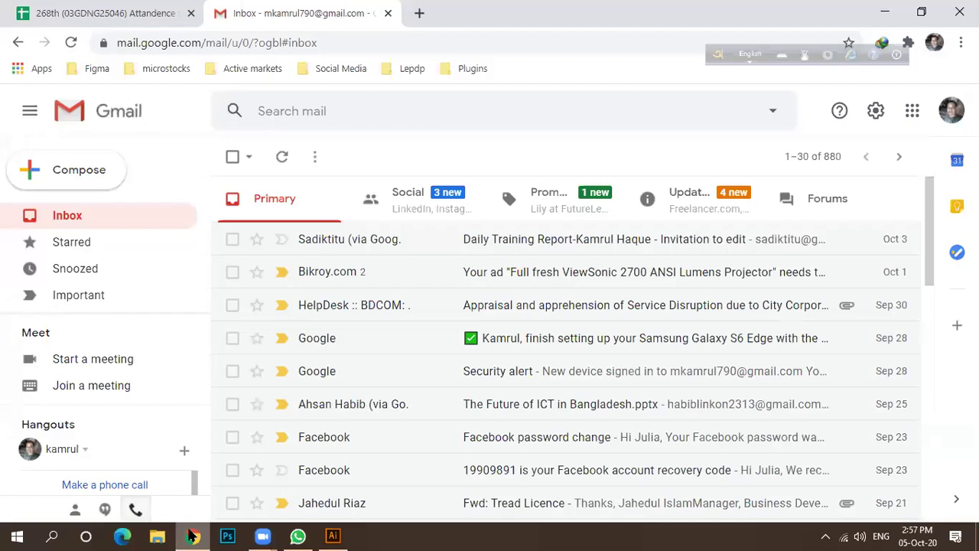
{"action": "left_click", "coordinate": [702, 212]}
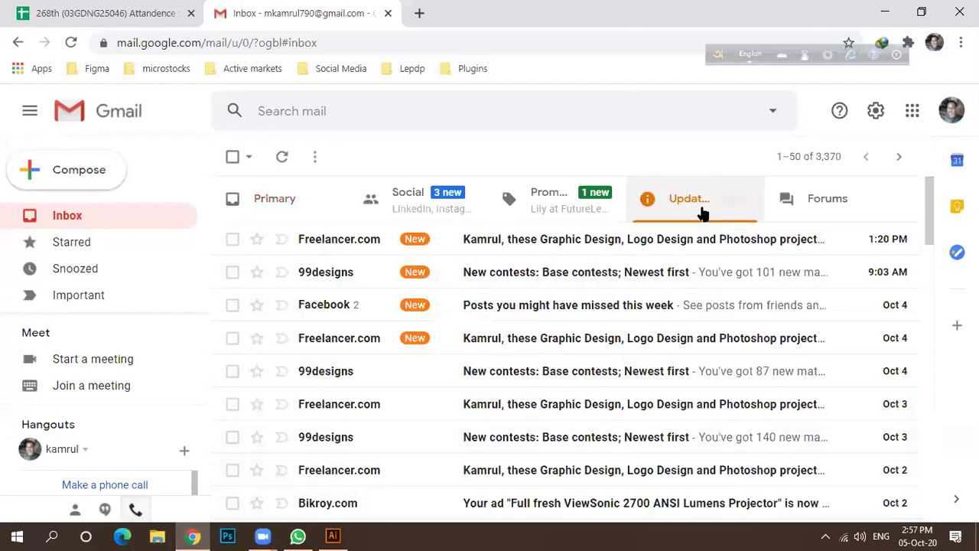
{"action": "left_click", "coordinate": [323, 200]}
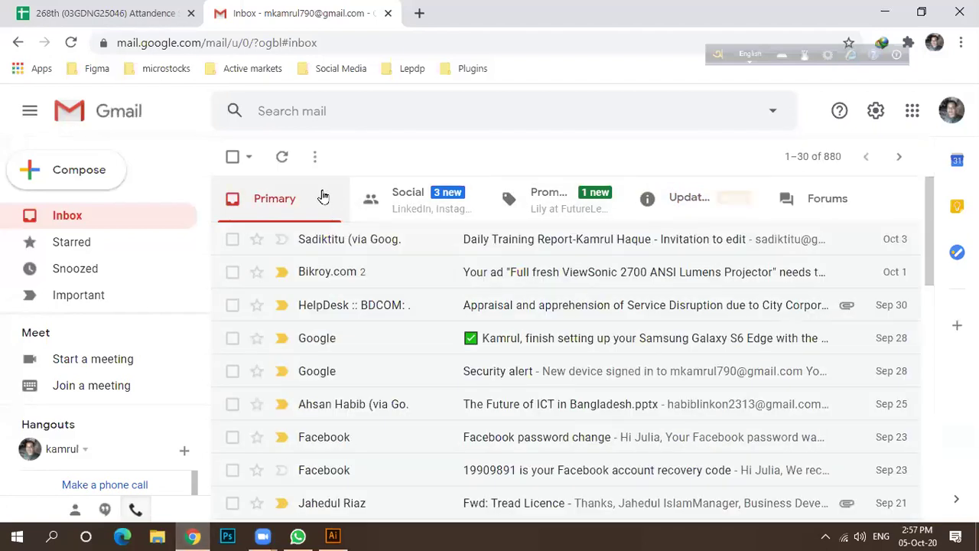
{"action": "left_click", "coordinate": [534, 247]}
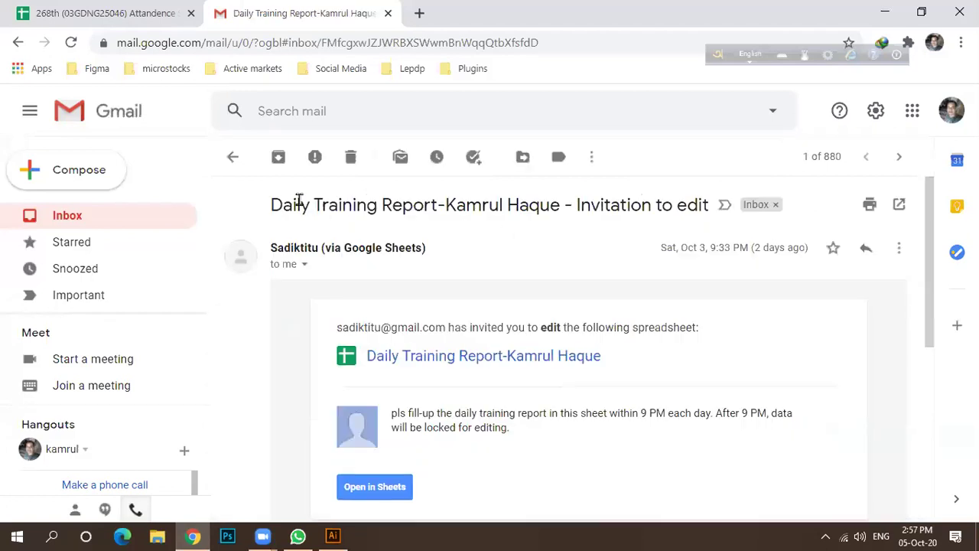
{"action": "left_click", "coordinate": [903, 115]}
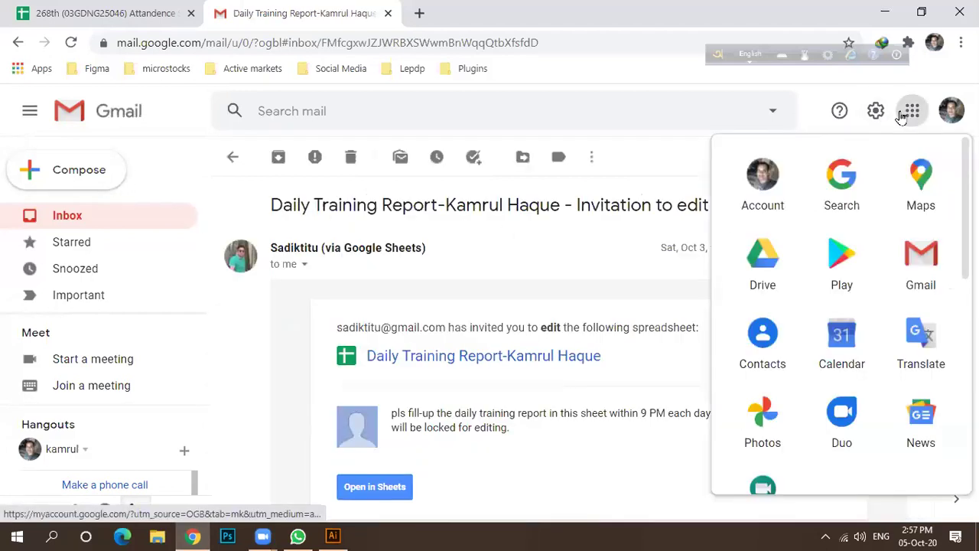
{"action": "left_click", "coordinate": [762, 256]}
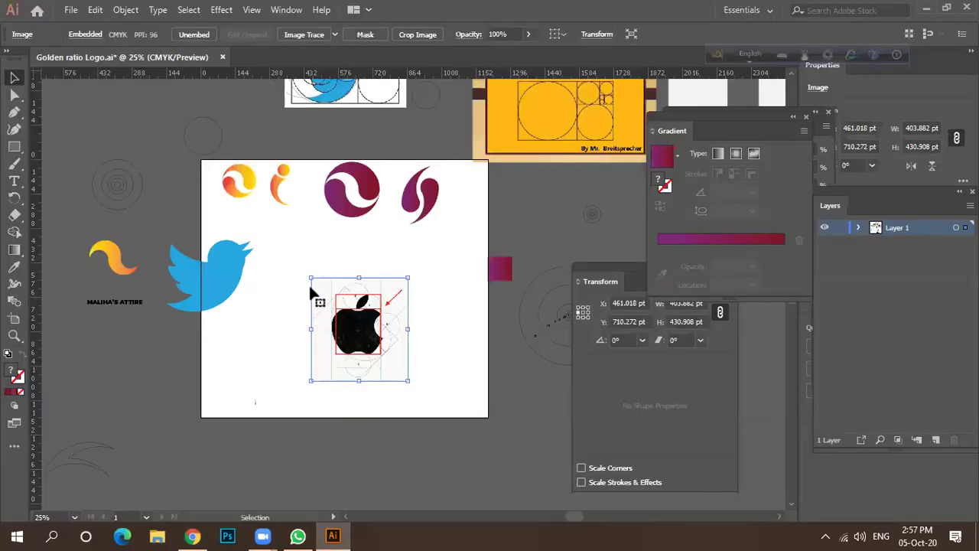
Step: Return to Illustrator, deselect the Apple image, and examine the numbered concentric golden ratio circles beside the artboard
{"action": "left_click", "coordinate": [306, 280]}
{"action": "scroll", "coordinate": [366, 324], "scroll_direction": "down", "scroll_amount": 3}
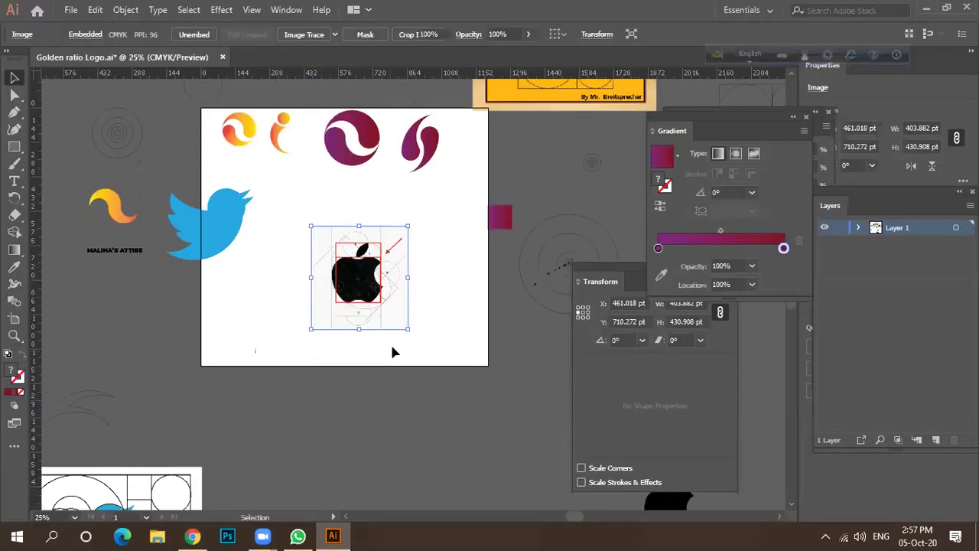
{"action": "key", "text": "ctrl+shift+a"}
{"action": "scroll", "coordinate": [367, 283], "scroll_direction": "up", "scroll_amount": 3}
{"action": "scroll", "coordinate": [287, 293], "scroll_direction": "down", "scroll_amount": 2}
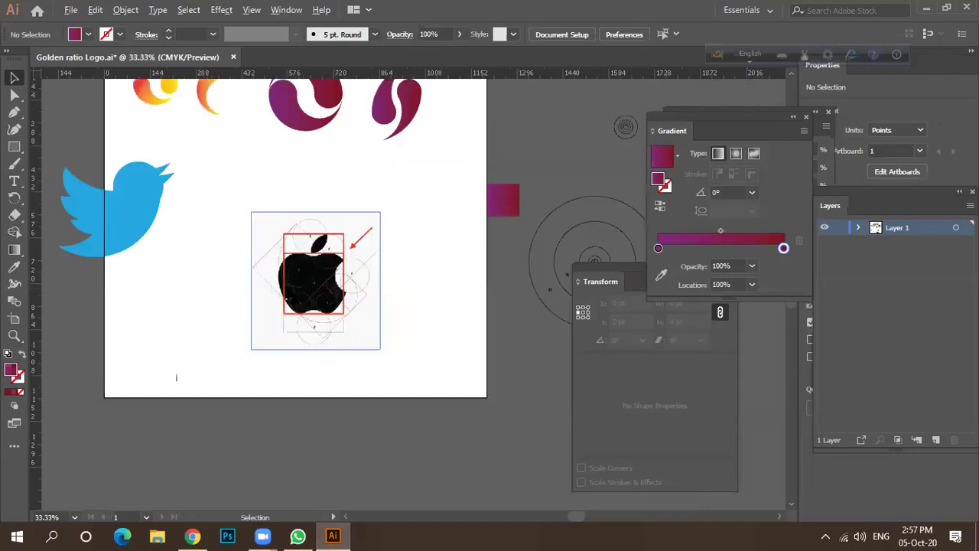
{"action": "scroll", "coordinate": [287, 293], "scroll_direction": "down", "scroll_amount": 1}
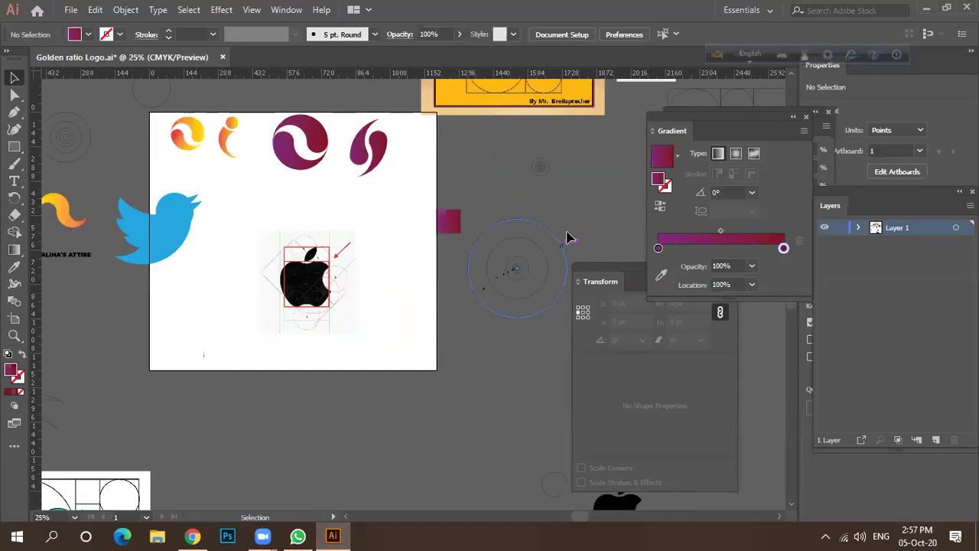
{"action": "left_click", "coordinate": [467, 305]}
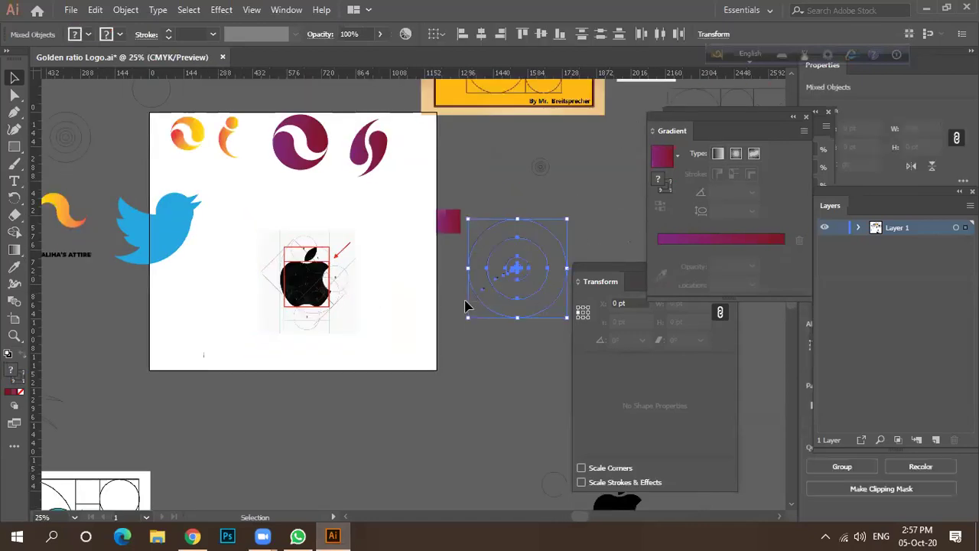
{"action": "left_click", "coordinate": [533, 274]}
{"action": "scroll", "coordinate": [533, 272], "scroll_direction": "up", "scroll_amount": 2}
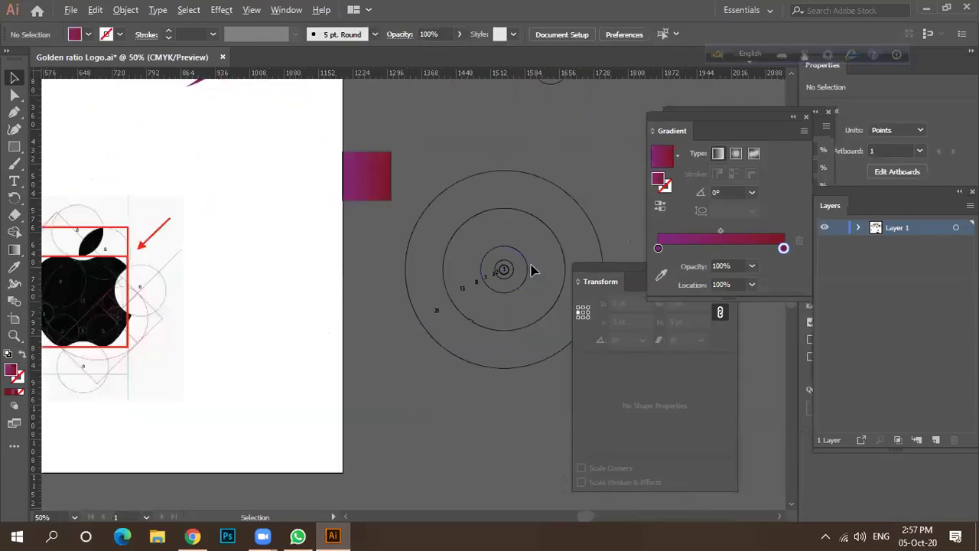
Step: Copy two of the golden ratio circles onto the artboard, a 256 pt one near its lower-right corner and a smaller one over the Apple logo's bite
{"action": "scroll", "coordinate": [533, 272], "scroll_direction": "down", "scroll_amount": 2}
{"action": "left_click_drag", "start_coordinate": [314, 289], "coordinate": [314, 271]}
{"action": "scroll", "coordinate": [313, 271], "scroll_direction": "up", "scroll_amount": 1}
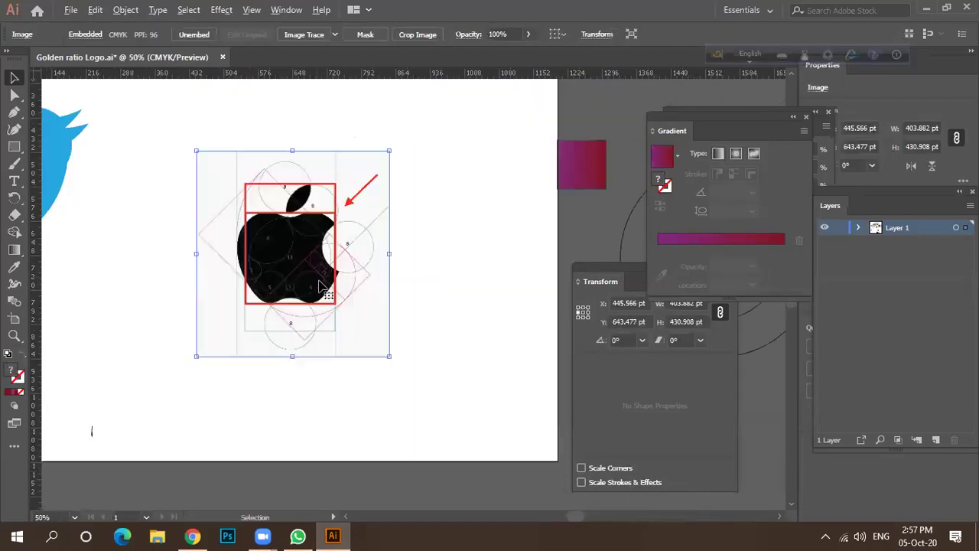
{"action": "left_click", "coordinate": [400, 302]}
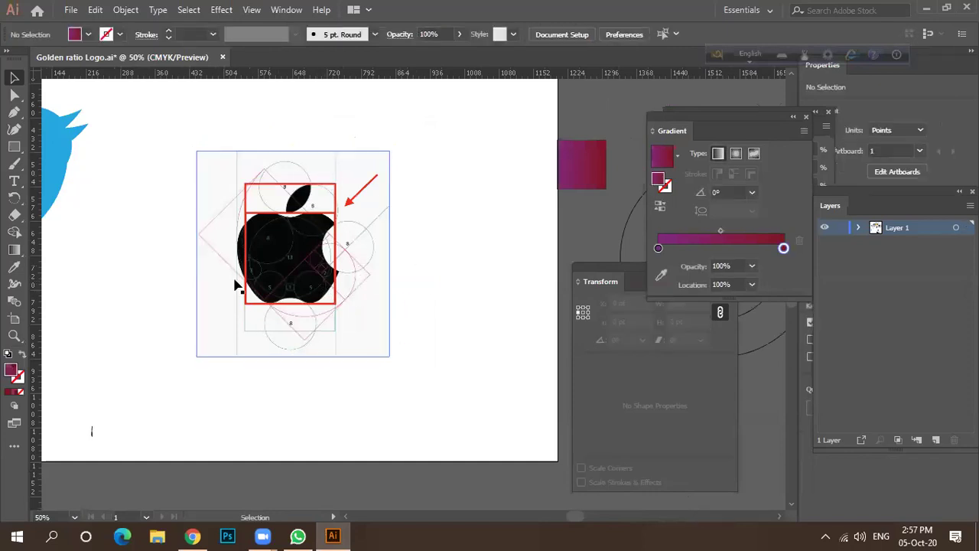
{"action": "scroll", "coordinate": [253, 271], "scroll_direction": "down", "scroll_amount": 1}
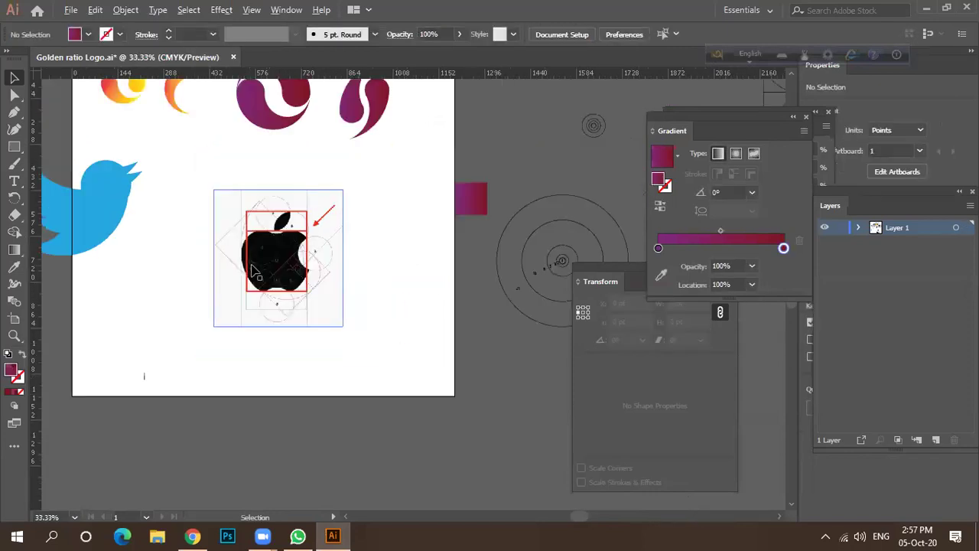
{"action": "scroll", "coordinate": [298, 270], "scroll_direction": "down", "scroll_amount": 1}
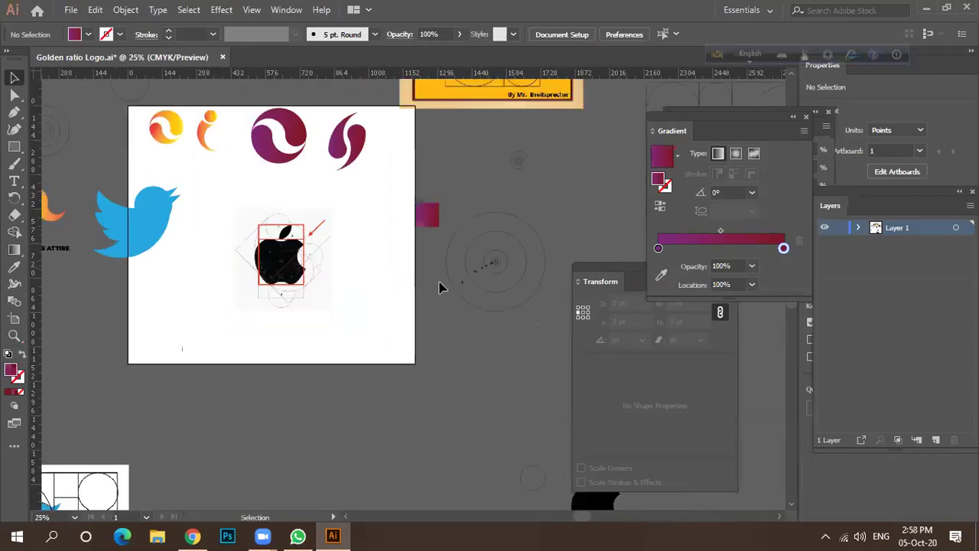
{"action": "left_click_drag", "start_coordinate": [481, 291], "coordinate": [404, 378]}
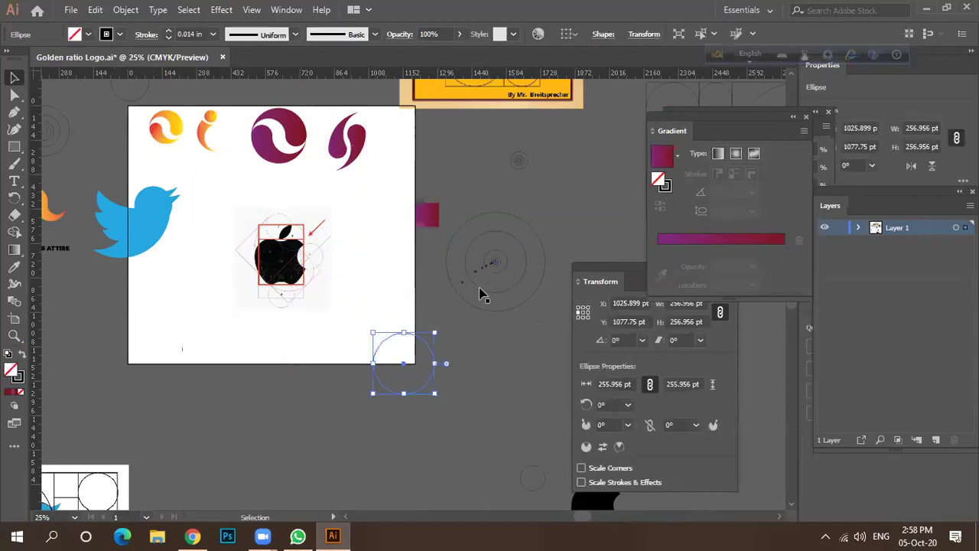
{"action": "left_click_drag", "start_coordinate": [498, 262], "coordinate": [301, 265]}
{"action": "scroll", "coordinate": [287, 252], "scroll_direction": "up", "scroll_amount": 3}
{"action": "left_click_drag", "start_coordinate": [360, 289], "coordinate": [361, 292]}
Step: Try to transfer the Apple logo reference image from Illustrator into the 268th WhatsApp group chat, closing the open photo preview there
{"action": "left_click", "coordinate": [278, 291]}
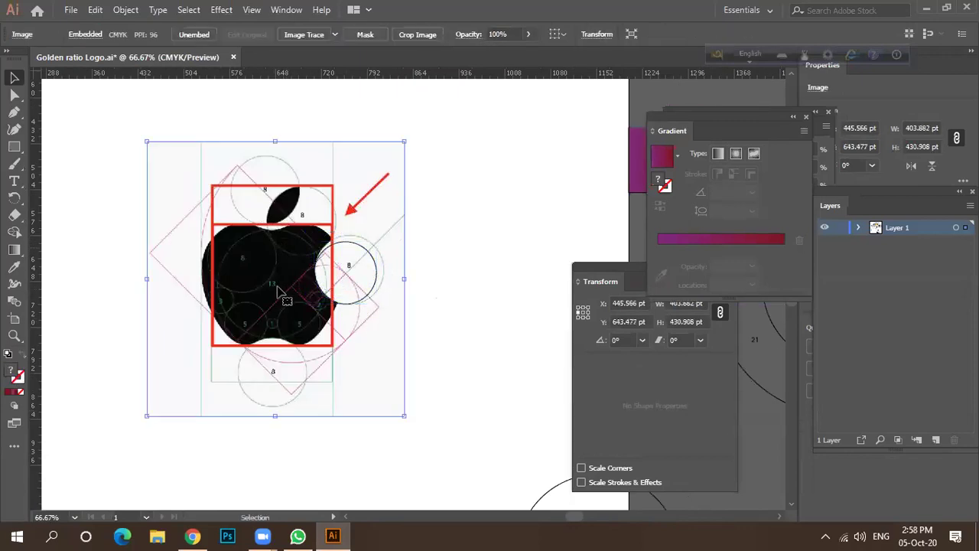
{"action": "scroll", "coordinate": [297, 291], "scroll_direction": "down", "scroll_amount": 1}
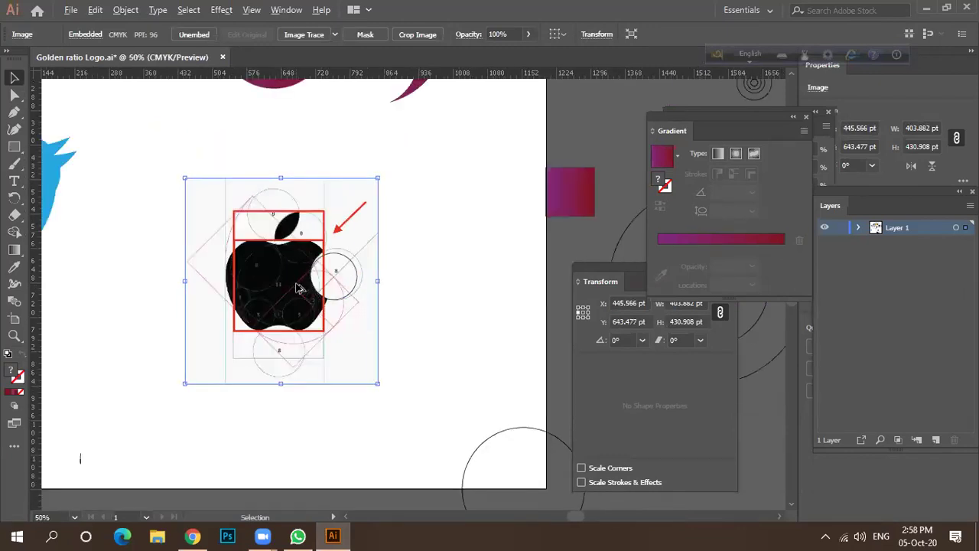
{"action": "left_click_drag", "start_coordinate": [281, 334], "coordinate": [299, 476]}
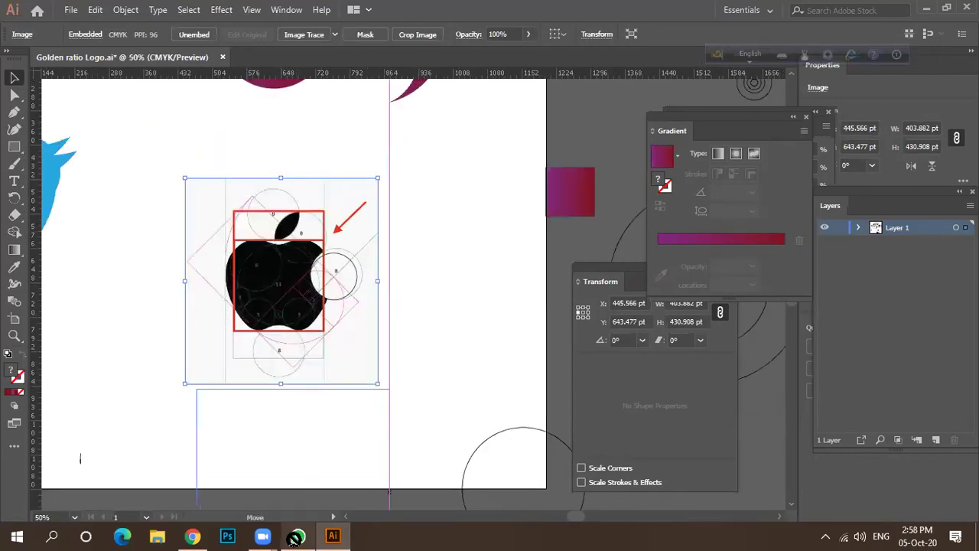
{"action": "left_click", "coordinate": [298, 536]}
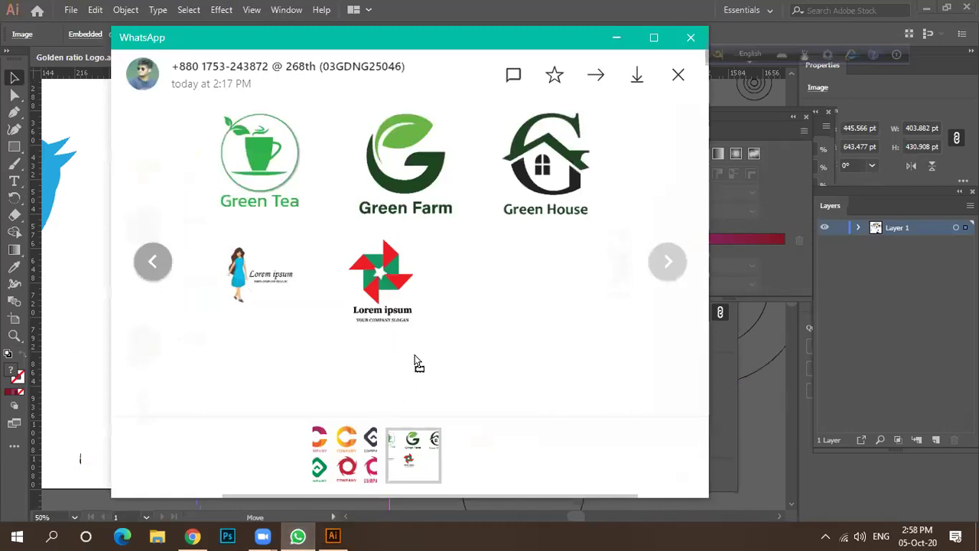
{"action": "left_click", "coordinate": [678, 74]}
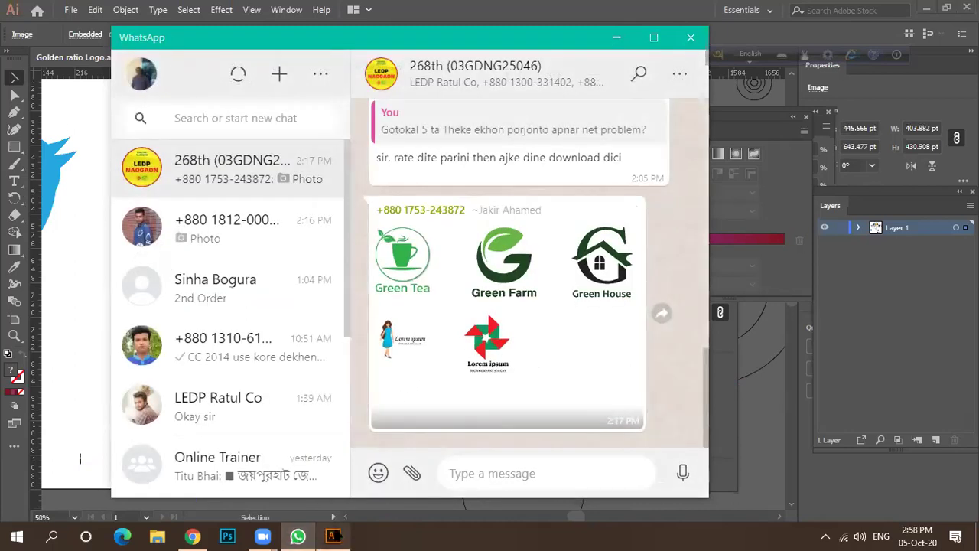
{"action": "left_click", "coordinate": [333, 536]}
{"action": "left_click_drag", "start_coordinate": [321, 392], "coordinate": [542, 455]}
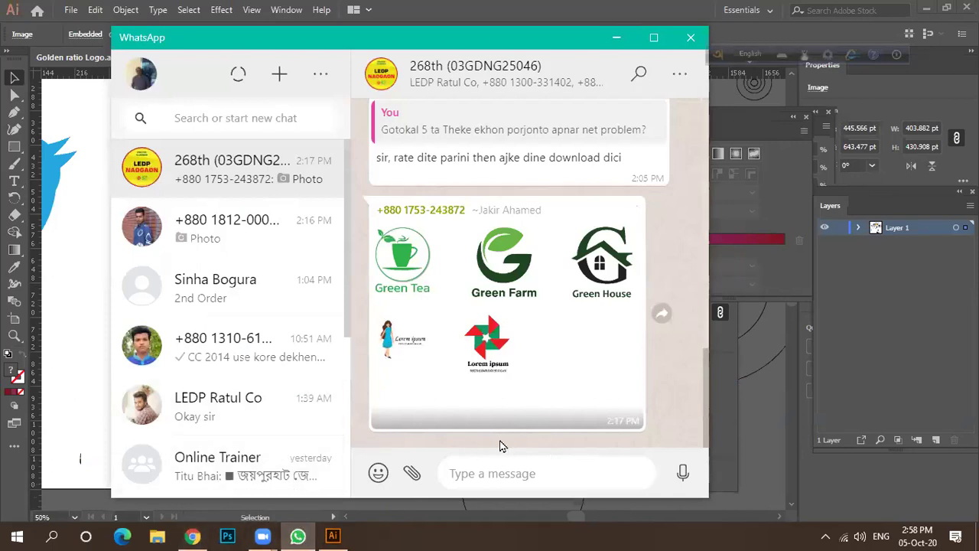
{"action": "left_click_drag", "start_coordinate": [517, 36], "coordinate": [497, 13]}
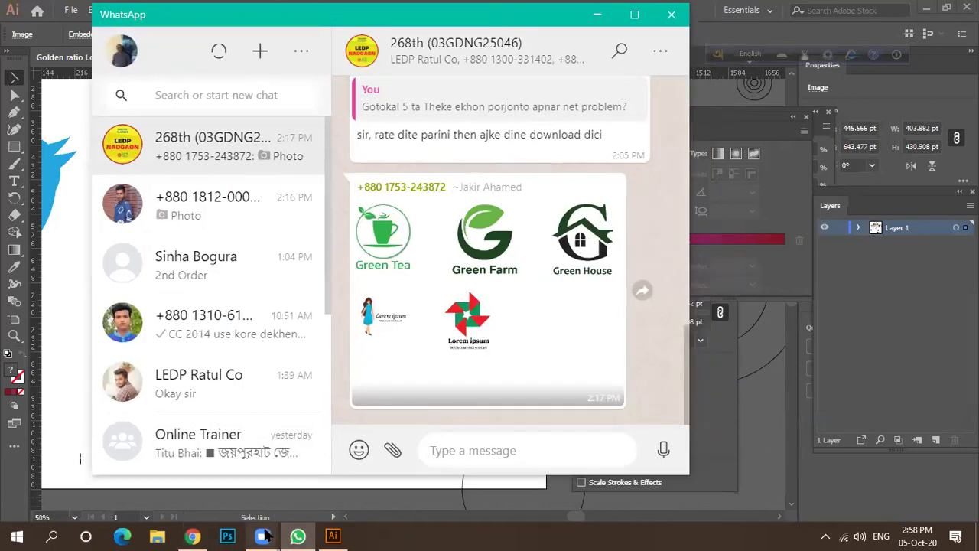
Step: Switch to Chrome, search Google for "apple logo" in a new tab, and show the image results
{"action": "left_click", "coordinate": [192, 536]}
{"action": "left_click", "coordinate": [615, 13]}
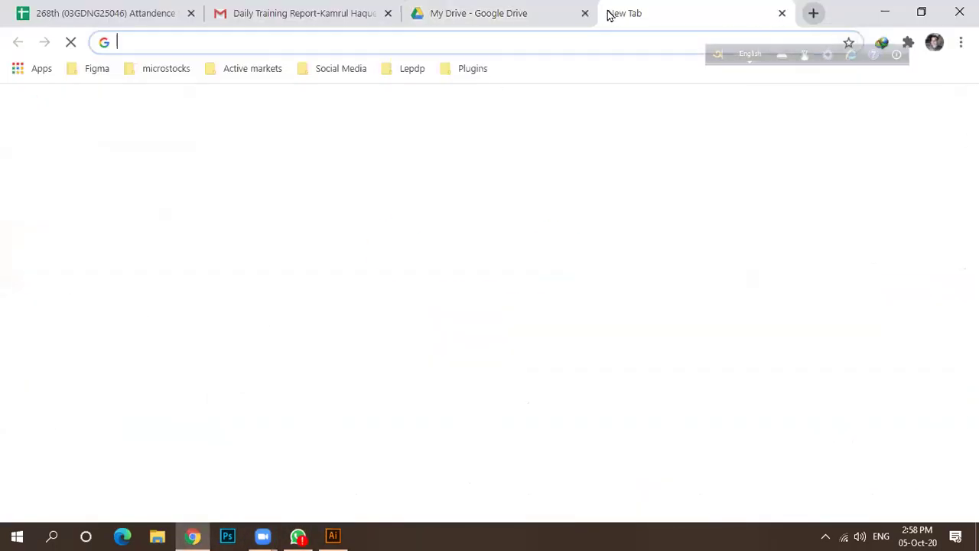
{"action": "left_click", "coordinate": [394, 352]}
{"action": "type", "text": "APPLE"}
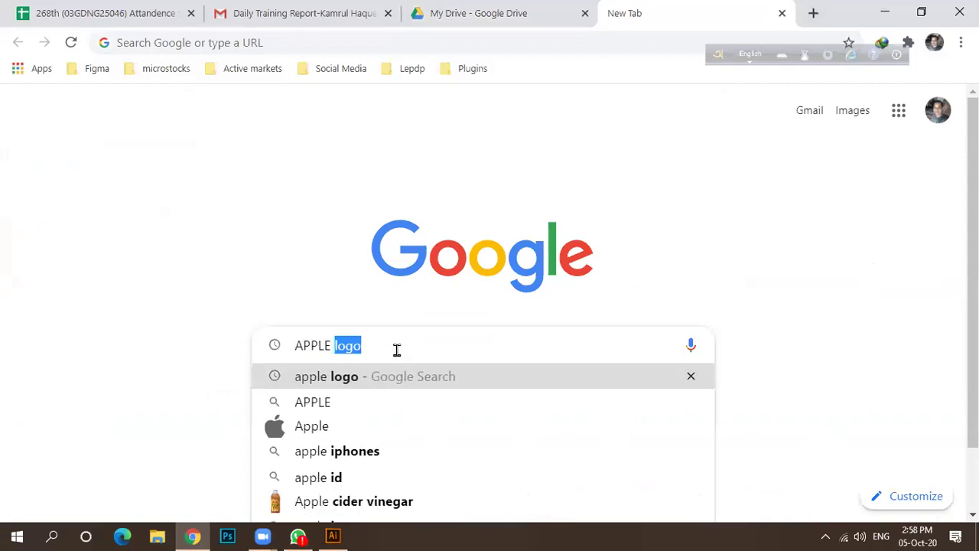
{"action": "key", "text": "Down"}
{"action": "key", "text": "Up"}
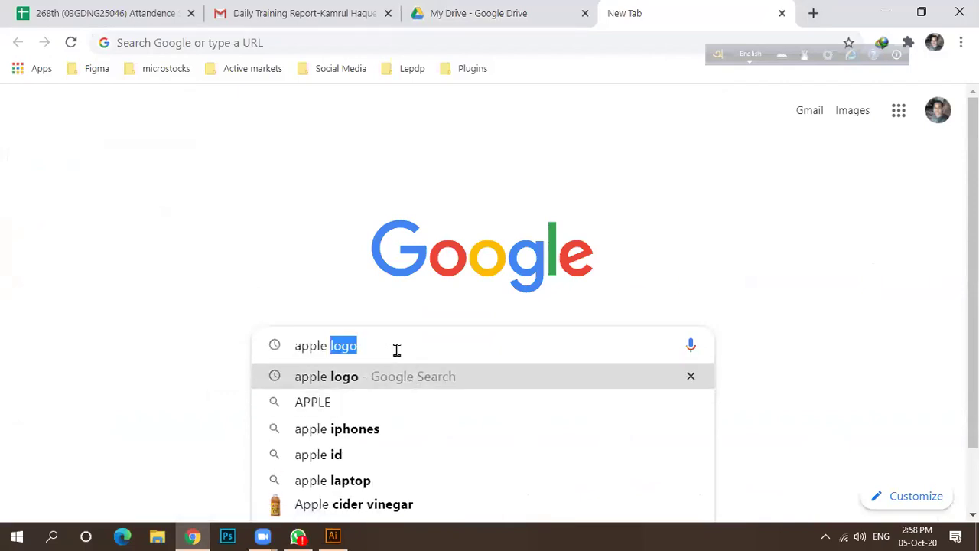
{"action": "key", "text": "Return"}
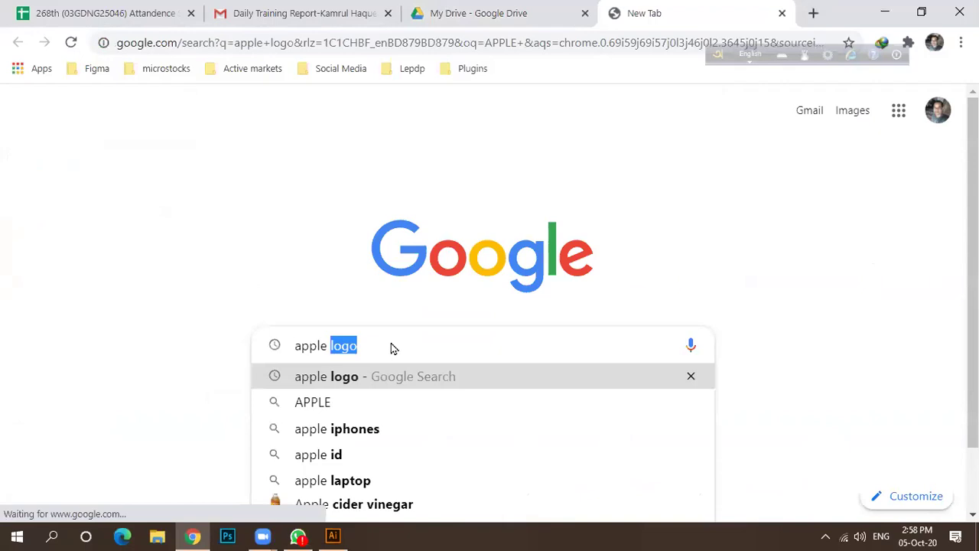
{"action": "scroll", "coordinate": [334, 280], "scroll_direction": "down", "scroll_amount": 6}
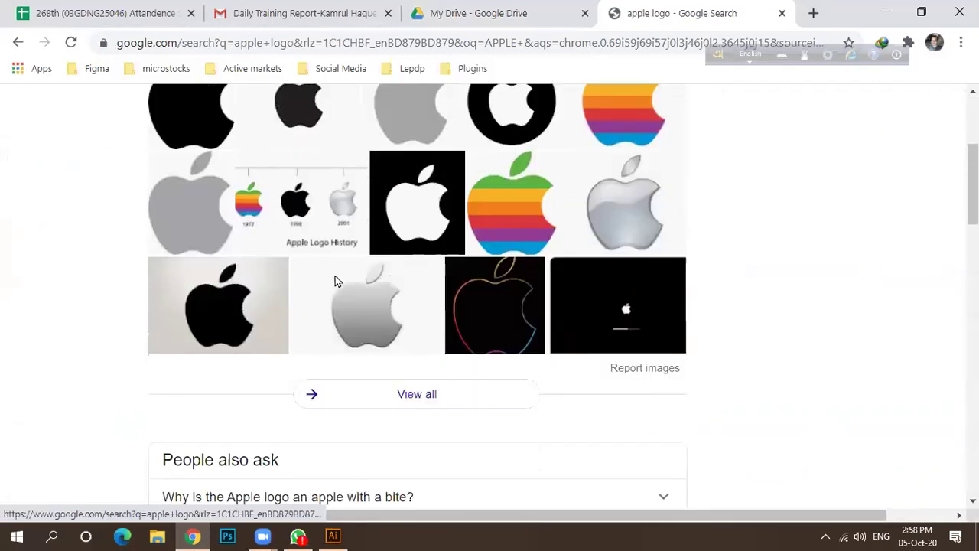
{"action": "scroll", "coordinate": [325, 264], "scroll_direction": "up", "scroll_amount": 6}
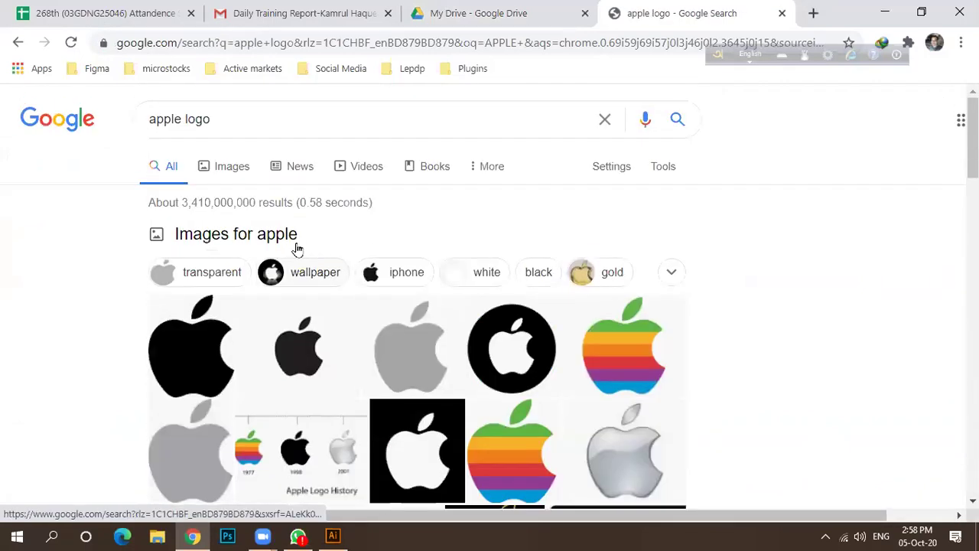
{"action": "left_click", "coordinate": [409, 316]}
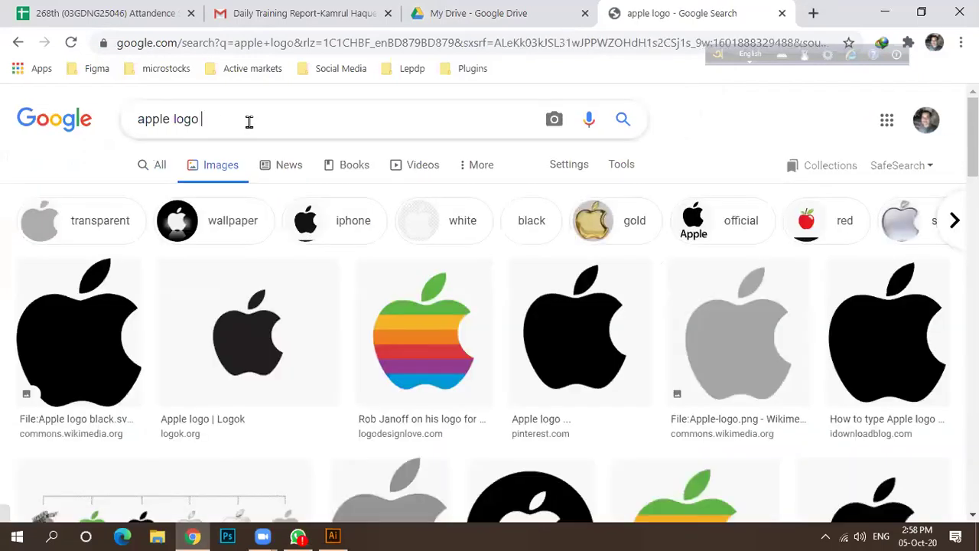
Step: Search Google Images for "apple logo GOLDEN RATIO" and preview the Pinterest result with numbered construction circles on a light grey background
{"action": "type", "text": "GOLDEN RATIO"}
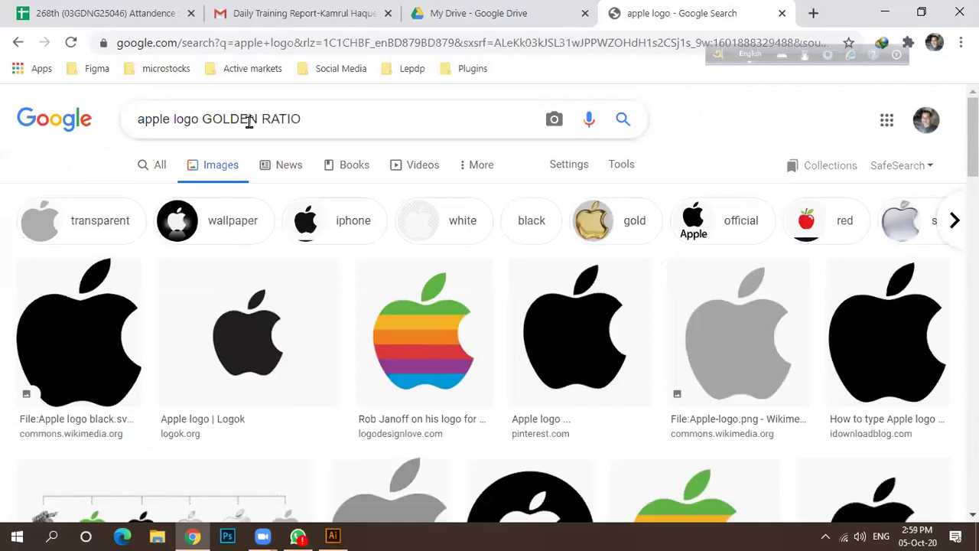
{"action": "key", "text": "Return"}
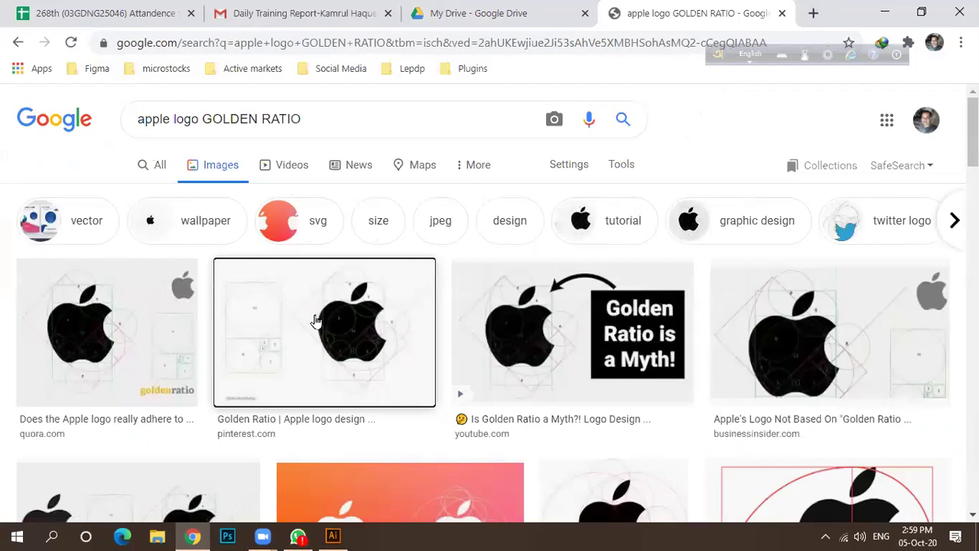
{"action": "key", "text": "Tab"}
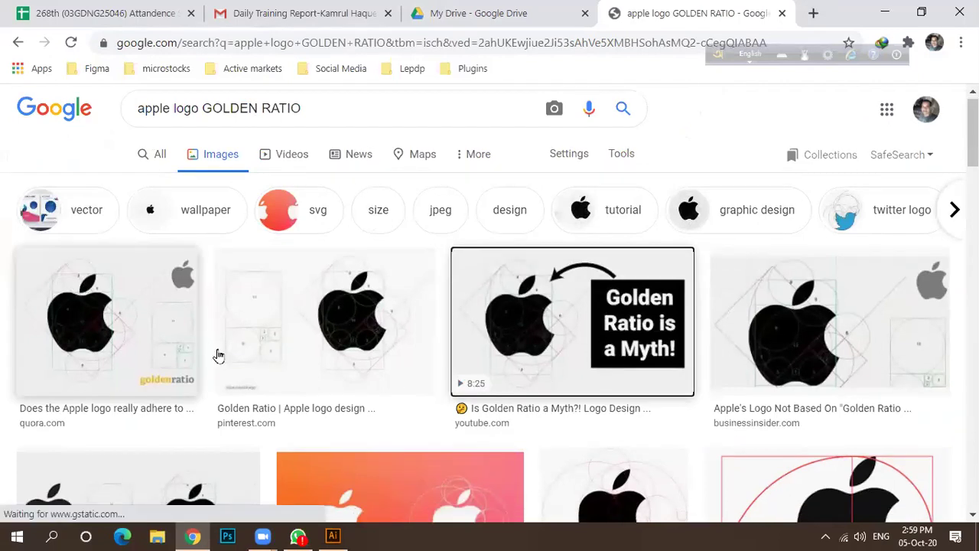
{"action": "left_click", "coordinate": [256, 389]}
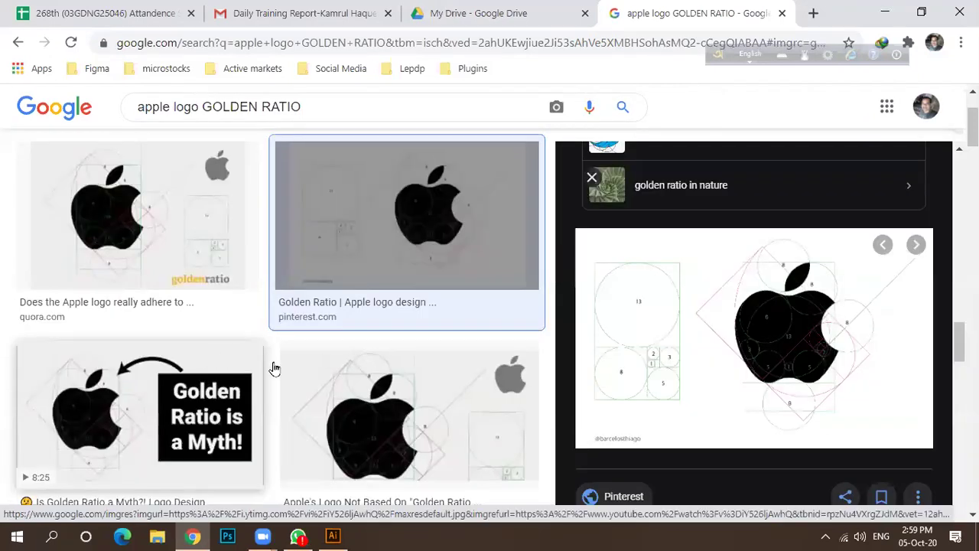
{"action": "scroll", "coordinate": [290, 368], "scroll_direction": "down", "scroll_amount": 1}
{"action": "scroll", "coordinate": [304, 367], "scroll_direction": "down", "scroll_amount": 4}
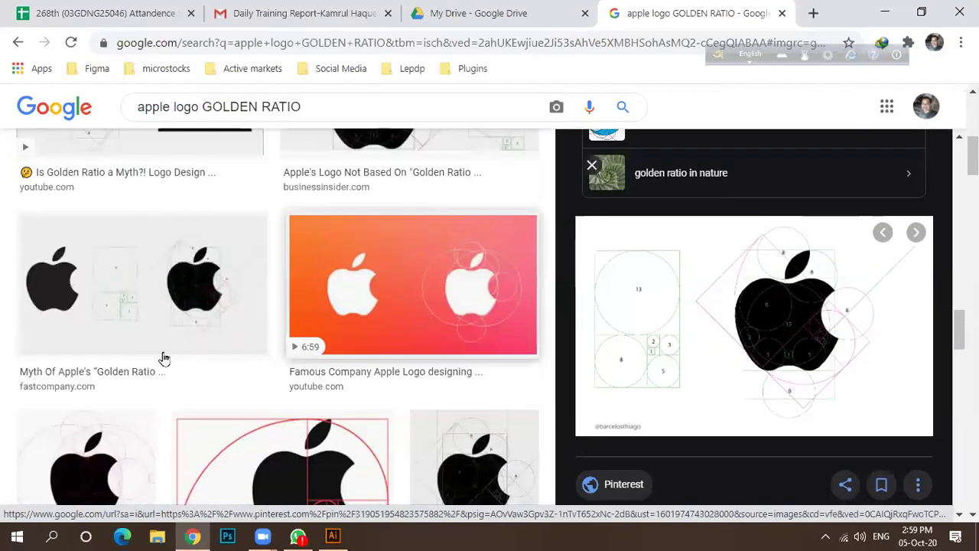
{"action": "scroll", "coordinate": [205, 353], "scroll_direction": "down", "scroll_amount": 3}
{"action": "scroll", "coordinate": [214, 360], "scroll_direction": "up", "scroll_amount": 1}
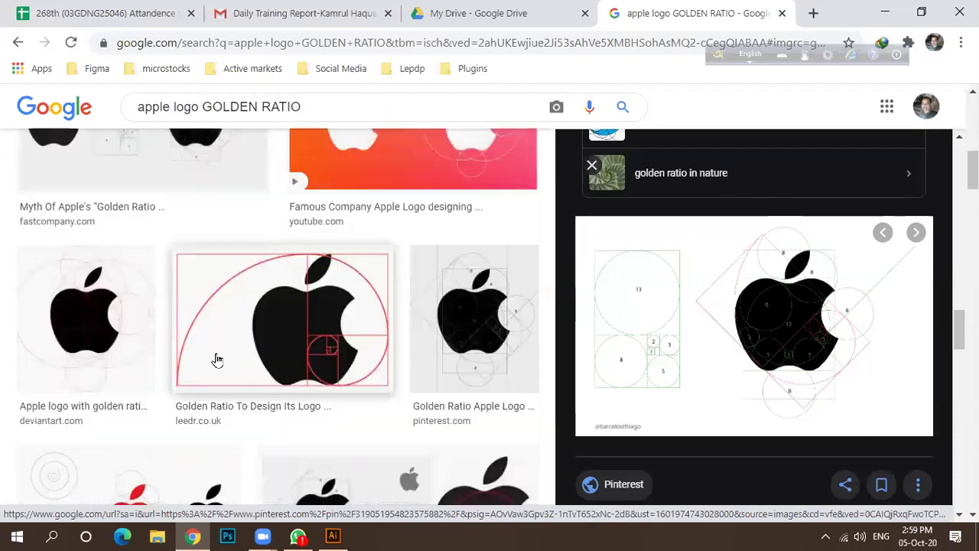
{"action": "left_click", "coordinate": [452, 340]}
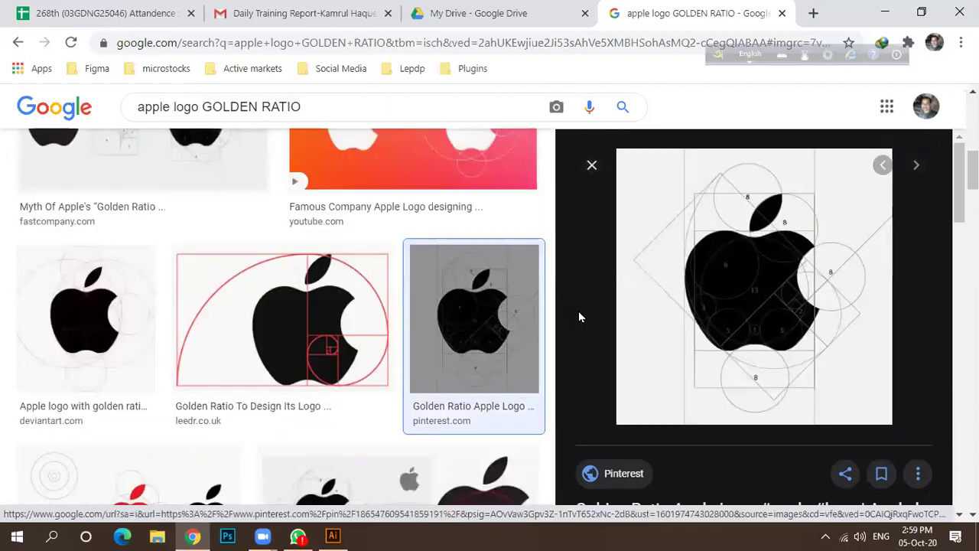
Step: Copy the previewed Apple golden ratio image, send it to the 268th WhatsApp group chat, and return to Chrome
{"action": "right_click", "coordinate": [739, 274]}
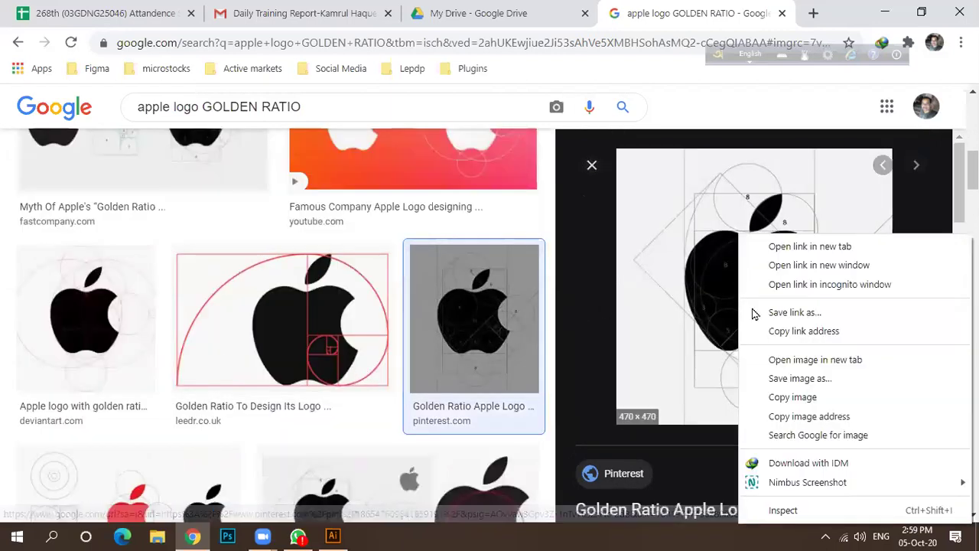
{"action": "left_click", "coordinate": [776, 379]}
{"action": "left_click", "coordinate": [297, 537]}
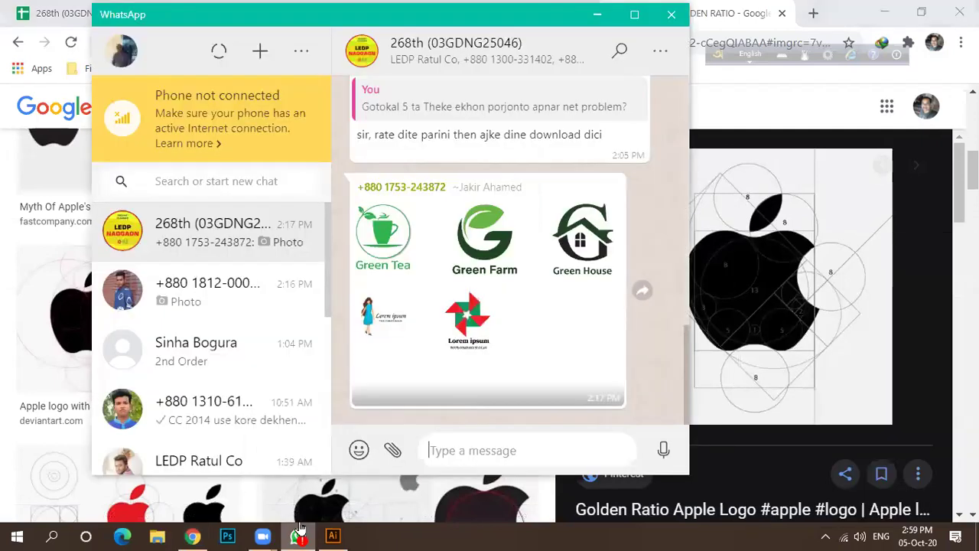
{"action": "right_click", "coordinate": [469, 387]}
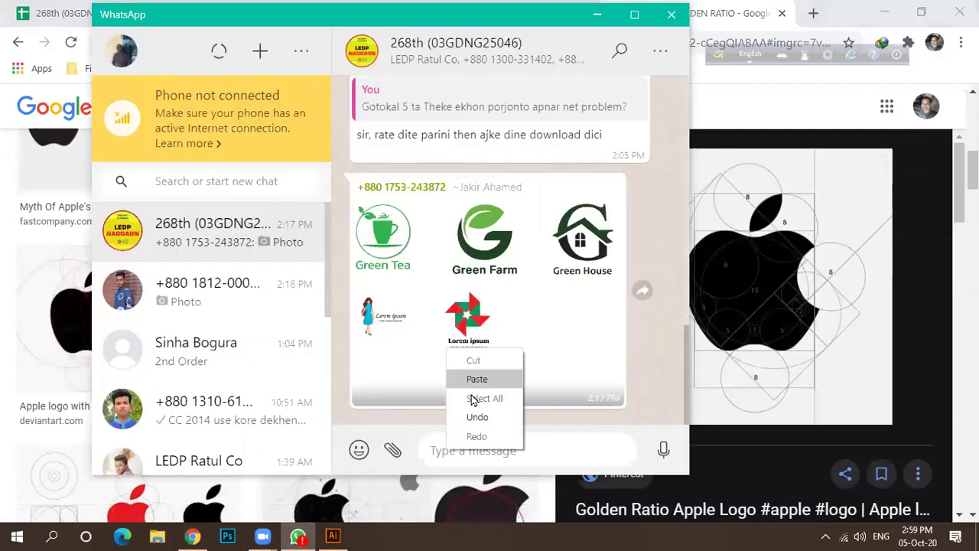
{"action": "left_click", "coordinate": [476, 378]}
{"action": "key", "text": "Return"}
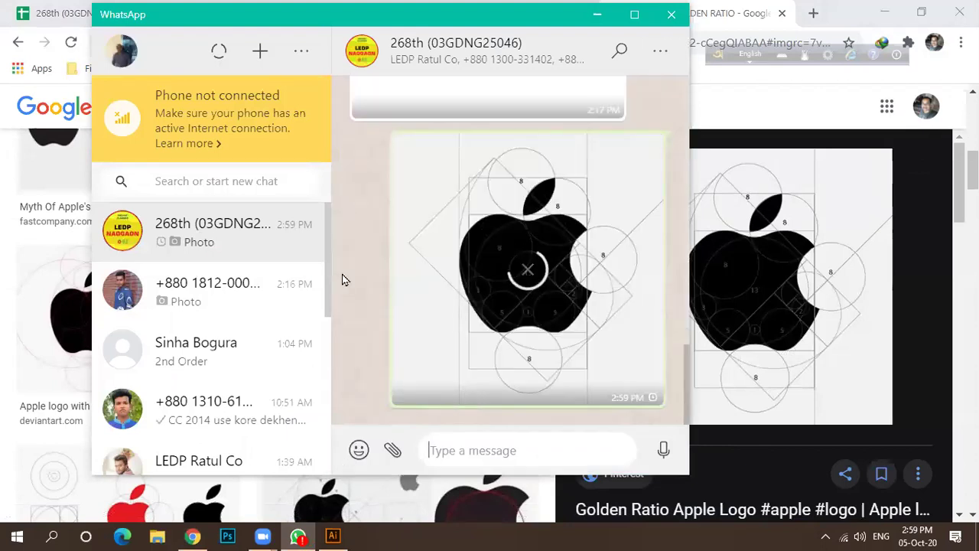
{"action": "left_click", "coordinate": [596, 15]}
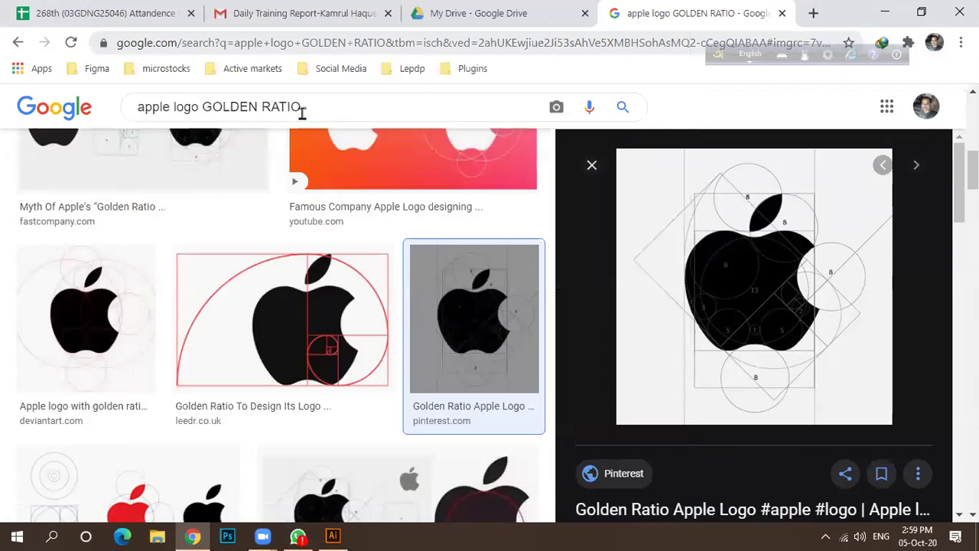
Step: Change the image search to "TWITTER LOGO logo GOLDEN RATIO" and run it
{"action": "left_click_drag", "start_coordinate": [171, 107], "coordinate": [135, 106]}
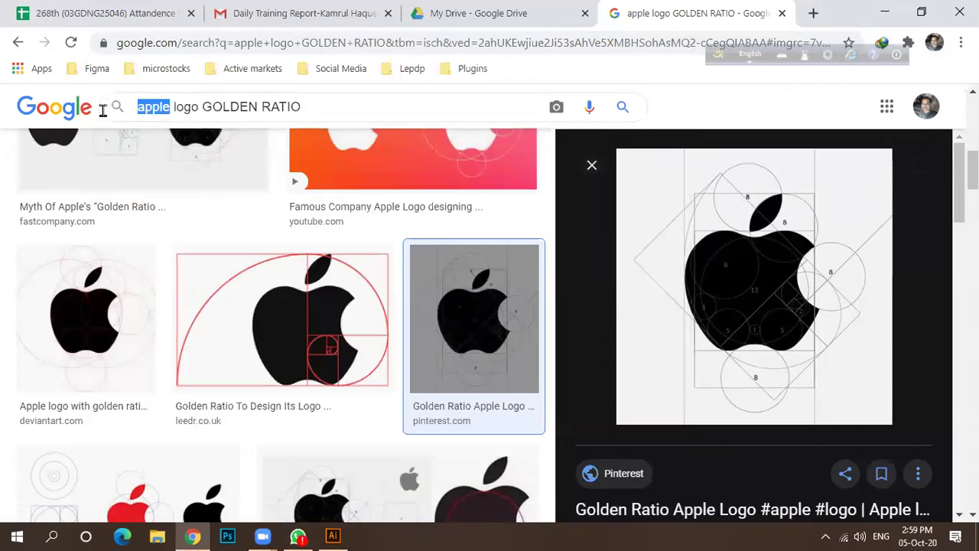
{"action": "type", "text": "TWITTER"}
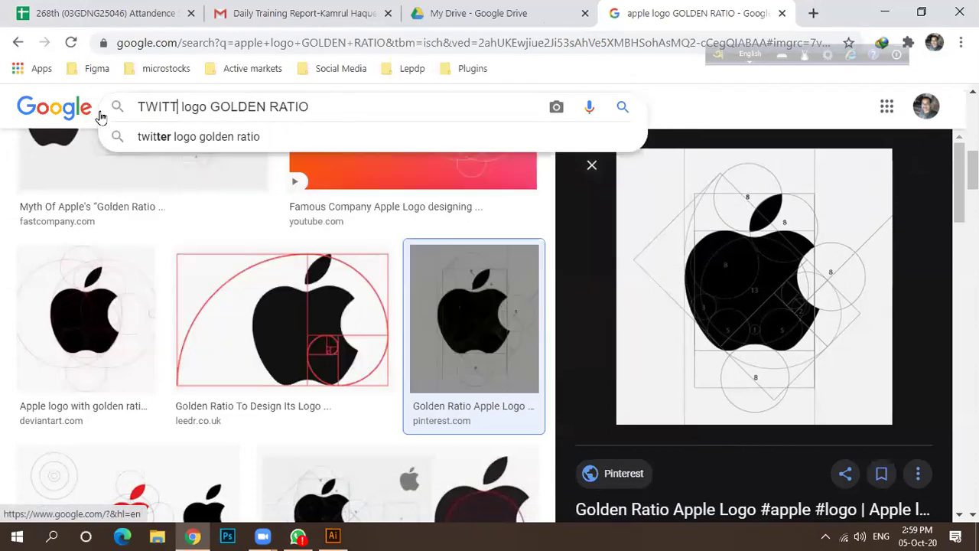
{"action": "type", "text": " LOGO"}
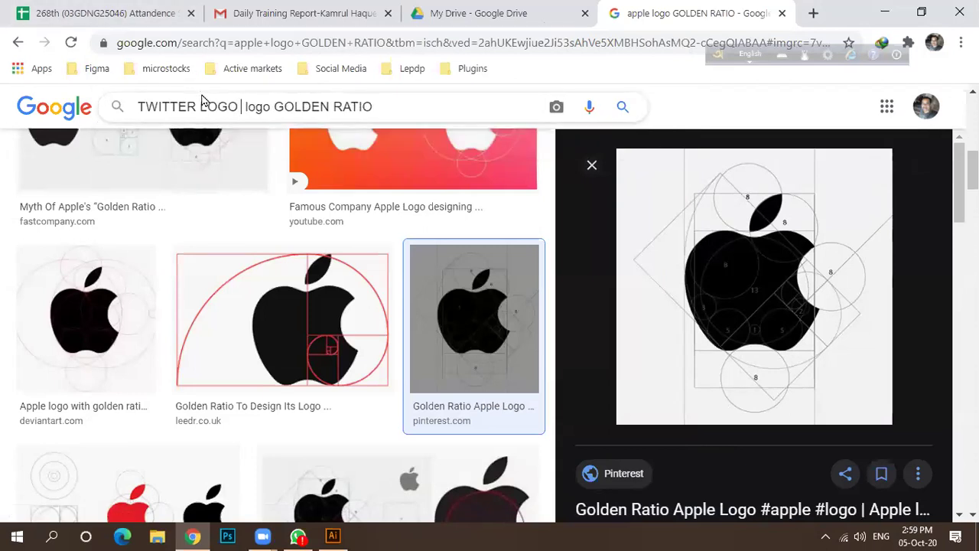
{"action": "key", "text": "Return"}
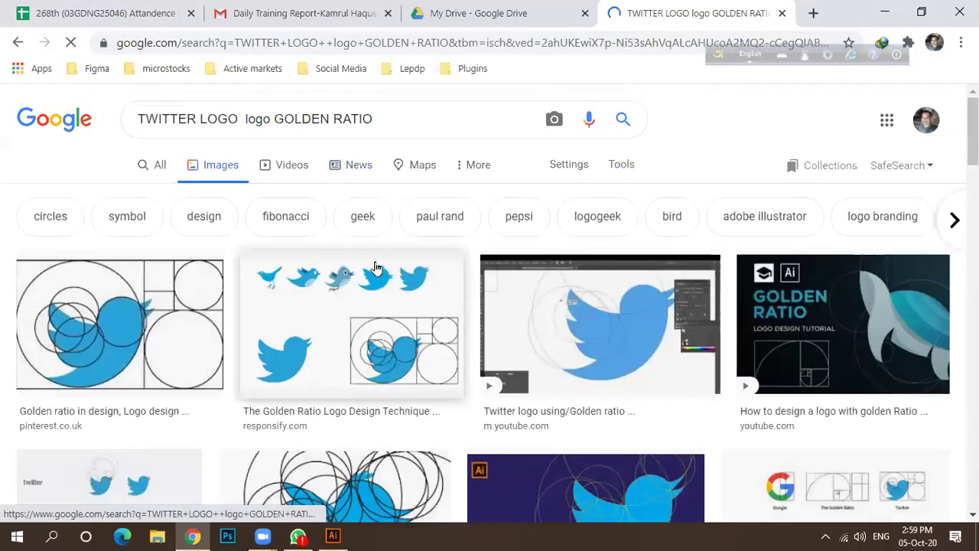
Step: Preview the Pinterest and YouTube Twitter logo results, and look through the image results for other golden ratio construction examples
{"action": "left_click", "coordinate": [120, 325]}
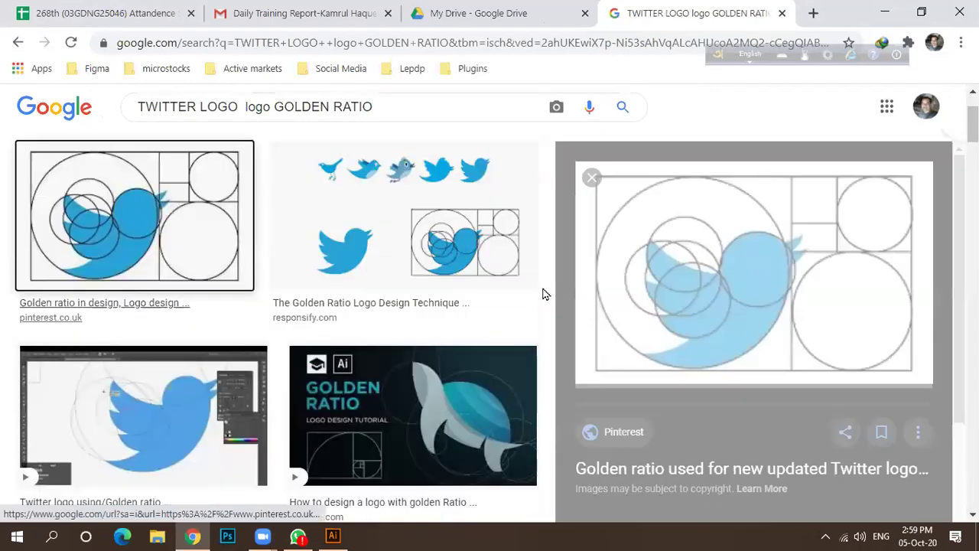
{"action": "right_click", "coordinate": [749, 322]}
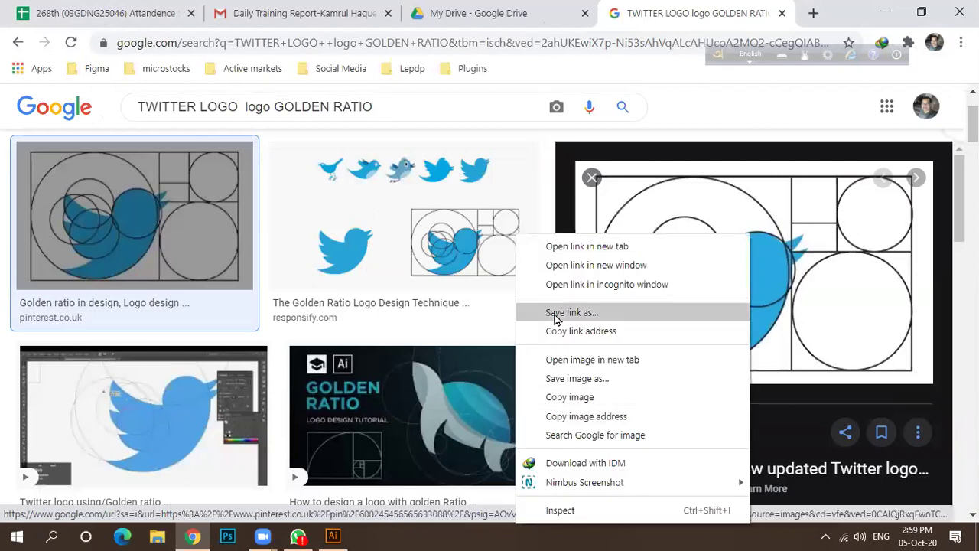
{"action": "left_click", "coordinate": [102, 439]}
{"action": "scroll", "coordinate": [413, 256], "scroll_direction": "down", "scroll_amount": 2}
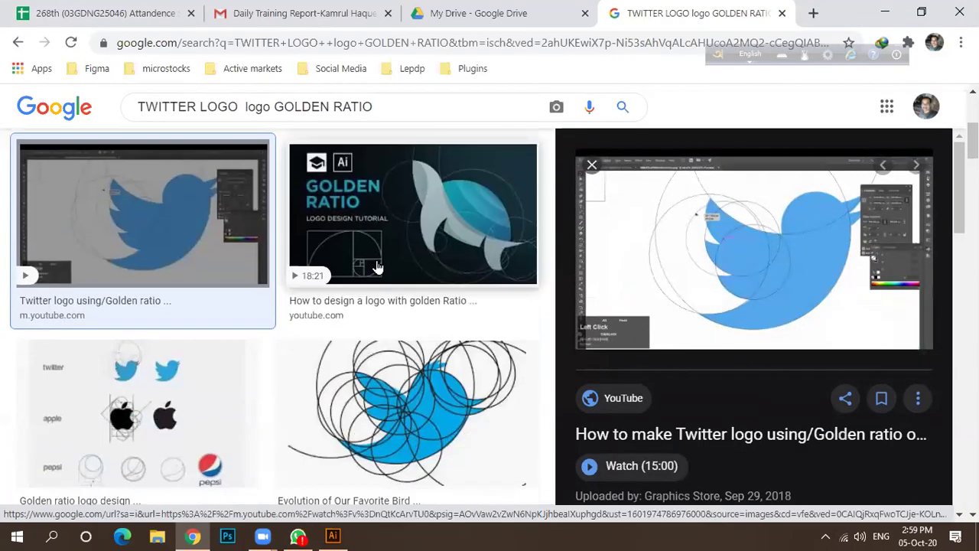
{"action": "scroll", "coordinate": [425, 255], "scroll_direction": "down", "scroll_amount": 2}
{"action": "scroll", "coordinate": [427, 255], "scroll_direction": "down", "scroll_amount": 2}
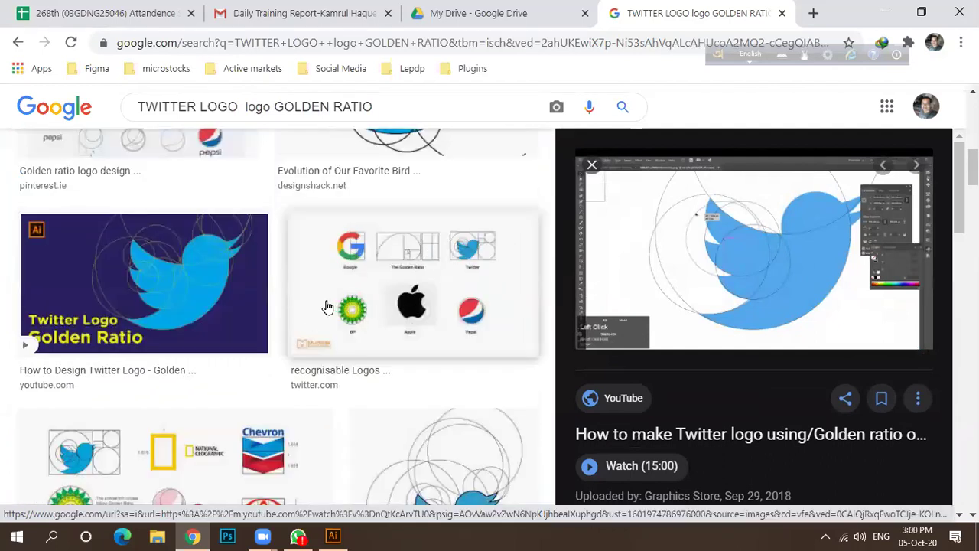
{"action": "scroll", "coordinate": [328, 306], "scroll_direction": "down", "scroll_amount": 3}
{"action": "scroll", "coordinate": [326, 301], "scroll_direction": "down", "scroll_amount": 2}
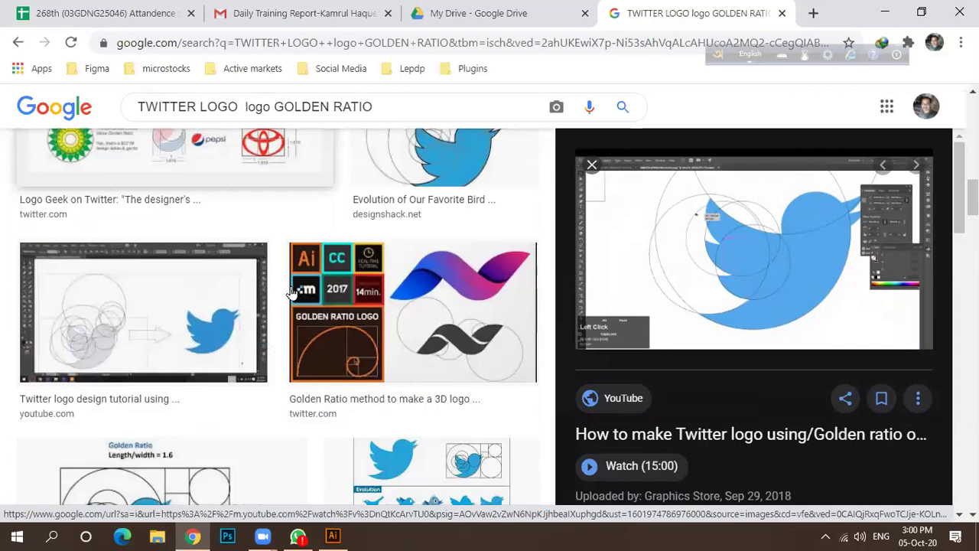
{"action": "scroll", "coordinate": [294, 294], "scroll_direction": "down", "scroll_amount": 2}
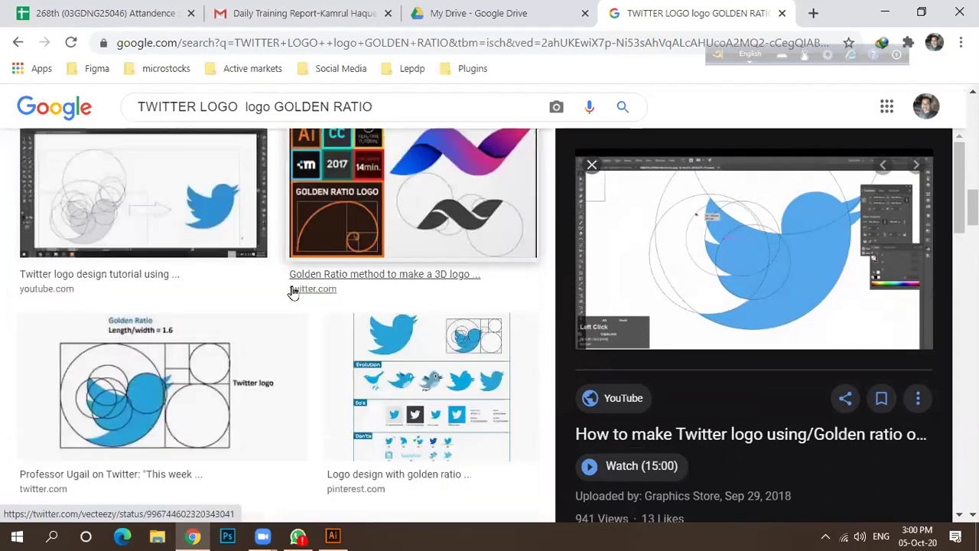
{"action": "scroll", "coordinate": [290, 291], "scroll_direction": "down", "scroll_amount": 1}
{"action": "scroll", "coordinate": [291, 291], "scroll_direction": "up", "scroll_amount": 1}
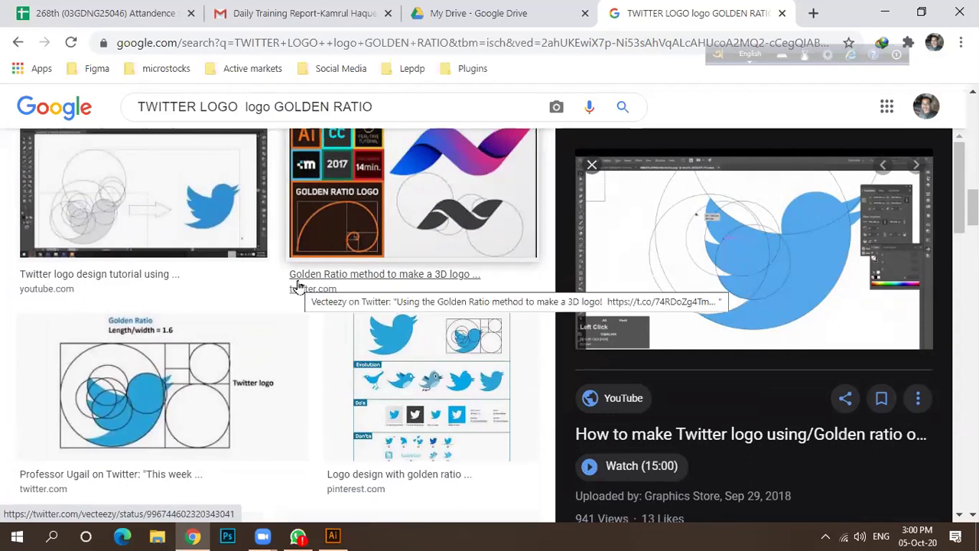
{"action": "scroll", "coordinate": [298, 285], "scroll_direction": "down", "scroll_amount": 4}
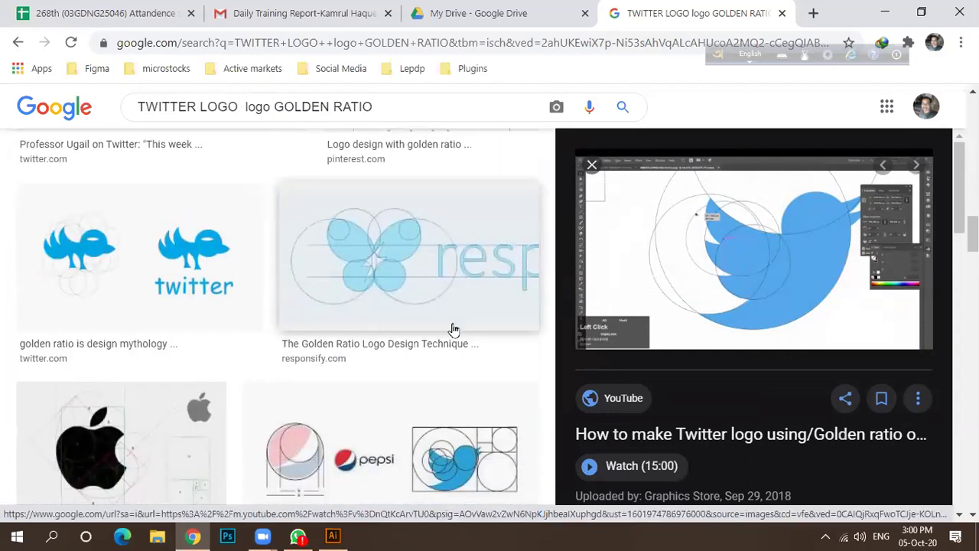
{"action": "scroll", "coordinate": [417, 333], "scroll_direction": "down", "scroll_amount": 1}
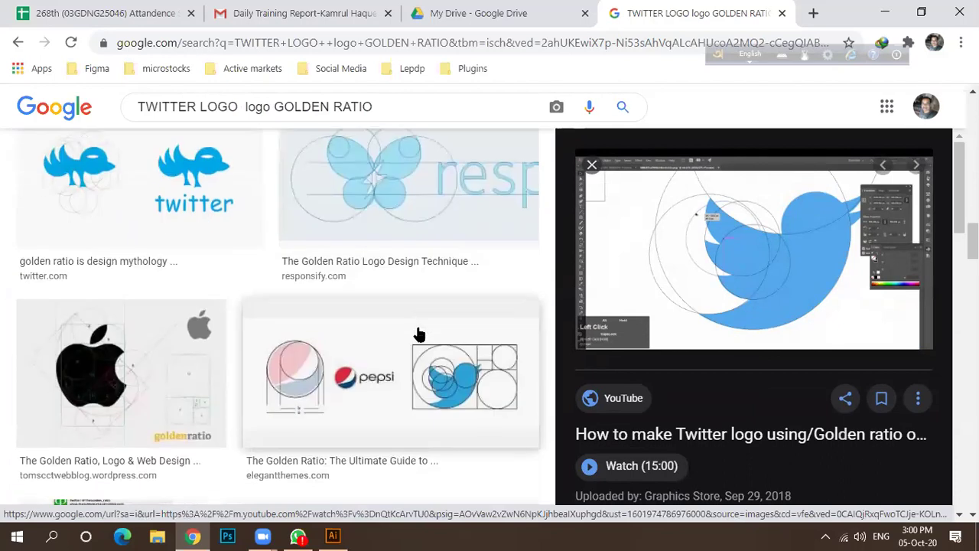
{"action": "scroll", "coordinate": [419, 335], "scroll_direction": "up", "scroll_amount": 10}
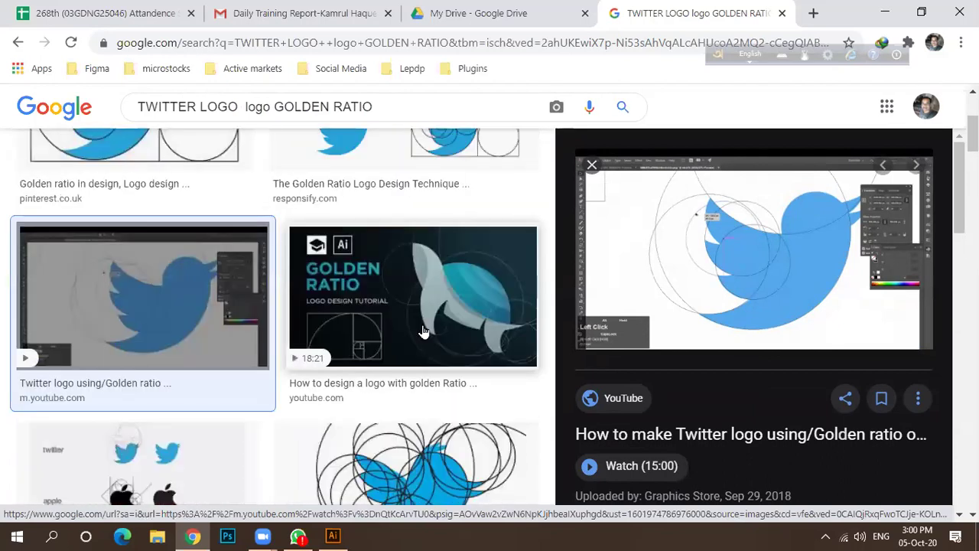
{"action": "scroll", "coordinate": [424, 331], "scroll_direction": "up", "scroll_amount": 3}
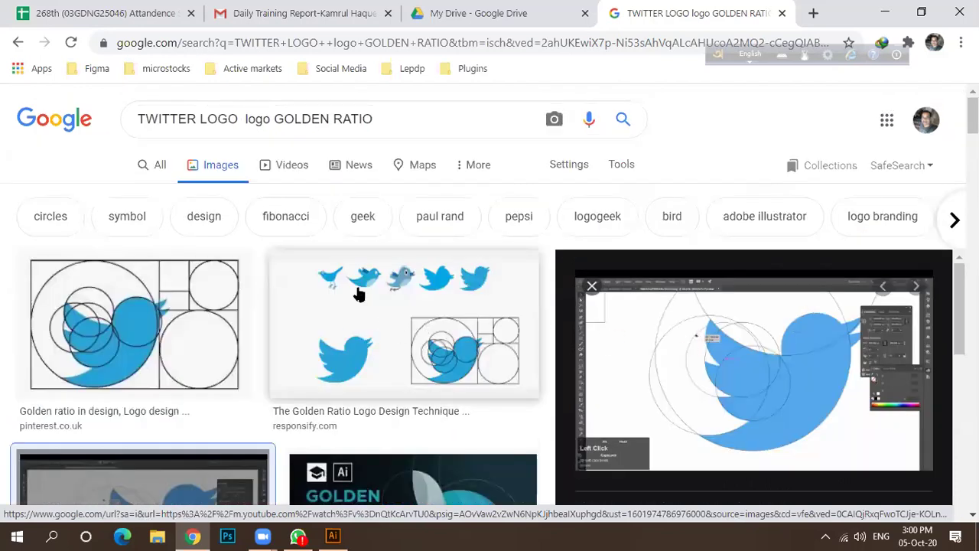
Step: Copy the Pinterest image of the Twitter bird with construction circles and send it to the 268th WhatsApp group chat
{"action": "left_click", "coordinate": [107, 322]}
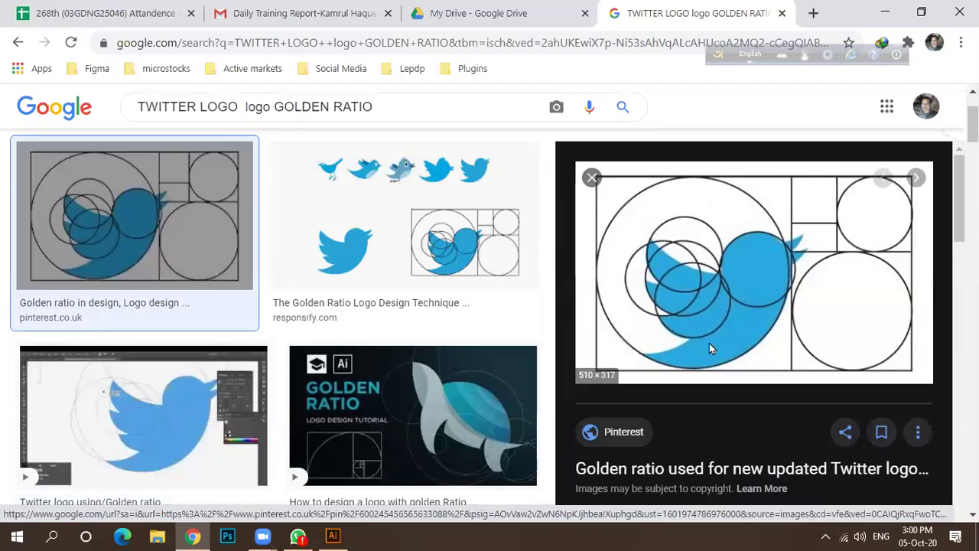
{"action": "right_click", "coordinate": [709, 349]}
{"action": "left_click", "coordinate": [723, 397]}
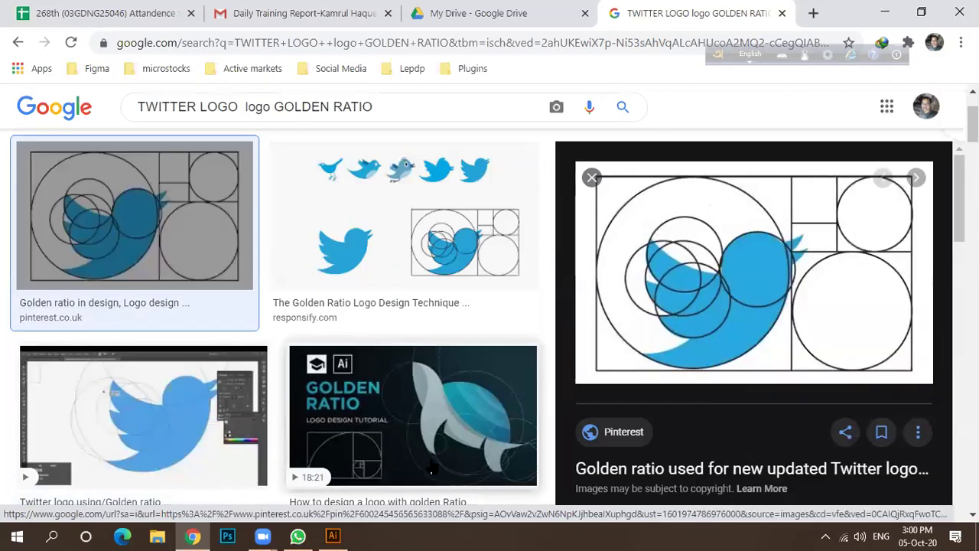
{"action": "left_click", "coordinate": [310, 536]}
{"action": "right_click", "coordinate": [474, 449]}
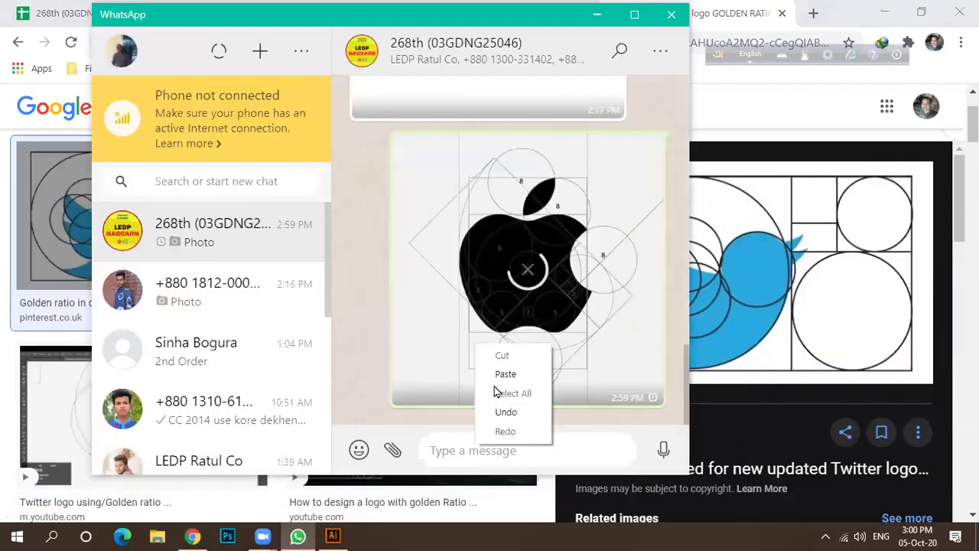
{"action": "left_click", "coordinate": [504, 374]}
{"action": "key", "text": "Return"}
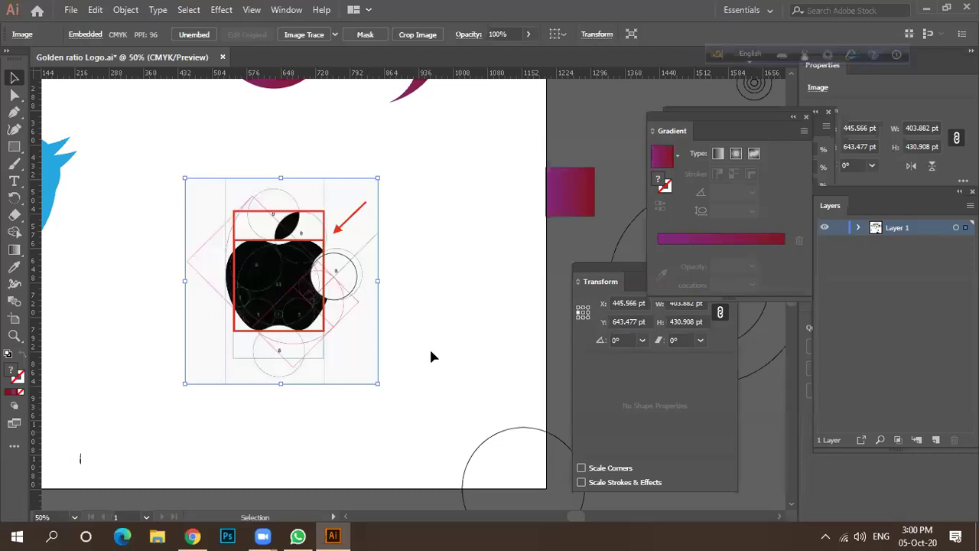
Step: Review the Apple artwork in Illustrator, check the 268th group and the next contact's chat in WhatsApp, and return to Illustrator
{"action": "scroll", "coordinate": [394, 322], "scroll_direction": "down", "scroll_amount": 2}
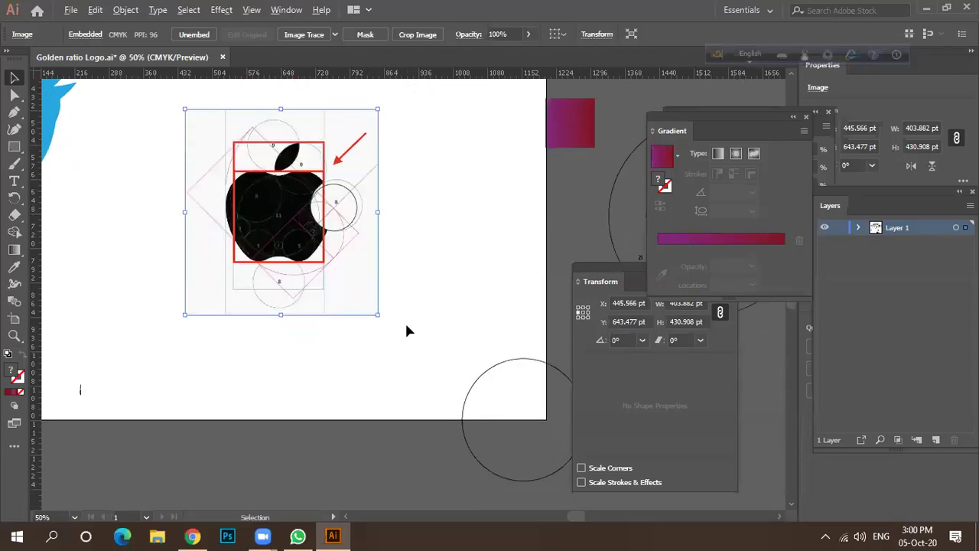
{"action": "scroll", "coordinate": [406, 321], "scroll_direction": "down", "scroll_amount": 2}
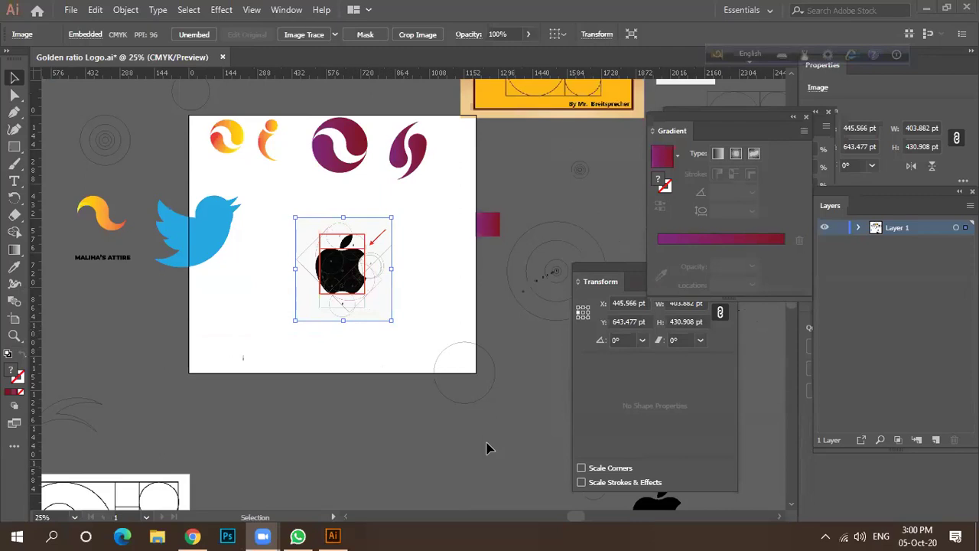
{"action": "left_click", "coordinate": [296, 533]}
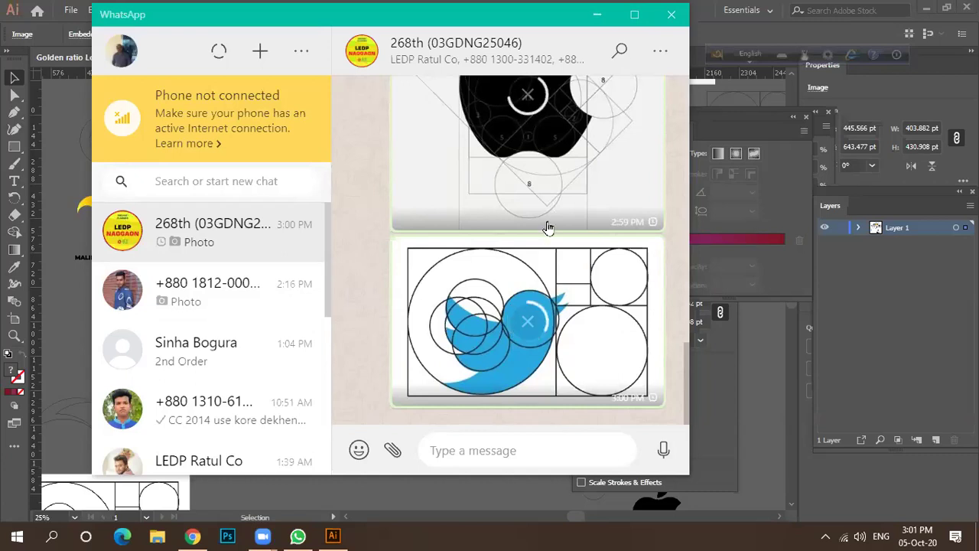
{"action": "scroll", "coordinate": [497, 229], "scroll_direction": "up", "scroll_amount": 5}
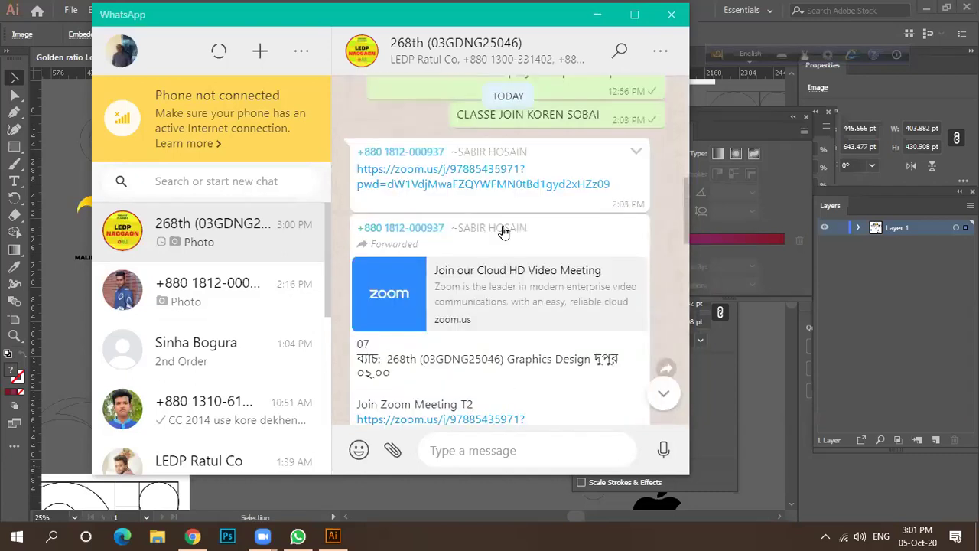
{"action": "scroll", "coordinate": [505, 234], "scroll_direction": "down", "scroll_amount": 5}
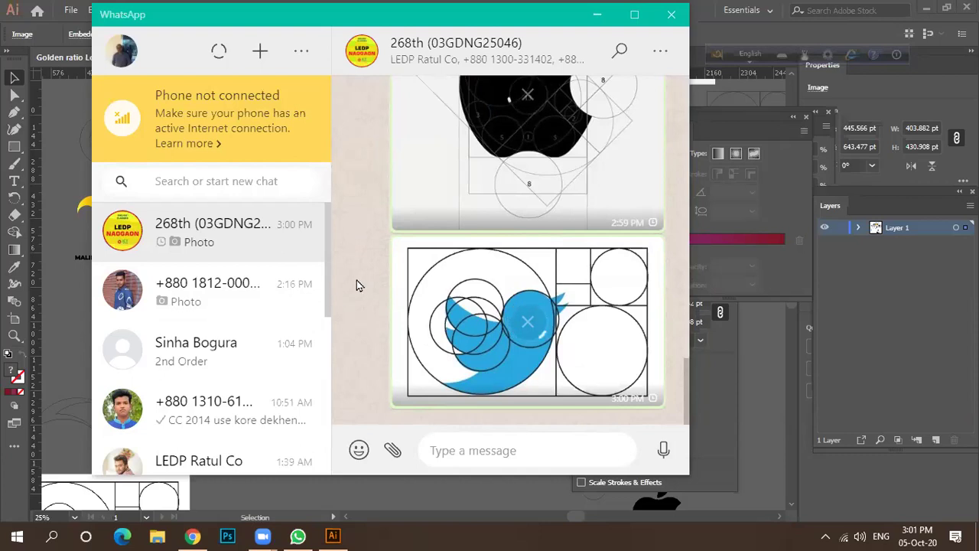
{"action": "left_click", "coordinate": [232, 315]}
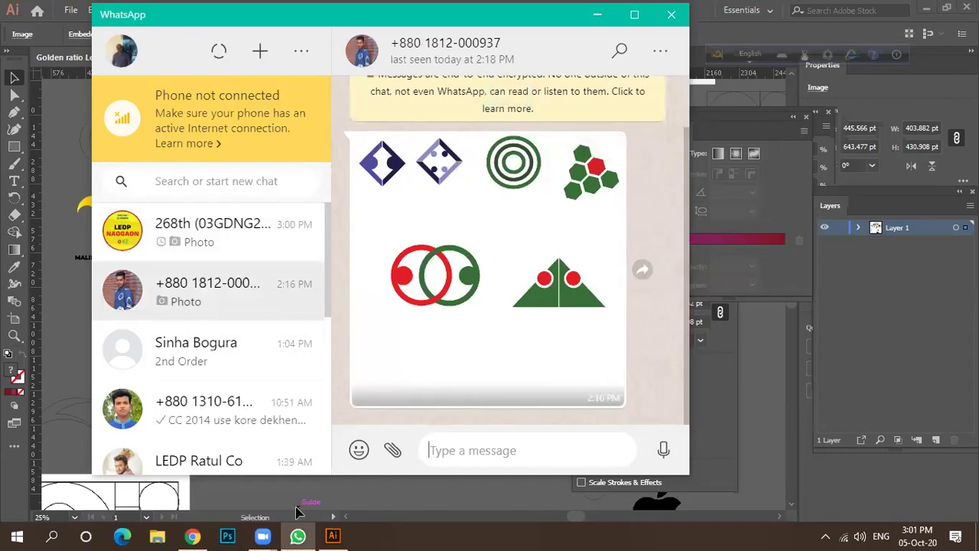
{"action": "mouse_move", "coordinate": [256, 535]}
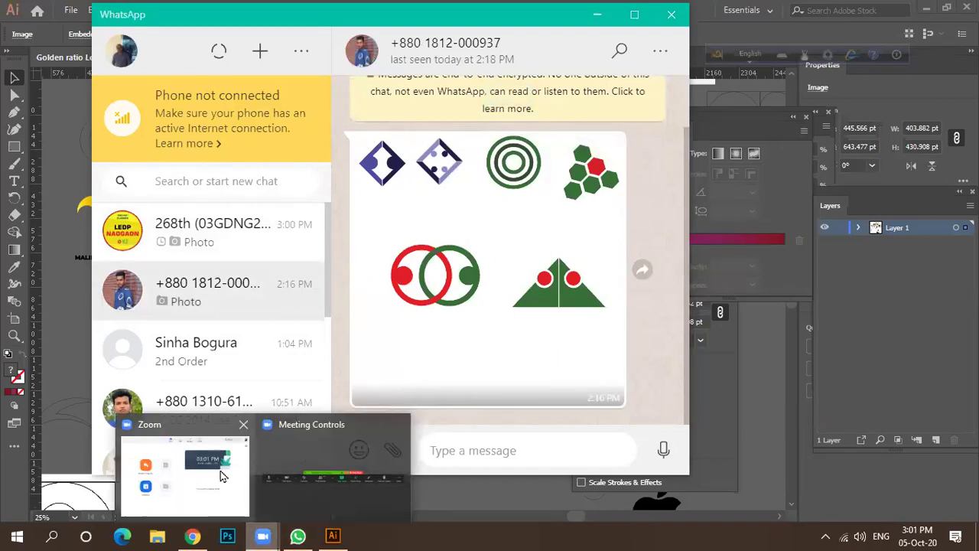
{"action": "left_click", "coordinate": [748, 373]}
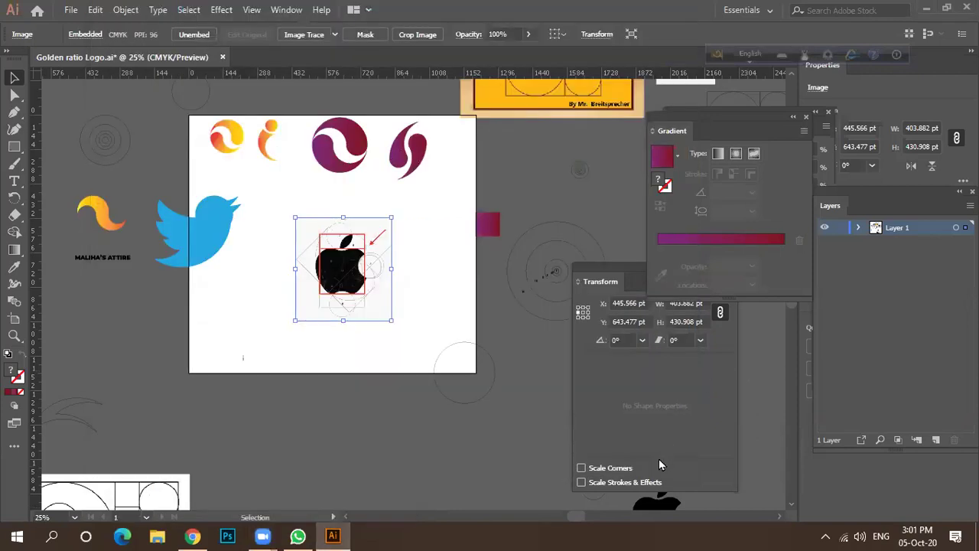
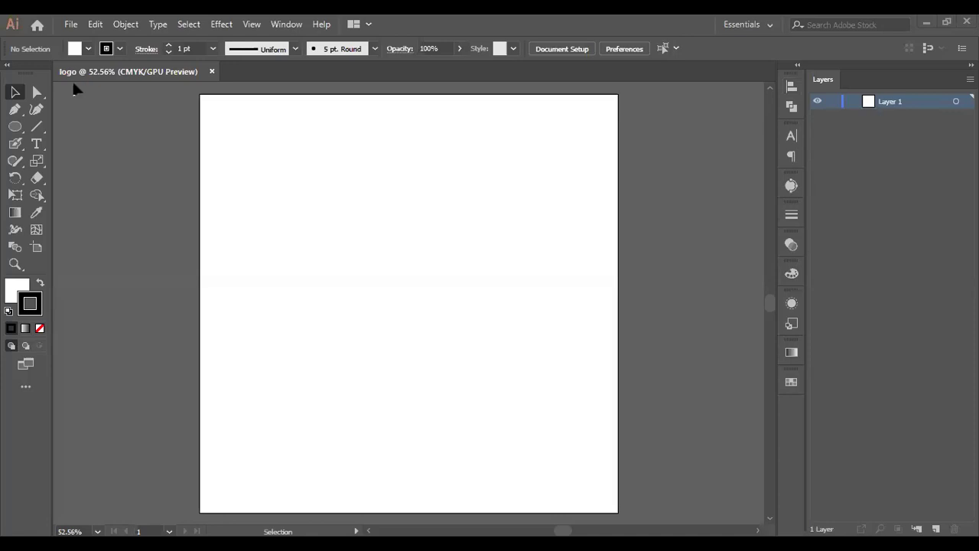
Step: Draw a small square in the artboard's upper-left area and place a horizontally aligned copy flush against its right edge
{"action": "key", "text": "m"}
{"action": "mouse_move", "coordinate": [250, 130]}
{"action": "left_mouse_down"}
{"action": "mouse_move", "coordinate": [339, 260]}
{"action": "mouse_move", "coordinate": [350, 220]}
{"action": "mouse_move", "coordinate": [322, 200]}
{"action": "left_mouse_up"}
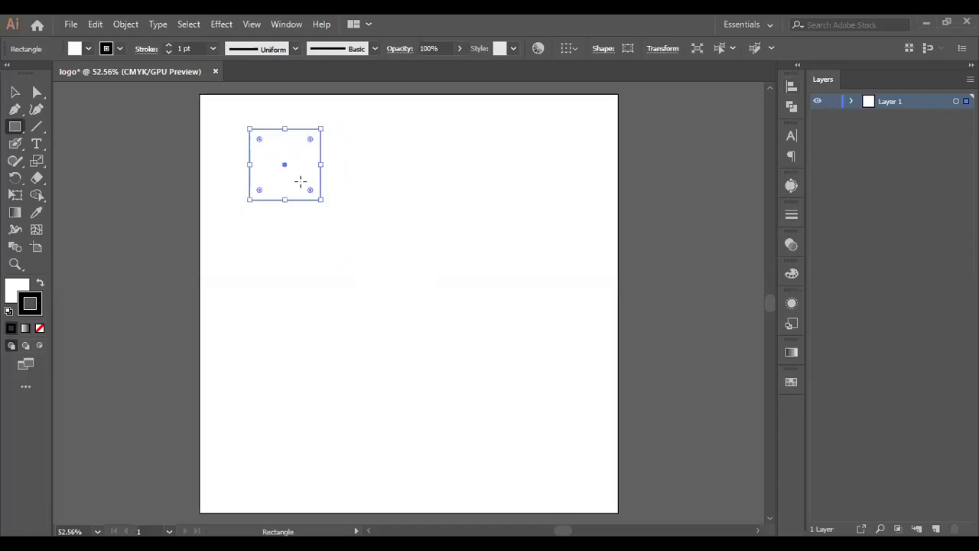
{"action": "key", "text": "ctrl+shift+a"}
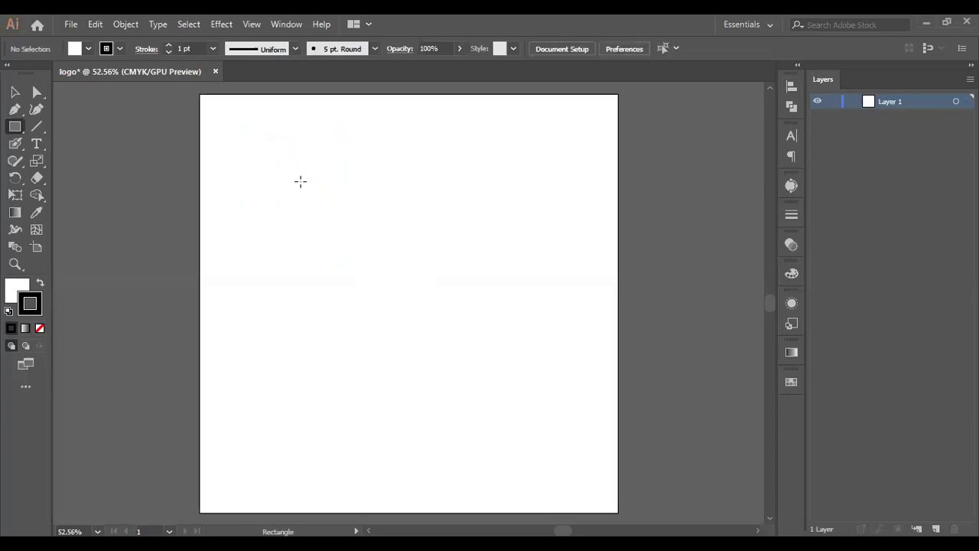
{"action": "left_click_drag", "start_coordinate": [256, 138], "coordinate": [317, 199]}
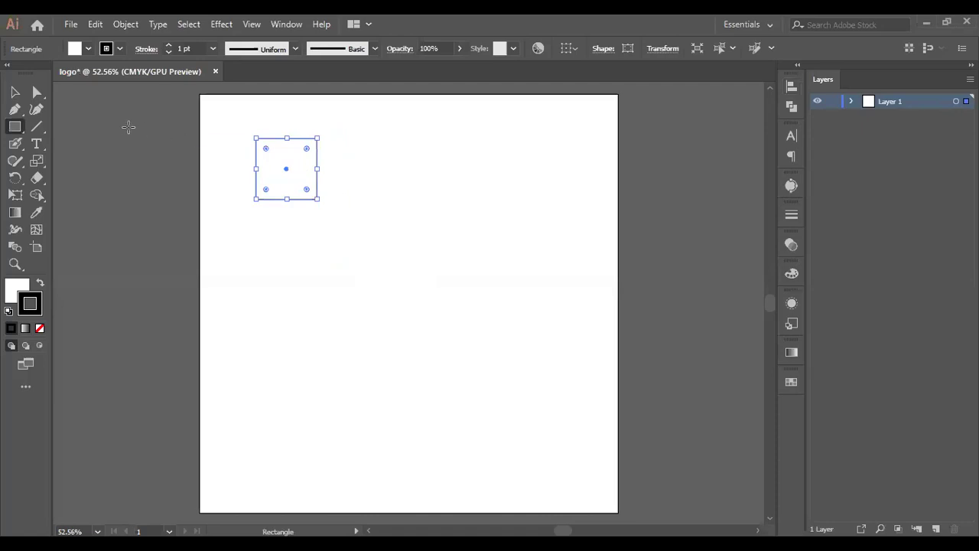
{"action": "left_click_drag", "start_coordinate": [286, 169], "coordinate": [368, 170]}
{"action": "key", "text": "alt"}
{"action": "key", "text": "shift"}
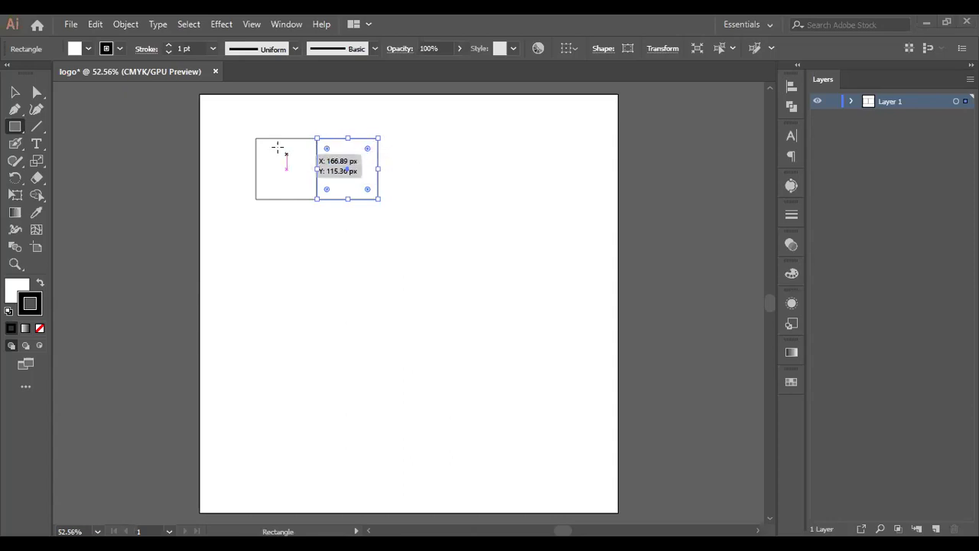
Step: Select both adjoining squares and rotate them together 90° so they stack vertically
{"action": "key", "text": "ctrl"}
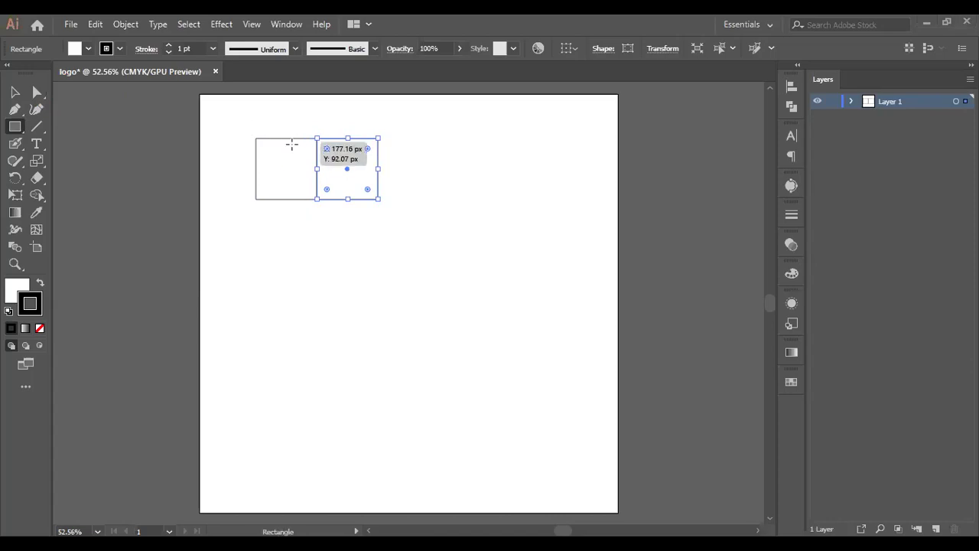
{"action": "key", "text": "ctrl"}
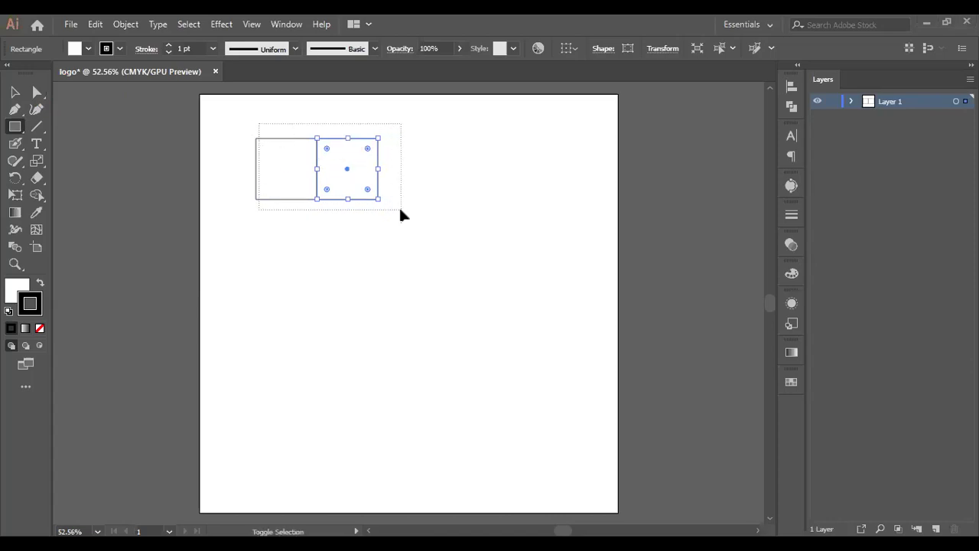
{"action": "left_click_drag", "start_coordinate": [403, 214], "coordinate": [399, 208]}
{"action": "left_click_drag", "start_coordinate": [383, 135], "coordinate": [371, 272]}
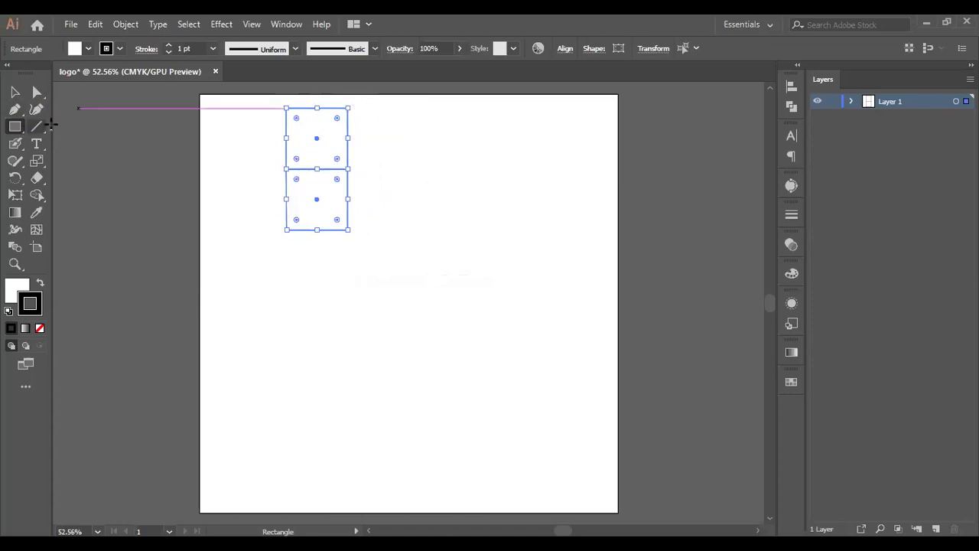
Step: Deselect the two stacked squares and draw a larger square flush against their right edge, spanning their combined height
{"action": "left_click", "coordinate": [365, 119]}
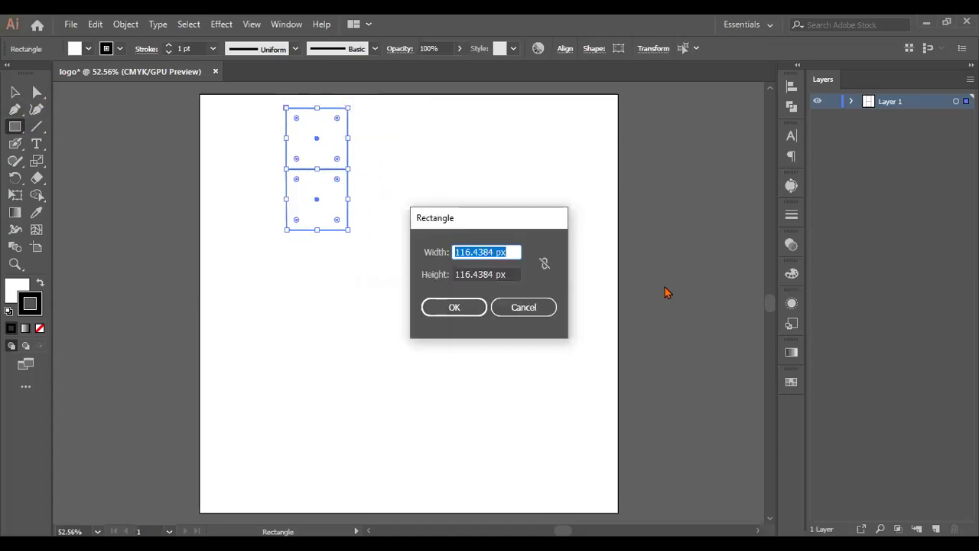
{"action": "left_click", "coordinate": [527, 307]}
{"action": "left_click", "coordinate": [13, 95]}
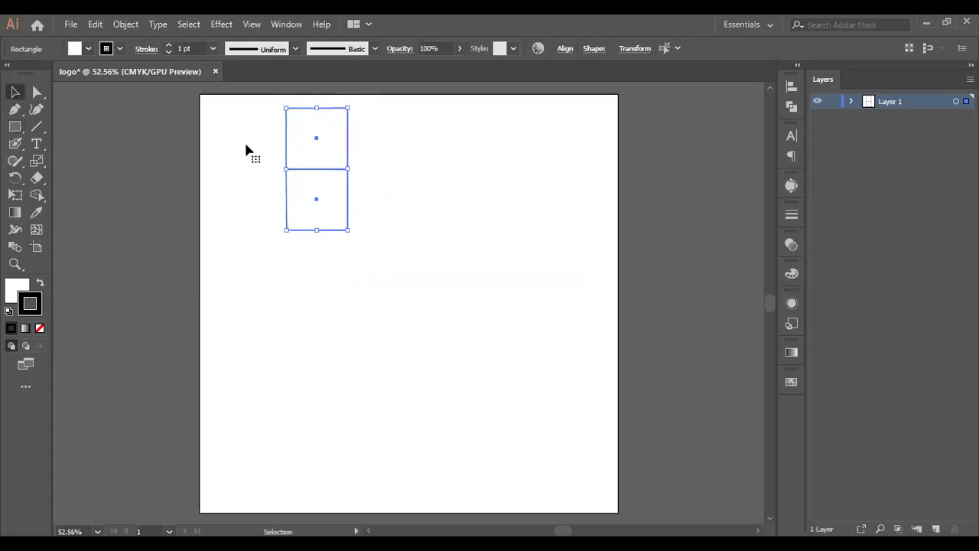
{"action": "left_click", "coordinate": [366, 119]}
{"action": "left_click", "coordinate": [346, 116]}
{"action": "left_click", "coordinate": [370, 157]}
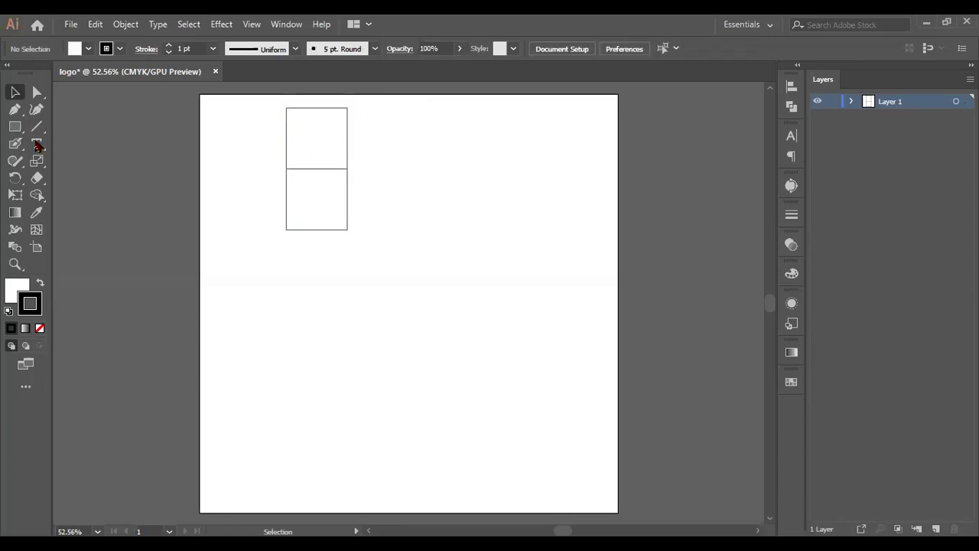
{"action": "left_click", "coordinate": [14, 127]}
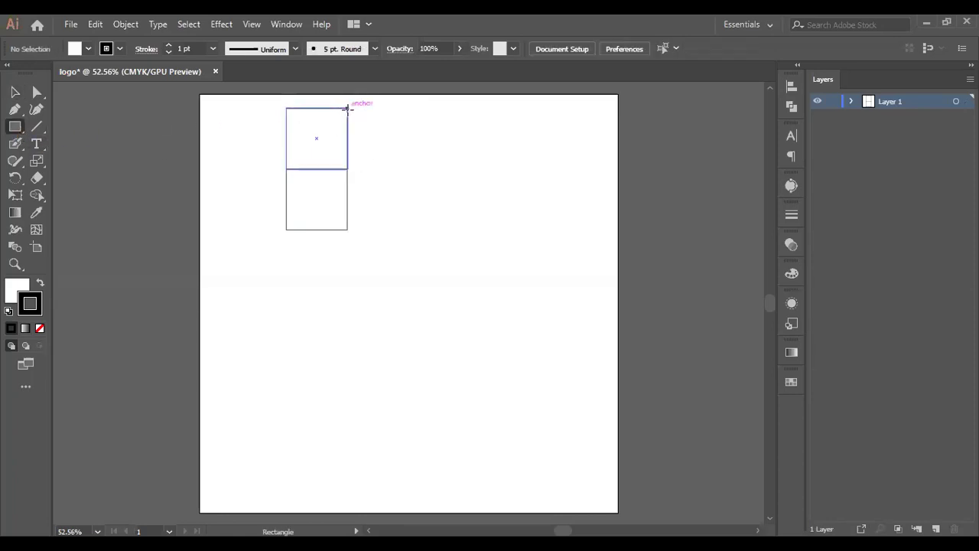
{"action": "mouse_move", "coordinate": [348, 108]}
{"action": "left_mouse_down"}
{"action": "mouse_move", "coordinate": [408, 148]}
{"action": "mouse_move", "coordinate": [462, 231]}
{"action": "left_mouse_up"}
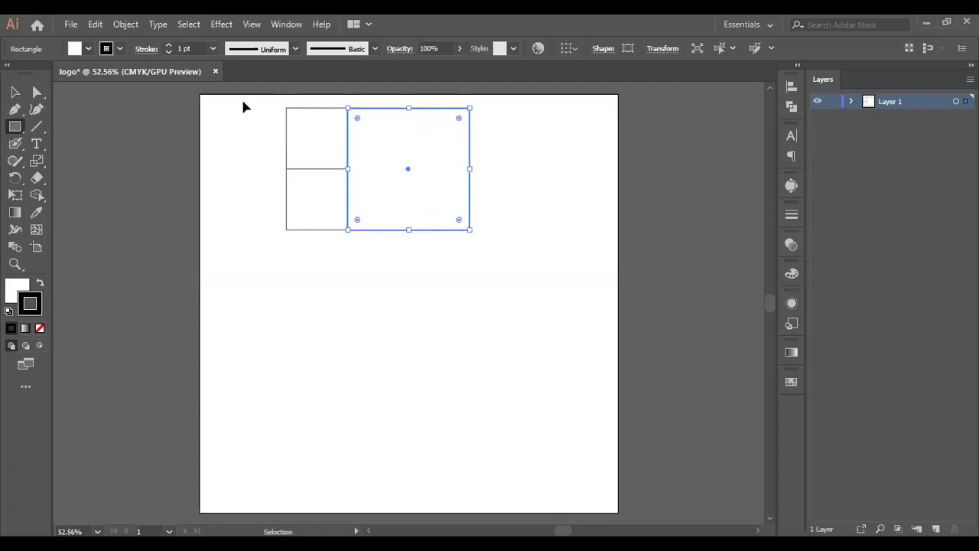
Step: Select all three squares, rotate them 90° clockwise so the small pair sits on top, and move them down to the artboard's left-centre area
{"action": "left_click_drag", "start_coordinate": [264, 108], "coordinate": [498, 232]}
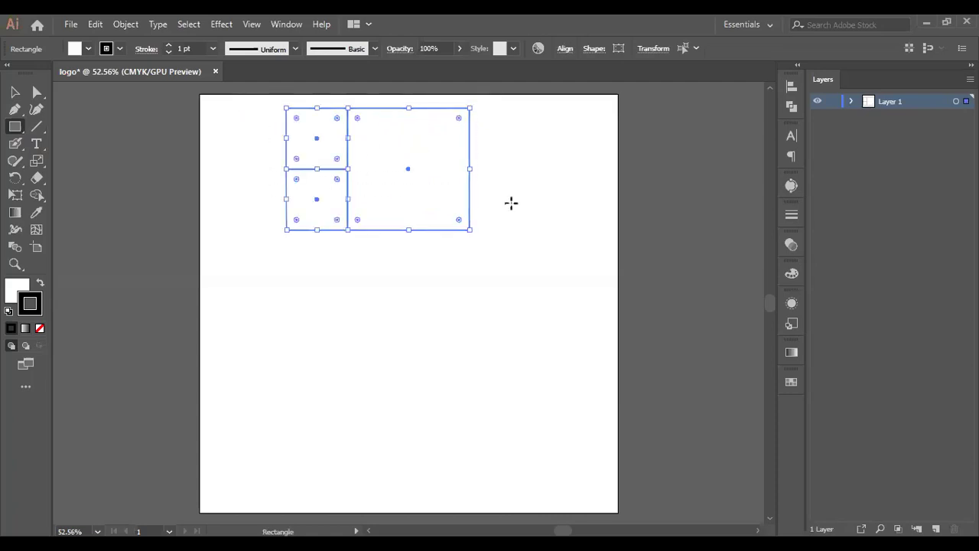
{"action": "key", "text": "ctrl+g"}
{"action": "left_click_drag", "start_coordinate": [476, 102], "coordinate": [440, 261]}
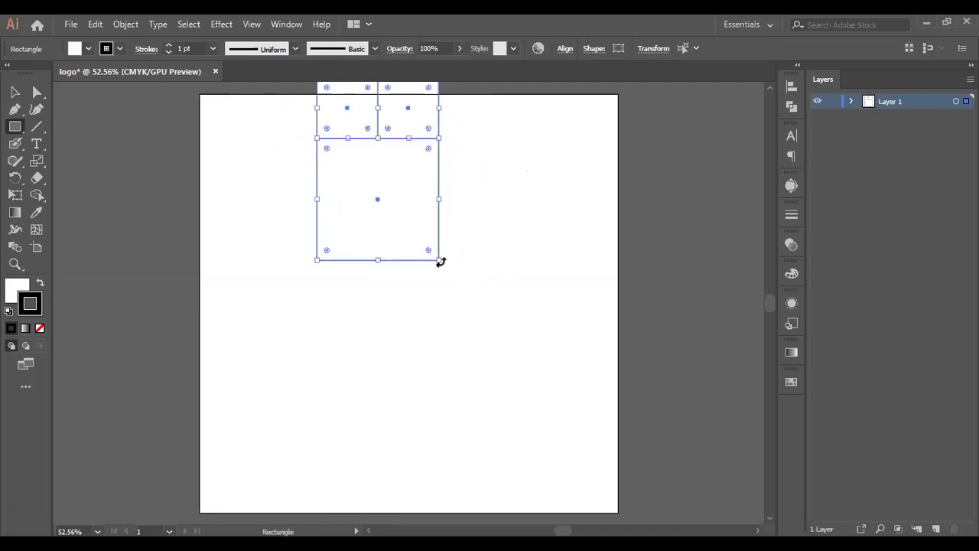
{"action": "key", "text": "ctrl"}
{"action": "left_click_drag", "start_coordinate": [343, 138], "coordinate": [312, 178]}
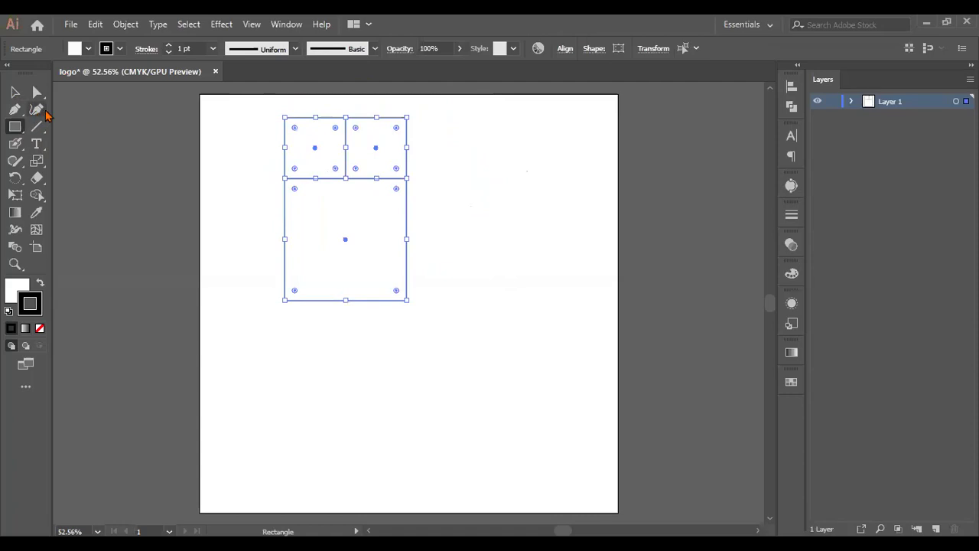
{"action": "key", "text": "ctrl"}
{"action": "left_click_drag", "start_coordinate": [337, 185], "coordinate": [329, 291]}
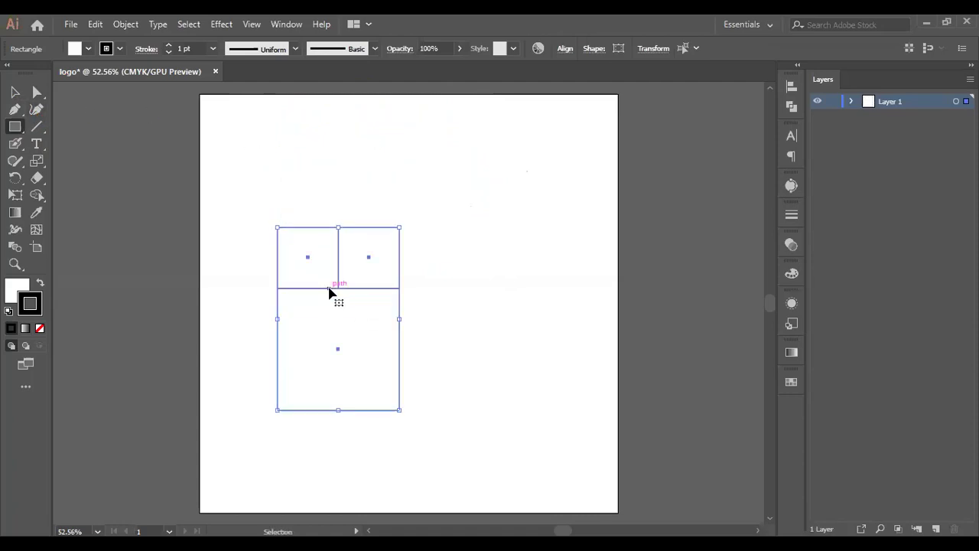
Step: Deselect the three-square arrangement and draw a fourth, larger square from its top-right corner, spanning roughly its full height
{"action": "scroll", "coordinate": [419, 251], "scroll_direction": "down", "scroll_amount": 1}
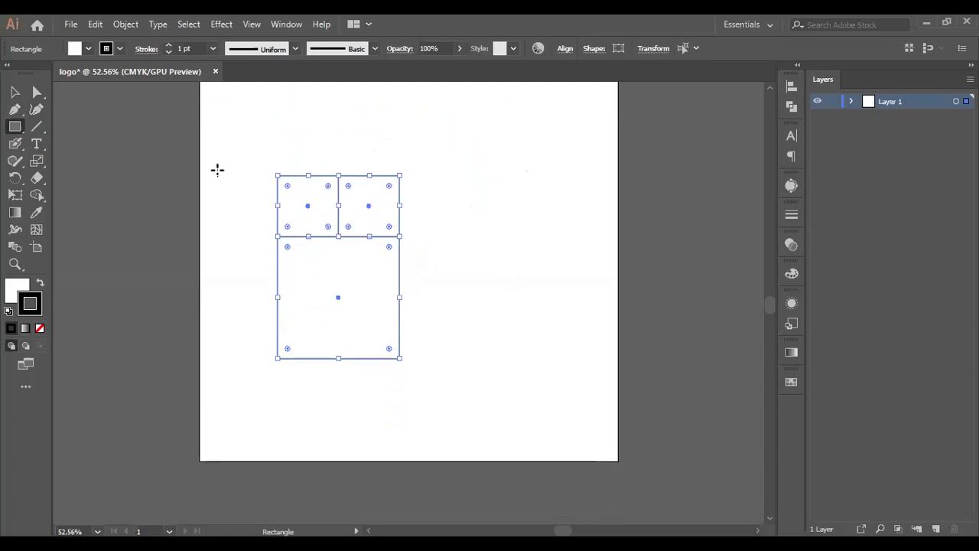
{"action": "left_click", "coordinate": [15, 92]}
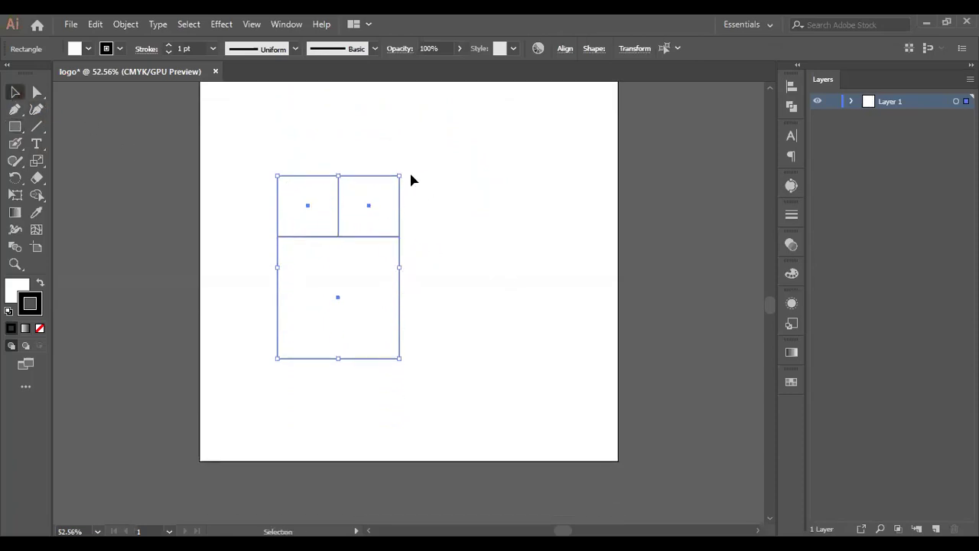
{"action": "left_click", "coordinate": [450, 174]}
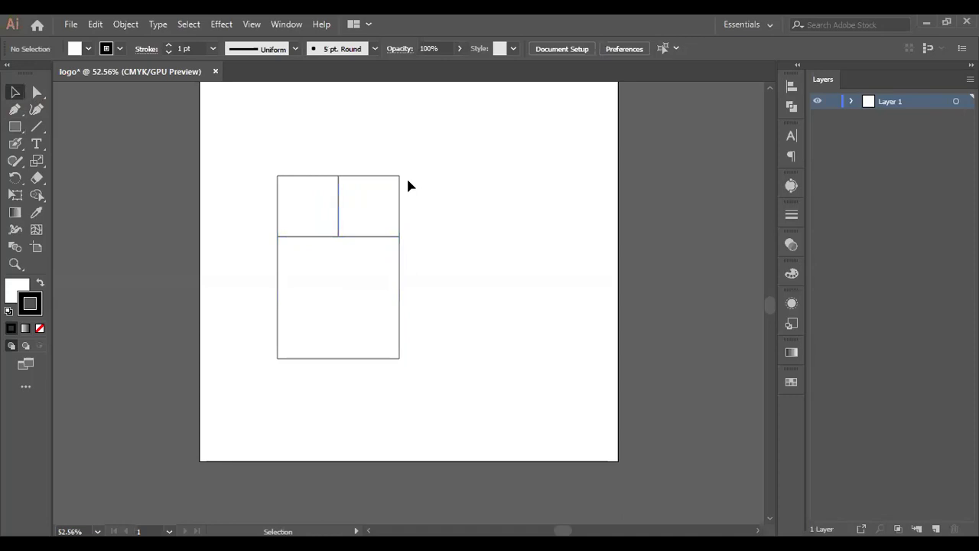
{"action": "left_click", "coordinate": [15, 127]}
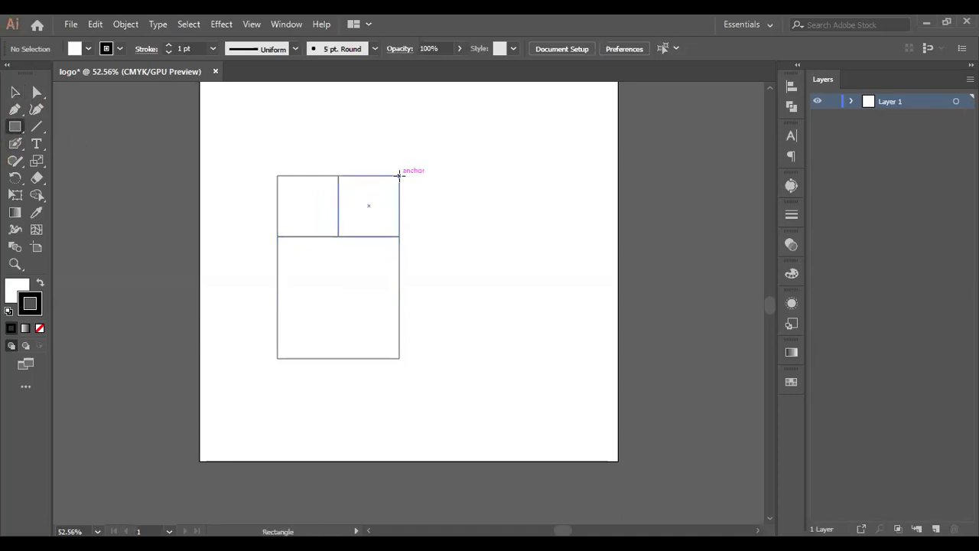
{"action": "left_click_drag", "start_coordinate": [399, 175], "coordinate": [582, 355]}
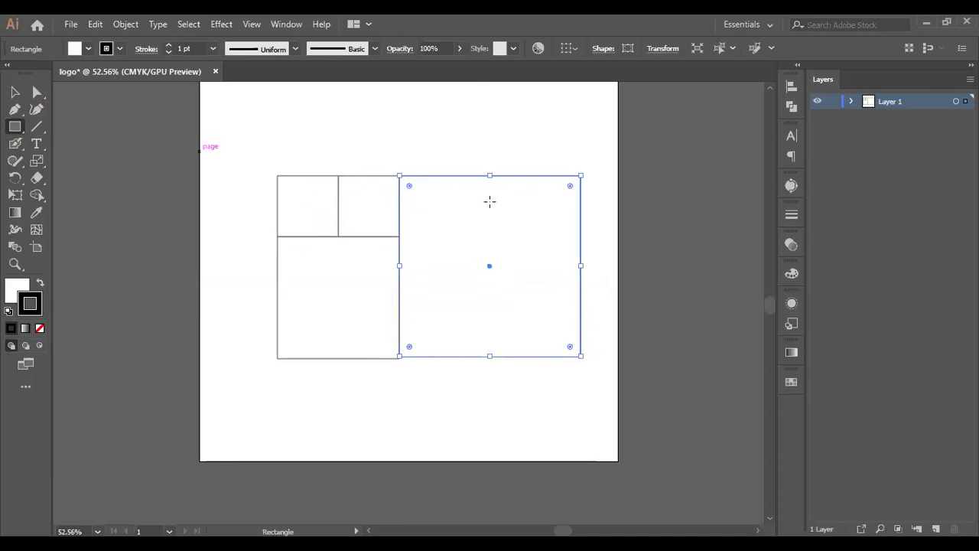
Step: Extend the largest square's bottom edge slightly so it lines up with the bottom of the neighbouring medium square
{"action": "left_click", "coordinate": [15, 93]}
{"action": "left_click", "coordinate": [303, 184]}
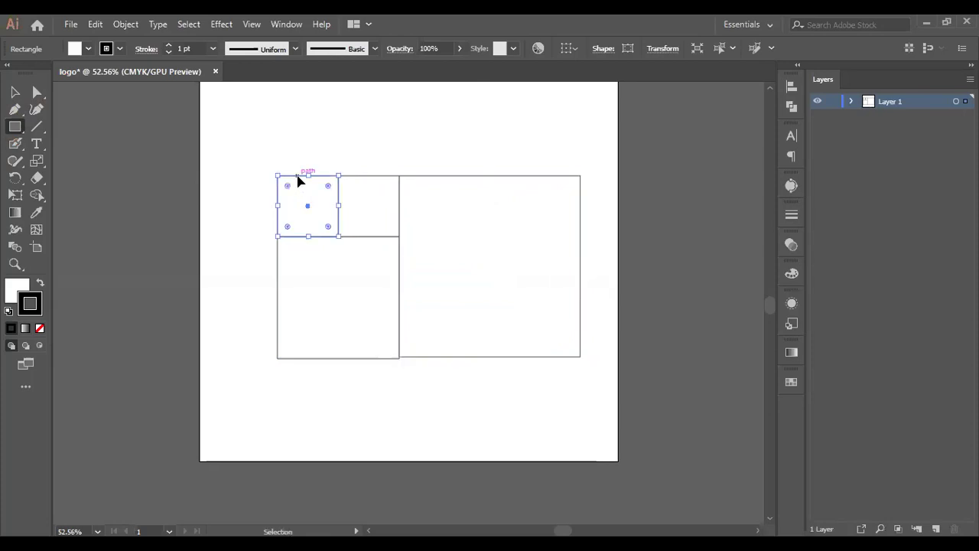
{"action": "key", "text": "m"}
{"action": "left_click", "coordinate": [21, 98]}
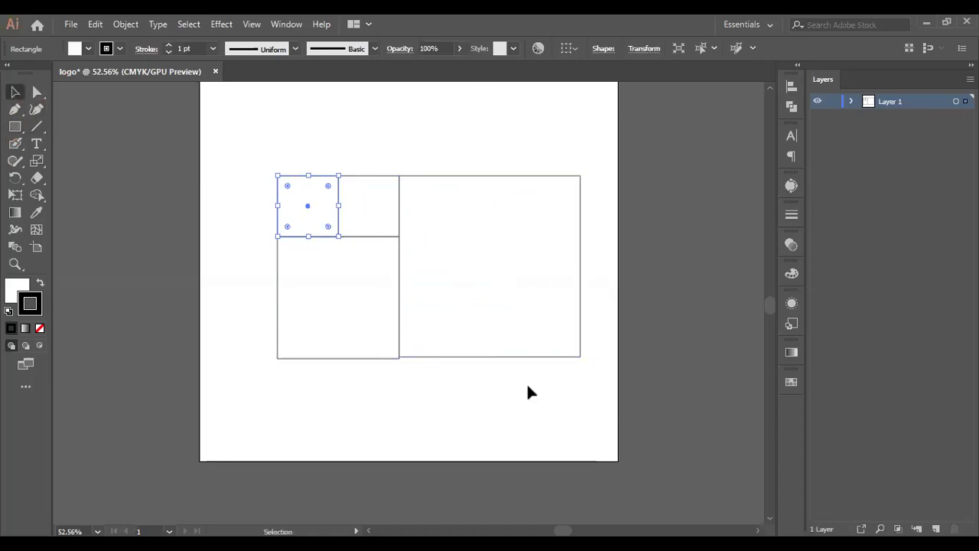
{"action": "scroll", "coordinate": [503, 397], "scroll_direction": "up", "scroll_amount": 3, "text": "alt"}
{"action": "left_click", "coordinate": [400, 284]}
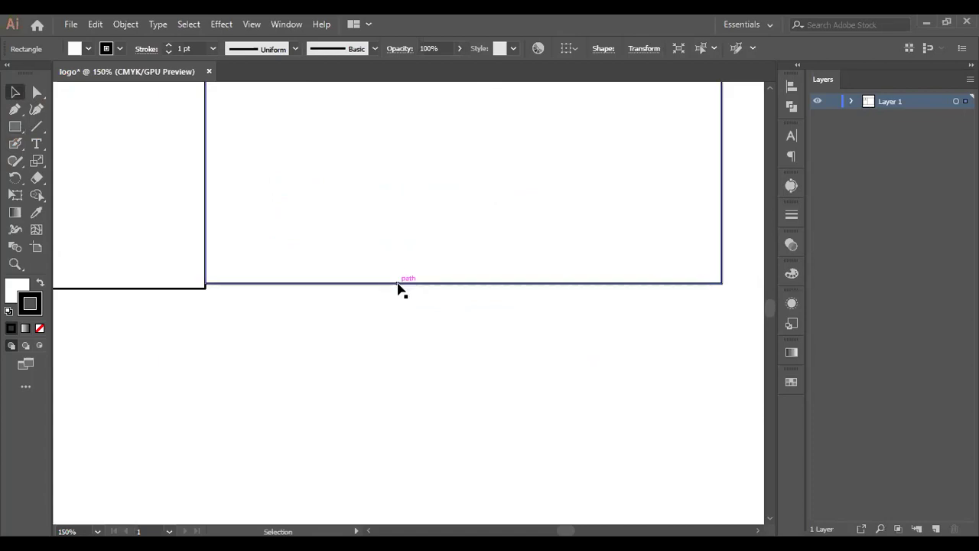
{"action": "left_click_drag", "start_coordinate": [463, 284], "coordinate": [465, 287]}
{"action": "scroll", "coordinate": [475, 326], "scroll_direction": "up", "scroll_amount": 6}
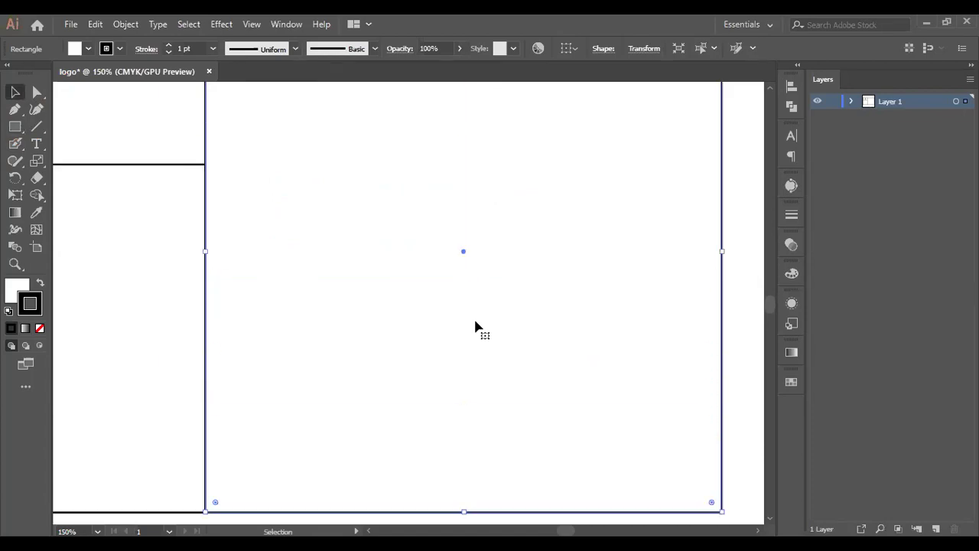
{"action": "scroll", "coordinate": [475, 326], "scroll_direction": "down", "scroll_amount": 3, "text": "alt"}
{"action": "scroll", "coordinate": [474, 330], "scroll_direction": "up", "scroll_amount": 1, "text": "alt"}
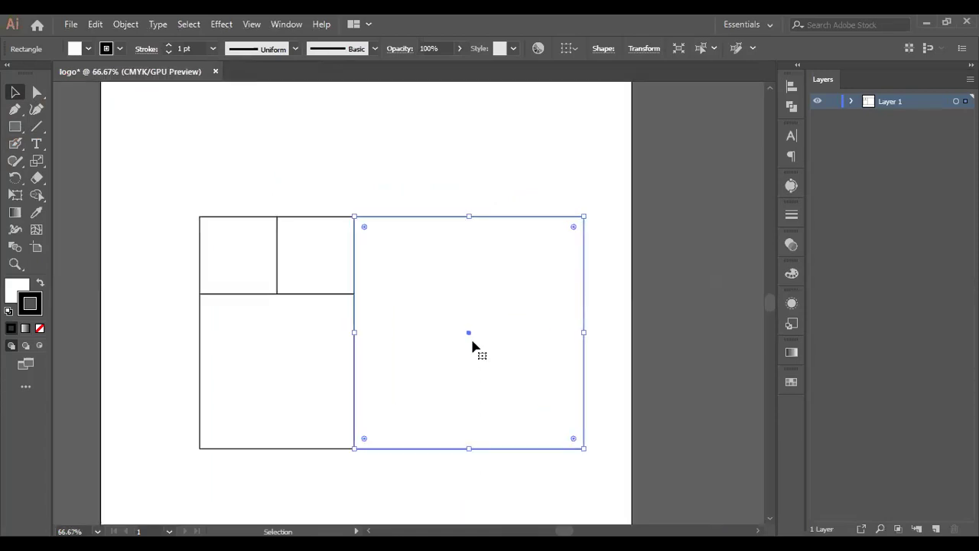
{"action": "left_click", "coordinate": [421, 157]}
Step: Select all four squares, rotate them 90° clockwise, and scale the arrangement down to about half its size around its centre
{"action": "scroll", "coordinate": [470, 271], "scroll_direction": "down", "scroll_amount": 1}
{"action": "left_click_drag", "start_coordinate": [187, 140], "coordinate": [576, 419]}
{"action": "left_click_drag", "start_coordinate": [593, 184], "coordinate": [449, 394]}
{"action": "left_click_drag", "start_coordinate": [396, 262], "coordinate": [299, 272]}
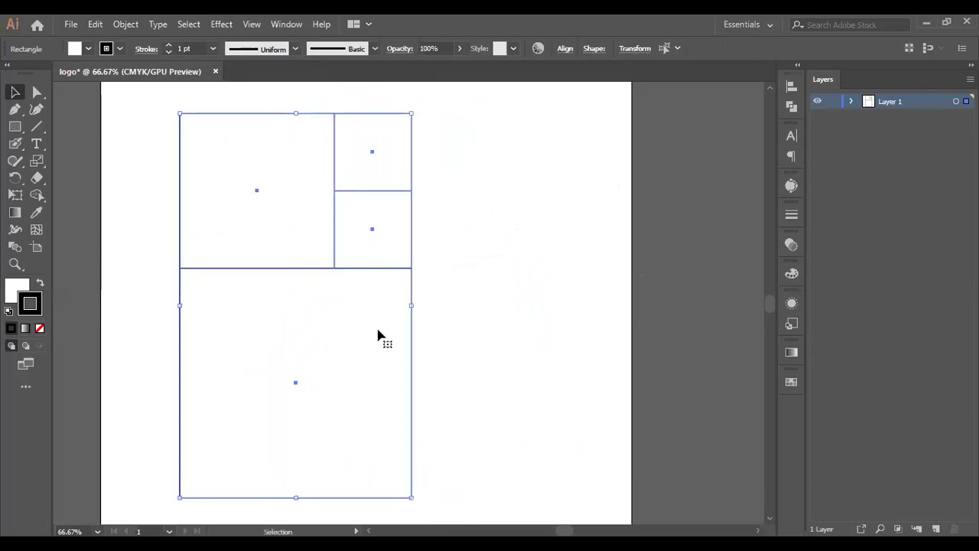
{"action": "left_click_drag", "start_coordinate": [411, 490], "coordinate": [376, 403]}
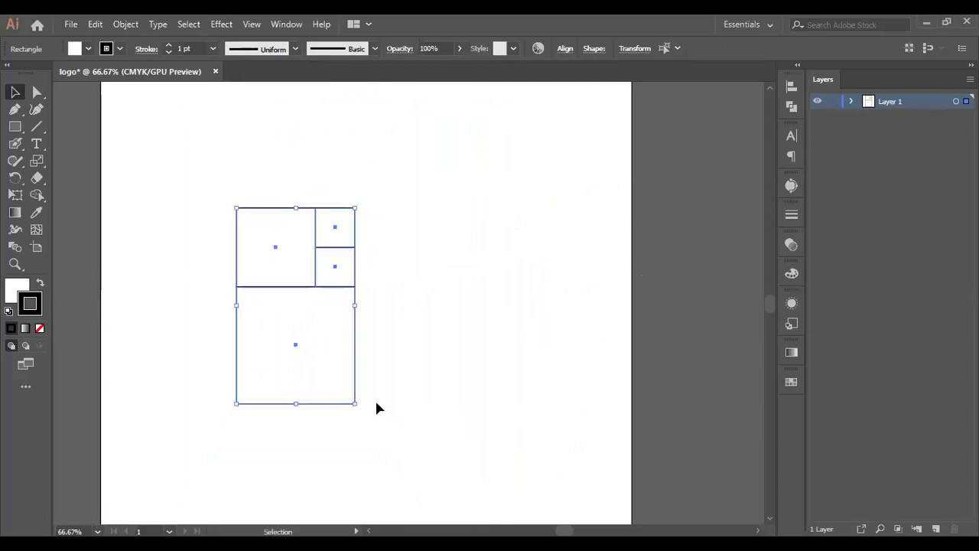
{"action": "left_click", "coordinate": [473, 223]}
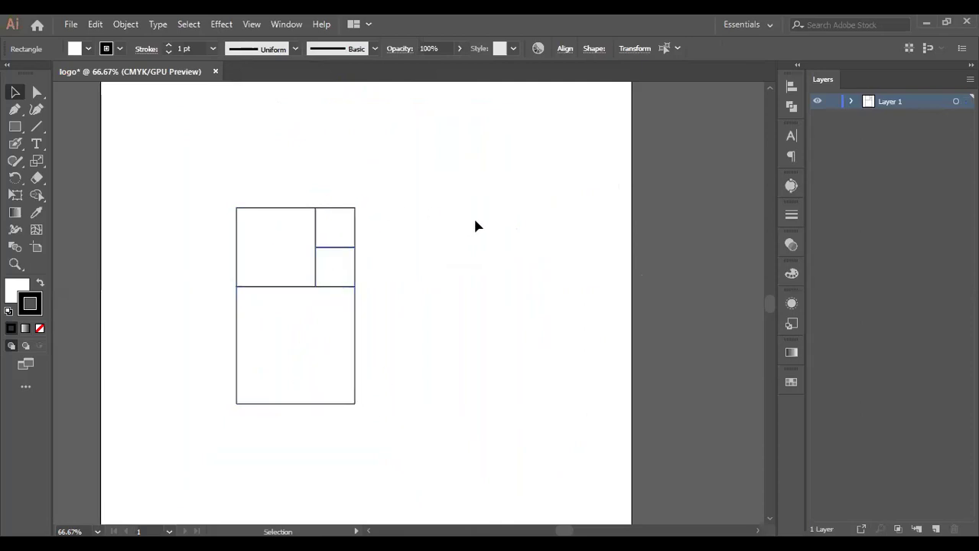
Step: Draw a fifth square of about 295 px flush against the arrangement's right side, spanning its full height, and deselect it
{"action": "left_click", "coordinate": [13, 127]}
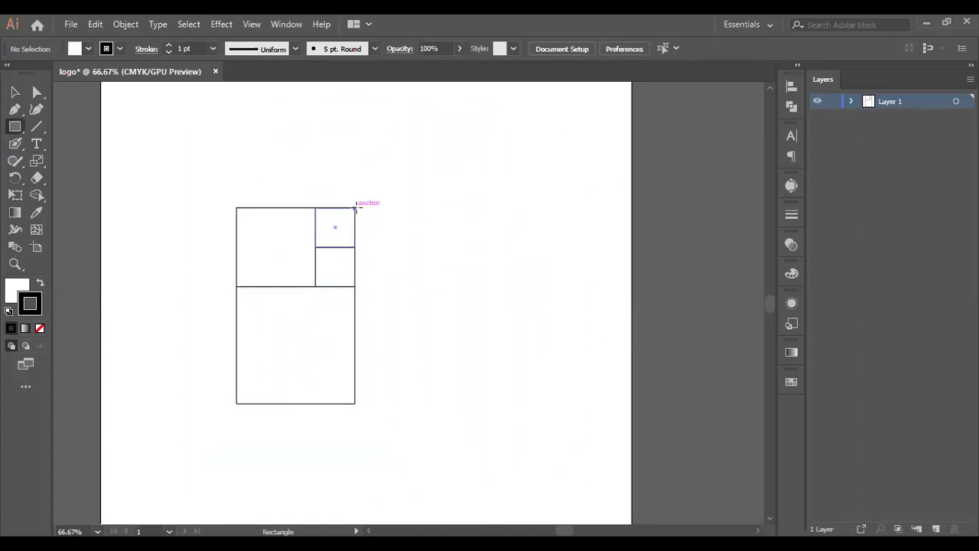
{"action": "left_click_drag", "start_coordinate": [355, 207], "coordinate": [466, 299]}
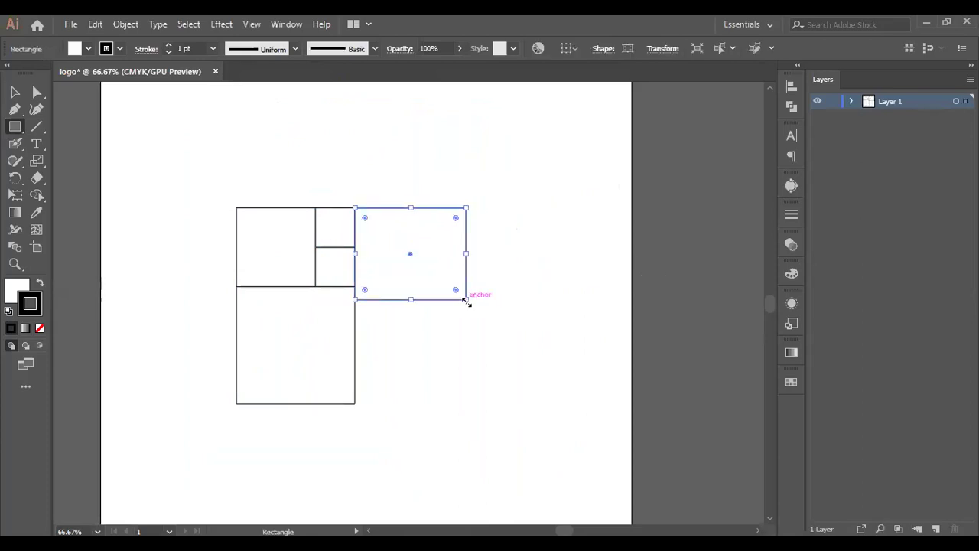
{"action": "key", "text": "ctrl+z"}
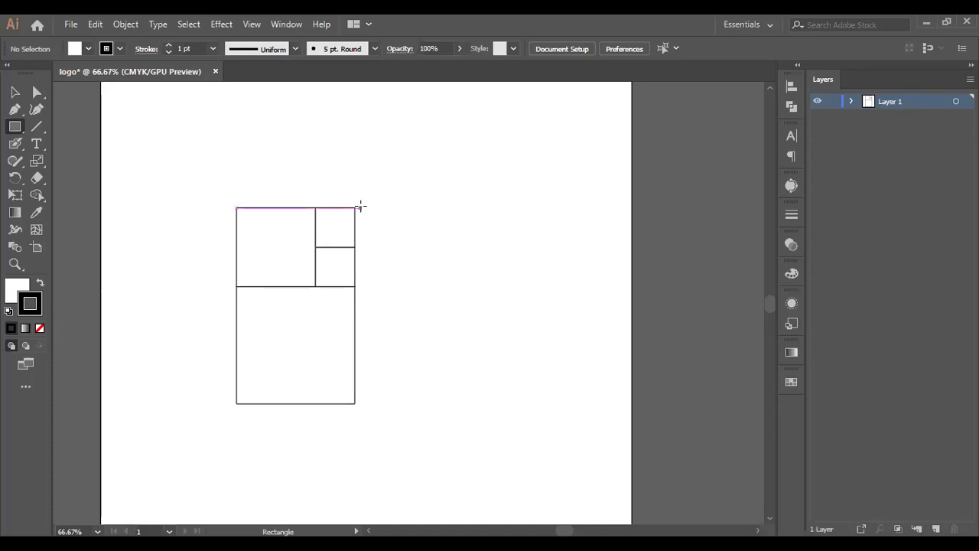
{"action": "left_click_drag", "start_coordinate": [354, 206], "coordinate": [506, 403]}
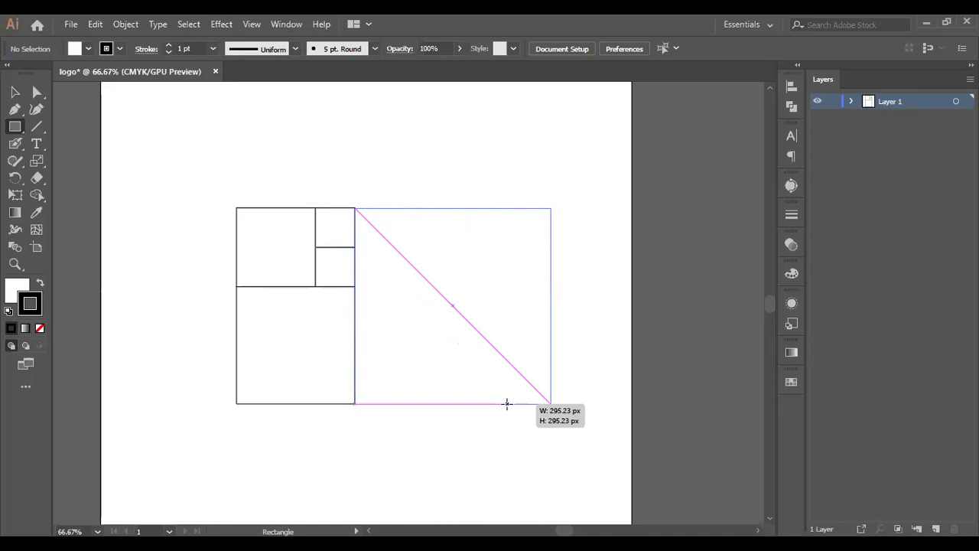
{"action": "left_click_drag", "start_coordinate": [506, 403], "coordinate": [507, 403]}
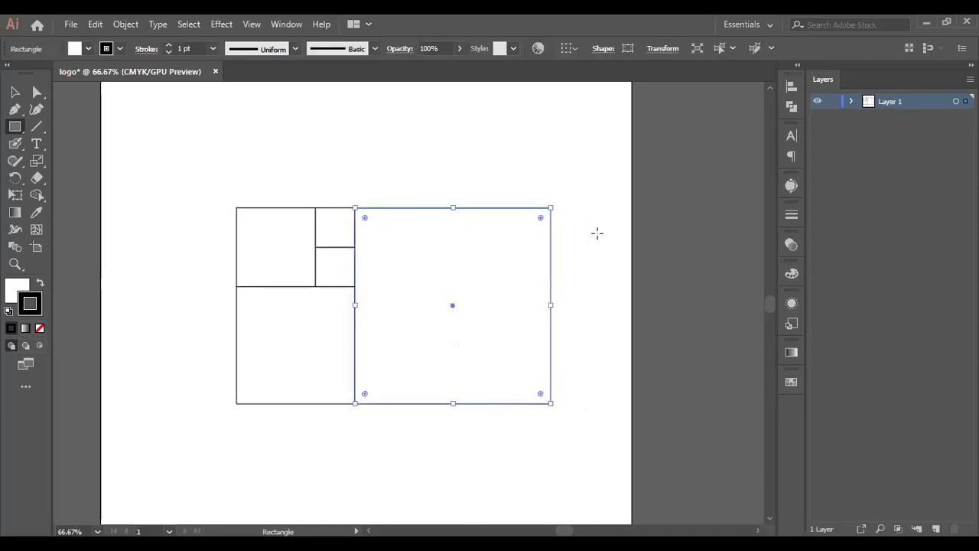
{"action": "key", "text": "ctrl+shift+a"}
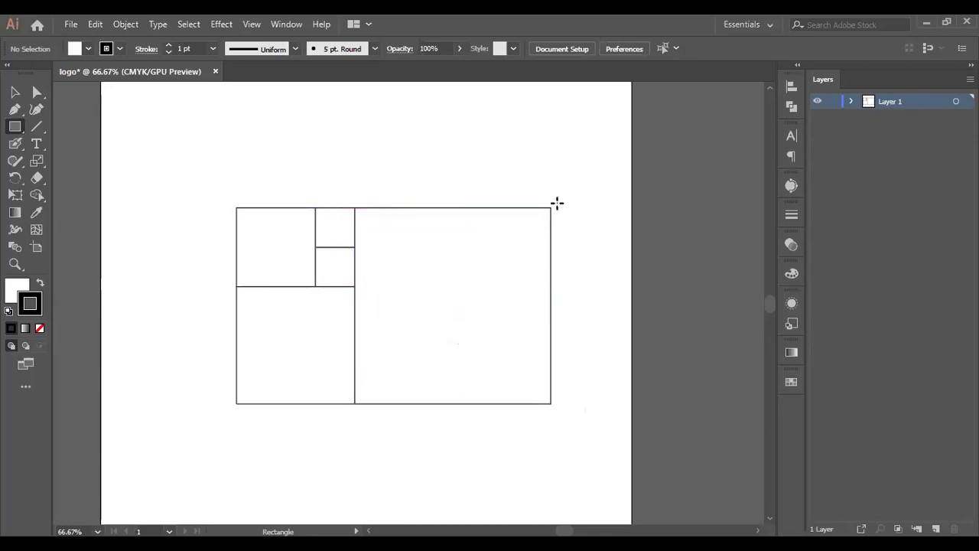
Step: Select all five squares, rotate them 90° clockwise, and move them into the artboard's upper-left area
{"action": "left_click", "coordinate": [14, 93]}
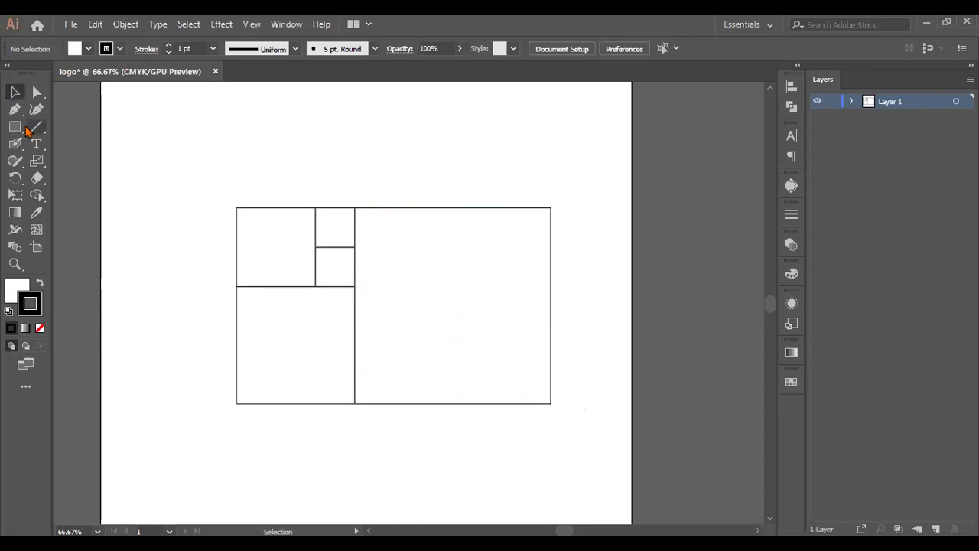
{"action": "left_click", "coordinate": [542, 219]}
{"action": "left_click_drag", "start_coordinate": [219, 143], "coordinate": [577, 253]}
{"action": "left_click_drag", "start_coordinate": [556, 205], "coordinate": [465, 408]}
{"action": "left_click_drag", "start_coordinate": [370, 271], "coordinate": [201, 249]}
{"action": "left_click", "coordinate": [404, 179]}
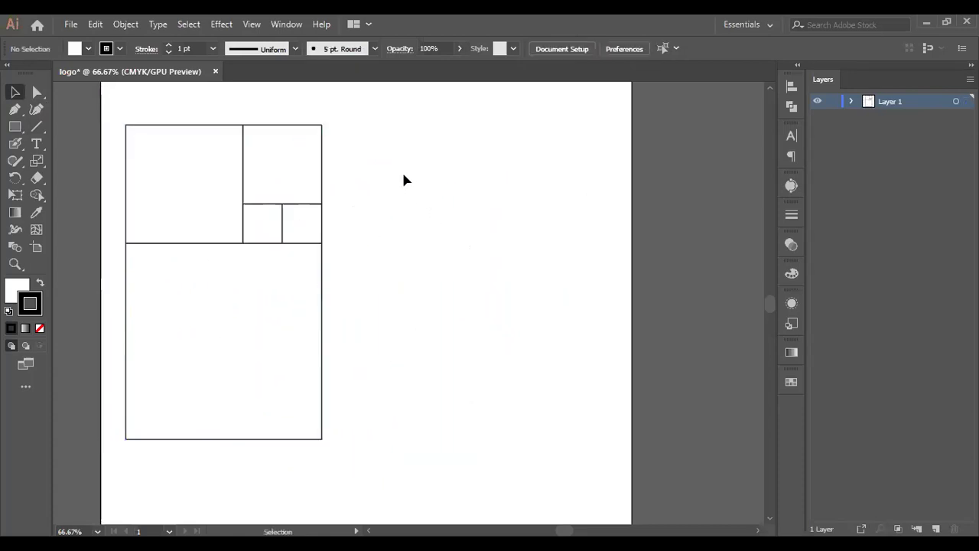
Step: Draw a sixth square flush against the five-square arrangement's right side, spanning its full height, and deselect it
{"action": "left_click", "coordinate": [15, 127]}
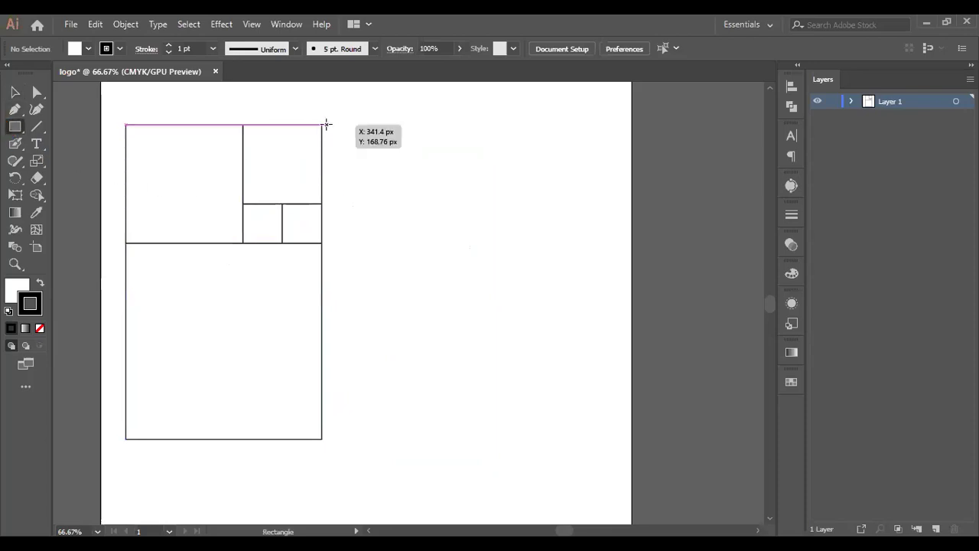
{"action": "left_click_drag", "start_coordinate": [327, 124], "coordinate": [402, 199]}
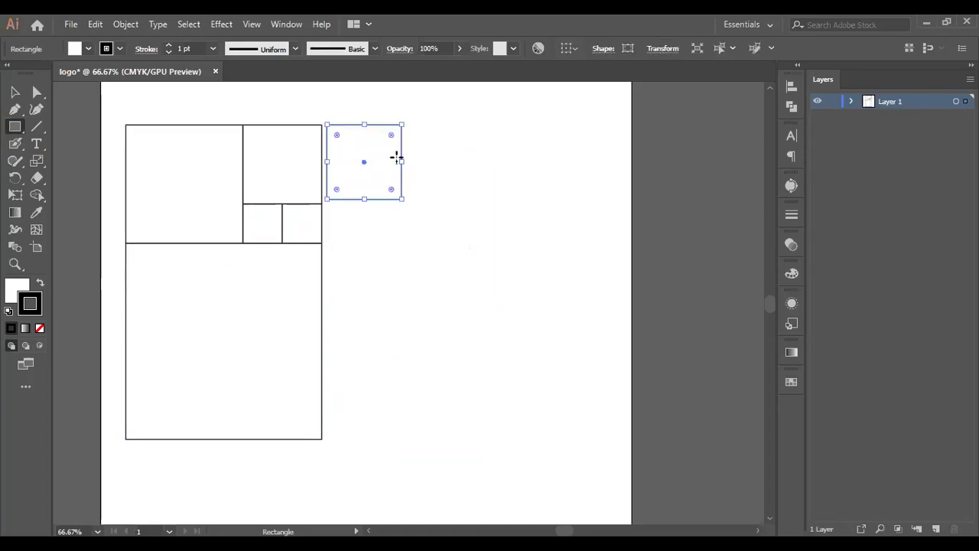
{"action": "key", "text": "ctrl+z"}
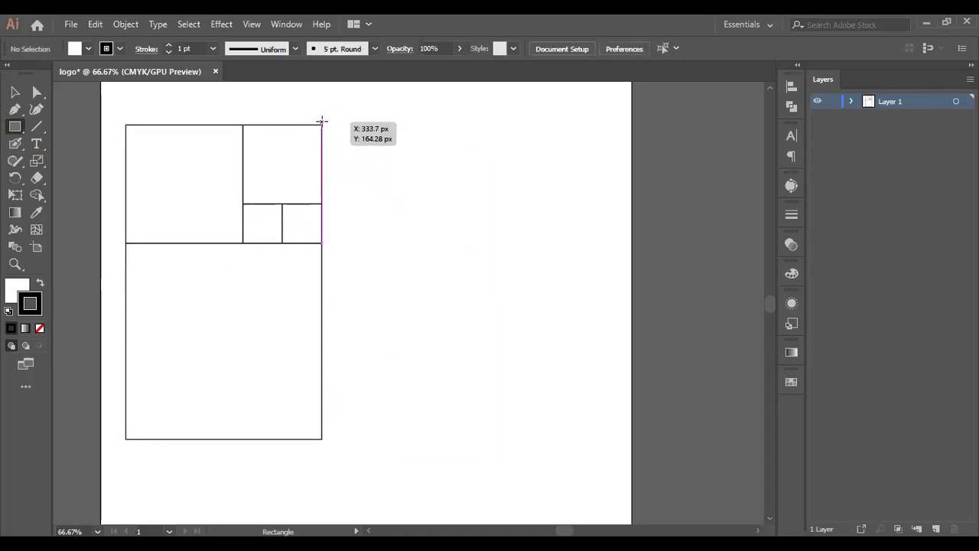
{"action": "left_click_drag", "start_coordinate": [323, 125], "coordinate": [521, 436]}
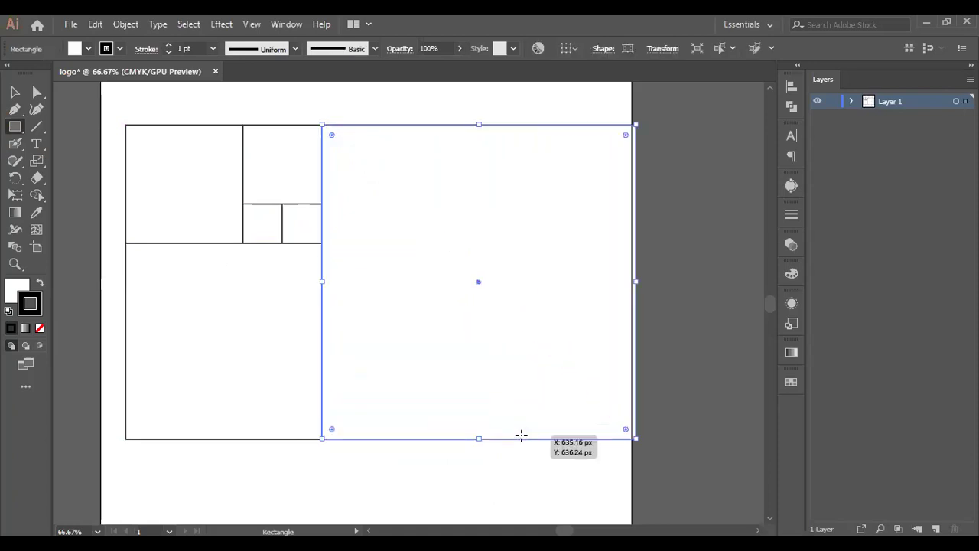
{"action": "left_click", "coordinate": [152, 102], "text": "ctrl"}
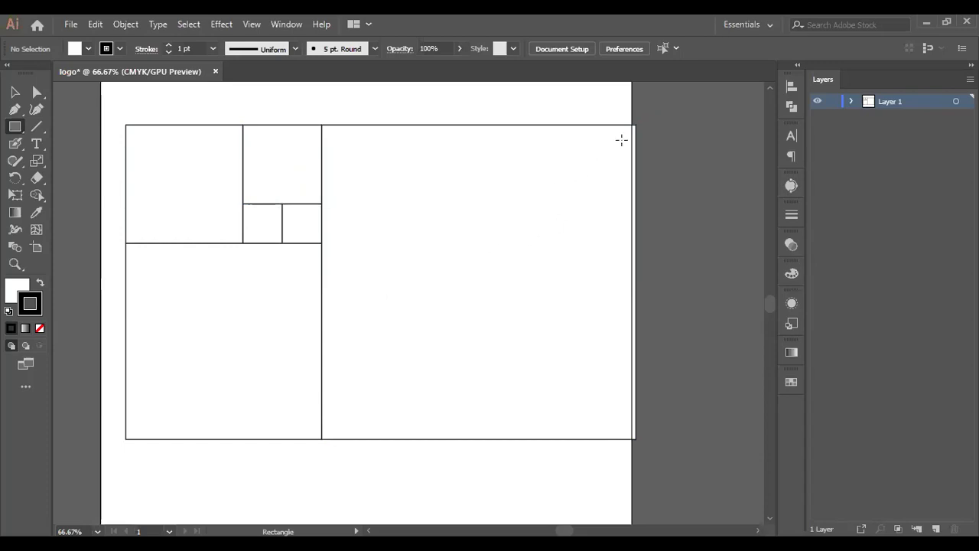
{"action": "left_click", "coordinate": [15, 92]}
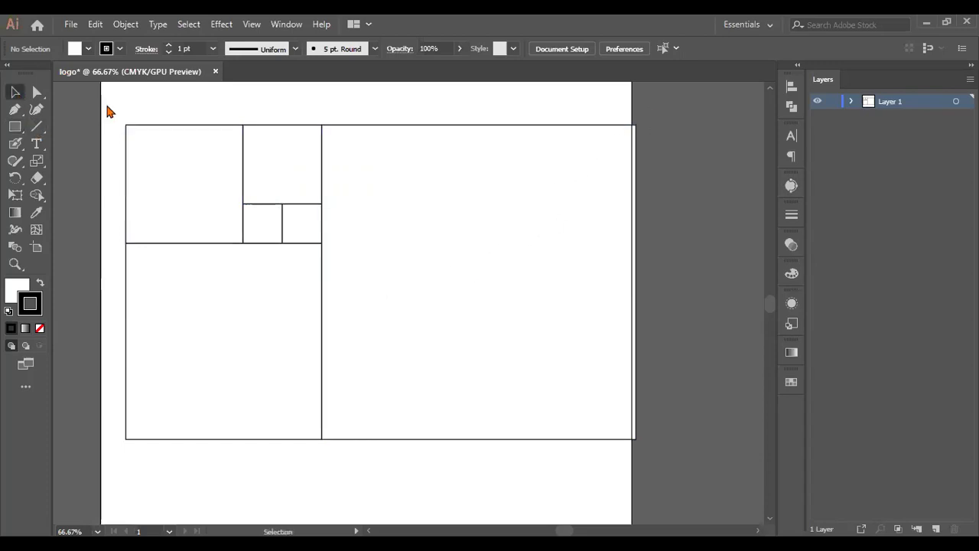
{"action": "left_click_drag", "start_coordinate": [276, 105], "coordinate": [653, 278]}
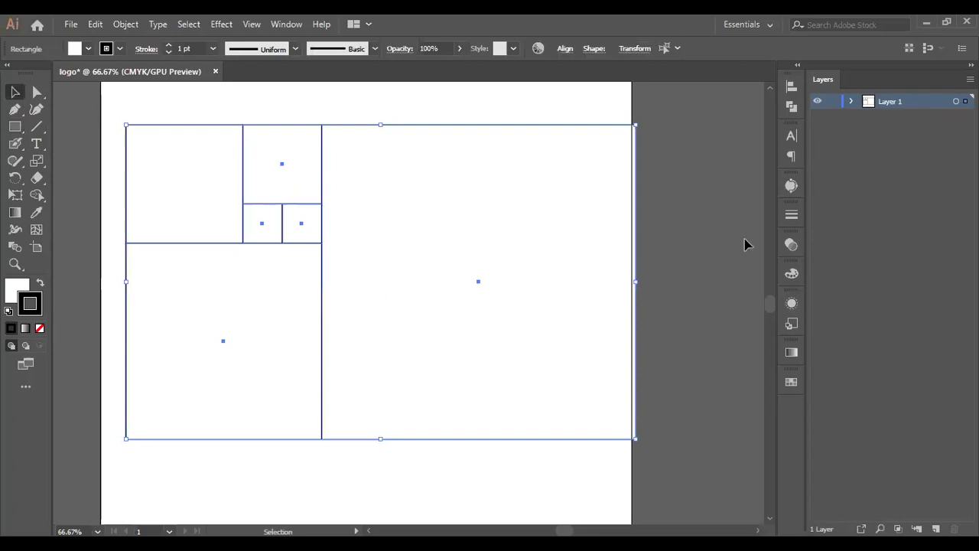
{"action": "left_click_drag", "start_coordinate": [634, 436], "coordinate": [479, 342]}
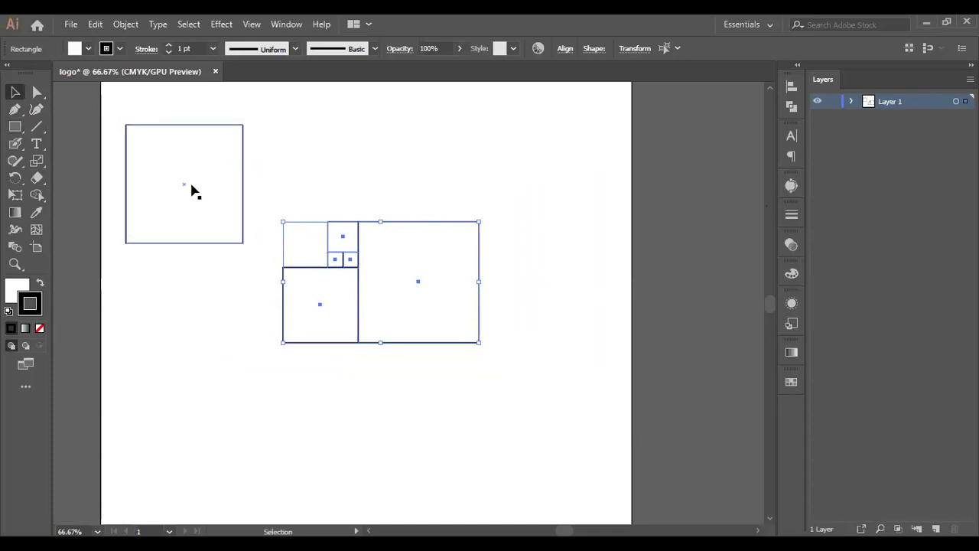
{"action": "key", "text": "ctrl+z"}
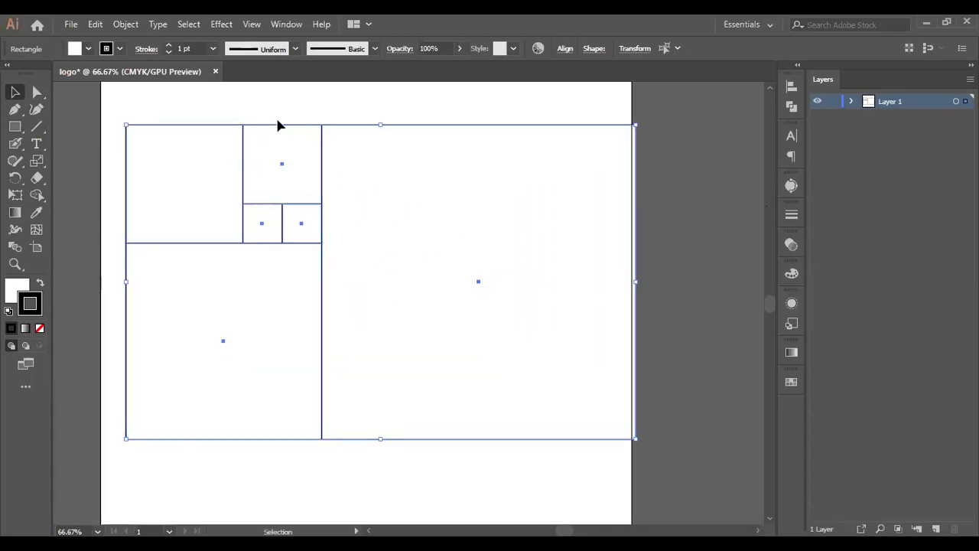
Step: Select all six squares and scale the arrangement down proportionally to about 45% around its centre
{"action": "left_click", "coordinate": [146, 116]}
{"action": "left_click_drag", "start_coordinate": [127, 103], "coordinate": [559, 465]}
{"action": "left_click_drag", "start_coordinate": [635, 439], "coordinate": [494, 382]}
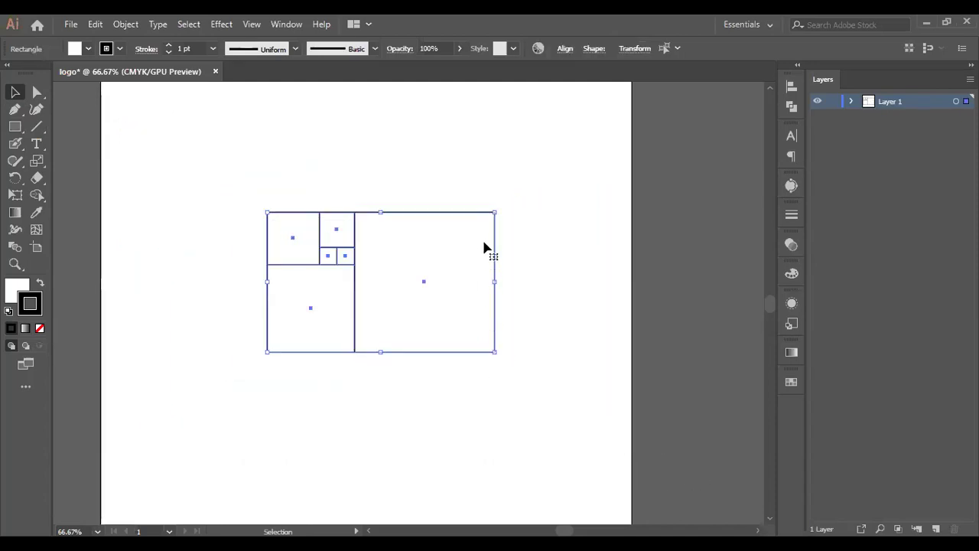
Step: Rotate the six-square arrangement 90° clockwise and move it into the artboard's upper-left area
{"action": "left_click_drag", "start_coordinate": [495, 207], "coordinate": [464, 416]}
{"action": "left_click_drag", "start_coordinate": [369, 264], "coordinate": [190, 237]}
Step: Draw a seventh square flush against the six-square arrangement's right side, spanning its full height
{"action": "left_click", "coordinate": [323, 146]}
{"action": "key", "text": "m"}
{"action": "left_click_drag", "start_coordinate": [271, 142], "coordinate": [452, 369]}
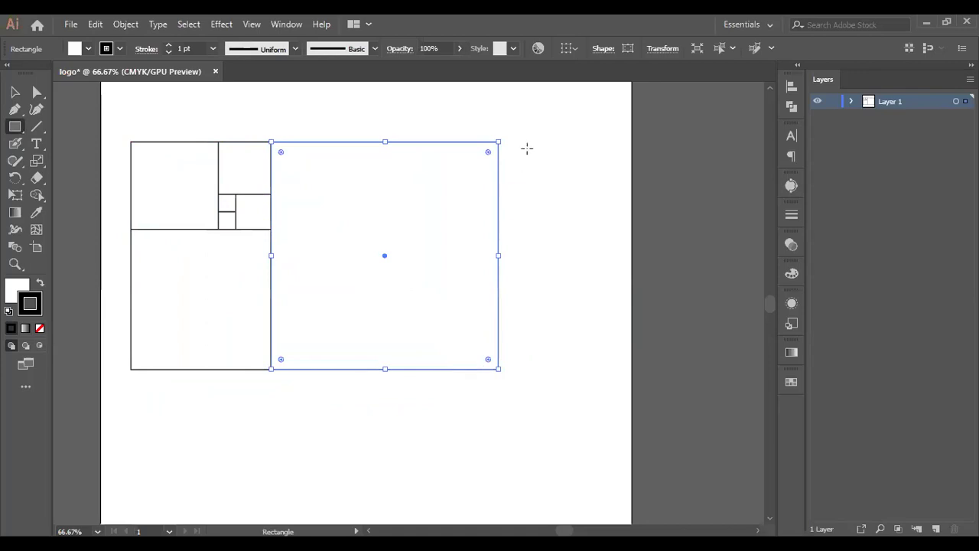
{"action": "left_click_drag", "start_coordinate": [201, 136], "coordinate": [478, 299]}
{"action": "key", "text": "ctrl"}
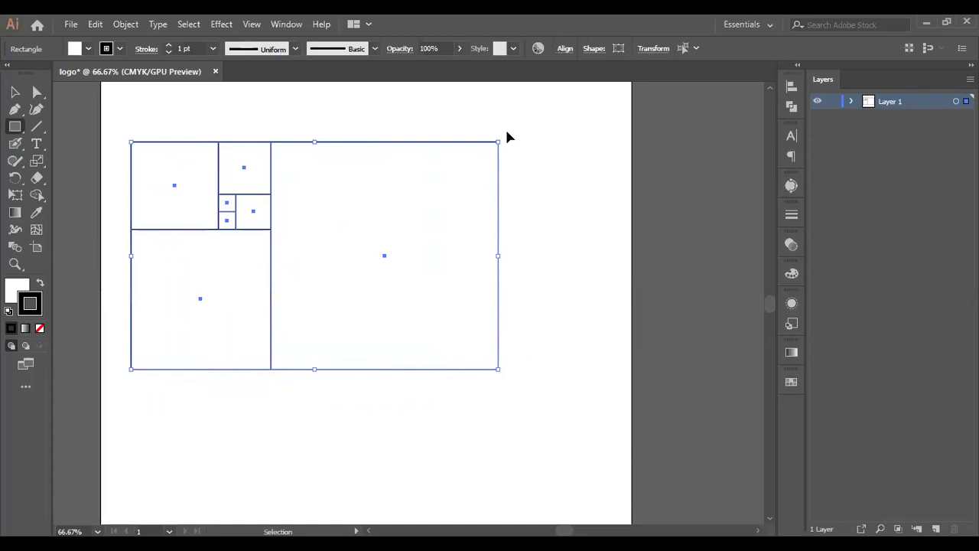
{"action": "key", "text": "ctrl"}
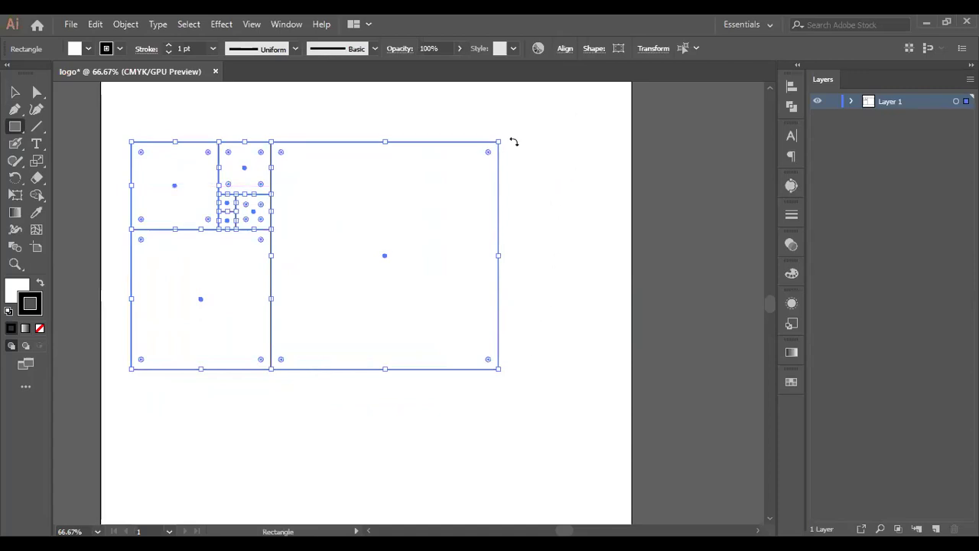
{"action": "key", "text": "ctrl"}
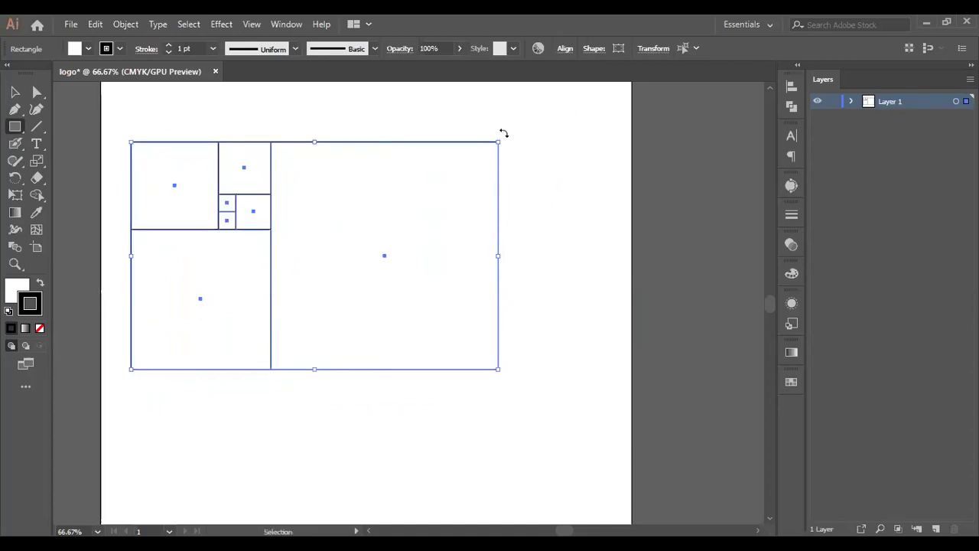
Step: Select all seven squares, rotate them 90° clockwise, and scale them down to about 57% around their centre
{"action": "key", "text": "v"}
{"action": "left_click", "coordinate": [556, 138]}
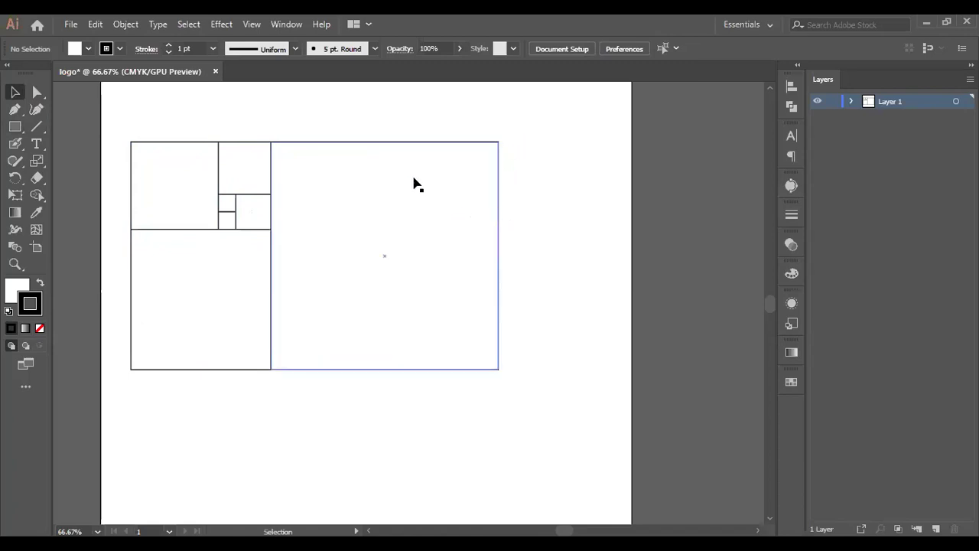
{"action": "left_click_drag", "start_coordinate": [170, 115], "coordinate": [523, 334]}
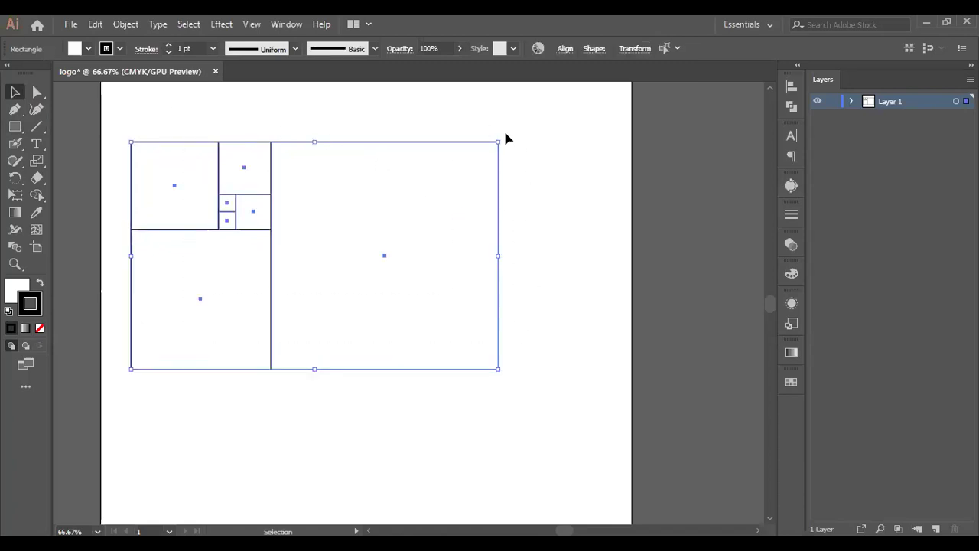
{"action": "left_click_drag", "start_coordinate": [505, 133], "coordinate": [459, 422]}
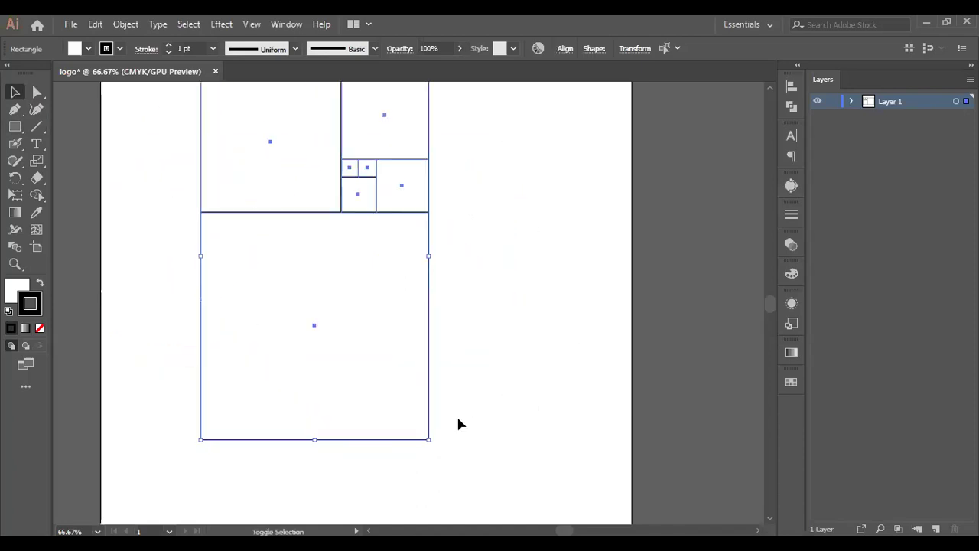
{"action": "scroll", "coordinate": [479, 376], "scroll_direction": "up", "scroll_amount": 3}
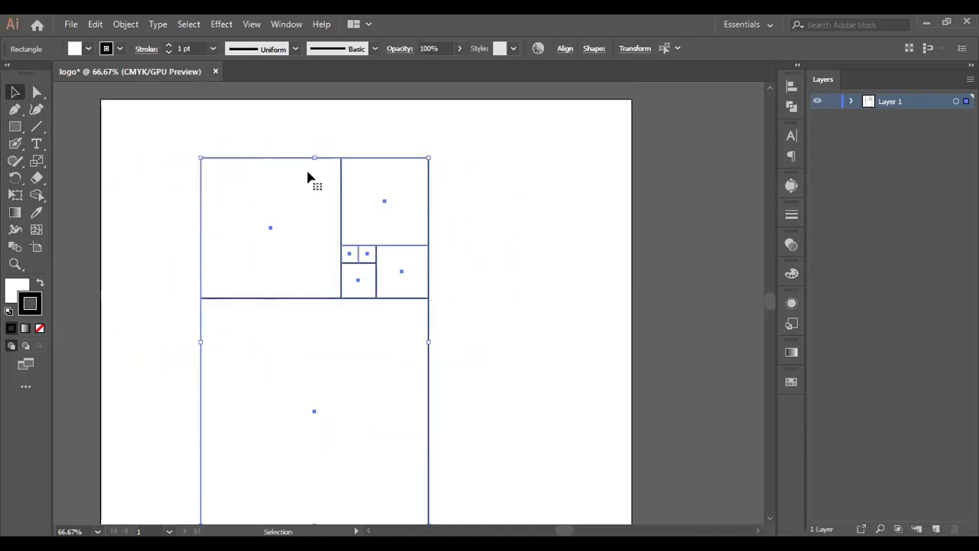
{"action": "scroll", "coordinate": [408, 428], "scroll_direction": "down", "scroll_amount": 2}
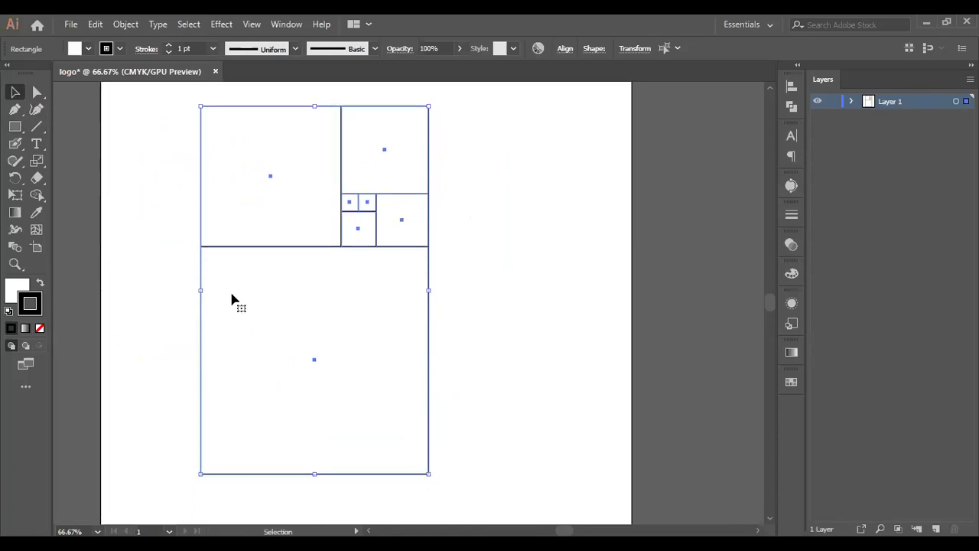
{"action": "left_click_drag", "start_coordinate": [427, 473], "coordinate": [378, 424]}
{"action": "left_click", "coordinate": [485, 195]}
Step: Draw an eighth square flush against the seven-square arrangement's right side, spanning its full height, and deselect it
{"action": "key", "text": "m"}
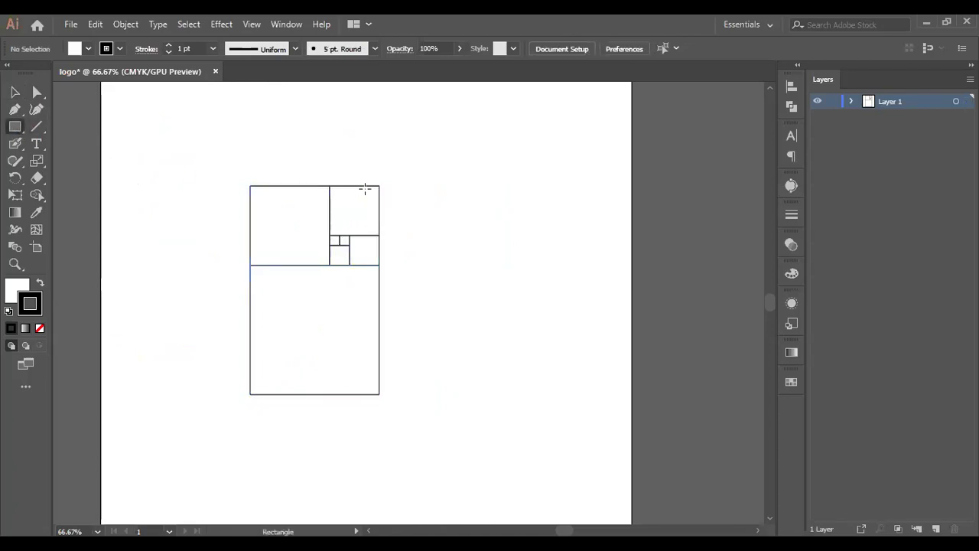
{"action": "left_click_drag", "start_coordinate": [379, 185], "coordinate": [541, 396]}
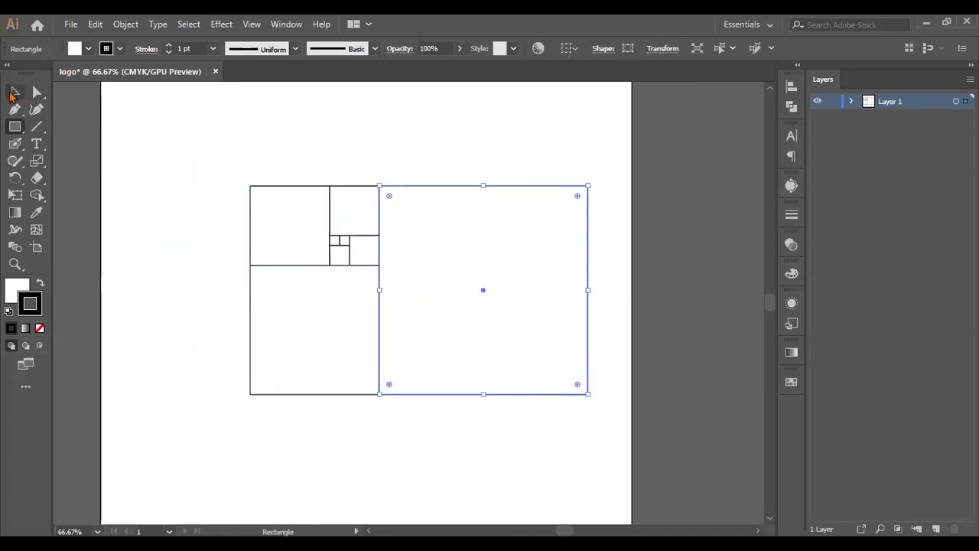
{"action": "left_click", "coordinate": [14, 94]}
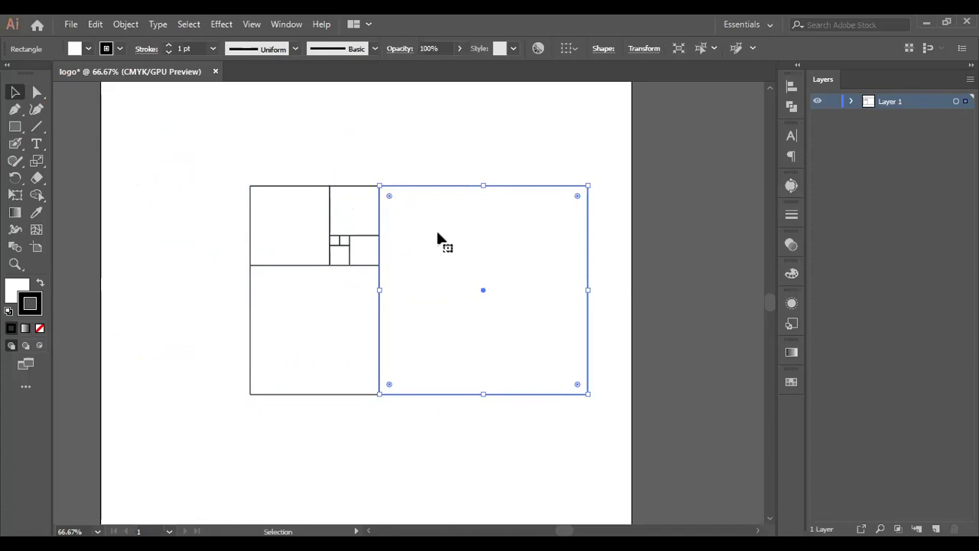
{"action": "left_click", "coordinate": [308, 155]}
Step: Draw inscribed circles from the centres of the upper-left square, the medium square beside it, and the smaller square directly below that one
{"action": "key", "text": "l"}
{"action": "key", "text": "ctrl+plus"}
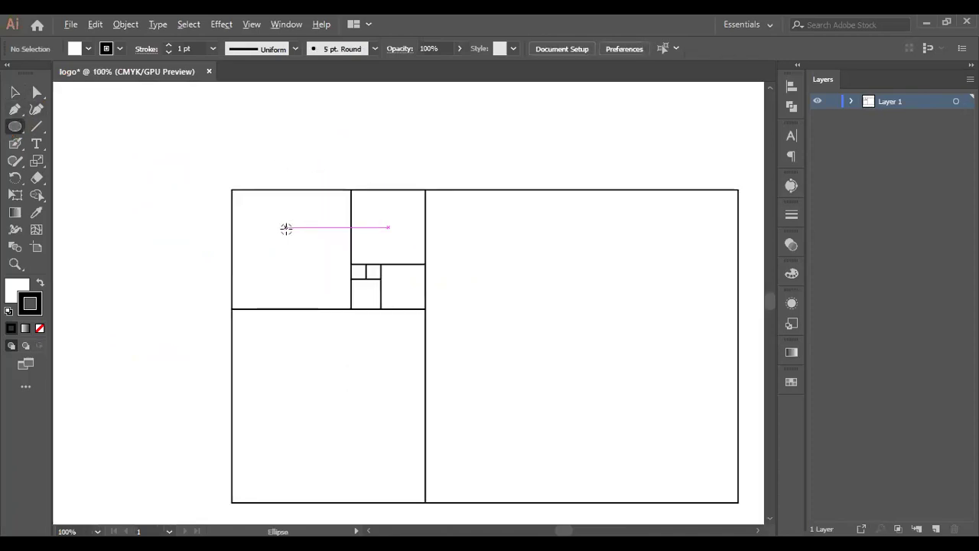
{"action": "scroll", "coordinate": [323, 225], "scroll_direction": "right", "scroll_amount": 1}
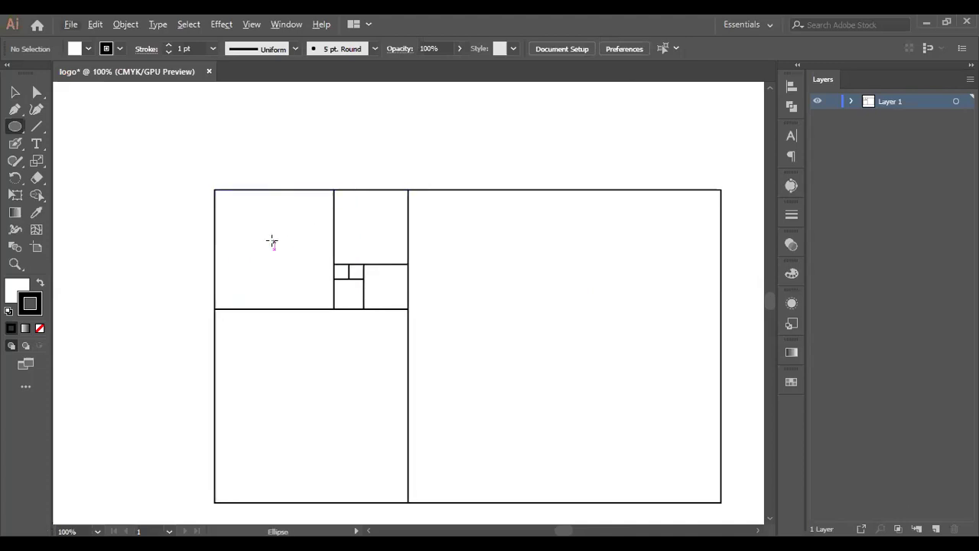
{"action": "mouse_move", "coordinate": [276, 249]}
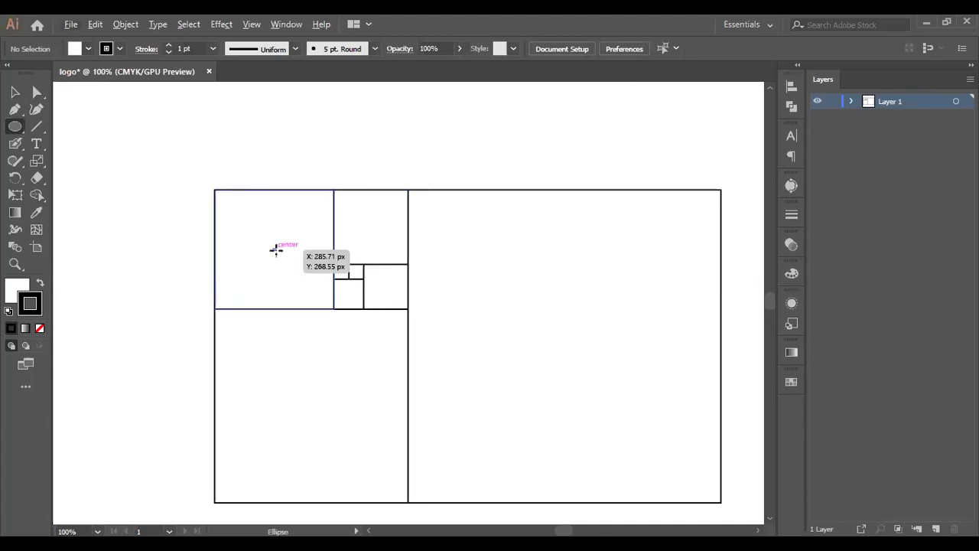
{"action": "mouse_move", "coordinate": [276, 250]}
{"action": "left_mouse_down"}
{"action": "mouse_move", "coordinate": [292, 268]}
{"action": "mouse_move", "coordinate": [285, 260]}
{"action": "left_mouse_up"}
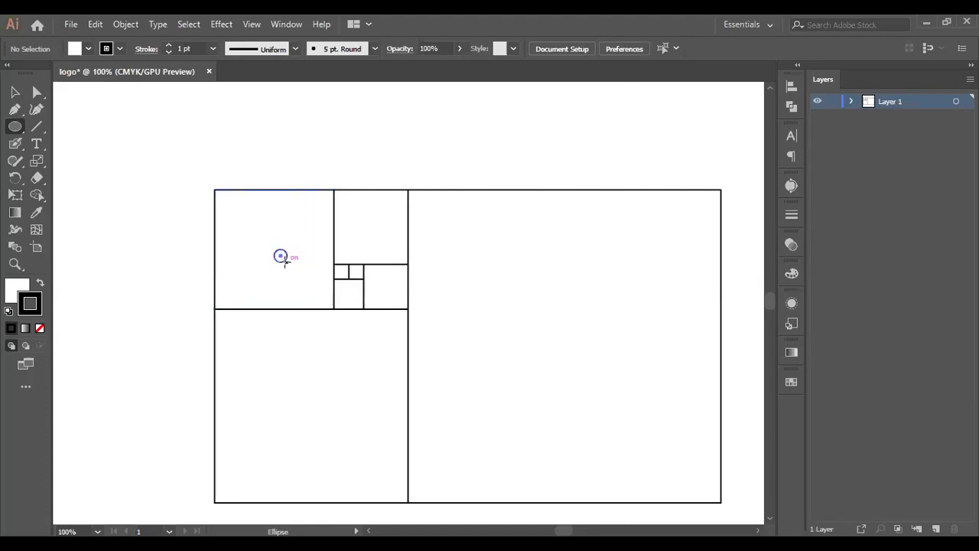
{"action": "key", "text": "ctrl+z"}
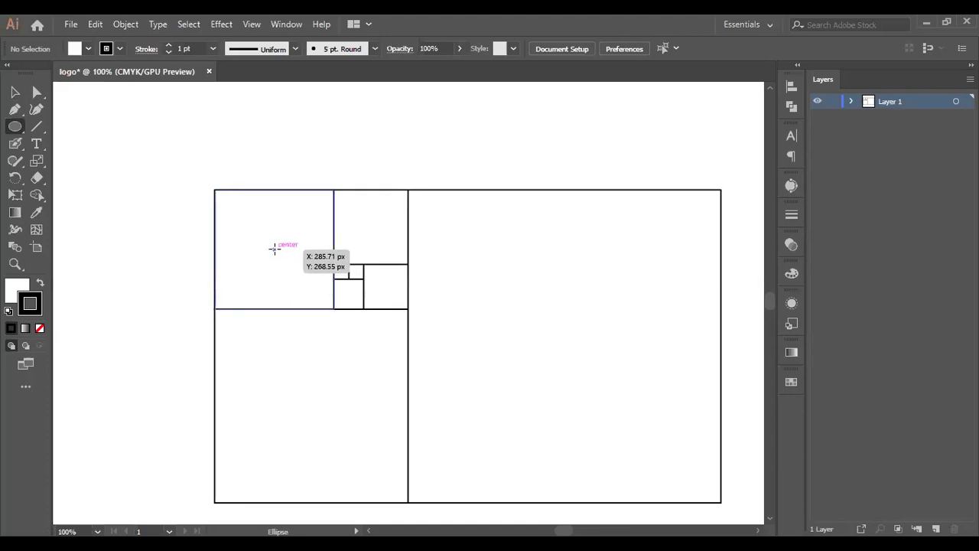
{"action": "left_click_drag", "start_coordinate": [275, 249], "coordinate": [308, 309]}
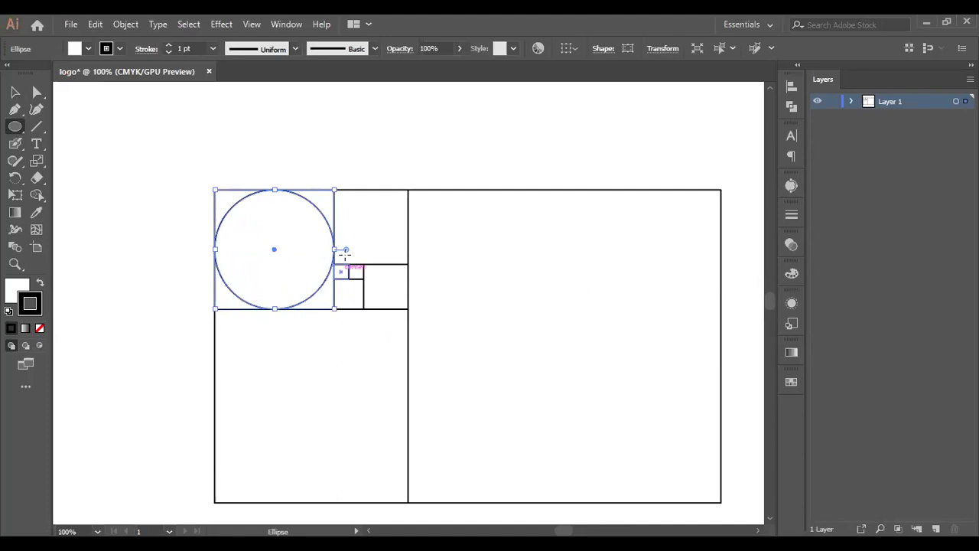
{"action": "left_click_drag", "start_coordinate": [371, 232], "coordinate": [408, 308]}
Step: Draw inscribed circles from the centres of the two smallest squares and the square directly below them
{"action": "scroll", "coordinate": [293, 295], "scroll_direction": "up", "scroll_amount": 4}
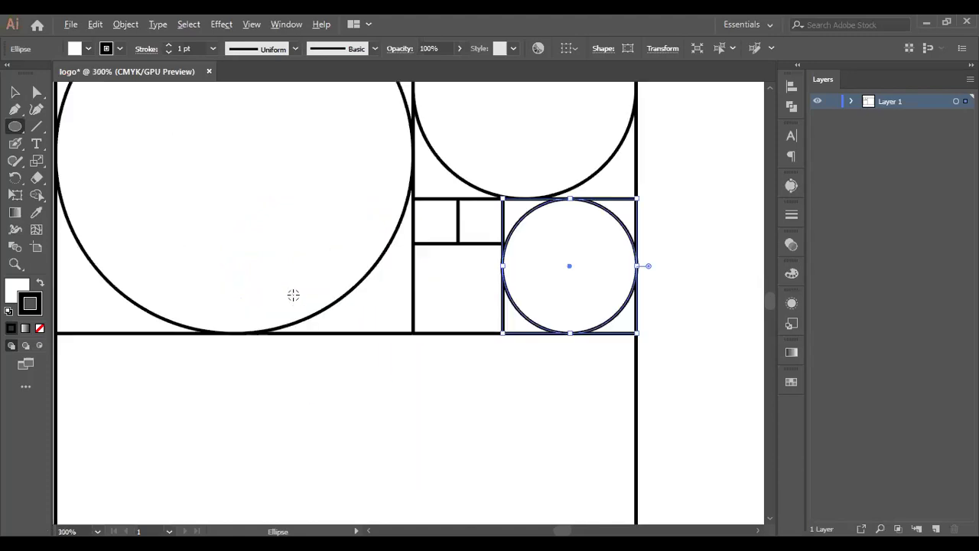
{"action": "scroll", "coordinate": [461, 272], "scroll_direction": "right", "scroll_amount": 2}
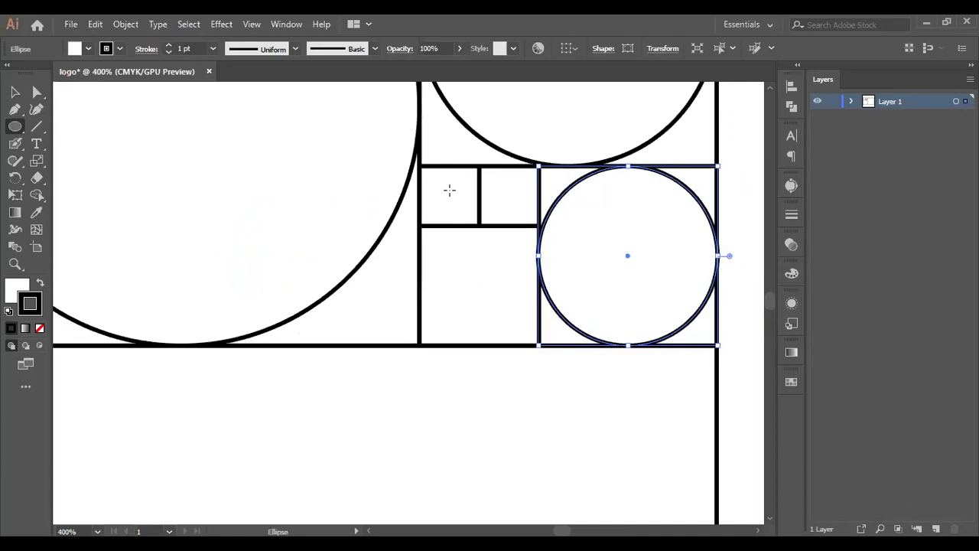
{"action": "left_click_drag", "start_coordinate": [449, 195], "coordinate": [464, 222]}
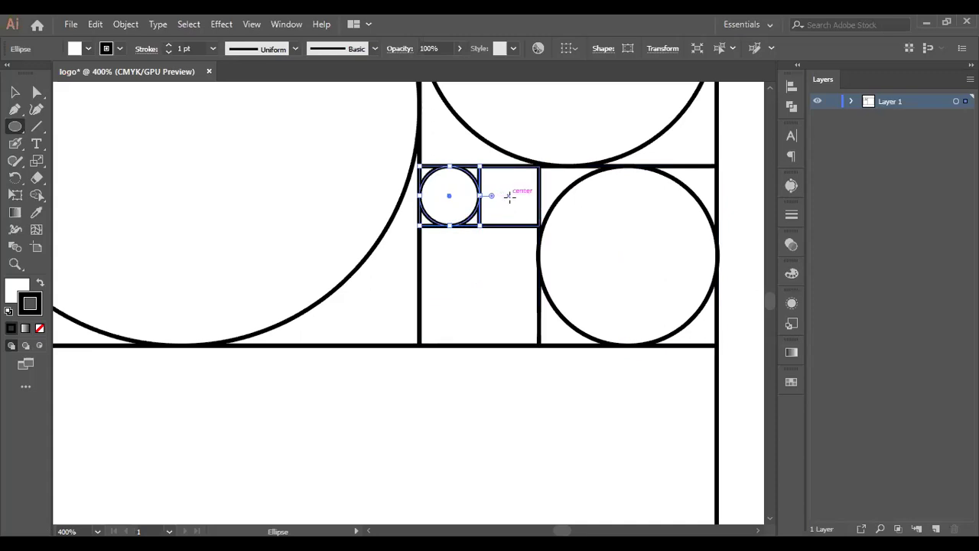
{"action": "left_click_drag", "start_coordinate": [509, 197], "coordinate": [518, 222]}
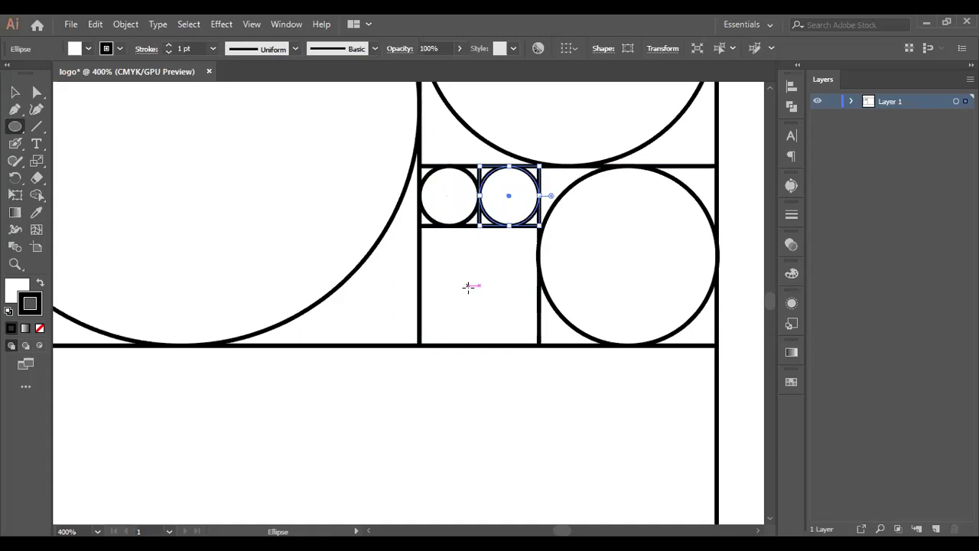
{"action": "scroll", "coordinate": [469, 287], "scroll_direction": "down", "scroll_amount": 1}
{"action": "scroll", "coordinate": [468, 289], "scroll_direction": "down", "scroll_amount": 1}
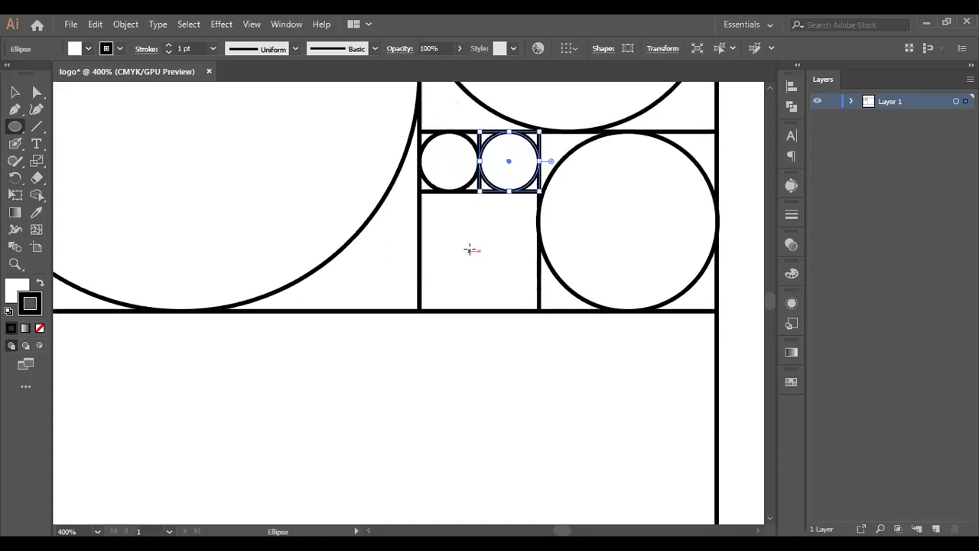
{"action": "left_click_drag", "start_coordinate": [482, 260], "coordinate": [517, 310]}
Step: Draw a circle from the centre of the large lower-left square so it touches all four sides
{"action": "scroll", "coordinate": [516, 303], "scroll_direction": "down", "scroll_amount": 1}
{"action": "scroll", "coordinate": [515, 302], "scroll_direction": "down", "scroll_amount": 3, "text": "alt"}
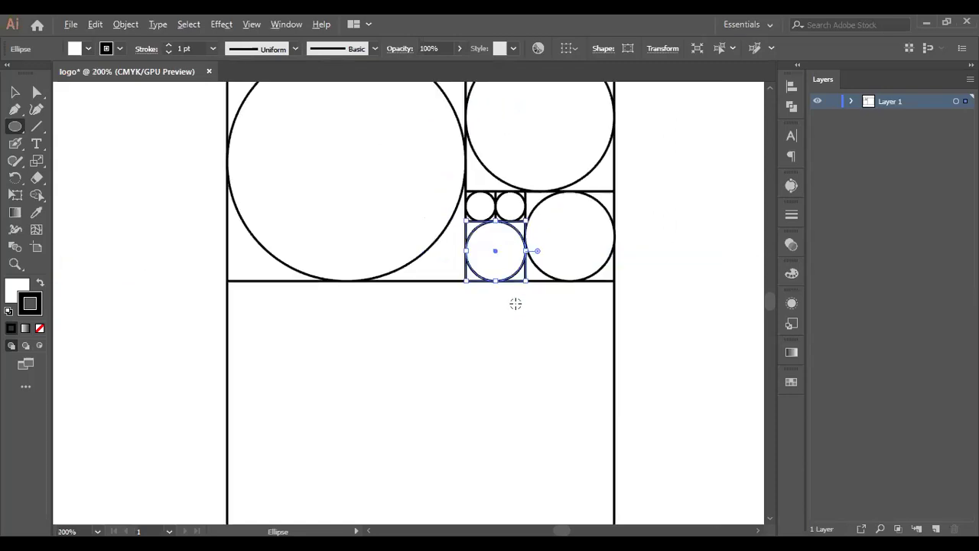
{"action": "scroll", "coordinate": [514, 303], "scroll_direction": "down", "scroll_amount": 4}
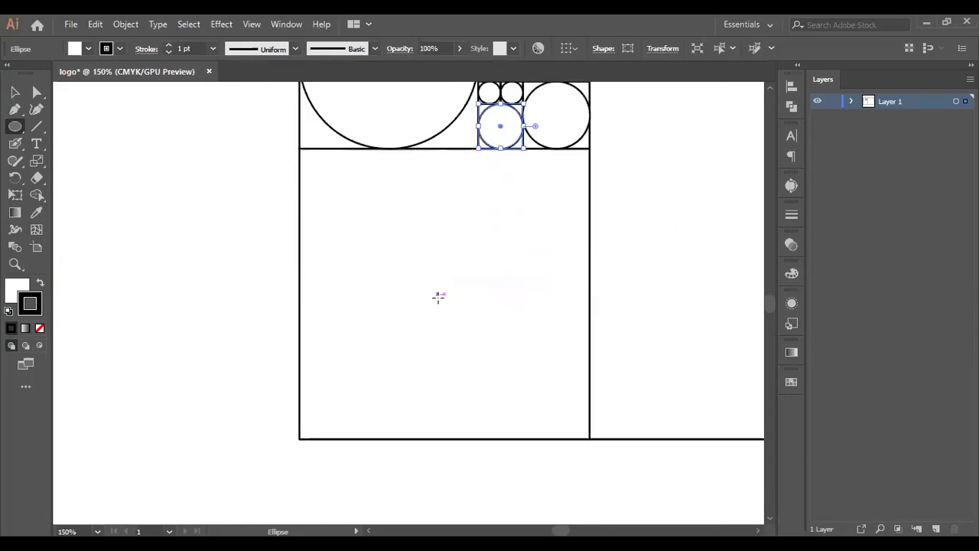
{"action": "left_click_drag", "start_coordinate": [443, 293], "coordinate": [552, 437]}
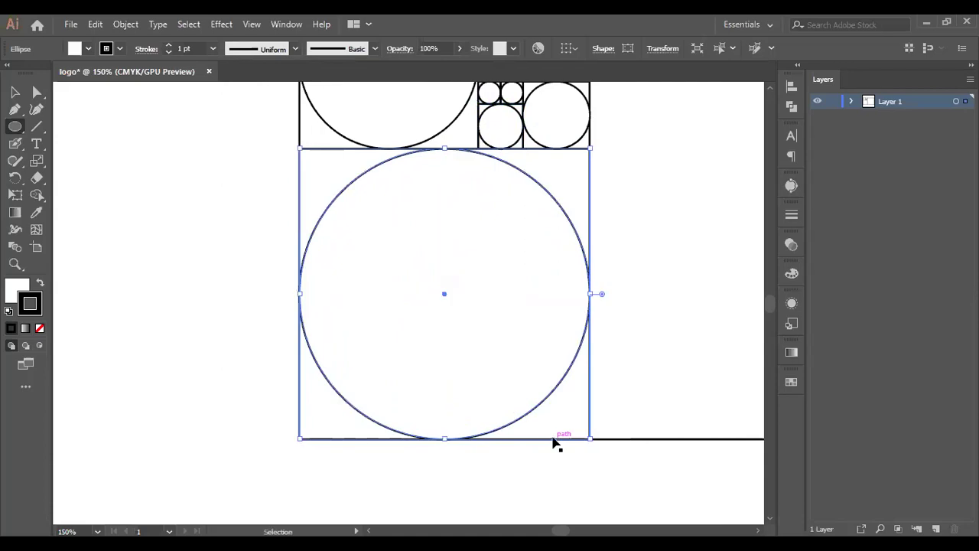
Step: Draw a circle from the centre of the largest square, on the arrangement's right, so it touches all four sides
{"action": "scroll", "coordinate": [553, 432], "scroll_direction": "right", "scroll_amount": 5}
{"action": "scroll", "coordinate": [553, 428], "scroll_direction": "right", "scroll_amount": 2}
{"action": "scroll", "coordinate": [551, 404], "scroll_direction": "down", "scroll_amount": 3}
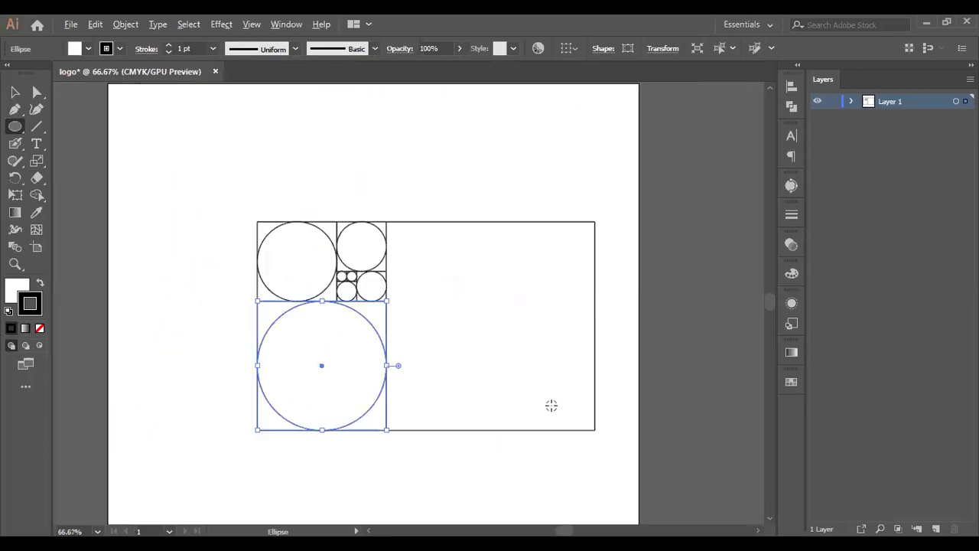
{"action": "scroll", "coordinate": [484, 267], "scroll_direction": "up", "scroll_amount": 3}
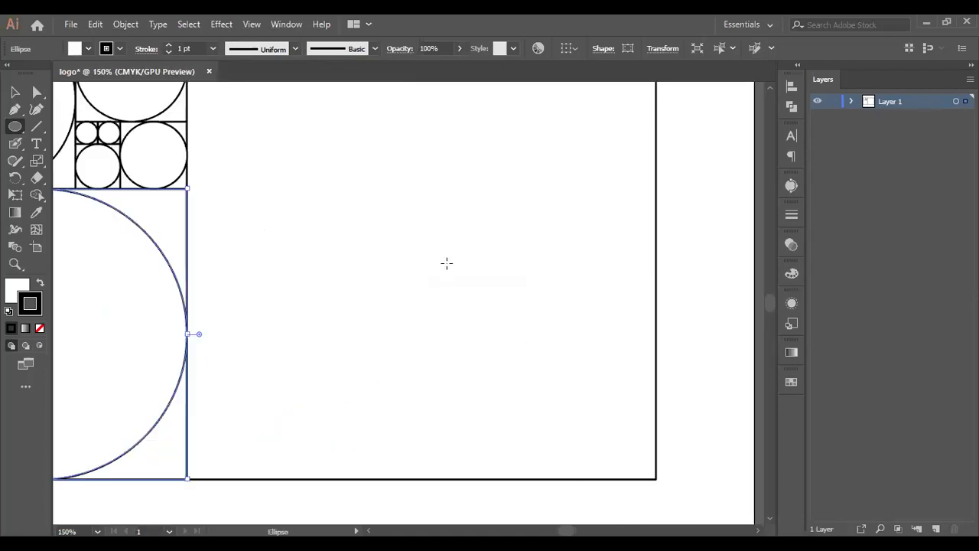
{"action": "scroll", "coordinate": [446, 267], "scroll_direction": "down", "scroll_amount": 1}
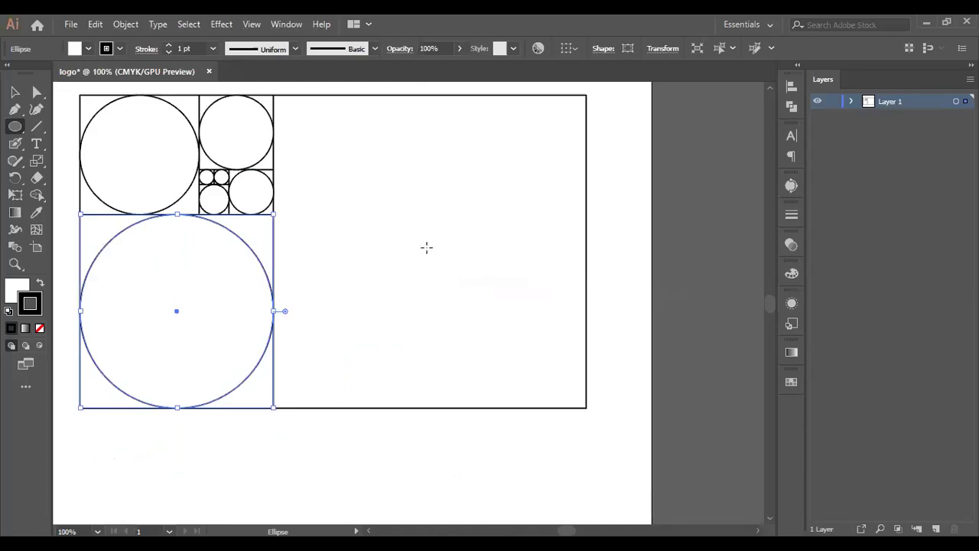
{"action": "left_click_drag", "start_coordinate": [432, 251], "coordinate": [571, 407]}
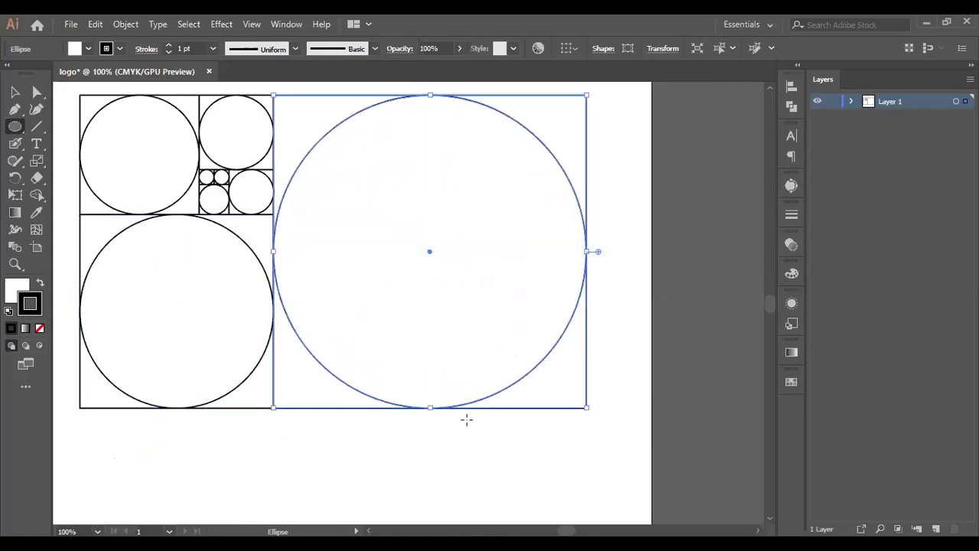
Step: Select the whole arrangement of squares and inscribed circles and place a copy of it outside the artboard's right edge
{"action": "scroll", "coordinate": [466, 419], "scroll_direction": "down", "scroll_amount": 3}
{"action": "scroll", "coordinate": [467, 419], "scroll_direction": "up", "scroll_amount": 2}
{"action": "left_click", "coordinate": [14, 92]}
{"action": "left_click", "coordinate": [319, 155]}
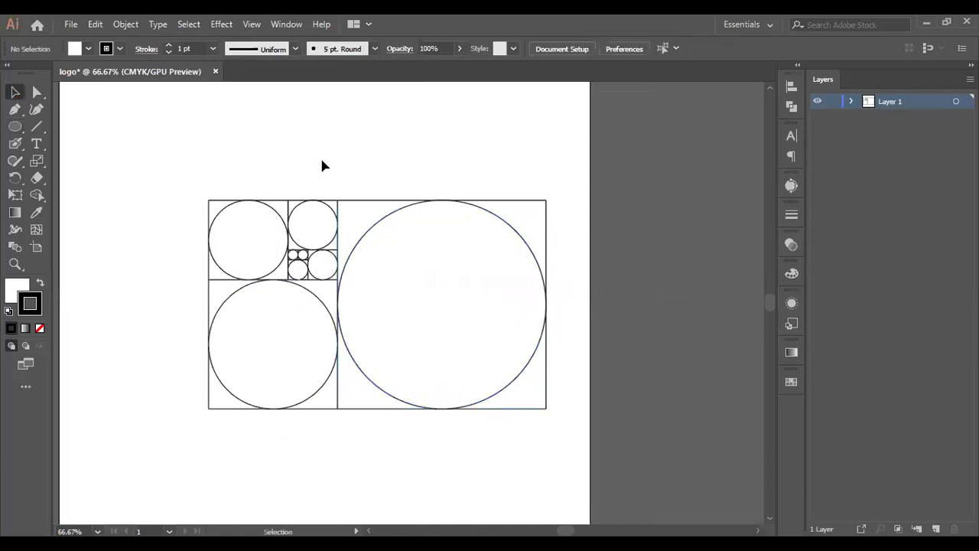
{"action": "scroll", "coordinate": [400, 227], "scroll_direction": "down", "scroll_amount": 1}
{"action": "scroll", "coordinate": [400, 227], "scroll_direction": "up", "scroll_amount": 2}
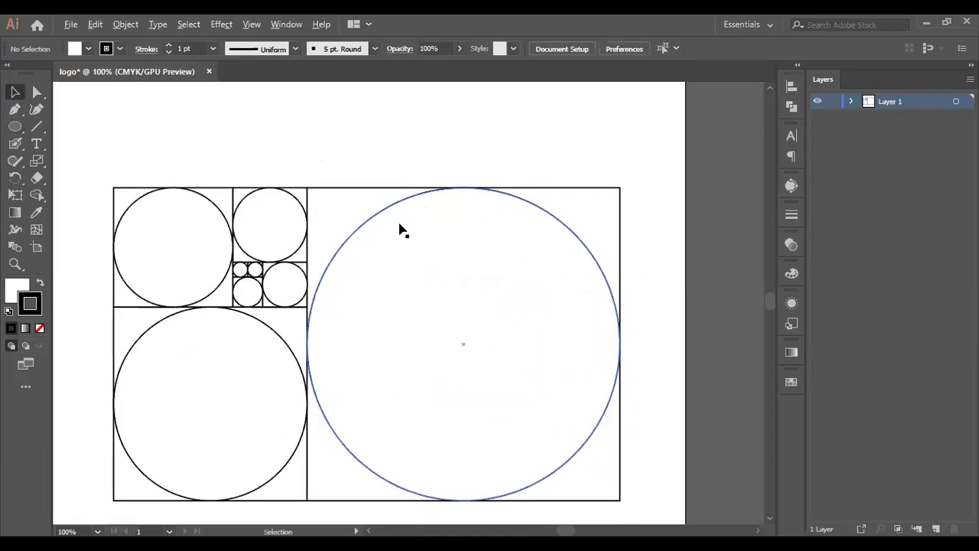
{"action": "scroll", "coordinate": [447, 237], "scroll_direction": "down", "scroll_amount": 3}
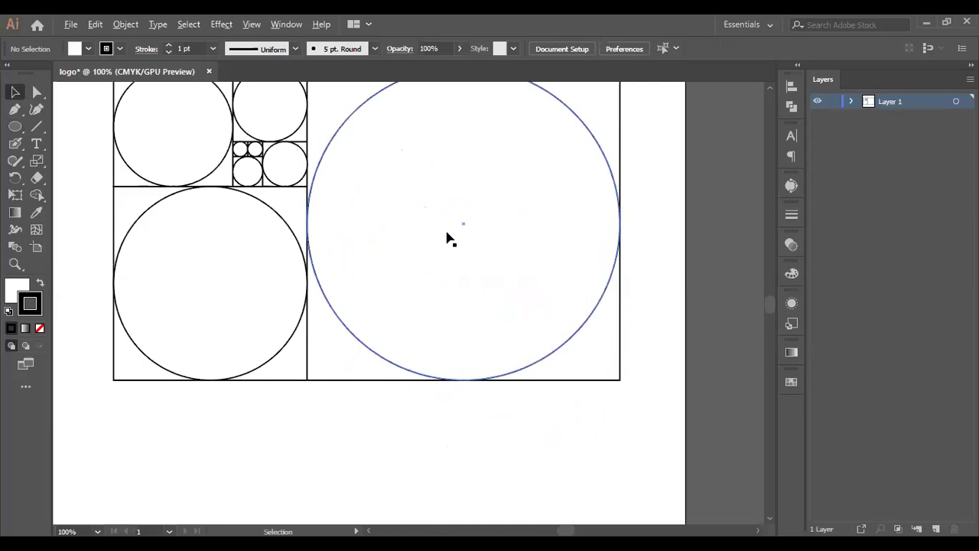
{"action": "scroll", "coordinate": [449, 239], "scroll_direction": "down", "scroll_amount": 2}
{"action": "left_click_drag", "start_coordinate": [286, 116], "coordinate": [513, 333]}
{"action": "left_click_drag", "start_coordinate": [390, 184], "coordinate": [707, 182]}
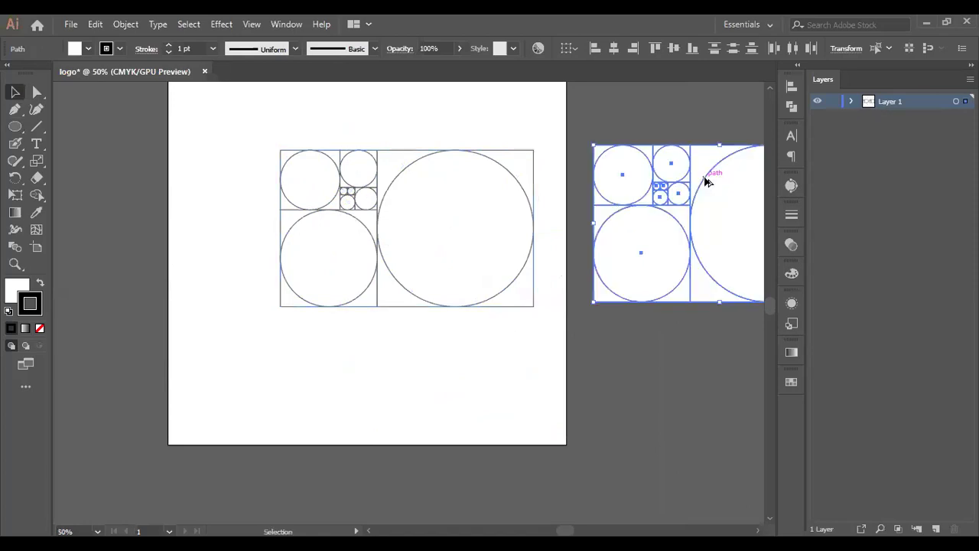
Step: Delete the largest square and the medium upper square from the original arrangement, keeping their circles
{"action": "scroll", "coordinate": [324, 182], "scroll_direction": "up", "scroll_amount": 3}
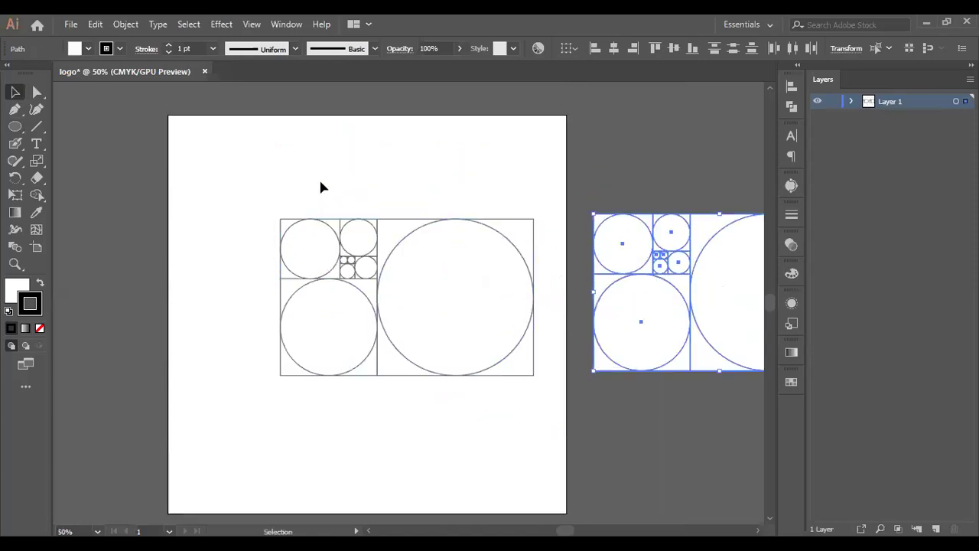
{"action": "left_click", "coordinate": [322, 186]}
{"action": "left_click", "coordinate": [390, 219]}
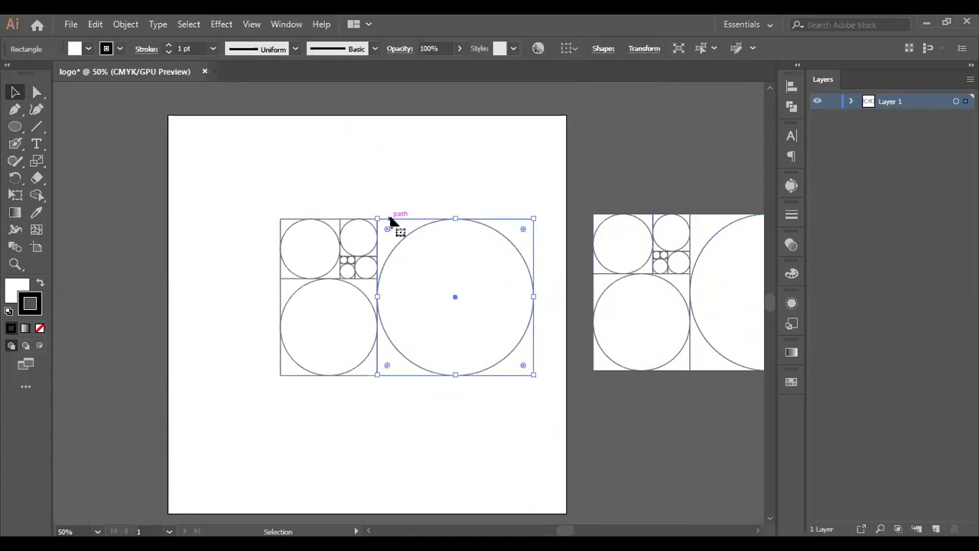
{"action": "key", "text": "Delete"}
{"action": "left_click_drag", "start_coordinate": [381, 213], "coordinate": [379, 219]}
{"action": "left_click", "coordinate": [383, 228]}
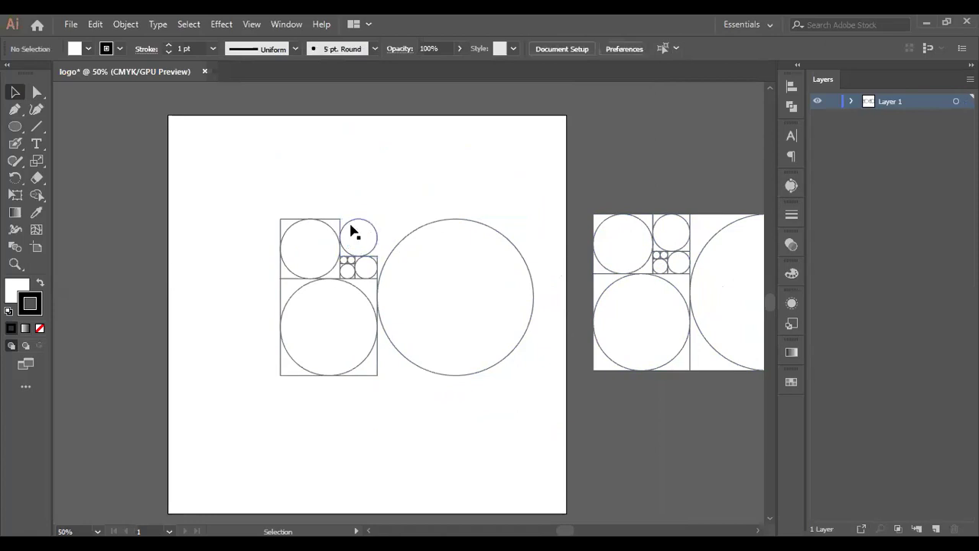
Step: Delete the upper-left, large lower-left and smaller inner squares, keeping their circles and the two smallest squares
{"action": "left_click", "coordinate": [339, 219]}
{"action": "left_click", "coordinate": [353, 253]}
{"action": "left_click", "coordinate": [363, 262]}
{"action": "left_click", "coordinate": [358, 267]}
{"action": "scroll", "coordinate": [358, 277], "scroll_direction": "up", "scroll_amount": 4}
{"action": "left_click", "coordinate": [356, 284]}
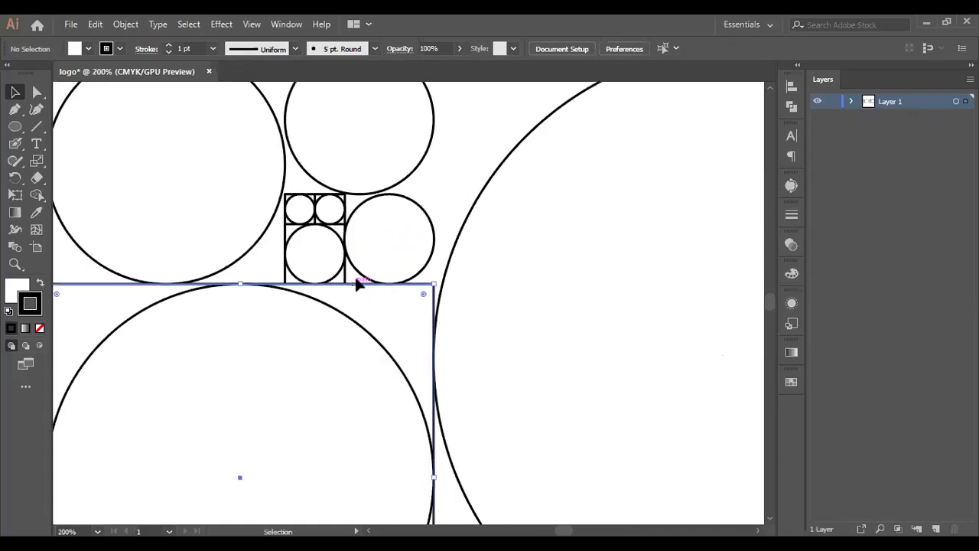
{"action": "key", "text": "Delete"}
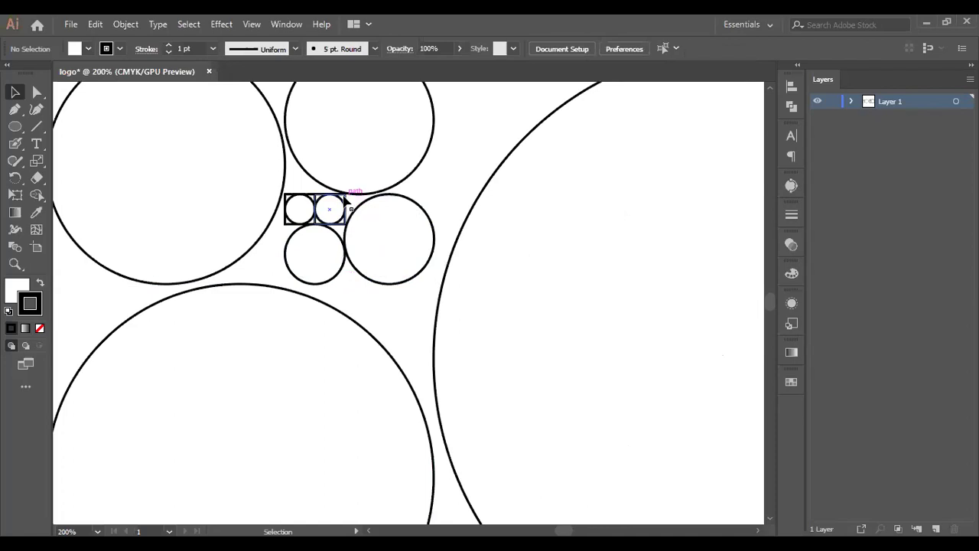
Step: Delete the two smallest squares around the tiny circles so that only the circles remain on the artboard
{"action": "left_click", "coordinate": [321, 200]}
{"action": "key", "text": "Delete"}
{"action": "left_click_drag", "start_coordinate": [319, 200], "coordinate": [342, 200]}
{"action": "key", "text": "Delete"}
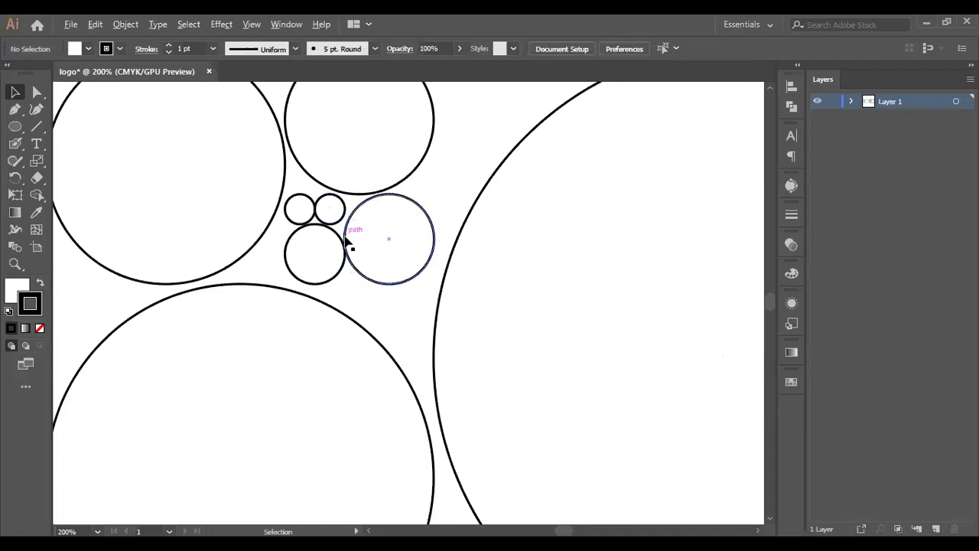
Step: Select all eight circles on the artboard and align their horizontal and vertical centres
{"action": "scroll", "coordinate": [350, 240], "scroll_direction": "down", "scroll_amount": 4}
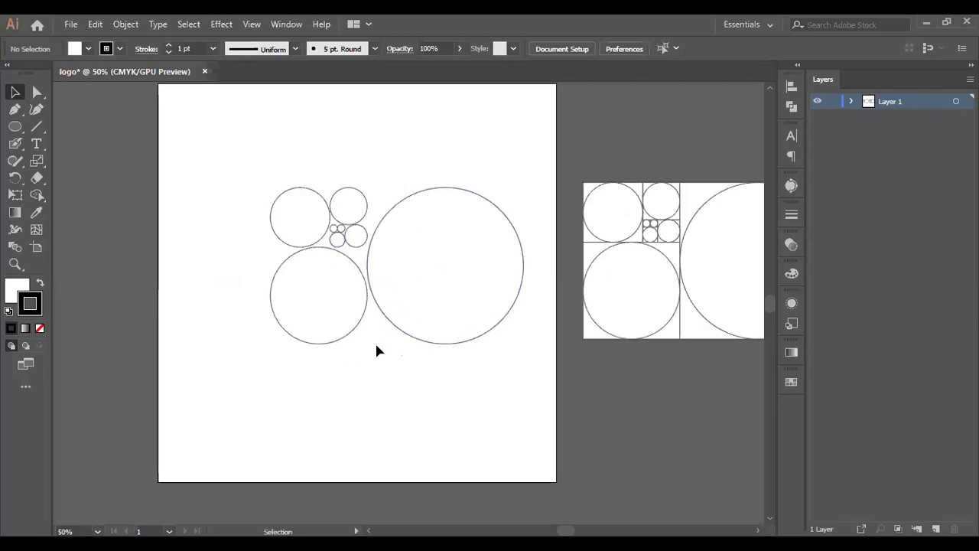
{"action": "scroll", "coordinate": [365, 295], "scroll_direction": "down", "scroll_amount": 1}
{"action": "left_click_drag", "start_coordinate": [260, 150], "coordinate": [525, 358]}
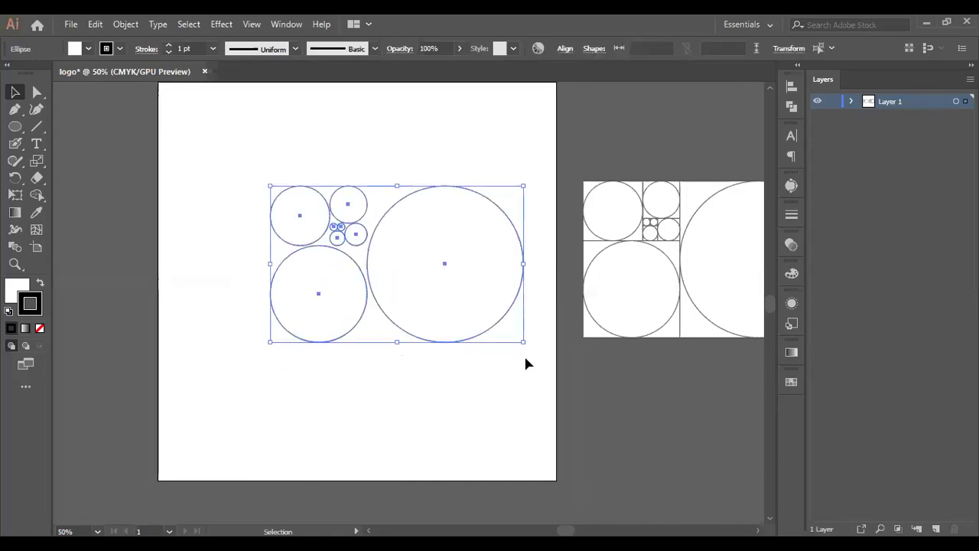
{"action": "left_click", "coordinate": [565, 48]}
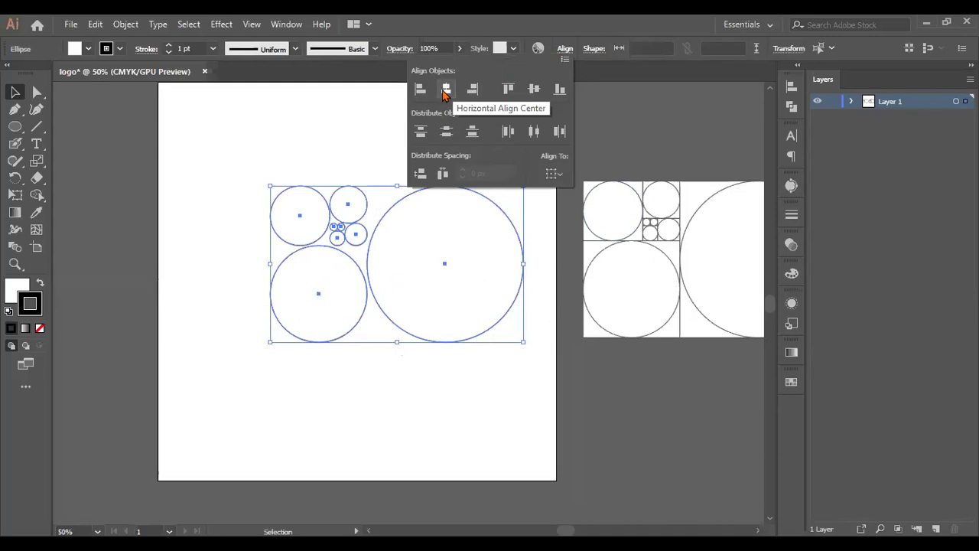
{"action": "left_click", "coordinate": [560, 173]}
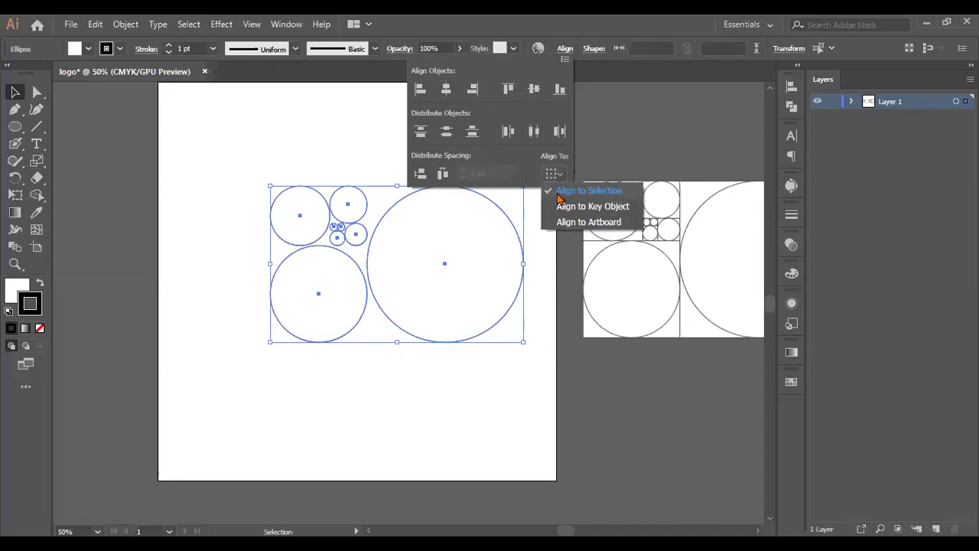
{"action": "left_click", "coordinate": [452, 90]}
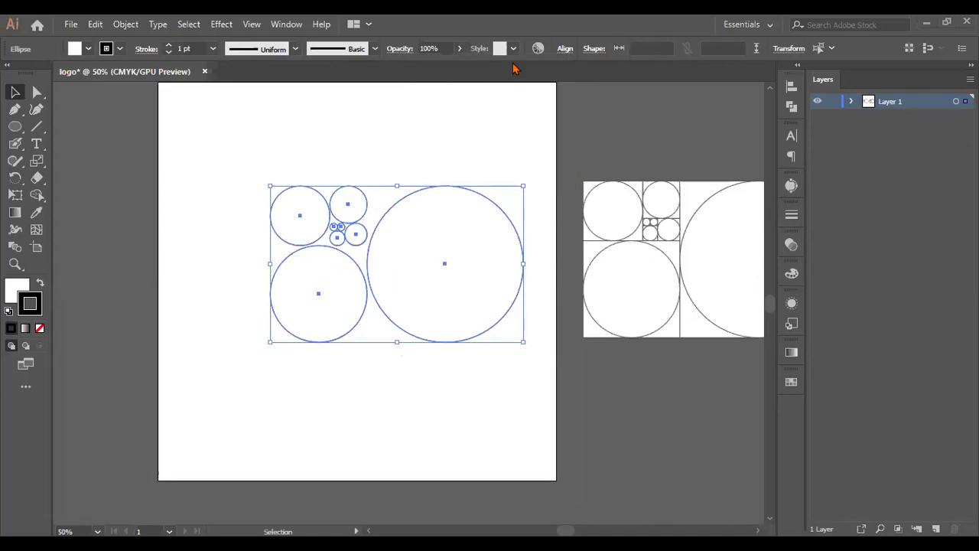
{"action": "left_click", "coordinate": [563, 49]}
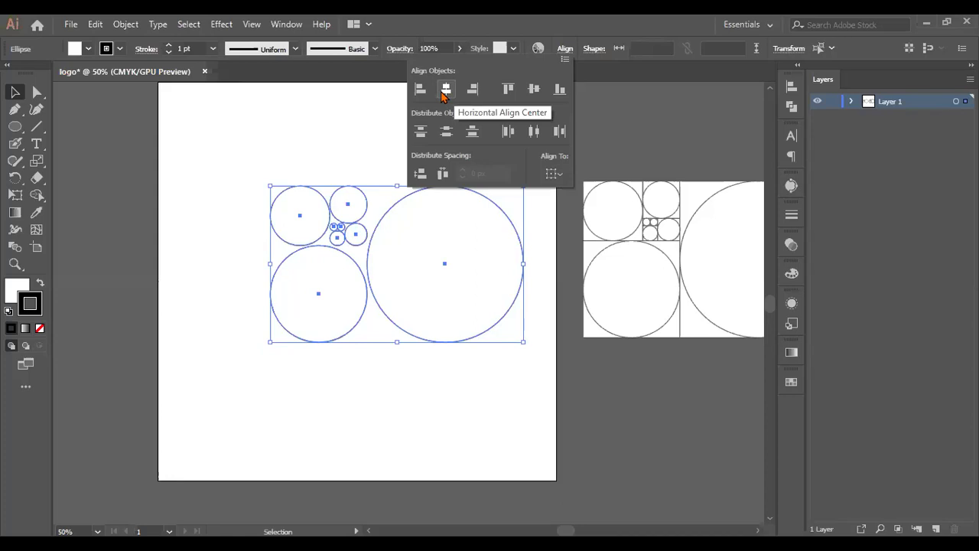
{"action": "left_click", "coordinate": [443, 90]}
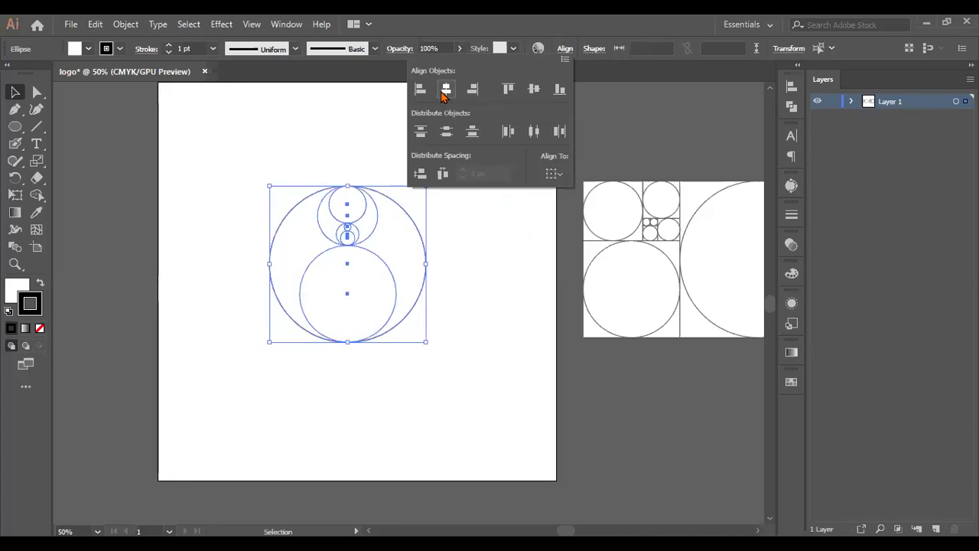
{"action": "left_click", "coordinate": [533, 90]}
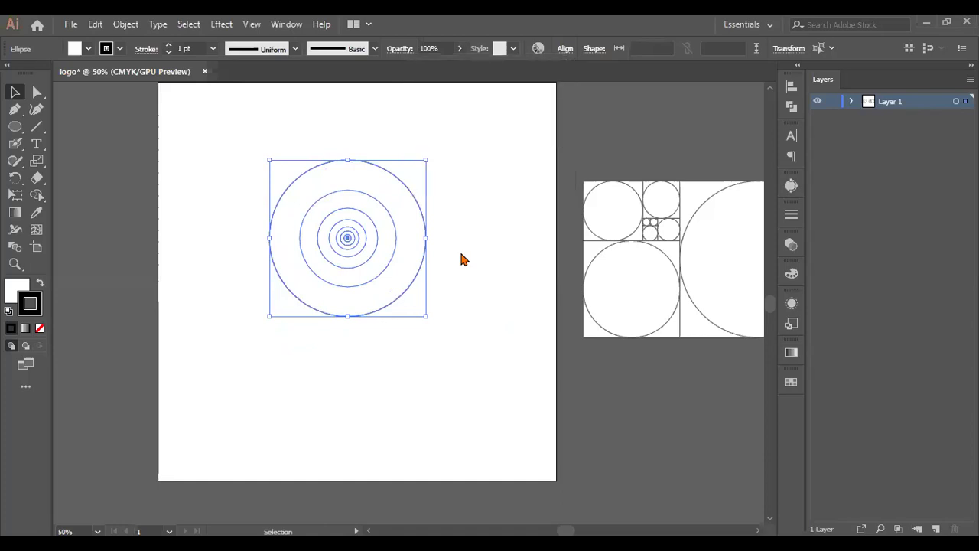
{"action": "mouse_move", "coordinate": [342, 225]}
{"action": "left_mouse_down"}
{"action": "mouse_move", "coordinate": [426, 208]}
{"action": "mouse_move", "coordinate": [605, 136]}
{"action": "mouse_move", "coordinate": [679, 405]}
{"action": "mouse_move", "coordinate": [319, 212]}
{"action": "mouse_move", "coordinate": [347, 227]}
{"action": "left_mouse_up"}
{"action": "key", "text": "Delete"}
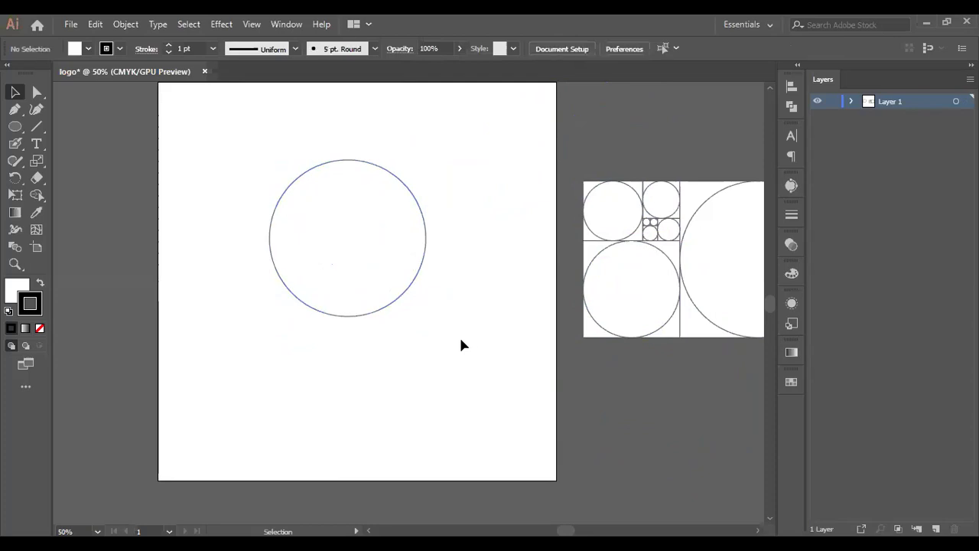
{"action": "key", "text": "ctrl+z"}
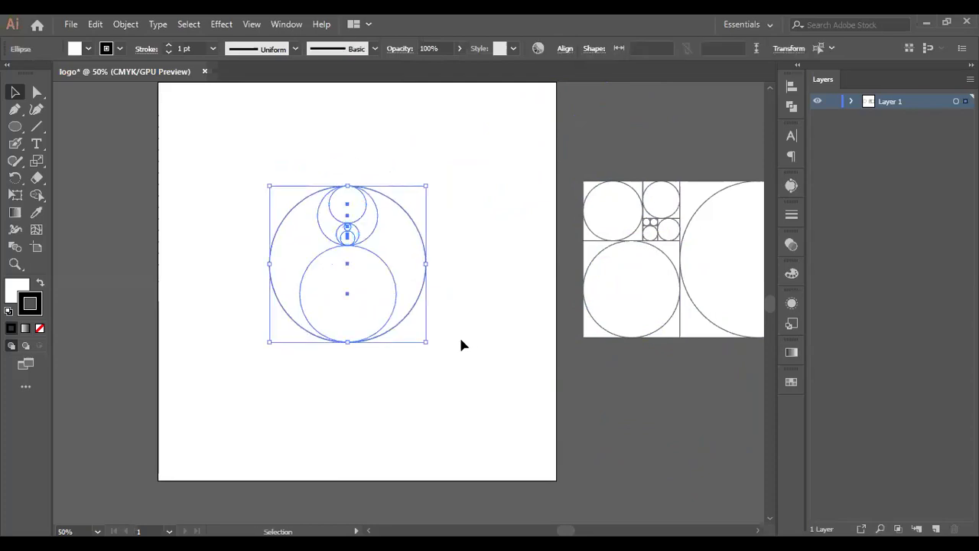
Step: Align the vertical centres of the horizontally centred circles to make them concentric
{"action": "left_click", "coordinate": [565, 48]}
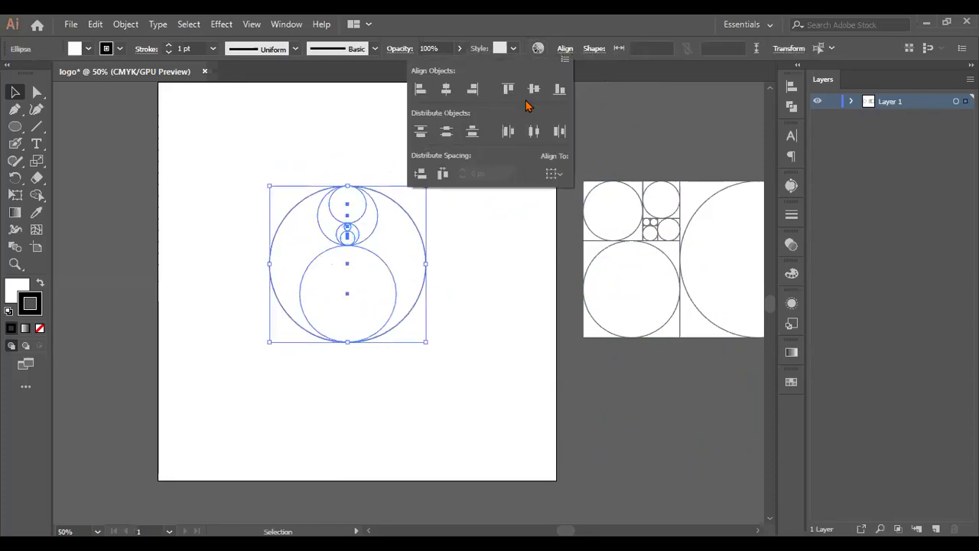
{"action": "left_click", "coordinate": [535, 90]}
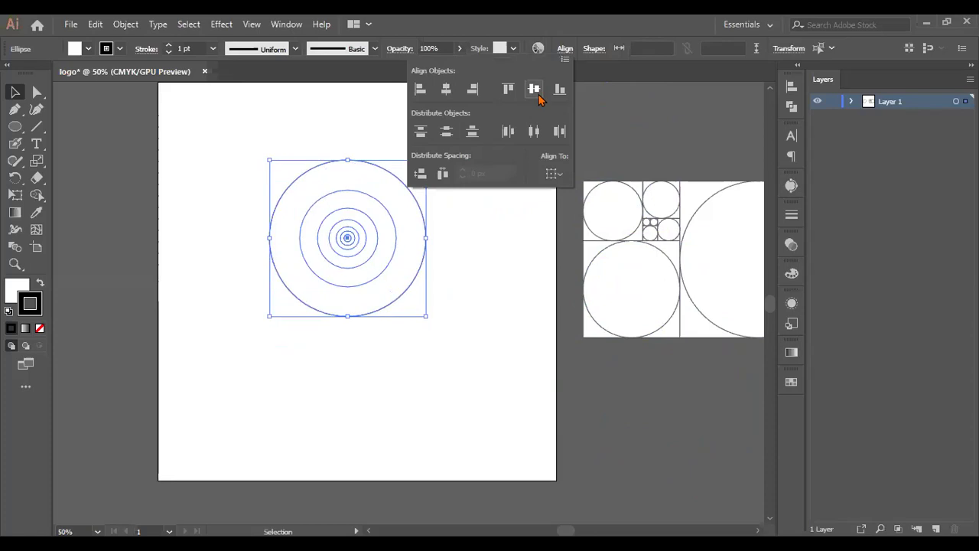
{"action": "left_click", "coordinate": [478, 275]}
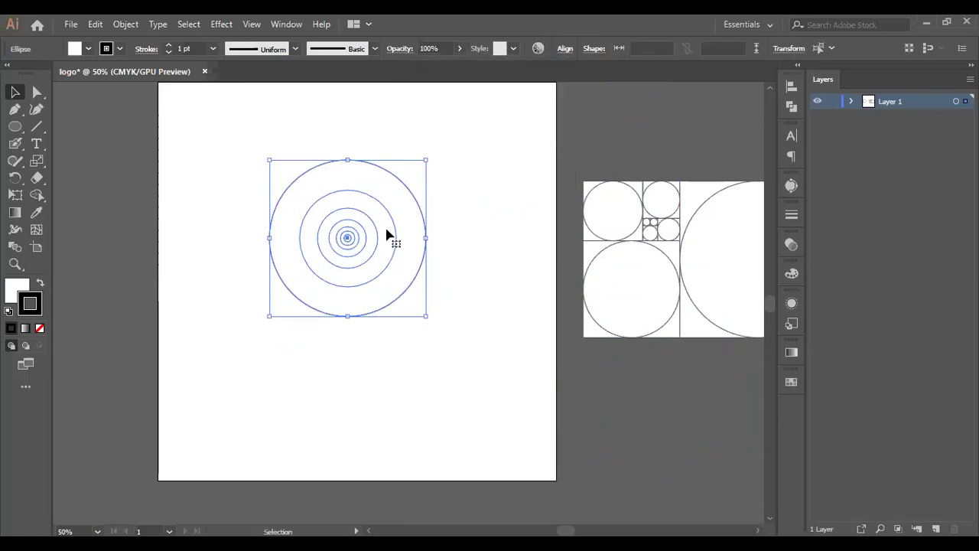
Step: Remove the white fill from the concentric circles, keeping their black outlines
{"action": "scroll", "coordinate": [387, 235], "scroll_direction": "up", "scroll_amount": 4}
{"action": "scroll", "coordinate": [386, 241], "scroll_direction": "down", "scroll_amount": 2}
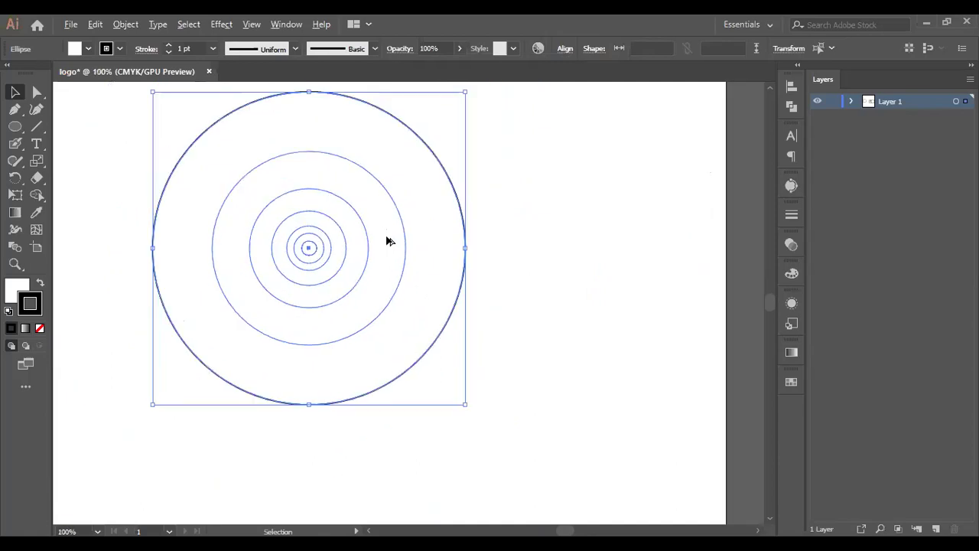
{"action": "left_click", "coordinate": [7, 287]}
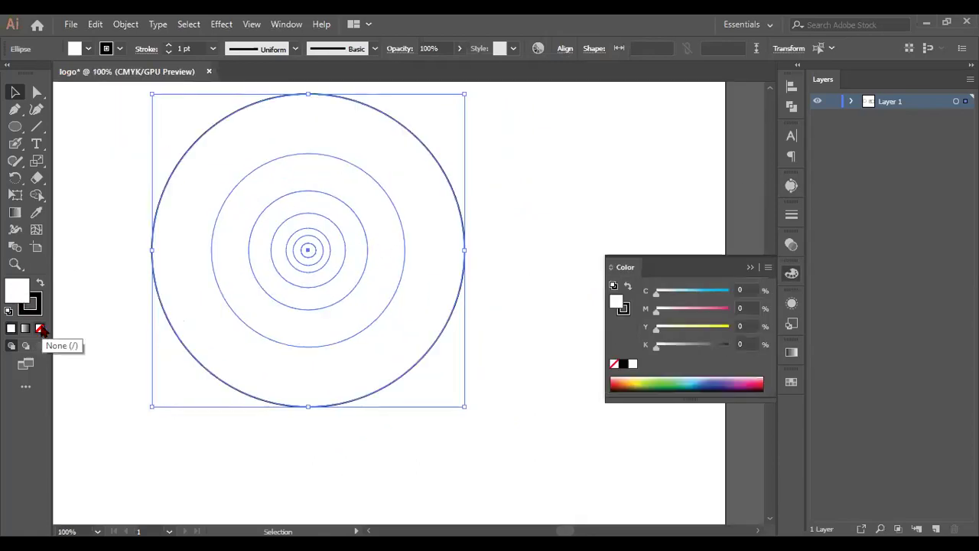
{"action": "left_click", "coordinate": [41, 329]}
{"action": "left_click", "coordinate": [538, 261]}
{"action": "left_click", "coordinate": [34, 308]}
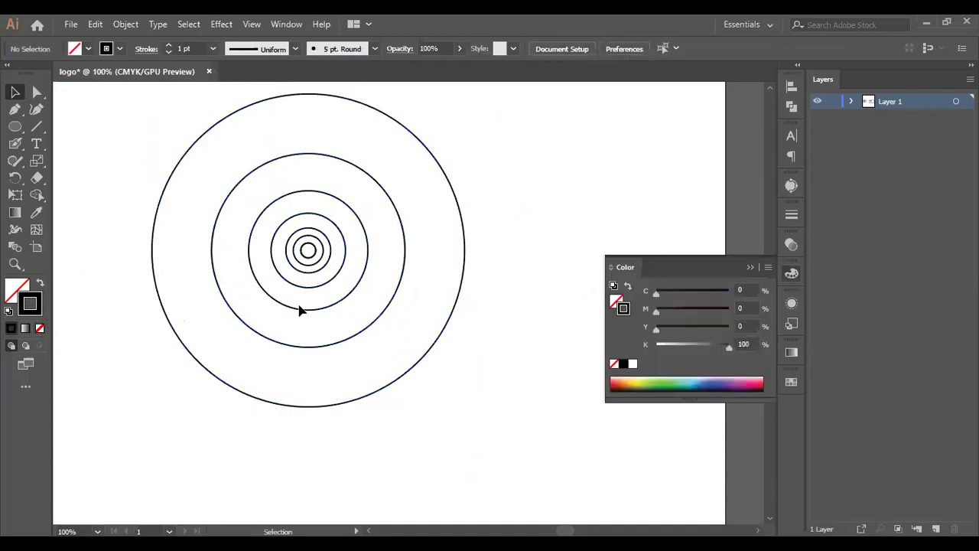
Step: Place a copy of the concentric circles outside the artboard, above the copied squares-and-circles arrangement
{"action": "scroll", "coordinate": [320, 291], "scroll_direction": "down", "scroll_amount": 2}
{"action": "left_click", "coordinate": [368, 317]}
{"action": "left_click", "coordinate": [370, 318]}
{"action": "left_click_drag", "start_coordinate": [343, 264], "coordinate": [691, 125]}
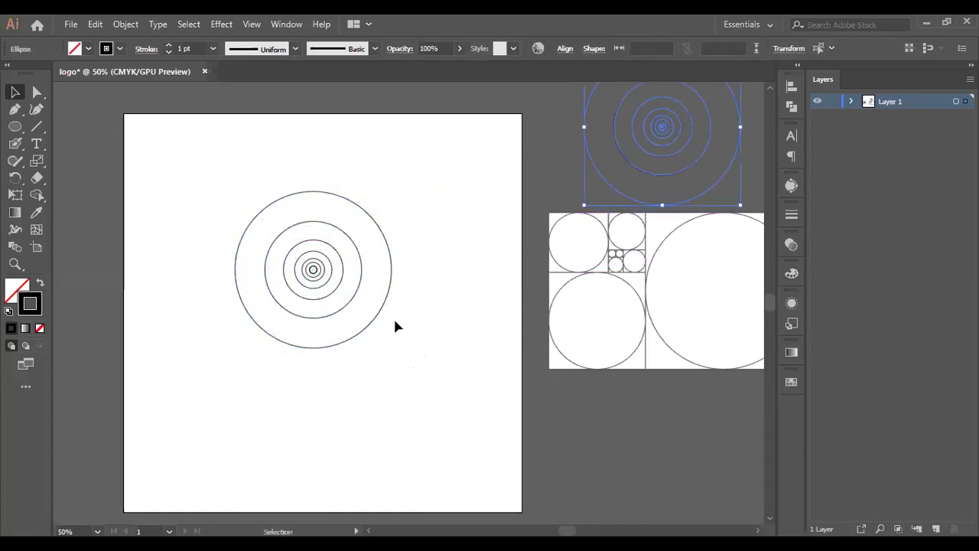
{"action": "left_click", "coordinate": [414, 341]}
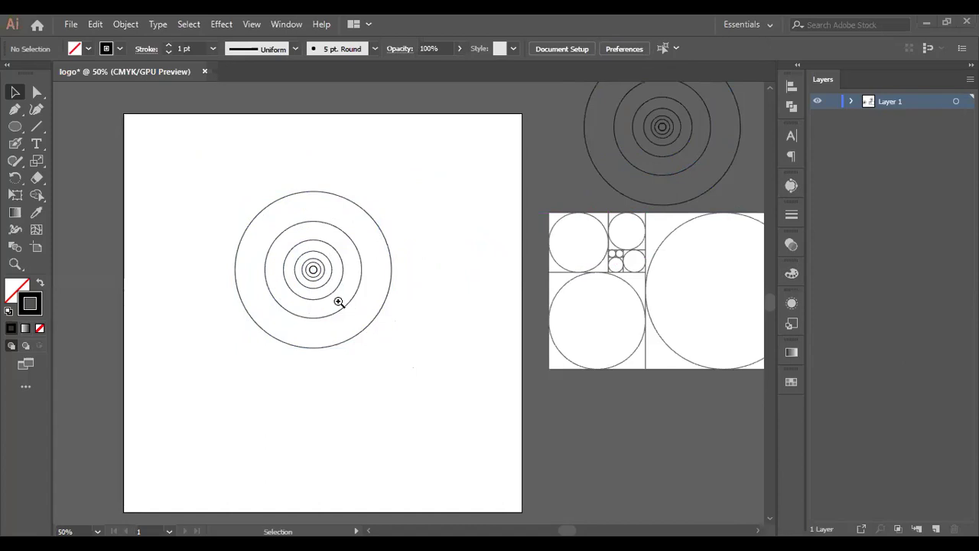
Step: Place the WhatsApp image of the Twitter bird's circle construction in the document and embed it
{"action": "key", "text": "ctrl+v"}
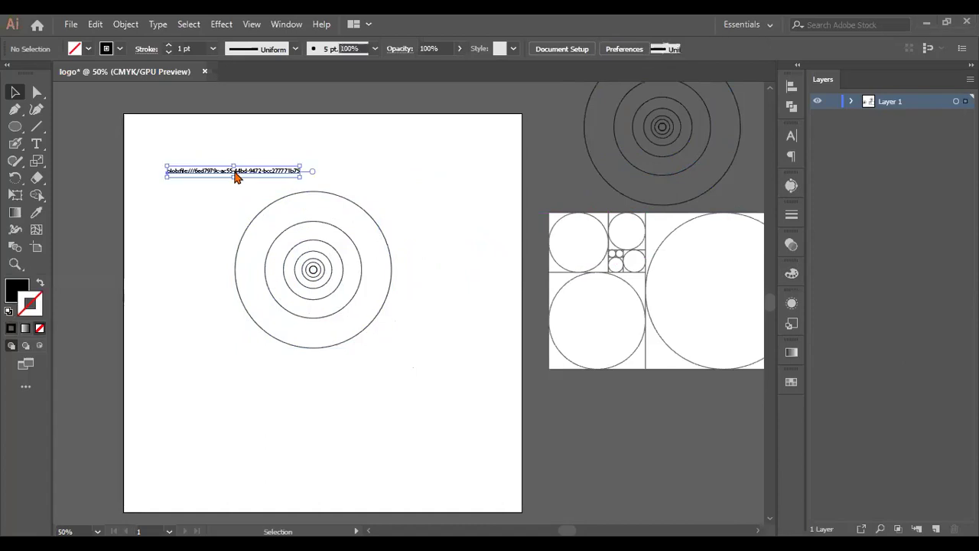
{"action": "key", "text": "ctrl+z"}
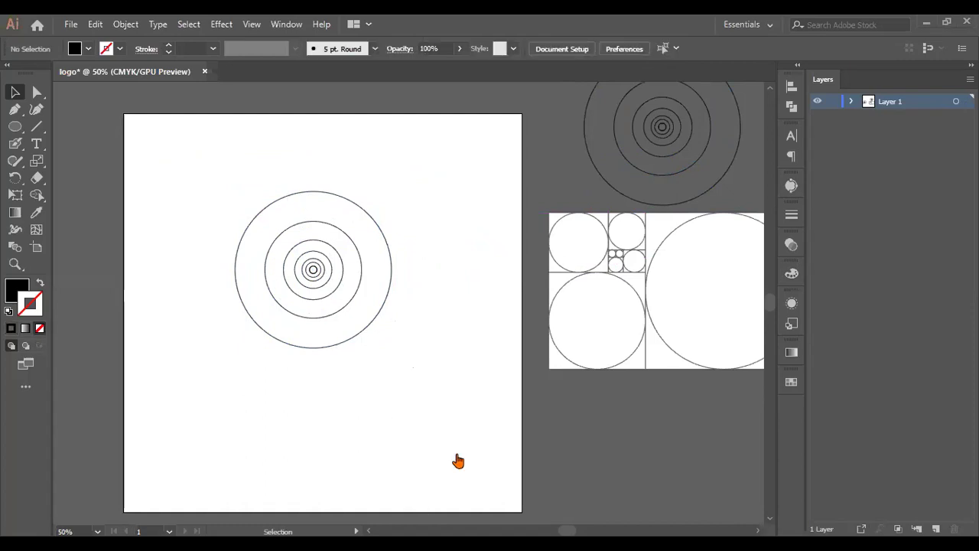
{"action": "key", "text": "ctrl+shift+s"}
{"action": "left_click", "coordinate": [184, 173]}
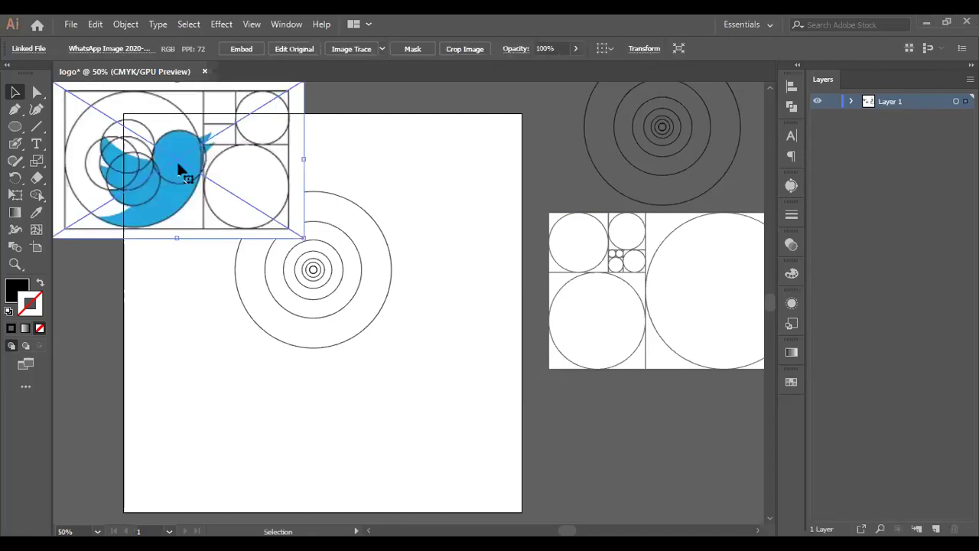
{"action": "left_click", "coordinate": [245, 48]}
Step: Move the concentric circles to the artboard's lower-right corner and the Twitter bird image to the artboard's upper middle
{"action": "left_click_drag", "start_coordinate": [191, 146], "coordinate": [337, 446]}
{"action": "scroll", "coordinate": [360, 319], "scroll_direction": "down", "scroll_amount": 3}
{"action": "scroll", "coordinate": [360, 319], "scroll_direction": "down", "scroll_amount": 1, "text": "alt"}
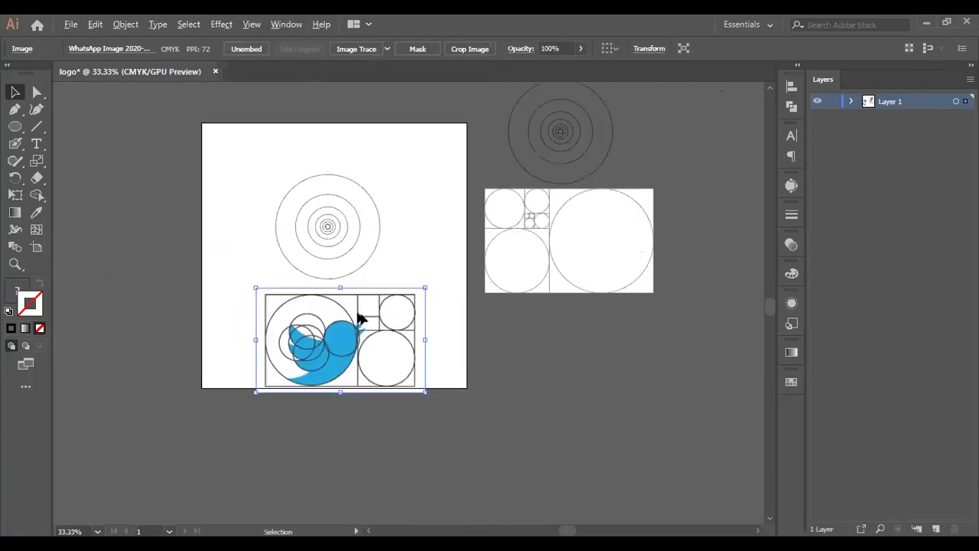
{"action": "scroll", "coordinate": [359, 322], "scroll_direction": "up", "scroll_amount": 2, "text": "alt"}
{"action": "scroll", "coordinate": [354, 338], "scroll_direction": "down", "scroll_amount": 2, "text": "alt"}
{"action": "left_click_drag", "start_coordinate": [349, 350], "coordinate": [204, 284]}
{"action": "left_click", "coordinate": [309, 334]}
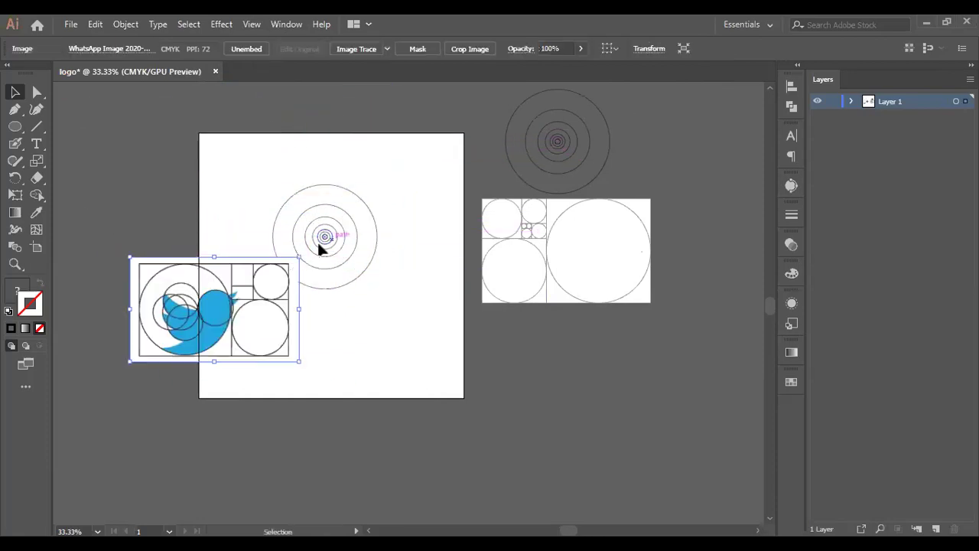
{"action": "left_click", "coordinate": [376, 254]}
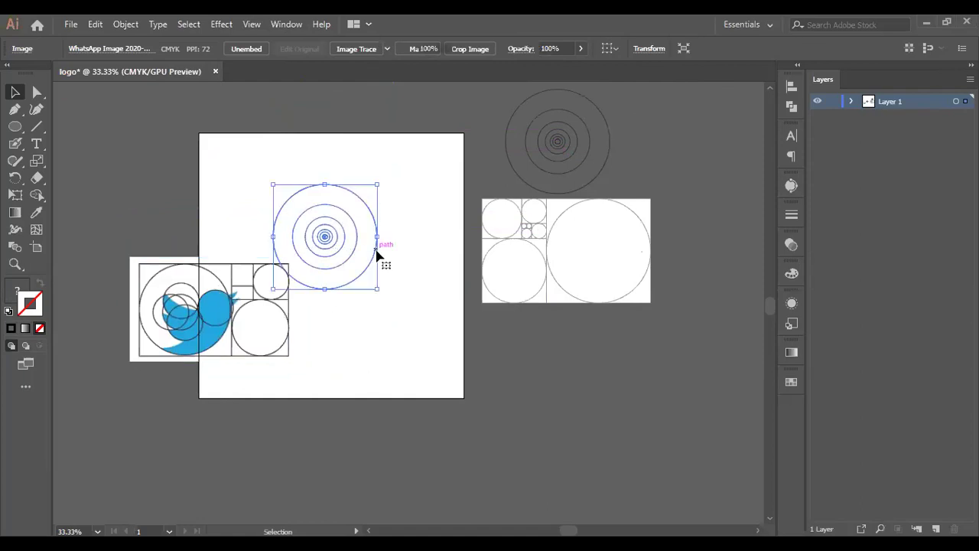
{"action": "left_click_drag", "start_coordinate": [339, 234], "coordinate": [453, 351]}
{"action": "left_click_drag", "start_coordinate": [211, 309], "coordinate": [316, 228]}
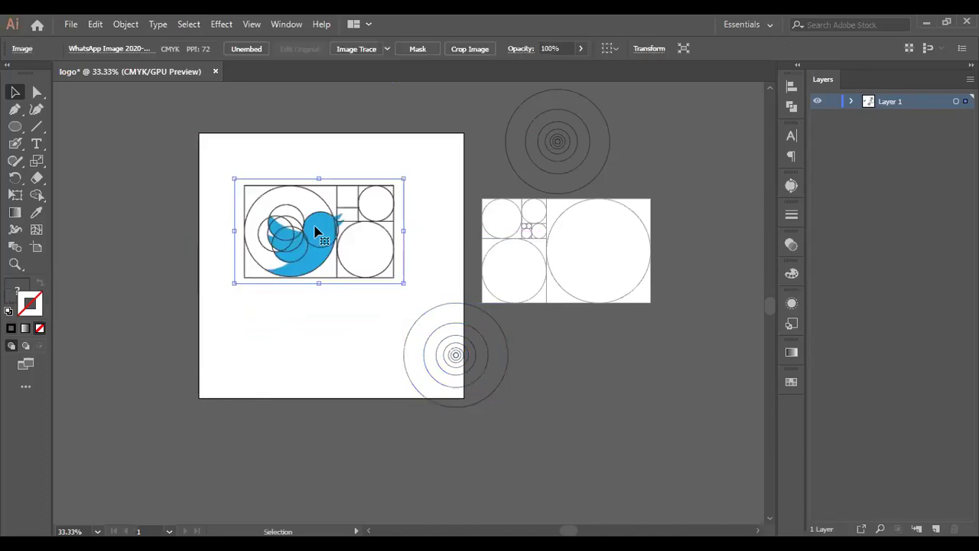
{"action": "scroll", "coordinate": [349, 240], "scroll_direction": "up", "scroll_amount": 2}
{"action": "scroll", "coordinate": [349, 239], "scroll_direction": "down", "scroll_amount": 1}
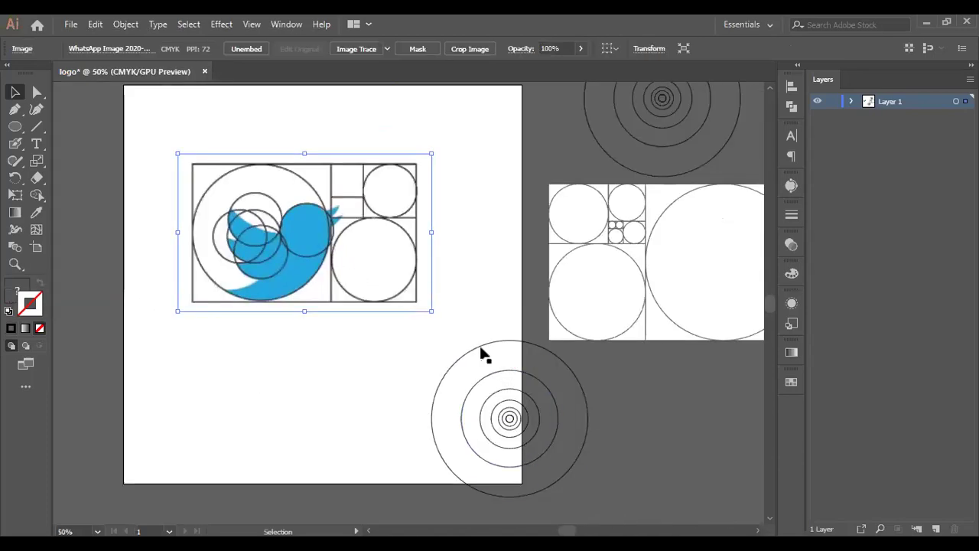
{"action": "left_click_drag", "start_coordinate": [468, 349], "coordinate": [415, 327]}
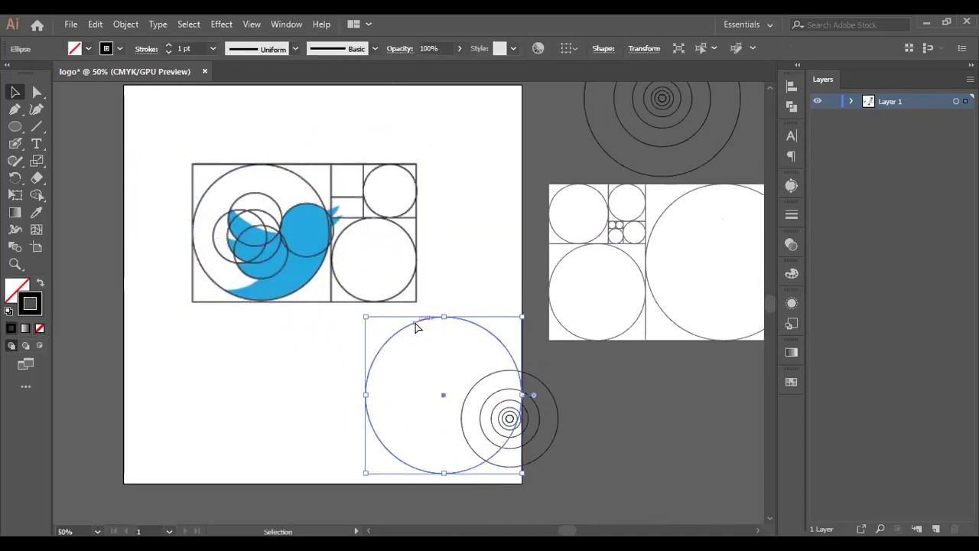
{"action": "key", "text": "ctrl+z"}
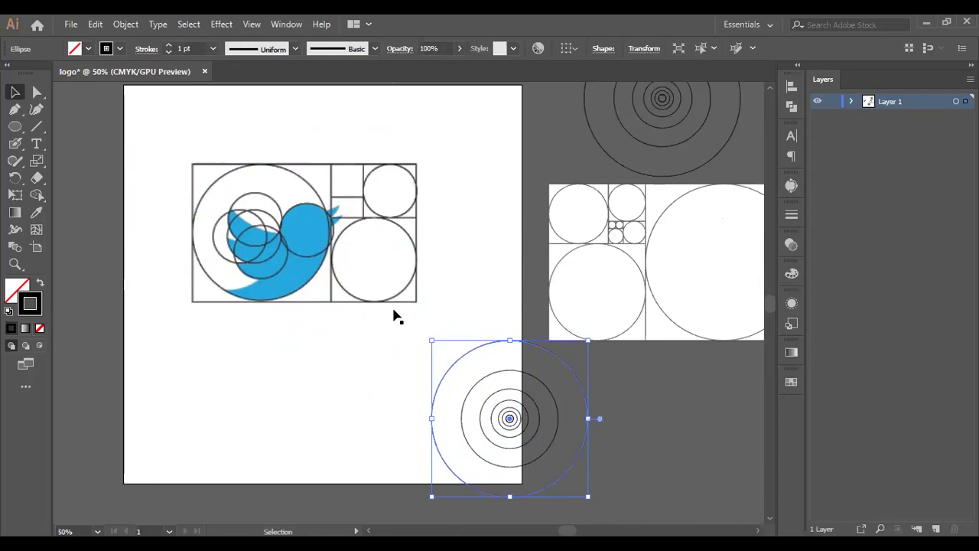
Step: Enlarge the Twitter bird image until its big circle matches the size of the largest concentric circle
{"action": "left_click", "coordinate": [433, 157]}
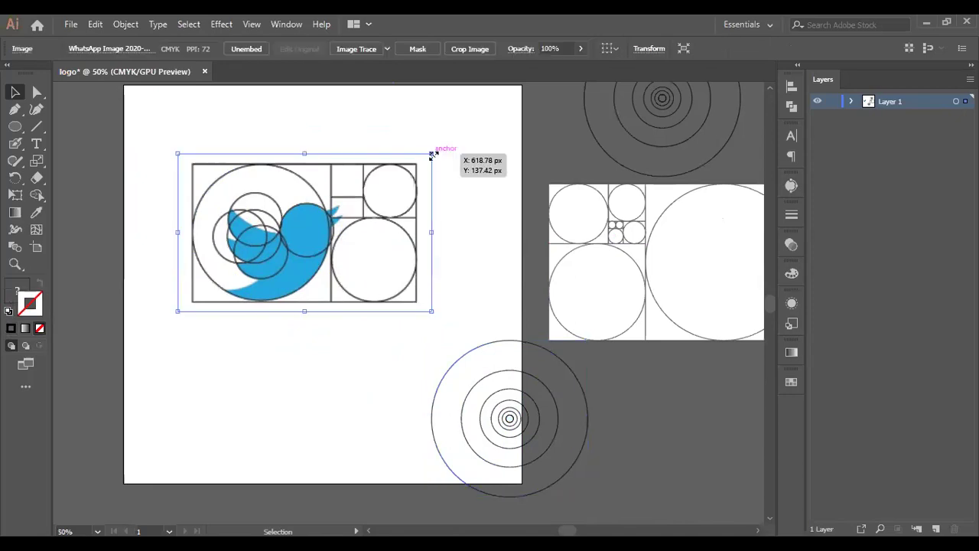
{"action": "left_click_drag", "start_coordinate": [432, 156], "coordinate": [449, 136]}
{"action": "left_click_drag", "start_coordinate": [337, 151], "coordinate": [358, 133]}
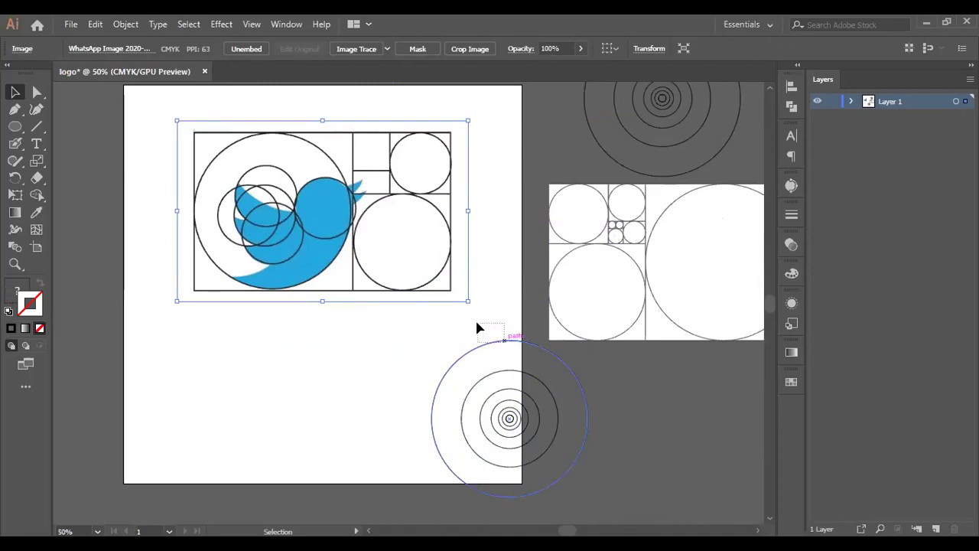
{"action": "left_click", "coordinate": [485, 344]}
{"action": "left_click", "coordinate": [619, 415]}
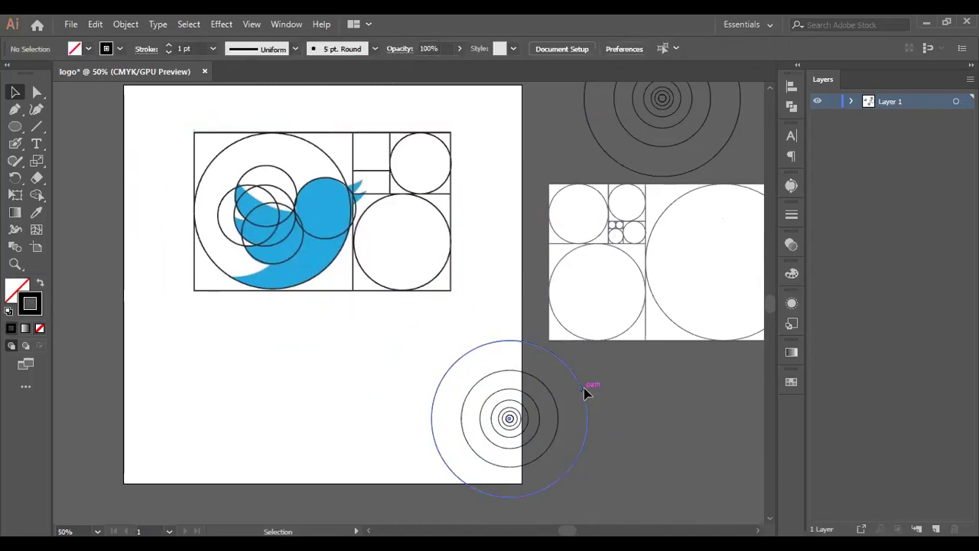
Step: Place a copy of the largest concentric circle over the big circle enclosing the Twitter bird
{"action": "left_click_drag", "start_coordinate": [584, 392], "coordinate": [346, 184]}
{"action": "scroll", "coordinate": [304, 357], "scroll_direction": "up", "scroll_amount": 2}
{"action": "scroll", "coordinate": [305, 366], "scroll_direction": "up", "scroll_amount": 1}
{"action": "scroll", "coordinate": [304, 366], "scroll_direction": "down", "scroll_amount": 2}
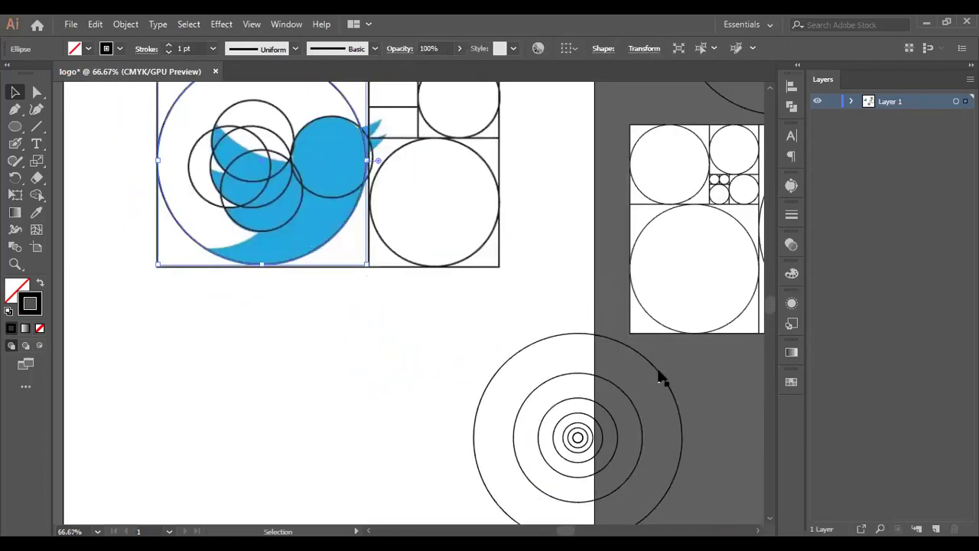
Step: Place a copy of the third-largest concentric circle over the bird's head circle
{"action": "left_click_drag", "start_coordinate": [614, 413], "coordinate": [365, 134]}
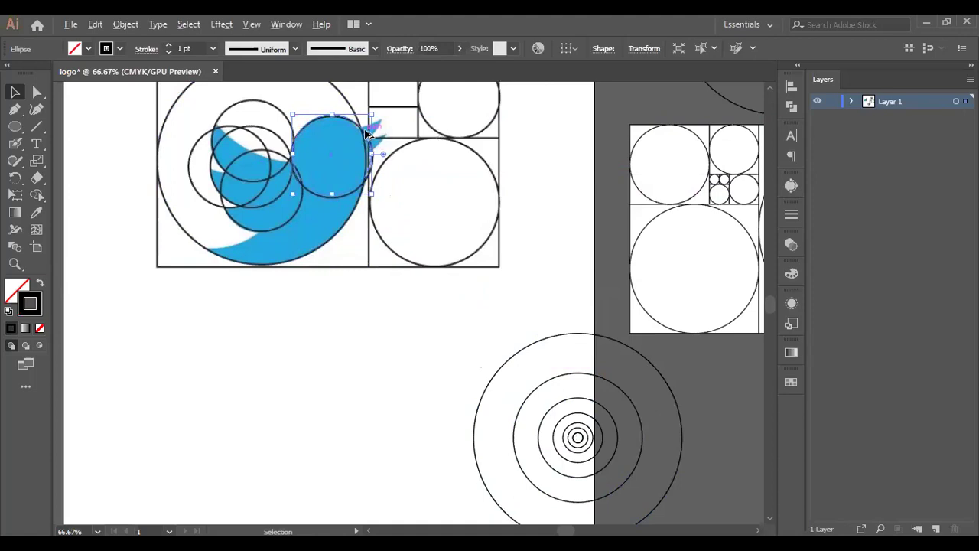
{"action": "scroll", "coordinate": [365, 134], "scroll_direction": "up", "scroll_amount": 2}
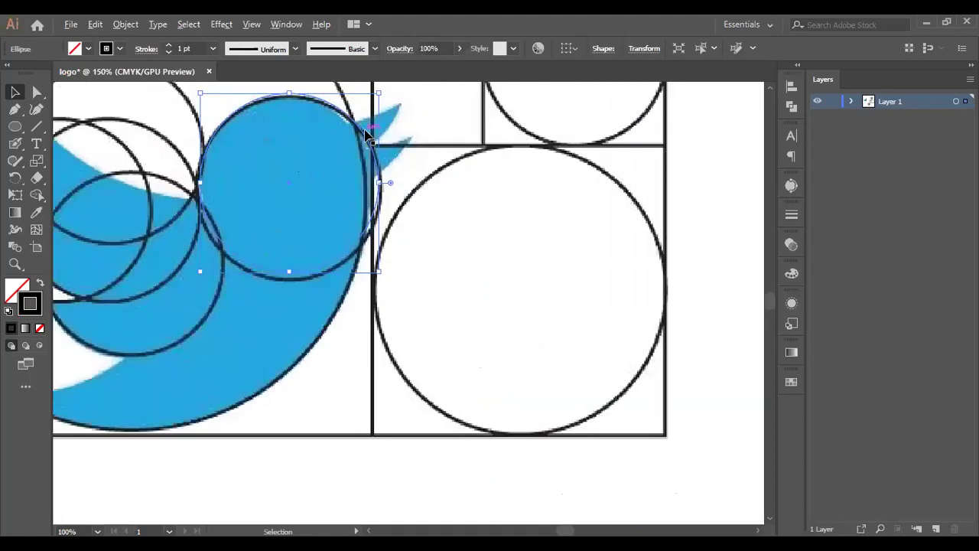
{"action": "scroll", "coordinate": [365, 135], "scroll_direction": "up", "scroll_amount": 1}
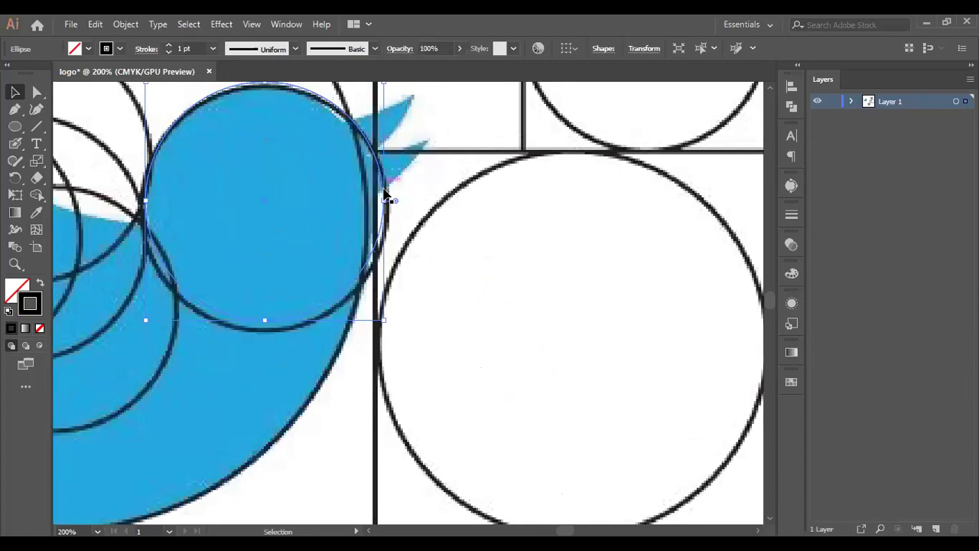
{"action": "scroll", "coordinate": [390, 210], "scroll_direction": "down", "scroll_amount": 1}
Step: Place another copy of the third-largest concentric circle over the lowest wing circle of the bird
{"action": "mouse_move", "coordinate": [281, 189]}
{"action": "left_mouse_down"}
{"action": "mouse_move", "coordinate": [286, 204]}
{"action": "mouse_move", "coordinate": [281, 193]}
{"action": "left_mouse_up"}
{"action": "scroll", "coordinate": [281, 194], "scroll_direction": "down", "scroll_amount": 2}
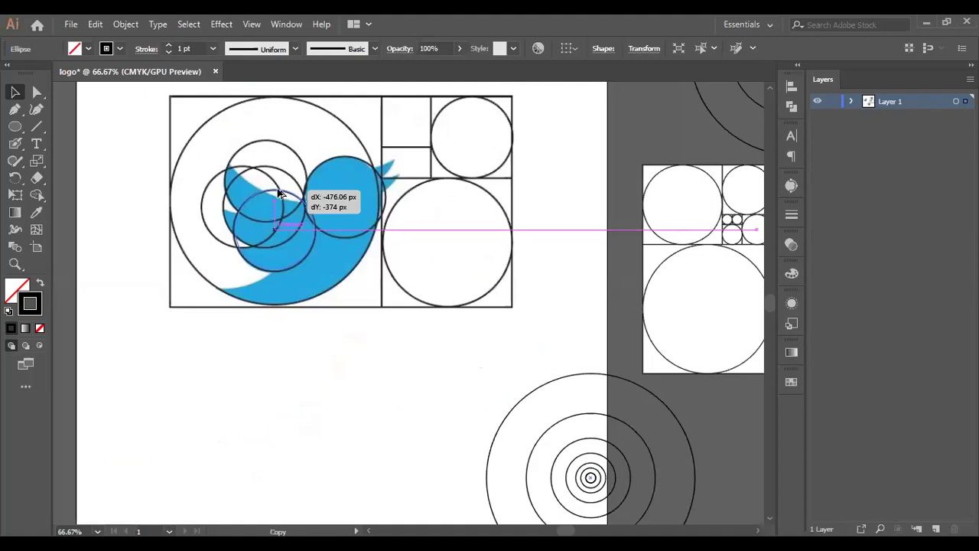
{"action": "left_click_drag", "start_coordinate": [280, 194], "coordinate": [280, 193]}
{"action": "scroll", "coordinate": [333, 226], "scroll_direction": "up", "scroll_amount": 3}
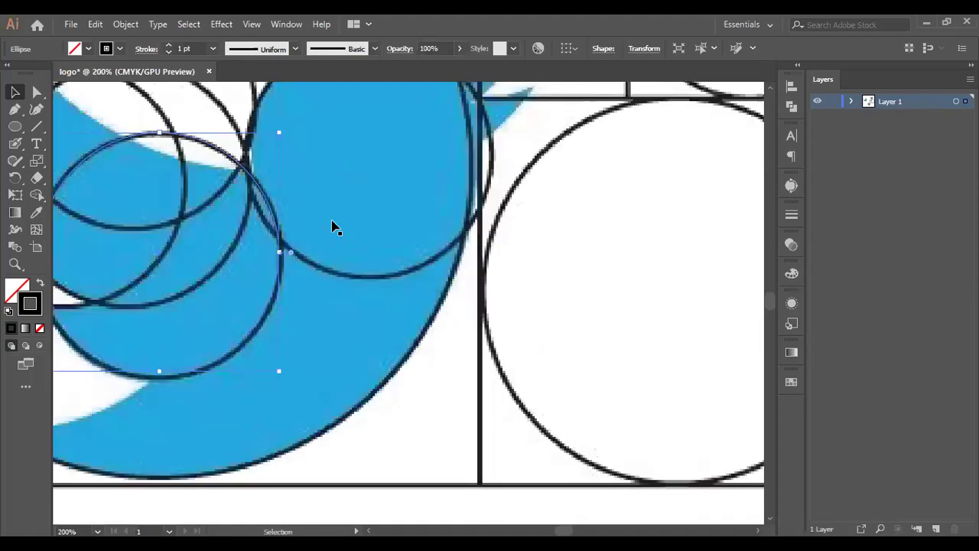
{"action": "scroll", "coordinate": [282, 192], "scroll_direction": "down", "scroll_amount": 1}
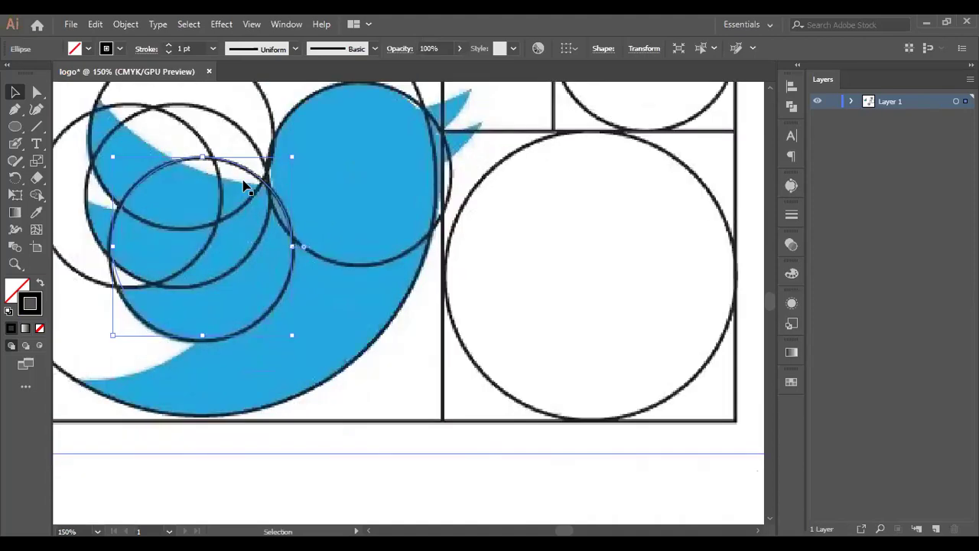
Step: Nudge the selected circle down so it lines up with the lower wing circle of the bird reference
{"action": "left_click_drag", "start_coordinate": [245, 186], "coordinate": [241, 174]}
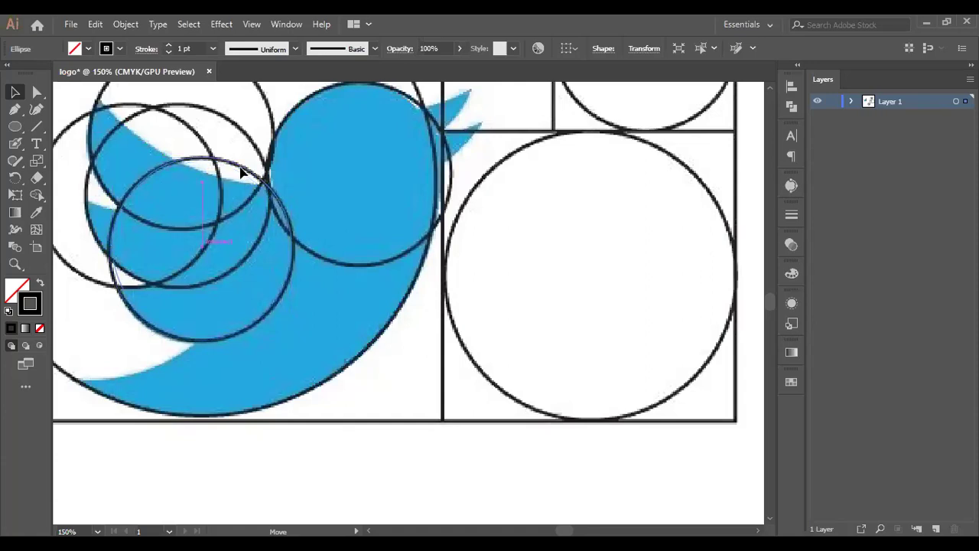
{"action": "left_click", "coordinate": [310, 176]}
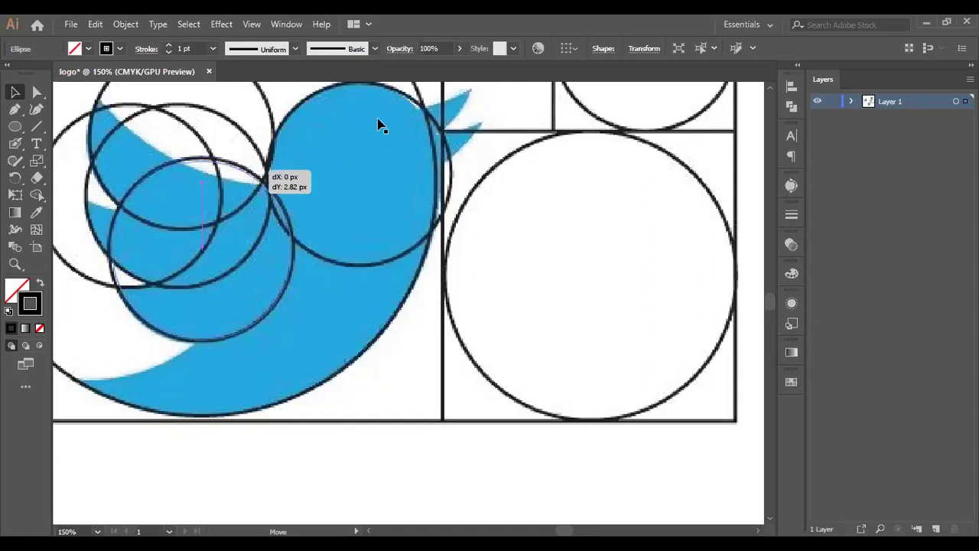
{"action": "left_click_drag", "start_coordinate": [415, 221], "coordinate": [416, 223]}
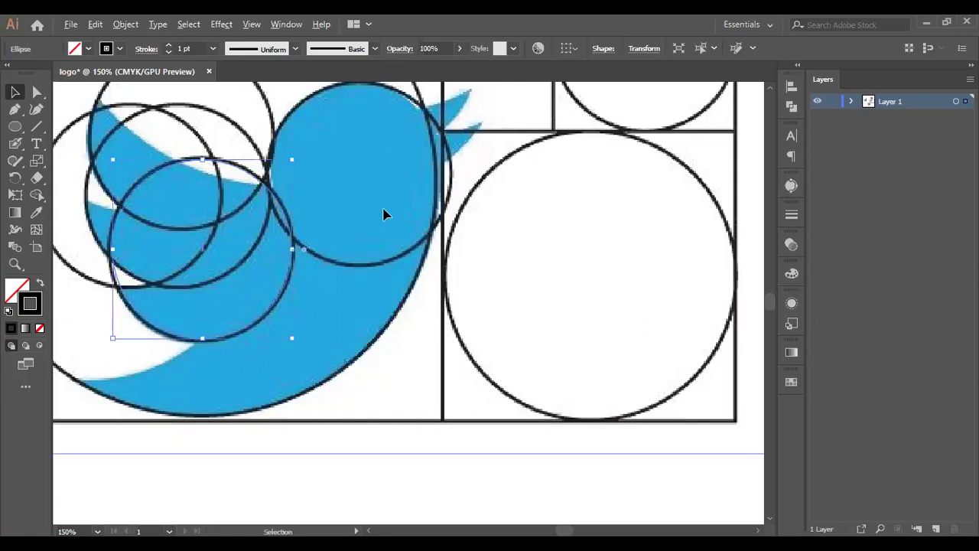
Step: Examine the circles traced over the bird reference, comparing the outline view with the normal preview
{"action": "key", "text": "ctrl+minus"}
{"action": "left_click", "coordinate": [366, 270]}
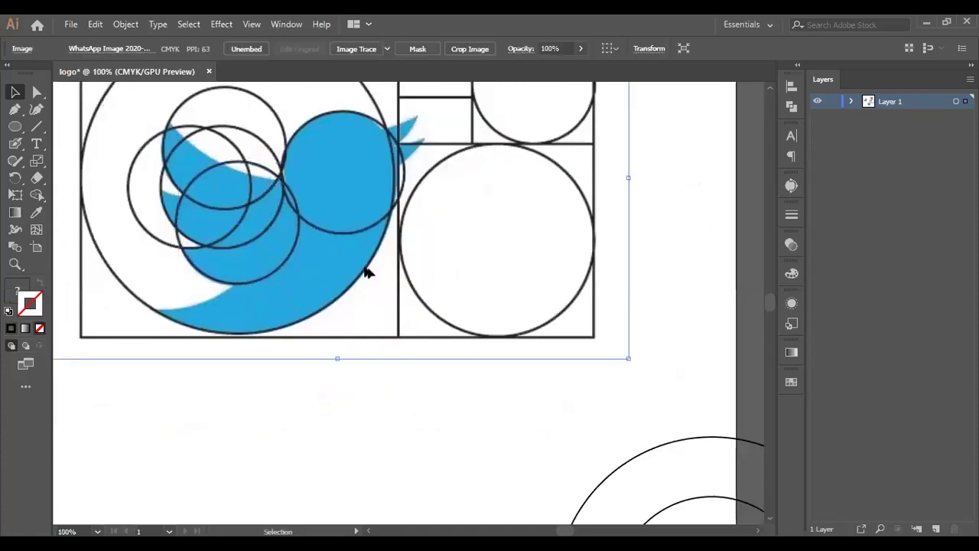
{"action": "scroll", "coordinate": [356, 262], "scroll_direction": "down", "scroll_amount": 3}
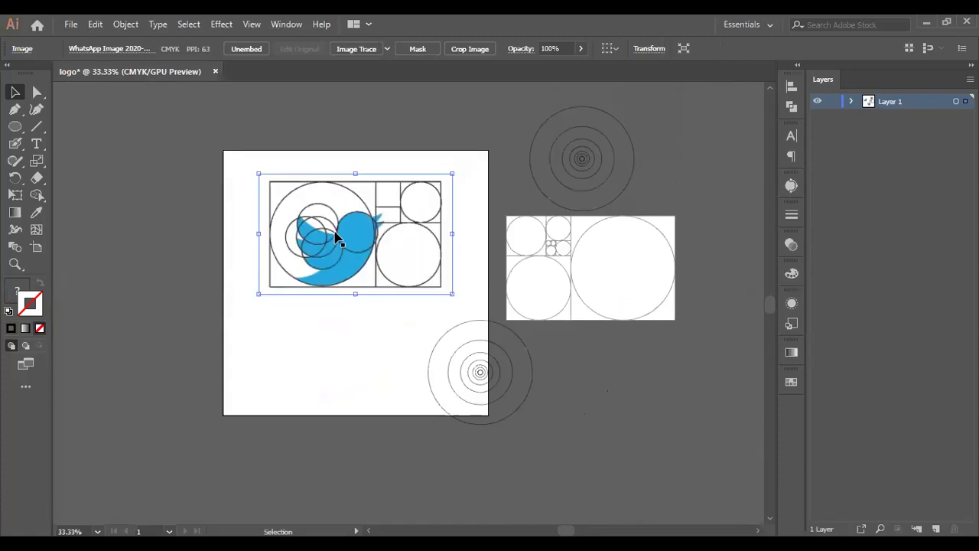
{"action": "key", "text": "ctrl+shift+a"}
{"action": "left_click", "coordinate": [335, 256]}
{"action": "scroll", "coordinate": [335, 253], "scroll_direction": "up", "scroll_amount": 4}
{"action": "scroll", "coordinate": [344, 259], "scroll_direction": "down", "scroll_amount": 2}
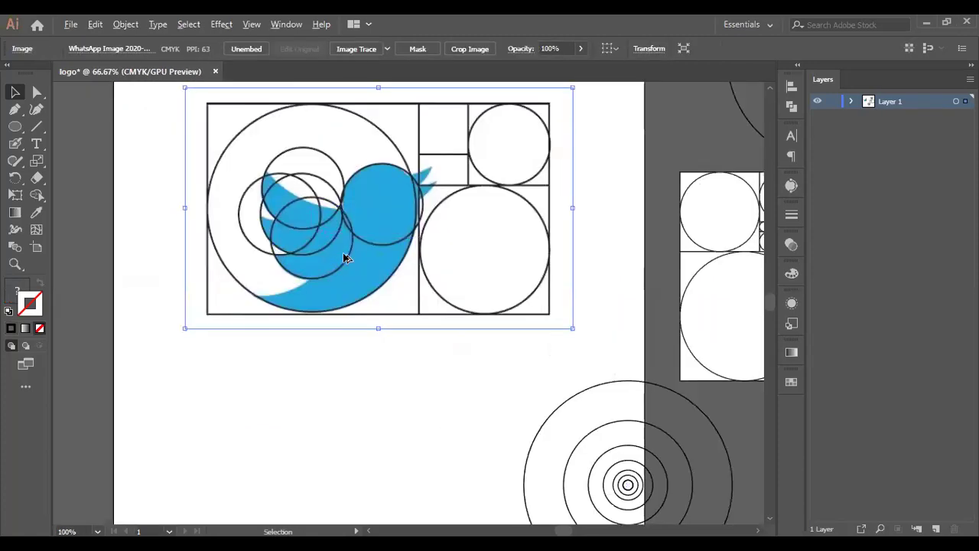
{"action": "scroll", "coordinate": [345, 258], "scroll_direction": "down", "scroll_amount": 3}
{"action": "key", "text": "ctrl+shift+a"}
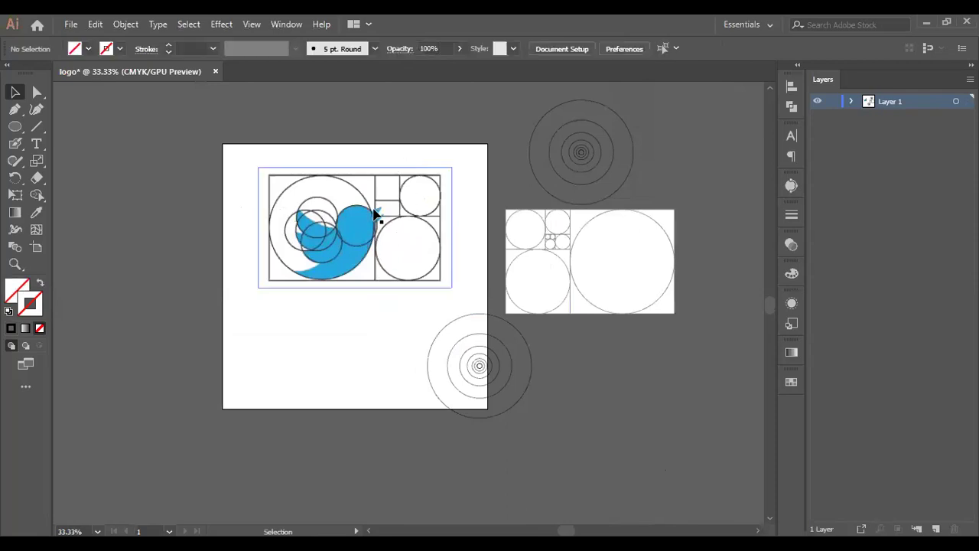
{"action": "left_click", "coordinate": [386, 264]}
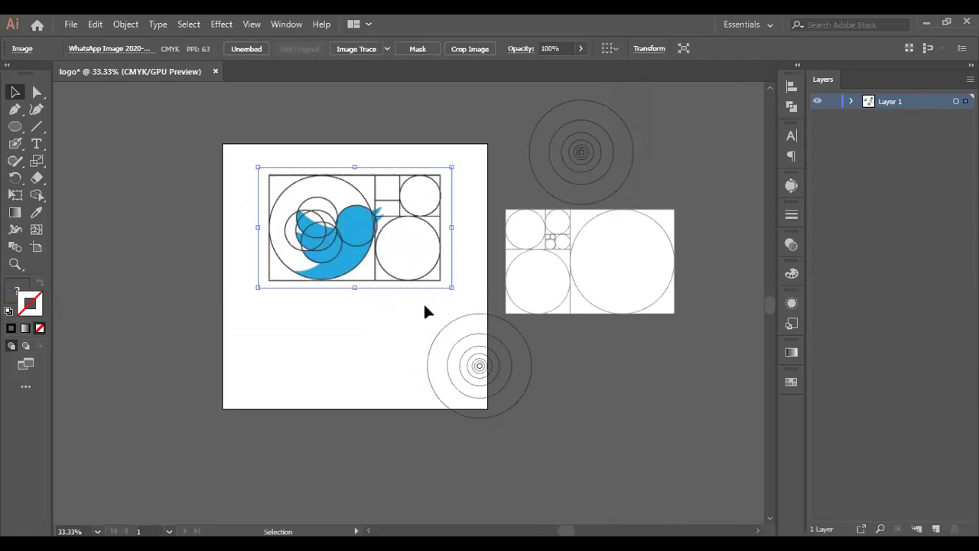
{"action": "left_click", "coordinate": [371, 149]}
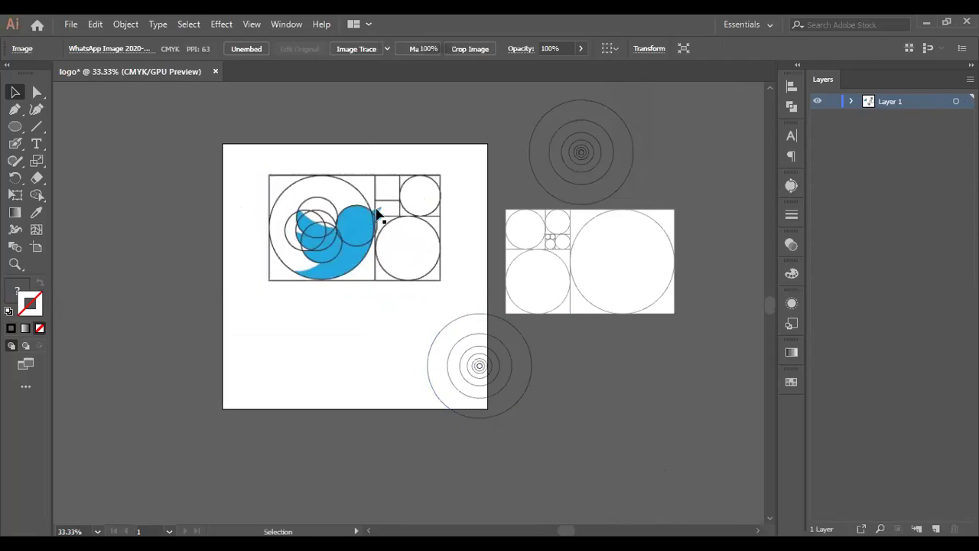
{"action": "key", "text": "a"}
{"action": "key", "text": "ctrl+y"}
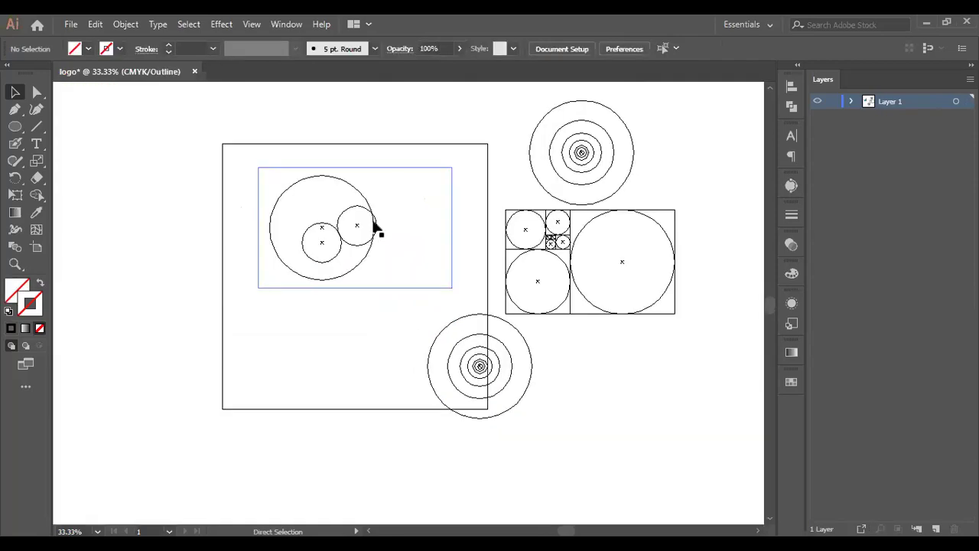
{"action": "key", "text": "ctrl+y"}
{"action": "key", "text": "v"}
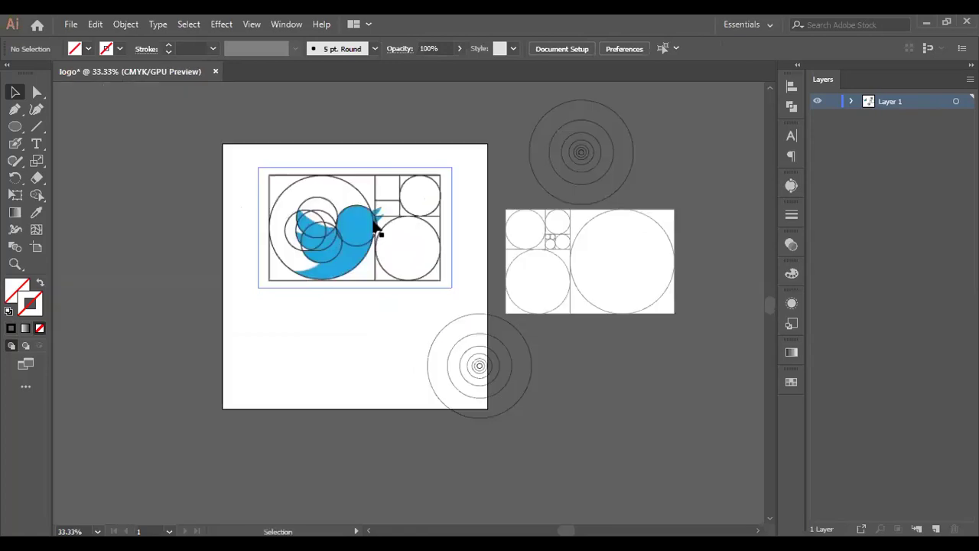
{"action": "left_click", "coordinate": [291, 234]}
{"action": "left_click", "coordinate": [10, 329]}
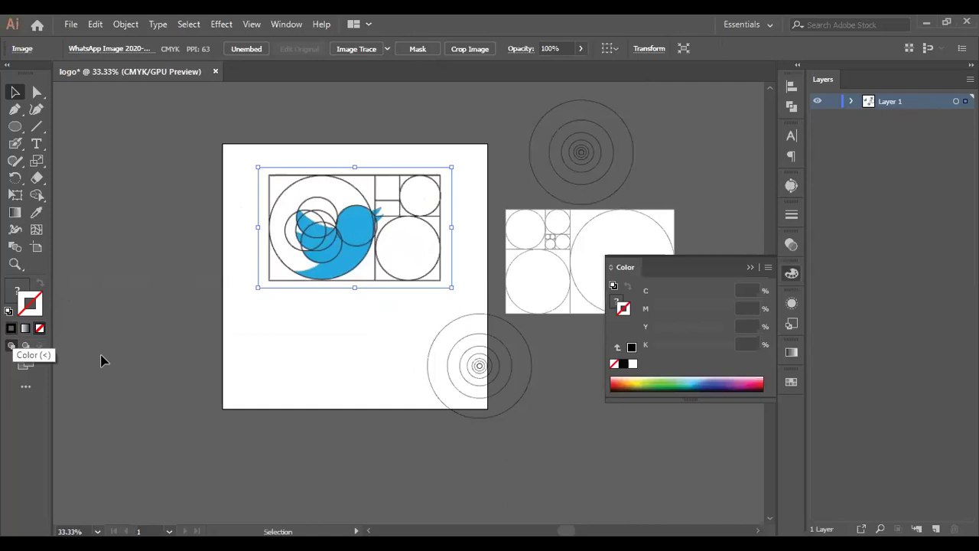
{"action": "left_click", "coordinate": [11, 329]}
{"action": "left_click", "coordinate": [11, 329]}
{"action": "left_click", "coordinate": [356, 222]}
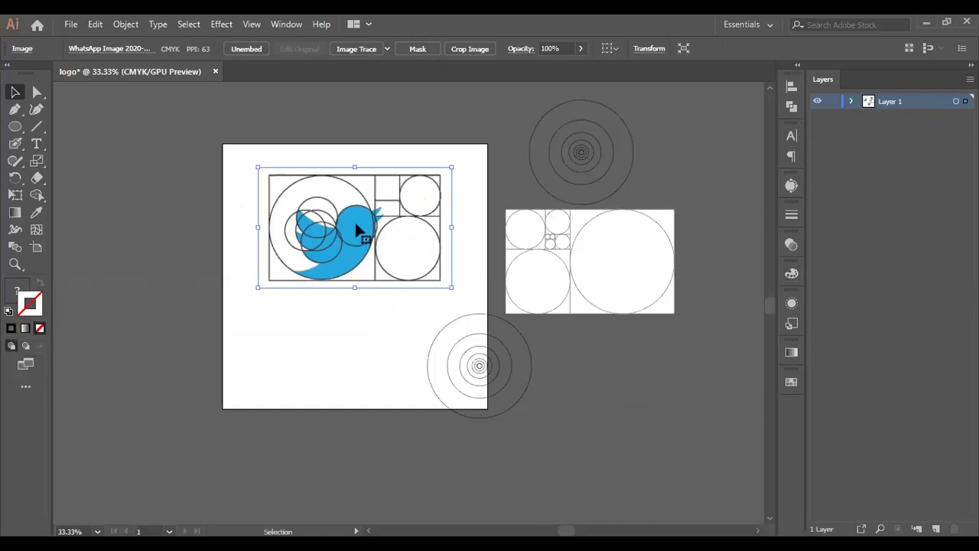
{"action": "left_click", "coordinate": [462, 324]}
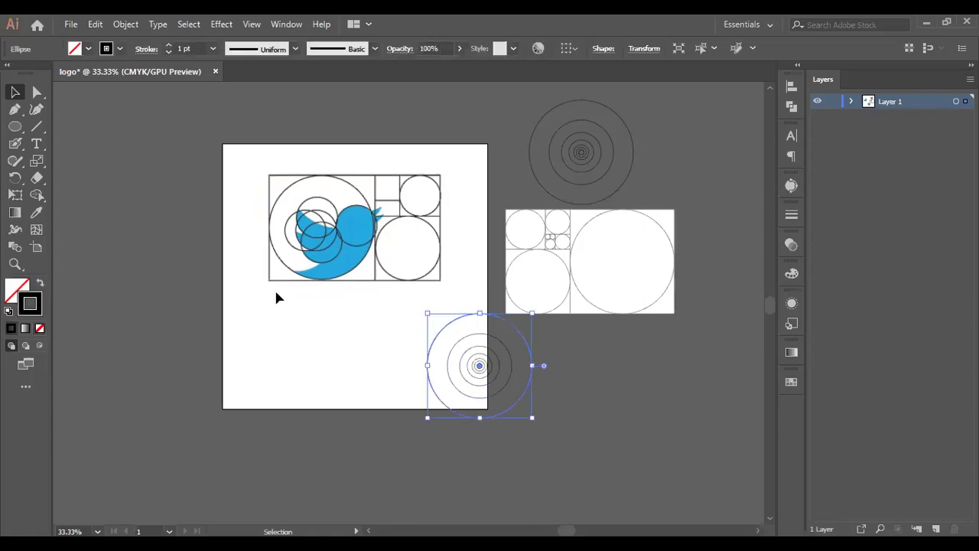
{"action": "left_click", "coordinate": [364, 199]}
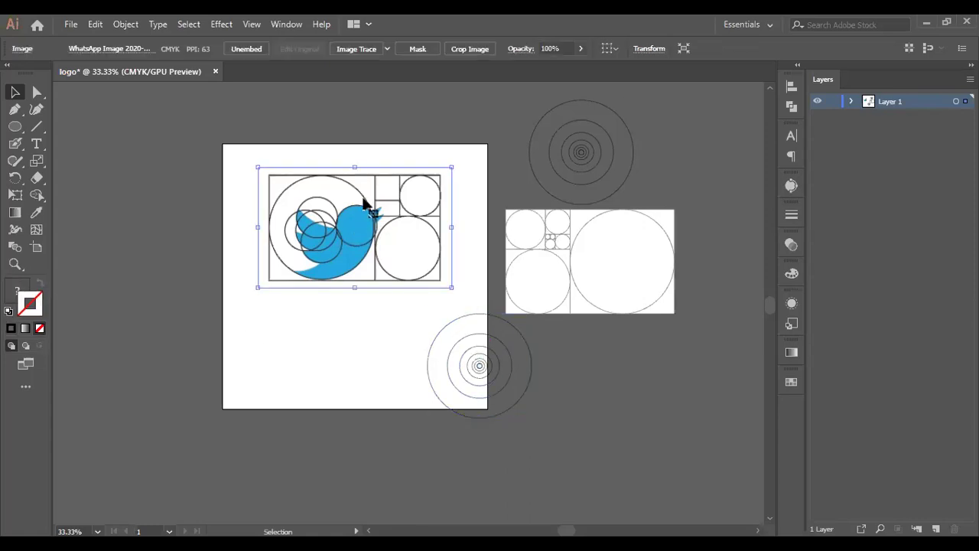
{"action": "left_click", "coordinate": [11, 330]}
{"action": "scroll", "coordinate": [296, 290], "scroll_direction": "up", "scroll_amount": 1}
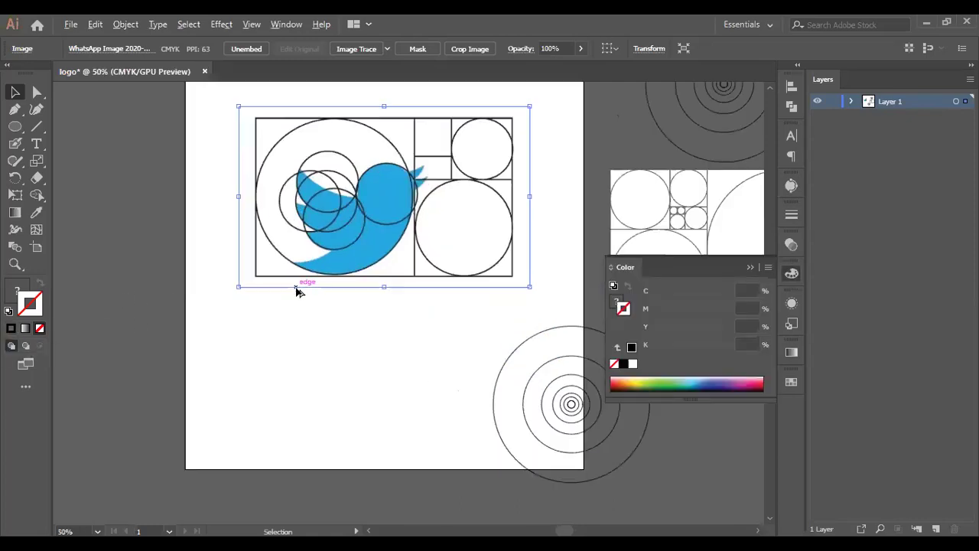
{"action": "scroll", "coordinate": [296, 291], "scroll_direction": "up", "scroll_amount": 3}
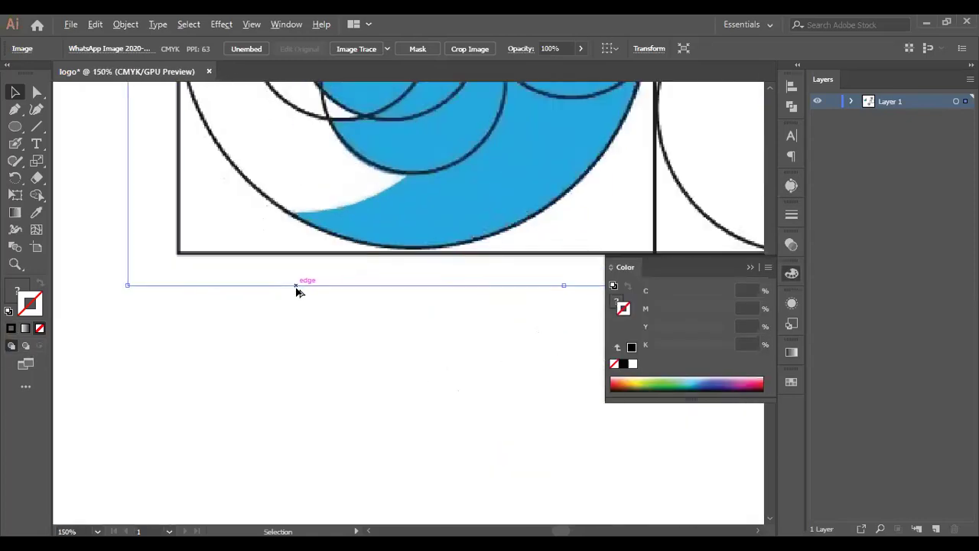
{"action": "left_click", "coordinate": [310, 227]}
{"action": "scroll", "coordinate": [315, 229], "scroll_direction": "down", "scroll_amount": 4}
Step: Shift the bird reference image down off the traced circles and undo the move
{"action": "left_click_drag", "start_coordinate": [356, 169], "coordinate": [355, 242]}
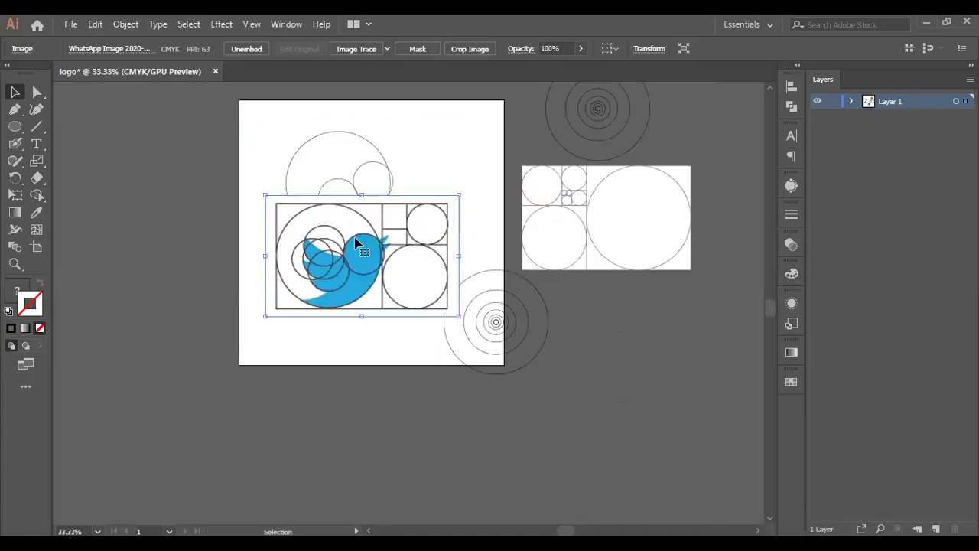
{"action": "key", "text": "ctrl"}
{"action": "key", "text": "ctrl+z"}
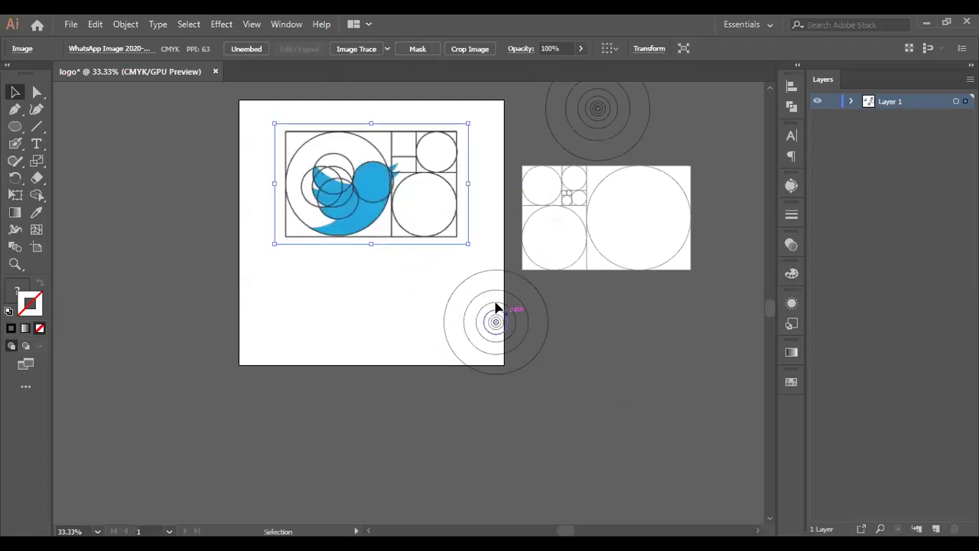
Step: Copy the third-largest circle of the lower concentric set onto the leftmost and uppermost small circles of the bird reference
{"action": "scroll", "coordinate": [507, 311], "scroll_direction": "up", "scroll_amount": 1}
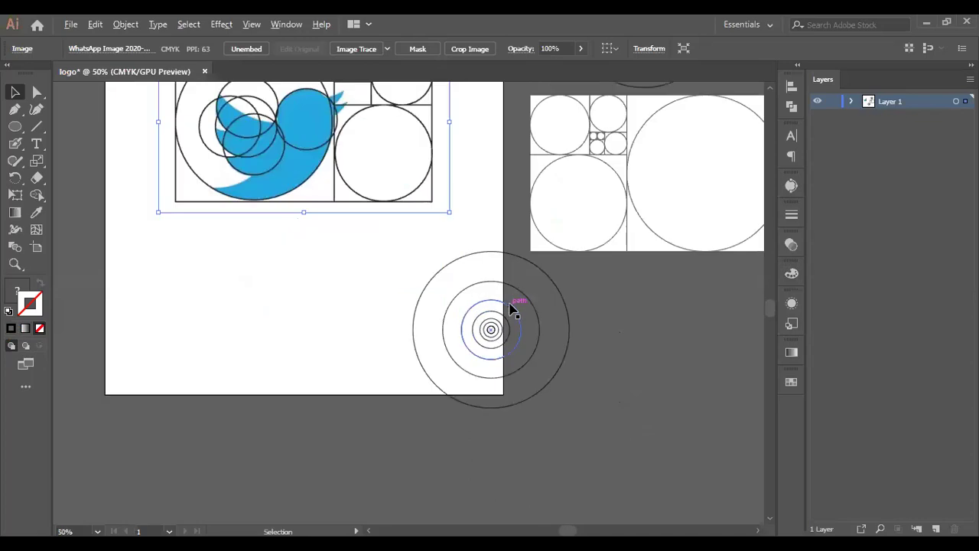
{"action": "left_click_drag", "start_coordinate": [511, 310], "coordinate": [249, 107]}
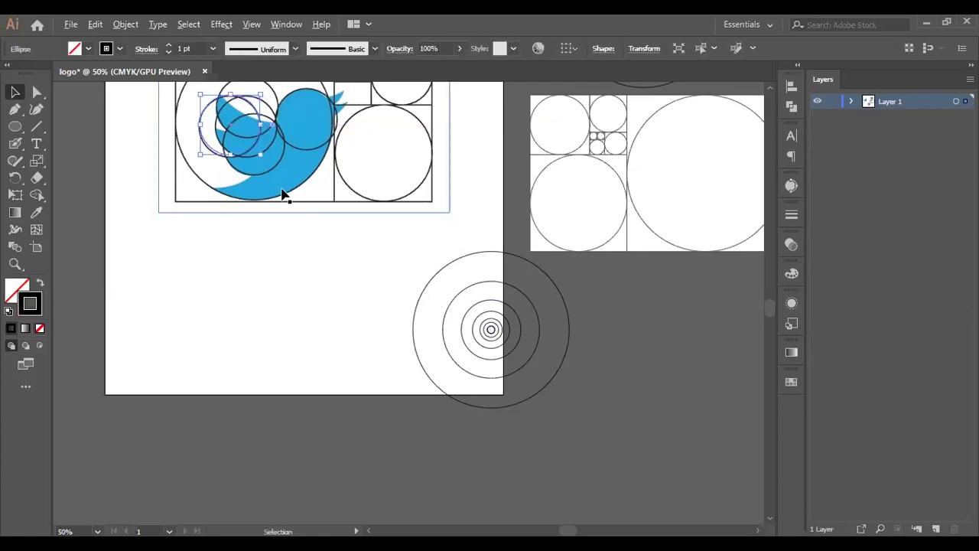
{"action": "scroll", "coordinate": [284, 197], "scroll_direction": "up", "scroll_amount": 1}
{"action": "scroll", "coordinate": [604, 421], "scroll_direction": "up", "scroll_amount": 2}
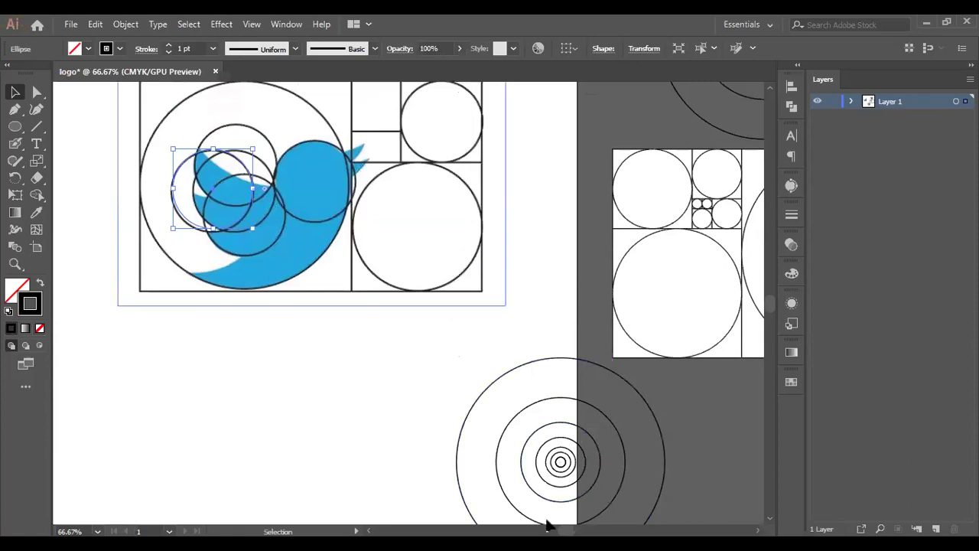
{"action": "left_click_drag", "start_coordinate": [584, 433], "coordinate": [259, 134]}
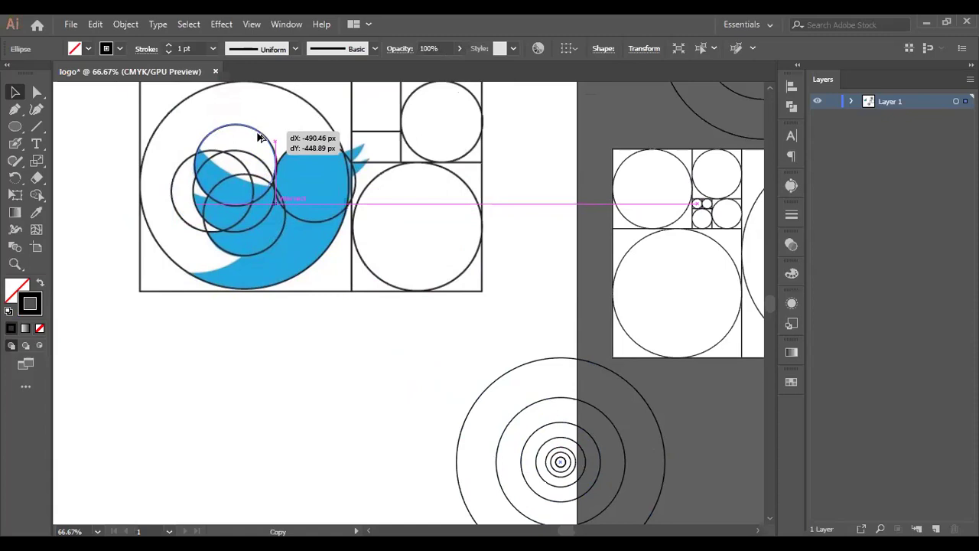
{"action": "left_click_drag", "start_coordinate": [258, 138], "coordinate": [259, 135]}
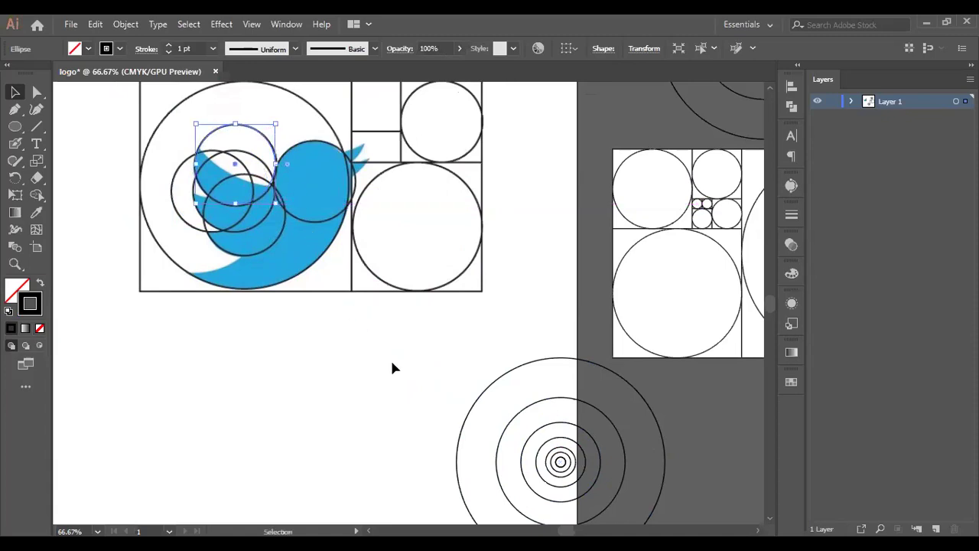
Step: Compare the placed left and upper wing circles with the bird reference by alternating outline and preview views
{"action": "key", "text": "a"}
{"action": "key", "text": "ctrl+y"}
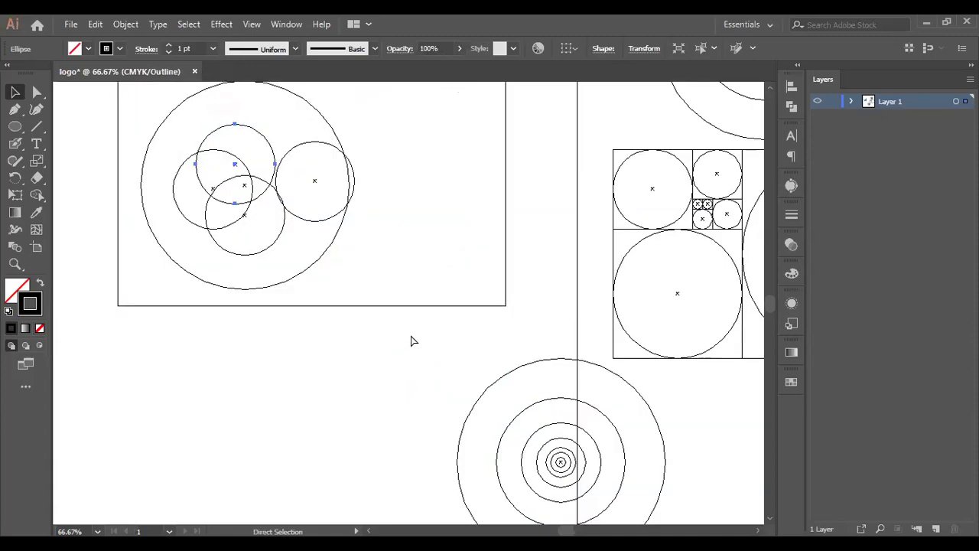
{"action": "key", "text": "ctrl+y"}
{"action": "key", "text": "ctrl+y"}
{"action": "key", "text": "ctrl+y"}
{"action": "key", "text": "ctrl+y"}
{"action": "key", "text": "ctrl+y"}
{"action": "key", "text": "ctrl+y"}
{"action": "key", "text": "ctrl+y"}
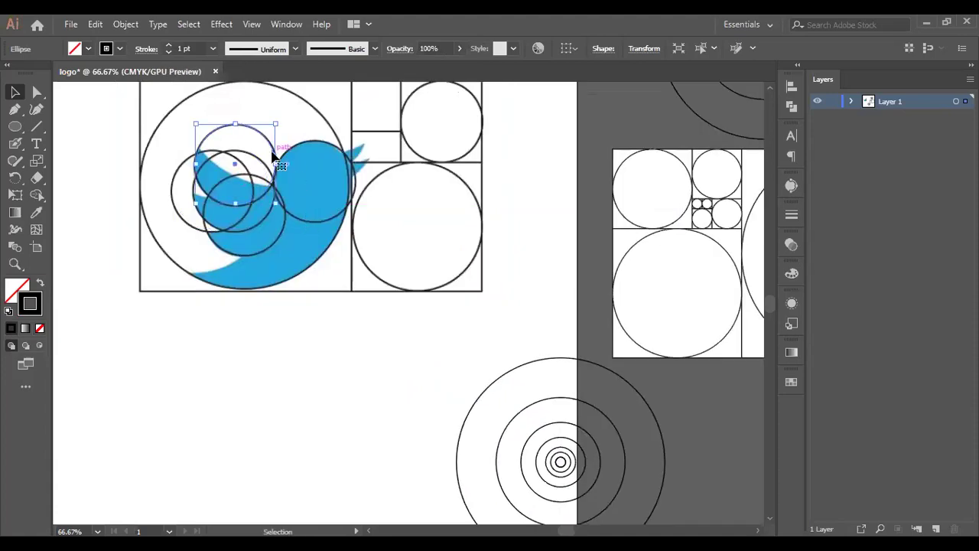
Step: Shift the upper wing circle about 6 px right towards the head circle and check its placement in outline view
{"action": "mouse_move", "coordinate": [271, 144]}
{"action": "left_mouse_down"}
{"action": "mouse_move", "coordinate": [280, 153]}
{"action": "mouse_move", "coordinate": [274, 146]}
{"action": "left_mouse_up"}
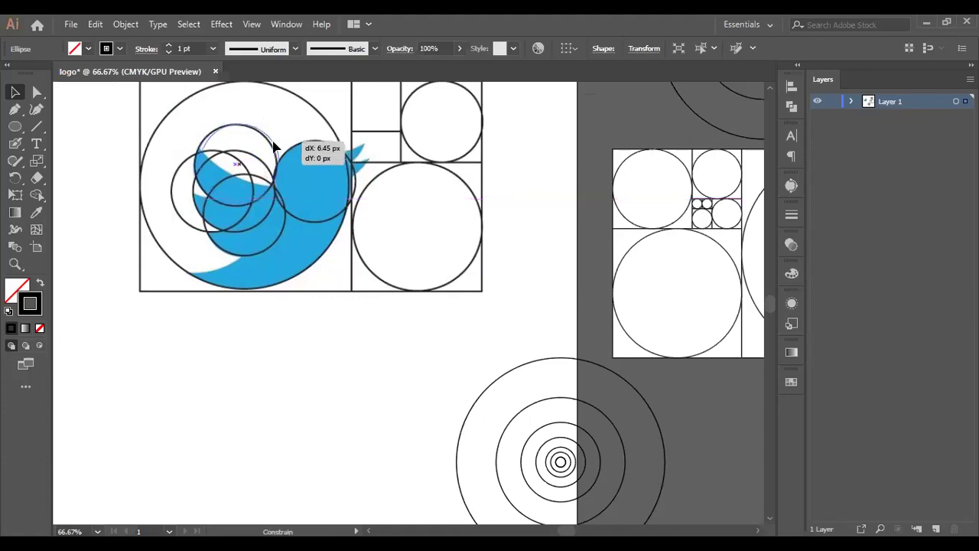
{"action": "left_click_drag", "start_coordinate": [274, 146], "coordinate": [268, 160]}
{"action": "key", "text": "ctrl+y"}
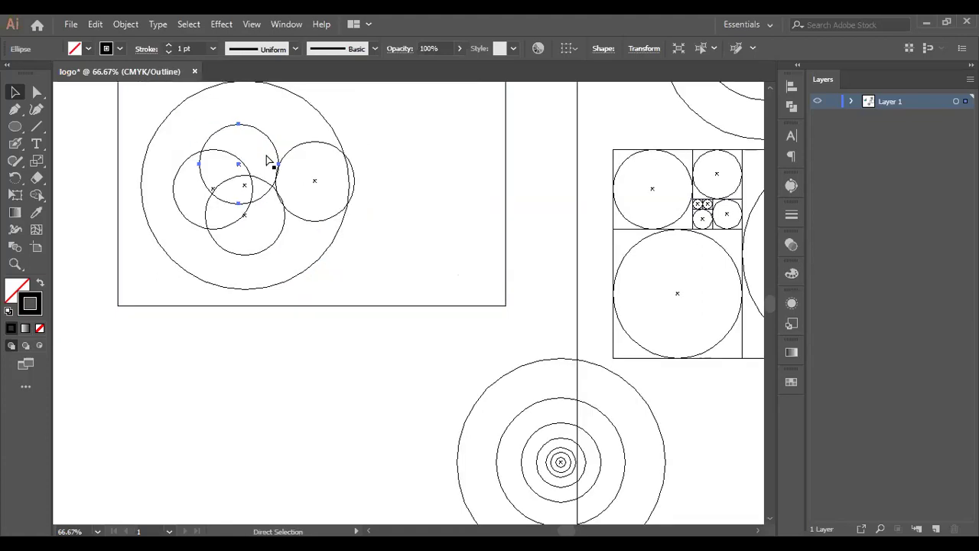
{"action": "key", "text": "ctrl+y"}
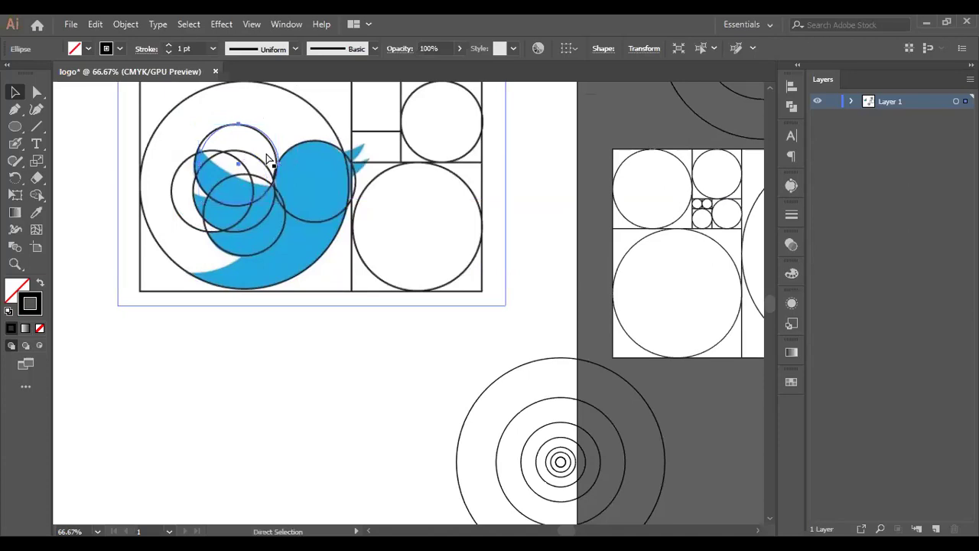
{"action": "key", "text": "ctrl+y"}
{"action": "key", "text": "ctrl+y"}
{"action": "key", "text": "ctrl+y"}
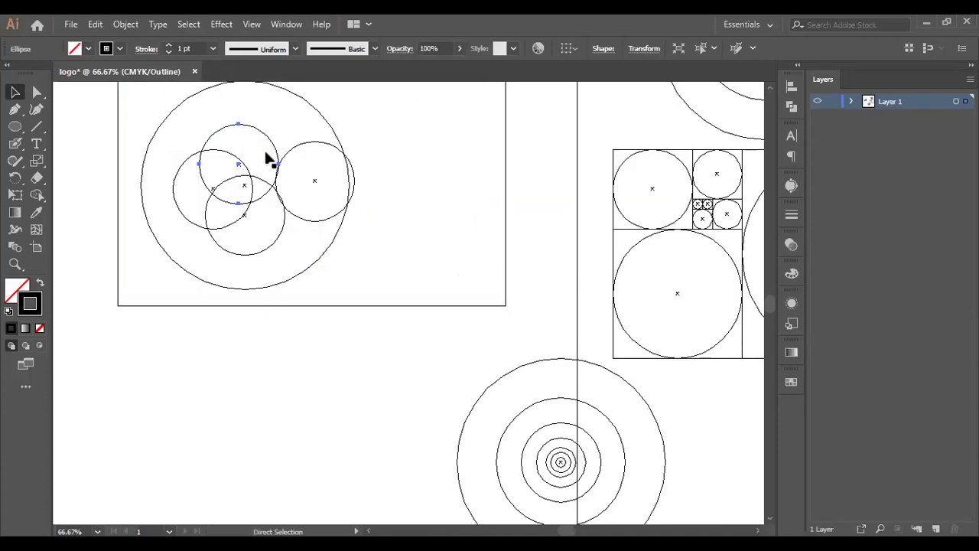
{"action": "key", "text": "ctrl+y"}
{"action": "key", "text": "ctrl+y"}
{"action": "key", "text": "ctrl+y"}
{"action": "key", "text": "ctrl+y"}
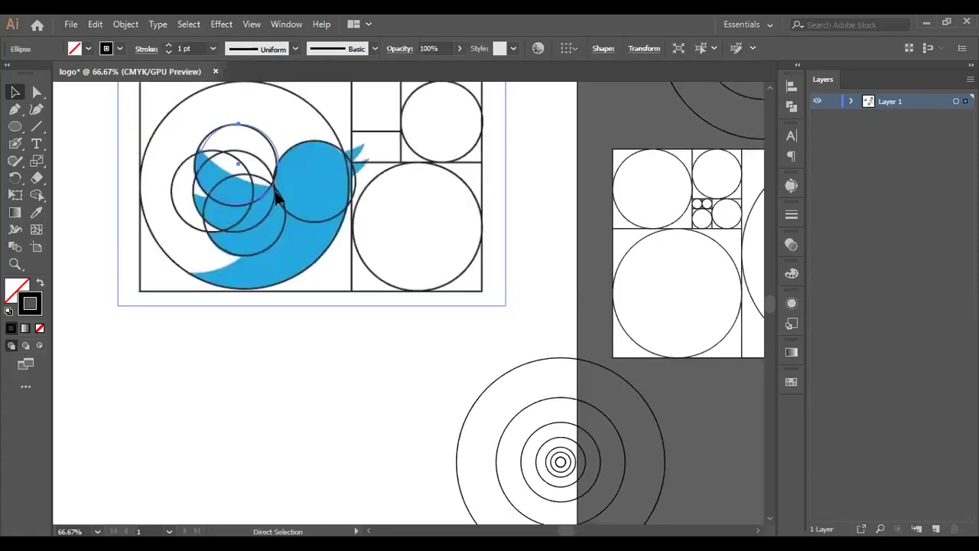
Step: Move the third-largest circle of the lower concentric set onto the reference's middle wing circle and check it in outline view
{"action": "left_click_drag", "start_coordinate": [546, 424], "coordinate": [182, 119]}
{"action": "left_click_drag", "start_coordinate": [218, 157], "coordinate": [221, 160]}
{"action": "key", "text": "alt"}
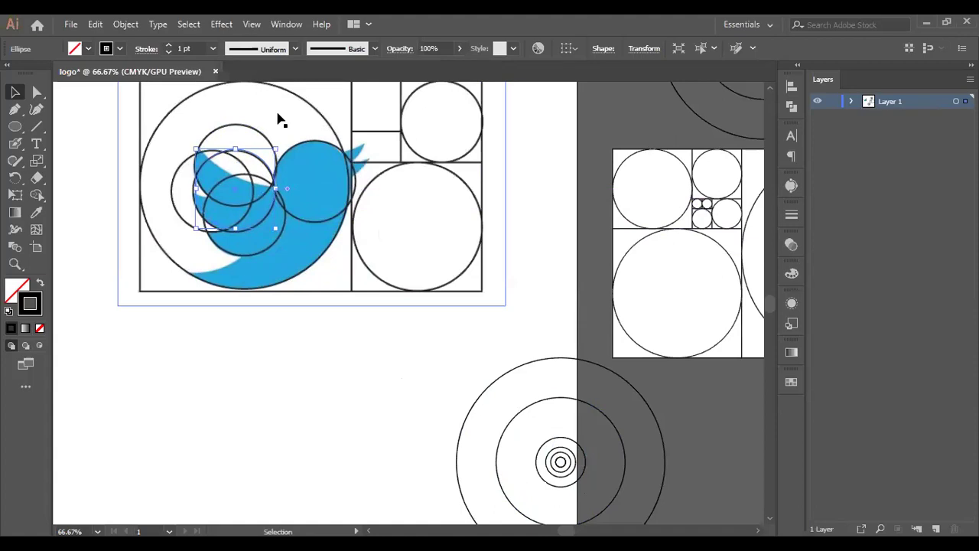
{"action": "scroll", "coordinate": [297, 215], "scroll_direction": "up", "scroll_amount": 1}
{"action": "left_click", "coordinate": [293, 162]}
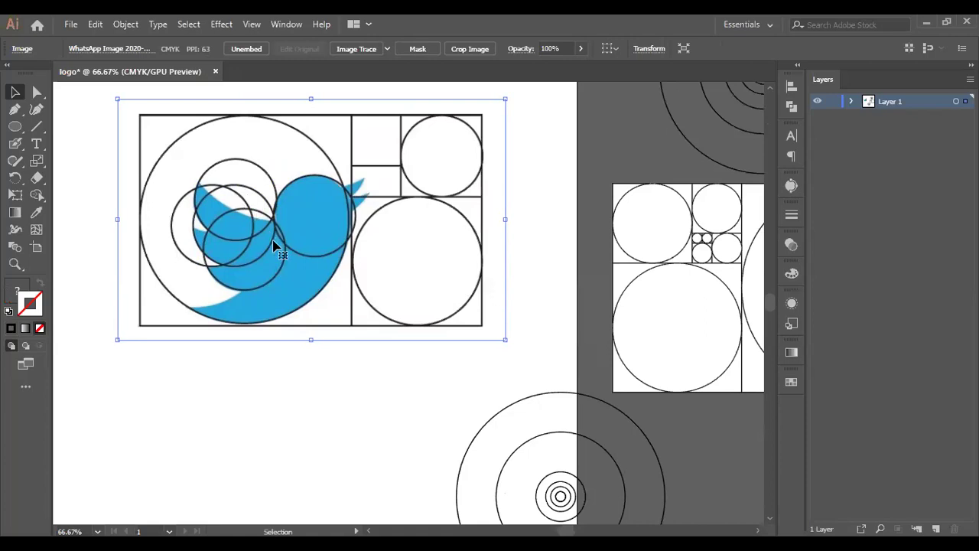
{"action": "key", "text": "a"}
{"action": "key", "text": "ctrl+y"}
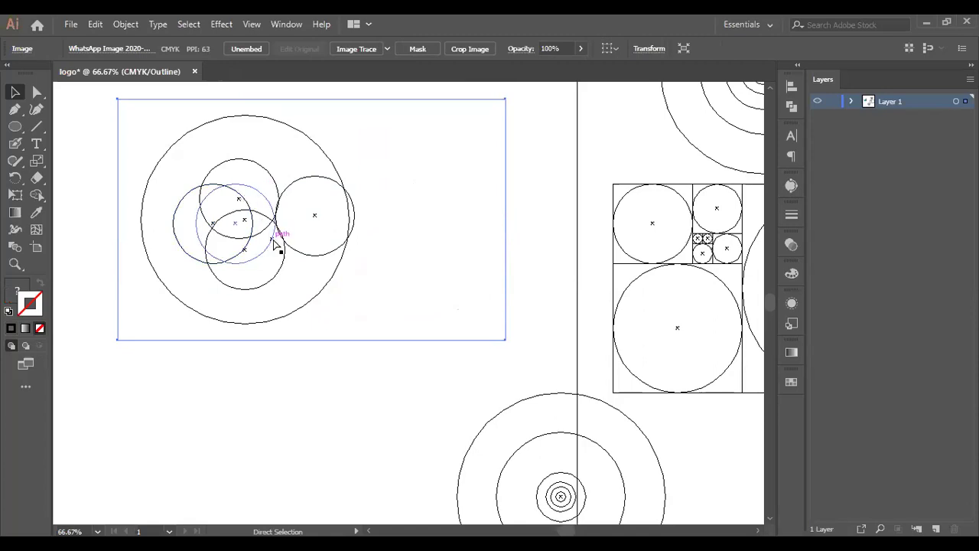
{"action": "key", "text": "ctrl+y"}
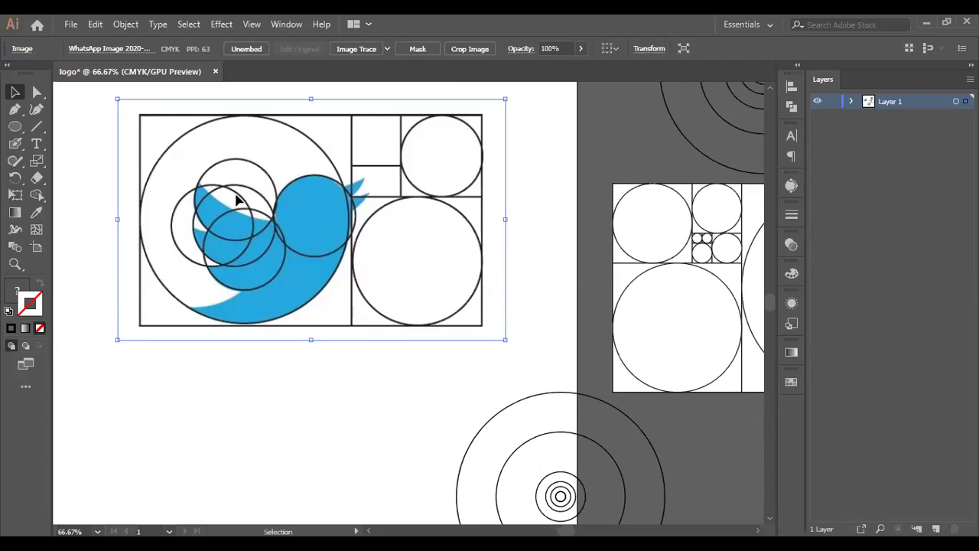
Step: Move the bird reference image below the placed circles to inspect them alone, and undo the move
{"action": "key", "text": "shift"}
{"action": "left_click_drag", "start_coordinate": [269, 228], "coordinate": [277, 505]}
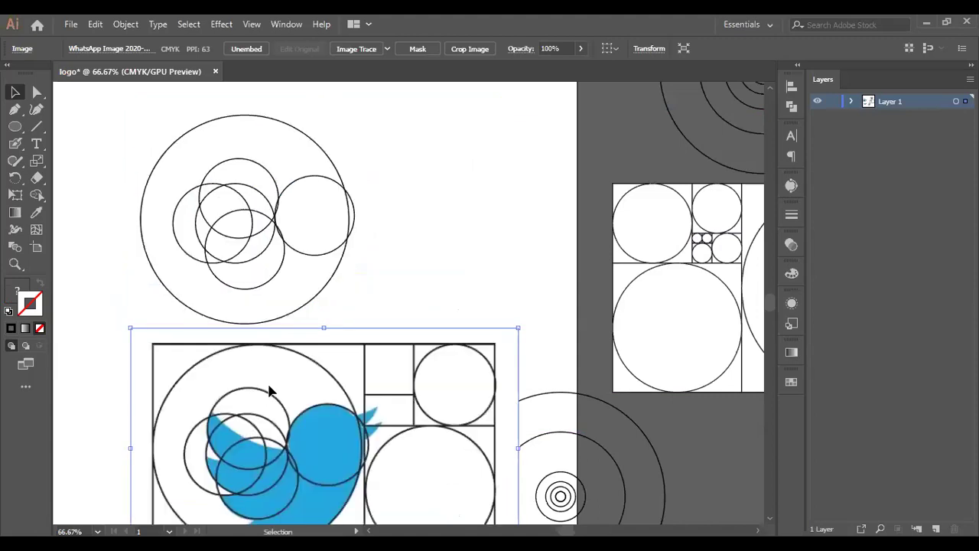
{"action": "scroll", "coordinate": [354, 323], "scroll_direction": "down", "scroll_amount": 1}
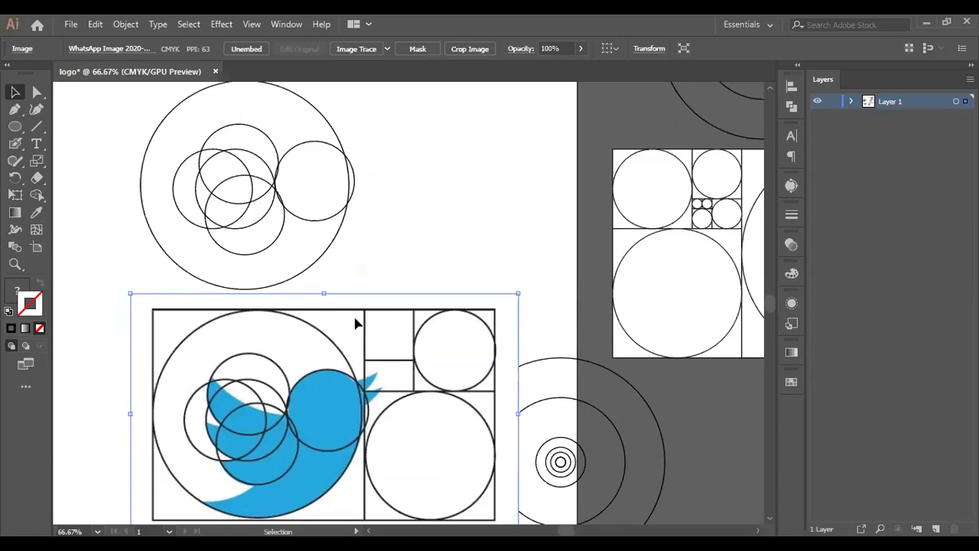
{"action": "scroll", "coordinate": [355, 323], "scroll_direction": "down", "scroll_amount": 1}
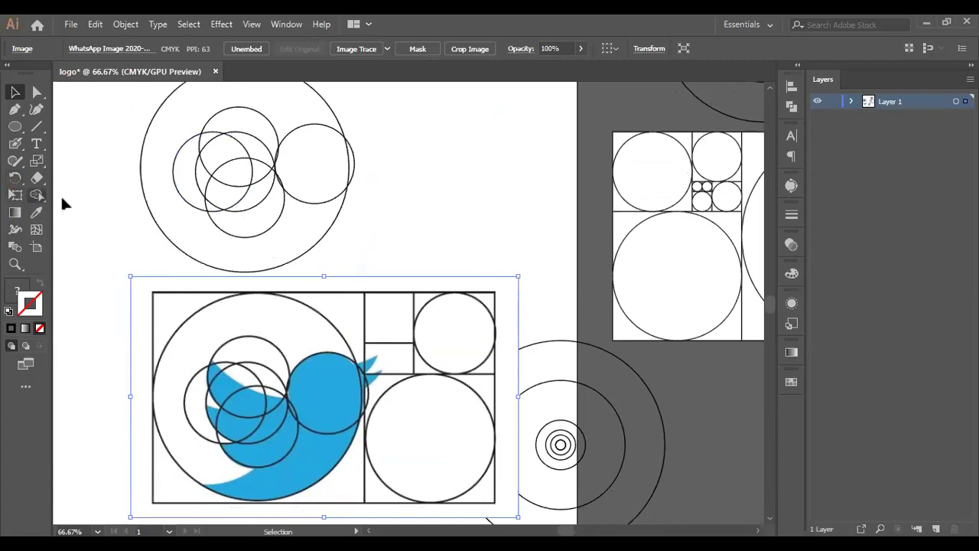
{"action": "scroll", "coordinate": [360, 280], "scroll_direction": "up", "scroll_amount": 2}
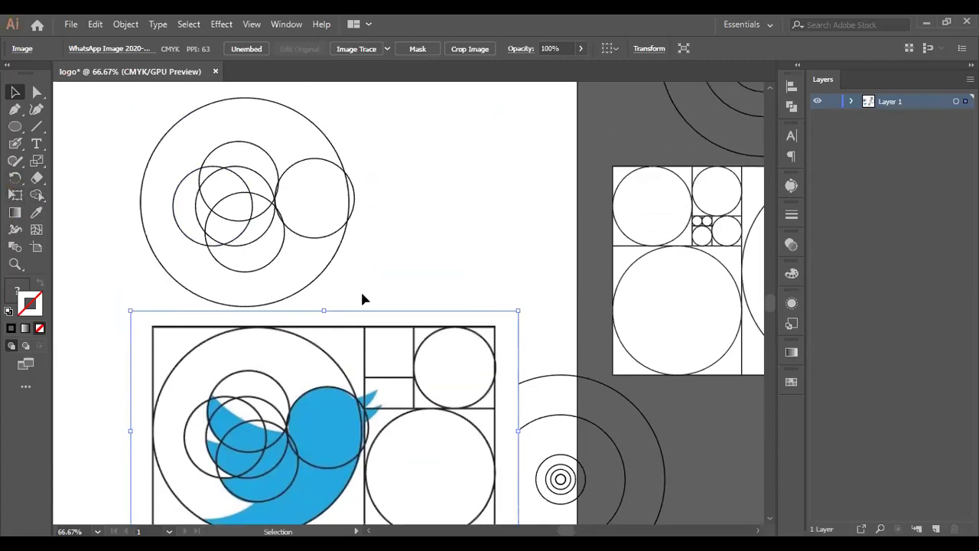
{"action": "key", "text": "ctrl"}
{"action": "key", "text": "v"}
{"action": "key", "text": "ctrl+z"}
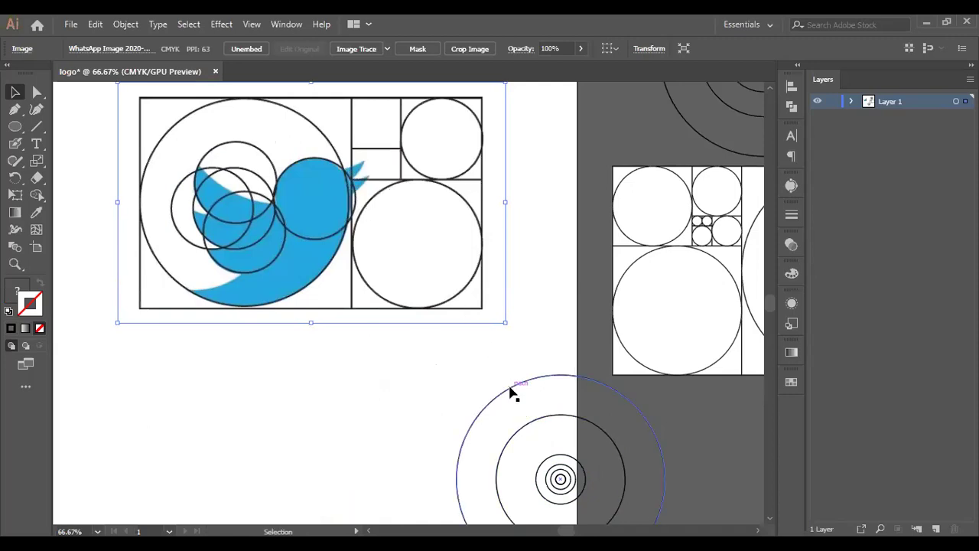
Step: Move the largest circle of the lower concentric set up over the reference, placing its lower arc near the bird's beak
{"action": "scroll", "coordinate": [511, 393], "scroll_direction": "down", "scroll_amount": 1}
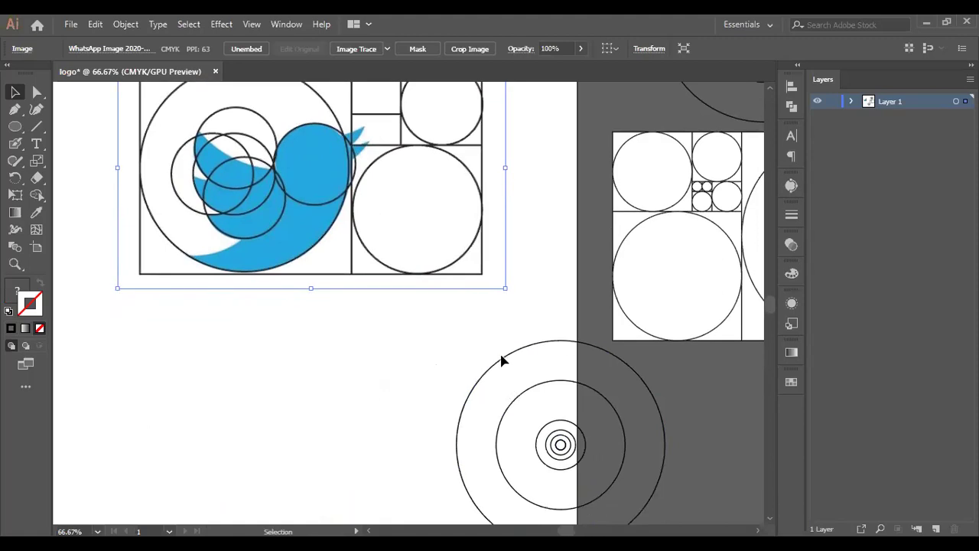
{"action": "scroll", "coordinate": [501, 359], "scroll_direction": "up", "scroll_amount": 1}
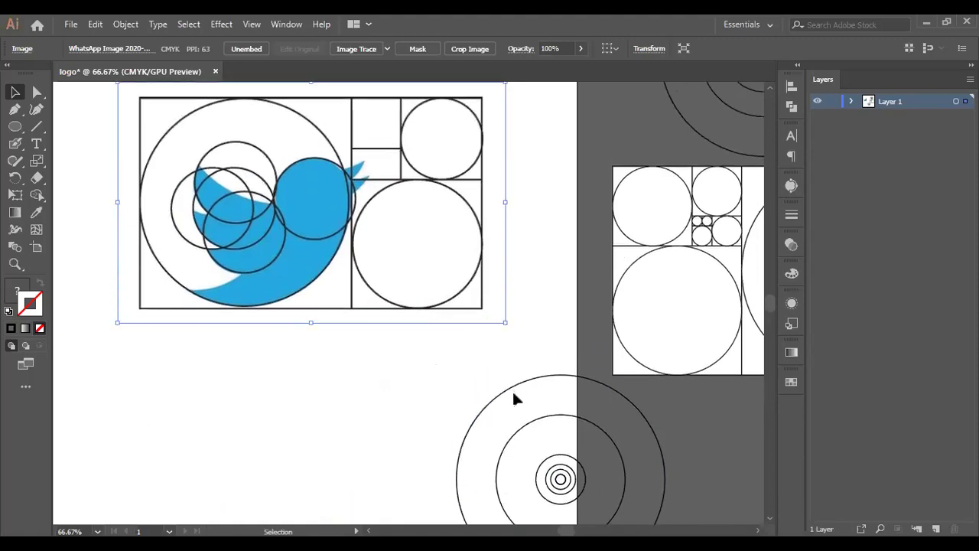
{"action": "left_click_drag", "start_coordinate": [512, 389], "coordinate": [405, 107]}
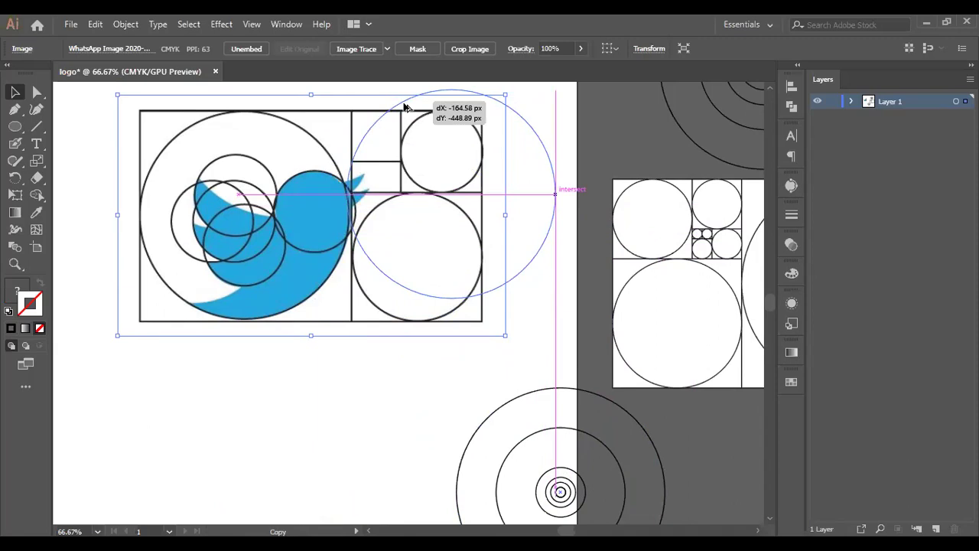
{"action": "left_click_drag", "start_coordinate": [406, 107], "coordinate": [516, 409]}
{"action": "scroll", "coordinate": [348, 258], "scroll_direction": "down", "scroll_amount": 3}
{"action": "scroll", "coordinate": [348, 258], "scroll_direction": "up", "scroll_amount": 2}
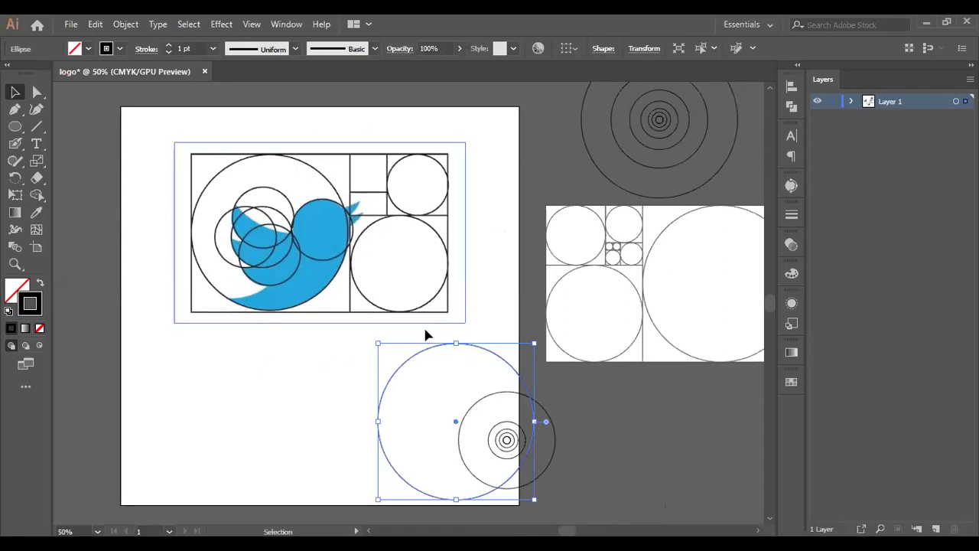
{"action": "left_click", "coordinate": [485, 403]}
{"action": "left_click_drag", "start_coordinate": [426, 357], "coordinate": [304, 147]}
{"action": "scroll", "coordinate": [350, 153], "scroll_direction": "up", "scroll_amount": 2}
{"action": "scroll", "coordinate": [350, 153], "scroll_direction": "up", "scroll_amount": 2}
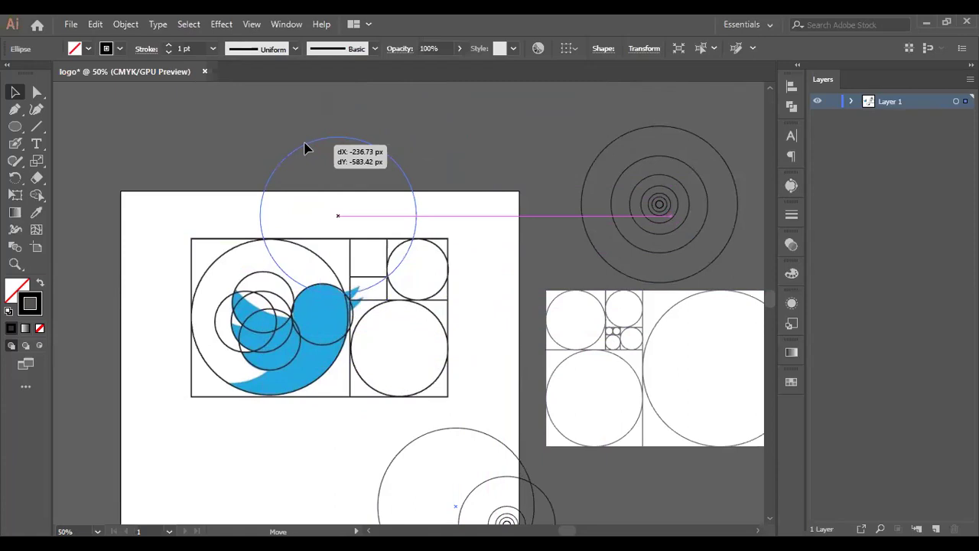
{"action": "left_click_drag", "start_coordinate": [304, 148], "coordinate": [295, 148]}
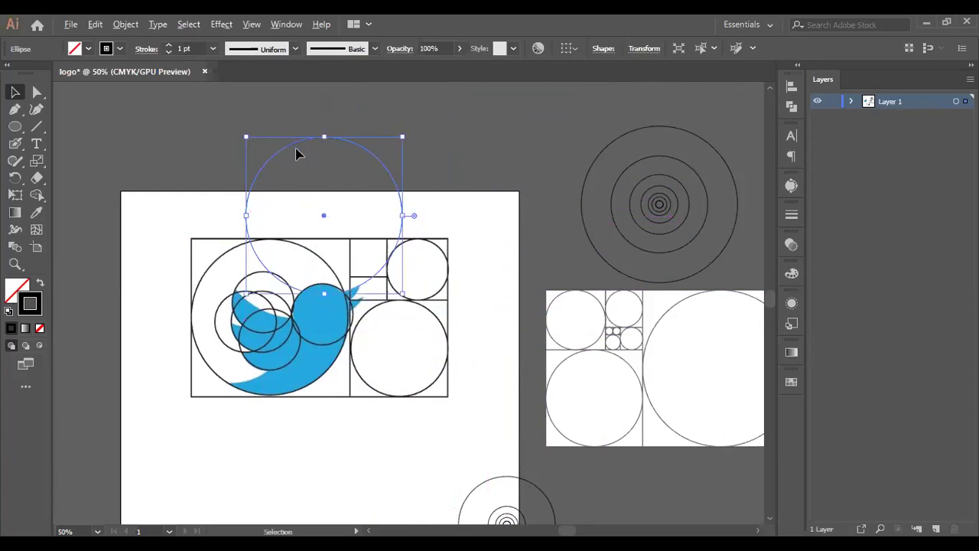
Step: Nudge the large circle about 3 px down so its lower arc follows the upper edge of the beak
{"action": "key", "text": "ctrl+equal"}
{"action": "key", "text": "ctrl+equal"}
{"action": "key", "text": "ctrl+equal"}
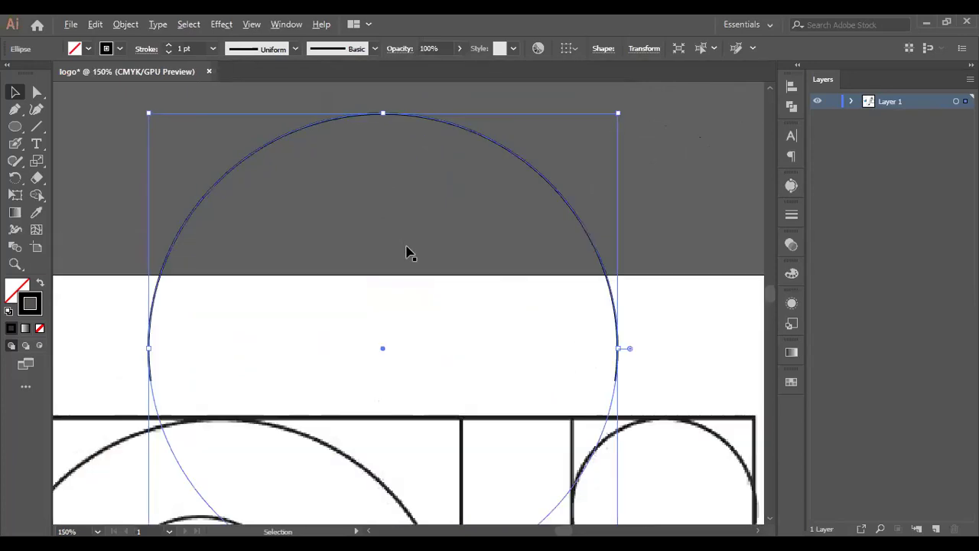
{"action": "scroll", "coordinate": [498, 246], "scroll_direction": "down", "scroll_amount": 2}
{"action": "scroll", "coordinate": [498, 284], "scroll_direction": "down", "scroll_amount": 3}
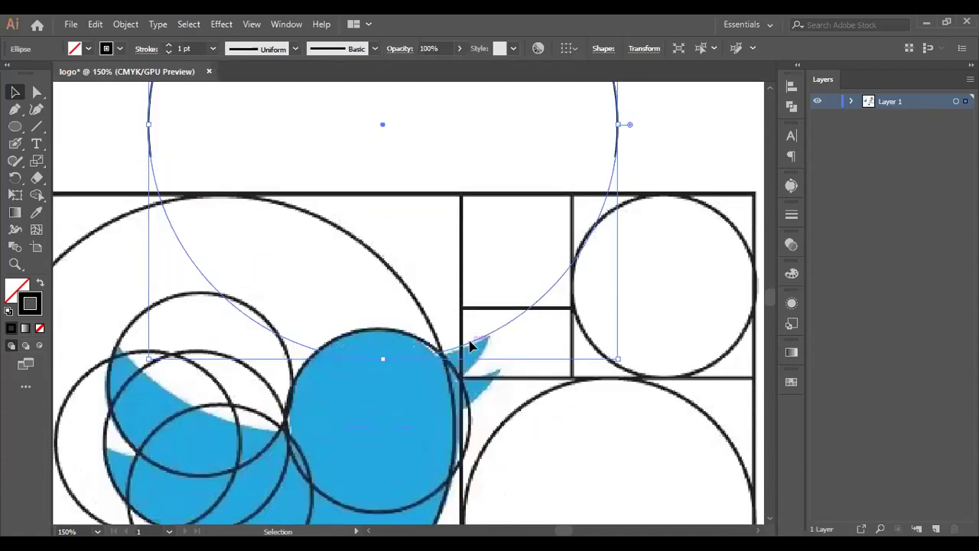
{"action": "left_click_drag", "start_coordinate": [472, 348], "coordinate": [472, 352]}
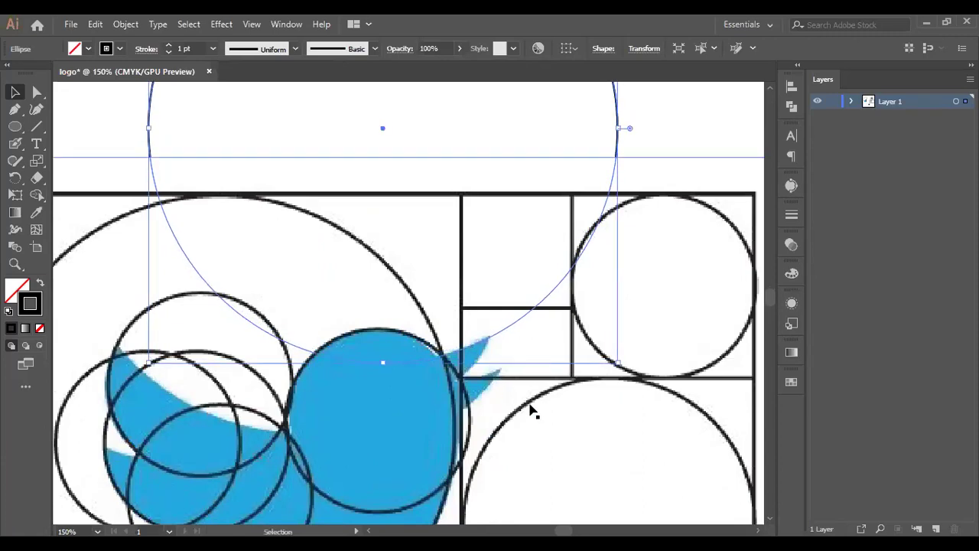
Step: Shift the large circle down and left so its arc follows the underside of the bird's upper beak
{"action": "scroll", "coordinate": [513, 407], "scroll_direction": "down", "scroll_amount": 2}
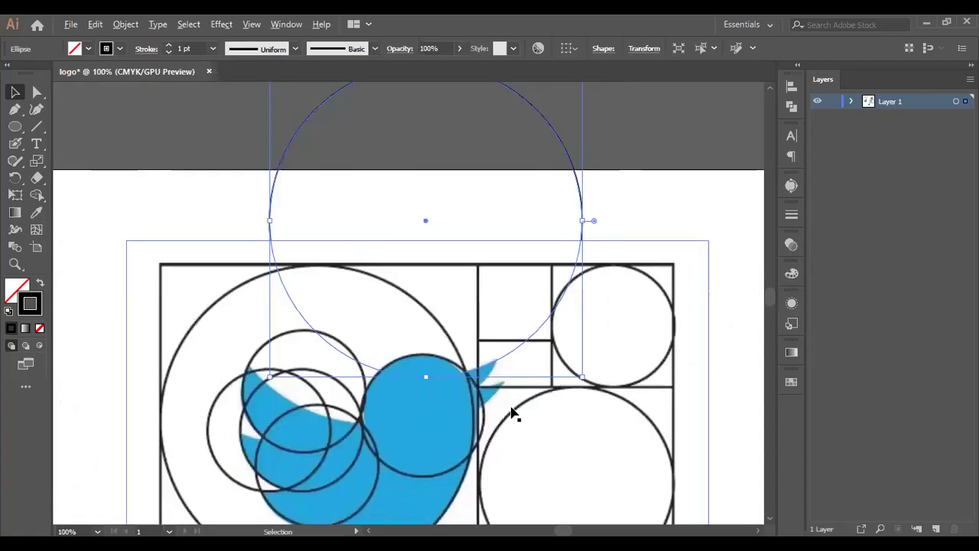
{"action": "scroll", "coordinate": [619, 230], "scroll_direction": "down", "scroll_amount": 3}
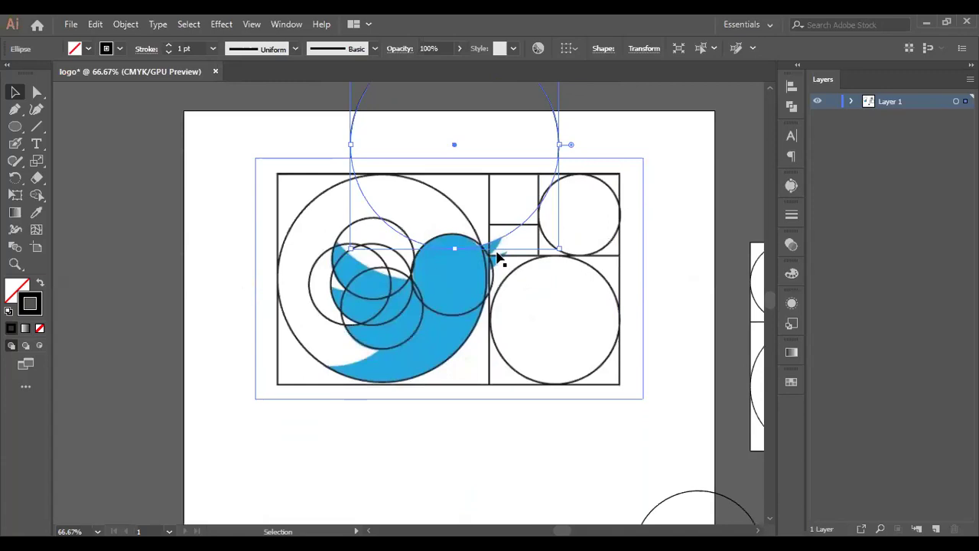
{"action": "left_click_drag", "start_coordinate": [483, 250], "coordinate": [447, 289]}
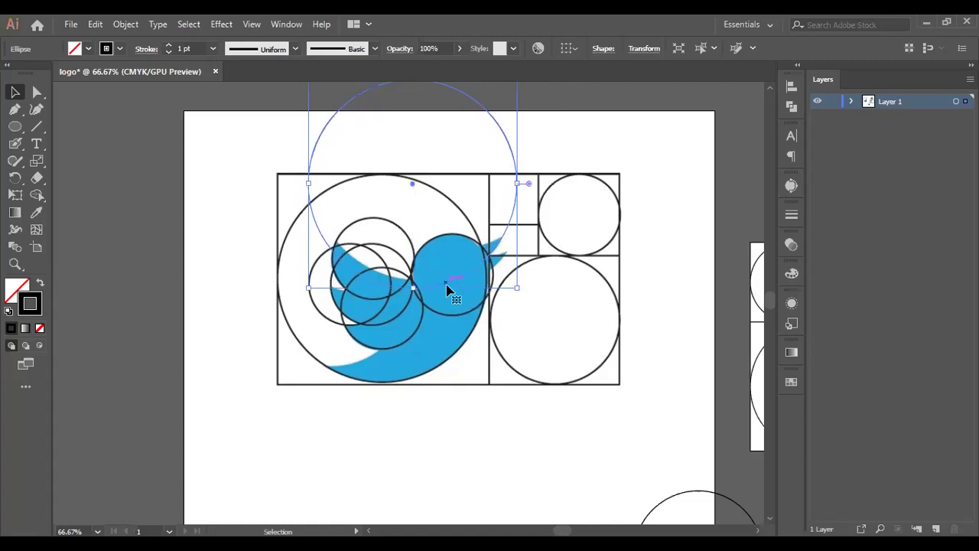
{"action": "key", "text": "ctrl+y"}
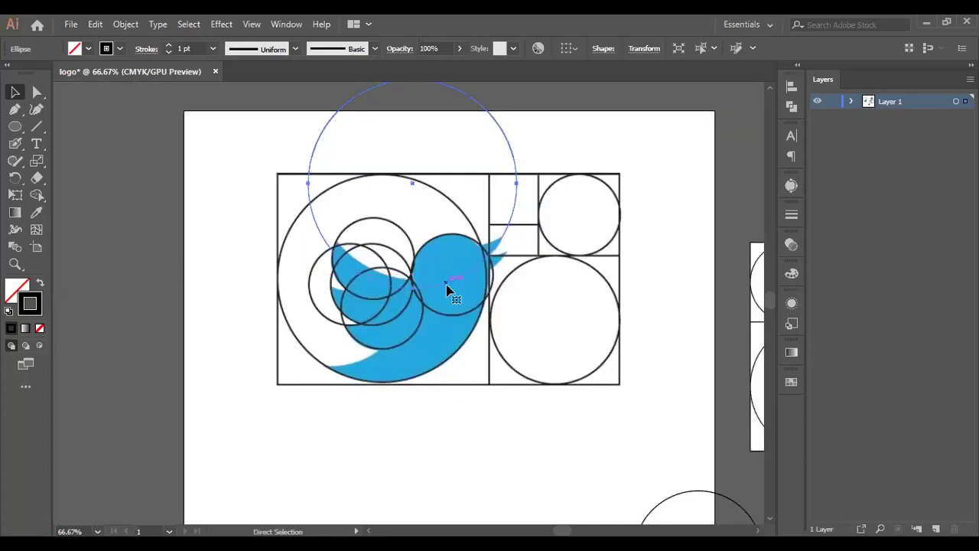
{"action": "key", "text": "Delete"}
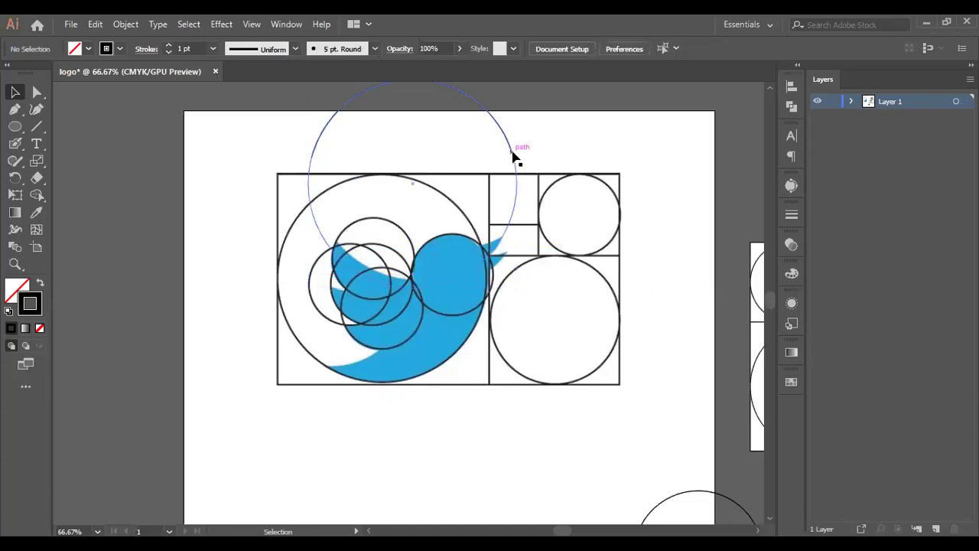
{"action": "left_click", "coordinate": [513, 156]}
{"action": "left_click", "coordinate": [603, 153]}
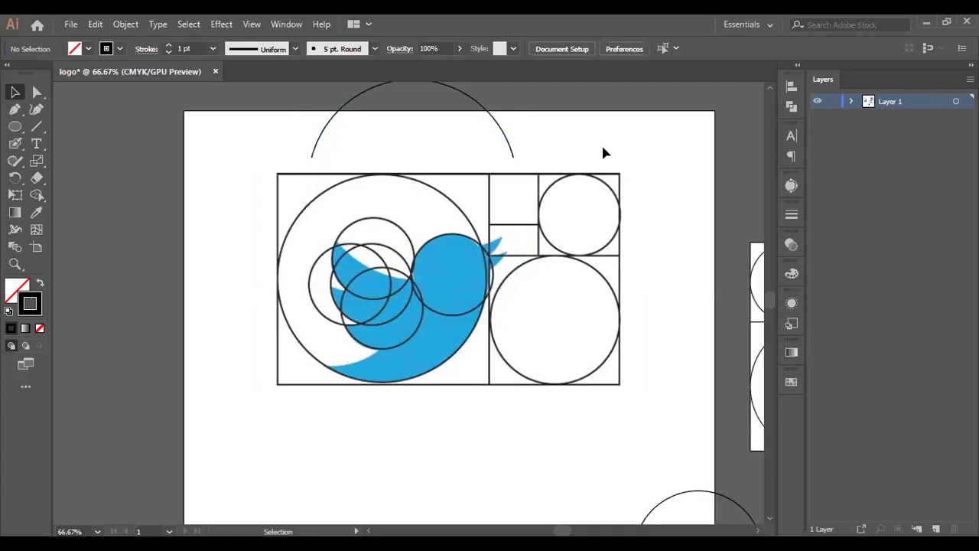
{"action": "key", "text": "a"}
{"action": "key", "text": "ctrl+y"}
{"action": "key", "text": "ctrl+y"}
{"action": "key", "text": "v"}
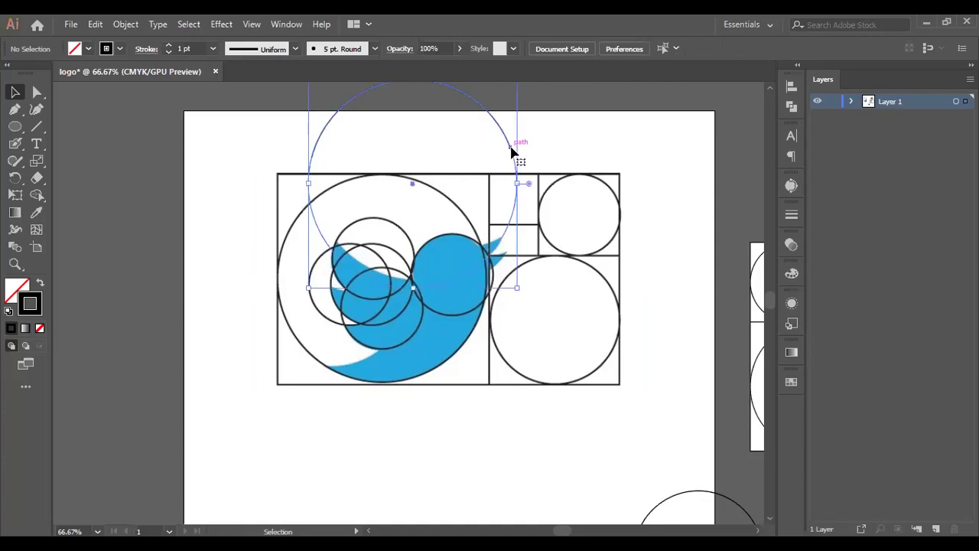
{"action": "left_click", "coordinate": [501, 243]}
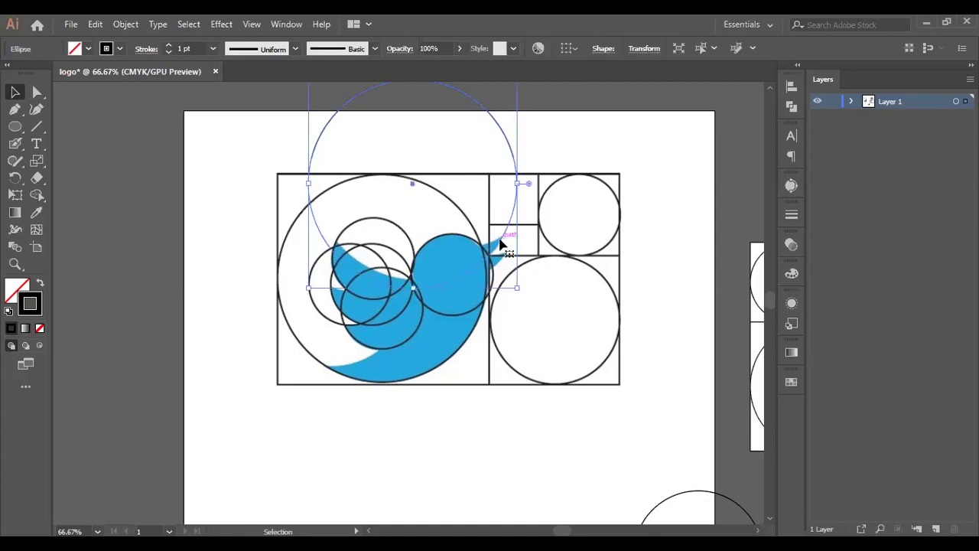
{"action": "key", "text": "a"}
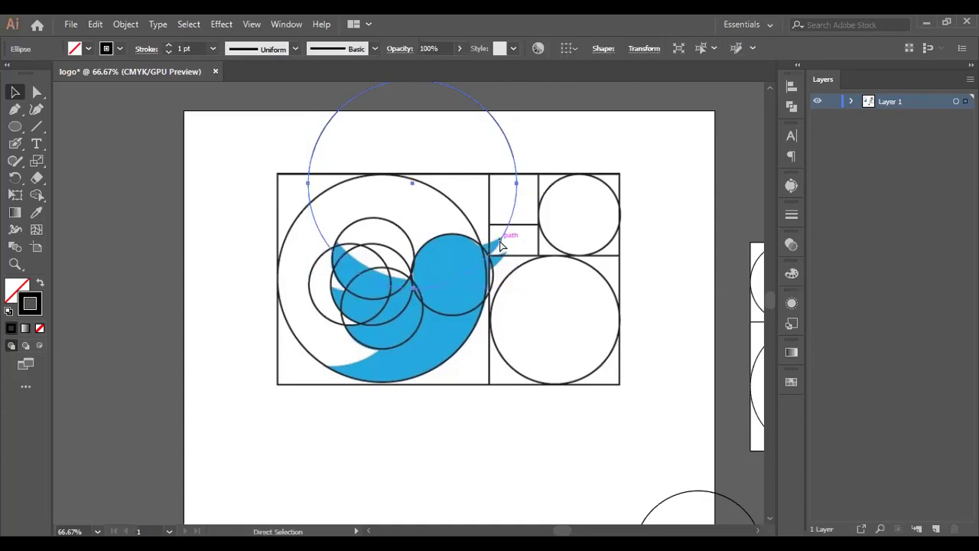
{"action": "key", "text": "v"}
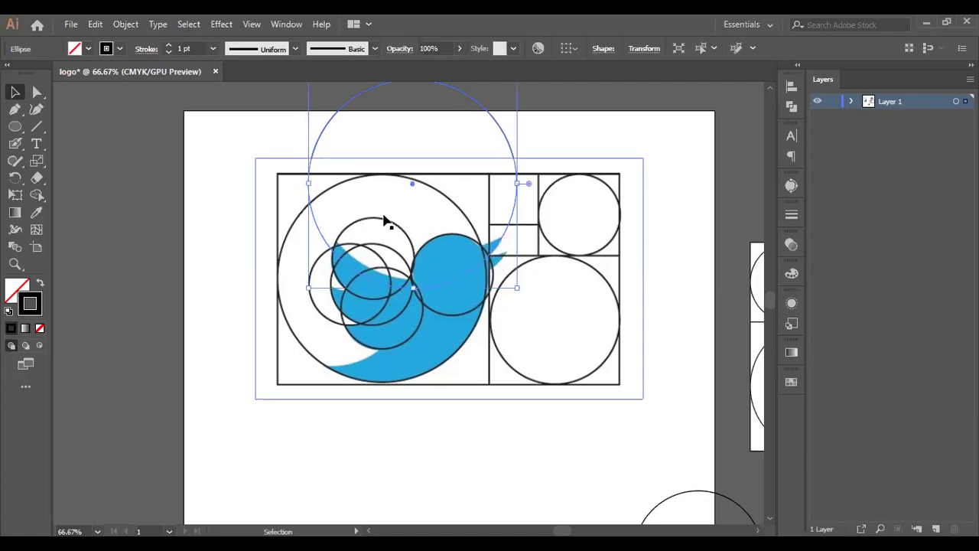
Step: Send the bird reference image to the back so the placed circles lie in front of it
{"action": "right_click", "coordinate": [412, 182]}
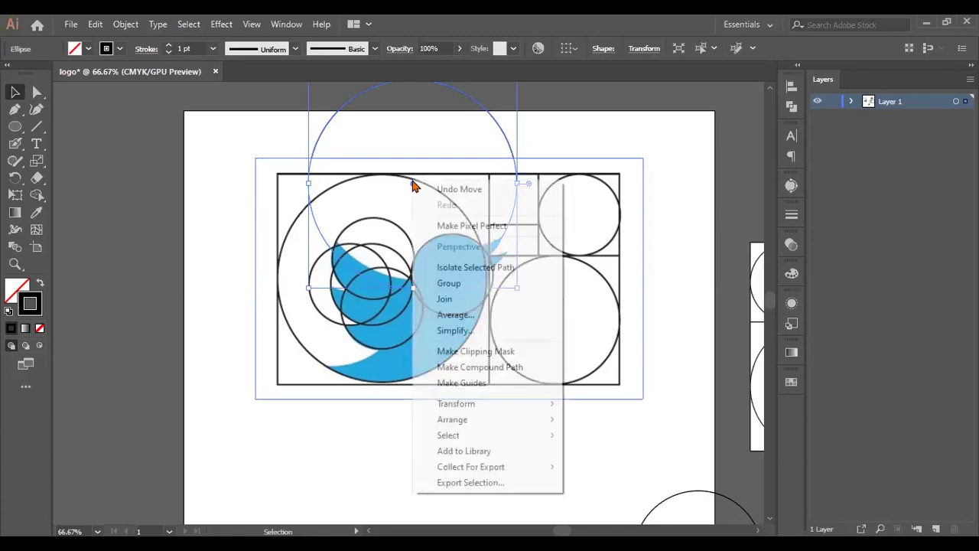
{"action": "left_click", "coordinate": [684, 260]}
{"action": "left_click", "coordinate": [618, 201]}
{"action": "right_click", "coordinate": [618, 199]}
{"action": "mouse_move", "coordinate": [649, 321]}
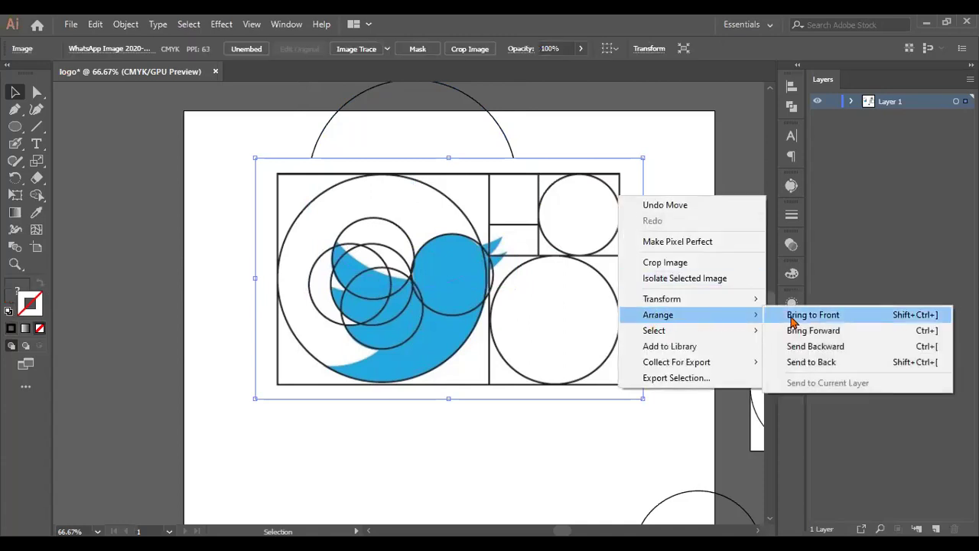
{"action": "left_click", "coordinate": [813, 363]}
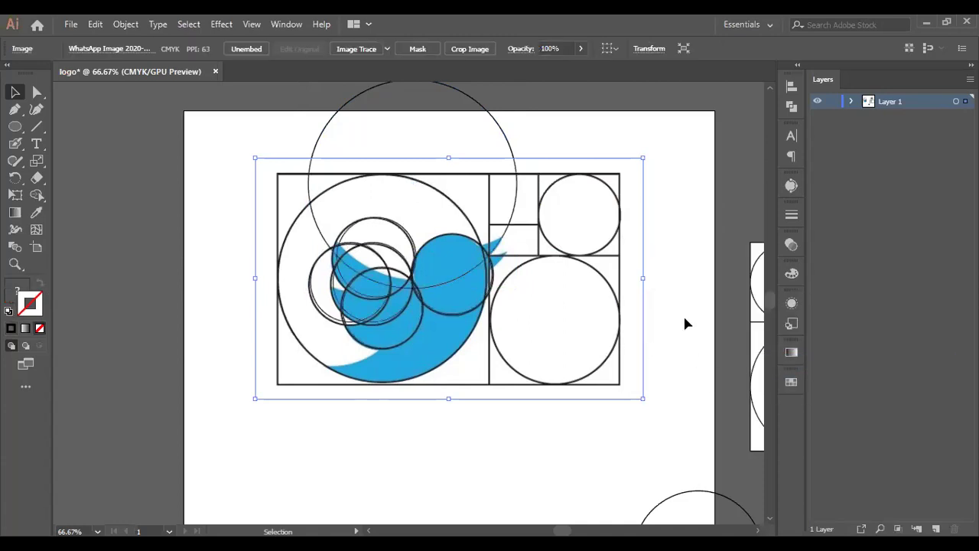
{"action": "left_click", "coordinate": [687, 282]}
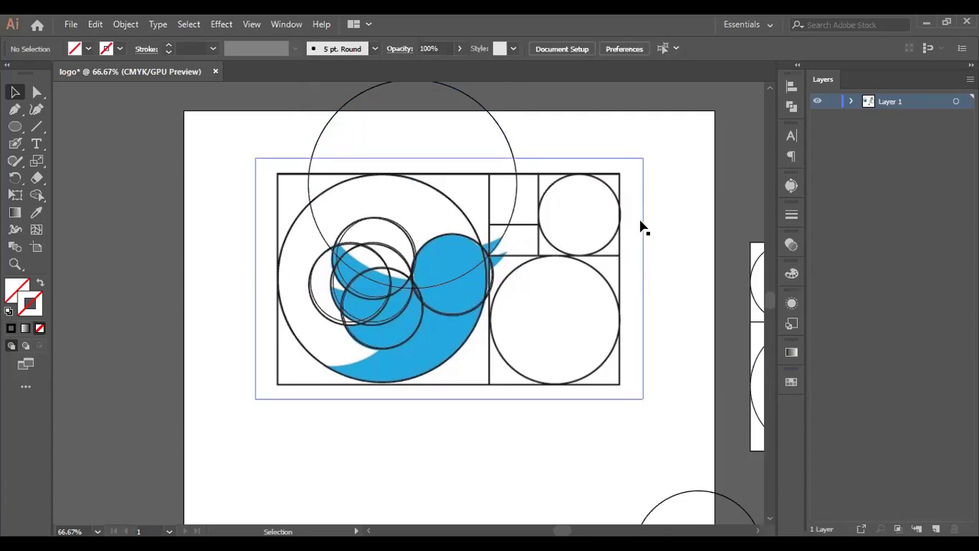
Step: Lock the bird reference image and check its lock state at the end of the Layer 1 object list
{"action": "left_click", "coordinate": [610, 204]}
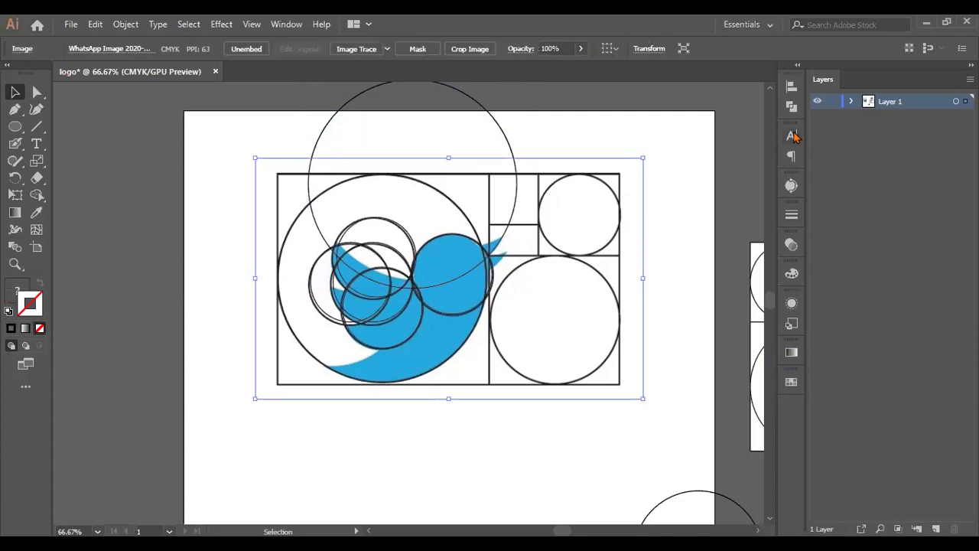
{"action": "left_click", "coordinate": [826, 105]}
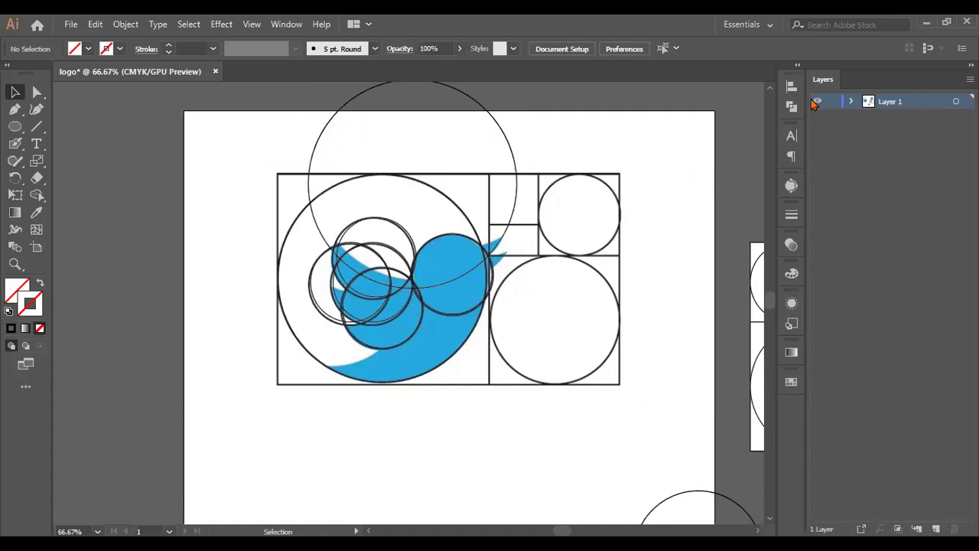
{"action": "left_click", "coordinate": [850, 103]}
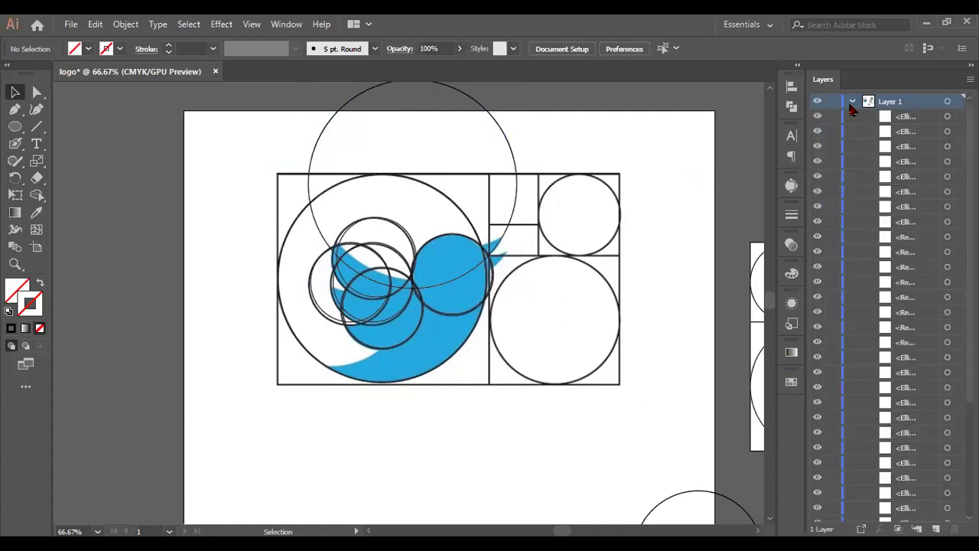
{"action": "scroll", "coordinate": [835, 206], "scroll_direction": "down", "scroll_amount": 3}
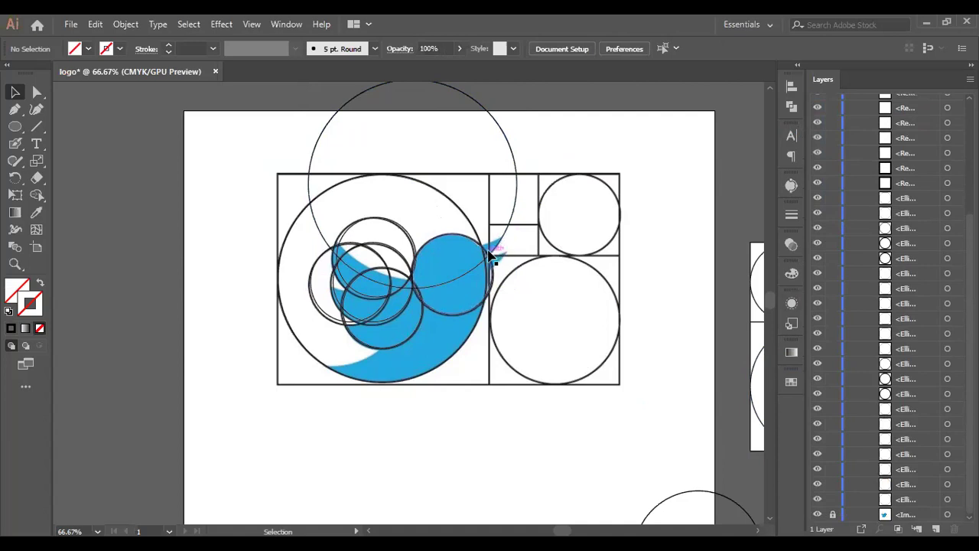
Step: Duplicate the large beak circle about 60 px right and 56 px up so the copy follows the upper beak's top edge
{"action": "left_click", "coordinate": [480, 274]}
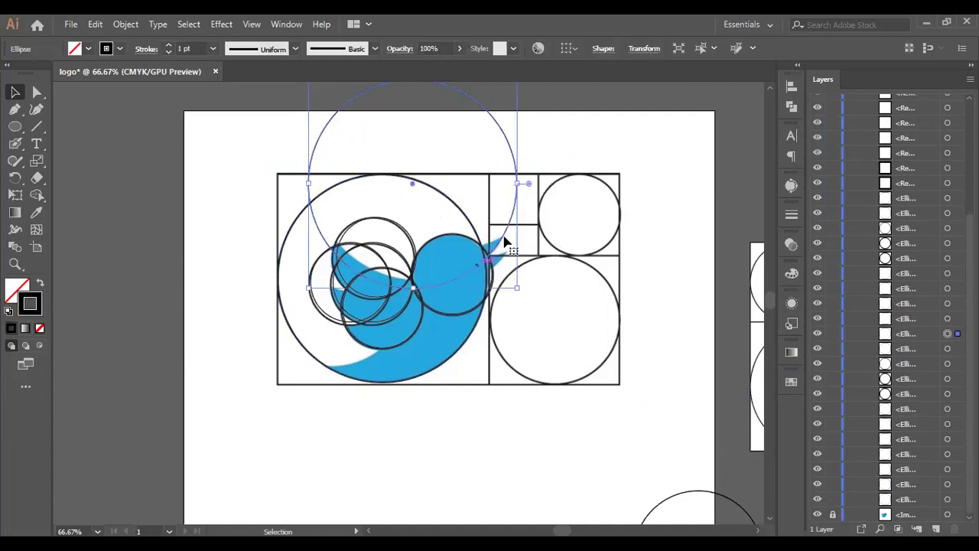
{"action": "left_click", "coordinate": [561, 168]}
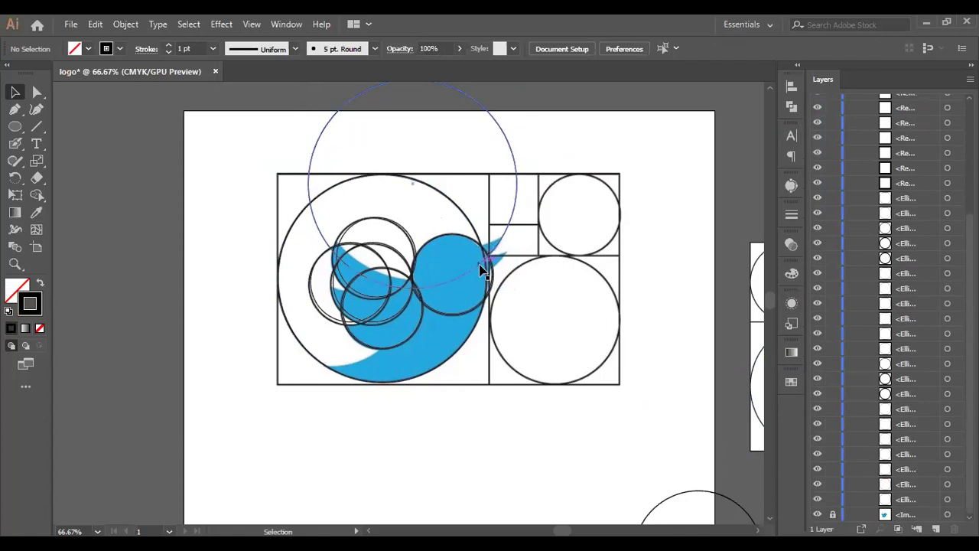
{"action": "left_click", "coordinate": [481, 269]}
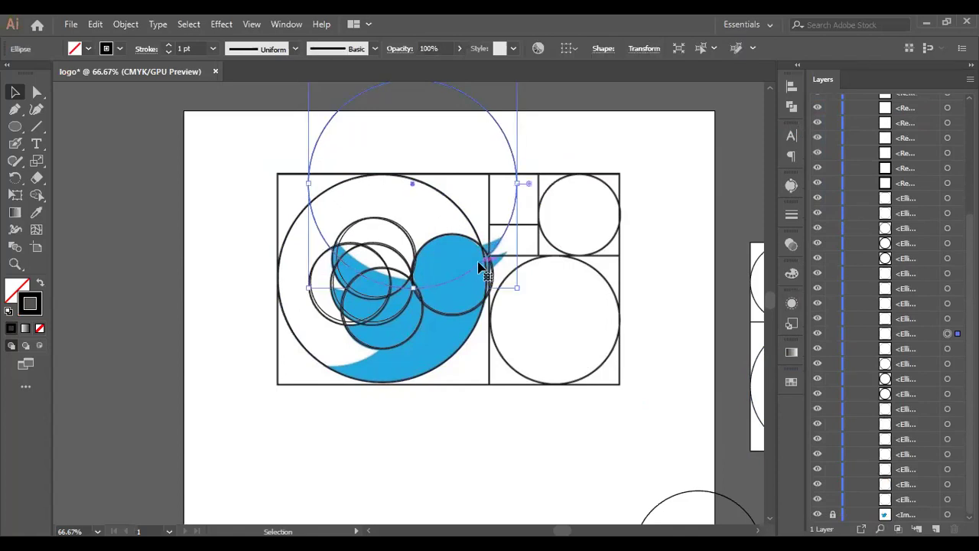
{"action": "left_click_drag", "start_coordinate": [480, 266], "coordinate": [520, 231]}
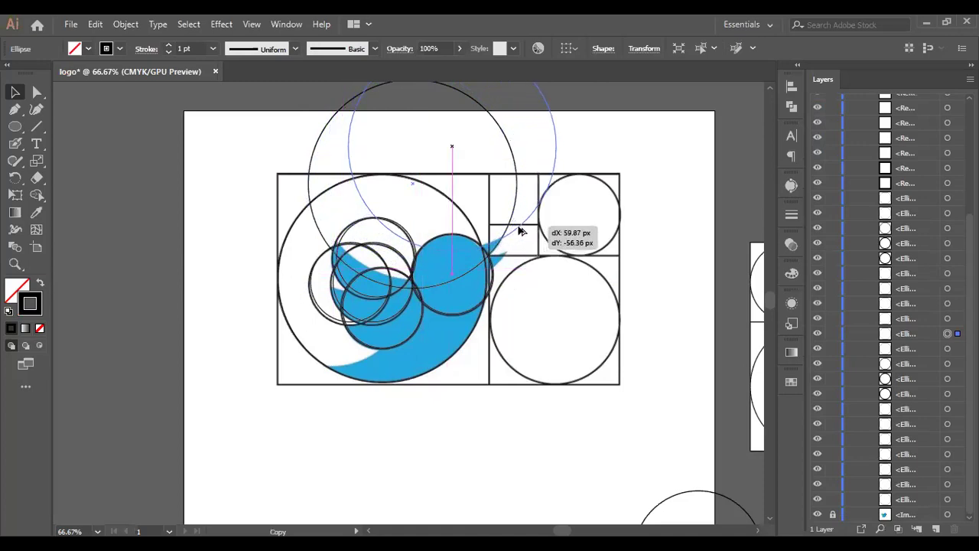
{"action": "left_click_drag", "start_coordinate": [519, 231], "coordinate": [520, 228]}
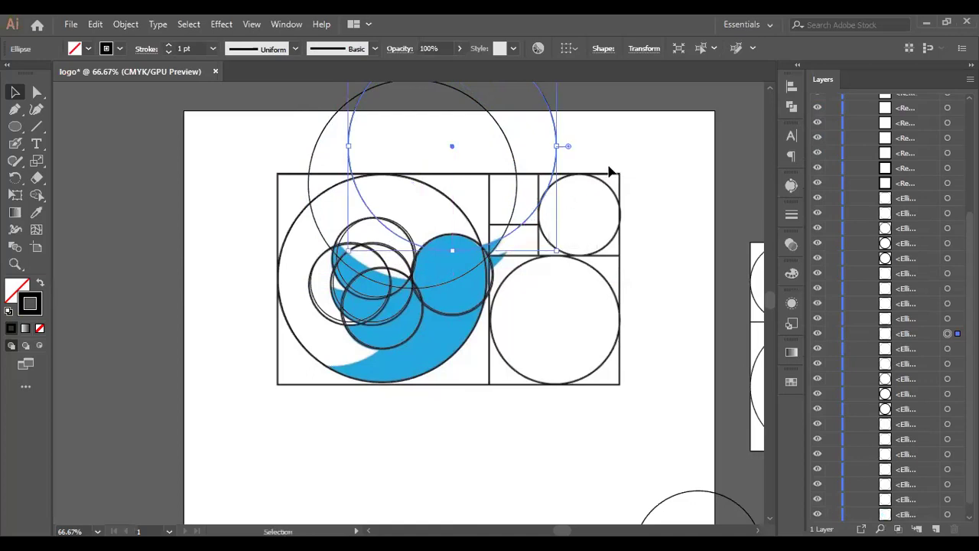
{"action": "left_click", "coordinate": [625, 136]}
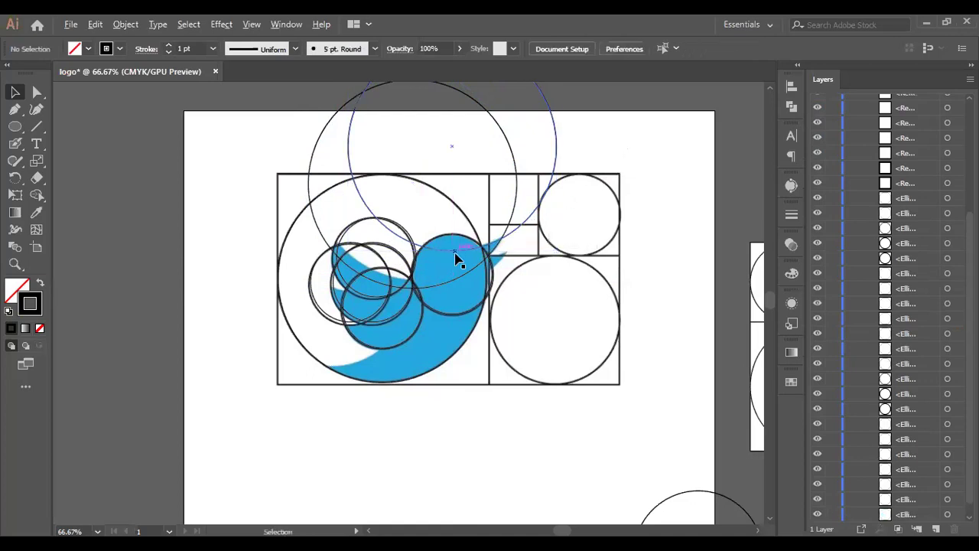
Step: Examine how closely the arcs of the two large circles follow the edges of the bird's upper beak
{"action": "scroll", "coordinate": [457, 258], "scroll_direction": "up", "scroll_amount": 1}
{"action": "scroll", "coordinate": [568, 225], "scroll_direction": "up", "scroll_amount": 2}
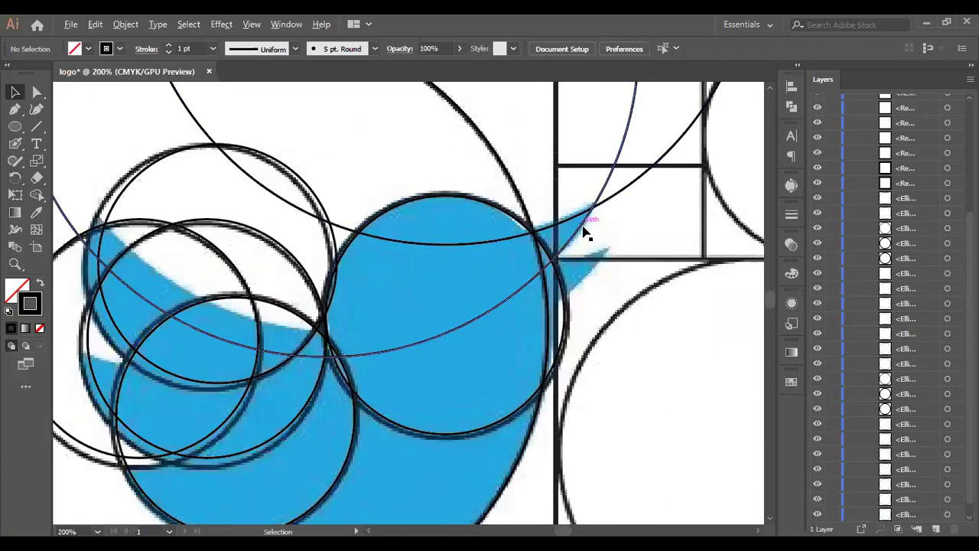
{"action": "scroll", "coordinate": [586, 229], "scroll_direction": "down", "scroll_amount": 2}
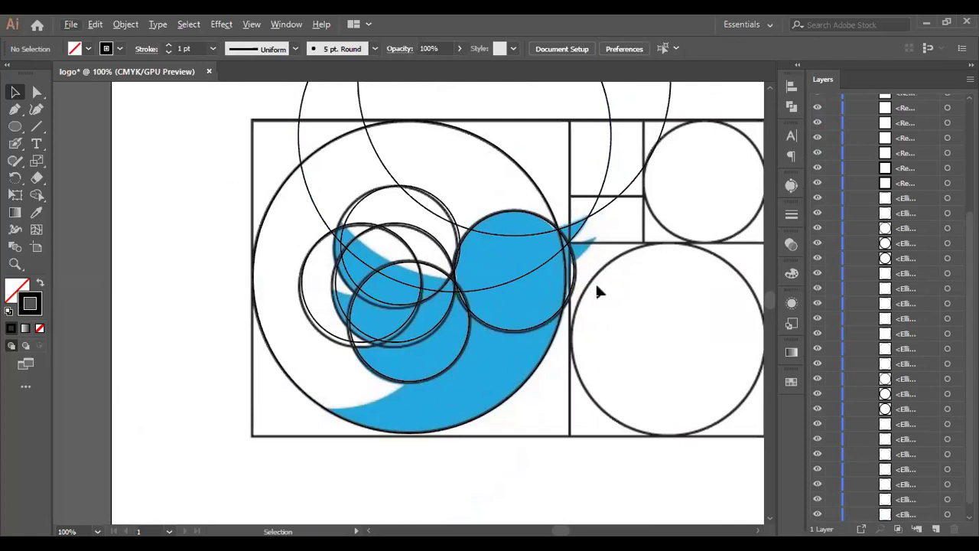
{"action": "key", "text": "a"}
{"action": "scroll", "coordinate": [610, 306], "scroll_direction": "right", "scroll_amount": 2}
{"action": "scroll", "coordinate": [514, 273], "scroll_direction": "right", "scroll_amount": 1}
{"action": "key", "text": "v"}
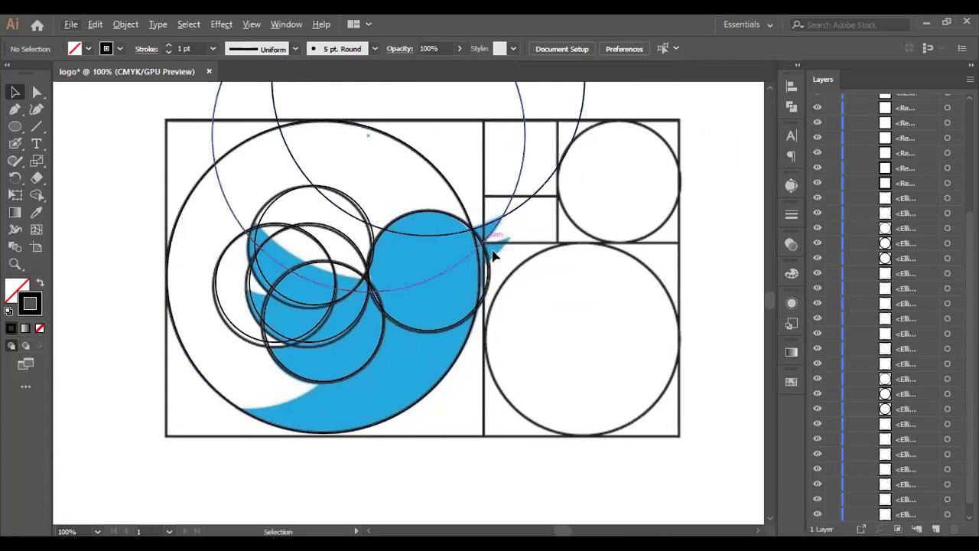
{"action": "scroll", "coordinate": [515, 279], "scroll_direction": "up", "scroll_amount": 1}
{"action": "scroll", "coordinate": [514, 278], "scroll_direction": "up", "scroll_amount": 1}
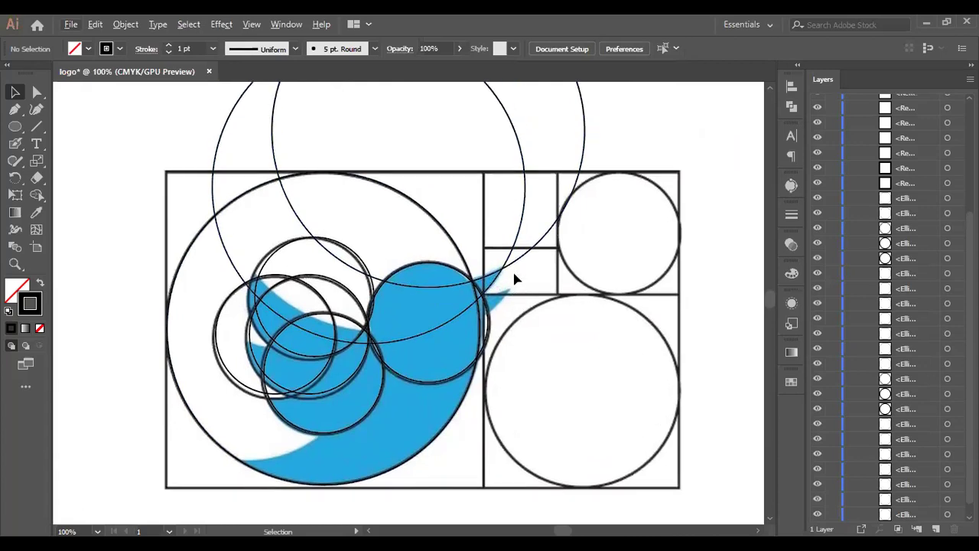
{"action": "left_click_drag", "start_coordinate": [490, 280], "coordinate": [525, 277]}
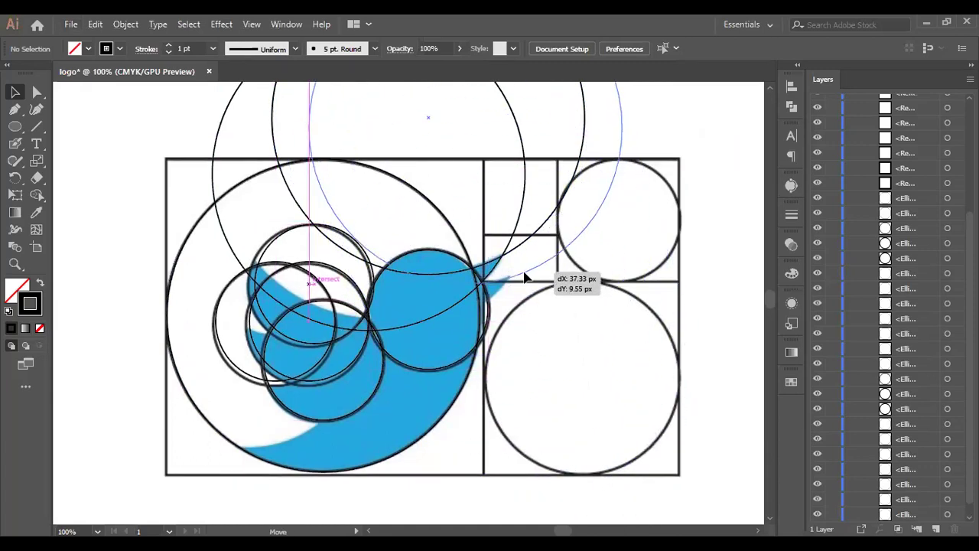
{"action": "left_click_drag", "start_coordinate": [525, 277], "coordinate": [531, 277]}
{"action": "scroll", "coordinate": [528, 278], "scroll_direction": "up", "scroll_amount": 3}
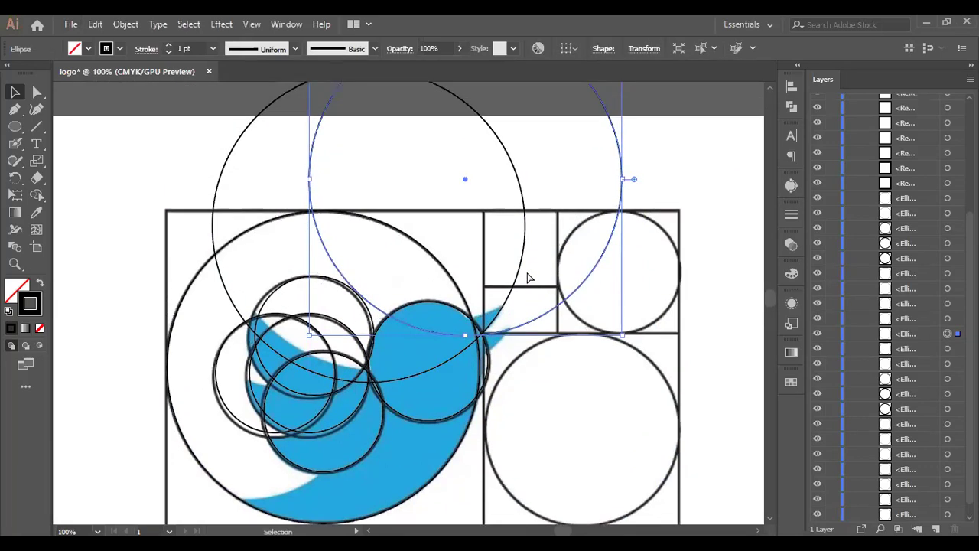
{"action": "key", "text": "ctrl+z"}
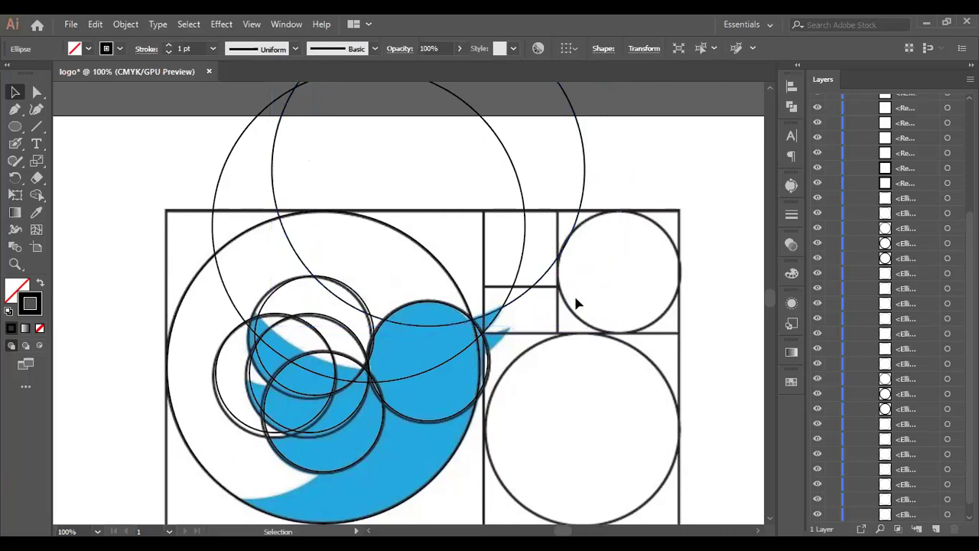
{"action": "left_click", "coordinate": [603, 289]}
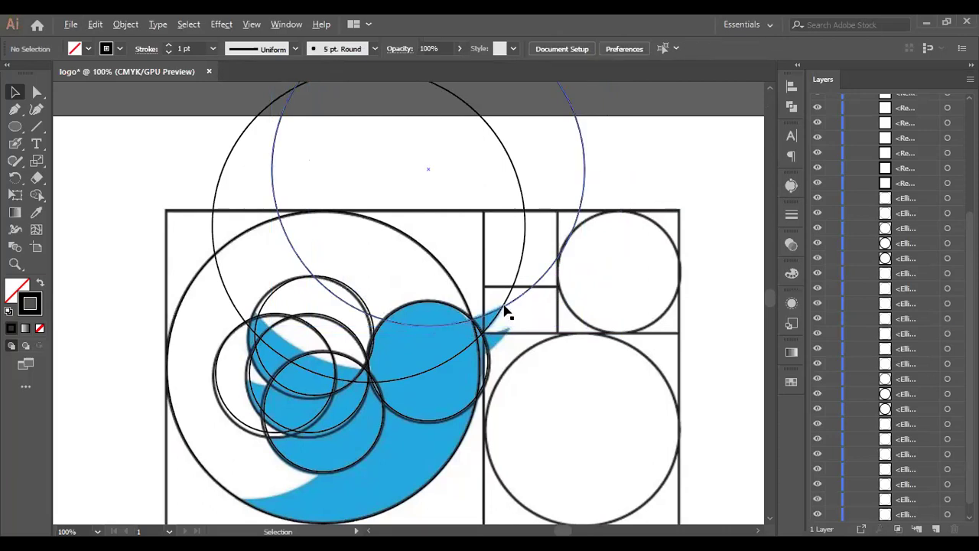
Step: Duplicate the circle along the upper beak's top edge about 11 px right and 19 px down to match the lower beak's top edge
{"action": "scroll", "coordinate": [505, 309], "scroll_direction": "up", "scroll_amount": 2}
{"action": "left_click_drag", "start_coordinate": [480, 320], "coordinate": [482, 326]}
{"action": "left_click", "coordinate": [558, 332]}
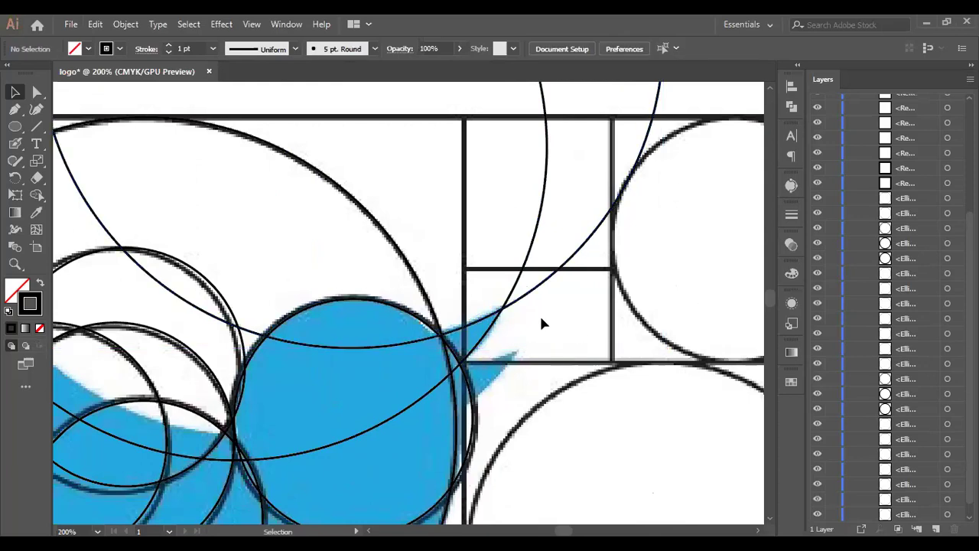
{"action": "scroll", "coordinate": [490, 327], "scroll_direction": "down", "scroll_amount": 1}
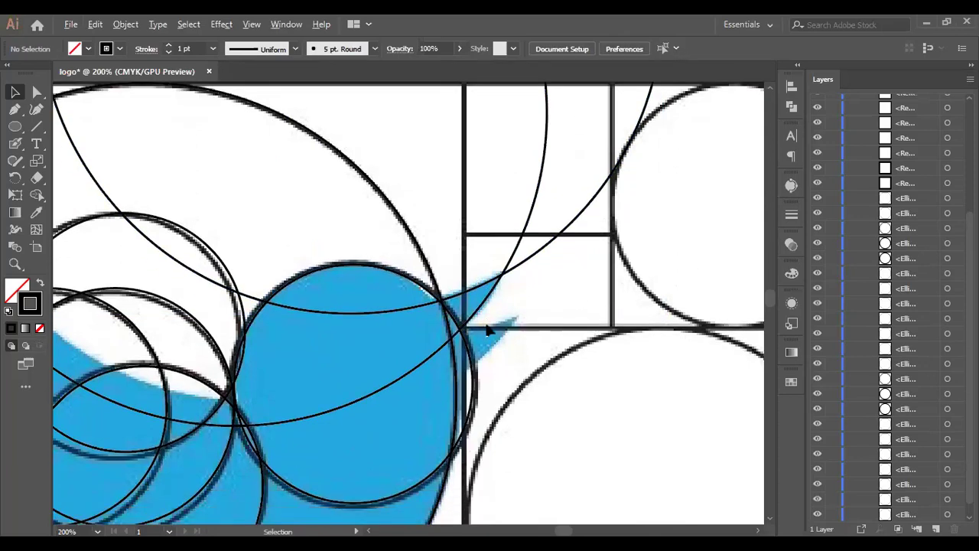
{"action": "scroll", "coordinate": [488, 329], "scroll_direction": "down", "scroll_amount": 1}
{"action": "left_click_drag", "start_coordinate": [477, 306], "coordinate": [495, 331]}
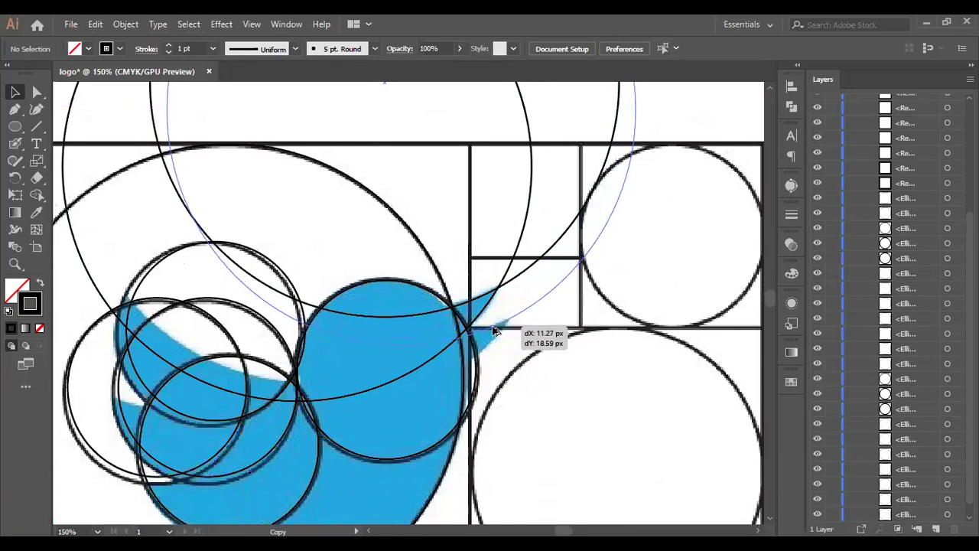
{"action": "left_click_drag", "start_coordinate": [495, 330], "coordinate": [495, 331]}
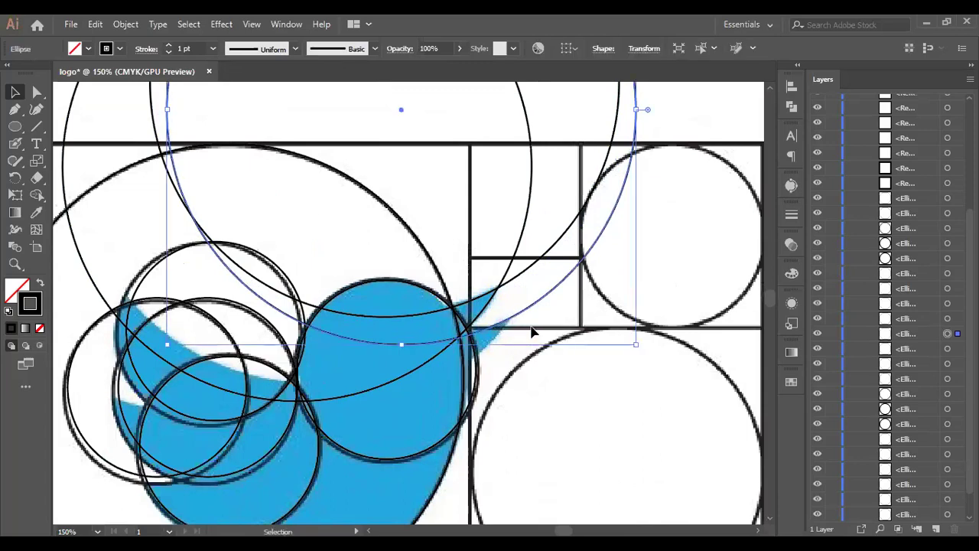
{"action": "left_click", "coordinate": [544, 384]}
{"action": "scroll", "coordinate": [545, 382], "scroll_direction": "up", "scroll_amount": 2}
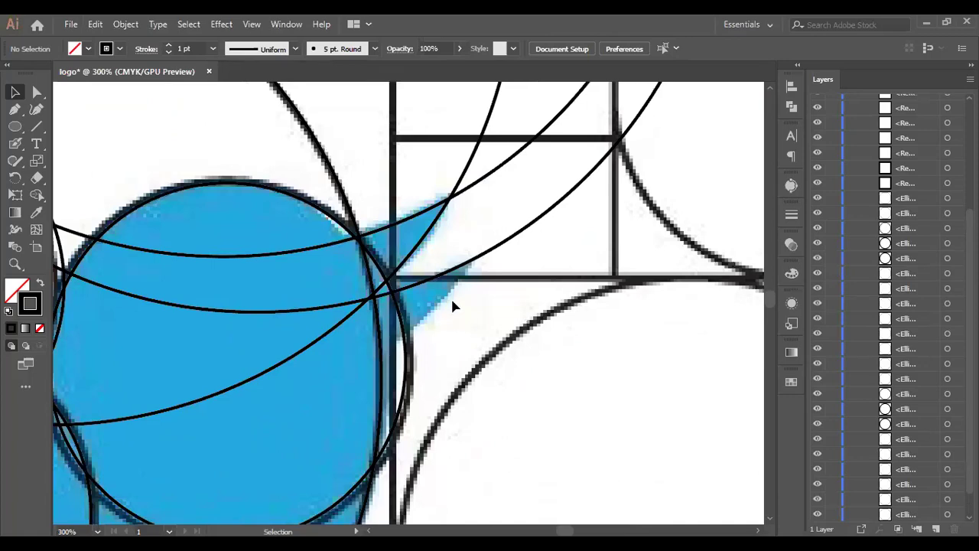
Step: Duplicate the circle along the upper beak's underside and position the copy so its arc follows the lower beak's underside
{"action": "scroll", "coordinate": [452, 300], "scroll_direction": "down", "scroll_amount": 1}
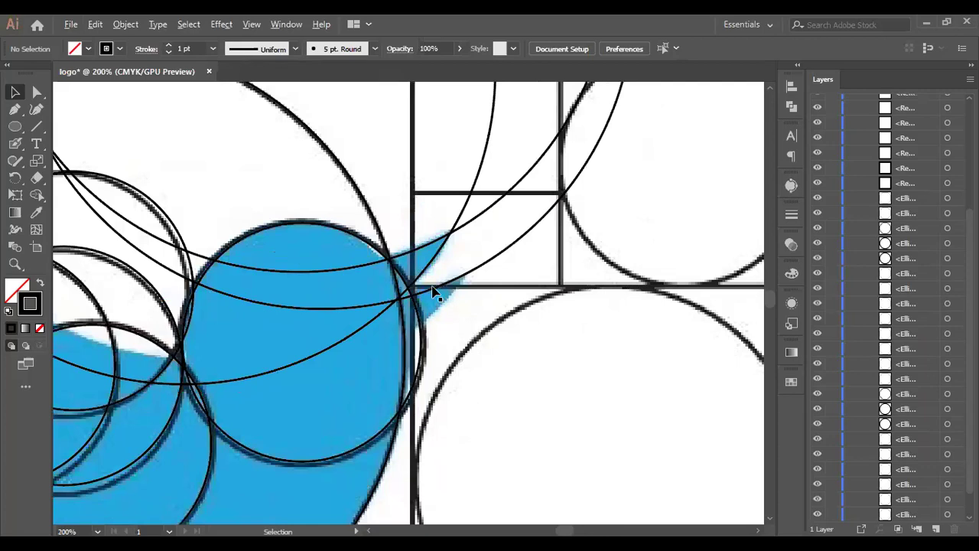
{"action": "left_click_drag", "start_coordinate": [433, 292], "coordinate": [331, 382]}
{"action": "left_click", "coordinate": [567, 386]}
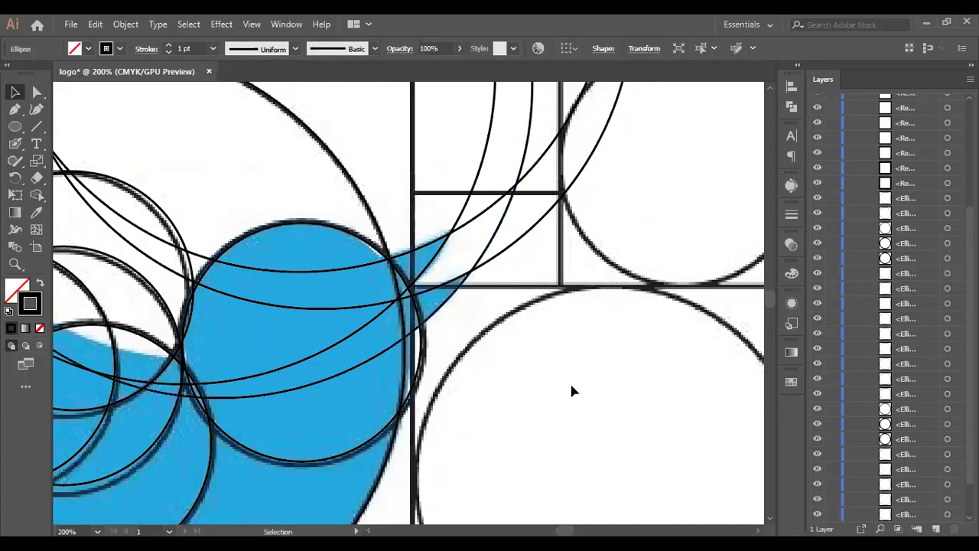
Step: Inspect the large body circle and the bird's tail curve, comparing them with the spare golden-ratio circles beside the artboard
{"action": "scroll", "coordinate": [496, 369], "scroll_direction": "down", "scroll_amount": 3}
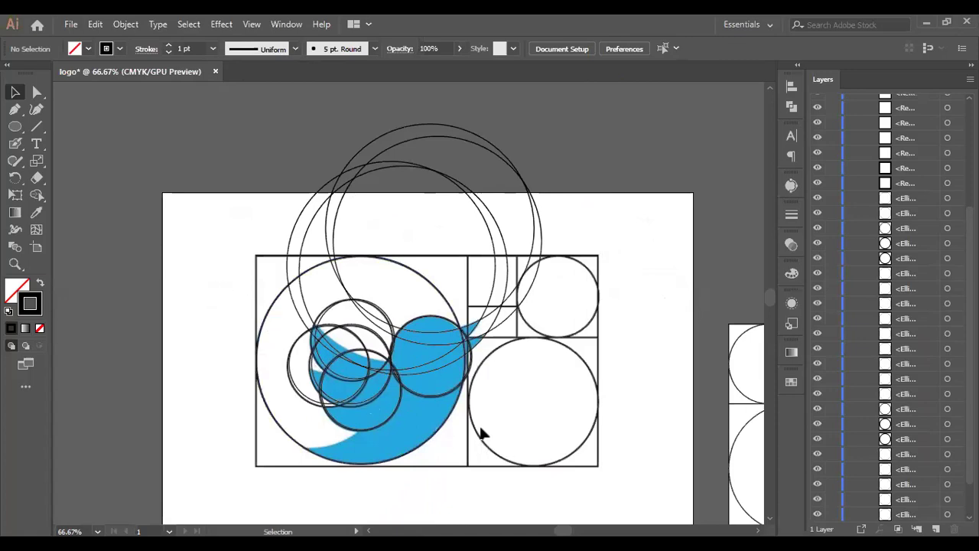
{"action": "scroll", "coordinate": [379, 438], "scroll_direction": "up", "scroll_amount": 4}
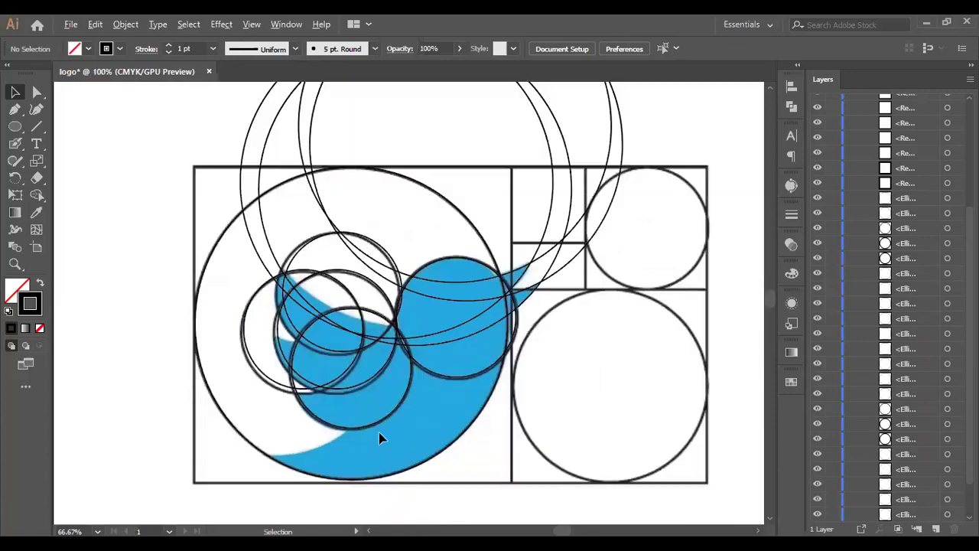
{"action": "scroll", "coordinate": [378, 438], "scroll_direction": "down", "scroll_amount": 2}
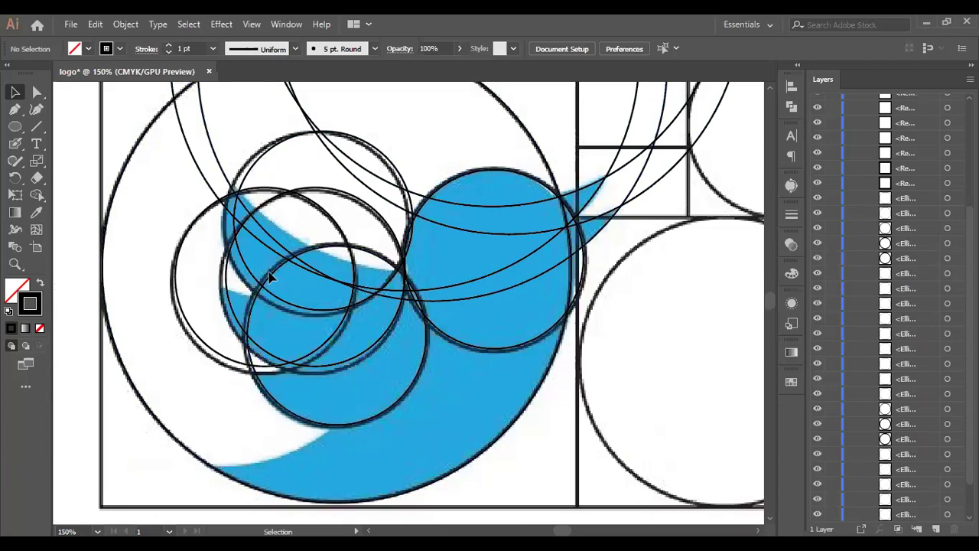
{"action": "left_click", "coordinate": [498, 446]}
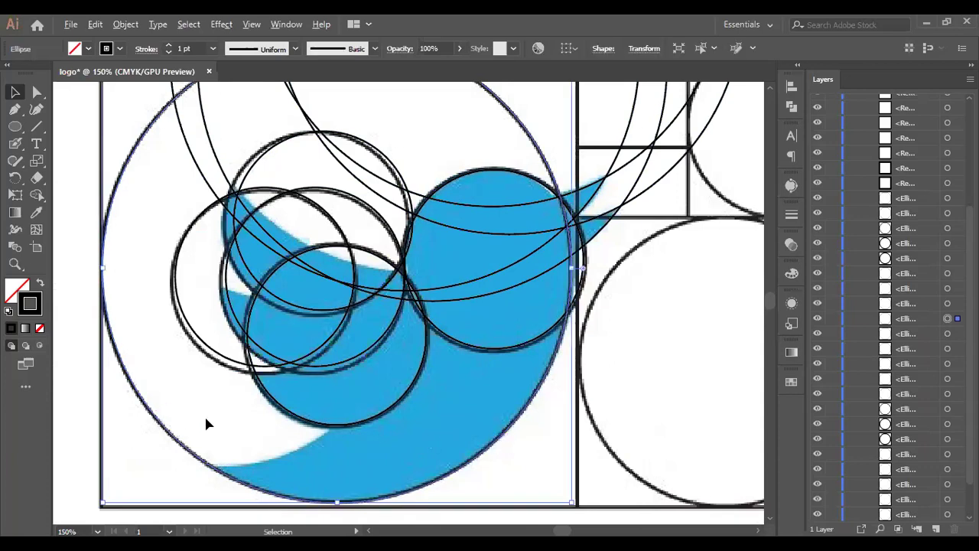
{"action": "scroll", "coordinate": [204, 416], "scroll_direction": "down", "scroll_amount": 2}
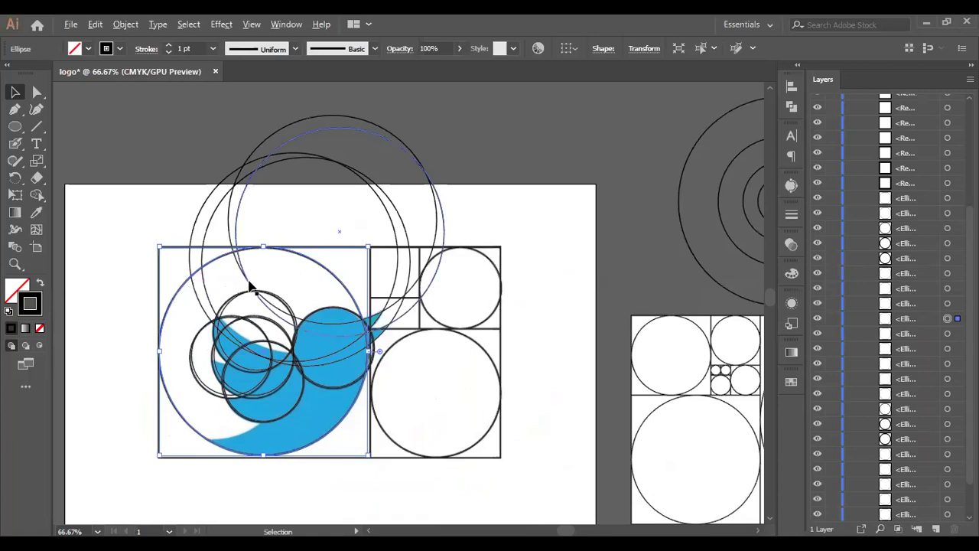
{"action": "scroll", "coordinate": [251, 284], "scroll_direction": "up", "scroll_amount": 2}
{"action": "scroll", "coordinate": [442, 183], "scroll_direction": "up", "scroll_amount": 2}
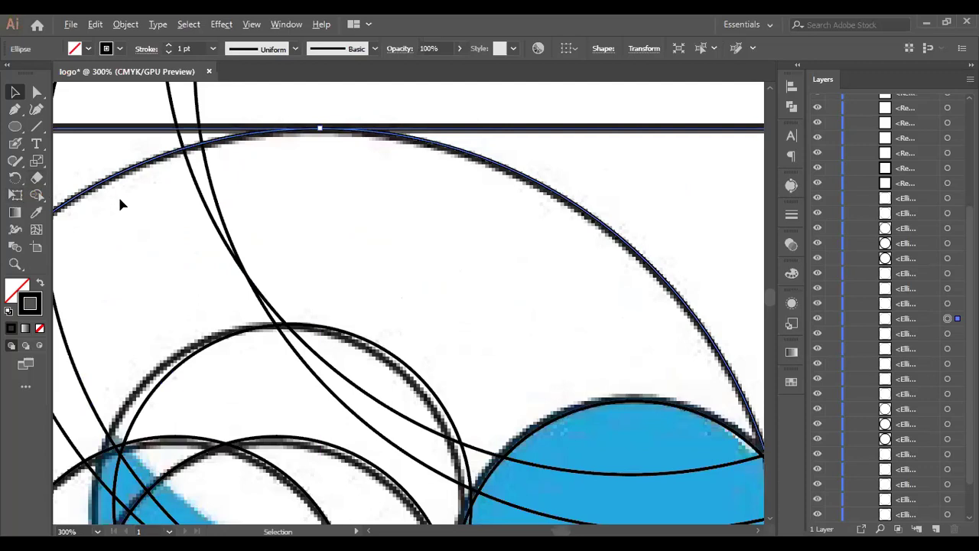
{"action": "scroll", "coordinate": [119, 202], "scroll_direction": "down", "scroll_amount": 3}
{"action": "scroll", "coordinate": [121, 222], "scroll_direction": "down", "scroll_amount": 2}
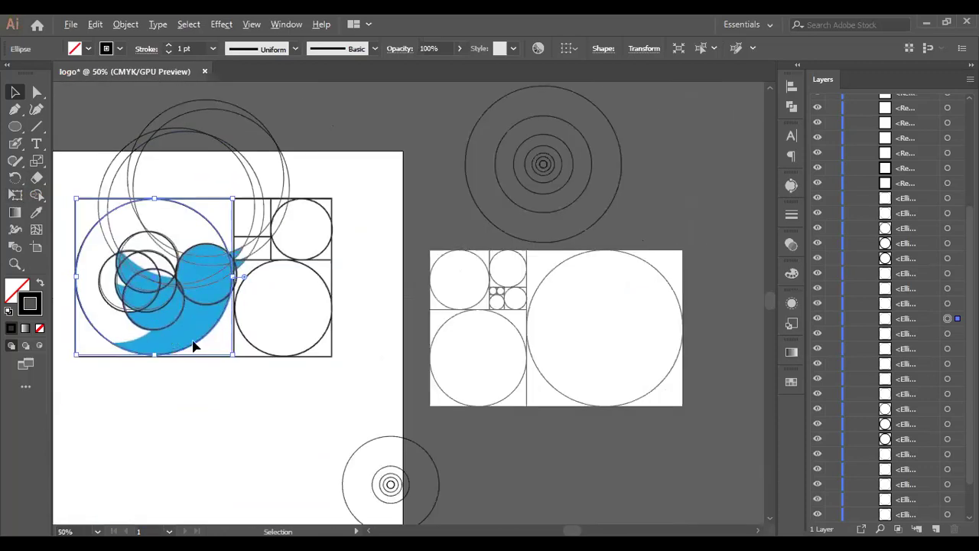
{"action": "scroll", "coordinate": [176, 336], "scroll_direction": "up", "scroll_amount": 2}
{"action": "left_click_drag", "start_coordinate": [221, 353], "coordinate": [220, 354]}
{"action": "scroll", "coordinate": [219, 352], "scroll_direction": "down", "scroll_amount": 1}
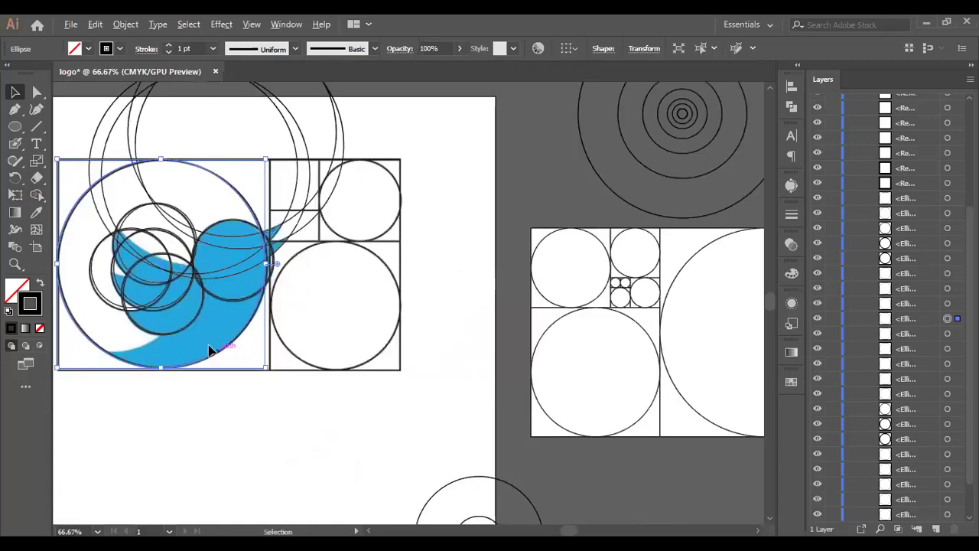
{"action": "scroll", "coordinate": [179, 335], "scroll_direction": "up", "scroll_amount": 1}
{"action": "scroll", "coordinate": [178, 335], "scroll_direction": "down", "scroll_amount": 2}
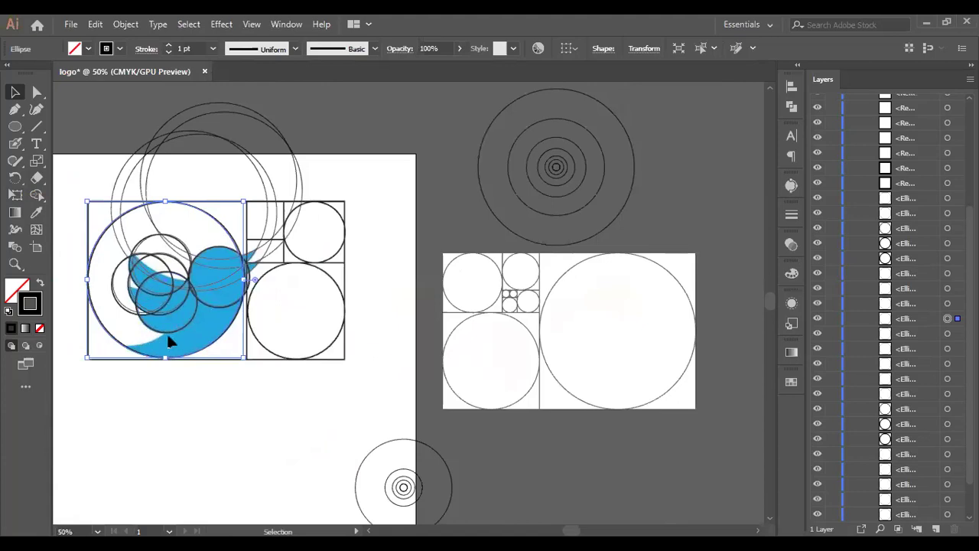
{"action": "scroll", "coordinate": [167, 338], "scroll_direction": "up", "scroll_amount": 2}
{"action": "scroll", "coordinate": [168, 338], "scroll_direction": "down", "scroll_amount": 1}
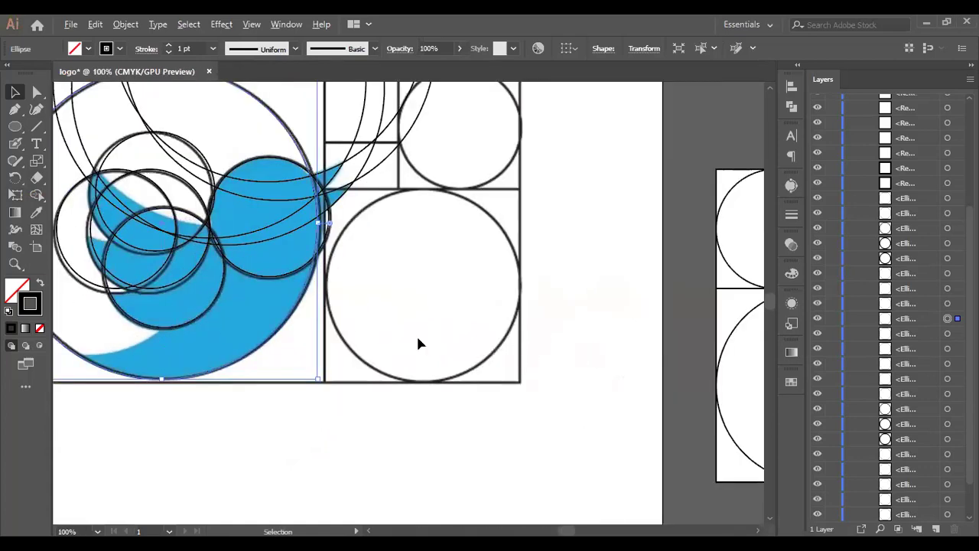
{"action": "scroll", "coordinate": [419, 344], "scroll_direction": "down", "scroll_amount": 1}
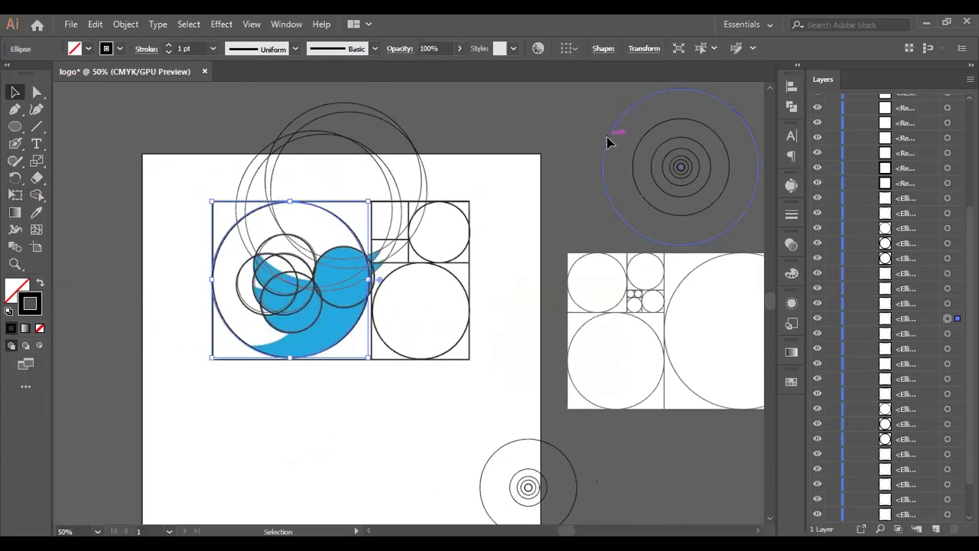
Step: Copy the largest circle of the upper concentric set onto the bird and adjust it so its arc follows the tail's upper edge
{"action": "left_click_drag", "start_coordinate": [596, 141], "coordinate": [180, 243]}
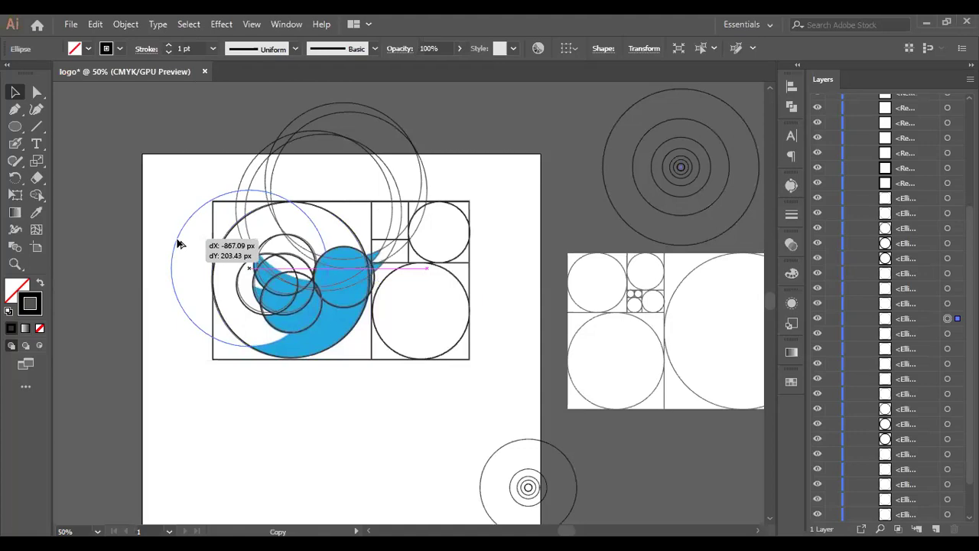
{"action": "left_click_drag", "start_coordinate": [179, 243], "coordinate": [178, 243]}
{"action": "left_click_drag", "start_coordinate": [176, 244], "coordinate": [179, 245]}
{"action": "scroll", "coordinate": [318, 332], "scroll_direction": "up", "scroll_amount": 1}
{"action": "scroll", "coordinate": [318, 332], "scroll_direction": "up", "scroll_amount": 3}
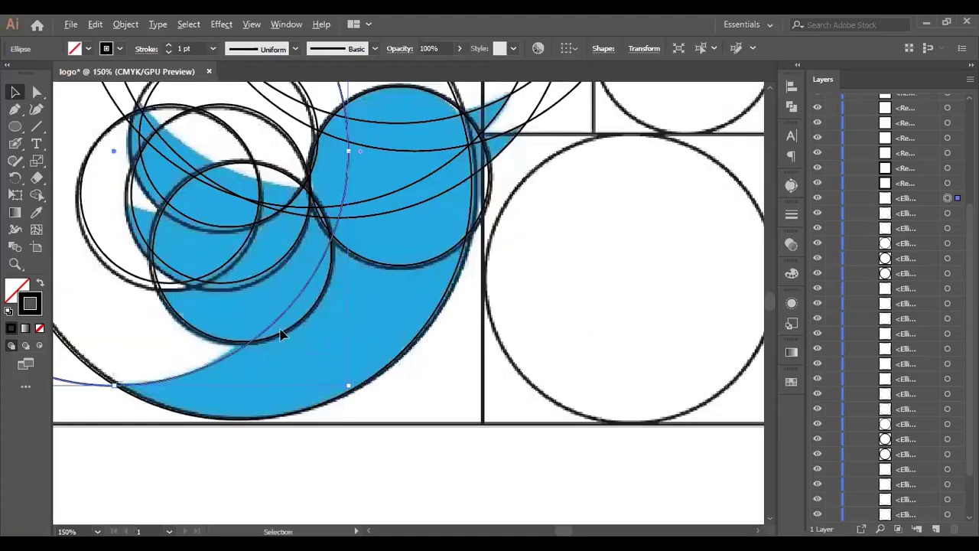
{"action": "left_click_drag", "start_coordinate": [239, 341], "coordinate": [242, 341]}
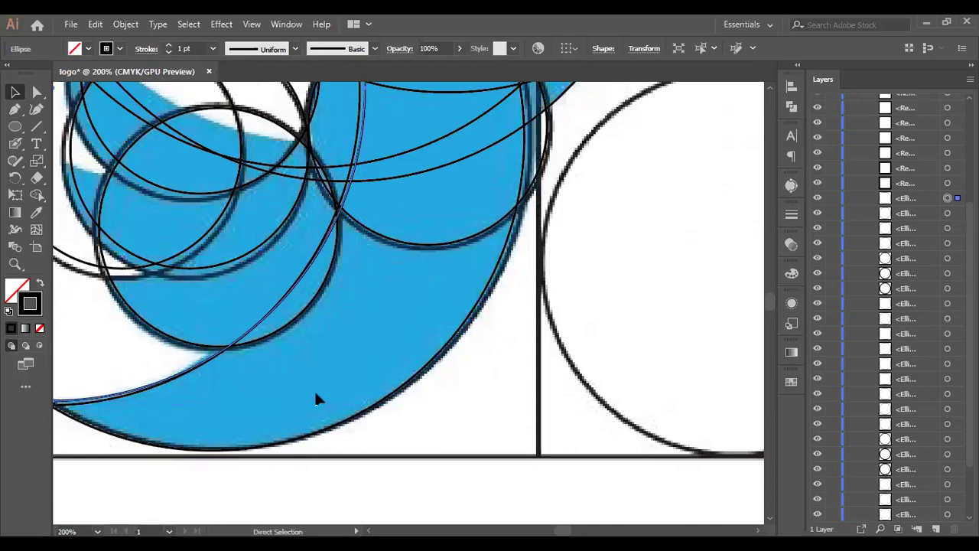
Step: Nudge the tail circle slightly left and down so its arc sits on the tail's upper curve
{"action": "key", "text": "Left"}
{"action": "key", "text": "Left"}
{"action": "key", "text": "Left"}
{"action": "key", "text": "Down"}
{"action": "key", "text": "Down"}
{"action": "scroll", "coordinate": [264, 411], "scroll_direction": "left", "scroll_amount": 2}
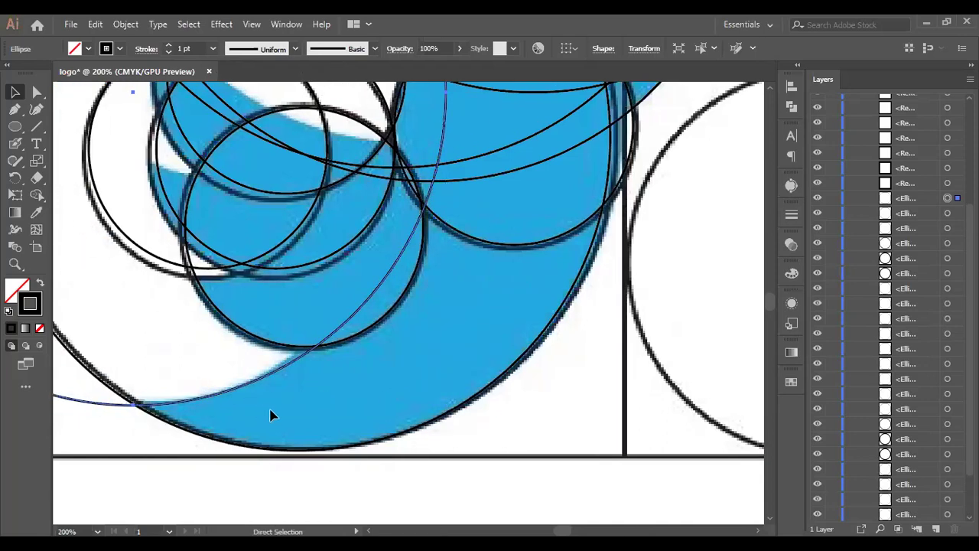
{"action": "scroll", "coordinate": [314, 404], "scroll_direction": "down", "scroll_amount": 2}
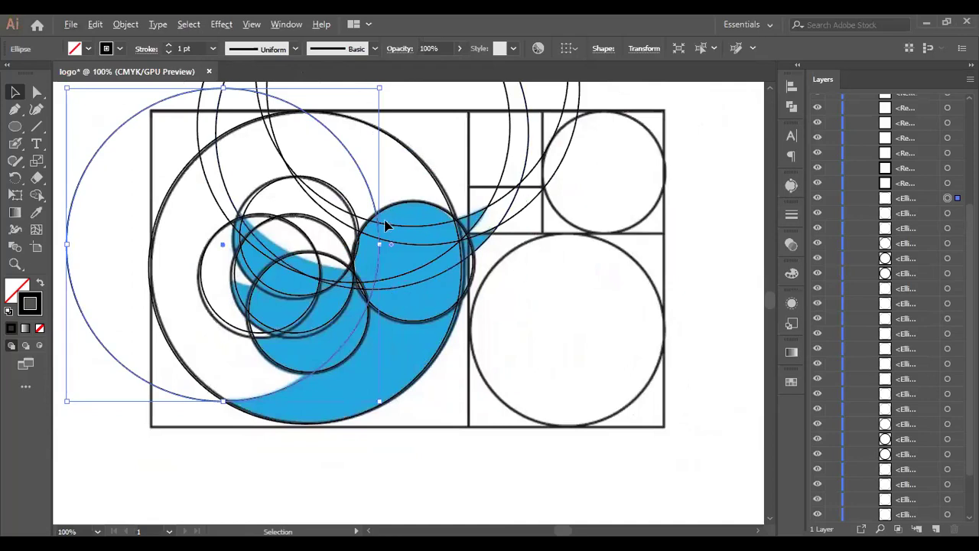
{"action": "scroll", "coordinate": [356, 248], "scroll_direction": "down", "scroll_amount": 2}
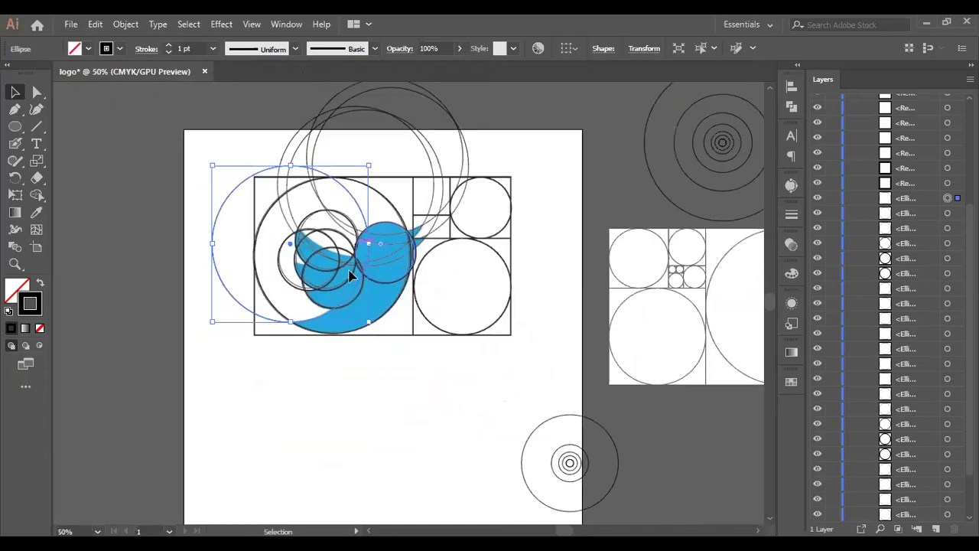
Step: Duplicate the tail circle about 143 px right and 129 px up so its arc follows the wing's upper edge
{"action": "scroll", "coordinate": [350, 280], "scroll_direction": "up", "scroll_amount": 2}
{"action": "scroll", "coordinate": [321, 345], "scroll_direction": "up", "scroll_amount": 5}
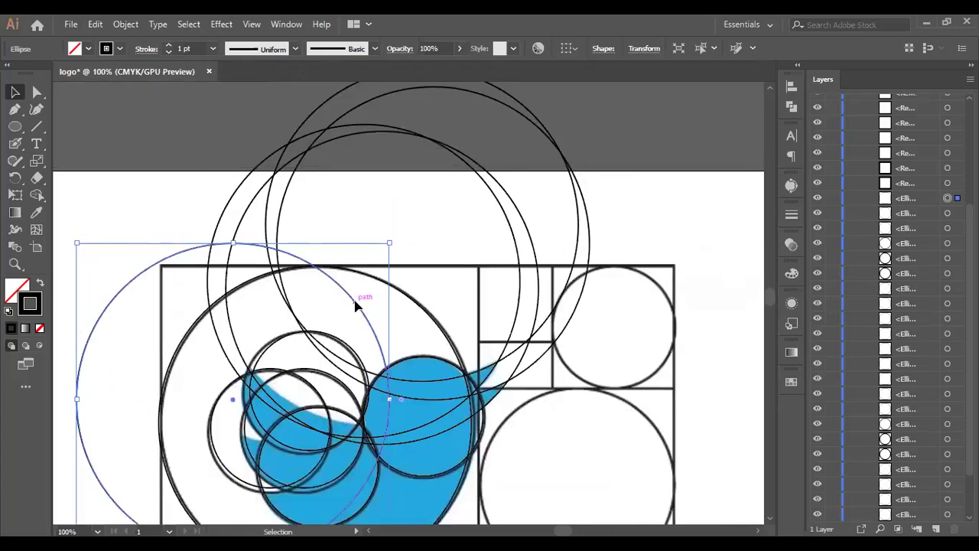
{"action": "left_click_drag", "start_coordinate": [355, 305], "coordinate": [498, 179]}
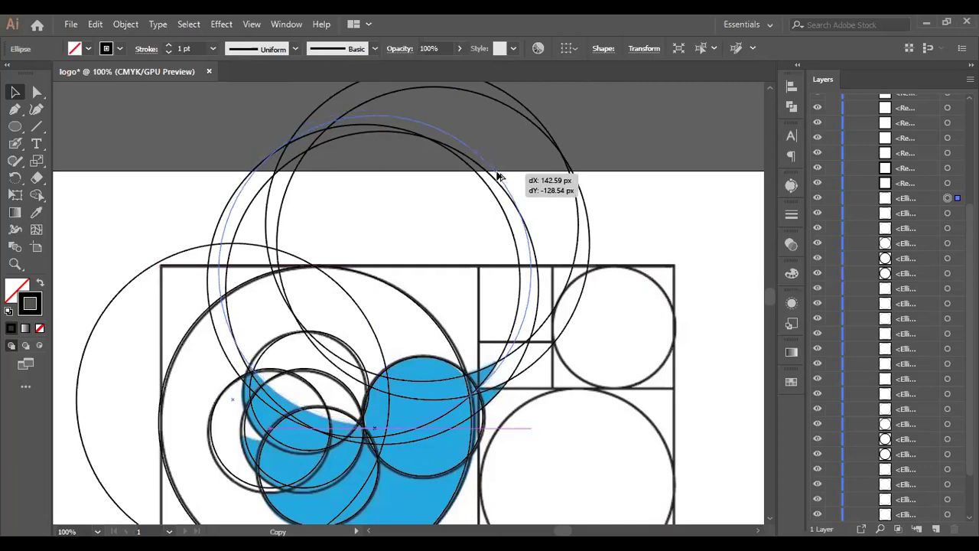
{"action": "left_click_drag", "start_coordinate": [498, 178], "coordinate": [499, 177]}
{"action": "left_click", "coordinate": [687, 126]}
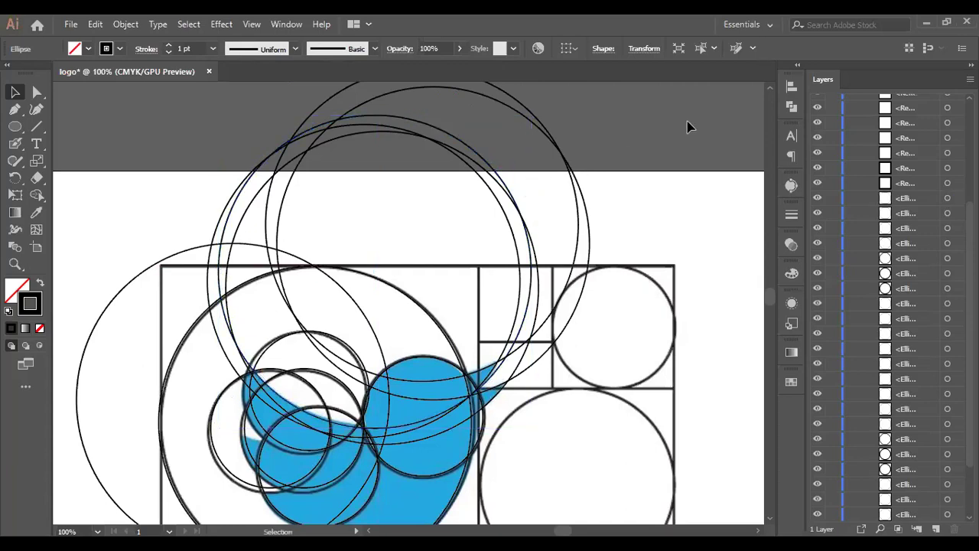
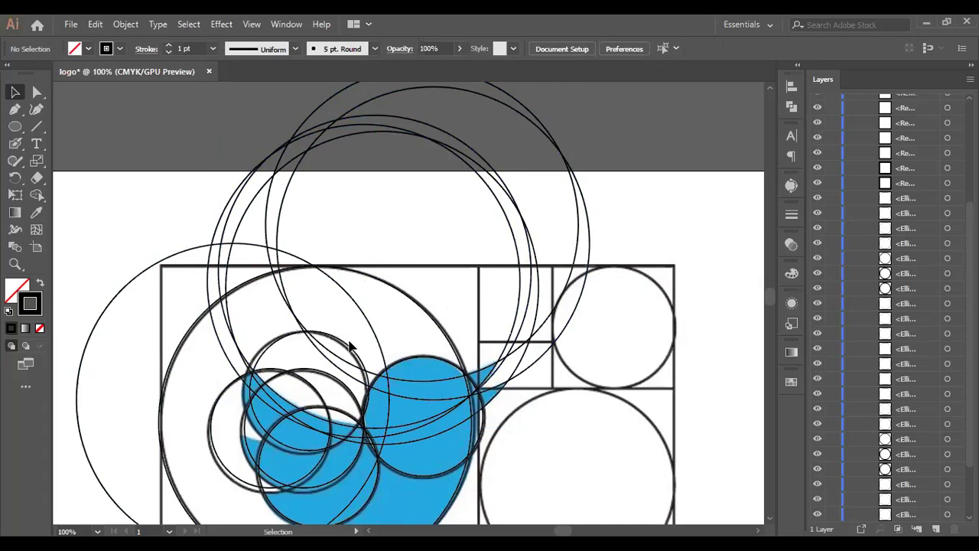
Step: Check the upper wing circle's position against the head circle and the reference outline
{"action": "left_click_drag", "start_coordinate": [344, 345], "coordinate": [342, 348]}
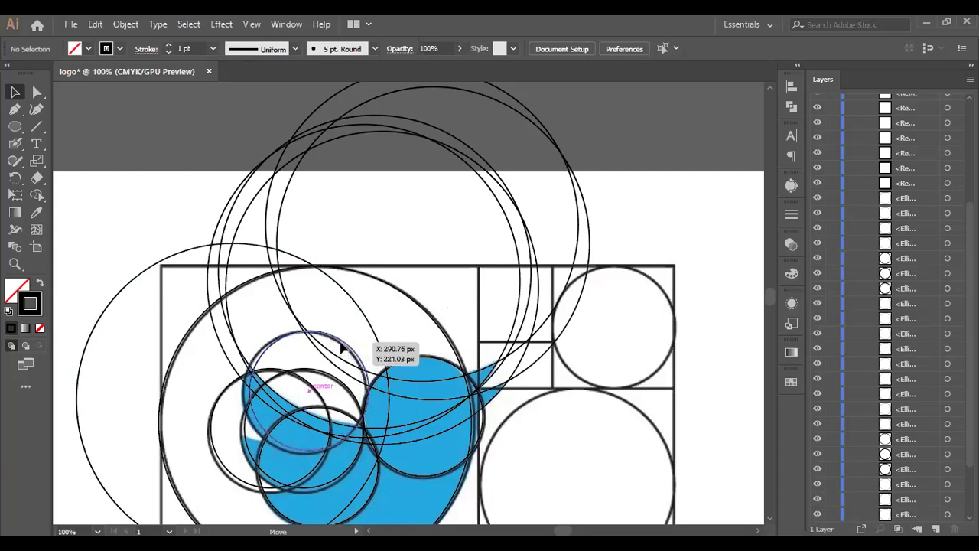
{"action": "left_click_drag", "start_coordinate": [342, 349], "coordinate": [342, 349]}
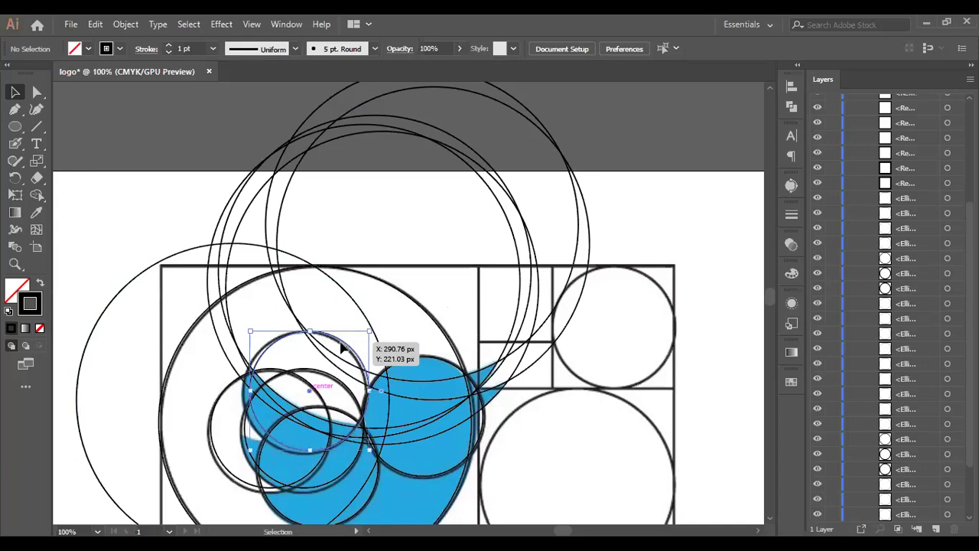
{"action": "key", "text": "a"}
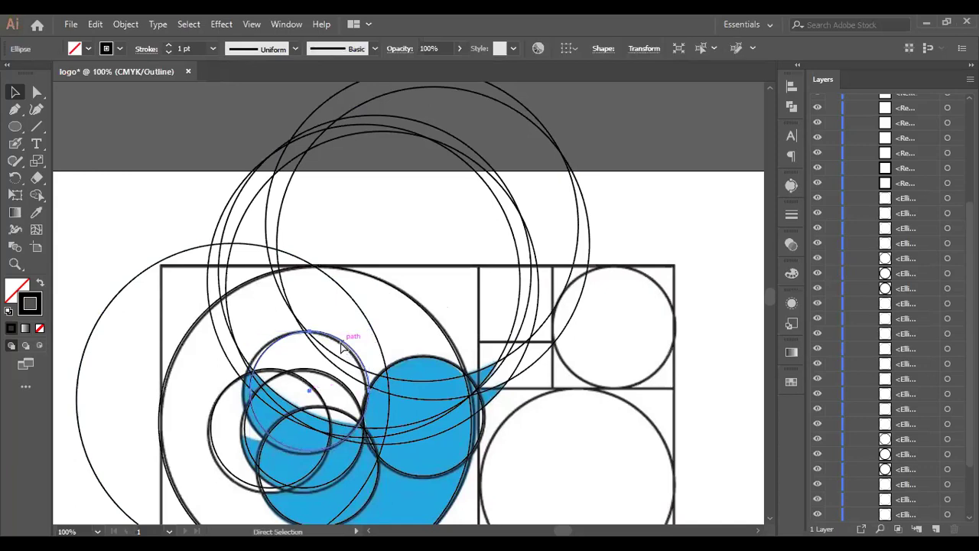
{"action": "key", "text": "ctrl+y"}
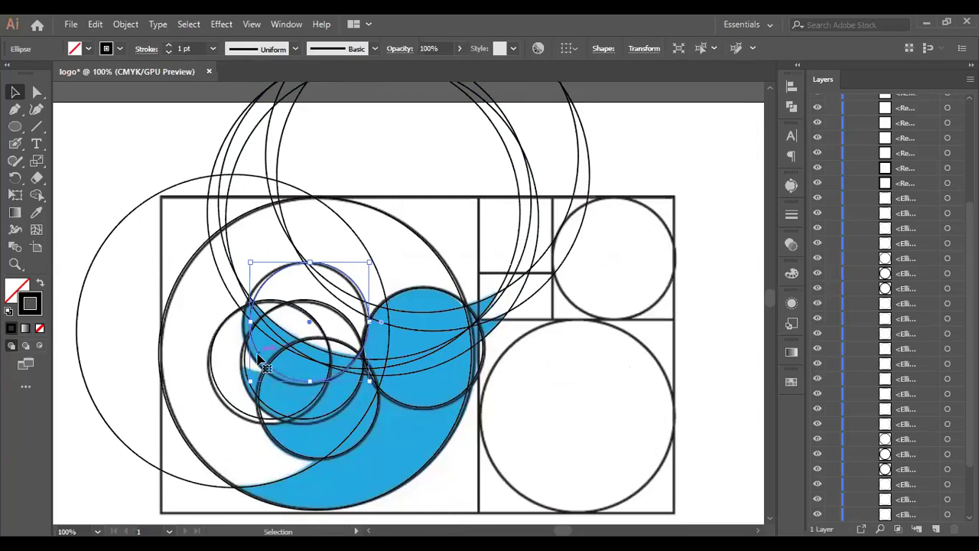
{"action": "left_click", "coordinate": [433, 169]}
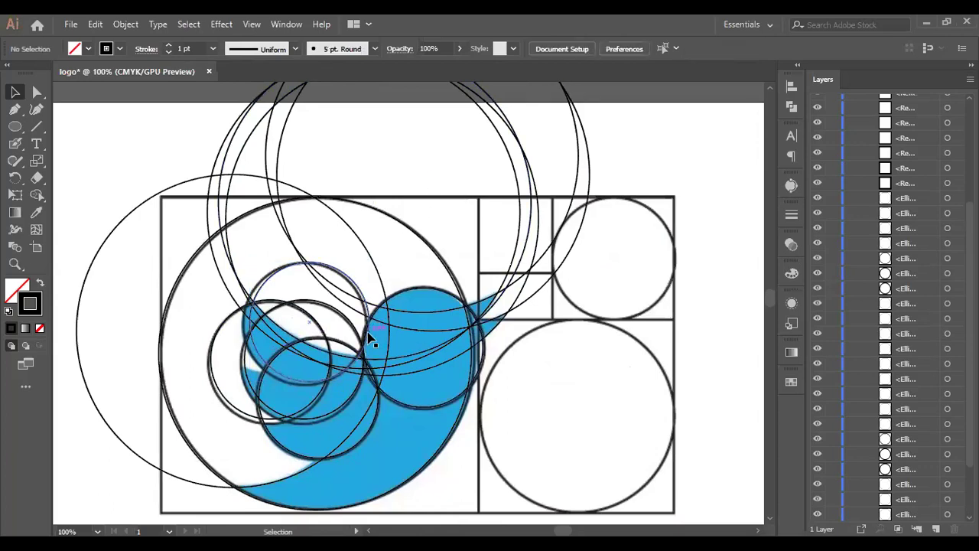
{"action": "left_click", "coordinate": [408, 294]}
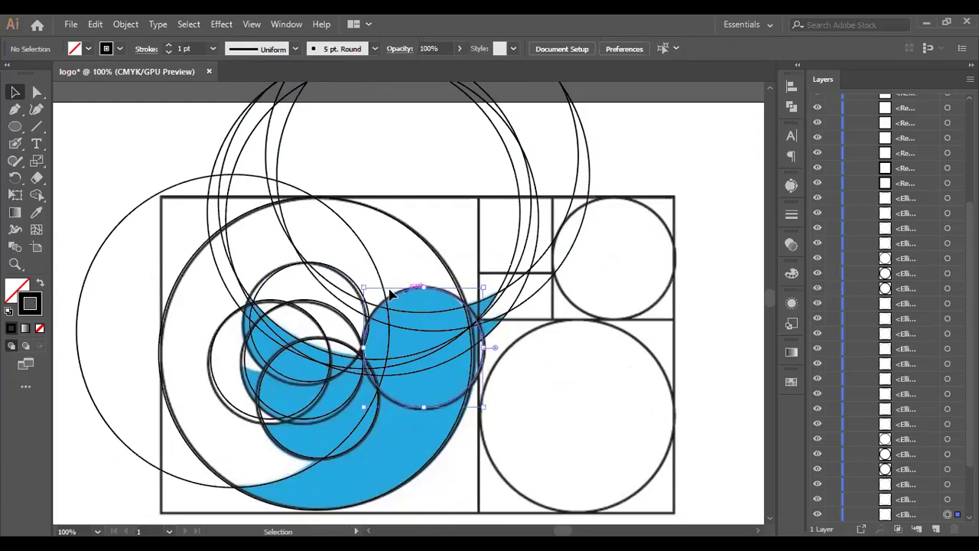
{"action": "left_click_drag", "start_coordinate": [337, 277], "coordinate": [341, 280]}
{"action": "left_click", "coordinate": [420, 295]}
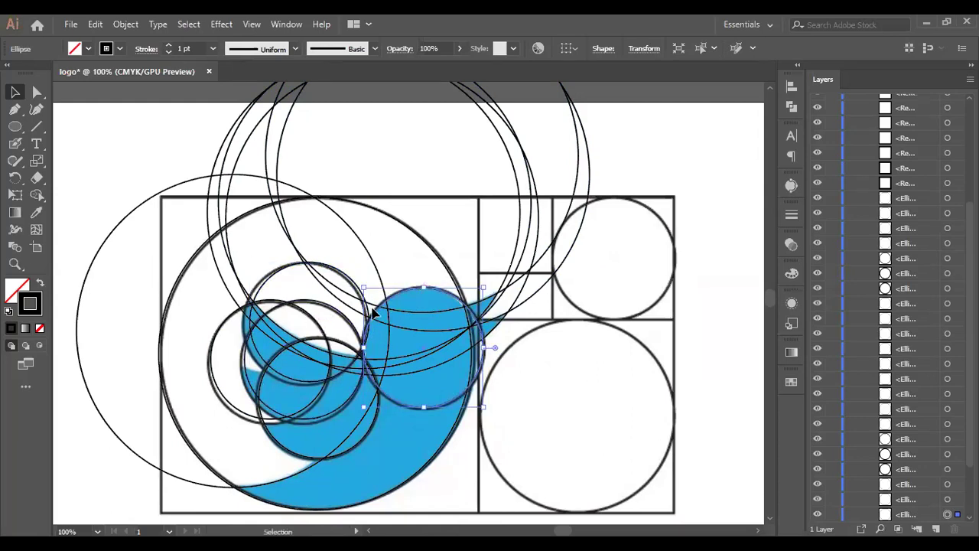
Step: Try nudging the upper wing circle slightly left in outline view so its edge meets the head circle
{"action": "key", "text": "a"}
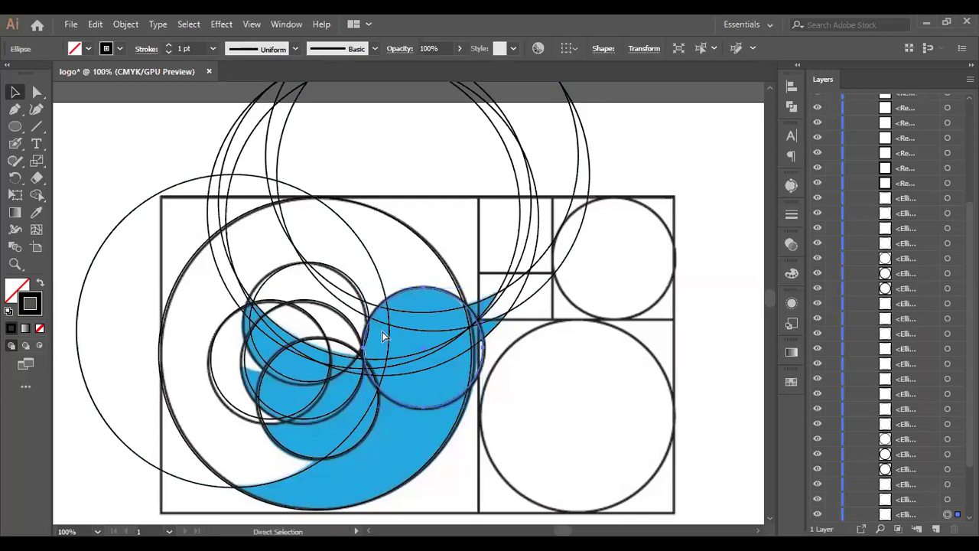
{"action": "key", "text": "ctrl+y"}
{"action": "key", "text": "v"}
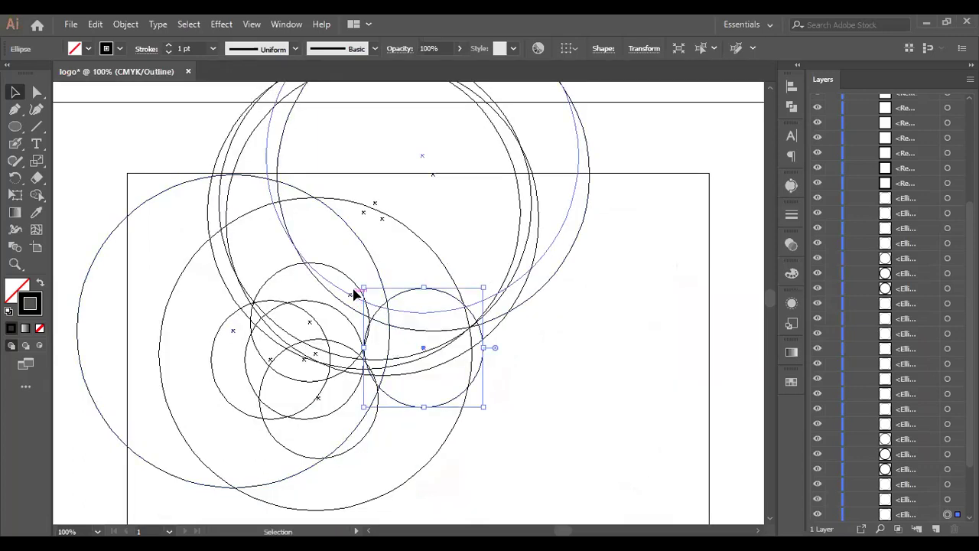
{"action": "left_click_drag", "start_coordinate": [354, 289], "coordinate": [354, 290]}
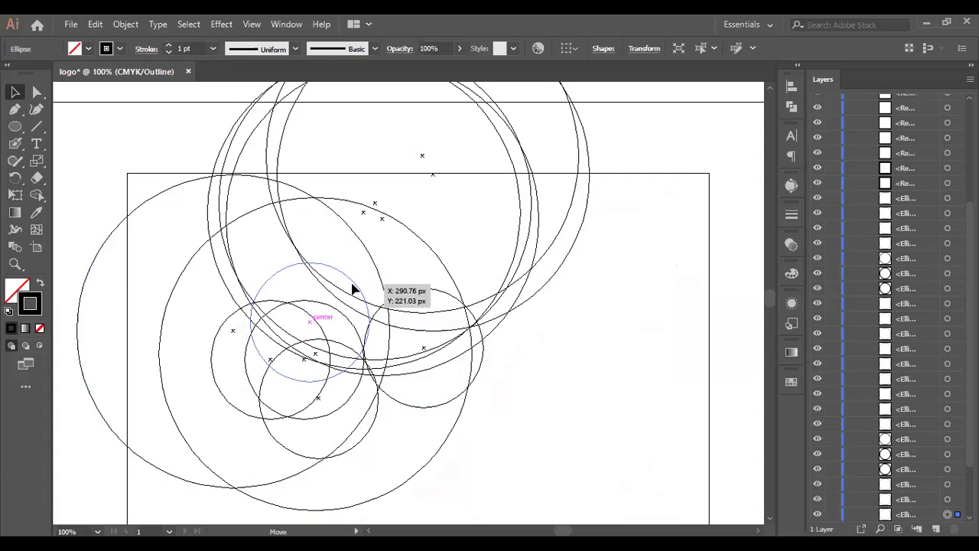
{"action": "left_click", "coordinate": [352, 289]}
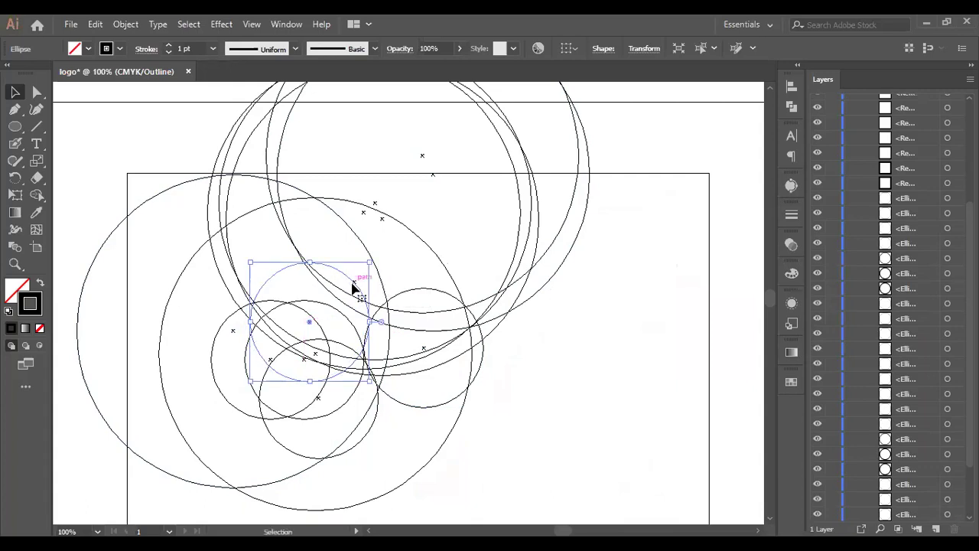
{"action": "key", "text": "Left"}
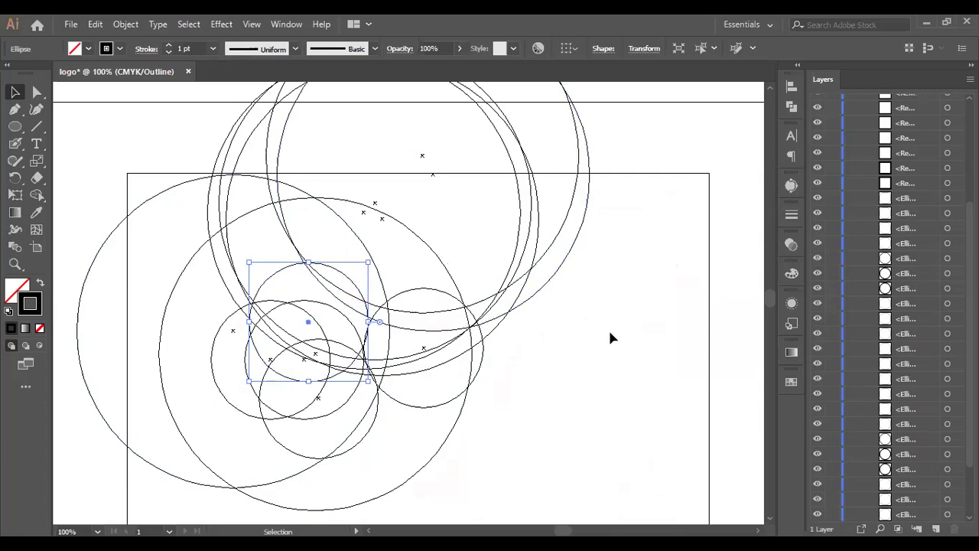
{"action": "left_click", "coordinate": [599, 350]}
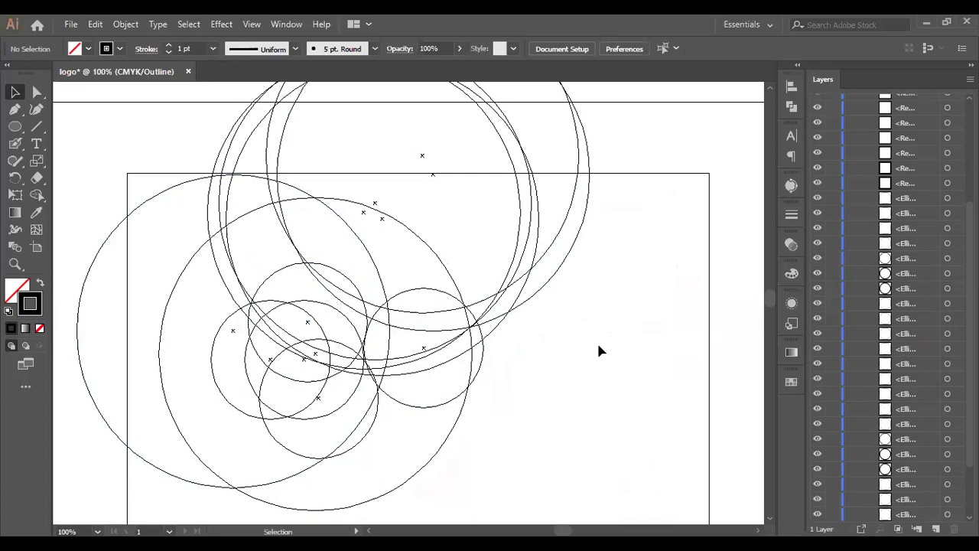
{"action": "key", "text": "ctrl+y"}
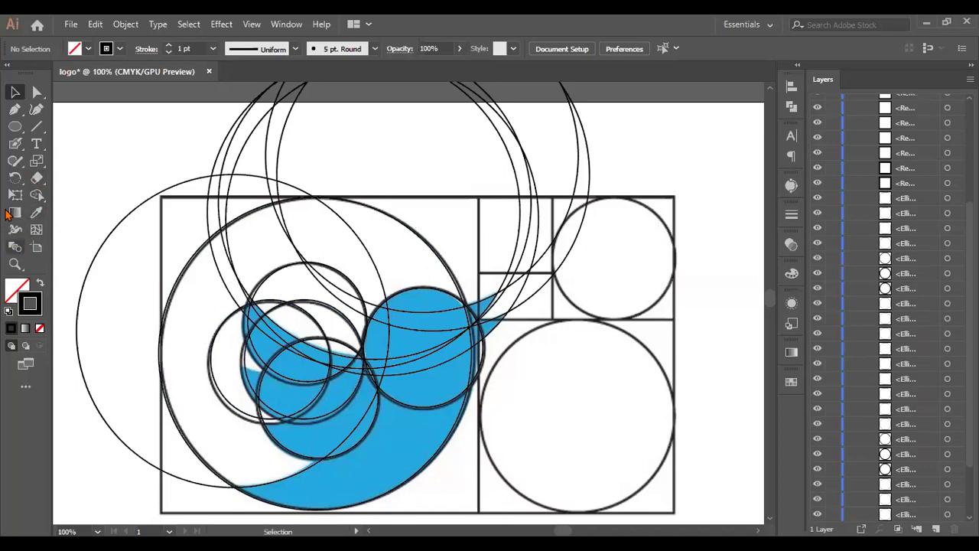
Step: Select all circles over the bird and merge the regions inside the head circle with Shape Builder
{"action": "left_click", "coordinate": [36, 195]}
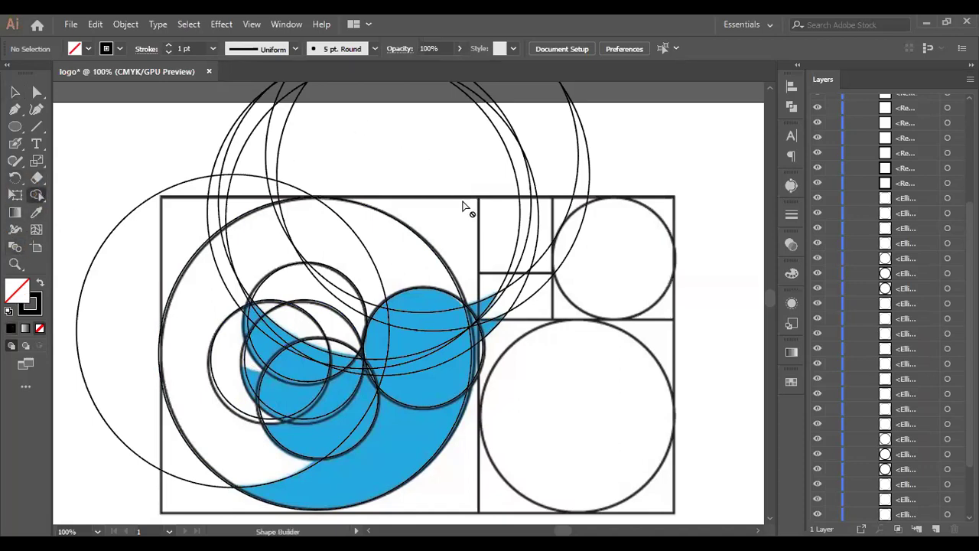
{"action": "left_click", "coordinate": [14, 92]}
{"action": "mouse_move", "coordinate": [123, 120]}
{"action": "left_mouse_down"}
{"action": "mouse_move", "coordinate": [149, 120]}
{"action": "mouse_move", "coordinate": [448, 372]}
{"action": "mouse_move", "coordinate": [655, 490]}
{"action": "left_mouse_up"}
{"action": "scroll", "coordinate": [618, 378], "scroll_direction": "down", "scroll_amount": 2}
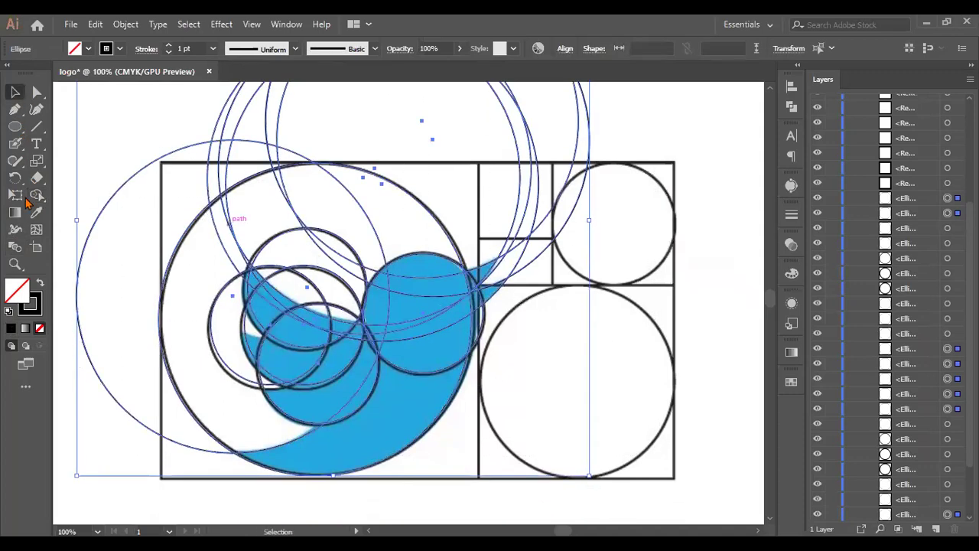
{"action": "left_click", "coordinate": [36, 194]}
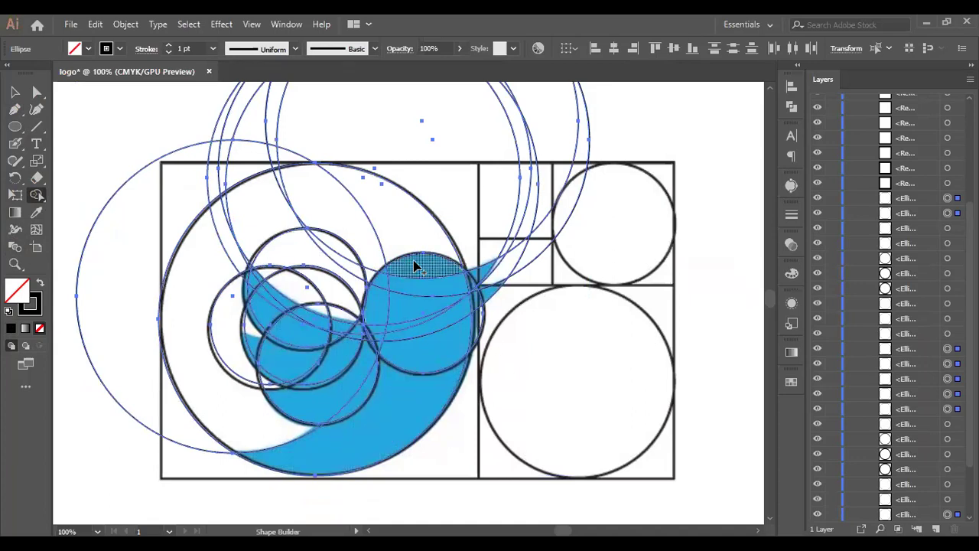
{"action": "mouse_move", "coordinate": [416, 266]}
{"action": "left_mouse_down"}
{"action": "mouse_move", "coordinate": [454, 307]}
{"action": "mouse_move", "coordinate": [459, 343]}
{"action": "mouse_move", "coordinate": [466, 280]}
{"action": "left_mouse_up"}
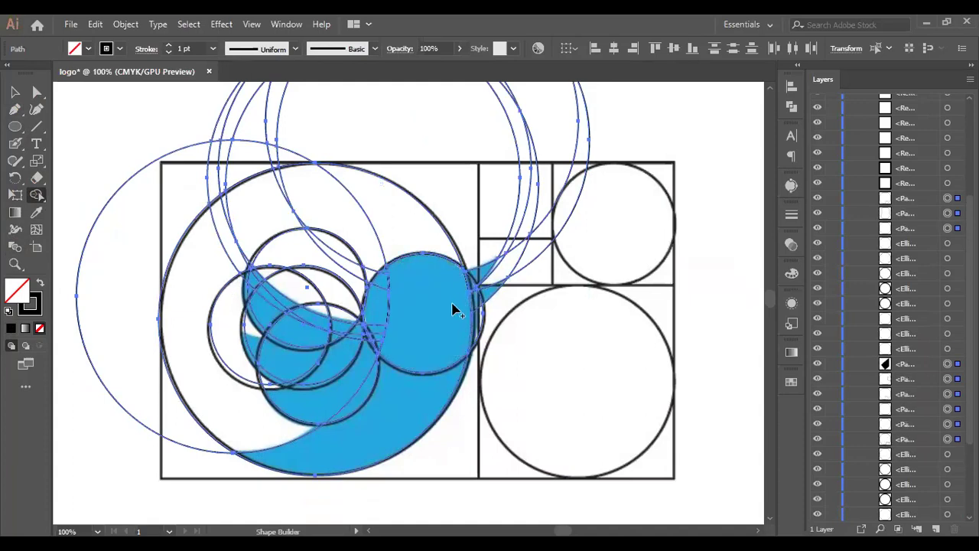
{"action": "scroll", "coordinate": [425, 318], "scroll_direction": "up", "scroll_amount": 1}
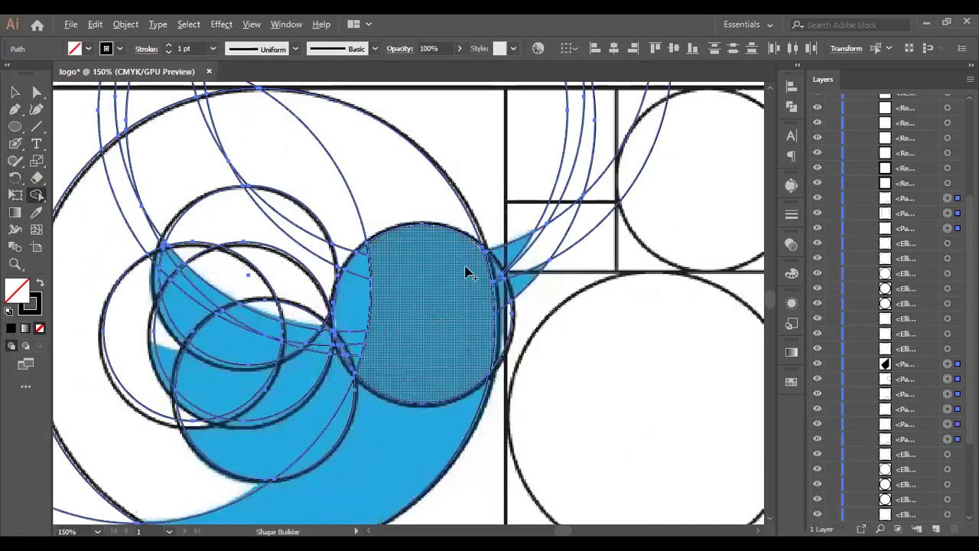
{"action": "scroll", "coordinate": [485, 239], "scroll_direction": "up", "scroll_amount": 1}
{"action": "mouse_move", "coordinate": [499, 241]}
{"action": "left_mouse_down"}
{"action": "mouse_move", "coordinate": [515, 255]}
{"action": "mouse_move", "coordinate": [525, 339]}
{"action": "mouse_move", "coordinate": [397, 286]}
{"action": "mouse_move", "coordinate": [372, 229]}
{"action": "left_mouse_up"}
{"action": "mouse_move", "coordinate": [345, 293]}
{"action": "left_mouse_down"}
{"action": "mouse_move", "coordinate": [352, 385]}
{"action": "mouse_move", "coordinate": [333, 377]}
{"action": "mouse_move", "coordinate": [366, 226]}
{"action": "mouse_move", "coordinate": [339, 240]}
{"action": "left_mouse_up"}
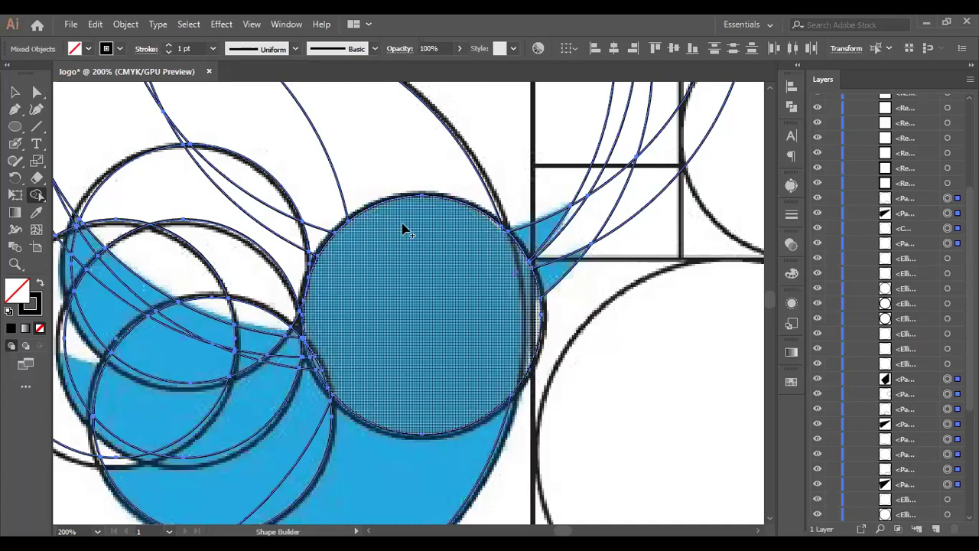
Step: Try to shift the lowest wing circle slightly left in outline view, away from the head circle
{"action": "key", "text": "ctrl+y"}
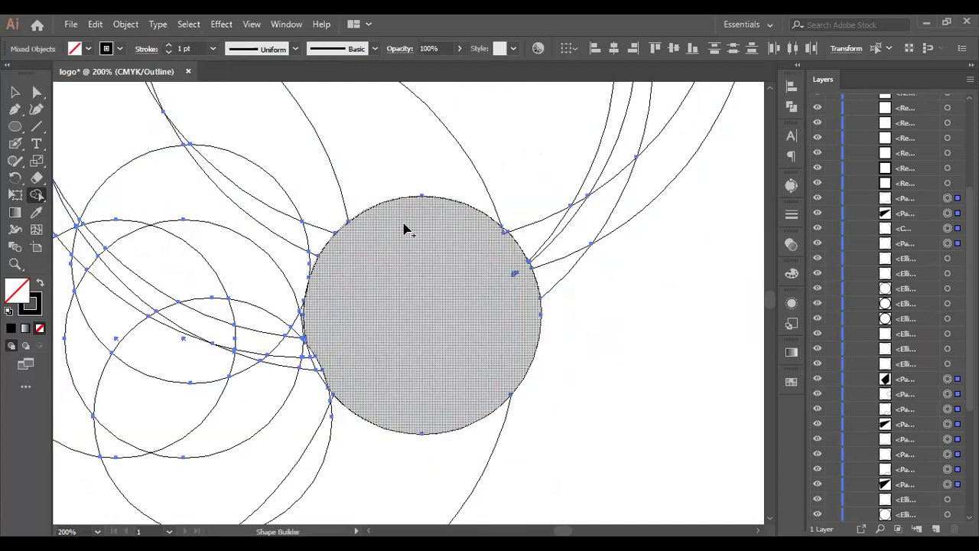
{"action": "left_click", "coordinate": [14, 92]}
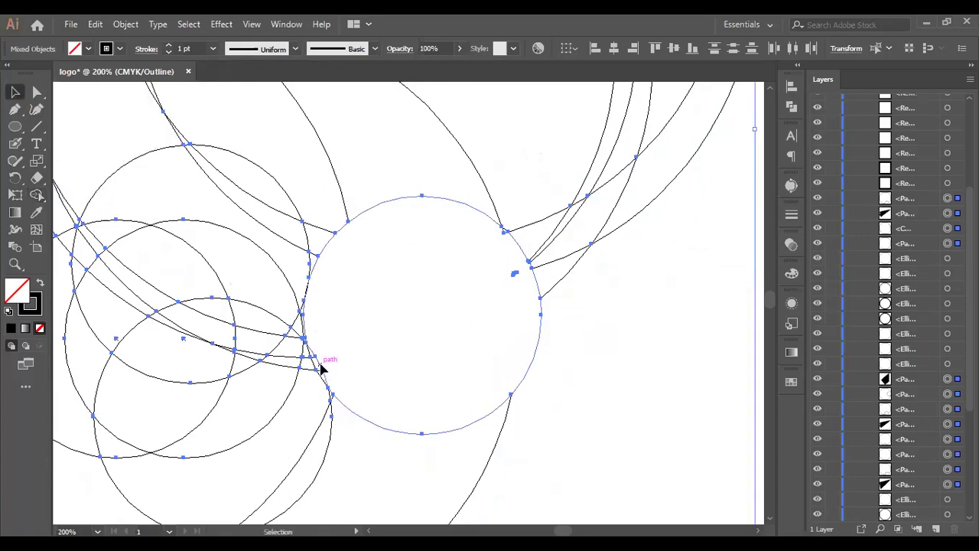
{"action": "left_click_drag", "start_coordinate": [320, 371], "coordinate": [316, 373]}
{"action": "key", "text": "ctrl"}
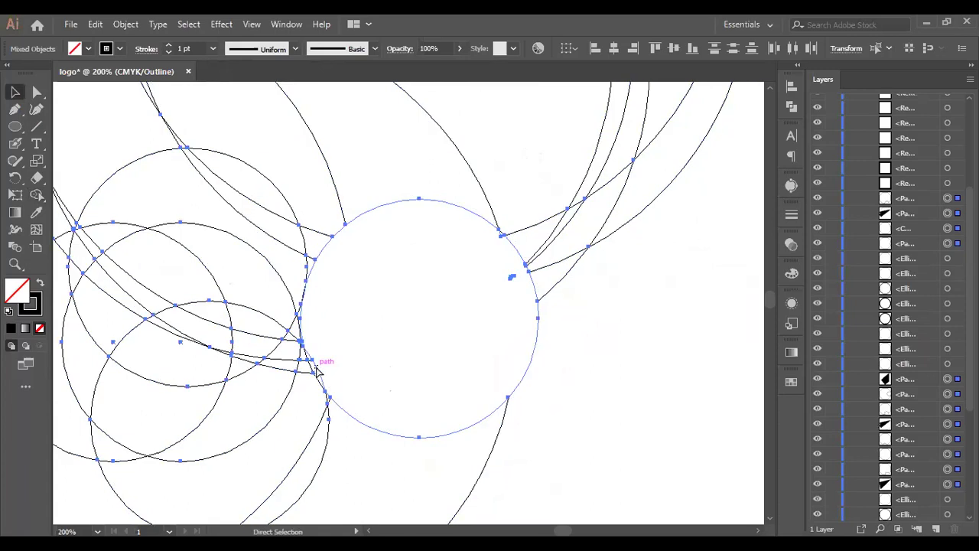
Step: Undo the shift, the head region merges and the upper wing circle's nudge, and clear the selection
{"action": "key", "text": "ctrl+y"}
{"action": "key", "text": "ctrl+z"}
{"action": "key", "text": "ctrl+z"}
{"action": "key", "text": "ctrl+z"}
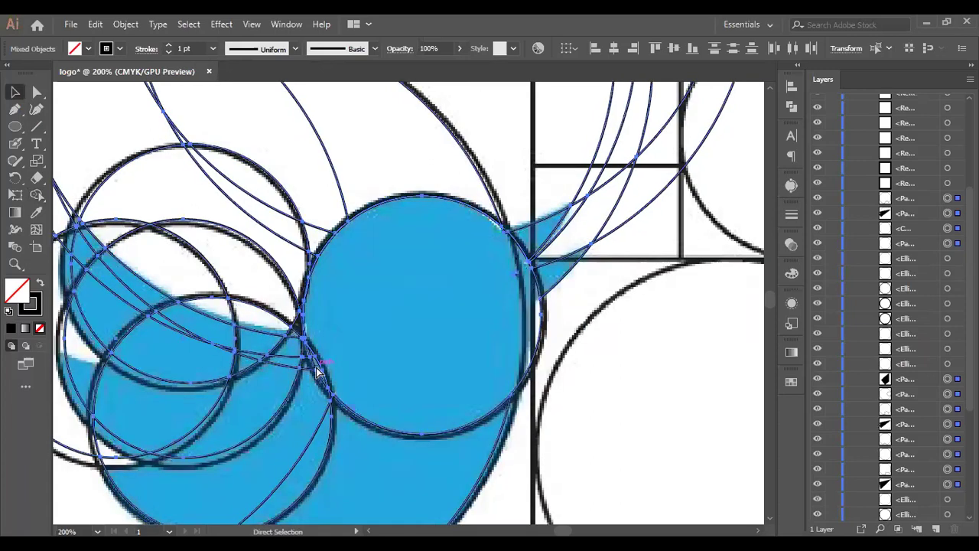
{"action": "key", "text": "ctrl+shift+a"}
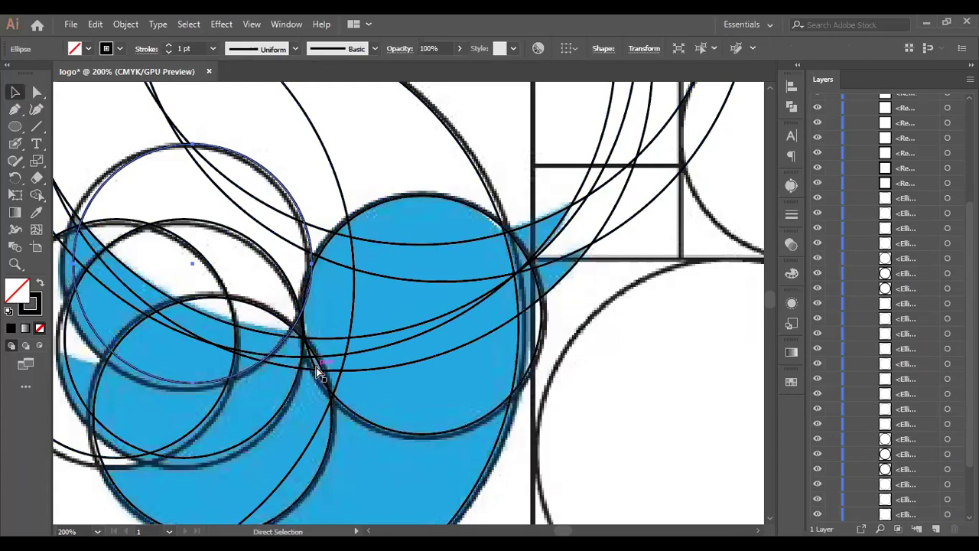
{"action": "left_click", "coordinate": [306, 298]}
{"action": "key", "text": "ctrl+shift+a"}
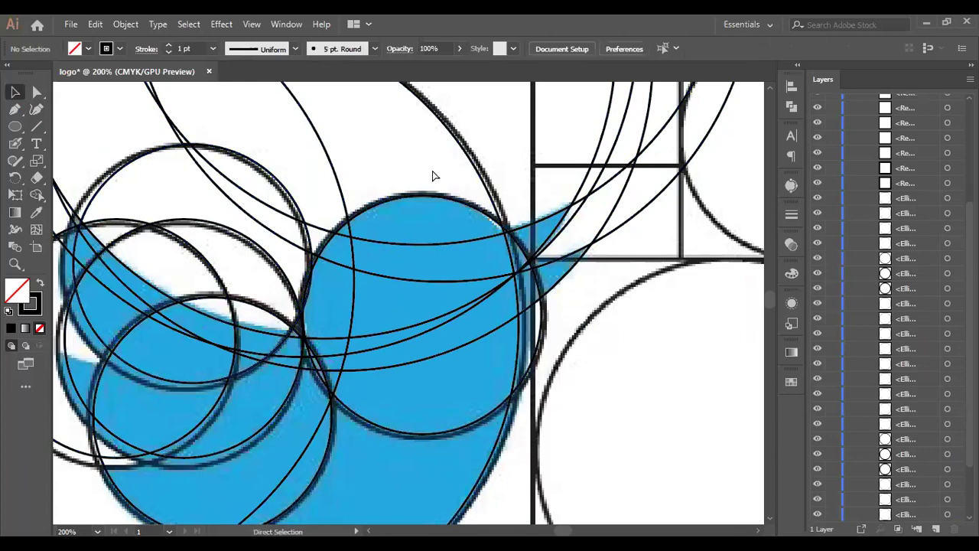
Step: Move the lowest wing circle 3.35 px straight left in outline view to adjust where it meets the head circle
{"action": "key", "text": "ctrl+y"}
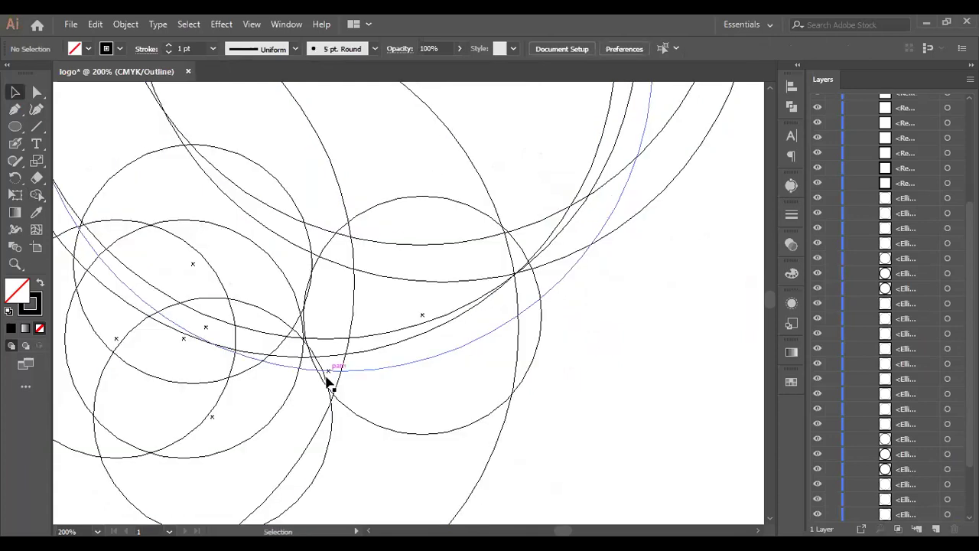
{"action": "left_click_drag", "start_coordinate": [326, 380], "coordinate": [321, 382]}
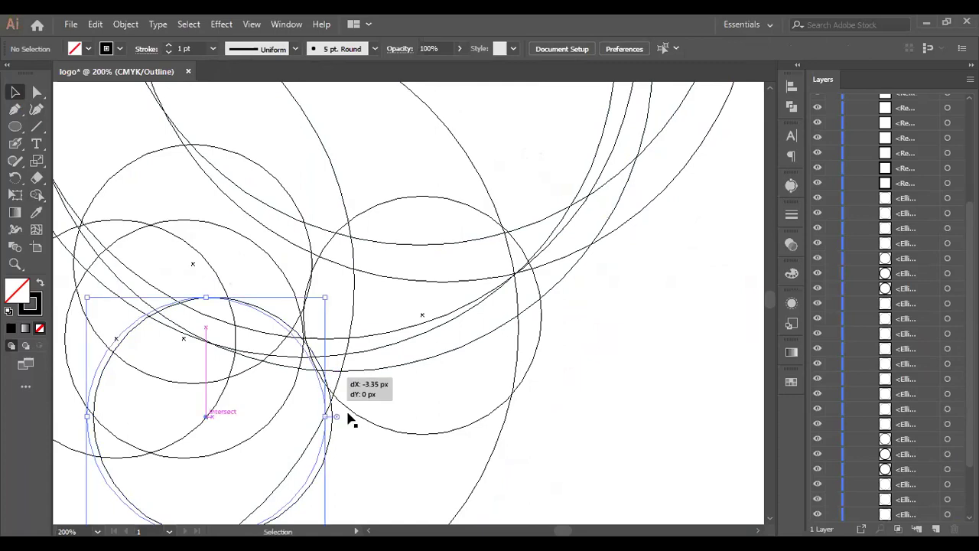
Step: Nudge the lowest wing circle slightly right in outline view so its edge just touches the head circle
{"action": "left_click_drag", "start_coordinate": [324, 386], "coordinate": [326, 390]}
{"action": "scroll", "coordinate": [334, 413], "scroll_direction": "up", "scroll_amount": 3}
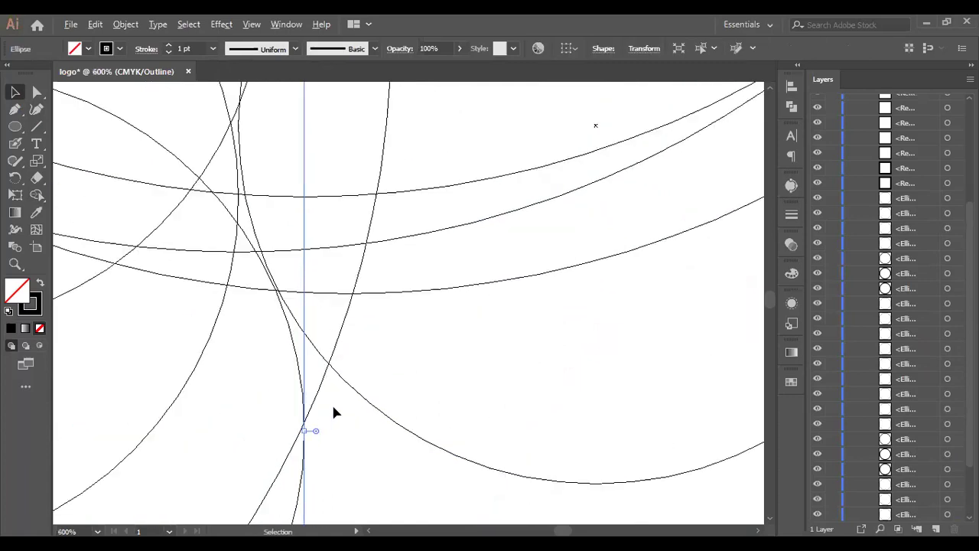
{"action": "left_click_drag", "start_coordinate": [293, 322], "coordinate": [310, 328]}
{"action": "left_click", "coordinate": [387, 324]}
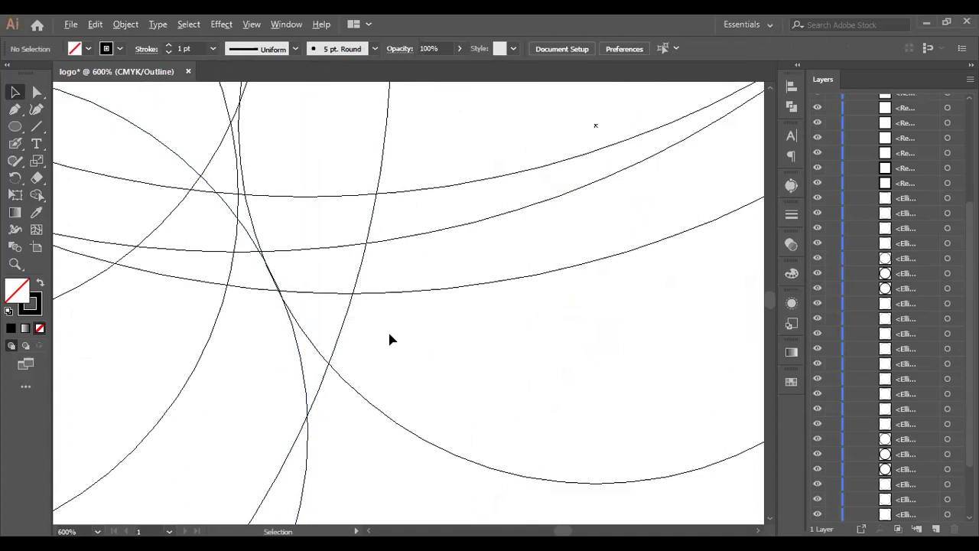
{"action": "scroll", "coordinate": [388, 330], "scroll_direction": "down", "scroll_amount": 4}
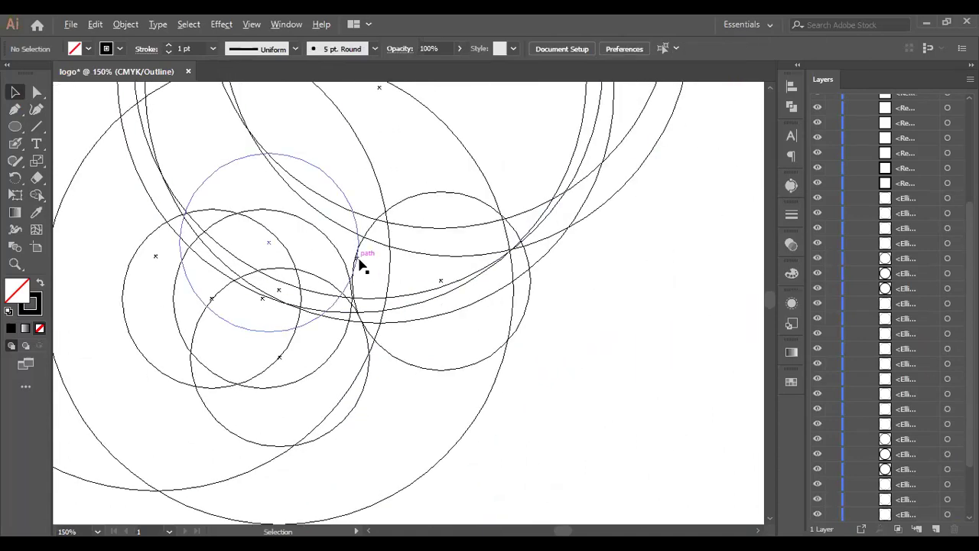
Step: Nudge the upper wing circle slightly left and the middle wing circle slightly right so both edges just touch the head circle
{"action": "scroll", "coordinate": [360, 261], "scroll_direction": "up", "scroll_amount": 3}
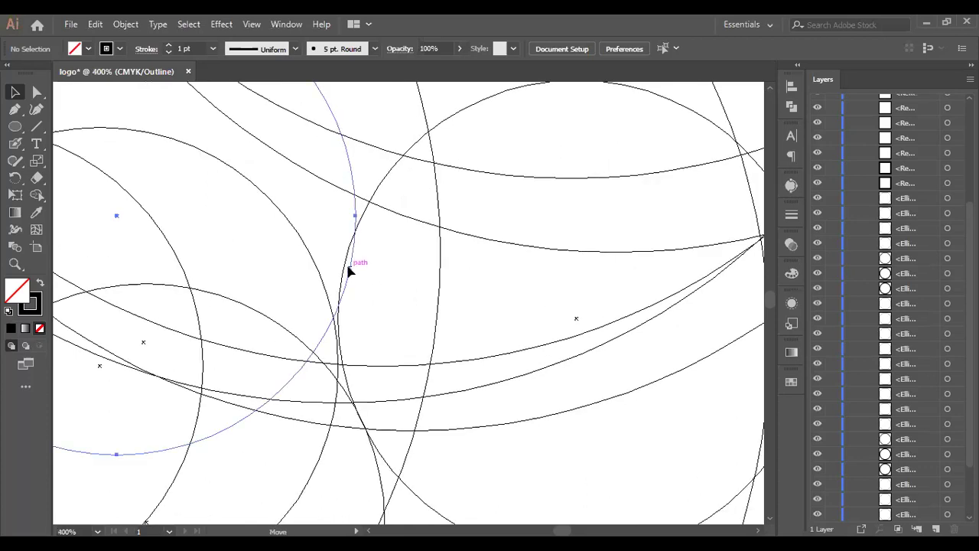
{"action": "left_click_drag", "start_coordinate": [347, 268], "coordinate": [395, 273]}
{"action": "left_click", "coordinate": [395, 273]}
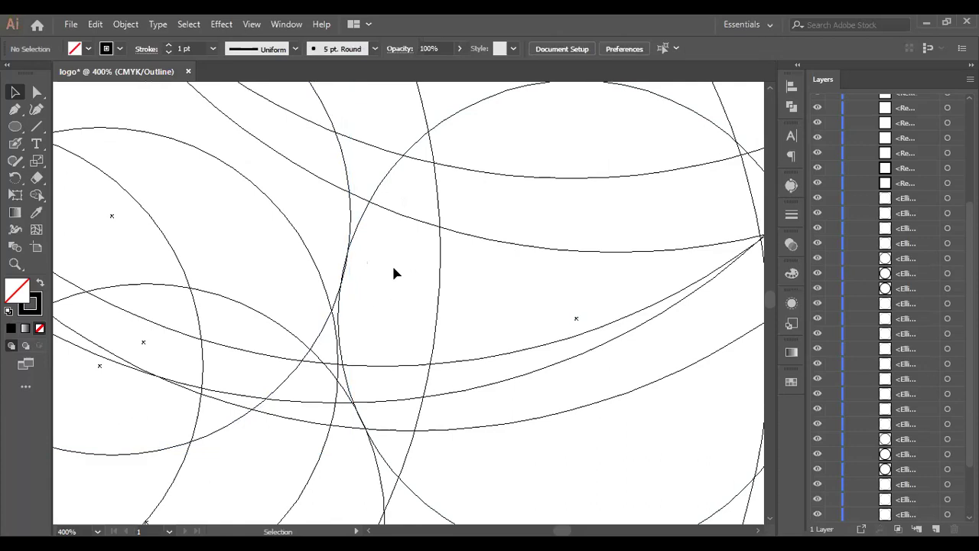
{"action": "left_click_drag", "start_coordinate": [339, 357], "coordinate": [339, 360]}
{"action": "left_click", "coordinate": [381, 314]}
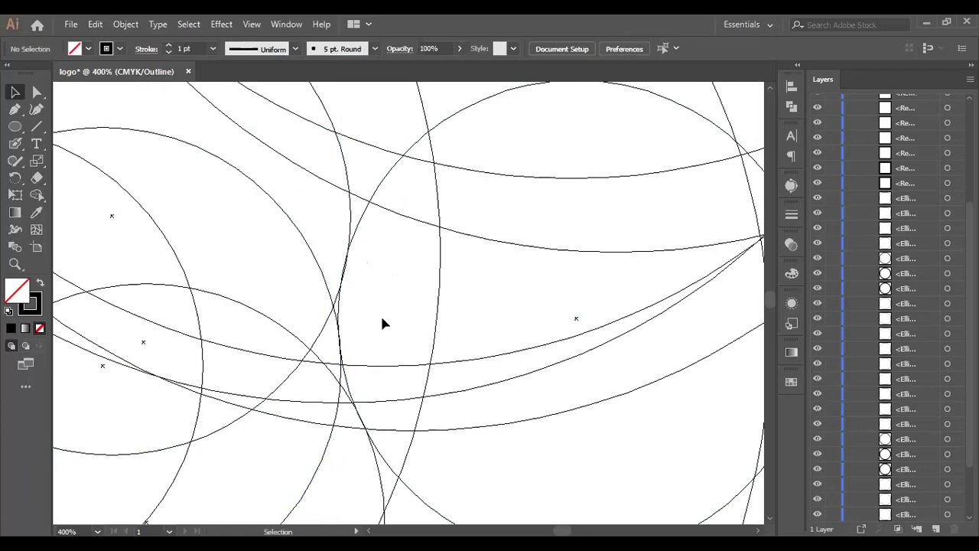
{"action": "scroll", "coordinate": [380, 314], "scroll_direction": "down", "scroll_amount": 3}
{"action": "scroll", "coordinate": [383, 325], "scroll_direction": "down", "scroll_amount": 2}
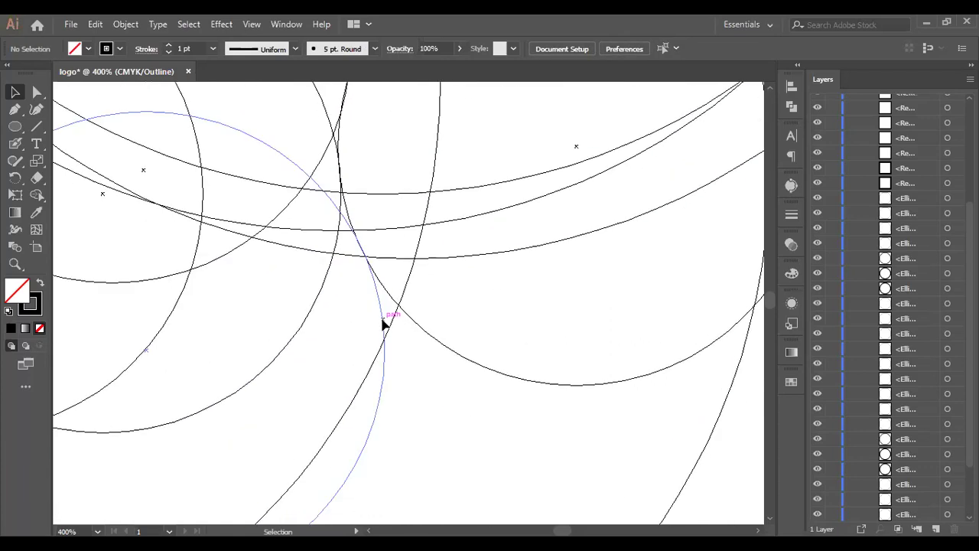
{"action": "scroll", "coordinate": [383, 325], "scroll_direction": "down", "scroll_amount": 4}
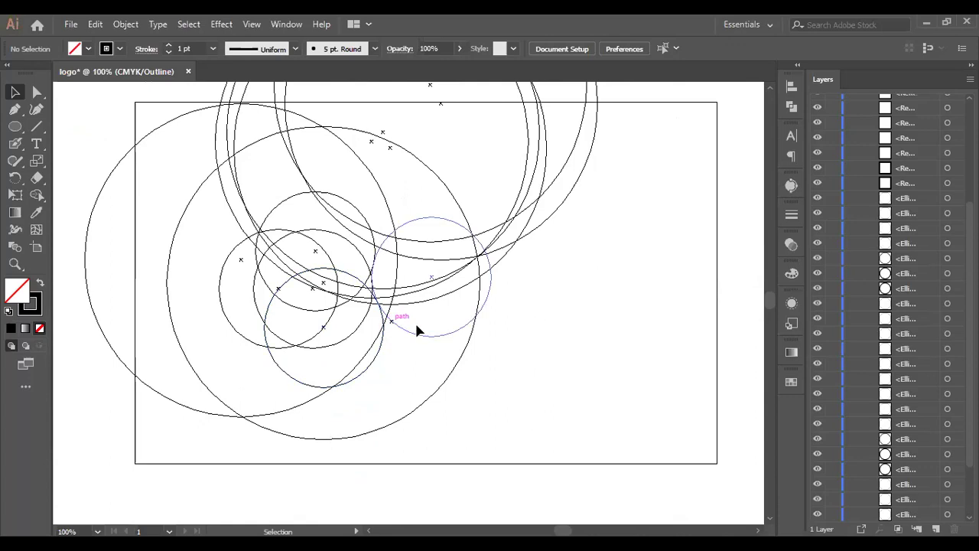
Step: Return to the colour preview, select all circles over the bird and merge the regions inside the head circle with Shape Builder
{"action": "key", "text": "ctrl+y"}
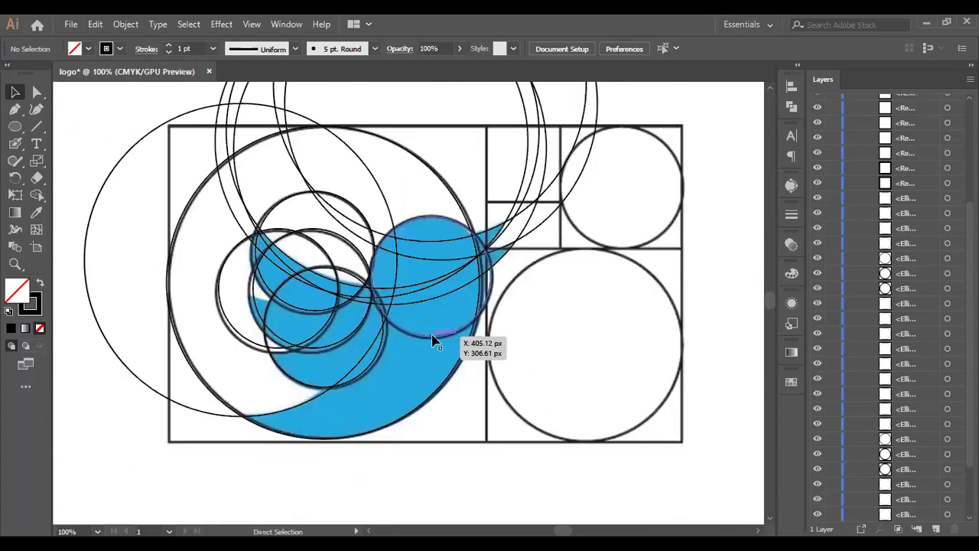
{"action": "key", "text": "v"}
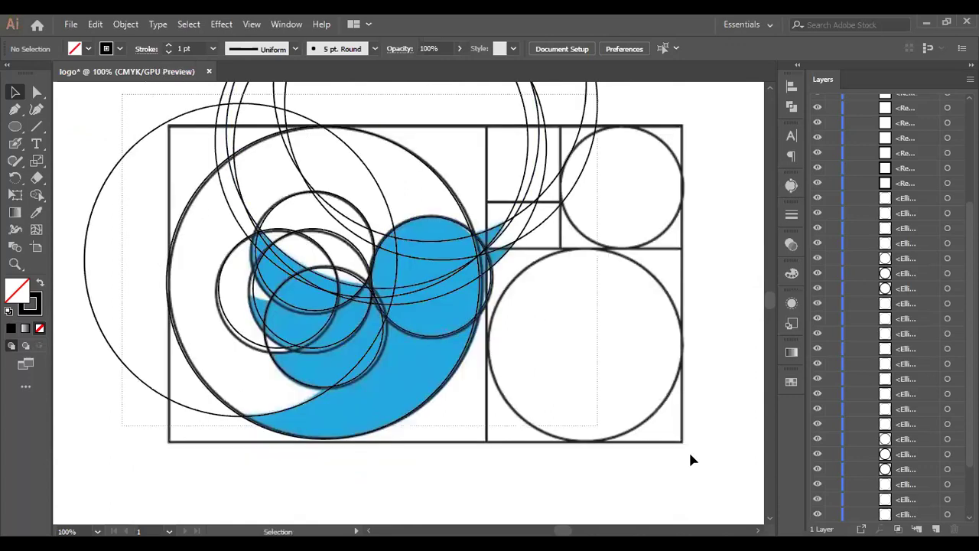
{"action": "left_click_drag", "start_coordinate": [592, 183], "coordinate": [179, 120]}
{"action": "left_click", "coordinate": [37, 194]}
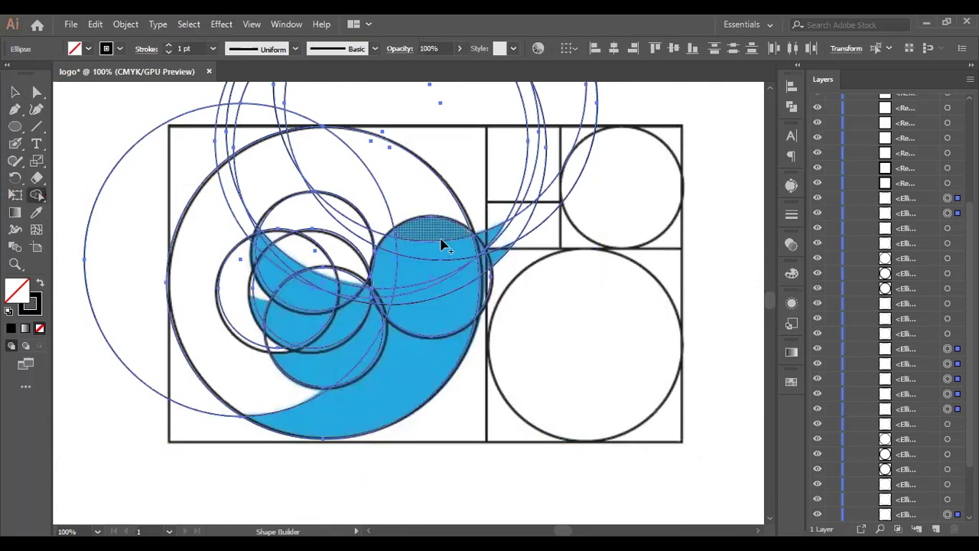
{"action": "mouse_move", "coordinate": [444, 239]}
{"action": "left_mouse_down"}
{"action": "mouse_move", "coordinate": [463, 280]}
{"action": "mouse_move", "coordinate": [463, 310]}
{"action": "mouse_move", "coordinate": [463, 274]}
{"action": "left_mouse_up"}
{"action": "scroll", "coordinate": [463, 273], "scroll_direction": "up", "scroll_amount": 2, "text": "alt"}
{"action": "scroll", "coordinate": [483, 182], "scroll_direction": "up", "scroll_amount": 1, "text": "alt"}
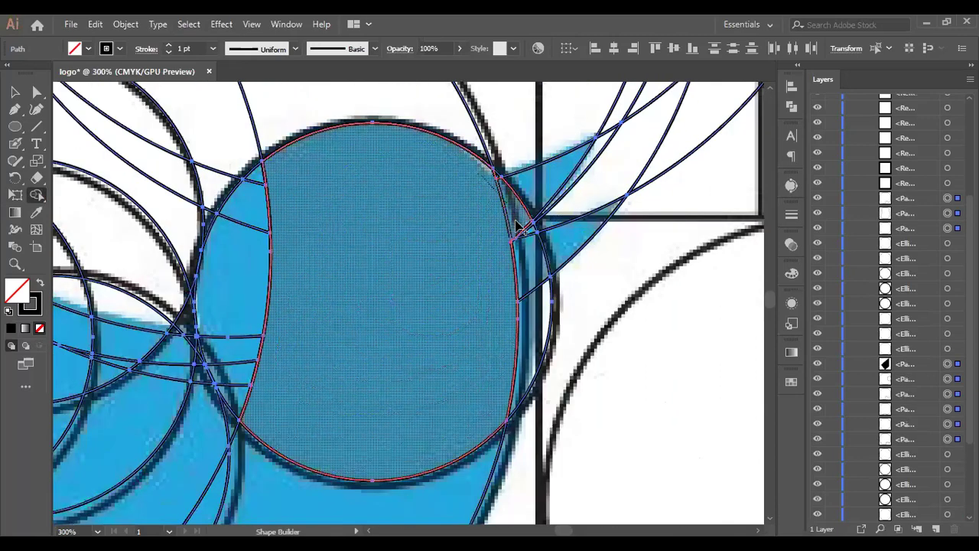
{"action": "mouse_move", "coordinate": [533, 339]}
{"action": "left_mouse_down"}
{"action": "mouse_move", "coordinate": [515, 237]}
{"action": "mouse_move", "coordinate": [490, 237]}
{"action": "left_mouse_up"}
{"action": "left_click_drag", "start_coordinate": [274, 189], "coordinate": [250, 395]}
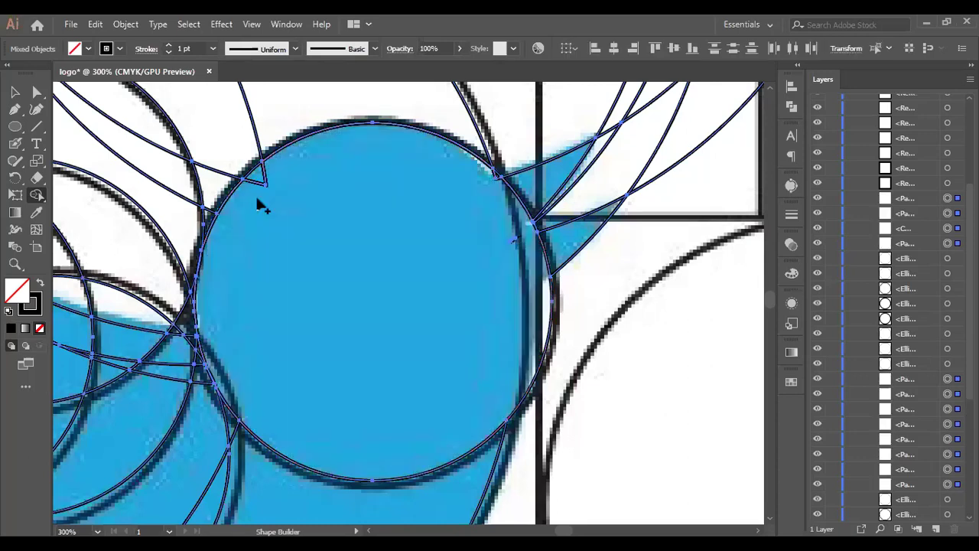
{"action": "left_click", "coordinate": [258, 197]}
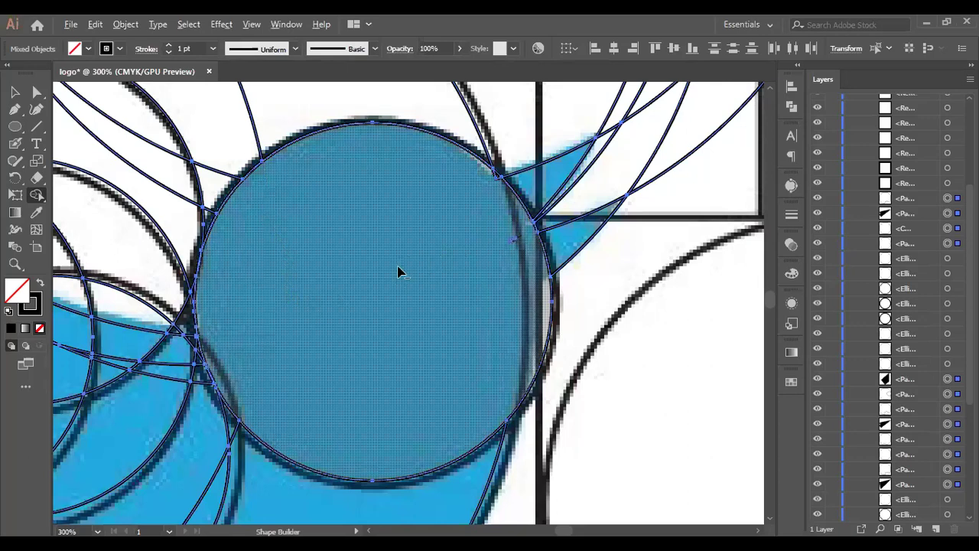
Step: Merge the two beak points and the small leftover slivers near the beak into the head shape with Shape Builder
{"action": "scroll", "coordinate": [397, 271], "scroll_direction": "down", "scroll_amount": 5}
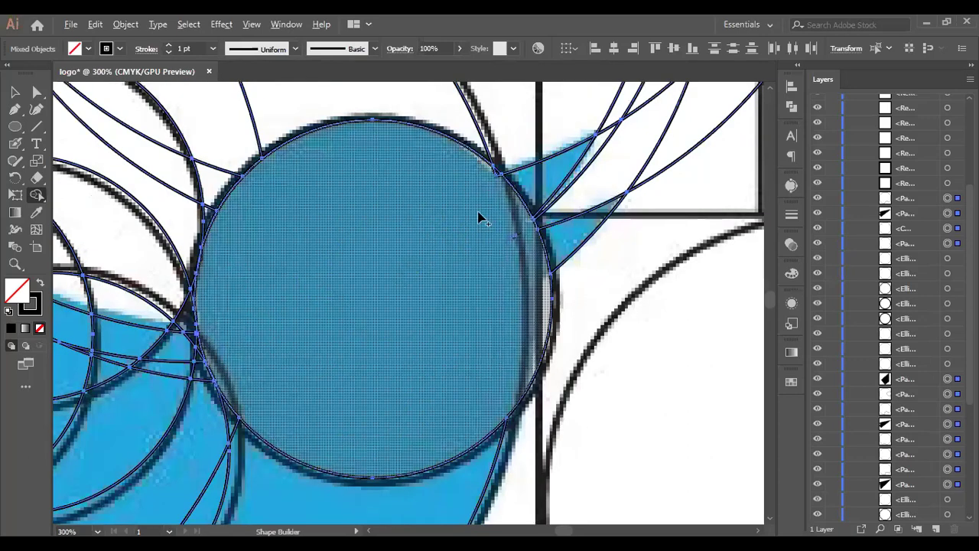
{"action": "scroll", "coordinate": [451, 241], "scroll_direction": "up", "scroll_amount": 1}
{"action": "left_click", "coordinate": [557, 225]}
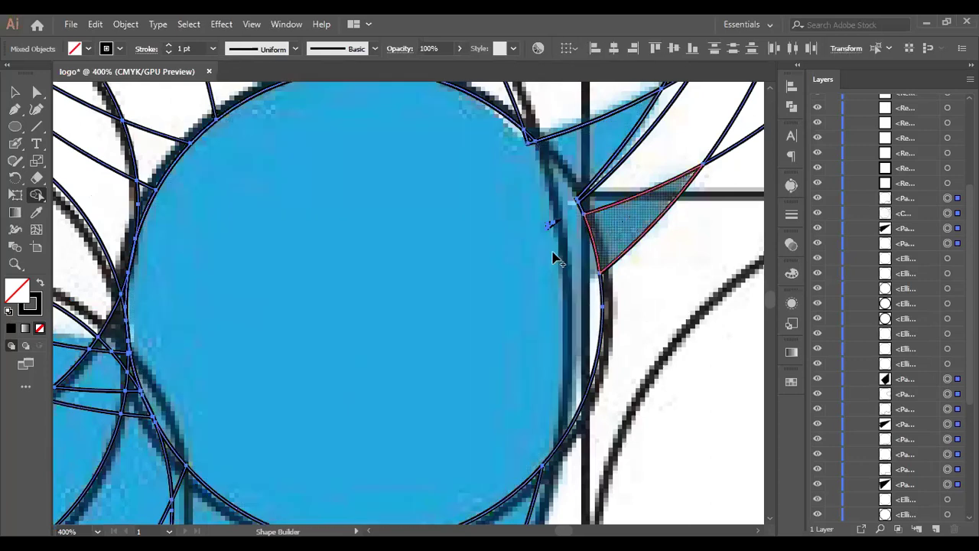
{"action": "left_click", "coordinate": [542, 207]}
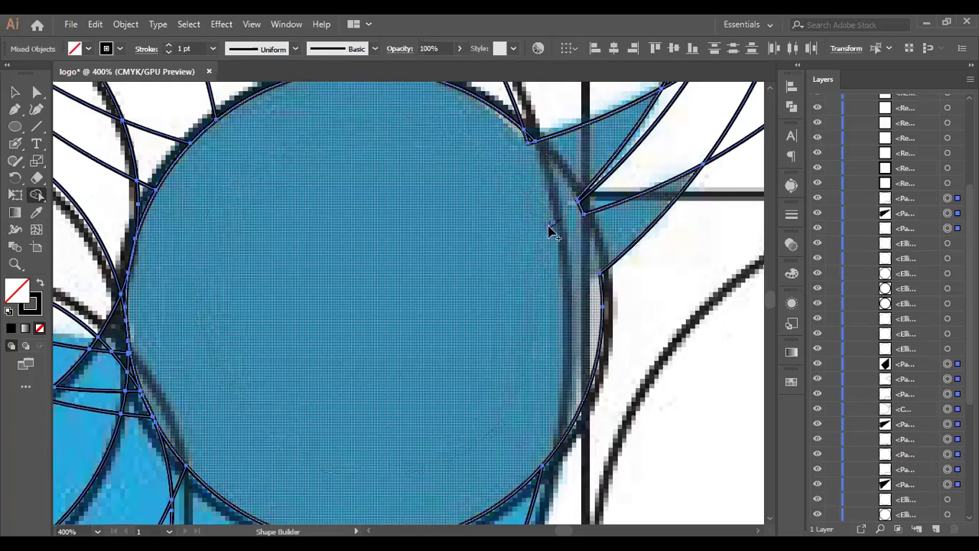
{"action": "left_click", "coordinate": [552, 237]}
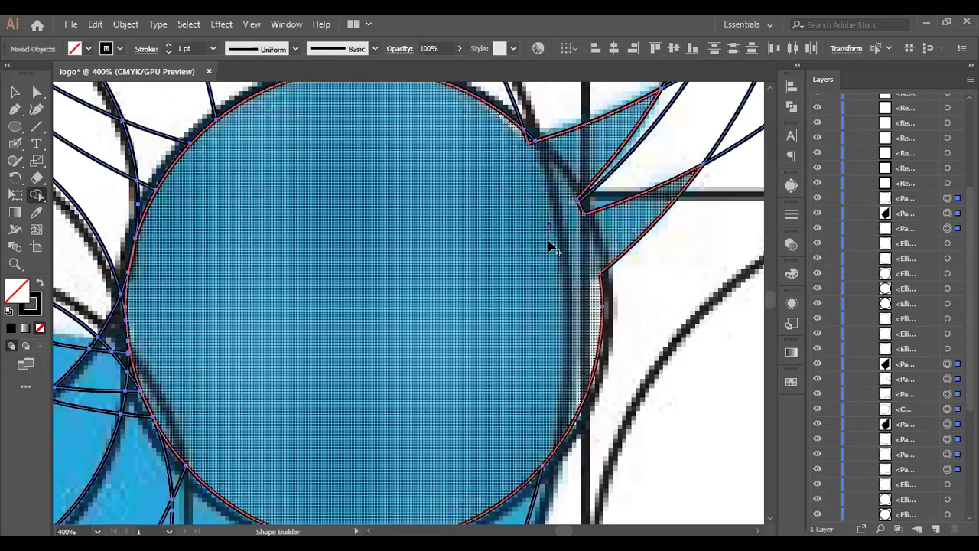
{"action": "left_click", "coordinate": [547, 260]}
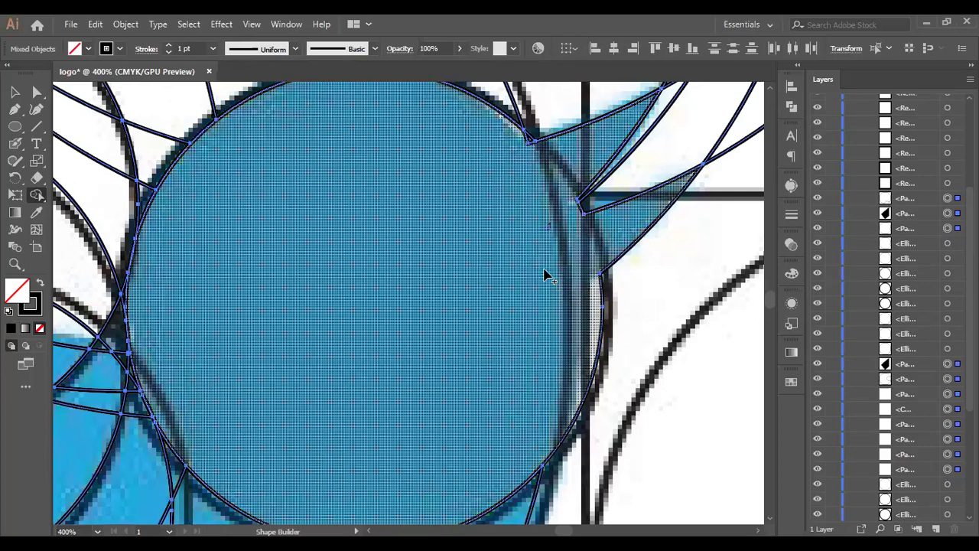
{"action": "scroll", "coordinate": [535, 279], "scroll_direction": "down", "scroll_amount": 1}
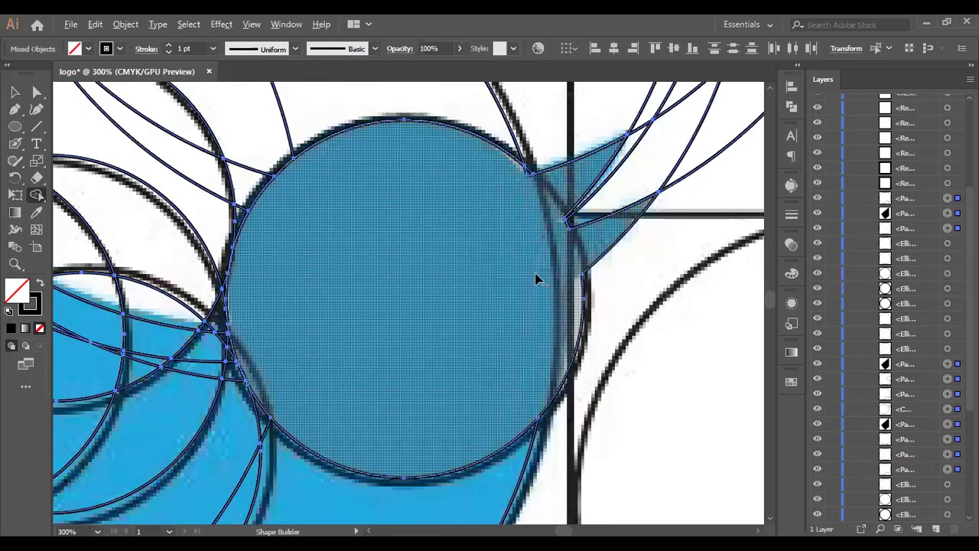
Step: Try to erase the excess parts of the large circles above the bird with Shape Builder
{"action": "scroll", "coordinate": [303, 250], "scroll_direction": "down", "scroll_amount": 4}
{"action": "scroll", "coordinate": [306, 252], "scroll_direction": "up", "scroll_amount": 2}
{"action": "scroll", "coordinate": [306, 216], "scroll_direction": "down", "scroll_amount": 2}
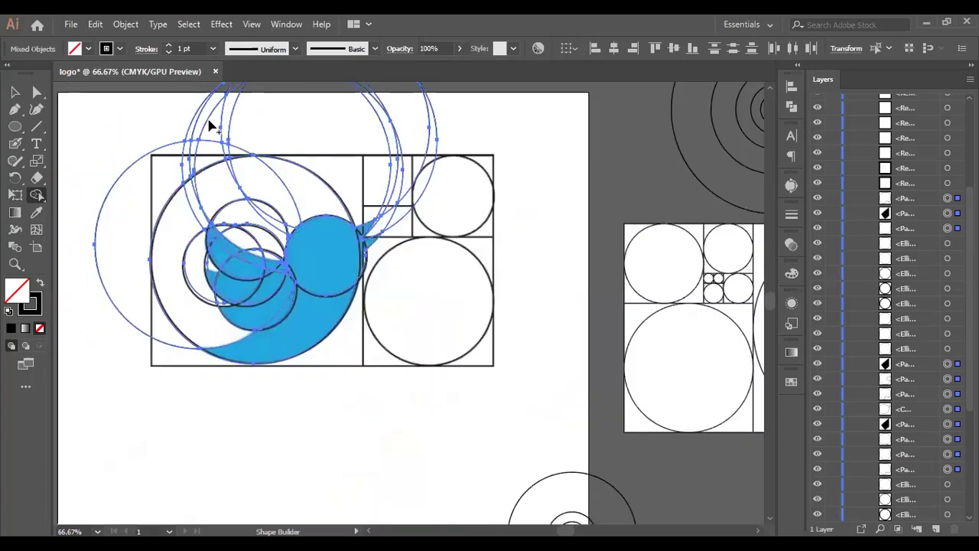
{"action": "key", "text": "ctrl"}
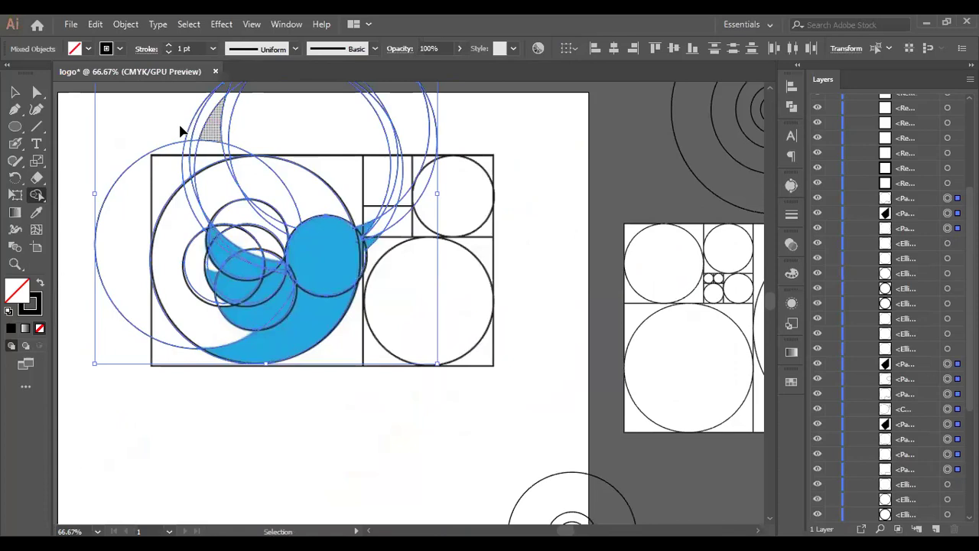
{"action": "left_click_drag", "start_coordinate": [173, 116], "coordinate": [438, 135]}
{"action": "mouse_move", "coordinate": [285, 133]}
{"action": "left_mouse_down"}
{"action": "mouse_move", "coordinate": [206, 131]}
{"action": "mouse_move", "coordinate": [431, 136]}
{"action": "left_mouse_up"}
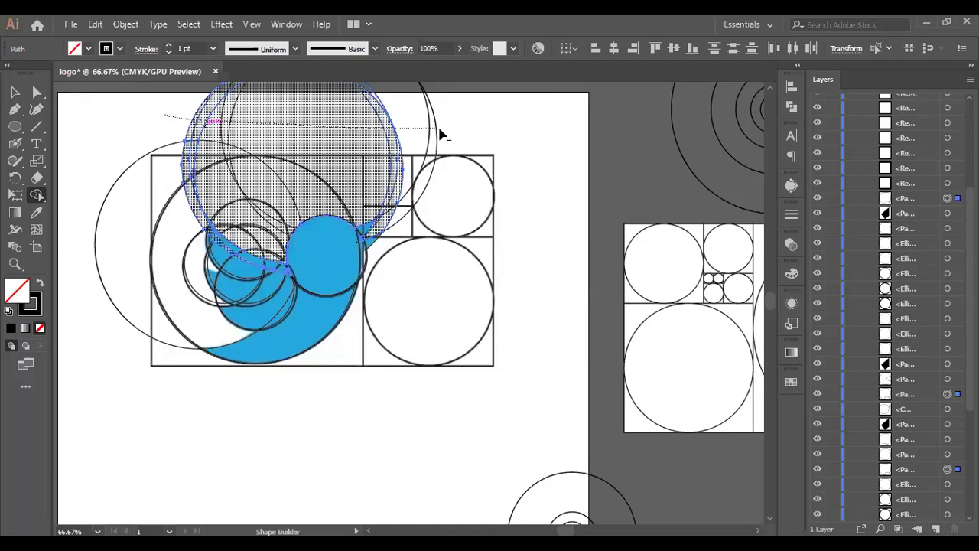
{"action": "left_click_drag", "start_coordinate": [441, 134], "coordinate": [441, 136]}
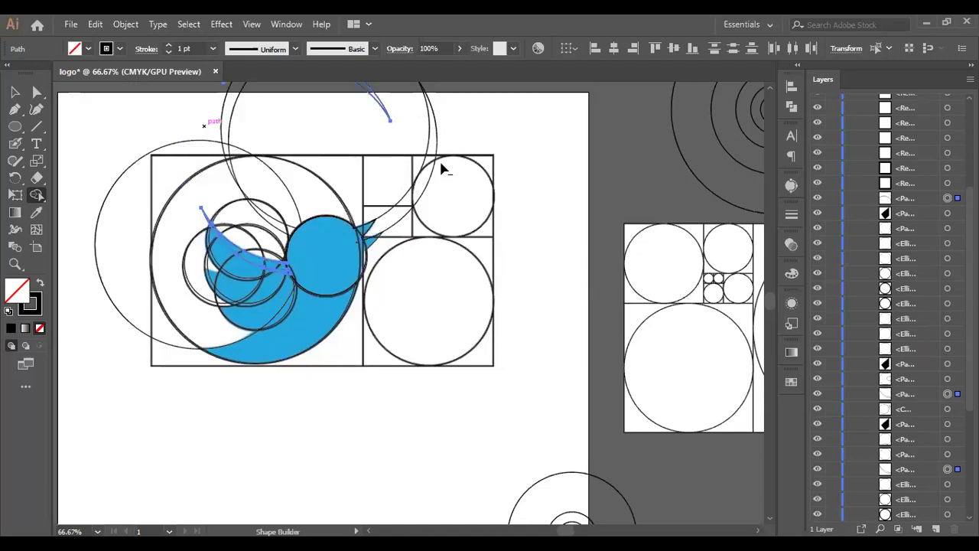
{"action": "scroll", "coordinate": [422, 144], "scroll_direction": "up", "scroll_amount": 1}
{"action": "left_click_drag", "start_coordinate": [392, 146], "coordinate": [392, 146]}
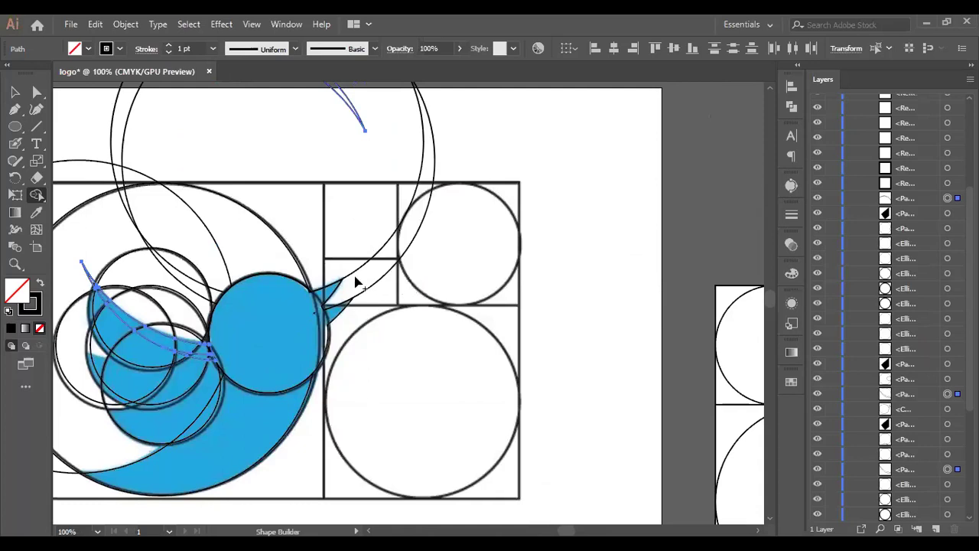
Step: Undo the removal of the large circle areas above the bird
{"action": "scroll", "coordinate": [306, 176], "scroll_direction": "up", "scroll_amount": 2}
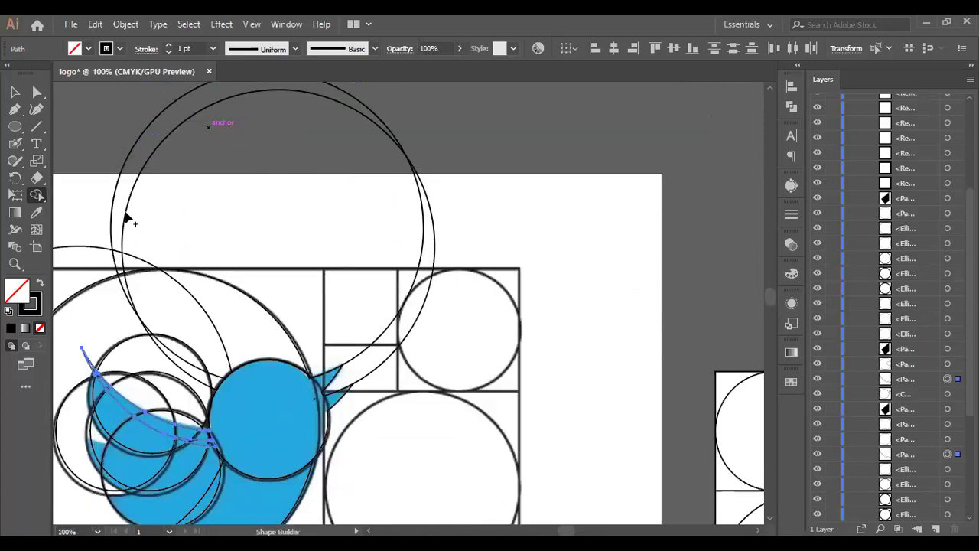
{"action": "scroll", "coordinate": [114, 214], "scroll_direction": "down", "scroll_amount": 4}
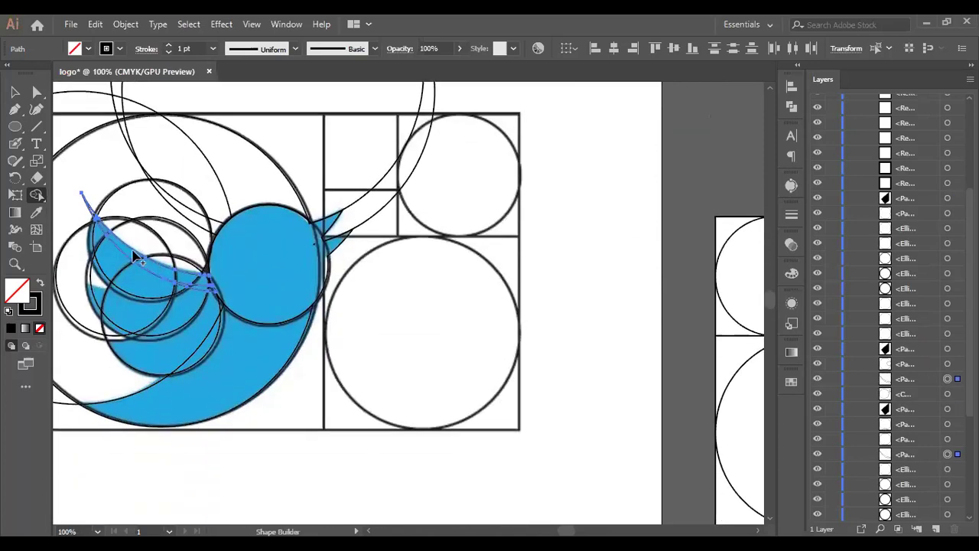
{"action": "scroll", "coordinate": [138, 260], "scroll_direction": "down", "scroll_amount": 2}
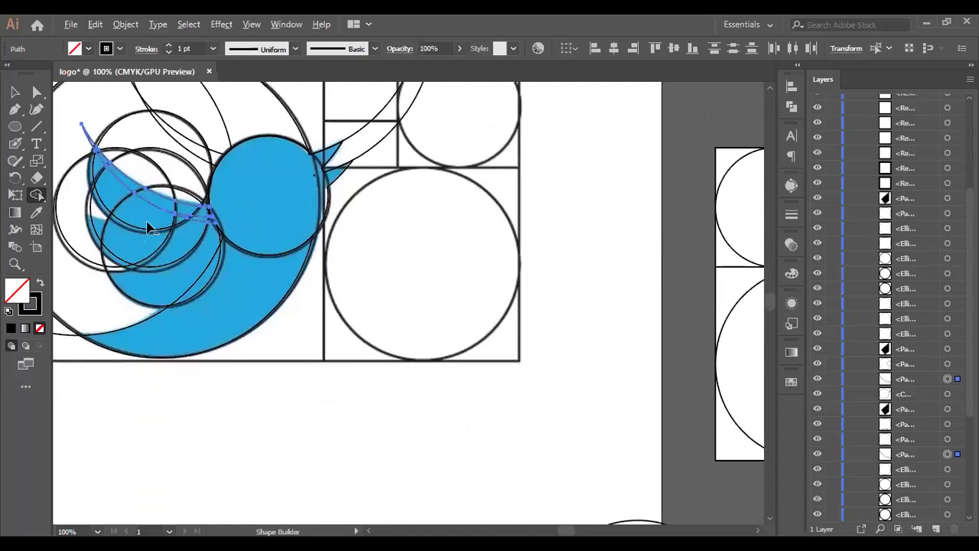
{"action": "scroll", "coordinate": [177, 254], "scroll_direction": "up", "scroll_amount": 3}
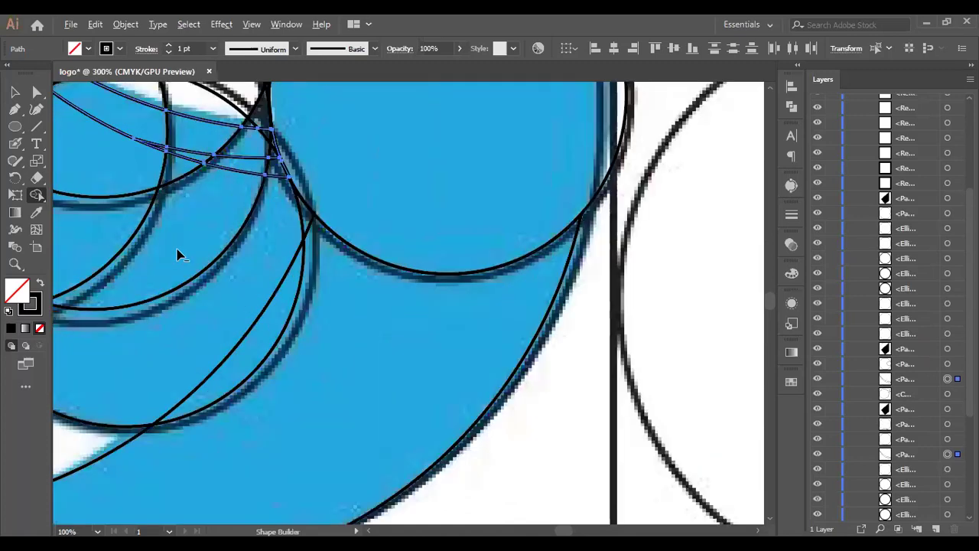
{"action": "scroll", "coordinate": [177, 254], "scroll_direction": "down", "scroll_amount": 3}
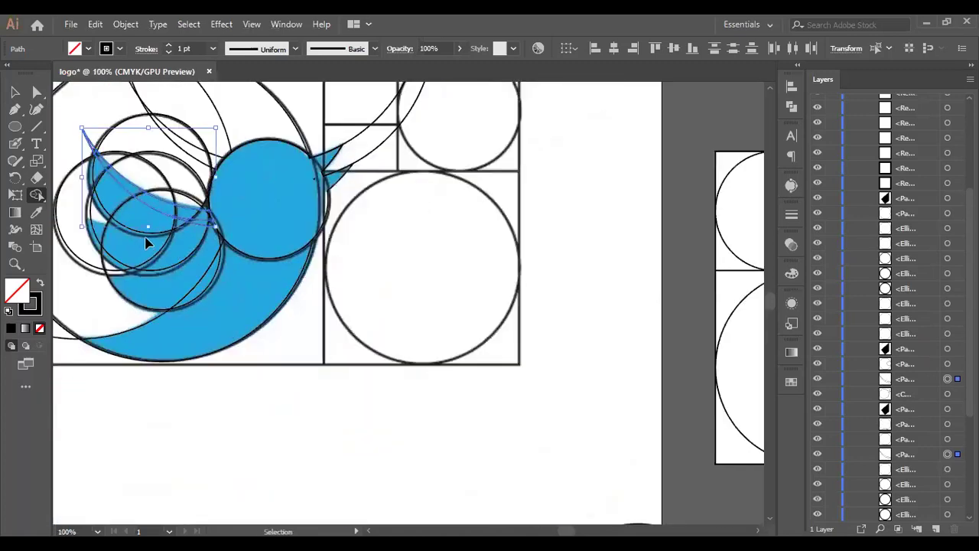
{"action": "scroll", "coordinate": [153, 237], "scroll_direction": "left", "scroll_amount": 2}
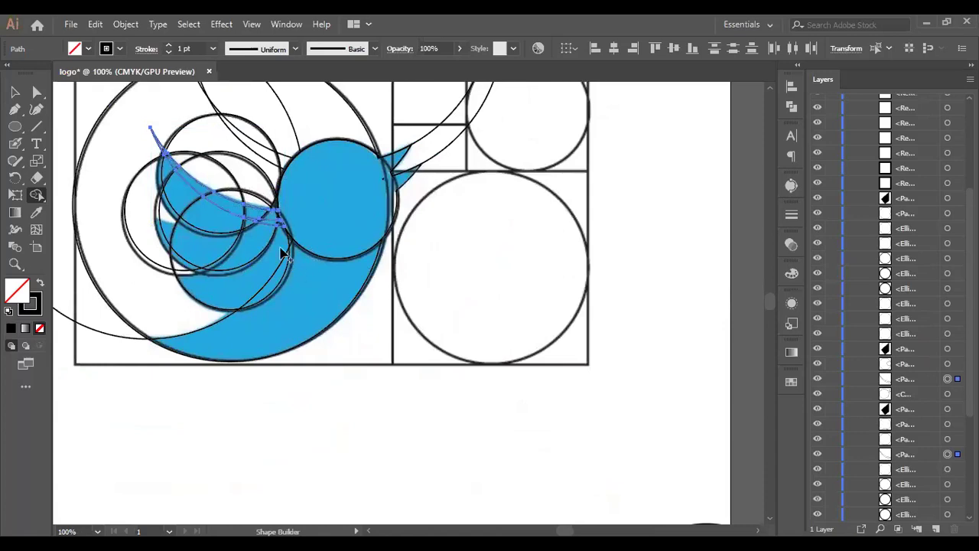
{"action": "left_click", "coordinate": [215, 237]}
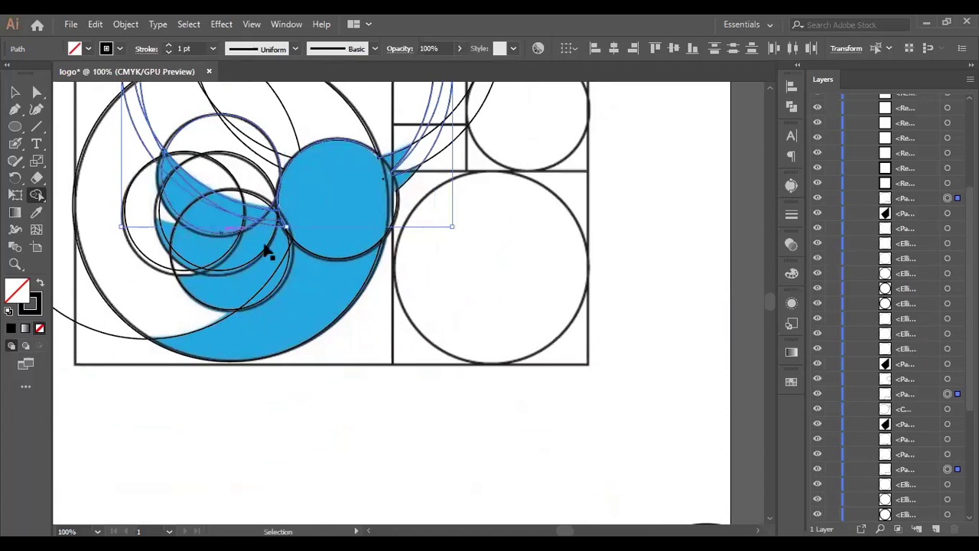
{"action": "scroll", "coordinate": [410, 286], "scroll_direction": "up", "scroll_amount": 5}
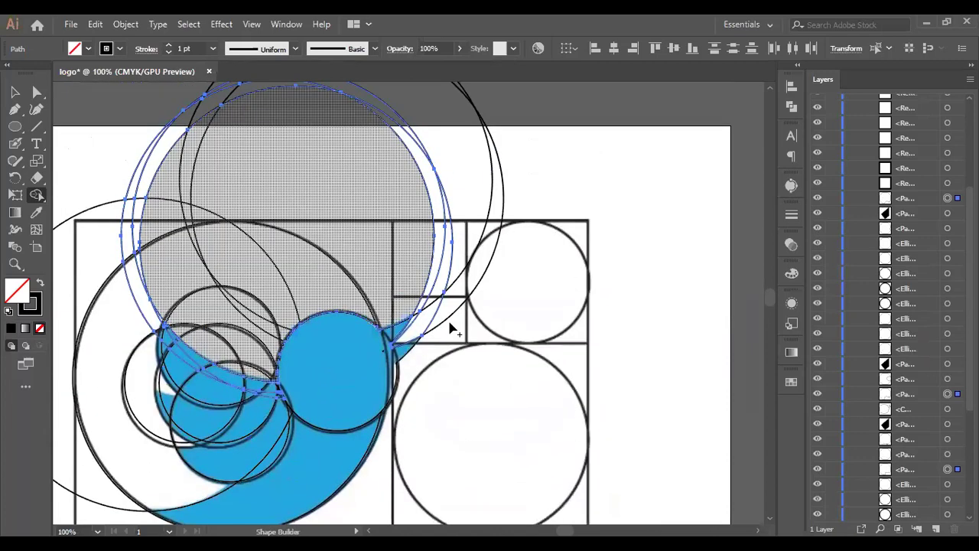
Step: Select all the circles over the bird and merge the regions along the upper wing feather with Shape Builder
{"action": "left_click", "coordinate": [511, 276], "text": "shift"}
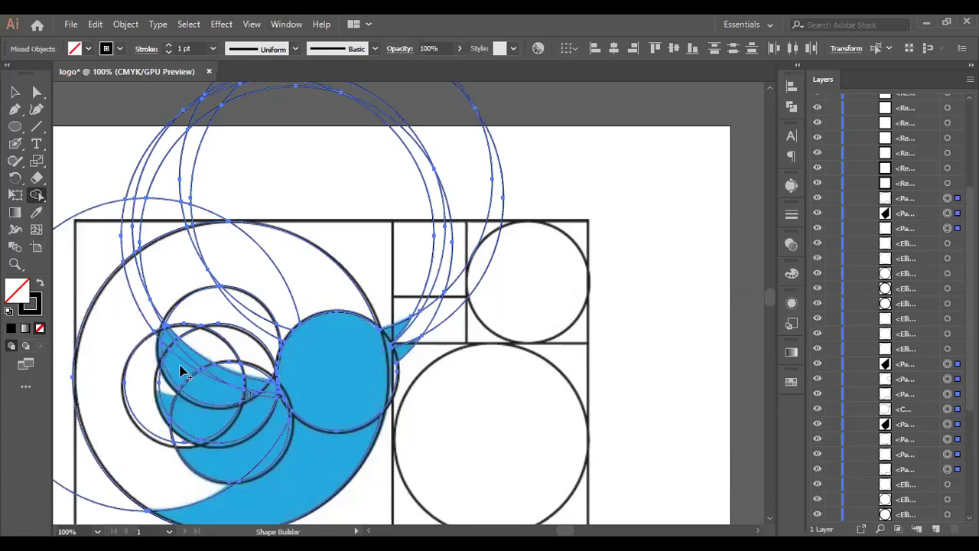
{"action": "mouse_move", "coordinate": [164, 350]}
{"action": "left_mouse_down"}
{"action": "mouse_move", "coordinate": [203, 393]}
{"action": "mouse_move", "coordinate": [247, 398]}
{"action": "left_mouse_up"}
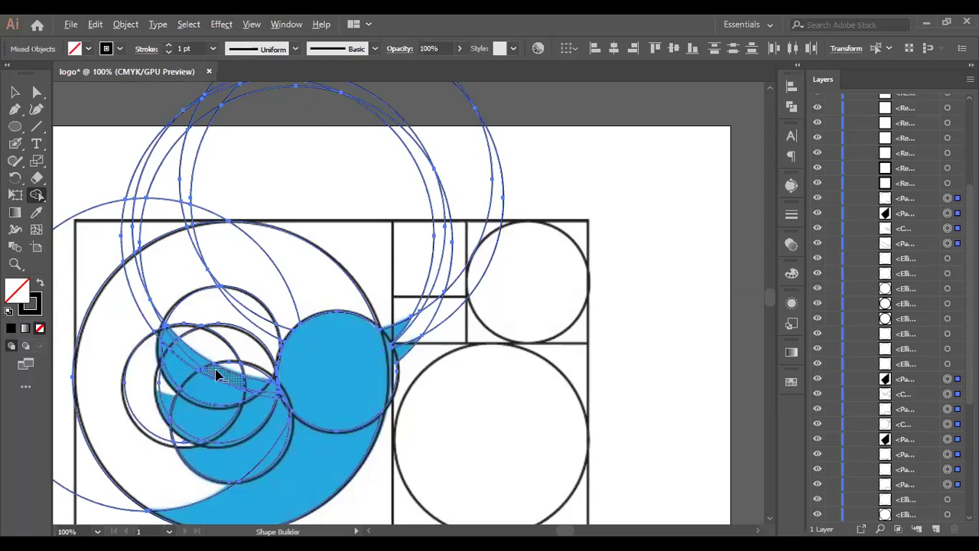
{"action": "scroll", "coordinate": [216, 375], "scroll_direction": "up", "scroll_amount": 3}
{"action": "mouse_move", "coordinate": [184, 358]}
{"action": "left_mouse_down"}
{"action": "mouse_move", "coordinate": [121, 305]}
{"action": "mouse_move", "coordinate": [75, 249]}
{"action": "left_mouse_up"}
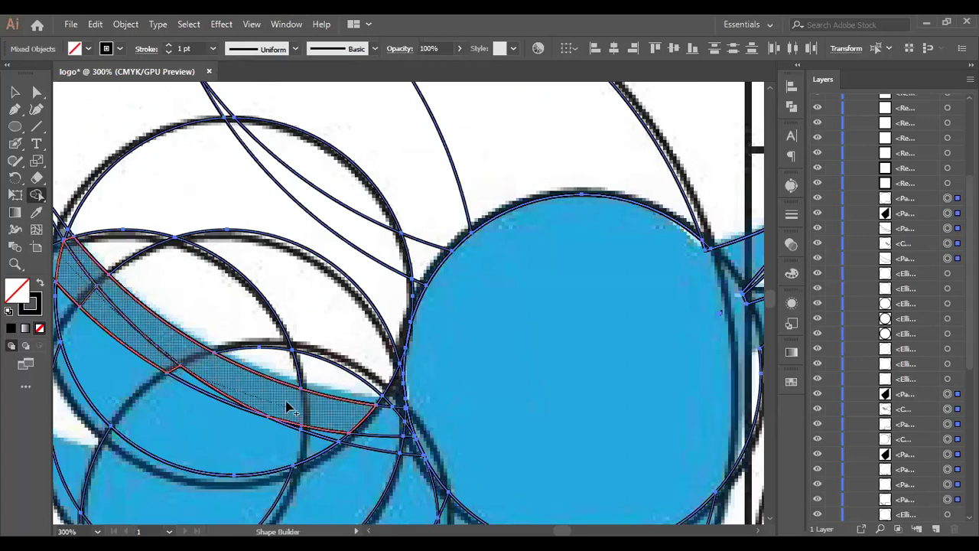
{"action": "left_click", "coordinate": [232, 394]}
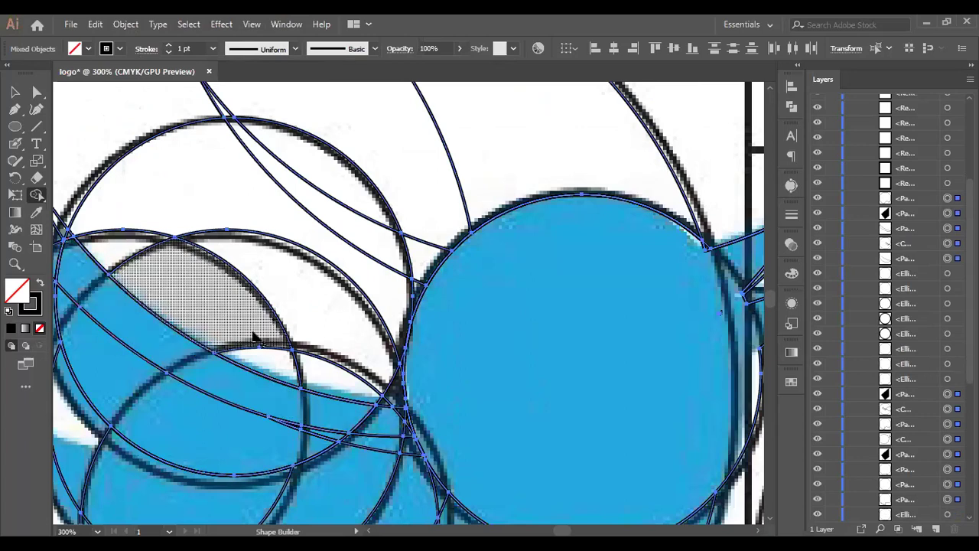
Step: Merge the small slivers where the upper wing feather meets the head into the wing with Shape Builder
{"action": "scroll", "coordinate": [255, 339], "scroll_direction": "down", "scroll_amount": 1}
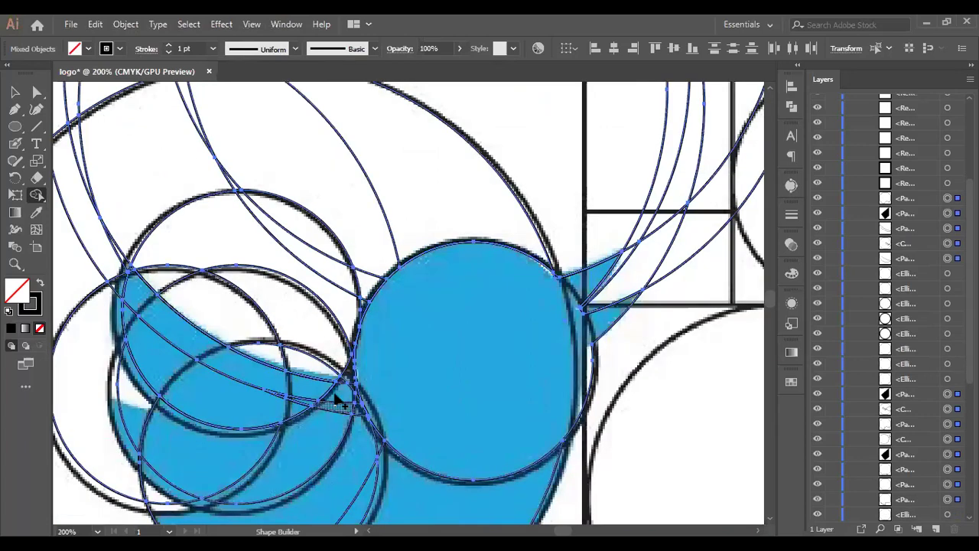
{"action": "mouse_move", "coordinate": [339, 398]}
{"action": "left_mouse_down"}
{"action": "mouse_move", "coordinate": [295, 394]}
{"action": "mouse_move", "coordinate": [354, 404]}
{"action": "left_mouse_up"}
{"action": "mouse_move", "coordinate": [134, 293]}
{"action": "left_mouse_down"}
{"action": "mouse_move", "coordinate": [119, 285]}
{"action": "mouse_move", "coordinate": [273, 372]}
{"action": "left_mouse_up"}
{"action": "scroll", "coordinate": [321, 401], "scroll_direction": "down", "scroll_amount": 2}
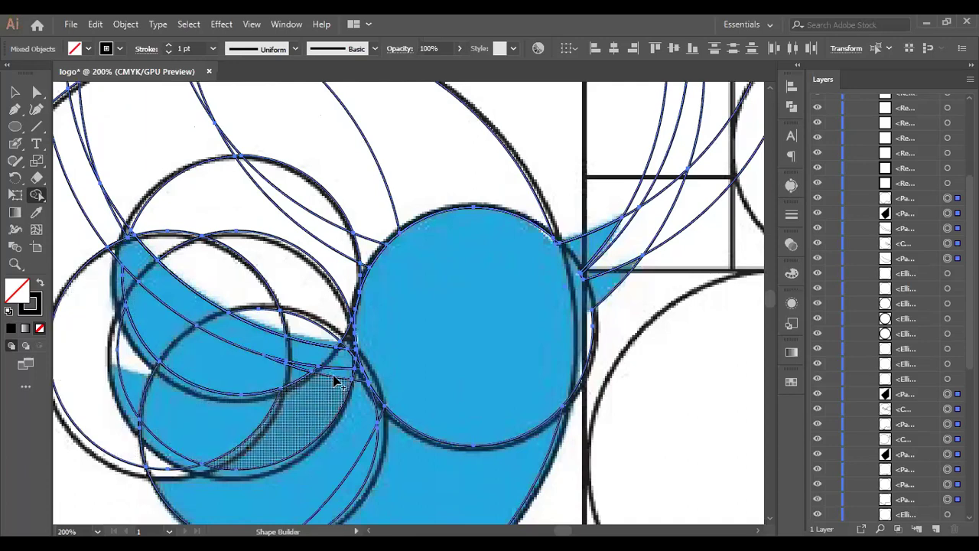
Step: Merge the middle wing feather regions below the upper feather with Shape Builder and check the paths in outline view
{"action": "mouse_move", "coordinate": [333, 389]}
{"action": "left_mouse_down"}
{"action": "mouse_move", "coordinate": [280, 410]}
{"action": "mouse_move", "coordinate": [193, 419]}
{"action": "mouse_move", "coordinate": [128, 395]}
{"action": "mouse_move", "coordinate": [134, 401]}
{"action": "left_mouse_up"}
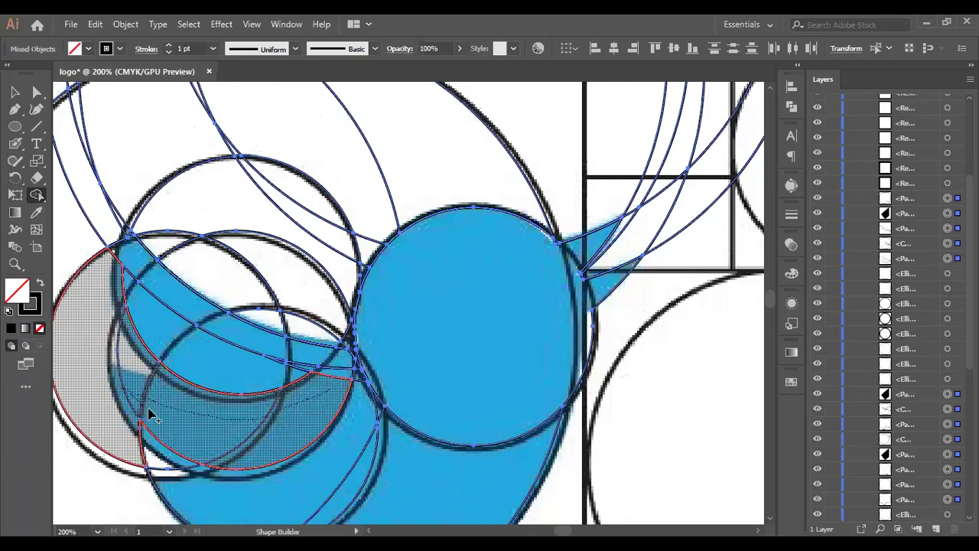
{"action": "left_click_drag", "start_coordinate": [150, 414], "coordinate": [225, 464]}
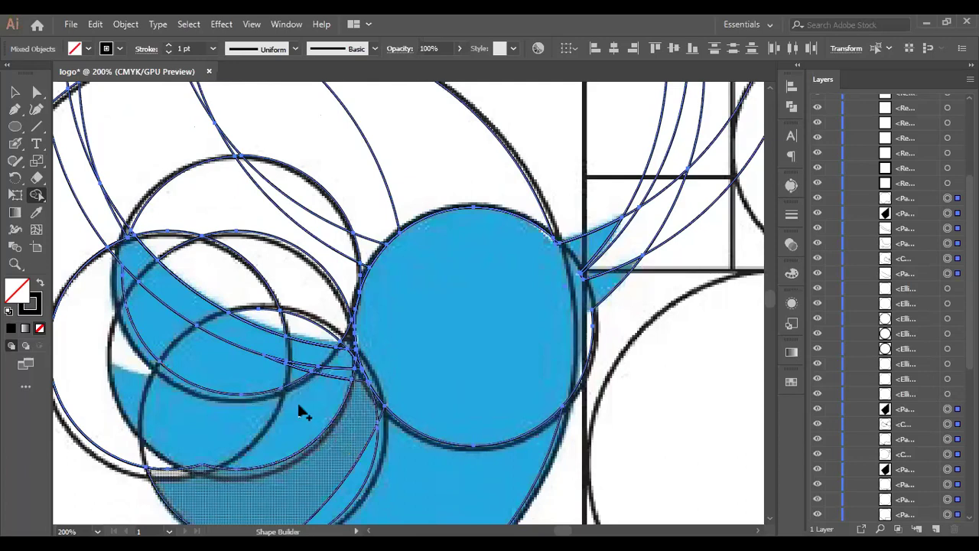
{"action": "left_click", "coordinate": [345, 365]}
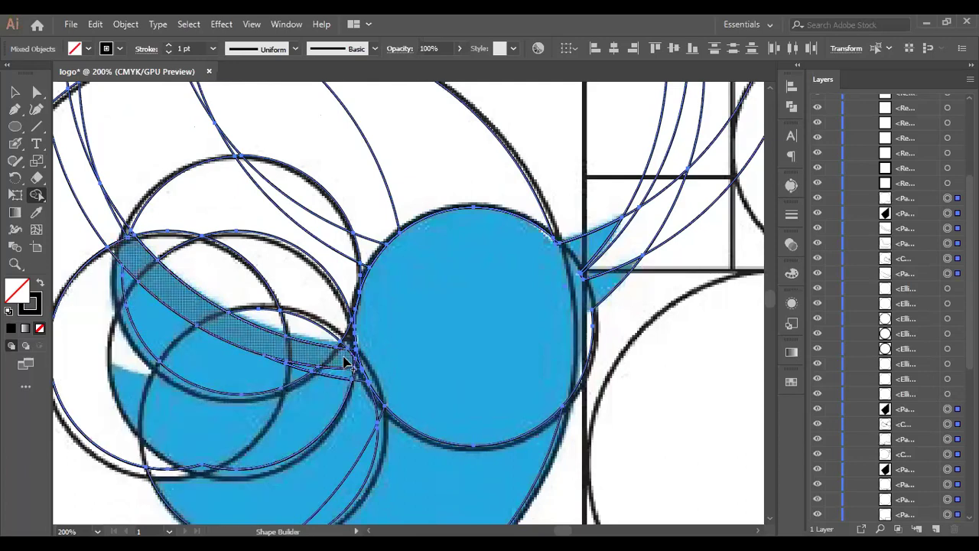
{"action": "mouse_move", "coordinate": [130, 284]}
{"action": "left_mouse_down"}
{"action": "mouse_move", "coordinate": [84, 329]}
{"action": "mouse_move", "coordinate": [137, 303]}
{"action": "mouse_move", "coordinate": [212, 382]}
{"action": "left_mouse_up"}
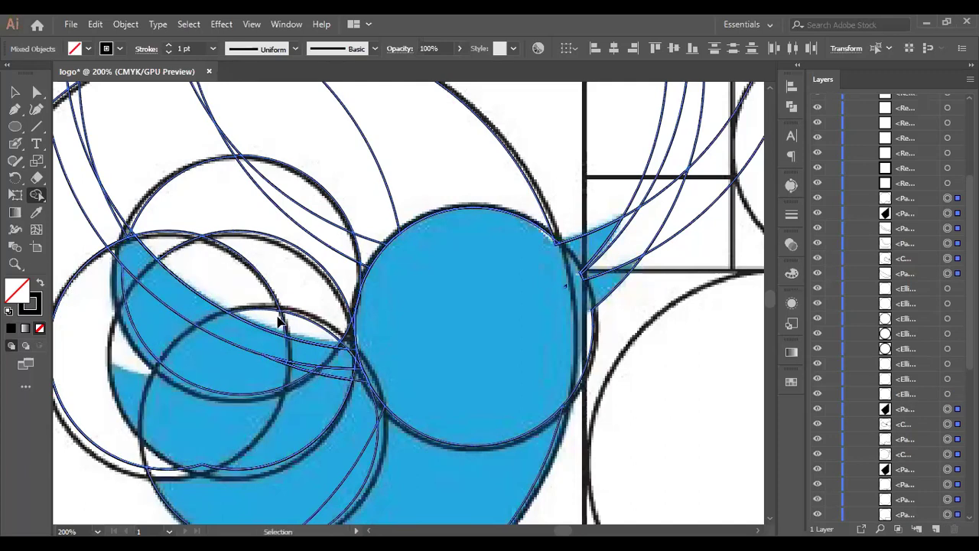
{"action": "key", "text": "ctrl+y"}
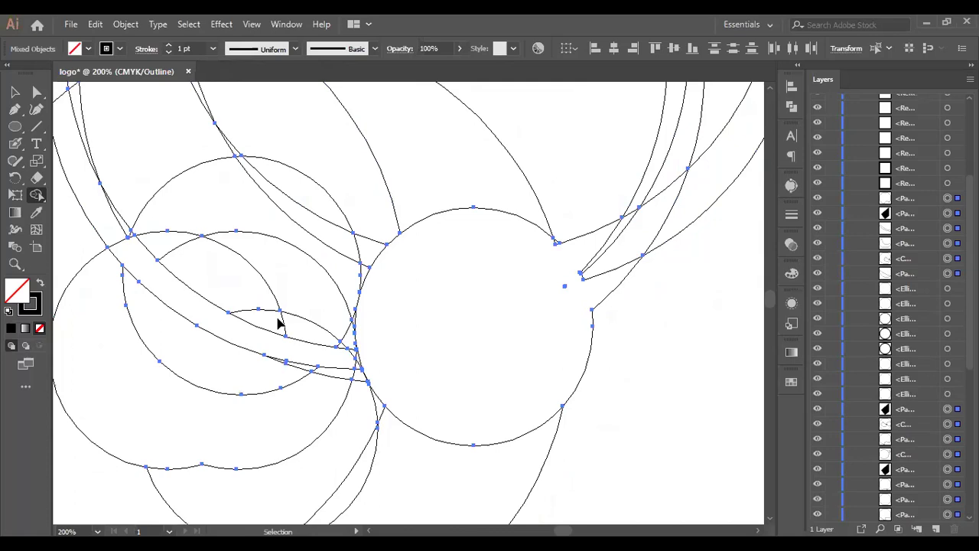
{"action": "key", "text": "ctrl+y"}
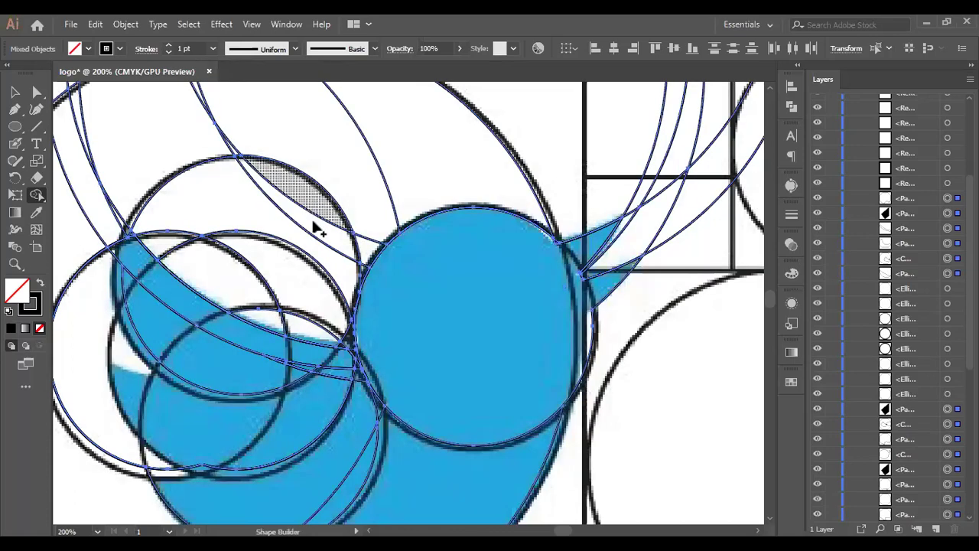
Step: Erase the large circle areas above the bird and the leftover pieces beyond the beak with Shape Builder
{"action": "scroll", "coordinate": [316, 222], "scroll_direction": "up", "scroll_amount": 2}
{"action": "scroll", "coordinate": [310, 273], "scroll_direction": "down", "scroll_amount": 2}
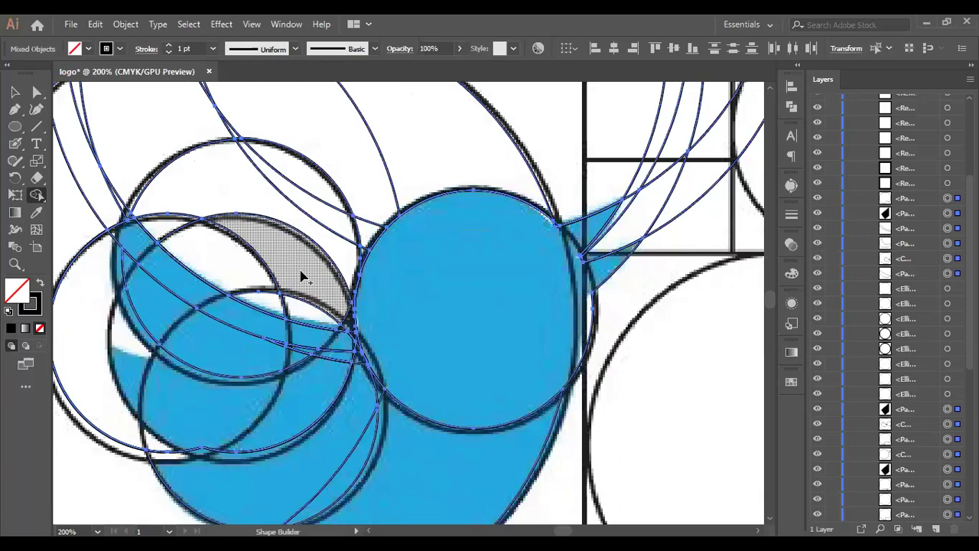
{"action": "scroll", "coordinate": [303, 277], "scroll_direction": "up", "scroll_amount": 3}
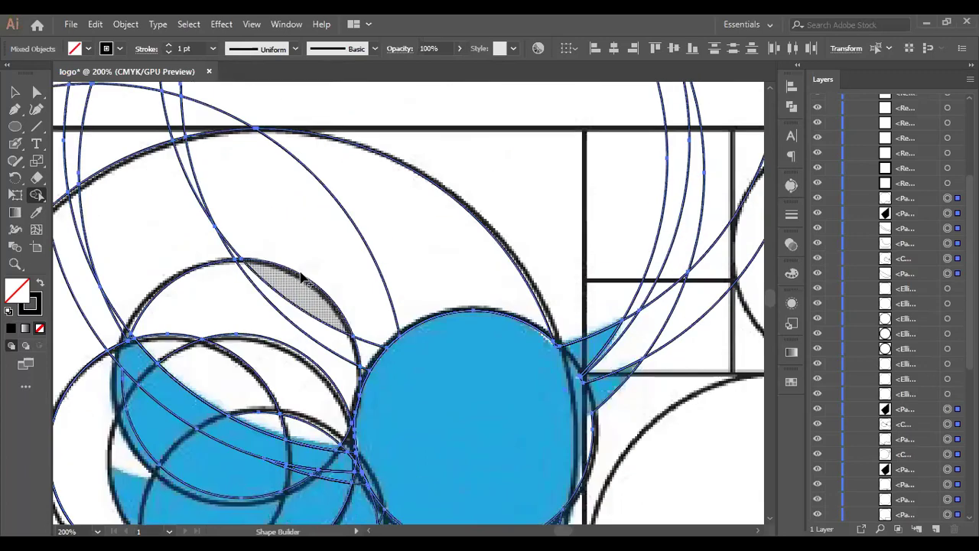
{"action": "scroll", "coordinate": [255, 170], "scroll_direction": "up", "scroll_amount": 1}
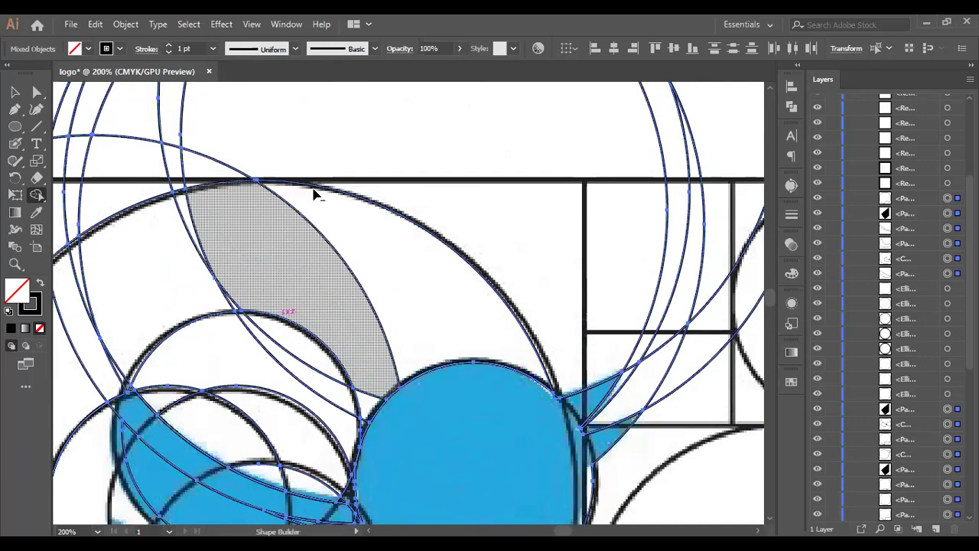
{"action": "scroll", "coordinate": [321, 199], "scroll_direction": "down", "scroll_amount": 2}
{"action": "scroll", "coordinate": [329, 198], "scroll_direction": "up", "scroll_amount": 4}
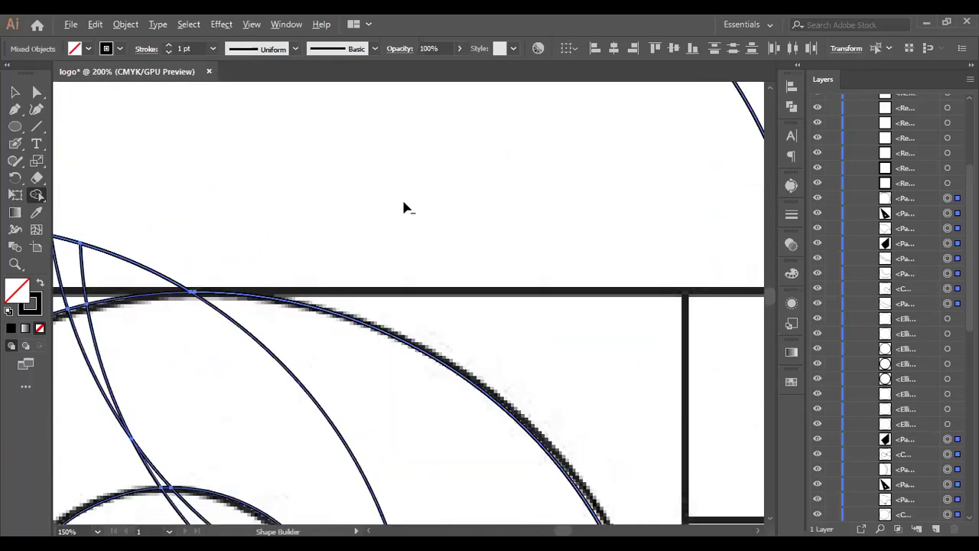
{"action": "scroll", "coordinate": [419, 196], "scroll_direction": "down", "scroll_amount": 5}
{"action": "mouse_move", "coordinate": [400, 211]}
{"action": "left_mouse_down"}
{"action": "mouse_move", "coordinate": [420, 212]}
{"action": "mouse_move", "coordinate": [452, 98]}
{"action": "left_mouse_up"}
{"action": "left_click", "coordinate": [308, 160], "text": "alt"}
{"action": "left_click", "coordinate": [290, 126], "text": "alt"}
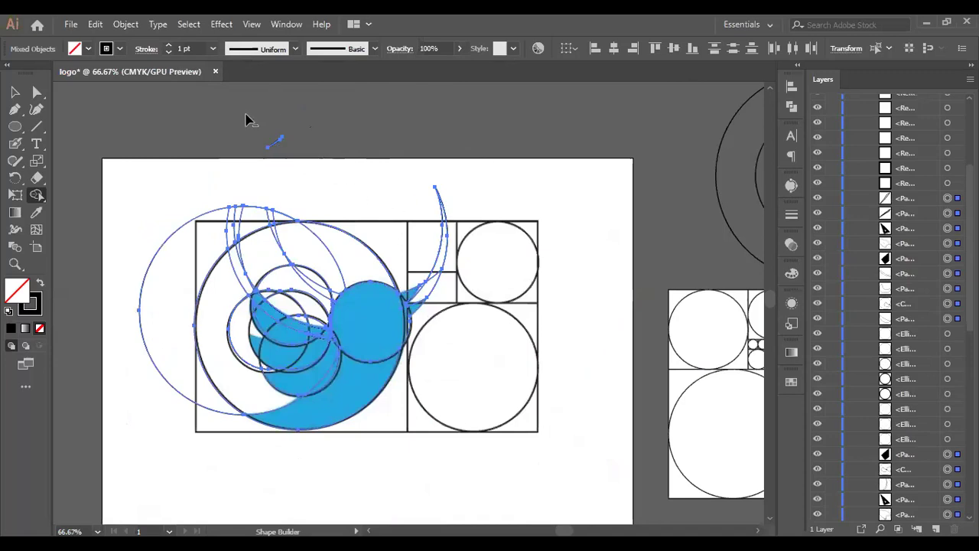
{"action": "left_click", "coordinate": [445, 272], "text": "alt"}
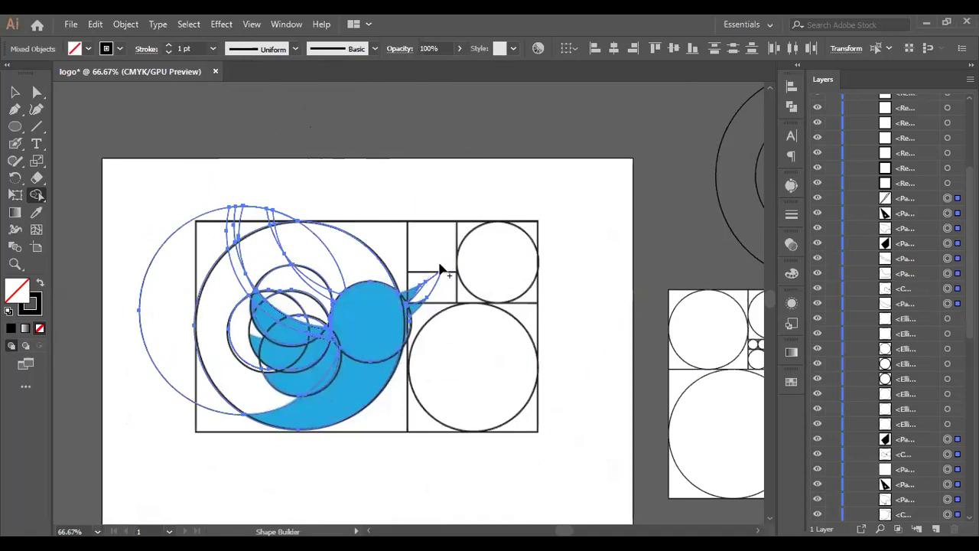
{"action": "left_click", "coordinate": [431, 278], "text": "alt"}
Step: Erase the excess circle regions above the head and around the bird's back with Shape Builder
{"action": "left_click_drag", "start_coordinate": [374, 254], "coordinate": [296, 256]}
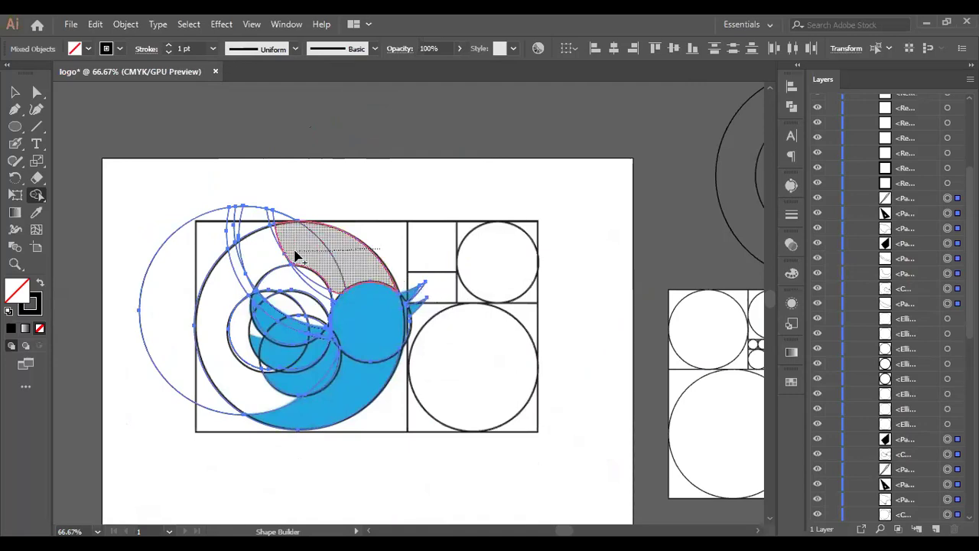
{"action": "left_click", "coordinate": [317, 229], "text": "alt"}
{"action": "mouse_move", "coordinate": [316, 208]}
{"action": "left_mouse_down"}
{"action": "mouse_move", "coordinate": [241, 218]}
{"action": "mouse_move", "coordinate": [170, 268]}
{"action": "mouse_move", "coordinate": [273, 211]}
{"action": "mouse_move", "coordinate": [218, 251]}
{"action": "mouse_move", "coordinate": [313, 227]}
{"action": "mouse_move", "coordinate": [223, 264]}
{"action": "left_mouse_up"}
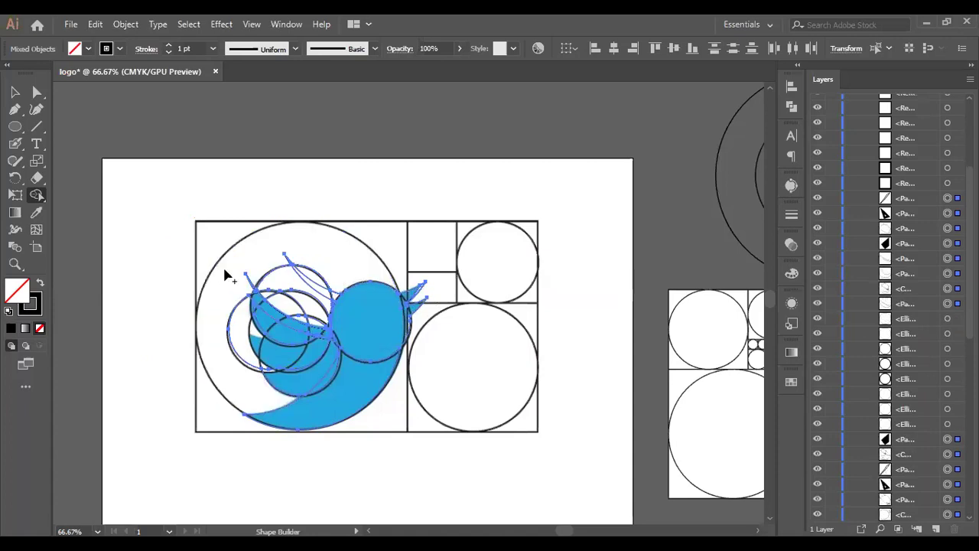
Step: Merge the regions forming the lowest wing feather above the tail with Shape Builder
{"action": "scroll", "coordinate": [303, 375], "scroll_direction": "down", "scroll_amount": 3}
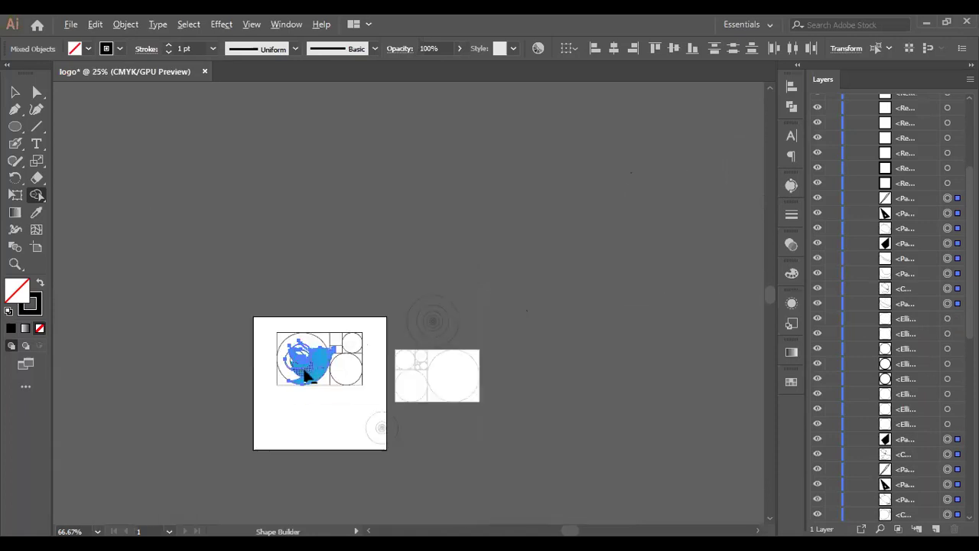
{"action": "scroll", "coordinate": [306, 382], "scroll_direction": "up", "scroll_amount": 5}
{"action": "mouse_move", "coordinate": [359, 420]}
{"action": "left_mouse_down"}
{"action": "mouse_move", "coordinate": [398, 363]}
{"action": "mouse_move", "coordinate": [345, 402]}
{"action": "mouse_move", "coordinate": [202, 428]}
{"action": "left_mouse_up"}
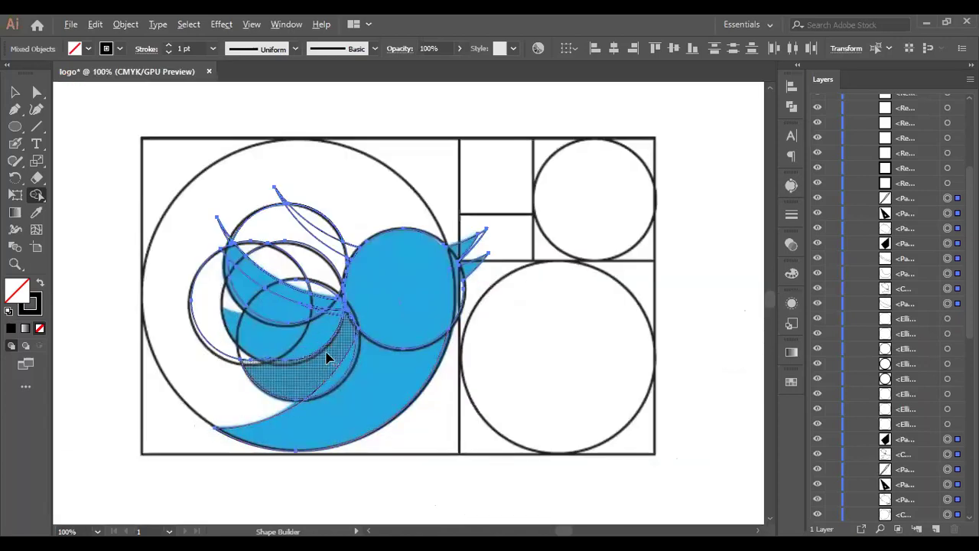
{"action": "scroll", "coordinate": [302, 325], "scroll_direction": "up", "scroll_amount": 1}
{"action": "scroll", "coordinate": [172, 306], "scroll_direction": "up", "scroll_amount": 1}
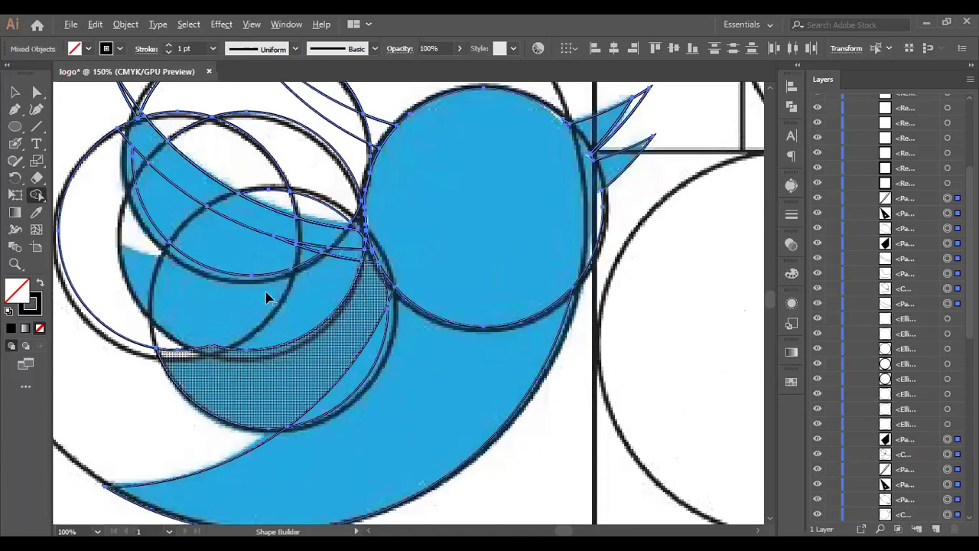
{"action": "mouse_move", "coordinate": [169, 156]}
{"action": "left_mouse_down"}
{"action": "mouse_move", "coordinate": [190, 190]}
{"action": "mouse_move", "coordinate": [264, 262]}
{"action": "mouse_move", "coordinate": [327, 255]}
{"action": "left_mouse_up"}
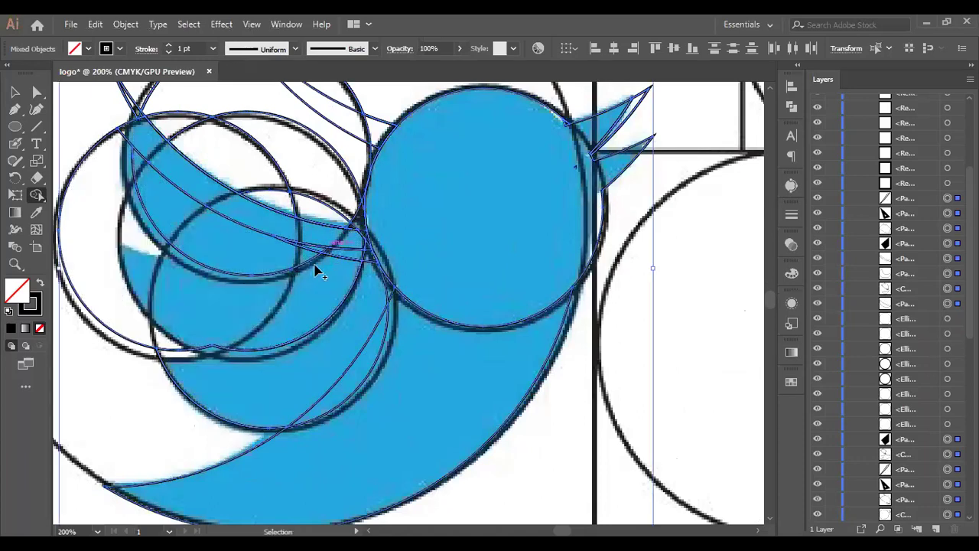
{"action": "mouse_move", "coordinate": [239, 333]}
{"action": "left_mouse_down"}
{"action": "mouse_move", "coordinate": [345, 345]}
{"action": "mouse_move", "coordinate": [350, 328]}
{"action": "left_mouse_up"}
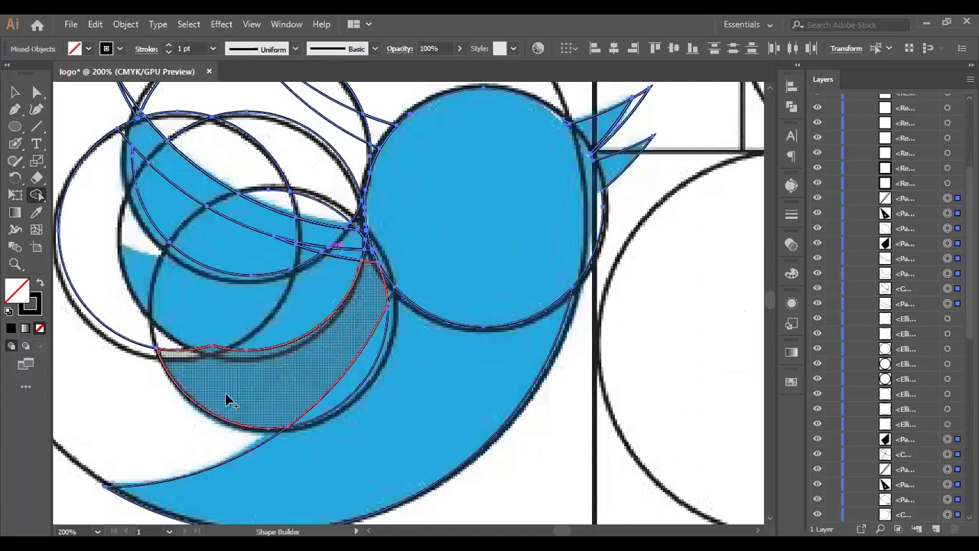
{"action": "mouse_move", "coordinate": [164, 406]}
{"action": "left_mouse_down"}
{"action": "mouse_move", "coordinate": [331, 284]}
{"action": "mouse_move", "coordinate": [229, 306]}
{"action": "left_mouse_up"}
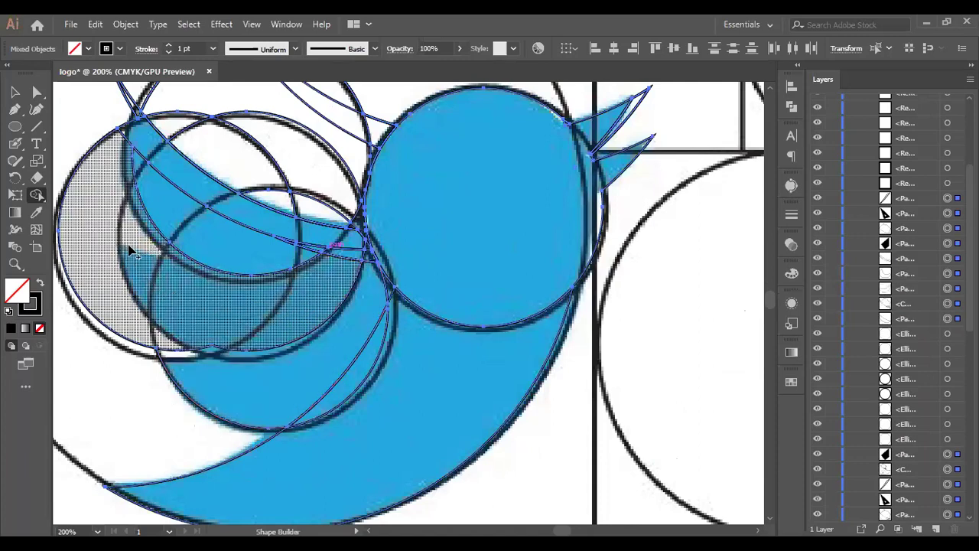
{"action": "left_click_drag", "start_coordinate": [138, 263], "coordinate": [177, 243]}
Step: Examine the middle wing feather region and how its boundary fits the reference bird
{"action": "scroll", "coordinate": [332, 357], "scroll_direction": "up", "scroll_amount": 2}
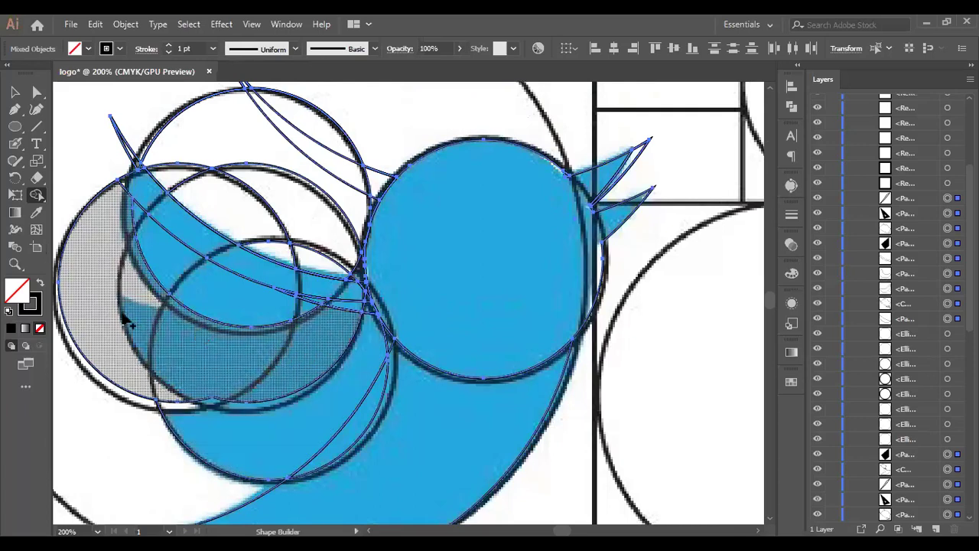
{"action": "scroll", "coordinate": [127, 317], "scroll_direction": "up", "scroll_amount": 1}
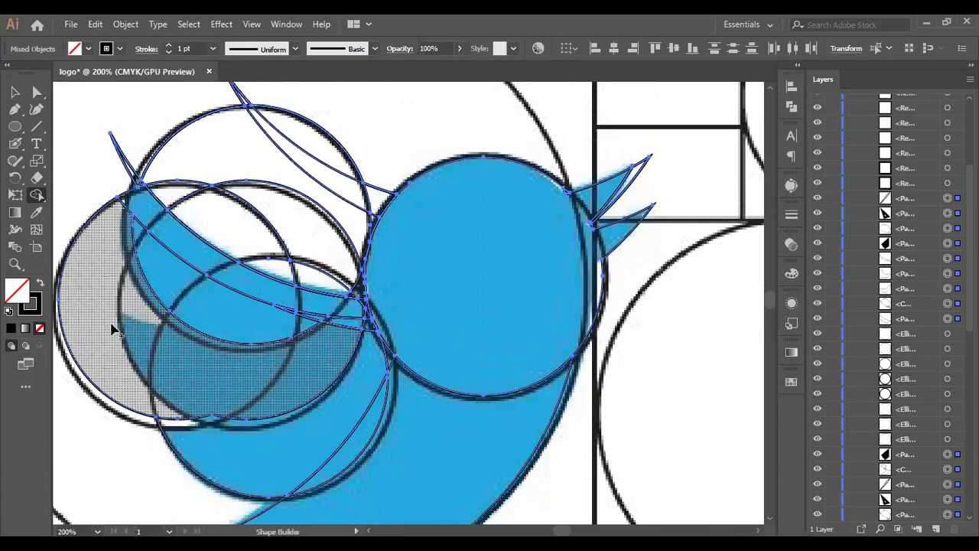
{"action": "key", "text": "v"}
{"action": "key", "text": "shift+m"}
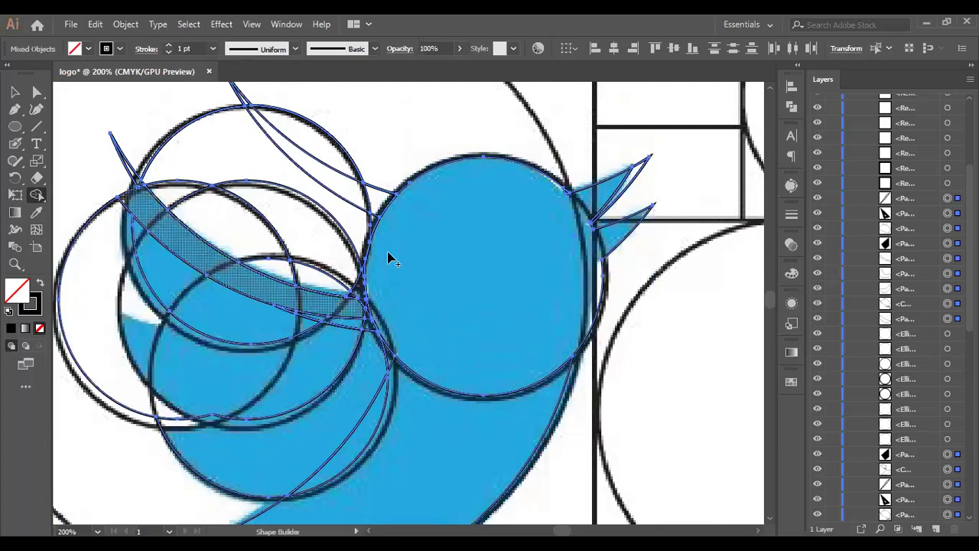
{"action": "scroll", "coordinate": [431, 293], "scroll_direction": "down", "scroll_amount": 1, "text": "alt"}
{"action": "scroll", "coordinate": [441, 292], "scroll_direction": "down", "scroll_amount": 3, "text": "alt"}
{"action": "scroll", "coordinate": [470, 278], "scroll_direction": "up", "scroll_amount": 1, "text": "alt"}
{"action": "scroll", "coordinate": [472, 281], "scroll_direction": "down", "scroll_amount": 1, "text": "alt"}
{"action": "key", "text": "ctrl+1"}
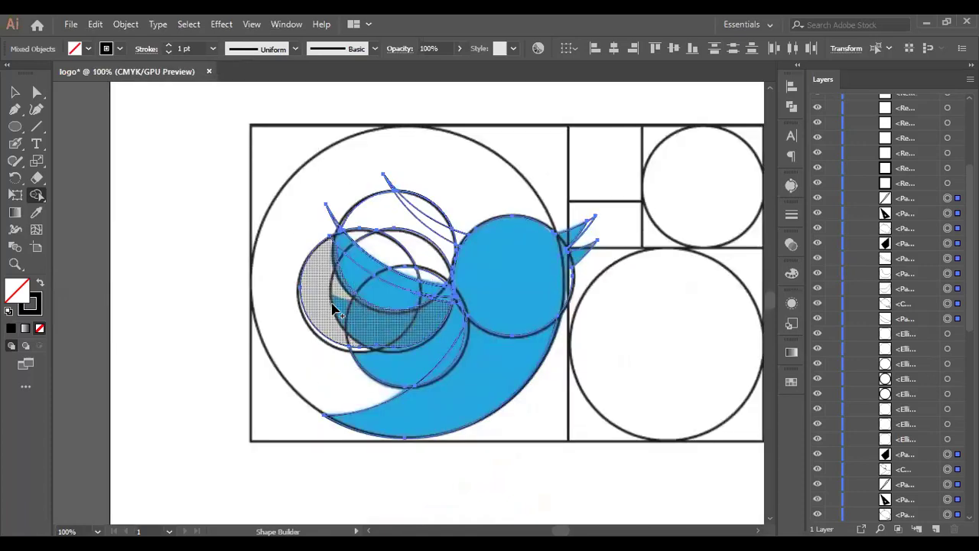
Step: Move the second-largest circle of the upper concentric set over to the artboard's edge beside the bird's wing
{"action": "key", "text": "v"}
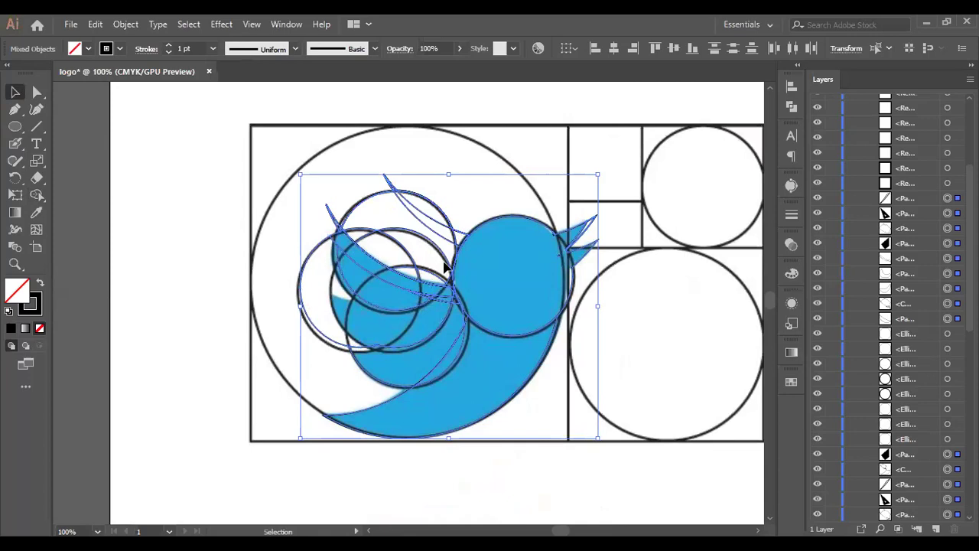
{"action": "scroll", "coordinate": [509, 282], "scroll_direction": "down", "scroll_amount": 1}
{"action": "scroll", "coordinate": [595, 282], "scroll_direction": "down", "scroll_amount": 1}
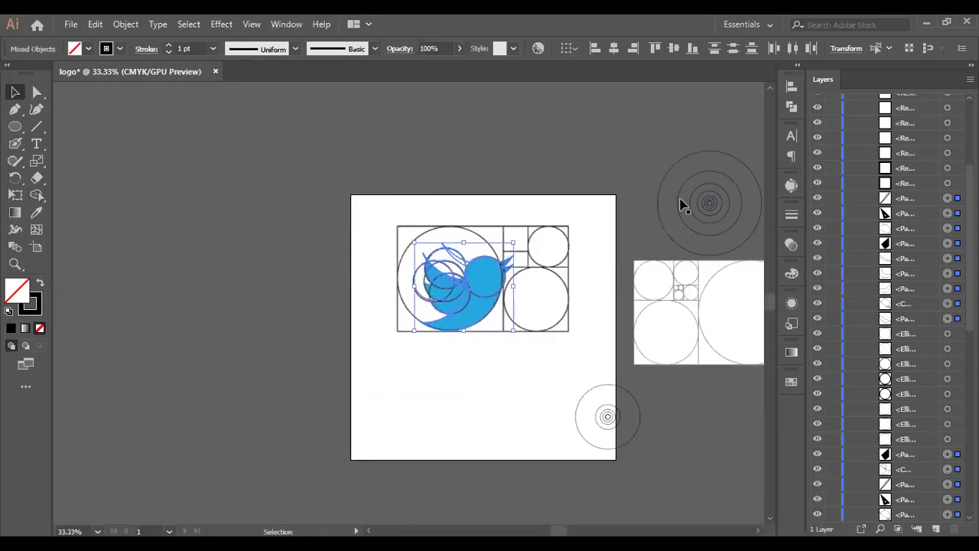
{"action": "left_click_drag", "start_coordinate": [678, 204], "coordinate": [330, 241]}
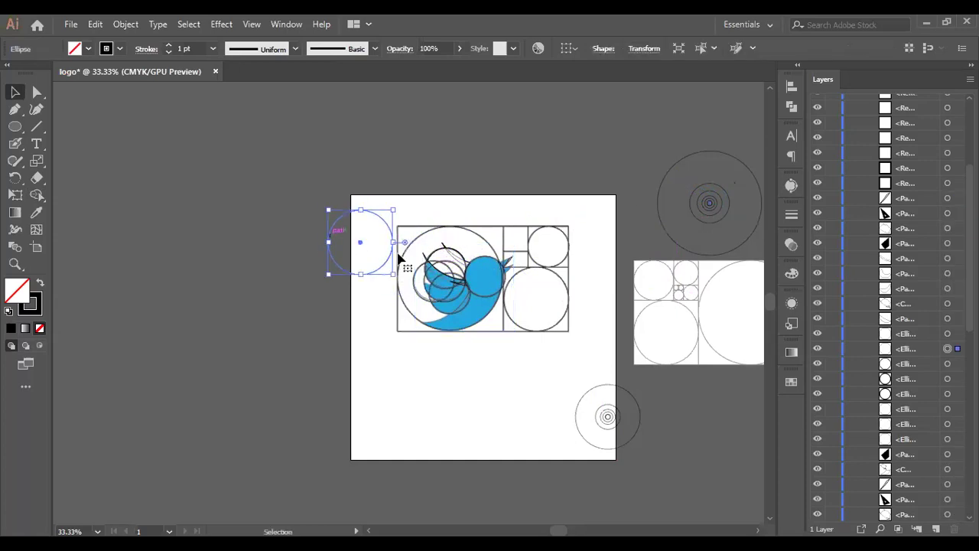
{"action": "scroll", "coordinate": [428, 264], "scroll_direction": "up", "scroll_amount": 3}
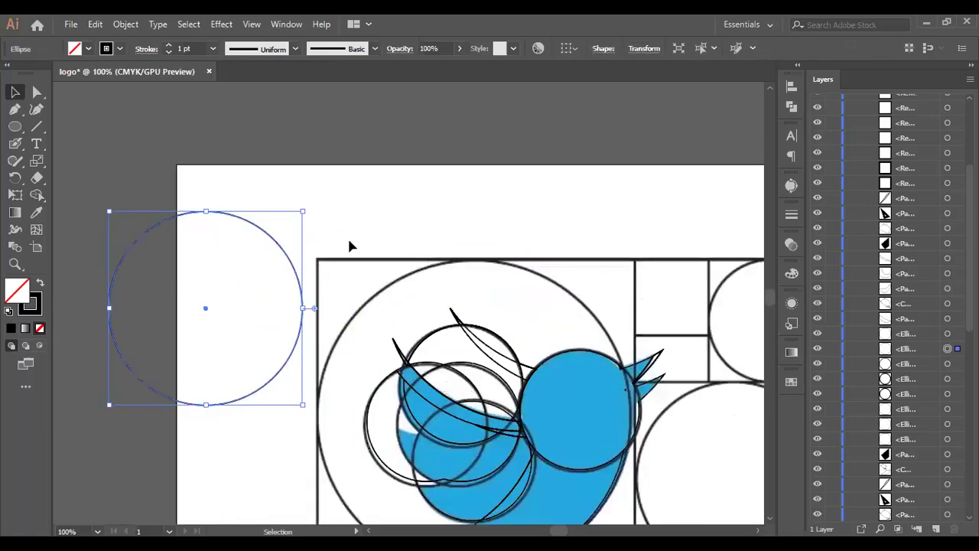
{"action": "scroll", "coordinate": [413, 263], "scroll_direction": "down", "scroll_amount": 3}
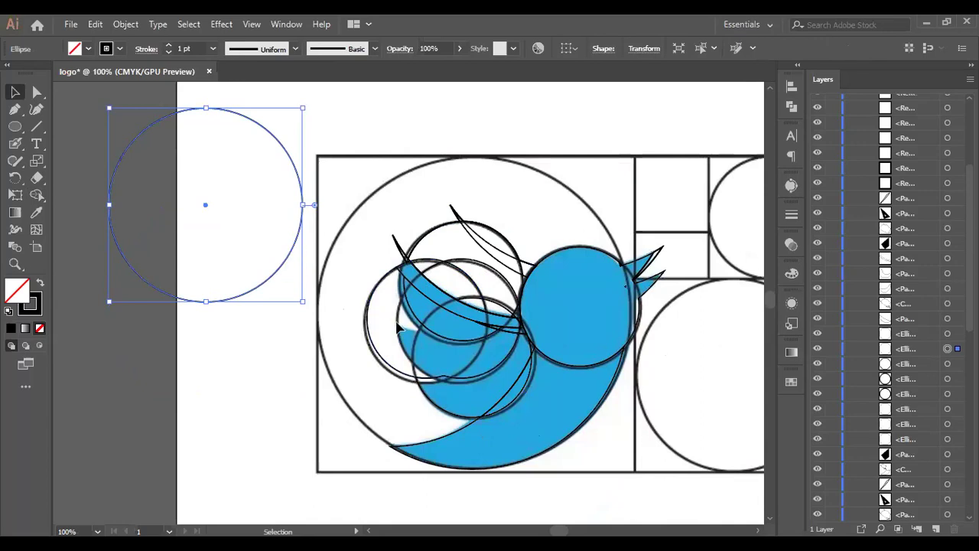
Step: Move the circle from the artboard's edge over the bird's wing, with its lower arc crossing the wing beside the head circle
{"action": "left_click", "coordinate": [306, 273]}
{"action": "left_click_drag", "start_coordinate": [283, 269], "coordinate": [493, 376]}
{"action": "left_click_drag", "start_coordinate": [306, 301], "coordinate": [283, 264]}
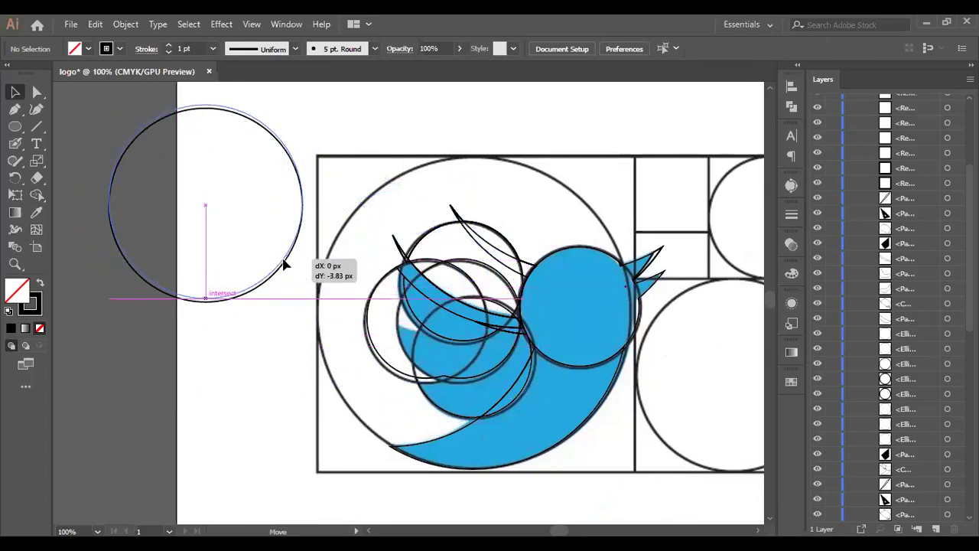
{"action": "left_click_drag", "start_coordinate": [348, 274], "coordinate": [524, 305]}
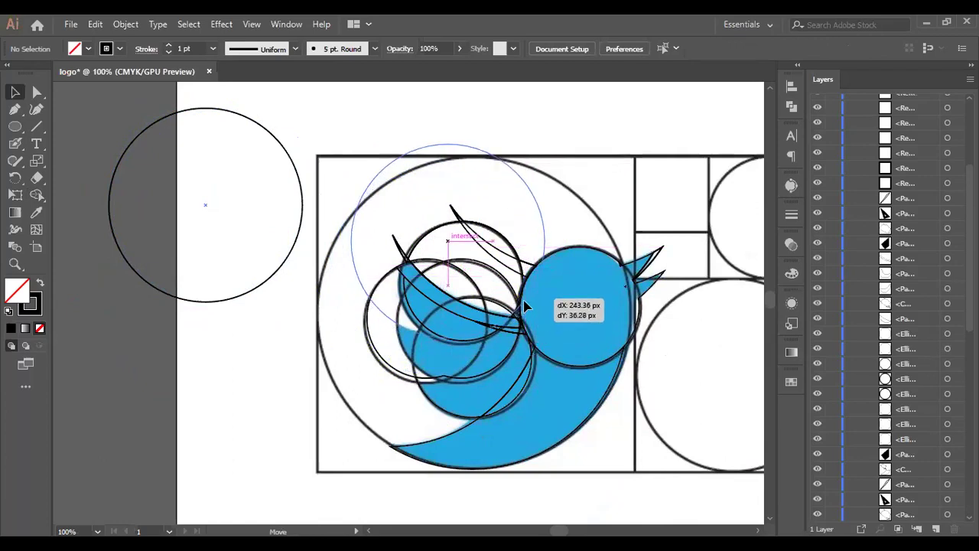
{"action": "left_click_drag", "start_coordinate": [525, 305], "coordinate": [525, 306]}
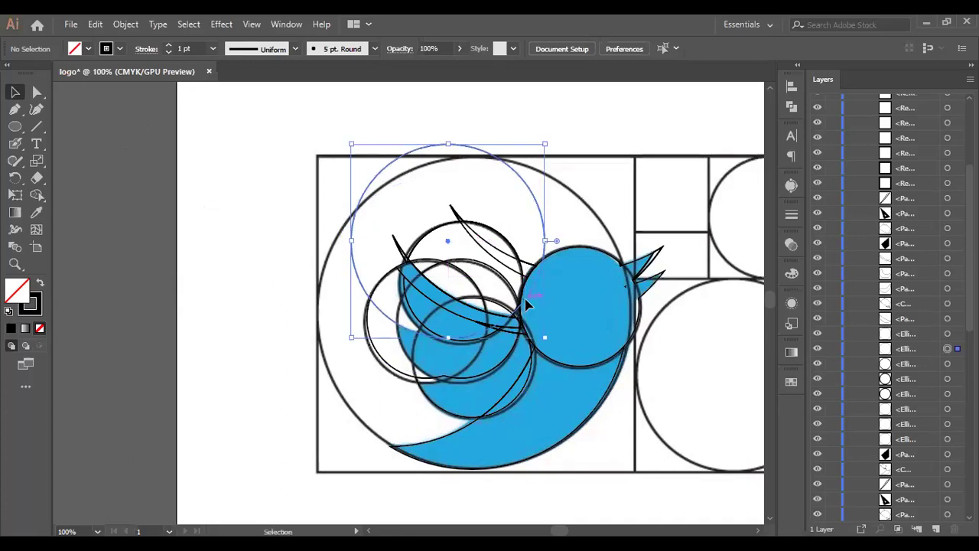
Step: Nudge the moved circle slightly upward to fit its lower arc to the top edge of the middle wing feather
{"action": "key", "text": "ctrl+plus"}
{"action": "key", "text": "ctrl+plus"}
{"action": "key", "text": "ctrl+plus"}
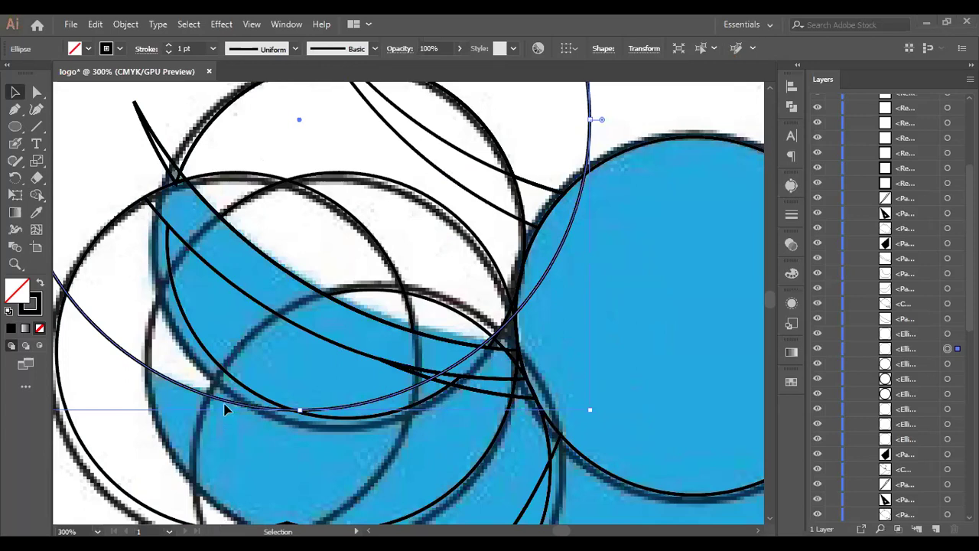
{"action": "left_click_drag", "start_coordinate": [364, 410], "coordinate": [365, 406]}
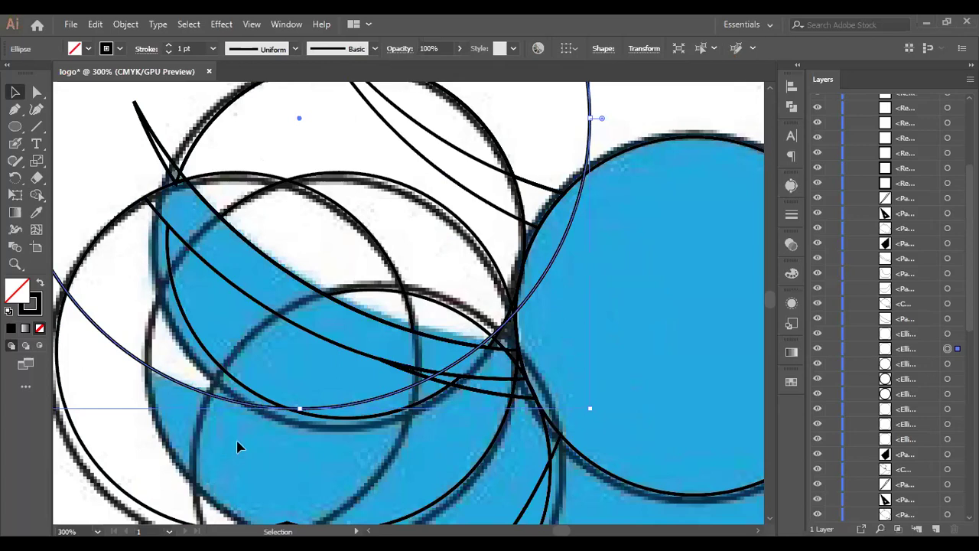
Step: Select the moved circle together with the bird outlines and erase the circle's excess area above the wing with Shape Builder
{"action": "key", "text": "ctrl+1"}
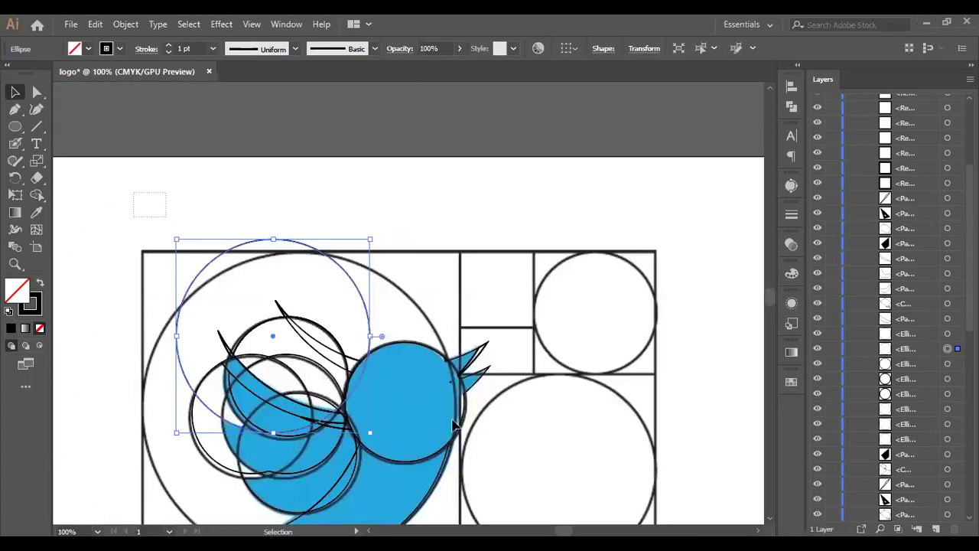
{"action": "left_click", "coordinate": [483, 375], "text": "shift"}
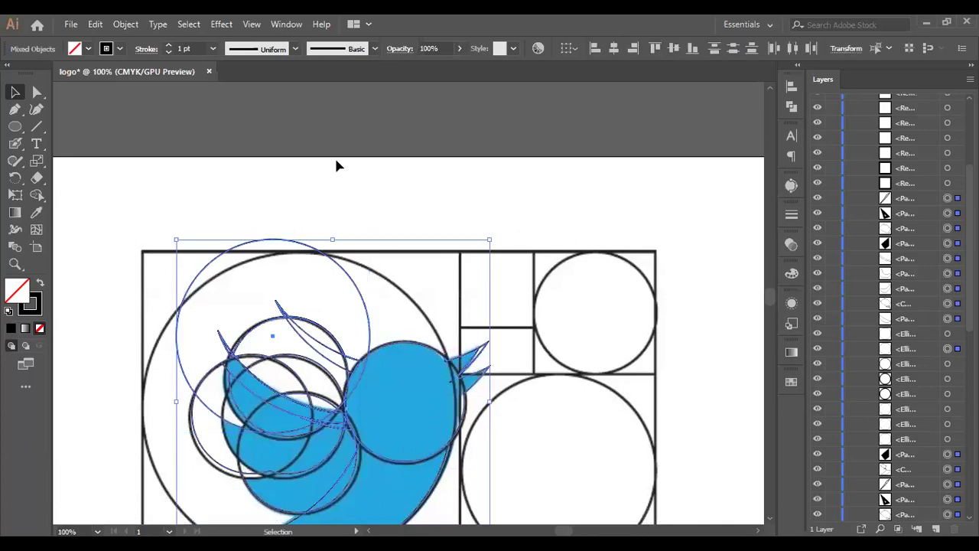
{"action": "scroll", "coordinate": [339, 165], "scroll_direction": "down", "scroll_amount": 3}
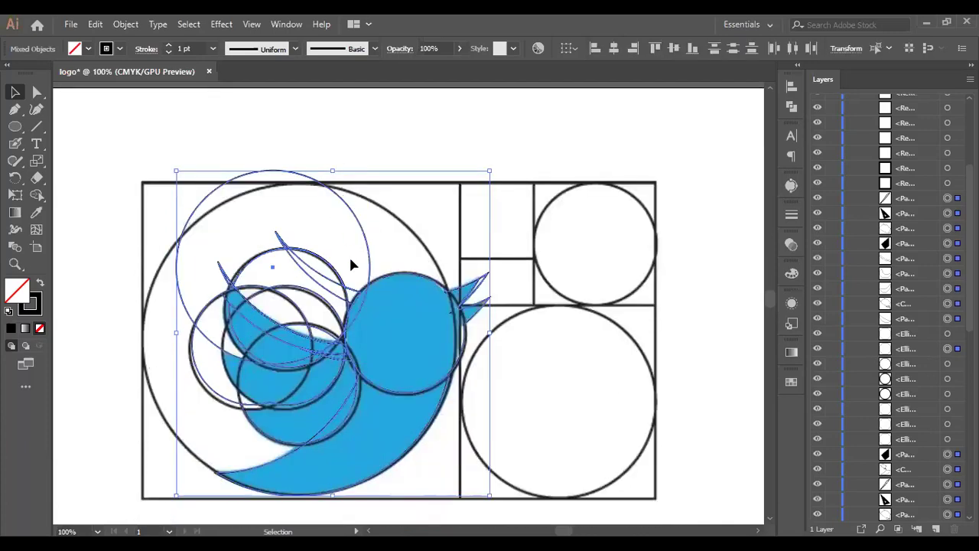
{"action": "left_click", "coordinate": [36, 194]}
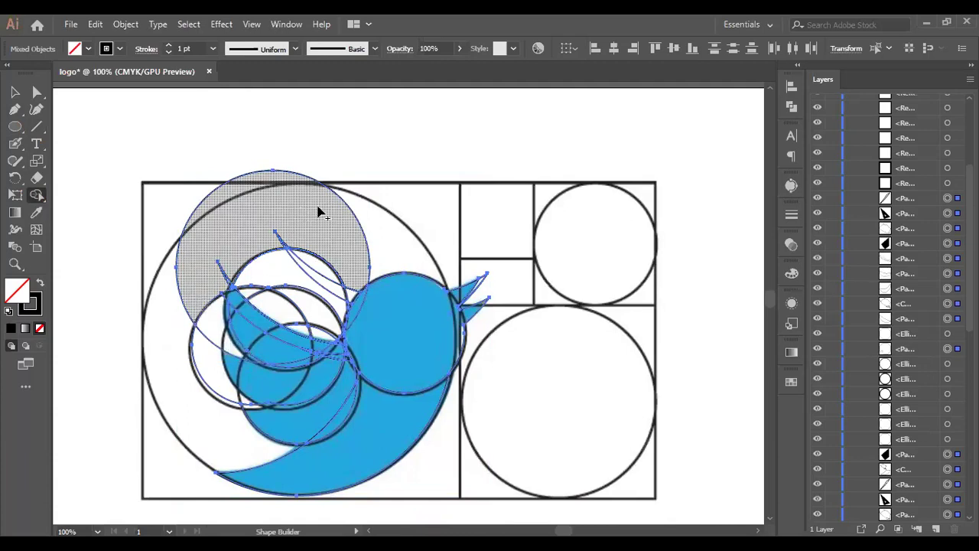
{"action": "mouse_move", "coordinate": [357, 207]}
{"action": "left_mouse_down"}
{"action": "mouse_move", "coordinate": [158, 248]}
{"action": "mouse_move", "coordinate": [167, 251]}
{"action": "left_mouse_up"}
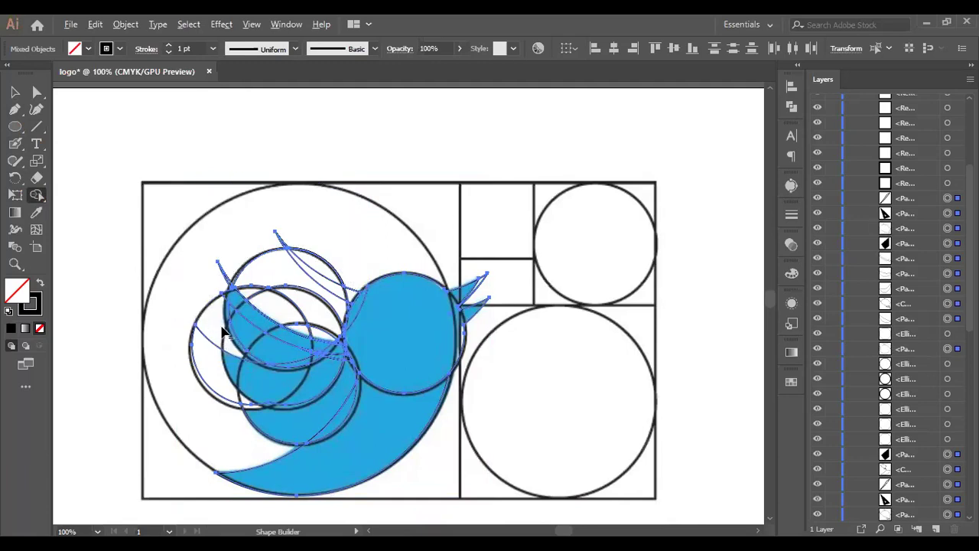
Step: Check the paths in outline view and erase the excess circle regions above the uppermost wing feather with Shape Builder
{"action": "scroll", "coordinate": [222, 329], "scroll_direction": "down", "scroll_amount": 1}
{"action": "scroll", "coordinate": [256, 359], "scroll_direction": "up", "scroll_amount": 1}
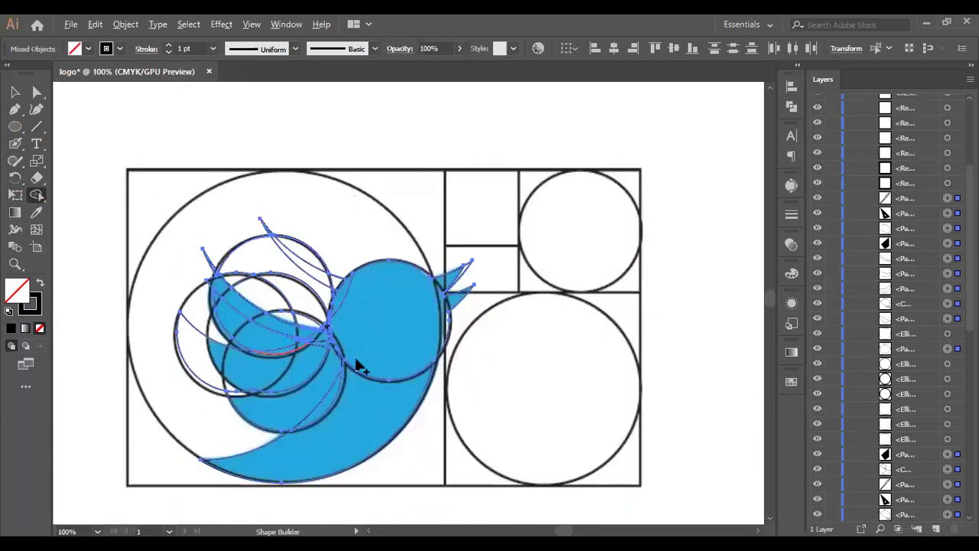
{"action": "scroll", "coordinate": [311, 374], "scroll_direction": "up", "scroll_amount": 1}
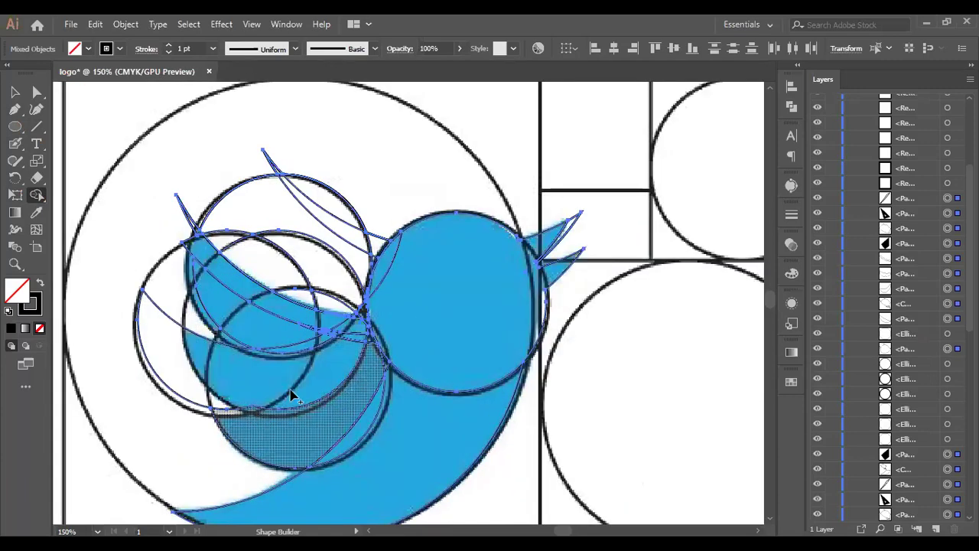
{"action": "key", "text": "ctrl"}
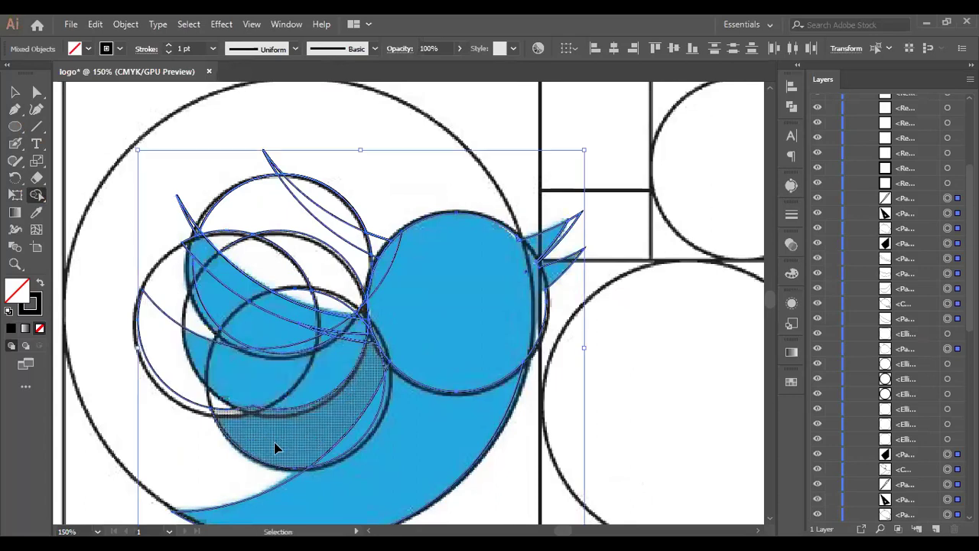
{"action": "key", "text": "ctrl+y"}
{"action": "key", "text": "ctrl+shift+a"}
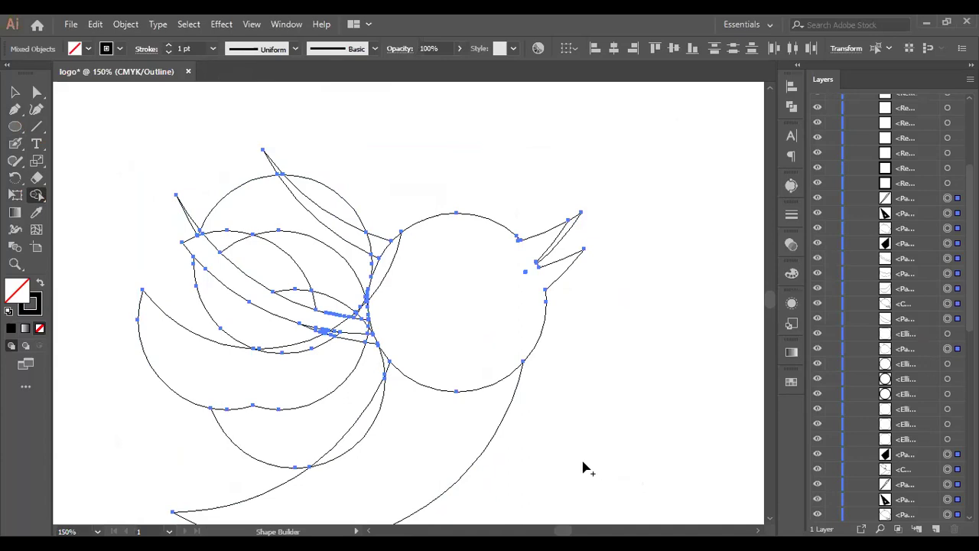
{"action": "scroll", "coordinate": [443, 450], "scroll_direction": "down", "scroll_amount": 2}
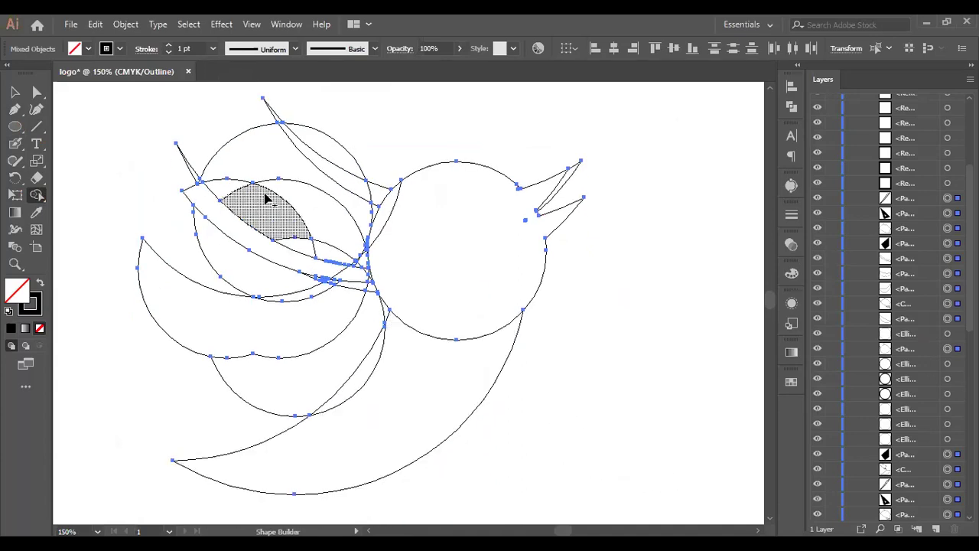
{"action": "key", "text": "ctrl"}
{"action": "key", "text": "ctrl+y"}
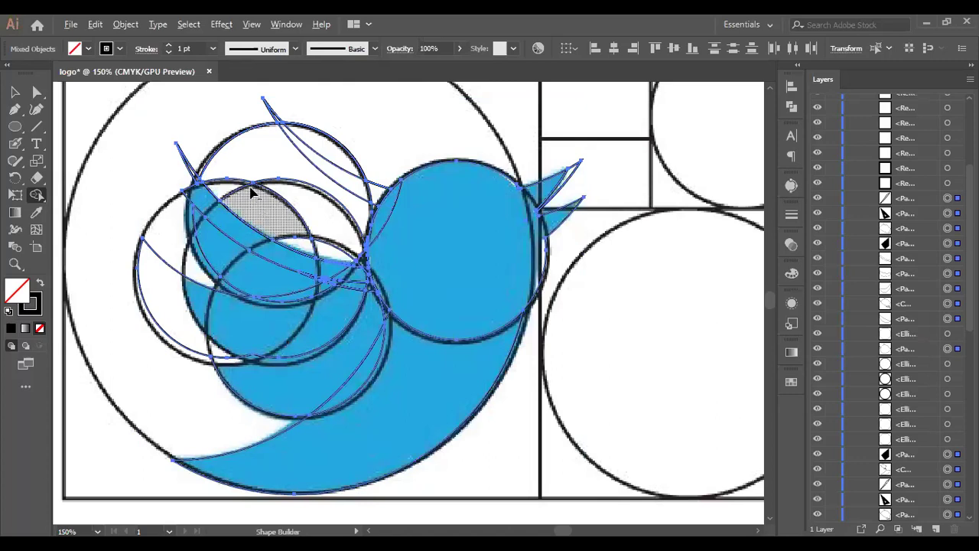
{"action": "left_click_drag", "start_coordinate": [250, 195], "coordinate": [346, 239]}
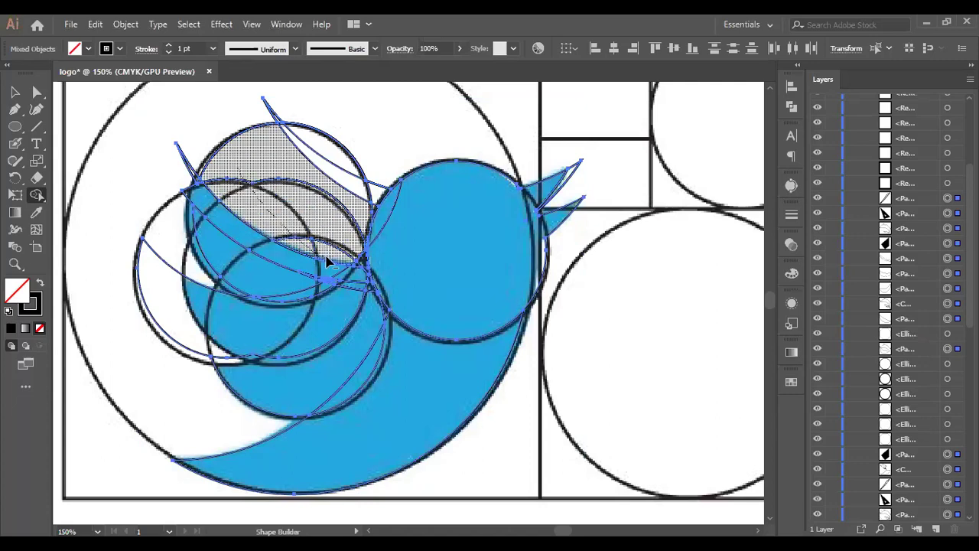
{"action": "left_click", "coordinate": [348, 260]}
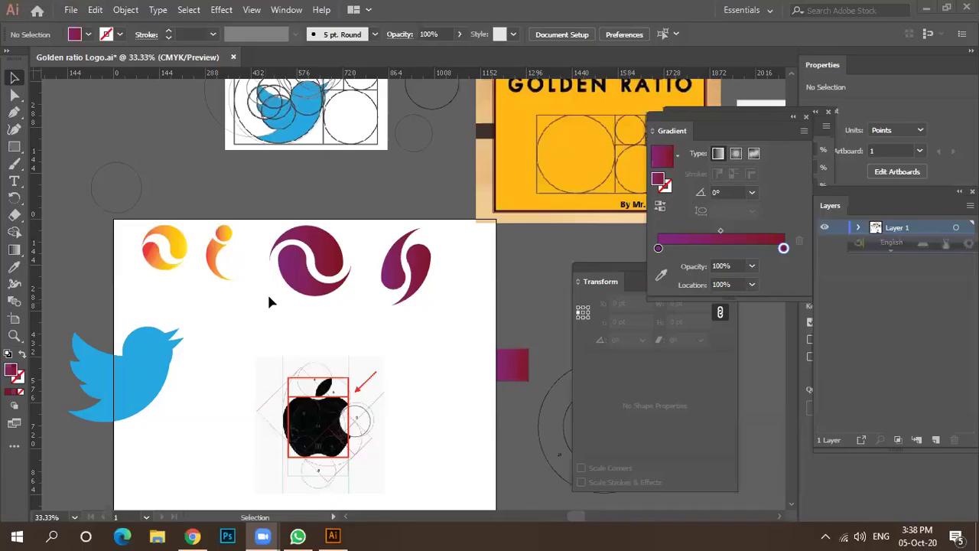
Step: In Golden ratio Logo.ai, move the Apple reference image off the artboard and place the Twitter bird reference image on it
{"action": "scroll", "coordinate": [267, 292], "scroll_direction": "down", "scroll_amount": 2}
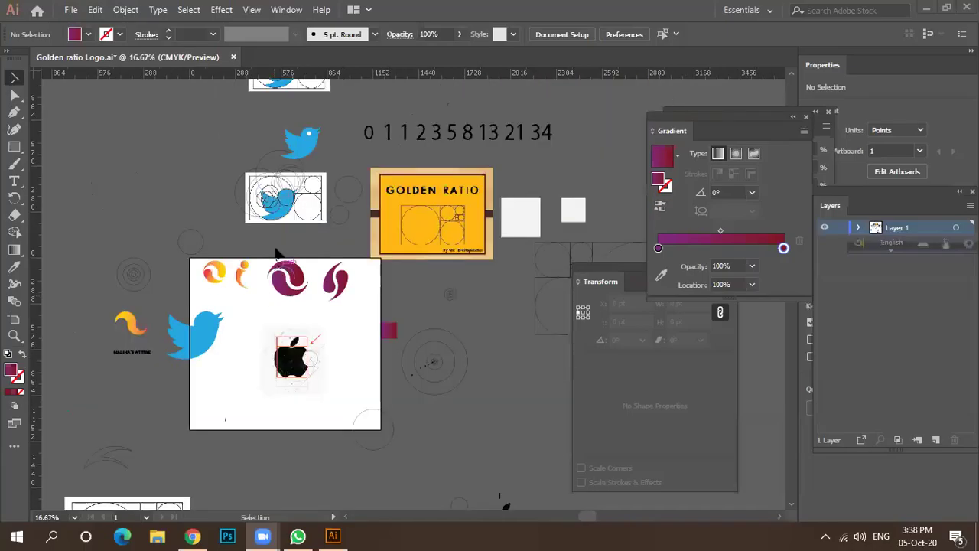
{"action": "left_click_drag", "start_coordinate": [301, 218], "coordinate": [279, 456]}
{"action": "left_click_drag", "start_coordinate": [291, 355], "coordinate": [402, 459]}
{"action": "left_click_drag", "start_coordinate": [263, 436], "coordinate": [306, 352]}
{"action": "scroll", "coordinate": [322, 359], "scroll_direction": "up", "scroll_amount": 3, "text": "alt"}
{"action": "scroll", "coordinate": [317, 359], "scroll_direction": "down", "scroll_amount": 1}
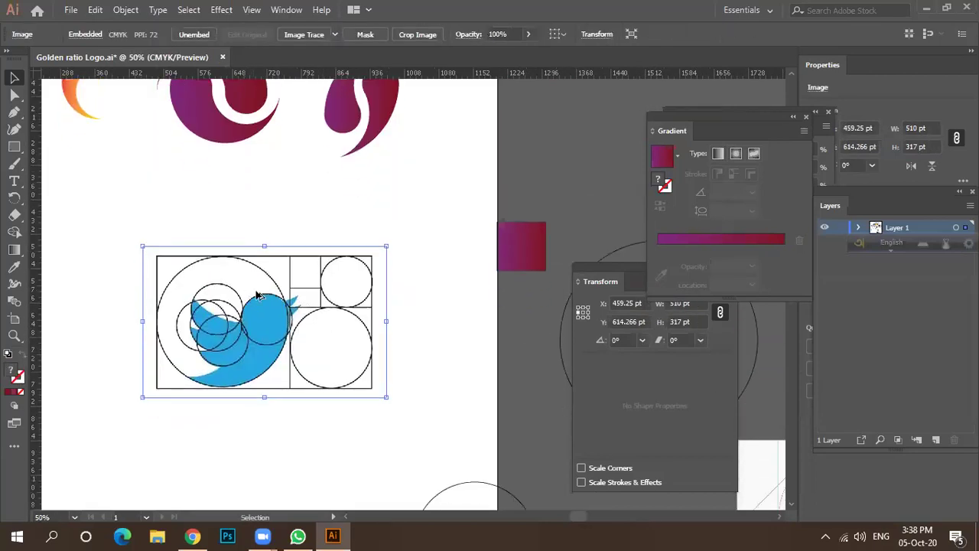
Step: Delete the leftover bird construction circles lying above the artboard
{"action": "scroll", "coordinate": [257, 298], "scroll_direction": "down", "scroll_amount": 1, "text": "alt"}
{"action": "scroll", "coordinate": [240, 291], "scroll_direction": "down", "scroll_amount": 1, "text": "alt"}
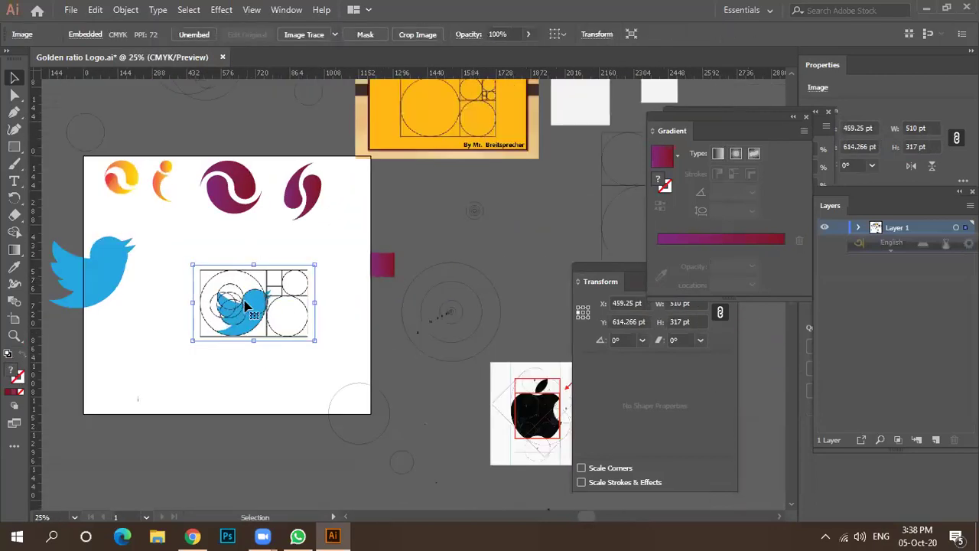
{"action": "scroll", "coordinate": [225, 302], "scroll_direction": "down", "scroll_amount": 1, "text": "alt"}
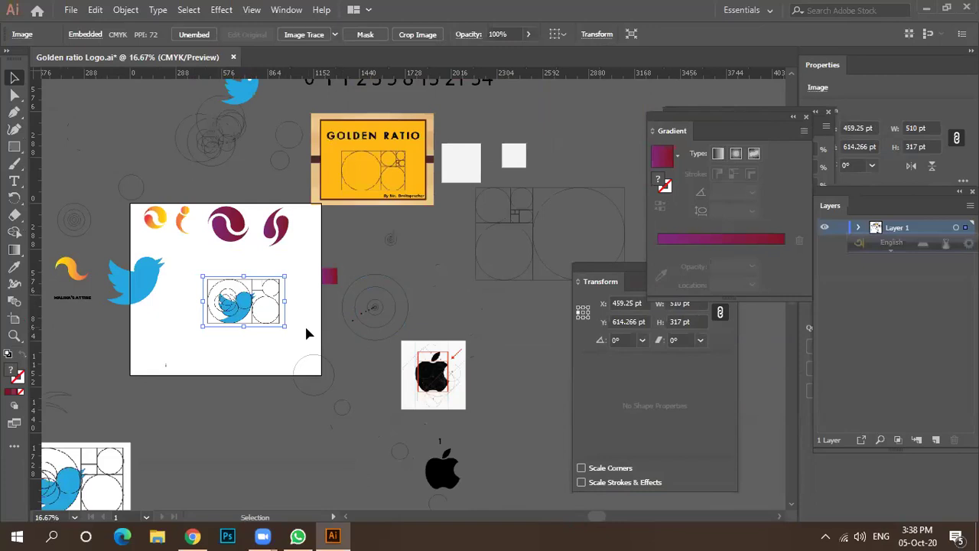
{"action": "scroll", "coordinate": [291, 301], "scroll_direction": "down", "scroll_amount": 1, "text": "alt"}
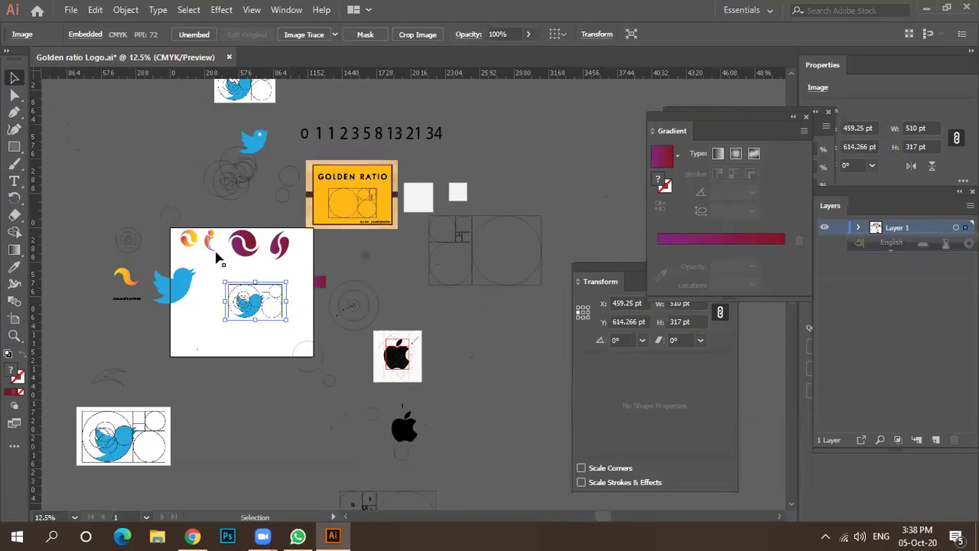
{"action": "left_click_drag", "start_coordinate": [246, 205], "coordinate": [254, 207]}
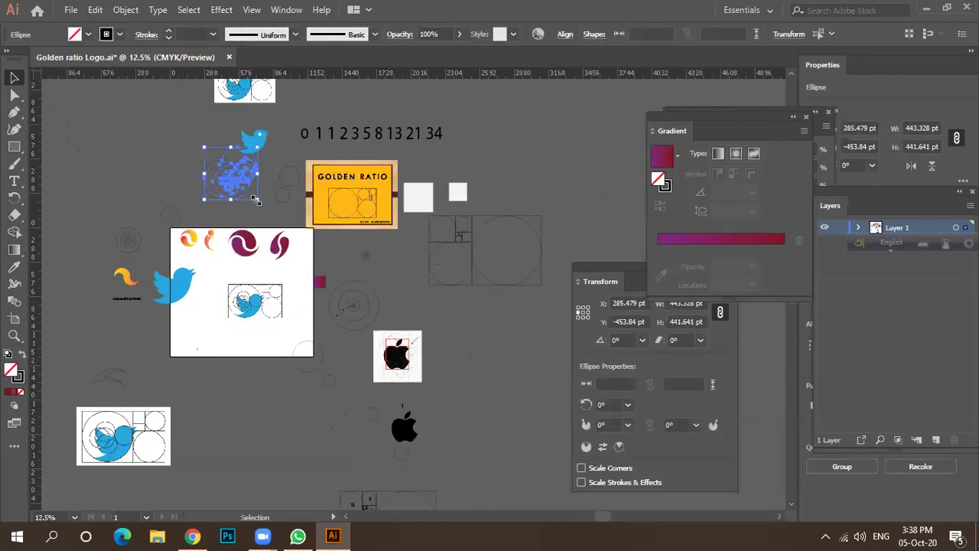
{"action": "key", "text": "Delete"}
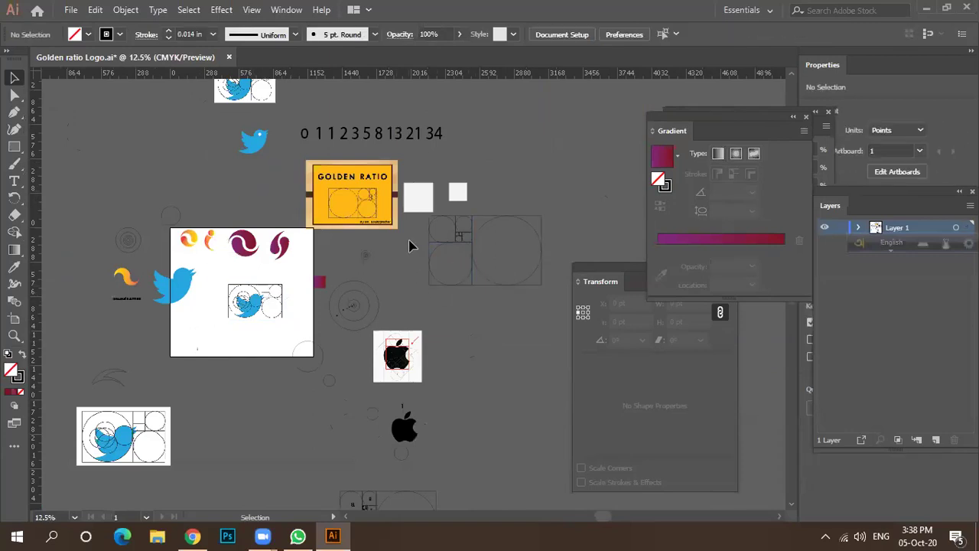
Step: Duplicate the golden-ratio squares and circles below the artboard and centre the copies on each other horizontally and vertically
{"action": "left_click", "coordinate": [522, 299]}
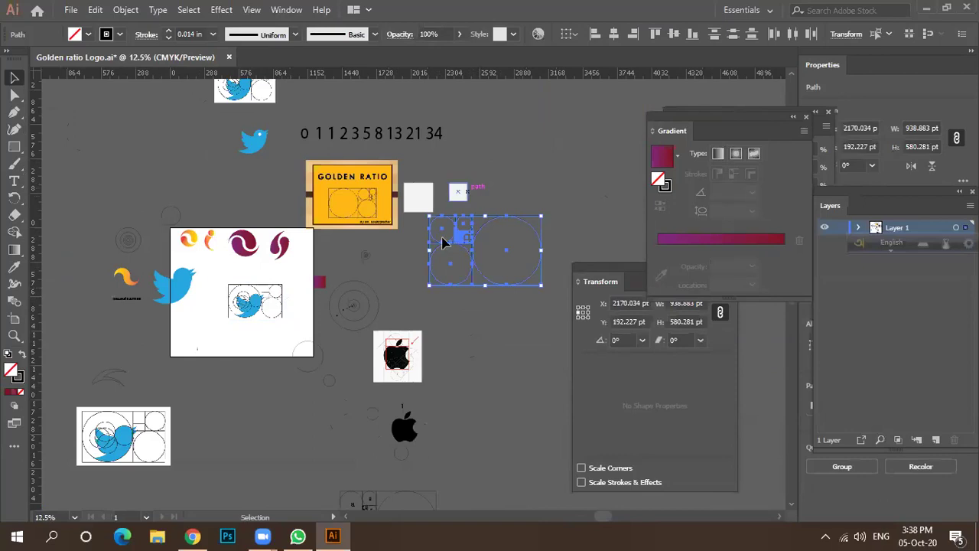
{"action": "left_click_drag", "start_coordinate": [482, 286], "coordinate": [238, 461]}
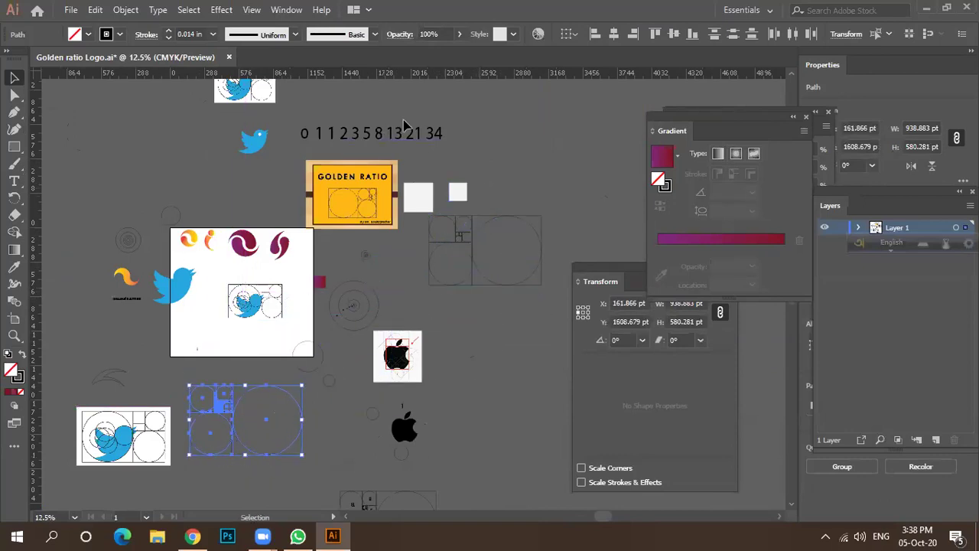
{"action": "left_click", "coordinate": [614, 33]}
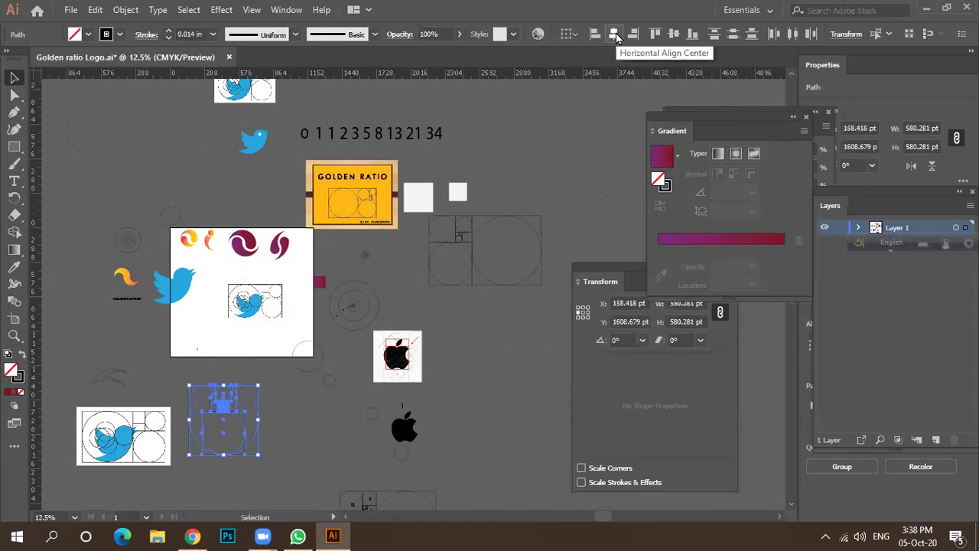
{"action": "left_click", "coordinate": [673, 33]}
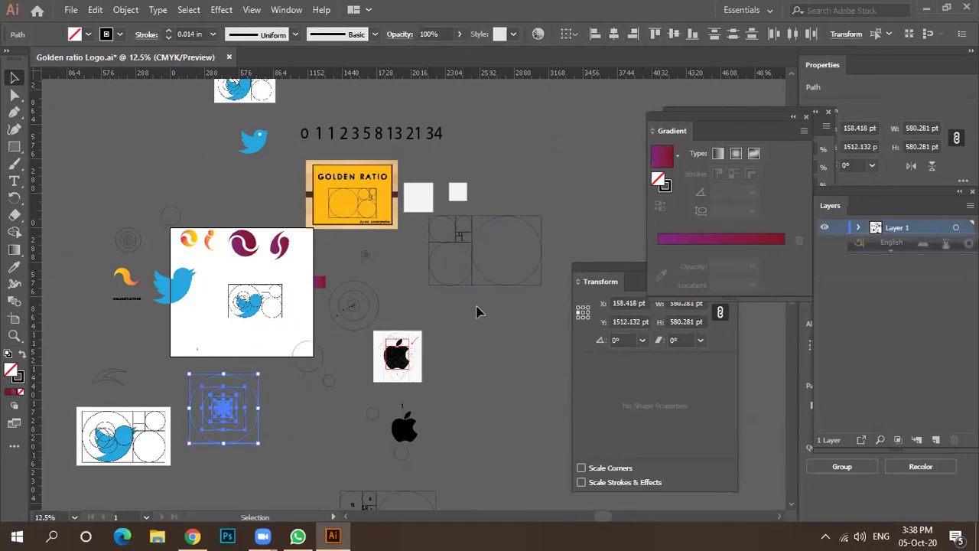
{"action": "left_click", "coordinate": [235, 413]}
{"action": "scroll", "coordinate": [238, 409], "scroll_direction": "up", "scroll_amount": 2}
{"action": "scroll", "coordinate": [247, 413], "scroll_direction": "up", "scroll_amount": 1}
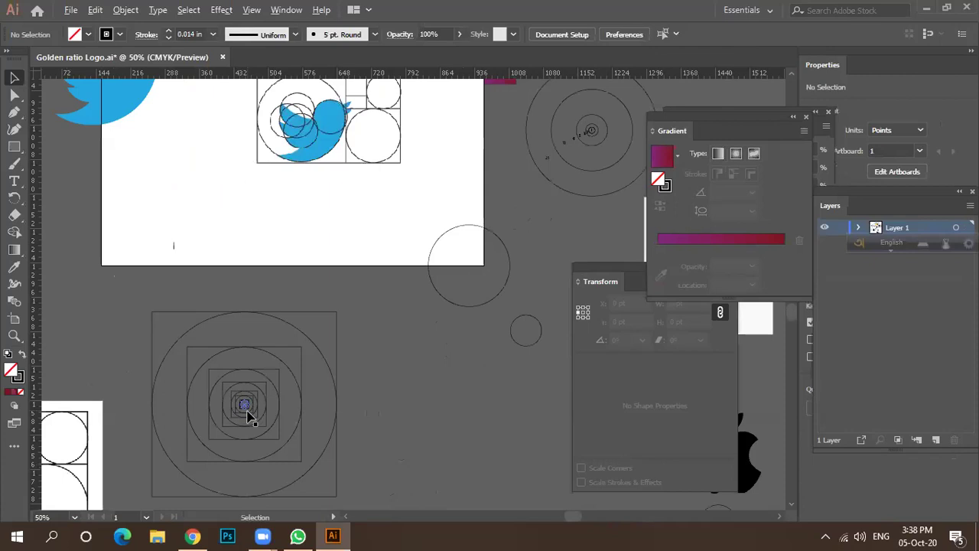
{"action": "scroll", "coordinate": [247, 417], "scroll_direction": "up", "scroll_amount": 1}
{"action": "left_click", "coordinate": [357, 358]}
{"action": "key", "text": "Delete"}
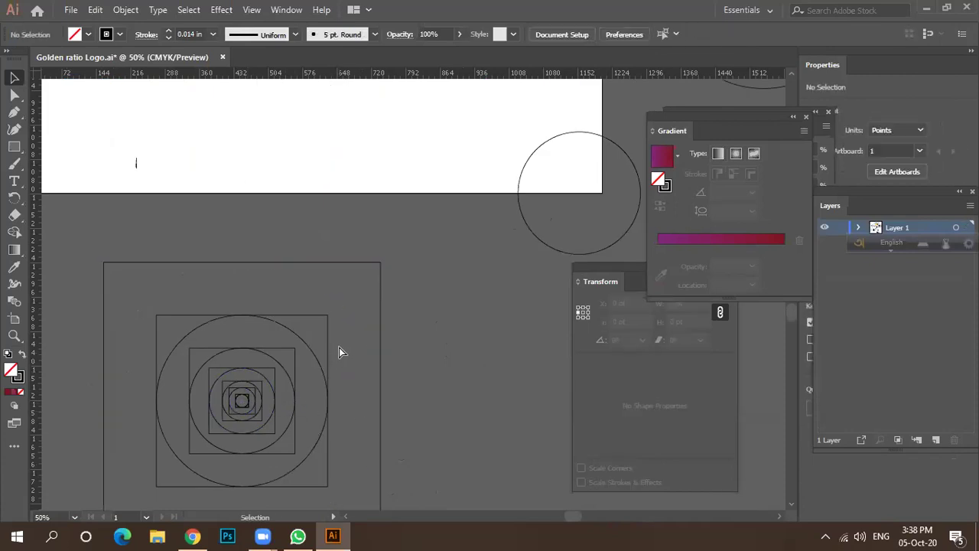
{"action": "key", "text": "ctrl+z"}
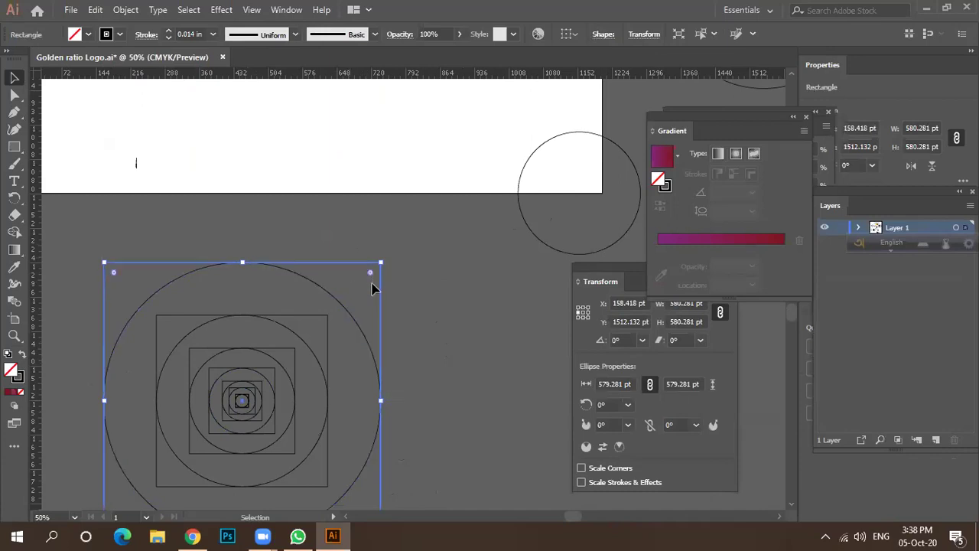
Step: Delete the outermost square of the concentric set, undoing the removal of the two largest circles and the second square
{"action": "left_click", "coordinate": [310, 313]}
{"action": "key", "text": "Delete"}
{"action": "left_click", "coordinate": [339, 332]}
{"action": "key", "text": "Delete"}
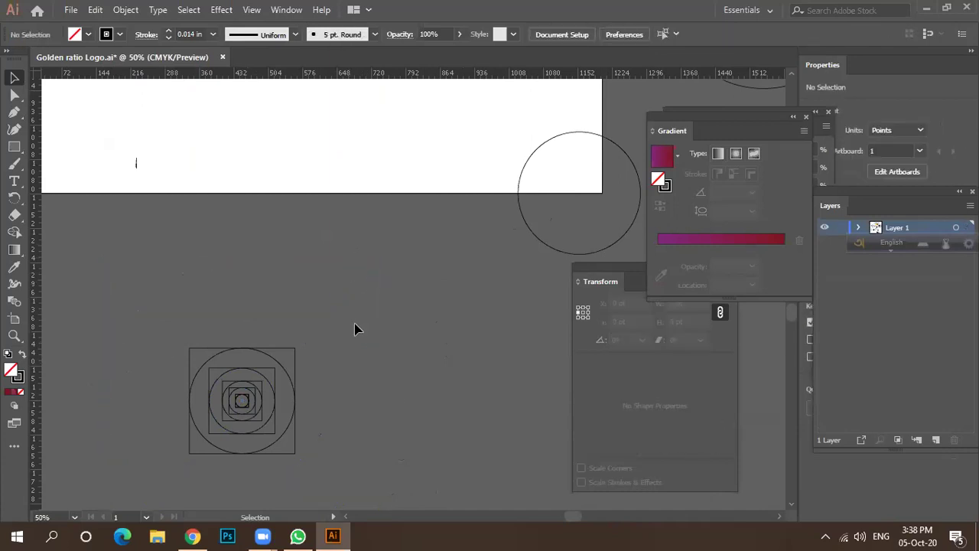
{"action": "key", "text": "ctrl+z"}
{"action": "key", "text": "ctrl+z"}
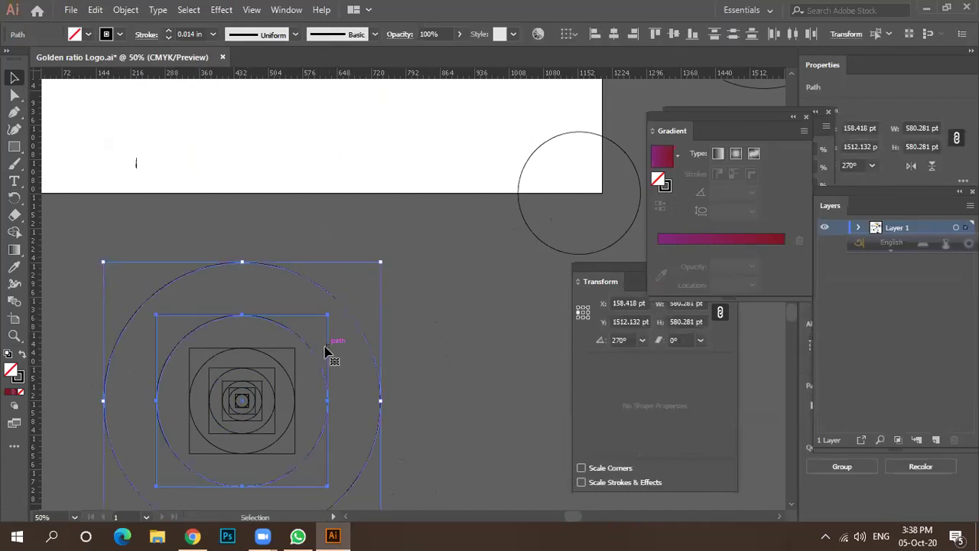
Step: Delete the larger remaining squares of the concentric set below the artboard, keeping all the circles
{"action": "left_click", "coordinate": [302, 310]}
{"action": "left_click", "coordinate": [326, 333]}
{"action": "key", "text": "Delete"}
{"action": "left_click", "coordinate": [292, 377]}
{"action": "key", "text": "Delete"}
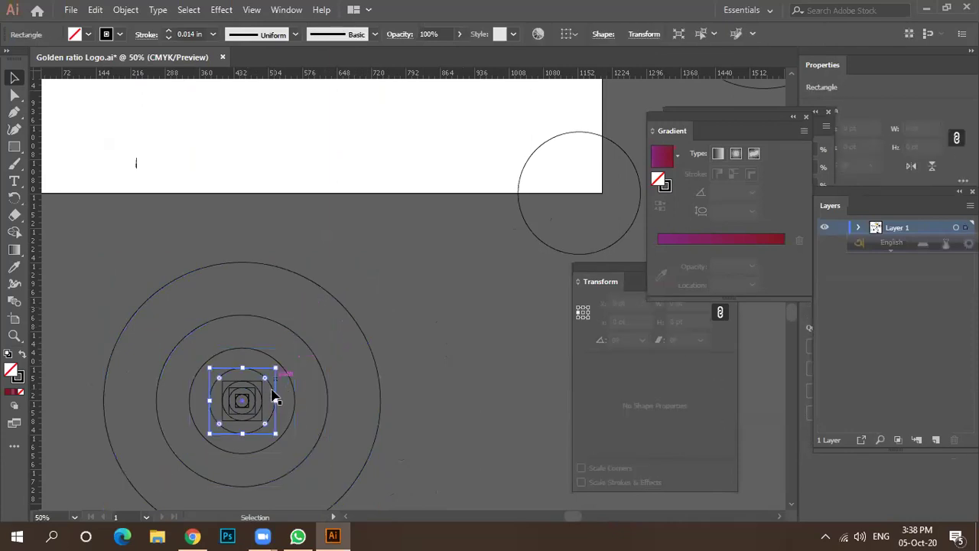
{"action": "left_click", "coordinate": [275, 394]}
{"action": "key", "text": "Delete"}
{"action": "scroll", "coordinate": [275, 367], "scroll_direction": "down", "scroll_amount": 1}
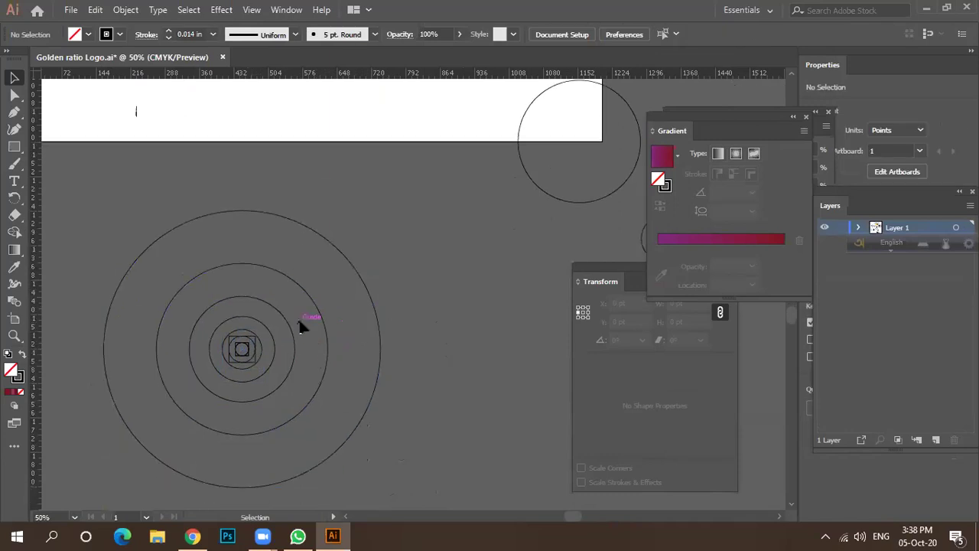
Step: Delete the two innermost squares at the centre of the concentric circle set
{"action": "scroll", "coordinate": [225, 356], "scroll_direction": "up", "scroll_amount": 3}
{"action": "scroll", "coordinate": [225, 356], "scroll_direction": "up", "scroll_amount": 4}
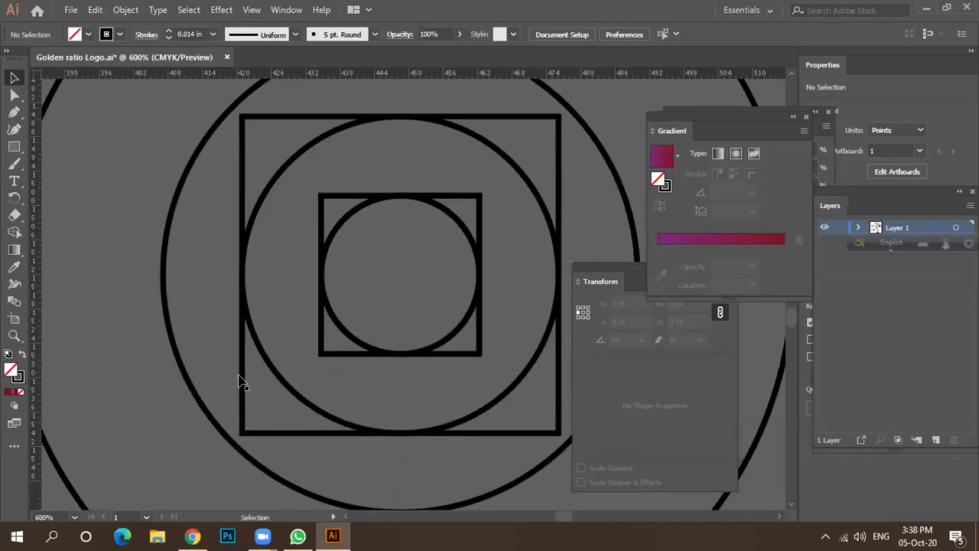
{"action": "left_click", "coordinate": [237, 371]}
{"action": "key", "text": "Delete"}
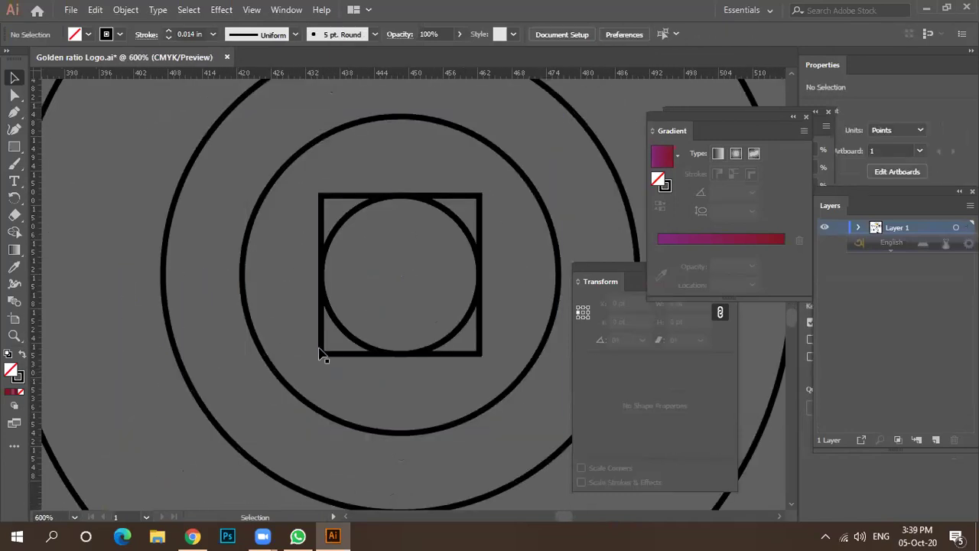
{"action": "left_click", "coordinate": [318, 354]}
{"action": "left_click", "coordinate": [294, 360]}
{"action": "left_click", "coordinate": [322, 353]}
{"action": "key", "text": "Delete"}
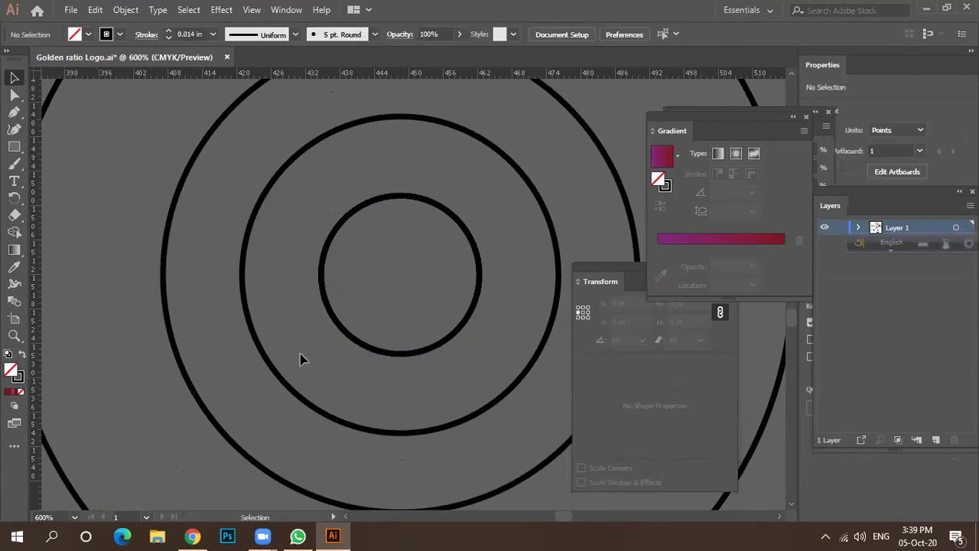
Step: Scale the whole concentric circle set down to about 304 pt wide and keep it below the artboard
{"action": "scroll", "coordinate": [268, 334], "scroll_direction": "down", "scroll_amount": 9}
{"action": "left_click_drag", "start_coordinate": [268, 335], "coordinate": [352, 269]}
{"action": "scroll", "coordinate": [373, 152], "scroll_direction": "up", "scroll_amount": 1}
{"action": "scroll", "coordinate": [373, 151], "scroll_direction": "up", "scroll_amount": 3}
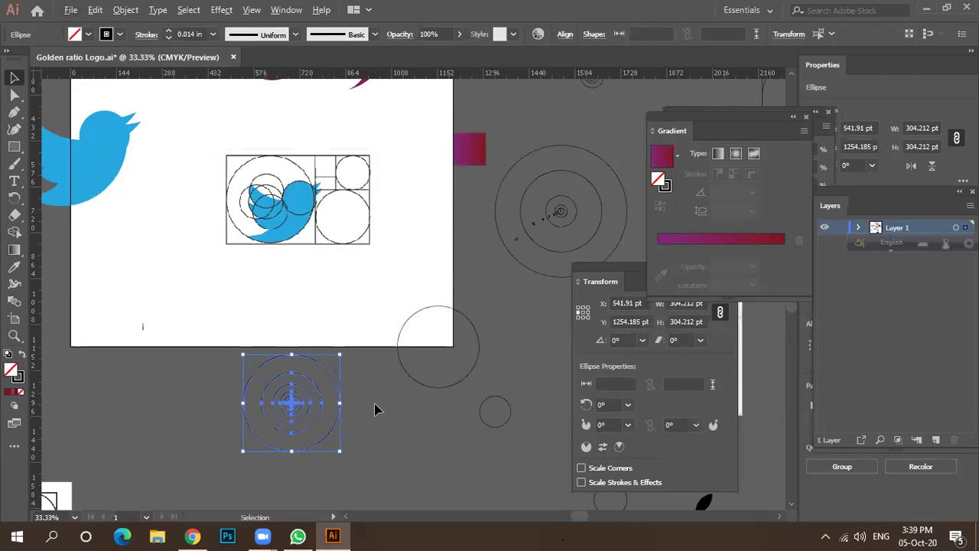
Step: Copy the outermost circle onto the Twitter bird reference and fit it to the curve of the bird's belly
{"action": "left_click", "coordinate": [341, 432]}
{"action": "left_click_drag", "start_coordinate": [334, 431], "coordinate": [305, 224]}
{"action": "scroll", "coordinate": [305, 225], "scroll_direction": "up", "scroll_amount": 4}
{"action": "mouse_move", "coordinate": [375, 283]}
{"action": "left_mouse_down"}
{"action": "mouse_move", "coordinate": [367, 269]}
{"action": "mouse_move", "coordinate": [355, 275]}
{"action": "mouse_move", "coordinate": [361, 265]}
{"action": "mouse_move", "coordinate": [361, 287]}
{"action": "mouse_move", "coordinate": [362, 278]}
{"action": "left_mouse_up"}
{"action": "scroll", "coordinate": [356, 279], "scroll_direction": "down", "scroll_amount": 2}
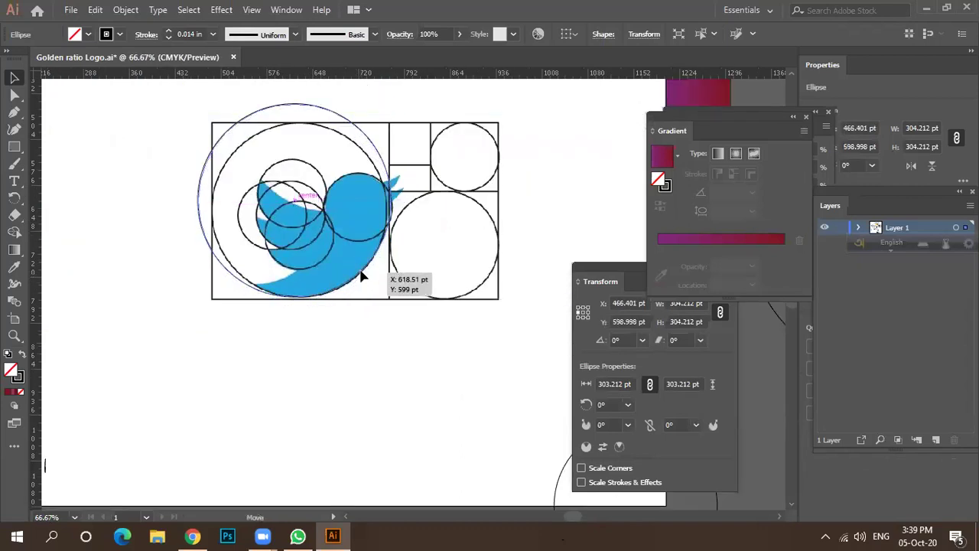
{"action": "scroll", "coordinate": [327, 358], "scroll_direction": "down", "scroll_amount": 2}
{"action": "scroll", "coordinate": [326, 360], "scroll_direction": "down", "scroll_amount": 2}
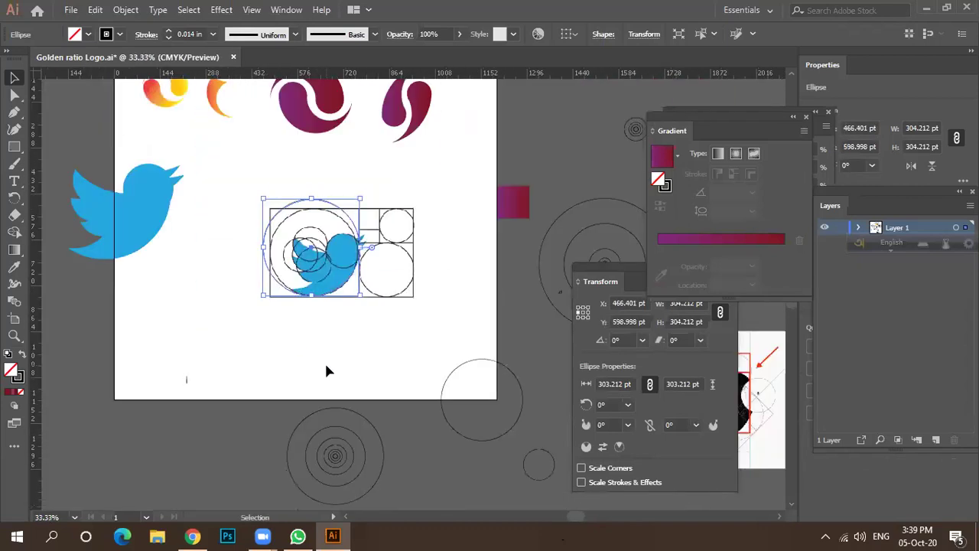
Step: Move the concentric circle set up onto the artboard, directly beneath the bird reference image
{"action": "left_click", "coordinate": [359, 475]}
{"action": "left_click_drag", "start_coordinate": [364, 466], "coordinate": [360, 389]}
{"action": "scroll", "coordinate": [350, 343], "scroll_direction": "up", "scroll_amount": 2}
{"action": "scroll", "coordinate": [344, 259], "scroll_direction": "down", "scroll_amount": 1}
{"action": "scroll", "coordinate": [346, 260], "scroll_direction": "down", "scroll_amount": 1}
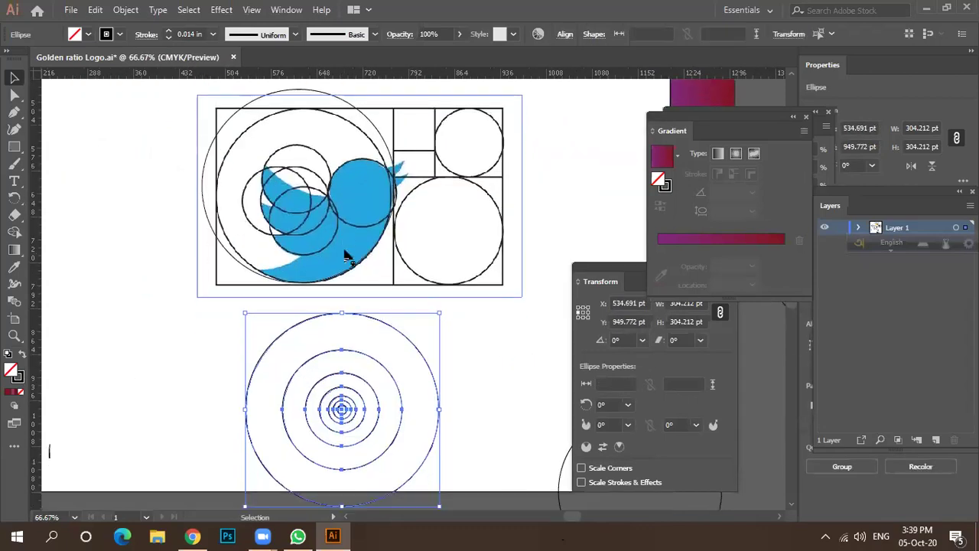
{"action": "left_click", "coordinate": [494, 362]}
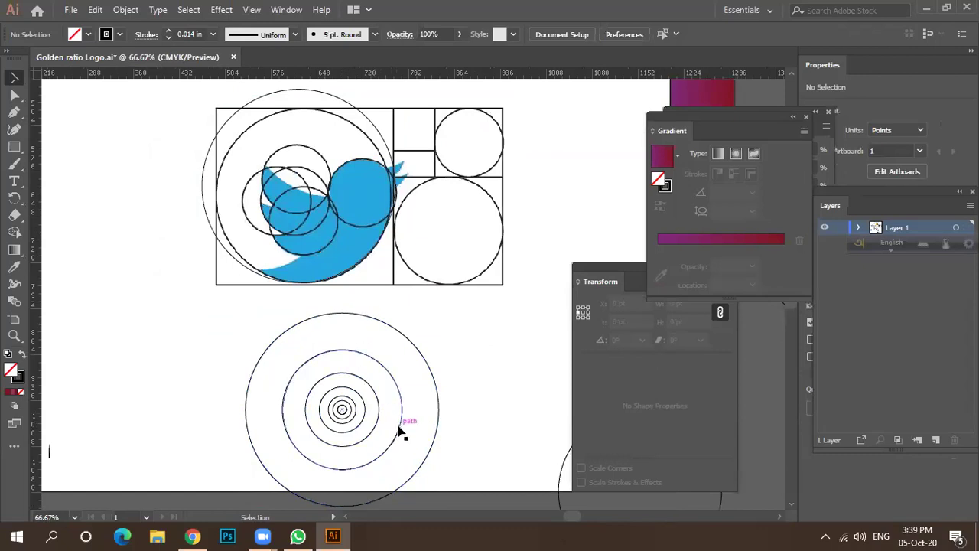
Step: Try fitting the second-largest circle of the set to the bird reference, then restore it to the set
{"action": "left_click_drag", "start_coordinate": [397, 431], "coordinate": [343, 221]}
{"action": "left_click", "coordinate": [367, 391]}
{"action": "left_click_drag", "start_coordinate": [361, 427], "coordinate": [203, 366]}
{"action": "key", "text": "Delete"}
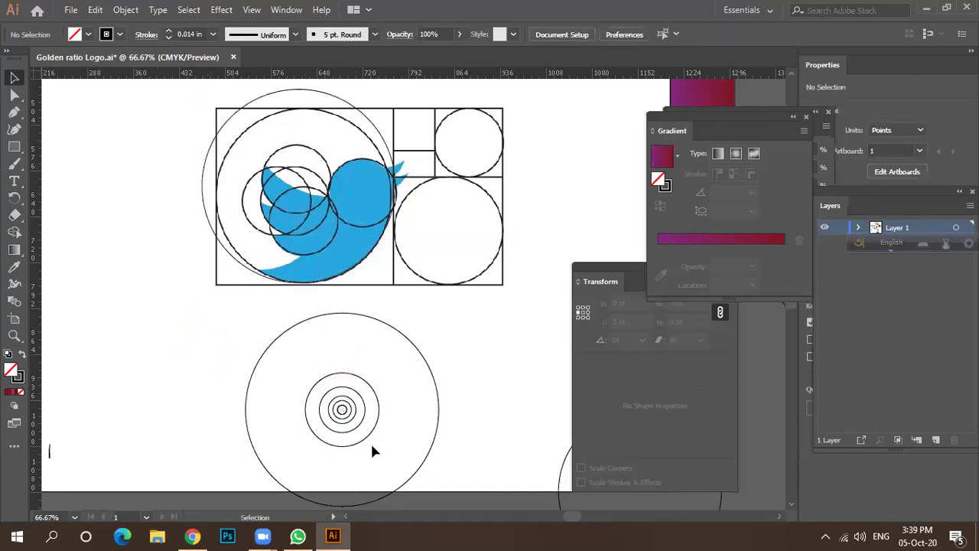
{"action": "key", "text": "ctrl"}
{"action": "left_click", "coordinate": [367, 443]}
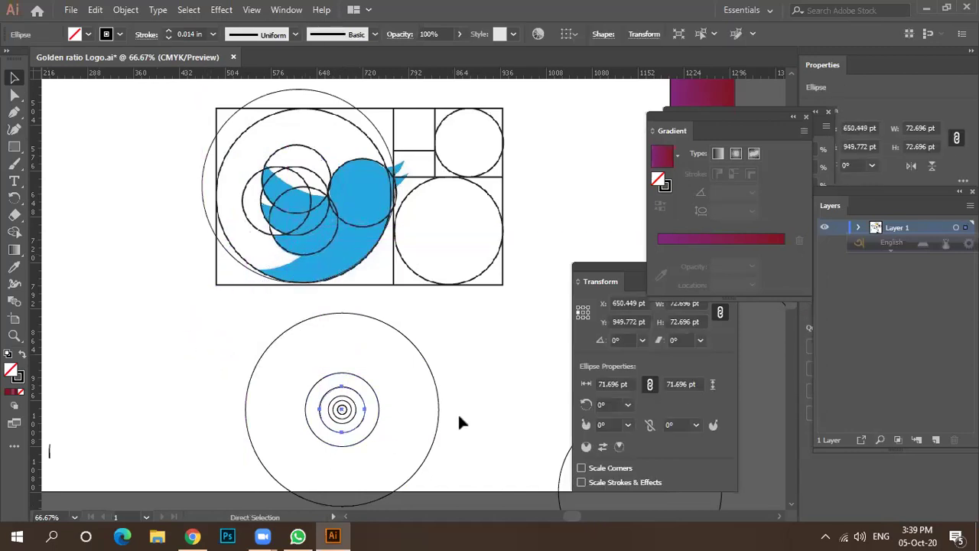
{"action": "key", "text": "ctrl+d"}
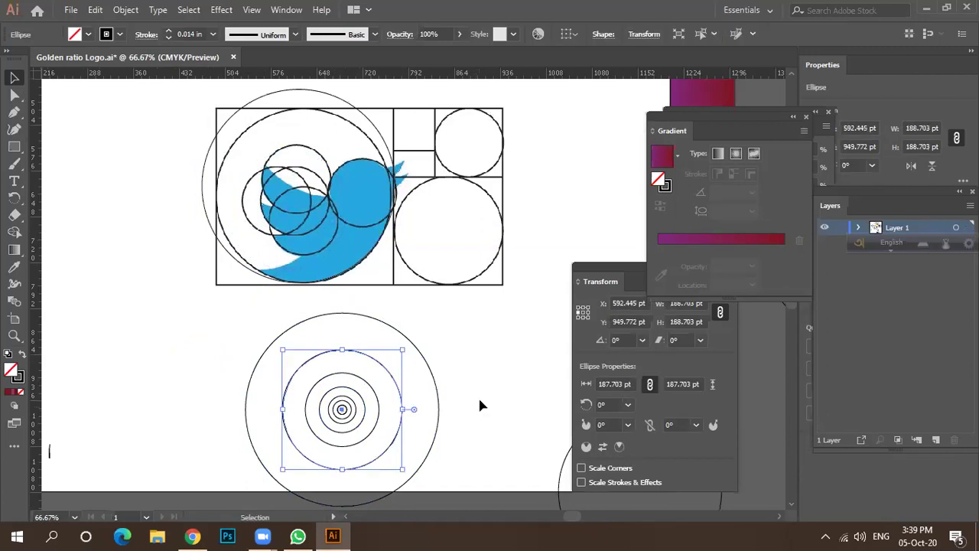
Step: Try scaling the concentric circle set down to about 203 pt wide, then undo the scaling
{"action": "left_click", "coordinate": [478, 402]}
{"action": "left_click_drag", "start_coordinate": [225, 355], "coordinate": [437, 474]}
{"action": "left_click_drag", "start_coordinate": [441, 310], "coordinate": [407, 345]}
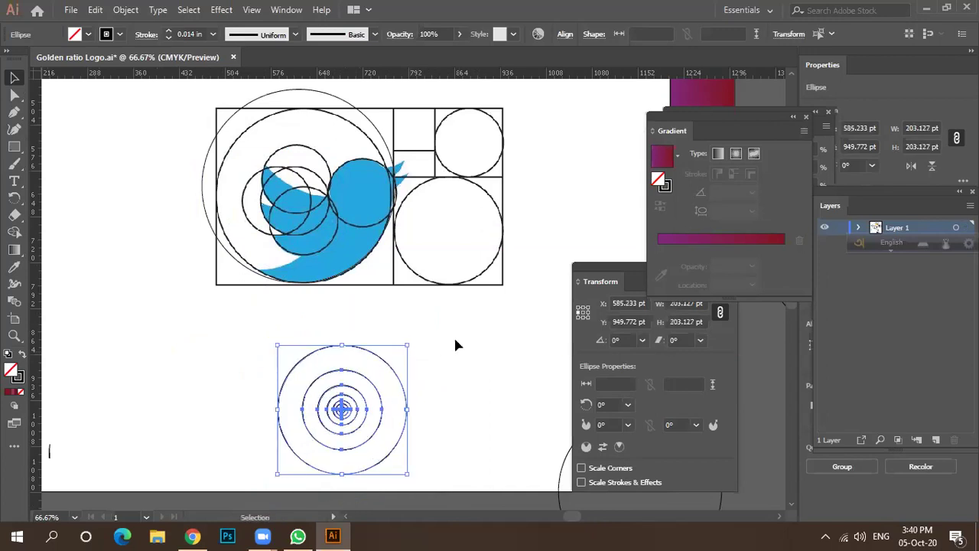
{"action": "left_click", "coordinate": [458, 336]}
{"action": "key", "text": "ctrl+z"}
{"action": "key", "text": "ctrl+z"}
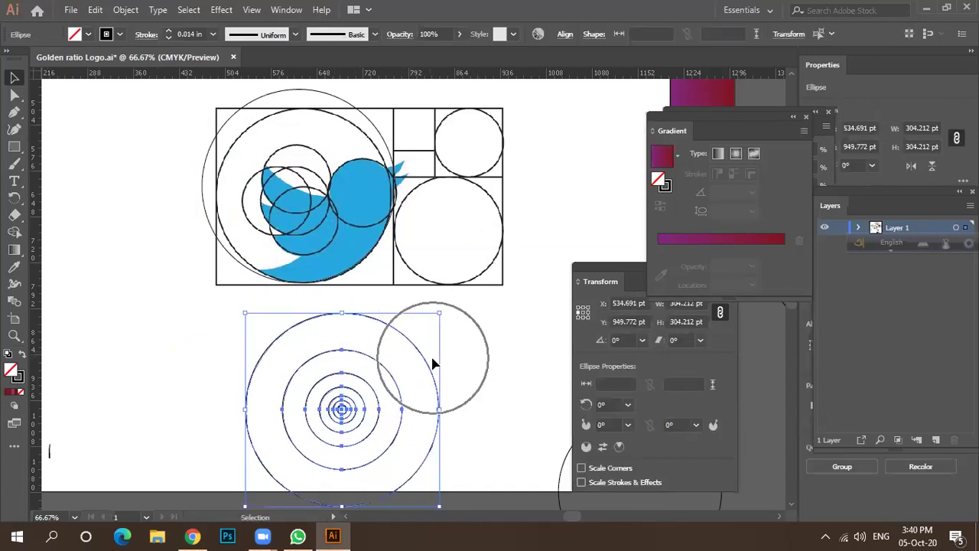
Step: Try a copy of the second-largest circle against the bird reference and delete it
{"action": "left_click", "coordinate": [462, 369]}
{"action": "left_click_drag", "start_coordinate": [396, 439], "coordinate": [193, 394]}
{"action": "key", "text": "Delete"}
Step: Place copies of the third-largest circle, about 116.5 pt wide, on the bird's head and its lowest wing curve
{"action": "left_click_drag", "start_coordinate": [361, 446], "coordinate": [239, 310]}
{"action": "scroll", "coordinate": [379, 224], "scroll_direction": "up", "scroll_amount": 3}
{"action": "scroll", "coordinate": [364, 245], "scroll_direction": "down", "scroll_amount": 1}
{"action": "scroll", "coordinate": [284, 293], "scroll_direction": "down", "scroll_amount": 1}
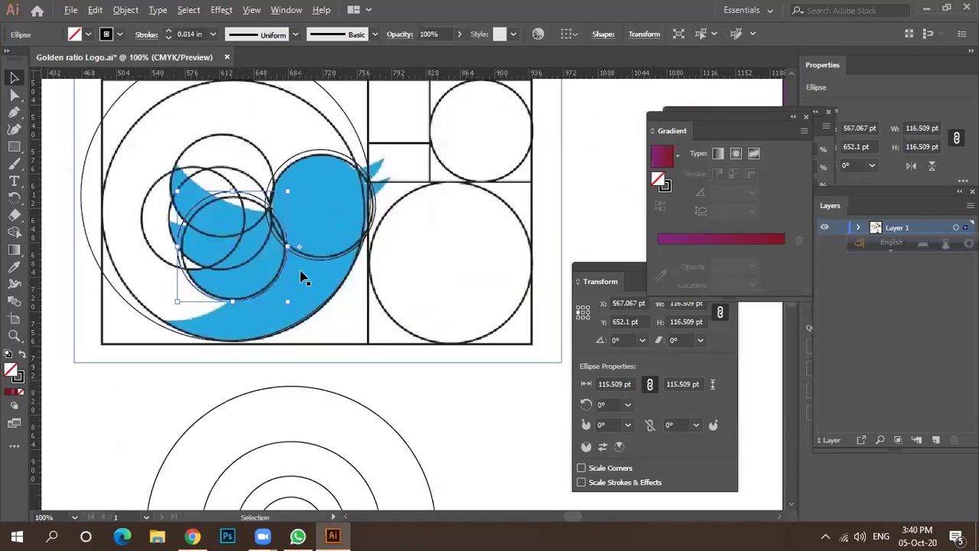
{"action": "left_click", "coordinate": [198, 319]}
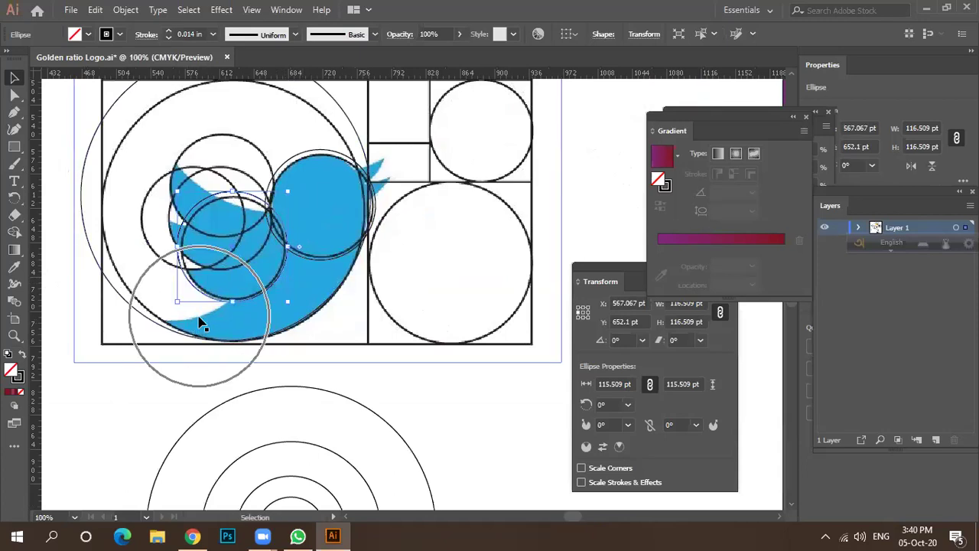
Step: Copy the lower wing circle up over the leftmost guide circle of the bird's wing
{"action": "scroll", "coordinate": [198, 318], "scroll_direction": "down", "scroll_amount": 2}
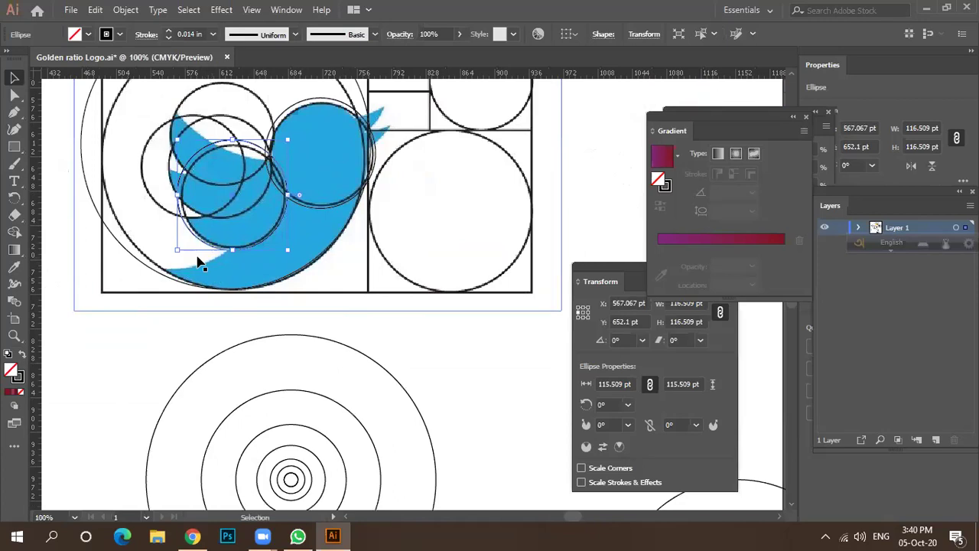
{"action": "scroll", "coordinate": [205, 264], "scroll_direction": "up", "scroll_amount": 1}
{"action": "left_click_drag", "start_coordinate": [263, 262], "coordinate": [219, 230]}
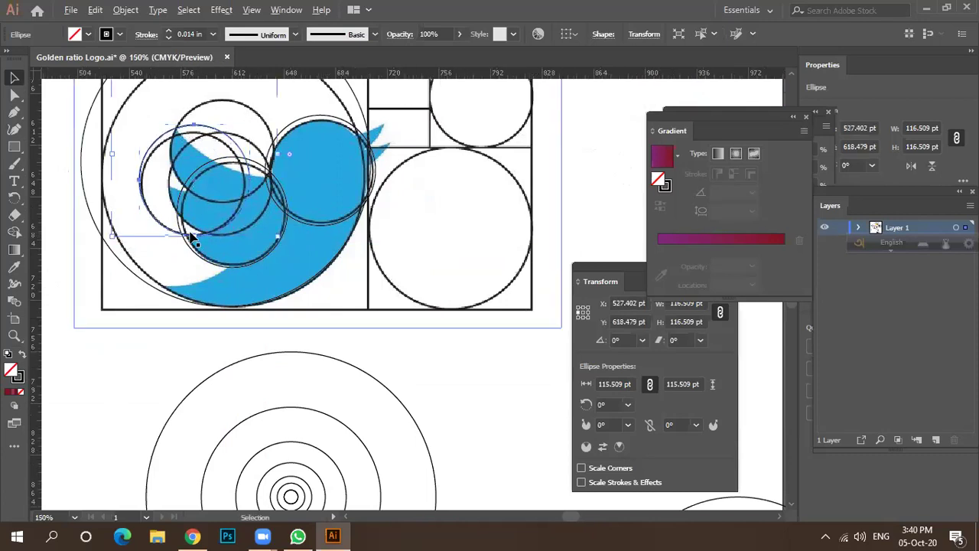
{"action": "scroll", "coordinate": [131, 190], "scroll_direction": "up", "scroll_amount": 2}
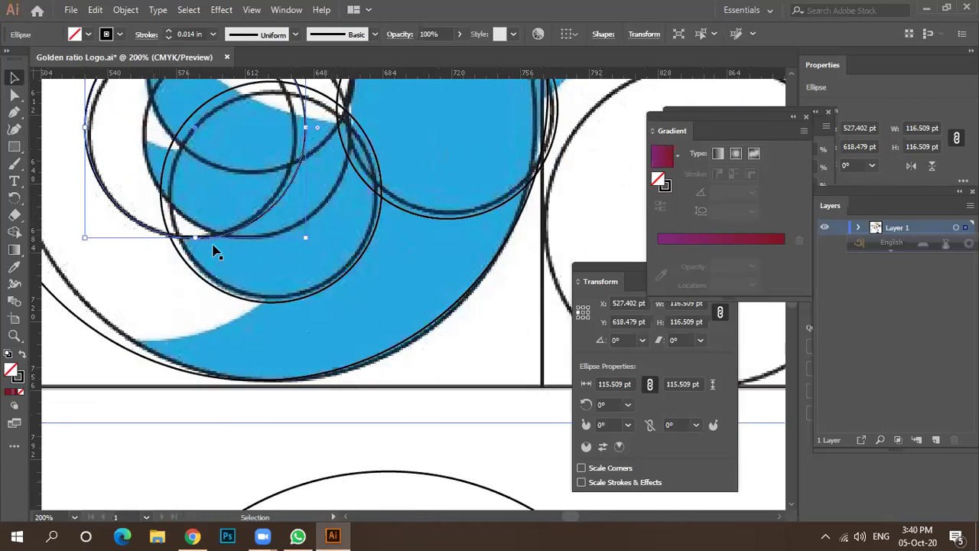
{"action": "scroll", "coordinate": [214, 261], "scroll_direction": "down", "scroll_amount": 2}
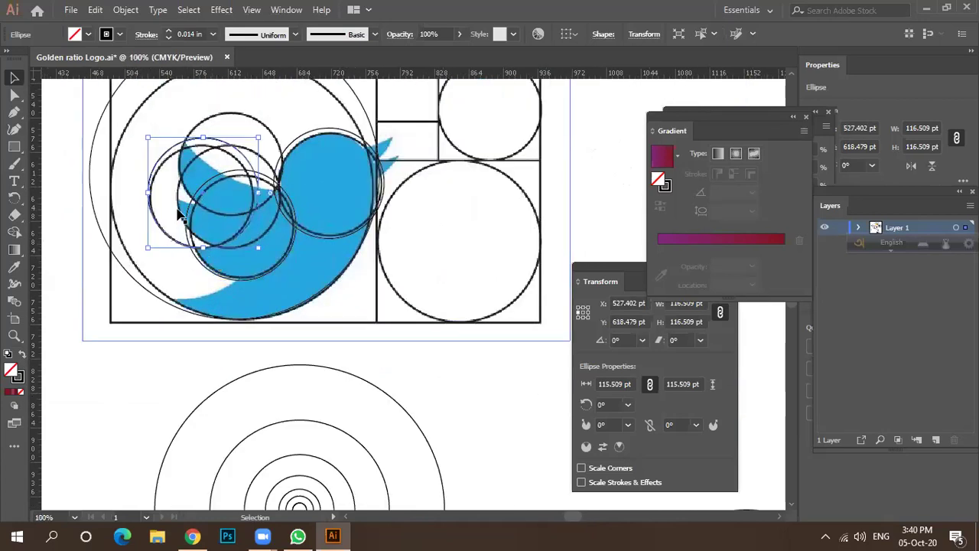
Step: Place three more copies of the 116.5 pt circle: over the middle guide, over the topmost guide, and beside them toward the wing tip
{"action": "left_click_drag", "start_coordinate": [239, 232], "coordinate": [249, 248]}
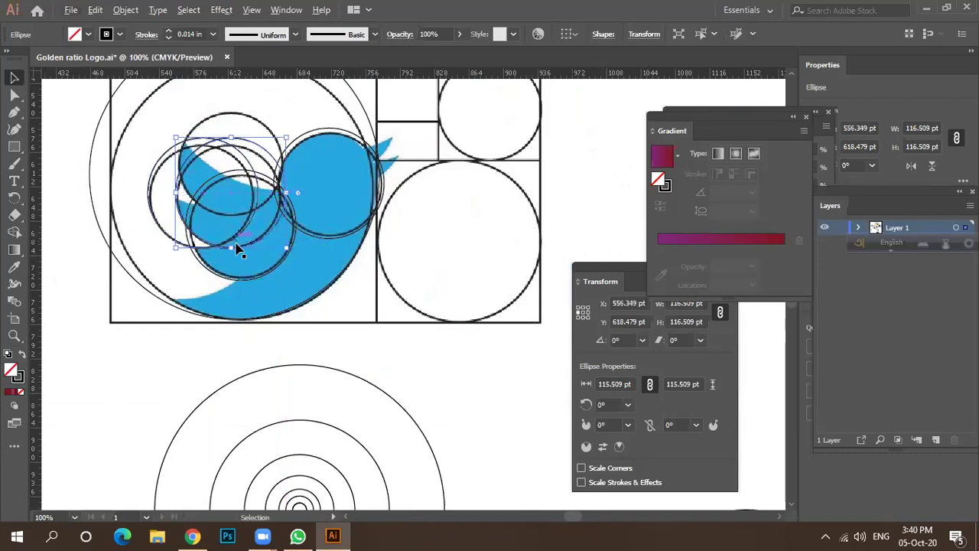
{"action": "left_click_drag", "start_coordinate": [243, 245], "coordinate": [244, 219]}
{"action": "left_click_drag", "start_coordinate": [163, 179], "coordinate": [164, 180]}
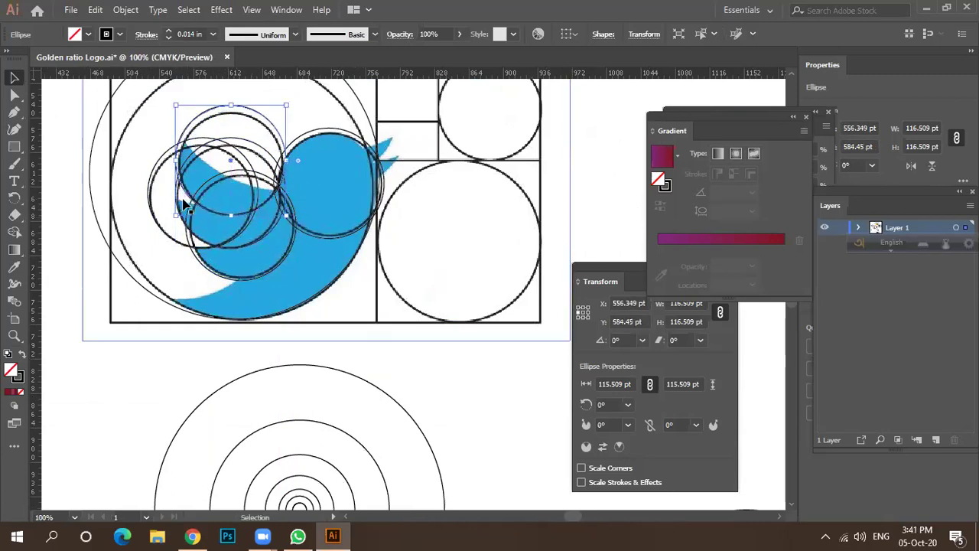
{"action": "left_click_drag", "start_coordinate": [205, 212], "coordinate": [163, 205]}
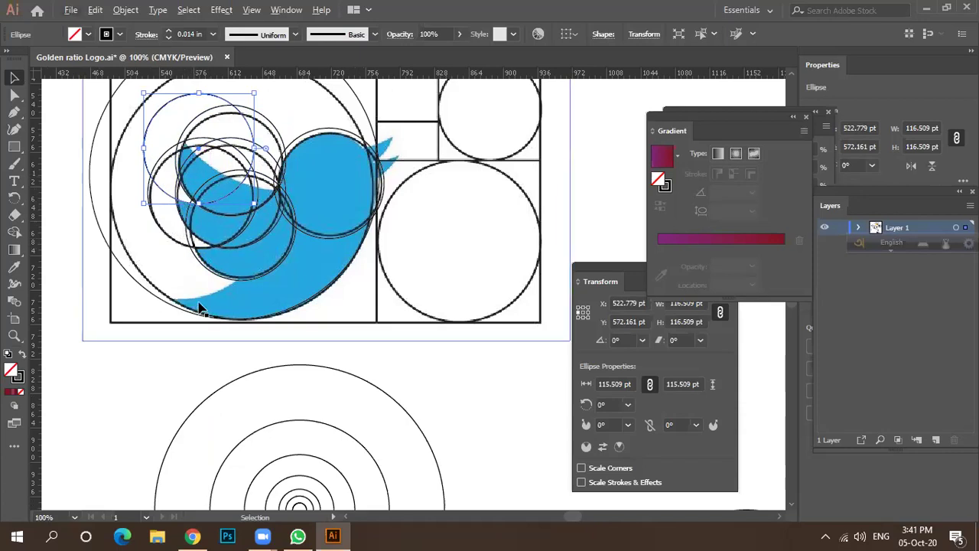
Step: Copy the 304 pt circle so that its lower arc follows the upper edge of the bird's tail
{"action": "left_click_drag", "start_coordinate": [266, 317], "coordinate": [199, 301]}
{"action": "scroll", "coordinate": [201, 300], "scroll_direction": "down", "scroll_amount": 1}
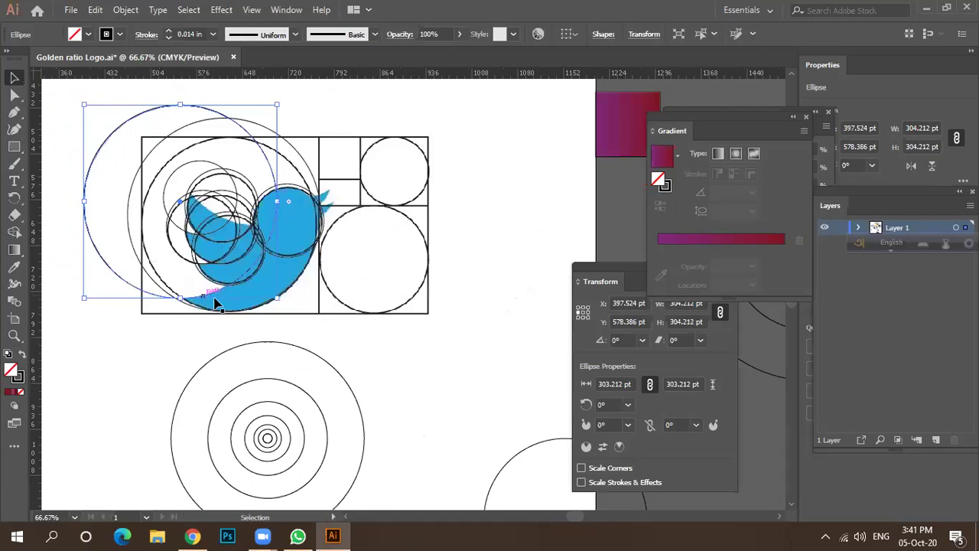
{"action": "scroll", "coordinate": [245, 249], "scroll_direction": "up", "scroll_amount": 2}
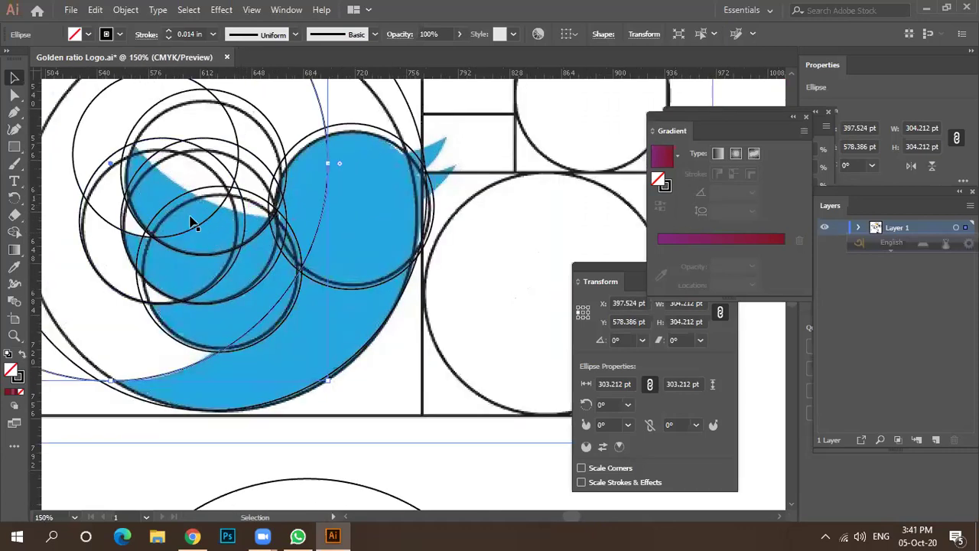
{"action": "scroll", "coordinate": [237, 241], "scroll_direction": "down", "scroll_amount": 1}
{"action": "scroll", "coordinate": [162, 335], "scroll_direction": "down", "scroll_amount": 1}
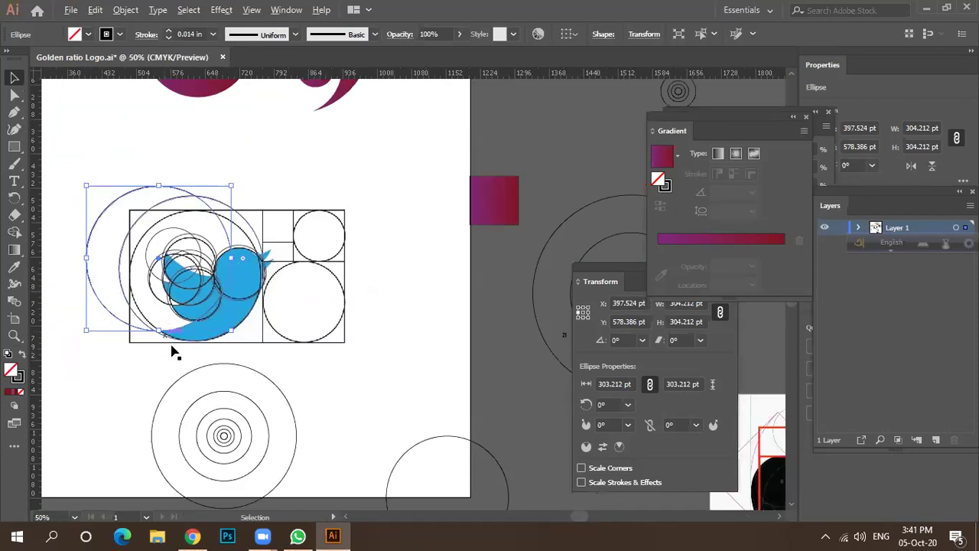
Step: Place another 304 pt circle copy above the bird and adjust it so its lower arc follows the wing's top edge
{"action": "left_click_drag", "start_coordinate": [194, 372], "coordinate": [190, 147]}
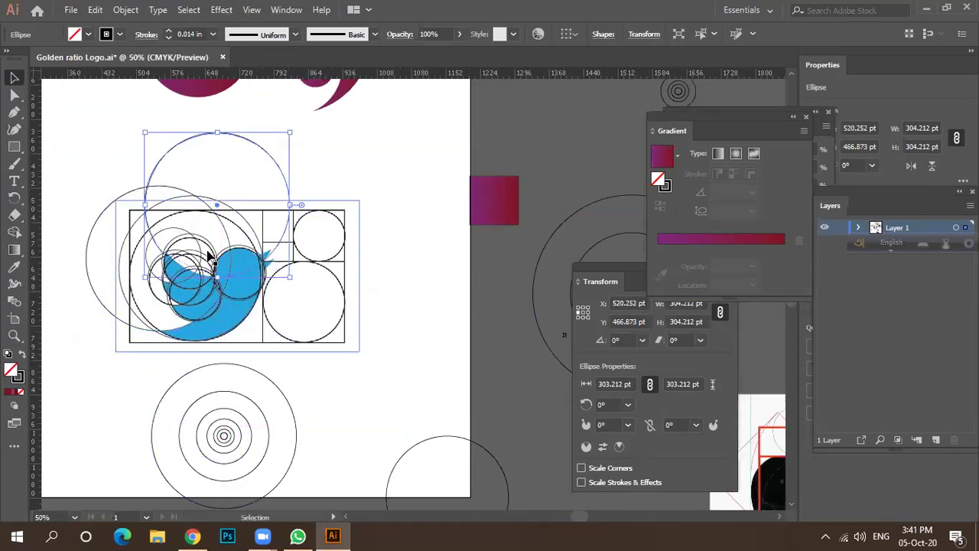
{"action": "scroll", "coordinate": [212, 241], "scroll_direction": "up", "scroll_amount": 2}
{"action": "mouse_move", "coordinate": [452, 262]}
{"action": "left_mouse_down"}
{"action": "mouse_move", "coordinate": [465, 250]}
{"action": "mouse_move", "coordinate": [456, 254]}
{"action": "left_mouse_up"}
{"action": "scroll", "coordinate": [447, 264], "scroll_direction": "down", "scroll_amount": 1}
{"action": "scroll", "coordinate": [388, 301], "scroll_direction": "up", "scroll_amount": 2}
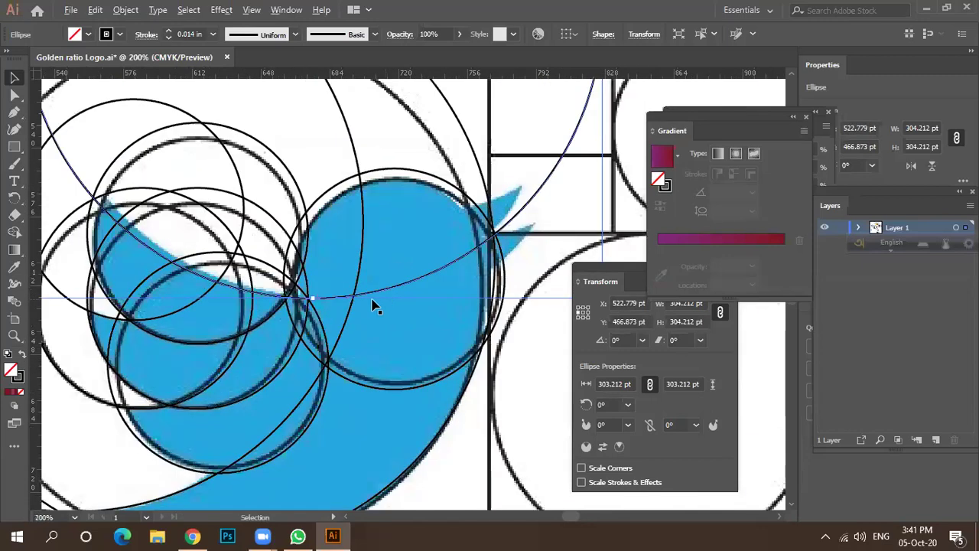
{"action": "scroll", "coordinate": [386, 306], "scroll_direction": "down", "scroll_amount": 1}
{"action": "scroll", "coordinate": [430, 262], "scroll_direction": "up", "scroll_amount": 1}
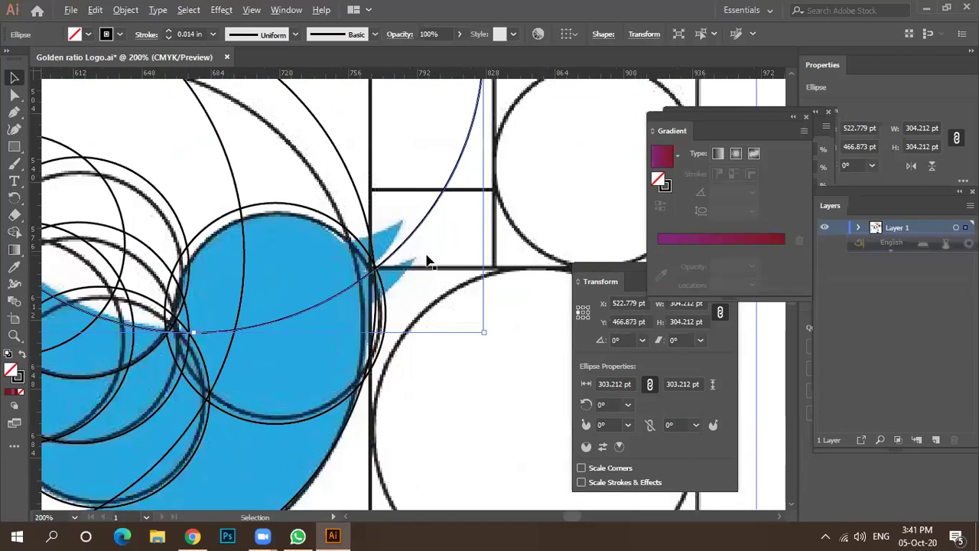
{"action": "scroll", "coordinate": [407, 260], "scroll_direction": "down", "scroll_amount": 1}
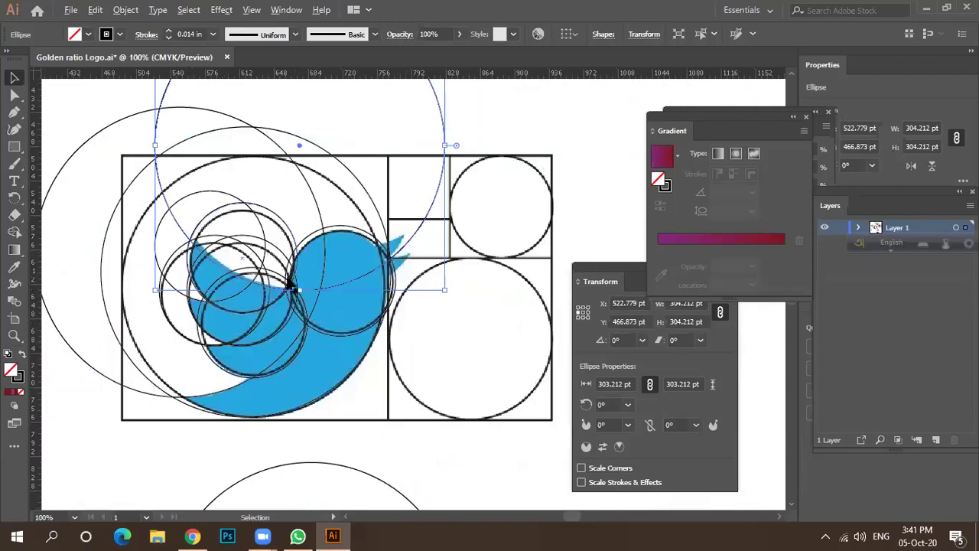
{"action": "scroll", "coordinate": [237, 295], "scroll_direction": "up", "scroll_amount": 1}
{"action": "left_click_drag", "start_coordinate": [203, 282], "coordinate": [209, 282]}
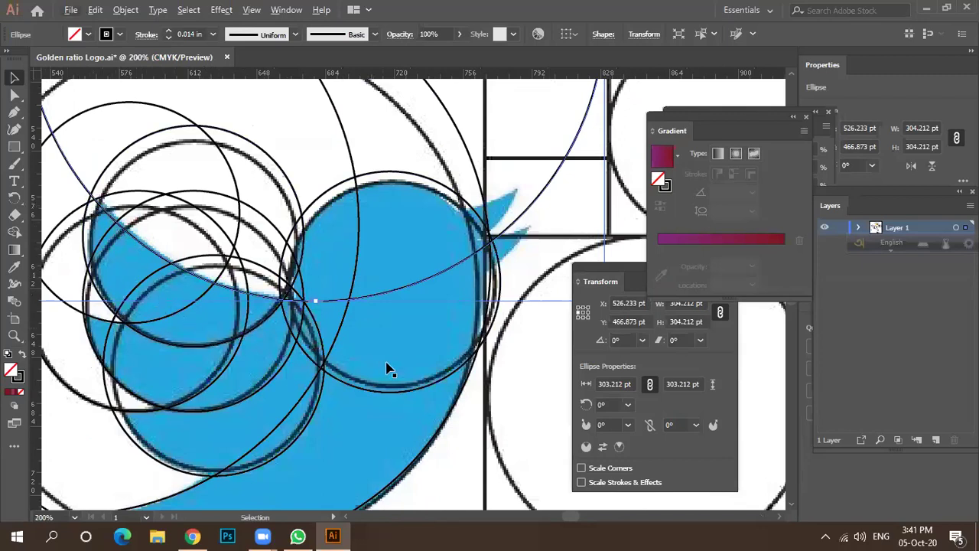
Step: Place two more copies of the 304 pt circle along the top and bottom edges of the bird's upper beak
{"action": "scroll", "coordinate": [280, 325], "scroll_direction": "down", "scroll_amount": 2}
{"action": "scroll", "coordinate": [423, 275], "scroll_direction": "up", "scroll_amount": 2}
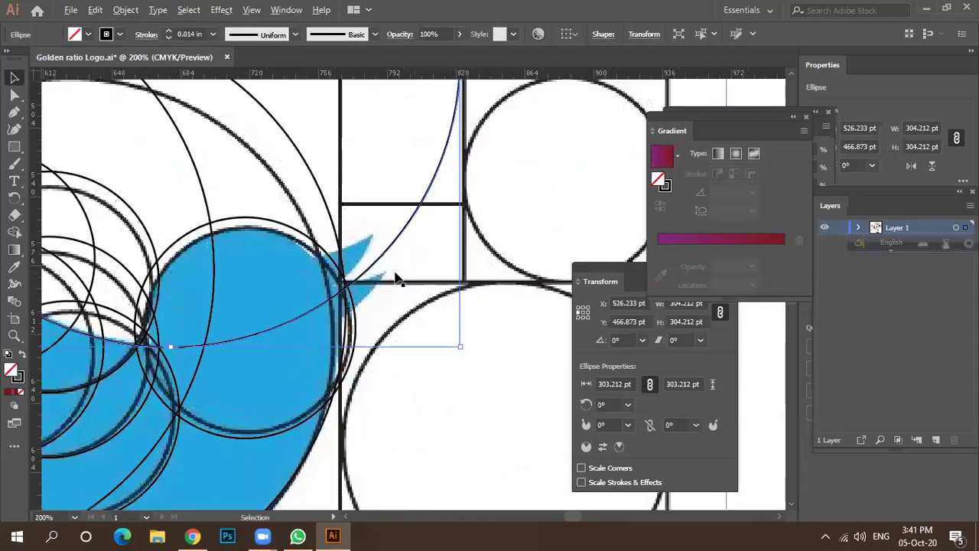
{"action": "left_click_drag", "start_coordinate": [373, 264], "coordinate": [441, 191]}
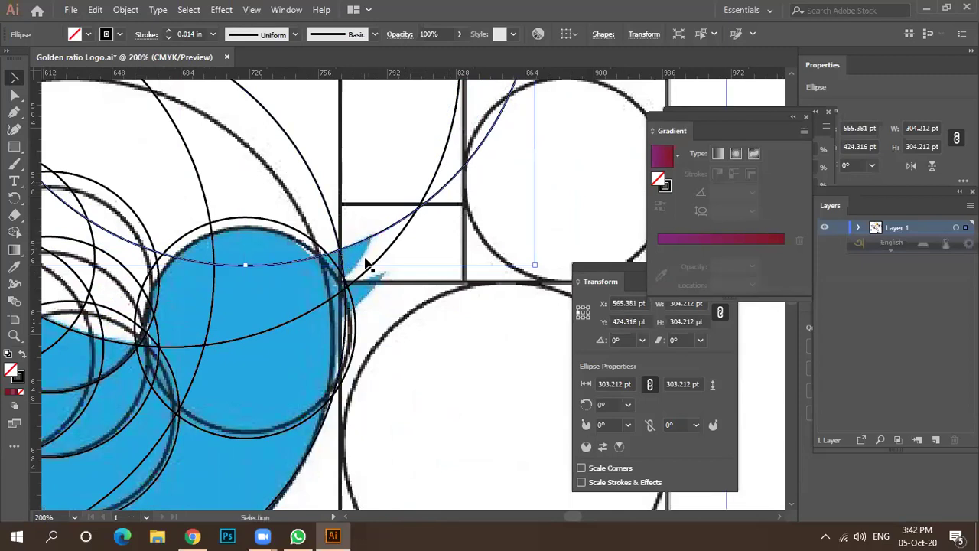
{"action": "left_click_drag", "start_coordinate": [363, 257], "coordinate": [247, 354]}
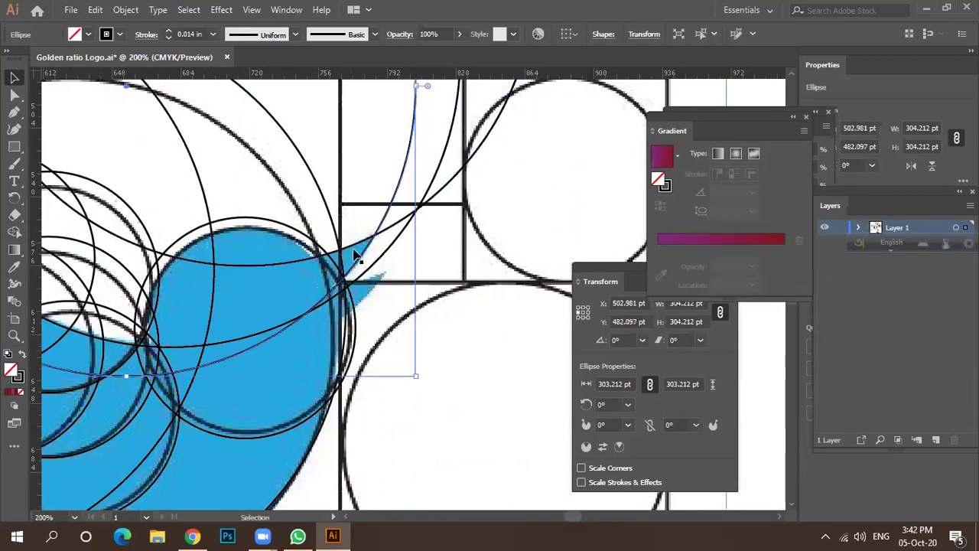
Step: Place two more copies of the 304 pt circle along the bottom and top edges of the bird's lower beak
{"action": "scroll", "coordinate": [380, 301], "scroll_direction": "down", "scroll_amount": 1}
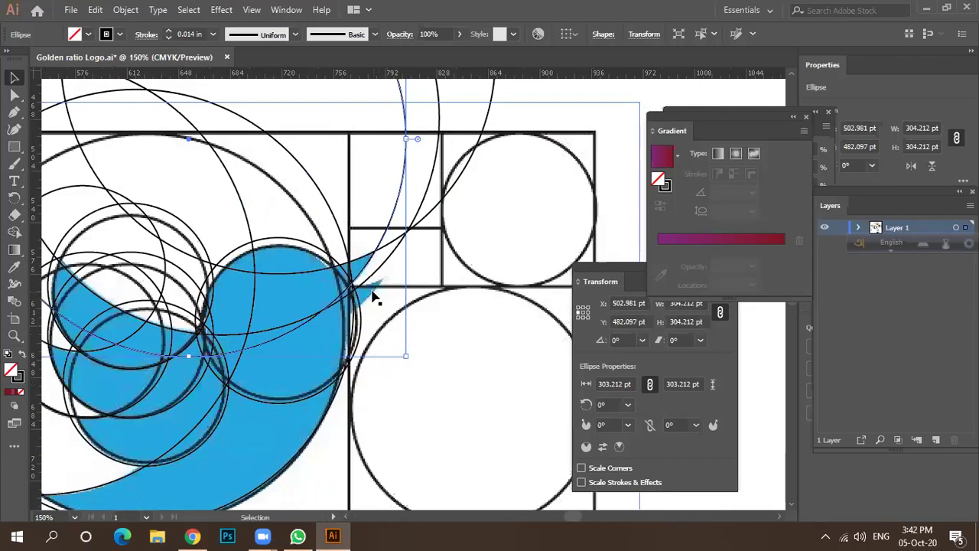
{"action": "scroll", "coordinate": [375, 300], "scroll_direction": "up", "scroll_amount": 3}
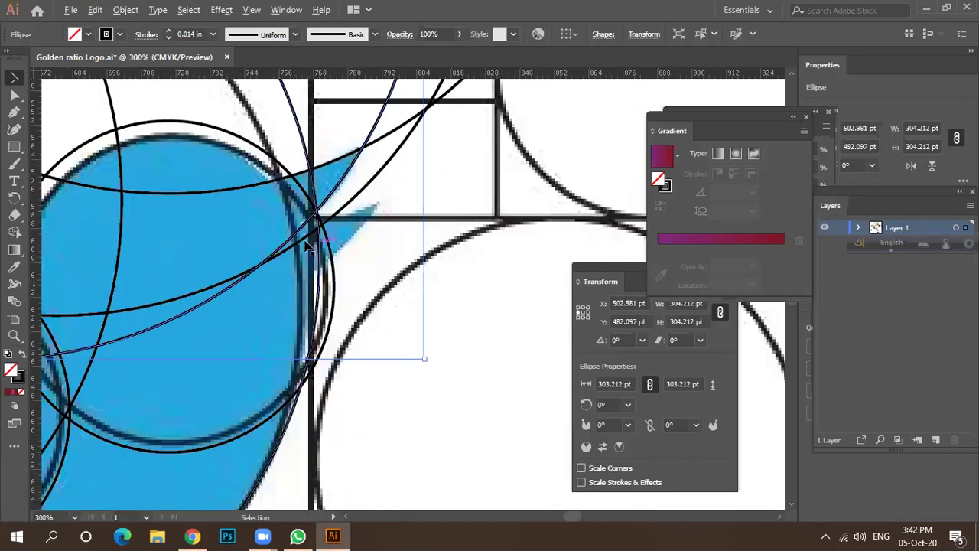
{"action": "left_click_drag", "start_coordinate": [318, 248], "coordinate": [340, 254]}
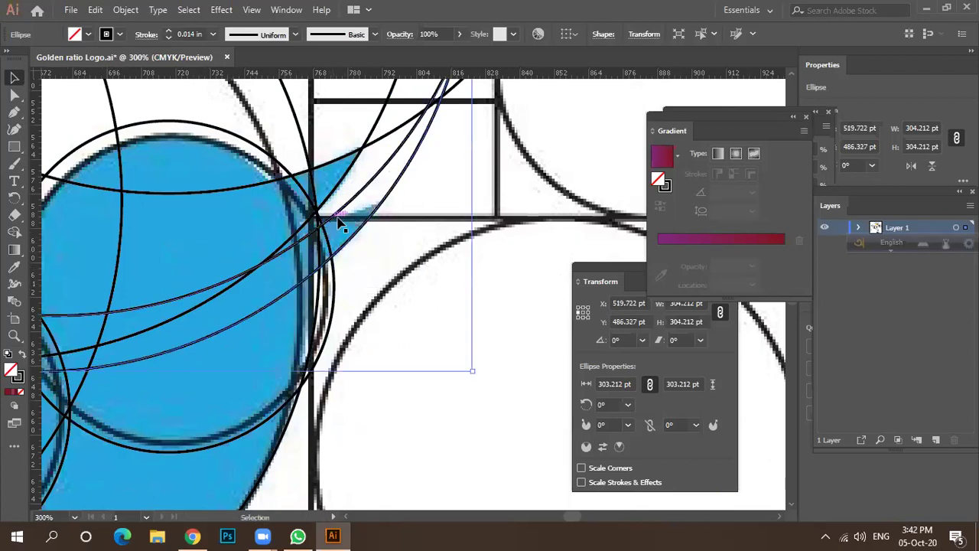
{"action": "left_click_drag", "start_coordinate": [340, 254], "coordinate": [471, 137]}
{"action": "scroll", "coordinate": [386, 252], "scroll_direction": "down", "scroll_amount": 4}
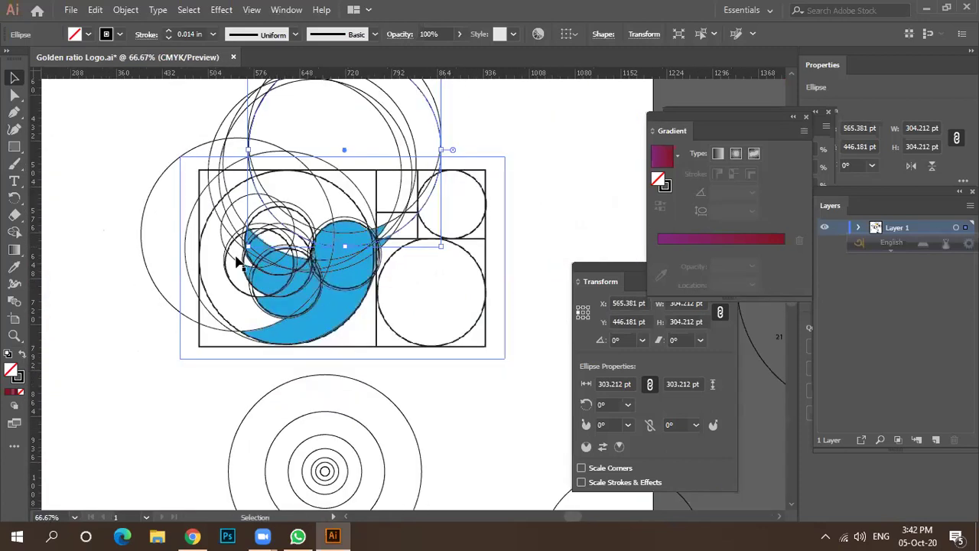
{"action": "key", "text": "a"}
{"action": "key", "text": "ctrl+y"}
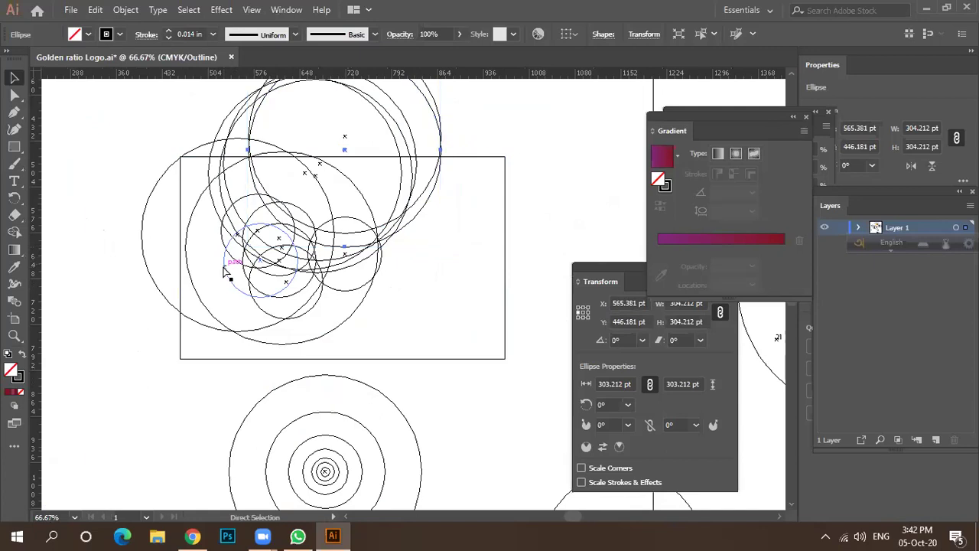
{"action": "key", "text": "ctrl+y"}
{"action": "key", "text": "v"}
{"action": "left_click_drag", "start_coordinate": [143, 135], "coordinate": [427, 319]}
{"action": "left_click", "coordinate": [454, 329]}
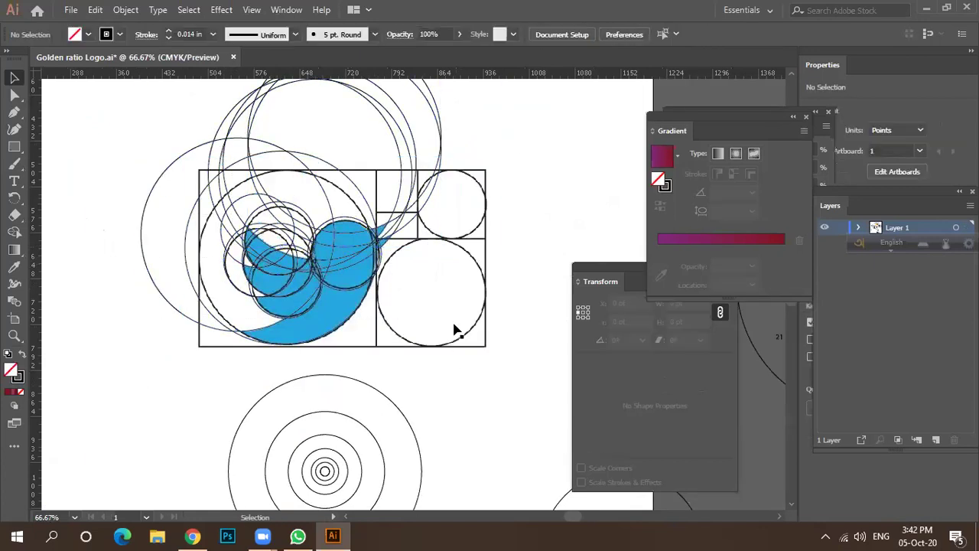
{"action": "key", "text": "a"}
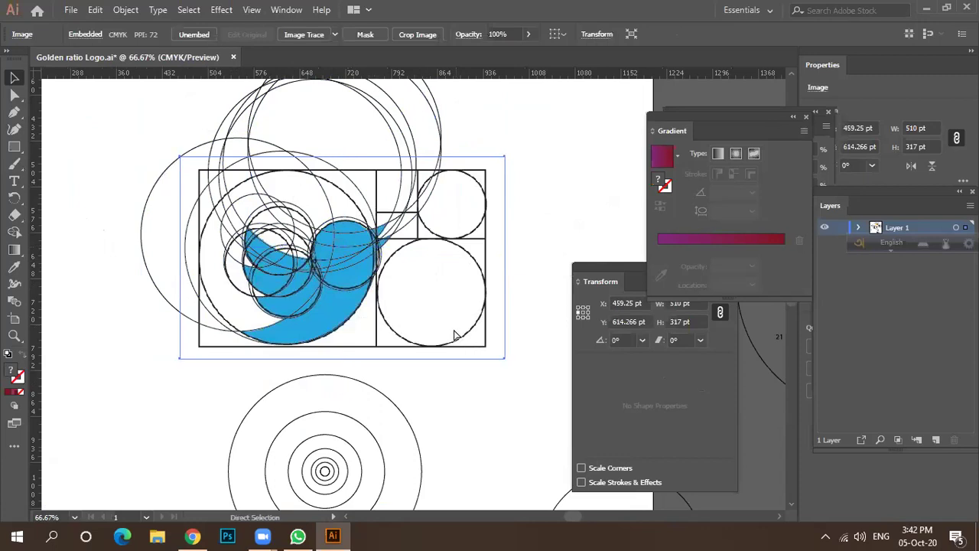
{"action": "key", "text": "v"}
{"action": "key", "text": "ctrl+shift+a"}
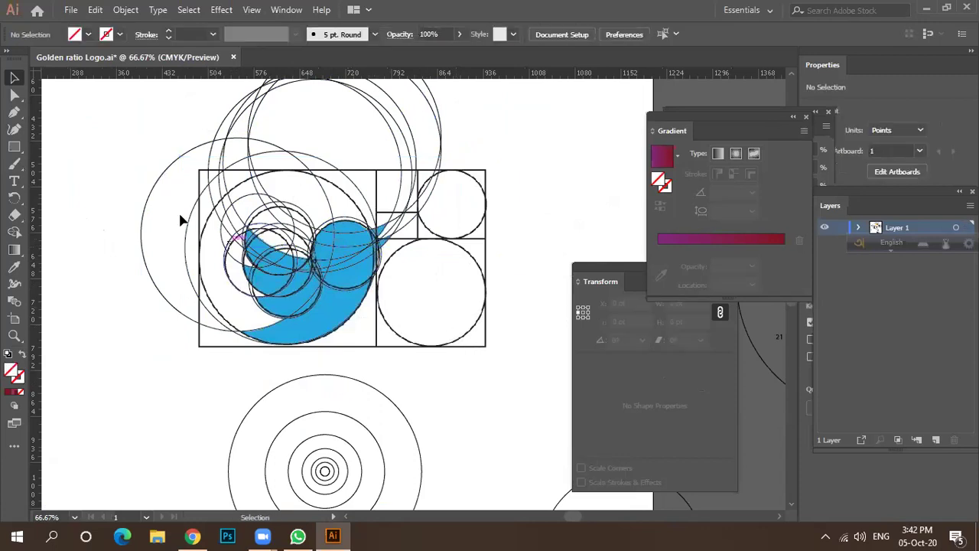
Step: Select all the circles over the reference bird and merge the upper beak regions with Shape Builder
{"action": "left_click_drag", "start_coordinate": [128, 168], "coordinate": [442, 329]}
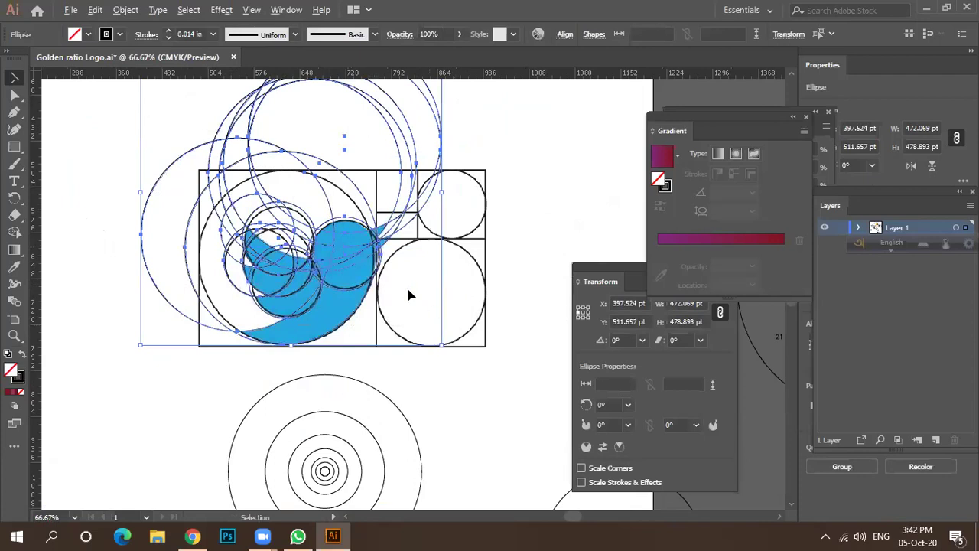
{"action": "scroll", "coordinate": [386, 252], "scroll_direction": "up", "scroll_amount": 4}
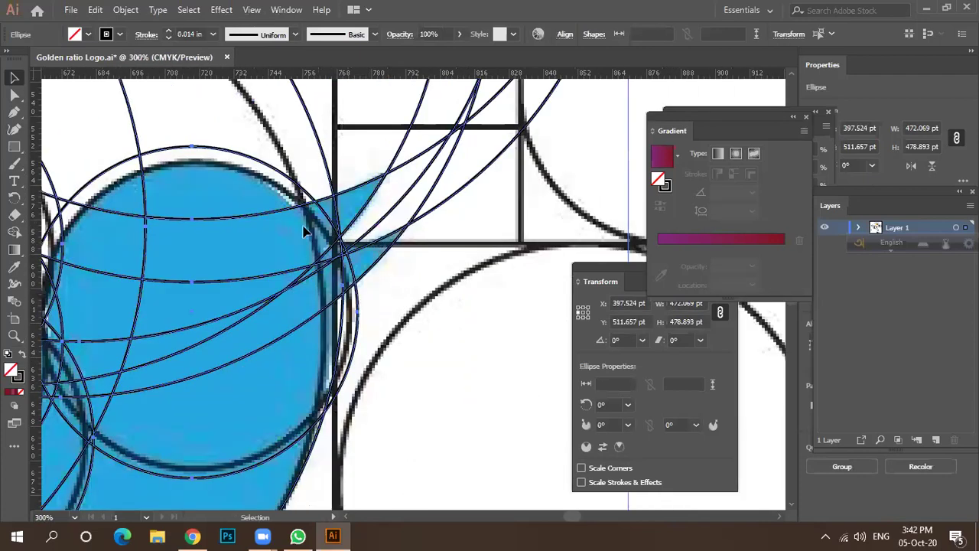
{"action": "left_click", "coordinate": [15, 232]}
{"action": "mouse_move", "coordinate": [279, 245]}
{"action": "left_mouse_down"}
{"action": "mouse_move", "coordinate": [359, 192]}
{"action": "mouse_move", "coordinate": [358, 205]}
{"action": "left_mouse_up"}
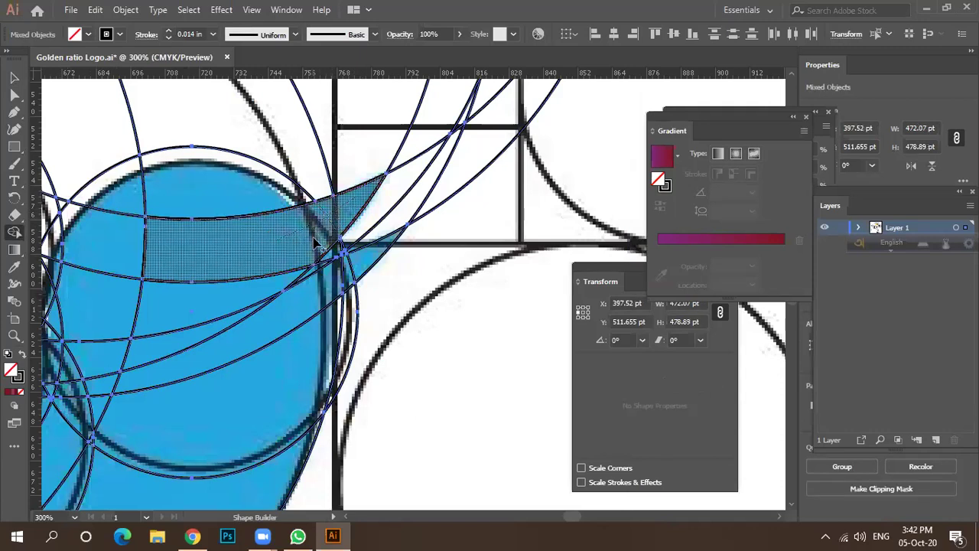
Step: Merge the lower beak regions and join them to the upper beak shape with Shape Builder
{"action": "scroll", "coordinate": [313, 234], "scroll_direction": "up", "scroll_amount": 3}
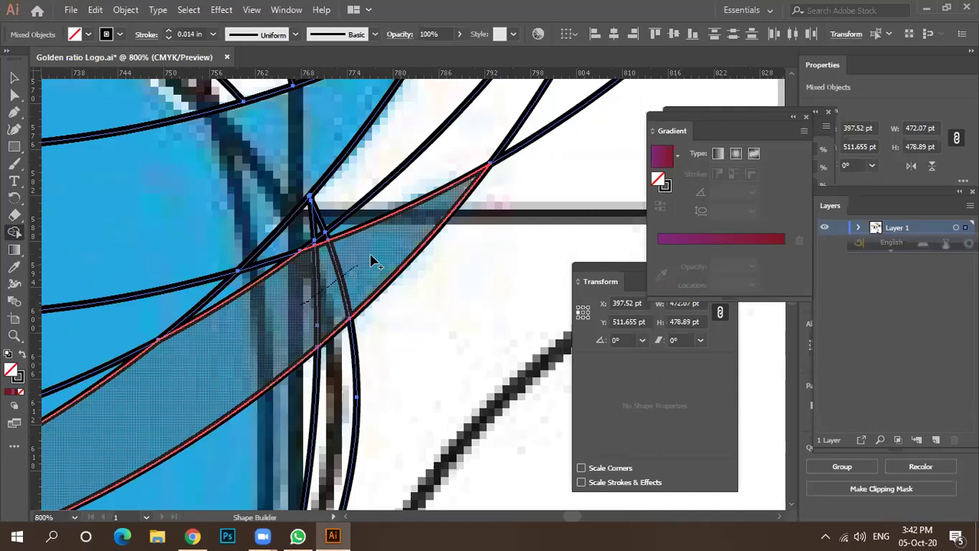
{"action": "scroll", "coordinate": [362, 267], "scroll_direction": "down", "scroll_amount": 1}
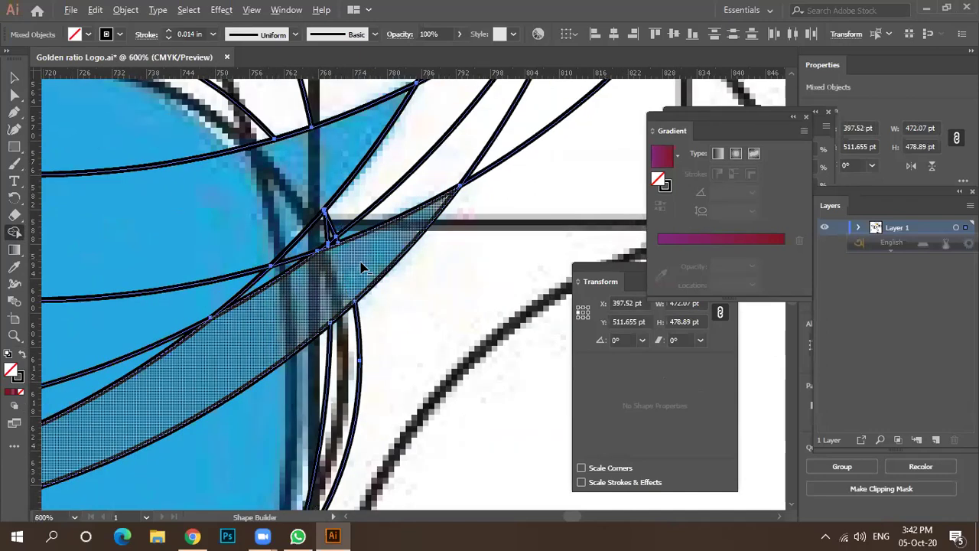
{"action": "scroll", "coordinate": [363, 267], "scroll_direction": "down", "scroll_amount": 1}
{"action": "mouse_move", "coordinate": [314, 237]}
{"action": "left_mouse_down"}
{"action": "mouse_move", "coordinate": [320, 272]}
{"action": "mouse_move", "coordinate": [252, 299]}
{"action": "mouse_move", "coordinate": [241, 323]}
{"action": "left_mouse_up"}
Step: Merge the head circle's regions and the small gaps at the beak's base into the beak shape
{"action": "scroll", "coordinate": [268, 306], "scroll_direction": "down", "scroll_amount": 2}
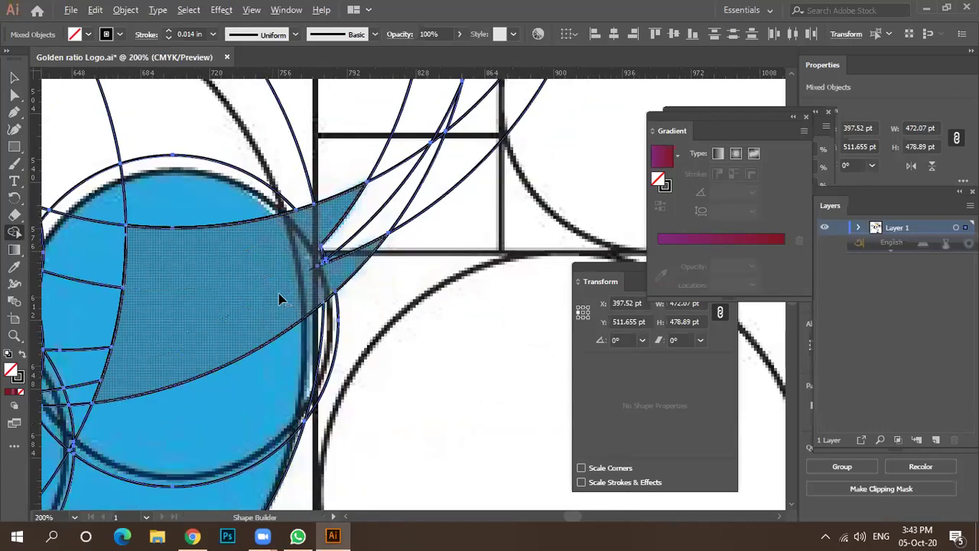
{"action": "left_click_drag", "start_coordinate": [188, 222], "coordinate": [216, 376]}
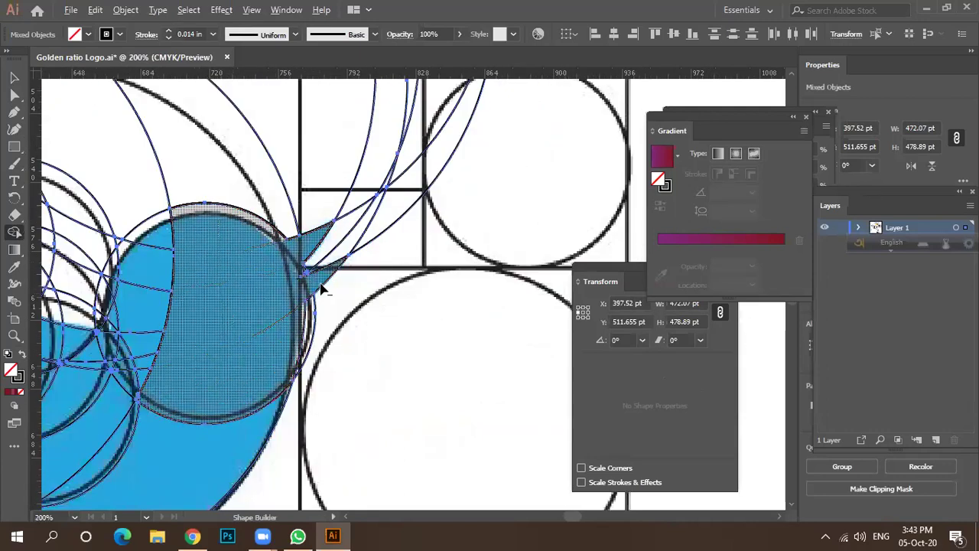
{"action": "scroll", "coordinate": [321, 289], "scroll_direction": "up", "scroll_amount": 4}
{"action": "mouse_move", "coordinate": [280, 269]}
{"action": "left_mouse_down"}
{"action": "mouse_move", "coordinate": [225, 248]}
{"action": "mouse_move", "coordinate": [268, 248]}
{"action": "mouse_move", "coordinate": [255, 304]}
{"action": "left_mouse_up"}
{"action": "scroll", "coordinate": [266, 249], "scroll_direction": "up", "scroll_amount": 3}
Step: Erase the arc segments just beyond the beak tips and merge the bird's body, tail and lower wing regions with Shape Builder
{"action": "scroll", "coordinate": [233, 321], "scroll_direction": "down", "scroll_amount": 5}
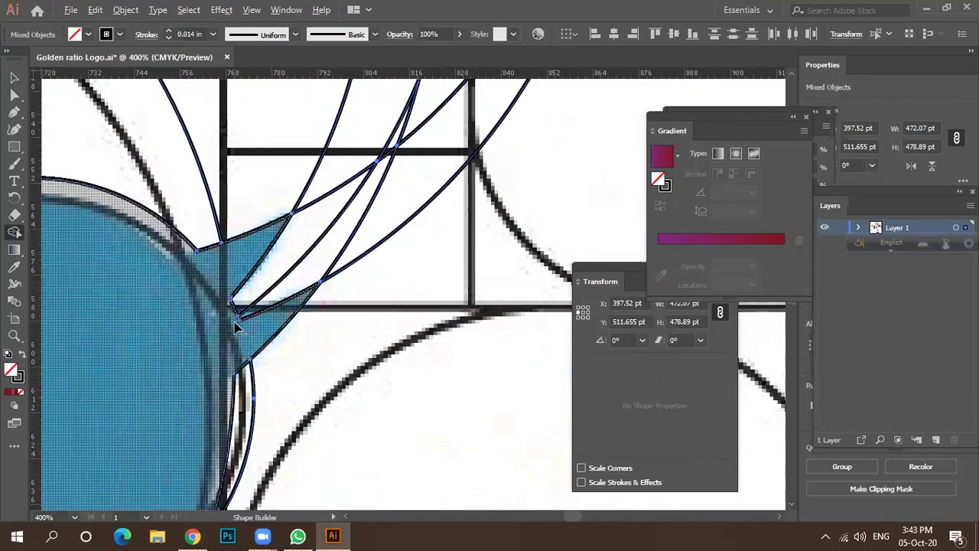
{"action": "left_click_drag", "start_coordinate": [279, 276], "coordinate": [426, 218]}
{"action": "left_click", "coordinate": [368, 198], "text": "alt"}
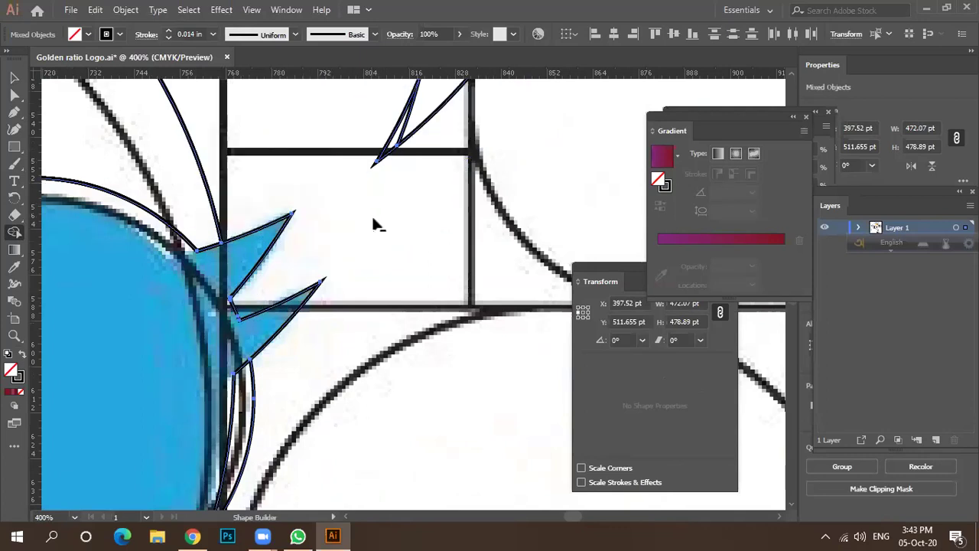
{"action": "scroll", "coordinate": [352, 210], "scroll_direction": "down", "scroll_amount": 4}
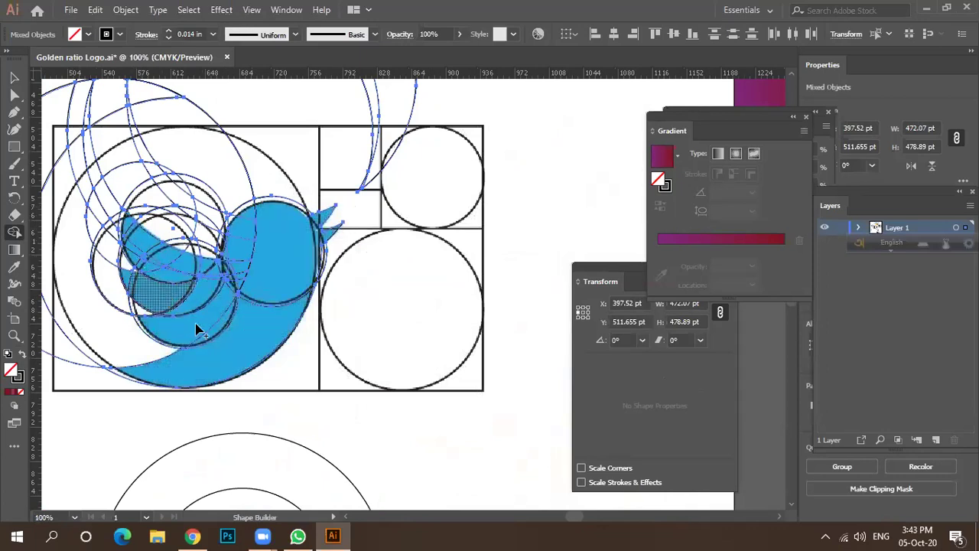
{"action": "mouse_move", "coordinate": [140, 252]}
{"action": "left_mouse_down"}
{"action": "mouse_move", "coordinate": [234, 344]}
{"action": "mouse_move", "coordinate": [284, 252]}
{"action": "mouse_move", "coordinate": [251, 243]}
{"action": "mouse_move", "coordinate": [196, 296]}
{"action": "mouse_move", "coordinate": [257, 248]}
{"action": "mouse_move", "coordinate": [226, 306]}
{"action": "mouse_move", "coordinate": [267, 247]}
{"action": "mouse_move", "coordinate": [245, 266]}
{"action": "left_mouse_up"}
Step: Try to clear the leftover arc inside the bird's head with Shape Builder
{"action": "scroll", "coordinate": [248, 226], "scroll_direction": "up", "scroll_amount": 6, "text": "alt"}
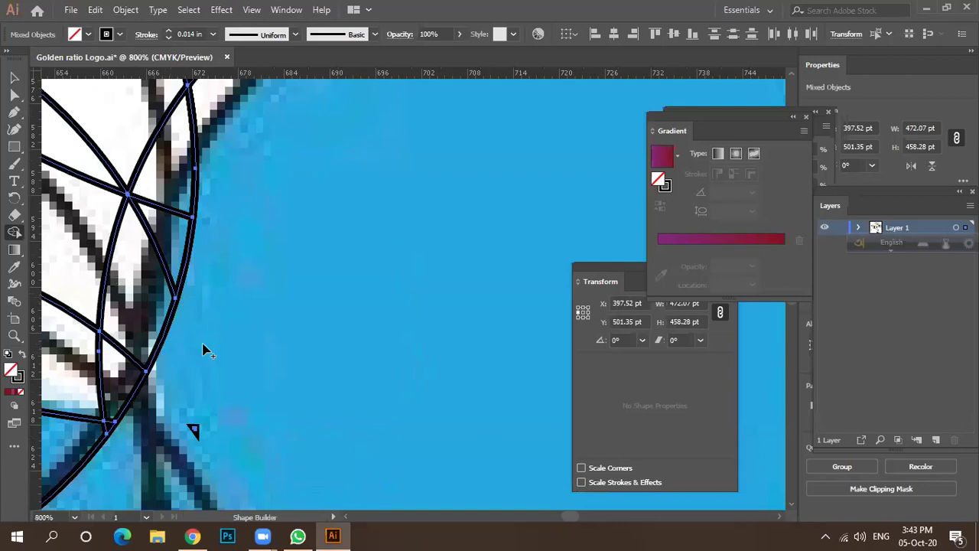
{"action": "scroll", "coordinate": [203, 350], "scroll_direction": "down", "scroll_amount": 3, "text": "alt"}
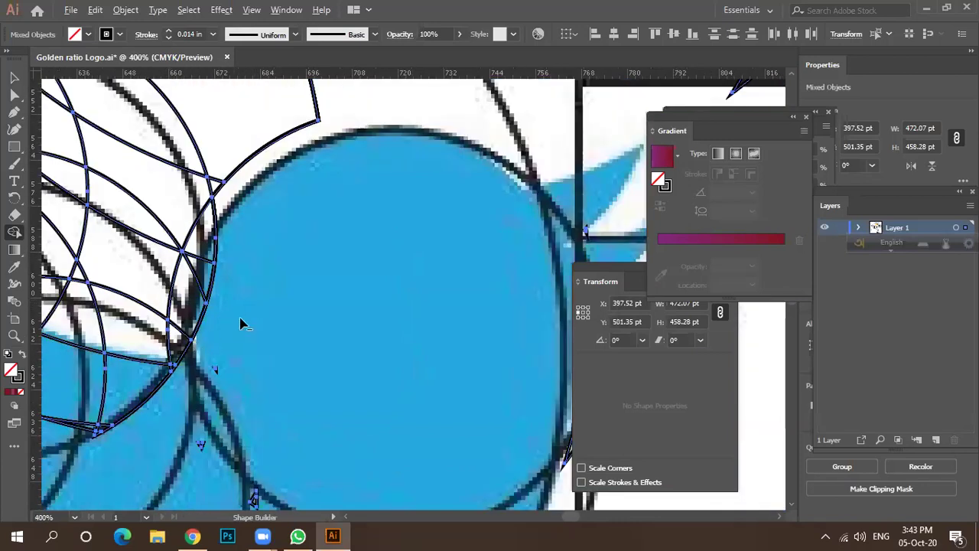
{"action": "scroll", "coordinate": [242, 324], "scroll_direction": "down", "scroll_amount": 3, "text": "alt"}
{"action": "key", "text": "v"}
{"action": "left_click", "coordinate": [277, 305], "text": "shift"}
{"action": "key", "text": "shift+m"}
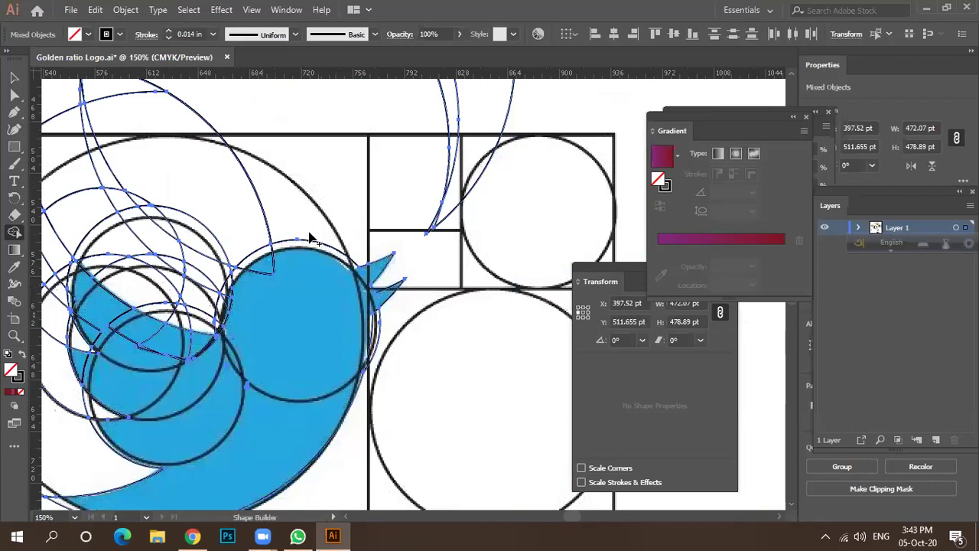
{"action": "mouse_move", "coordinate": [255, 292]}
{"action": "left_mouse_down"}
{"action": "mouse_move", "coordinate": [290, 262]}
{"action": "mouse_move", "coordinate": [293, 272]}
{"action": "left_mouse_up"}
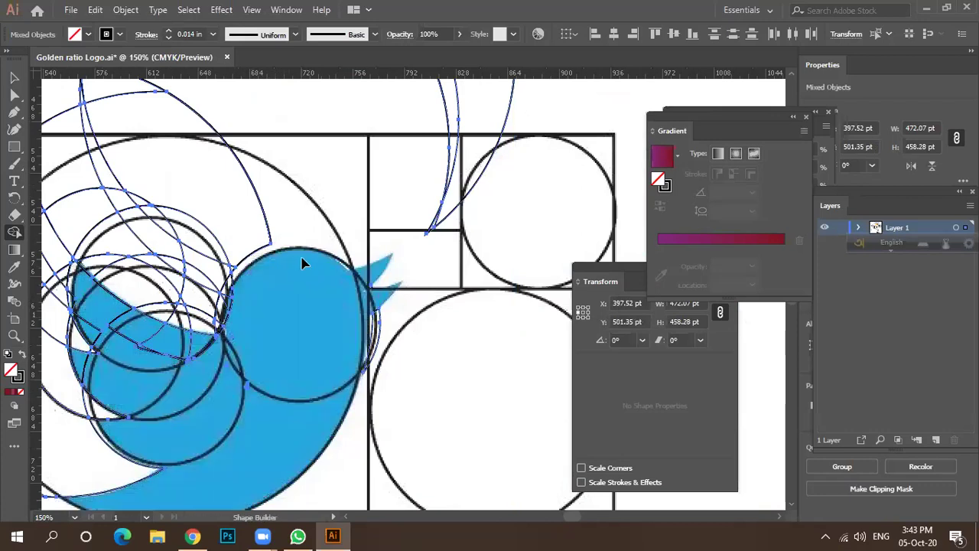
{"action": "left_click", "coordinate": [304, 261]}
Step: Merge the leftover segment at the top of the head and the slivers along its wing-side edge into the body
{"action": "scroll", "coordinate": [305, 259], "scroll_direction": "up", "scroll_amount": 2}
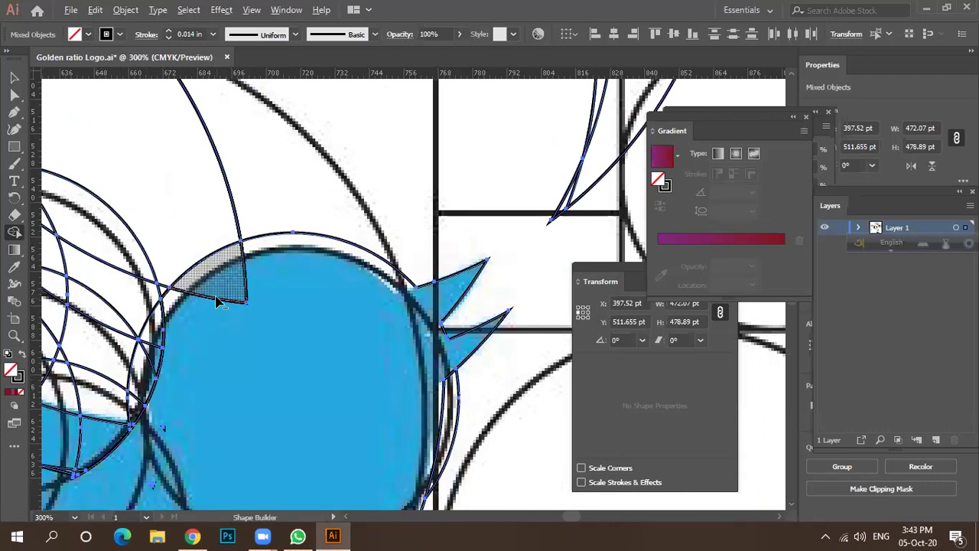
{"action": "left_click_drag", "start_coordinate": [216, 306], "coordinate": [212, 309]}
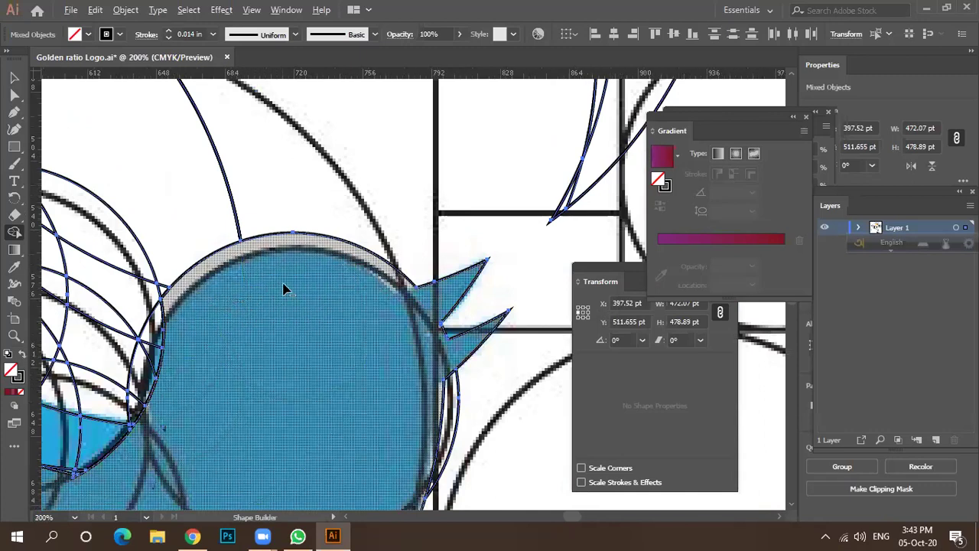
{"action": "scroll", "coordinate": [272, 299], "scroll_direction": "down", "scroll_amount": 3}
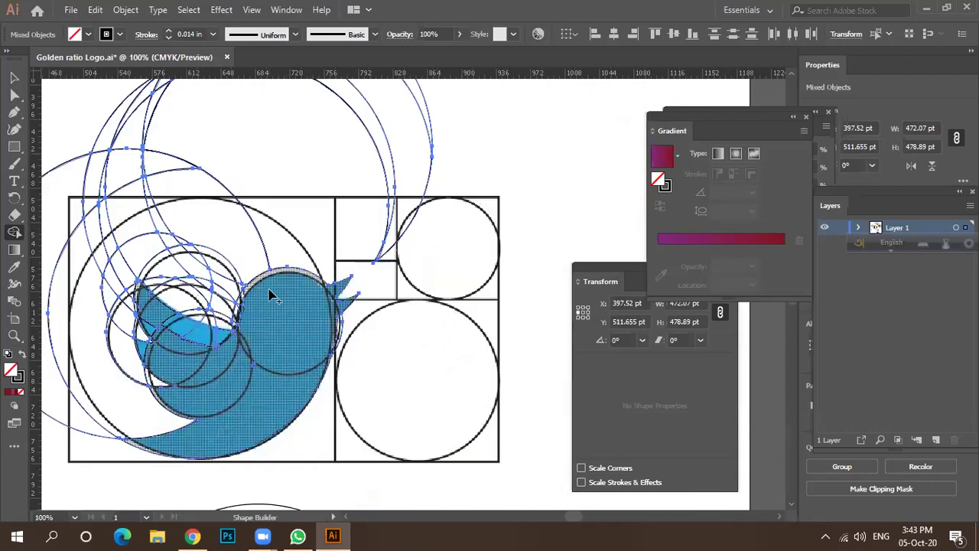
{"action": "scroll", "coordinate": [279, 281], "scroll_direction": "down", "scroll_amount": 1}
{"action": "scroll", "coordinate": [272, 287], "scroll_direction": "up", "scroll_amount": 4}
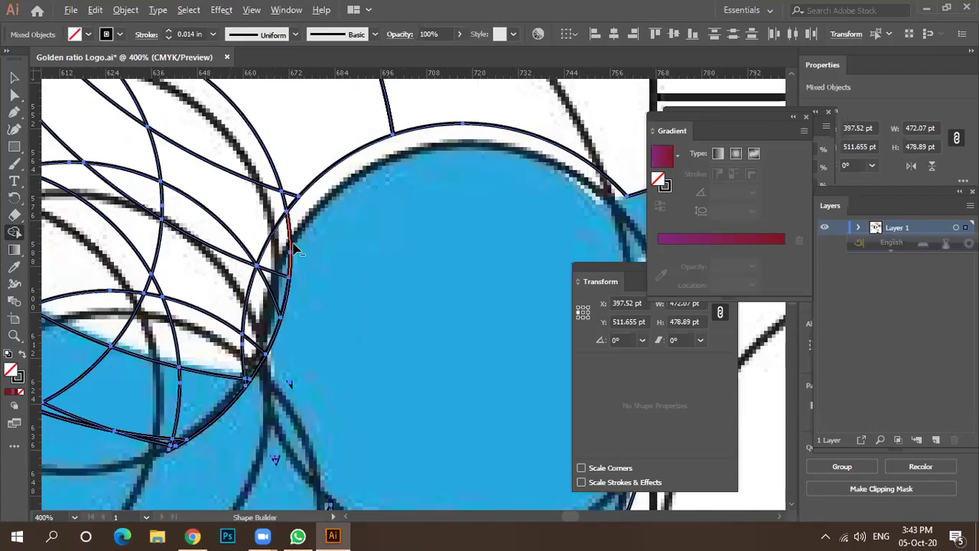
{"action": "left_click", "coordinate": [268, 329]}
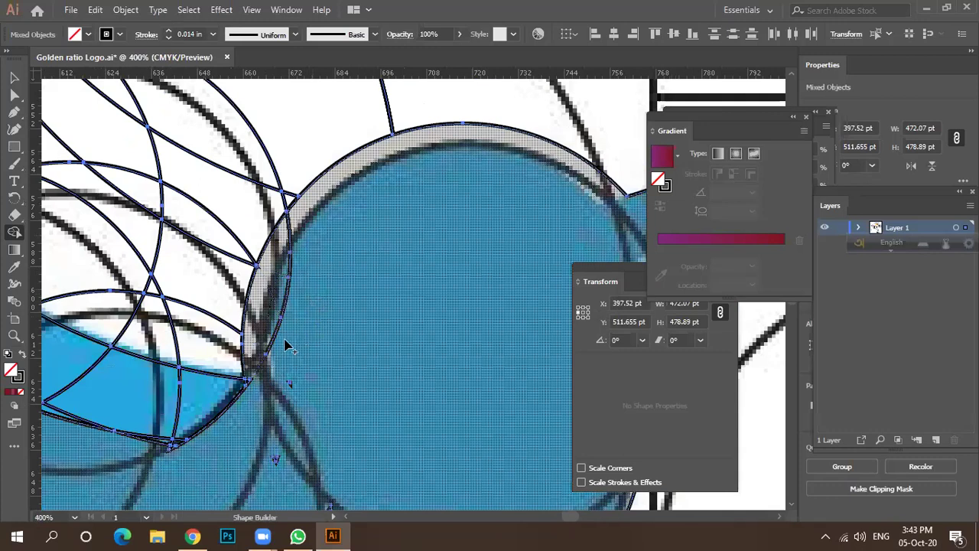
{"action": "left_click_drag", "start_coordinate": [289, 345], "coordinate": [273, 354]}
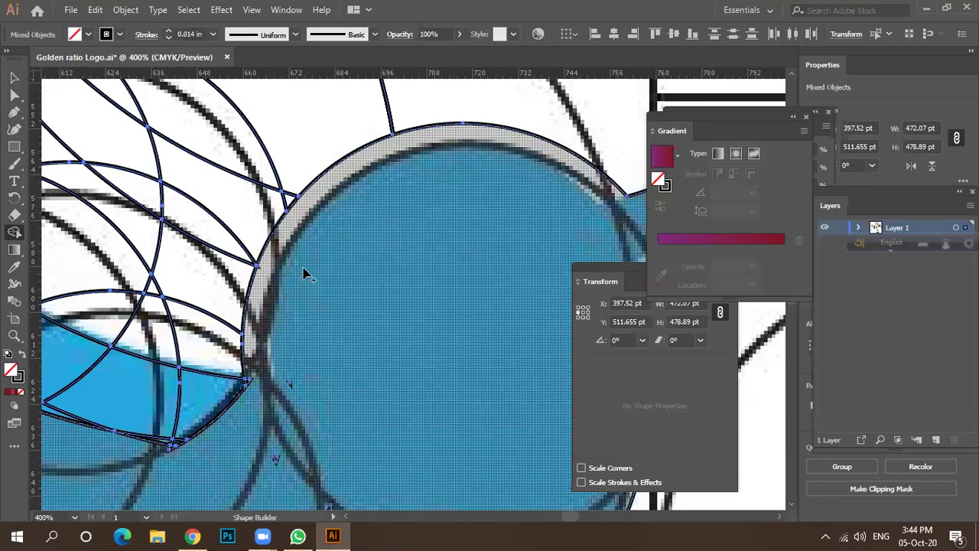
Step: Merge the remaining regions of the upper wing feather into the bird's body shape with Shape Builder
{"action": "scroll", "coordinate": [306, 275], "scroll_direction": "down", "scroll_amount": 2}
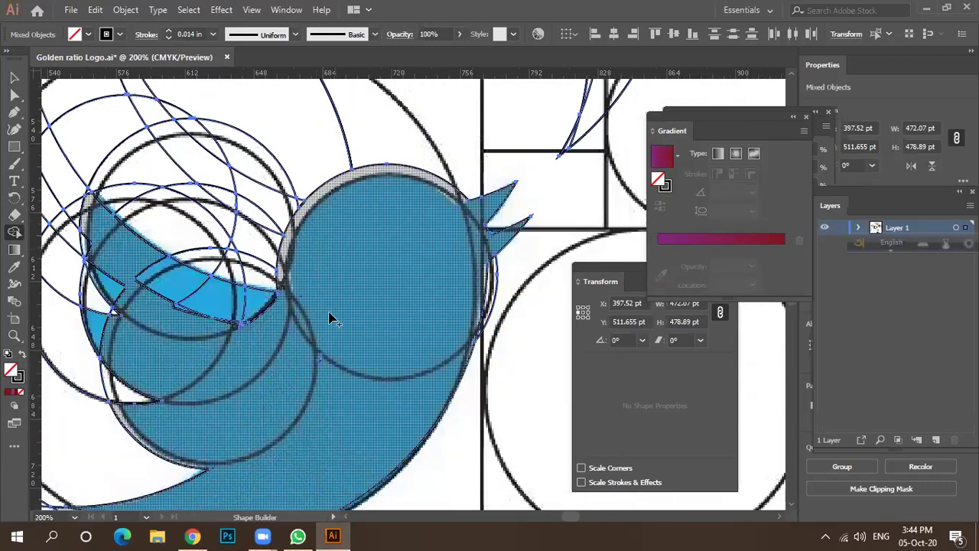
{"action": "scroll", "coordinate": [323, 371], "scroll_direction": "up", "scroll_amount": 4}
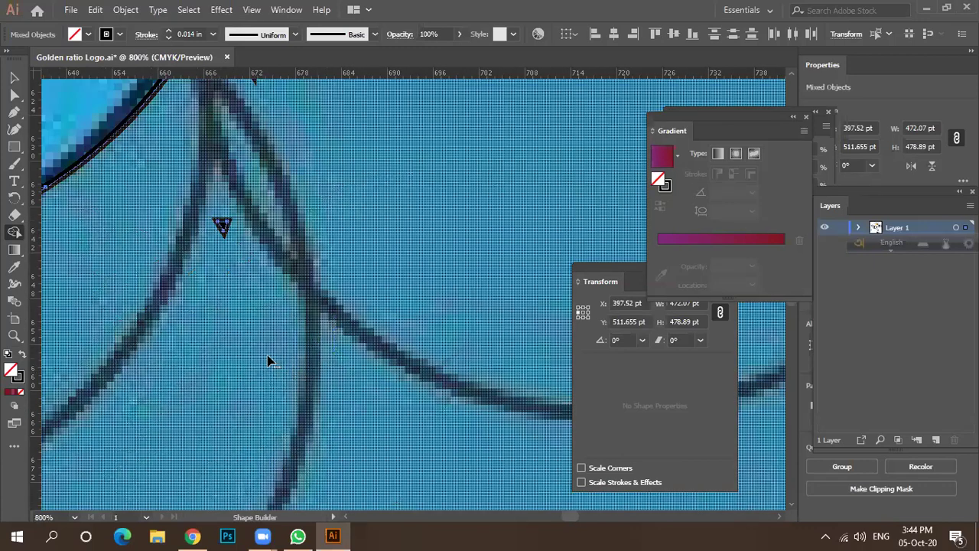
{"action": "scroll", "coordinate": [271, 357], "scroll_direction": "down", "scroll_amount": 3}
{"action": "scroll", "coordinate": [472, 275], "scroll_direction": "up", "scroll_amount": 2}
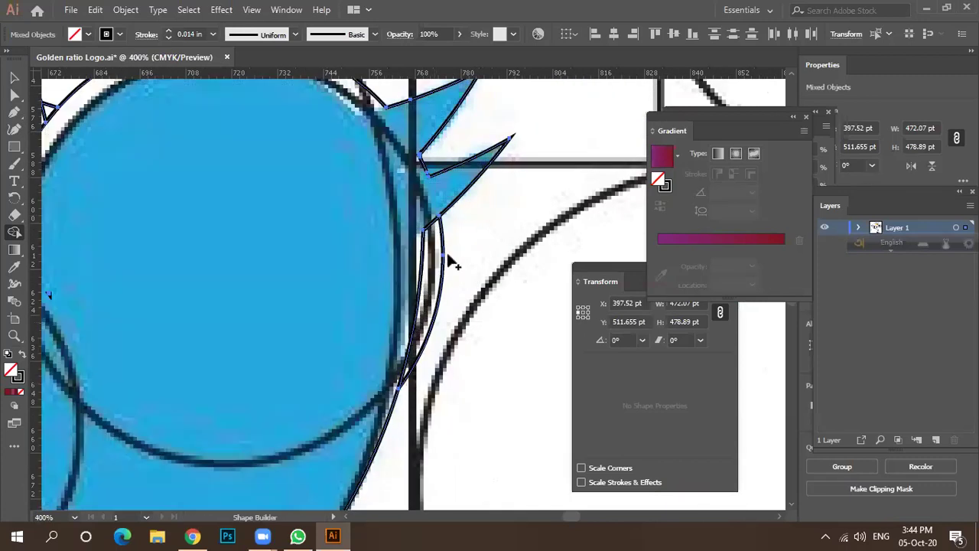
{"action": "scroll", "coordinate": [443, 287], "scroll_direction": "down", "scroll_amount": 2}
{"action": "scroll", "coordinate": [392, 335], "scroll_direction": "down", "scroll_amount": 2}
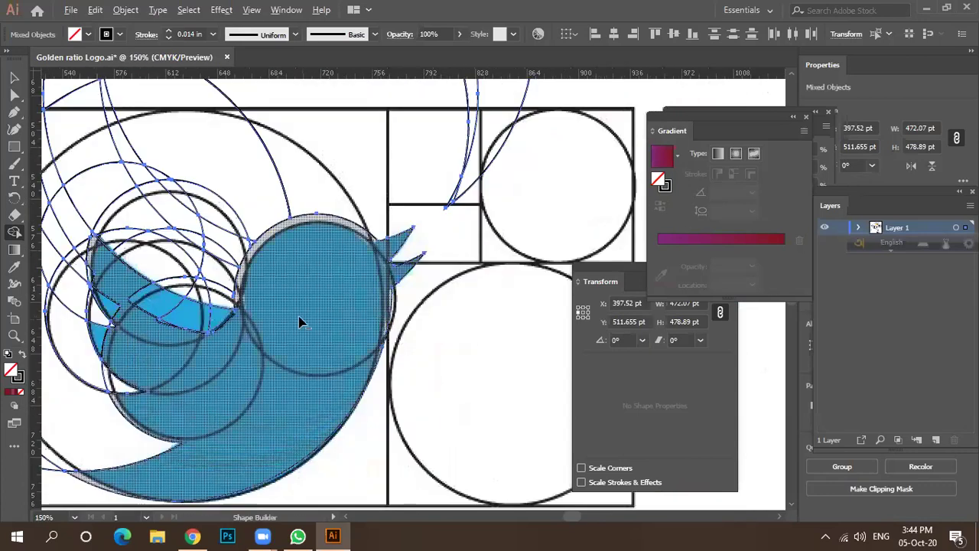
{"action": "scroll", "coordinate": [299, 323], "scroll_direction": "down", "scroll_amount": 1}
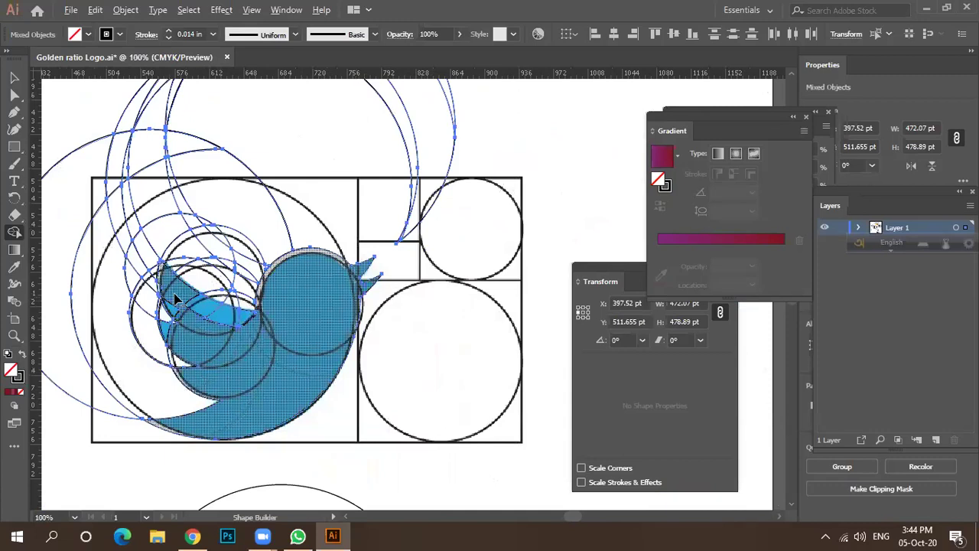
{"action": "key", "text": "ctrl"}
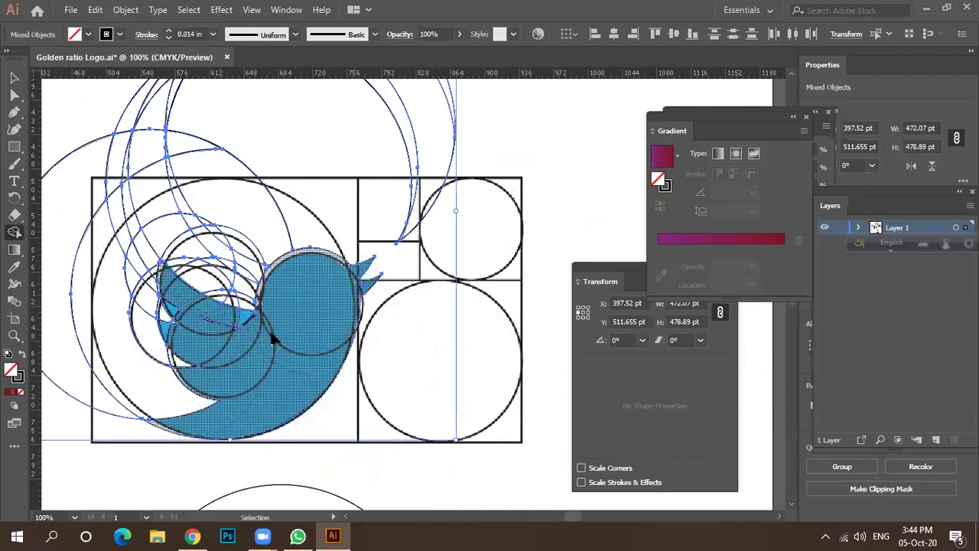
{"action": "mouse_move", "coordinate": [259, 337]}
{"action": "left_mouse_down"}
{"action": "mouse_move", "coordinate": [188, 300]}
{"action": "mouse_move", "coordinate": [193, 317]}
{"action": "mouse_move", "coordinate": [220, 320]}
{"action": "mouse_move", "coordinate": [175, 309]}
{"action": "left_mouse_up"}
{"action": "scroll", "coordinate": [174, 271], "scroll_direction": "up", "scroll_amount": 4}
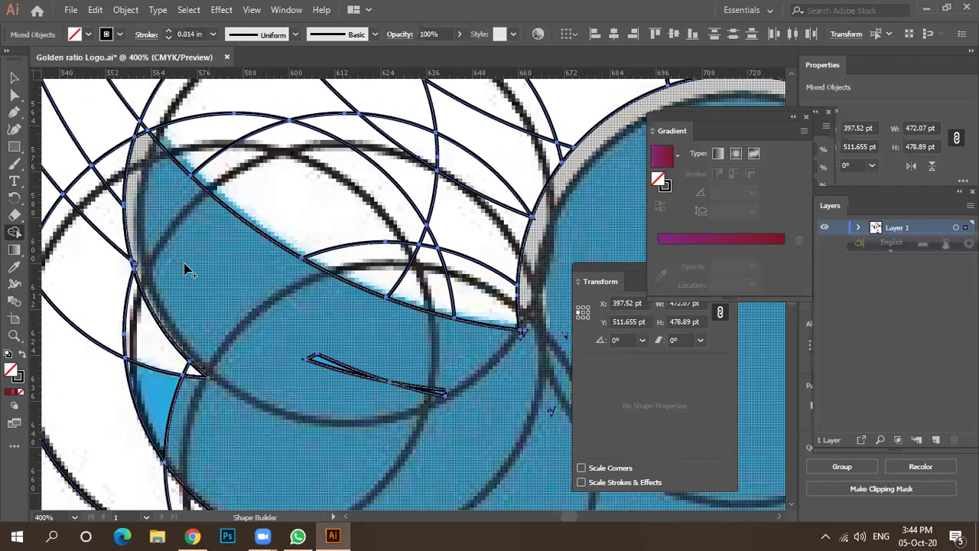
Step: Erase the large outer circle regions and crossing arcs around the bird with Shape Builder
{"action": "scroll", "coordinate": [186, 268], "scroll_direction": "down", "scroll_amount": 1}
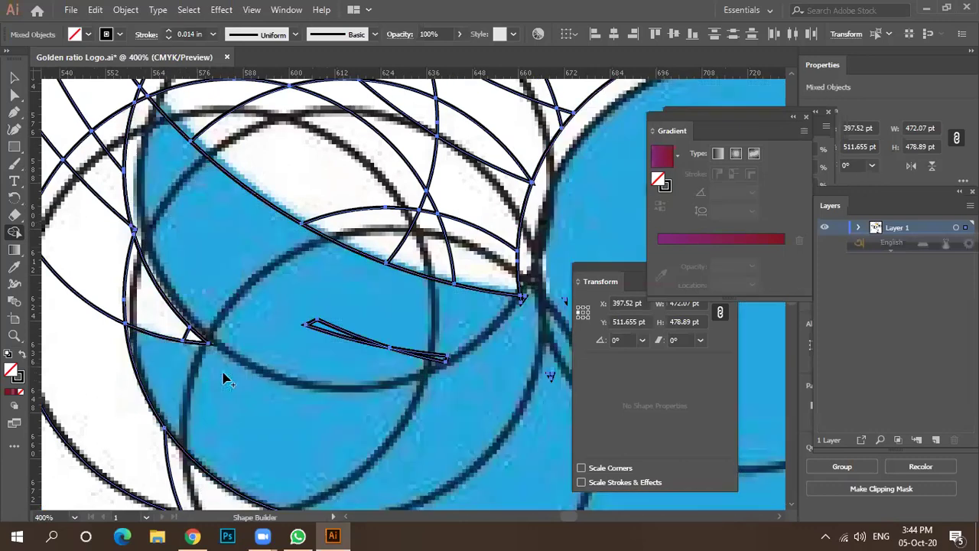
{"action": "scroll", "coordinate": [196, 379], "scroll_direction": "down", "scroll_amount": 5}
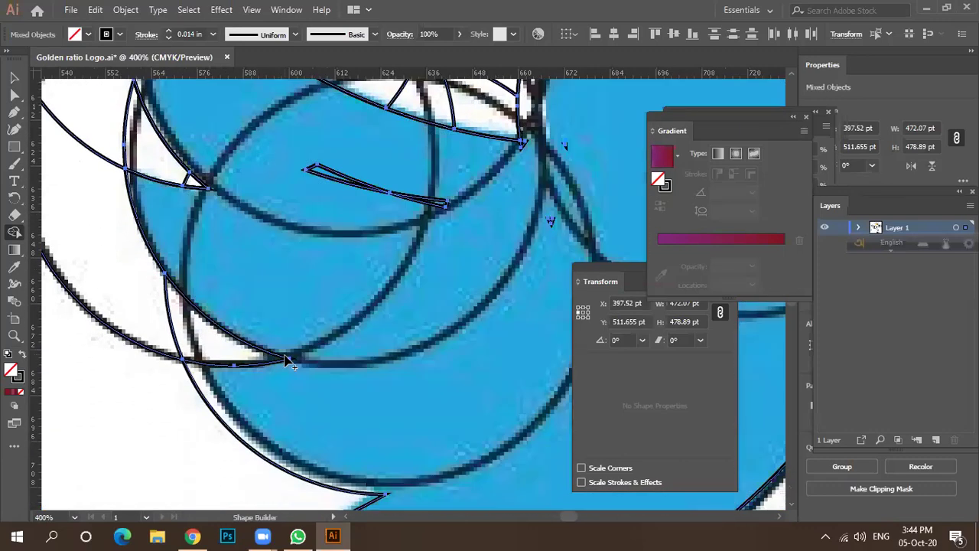
{"action": "scroll", "coordinate": [284, 361], "scroll_direction": "down", "scroll_amount": 4}
{"action": "mouse_move", "coordinate": [159, 430]}
{"action": "left_mouse_down"}
{"action": "mouse_move", "coordinate": [241, 205]}
{"action": "mouse_move", "coordinate": [285, 167]}
{"action": "mouse_move", "coordinate": [356, 136]}
{"action": "left_mouse_up"}
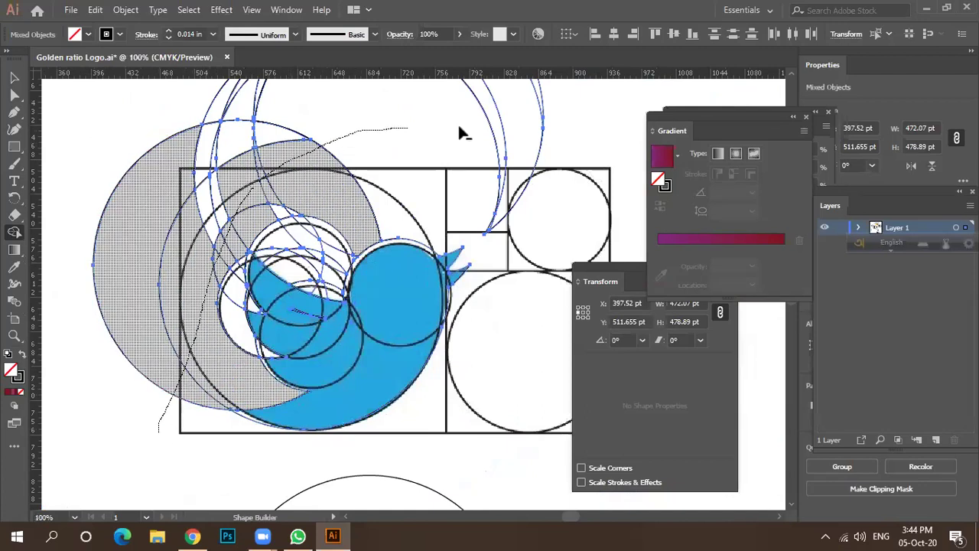
{"action": "left_click_drag", "start_coordinate": [445, 127], "coordinate": [553, 121]}
{"action": "left_click_drag", "start_coordinate": [514, 146], "coordinate": [514, 145]}
{"action": "mouse_move", "coordinate": [233, 222]}
{"action": "left_mouse_down"}
{"action": "mouse_move", "coordinate": [288, 269]}
{"action": "mouse_move", "coordinate": [330, 289]}
{"action": "mouse_move", "coordinate": [365, 213]}
{"action": "mouse_move", "coordinate": [352, 202]}
{"action": "left_mouse_up"}
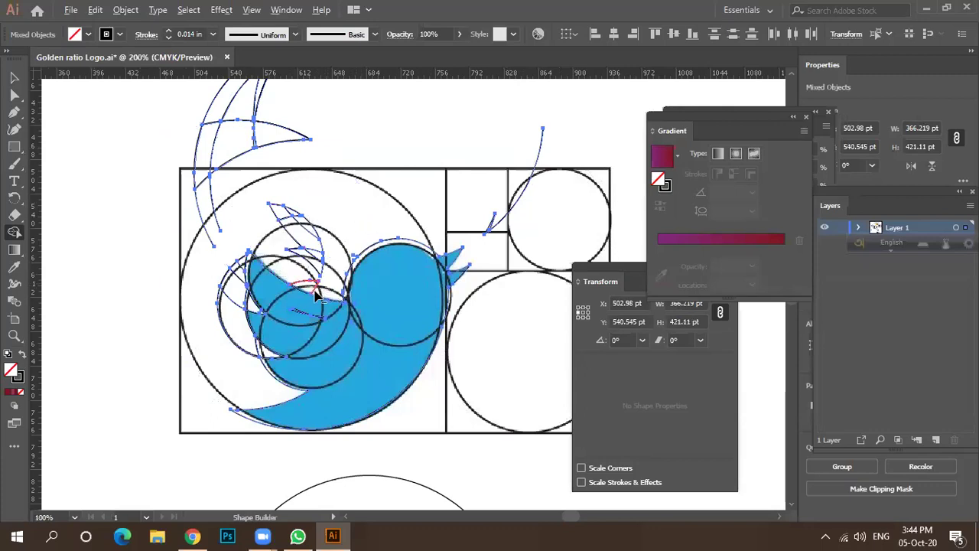
Step: Erase the leftover arc segments above the upper wing feather and along the outer side of the wing and tail
{"action": "scroll", "coordinate": [316, 295], "scroll_direction": "up", "scroll_amount": 1}
{"action": "left_click_drag", "start_coordinate": [361, 160], "coordinate": [309, 245]}
{"action": "scroll", "coordinate": [304, 274], "scroll_direction": "up", "scroll_amount": 2}
{"action": "left_click", "coordinate": [324, 119], "text": "alt"}
{"action": "mouse_move", "coordinate": [229, 111]}
{"action": "left_mouse_down"}
{"action": "mouse_move", "coordinate": [185, 125]}
{"action": "mouse_move", "coordinate": [306, 122]}
{"action": "left_mouse_up"}
{"action": "scroll", "coordinate": [299, 228], "scroll_direction": "down", "scroll_amount": 3}
{"action": "left_click_drag", "start_coordinate": [221, 219], "coordinate": [216, 294]}
Step: Erase the short segment crossing the notch between the upper and middle wing feathers
{"action": "scroll", "coordinate": [233, 412], "scroll_direction": "up", "scroll_amount": 4}
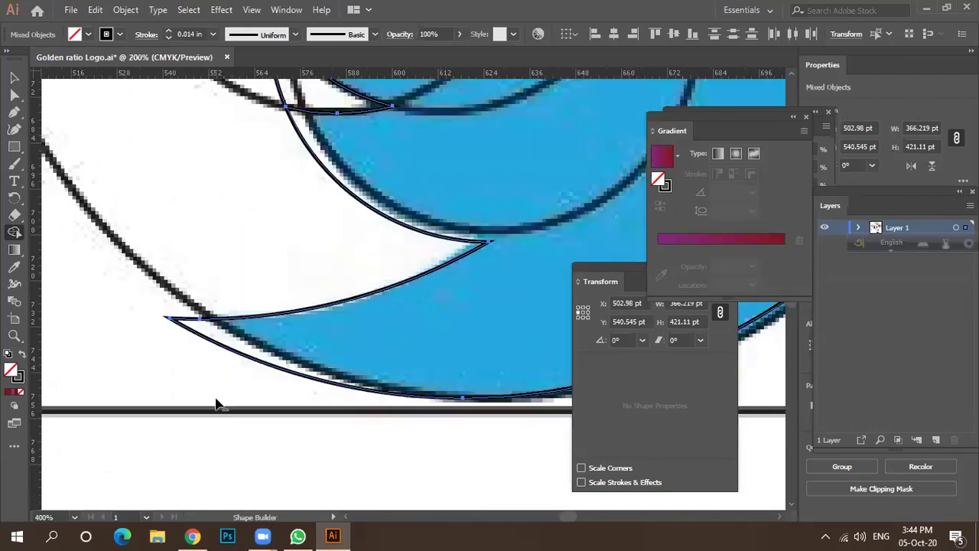
{"action": "scroll", "coordinate": [222, 256], "scroll_direction": "down", "scroll_amount": 3}
{"action": "scroll", "coordinate": [231, 237], "scroll_direction": "up", "scroll_amount": 3}
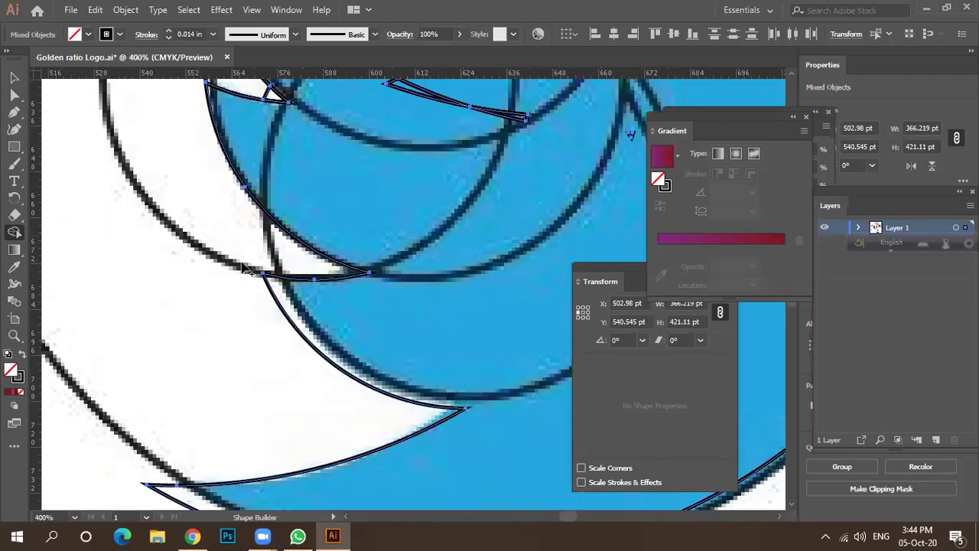
{"action": "scroll", "coordinate": [237, 271], "scroll_direction": "up", "scroll_amount": 2}
{"action": "scroll", "coordinate": [254, 163], "scroll_direction": "up", "scroll_amount": 3}
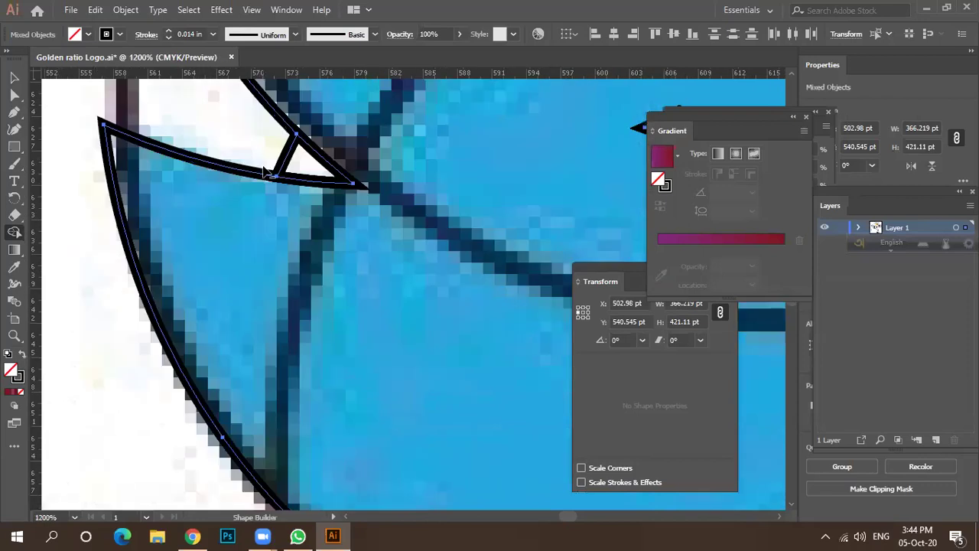
{"action": "scroll", "coordinate": [241, 237], "scroll_direction": "up", "scroll_amount": 10}
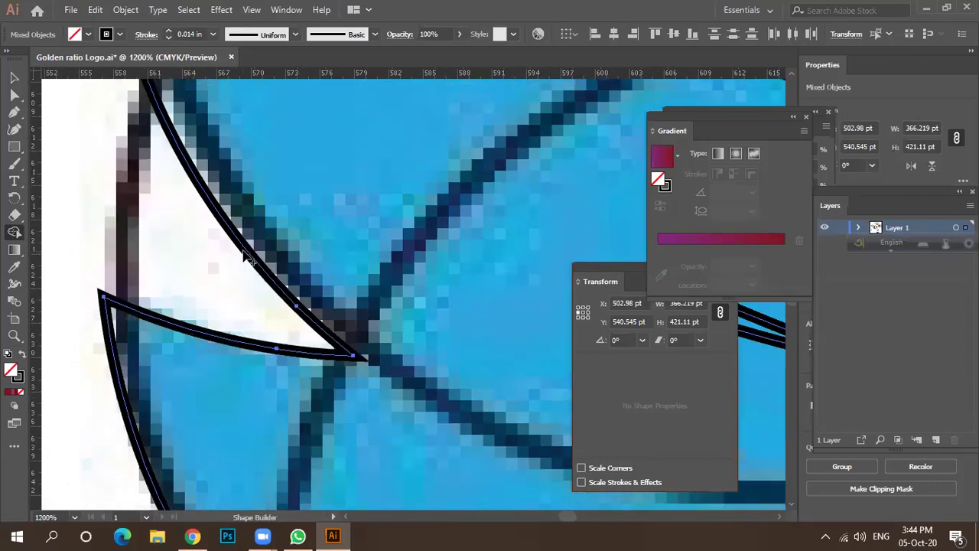
{"action": "scroll", "coordinate": [245, 257], "scroll_direction": "up", "scroll_amount": 2}
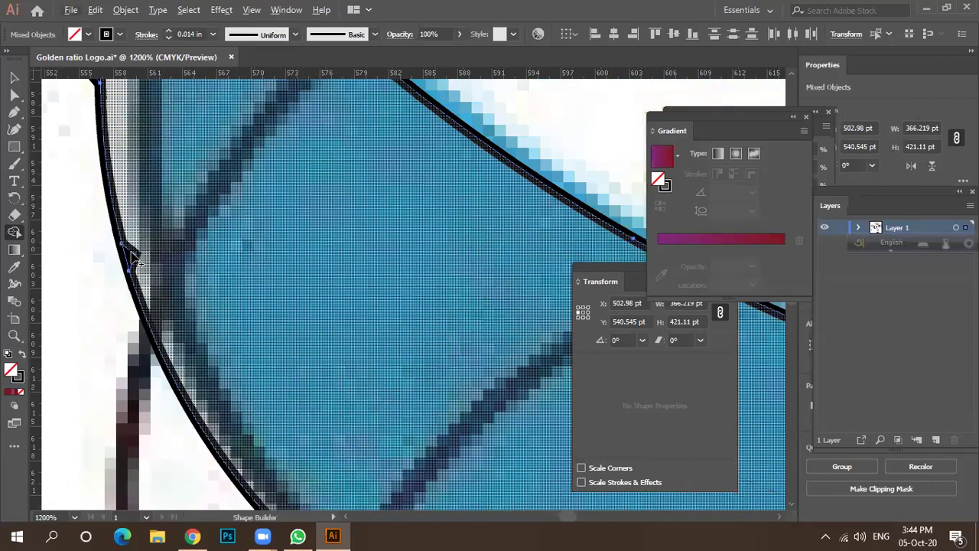
Step: Erase the stray arc outside the upper wing tip and merge the small triangle at the tip into the wing
{"action": "scroll", "coordinate": [175, 283], "scroll_direction": "down", "scroll_amount": 4, "text": "alt"}
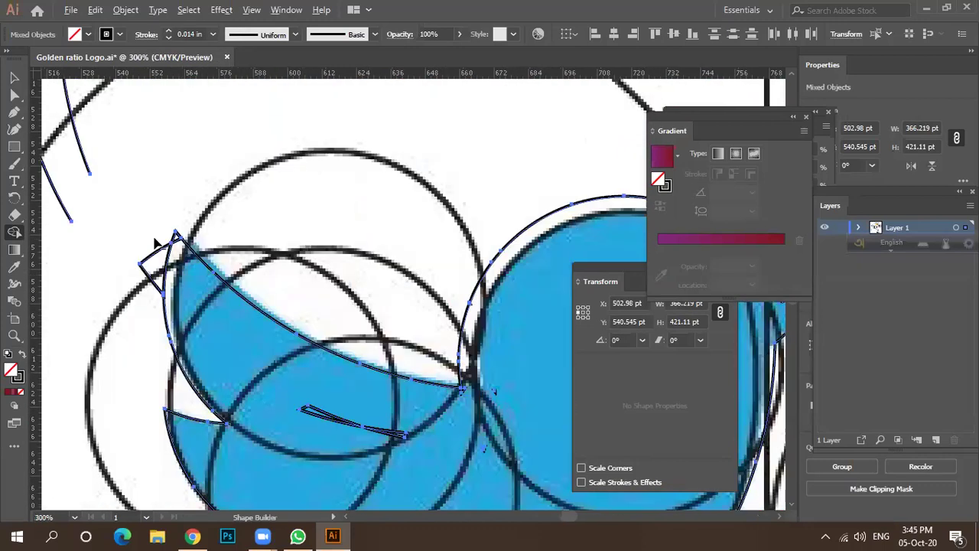
{"action": "scroll", "coordinate": [160, 252], "scroll_direction": "up", "scroll_amount": 4, "text": "alt"}
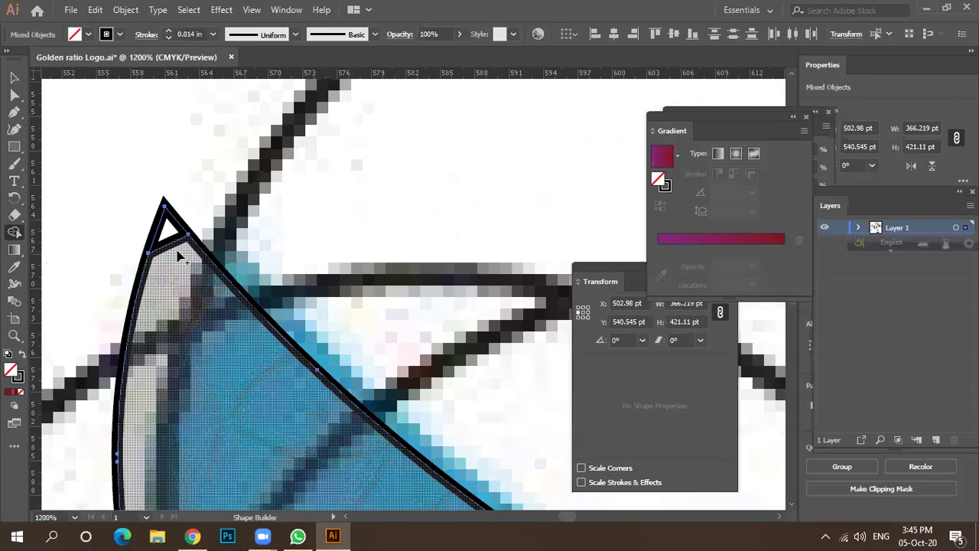
{"action": "mouse_move", "coordinate": [179, 264]}
{"action": "left_mouse_down"}
{"action": "mouse_move", "coordinate": [168, 226]}
{"action": "mouse_move", "coordinate": [180, 301]}
{"action": "left_mouse_up"}
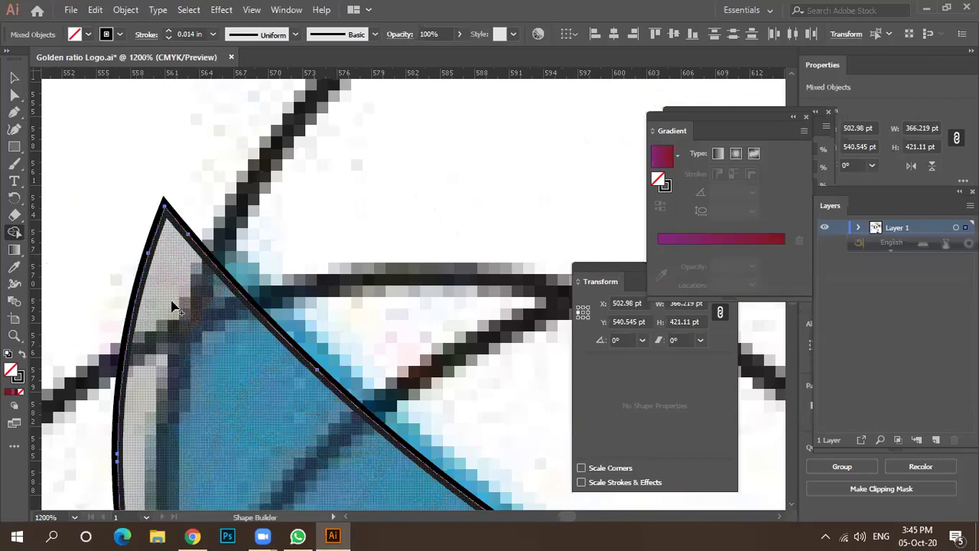
Step: Merge the leftover sliver inside the wing and the tiny fragments at the head-wing junction into the body
{"action": "scroll", "coordinate": [174, 307], "scroll_direction": "down", "scroll_amount": 5, "text": "alt"}
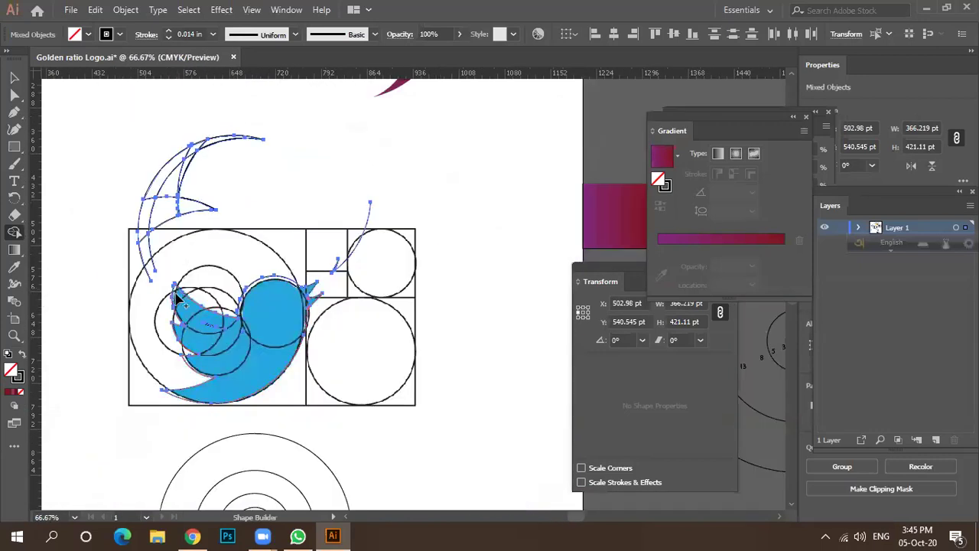
{"action": "scroll", "coordinate": [218, 340], "scroll_direction": "up", "scroll_amount": 5, "text": "alt"}
{"action": "mouse_move", "coordinate": [143, 247]}
{"action": "left_mouse_down"}
{"action": "mouse_move", "coordinate": [280, 296]}
{"action": "mouse_move", "coordinate": [208, 291]}
{"action": "mouse_move", "coordinate": [191, 260]}
{"action": "left_mouse_up"}
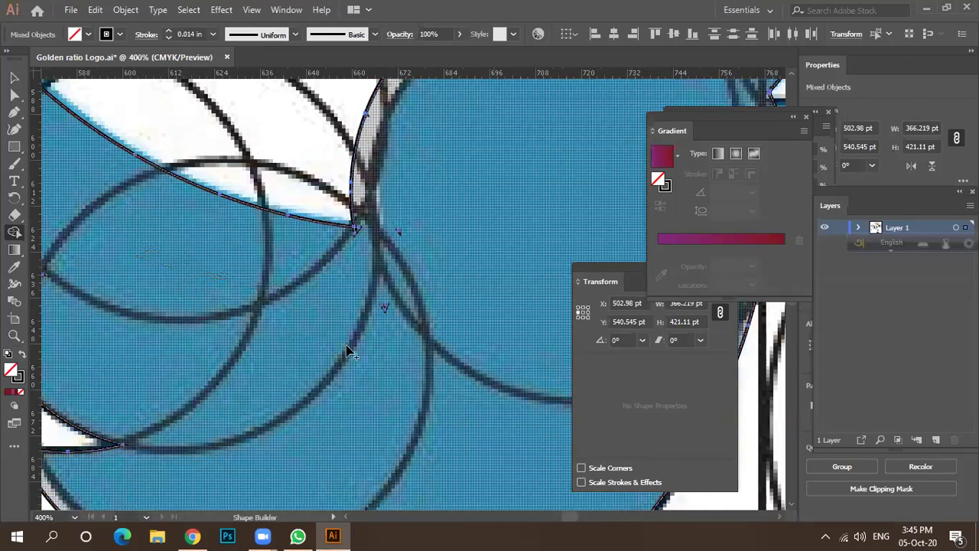
{"action": "left_click", "coordinate": [358, 233]}
Step: Merge or clear the tiny triangular sliver at the notch between the two beak points with Shape Builder
{"action": "scroll", "coordinate": [341, 261], "scroll_direction": "down", "scroll_amount": 2}
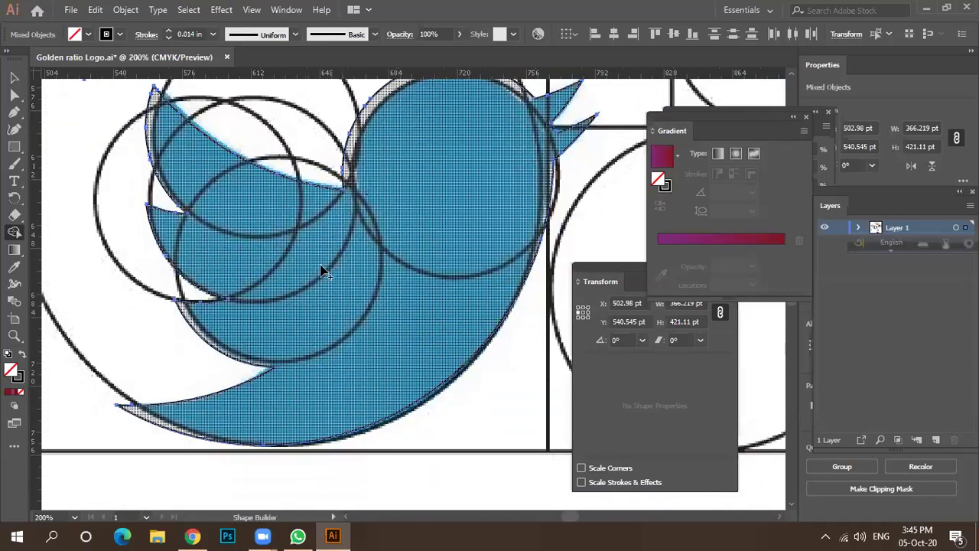
{"action": "scroll", "coordinate": [186, 318], "scroll_direction": "up", "scroll_amount": 3}
{"action": "scroll", "coordinate": [141, 313], "scroll_direction": "down", "scroll_amount": 2}
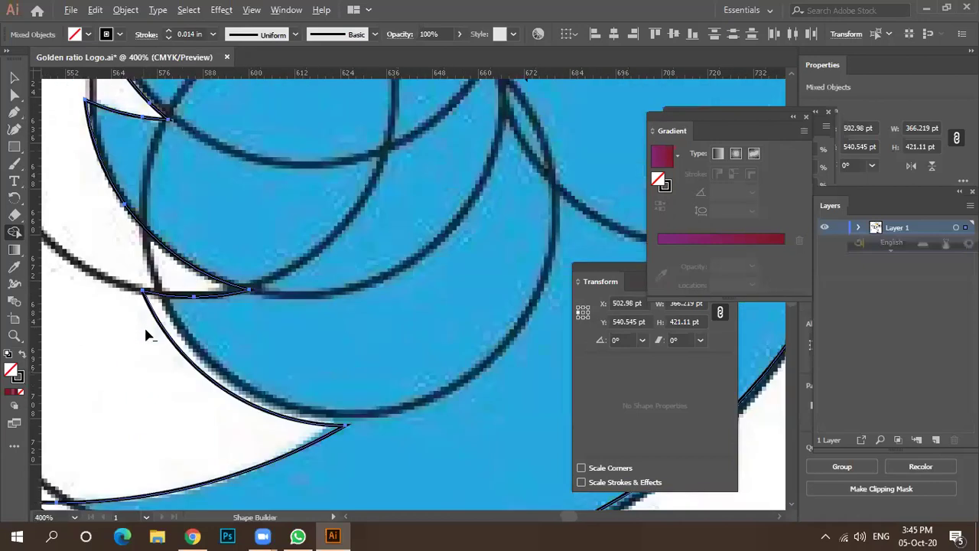
{"action": "scroll", "coordinate": [267, 316], "scroll_direction": "down", "scroll_amount": 2}
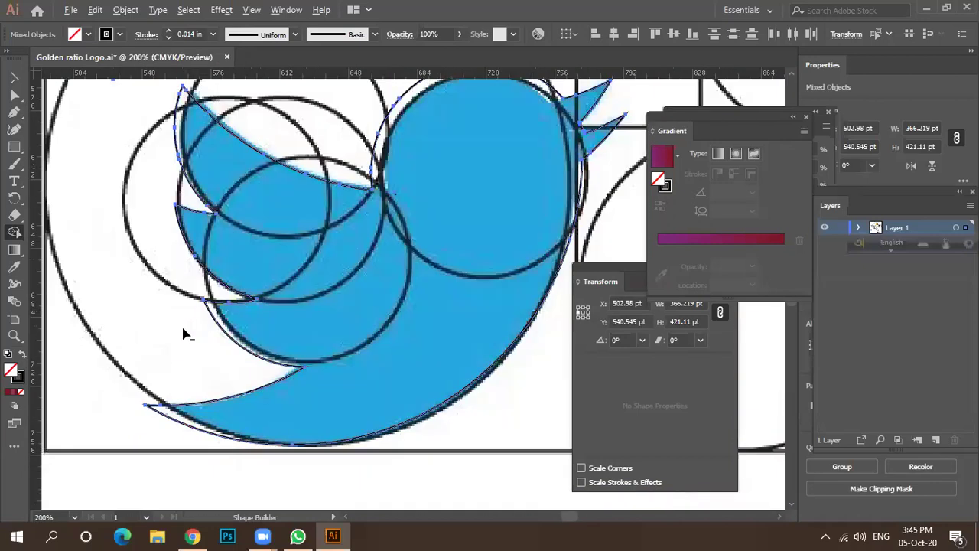
{"action": "scroll", "coordinate": [356, 260], "scroll_direction": "down", "scroll_amount": 1}
{"action": "scroll", "coordinate": [361, 258], "scroll_direction": "up", "scroll_amount": 2}
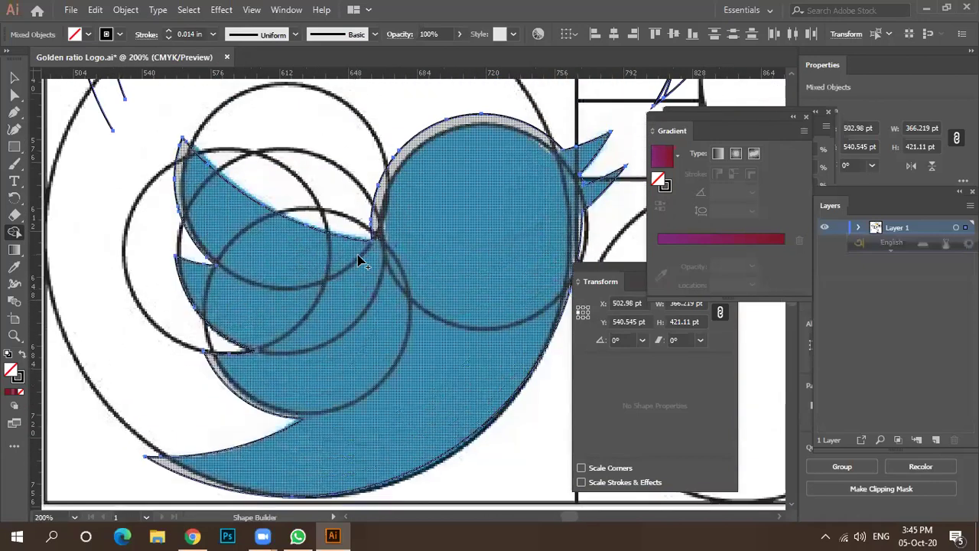
{"action": "scroll", "coordinate": [599, 130], "scroll_direction": "up", "scroll_amount": 5}
{"action": "scroll", "coordinate": [386, 191], "scroll_direction": "down", "scroll_amount": 1}
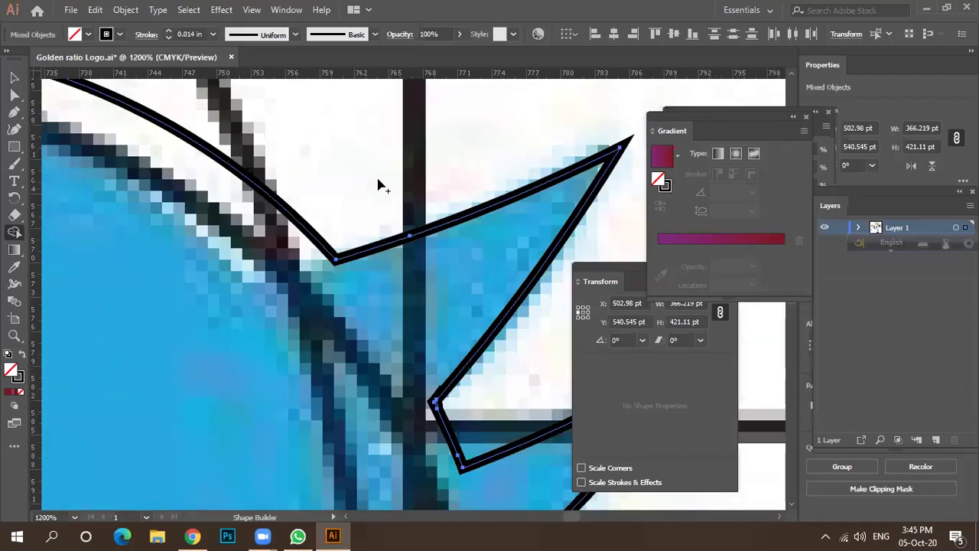
{"action": "scroll", "coordinate": [443, 277], "scroll_direction": "down", "scroll_amount": 1}
{"action": "scroll", "coordinate": [457, 354], "scroll_direction": "up", "scroll_amount": 4}
{"action": "scroll", "coordinate": [406, 325], "scroll_direction": "down", "scroll_amount": 3}
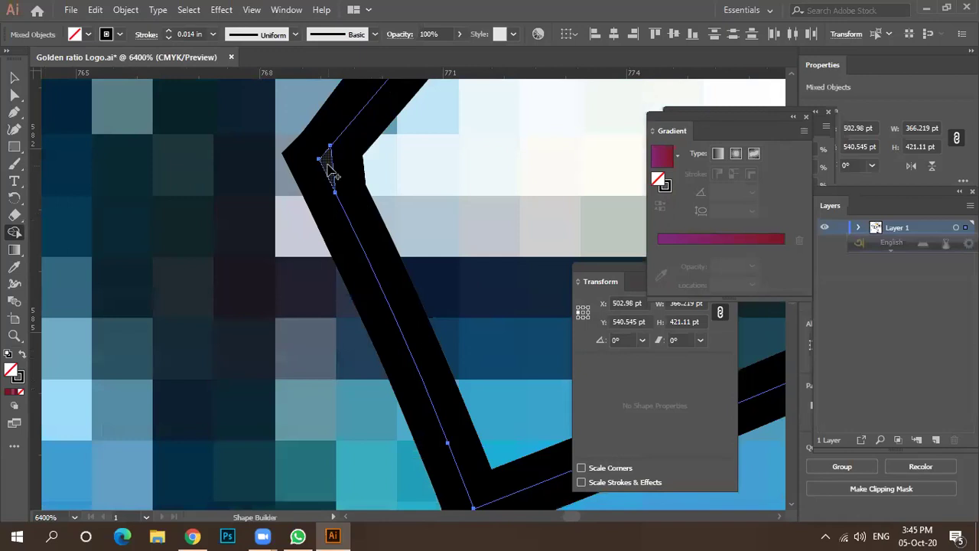
{"action": "left_click", "coordinate": [359, 167]}
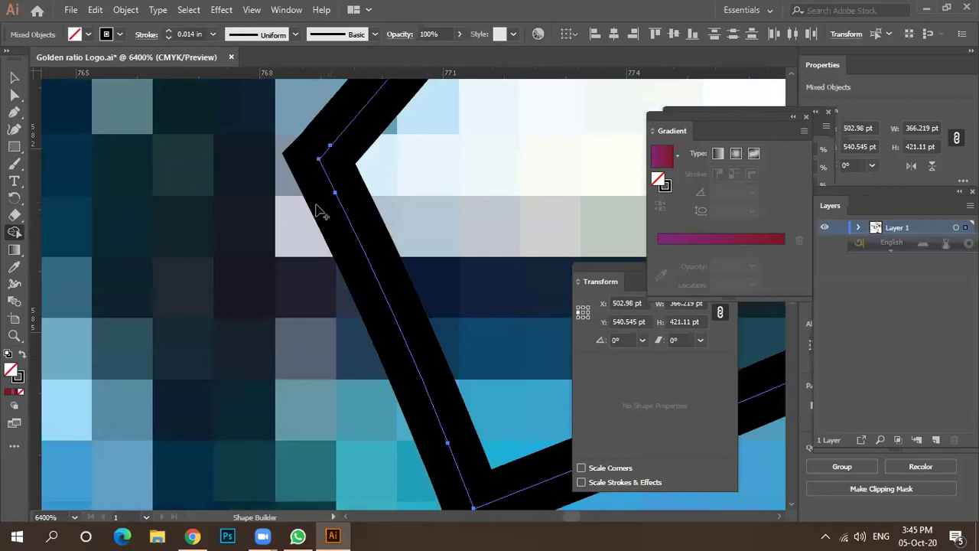
{"action": "scroll", "coordinate": [278, 216], "scroll_direction": "down", "scroll_amount": 1}
Step: Examine the bird's outline around the beak, head and wing feathers for leftover segments
{"action": "scroll", "coordinate": [278, 245], "scroll_direction": "down", "scroll_amount": 1}
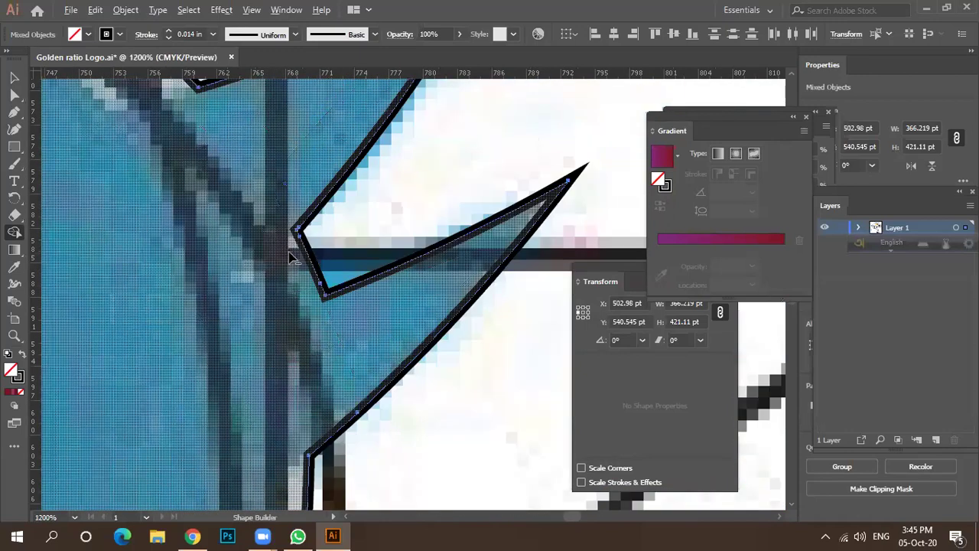
{"action": "scroll", "coordinate": [291, 247], "scroll_direction": "down", "scroll_amount": 1}
{"action": "scroll", "coordinate": [296, 255], "scroll_direction": "down", "scroll_amount": 1}
{"action": "scroll", "coordinate": [297, 244], "scroll_direction": "down", "scroll_amount": 5}
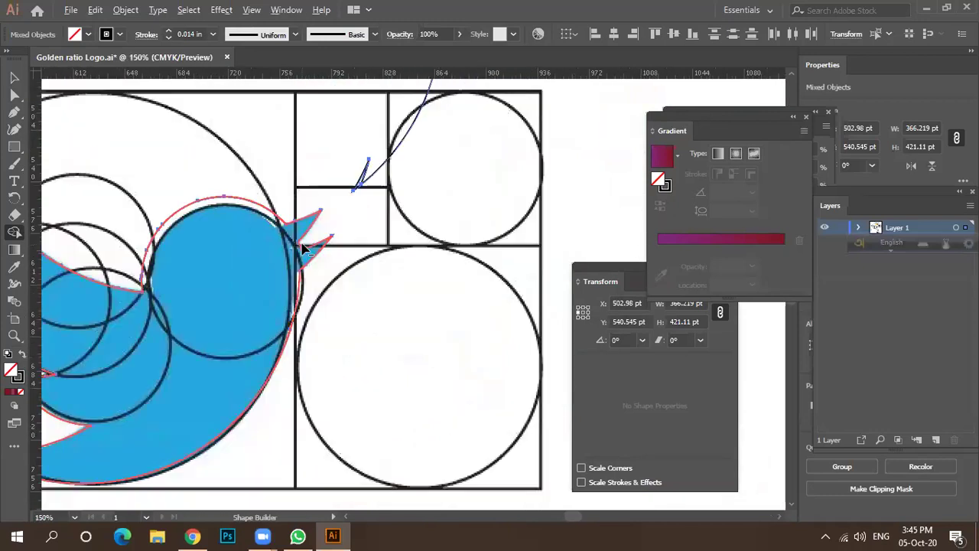
{"action": "scroll", "coordinate": [275, 252], "scroll_direction": "down", "scroll_amount": 1}
{"action": "scroll", "coordinate": [86, 245], "scroll_direction": "up", "scroll_amount": 3}
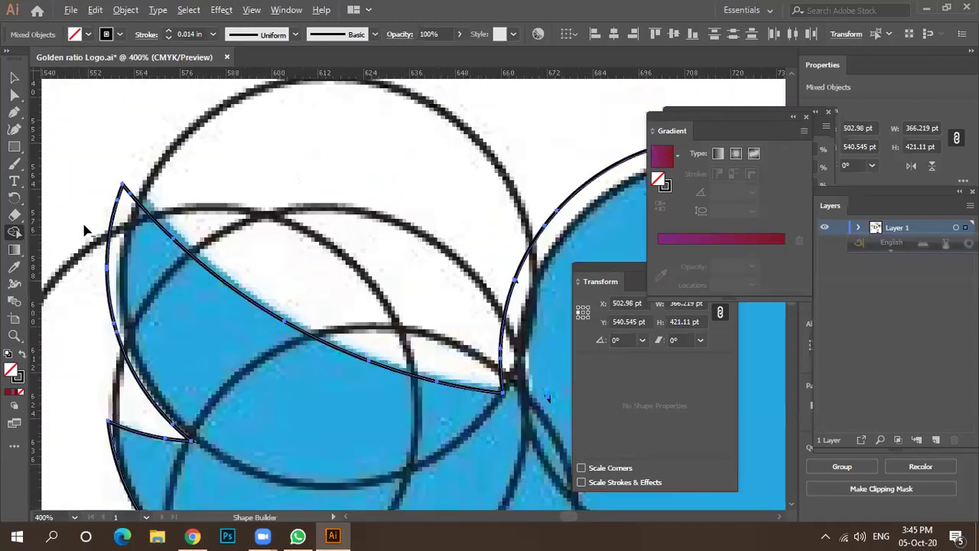
{"action": "scroll", "coordinate": [116, 184], "scroll_direction": "up", "scroll_amount": 2}
{"action": "scroll", "coordinate": [191, 176], "scroll_direction": "down", "scroll_amount": 5}
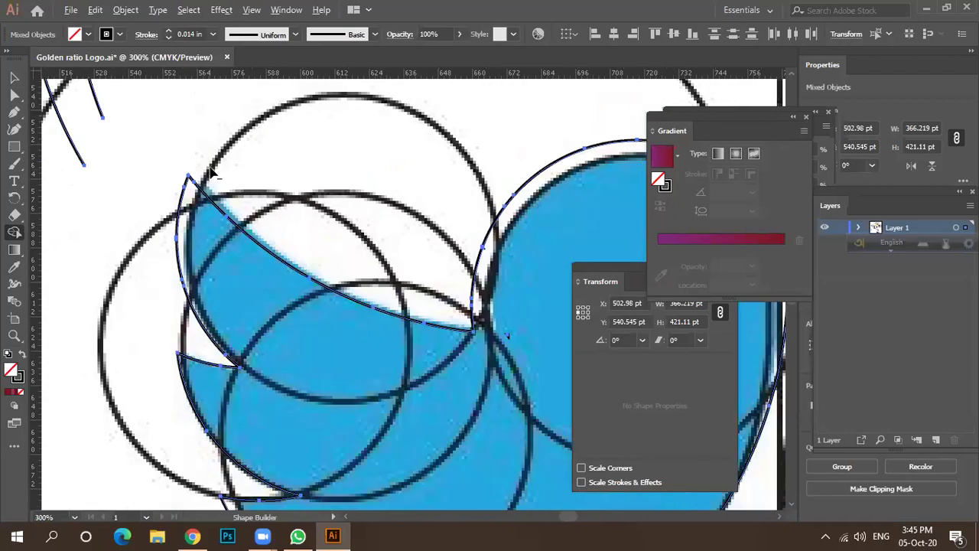
{"action": "scroll", "coordinate": [213, 174], "scroll_direction": "down", "scroll_amount": 1}
{"action": "scroll", "coordinate": [184, 214], "scroll_direction": "up", "scroll_amount": 2}
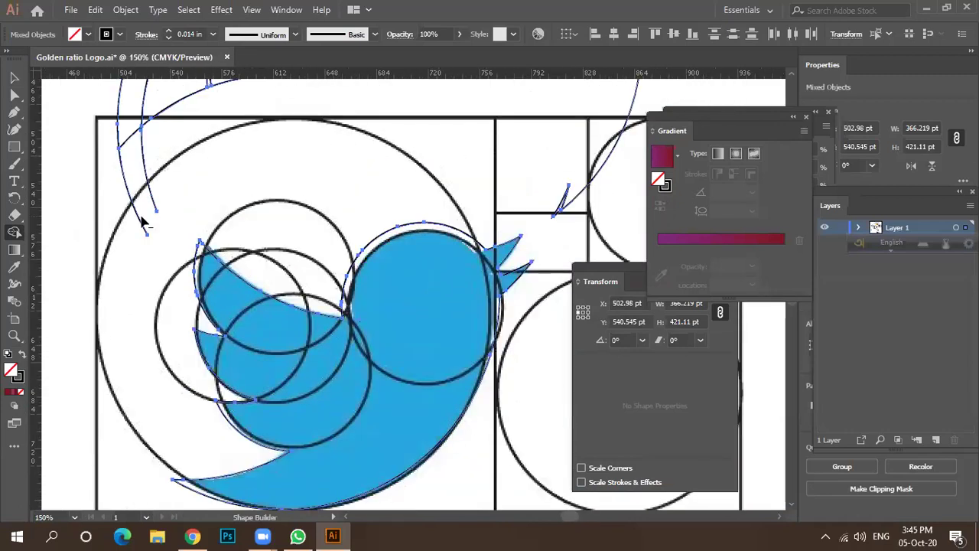
Step: Erase the crossing arc segments beyond the upper wing tip with Shape Builder
{"action": "scroll", "coordinate": [225, 210], "scroll_direction": "up", "scroll_amount": 4}
{"action": "left_click_drag", "start_coordinate": [66, 186], "coordinate": [284, 188]}
{"action": "left_click", "coordinate": [176, 127], "text": "alt"}
{"action": "left_click", "coordinate": [182, 192], "text": "alt"}
{"action": "mouse_move", "coordinate": [131, 131]}
{"action": "left_mouse_down"}
{"action": "mouse_move", "coordinate": [278, 223]}
{"action": "mouse_move", "coordinate": [162, 241]}
{"action": "left_mouse_up"}
Step: Erase the last stray path fragments above the bird and beyond the beak
{"action": "scroll", "coordinate": [163, 241], "scroll_direction": "down", "scroll_amount": 3}
{"action": "left_click_drag", "start_coordinate": [149, 164], "coordinate": [300, 204]}
{"action": "left_click_drag", "start_coordinate": [357, 264], "coordinate": [305, 267]}
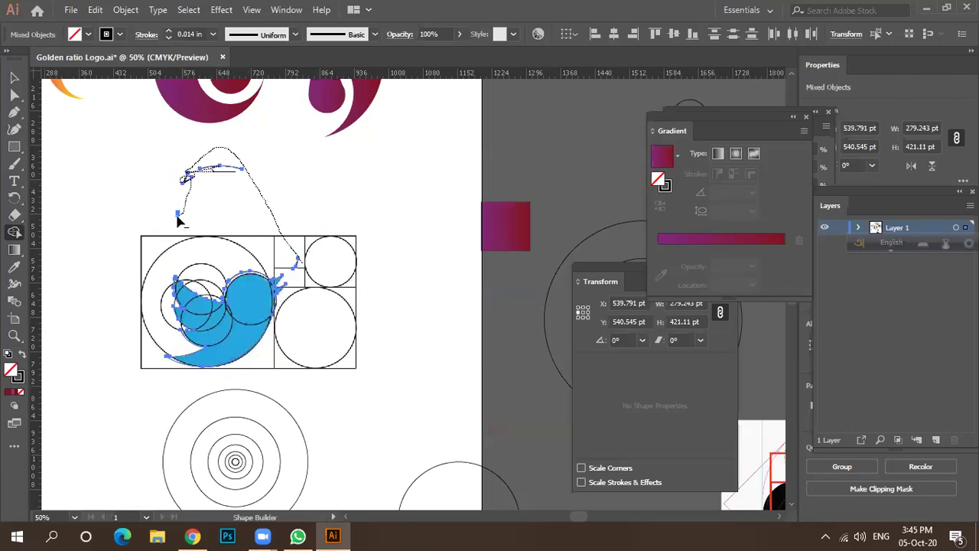
{"action": "left_click_drag", "start_coordinate": [177, 216], "coordinate": [194, 192]}
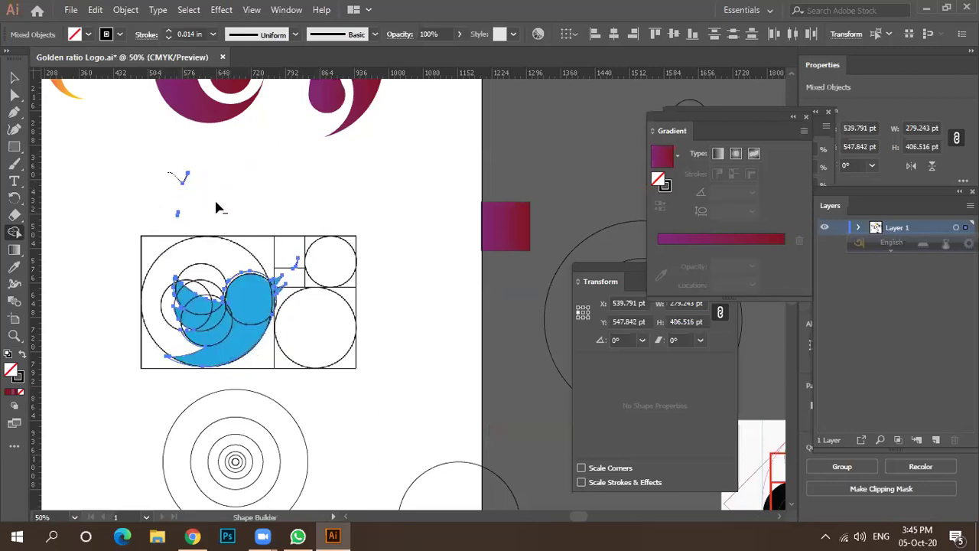
{"action": "left_click_drag", "start_coordinate": [258, 252], "coordinate": [323, 276]}
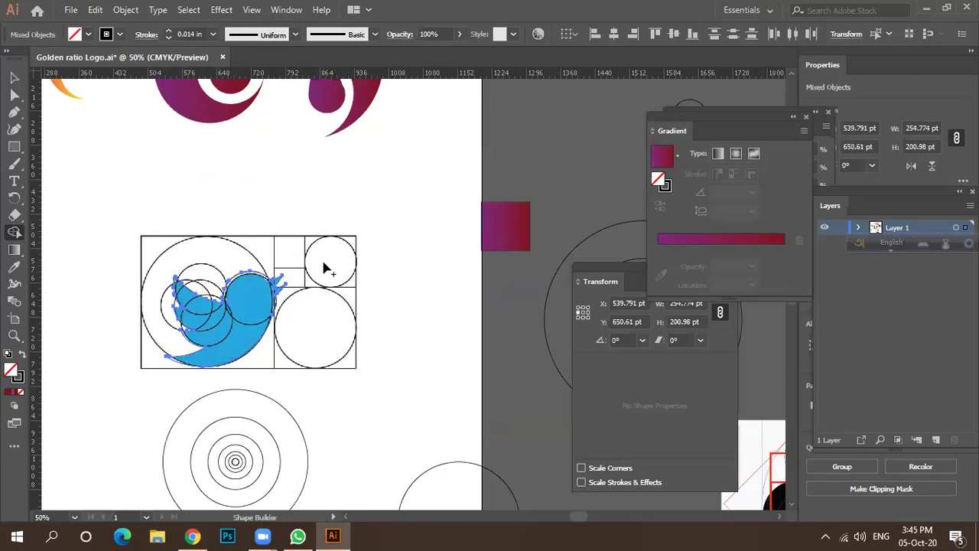
Step: Select the merged bird outline and swap its fill and stroke, giving it a black fill and no stroke
{"action": "key", "text": "ctrl+1"}
{"action": "key", "text": "v"}
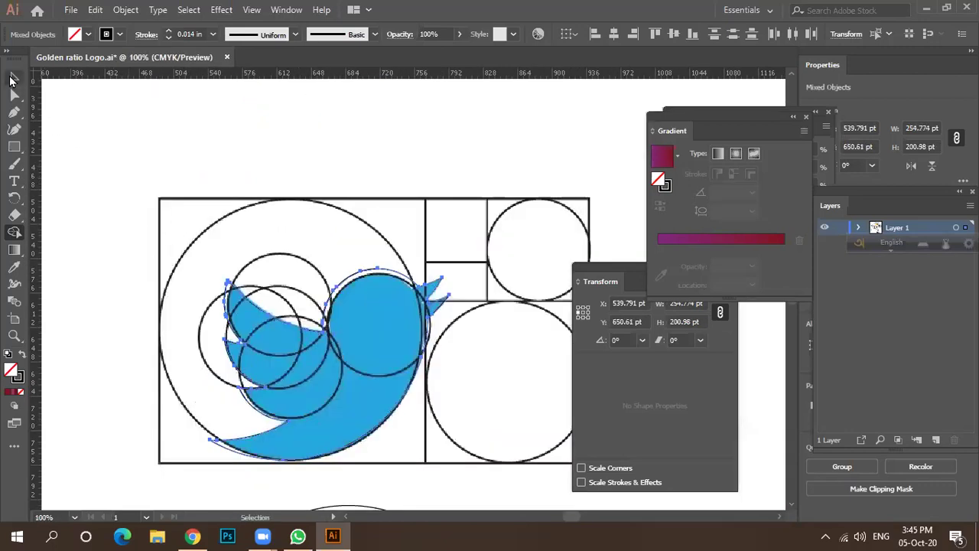
{"action": "scroll", "coordinate": [270, 202], "scroll_direction": "down", "scroll_amount": 3}
{"action": "left_click", "coordinate": [319, 300]}
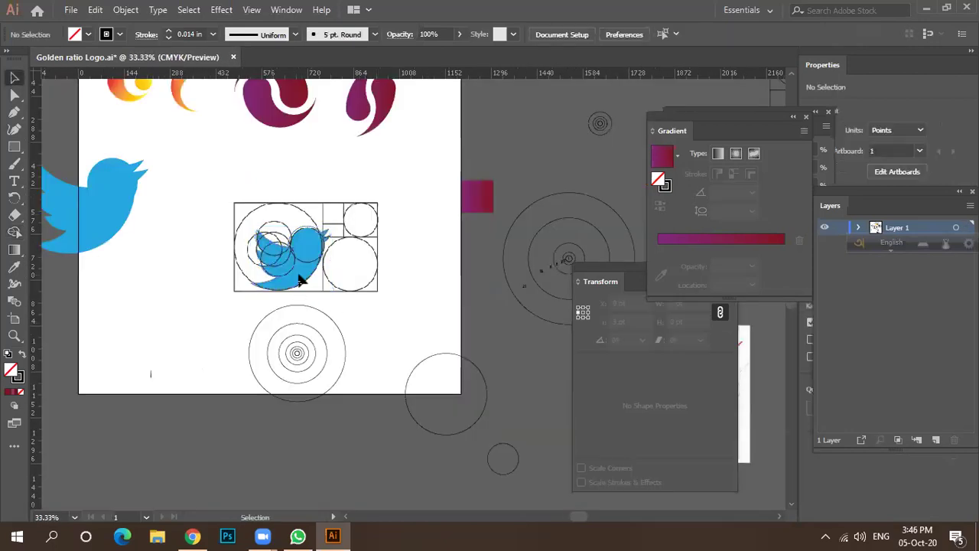
{"action": "left_click_drag", "start_coordinate": [258, 225], "coordinate": [334, 294]}
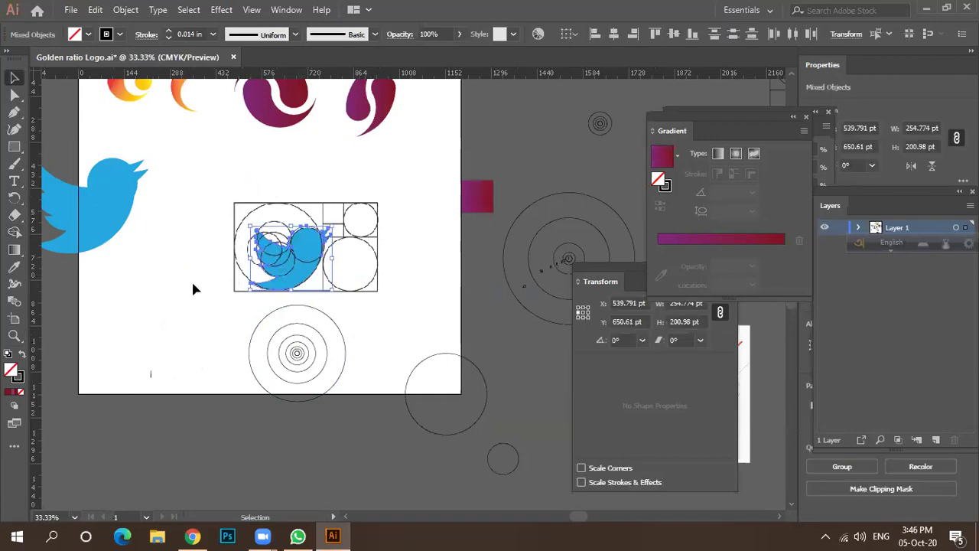
{"action": "left_click", "coordinate": [23, 355]}
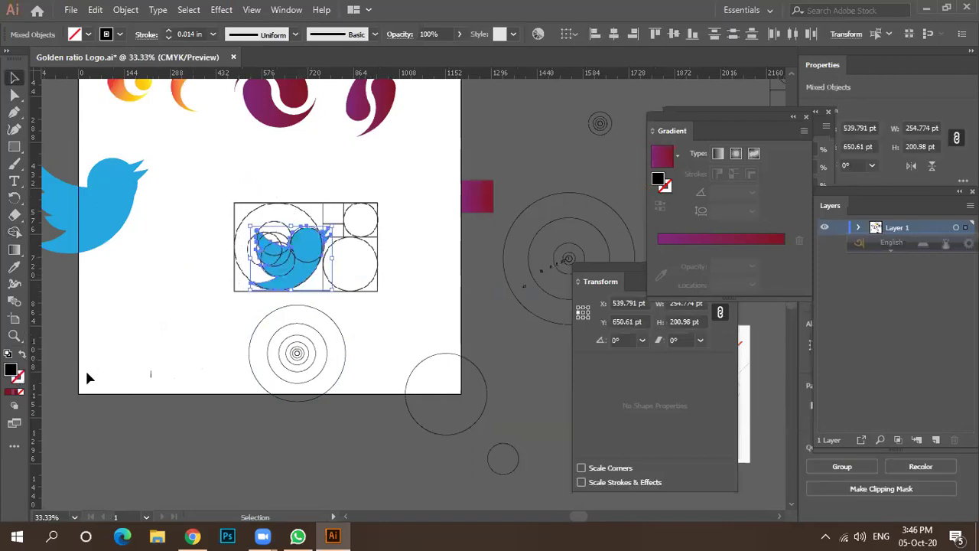
Step: Move the black bird shape off the reference image to the empty area at the artboard's lower-left edge
{"action": "left_click", "coordinate": [146, 375]}
{"action": "mouse_move", "coordinate": [287, 286]}
{"action": "left_mouse_down"}
{"action": "mouse_move", "coordinate": [197, 402]}
{"action": "mouse_move", "coordinate": [161, 399]}
{"action": "left_mouse_up"}
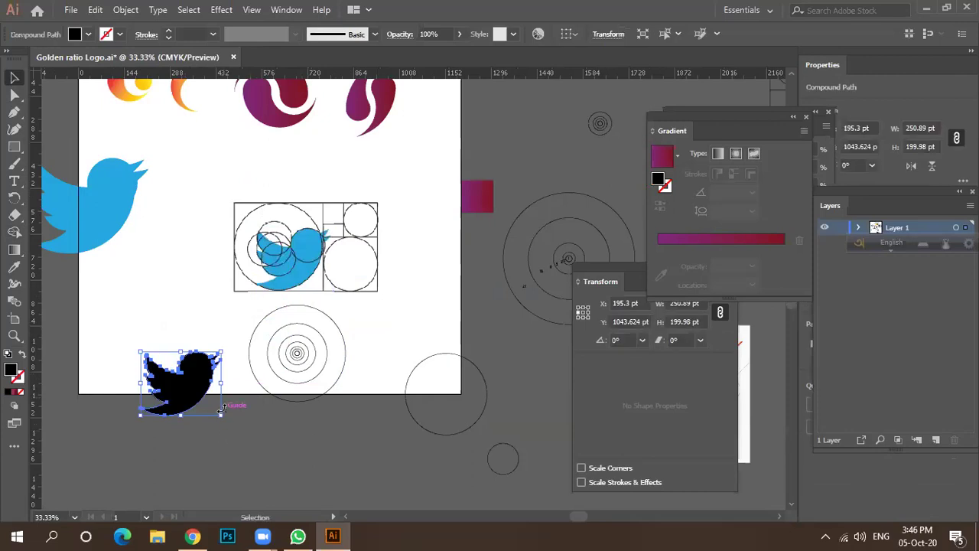
{"action": "scroll", "coordinate": [114, 382], "scroll_direction": "up", "scroll_amount": 4}
{"action": "scroll", "coordinate": [291, 378], "scroll_direction": "up", "scroll_amount": 3}
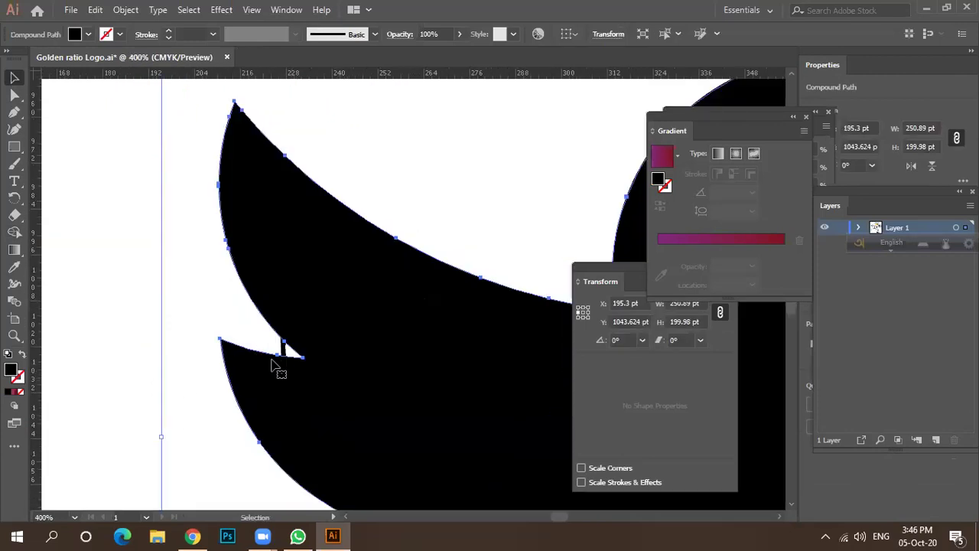
Step: Pull the stray line fragments out of the notch between the two upper wing feathers onto the empty area beside the black bird
{"action": "left_click_drag", "start_coordinate": [235, 323], "coordinate": [305, 389]}
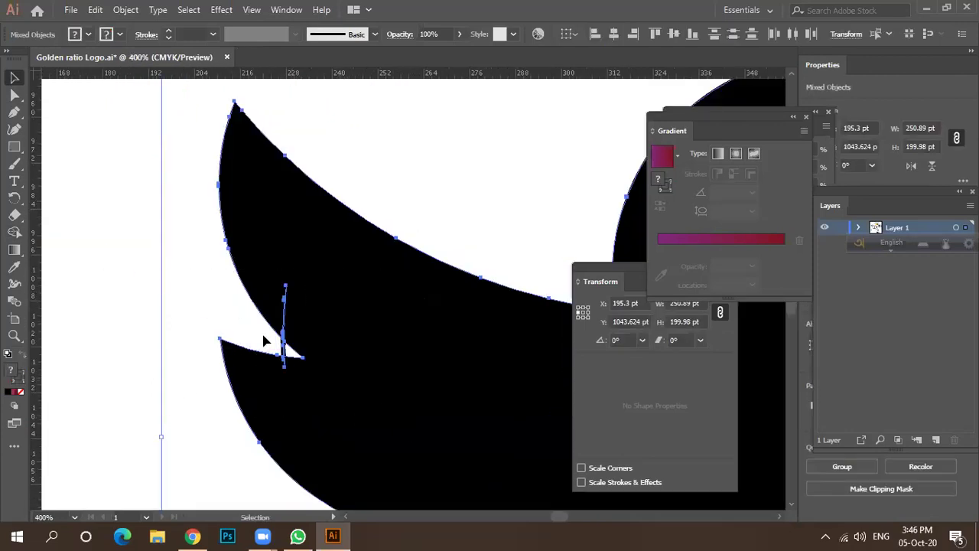
{"action": "left_click", "coordinate": [255, 337]}
{"action": "left_click_drag", "start_coordinate": [284, 348], "coordinate": [183, 249]}
{"action": "key", "text": "ctrl+equal"}
{"action": "scroll", "coordinate": [281, 348], "scroll_direction": "up", "scroll_amount": 4}
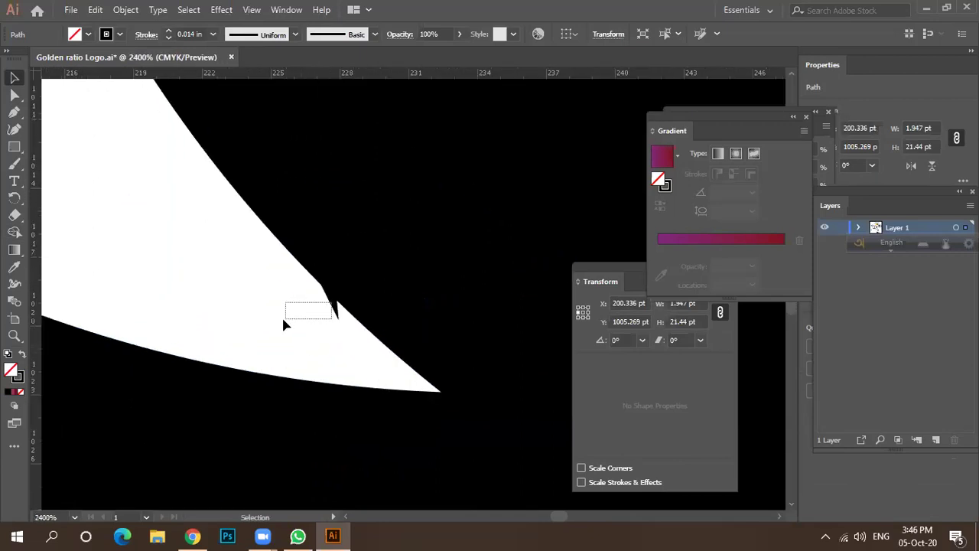
{"action": "key", "text": "ctrl+shift+a"}
{"action": "left_click", "coordinate": [332, 301]}
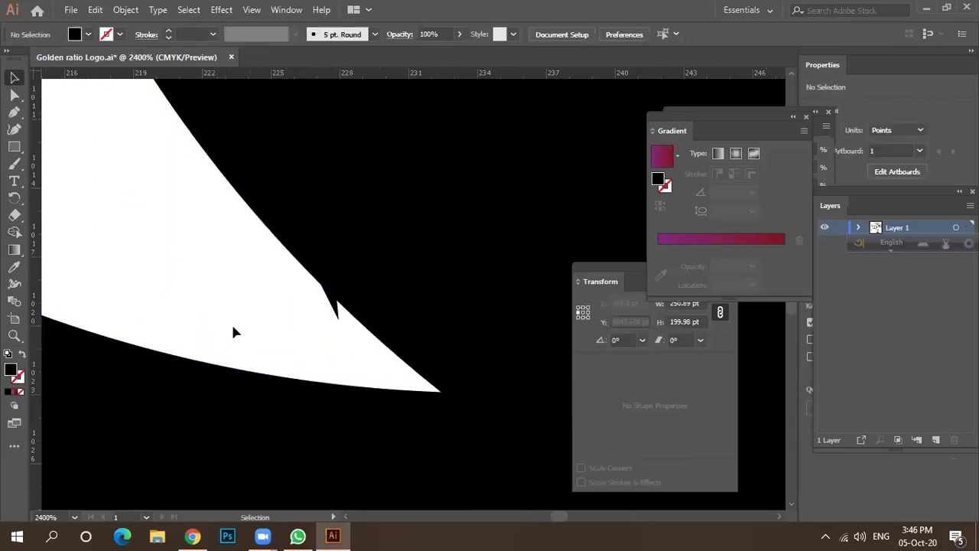
{"action": "left_click", "coordinate": [256, 335]}
{"action": "scroll", "coordinate": [237, 325], "scroll_direction": "down", "scroll_amount": 3}
{"action": "left_click", "coordinate": [261, 311]}
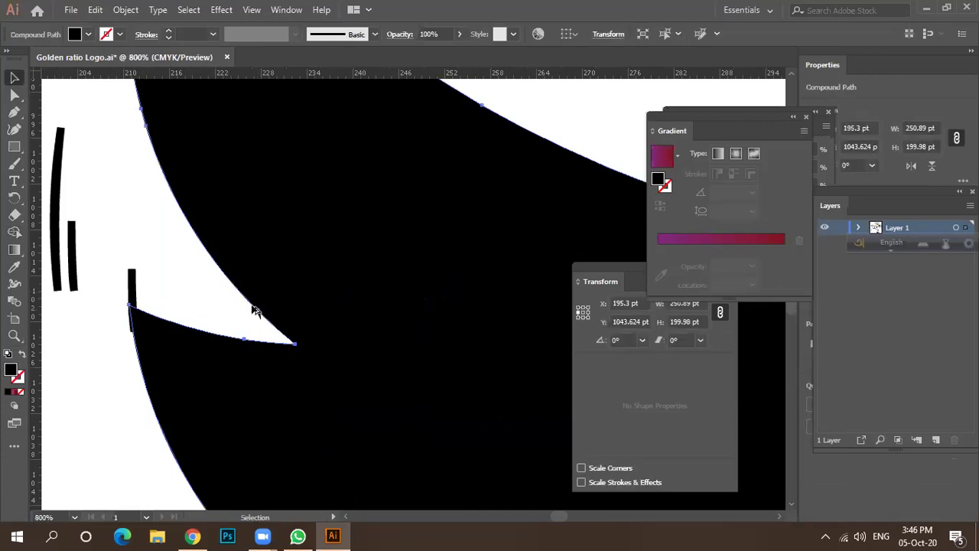
Step: Recolour the black bird shape with the blue fill sampled from the reference Twitter bird using the Eyedropper
{"action": "scroll", "coordinate": [260, 312], "scroll_direction": "down", "scroll_amount": 2}
{"action": "scroll", "coordinate": [259, 303], "scroll_direction": "down", "scroll_amount": 1}
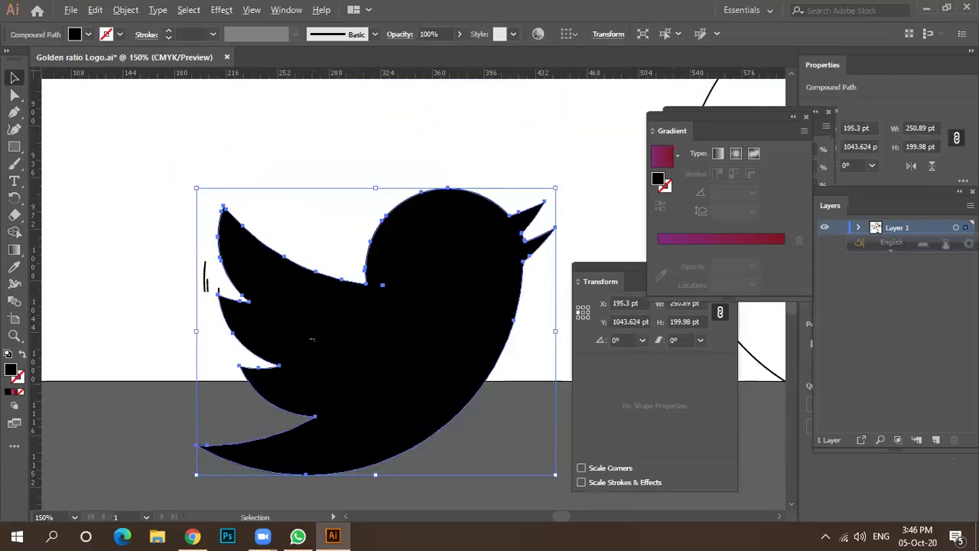
{"action": "scroll", "coordinate": [312, 335], "scroll_direction": "down", "scroll_amount": 3}
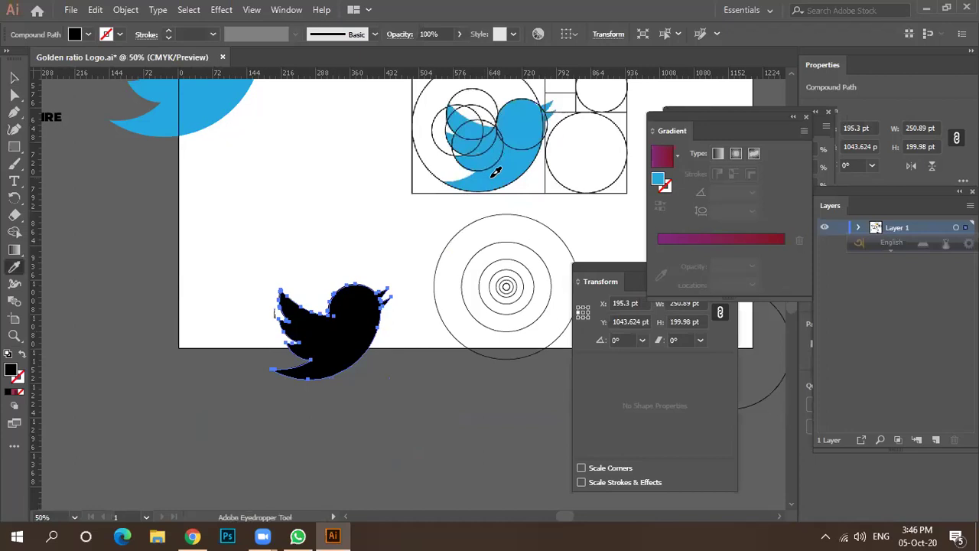
{"action": "left_click", "coordinate": [498, 171]}
Step: Move the blue bird down past the artboard's lower edge and delete the leftover line fragments beside its former position
{"action": "key", "text": "v"}
{"action": "left_click_drag", "start_coordinate": [322, 342], "coordinate": [357, 404]}
{"action": "left_click_drag", "start_coordinate": [233, 274], "coordinate": [330, 318]}
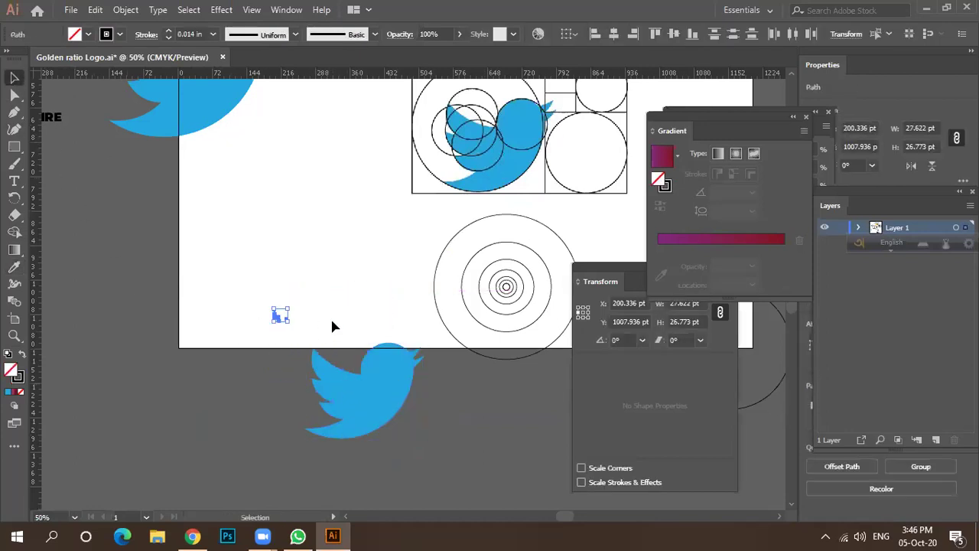
{"action": "key", "text": "Delete"}
Step: Reposition the blue bird further left so it straddles the artboard's lower edge near the corner, and deselect it
{"action": "scroll", "coordinate": [366, 438], "scroll_direction": "up", "scroll_amount": 3}
{"action": "left_click_drag", "start_coordinate": [365, 375], "coordinate": [343, 325]}
{"action": "scroll", "coordinate": [343, 325], "scroll_direction": "down", "scroll_amount": 2}
{"action": "scroll", "coordinate": [324, 322], "scroll_direction": "down", "scroll_amount": 1}
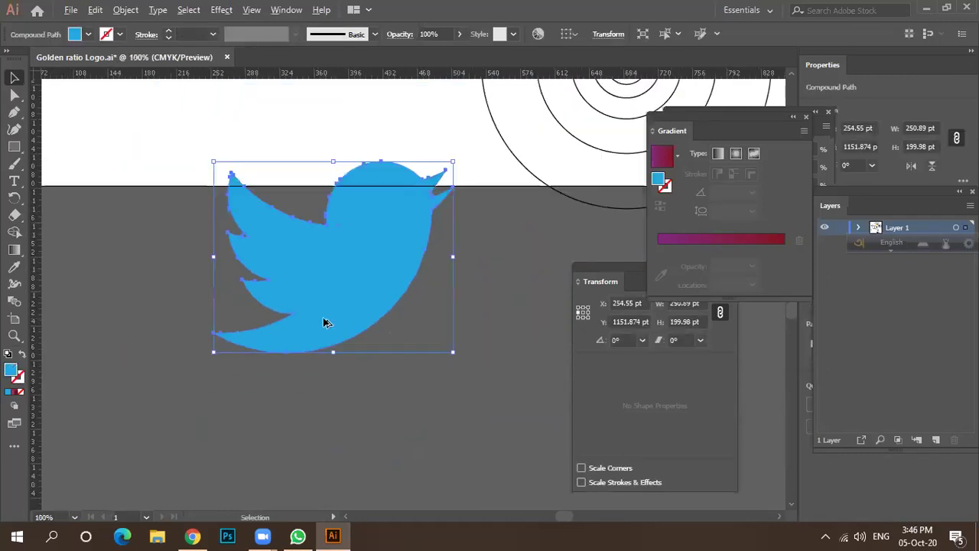
{"action": "left_click", "coordinate": [411, 365]}
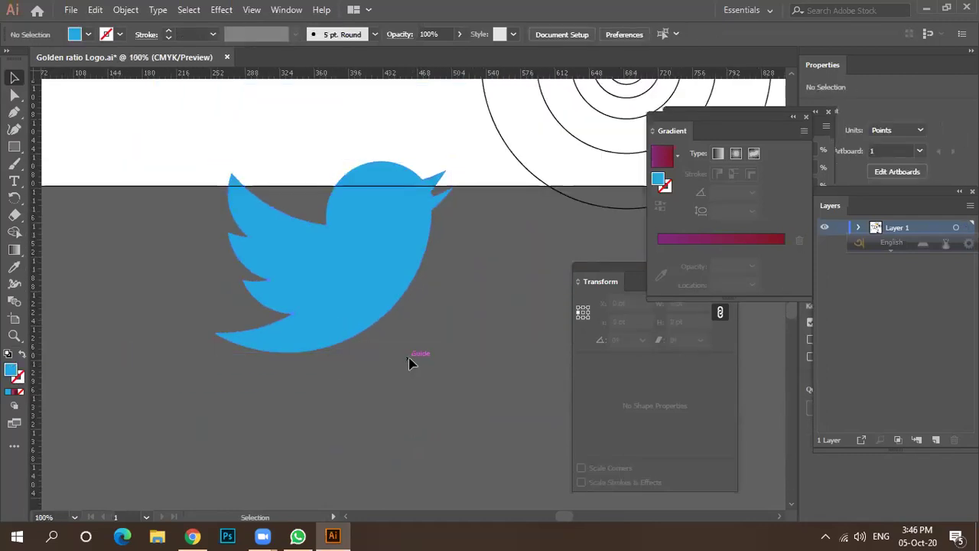
{"action": "scroll", "coordinate": [338, 354], "scroll_direction": "down", "scroll_amount": 2}
{"action": "left_click_drag", "start_coordinate": [339, 323], "coordinate": [275, 361]}
{"action": "left_click", "coordinate": [275, 363]}
{"action": "scroll", "coordinate": [225, 354], "scroll_direction": "down", "scroll_amount": 1}
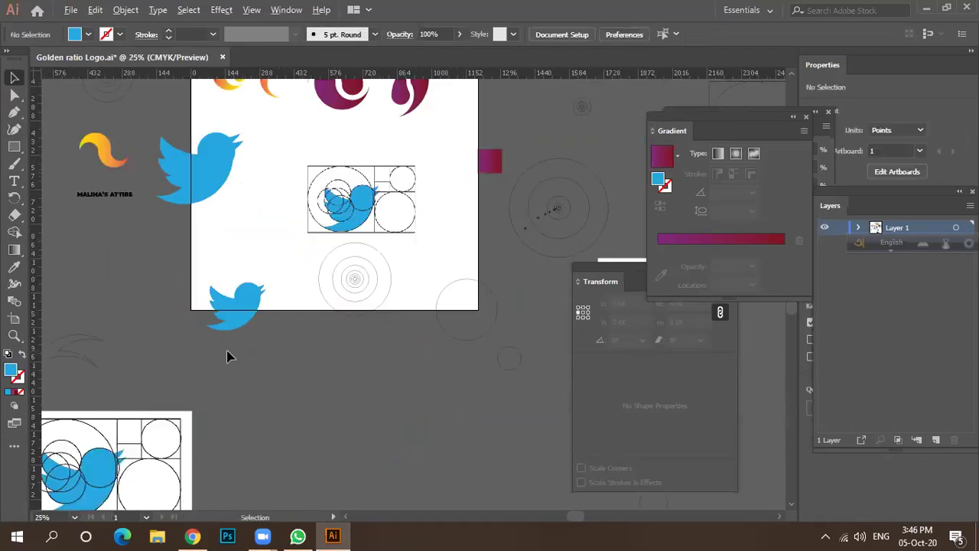
Step: Move the apple reference image to the artboard's lower-left corner and the small Twitter bird from there to the artboard's right edge
{"action": "scroll", "coordinate": [227, 320], "scroll_direction": "up", "scroll_amount": 1}
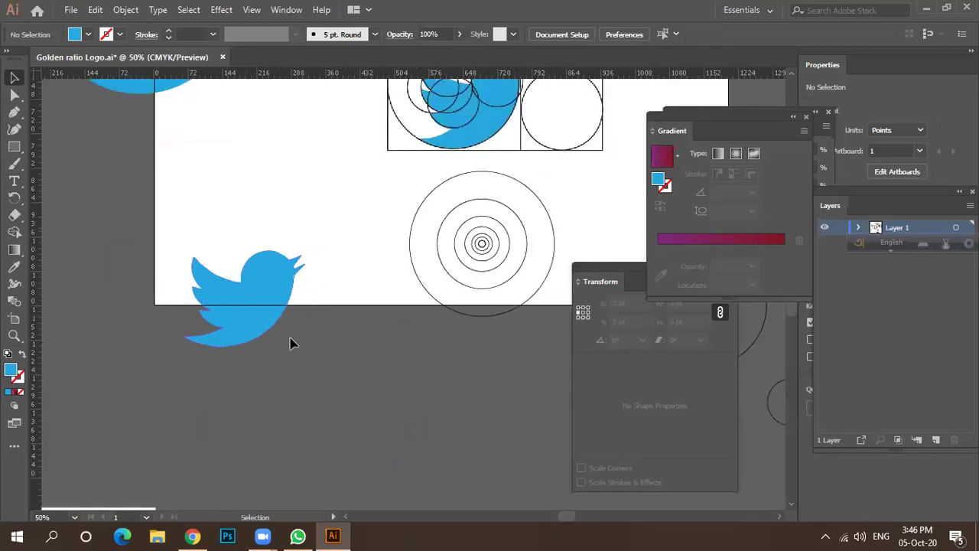
{"action": "scroll", "coordinate": [314, 397], "scroll_direction": "down", "scroll_amount": 2}
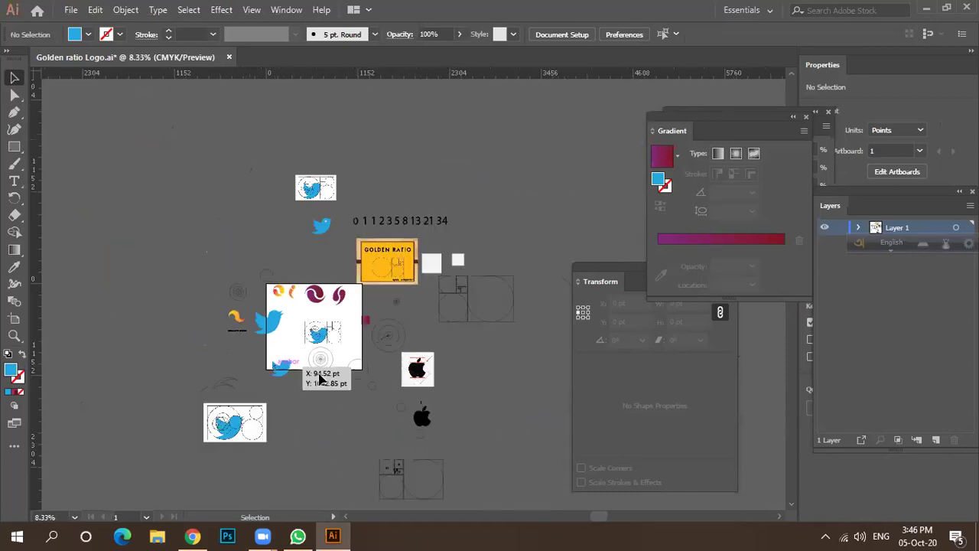
{"action": "scroll", "coordinate": [431, 378], "scroll_direction": "up", "scroll_amount": 1}
{"action": "left_click_drag", "start_coordinate": [417, 355], "coordinate": [192, 413]}
{"action": "left_click_drag", "start_coordinate": [146, 354], "coordinate": [290, 258]}
{"action": "left_click_drag", "start_coordinate": [191, 410], "coordinate": [148, 350]}
Step: Move the Twitter golden-ratio construction off the artboard and put the apple reference image in its place above the concentric circles
{"action": "left_click_drag", "start_coordinate": [367, 339], "coordinate": [219, 287]}
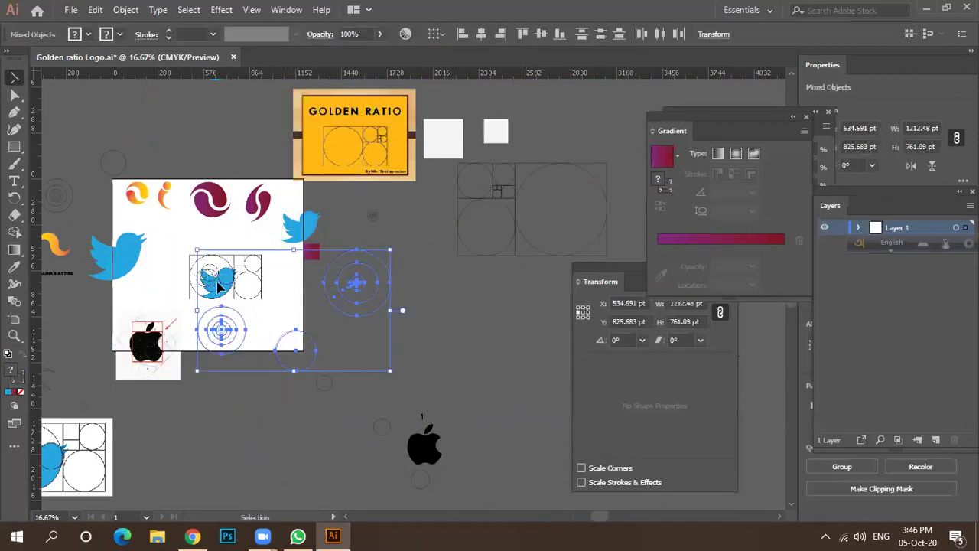
{"action": "left_click", "coordinate": [421, 338]}
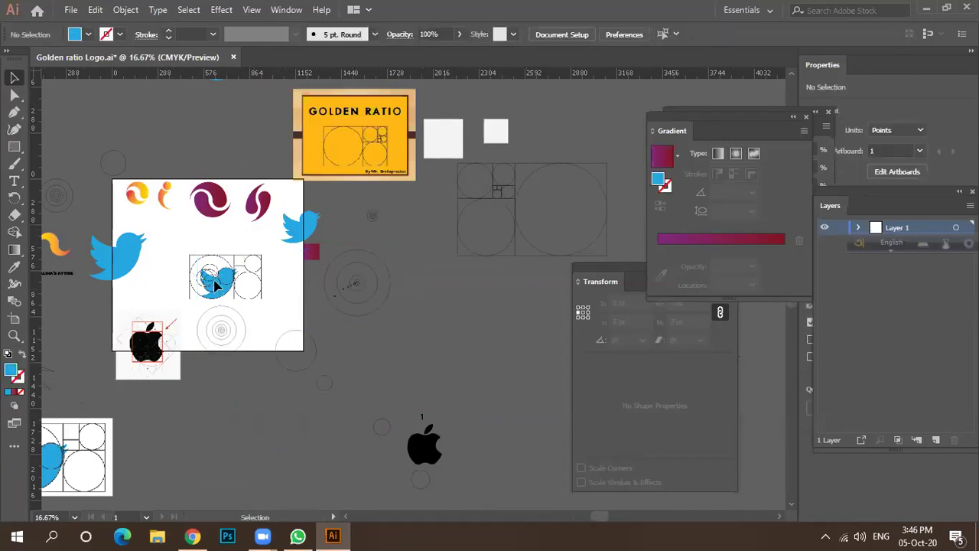
{"action": "left_click_drag", "start_coordinate": [237, 297], "coordinate": [438, 361]}
{"action": "left_click_drag", "start_coordinate": [142, 349], "coordinate": [202, 268]}
Step: Examine the numbered golden-ratio circles in the apple reference image alongside the concentric circle set
{"action": "scroll", "coordinate": [202, 267], "scroll_direction": "up", "scroll_amount": 3}
{"action": "scroll", "coordinate": [216, 268], "scroll_direction": "down", "scroll_amount": 1}
{"action": "scroll", "coordinate": [337, 267], "scroll_direction": "down", "scroll_amount": 1}
{"action": "scroll", "coordinate": [308, 342], "scroll_direction": "up", "scroll_amount": 1}
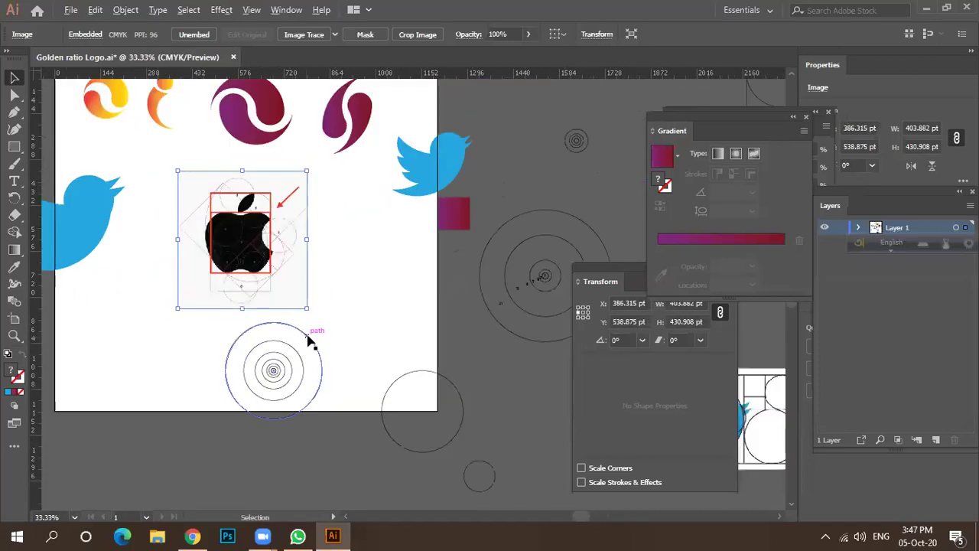
{"action": "scroll", "coordinate": [290, 271], "scroll_direction": "up", "scroll_amount": 3}
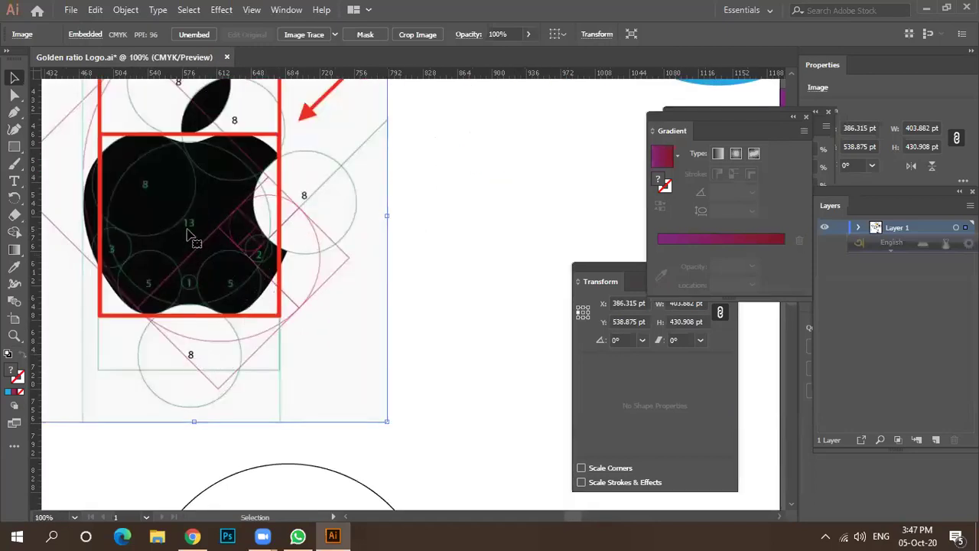
{"action": "scroll", "coordinate": [195, 229], "scroll_direction": "down", "scroll_amount": 2}
{"action": "scroll", "coordinate": [238, 334], "scroll_direction": "down", "scroll_amount": 1}
{"action": "scroll", "coordinate": [239, 333], "scroll_direction": "down", "scroll_amount": 1}
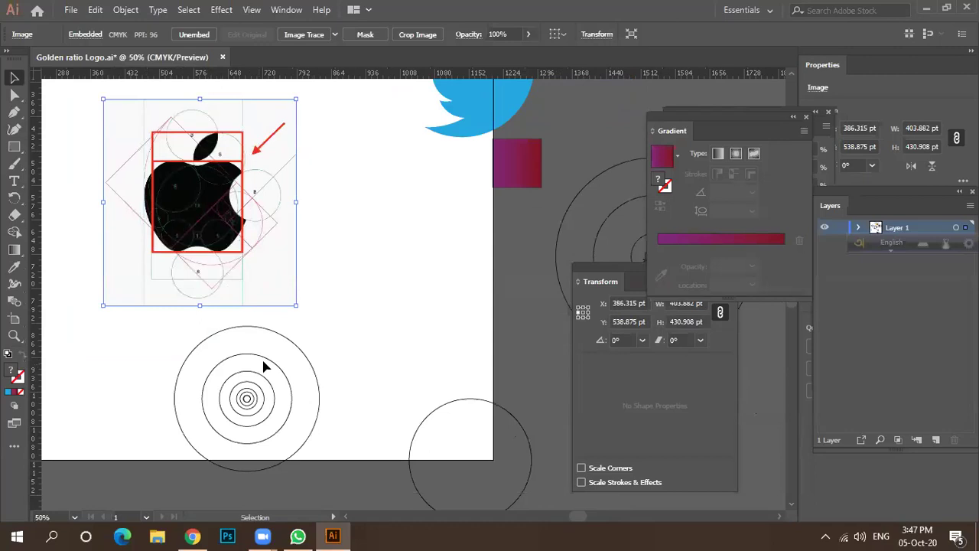
Step: Copy two circles from the concentric set: the about 188 pt one beside the apple image, the about 116 pt one over the bite
{"action": "left_click_drag", "start_coordinate": [268, 356], "coordinate": [385, 253]}
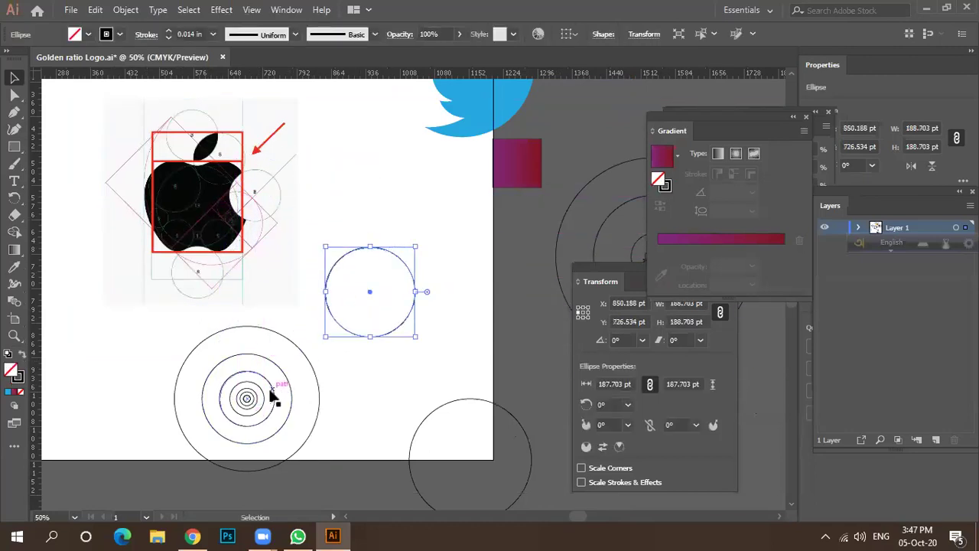
{"action": "left_click_drag", "start_coordinate": [275, 396], "coordinate": [287, 193]}
{"action": "scroll", "coordinate": [219, 188], "scroll_direction": "up", "scroll_amount": 4}
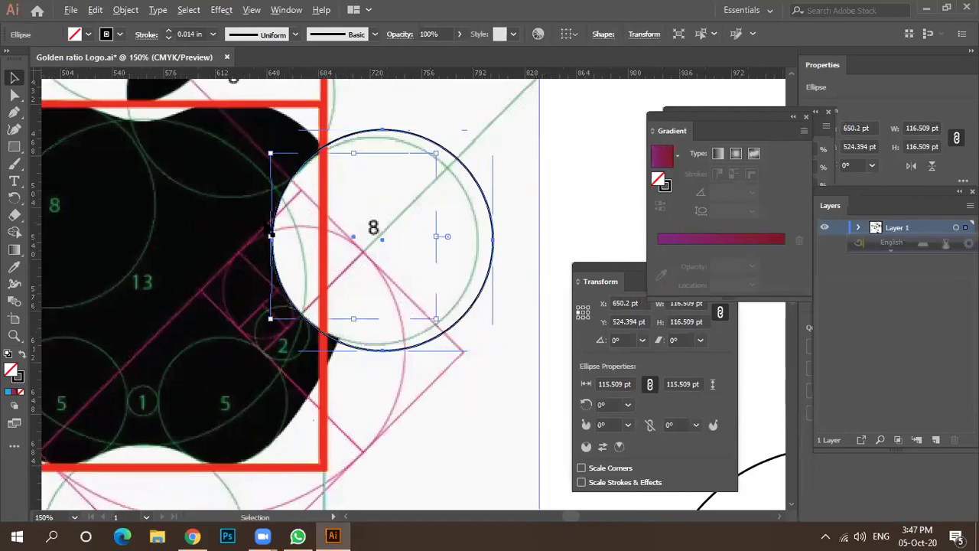
{"action": "scroll", "coordinate": [269, 228], "scroll_direction": "down", "scroll_amount": 2}
{"action": "scroll", "coordinate": [290, 236], "scroll_direction": "down", "scroll_amount": 3}
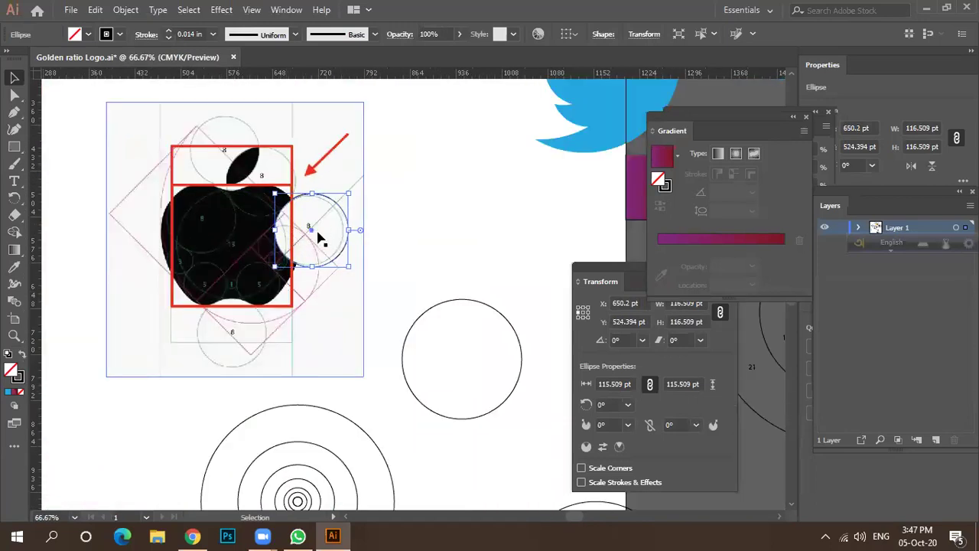
Step: Copy the bite circle onto the number 8 circle beneath the apple, fitting it to the bottom notch
{"action": "scroll", "coordinate": [240, 280], "scroll_direction": "up", "scroll_amount": 3}
{"action": "scroll", "coordinate": [242, 300], "scroll_direction": "up", "scroll_amount": 1}
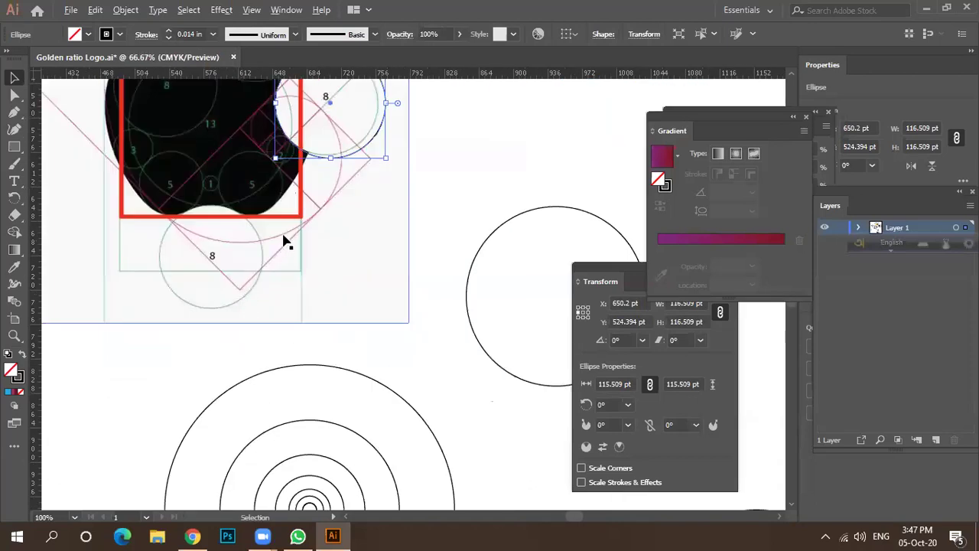
{"action": "scroll", "coordinate": [284, 240], "scroll_direction": "down", "scroll_amount": 2}
{"action": "left_click_drag", "start_coordinate": [323, 186], "coordinate": [248, 290]}
{"action": "left_click_drag", "start_coordinate": [246, 293], "coordinate": [253, 291]}
{"action": "scroll", "coordinate": [247, 220], "scroll_direction": "up", "scroll_amount": 1}
Step: Copy the bite circle to the top of the apple, fitting it to the dip below the leaf
{"action": "scroll", "coordinate": [260, 211], "scroll_direction": "down", "scroll_amount": 3}
{"action": "left_click_drag", "start_coordinate": [312, 193], "coordinate": [248, 142]}
{"action": "scroll", "coordinate": [245, 168], "scroll_direction": "up", "scroll_amount": 1}
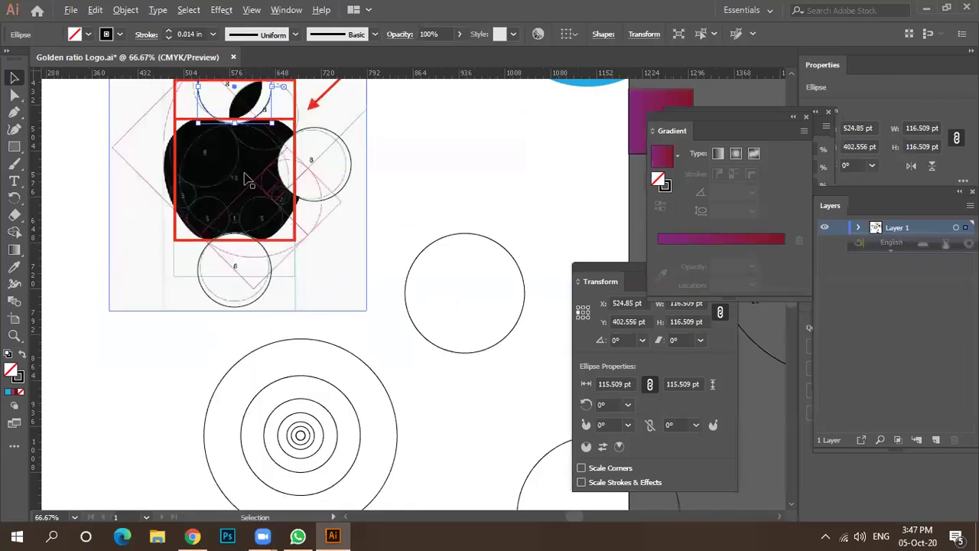
Step: Place two more copies of the about 116 pt circle at equal height on the apple's left and right shoulders
{"action": "left_click_drag", "start_coordinate": [325, 202], "coordinate": [217, 189]}
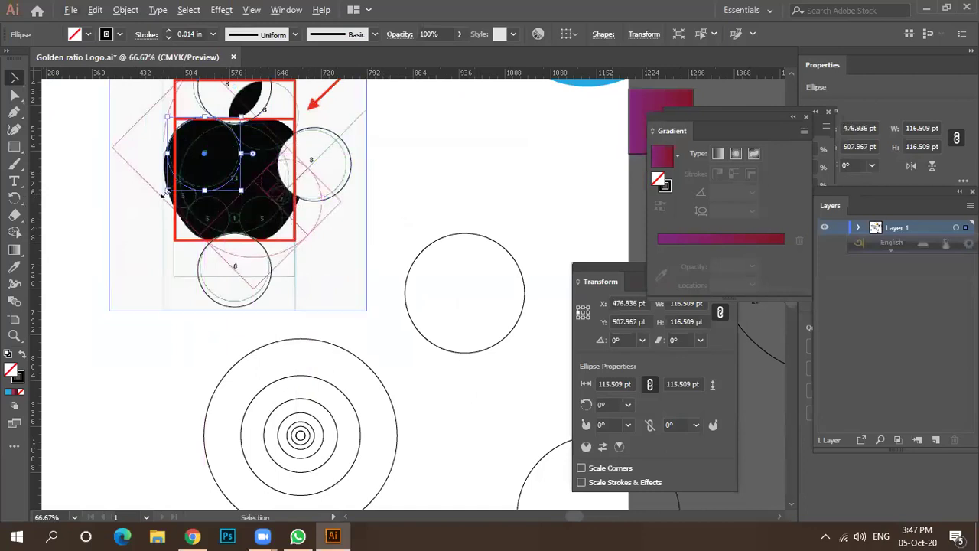
{"action": "scroll", "coordinate": [327, 228], "scroll_direction": "up", "scroll_amount": 1}
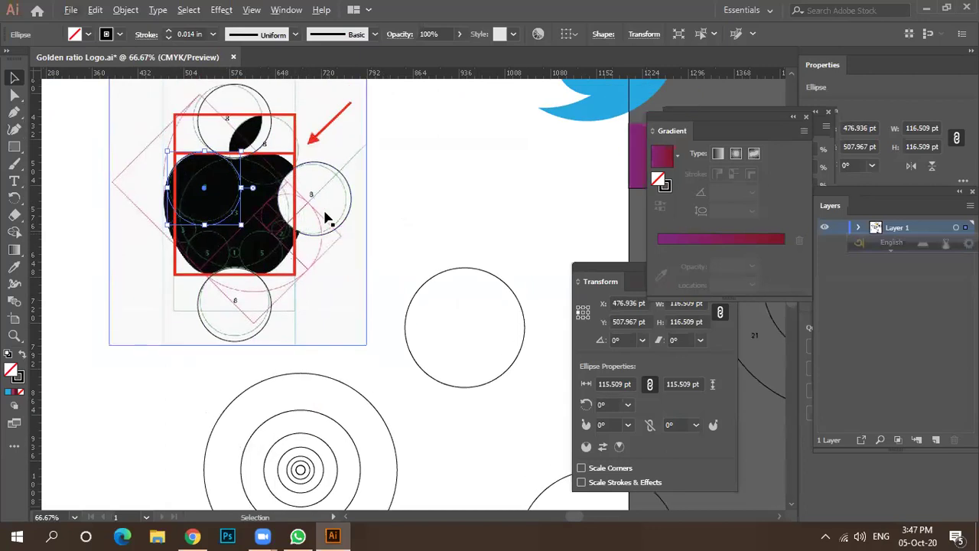
{"action": "left_click_drag", "start_coordinate": [342, 226], "coordinate": [293, 217]}
{"action": "scroll", "coordinate": [245, 262], "scroll_direction": "up", "scroll_amount": 1}
{"action": "scroll", "coordinate": [248, 262], "scroll_direction": "down", "scroll_amount": 2}
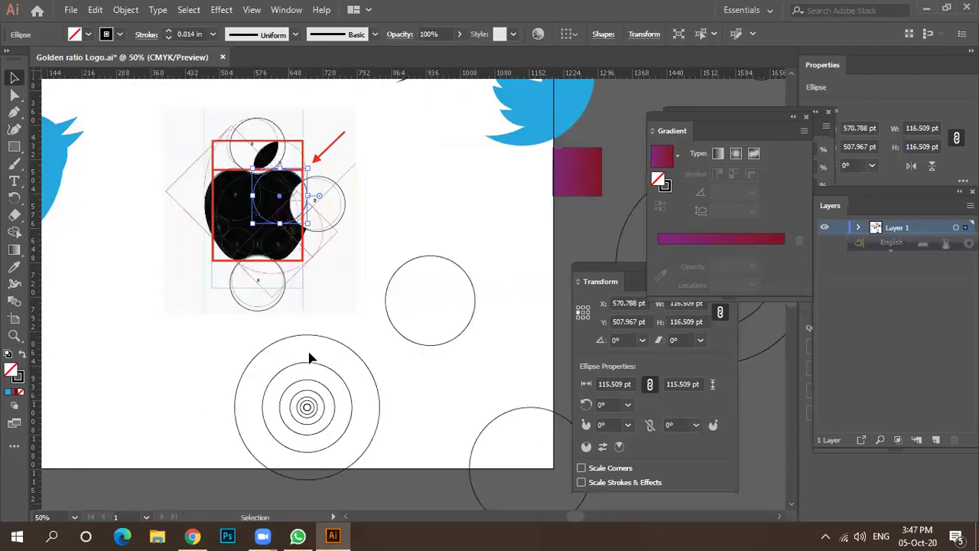
Step: Copy the about 72 pt circle from the concentric set onto the apple's lower-right lobe and shift it down to the lobe's edge
{"action": "left_click_drag", "start_coordinate": [319, 426], "coordinate": [285, 264]}
{"action": "scroll", "coordinate": [264, 270], "scroll_direction": "up", "scroll_amount": 3}
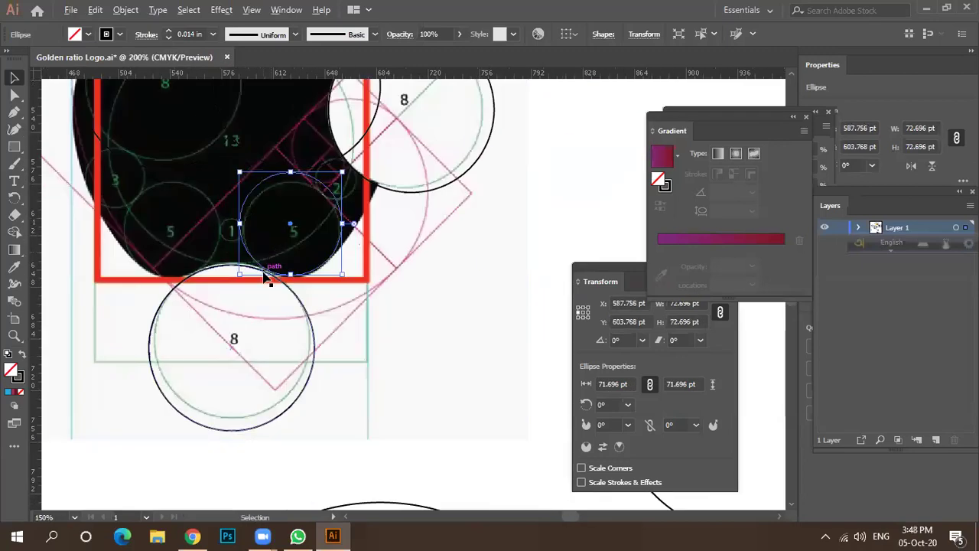
{"action": "scroll", "coordinate": [277, 280], "scroll_direction": "up", "scroll_amount": 3}
{"action": "left_click_drag", "start_coordinate": [301, 263], "coordinate": [301, 278]}
{"action": "scroll", "coordinate": [300, 272], "scroll_direction": "up", "scroll_amount": 3}
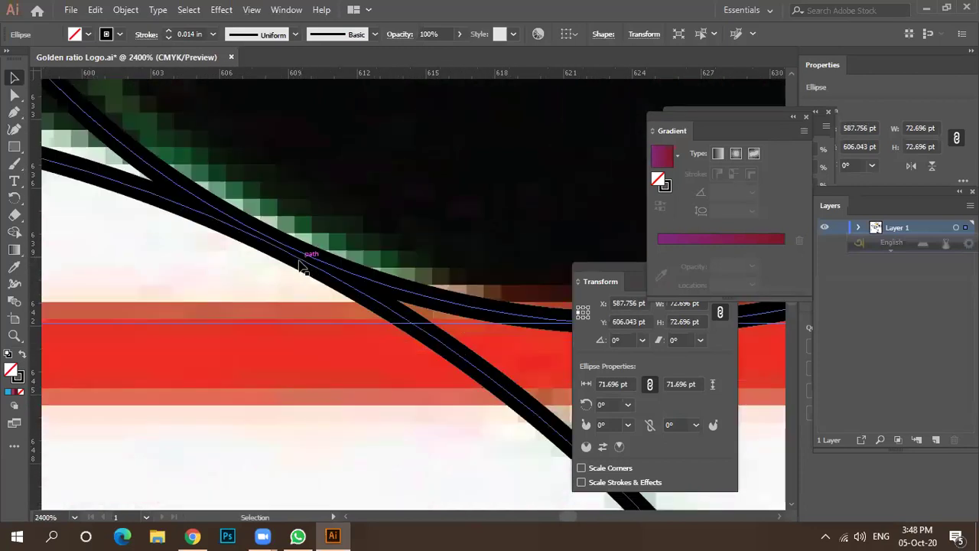
Step: In outline view, nudge the lower-right lobe circle until it meets the bottom notch circle, and return to preview
{"action": "key", "text": "ctrl+y"}
{"action": "scroll", "coordinate": [300, 265], "scroll_direction": "up", "scroll_amount": 3}
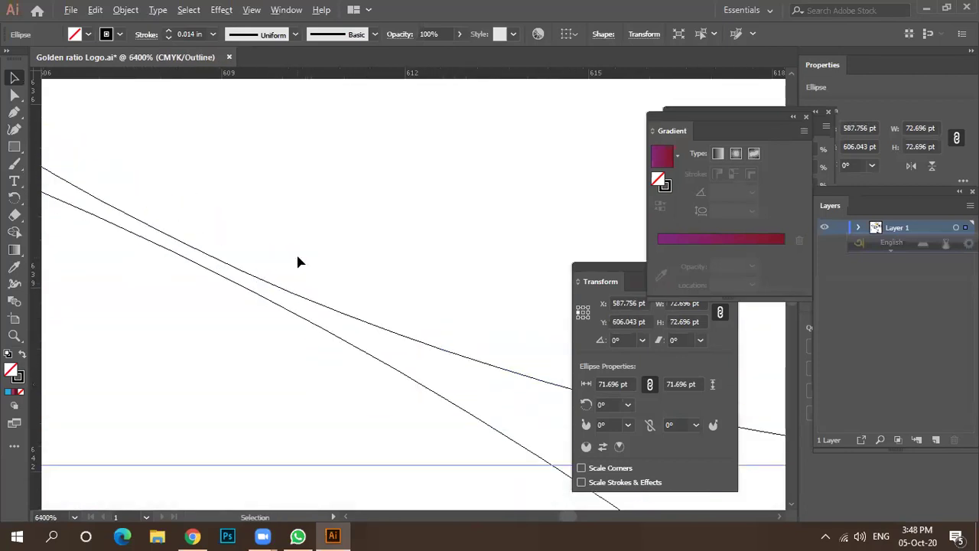
{"action": "mouse_move", "coordinate": [296, 294]}
{"action": "left_mouse_down"}
{"action": "mouse_move", "coordinate": [299, 313]}
{"action": "mouse_move", "coordinate": [292, 307]}
{"action": "left_mouse_up"}
{"action": "scroll", "coordinate": [290, 306], "scroll_direction": "down", "scroll_amount": 8}
{"action": "scroll", "coordinate": [277, 282], "scroll_direction": "down", "scroll_amount": 3}
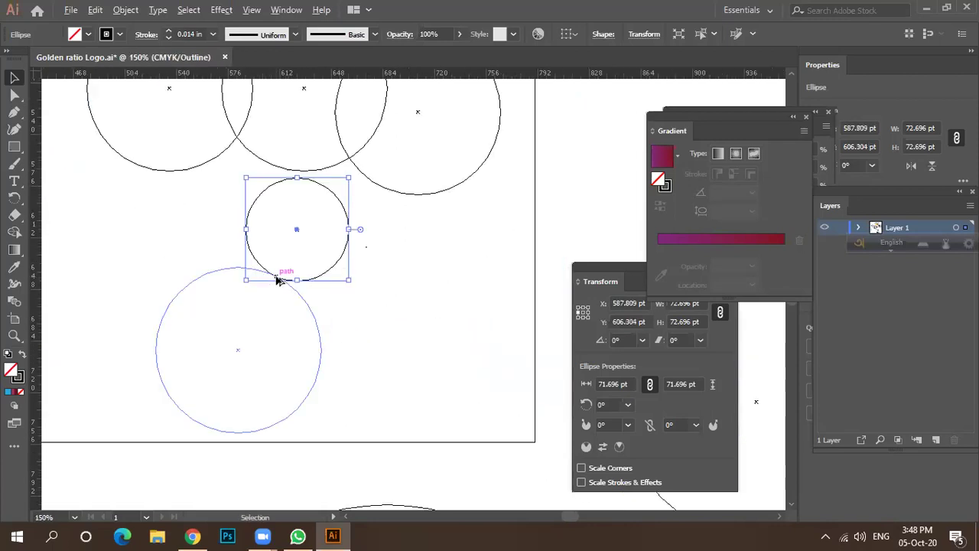
{"action": "scroll", "coordinate": [277, 282], "scroll_direction": "down", "scroll_amount": 2}
{"action": "key", "text": "ctrl+y"}
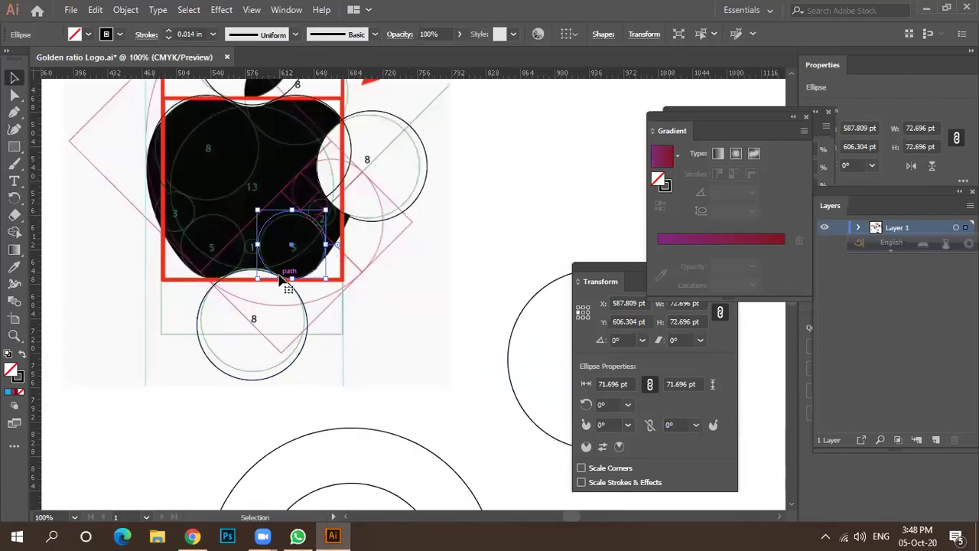
{"action": "scroll", "coordinate": [285, 283], "scroll_direction": "up", "scroll_amount": 2}
{"action": "scroll", "coordinate": [348, 252], "scroll_direction": "down", "scroll_amount": 2}
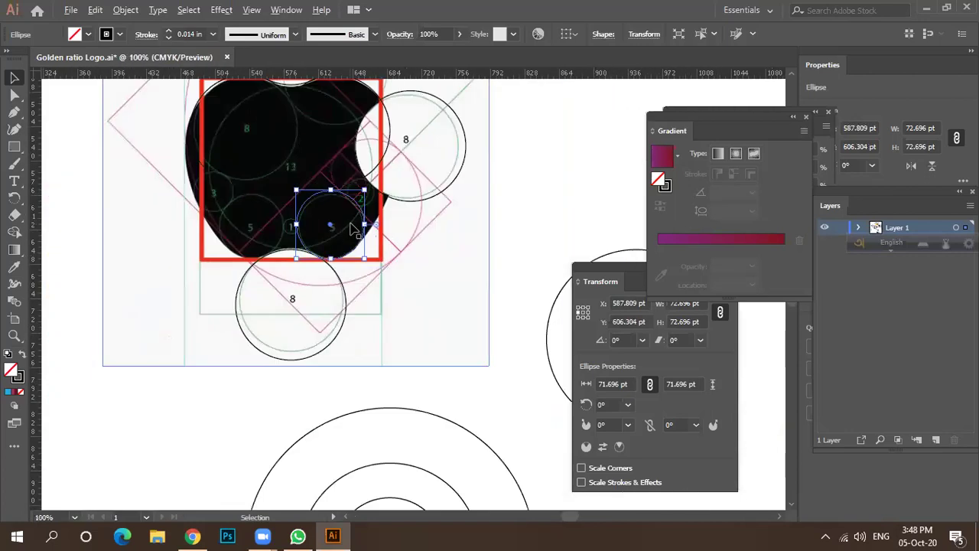
Step: Copy the about 72 pt lobe circle horizontally onto the apple's lower-left lobe and check its contact with the notch circle
{"action": "left_click_drag", "start_coordinate": [342, 261], "coordinate": [271, 264]}
{"action": "scroll", "coordinate": [271, 264], "scroll_direction": "up", "scroll_amount": 1}
{"action": "scroll", "coordinate": [293, 227], "scroll_direction": "up", "scroll_amount": 1}
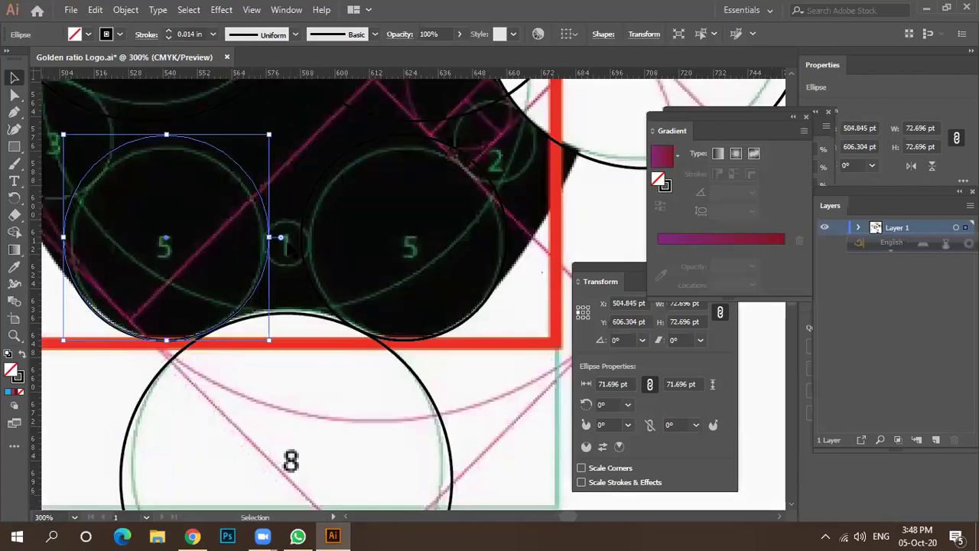
{"action": "scroll", "coordinate": [201, 336], "scroll_direction": "up", "scroll_amount": 3}
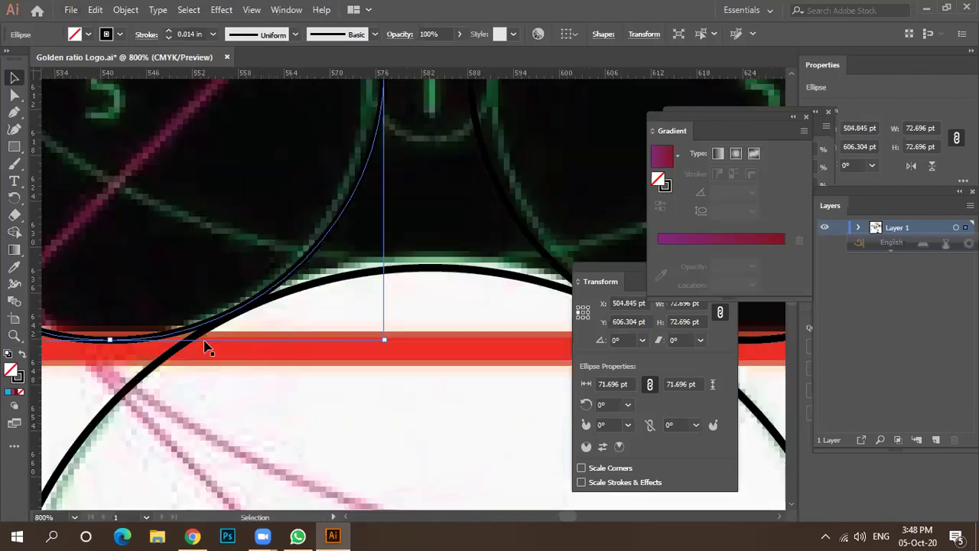
{"action": "scroll", "coordinate": [226, 328], "scroll_direction": "down", "scroll_amount": 7}
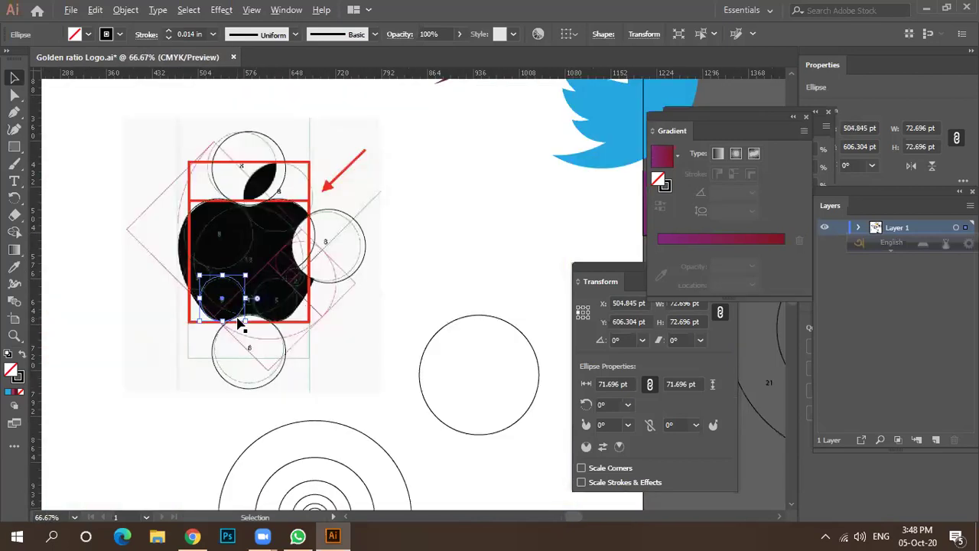
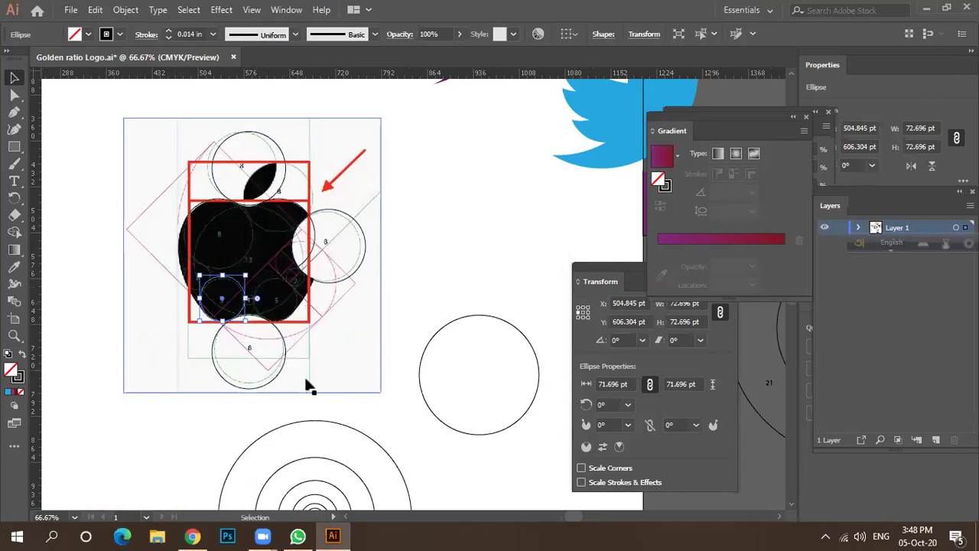
Step: Place two copies of the about 116 pt circle so that their arcs follow the two sides of the apple's leaf
{"action": "scroll", "coordinate": [350, 373], "scroll_direction": "down", "scroll_amount": 1}
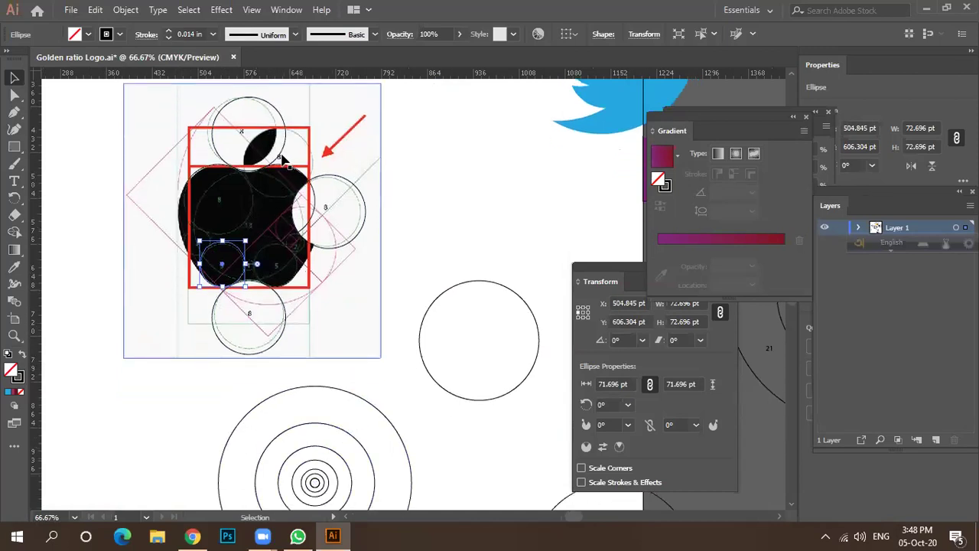
{"action": "left_click_drag", "start_coordinate": [281, 156], "coordinate": [274, 153]}
{"action": "scroll", "coordinate": [274, 161], "scroll_direction": "up", "scroll_amount": 3}
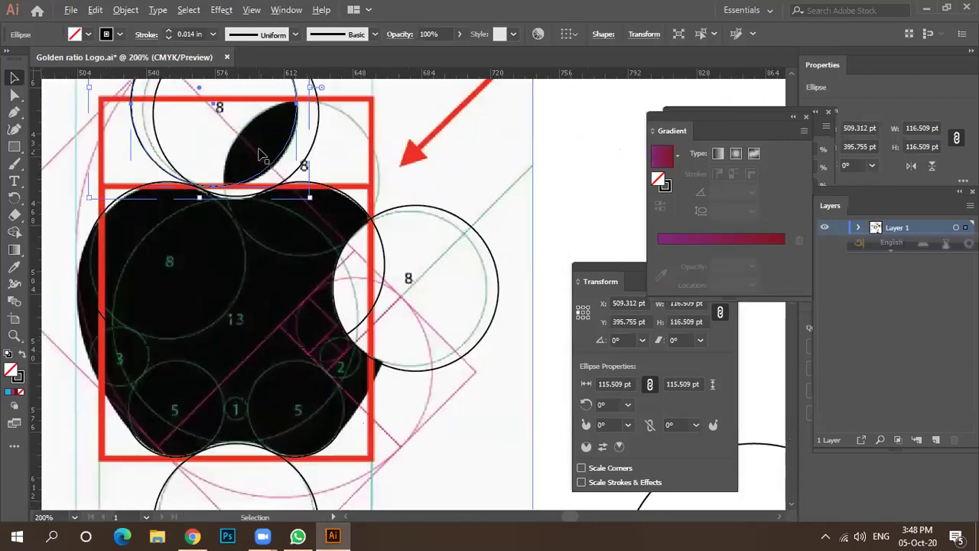
{"action": "scroll", "coordinate": [274, 184], "scroll_direction": "down", "scroll_amount": 3}
{"action": "left_click_drag", "start_coordinate": [292, 188], "coordinate": [342, 230]}
{"action": "scroll", "coordinate": [273, 199], "scroll_direction": "down", "scroll_amount": 2}
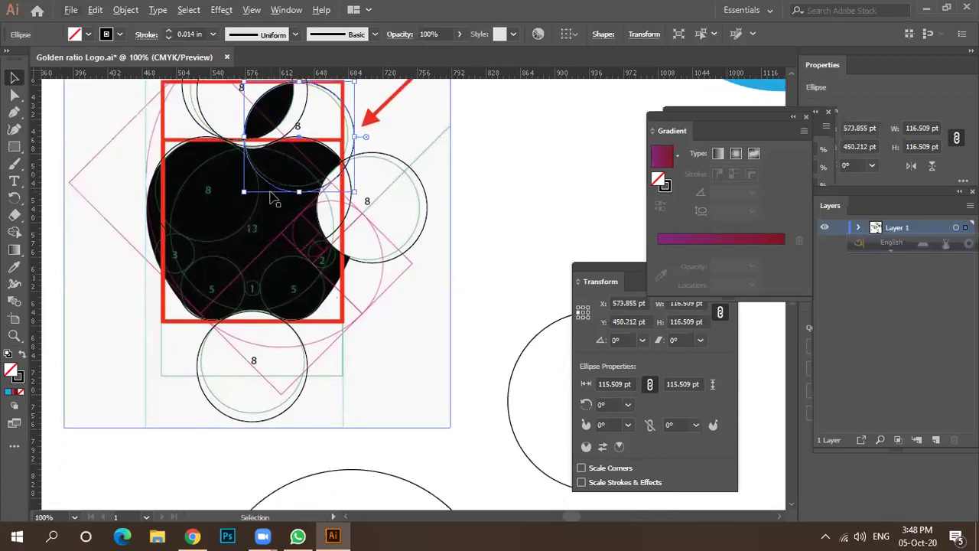
{"action": "scroll", "coordinate": [268, 296], "scroll_direction": "down", "scroll_amount": 1}
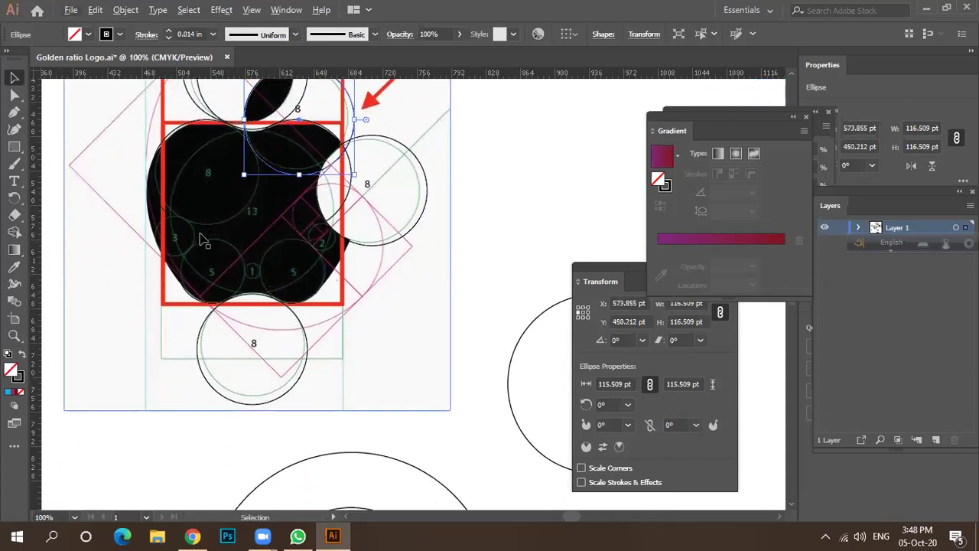
Step: Copy the outermost circle of the concentric set, about 304 pt, onto the apple so that it follows the left side
{"action": "scroll", "coordinate": [169, 229], "scroll_direction": "down", "scroll_amount": 2}
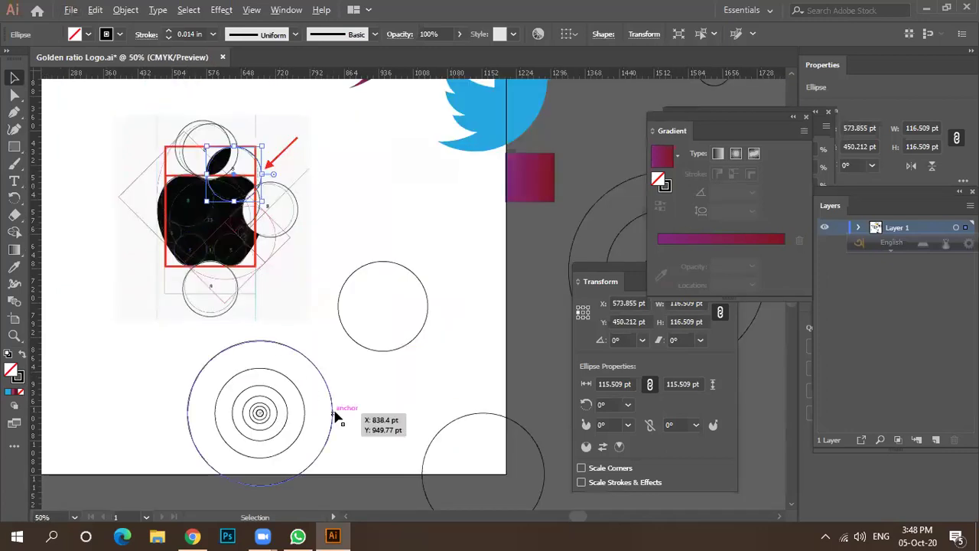
{"action": "left_click_drag", "start_coordinate": [333, 417], "coordinate": [305, 214]}
{"action": "left_click", "coordinate": [304, 214]}
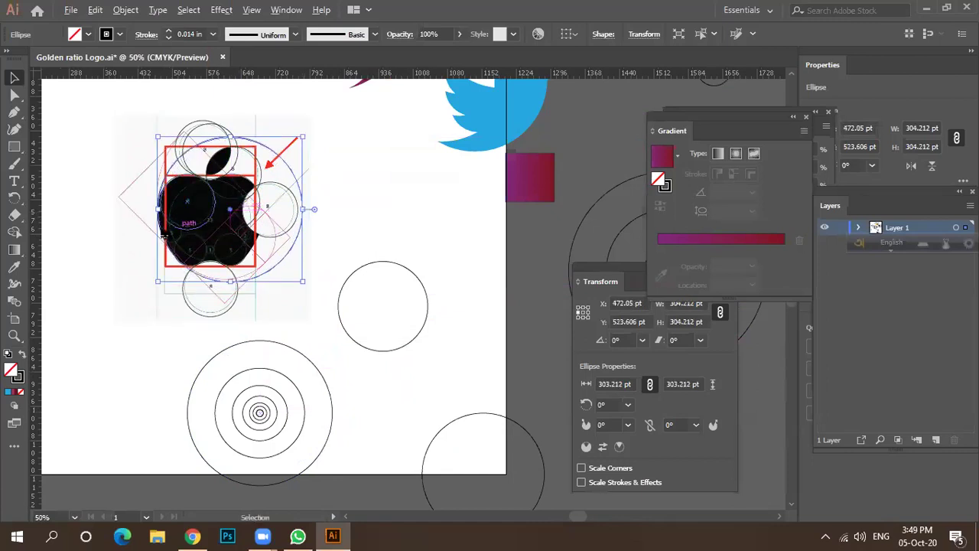
{"action": "key", "text": "ctrl+equal"}
{"action": "key", "text": "ctrl+equal"}
{"action": "key", "text": "ctrl+equal"}
{"action": "key", "text": "ctrl+minus"}
{"action": "key", "text": "ctrl+minus"}
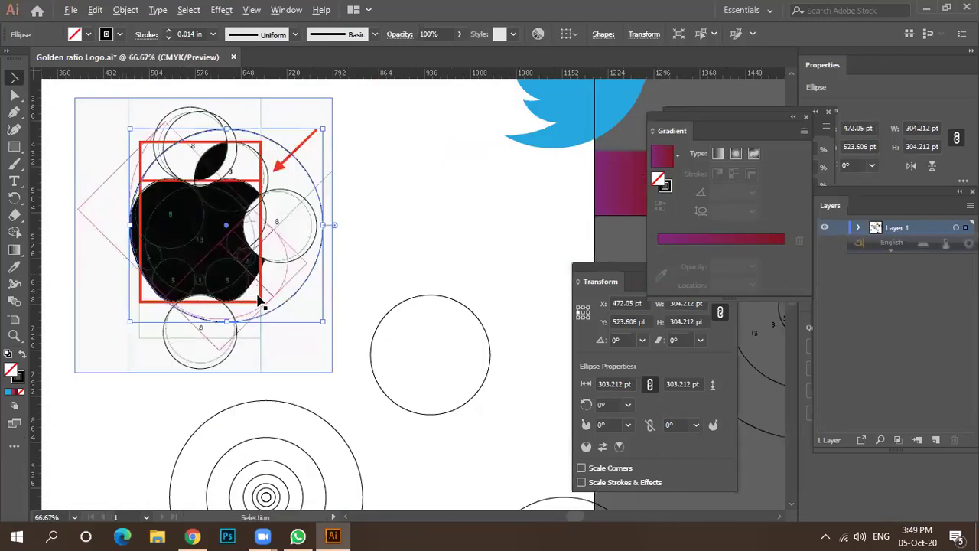
Step: Copy the about 304 pt circle horizontally to the left so that its right arc follows the apple's right side
{"action": "left_click_drag", "start_coordinate": [286, 299], "coordinate": [241, 300]}
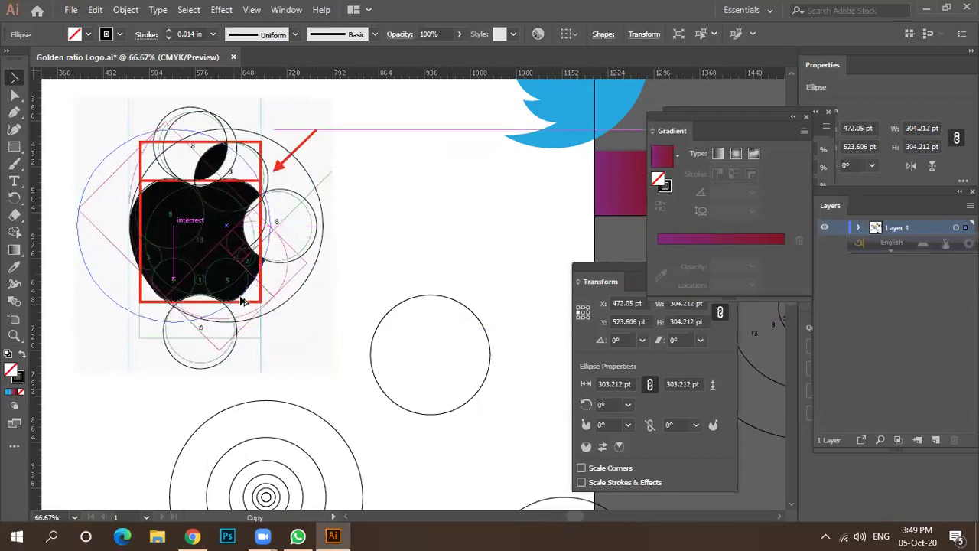
{"action": "mouse_move", "coordinate": [241, 299]}
{"action": "left_mouse_down"}
{"action": "mouse_move", "coordinate": [238, 307]}
{"action": "mouse_move", "coordinate": [241, 298]}
{"action": "left_mouse_up"}
{"action": "scroll", "coordinate": [265, 182], "scroll_direction": "up", "scroll_amount": 3}
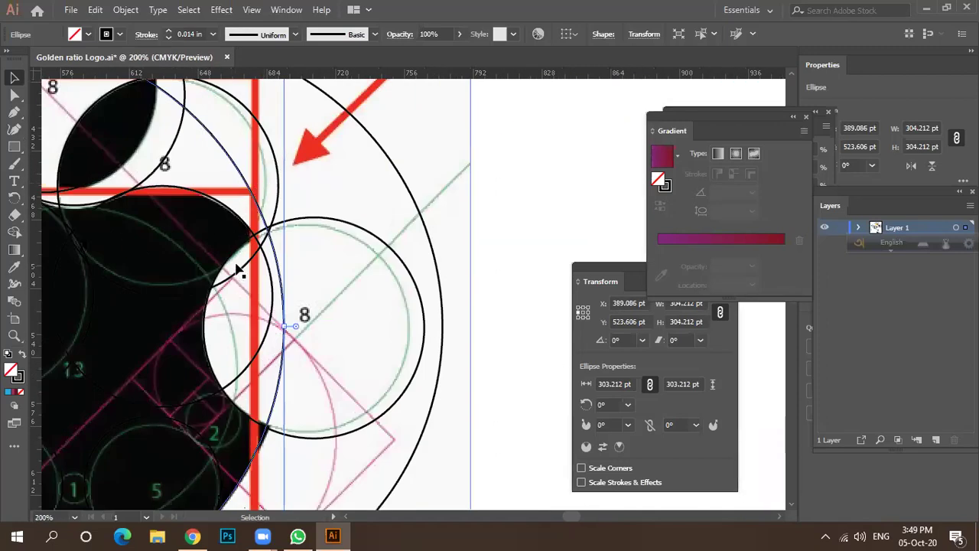
{"action": "scroll", "coordinate": [235, 243], "scroll_direction": "down", "scroll_amount": 2}
{"action": "scroll", "coordinate": [238, 222], "scroll_direction": "up", "scroll_amount": 3}
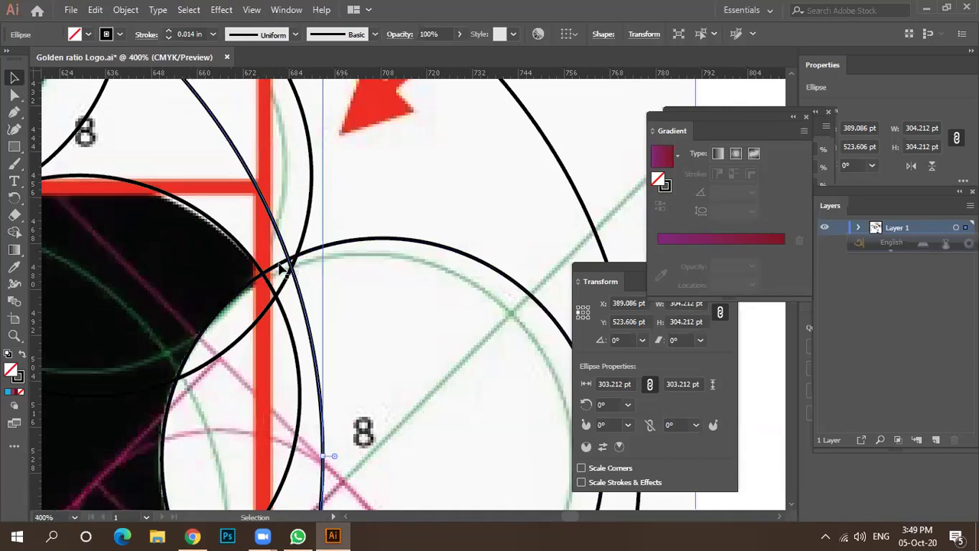
Step: Reposition the about 304 pt circle so that its right arc follows the apple's lower right side
{"action": "left_click_drag", "start_coordinate": [285, 258], "coordinate": [291, 266]}
{"action": "scroll", "coordinate": [312, 235], "scroll_direction": "down", "scroll_amount": 3}
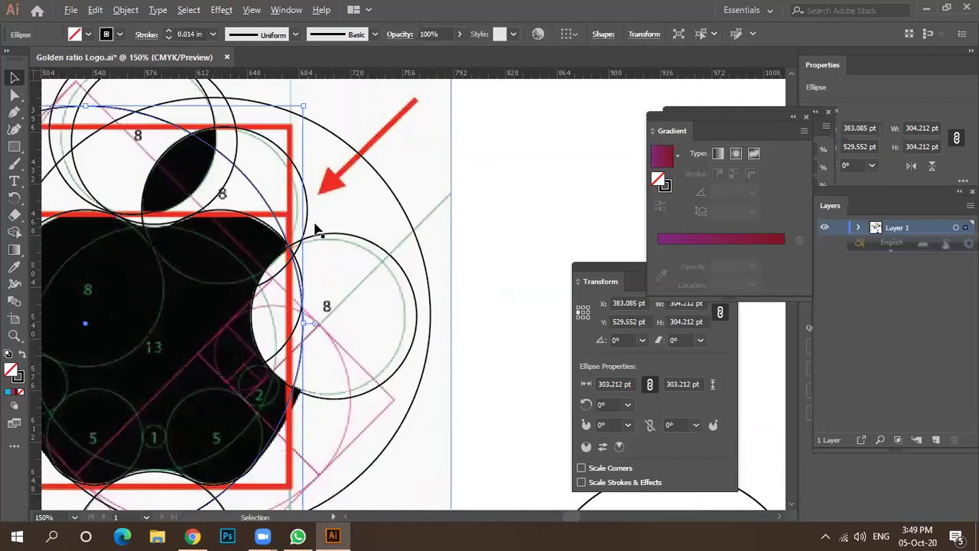
{"action": "scroll", "coordinate": [330, 266], "scroll_direction": "down", "scroll_amount": 1}
{"action": "scroll", "coordinate": [336, 275], "scroll_direction": "up", "scroll_amount": 3}
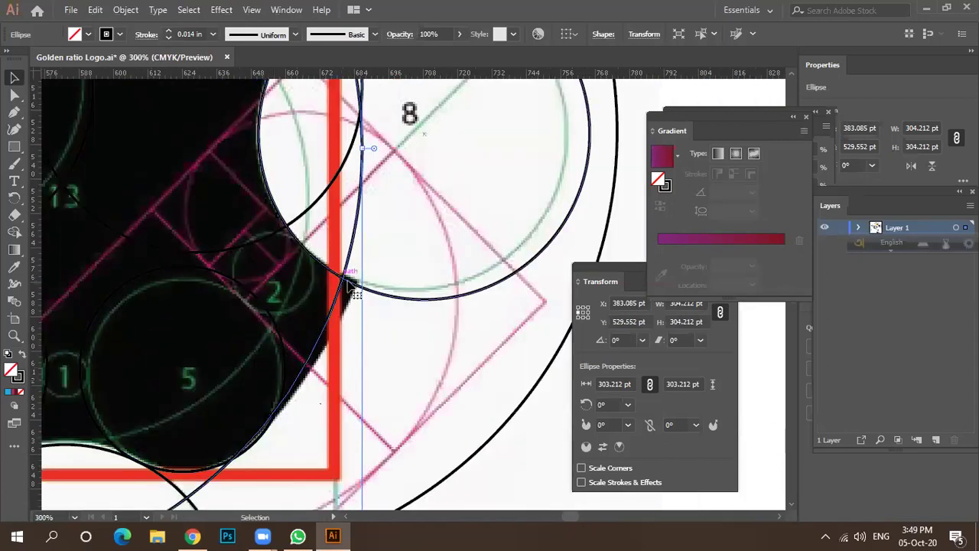
{"action": "left_click_drag", "start_coordinate": [325, 329], "coordinate": [346, 314]}
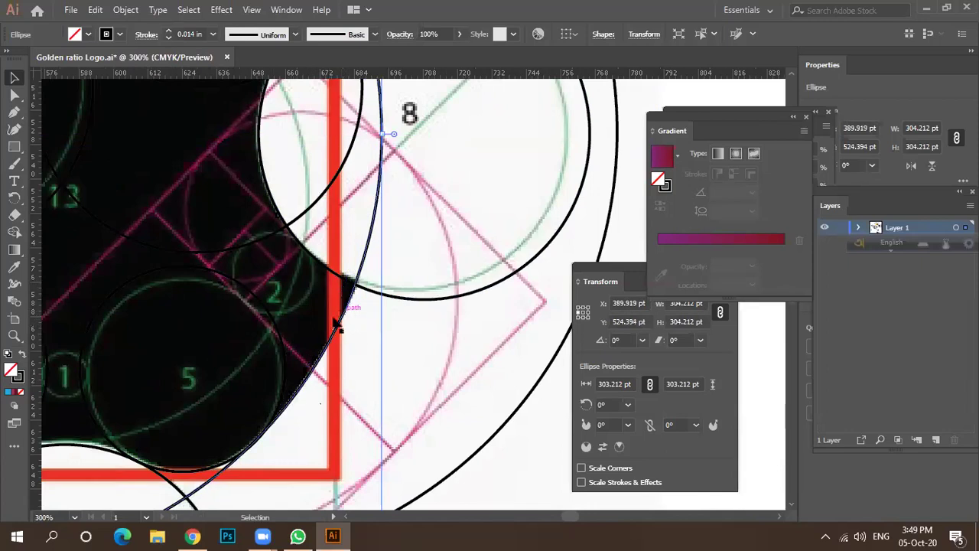
{"action": "scroll", "coordinate": [339, 323], "scroll_direction": "down", "scroll_amount": 4, "text": "alt"}
{"action": "scroll", "coordinate": [329, 253], "scroll_direction": "up", "scroll_amount": 3, "text": "alt"}
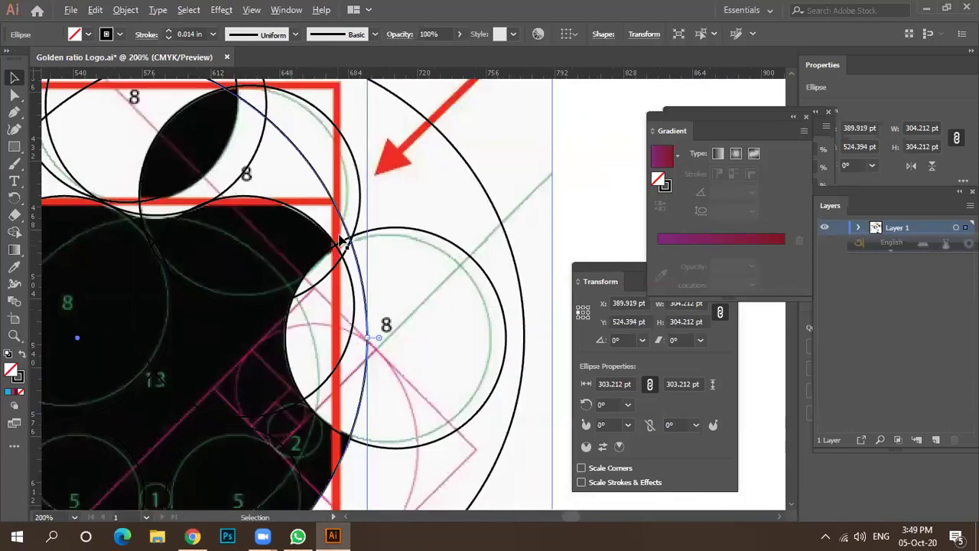
Step: Try shifting the about 304 pt circle slightly down and left to meet the upper corner of the apple's bite
{"action": "left_click_drag", "start_coordinate": [348, 223], "coordinate": [336, 257]}
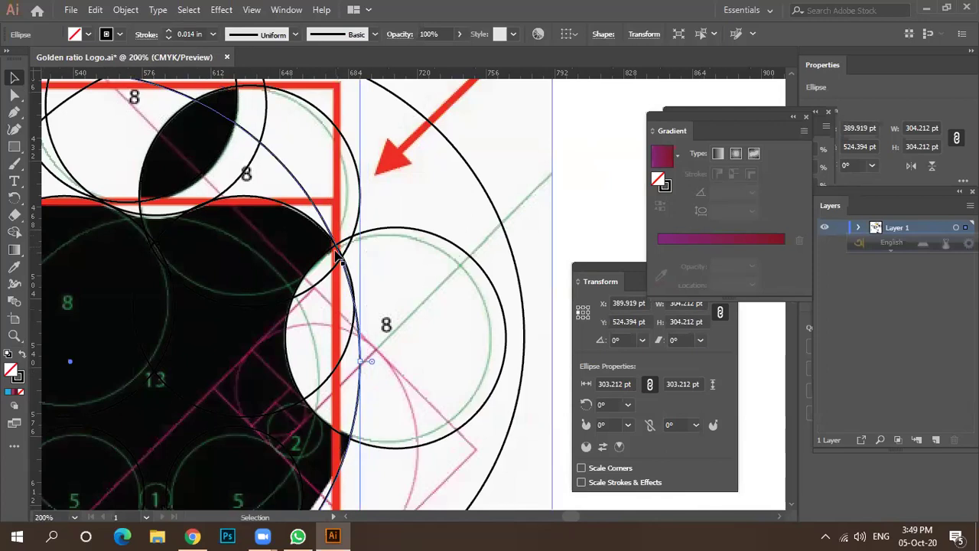
{"action": "scroll", "coordinate": [338, 256], "scroll_direction": "up", "scroll_amount": 3}
{"action": "scroll", "coordinate": [352, 242], "scroll_direction": "down", "scroll_amount": 3}
{"action": "scroll", "coordinate": [353, 239], "scroll_direction": "down", "scroll_amount": 5}
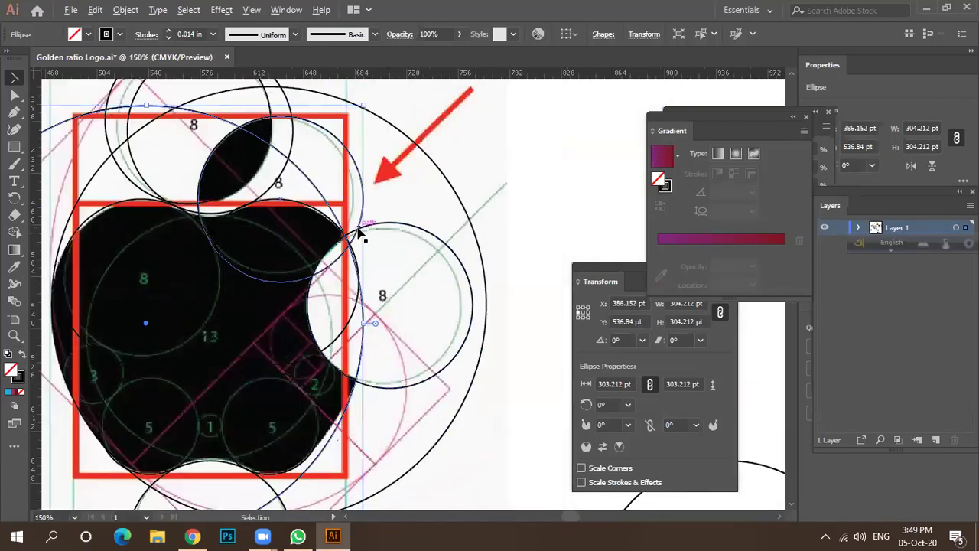
{"action": "scroll", "coordinate": [321, 334], "scroll_direction": "up", "scroll_amount": 5}
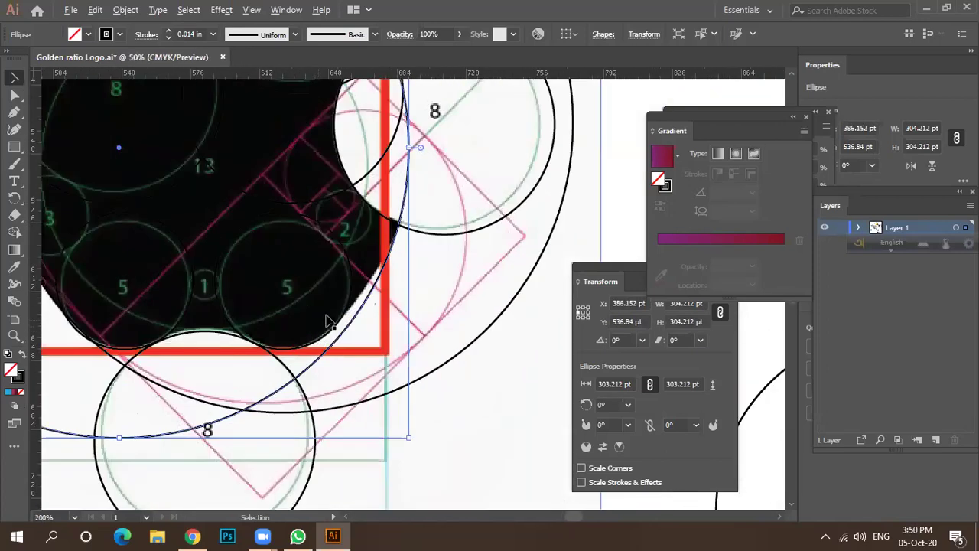
Step: Try scaling the reference image together with the large circle down to about 378 × 403 pt
{"action": "scroll", "coordinate": [325, 327], "scroll_direction": "down", "scroll_amount": 5}
{"action": "left_click_drag", "start_coordinate": [199, 343], "coordinate": [204, 368]}
{"action": "scroll", "coordinate": [320, 274], "scroll_direction": "up", "scroll_amount": 3}
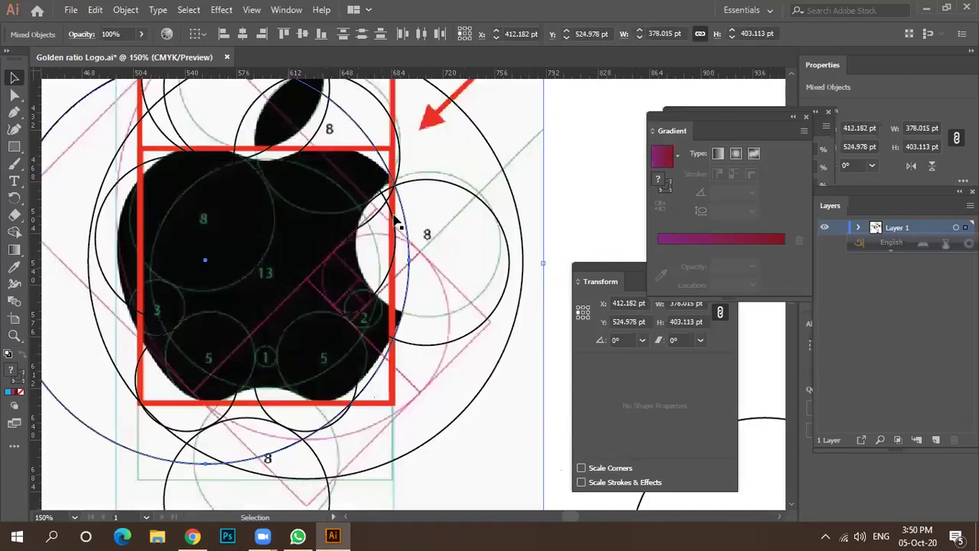
Step: Try shifting the reference image and large circle together up and right, comparing the arc with the apple's lower right side
{"action": "left_click_drag", "start_coordinate": [403, 216], "coordinate": [405, 179]}
{"action": "scroll", "coordinate": [400, 186], "scroll_direction": "down", "scroll_amount": 2}
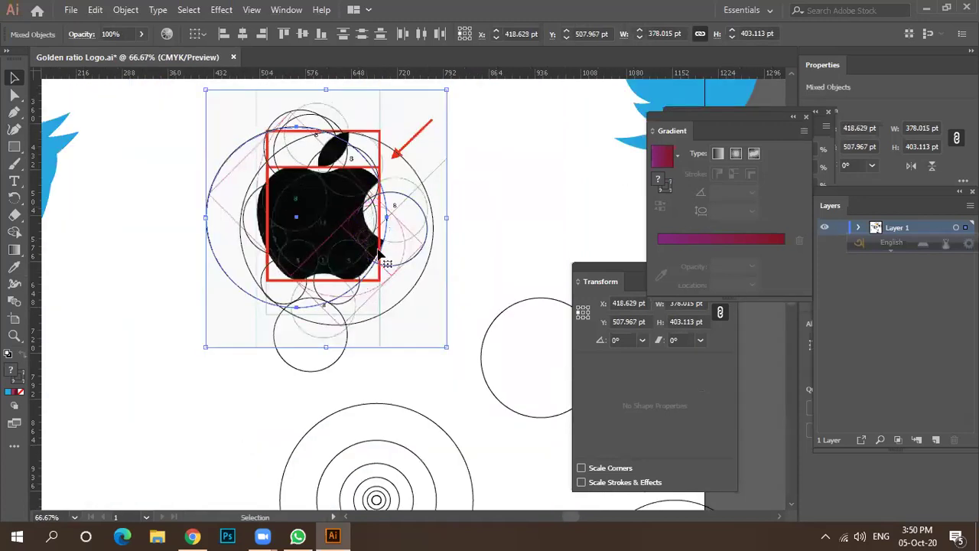
{"action": "scroll", "coordinate": [378, 181], "scroll_direction": "up", "scroll_amount": 3}
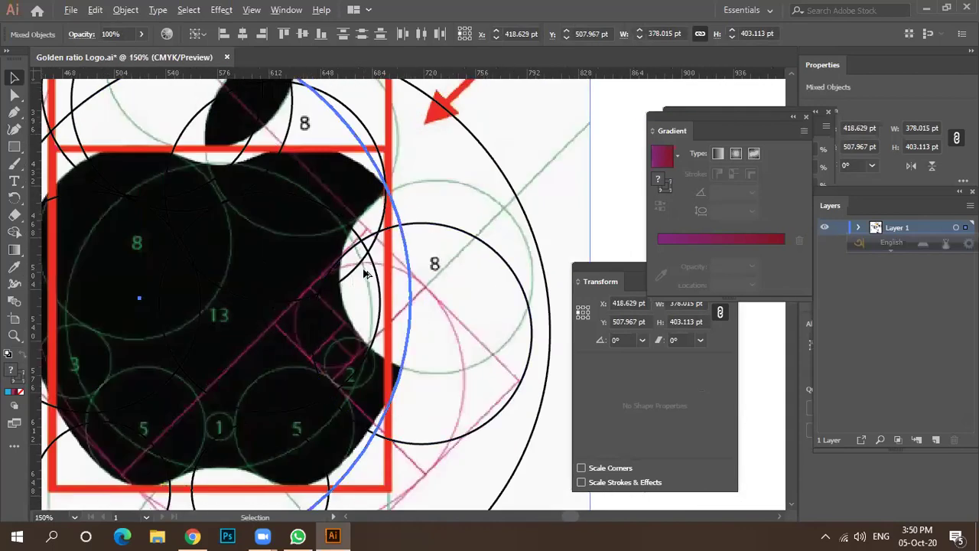
{"action": "scroll", "coordinate": [345, 368], "scroll_direction": "down", "scroll_amount": 2}
{"action": "scroll", "coordinate": [336, 383], "scroll_direction": "up", "scroll_amount": 3}
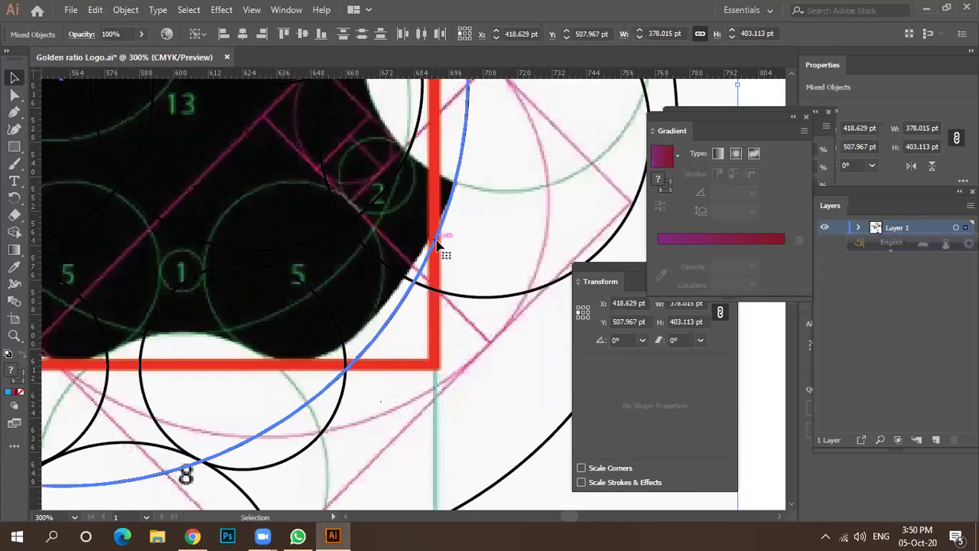
{"action": "left_click_drag", "start_coordinate": [429, 263], "coordinate": [441, 223]}
{"action": "scroll", "coordinate": [389, 280], "scroll_direction": "down", "scroll_amount": 1}
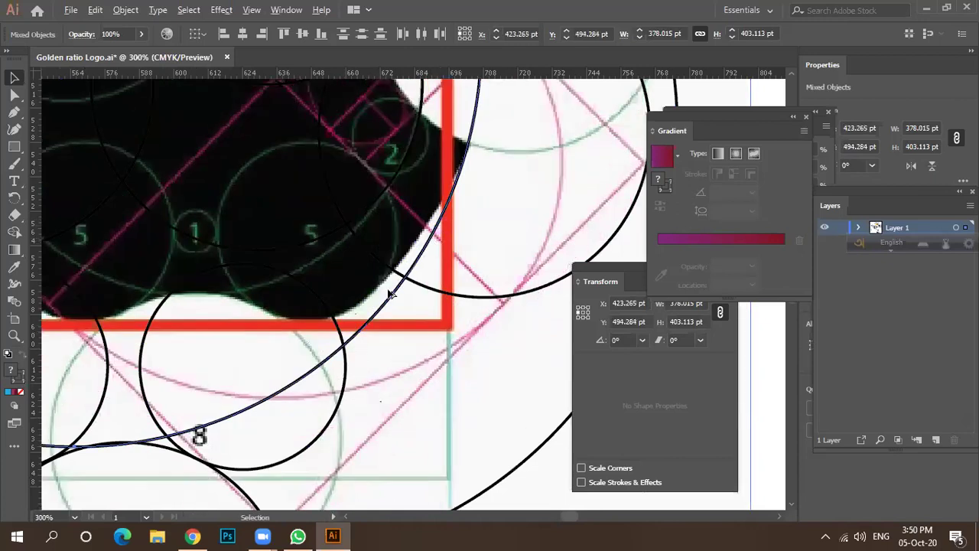
{"action": "scroll", "coordinate": [388, 300], "scroll_direction": "down", "scroll_amount": 2}
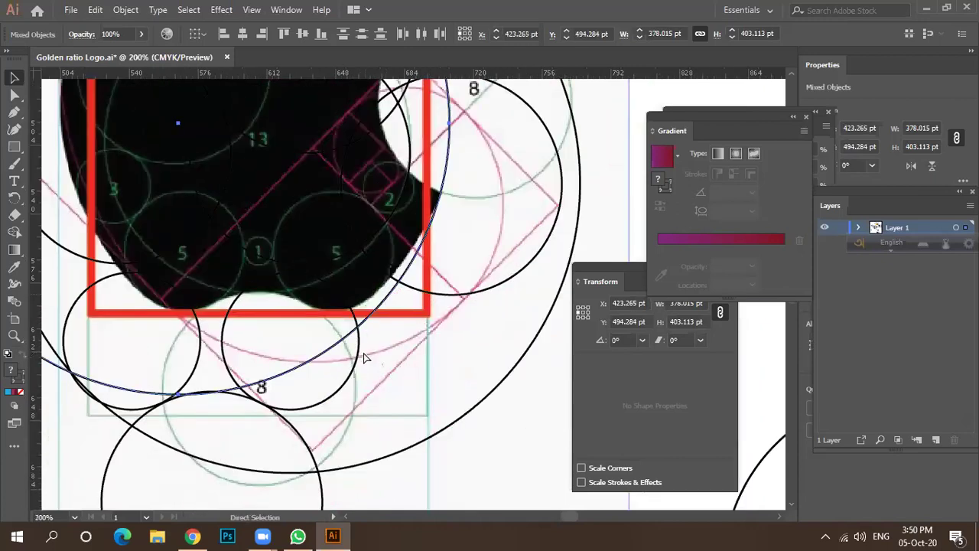
Step: Undo the scaling and the latest shifts of the reference image and large circle
{"action": "key", "text": "ctrl+z"}
{"action": "key", "text": "ctrl+z"}
{"action": "key", "text": "ctrl+z"}
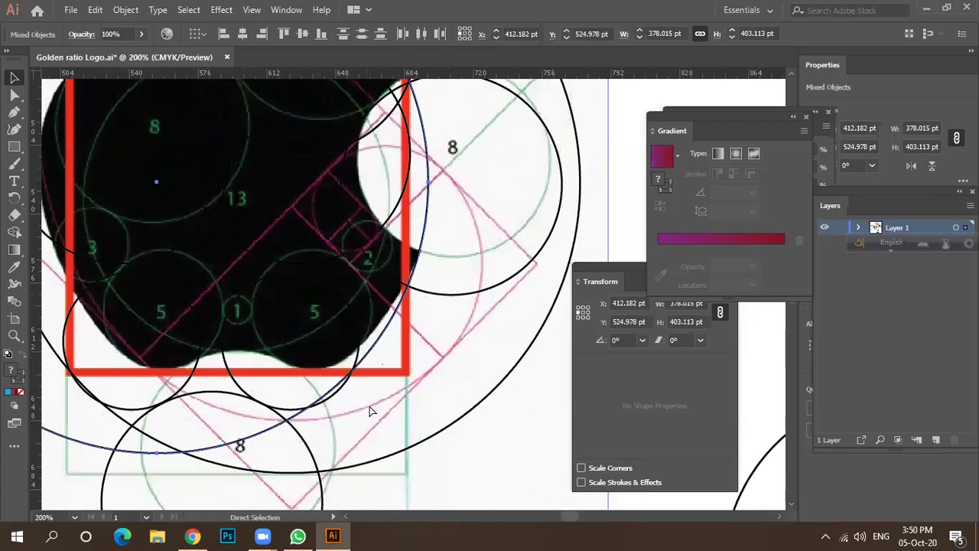
{"action": "key", "text": "ctrl+z"}
{"action": "key", "text": "ctrl+z"}
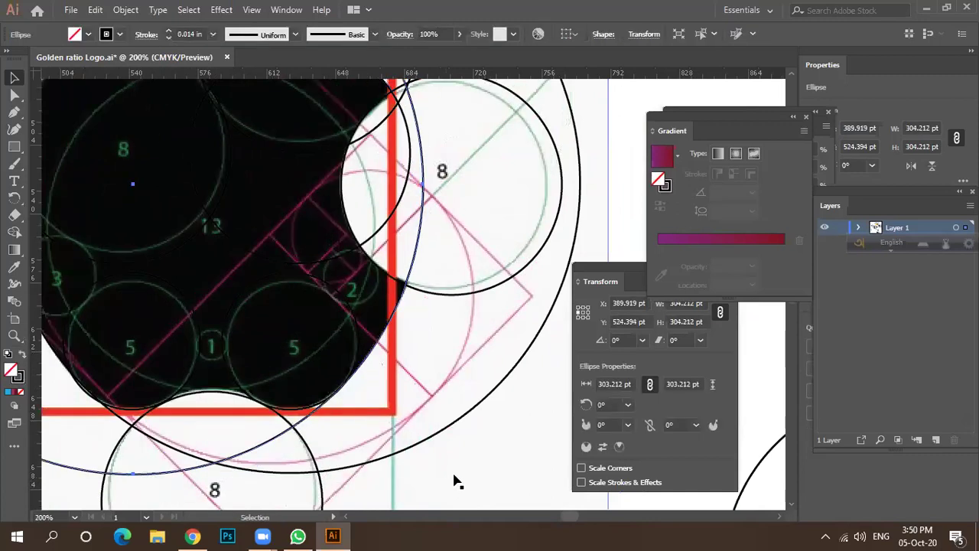
Step: Align the vertical centers of the large right-side circle and the two about 116 pt circles on the apple's upper lobes
{"action": "scroll", "coordinate": [391, 442], "scroll_direction": "down", "scroll_amount": 3}
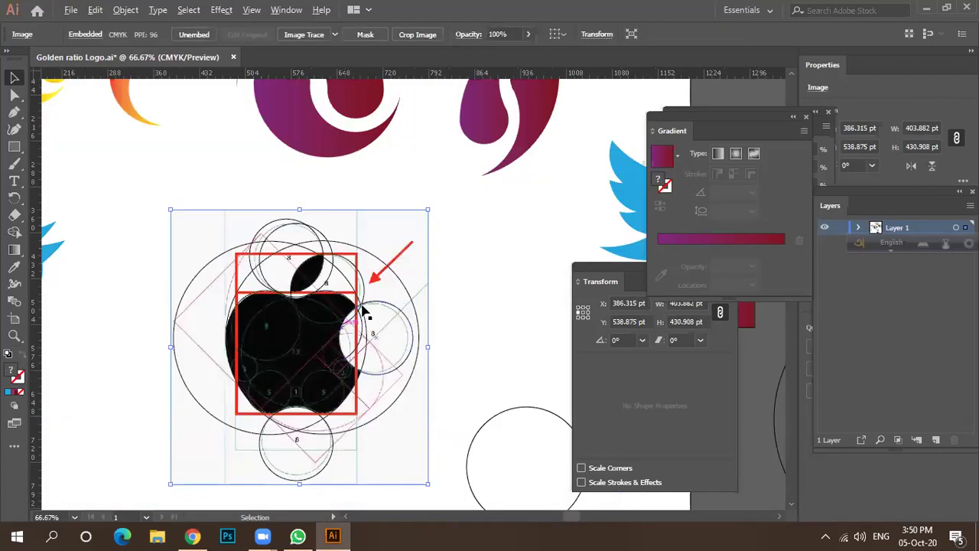
{"action": "scroll", "coordinate": [364, 314], "scroll_direction": "up", "scroll_amount": 3}
{"action": "scroll", "coordinate": [375, 275], "scroll_direction": "down", "scroll_amount": 1}
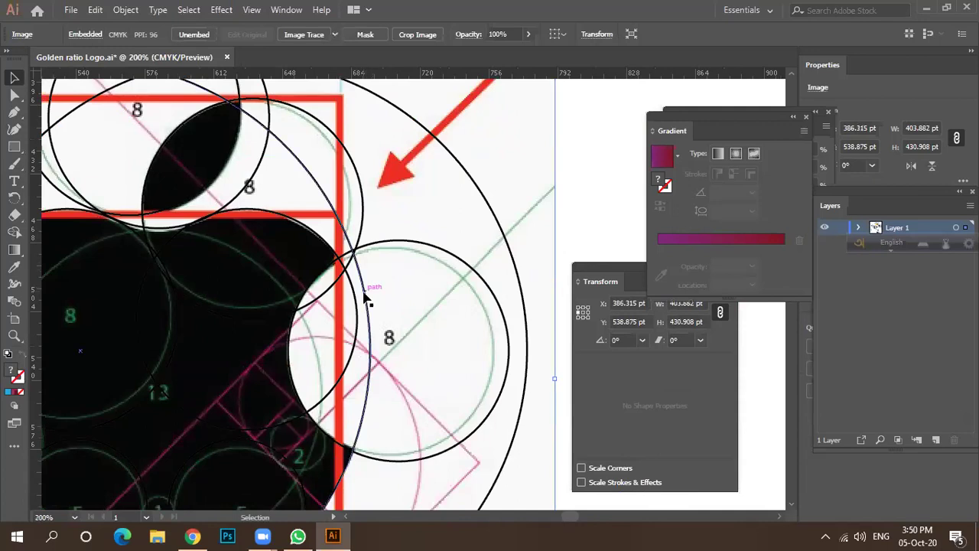
{"action": "left_click", "coordinate": [365, 294]}
{"action": "scroll", "coordinate": [375, 290], "scroll_direction": "down", "scroll_amount": 4}
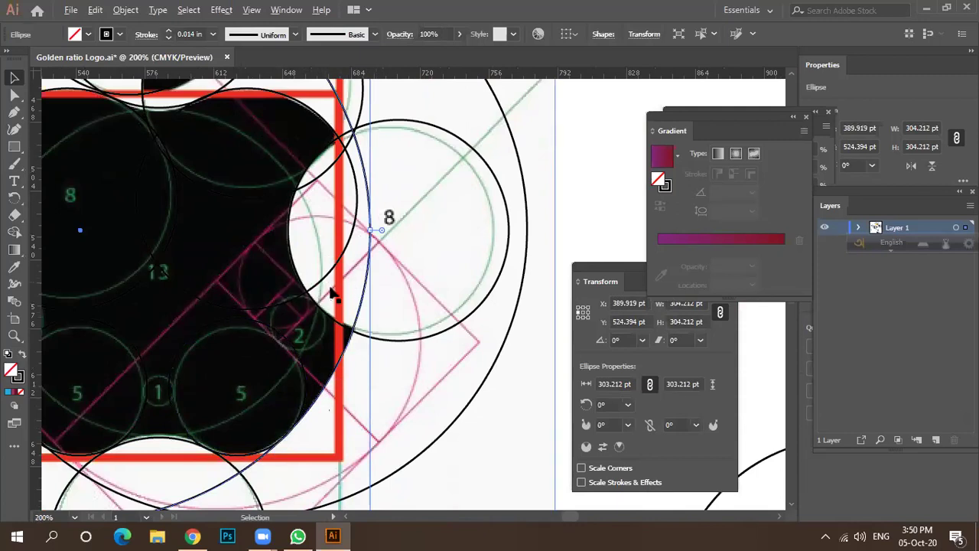
{"action": "scroll", "coordinate": [332, 288], "scroll_direction": "down", "scroll_amount": 1}
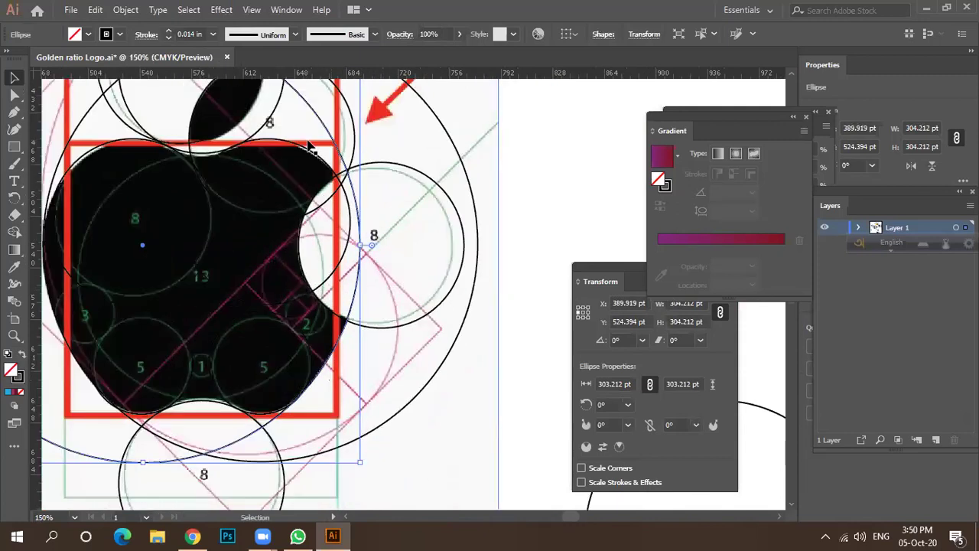
{"action": "left_click", "coordinate": [133, 141], "text": "shift"}
{"action": "left_click", "coordinate": [265, 151], "text": "shift"}
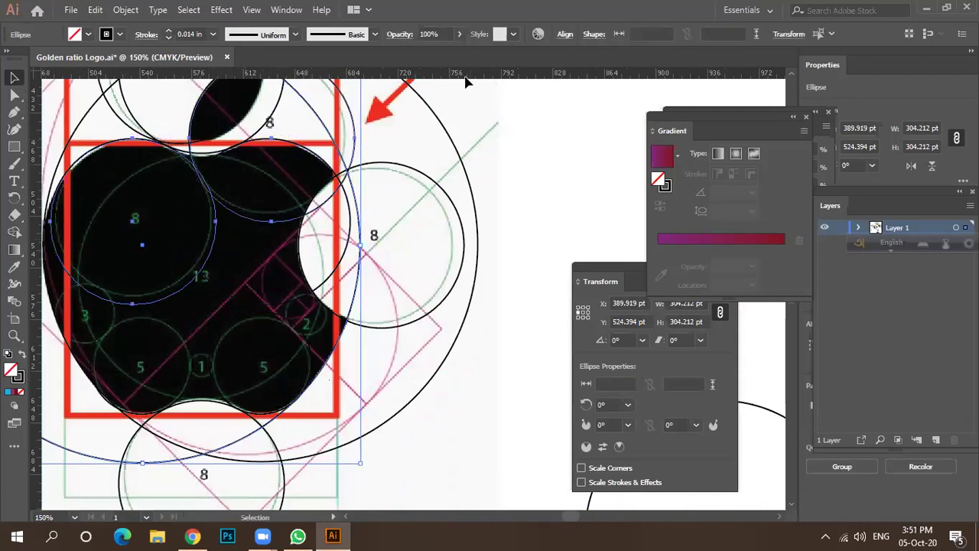
{"action": "left_click", "coordinate": [565, 34]}
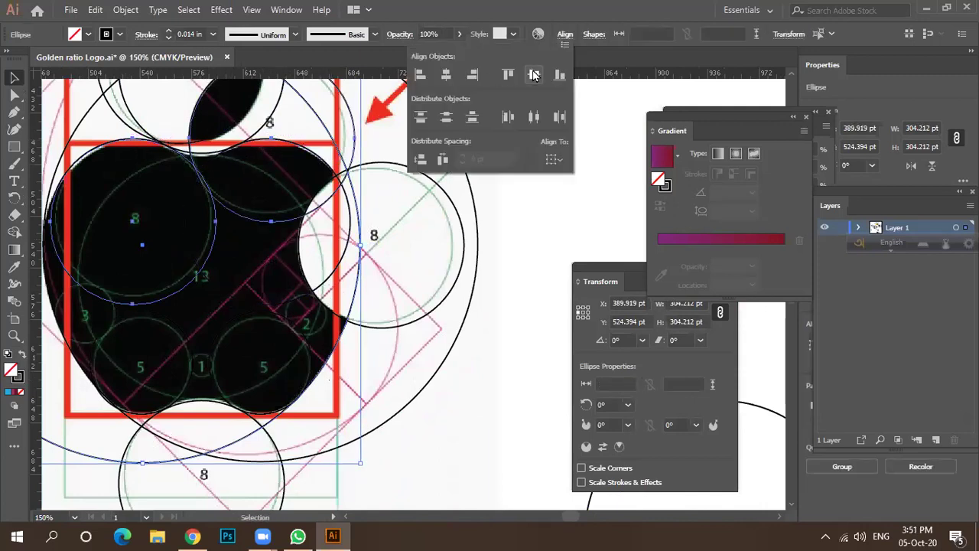
{"action": "left_click", "coordinate": [534, 74]}
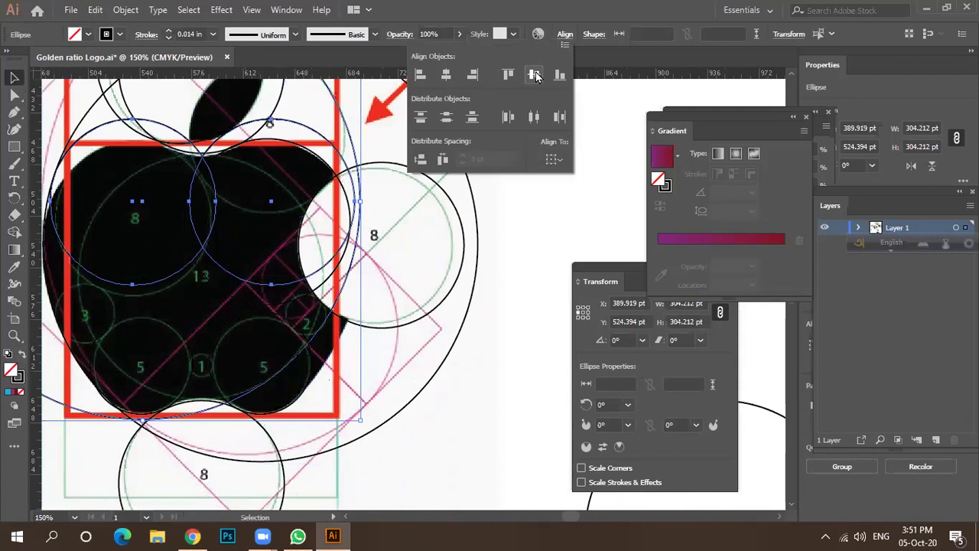
{"action": "left_click", "coordinate": [554, 160]}
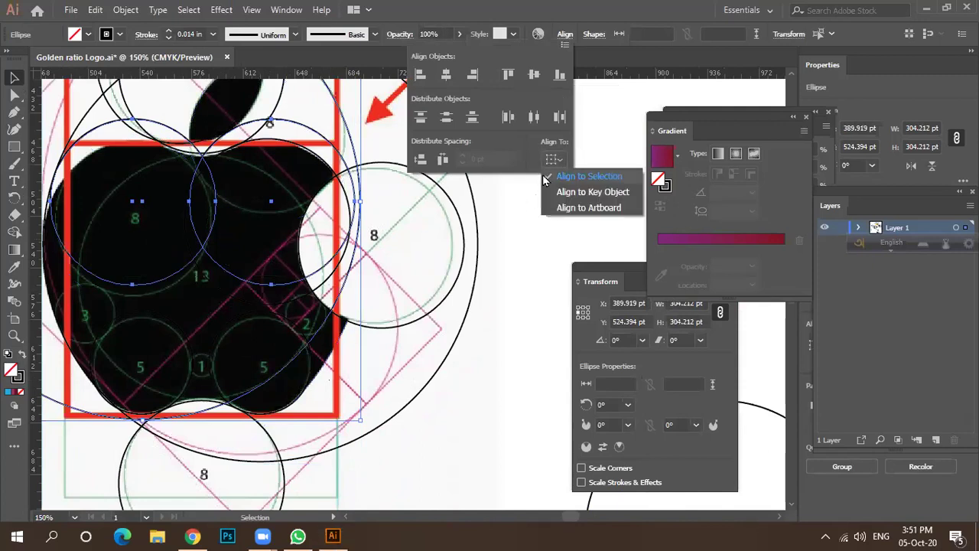
{"action": "left_click", "coordinate": [555, 235]}
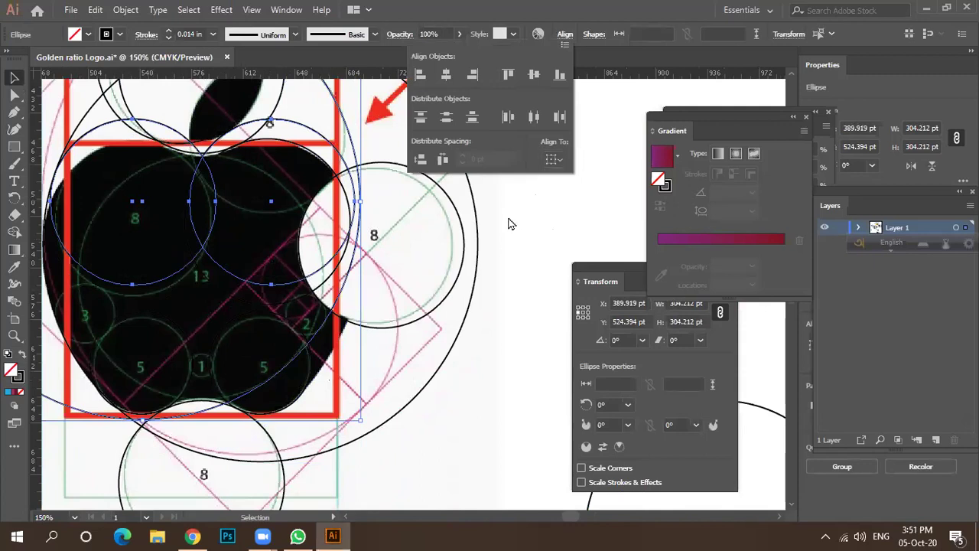
Step: Move the about 116 pt circle in the apple's top dip straight up toward the two upper lobe circles
{"action": "scroll", "coordinate": [380, 258], "scroll_direction": "down", "scroll_amount": 2}
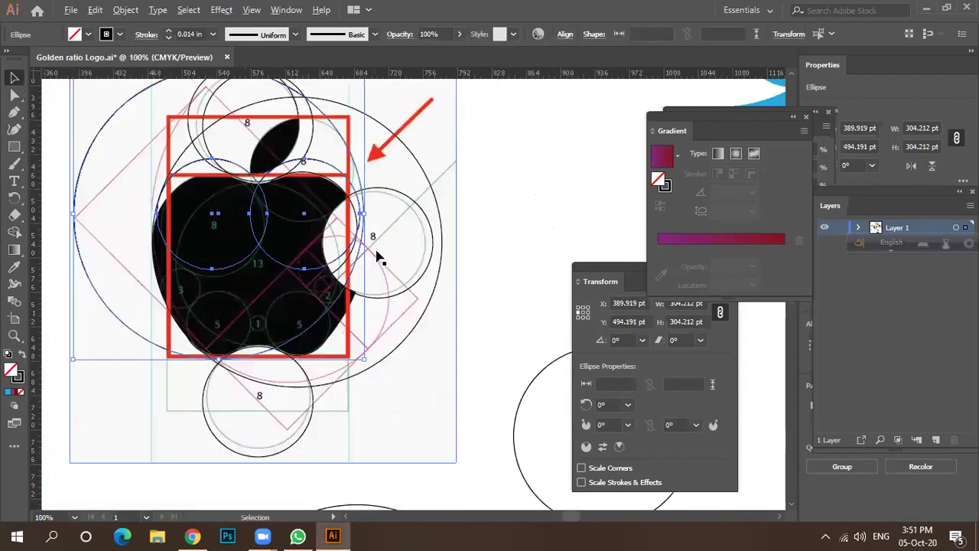
{"action": "scroll", "coordinate": [262, 165], "scroll_direction": "up", "scroll_amount": 1}
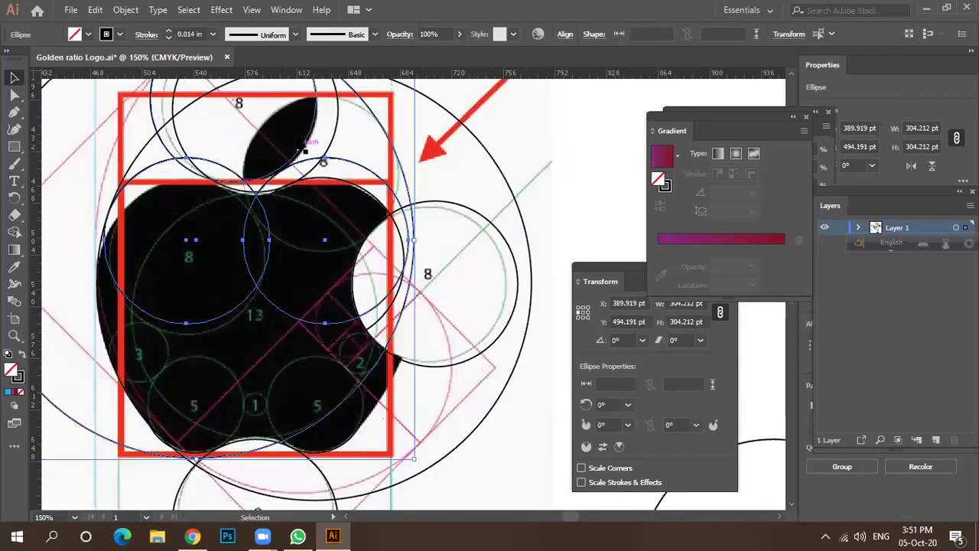
{"action": "scroll", "coordinate": [296, 161], "scroll_direction": "up", "scroll_amount": 2}
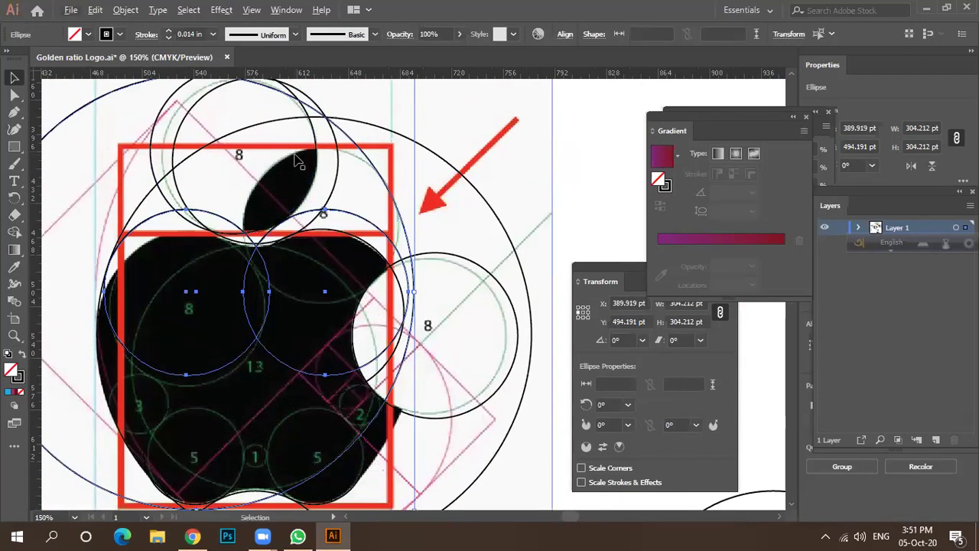
{"action": "left_click", "coordinate": [334, 202]}
{"action": "scroll", "coordinate": [276, 230], "scroll_direction": "up", "scroll_amount": 3}
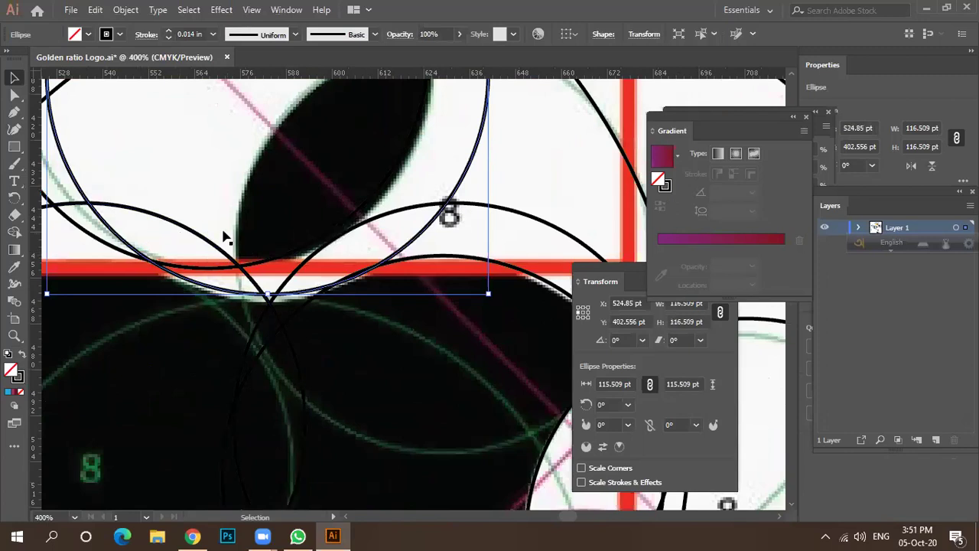
{"action": "left_click_drag", "start_coordinate": [459, 186], "coordinate": [462, 136]}
Step: Fine-tune the top dip circle in outline view so it touches the upper right lobe circle, and return to preview
{"action": "scroll", "coordinate": [366, 222], "scroll_direction": "up", "scroll_amount": 4}
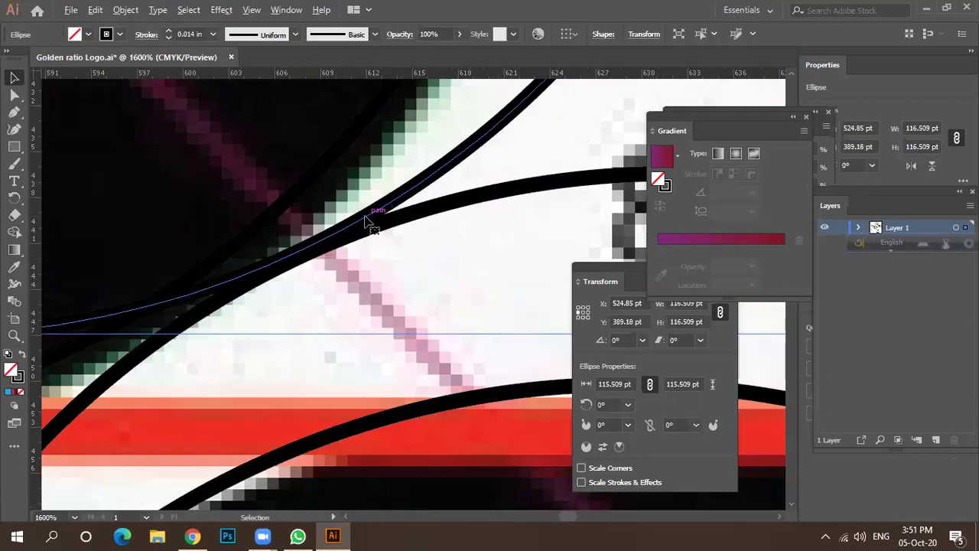
{"action": "key", "text": "ctrl+y"}
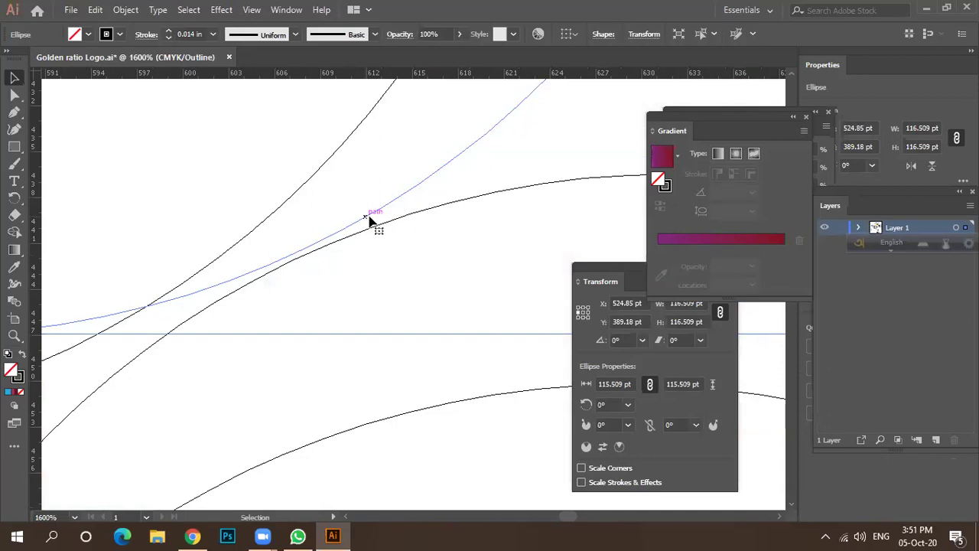
{"action": "left_click_drag", "start_coordinate": [374, 219], "coordinate": [370, 228]}
{"action": "scroll", "coordinate": [375, 235], "scroll_direction": "down", "scroll_amount": 5}
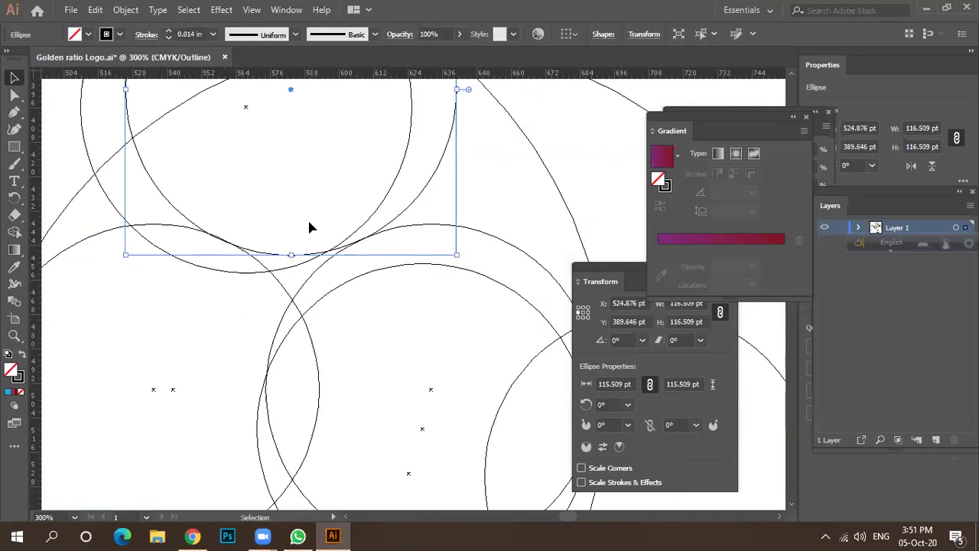
{"action": "key", "text": "ctrl+y"}
Step: Nudge the leaf's about 116 pt circle slightly so that its arc follows the leaf's right edge
{"action": "scroll", "coordinate": [310, 226], "scroll_direction": "down", "scroll_amount": 3}
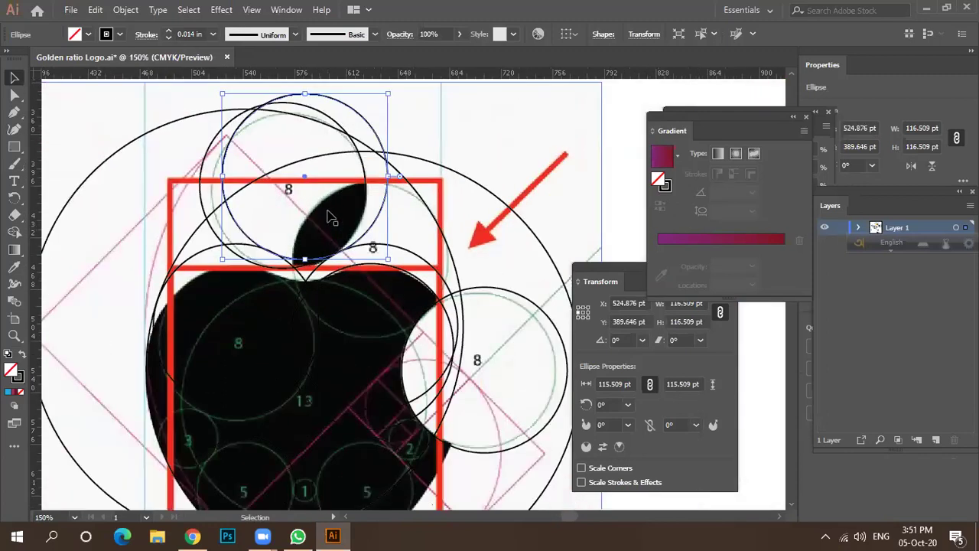
{"action": "scroll", "coordinate": [335, 224], "scroll_direction": "down", "scroll_amount": 1}
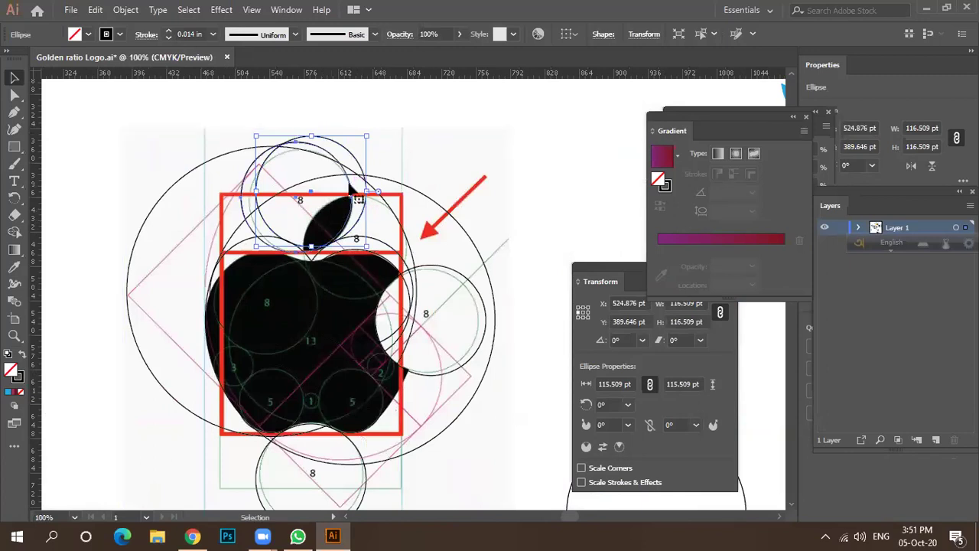
{"action": "scroll", "coordinate": [344, 195], "scroll_direction": "up", "scroll_amount": 2}
{"action": "mouse_move", "coordinate": [357, 186]}
{"action": "left_mouse_down"}
{"action": "mouse_move", "coordinate": [364, 181]}
{"action": "mouse_move", "coordinate": [360, 190]}
{"action": "mouse_move", "coordinate": [321, 178]}
{"action": "mouse_move", "coordinate": [359, 186]}
{"action": "left_mouse_up"}
{"action": "scroll", "coordinate": [360, 186], "scroll_direction": "down", "scroll_amount": 1}
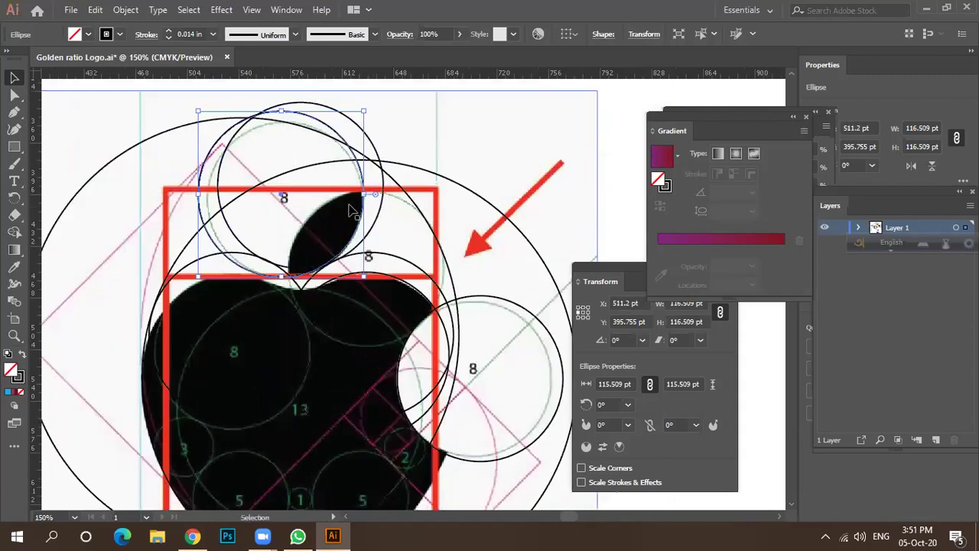
{"action": "left_click", "coordinate": [341, 203]}
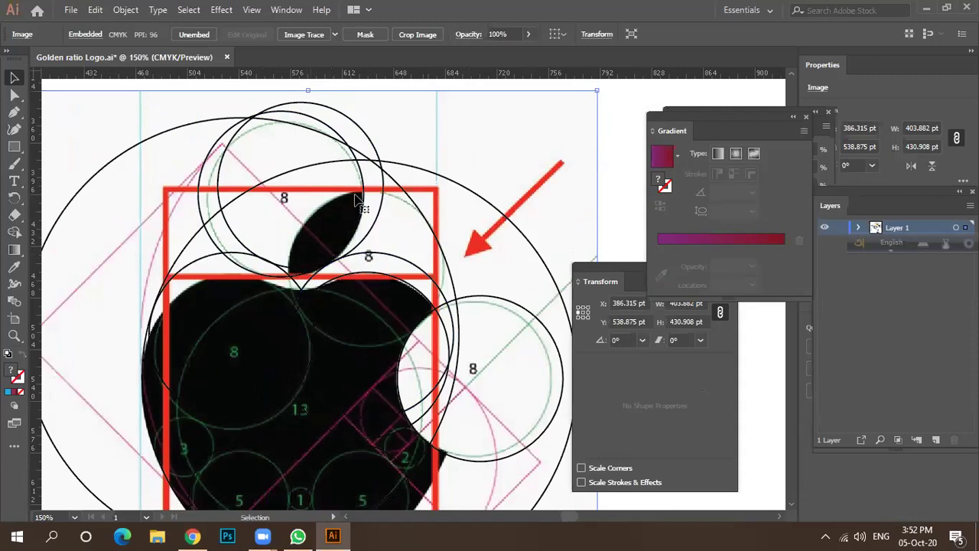
{"action": "left_click_drag", "start_coordinate": [484, 161], "coordinate": [489, 136]}
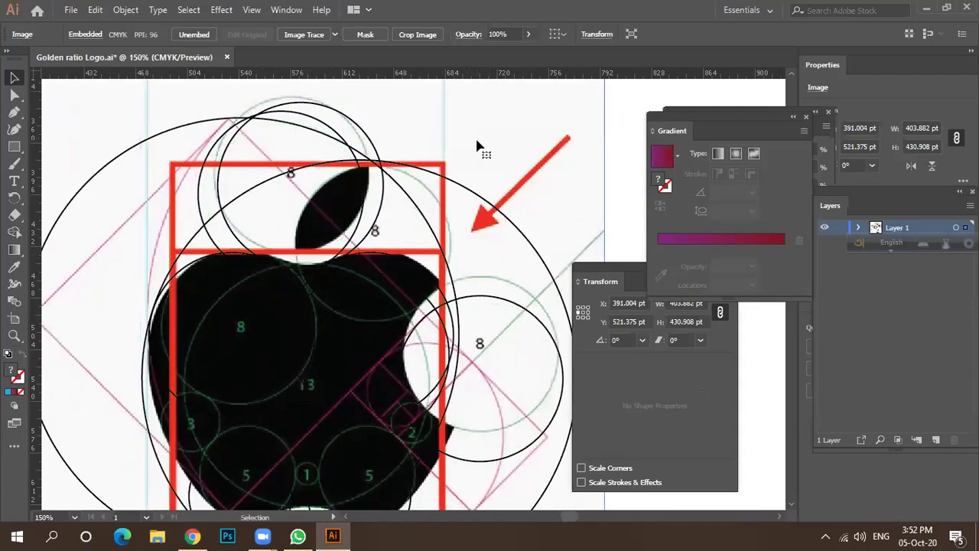
{"action": "key", "text": "ctrl+minus"}
{"action": "key", "text": "ctrl+minus"}
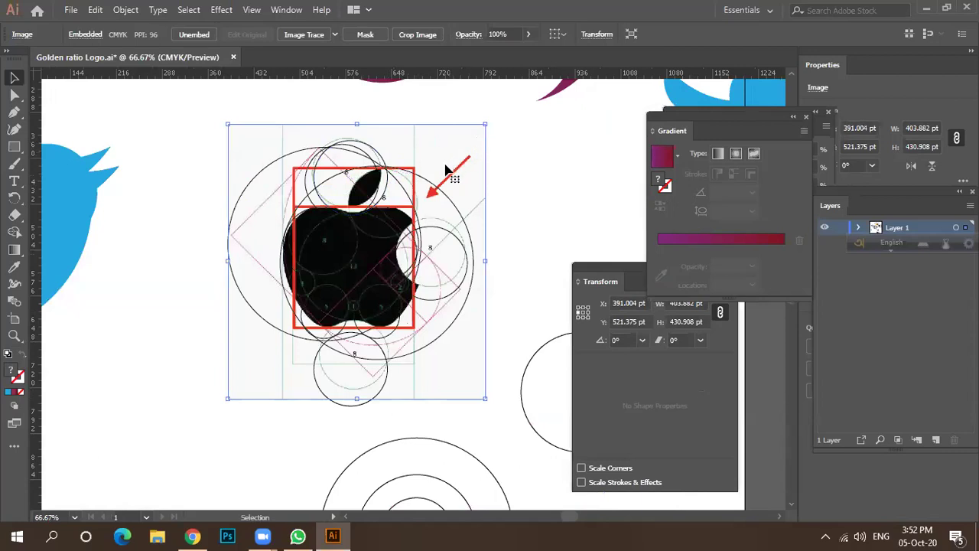
{"action": "key", "text": "a"}
{"action": "key", "text": "ctrl+z"}
Step: Undo the recent circle edits back to the state before the large left-side circle was placed
{"action": "left_click", "coordinate": [431, 194]}
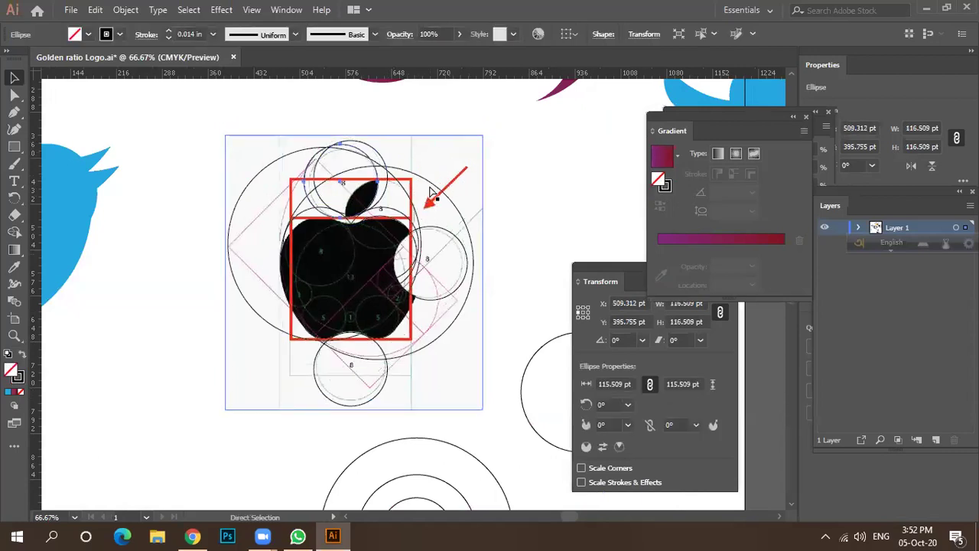
{"action": "key", "text": "Right"}
{"action": "key", "text": "Right"}
{"action": "key", "text": "Right"}
{"action": "key", "text": "Right"}
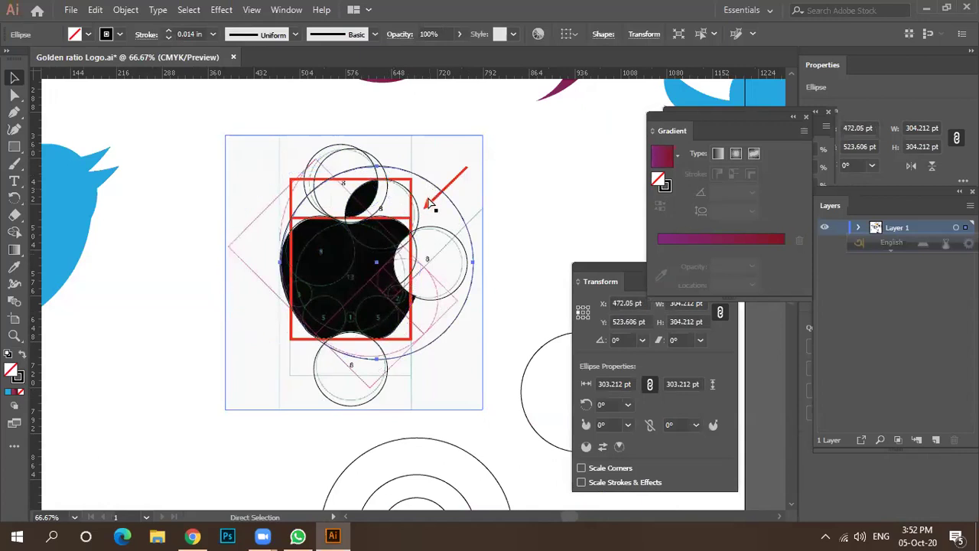
Step: Move the leaf's about 116.5 pt circle to about X 511.1 pt, Y 394.9 pt so its arc follows the leaf's right edge
{"action": "key", "text": "v"}
{"action": "scroll", "coordinate": [376, 212], "scroll_direction": "up", "scroll_amount": 2}
{"action": "left_click", "coordinate": [344, 228]}
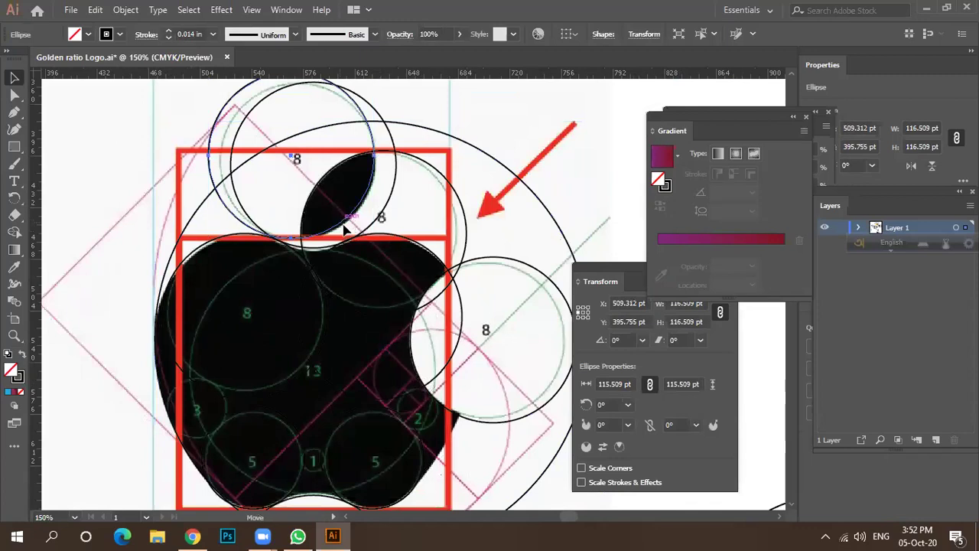
{"action": "scroll", "coordinate": [343, 227], "scroll_direction": "up", "scroll_amount": 2}
{"action": "left_click_drag", "start_coordinate": [343, 228], "coordinate": [349, 227]}
{"action": "scroll", "coordinate": [293, 229], "scroll_direction": "down", "scroll_amount": 1}
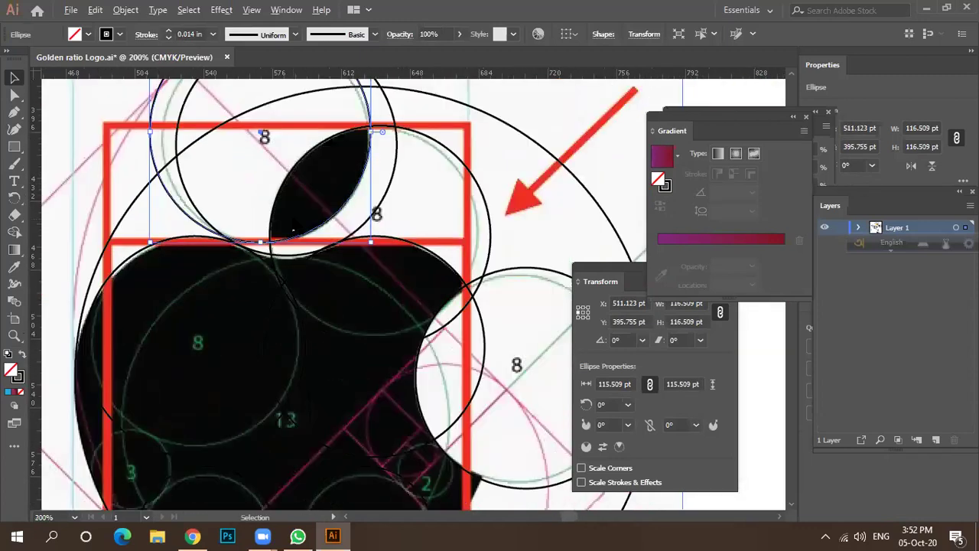
{"action": "scroll", "coordinate": [267, 242], "scroll_direction": "up", "scroll_amount": 2}
{"action": "mouse_move", "coordinate": [289, 246]}
{"action": "left_mouse_down"}
{"action": "mouse_move", "coordinate": [301, 236]}
{"action": "mouse_move", "coordinate": [293, 246]}
{"action": "left_mouse_up"}
{"action": "scroll", "coordinate": [293, 247], "scroll_direction": "down", "scroll_amount": 1}
{"action": "scroll", "coordinate": [304, 268], "scroll_direction": "down", "scroll_amount": 2}
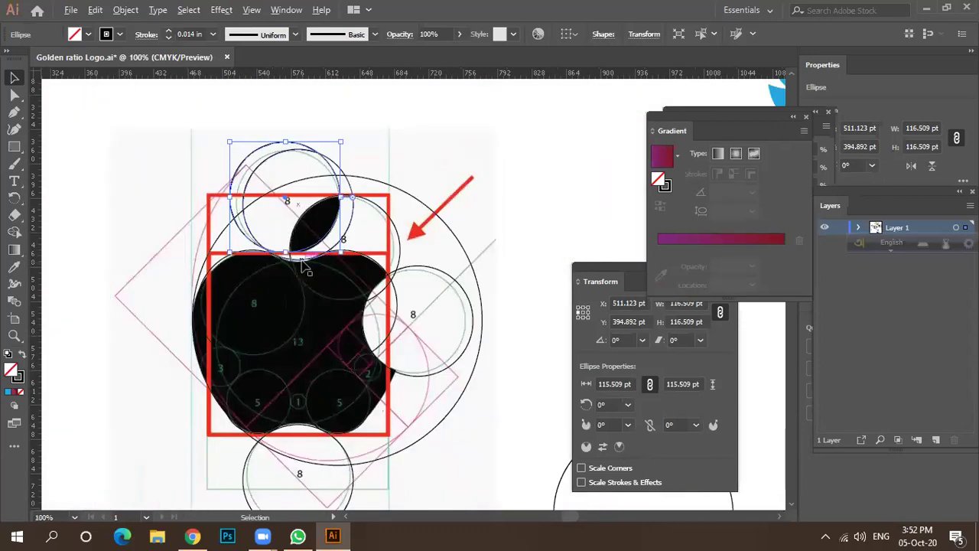
Step: Place a copy of the 304.2 pt circle to the left so its arc follows the apple's lower right edge, at about X 392.4 pt, Y 522.4 pt
{"action": "scroll", "coordinate": [387, 283], "scroll_direction": "up", "scroll_amount": 3}
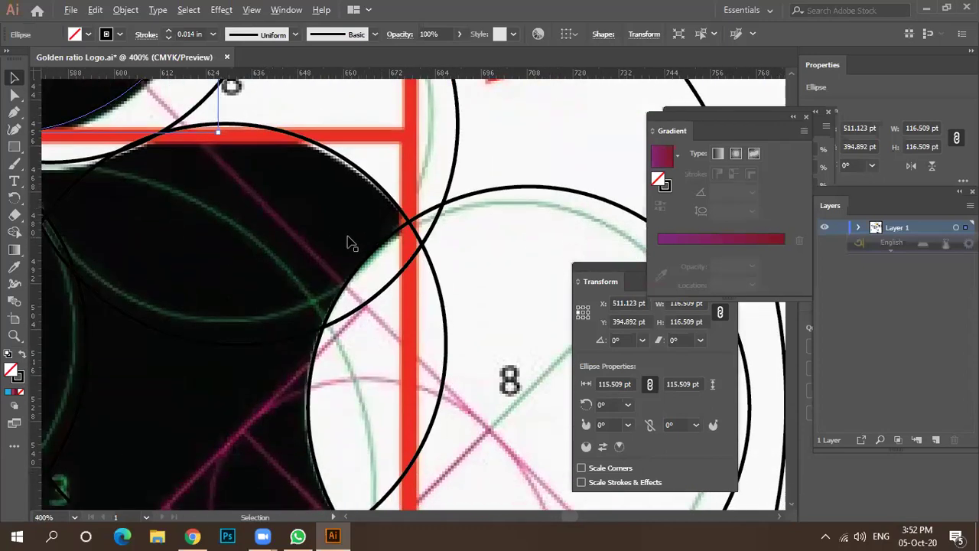
{"action": "scroll", "coordinate": [348, 243], "scroll_direction": "down", "scroll_amount": 3}
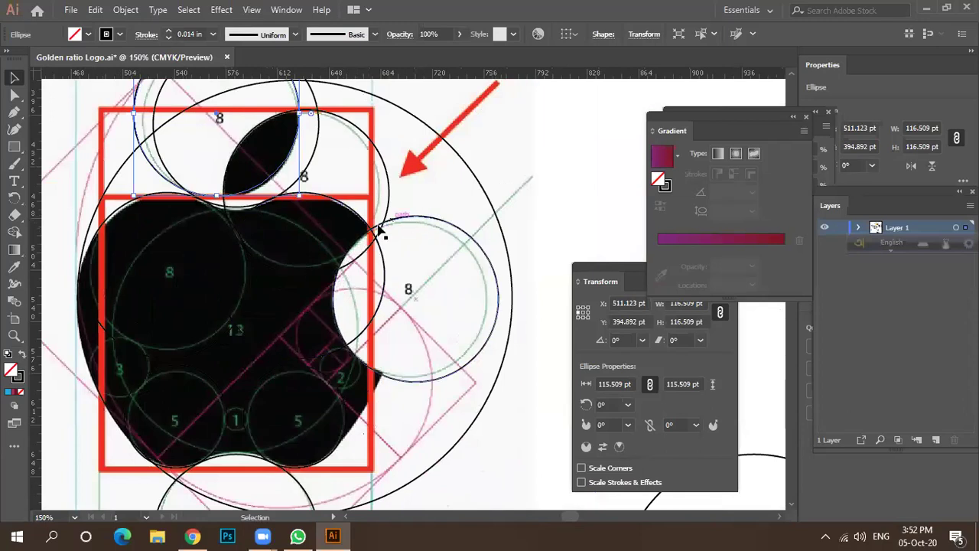
{"action": "scroll", "coordinate": [387, 256], "scroll_direction": "down", "scroll_amount": 1}
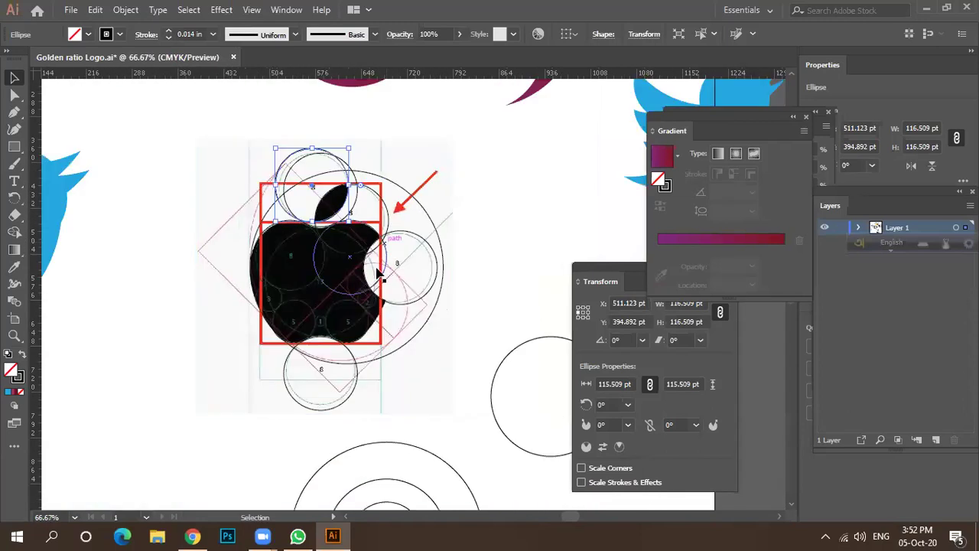
{"action": "scroll", "coordinate": [380, 309], "scroll_direction": "up", "scroll_amount": 2}
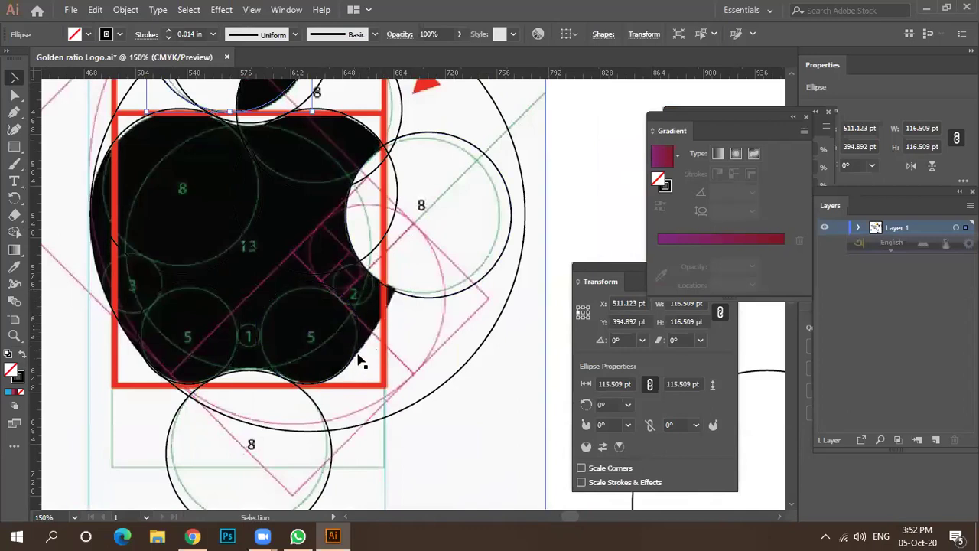
{"action": "scroll", "coordinate": [365, 308], "scroll_direction": "down", "scroll_amount": 1}
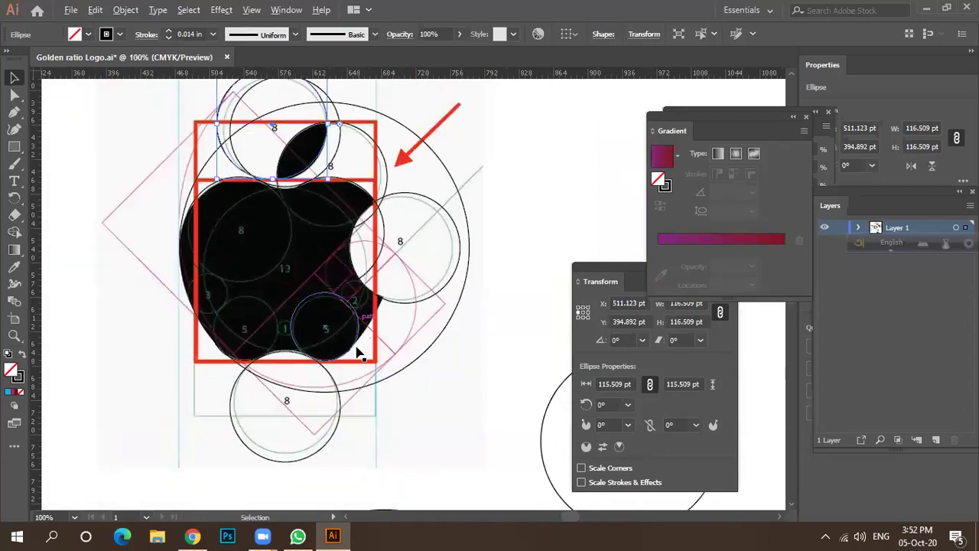
{"action": "left_click_drag", "start_coordinate": [404, 372], "coordinate": [336, 340]}
{"action": "scroll", "coordinate": [346, 361], "scroll_direction": "up", "scroll_amount": 4}
{"action": "scroll", "coordinate": [335, 343], "scroll_direction": "down", "scroll_amount": 2}
{"action": "scroll", "coordinate": [342, 363], "scroll_direction": "down", "scroll_amount": 2}
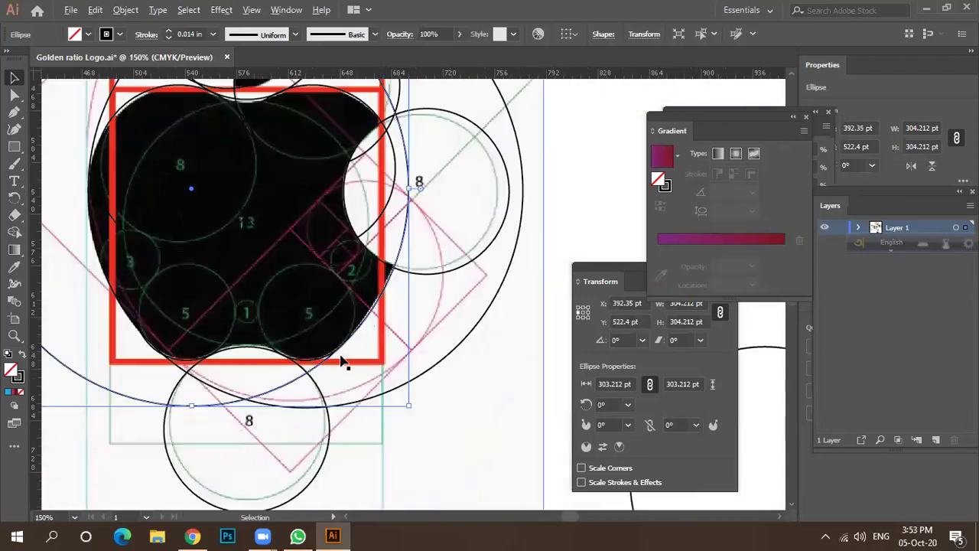
{"action": "scroll", "coordinate": [360, 237], "scroll_direction": "up", "scroll_amount": 2}
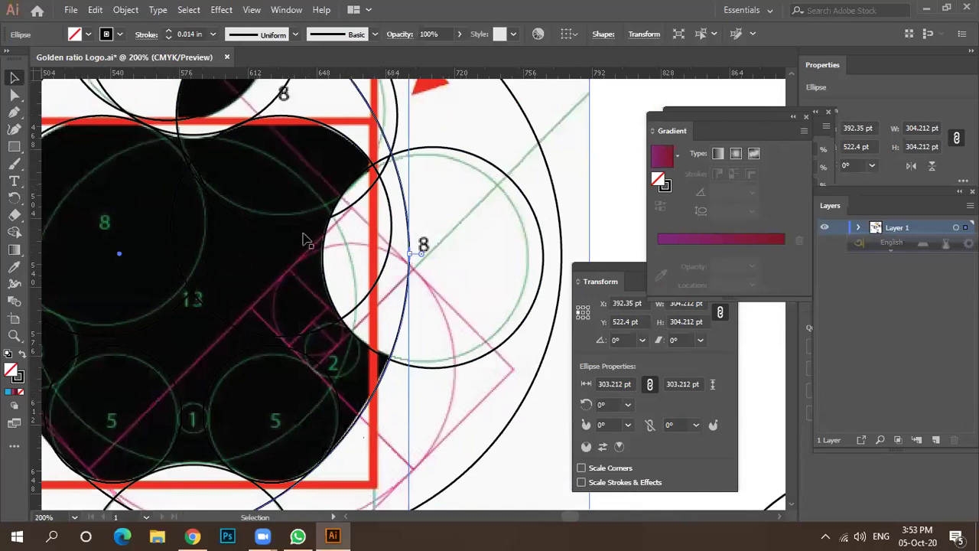
{"action": "scroll", "coordinate": [300, 221], "scroll_direction": "down", "scroll_amount": 3}
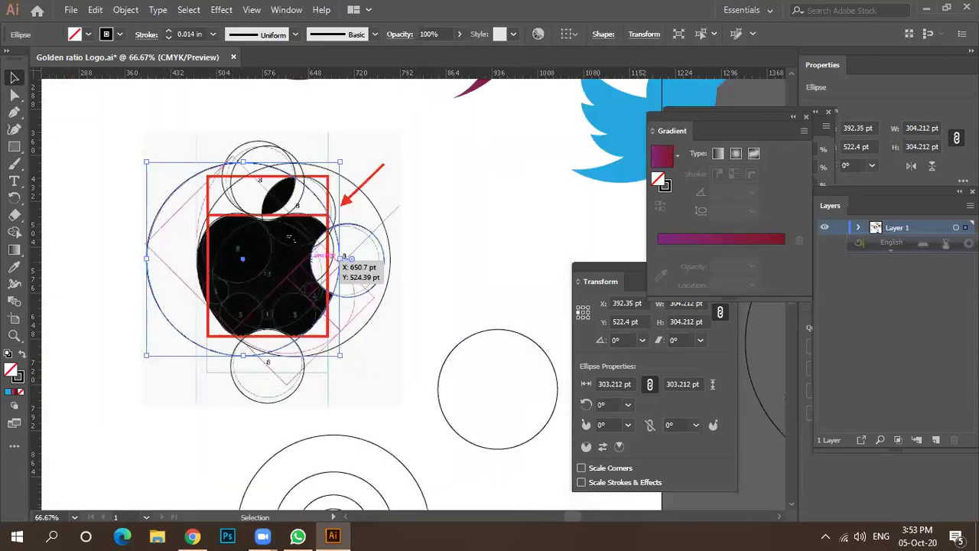
{"action": "scroll", "coordinate": [310, 267], "scroll_direction": "up", "scroll_amount": 2}
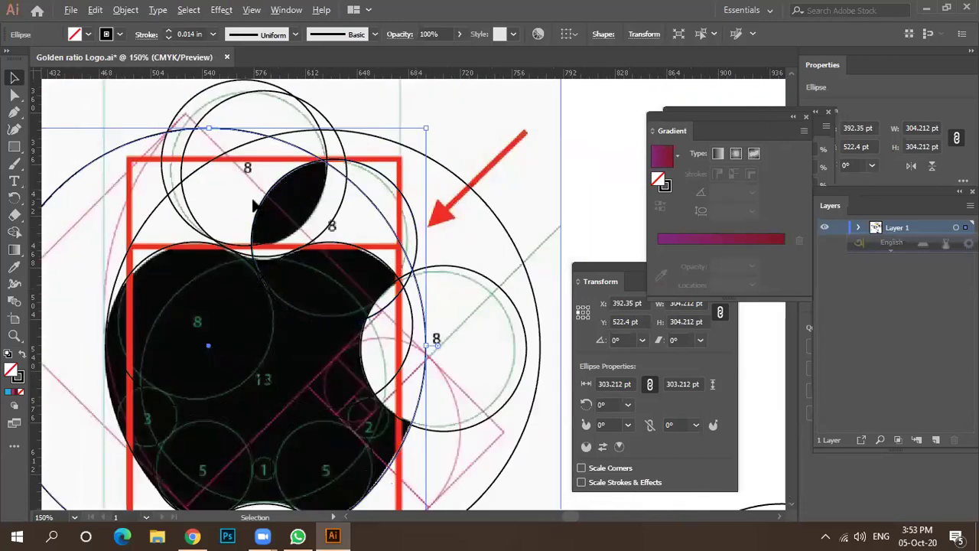
Step: Lock the reference image and select all the circles placed over the apple
{"action": "scroll", "coordinate": [255, 205], "scroll_direction": "down", "scroll_amount": 1}
{"action": "scroll", "coordinate": [255, 205], "scroll_direction": "down", "scroll_amount": 2}
{"action": "left_click", "coordinate": [330, 350]}
{"action": "key", "text": "a"}
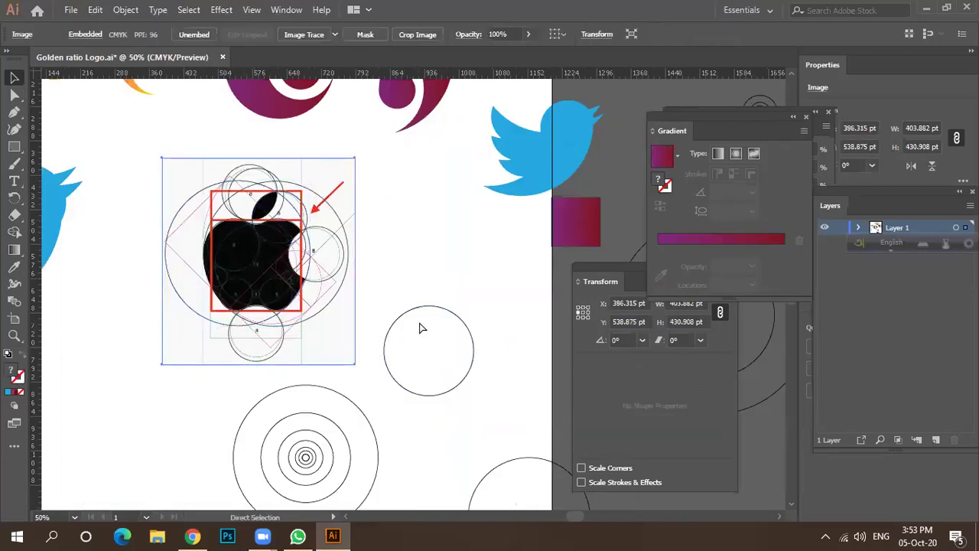
{"action": "key", "text": "v"}
{"action": "left_click_drag", "start_coordinate": [140, 149], "coordinate": [349, 338]}
Step: Remove the bite circle and the surplus circle regions outside the apple's right edge with the Shape Builder
{"action": "left_click", "coordinate": [14, 231]}
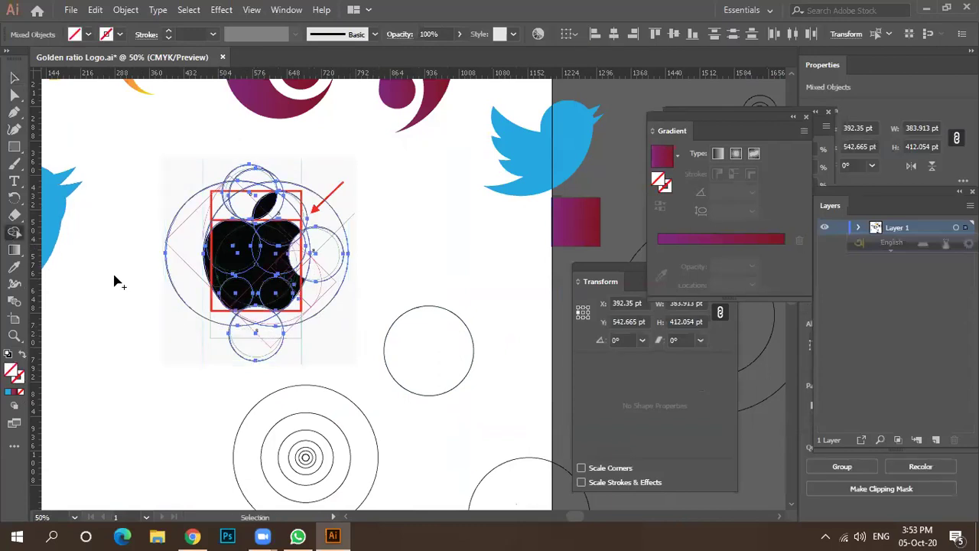
{"action": "scroll", "coordinate": [375, 286], "scroll_direction": "up", "scroll_amount": 2}
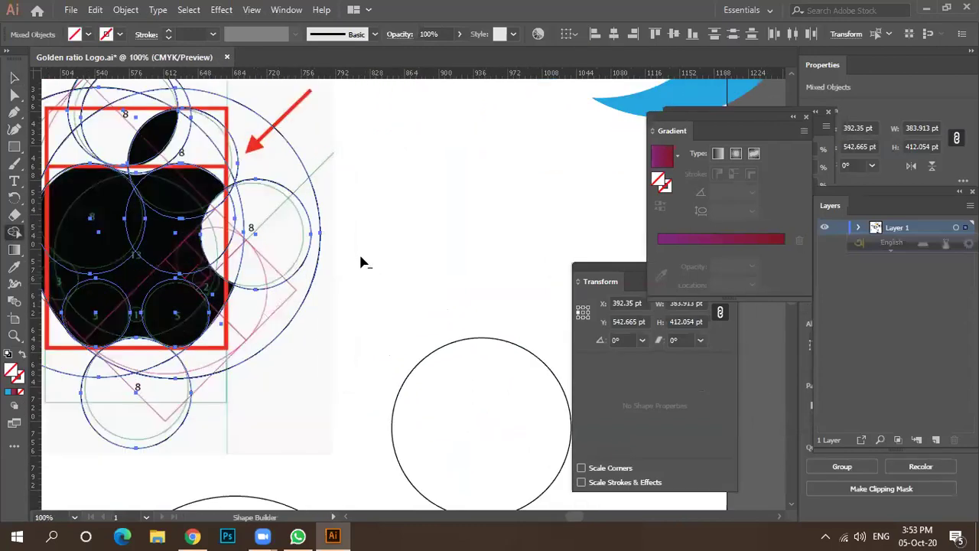
{"action": "mouse_move", "coordinate": [346, 249]}
{"action": "left_mouse_down"}
{"action": "mouse_move", "coordinate": [215, 234]}
{"action": "mouse_move", "coordinate": [209, 212]}
{"action": "mouse_move", "coordinate": [240, 215]}
{"action": "left_mouse_up"}
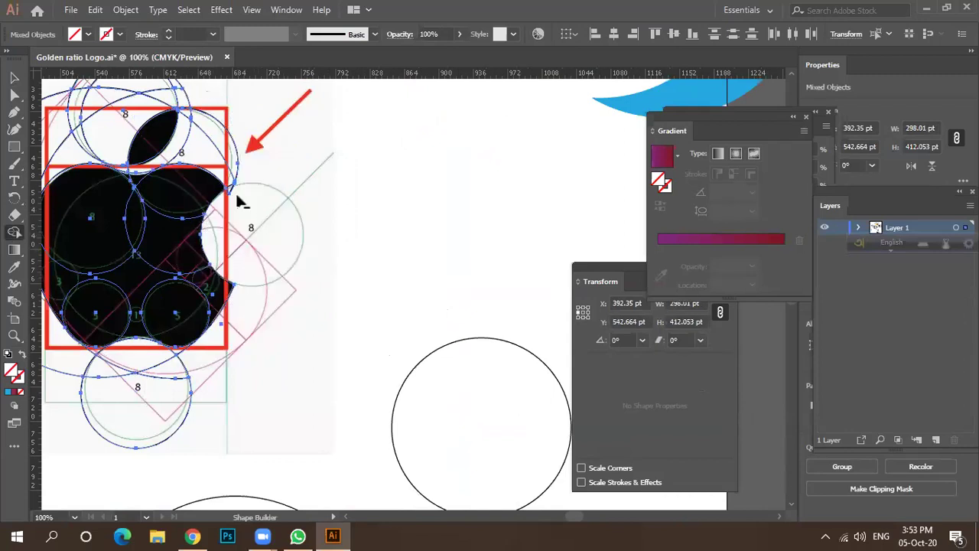
{"action": "left_click", "coordinate": [232, 164], "text": "alt"}
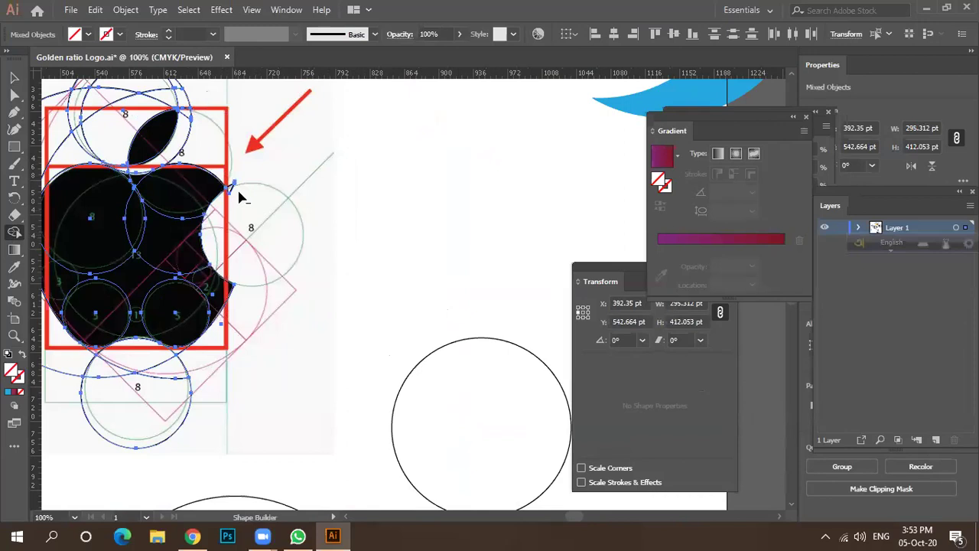
{"action": "scroll", "coordinate": [241, 192], "scroll_direction": "up", "scroll_amount": 4}
{"action": "left_click", "coordinate": [213, 164], "text": "alt"}
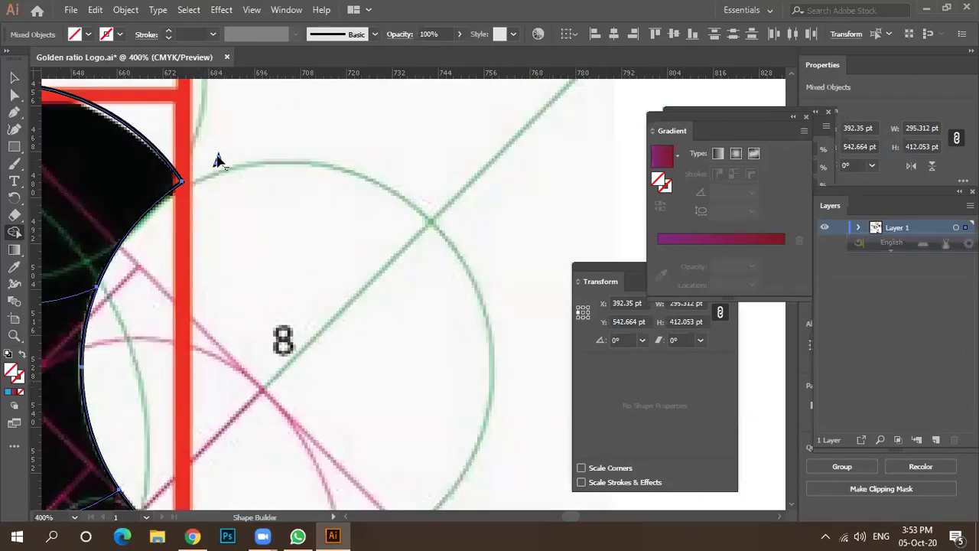
{"action": "scroll", "coordinate": [296, 196], "scroll_direction": "down", "scroll_amount": 3}
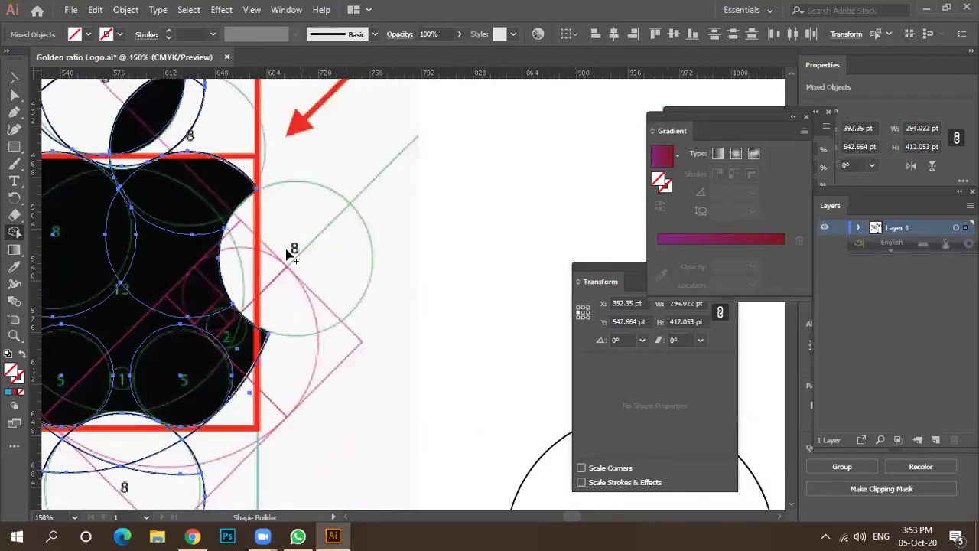
Step: Remove the regions of the circle below the apple's bottom notch with the Shape Builder
{"action": "scroll", "coordinate": [303, 220], "scroll_direction": "down", "scroll_amount": 3}
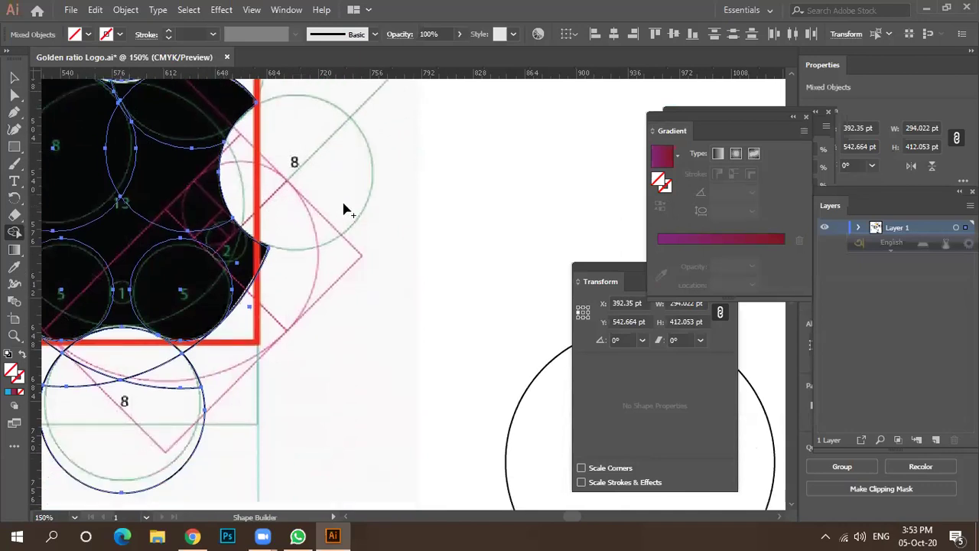
{"action": "scroll", "coordinate": [306, 309], "scroll_direction": "up", "scroll_amount": 1}
{"action": "scroll", "coordinate": [360, 288], "scroll_direction": "down", "scroll_amount": 1}
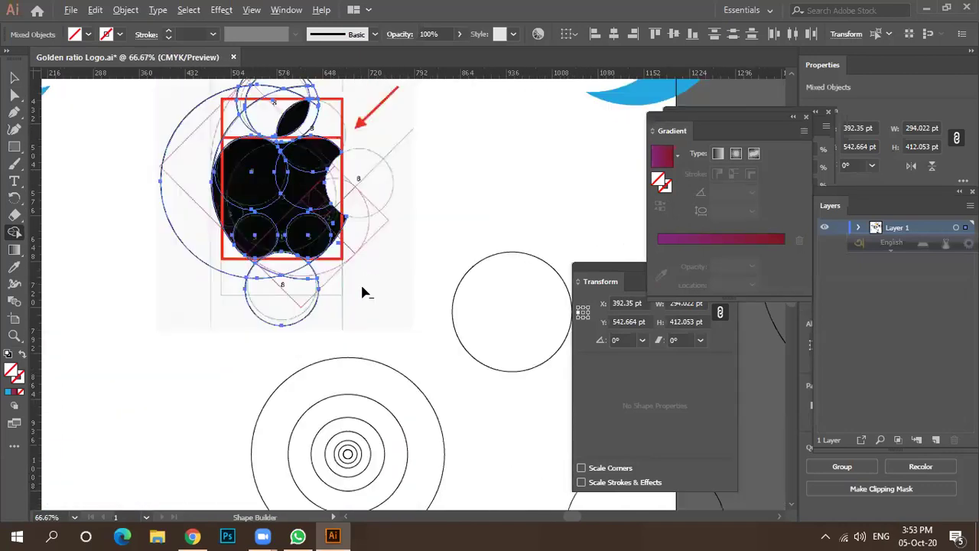
{"action": "left_click_drag", "start_coordinate": [277, 342], "coordinate": [283, 269]}
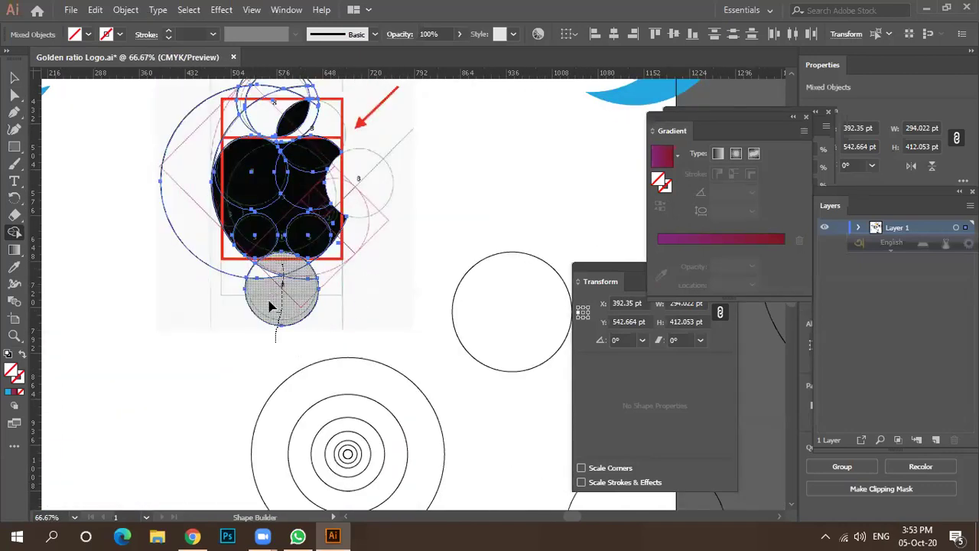
{"action": "left_click_drag", "start_coordinate": [270, 306], "coordinate": [291, 298]}
Step: Try to remove the pointed tip below the lower right foot circle with the Shape Builder, and examine how the outlines meet there
{"action": "scroll", "coordinate": [332, 278], "scroll_direction": "up", "scroll_amount": 4}
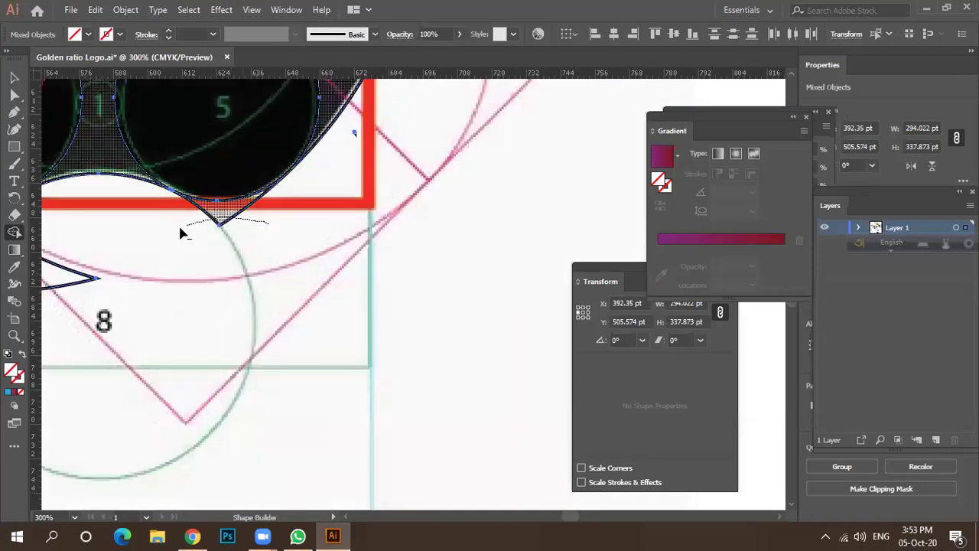
{"action": "scroll", "coordinate": [291, 284], "scroll_direction": "down", "scroll_amount": 2}
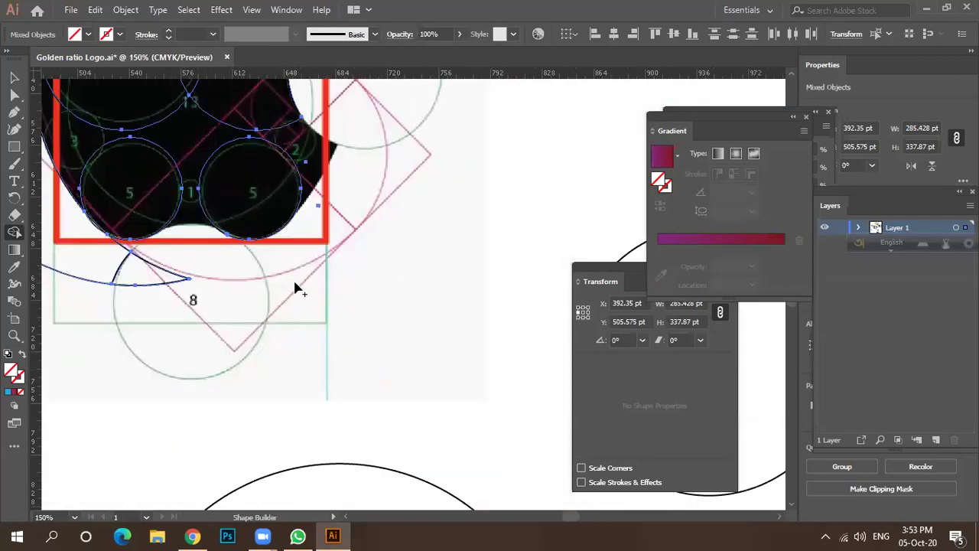
{"action": "scroll", "coordinate": [255, 243], "scroll_direction": "up", "scroll_amount": 4}
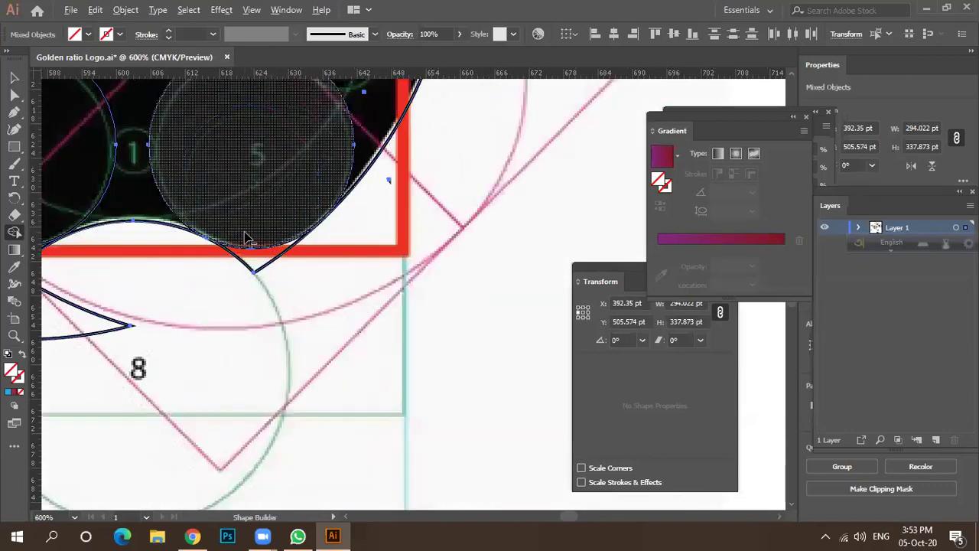
{"action": "scroll", "coordinate": [164, 268], "scroll_direction": "up", "scroll_amount": 1}
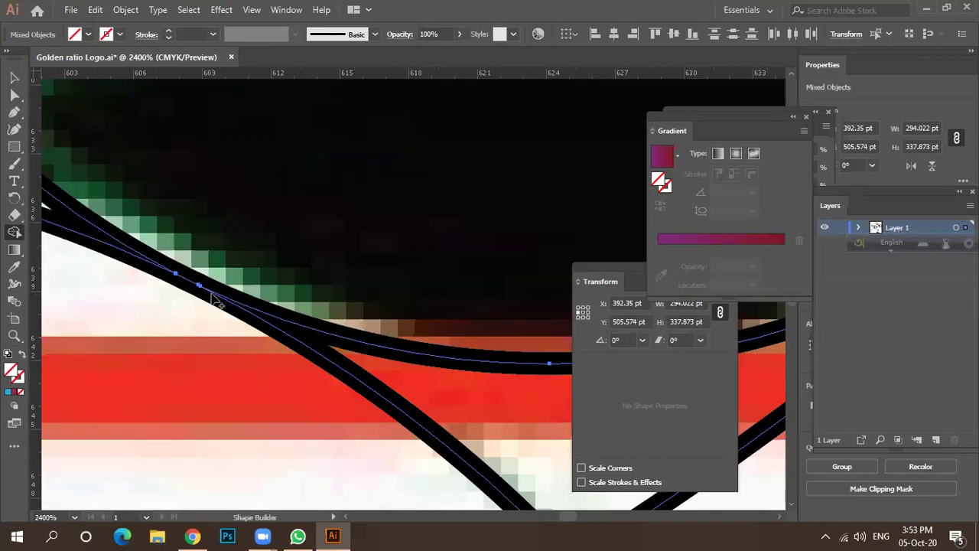
{"action": "scroll", "coordinate": [205, 297], "scroll_direction": "down", "scroll_amount": 3}
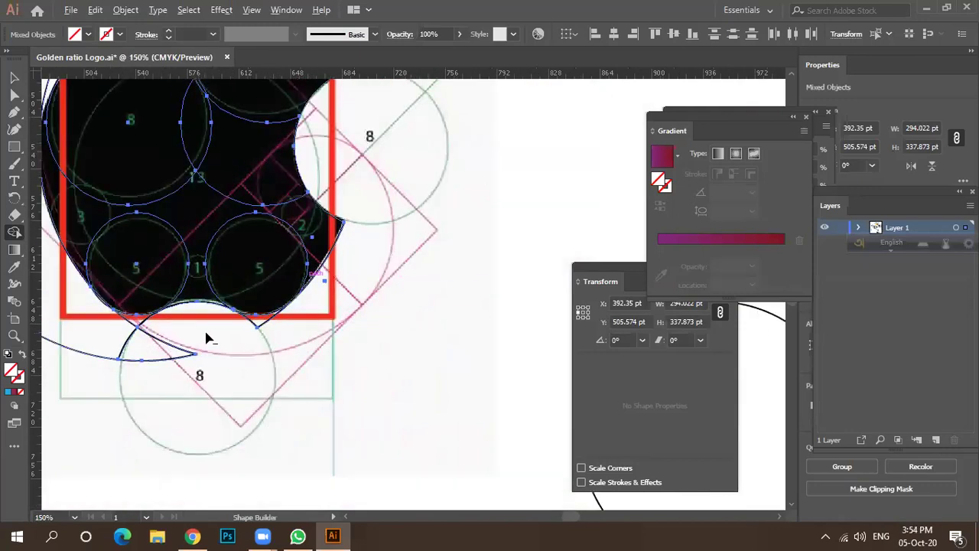
{"action": "scroll", "coordinate": [208, 334], "scroll_direction": "down", "scroll_amount": 1}
Step: Select the lower right foot circle and nudge it in outline view to line up with the bottom notch curve
{"action": "left_click", "coordinate": [14, 77]}
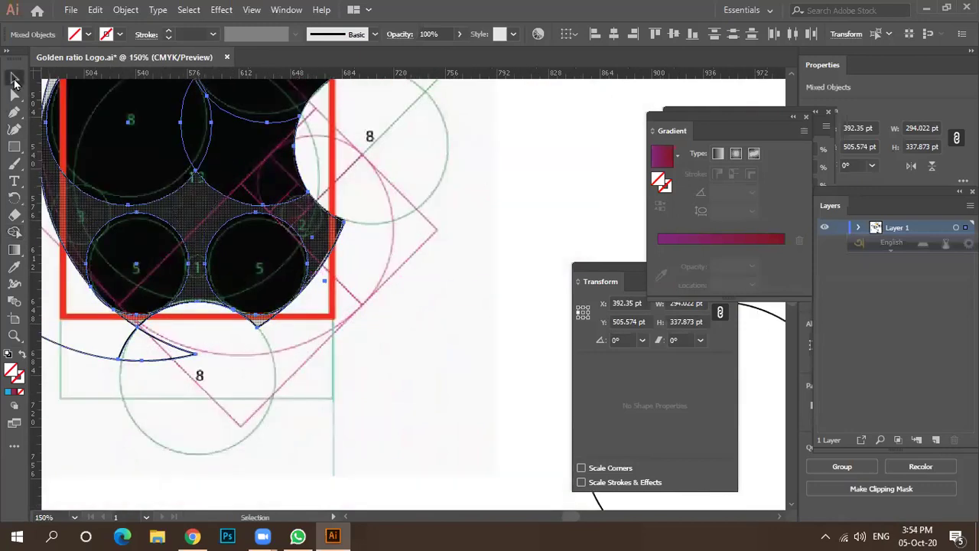
{"action": "left_click", "coordinate": [390, 338]}
{"action": "scroll", "coordinate": [278, 311], "scroll_direction": "up", "scroll_amount": 4}
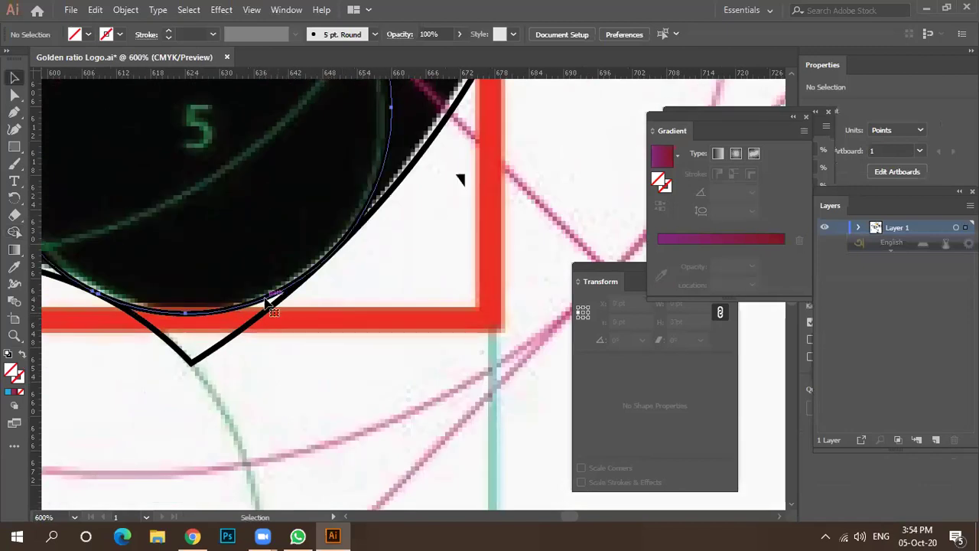
{"action": "left_click", "coordinate": [259, 311]}
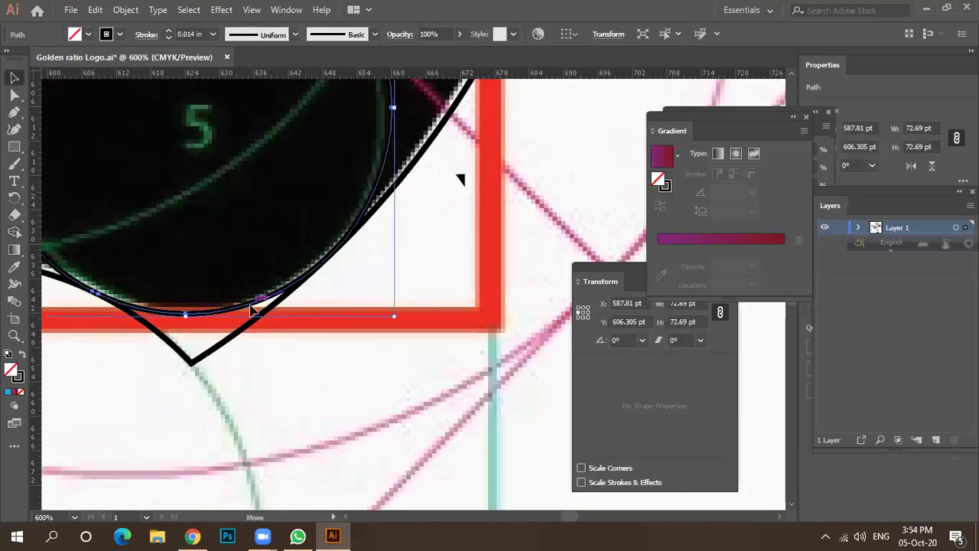
{"action": "scroll", "coordinate": [205, 305], "scroll_direction": "up", "scroll_amount": 3}
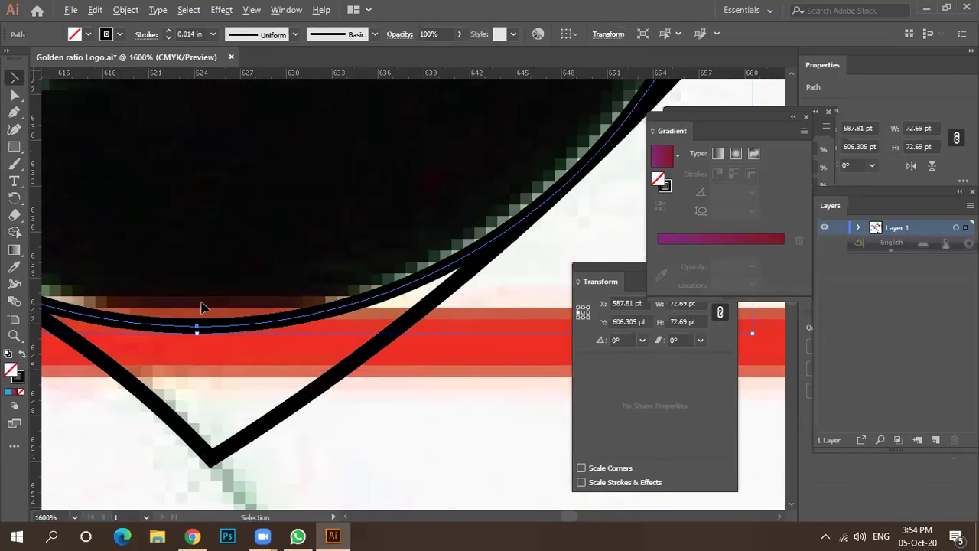
{"action": "key", "text": "ctrl+y"}
{"action": "scroll", "coordinate": [157, 311], "scroll_direction": "down", "scroll_amount": 2}
{"action": "scroll", "coordinate": [123, 294], "scroll_direction": "up", "scroll_amount": 2}
{"action": "scroll", "coordinate": [130, 272], "scroll_direction": "up", "scroll_amount": 2}
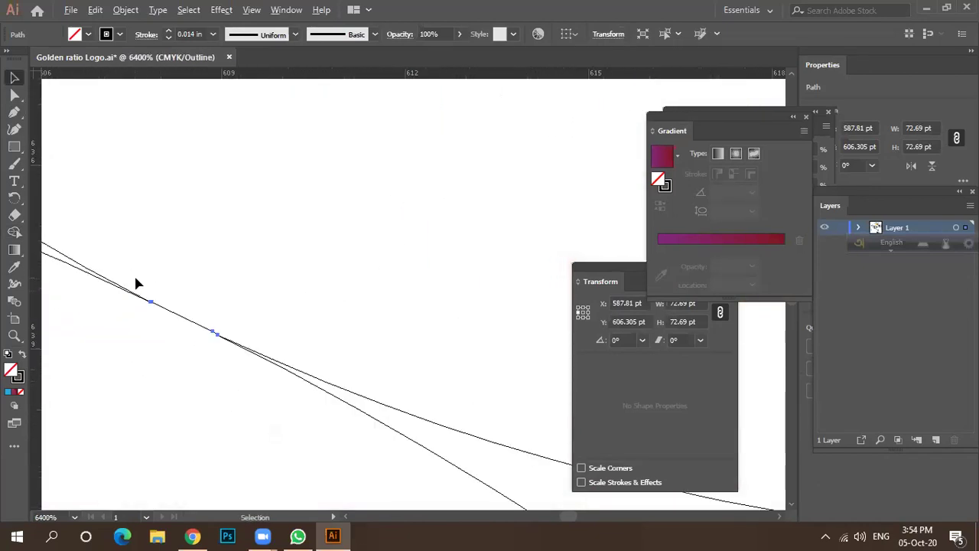
{"action": "left_click", "coordinate": [258, 352]}
{"action": "scroll", "coordinate": [258, 351], "scroll_direction": "up", "scroll_amount": 2}
{"action": "mouse_move", "coordinate": [252, 386]}
{"action": "left_mouse_down"}
{"action": "mouse_move", "coordinate": [264, 357]}
{"action": "mouse_move", "coordinate": [268, 367]}
{"action": "mouse_move", "coordinate": [247, 370]}
{"action": "left_mouse_up"}
{"action": "scroll", "coordinate": [197, 375], "scroll_direction": "down", "scroll_amount": 5}
{"action": "scroll", "coordinate": [198, 374], "scroll_direction": "down", "scroll_amount": 2}
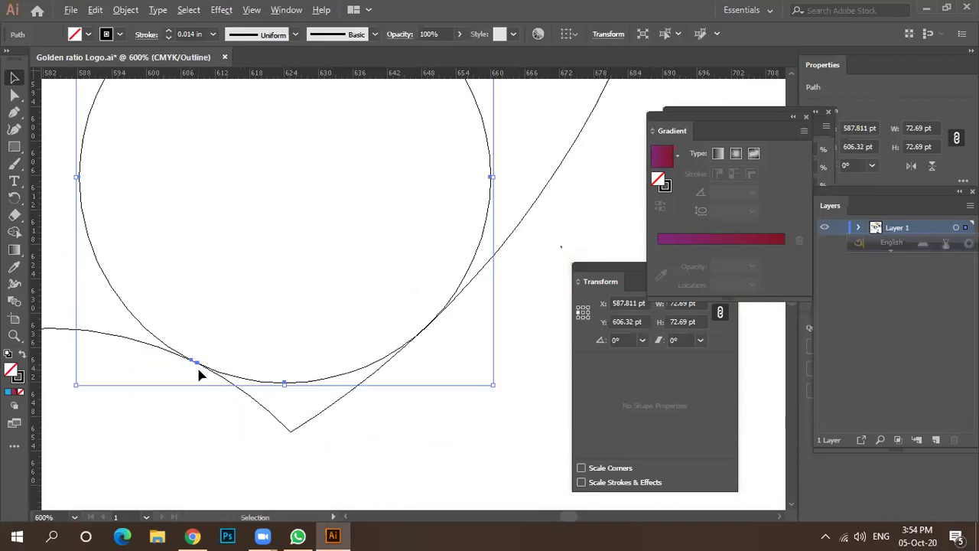
Step: Nudge the lower right foot circle to meet the apple's right edge curve, check its notch contact, and return to preview
{"action": "scroll", "coordinate": [423, 342], "scroll_direction": "up", "scroll_amount": 3}
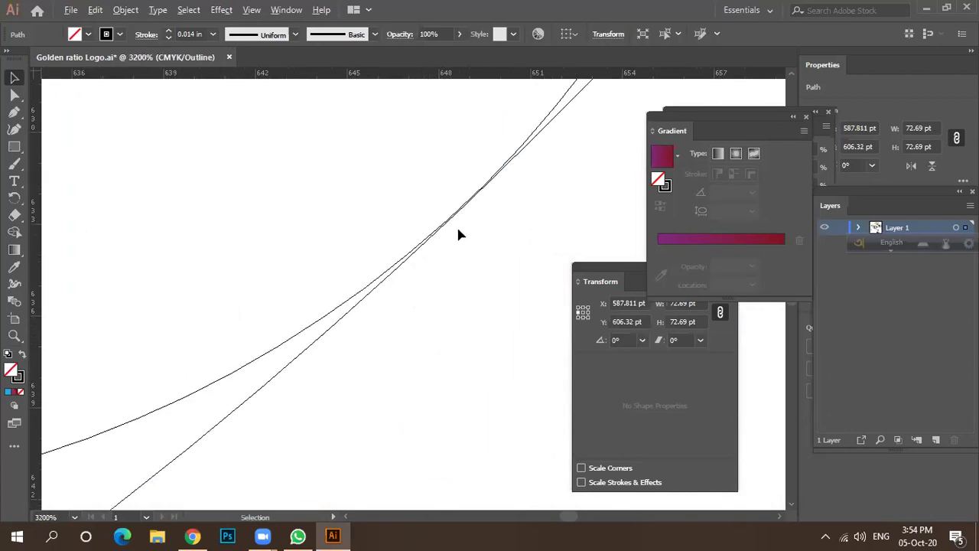
{"action": "scroll", "coordinate": [449, 225], "scroll_direction": "up", "scroll_amount": 3}
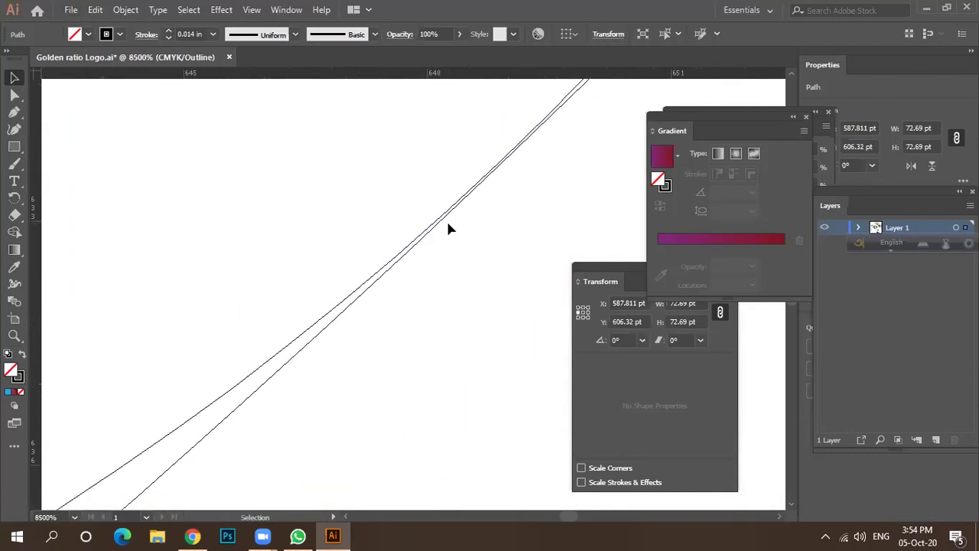
{"action": "left_click_drag", "start_coordinate": [446, 222], "coordinate": [443, 221]}
{"action": "scroll", "coordinate": [432, 252], "scroll_direction": "down", "scroll_amount": 4}
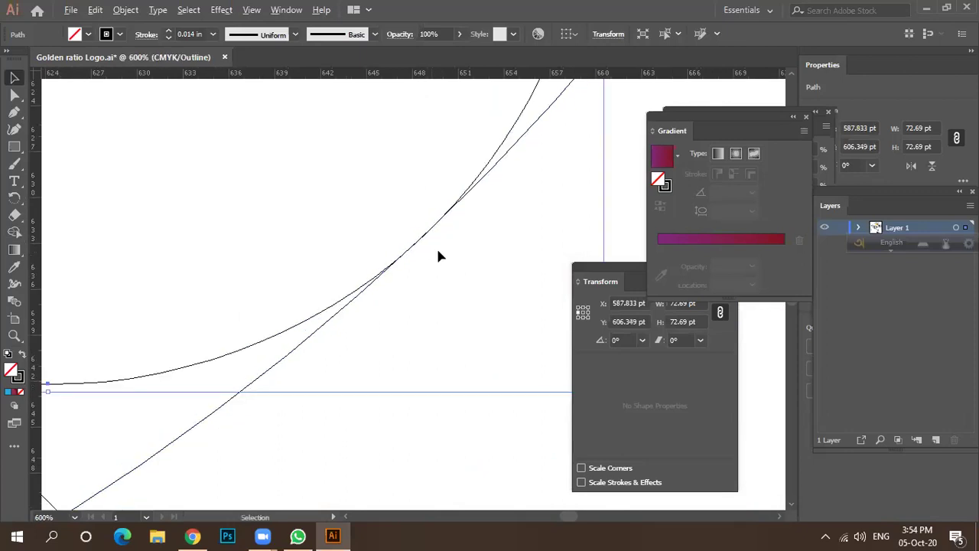
{"action": "scroll", "coordinate": [439, 255], "scroll_direction": "down", "scroll_amount": 2}
{"action": "scroll", "coordinate": [199, 274], "scroll_direction": "up", "scroll_amount": 4}
{"action": "scroll", "coordinate": [164, 247], "scroll_direction": "up", "scroll_amount": 2}
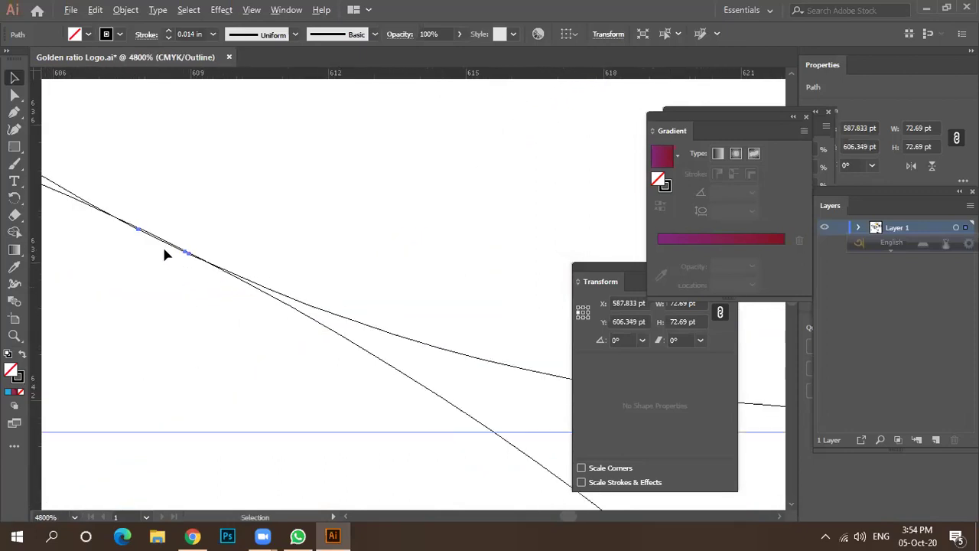
{"action": "scroll", "coordinate": [191, 262], "scroll_direction": "down", "scroll_amount": 4}
{"action": "scroll", "coordinate": [218, 277], "scroll_direction": "down", "scroll_amount": 5}
{"action": "key", "text": "ctrl+y"}
{"action": "key", "text": "v"}
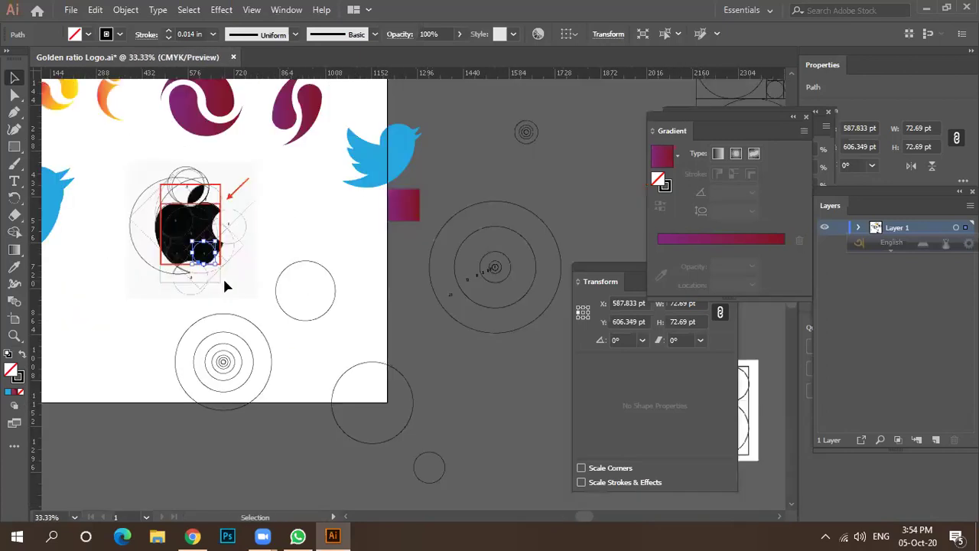
Step: Select all the apple circles and remove the tip below the lower right foot and the leftover pieces outside the lower left with the Shape Builder
{"action": "left_click_drag", "start_coordinate": [142, 172], "coordinate": [255, 266]}
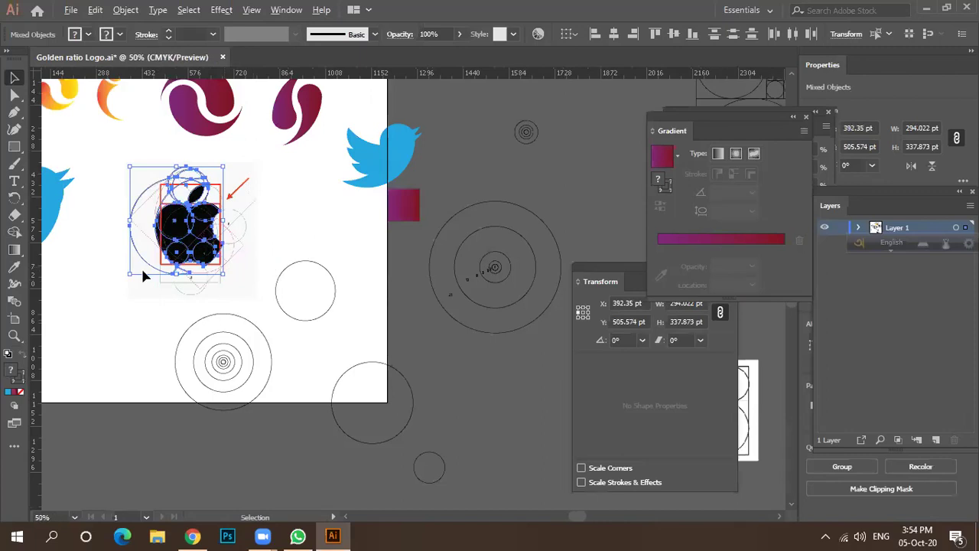
{"action": "scroll", "coordinate": [141, 264], "scroll_direction": "up", "scroll_amount": 3}
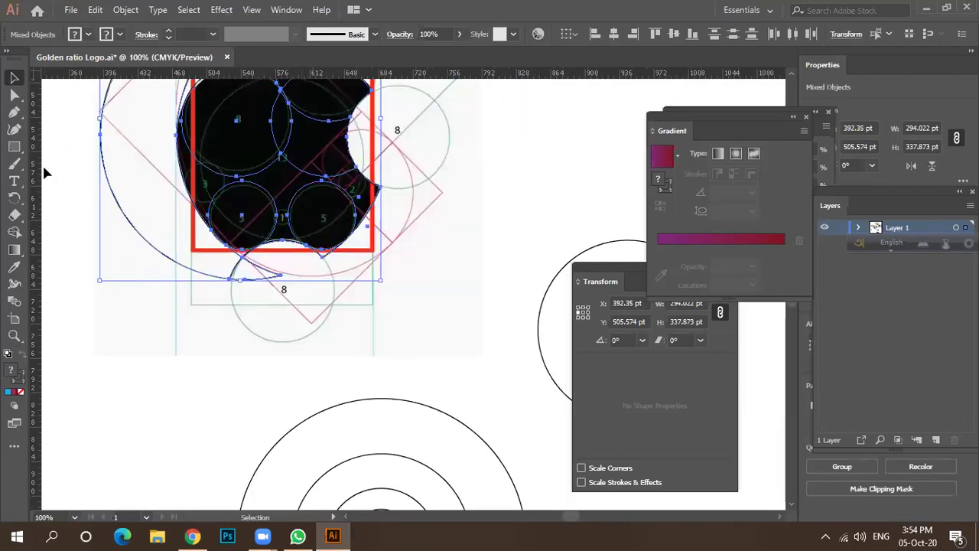
{"action": "left_click", "coordinate": [14, 232]}
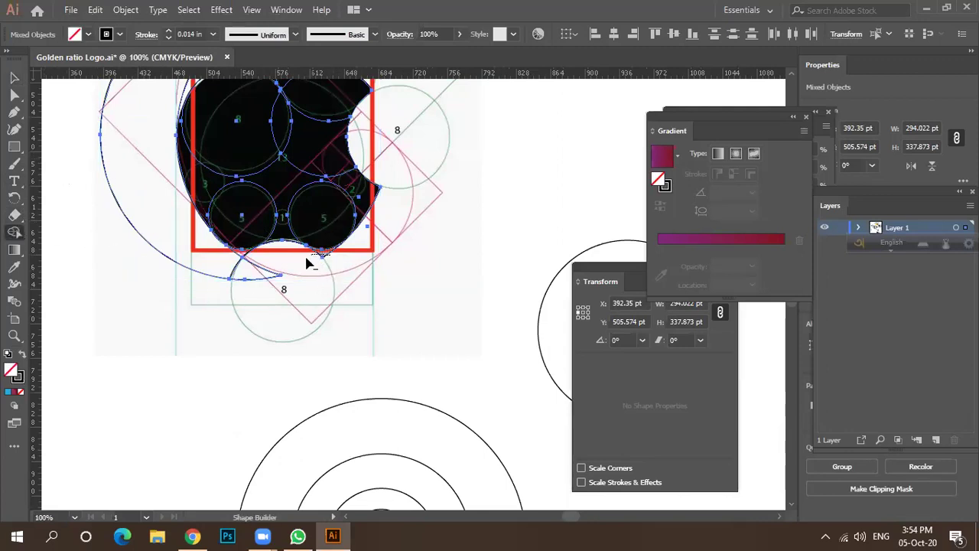
{"action": "scroll", "coordinate": [313, 255], "scroll_direction": "up", "scroll_amount": 3}
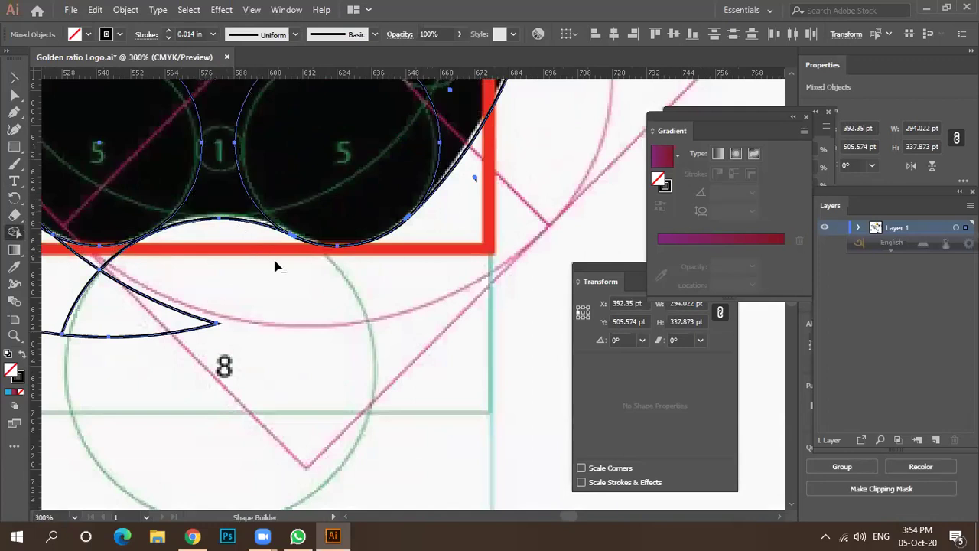
{"action": "scroll", "coordinate": [303, 281], "scroll_direction": "down", "scroll_amount": 2}
{"action": "left_click_drag", "start_coordinate": [245, 284], "coordinate": [144, 308], "text": "alt"}
Step: Try to remove the pointed tip below the lower left foot circle with the Shape Builder, and undo the removal
{"action": "left_click_drag", "start_coordinate": [230, 269], "coordinate": [184, 271]}
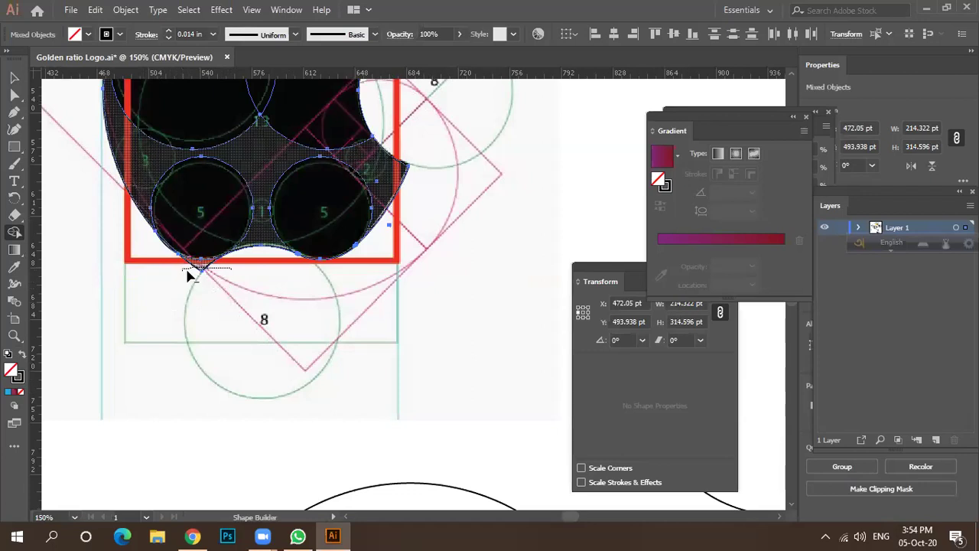
{"action": "left_click_drag", "start_coordinate": [258, 277], "coordinate": [256, 263]}
{"action": "key", "text": "v"}
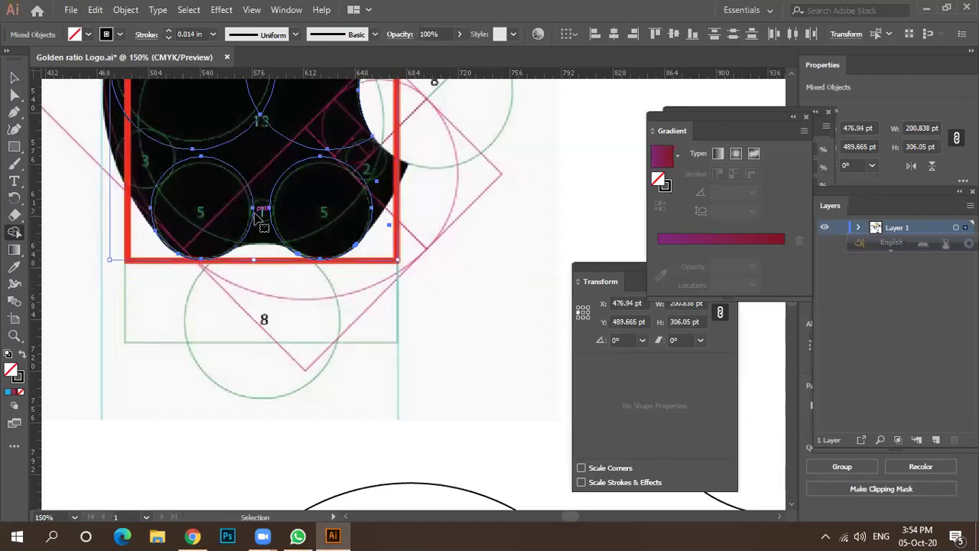
{"action": "left_click", "coordinate": [257, 217]}
{"action": "left_click", "coordinate": [12, 77]}
Step: Move the lower left foot circle in outline view to meet the bottom notch curve, and return to preview
{"action": "scroll", "coordinate": [176, 197], "scroll_direction": "up", "scroll_amount": 3}
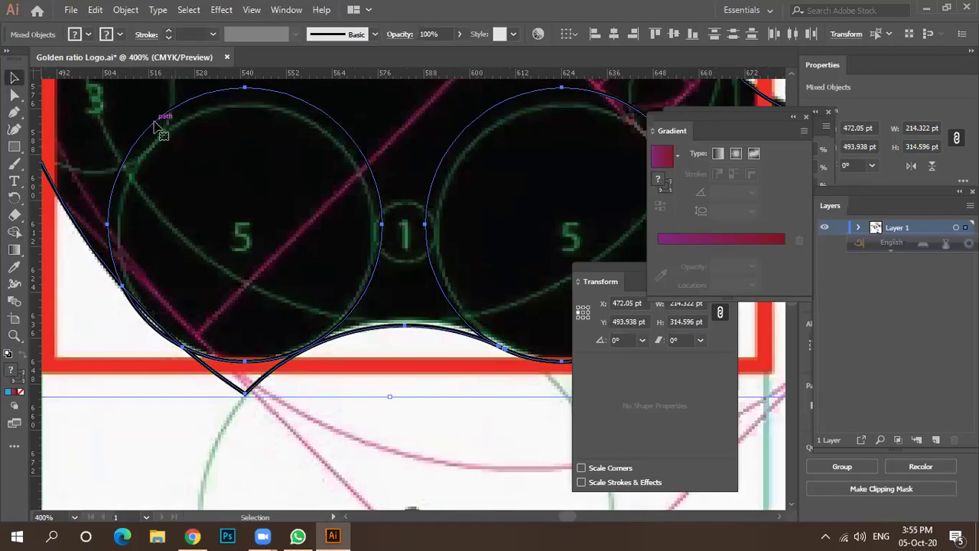
{"action": "scroll", "coordinate": [223, 383], "scroll_direction": "up", "scroll_amount": 2}
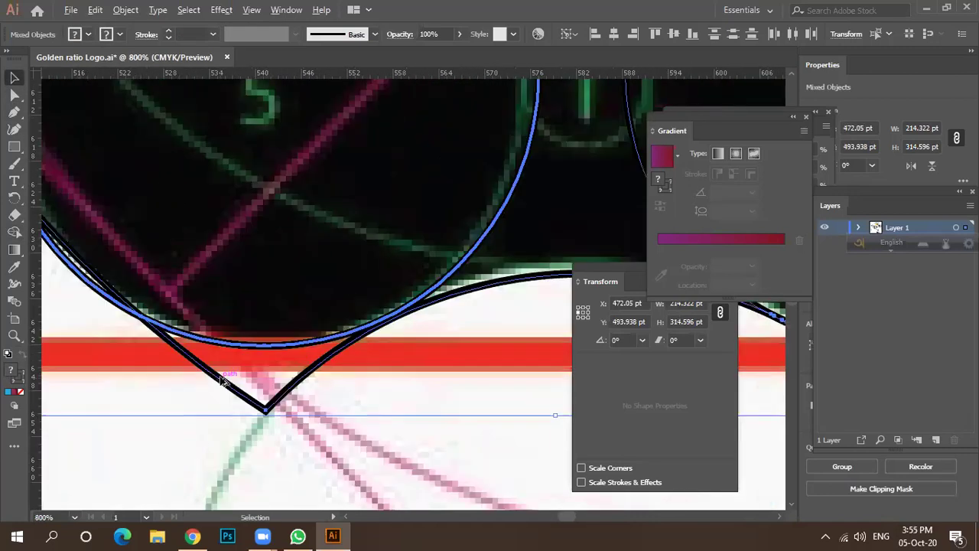
{"action": "scroll", "coordinate": [339, 334], "scroll_direction": "up", "scroll_amount": 1}
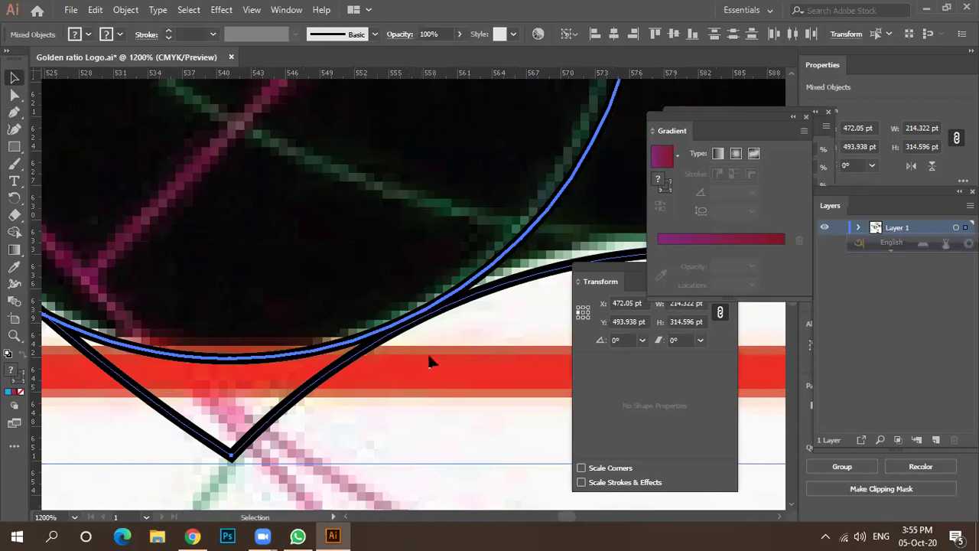
{"action": "left_click", "coordinate": [419, 318]}
{"action": "left_click", "coordinate": [413, 327]}
{"action": "scroll", "coordinate": [413, 327], "scroll_direction": "up", "scroll_amount": 2}
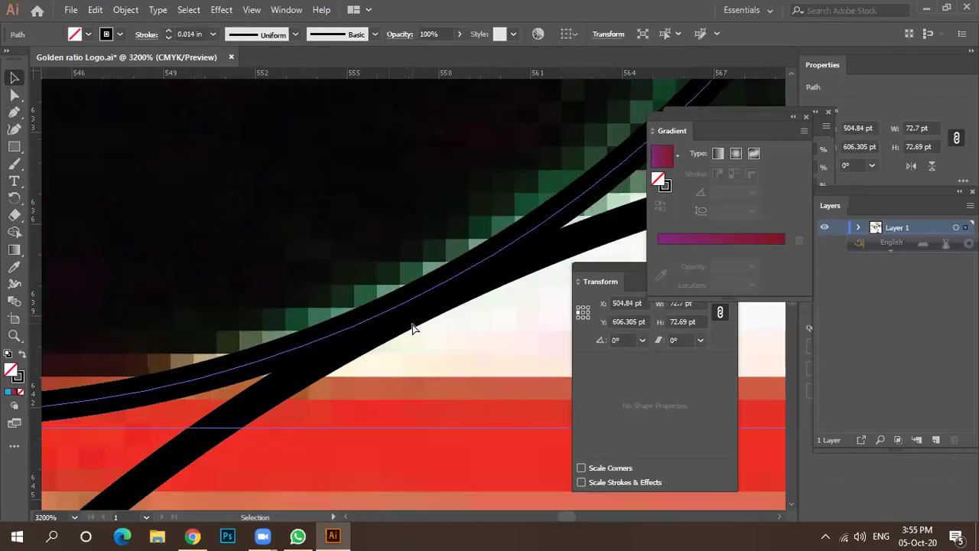
{"action": "key", "text": "ctrl+y"}
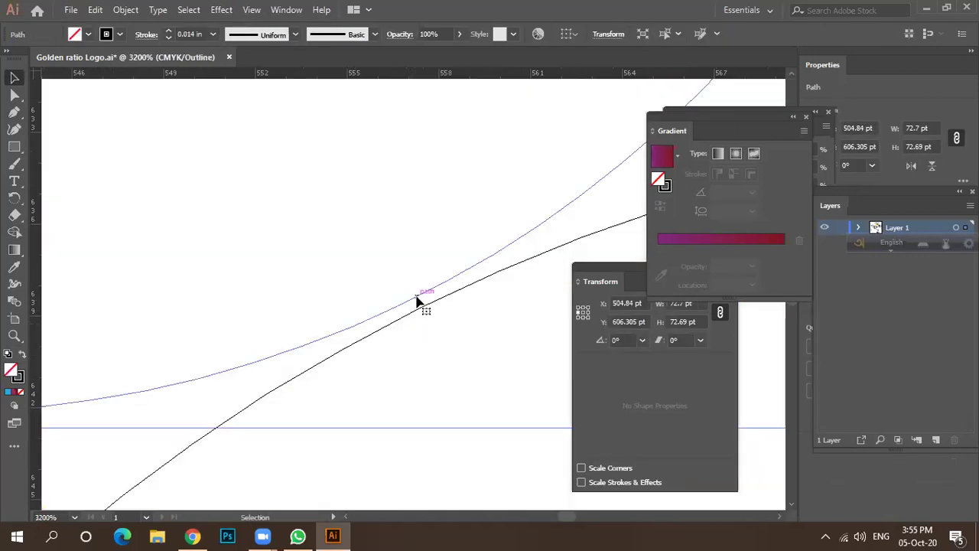
{"action": "left_click_drag", "start_coordinate": [417, 302], "coordinate": [413, 320]}
{"action": "scroll", "coordinate": [447, 337], "scroll_direction": "down", "scroll_amount": 4}
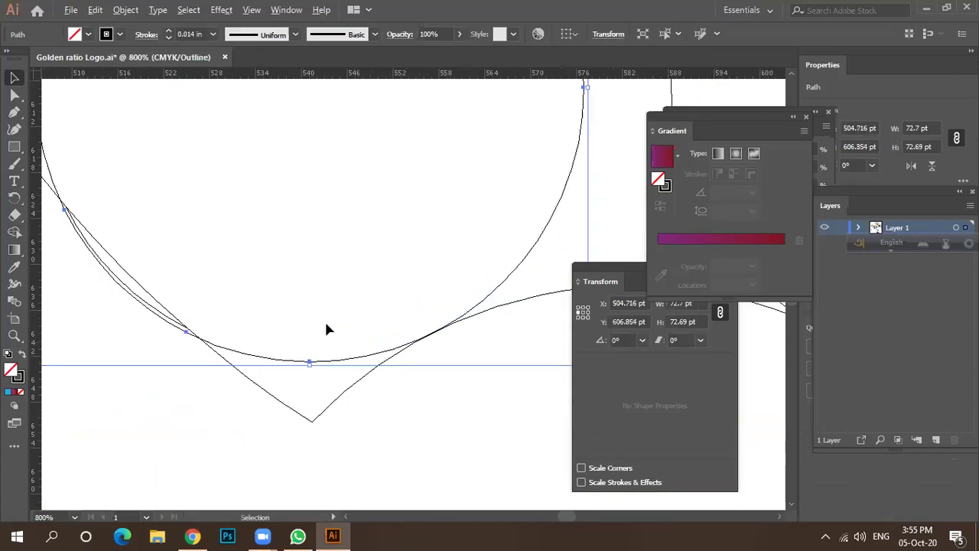
{"action": "scroll", "coordinate": [361, 334], "scroll_direction": "down", "scroll_amount": 2}
{"action": "scroll", "coordinate": [272, 361], "scroll_direction": "down", "scroll_amount": 3}
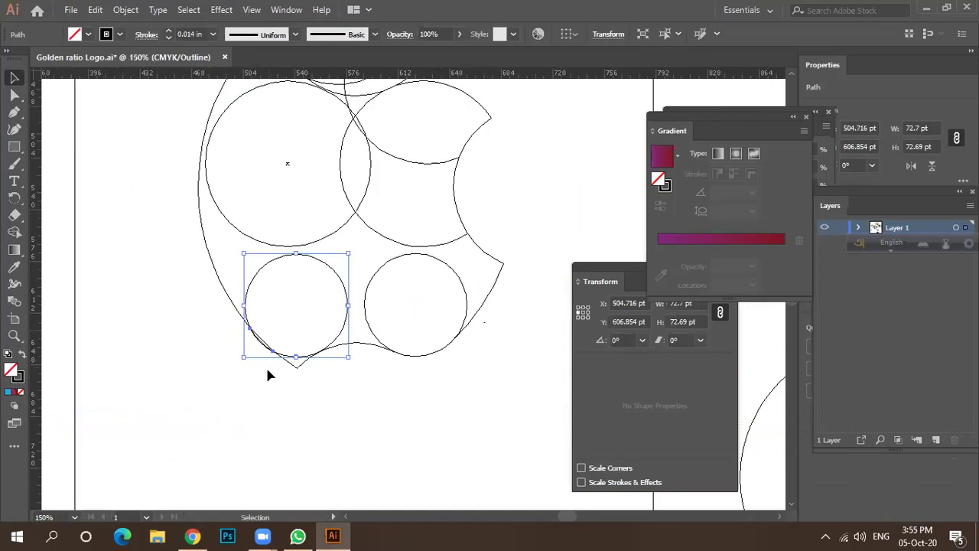
{"action": "key", "text": "ctrl+y"}
{"action": "scroll", "coordinate": [266, 372], "scroll_direction": "down", "scroll_amount": 2}
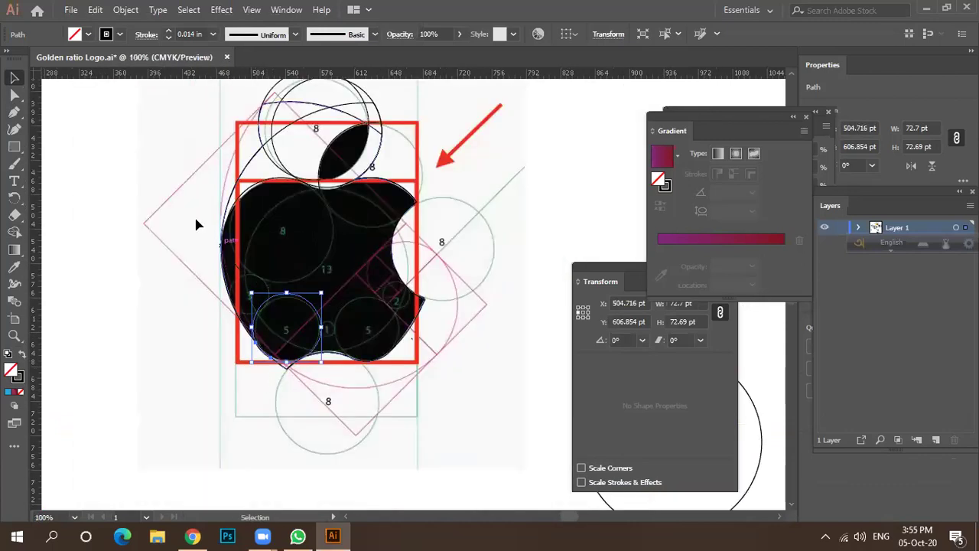
Step: Select all the apple circles again and remove the pointed tip below the lower left foot circle with the Shape Builder
{"action": "left_click_drag", "start_coordinate": [159, 156], "coordinate": [426, 377]}
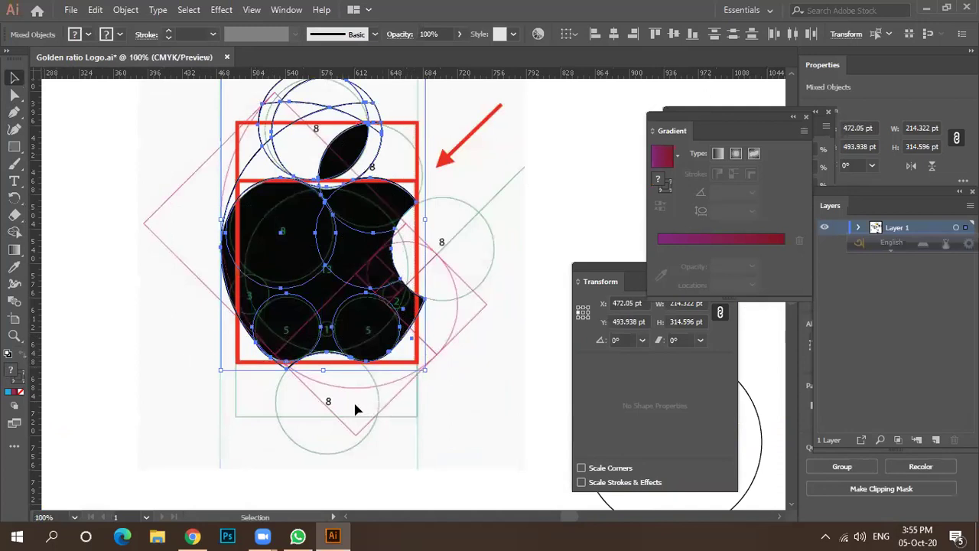
{"action": "left_click", "coordinate": [14, 232]}
{"action": "scroll", "coordinate": [283, 385], "scroll_direction": "up", "scroll_amount": 2}
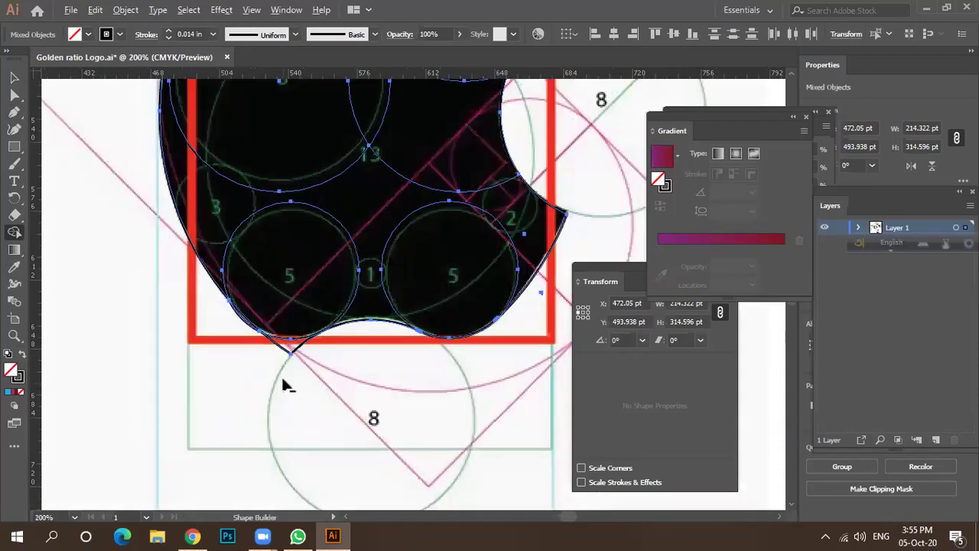
{"action": "left_click_drag", "start_coordinate": [315, 350], "coordinate": [251, 350]}
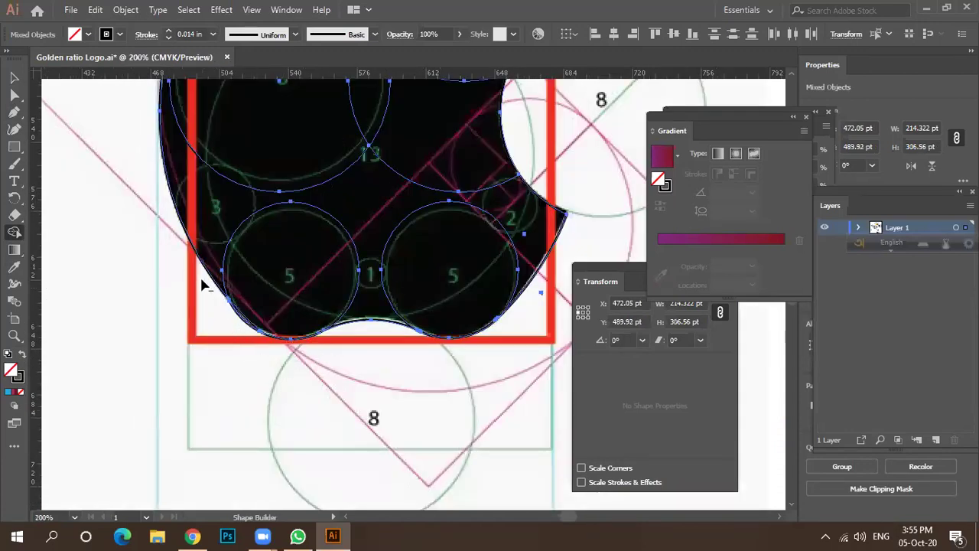
Step: Remove the large circle's region beyond the apple's upper left shoulder and the surplus circle regions around the leaf with the Shape Builder
{"action": "scroll", "coordinate": [208, 370], "scroll_direction": "down", "scroll_amount": 2}
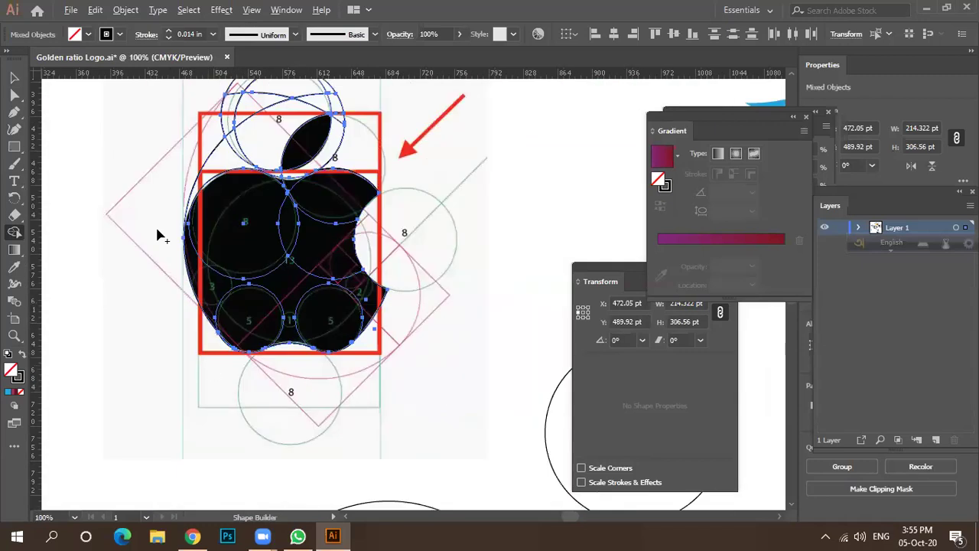
{"action": "left_click", "coordinate": [205, 151], "text": "alt"}
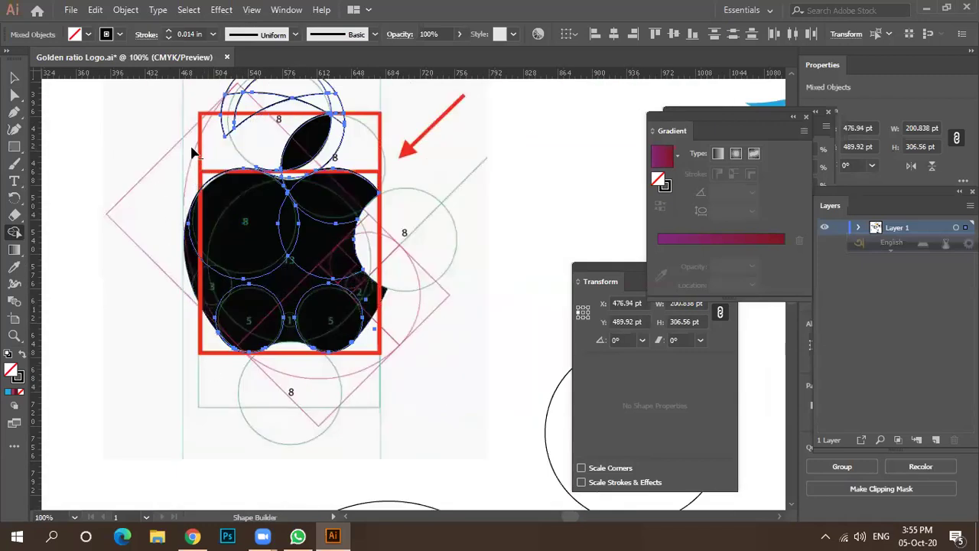
{"action": "scroll", "coordinate": [161, 157], "scroll_direction": "up", "scroll_amount": 3}
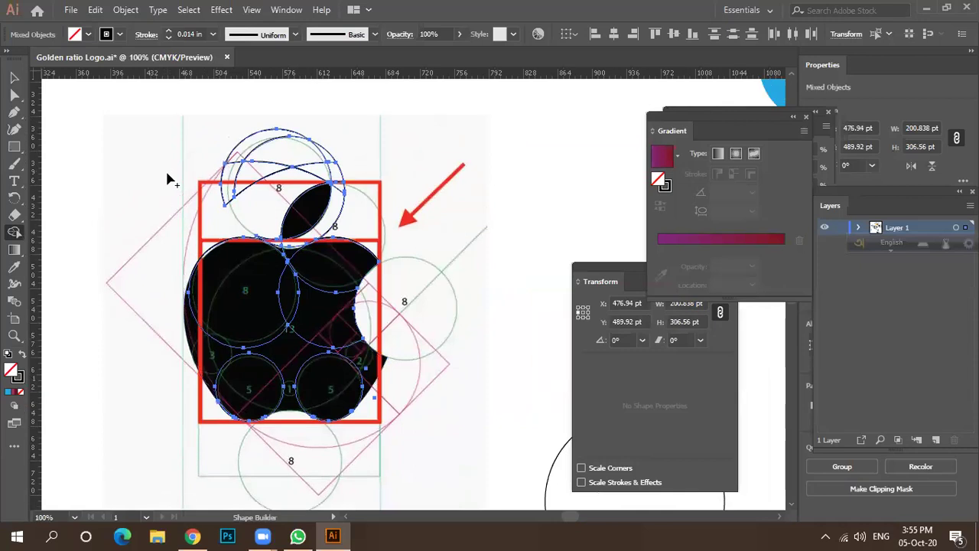
{"action": "mouse_move", "coordinate": [157, 164]}
{"action": "left_mouse_down"}
{"action": "mouse_move", "coordinate": [294, 196]}
{"action": "mouse_move", "coordinate": [350, 182]}
{"action": "mouse_move", "coordinate": [216, 216]}
{"action": "mouse_move", "coordinate": [183, 196]}
{"action": "left_mouse_up"}
{"action": "scroll", "coordinate": [345, 207], "scroll_direction": "up", "scroll_amount": 2}
{"action": "left_click_drag", "start_coordinate": [324, 208], "coordinate": [406, 214]}
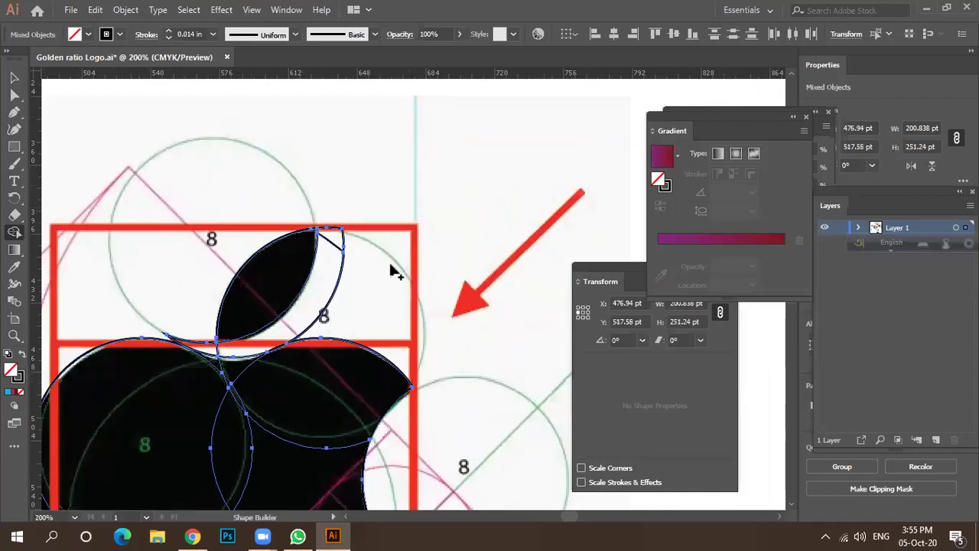
{"action": "left_click", "coordinate": [346, 244], "text": "alt"}
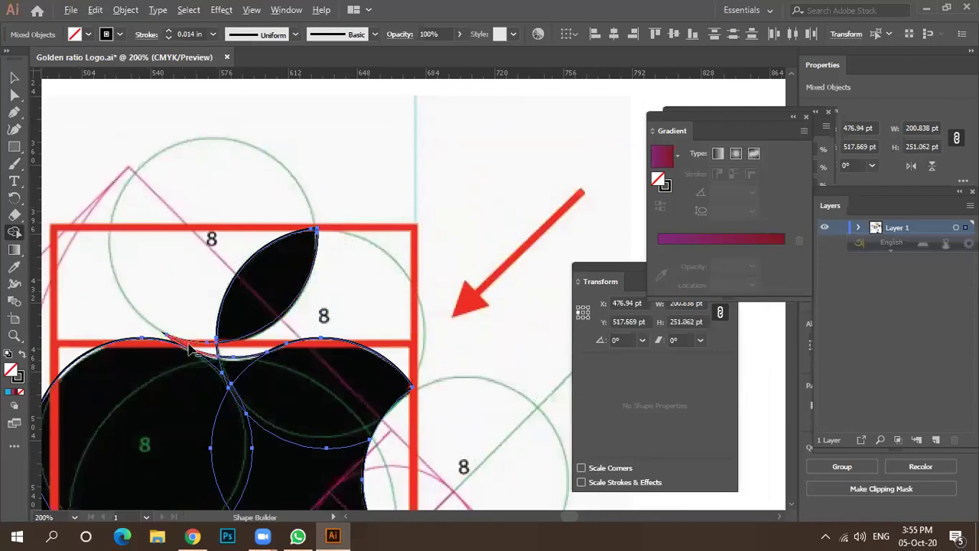
Step: Remove the thin leftover regions between the leaf's lower tip and the apple's top dip with the Shape Builder
{"action": "scroll", "coordinate": [179, 340], "scroll_direction": "up", "scroll_amount": 1}
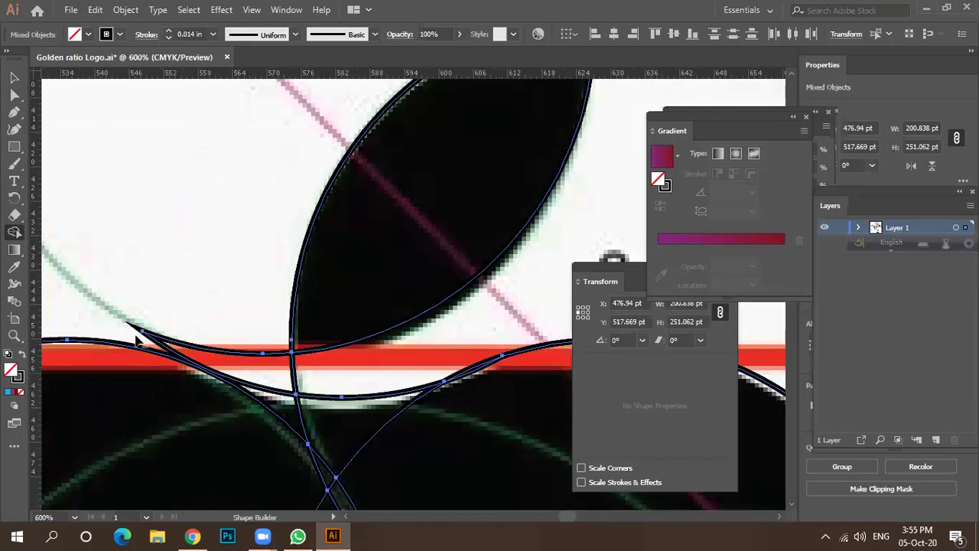
{"action": "left_click", "coordinate": [205, 342], "text": "alt"}
{"action": "left_click_drag", "start_coordinate": [293, 394], "coordinate": [345, 410]}
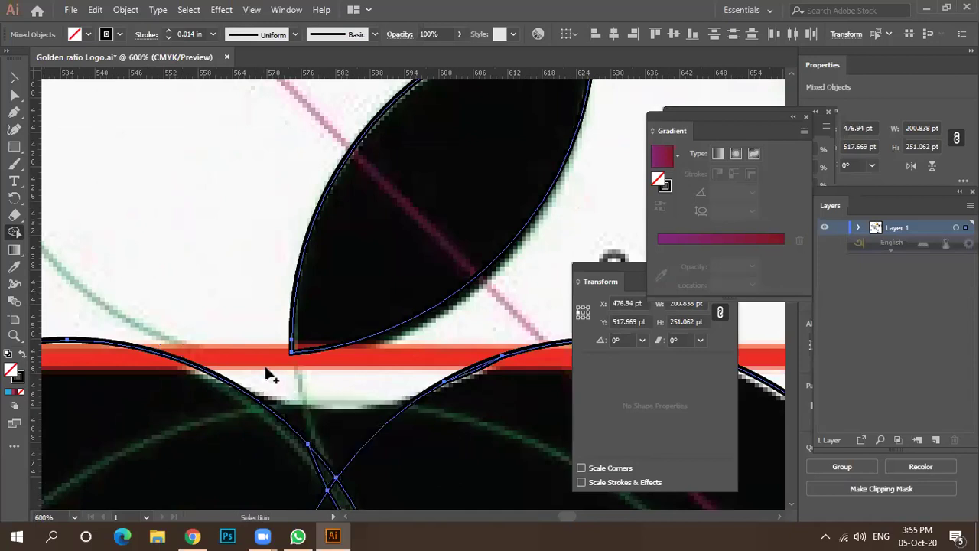
Step: Undo the last removals of the thin regions between the leaf's lower tip and the apple's top dip
{"action": "key", "text": "ctrl+z"}
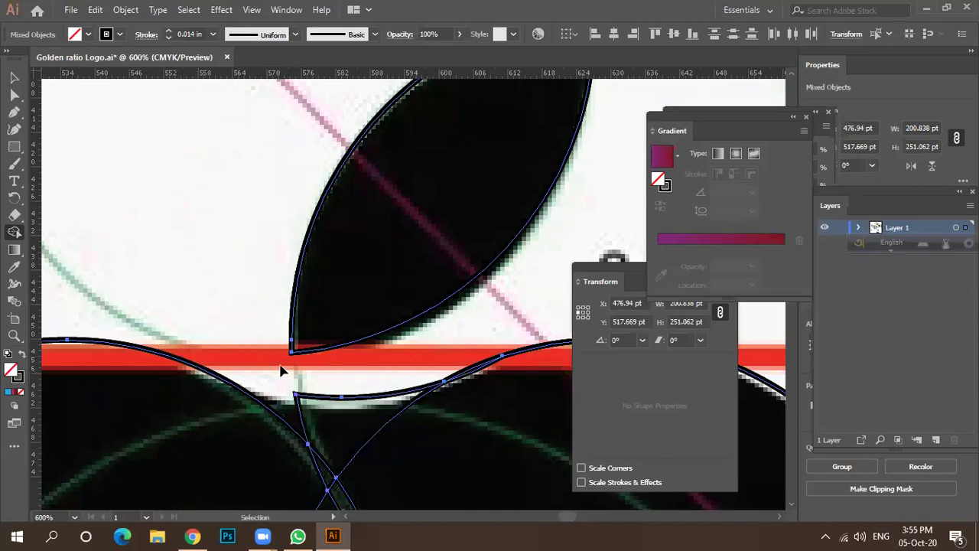
{"action": "key", "text": "ctrl+z"}
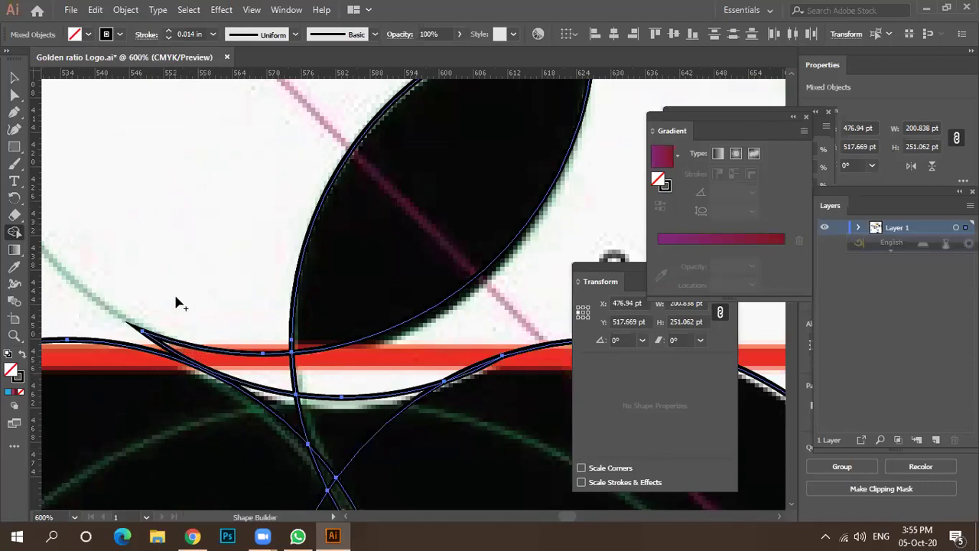
{"action": "scroll", "coordinate": [176, 306], "scroll_direction": "down", "scroll_amount": 1, "text": "alt"}
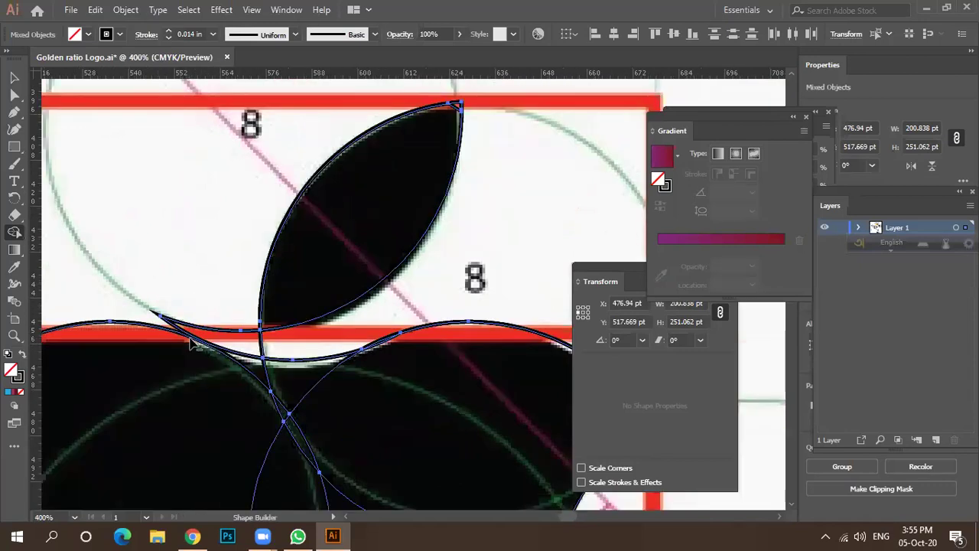
{"action": "scroll", "coordinate": [184, 340], "scroll_direction": "up", "scroll_amount": 3, "text": "alt"}
{"action": "scroll", "coordinate": [233, 313], "scroll_direction": "up", "scroll_amount": 3, "text": "alt"}
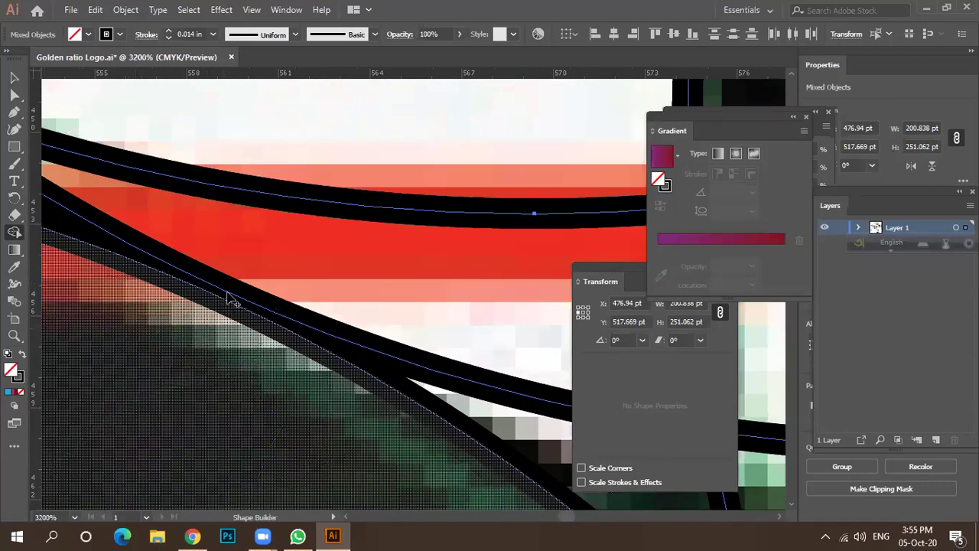
Step: Move the apple's upper outline slightly up in outline view to meet the top dip curve, and return to preview
{"action": "left_click", "coordinate": [15, 78]}
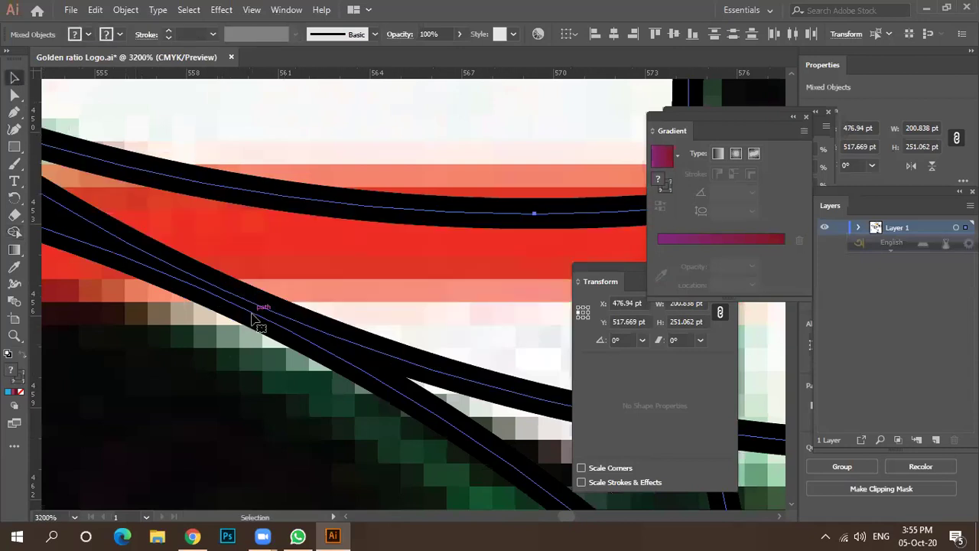
{"action": "scroll", "coordinate": [256, 331], "scroll_direction": "down", "scroll_amount": 5, "text": "alt"}
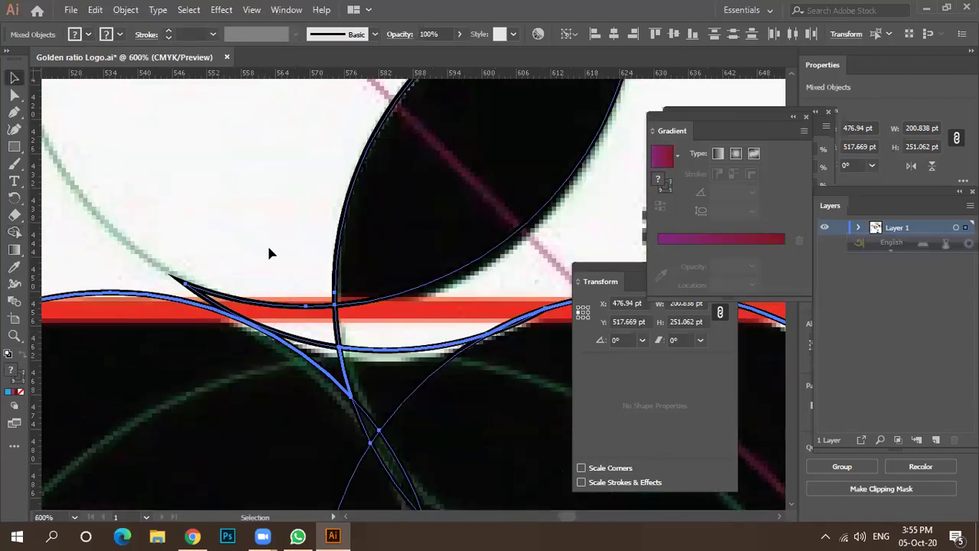
{"action": "key", "text": "ctrl+y"}
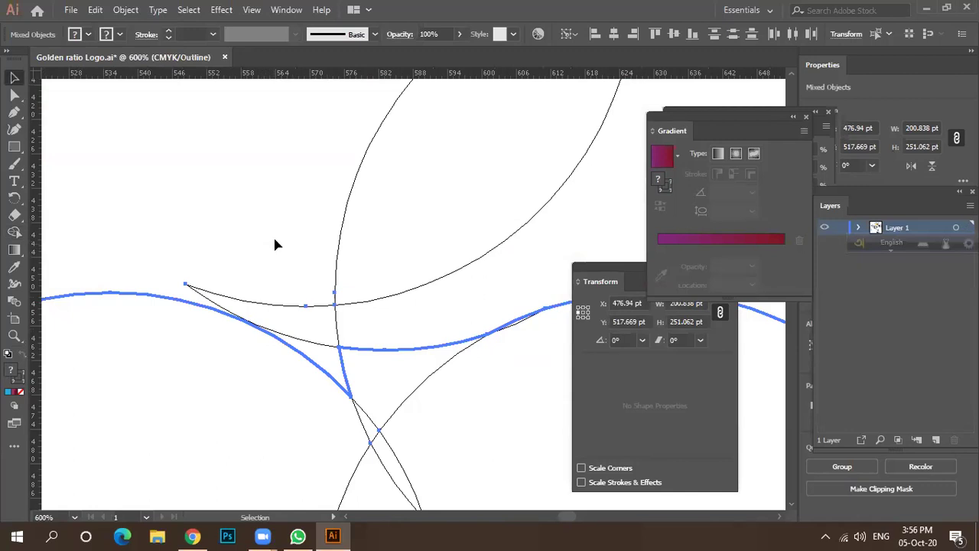
{"action": "left_click", "coordinate": [273, 235]}
{"action": "scroll", "coordinate": [214, 291], "scroll_direction": "up", "scroll_amount": 4, "text": "alt"}
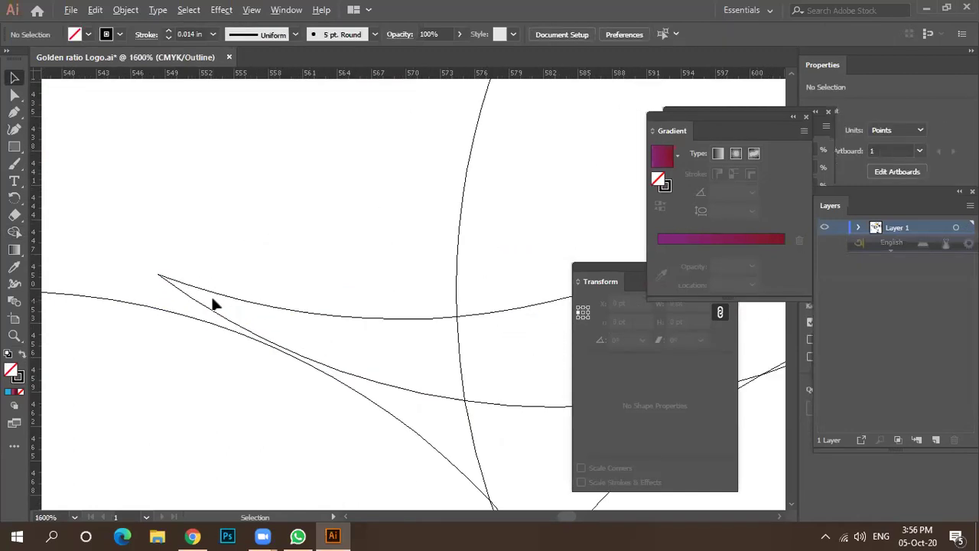
{"action": "left_click", "coordinate": [276, 352]}
{"action": "scroll", "coordinate": [286, 353], "scroll_direction": "up", "scroll_amount": 3, "text": "alt"}
{"action": "left_click_drag", "start_coordinate": [286, 370], "coordinate": [289, 350]}
{"action": "scroll", "coordinate": [270, 387], "scroll_direction": "down", "scroll_amount": 10, "text": "alt"}
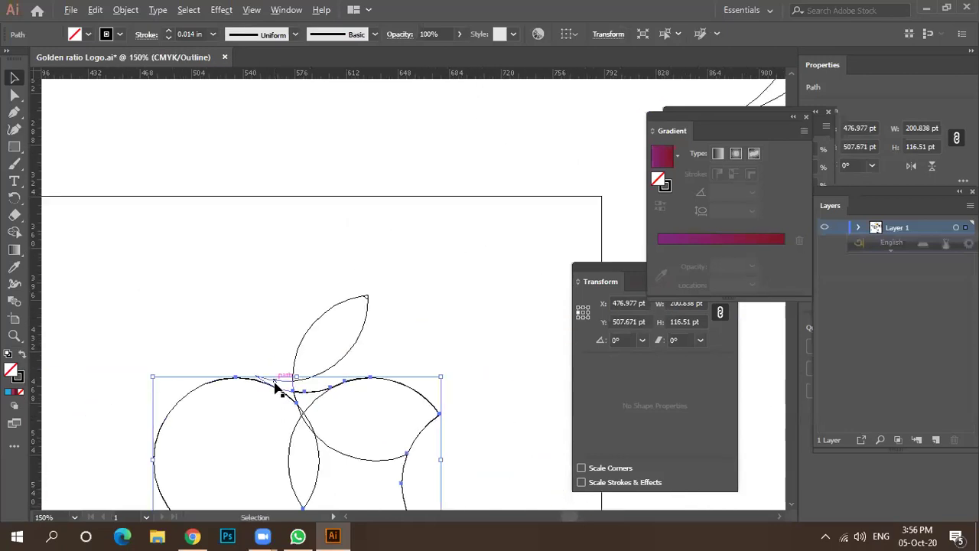
{"action": "scroll", "coordinate": [242, 279], "scroll_direction": "down", "scroll_amount": 2, "text": "alt"}
{"action": "key", "text": "a"}
{"action": "key", "text": "ctrl+y"}
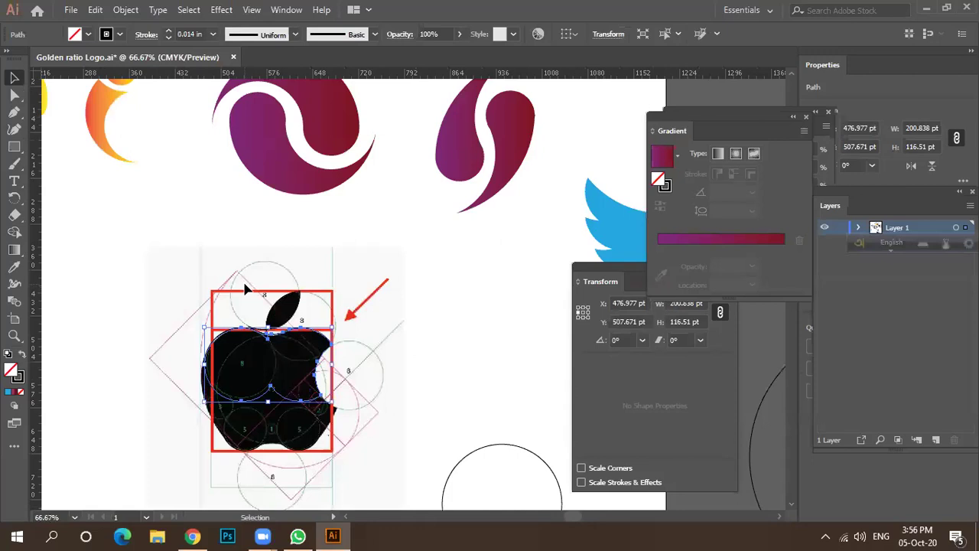
Step: Select all the apple shapes and try removing the crescent below the leaf's lower tip with the Shape Builder
{"action": "left_click_drag", "start_coordinate": [162, 246], "coordinate": [334, 472]}
{"action": "left_click", "coordinate": [14, 232]}
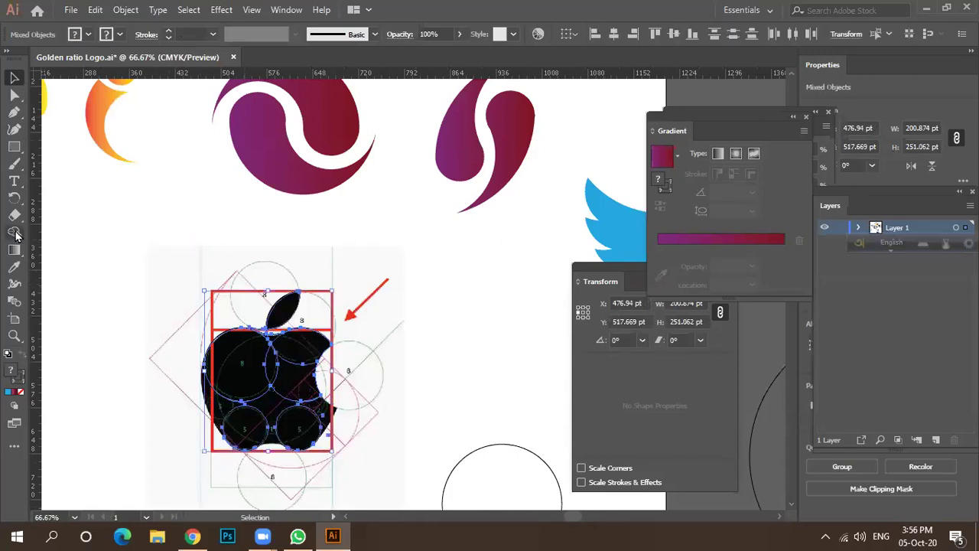
{"action": "scroll", "coordinate": [226, 315], "scroll_direction": "up", "scroll_amount": 3, "text": "alt"}
{"action": "scroll", "coordinate": [221, 317], "scroll_direction": "up", "scroll_amount": 2, "text": "alt"}
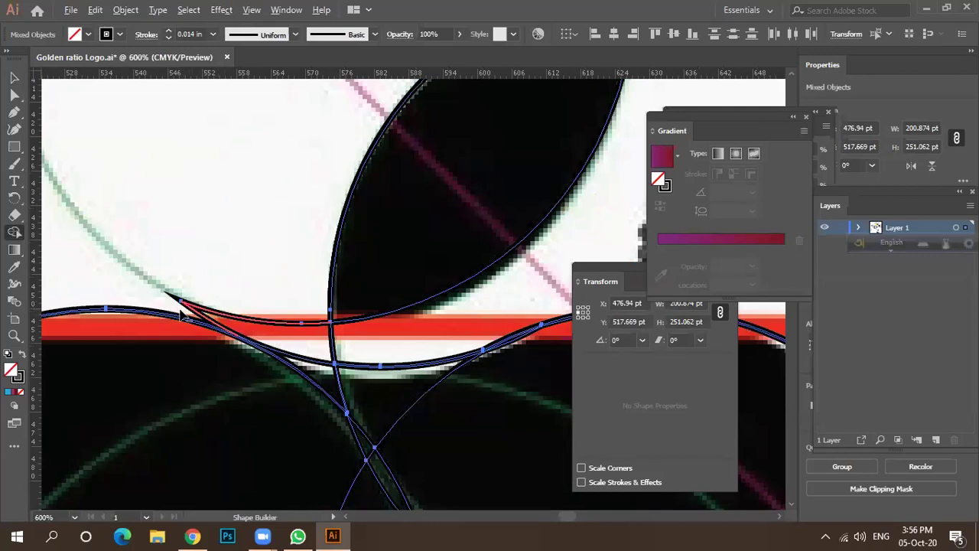
{"action": "left_click_drag", "start_coordinate": [183, 314], "coordinate": [220, 306]}
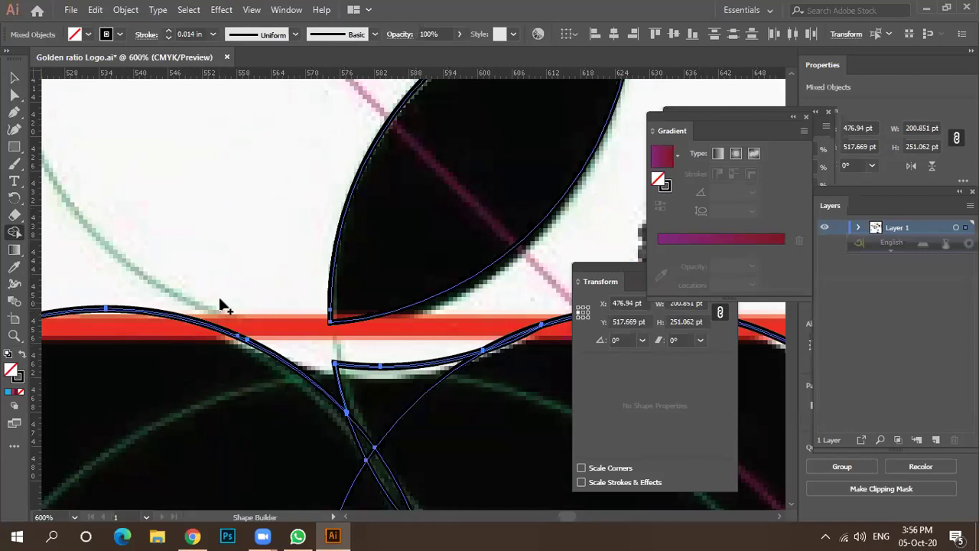
{"action": "key", "text": "ctrl+z"}
Step: Nudge the apple's upper outline slightly up to close the gap at the left end of the top dip
{"action": "left_click", "coordinate": [14, 78]}
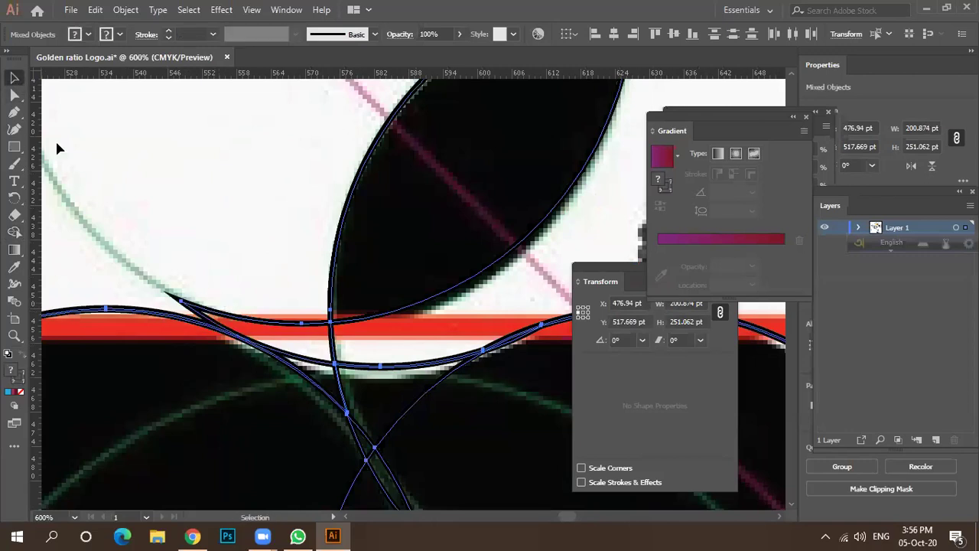
{"action": "left_click", "coordinate": [162, 224]}
{"action": "scroll", "coordinate": [176, 306], "scroll_direction": "up", "scroll_amount": 3}
{"action": "left_click", "coordinate": [276, 363]}
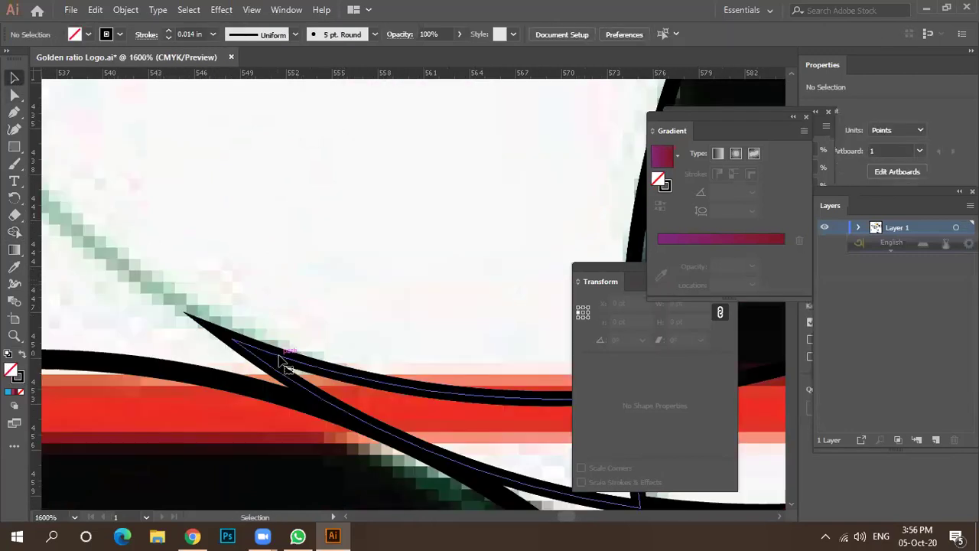
{"action": "scroll", "coordinate": [202, 276], "scroll_direction": "down", "scroll_amount": 3}
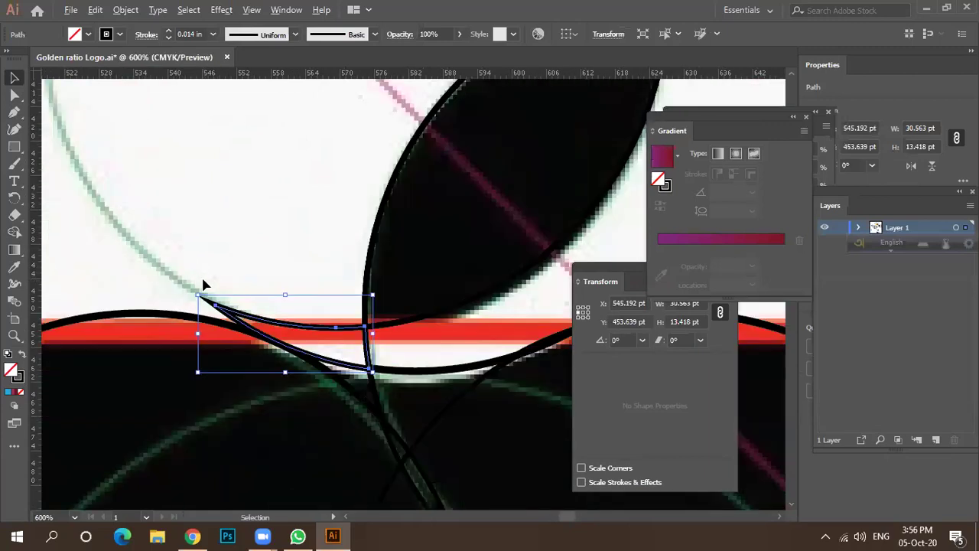
{"action": "scroll", "coordinate": [201, 282], "scroll_direction": "down", "scroll_amount": 1}
{"action": "scroll", "coordinate": [268, 344], "scroll_direction": "up", "scroll_amount": 2}
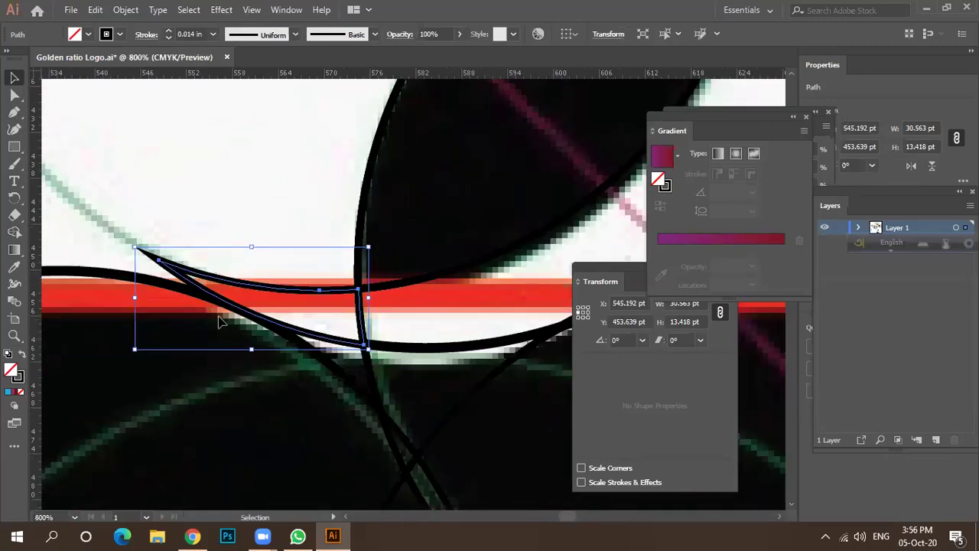
{"action": "left_click", "coordinate": [153, 284]}
{"action": "scroll", "coordinate": [191, 306], "scroll_direction": "up", "scroll_amount": 2}
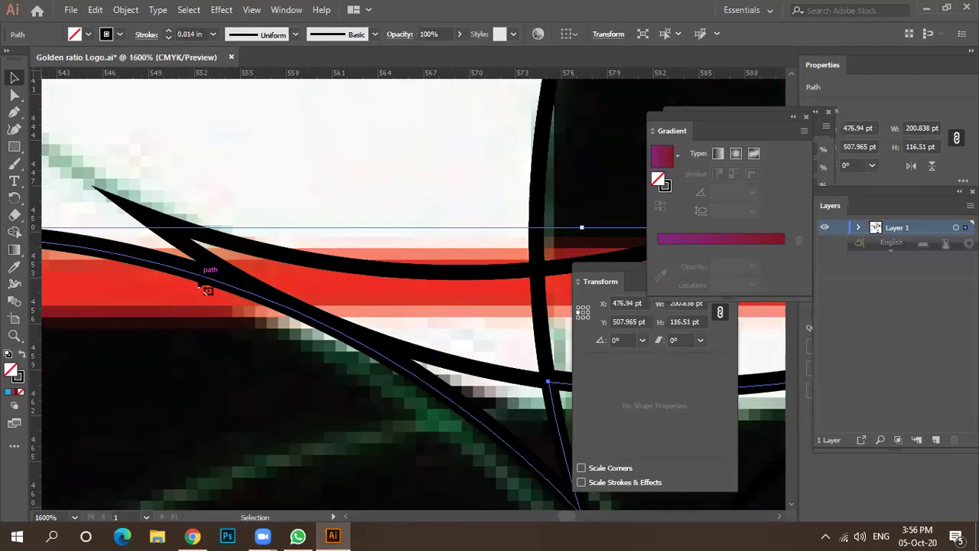
{"action": "left_click_drag", "start_coordinate": [199, 280], "coordinate": [204, 277]}
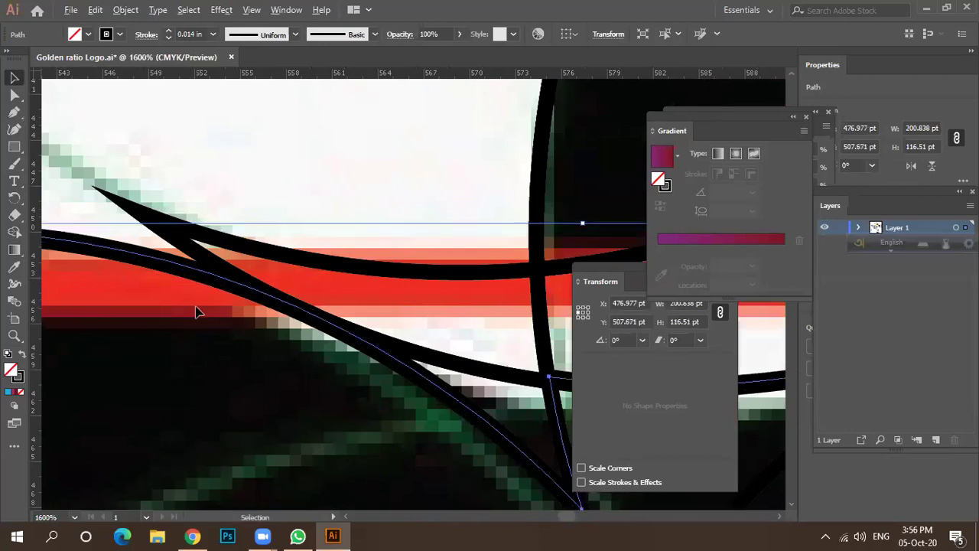
{"action": "scroll", "coordinate": [201, 315], "scroll_direction": "down", "scroll_amount": 1}
{"action": "scroll", "coordinate": [201, 315], "scroll_direction": "down", "scroll_amount": 5}
Step: Select all the apple shapes and examine the regions at the left end of the top dip with the Shape Builder
{"action": "left_click_drag", "start_coordinate": [105, 216], "coordinate": [373, 457]}
{"action": "left_click", "coordinate": [14, 231]}
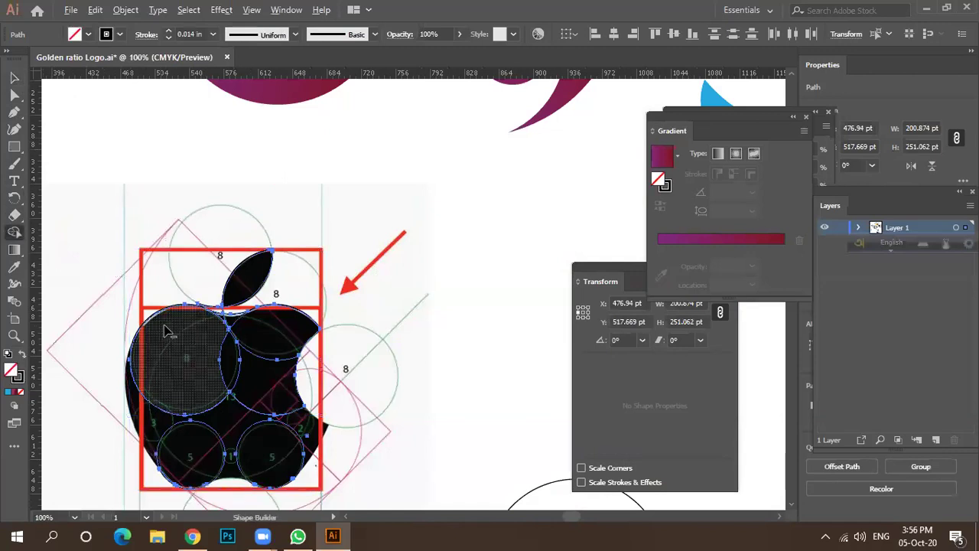
{"action": "scroll", "coordinate": [165, 324], "scroll_direction": "up", "scroll_amount": 3}
{"action": "scroll", "coordinate": [286, 278], "scroll_direction": "up", "scroll_amount": 4}
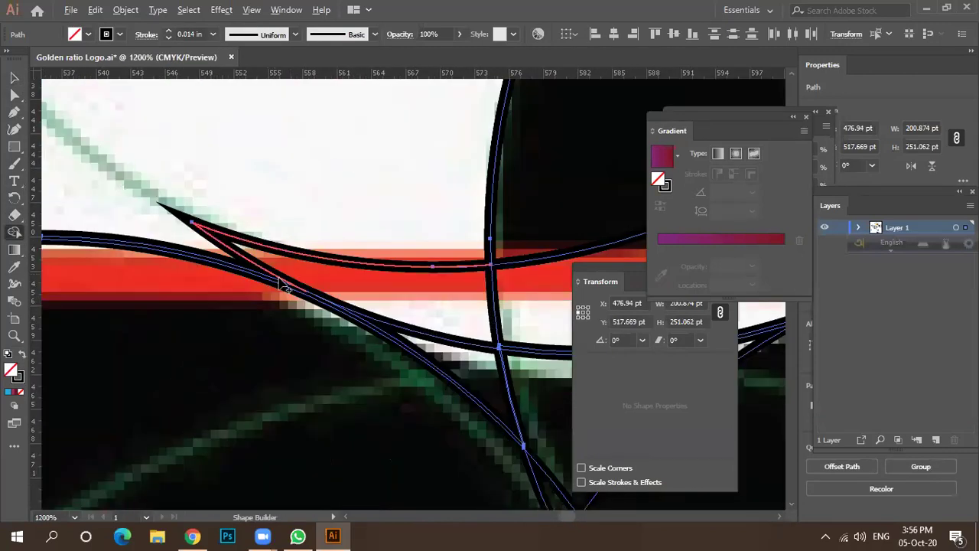
Step: Move the large upper left circle slightly up so its edge meets the top dip curve
{"action": "left_click", "coordinate": [14, 77]}
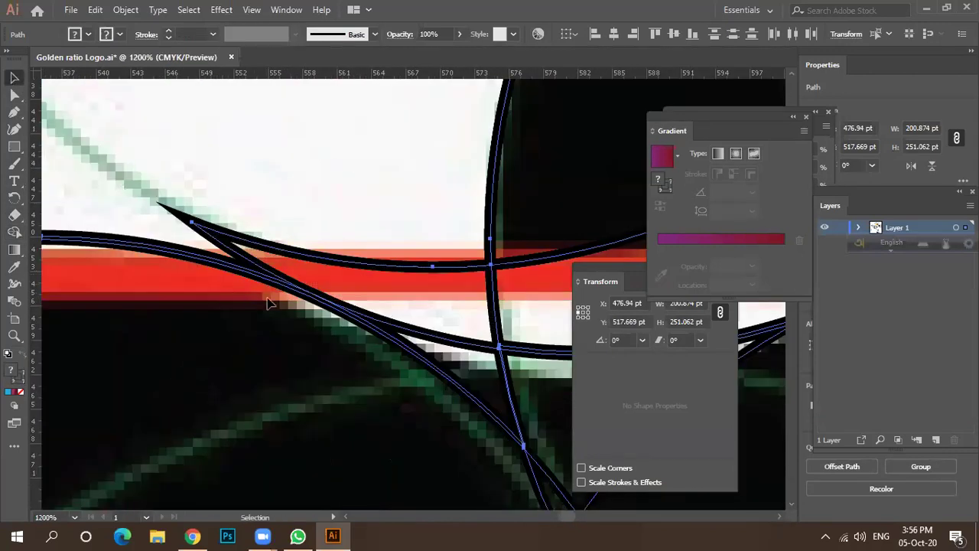
{"action": "left_click", "coordinate": [309, 309]}
{"action": "scroll", "coordinate": [306, 309], "scroll_direction": "up", "scroll_amount": 3}
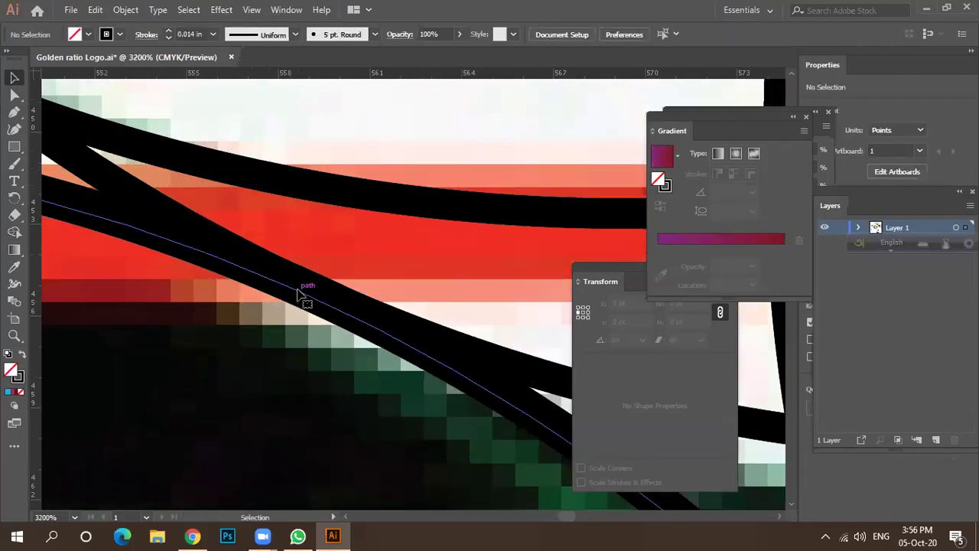
{"action": "scroll", "coordinate": [303, 308], "scroll_direction": "down", "scroll_amount": 1}
{"action": "left_click_drag", "start_coordinate": [307, 293], "coordinate": [310, 284]}
{"action": "scroll", "coordinate": [275, 328], "scroll_direction": "down", "scroll_amount": 5}
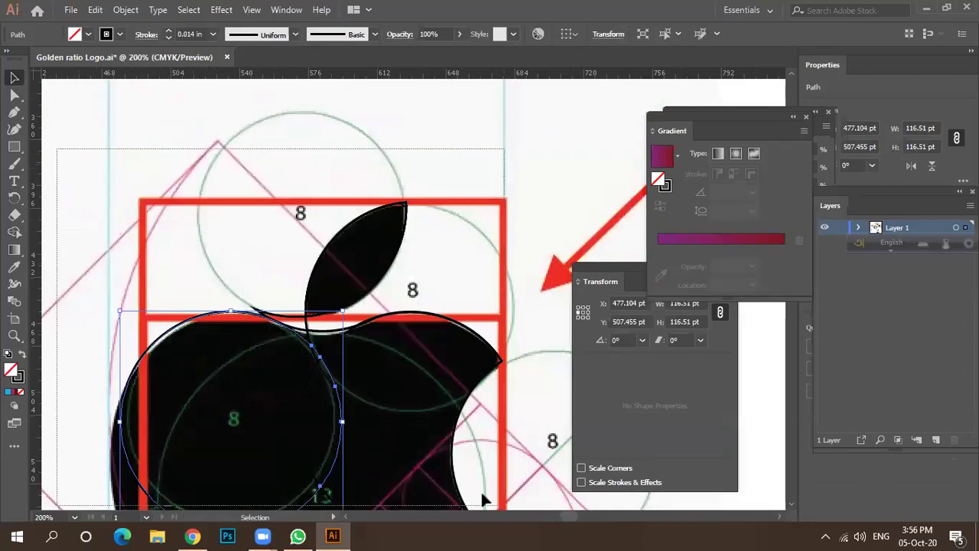
Step: Select all the apple and leaf shapes and activate the Shape Builder for the area around the leaf's lower tip
{"action": "left_click", "coordinate": [324, 323], "text": "shift"}
{"action": "scroll", "coordinate": [324, 323], "scroll_direction": "down", "scroll_amount": 2}
{"action": "left_click_drag", "start_coordinate": [457, 468], "coordinate": [253, 440]}
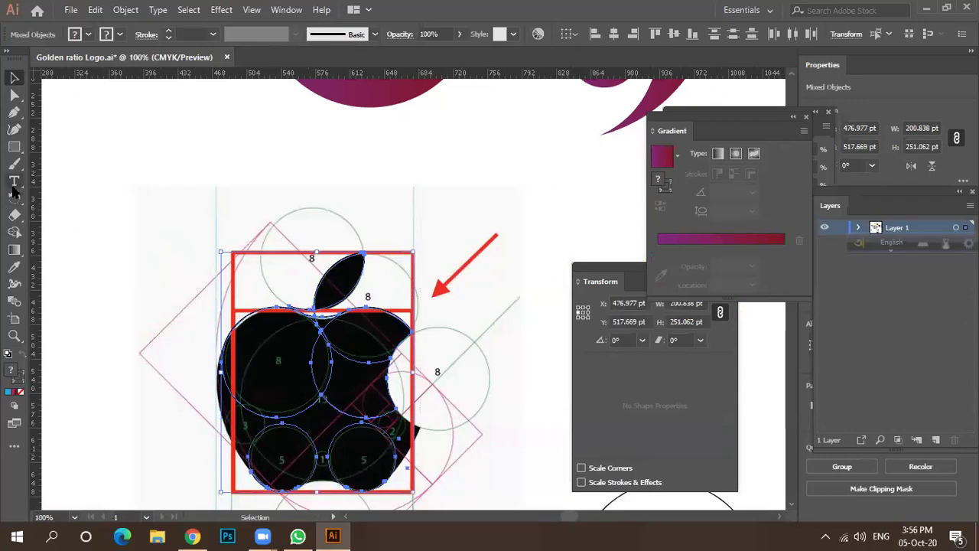
{"action": "left_click", "coordinate": [15, 232]}
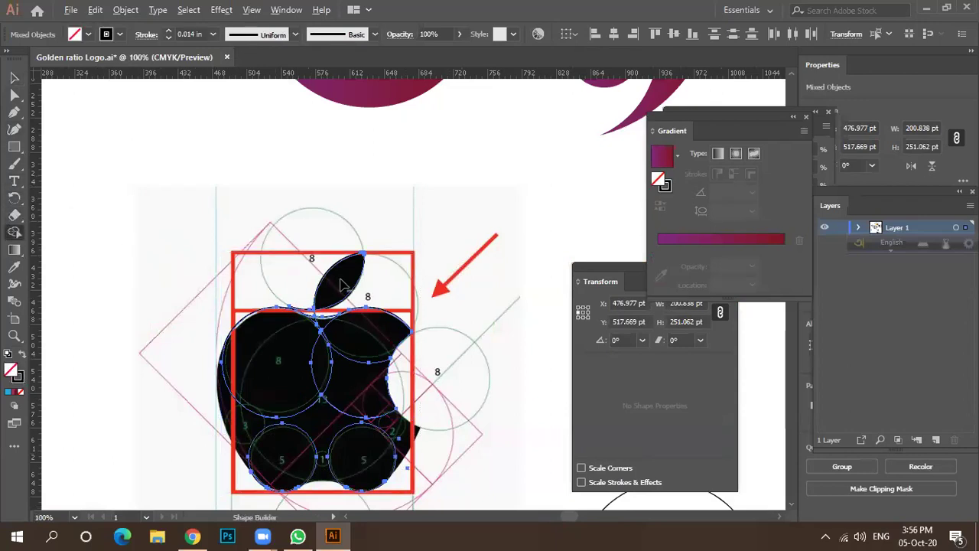
{"action": "scroll", "coordinate": [324, 313], "scroll_direction": "up", "scroll_amount": 4}
{"action": "scroll", "coordinate": [324, 312], "scroll_direction": "up", "scroll_amount": 1}
{"action": "scroll", "coordinate": [183, 360], "scroll_direction": "up", "scroll_amount": 3}
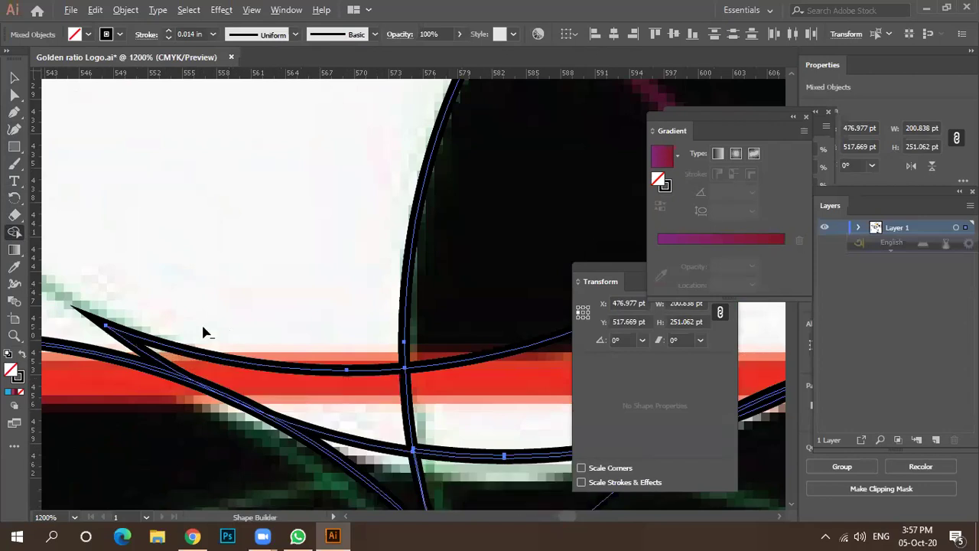
Step: Try to remove the pointed leftover region between the leaf and the top dip with the Shape Builder
{"action": "left_click_drag", "start_coordinate": [131, 325], "coordinate": [191, 306]}
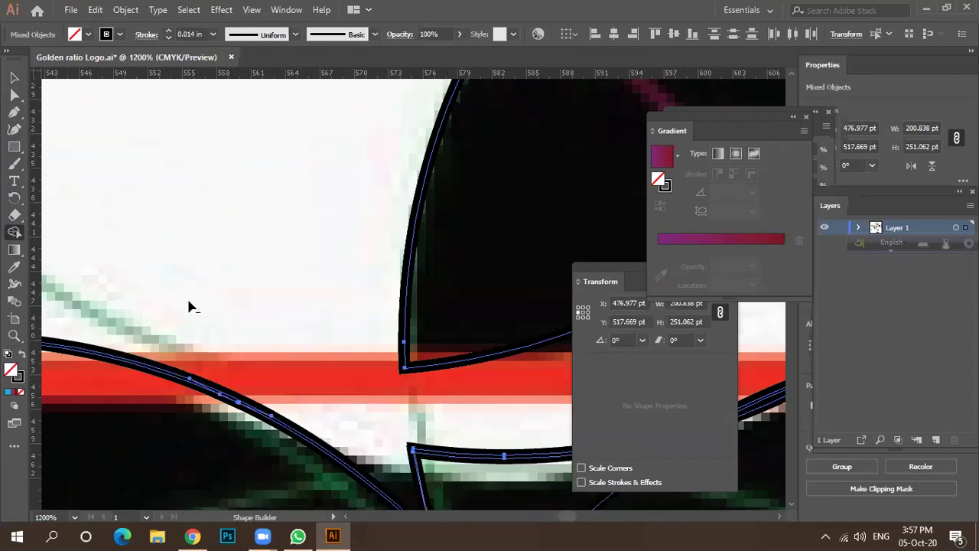
{"action": "key", "text": "ctrl+z"}
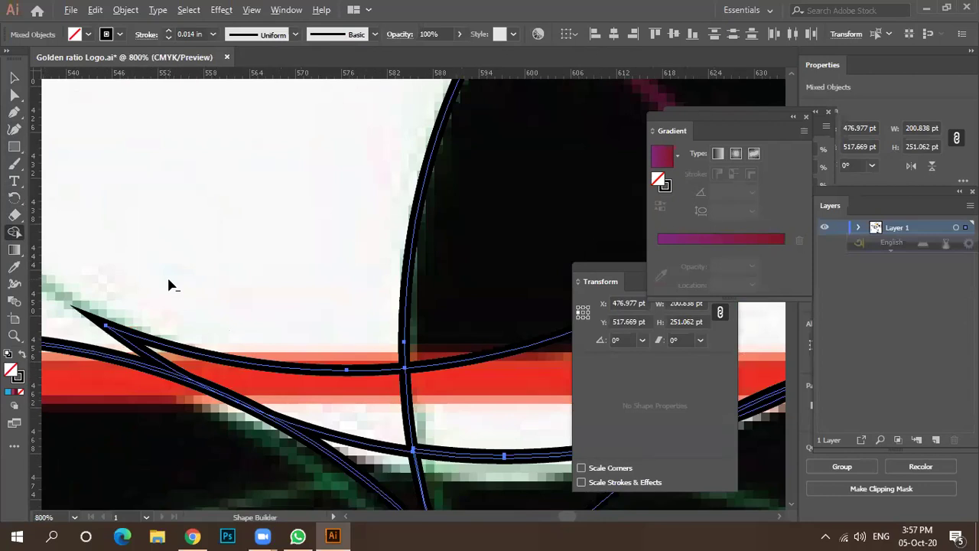
Step: Merge the large left circle, the right lobe and the overlapping regions of the apple's upper half into one shape with the Shape Builder
{"action": "scroll", "coordinate": [169, 280], "scroll_direction": "down", "scroll_amount": 2, "text": "alt"}
{"action": "mouse_move", "coordinate": [229, 393]}
{"action": "left_mouse_down"}
{"action": "mouse_move", "coordinate": [340, 385]}
{"action": "mouse_move", "coordinate": [428, 417]}
{"action": "left_mouse_up"}
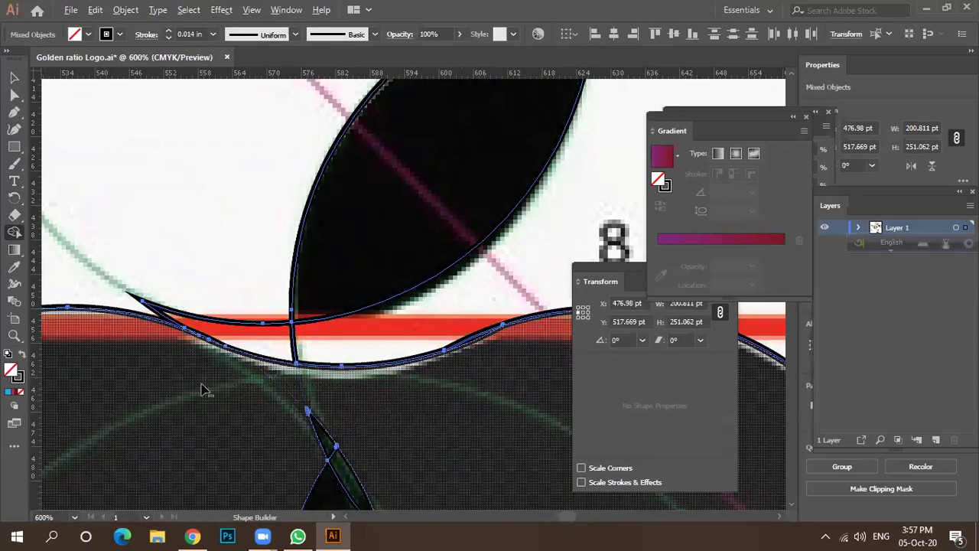
{"action": "scroll", "coordinate": [205, 387], "scroll_direction": "down", "scroll_amount": 2, "text": "alt"}
{"action": "scroll", "coordinate": [237, 371], "scroll_direction": "down", "scroll_amount": 3}
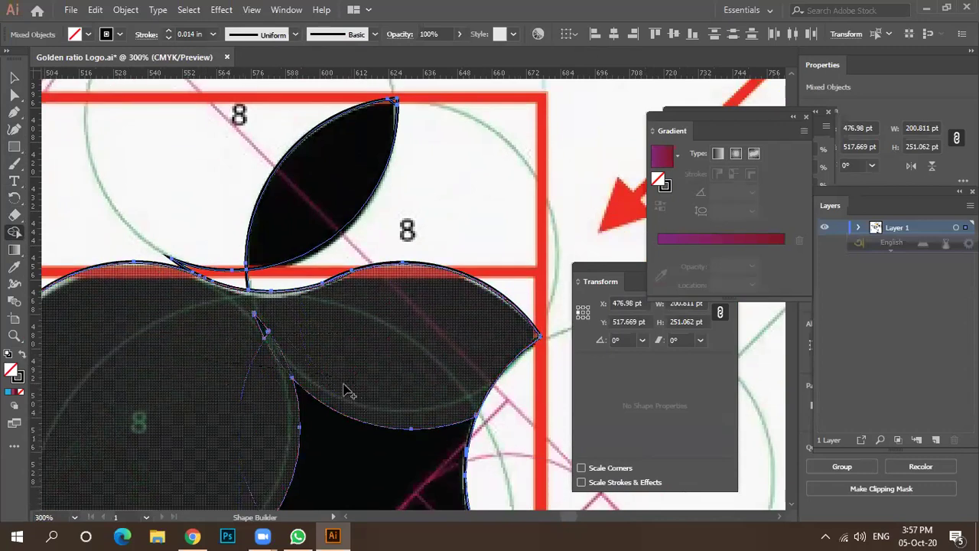
{"action": "scroll", "coordinate": [264, 377], "scroll_direction": "down", "scroll_amount": 3}
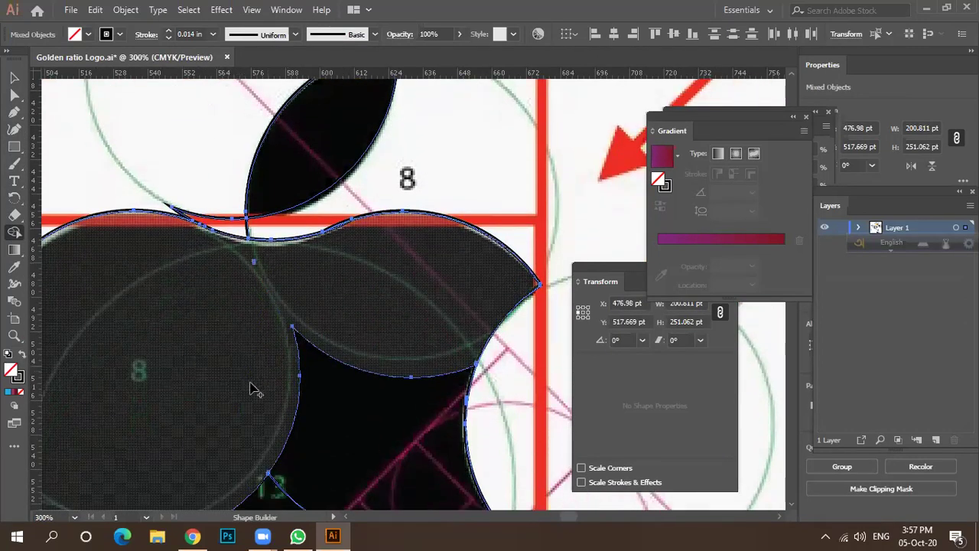
{"action": "scroll", "coordinate": [320, 337], "scroll_direction": "down", "scroll_amount": 2, "text": "alt"}
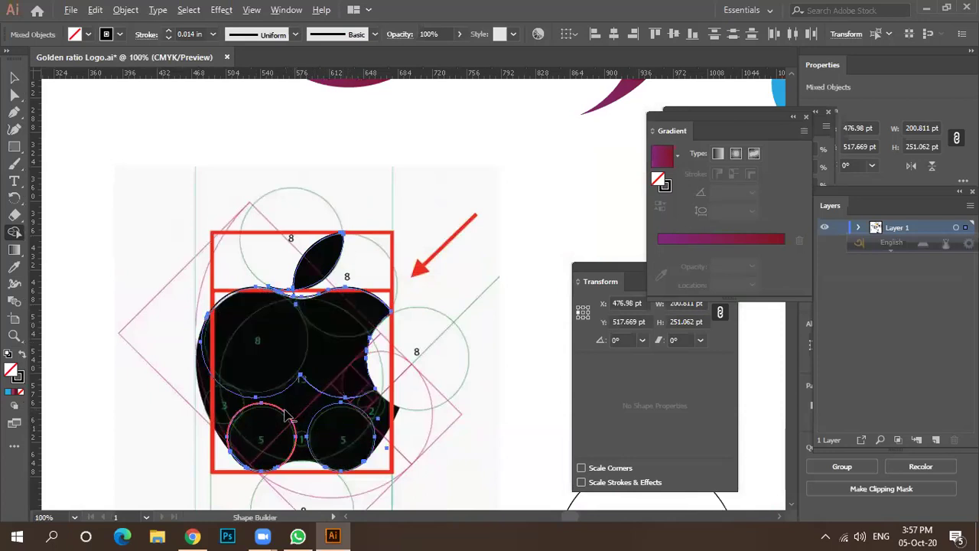
{"action": "scroll", "coordinate": [287, 415], "scroll_direction": "up", "scroll_amount": 2, "text": "alt"}
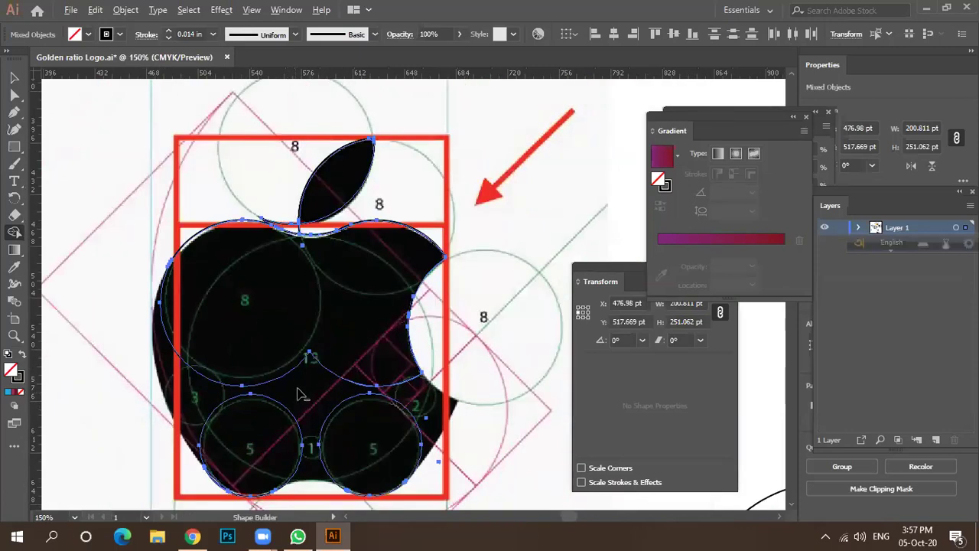
{"action": "scroll", "coordinate": [300, 395], "scroll_direction": "down", "scroll_amount": 2, "text": "alt"}
{"action": "scroll", "coordinate": [290, 395], "scroll_direction": "up", "scroll_amount": 4, "text": "alt"}
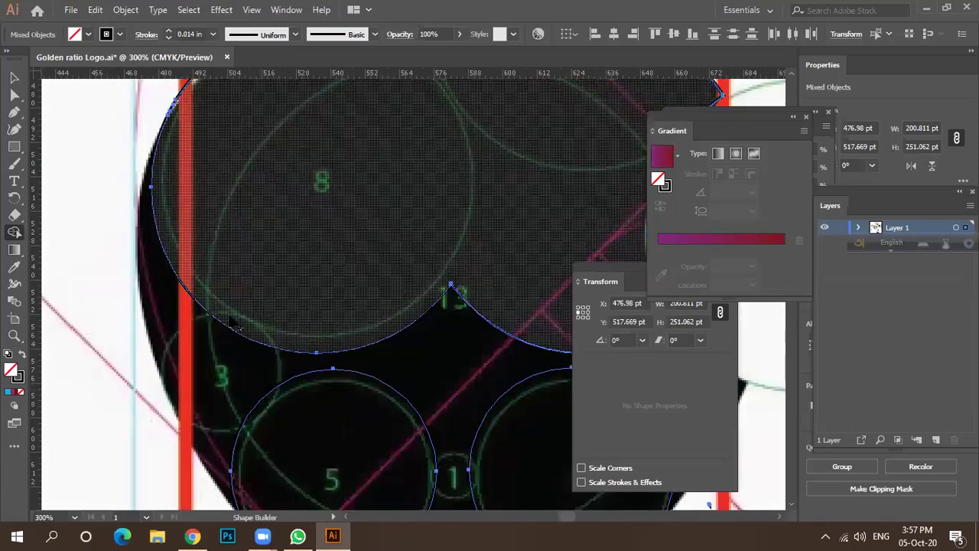
Step: Examine how the merged upper shape follows the reference apple along its left side
{"action": "scroll", "coordinate": [220, 375], "scroll_direction": "down", "scroll_amount": 2, "text": "alt"}
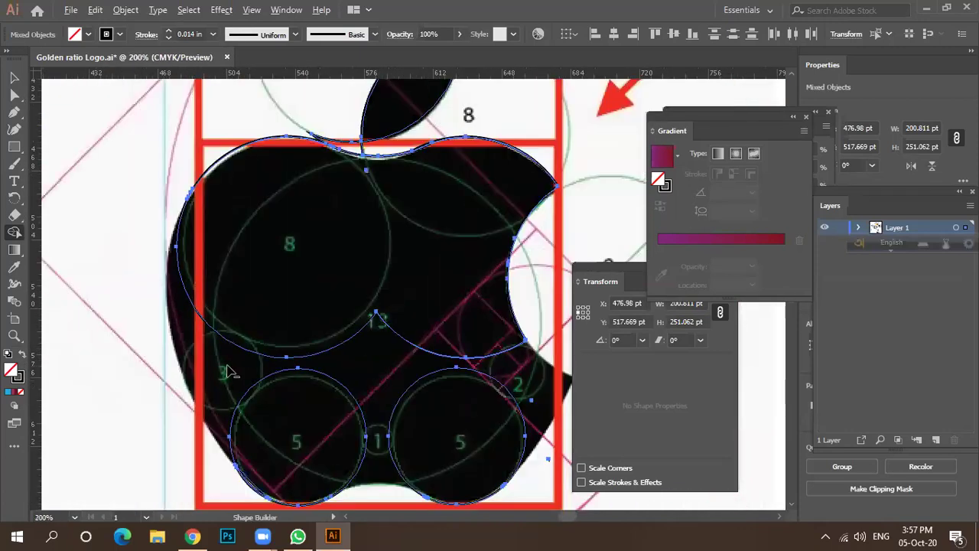
{"action": "key", "text": "v"}
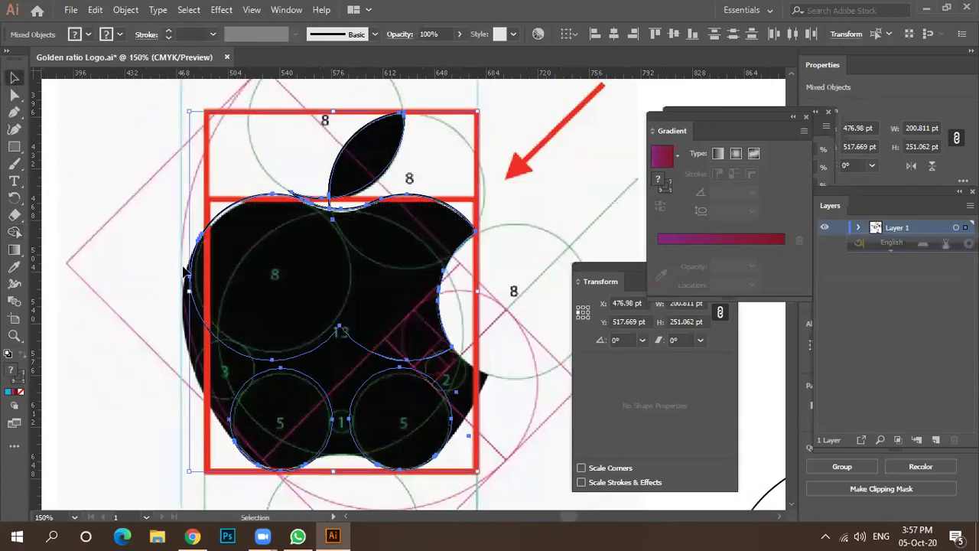
{"action": "scroll", "coordinate": [191, 314], "scroll_direction": "up", "scroll_amount": 3, "text": "alt"}
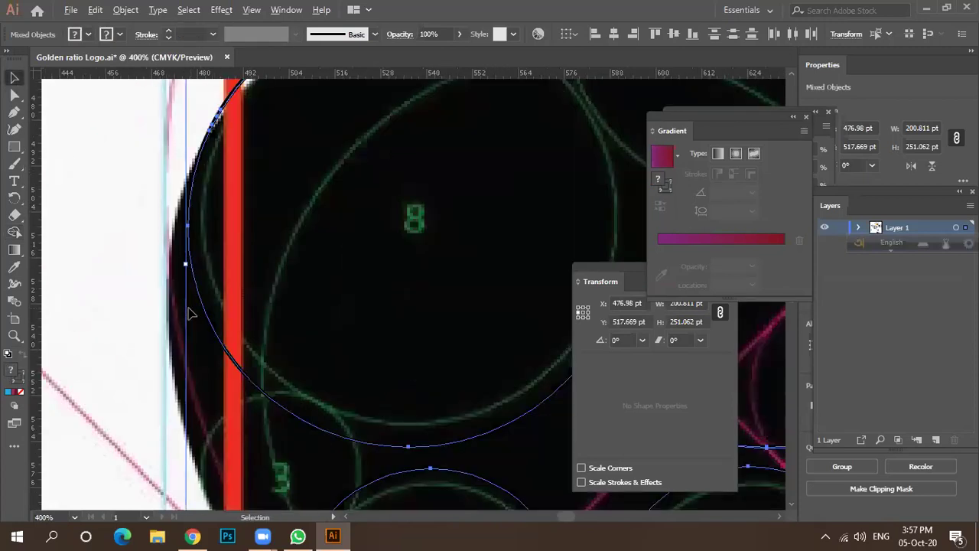
{"action": "scroll", "coordinate": [173, 304], "scroll_direction": "down", "scroll_amount": 3, "text": "alt"}
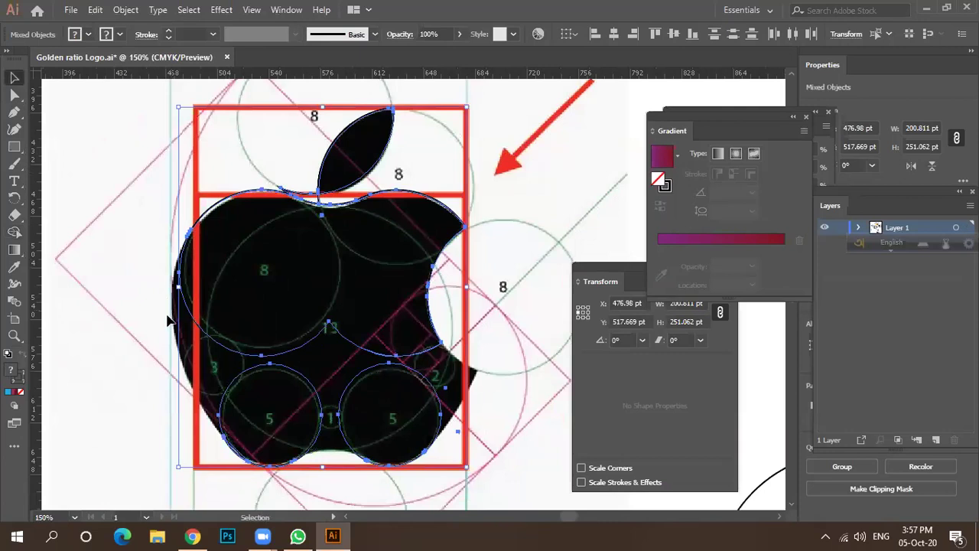
{"action": "left_click", "coordinate": [170, 318]}
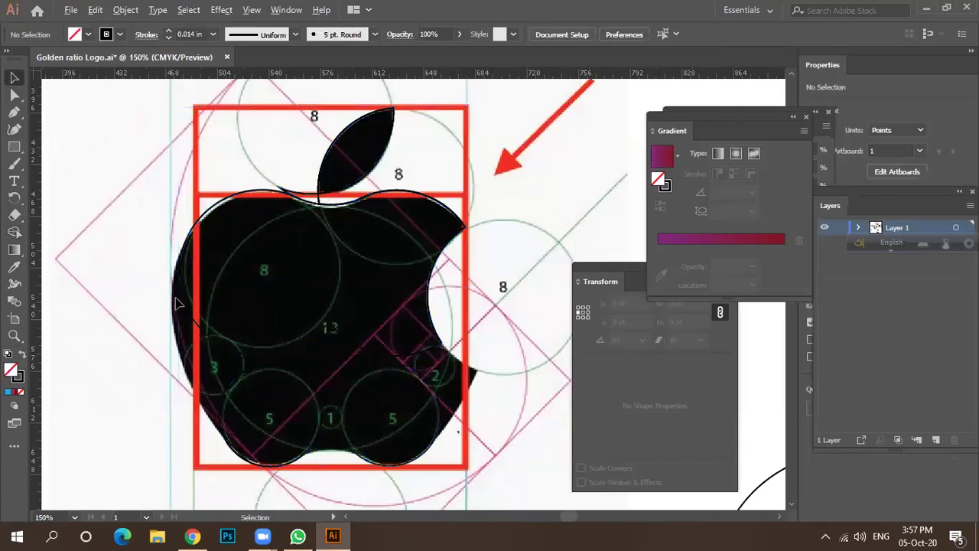
{"action": "left_click", "coordinate": [188, 252]}
{"action": "scroll", "coordinate": [176, 257], "scroll_direction": "up", "scroll_amount": 3}
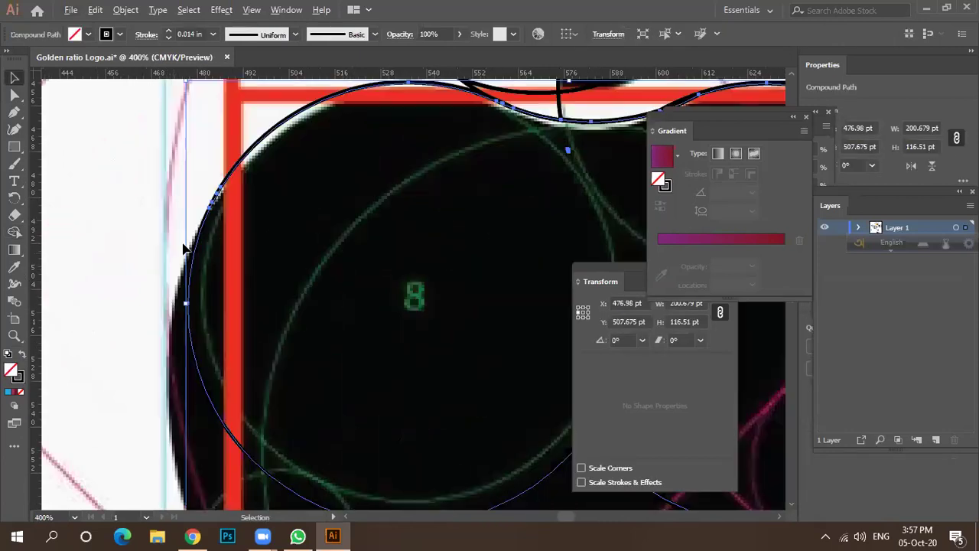
{"action": "scroll", "coordinate": [153, 319], "scroll_direction": "down", "scroll_amount": 4}
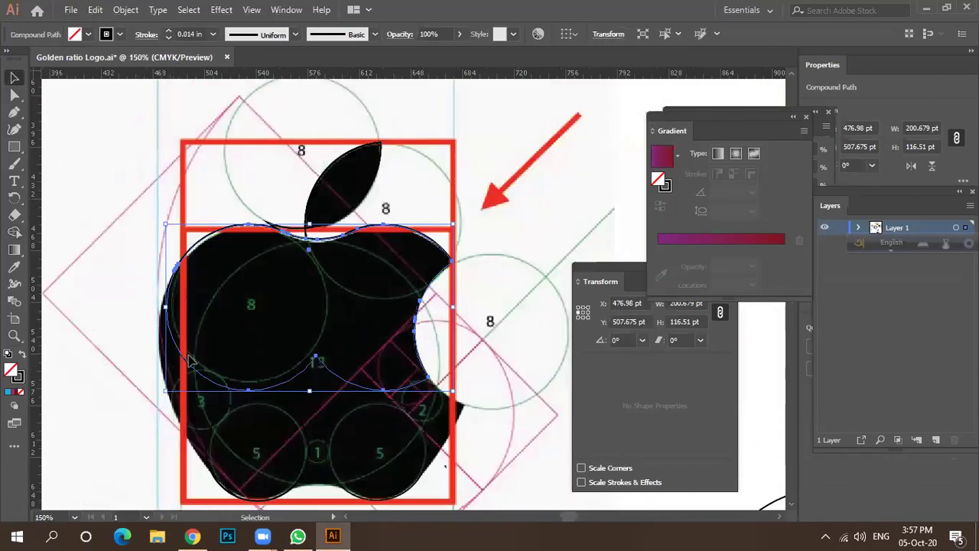
{"action": "scroll", "coordinate": [219, 344], "scroll_direction": "down", "scroll_amount": 1}
{"action": "scroll", "coordinate": [262, 418], "scroll_direction": "up", "scroll_amount": 2}
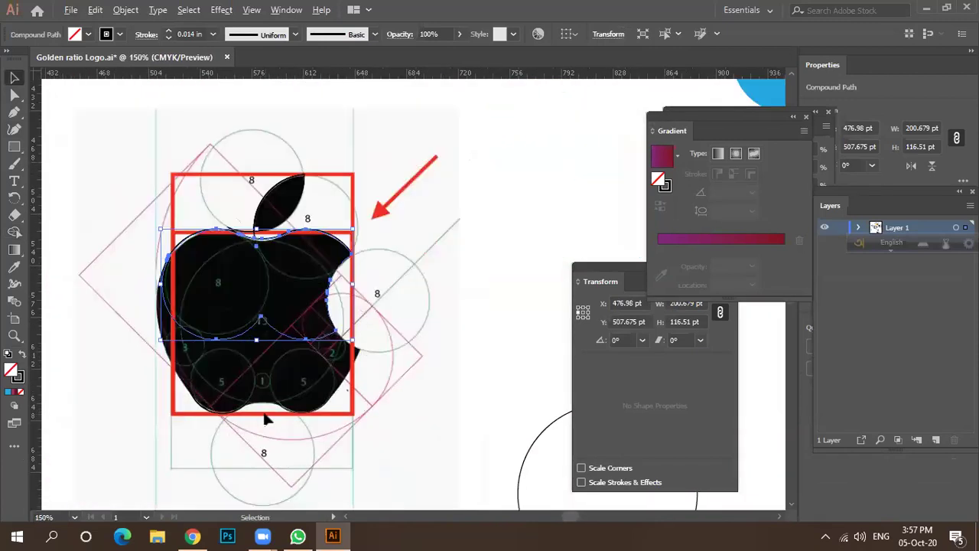
{"action": "scroll", "coordinate": [260, 367], "scroll_direction": "down", "scroll_amount": 2}
Step: Undo the Shape Builder merges and trims back to the separate circles, restoring the large outer circle, and clear the selection
{"action": "left_click_drag", "start_coordinate": [279, 388], "coordinate": [334, 385]}
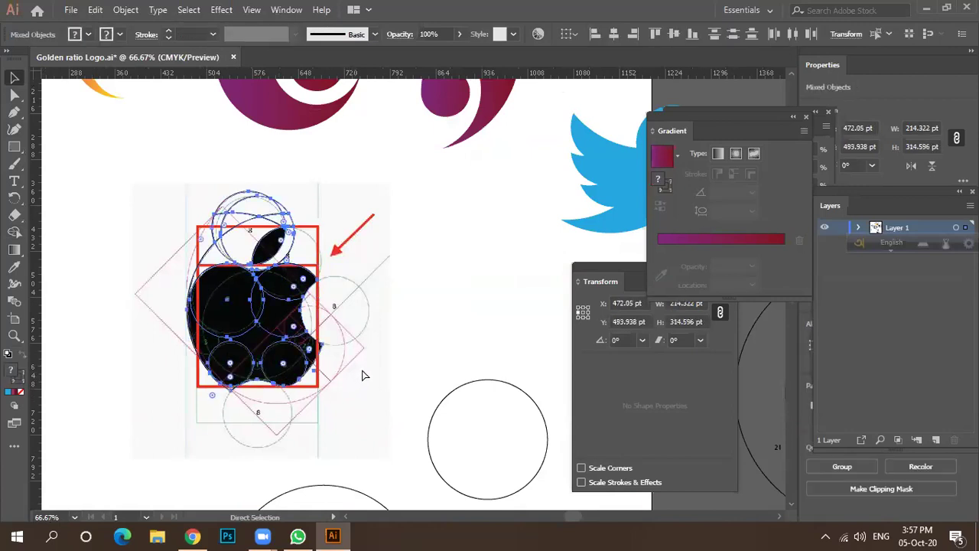
{"action": "left_click", "coordinate": [223, 349], "text": "shift"}
{"action": "left_click", "coordinate": [188, 295], "text": "shift"}
{"action": "key", "text": "v"}
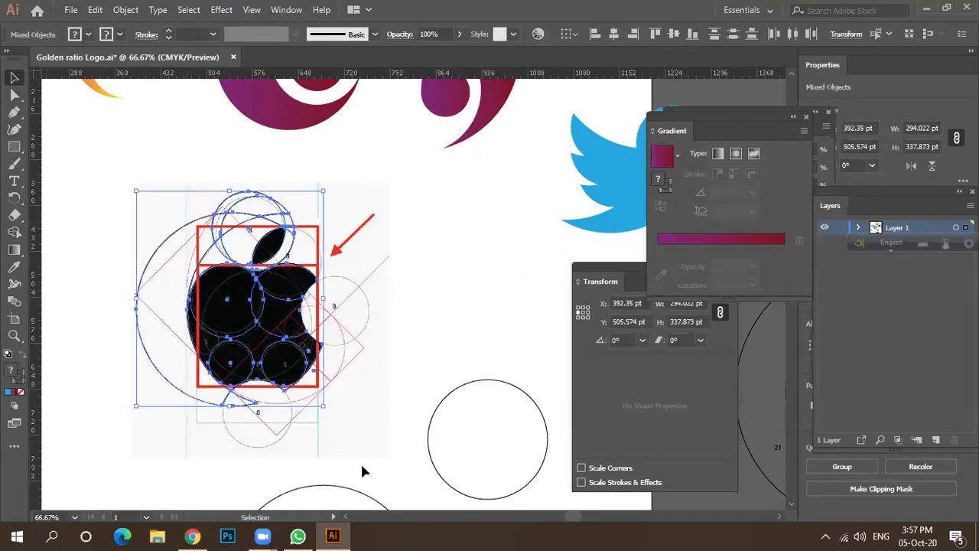
{"action": "left_click", "coordinate": [140, 260]}
Step: Stretch the upper left circle out to the apple's left arc and slightly upward, to about 119.4 by 116.5 pt
{"action": "scroll", "coordinate": [170, 282], "scroll_direction": "up", "scroll_amount": 2}
{"action": "scroll", "coordinate": [172, 292], "scroll_direction": "up", "scroll_amount": 1}
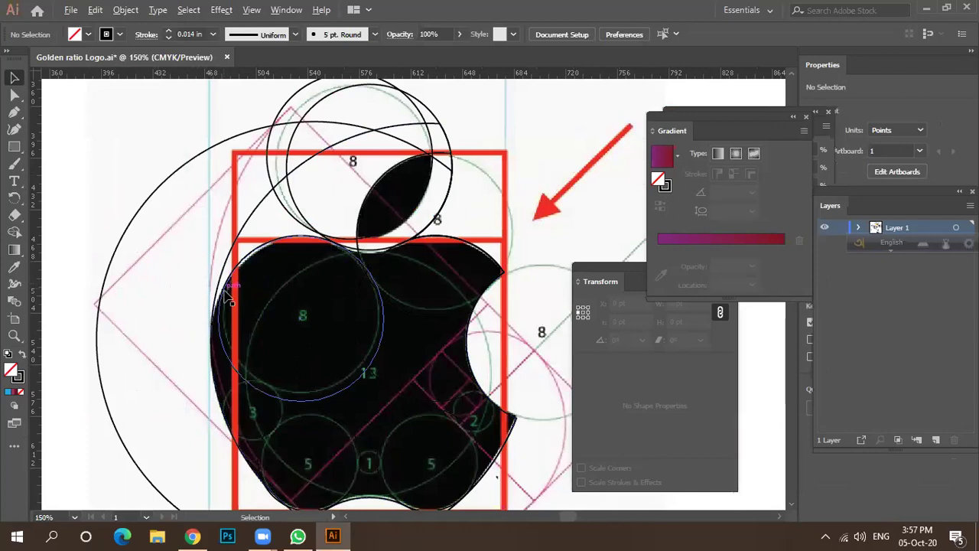
{"action": "scroll", "coordinate": [226, 297], "scroll_direction": "up", "scroll_amount": 1}
{"action": "left_click", "coordinate": [207, 344]}
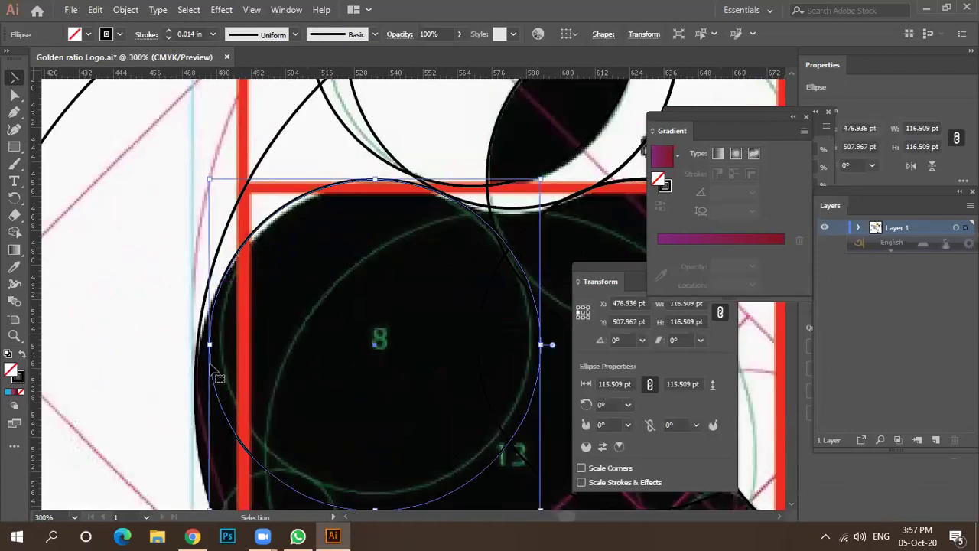
{"action": "left_click_drag", "start_coordinate": [207, 344], "coordinate": [197, 343]}
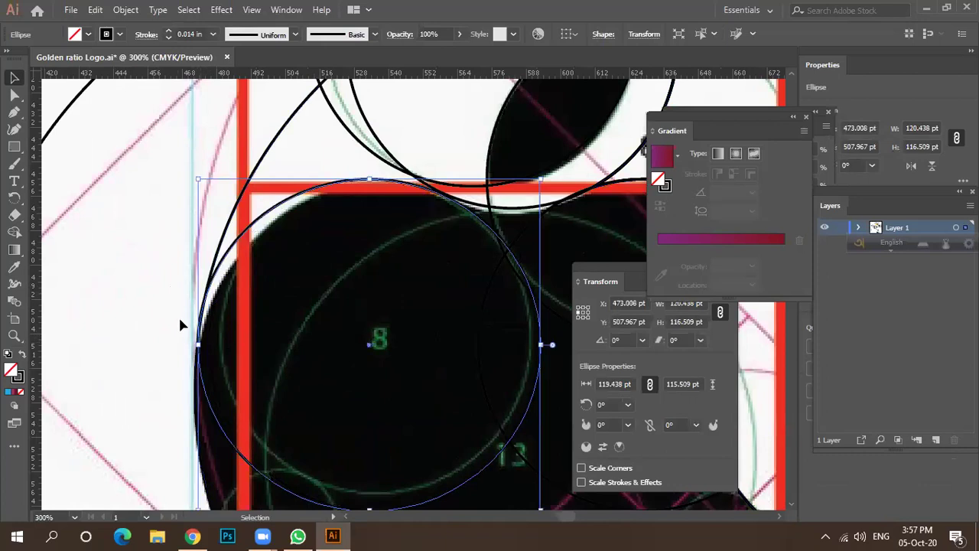
{"action": "scroll", "coordinate": [367, 184], "scroll_direction": "up", "scroll_amount": 4}
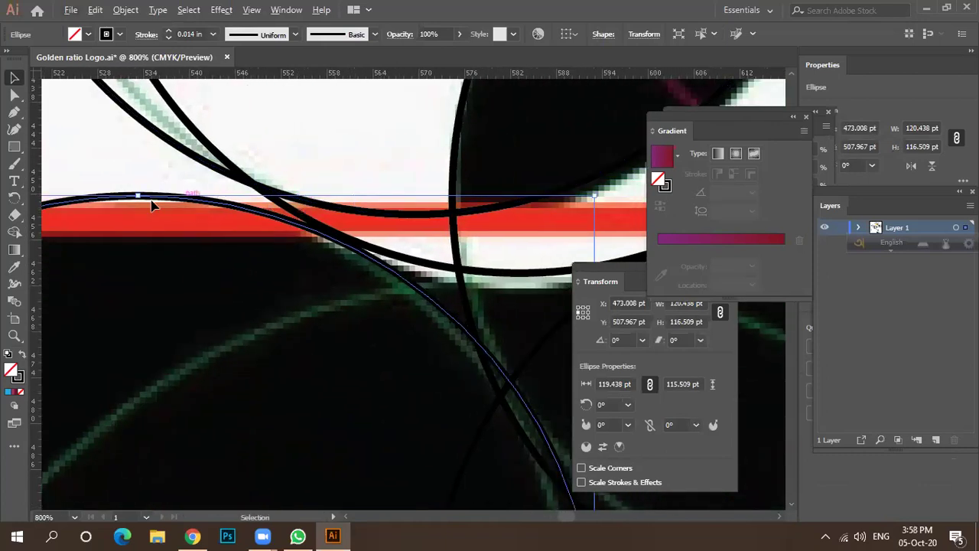
{"action": "left_click_drag", "start_coordinate": [137, 197], "coordinate": [137, 187]}
Step: Examine in outline view where the circles and arcs meet around the top dip and the apple's base, and return to preview
{"action": "key", "text": "ctrl+y"}
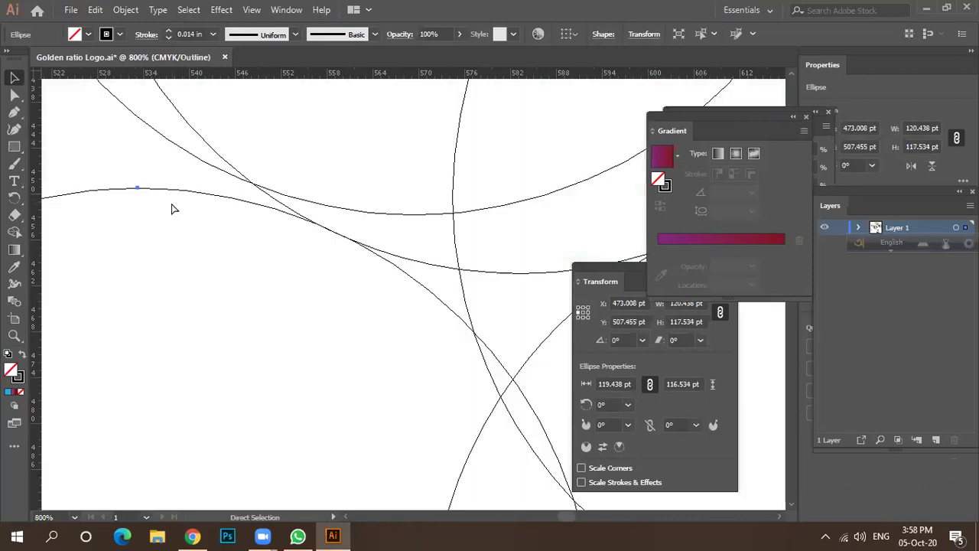
{"action": "key", "text": "ctrl+plus"}
{"action": "key", "text": "ctrl+plus"}
{"action": "key", "text": "ctrl+plus"}
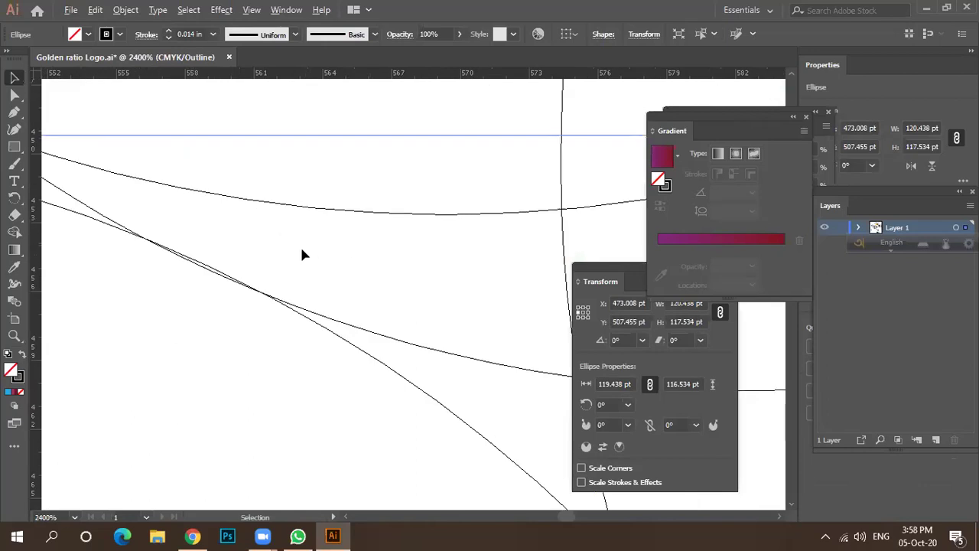
{"action": "key", "text": "ctrl+minus"}
{"action": "key", "text": "ctrl+minus"}
{"action": "key", "text": "ctrl+minus"}
{"action": "key", "text": "ctrl+minus"}
{"action": "key", "text": "ctrl+minus"}
{"action": "key", "text": "ctrl+minus"}
{"action": "key", "text": "ctrl+minus"}
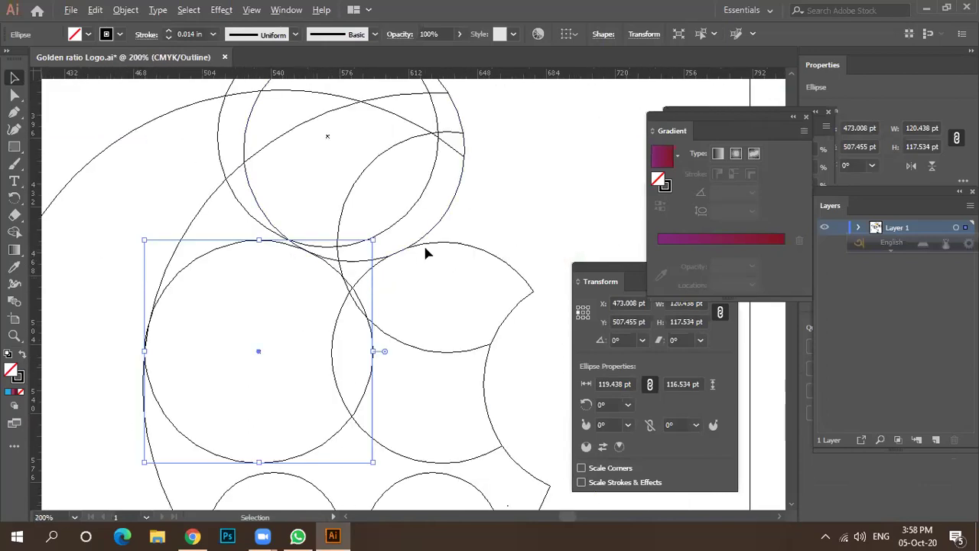
{"action": "scroll", "coordinate": [426, 253], "scroll_direction": "up", "scroll_amount": 3}
{"action": "scroll", "coordinate": [378, 266], "scroll_direction": "down", "scroll_amount": 4}
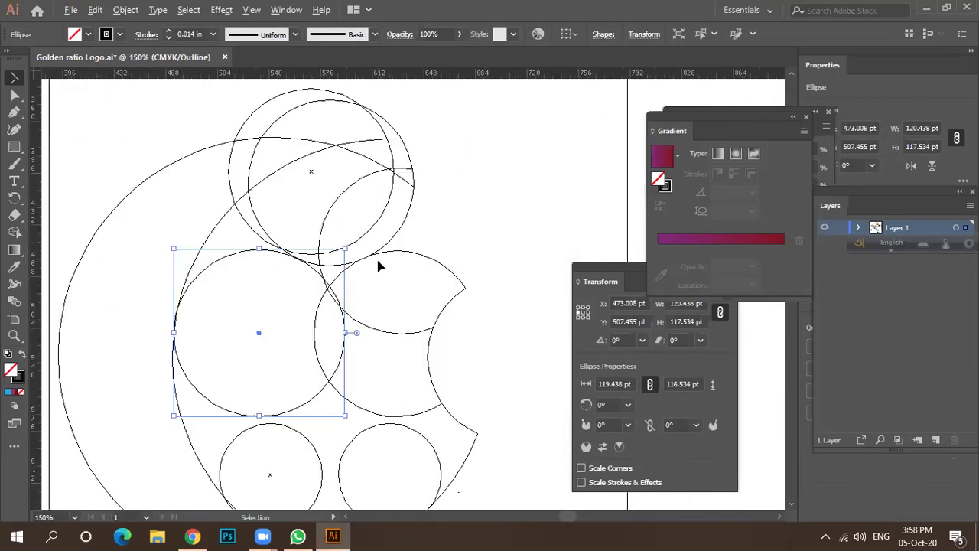
{"action": "scroll", "coordinate": [379, 266], "scroll_direction": "down", "scroll_amount": 2}
{"action": "scroll", "coordinate": [326, 404], "scroll_direction": "up", "scroll_amount": 4}
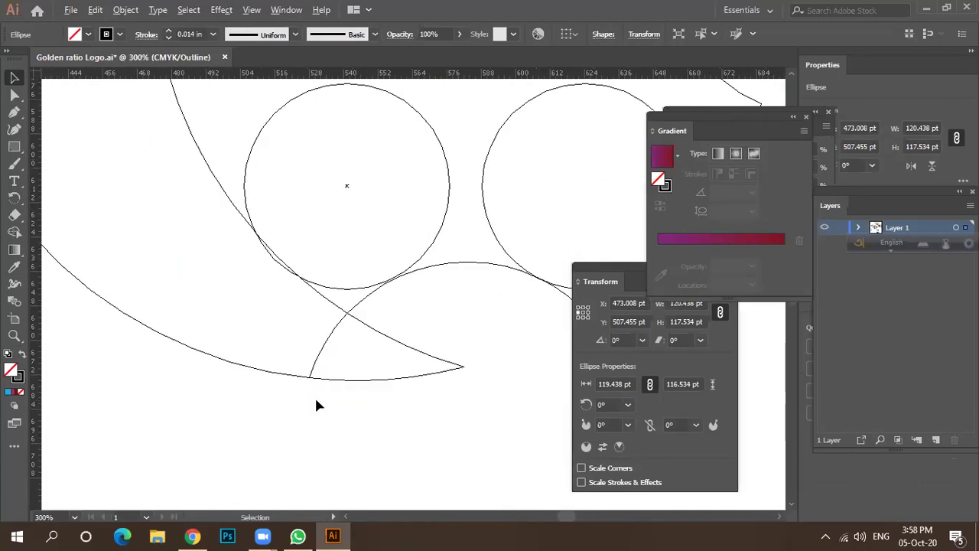
{"action": "scroll", "coordinate": [319, 405], "scroll_direction": "down", "scroll_amount": 4}
{"action": "key", "text": "a"}
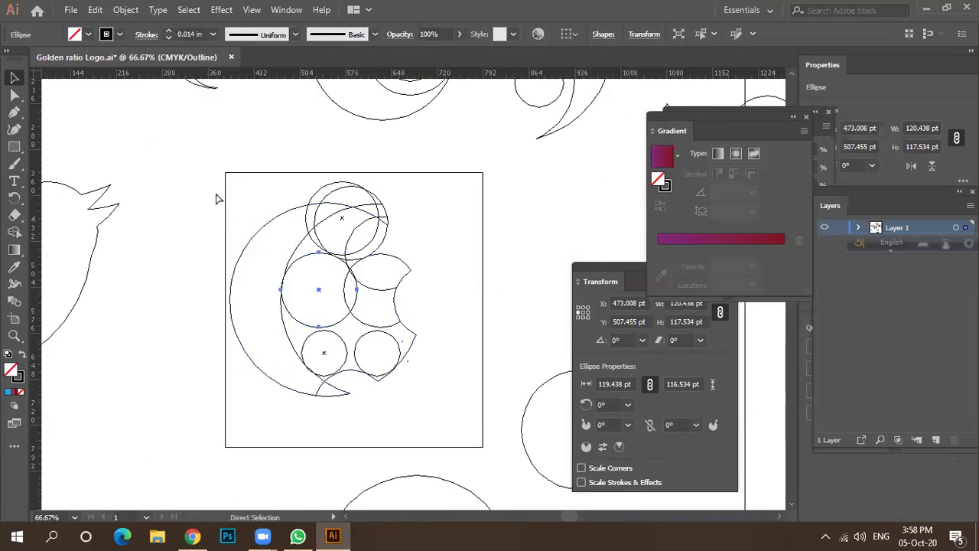
{"action": "key", "text": "ctrl+y"}
Step: Select all the logo shapes and remove the large outer crescent beside the apple with the Shape Builder
{"action": "key", "text": "v"}
{"action": "left_click_drag", "start_coordinate": [217, 166], "coordinate": [437, 426]}
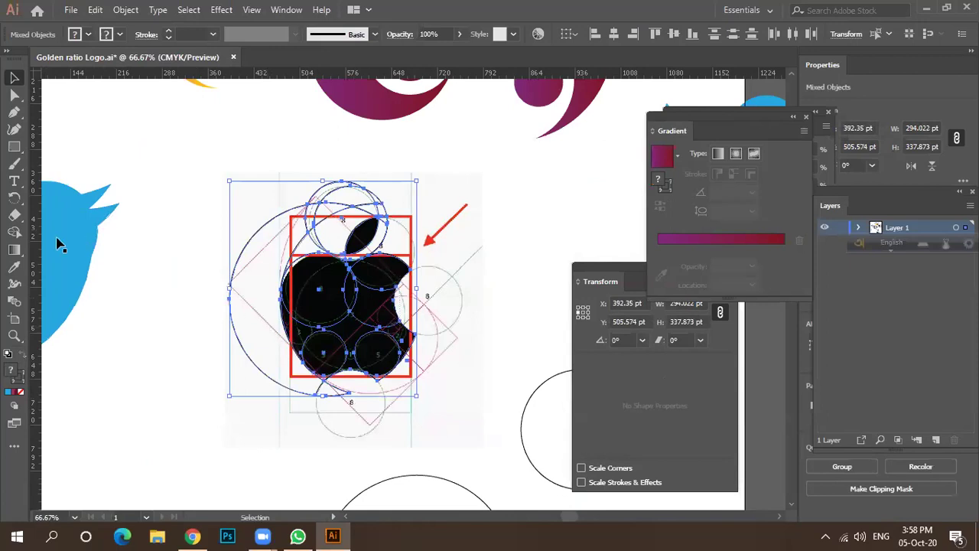
{"action": "left_click", "coordinate": [15, 232]}
{"action": "scroll", "coordinate": [222, 306], "scroll_direction": "up", "scroll_amount": 3}
{"action": "scroll", "coordinate": [224, 286], "scroll_direction": "down", "scroll_amount": 3}
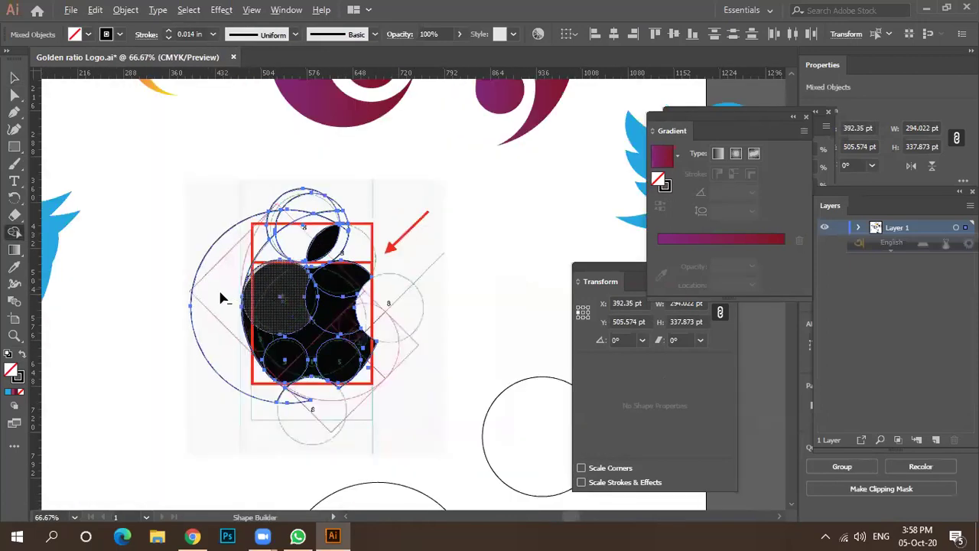
{"action": "left_click", "coordinate": [206, 335], "text": "alt"}
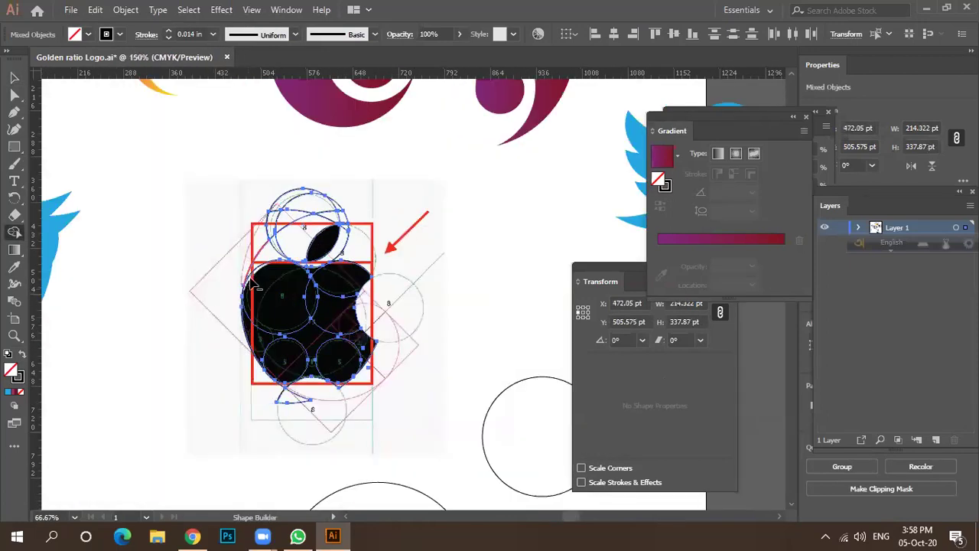
Step: Merge the left circle, right lobe, lower circles and overlapping regions into one apple body with the Shape Builder
{"action": "scroll", "coordinate": [267, 306], "scroll_direction": "up", "scroll_amount": 2}
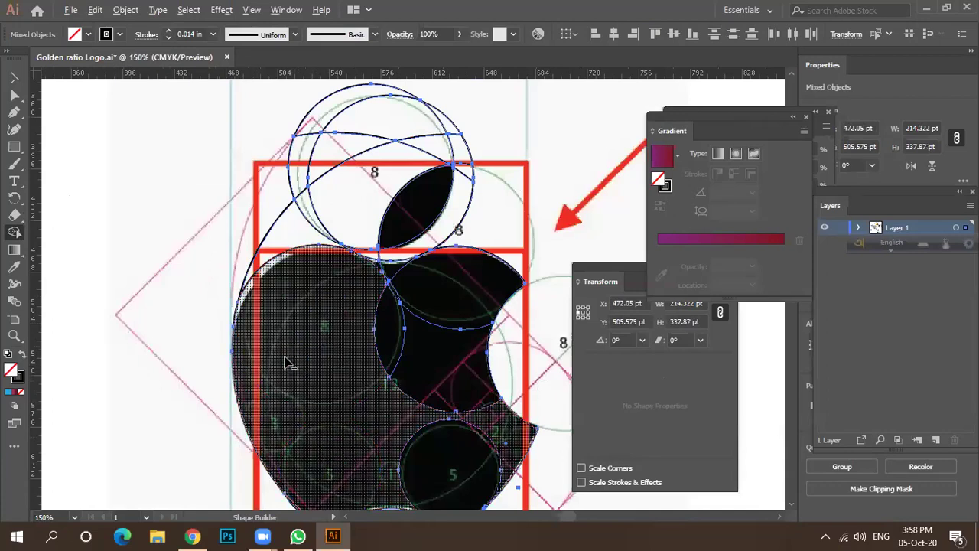
{"action": "scroll", "coordinate": [284, 357], "scroll_direction": "down", "scroll_amount": 1}
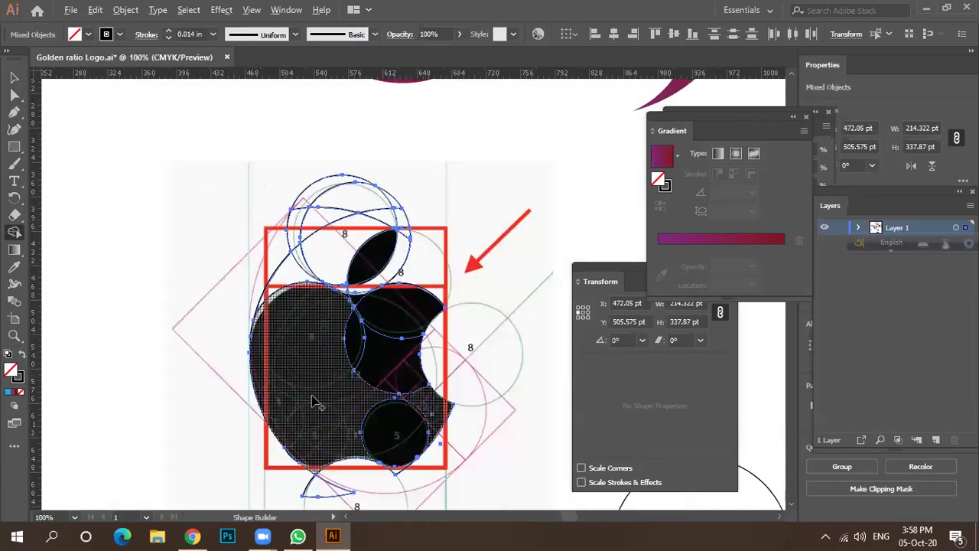
{"action": "left_click", "coordinate": [385, 375]}
{"action": "scroll", "coordinate": [358, 337], "scroll_direction": "up", "scroll_amount": 2}
{"action": "mouse_move", "coordinate": [360, 271]}
{"action": "left_mouse_down"}
{"action": "mouse_move", "coordinate": [404, 266]}
{"action": "mouse_move", "coordinate": [394, 284]}
{"action": "mouse_move", "coordinate": [332, 318]}
{"action": "mouse_move", "coordinate": [421, 311]}
{"action": "left_mouse_up"}
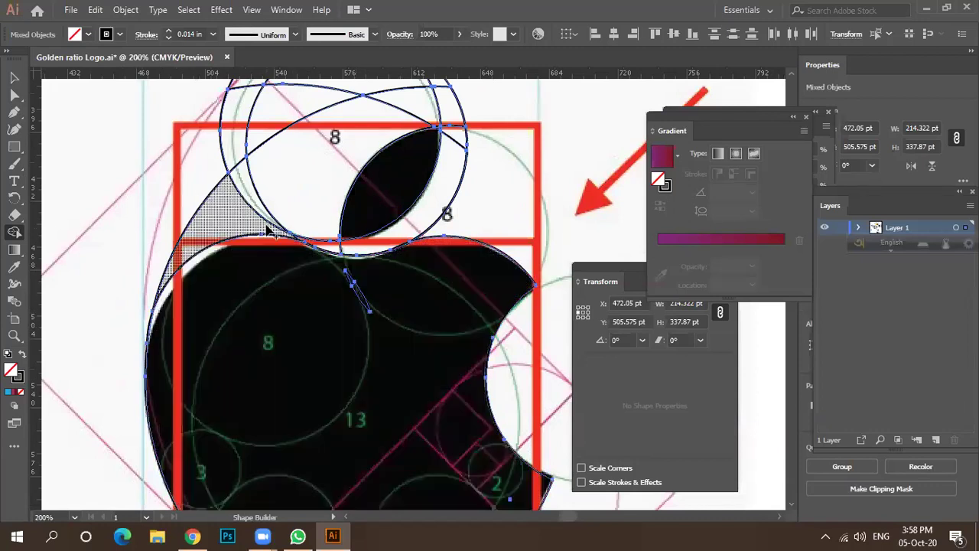
Step: Remove the leftover areas above the left shoulder and between the leaf and the top dip with the Shape Builder
{"action": "mouse_move", "coordinate": [191, 222]}
{"action": "left_mouse_down"}
{"action": "mouse_move", "coordinate": [245, 205]}
{"action": "mouse_move", "coordinate": [265, 209]}
{"action": "mouse_move", "coordinate": [259, 217]}
{"action": "left_mouse_up"}
{"action": "scroll", "coordinate": [268, 218], "scroll_direction": "up", "scroll_amount": 3}
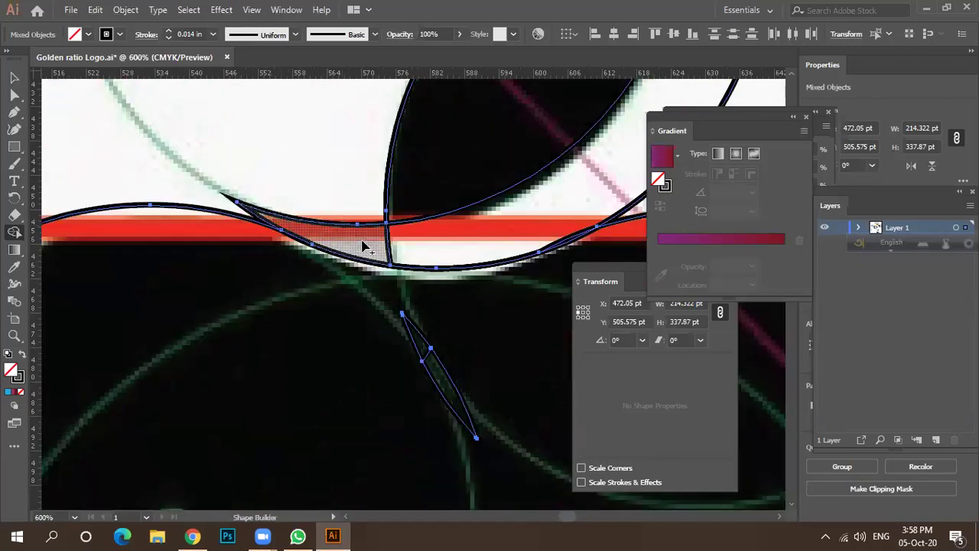
{"action": "left_click", "coordinate": [325, 224], "text": "alt"}
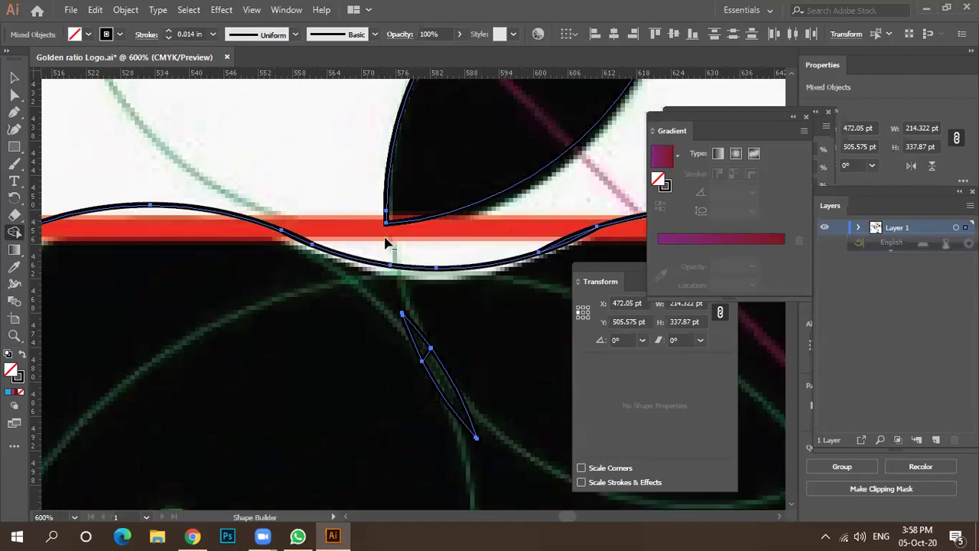
{"action": "scroll", "coordinate": [336, 247], "scroll_direction": "down", "scroll_amount": 2}
{"action": "scroll", "coordinate": [325, 255], "scroll_direction": "down", "scroll_amount": 3}
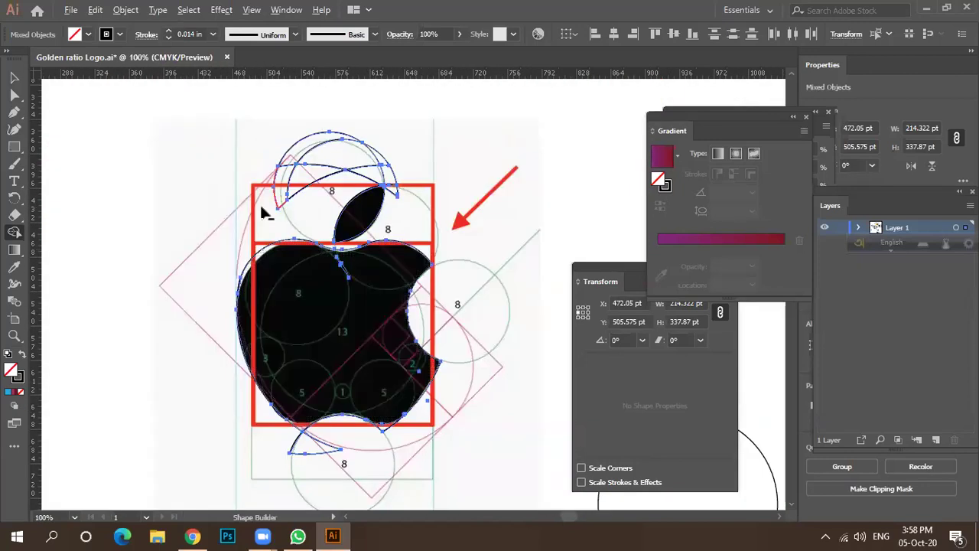
Step: Remove the remaining circle segments above and around the leaf with the Shape Builder
{"action": "left_click", "coordinate": [401, 176], "text": "alt"}
{"action": "scroll", "coordinate": [399, 173], "scroll_direction": "up", "scroll_amount": 2}
{"action": "left_click_drag", "start_coordinate": [364, 141], "coordinate": [413, 171], "text": "alt"}
{"action": "left_click", "coordinate": [389, 214], "text": "alt"}
Step: Merge the tiny corner region at the leaf's upper tip into the leaf with the Shape Builder
{"action": "scroll", "coordinate": [386, 198], "scroll_direction": "up", "scroll_amount": 3}
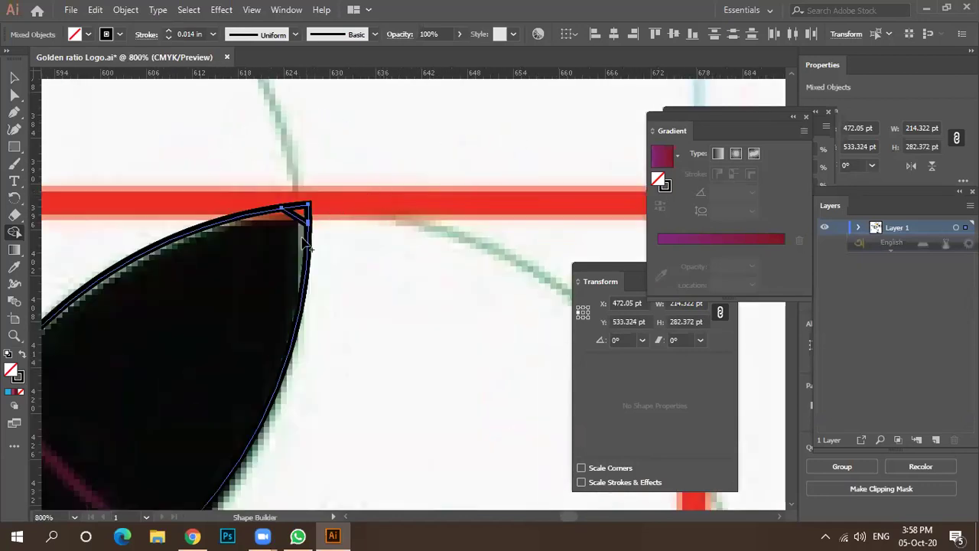
{"action": "left_click_drag", "start_coordinate": [306, 241], "coordinate": [301, 216]}
{"action": "scroll", "coordinate": [374, 220], "scroll_direction": "down", "scroll_amount": 2, "text": "alt"}
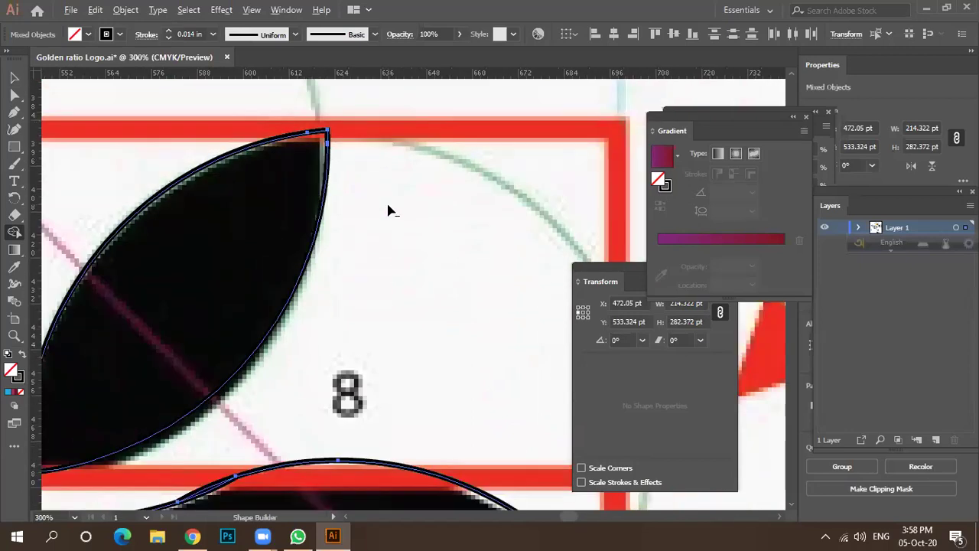
Step: Merge the thin slivers below the top dip into the apple body with the Shape Builder
{"action": "scroll", "coordinate": [388, 210], "scroll_direction": "down", "scroll_amount": 3, "text": "alt"}
{"action": "scroll", "coordinate": [299, 365], "scroll_direction": "up", "scroll_amount": 6, "text": "alt"}
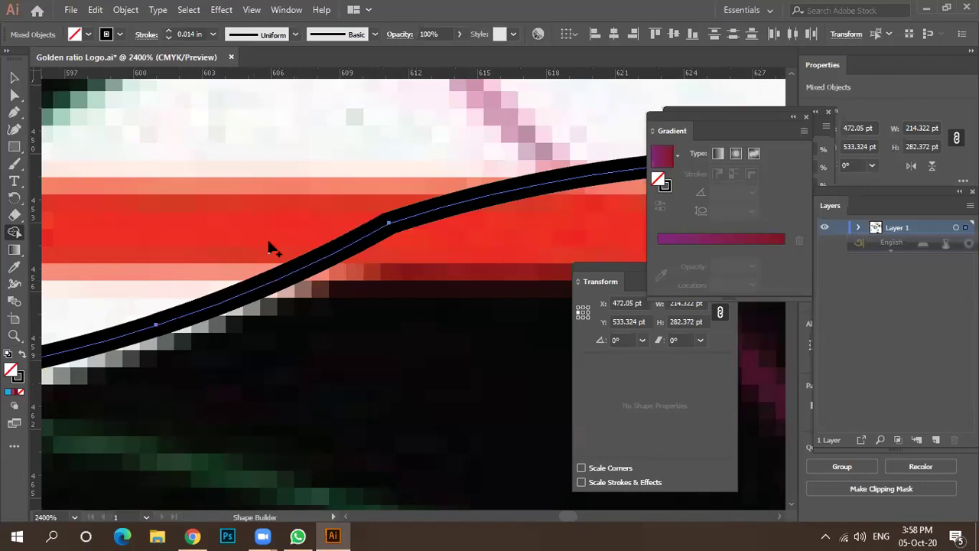
{"action": "scroll", "coordinate": [328, 233], "scroll_direction": "down", "scroll_amount": 4, "text": "alt"}
{"action": "scroll", "coordinate": [327, 234], "scroll_direction": "down", "scroll_amount": 1, "text": "alt"}
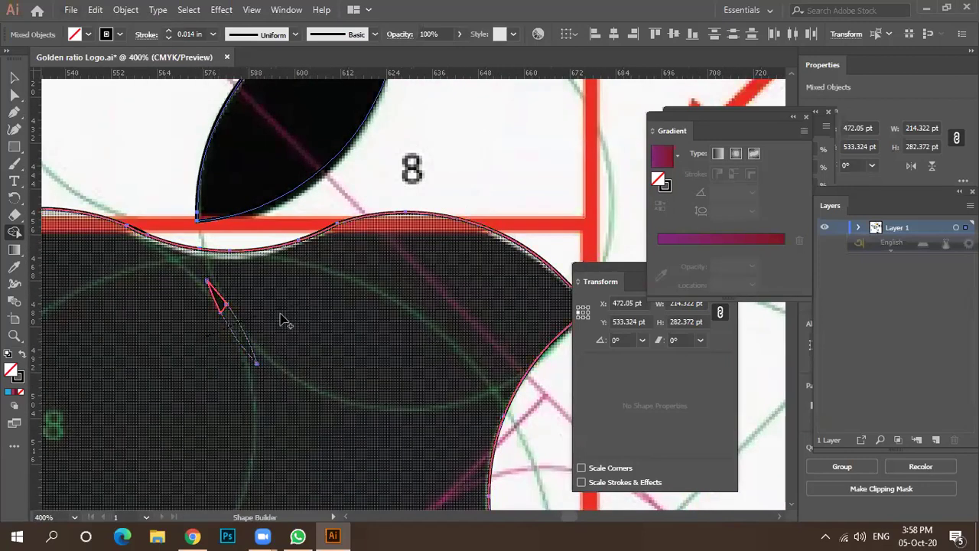
{"action": "scroll", "coordinate": [314, 309], "scroll_direction": "down", "scroll_amount": 5, "text": "alt"}
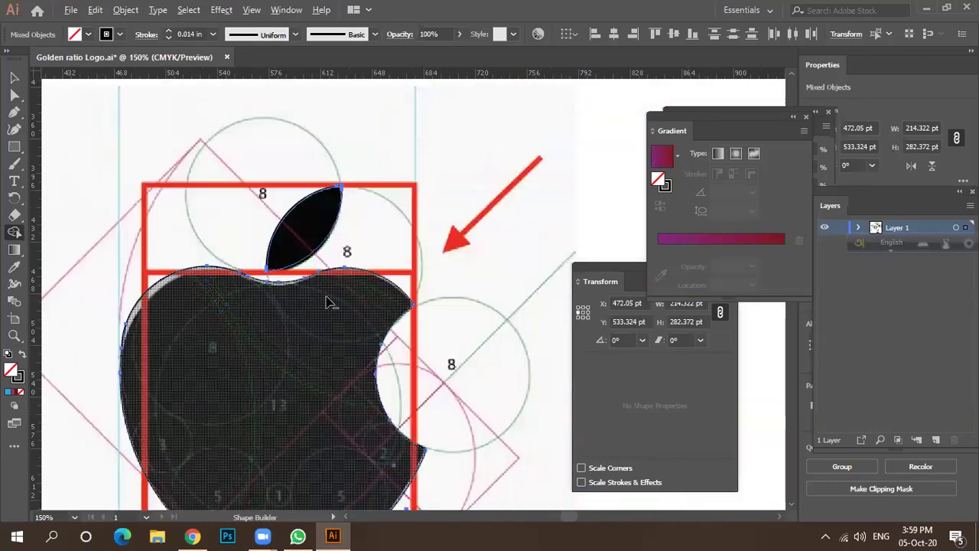
Step: Remove the pointed leftover piece beneath the apple's base with the Shape Builder
{"action": "scroll", "coordinate": [266, 427], "scroll_direction": "up", "scroll_amount": 3, "text": "alt"}
{"action": "left_click", "coordinate": [360, 416], "text": "alt"}
{"action": "scroll", "coordinate": [254, 346], "scroll_direction": "up", "scroll_amount": 4, "text": "alt"}
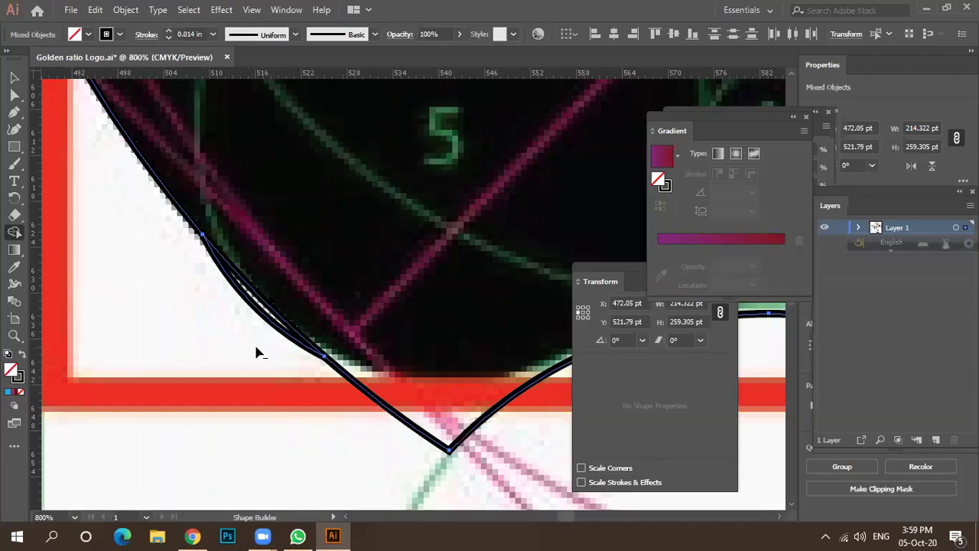
Step: Remove the thin sliver along the apple's lower-left edge with the Shape Builder
{"action": "scroll", "coordinate": [253, 342], "scroll_direction": "down", "scroll_amount": 1, "text": "alt"}
{"action": "scroll", "coordinate": [348, 375], "scroll_direction": "down", "scroll_amount": 2, "text": "alt"}
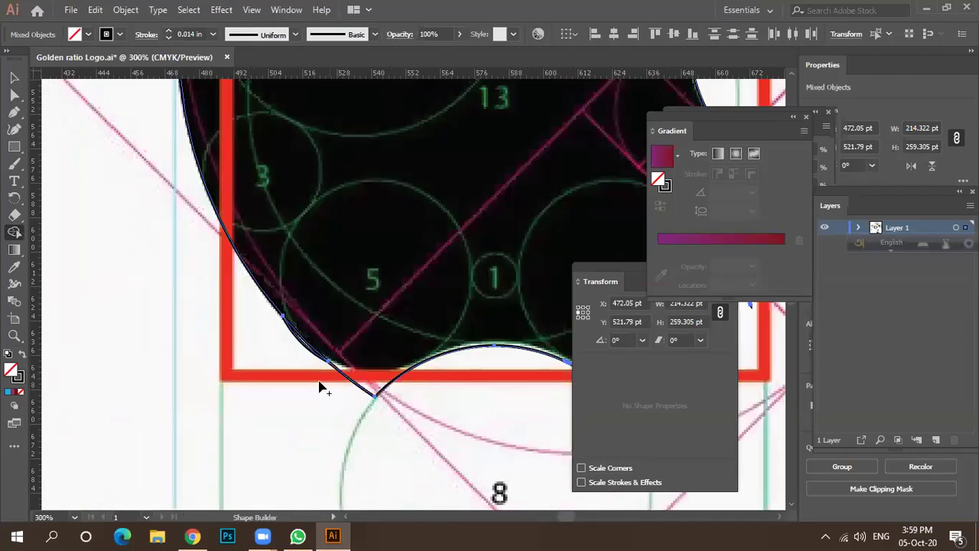
{"action": "scroll", "coordinate": [323, 386], "scroll_direction": "down", "scroll_amount": 2, "text": "alt"}
{"action": "left_click", "coordinate": [459, 386], "text": "alt"}
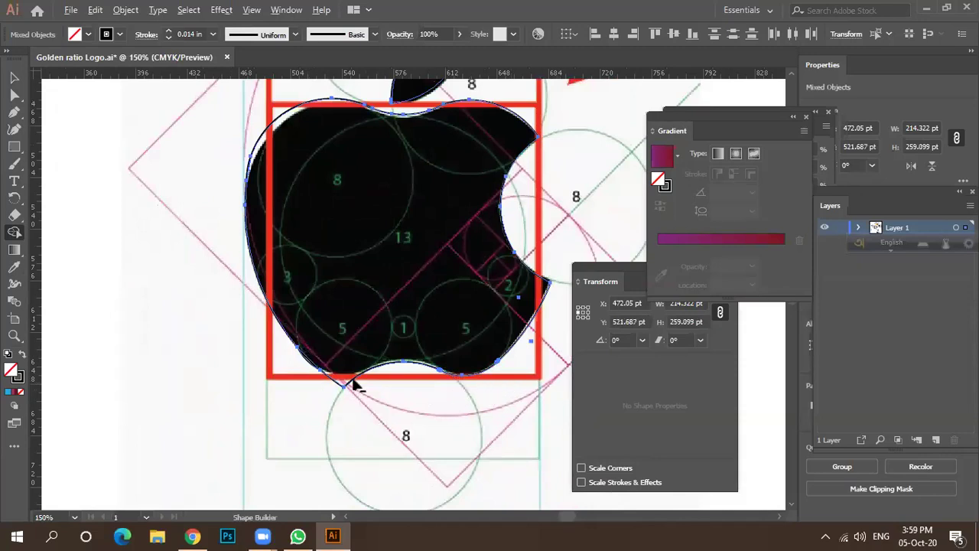
{"action": "scroll", "coordinate": [336, 386], "scroll_direction": "up", "scroll_amount": 4, "text": "alt"}
{"action": "scroll", "coordinate": [382, 348], "scroll_direction": "up", "scroll_amount": 2, "text": "alt"}
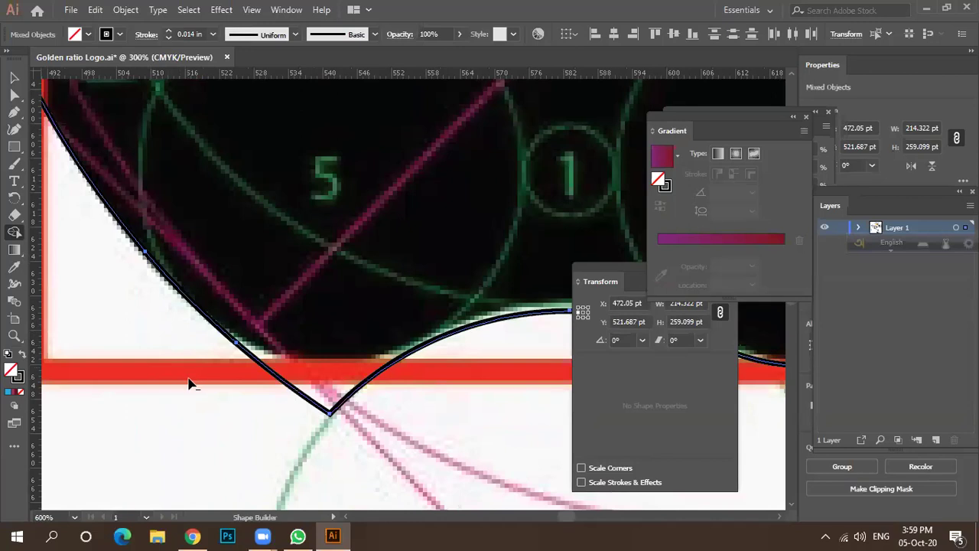
{"action": "scroll", "coordinate": [188, 383], "scroll_direction": "down", "scroll_amount": 2, "text": "alt"}
{"action": "key", "text": "v"}
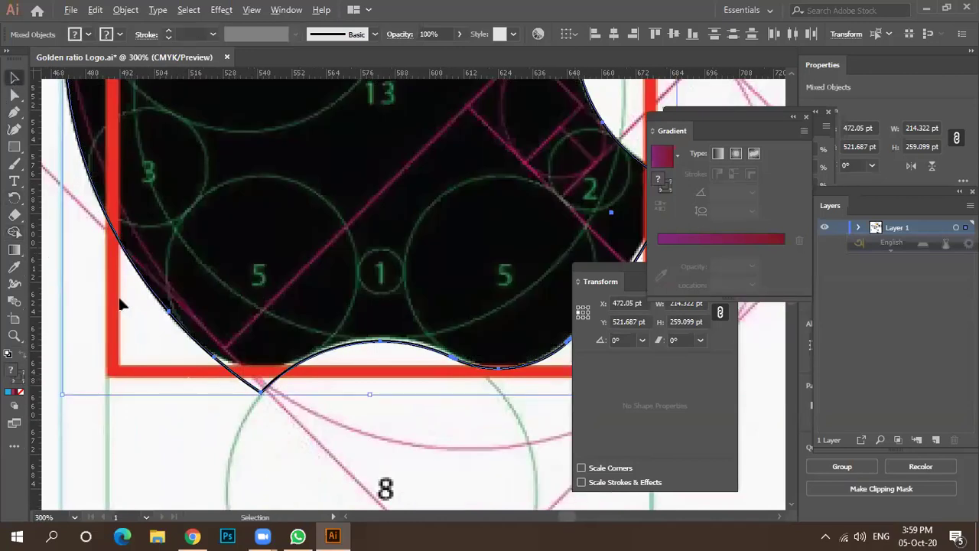
{"action": "scroll", "coordinate": [118, 302], "scroll_direction": "down", "scroll_amount": 3, "text": "alt"}
{"action": "scroll", "coordinate": [384, 391], "scroll_direction": "down", "scroll_amount": 2, "text": "alt"}
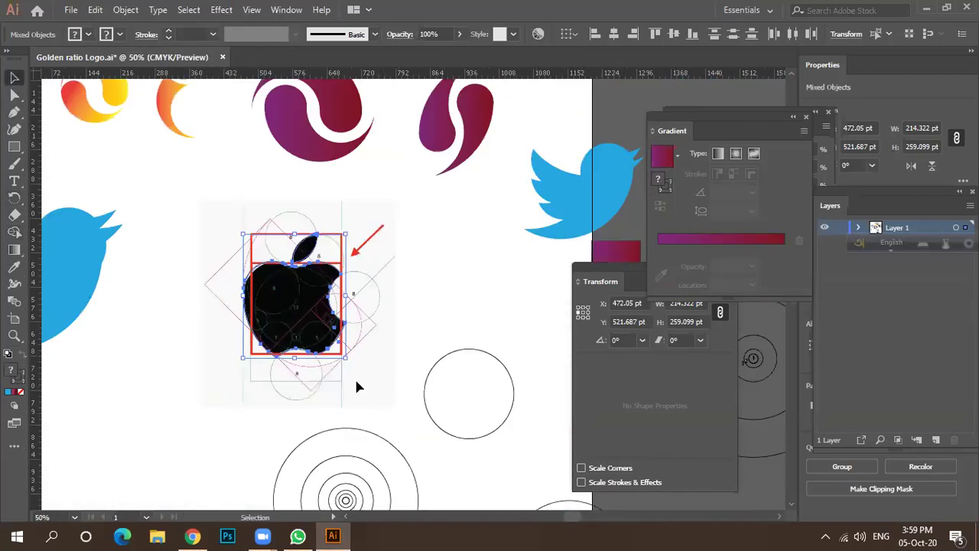
{"action": "scroll", "coordinate": [356, 382], "scroll_direction": "down", "scroll_amount": 1}
{"action": "left_click_drag", "start_coordinate": [344, 466], "coordinate": [460, 309], "text": "alt"}
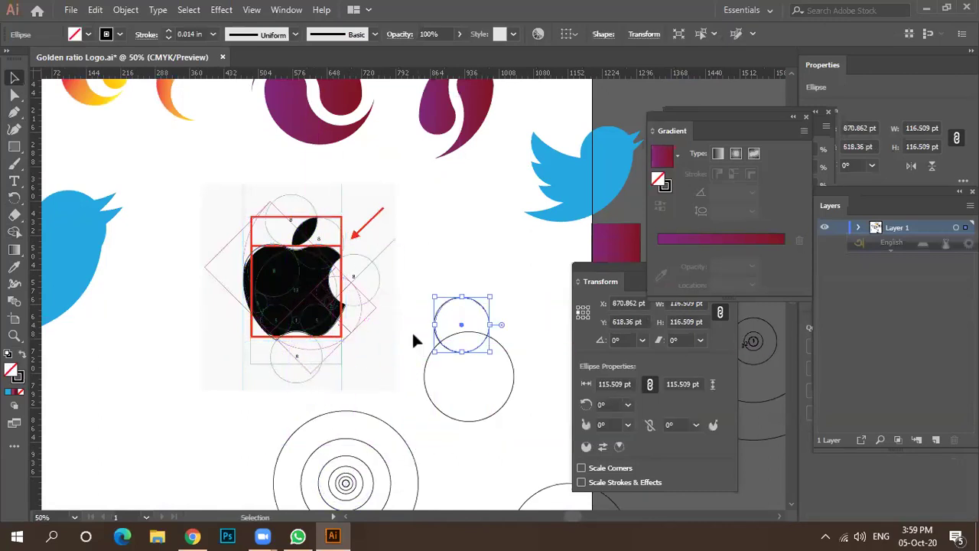
{"action": "key", "text": "Delete"}
Step: Duplicate the 71.696 pt concentric circle and place the copy over the apple's lower-left circle labelled 5
{"action": "left_click_drag", "start_coordinate": [355, 493], "coordinate": [275, 313], "text": "alt"}
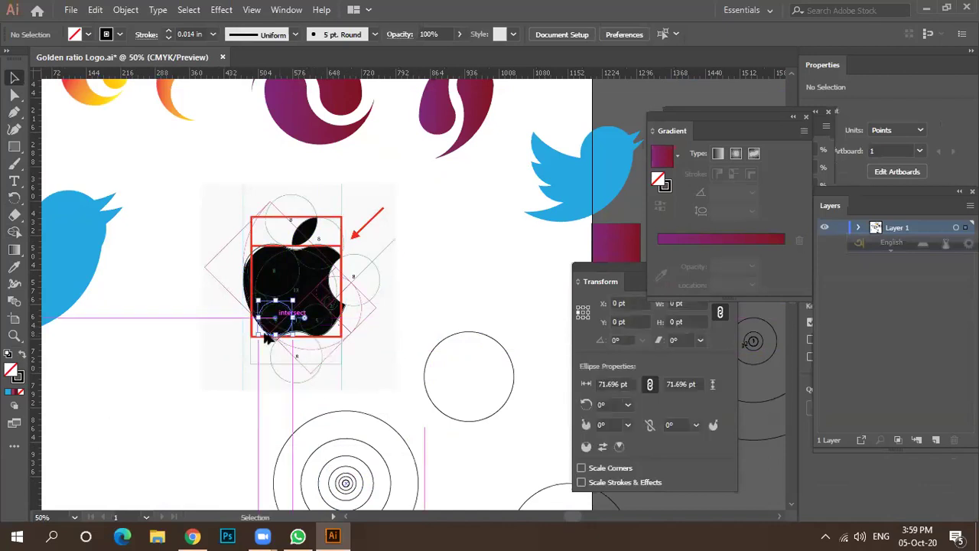
{"action": "scroll", "coordinate": [269, 339], "scroll_direction": "up", "scroll_amount": 4, "text": "alt"}
{"action": "scroll", "coordinate": [346, 337], "scroll_direction": "up", "scroll_amount": 3, "text": "alt"}
{"action": "left_click_drag", "start_coordinate": [327, 332], "coordinate": [340, 347]}
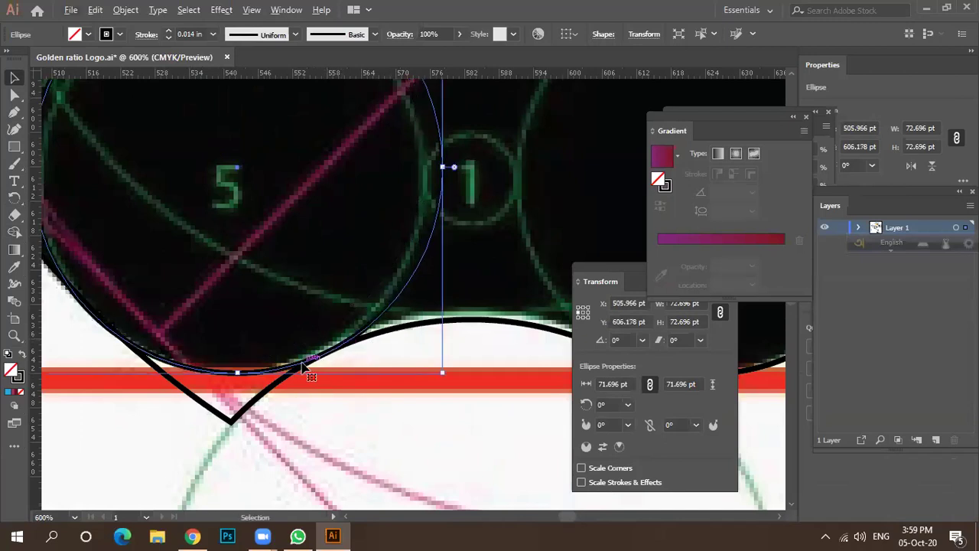
Step: Fine-tune the copied circle's position in Outline view so it meets the apple's outline on both sides of the pointed corner
{"action": "key", "text": "ctrl+y"}
{"action": "scroll", "coordinate": [305, 360], "scroll_direction": "up", "scroll_amount": 3, "text": "alt"}
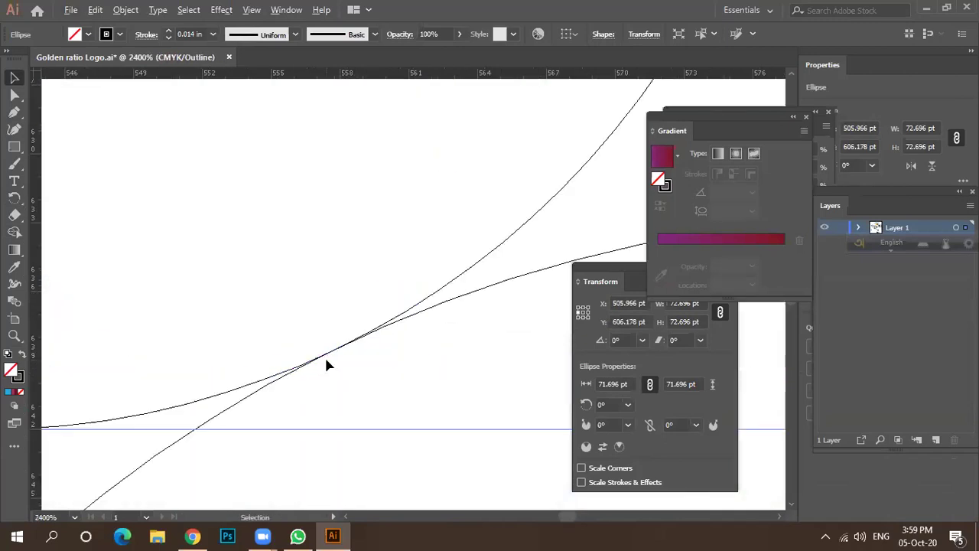
{"action": "scroll", "coordinate": [360, 360], "scroll_direction": "down", "scroll_amount": 4, "text": "alt"}
{"action": "scroll", "coordinate": [237, 335], "scroll_direction": "up", "scroll_amount": 3, "text": "alt"}
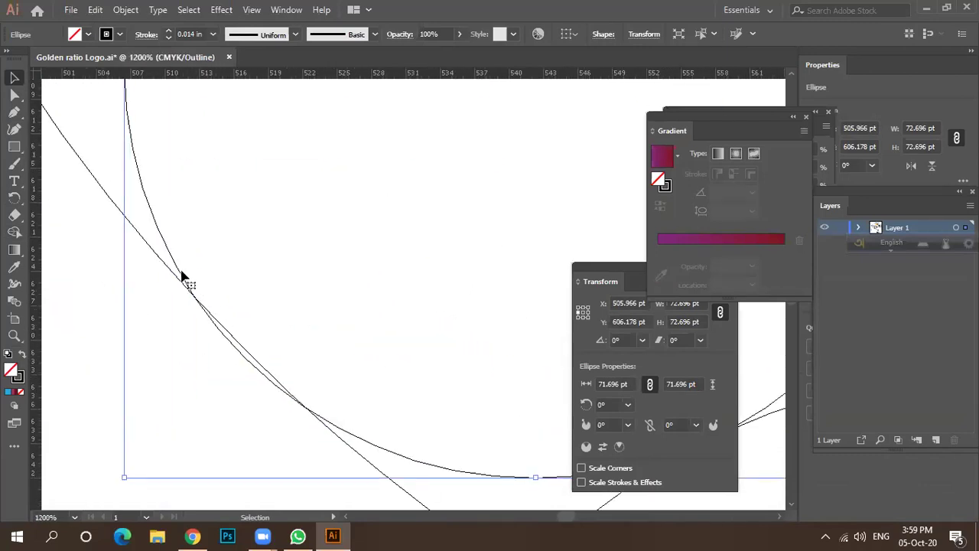
{"action": "left_click_drag", "start_coordinate": [183, 275], "coordinate": [186, 273]}
{"action": "scroll", "coordinate": [196, 314], "scroll_direction": "down", "scroll_amount": 2, "text": "alt"}
{"action": "scroll", "coordinate": [469, 402], "scroll_direction": "up", "scroll_amount": 2, "text": "alt"}
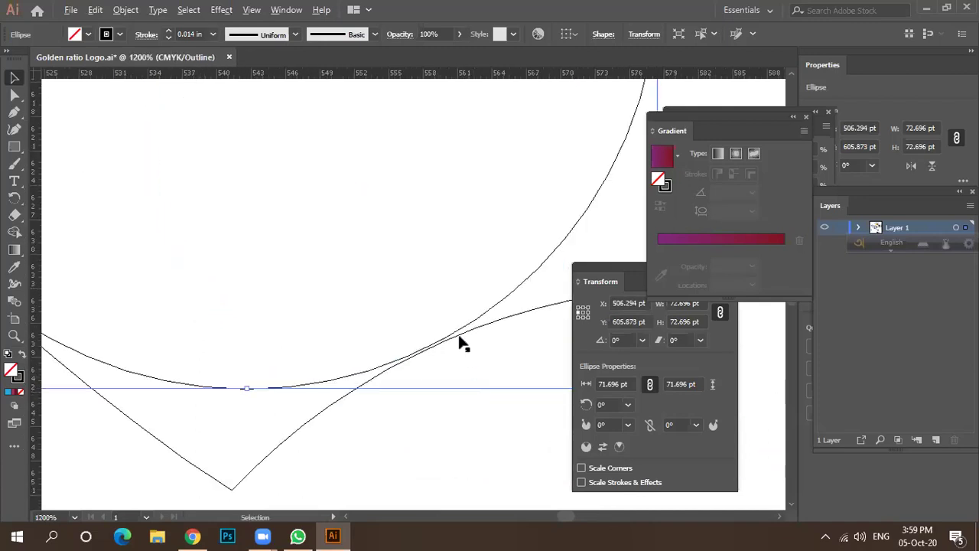
{"action": "left_click_drag", "start_coordinate": [469, 328], "coordinate": [457, 324]}
{"action": "scroll", "coordinate": [464, 330], "scroll_direction": "up", "scroll_amount": 3, "text": "alt"}
{"action": "scroll", "coordinate": [457, 353], "scroll_direction": "down", "scroll_amount": 3, "text": "alt"}
{"action": "scroll", "coordinate": [454, 353], "scroll_direction": "down", "scroll_amount": 6, "text": "alt"}
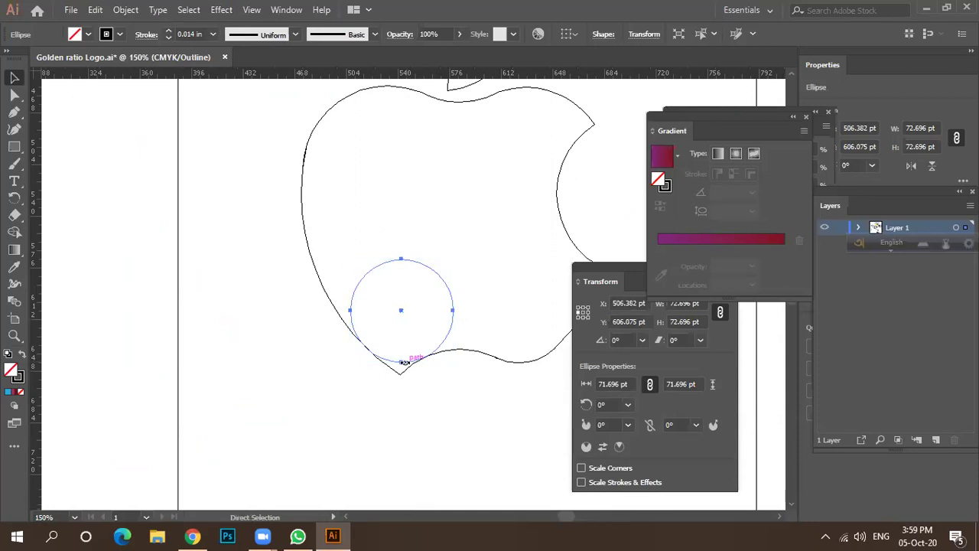
Step: Return to Preview, select the apple with the circle, and remove the pointed corner beneath the circle with the Shape Builder
{"action": "key", "text": "ctrl+y"}
{"action": "scroll", "coordinate": [407, 368], "scroll_direction": "down", "scroll_amount": 2, "text": "alt"}
{"action": "left_click_drag", "start_coordinate": [298, 189], "coordinate": [520, 407]}
{"action": "scroll", "coordinate": [395, 368], "scroll_direction": "up", "scroll_amount": 1}
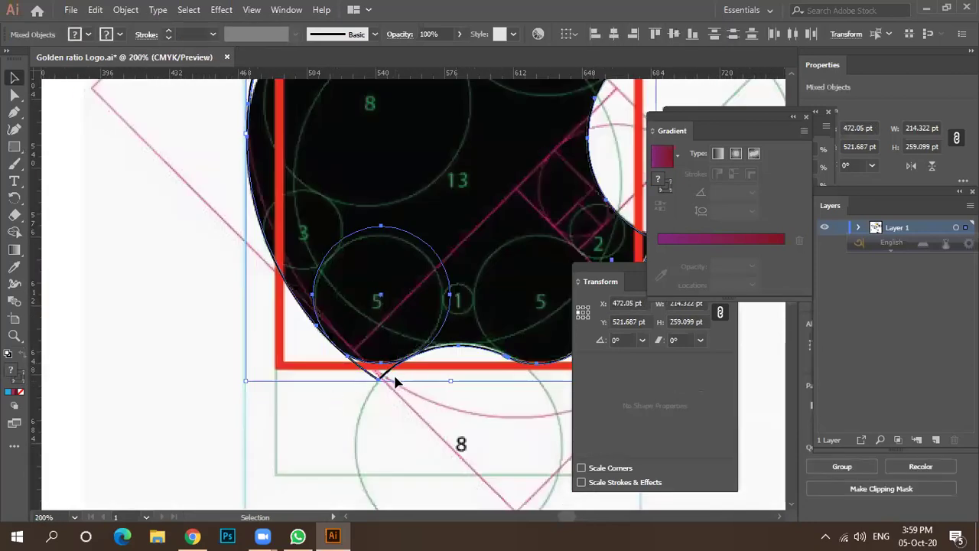
{"action": "key", "text": "shift+m"}
{"action": "left_click_drag", "start_coordinate": [400, 378], "coordinate": [351, 385], "text": "alt"}
Step: Merge the lower-left circle and the adjoining leftover pieces into the apple body with the Shape Builder
{"action": "scroll", "coordinate": [350, 386], "scroll_direction": "up", "scroll_amount": 5}
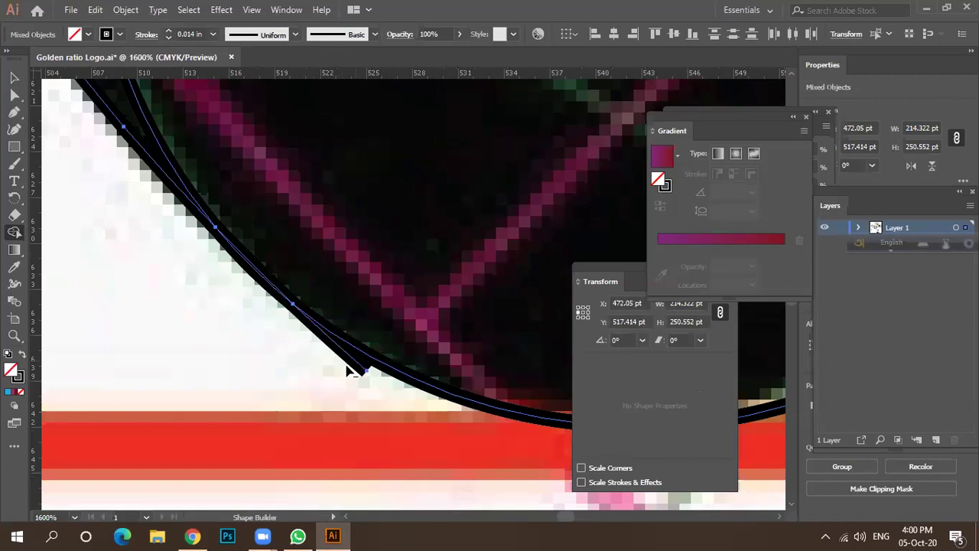
{"action": "scroll", "coordinate": [271, 410], "scroll_direction": "down", "scroll_amount": 3}
{"action": "scroll", "coordinate": [380, 429], "scroll_direction": "down", "scroll_amount": 3}
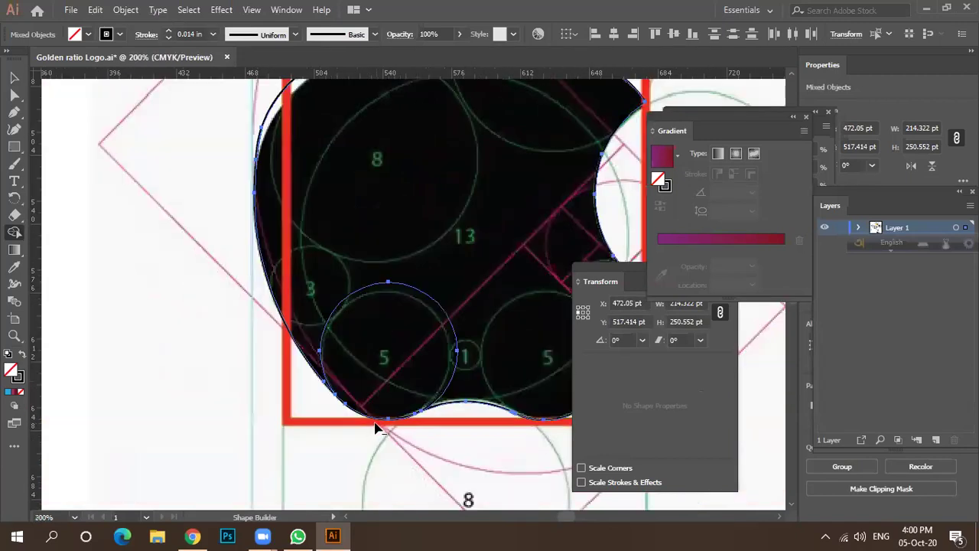
{"action": "mouse_move", "coordinate": [367, 332]}
{"action": "left_mouse_down"}
{"action": "mouse_move", "coordinate": [353, 298]}
{"action": "mouse_move", "coordinate": [398, 360]}
{"action": "mouse_move", "coordinate": [270, 343]}
{"action": "left_mouse_up"}
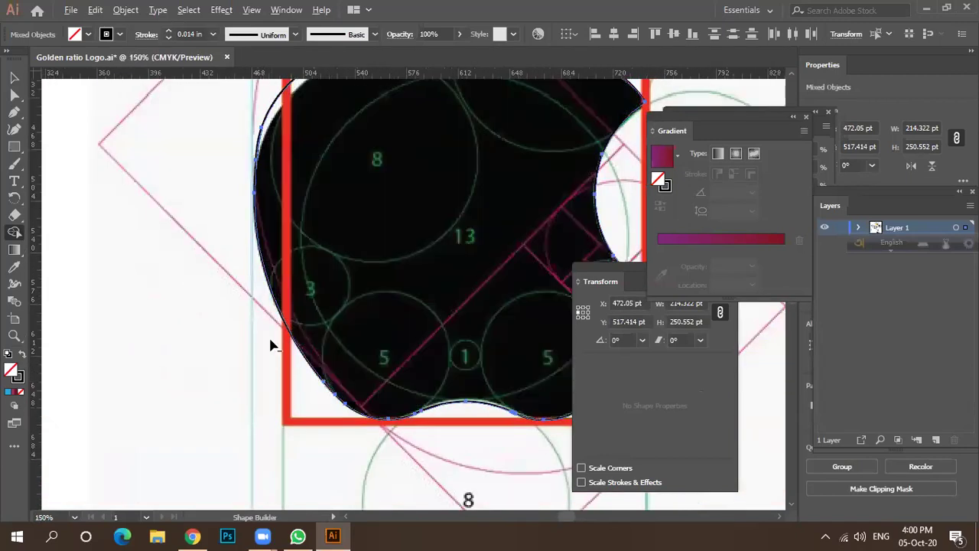
{"action": "scroll", "coordinate": [269, 343], "scroll_direction": "down", "scroll_amount": 2}
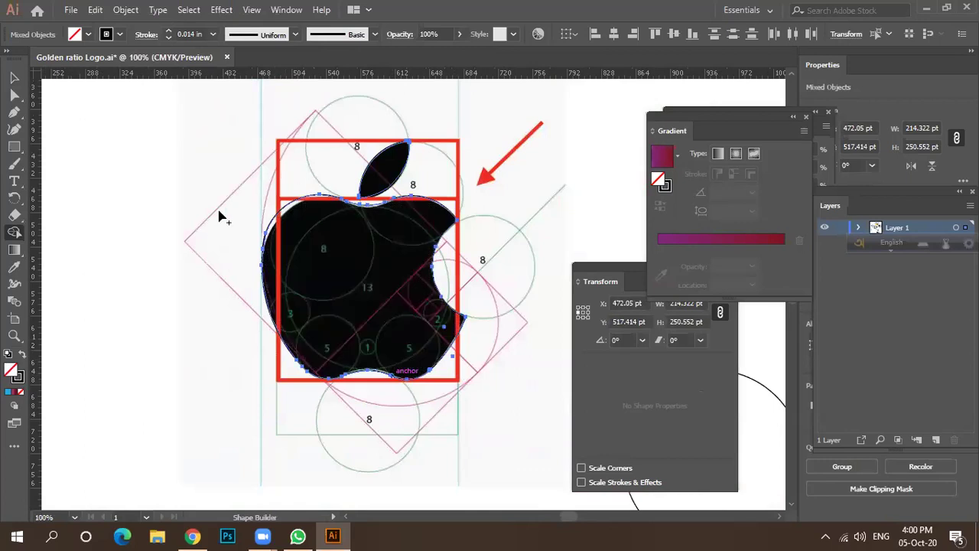
{"action": "scroll", "coordinate": [260, 213], "scroll_direction": "up", "scroll_amount": 5}
{"action": "scroll", "coordinate": [195, 200], "scroll_direction": "down", "scroll_amount": 5}
Step: Select the apple and leaf shapes without the surrounding circles and fill them with black
{"action": "left_click", "coordinate": [14, 77]}
{"action": "scroll", "coordinate": [222, 219], "scroll_direction": "down", "scroll_amount": 2}
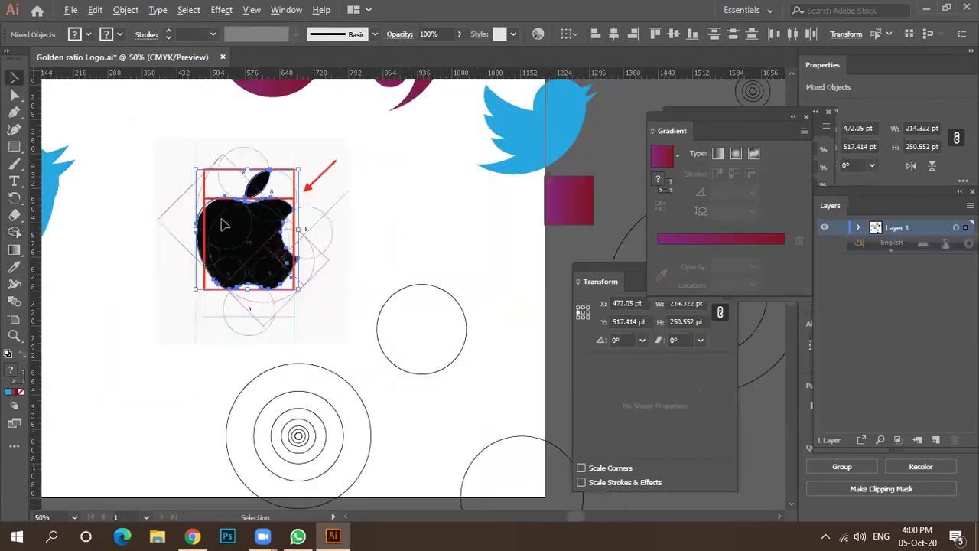
{"action": "left_click_drag", "start_coordinate": [153, 147], "coordinate": [398, 337]}
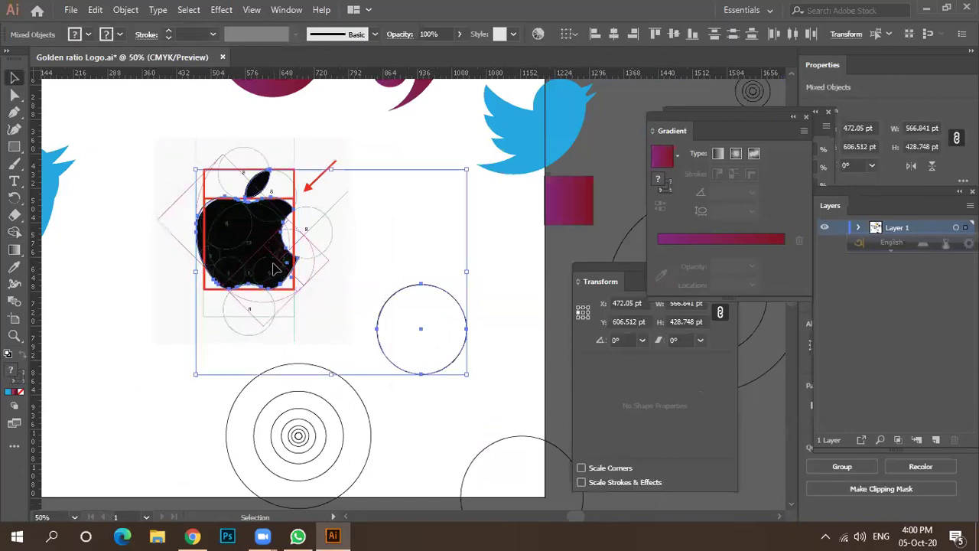
{"action": "left_click", "coordinate": [356, 243]}
{"action": "left_click_drag", "start_coordinate": [173, 153], "coordinate": [266, 284]}
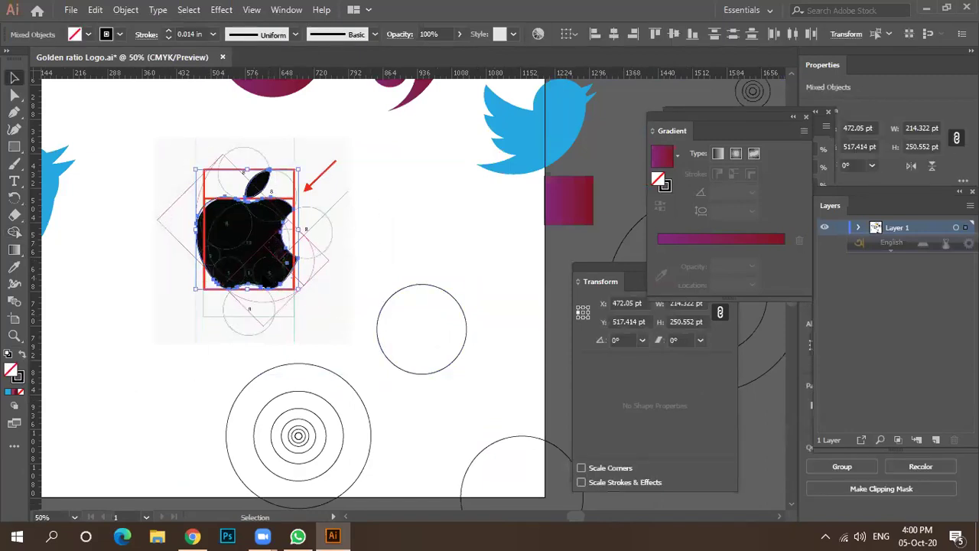
{"action": "left_click_drag", "start_coordinate": [240, 325], "coordinate": [166, 415]}
{"action": "left_click_drag", "start_coordinate": [180, 164], "coordinate": [303, 290]}
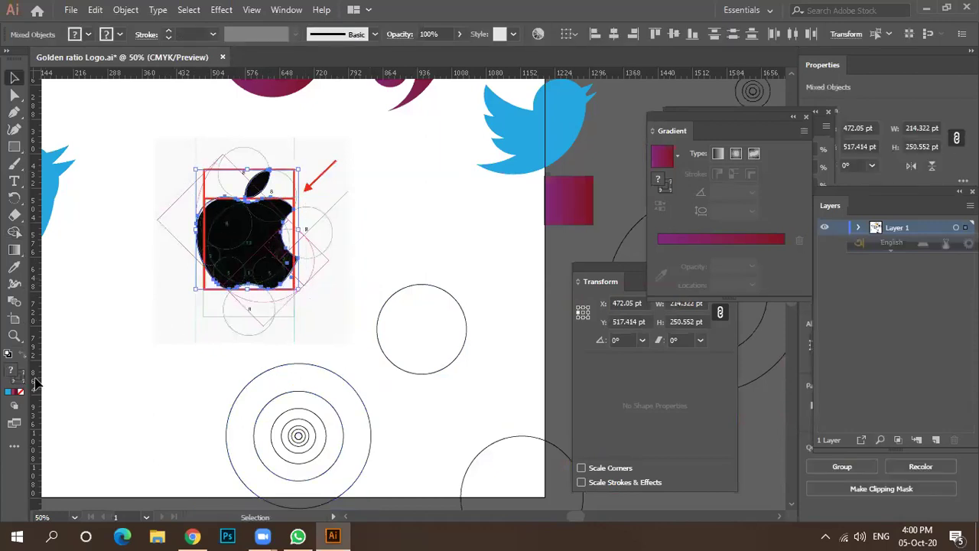
{"action": "left_click", "coordinate": [89, 34]}
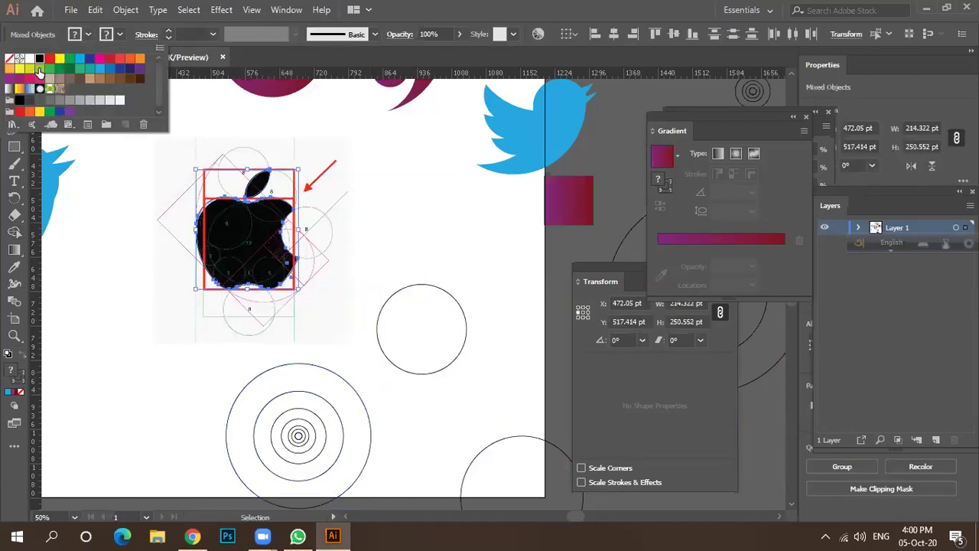
{"action": "left_click", "coordinate": [36, 59]}
Step: Move the black apple and leaf off the reference image to the empty area at its lower left
{"action": "left_click_drag", "start_coordinate": [239, 256], "coordinate": [118, 383]}
{"action": "scroll", "coordinate": [301, 324], "scroll_direction": "down", "scroll_amount": 1}
{"action": "left_click", "coordinate": [181, 392]}
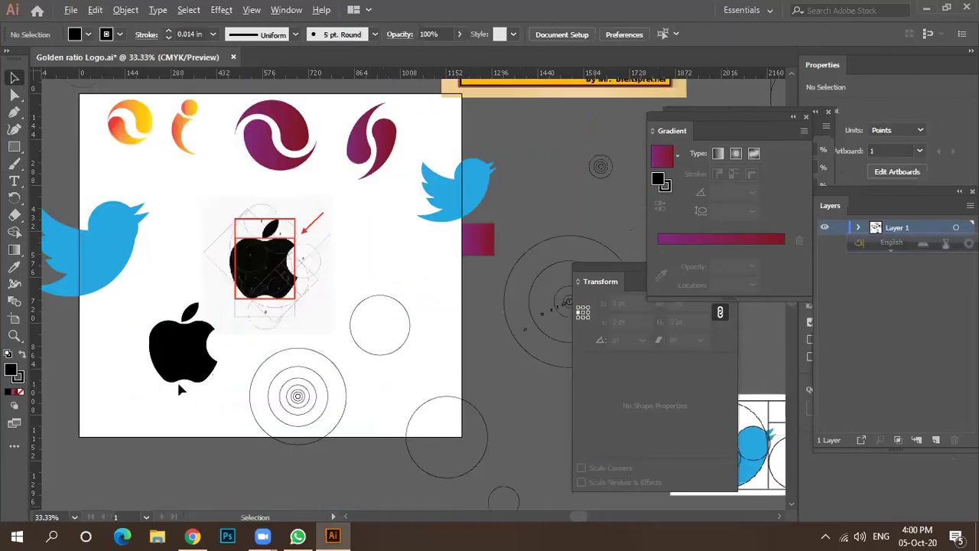
{"action": "scroll", "coordinate": [177, 380], "scroll_direction": "up", "scroll_amount": 3}
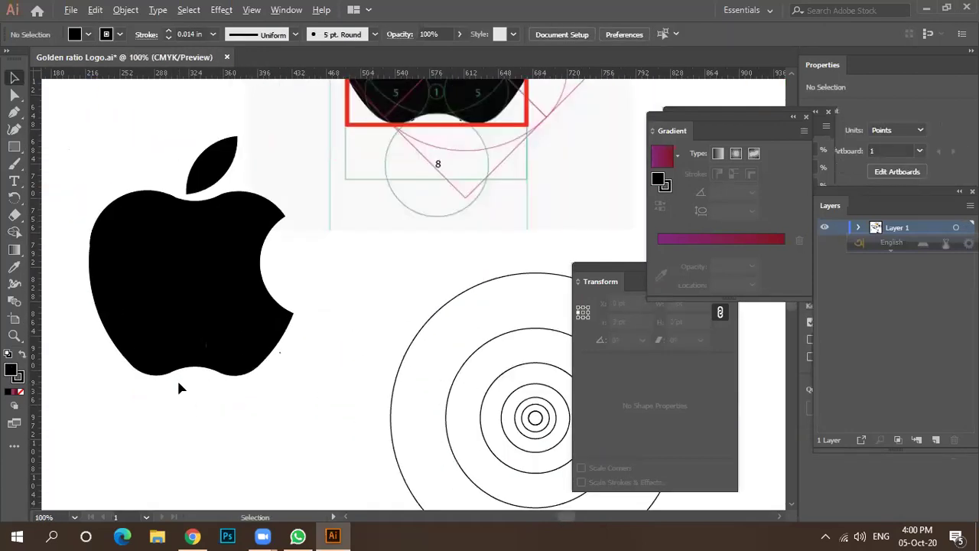
{"action": "left_click_drag", "start_coordinate": [263, 395], "coordinate": [275, 411]}
{"action": "left_click", "coordinate": [272, 404]}
{"action": "scroll", "coordinate": [254, 376], "scroll_direction": "down", "scroll_amount": 1}
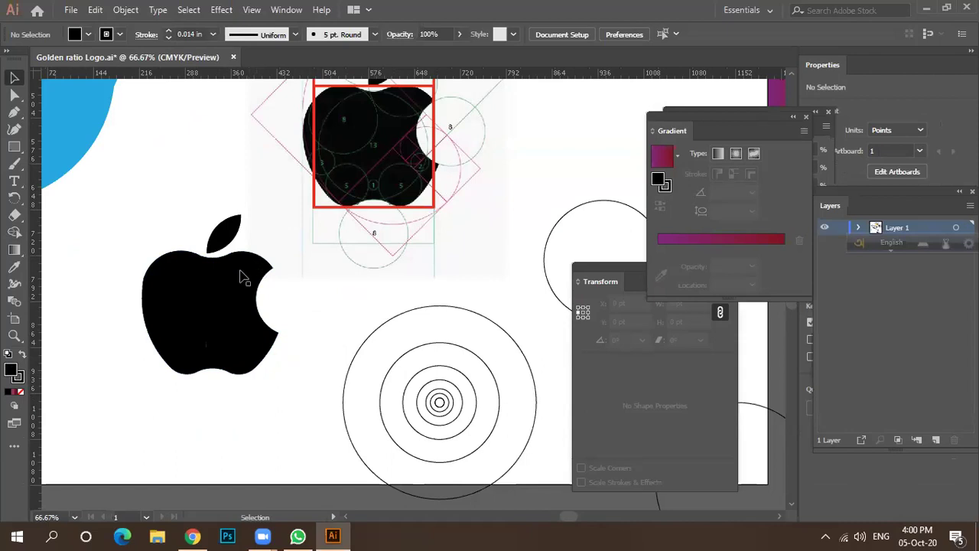
Step: Try to delete the tiny stray hole inside the apple body near the bite's lower tip
{"action": "scroll", "coordinate": [205, 296], "scroll_direction": "down", "scroll_amount": 1}
{"action": "left_click_drag", "start_coordinate": [140, 222], "coordinate": [235, 378]}
{"action": "scroll", "coordinate": [197, 302], "scroll_direction": "up", "scroll_amount": 3}
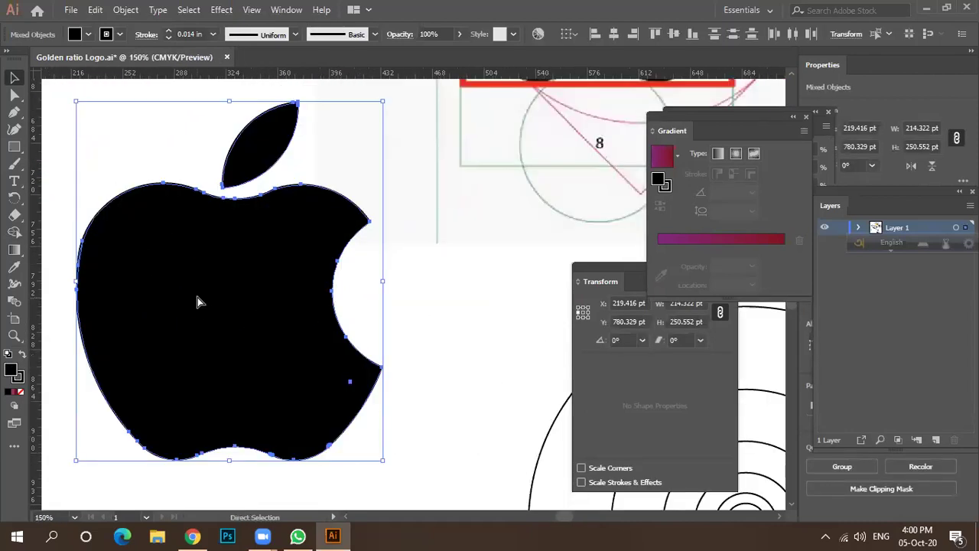
{"action": "key", "text": "v"}
{"action": "left_click", "coordinate": [386, 448]}
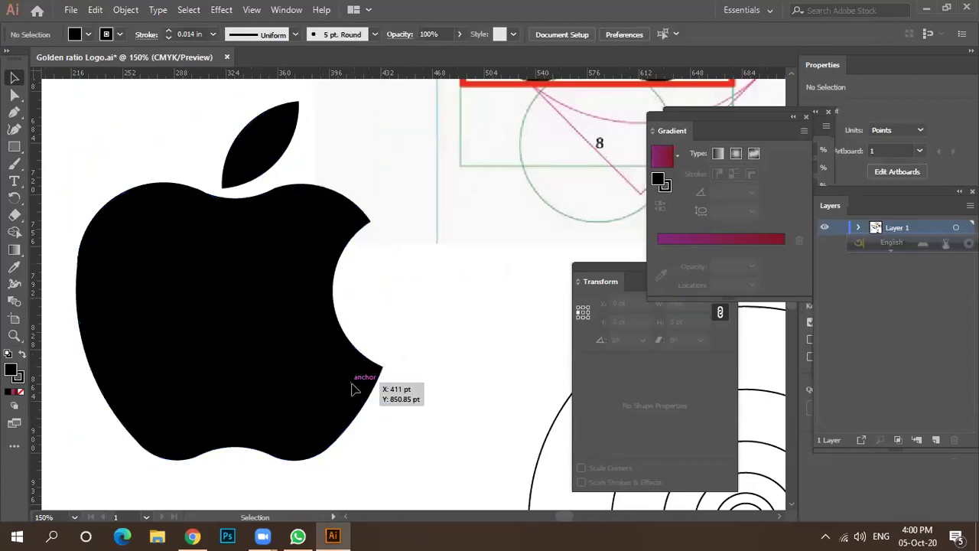
{"action": "left_click", "coordinate": [352, 389]}
{"action": "scroll", "coordinate": [352, 387], "scroll_direction": "up", "scroll_amount": 4}
{"action": "left_click", "coordinate": [348, 405]}
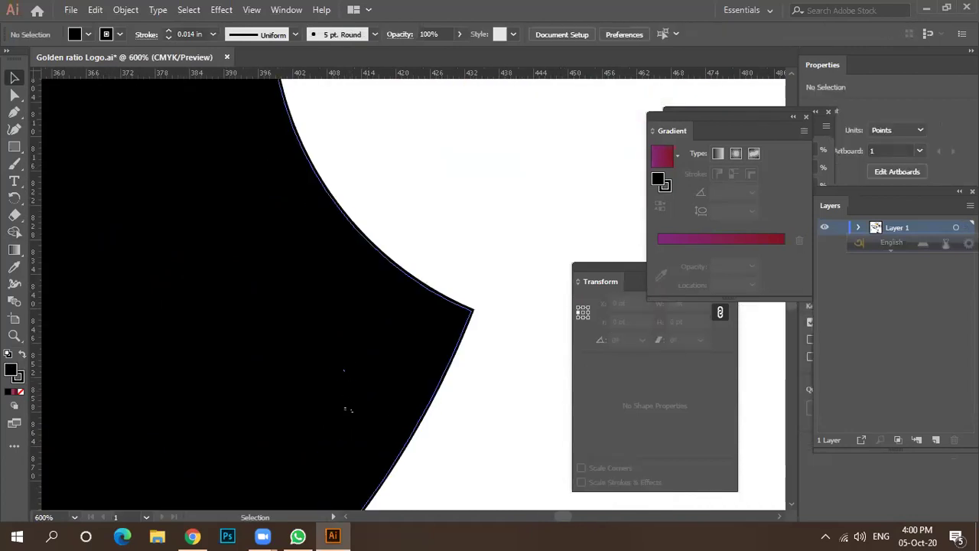
{"action": "left_click", "coordinate": [351, 390]}
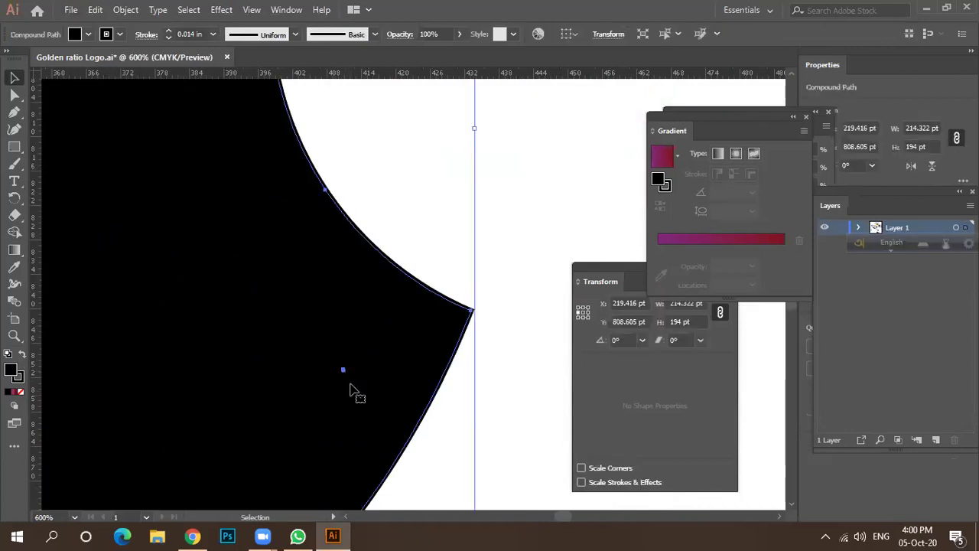
{"action": "key", "text": "Delete"}
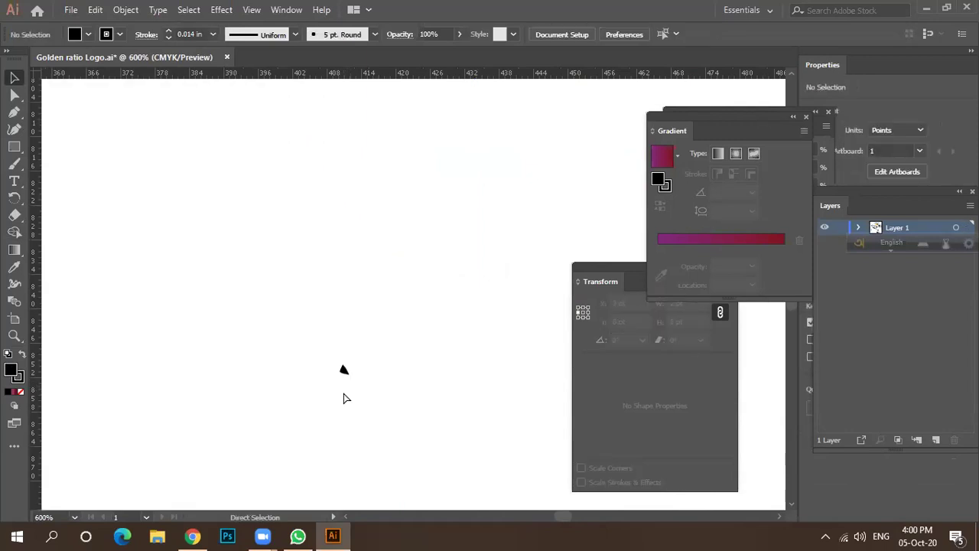
{"action": "key", "text": "ctrl+z"}
{"action": "key", "text": "v"}
Step: Fill the tiny hole near the bite's lower tip by merging it into the apple body with the Shape Builder
{"action": "scroll", "coordinate": [384, 400], "scroll_direction": "down", "scroll_amount": 4, "text": "alt"}
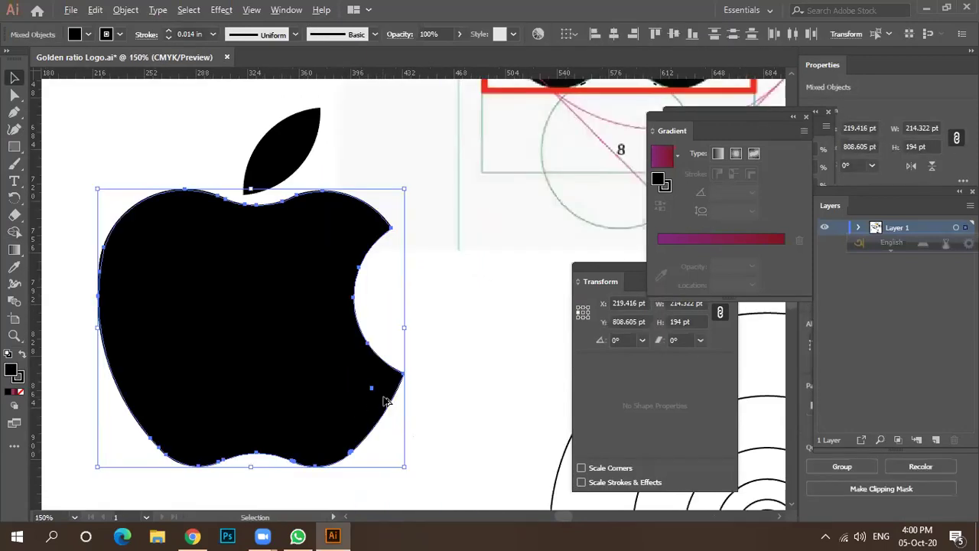
{"action": "scroll", "coordinate": [384, 400], "scroll_direction": "down", "scroll_amount": 2, "text": "alt"}
{"action": "key", "text": "shift+m"}
{"action": "scroll", "coordinate": [389, 406], "scroll_direction": "up", "scroll_amount": 3}
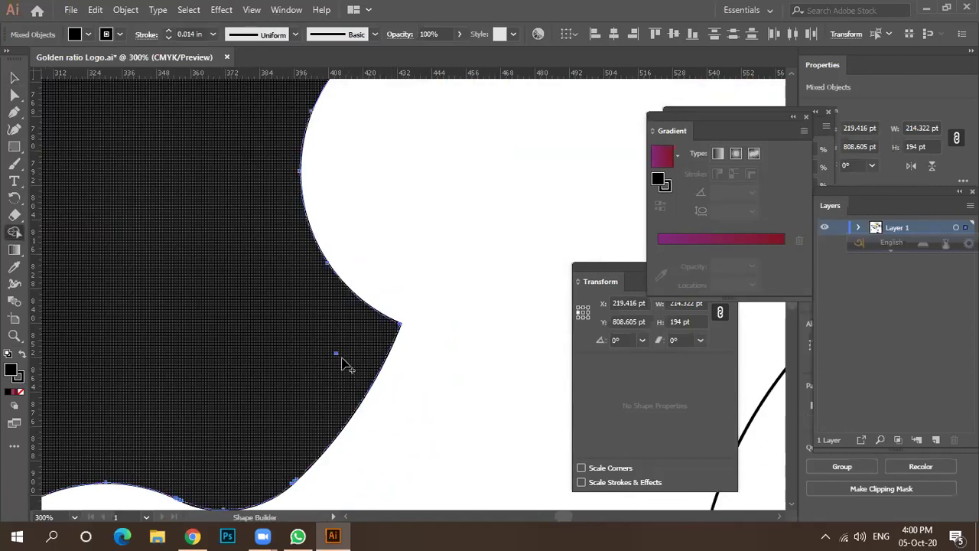
{"action": "left_click", "coordinate": [337, 358]}
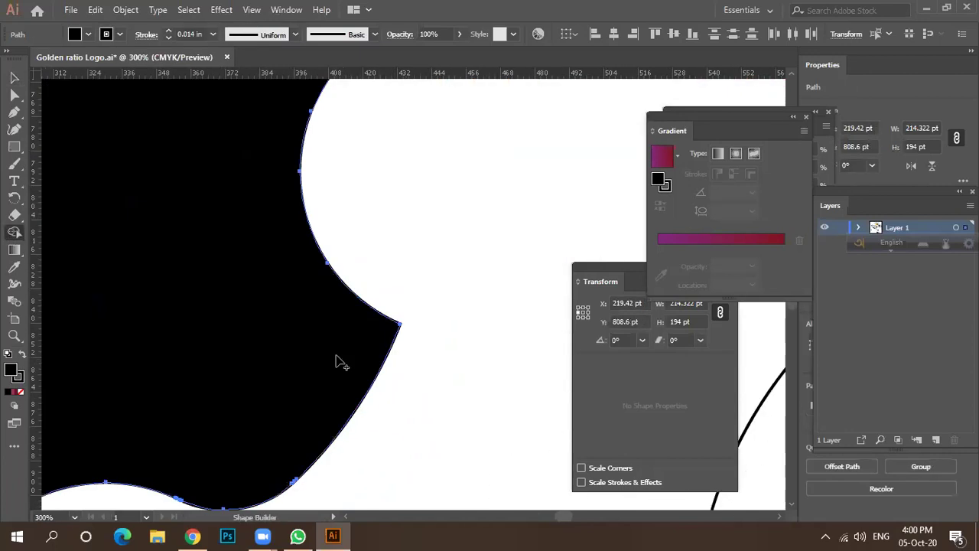
{"action": "scroll", "coordinate": [337, 385], "scroll_direction": "down", "scroll_amount": 4}
{"action": "key", "text": "v"}
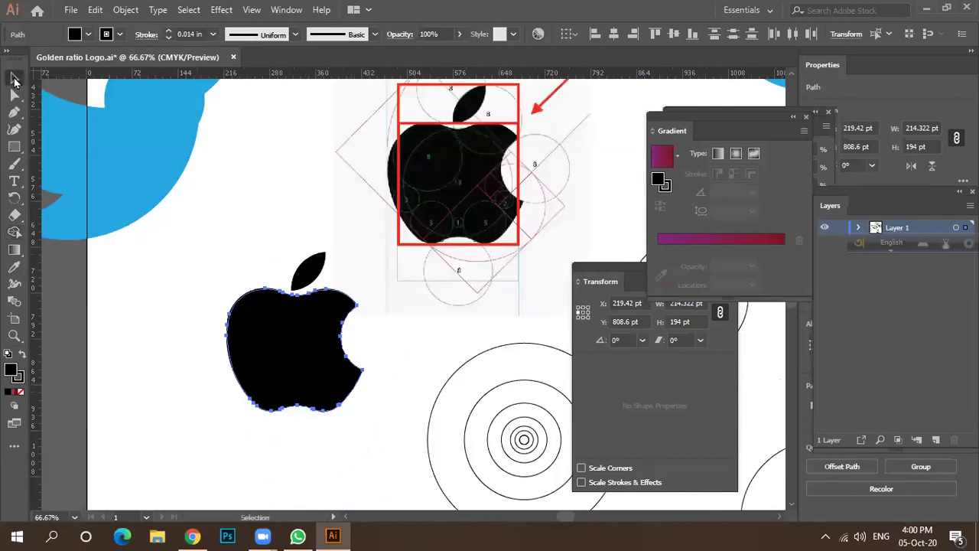
{"action": "scroll", "coordinate": [202, 300], "scroll_direction": "down", "scroll_amount": 3}
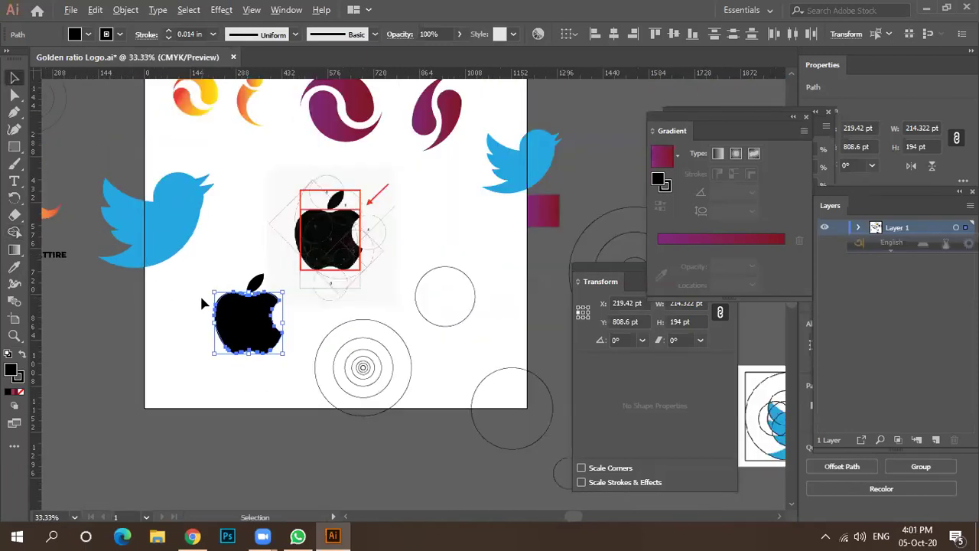
Step: Move the loose circle off the artboard's upper-left corner and the round orange-yellow logo to the empty area right of the apple reference image
{"action": "left_click_drag", "start_coordinate": [196, 137], "coordinate": [131, 131]}
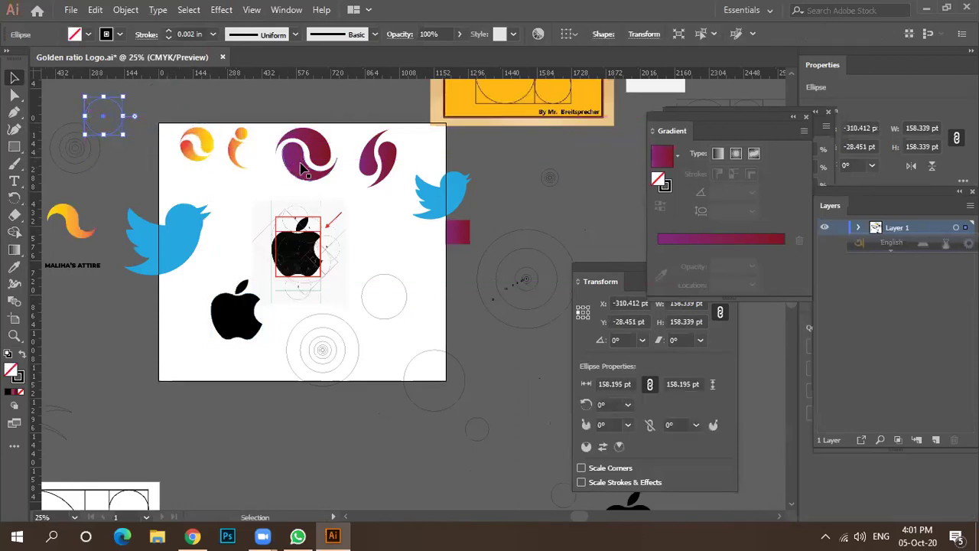
{"action": "left_click", "coordinate": [203, 162]}
{"action": "scroll", "coordinate": [203, 162], "scroll_direction": "up", "scroll_amount": 3}
{"action": "left_click_drag", "start_coordinate": [180, 130], "coordinate": [439, 311]}
{"action": "scroll", "coordinate": [285, 283], "scroll_direction": "down", "scroll_amount": 2}
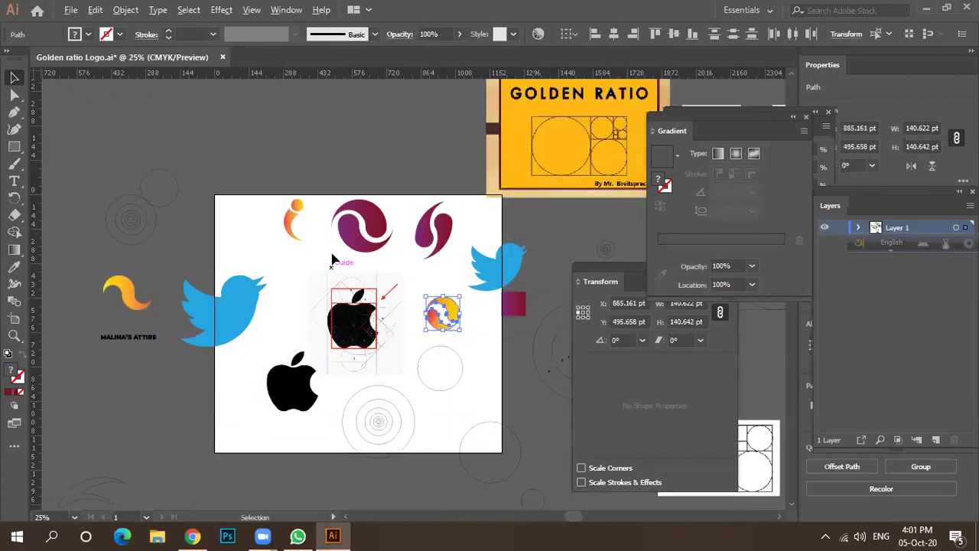
Step: Move the apple reference image off the artboard to the empty space below it
{"action": "scroll", "coordinate": [301, 166], "scroll_direction": "down", "scroll_amount": 2}
{"action": "scroll", "coordinate": [300, 166], "scroll_direction": "right", "scroll_amount": 2}
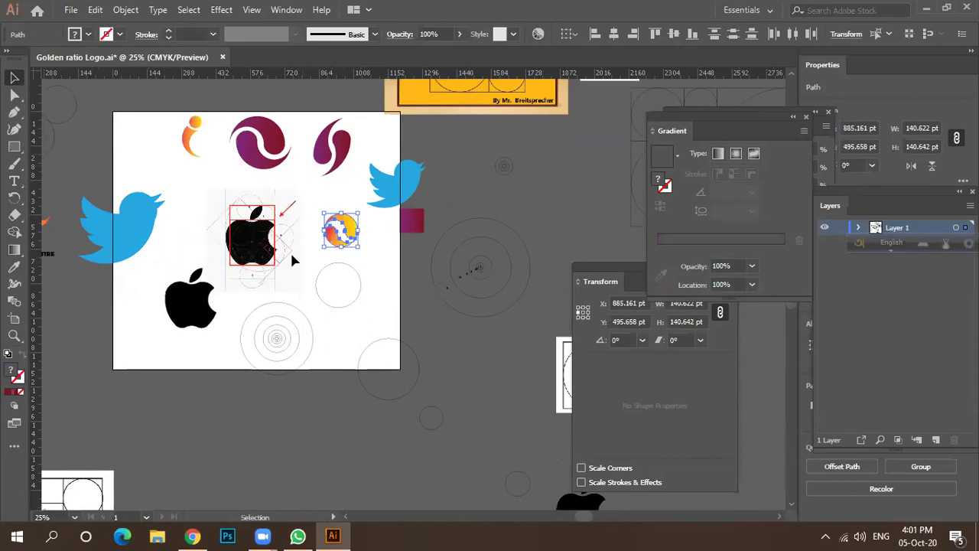
{"action": "scroll", "coordinate": [249, 317], "scroll_direction": "up", "scroll_amount": 3}
{"action": "scroll", "coordinate": [297, 267], "scroll_direction": "down", "scroll_amount": 2}
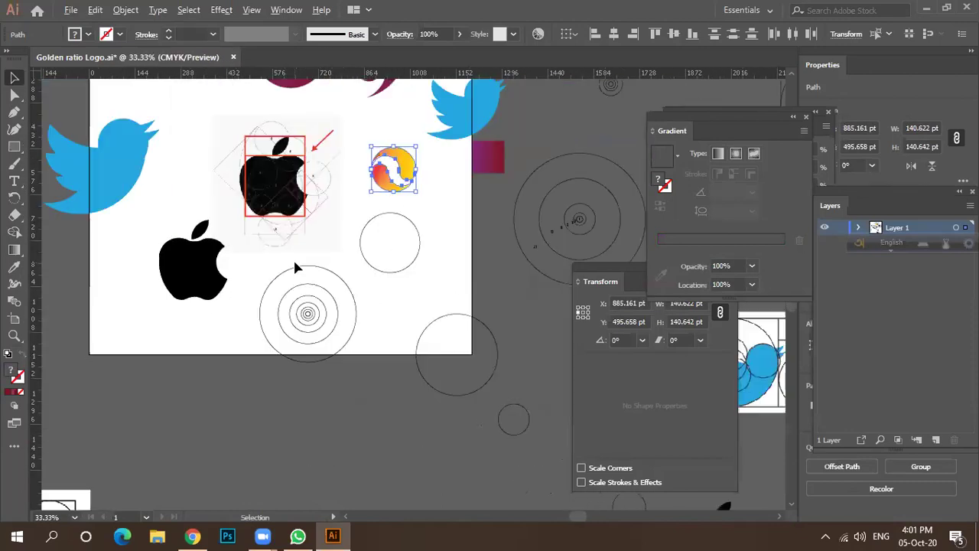
{"action": "scroll", "coordinate": [298, 236], "scroll_direction": "down", "scroll_amount": 1}
{"action": "left_click", "coordinate": [302, 228]}
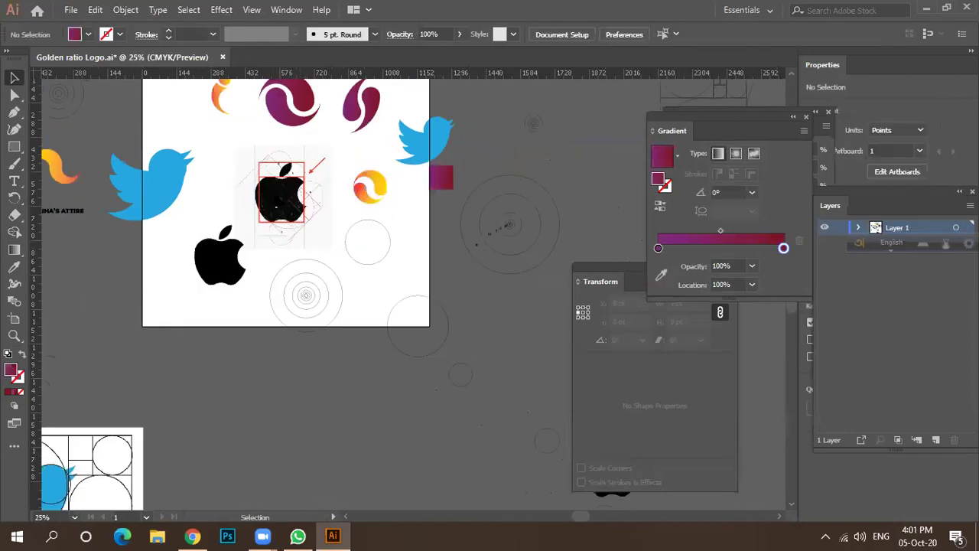
{"action": "left_click", "coordinate": [288, 216]}
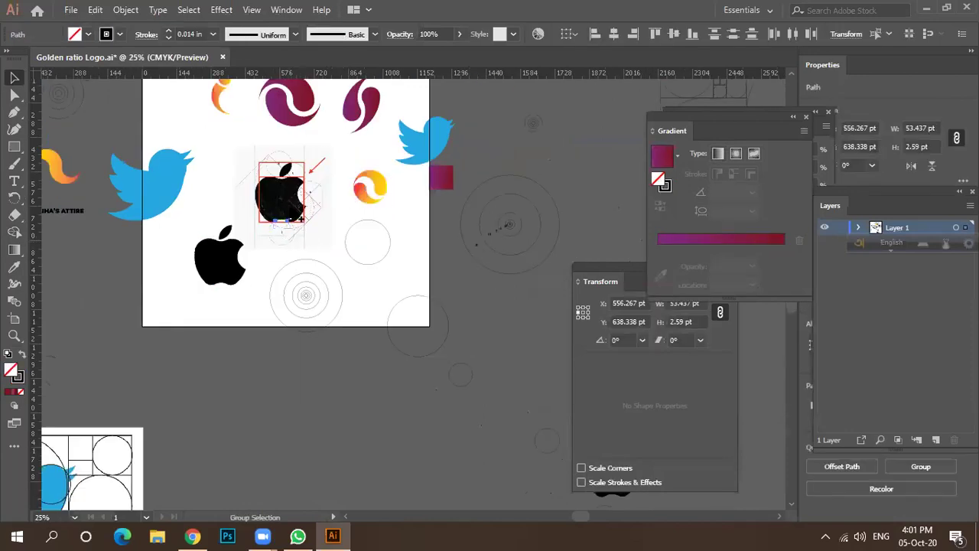
{"action": "left_click", "coordinate": [291, 215]}
{"action": "left_click_drag", "start_coordinate": [283, 202], "coordinate": [267, 427]}
{"action": "scroll", "coordinate": [310, 364], "scroll_direction": "down", "scroll_amount": 1}
{"action": "scroll", "coordinate": [273, 345], "scroll_direction": "down", "scroll_amount": 2}
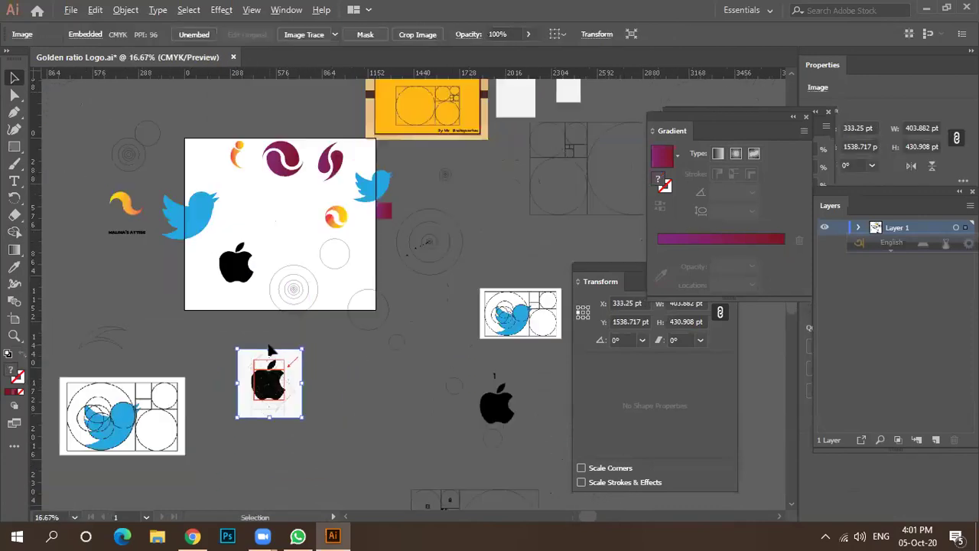
Step: Fill the black apple body with the purple-to-red gradient sampled from the square beside the artboard
{"action": "scroll", "coordinate": [390, 264], "scroll_direction": "up", "scroll_amount": 4}
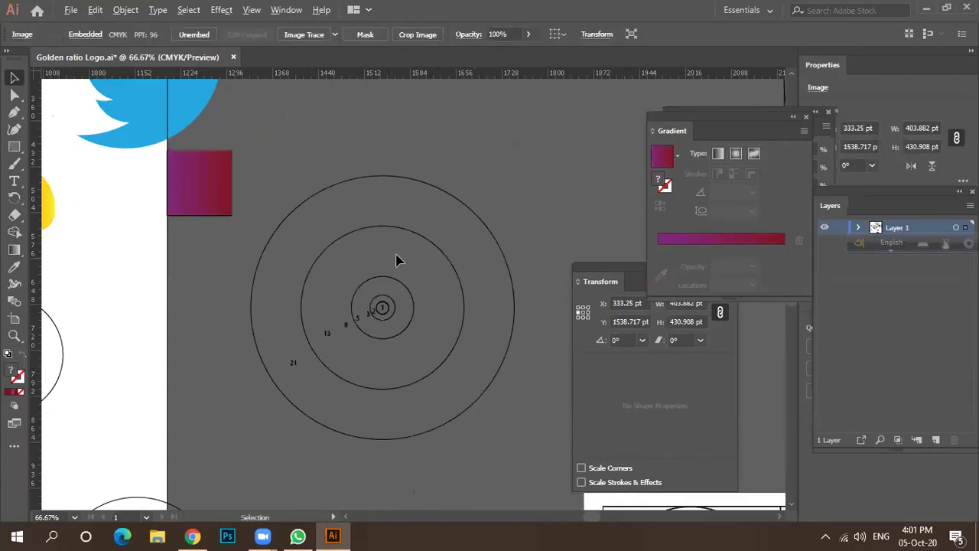
{"action": "scroll", "coordinate": [398, 258], "scroll_direction": "down", "scroll_amount": 3}
{"action": "scroll", "coordinate": [417, 248], "scroll_direction": "down", "scroll_amount": 1}
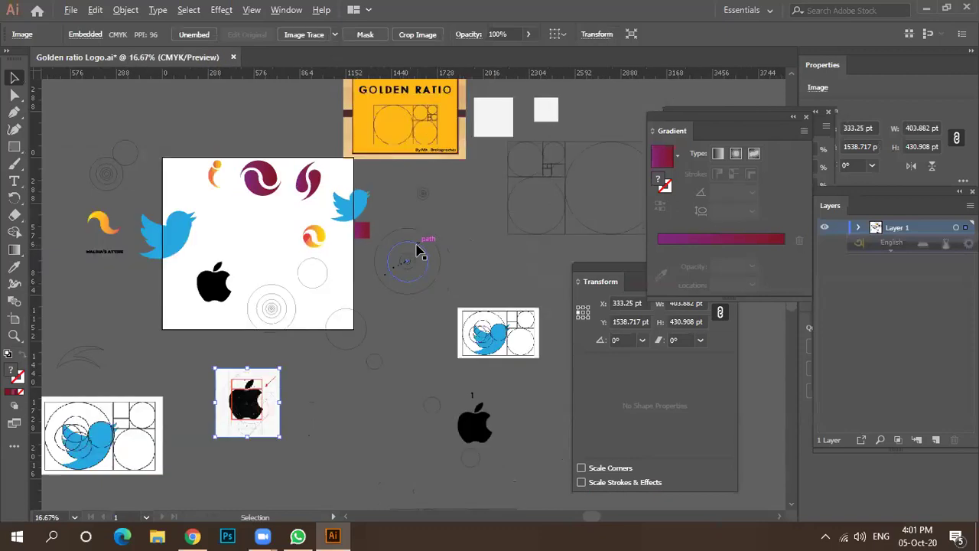
{"action": "left_click", "coordinate": [215, 283]}
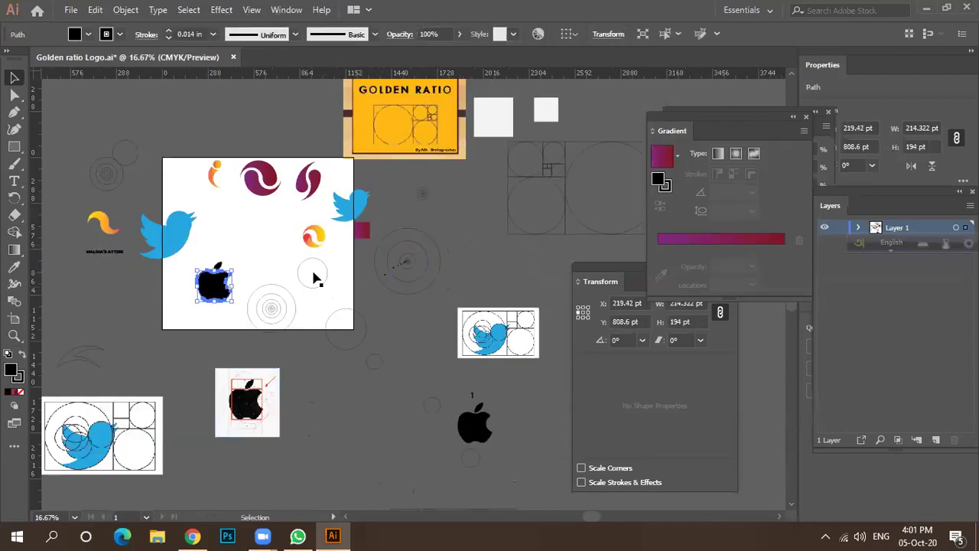
{"action": "key", "text": "i"}
{"action": "left_click", "coordinate": [361, 230]}
{"action": "key", "text": "v"}
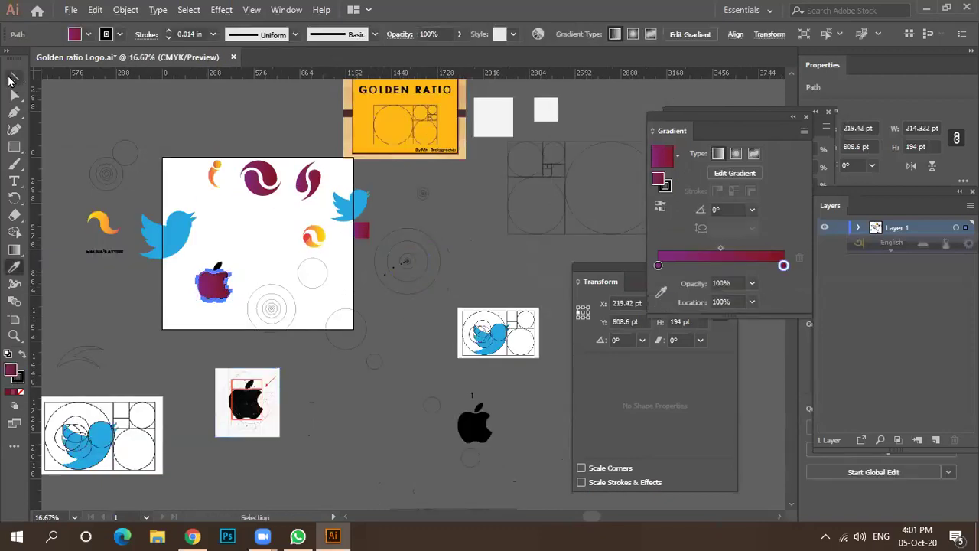
{"action": "left_click", "coordinate": [197, 260]}
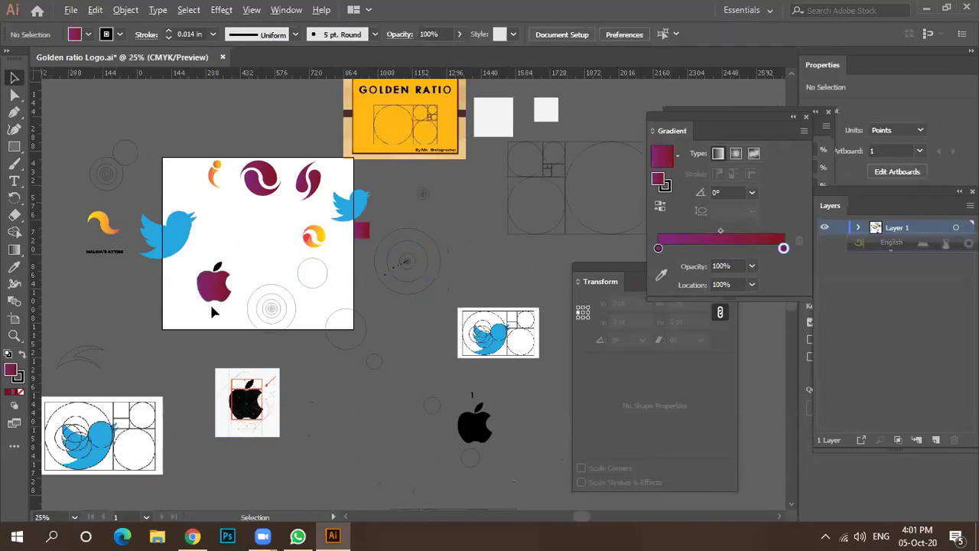
Step: Fill the black leaf with the orange-to-yellow gradient sampled from the round logo
{"action": "scroll", "coordinate": [210, 304], "scroll_direction": "up", "scroll_amount": 3}
{"action": "left_click", "coordinate": [226, 186]}
{"action": "left_click", "coordinate": [223, 190]}
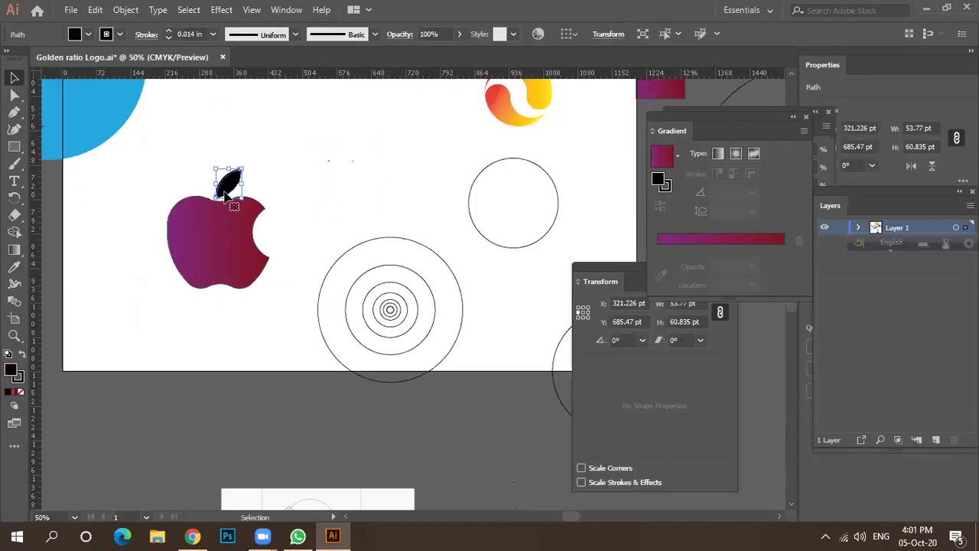
{"action": "key", "text": "i"}
{"action": "left_click", "coordinate": [506, 116]}
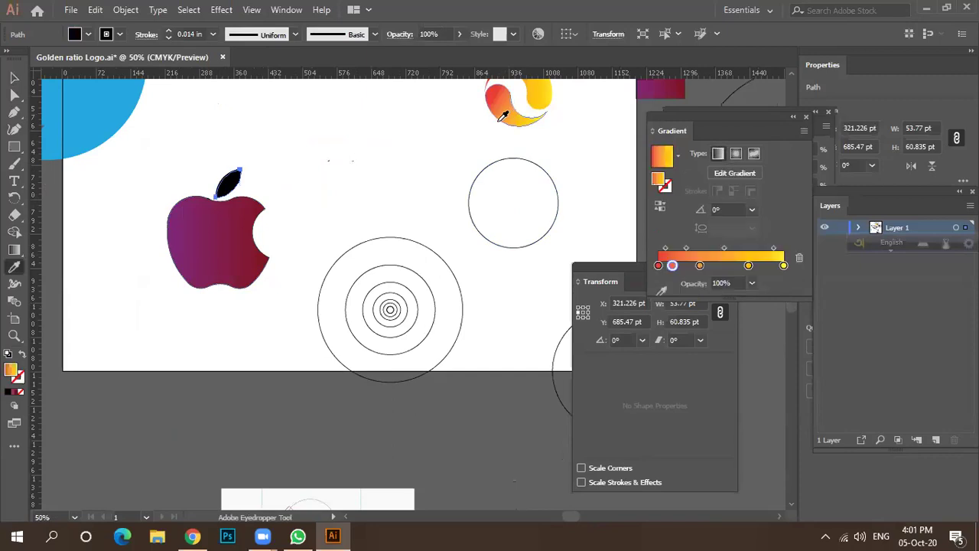
{"action": "key", "text": "v"}
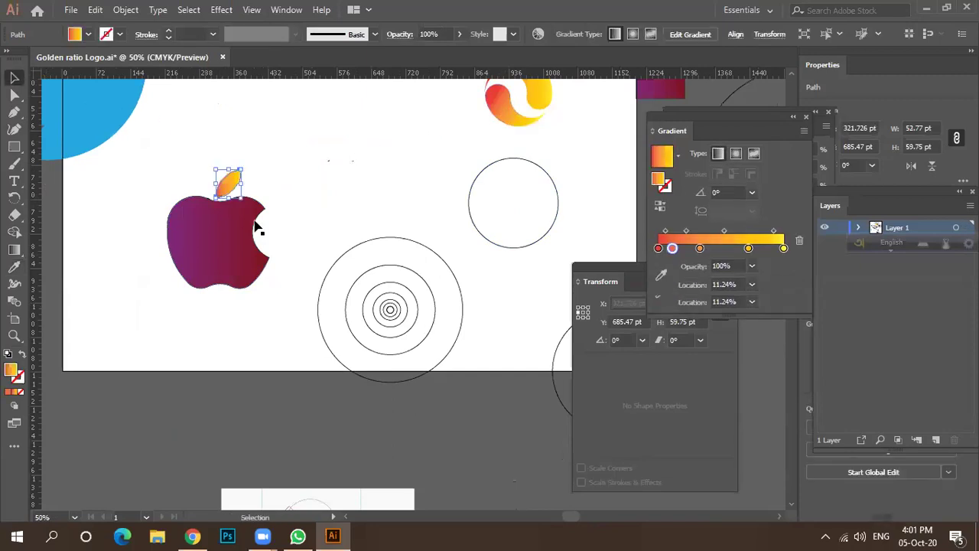
{"action": "left_click", "coordinate": [218, 146]}
Step: Remove the black stroke from the gradient apple body
{"action": "scroll", "coordinate": [245, 252], "scroll_direction": "up", "scroll_amount": 2}
{"action": "left_click", "coordinate": [226, 253]}
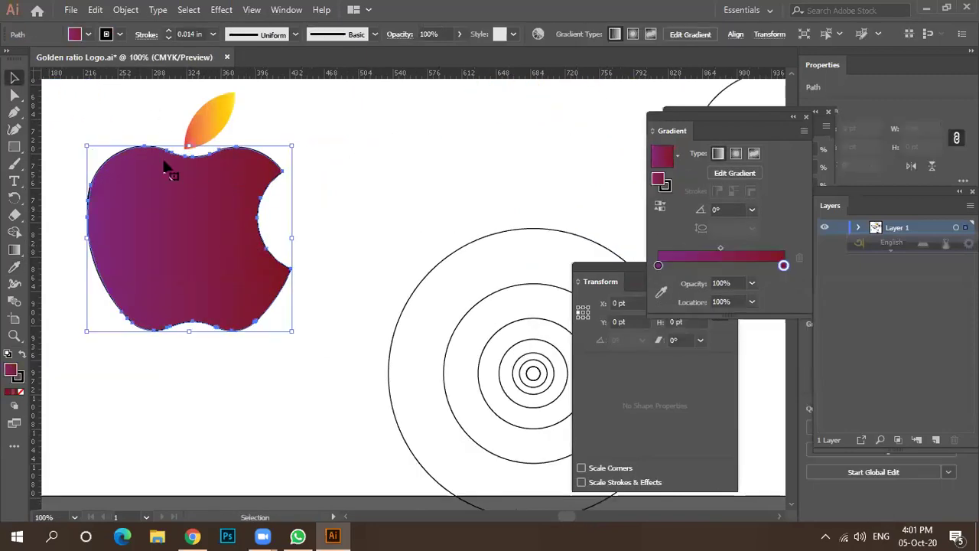
{"action": "left_click", "coordinate": [119, 34]}
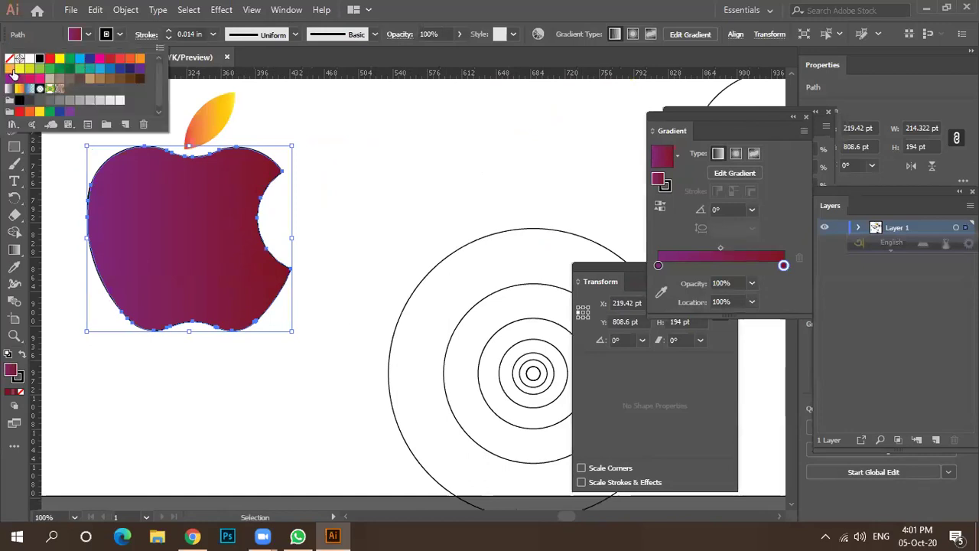
{"action": "left_click", "coordinate": [9, 58]}
{"action": "key", "text": "Escape"}
{"action": "left_click", "coordinate": [218, 115]}
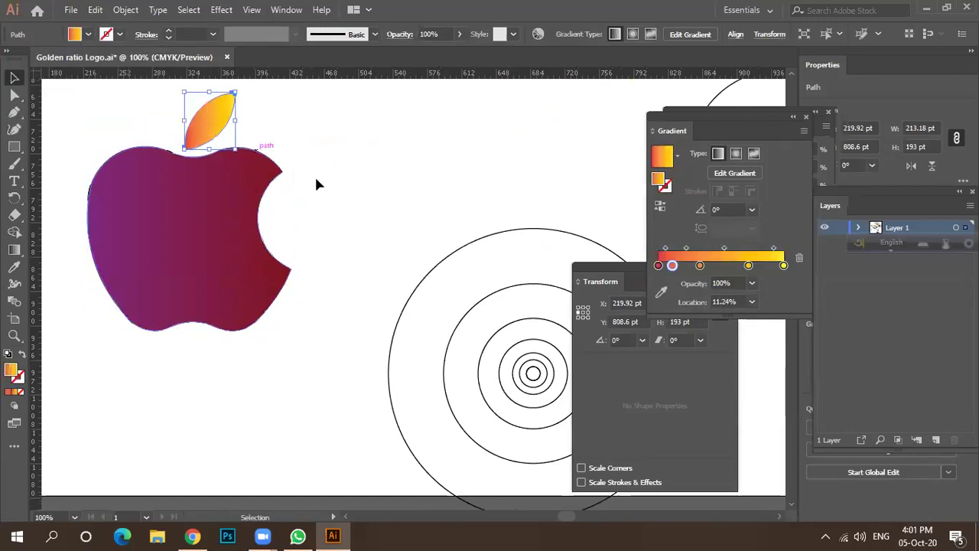
{"action": "left_click", "coordinate": [329, 197]}
{"action": "scroll", "coordinate": [290, 285], "scroll_direction": "down", "scroll_amount": 3}
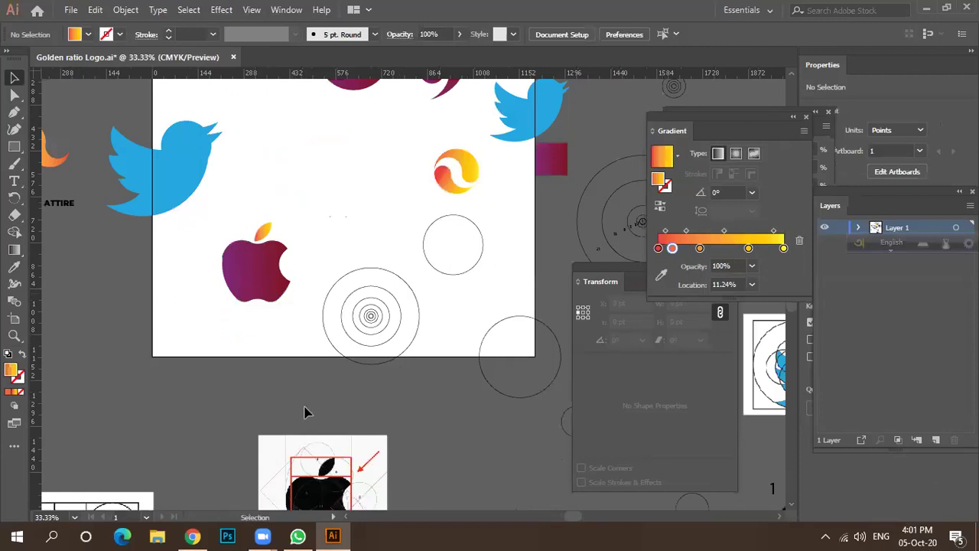
Step: Switch to Chrome and review response 7 of the Ledp-268 Naogaon form
{"action": "left_click", "coordinate": [193, 535]}
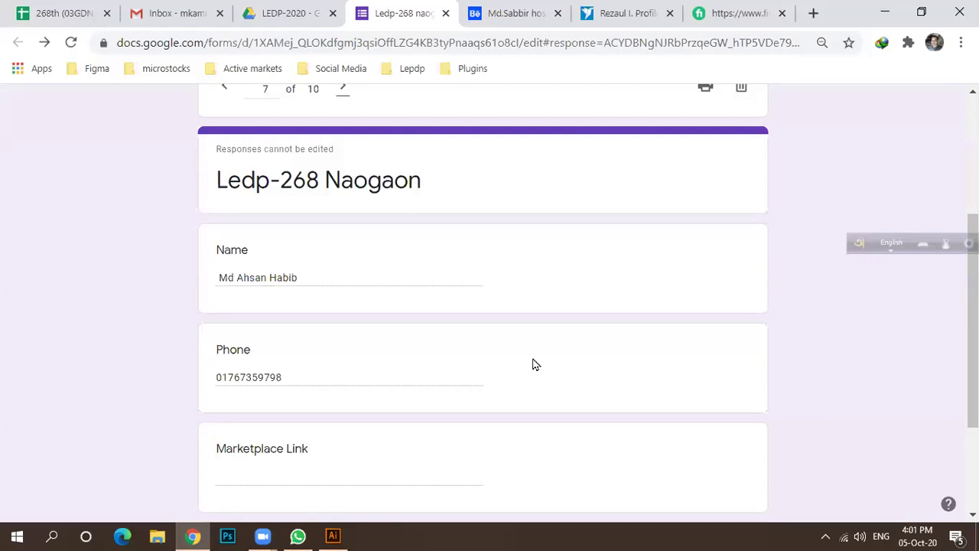
{"action": "scroll", "coordinate": [433, 348], "scroll_direction": "down", "scroll_amount": 3}
{"action": "scroll", "coordinate": [441, 344], "scroll_direction": "up", "scroll_amount": 5}
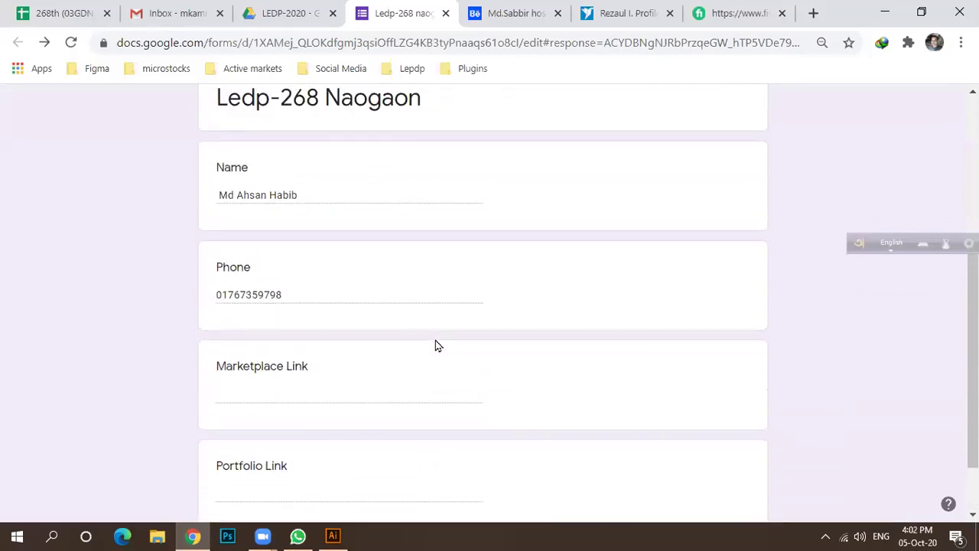
{"action": "scroll", "coordinate": [436, 342], "scroll_direction": "down", "scroll_amount": 2}
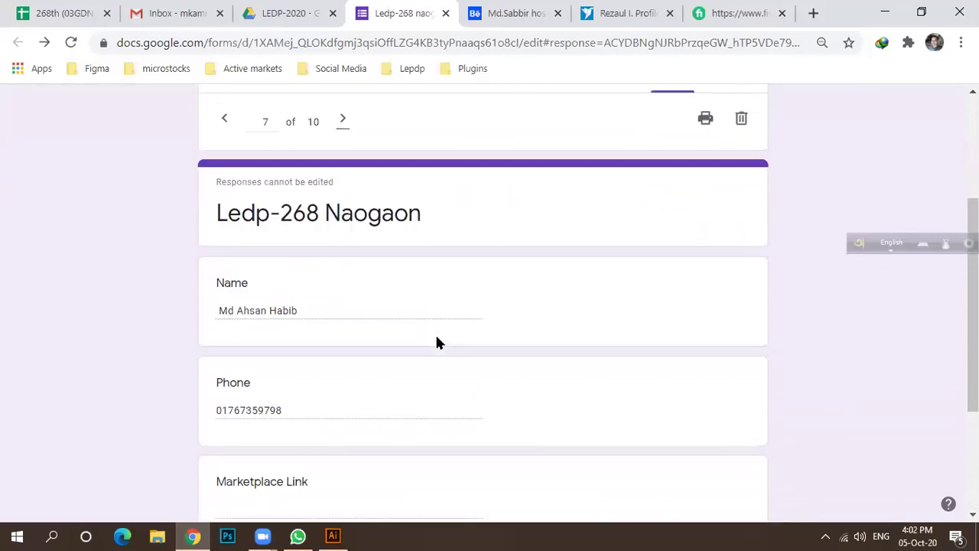
{"action": "scroll", "coordinate": [438, 340], "scroll_direction": "down", "scroll_amount": 2}
{"action": "scroll", "coordinate": [438, 340], "scroll_direction": "up", "scroll_amount": 5}
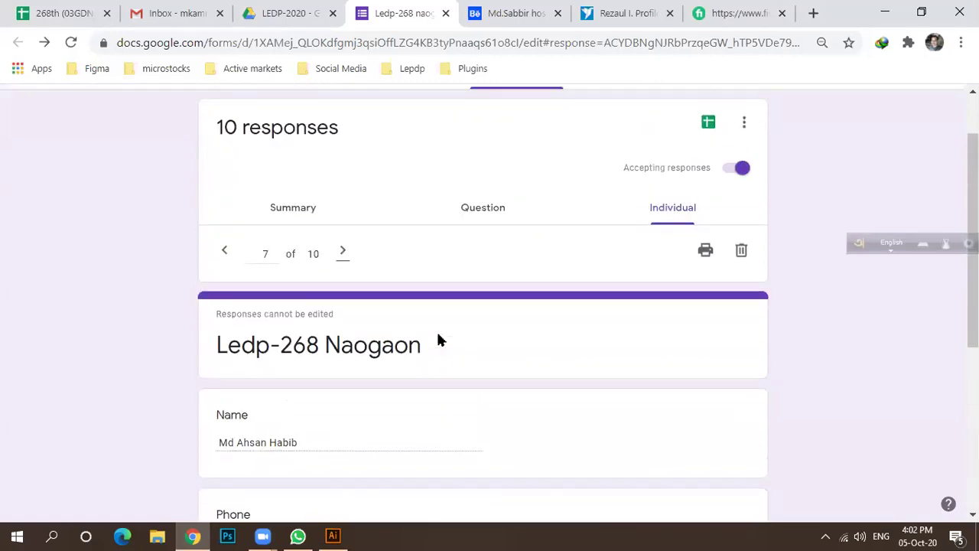
Step: Go to response 8 of the form and copy its portfolio link
{"action": "left_click", "coordinate": [342, 252]}
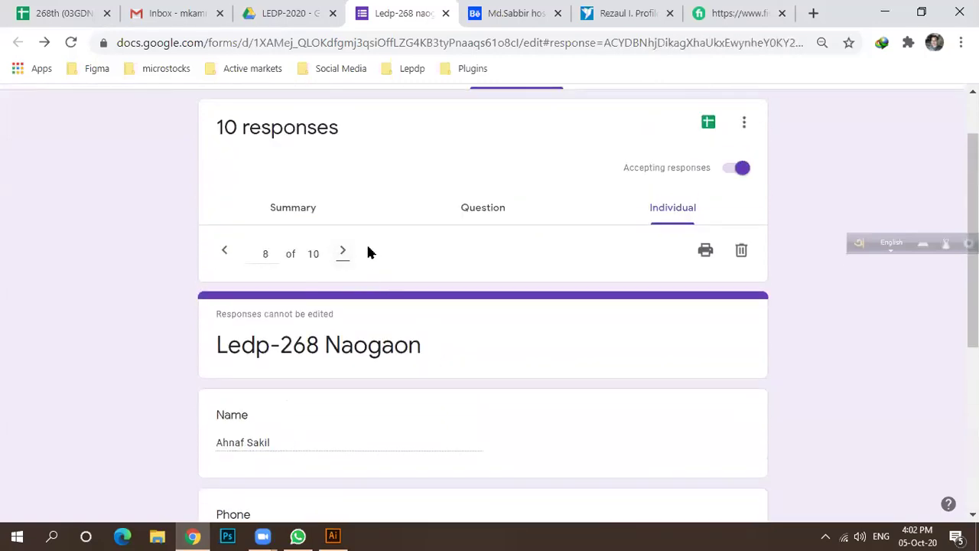
{"action": "scroll", "coordinate": [391, 287], "scroll_direction": "down", "scroll_amount": 2}
{"action": "scroll", "coordinate": [397, 288], "scroll_direction": "down", "scroll_amount": 2}
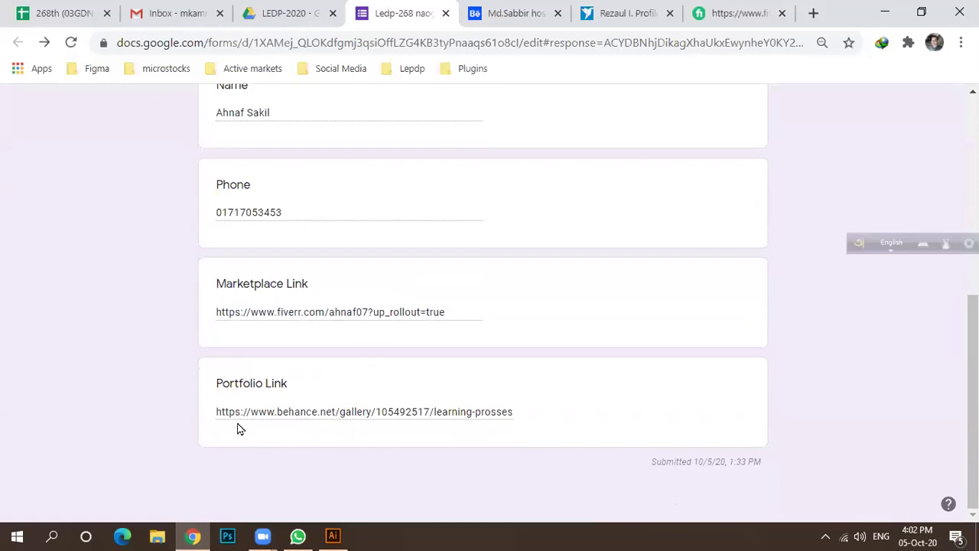
{"action": "left_click_drag", "start_coordinate": [217, 412], "coordinate": [534, 415]}
{"action": "key", "text": "ctrl+c"}
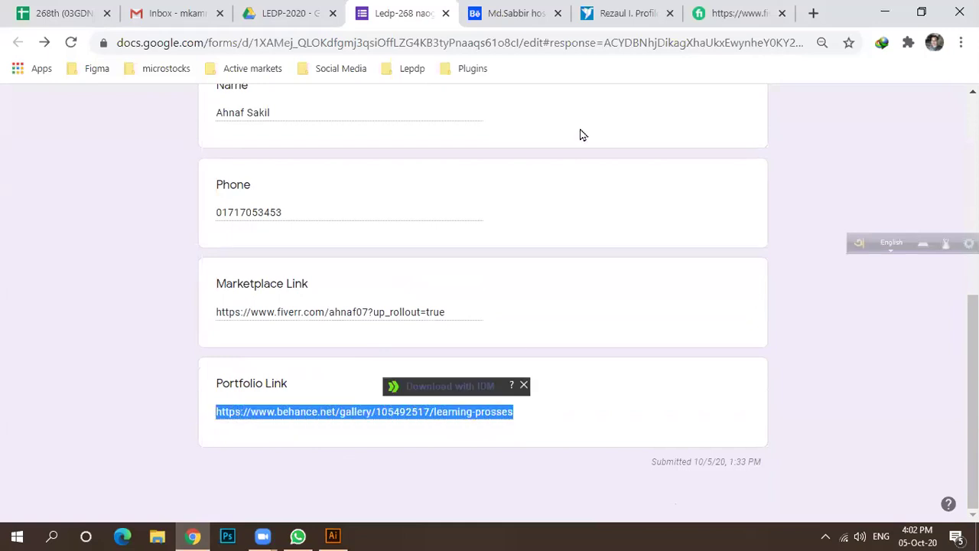
Step: Open the copied portfolio link in the browser tab that holds the Behance profile
{"action": "left_click", "coordinate": [619, 20]}
{"action": "left_click", "coordinate": [520, 23]}
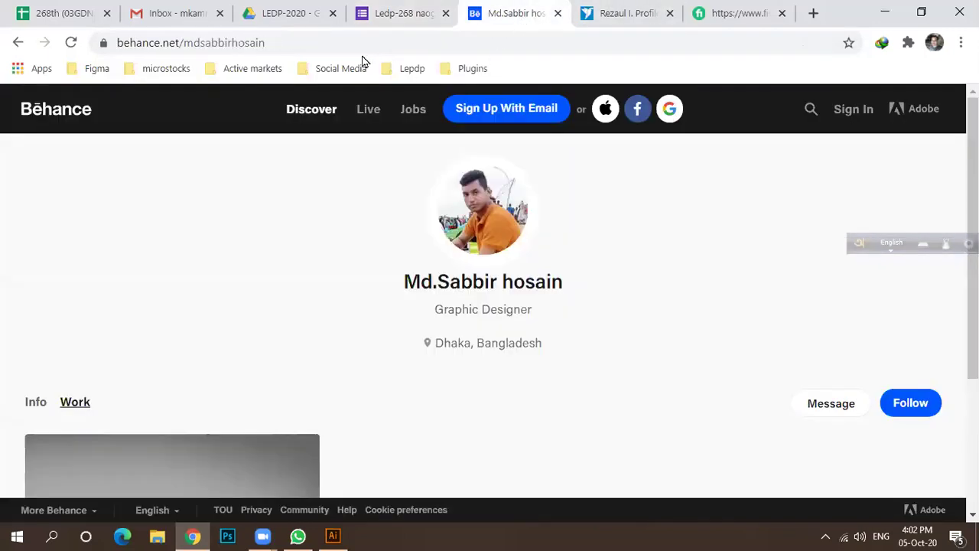
{"action": "left_click", "coordinate": [333, 41]}
{"action": "key", "text": "ctrl+v"}
{"action": "key", "text": "Return"}
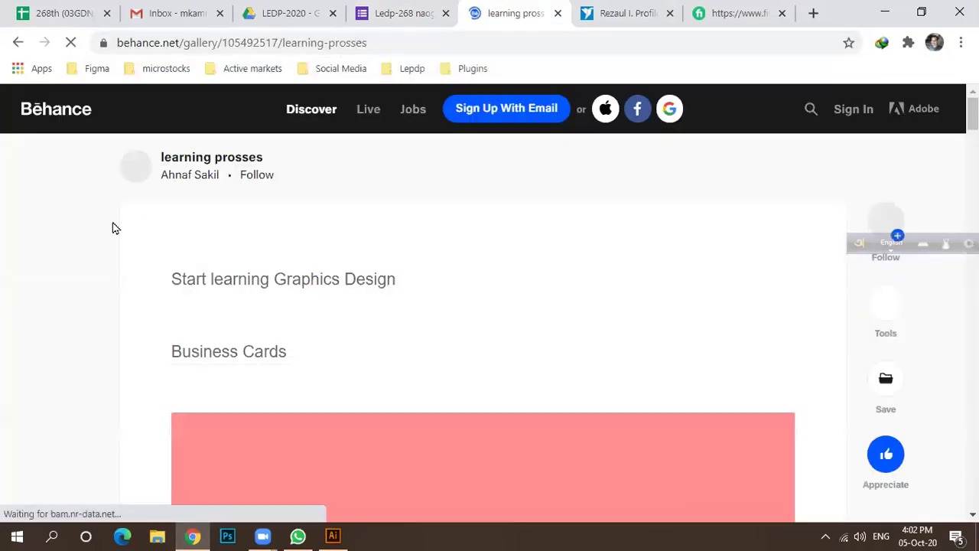
Step: Highlight the project number in the Behance project's address and examine the business card mockups on the page
{"action": "left_click_drag", "start_coordinate": [223, 42], "coordinate": [344, 45]}
{"action": "left_click", "coordinate": [293, 42]}
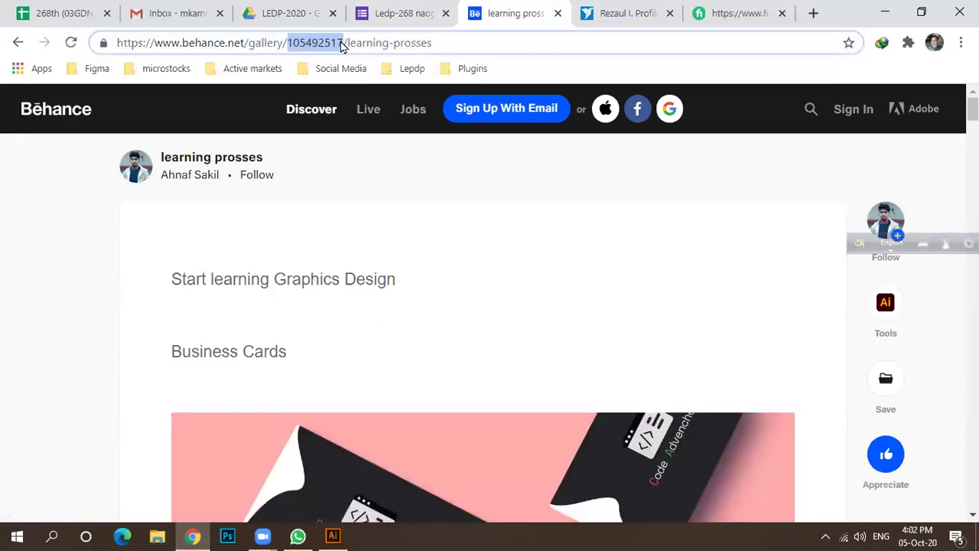
{"action": "scroll", "coordinate": [318, 222], "scroll_direction": "down", "scroll_amount": 3}
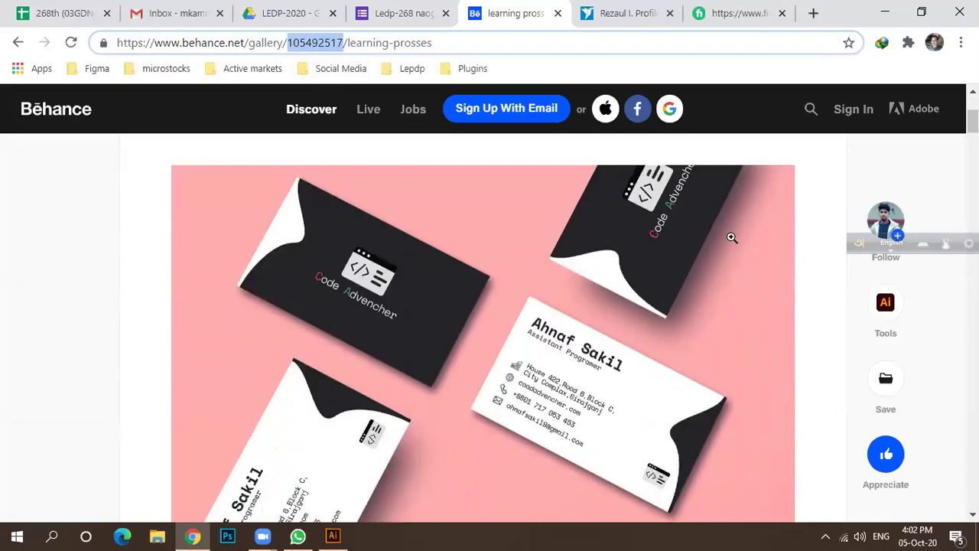
{"action": "left_click", "coordinate": [857, 243]}
{"action": "left_click_drag", "start_coordinate": [858, 243], "coordinate": [860, 156]}
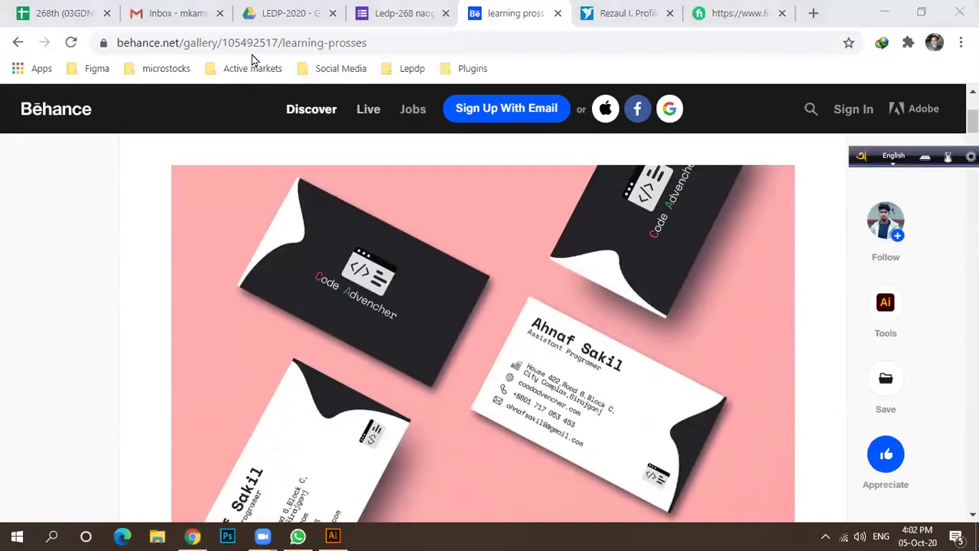
{"action": "left_click", "coordinate": [222, 42]}
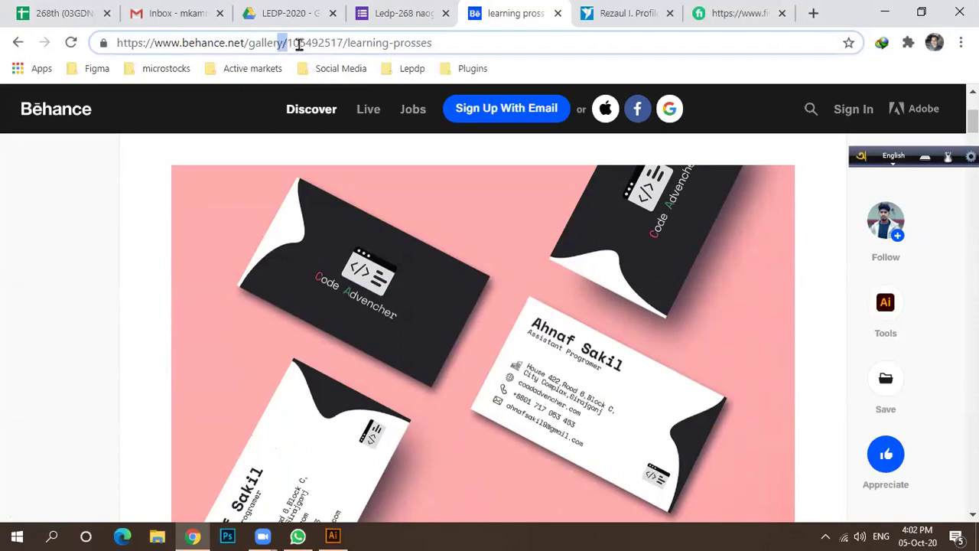
{"action": "left_click_drag", "start_coordinate": [289, 42], "coordinate": [342, 40]}
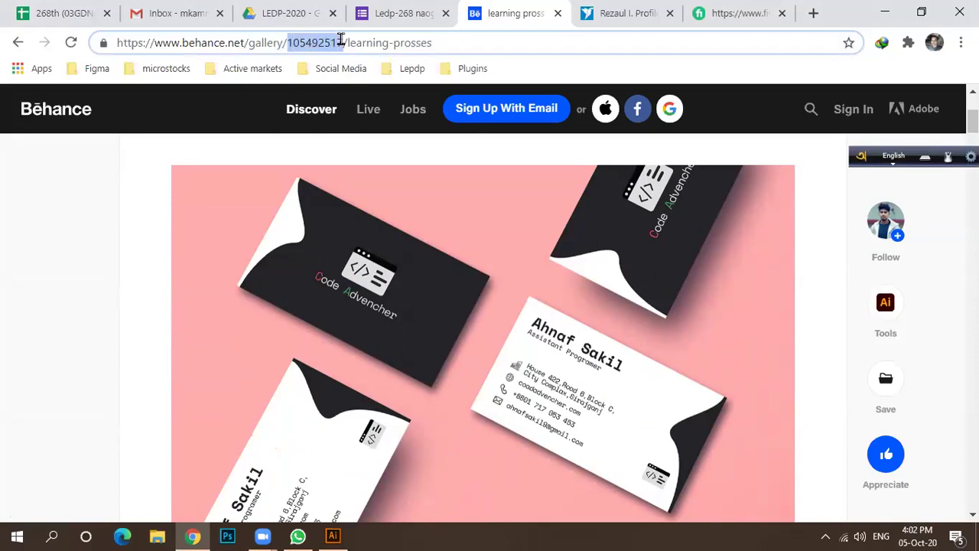
{"action": "left_click", "coordinate": [263, 44]}
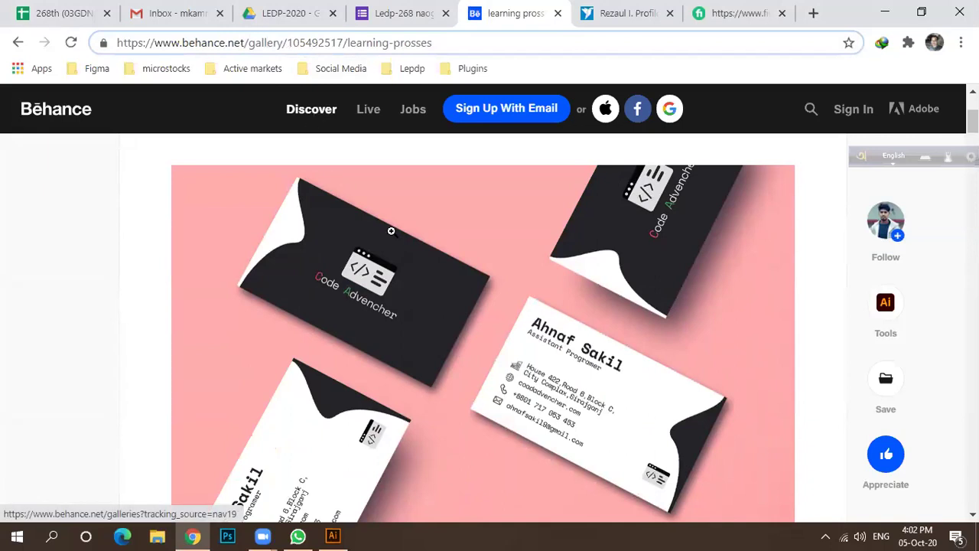
{"action": "scroll", "coordinate": [459, 287], "scroll_direction": "down", "scroll_amount": 3}
{"action": "scroll", "coordinate": [329, 354], "scroll_direction": "up", "scroll_amount": 3}
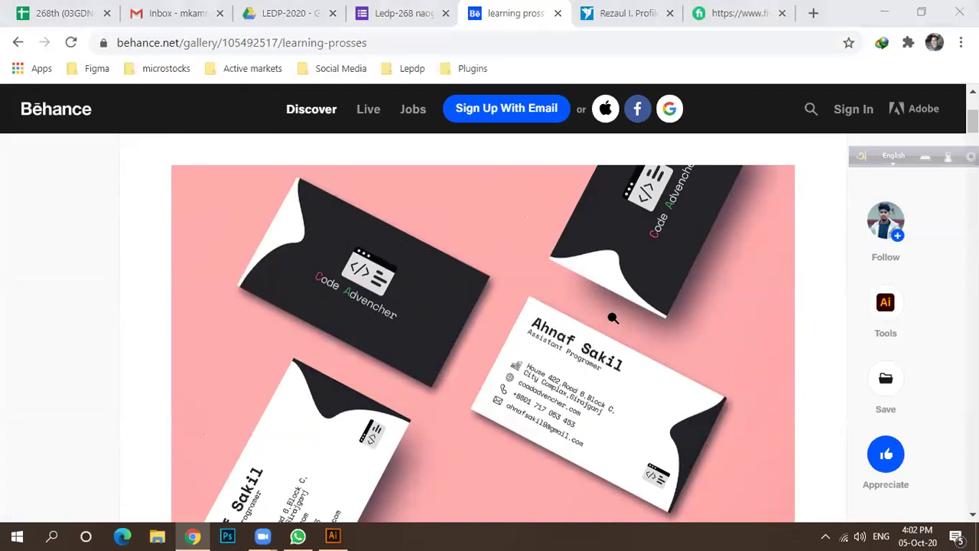
Step: Compare the pink, orange and green business card mockups in the Behance project
{"action": "scroll", "coordinate": [448, 274], "scroll_direction": "down", "scroll_amount": 1}
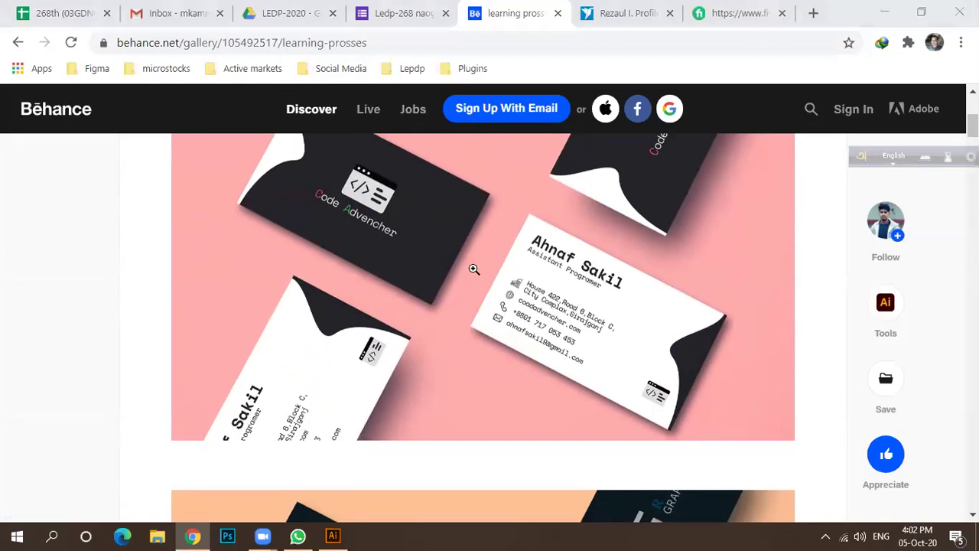
{"action": "scroll", "coordinate": [567, 260], "scroll_direction": "down", "scroll_amount": 1}
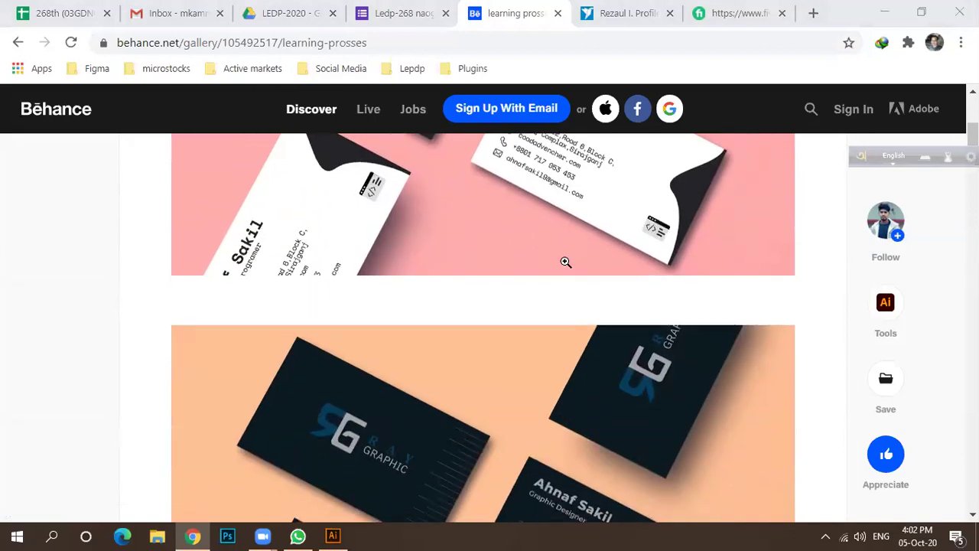
{"action": "scroll", "coordinate": [531, 271], "scroll_direction": "down", "scroll_amount": 2}
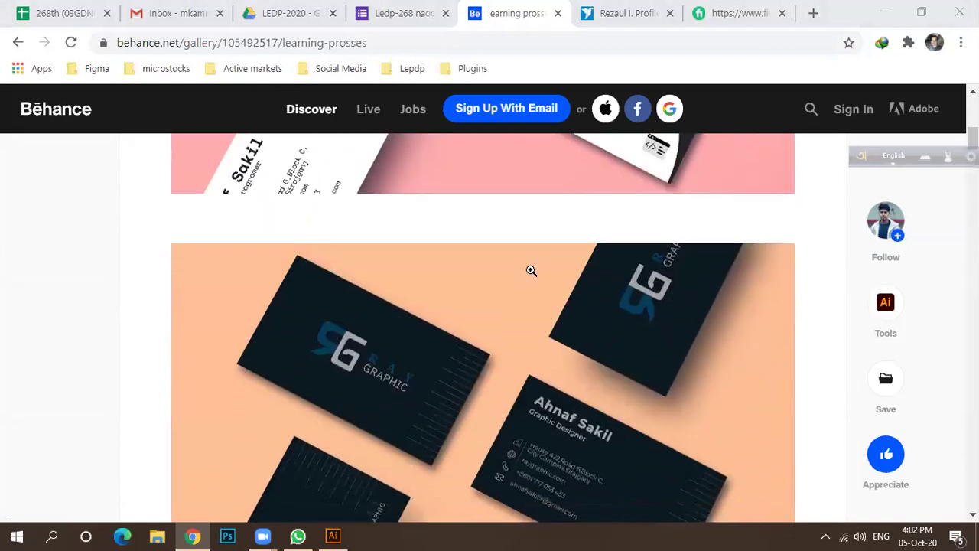
{"action": "scroll", "coordinate": [533, 275], "scroll_direction": "down", "scroll_amount": 3}
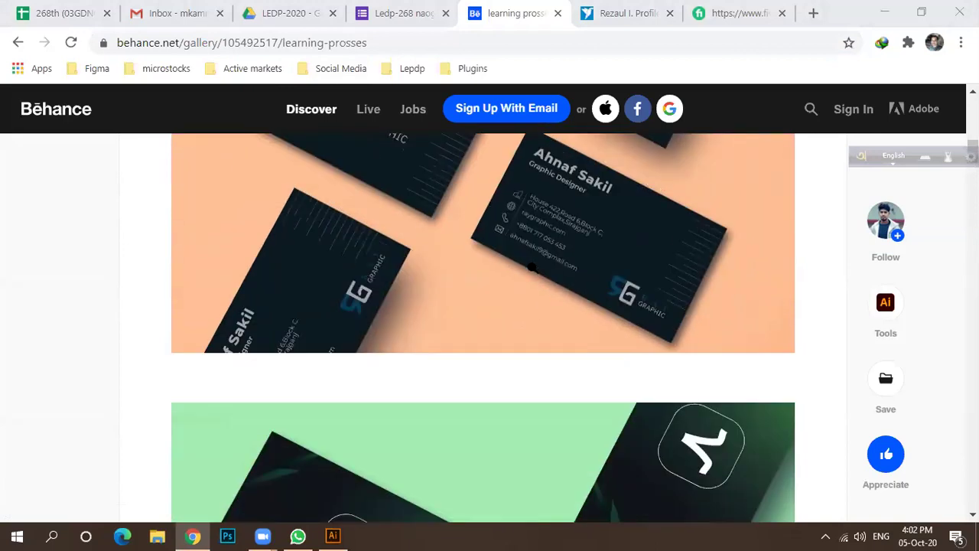
{"action": "scroll", "coordinate": [533, 262], "scroll_direction": "up", "scroll_amount": 10}
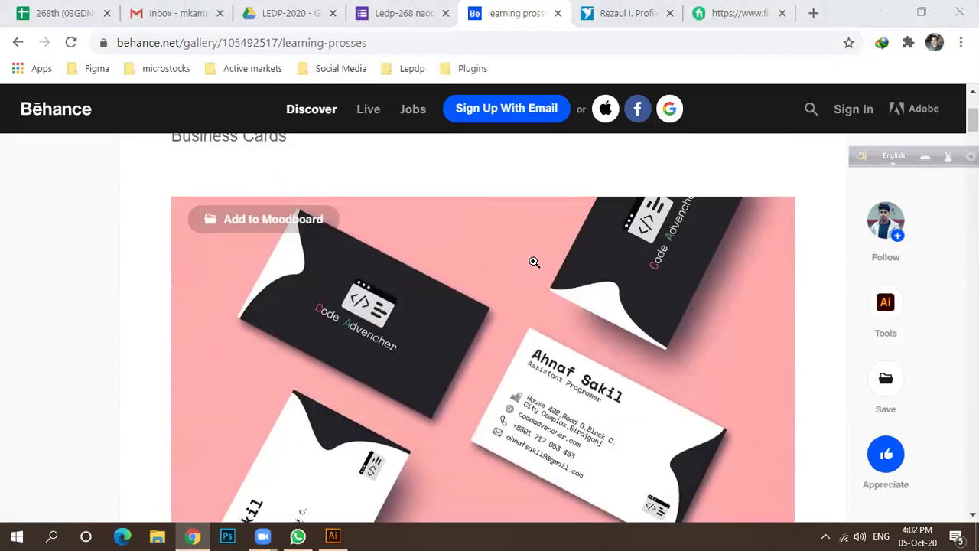
{"action": "scroll", "coordinate": [534, 262], "scroll_direction": "down", "scroll_amount": 13}
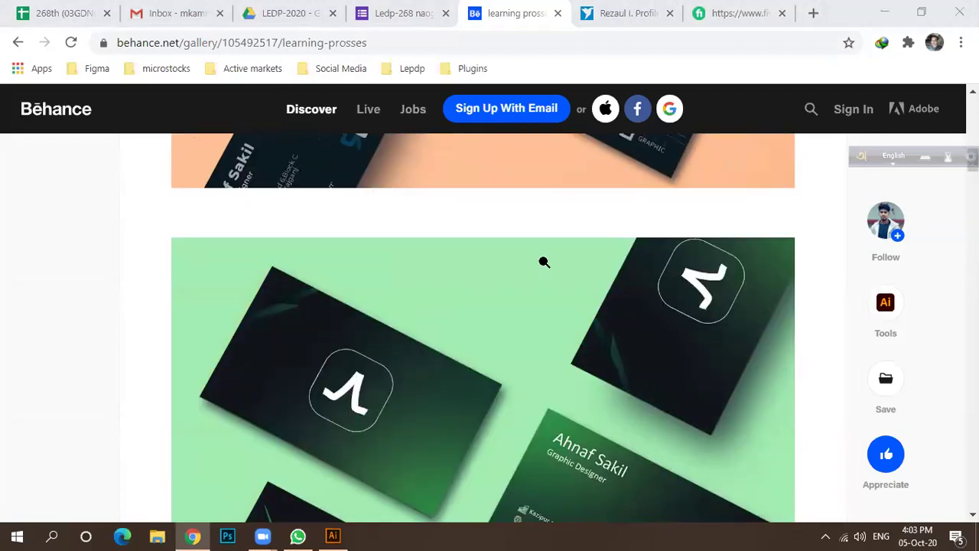
{"action": "scroll", "coordinate": [541, 258], "scroll_direction": "up", "scroll_amount": 4}
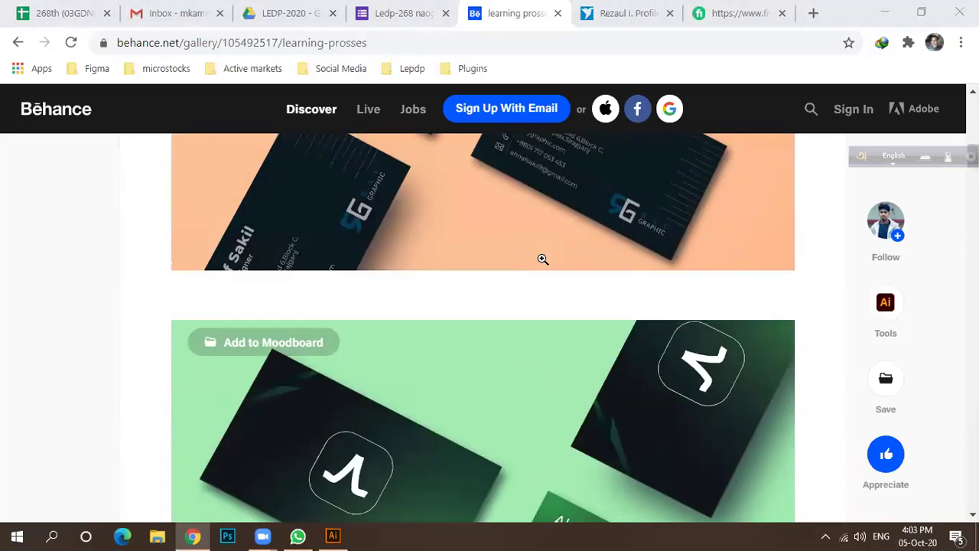
{"action": "scroll", "coordinate": [542, 259], "scroll_direction": "down", "scroll_amount": 9}
{"action": "scroll", "coordinate": [543, 258], "scroll_direction": "up", "scroll_amount": 3}
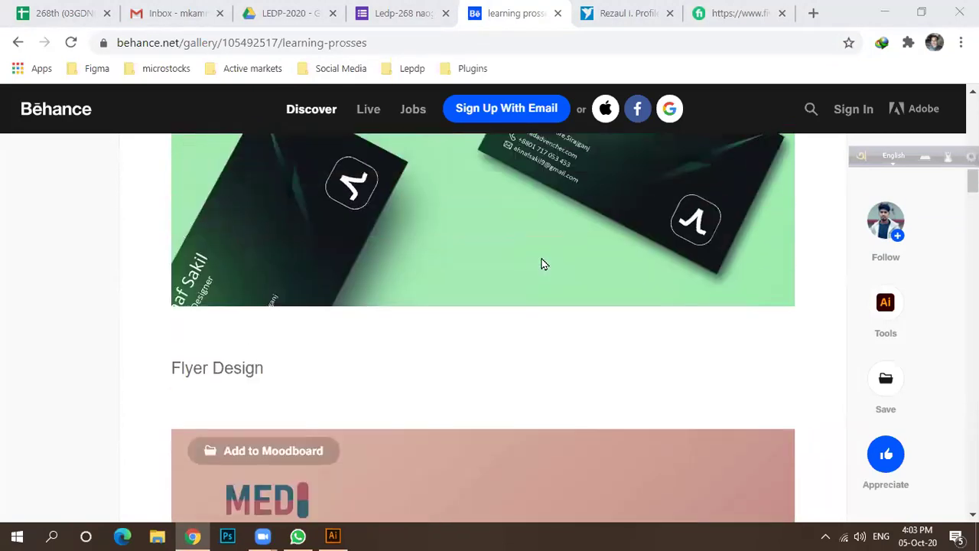
{"action": "scroll", "coordinate": [544, 258], "scroll_direction": "up", "scroll_amount": 2}
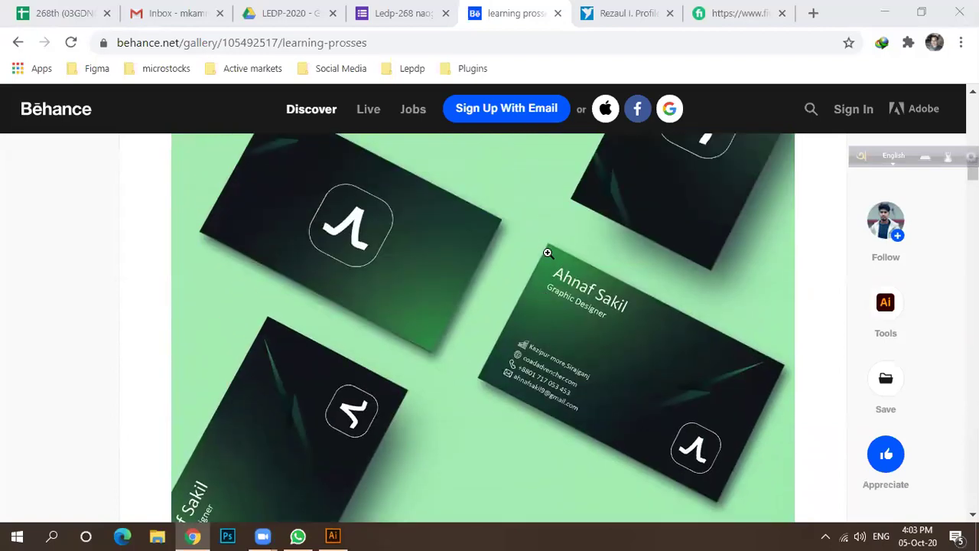
{"action": "scroll", "coordinate": [548, 253], "scroll_direction": "up", "scroll_amount": 5}
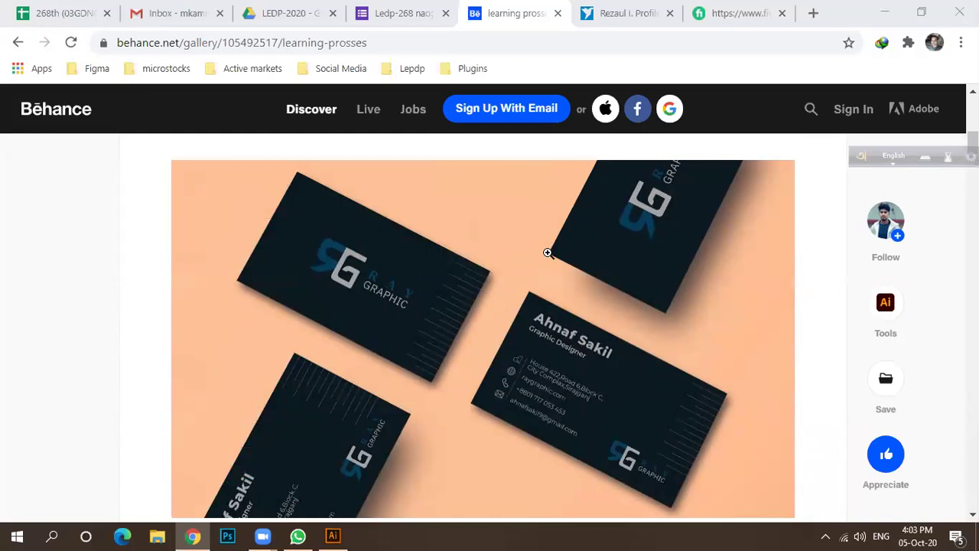
{"action": "scroll", "coordinate": [547, 252], "scroll_direction": "up", "scroll_amount": 7}
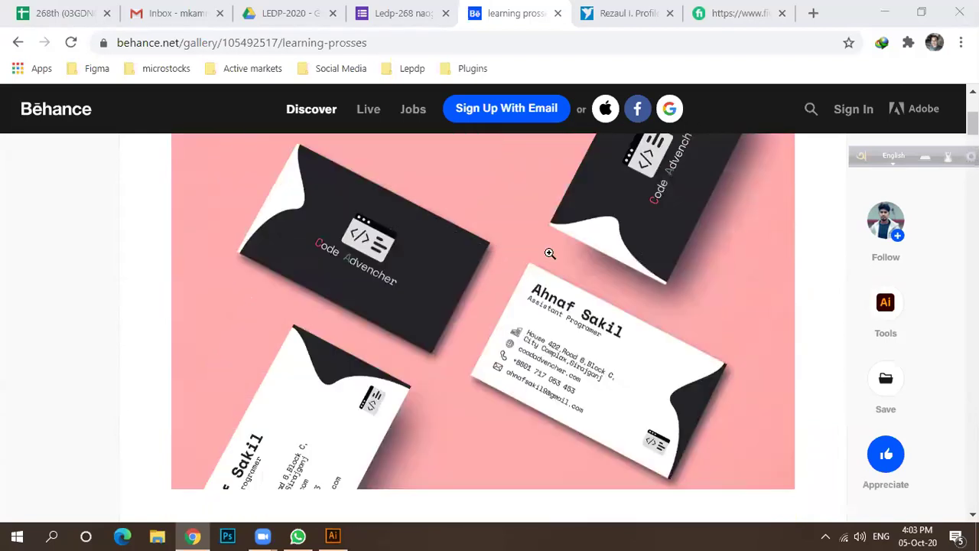
Step: Review the Medical Care and Save Trees designs in the project's Flyer Design section
{"action": "scroll", "coordinate": [549, 253], "scroll_direction": "down", "scroll_amount": 20}
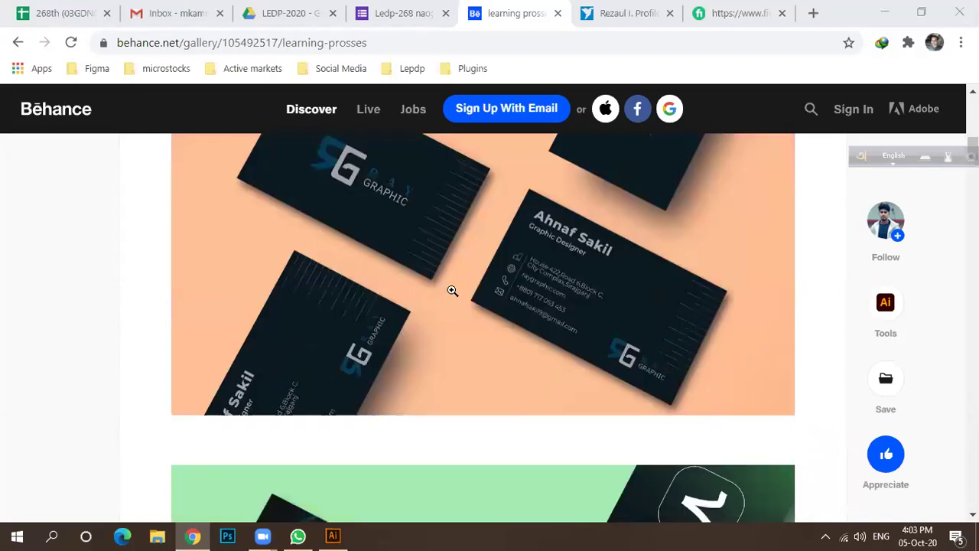
{"action": "scroll", "coordinate": [459, 296], "scroll_direction": "down", "scroll_amount": 5}
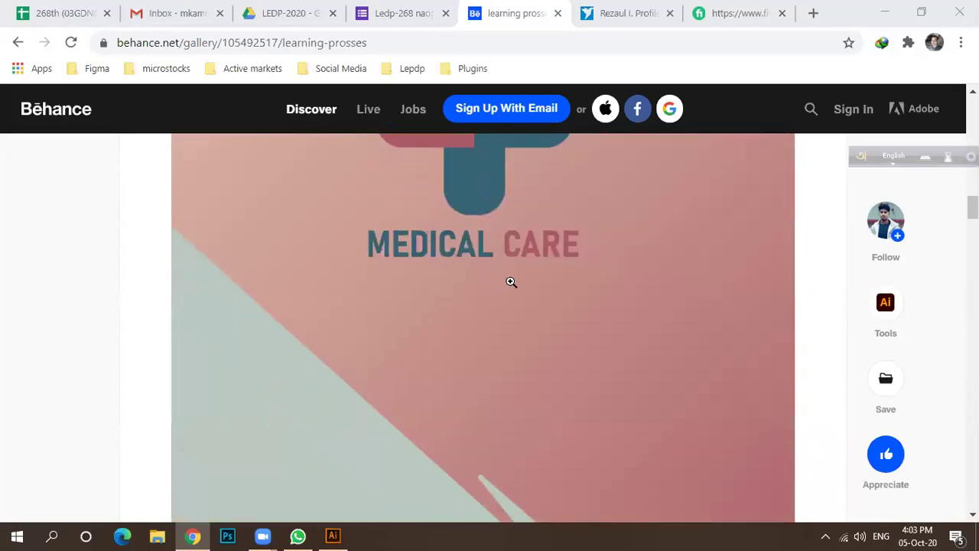
{"action": "scroll", "coordinate": [511, 283], "scroll_direction": "down", "scroll_amount": 10}
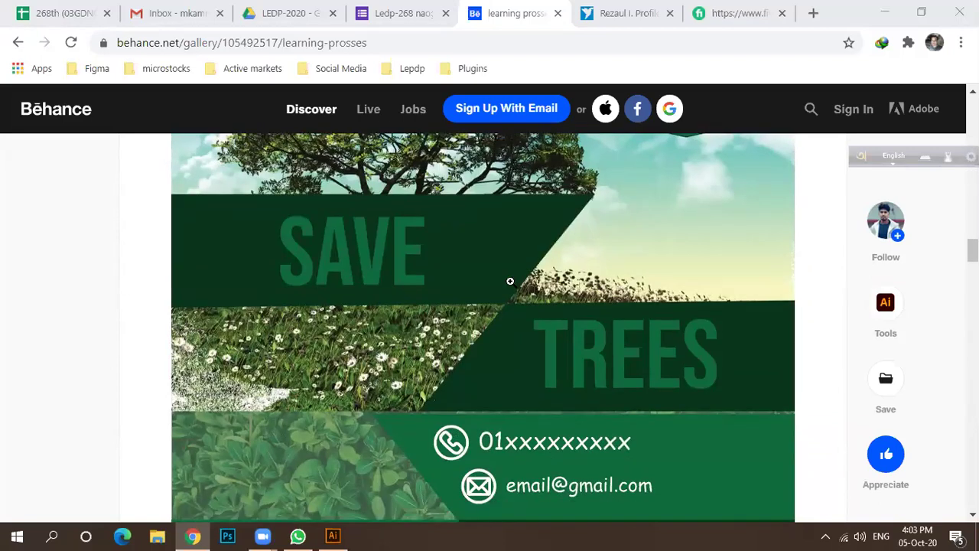
{"action": "scroll", "coordinate": [510, 281], "scroll_direction": "up", "scroll_amount": 2}
{"action": "scroll", "coordinate": [440, 337], "scroll_direction": "down", "scroll_amount": 15}
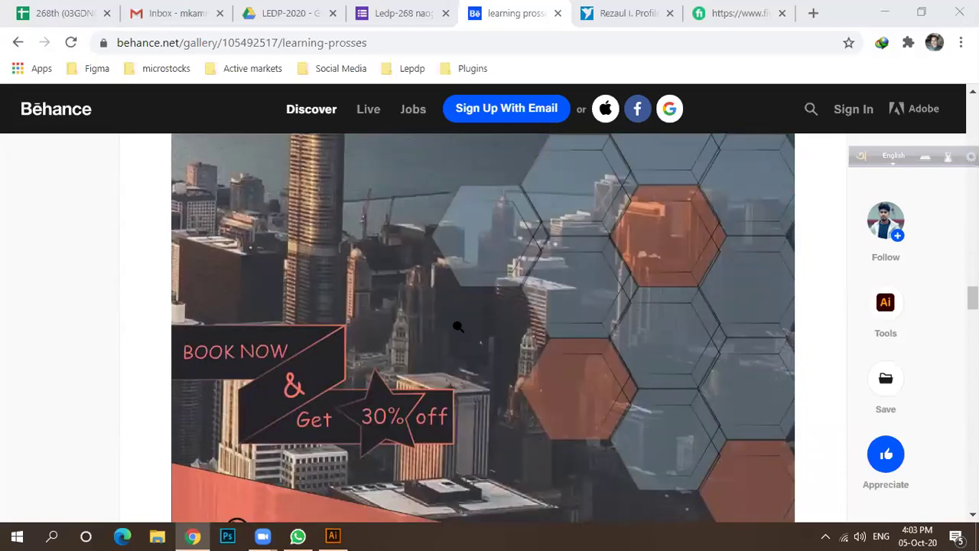
Step: Examine the city flyer with orange and blue hexagons, from its company logo down to the About us block
{"action": "scroll", "coordinate": [459, 325], "scroll_direction": "up", "scroll_amount": 2}
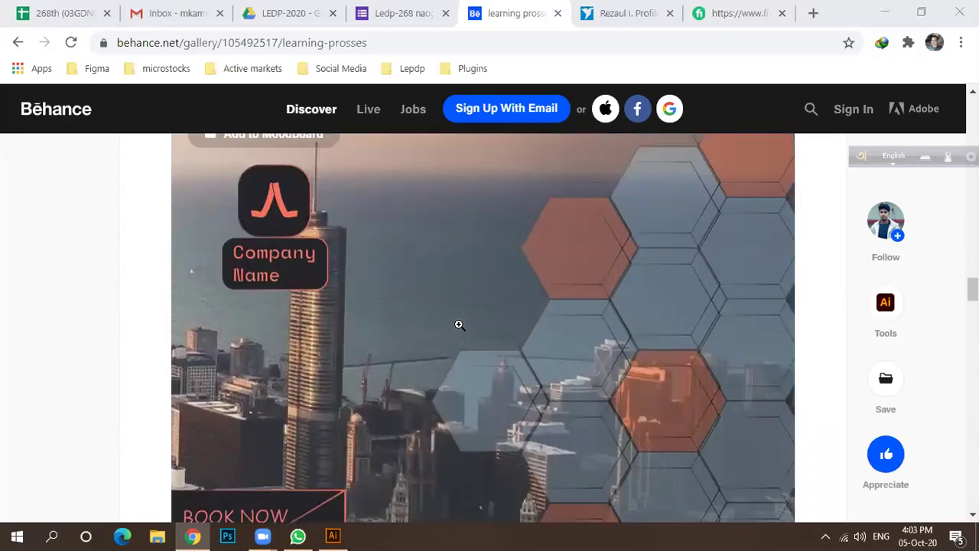
{"action": "scroll", "coordinate": [459, 325], "scroll_direction": "down", "scroll_amount": 7}
{"action": "scroll", "coordinate": [453, 326], "scroll_direction": "up", "scroll_amount": 3}
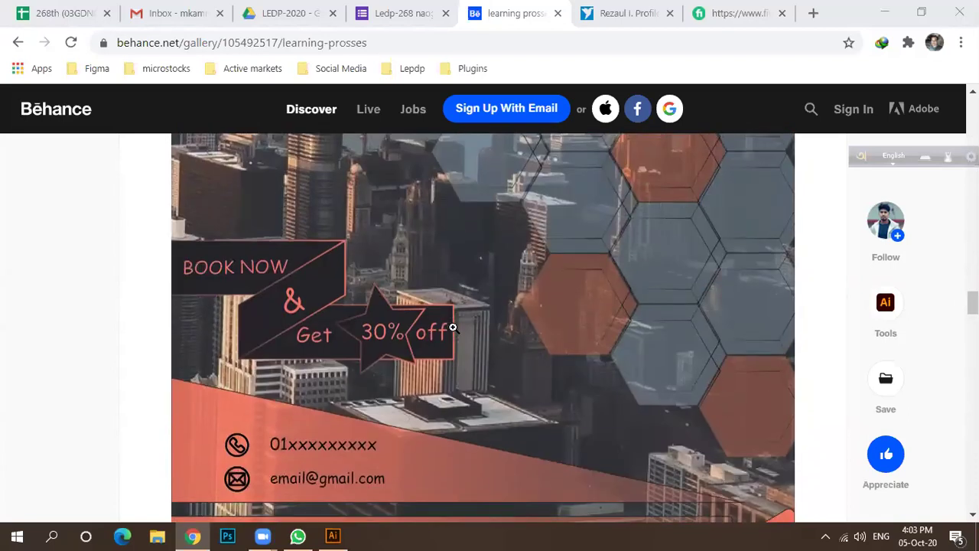
{"action": "scroll", "coordinate": [454, 328], "scroll_direction": "up", "scroll_amount": 2}
{"action": "scroll", "coordinate": [455, 327], "scroll_direction": "up", "scroll_amount": 2}
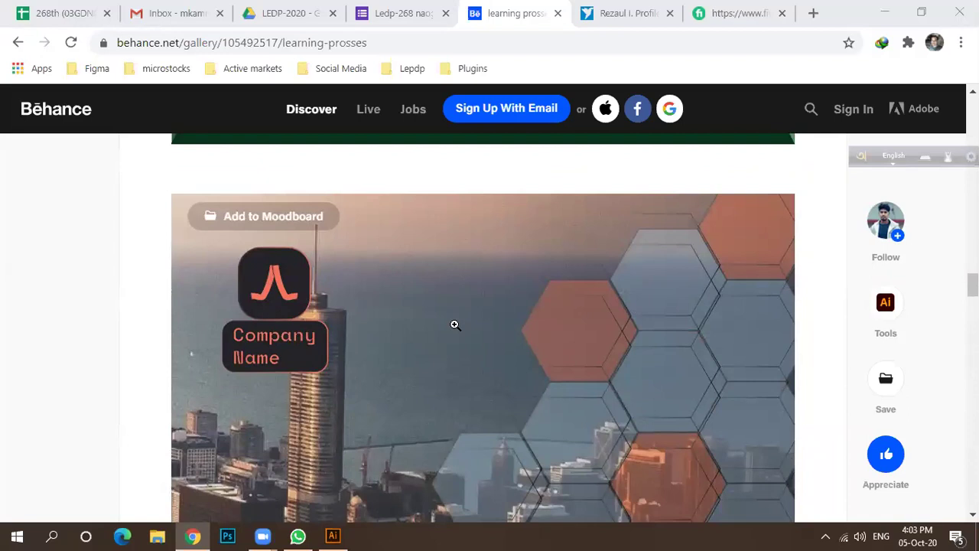
{"action": "scroll", "coordinate": [454, 324], "scroll_direction": "down", "scroll_amount": 2}
{"action": "scroll", "coordinate": [454, 322], "scroll_direction": "up", "scroll_amount": 3}
{"action": "scroll", "coordinate": [454, 321], "scroll_direction": "down", "scroll_amount": 2}
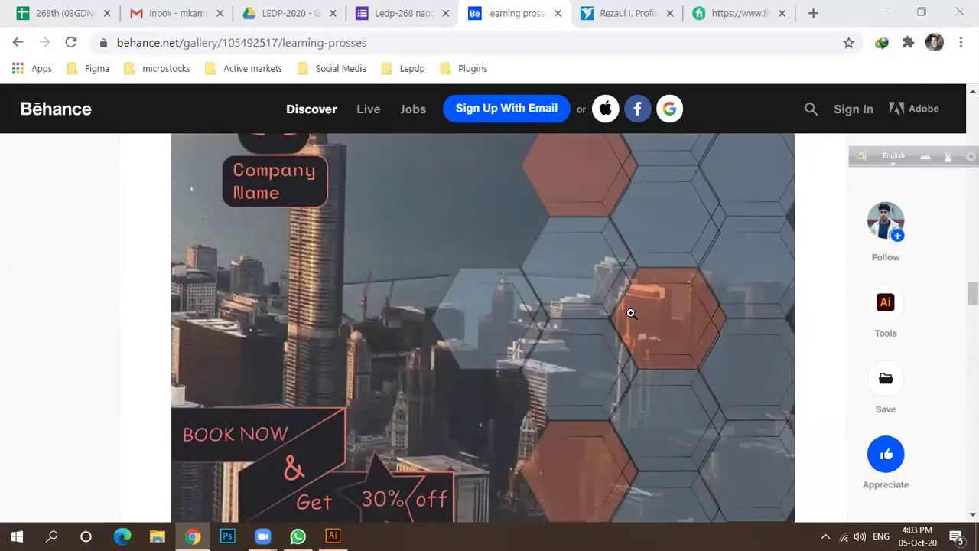
{"action": "scroll", "coordinate": [475, 317], "scroll_direction": "down", "scroll_amount": 3}
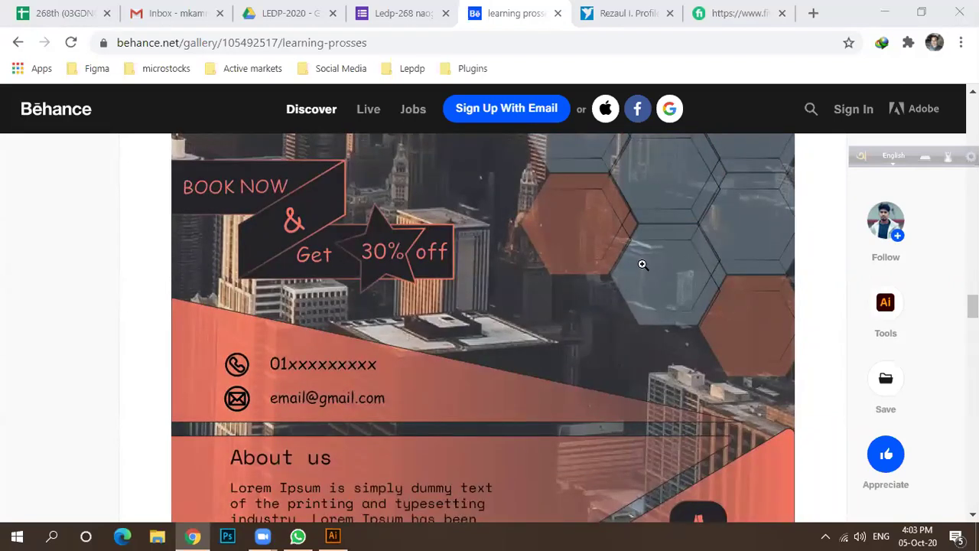
{"action": "scroll", "coordinate": [641, 264], "scroll_direction": "down", "scroll_amount": 2}
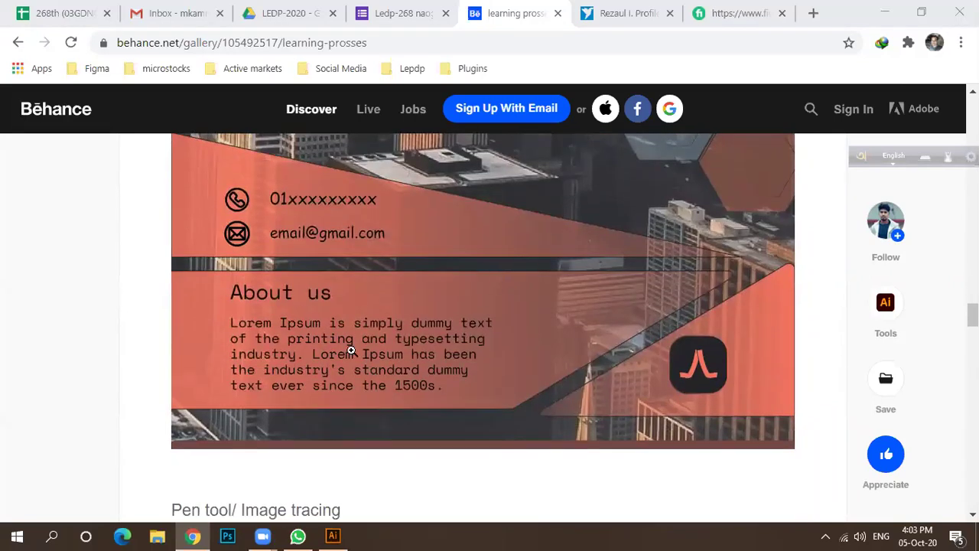
Step: Recheck the city flyer's 30% off banner and About us text and compare the layout with the Save Trees flyer
{"action": "scroll", "coordinate": [355, 346], "scroll_direction": "up", "scroll_amount": 2}
{"action": "scroll", "coordinate": [357, 339], "scroll_direction": "up", "scroll_amount": 1}
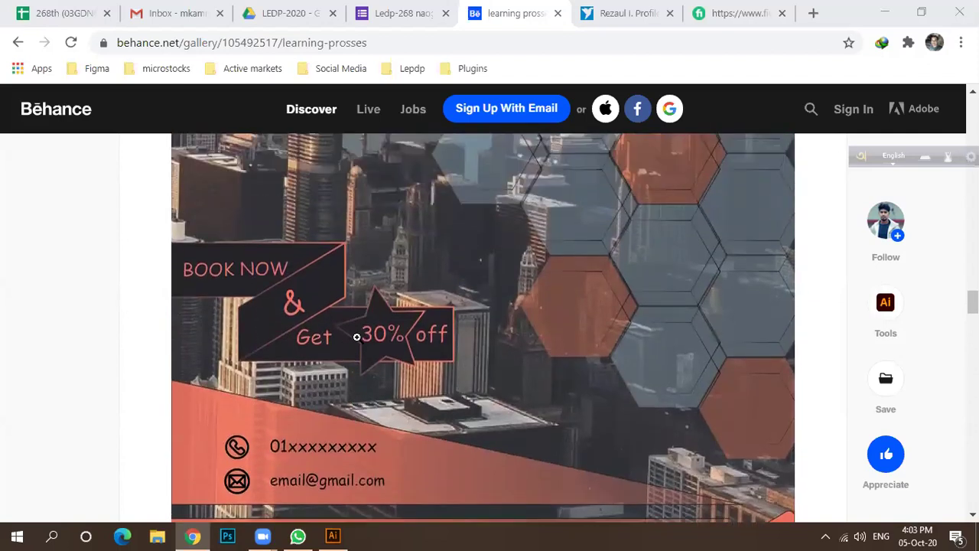
{"action": "scroll", "coordinate": [357, 332], "scroll_direction": "down", "scroll_amount": 3}
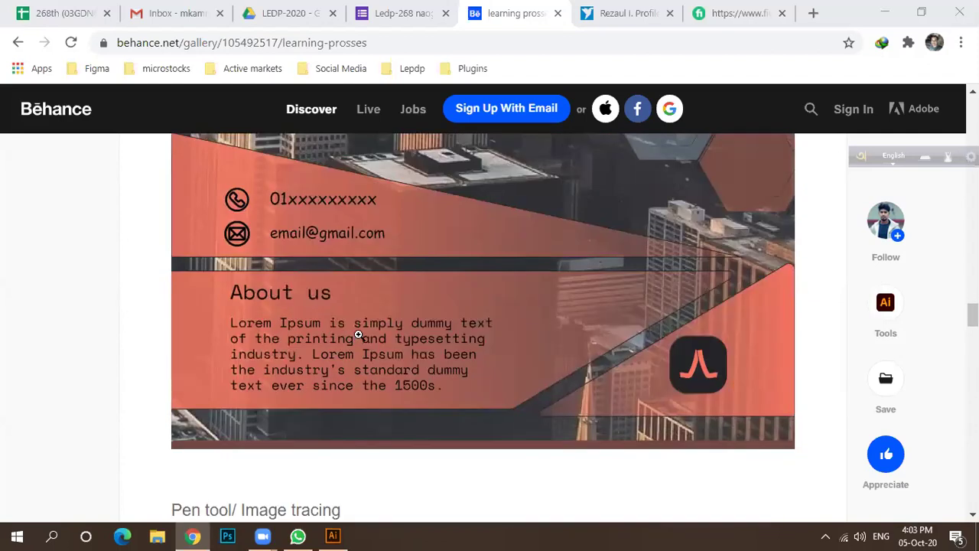
{"action": "scroll", "coordinate": [360, 329], "scroll_direction": "up", "scroll_amount": 5}
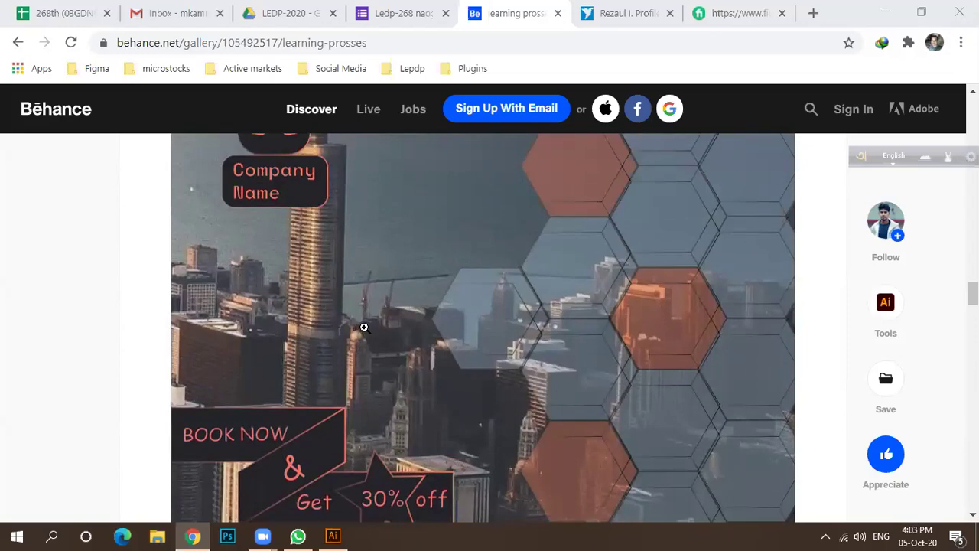
{"action": "scroll", "coordinate": [364, 328], "scroll_direction": "up", "scroll_amount": 8}
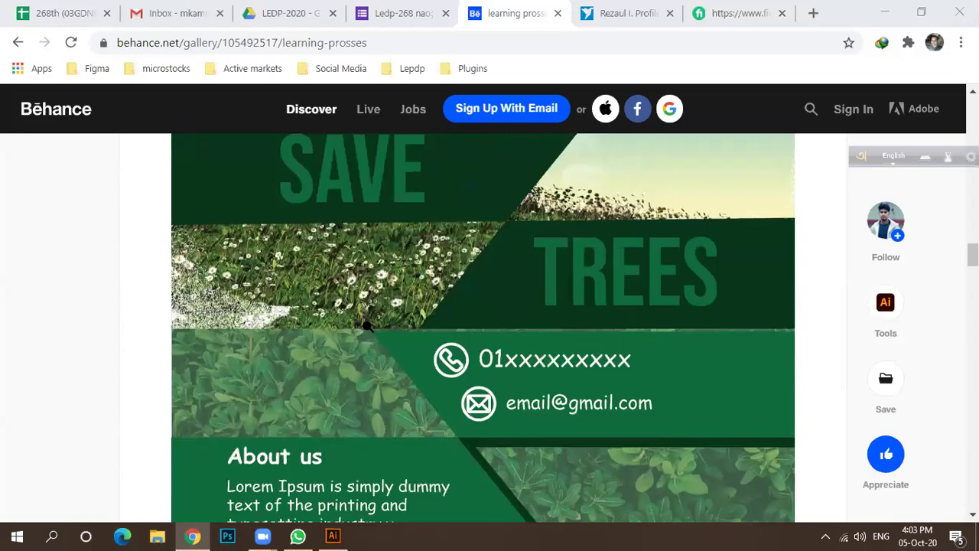
{"action": "scroll", "coordinate": [365, 326], "scroll_direction": "up", "scroll_amount": 3}
{"action": "scroll", "coordinate": [375, 320], "scroll_direction": "down", "scroll_amount": 12}
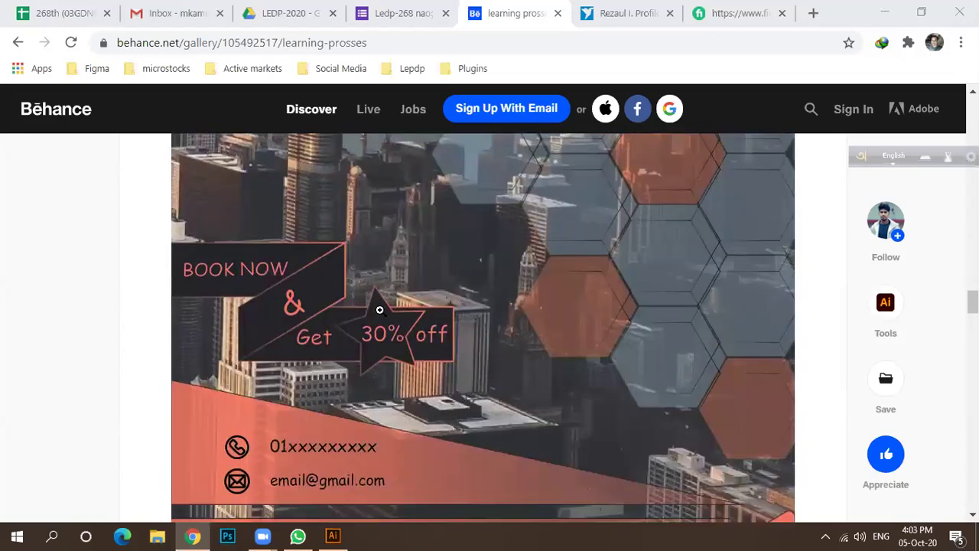
Step: Examine the mountain sunset illustration under Pen tool/ Image tracing, viewing it enlarged twice and closing the enlarged view each time
{"action": "scroll", "coordinate": [381, 317], "scroll_direction": "down", "scroll_amount": 4}
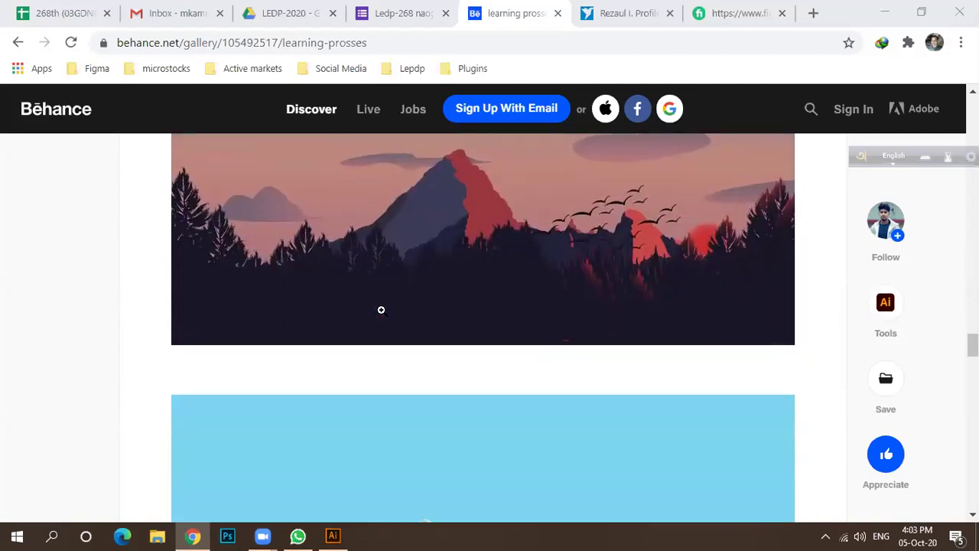
{"action": "scroll", "coordinate": [473, 268], "scroll_direction": "up", "scroll_amount": 2}
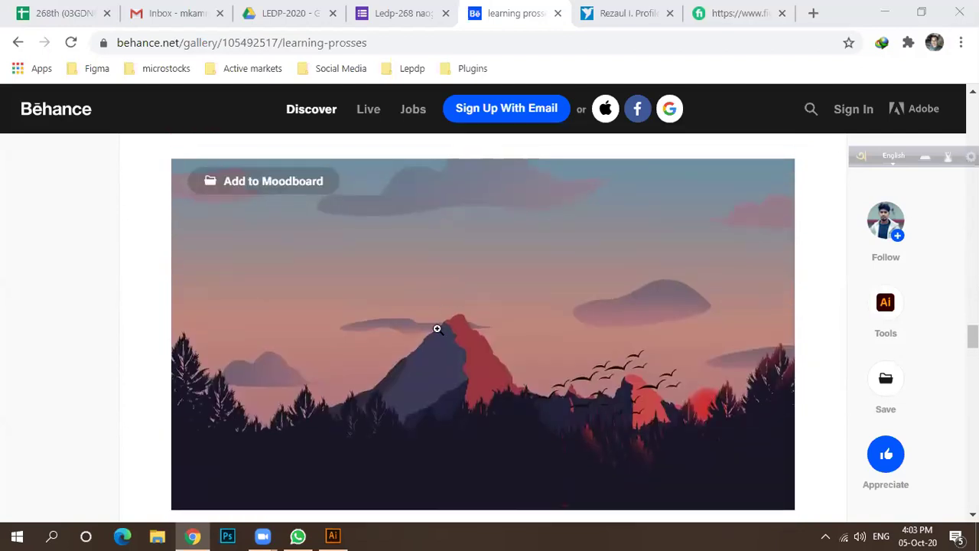
{"action": "scroll", "coordinate": [464, 332], "scroll_direction": "down", "scroll_amount": 1}
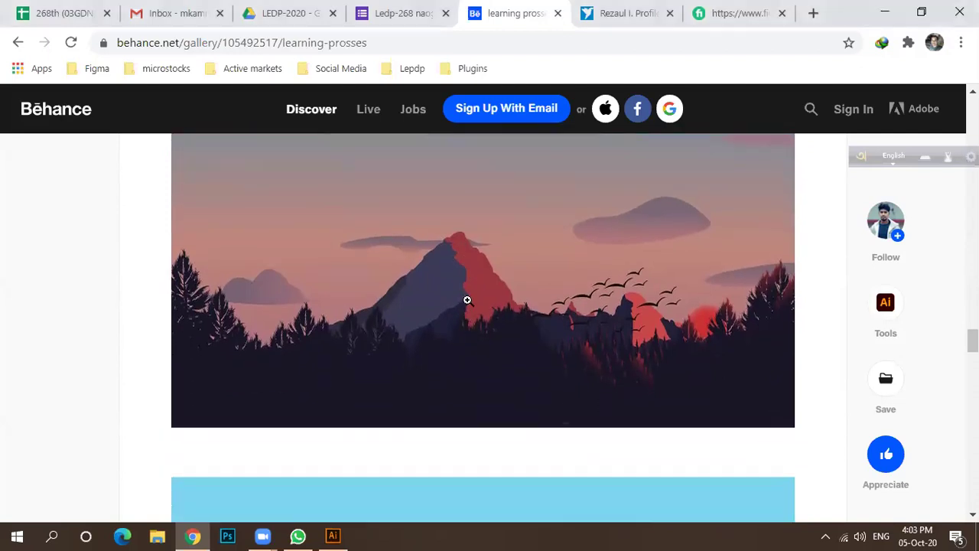
{"action": "left_click", "coordinate": [465, 299]}
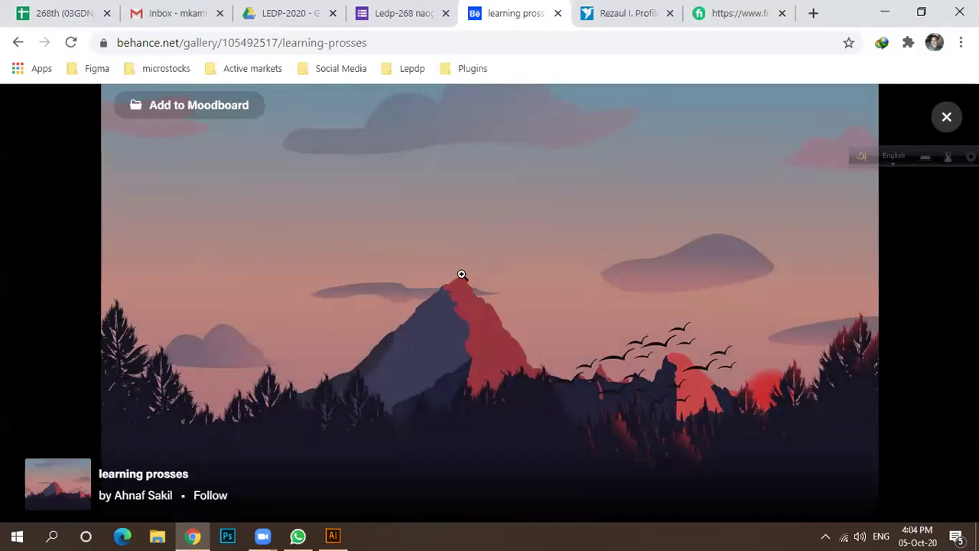
{"action": "left_click", "coordinate": [795, 129]}
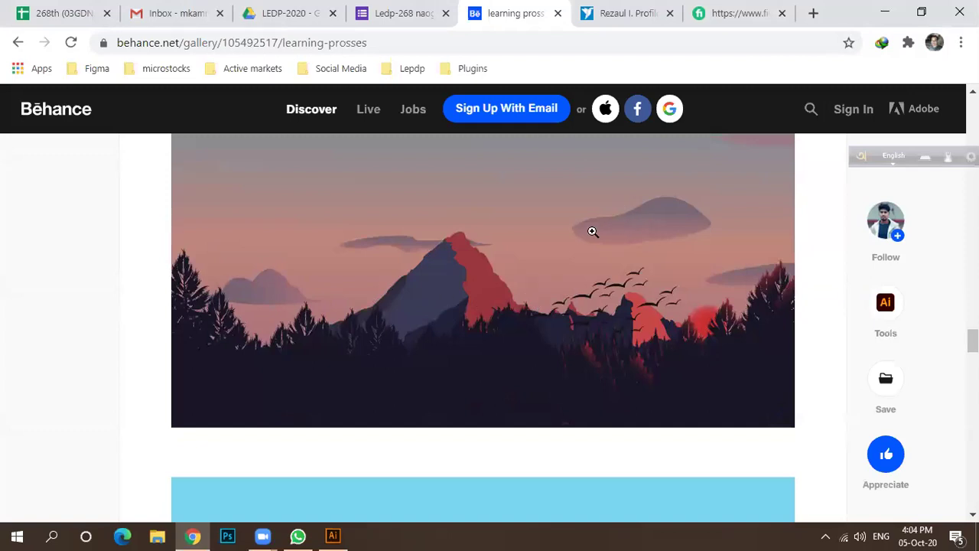
{"action": "left_click", "coordinate": [666, 220]}
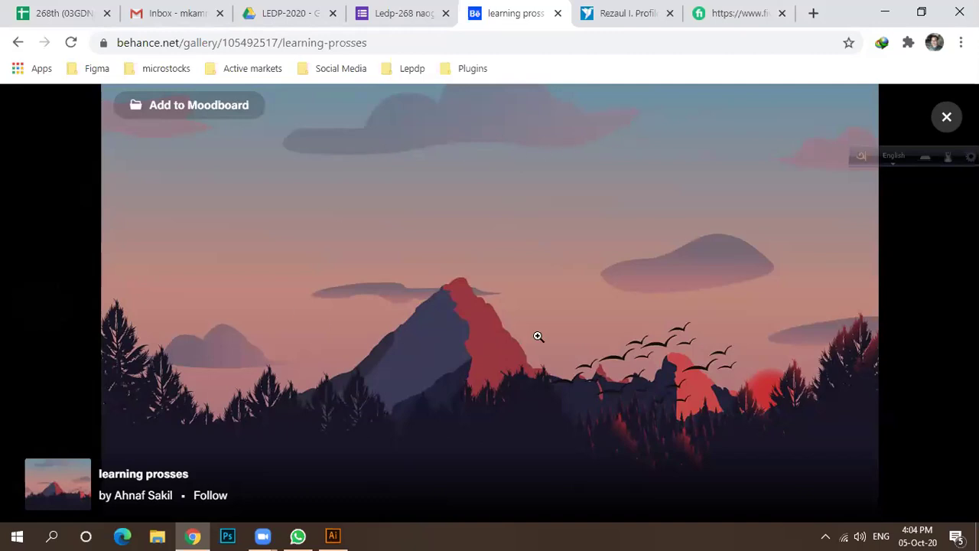
{"action": "left_click", "coordinate": [944, 116]}
Step: Examine the vector portrait of the bearded footballer below the mountain illustration
{"action": "scroll", "coordinate": [508, 182], "scroll_direction": "down", "scroll_amount": 6}
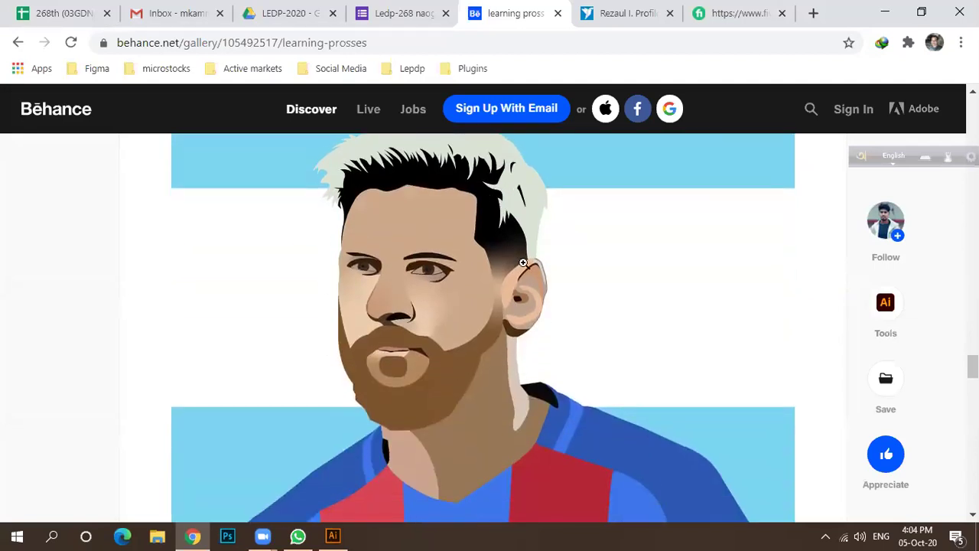
{"action": "scroll", "coordinate": [494, 287], "scroll_direction": "down", "scroll_amount": 2}
{"action": "scroll", "coordinate": [493, 286], "scroll_direction": "up", "scroll_amount": 3}
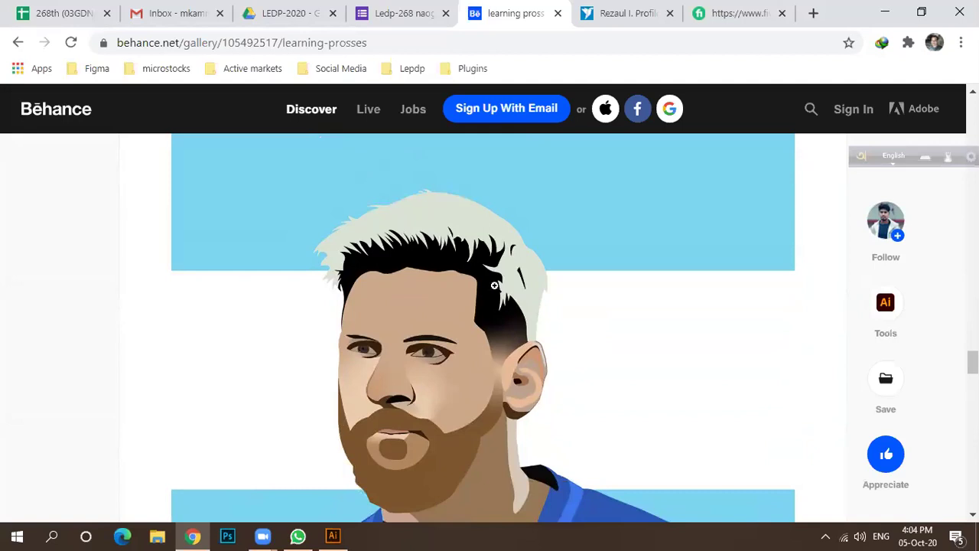
{"action": "scroll", "coordinate": [444, 335], "scroll_direction": "down", "scroll_amount": 1}
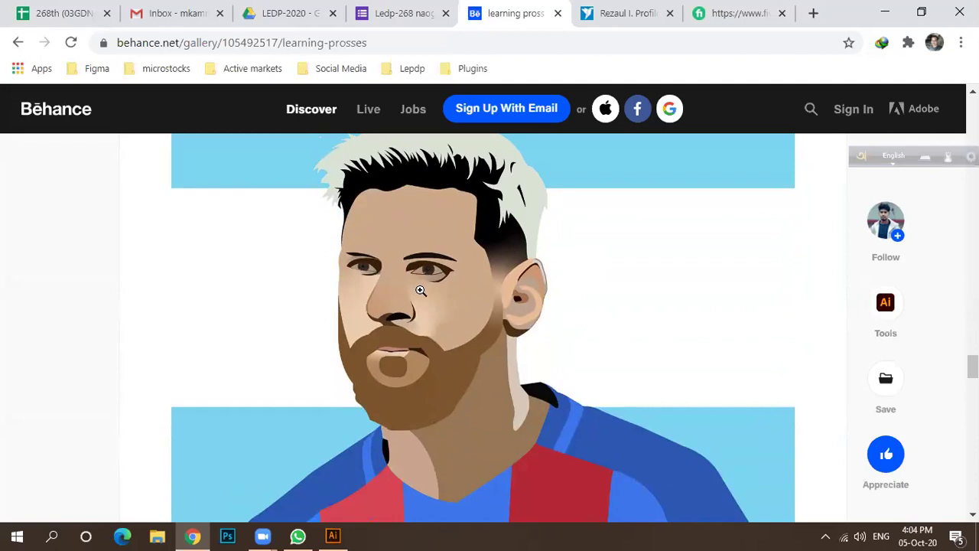
Step: Examine the vector portrait of the goateed man in a blue suit on a red background
{"action": "scroll", "coordinate": [421, 290], "scroll_direction": "down", "scroll_amount": 6}
{"action": "scroll", "coordinate": [405, 292], "scroll_direction": "down", "scroll_amount": 3}
{"action": "scroll", "coordinate": [385, 296], "scroll_direction": "down", "scroll_amount": 5}
{"action": "scroll", "coordinate": [385, 296], "scroll_direction": "up", "scroll_amount": 5}
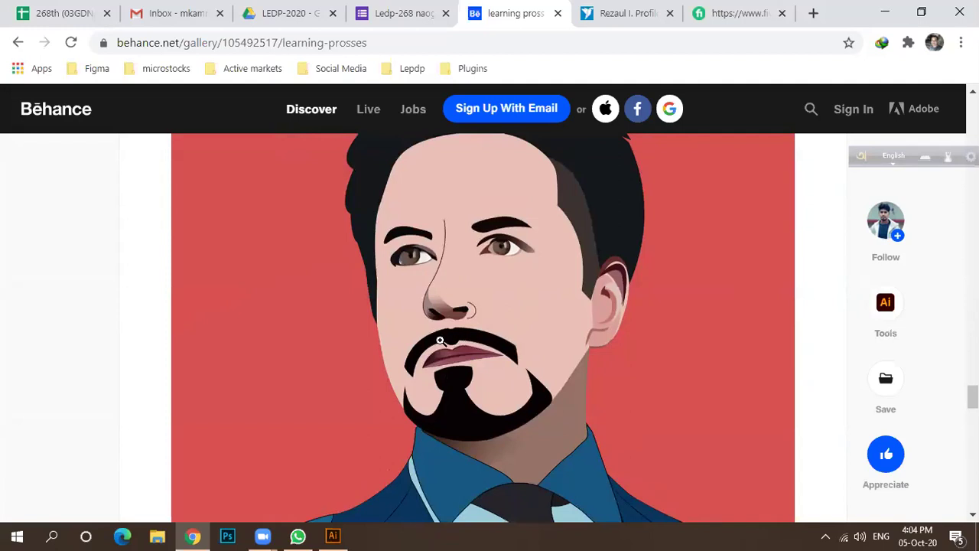
{"action": "scroll", "coordinate": [517, 339], "scroll_direction": "up", "scroll_amount": 2}
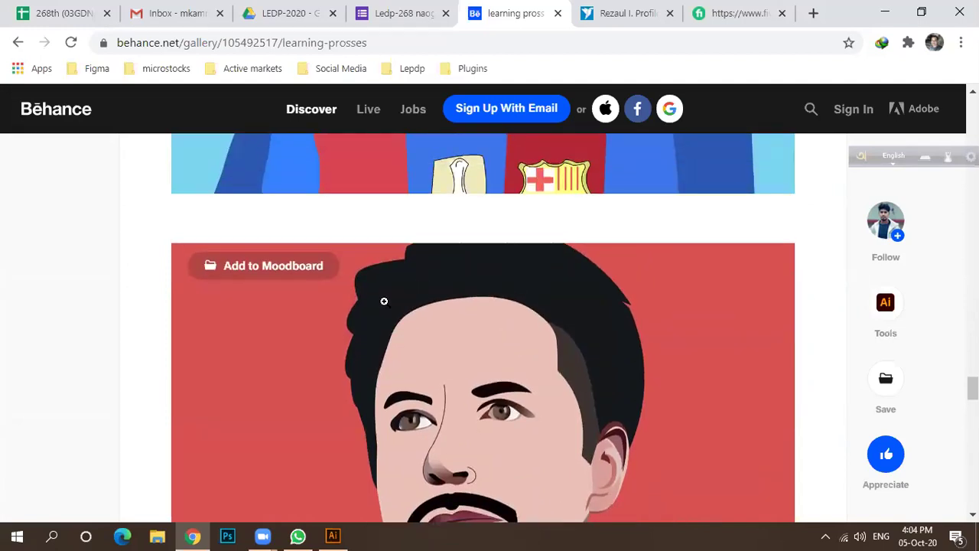
{"action": "scroll", "coordinate": [448, 335], "scroll_direction": "down", "scroll_amount": 2}
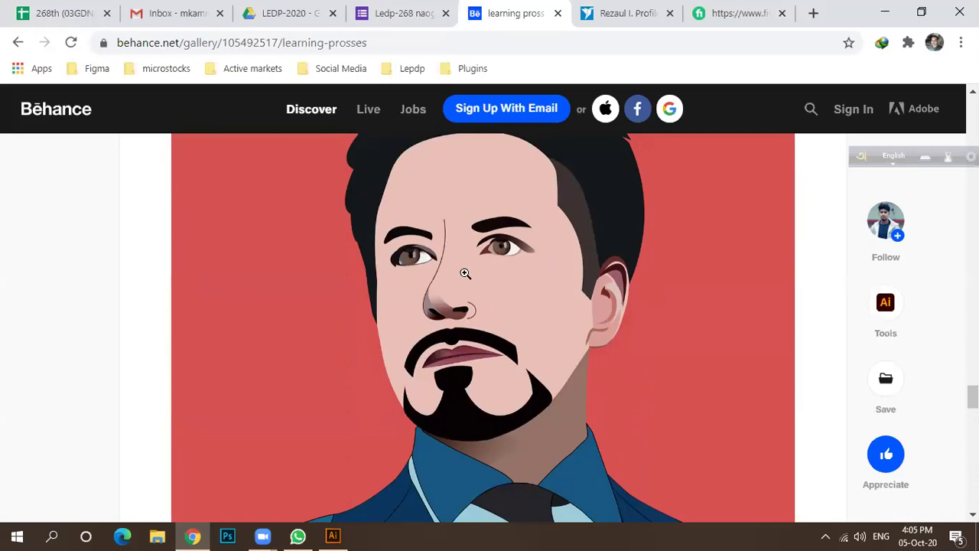
{"action": "scroll", "coordinate": [509, 256], "scroll_direction": "down", "scroll_amount": 3}
{"action": "scroll", "coordinate": [515, 251], "scroll_direction": "up", "scroll_amount": 3}
{"action": "scroll", "coordinate": [492, 295], "scroll_direction": "up", "scroll_amount": 1}
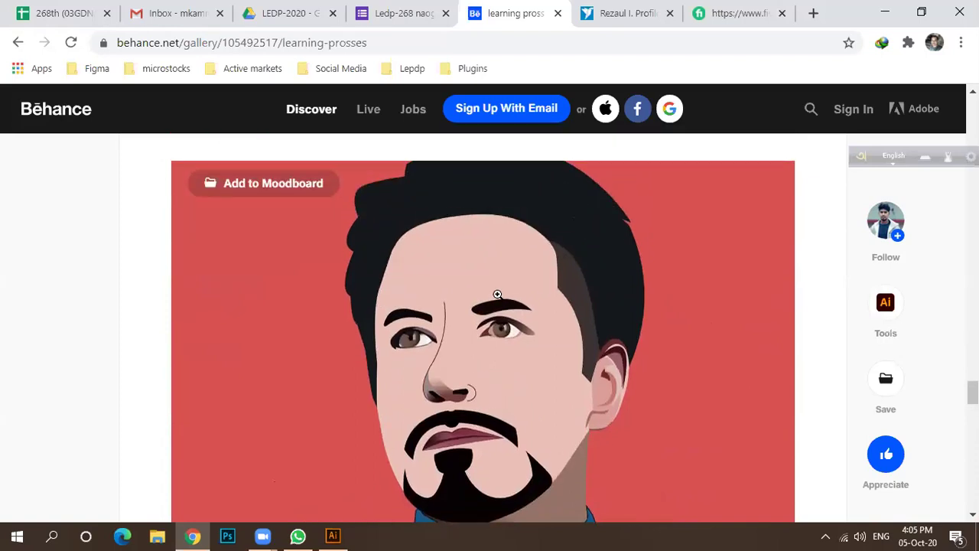
{"action": "scroll", "coordinate": [498, 294], "scroll_direction": "down", "scroll_amount": 2}
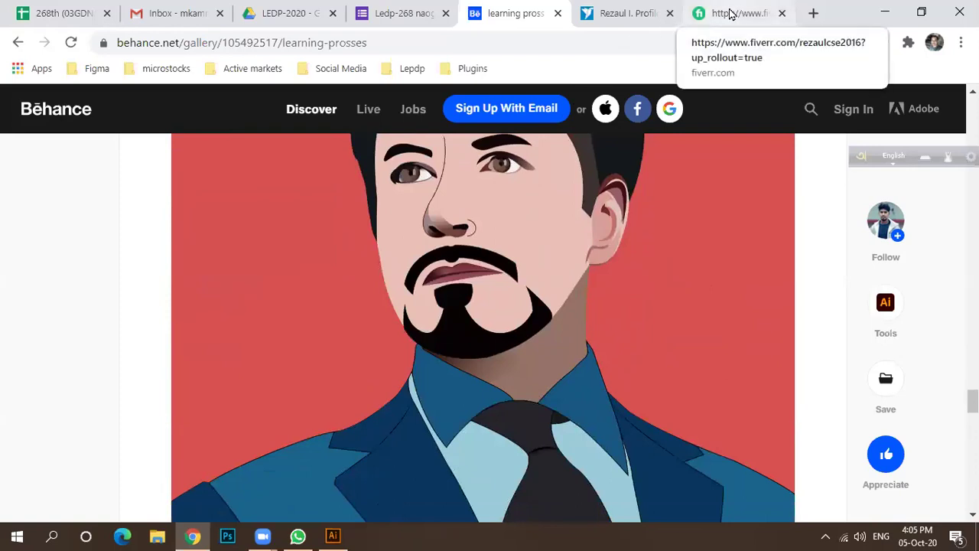
Step: Review the rest of the Behance project, from the desert family illustration to the page footer, and return to the red-background portrait
{"action": "left_click", "coordinate": [608, 14]}
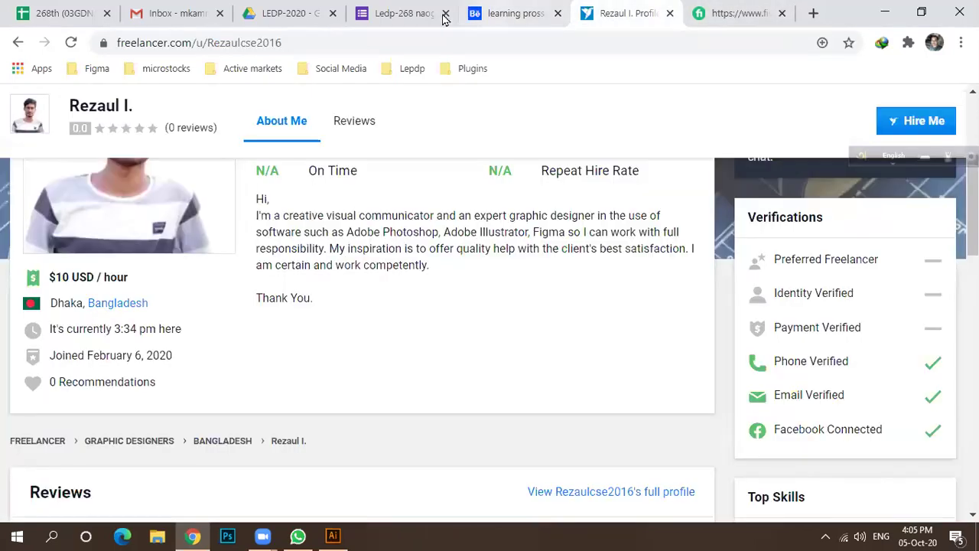
{"action": "left_click", "coordinate": [502, 18]}
{"action": "scroll", "coordinate": [520, 306], "scroll_direction": "down", "scroll_amount": 3}
{"action": "scroll", "coordinate": [529, 305], "scroll_direction": "down", "scroll_amount": 8}
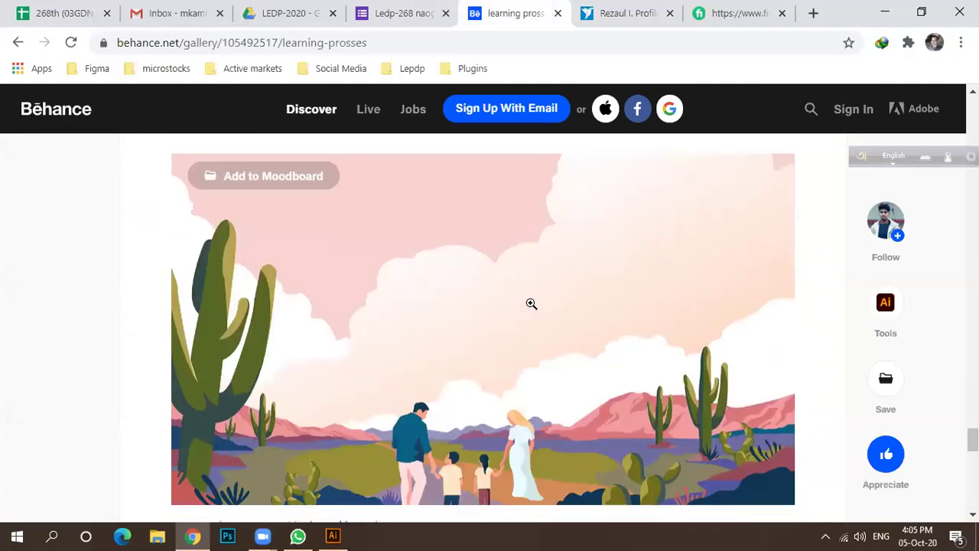
{"action": "scroll", "coordinate": [531, 299], "scroll_direction": "up", "scroll_amount": 3}
{"action": "scroll", "coordinate": [415, 283], "scroll_direction": "down", "scroll_amount": 4}
{"action": "scroll", "coordinate": [494, 321], "scroll_direction": "down", "scroll_amount": 6}
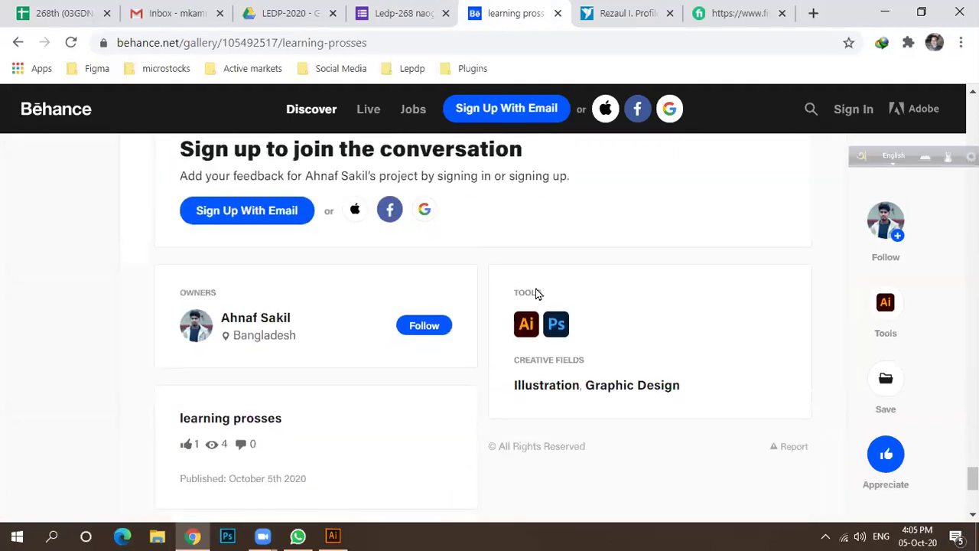
{"action": "scroll", "coordinate": [587, 277], "scroll_direction": "down", "scroll_amount": 5}
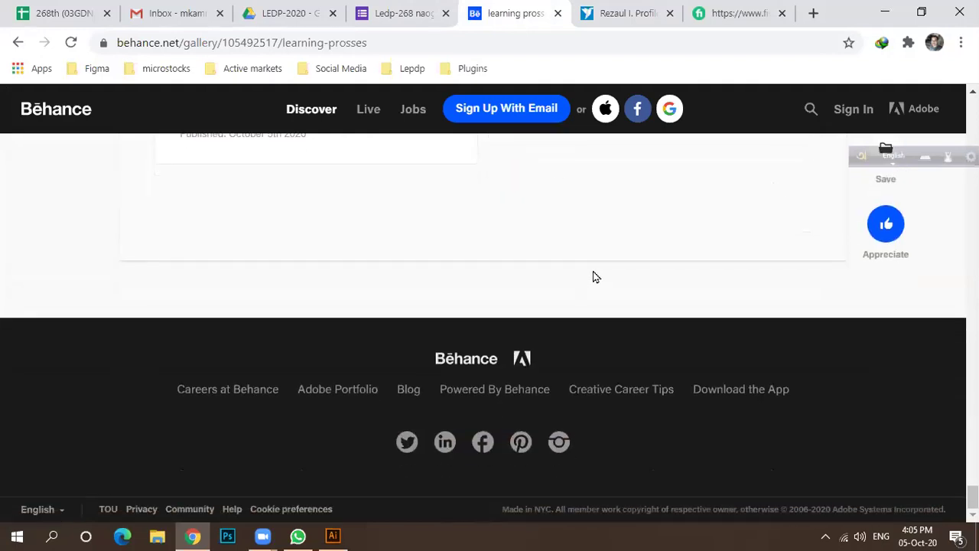
{"action": "scroll", "coordinate": [592, 273], "scroll_direction": "up", "scroll_amount": 7}
{"action": "scroll", "coordinate": [594, 272], "scroll_direction": "up", "scroll_amount": 10}
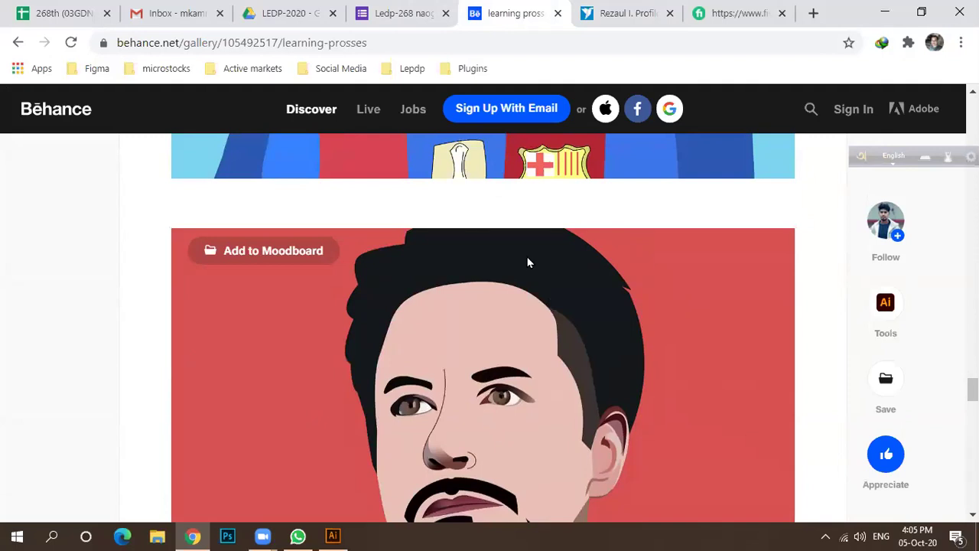
Step: Open the red-background portrait in the enlarged view and magnify it to full size
{"action": "left_click", "coordinate": [289, 15]}
{"action": "left_click", "coordinate": [367, 15]}
{"action": "left_click", "coordinate": [510, 14]}
{"action": "scroll", "coordinate": [411, 325], "scroll_direction": "down", "scroll_amount": 2}
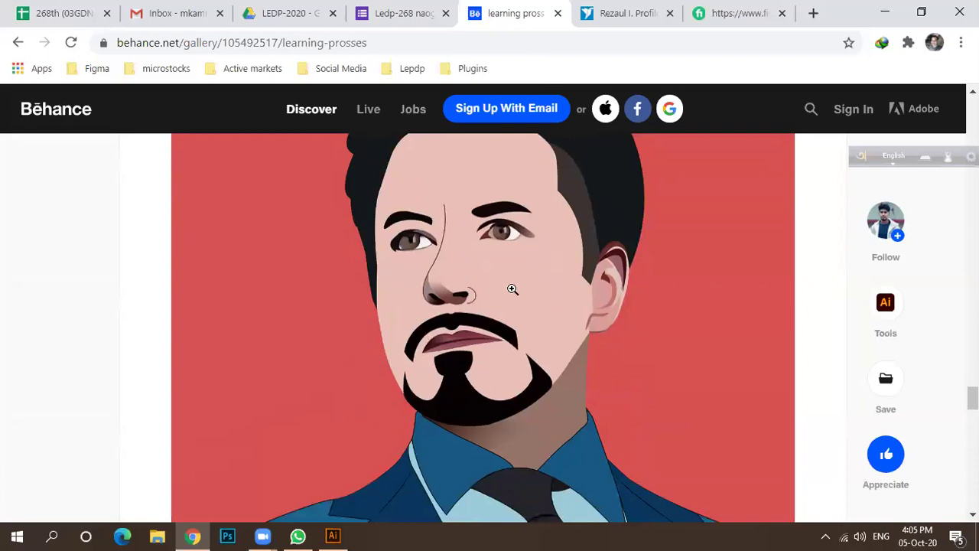
{"action": "left_click", "coordinate": [513, 289]}
{"action": "right_click", "coordinate": [497, 226]}
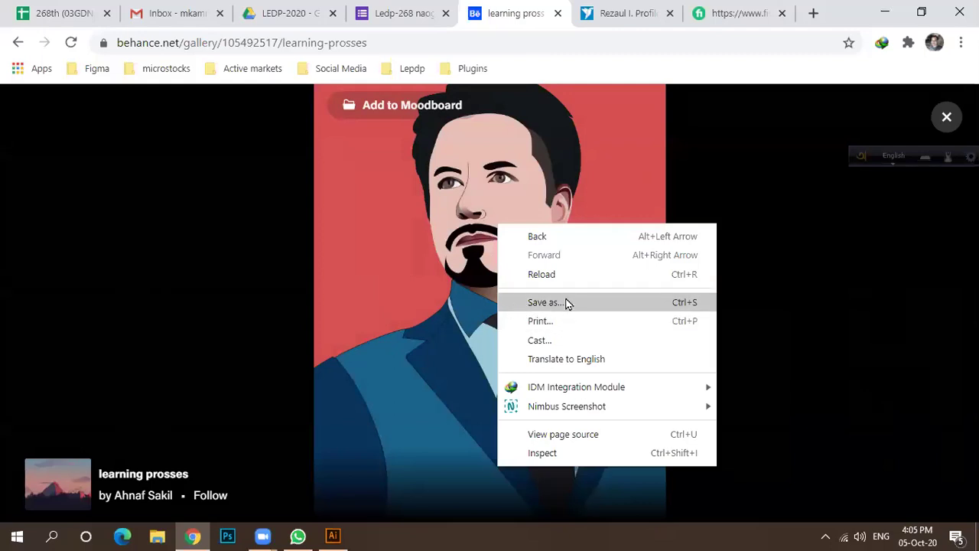
{"action": "right_click", "coordinate": [467, 227]}
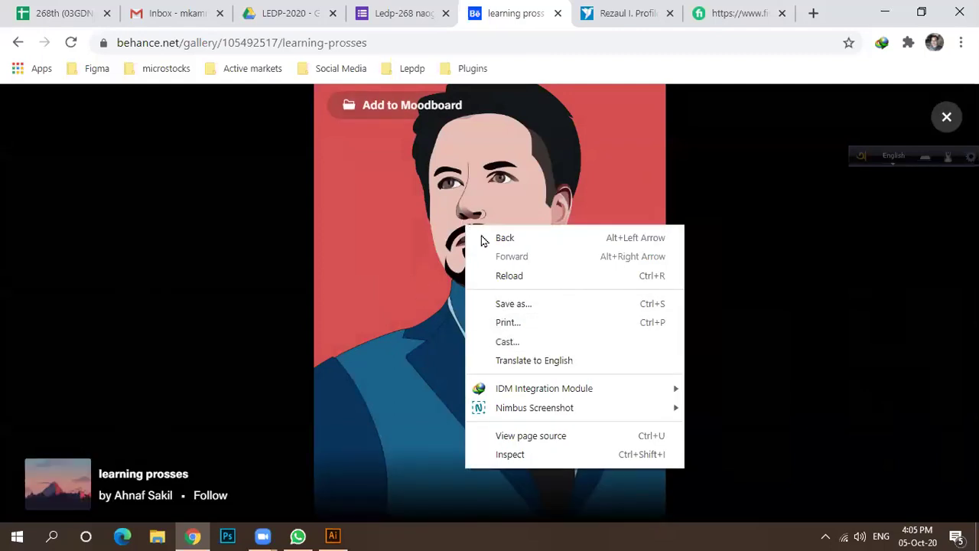
{"action": "left_click", "coordinate": [482, 187]}
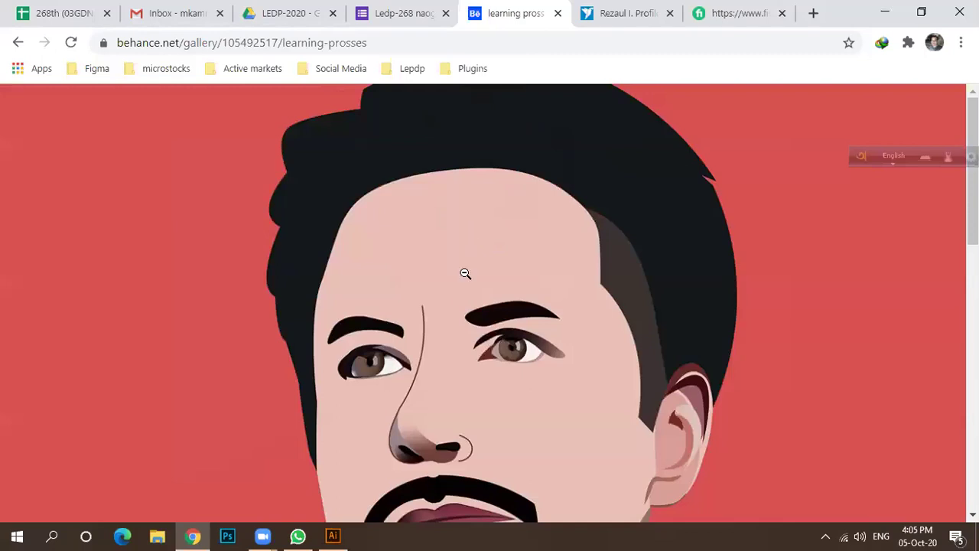
Step: Examine the magnified portrait's facial features, neck shading, collar, tie and suit lapels
{"action": "scroll", "coordinate": [464, 273], "scroll_direction": "down", "scroll_amount": 2}
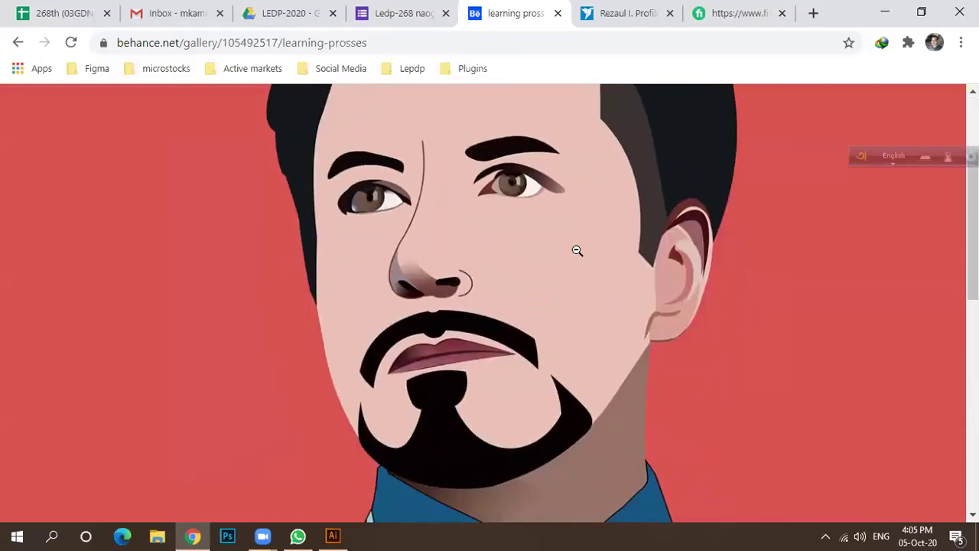
{"action": "scroll", "coordinate": [528, 279], "scroll_direction": "up", "scroll_amount": 1}
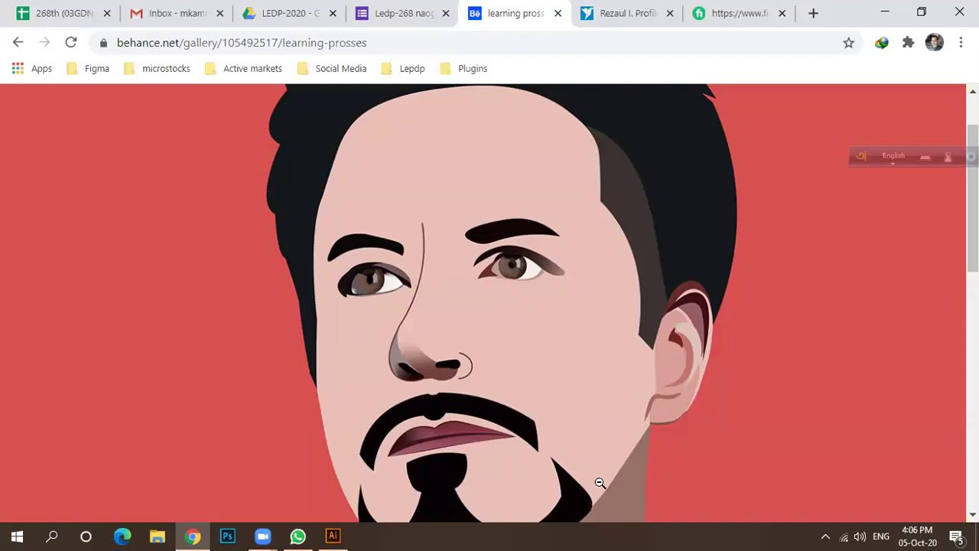
{"action": "scroll", "coordinate": [643, 369], "scroll_direction": "down", "scroll_amount": 2}
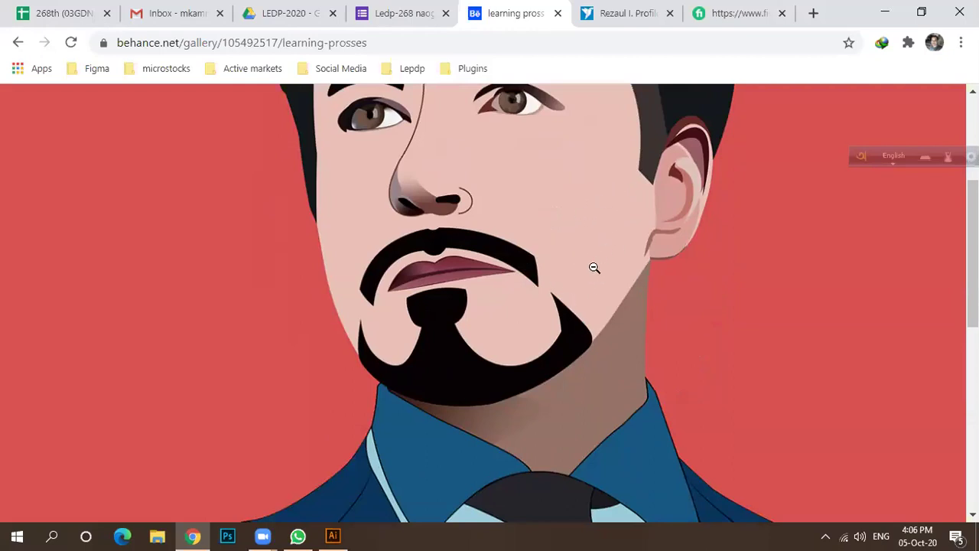
{"action": "scroll", "coordinate": [575, 421], "scroll_direction": "down", "scroll_amount": 2}
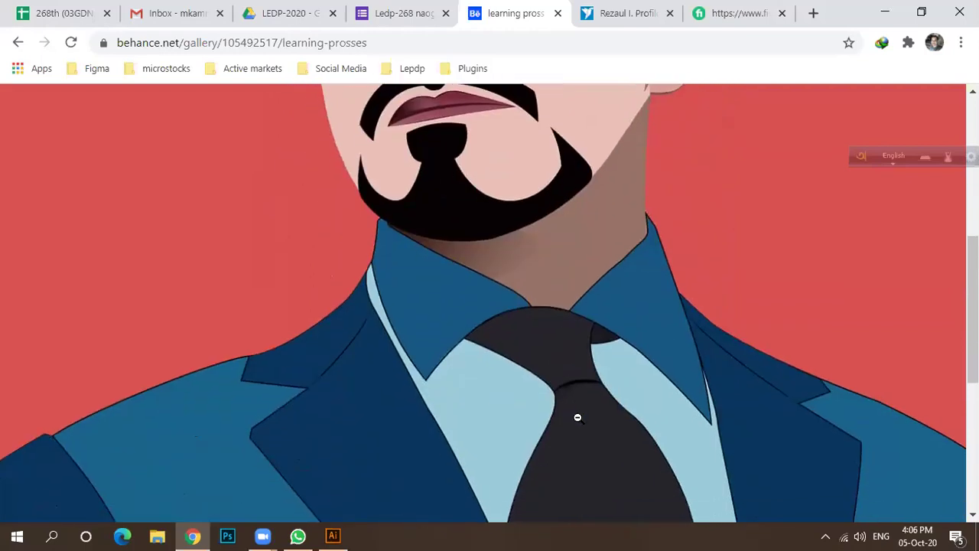
{"action": "scroll", "coordinate": [482, 345], "scroll_direction": "down", "scroll_amount": 5}
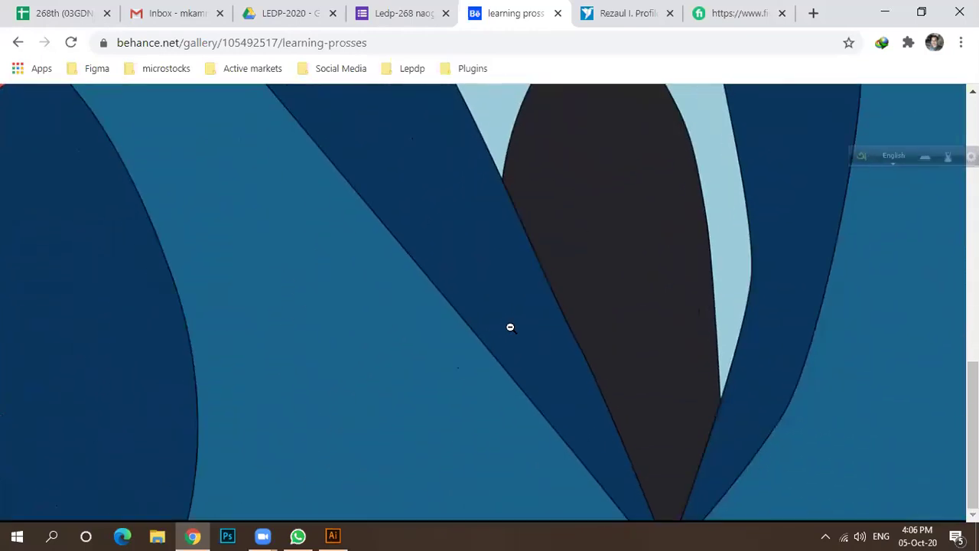
{"action": "scroll", "coordinate": [509, 327], "scroll_direction": "up", "scroll_amount": 10}
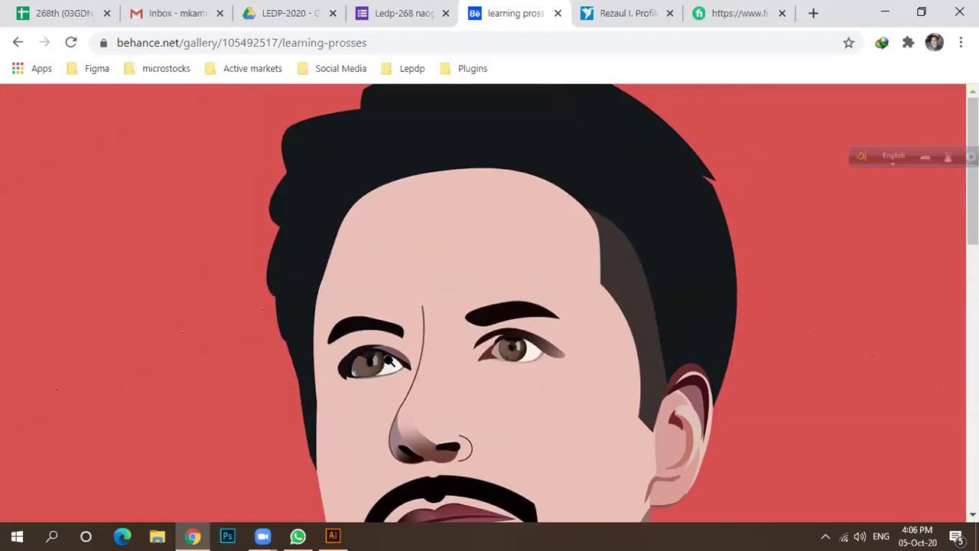
{"action": "scroll", "coordinate": [467, 322], "scroll_direction": "down", "scroll_amount": 2}
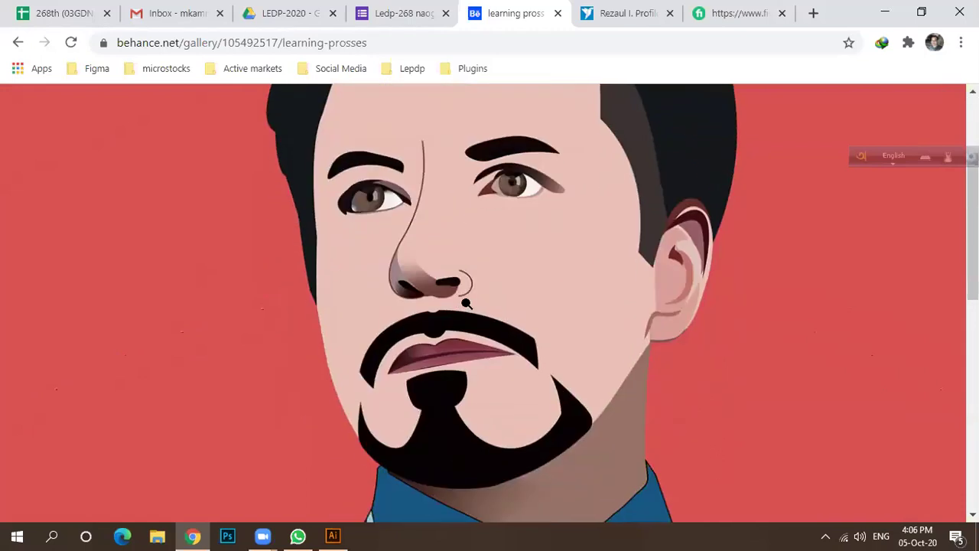
{"action": "scroll", "coordinate": [467, 302], "scroll_direction": "up", "scroll_amount": 2}
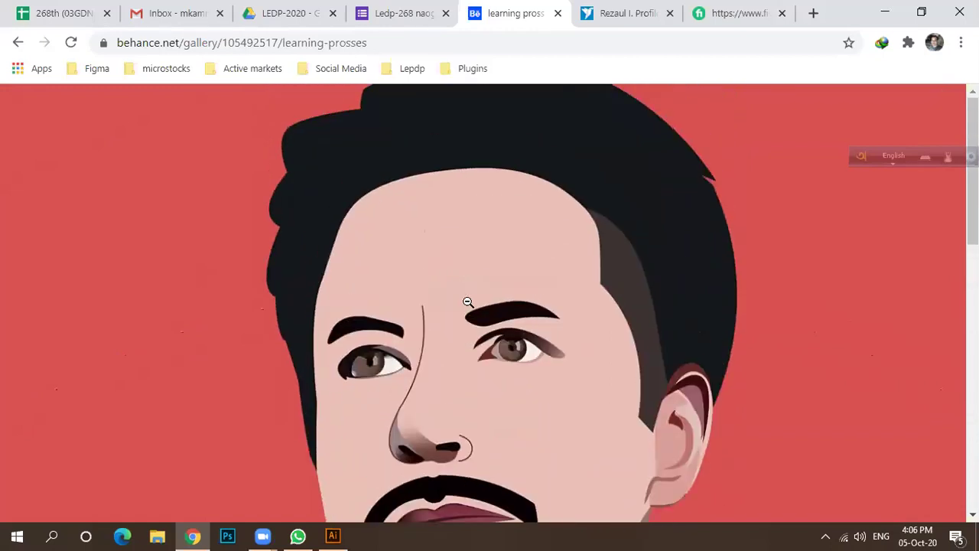
{"action": "scroll", "coordinate": [468, 301], "scroll_direction": "down", "scroll_amount": 12}
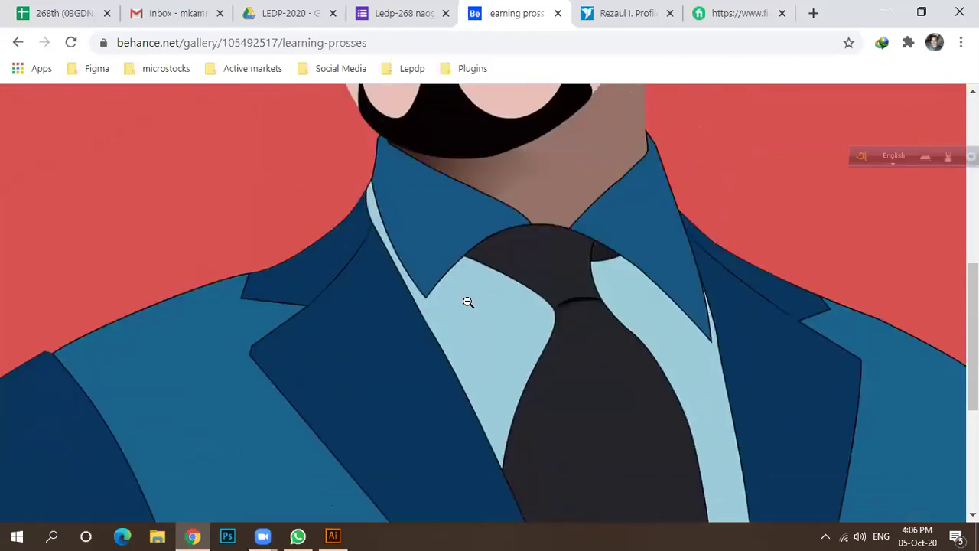
{"action": "scroll", "coordinate": [468, 301], "scroll_direction": "up", "scroll_amount": 9}
{"action": "scroll", "coordinate": [469, 302], "scroll_direction": "up", "scroll_amount": 4}
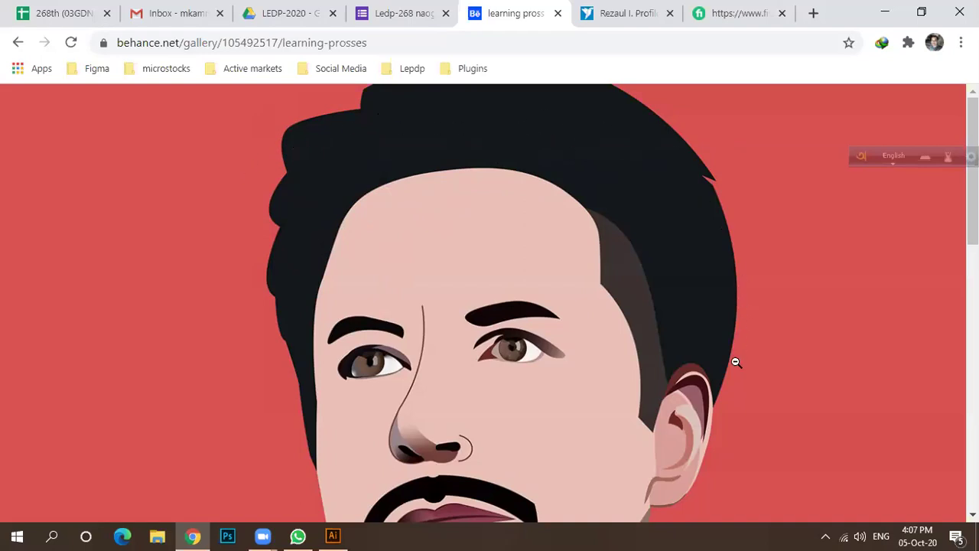
Step: Recheck the magnified portrait's face, beard and suit shapes, and close the enlarged view
{"action": "scroll", "coordinate": [518, 330], "scroll_direction": "down", "scroll_amount": 3}
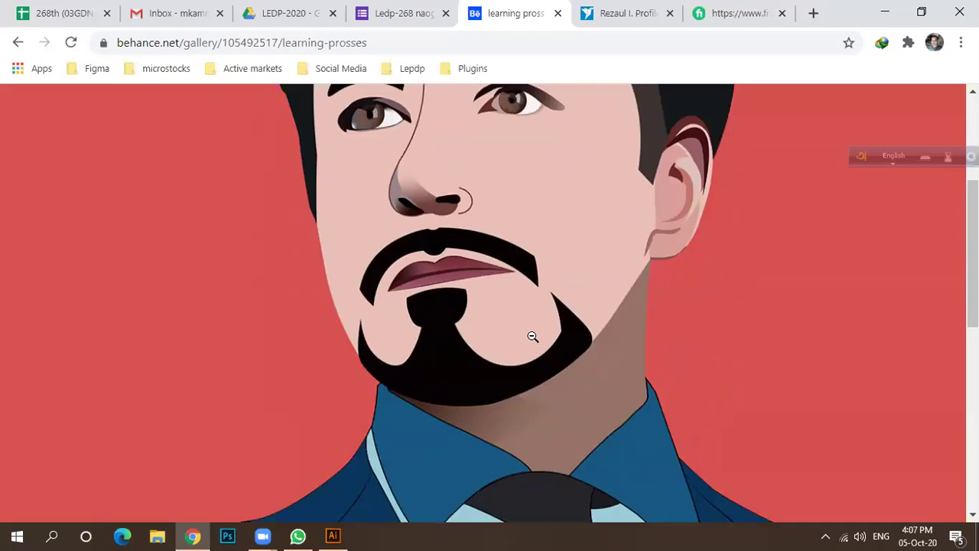
{"action": "scroll", "coordinate": [528, 337], "scroll_direction": "down", "scroll_amount": 1}
{"action": "scroll", "coordinate": [524, 334], "scroll_direction": "up", "scroll_amount": 4}
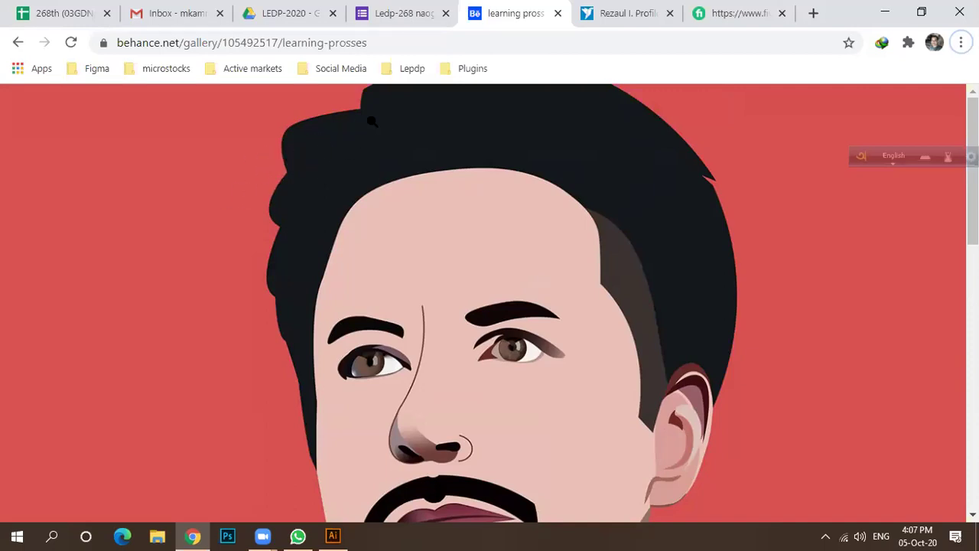
{"action": "scroll", "coordinate": [451, 281], "scroll_direction": "down", "scroll_amount": 2}
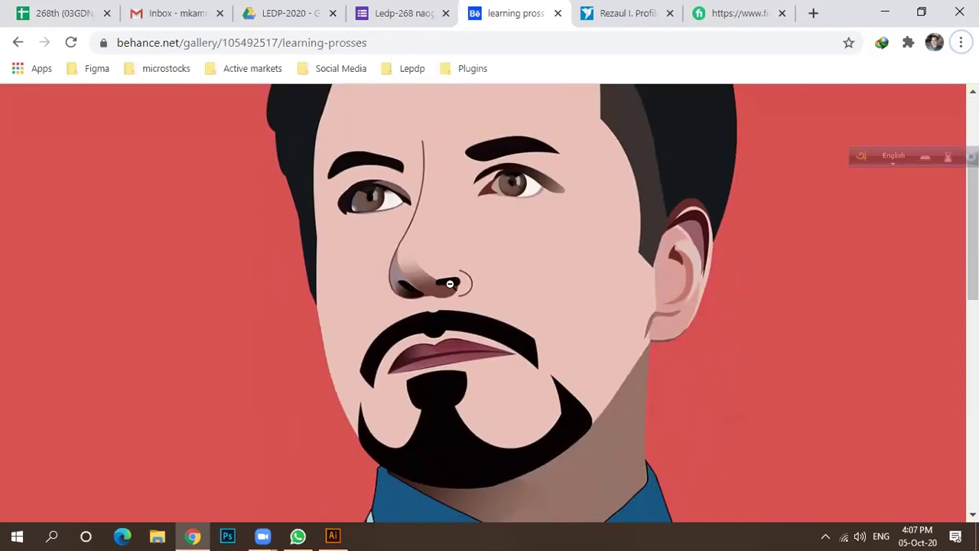
{"action": "scroll", "coordinate": [482, 284], "scroll_direction": "down", "scroll_amount": 10}
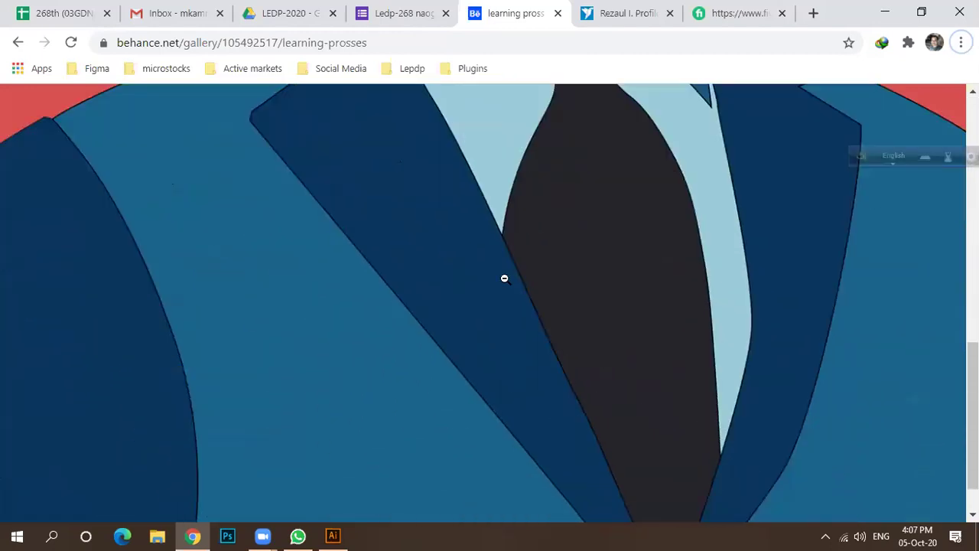
{"action": "scroll", "coordinate": [497, 274], "scroll_direction": "up", "scroll_amount": 8}
{"action": "left_click", "coordinate": [481, 268]}
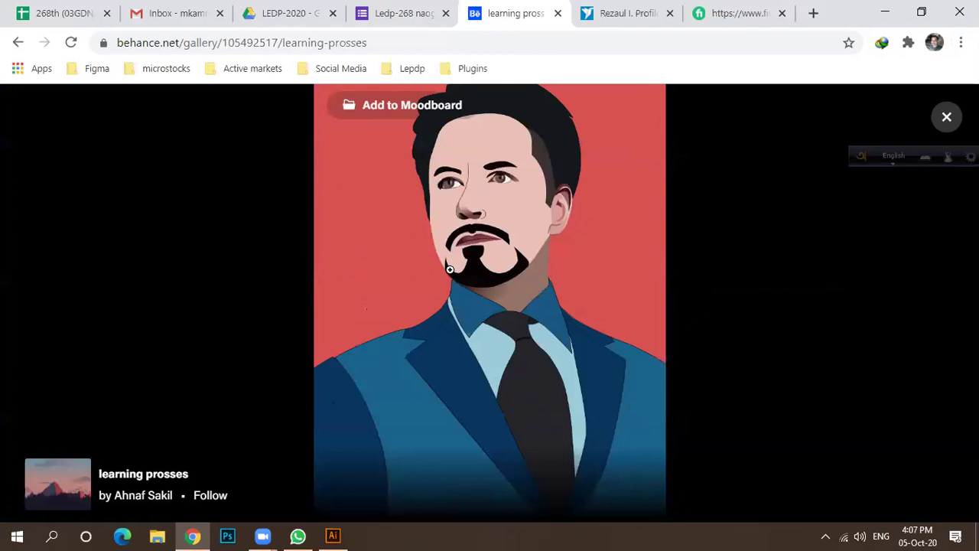
{"action": "left_click", "coordinate": [946, 116]}
Step: Skim the project down to its publication details and back up to the Business Cards heading at its start
{"action": "scroll", "coordinate": [473, 262], "scroll_direction": "down", "scroll_amount": 8}
{"action": "scroll", "coordinate": [473, 262], "scroll_direction": "down", "scroll_amount": 15}
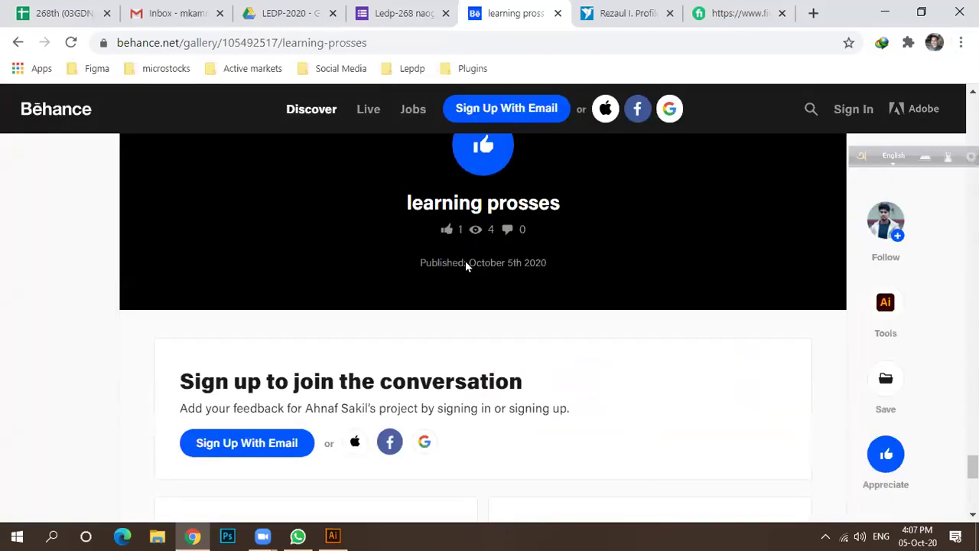
{"action": "scroll", "coordinate": [363, 308], "scroll_direction": "up", "scroll_amount": 15}
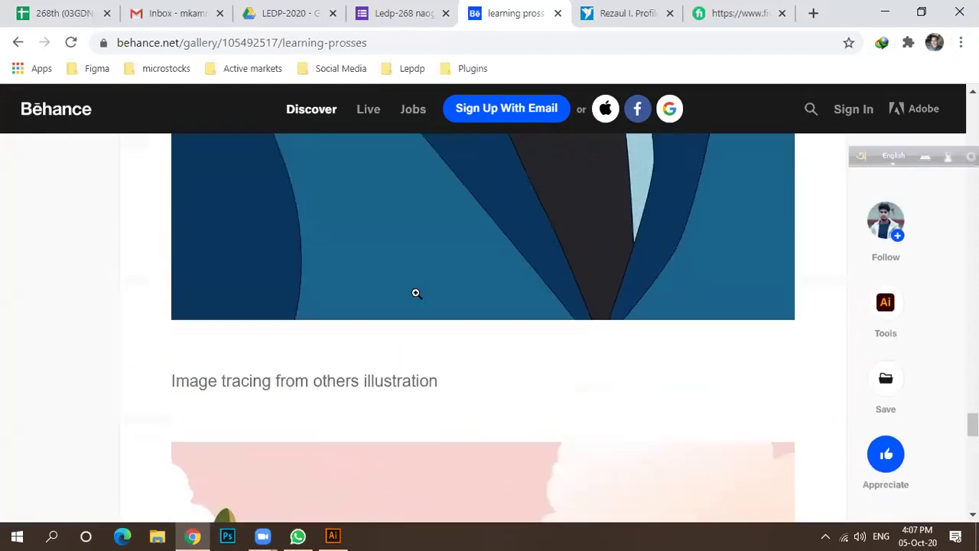
{"action": "scroll", "coordinate": [417, 295], "scroll_direction": "up", "scroll_amount": 10}
{"action": "scroll", "coordinate": [426, 300], "scroll_direction": "up", "scroll_amount": 15}
{"action": "scroll", "coordinate": [512, 292], "scroll_direction": "up", "scroll_amount": 10}
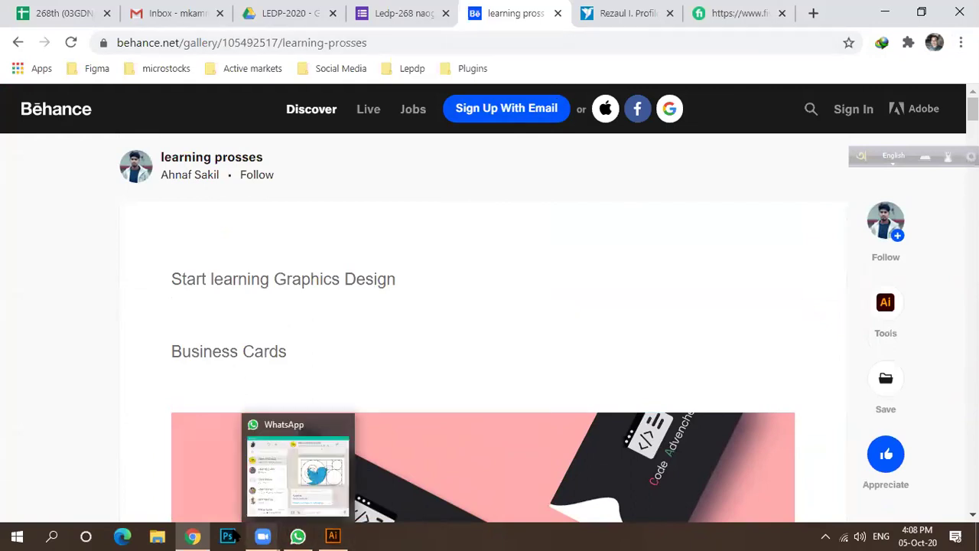
Step: Copy the Fiverr marketplace link from the student's form response
{"action": "mouse_move", "coordinate": [297, 536]}
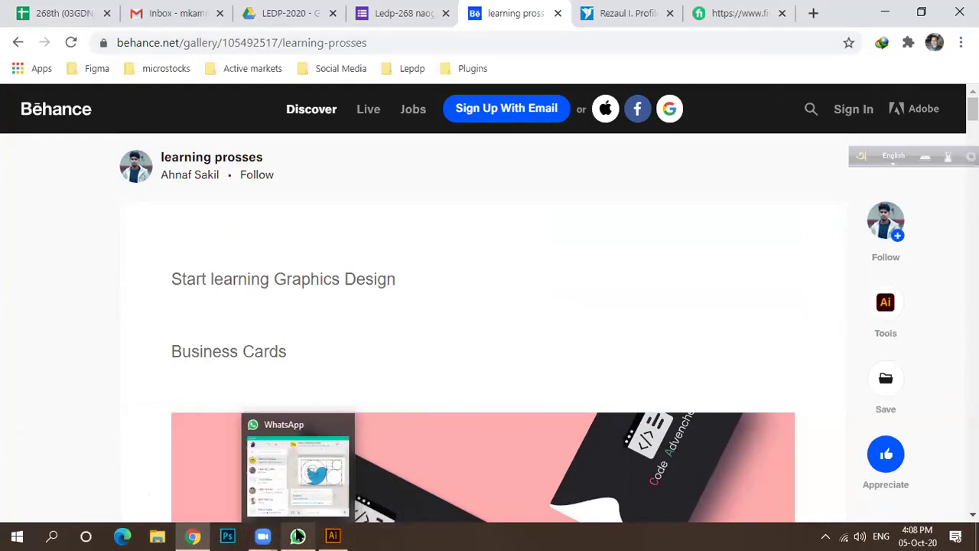
{"action": "left_click", "coordinate": [404, 13]}
{"action": "left_click", "coordinate": [480, 338]}
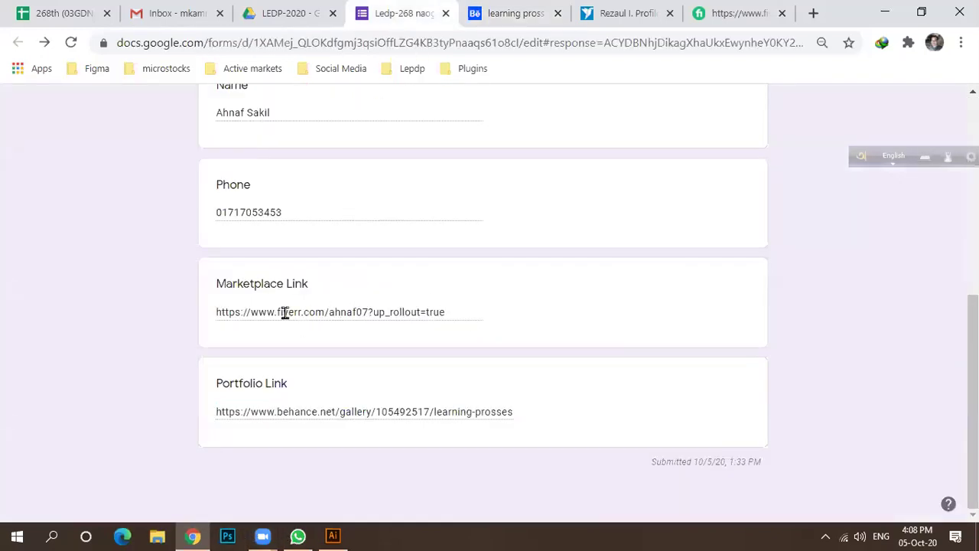
{"action": "double_click", "coordinate": [222, 311]}
{"action": "left_click_drag", "start_coordinate": [281, 312], "coordinate": [490, 330]}
{"action": "key", "text": "ctrl+c"}
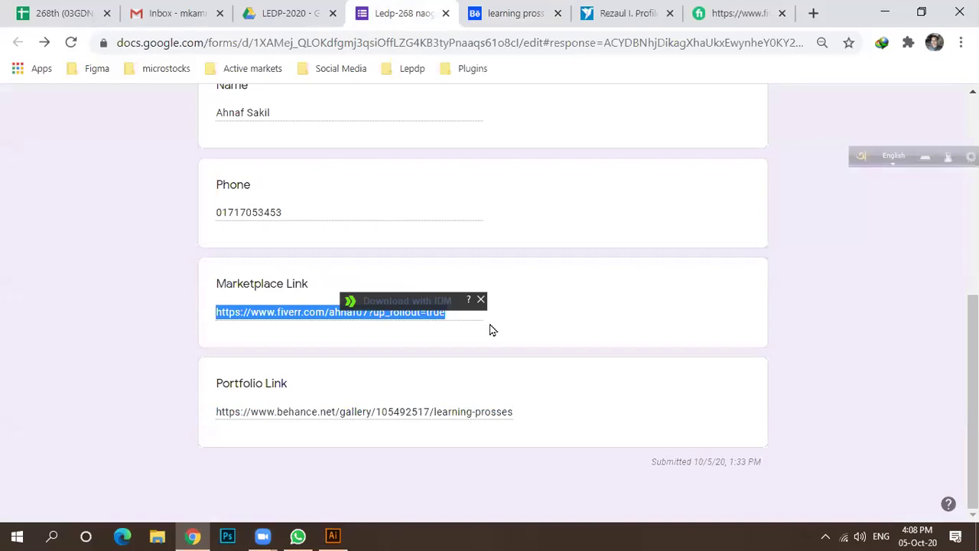
Step: Load the copied Fiverr marketplace link in place of the previous student's Fiverr profile
{"action": "left_click", "coordinate": [509, 14]}
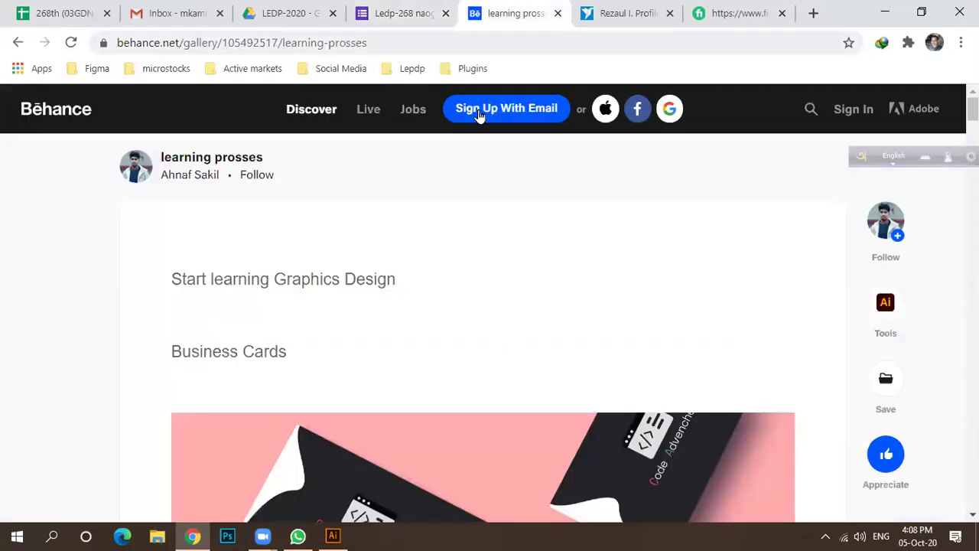
{"action": "left_click", "coordinate": [621, 9]}
{"action": "scroll", "coordinate": [363, 222], "scroll_direction": "up", "scroll_amount": 3}
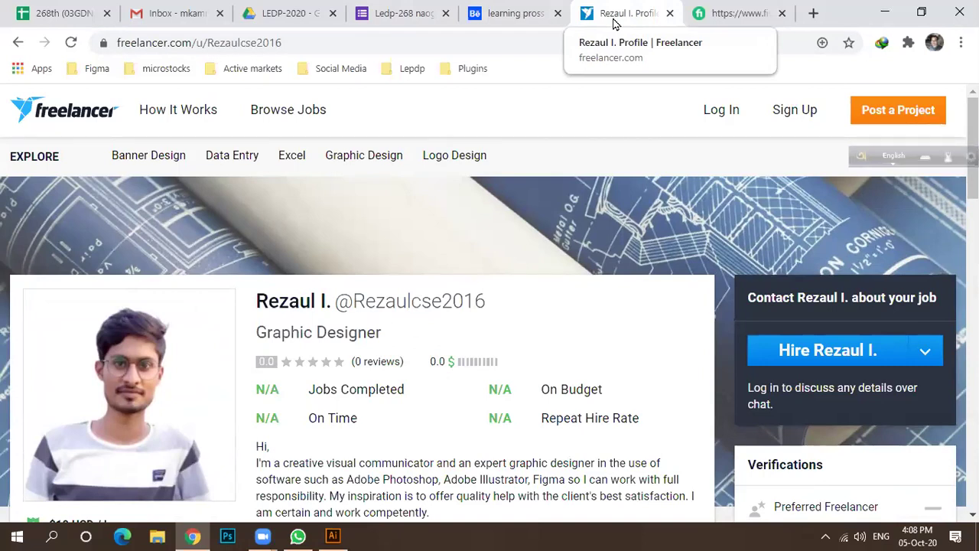
{"action": "left_click", "coordinate": [722, 12]}
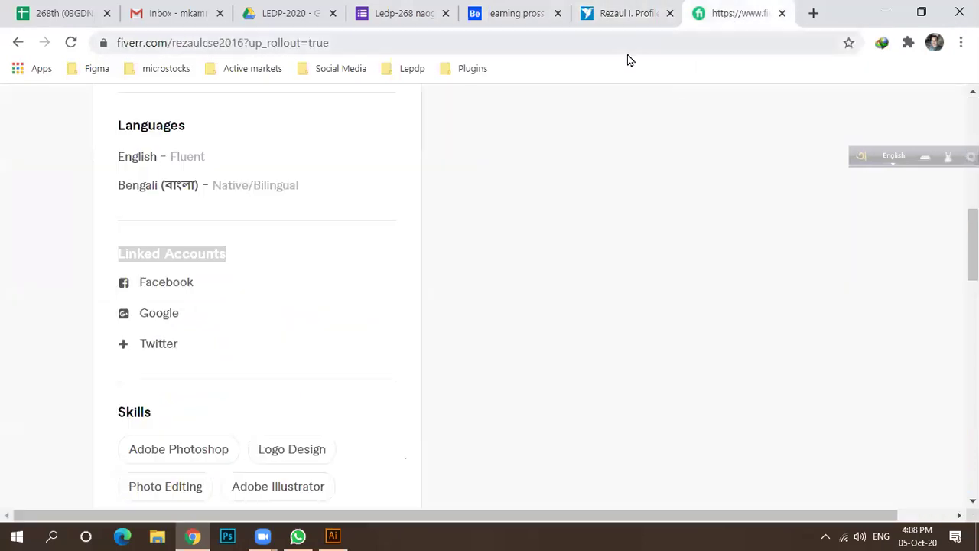
{"action": "scroll", "coordinate": [456, 133], "scroll_direction": "up", "scroll_amount": 8}
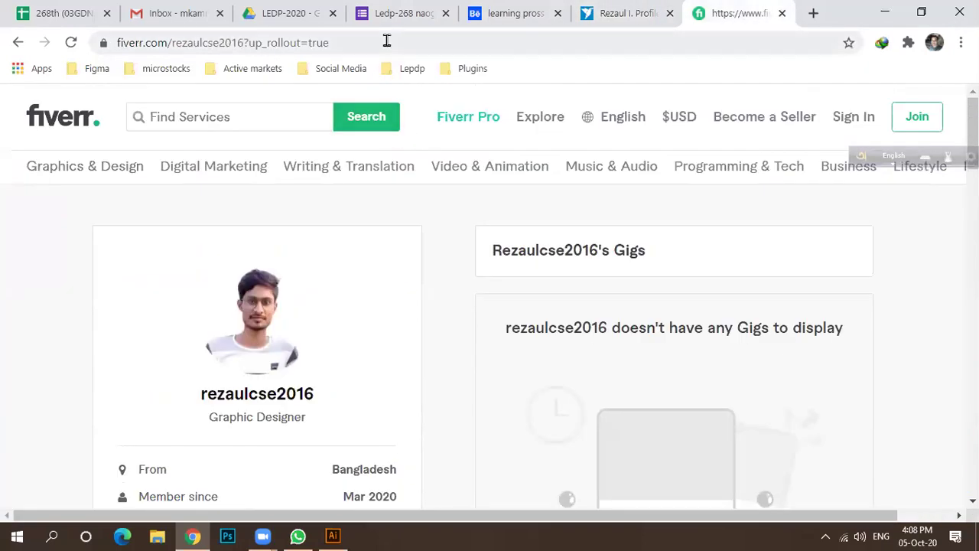
{"action": "left_click", "coordinate": [386, 40]}
{"action": "key", "text": "ctrl+v"}
{"action": "key", "text": "Return"}
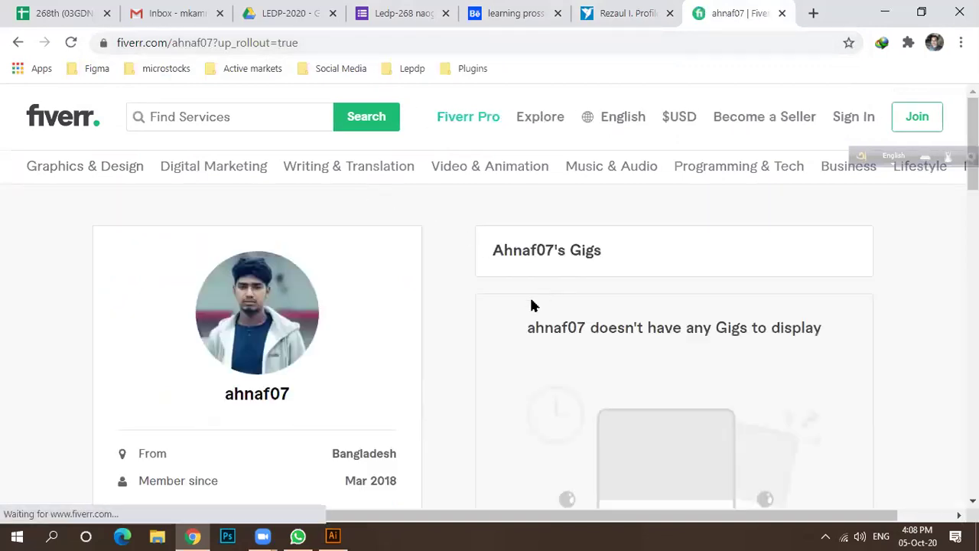
Step: Check the student's Fiverr profile details, highlighting the Member since date
{"action": "scroll", "coordinate": [478, 299], "scroll_direction": "down", "scroll_amount": 2}
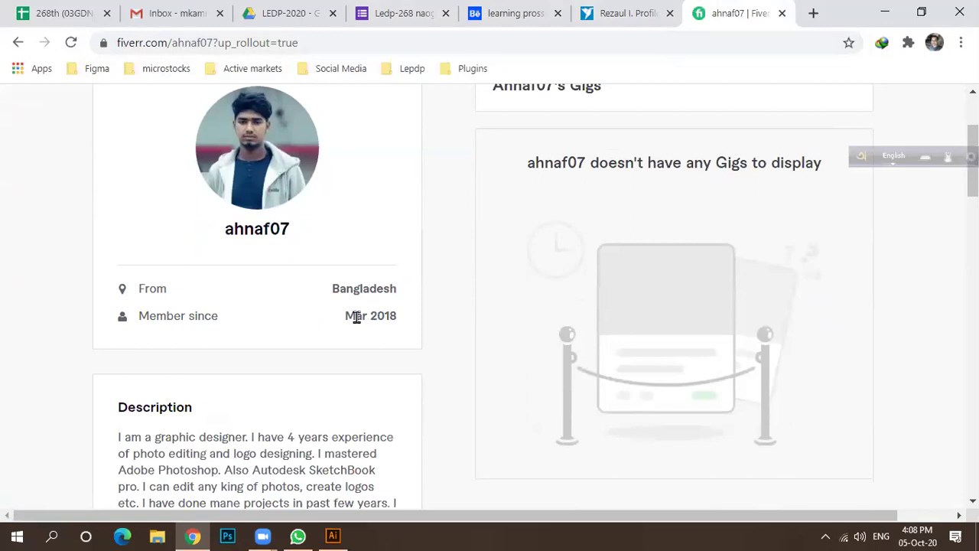
{"action": "left_click_drag", "start_coordinate": [347, 317], "coordinate": [408, 322]}
{"action": "left_click", "coordinate": [429, 321]}
{"action": "left_click_drag", "start_coordinate": [347, 317], "coordinate": [414, 324]}
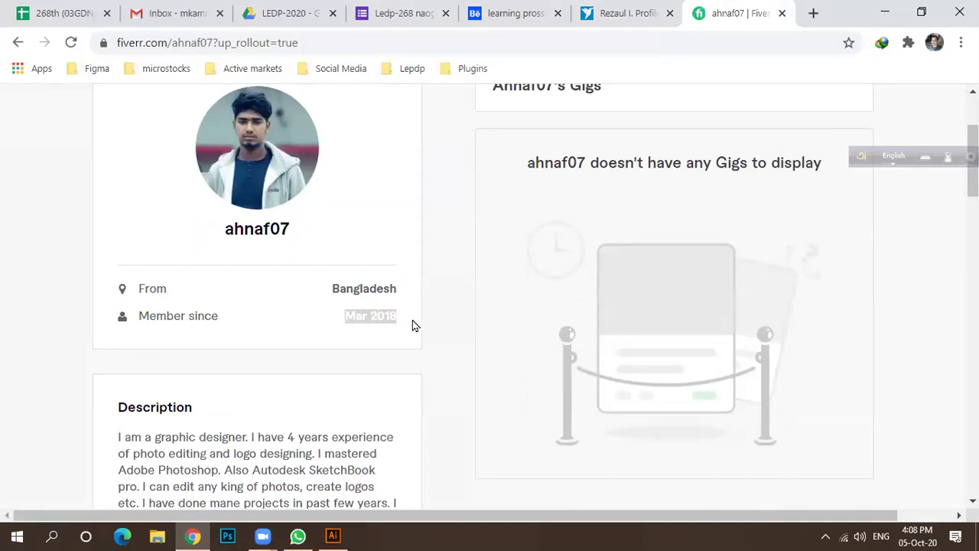
Step: Examine the open Fiverr seller profile, including its membership date, description, languages and gigs section
{"action": "left_click", "coordinate": [428, 324]}
{"action": "scroll", "coordinate": [429, 324], "scroll_direction": "down", "scroll_amount": 2}
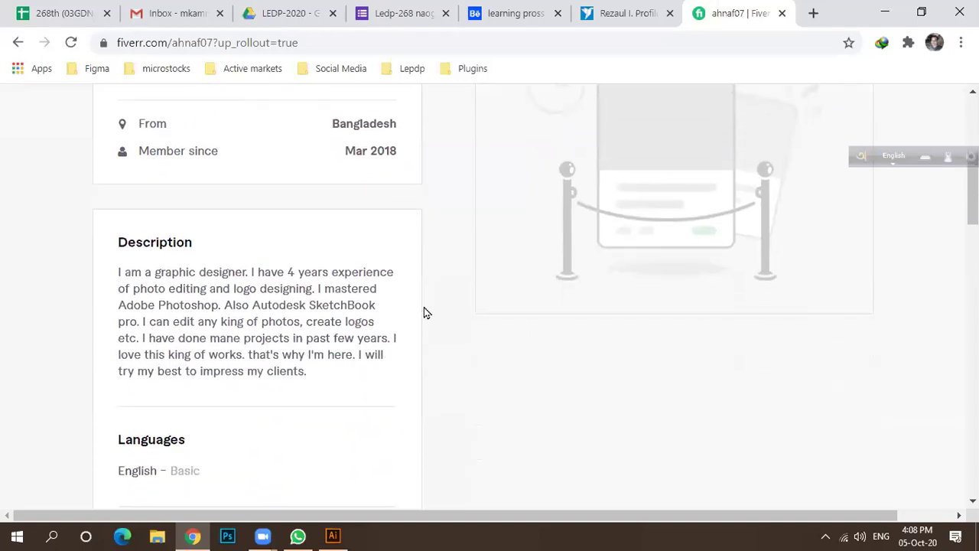
{"action": "scroll", "coordinate": [427, 309], "scroll_direction": "up", "scroll_amount": 3}
{"action": "scroll", "coordinate": [429, 313], "scroll_direction": "up", "scroll_amount": 1}
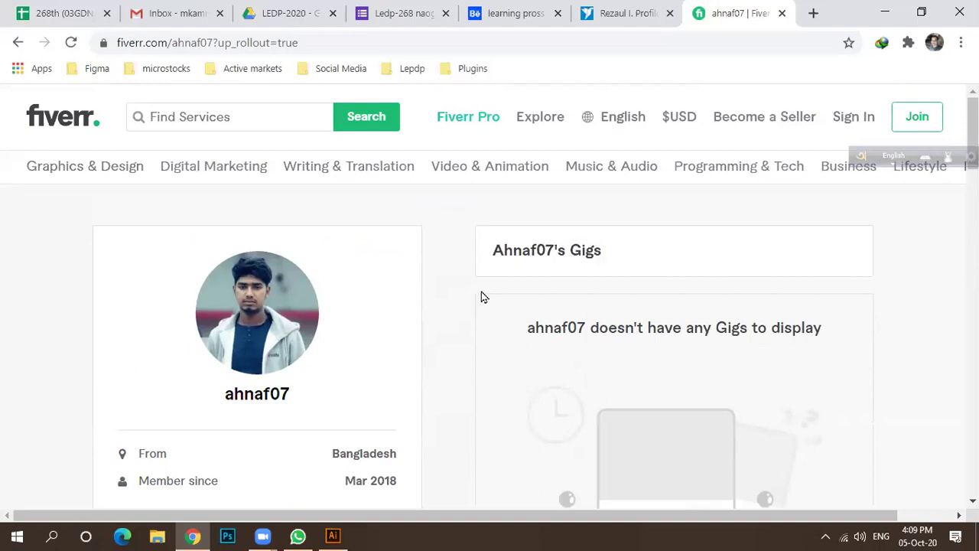
{"action": "scroll", "coordinate": [482, 295], "scroll_direction": "down", "scroll_amount": 3}
{"action": "scroll", "coordinate": [485, 296], "scroll_direction": "up", "scroll_amount": 3}
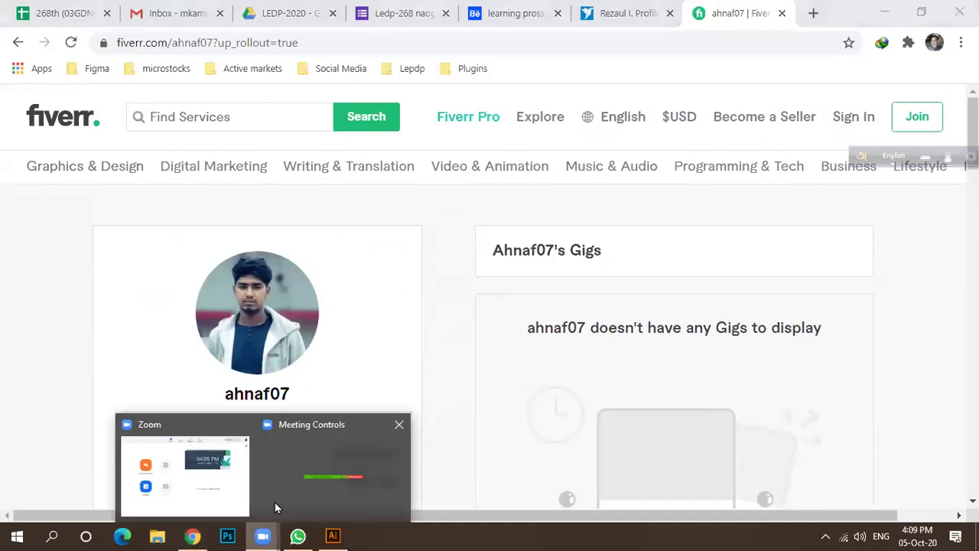
Step: Go back to the Ledp-268 Naogaon form responses and bring up individual response 9 down to its link answers
{"action": "left_click", "coordinate": [218, 481]}
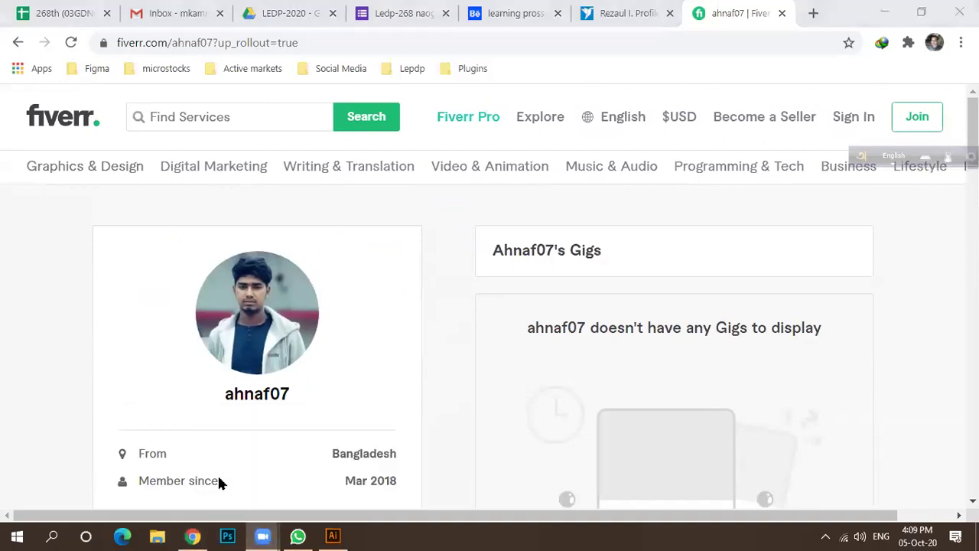
{"action": "left_click", "coordinate": [192, 536]}
{"action": "left_click", "coordinate": [384, 15]}
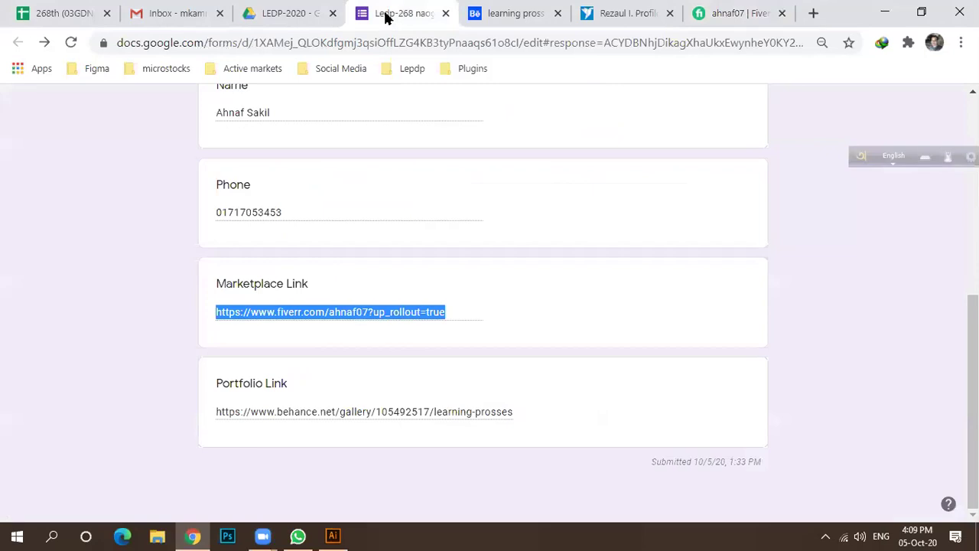
{"action": "scroll", "coordinate": [449, 276], "scroll_direction": "up", "scroll_amount": 4}
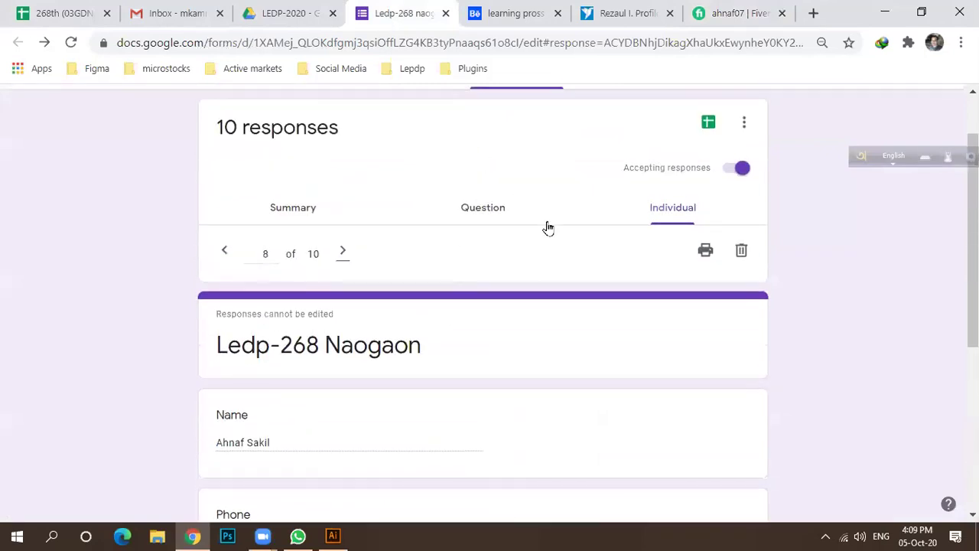
{"action": "left_click", "coordinate": [342, 252]}
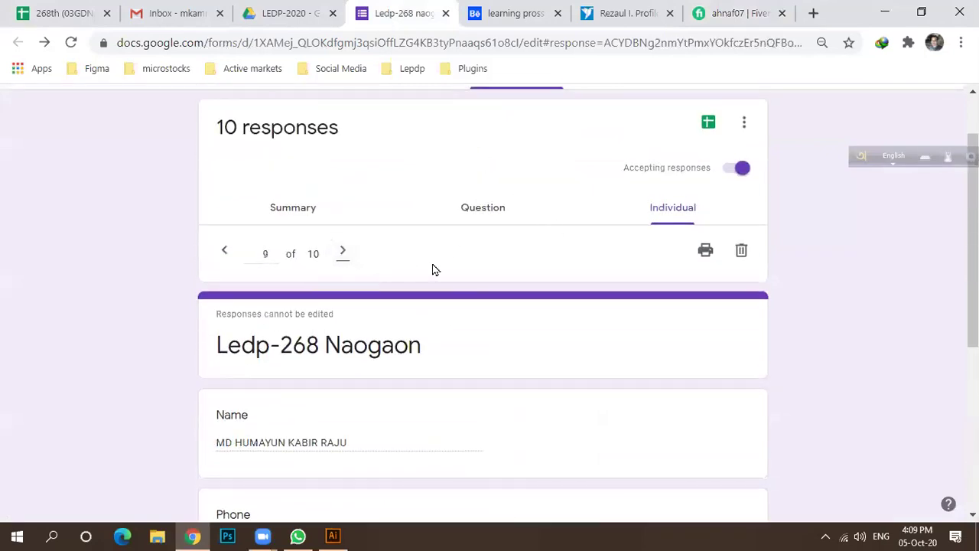
{"action": "scroll", "coordinate": [444, 268], "scroll_direction": "down", "scroll_amount": 2}
{"action": "scroll", "coordinate": [448, 300], "scroll_direction": "down", "scroll_amount": 2}
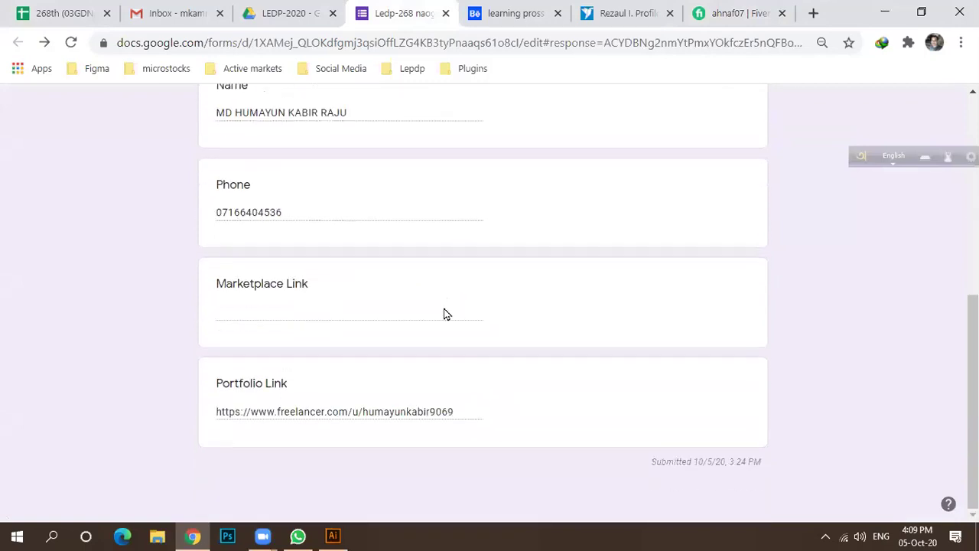
Step: Copy the portfolio link from response 9 and load it in place of the Freelancer profile that is already open
{"action": "left_click_drag", "start_coordinate": [222, 413], "coordinate": [491, 436]}
{"action": "key", "text": "ctrl+c"}
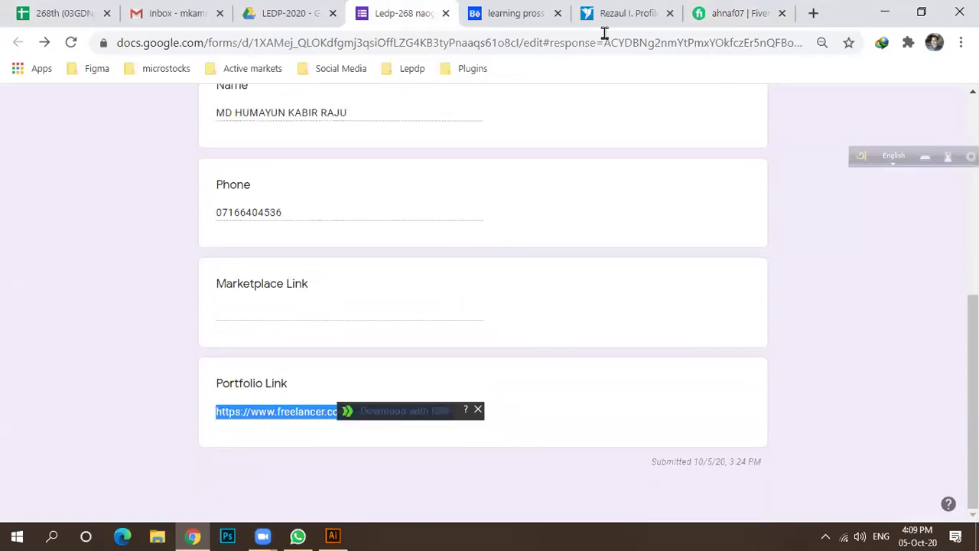
{"action": "left_click", "coordinate": [624, 13]}
{"action": "left_click", "coordinate": [299, 41]}
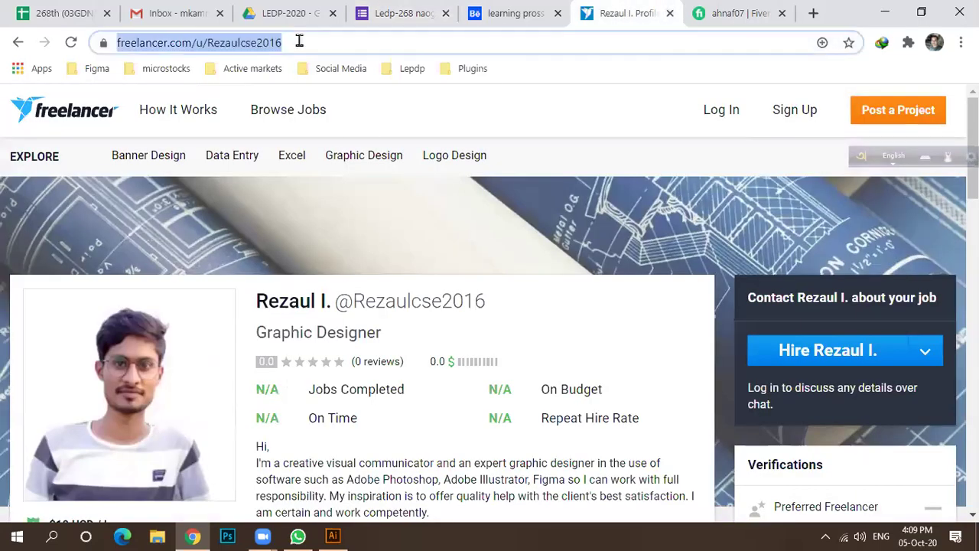
{"action": "key", "text": "ctrl+v"}
{"action": "key", "text": "Return"}
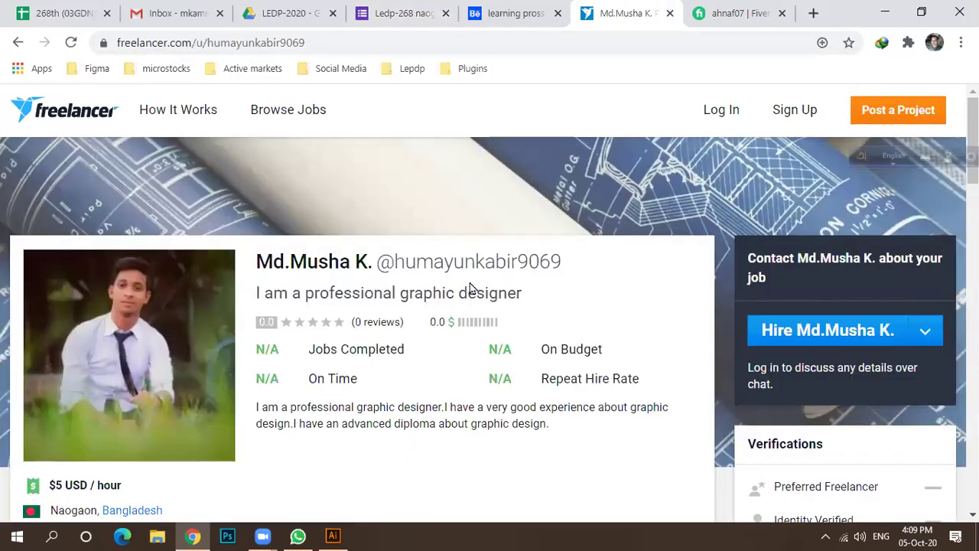
Step: Examine the student's Freelancer profile, including the bio, hourly rate, verifications and portfolio items
{"action": "scroll", "coordinate": [535, 291], "scroll_direction": "down", "scroll_amount": 2}
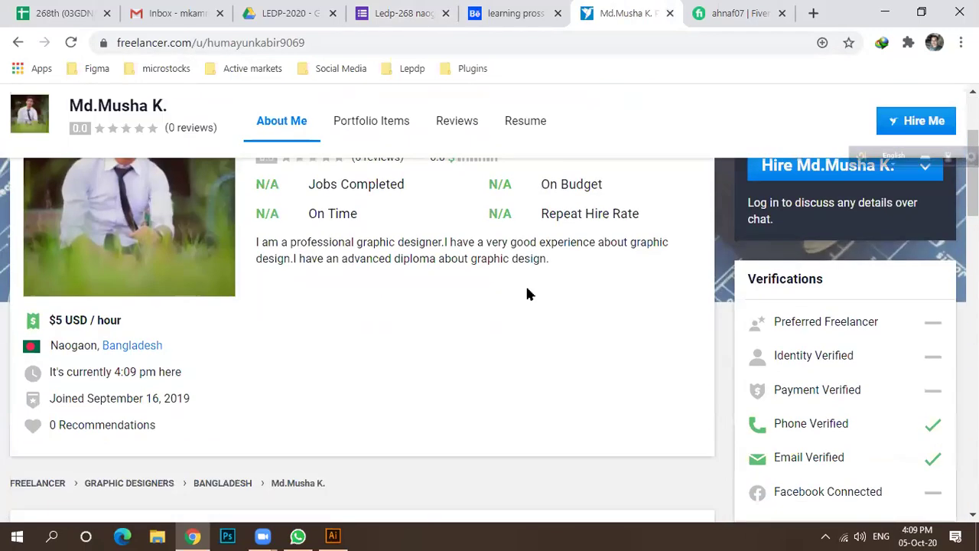
{"action": "scroll", "coordinate": [373, 313], "scroll_direction": "up", "scroll_amount": 2}
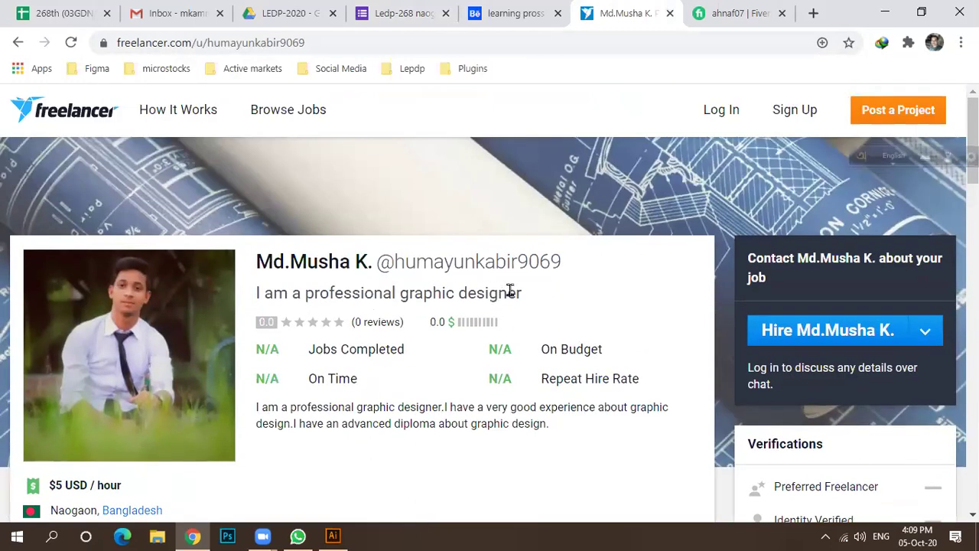
{"action": "scroll", "coordinate": [505, 294], "scroll_direction": "down", "scroll_amount": 5}
{"action": "scroll", "coordinate": [459, 308], "scroll_direction": "up", "scroll_amount": 3}
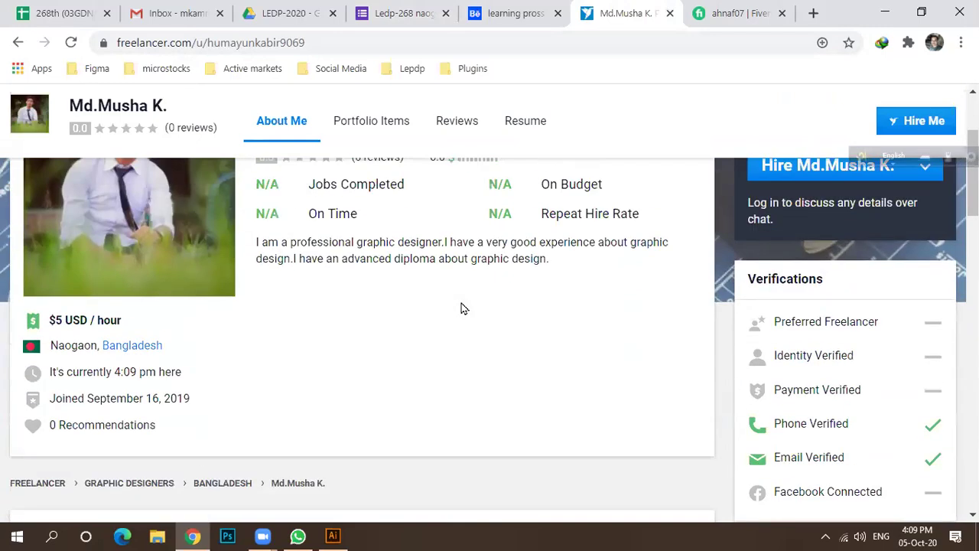
{"action": "scroll", "coordinate": [459, 308], "scroll_direction": "down", "scroll_amount": 3}
{"action": "scroll", "coordinate": [359, 328], "scroll_direction": "up", "scroll_amount": 2}
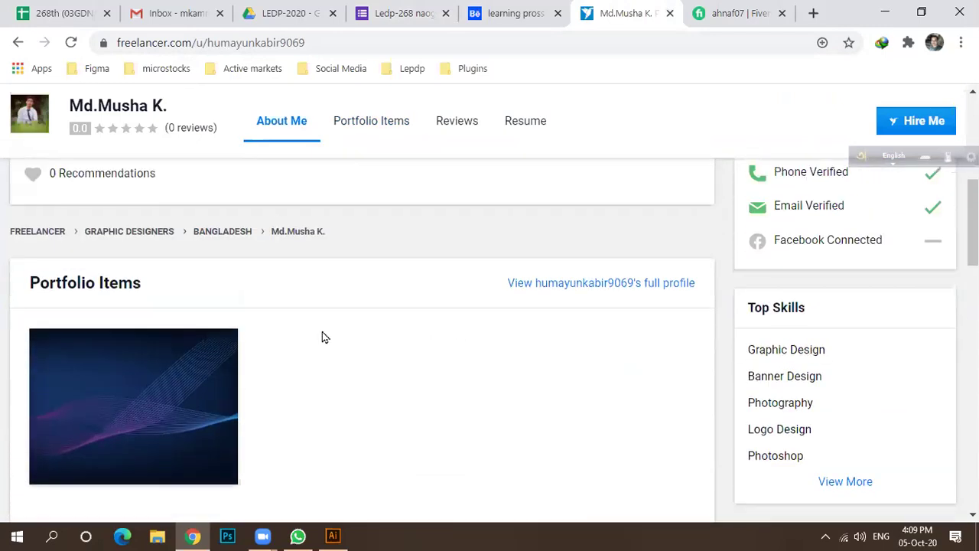
Step: Examine the Wallpaper design portfolio item's image, description and tags, and close the page
{"action": "left_click", "coordinate": [157, 385]}
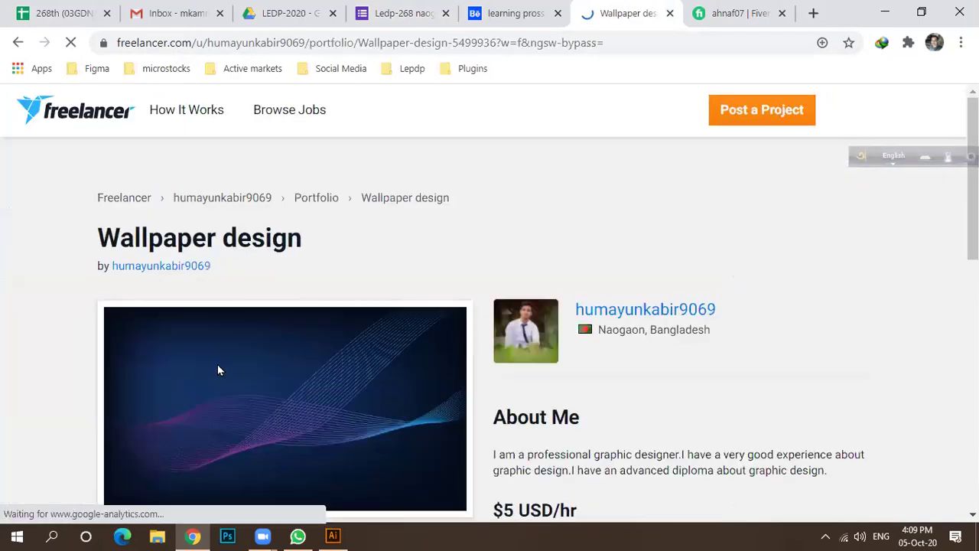
{"action": "scroll", "coordinate": [306, 327], "scroll_direction": "down", "scroll_amount": 1}
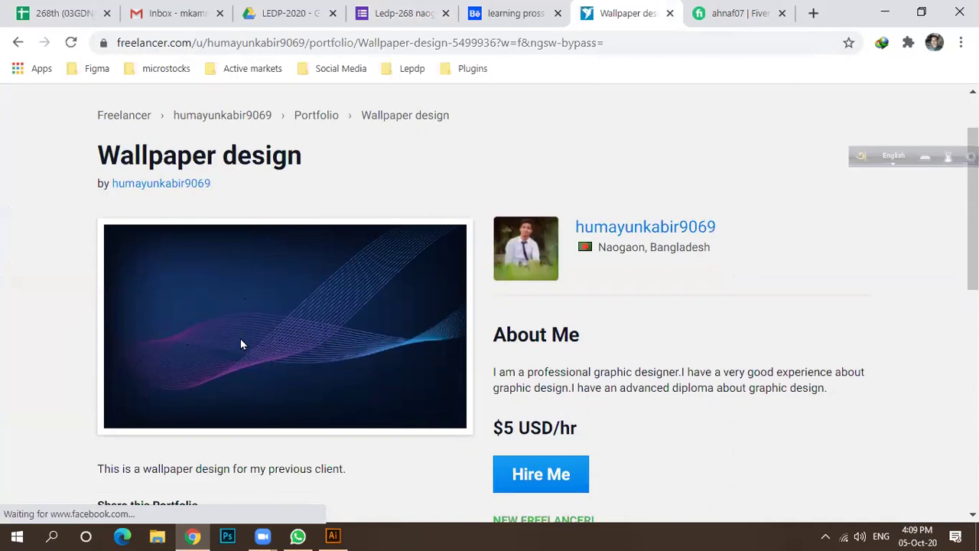
{"action": "scroll", "coordinate": [311, 306], "scroll_direction": "down", "scroll_amount": 2}
{"action": "scroll", "coordinate": [318, 303], "scroll_direction": "down", "scroll_amount": 2}
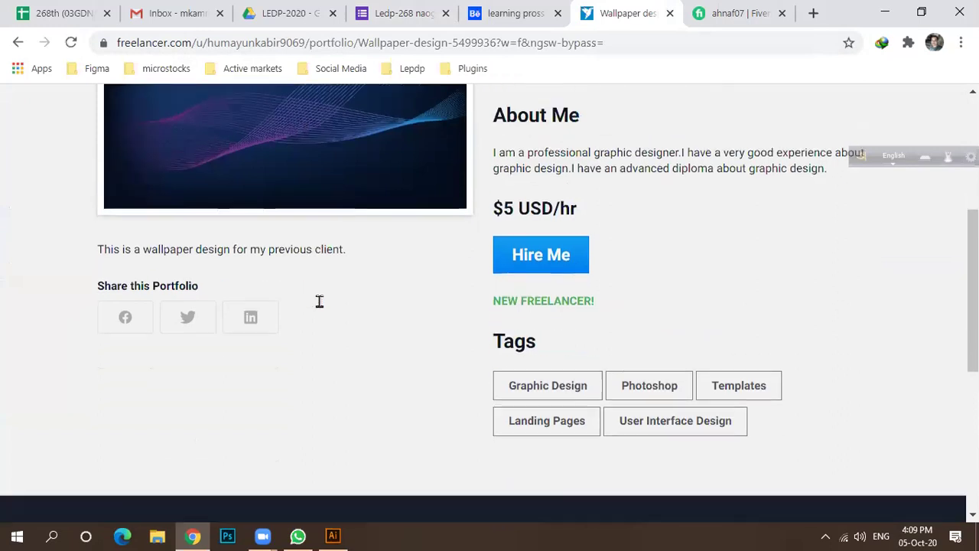
{"action": "scroll", "coordinate": [318, 306], "scroll_direction": "up", "scroll_amount": 5}
{"action": "scroll", "coordinate": [245, 356], "scroll_direction": "down", "scroll_amount": 2}
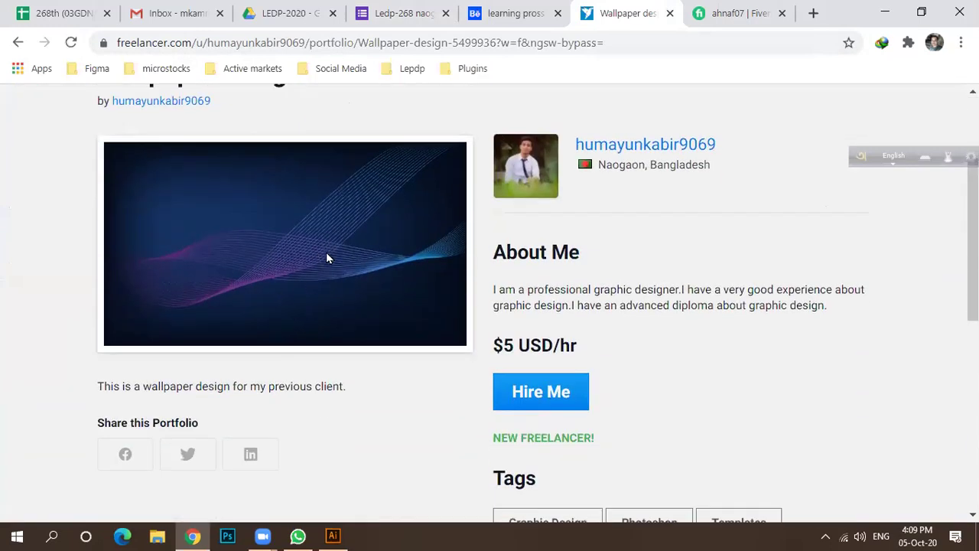
{"action": "scroll", "coordinate": [325, 255], "scroll_direction": "up", "scroll_amount": 2}
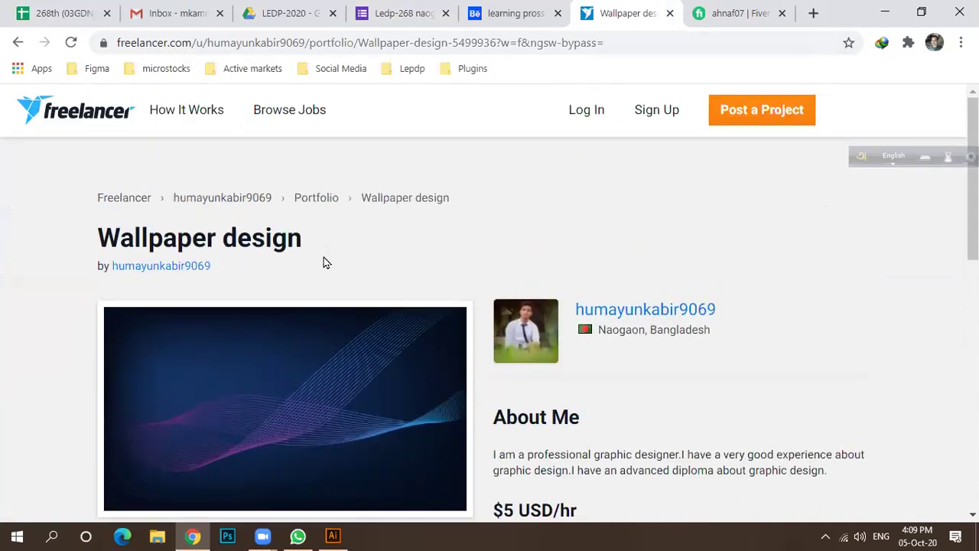
{"action": "left_click", "coordinate": [671, 13]}
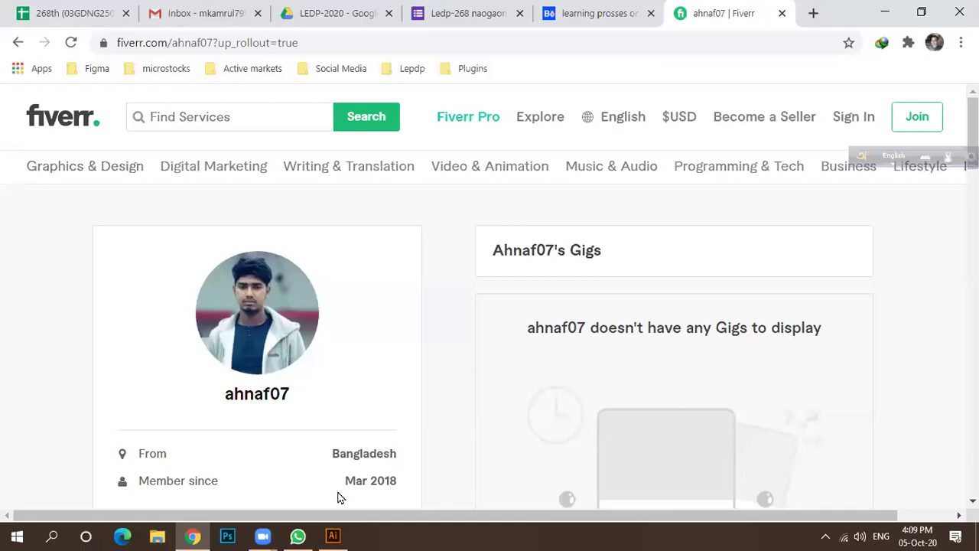
Step: Check the class group's latest WhatsApp messages and look over the logos in Golden ratio Logo.ai in Illustrator before returning to Chrome
{"action": "left_click", "coordinate": [299, 536]}
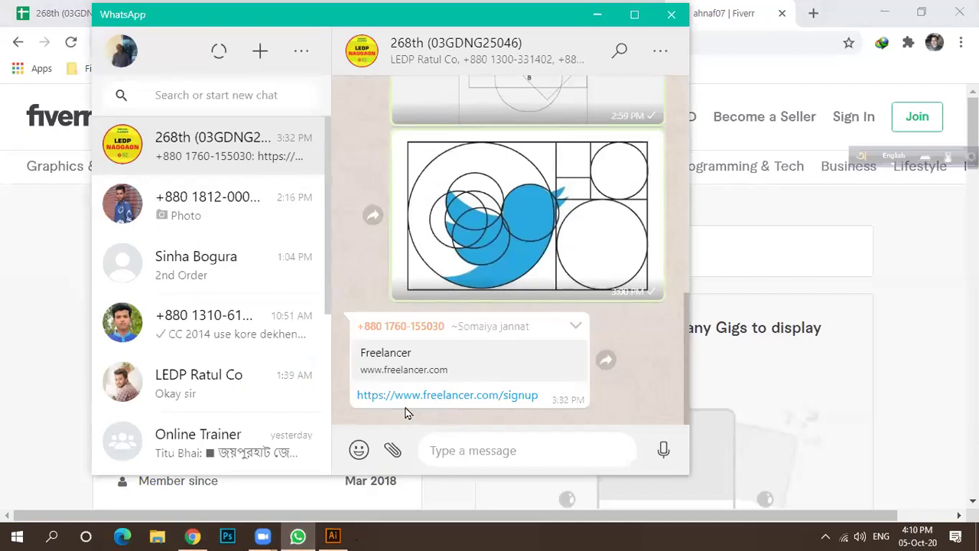
{"action": "left_click", "coordinate": [333, 536]}
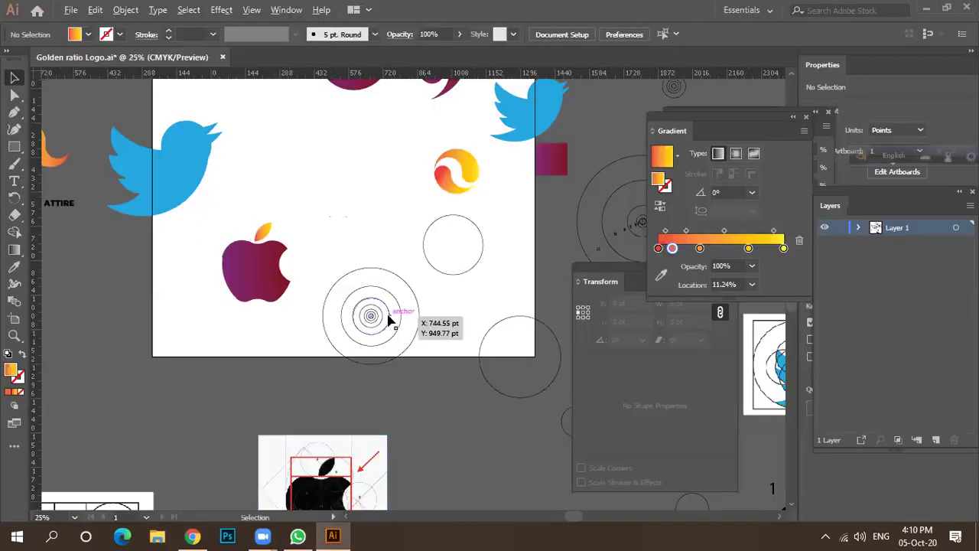
{"action": "scroll", "coordinate": [357, 293], "scroll_direction": "down", "scroll_amount": 2}
{"action": "scroll", "coordinate": [275, 238], "scroll_direction": "up", "scroll_amount": 4}
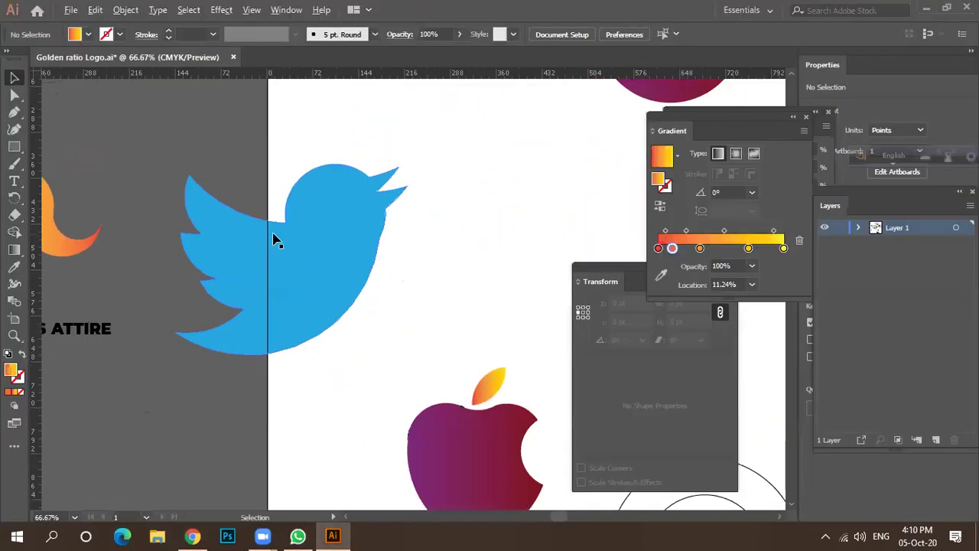
{"action": "scroll", "coordinate": [276, 238], "scroll_direction": "down", "scroll_amount": 3}
{"action": "scroll", "coordinate": [334, 221], "scroll_direction": "down", "scroll_amount": 1}
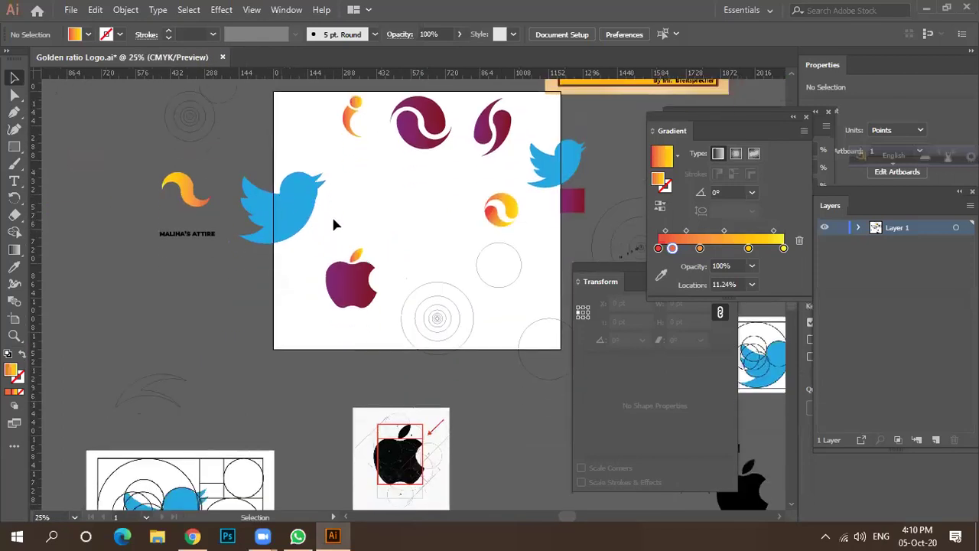
{"action": "scroll", "coordinate": [334, 221], "scroll_direction": "down", "scroll_amount": 2}
{"action": "left_click", "coordinate": [201, 535]}
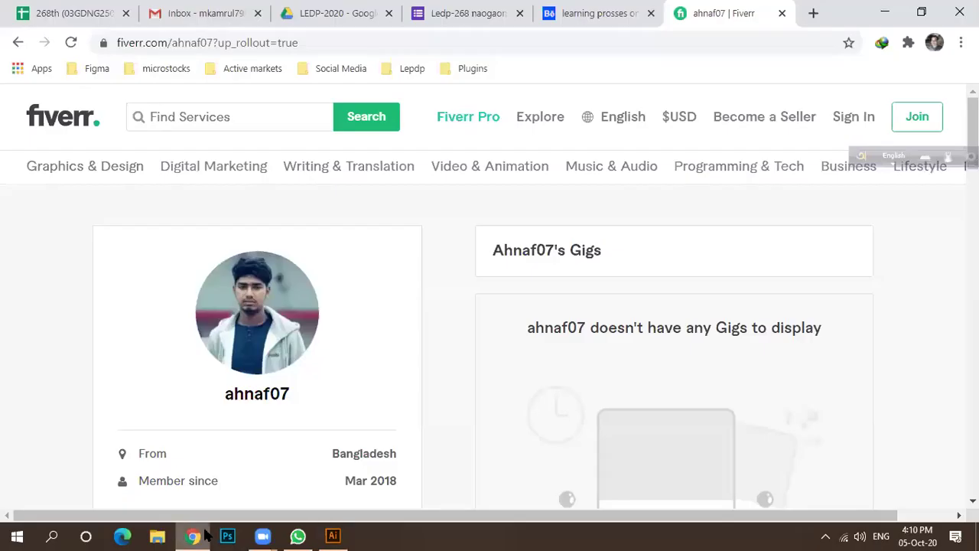
Step: Open the bookmarked Pinterest pin from the Social Media bookmarks in a new tab and switch to it
{"action": "left_click", "coordinate": [812, 13]}
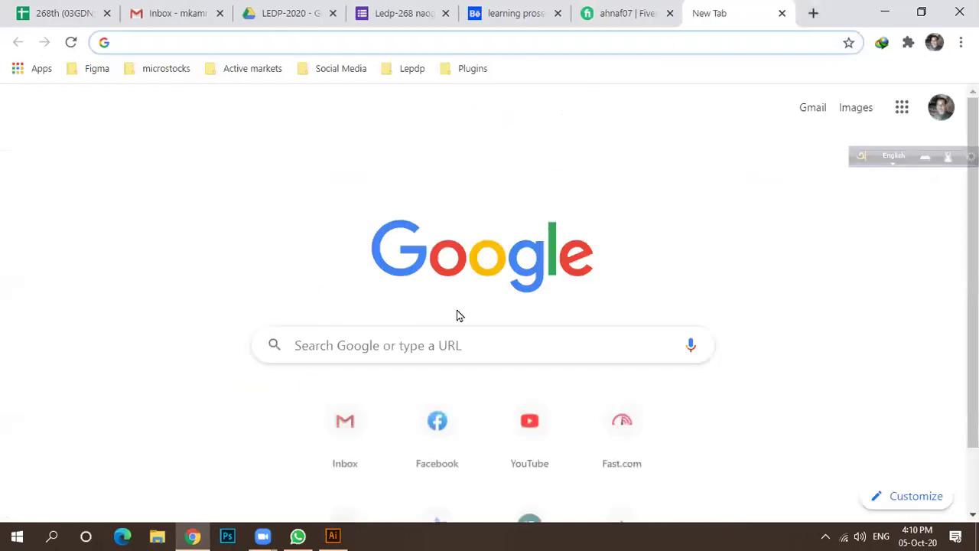
{"action": "left_click", "coordinate": [435, 341]}
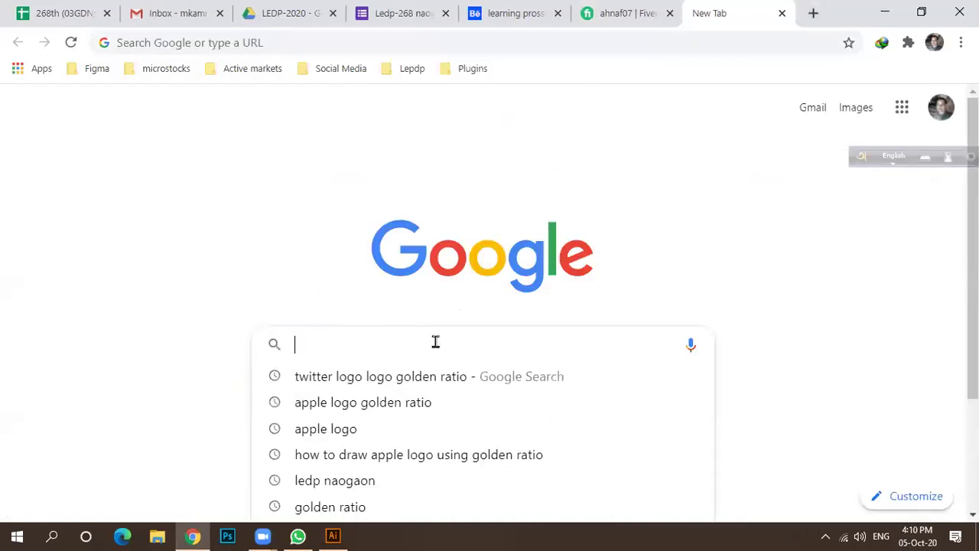
{"action": "left_click", "coordinate": [328, 68]}
{"action": "right_click", "coordinate": [339, 93]}
{"action": "left_click", "coordinate": [401, 103]}
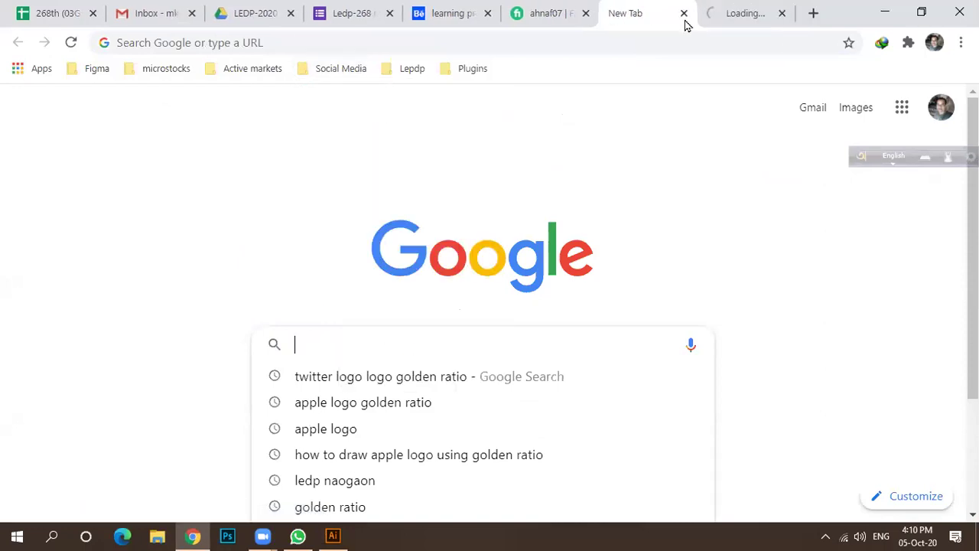
{"action": "left_click", "coordinate": [727, 13]}
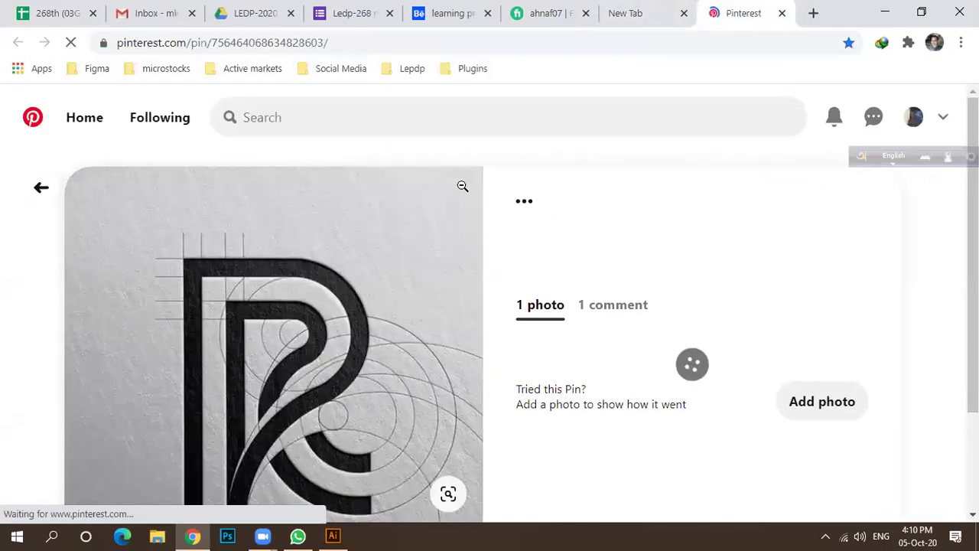
Step: Look through the logo designs related to the open Pinterest pin for inspiration
{"action": "scroll", "coordinate": [404, 212], "scroll_direction": "down", "scroll_amount": 2}
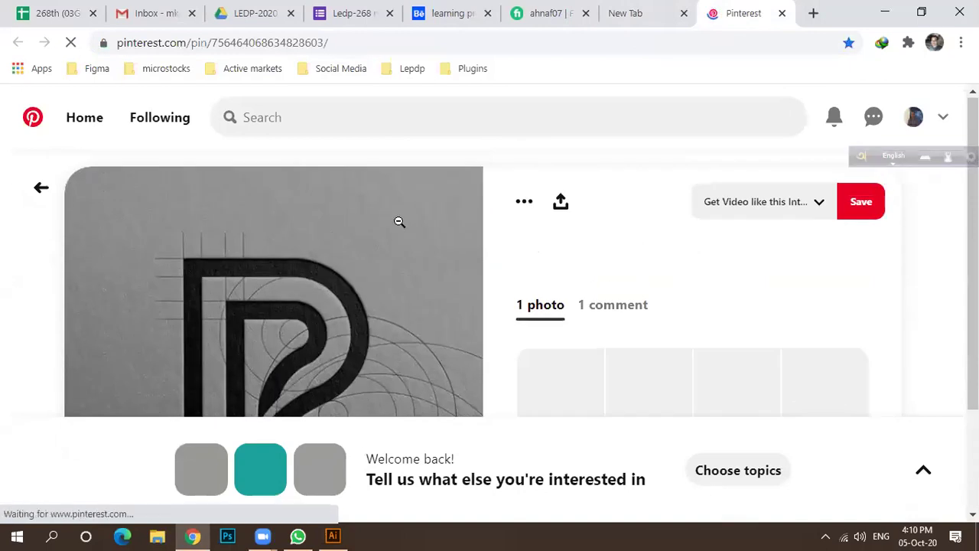
{"action": "scroll", "coordinate": [400, 221], "scroll_direction": "down", "scroll_amount": 2}
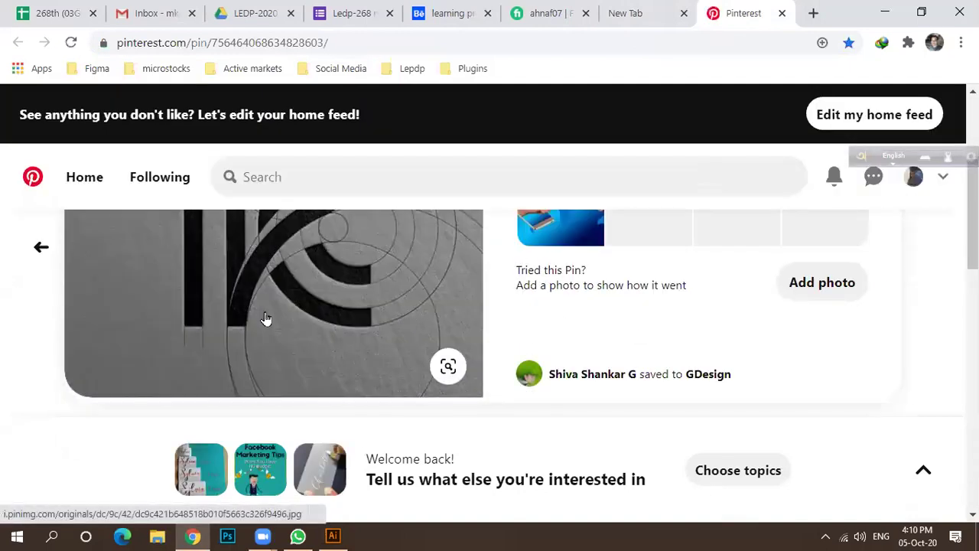
{"action": "scroll", "coordinate": [296, 328], "scroll_direction": "up", "scroll_amount": 2}
{"action": "scroll", "coordinate": [377, 293], "scroll_direction": "down", "scroll_amount": 3}
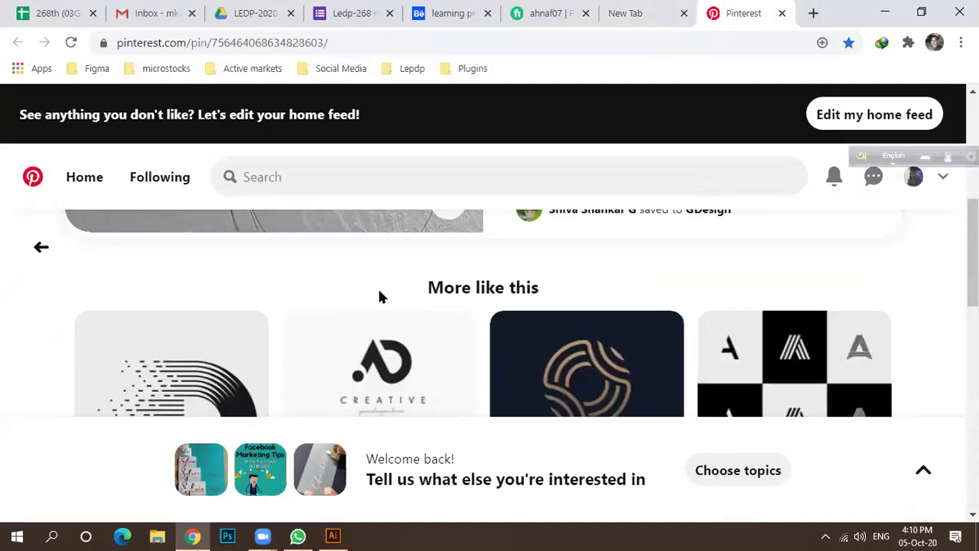
{"action": "scroll", "coordinate": [381, 295], "scroll_direction": "down", "scroll_amount": 1}
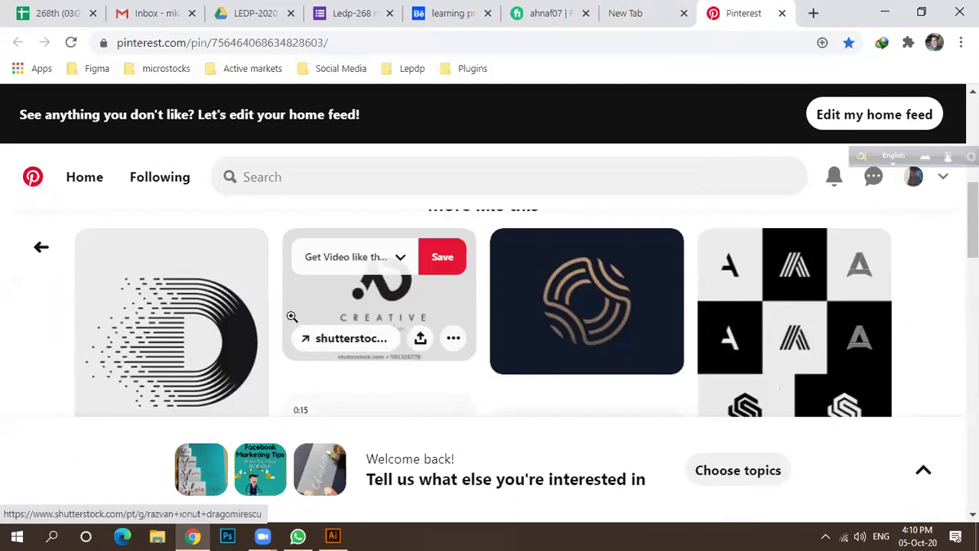
{"action": "scroll", "coordinate": [294, 321], "scroll_direction": "down", "scroll_amount": 2}
{"action": "scroll", "coordinate": [302, 320], "scroll_direction": "down", "scroll_amount": 3}
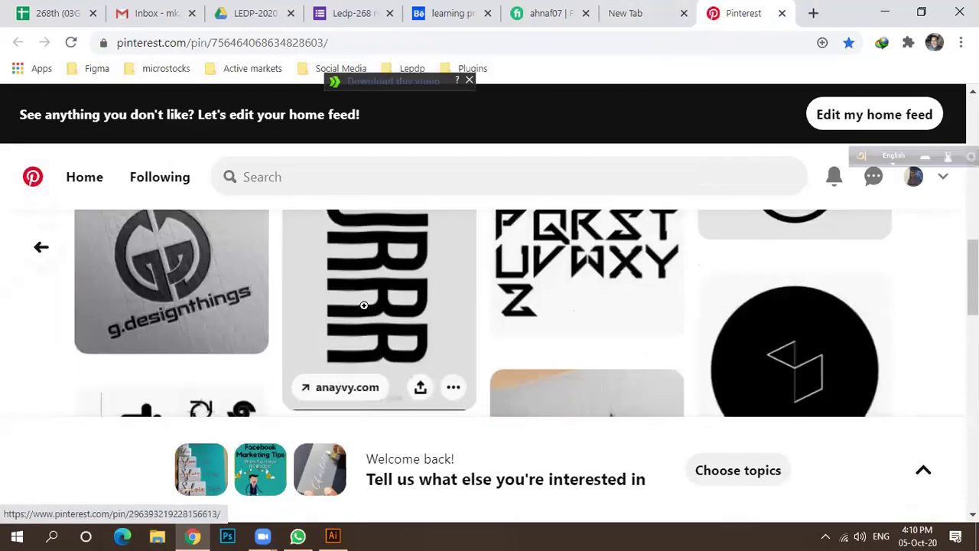
{"action": "scroll", "coordinate": [364, 305], "scroll_direction": "down", "scroll_amount": 3}
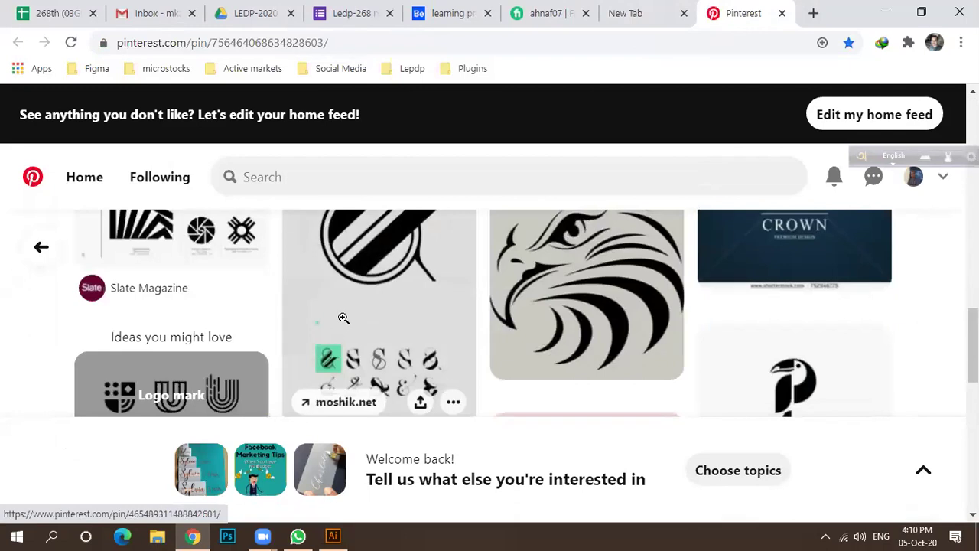
{"action": "scroll", "coordinate": [348, 315], "scroll_direction": "down", "scroll_amount": 5}
{"action": "scroll", "coordinate": [355, 312], "scroll_direction": "down", "scroll_amount": 5}
{"action": "mouse_move", "coordinate": [414, 322]}
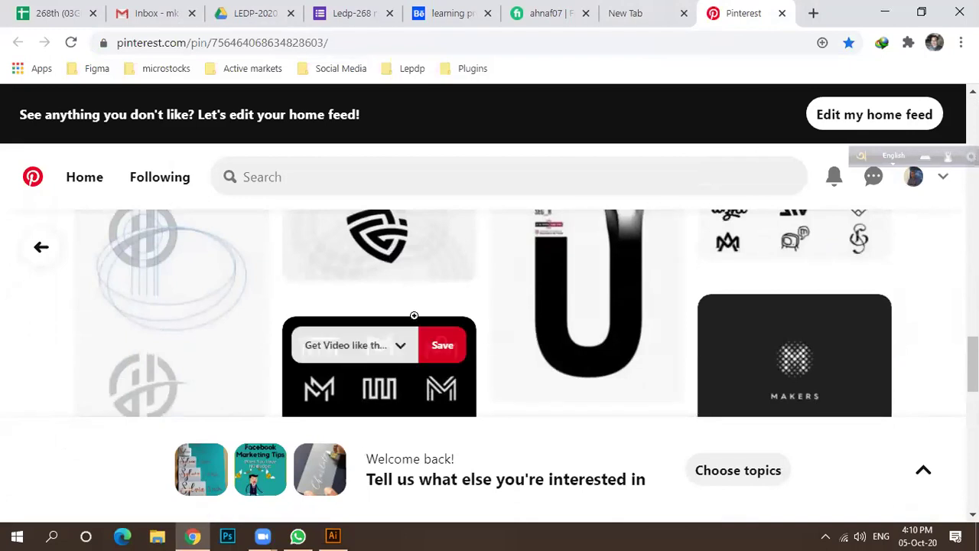
{"action": "scroll", "coordinate": [421, 315], "scroll_direction": "down", "scroll_amount": 3}
{"action": "scroll", "coordinate": [405, 314], "scroll_direction": "down", "scroll_amount": 3}
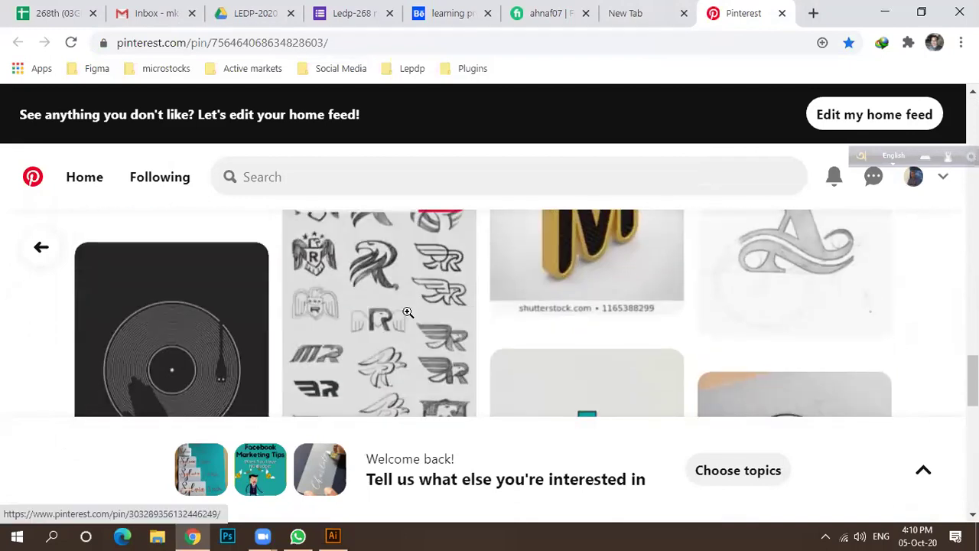
{"action": "scroll", "coordinate": [409, 317], "scroll_direction": "up", "scroll_amount": 3}
{"action": "scroll", "coordinate": [408, 317], "scroll_direction": "down", "scroll_amount": 1}
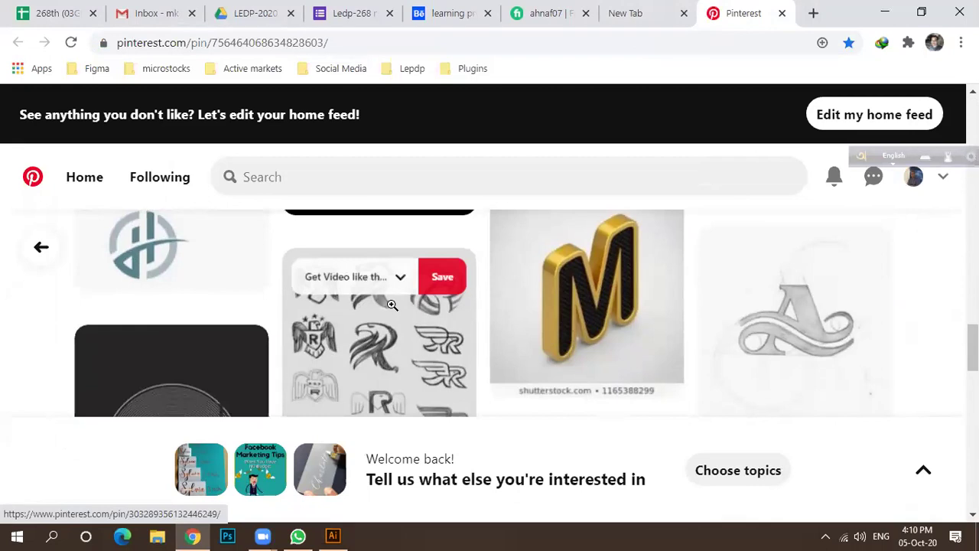
{"action": "scroll", "coordinate": [381, 312], "scroll_direction": "down", "scroll_amount": 3}
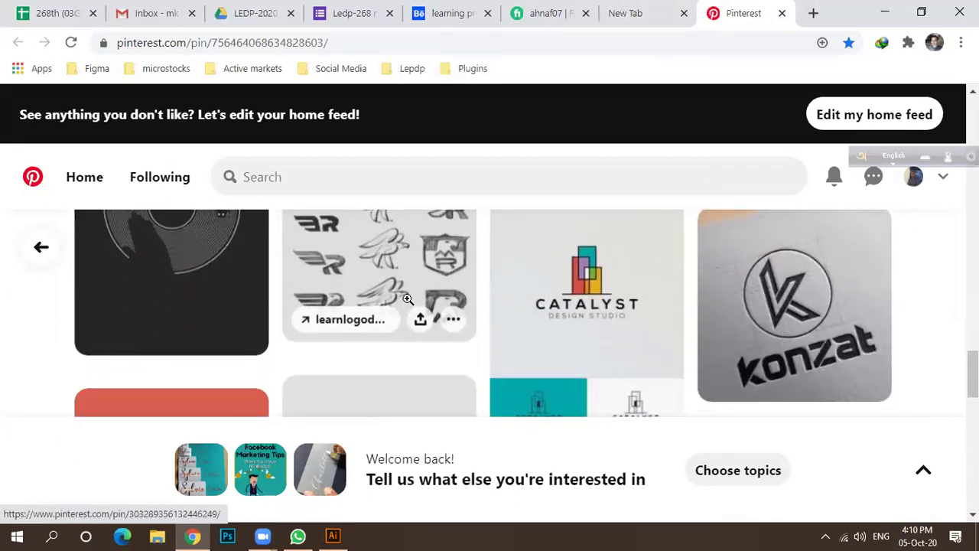
{"action": "scroll", "coordinate": [411, 296], "scroll_direction": "up", "scroll_amount": 1}
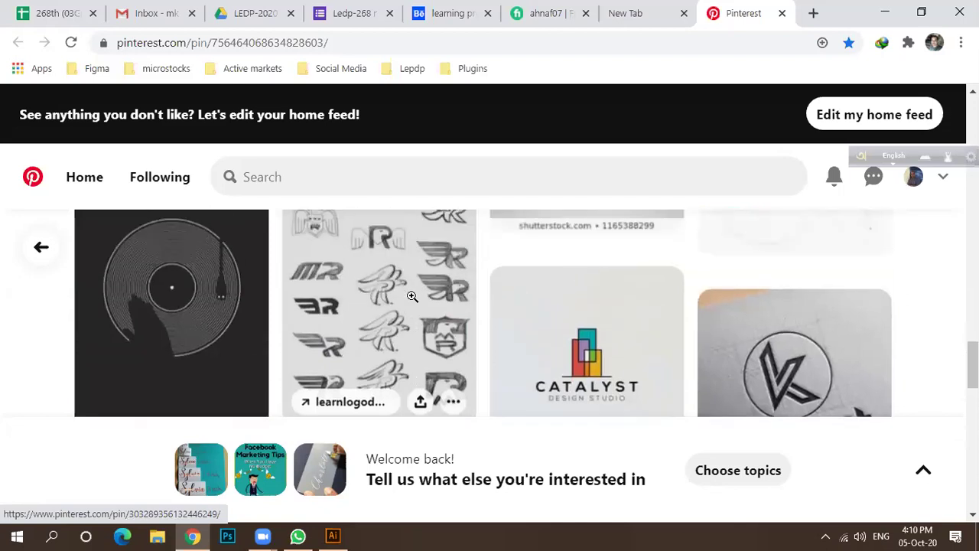
{"action": "scroll", "coordinate": [412, 296], "scroll_direction": "down", "scroll_amount": 3}
{"action": "scroll", "coordinate": [405, 321], "scroll_direction": "down", "scroll_amount": 1}
{"action": "scroll", "coordinate": [388, 315], "scroll_direction": "down", "scroll_amount": 4}
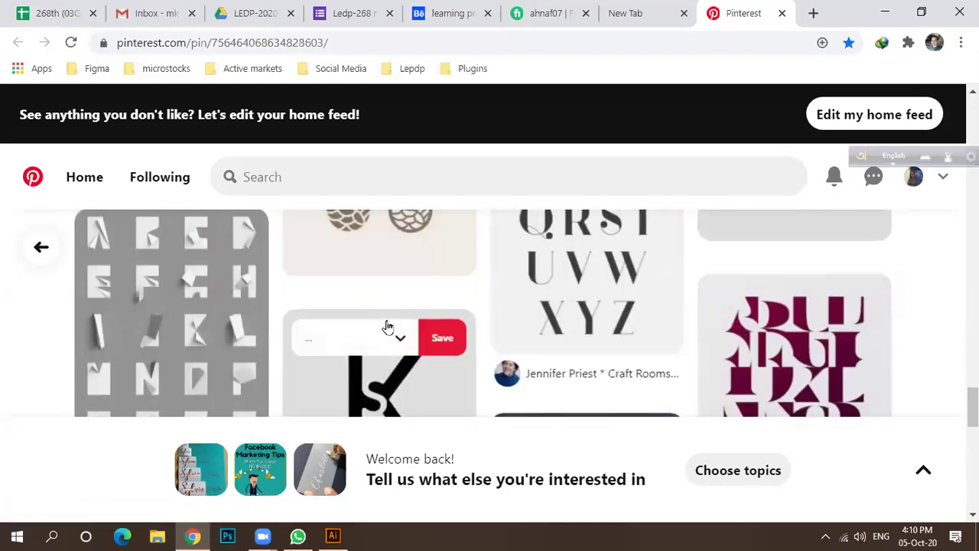
{"action": "scroll", "coordinate": [391, 316], "scroll_direction": "up", "scroll_amount": 3}
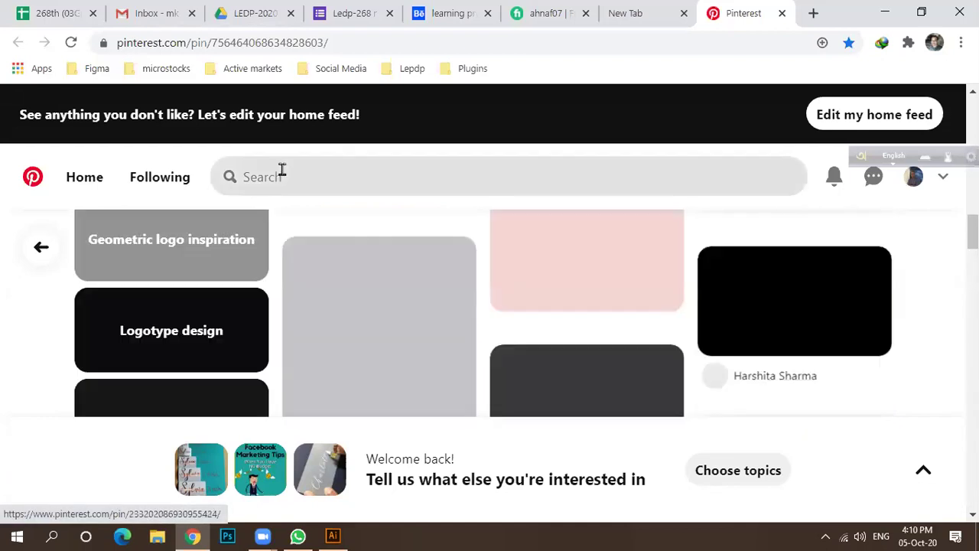
Step: Search Pinterest for "golden ratio logo"
{"action": "left_click", "coordinate": [282, 171]}
{"action": "type", "text": "gol"}
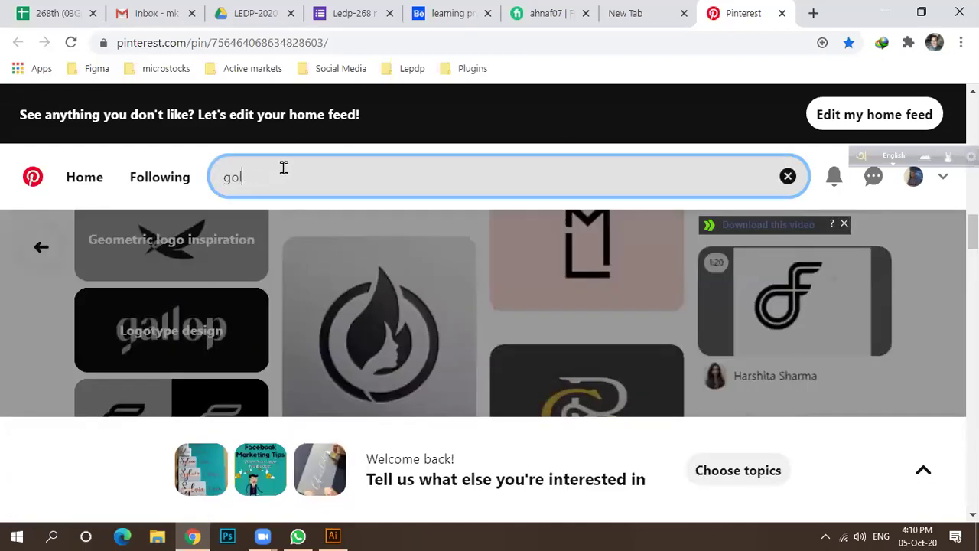
{"action": "type", "text": "der"}
{"action": "key", "text": "BackSpace"}
{"action": "type", "text": "n"}
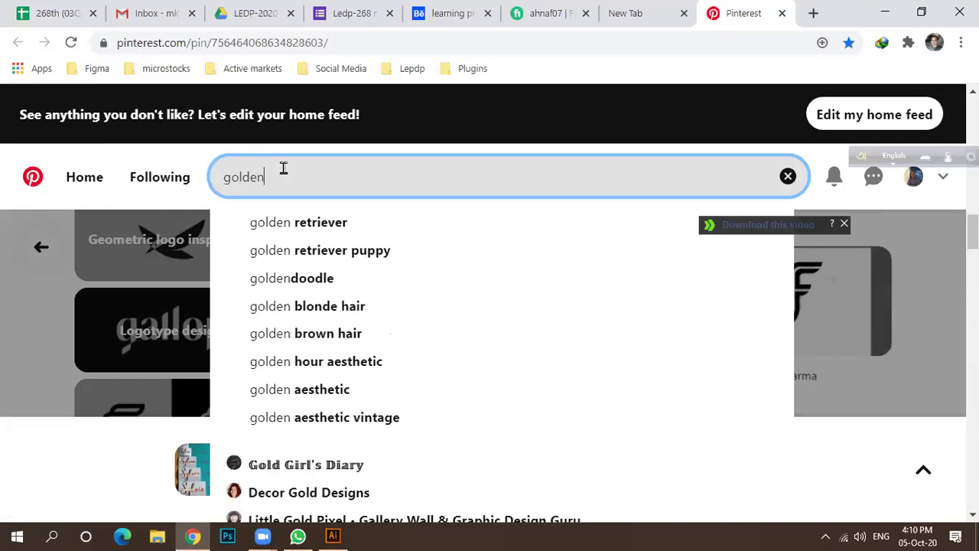
{"action": "type", "text": " ratio "}
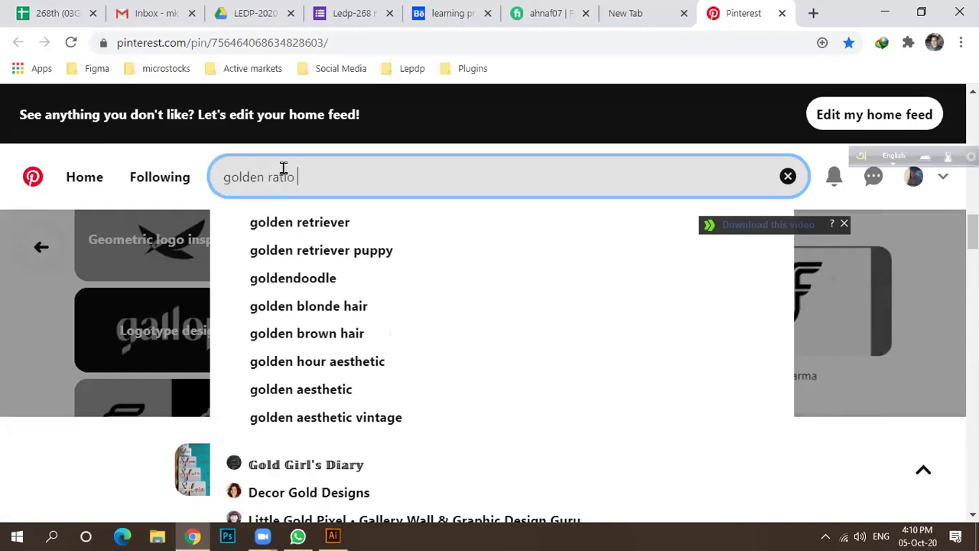
{"action": "type", "text": "logo"}
{"action": "key", "text": "Return"}
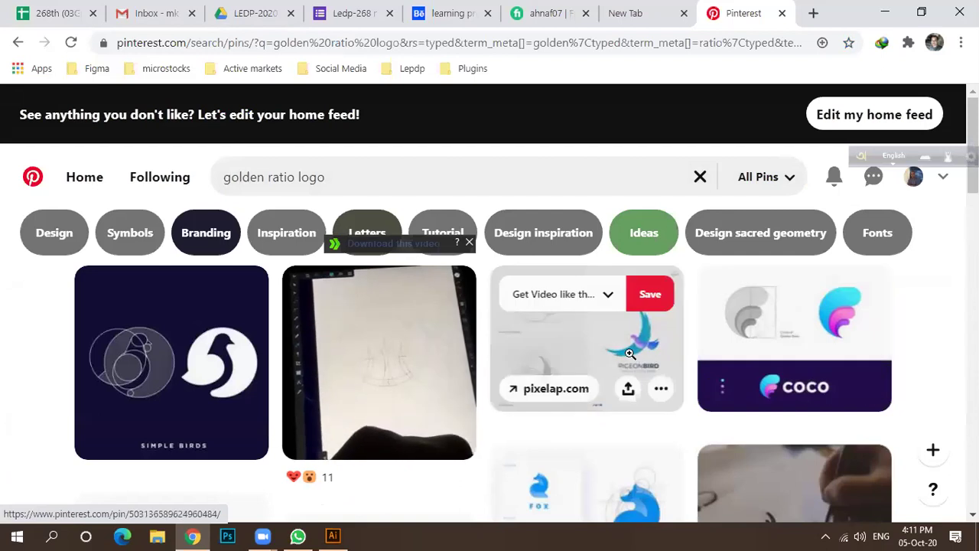
Step: Open the Golden Ratio-Logo Concept pin with the COCO logo from the search results and copy its image
{"action": "scroll", "coordinate": [689, 355], "scroll_direction": "down", "scroll_amount": 2}
{"action": "scroll", "coordinate": [679, 358], "scroll_direction": "up", "scroll_amount": 2}
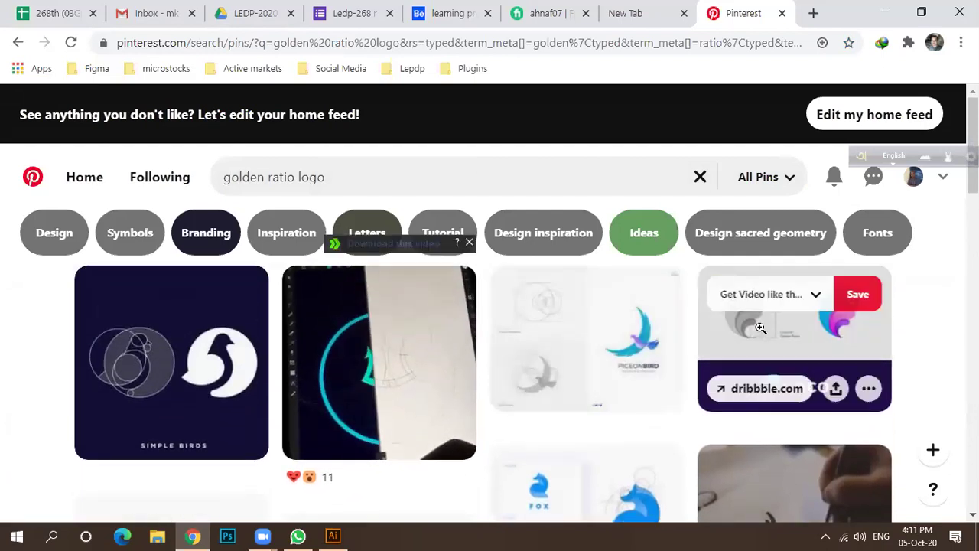
{"action": "left_click", "coordinate": [761, 332]}
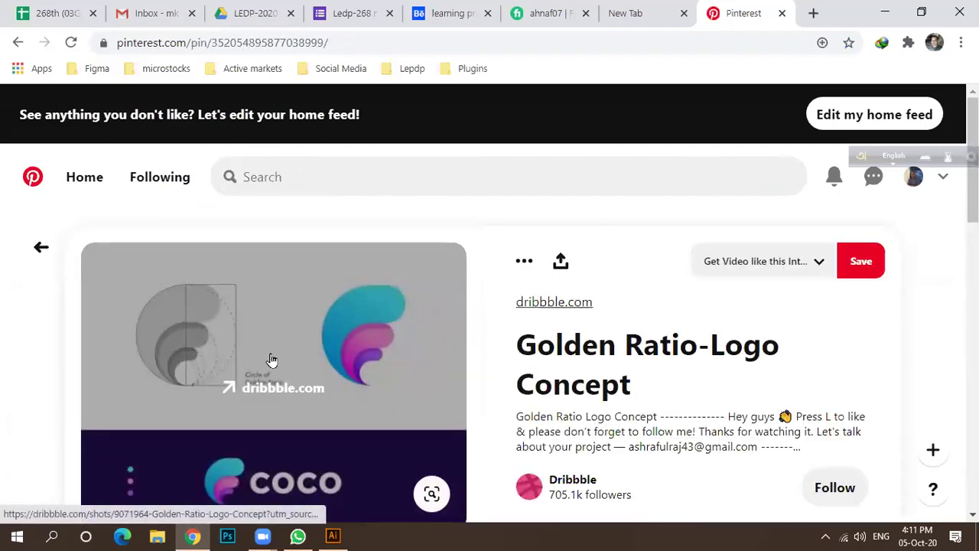
{"action": "right_click", "coordinate": [232, 319]}
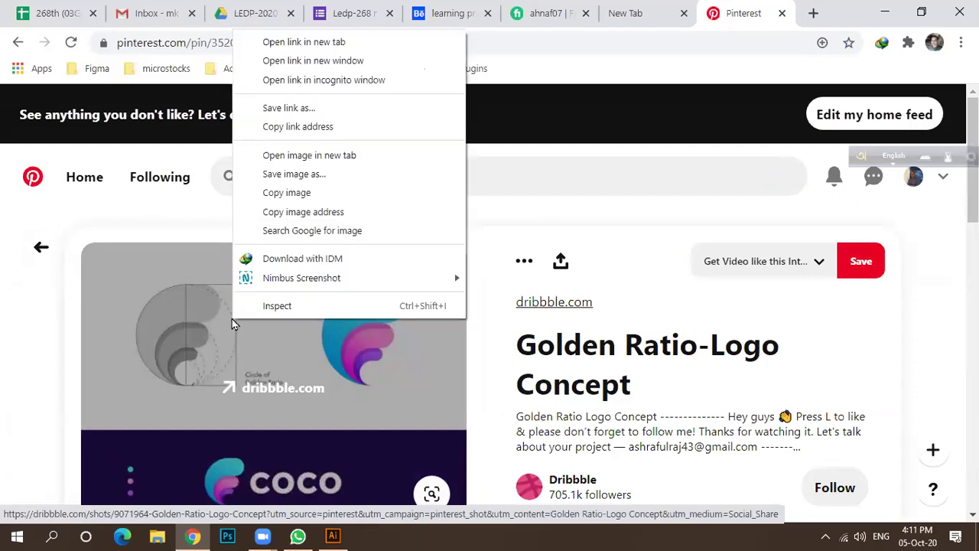
{"action": "left_click", "coordinate": [286, 198]}
Step: Switch to Illustrator, paste the COCO logo image into Golden ratio Logo.ai and place it beside the artboard, left of the orange logo
{"action": "scroll", "coordinate": [227, 411], "scroll_direction": "down", "scroll_amount": 1}
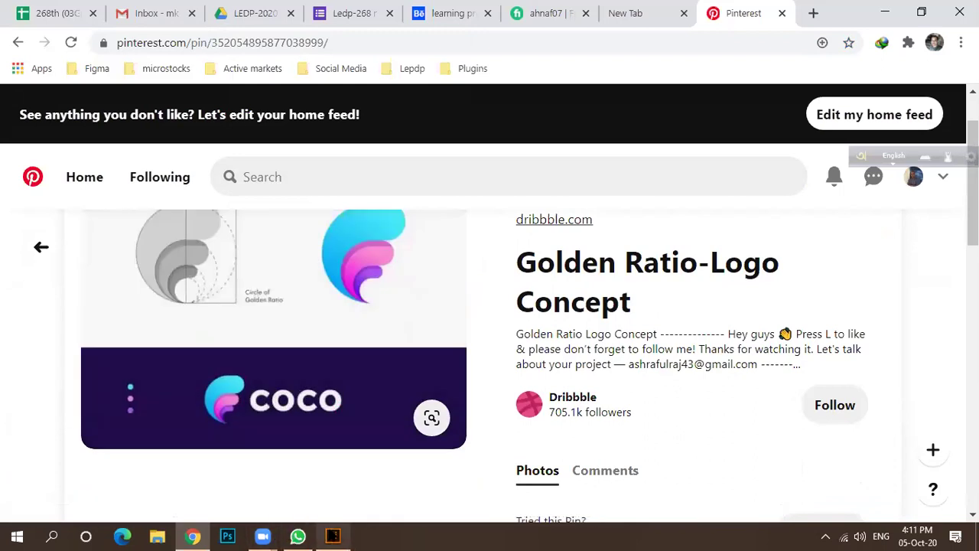
{"action": "left_click", "coordinate": [333, 536]}
{"action": "right_click", "coordinate": [329, 452]}
{"action": "left_click", "coordinate": [316, 449]}
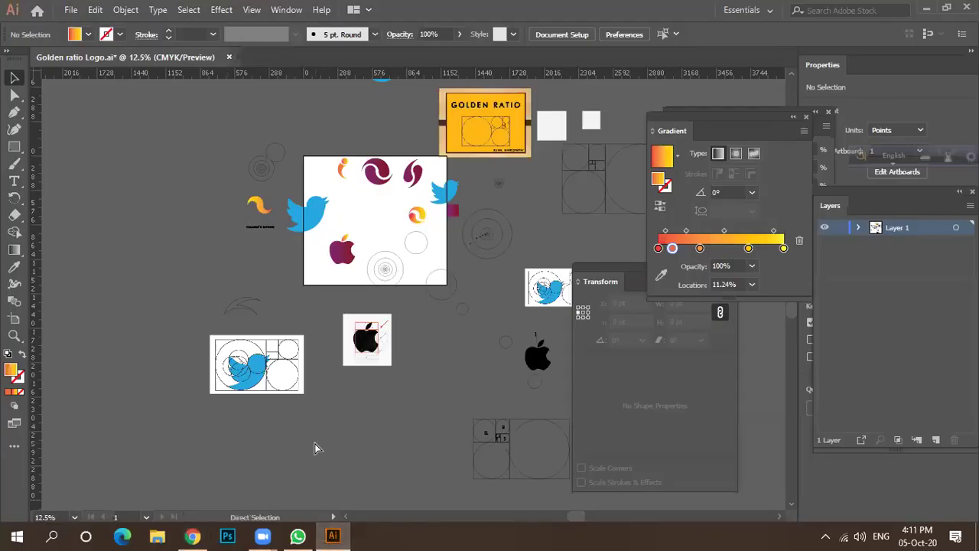
{"action": "left_click_drag", "start_coordinate": [415, 303], "coordinate": [155, 214]}
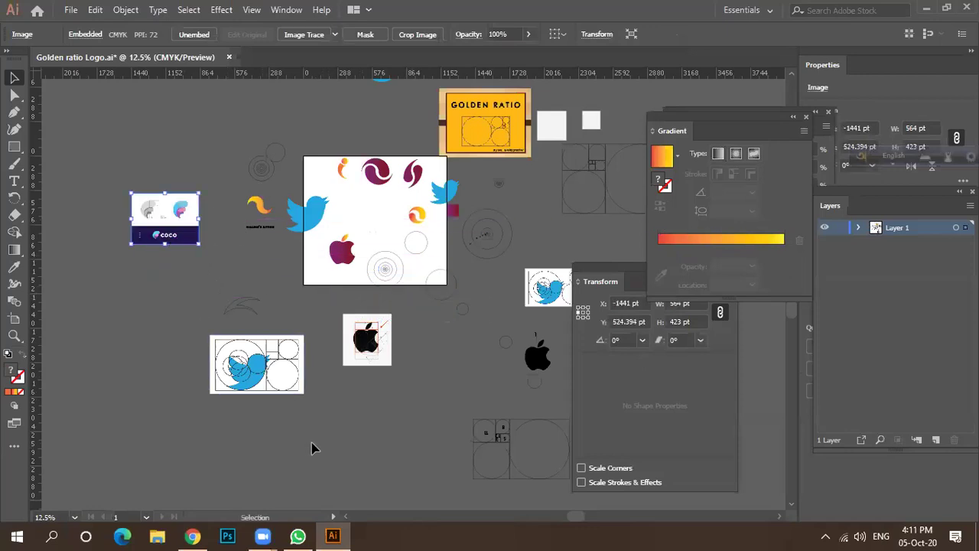
Step: Return to Chrome, open the w-world pin from the related pins and copy its image
{"action": "left_click", "coordinate": [193, 536]}
{"action": "scroll", "coordinate": [478, 370], "scroll_direction": "down", "scroll_amount": 5}
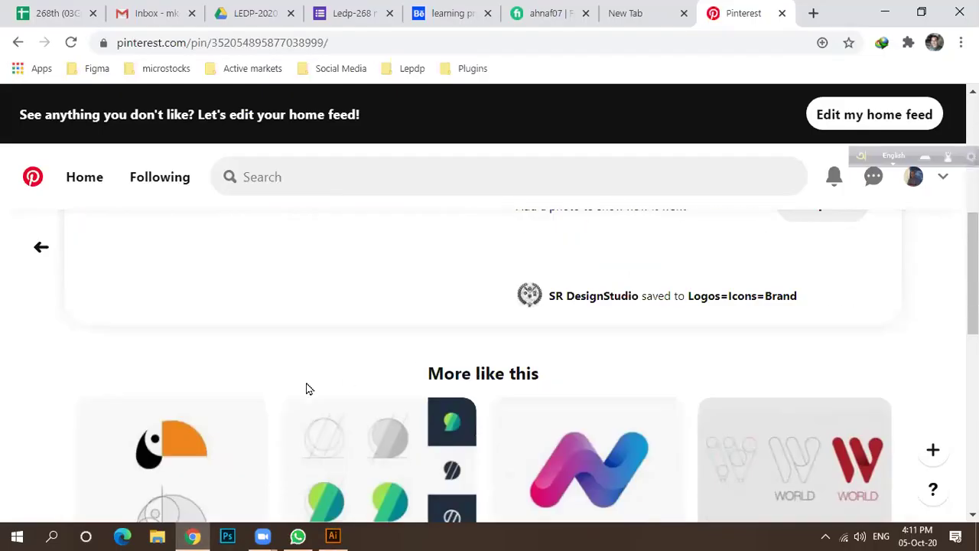
{"action": "scroll", "coordinate": [306, 388], "scroll_direction": "down", "scroll_amount": 2}
{"action": "left_click", "coordinate": [738, 324]}
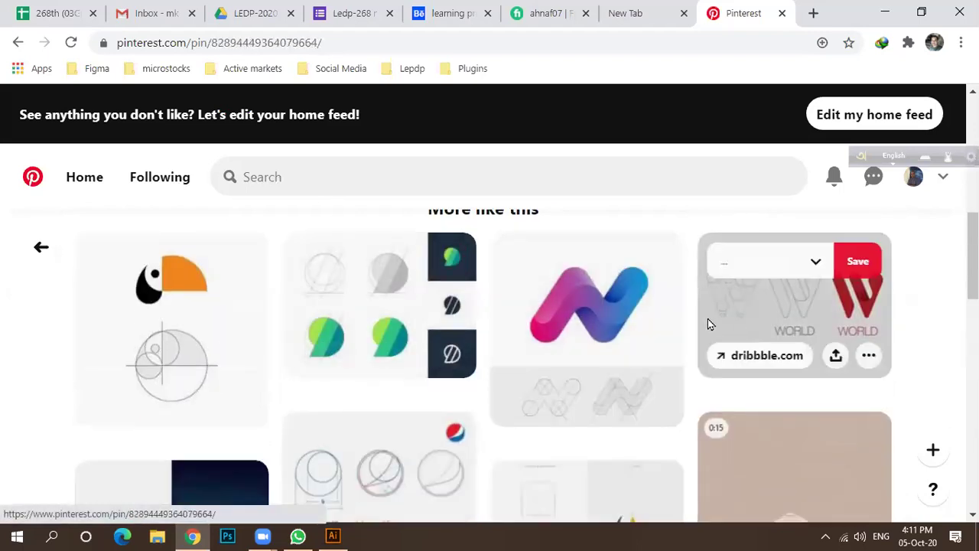
{"action": "right_click", "coordinate": [252, 329]}
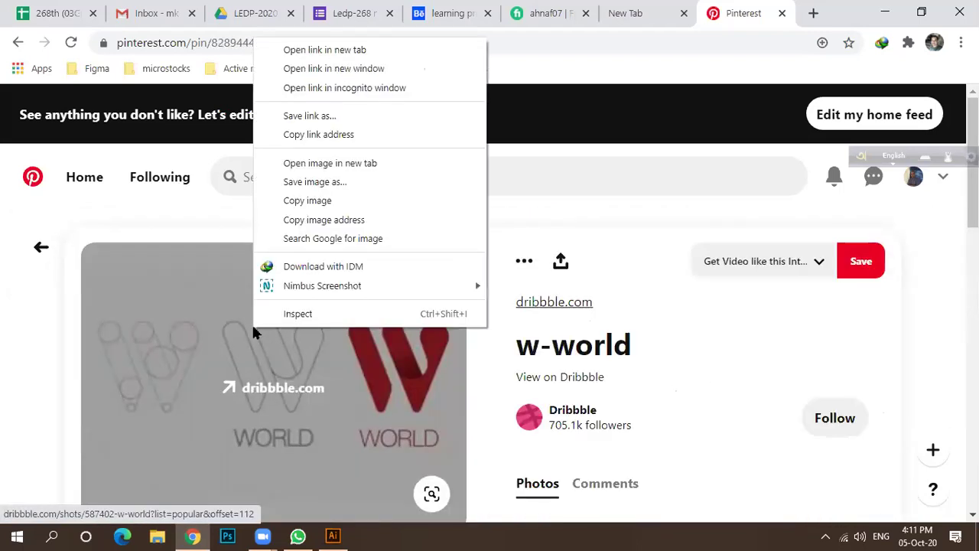
{"action": "left_click", "coordinate": [314, 200]}
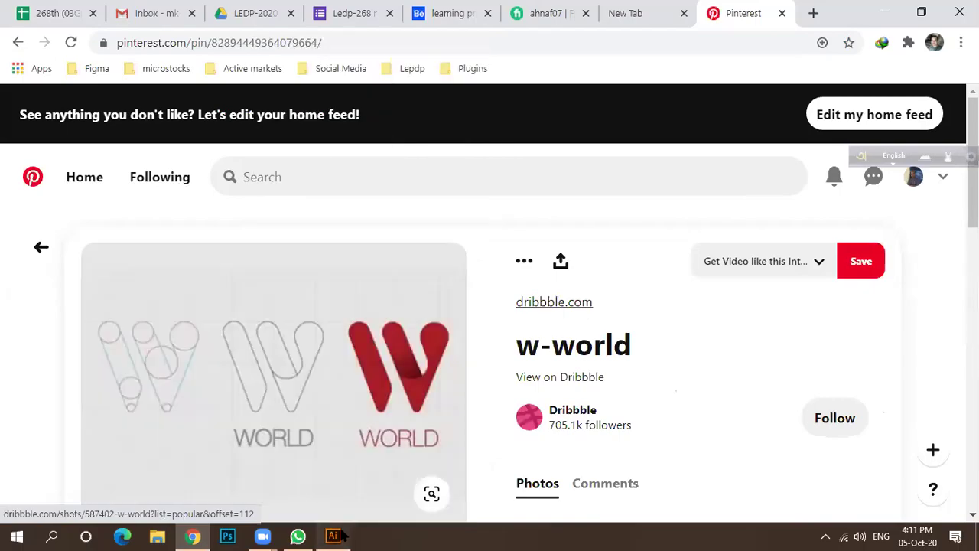
Step: Switch to Illustrator, paste the w-world image and place it below the COCO image
{"action": "left_click", "coordinate": [333, 536]}
{"action": "key", "text": "ctrl+v"}
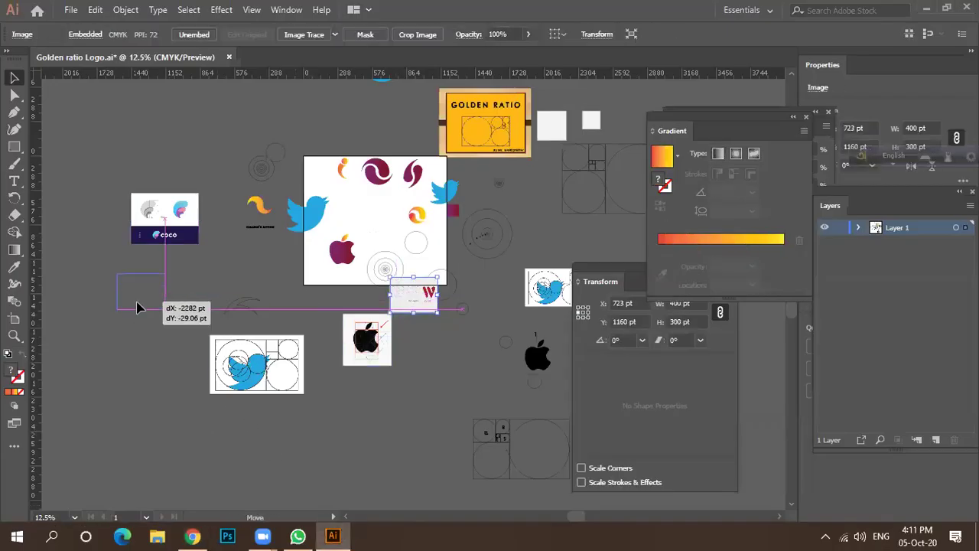
{"action": "left_click_drag", "start_coordinate": [137, 308], "coordinate": [138, 309]}
Step: Return to Chrome, open the Heart Care pin from the related pins and copy its image
{"action": "left_click", "coordinate": [192, 535]}
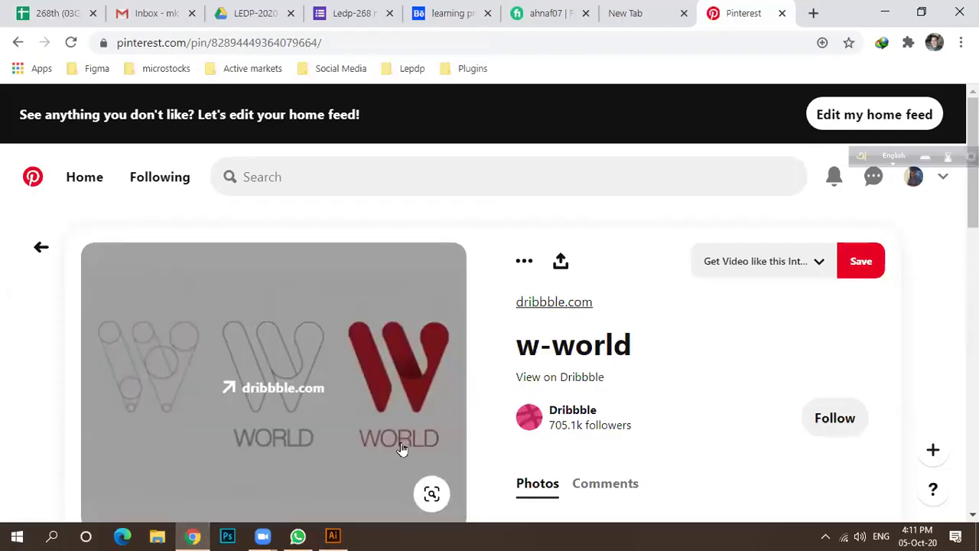
{"action": "scroll", "coordinate": [372, 463], "scroll_direction": "down", "scroll_amount": 6}
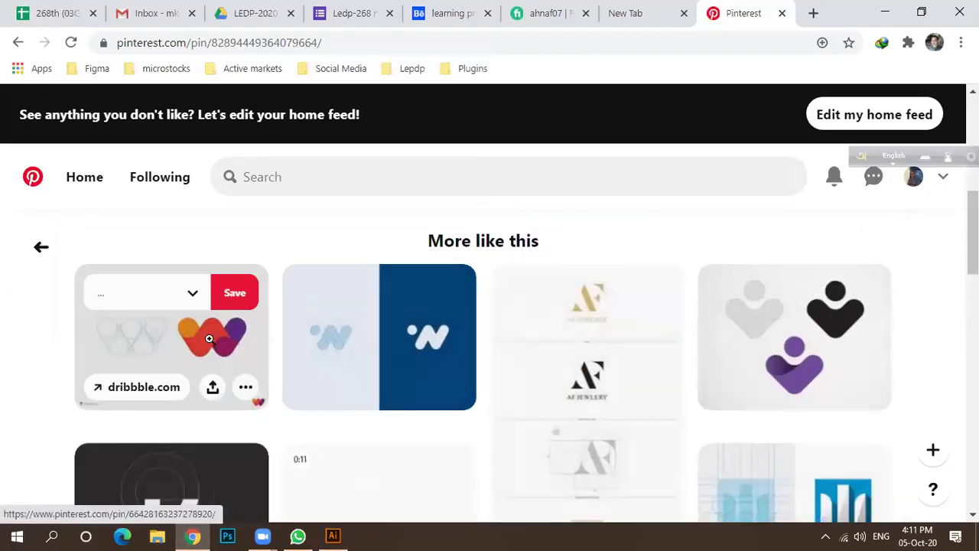
{"action": "left_click", "coordinate": [757, 345]}
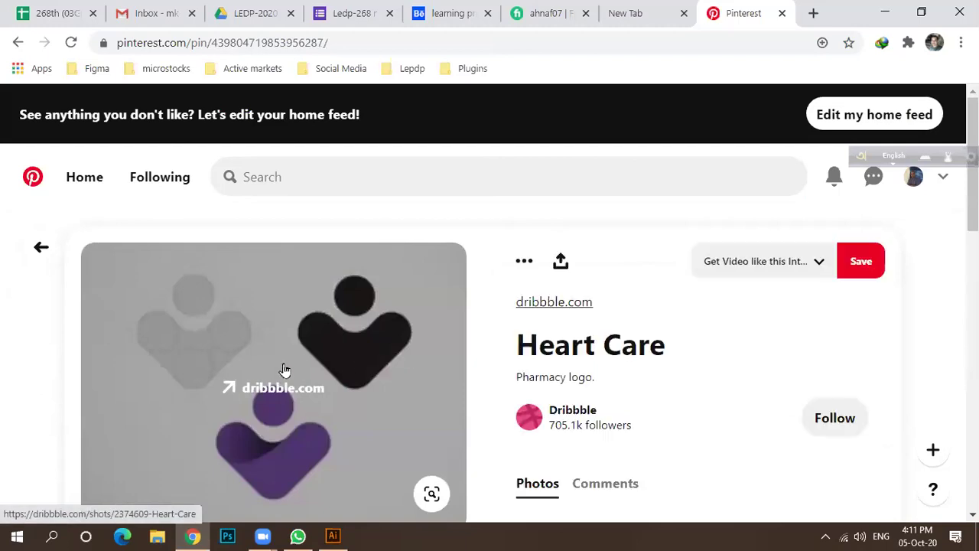
{"action": "right_click", "coordinate": [218, 340]}
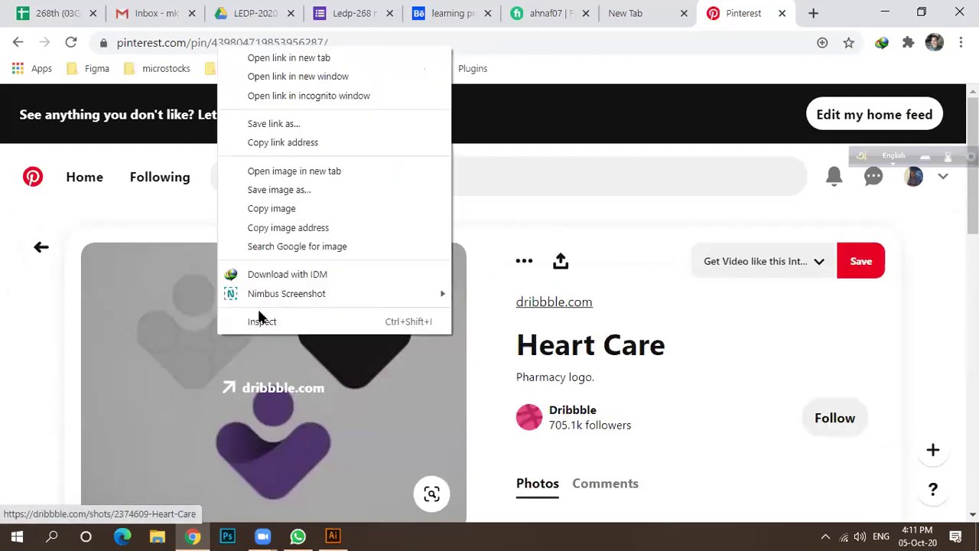
{"action": "left_click", "coordinate": [313, 213]}
Step: Switch to Illustrator, paste the Heart Care image above the COCO image and move the w-world image up directly beneath COCO
{"action": "left_click", "coordinate": [333, 536]}
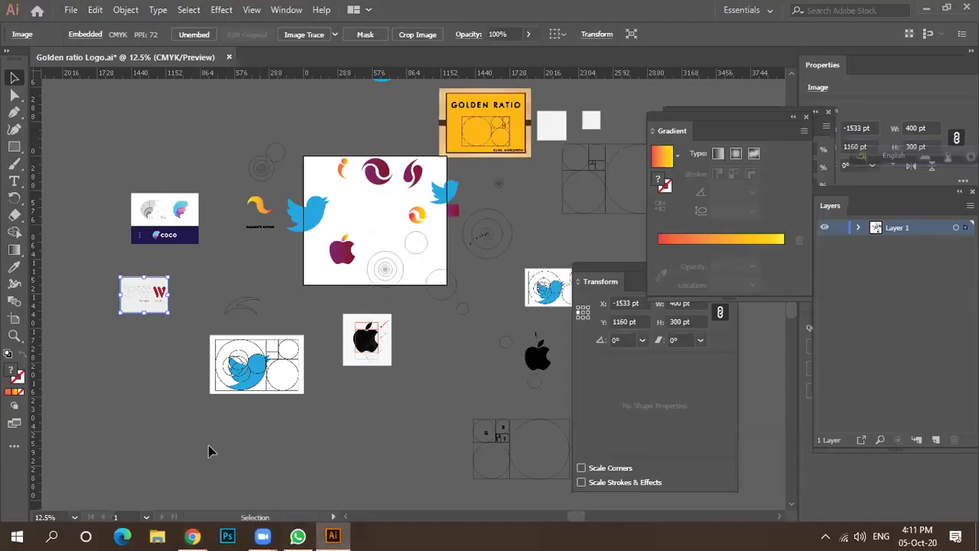
{"action": "left_click", "coordinate": [214, 445]}
{"action": "key", "text": "ctrl+v"}
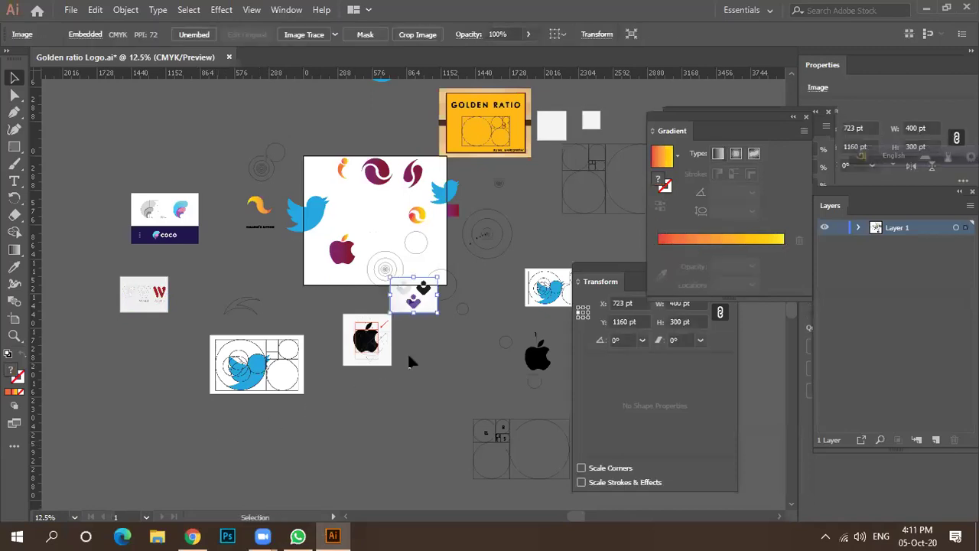
{"action": "left_click_drag", "start_coordinate": [407, 304], "coordinate": [168, 175]}
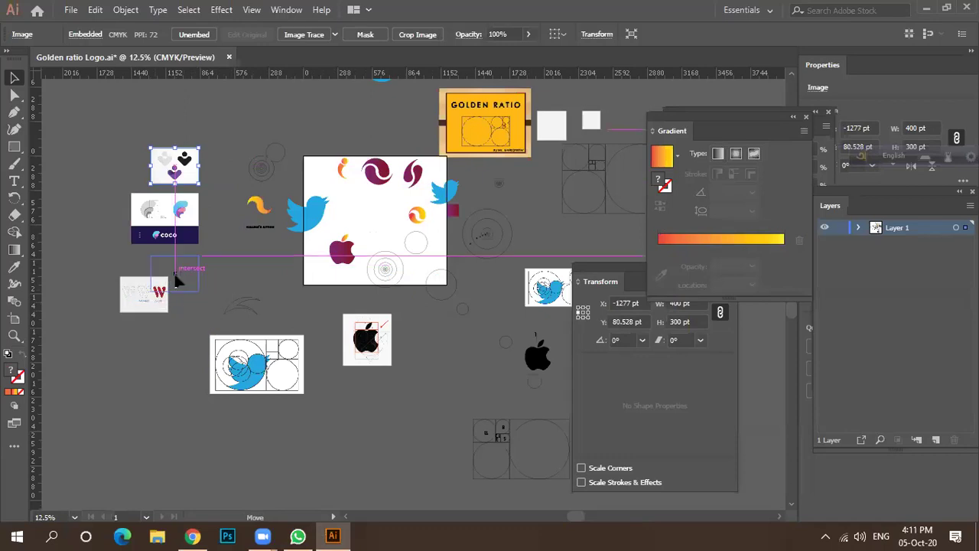
{"action": "left_click_drag", "start_coordinate": [164, 279], "coordinate": [165, 279]}
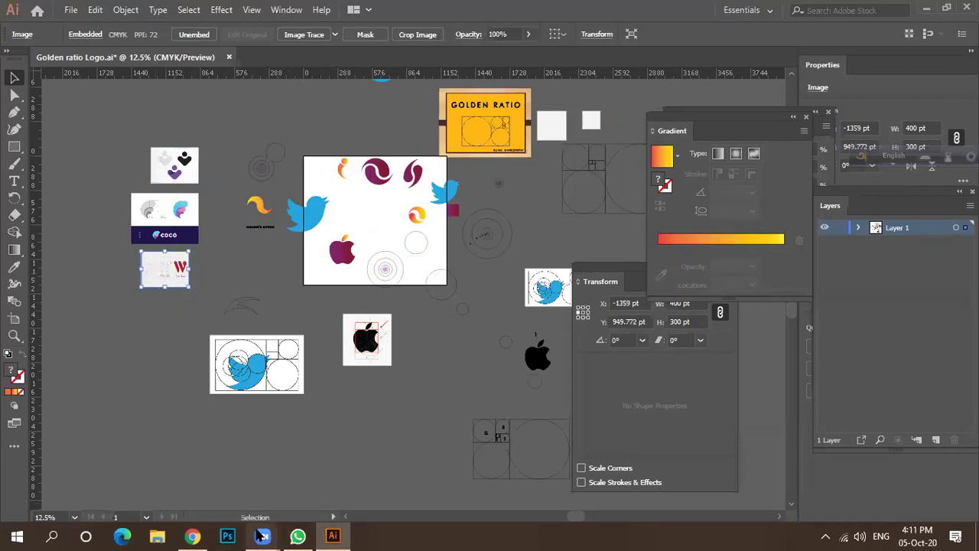
Step: Return to Chrome, open the "P" Logo concept pin from the related pins and copy its image
{"action": "left_click", "coordinate": [190, 536]}
{"action": "scroll", "coordinate": [459, 421], "scroll_direction": "down", "scroll_amount": 6}
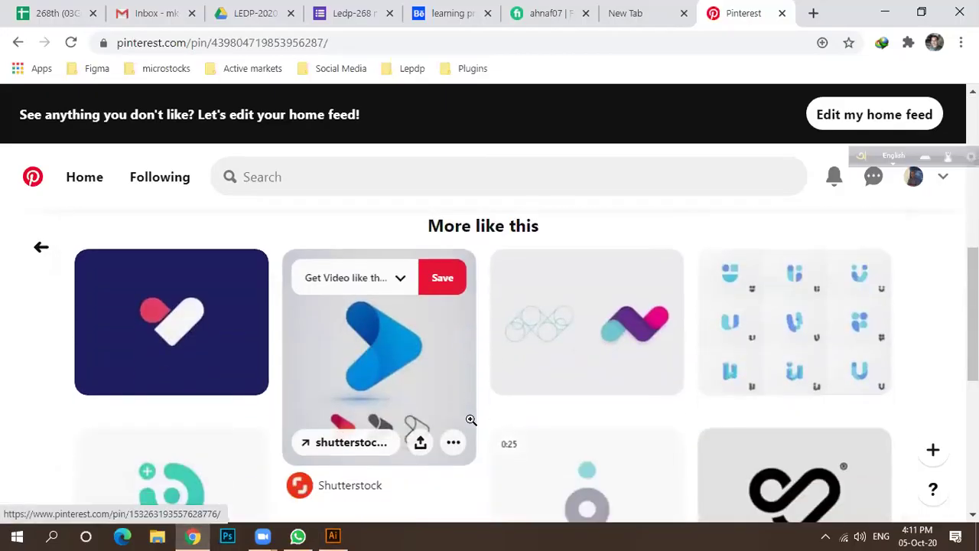
{"action": "scroll", "coordinate": [469, 420], "scroll_direction": "up", "scroll_amount": 1}
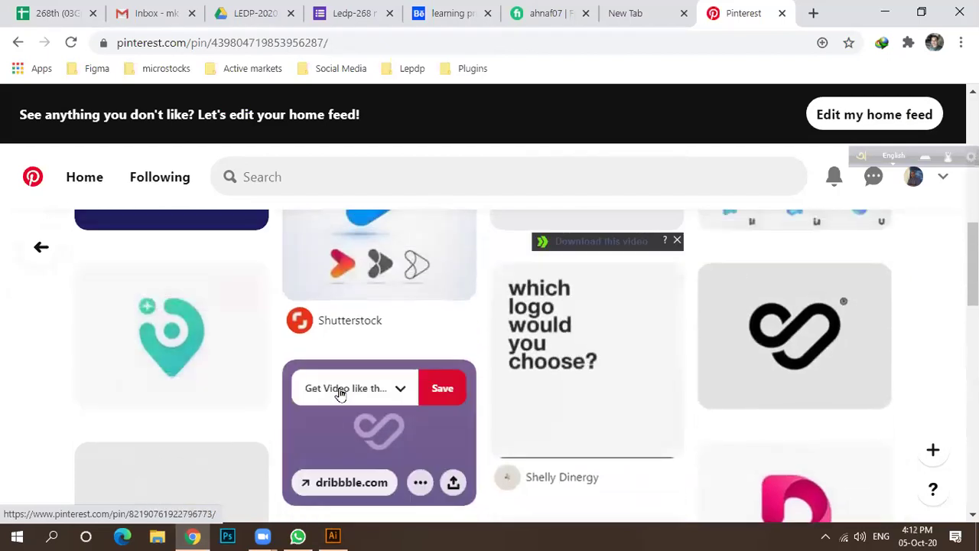
{"action": "scroll", "coordinate": [579, 396], "scroll_direction": "down", "scroll_amount": 2}
{"action": "scroll", "coordinate": [497, 404], "scroll_direction": "down", "scroll_amount": 2}
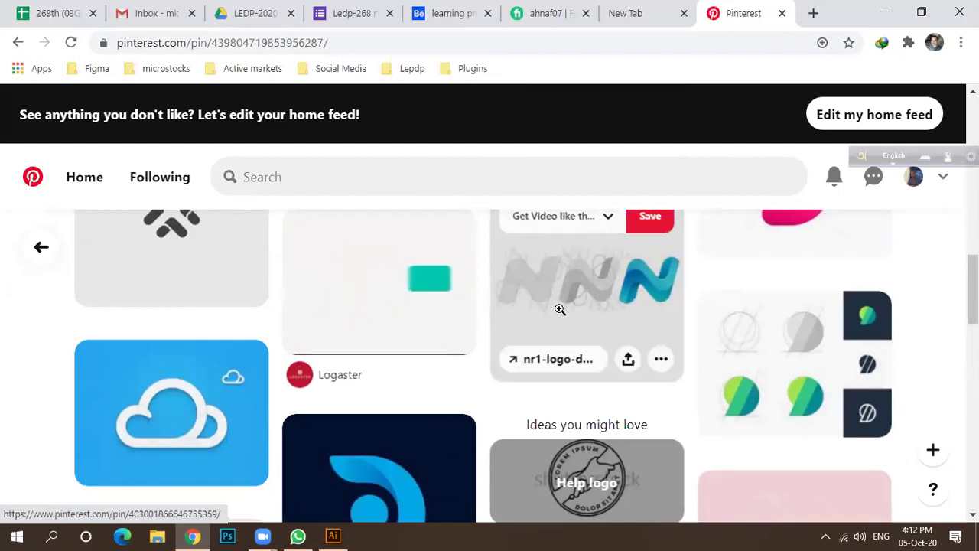
{"action": "scroll", "coordinate": [560, 308], "scroll_direction": "down", "scroll_amount": 4}
{"action": "scroll", "coordinate": [558, 337], "scroll_direction": "down", "scroll_amount": 1}
{"action": "scroll", "coordinate": [528, 379], "scroll_direction": "up", "scroll_amount": 2}
{"action": "scroll", "coordinate": [529, 376], "scroll_direction": "down", "scroll_amount": 3}
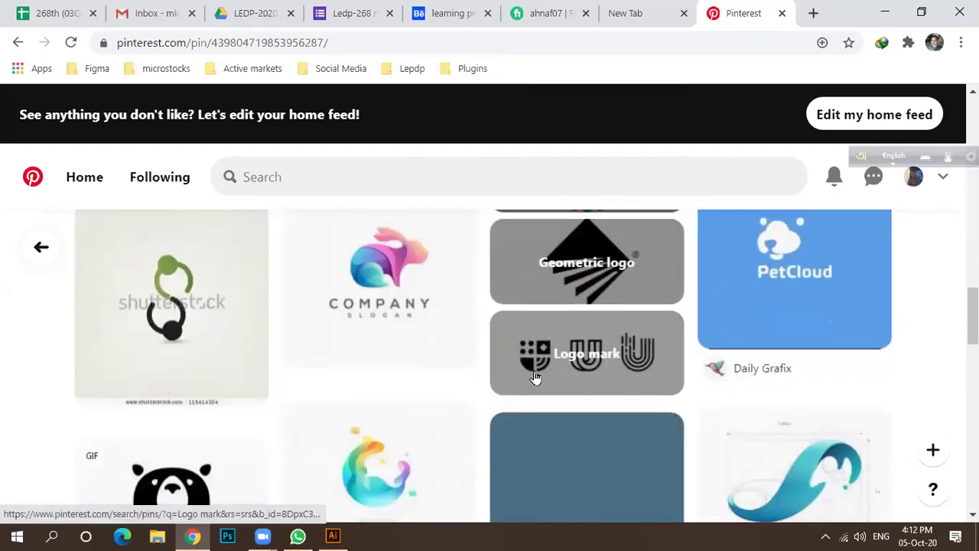
{"action": "scroll", "coordinate": [535, 374], "scroll_direction": "down", "scroll_amount": 1}
{"action": "scroll", "coordinate": [535, 373], "scroll_direction": "up", "scroll_amount": 2}
{"action": "scroll", "coordinate": [536, 374], "scroll_direction": "down", "scroll_amount": 5}
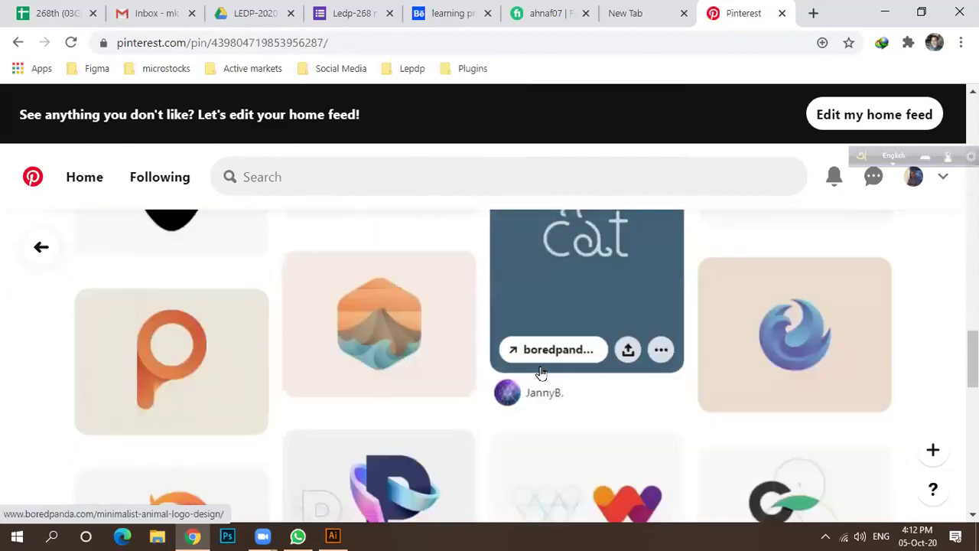
{"action": "scroll", "coordinate": [490, 379], "scroll_direction": "down", "scroll_amount": 1}
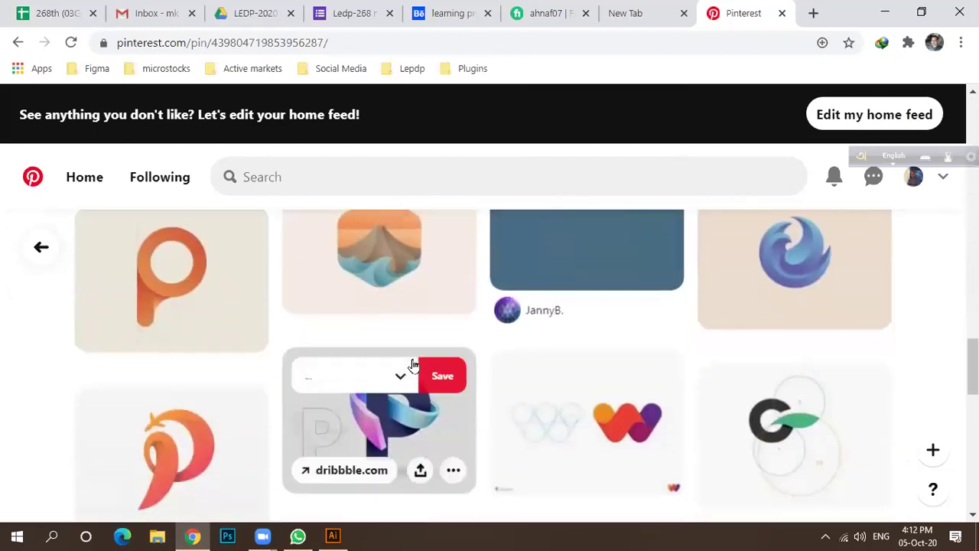
{"action": "left_click", "coordinate": [129, 304]}
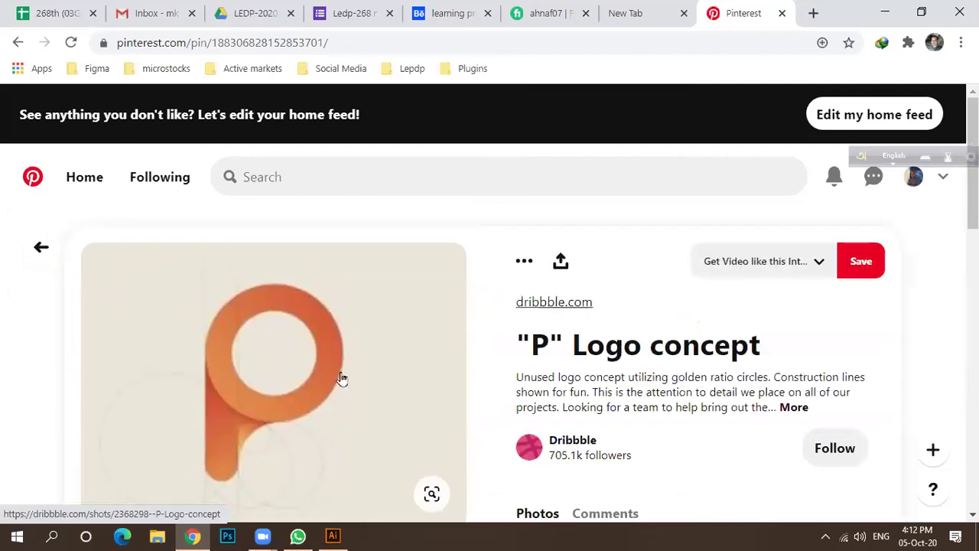
{"action": "right_click", "coordinate": [254, 328]}
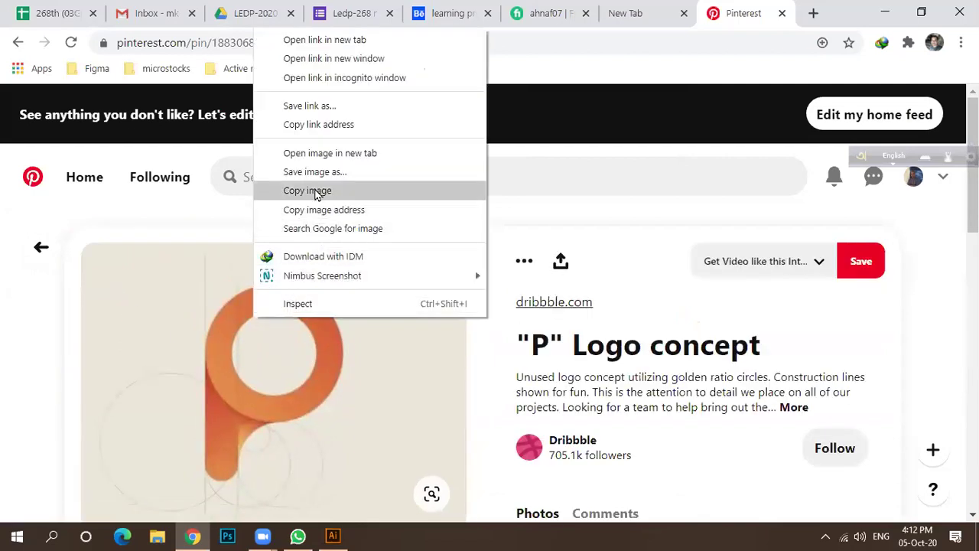
{"action": "left_click", "coordinate": [318, 189]}
Step: Switch to Illustrator, paste the orange P logo image and place it below the w-world image
{"action": "left_click", "coordinate": [333, 536]}
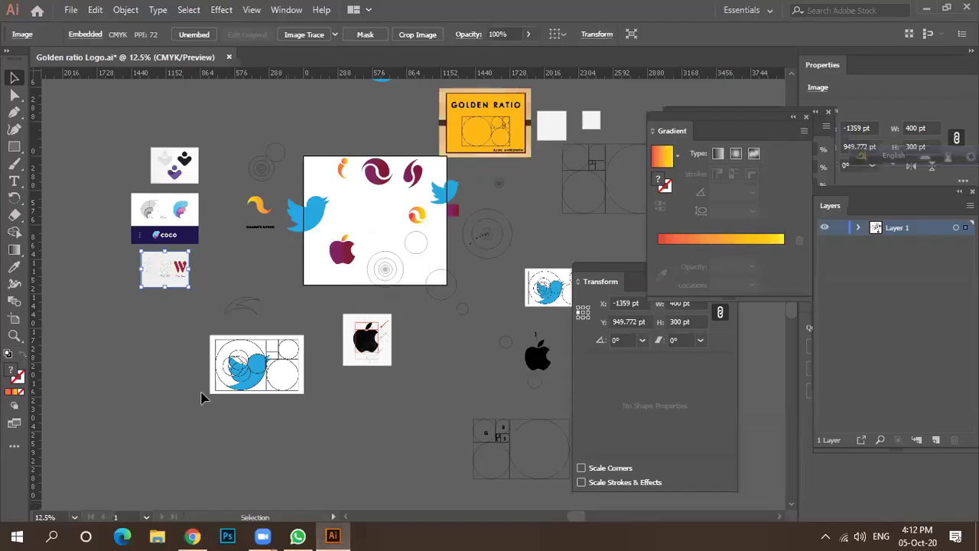
{"action": "key", "text": "ctrl+v"}
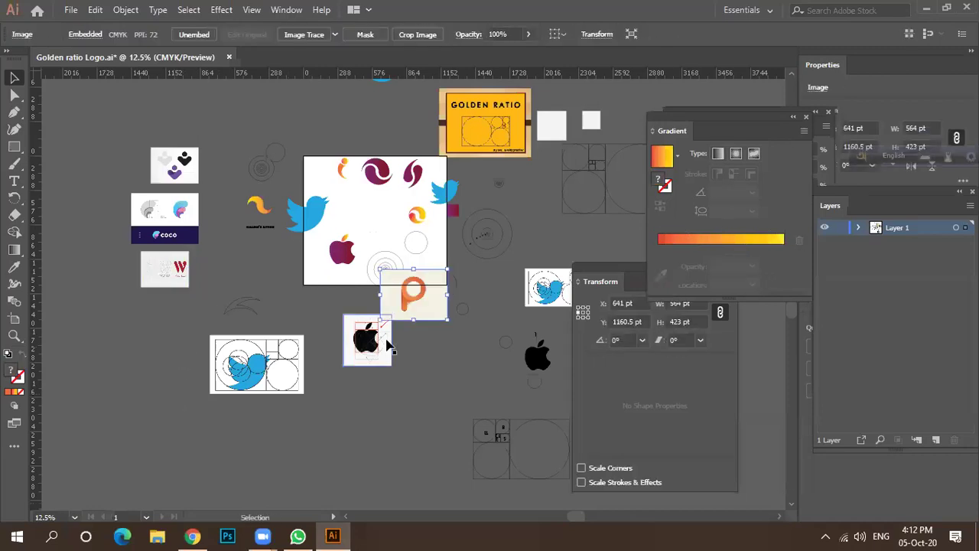
{"action": "left_click_drag", "start_coordinate": [419, 313], "coordinate": [154, 344]}
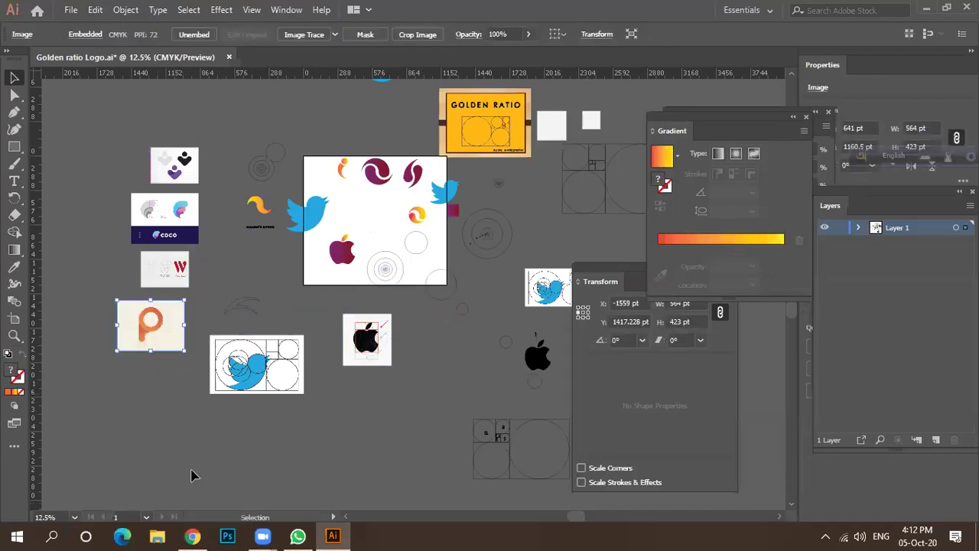
Step: Return to Chrome, open the dark interlocked-loops logo pin from the related pins and try to copy its image
{"action": "left_click", "coordinate": [191, 536]}
{"action": "scroll", "coordinate": [339, 354], "scroll_direction": "down", "scroll_amount": 10}
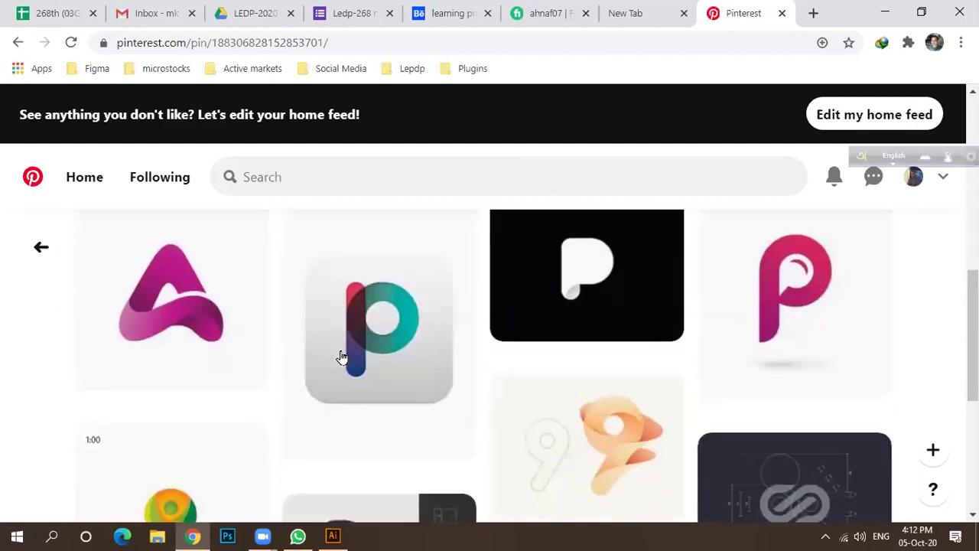
{"action": "scroll", "coordinate": [446, 368], "scroll_direction": "down", "scroll_amount": 3}
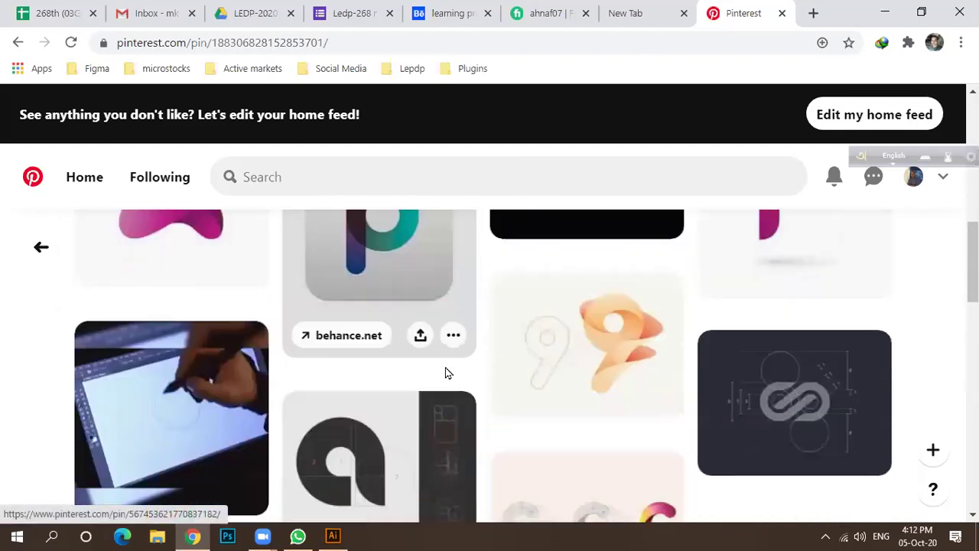
{"action": "left_click", "coordinate": [736, 355]}
{"action": "right_click", "coordinate": [244, 331]}
{"action": "left_click", "coordinate": [284, 201]}
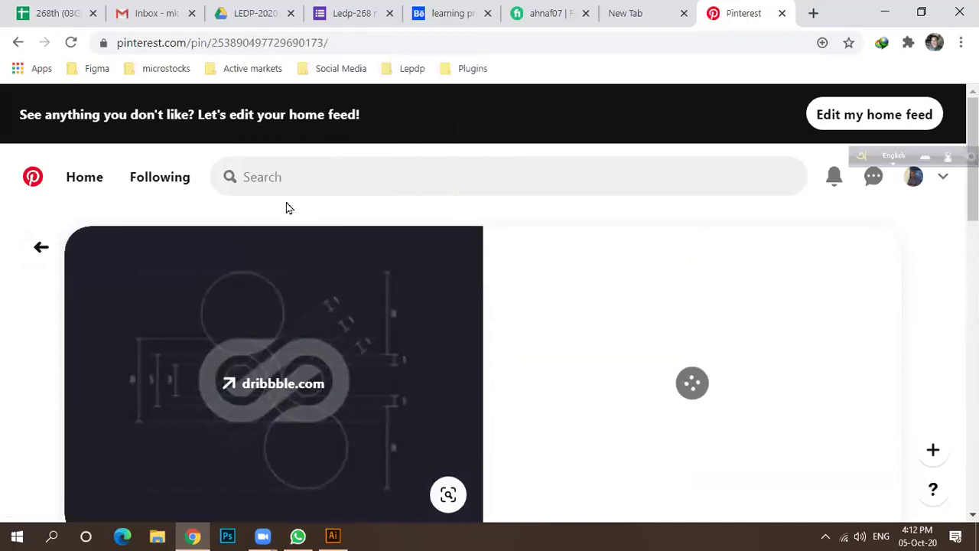
Step: Switch to Illustrator, paste the clipboard image and place it below the orange P logo image
{"action": "key", "text": "alt+Tab"}
{"action": "left_click", "coordinate": [201, 447]}
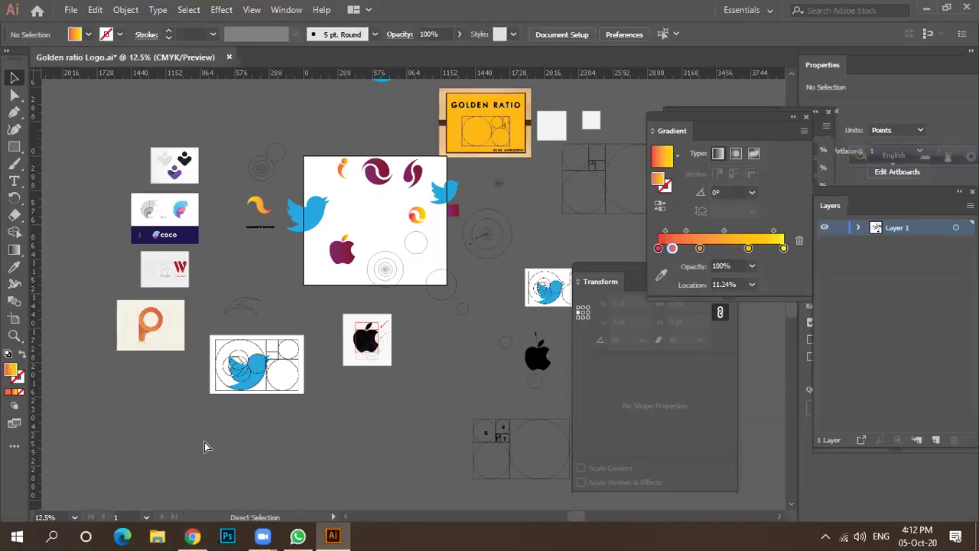
{"action": "key", "text": "ctrl+v"}
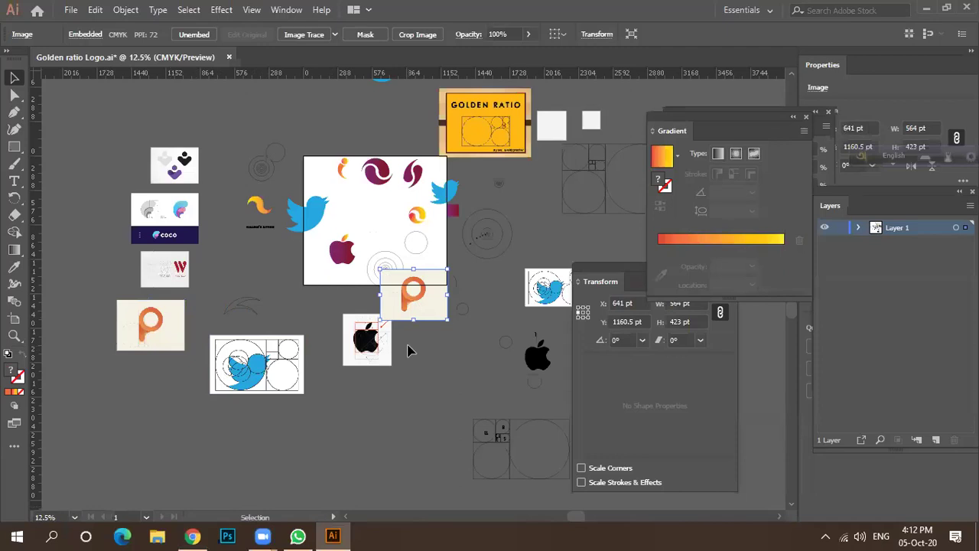
{"action": "left_click_drag", "start_coordinate": [411, 313], "coordinate": [142, 408]}
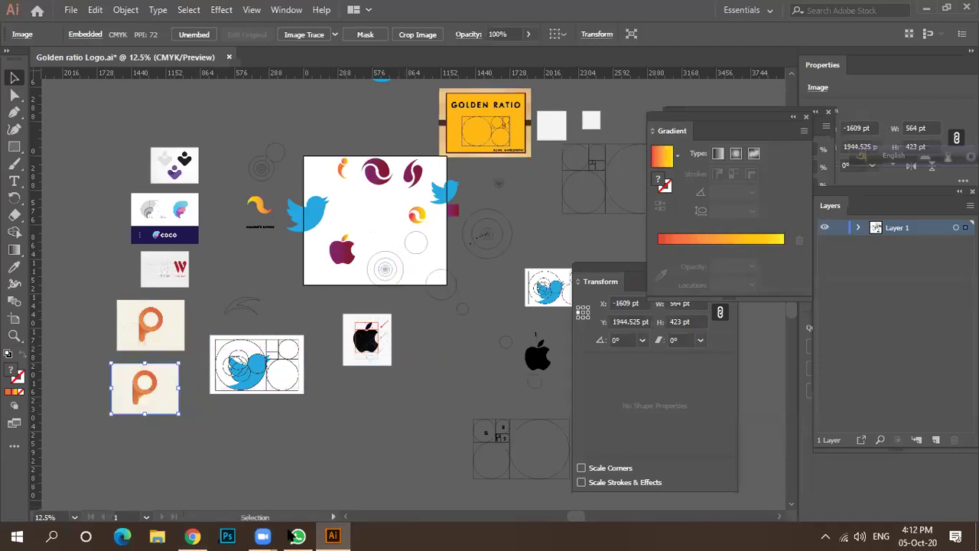
Step: Return to Chrome, open the black pin with the orange flame-like animal logo from the related pins and copy its image
{"action": "left_click", "coordinate": [191, 536]}
{"action": "scroll", "coordinate": [507, 400], "scroll_direction": "down", "scroll_amount": 5}
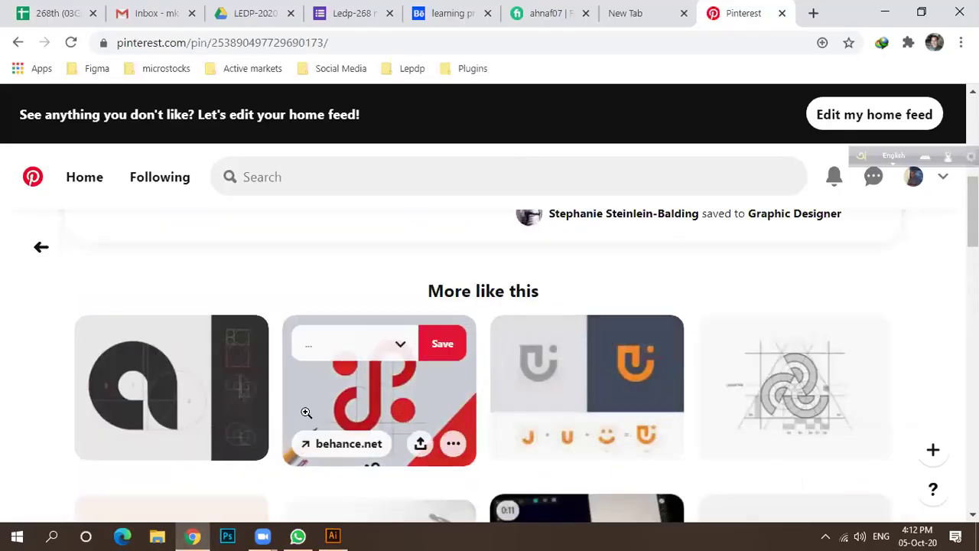
{"action": "scroll", "coordinate": [337, 406], "scroll_direction": "down", "scroll_amount": 4}
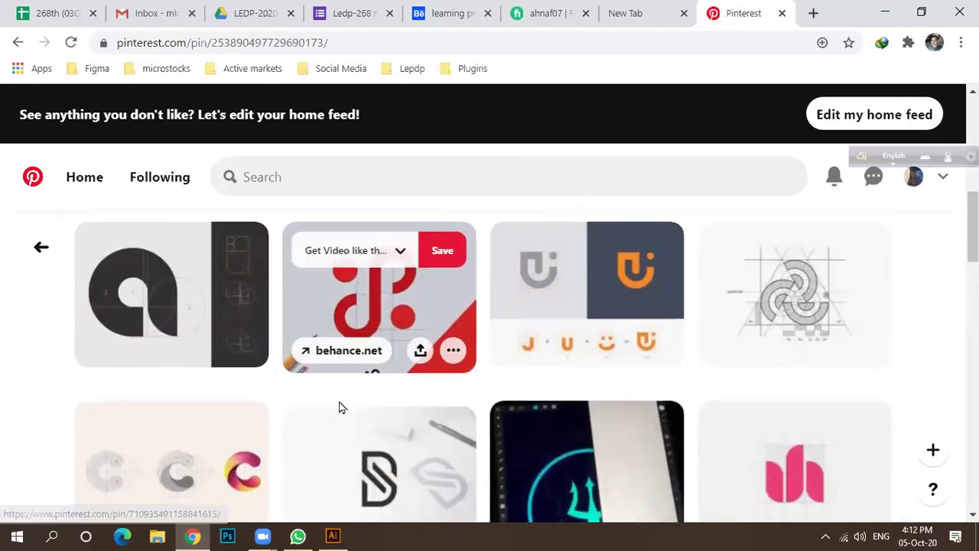
{"action": "scroll", "coordinate": [303, 402], "scroll_direction": "down", "scroll_amount": 4}
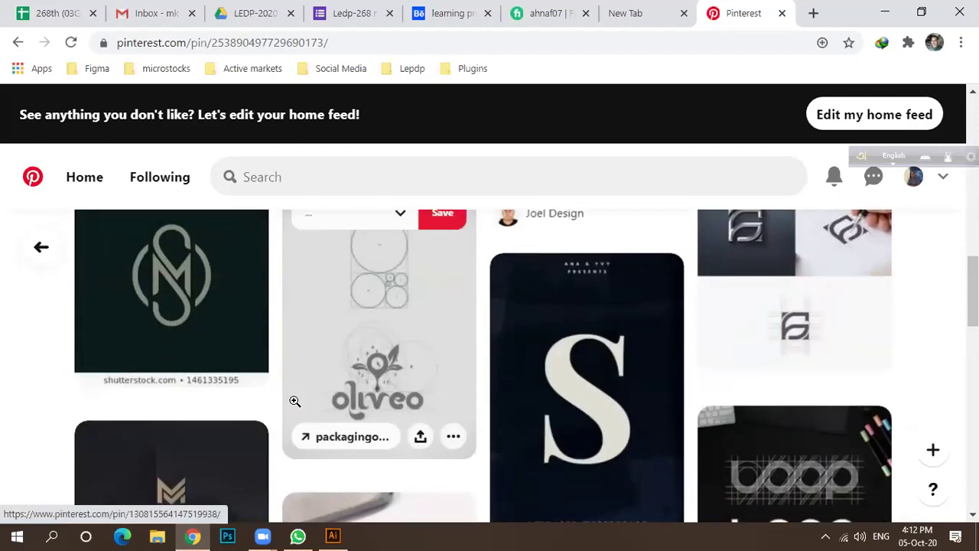
{"action": "scroll", "coordinate": [291, 413], "scroll_direction": "down", "scroll_amount": 3}
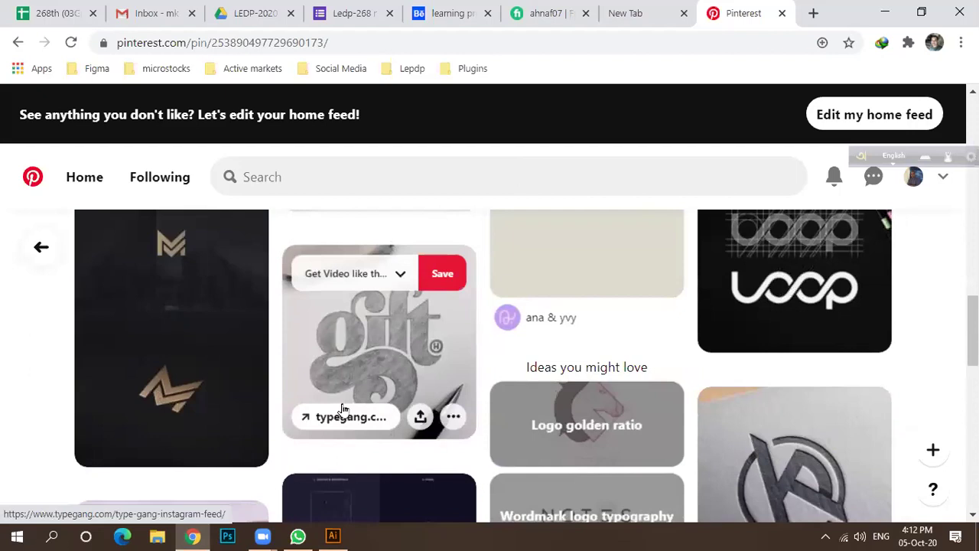
{"action": "scroll", "coordinate": [340, 408], "scroll_direction": "down", "scroll_amount": 8}
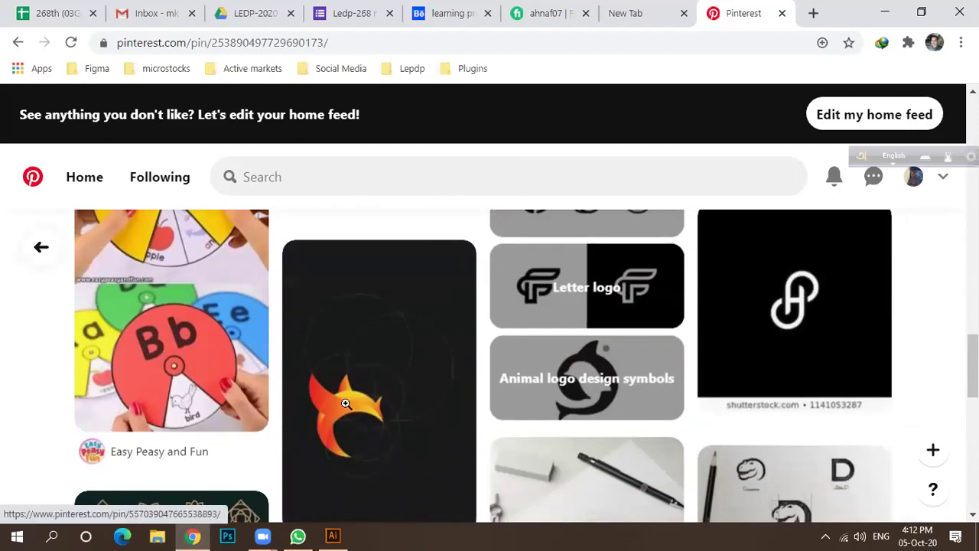
{"action": "scroll", "coordinate": [329, 409], "scroll_direction": "down", "scroll_amount": 4}
{"action": "scroll", "coordinate": [329, 411], "scroll_direction": "up", "scroll_amount": 3}
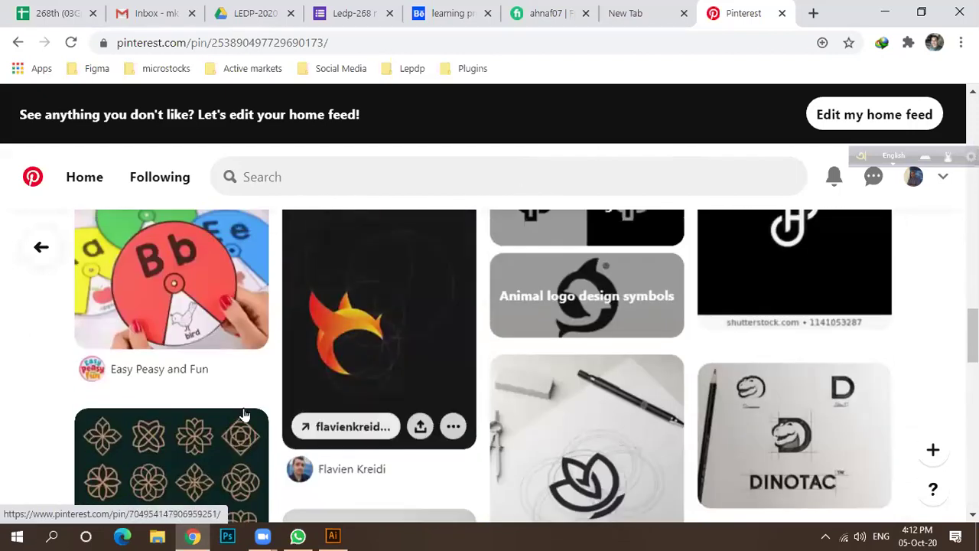
{"action": "left_click", "coordinate": [335, 351]}
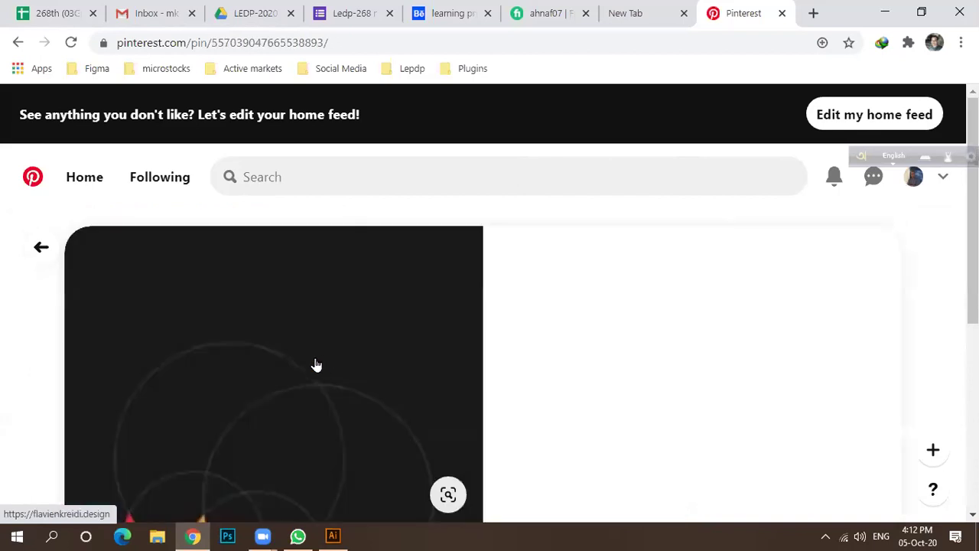
{"action": "scroll", "coordinate": [284, 345], "scroll_direction": "down", "scroll_amount": 3}
{"action": "right_click", "coordinate": [229, 359]}
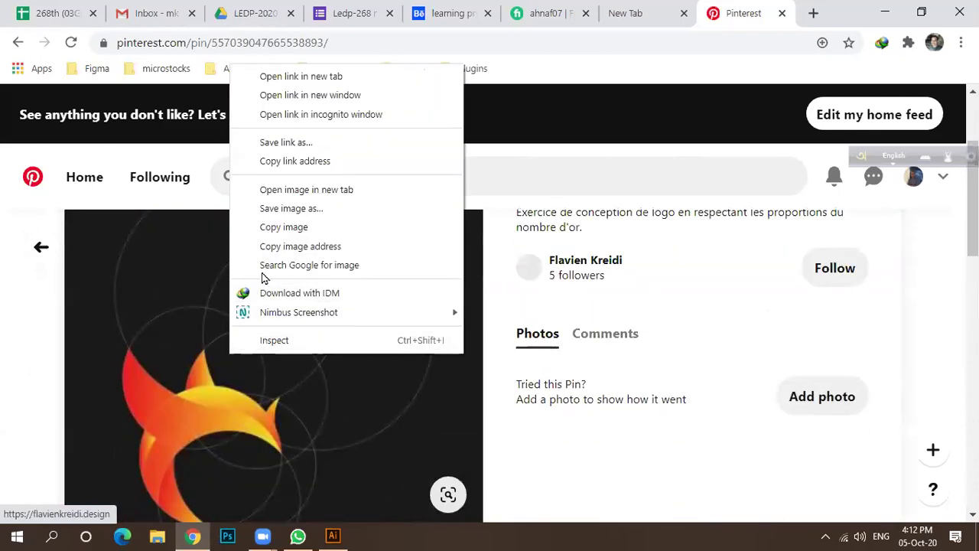
{"action": "left_click", "coordinate": [285, 229]}
Step: Switch to Illustrator, paste the black flame-like animal logo image and place it left of the COCO image
{"action": "left_click", "coordinate": [333, 535]}
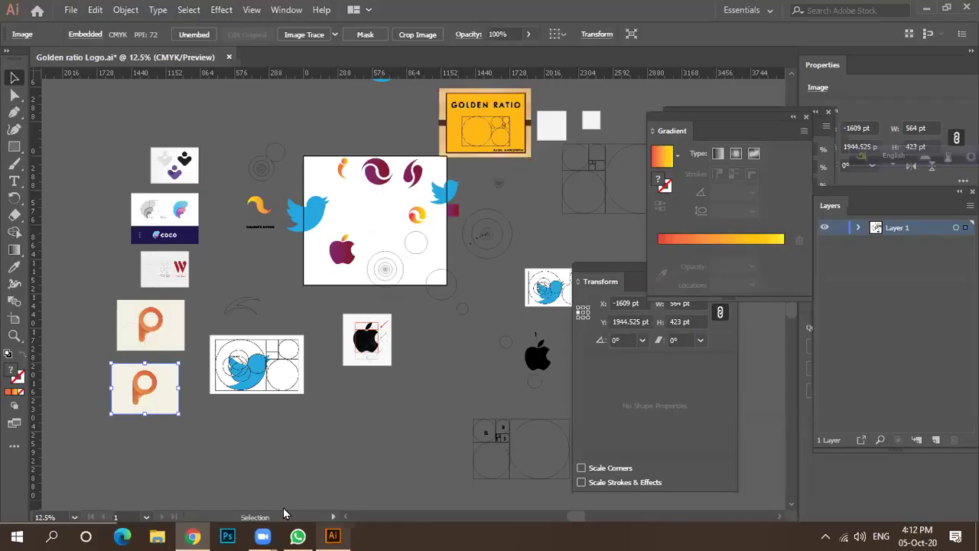
{"action": "left_click", "coordinate": [188, 459]}
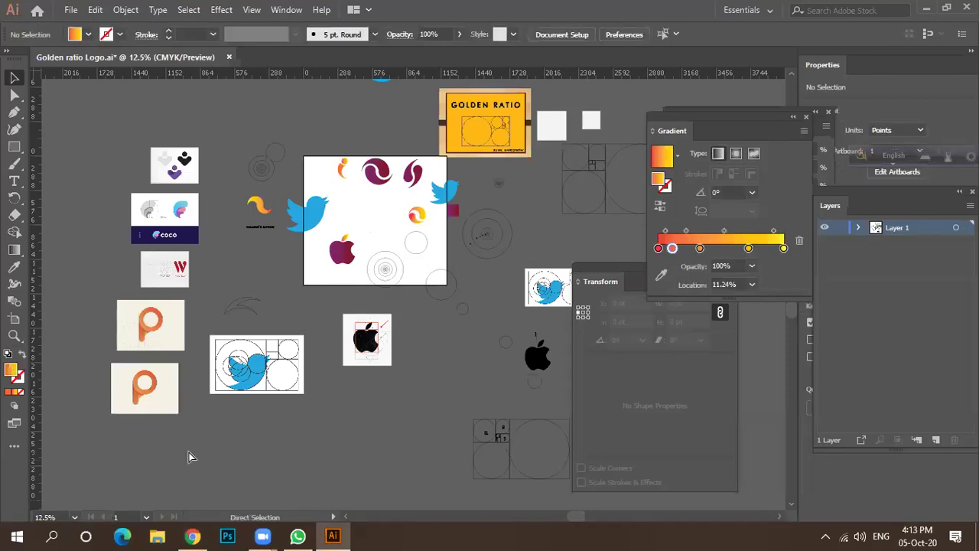
{"action": "key", "text": "ctrl+v"}
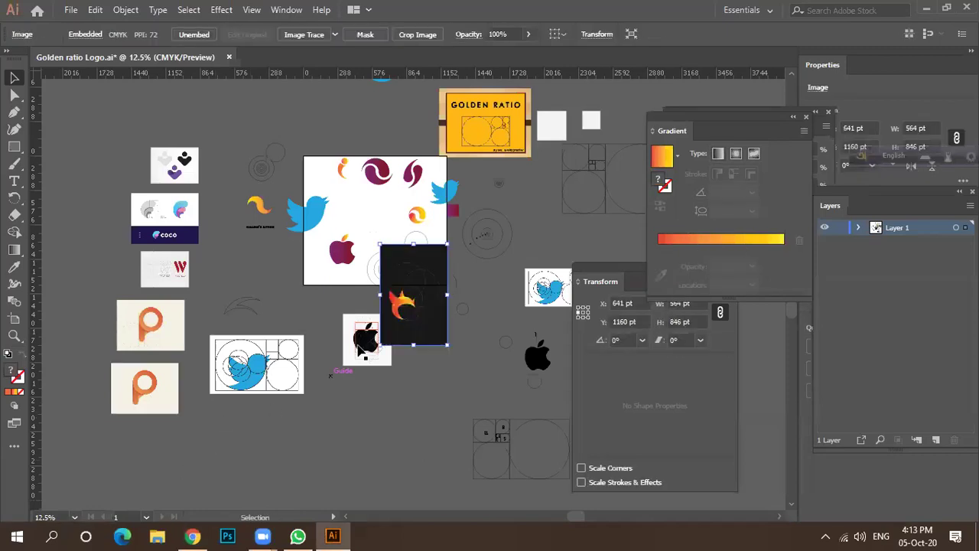
{"action": "left_click_drag", "start_coordinate": [412, 311], "coordinate": [80, 236]}
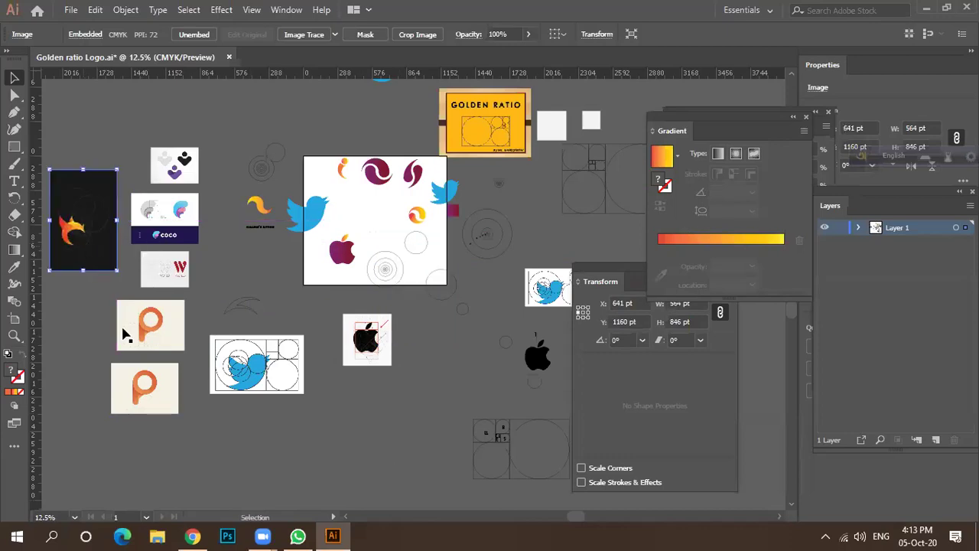
Step: Return to Chrome and examine the pins related to the black flame-like animal logo for more golden ratio logo examples
{"action": "left_click", "coordinate": [193, 535]}
{"action": "scroll", "coordinate": [339, 424], "scroll_direction": "down", "scroll_amount": 5}
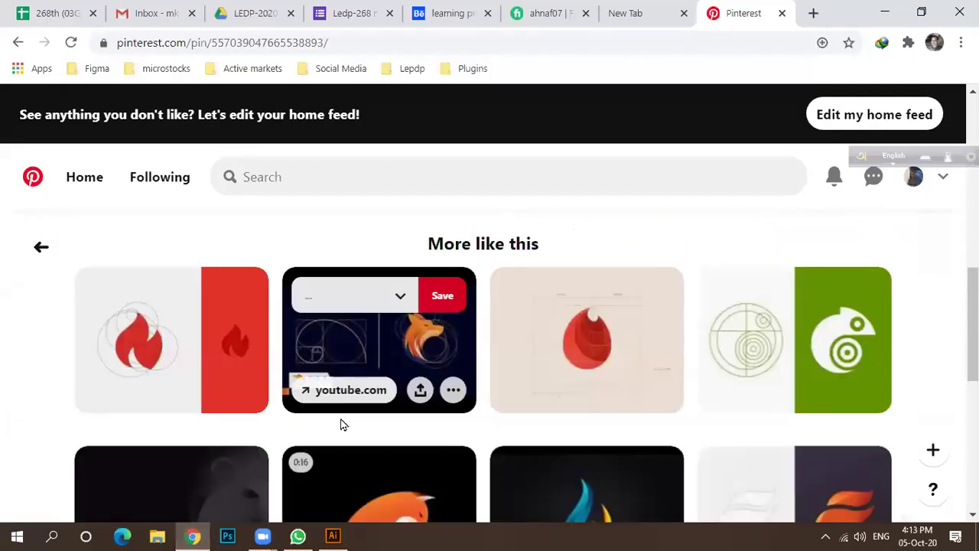
{"action": "scroll", "coordinate": [335, 421], "scroll_direction": "down", "scroll_amount": 4}
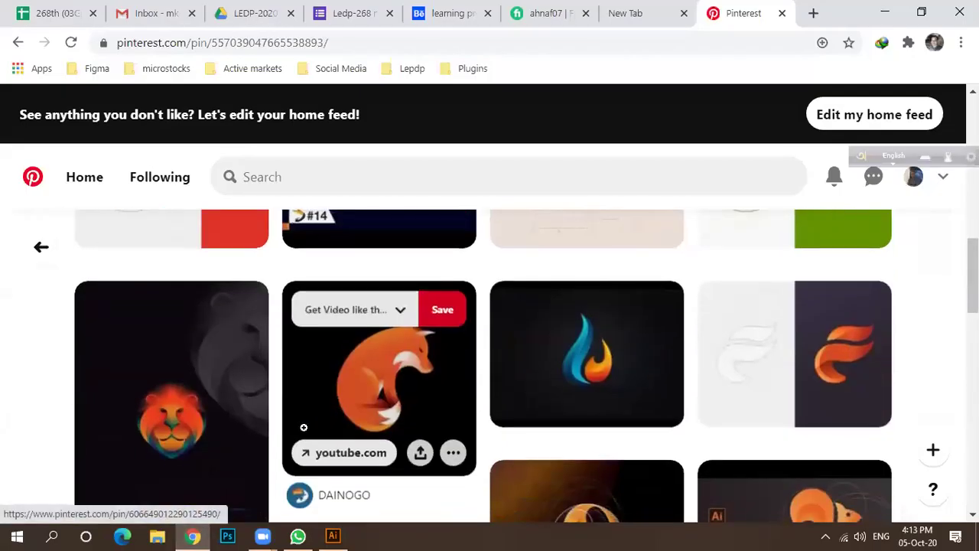
{"action": "scroll", "coordinate": [348, 433], "scroll_direction": "down", "scroll_amount": 5}
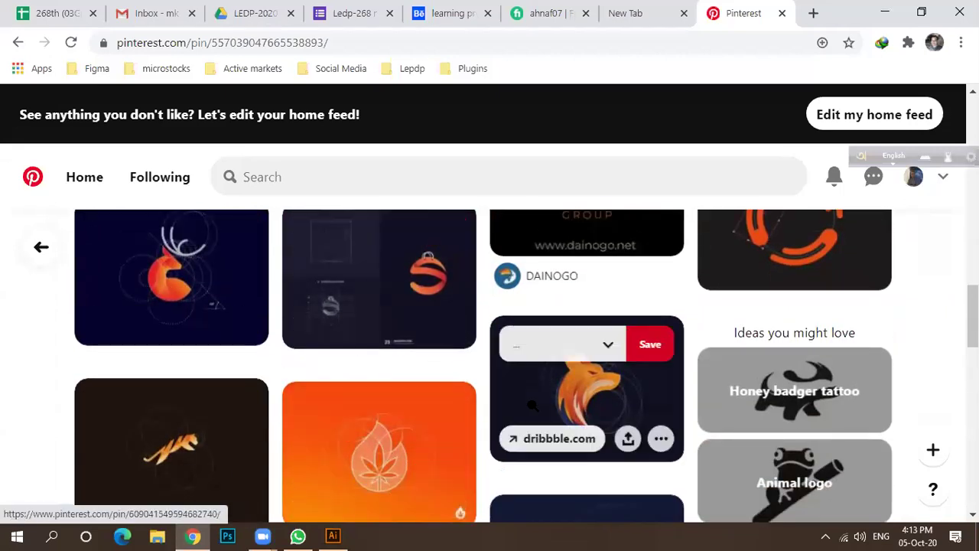
{"action": "scroll", "coordinate": [515, 370], "scroll_direction": "down", "scroll_amount": 5}
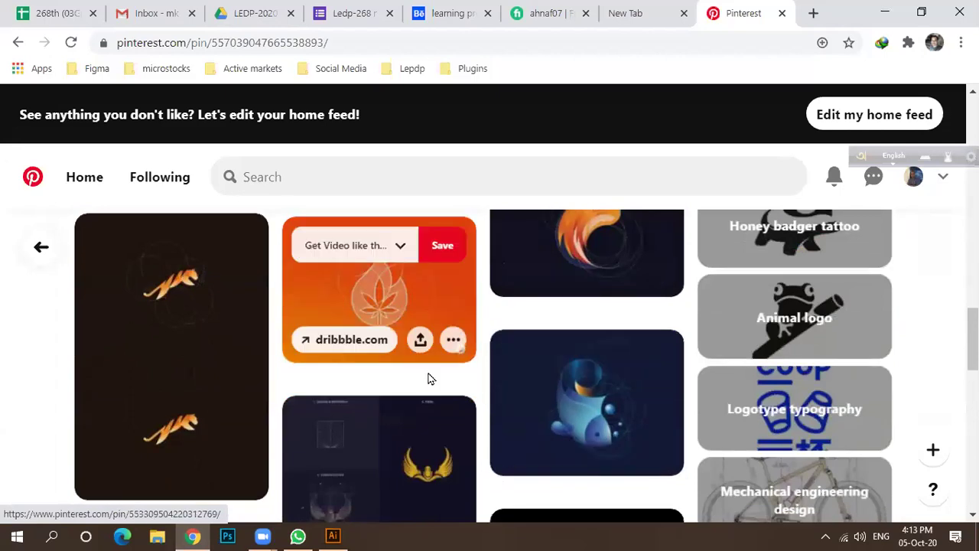
{"action": "scroll", "coordinate": [462, 361], "scroll_direction": "down", "scroll_amount": 2}
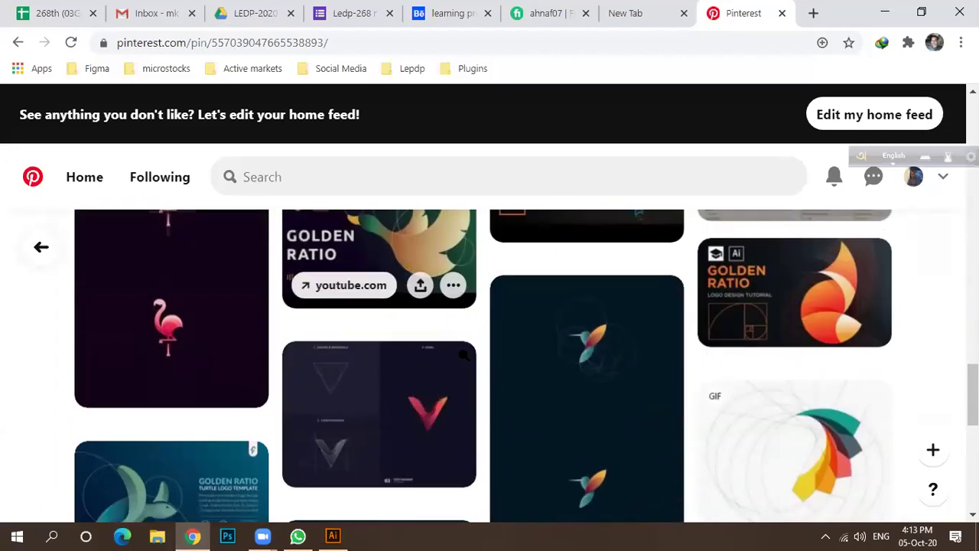
{"action": "scroll", "coordinate": [462, 360], "scroll_direction": "down", "scroll_amount": 5}
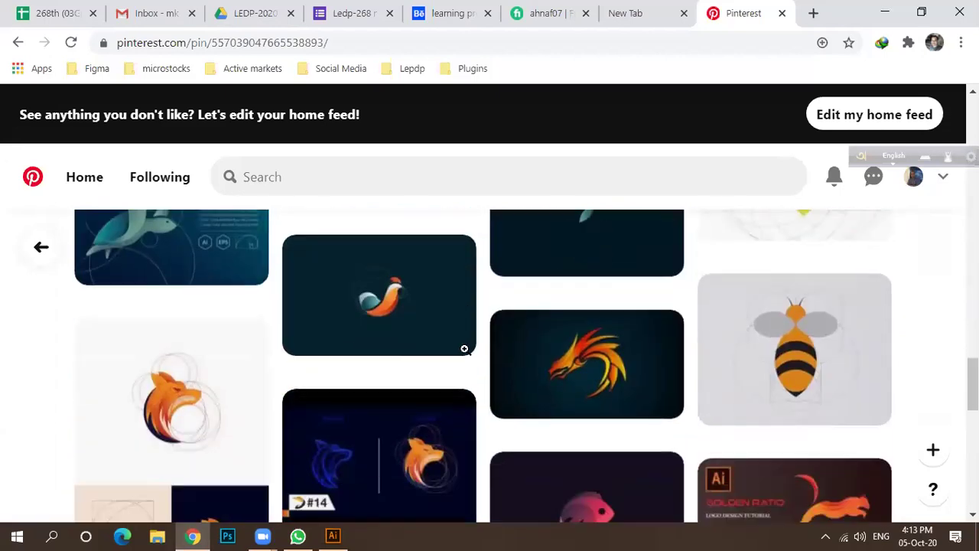
{"action": "scroll", "coordinate": [448, 394], "scroll_direction": "up", "scroll_amount": 1}
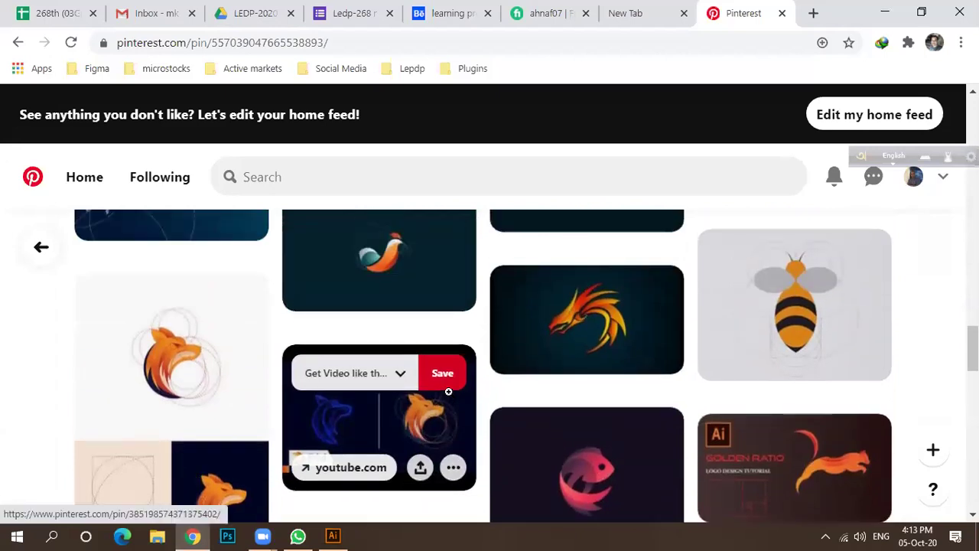
{"action": "scroll", "coordinate": [450, 390], "scroll_direction": "down", "scroll_amount": 3}
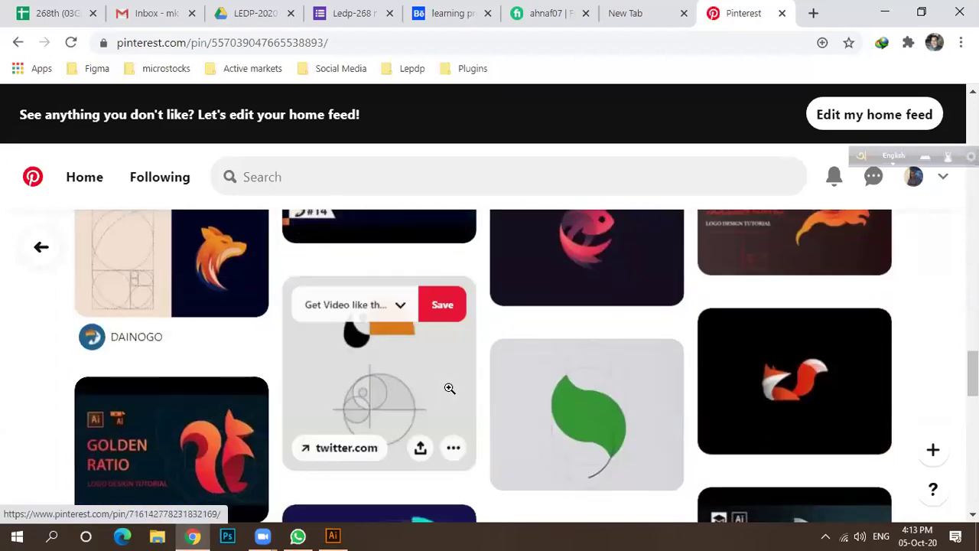
{"action": "scroll", "coordinate": [450, 389], "scroll_direction": "down", "scroll_amount": 6}
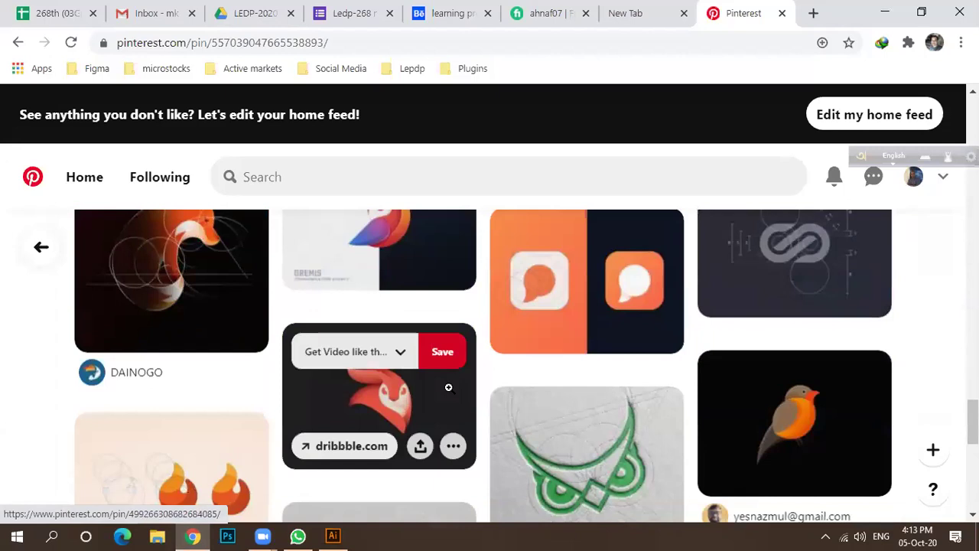
{"action": "scroll", "coordinate": [450, 392], "scroll_direction": "down", "scroll_amount": 3}
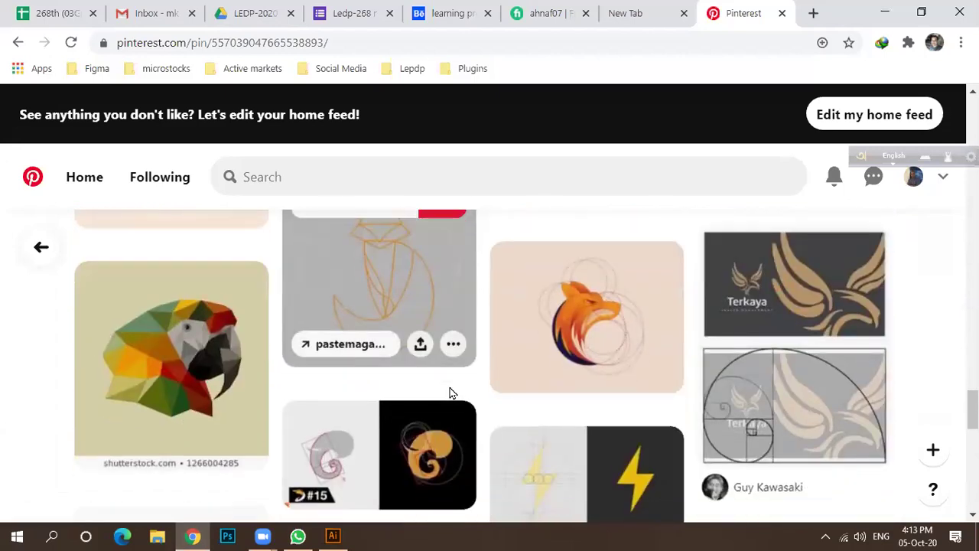
{"action": "scroll", "coordinate": [450, 387], "scroll_direction": "down", "scroll_amount": 3}
{"action": "scroll", "coordinate": [450, 386], "scroll_direction": "down", "scroll_amount": 1}
{"action": "scroll", "coordinate": [449, 386], "scroll_direction": "down", "scroll_amount": 5}
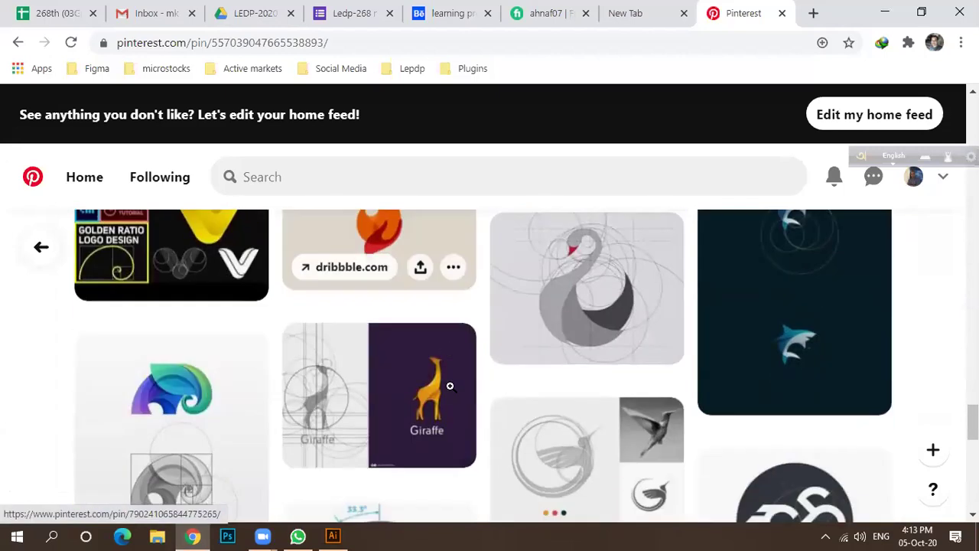
{"action": "left_click", "coordinate": [266, 535]}
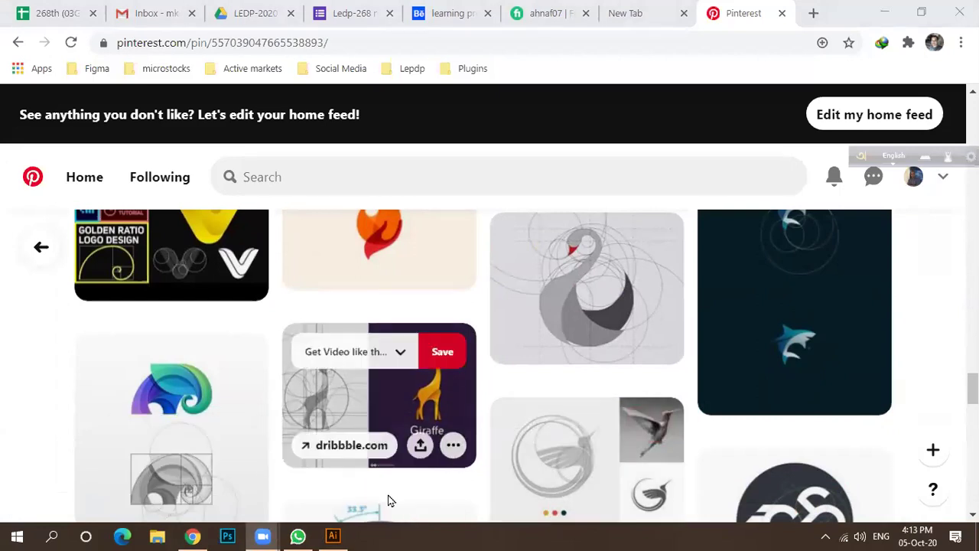
{"action": "scroll", "coordinate": [453, 364], "scroll_direction": "down", "scroll_amount": 10}
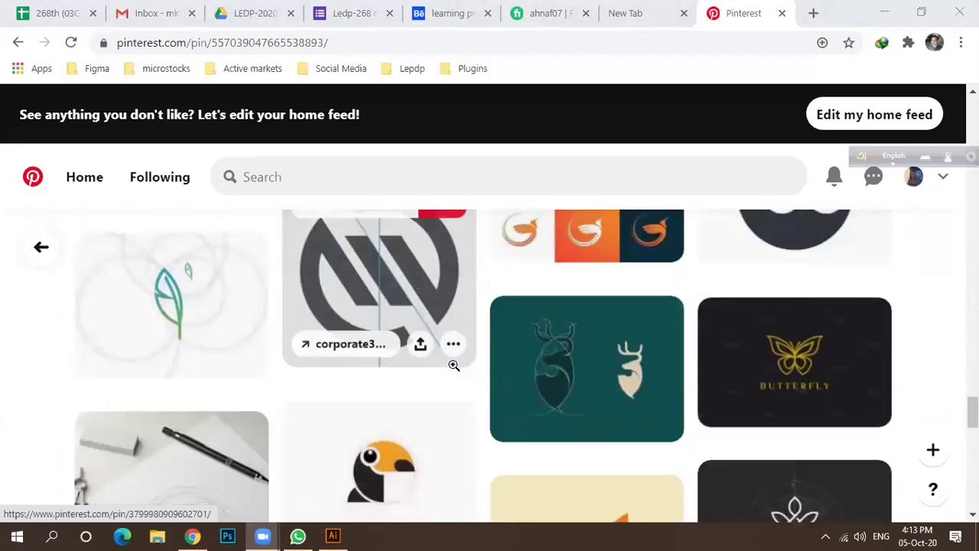
{"action": "scroll", "coordinate": [459, 367], "scroll_direction": "down", "scroll_amount": 3}
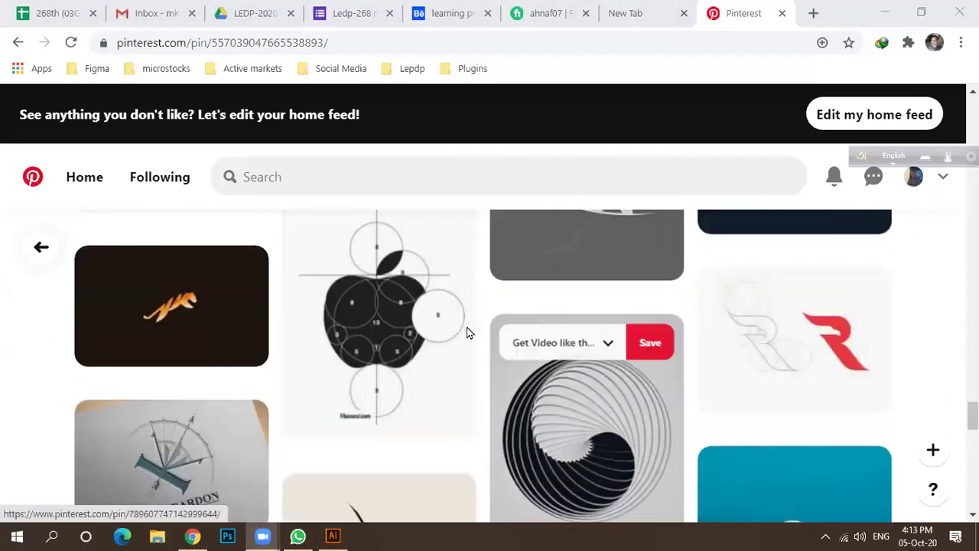
{"action": "scroll", "coordinate": [420, 375], "scroll_direction": "down", "scroll_amount": 4}
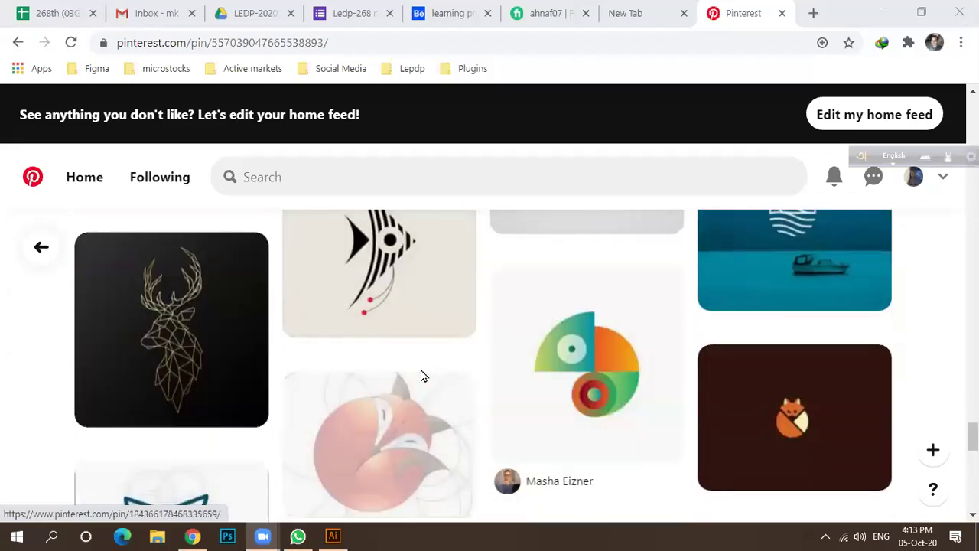
{"action": "scroll", "coordinate": [422, 370], "scroll_direction": "down", "scroll_amount": 5}
{"action": "mouse_move", "coordinate": [426, 365]}
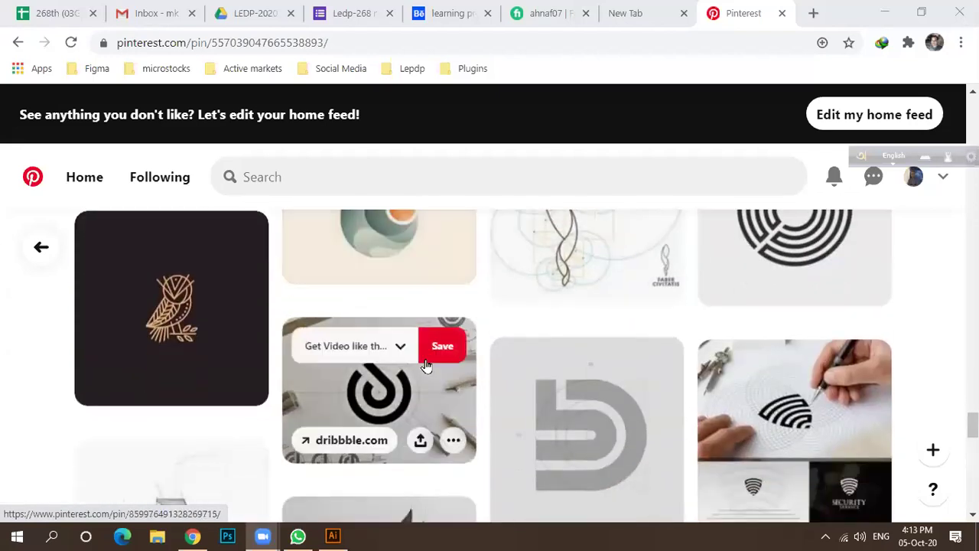
{"action": "scroll", "coordinate": [430, 364], "scroll_direction": "down", "scroll_amount": 5}
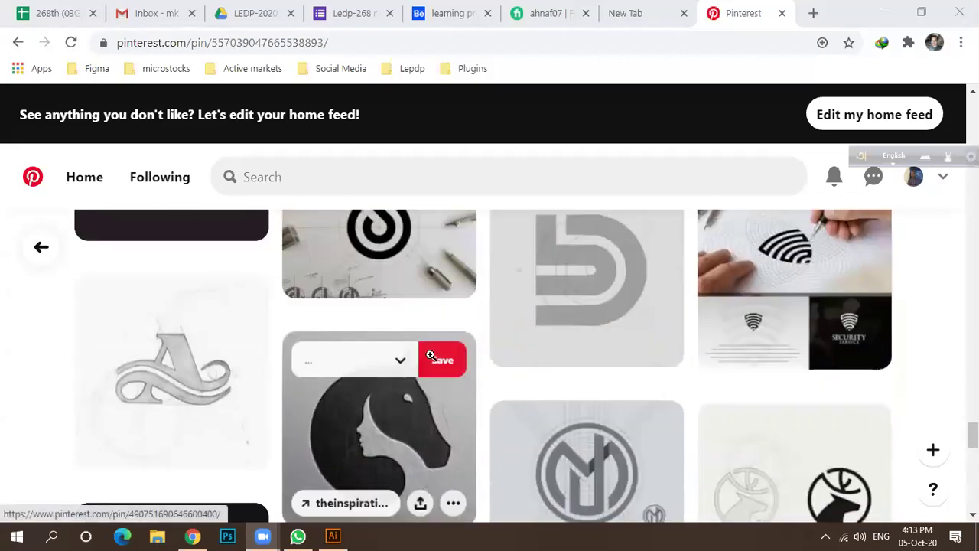
{"action": "scroll", "coordinate": [433, 355], "scroll_direction": "down", "scroll_amount": 2}
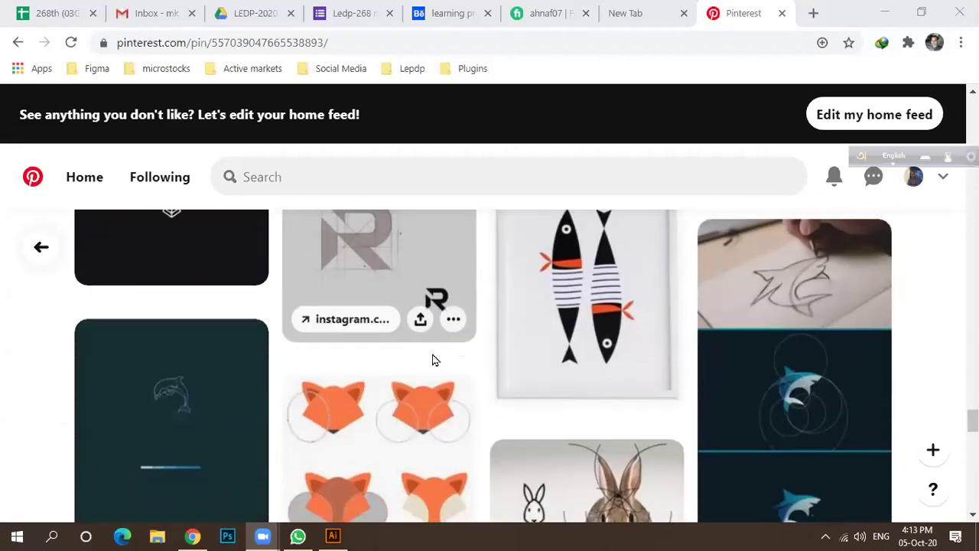
{"action": "scroll", "coordinate": [432, 355], "scroll_direction": "down", "scroll_amount": 2}
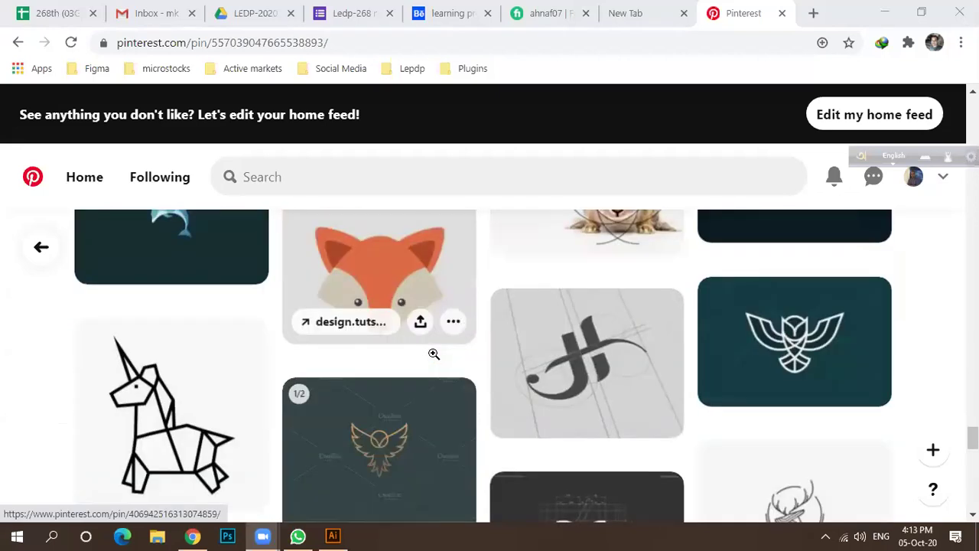
{"action": "scroll", "coordinate": [434, 354], "scroll_direction": "down", "scroll_amount": 2}
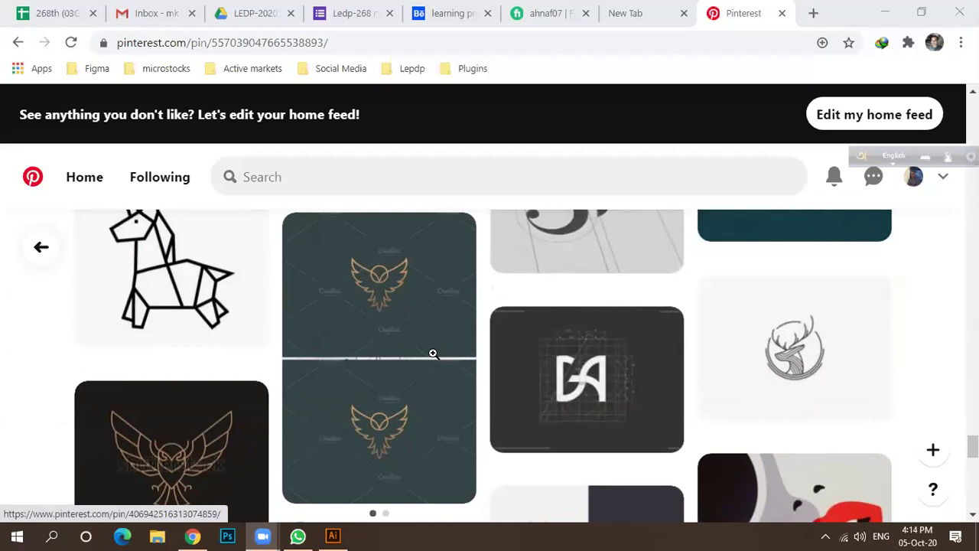
Step: Open the dark GA Monogram Logo pin with construction grid lines from the related pins and copy its image
{"action": "left_click", "coordinate": [570, 367]}
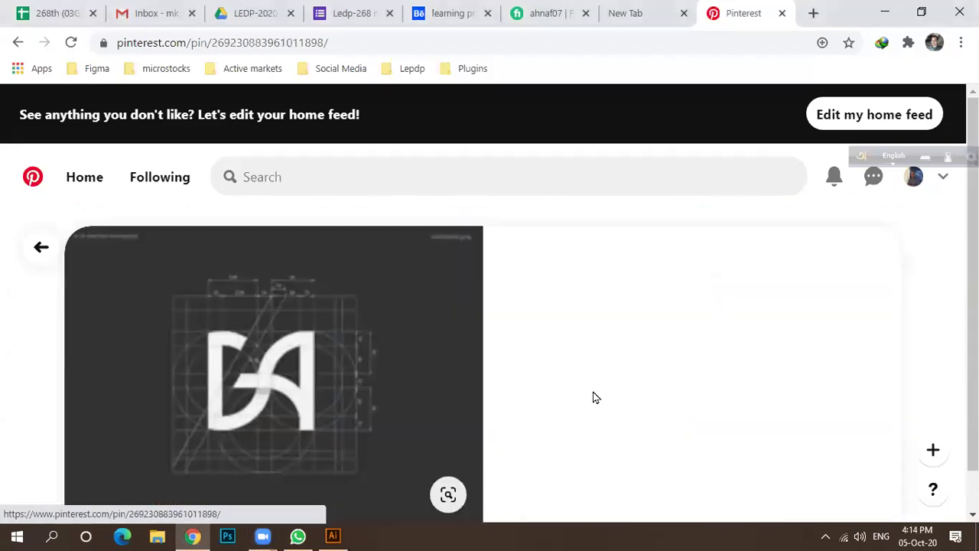
{"action": "right_click", "coordinate": [322, 357]}
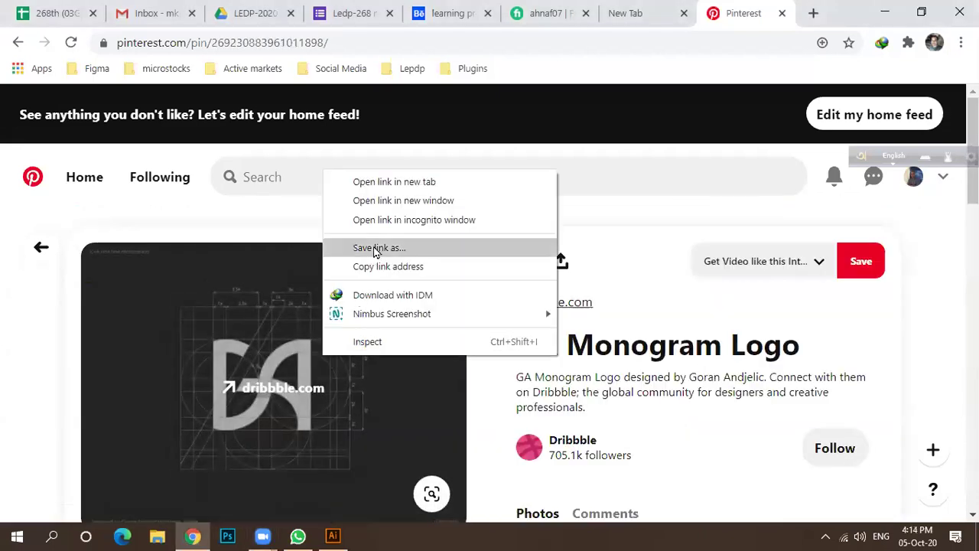
{"action": "right_click", "coordinate": [277, 343]}
{"action": "left_click", "coordinate": [348, 206]}
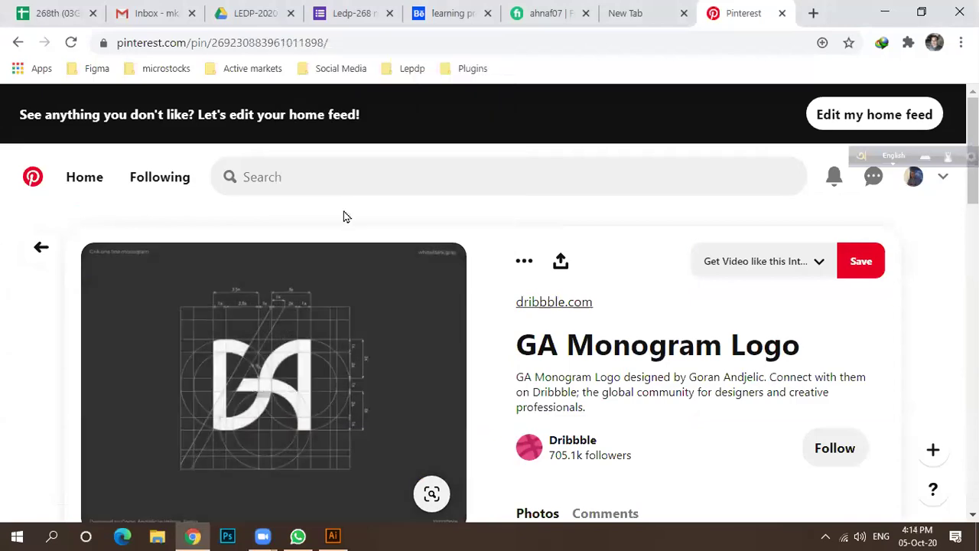
Step: Switch to Illustrator, paste the GA monogram image and place it directly below the lower orange P logo image
{"action": "left_click", "coordinate": [333, 536]}
{"action": "left_click", "coordinate": [221, 450]}
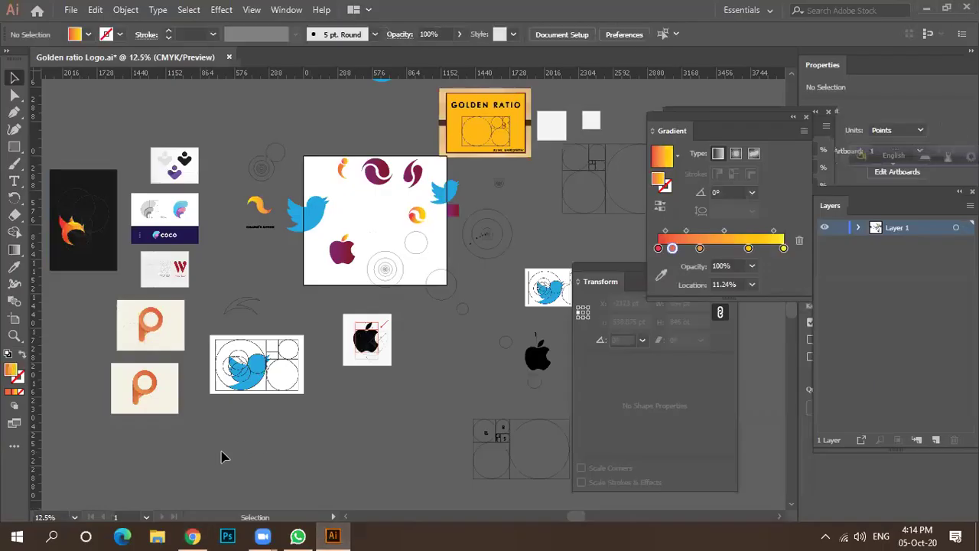
{"action": "key", "text": "ctrl+v"}
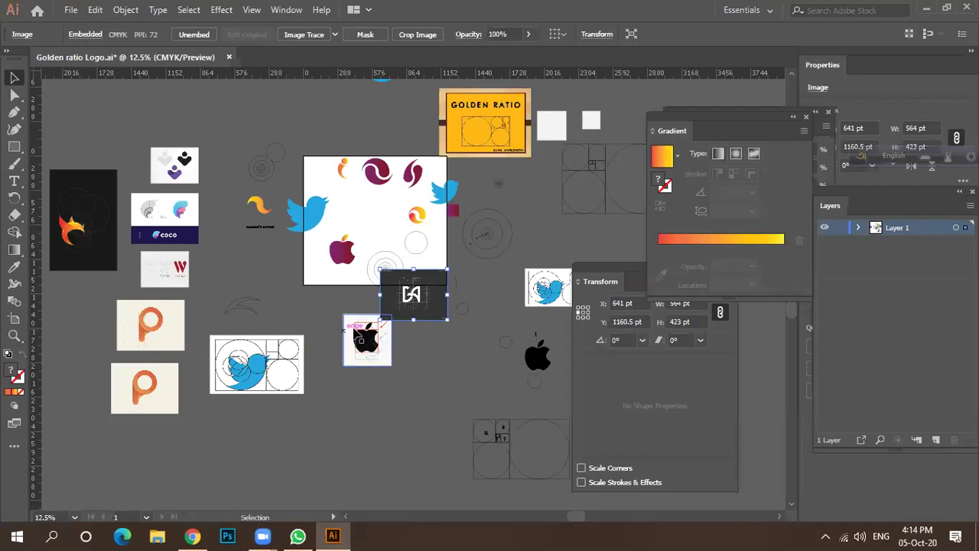
{"action": "left_click_drag", "start_coordinate": [132, 469], "coordinate": [140, 457]}
{"action": "left_click", "coordinate": [253, 448]}
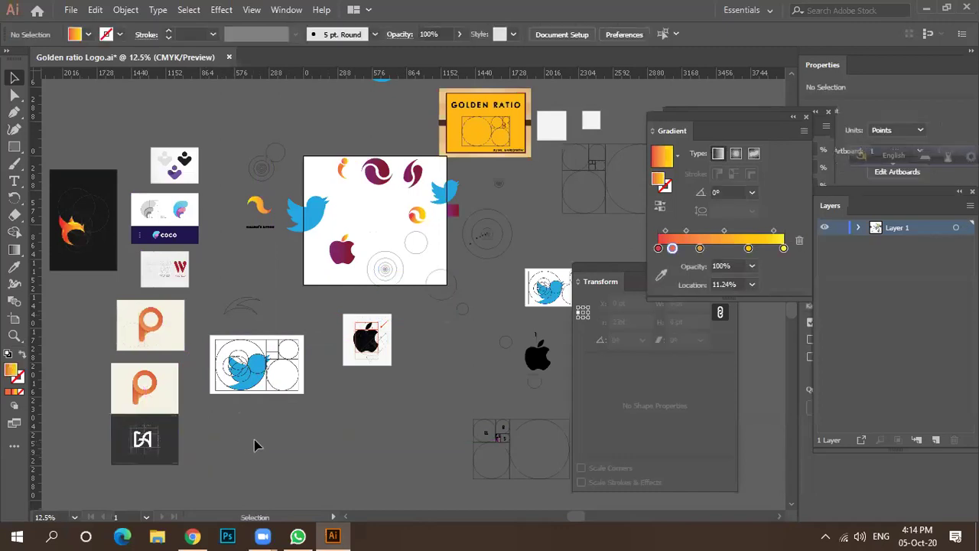
Step: Return to Chrome and examine the related pins below the GA Monogram Logo pin for more grid-based and golden ratio logo examples
{"action": "mouse_move", "coordinate": [263, 536]}
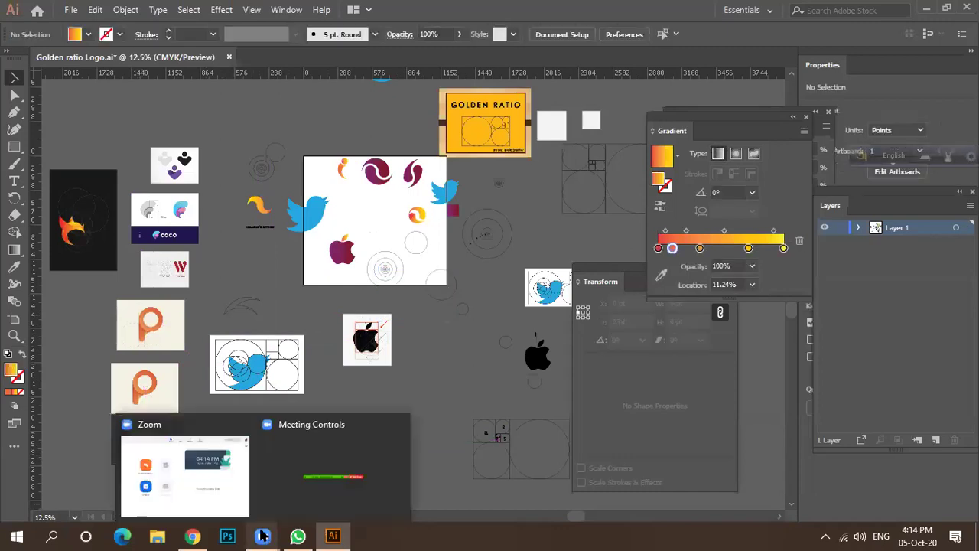
{"action": "left_click", "coordinate": [194, 536]}
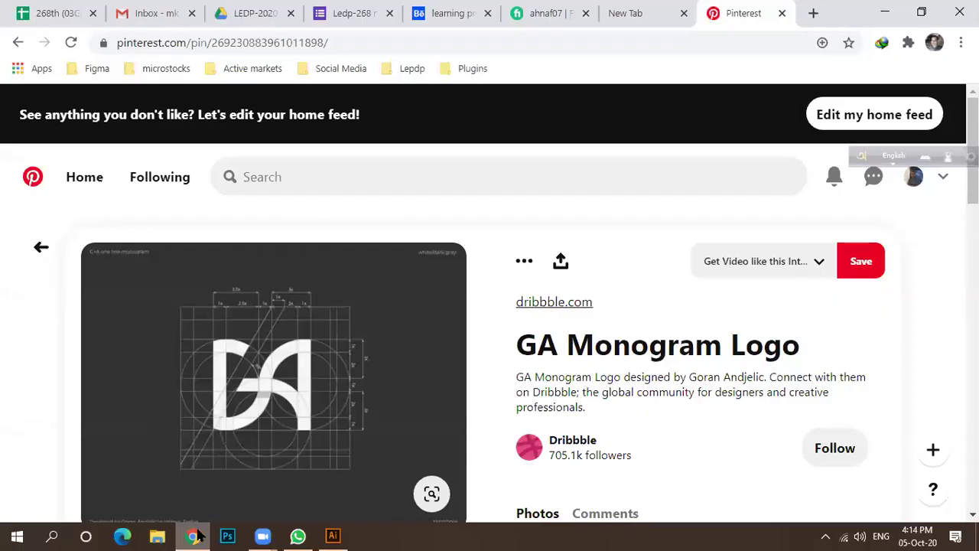
{"action": "left_click", "coordinate": [263, 536]}
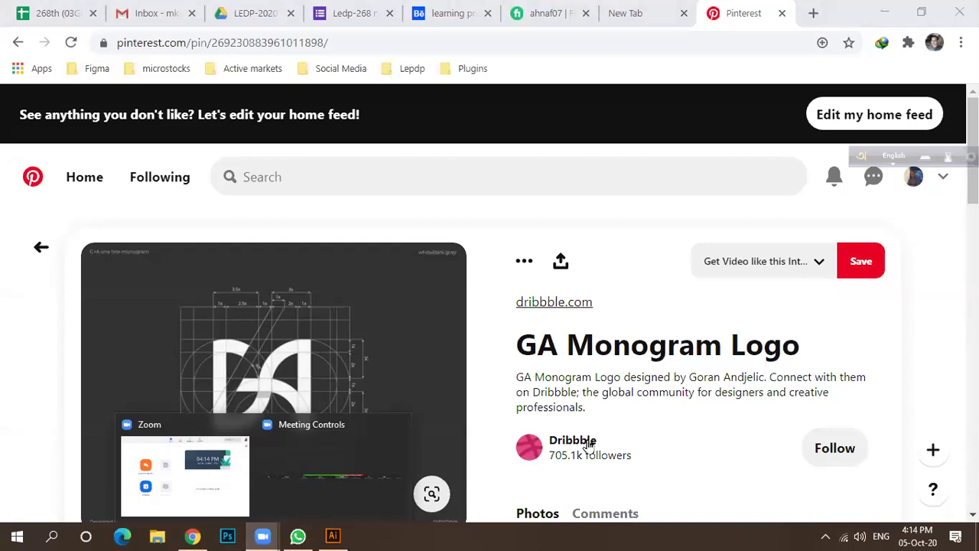
{"action": "left_click", "coordinate": [193, 535]}
{"action": "scroll", "coordinate": [336, 402], "scroll_direction": "down", "scroll_amount": 5}
{"action": "scroll", "coordinate": [337, 403], "scroll_direction": "down", "scroll_amount": 6}
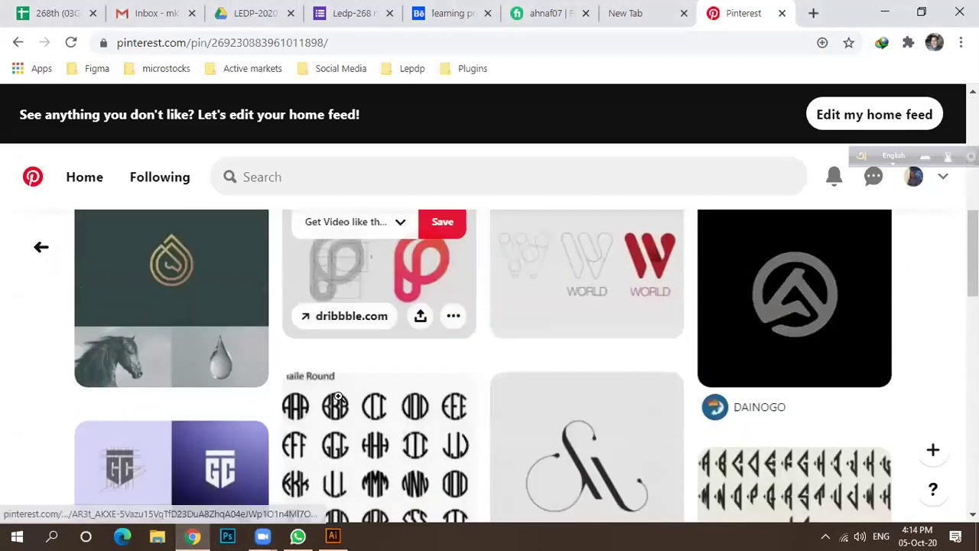
{"action": "scroll", "coordinate": [389, 399], "scroll_direction": "down", "scroll_amount": 5}
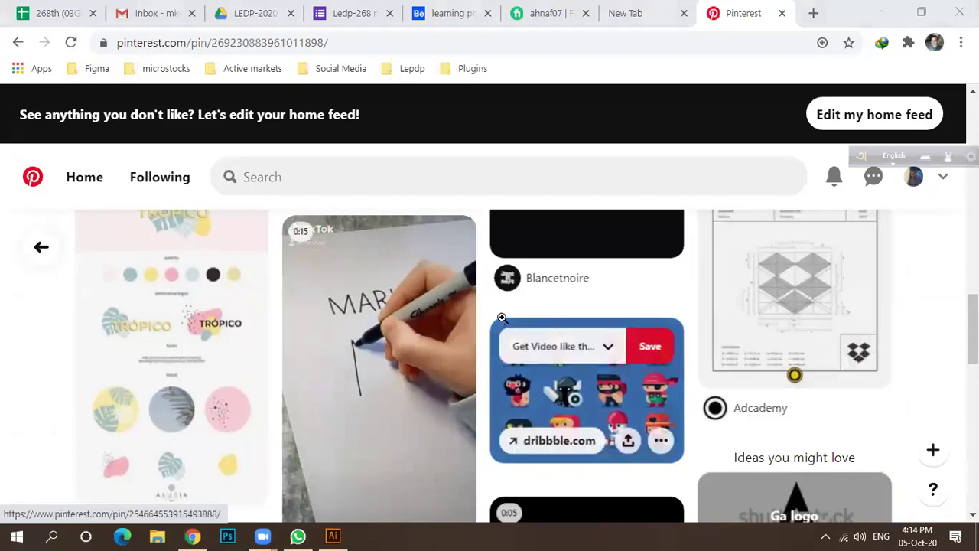
{"action": "scroll", "coordinate": [427, 323], "scroll_direction": "down", "scroll_amount": 3}
{"action": "scroll", "coordinate": [427, 323], "scroll_direction": "down", "scroll_amount": 6}
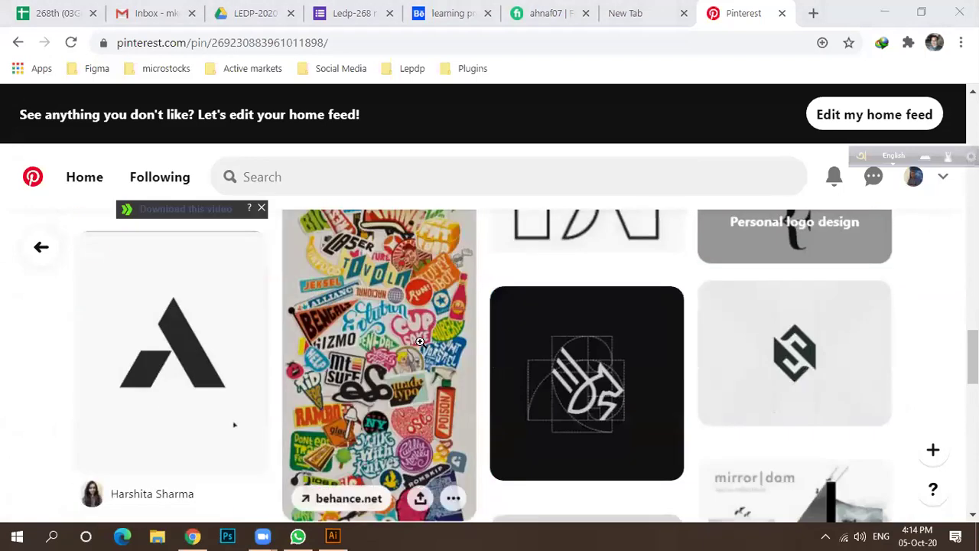
{"action": "scroll", "coordinate": [425, 325], "scroll_direction": "down", "scroll_amount": 5}
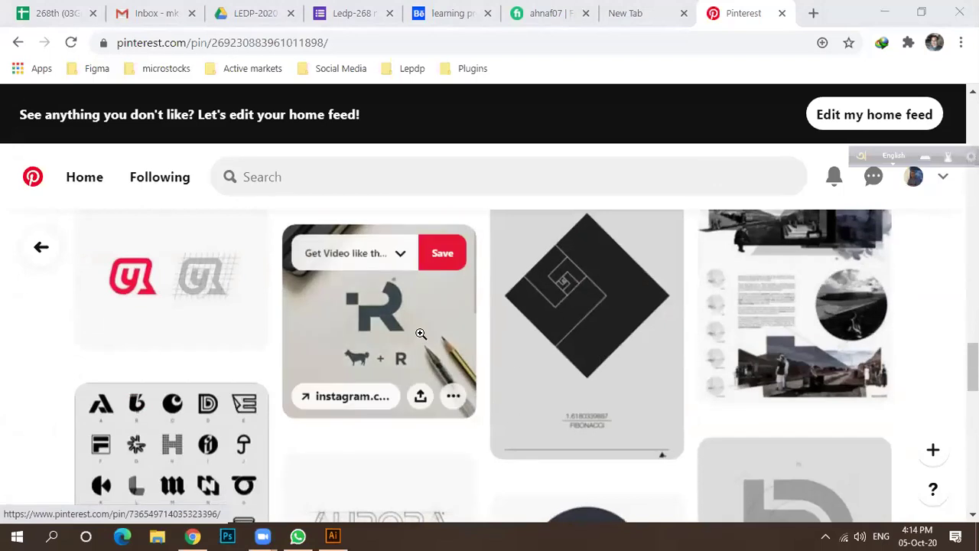
{"action": "scroll", "coordinate": [422, 333], "scroll_direction": "down", "scroll_amount": 3}
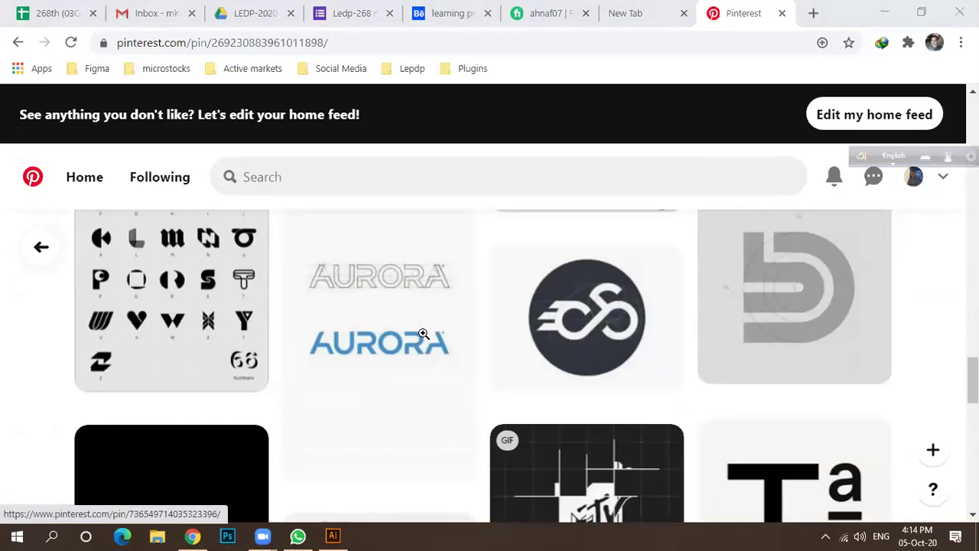
{"action": "mouse_move", "coordinate": [423, 335]}
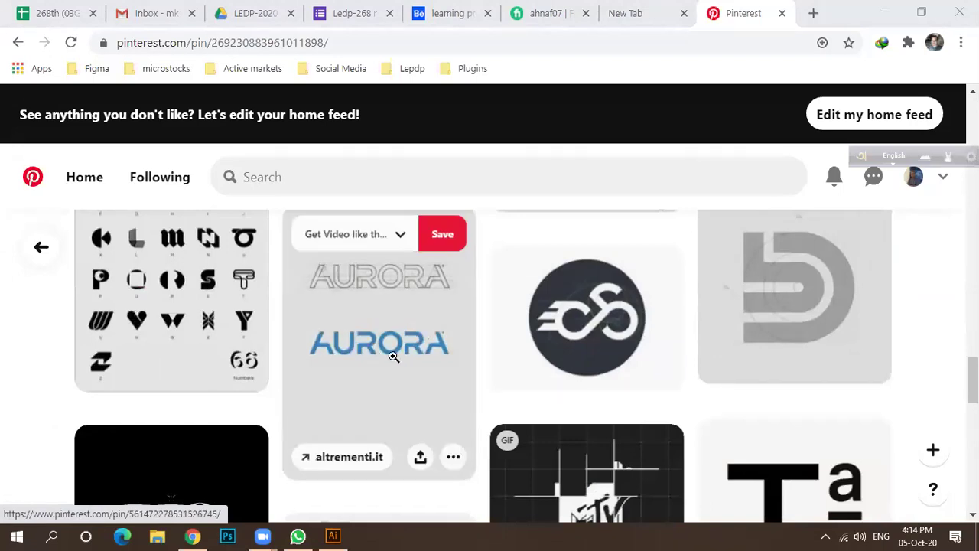
{"action": "mouse_move", "coordinate": [151, 325]}
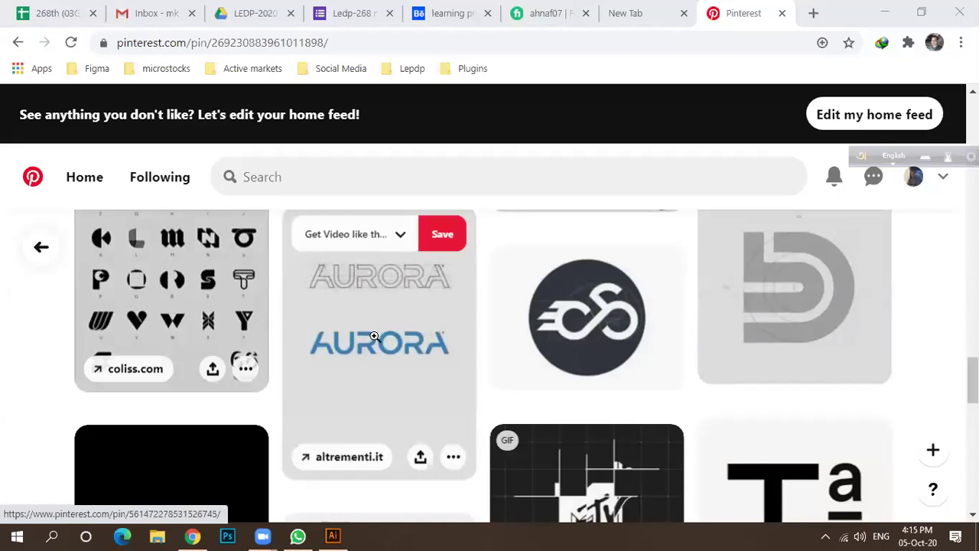
{"action": "scroll", "coordinate": [324, 337], "scroll_direction": "down", "scroll_amount": 3}
{"action": "scroll", "coordinate": [459, 379], "scroll_direction": "down", "scroll_amount": 1}
{"action": "scroll", "coordinate": [466, 380], "scroll_direction": "down", "scroll_amount": 5}
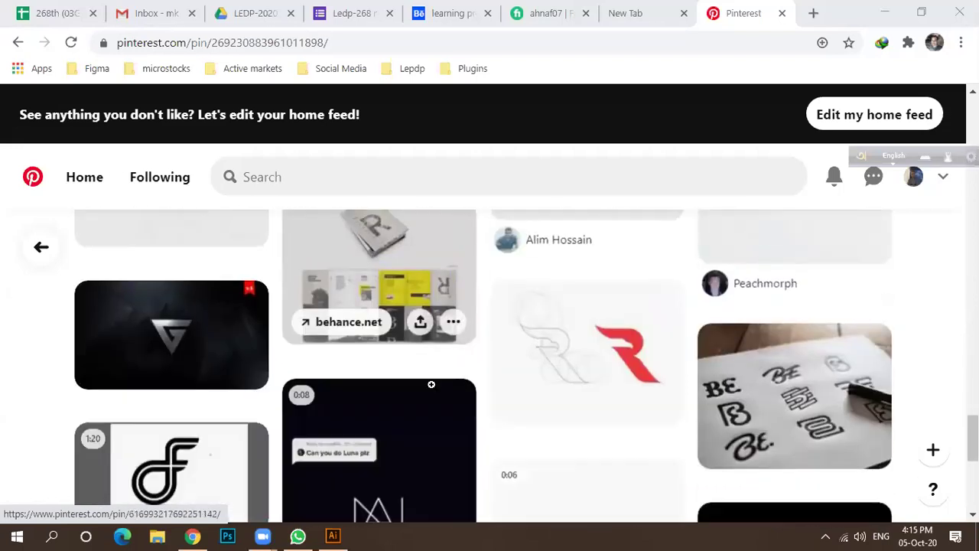
{"action": "scroll", "coordinate": [345, 375], "scroll_direction": "up", "scroll_amount": 1}
{"action": "scroll", "coordinate": [346, 375], "scroll_direction": "down", "scroll_amount": 5}
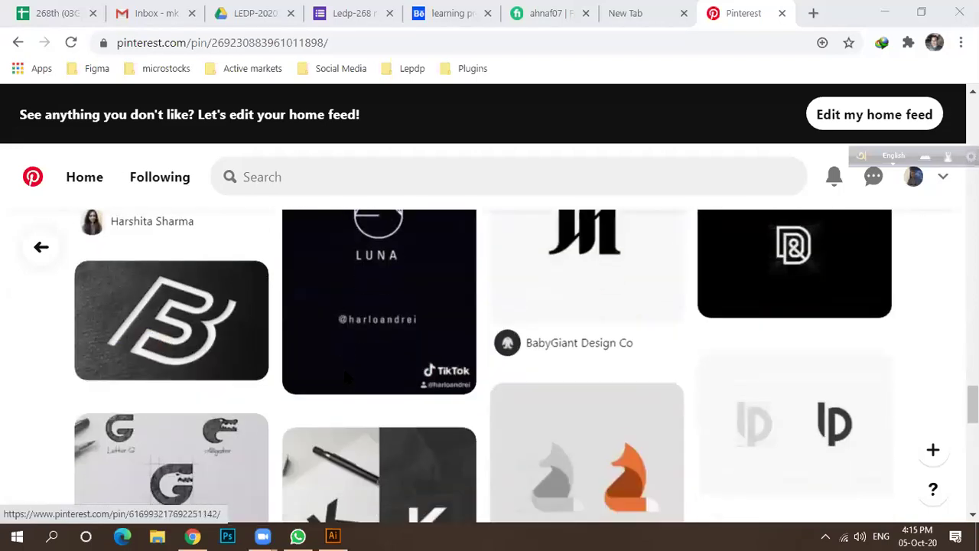
{"action": "scroll", "coordinate": [347, 375], "scroll_direction": "down", "scroll_amount": 1}
{"action": "scroll", "coordinate": [348, 374], "scroll_direction": "down", "scroll_amount": 1}
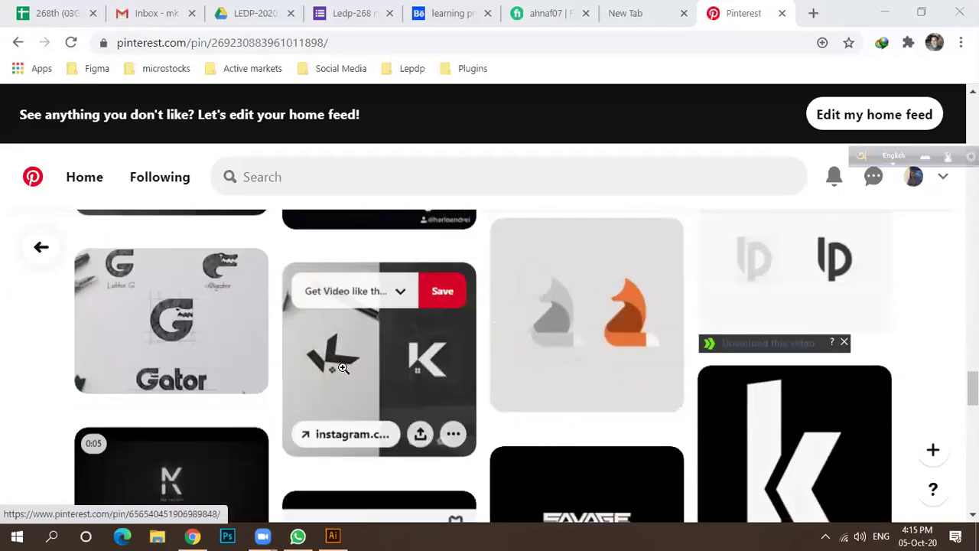
{"action": "scroll", "coordinate": [342, 368], "scroll_direction": "down", "scroll_amount": 3}
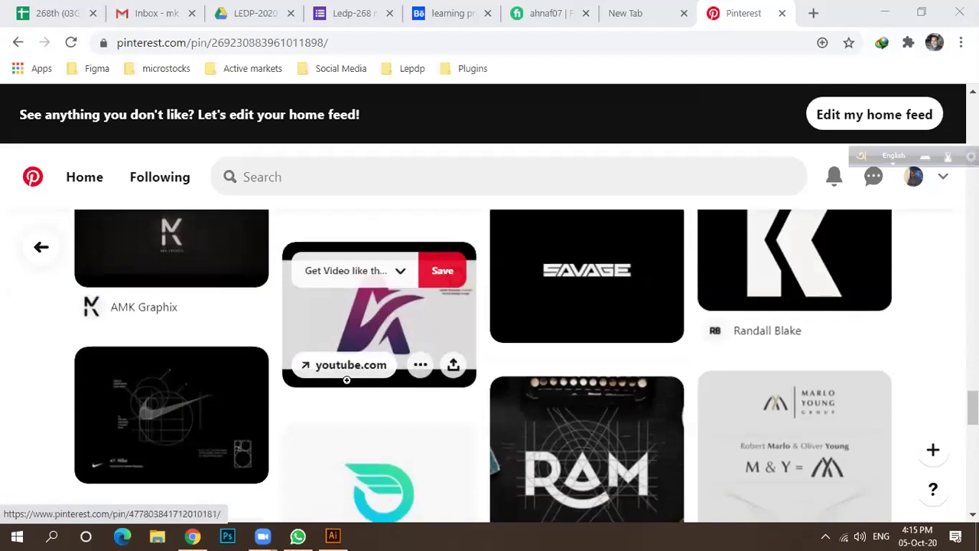
{"action": "scroll", "coordinate": [336, 378], "scroll_direction": "down", "scroll_amount": 2}
{"action": "scroll", "coordinate": [382, 389], "scroll_direction": "down", "scroll_amount": 2}
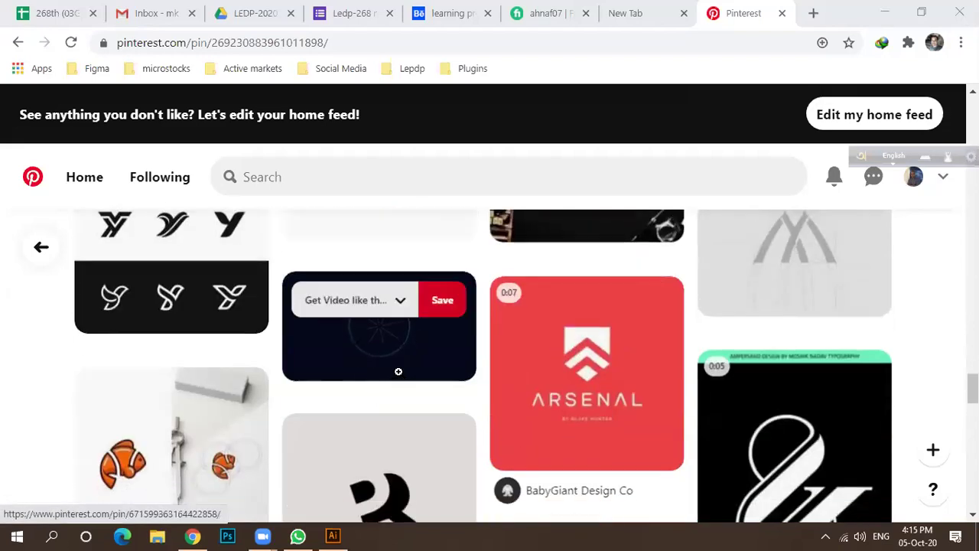
{"action": "scroll", "coordinate": [398, 375], "scroll_direction": "up", "scroll_amount": 1}
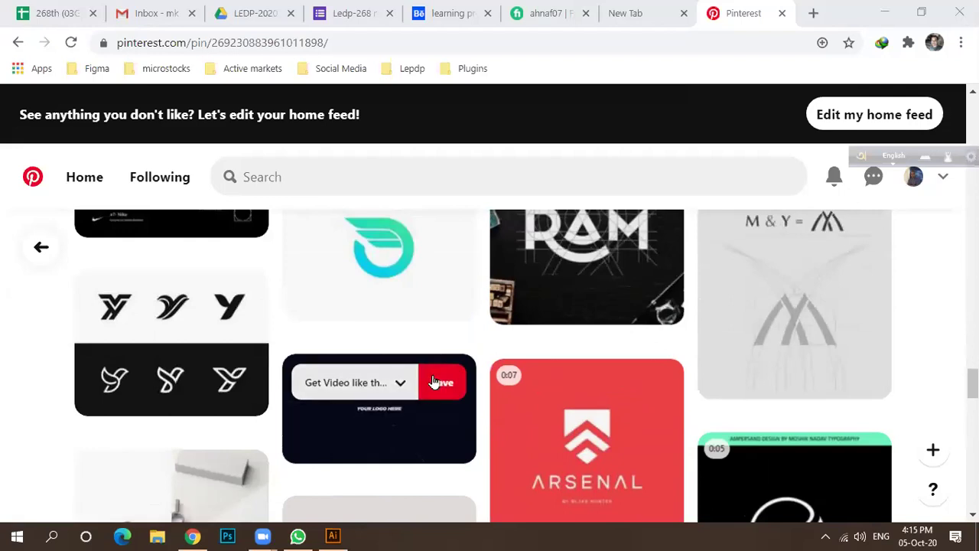
{"action": "scroll", "coordinate": [434, 381], "scroll_direction": "down", "scroll_amount": 8}
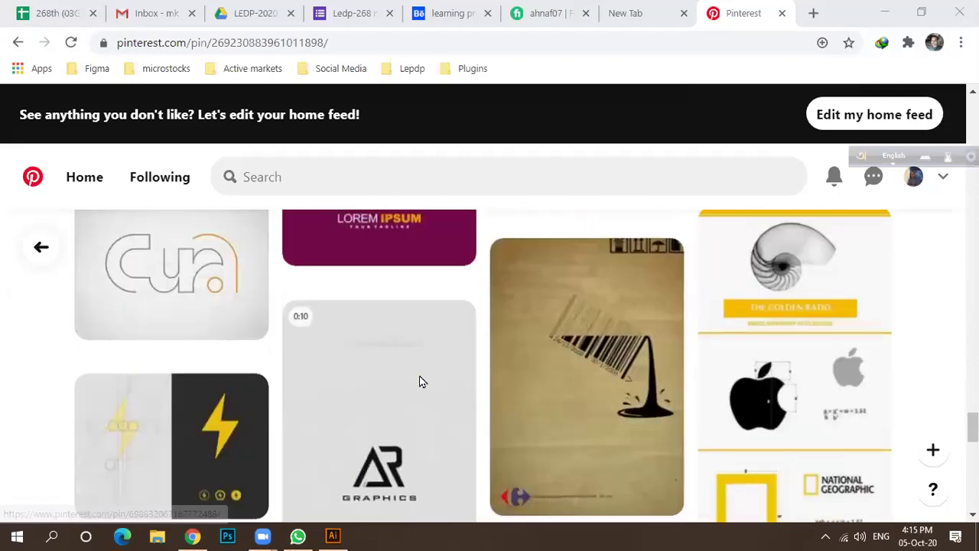
{"action": "scroll", "coordinate": [420, 375], "scroll_direction": "down", "scroll_amount": 6}
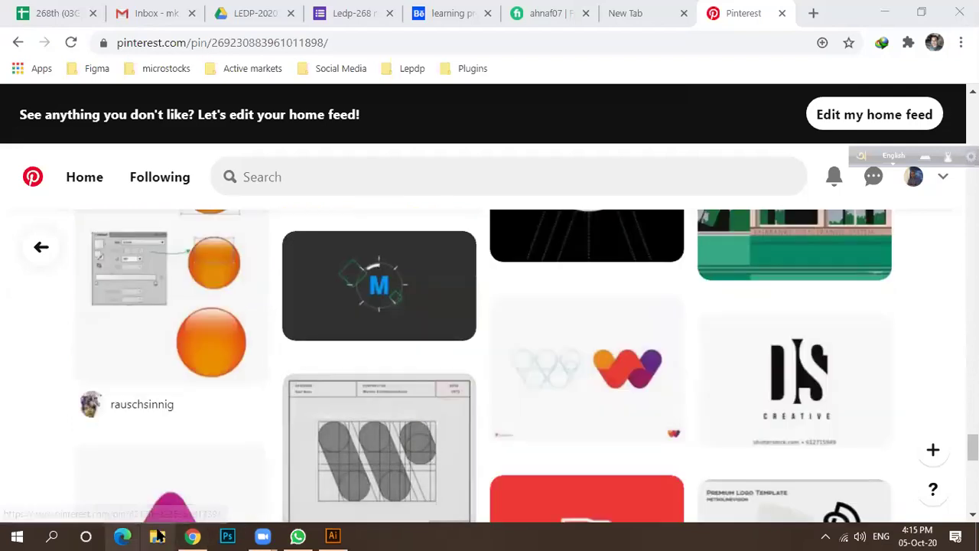
Step: Launch Word 2016, create a blank document and enter Logo as the heading on the first line
{"action": "left_click", "coordinate": [52, 535]}
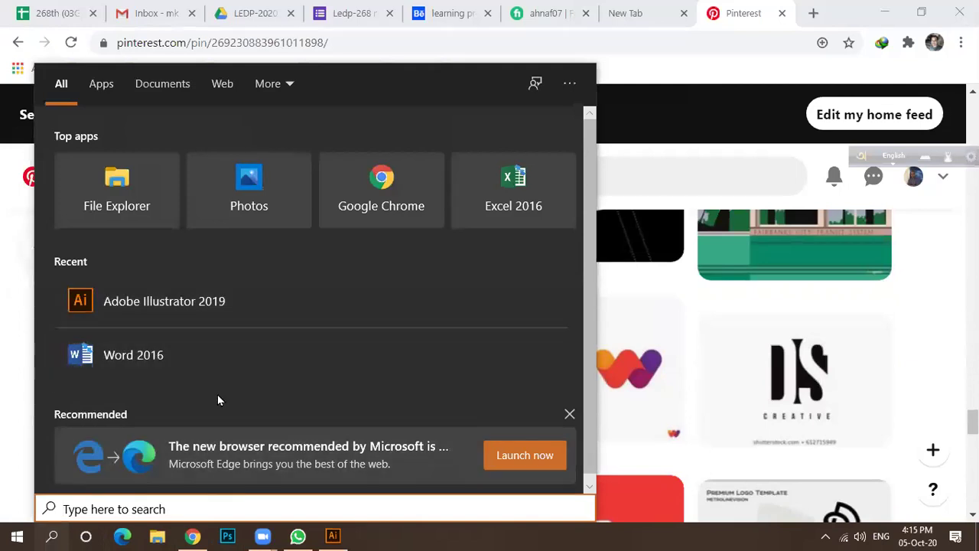
{"action": "left_click", "coordinate": [204, 354]}
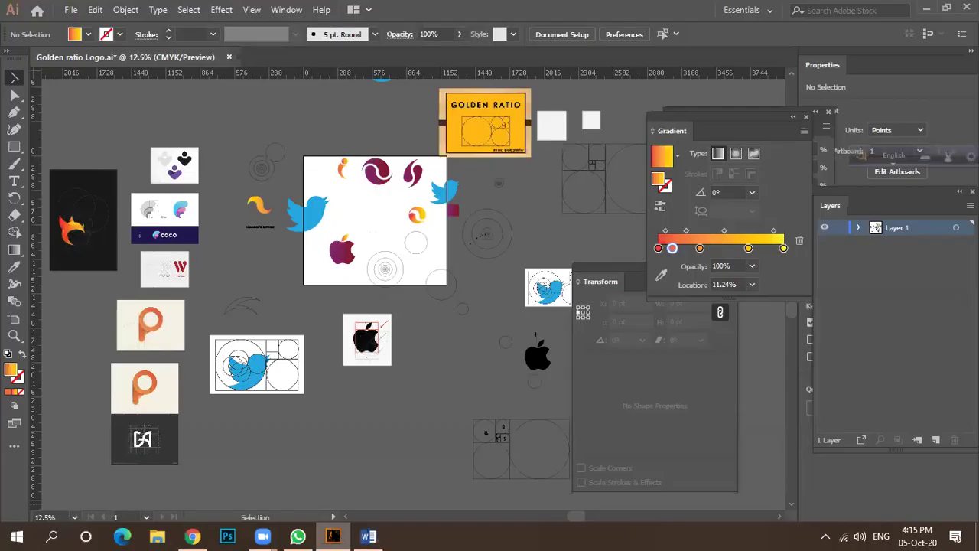
{"action": "left_click", "coordinate": [363, 536]}
{"action": "left_click", "coordinate": [452, 273]}
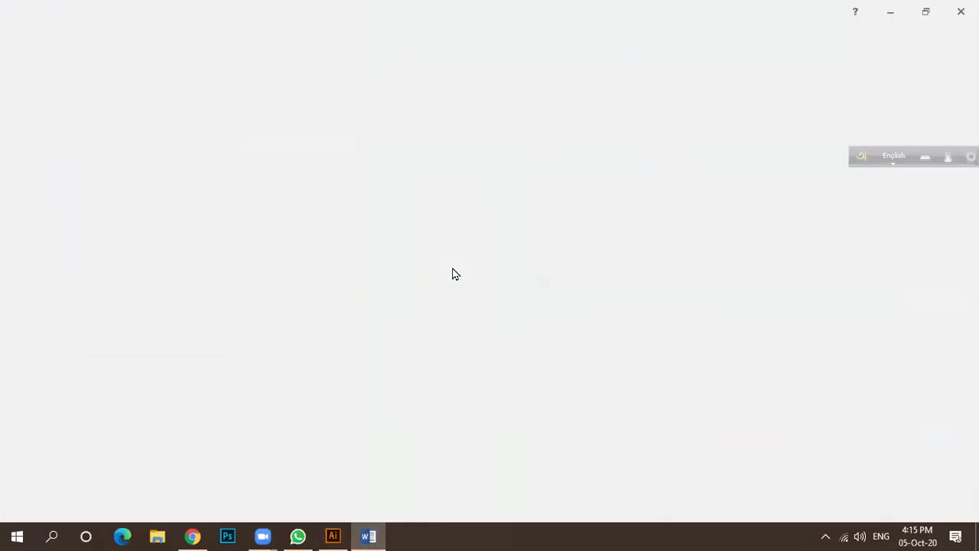
{"action": "type", "text": "Logo"}
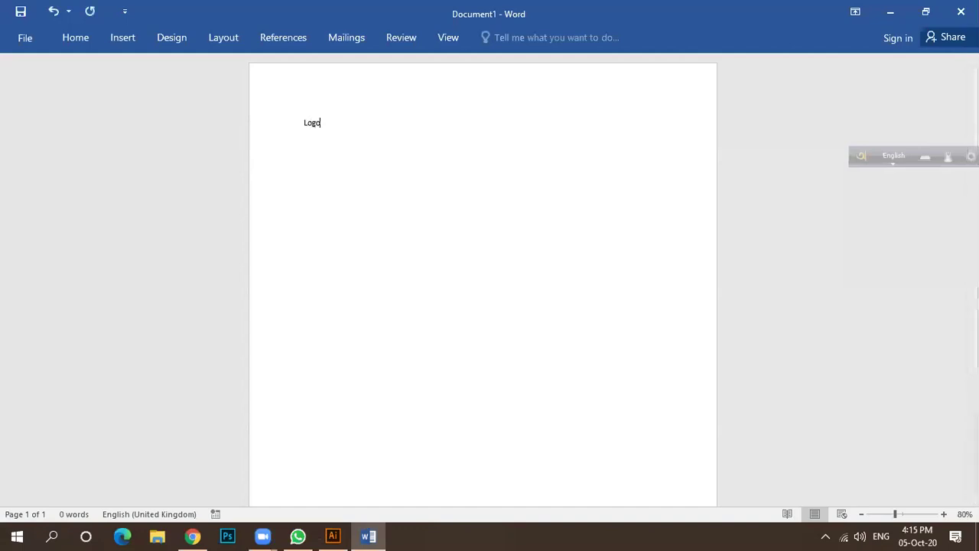
Step: Enlarge the Logo heading text to 37 pt
{"action": "key", "text": "ctrl+a"}
{"action": "key", "text": "ctrl+bracketright"}
{"action": "key", "text": "ctrl+bracketright"}
{"action": "key", "text": "ctrl+bracketright"}
{"action": "key", "text": "ctrl+bracketright"}
{"action": "key", "text": "ctrl+bracketright"}
{"action": "key", "text": "ctrl+bracketright"}
{"action": "key", "text": "ctrl+bracketright"}
{"action": "key", "text": "ctrl+bracketright"}
{"action": "key", "text": "ctrl+bracketright"}
{"action": "key", "text": "ctrl+bracketright"}
{"action": "key", "text": "ctrl+bracketright"}
{"action": "key", "text": "ctrl+bracketright"}
{"action": "key", "text": "ctrl+bracketright"}
{"action": "key", "text": "ctrl+bracketright"}
{"action": "key", "text": "ctrl+bracketright"}
{"action": "key", "text": "ctrl+bracketright"}
{"action": "key", "text": "ctrl+bracketright"}
{"action": "key", "text": "ctrl+bracketright"}
{"action": "key", "text": "ctrl+bracketright"}
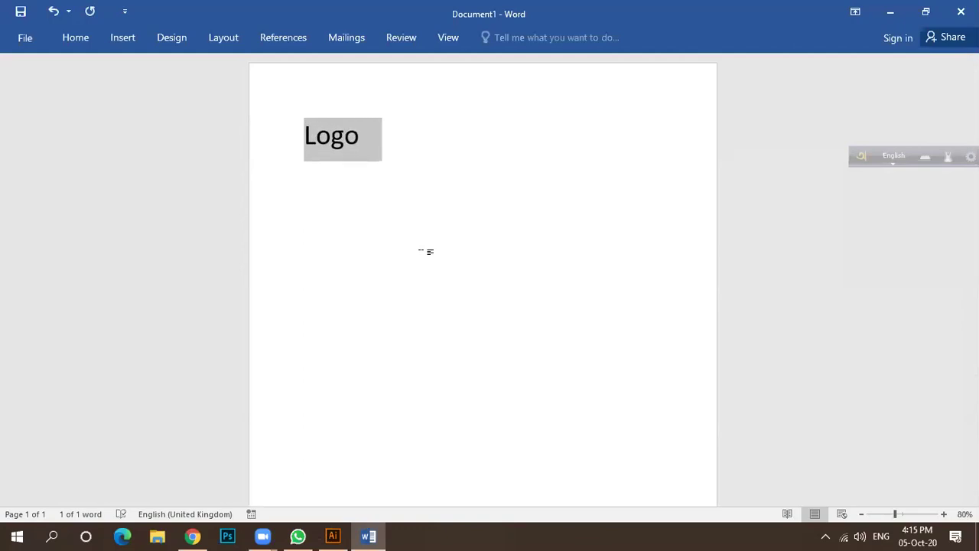
Step: Add the lines "Text -5", "Shape,5" and "Golden -5" below the Logo heading
{"action": "left_click", "coordinate": [371, 142]}
{"action": "key", "text": "Return"}
{"action": "type", "text": "text "}
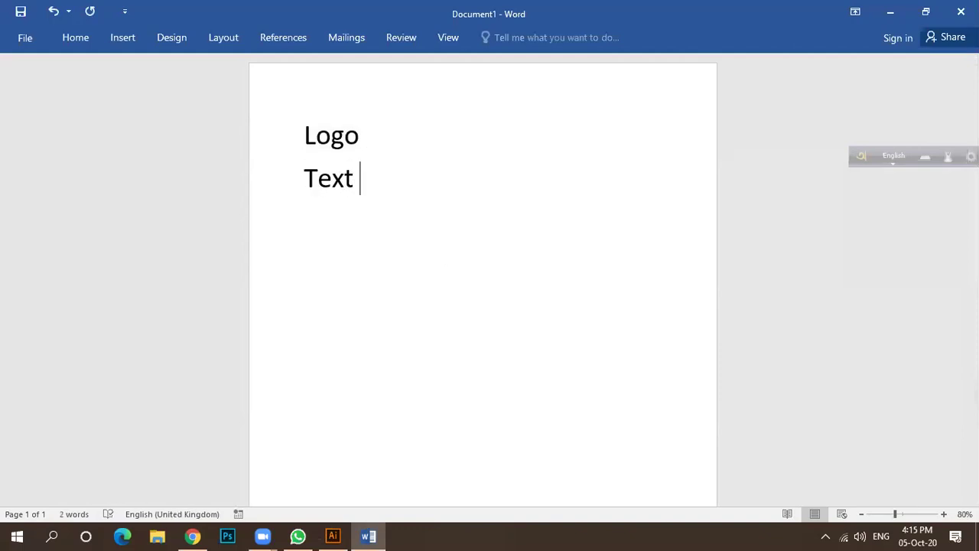
{"action": "type", "text": "-"}
{"action": "type", "text": "5"}
{"action": "type", "text": "Shape"}
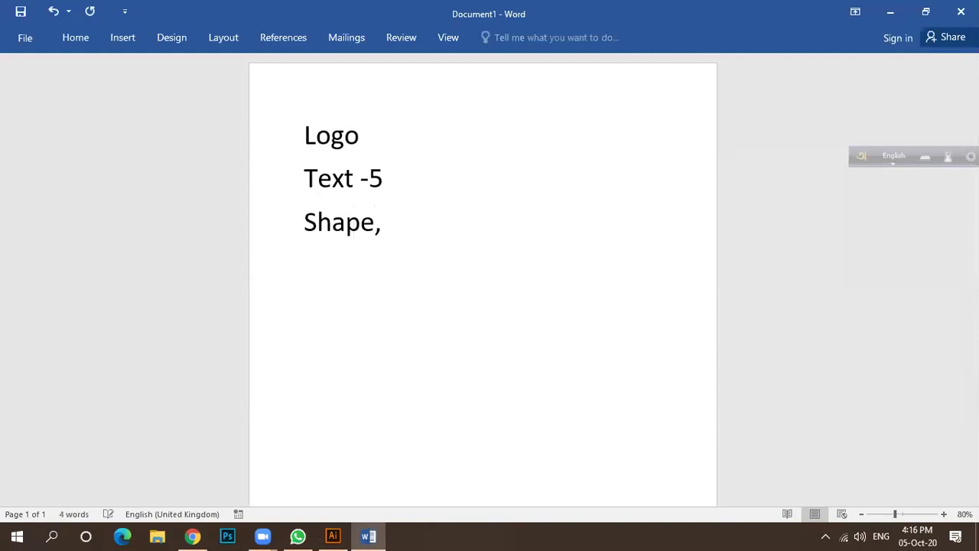
{"action": "type", "text": ",5 "}
{"action": "type", "text": "Golden"}
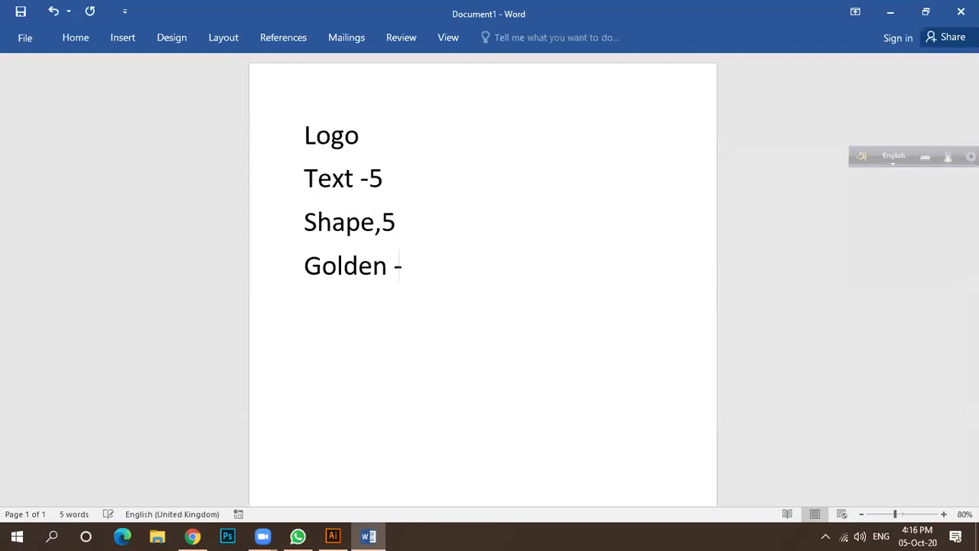
{"action": "type", "text": " -5"}
Step: Add "Letter Logo-5" as the last line of the logo list
{"action": "type", "text": "Letter"}
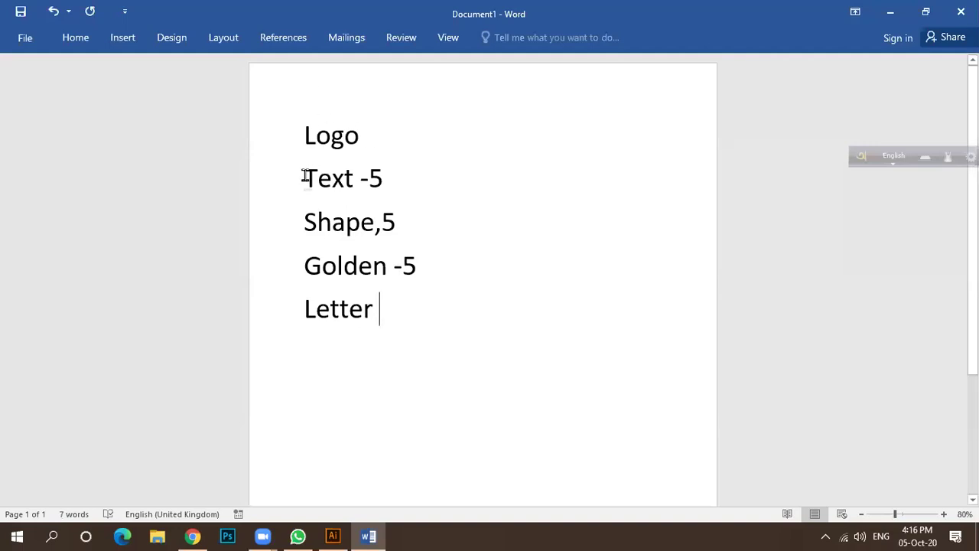
{"action": "left_click_drag", "start_coordinate": [306, 175], "coordinate": [392, 178]}
{"action": "left_click", "coordinate": [383, 314]}
{"action": "type", "text": "Log"}
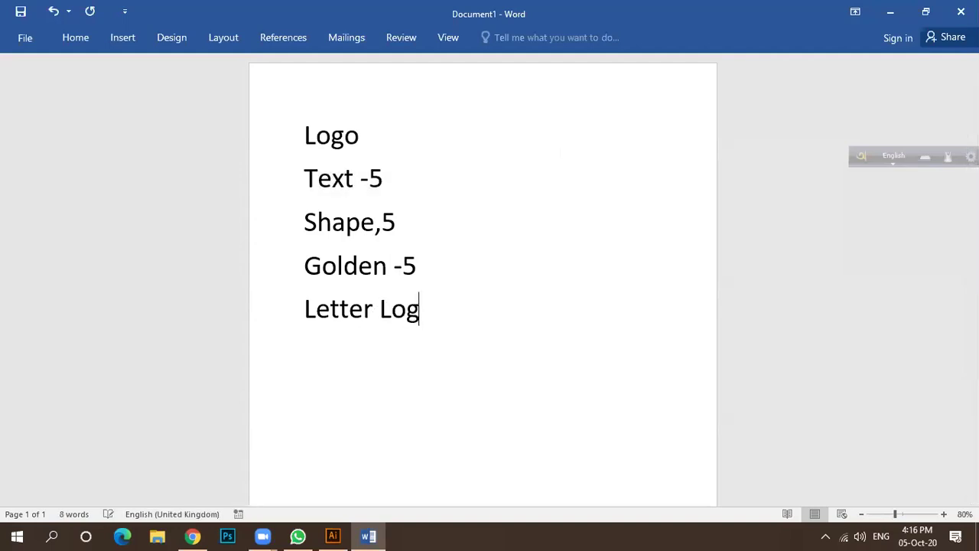
{"action": "type", "text": "o-5"}
Step: Highlight the logo list from the Logo heading through the Letter Logo-5 line to review the requirements
{"action": "mouse_move", "coordinate": [306, 176]}
{"action": "left_mouse_down"}
{"action": "mouse_move", "coordinate": [472, 323]}
{"action": "mouse_move", "coordinate": [363, 254]}
{"action": "mouse_move", "coordinate": [312, 185]}
{"action": "left_mouse_up"}
{"action": "left_click", "coordinate": [464, 315]}
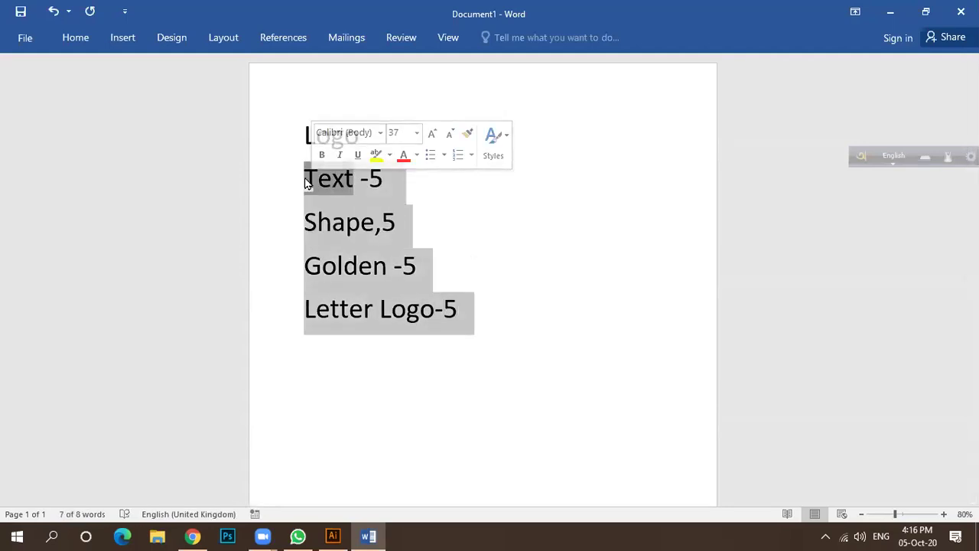
{"action": "left_click", "coordinate": [300, 144]}
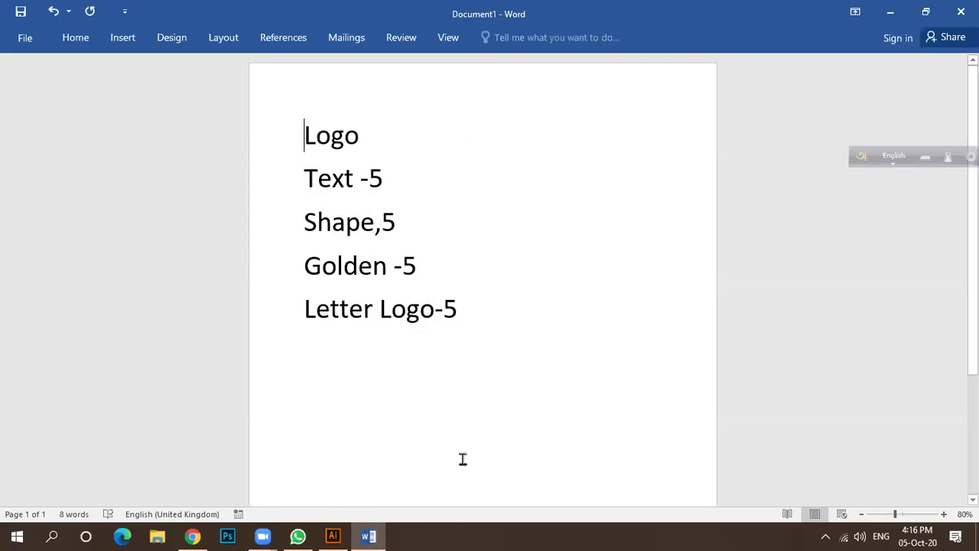
{"action": "left_click_drag", "start_coordinate": [306, 177], "coordinate": [481, 317]}
{"action": "left_click_drag", "start_coordinate": [328, 155], "coordinate": [463, 335]}
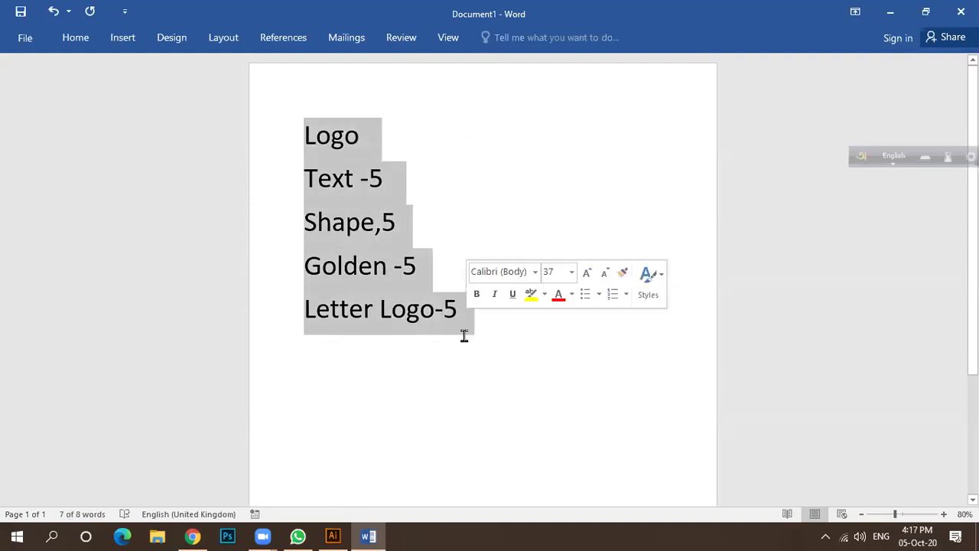
Step: Switch to Illustrator, save Golden ratio Logo.ai and inspect the purple and black person logo image above the COCO image
{"action": "left_click", "coordinate": [333, 535]}
{"action": "scroll", "coordinate": [226, 353], "scroll_direction": "up", "scroll_amount": 3}
{"action": "scroll", "coordinate": [229, 284], "scroll_direction": "down", "scroll_amount": 3}
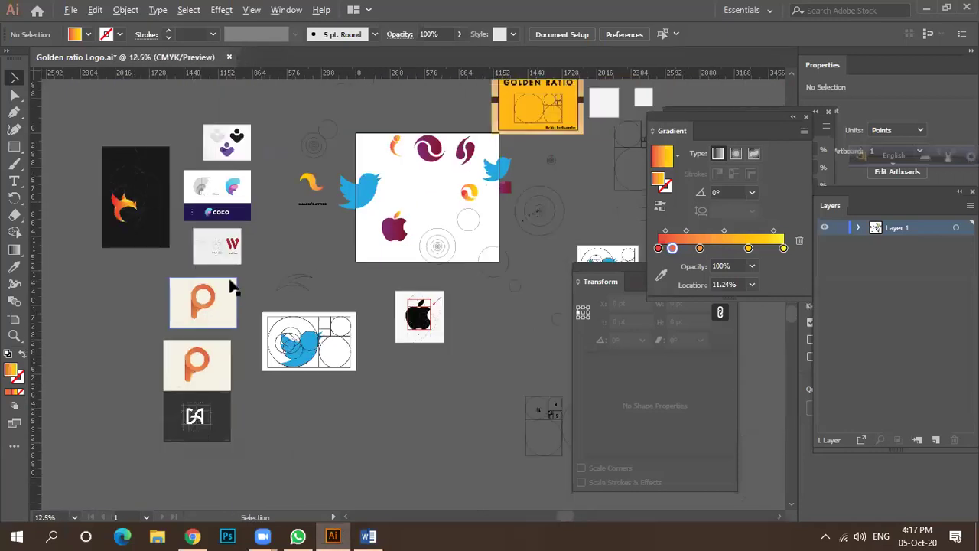
{"action": "key", "text": "a"}
{"action": "key", "text": "v"}
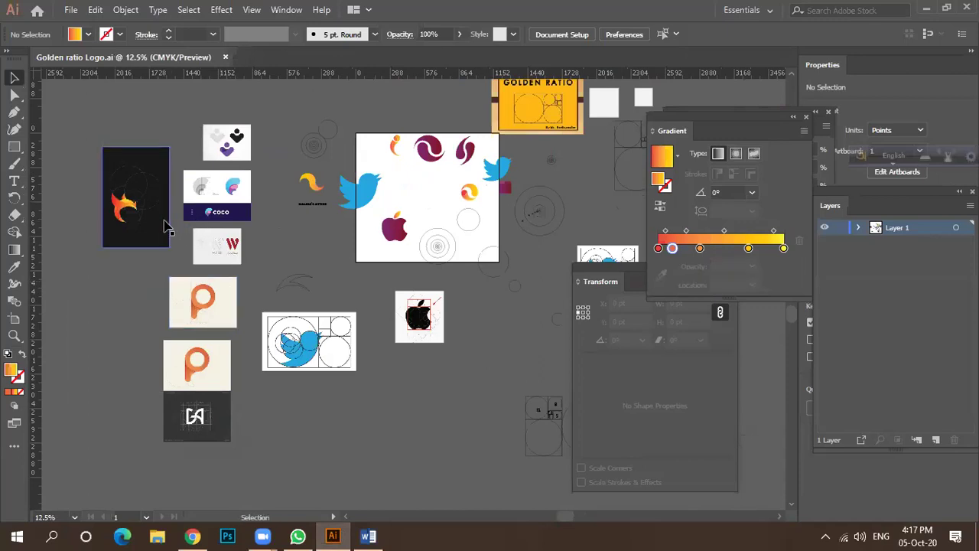
{"action": "scroll", "coordinate": [230, 299], "scroll_direction": "down", "scroll_amount": 2}
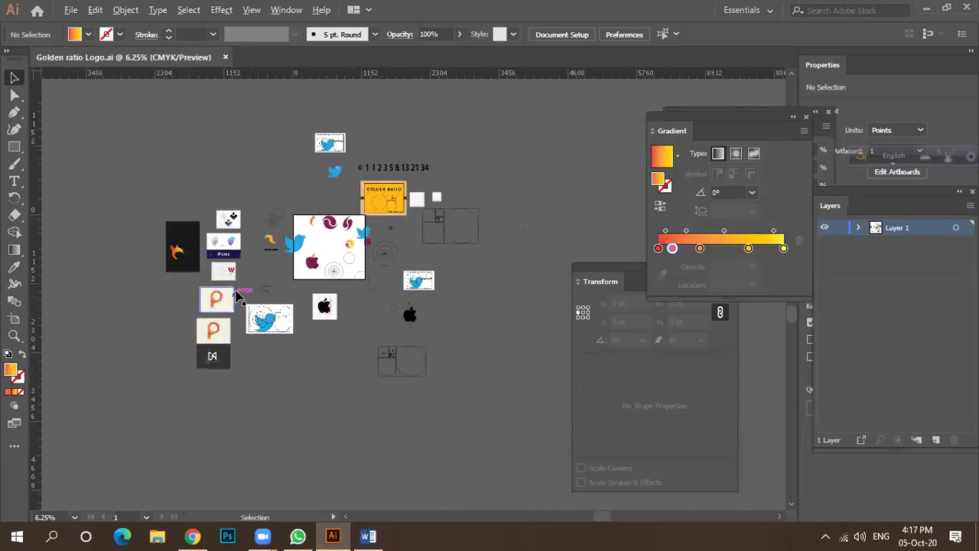
{"action": "scroll", "coordinate": [227, 229], "scroll_direction": "up", "scroll_amount": 3}
{"action": "scroll", "coordinate": [227, 232], "scroll_direction": "up", "scroll_amount": 3}
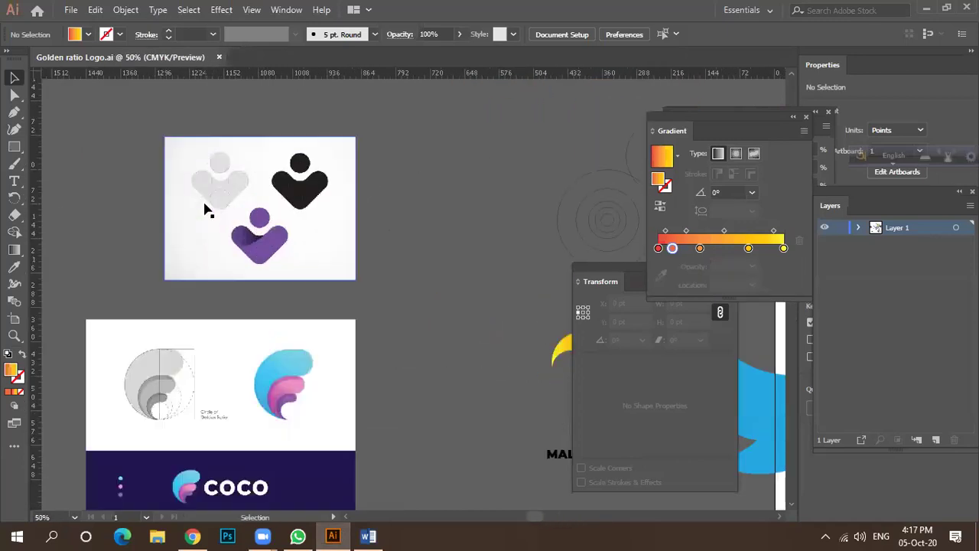
Step: Select the reference logo images beside the artboard, including the dark fox image, to review them as a group, and clear the selection
{"action": "scroll", "coordinate": [224, 207], "scroll_direction": "down", "scroll_amount": 1}
{"action": "scroll", "coordinate": [224, 206], "scroll_direction": "down", "scroll_amount": 3}
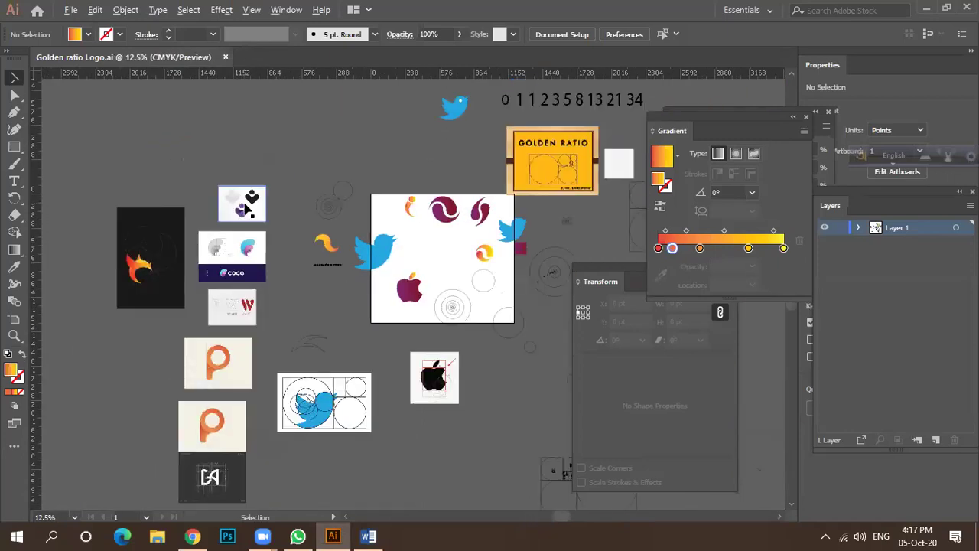
{"action": "scroll", "coordinate": [211, 226], "scroll_direction": "down", "scroll_amount": 1}
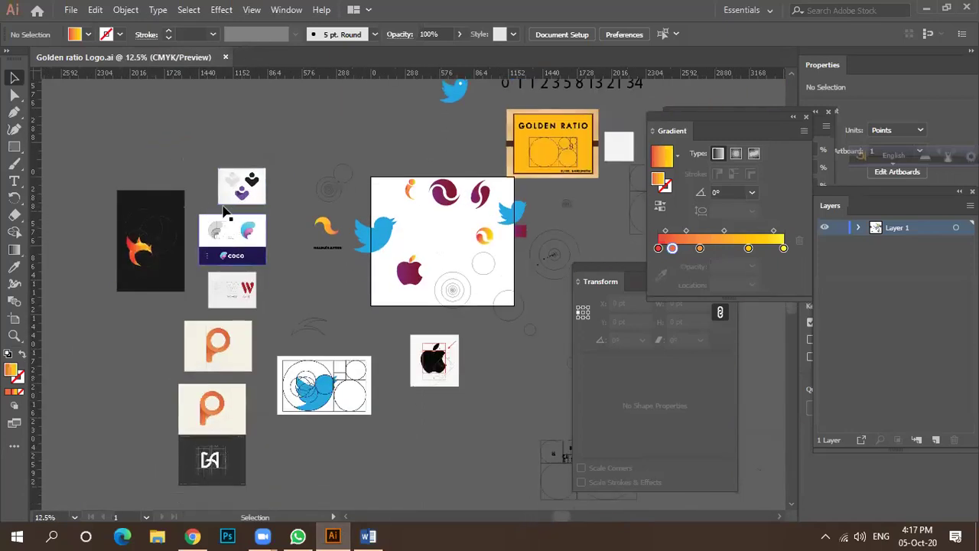
{"action": "left_click_drag", "start_coordinate": [226, 162], "coordinate": [229, 447]}
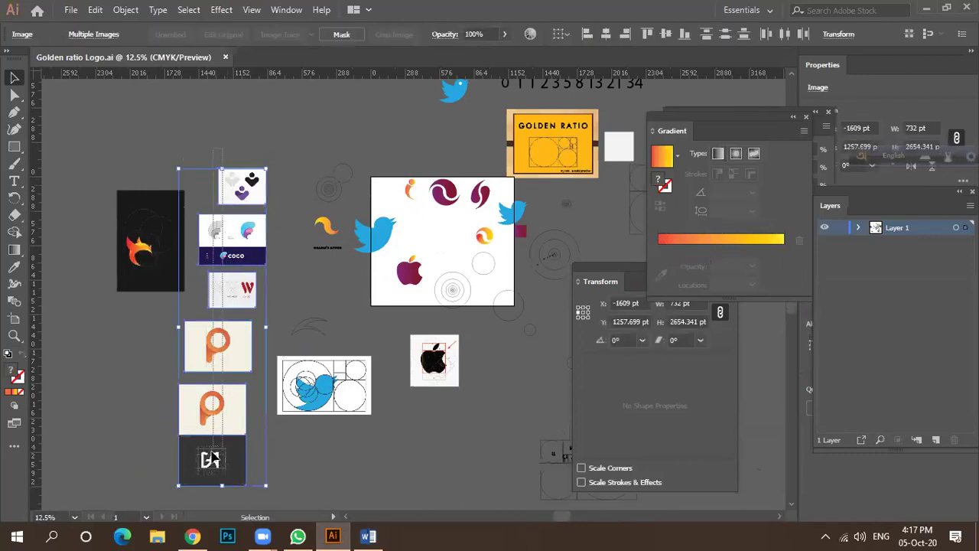
{"action": "left_click_drag", "start_coordinate": [242, 146], "coordinate": [174, 459]}
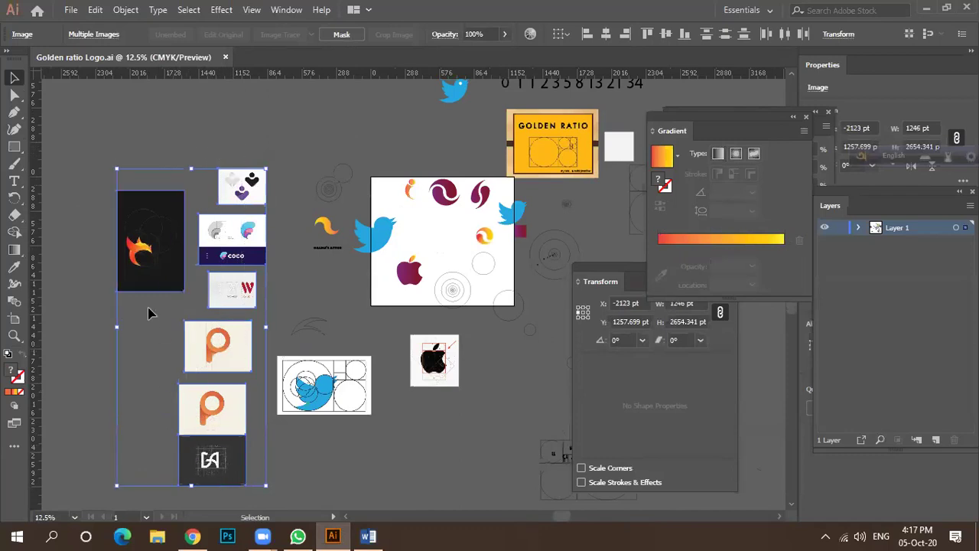
{"action": "left_click", "coordinate": [98, 223]}
{"action": "scroll", "coordinate": [257, 291], "scroll_direction": "down", "scroll_amount": 1}
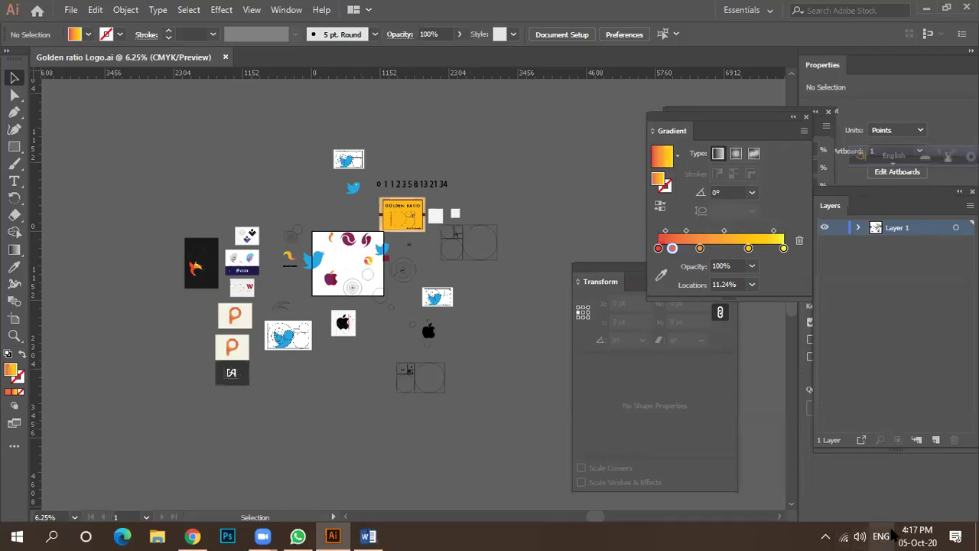
Step: Check the date in the system calendar and look over the reference logos beside the artboard
{"action": "left_click", "coordinate": [914, 535]}
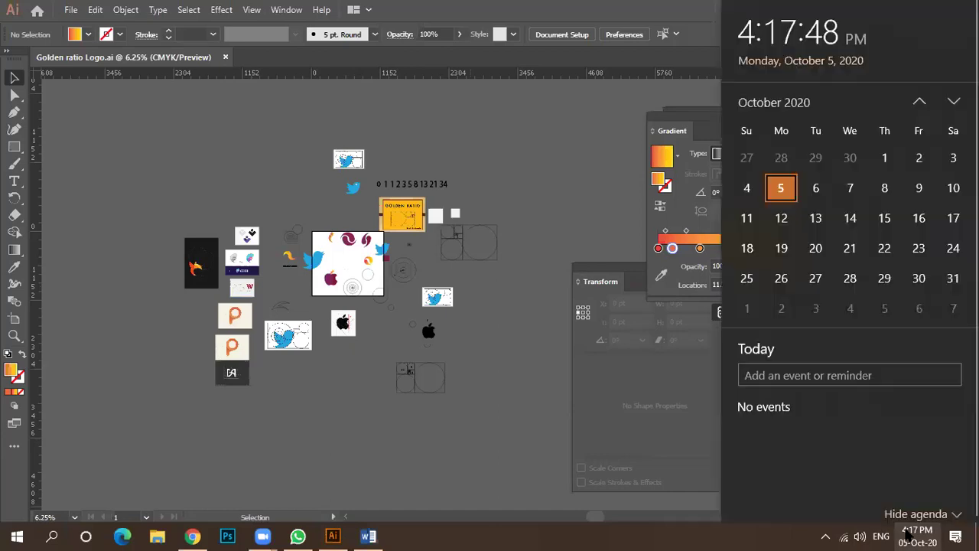
{"action": "left_click", "coordinate": [473, 454]}
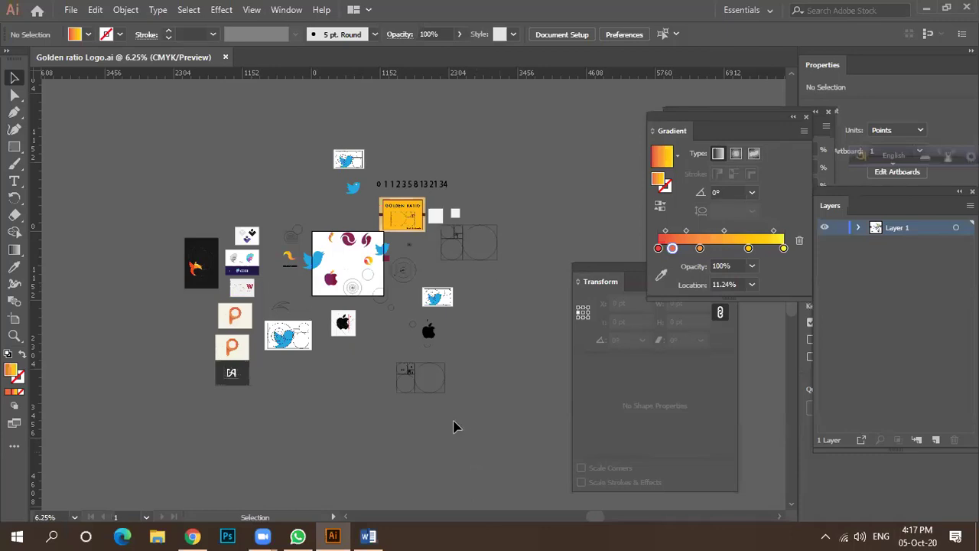
{"action": "scroll", "coordinate": [203, 285], "scroll_direction": "up", "scroll_amount": 2}
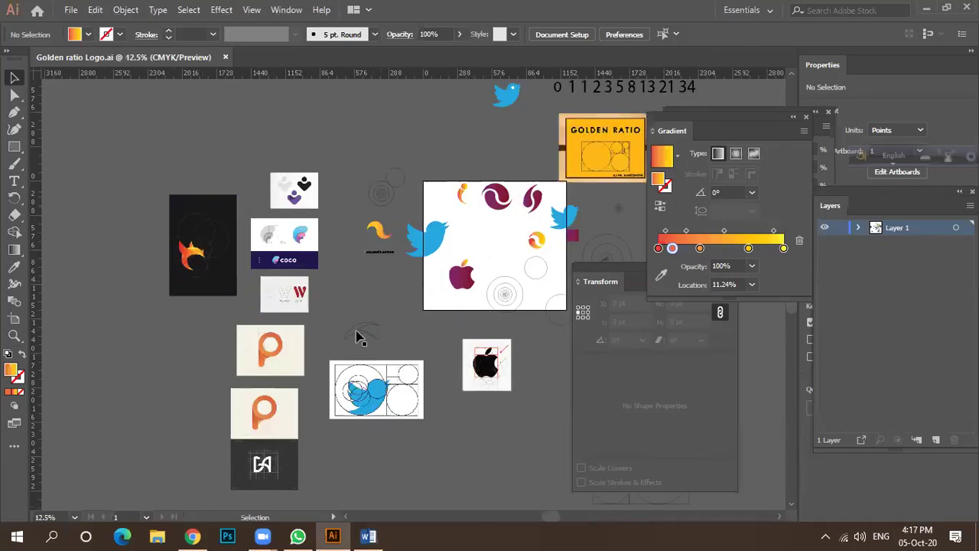
{"action": "scroll", "coordinate": [264, 310], "scroll_direction": "down", "scroll_amount": 1}
{"action": "scroll", "coordinate": [340, 323], "scroll_direction": "up", "scroll_amount": 2}
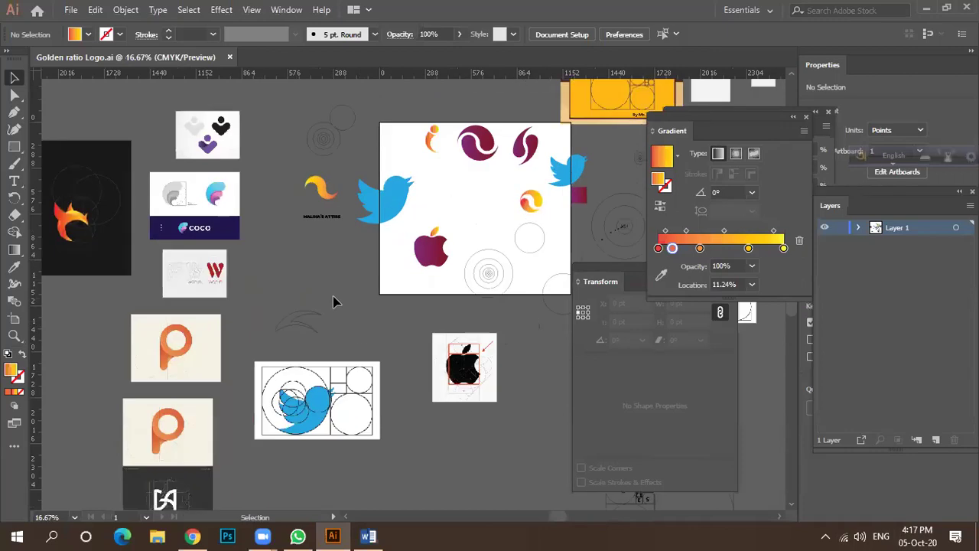
{"action": "left_click_drag", "start_coordinate": [286, 291], "coordinate": [366, 284]}
{"action": "scroll", "coordinate": [336, 282], "scroll_direction": "down", "scroll_amount": 1}
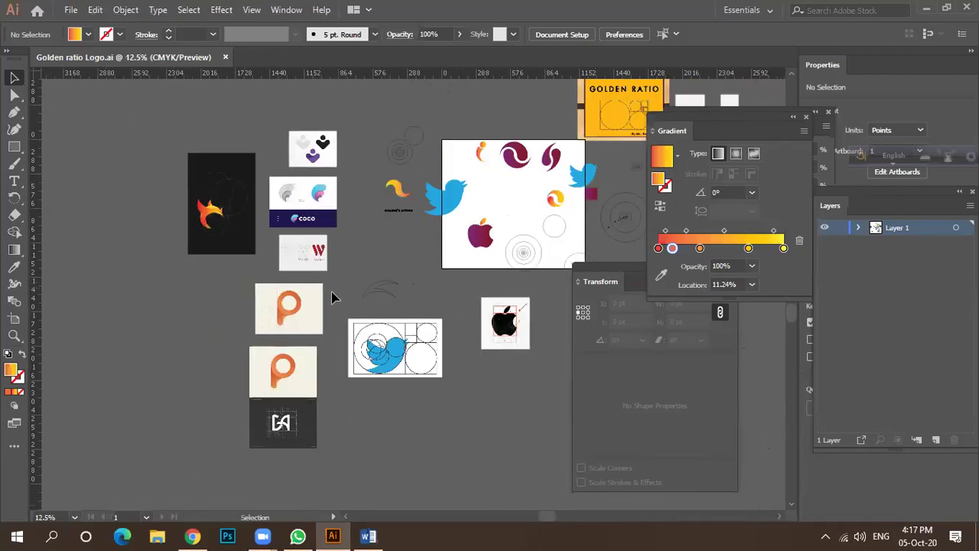
Step: Switch to the Word document and clear the list highlight by placing the cursor at the end of the Letter Logo-5 line
{"action": "left_click", "coordinate": [192, 536]}
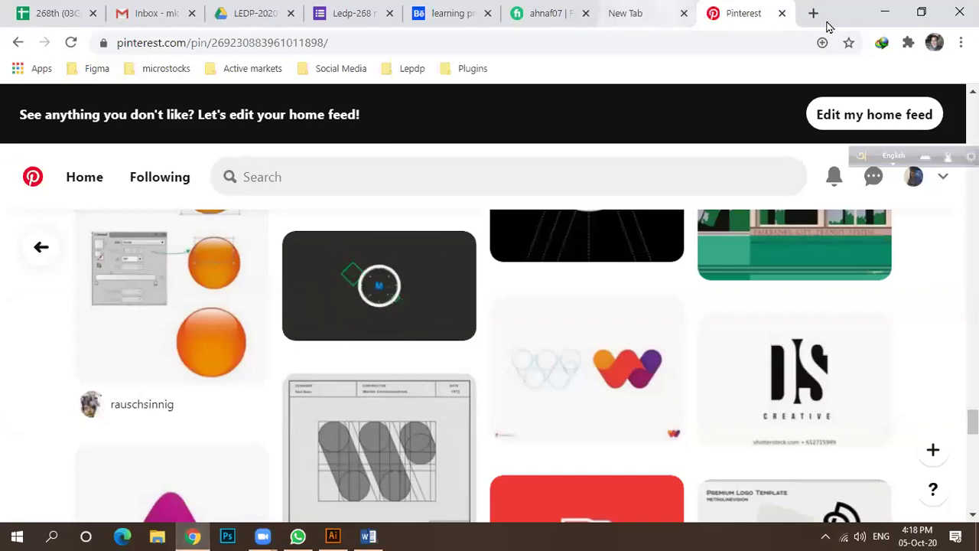
{"action": "left_click", "coordinate": [885, 13]}
{"action": "left_click", "coordinate": [921, 11]}
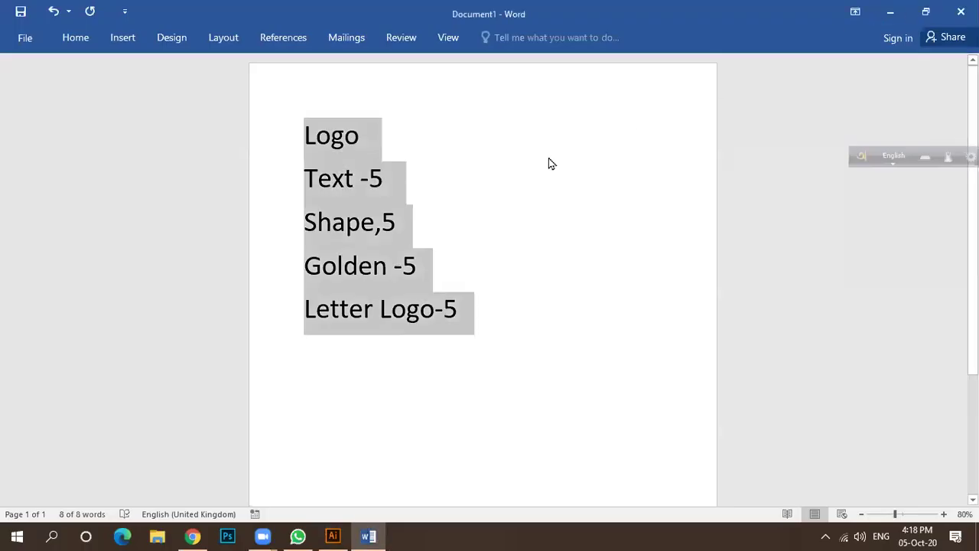
{"action": "left_click", "coordinate": [424, 266]}
{"action": "left_click", "coordinate": [456, 302]}
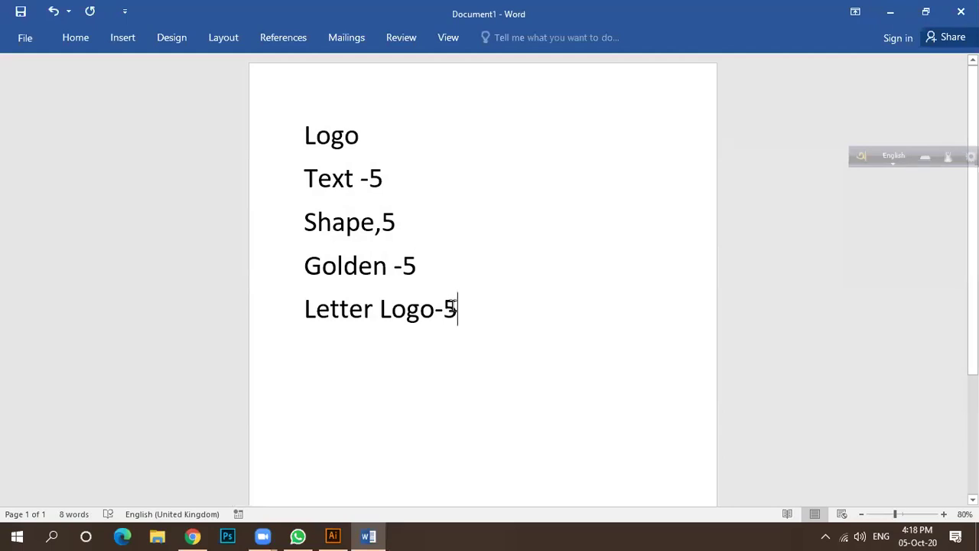
{"action": "left_click", "coordinate": [262, 536]}
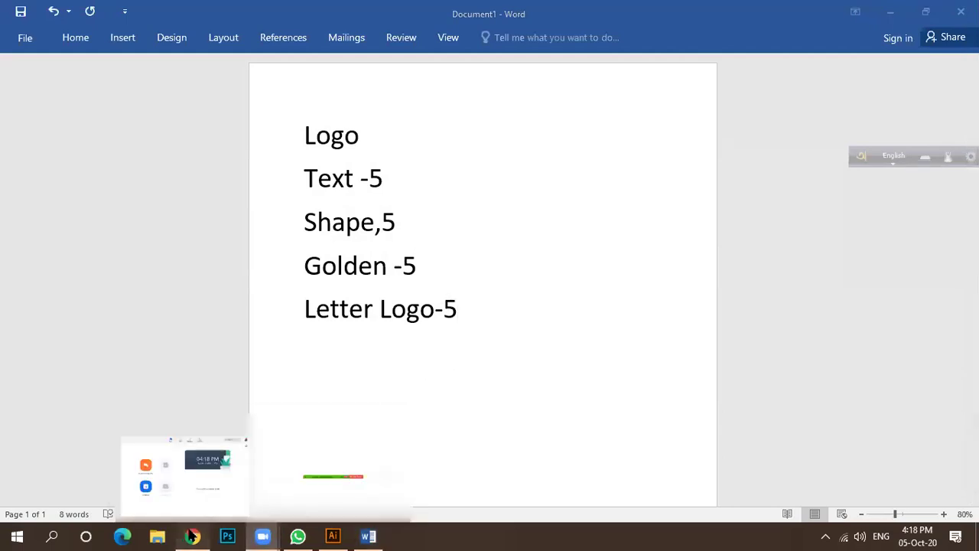
Step: Switch to Chrome and browse the Pinterest feed for more letter and grid-based logo examples
{"action": "left_click", "coordinate": [192, 536]}
{"action": "scroll", "coordinate": [367, 401], "scroll_direction": "down", "scroll_amount": 3}
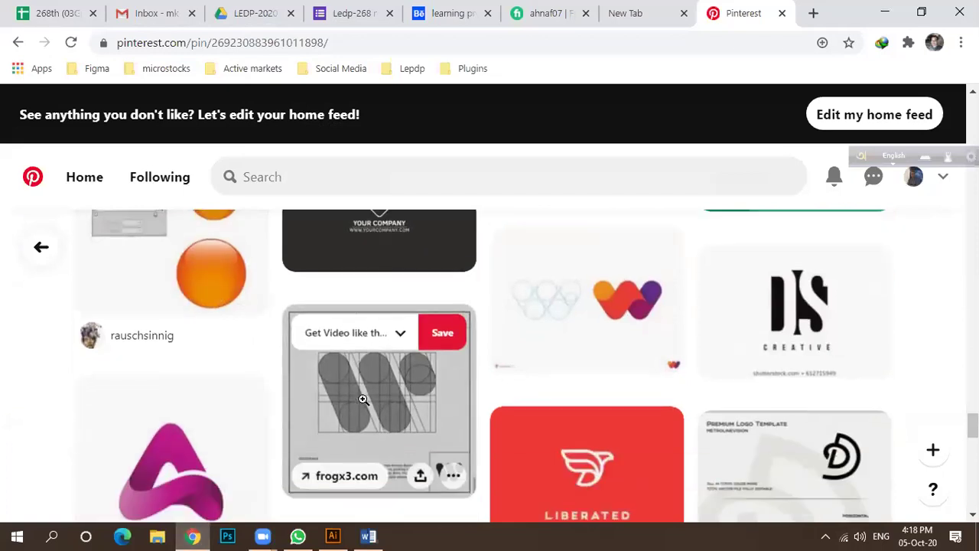
{"action": "scroll", "coordinate": [425, 407], "scroll_direction": "down", "scroll_amount": 5}
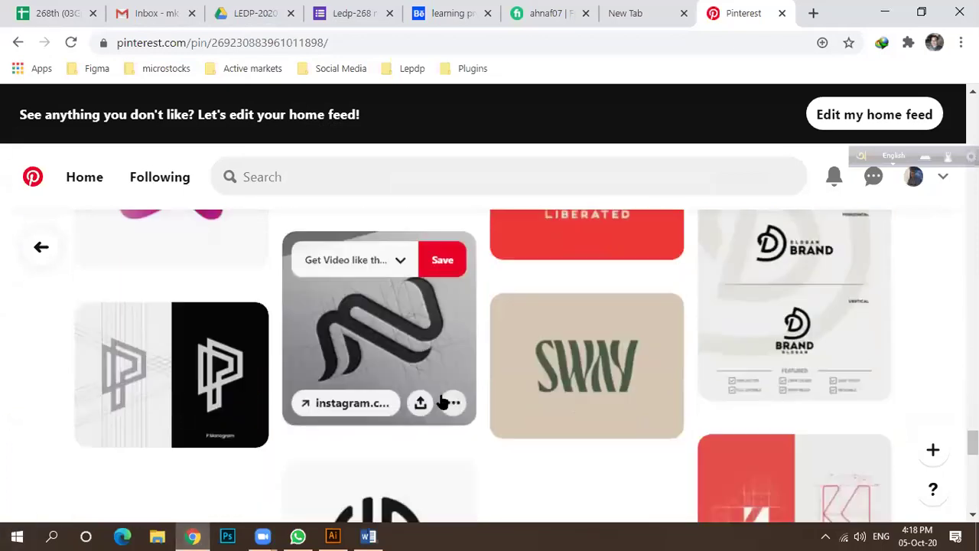
{"action": "scroll", "coordinate": [445, 399], "scroll_direction": "down", "scroll_amount": 4}
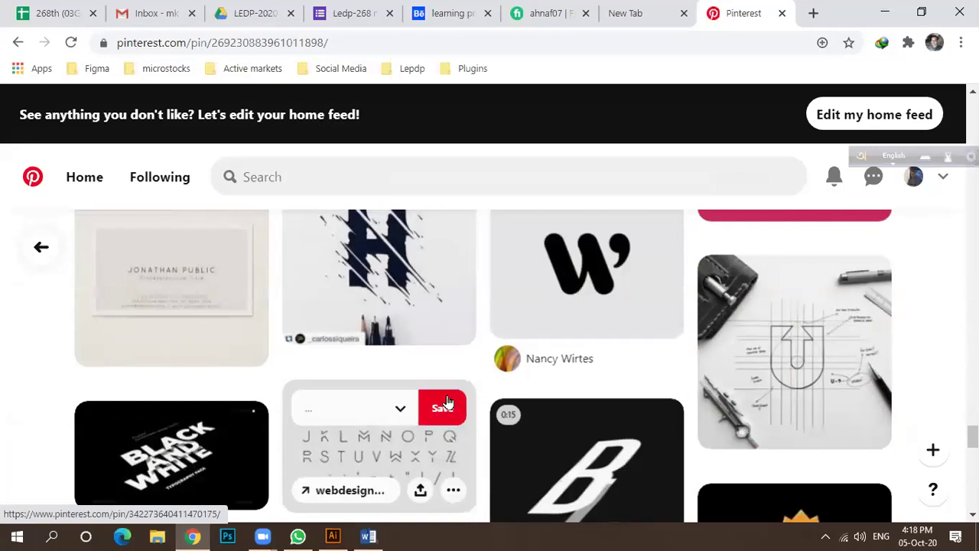
{"action": "scroll", "coordinate": [328, 404], "scroll_direction": "down", "scroll_amount": 5}
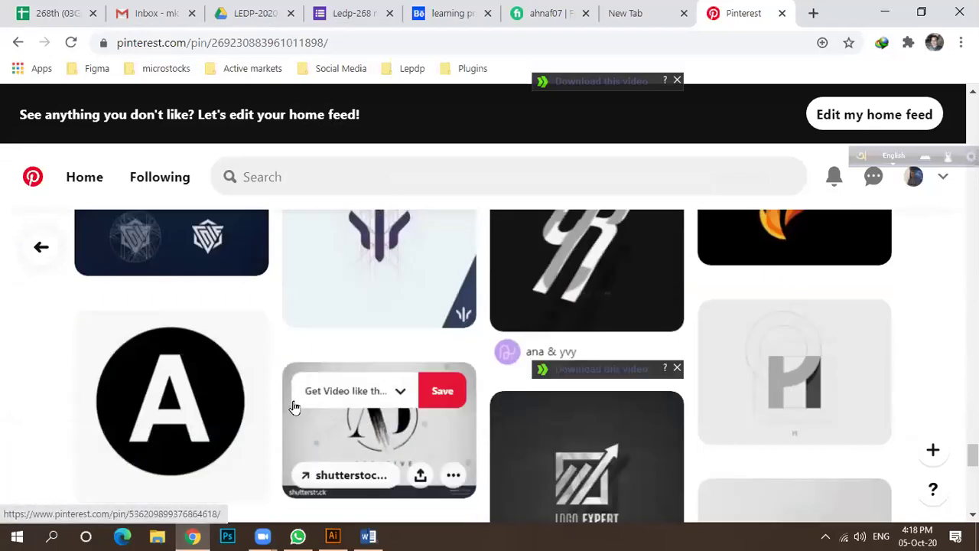
{"action": "scroll", "coordinate": [298, 400], "scroll_direction": "up", "scroll_amount": 2}
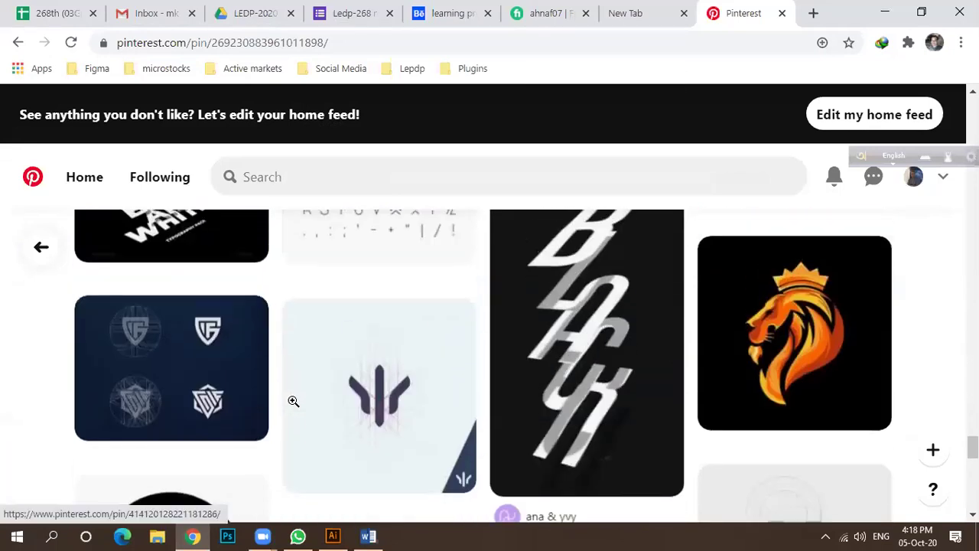
Step: Switch to File Explorer, go from the Golden ratio Logo file's location to the LEDP-2020 folder and open the Break Time image
{"action": "left_click", "coordinate": [153, 536]}
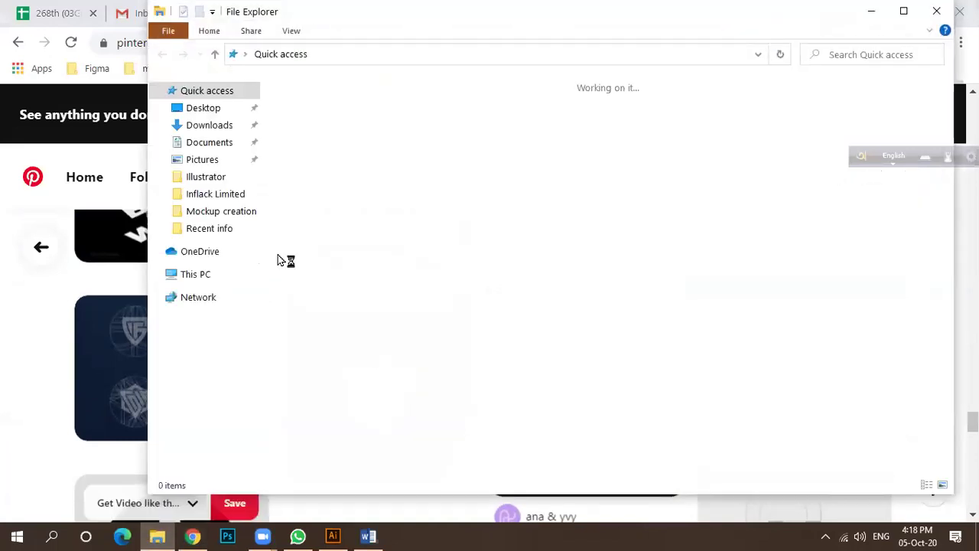
{"action": "left_click", "coordinate": [332, 241]}
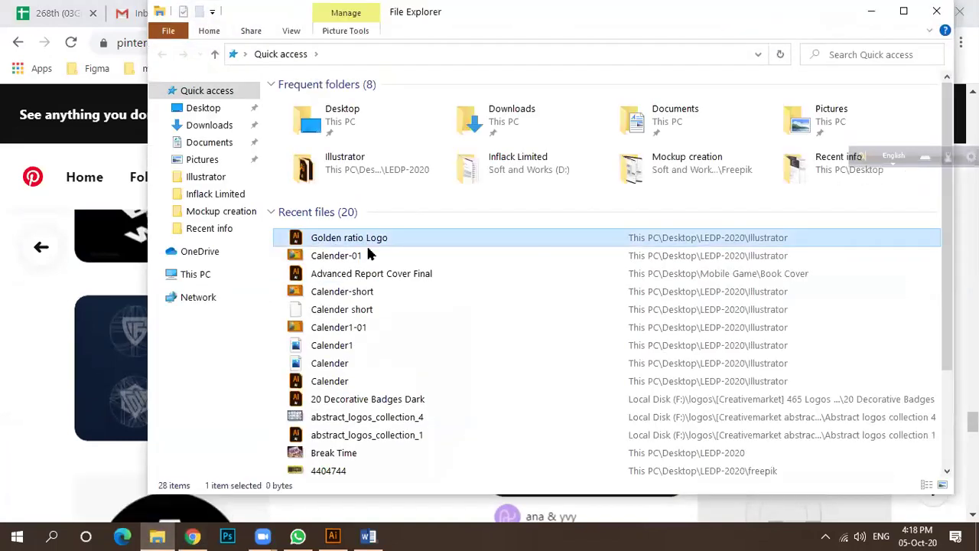
{"action": "right_click", "coordinate": [332, 241]}
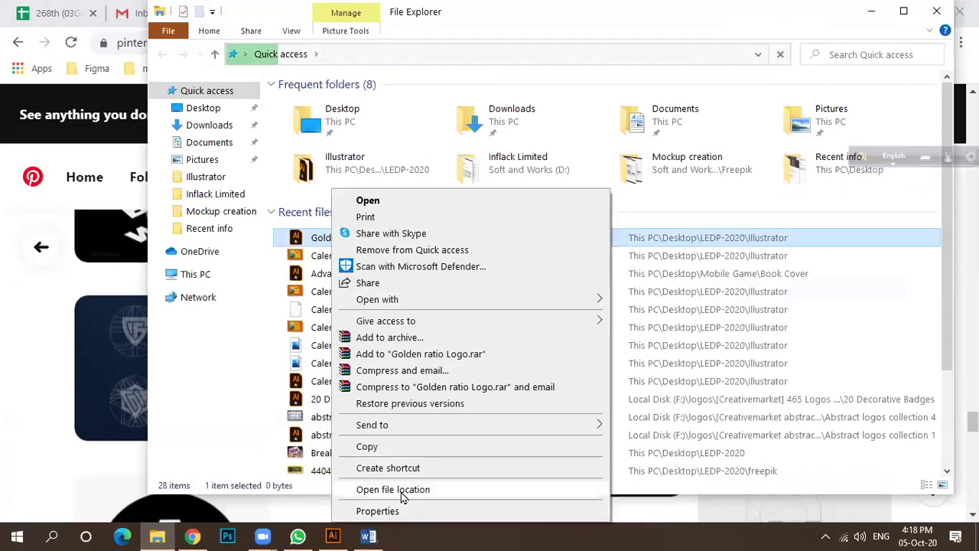
{"action": "left_click", "coordinate": [386, 489]}
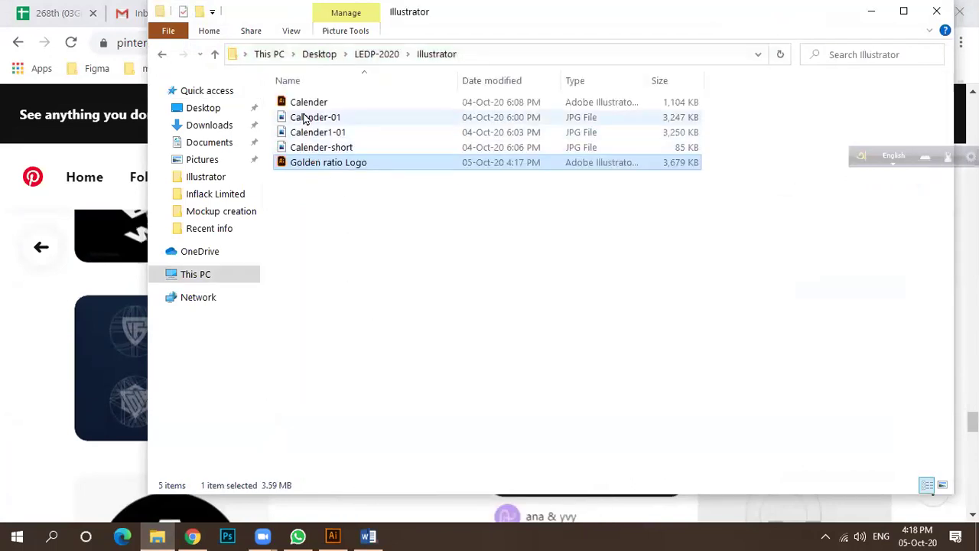
{"action": "left_click", "coordinate": [364, 55]}
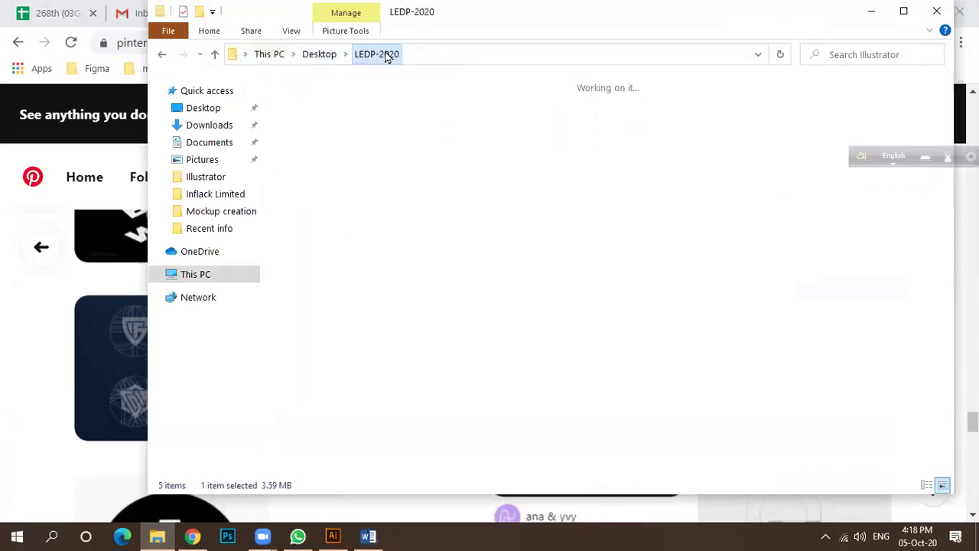
{"action": "left_click", "coordinate": [652, 128]}
{"action": "double_click", "coordinate": [652, 127]}
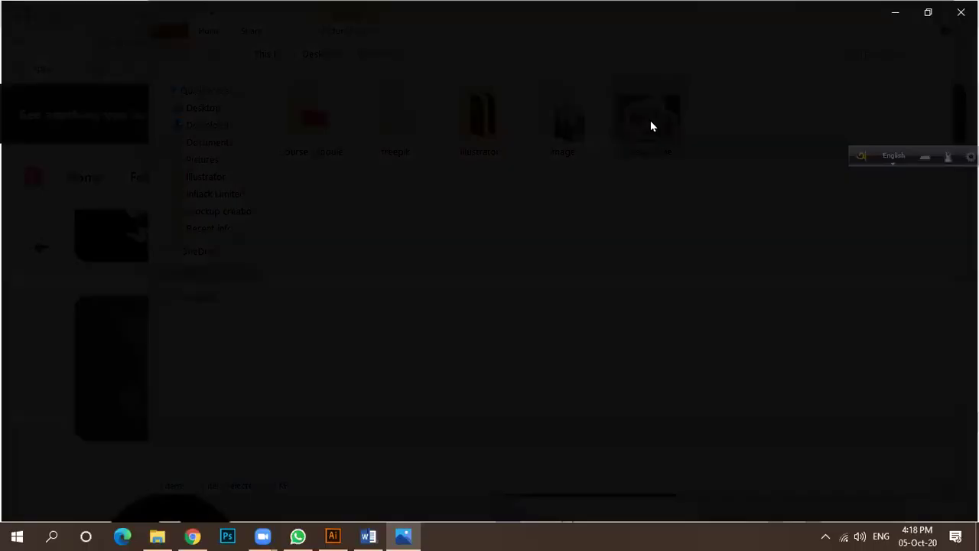
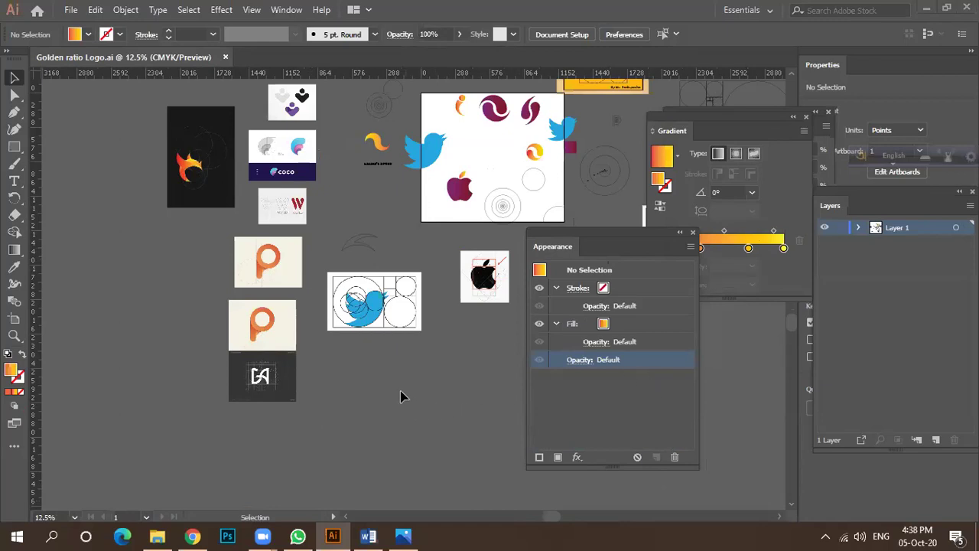
Step: Close the Break Time image and inspect the Twitter bird golden ratio construction in Illustrator
{"action": "left_click", "coordinate": [403, 535]}
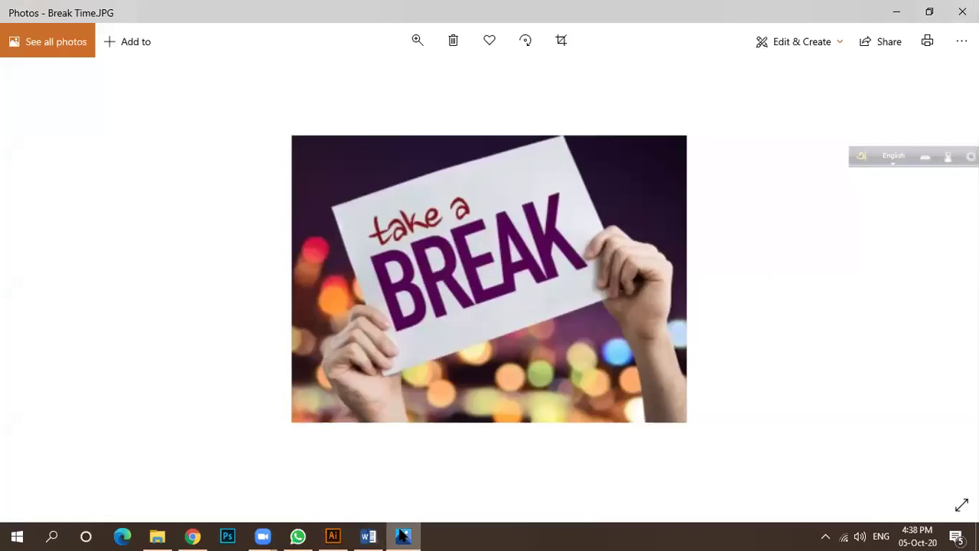
{"action": "left_click", "coordinate": [962, 12]}
{"action": "scroll", "coordinate": [390, 310], "scroll_direction": "up", "scroll_amount": 1}
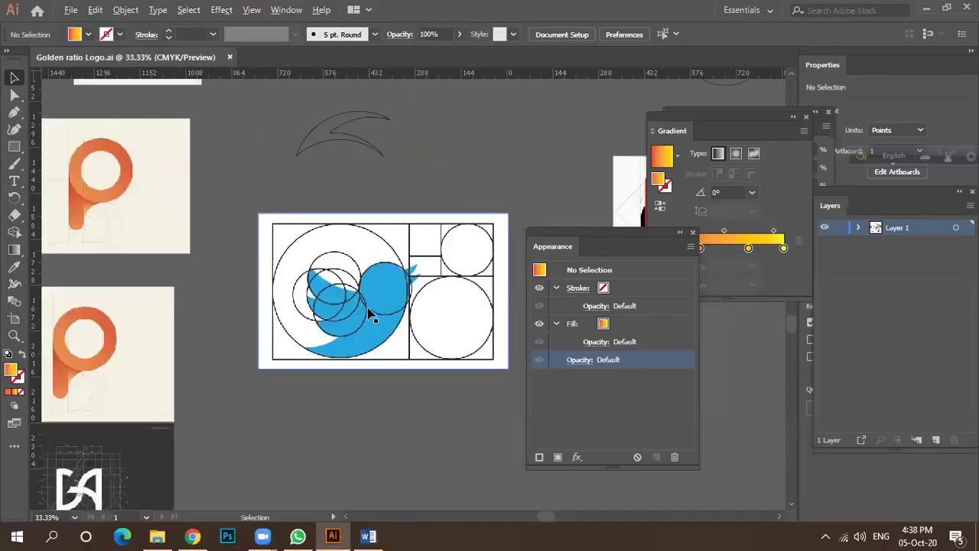
{"action": "scroll", "coordinate": [383, 309], "scroll_direction": "down", "scroll_amount": 2}
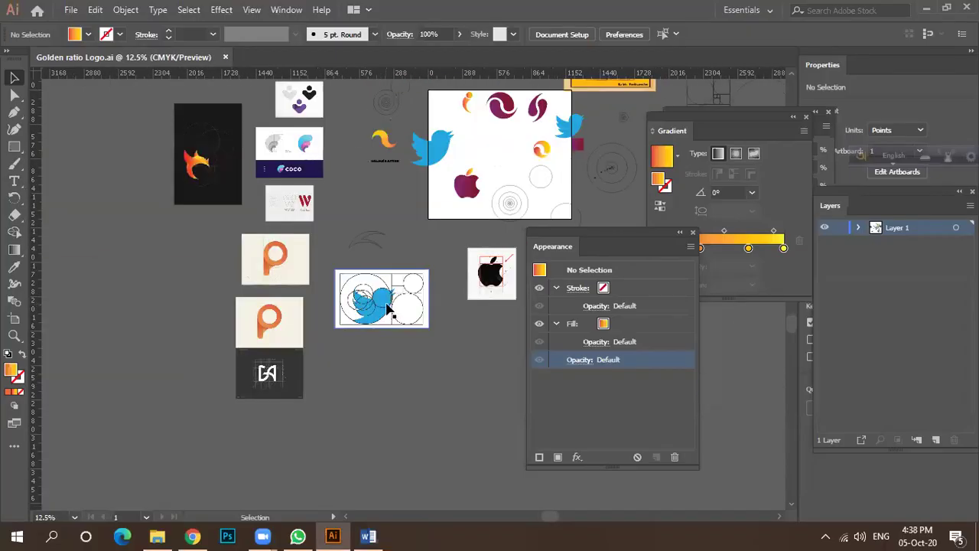
{"action": "scroll", "coordinate": [379, 248], "scroll_direction": "up", "scroll_amount": 2}
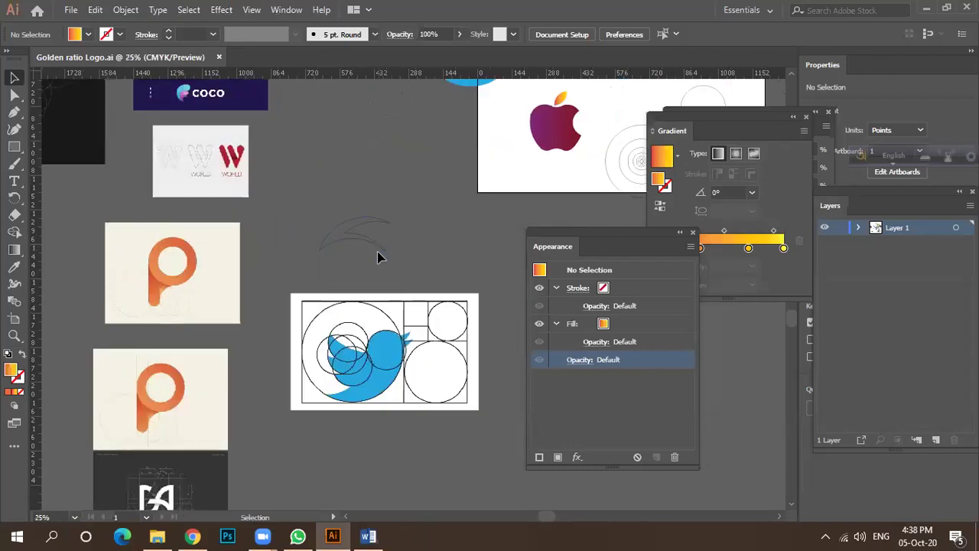
Step: Switch to WhatsApp, dismiss the low phone battery notice and look through the messages in the 268th group chat
{"action": "left_click", "coordinate": [298, 537]}
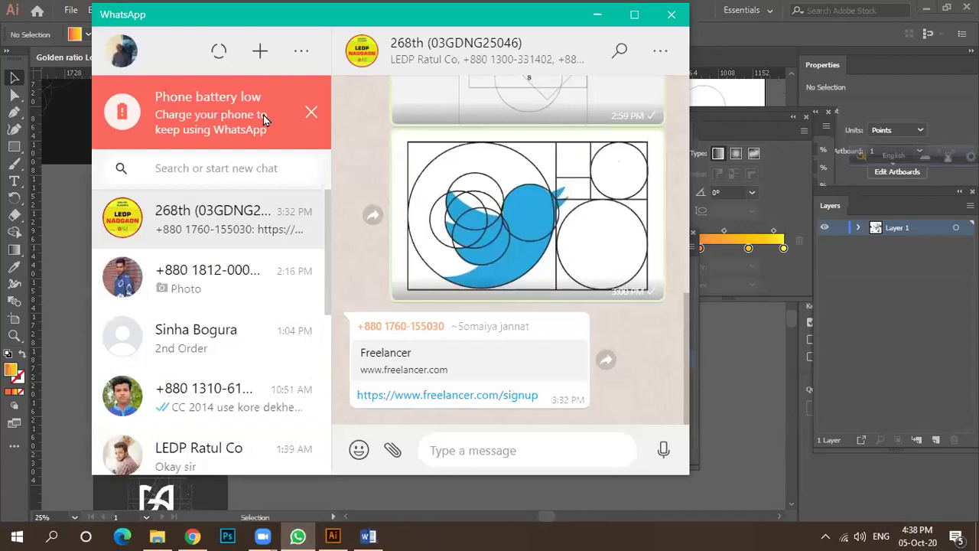
{"action": "left_click", "coordinate": [311, 112]}
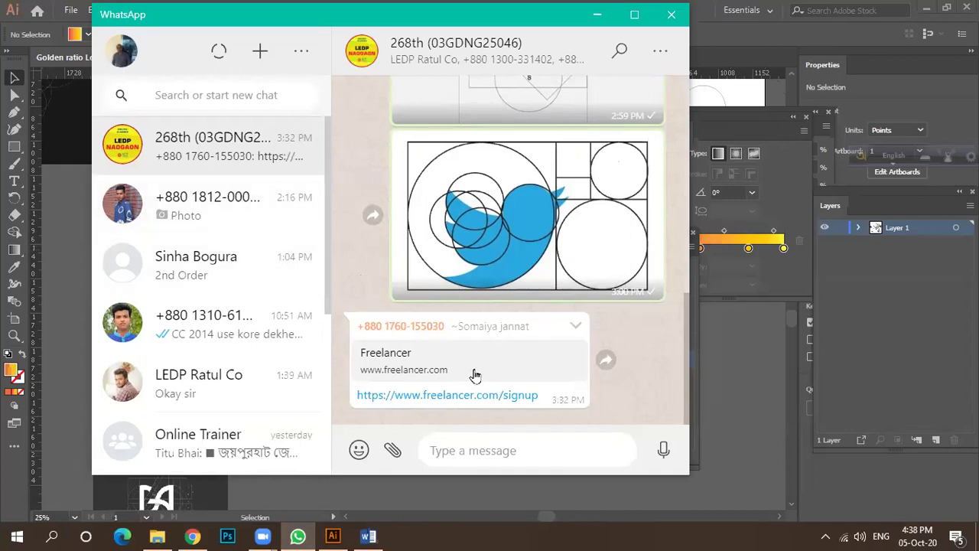
{"action": "scroll", "coordinate": [474, 375], "scroll_direction": "up", "scroll_amount": 5}
{"action": "scroll", "coordinate": [472, 352], "scroll_direction": "down", "scroll_amount": 5}
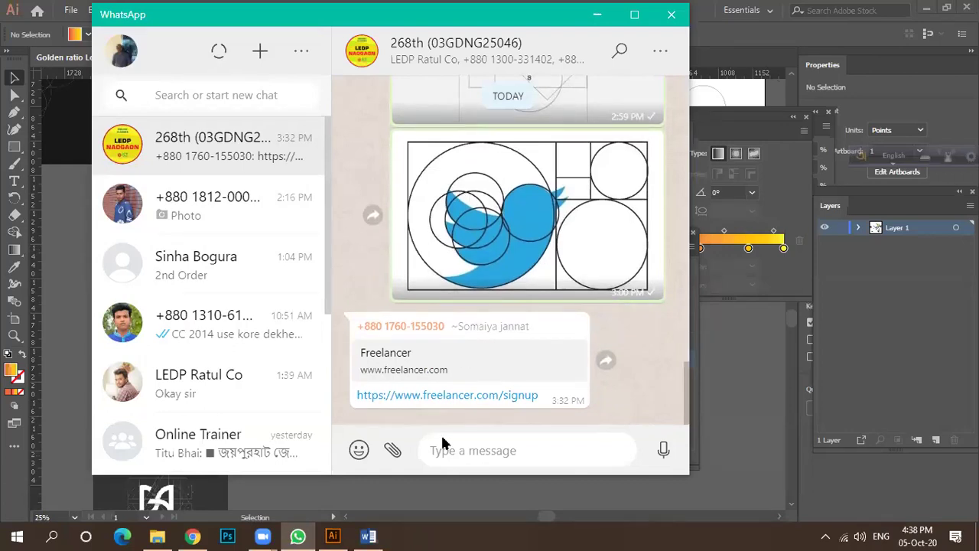
Step: Switch back to Illustrator and look over all the artwork and reference images around the artboard
{"action": "left_click", "coordinate": [333, 535]}
{"action": "scroll", "coordinate": [292, 307], "scroll_direction": "down", "scroll_amount": 3}
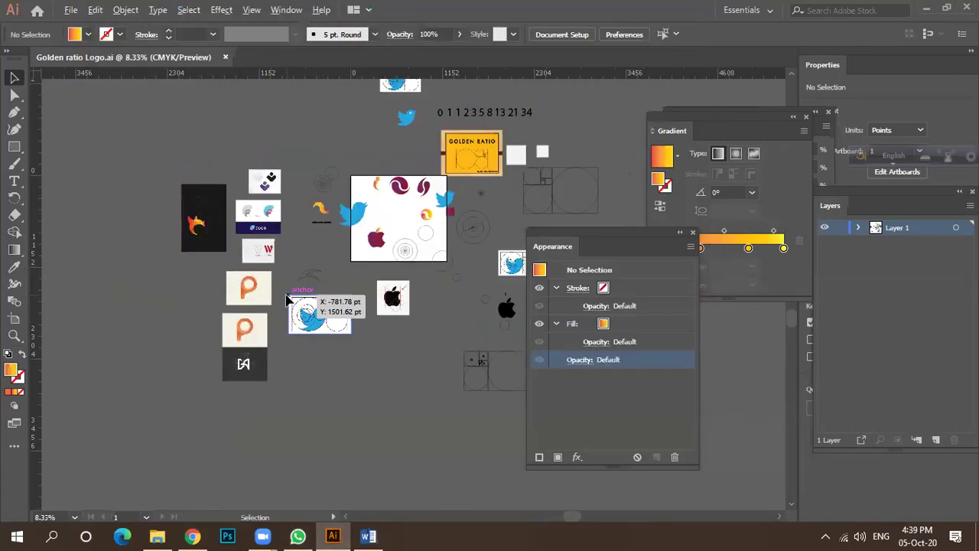
{"action": "scroll", "coordinate": [308, 378], "scroll_direction": "down", "scroll_amount": 1}
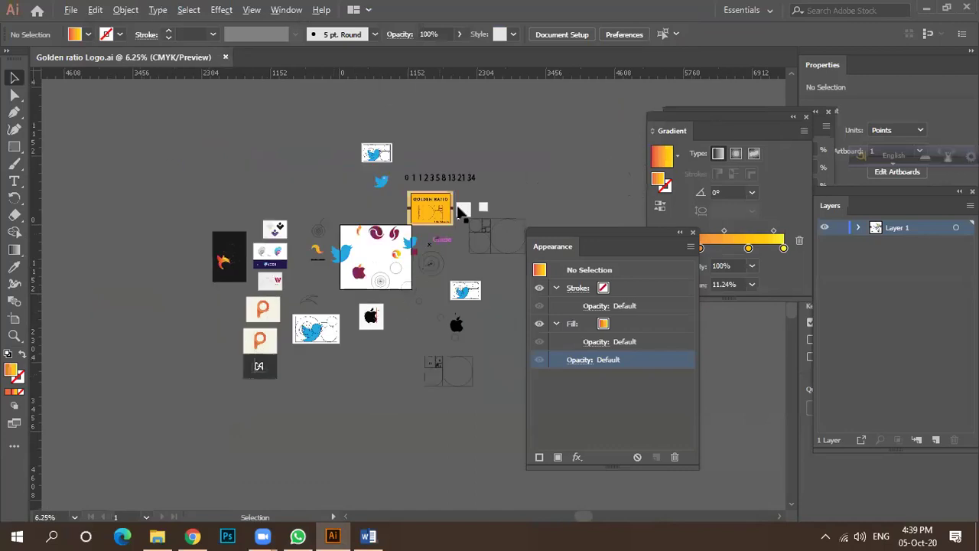
Step: Switch to Chrome and browse the related logo pins on Pinterest for more grid-based logo examples
{"action": "scroll", "coordinate": [484, 167], "scroll_direction": "up", "scroll_amount": 4}
{"action": "scroll", "coordinate": [479, 170], "scroll_direction": "down", "scroll_amount": 3}
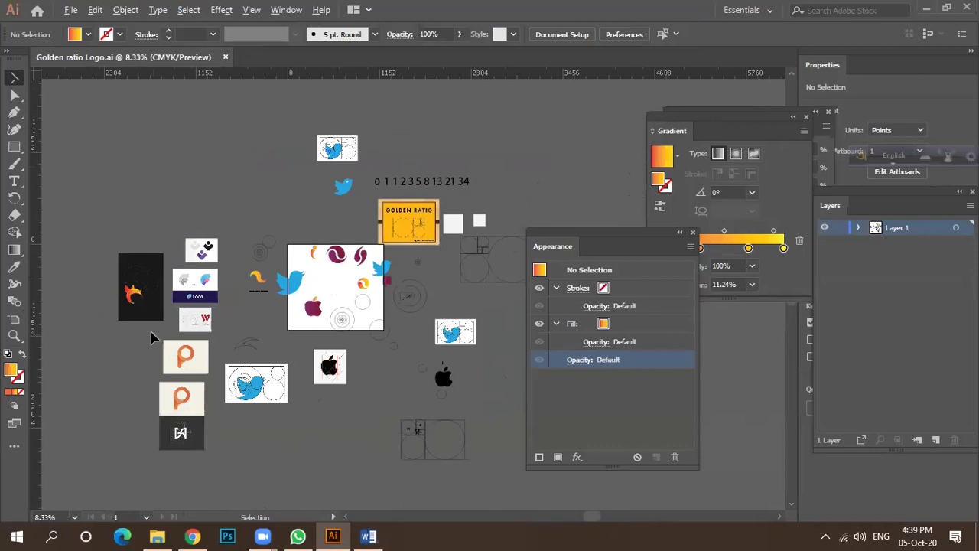
{"action": "left_click", "coordinate": [199, 435]}
{"action": "left_click", "coordinate": [243, 433]}
{"action": "left_click", "coordinate": [193, 536]}
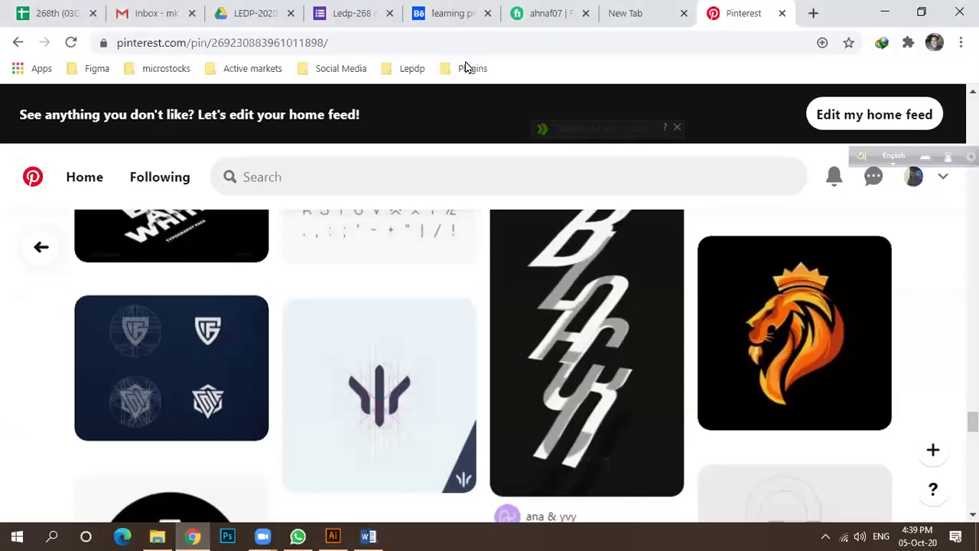
{"action": "scroll", "coordinate": [306, 329], "scroll_direction": "down", "scroll_amount": 5}
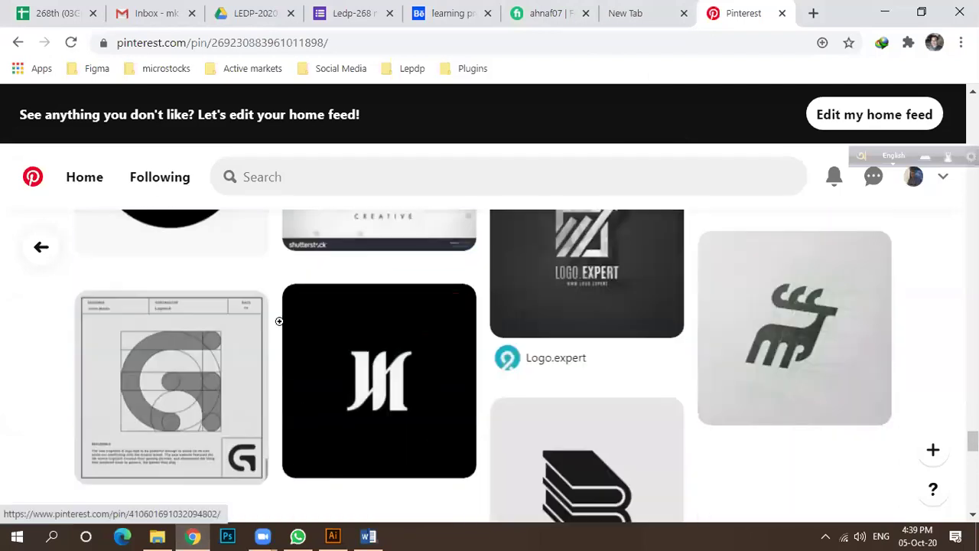
{"action": "scroll", "coordinate": [275, 356], "scroll_direction": "down", "scroll_amount": 4}
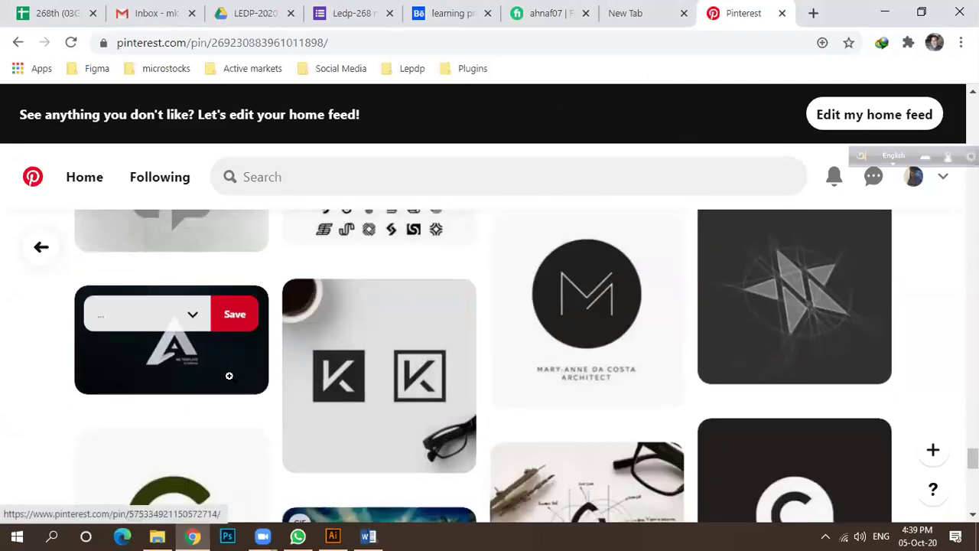
{"action": "scroll", "coordinate": [306, 393], "scroll_direction": "down", "scroll_amount": 5}
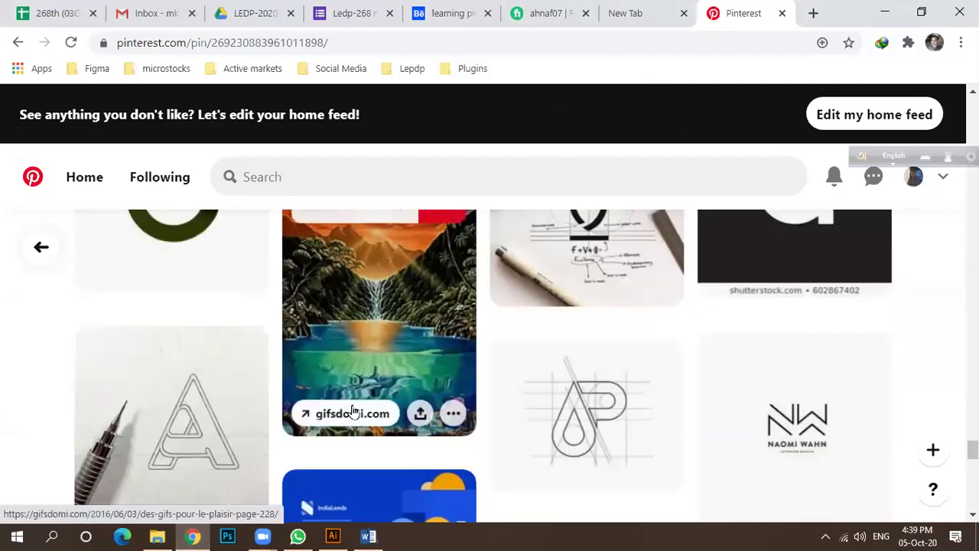
{"action": "scroll", "coordinate": [372, 390], "scroll_direction": "down", "scroll_amount": 2}
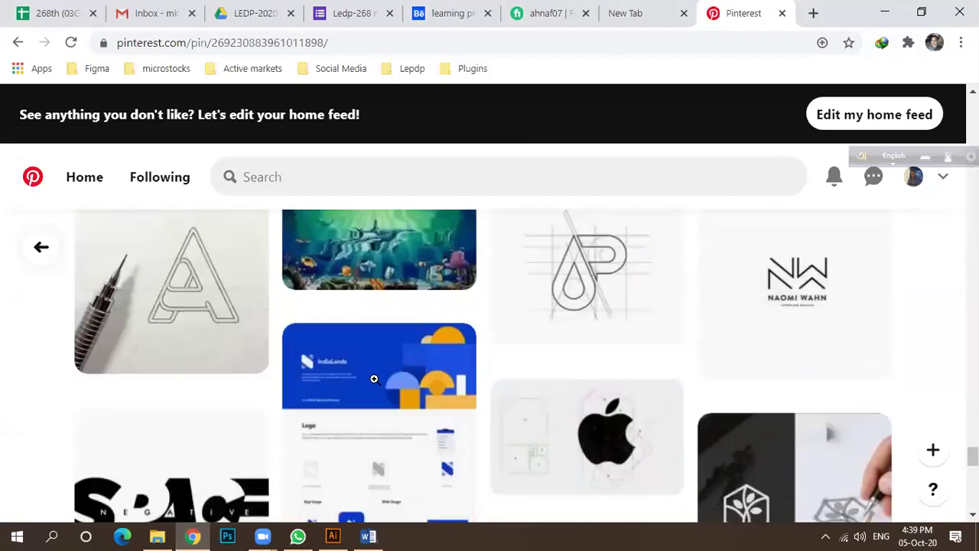
{"action": "scroll", "coordinate": [375, 378], "scroll_direction": "down", "scroll_amount": 5}
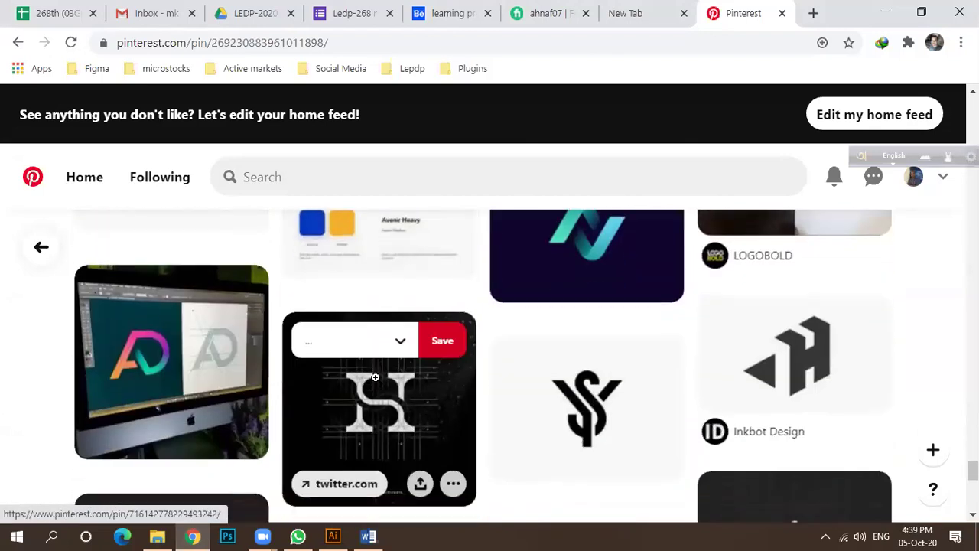
{"action": "scroll", "coordinate": [374, 379], "scroll_direction": "down", "scroll_amount": 3}
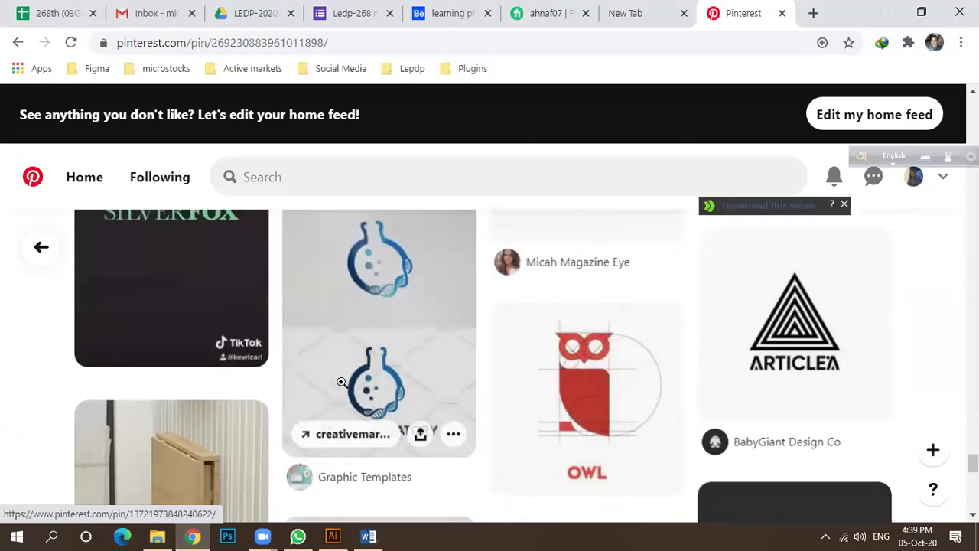
{"action": "scroll", "coordinate": [329, 388], "scroll_direction": "down", "scroll_amount": 5}
{"action": "scroll", "coordinate": [337, 383], "scroll_direction": "down", "scroll_amount": 3}
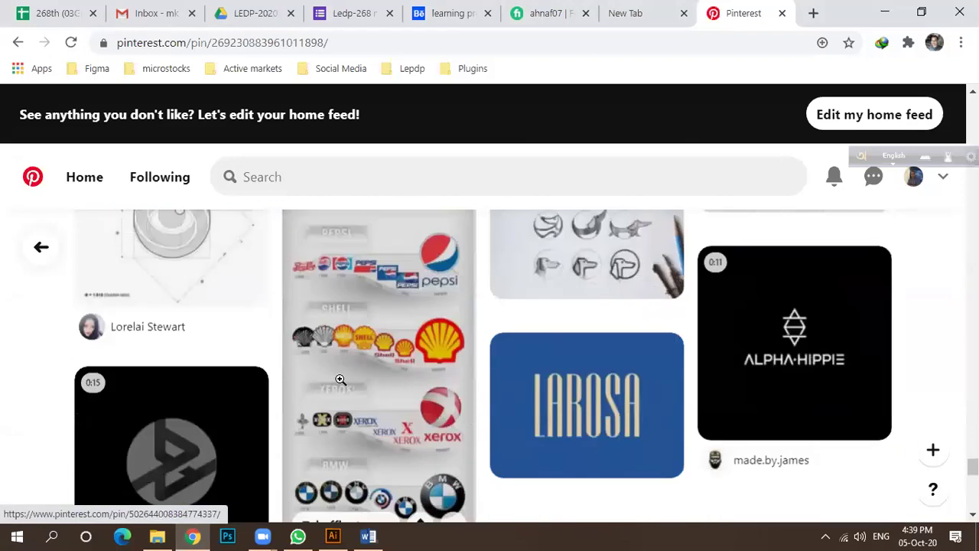
{"action": "scroll", "coordinate": [306, 390], "scroll_direction": "down", "scroll_amount": 5}
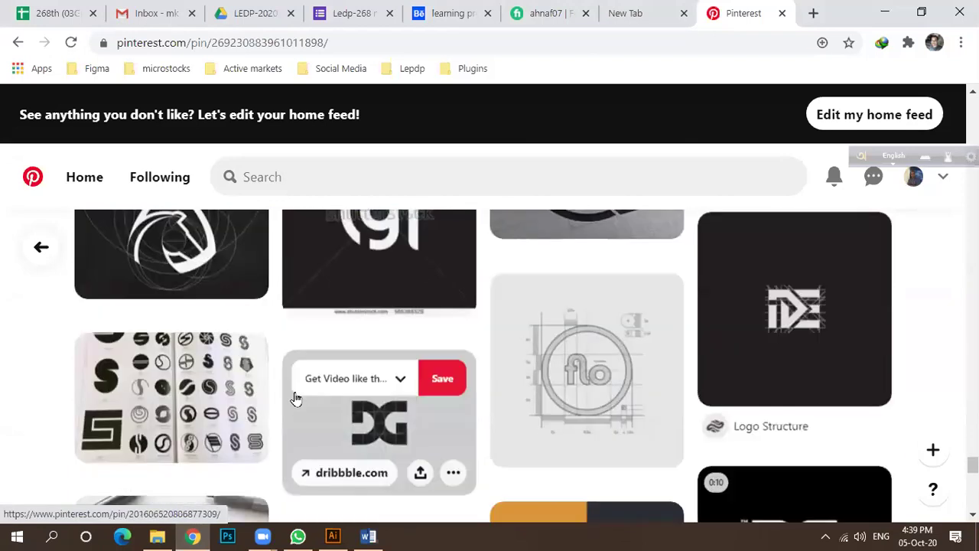
{"action": "scroll", "coordinate": [298, 402], "scroll_direction": "down", "scroll_amount": 3}
Step: Switch back to Illustrator and inspect the orange P logo and COCO golden ratio reference images
{"action": "left_click", "coordinate": [333, 536]}
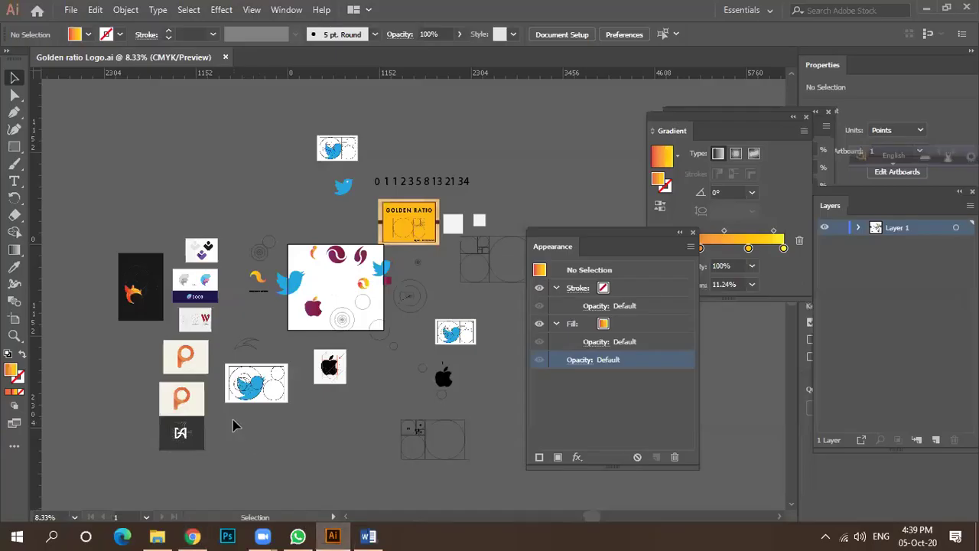
{"action": "scroll", "coordinate": [181, 344], "scroll_direction": "up", "scroll_amount": 4, "text": "alt"}
{"action": "scroll", "coordinate": [270, 332], "scroll_direction": "down", "scroll_amount": 1}
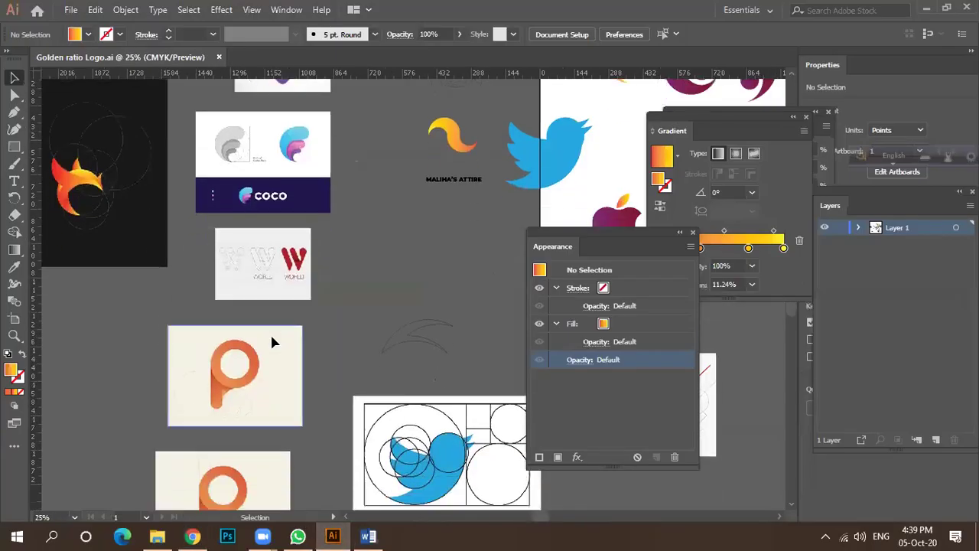
{"action": "scroll", "coordinate": [225, 398], "scroll_direction": "up", "scroll_amount": 4, "text": "alt"}
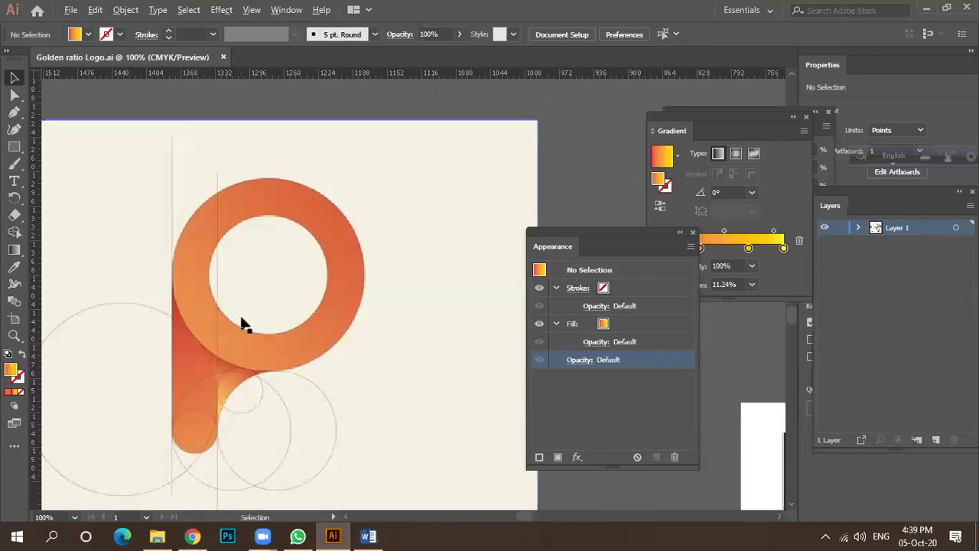
{"action": "scroll", "coordinate": [249, 324], "scroll_direction": "down", "scroll_amount": 3, "text": "alt"}
{"action": "scroll", "coordinate": [263, 324], "scroll_direction": "down", "scroll_amount": 6}
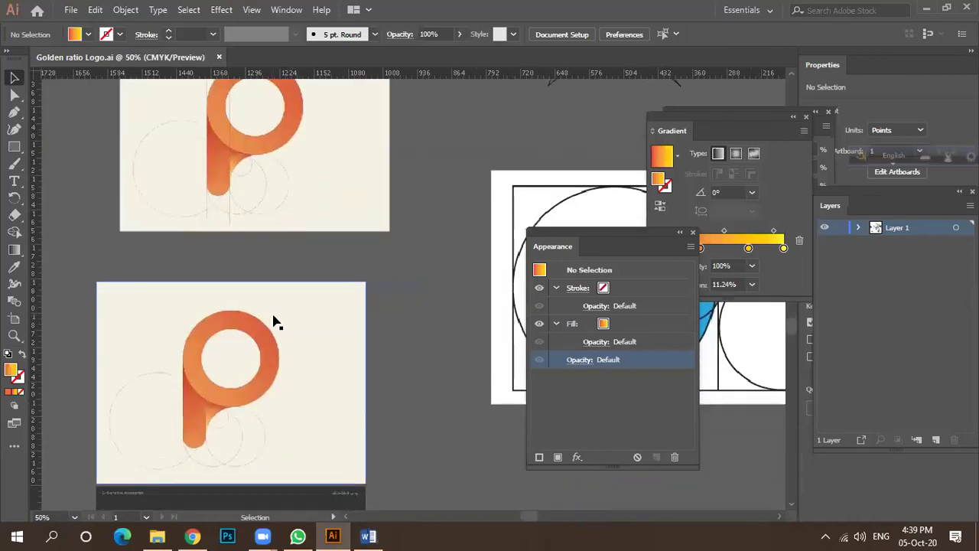
{"action": "scroll", "coordinate": [194, 390], "scroll_direction": "down", "scroll_amount": 3, "text": "alt"}
{"action": "scroll", "coordinate": [229, 357], "scroll_direction": "up", "scroll_amount": 2, "text": "alt"}
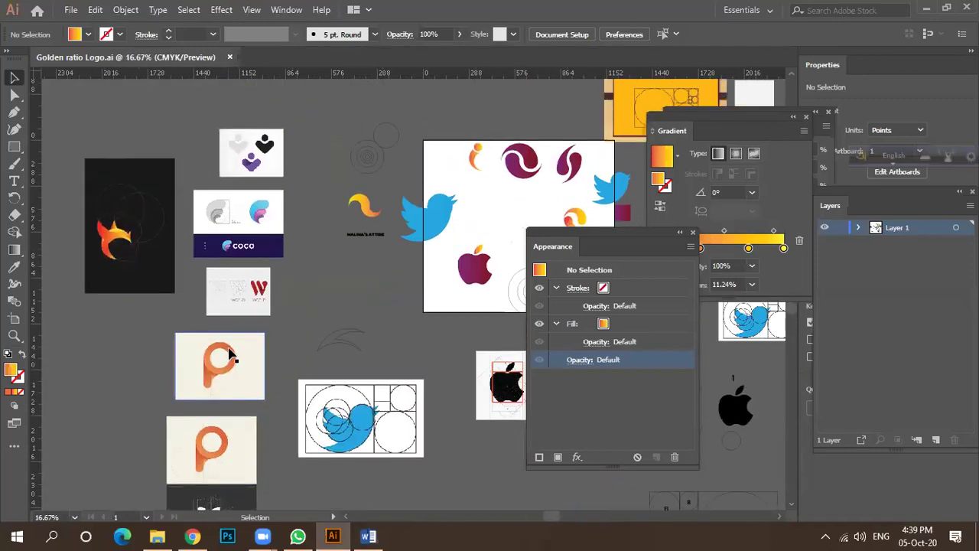
{"action": "scroll", "coordinate": [234, 295], "scroll_direction": "up", "scroll_amount": 4, "text": "alt"}
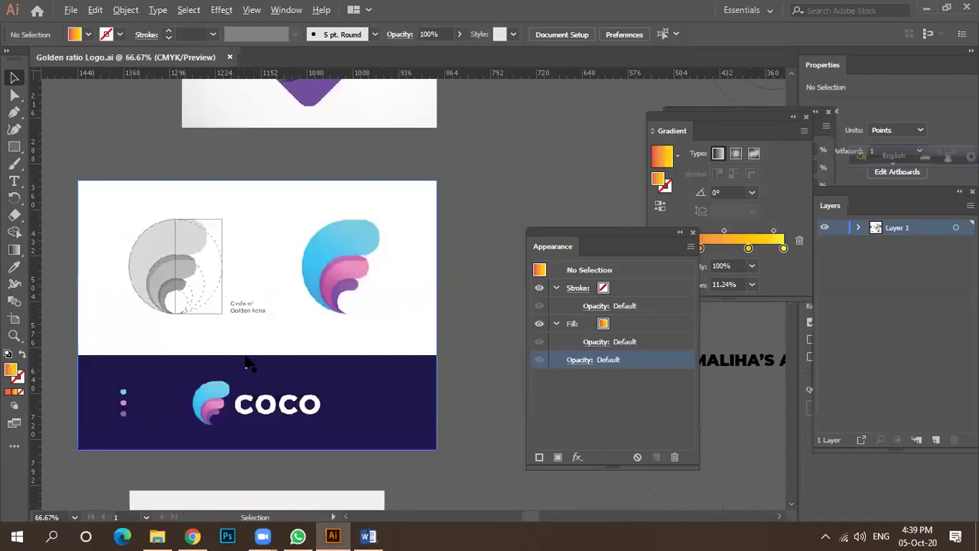
{"action": "scroll", "coordinate": [246, 364], "scroll_direction": "down", "scroll_amount": 4, "text": "alt"}
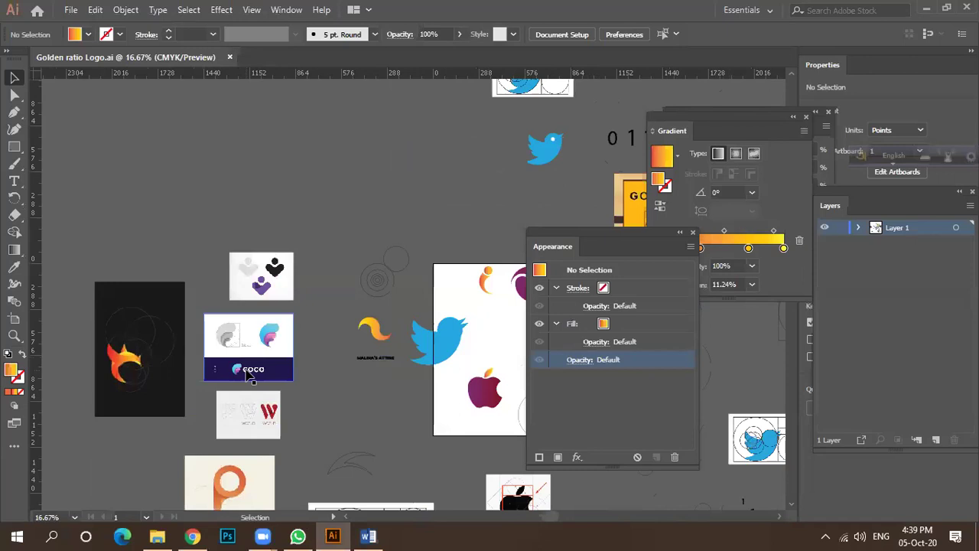
{"action": "scroll", "coordinate": [247, 375], "scroll_direction": "down", "scroll_amount": 1, "text": "alt"}
{"action": "scroll", "coordinate": [218, 352], "scroll_direction": "down", "scroll_amount": 2, "text": "alt"}
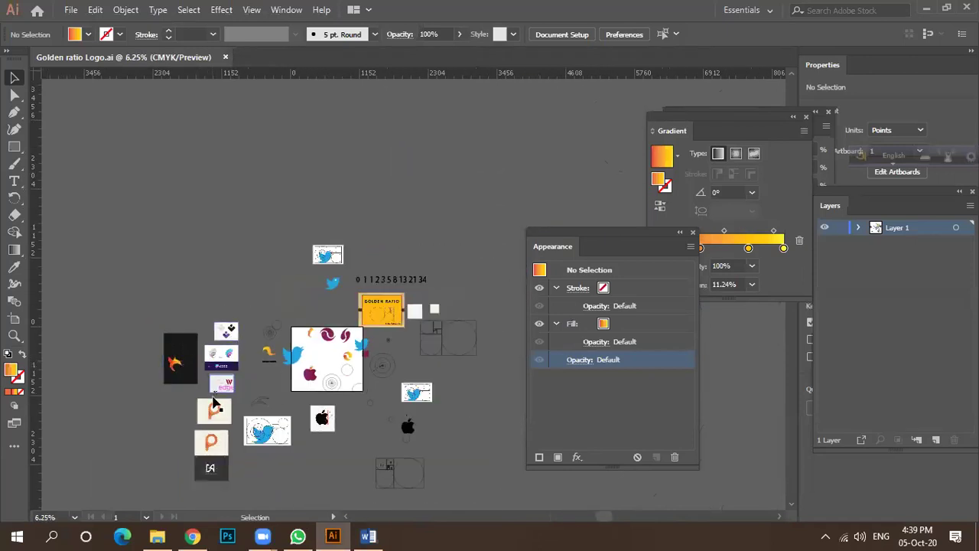
Step: Select the dark logo image below the P logos, look over the references and check the logo list in Word
{"action": "left_click", "coordinate": [212, 467]}
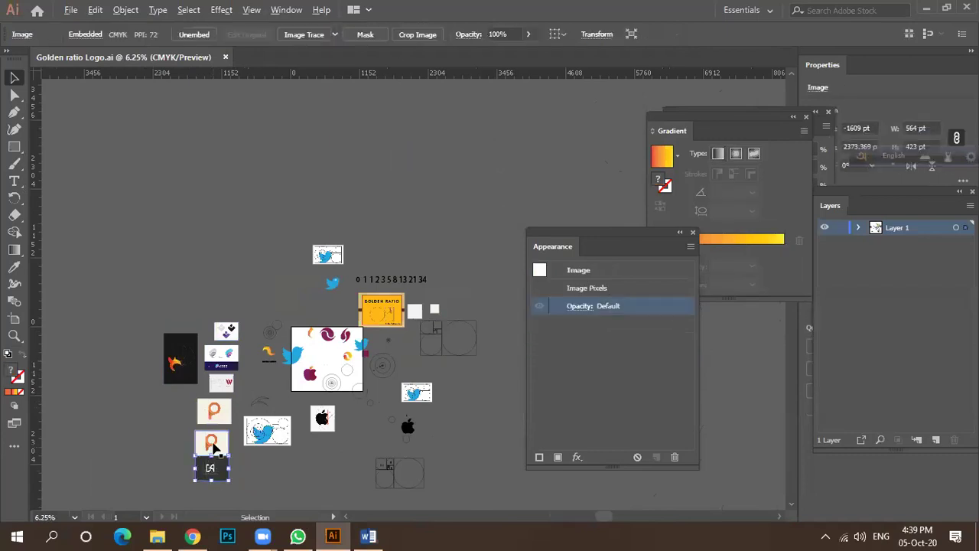
{"action": "scroll", "coordinate": [215, 436], "scroll_direction": "up", "scroll_amount": 1, "text": "alt"}
{"action": "scroll", "coordinate": [244, 383], "scroll_direction": "down", "scroll_amount": 1}
{"action": "scroll", "coordinate": [260, 327], "scroll_direction": "down", "scroll_amount": 1, "text": "alt"}
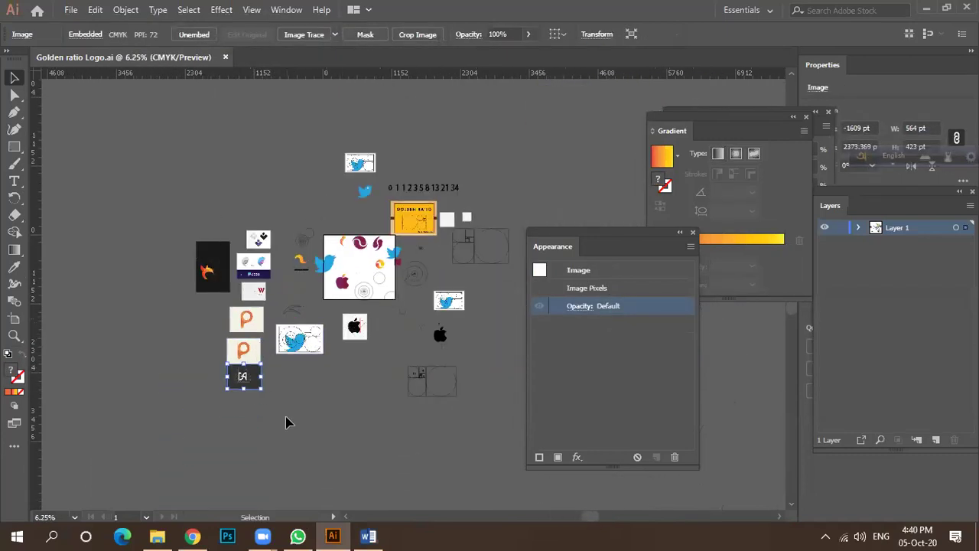
{"action": "mouse_move", "coordinate": [365, 535]}
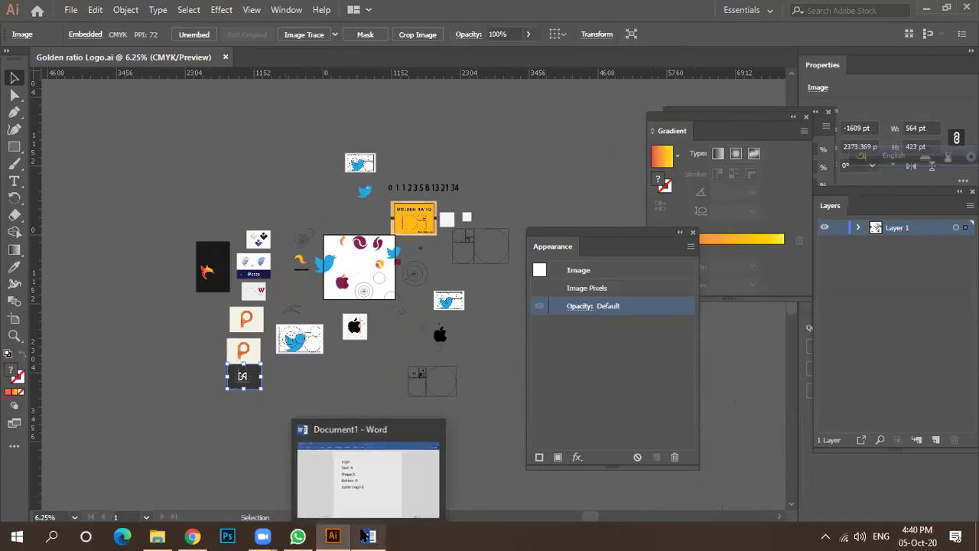
{"action": "left_click", "coordinate": [368, 536]}
{"action": "left_click", "coordinate": [369, 536]}
{"action": "scroll", "coordinate": [331, 401], "scroll_direction": "up", "scroll_amount": 3}
{"action": "scroll", "coordinate": [332, 402], "scroll_direction": "down", "scroll_amount": 3}
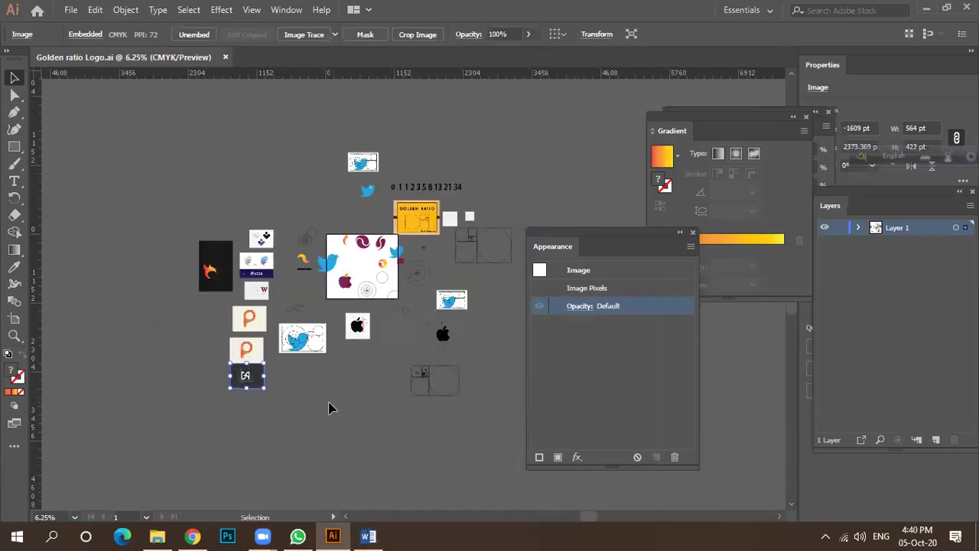
Step: Start a new Illustrator document and name it T-Shirt
{"action": "left_click", "coordinate": [71, 13]}
{"action": "left_click", "coordinate": [71, 13]}
{"action": "key", "text": "ctrl+n"}
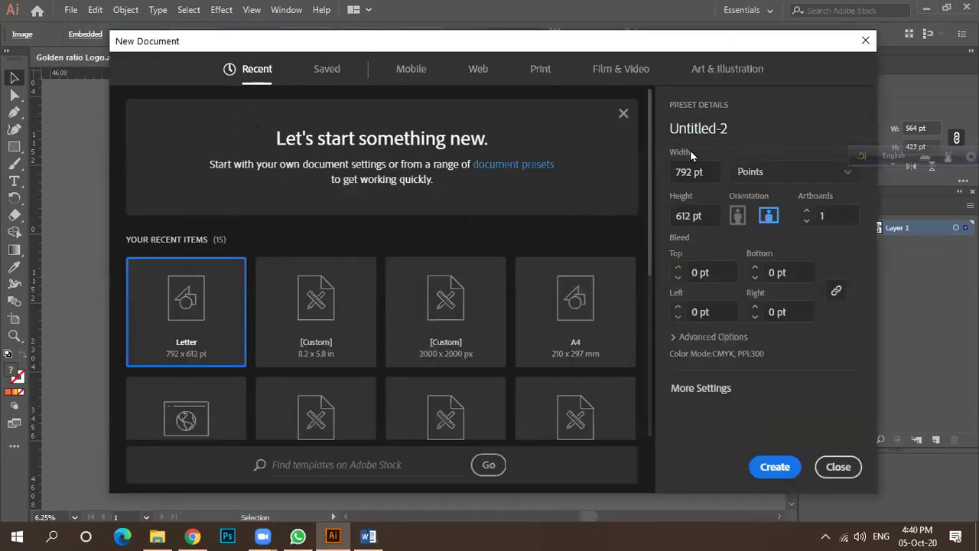
{"action": "left_click", "coordinate": [734, 130]}
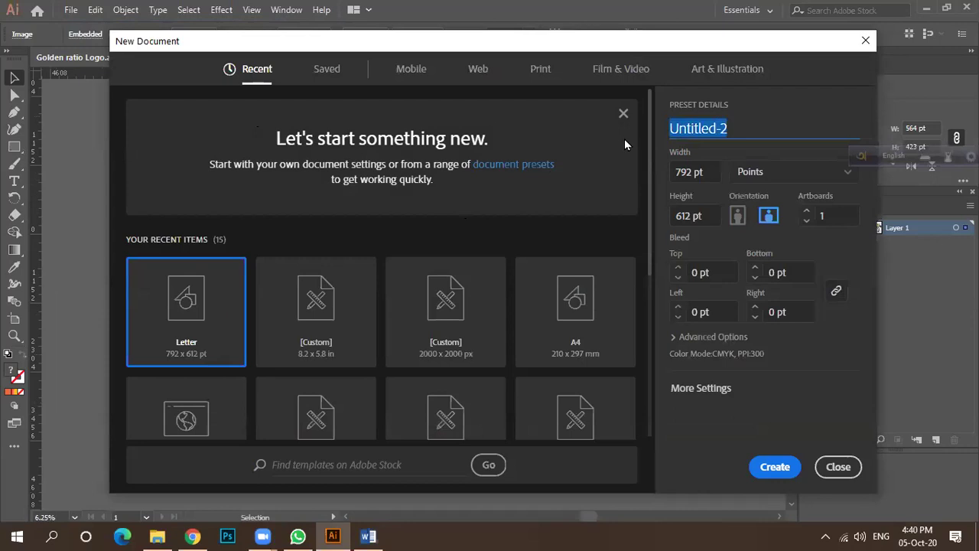
{"action": "type", "text": "T-Shirt"}
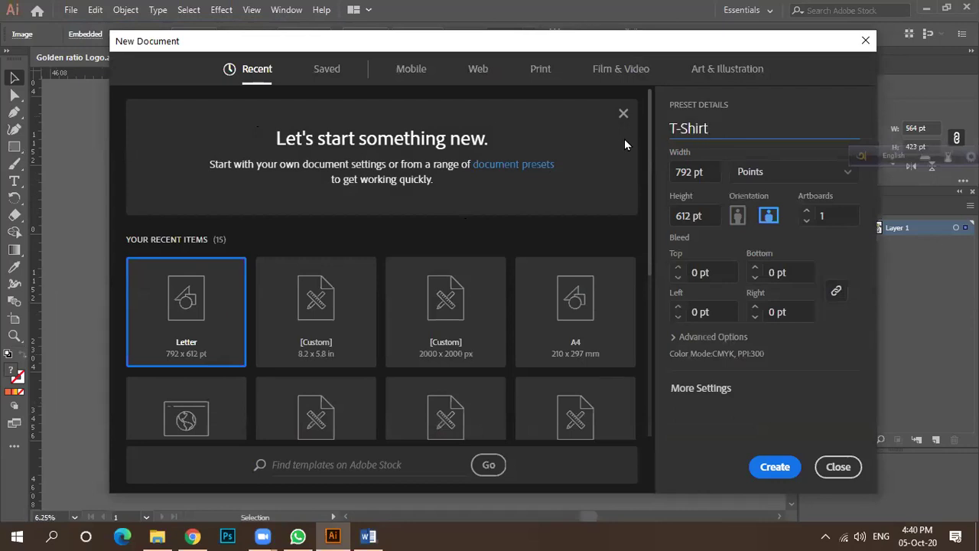
{"action": "left_click_drag", "start_coordinate": [732, 47], "coordinate": [611, 49]}
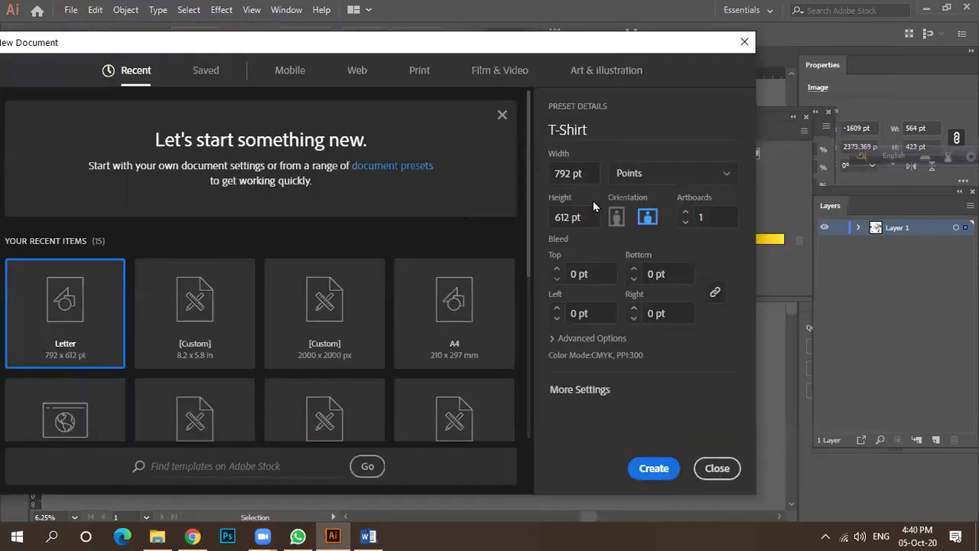
Step: Choose the Print presets and expand the advanced options, keeping CMYK Color and High (300 ppi) raster effects
{"action": "left_click", "coordinate": [417, 70]}
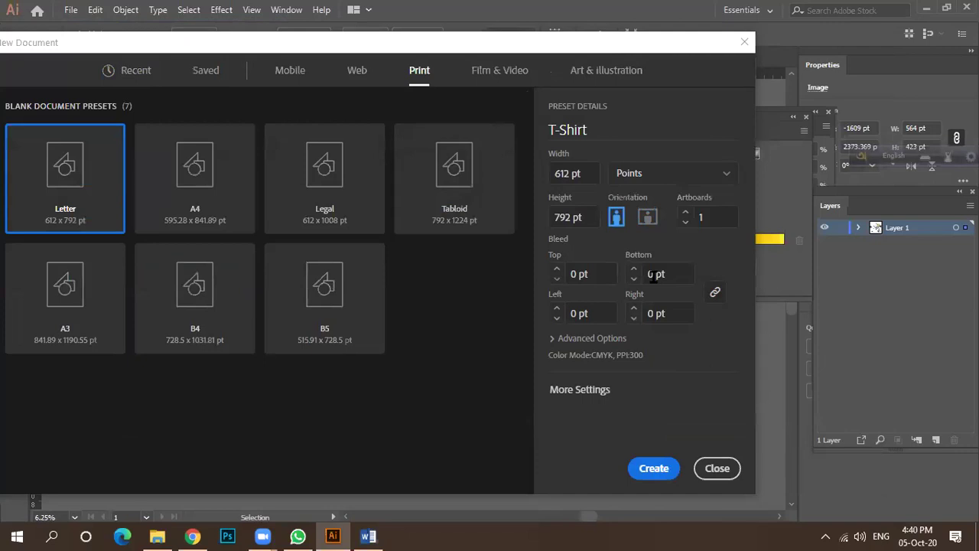
{"action": "left_click", "coordinate": [556, 344]}
{"action": "left_click", "coordinate": [625, 318]}
{"action": "left_click", "coordinate": [638, 351]}
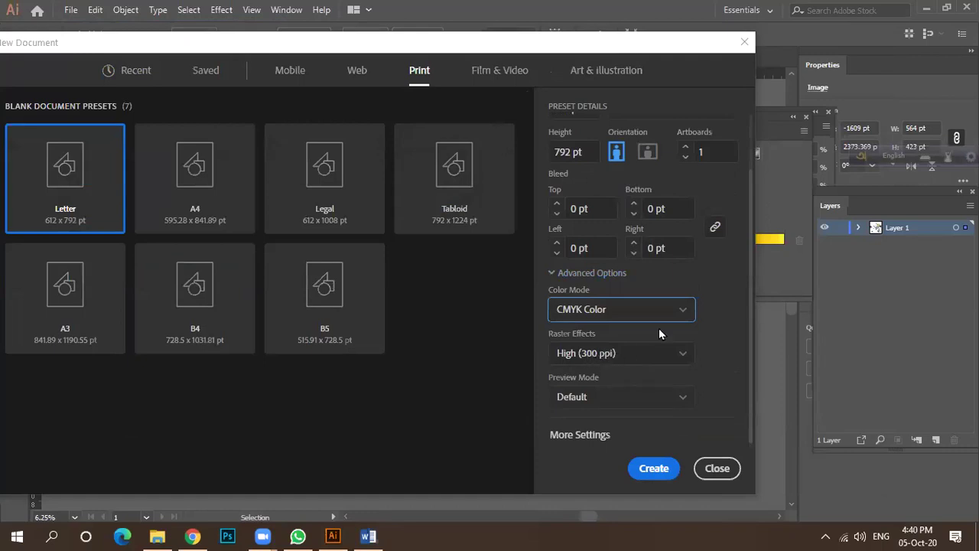
{"action": "scroll", "coordinate": [682, 266], "scroll_direction": "up", "scroll_amount": 2}
Step: Set the T-Shirt document's width to 13 pt and height to 18 pt
{"action": "left_click", "coordinate": [597, 174]}
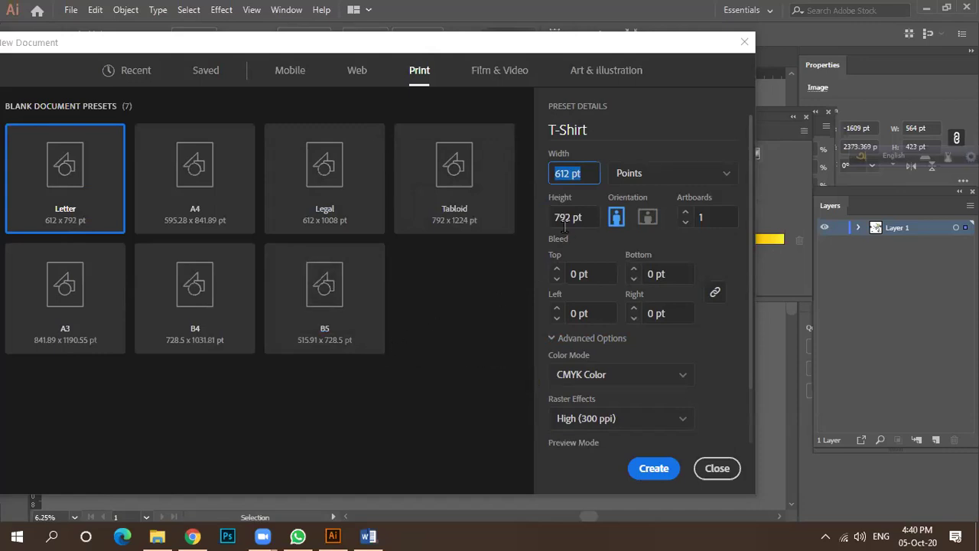
{"action": "left_click", "coordinate": [591, 171]}
{"action": "left_click_drag", "start_coordinate": [589, 172], "coordinate": [540, 174]}
{"action": "type", "text": "13"}
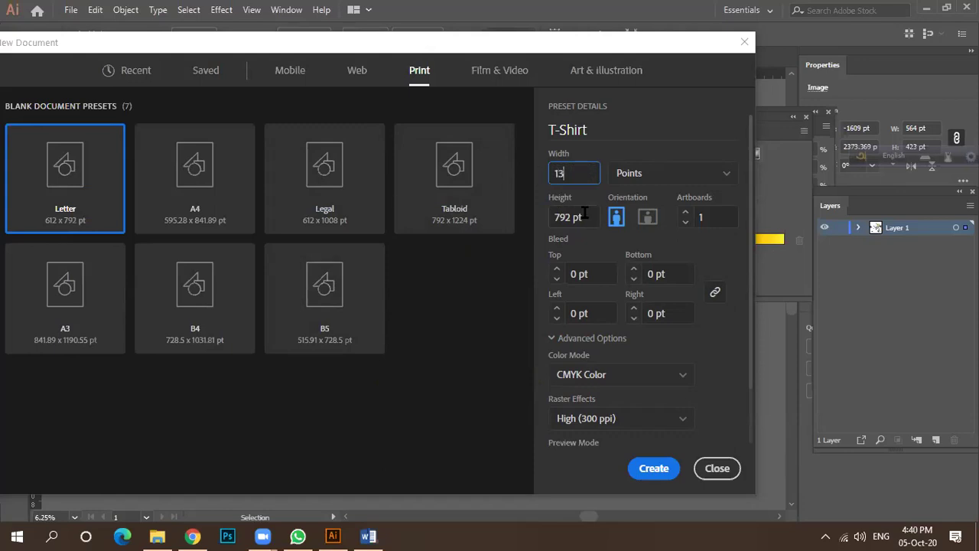
{"action": "key", "text": "Tab"}
{"action": "type", "text": "1"}
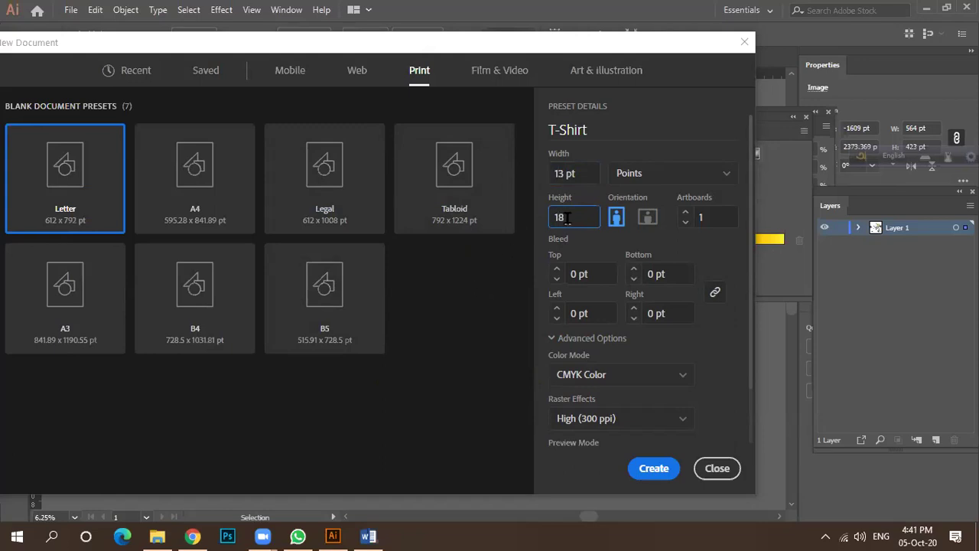
{"action": "left_click_drag", "start_coordinate": [490, 43], "coordinate": [560, 32]}
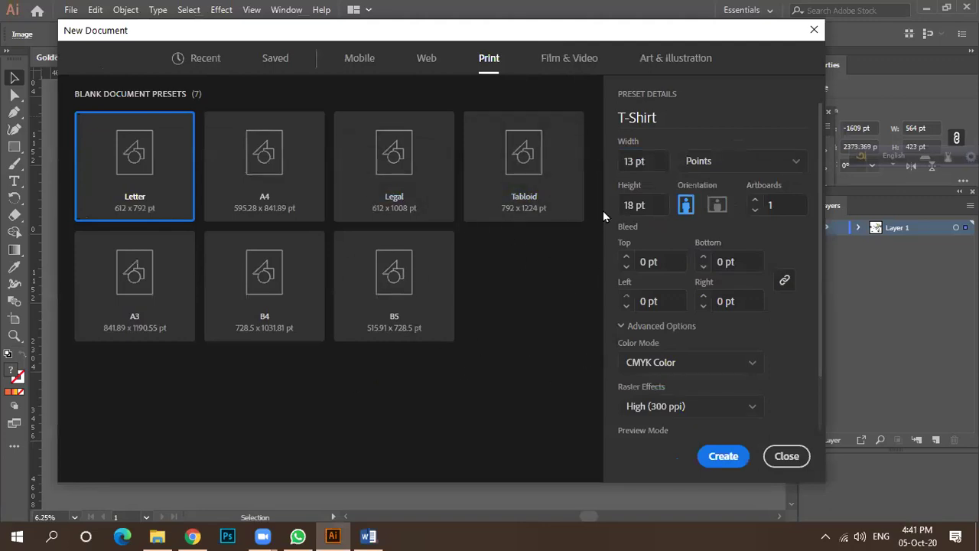
{"action": "left_click", "coordinate": [641, 161]}
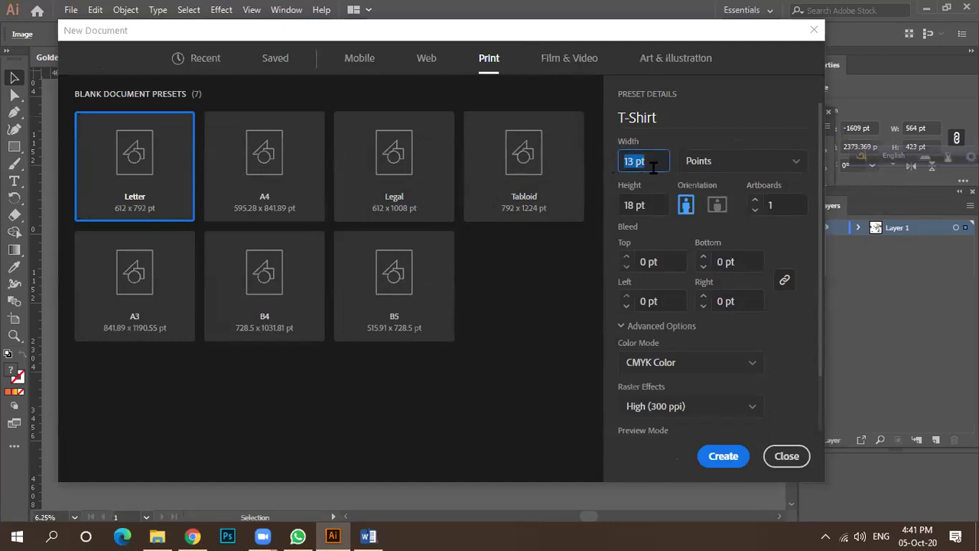
{"action": "key", "text": "Tab"}
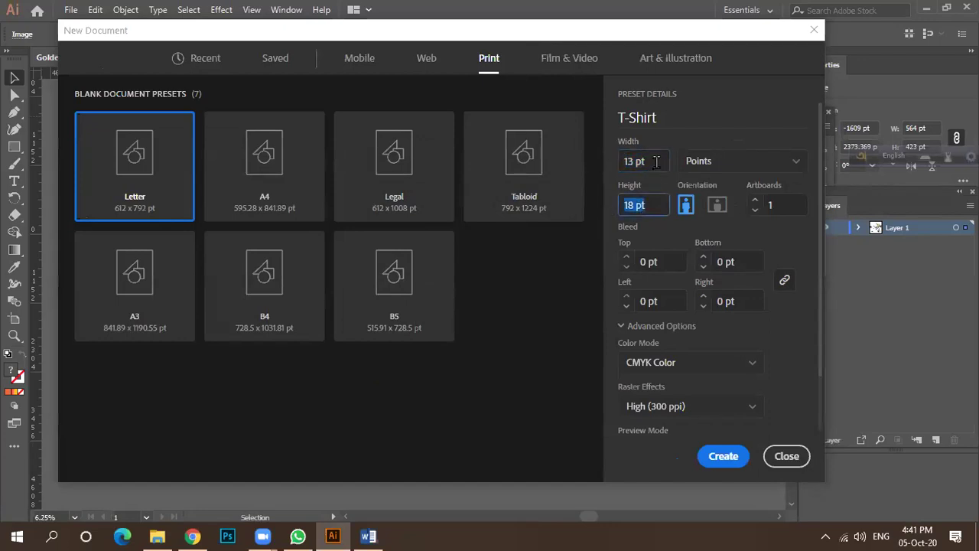
{"action": "key", "text": "shift+Tab"}
{"action": "key", "text": "Tab"}
{"action": "key", "text": "Tab"}
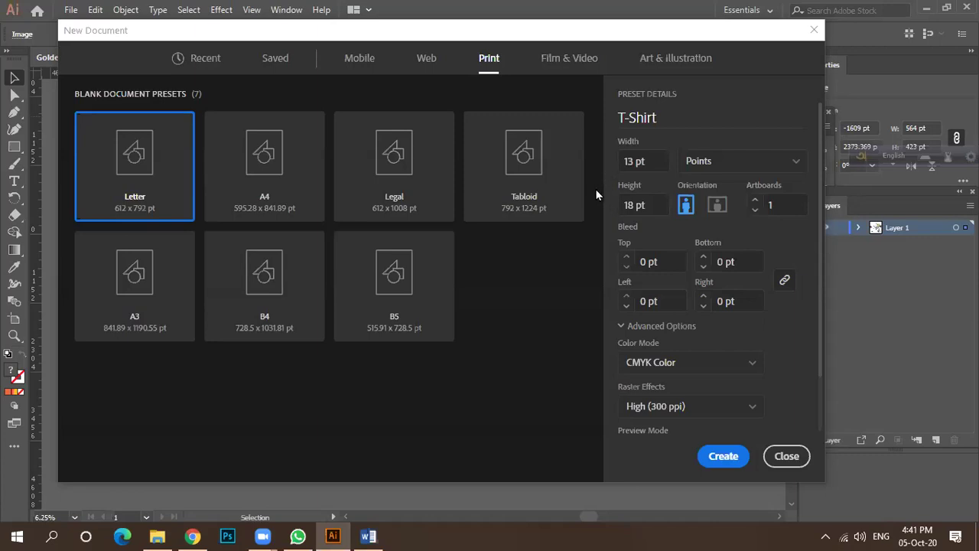
Step: Create the T-Shirt document and look over the options of Artboard 1, accepting them as they are
{"action": "left_click", "coordinate": [722, 455]}
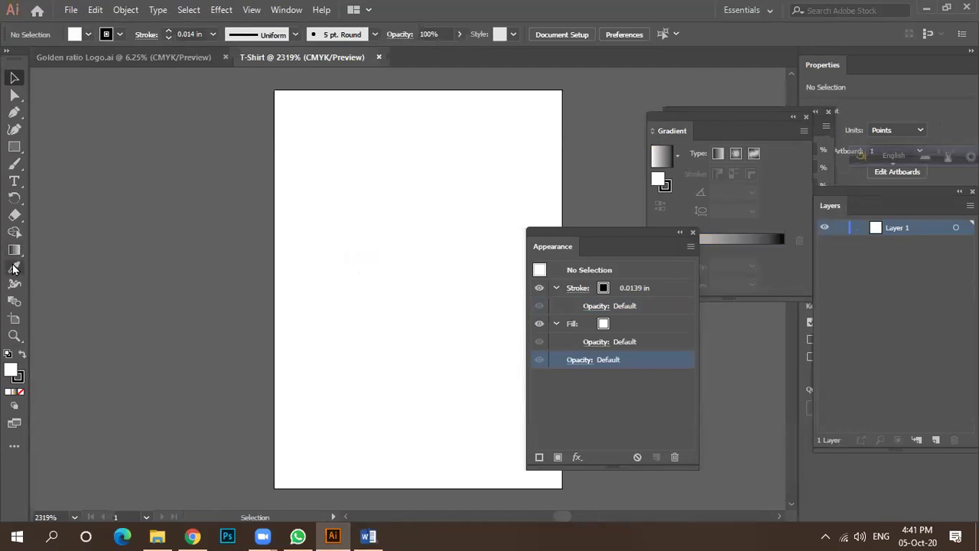
{"action": "left_click", "coordinate": [14, 318]}
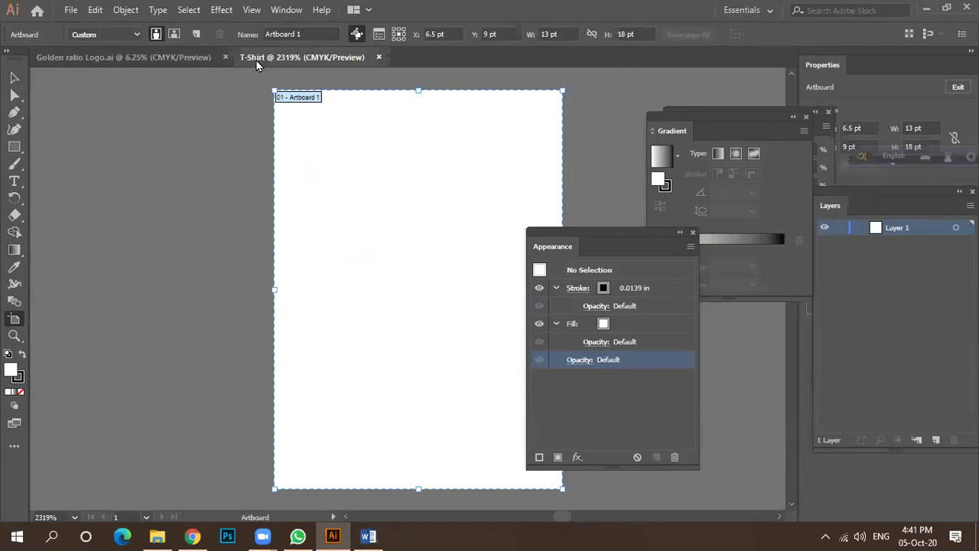
{"action": "left_click", "coordinate": [375, 36]}
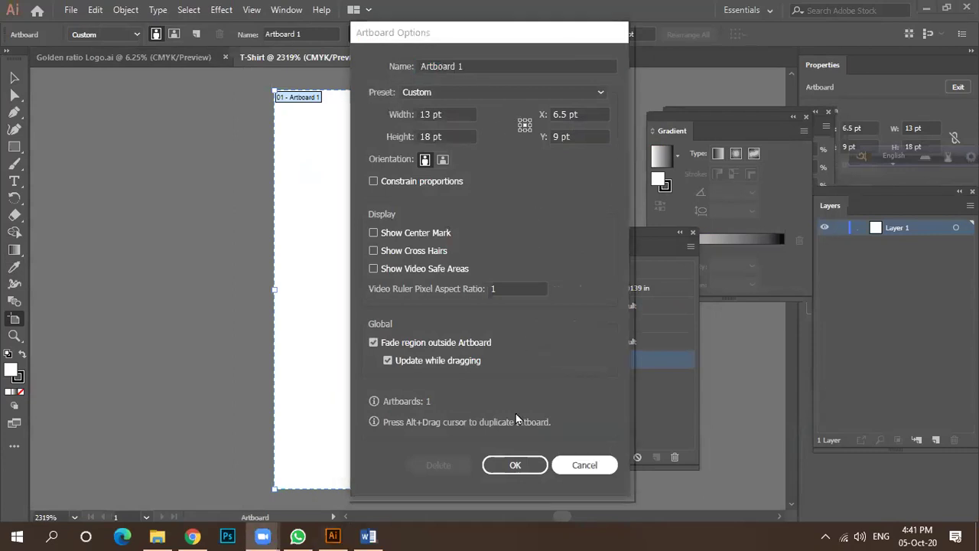
{"action": "key", "text": "Return"}
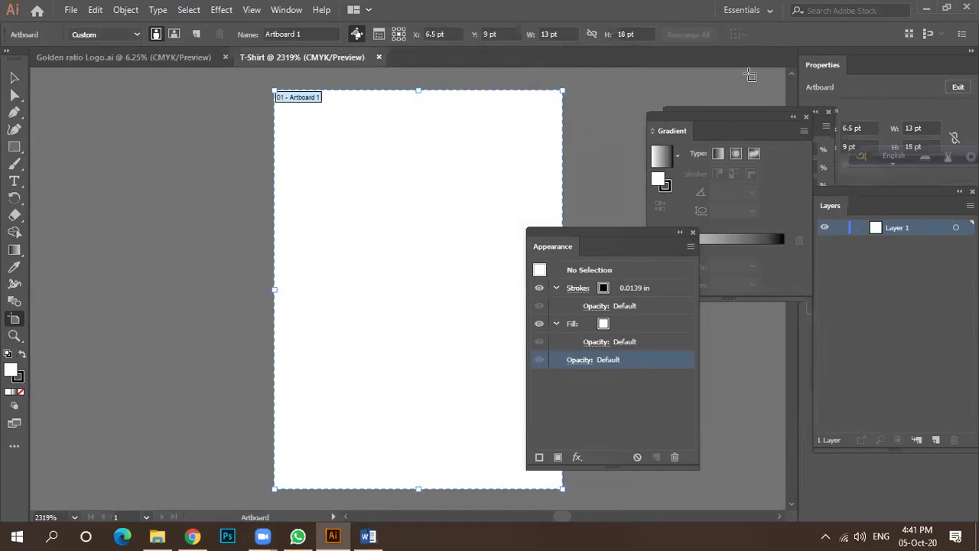
Step: Move the Gradient panel below the Color panel and check the artboard's name, portrait orientation and height settings
{"action": "left_click_drag", "start_coordinate": [715, 114], "coordinate": [812, 280]}
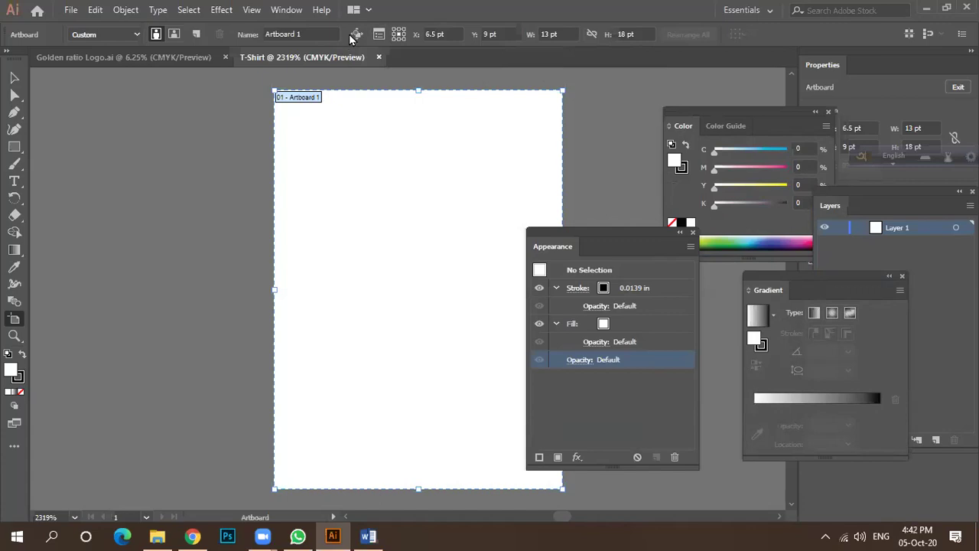
{"action": "left_click", "coordinate": [299, 33]}
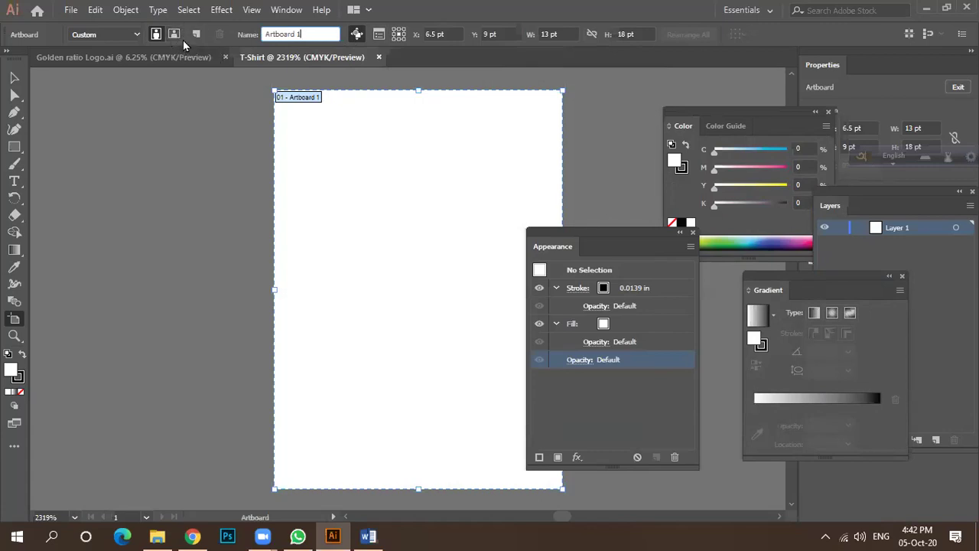
{"action": "left_click", "coordinate": [156, 35]}
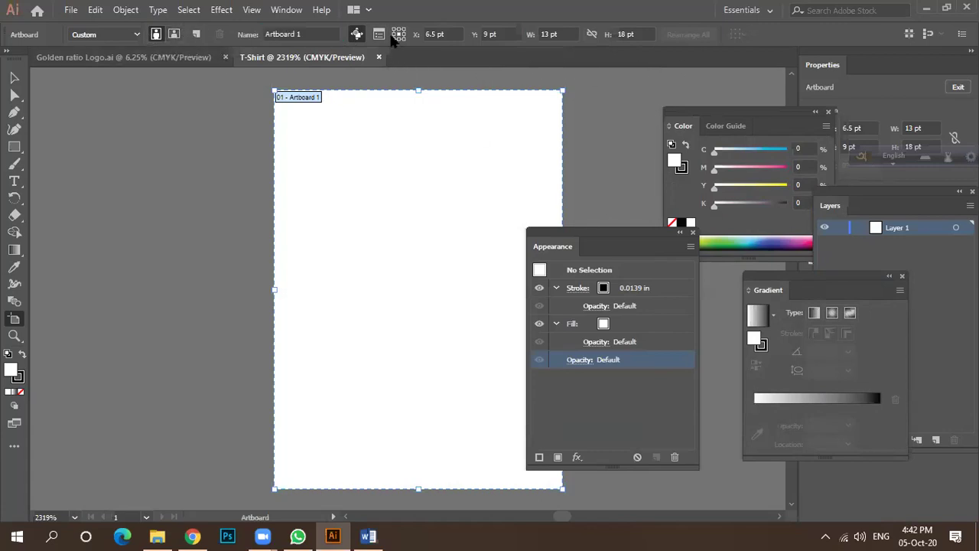
{"action": "left_click", "coordinate": [642, 32]}
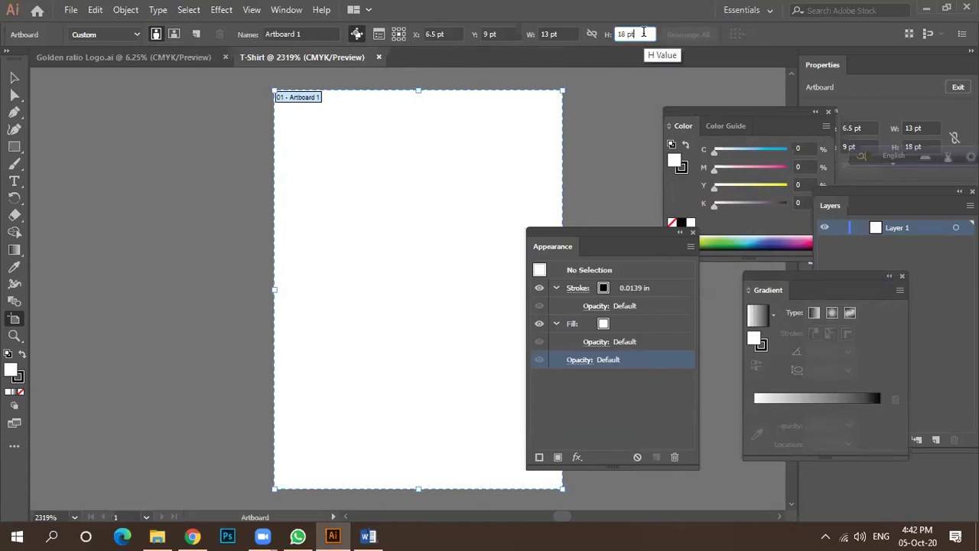
Step: Add a second artboard of the same size beside Artboard 1 and delete it again
{"action": "left_click", "coordinate": [193, 34]}
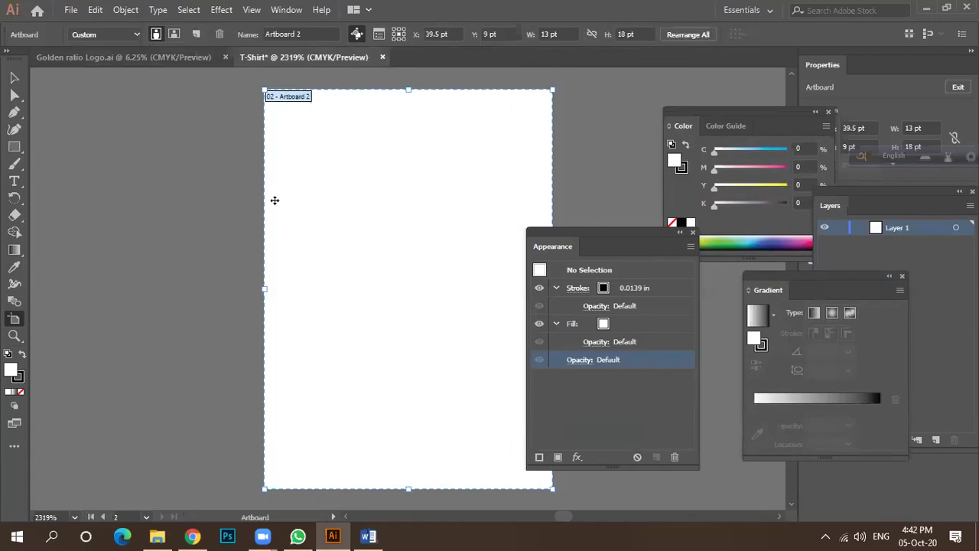
{"action": "scroll", "coordinate": [276, 212], "scroll_direction": "down", "scroll_amount": 4}
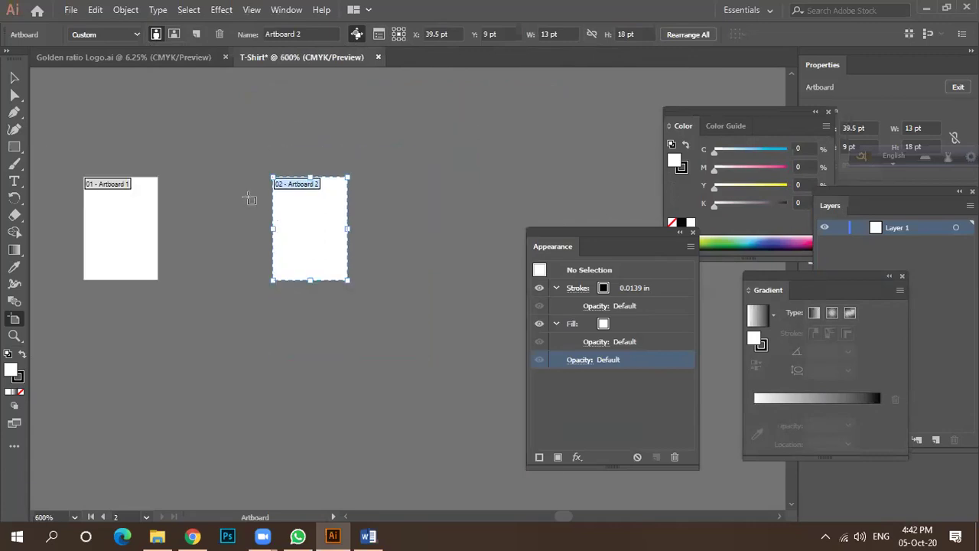
{"action": "key", "text": "Delete"}
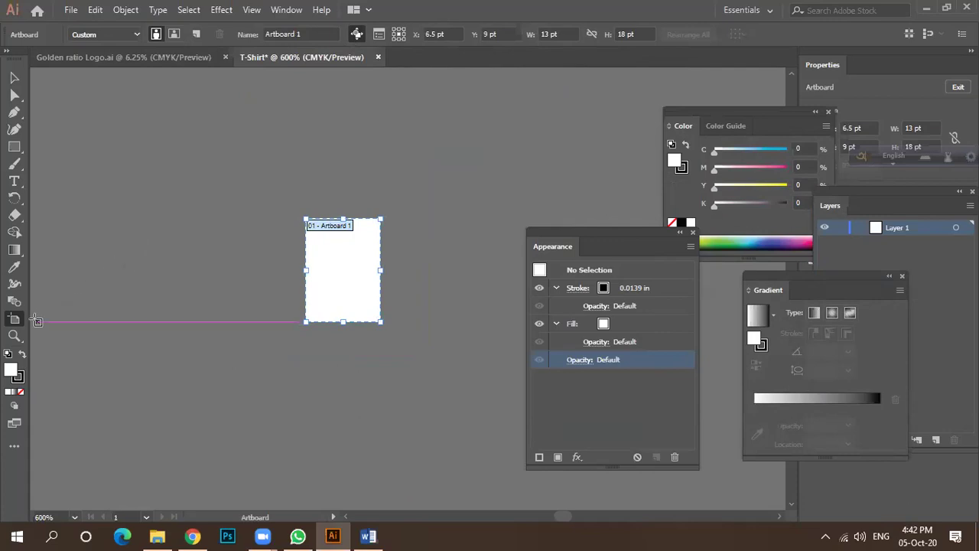
Step: Check the document setup's units and bleed, enter artboard editing from there and exit it
{"action": "left_click", "coordinate": [14, 78]}
{"action": "left_click", "coordinate": [14, 78]}
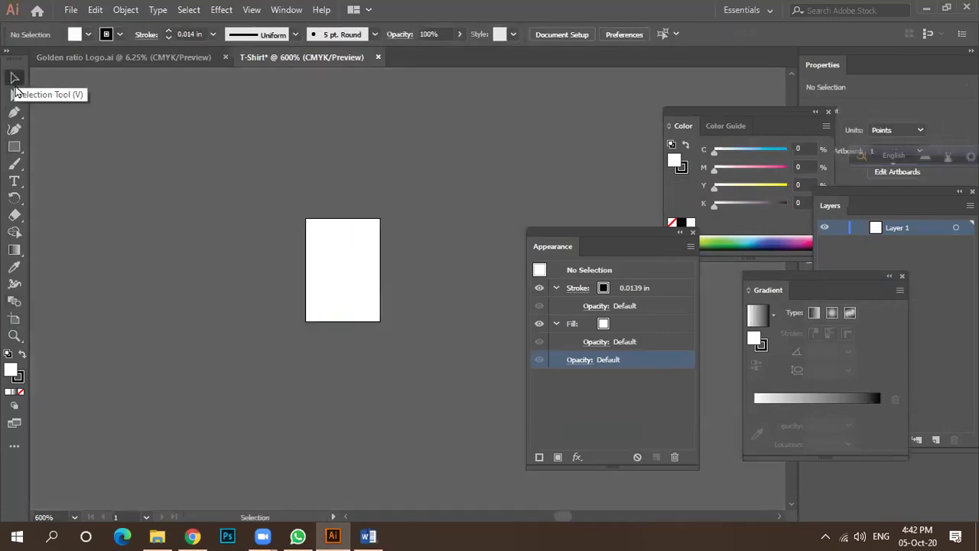
{"action": "left_click", "coordinate": [558, 35]}
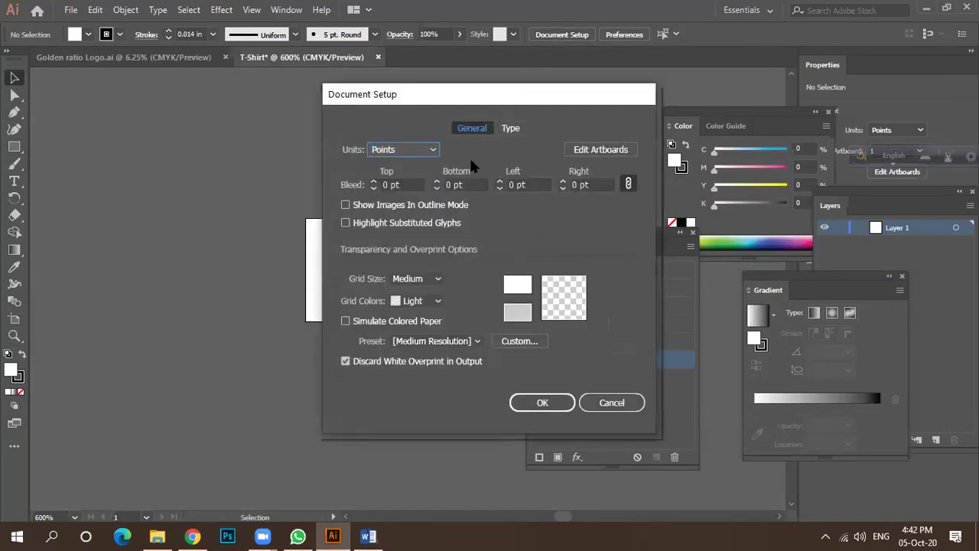
{"action": "left_click", "coordinate": [600, 150]}
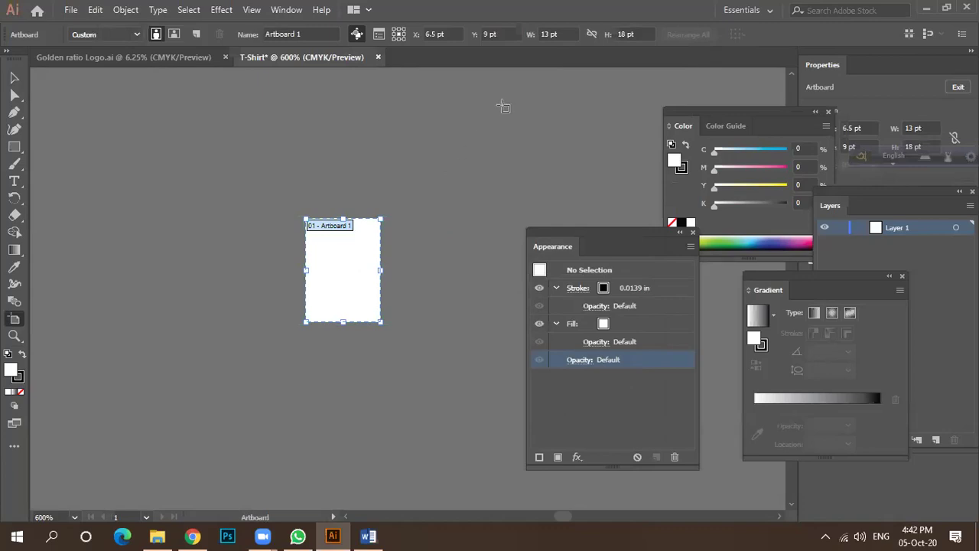
{"action": "left_click", "coordinate": [958, 86]}
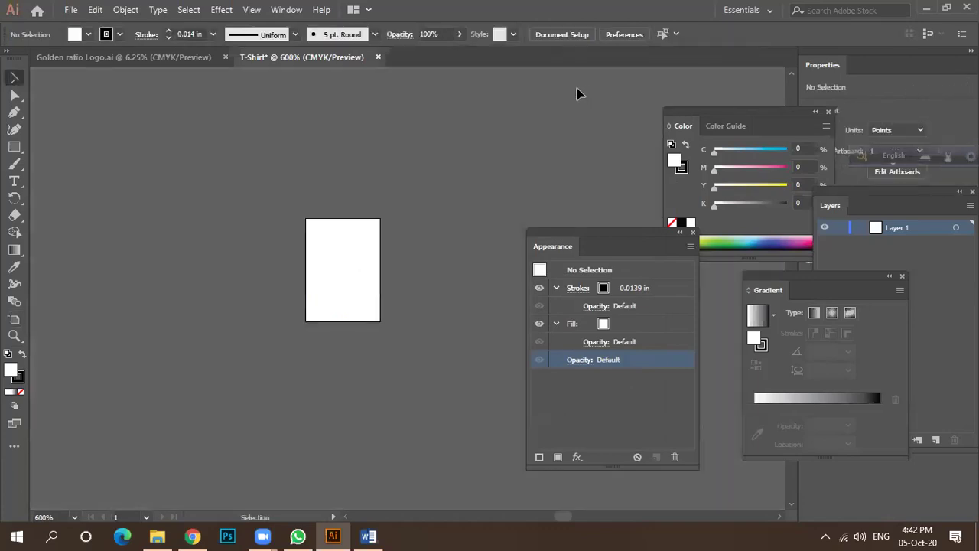
Step: Create a new portrait document in inches, 13 in wide and 18 in high, with CMYK Color and High (300 ppi) raster effects
{"action": "left_click", "coordinate": [67, 11]}
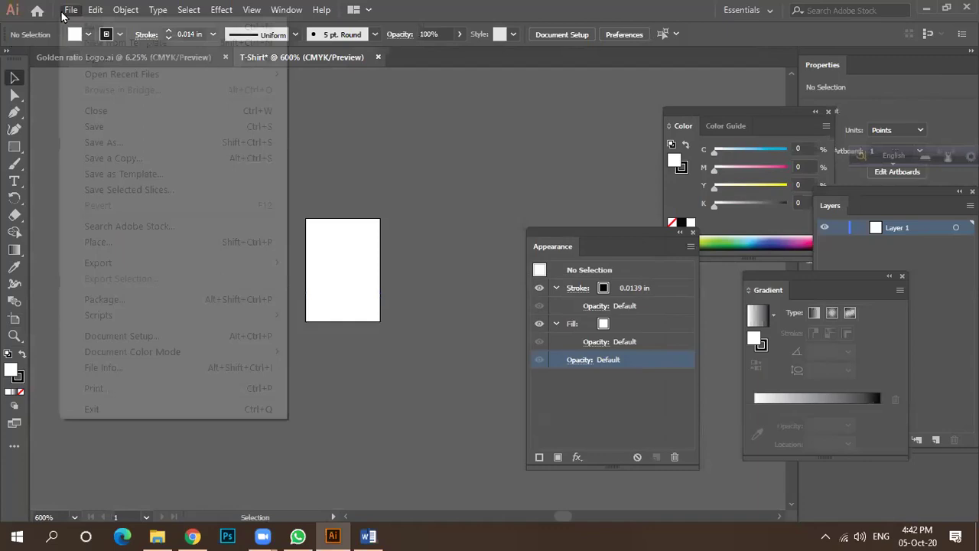
{"action": "left_click", "coordinate": [97, 27]}
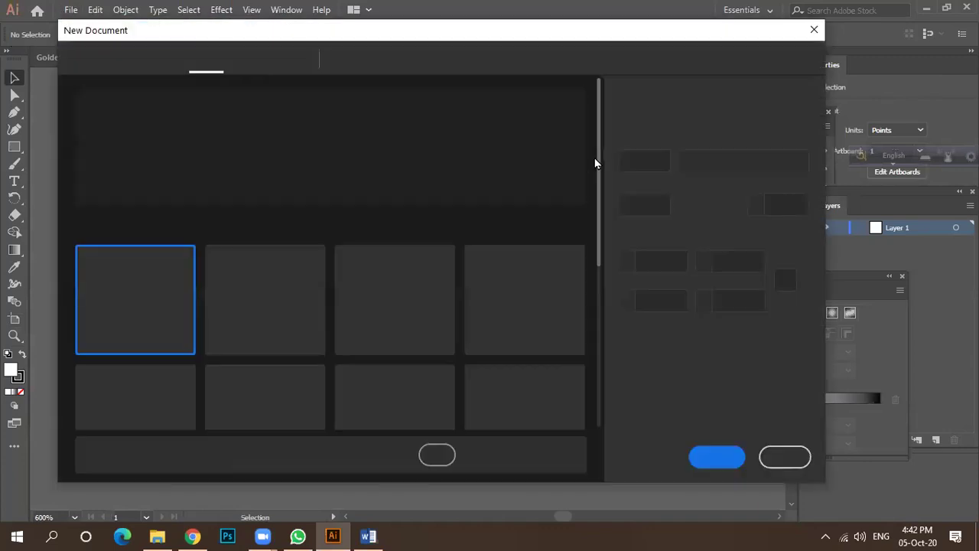
{"action": "left_click", "coordinate": [726, 163]}
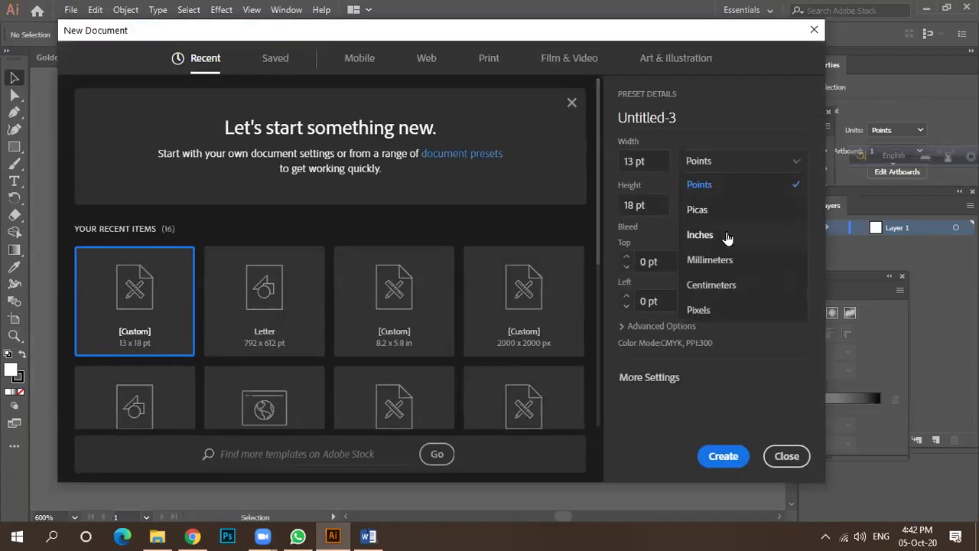
{"action": "left_click", "coordinate": [723, 238]}
{"action": "left_click_drag", "start_coordinate": [664, 162], "coordinate": [595, 166]}
{"action": "type", "text": "13"}
{"action": "key", "text": "Tab"}
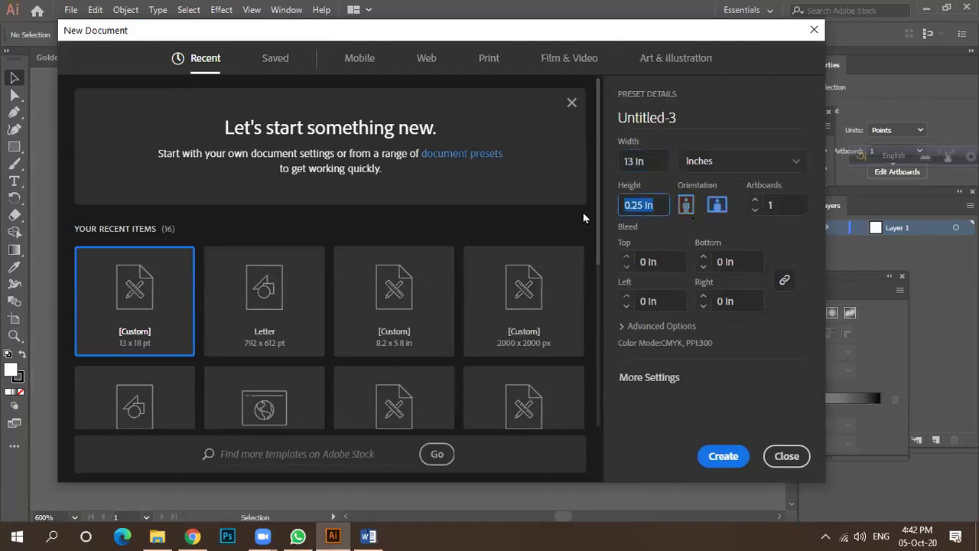
{"action": "type", "text": "18"}
{"action": "left_click", "coordinate": [685, 207]}
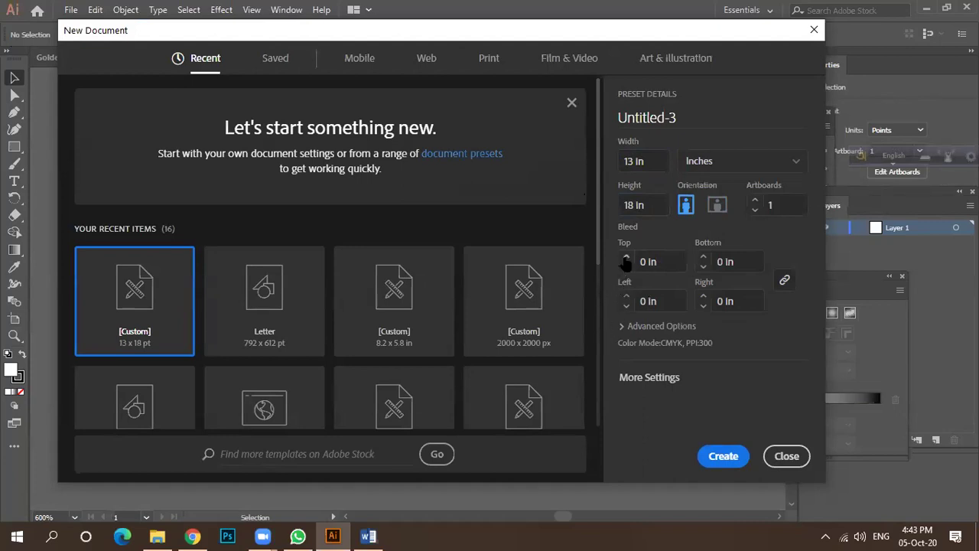
{"action": "left_click", "coordinate": [623, 324]}
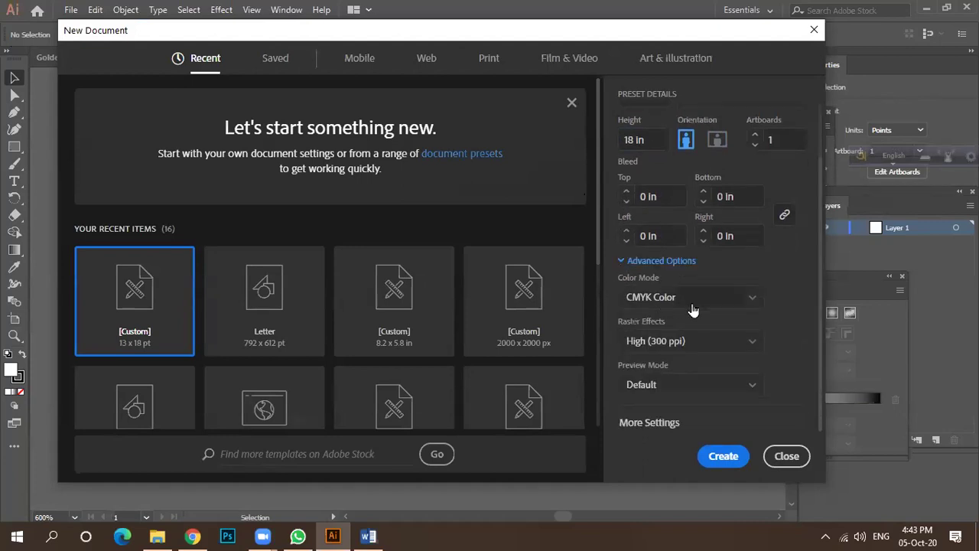
{"action": "left_click", "coordinate": [721, 456]}
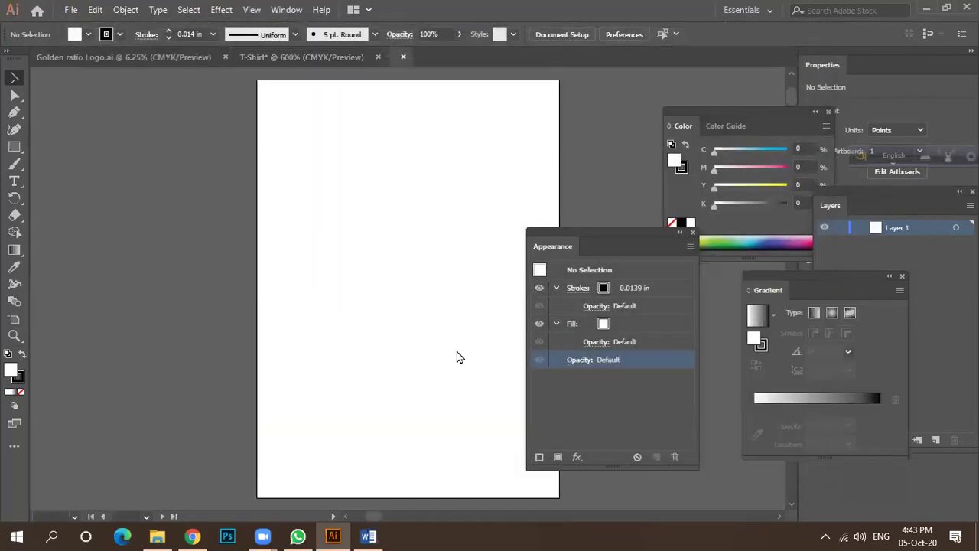
Step: Draw a 13 by 18 in rectangle covering the whole artboard
{"action": "scroll", "coordinate": [320, 339], "scroll_direction": "down", "scroll_amount": 1}
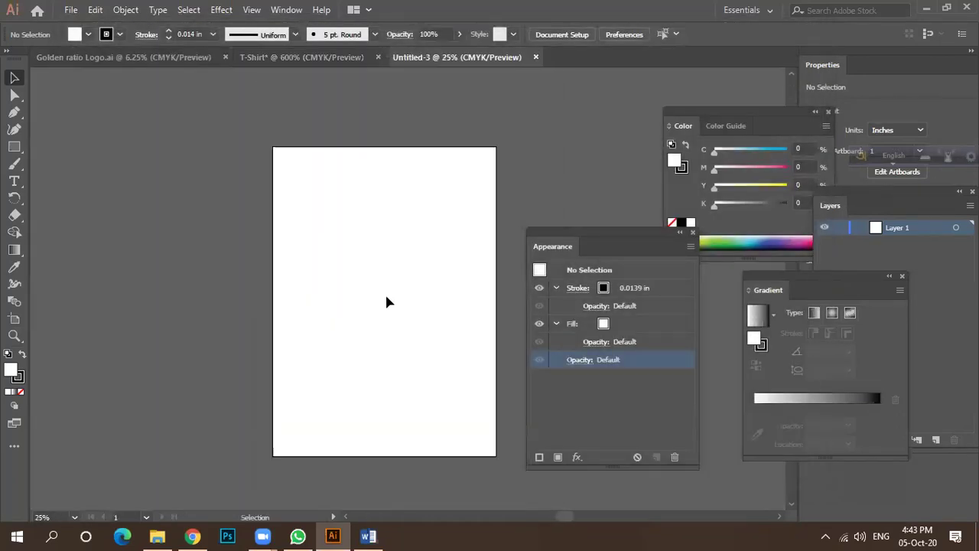
{"action": "scroll", "coordinate": [391, 267], "scroll_direction": "right", "scroll_amount": 3}
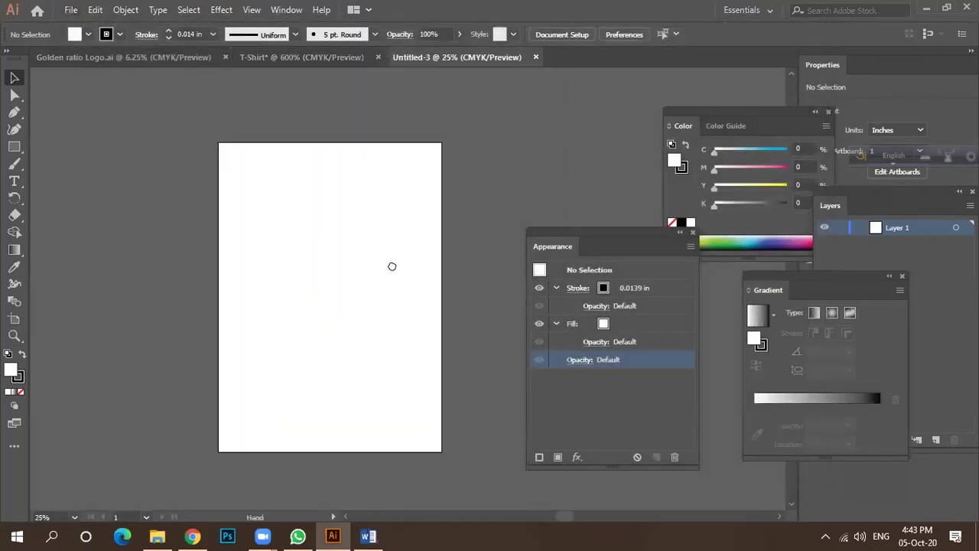
{"action": "left_click", "coordinate": [13, 148]}
{"action": "left_click_drag", "start_coordinate": [164, 132], "coordinate": [388, 438]}
{"action": "scroll", "coordinate": [140, 140], "scroll_direction": "up", "scroll_amount": 3}
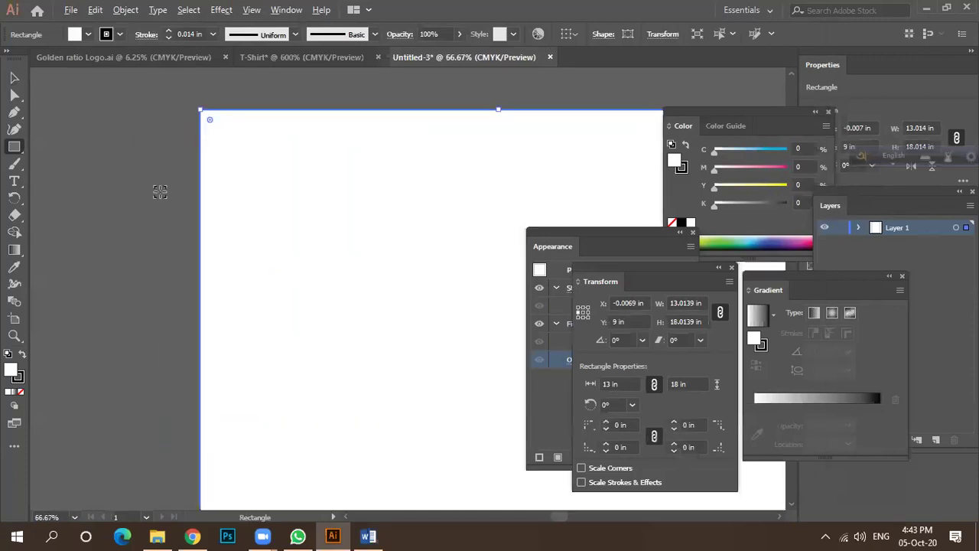
{"action": "scroll", "coordinate": [160, 192], "scroll_direction": "down", "scroll_amount": 2}
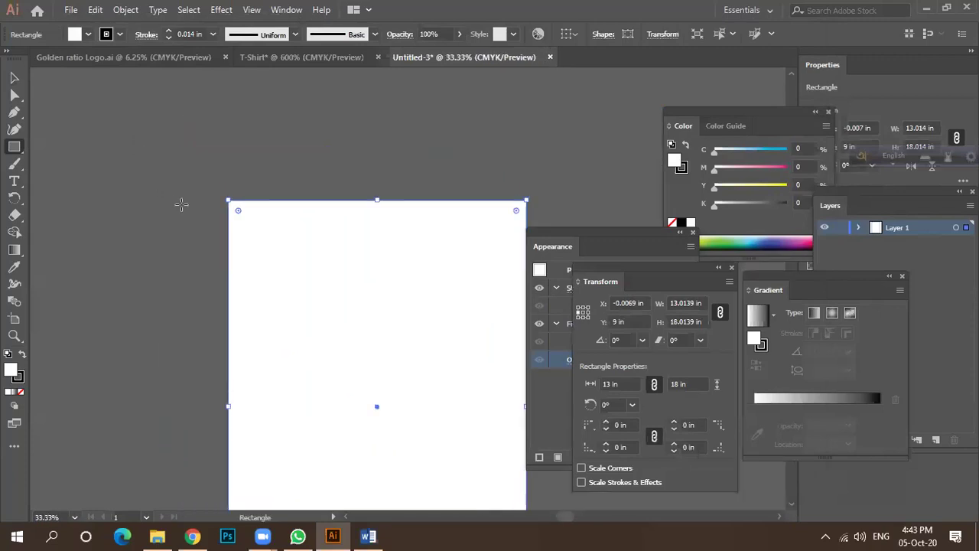
{"action": "scroll", "coordinate": [173, 188], "scroll_direction": "down", "scroll_amount": 2}
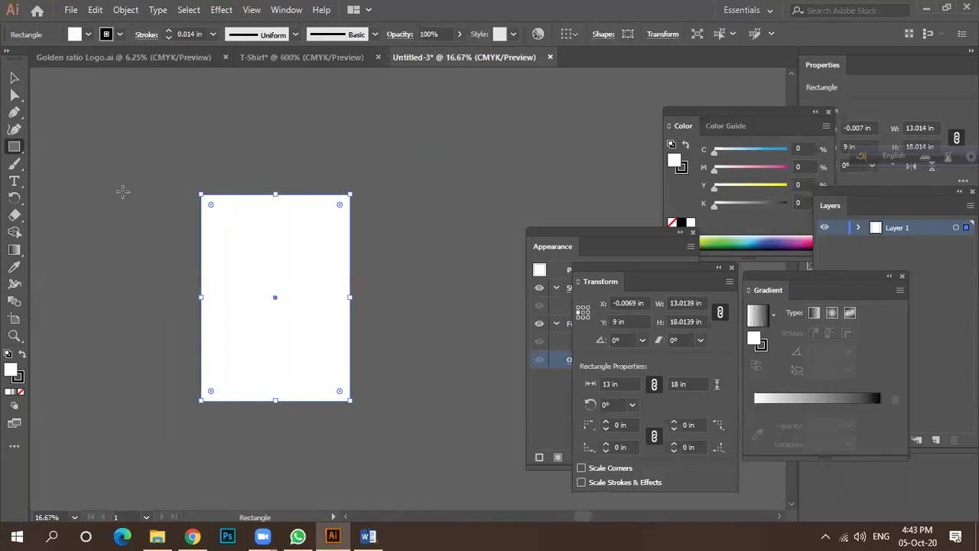
Step: Draw a rectangle about 8.4 by 15.4 in inside the artboard and fill it with blue
{"action": "left_click", "coordinate": [14, 77]}
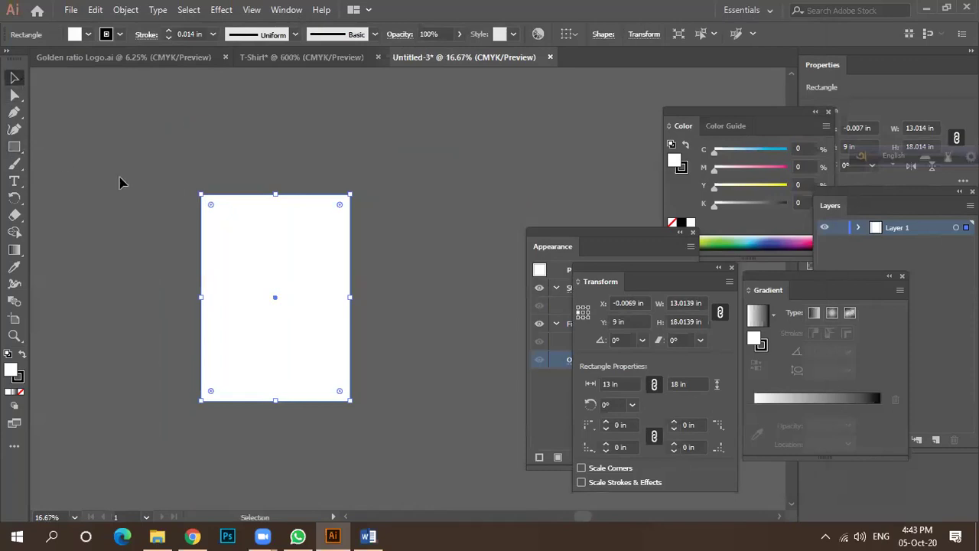
{"action": "left_click", "coordinate": [177, 246]}
{"action": "left_click", "coordinate": [14, 146]}
{"action": "left_click_drag", "start_coordinate": [229, 211], "coordinate": [326, 386]}
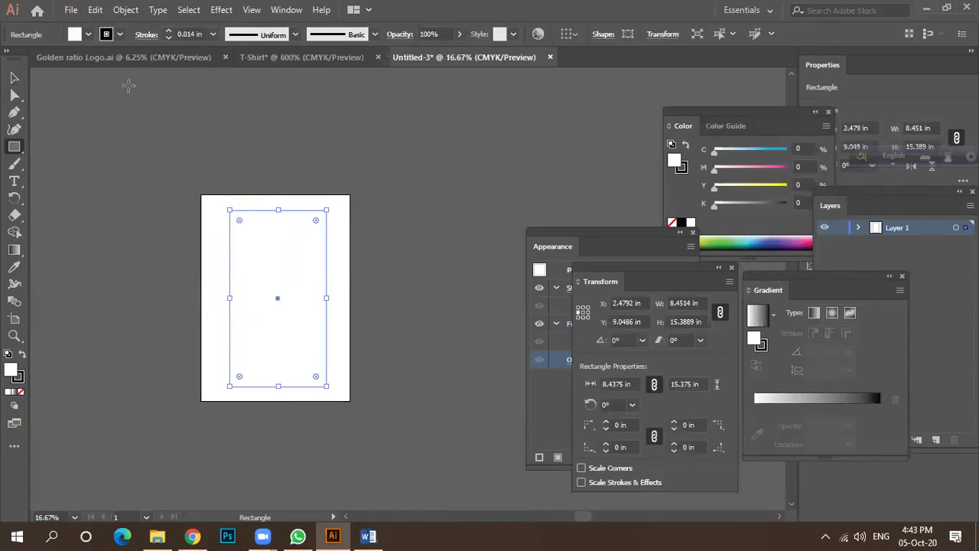
{"action": "left_click", "coordinate": [88, 34]}
{"action": "left_click", "coordinate": [88, 61]}
Step: Resize the blue rectangle to about 13.3 by 6.75 in so it spans the artboard's upper half, and deselect it
{"action": "key", "text": "v"}
{"action": "left_click_drag", "start_coordinate": [282, 388], "coordinate": [276, 253]}
{"action": "left_click_drag", "start_coordinate": [302, 296], "coordinate": [350, 269]}
{"action": "key", "text": "ctrl+shift+a"}
Step: Delete the white artboard-sized rectangle behind the blue one
{"action": "scroll", "coordinate": [268, 283], "scroll_direction": "up", "scroll_amount": 2}
{"action": "left_click", "coordinate": [264, 364]}
{"action": "key", "text": "Delete"}
{"action": "left_click", "coordinate": [255, 360]}
{"action": "key", "text": "Delete"}
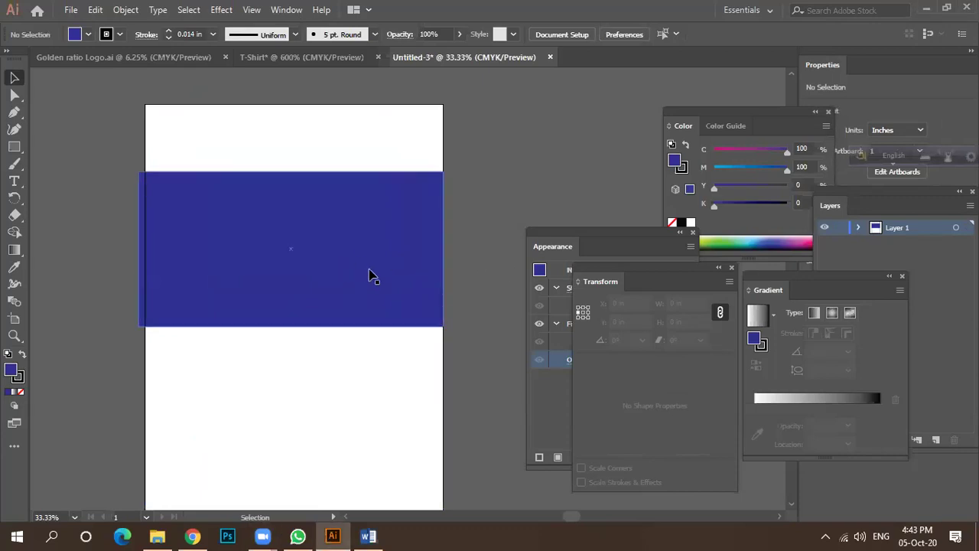
Step: Move the blue rectangle down and across so it extends past the artboard's right edge
{"action": "scroll", "coordinate": [339, 262], "scroll_direction": "down", "scroll_amount": 1, "text": "alt"}
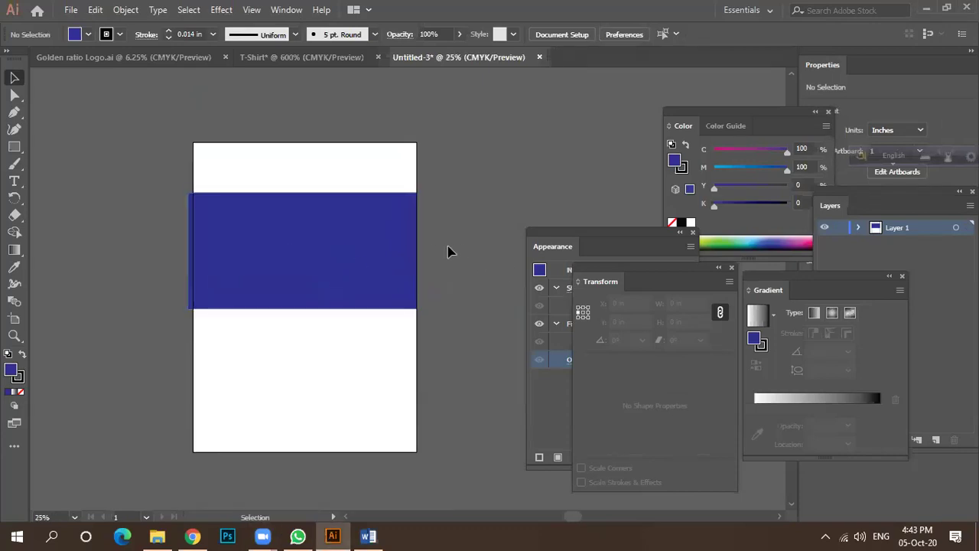
{"action": "scroll", "coordinate": [317, 236], "scroll_direction": "down", "scroll_amount": 1, "text": "alt"}
{"action": "left_click_drag", "start_coordinate": [286, 265], "coordinate": [311, 300]}
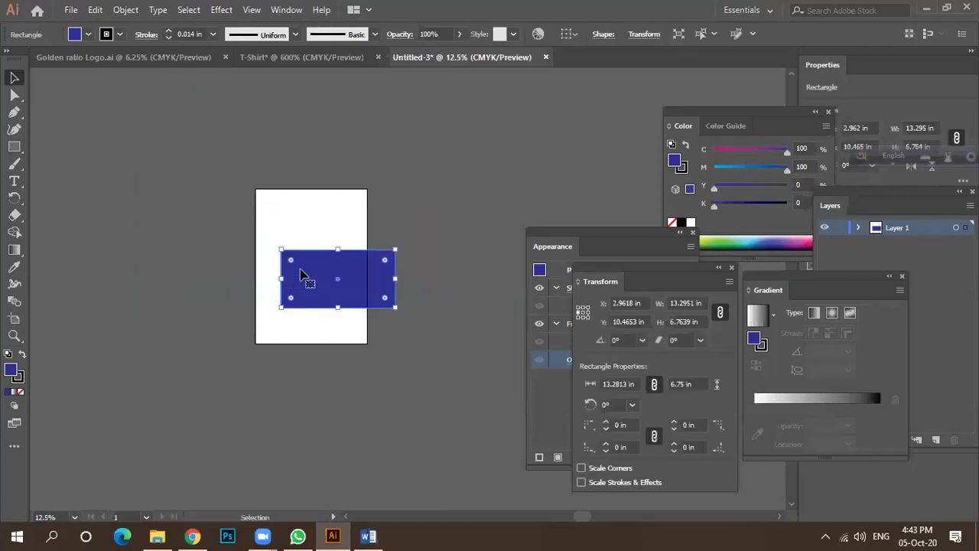
Step: Switch to Chrome and open teespring.com in a new browser tab
{"action": "left_click", "coordinate": [193, 536]}
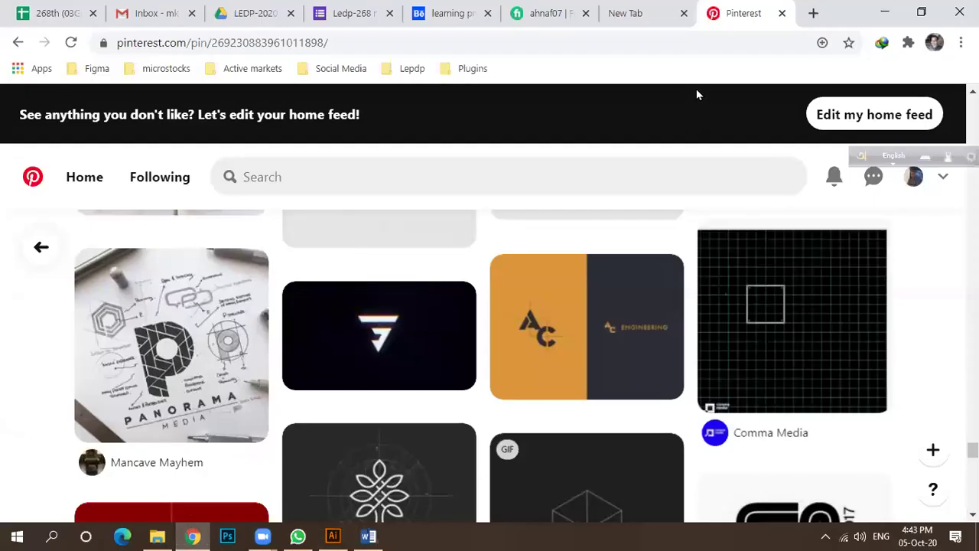
{"action": "left_click", "coordinate": [813, 13]}
{"action": "type", "text": "s"}
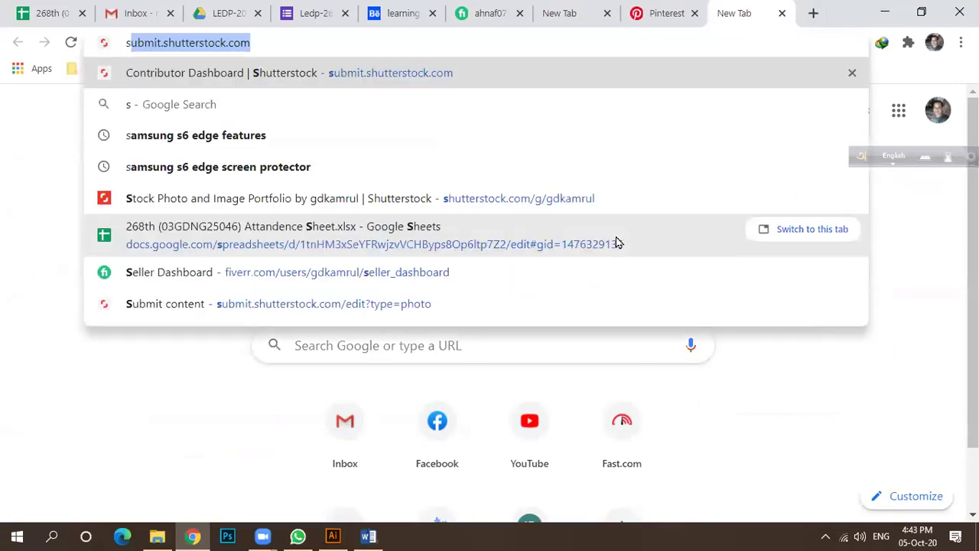
{"action": "key", "text": "BackSpace"}
{"action": "type", "text": "tspring"}
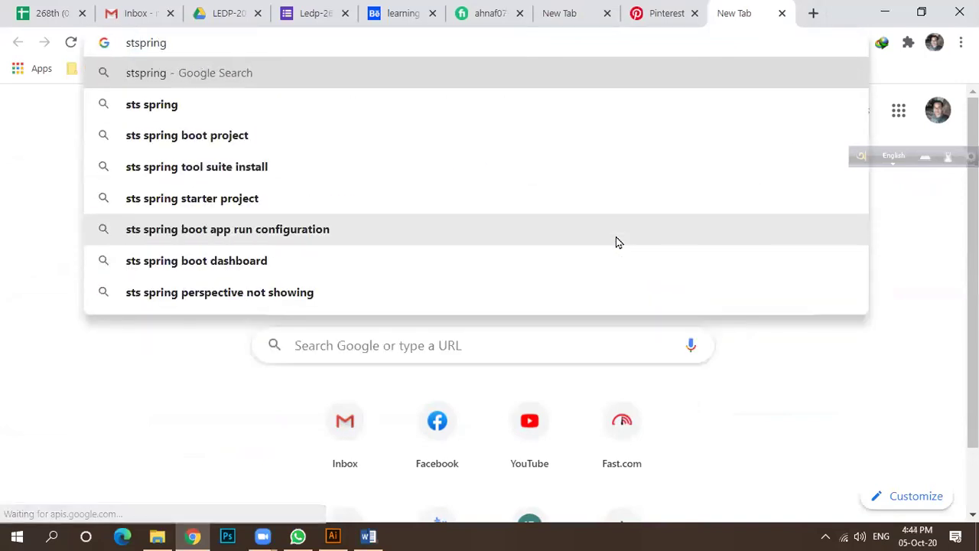
{"action": "type", "text": ".com"}
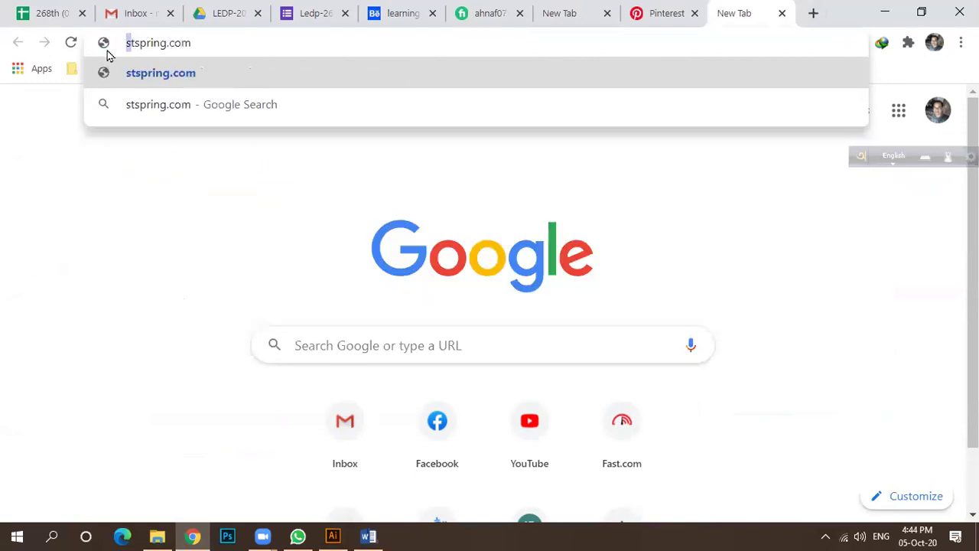
{"action": "key", "text": "BackSpace"}
{"action": "key", "text": "Return"}
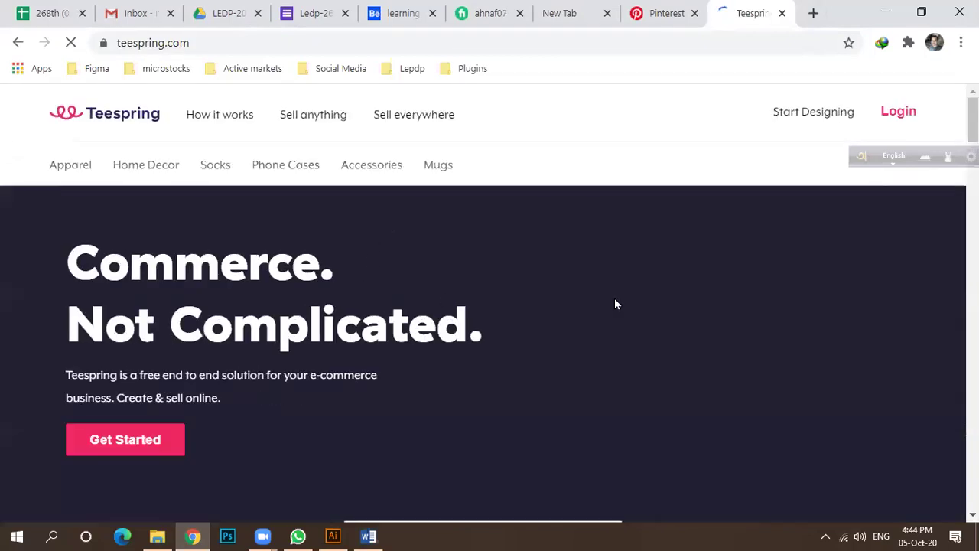
Step: Look through the Teespring homepage's product recommendations, staff picks and promotional sections
{"action": "scroll", "coordinate": [465, 285], "scroll_direction": "down", "scroll_amount": 2}
{"action": "scroll", "coordinate": [452, 258], "scroll_direction": "down", "scroll_amount": 5}
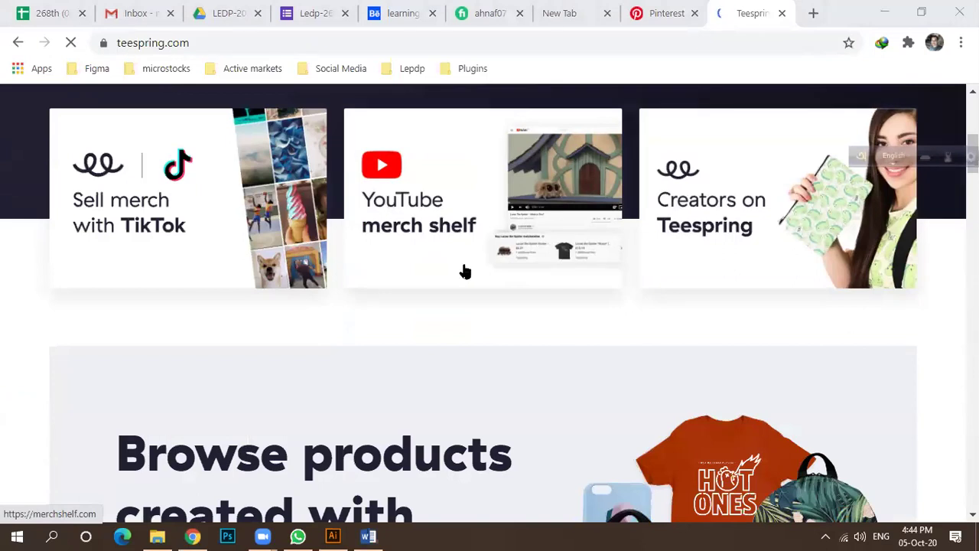
{"action": "scroll", "coordinate": [467, 267], "scroll_direction": "down", "scroll_amount": 3}
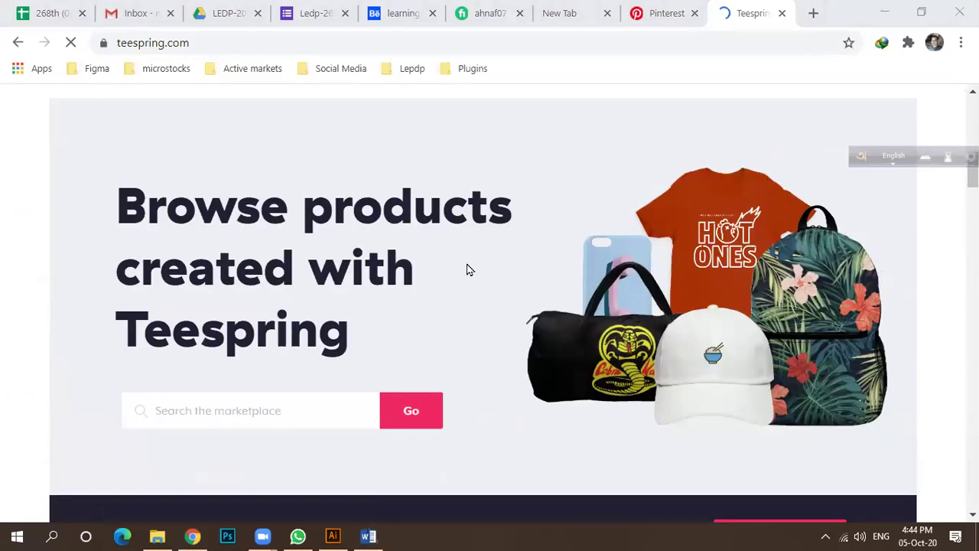
{"action": "scroll", "coordinate": [416, 275], "scroll_direction": "down", "scroll_amount": 5}
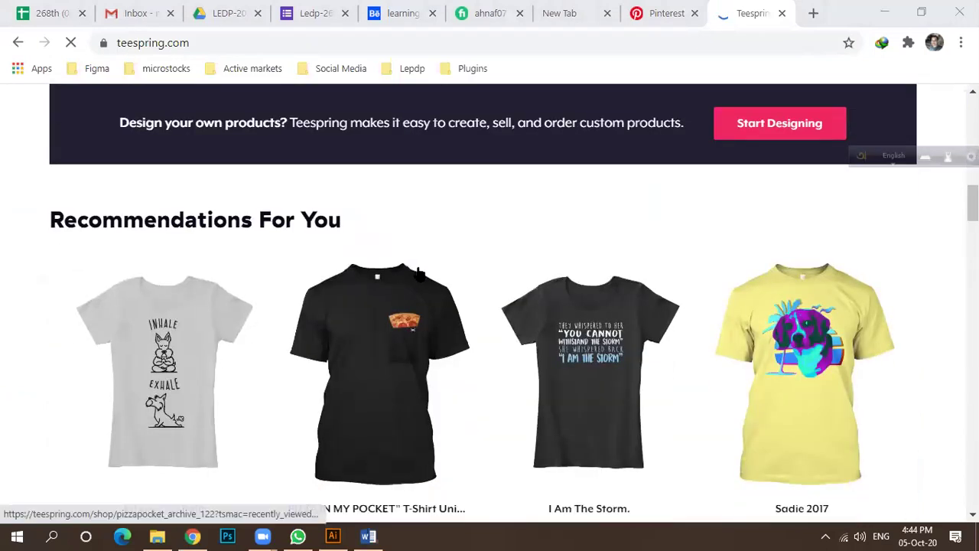
{"action": "scroll", "coordinate": [424, 271], "scroll_direction": "down", "scroll_amount": 3}
{"action": "scroll", "coordinate": [419, 283], "scroll_direction": "down", "scroll_amount": 2}
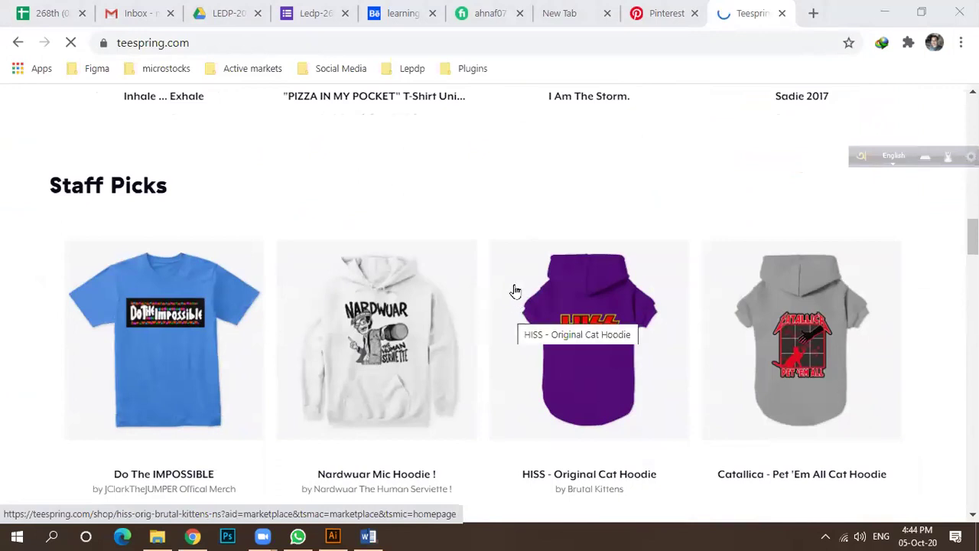
{"action": "scroll", "coordinate": [514, 289], "scroll_direction": "down", "scroll_amount": 3}
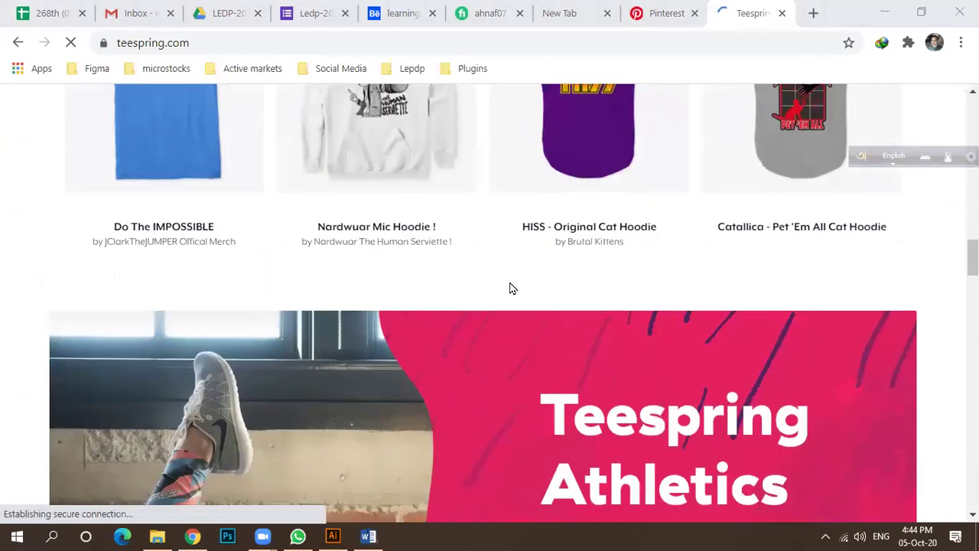
{"action": "scroll", "coordinate": [510, 286], "scroll_direction": "down", "scroll_amount": 3}
{"action": "scroll", "coordinate": [472, 326], "scroll_direction": "up", "scroll_amount": 6}
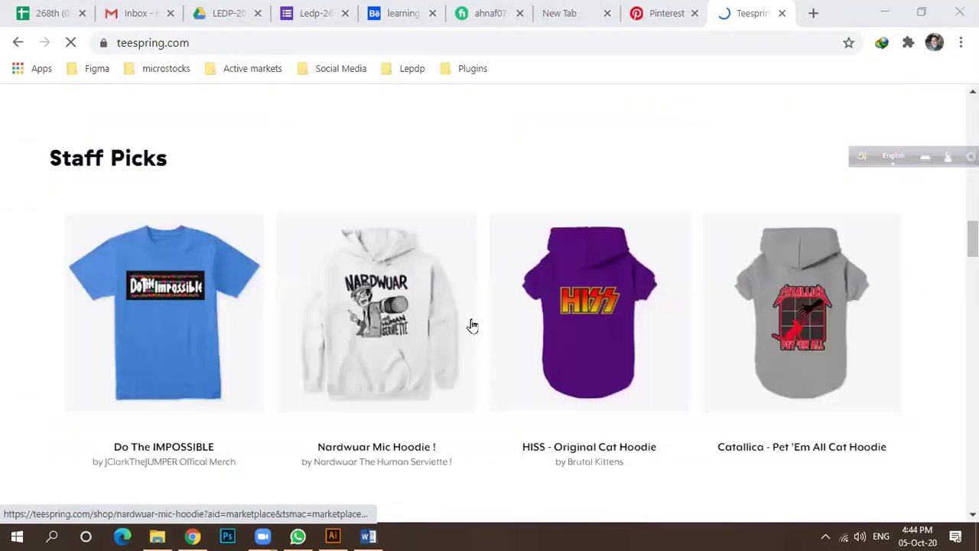
{"action": "scroll", "coordinate": [472, 326], "scroll_direction": "up", "scroll_amount": 5}
Step: Copy the Teespring homepage address and send it to the 268th group chat in WhatsApp
{"action": "left_click_drag", "start_coordinate": [216, 39], "coordinate": [110, 36]}
{"action": "key", "text": "ctrl+c"}
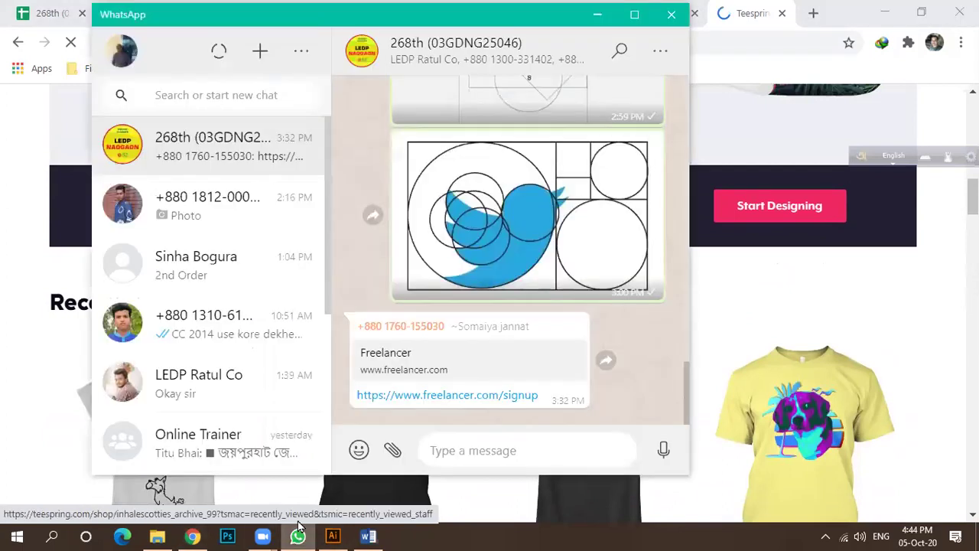
{"action": "left_click", "coordinate": [297, 536]}
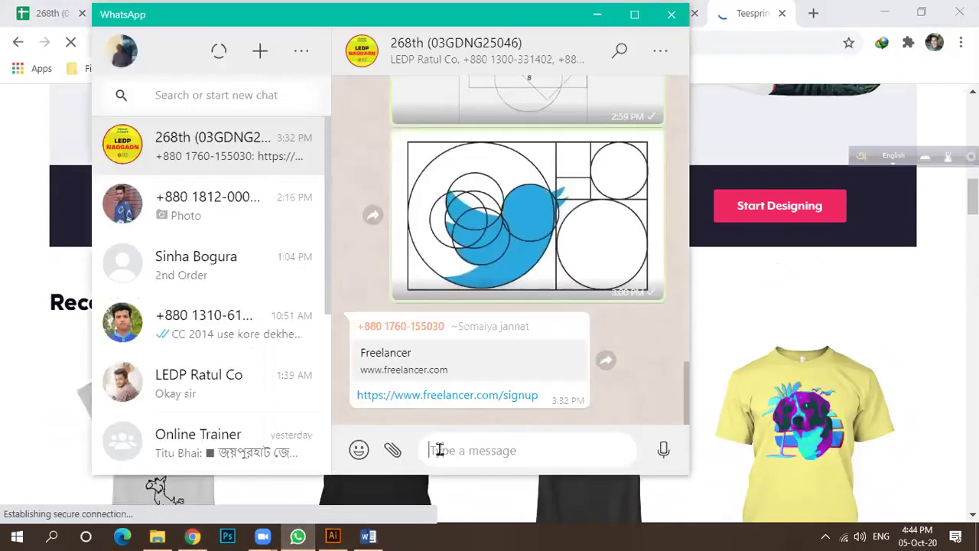
{"action": "key", "text": "ctrl+v"}
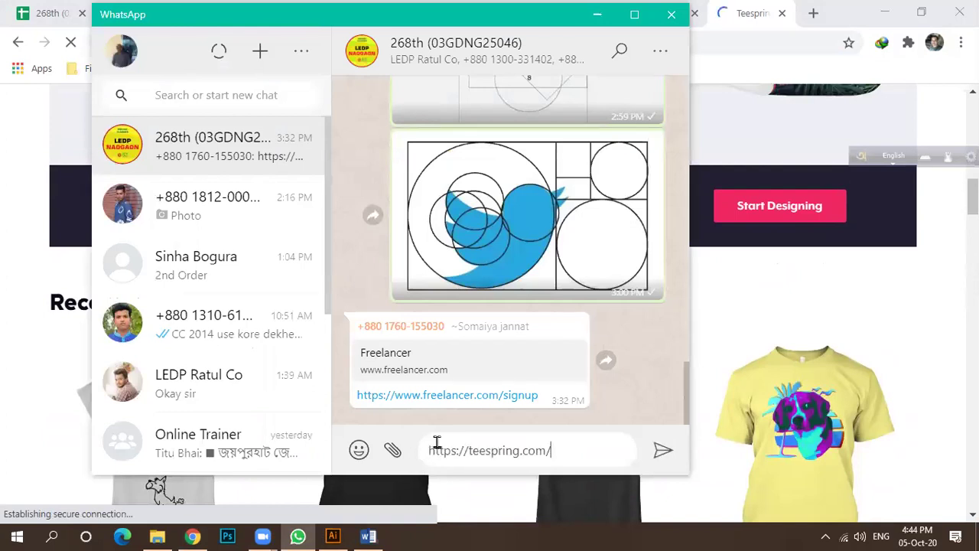
{"action": "key", "text": "Return"}
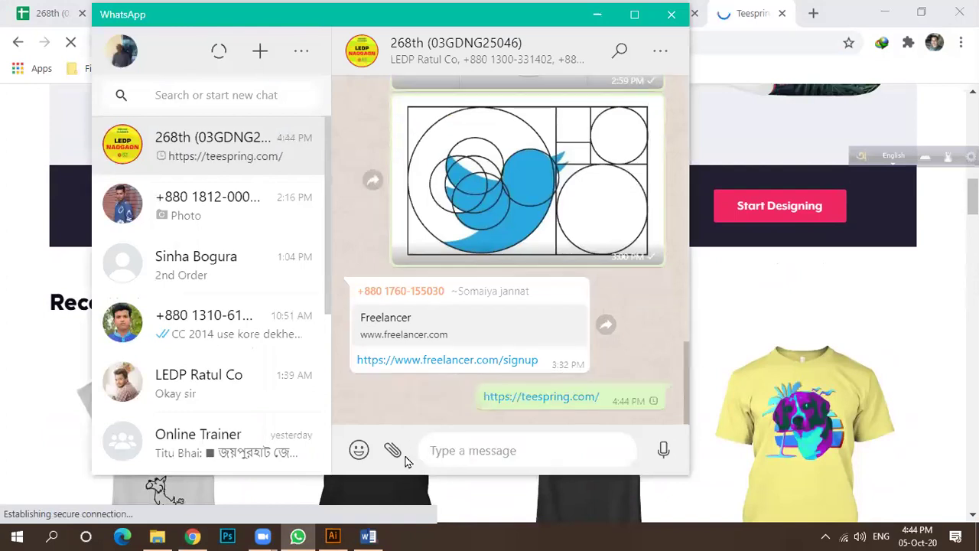
Step: Switch to Illustrator and move the blue rectangle to about X -0.15 in, Y 8.09 in, overhanging both side edges of the artboard
{"action": "mouse_move", "coordinate": [333, 535]}
{"action": "left_click", "coordinate": [331, 420]}
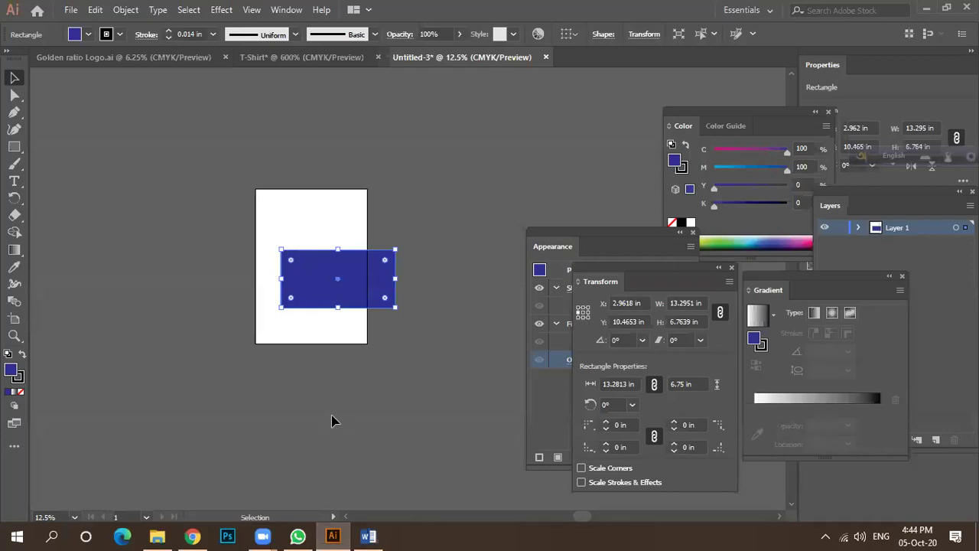
{"action": "scroll", "coordinate": [342, 295], "scroll_direction": "up", "scroll_amount": 3}
{"action": "left_click_drag", "start_coordinate": [343, 293], "coordinate": [275, 245]}
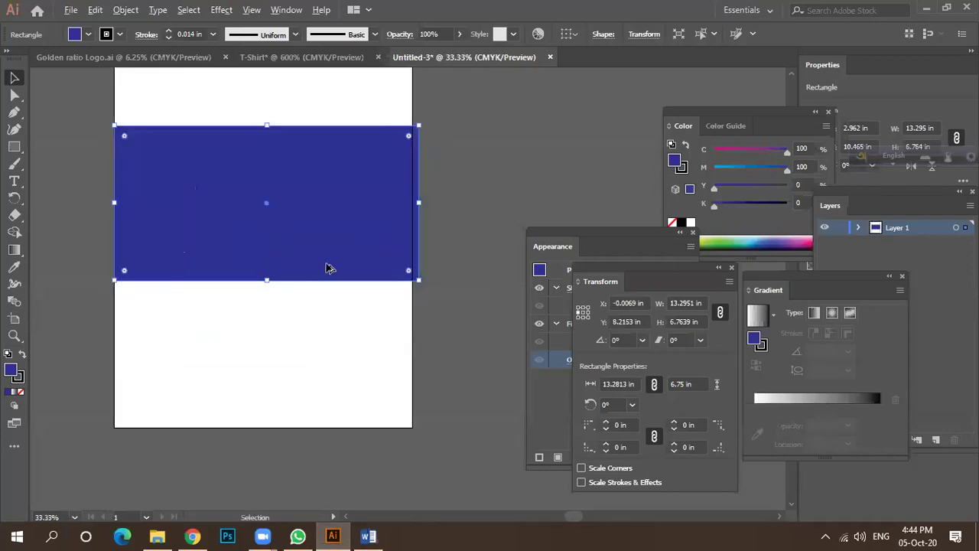
{"action": "scroll", "coordinate": [340, 268], "scroll_direction": "down", "scroll_amount": 2}
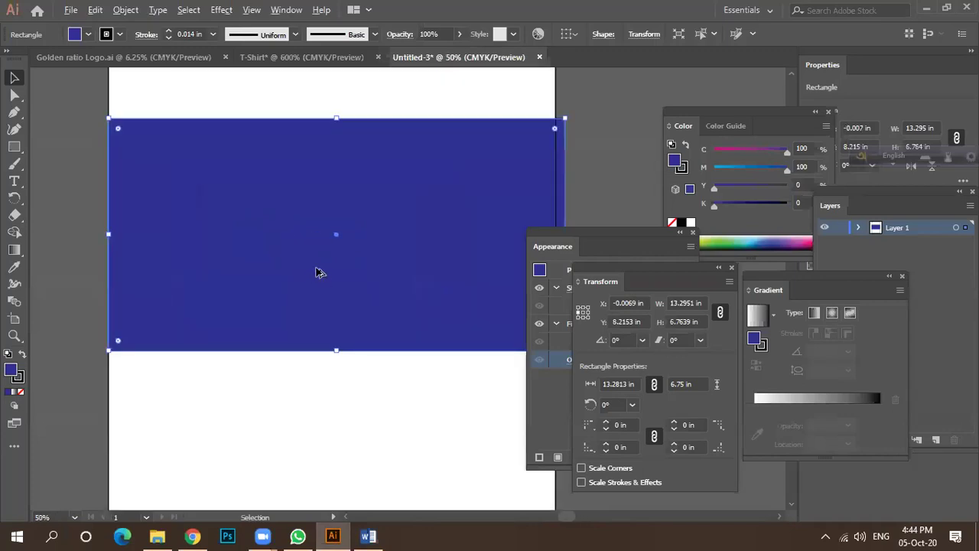
{"action": "scroll", "coordinate": [317, 270], "scroll_direction": "down", "scroll_amount": 1}
{"action": "left_click_drag", "start_coordinate": [354, 278], "coordinate": [345, 276]}
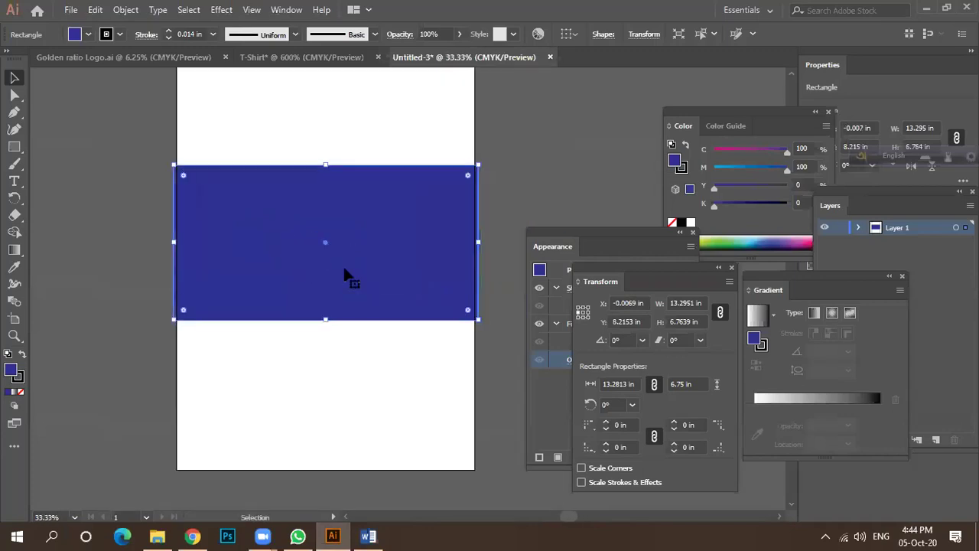
Step: Move the blue rectangle up to about Y 5.15 in, keeping it overhanging both sides of the artboard
{"action": "scroll", "coordinate": [360, 273], "scroll_direction": "down", "scroll_amount": 2}
{"action": "scroll", "coordinate": [348, 235], "scroll_direction": "up", "scroll_amount": 5}
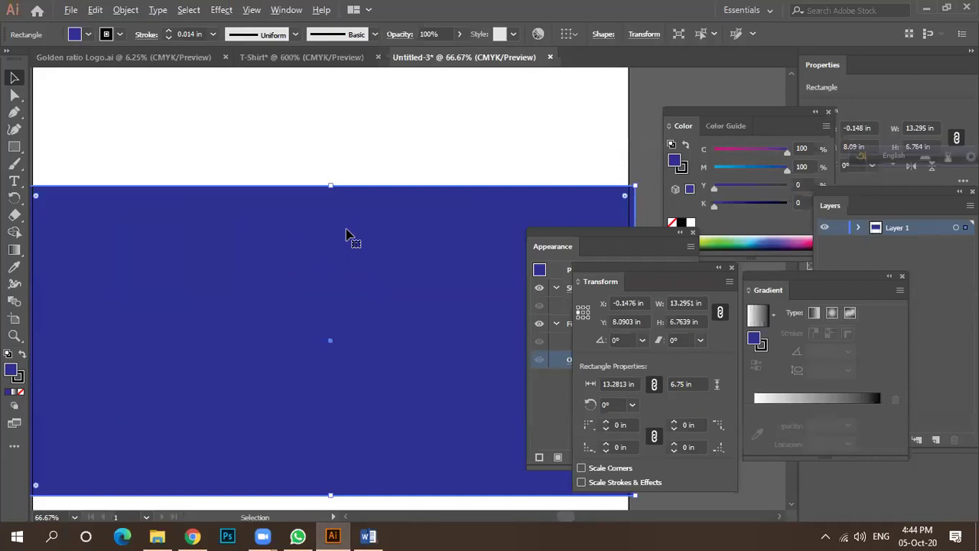
{"action": "scroll", "coordinate": [344, 234], "scroll_direction": "down", "scroll_amount": 5}
{"action": "left_click_drag", "start_coordinate": [354, 231], "coordinate": [360, 212]}
Step: Check the WhatsApp group chat briefly, return to Illustrator, and examine the deselected rectangle's overhang at the artboard's side edges
{"action": "left_click", "coordinate": [297, 536]}
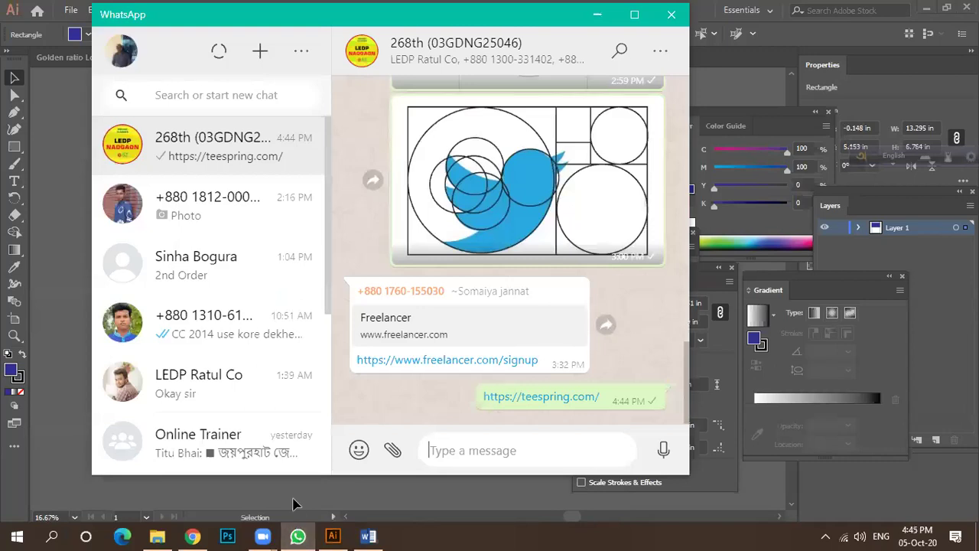
{"action": "left_click", "coordinate": [333, 536]}
{"action": "scroll", "coordinate": [386, 184], "scroll_direction": "up", "scroll_amount": 3}
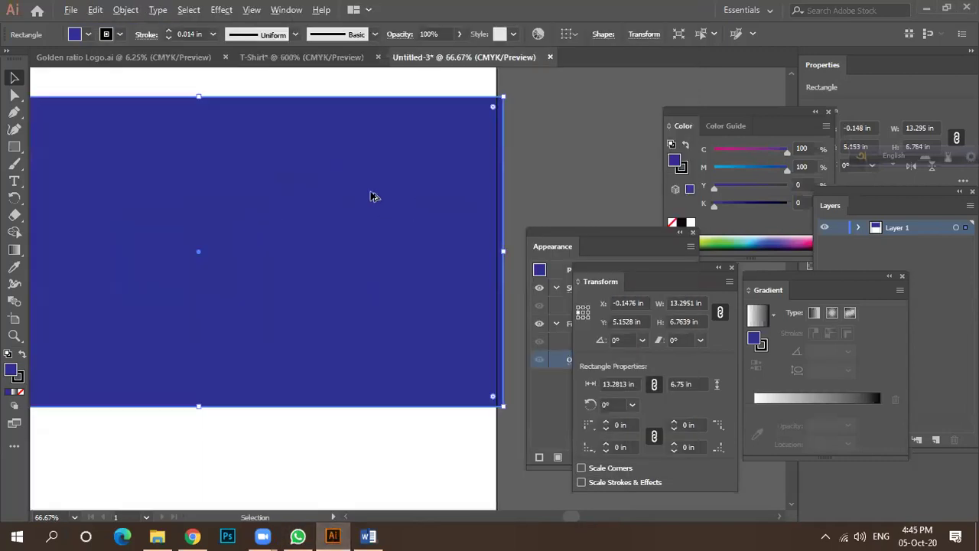
{"action": "scroll", "coordinate": [372, 197], "scroll_direction": "down", "scroll_amount": 3}
{"action": "left_click", "coordinate": [458, 247]}
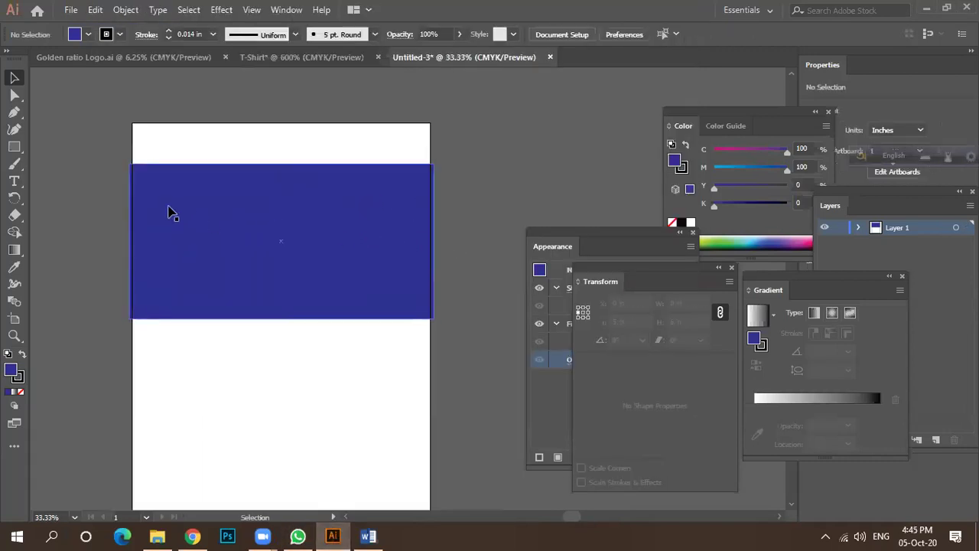
{"action": "scroll", "coordinate": [99, 198], "scroll_direction": "up", "scroll_amount": 3}
{"action": "left_click", "coordinate": [197, 277]}
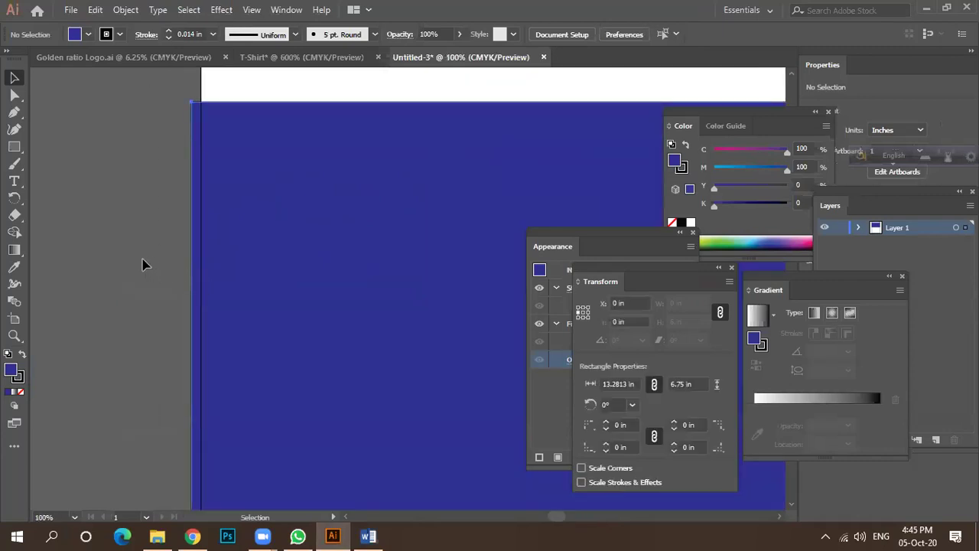
{"action": "scroll", "coordinate": [142, 264], "scroll_direction": "down", "scroll_amount": 3}
Step: Switch back to Chrome and examine the Teespring homepage's product categories, featured creators, bulk-order offer and getting-started section
{"action": "left_click", "coordinate": [193, 535]}
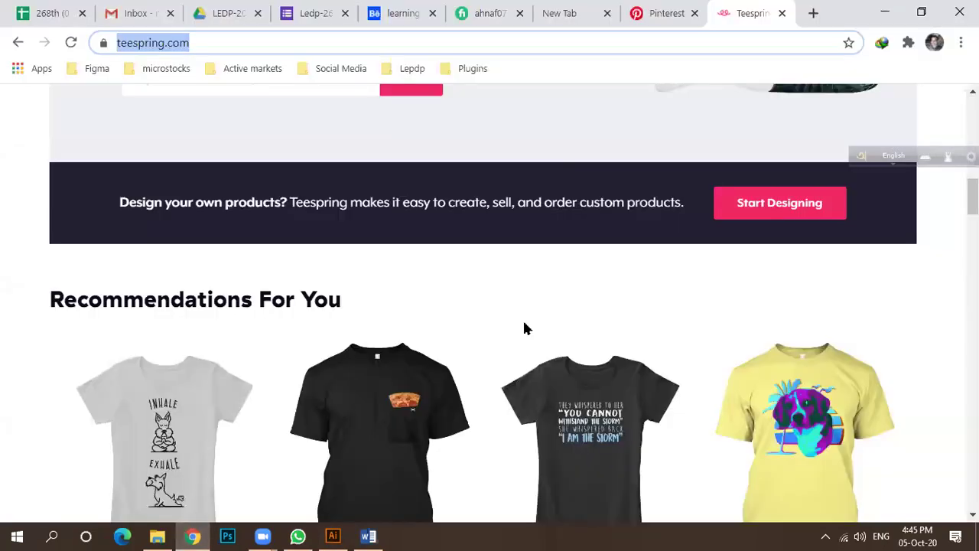
{"action": "scroll", "coordinate": [509, 314], "scroll_direction": "down", "scroll_amount": 3}
{"action": "scroll", "coordinate": [520, 305], "scroll_direction": "down", "scroll_amount": 4}
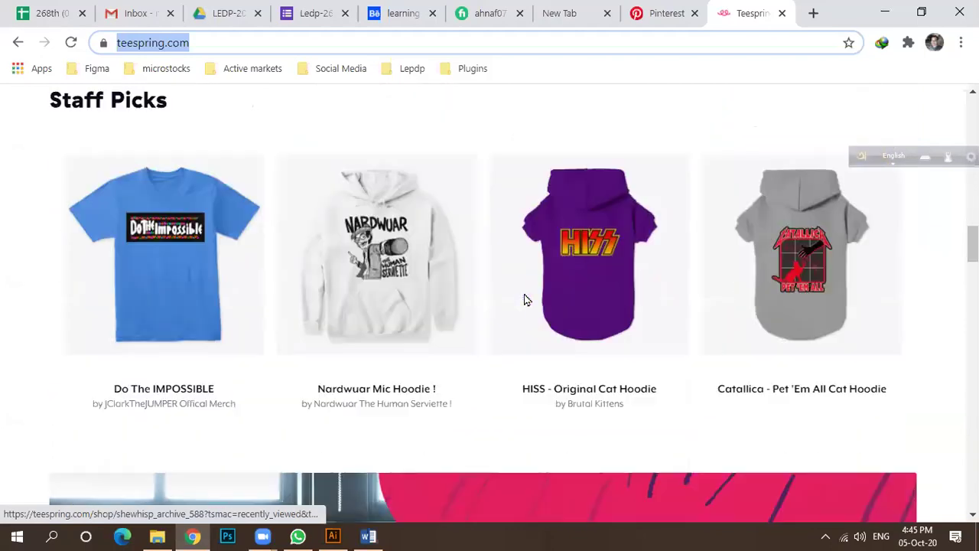
{"action": "scroll", "coordinate": [476, 303], "scroll_direction": "up", "scroll_amount": 8}
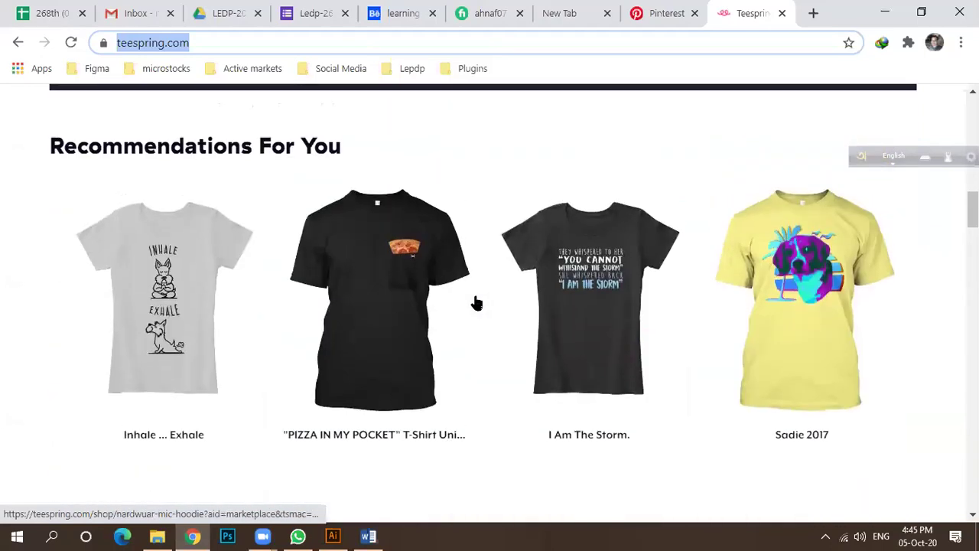
{"action": "scroll", "coordinate": [475, 301], "scroll_direction": "up", "scroll_amount": 4}
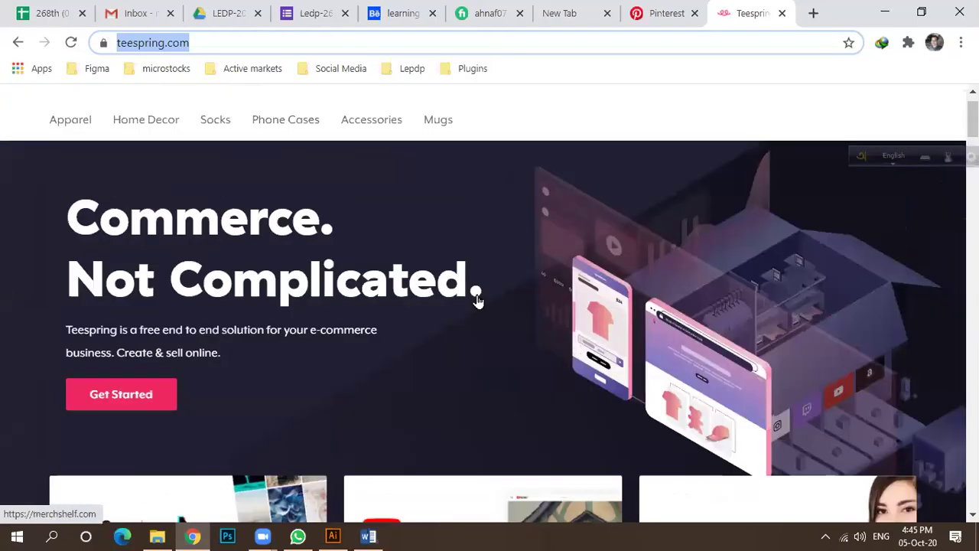
{"action": "scroll", "coordinate": [474, 302], "scroll_direction": "down", "scroll_amount": 7}
{"action": "scroll", "coordinate": [468, 306], "scroll_direction": "down", "scroll_amount": 5}
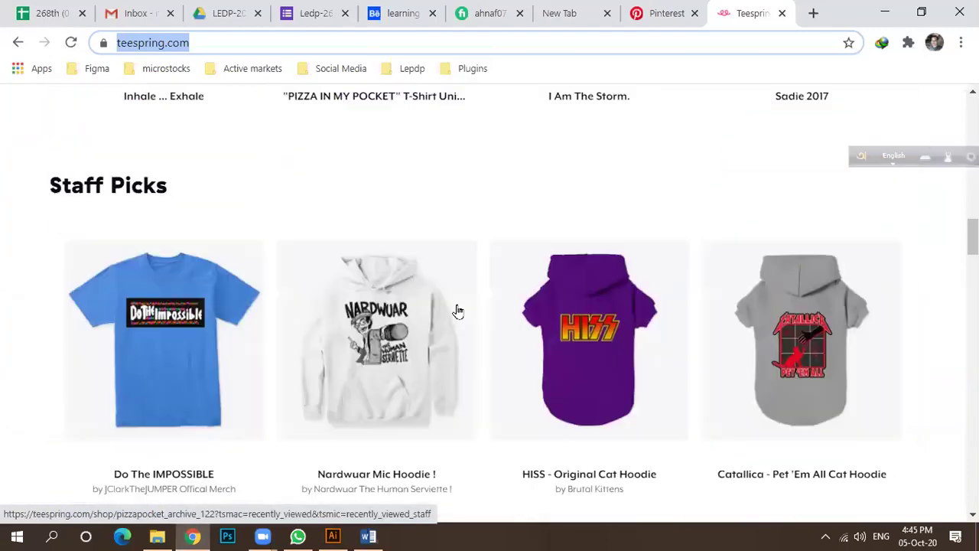
{"action": "scroll", "coordinate": [454, 308], "scroll_direction": "down", "scroll_amount": 10}
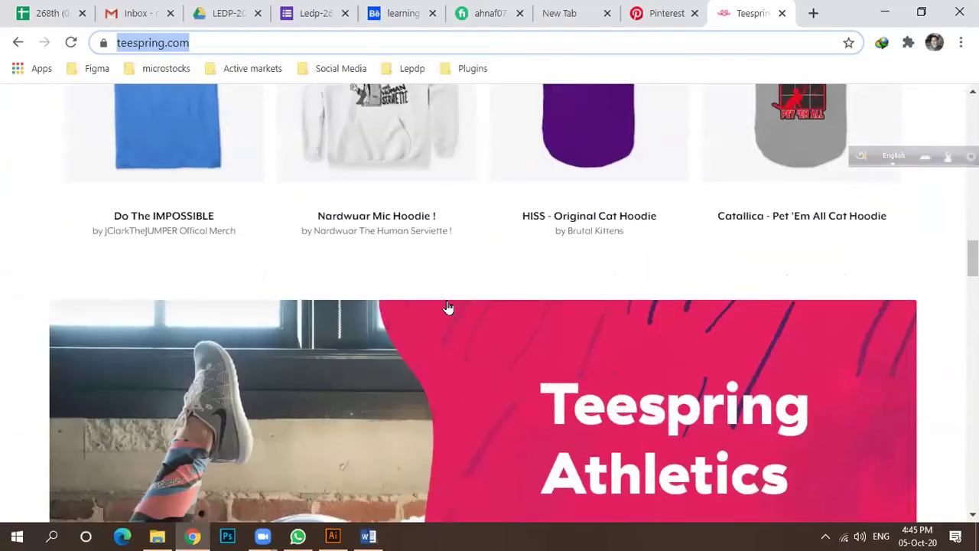
{"action": "scroll", "coordinate": [459, 304], "scroll_direction": "down", "scroll_amount": 4}
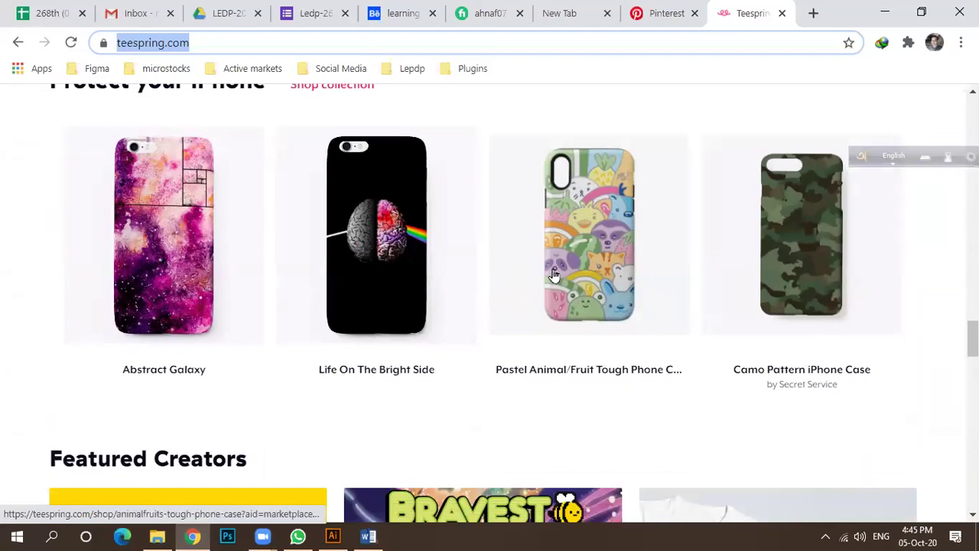
{"action": "scroll", "coordinate": [426, 255], "scroll_direction": "down", "scroll_amount": 5}
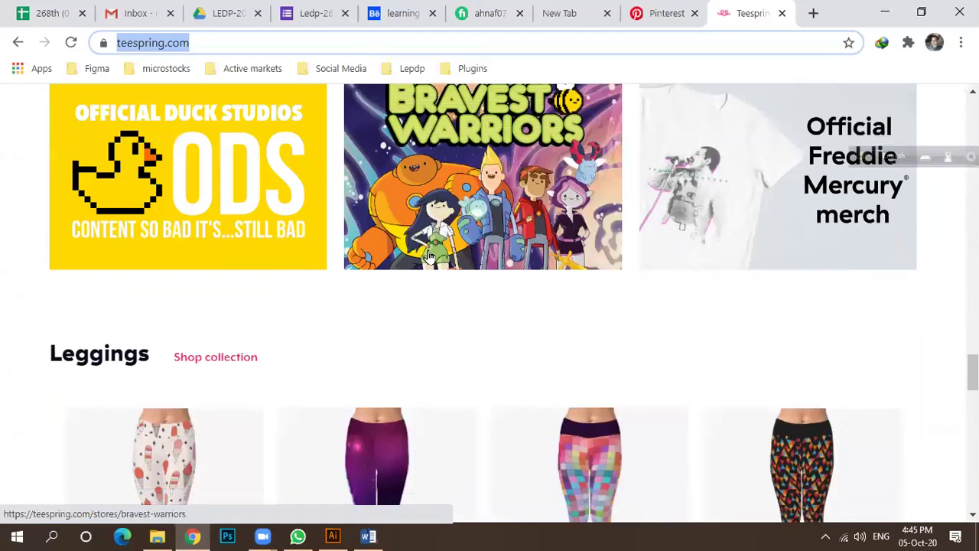
{"action": "scroll", "coordinate": [423, 278], "scroll_direction": "down", "scroll_amount": 3}
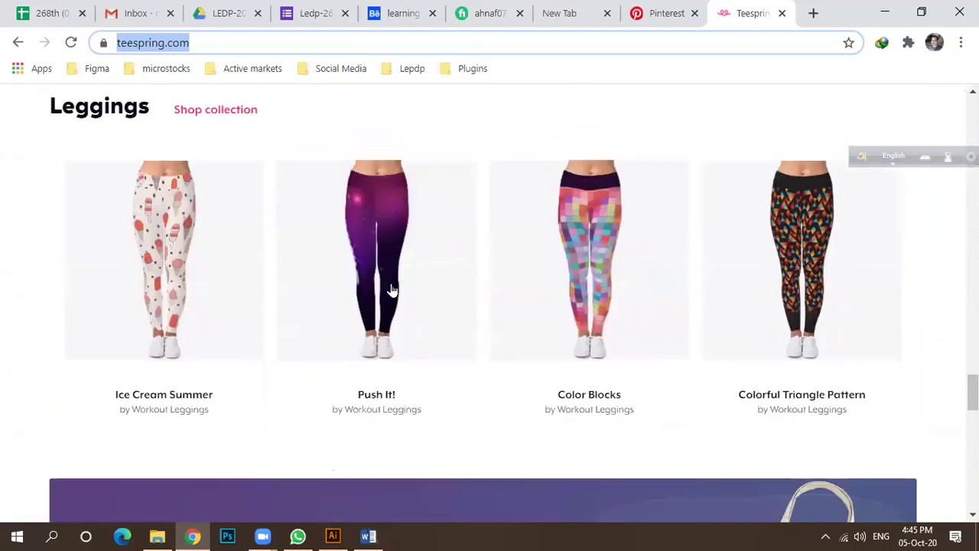
{"action": "scroll", "coordinate": [527, 258], "scroll_direction": "down", "scroll_amount": 7}
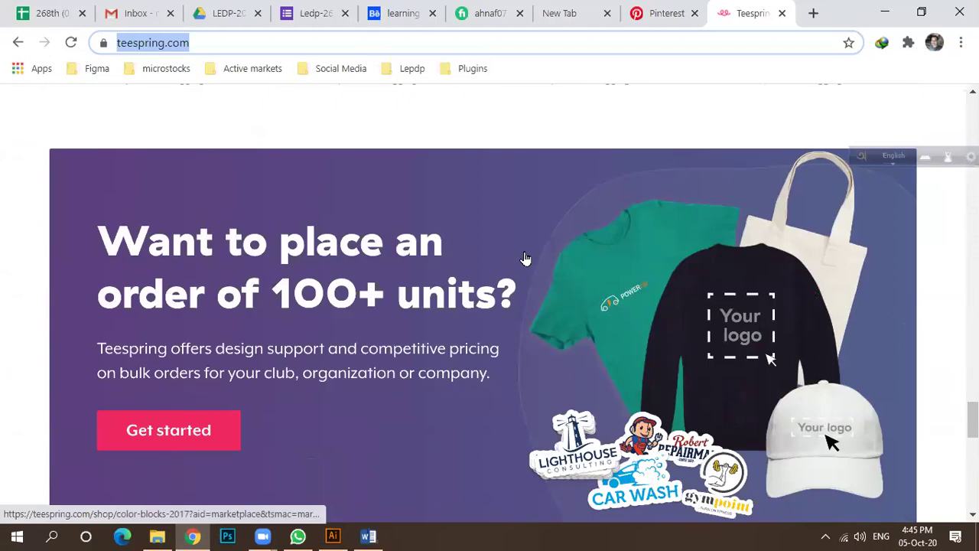
{"action": "scroll", "coordinate": [612, 246], "scroll_direction": "down", "scroll_amount": 8}
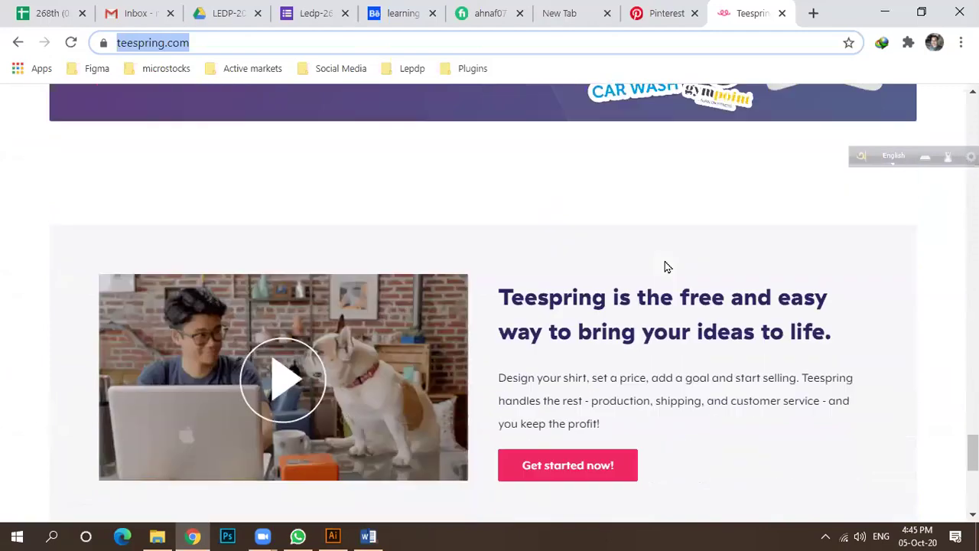
Step: Look back over the Teespring homepage, including the product recommendations, marketplace search and selling options, up to the product category links
{"action": "scroll", "coordinate": [544, 286], "scroll_direction": "up", "scroll_amount": 15}
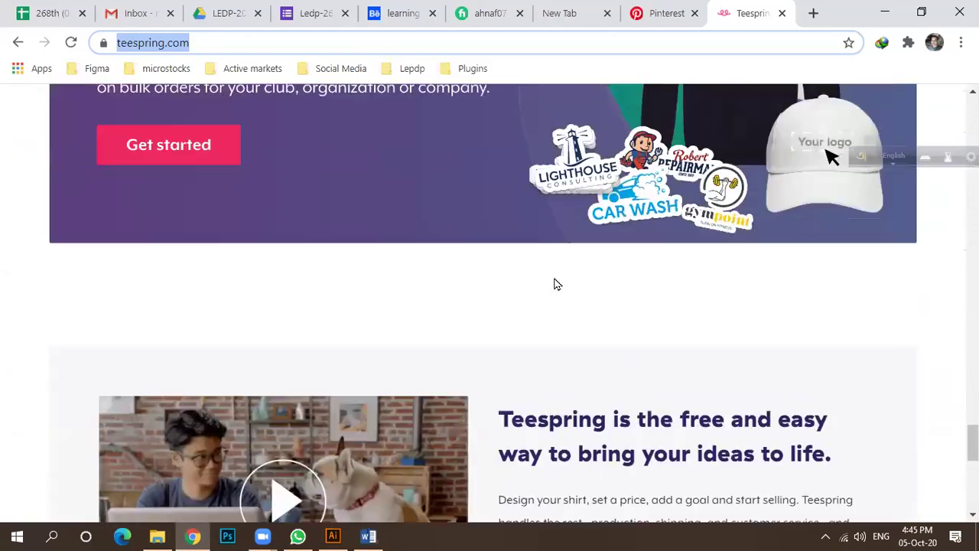
{"action": "scroll", "coordinate": [555, 281], "scroll_direction": "up", "scroll_amount": 10}
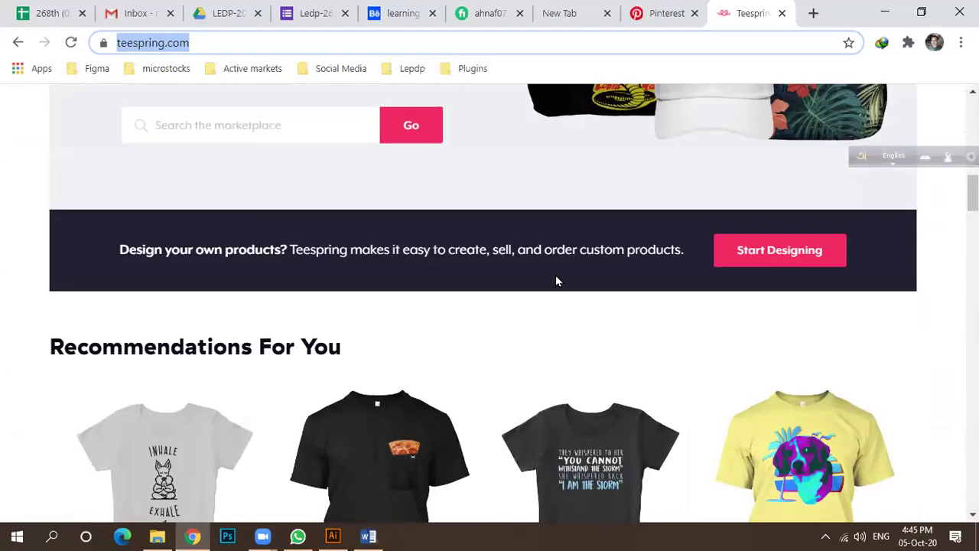
{"action": "scroll", "coordinate": [555, 281], "scroll_direction": "down", "scroll_amount": 2}
{"action": "scroll", "coordinate": [558, 280], "scroll_direction": "up", "scroll_amount": 5}
{"action": "scroll", "coordinate": [559, 280], "scroll_direction": "up", "scroll_amount": 3}
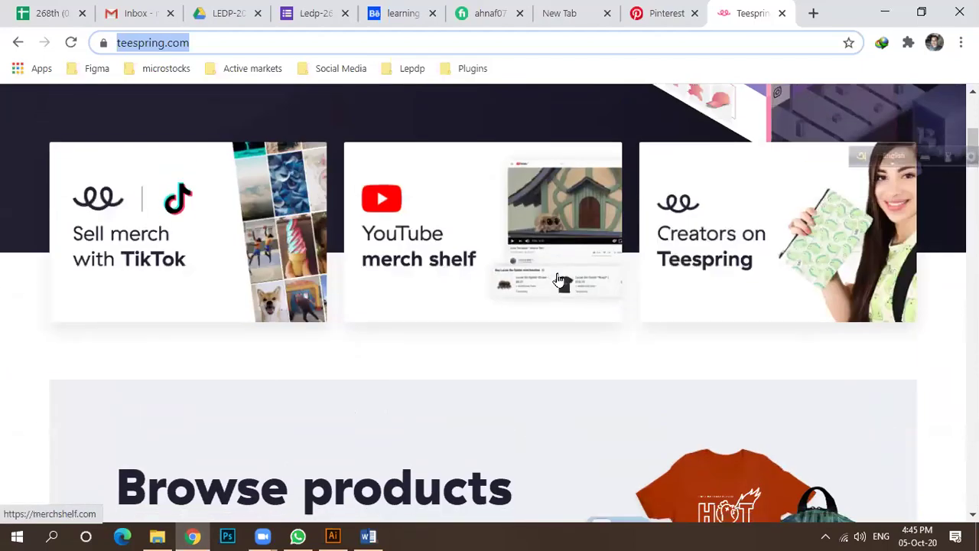
{"action": "scroll", "coordinate": [627, 329], "scroll_direction": "down", "scroll_amount": 4}
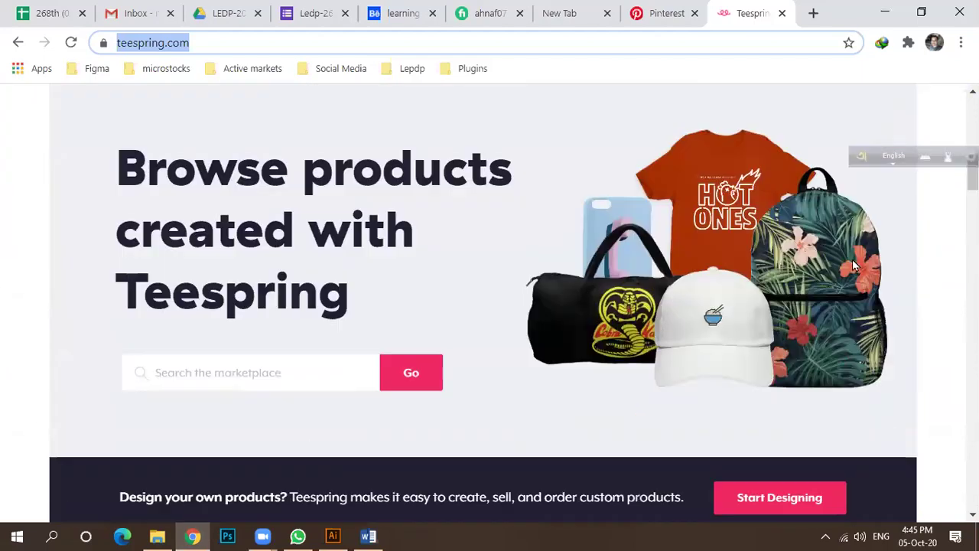
{"action": "scroll", "coordinate": [635, 239], "scroll_direction": "up", "scroll_amount": 4}
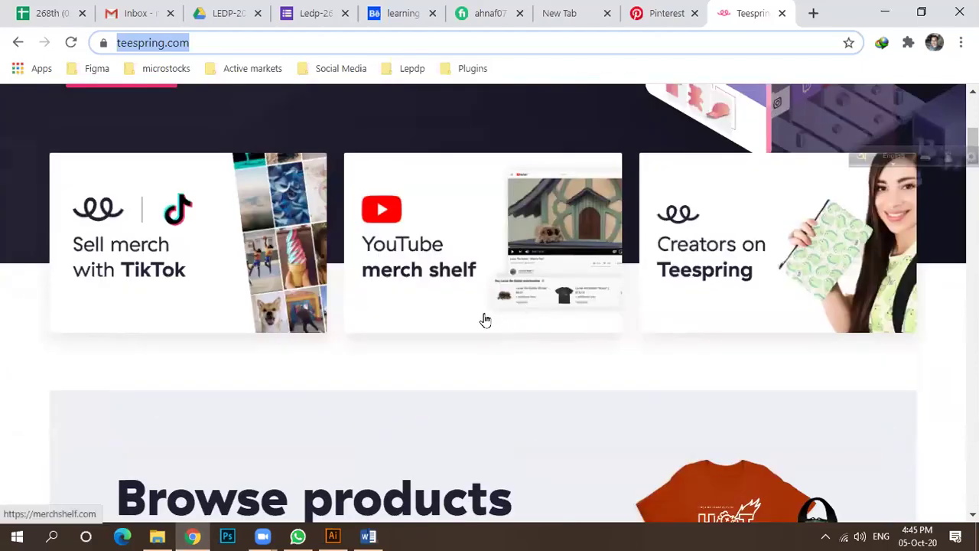
{"action": "scroll", "coordinate": [467, 344], "scroll_direction": "up", "scroll_amount": 5}
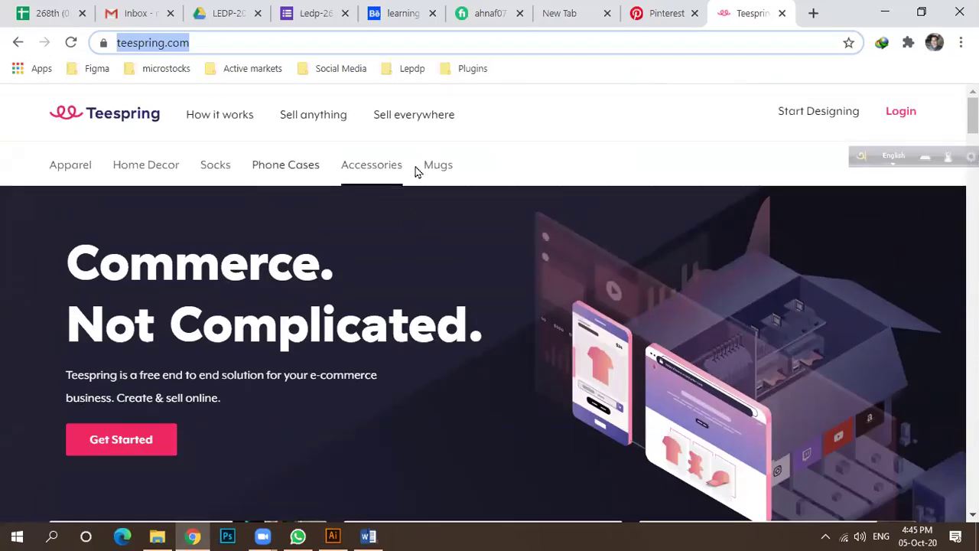
Step: Open Teespring's Mugs category and examine the text-based mug designs
{"action": "left_click", "coordinate": [449, 165]}
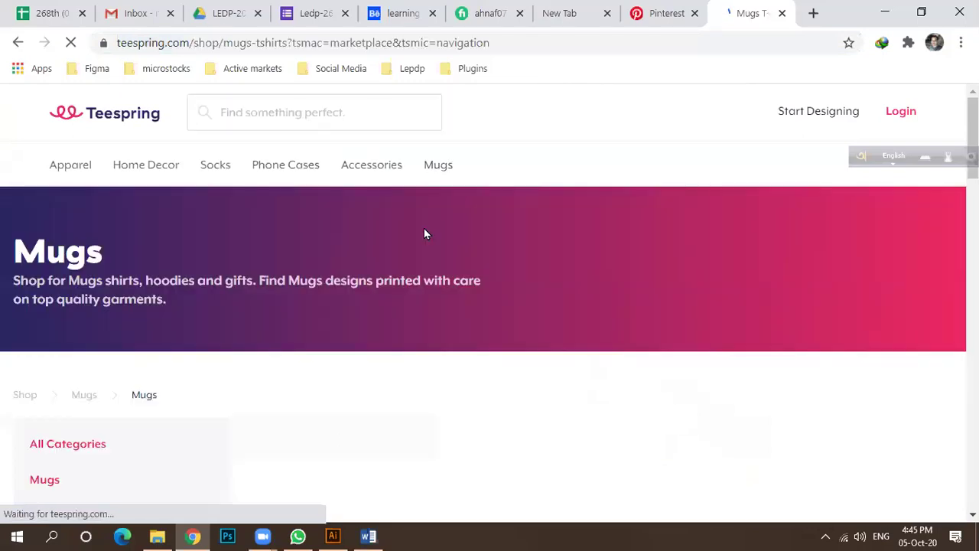
{"action": "scroll", "coordinate": [492, 227], "scroll_direction": "down", "scroll_amount": 3}
{"action": "scroll", "coordinate": [474, 234], "scroll_direction": "down", "scroll_amount": 1}
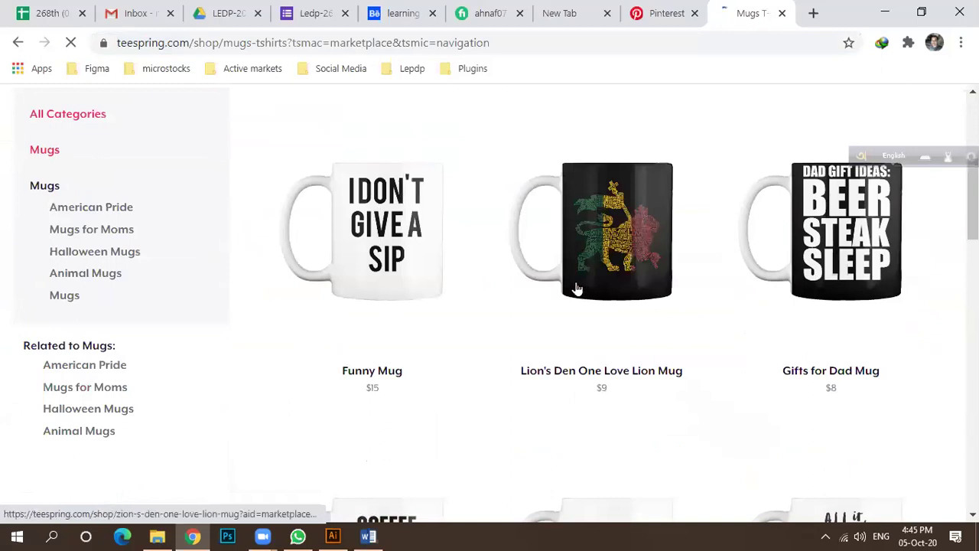
{"action": "scroll", "coordinate": [616, 281], "scroll_direction": "down", "scroll_amount": 5}
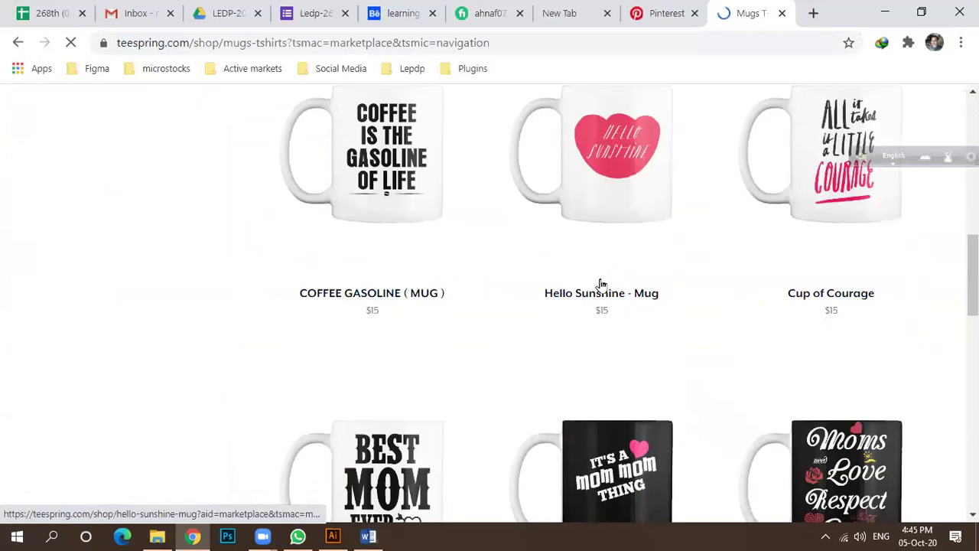
{"action": "scroll", "coordinate": [601, 284], "scroll_direction": "up", "scroll_amount": 5}
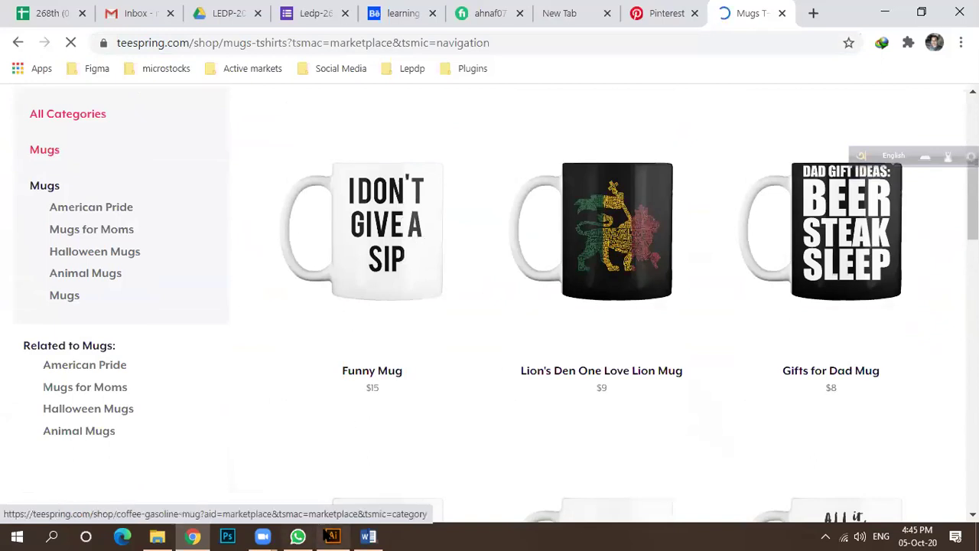
Step: Glance at the Illustrator artboard and the Word notes, return to Chrome and examine more mug designs down to the related categories
{"action": "left_click", "coordinate": [333, 536]}
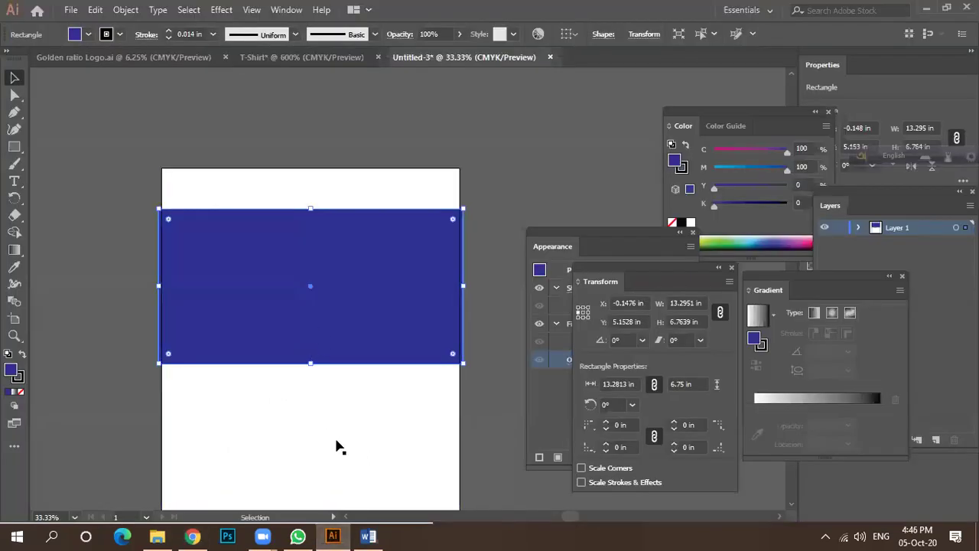
{"action": "left_click", "coordinate": [368, 536]}
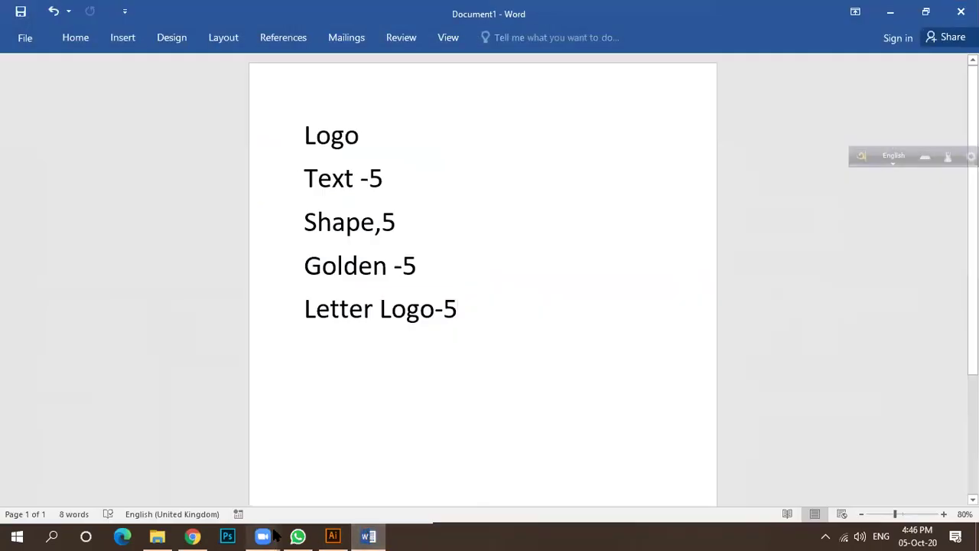
{"action": "left_click", "coordinate": [193, 536]}
{"action": "scroll", "coordinate": [582, 312], "scroll_direction": "down", "scroll_amount": 3}
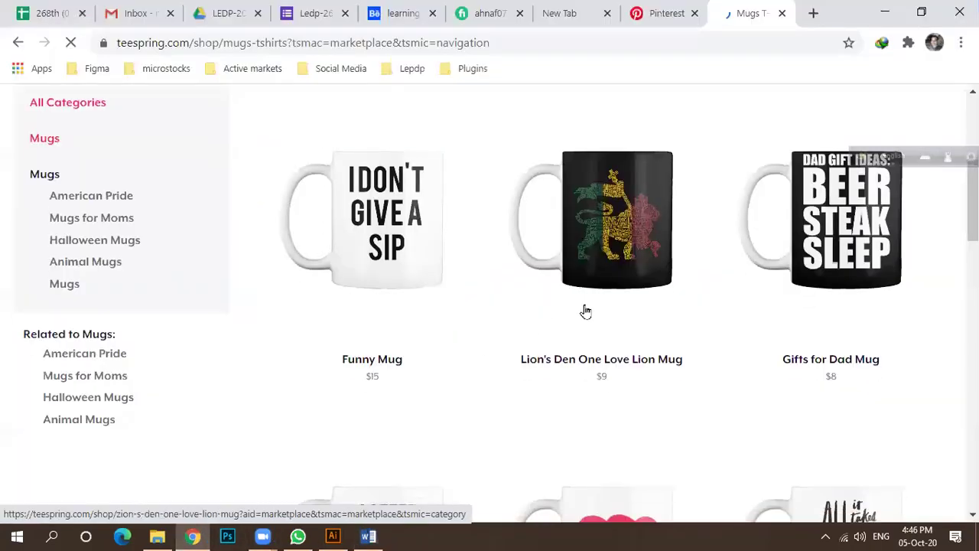
{"action": "scroll", "coordinate": [583, 318], "scroll_direction": "down", "scroll_amount": 2}
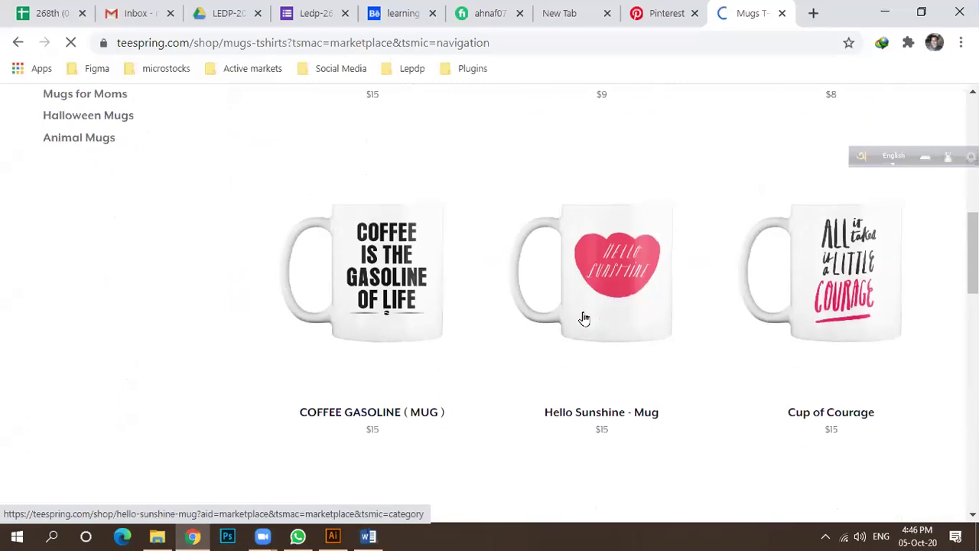
{"action": "scroll", "coordinate": [495, 323], "scroll_direction": "up", "scroll_amount": 1}
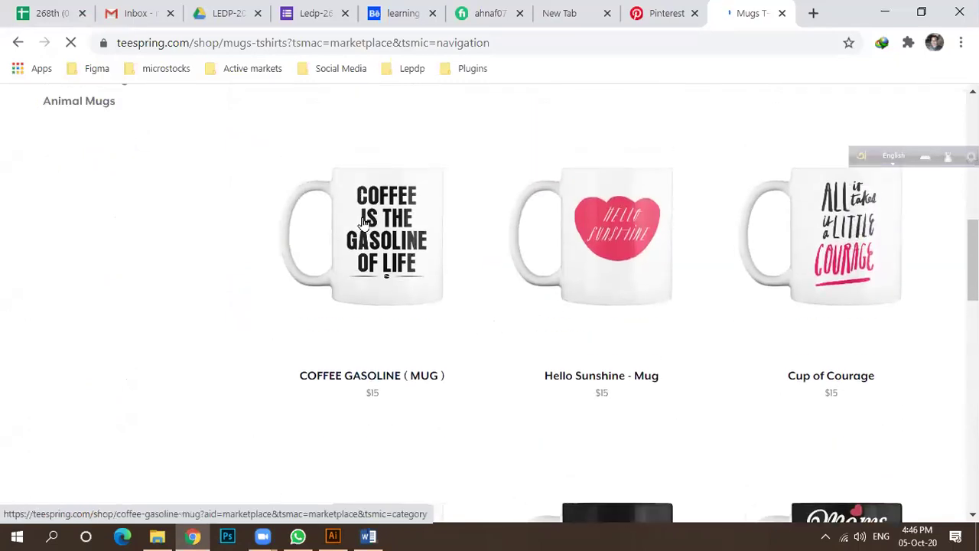
{"action": "scroll", "coordinate": [445, 295], "scroll_direction": "down", "scroll_amount": 3}
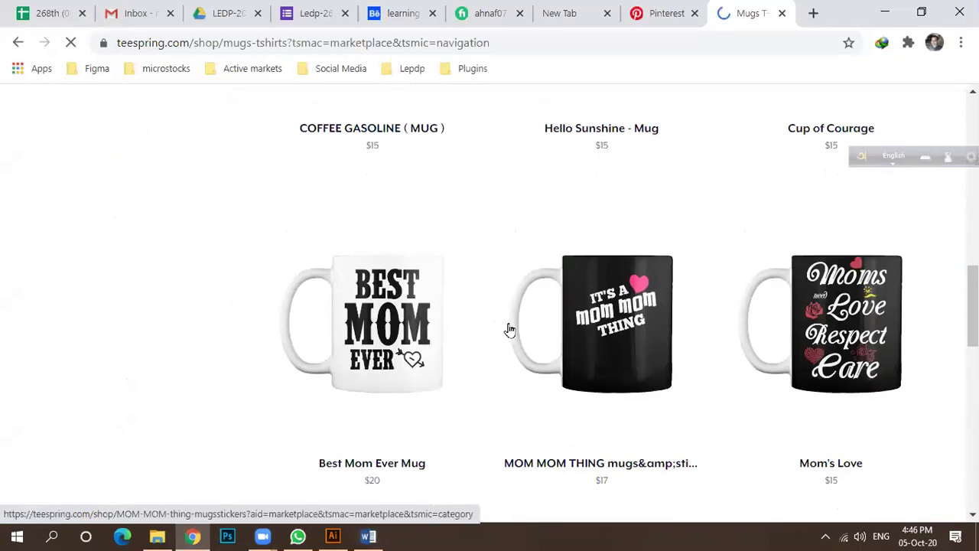
{"action": "scroll", "coordinate": [514, 313], "scroll_direction": "down", "scroll_amount": 2}
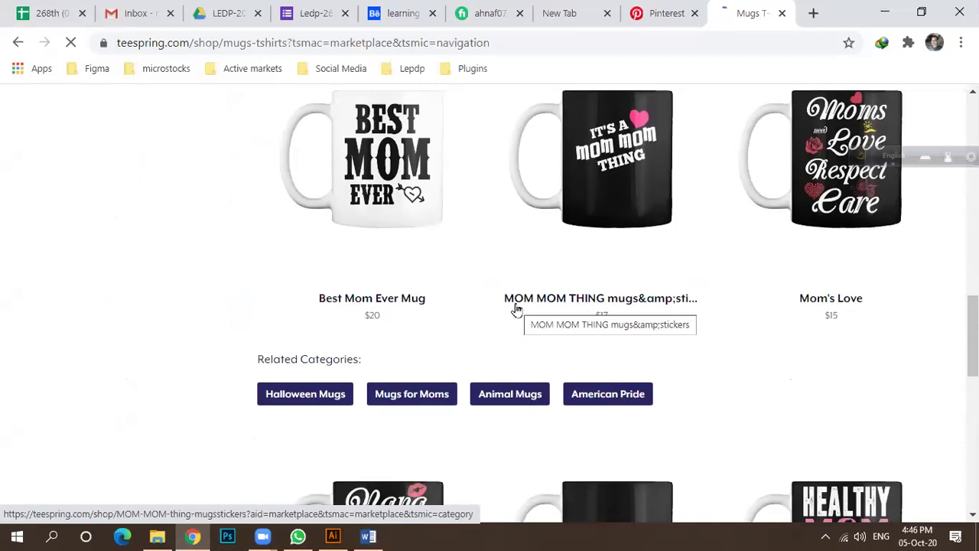
Step: Switch to Word and add the heading "T-Shirt" below the logo list, separated by a blank line
{"action": "left_click", "coordinate": [368, 535]}
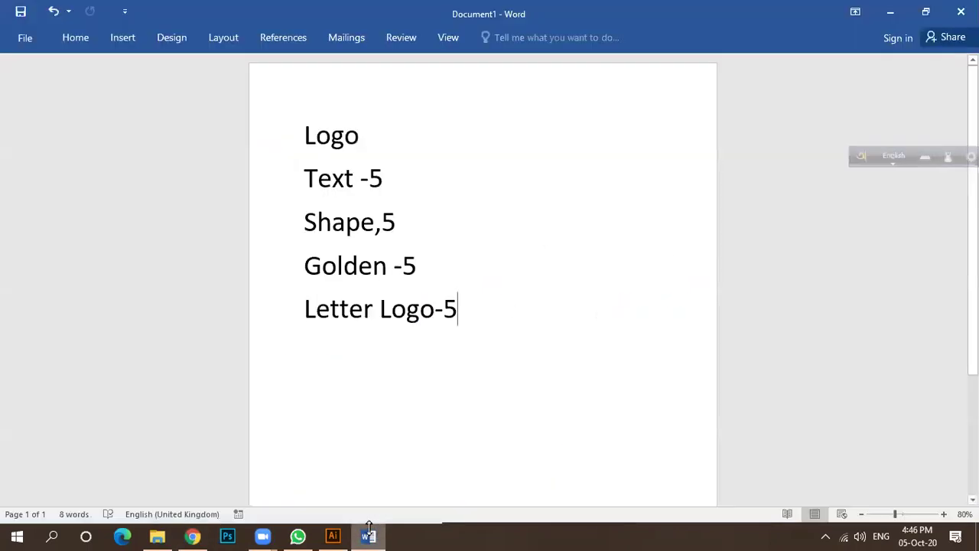
{"action": "key", "text": "Return"}
{"action": "key", "text": "Return"}
{"action": "type", "text": "T-Shirt"}
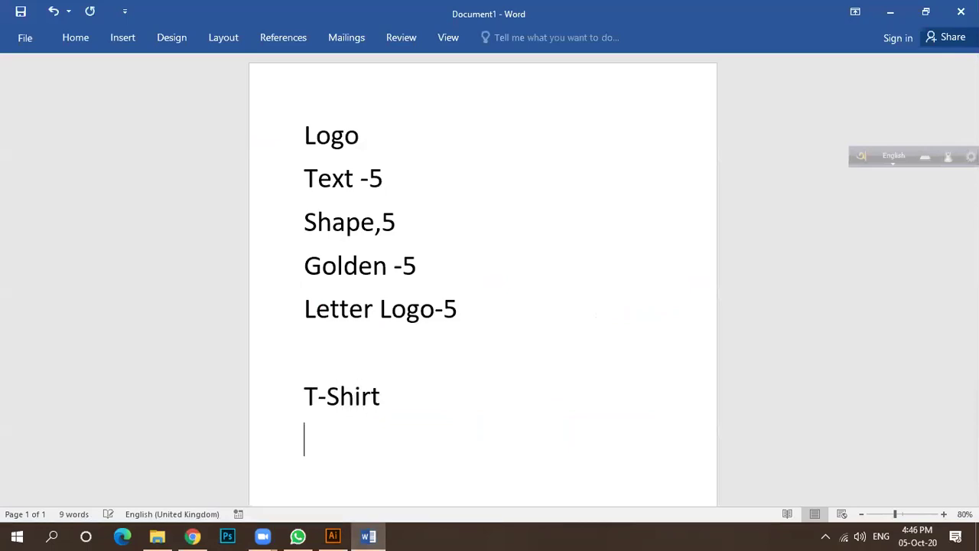
{"action": "key", "text": "Return"}
Step: Enter "Mother’s Day, Teacher’s Day" as the first topic line under the T-Shirt heading
{"action": "type", "text": "Day"}
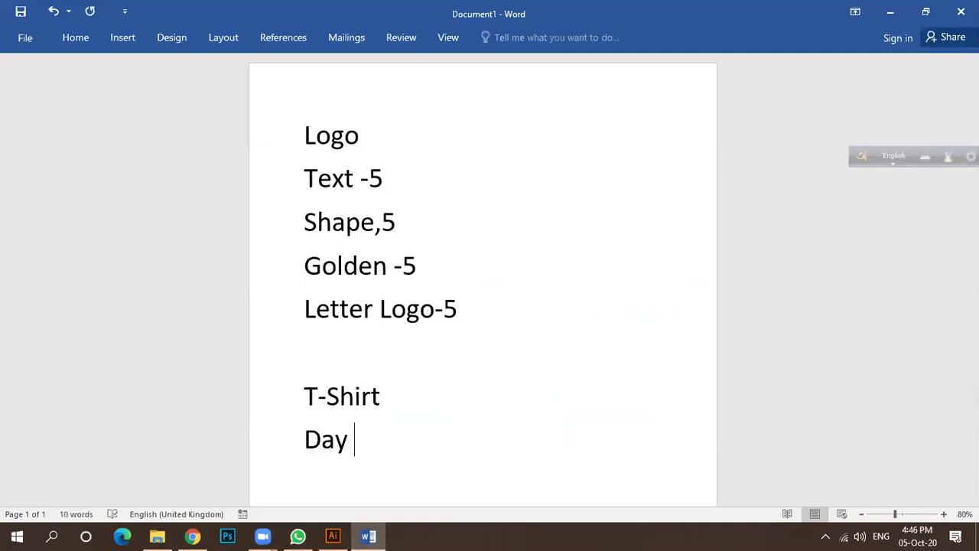
{"action": "key", "text": "BackSpace"}
{"action": "key", "text": "BackSpace"}
{"action": "key", "text": "BackSpace"}
{"action": "type", "text": "Mother "}
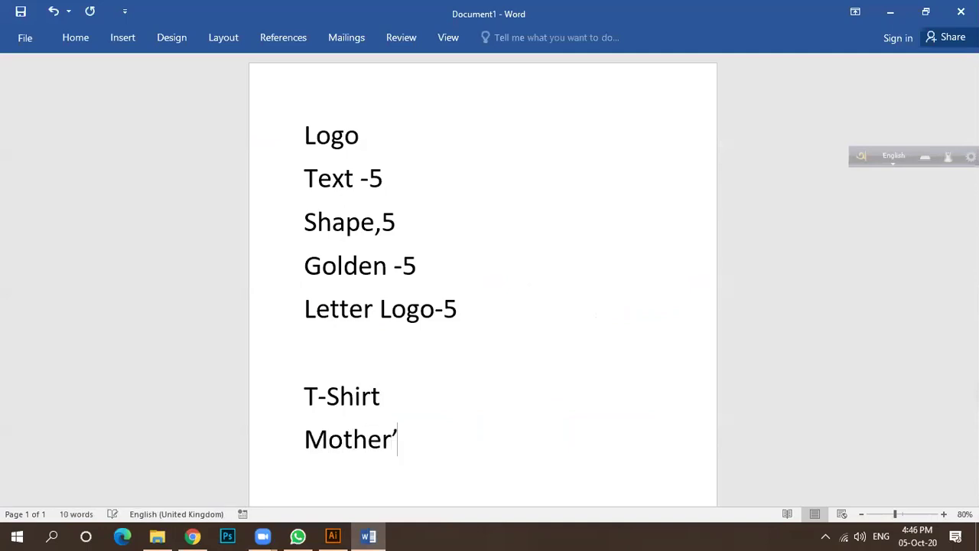
{"action": "type", "text": "Day"}
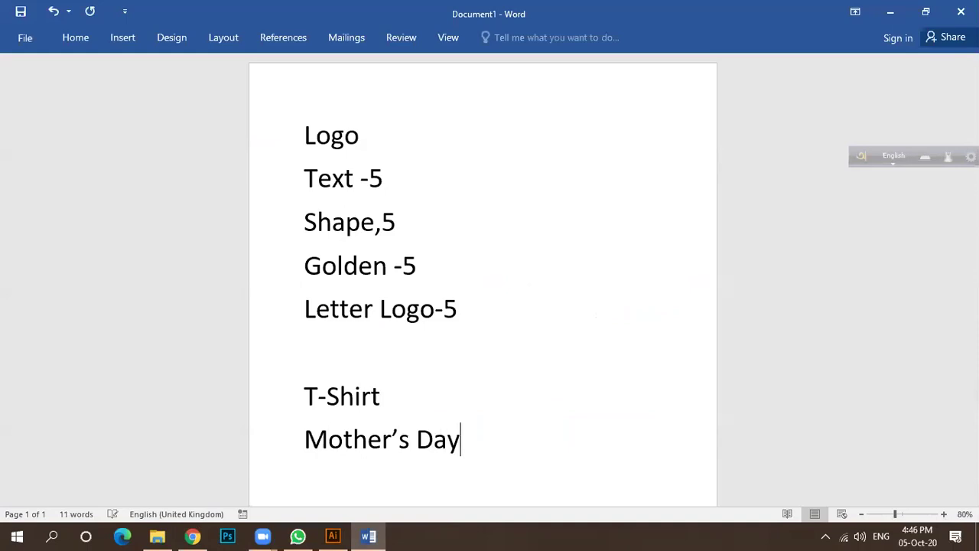
{"action": "type", "text": ", Teacher"}
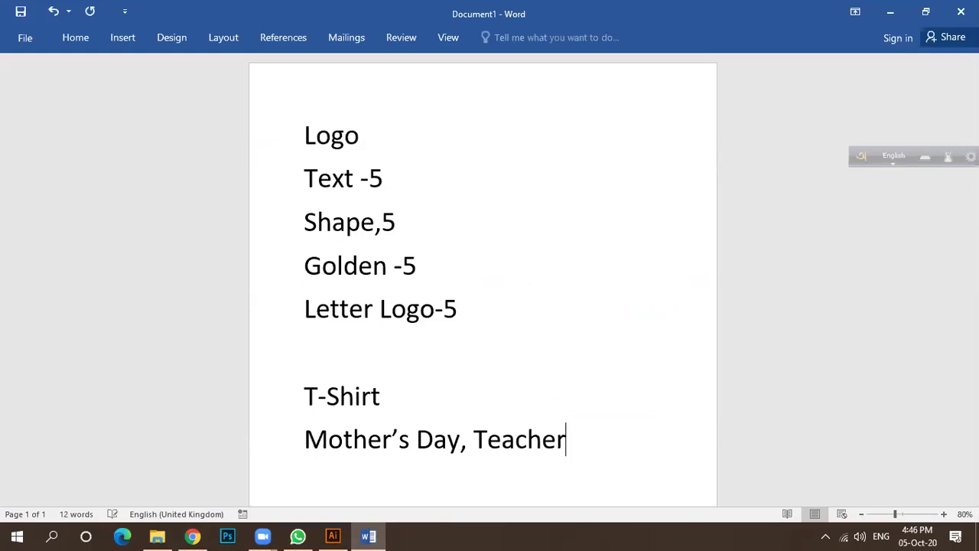
{"action": "type", "text": "'s "}
{"action": "type", "text": "Day "}
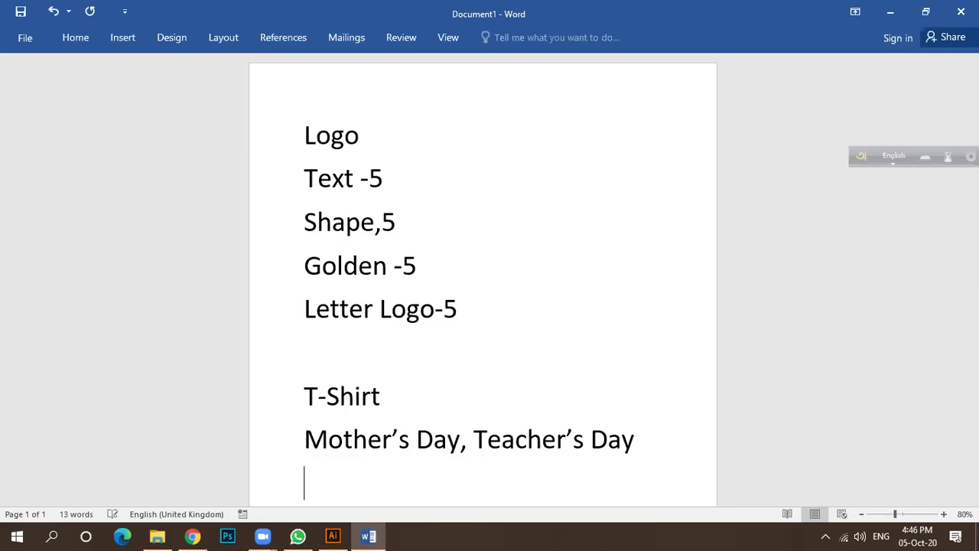
Step: Add "Blackfriday" as a separate line below the Mother’s Day and Teacher’s Day topics
{"action": "type", "text": "Blad"}
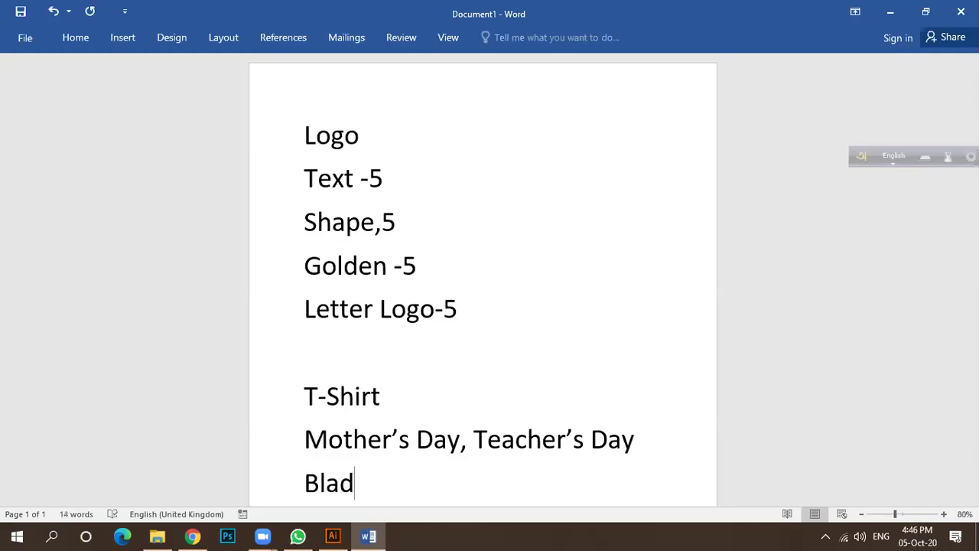
{"action": "scroll", "coordinate": [501, 348], "scroll_direction": "down", "scroll_amount": 1}
{"action": "key", "text": "BackSpace"}
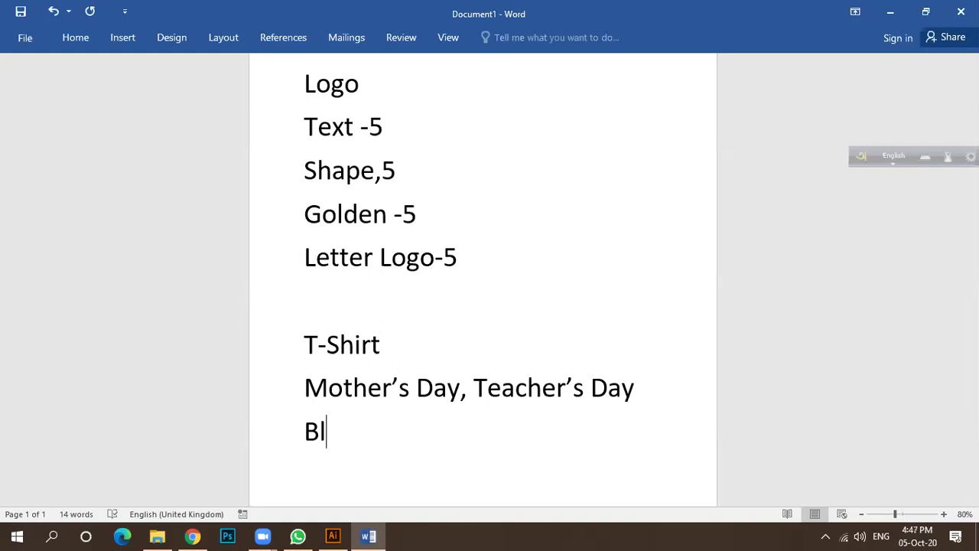
{"action": "type", "text": "ckfriday"}
{"action": "key", "text": "Return"}
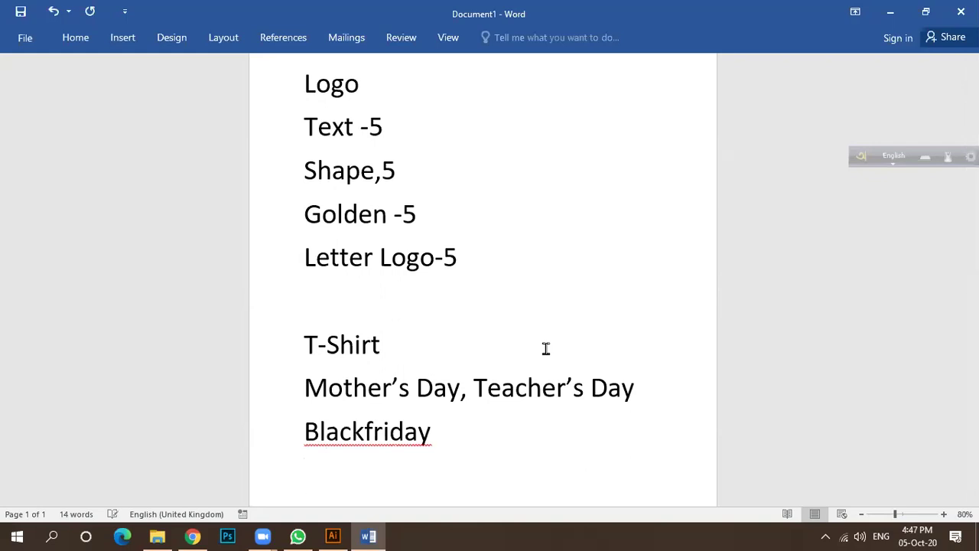
Step: Add a "Wise Quote" line below Blackfriday, correcting the misspelled second word with the suggested spelling
{"action": "type", "text": "Wise "}
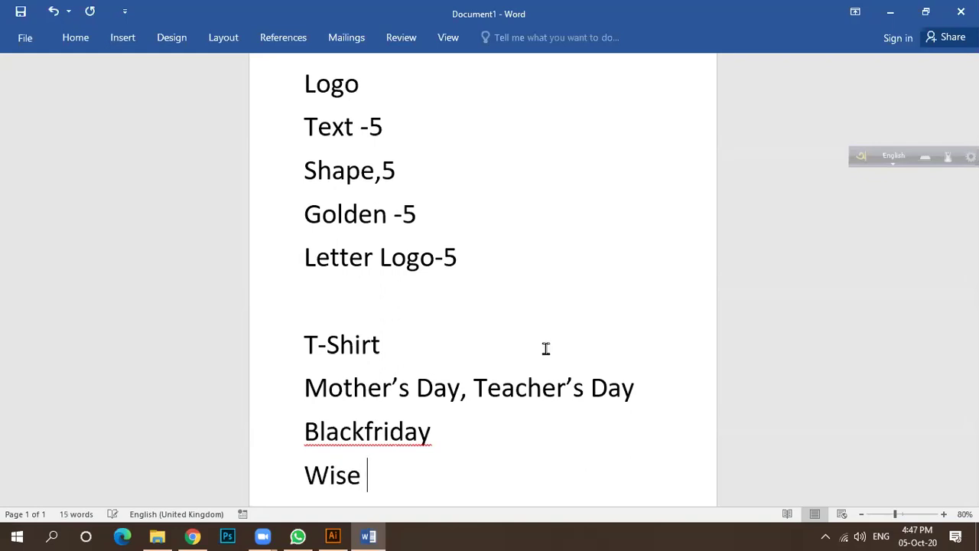
{"action": "type", "text": "Qoude"}
{"action": "scroll", "coordinate": [592, 301], "scroll_direction": "down", "scroll_amount": 1}
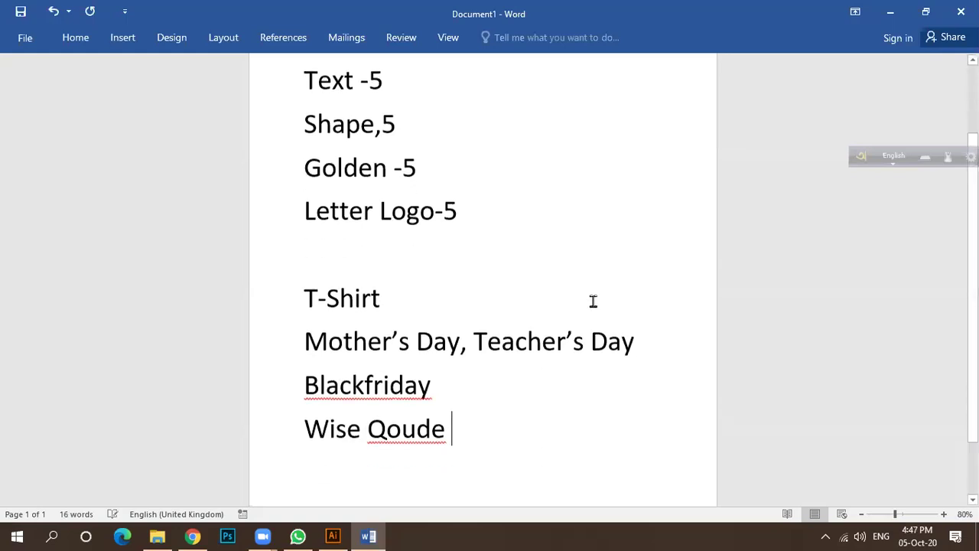
{"action": "right_click", "coordinate": [404, 421]}
{"action": "left_click", "coordinate": [474, 291]}
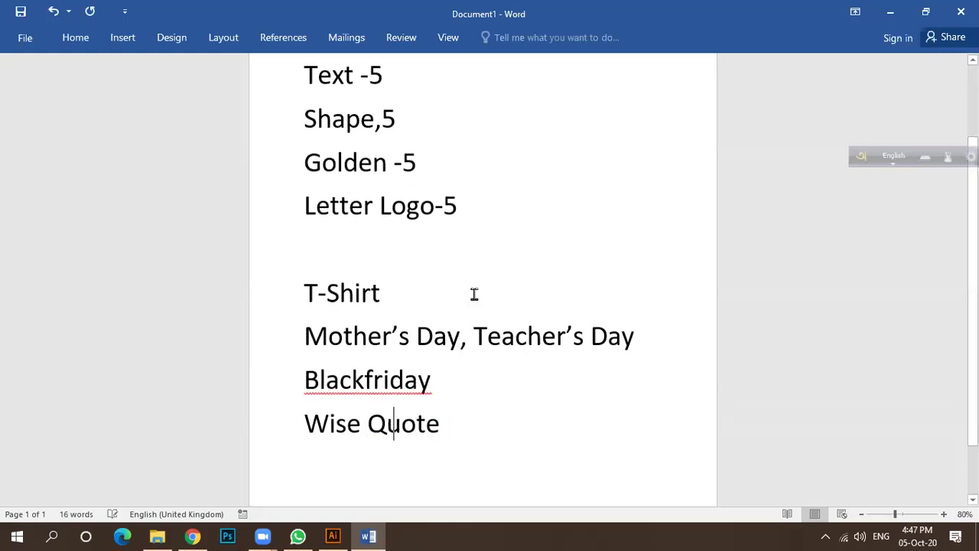
Step: Copy the "Wise Quote" line, switch to Chrome, search Google for it in a new tab and look through the results
{"action": "left_click_drag", "start_coordinate": [305, 424], "coordinate": [459, 424]}
{"action": "key", "text": "ctrl+c"}
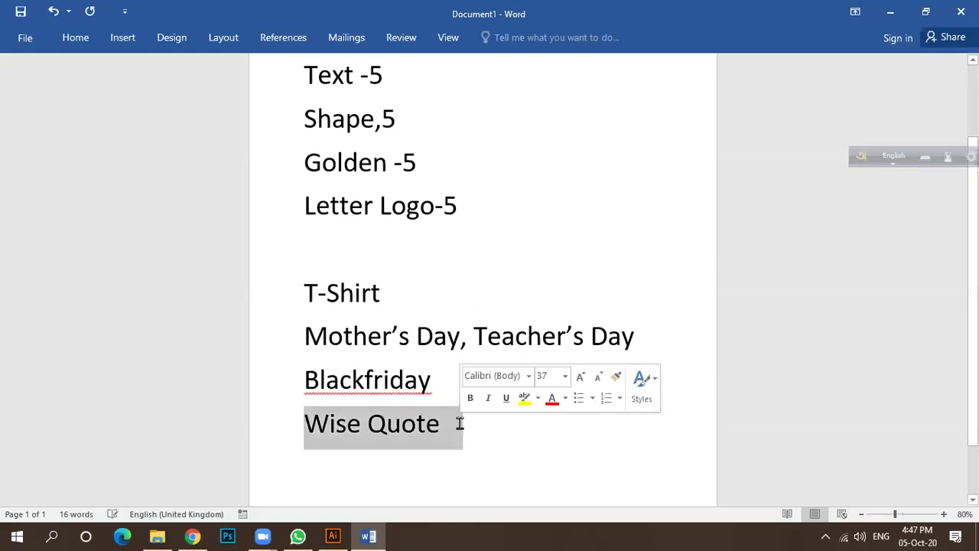
{"action": "left_click", "coordinate": [192, 537]}
{"action": "left_click", "coordinate": [812, 13]}
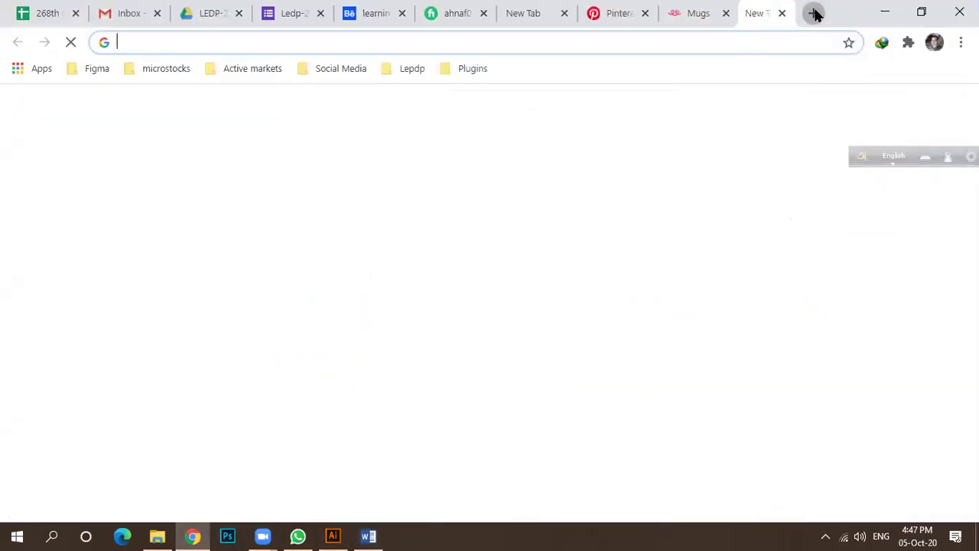
{"action": "left_click", "coordinate": [437, 343]}
{"action": "key", "text": "ctrl+v"}
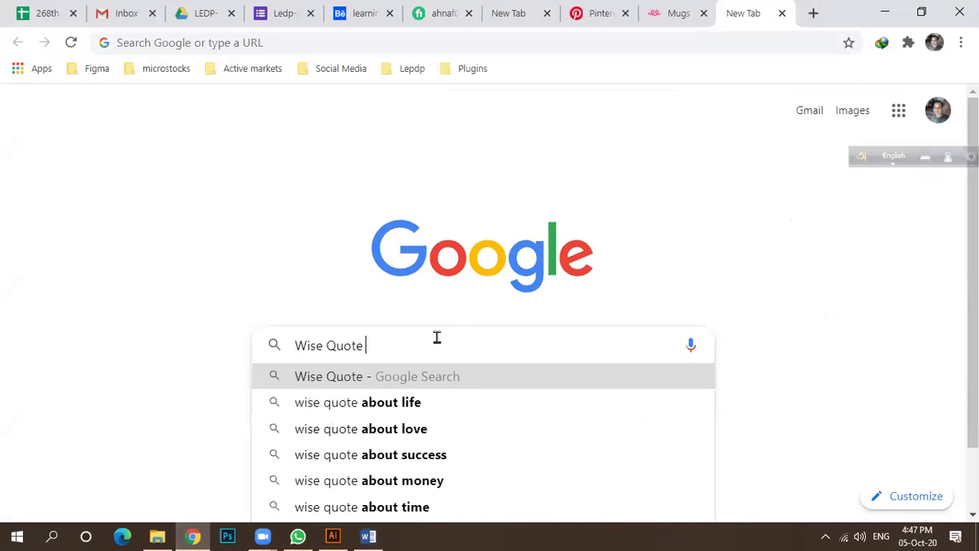
{"action": "key", "text": "Return"}
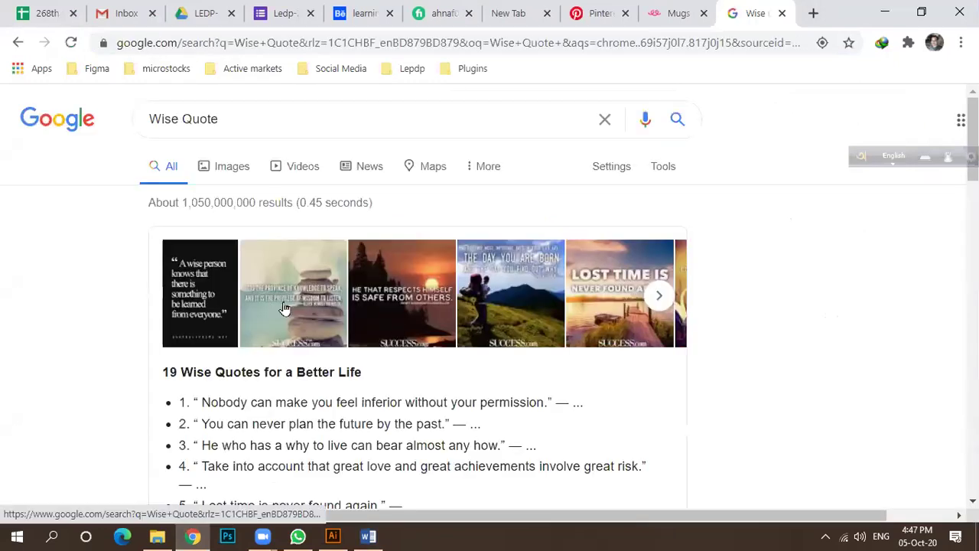
{"action": "scroll", "coordinate": [283, 298], "scroll_direction": "down", "scroll_amount": 7}
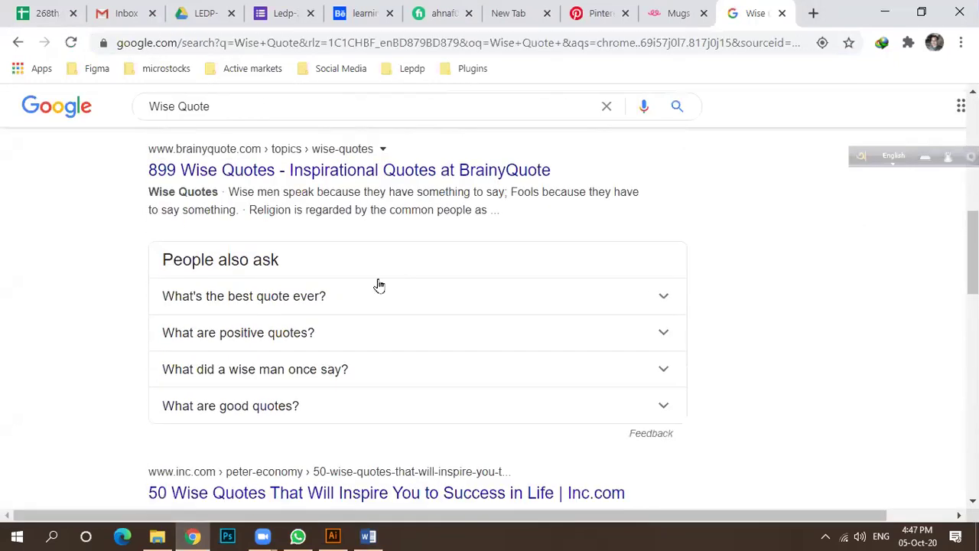
Step: Switch the Wise Quote search to image results and browse the quote pictures for T-shirt text ideas
{"action": "scroll", "coordinate": [378, 284], "scroll_direction": "up", "scroll_amount": 8}
{"action": "left_click", "coordinate": [239, 170]}
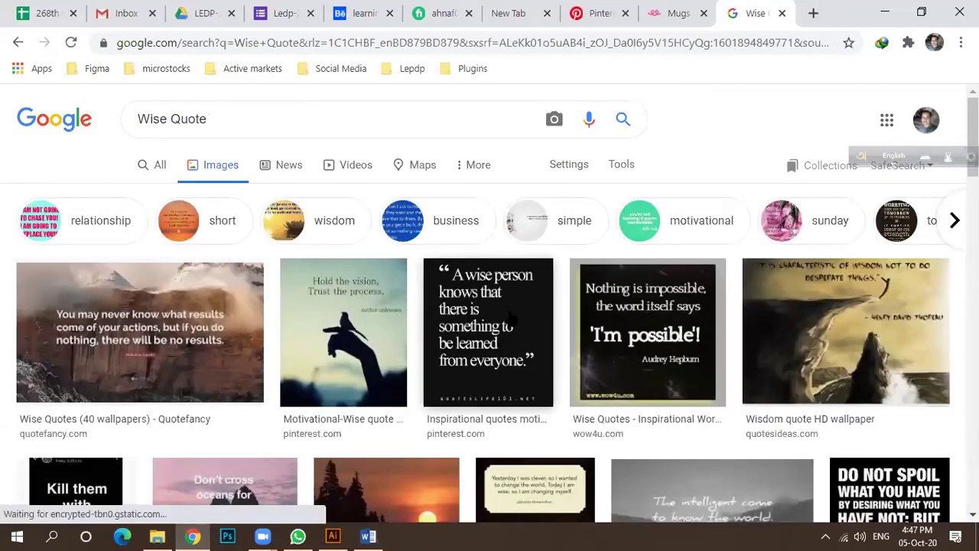
{"action": "scroll", "coordinate": [419, 342], "scroll_direction": "down", "scroll_amount": 3}
{"action": "scroll", "coordinate": [434, 306], "scroll_direction": "down", "scroll_amount": 4}
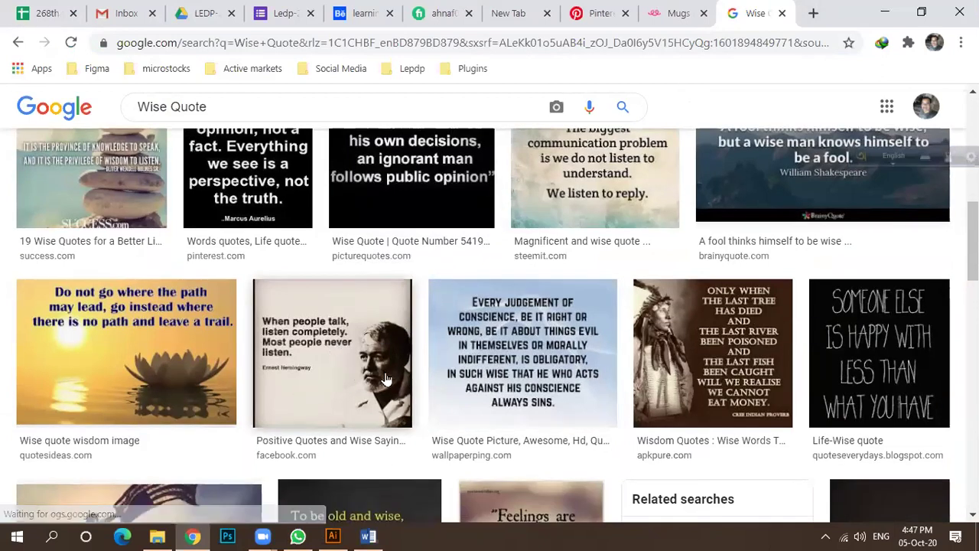
{"action": "scroll", "coordinate": [453, 335], "scroll_direction": "down", "scroll_amount": 11}
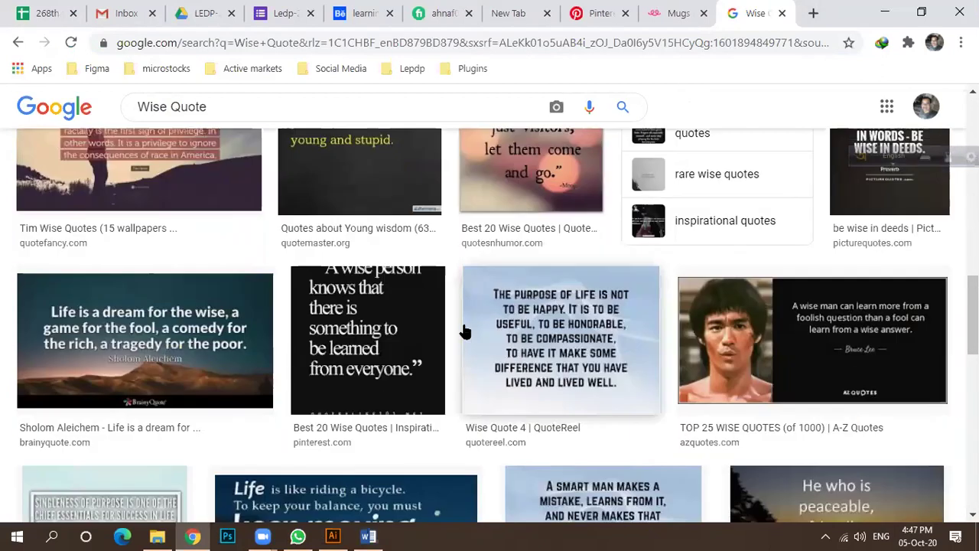
{"action": "scroll", "coordinate": [437, 325], "scroll_direction": "up", "scroll_amount": 2}
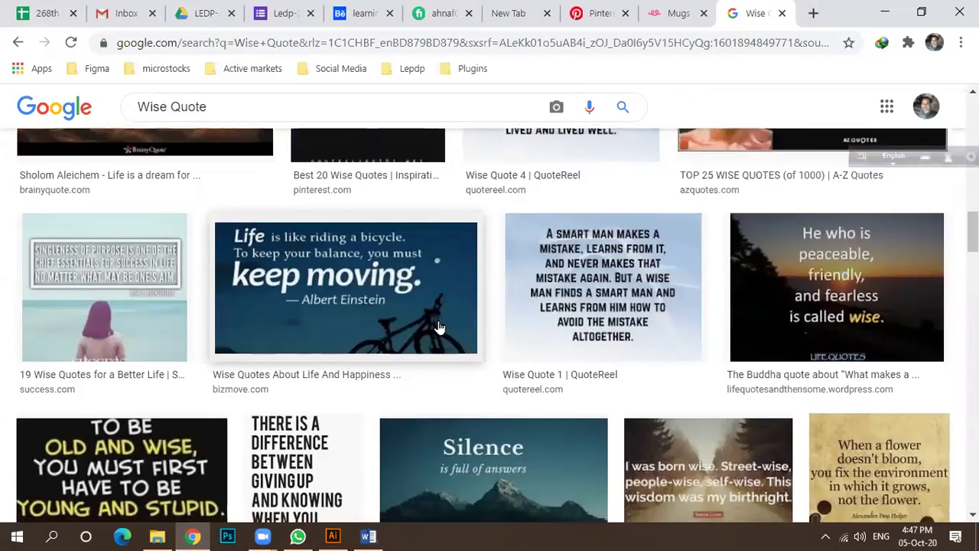
{"action": "scroll", "coordinate": [425, 315], "scroll_direction": "down", "scroll_amount": 6}
{"action": "scroll", "coordinate": [360, 329], "scroll_direction": "down", "scroll_amount": 4}
{"action": "scroll", "coordinate": [369, 328], "scroll_direction": "down", "scroll_amount": 3}
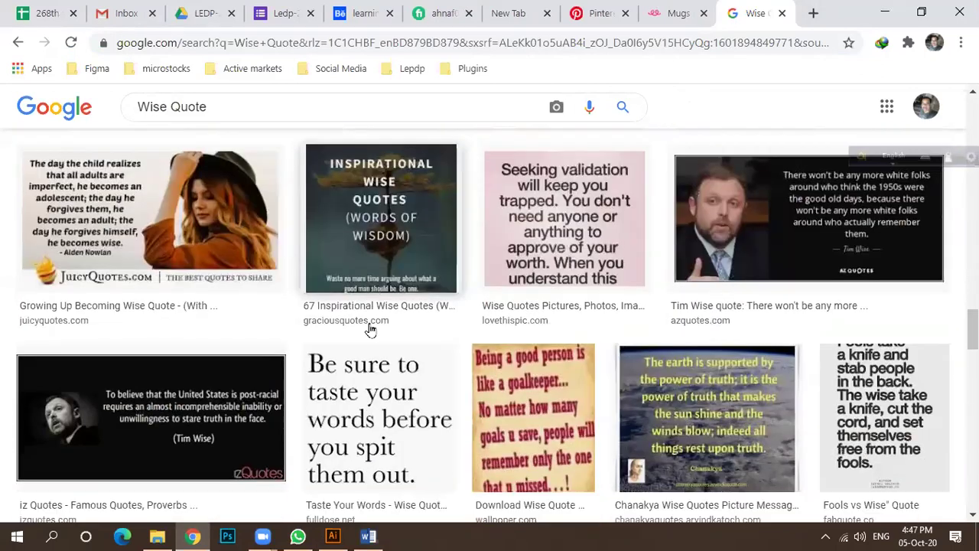
{"action": "scroll", "coordinate": [372, 327], "scroll_direction": "down", "scroll_amount": 4}
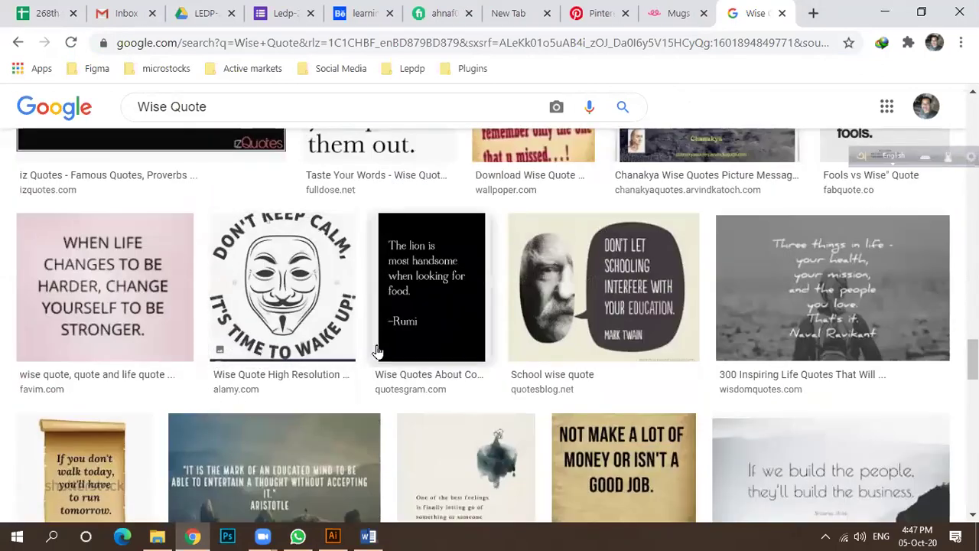
{"action": "scroll", "coordinate": [331, 349], "scroll_direction": "down", "scroll_amount": 3}
{"action": "scroll", "coordinate": [330, 349], "scroll_direction": "down", "scroll_amount": 6}
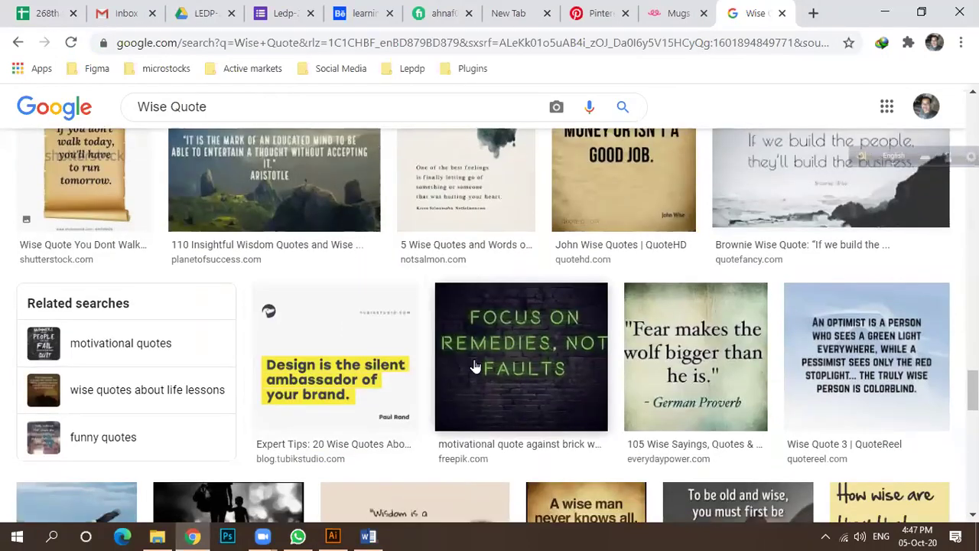
{"action": "scroll", "coordinate": [382, 366], "scroll_direction": "down", "scroll_amount": 5}
{"action": "scroll", "coordinate": [459, 314], "scroll_direction": "down", "scroll_amount": 10}
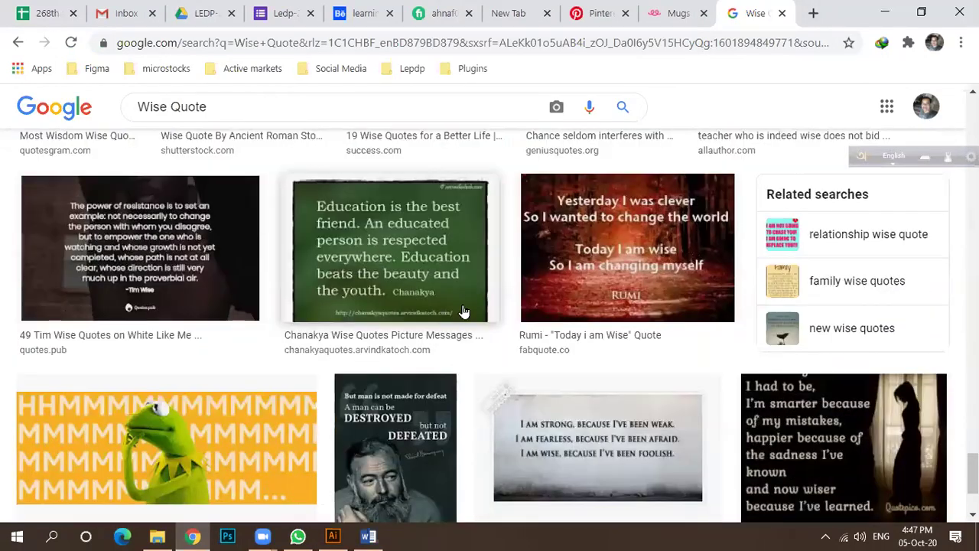
{"action": "scroll", "coordinate": [455, 328], "scroll_direction": "down", "scroll_amount": 12}
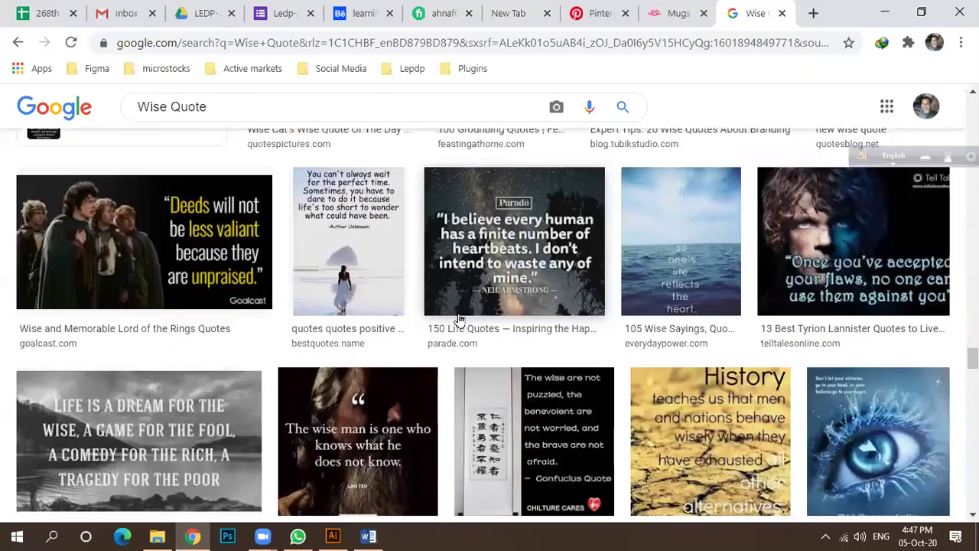
{"action": "scroll", "coordinate": [440, 323], "scroll_direction": "down", "scroll_amount": 15}
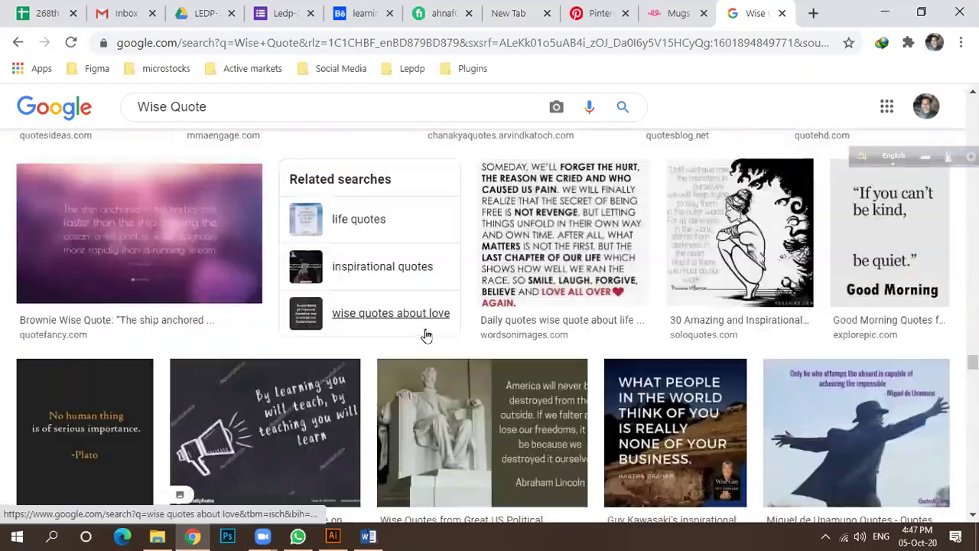
{"action": "scroll", "coordinate": [373, 358], "scroll_direction": "down", "scroll_amount": 8}
{"action": "scroll", "coordinate": [443, 337], "scroll_direction": "down", "scroll_amount": 10}
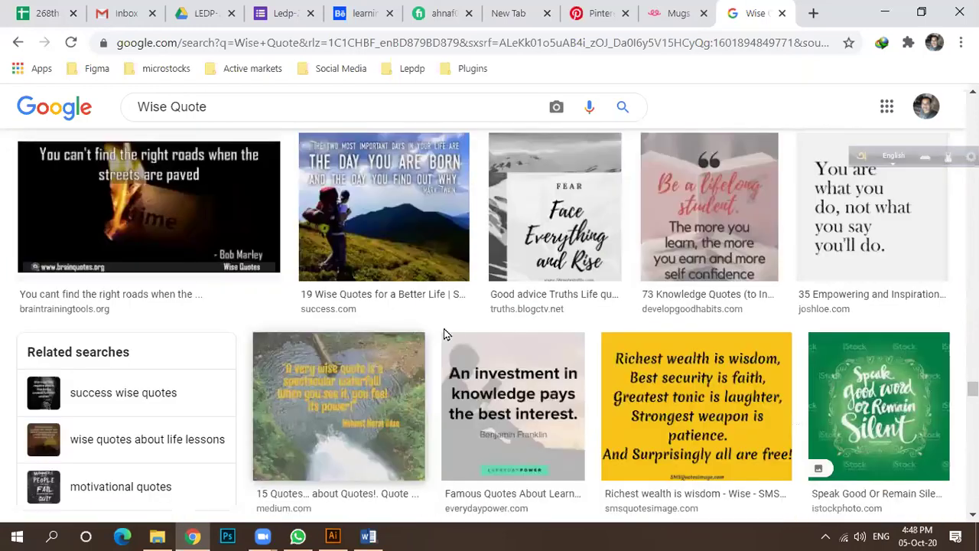
{"action": "scroll", "coordinate": [503, 329], "scroll_direction": "up", "scroll_amount": 2}
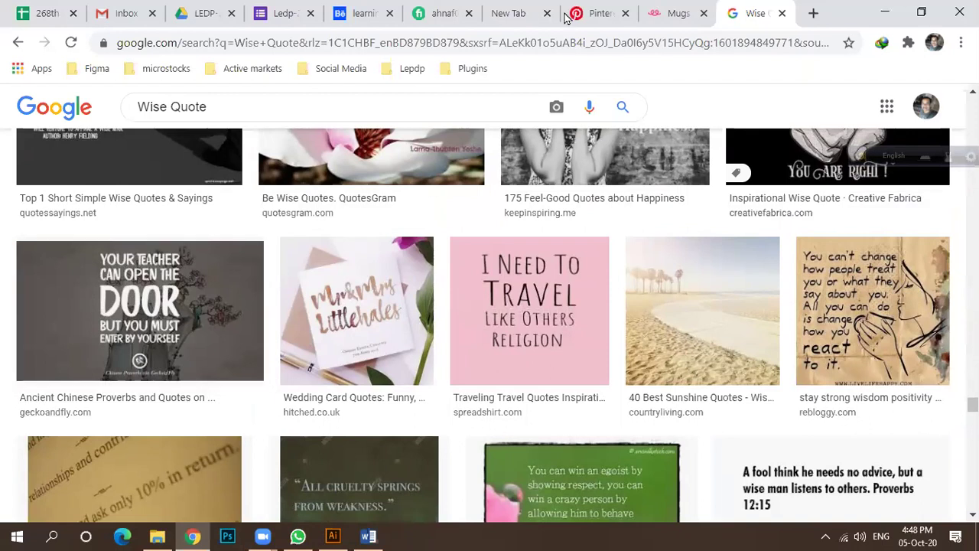
Step: Return to the Teespring Mugs page and look through its mug designs from the page header to the footer
{"action": "left_click", "coordinate": [673, 13]}
{"action": "scroll", "coordinate": [492, 310], "scroll_direction": "up", "scroll_amount": 1}
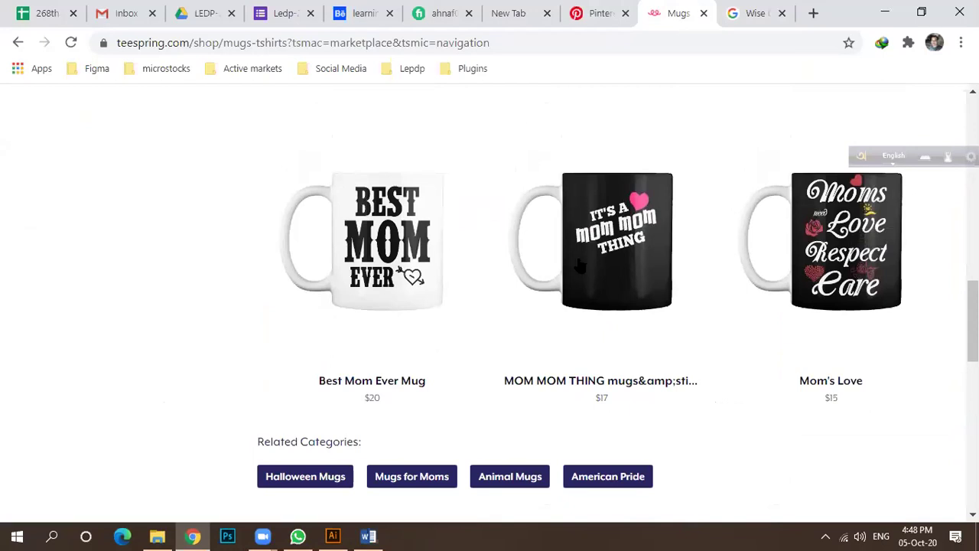
{"action": "scroll", "coordinate": [639, 288], "scroll_direction": "up", "scroll_amount": 4}
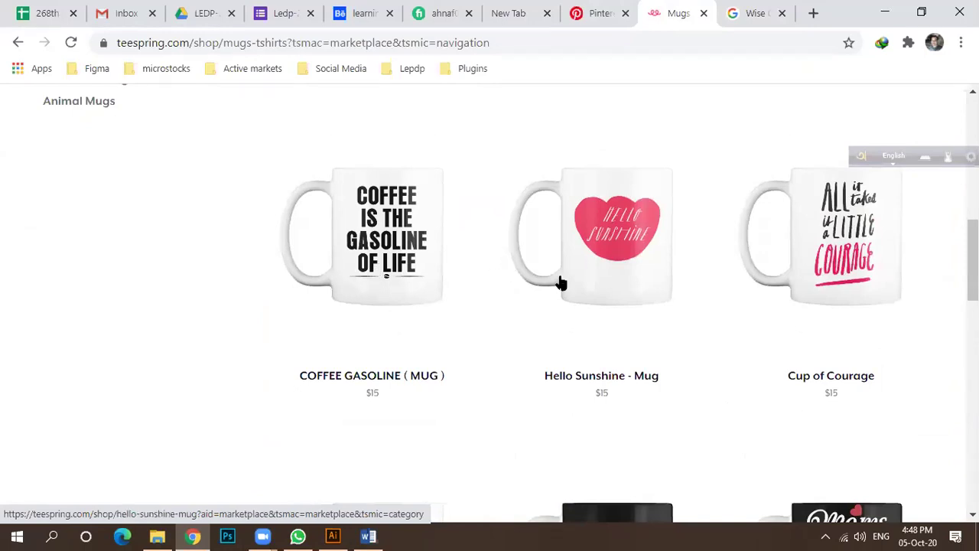
{"action": "scroll", "coordinate": [586, 256], "scroll_direction": "up", "scroll_amount": 5}
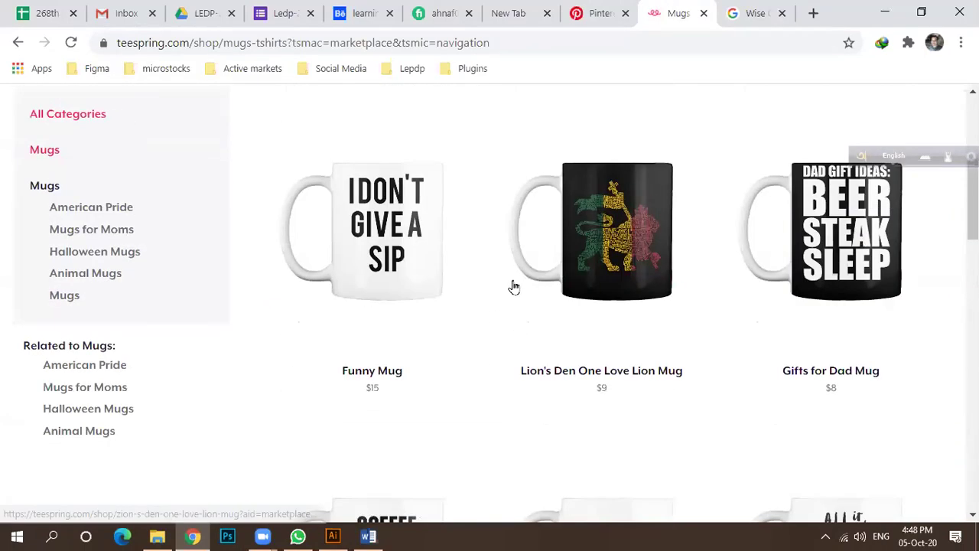
{"action": "scroll", "coordinate": [555, 287], "scroll_direction": "up", "scroll_amount": 4}
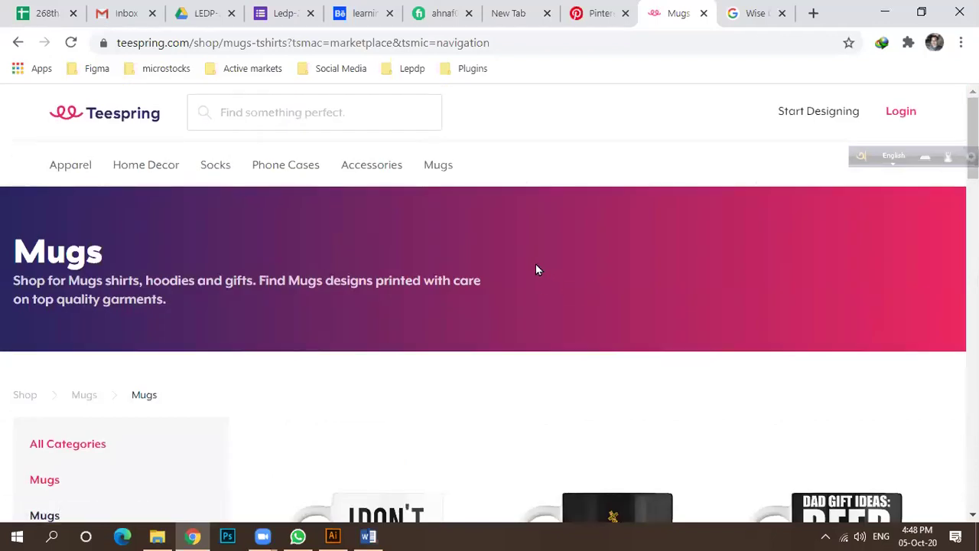
{"action": "scroll", "coordinate": [535, 268], "scroll_direction": "down", "scroll_amount": 8}
{"action": "scroll", "coordinate": [560, 273], "scroll_direction": "down", "scroll_amount": 10}
{"action": "scroll", "coordinate": [551, 283], "scroll_direction": "up", "scroll_amount": 5}
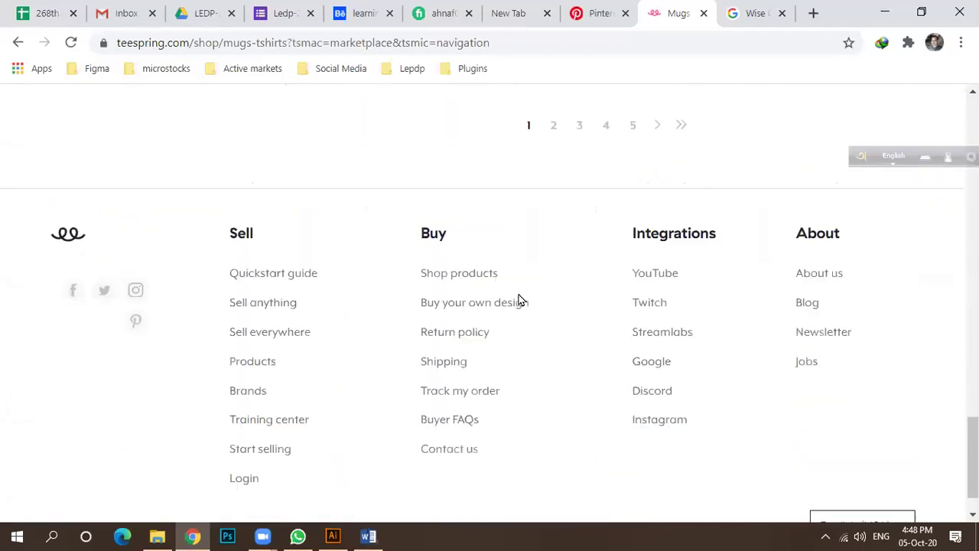
{"action": "scroll", "coordinate": [497, 297], "scroll_direction": "up", "scroll_amount": 15}
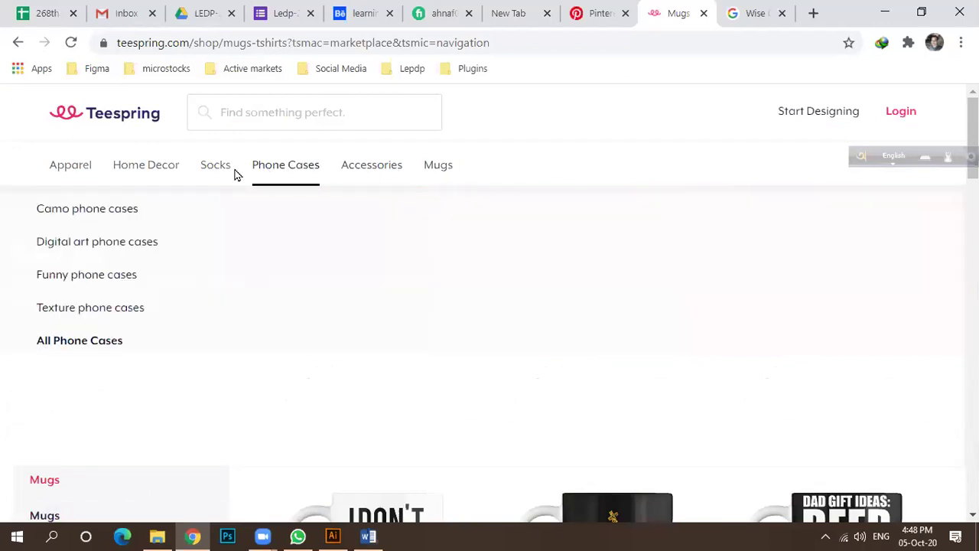
Step: Open Teespring's Apparel category, look through the T-shirt and hoodie designs, and open the Just Eat It Burger Lover shirt
{"action": "left_click", "coordinate": [67, 164]}
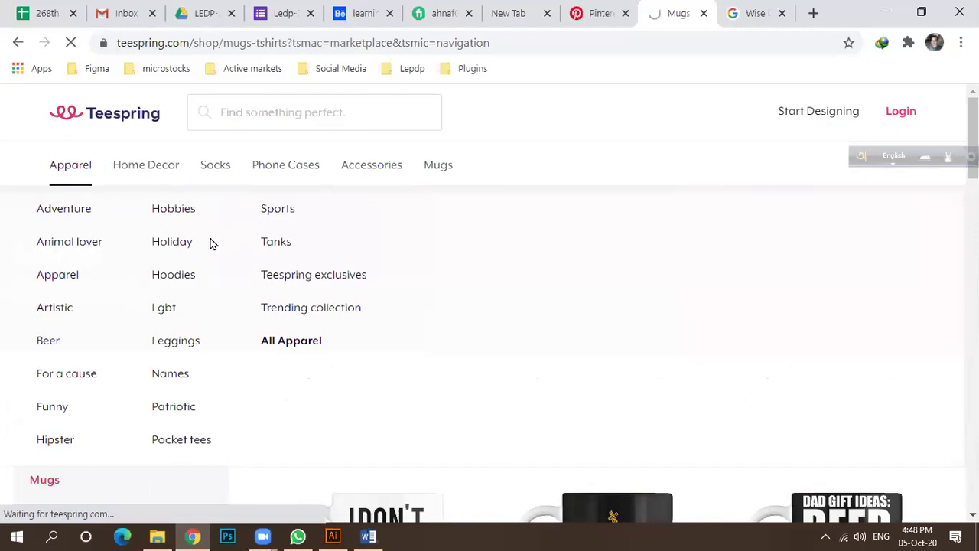
{"action": "scroll", "coordinate": [506, 256], "scroll_direction": "down", "scroll_amount": 3}
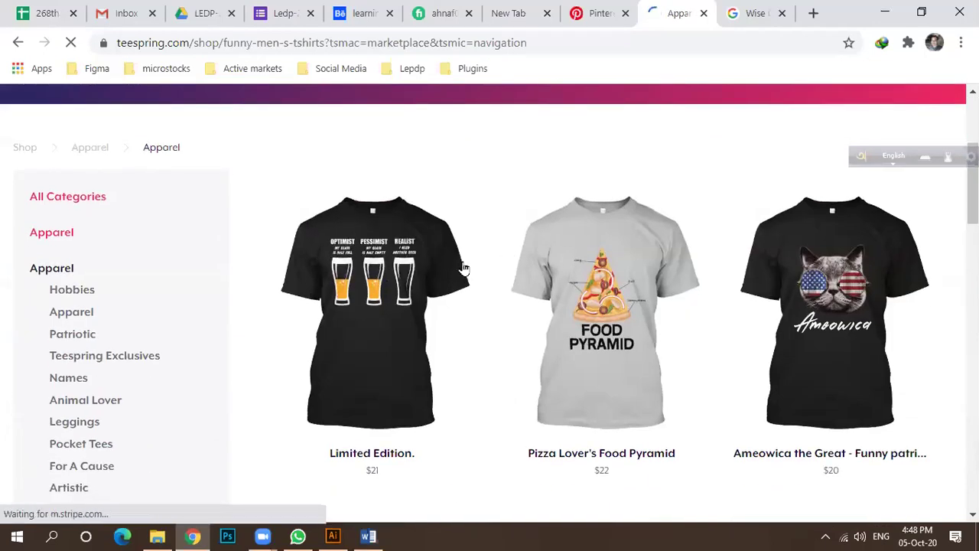
{"action": "scroll", "coordinate": [721, 287], "scroll_direction": "down", "scroll_amount": 1}
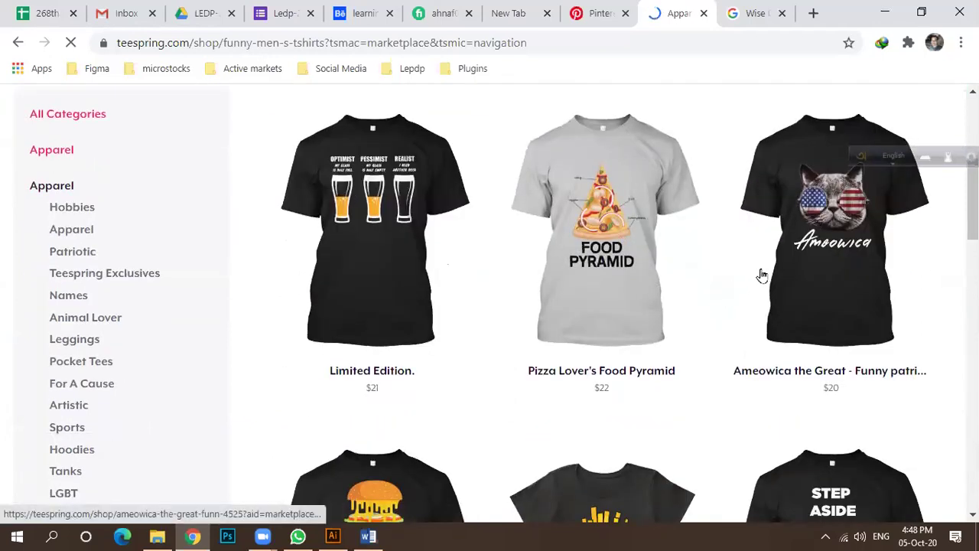
{"action": "scroll", "coordinate": [822, 282], "scroll_direction": "down", "scroll_amount": 5}
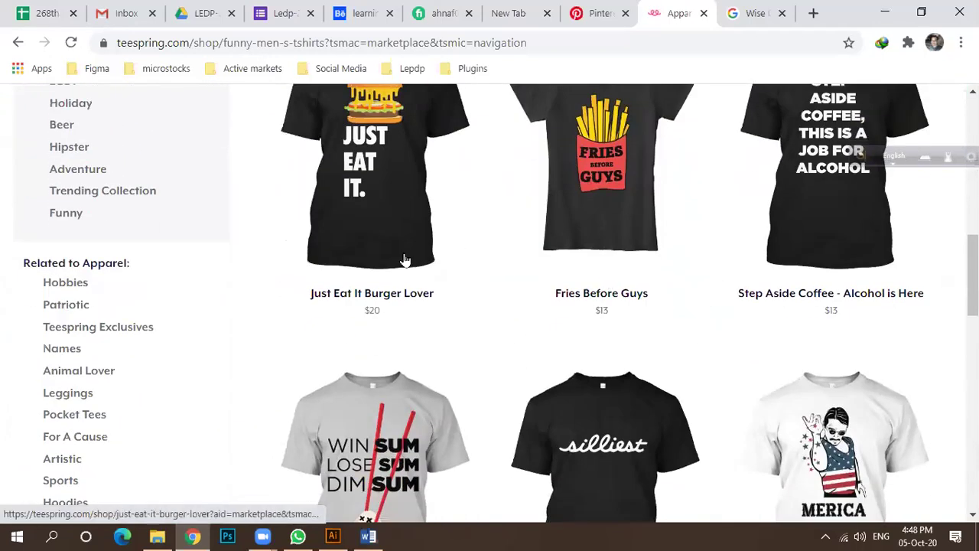
{"action": "scroll", "coordinate": [406, 260], "scroll_direction": "down", "scroll_amount": 8}
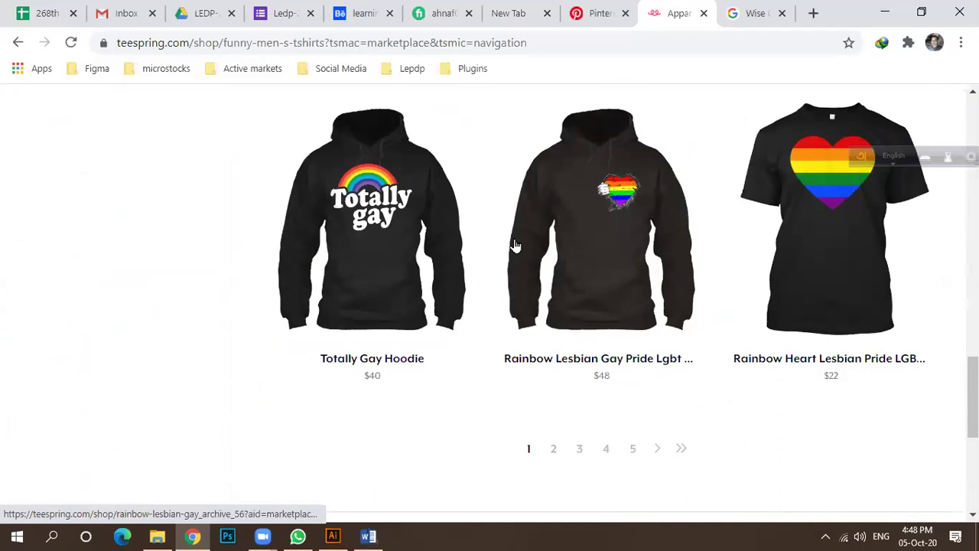
{"action": "scroll", "coordinate": [514, 244], "scroll_direction": "down", "scroll_amount": 4}
{"action": "scroll", "coordinate": [514, 243], "scroll_direction": "up", "scroll_amount": 7}
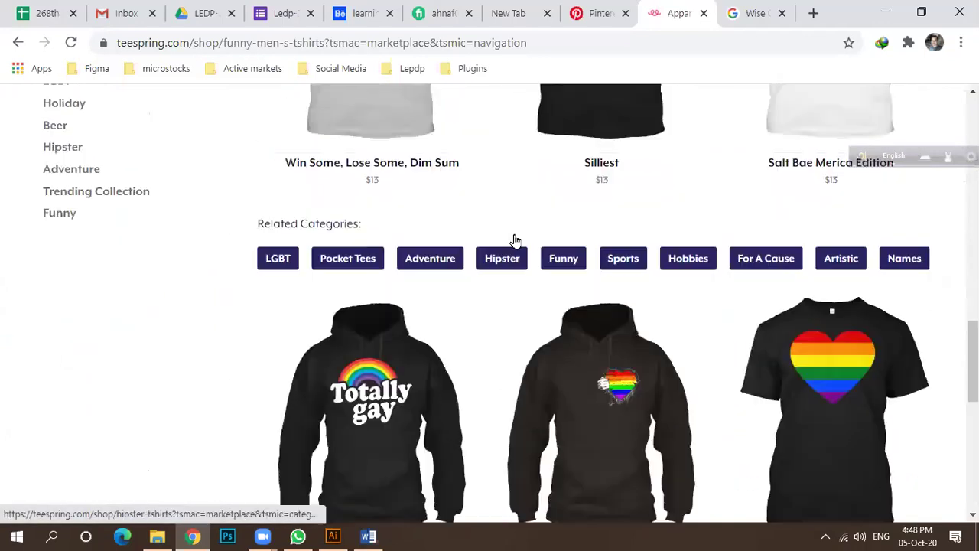
{"action": "scroll", "coordinate": [514, 240], "scroll_direction": "up", "scroll_amount": 7}
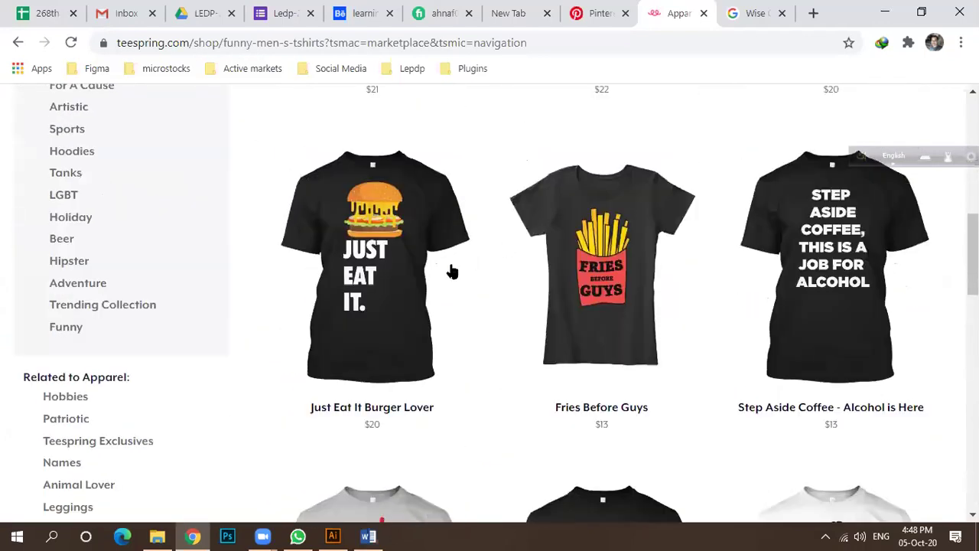
{"action": "left_click", "coordinate": [372, 278]}
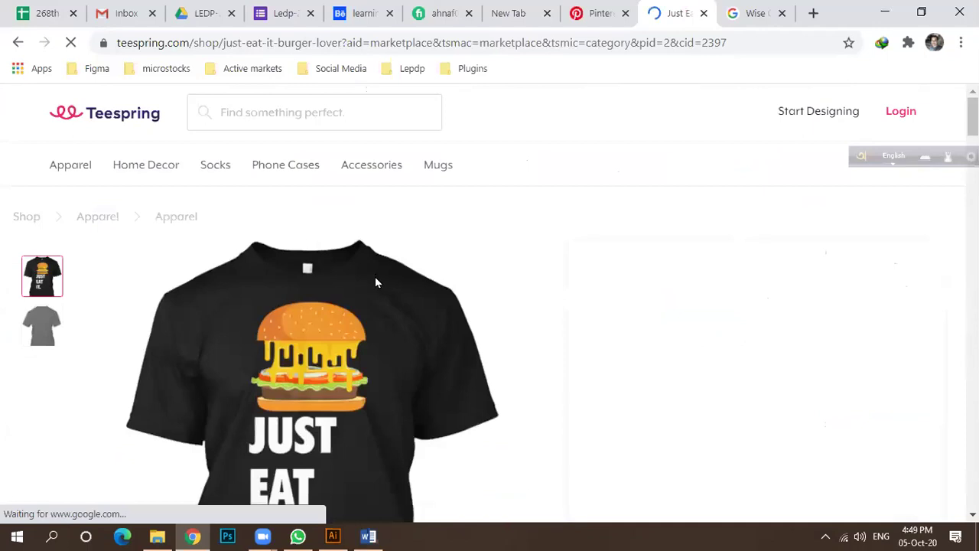
Step: Examine the Just Eat It Burger Lover shirt listing on Teespring and dismiss the Continue shopping pop-up
{"action": "scroll", "coordinate": [374, 282], "scroll_direction": "down", "scroll_amount": 2}
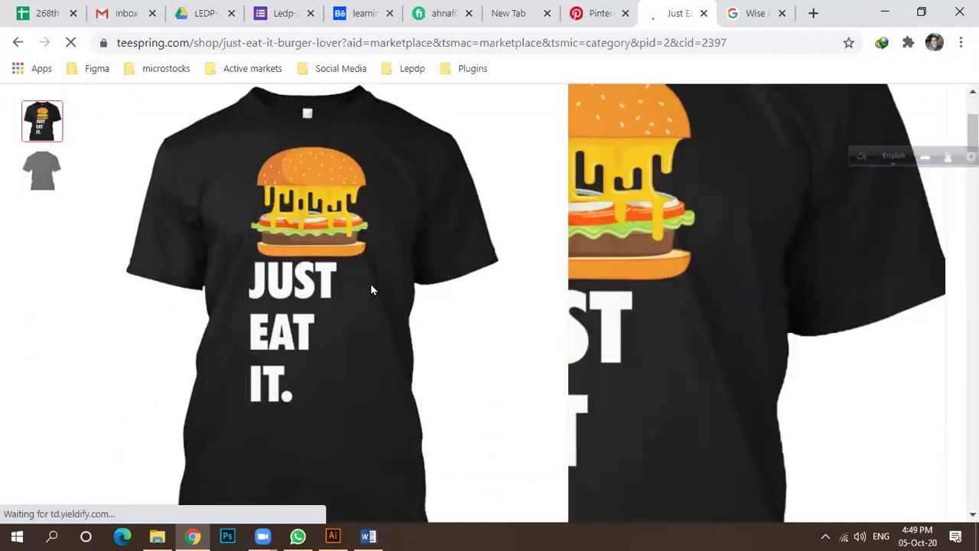
{"action": "scroll", "coordinate": [290, 275], "scroll_direction": "down", "scroll_amount": 2}
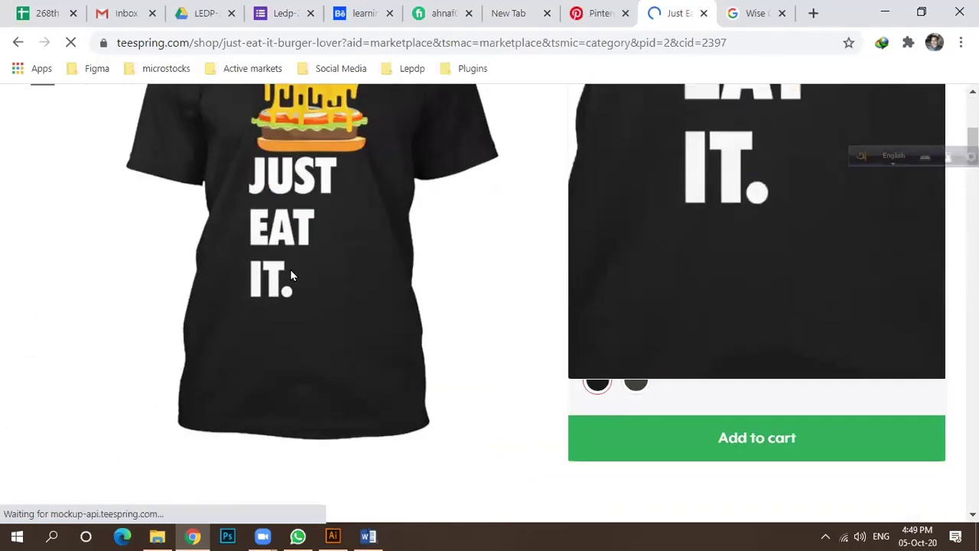
{"action": "scroll", "coordinate": [504, 308], "scroll_direction": "down", "scroll_amount": 3}
{"action": "scroll", "coordinate": [524, 305], "scroll_direction": "up", "scroll_amount": 5}
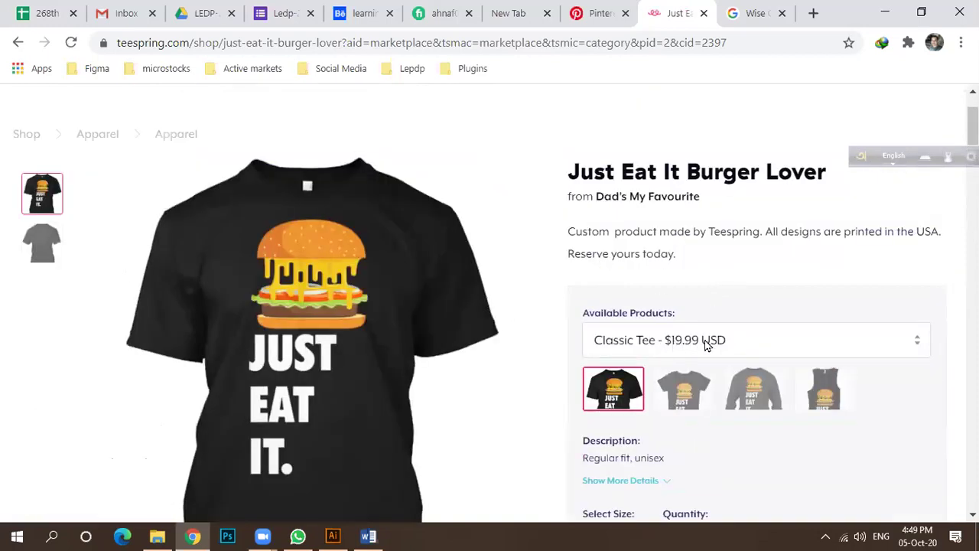
{"action": "scroll", "coordinate": [725, 289], "scroll_direction": "down", "scroll_amount": 2}
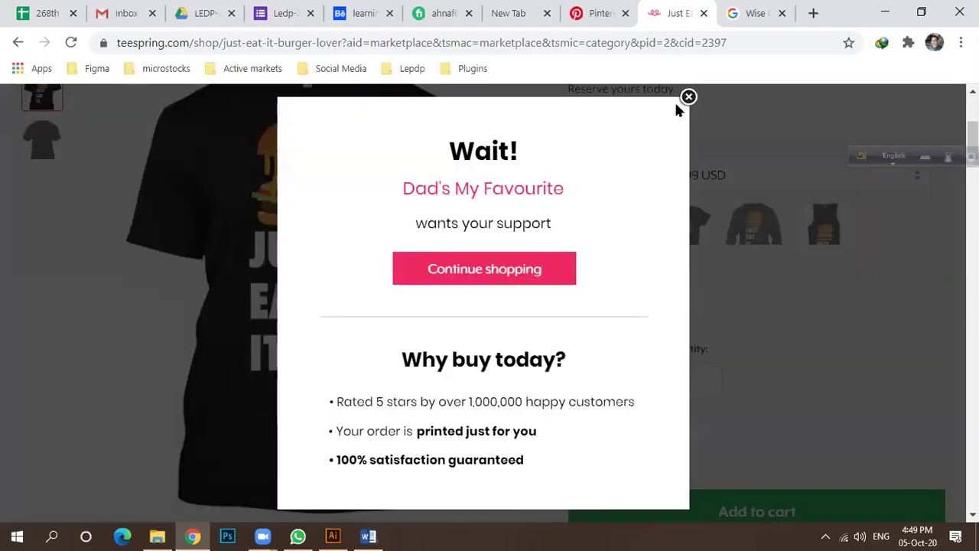
{"action": "left_click", "coordinate": [687, 98]}
Step: Browse the delivery details and recommended product designs below the burger shirt listing, and close the listing's page
{"action": "scroll", "coordinate": [586, 328], "scroll_direction": "down", "scroll_amount": 5}
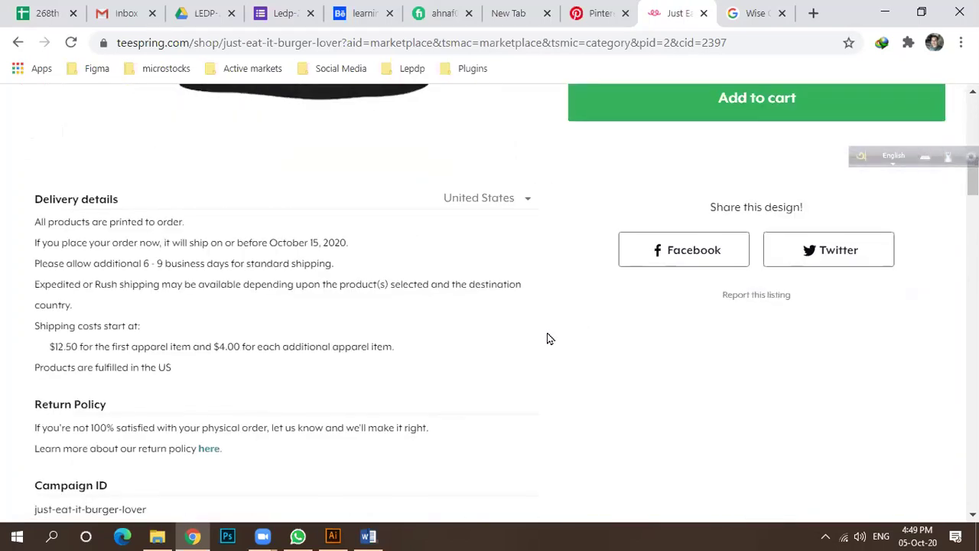
{"action": "scroll", "coordinate": [547, 338], "scroll_direction": "down", "scroll_amount": 6}
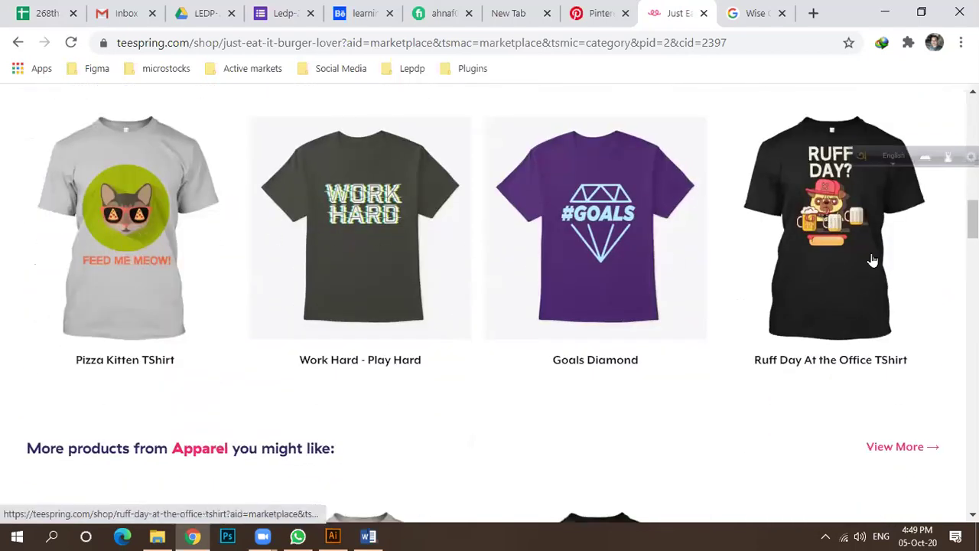
{"action": "scroll", "coordinate": [348, 280], "scroll_direction": "down", "scroll_amount": 4}
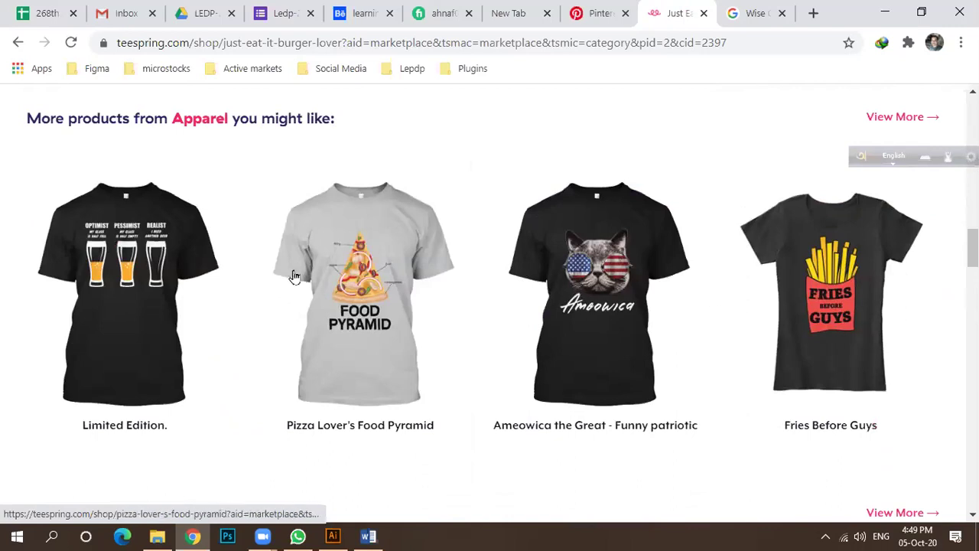
{"action": "scroll", "coordinate": [294, 276], "scroll_direction": "down", "scroll_amount": 10}
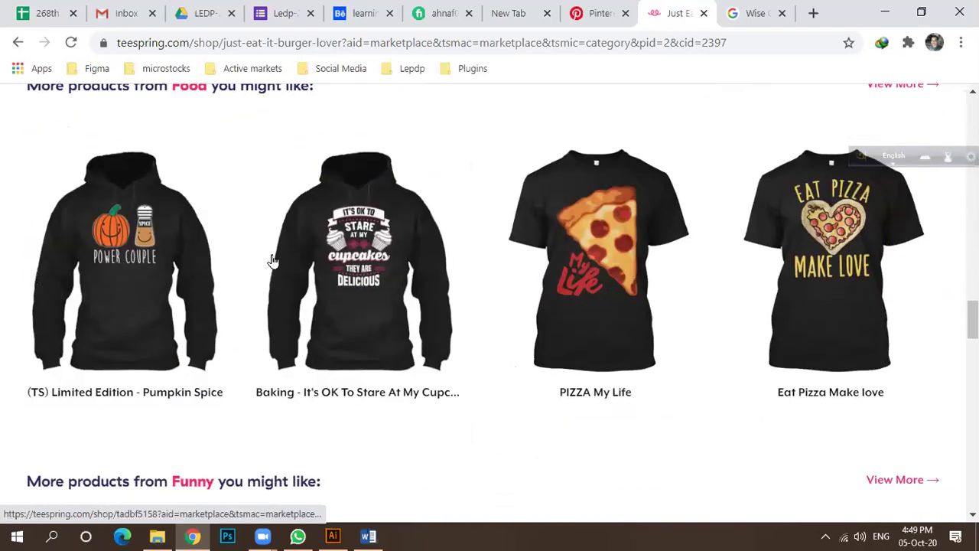
{"action": "scroll", "coordinate": [365, 263], "scroll_direction": "down", "scroll_amount": 8}
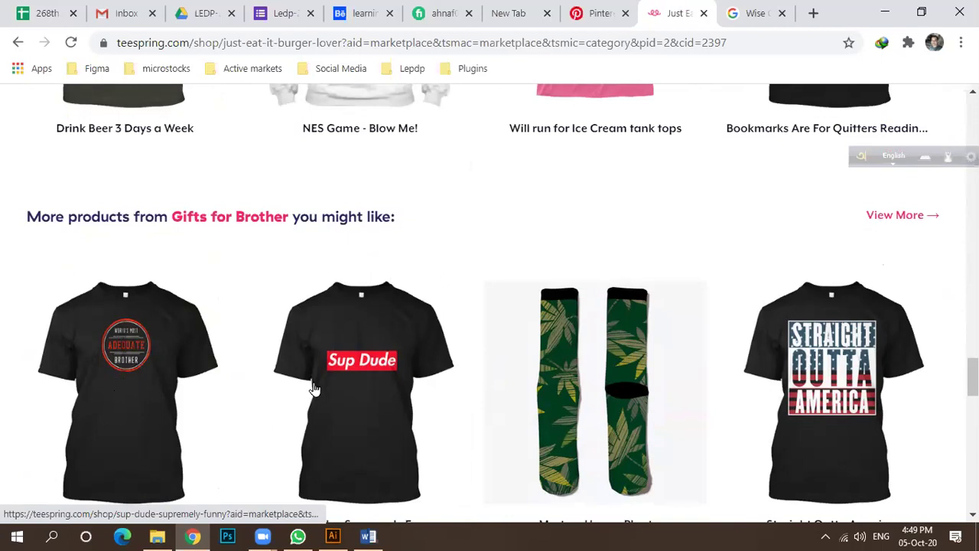
{"action": "scroll", "coordinate": [398, 341], "scroll_direction": "up", "scroll_amount": 4}
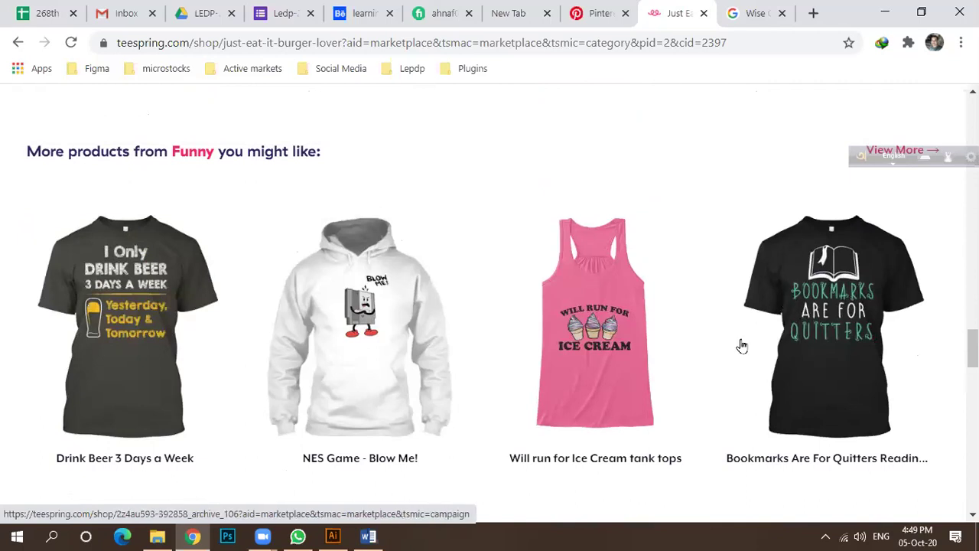
{"action": "scroll", "coordinate": [741, 346], "scroll_direction": "up", "scroll_amount": 3}
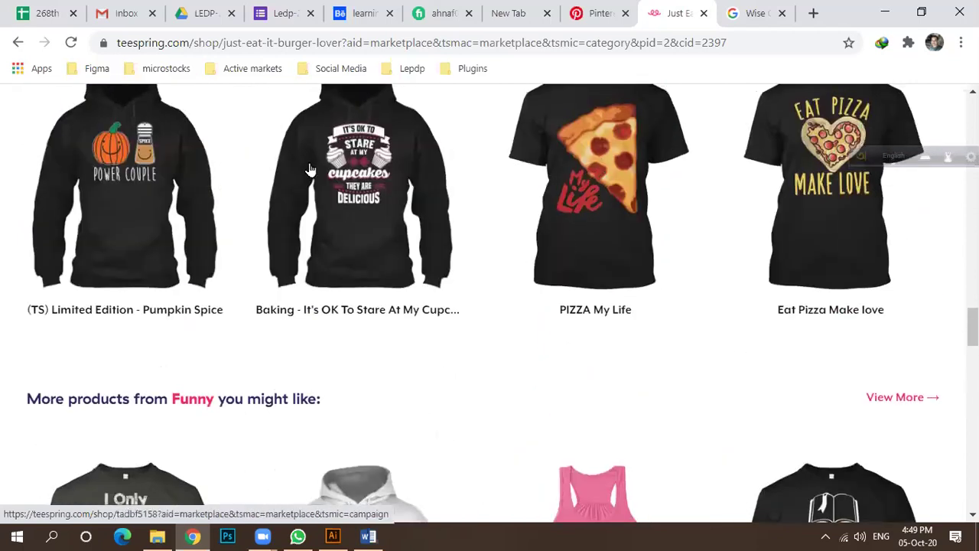
{"action": "scroll", "coordinate": [400, 336], "scroll_direction": "up", "scroll_amount": 5}
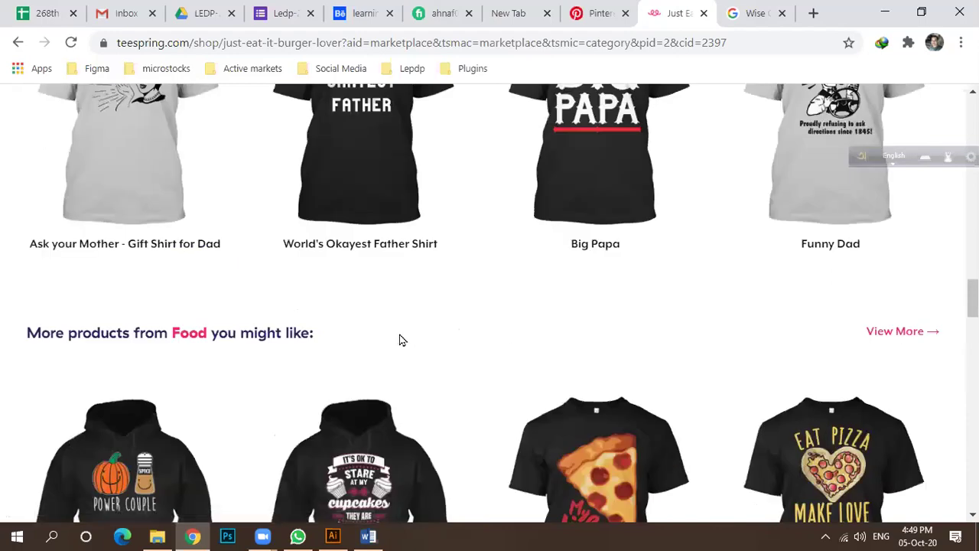
{"action": "scroll", "coordinate": [399, 339], "scroll_direction": "down", "scroll_amount": 4}
{"action": "scroll", "coordinate": [485, 314], "scroll_direction": "down", "scroll_amount": 15}
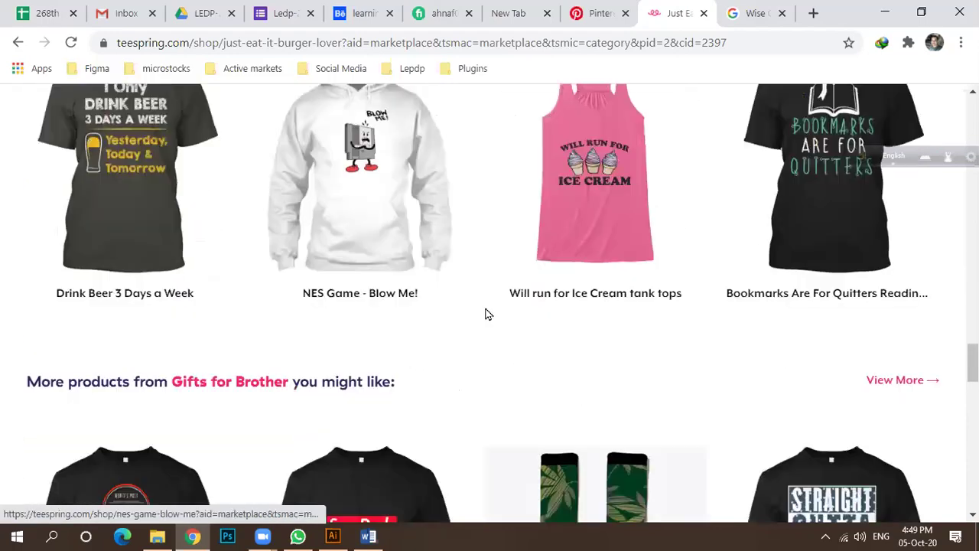
{"action": "scroll", "coordinate": [496, 316], "scroll_direction": "up", "scroll_amount": 15}
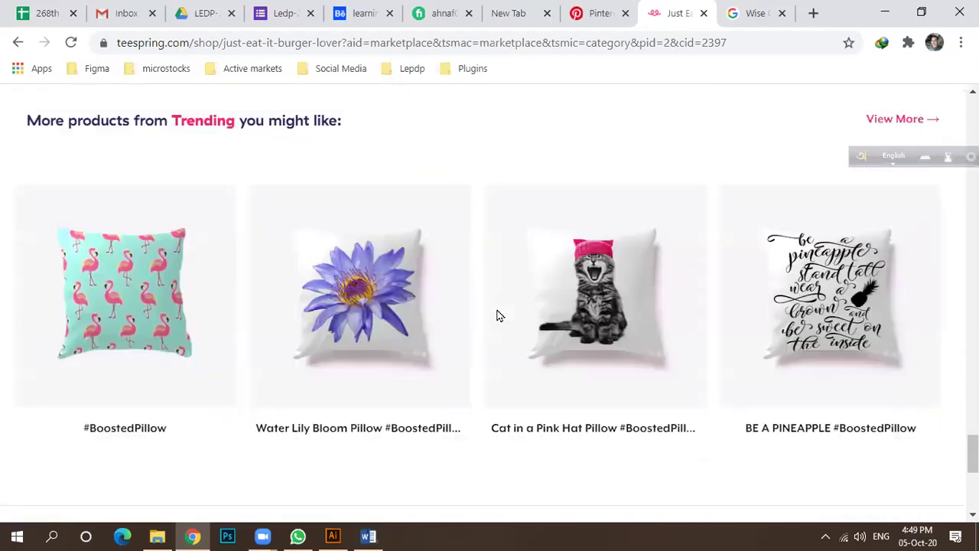
{"action": "scroll", "coordinate": [445, 329], "scroll_direction": "up", "scroll_amount": 10}
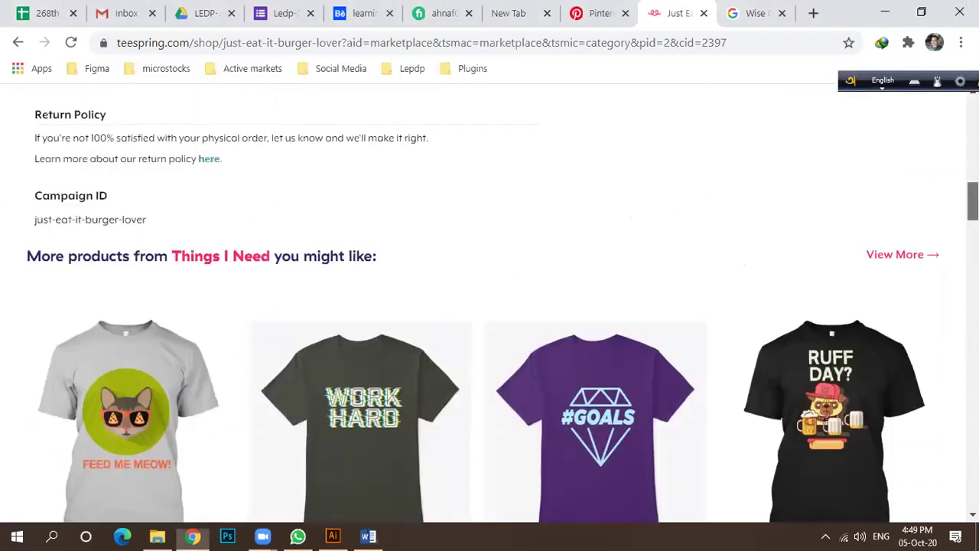
{"action": "scroll", "coordinate": [490, 259], "scroll_direction": "up", "scroll_amount": 10}
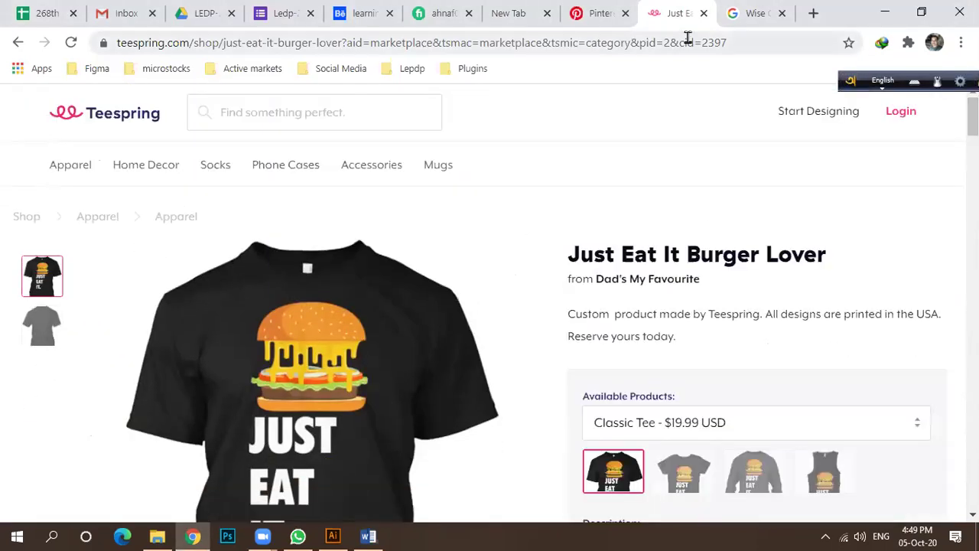
{"action": "left_click", "coordinate": [704, 13]}
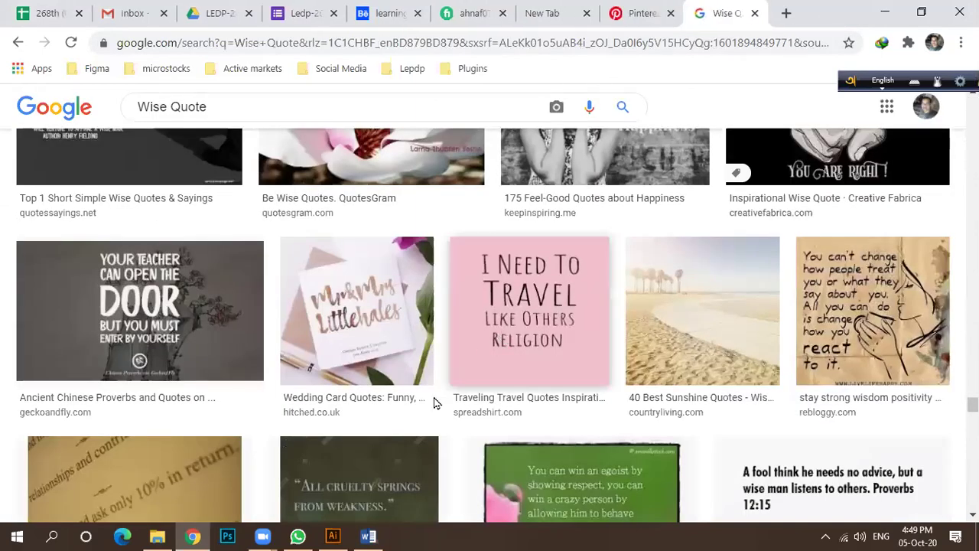
Step: Switch to Illustrator and move the blue rectangle off the artboard to its upper right, at about X 13.99 in, Y 0.38 in
{"action": "left_click", "coordinate": [333, 536]}
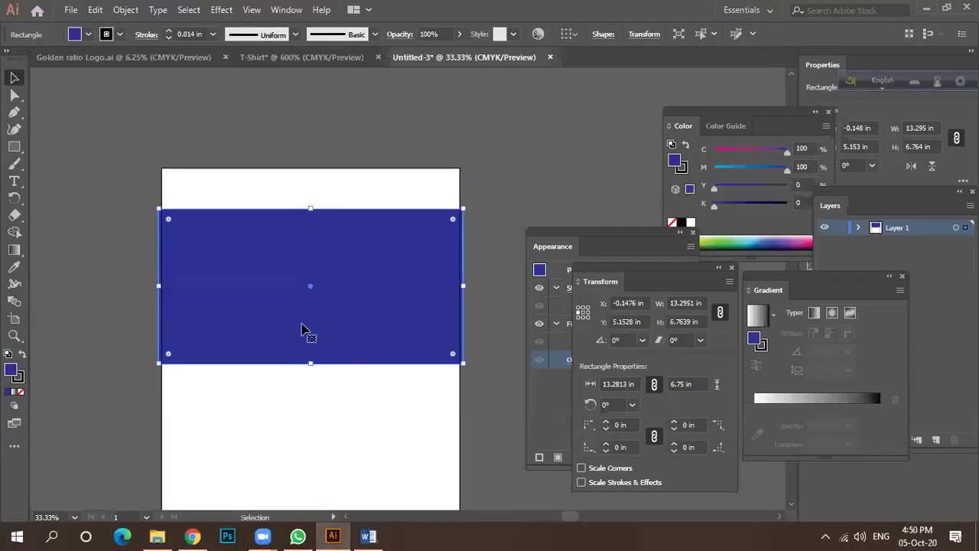
{"action": "scroll", "coordinate": [335, 309], "scroll_direction": "down", "scroll_amount": 1}
{"action": "scroll", "coordinate": [272, 282], "scroll_direction": "up", "scroll_amount": 1}
{"action": "scroll", "coordinate": [291, 280], "scroll_direction": "down", "scroll_amount": 1}
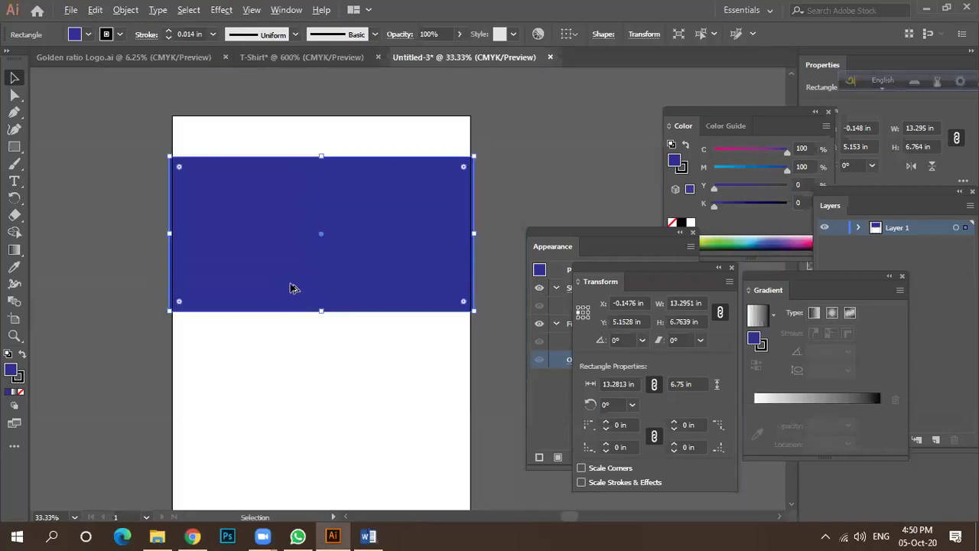
{"action": "left_click_drag", "start_coordinate": [291, 268], "coordinate": [571, 170]}
{"action": "scroll", "coordinate": [519, 189], "scroll_direction": "down", "scroll_amount": 1}
{"action": "scroll", "coordinate": [352, 277], "scroll_direction": "up", "scroll_amount": 1}
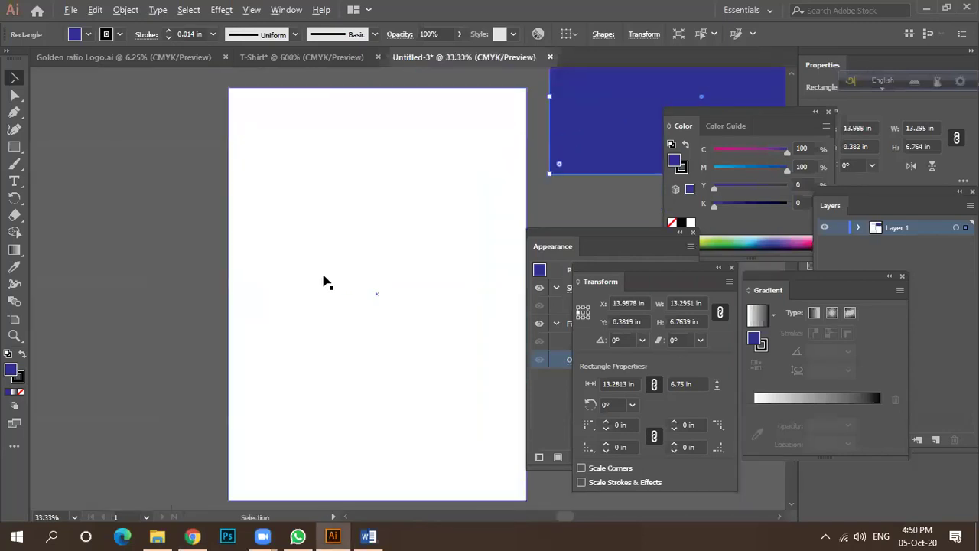
{"action": "scroll", "coordinate": [268, 308], "scroll_direction": "down", "scroll_amount": 1}
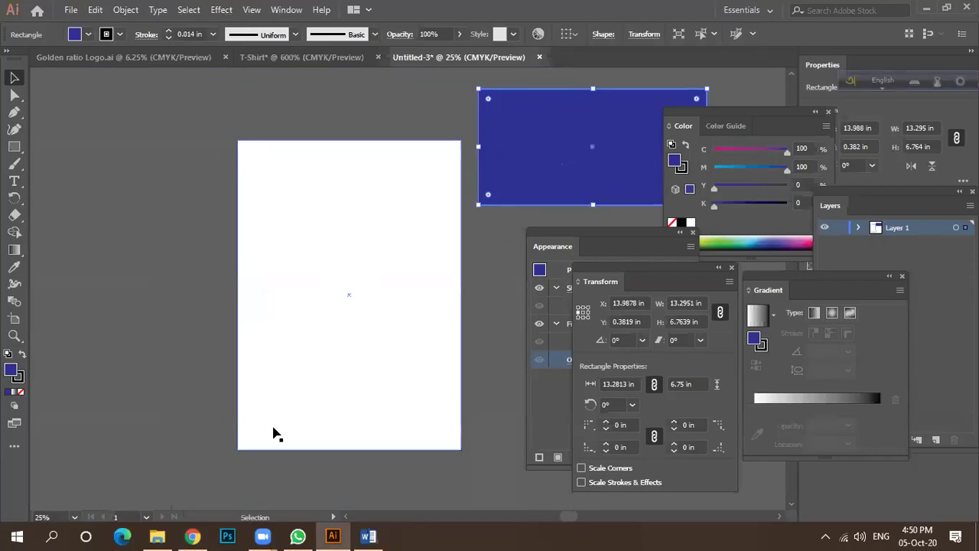
Step: Switch to Chrome, search Google Images for "black friday design", and look through the resulting designs
{"action": "left_click", "coordinate": [192, 535]}
{"action": "left_click_drag", "start_coordinate": [230, 107], "coordinate": [112, 112]}
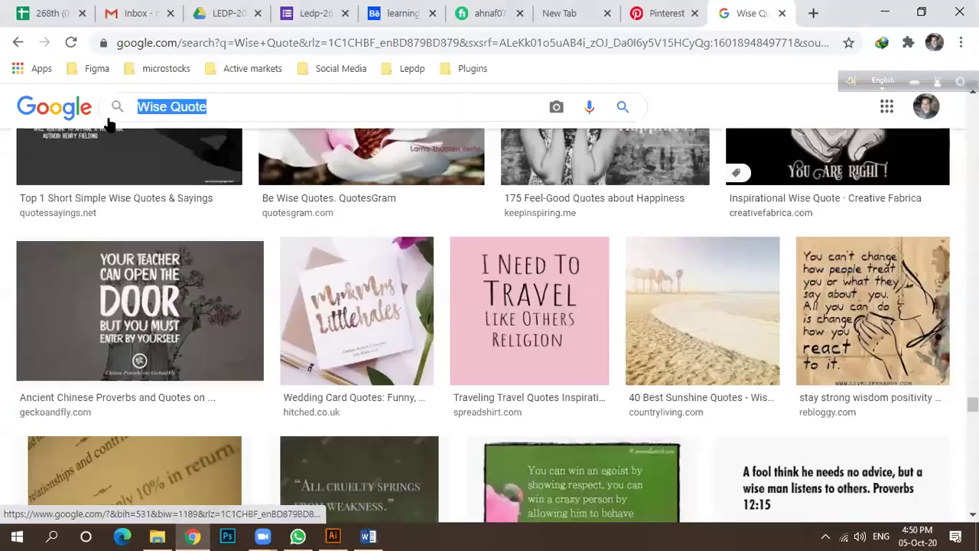
{"action": "type", "text": "jo"}
{"action": "key", "text": "BackSpace"}
{"action": "key", "text": "BackSpace"}
{"action": "type", "text": "B"}
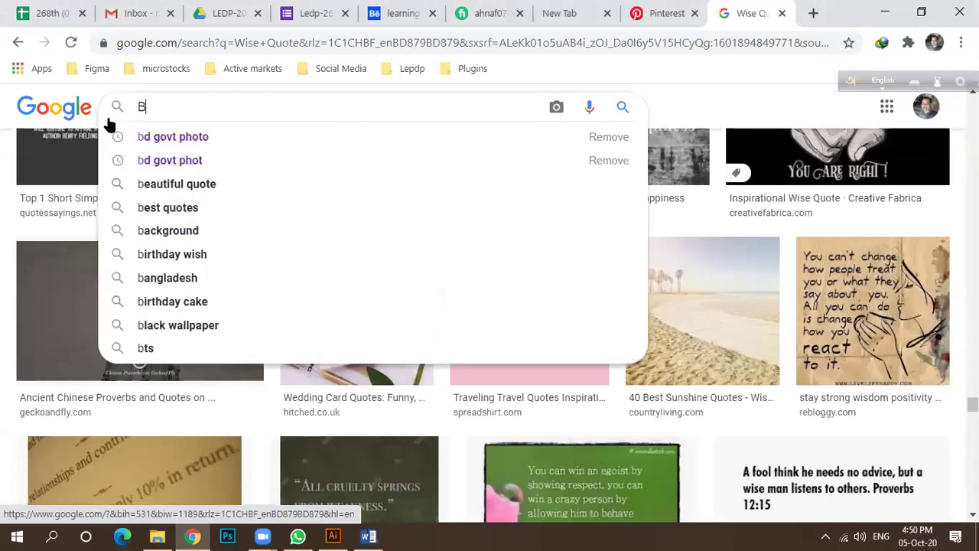
{"action": "type", "text": "lack"}
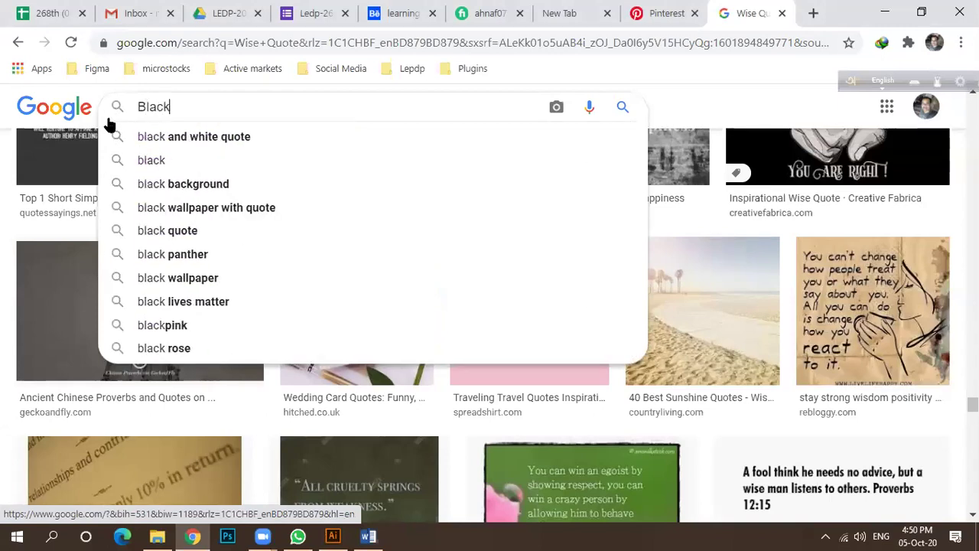
{"action": "type", "text": " friday"}
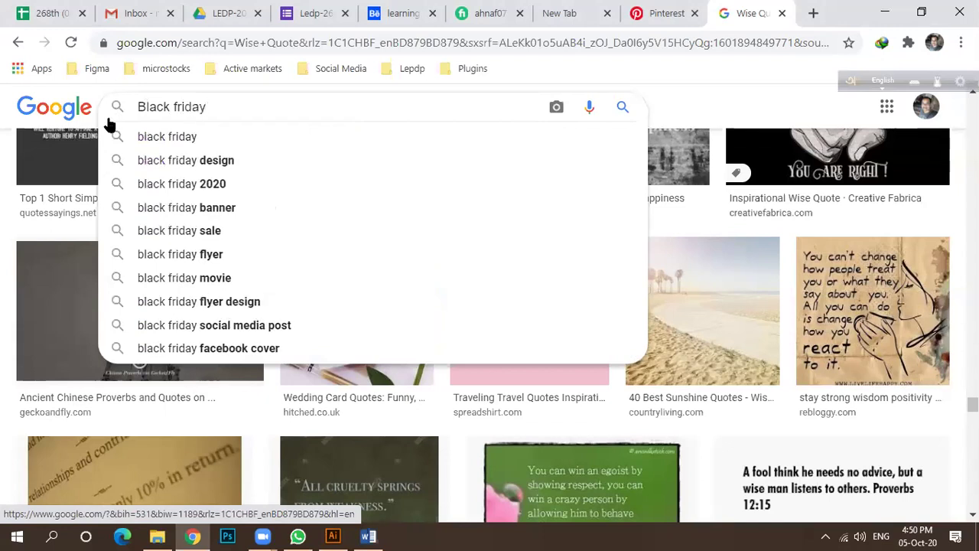
{"action": "left_click", "coordinate": [168, 160]}
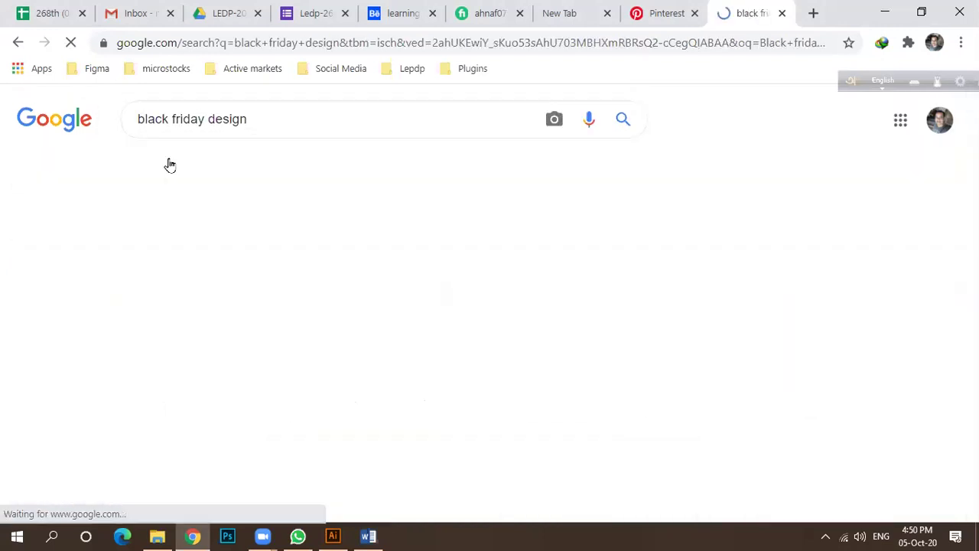
{"action": "scroll", "coordinate": [333, 296], "scroll_direction": "down", "scroll_amount": 1}
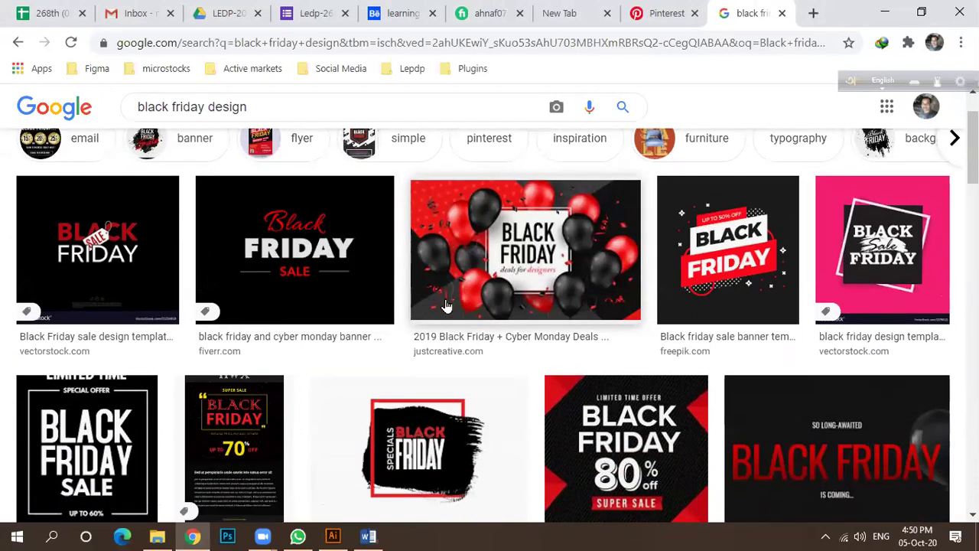
{"action": "scroll", "coordinate": [446, 311], "scroll_direction": "down", "scroll_amount": 3}
{"action": "scroll", "coordinate": [393, 324], "scroll_direction": "down", "scroll_amount": 3}
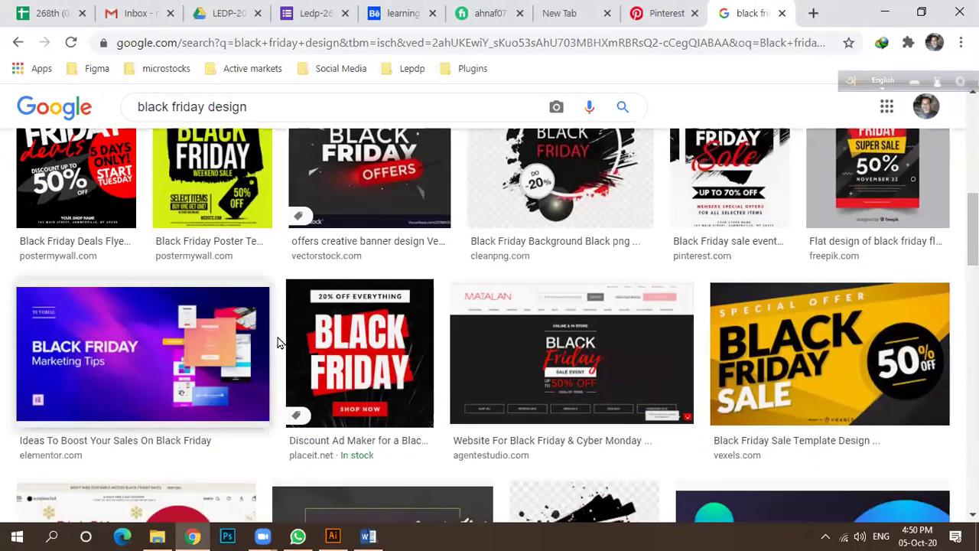
{"action": "scroll", "coordinate": [278, 339], "scroll_direction": "down", "scroll_amount": 4}
{"action": "scroll", "coordinate": [278, 328], "scroll_direction": "up", "scroll_amount": 10}
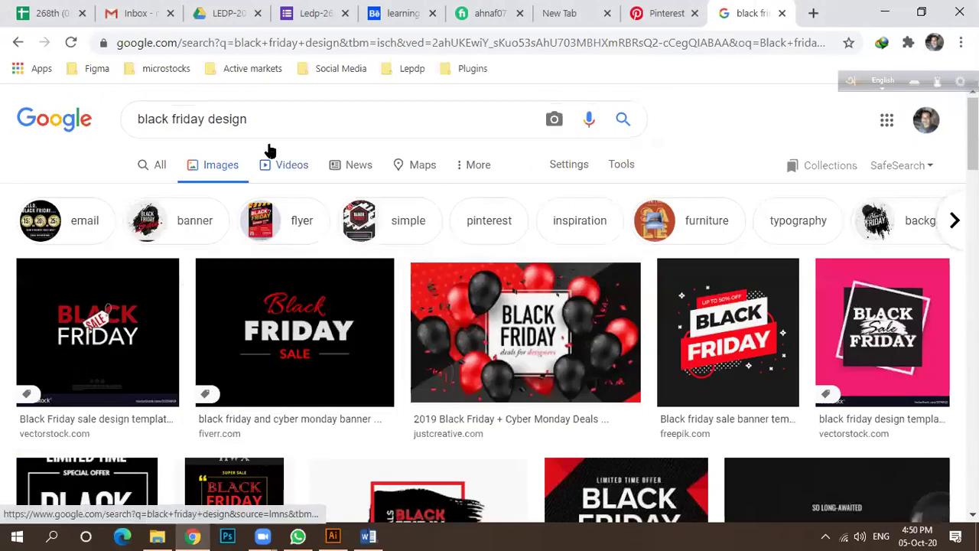
Step: Change the image search to "black friday t shirt" and look through the shirt designs for inspiration
{"action": "left_click", "coordinate": [286, 121]}
{"action": "key", "text": "BackSpace"}
{"action": "key", "text": "BackSpace"}
{"action": "key", "text": "BackSpace"}
{"action": "key", "text": "BackSpace"}
{"action": "key", "text": "BackSpace"}
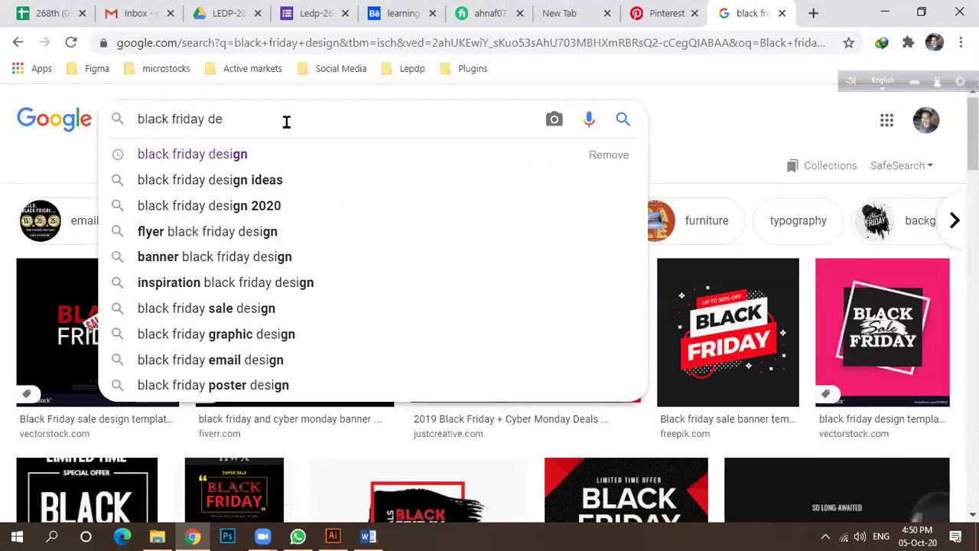
{"action": "type", "text": "t shirt"}
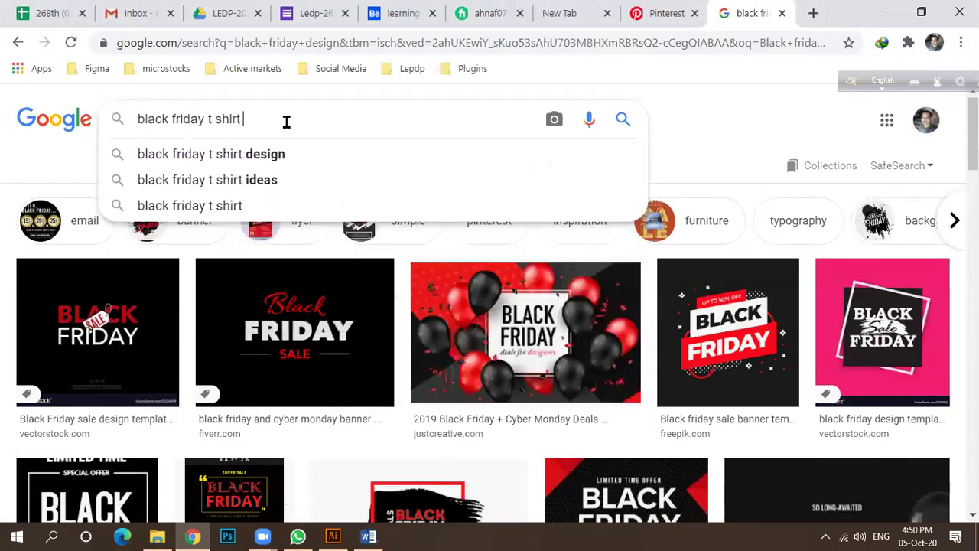
{"action": "key", "text": "Return"}
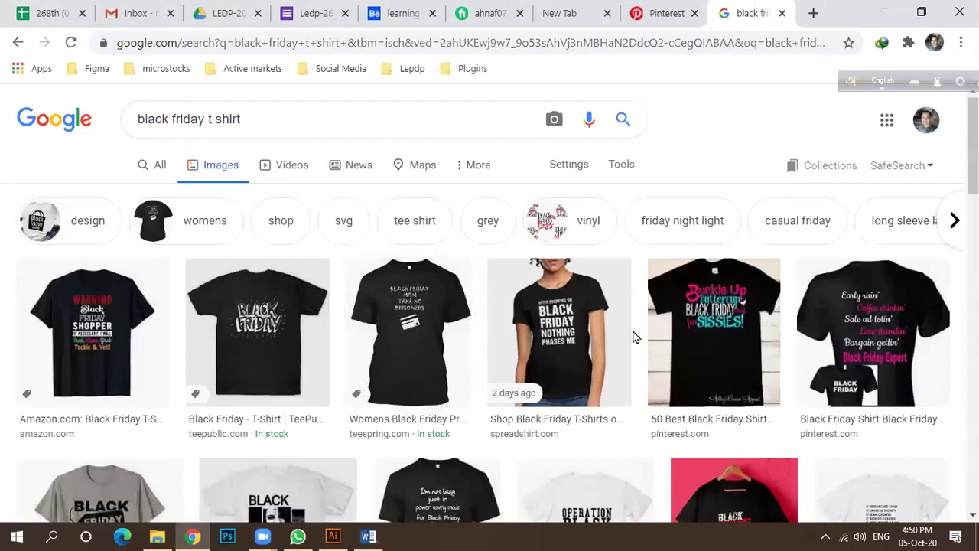
{"action": "scroll", "coordinate": [302, 323], "scroll_direction": "down", "scroll_amount": 3}
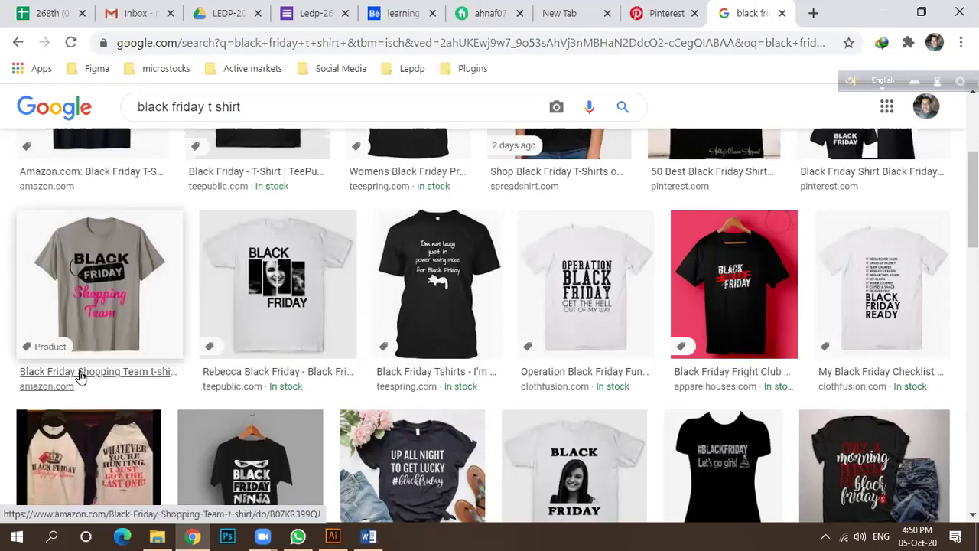
{"action": "scroll", "coordinate": [453, 342], "scroll_direction": "down", "scroll_amount": 2}
{"action": "scroll", "coordinate": [338, 386], "scroll_direction": "down", "scroll_amount": 1}
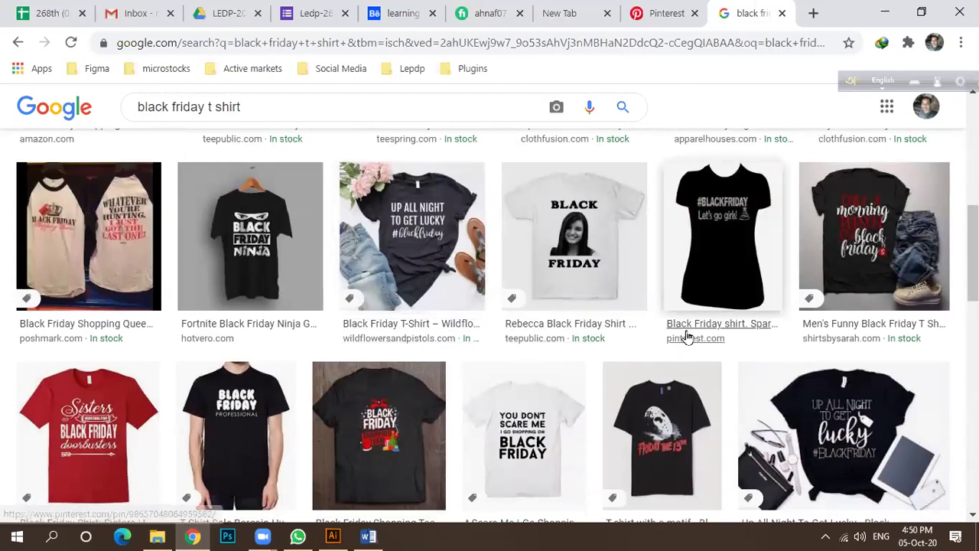
{"action": "scroll", "coordinate": [485, 387], "scroll_direction": "down", "scroll_amount": 5}
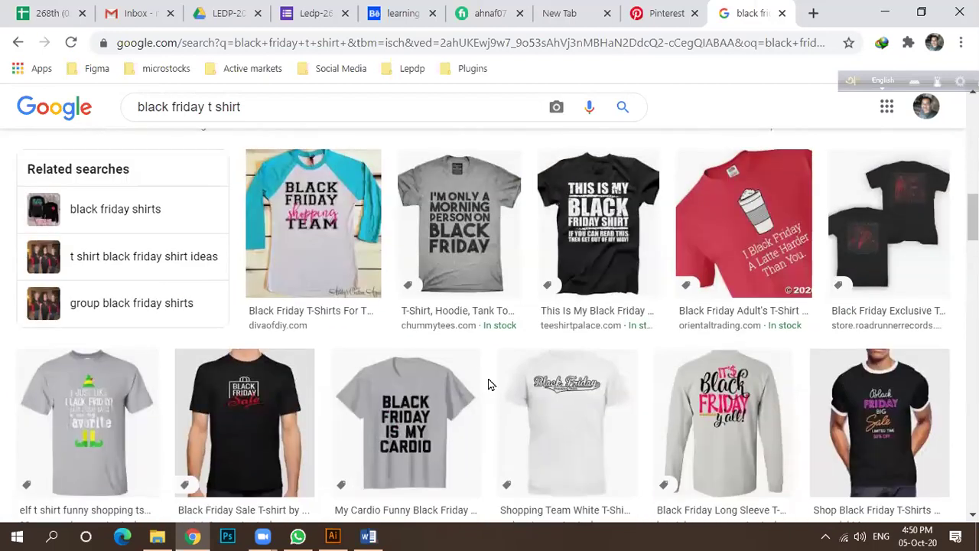
Step: Look through more of the "black friday t shirt" image results for slogan and layout ideas
{"action": "right_click", "coordinate": [442, 230]}
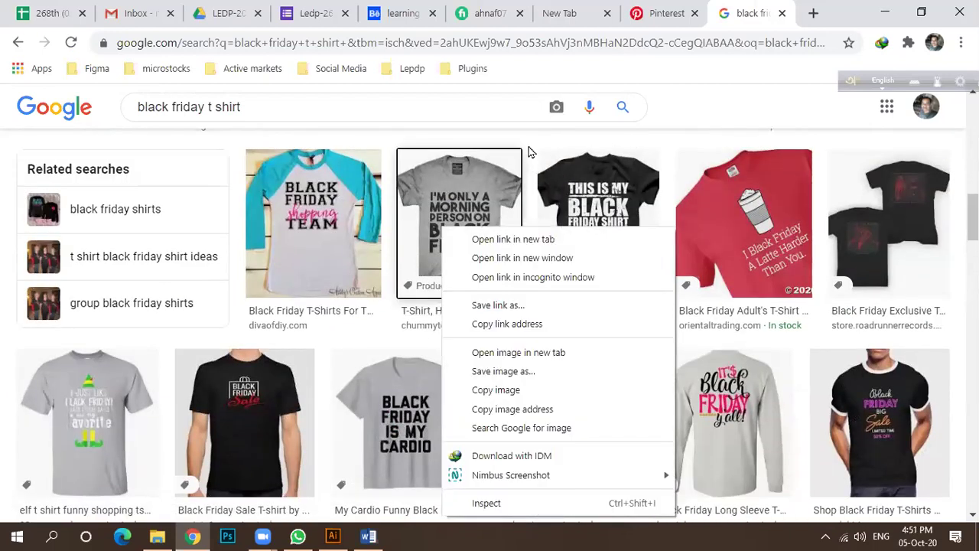
{"action": "left_click", "coordinate": [686, 116]}
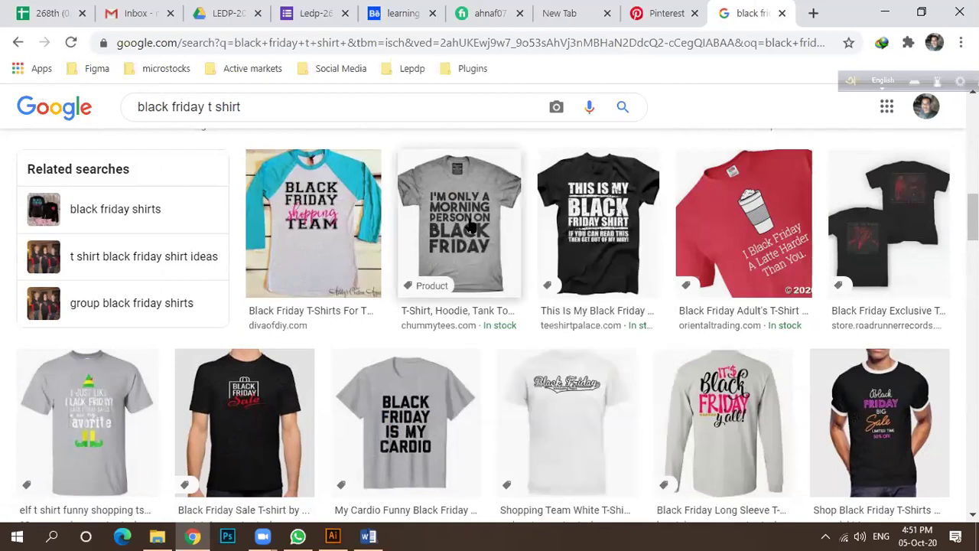
{"action": "scroll", "coordinate": [462, 331], "scroll_direction": "down", "scroll_amount": 7}
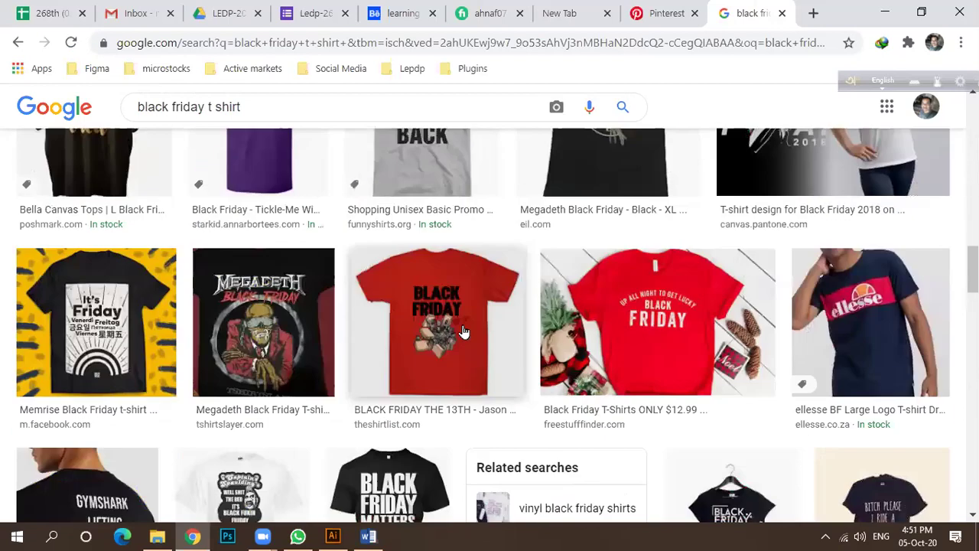
{"action": "scroll", "coordinate": [463, 331], "scroll_direction": "down", "scroll_amount": 1}
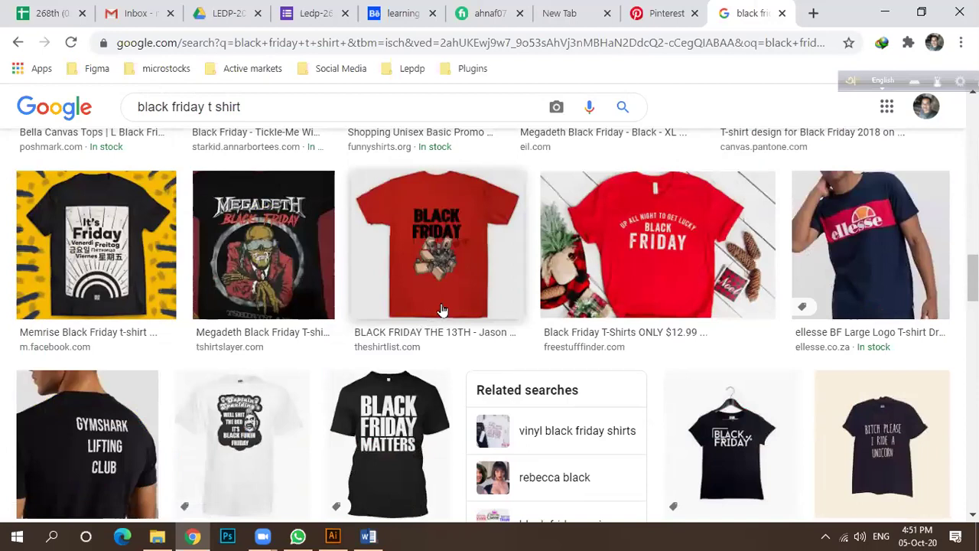
{"action": "scroll", "coordinate": [449, 309], "scroll_direction": "down", "scroll_amount": 4}
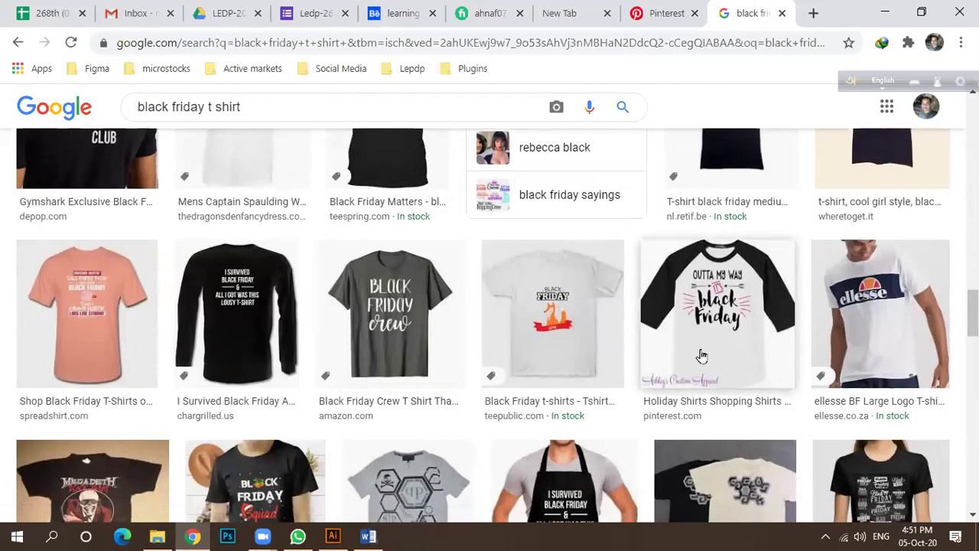
{"action": "scroll", "coordinate": [700, 353], "scroll_direction": "down", "scroll_amount": 4}
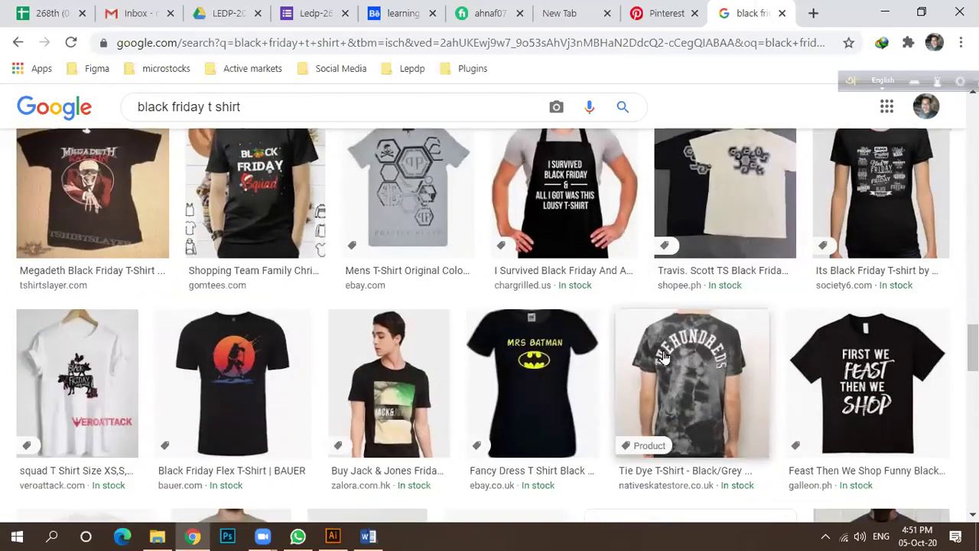
{"action": "scroll", "coordinate": [664, 356], "scroll_direction": "up", "scroll_amount": 1}
{"action": "scroll", "coordinate": [664, 357], "scroll_direction": "down", "scroll_amount": 2}
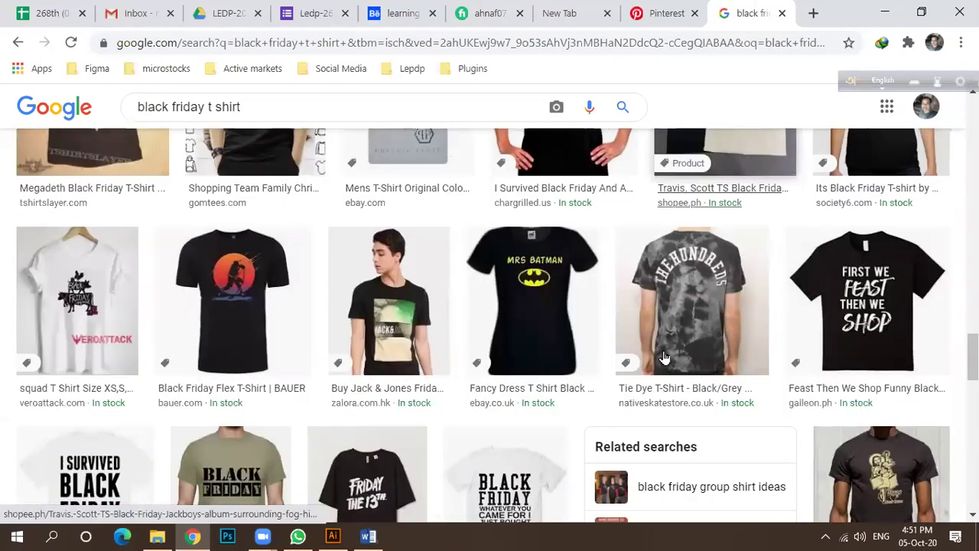
{"action": "scroll", "coordinate": [664, 357], "scroll_direction": "down", "scroll_amount": 3}
{"action": "mouse_move", "coordinate": [332, 536]}
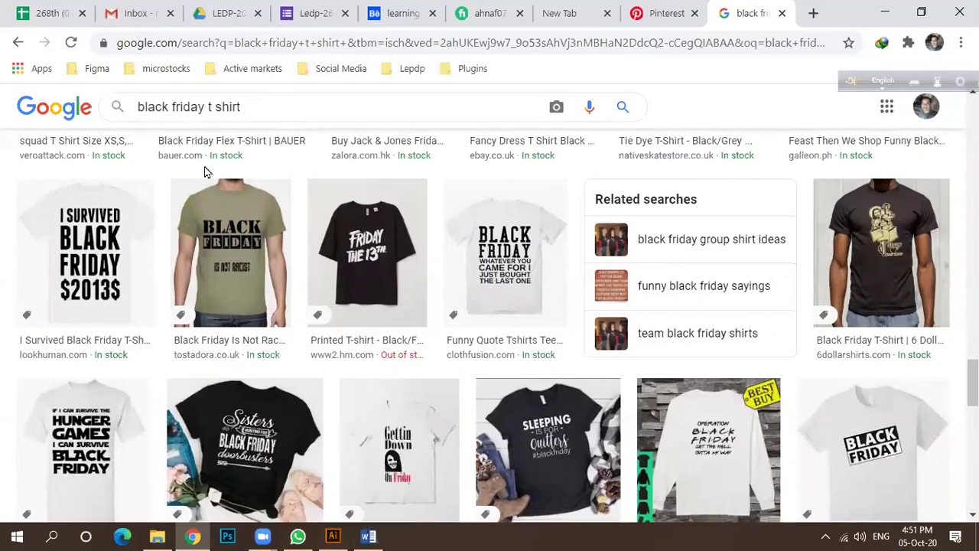
Step: Change the image search to "shopping bags png" and look through the bag illustrations
{"action": "left_click_drag", "start_coordinate": [243, 107], "coordinate": [136, 108]}
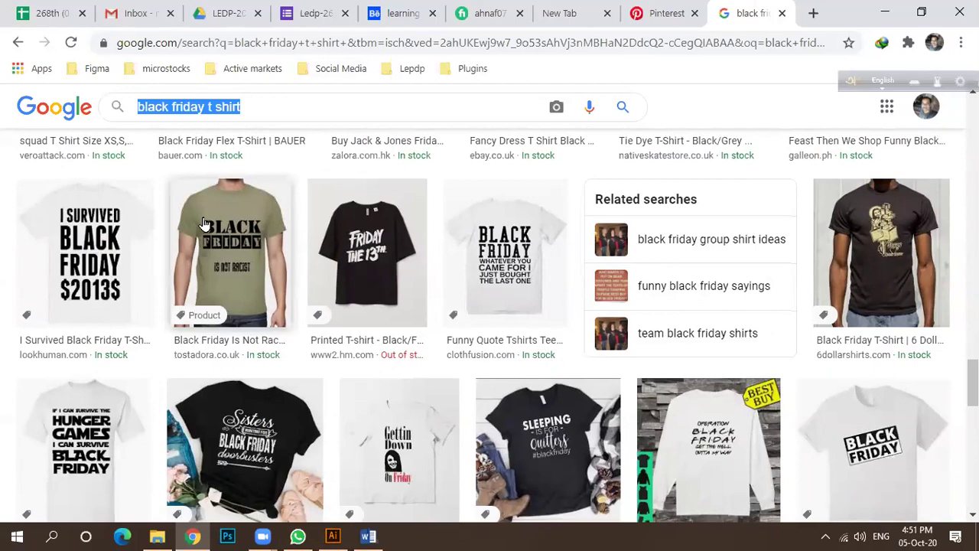
{"action": "type", "text": "S"}
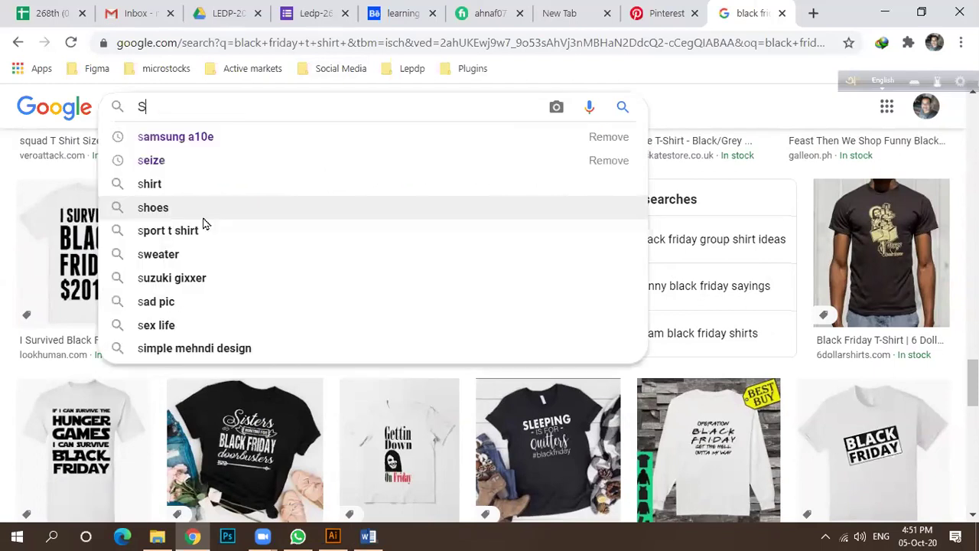
{"action": "type", "text": "hopping"}
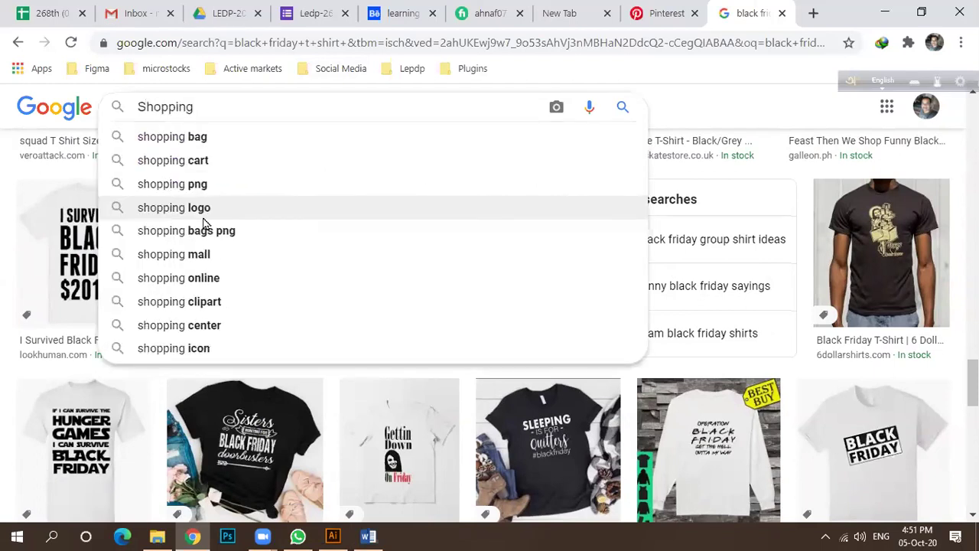
{"action": "left_click", "coordinate": [205, 228]}
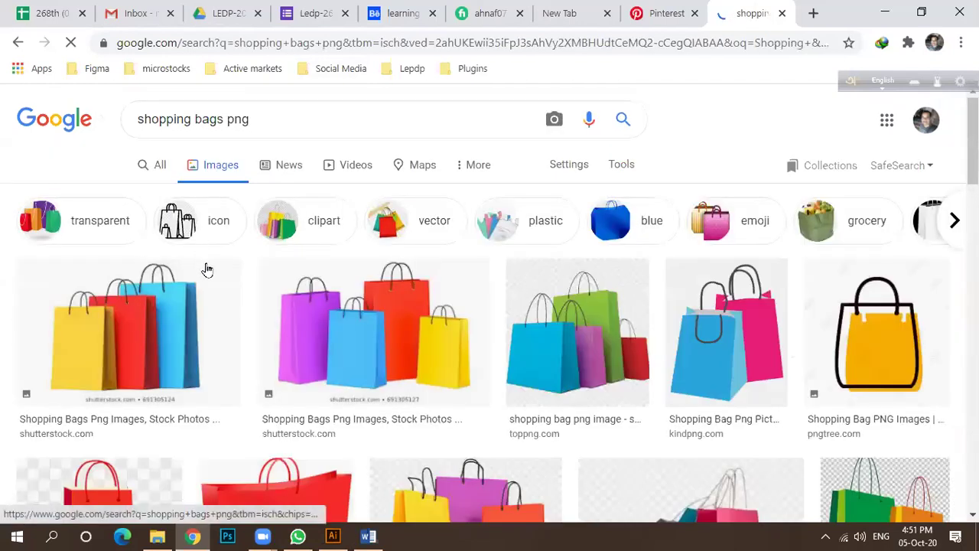
{"action": "scroll", "coordinate": [222, 283], "scroll_direction": "down", "scroll_amount": 5}
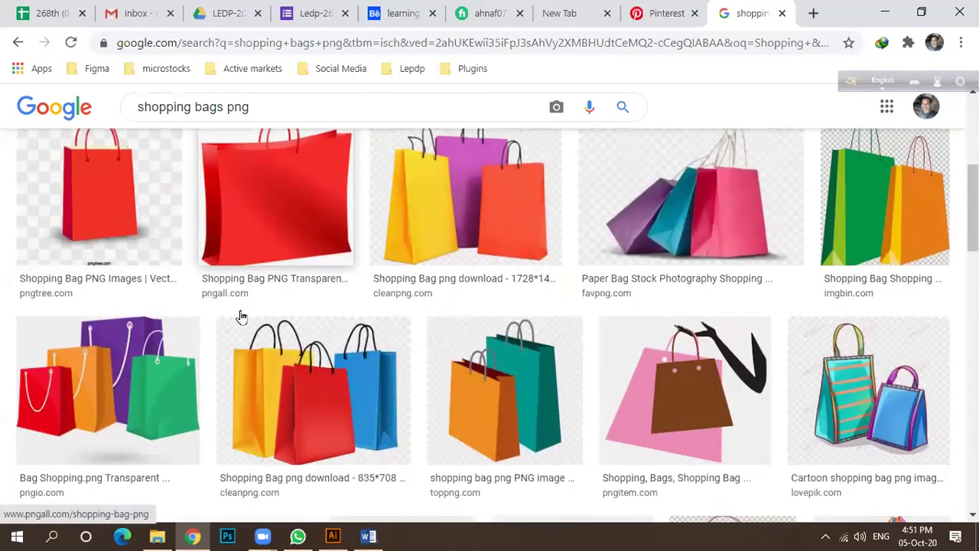
{"action": "scroll", "coordinate": [241, 316], "scroll_direction": "down", "scroll_amount": 5}
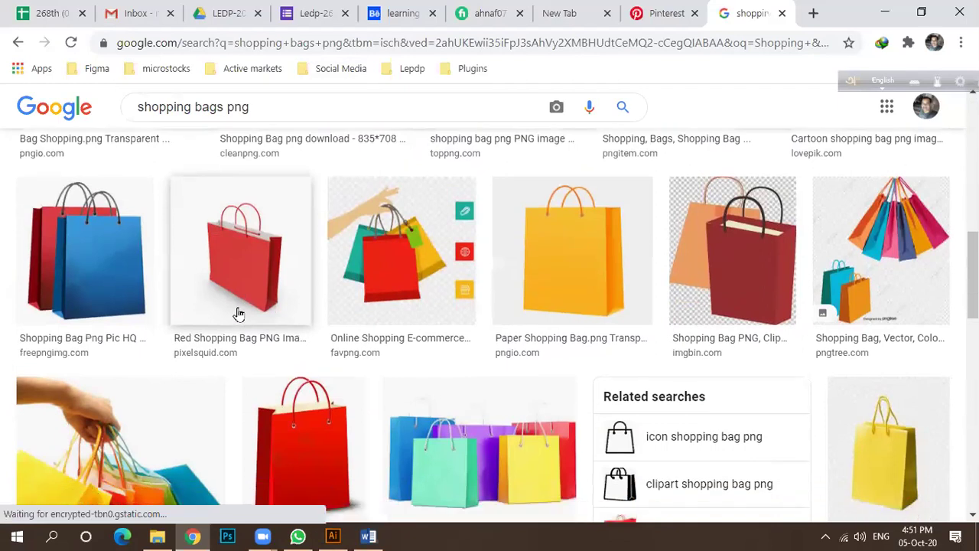
{"action": "scroll", "coordinate": [240, 311], "scroll_direction": "down", "scroll_amount": 3}
{"action": "scroll", "coordinate": [337, 314], "scroll_direction": "down", "scroll_amount": 1}
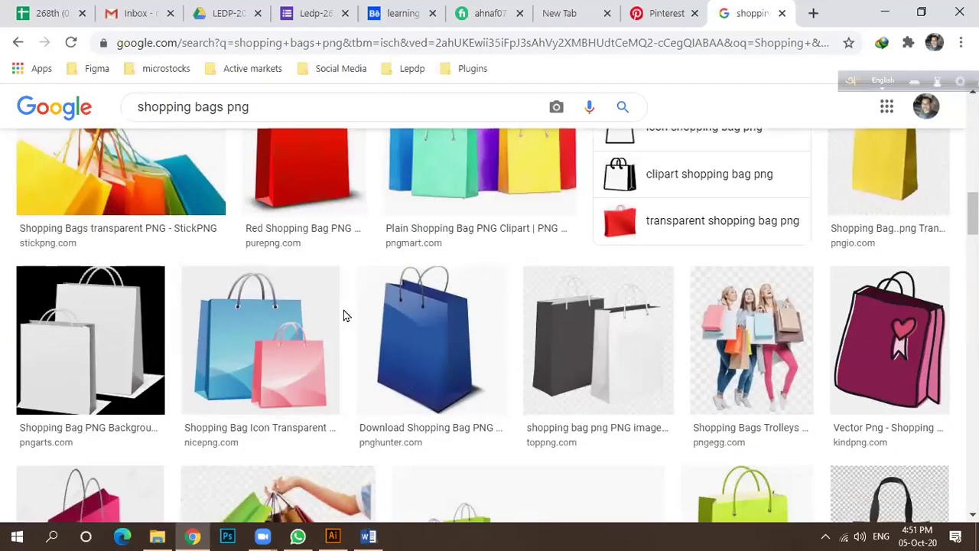
Step: Open the preview of the orange and teal shopping bags and copy the image
{"action": "scroll", "coordinate": [348, 313], "scroll_direction": "up", "scroll_amount": 7}
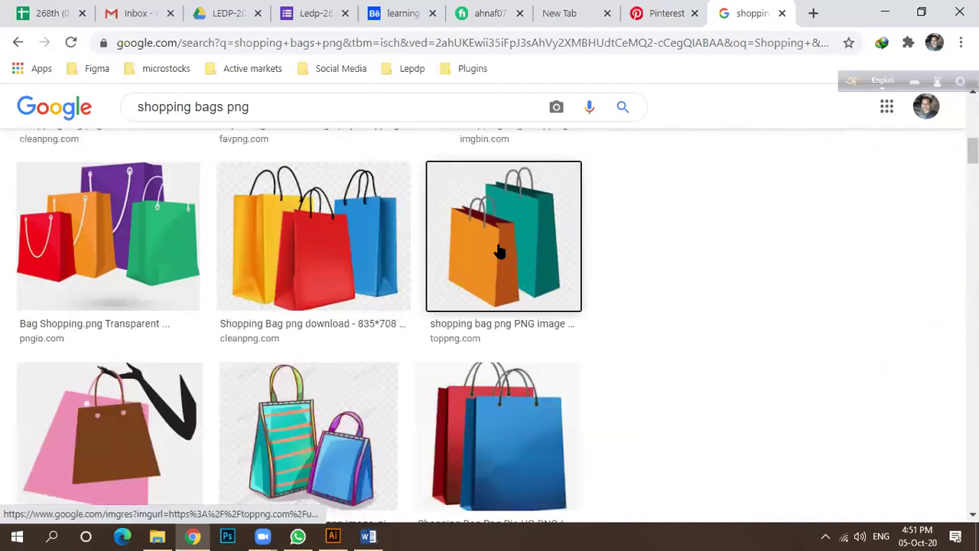
{"action": "left_click", "coordinate": [489, 260]}
{"action": "right_click", "coordinate": [793, 280]}
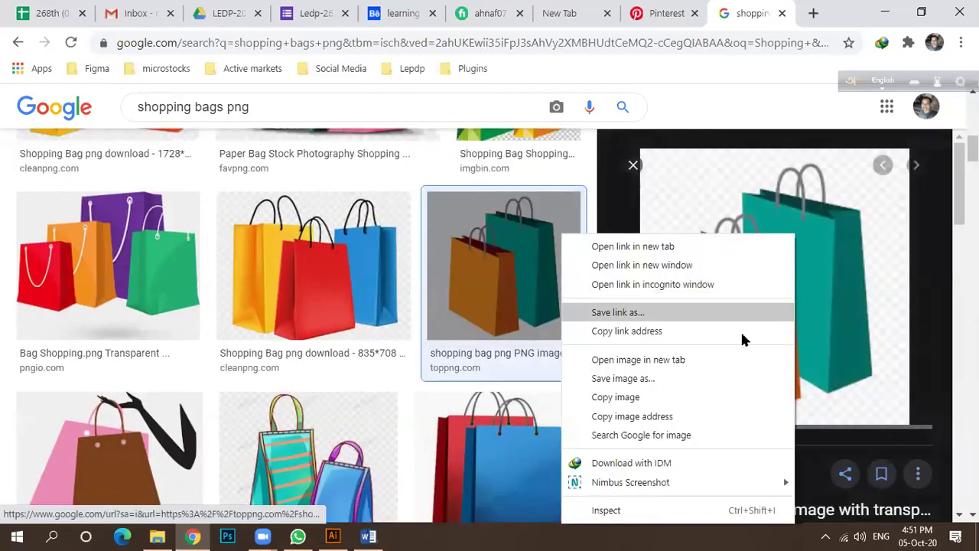
{"action": "left_click", "coordinate": [643, 397]}
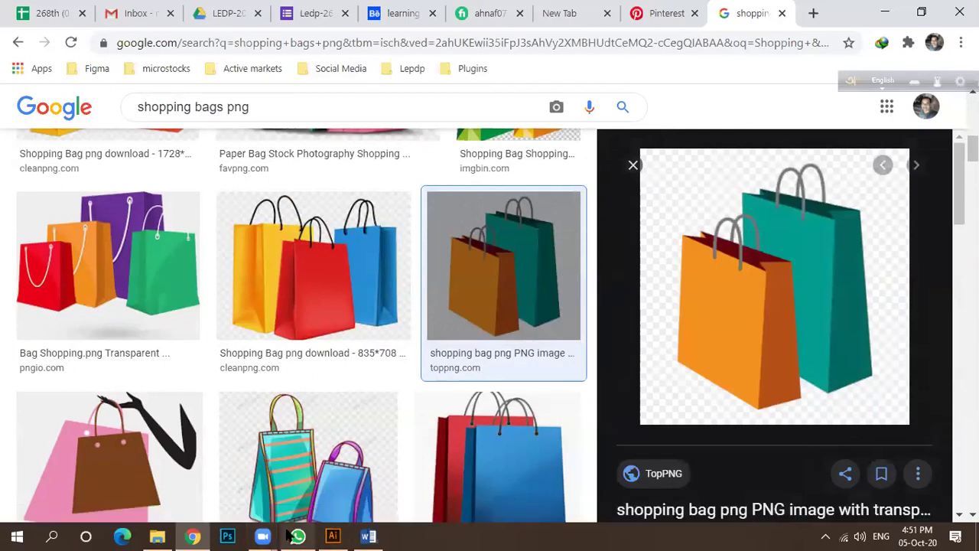
{"action": "mouse_move", "coordinate": [289, 535]}
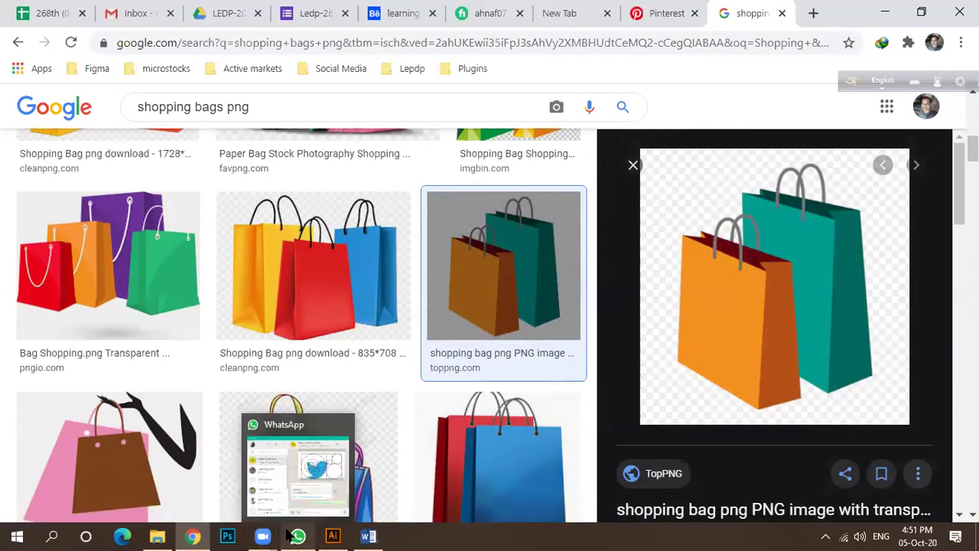
Step: Open the preview of the hand holding three shopping bags and copy that image
{"action": "scroll", "coordinate": [396, 348], "scroll_direction": "down", "scroll_amount": 3}
{"action": "scroll", "coordinate": [405, 346], "scroll_direction": "down", "scroll_amount": 1}
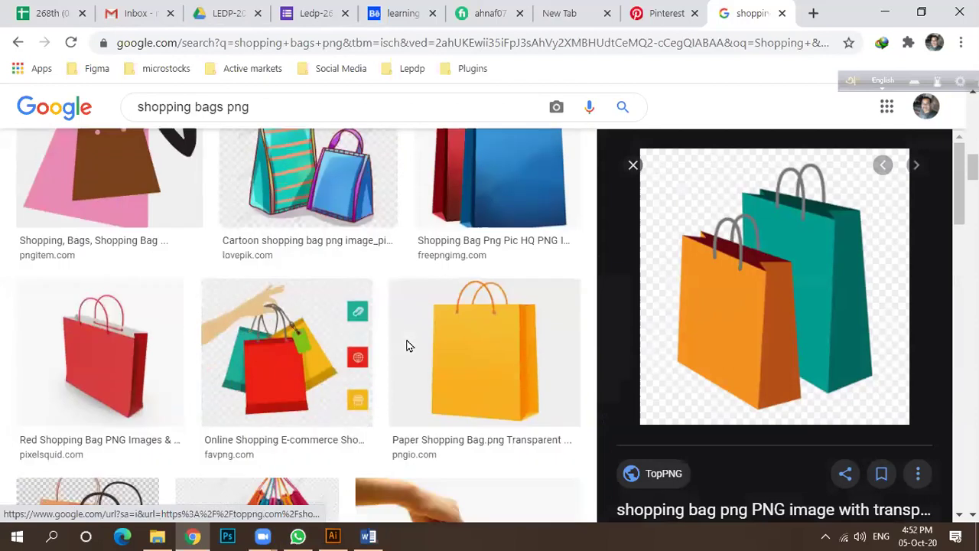
{"action": "left_click", "coordinate": [285, 346]}
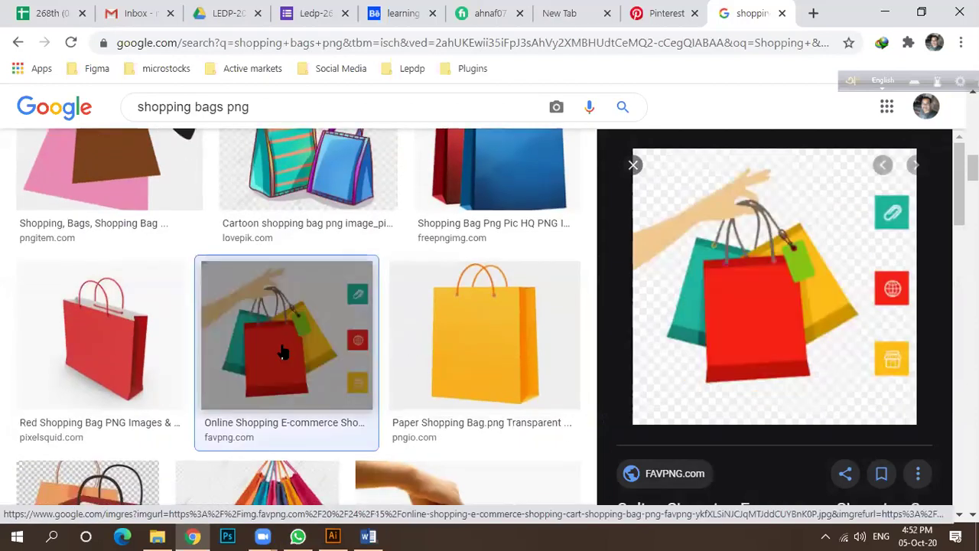
{"action": "right_click", "coordinate": [728, 280]}
{"action": "left_click", "coordinate": [763, 398]}
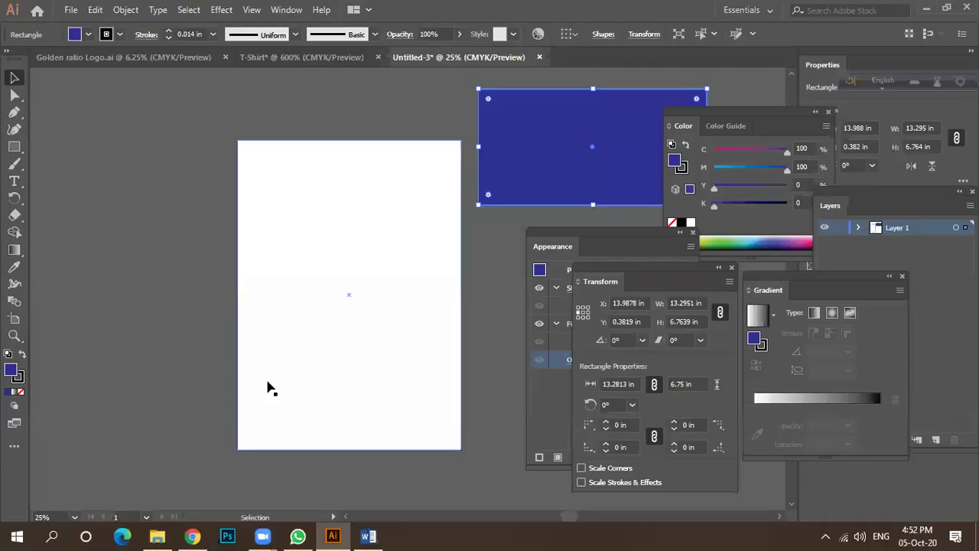
Step: Switch to Illustrator, paste the shopping bags image, and place it at the artboard's upper left, about X -8.36 in, Y -2.99 in
{"action": "key", "text": "alt+Tab"}
{"action": "left_click", "coordinate": [182, 350]}
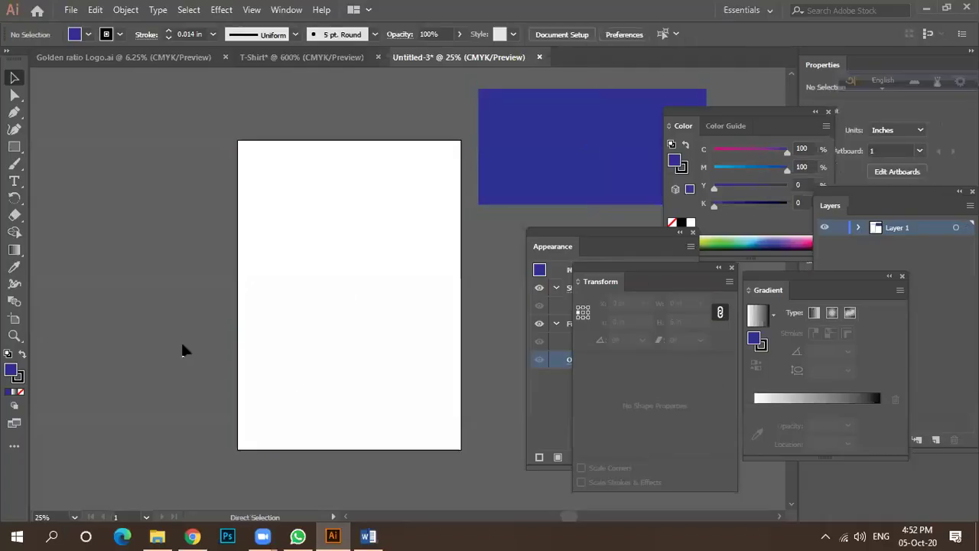
{"action": "key", "text": "ctrl+v"}
{"action": "left_click_drag", "start_coordinate": [366, 281], "coordinate": [95, 252]}
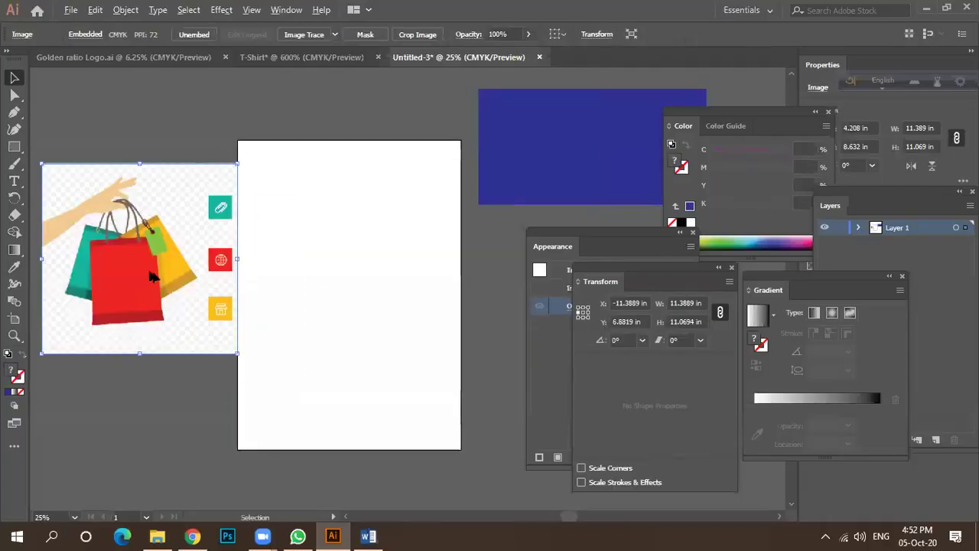
{"action": "scroll", "coordinate": [152, 277], "scroll_direction": "up", "scroll_amount": 1}
{"action": "scroll", "coordinate": [162, 290], "scroll_direction": "down", "scroll_amount": 2}
{"action": "left_click_drag", "start_coordinate": [199, 280], "coordinate": [218, 229]}
{"action": "scroll", "coordinate": [184, 230], "scroll_direction": "up", "scroll_amount": 3}
{"action": "scroll", "coordinate": [190, 236], "scroll_direction": "down", "scroll_amount": 1}
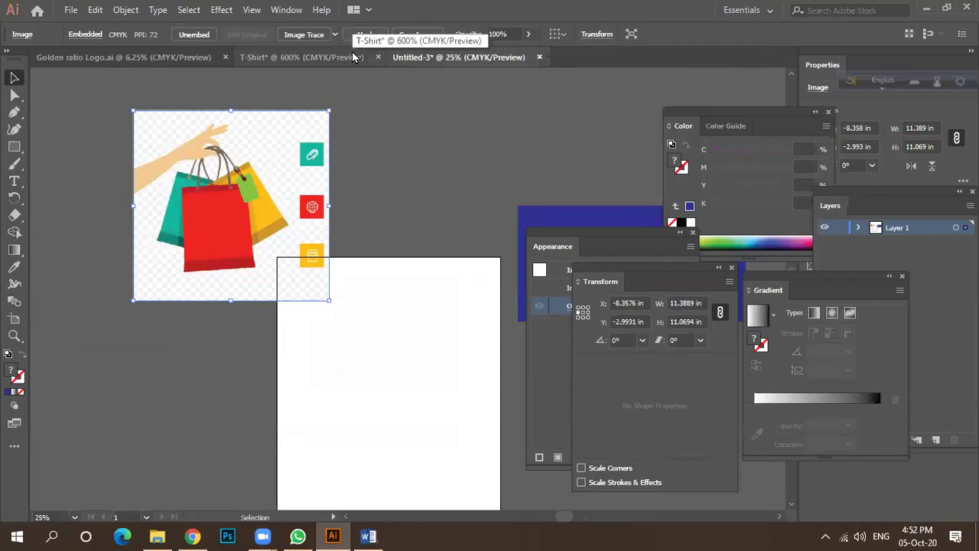
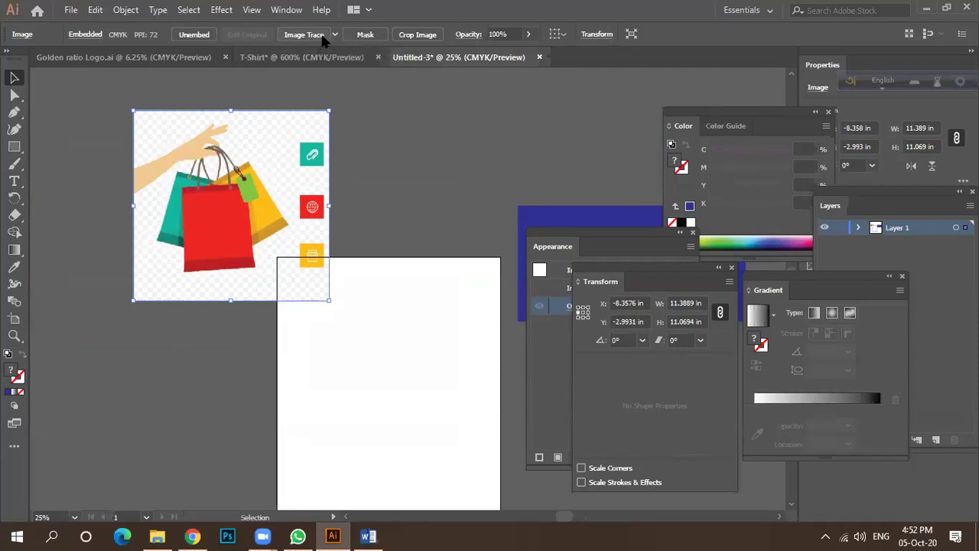
Step: Trace the shopping bags image with the Low Fidelity Photo preset and expand the tracing into paths
{"action": "left_click", "coordinate": [335, 34]}
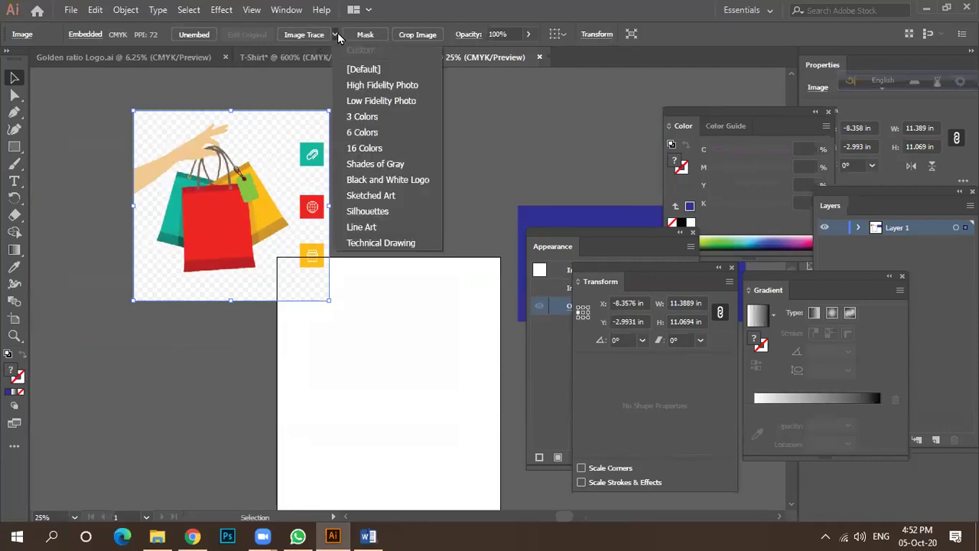
{"action": "left_click", "coordinate": [386, 102]}
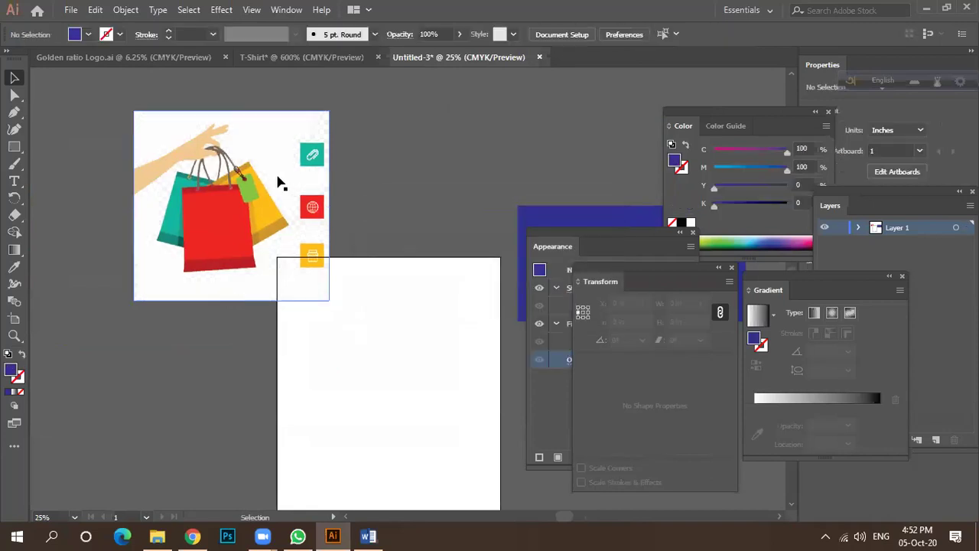
{"action": "left_click", "coordinate": [341, 35]}
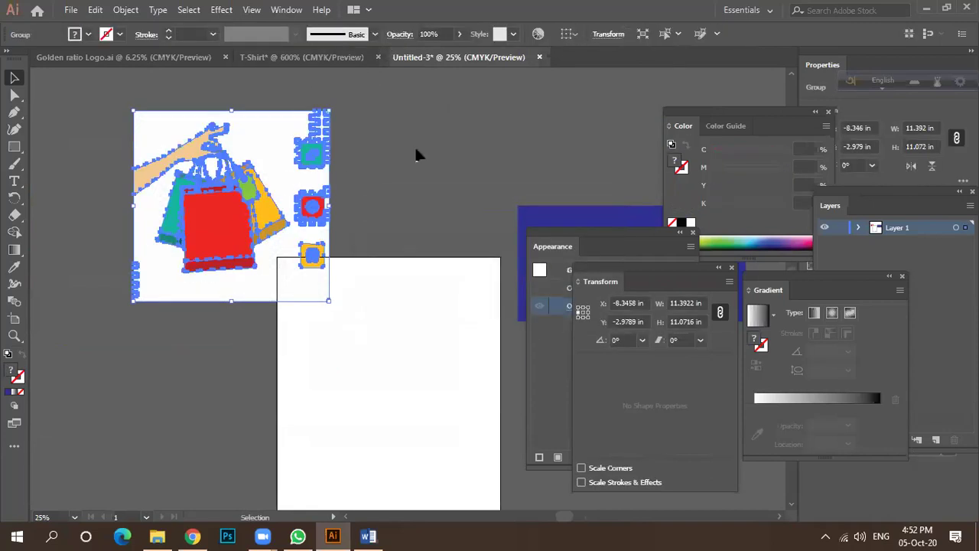
{"action": "left_click", "coordinate": [415, 153]}
Step: Ungroup the expanded shopping bags tracing into separate paths
{"action": "left_click", "coordinate": [280, 138]}
{"action": "right_click", "coordinate": [280, 138]}
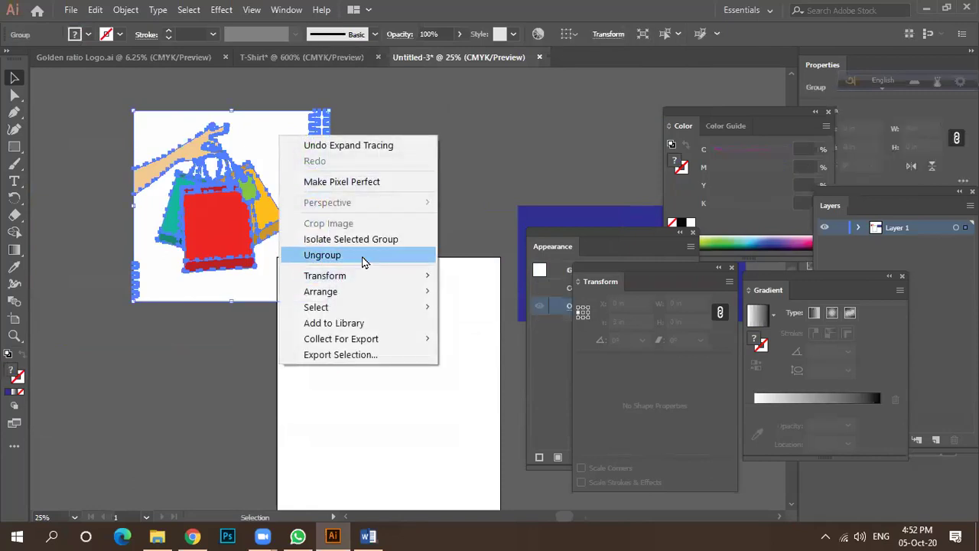
{"action": "left_click", "coordinate": [362, 259]}
{"action": "scroll", "coordinate": [299, 192], "scroll_direction": "up", "scroll_amount": 2, "text": "alt"}
{"action": "left_click", "coordinate": [423, 199]}
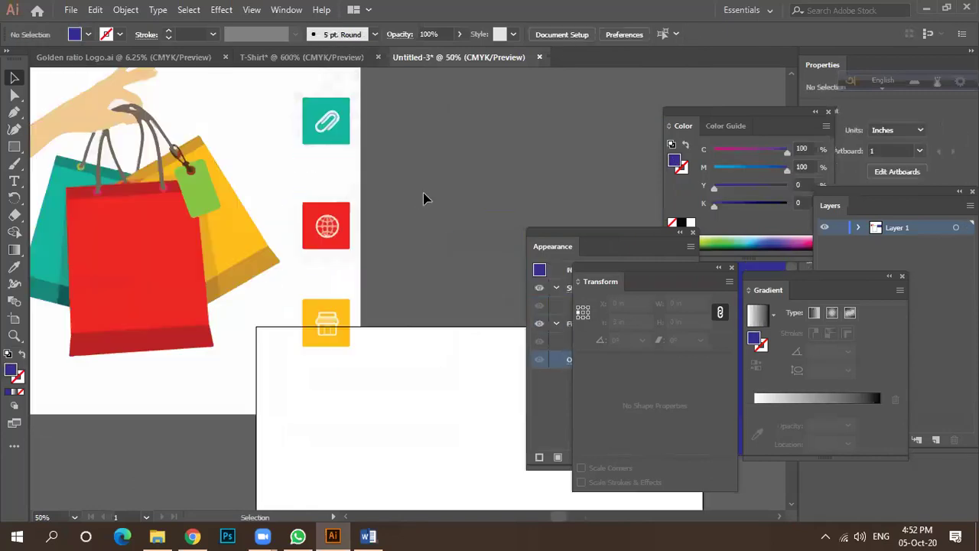
{"action": "scroll", "coordinate": [423, 202], "scroll_direction": "down", "scroll_amount": 2, "text": "alt"}
{"action": "left_click_drag", "start_coordinate": [455, 331], "coordinate": [422, 196]}
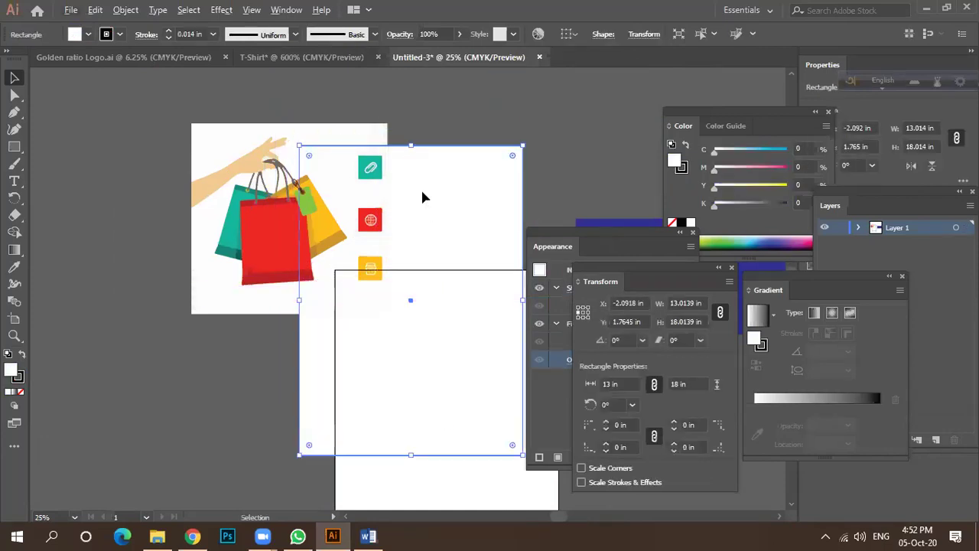
{"action": "key", "text": "Escape"}
Step: Delete the white background and the three square icons from the traced shopping bags artwork
{"action": "left_click", "coordinate": [350, 131]}
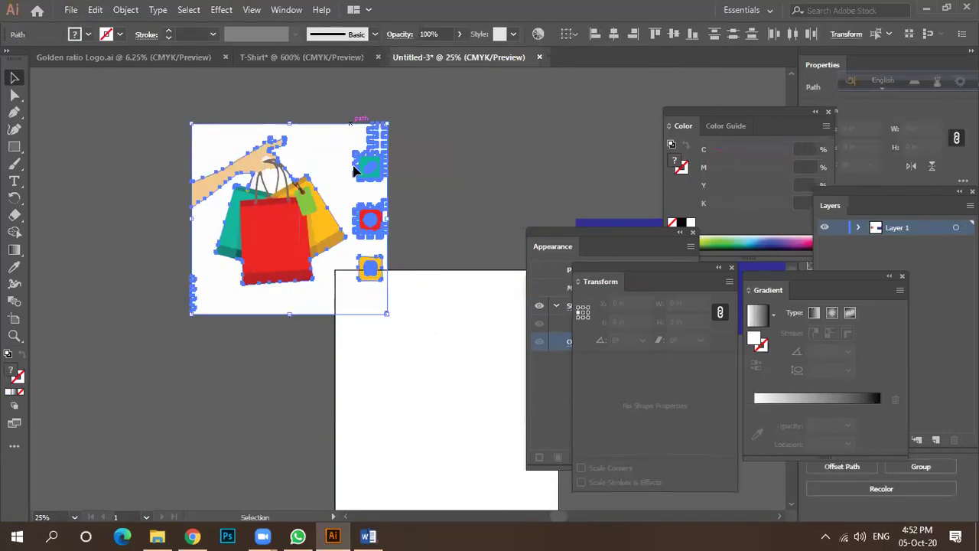
{"action": "key", "text": "Delete"}
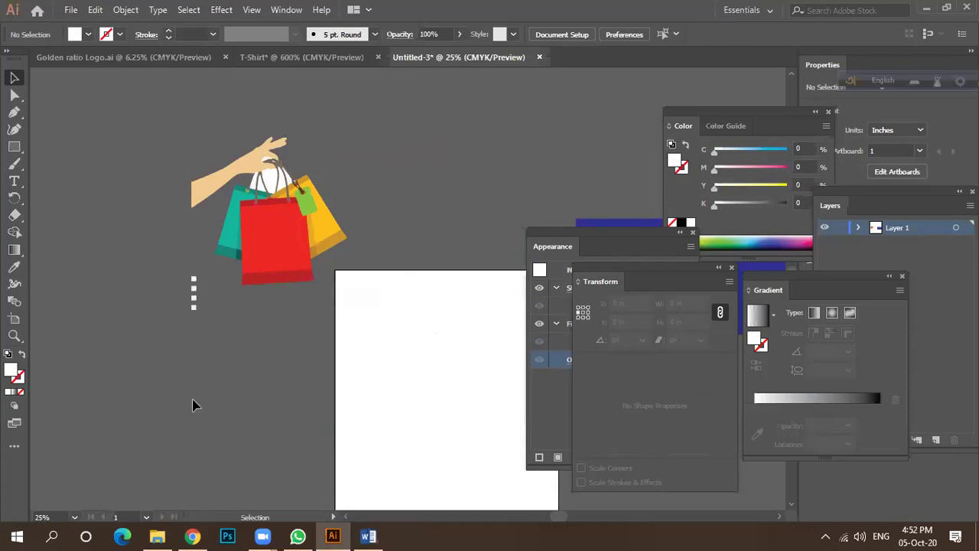
{"action": "left_click", "coordinate": [137, 291]}
{"action": "left_click", "coordinate": [136, 305]}
Step: Delete the white fill between the bag handles and the two white slivers beside the red bag's left handle
{"action": "scroll", "coordinate": [284, 187], "scroll_direction": "up", "scroll_amount": 3}
{"action": "left_click", "coordinate": [228, 195]}
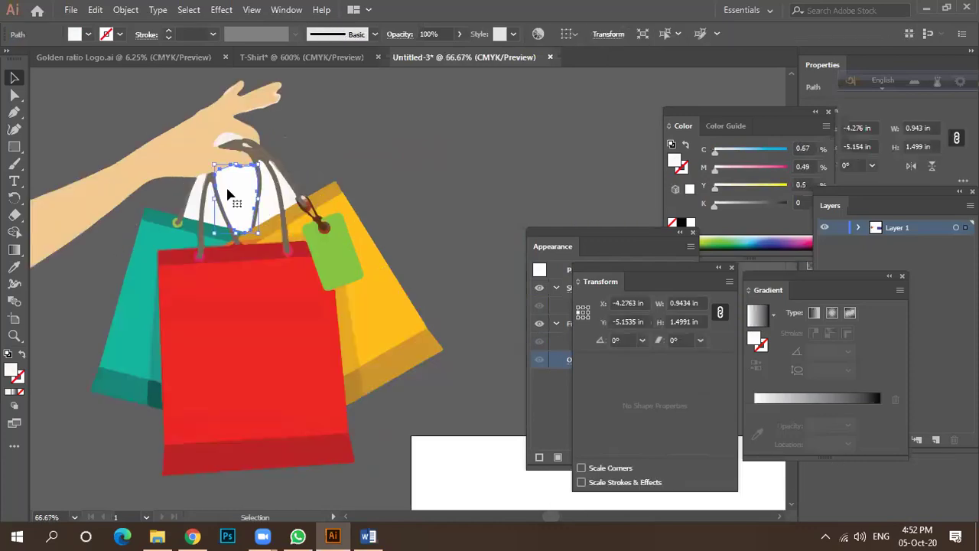
{"action": "key", "text": "Delete"}
{"action": "left_click", "coordinate": [215, 210]}
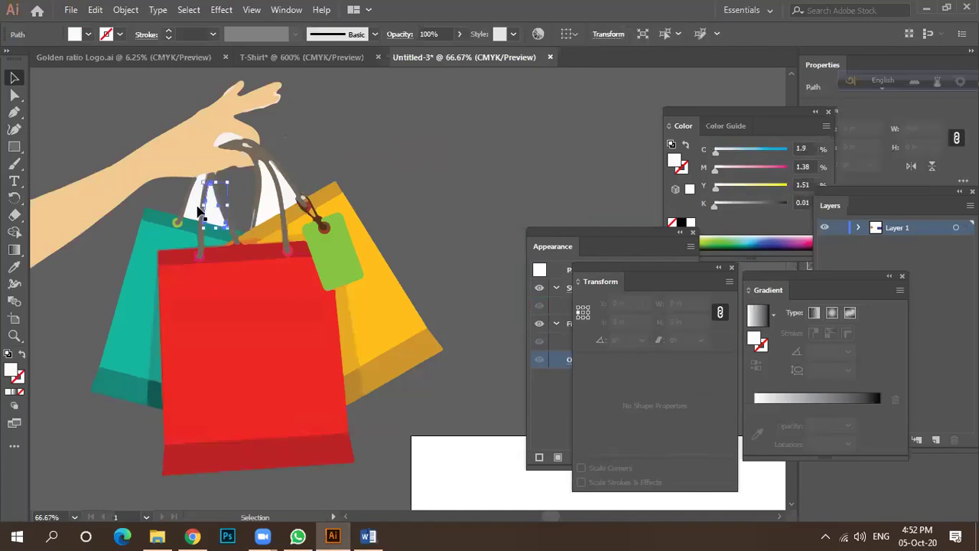
{"action": "key", "text": "Delete"}
{"action": "left_click", "coordinate": [200, 200]}
{"action": "key", "text": "Delete"}
Step: Delete the white fills around the right-hand bag handles and the white piece where the fingers grip the handle
{"action": "left_click", "coordinate": [268, 202]}
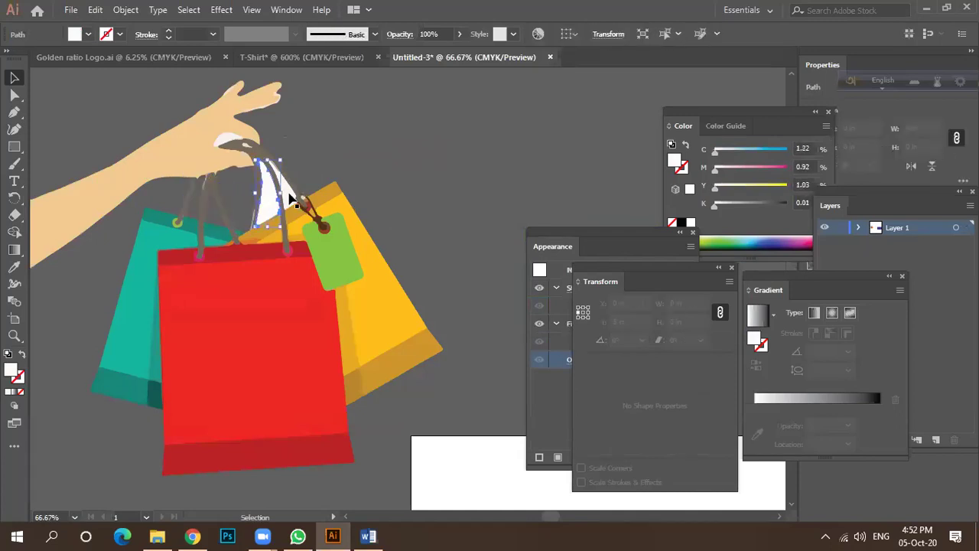
{"action": "key", "text": "Delete"}
{"action": "left_click", "coordinate": [277, 179]}
{"action": "key", "text": "Delete"}
{"action": "left_click", "coordinate": [248, 146]}
{"action": "key", "text": "Delete"}
{"action": "scroll", "coordinate": [222, 158], "scroll_direction": "up", "scroll_amount": 3}
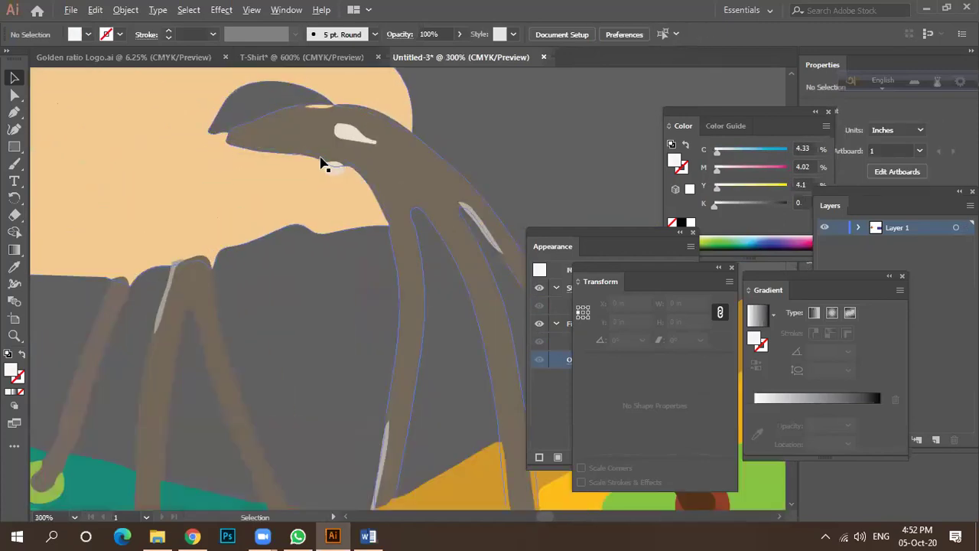
{"action": "scroll", "coordinate": [325, 163], "scroll_direction": "down", "scroll_amount": 5}
{"action": "scroll", "coordinate": [331, 299], "scroll_direction": "down", "scroll_amount": 2}
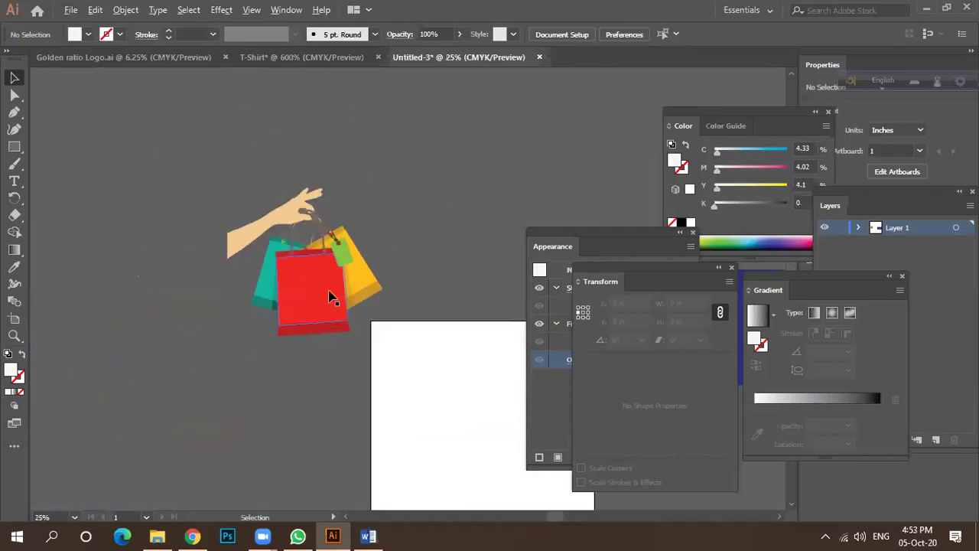
{"action": "scroll", "coordinate": [337, 229], "scroll_direction": "up", "scroll_amount": 4}
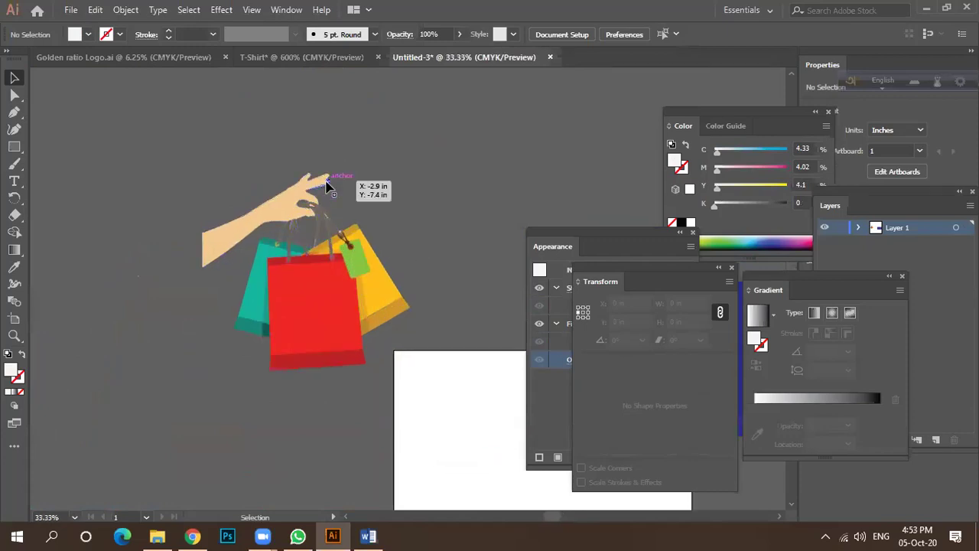
{"action": "scroll", "coordinate": [306, 260], "scroll_direction": "down", "scroll_amount": 4}
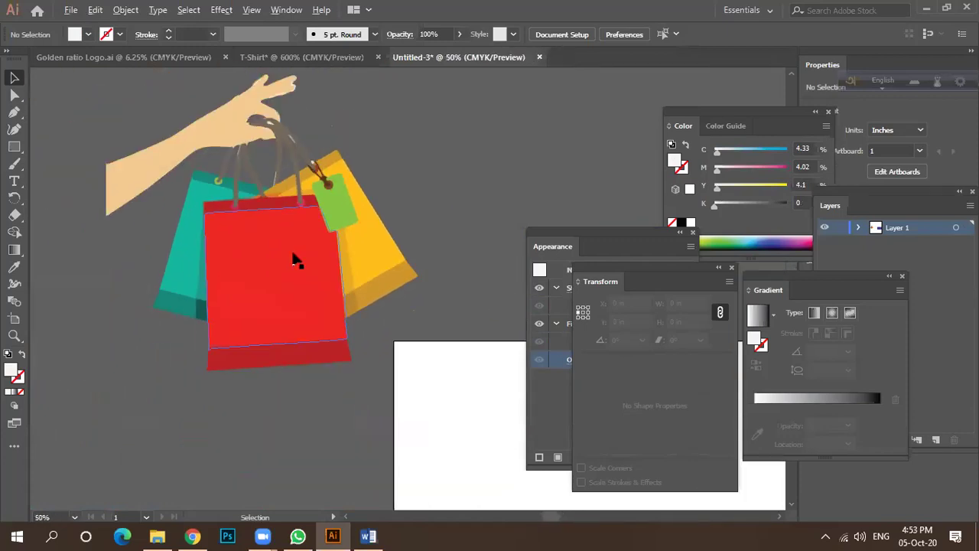
{"action": "scroll", "coordinate": [197, 205], "scroll_direction": "up", "scroll_amount": 5}
Step: Delete the pale sliver along the outer edge of the hand's short upper finger
{"action": "left_click", "coordinate": [198, 206]}
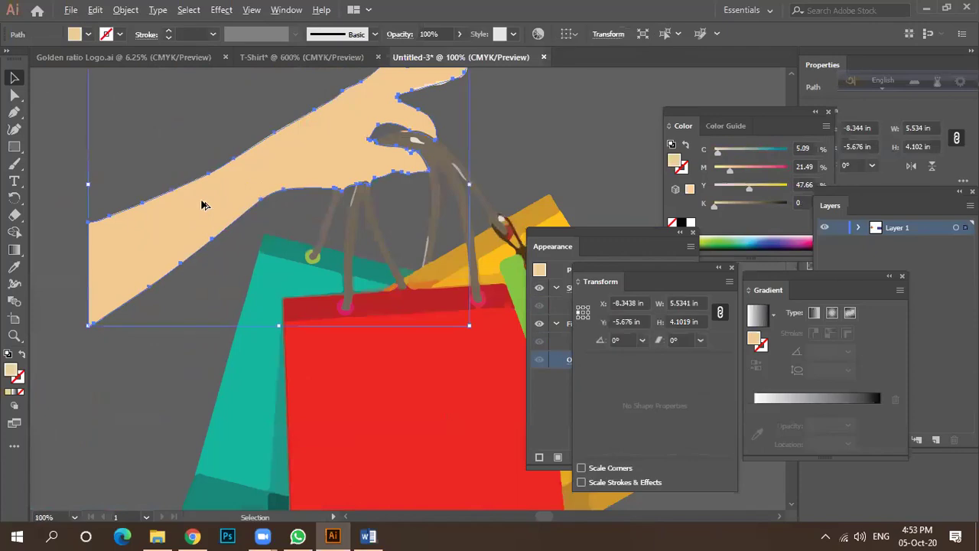
{"action": "scroll", "coordinate": [372, 144], "scroll_direction": "down", "scroll_amount": 1}
{"action": "scroll", "coordinate": [389, 94], "scroll_direction": "up", "scroll_amount": 3}
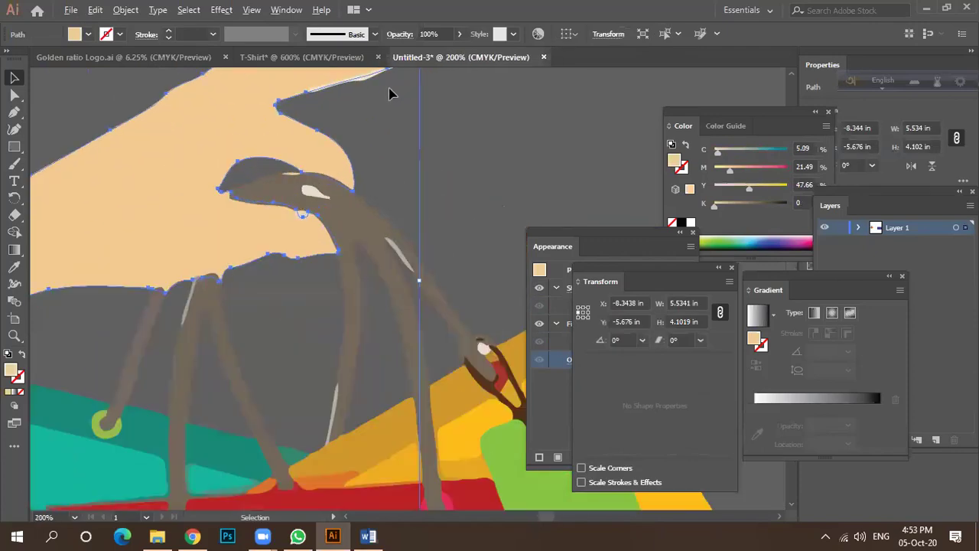
{"action": "scroll", "coordinate": [379, 165], "scroll_direction": "up", "scroll_amount": 2}
{"action": "scroll", "coordinate": [253, 157], "scroll_direction": "up", "scroll_amount": 2}
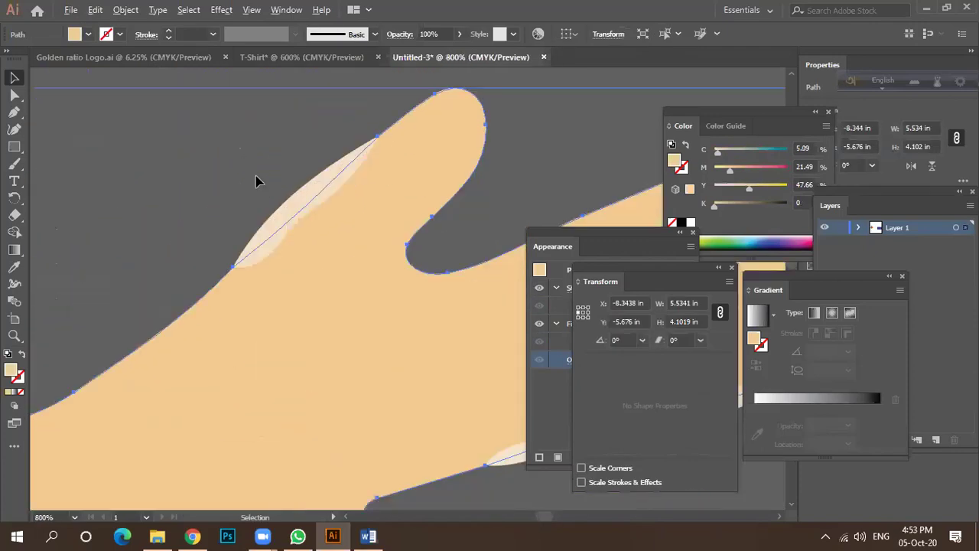
{"action": "left_click", "coordinate": [283, 207]}
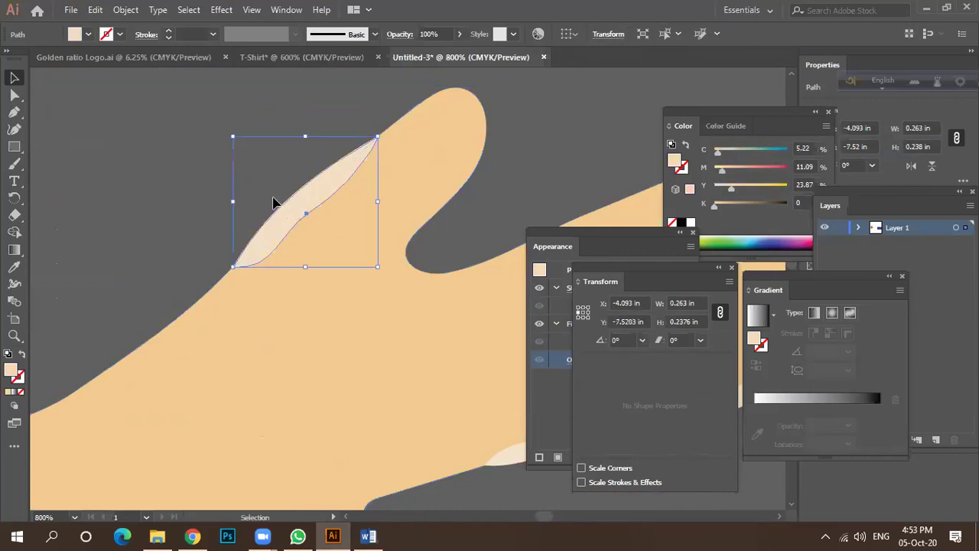
{"action": "left_click", "coordinate": [240, 191]}
{"action": "scroll", "coordinate": [247, 175], "scroll_direction": "down", "scroll_amount": 2}
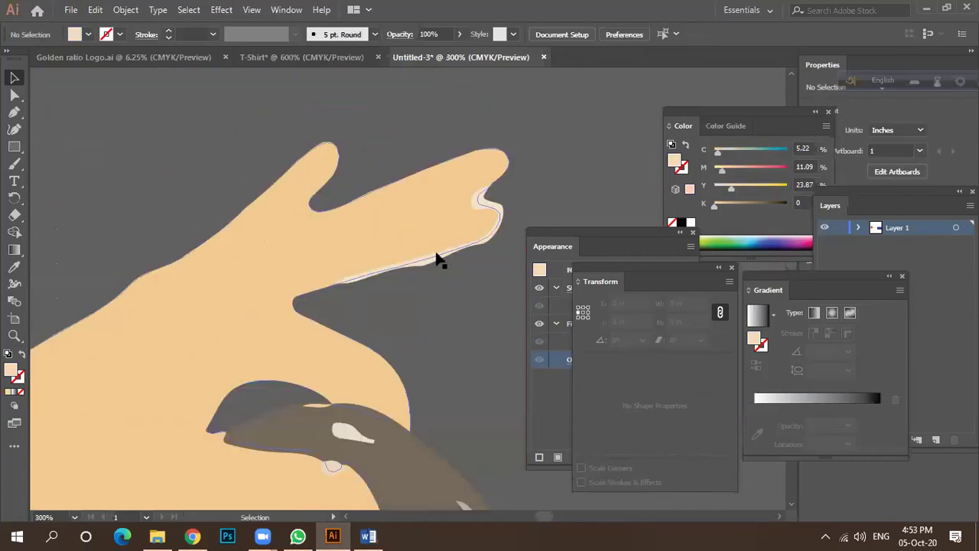
Step: Try to remove the pale outline along the tip and lower edge of the longer finger, and undo it
{"action": "scroll", "coordinate": [437, 257], "scroll_direction": "up", "scroll_amount": 1}
{"action": "left_click_drag", "start_coordinate": [433, 263], "coordinate": [437, 314]}
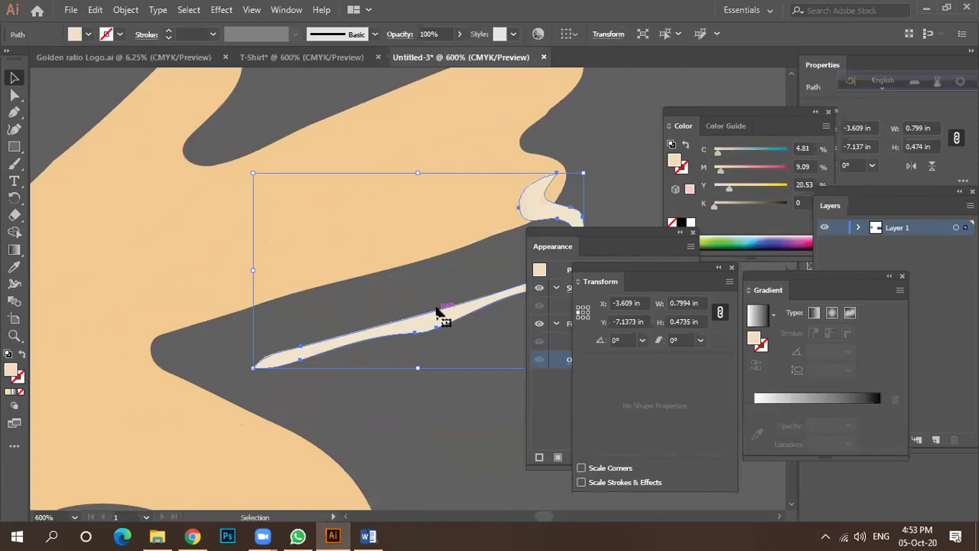
{"action": "left_click", "coordinate": [428, 290]}
{"action": "scroll", "coordinate": [403, 245], "scroll_direction": "down", "scroll_amount": 3}
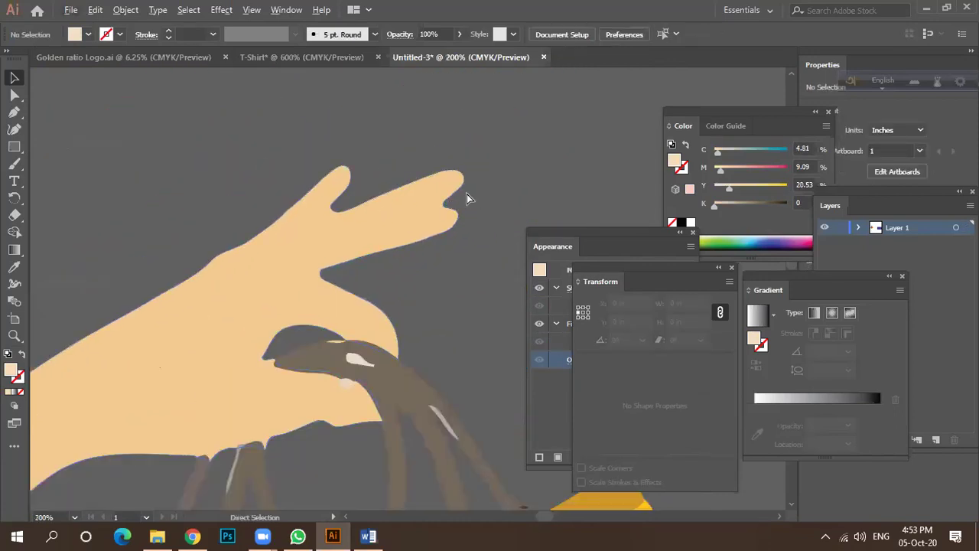
{"action": "left_click_drag", "start_coordinate": [354, 212], "coordinate": [474, 235]}
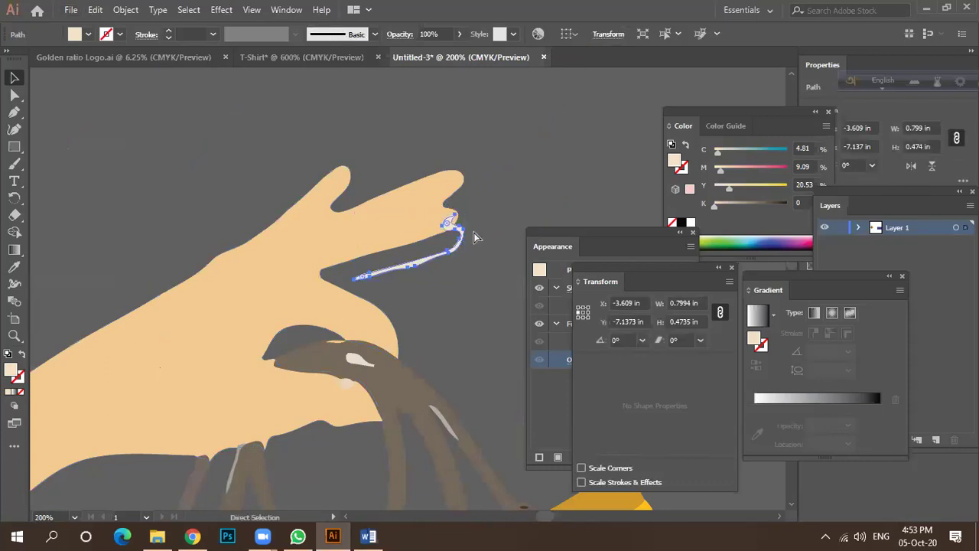
{"action": "key", "text": "v"}
{"action": "left_click", "coordinate": [459, 240]}
{"action": "scroll", "coordinate": [446, 205], "scroll_direction": "up", "scroll_amount": 2, "text": "alt"}
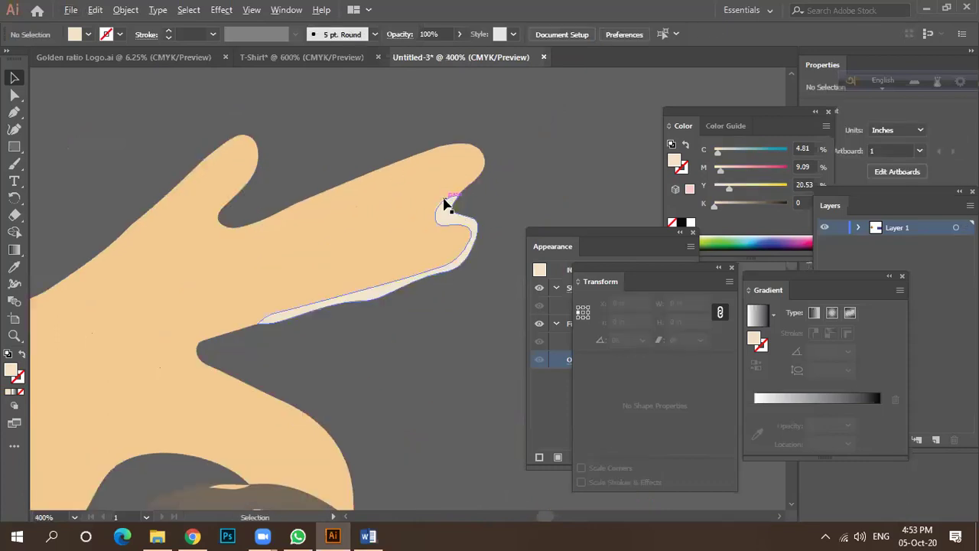
{"action": "scroll", "coordinate": [445, 213], "scroll_direction": "up", "scroll_amount": 1}
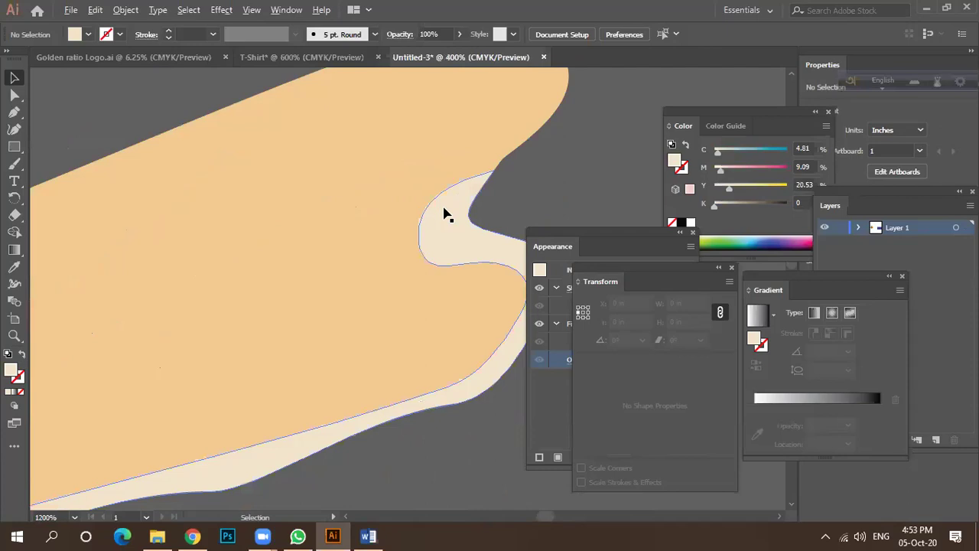
{"action": "scroll", "coordinate": [447, 213], "scroll_direction": "down", "scroll_amount": 2}
{"action": "scroll", "coordinate": [447, 212], "scroll_direction": "down", "scroll_amount": 1}
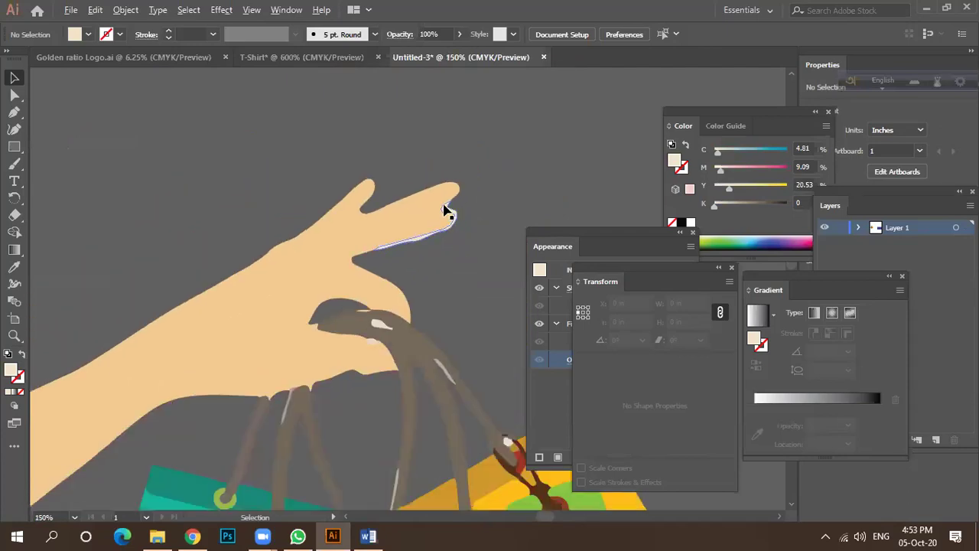
{"action": "scroll", "coordinate": [446, 212], "scroll_direction": "down", "scroll_amount": 1}
Step: Move the pale highlight and the grey sliver off the brown handle to the empty area beside it, at about X -2.9 in
{"action": "scroll", "coordinate": [402, 258], "scroll_direction": "up", "scroll_amount": 6}
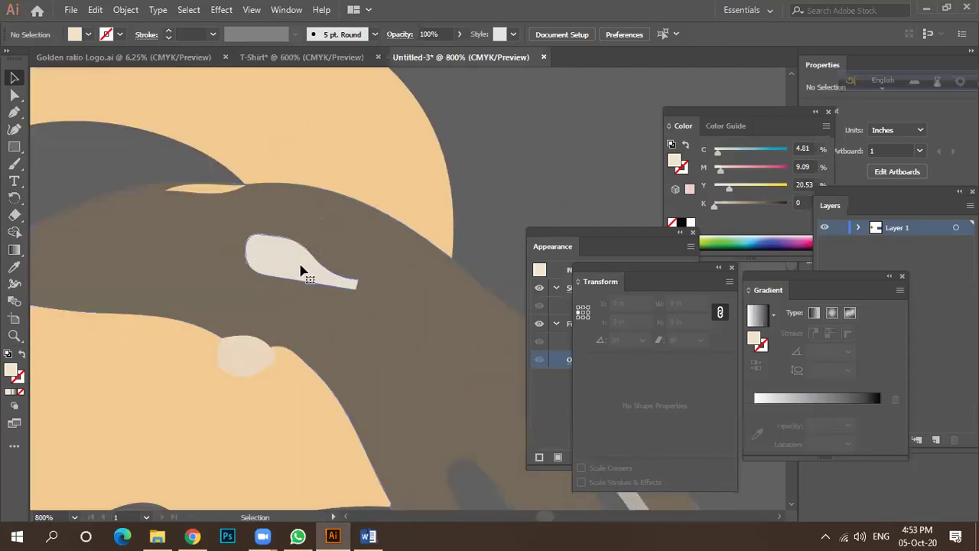
{"action": "left_click", "coordinate": [301, 269]}
{"action": "scroll", "coordinate": [344, 240], "scroll_direction": "down", "scroll_amount": 3}
{"action": "key", "text": "ctrl+z"}
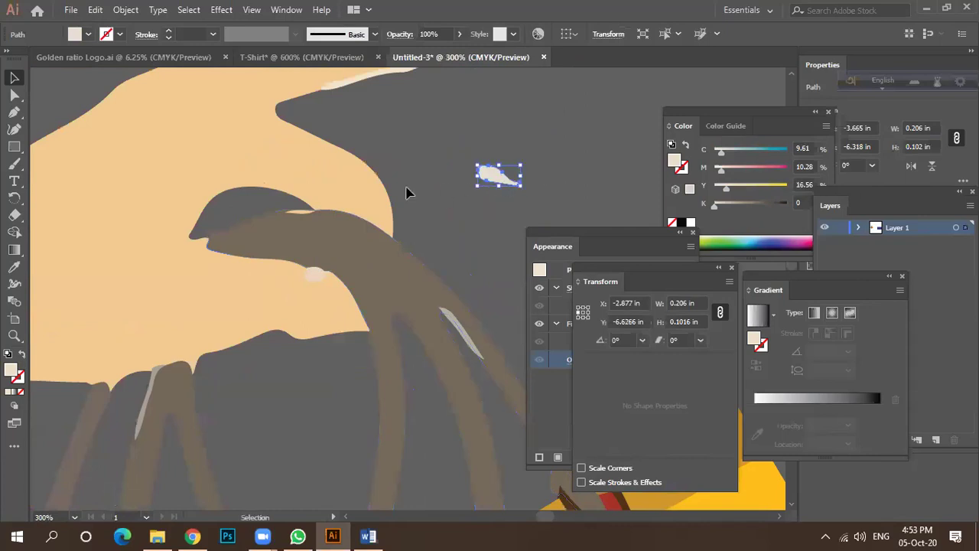
{"action": "scroll", "coordinate": [410, 199], "scroll_direction": "down", "scroll_amount": 3}
{"action": "scroll", "coordinate": [482, 268], "scroll_direction": "down", "scroll_amount": 3}
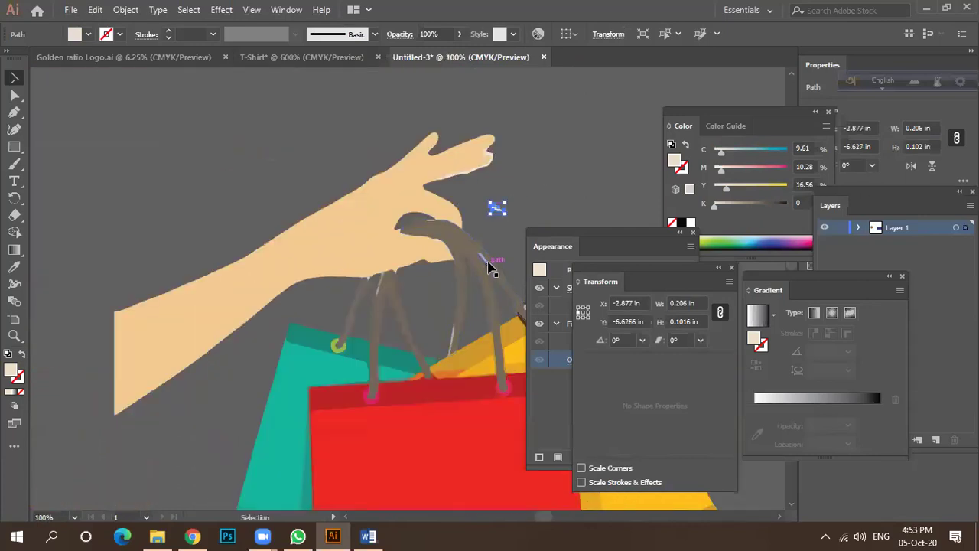
{"action": "scroll", "coordinate": [498, 270], "scroll_direction": "up", "scroll_amount": 4}
{"action": "left_click_drag", "start_coordinate": [459, 266], "coordinate": [519, 177]}
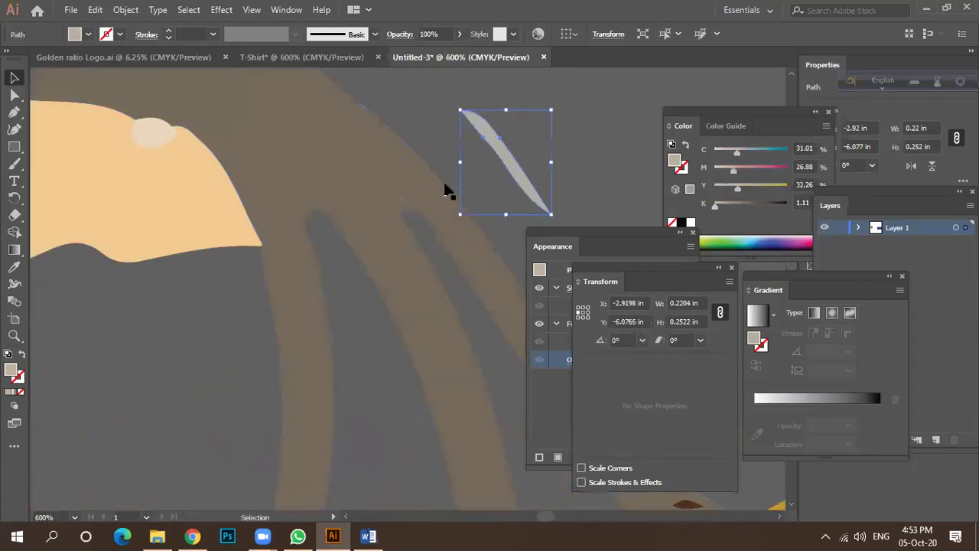
Step: Merge the light grey sliver near the lower end of the brown handle into that handle with the Shape Builder
{"action": "scroll", "coordinate": [386, 195], "scroll_direction": "down", "scroll_amount": 3}
{"action": "scroll", "coordinate": [354, 316], "scroll_direction": "up", "scroll_amount": 2}
{"action": "scroll", "coordinate": [339, 312], "scroll_direction": "up", "scroll_amount": 2}
{"action": "left_click", "coordinate": [317, 294]}
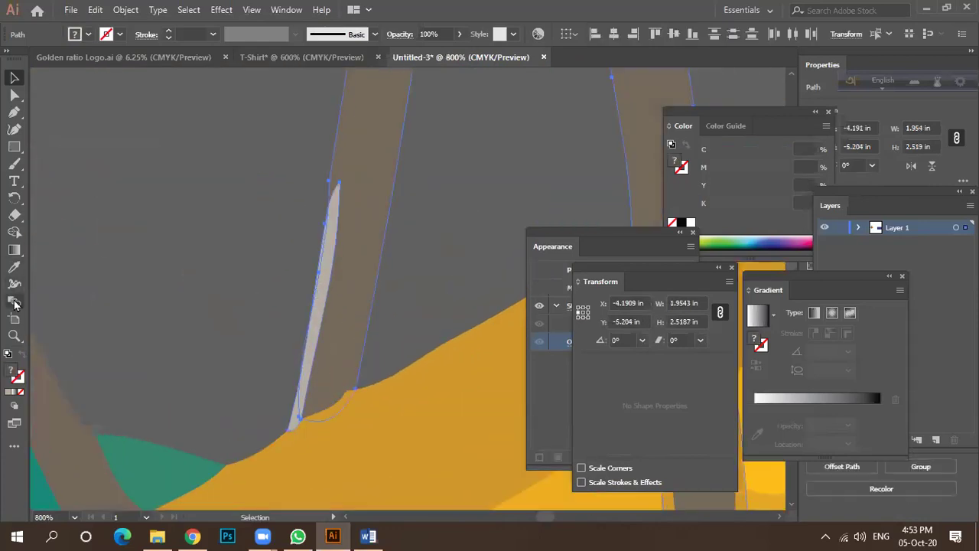
{"action": "scroll", "coordinate": [227, 288], "scroll_direction": "down", "scroll_amount": 3}
{"action": "left_click", "coordinate": [257, 260]}
{"action": "left_click", "coordinate": [263, 254]}
{"action": "left_click", "coordinate": [272, 297], "text": "shift"}
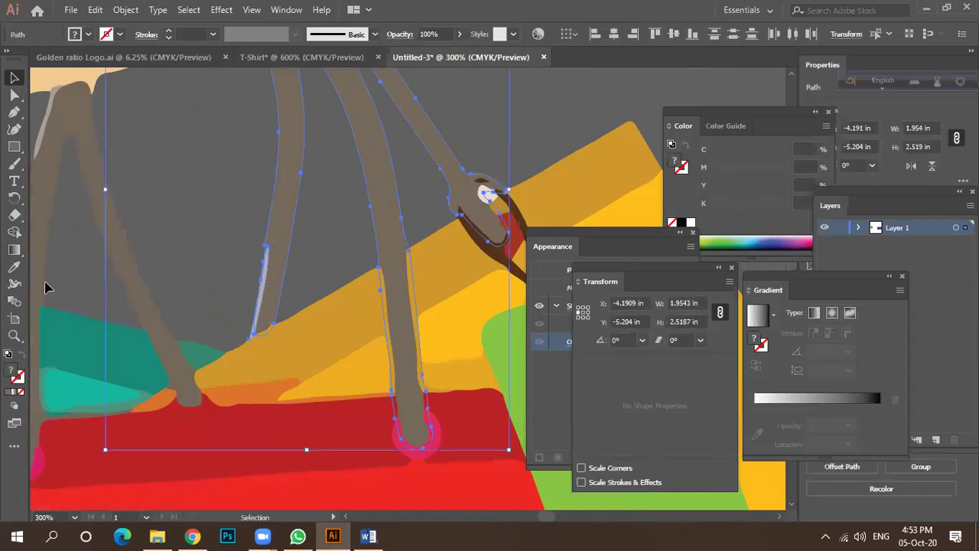
{"action": "left_click", "coordinate": [15, 234]}
{"action": "scroll", "coordinate": [240, 280], "scroll_direction": "up", "scroll_amount": 3}
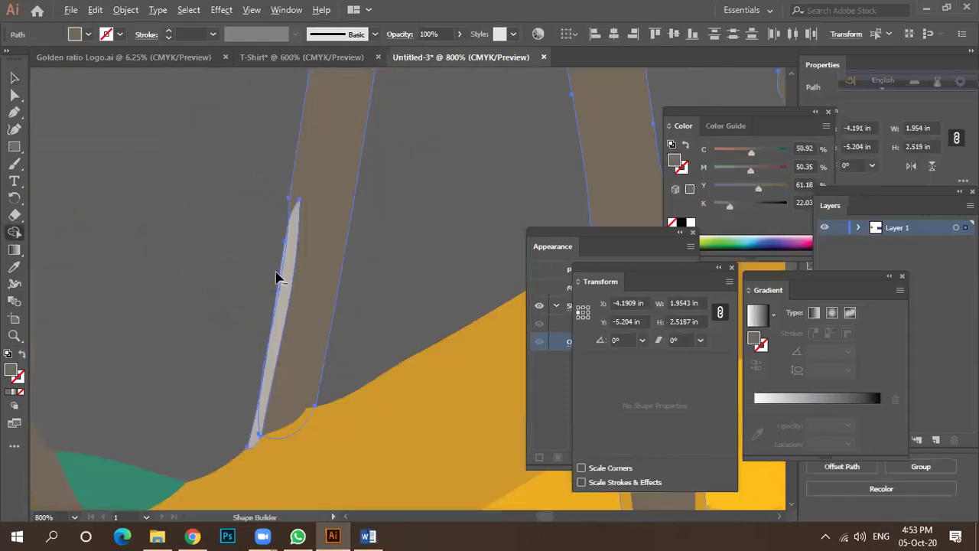
{"action": "mouse_move", "coordinate": [302, 221]}
{"action": "left_mouse_down"}
{"action": "mouse_move", "coordinate": [277, 321]}
{"action": "mouse_move", "coordinate": [243, 328]}
{"action": "left_mouse_up"}
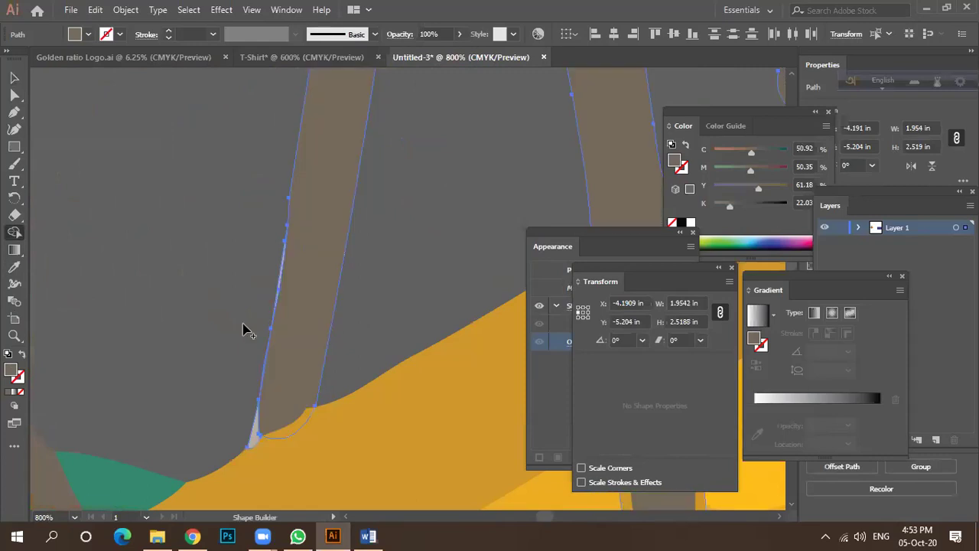
Step: Merge the remaining grey tip at the handle's lower end into the brown handle shape
{"action": "scroll", "coordinate": [246, 338], "scroll_direction": "down", "scroll_amount": 1}
{"action": "scroll", "coordinate": [238, 429], "scroll_direction": "up", "scroll_amount": 4}
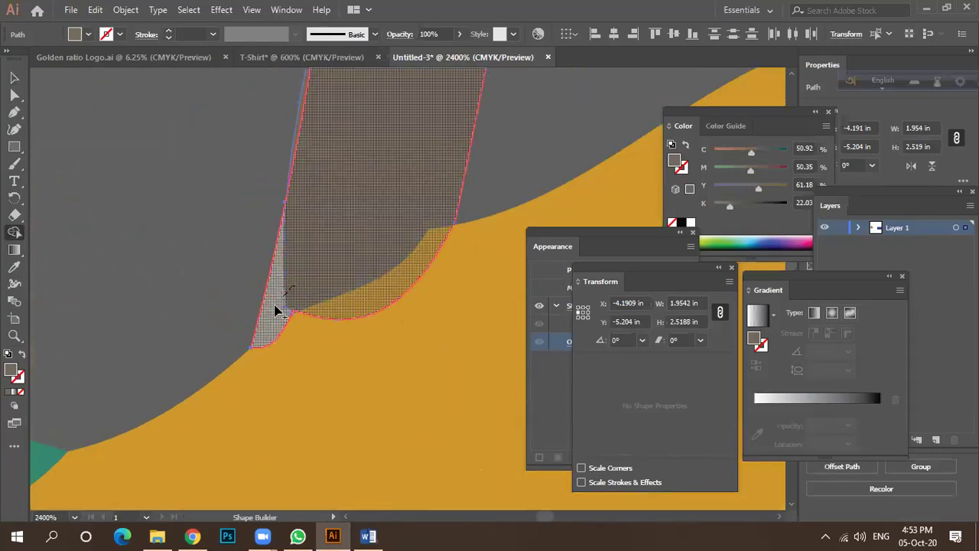
{"action": "scroll", "coordinate": [241, 328], "scroll_direction": "down", "scroll_amount": 7}
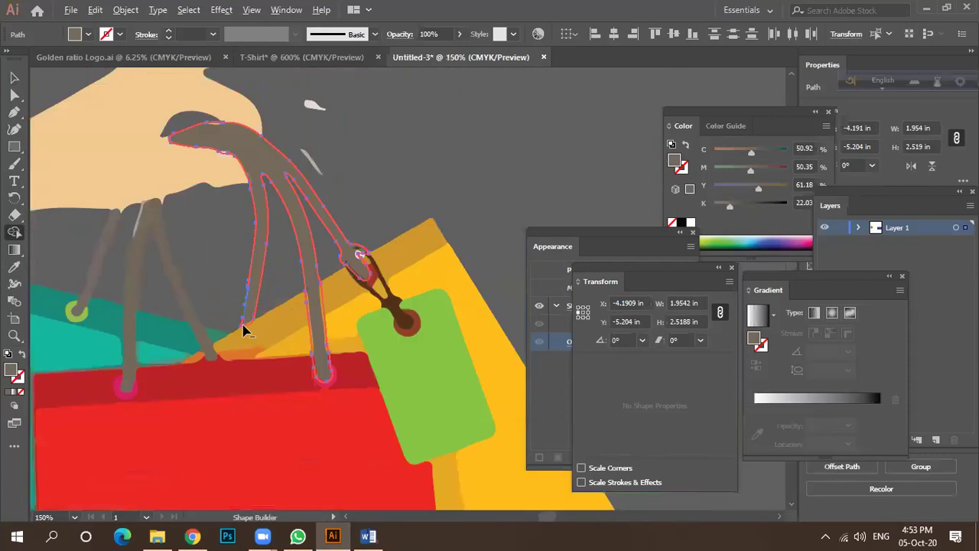
Step: Merge the light grey sliver at the top of the red bag's left handle into that handle with the Shape Builder
{"action": "scroll", "coordinate": [144, 204], "scroll_direction": "up", "scroll_amount": 3}
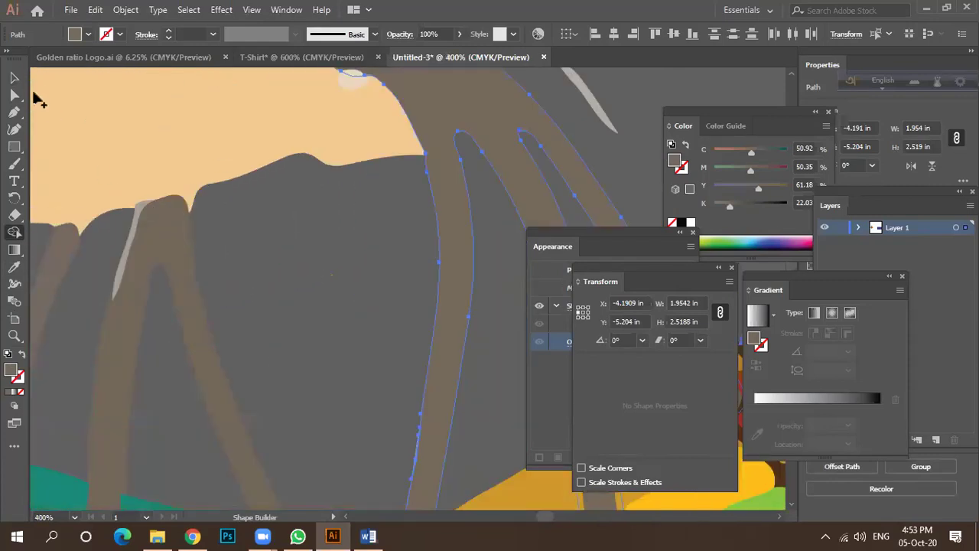
{"action": "left_click", "coordinate": [14, 77]}
{"action": "left_click", "coordinate": [175, 262], "text": "shift"}
{"action": "left_click", "coordinate": [150, 283]}
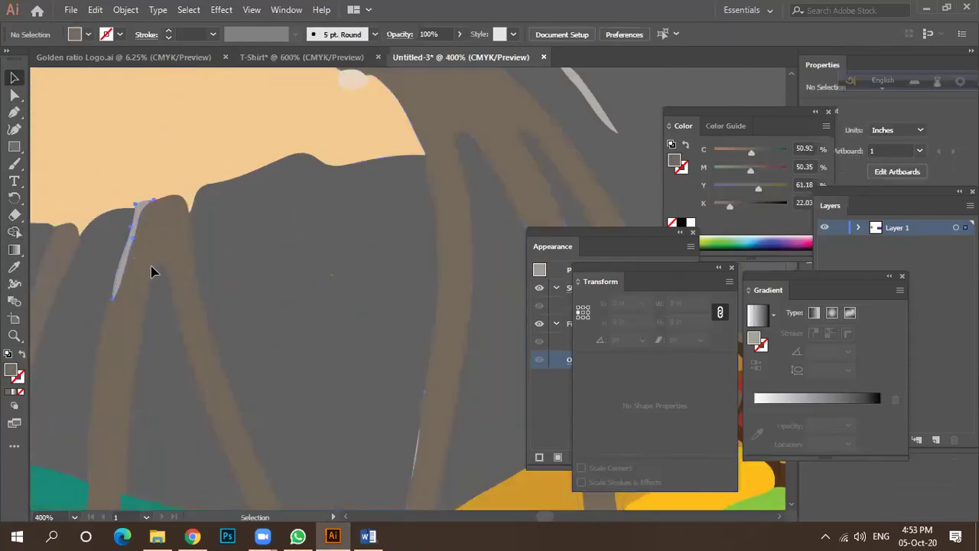
{"action": "left_click", "coordinate": [153, 274]}
{"action": "left_click", "coordinate": [14, 233]}
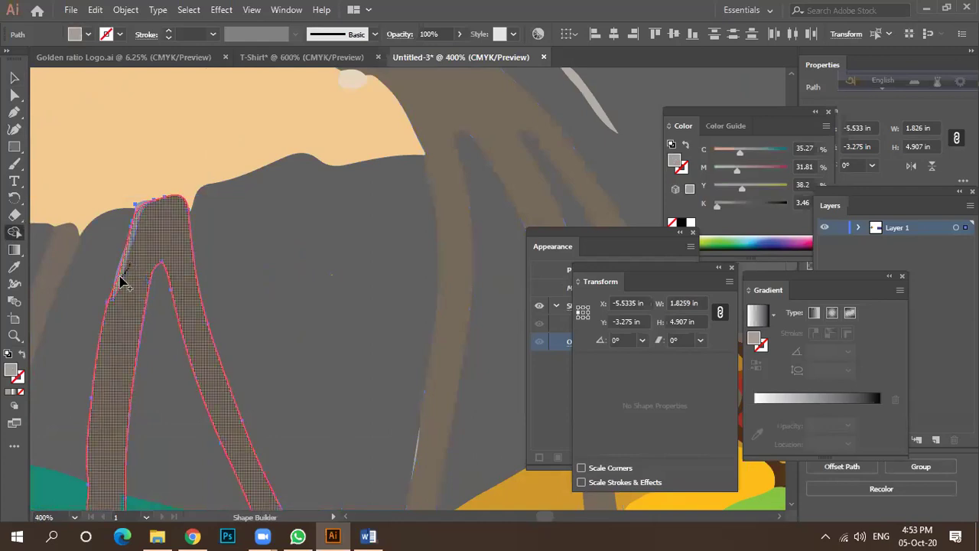
{"action": "scroll", "coordinate": [160, 306], "scroll_direction": "down", "scroll_amount": 5}
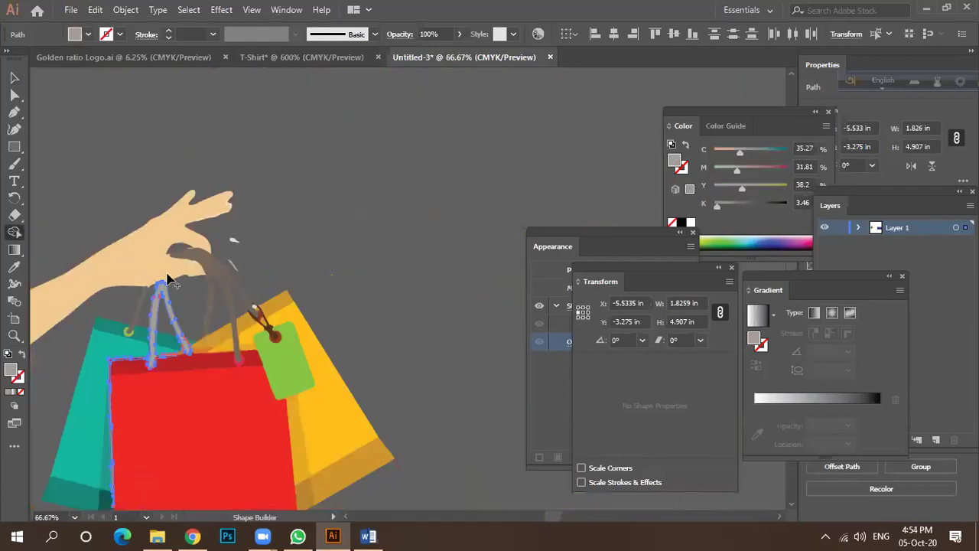
{"action": "key", "text": "v"}
Step: Delete the two loose highlight pieces lying in the empty area beside the hand
{"action": "scroll", "coordinate": [251, 263], "scroll_direction": "up", "scroll_amount": 3}
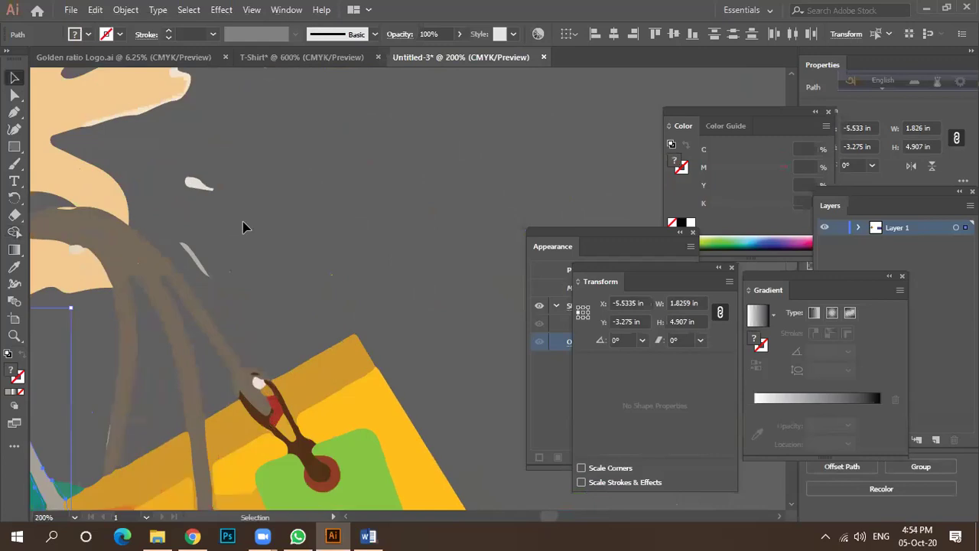
{"action": "left_click", "coordinate": [196, 271]}
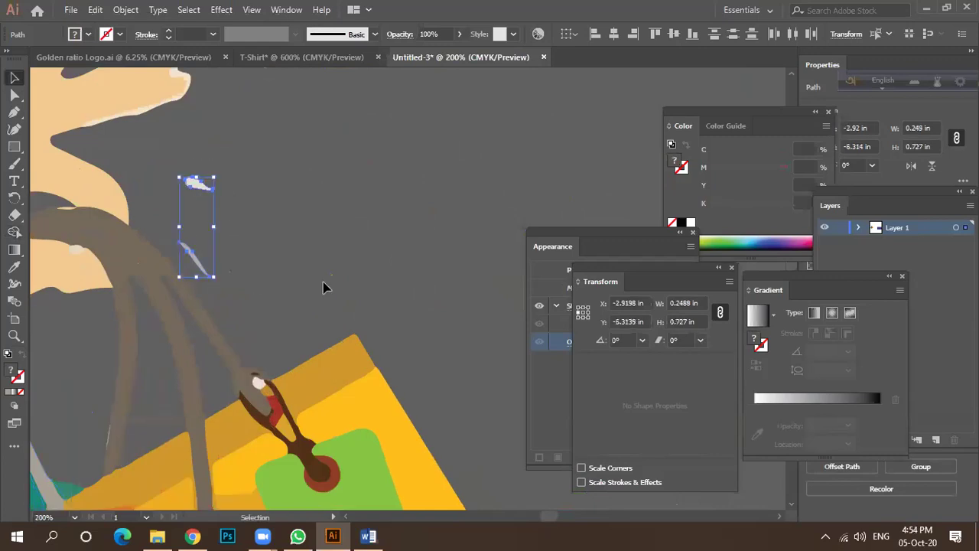
{"action": "left_click", "coordinate": [318, 278]}
{"action": "scroll", "coordinate": [284, 348], "scroll_direction": "down", "scroll_amount": 2}
{"action": "scroll", "coordinate": [283, 345], "scroll_direction": "up", "scroll_amount": 1}
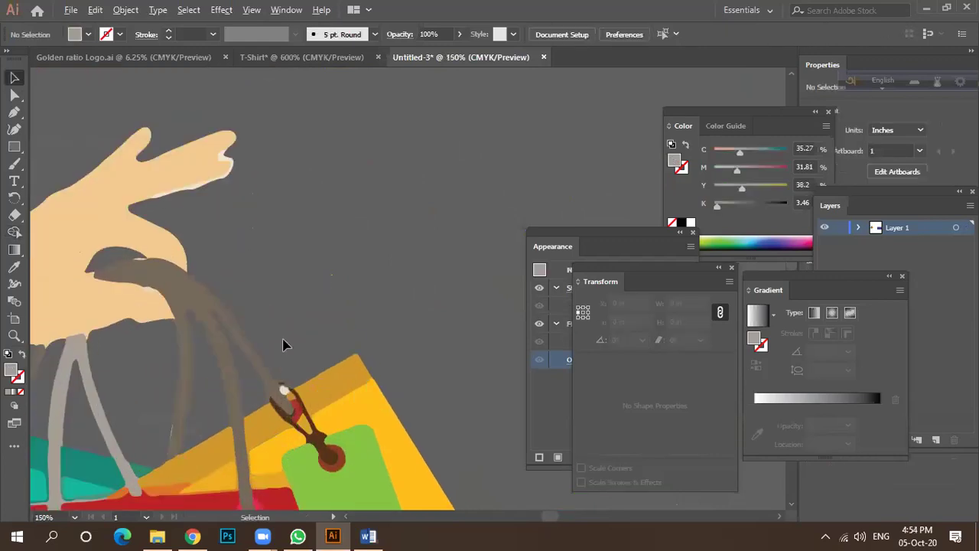
Step: Pull the off-white highlight piece out of the tag's brown loop and delete it
{"action": "scroll", "coordinate": [283, 345], "scroll_direction": "up", "scroll_amount": 1}
{"action": "scroll", "coordinate": [284, 328], "scroll_direction": "down", "scroll_amount": 2}
{"action": "scroll", "coordinate": [284, 322], "scroll_direction": "up", "scroll_amount": 4}
{"action": "left_click", "coordinate": [284, 260]}
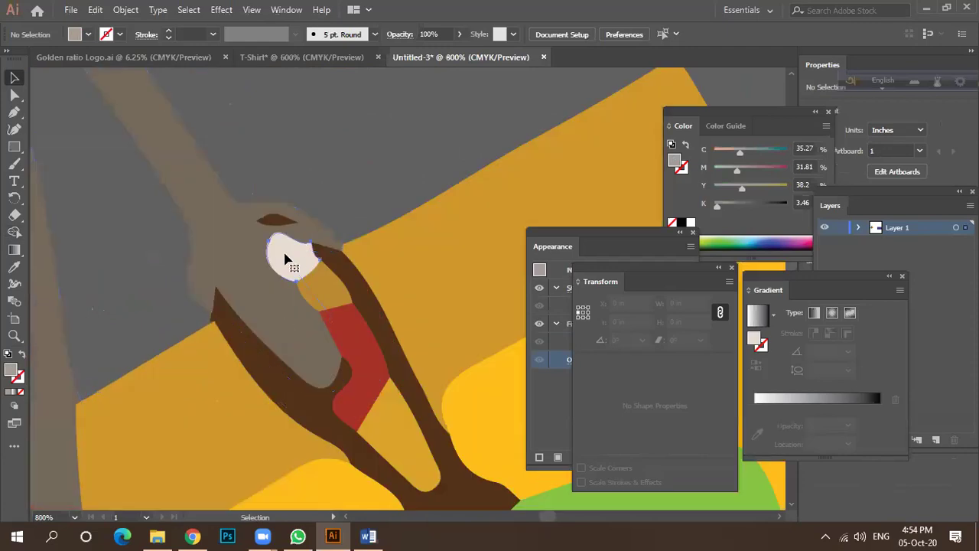
{"action": "left_click", "coordinate": [285, 260]}
{"action": "left_click_drag", "start_coordinate": [283, 236], "coordinate": [331, 144]}
{"action": "scroll", "coordinate": [362, 159], "scroll_direction": "down", "scroll_amount": 2}
{"action": "scroll", "coordinate": [364, 160], "scroll_direction": "down", "scroll_amount": 3}
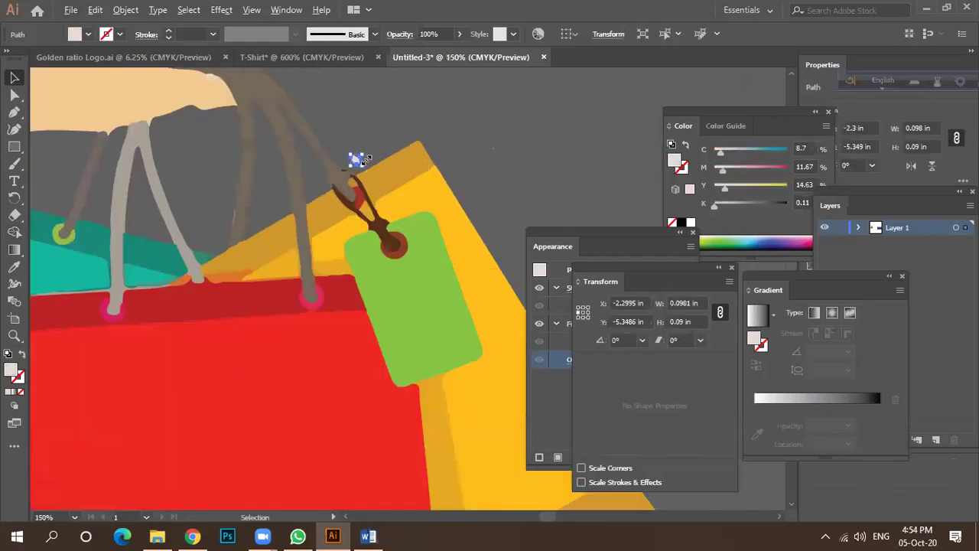
{"action": "left_click", "coordinate": [358, 159]}
{"action": "scroll", "coordinate": [358, 159], "scroll_direction": "down", "scroll_amount": 4}
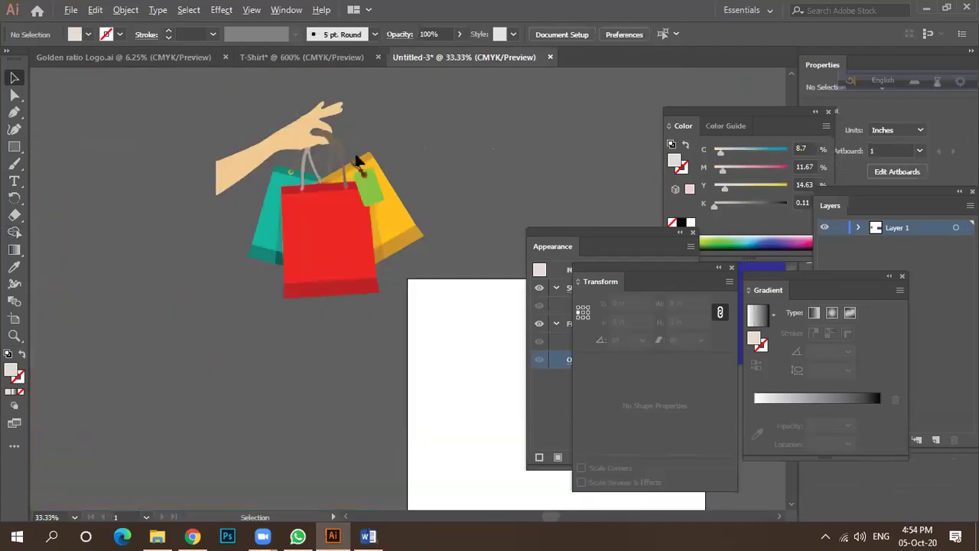
Step: Recolour the red bag's front panel to a purer red, CMYK 0.46, 99.97, 100, 0.15
{"action": "left_click_drag", "start_coordinate": [212, 121], "coordinate": [400, 277]}
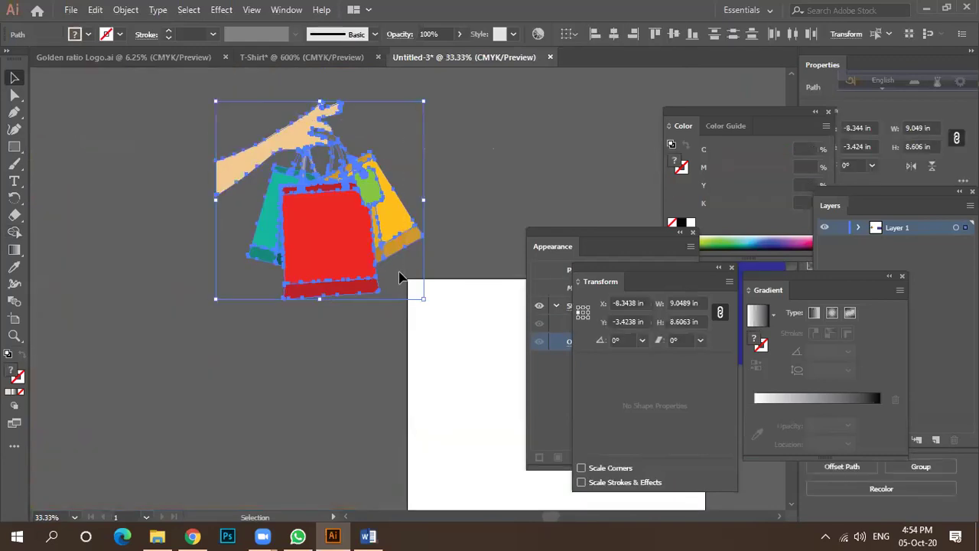
{"action": "left_click", "coordinate": [309, 268]}
{"action": "scroll", "coordinate": [321, 254], "scroll_direction": "up", "scroll_amount": 3}
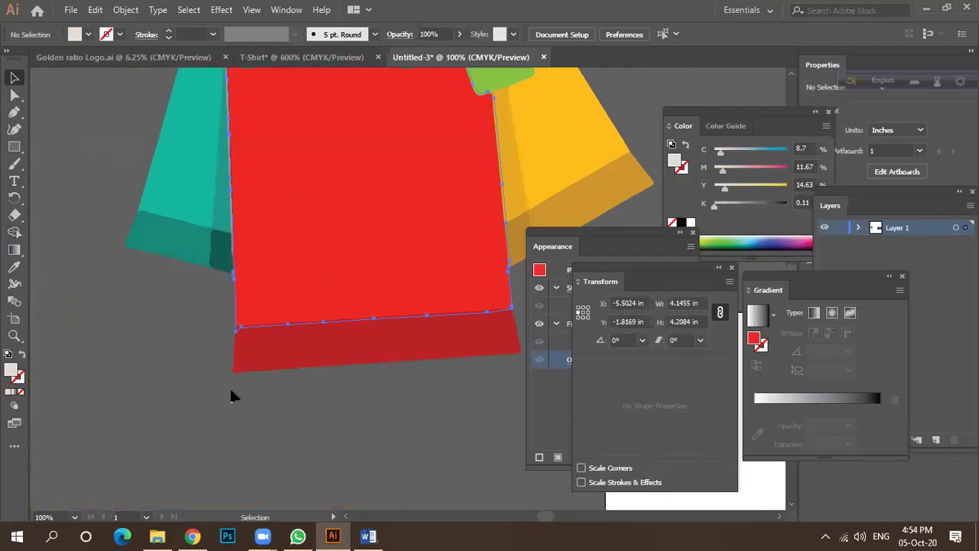
{"action": "scroll", "coordinate": [231, 398], "scroll_direction": "down", "scroll_amount": 2}
{"action": "left_click", "coordinate": [236, 407]}
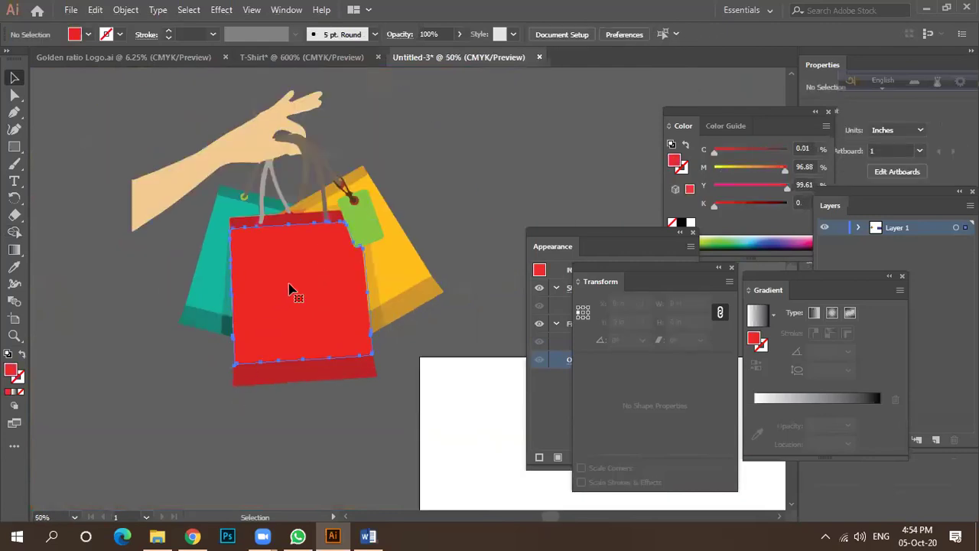
{"action": "left_click", "coordinate": [293, 290]}
{"action": "double_click", "coordinate": [12, 373]}
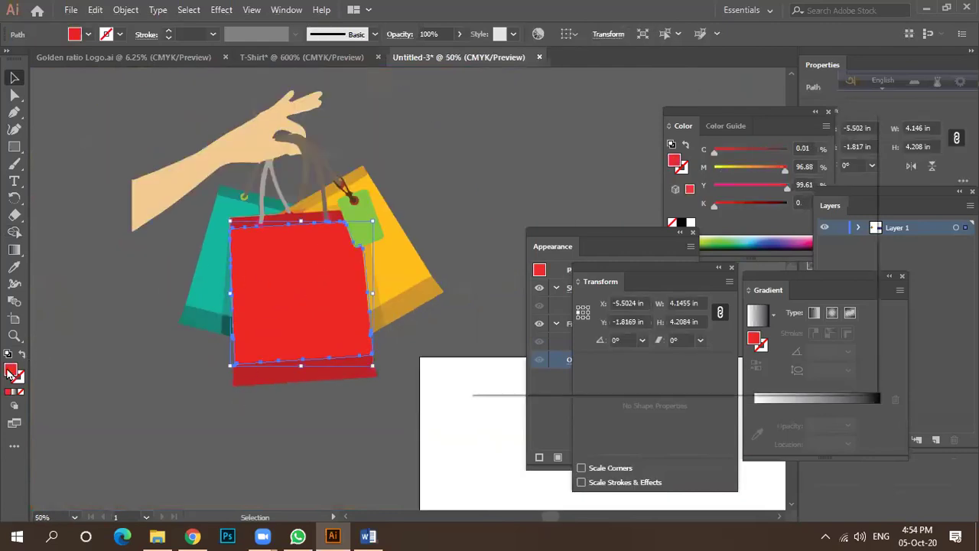
{"action": "left_click_drag", "start_coordinate": [638, 210], "coordinate": [651, 177]}
{"action": "left_click", "coordinate": [799, 168]}
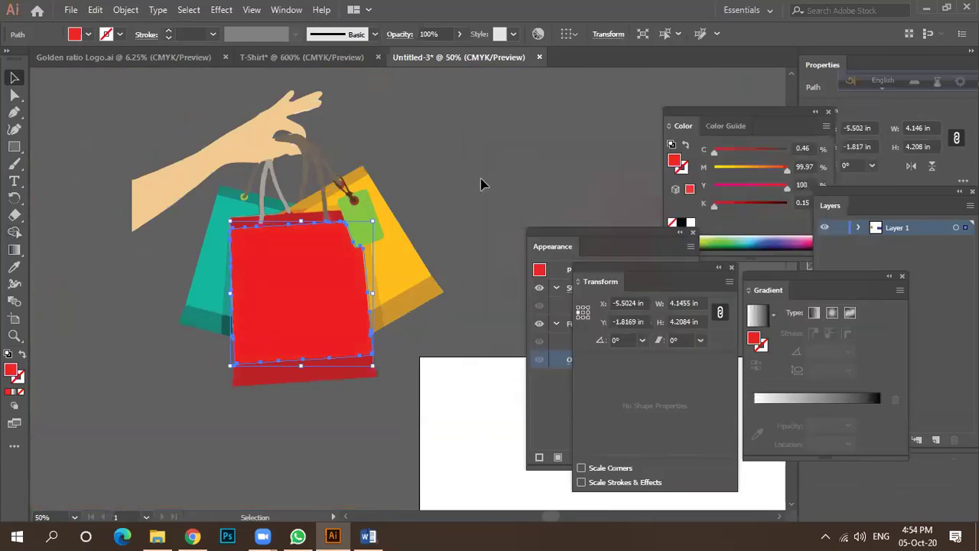
{"action": "left_click", "coordinate": [443, 255]}
Step: Recolour the yellow bag's bottom band with the Eyedropper, sampling the darker ochre piece beside the red bag
{"action": "scroll", "coordinate": [444, 255], "scroll_direction": "up", "scroll_amount": 2}
{"action": "left_click", "coordinate": [342, 334]}
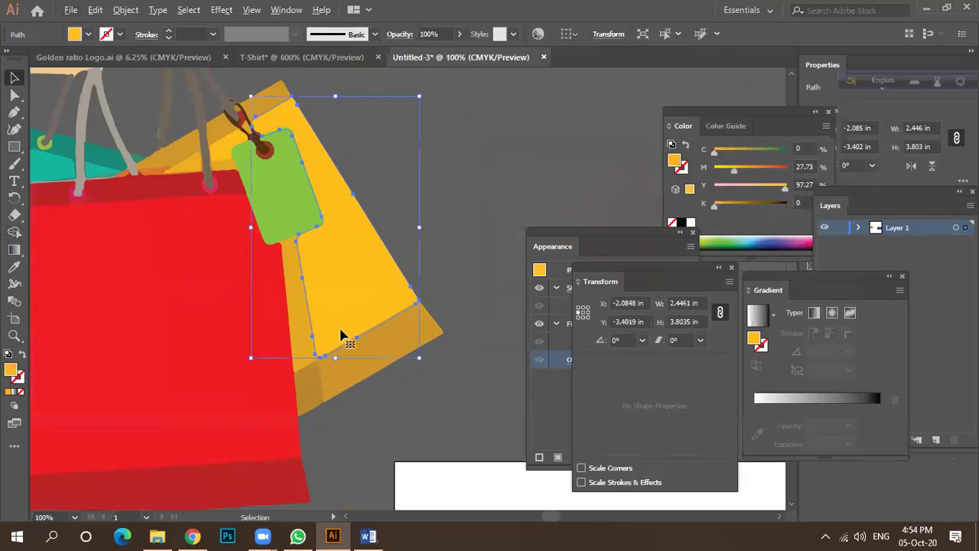
{"action": "left_click", "coordinate": [371, 346], "text": "shift"}
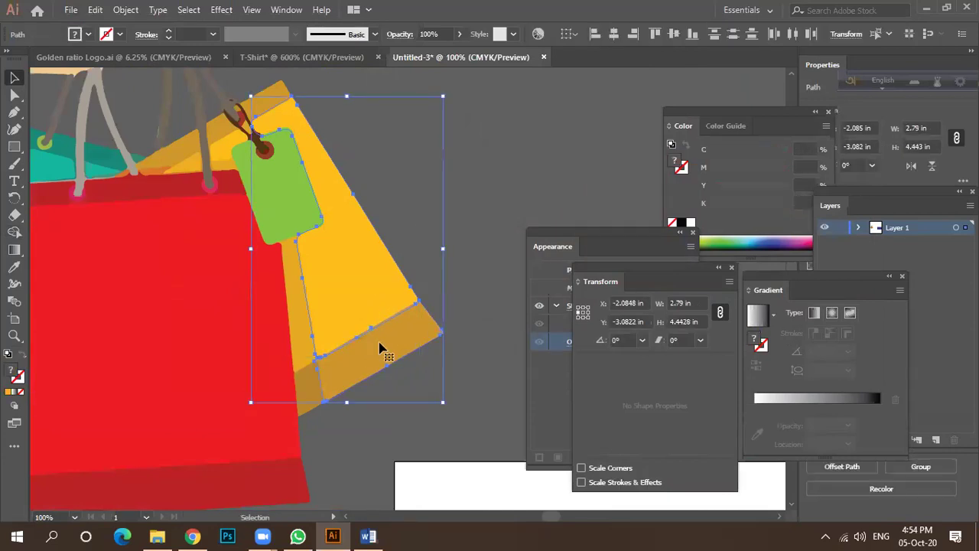
{"action": "left_click", "coordinate": [459, 265]}
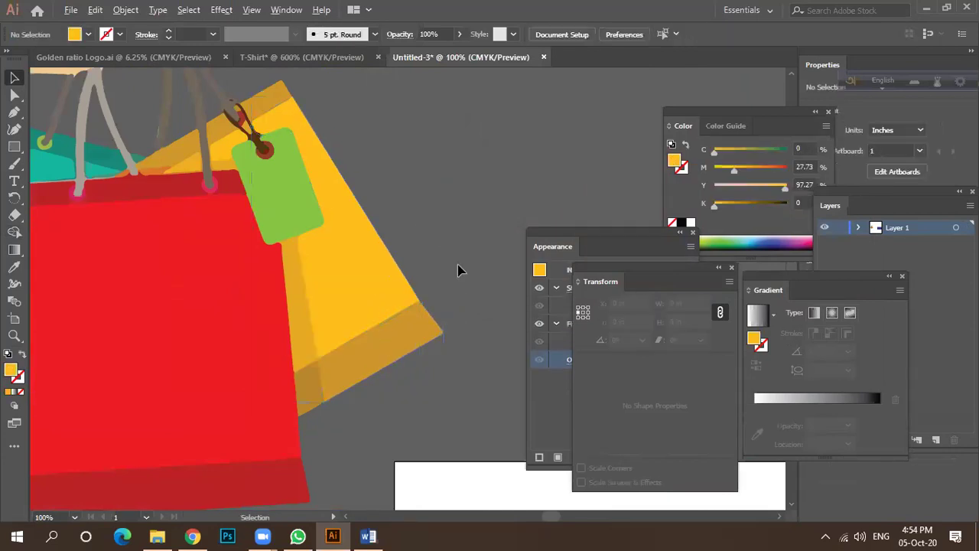
{"action": "left_click", "coordinate": [372, 358]}
{"action": "key", "text": "i"}
{"action": "left_click", "coordinate": [302, 371]}
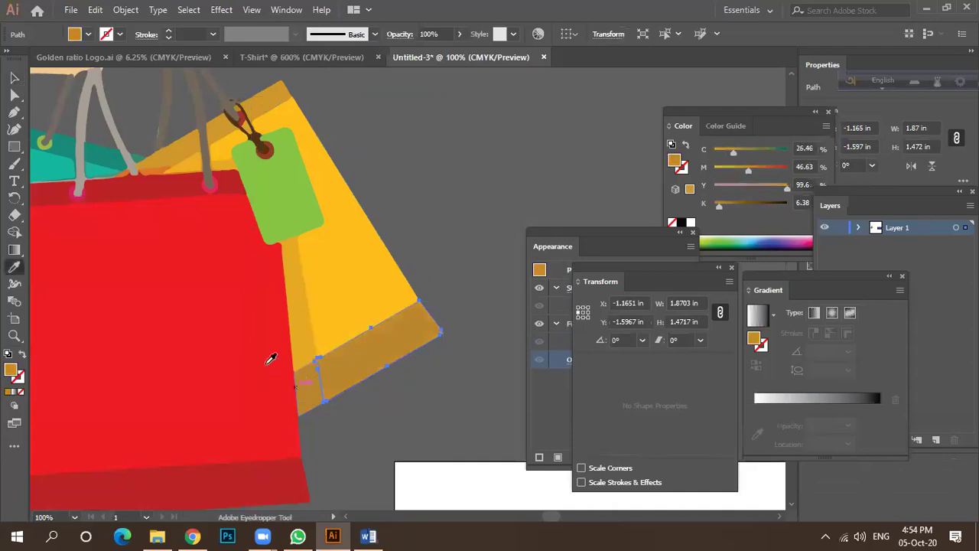
{"action": "left_click", "coordinate": [14, 77]}
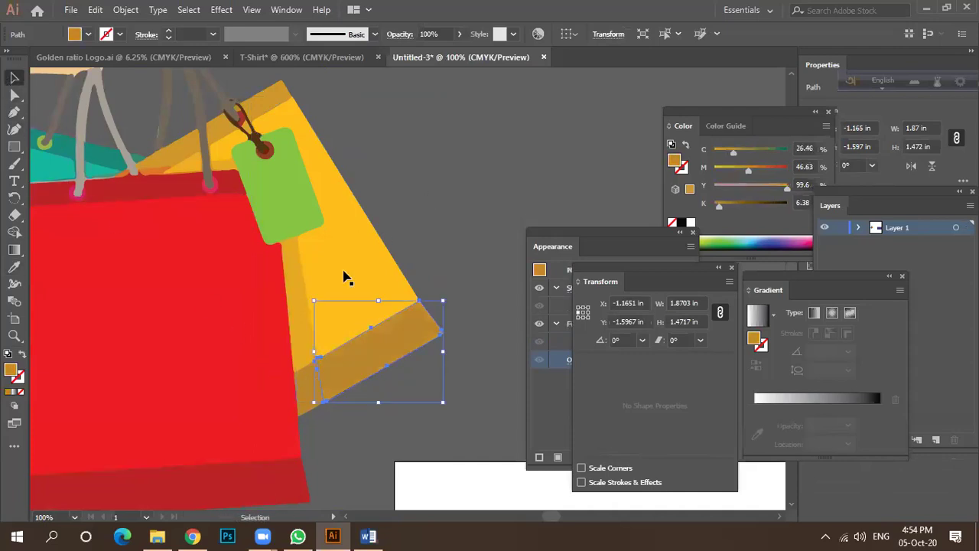
{"action": "left_click", "coordinate": [474, 253]}
Step: Recolour the yellow bag's front panel bright yellow, CMYK 1.87, 5.62, 97.71, 0
{"action": "left_click", "coordinate": [352, 253]}
{"action": "left_click", "coordinate": [74, 34]}
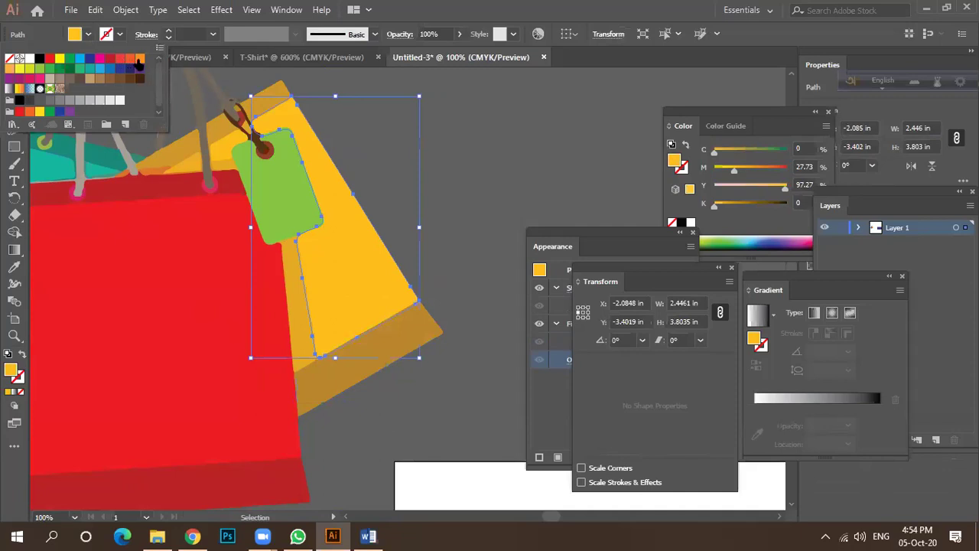
{"action": "left_click", "coordinate": [140, 59]}
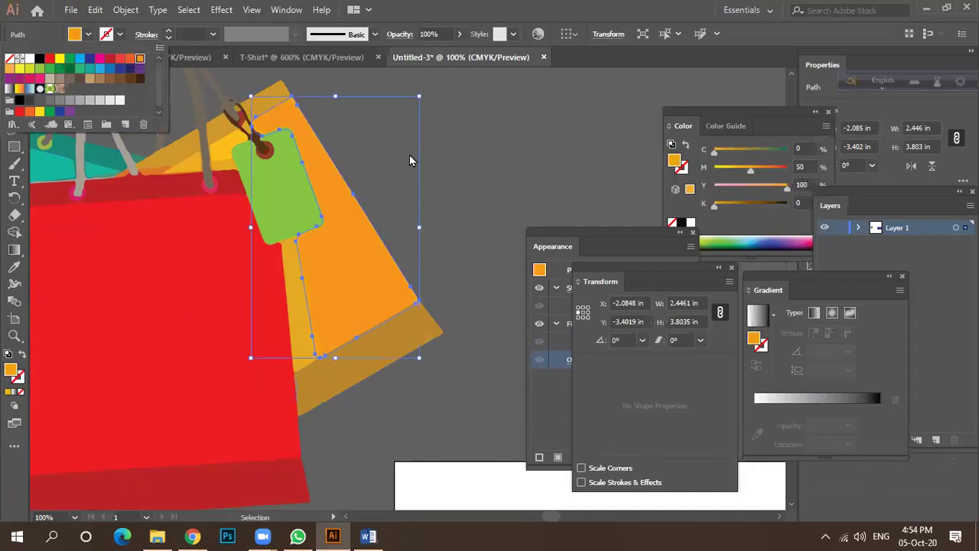
{"action": "double_click", "coordinate": [10, 370]}
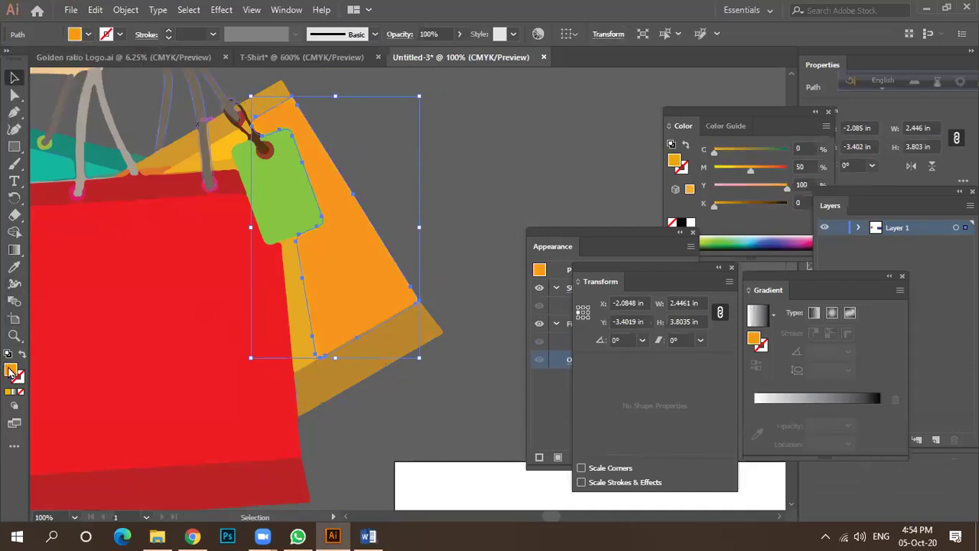
{"action": "left_click", "coordinate": [689, 321]}
{"action": "left_click_drag", "start_coordinate": [654, 190], "coordinate": [659, 161]}
{"action": "left_click", "coordinate": [794, 168]}
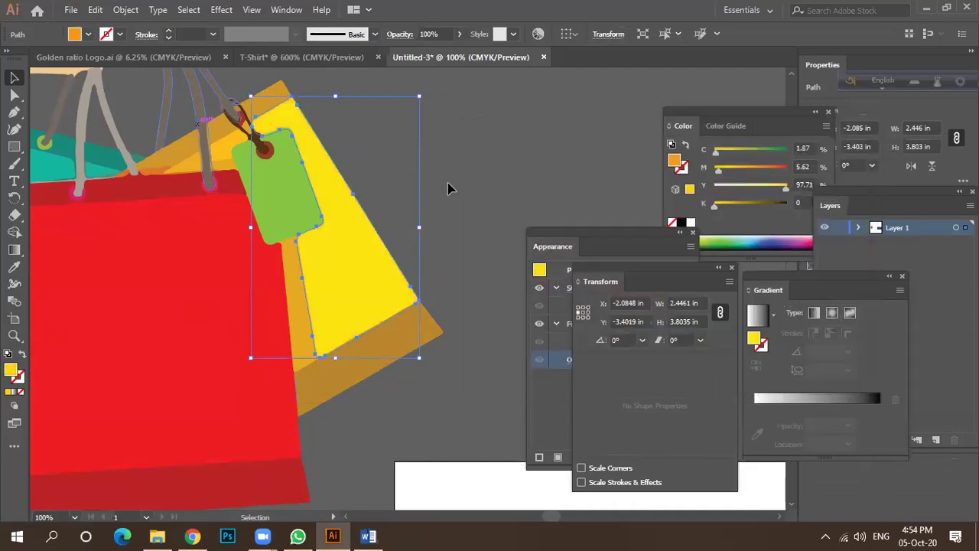
{"action": "left_click", "coordinate": [448, 182]}
Step: Darken the yellow bag's narrow side strip below the green tag to ochre, CMYK 25.88, 41.03, 92.85, 3.89
{"action": "key", "text": "ctrl+minus"}
{"action": "scroll", "coordinate": [374, 277], "scroll_direction": "up", "scroll_amount": 2}
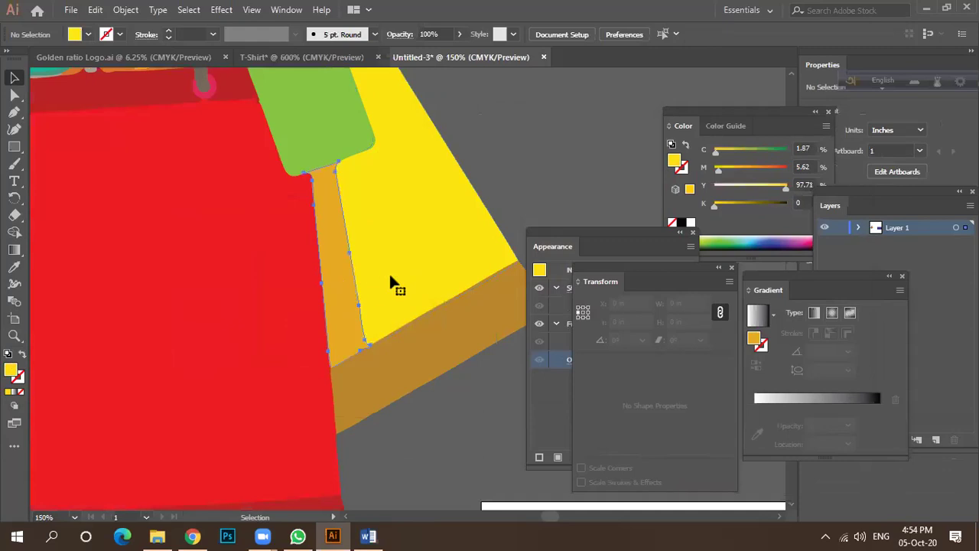
{"action": "left_click", "coordinate": [390, 282]}
{"action": "scroll", "coordinate": [390, 282], "scroll_direction": "down", "scroll_amount": 2}
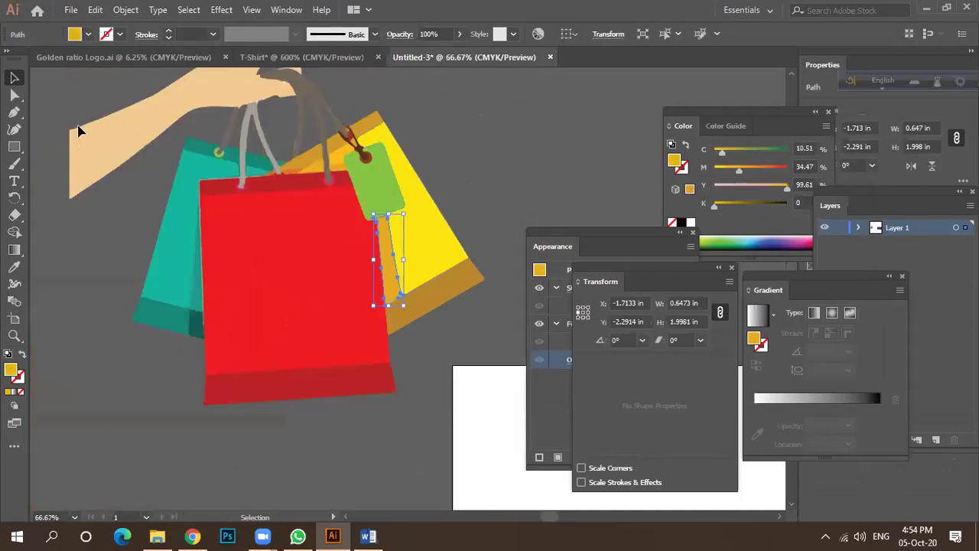
{"action": "double_click", "coordinate": [9, 371]}
{"action": "left_click", "coordinate": [610, 210]}
{"action": "left_click", "coordinate": [825, 169]}
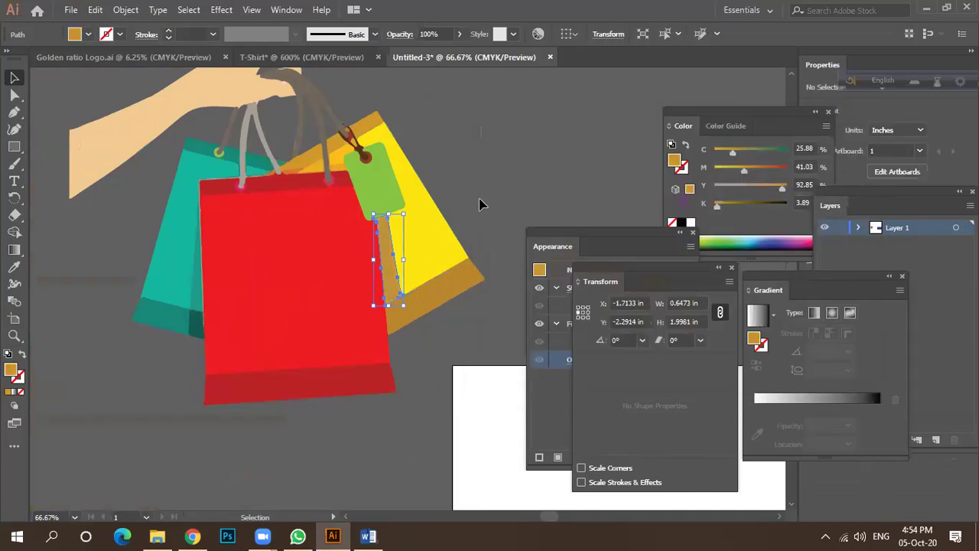
{"action": "left_click", "coordinate": [422, 158]}
Step: Group all pieces of the hand and shopping bags graphic and move the group onto the artboard
{"action": "scroll", "coordinate": [423, 161], "scroll_direction": "up", "scroll_amount": 2}
{"action": "scroll", "coordinate": [423, 159], "scroll_direction": "down", "scroll_amount": 2}
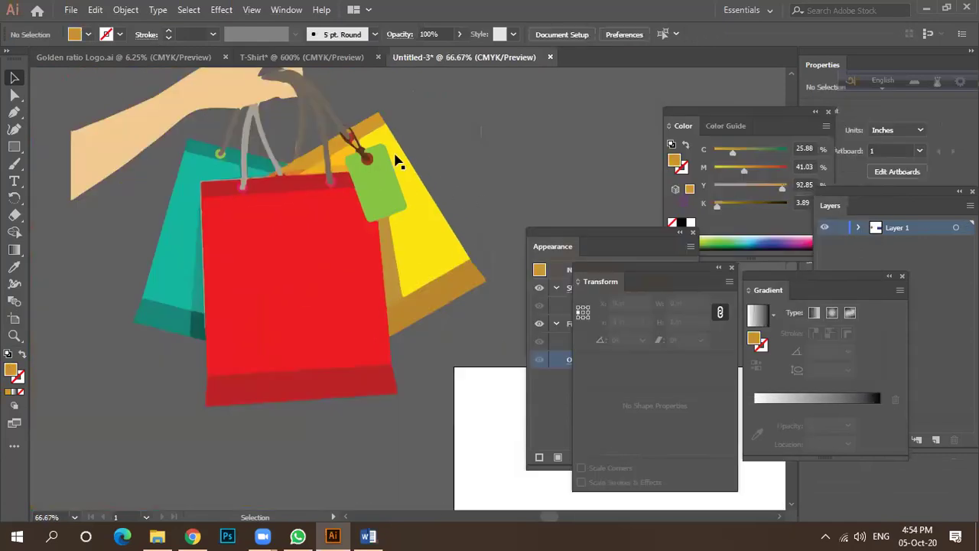
{"action": "scroll", "coordinate": [393, 164], "scroll_direction": "down", "scroll_amount": 1}
{"action": "scroll", "coordinate": [230, 222], "scroll_direction": "up", "scroll_amount": 5}
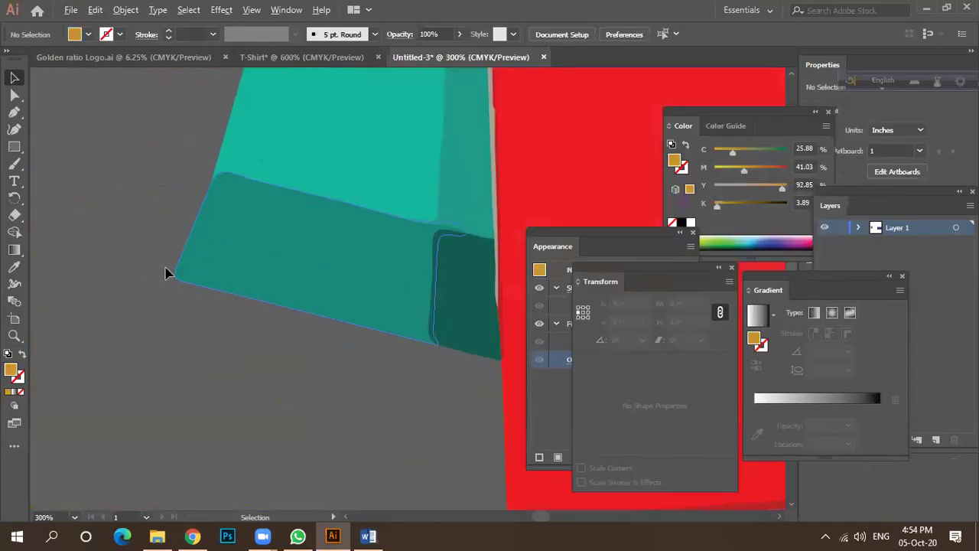
{"action": "scroll", "coordinate": [197, 260], "scroll_direction": "down", "scroll_amount": 7}
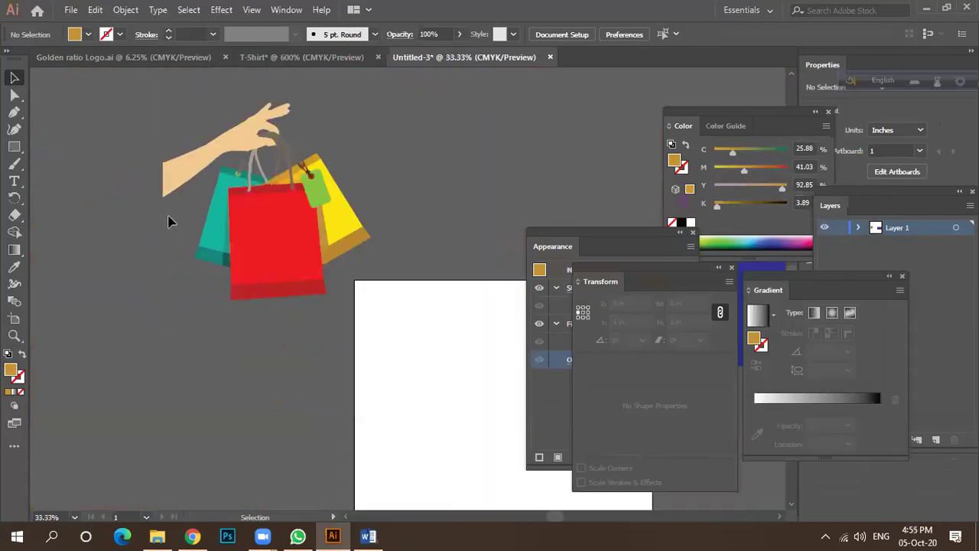
{"action": "scroll", "coordinate": [188, 167], "scroll_direction": "up", "scroll_amount": 2}
{"action": "scroll", "coordinate": [193, 169], "scroll_direction": "down", "scroll_amount": 2}
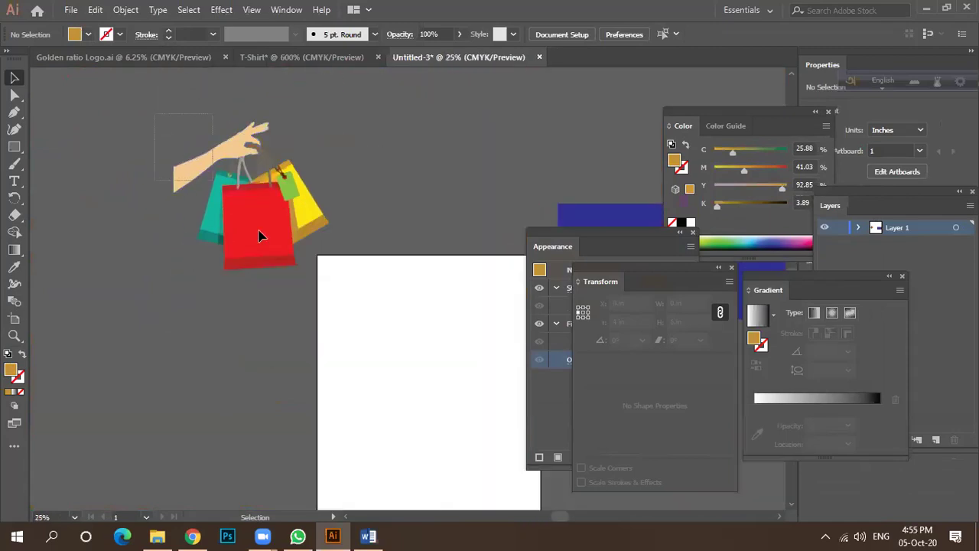
{"action": "left_click_drag", "start_coordinate": [326, 262], "coordinate": [365, 205]}
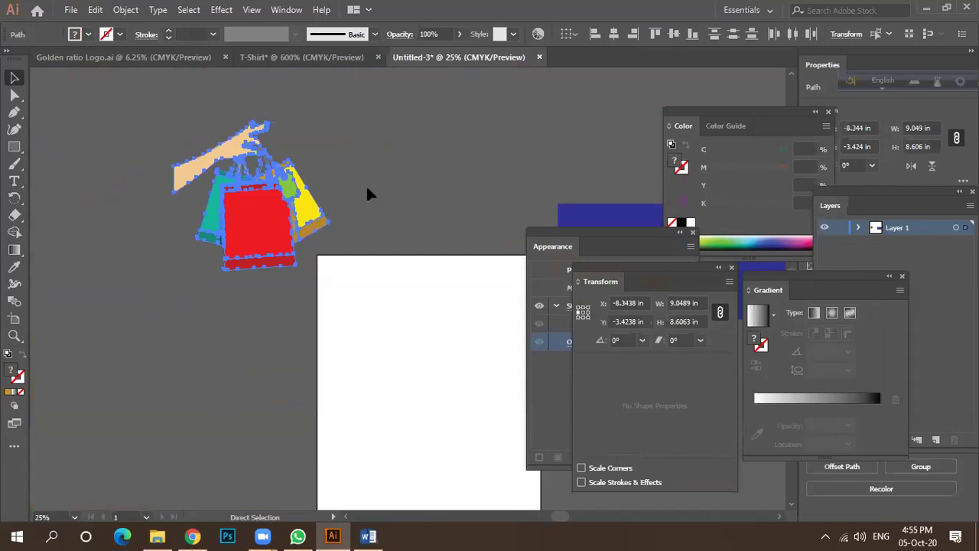
{"action": "key", "text": "ctrl+g"}
{"action": "left_click_drag", "start_coordinate": [289, 234], "coordinate": [443, 424]}
{"action": "scroll", "coordinate": [219, 272], "scroll_direction": "down", "scroll_amount": 1}
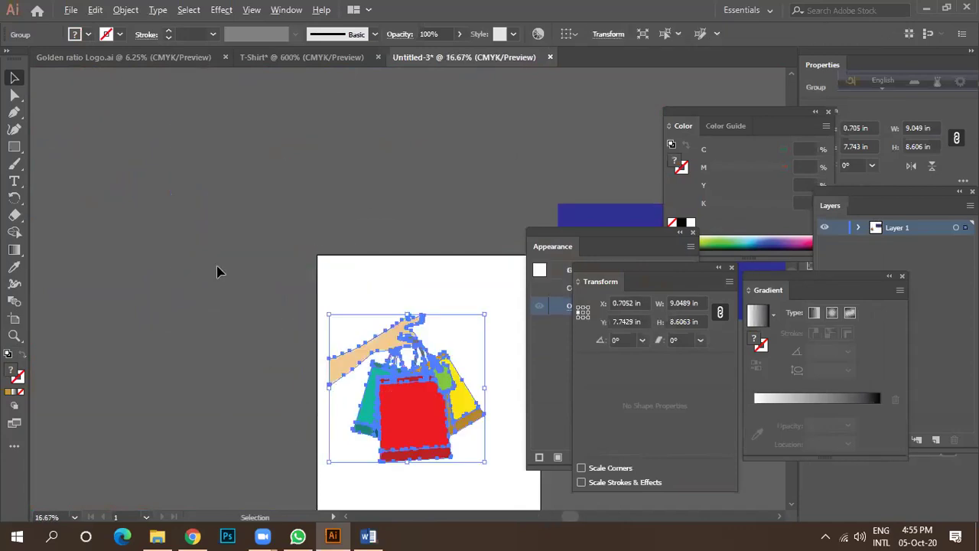
{"action": "scroll", "coordinate": [354, 357], "scroll_direction": "up", "scroll_amount": 1}
{"action": "left_click", "coordinate": [415, 360]}
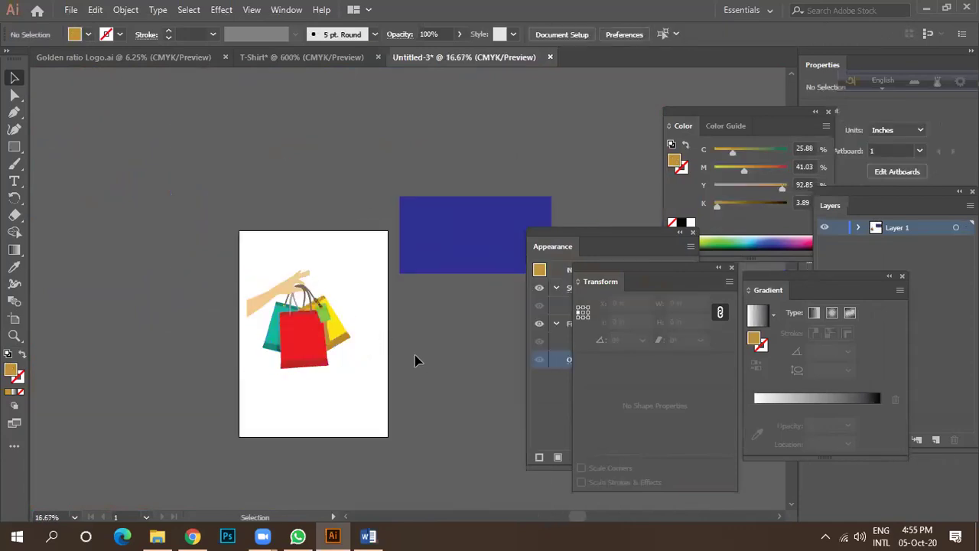
Step: Place the blue rectangle behind the bags graphic and stretch it to about 13.92 by 18.69 in, covering the artboard
{"action": "left_click_drag", "start_coordinate": [433, 269], "coordinate": [352, 325]}
{"action": "left_click_drag", "start_coordinate": [390, 257], "coordinate": [392, 428]}
{"action": "scroll", "coordinate": [360, 361], "scroll_direction": "up", "scroll_amount": 3}
{"action": "scroll", "coordinate": [397, 360], "scroll_direction": "down", "scroll_amount": 2}
{"action": "left_click_drag", "start_coordinate": [391, 374], "coordinate": [383, 372]}
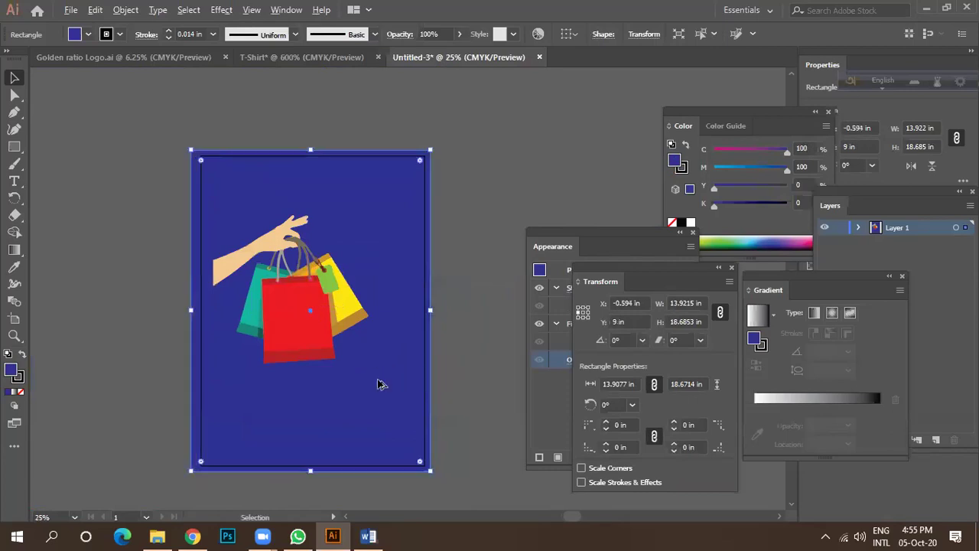
Step: Add the point text "Black" beside the blue rectangle in Myriad Pro at a font size of 1 in
{"action": "scroll", "coordinate": [298, 324], "scroll_direction": "up", "scroll_amount": 3}
{"action": "scroll", "coordinate": [308, 324], "scroll_direction": "down", "scroll_amount": 2}
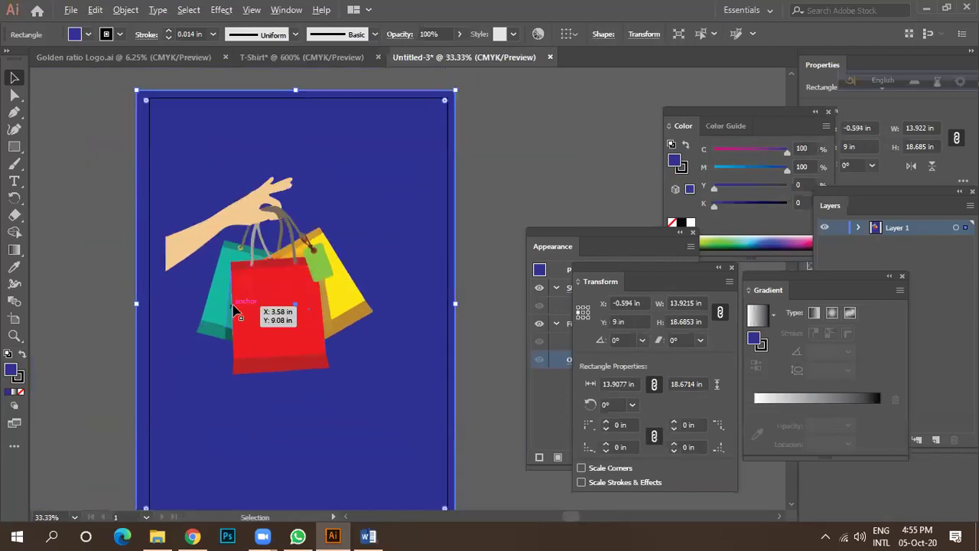
{"action": "scroll", "coordinate": [237, 245], "scroll_direction": "down", "scroll_amount": 1}
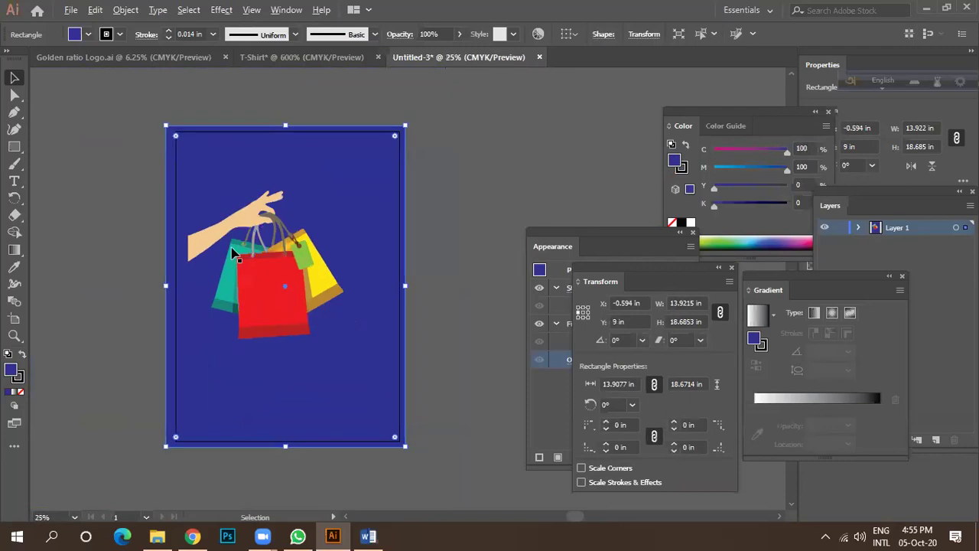
{"action": "left_click", "coordinate": [14, 187]}
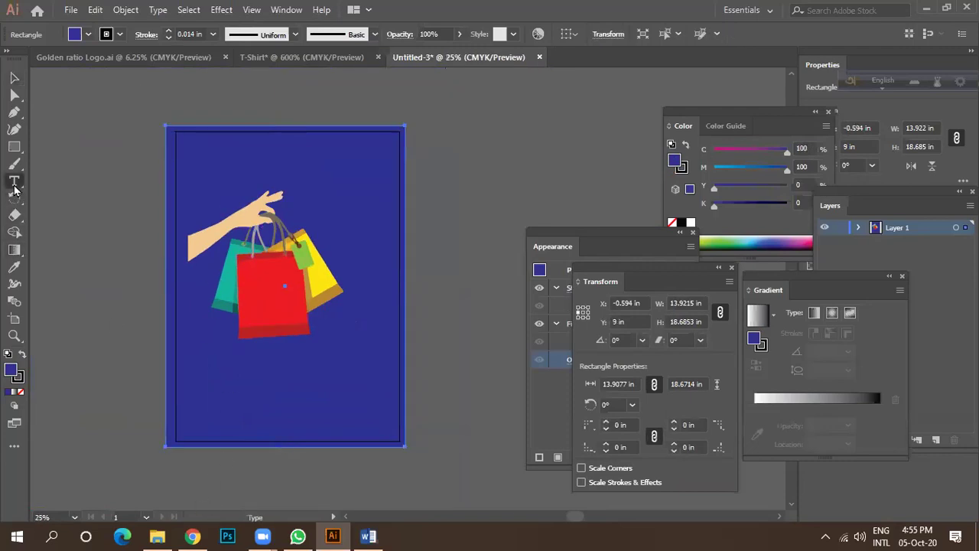
{"action": "left_click", "coordinate": [464, 201]}
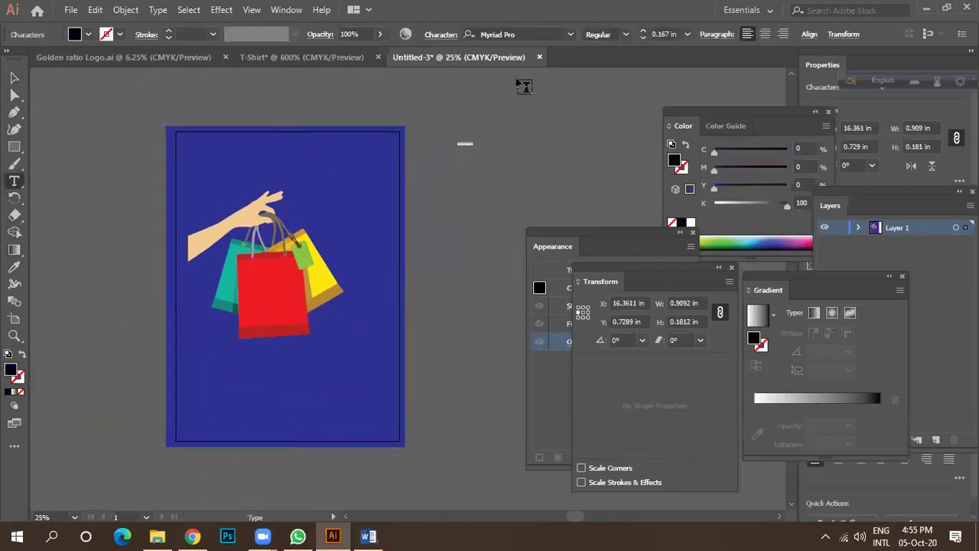
{"action": "left_click", "coordinate": [687, 34]}
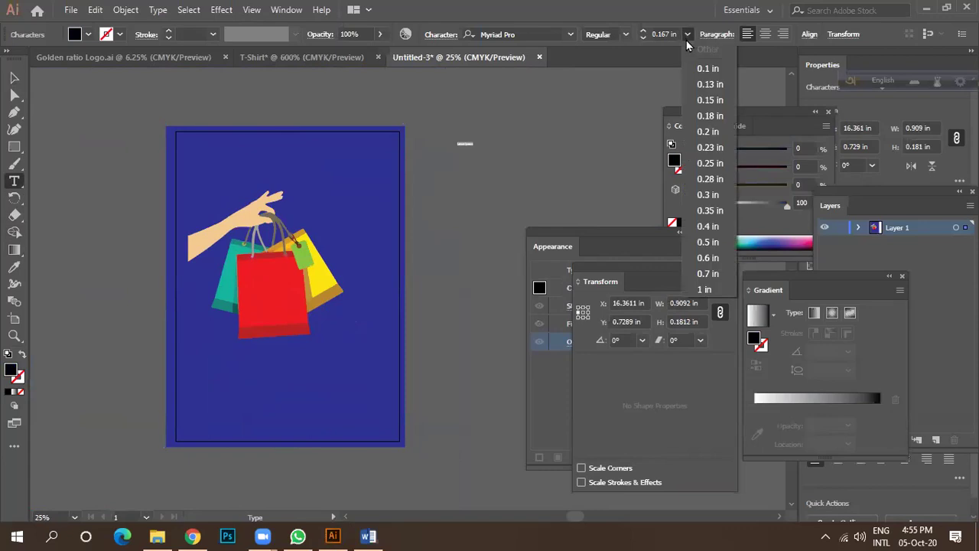
{"action": "left_click", "coordinate": [693, 262]}
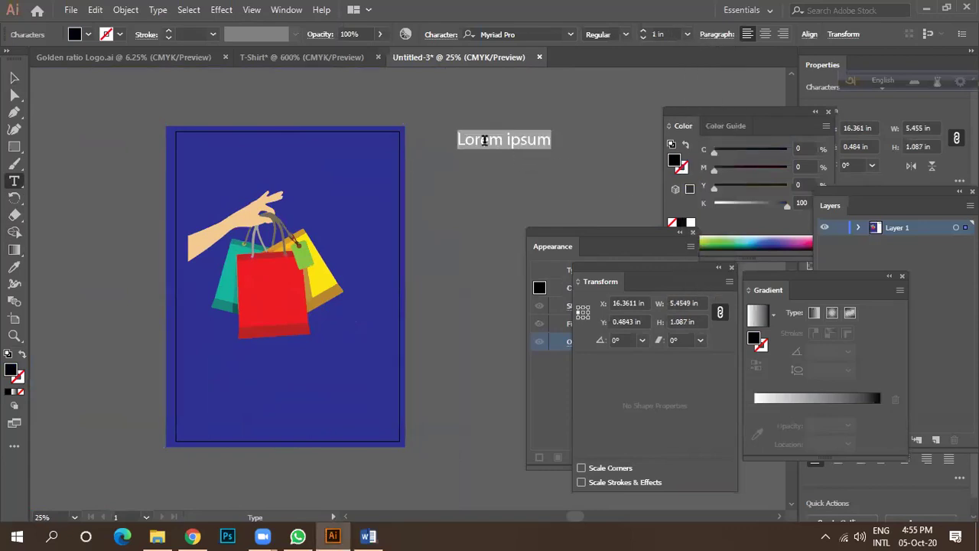
{"action": "type", "text": "N"}
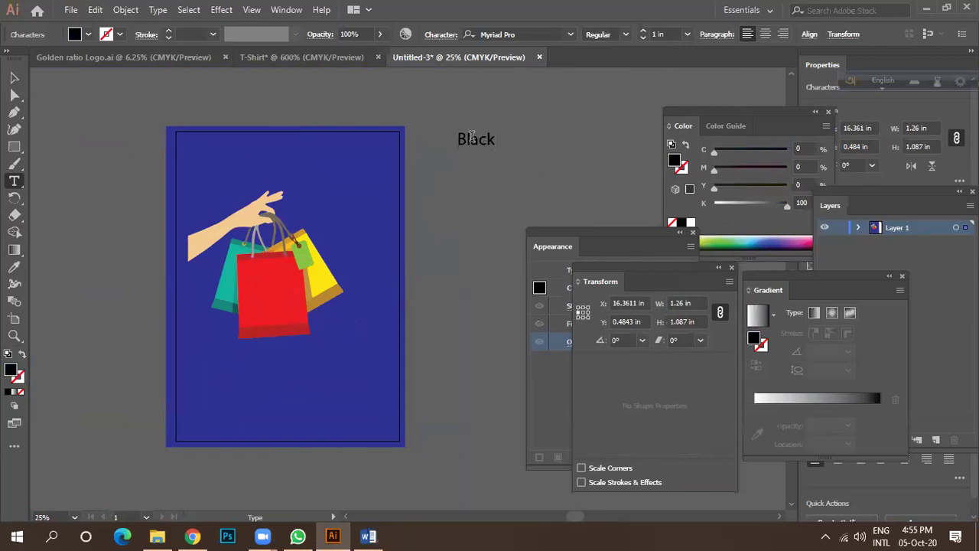
Step: Duplicate the "Black" text below the original and change the copy's wording to "Friday"
{"action": "left_click", "coordinate": [14, 77]}
{"action": "left_click_drag", "start_coordinate": [487, 145], "coordinate": [492, 220]}
{"action": "double_click", "coordinate": [492, 217]}
{"action": "key", "text": "shift+Home"}
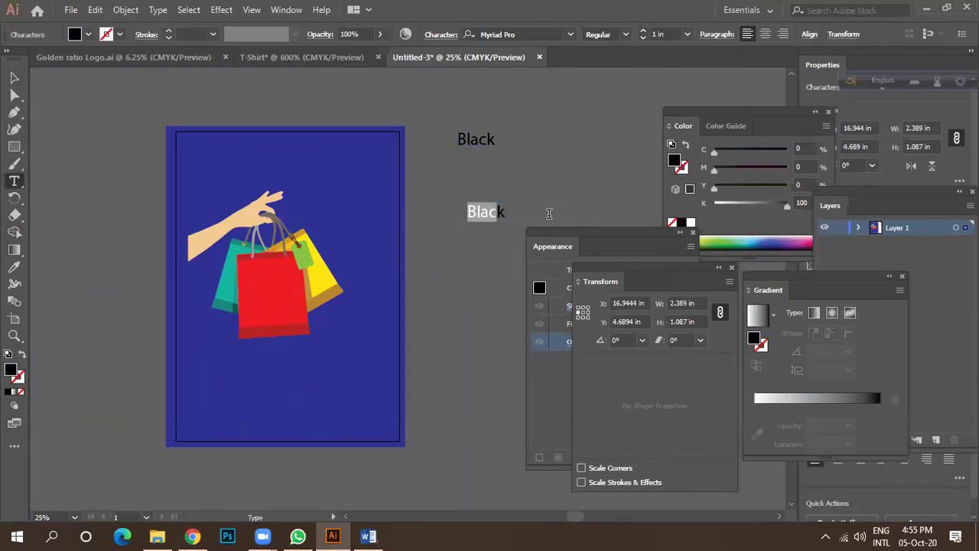
{"action": "type", "text": "Friday"}
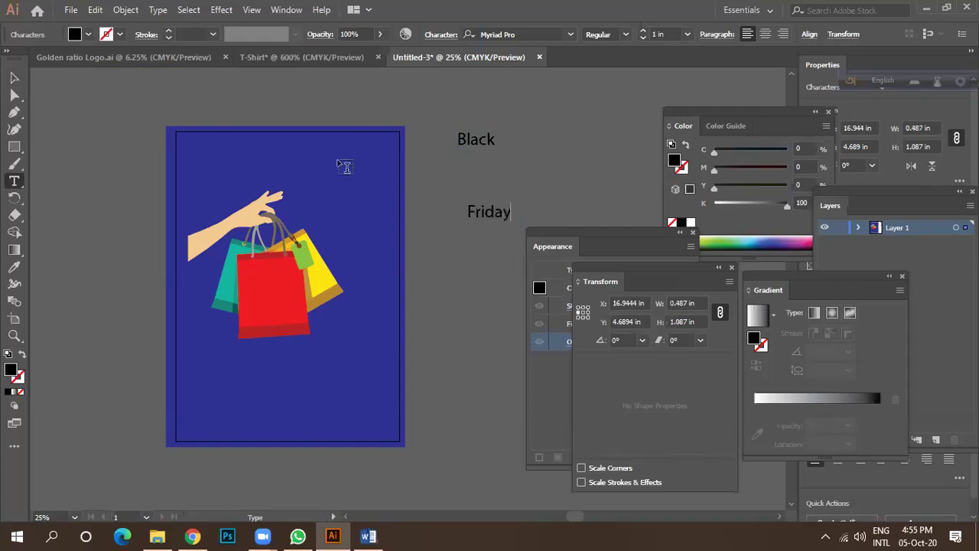
{"action": "left_click", "coordinate": [14, 77]}
Step: Move "Black" closer to the artboard, fill it with 5% black and enlarge it to about 3.88 by 1.76 in
{"action": "left_click_drag", "start_coordinate": [479, 146], "coordinate": [423, 156]}
{"action": "scroll", "coordinate": [423, 156], "scroll_direction": "up", "scroll_amount": 2}
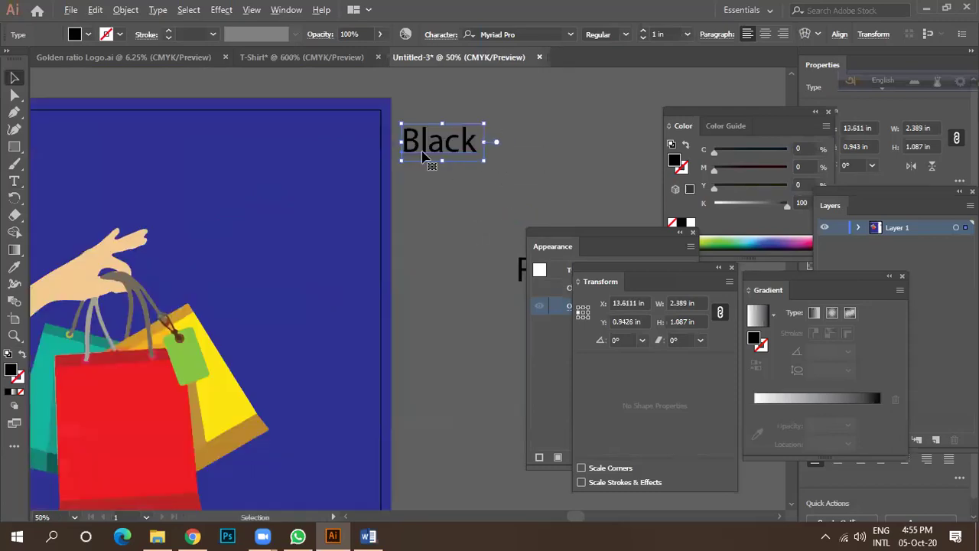
{"action": "left_click", "coordinate": [88, 35]}
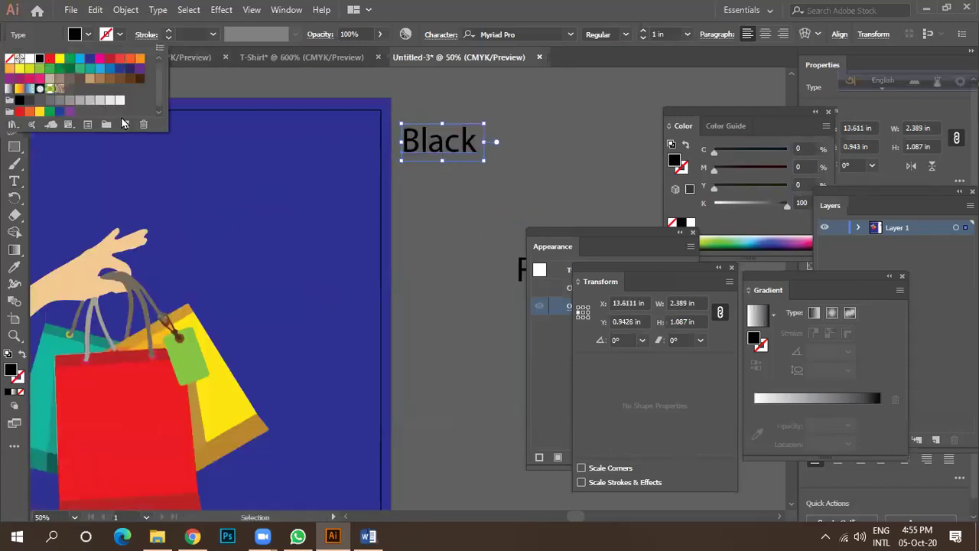
{"action": "left_click", "coordinate": [120, 100]}
{"action": "left_click", "coordinate": [450, 211]}
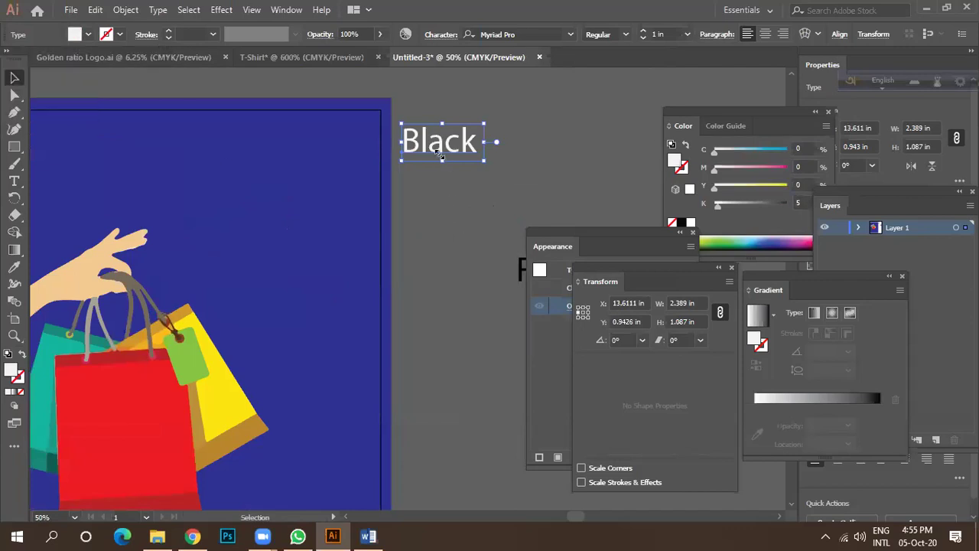
{"action": "left_click_drag", "start_coordinate": [484, 160], "coordinate": [534, 184]}
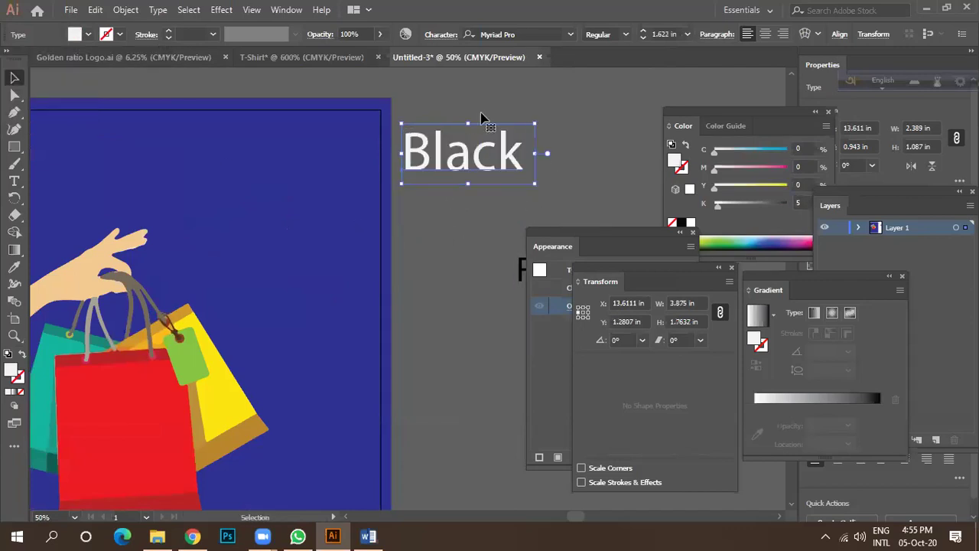
Step: Change the font of the "Black" text to Signature of the Ancient
{"action": "left_click", "coordinate": [523, 35]}
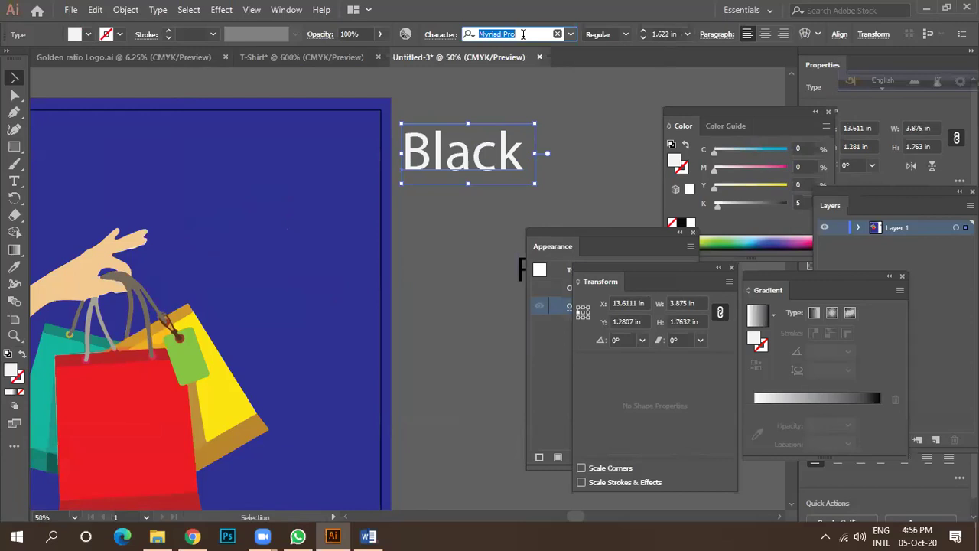
{"action": "type", "text": "gam"}
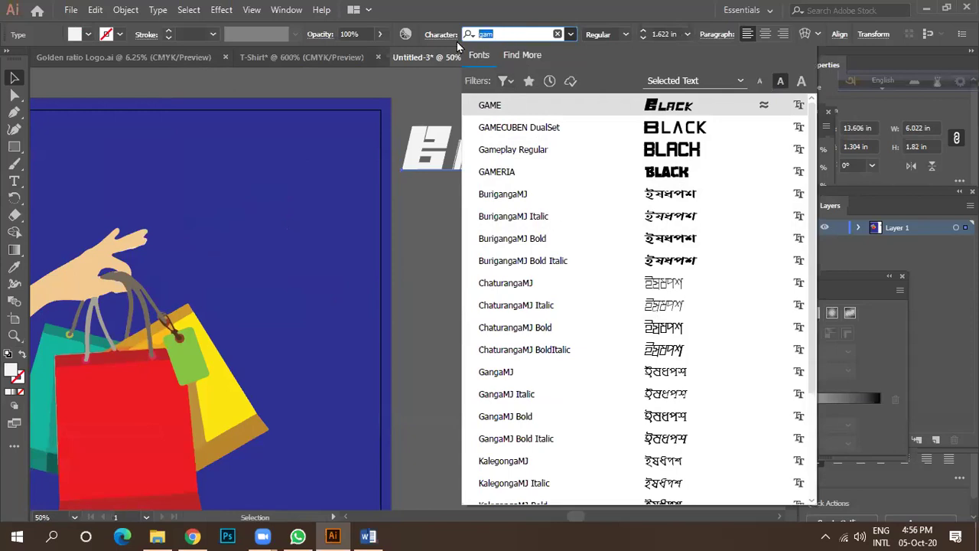
{"action": "type", "text": "sign"}
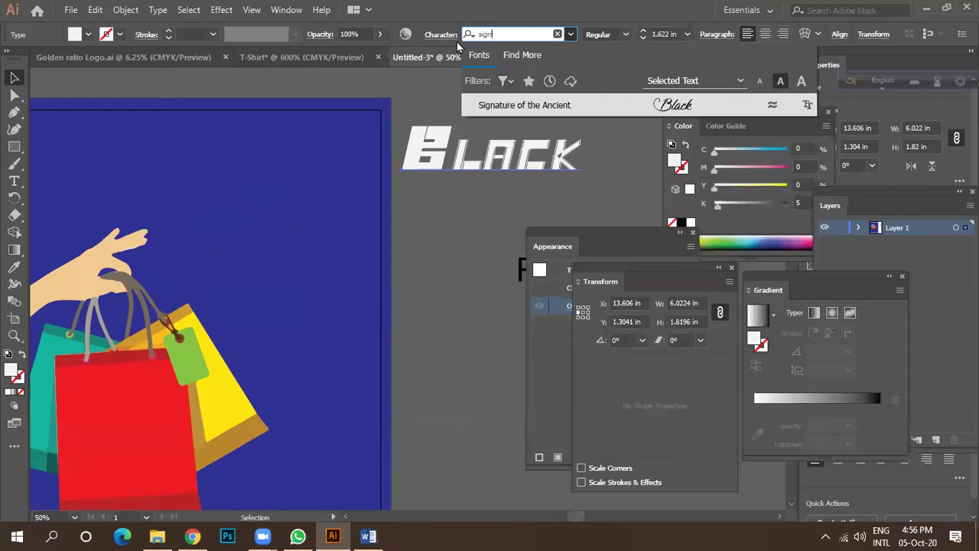
{"action": "left_click", "coordinate": [531, 139]}
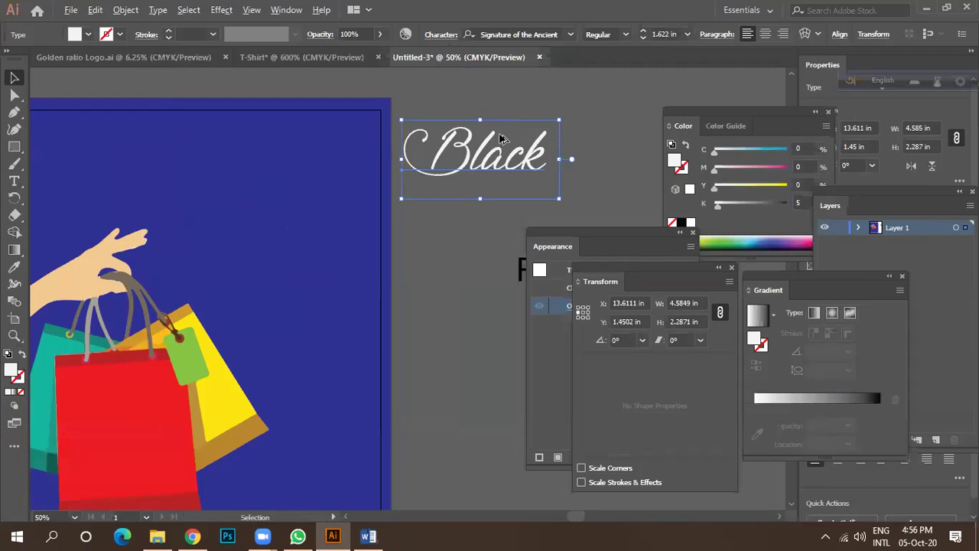
Step: Move the "Friday" text directly below "Black" beside the artboard
{"action": "key", "text": "ctrl+minus"}
{"action": "scroll", "coordinate": [532, 128], "scroll_direction": "down", "scroll_amount": 1}
{"action": "left_click_drag", "start_coordinate": [531, 196], "coordinate": [480, 169]}
Step: Set "Friday" in Montserrat SemiBold Italic and enlarge it to about 7.88 by 2.63 in
{"action": "left_click", "coordinate": [535, 34]}
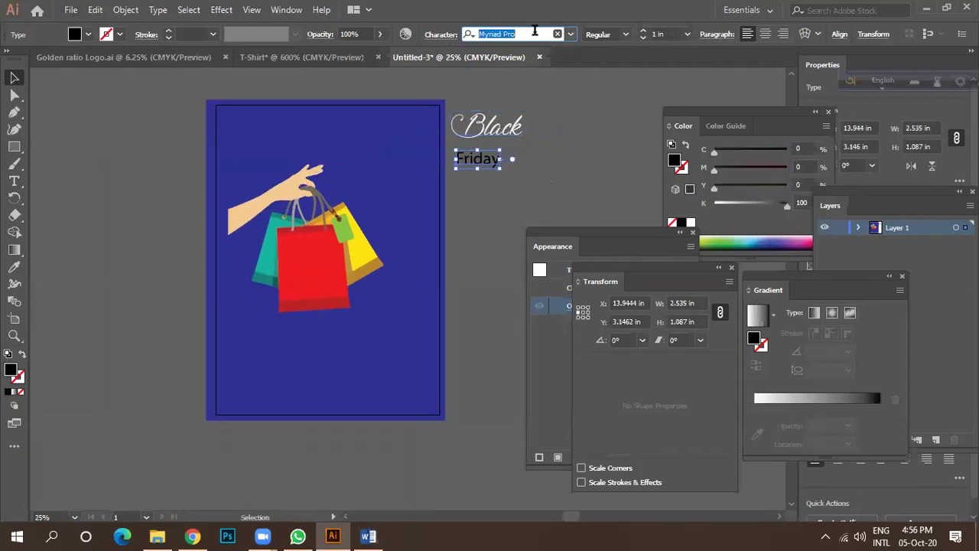
{"action": "type", "text": "monmt"}
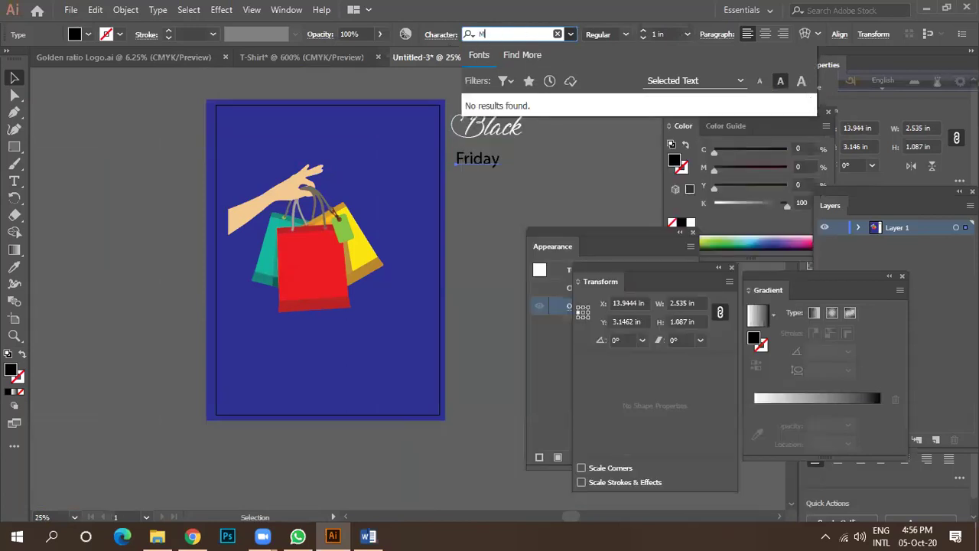
{"action": "type", "text": "on"}
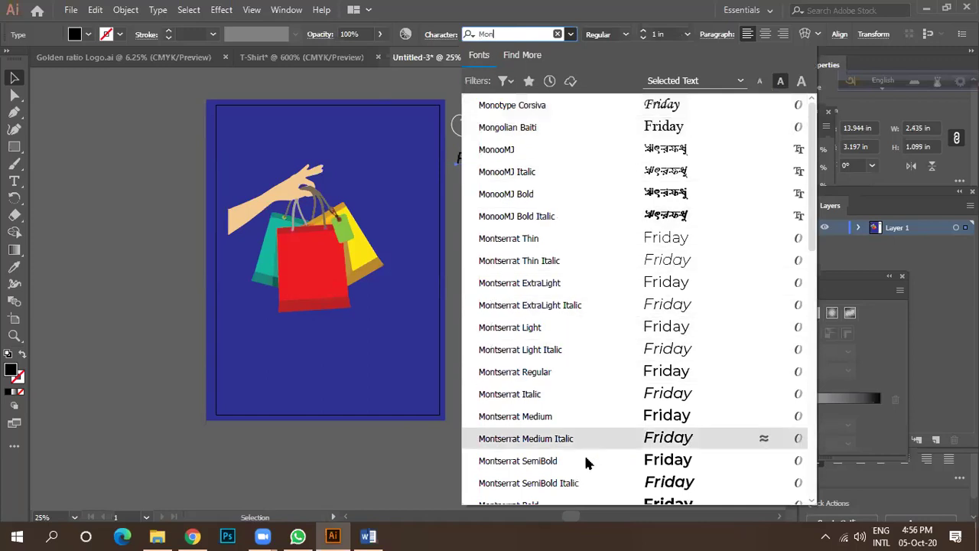
{"action": "left_click", "coordinate": [559, 482]}
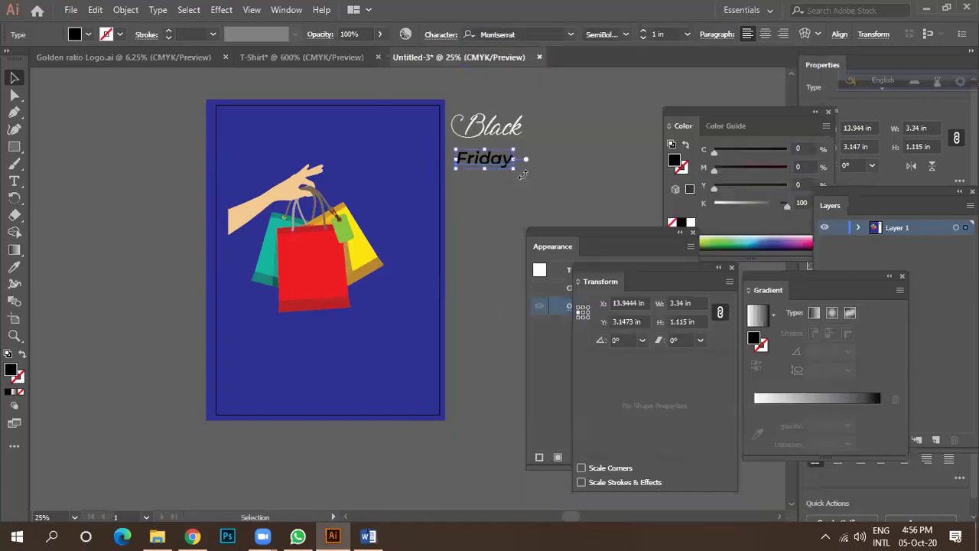
{"action": "mouse_move", "coordinate": [514, 173]}
{"action": "left_mouse_down"}
{"action": "mouse_move", "coordinate": [606, 196]}
{"action": "mouse_move", "coordinate": [533, 168]}
{"action": "left_mouse_up"}
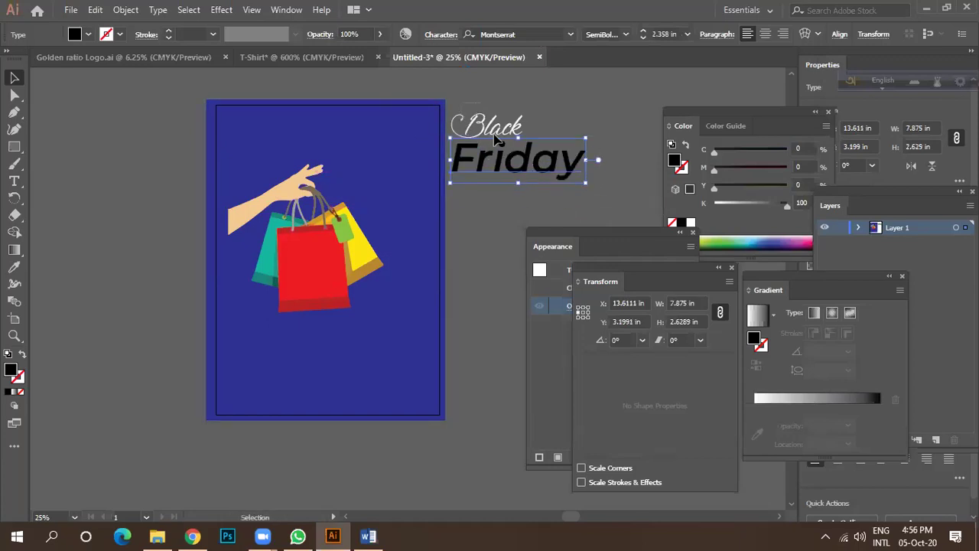
Step: Move "Black" and "Friday" together onto the artboard above the bags and fill both with 5% black
{"action": "left_click", "coordinate": [516, 136]}
{"action": "left_click_drag", "start_coordinate": [607, 129], "coordinate": [483, 221]}
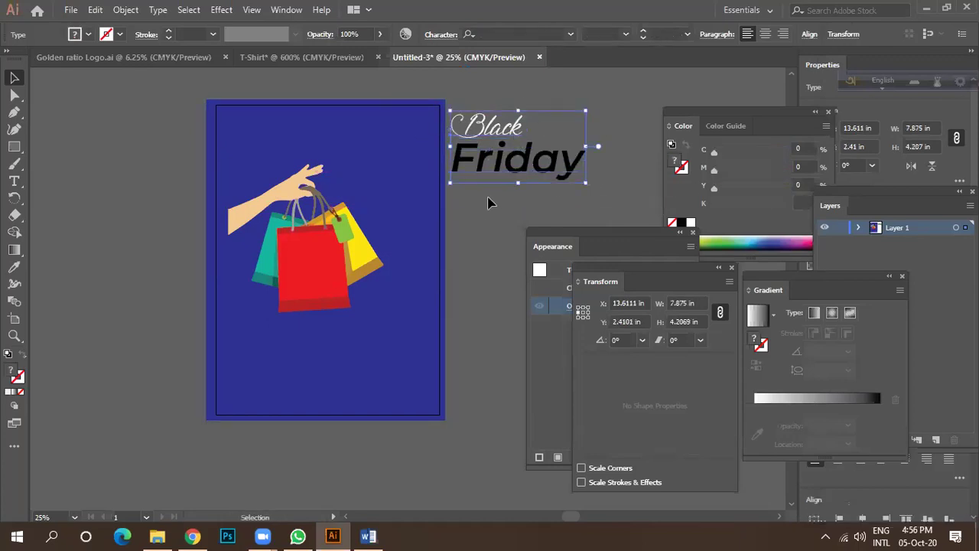
{"action": "left_click_drag", "start_coordinate": [503, 163], "coordinate": [341, 177]}
{"action": "scroll", "coordinate": [320, 168], "scroll_direction": "up", "scroll_amount": 2}
{"action": "left_click", "coordinate": [87, 34]}
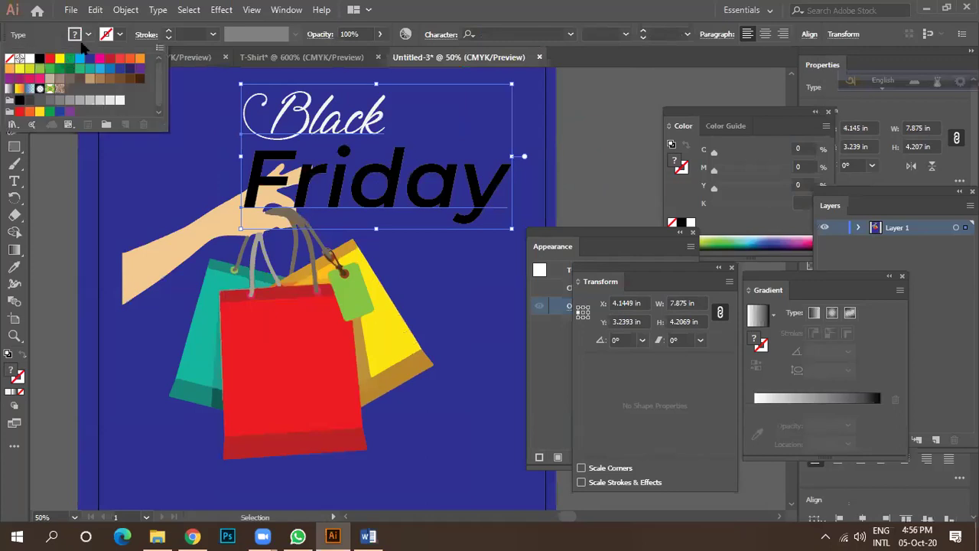
{"action": "left_click", "coordinate": [121, 102]}
{"action": "left_click", "coordinate": [468, 176]}
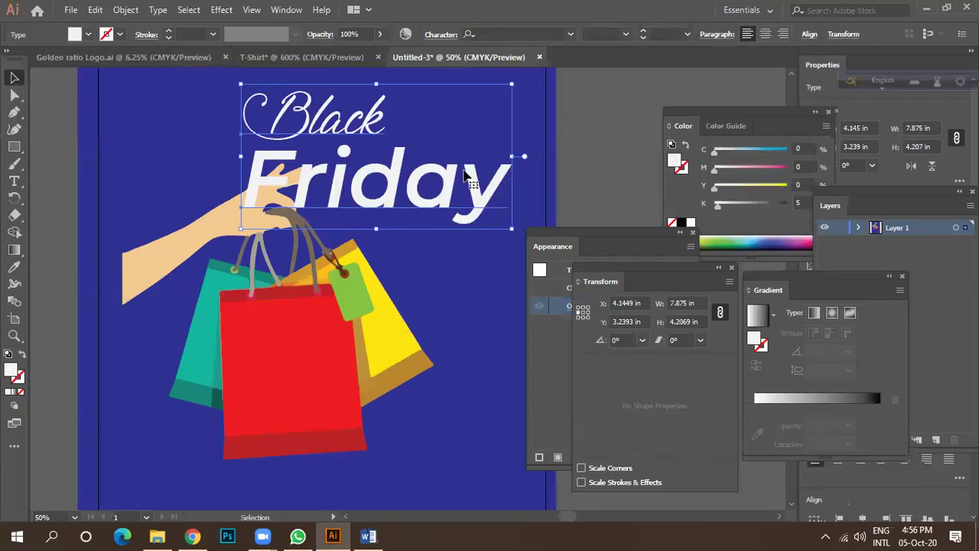
Step: Centre-align the "Black" and "Friday" text and position the pair across the artboard's upper part, overlapping the hand
{"action": "scroll", "coordinate": [325, 189], "scroll_direction": "down", "scroll_amount": 1}
{"action": "scroll", "coordinate": [325, 189], "scroll_direction": "up", "scroll_amount": 2}
{"action": "scroll", "coordinate": [329, 191], "scroll_direction": "down", "scroll_amount": 3}
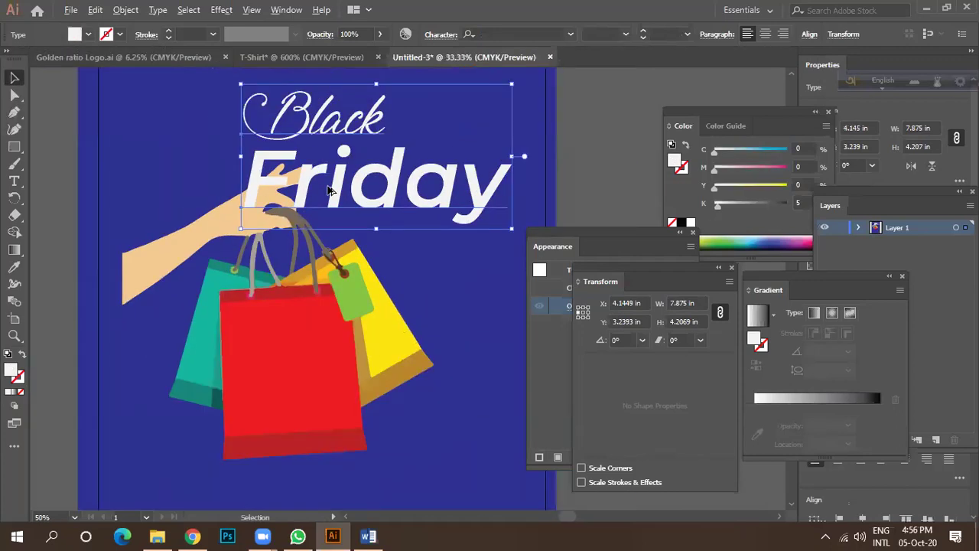
{"action": "left_click_drag", "start_coordinate": [364, 191], "coordinate": [333, 197]}
{"action": "scroll", "coordinate": [342, 191], "scroll_direction": "up", "scroll_amount": 2}
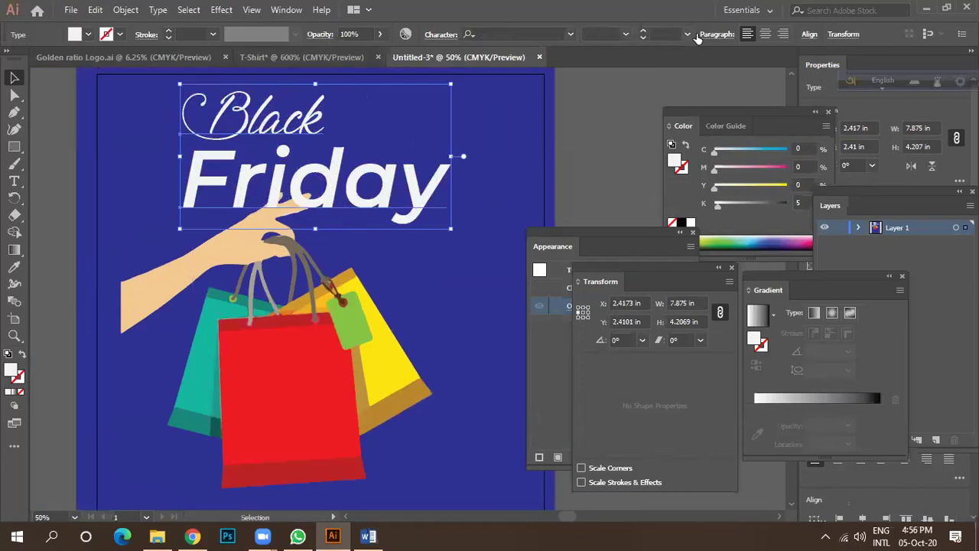
{"action": "left_click", "coordinate": [768, 35]}
{"action": "scroll", "coordinate": [408, 218], "scroll_direction": "down", "scroll_amount": 1}
{"action": "left_click_drag", "start_coordinate": [332, 197], "coordinate": [537, 175]}
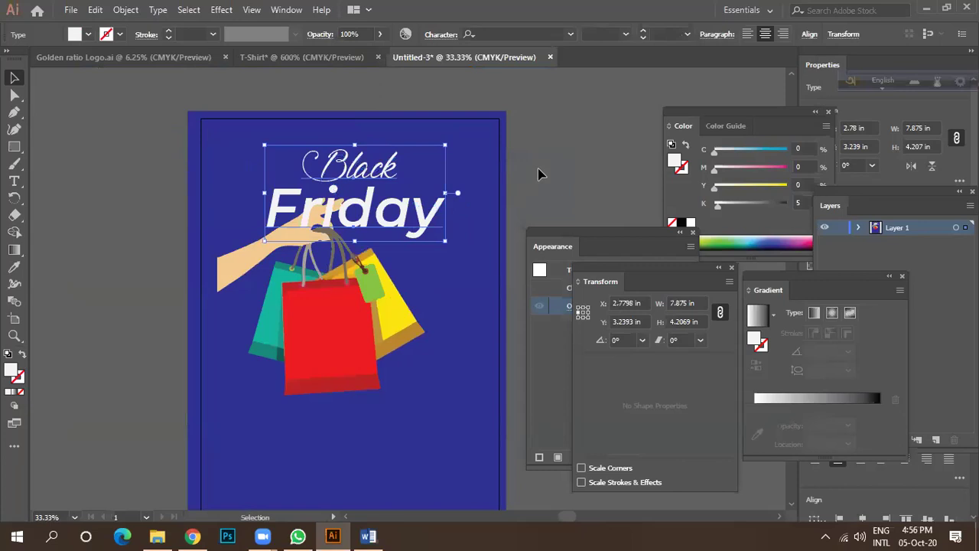
{"action": "left_click", "coordinate": [537, 175]}
Step: Duplicate "Friday" below the shopping bags and change the copy's wording to "Rush Hour"
{"action": "scroll", "coordinate": [337, 228], "scroll_direction": "down", "scroll_amount": 1}
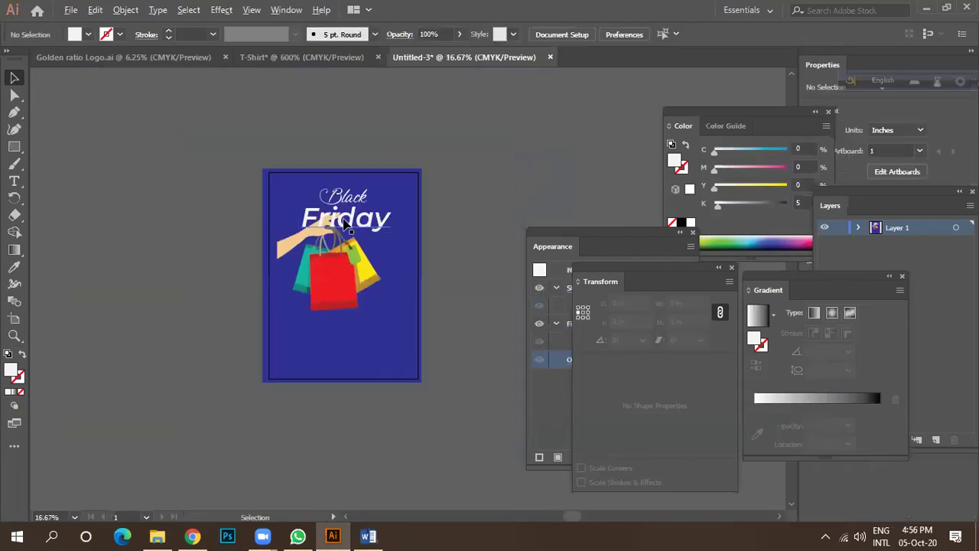
{"action": "left_click_drag", "start_coordinate": [348, 222], "coordinate": [451, 358]}
{"action": "double_click", "coordinate": [323, 345]}
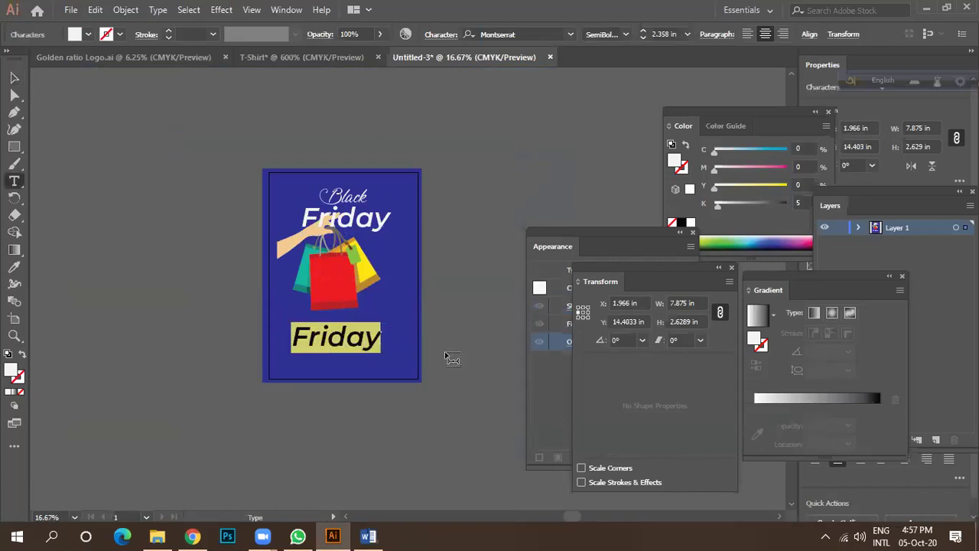
{"action": "type", "text": "Rush"}
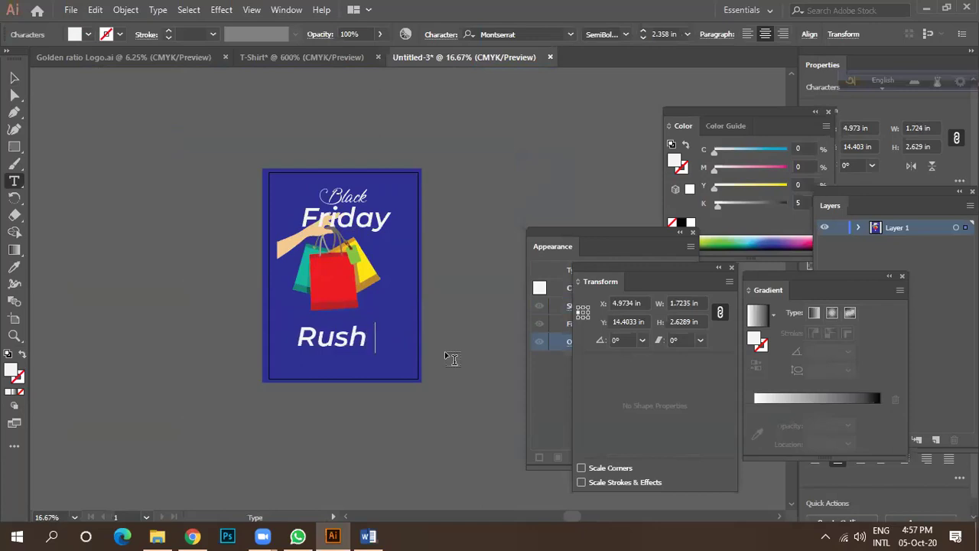
{"action": "type", "text": " Hou"}
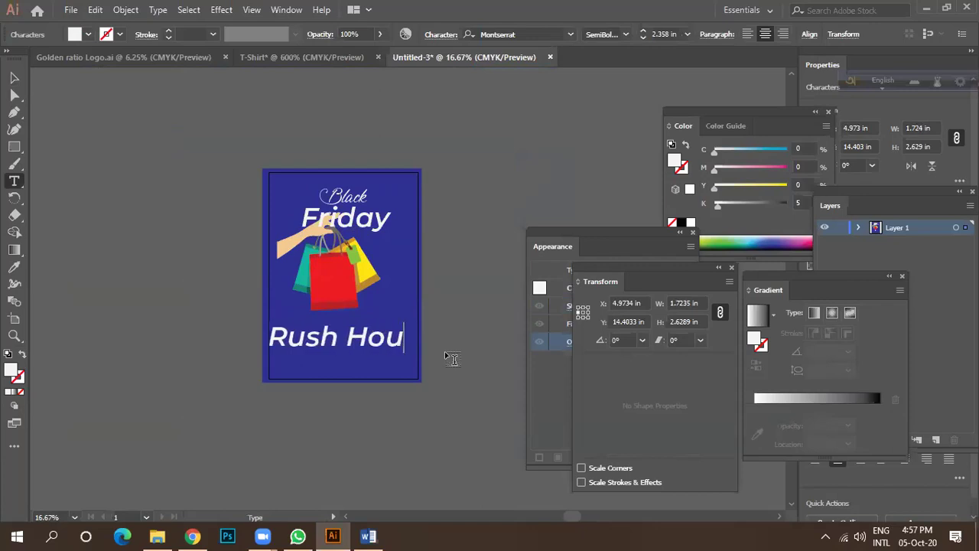
{"action": "key", "text": "BackSpace"}
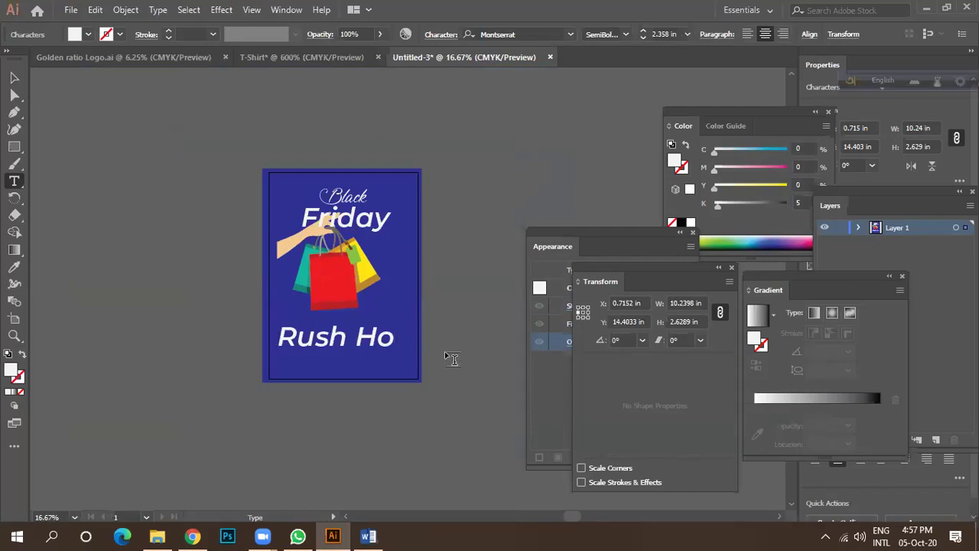
{"action": "type", "text": "ur"}
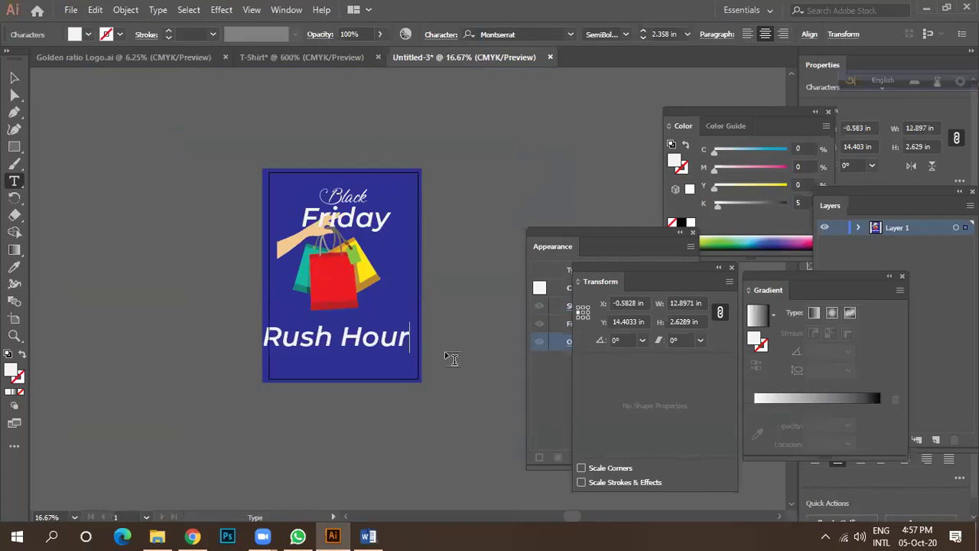
Step: Scale the "Rush Hour" text down to about 10.01 by 2.04 in and keep it below the bags
{"action": "left_click", "coordinate": [12, 78]}
{"action": "left_click_drag", "start_coordinate": [362, 345], "coordinate": [421, 346]}
{"action": "scroll", "coordinate": [341, 331], "scroll_direction": "up", "scroll_amount": 2}
{"action": "scroll", "coordinate": [316, 325], "scroll_direction": "up", "scroll_amount": 1}
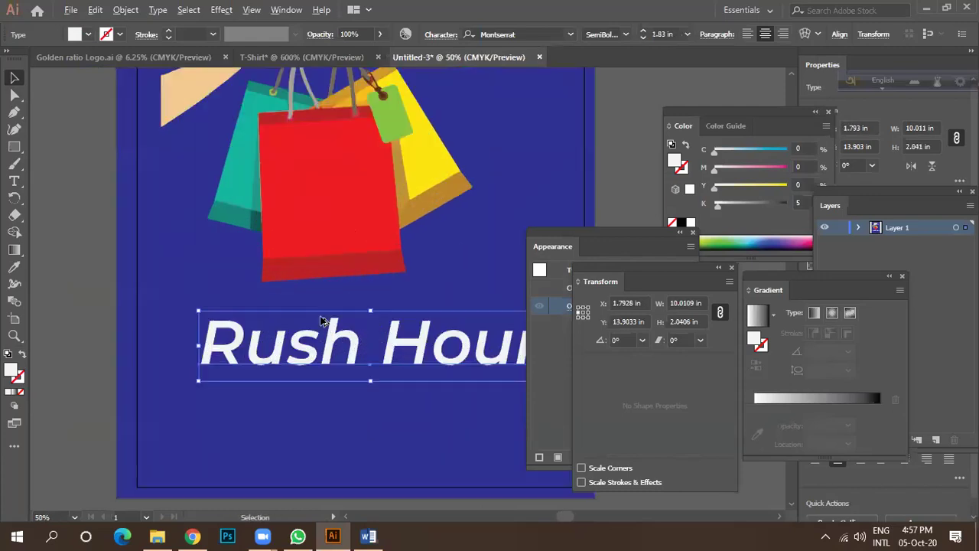
Step: Move "Rush Hour" over the shopping bags and shrink it to about 9.55 by 1.95 in
{"action": "left_click_drag", "start_coordinate": [321, 344], "coordinate": [307, 191]}
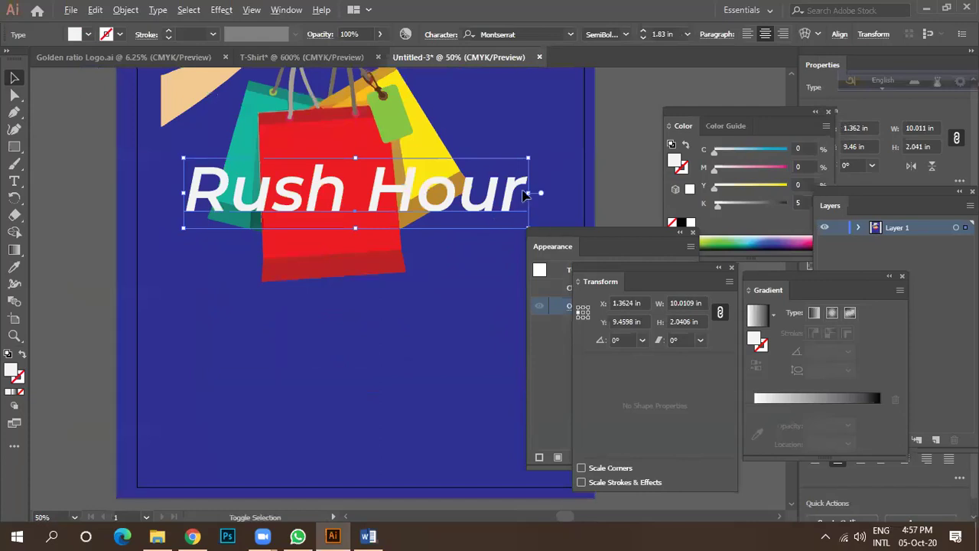
{"action": "left_click_drag", "start_coordinate": [528, 158], "coordinate": [523, 161]}
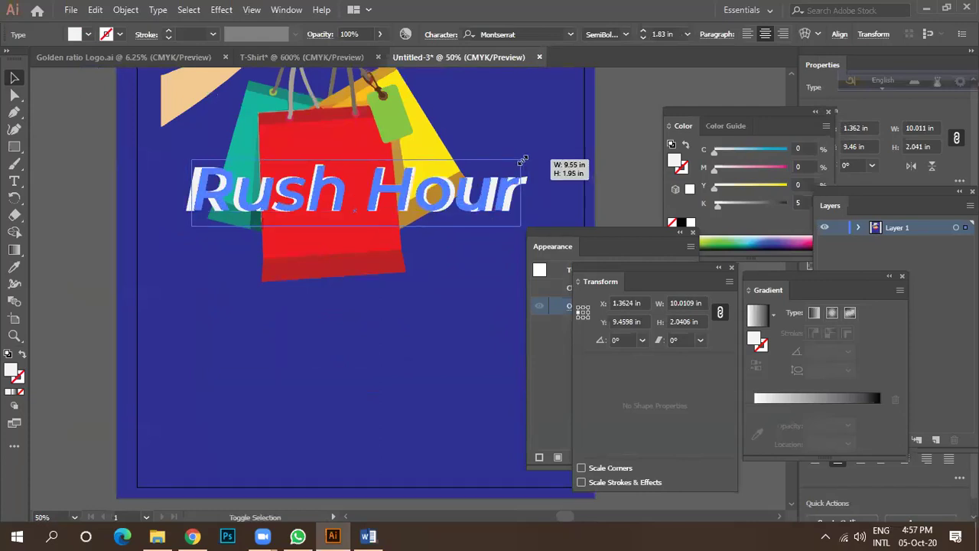
{"action": "left_click_drag", "start_coordinate": [523, 161], "coordinate": [522, 161]}
{"action": "scroll", "coordinate": [334, 203], "scroll_direction": "up", "scroll_amount": 2}
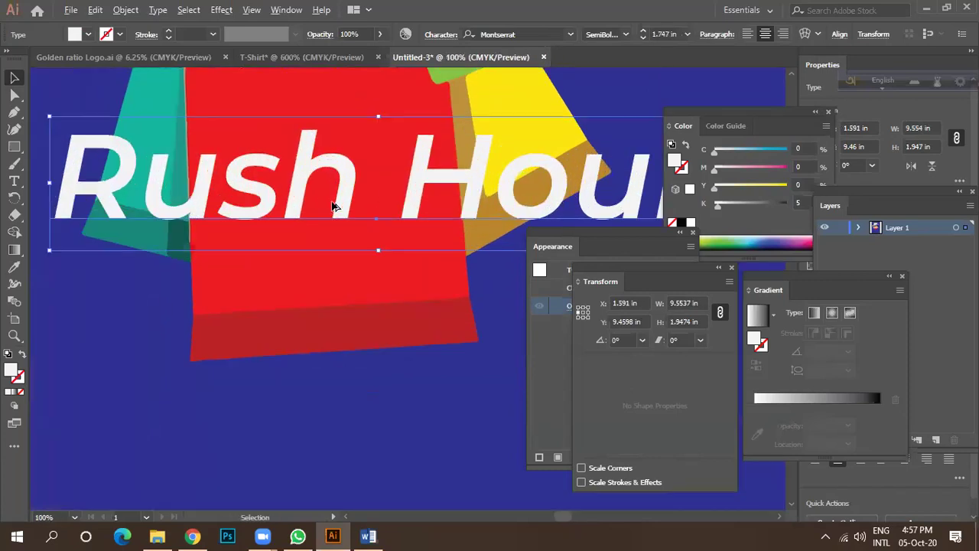
Step: Move "Rush Hour" back below the shopping bags and place "Friday" across the lower part of the bags
{"action": "scroll", "coordinate": [334, 205], "scroll_direction": "down", "scroll_amount": 4}
{"action": "left_click", "coordinate": [365, 121]}
{"action": "scroll", "coordinate": [361, 118], "scroll_direction": "up", "scroll_amount": 1}
{"action": "left_click_drag", "start_coordinate": [363, 279], "coordinate": [337, 378]}
{"action": "left_click_drag", "start_coordinate": [351, 220], "coordinate": [329, 297]}
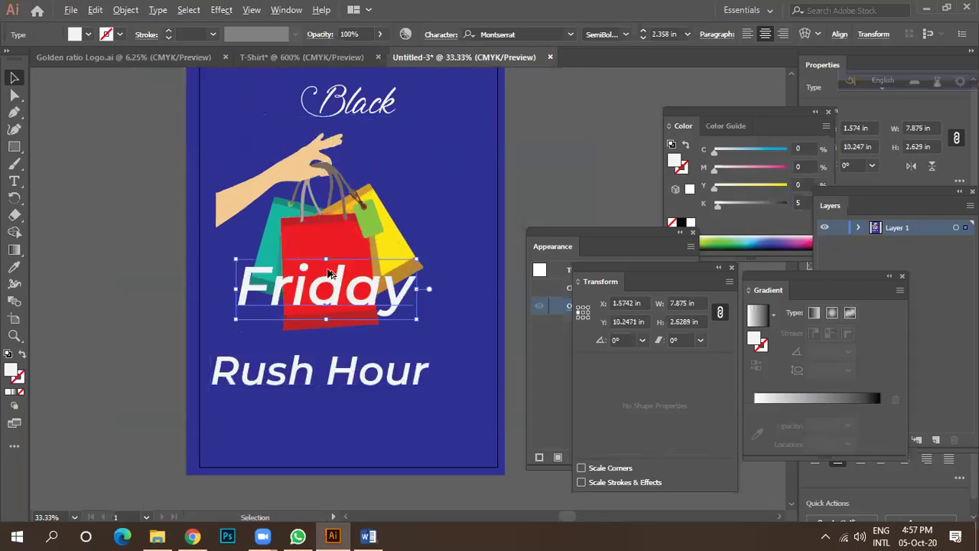
{"action": "scroll", "coordinate": [328, 270], "scroll_direction": "up", "scroll_amount": 3}
{"action": "scroll", "coordinate": [328, 321], "scroll_direction": "down", "scroll_amount": 3}
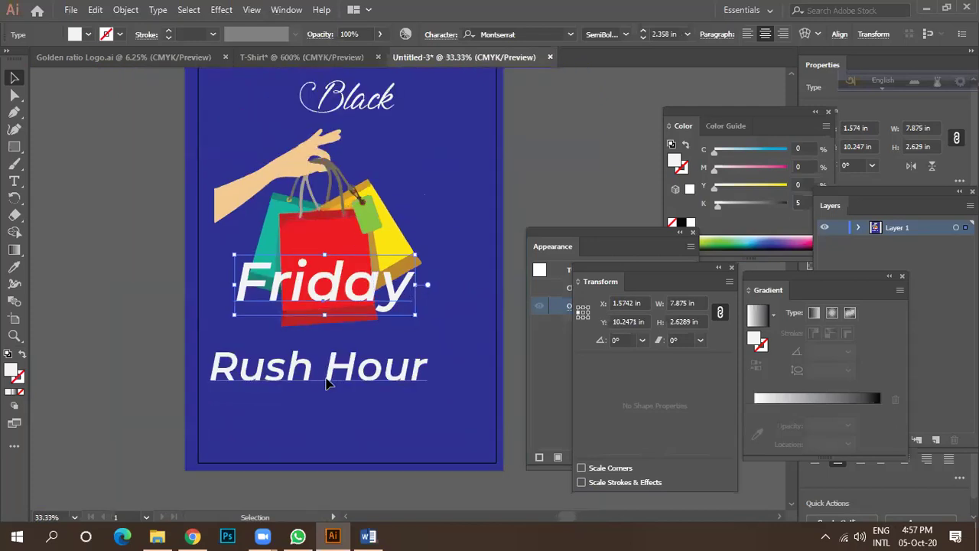
{"action": "left_click_drag", "start_coordinate": [327, 379], "coordinate": [320, 389]}
Step: Replace the "Rush Hour" wording below the bags with "Sale"
{"action": "double_click", "coordinate": [259, 386]}
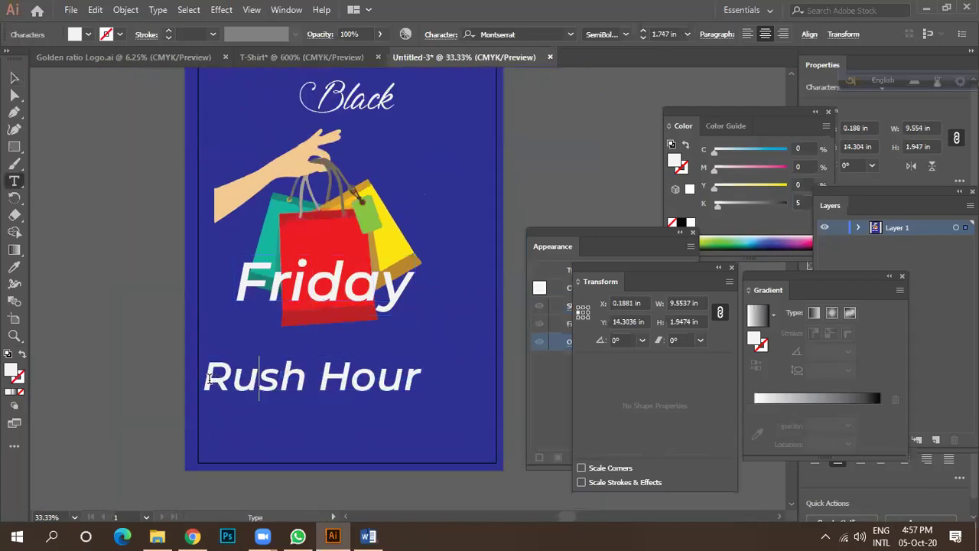
{"action": "key", "text": "ctrl+a"}
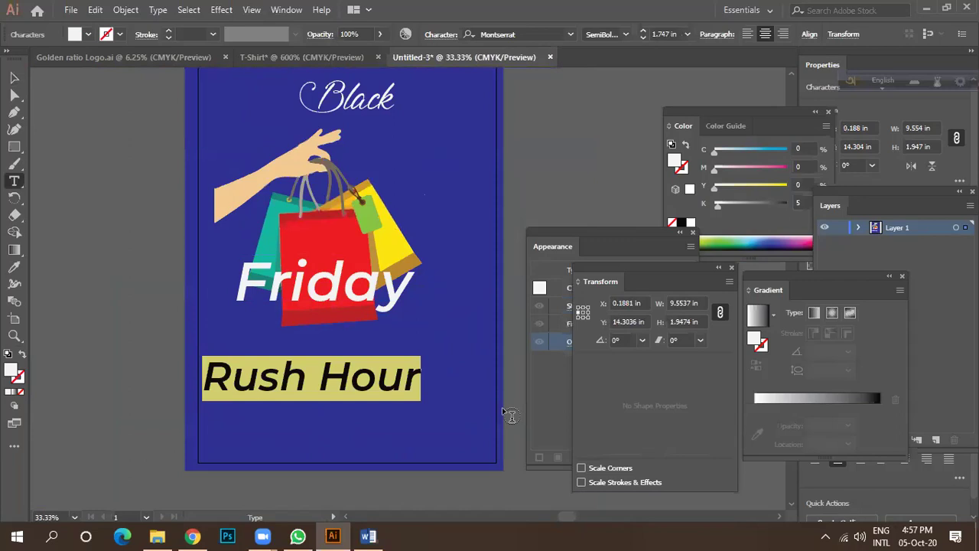
{"action": "type", "text": "sale"}
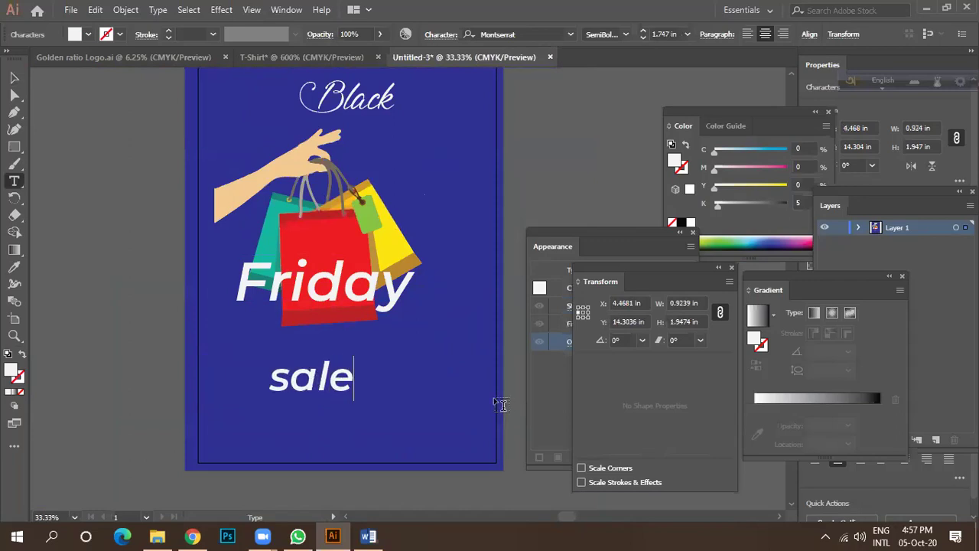
{"action": "left_click_drag", "start_coordinate": [289, 385], "coordinate": [240, 389]}
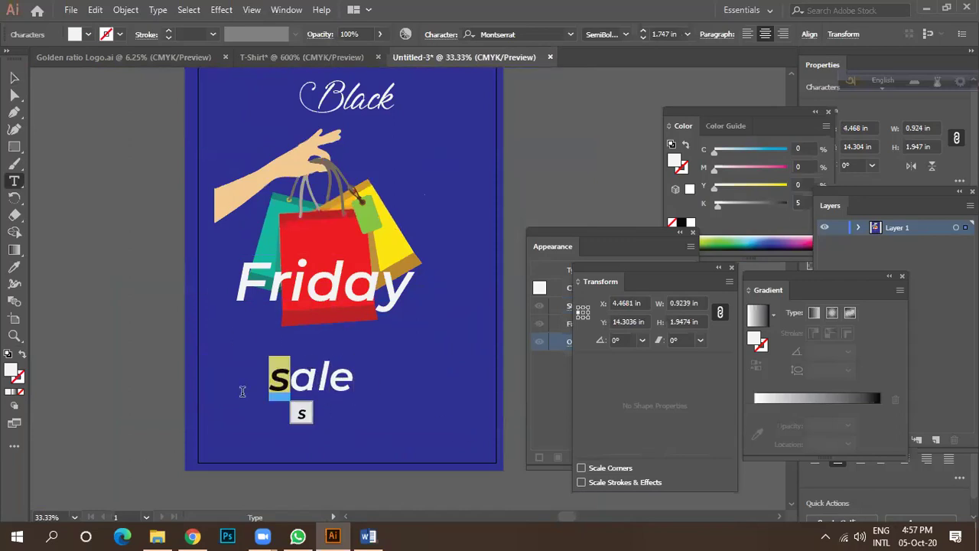
{"action": "type", "text": "S"}
{"action": "left_click", "coordinate": [13, 77]}
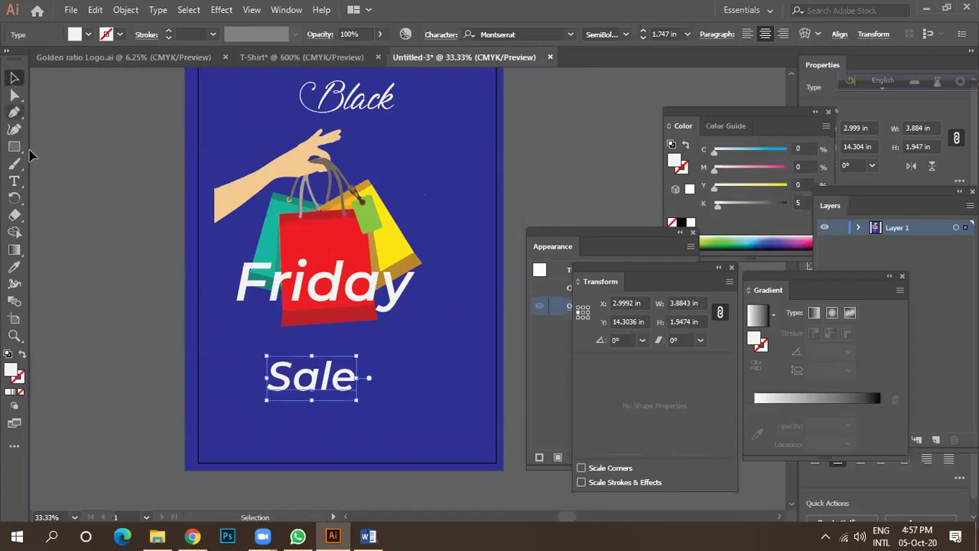
Step: Place "Black" over the bags just above "Friday" and move "Sale" up to sit centred just under the bags
{"action": "left_click_drag", "start_coordinate": [319, 383], "coordinate": [303, 335]}
{"action": "mouse_move", "coordinate": [356, 108]}
{"action": "left_mouse_down"}
{"action": "mouse_move", "coordinate": [306, 236]}
{"action": "mouse_move", "coordinate": [277, 258]}
{"action": "left_mouse_up"}
{"action": "scroll", "coordinate": [277, 257], "scroll_direction": "up", "scroll_amount": 5}
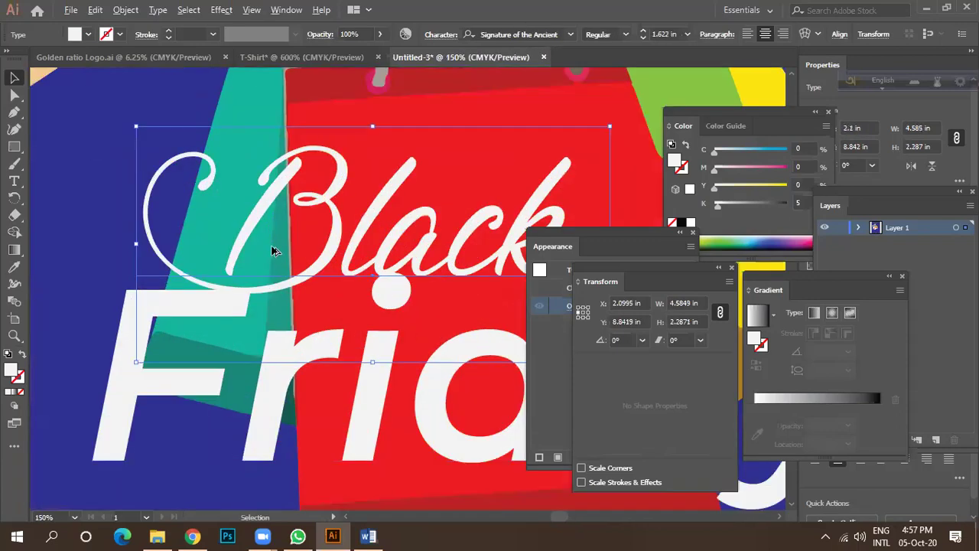
{"action": "scroll", "coordinate": [277, 258], "scroll_direction": "down", "scroll_amount": 4}
{"action": "left_click_drag", "start_coordinate": [333, 245], "coordinate": [330, 248]}
{"action": "scroll", "coordinate": [285, 242], "scroll_direction": "up", "scroll_amount": 3}
{"action": "scroll", "coordinate": [285, 241], "scroll_direction": "down", "scroll_amount": 3}
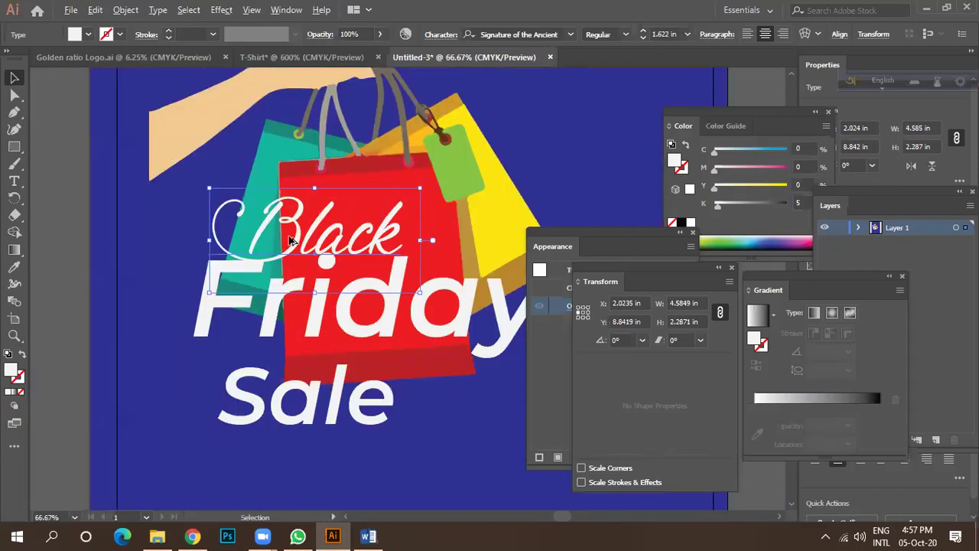
{"action": "left_click_drag", "start_coordinate": [298, 360], "coordinate": [359, 394]}
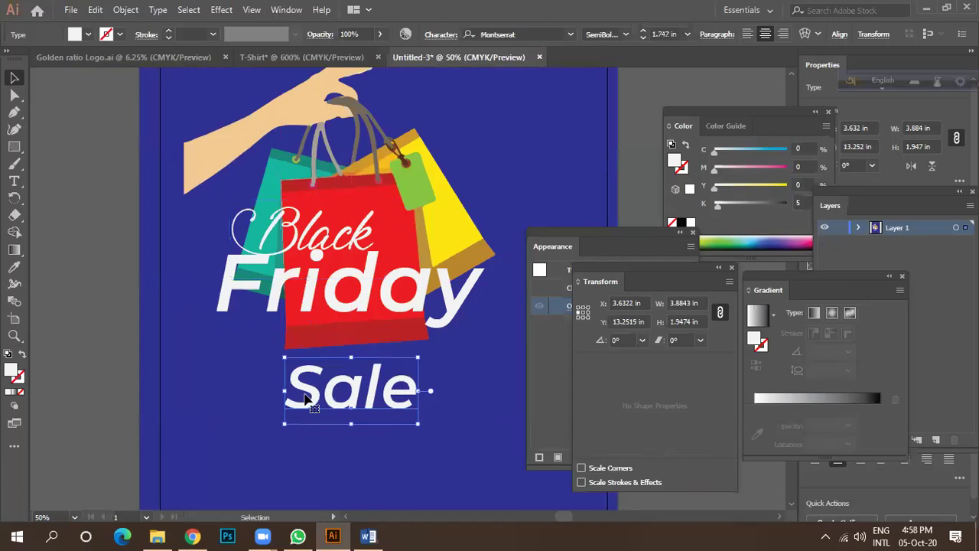
Step: Insert "Rush" and a space before "Sale" so the line reads "Rush Sale"
{"action": "key", "text": "t"}
{"action": "double_click", "coordinate": [287, 392]}
{"action": "left_click", "coordinate": [287, 393]}
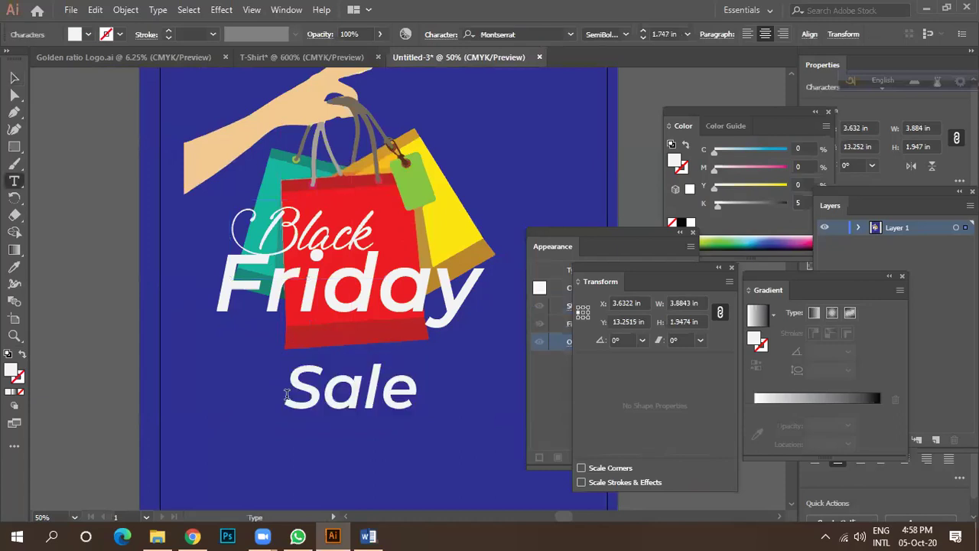
{"action": "type", "text": "Ru"}
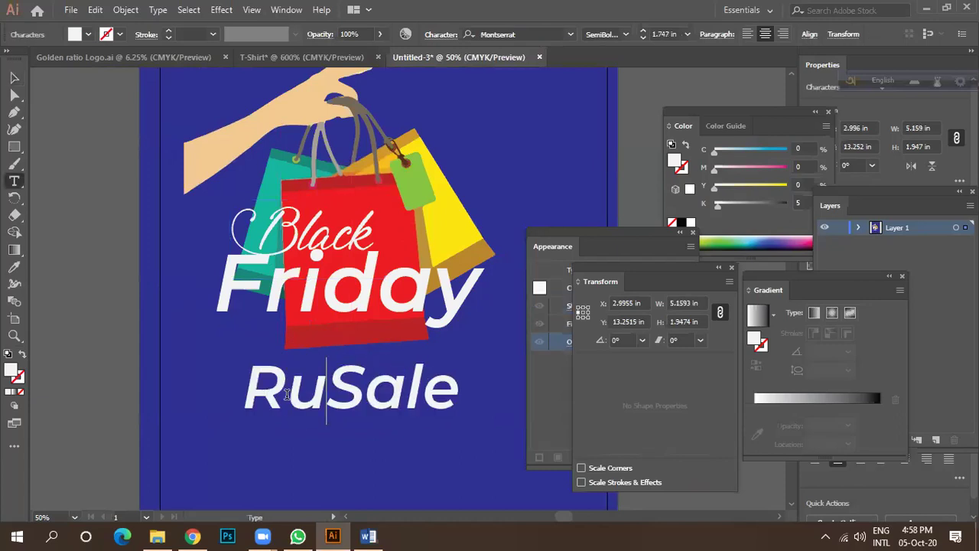
{"action": "type", "text": "sh"}
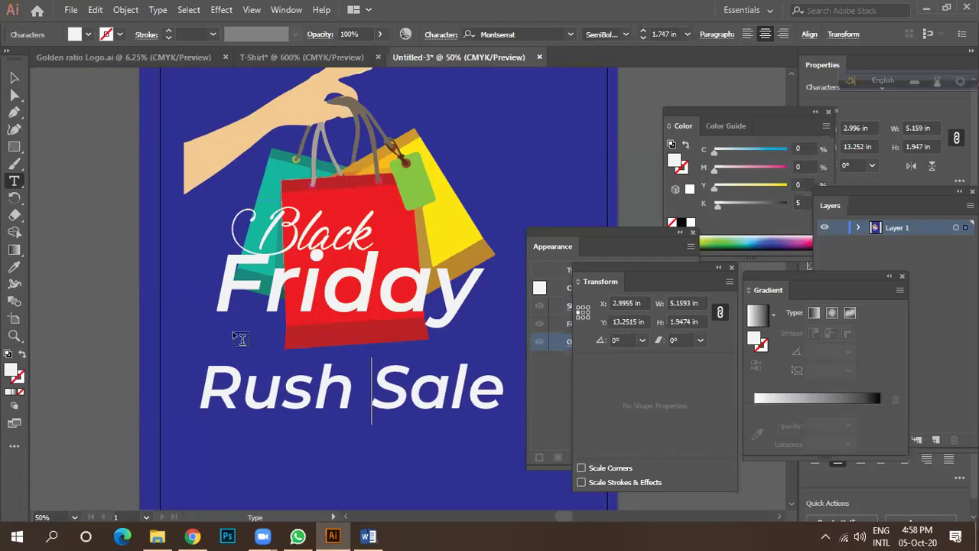
{"action": "left_click", "coordinate": [14, 77]}
Step: Move "Rush Sale" up directly beneath "Friday", overlapping the lower edge of the red bag
{"action": "left_click_drag", "start_coordinate": [420, 396], "coordinate": [410, 350]}
{"action": "scroll", "coordinate": [337, 344], "scroll_direction": "down", "scroll_amount": 2}
{"action": "scroll", "coordinate": [329, 300], "scroll_direction": "up", "scroll_amount": 2}
{"action": "scroll", "coordinate": [344, 297], "scroll_direction": "down", "scroll_amount": 1}
{"action": "scroll", "coordinate": [371, 270], "scroll_direction": "up", "scroll_amount": 2}
{"action": "scroll", "coordinate": [378, 264], "scroll_direction": "down", "scroll_amount": 2}
{"action": "left_click_drag", "start_coordinate": [376, 263], "coordinate": [283, 241]}
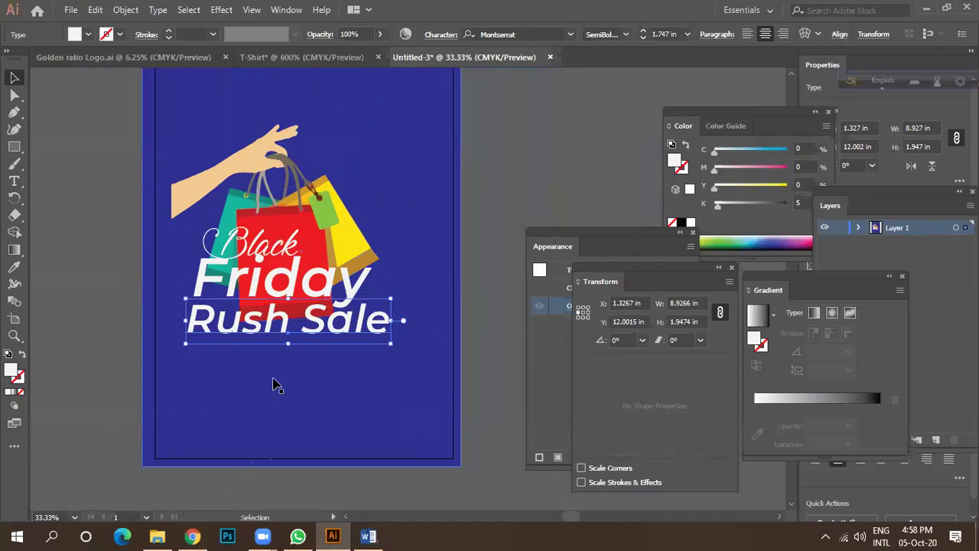
{"action": "scroll", "coordinate": [298, 285], "scroll_direction": "up", "scroll_amount": 2}
{"action": "scroll", "coordinate": [298, 285], "scroll_direction": "down", "scroll_amount": 2}
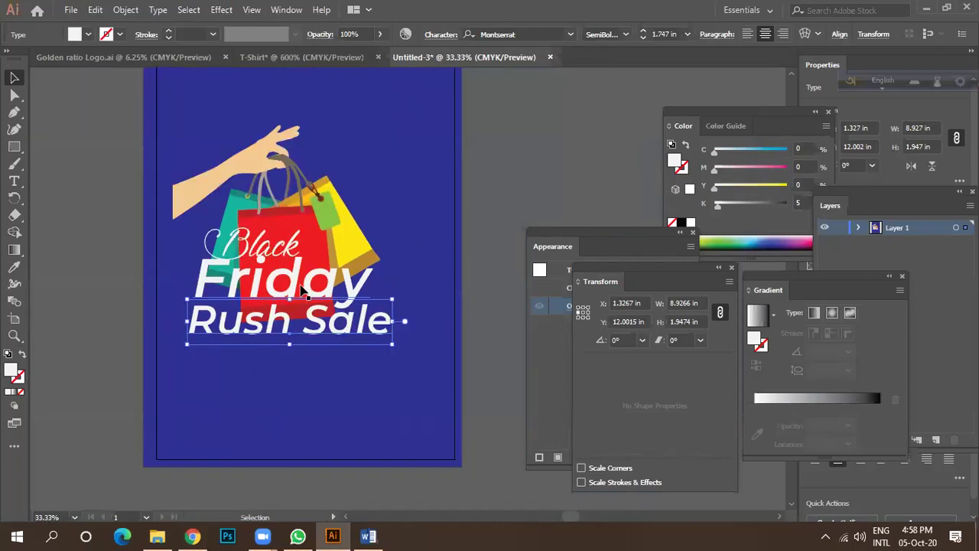
Step: Move the shopping bags graphic off the artboard and raise "Black" well above "Friday"
{"action": "left_click", "coordinate": [337, 200]}
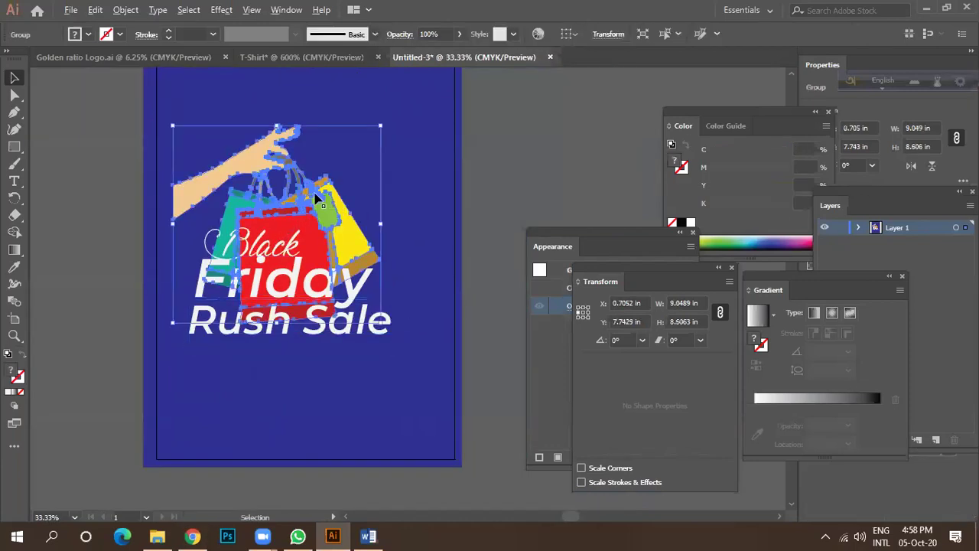
{"action": "left_click_drag", "start_coordinate": [306, 186], "coordinate": [535, 141]}
{"action": "scroll", "coordinate": [413, 160], "scroll_direction": "down", "scroll_amount": 2}
{"action": "scroll", "coordinate": [337, 217], "scroll_direction": "up", "scroll_amount": 3}
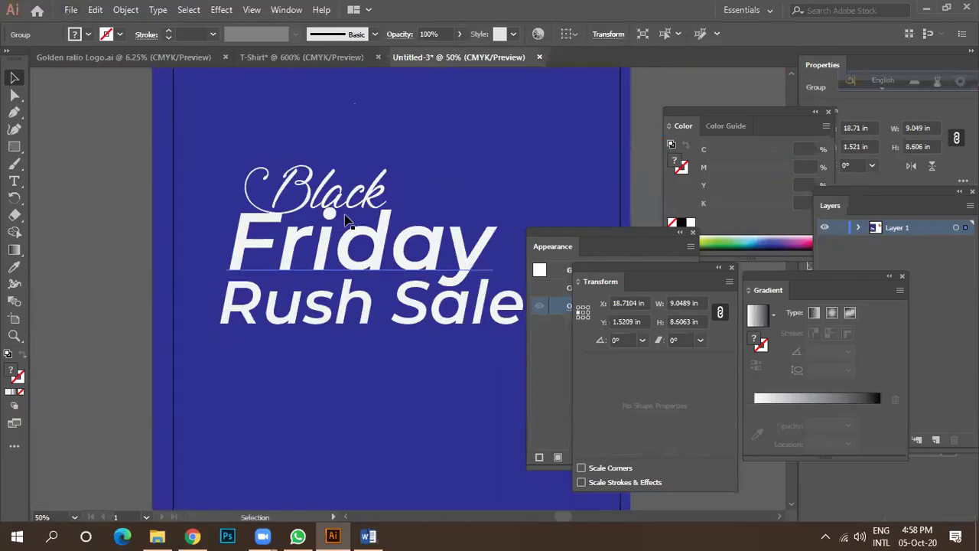
{"action": "left_click_drag", "start_coordinate": [323, 205], "coordinate": [372, 94]}
{"action": "scroll", "coordinate": [371, 94], "scroll_direction": "down", "scroll_amount": 2}
Step: Switch to Chrome and search Google Images for "black friday t shirt"
{"action": "left_click", "coordinate": [193, 535]}
{"action": "scroll", "coordinate": [528, 260], "scroll_direction": "down", "scroll_amount": 6}
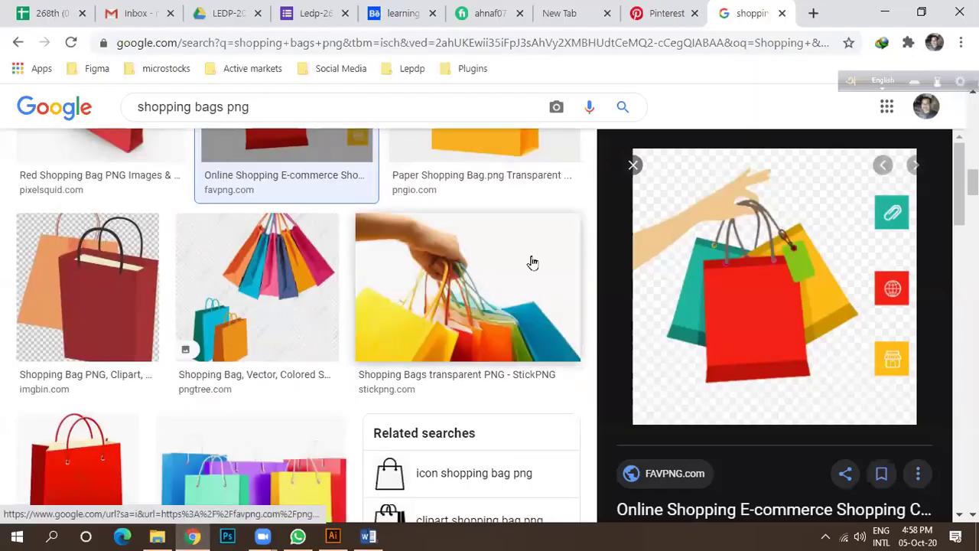
{"action": "scroll", "coordinate": [419, 156], "scroll_direction": "up", "scroll_amount": 3}
{"action": "left_click_drag", "start_coordinate": [251, 108], "coordinate": [100, 126]}
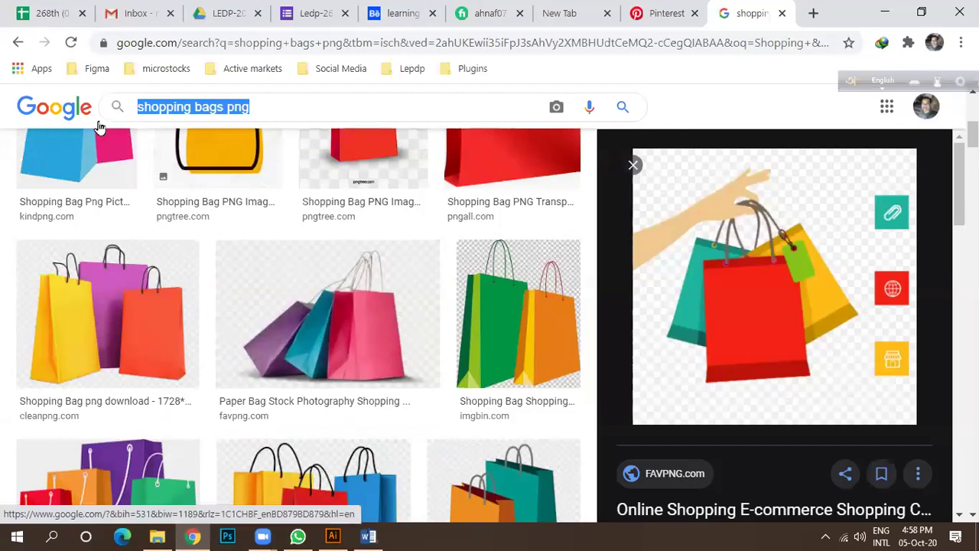
{"action": "type", "text": "black"}
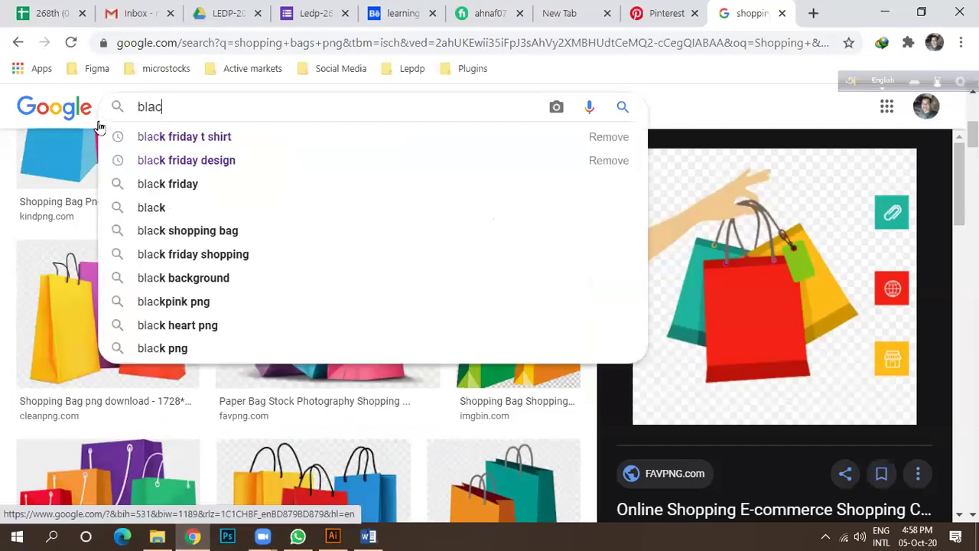
{"action": "key", "text": "Down"}
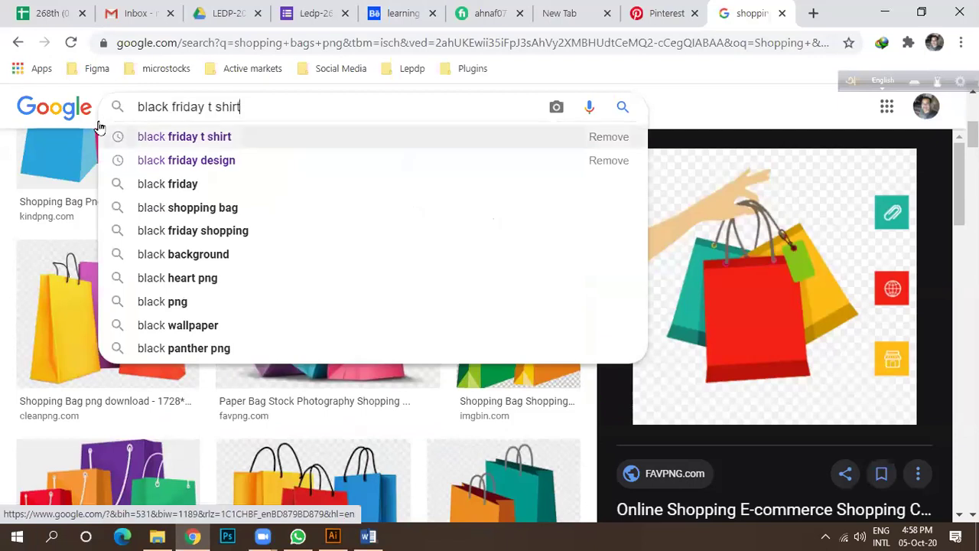
{"action": "key", "text": "Return"}
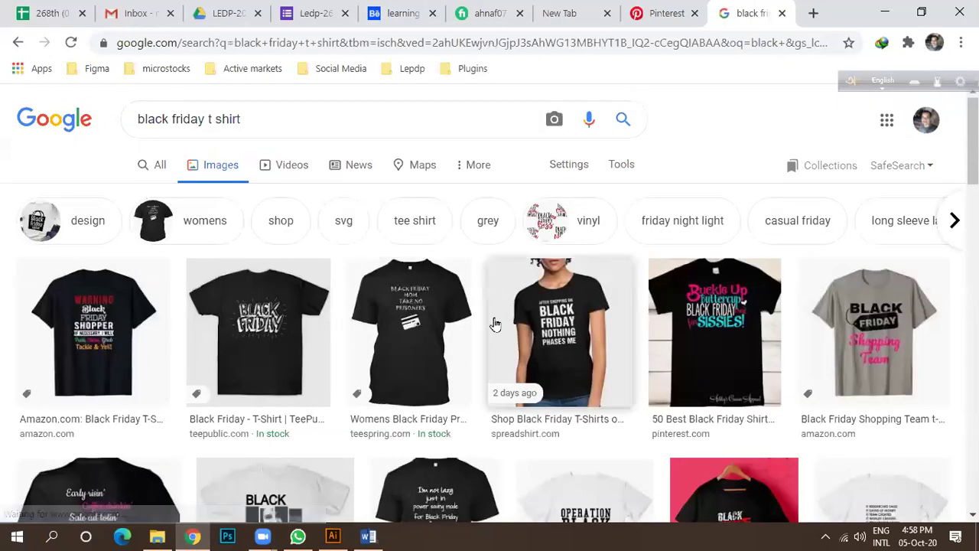
Step: Preview the grey "Black Friday Shopping Team" T-shirt result and examine its text layout and tag shape
{"action": "scroll", "coordinate": [535, 306], "scroll_direction": "down", "scroll_amount": 1}
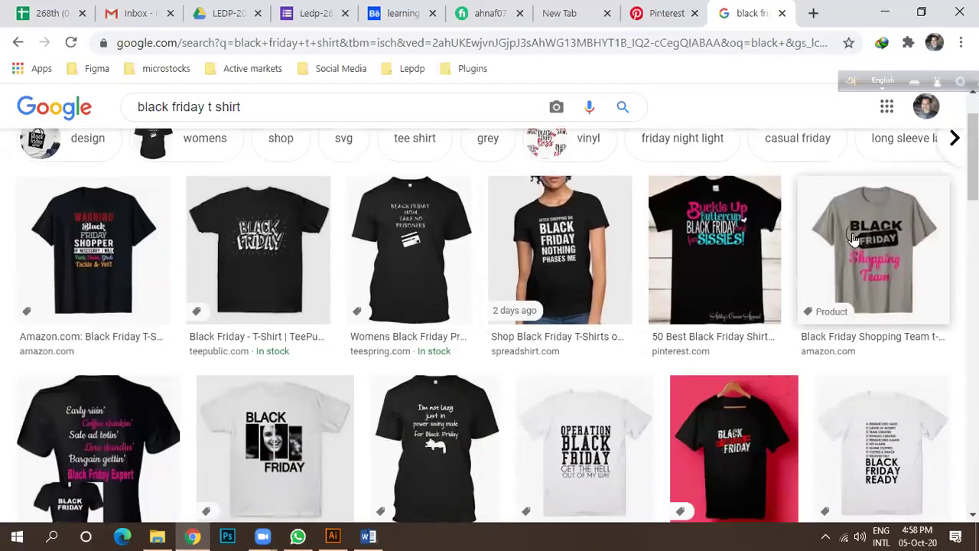
{"action": "left_click", "coordinate": [867, 266]}
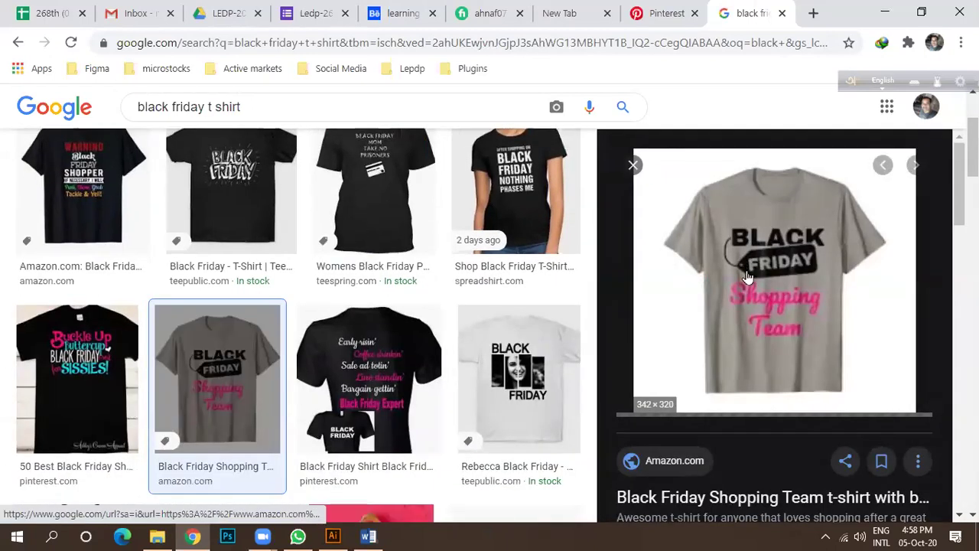
{"action": "scroll", "coordinate": [742, 317], "scroll_direction": "down", "scroll_amount": 2}
{"action": "scroll", "coordinate": [741, 315], "scroll_direction": "up", "scroll_amount": 2}
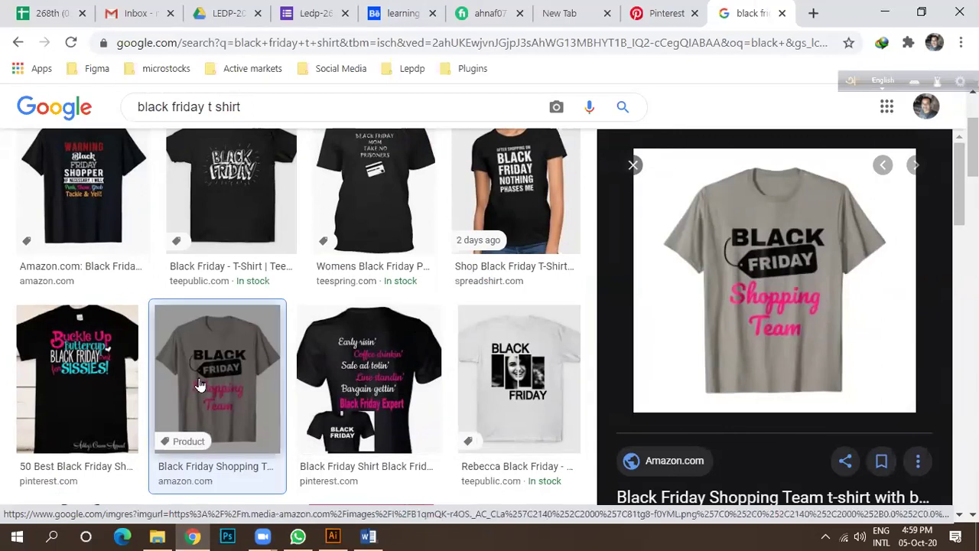
{"action": "left_click", "coordinate": [84, 374]}
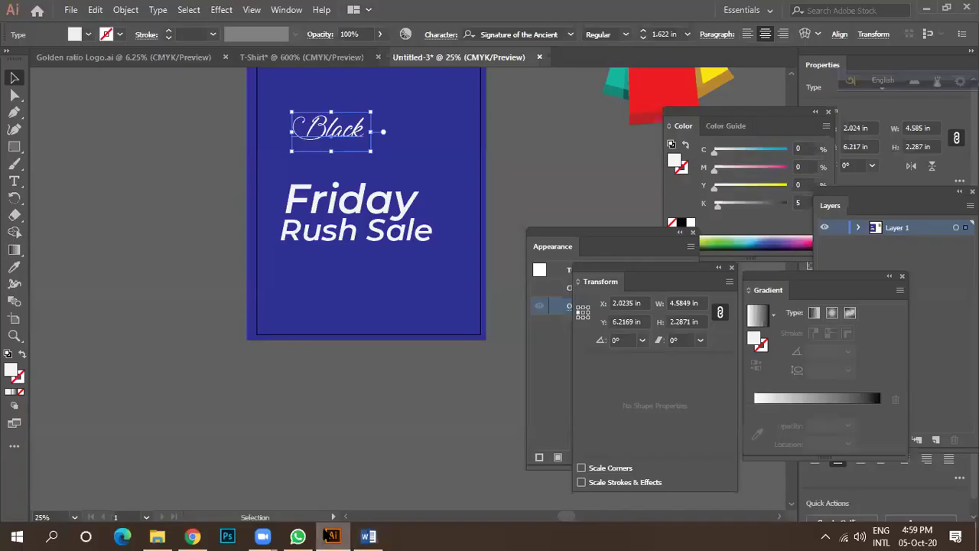
Step: Back in Illustrator, stack "Black", "Friday" and "Rush Sale" closely together as one roughly centred text block
{"action": "left_click_drag", "start_coordinate": [339, 143], "coordinate": [364, 166]}
{"action": "left_click_drag", "start_coordinate": [357, 203], "coordinate": [368, 189]}
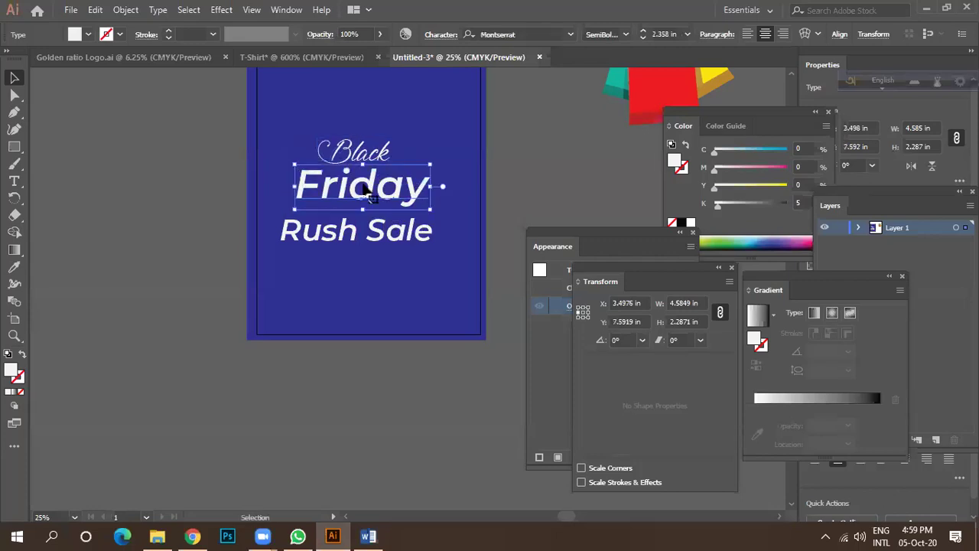
{"action": "key", "text": "ctrl+plus"}
{"action": "left_click_drag", "start_coordinate": [352, 262], "coordinate": [360, 245]}
{"action": "key", "text": "ctrl+minus"}
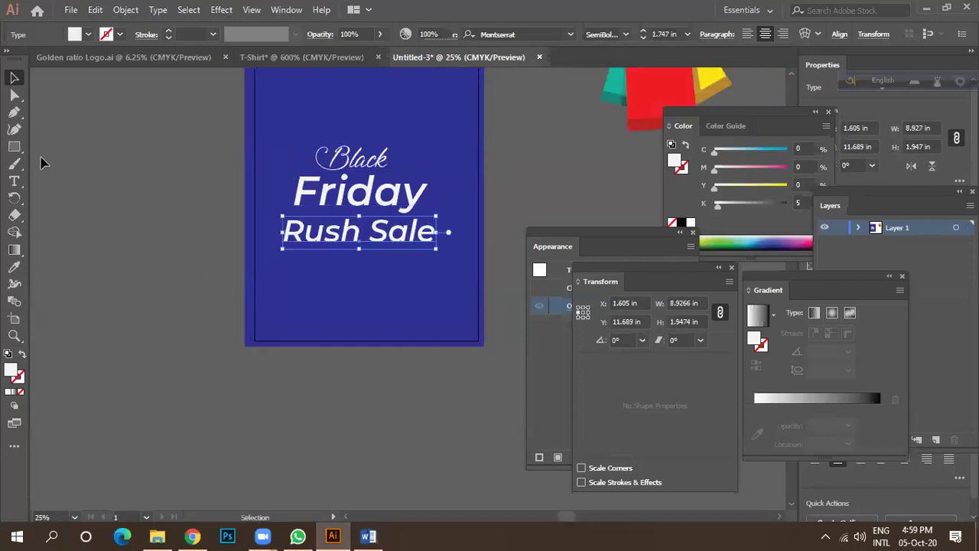
Step: Draw a rectangle about 8.63 by 1.61 in and place it over the "Friday" text
{"action": "left_click", "coordinate": [41, 158]}
{"action": "left_click", "coordinate": [14, 146]}
{"action": "left_click_drag", "start_coordinate": [286, 186], "coordinate": [435, 214]}
{"action": "scroll", "coordinate": [409, 205], "scroll_direction": "up", "scroll_amount": 2}
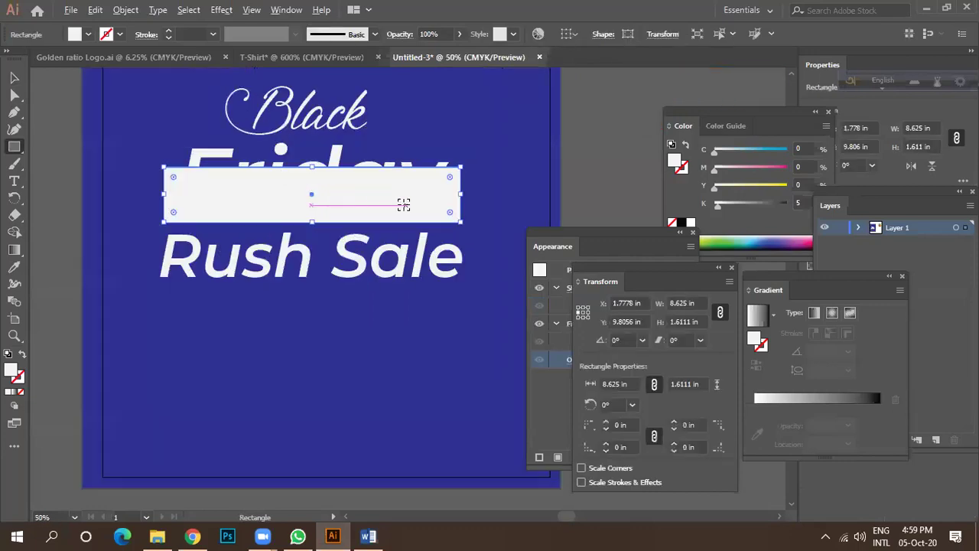
{"action": "left_click", "coordinate": [15, 78]}
{"action": "mouse_move", "coordinate": [339, 205]}
{"action": "left_mouse_down"}
{"action": "mouse_move", "coordinate": [339, 180]}
{"action": "mouse_move", "coordinate": [339, 190]}
{"action": "left_mouse_up"}
Step: Fill the rectangle with the dark blue C=100 M=100 swatch and send it to the back
{"action": "left_click", "coordinate": [88, 35]}
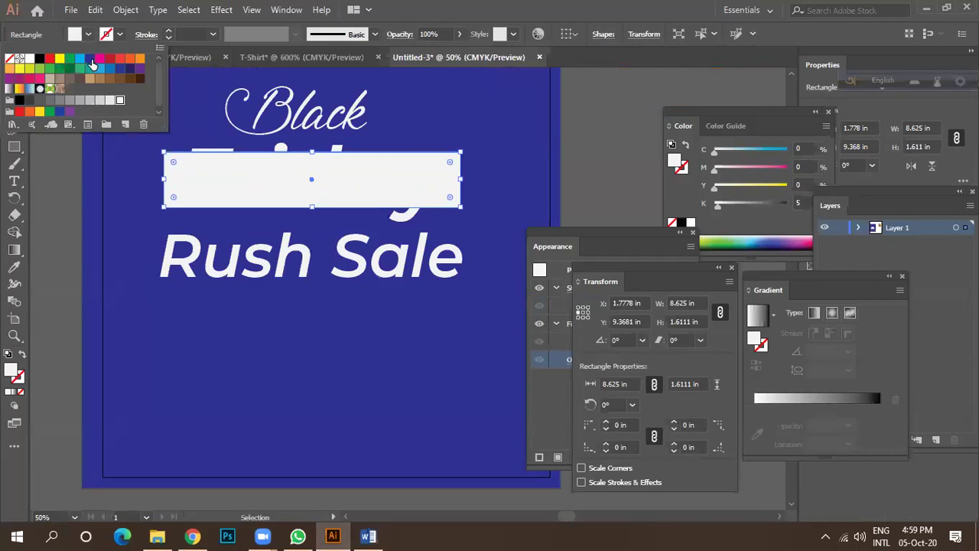
{"action": "left_click", "coordinate": [92, 59]}
{"action": "left_click", "coordinate": [433, 130]}
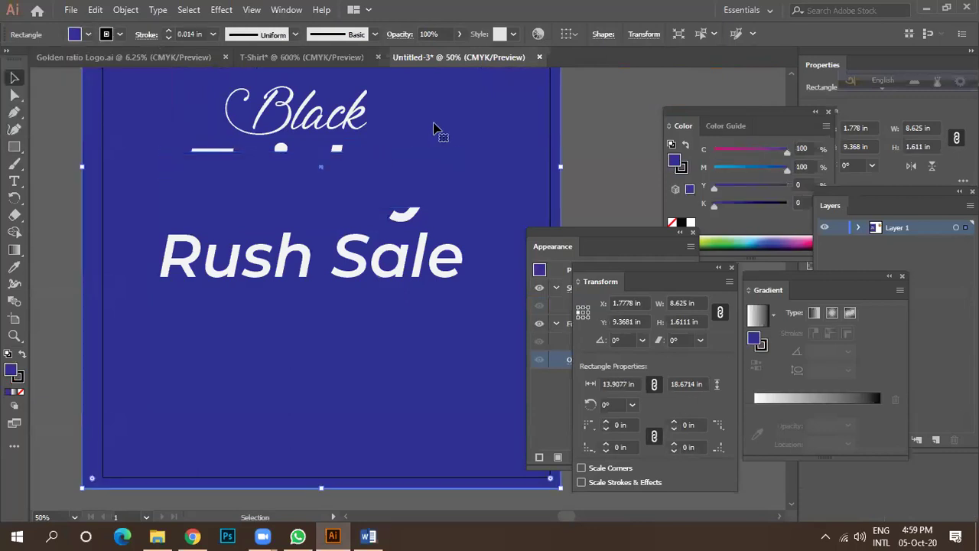
{"action": "scroll", "coordinate": [440, 130], "scroll_direction": "down", "scroll_amount": 1}
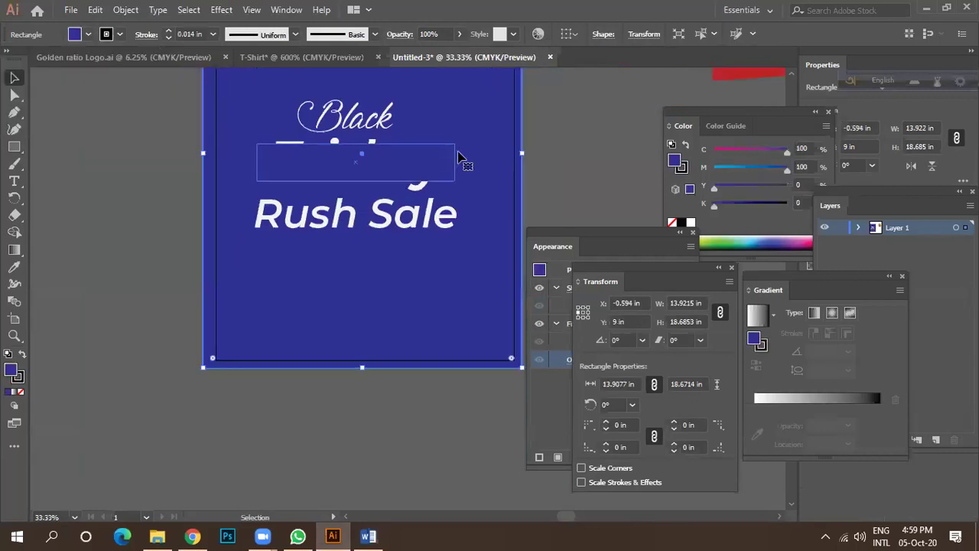
{"action": "left_click", "coordinate": [430, 159]}
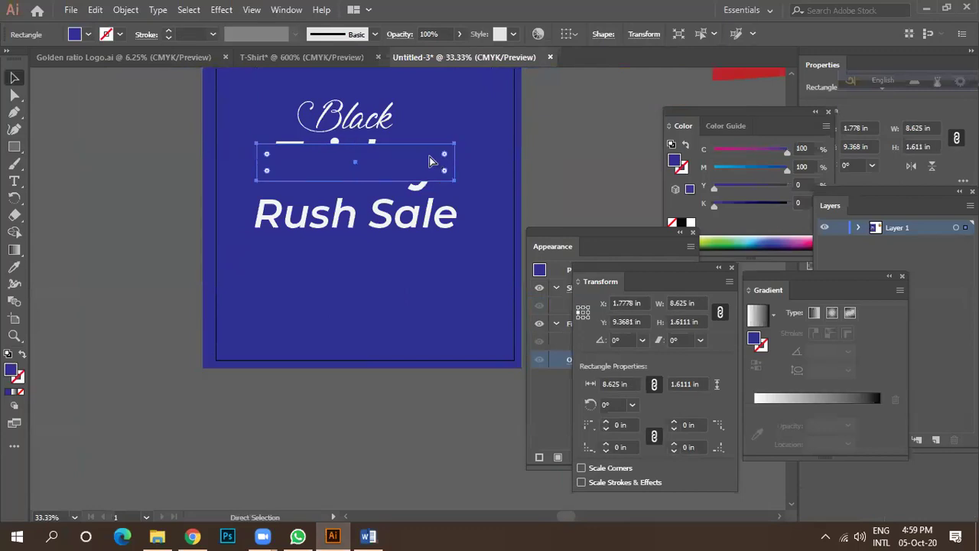
{"action": "key", "text": "ctrl+shift+bracketleft"}
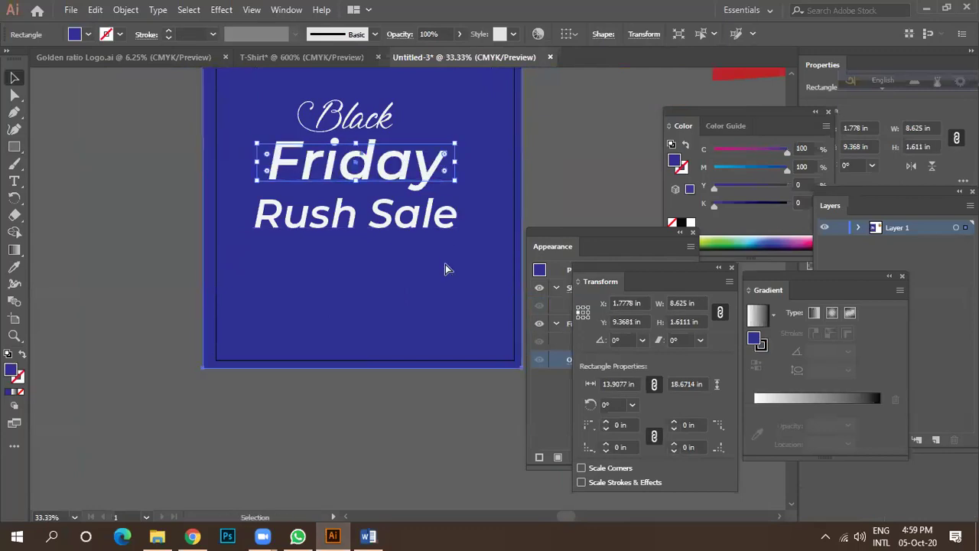
{"action": "left_click", "coordinate": [446, 267]}
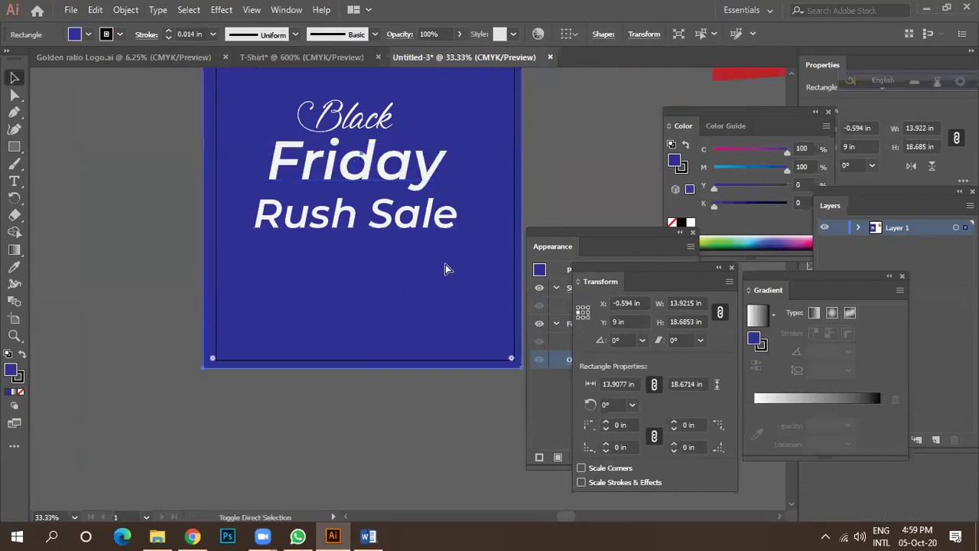
Step: Fill the dark blue rectangle behind "Friday" with the orange M=80 Y=95 swatch
{"action": "left_click", "coordinate": [375, 182]}
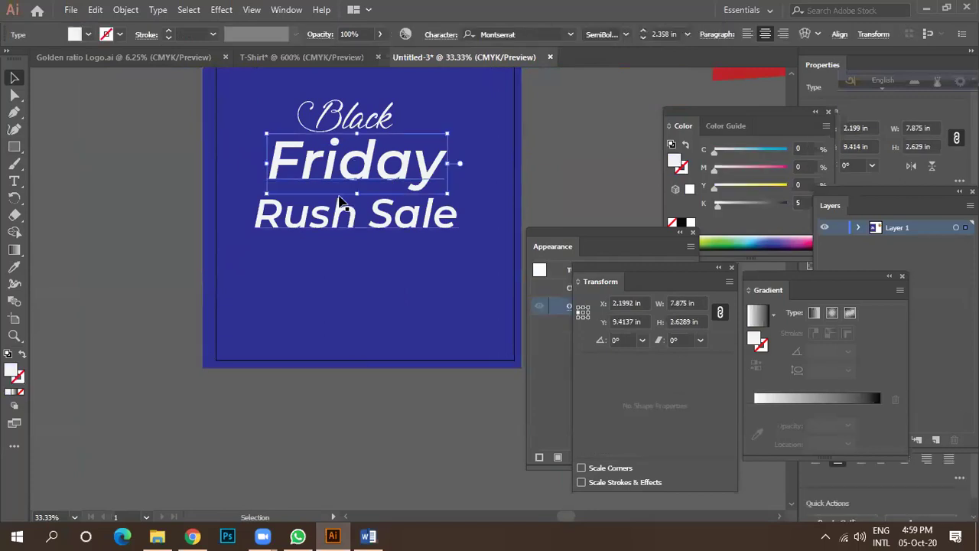
{"action": "left_click", "coordinate": [186, 103]}
{"action": "left_click", "coordinate": [412, 153]}
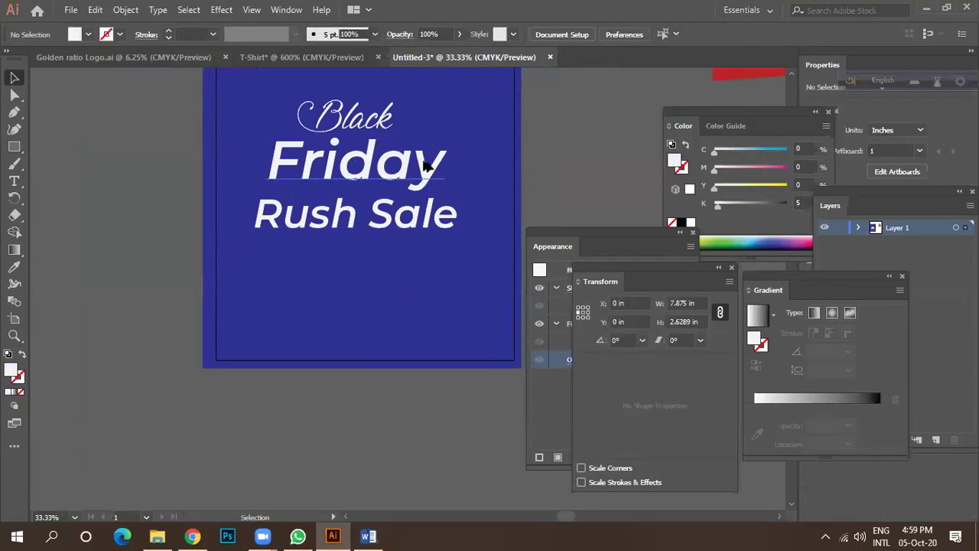
{"action": "scroll", "coordinate": [416, 153], "scroll_direction": "up", "scroll_amount": 3}
{"action": "left_click", "coordinate": [505, 196]}
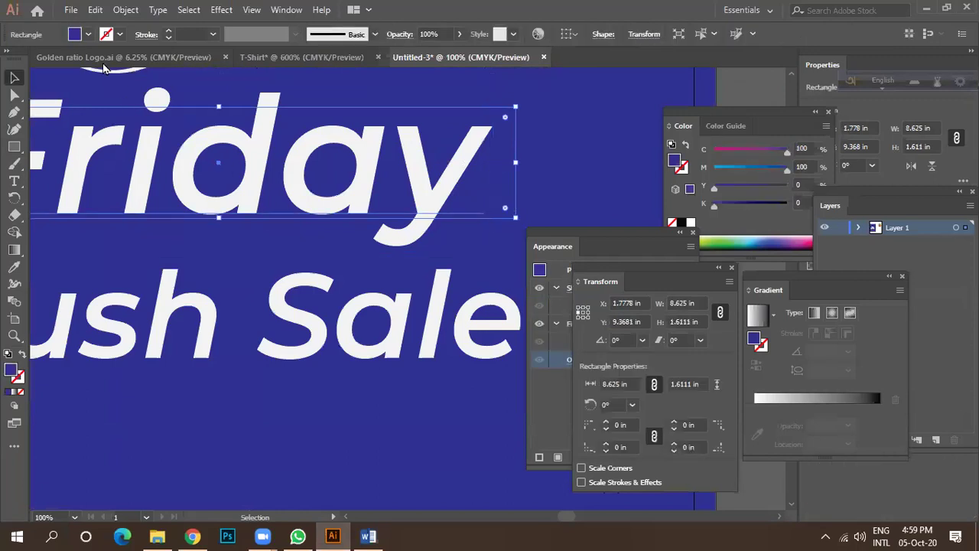
{"action": "left_click", "coordinate": [88, 36]}
{"action": "left_click", "coordinate": [110, 59]}
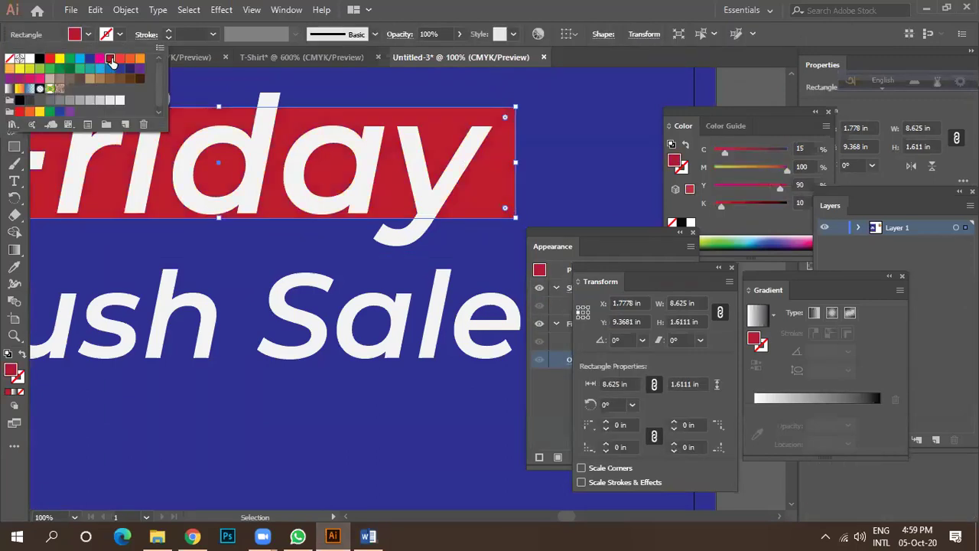
{"action": "left_click", "coordinate": [121, 59]}
{"action": "left_click", "coordinate": [130, 61]}
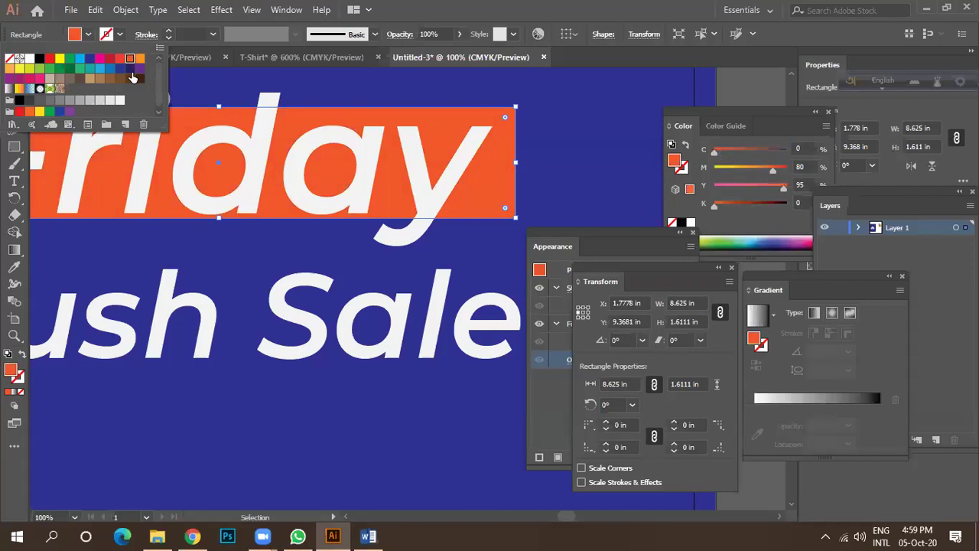
{"action": "left_click", "coordinate": [316, 226]}
{"action": "key", "text": "ctrl+minus"}
{"action": "key", "text": "ctrl+minus"}
{"action": "key", "text": "ctrl+minus"}
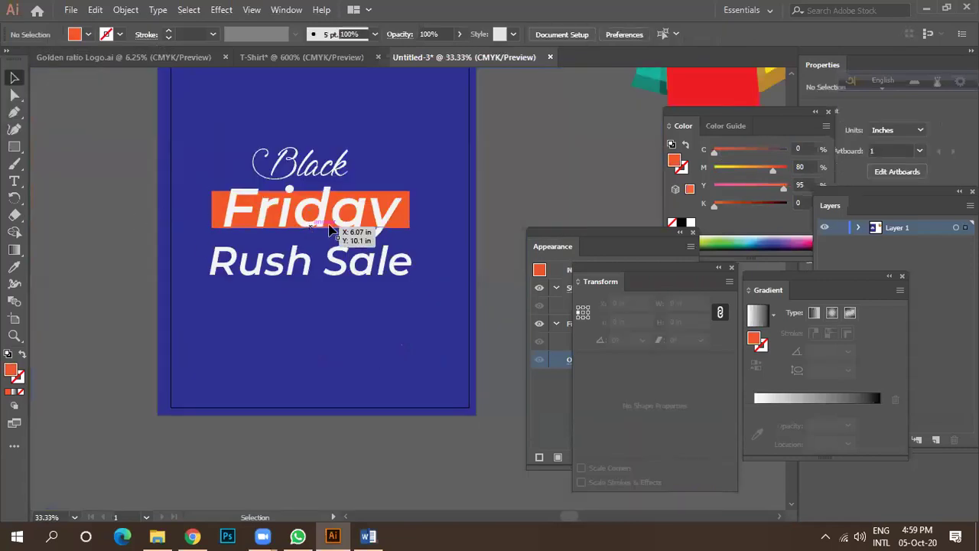
Step: Enlarge the orange rectangle around "Friday" to about 9.60 by 2.42 in, keeping it centred behind the text
{"action": "left_click", "coordinate": [313, 236]}
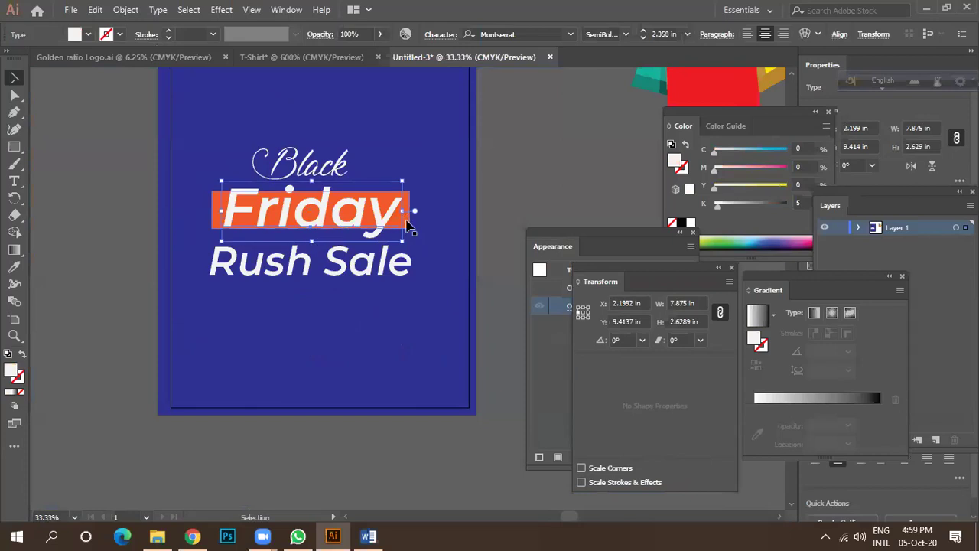
{"action": "left_click", "coordinate": [408, 224]}
{"action": "left_click_drag", "start_coordinate": [311, 228], "coordinate": [310, 237]}
{"action": "scroll", "coordinate": [308, 235], "scroll_direction": "up", "scroll_amount": 2}
{"action": "scroll", "coordinate": [306, 234], "scroll_direction": "down", "scroll_amount": 2}
{"action": "left_click_drag", "start_coordinate": [410, 208], "coordinate": [422, 208]}
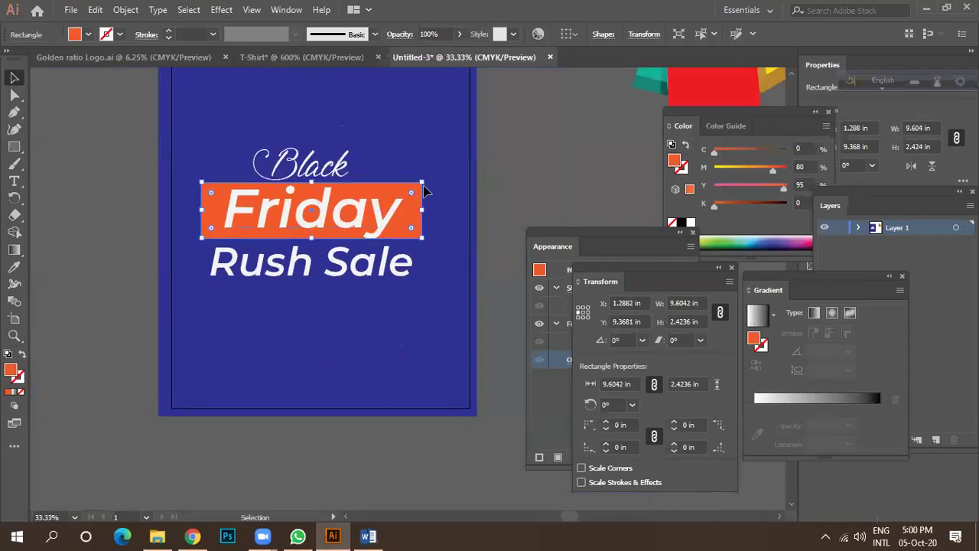
{"action": "key", "text": "ctrl+shift+a"}
{"action": "scroll", "coordinate": [313, 190], "scroll_direction": "up", "scroll_amount": 3}
{"action": "scroll", "coordinate": [312, 187], "scroll_direction": "down", "scroll_amount": 3}
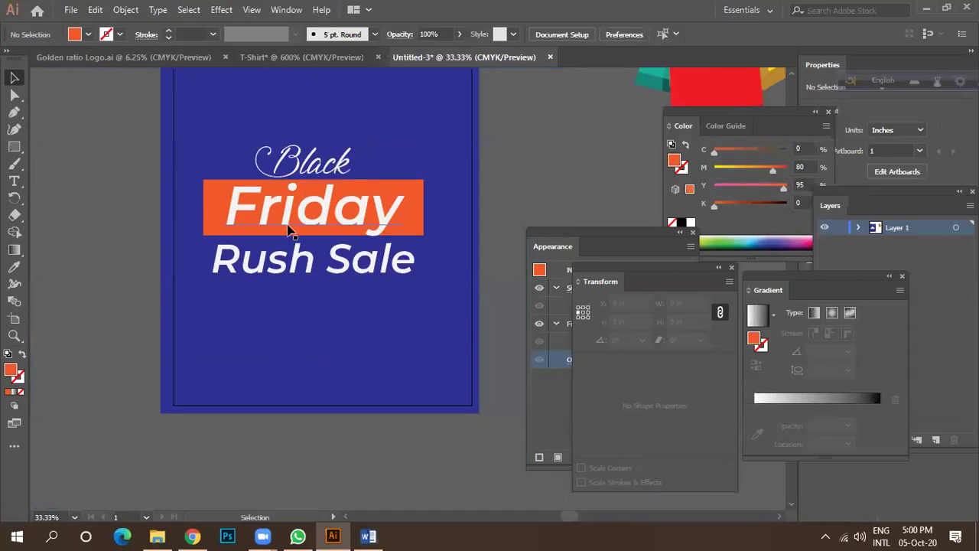
Step: Try placing a duplicate of the "Friday" text over "Rush Sale" and undo it
{"action": "left_click", "coordinate": [223, 232]}
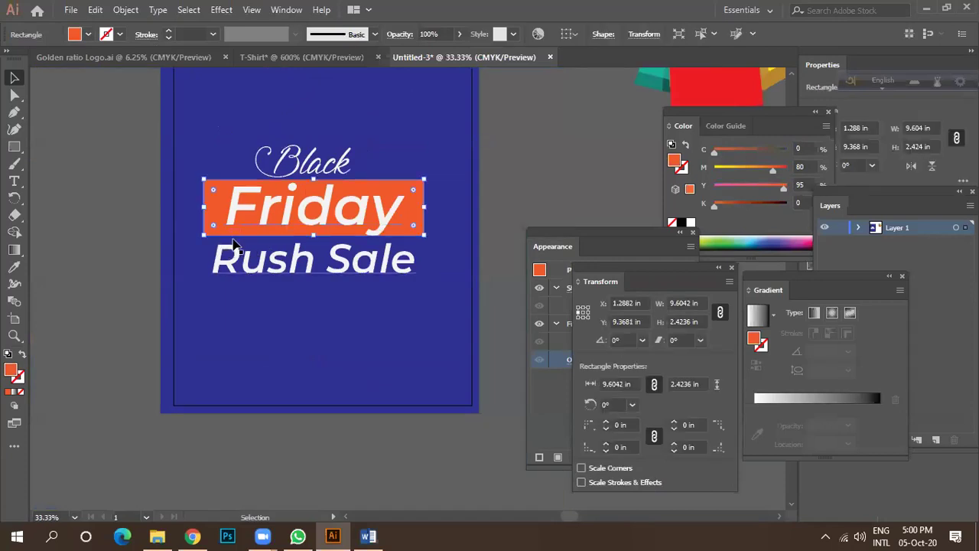
{"action": "left_click_drag", "start_coordinate": [229, 239], "coordinate": [226, 272]}
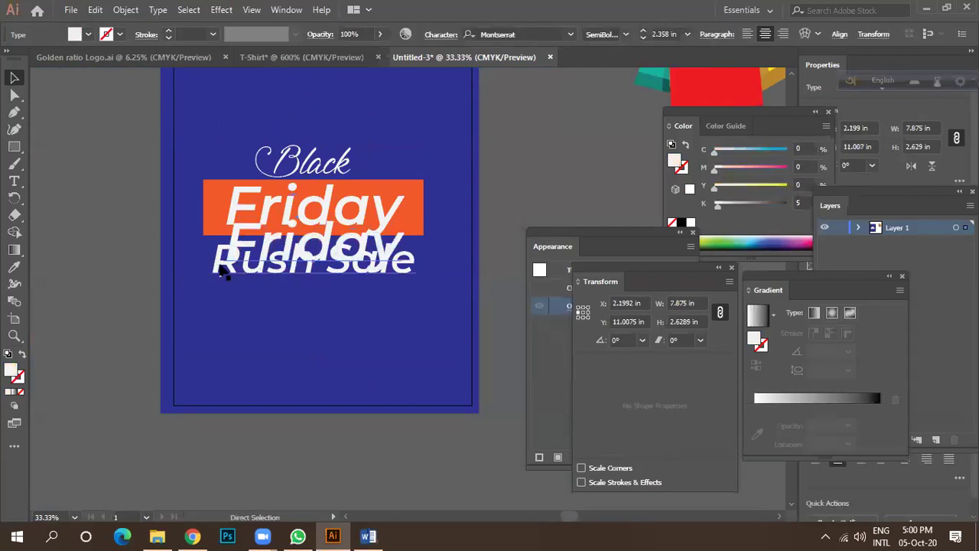
{"action": "key", "text": "ctrl+z"}
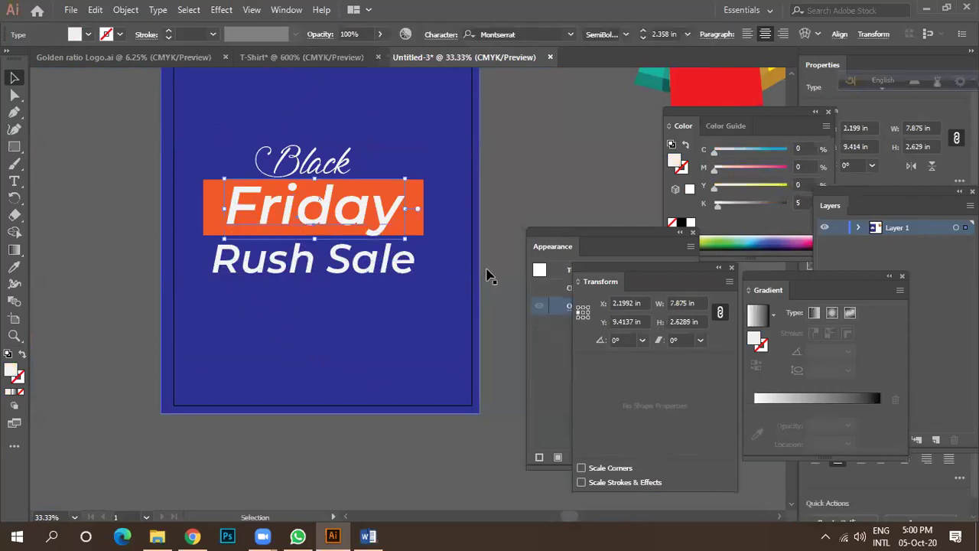
{"action": "left_click", "coordinate": [476, 252]}
{"action": "left_click", "coordinate": [417, 229]}
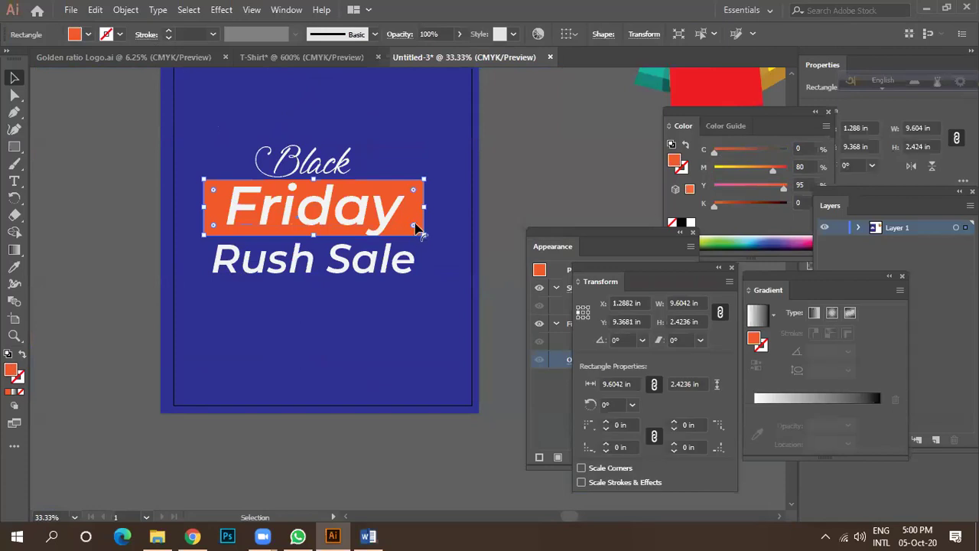
{"action": "scroll", "coordinate": [397, 228], "scroll_direction": "down", "scroll_amount": 1}
{"action": "left_click", "coordinate": [313, 273]}
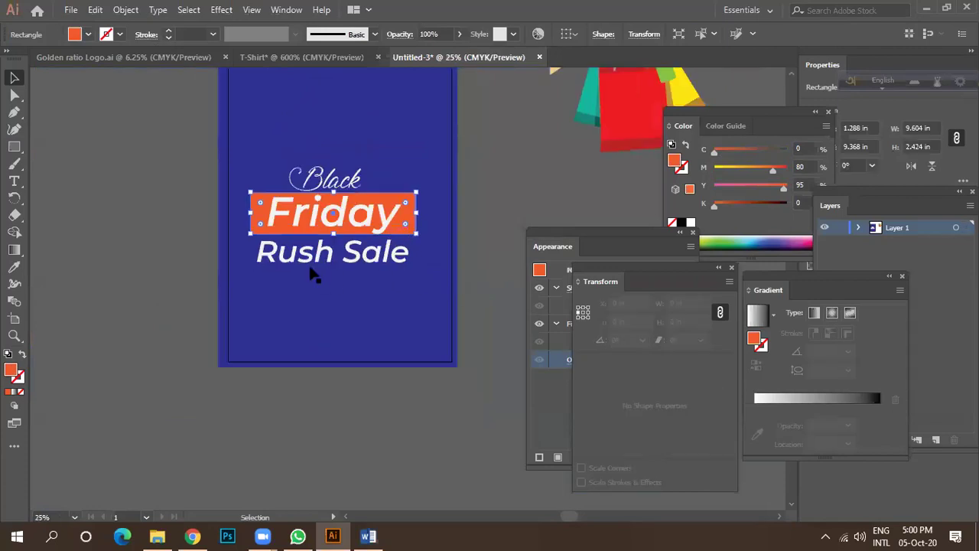
{"action": "scroll", "coordinate": [304, 274], "scroll_direction": "up", "scroll_amount": 1}
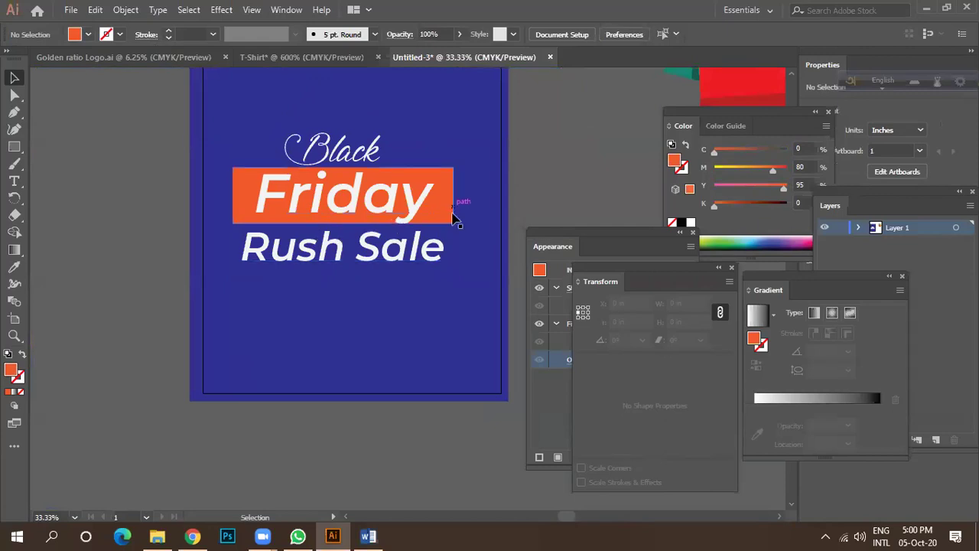
Step: Try placing a copy of the orange rectangle behind "Rush Sale" and undo the duplication
{"action": "left_click_drag", "start_coordinate": [452, 221], "coordinate": [451, 279]}
{"action": "scroll", "coordinate": [360, 256], "scroll_direction": "up", "scroll_amount": 2}
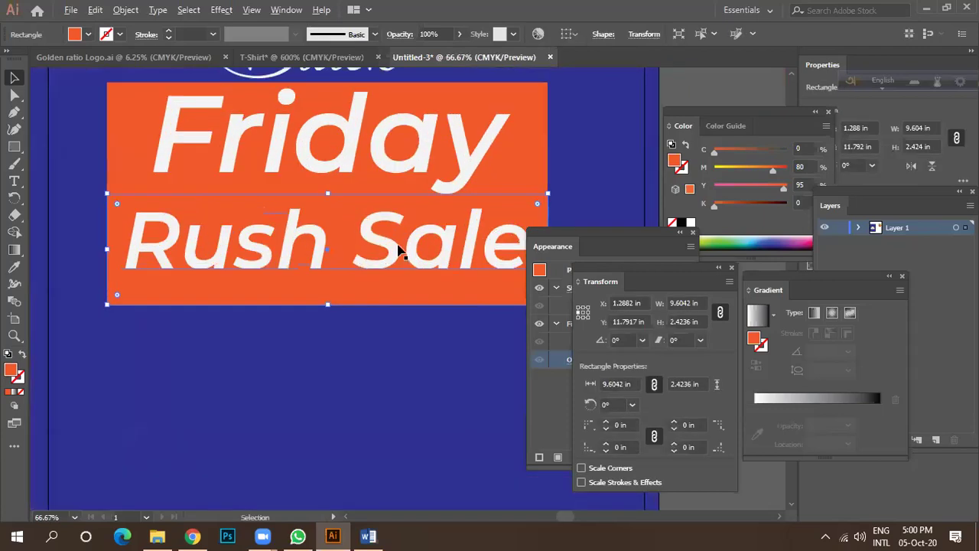
{"action": "scroll", "coordinate": [401, 251], "scroll_direction": "down", "scroll_amount": 1}
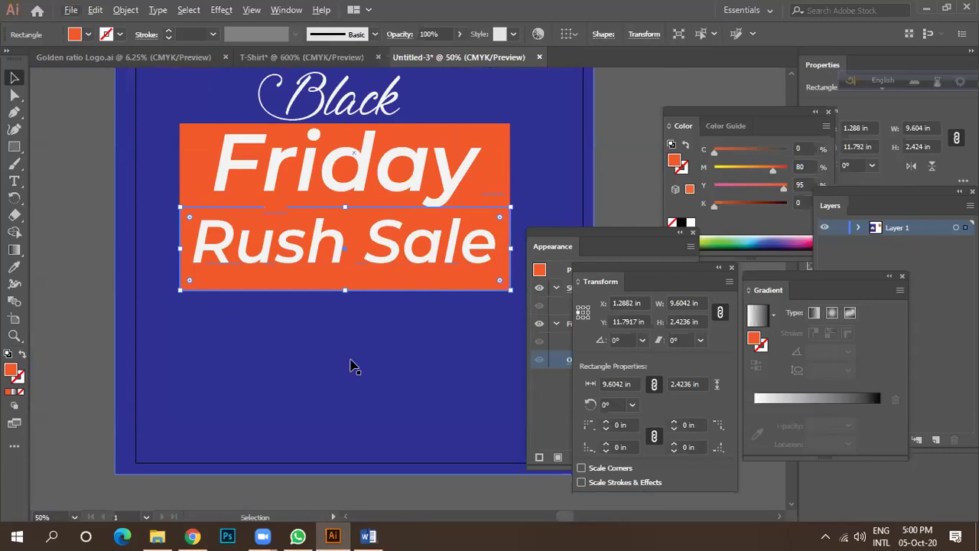
{"action": "left_click_drag", "start_coordinate": [244, 288], "coordinate": [272, 244]}
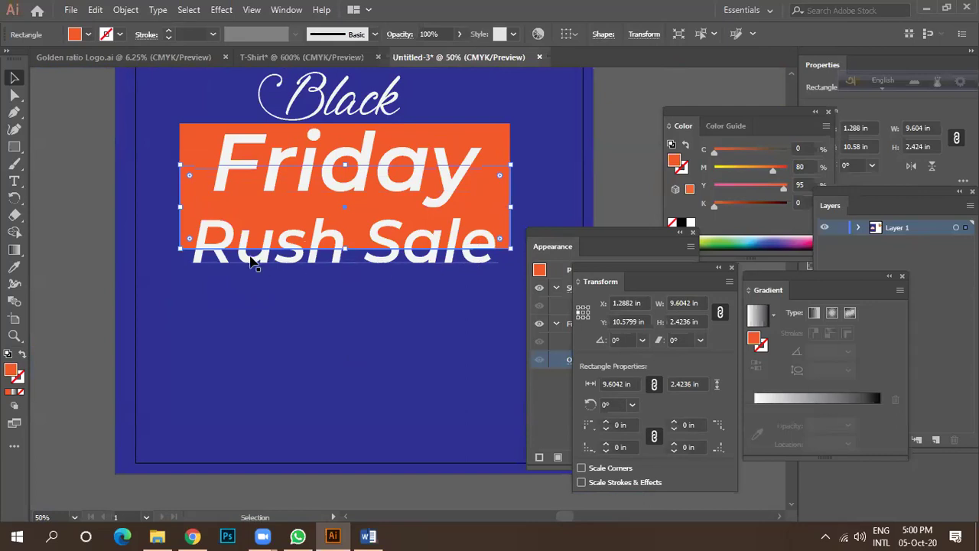
{"action": "left_click_drag", "start_coordinate": [475, 212], "coordinate": [339, 342]}
{"action": "key", "text": "ctrl+z"}
{"action": "key", "text": "ctrl+z"}
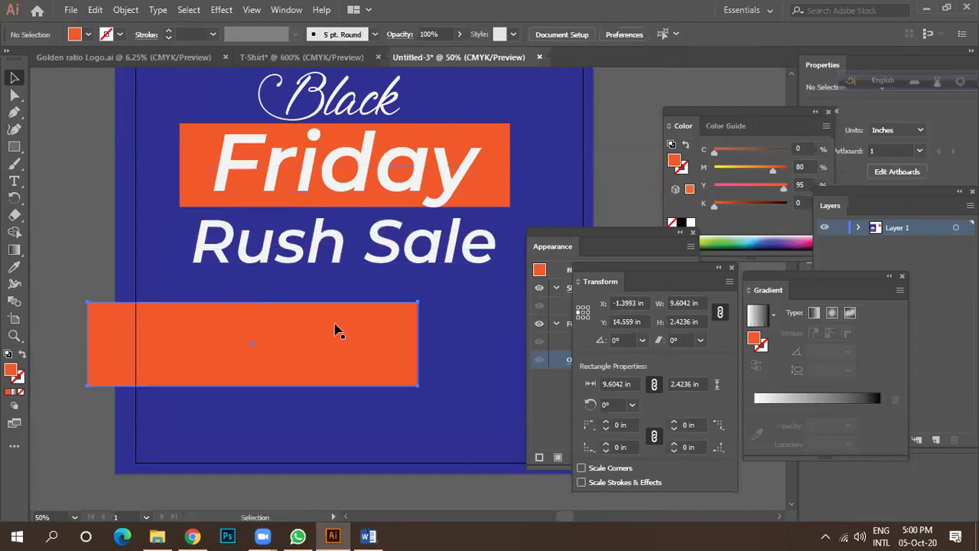
{"action": "key", "text": "ctrl+minus"}
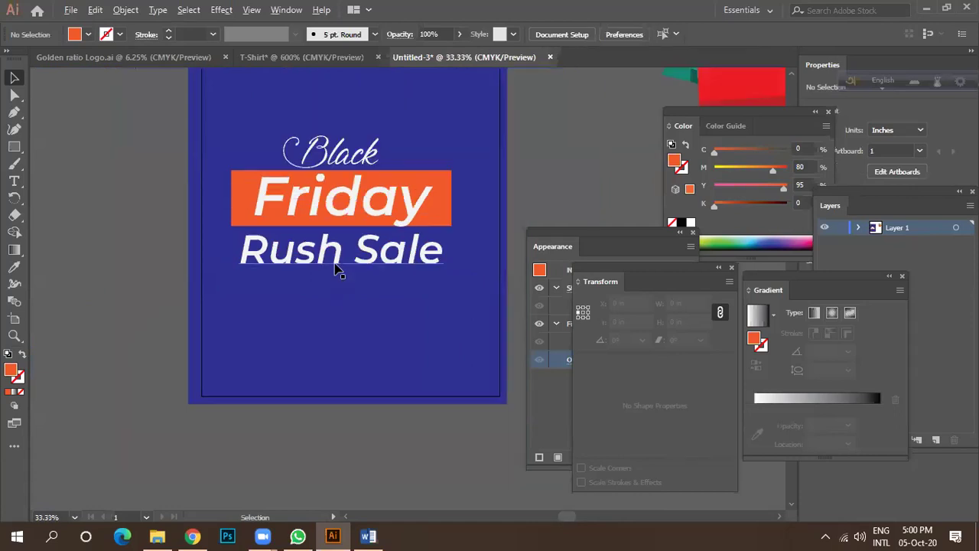
Step: Round all corners of the orange "Friday" rectangle to a radius of about 0.68 in
{"action": "left_click", "coordinate": [446, 186]}
{"action": "left_click_drag", "start_coordinate": [441, 181], "coordinate": [438, 191]}
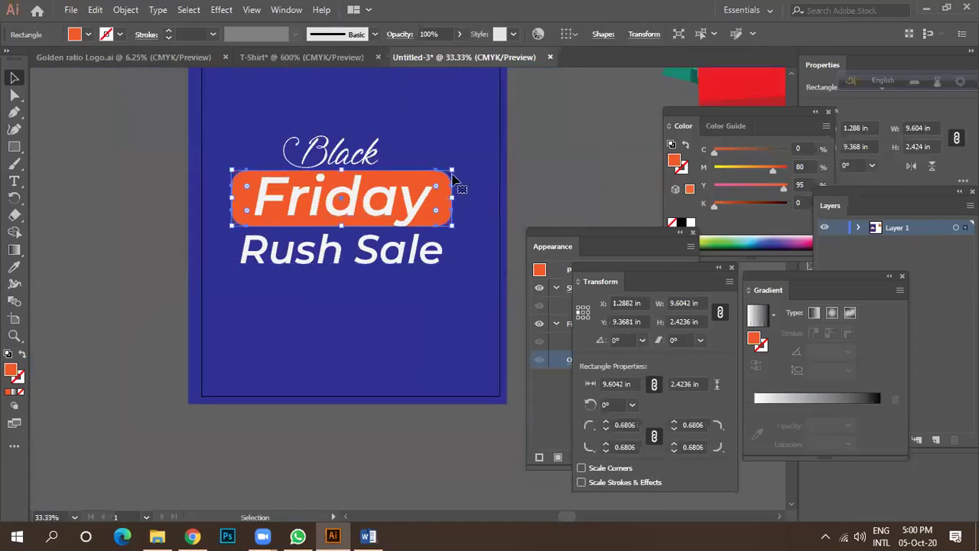
{"action": "left_click", "coordinate": [519, 172]}
{"action": "scroll", "coordinate": [306, 190], "scroll_direction": "up", "scroll_amount": 2}
{"action": "scroll", "coordinate": [314, 183], "scroll_direction": "down", "scroll_amount": 2}
{"action": "scroll", "coordinate": [329, 169], "scroll_direction": "up", "scroll_amount": 2}
{"action": "scroll", "coordinate": [342, 159], "scroll_direction": "down", "scroll_amount": 2}
{"action": "scroll", "coordinate": [343, 159], "scroll_direction": "down", "scroll_amount": 1}
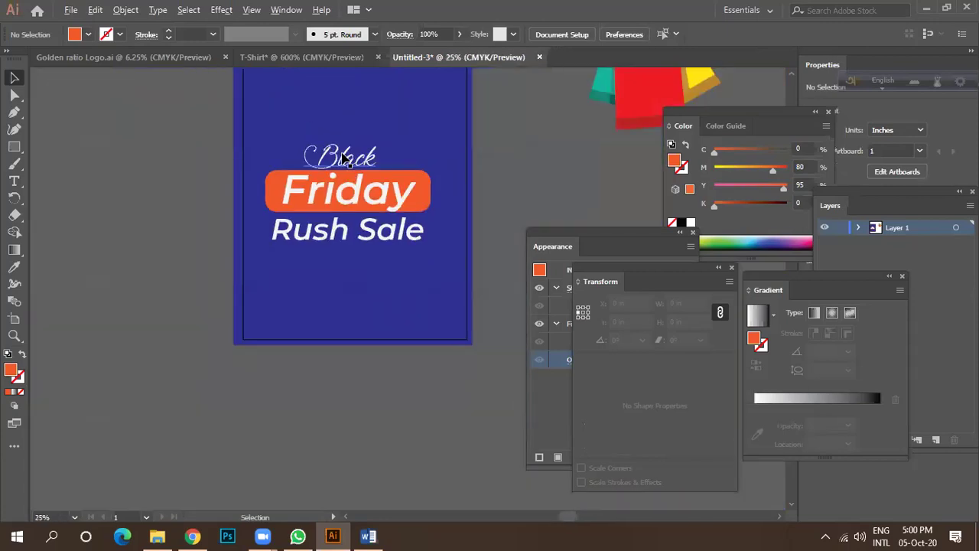
Step: Draw small orange triangles with the Polygon tool and scatter four of them, differently rotated, above and below the text block
{"action": "left_click", "coordinate": [14, 146]}
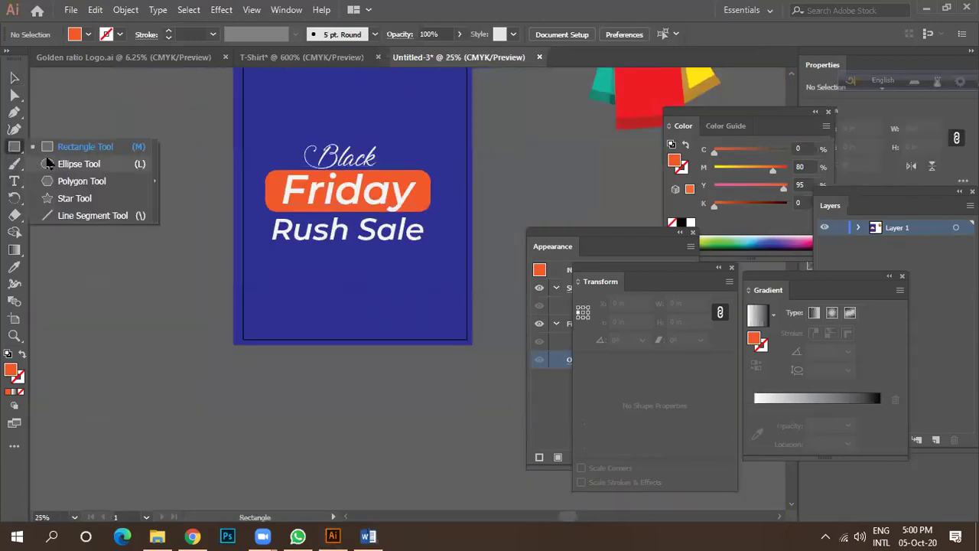
{"action": "left_click", "coordinate": [69, 181]}
{"action": "left_click_drag", "start_coordinate": [110, 210], "coordinate": [482, 356]}
{"action": "key", "text": "v"}
{"action": "scroll", "coordinate": [124, 211], "scroll_direction": "down", "scroll_amount": 1}
{"action": "scroll", "coordinate": [242, 158], "scroll_direction": "up", "scroll_amount": 3}
{"action": "key", "text": "ctrl+shift+a"}
{"action": "key", "text": "ctrl+minus"}
Step: Draw a small right-angled triangle about 0.97 by 0.55 in with the Pen tool, just above the start of "Black"
{"action": "left_click", "coordinate": [314, 314]}
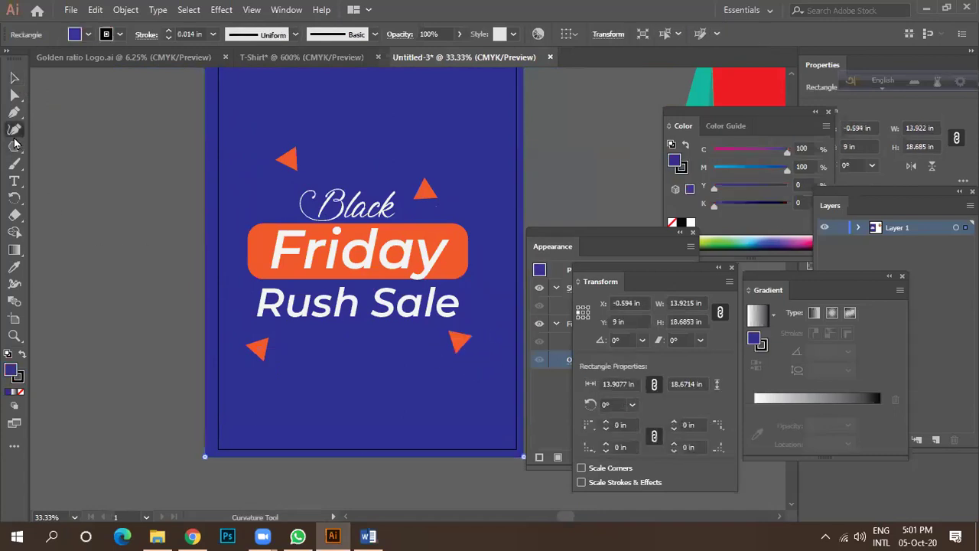
{"action": "left_click", "coordinate": [14, 112]}
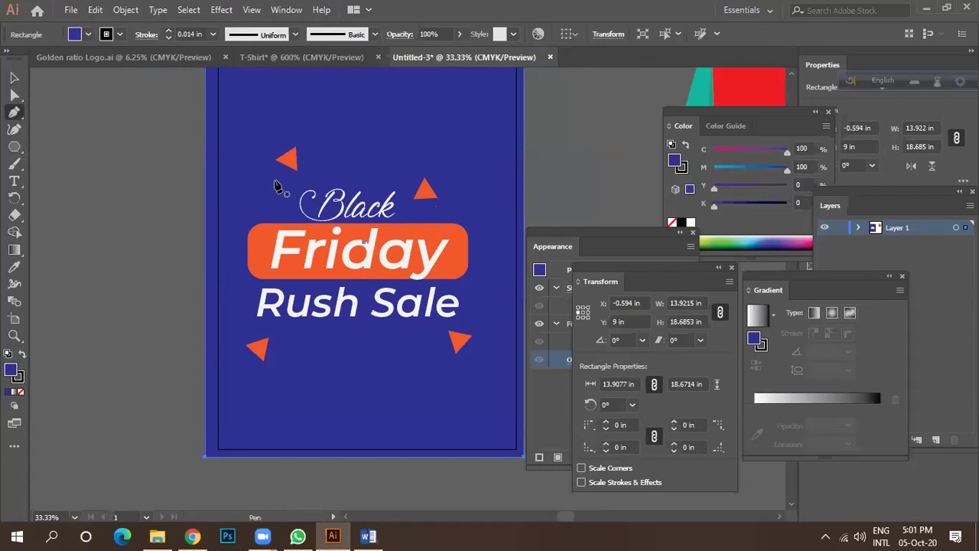
{"action": "left_click", "coordinate": [271, 179]}
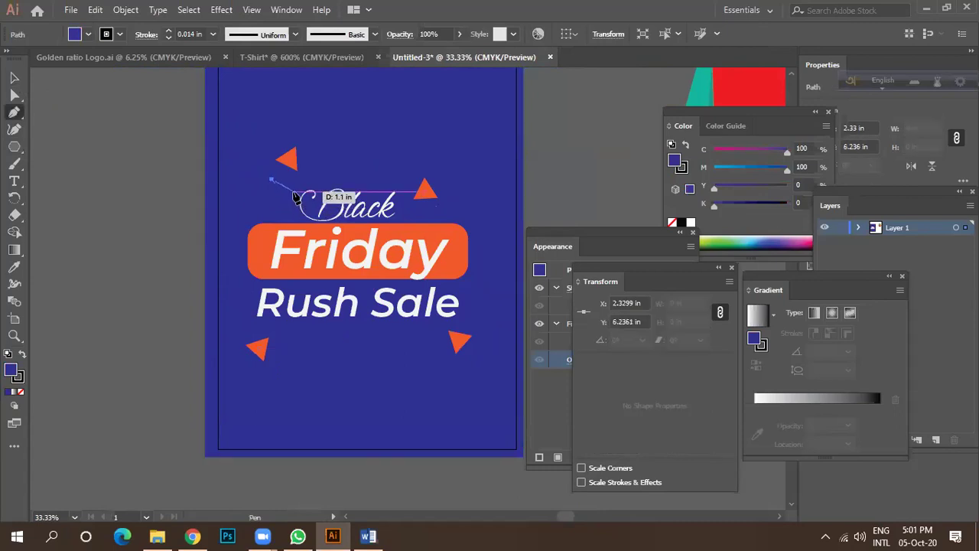
{"action": "left_click_drag", "start_coordinate": [297, 195], "coordinate": [271, 187]}
{"action": "left_click", "coordinate": [14, 77]}
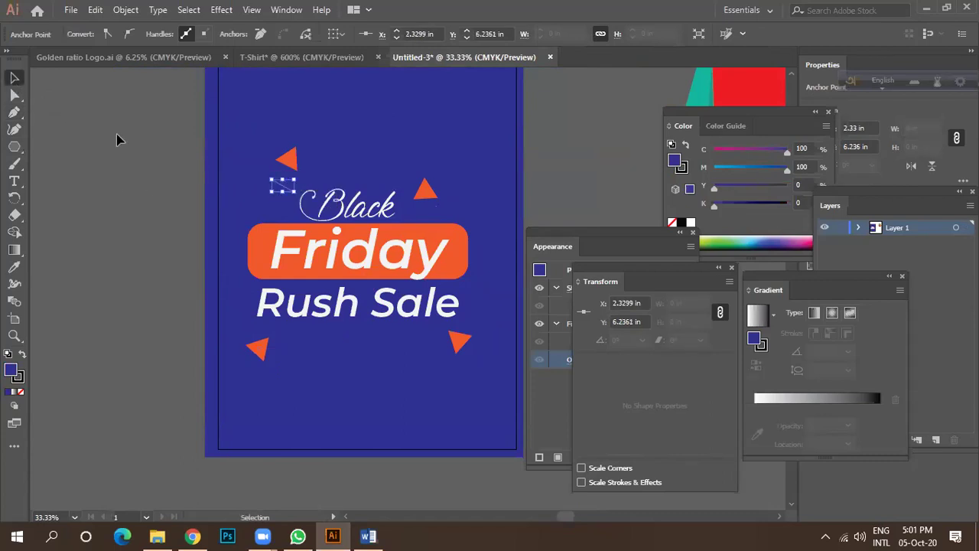
Step: Fill the small pen-drawn triangle with the near-white K=5 swatch
{"action": "left_click", "coordinate": [280, 161]}
{"action": "scroll", "coordinate": [283, 195], "scroll_direction": "up", "scroll_amount": 3}
{"action": "left_click", "coordinate": [258, 181]}
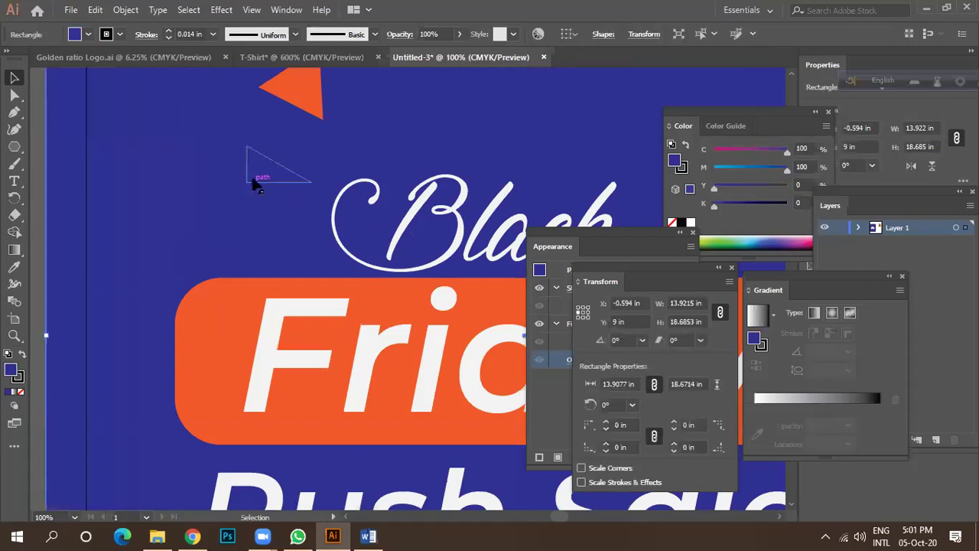
{"action": "left_click", "coordinate": [88, 34]}
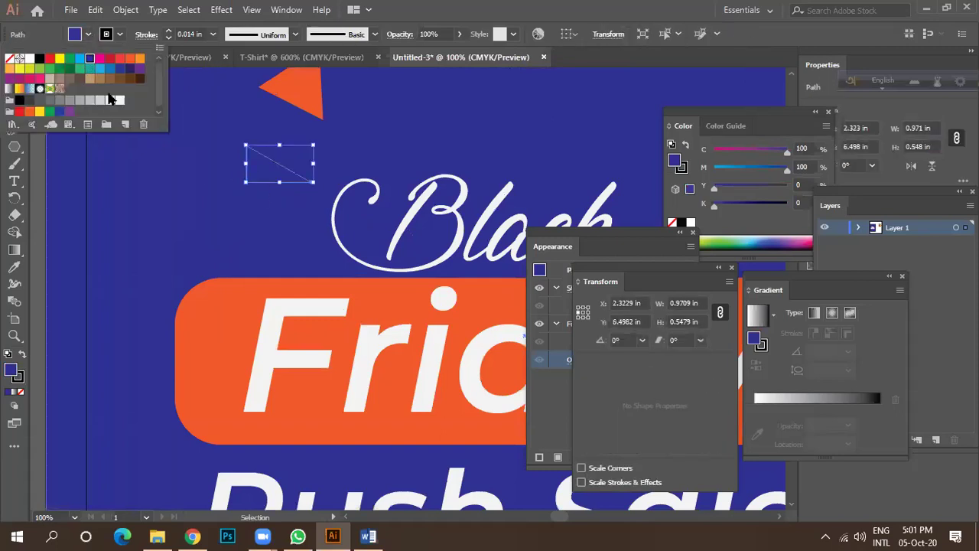
{"action": "left_click", "coordinate": [119, 101]}
{"action": "scroll", "coordinate": [198, 203], "scroll_direction": "down", "scroll_amount": 2}
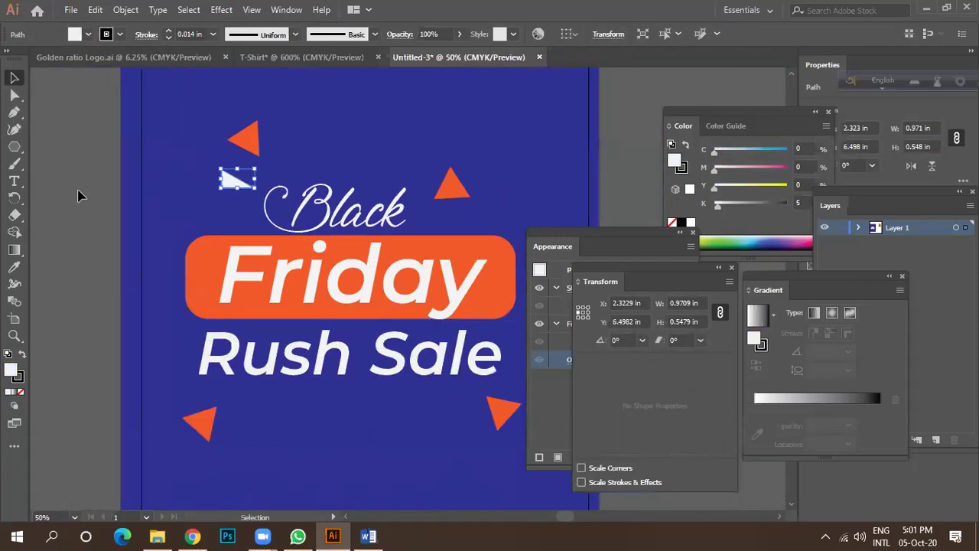
{"action": "left_click", "coordinate": [96, 214]}
{"action": "scroll", "coordinate": [127, 214], "scroll_direction": "down", "scroll_amount": 2}
{"action": "scroll", "coordinate": [175, 198], "scroll_direction": "up", "scroll_amount": 4}
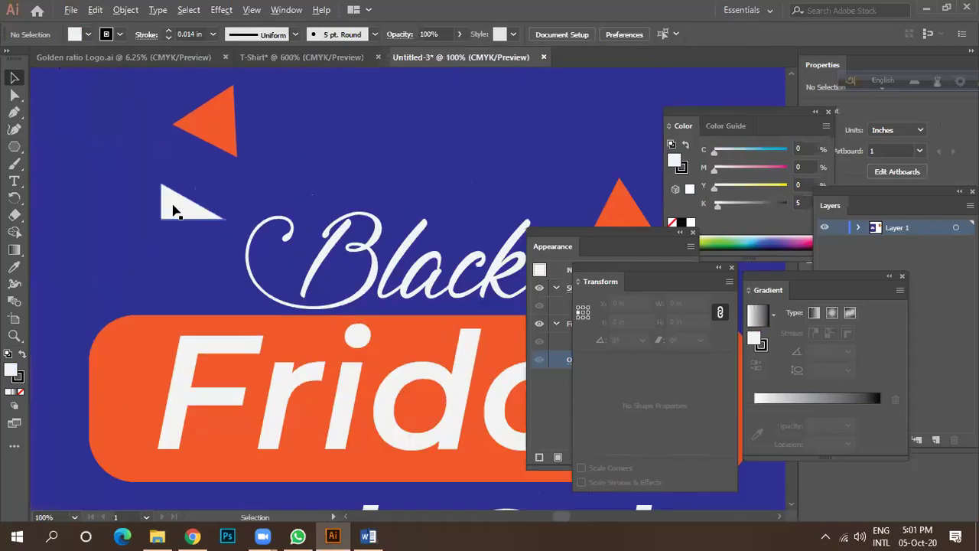
Step: Move the small white triangle off the blue background, just beyond its left edge at about the height of the upper orange triangle
{"action": "left_click", "coordinate": [176, 207]}
{"action": "scroll", "coordinate": [176, 206], "scroll_direction": "up", "scroll_amount": 2}
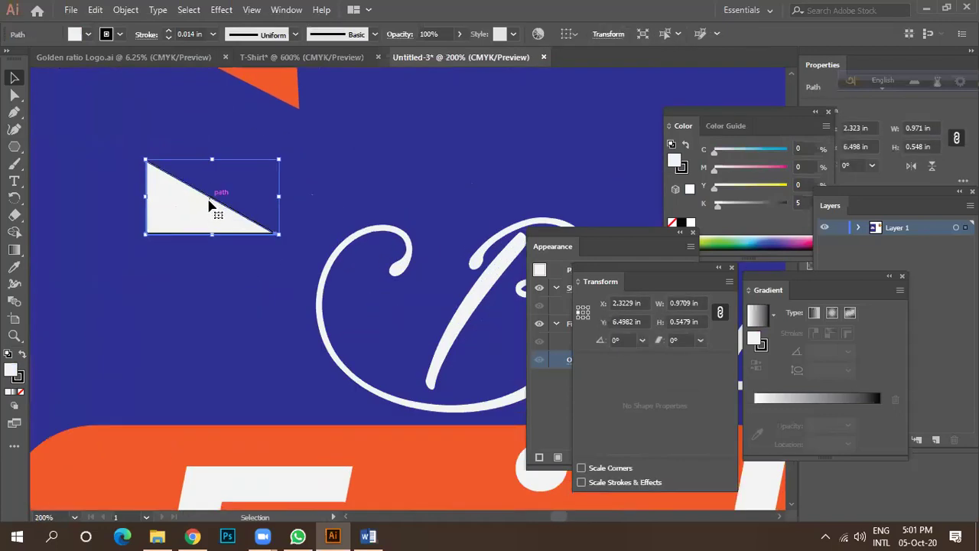
{"action": "scroll", "coordinate": [210, 220], "scroll_direction": "down", "scroll_amount": 2}
{"action": "scroll", "coordinate": [226, 224], "scroll_direction": "down", "scroll_amount": 1}
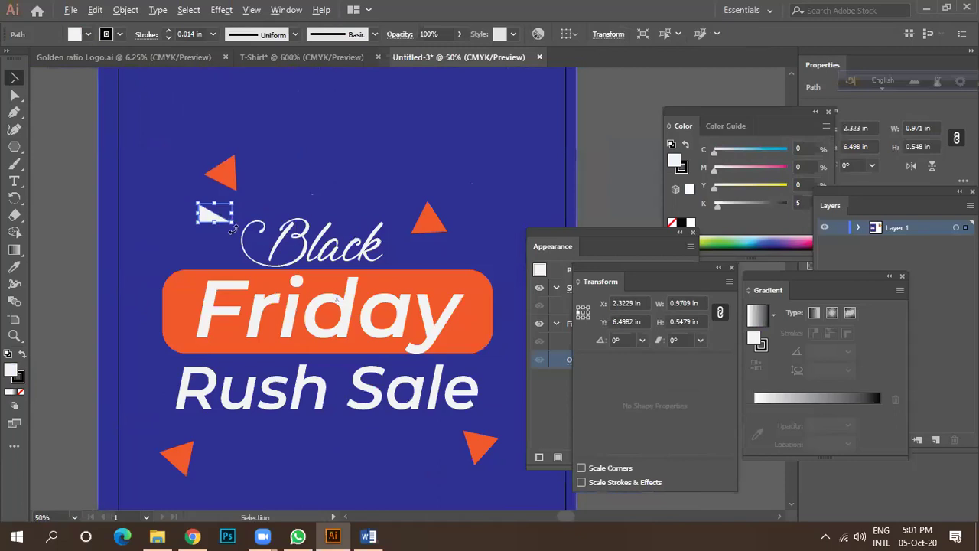
{"action": "left_click_drag", "start_coordinate": [208, 223], "coordinate": [74, 179]}
{"action": "scroll", "coordinate": [74, 180], "scroll_direction": "up", "scroll_amount": 3}
{"action": "scroll", "coordinate": [120, 189], "scroll_direction": "down", "scroll_amount": 3}
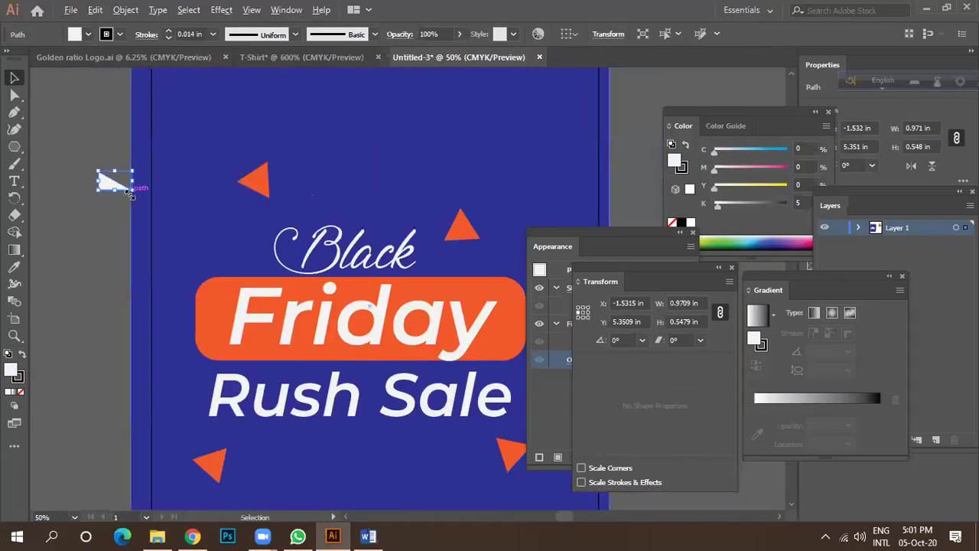
{"action": "scroll", "coordinate": [112, 188], "scroll_direction": "up", "scroll_amount": 3}
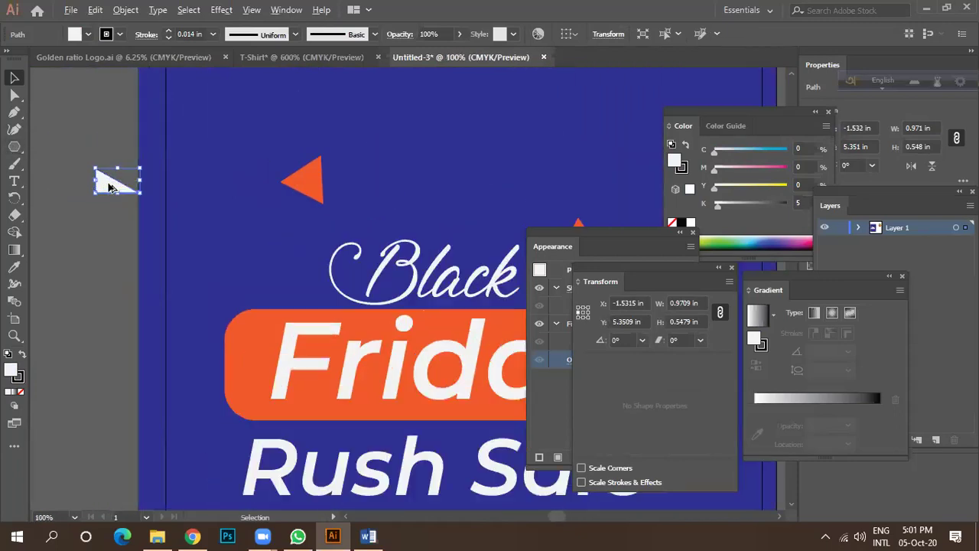
Step: Pull the square corner of the small white triangle inward to reshape it into a slimmer shard
{"action": "key", "text": "a"}
{"action": "left_click", "coordinate": [81, 203]}
{"action": "left_click_drag", "start_coordinate": [79, 202], "coordinate": [90, 180]}
{"action": "left_click", "coordinate": [14, 77]}
{"action": "left_click", "coordinate": [112, 126]}
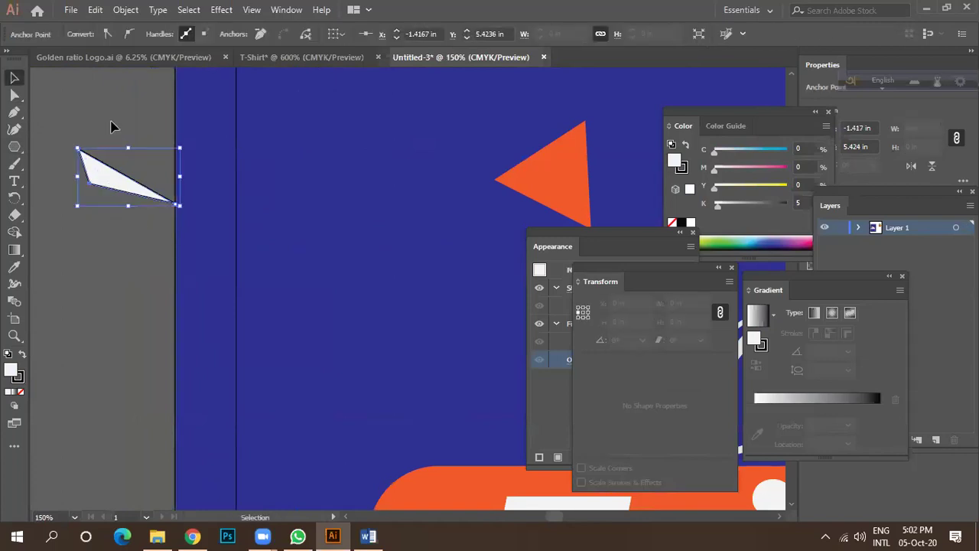
Step: Remove the black stroke from the white shard beside the blue background
{"action": "scroll", "coordinate": [111, 127], "scroll_direction": "down", "scroll_amount": 2}
{"action": "left_click", "coordinate": [111, 147]}
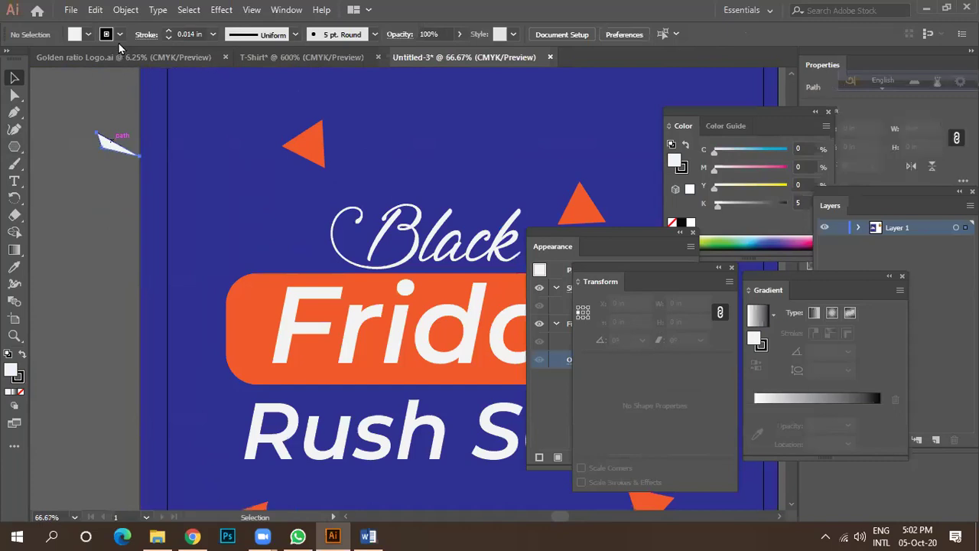
{"action": "left_click", "coordinate": [74, 34]}
{"action": "left_click", "coordinate": [6, 61]}
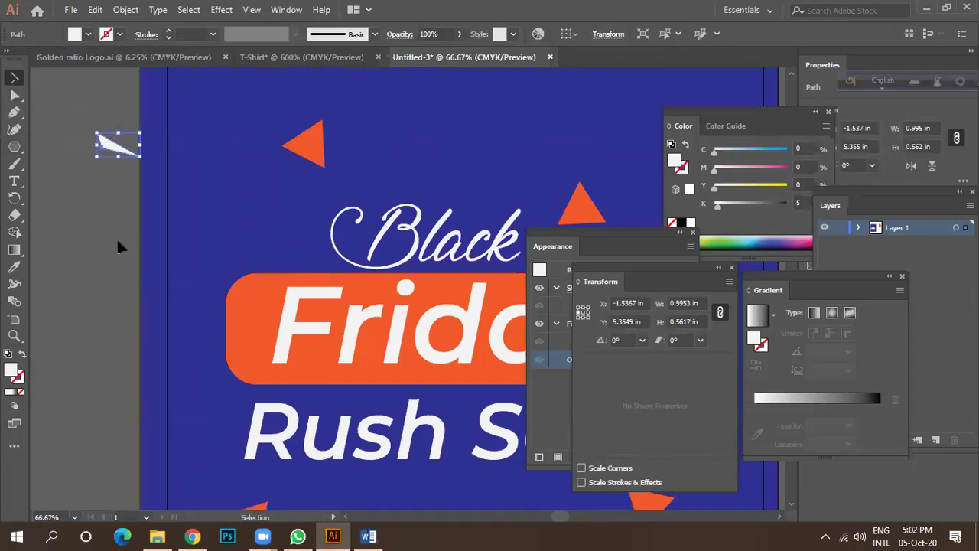
Step: Place four copies of the white shard around "Black", two at each end, angled differently so they radiate from the word
{"action": "scroll", "coordinate": [117, 237], "scroll_direction": "down", "scroll_amount": 1}
{"action": "left_click_drag", "start_coordinate": [116, 175], "coordinate": [253, 257]}
{"action": "left_click", "coordinate": [269, 208]}
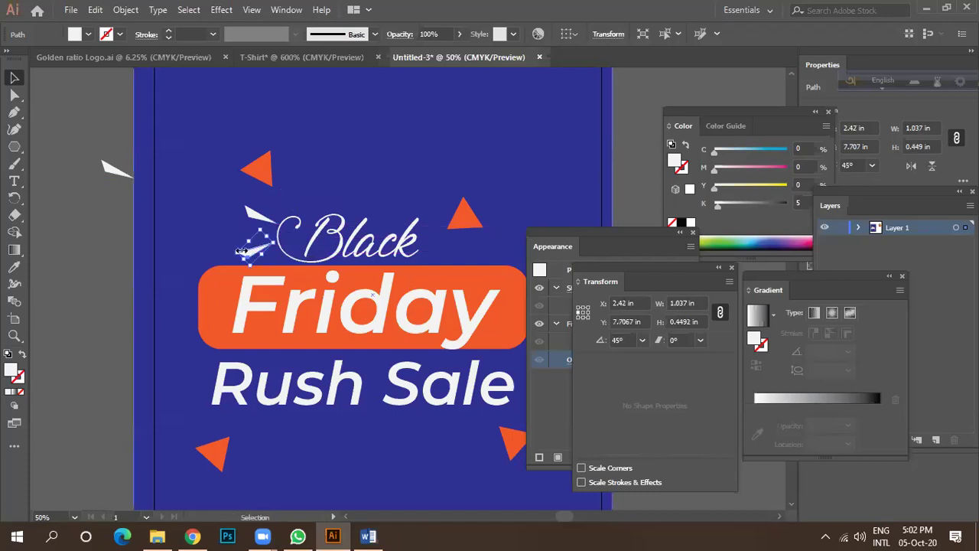
{"action": "scroll", "coordinate": [229, 206], "scroll_direction": "down", "scroll_amount": 2}
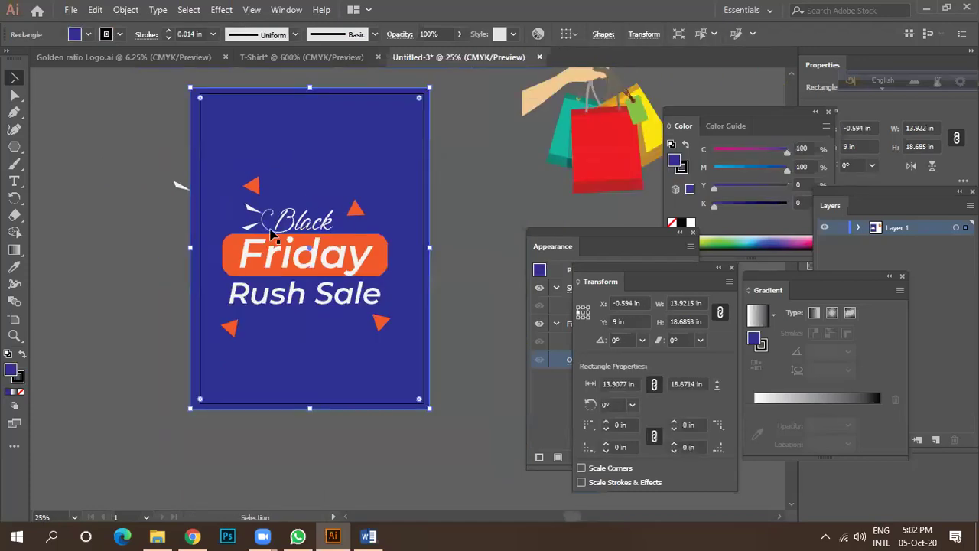
{"action": "left_click_drag", "start_coordinate": [252, 229], "coordinate": [375, 226]}
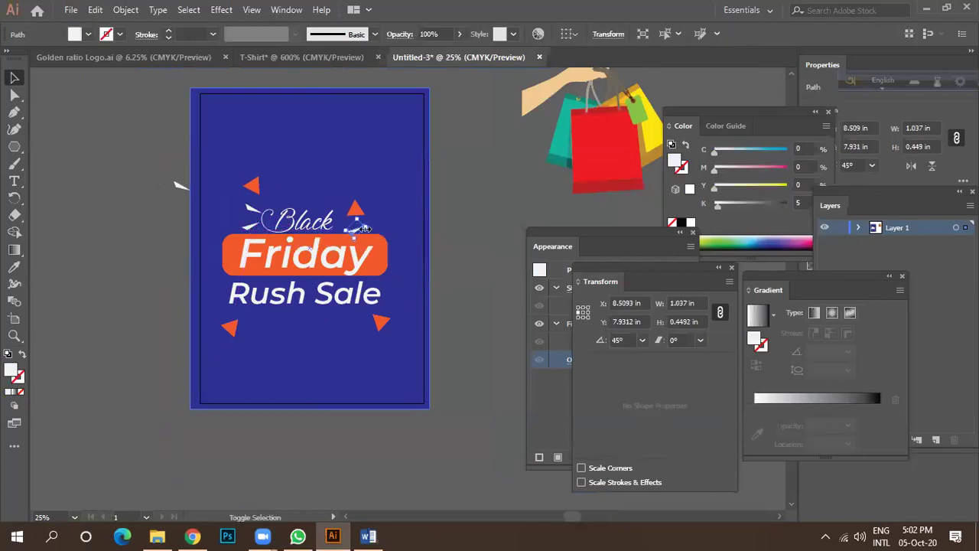
{"action": "scroll", "coordinate": [366, 228], "scroll_direction": "up", "scroll_amount": 3}
{"action": "left_click_drag", "start_coordinate": [359, 188], "coordinate": [338, 264]}
Step: Move the orange triangle beside the end of "Black" down onto the orange label, just after the "y" of "Friday"
{"action": "left_click_drag", "start_coordinate": [350, 210], "coordinate": [401, 185]}
{"action": "key", "text": "ctrl+minus"}
{"action": "key", "text": "ctrl+minus"}
{"action": "key", "text": "ctrl+minus"}
{"action": "key", "text": "ctrl+minus"}
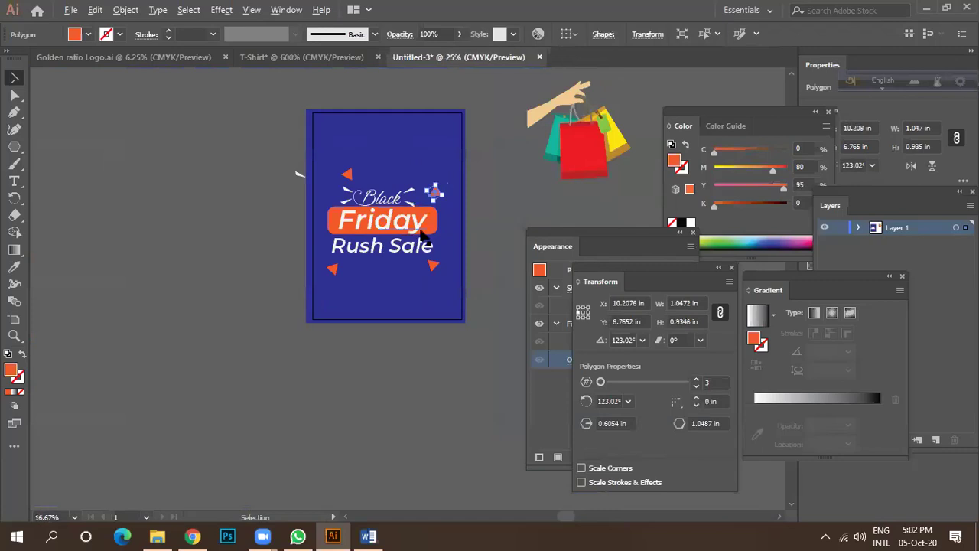
{"action": "key", "text": "ctrl+plus"}
{"action": "key", "text": "ctrl+plus"}
{"action": "left_click_drag", "start_coordinate": [450, 159], "coordinate": [449, 215]}
{"action": "key", "text": "ctrl+plus"}
{"action": "key", "text": "ctrl+plus"}
{"action": "key", "text": "ctrl+plus"}
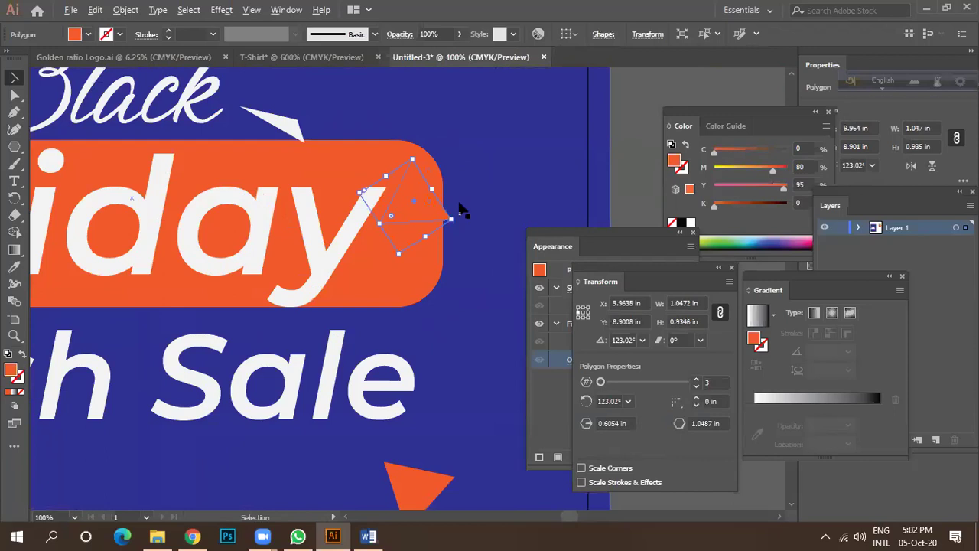
Step: Fill the triangle at the end of "Friday" with the near-white K=5 swatch and deselect it
{"action": "left_click", "coordinate": [88, 35]}
{"action": "left_click", "coordinate": [120, 101]}
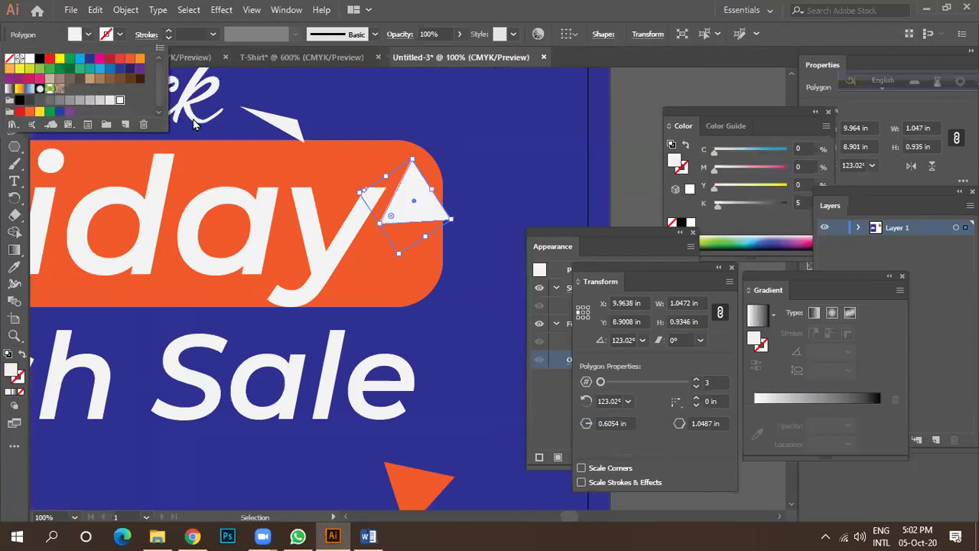
{"action": "key", "text": "Escape"}
{"action": "key", "text": "ctrl+minus"}
{"action": "key", "text": "ctrl+minus"}
{"action": "left_click", "coordinate": [567, 180]}
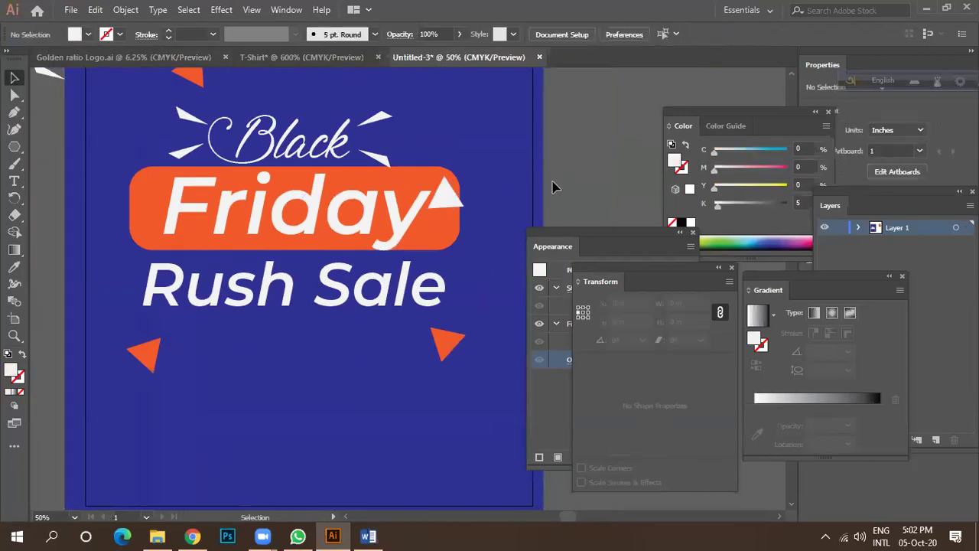
Step: Copy the white triangle to the label's other end, before the "F" of "Friday", and rotate the copy to about 78°
{"action": "key", "text": "ctrl+minus"}
{"action": "left_click_drag", "start_coordinate": [476, 192], "coordinate": [277, 185]}
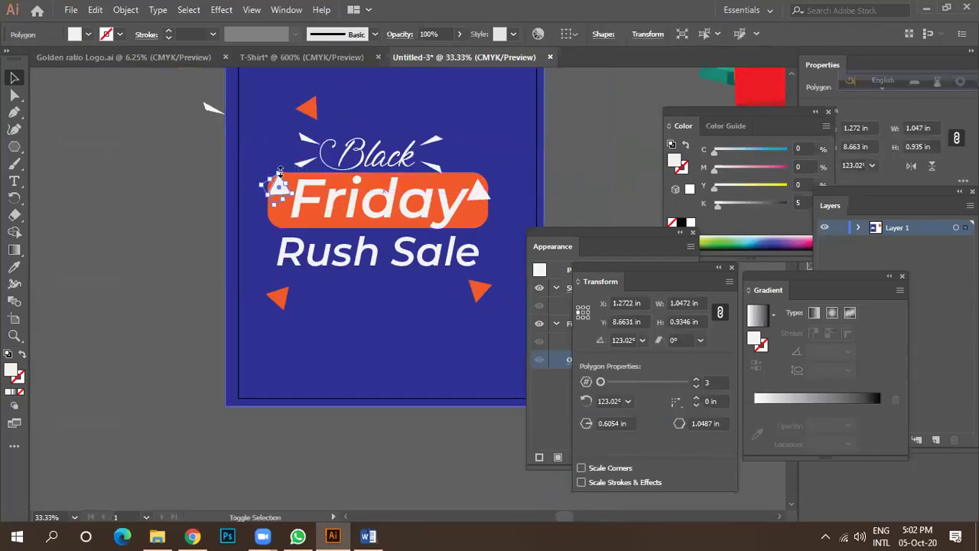
{"action": "key", "text": "ctrl+plus"}
{"action": "key", "text": "ctrl+plus"}
{"action": "left_click_drag", "start_coordinate": [245, 173], "coordinate": [267, 152]}
{"action": "mouse_move", "coordinate": [276, 185]}
{"action": "left_mouse_down"}
{"action": "mouse_move", "coordinate": [285, 184]}
{"action": "mouse_move", "coordinate": [268, 178]}
{"action": "left_mouse_up"}
{"action": "left_click", "coordinate": [212, 166]}
{"action": "key", "text": "ctrl+minus"}
{"action": "key", "text": "ctrl+minus"}
{"action": "key", "text": "ctrl+minus"}
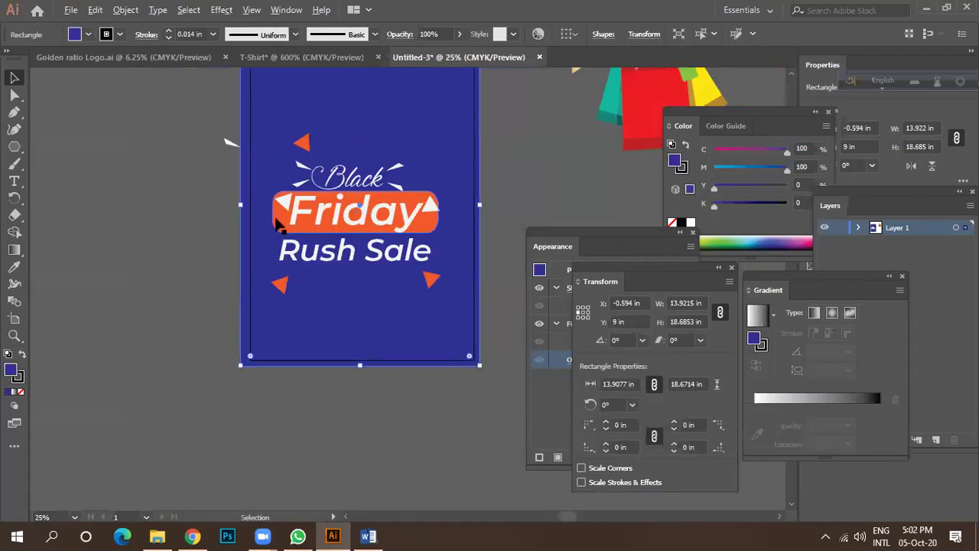
Step: Rotate the white triangle after "Friday" to about 246°
{"action": "key", "text": "ctrl+plus"}
{"action": "key", "text": "ctrl+plus"}
{"action": "key", "text": "ctrl+plus"}
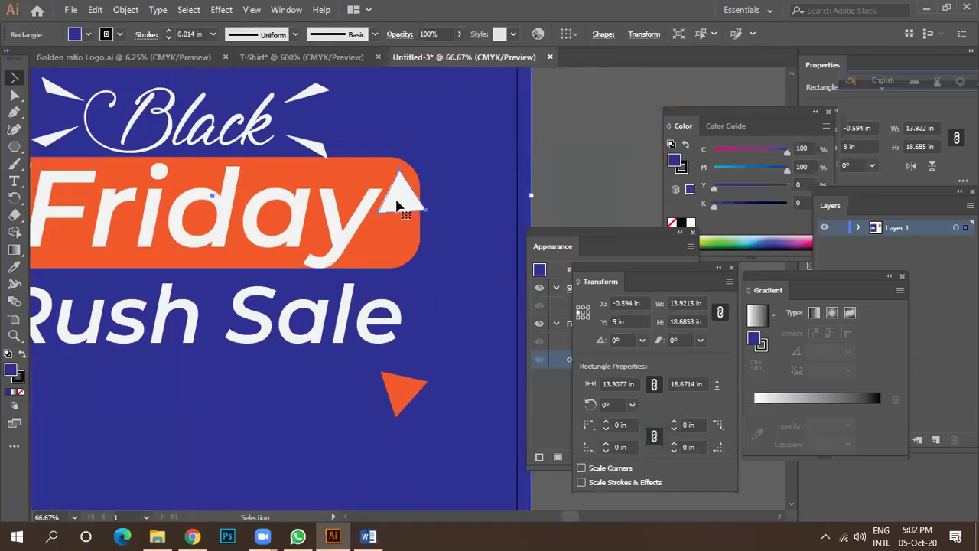
{"action": "left_click", "coordinate": [400, 200]}
{"action": "left_click_drag", "start_coordinate": [432, 208], "coordinate": [400, 118]}
{"action": "key", "text": "ctrl+plus"}
{"action": "key", "text": "ctrl+plus"}
{"action": "key", "text": "ctrl+plus"}
{"action": "left_click_drag", "start_coordinate": [498, 111], "coordinate": [505, 136]}
{"action": "key", "text": "ctrl+minus"}
{"action": "key", "text": "ctrl+minus"}
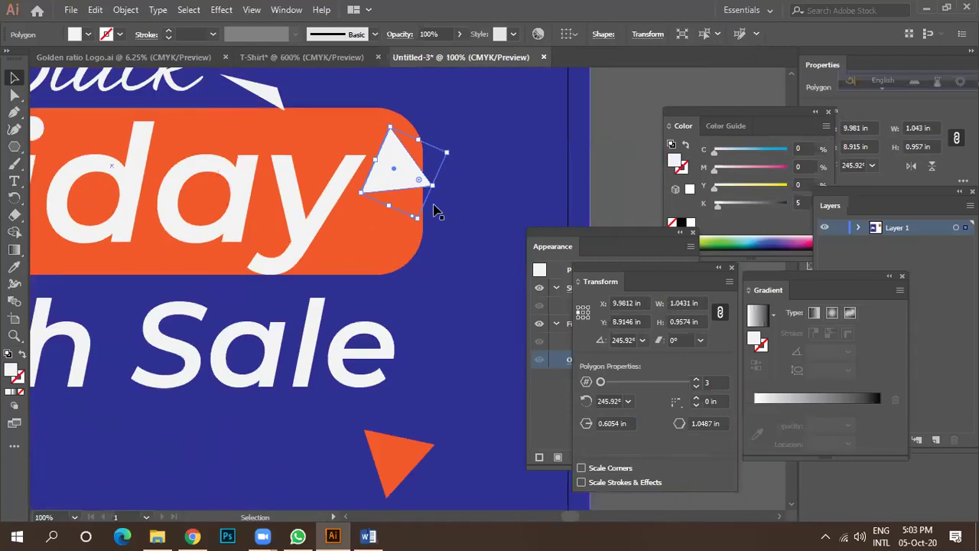
{"action": "key", "text": "ctrl+minus"}
{"action": "key", "text": "ctrl+shift+a"}
Step: Fine-tune the white triangle after "Friday" to about 242° and shift it slightly down toward the "y", inside the orange label
{"action": "scroll", "coordinate": [375, 184], "scroll_direction": "up", "scroll_amount": 2}
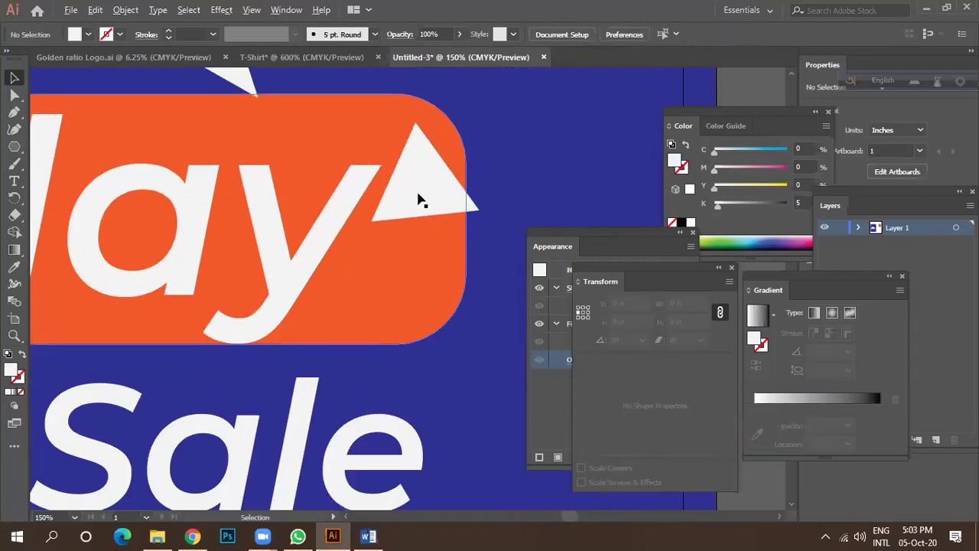
{"action": "left_click", "coordinate": [426, 193]}
{"action": "left_click_drag", "start_coordinate": [508, 158], "coordinate": [511, 165]}
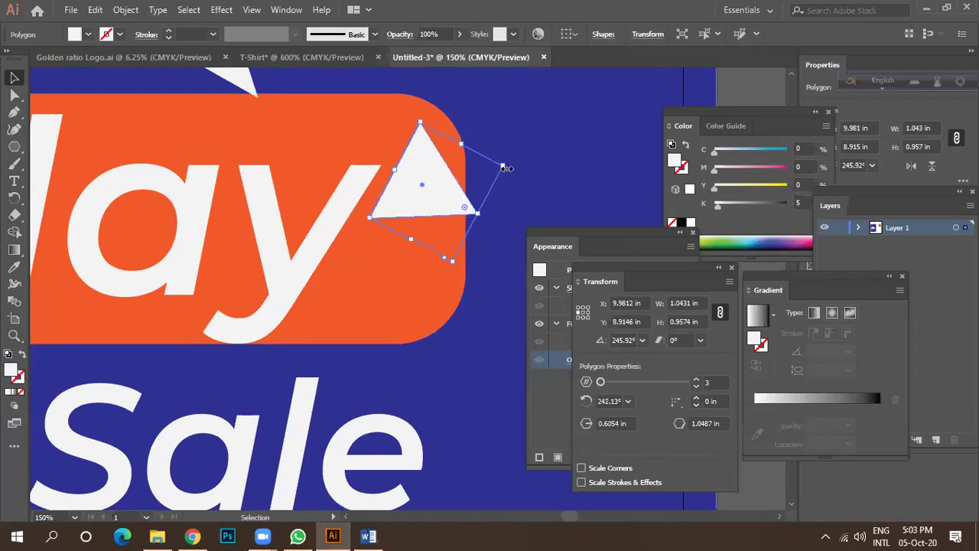
{"action": "scroll", "coordinate": [428, 214], "scroll_direction": "down", "scroll_amount": 3}
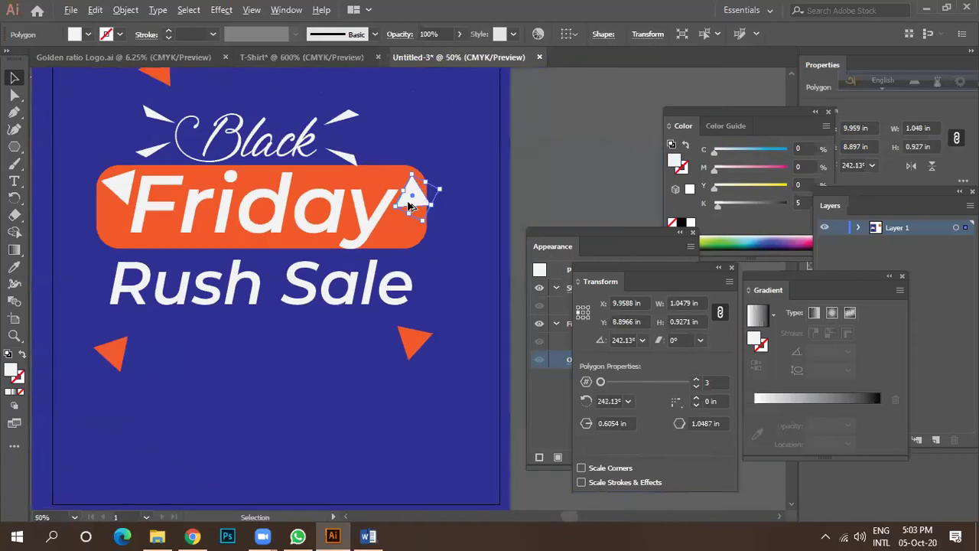
{"action": "scroll", "coordinate": [409, 207], "scroll_direction": "up", "scroll_amount": 2}
{"action": "mouse_move", "coordinate": [410, 196]}
{"action": "left_mouse_down"}
{"action": "mouse_move", "coordinate": [405, 212]}
{"action": "mouse_move", "coordinate": [396, 208]}
{"action": "mouse_move", "coordinate": [405, 211]}
{"action": "left_mouse_up"}
{"action": "scroll", "coordinate": [420, 217], "scroll_direction": "down", "scroll_amount": 3}
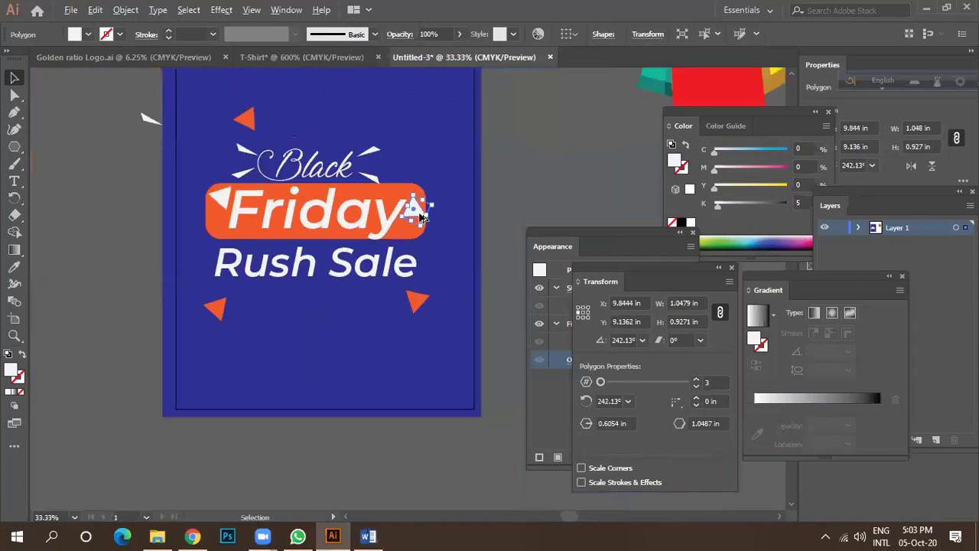
{"action": "left_click", "coordinate": [505, 202]}
Step: Delete the orange triangle above "Black"
{"action": "scroll", "coordinate": [318, 164], "scroll_direction": "down", "scroll_amount": 1}
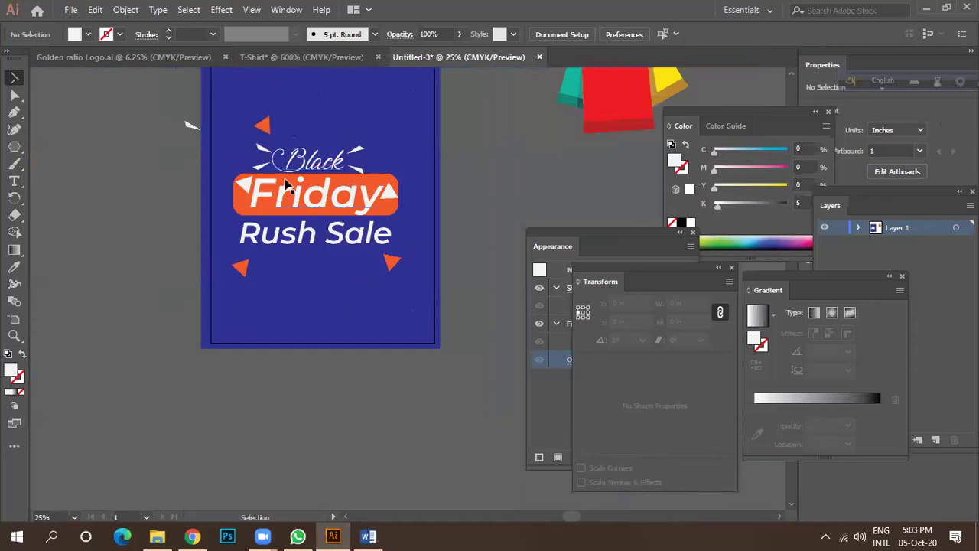
{"action": "scroll", "coordinate": [279, 172], "scroll_direction": "up", "scroll_amount": 4}
{"action": "scroll", "coordinate": [258, 158], "scroll_direction": "down", "scroll_amount": 2}
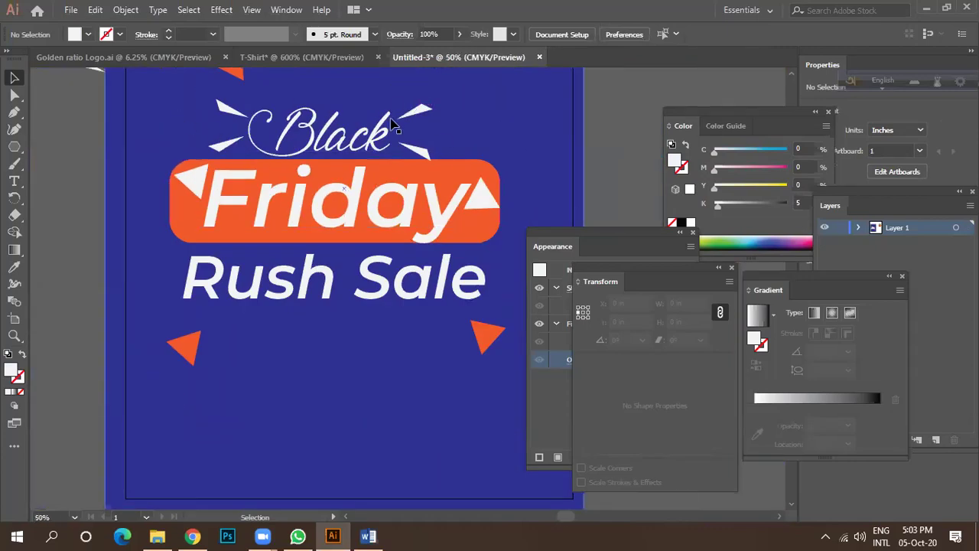
{"action": "scroll", "coordinate": [317, 213], "scroll_direction": "down", "scroll_amount": 1}
{"action": "left_click_drag", "start_coordinate": [260, 122], "coordinate": [48, 223]}
{"action": "key", "text": "Delete"}
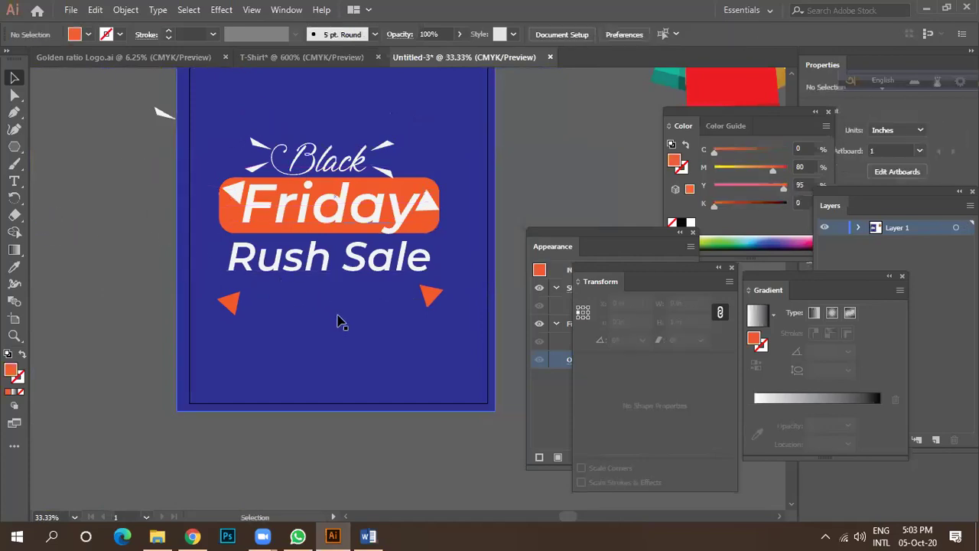
Step: Move the two lower orange triangles up and outward, closer to the lower corners of "Rush Sale"
{"action": "left_click_drag", "start_coordinate": [232, 304], "coordinate": [215, 289]}
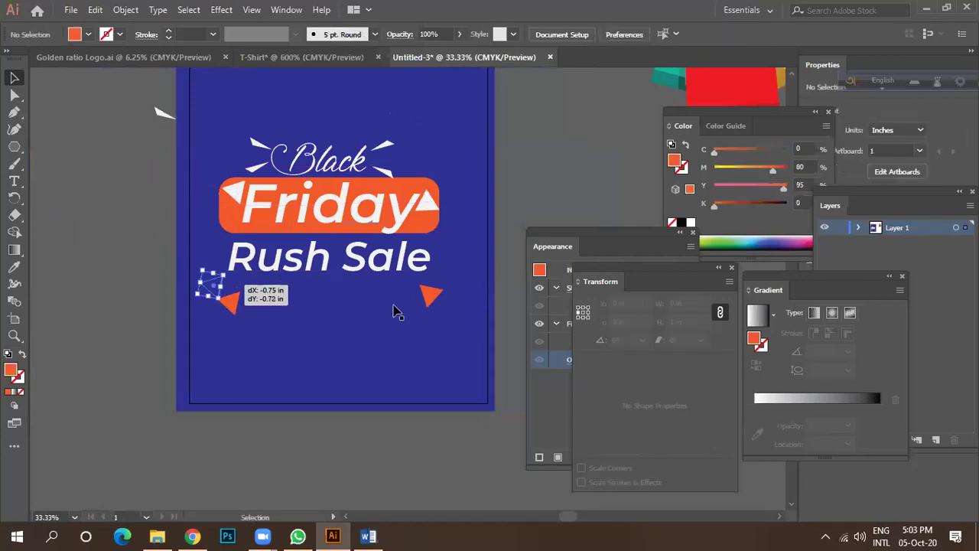
{"action": "left_click_drag", "start_coordinate": [430, 291], "coordinate": [436, 281]}
{"action": "key", "text": "ctrl+minus"}
{"action": "key", "text": "ctrl+minus"}
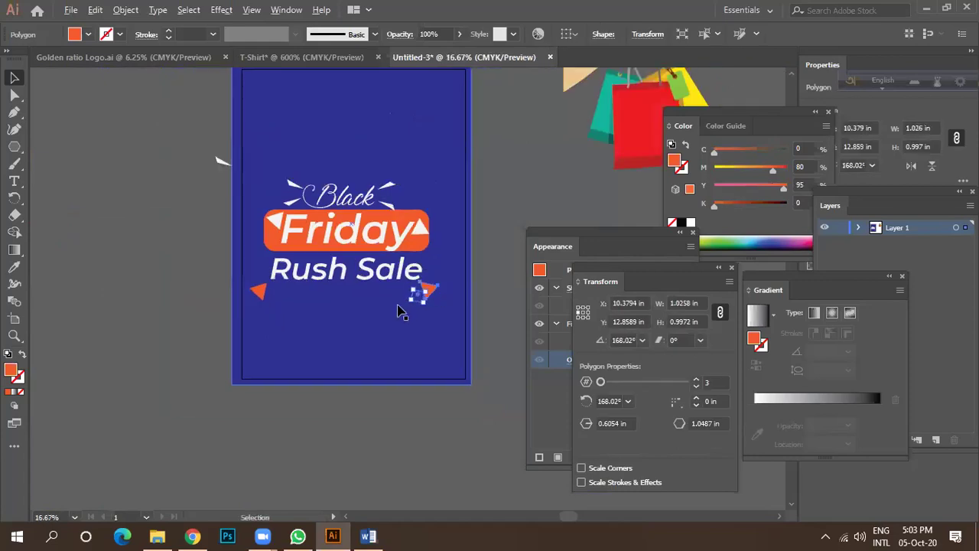
{"action": "left_click", "coordinate": [479, 238]}
{"action": "left_click_drag", "start_coordinate": [416, 212], "coordinate": [313, 196]}
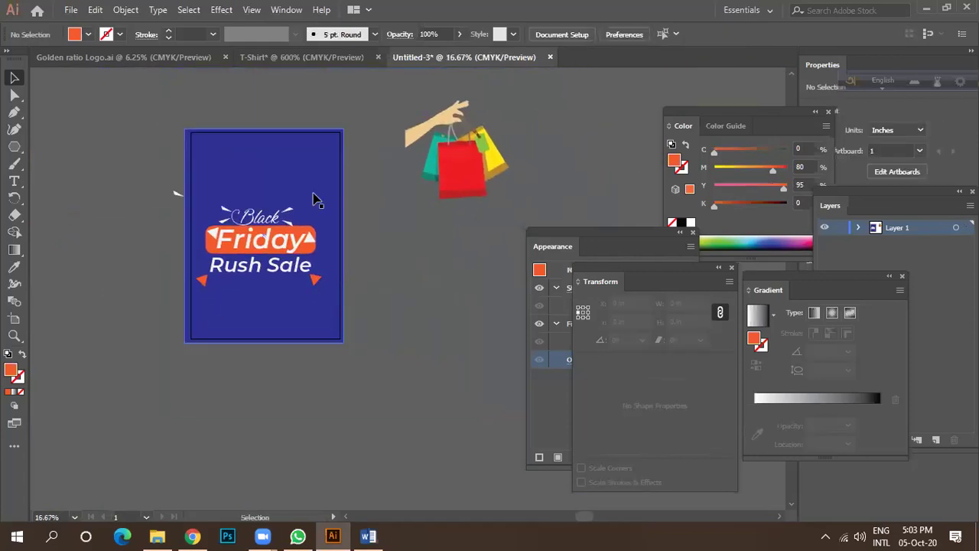
Step: Review the triangle placement around the text block, both up close and in the full layout
{"action": "scroll", "coordinate": [240, 283], "scroll_direction": "up", "scroll_amount": 4}
{"action": "scroll", "coordinate": [278, 280], "scroll_direction": "down", "scroll_amount": 1}
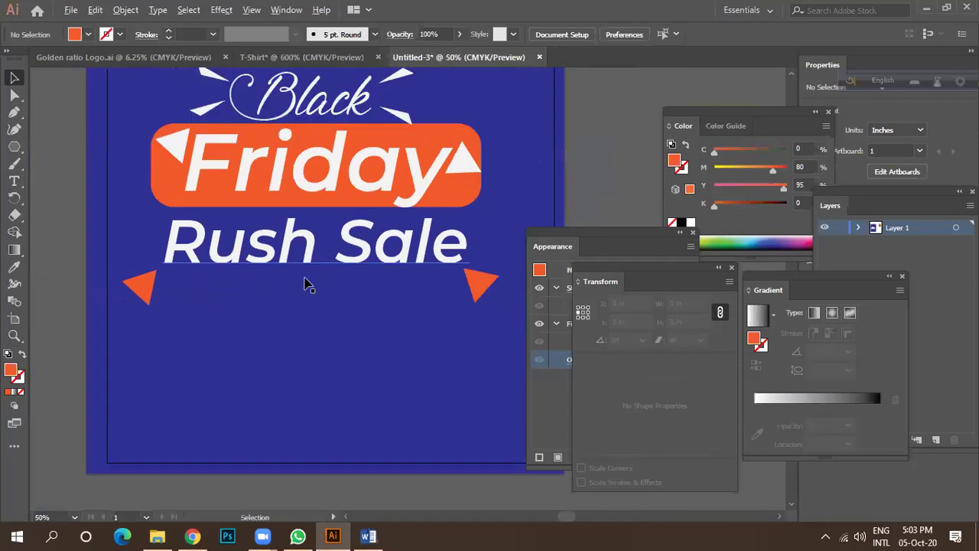
{"action": "scroll", "coordinate": [302, 277], "scroll_direction": "down", "scroll_amount": 2}
{"action": "left_click", "coordinate": [342, 334]}
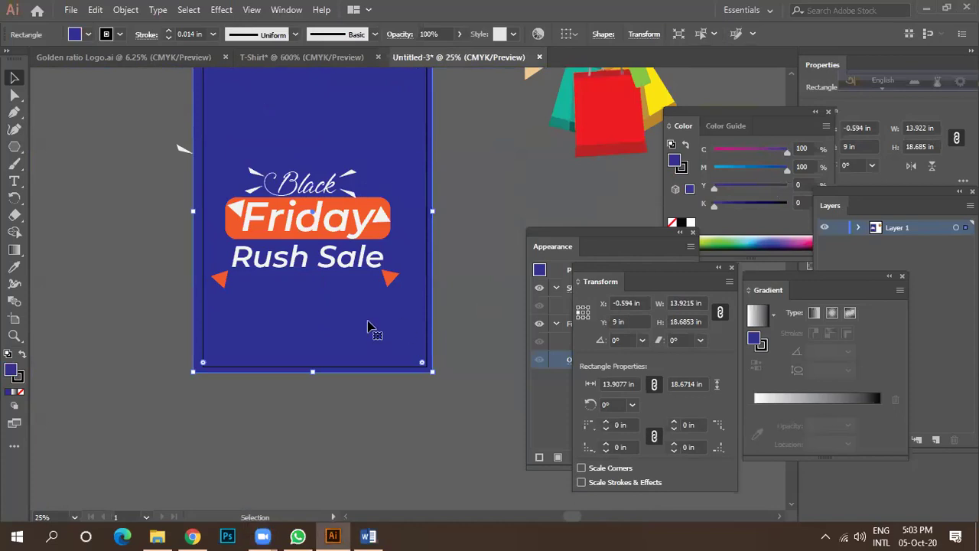
{"action": "scroll", "coordinate": [354, 280], "scroll_direction": "up", "scroll_amount": 1}
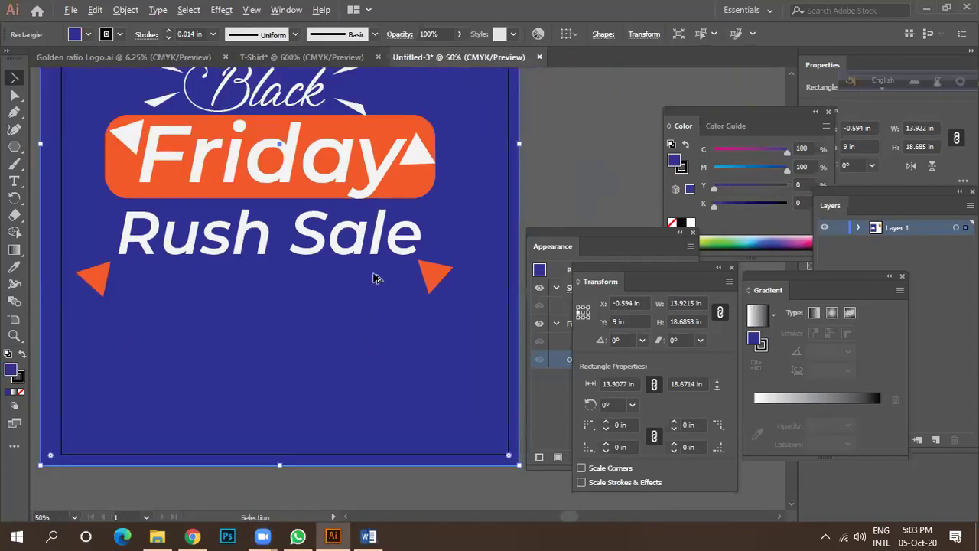
{"action": "scroll", "coordinate": [375, 278], "scroll_direction": "down", "scroll_amount": 1}
{"action": "scroll", "coordinate": [295, 192], "scroll_direction": "up", "scroll_amount": 3}
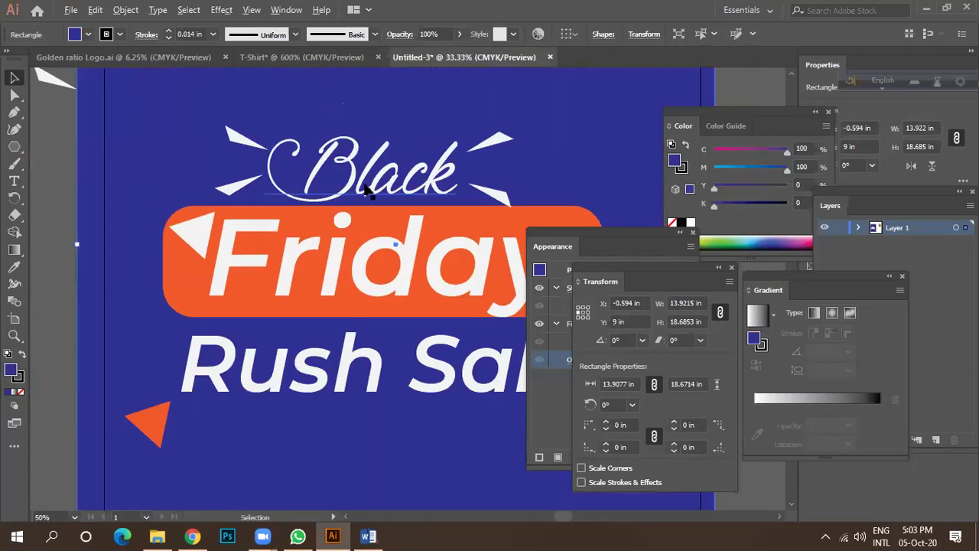
Step: Remove the corner rounding of the orange label behind "Friday" to make it a sharp-cornered rectangle
{"action": "scroll", "coordinate": [369, 191], "scroll_direction": "down", "scroll_amount": 1}
{"action": "left_click", "coordinate": [473, 245]}
{"action": "mouse_move", "coordinate": [474, 243]}
{"action": "left_mouse_down"}
{"action": "mouse_move", "coordinate": [485, 252]}
{"action": "mouse_move", "coordinate": [457, 246]}
{"action": "mouse_move", "coordinate": [470, 259]}
{"action": "left_mouse_up"}
{"action": "scroll", "coordinate": [391, 240], "scroll_direction": "down", "scroll_amount": 1}
{"action": "left_click", "coordinate": [525, 192]}
{"action": "scroll", "coordinate": [429, 222], "scroll_direction": "up", "scroll_amount": 3}
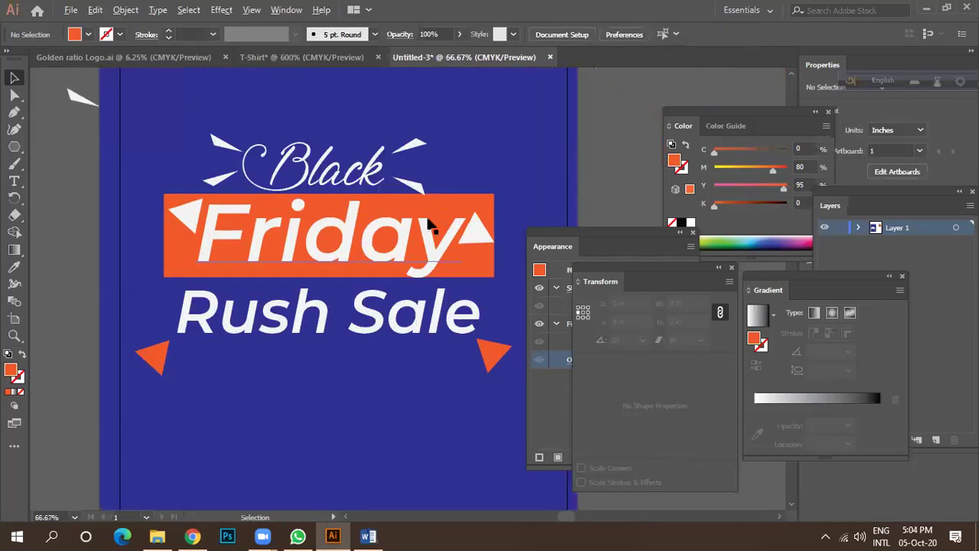
Step: Shrink the white triangle after "Friday" to about 0.80 by 0.71 in and the one before it to about 0.82 by 0.84 in
{"action": "left_click", "coordinate": [496, 253]}
{"action": "left_click_drag", "start_coordinate": [470, 252], "coordinate": [493, 241]}
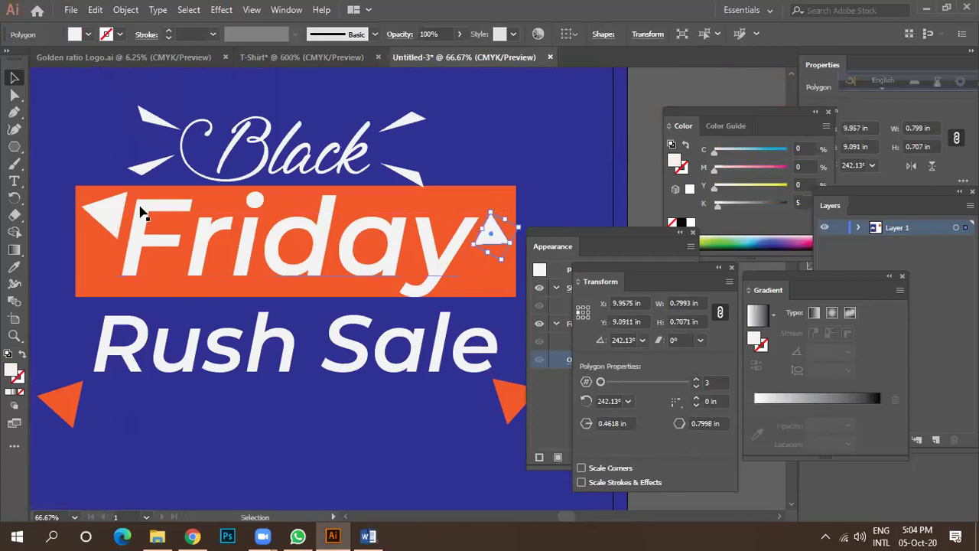
{"action": "left_click", "coordinate": [99, 212]}
{"action": "mouse_move", "coordinate": [82, 201]}
{"action": "left_mouse_down"}
{"action": "mouse_move", "coordinate": [90, 186]}
{"action": "mouse_move", "coordinate": [77, 197]}
{"action": "left_mouse_up"}
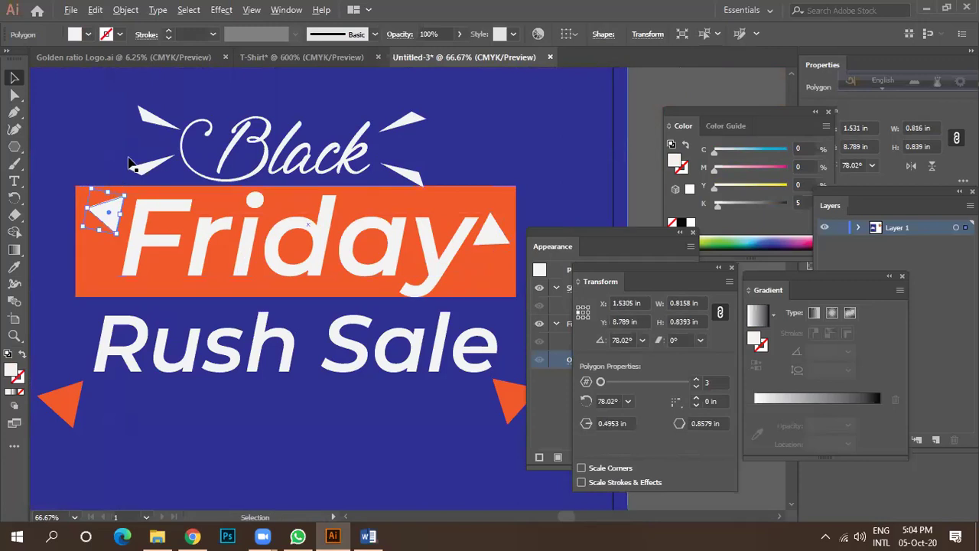
{"action": "scroll", "coordinate": [131, 165], "scroll_direction": "down", "scroll_amount": 3}
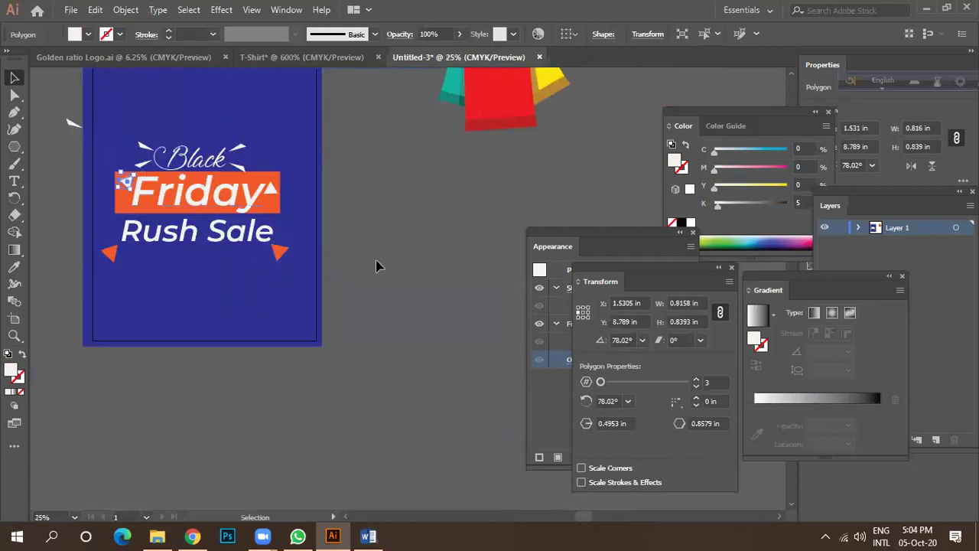
{"action": "left_click", "coordinate": [375, 266]}
Step: Move the leftover white shard farther away from the edge of the blue background
{"action": "scroll", "coordinate": [374, 269], "scroll_direction": "down", "scroll_amount": 1}
{"action": "left_click_drag", "start_coordinate": [170, 171], "coordinate": [69, 201]}
{"action": "scroll", "coordinate": [210, 227], "scroll_direction": "up", "scroll_amount": 1}
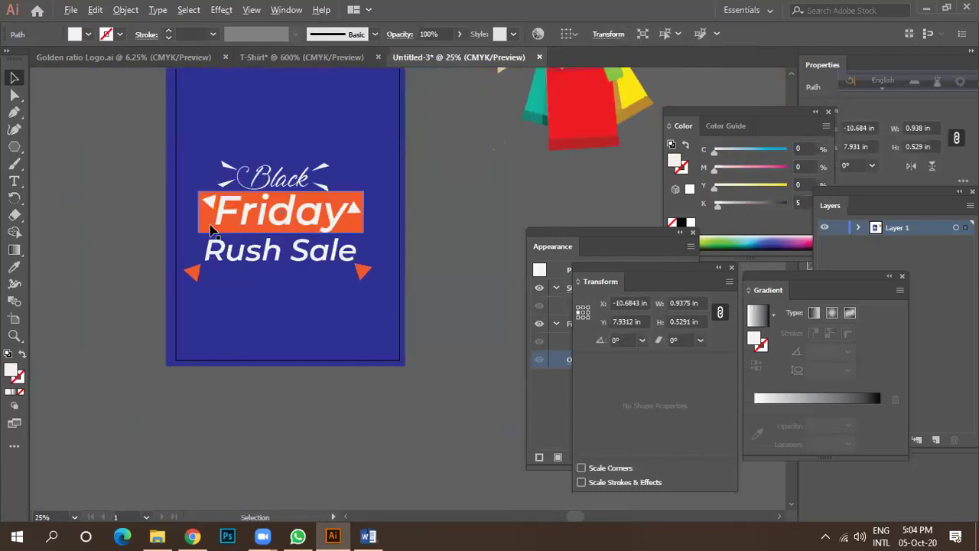
Step: Move the blue background rectangle off the artboard and back behind the text design
{"action": "scroll", "coordinate": [253, 230], "scroll_direction": "down", "scroll_amount": 2}
{"action": "left_click_drag", "start_coordinate": [298, 302], "coordinate": [150, 375]}
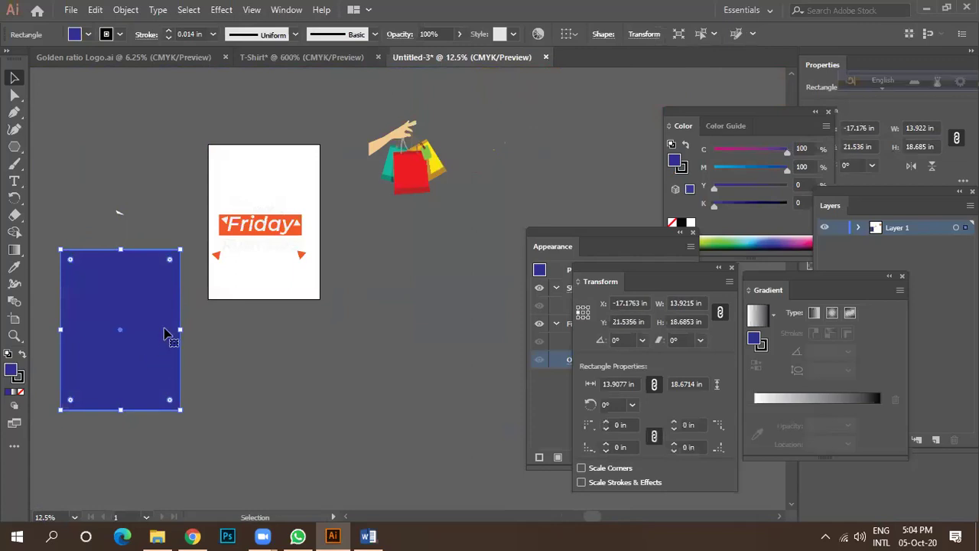
{"action": "left_click_drag", "start_coordinate": [163, 317], "coordinate": [281, 256]}
{"action": "scroll", "coordinate": [258, 260], "scroll_direction": "up", "scroll_amount": 2}
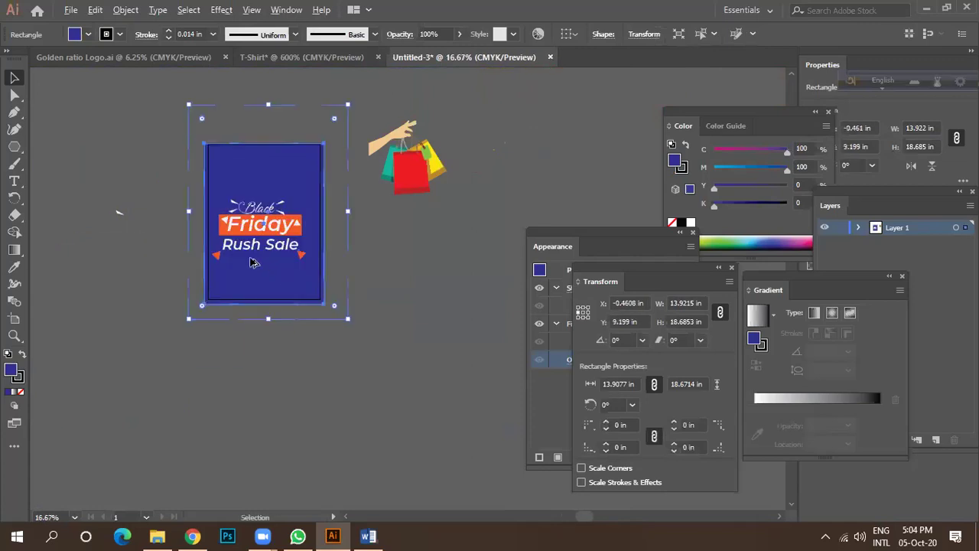
Step: Move the blue background rectangle off the artboard and set up an export of the design in PNG format
{"action": "scroll", "coordinate": [280, 281], "scroll_direction": "down", "scroll_amount": 1}
{"action": "left_click_drag", "start_coordinate": [302, 295], "coordinate": [122, 409]}
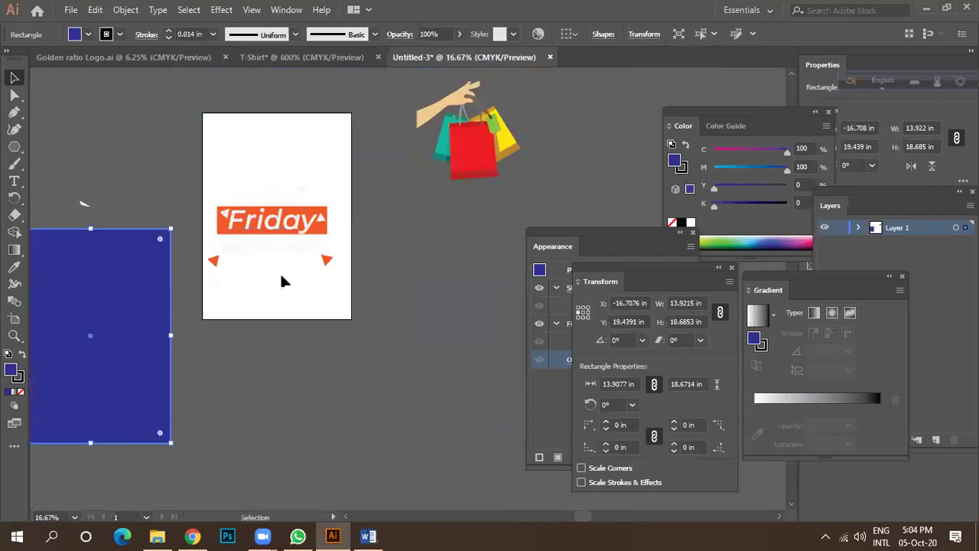
{"action": "left_click", "coordinate": [70, 10]}
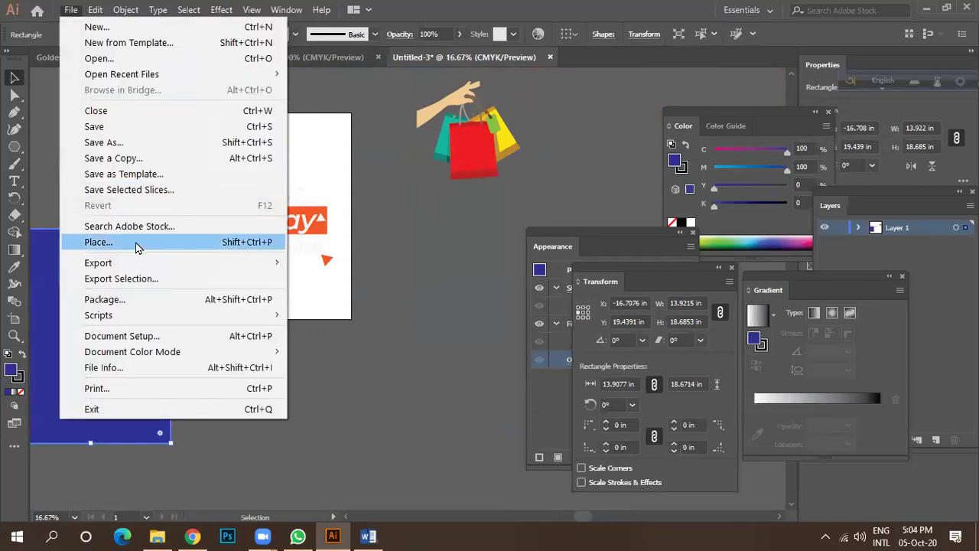
{"action": "mouse_move", "coordinate": [159, 268]}
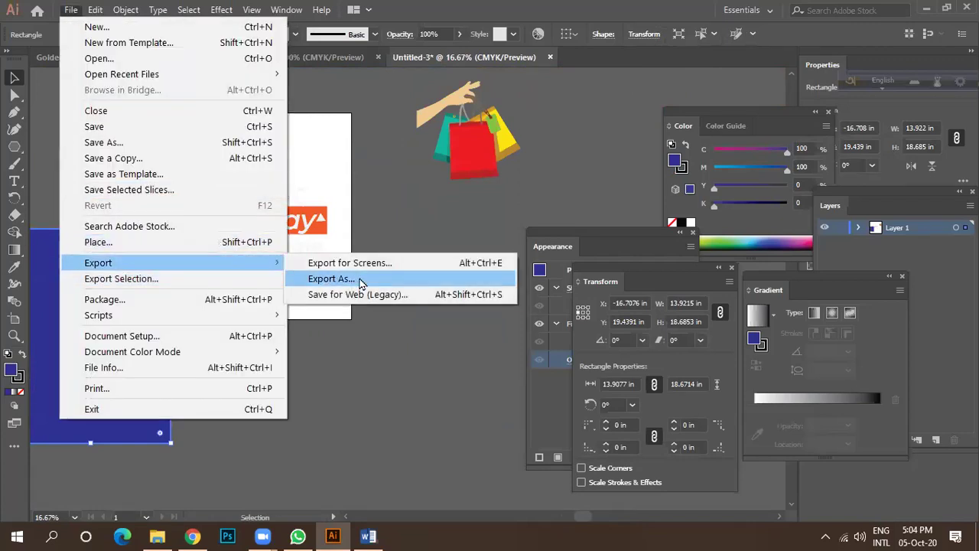
{"action": "left_click", "coordinate": [332, 279]}
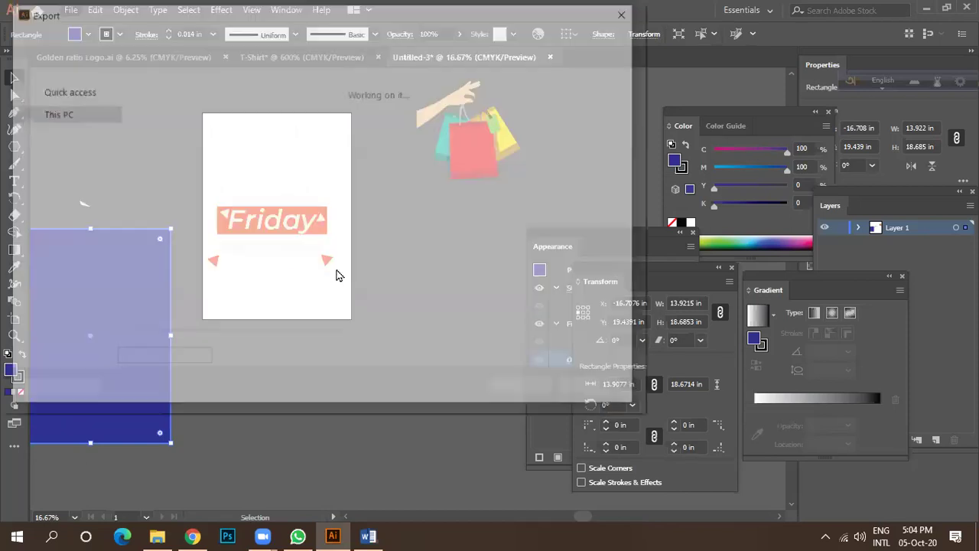
{"action": "left_click", "coordinate": [215, 289]}
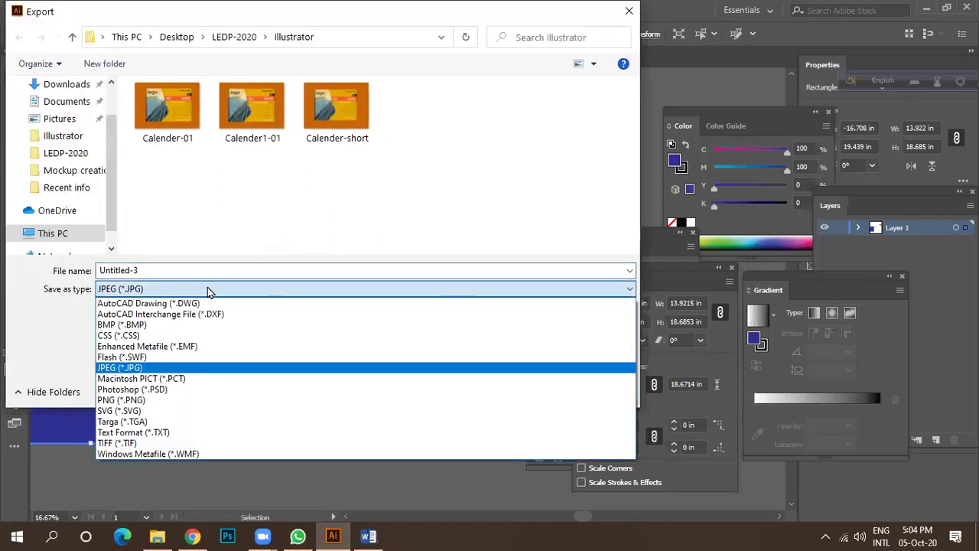
{"action": "left_click", "coordinate": [162, 402]}
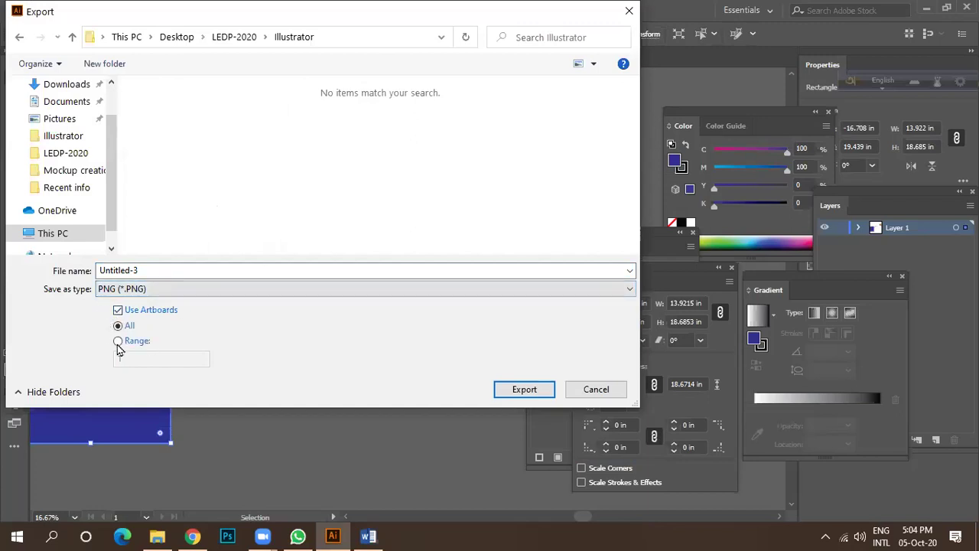
Step: Name the file Black Friday T-Shirt and export all artboards as PNG at 72 ppi with a transparent background
{"action": "left_click_drag", "start_coordinate": [153, 273], "coordinate": [75, 277]}
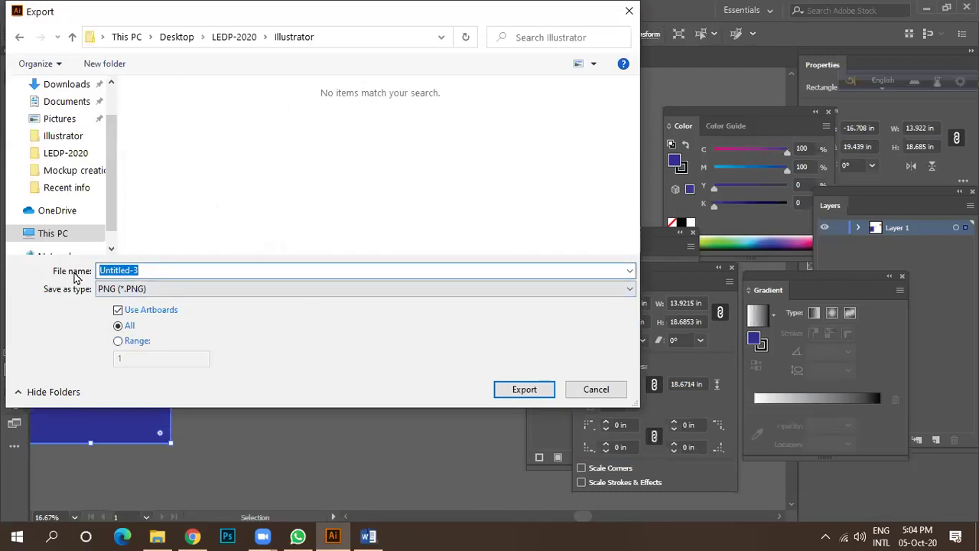
{"action": "type", "text": "Black Friday T-Shirt"}
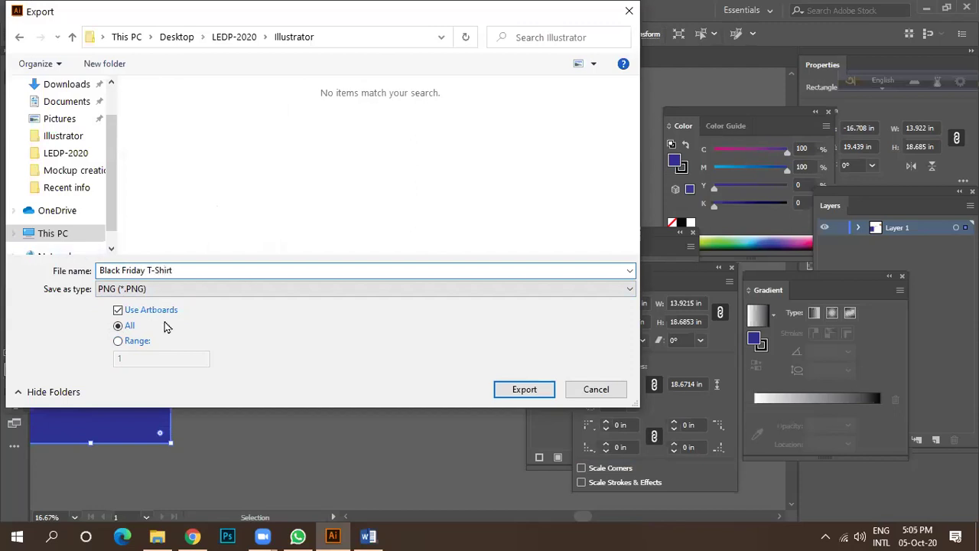
{"action": "left_click", "coordinate": [528, 394]}
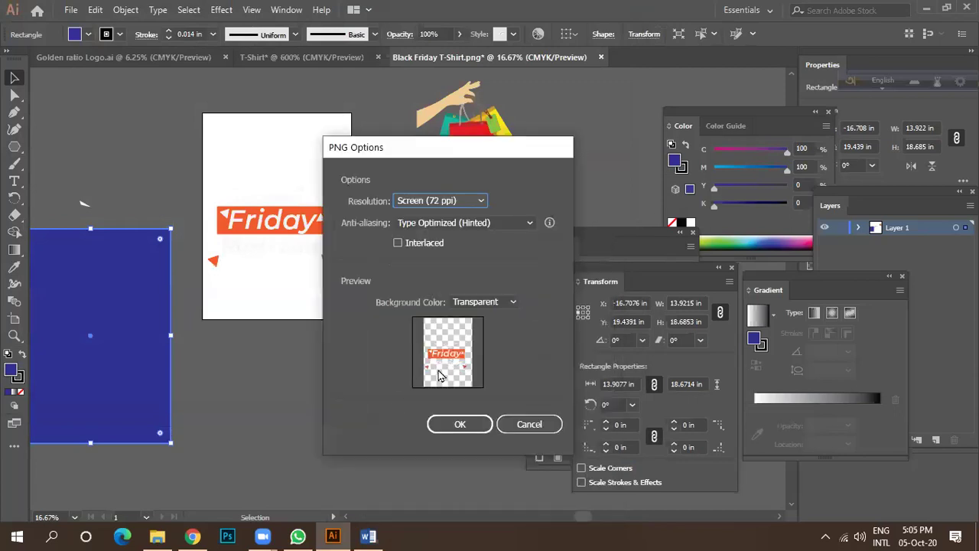
{"action": "left_click", "coordinate": [450, 423]}
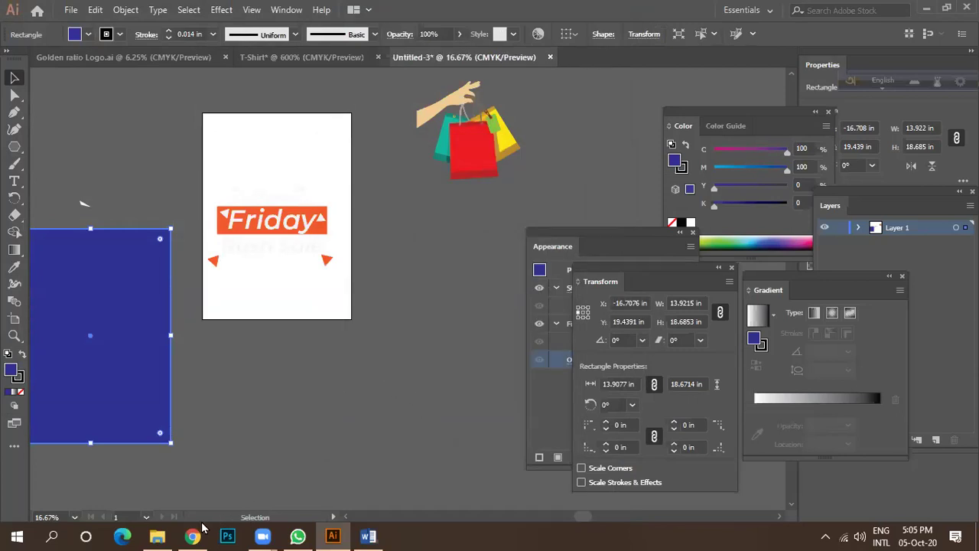
Step: View the exported Black Friday T-Shirt-01 PNG from the Illustrator folder in LEDP-2020, and return to the Illustrator document
{"action": "left_click", "coordinate": [158, 536]}
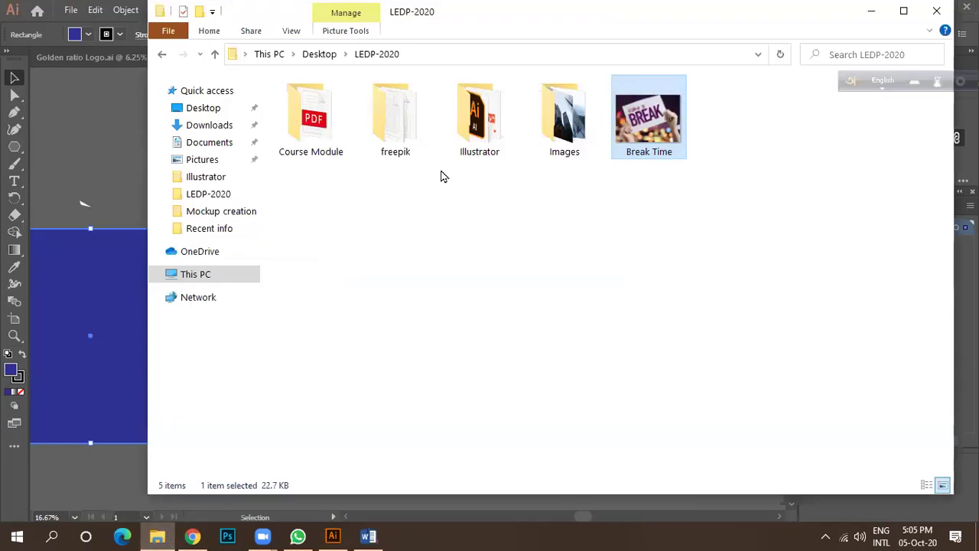
{"action": "double_click", "coordinate": [485, 153]}
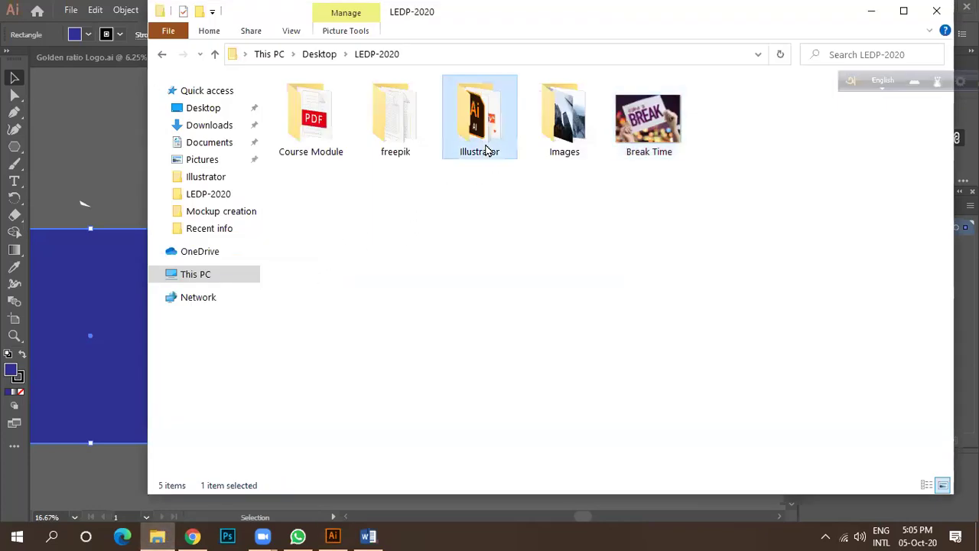
{"action": "left_click", "coordinate": [352, 103]}
{"action": "double_click", "coordinate": [352, 103]}
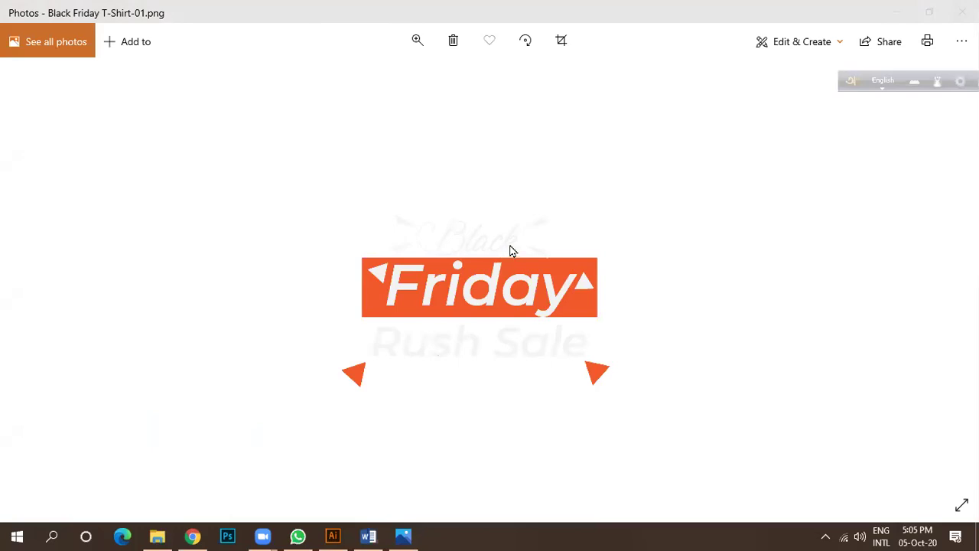
{"action": "left_click", "coordinate": [897, 11]}
{"action": "key", "text": "alt+Tab"}
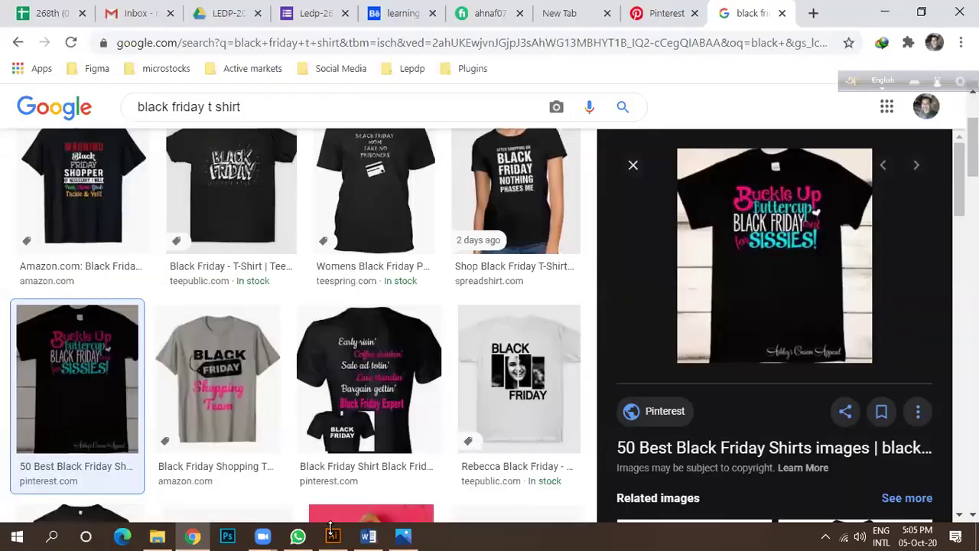
{"action": "left_click", "coordinate": [332, 534]}
Step: Examine the pale "Black" and "Rush Sale" text and the shards against the white artboard
{"action": "scroll", "coordinate": [295, 267], "scroll_direction": "up", "scroll_amount": 1}
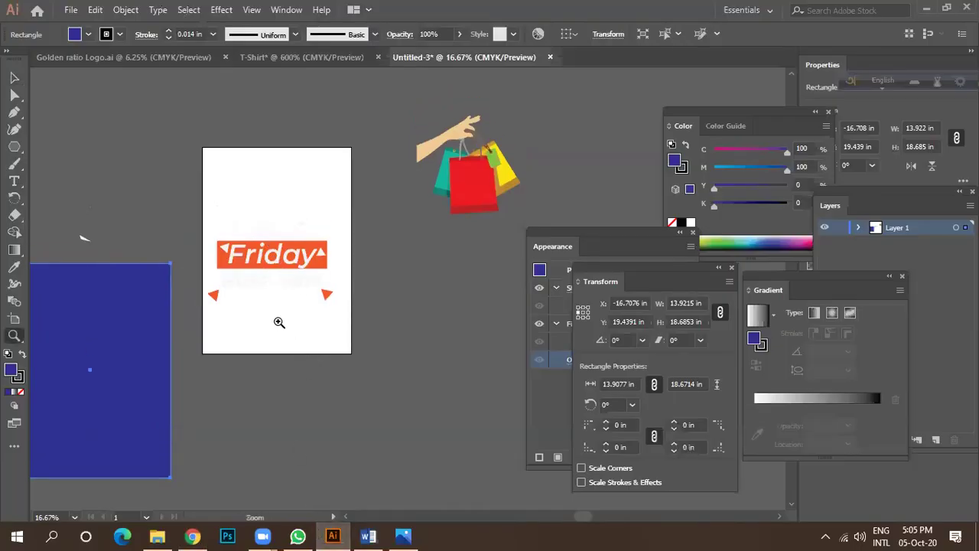
{"action": "left_click", "coordinate": [310, 335]}
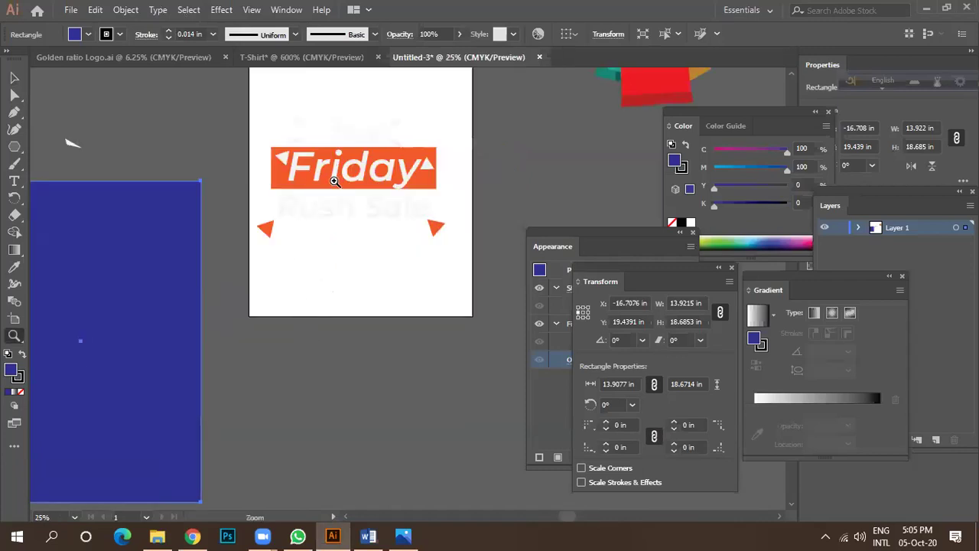
{"action": "key", "text": "v"}
{"action": "scroll", "coordinate": [353, 269], "scroll_direction": "down", "scroll_amount": 1}
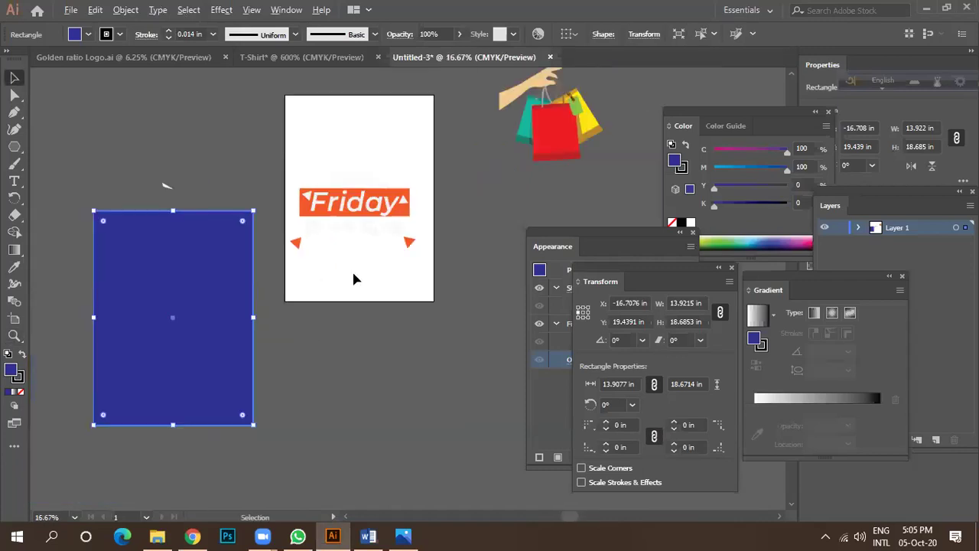
{"action": "scroll", "coordinate": [372, 186], "scroll_direction": "up", "scroll_amount": 2}
{"action": "left_click_drag", "start_coordinate": [172, 143], "coordinate": [462, 343]}
{"action": "right_click", "coordinate": [366, 234]}
{"action": "key", "text": "Escape"}
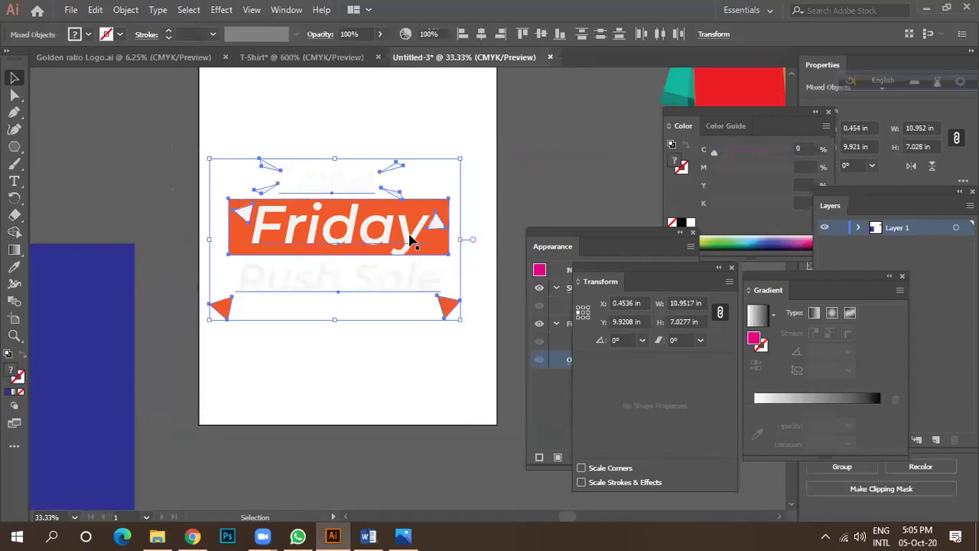
{"action": "key", "text": "ctrl+shift+a"}
{"action": "left_click", "coordinate": [361, 181]}
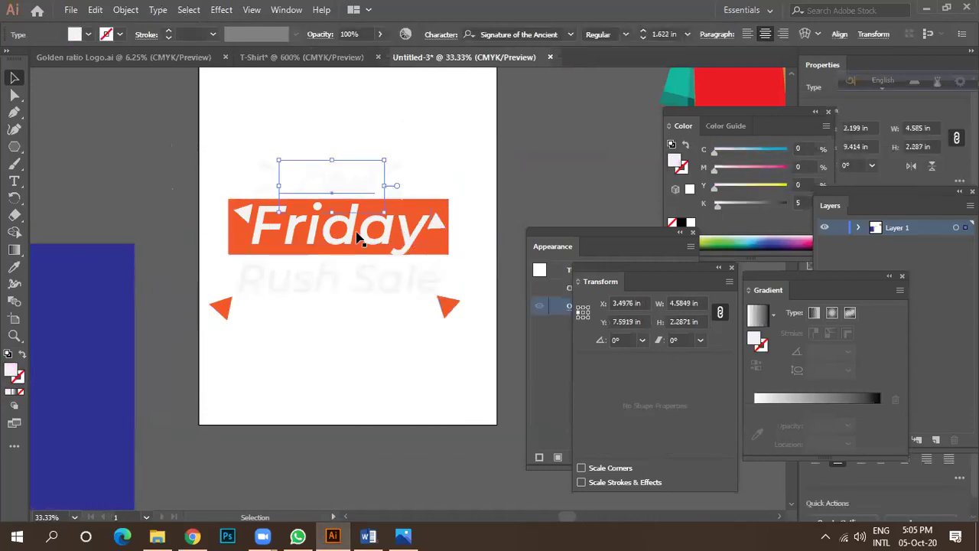
{"action": "left_click", "coordinate": [354, 288]}
Step: Move the blue background rectangle back behind the text design so it covers the whole artboard
{"action": "left_click_drag", "start_coordinate": [153, 296], "coordinate": [432, 245]}
{"action": "key", "text": "ctrl+minus"}
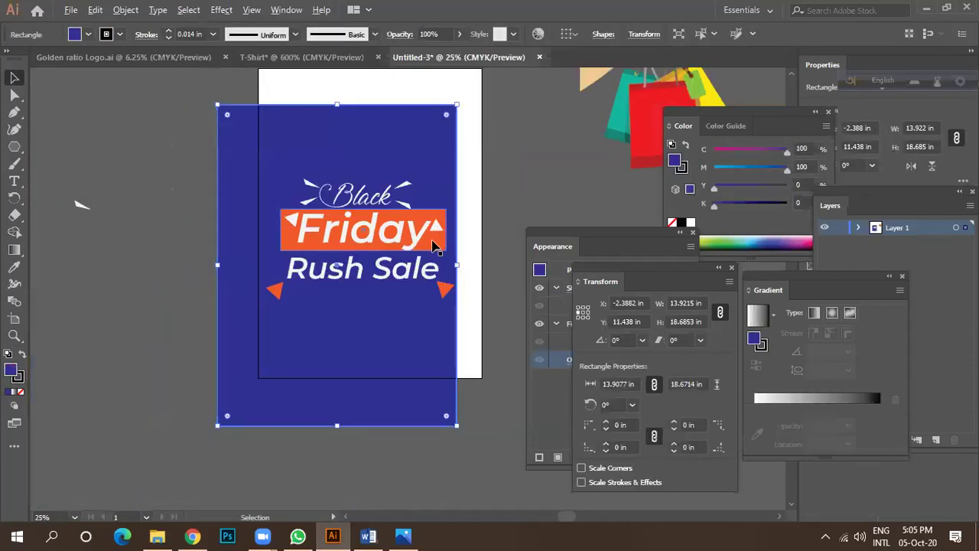
{"action": "left_click_drag", "start_coordinate": [435, 151], "coordinate": [455, 118]}
{"action": "key", "text": "ctrl+minus"}
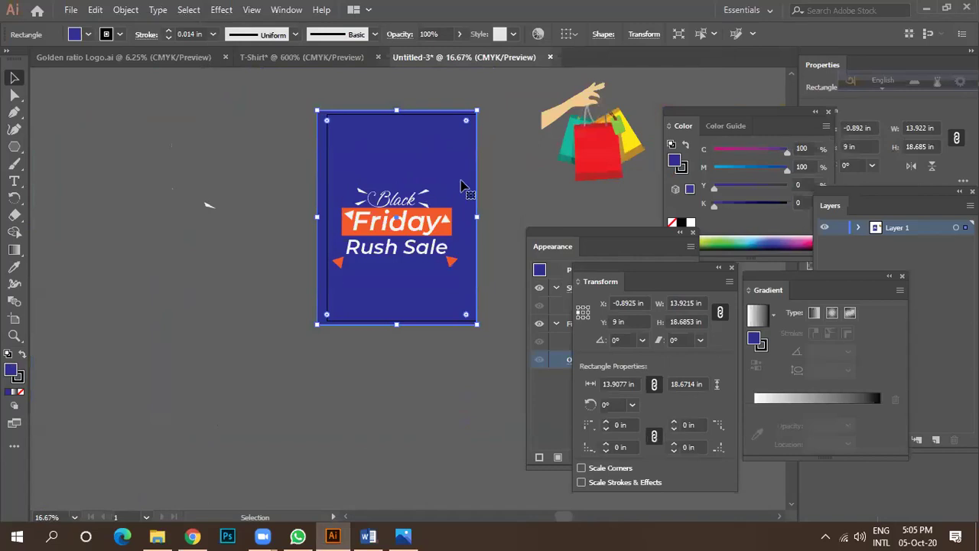
{"action": "left_click_drag", "start_coordinate": [464, 185], "coordinate": [469, 188]}
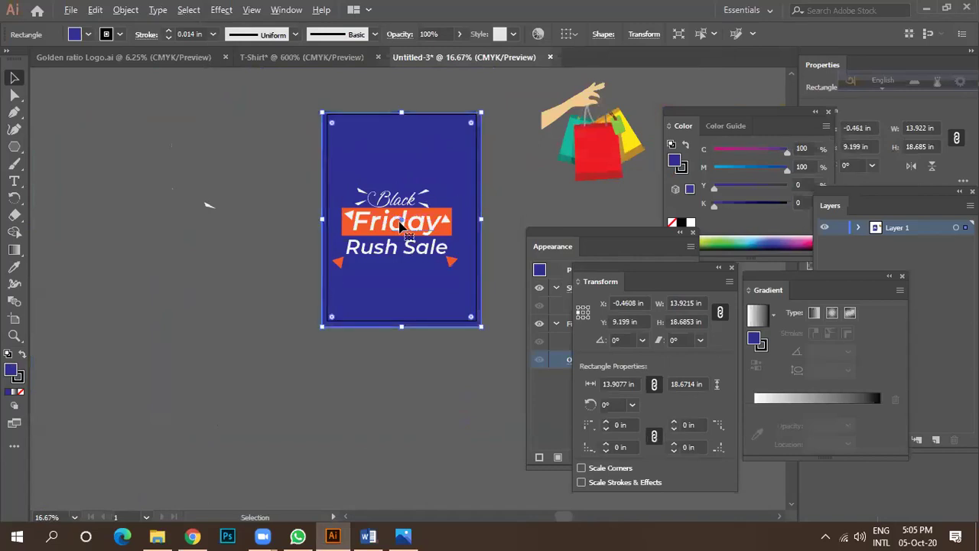
Step: Start another export of the design and name the file "Black Friday T-Shirt-", based on the existing PNG's name
{"action": "key", "text": "ctrl+plus"}
{"action": "key", "text": "ctrl+plus"}
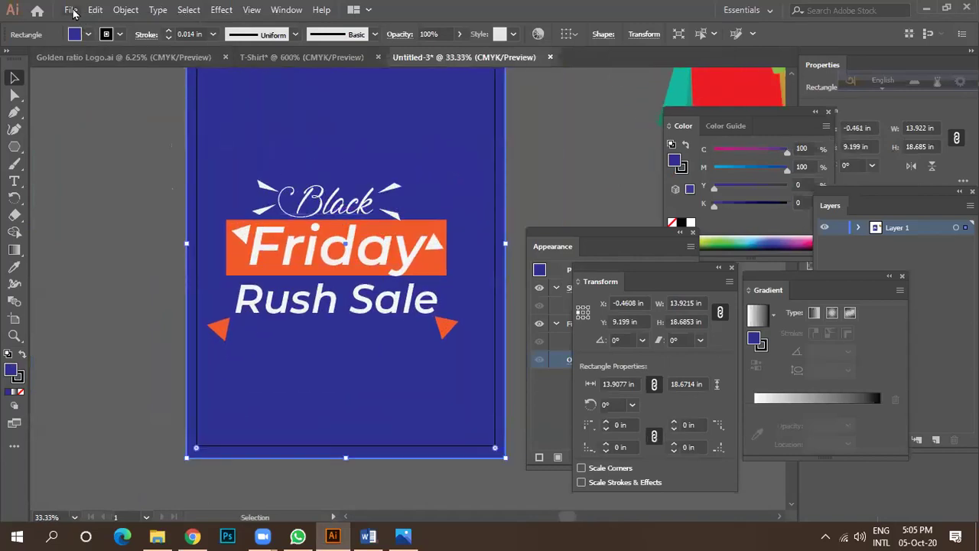
{"action": "left_click", "coordinate": [71, 10]}
{"action": "mouse_move", "coordinate": [163, 267]}
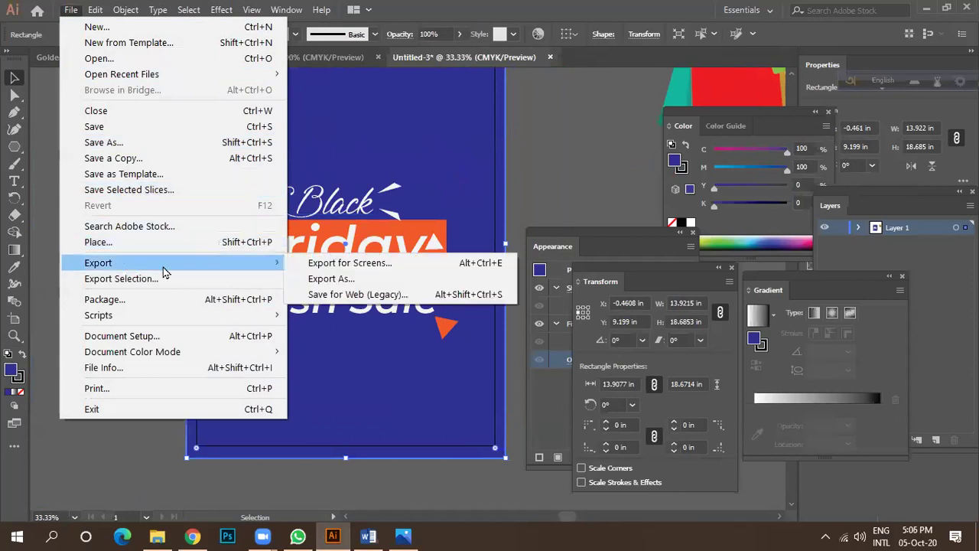
{"action": "left_click", "coordinate": [337, 279]}
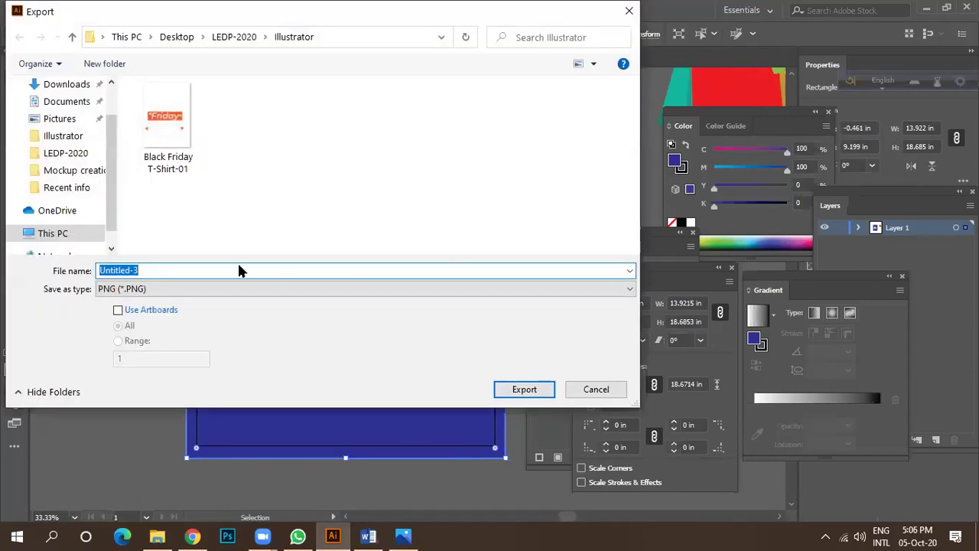
{"action": "left_click", "coordinate": [168, 119]}
{"action": "left_click", "coordinate": [195, 270]}
{"action": "left_click", "coordinate": [179, 271]}
{"action": "double_click", "coordinate": [178, 273]}
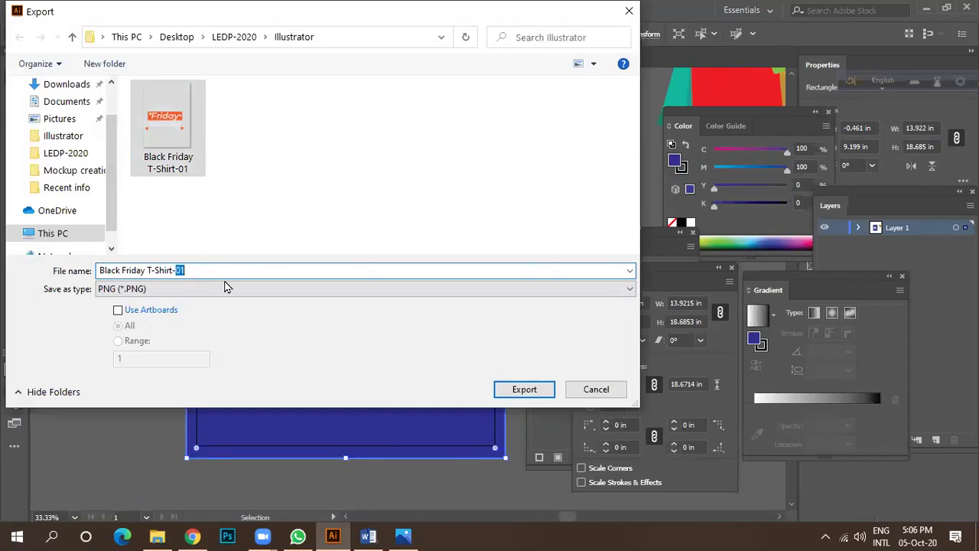
{"action": "key", "text": "BackSpace"}
{"action": "left_click", "coordinate": [241, 317]}
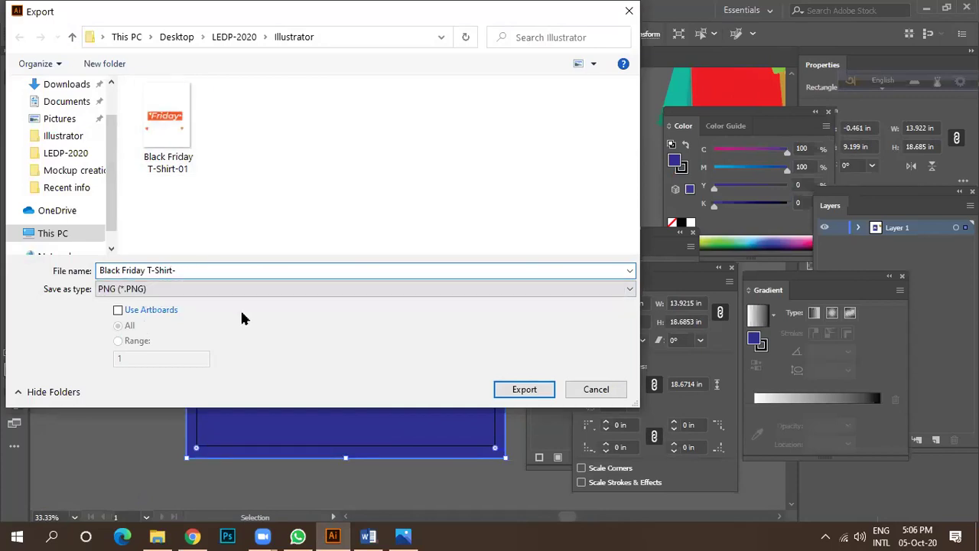
Step: Export all artboards as a JPEG in CMYK with quality 10 (Maximum) and High (300 ppi) resolution
{"action": "left_click", "coordinate": [118, 310]}
{"action": "left_click", "coordinate": [155, 289]}
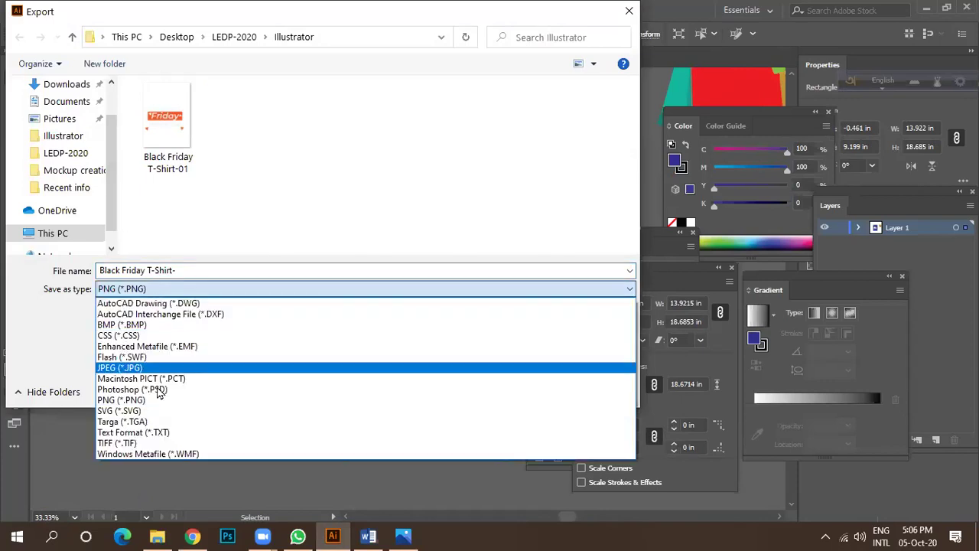
{"action": "left_click", "coordinate": [162, 377]}
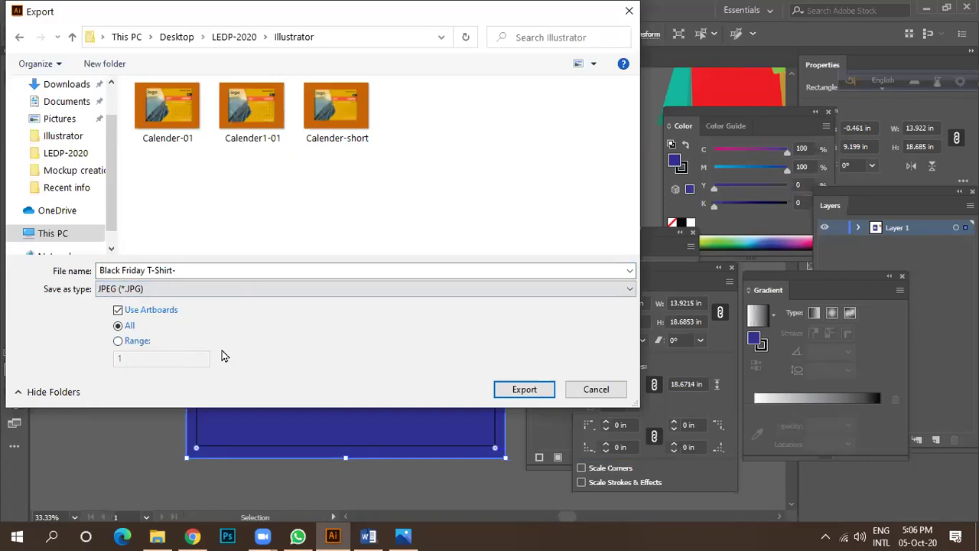
{"action": "left_click", "coordinate": [524, 390]}
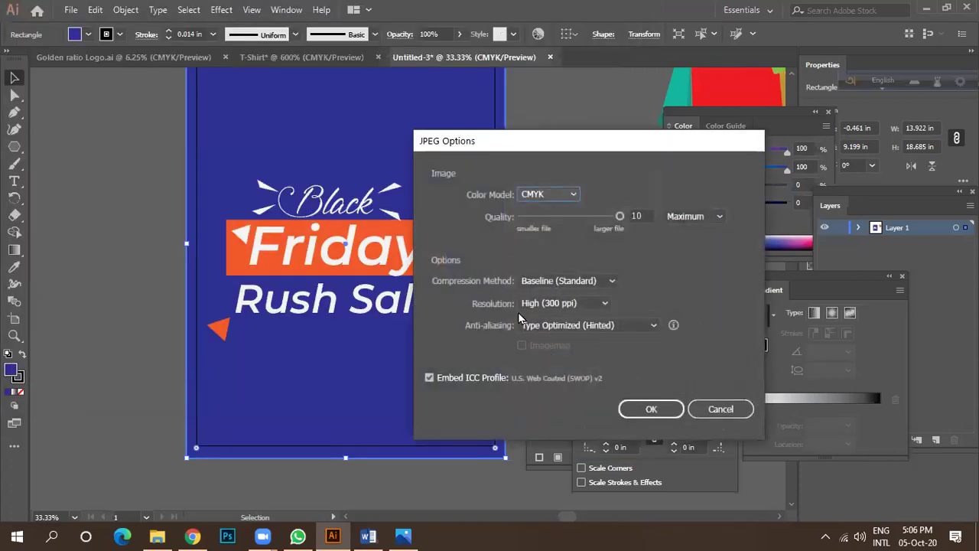
{"action": "left_click", "coordinate": [632, 409]}
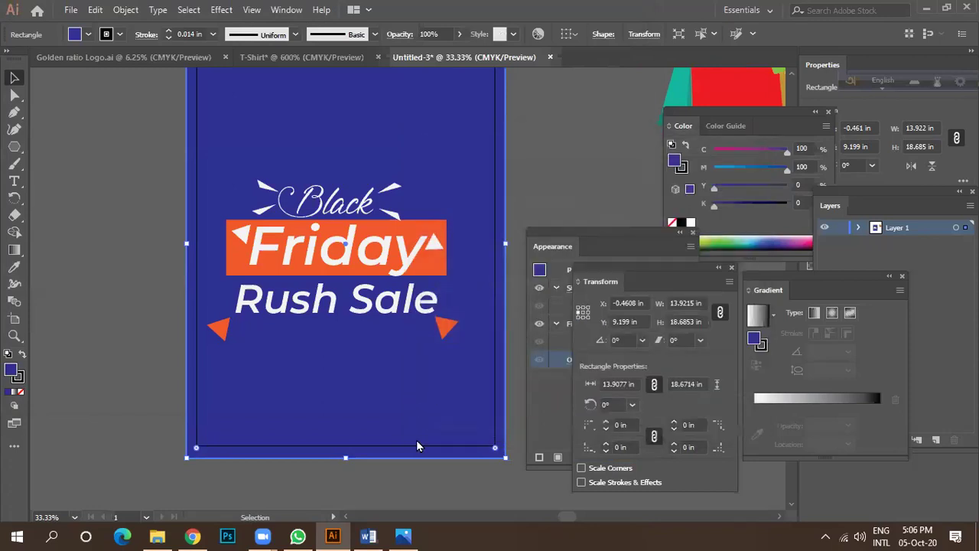
Step: View the exported Black Friday T-Shirt--01 JPG with the blue background, and return to the Illustrator document
{"action": "left_click", "coordinate": [156, 536]}
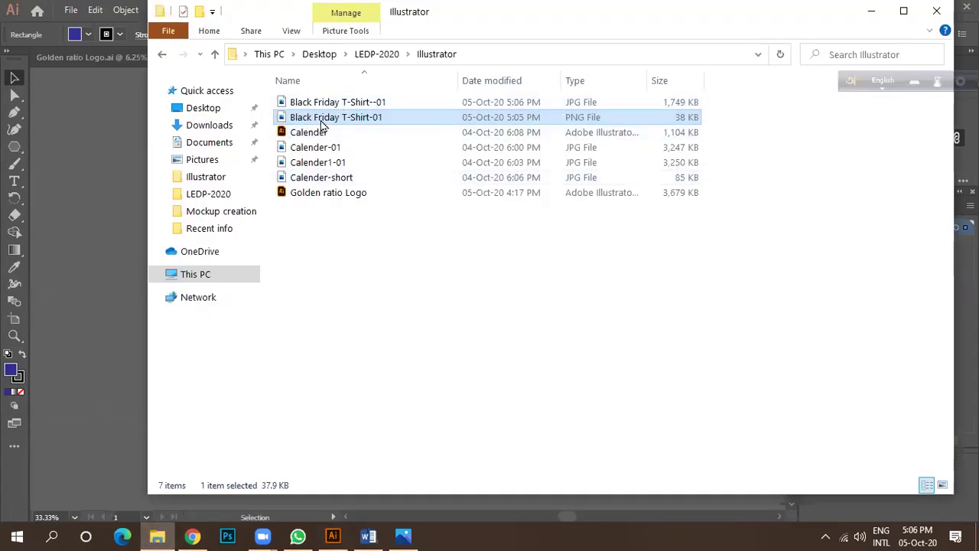
{"action": "left_click", "coordinate": [320, 105]}
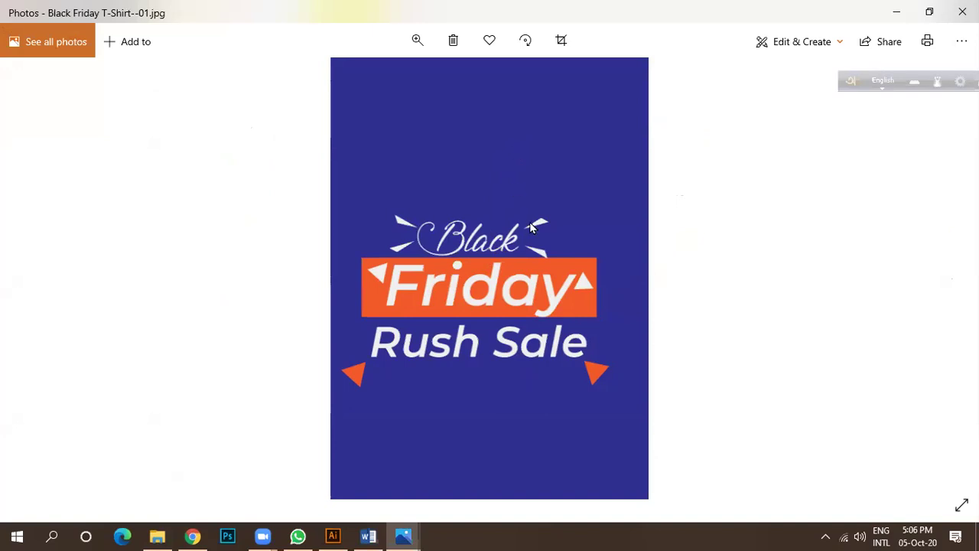
{"action": "left_click", "coordinate": [895, 20]}
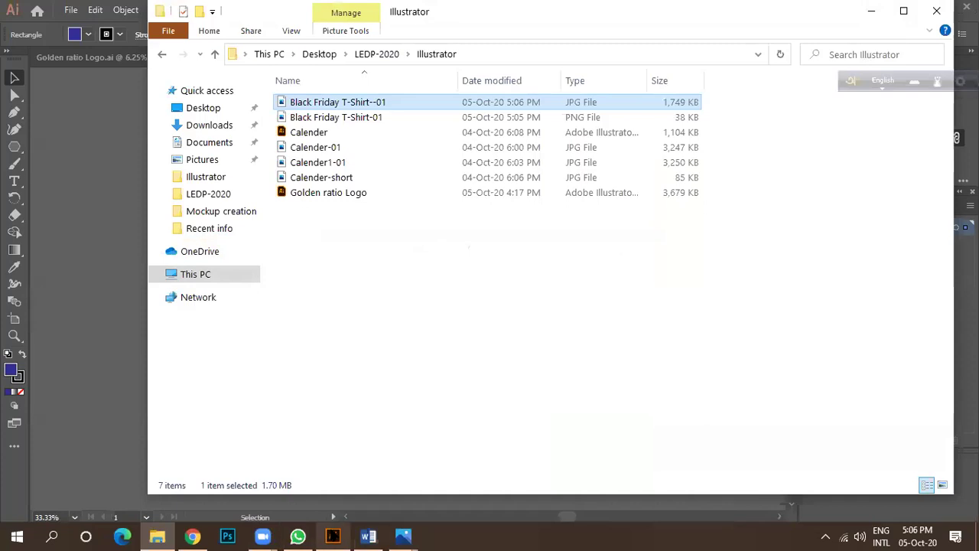
{"action": "left_click", "coordinate": [333, 536]}
{"action": "scroll", "coordinate": [322, 306], "scroll_direction": "up", "scroll_amount": 3}
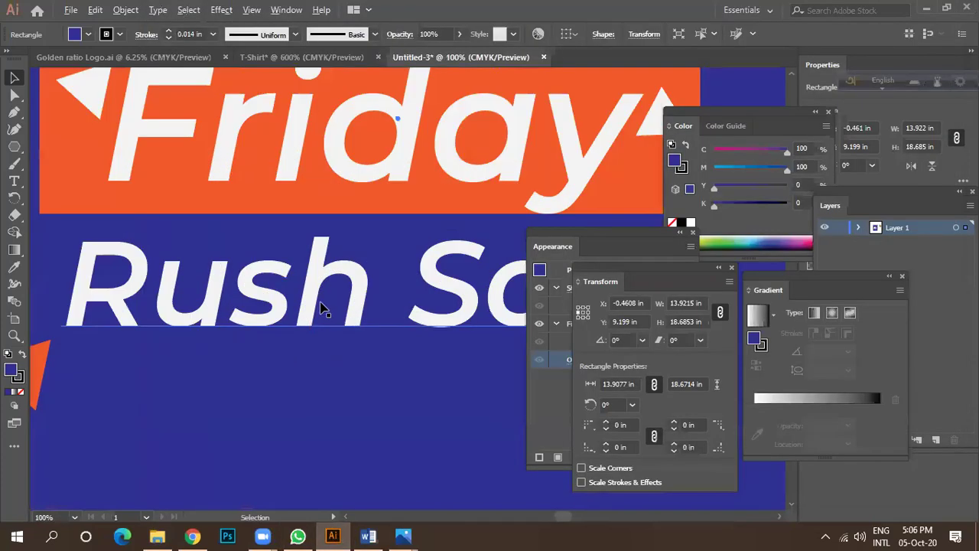
Step: Examine the finished Black Friday design on the artboard and the shopping-bag illustration beside it
{"action": "scroll", "coordinate": [315, 306], "scroll_direction": "down", "scroll_amount": 2}
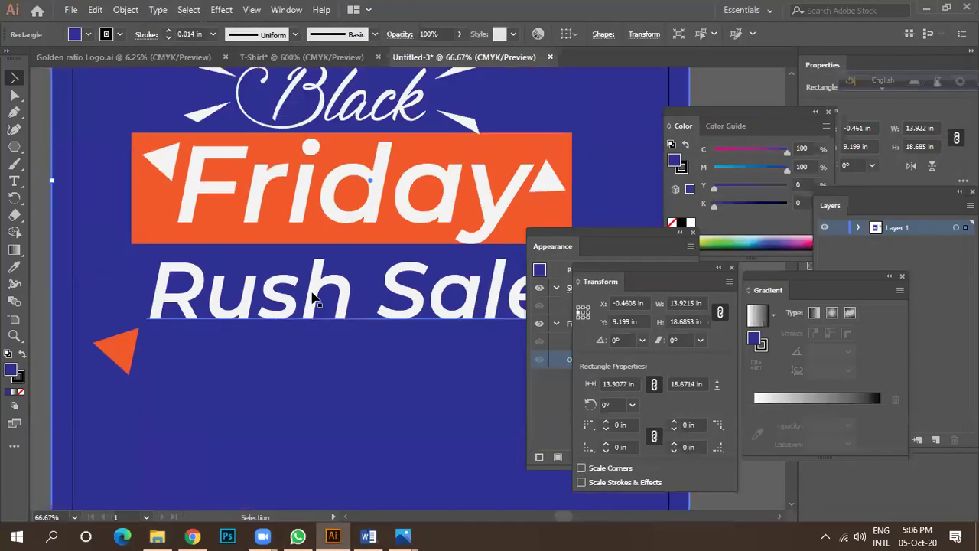
{"action": "scroll", "coordinate": [316, 302], "scroll_direction": "down", "scroll_amount": 1}
{"action": "left_click_drag", "start_coordinate": [338, 161], "coordinate": [291, 165]}
{"action": "scroll", "coordinate": [258, 162], "scroll_direction": "up", "scroll_amount": 2}
{"action": "left_click", "coordinate": [234, 348]}
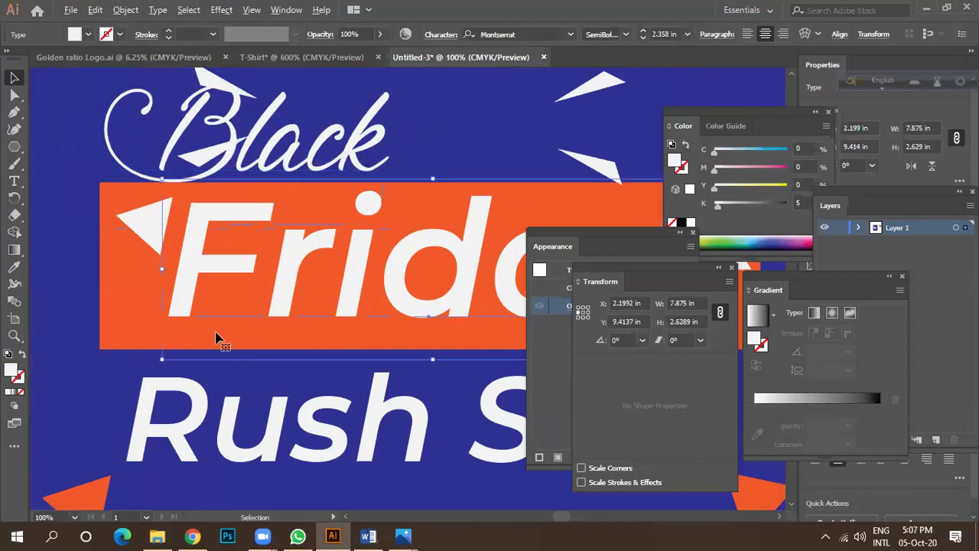
{"action": "scroll", "coordinate": [212, 322], "scroll_direction": "down", "scroll_amount": 1}
{"action": "scroll", "coordinate": [258, 305], "scroll_direction": "down", "scroll_amount": 2}
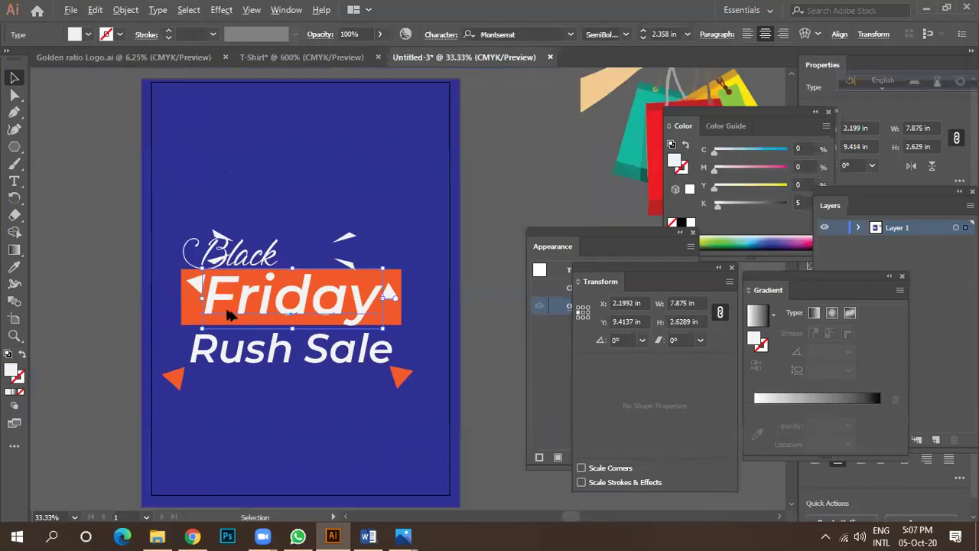
{"action": "left_click", "coordinate": [466, 291]}
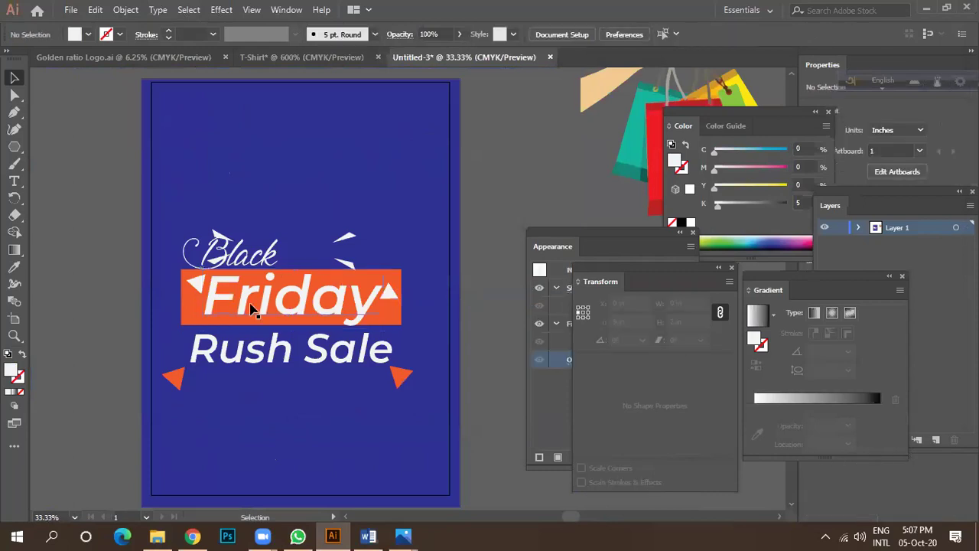
{"action": "scroll", "coordinate": [306, 280], "scroll_direction": "down", "scroll_amount": 1}
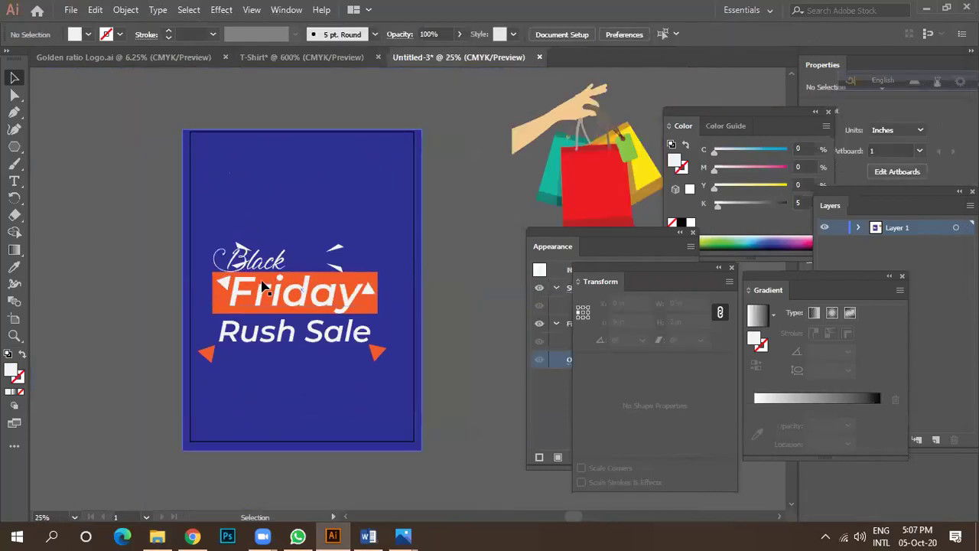
{"action": "left_click", "coordinate": [597, 186]}
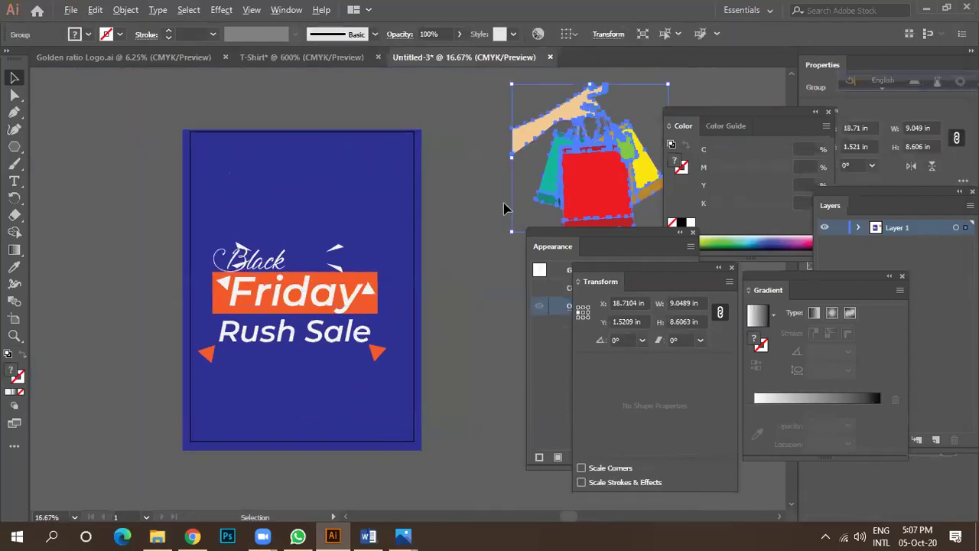
{"action": "scroll", "coordinate": [507, 203], "scroll_direction": "down", "scroll_amount": 2}
{"action": "left_click", "coordinate": [506, 203]}
{"action": "scroll", "coordinate": [524, 191], "scroll_direction": "up", "scroll_amount": 3}
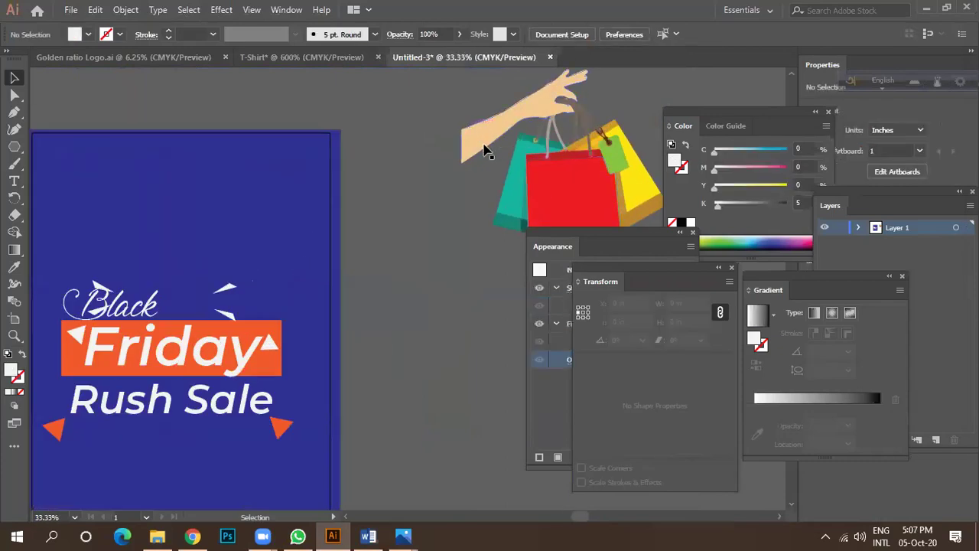
{"action": "scroll", "coordinate": [461, 283], "scroll_direction": "down", "scroll_amount": 2}
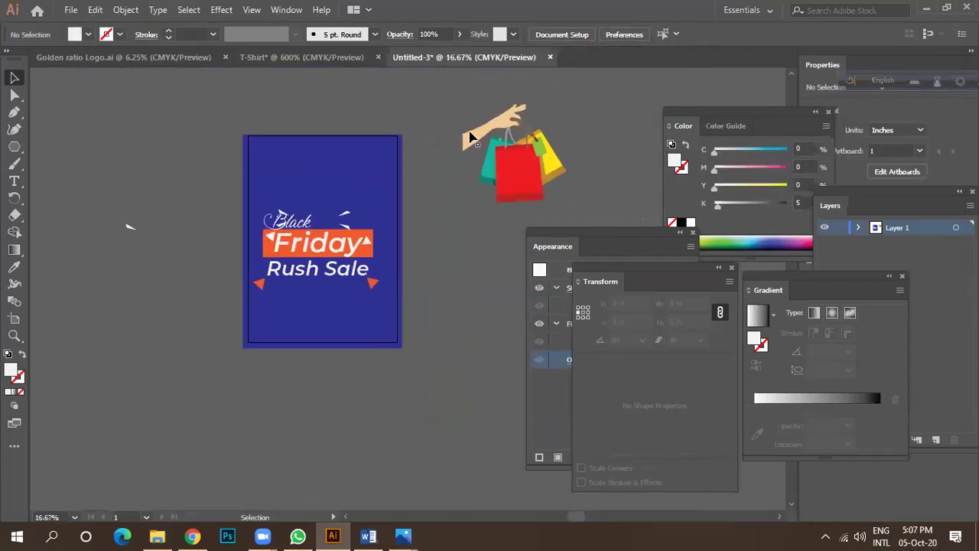
{"action": "left_click_drag", "start_coordinate": [570, 189], "coordinate": [437, 232]}
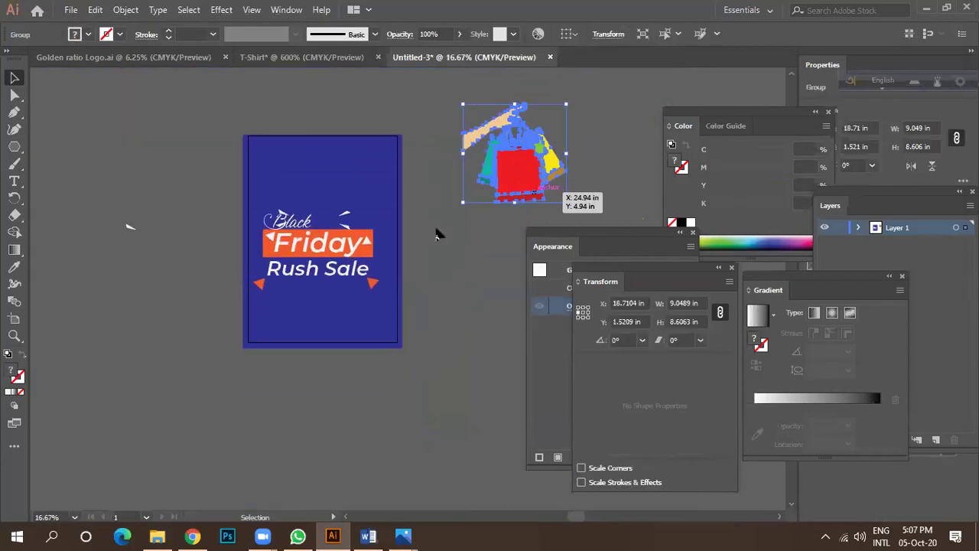
{"action": "left_click", "coordinate": [437, 286]}
Step: Check the black friday t shirt image results in Chrome, return to Illustrator and bring up the Golden ratio Logo.ai document
{"action": "left_click", "coordinate": [193, 535]}
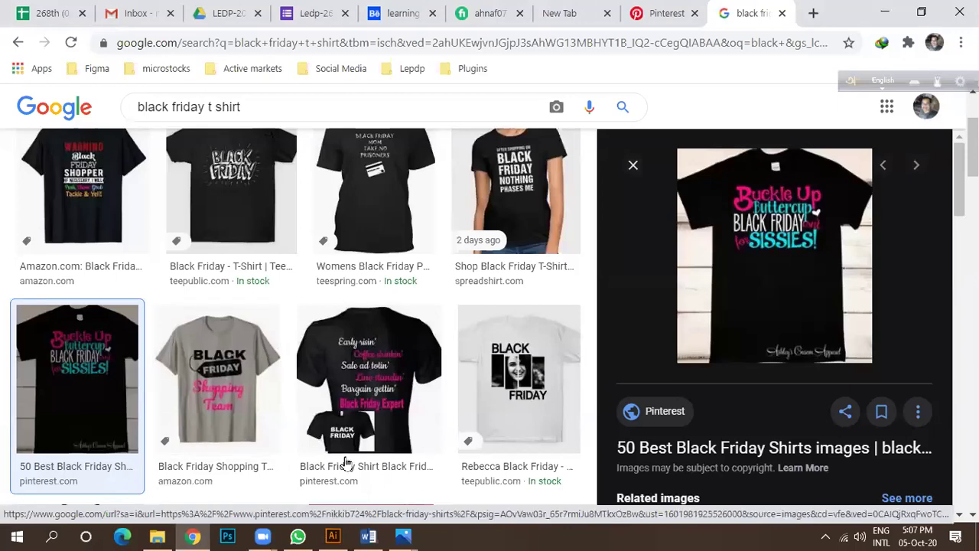
{"action": "left_click", "coordinate": [333, 535]}
{"action": "left_click", "coordinate": [264, 58]}
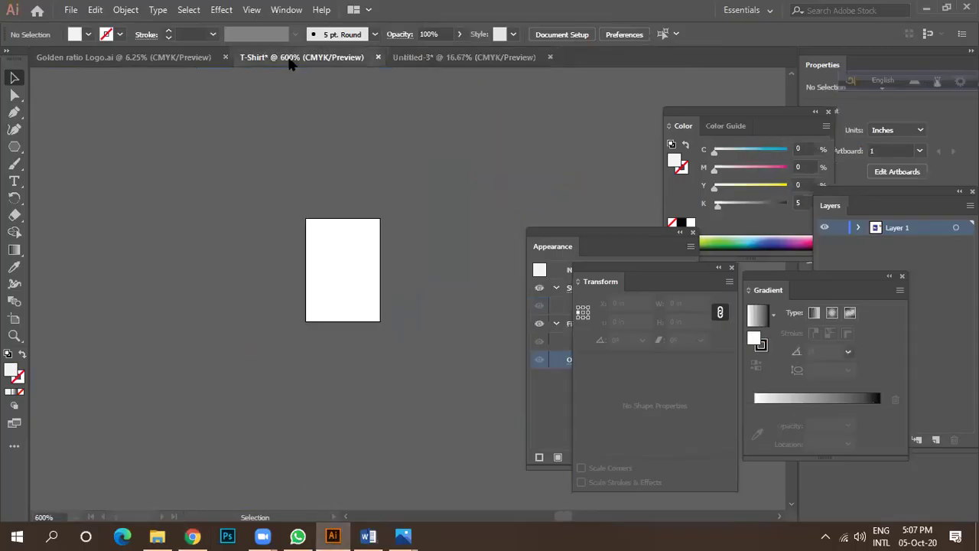
{"action": "left_click", "coordinate": [172, 57]}
Step: Examine the column of reference logo images beside the artboard, from the dark flame logo down to the GA logo
{"action": "left_click_drag", "start_coordinate": [172, 211], "coordinate": [267, 396]}
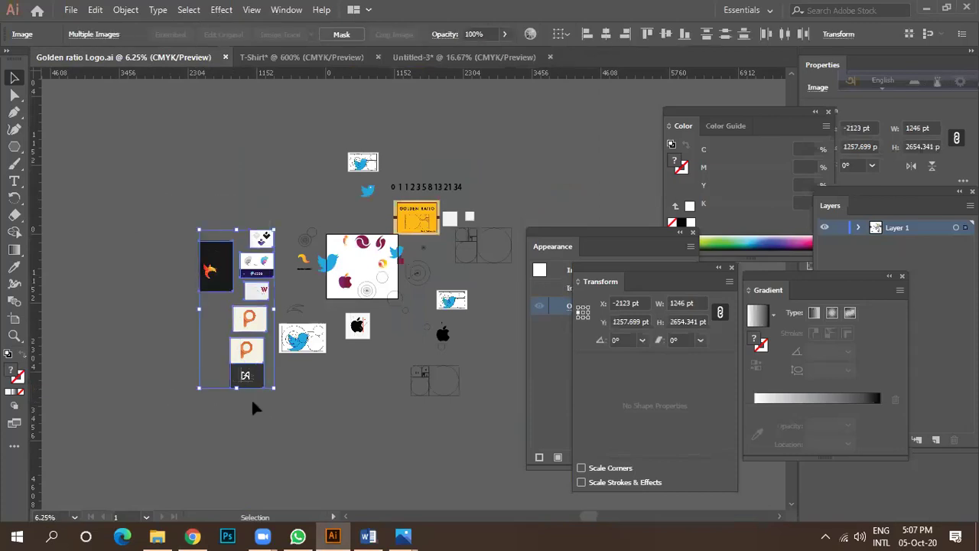
{"action": "scroll", "coordinate": [250, 327], "scroll_direction": "up", "scroll_amount": 3, "text": "alt"}
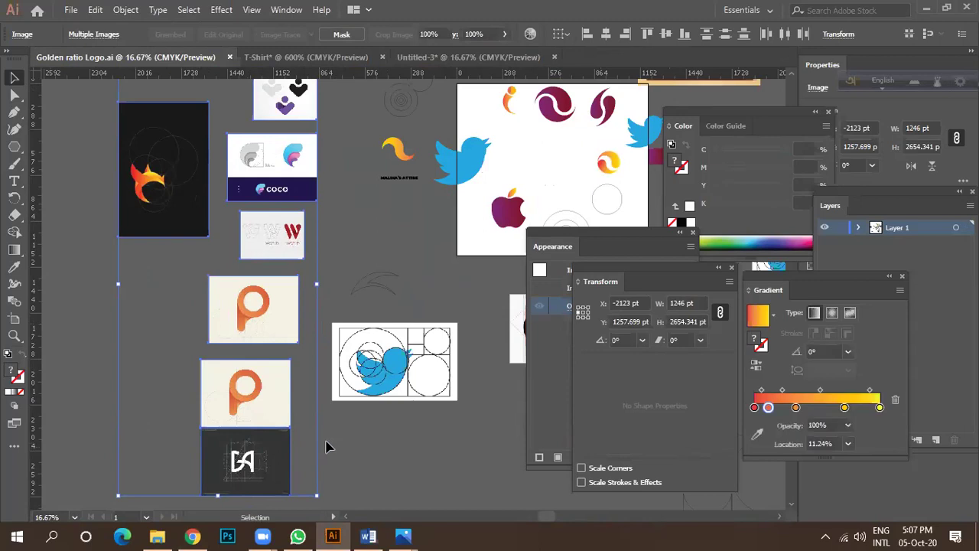
{"action": "left_click", "coordinate": [327, 446]}
{"action": "scroll", "coordinate": [257, 365], "scroll_direction": "down", "scroll_amount": 1}
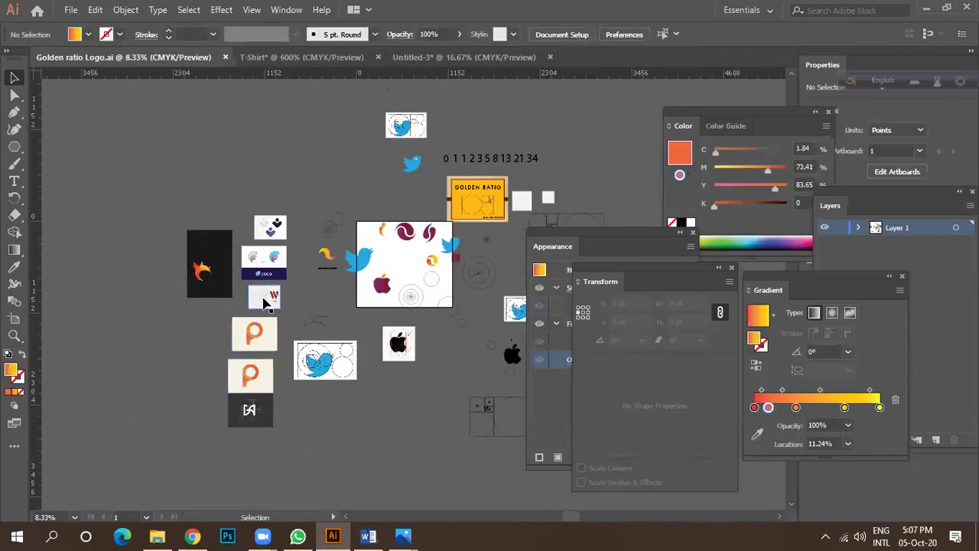
{"action": "scroll", "coordinate": [246, 291], "scroll_direction": "up", "scroll_amount": 2}
{"action": "scroll", "coordinate": [183, 227], "scroll_direction": "down", "scroll_amount": 2}
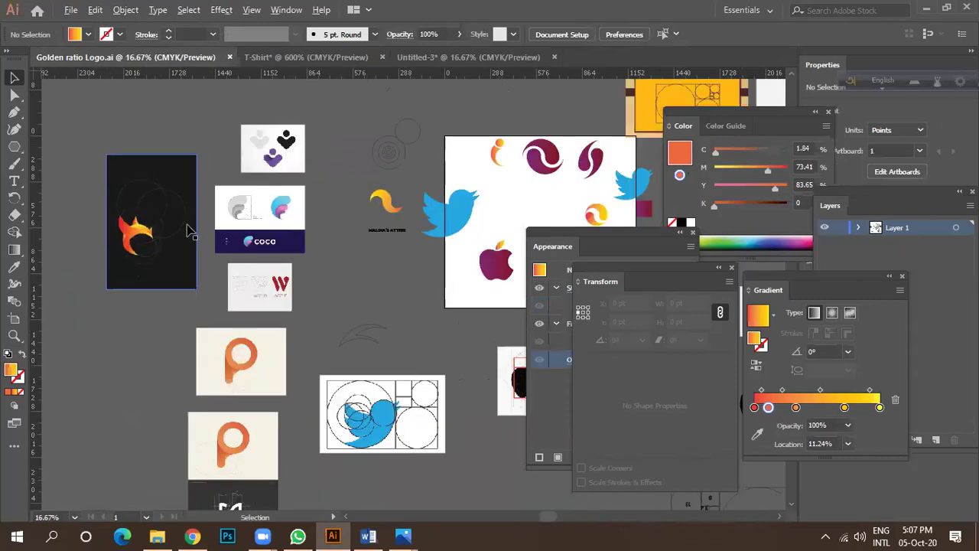
{"action": "left_click_drag", "start_coordinate": [117, 149], "coordinate": [255, 456]}
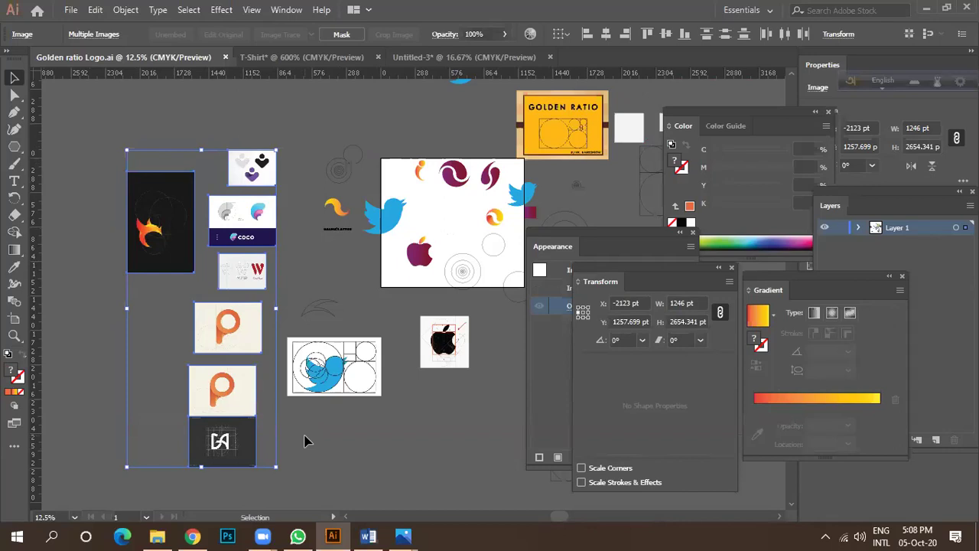
{"action": "scroll", "coordinate": [178, 324], "scroll_direction": "up", "scroll_amount": 3}
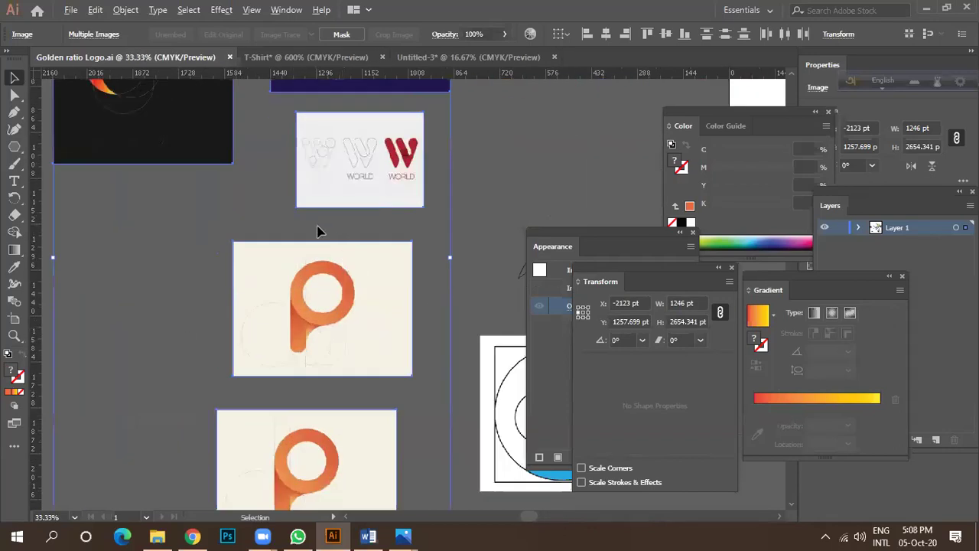
{"action": "scroll", "coordinate": [318, 231], "scroll_direction": "down", "scroll_amount": 2}
{"action": "scroll", "coordinate": [314, 231], "scroll_direction": "down", "scroll_amount": 1}
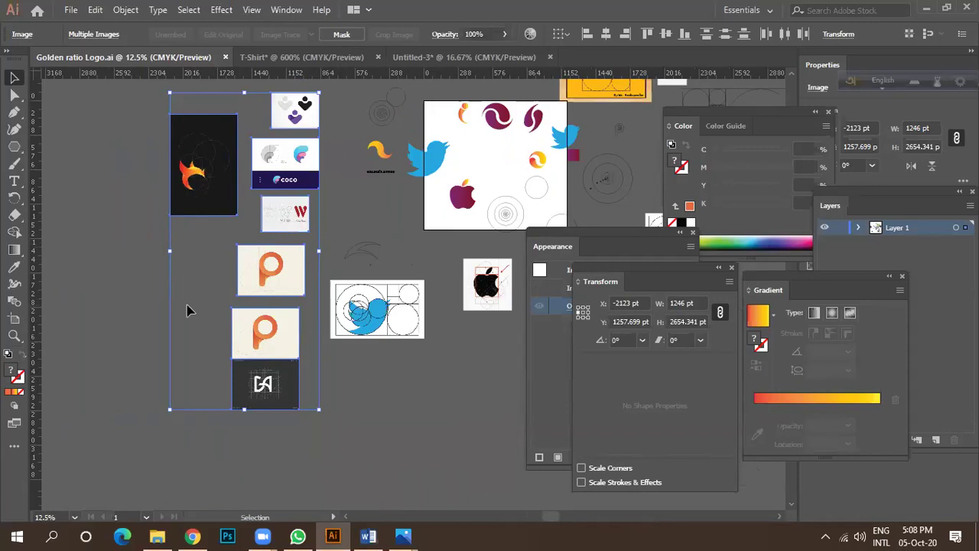
Step: Fill the outlined crescent shape above the Twitter grid image with cyan and remove its stroke
{"action": "scroll", "coordinate": [341, 241], "scroll_direction": "up", "scroll_amount": 3}
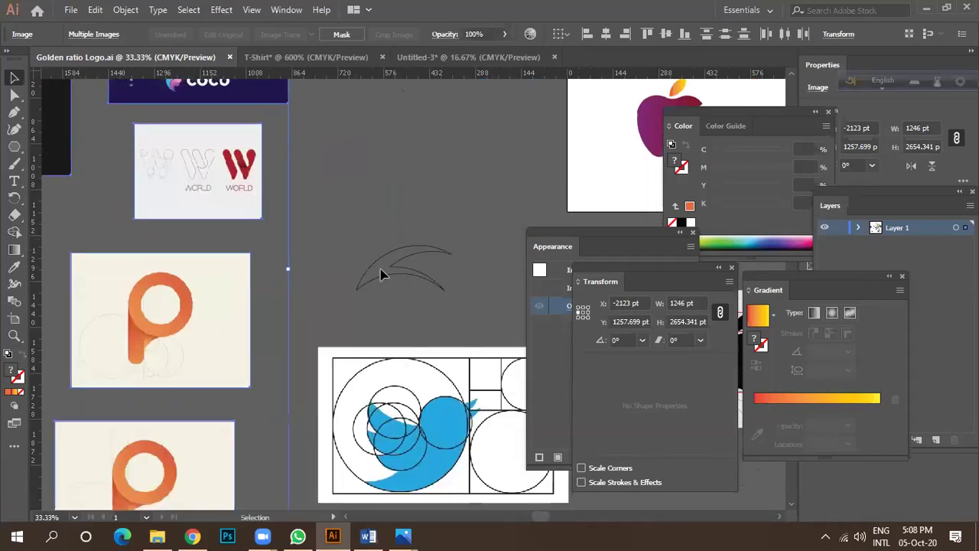
{"action": "left_click", "coordinate": [382, 269]}
{"action": "left_click_drag", "start_coordinate": [400, 297], "coordinate": [263, 238]}
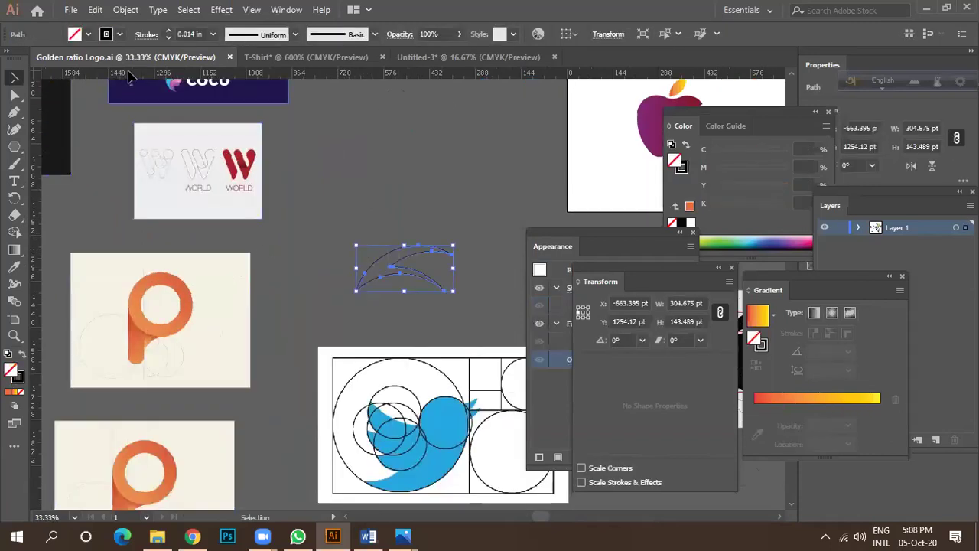
{"action": "left_click", "coordinate": [88, 33]}
{"action": "left_click", "coordinate": [80, 60]}
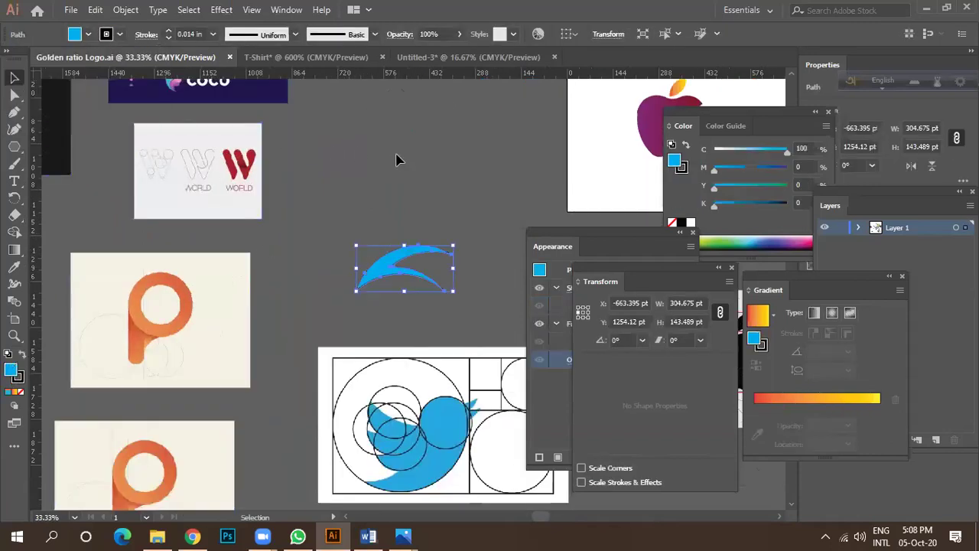
{"action": "left_click_drag", "start_coordinate": [363, 214], "coordinate": [405, 300]}
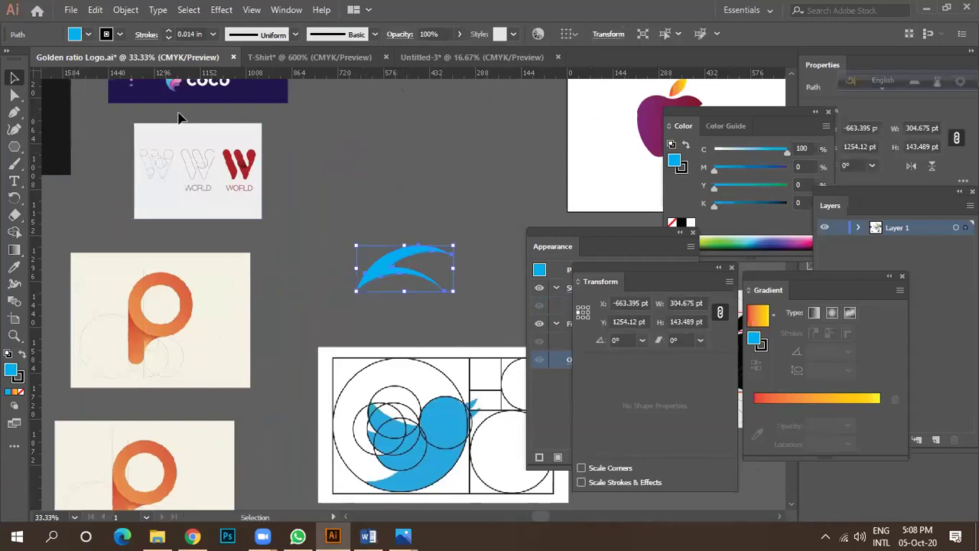
{"action": "left_click", "coordinate": [120, 34]}
{"action": "left_click", "coordinate": [13, 61]}
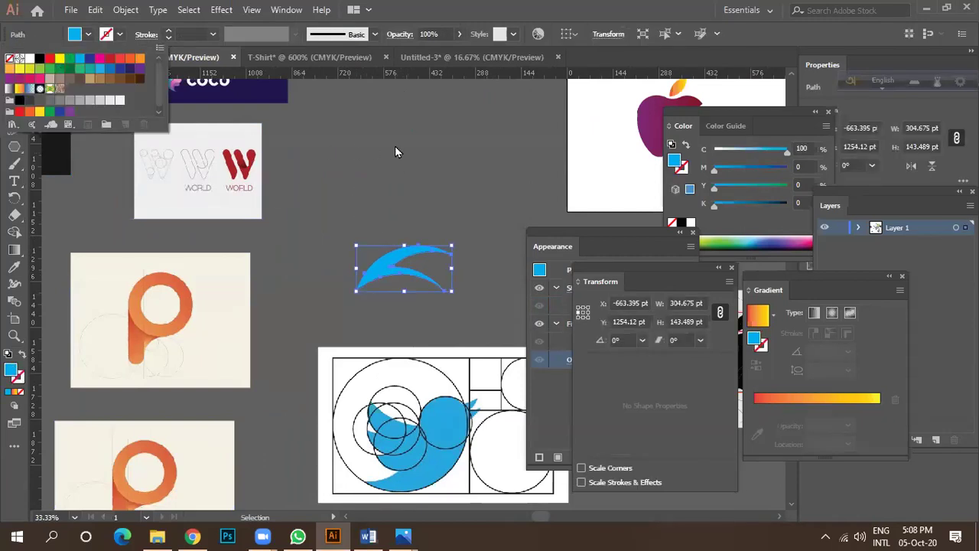
Step: Move the cyan crescent shape about 100 pt to the left and slightly up, keeping it above the Twitter grid image
{"action": "key", "text": "ctrl+plus"}
{"action": "key", "text": "ctrl+plus"}
{"action": "key", "text": "ctrl+plus"}
{"action": "left_click_drag", "start_coordinate": [336, 248], "coordinate": [238, 211]}
{"action": "key", "text": "ctrl+minus"}
{"action": "key", "text": "ctrl+minus"}
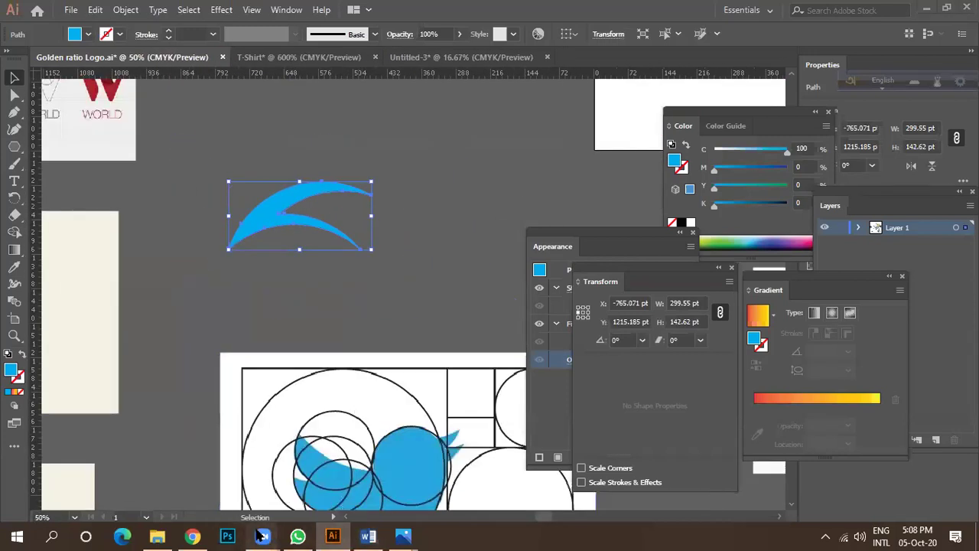
{"action": "mouse_move", "coordinate": [260, 536]}
{"action": "key", "text": "ctrl+minus"}
{"action": "key", "text": "ctrl+minus"}
{"action": "key", "text": "ctrl+minus"}
{"action": "key", "text": "ctrl+minus"}
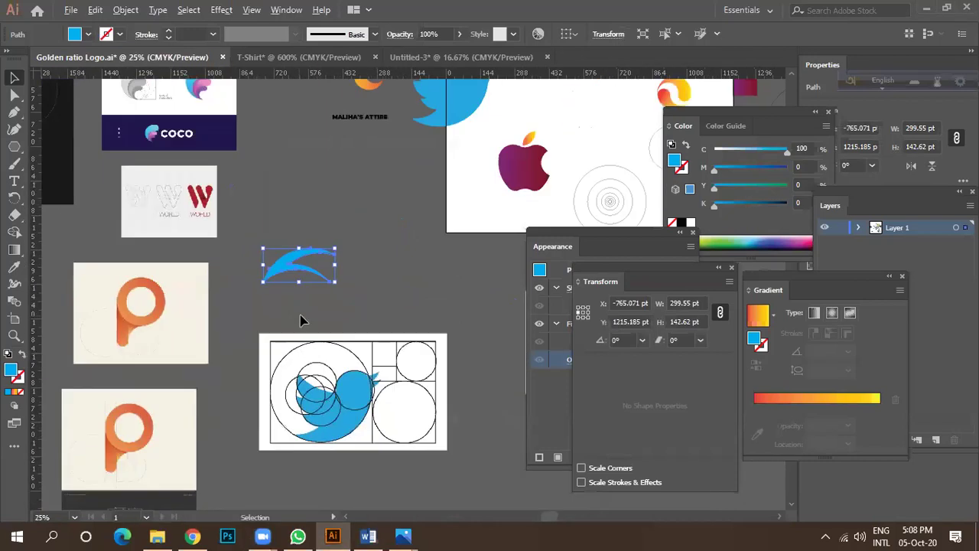
{"action": "key", "text": "ctrl+minus"}
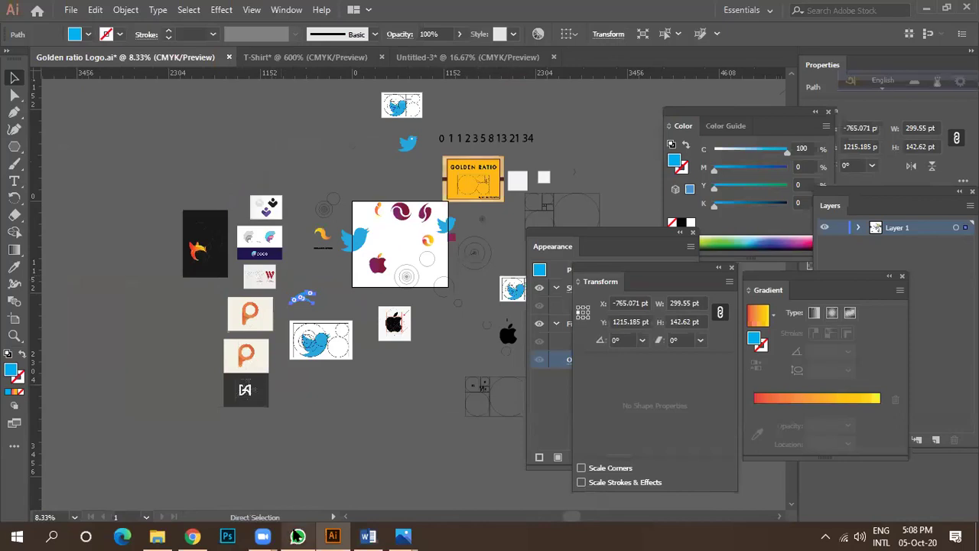
Step: Switch to WhatsApp and send Golden ratio Logo.ai from the LEDP-2020 Illustrator folder as a document to the 268th group chat
{"action": "left_click", "coordinate": [298, 536]}
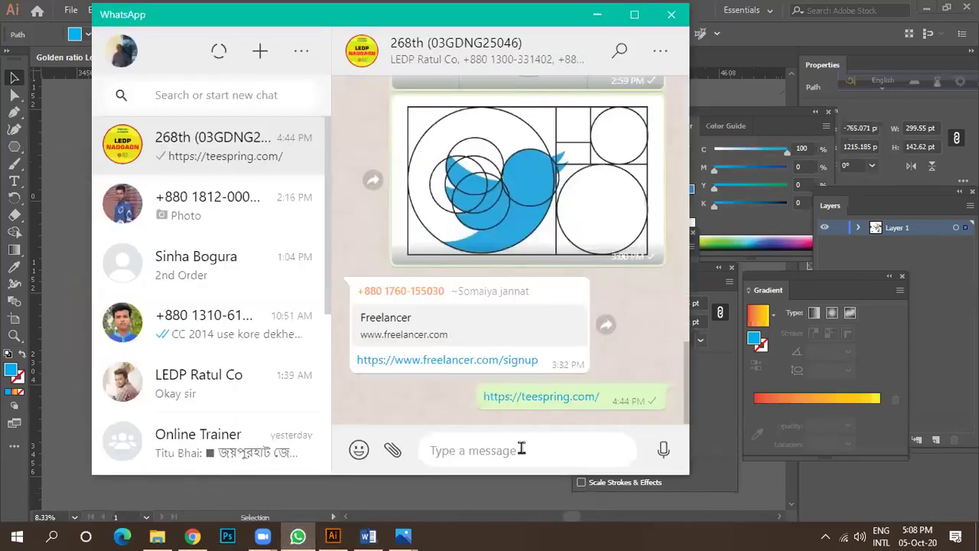
{"action": "left_click", "coordinate": [389, 450]}
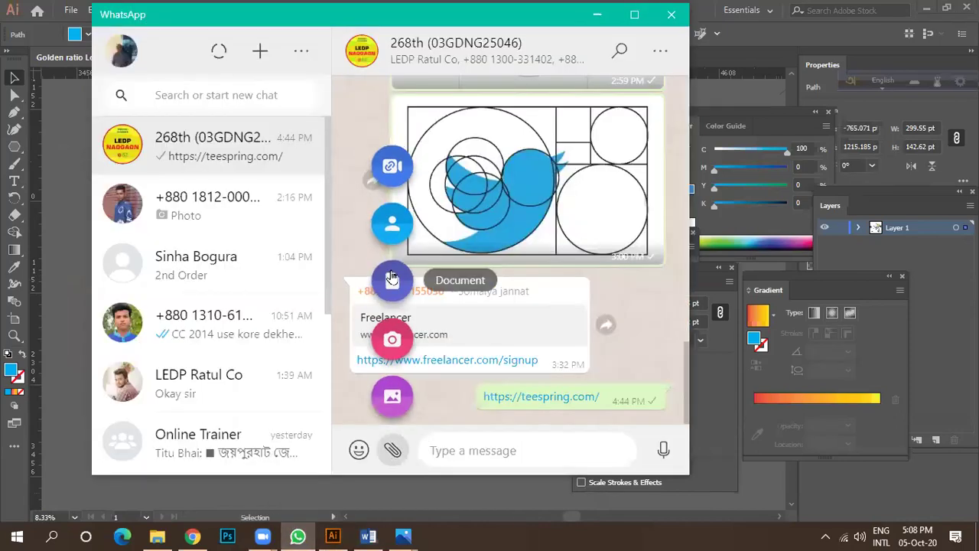
{"action": "left_click", "coordinate": [388, 283]}
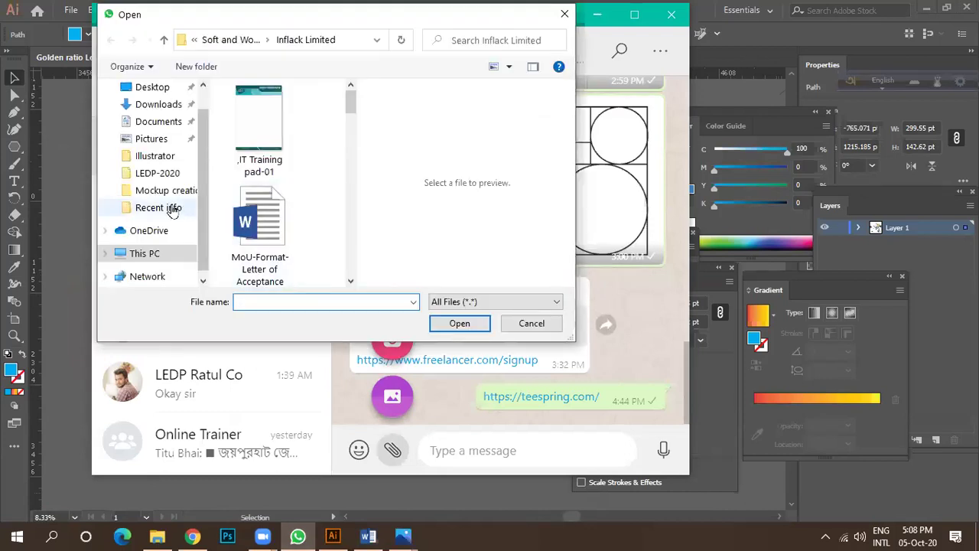
{"action": "left_click", "coordinate": [159, 176]}
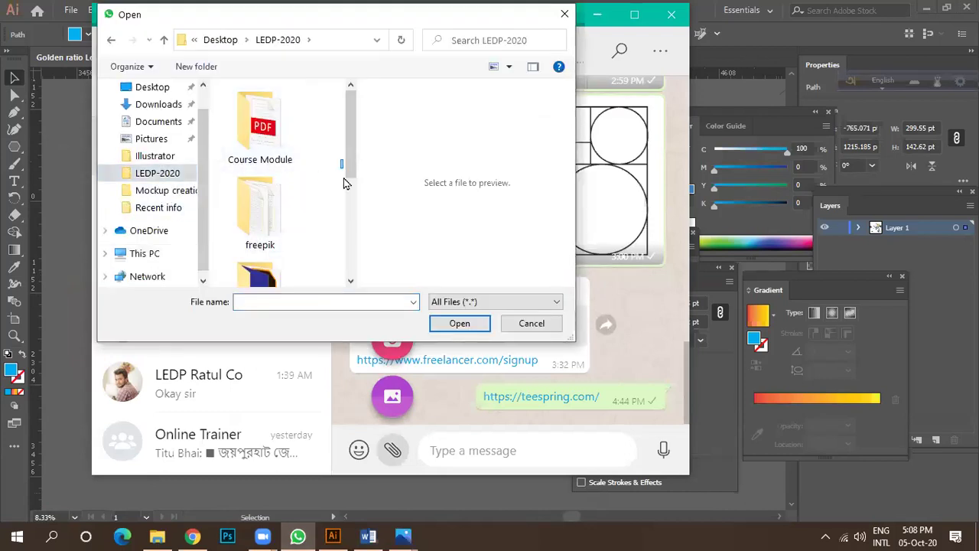
{"action": "left_click_drag", "start_coordinate": [349, 172], "coordinate": [354, 199]}
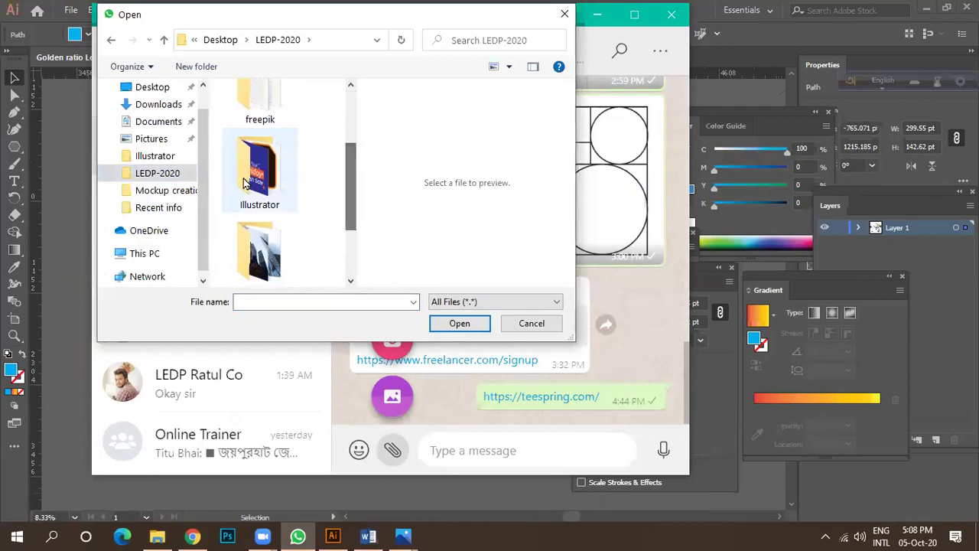
{"action": "double_click", "coordinate": [247, 189]}
{"action": "left_click_drag", "start_coordinate": [350, 130], "coordinate": [375, 275]}
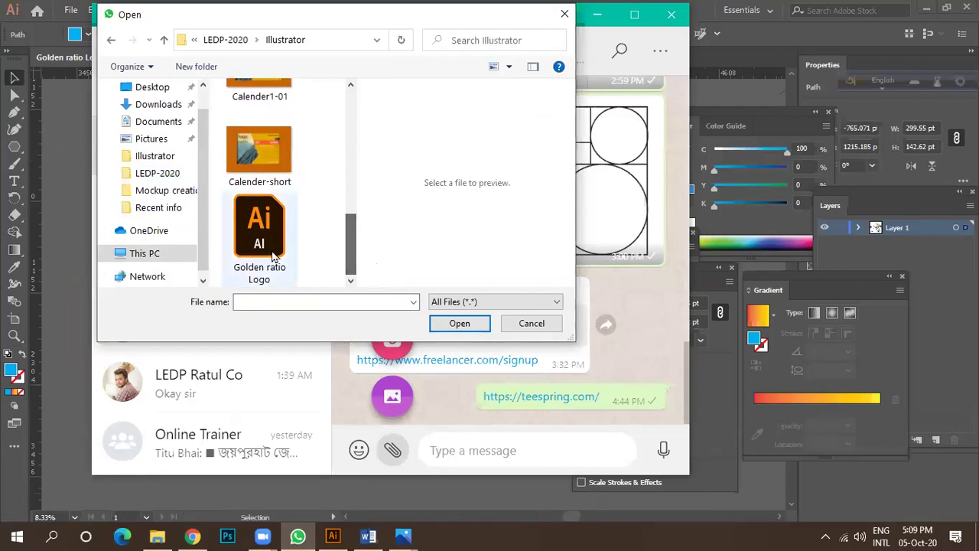
{"action": "left_click", "coordinate": [260, 246]}
{"action": "left_click", "coordinate": [459, 324]}
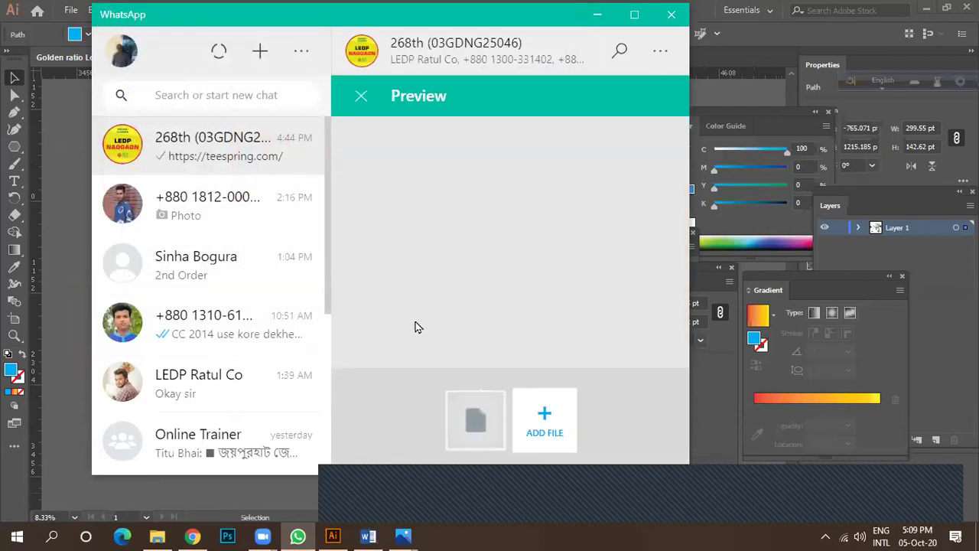
{"action": "left_click", "coordinate": [629, 370]}
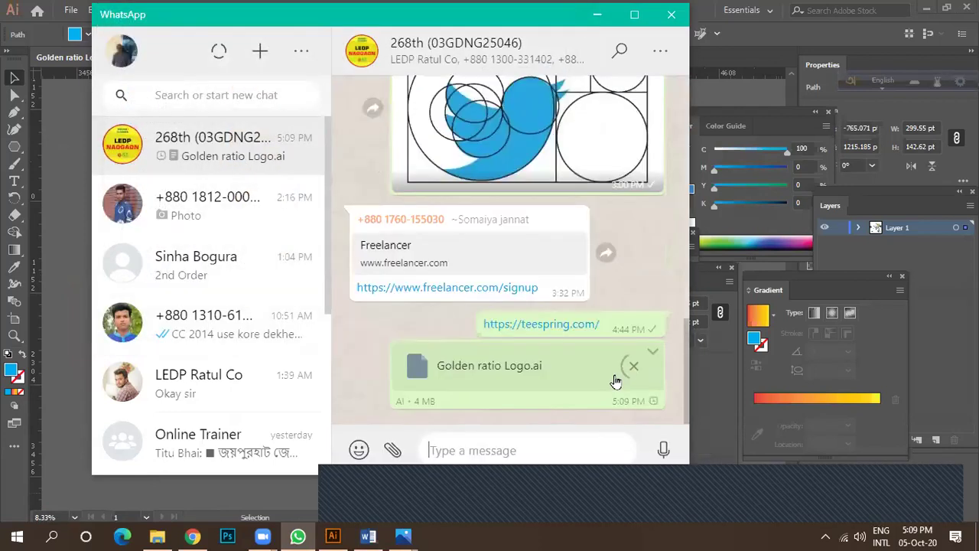
{"action": "left_click", "coordinate": [392, 450]}
{"action": "left_click", "coordinate": [401, 296]}
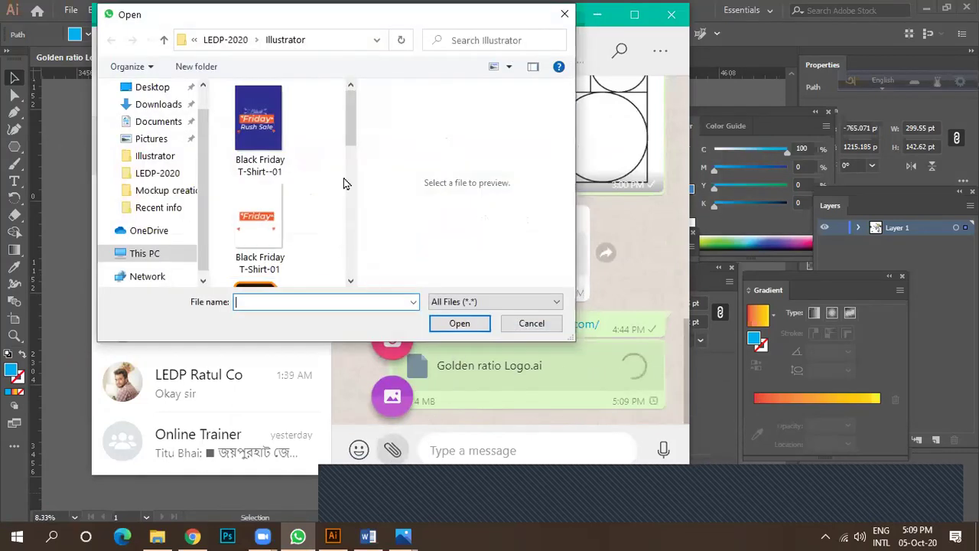
{"action": "left_click_drag", "start_coordinate": [351, 101], "coordinate": [353, 136]}
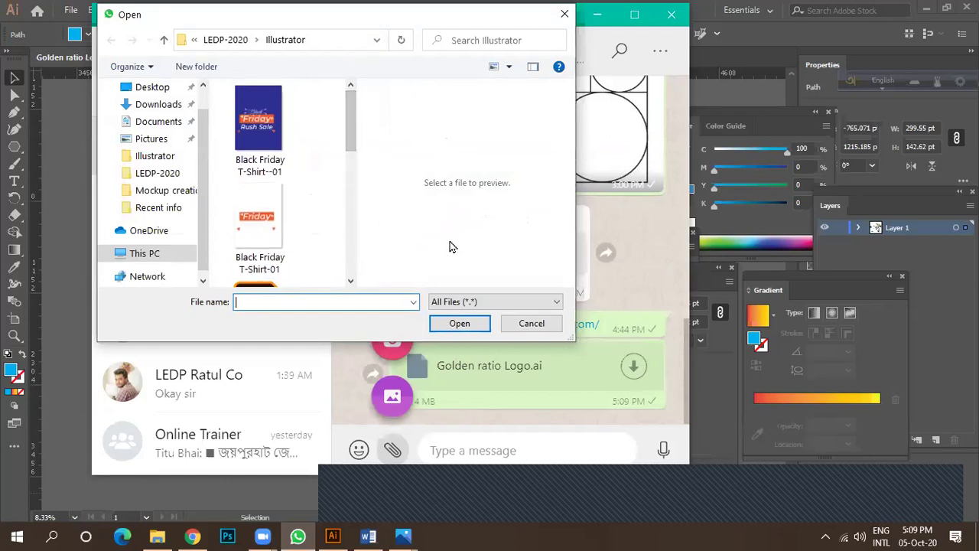
{"action": "left_click", "coordinate": [531, 331]}
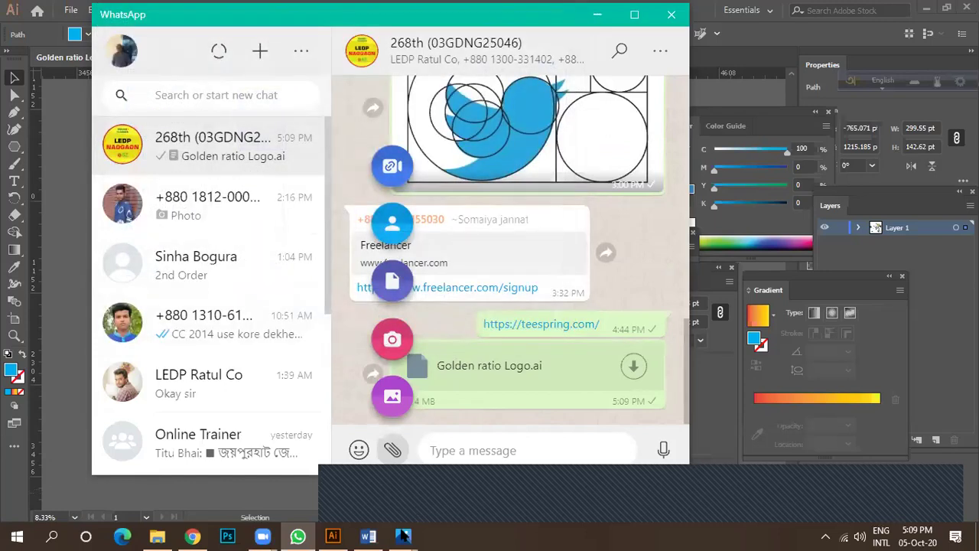
Step: Switch to Chrome and open the 268th (03GDNG25046) Attandence Sheet from the Lepdp bookmarks folder
{"action": "mouse_move", "coordinate": [404, 535]}
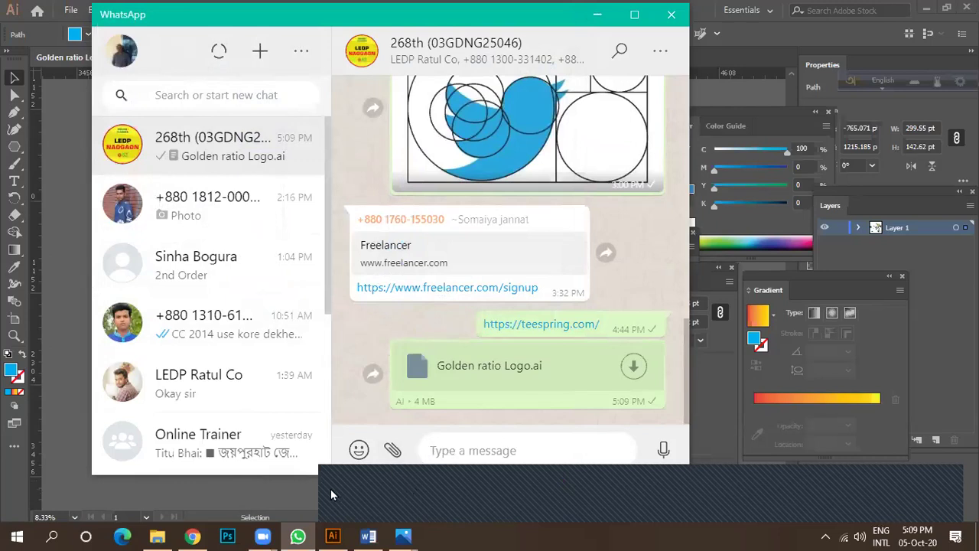
{"action": "left_click", "coordinate": [332, 536]}
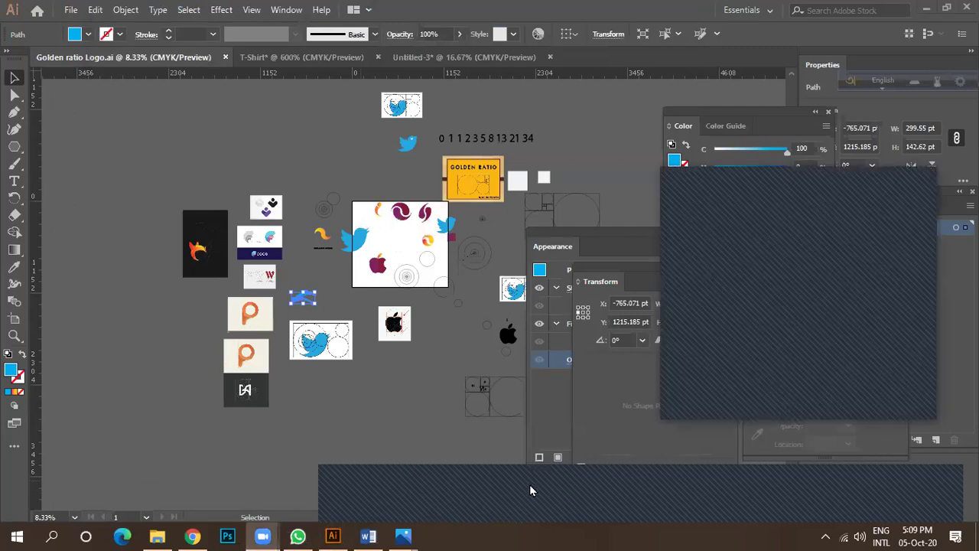
{"action": "key", "text": "alt+Tab"}
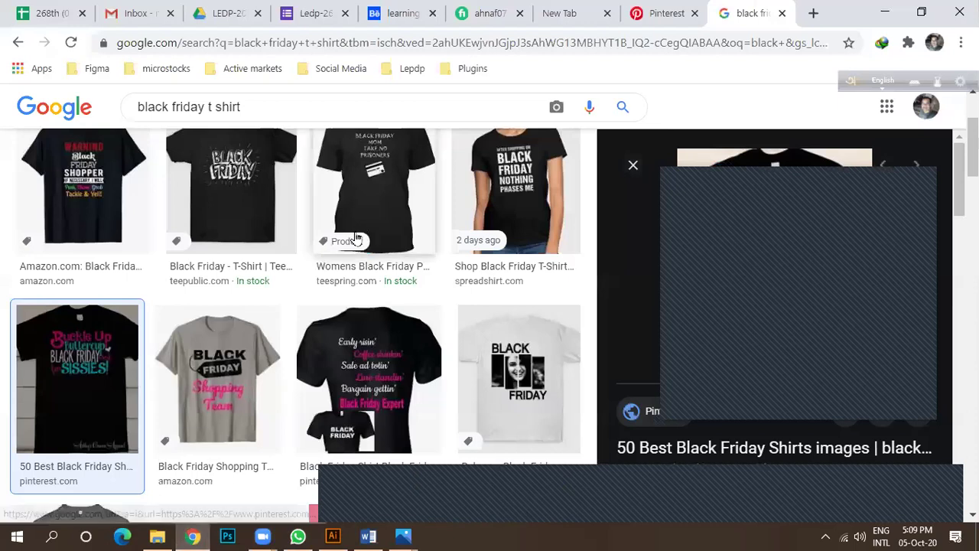
{"action": "left_click", "coordinate": [410, 69]}
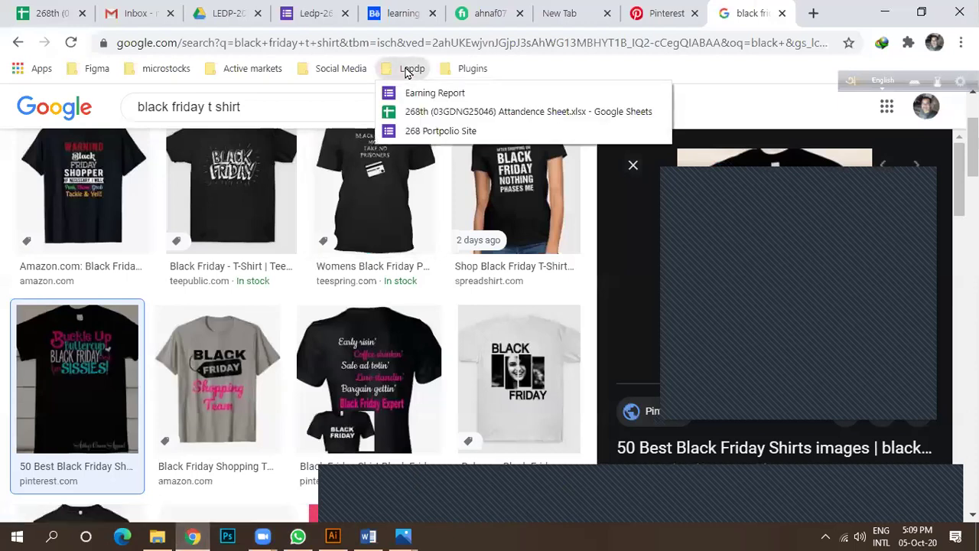
{"action": "left_click", "coordinate": [436, 111]}
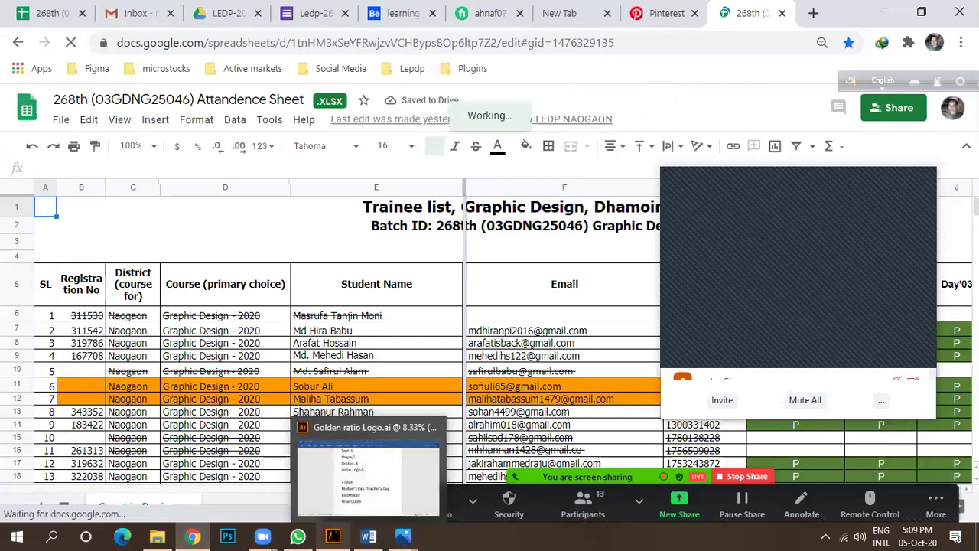
Step: Switch to the main Zoom window
{"action": "mouse_move", "coordinate": [263, 535]}
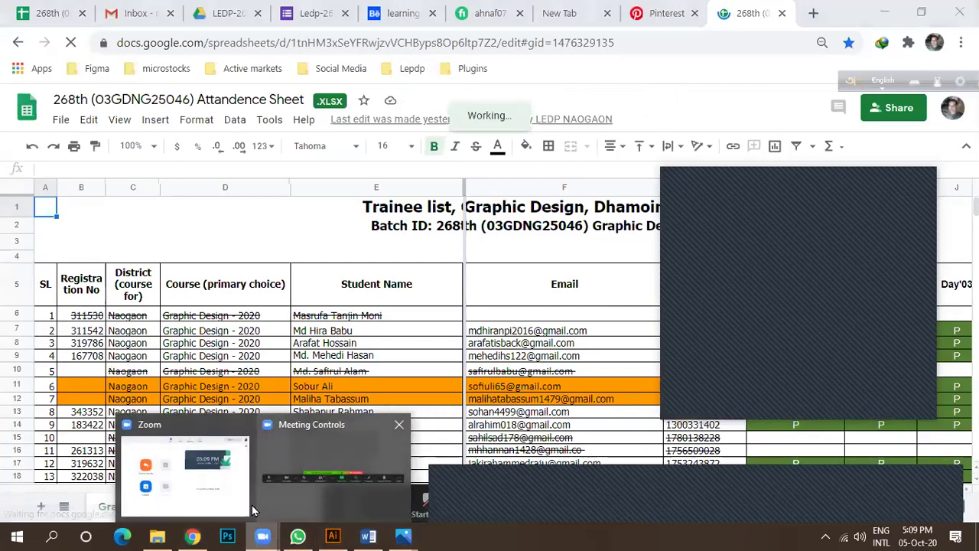
{"action": "left_click", "coordinate": [226, 493]}
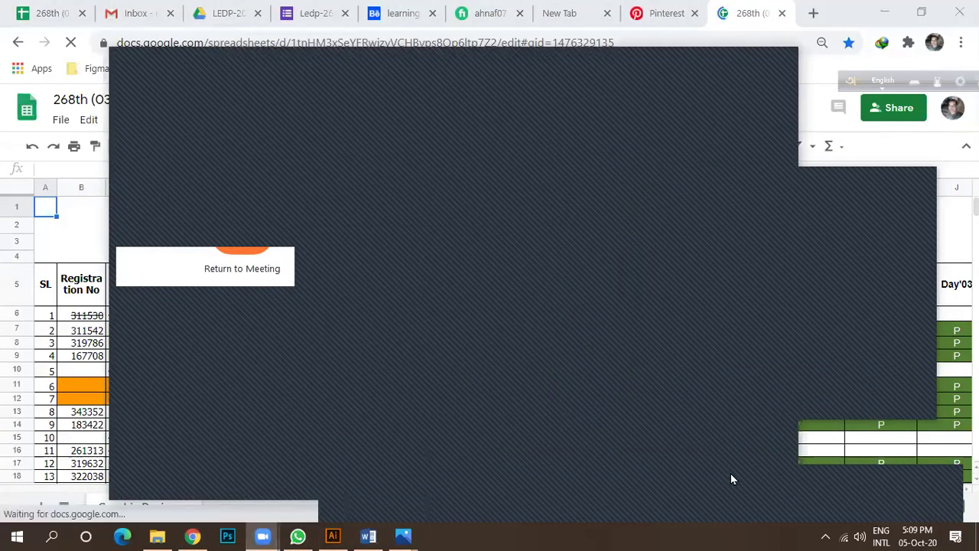